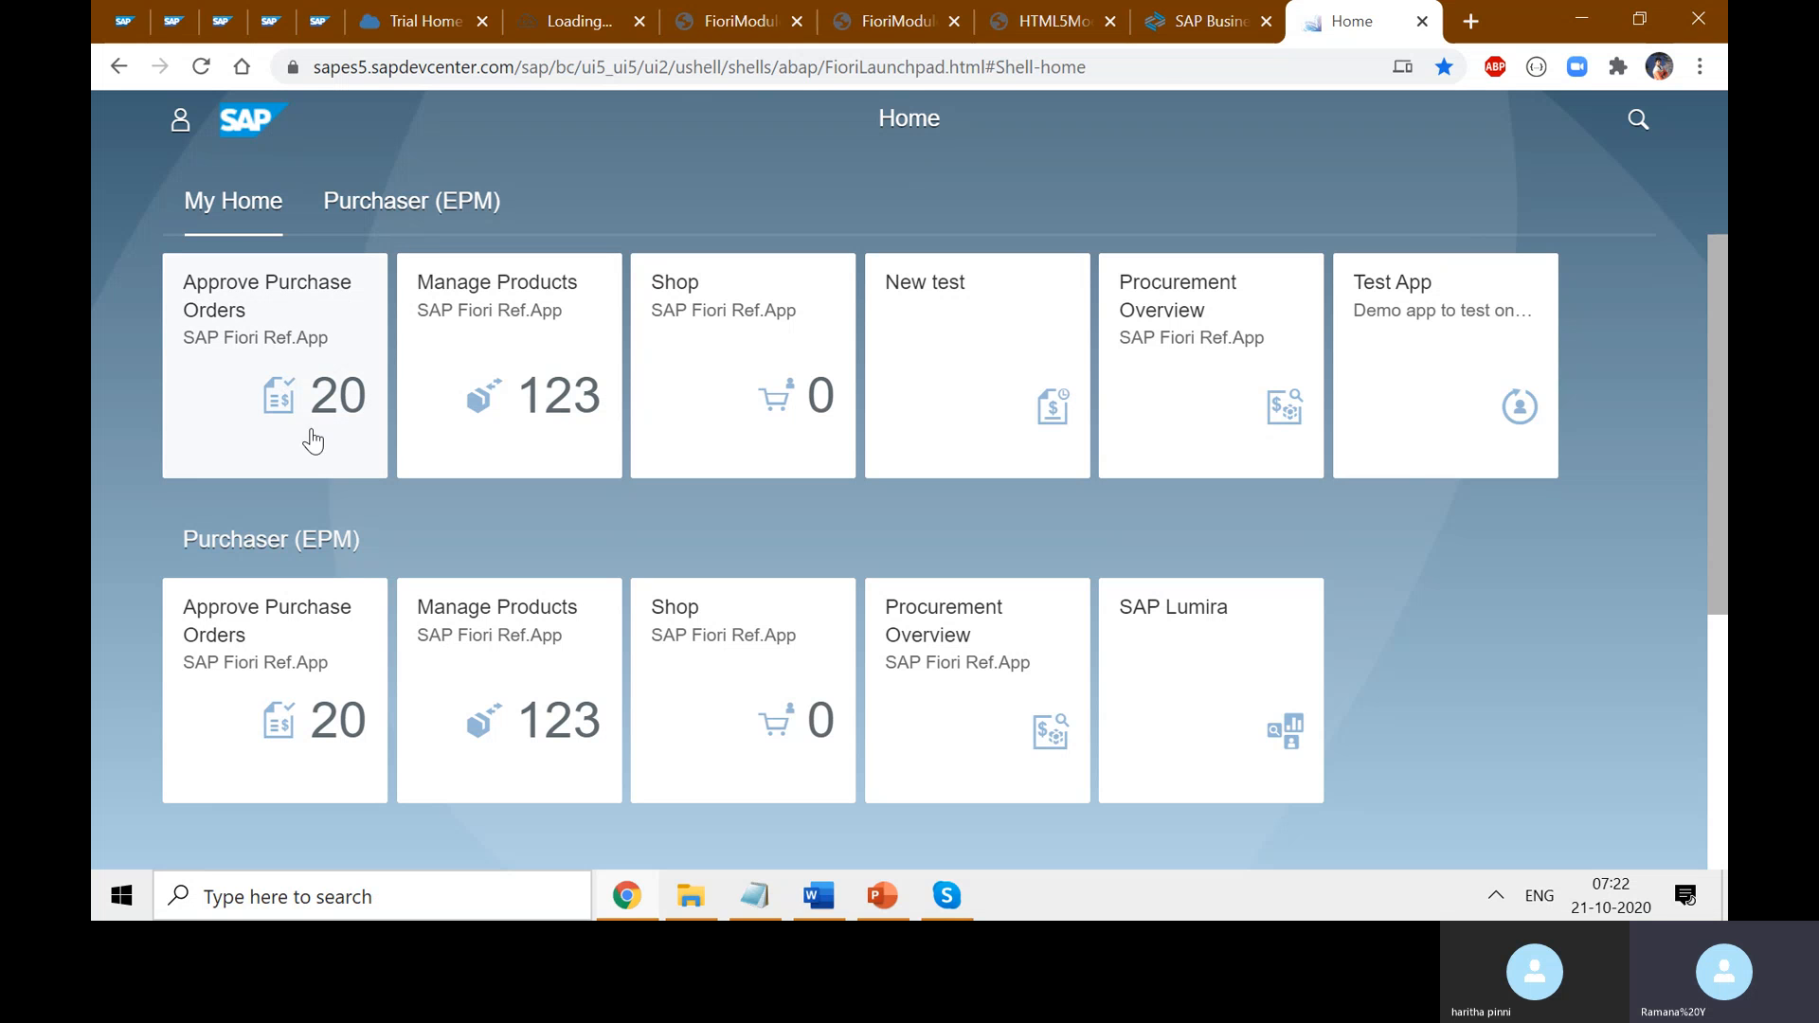
- Open the Approve Purchase Orders tile and highlight the EPMPurchaseOrder-approve intent in the URL
{"action": "left_click", "coordinate": [259, 347]}
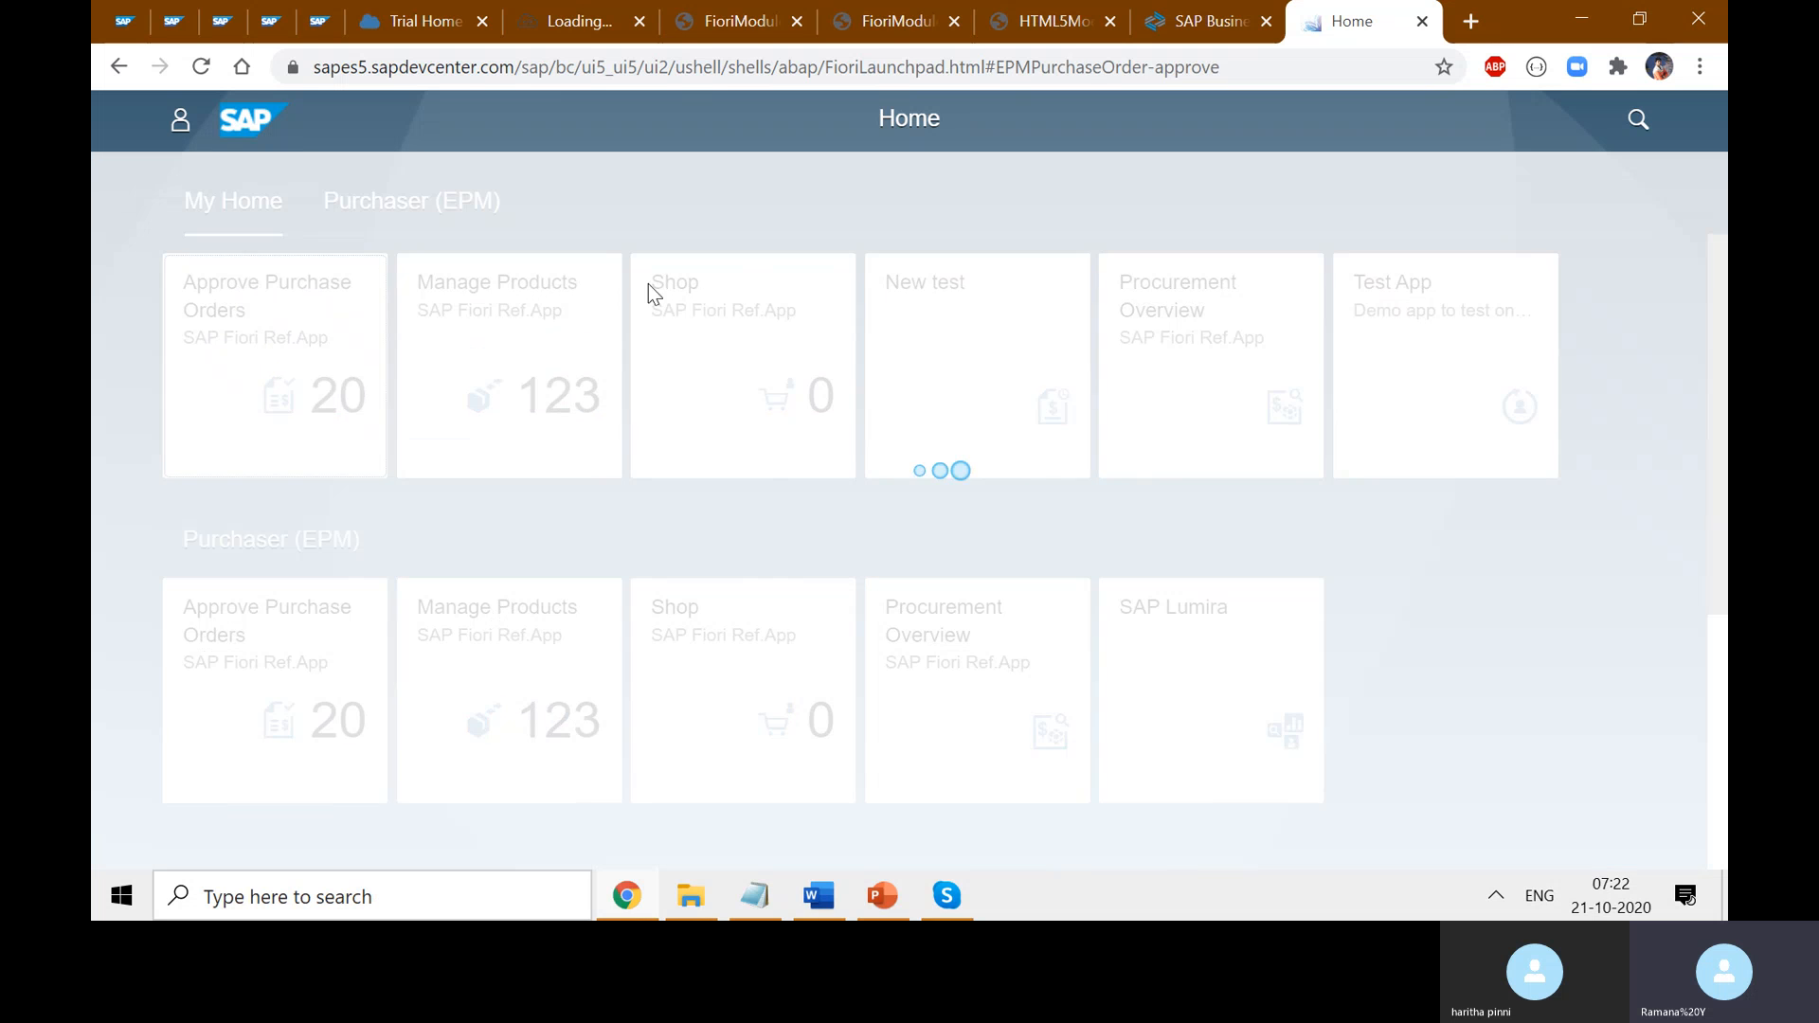
{"action": "left_click", "coordinate": [1090, 75]}
{"action": "double_click", "coordinate": [1087, 72]}
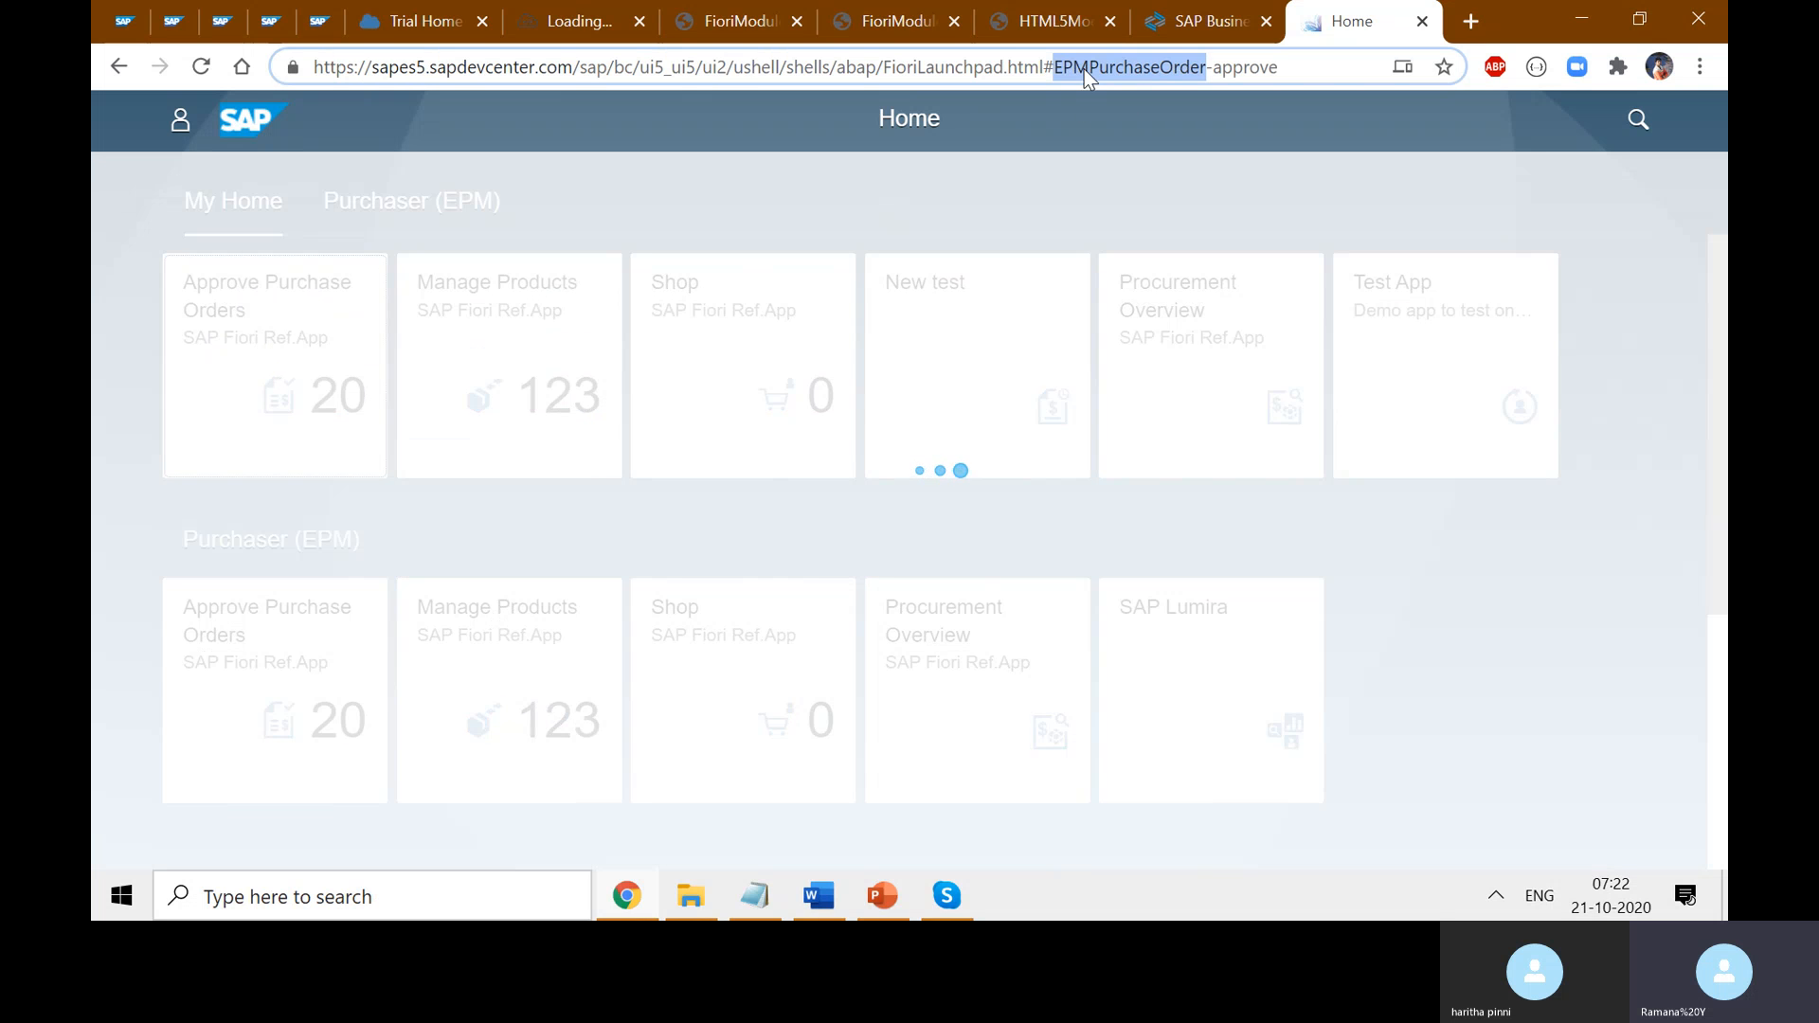
{"action": "double_click", "coordinate": [1243, 68]}
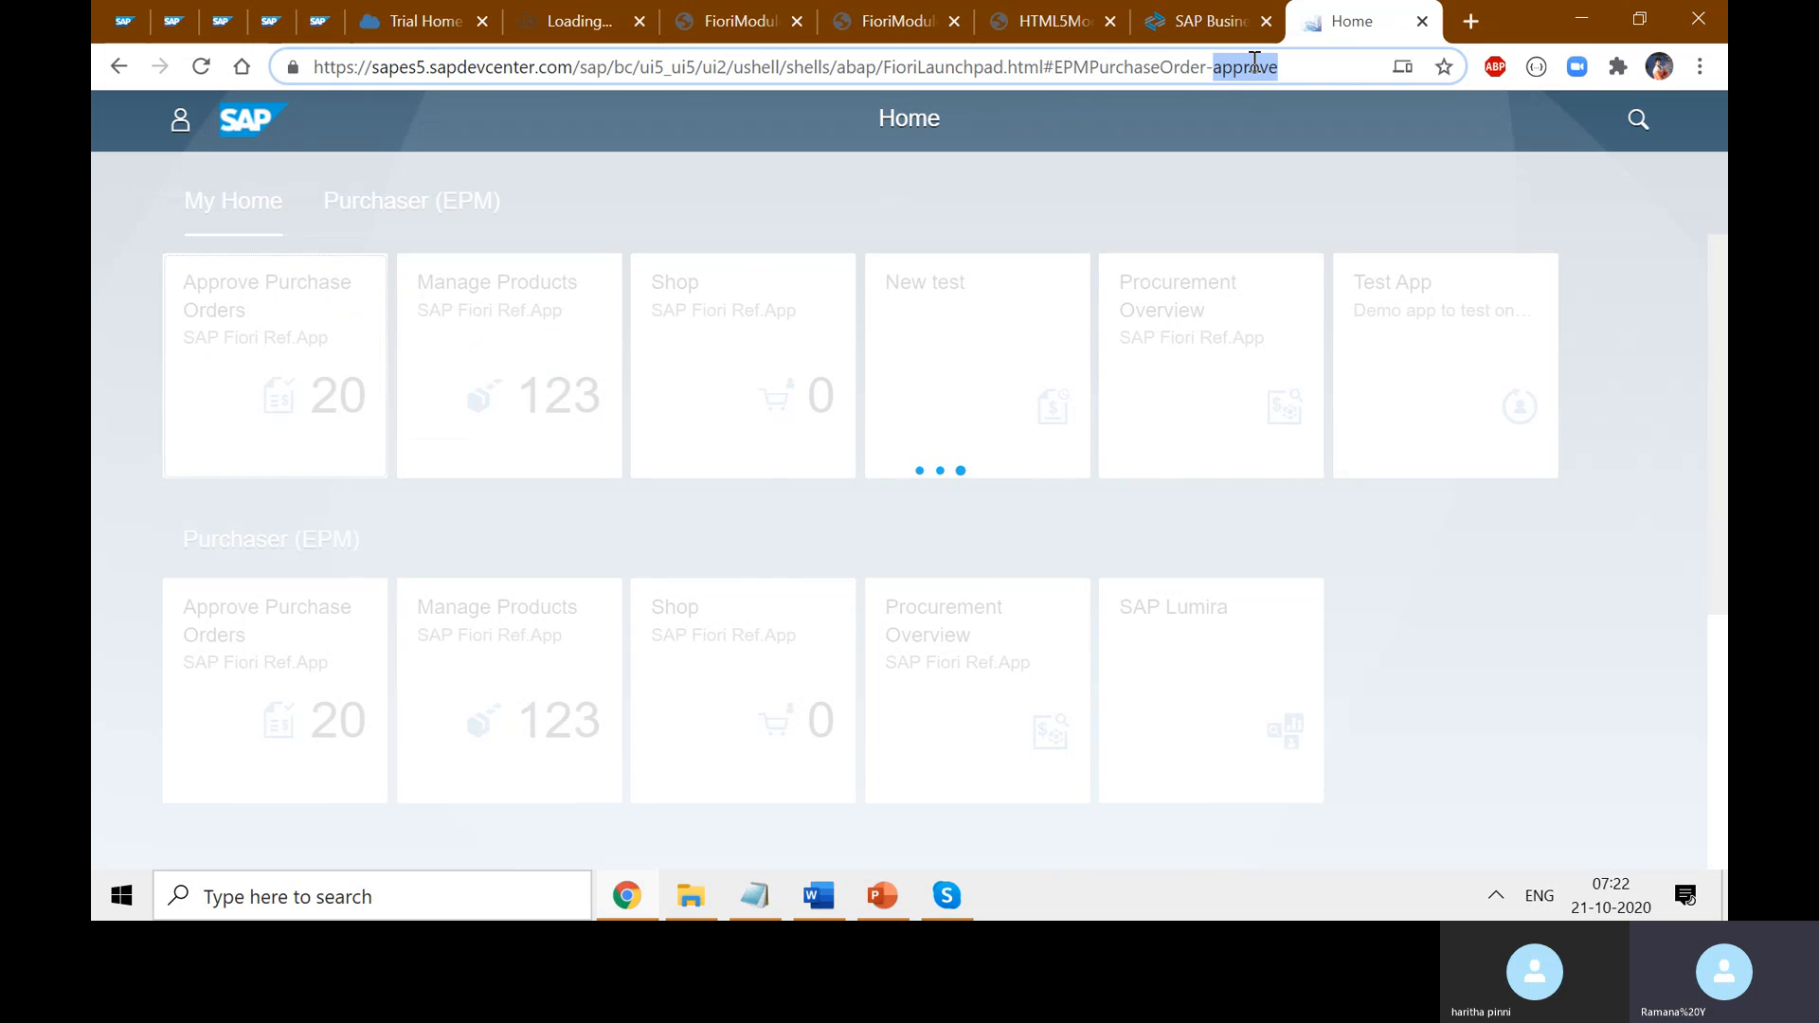
{"action": "left_click", "coordinate": [1141, 60]}
{"action": "double_click", "coordinate": [1142, 64]}
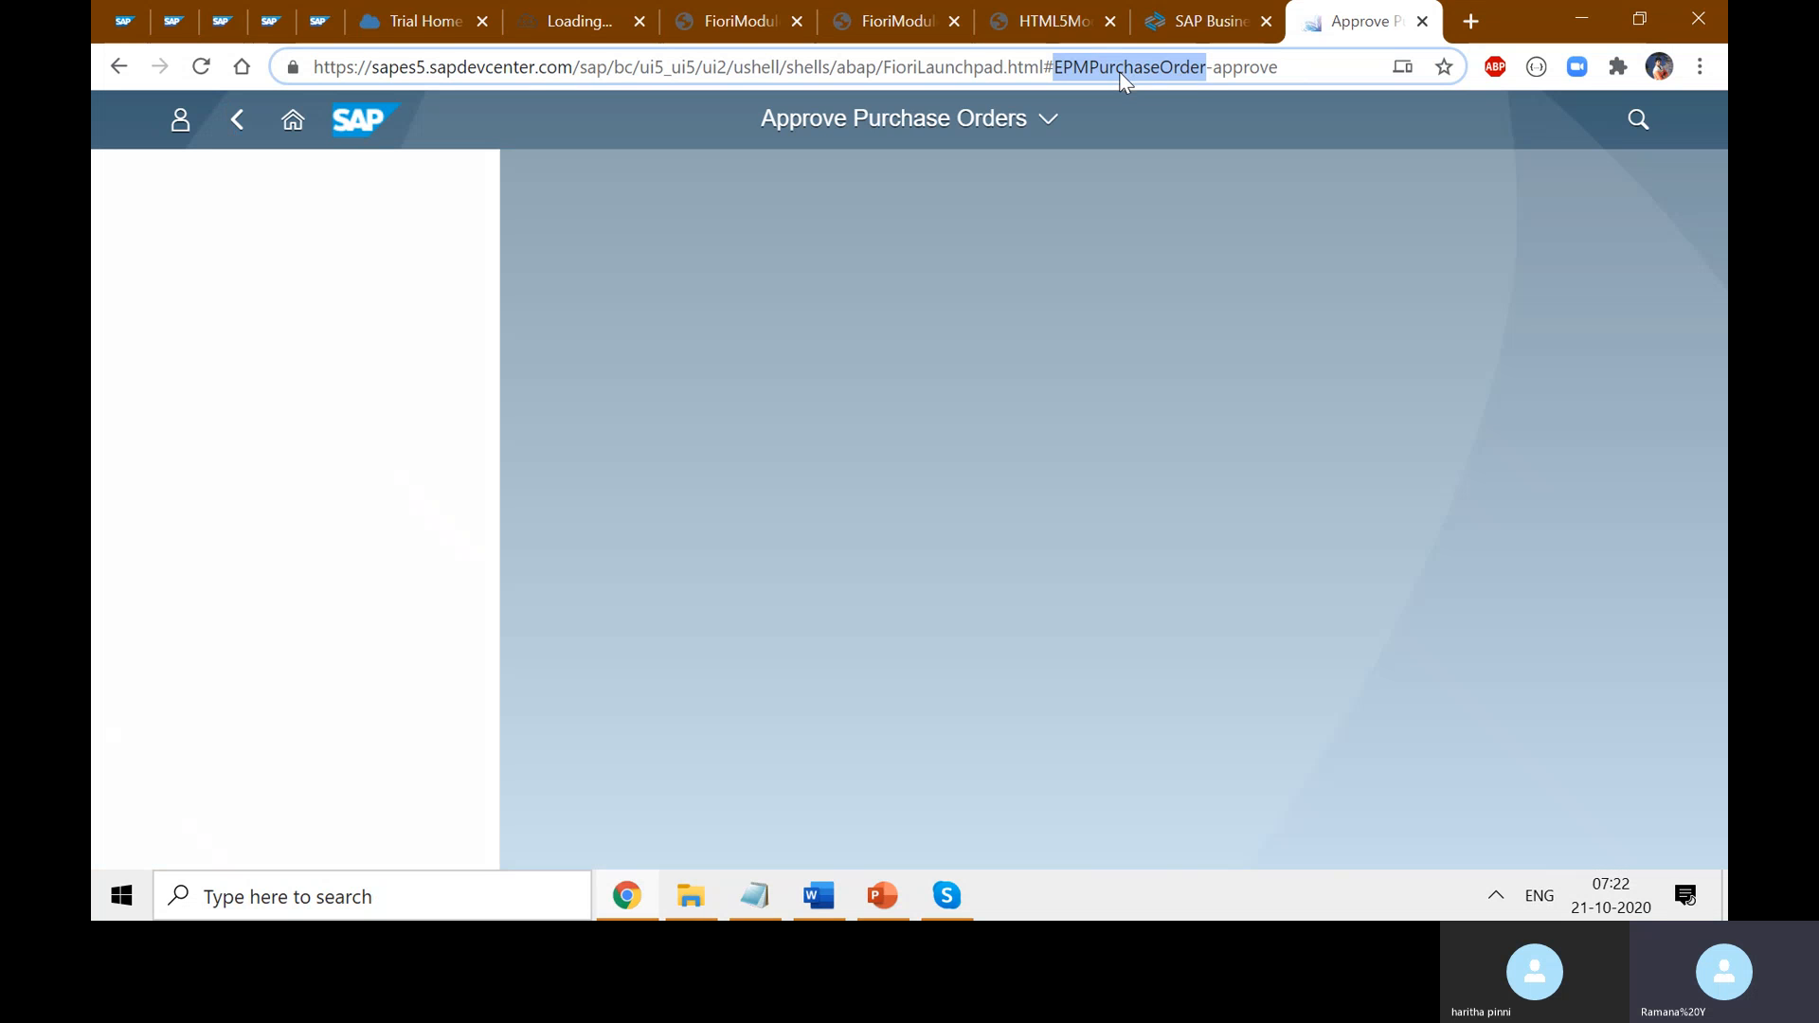
{"action": "double_click", "coordinate": [1247, 74]}
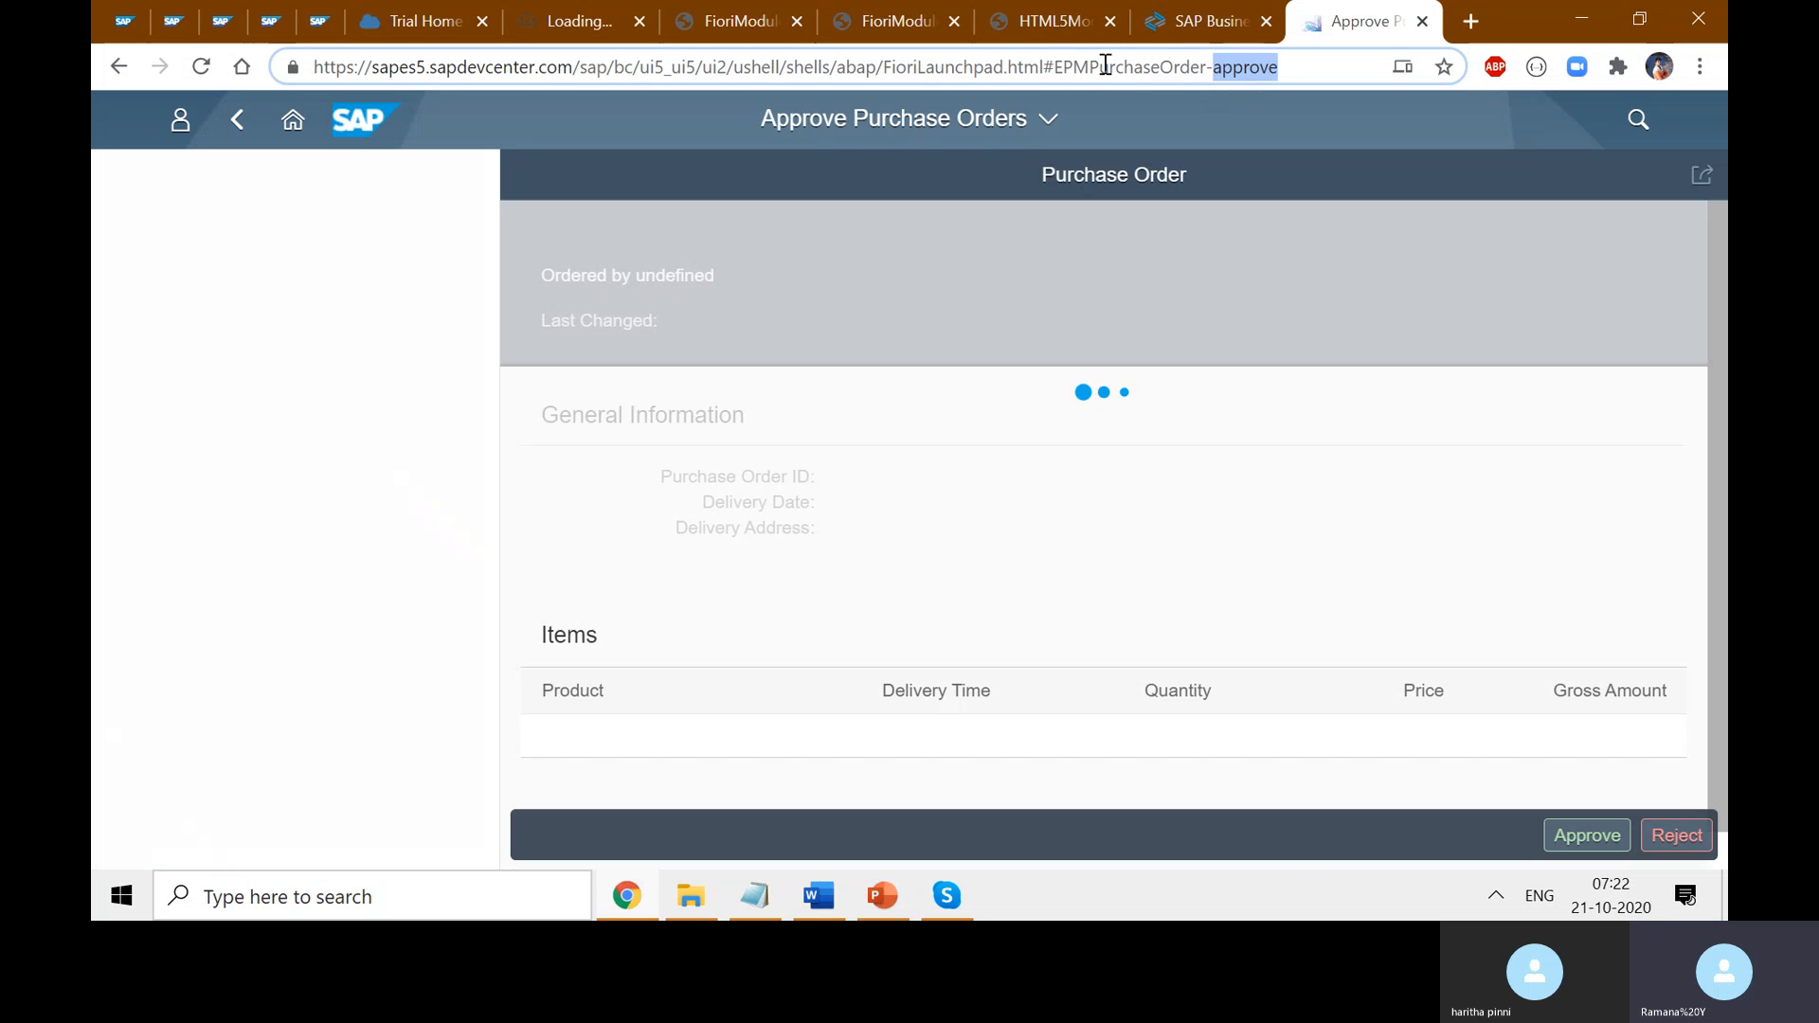
{"action": "double_click", "coordinate": [1105, 66]}
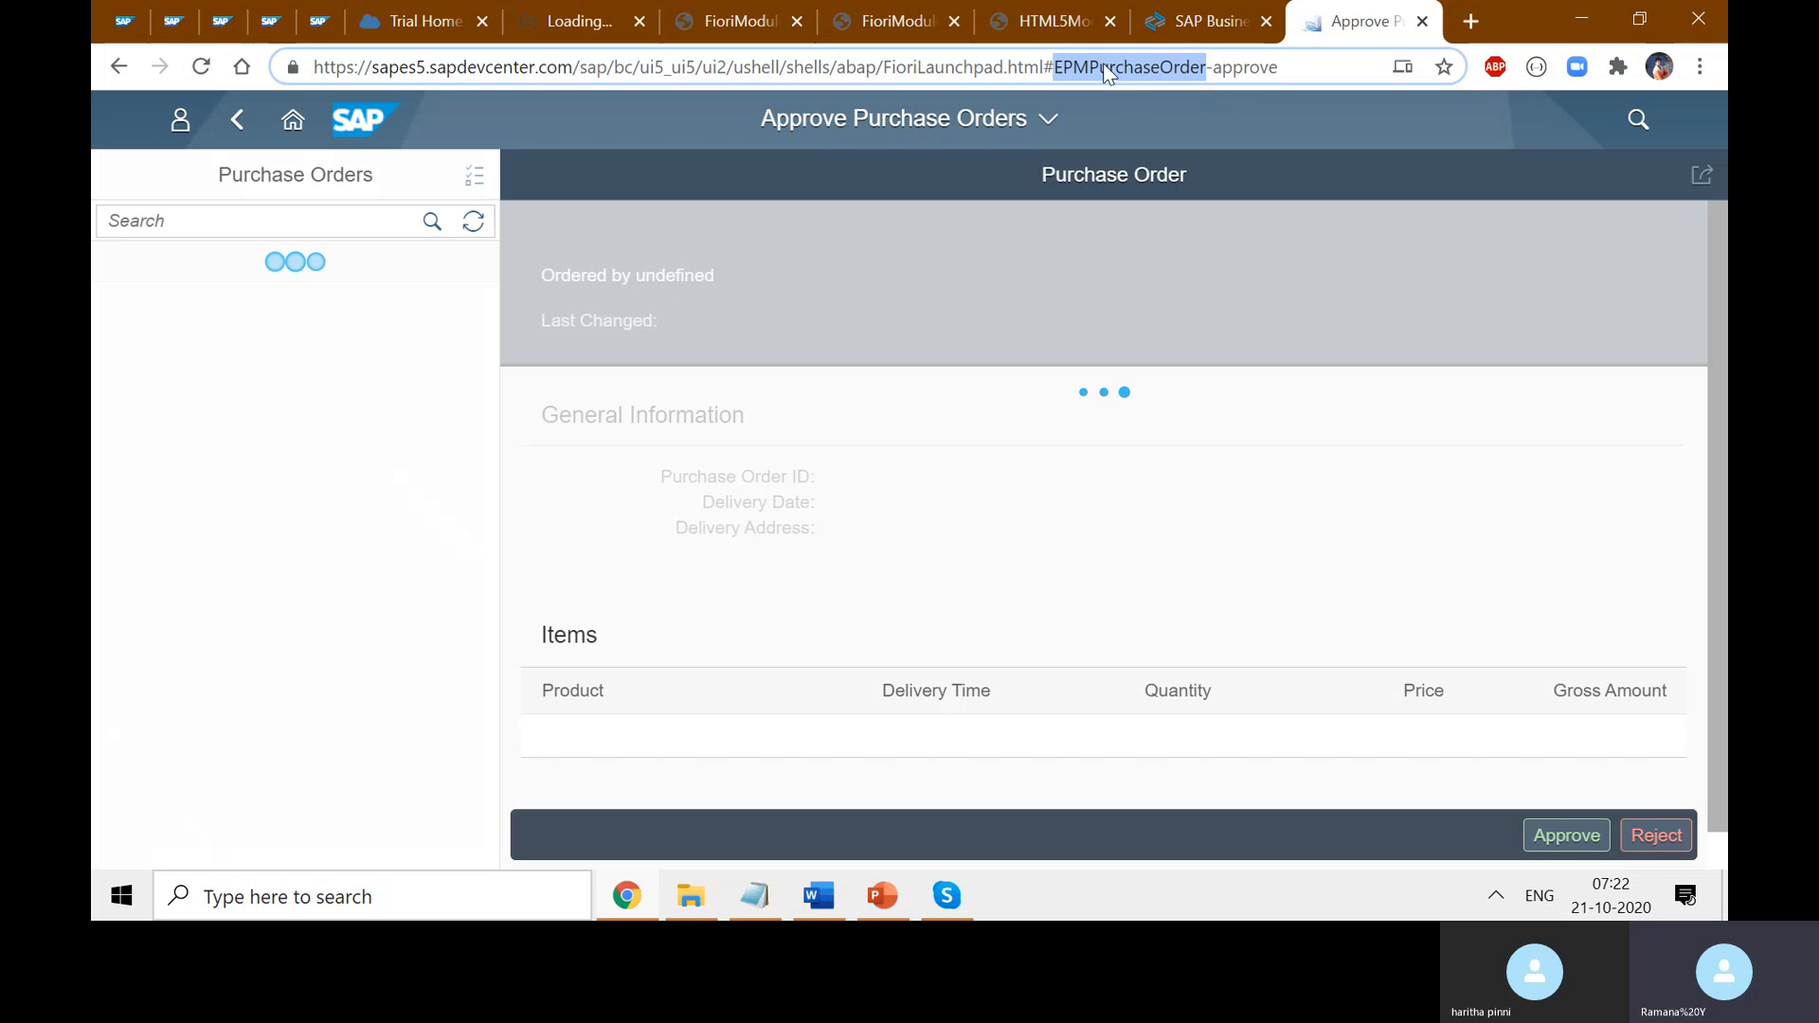
{"action": "double_click", "coordinate": [1263, 76]}
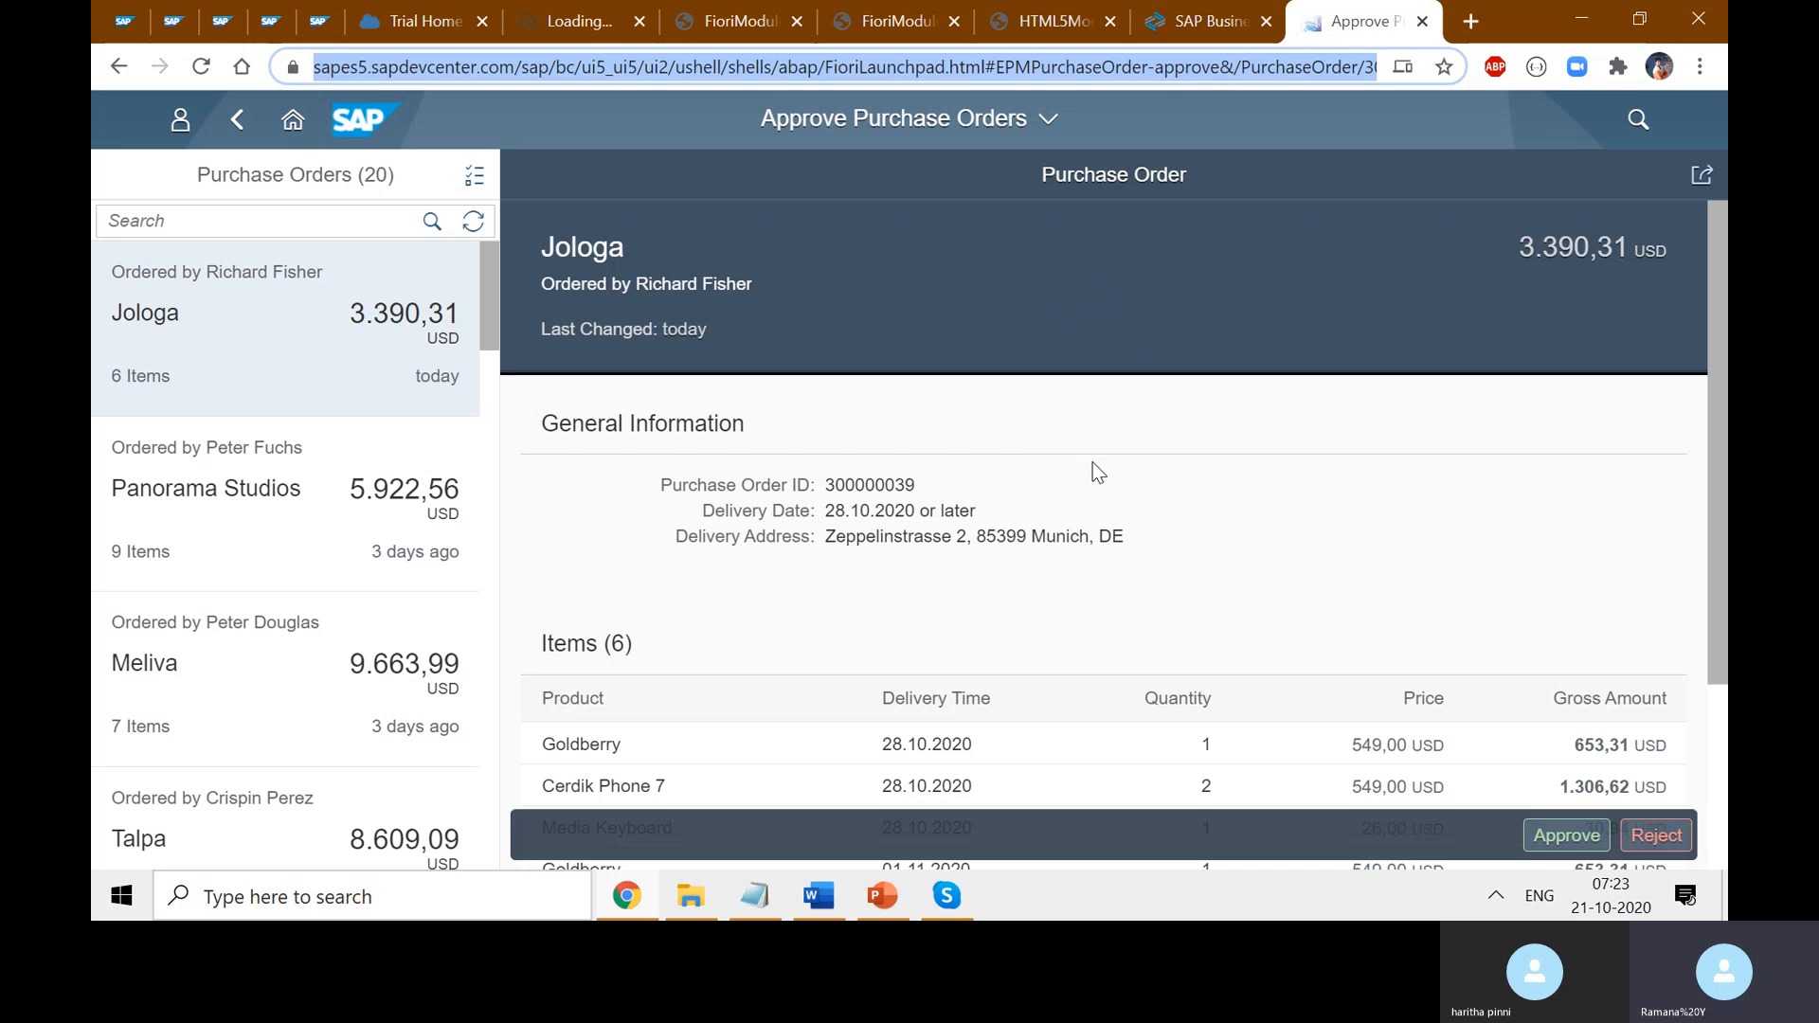
- Replace 'approve' with 'display' in the URL hash and reload the app
{"action": "left_click", "coordinate": [1313, 74]}
{"action": "key", "text": "End"}
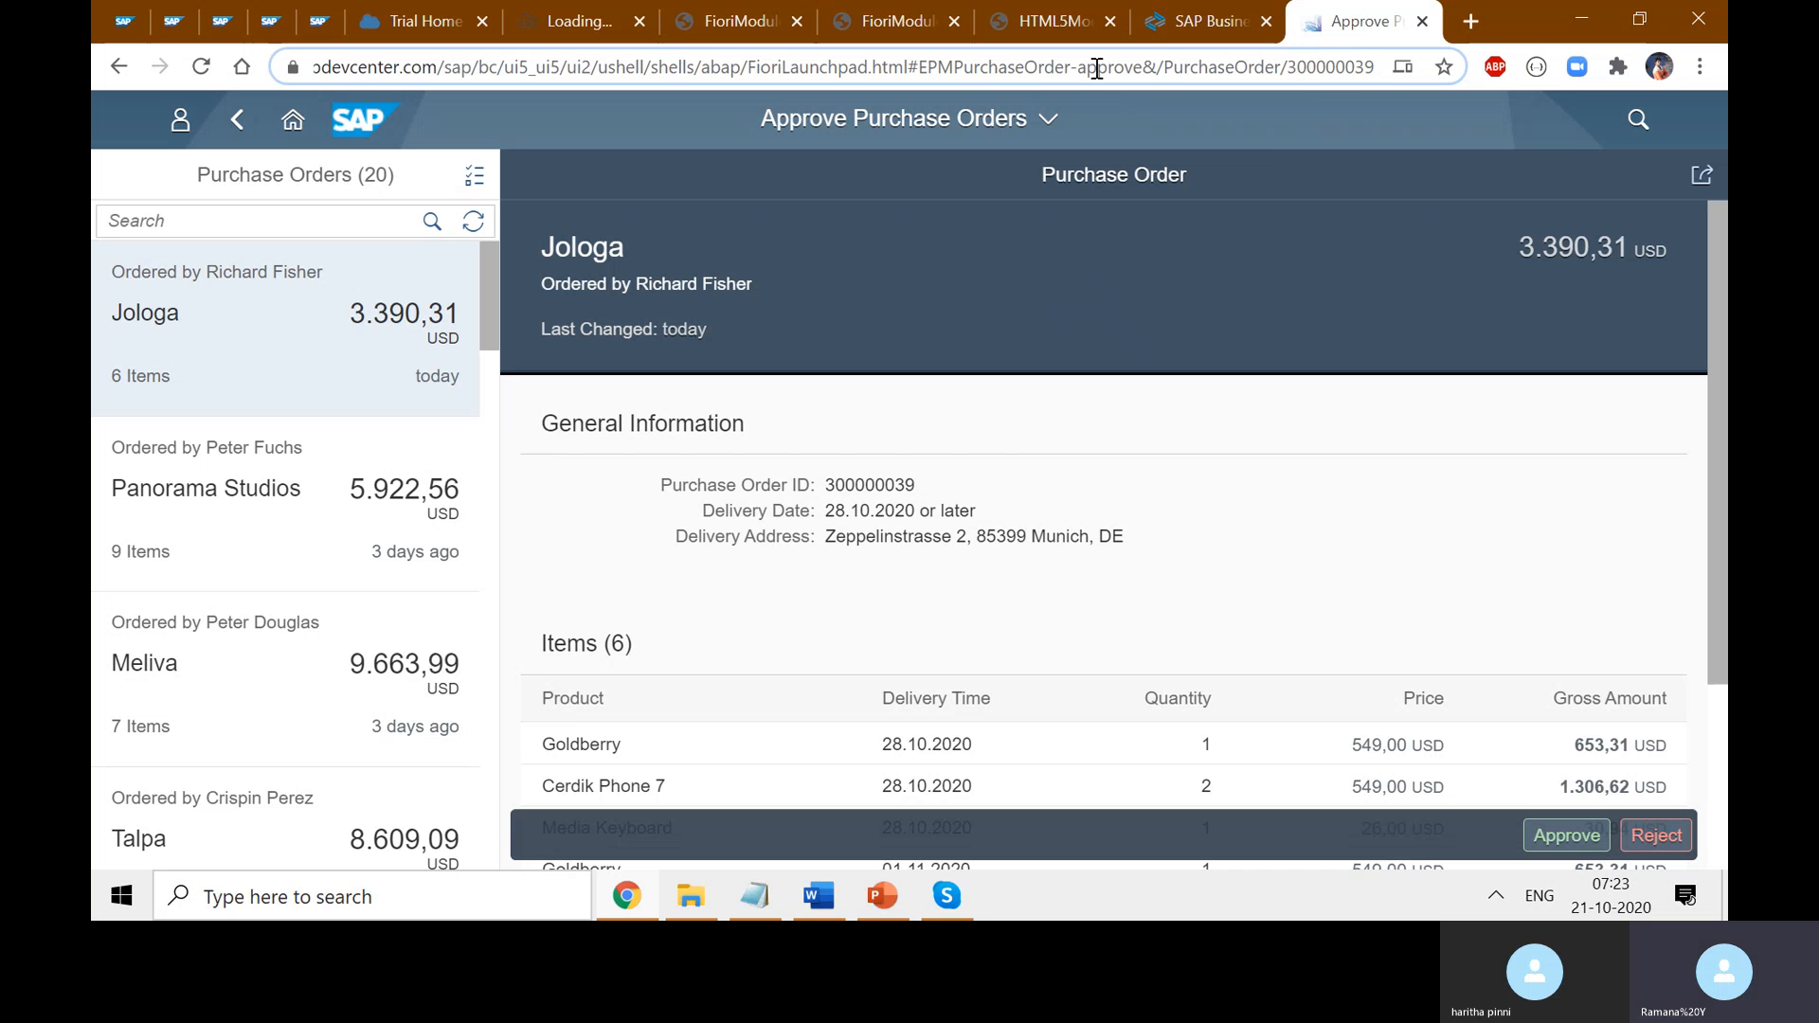
{"action": "left_click_drag", "start_coordinate": [937, 66], "coordinate": [1145, 68]}
{"action": "double_click", "coordinate": [1135, 67]}
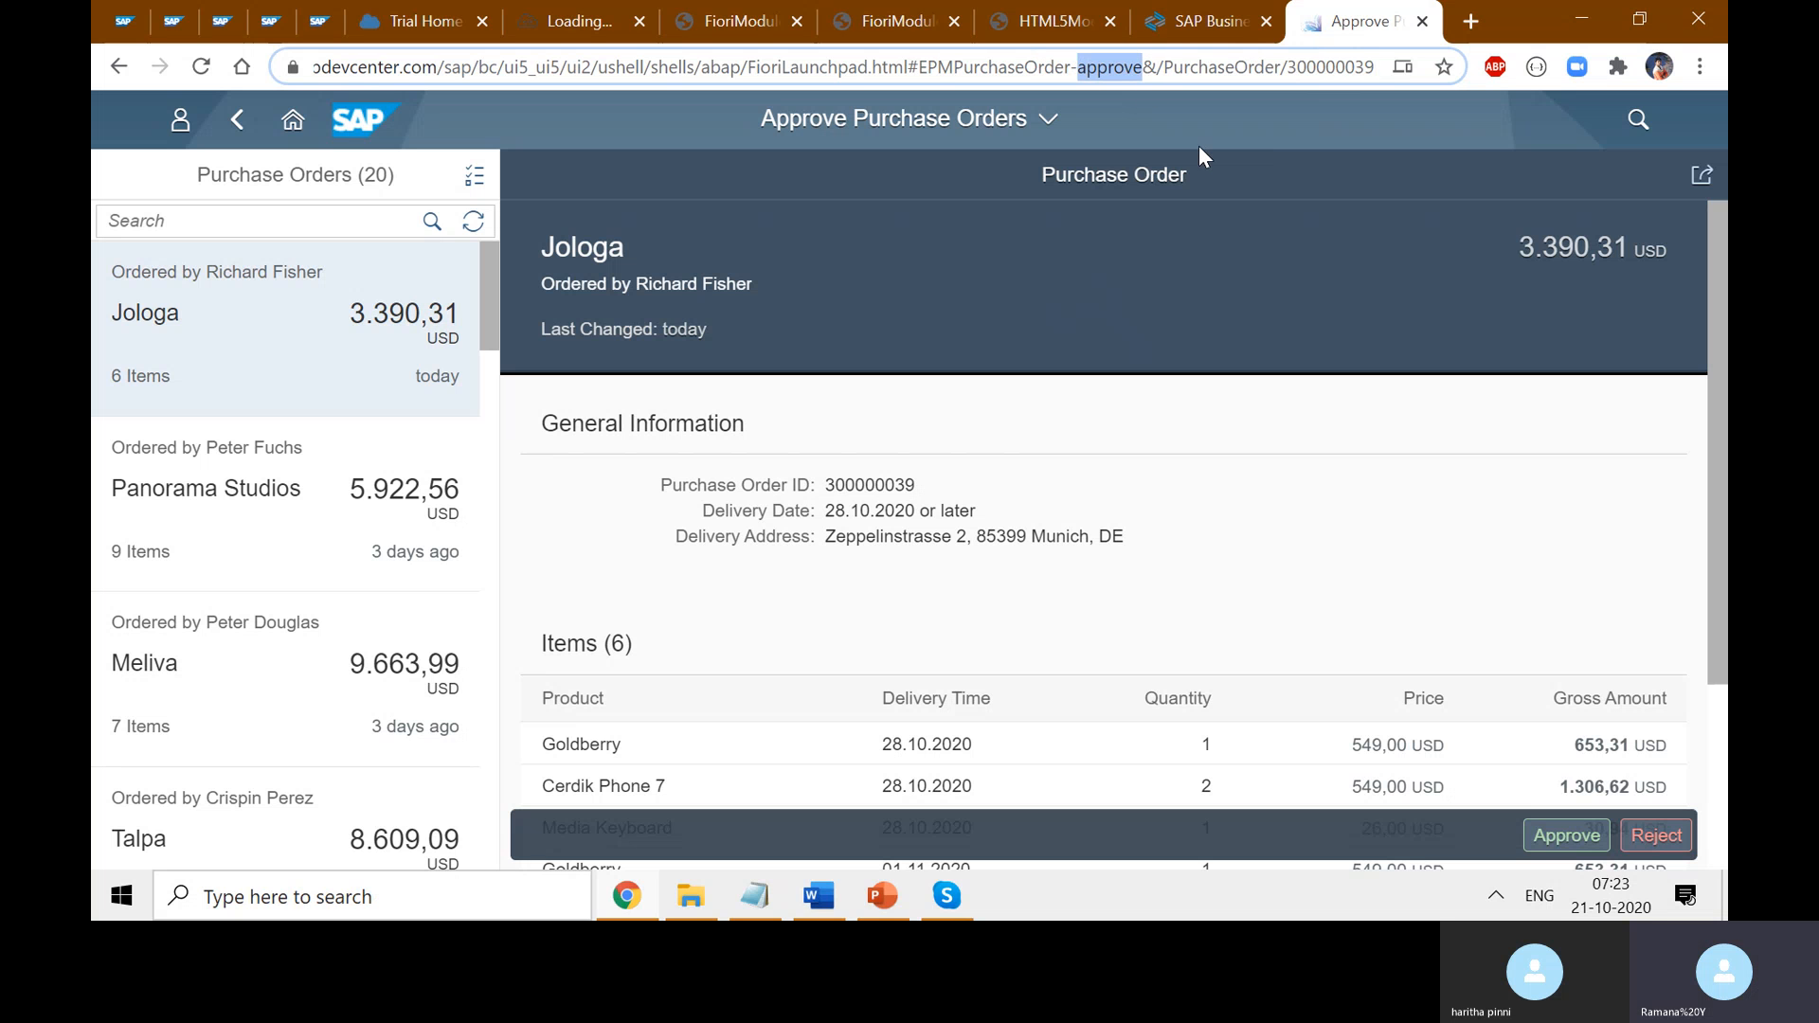
{"action": "type", "text": "display"}
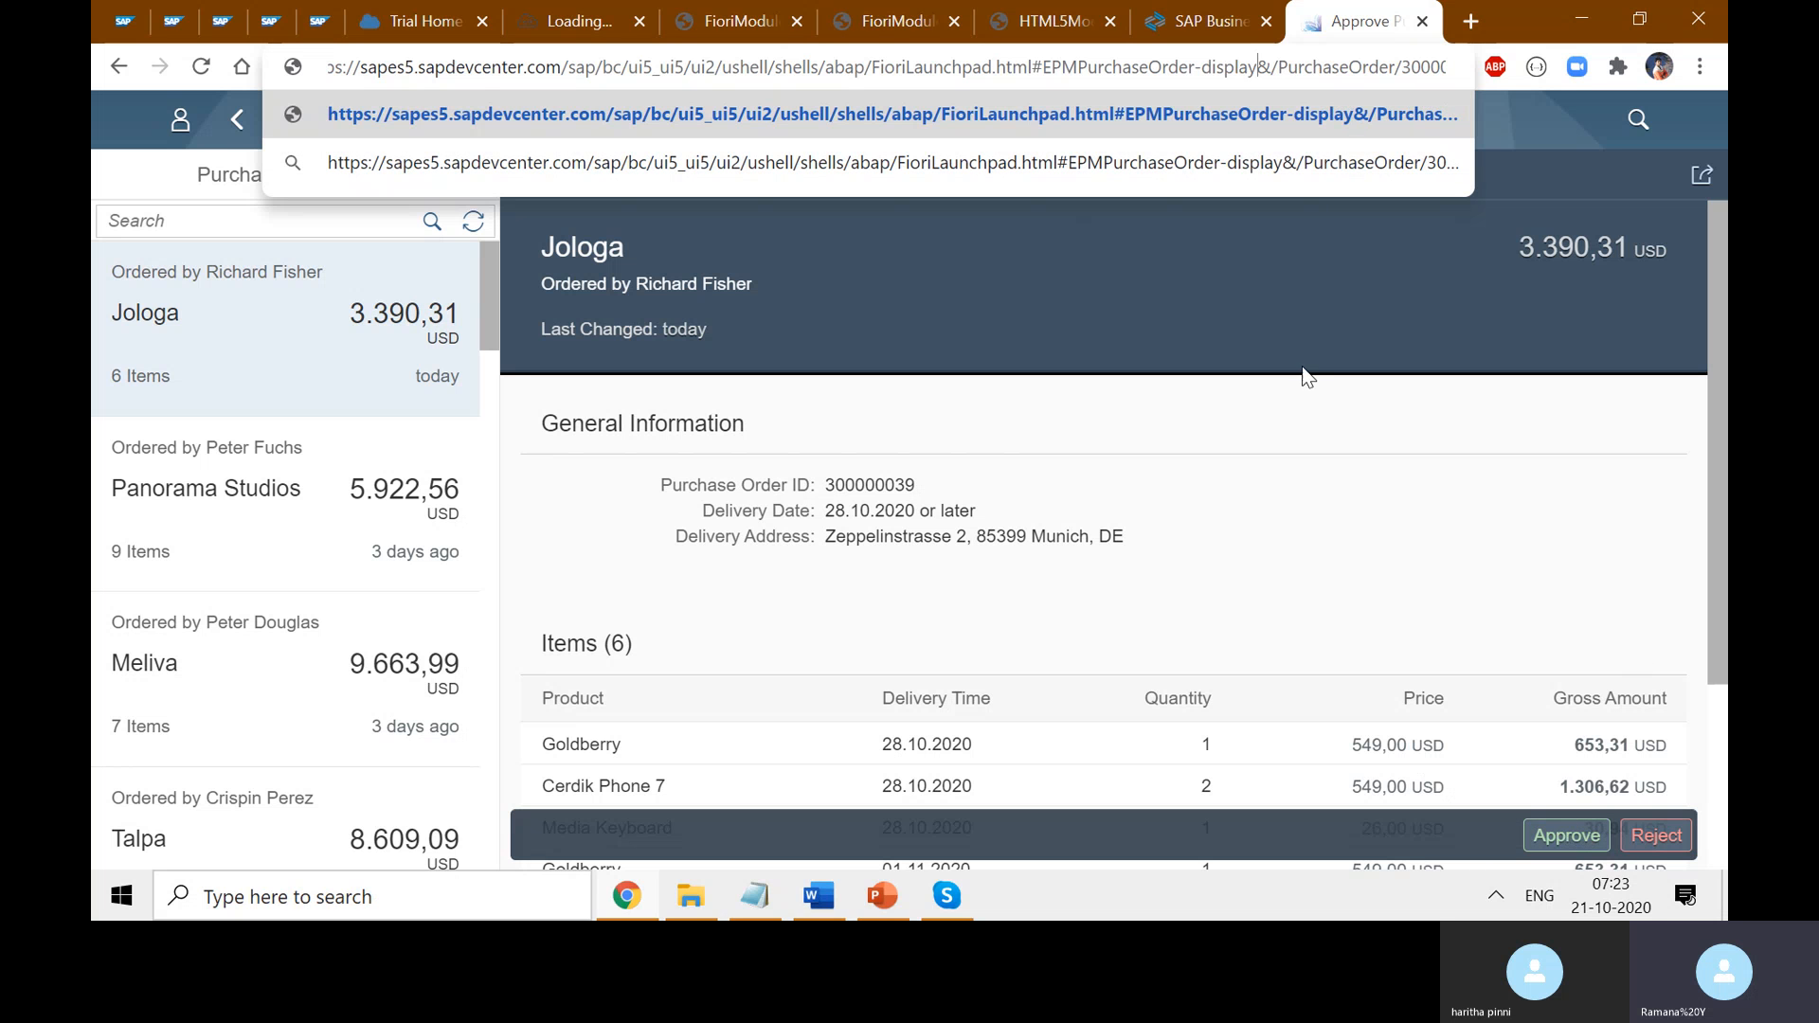
{"action": "left_click", "coordinate": [1319, 392]}
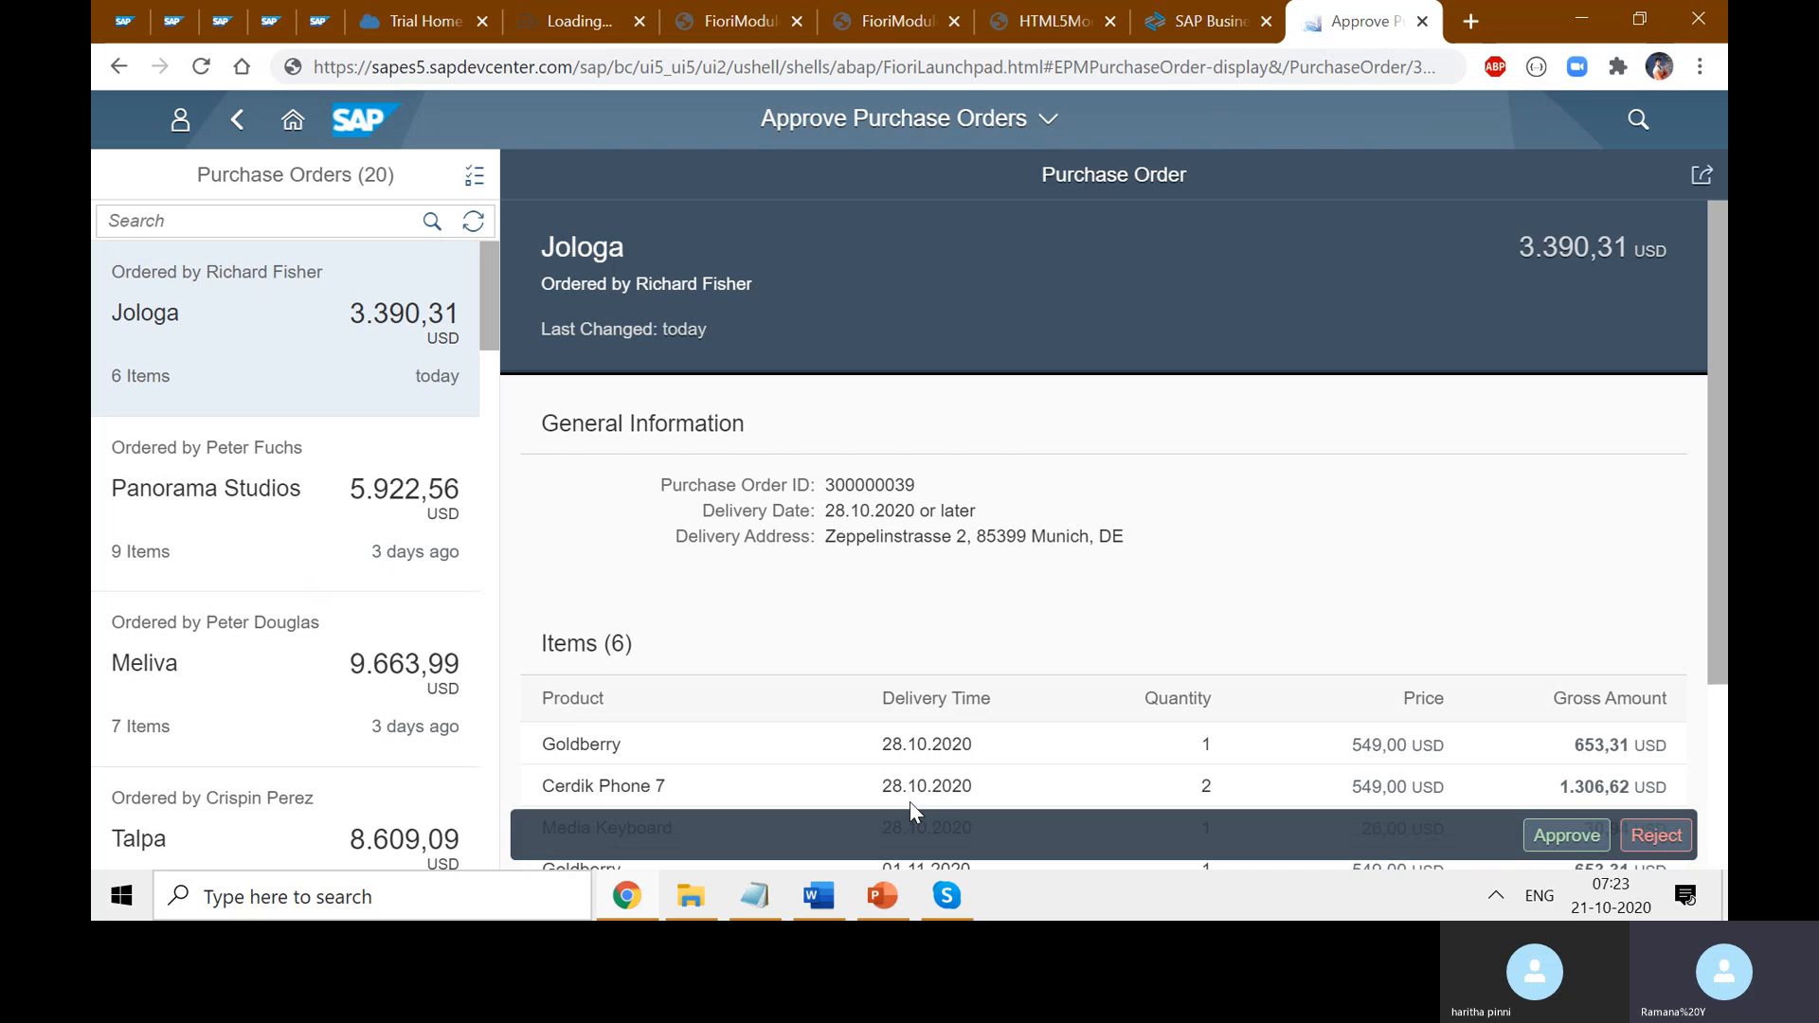
- Highlight EPMPurchaseOrder in the reloaded address
{"action": "left_click", "coordinate": [1178, 72]}
{"action": "double_click", "coordinate": [1179, 72]}
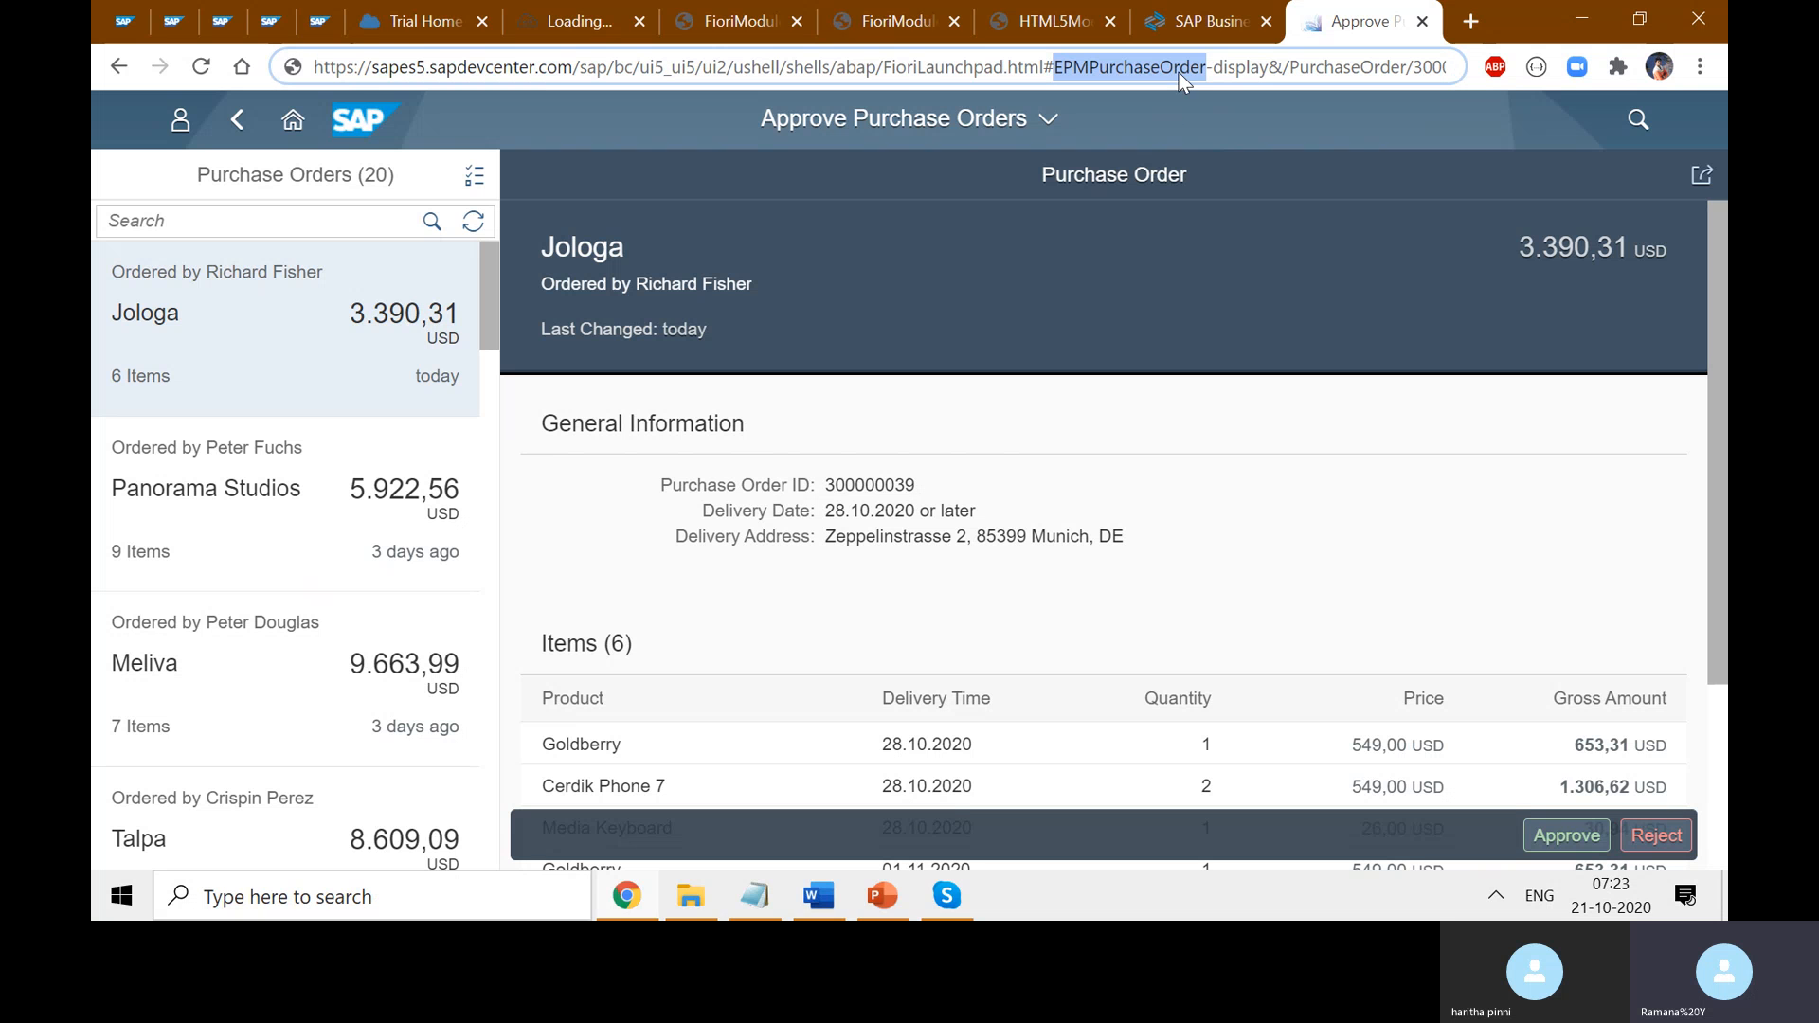
{"action": "left_click", "coordinate": [1253, 72]}
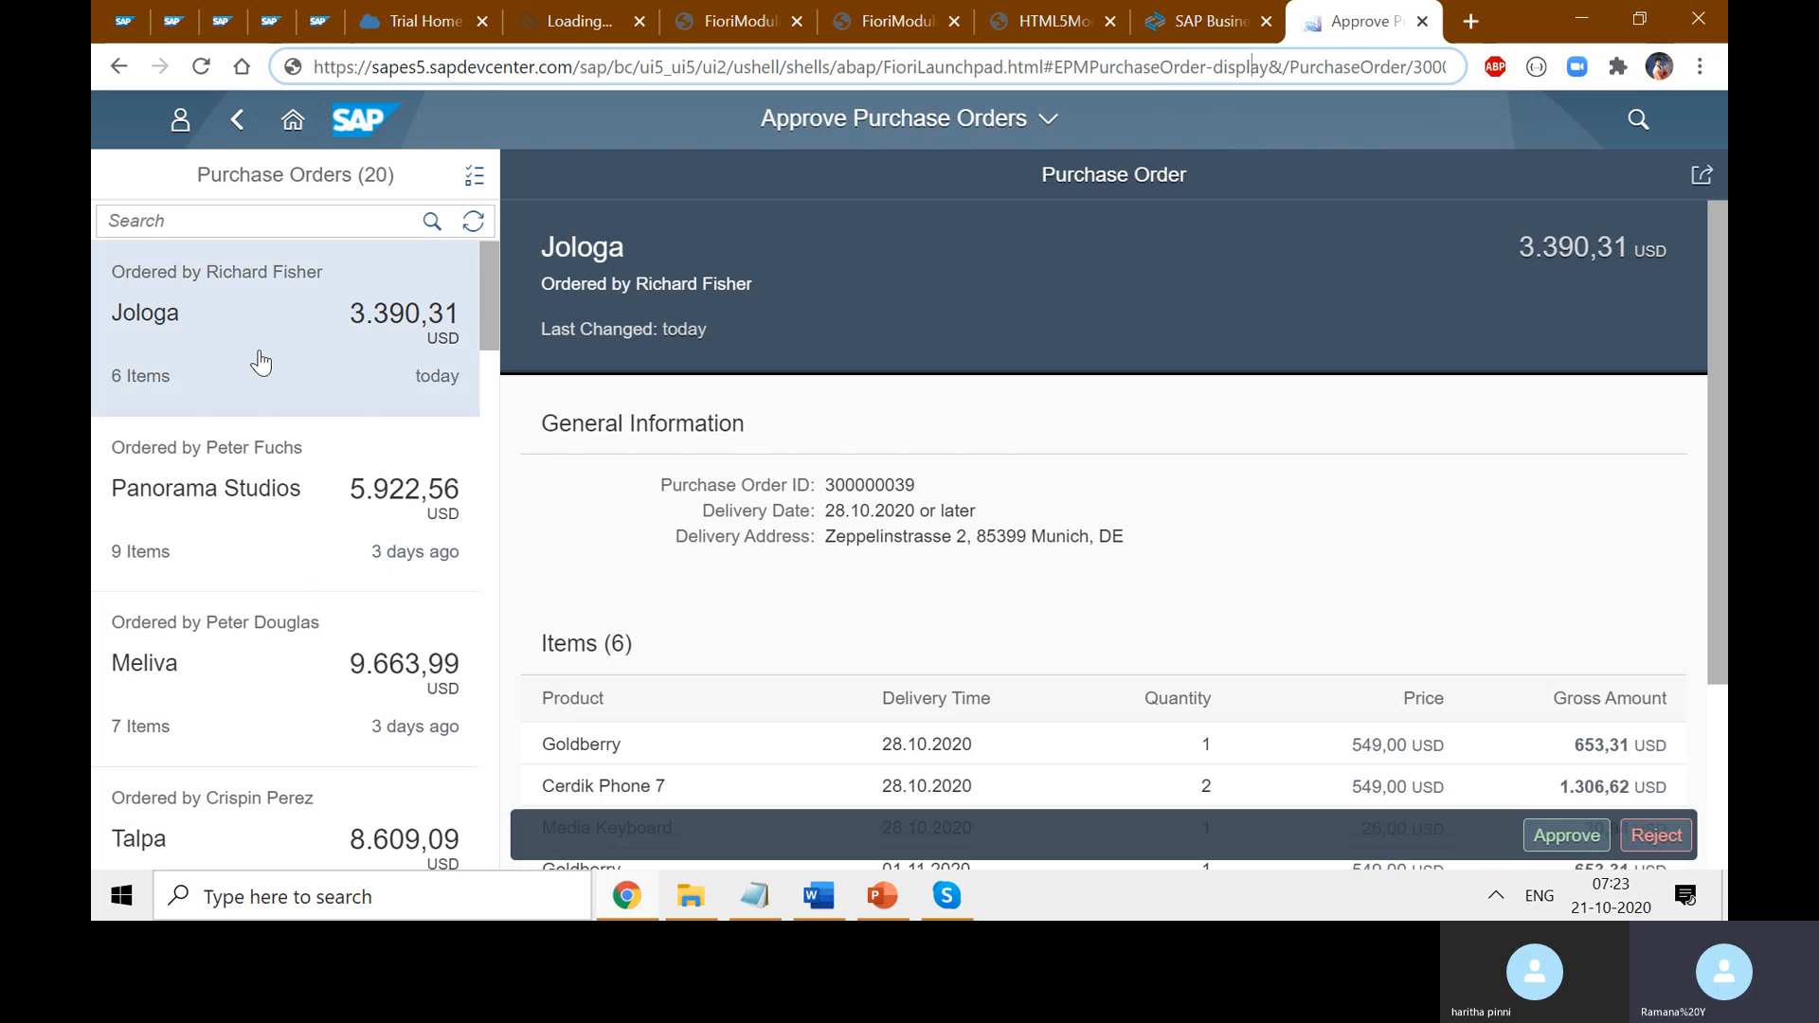
- Return Home through the title menu and reopen Approve Purchase Orders
{"action": "left_click", "coordinate": [1049, 121]}
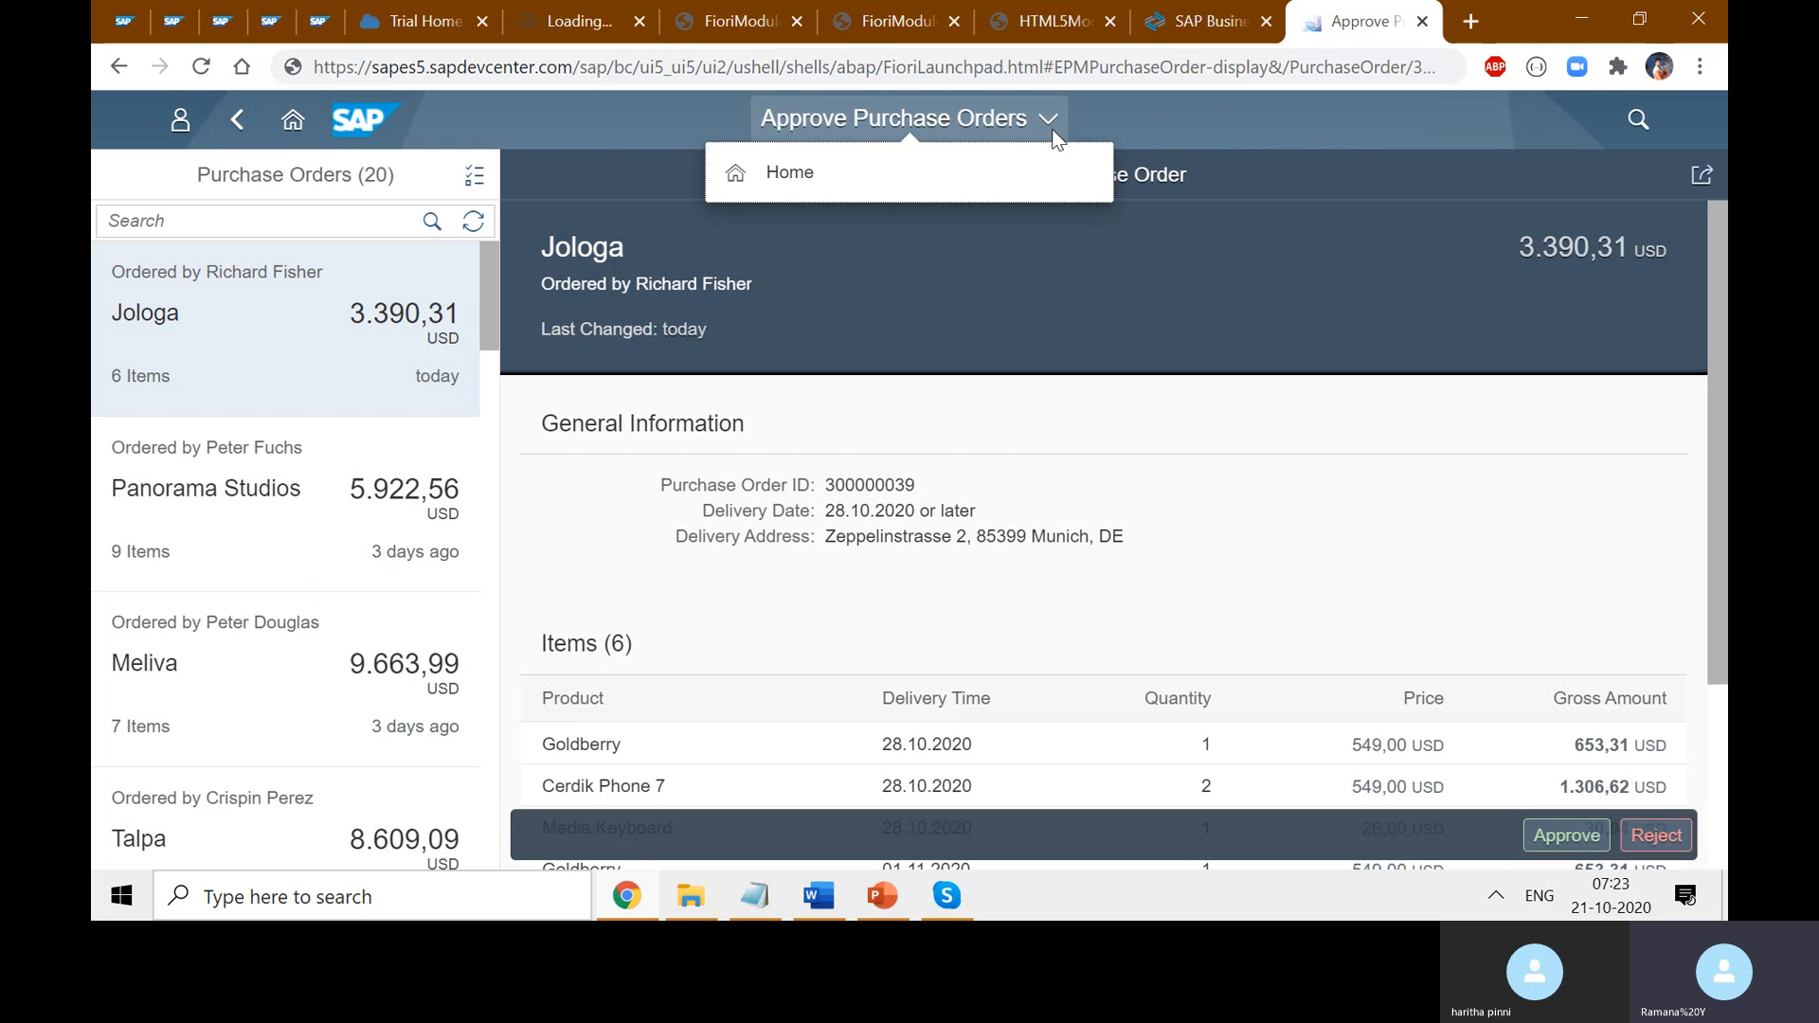
{"action": "left_click", "coordinate": [827, 182]}
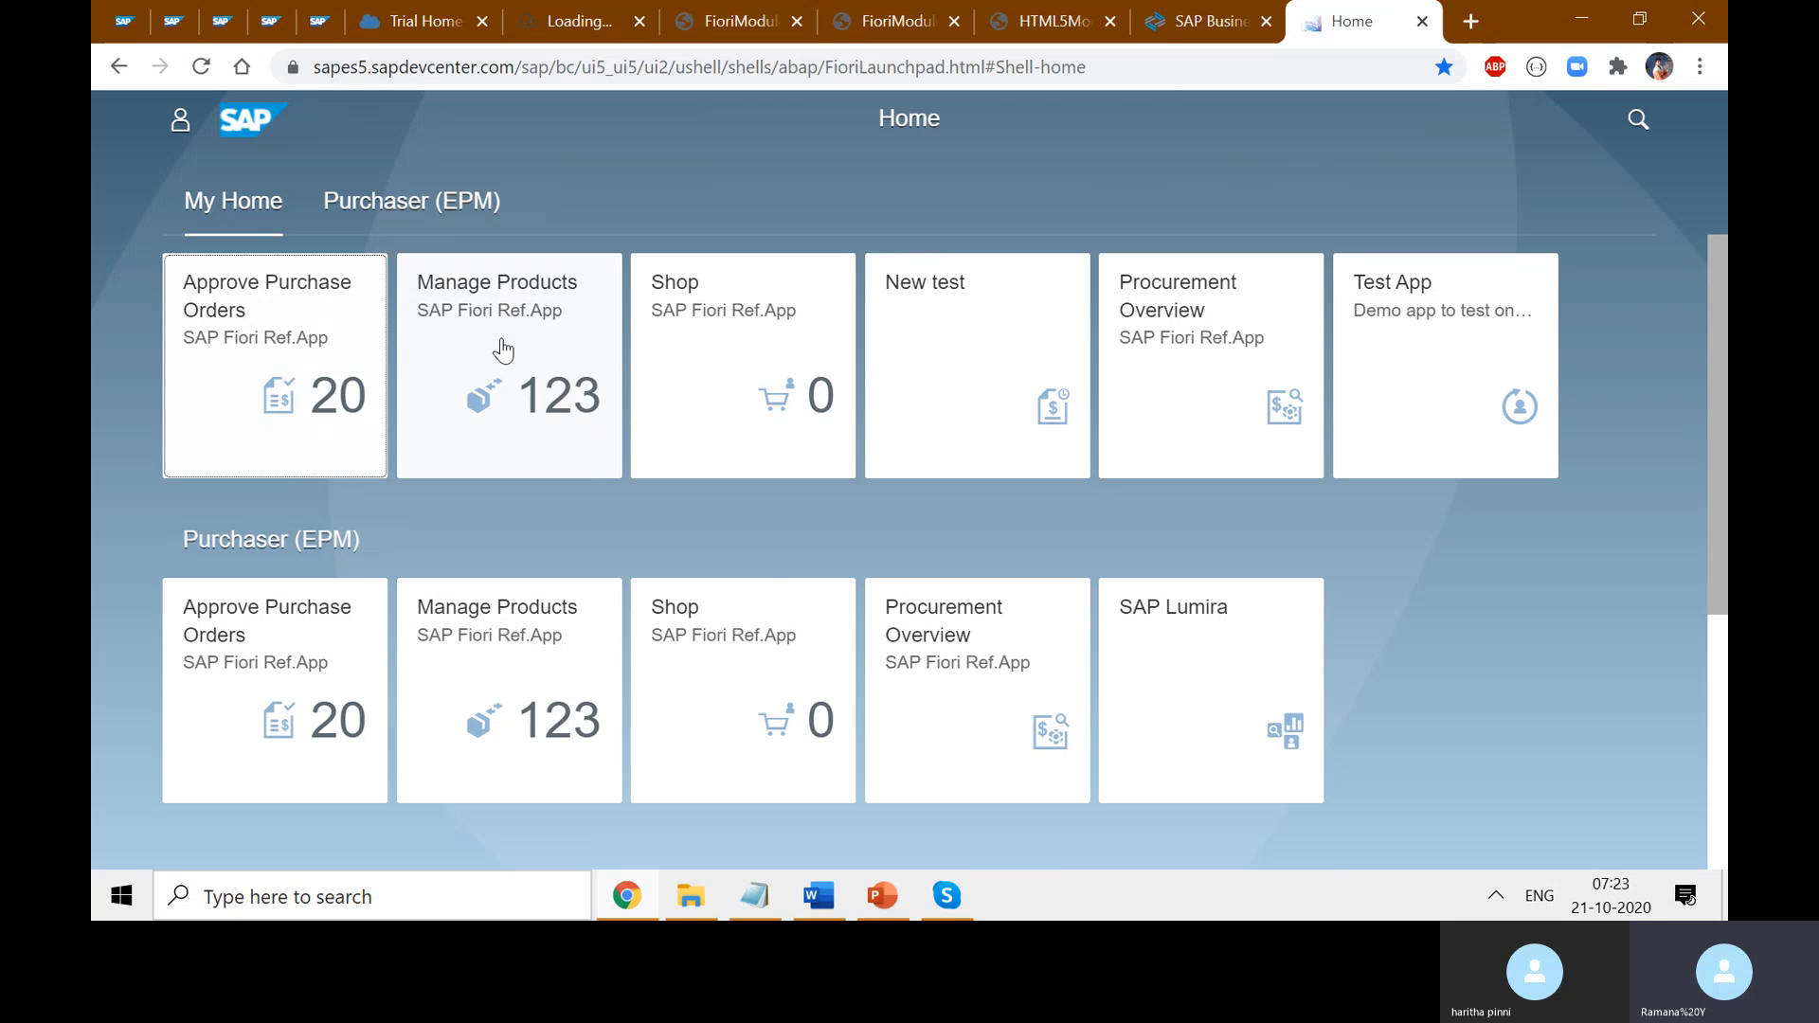
{"action": "left_click", "coordinate": [277, 346]}
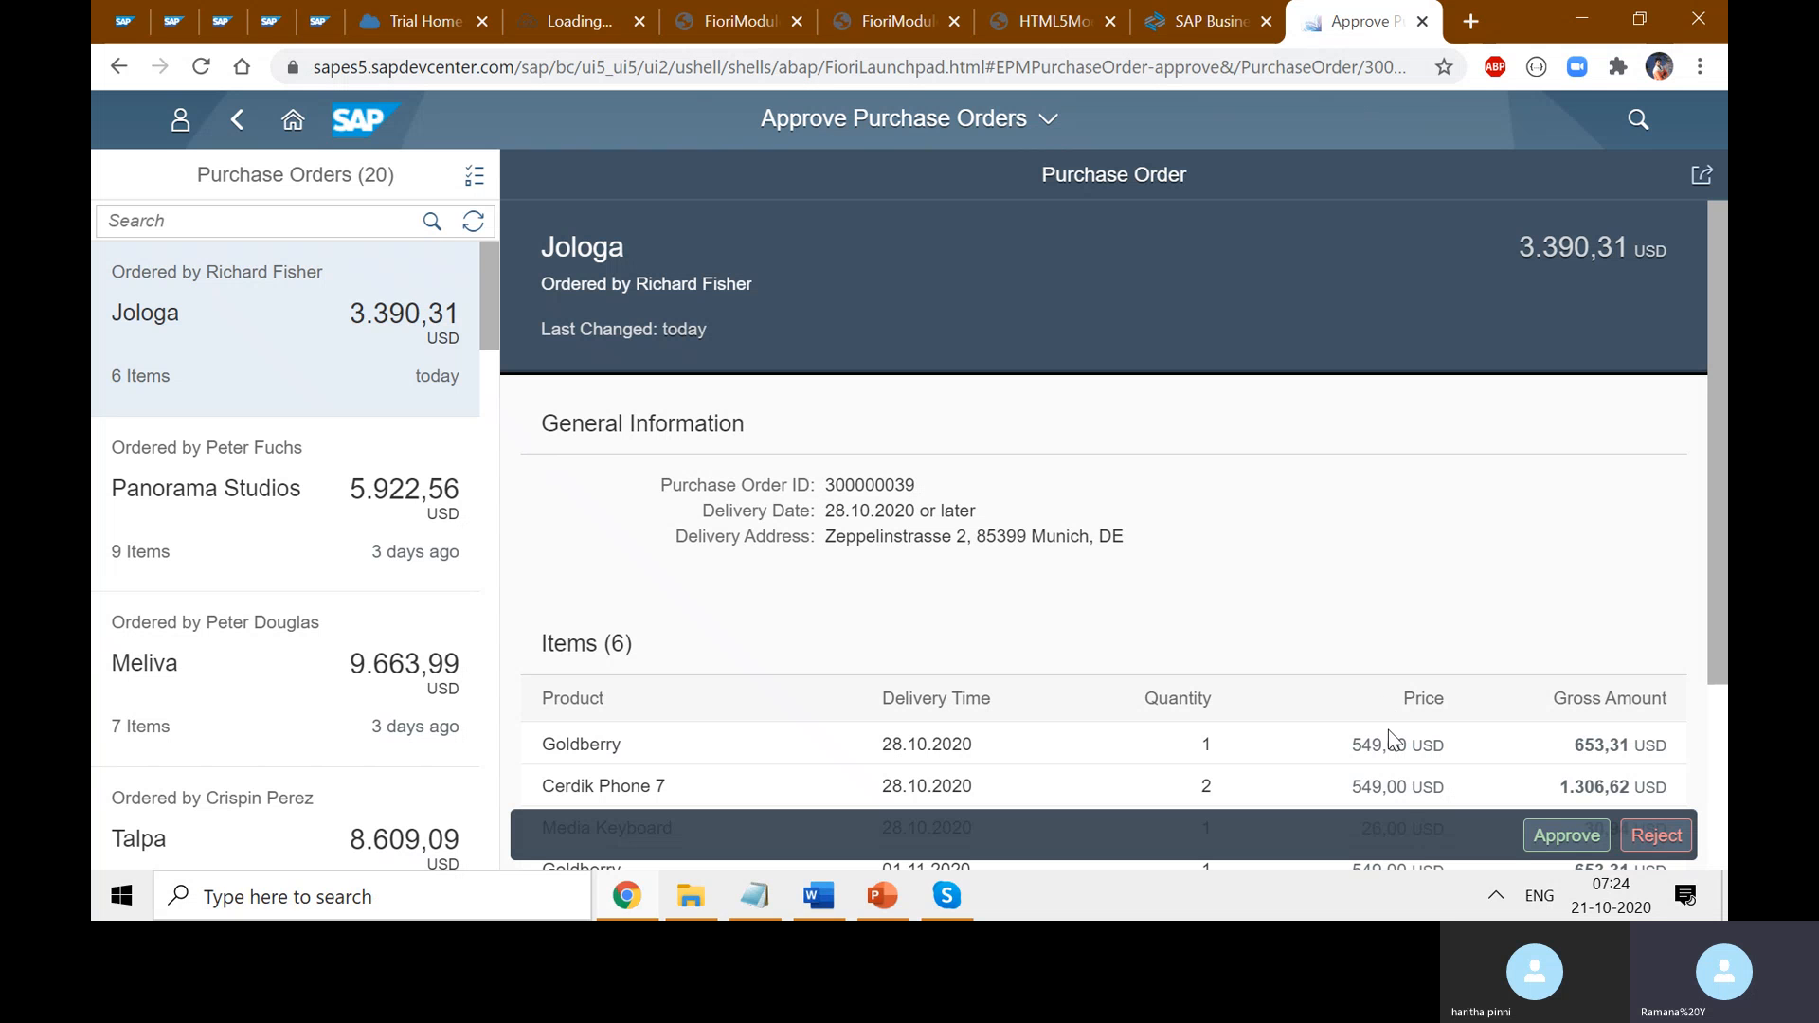
- Highlight EPMPurchaseOrder-approve in the address, then go back to the Home page
{"action": "left_click_drag", "start_coordinate": [1212, 68], "coordinate": [985, 70]}
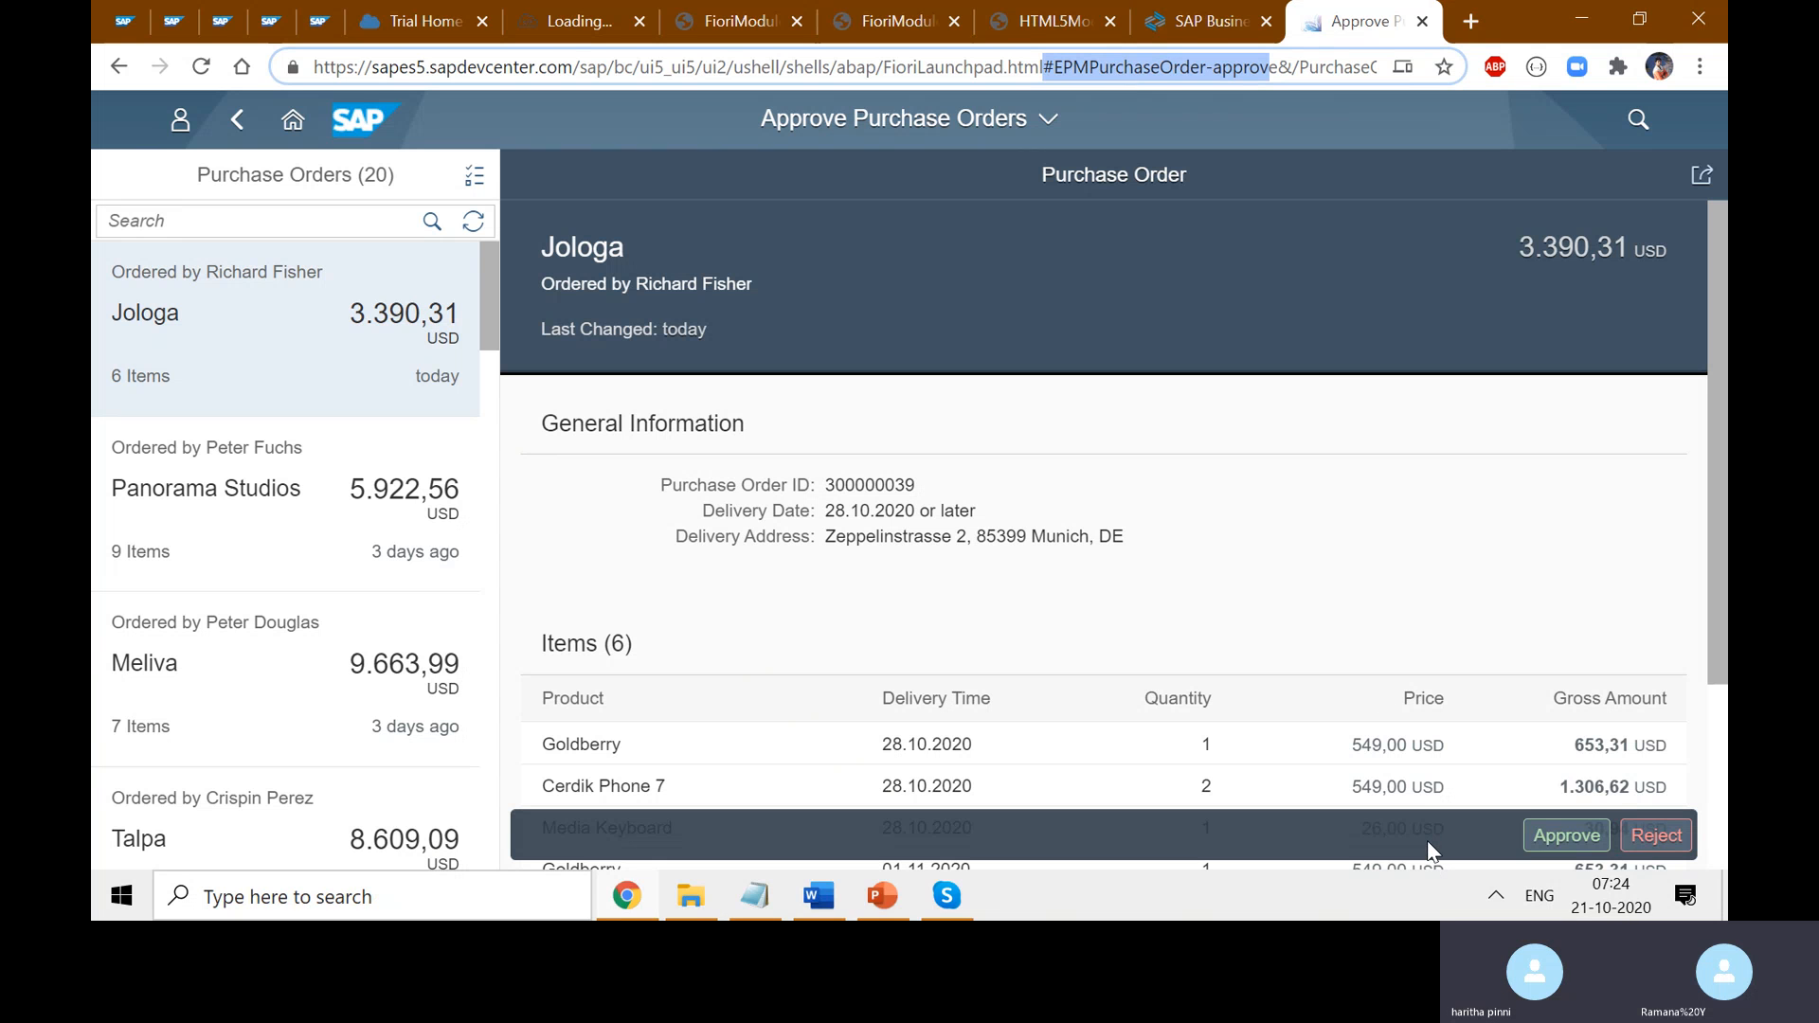
{"action": "left_click", "coordinate": [1126, 286]}
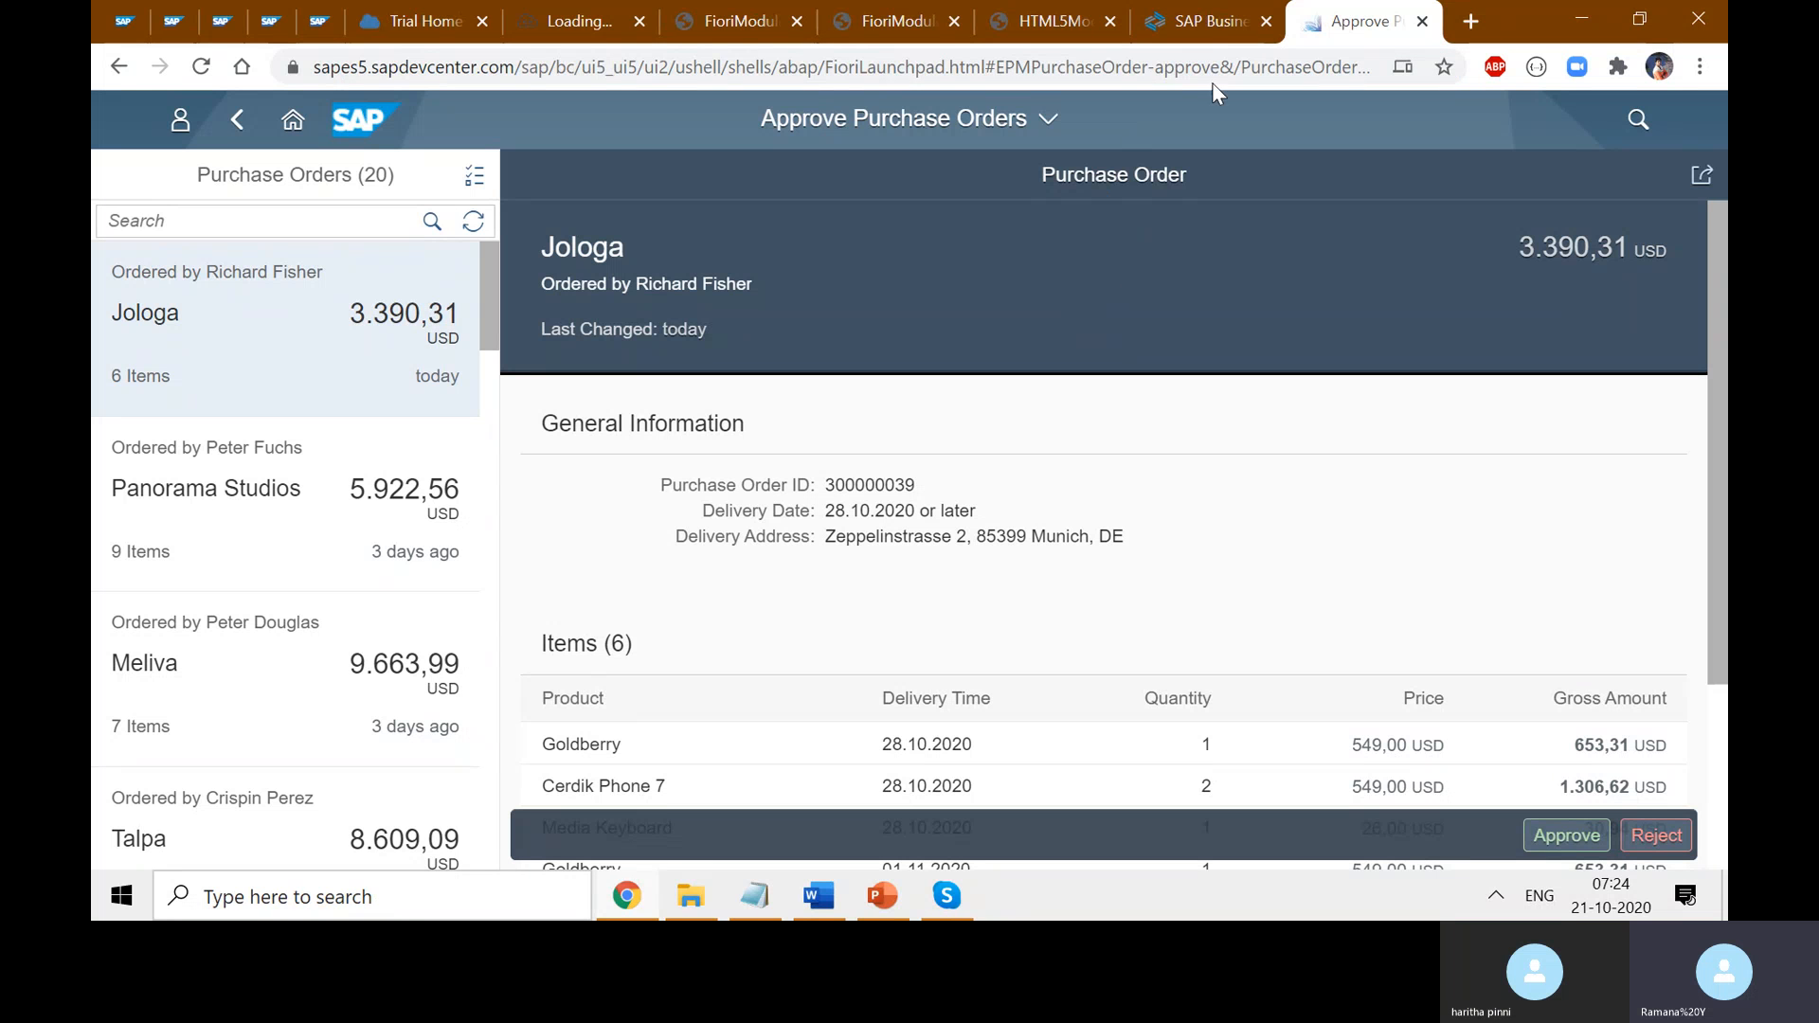
{"action": "left_click_drag", "start_coordinate": [1220, 67], "coordinate": [997, 65]}
{"action": "left_click", "coordinate": [1292, 293]}
{"action": "left_click", "coordinate": [293, 118]}
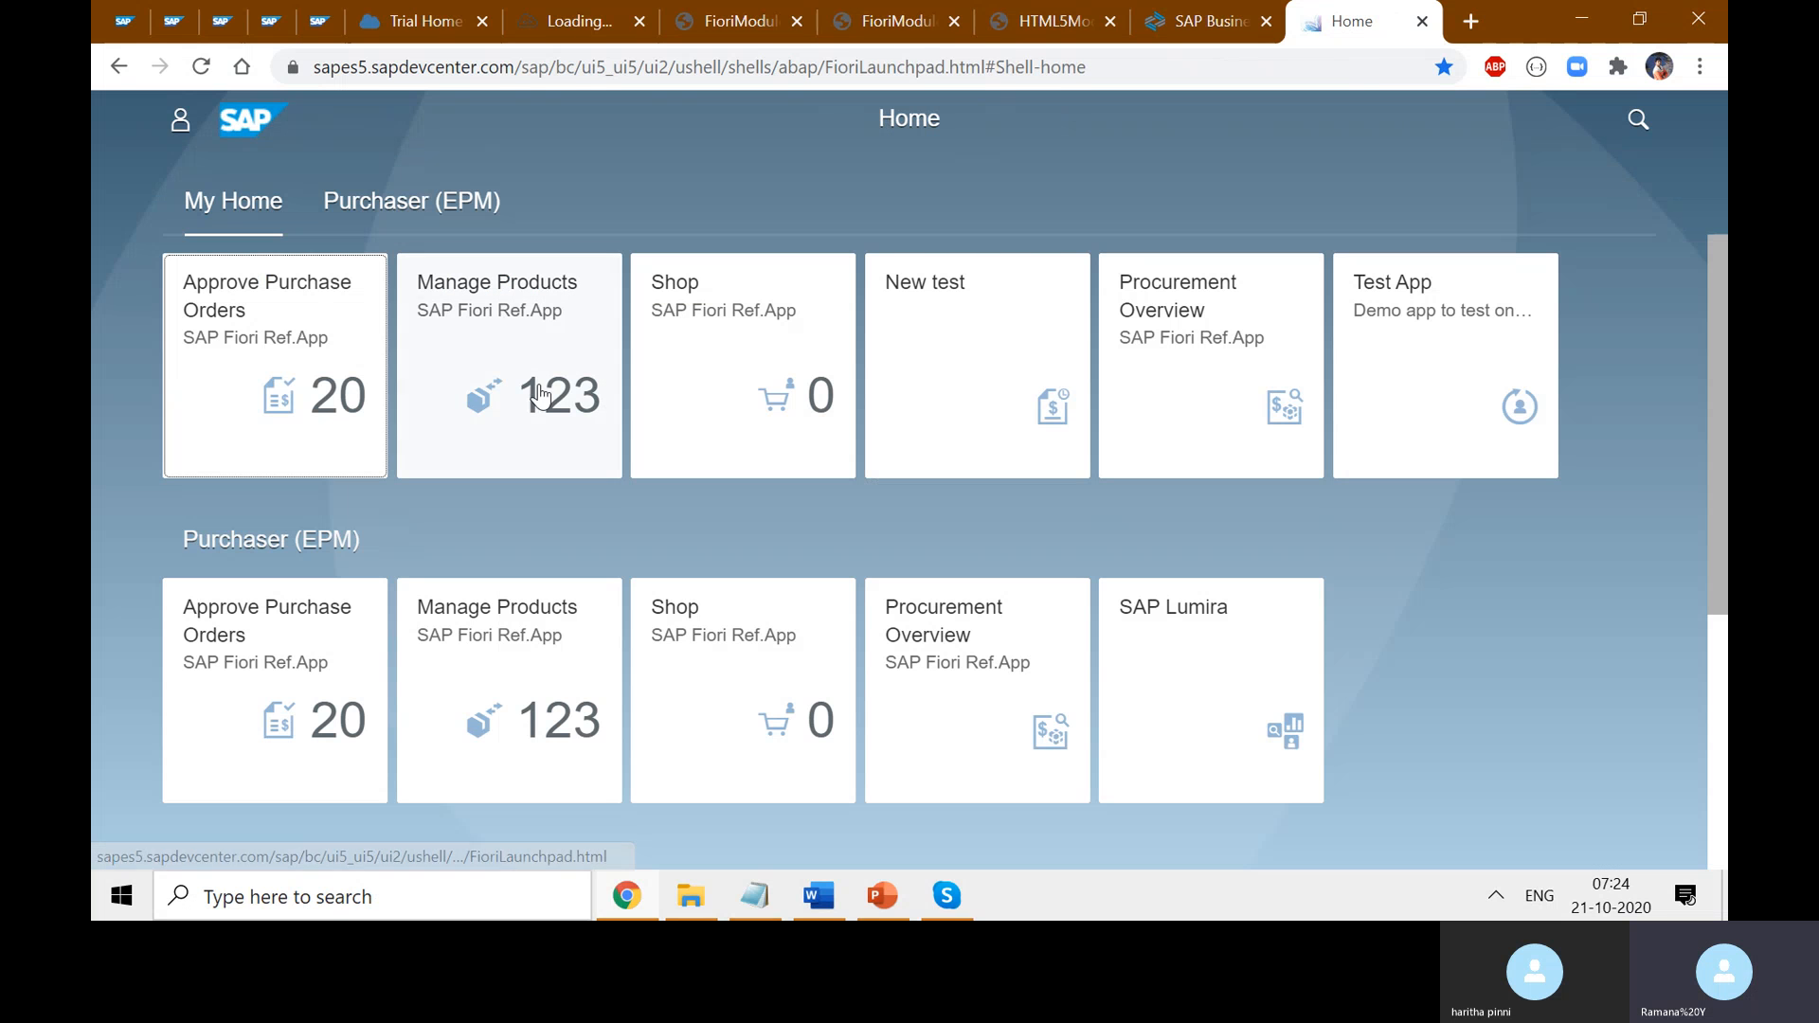
- Open Approve Purchase Orders and highlight EPMPurchaseOrder and approve in the address
{"action": "left_click", "coordinate": [311, 388]}
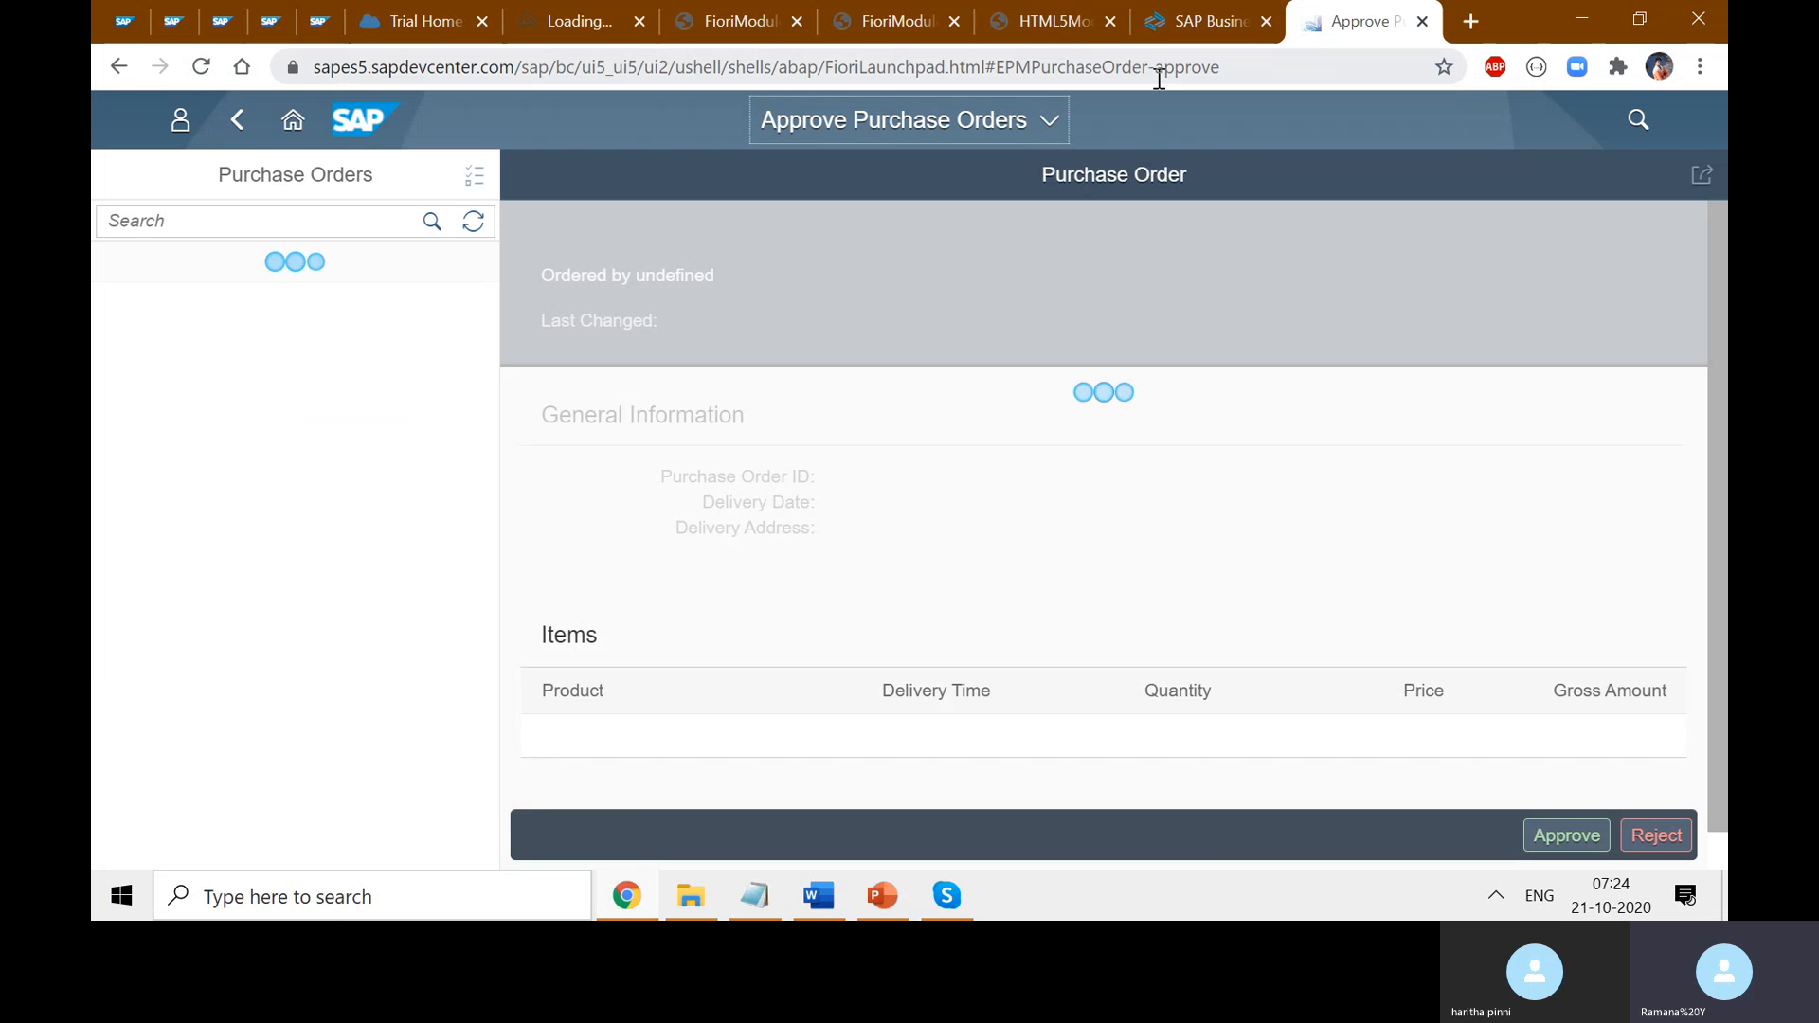
{"action": "double_click", "coordinate": [1066, 72]}
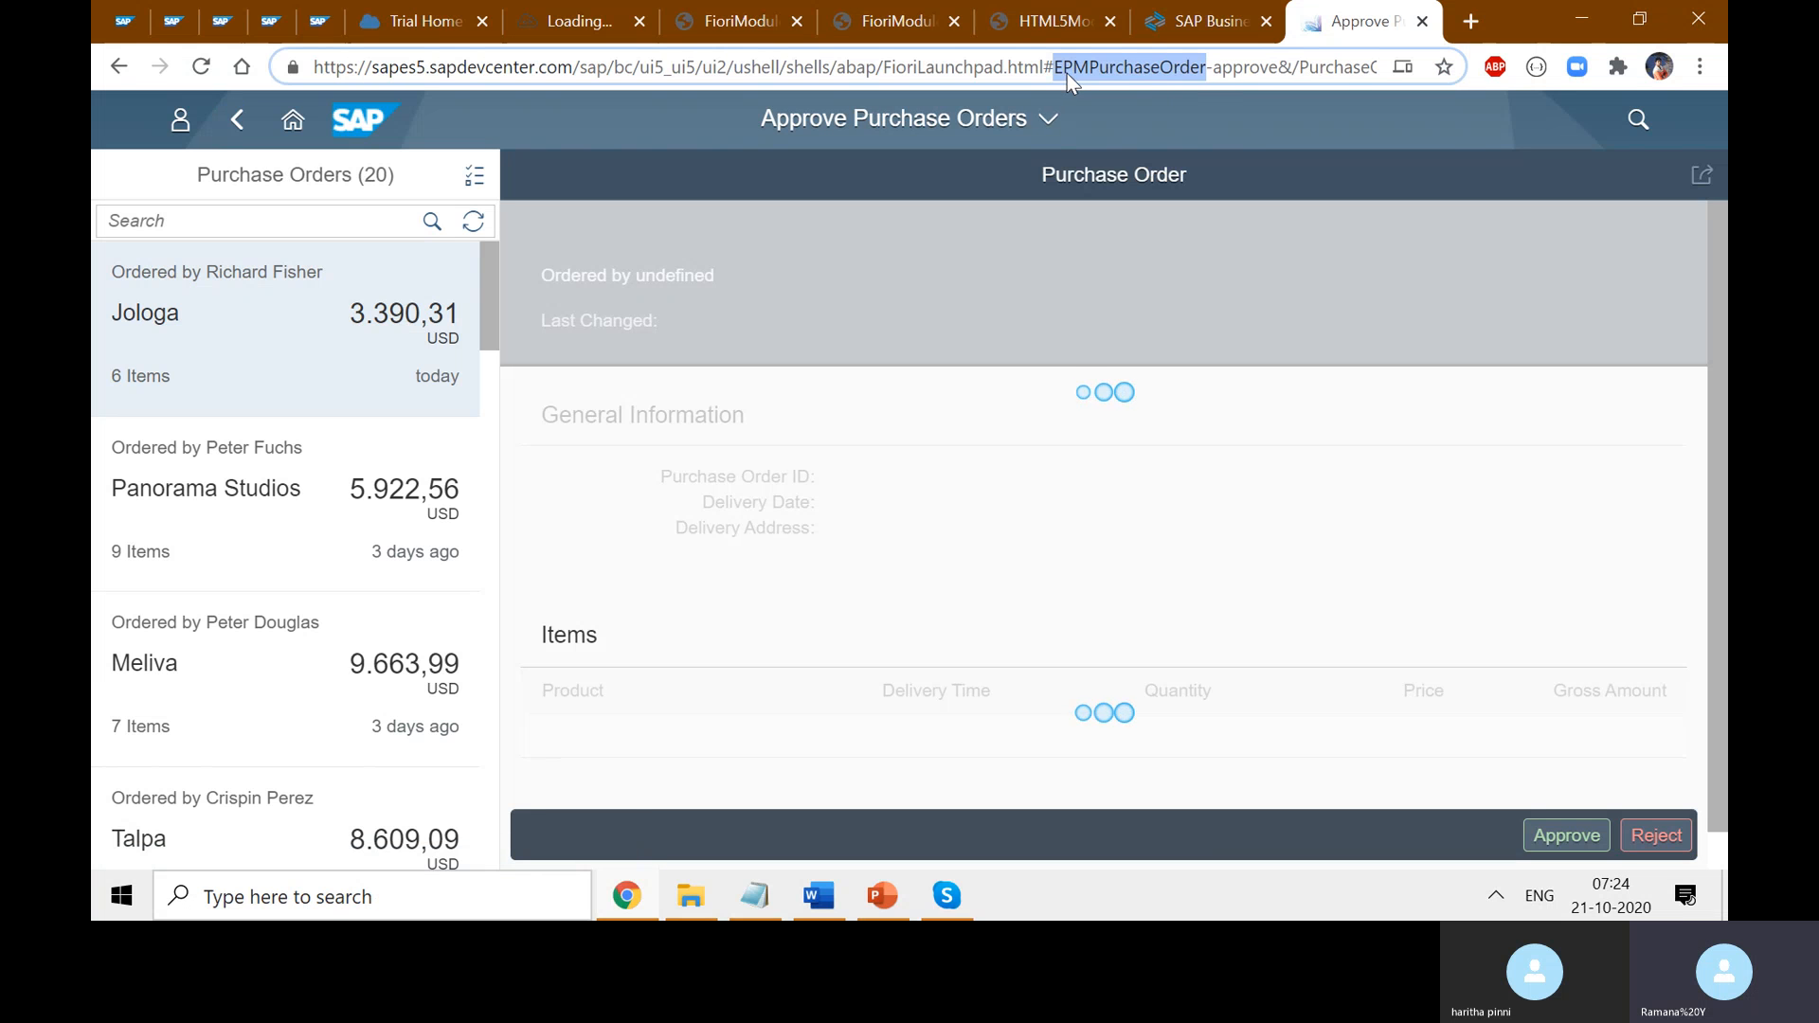
{"action": "double_click", "coordinate": [1248, 72]}
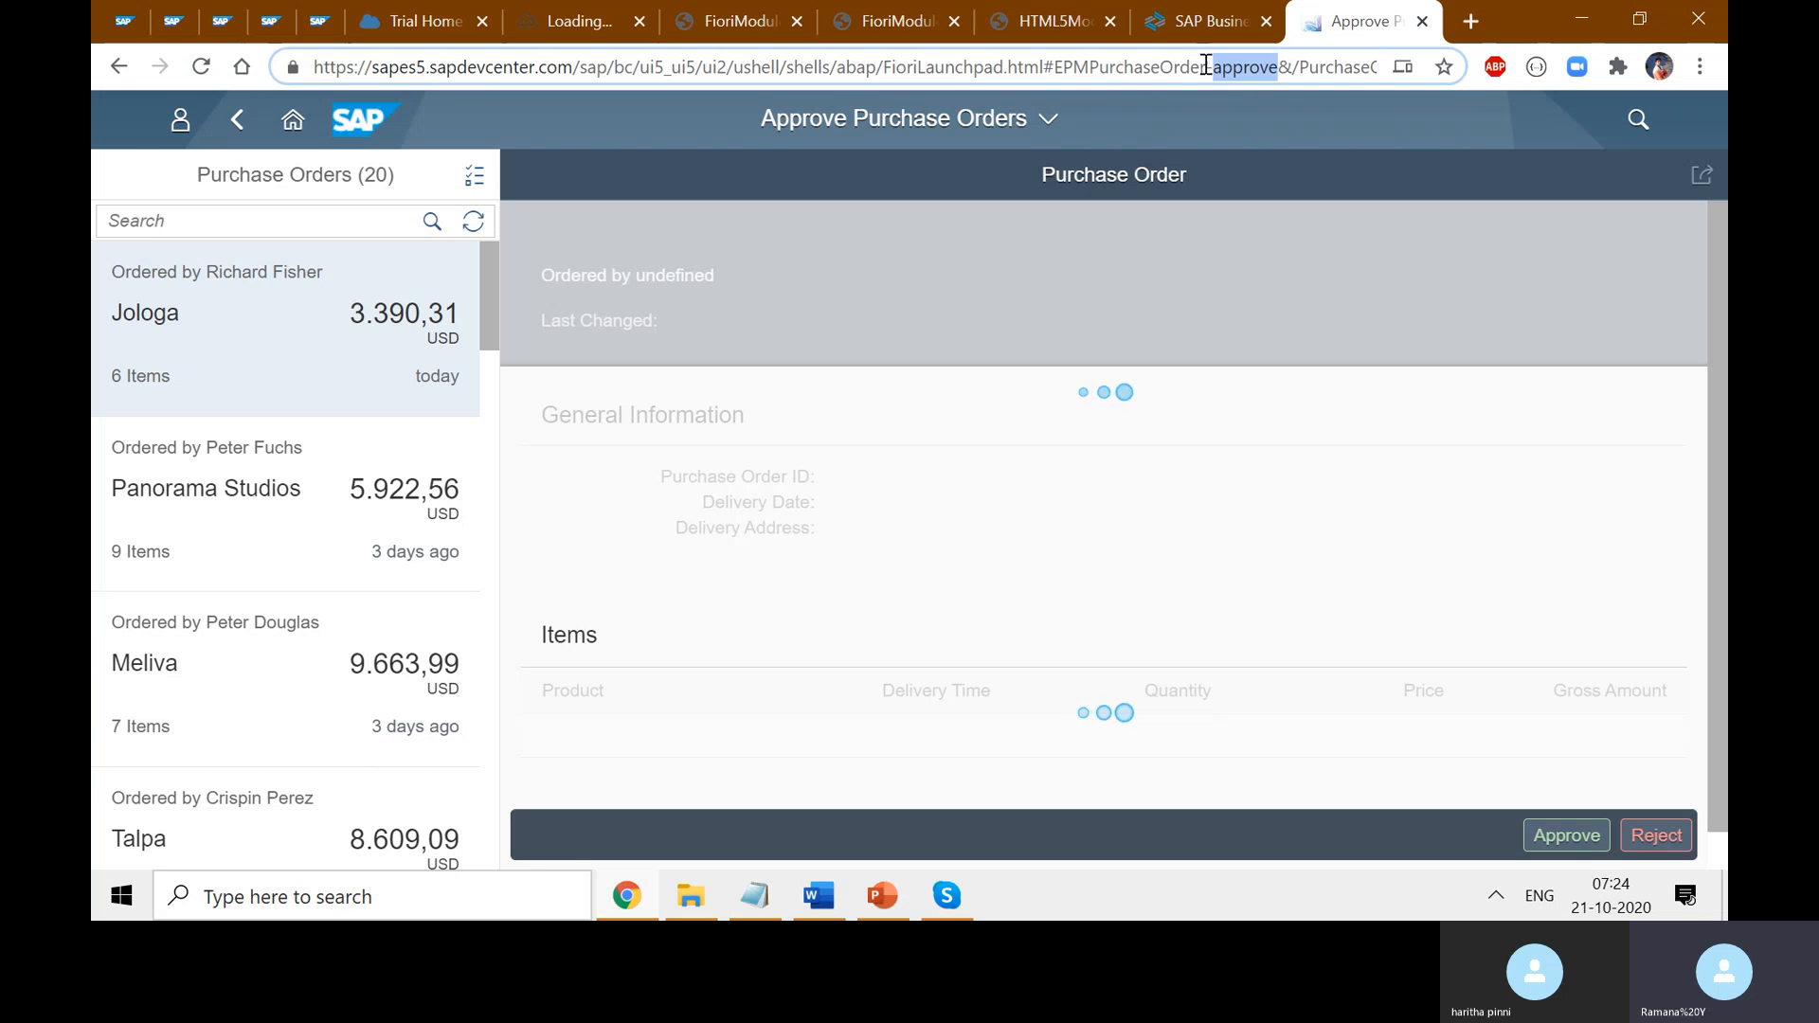
- Change the action 'approve' to 'display' in the address and load it
{"action": "left_click", "coordinate": [1209, 71]}
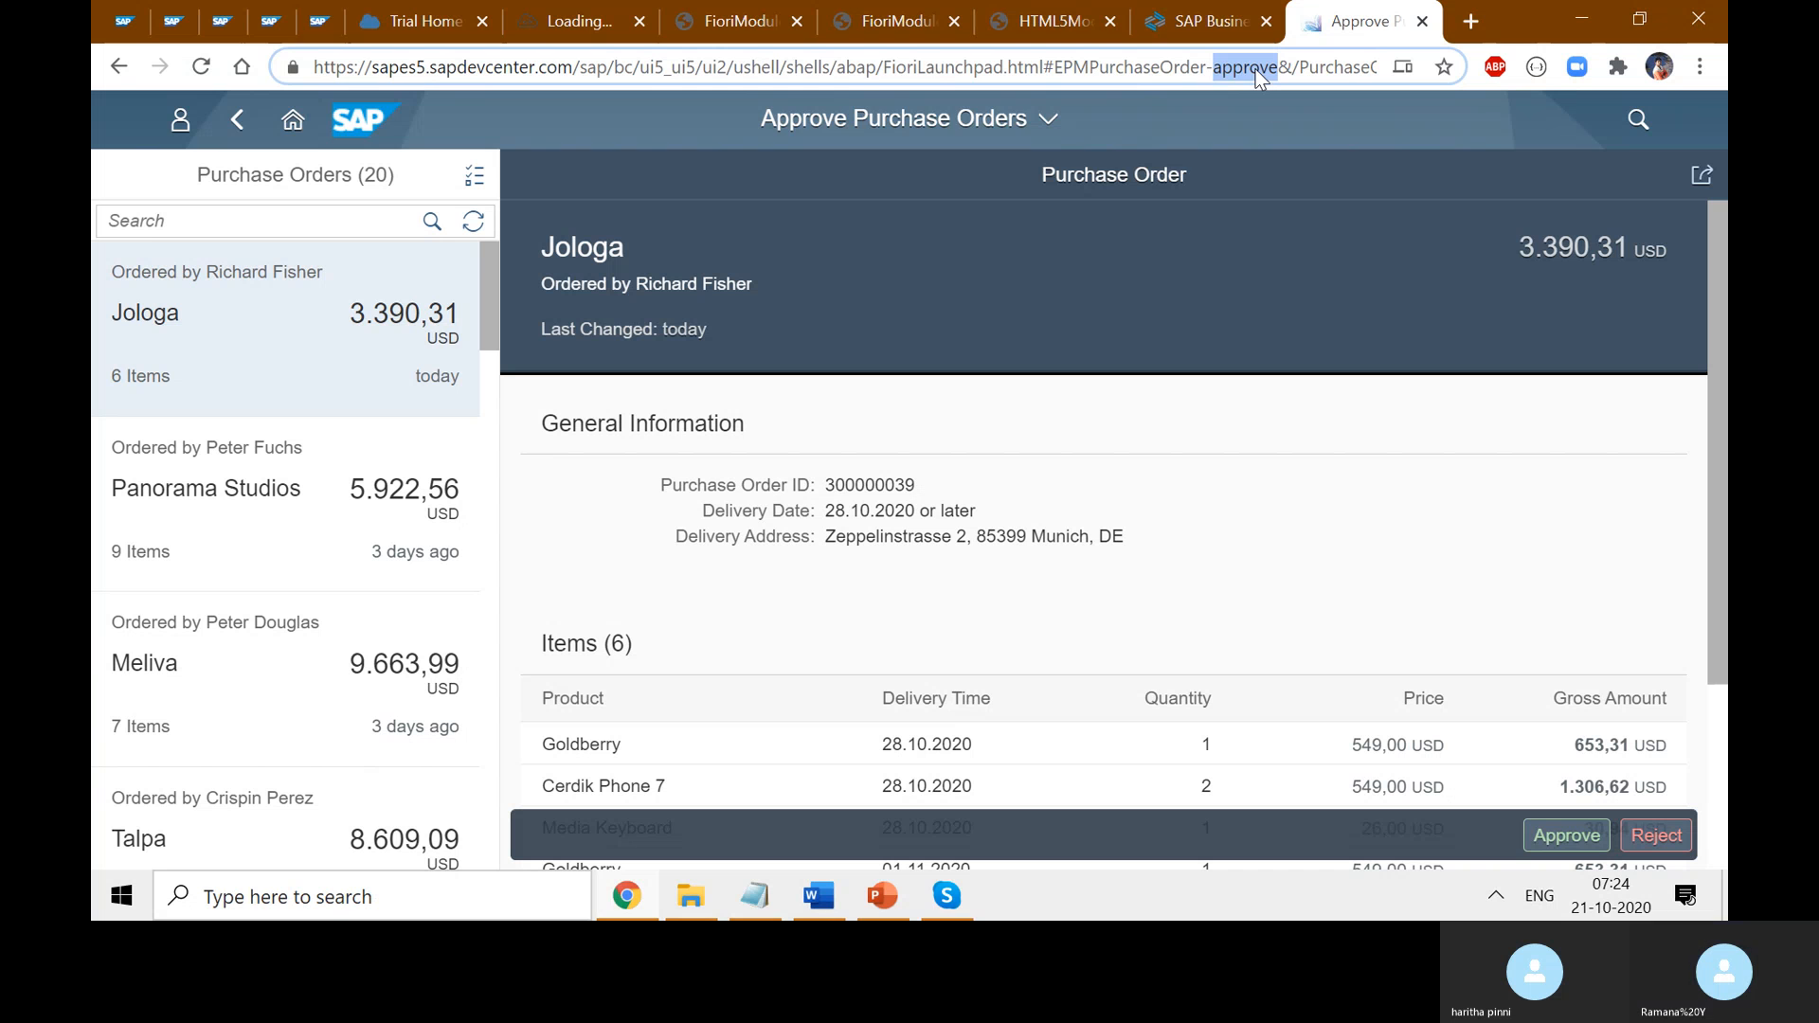
{"action": "type", "text": "doi"}
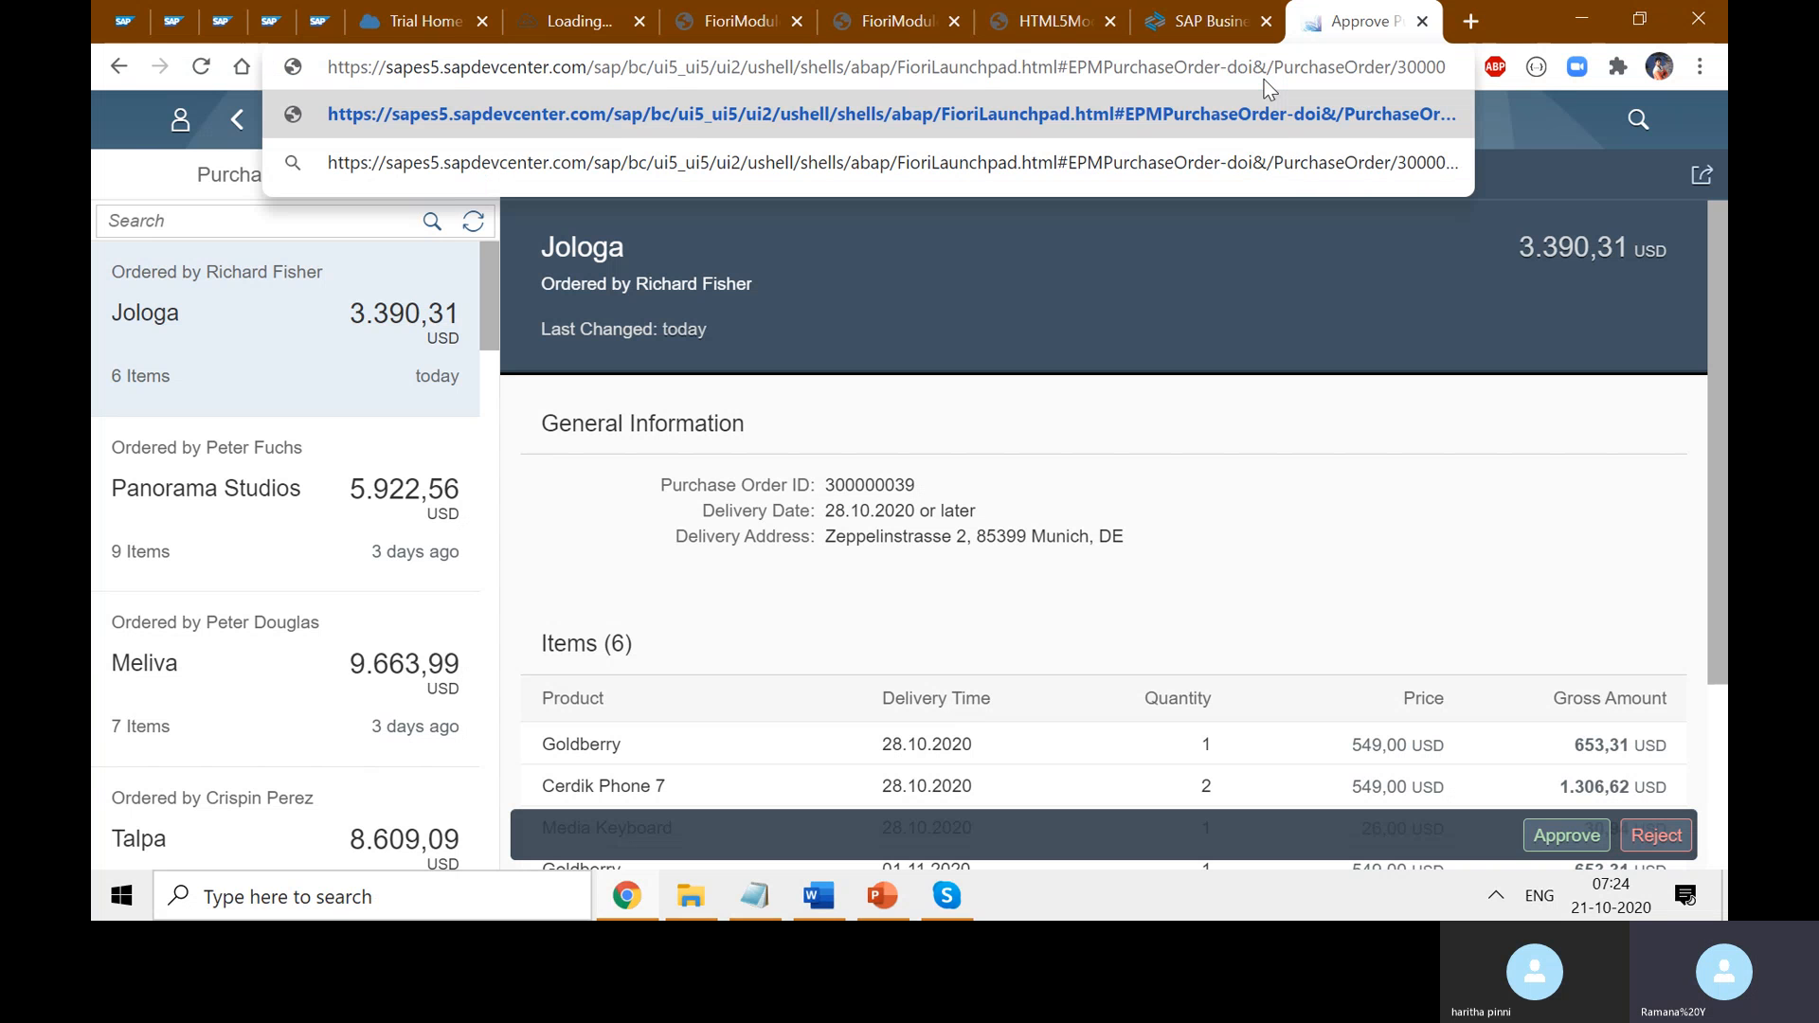
{"action": "key", "text": "BackSpace"}
{"action": "key", "text": "BackSpace"}
{"action": "type", "text": "isap"}
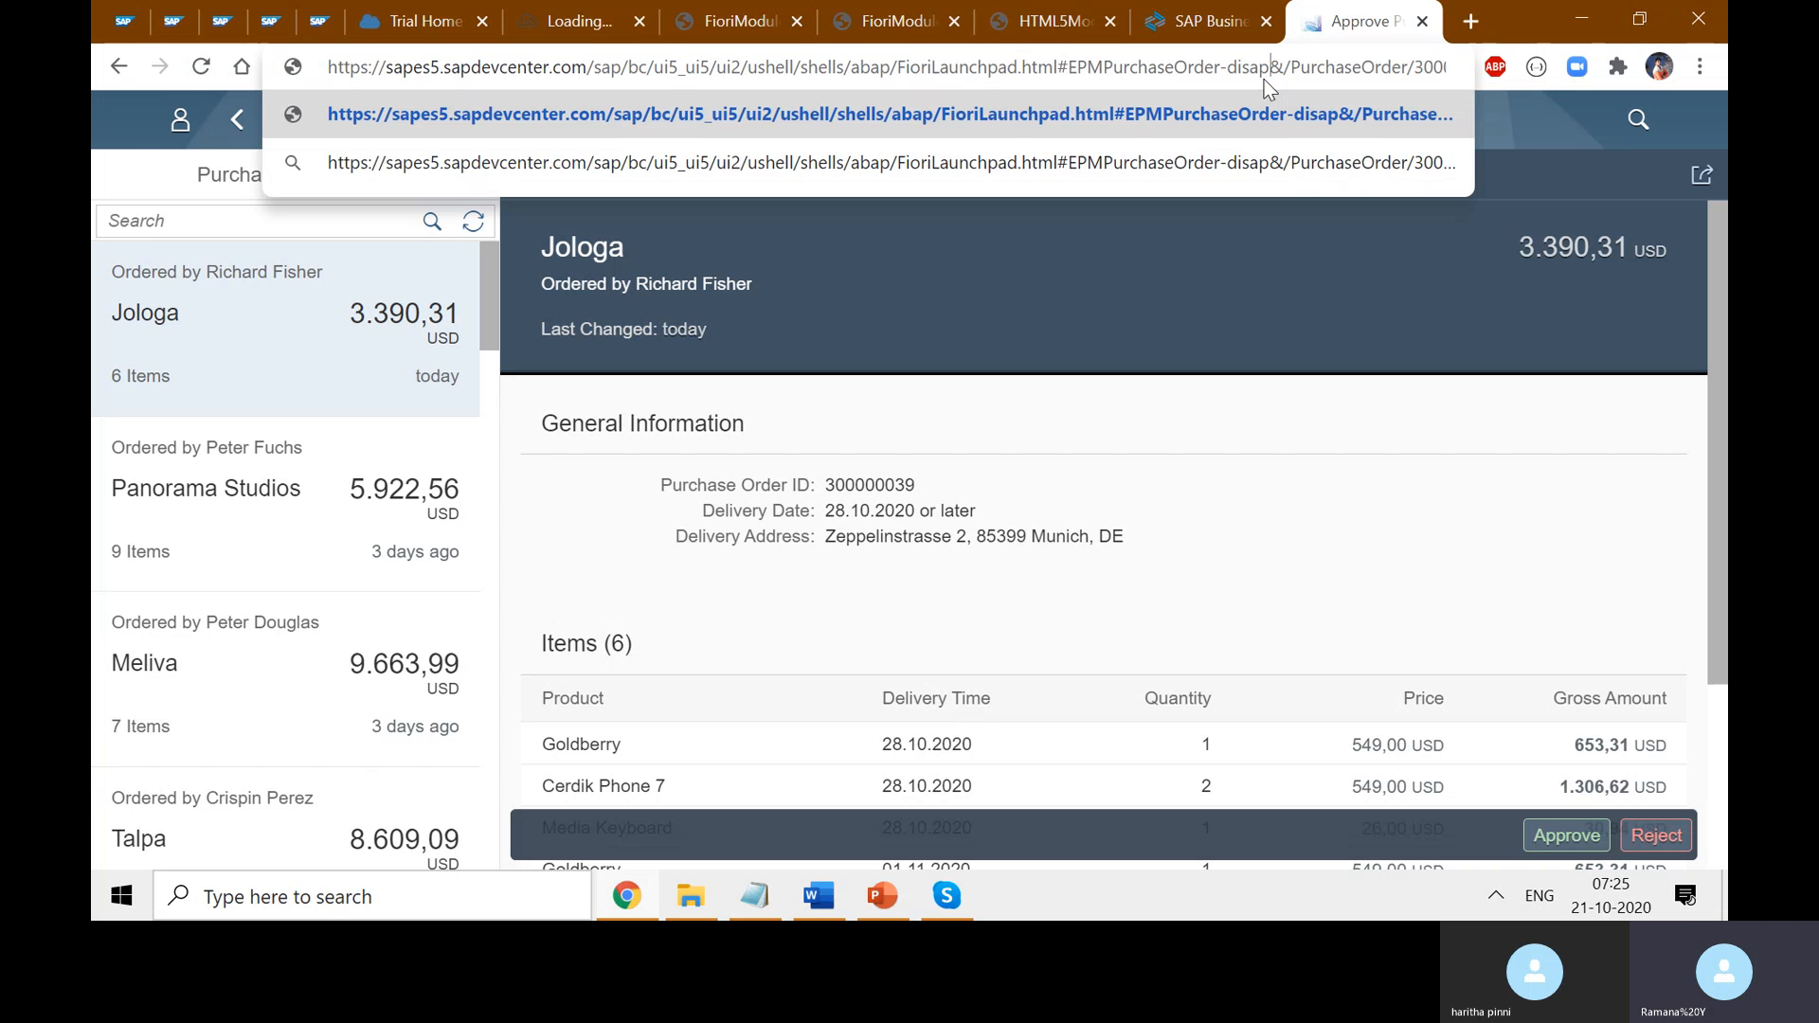
{"action": "key", "text": "BackSpace"}
{"action": "key", "text": "BackSpace"}
{"action": "type", "text": "play"}
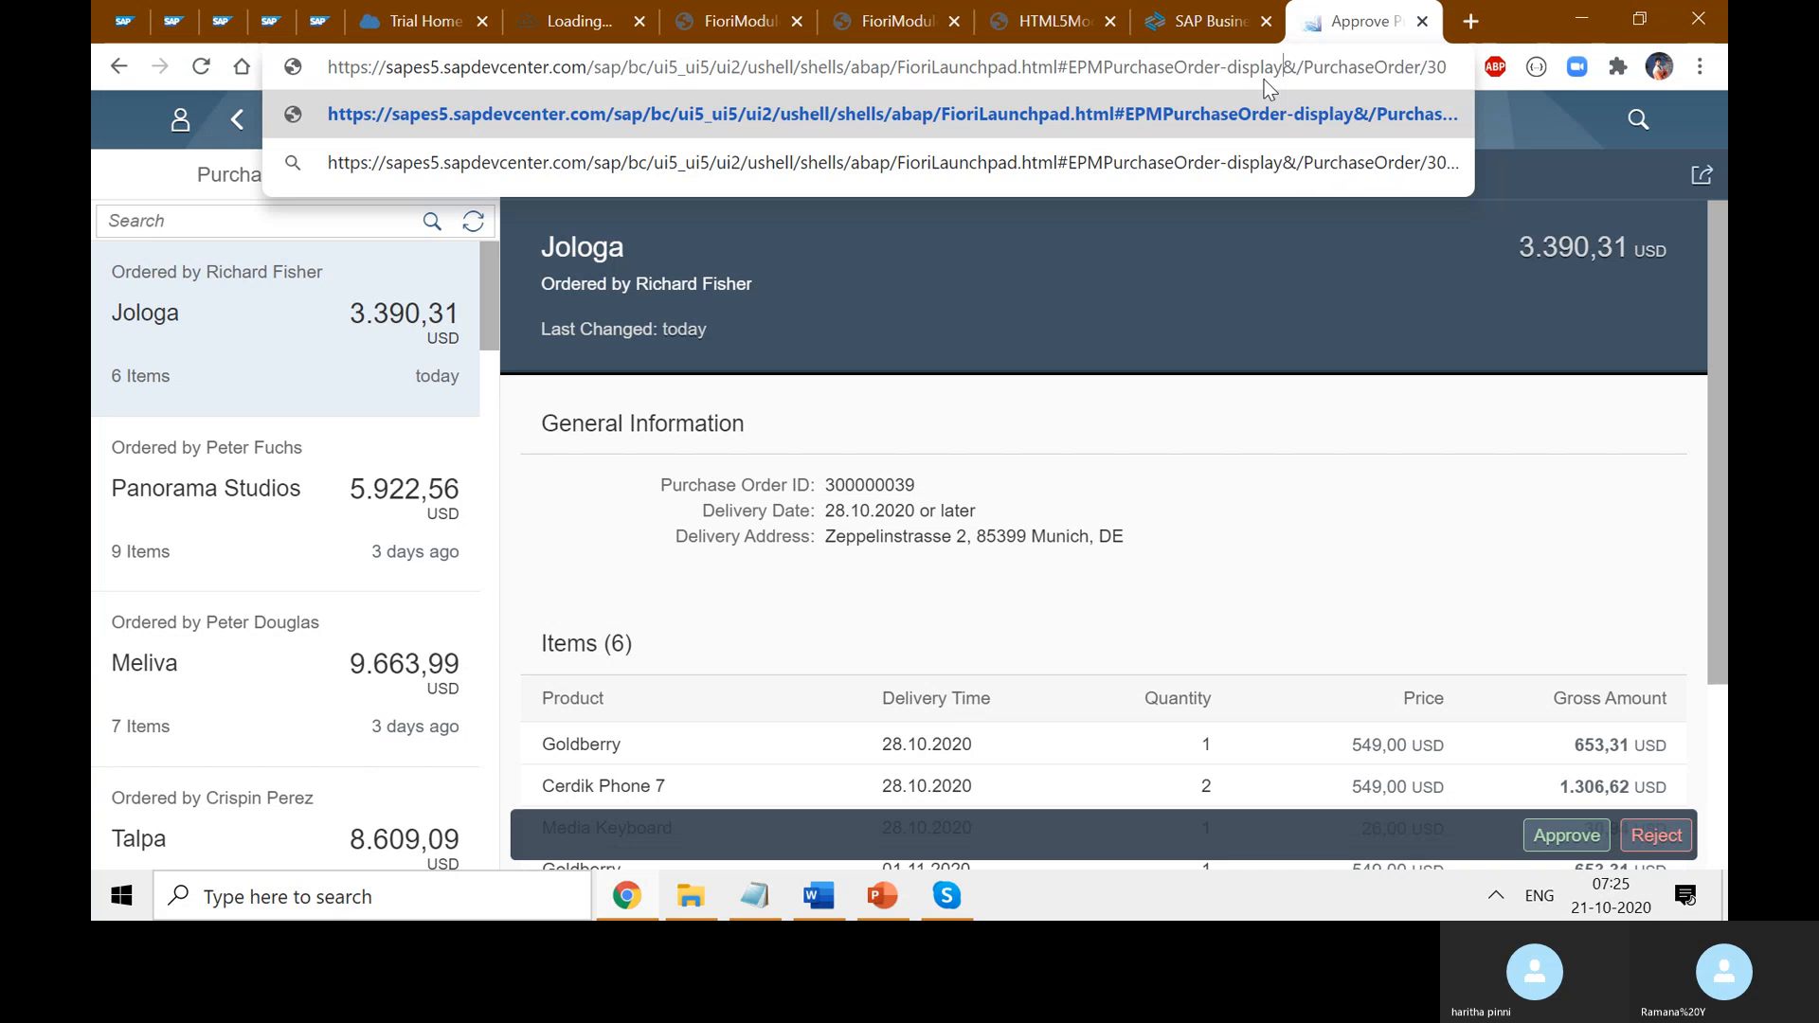
{"action": "key", "text": "Return"}
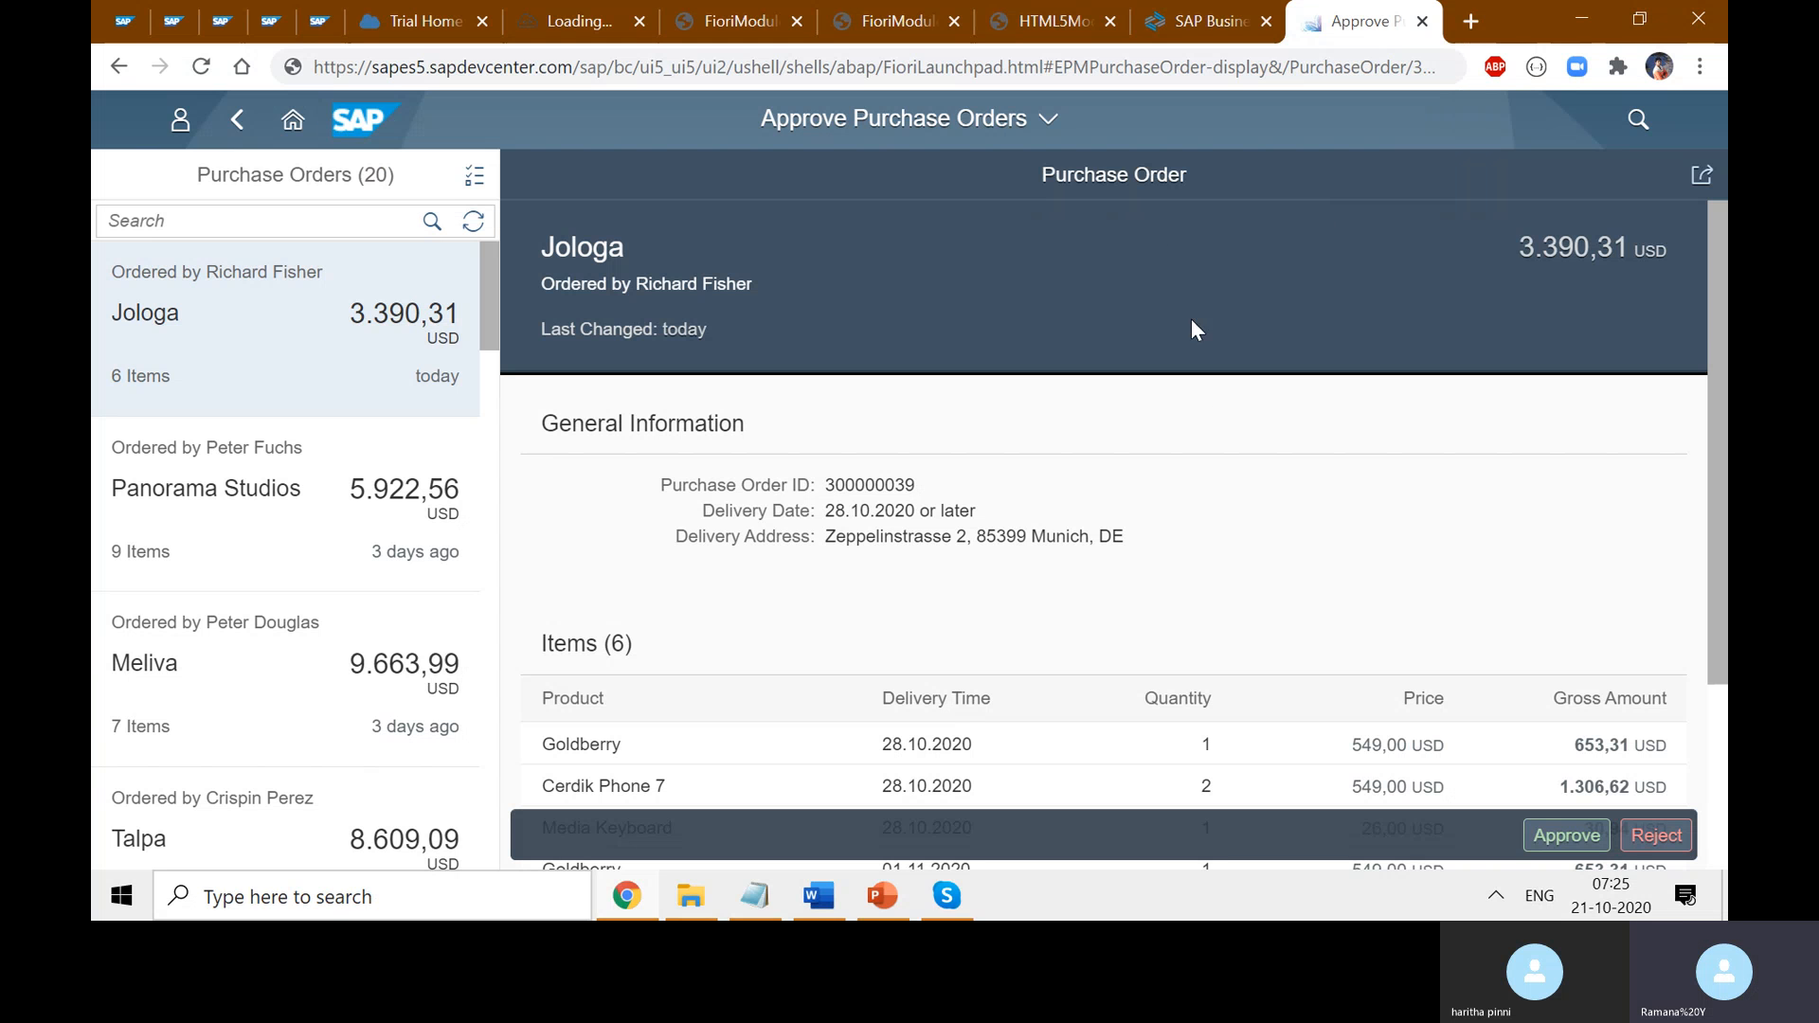
- Highlight the EPMPurchaseOrder-display intent in the address, then leave the address bar
{"action": "left_click_drag", "start_coordinate": [1269, 66], "coordinate": [1053, 68]}
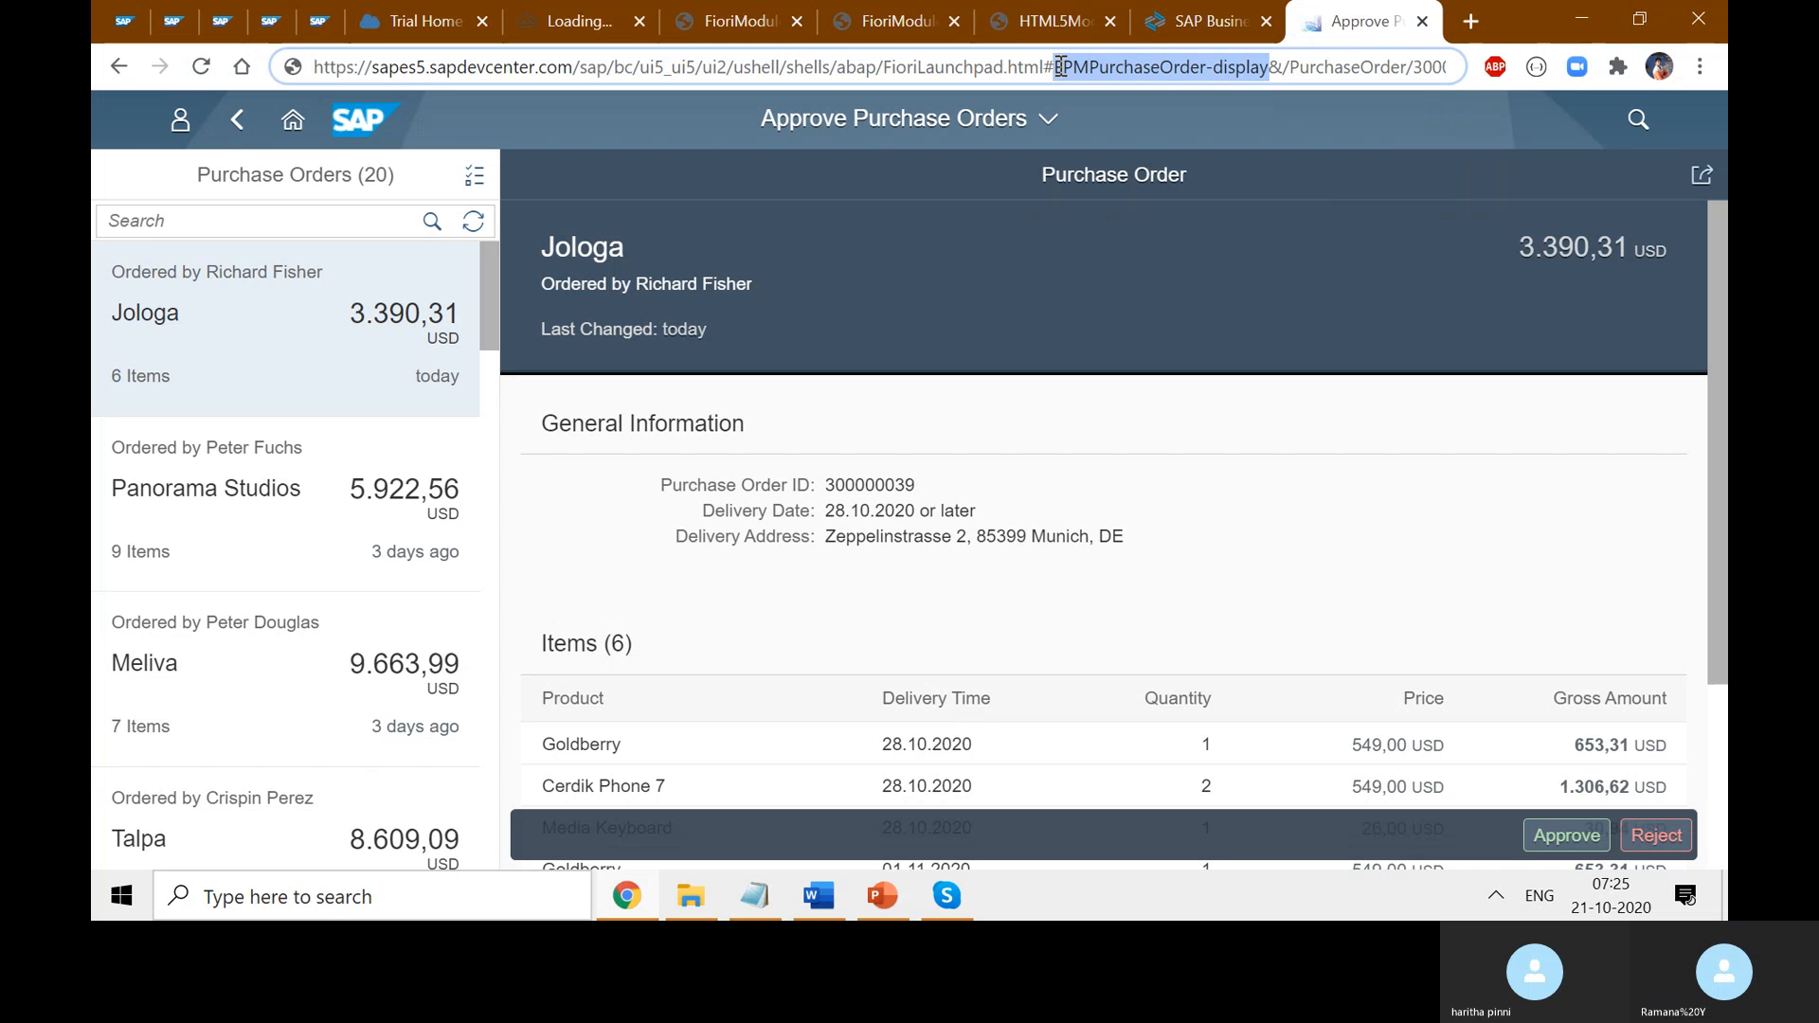
{"action": "left_click", "coordinate": [1267, 69]}
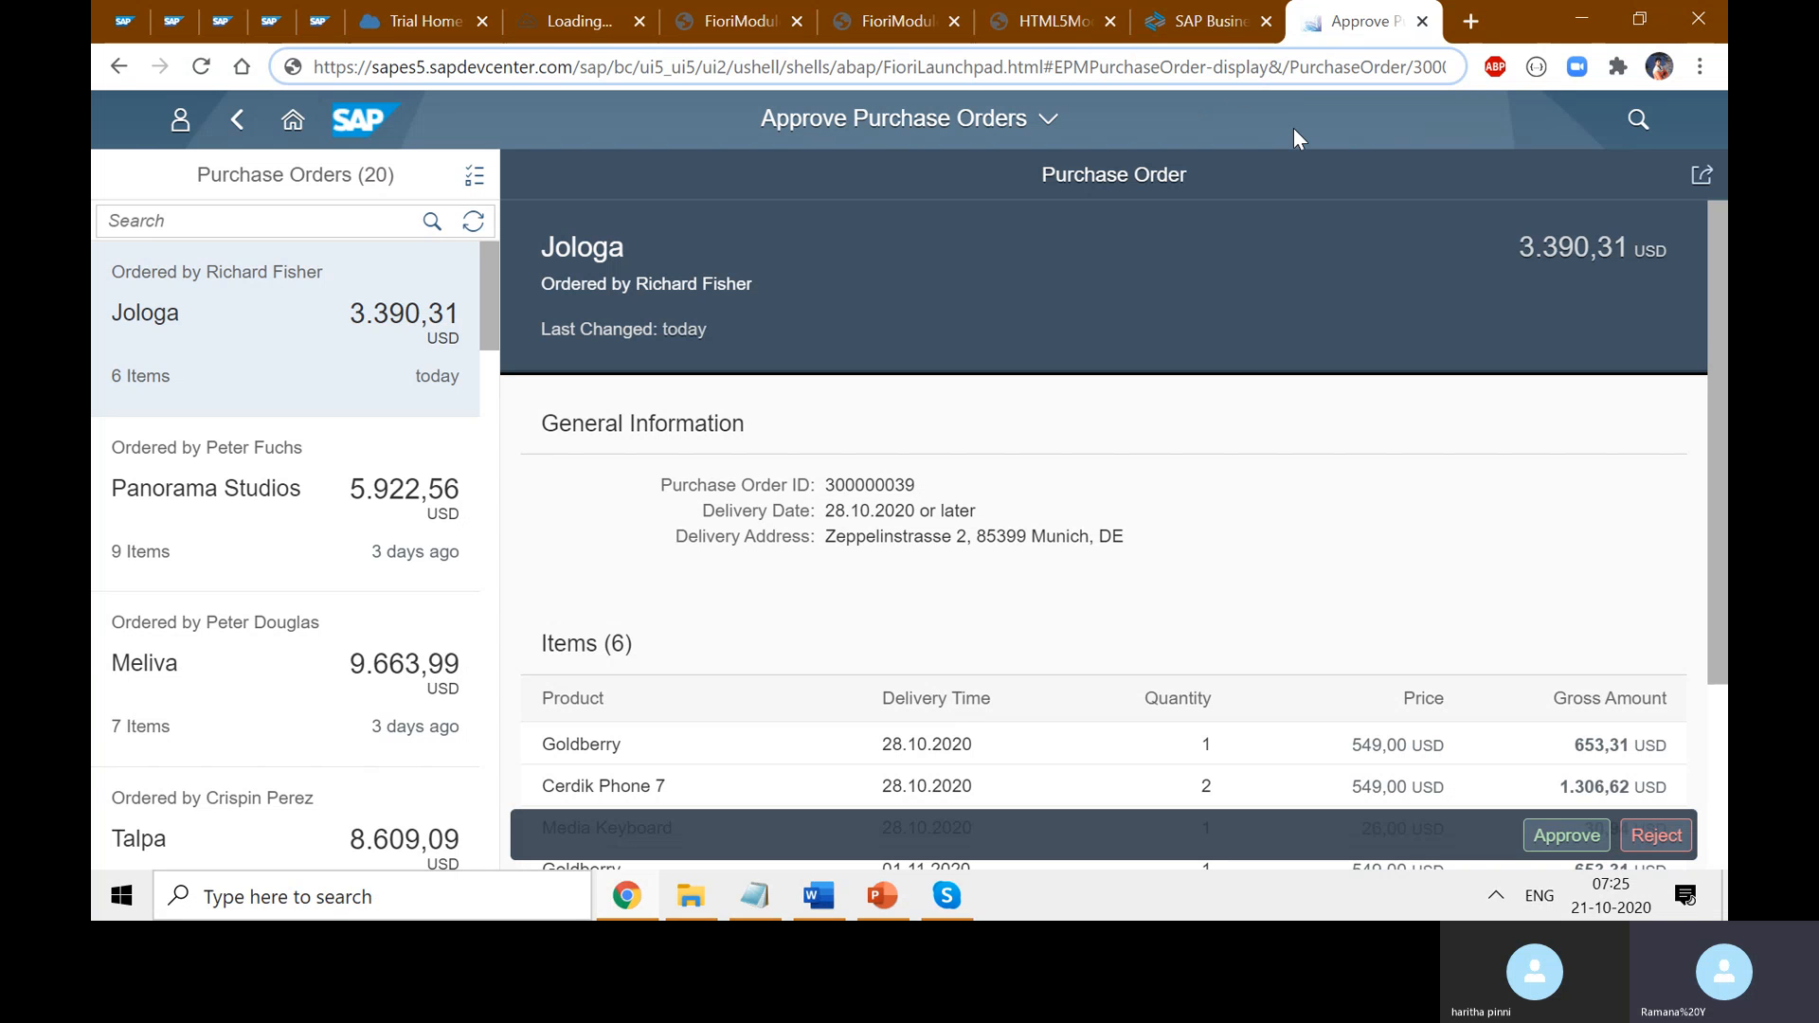
{"action": "left_click", "coordinate": [1316, 435]}
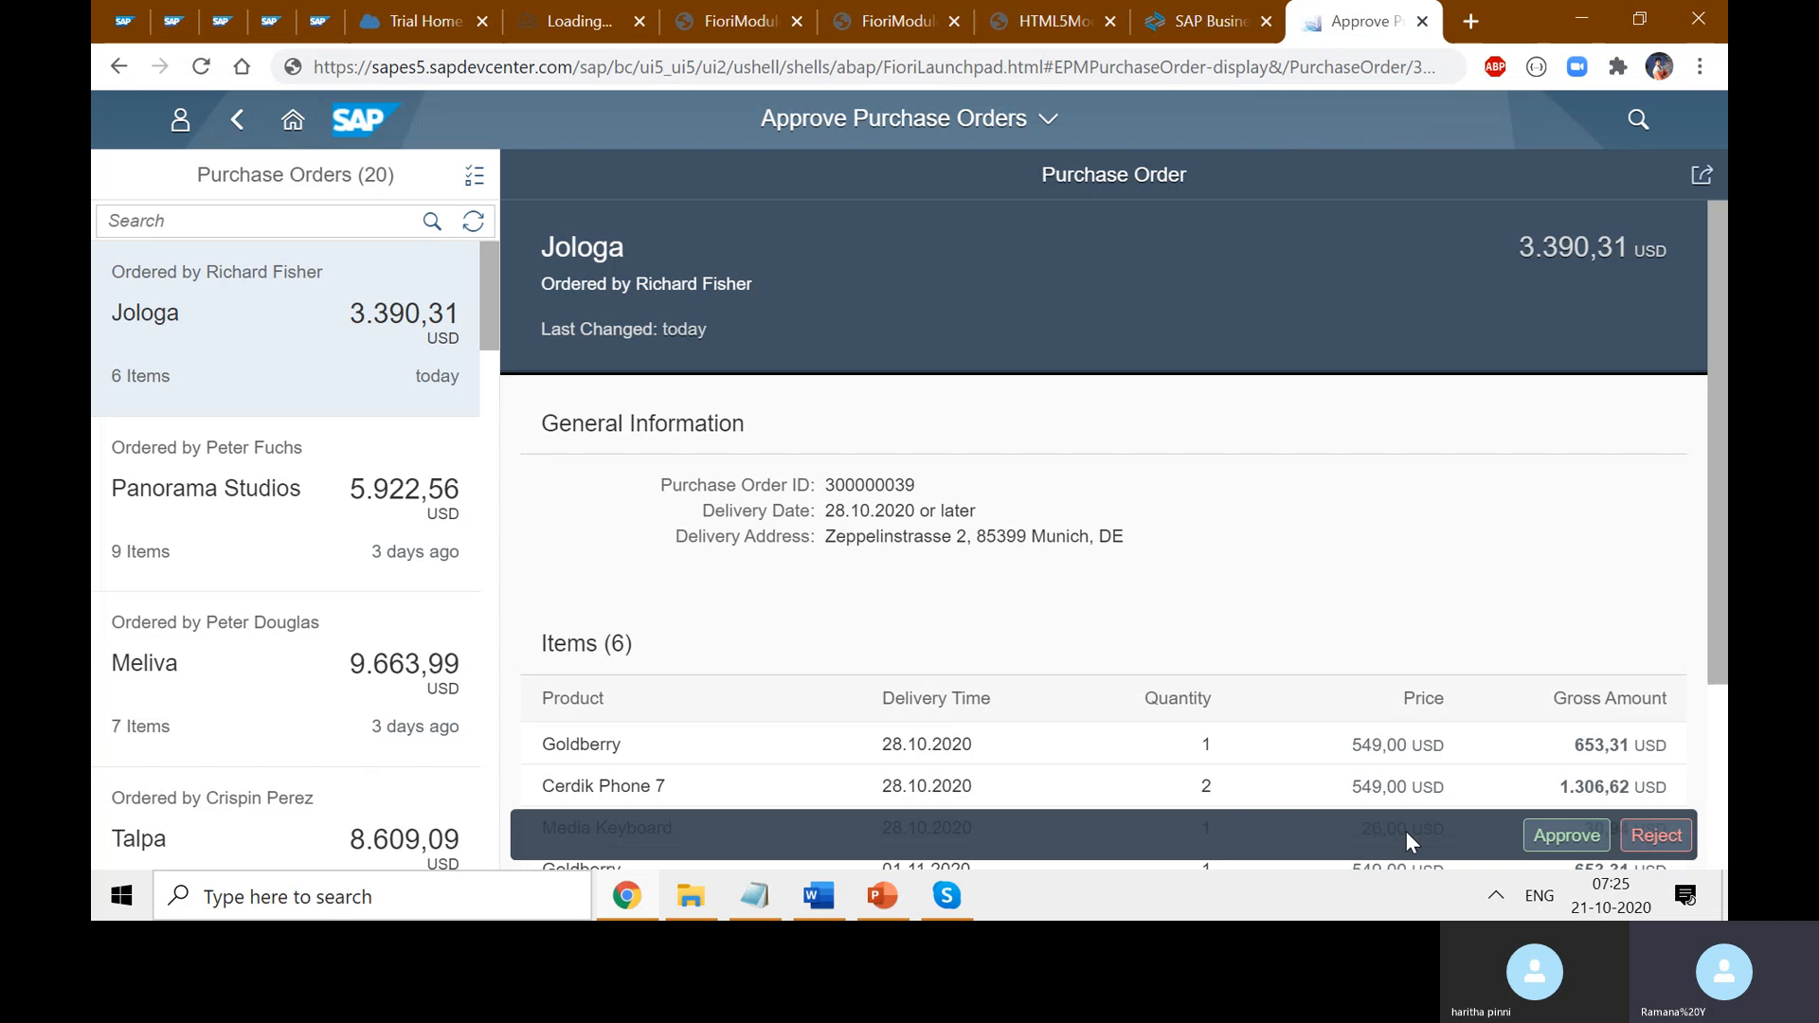
- Go Home and open Approve Purchase Orders twice, showing the Jologa order under the approve intent
{"action": "left_click", "coordinate": [292, 118]}
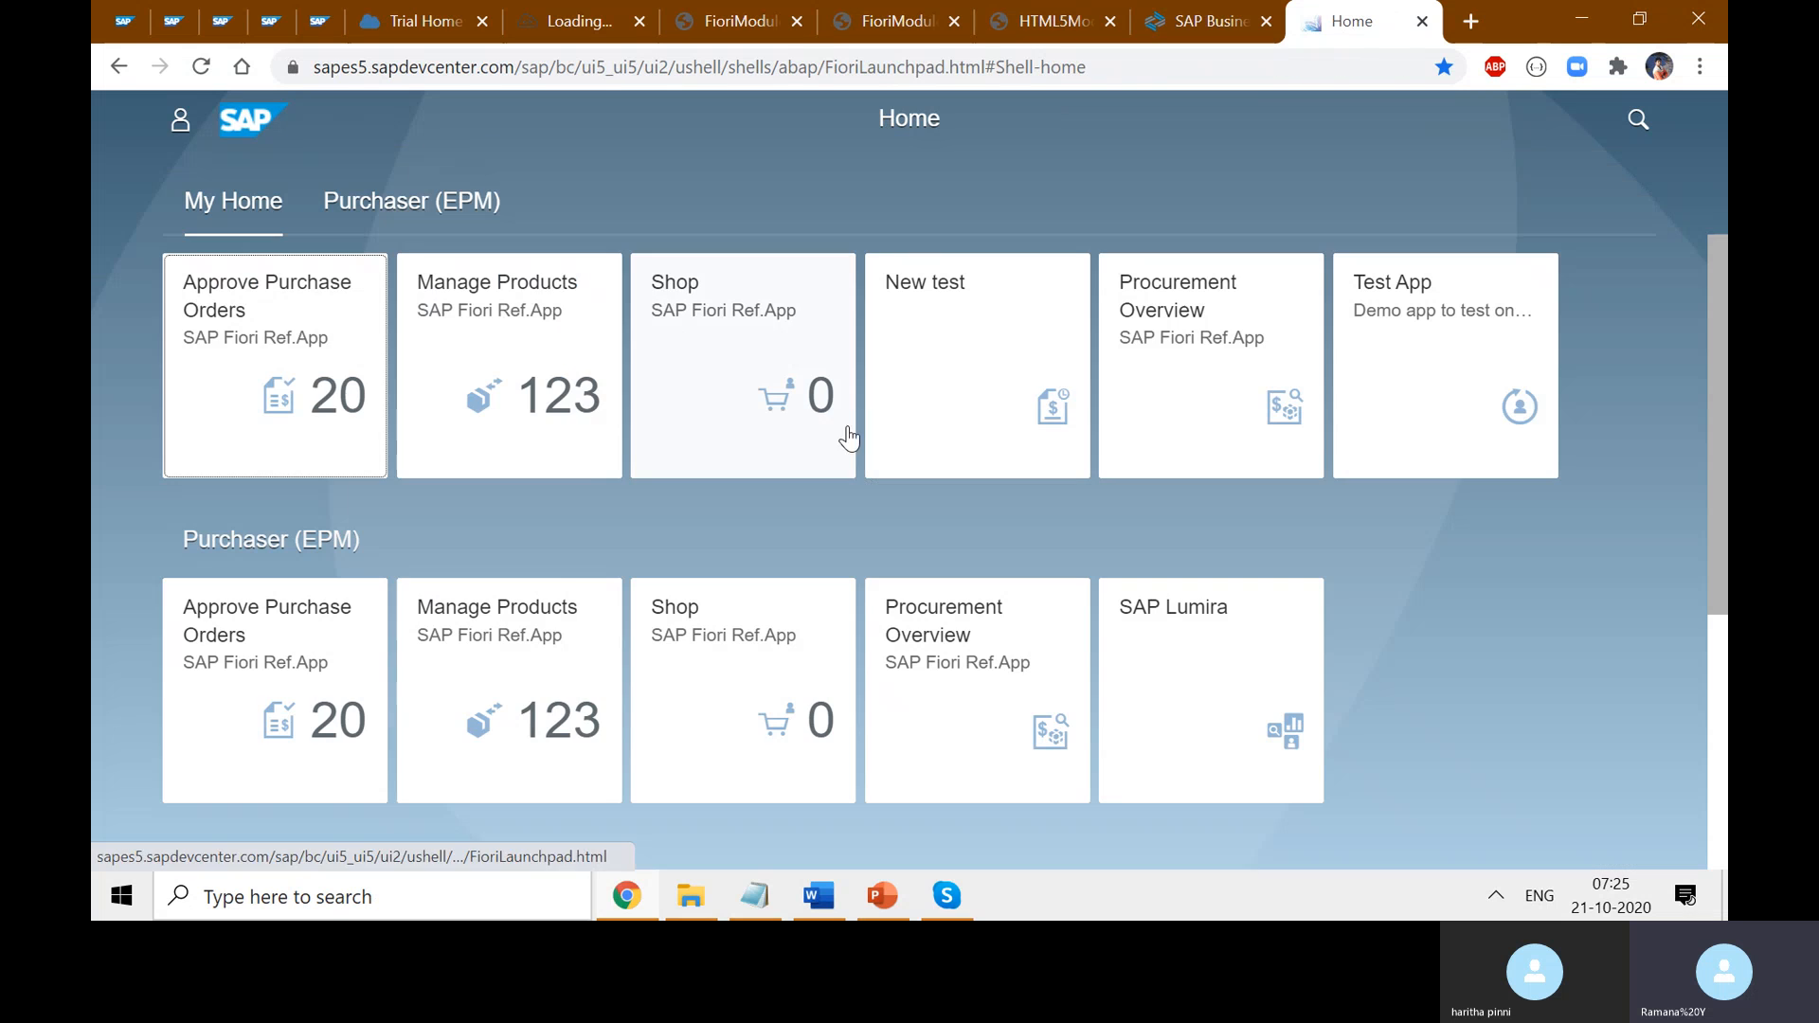
{"action": "left_click", "coordinate": [292, 384]}
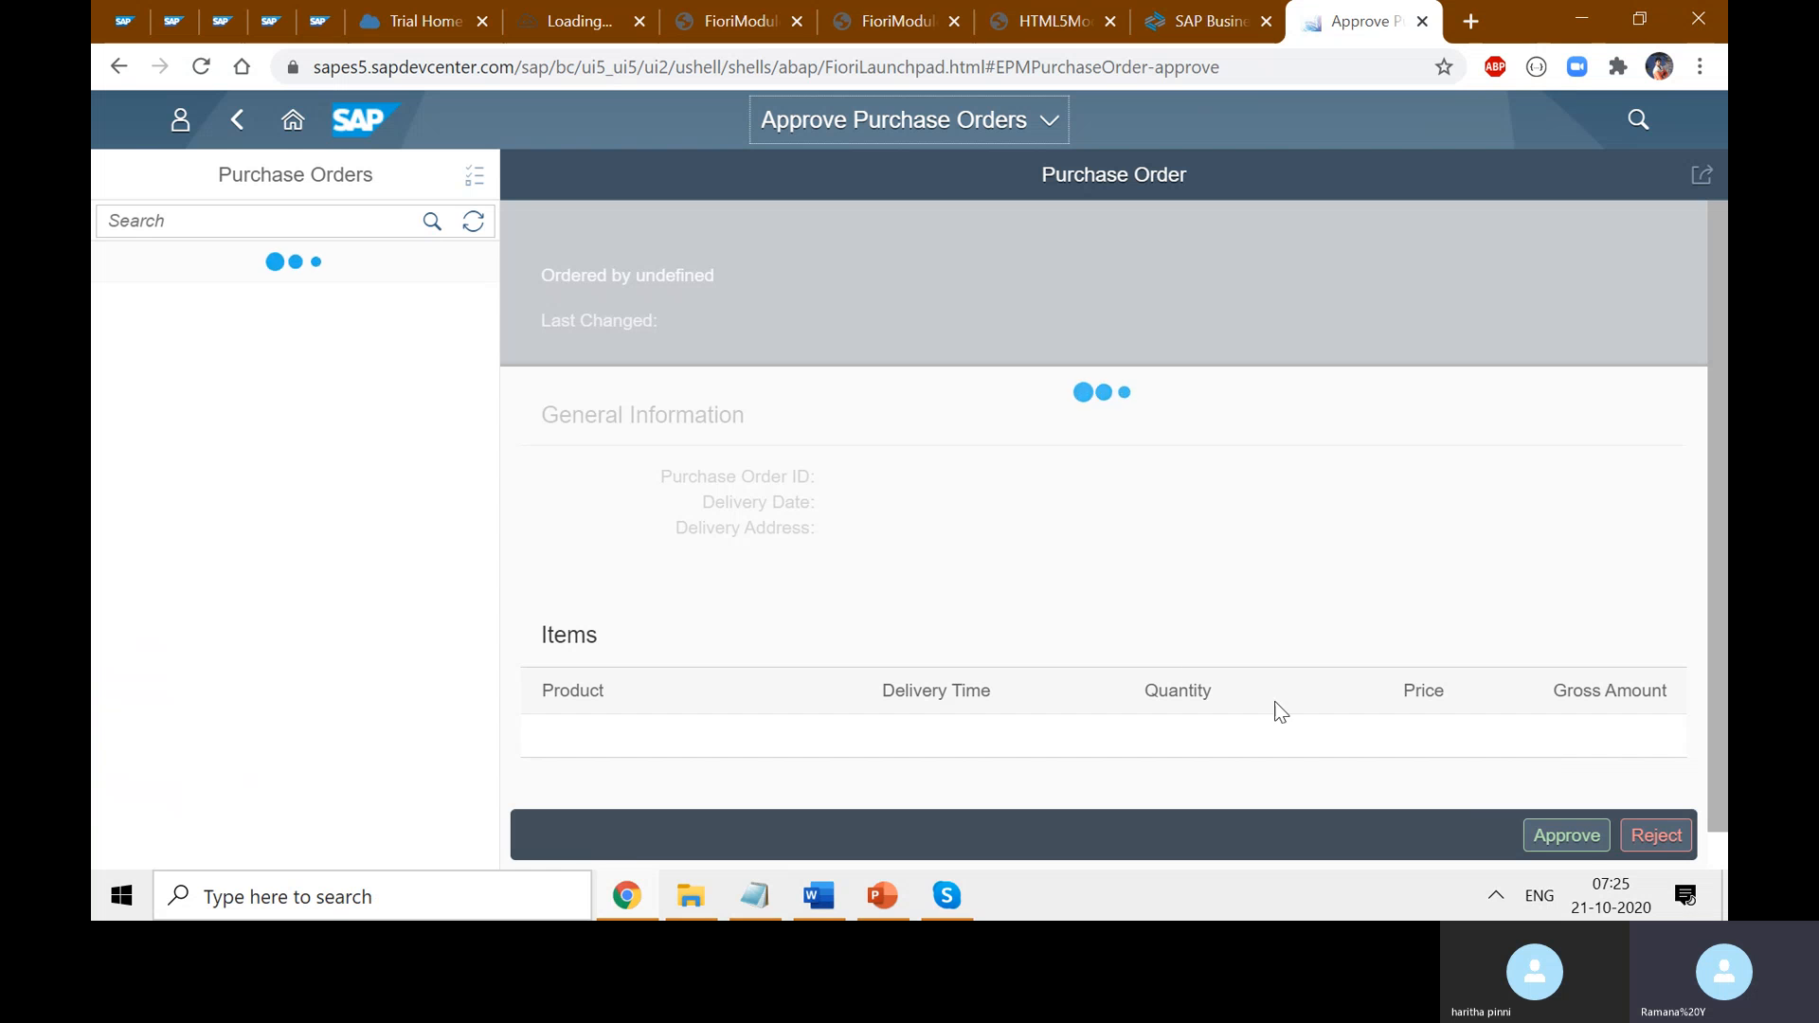
{"action": "left_click", "coordinate": [292, 119]}
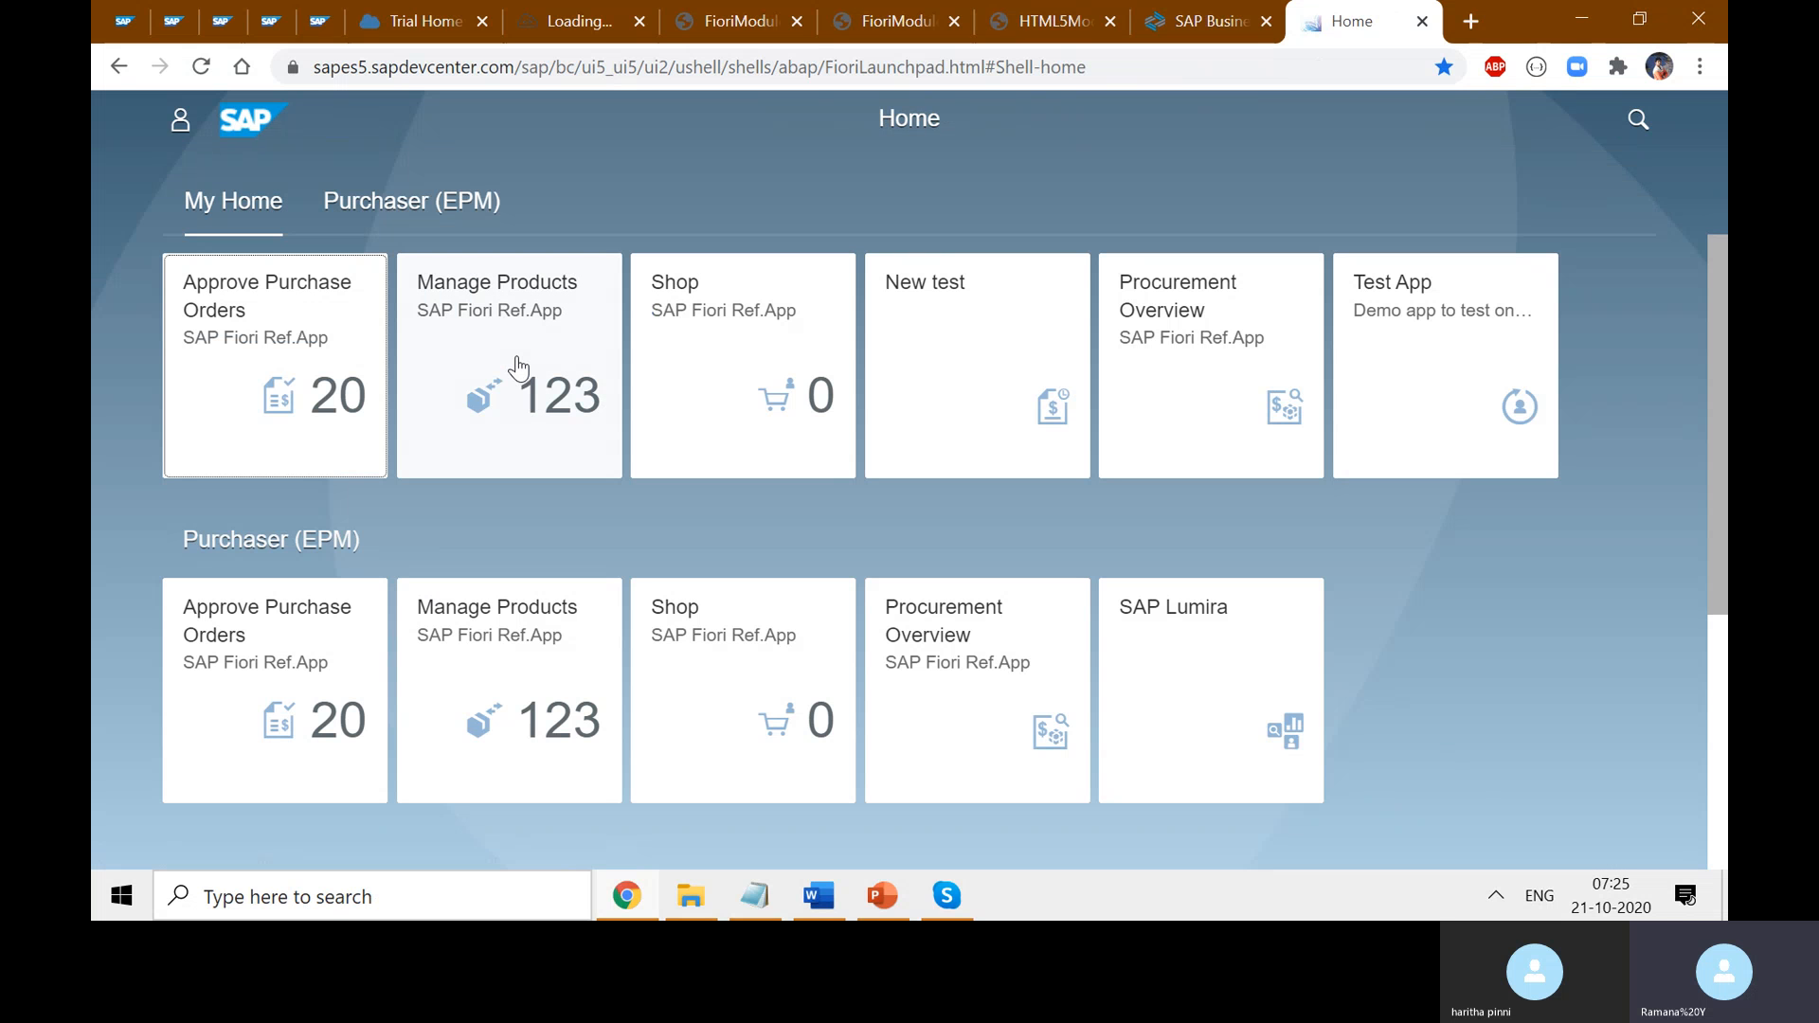
{"action": "left_click", "coordinate": [293, 357]}
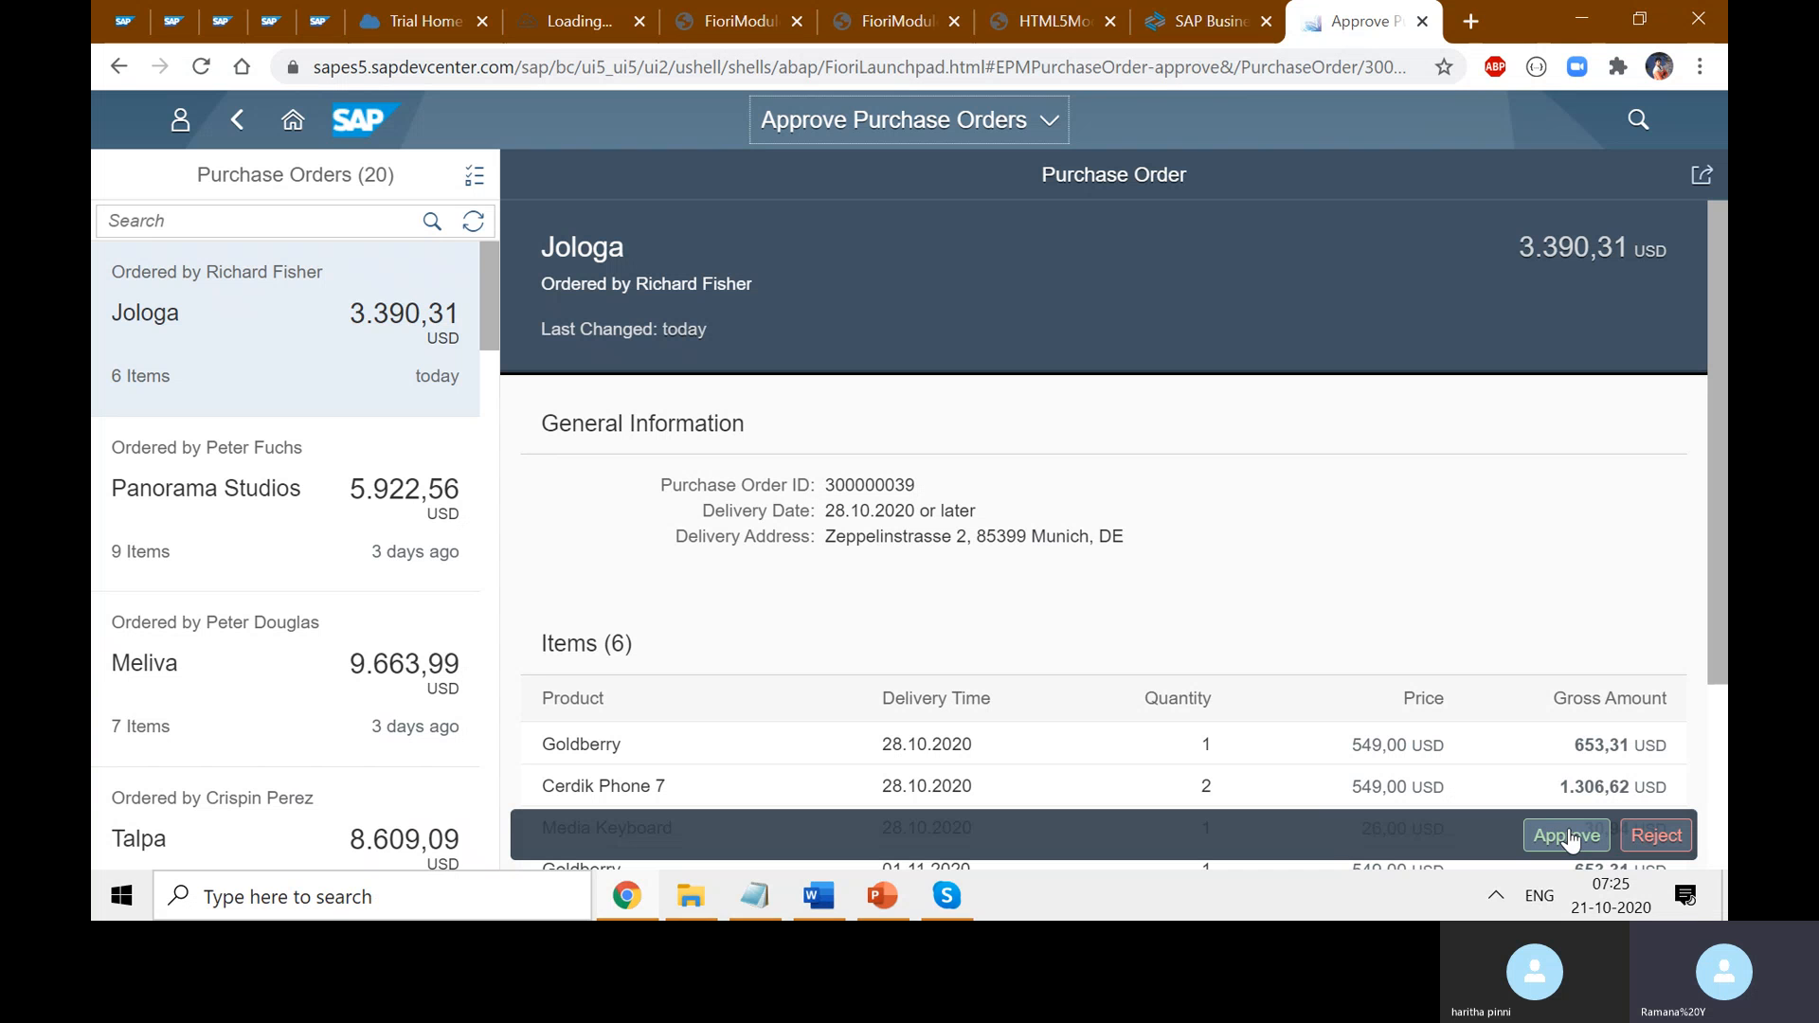
- Replace EPMPurchaseOrder-approve with ManageProducts-diplay in the address, load it, and select the base URL
{"action": "double_click", "coordinate": [1210, 68]}
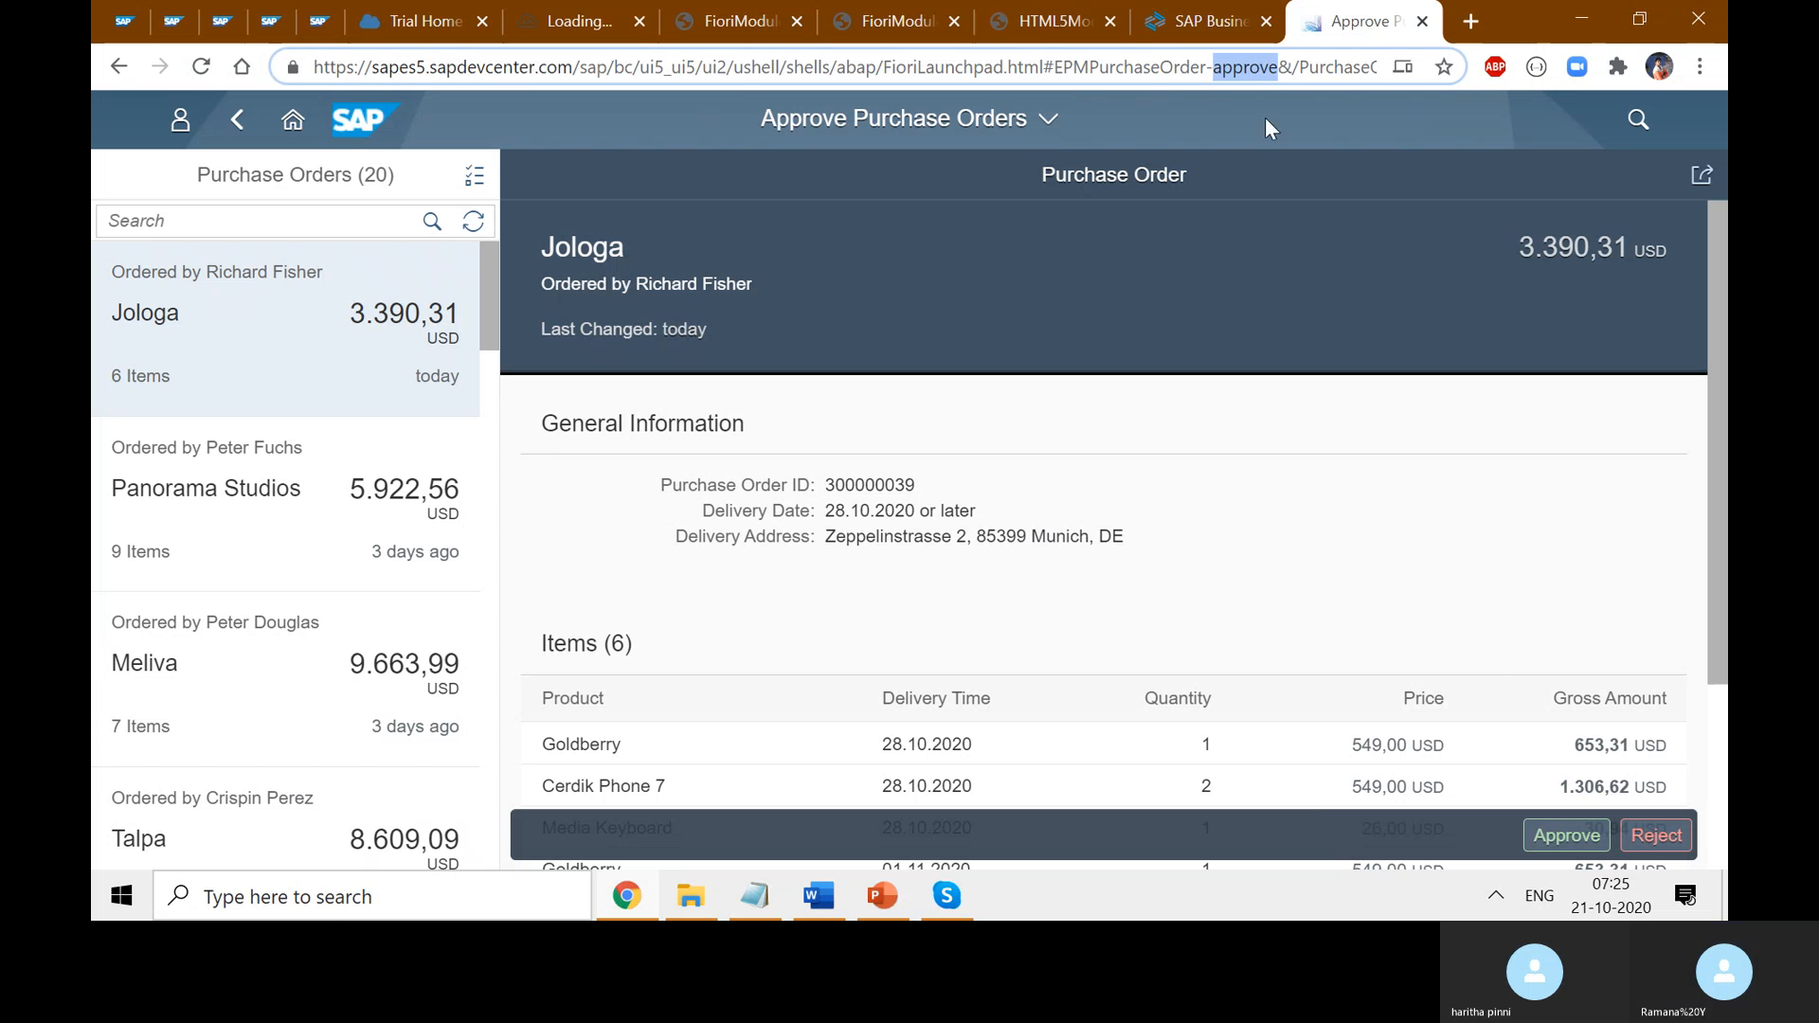
{"action": "key", "text": "Right"}
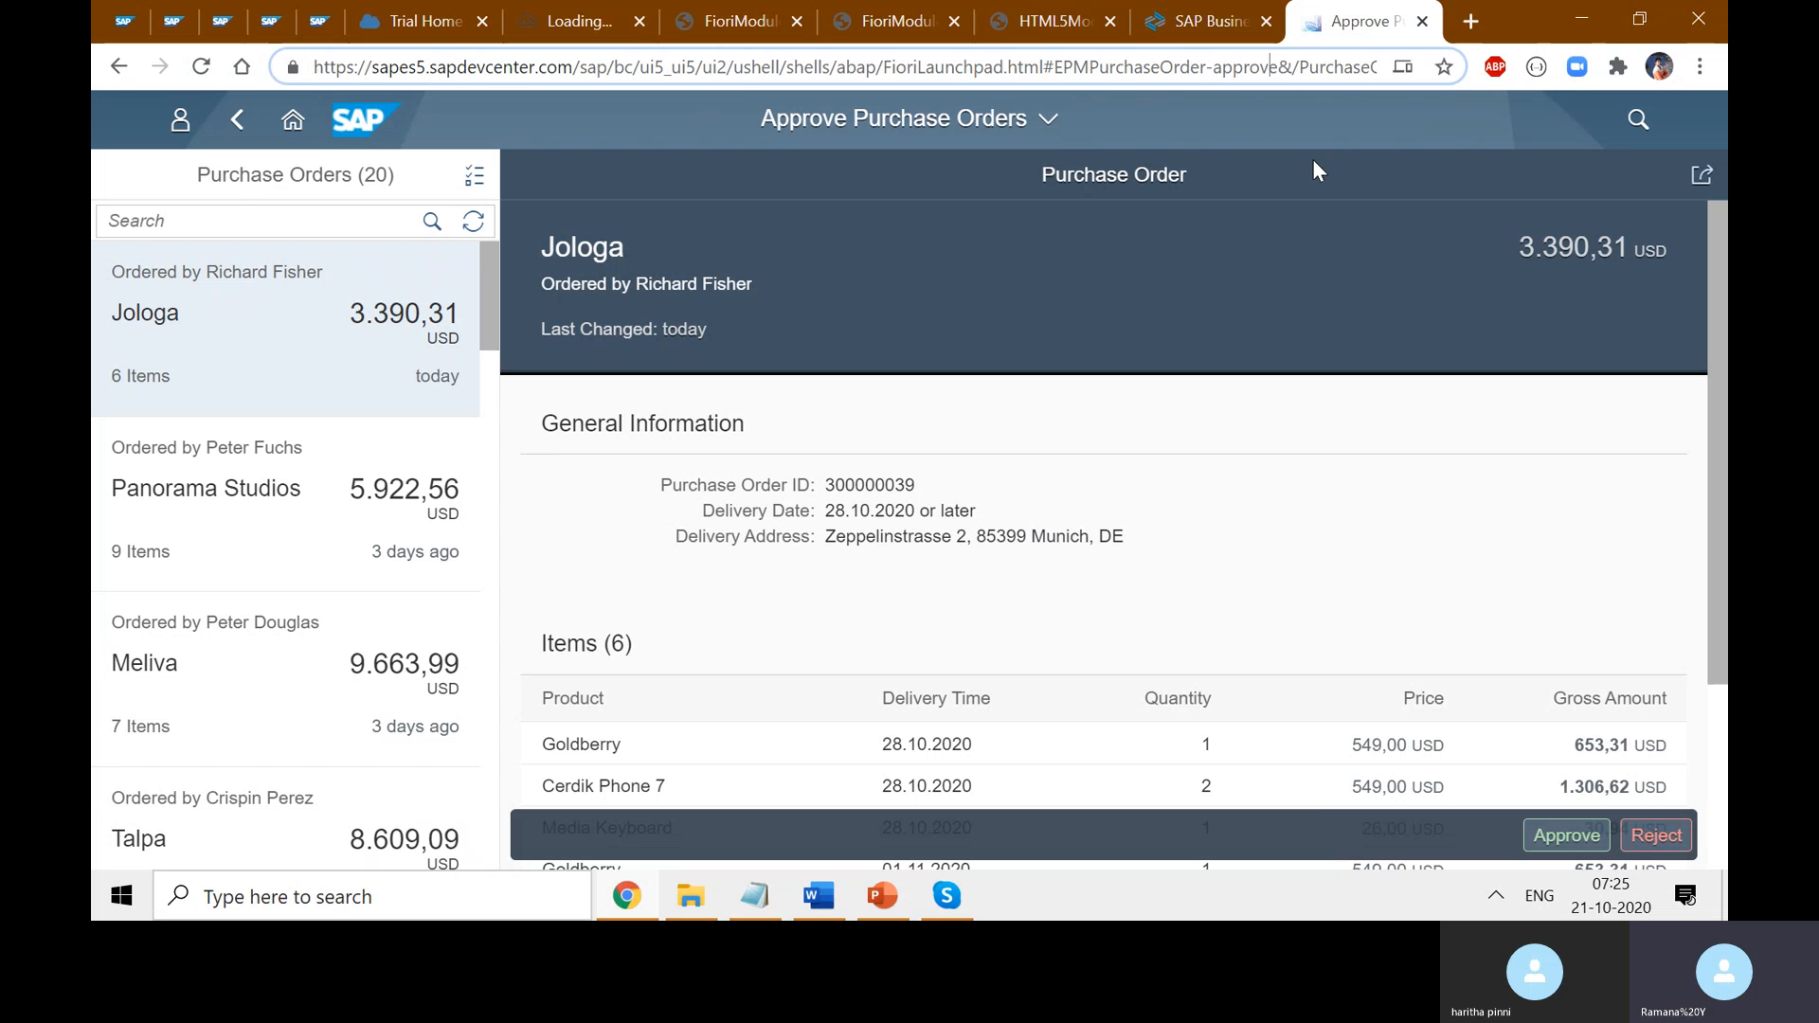
{"action": "key", "text": "BackSpace"}
{"action": "key", "text": "BackSpace"}
{"action": "key", "text": "BackSpace"}
{"action": "key", "text": "BackSpace"}
{"action": "key", "text": "BackSpace"}
{"action": "key", "text": "BackSpace"}
{"action": "key", "text": "BackSpace"}
{"action": "key", "text": "BackSpace"}
{"action": "key", "text": "BackSpace"}
{"action": "key", "text": "BackSpace"}
{"action": "key", "text": "BackSpace"}
{"action": "key", "text": "BackSpace"}
{"action": "key", "text": "BackSpace"}
{"action": "key", "text": "BackSpace"}
{"action": "key", "text": "BackSpace"}
{"action": "key", "text": "BackSpace"}
{"action": "key", "text": "BackSpace"}
{"action": "key", "text": "BackSpace"}
{"action": "key", "text": "BackSpace"}
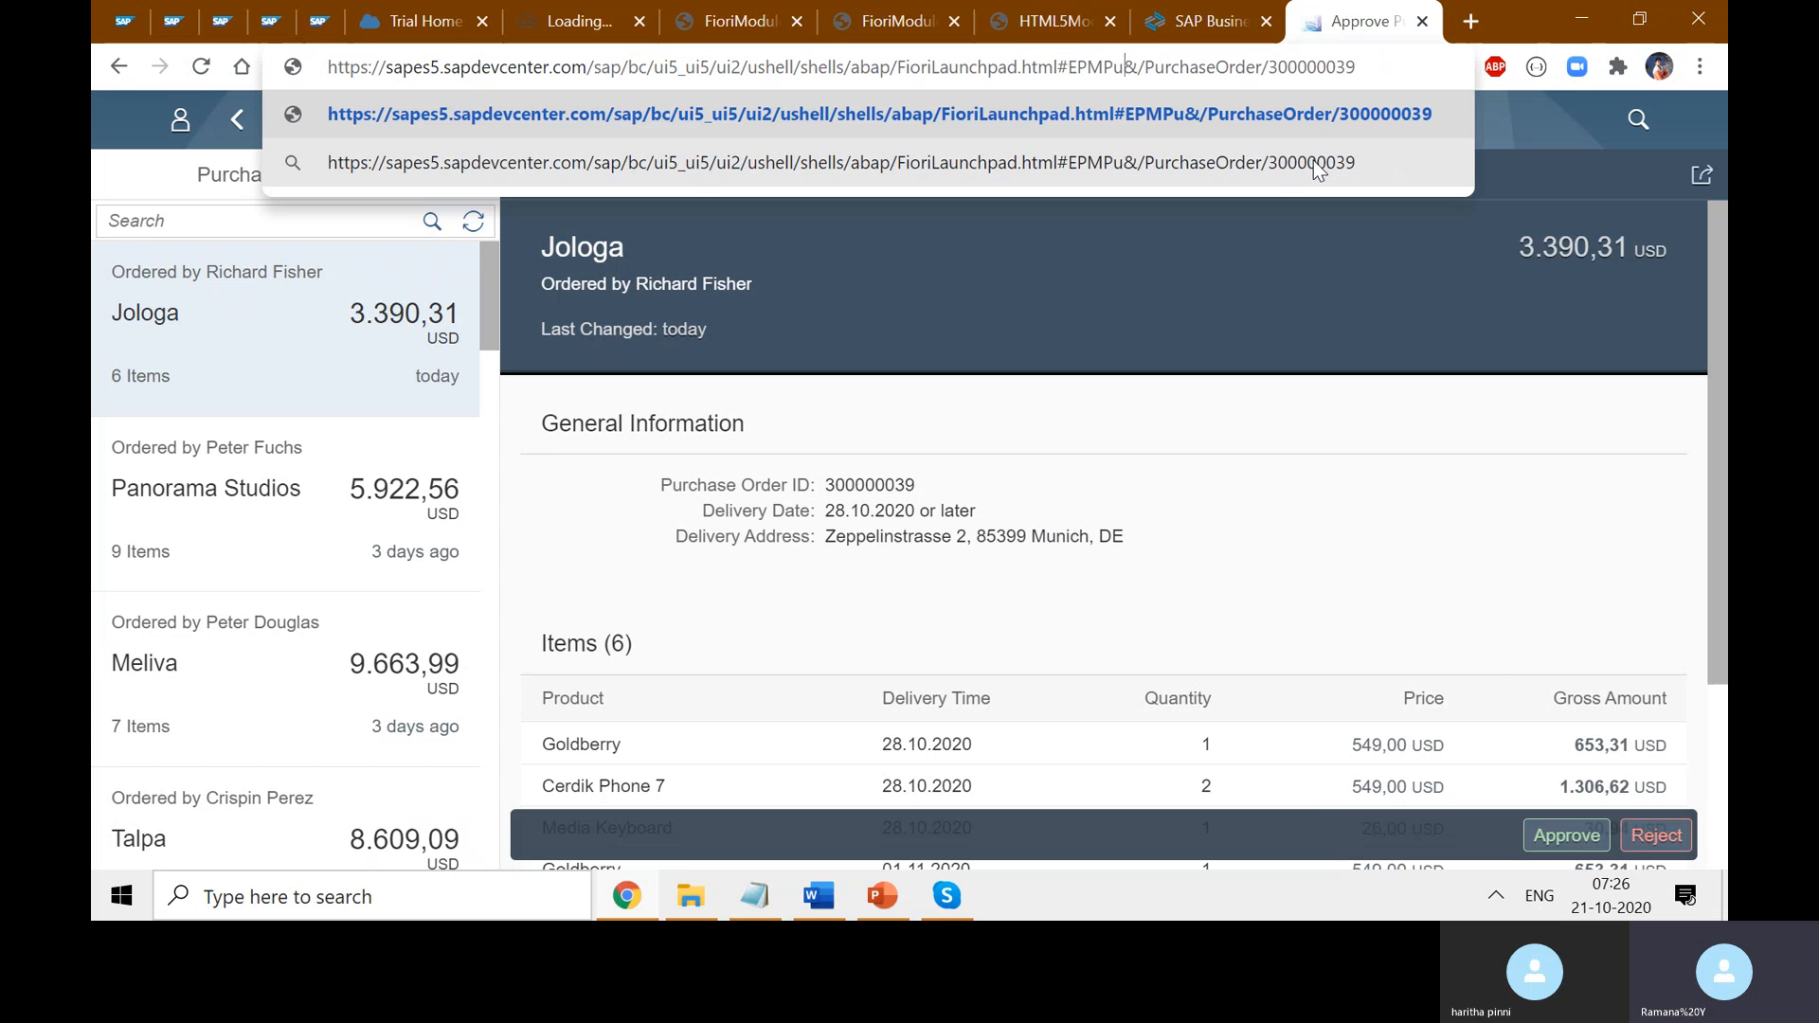
{"action": "key", "text": "BackSpace"}
{"action": "key", "text": "BackSpace"}
{"action": "key", "text": "BackSpace"}
{"action": "key", "text": "BackSpace"}
{"action": "key", "text": "BackSpace"}
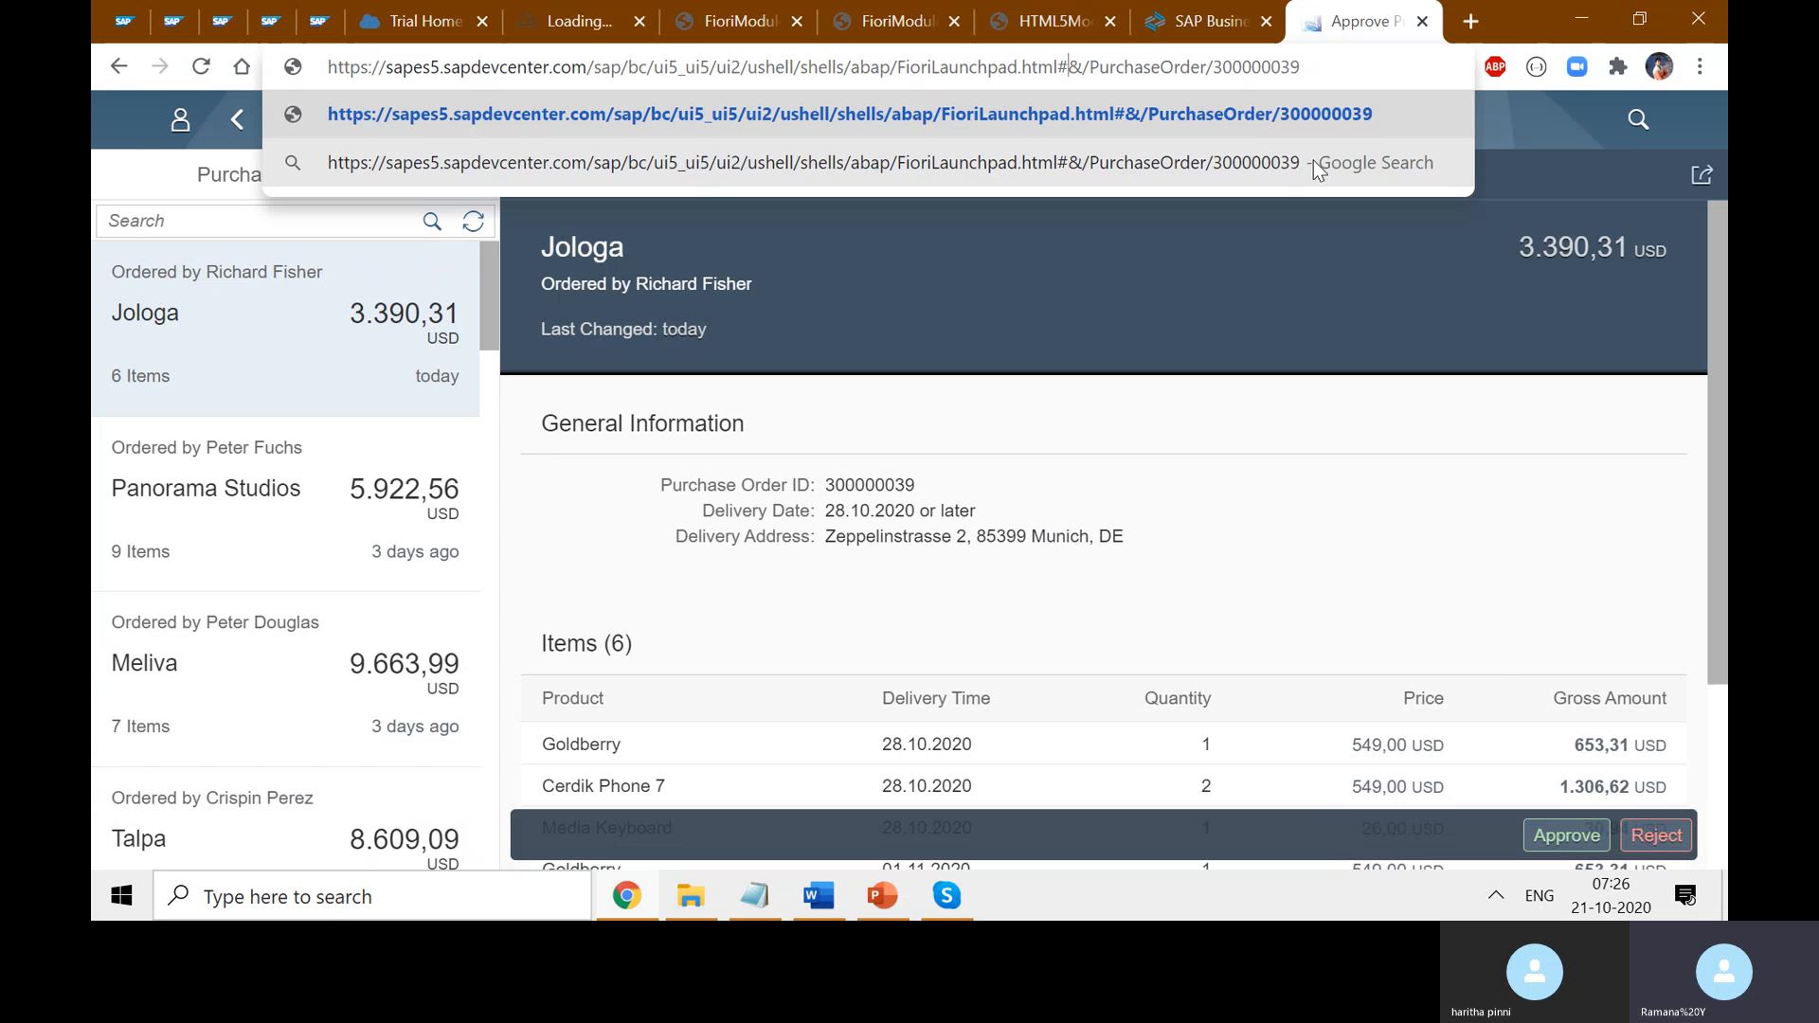
{"action": "type", "text": "Maa"}
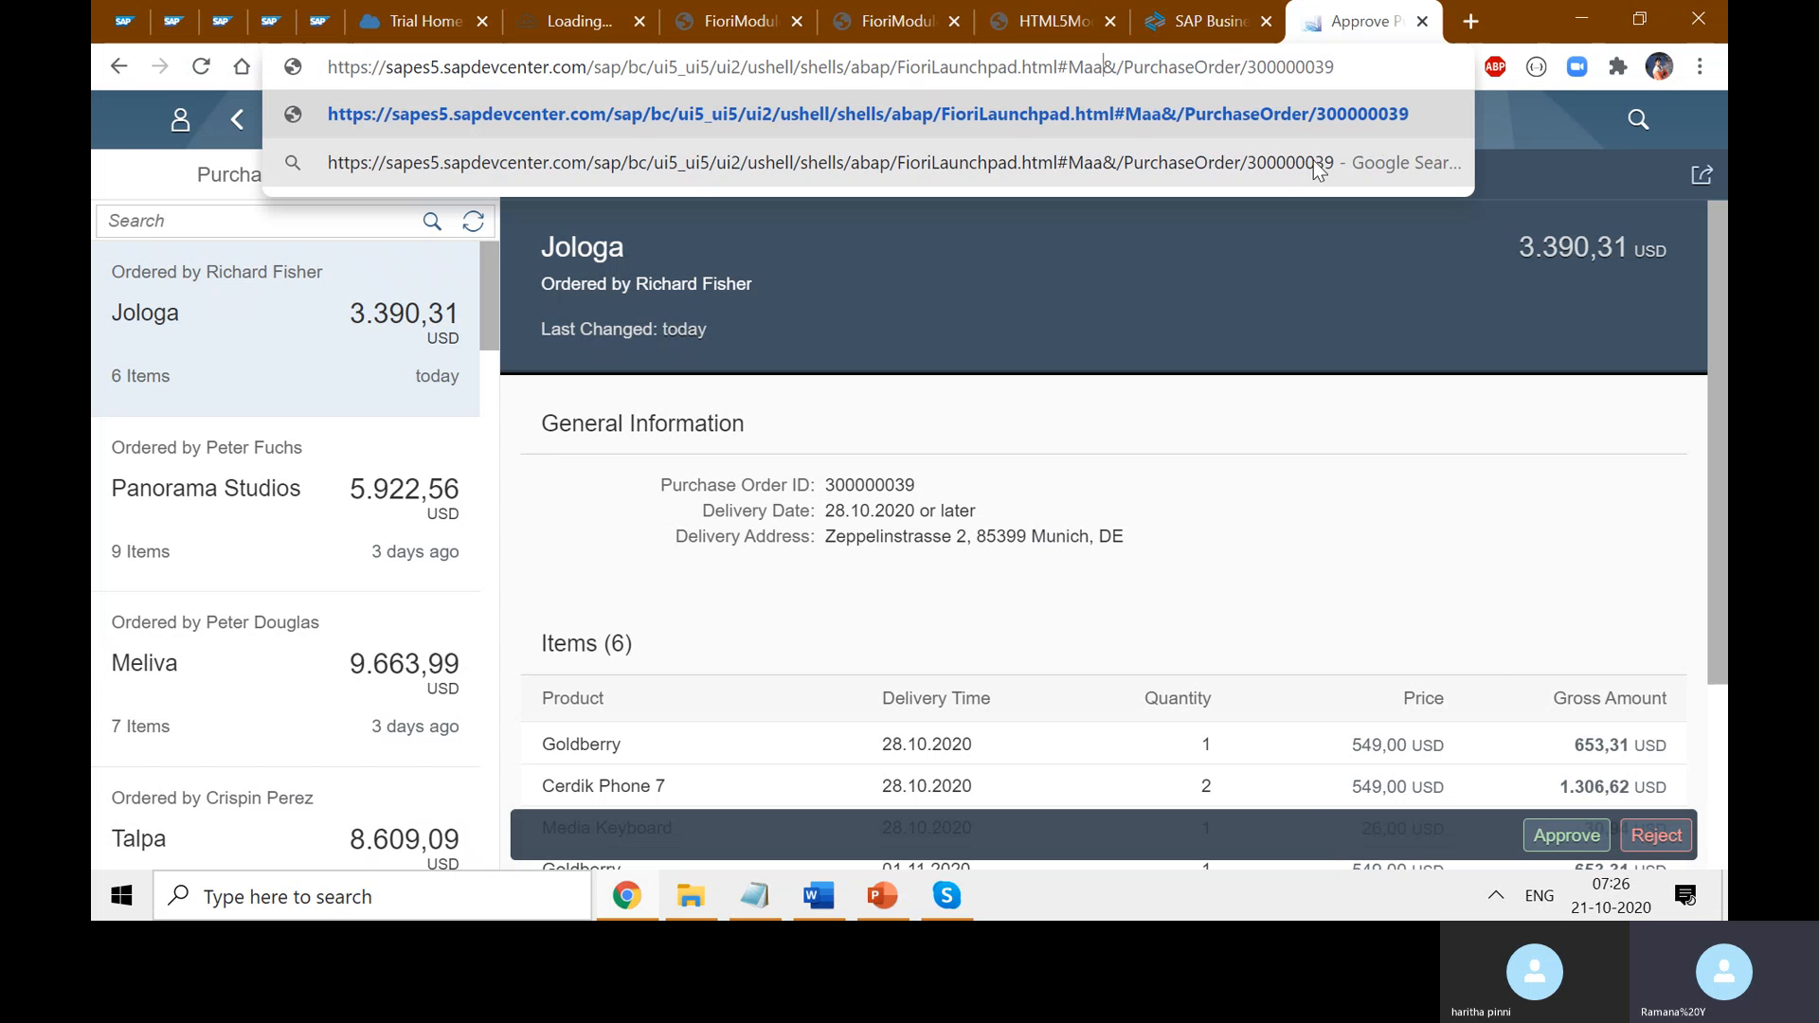
{"action": "key", "text": "BackSpace"}
{"action": "type", "text": "nageProiduc"}
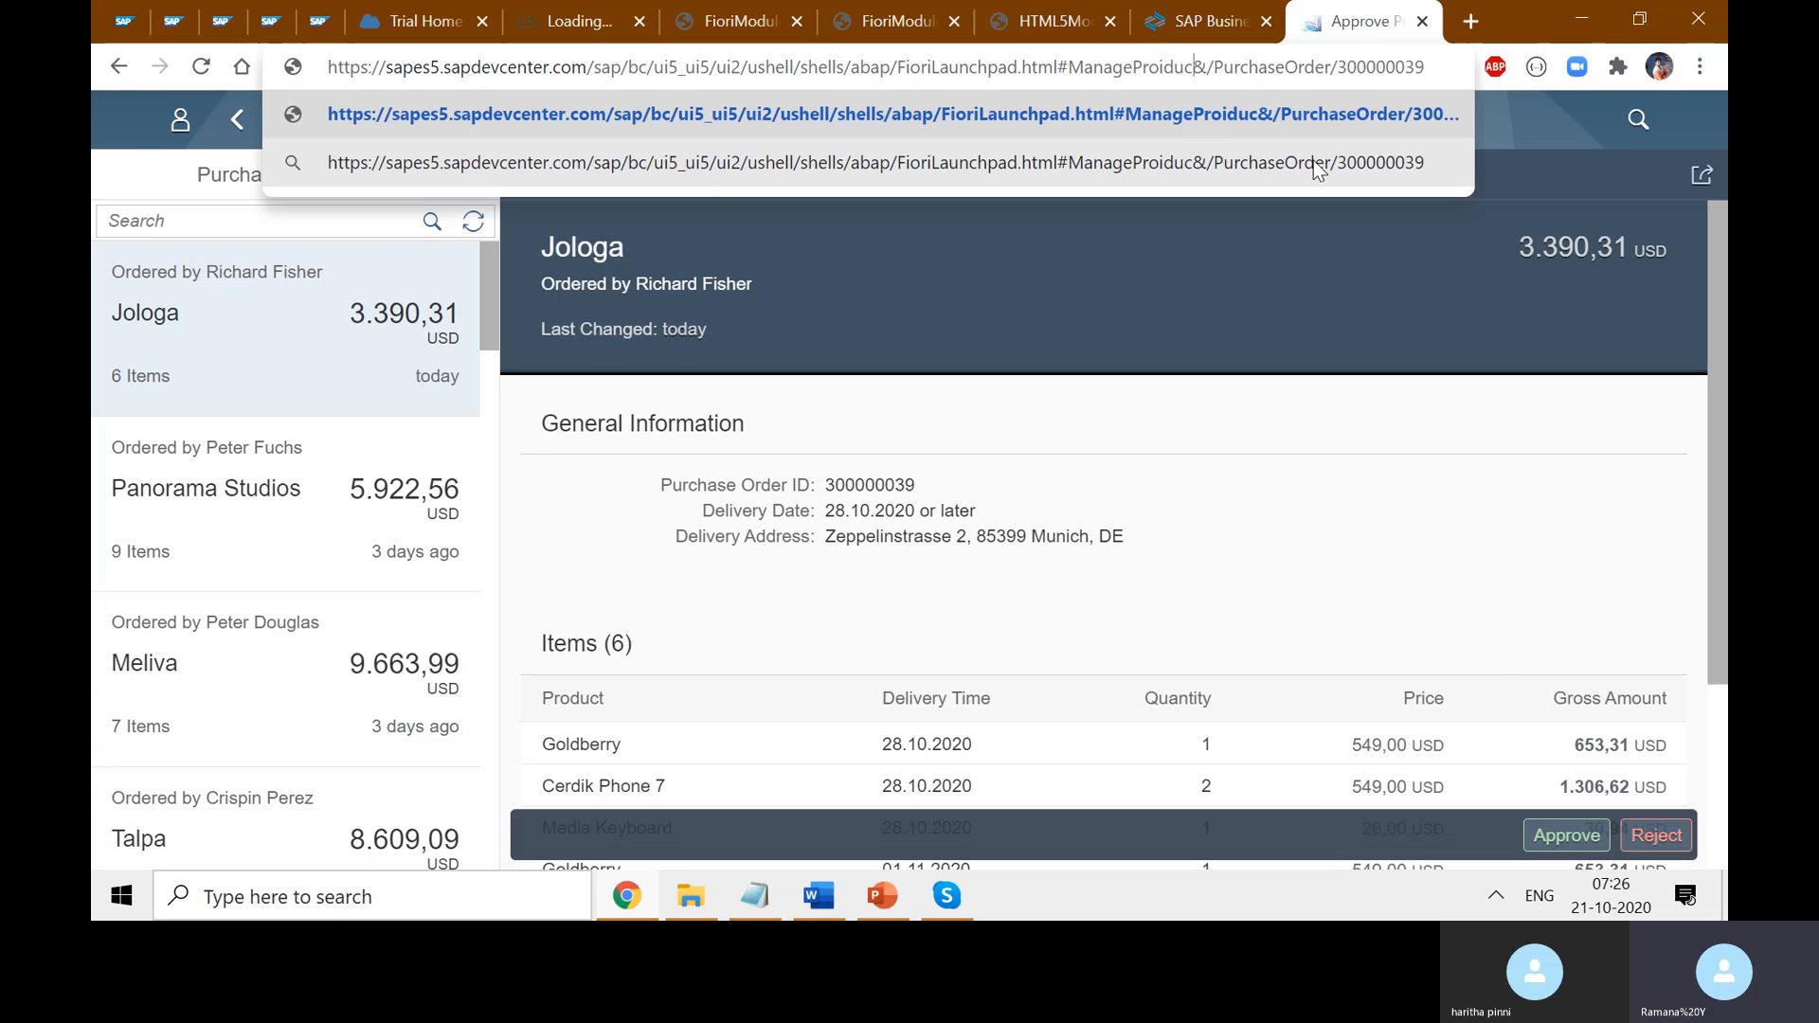
{"action": "key", "text": "BackSpace"}
{"action": "key", "text": "BackSpace"}
{"action": "key", "text": "BackSpace"}
{"action": "key", "text": "BackSpace"}
{"action": "type", "text": "ducts"}
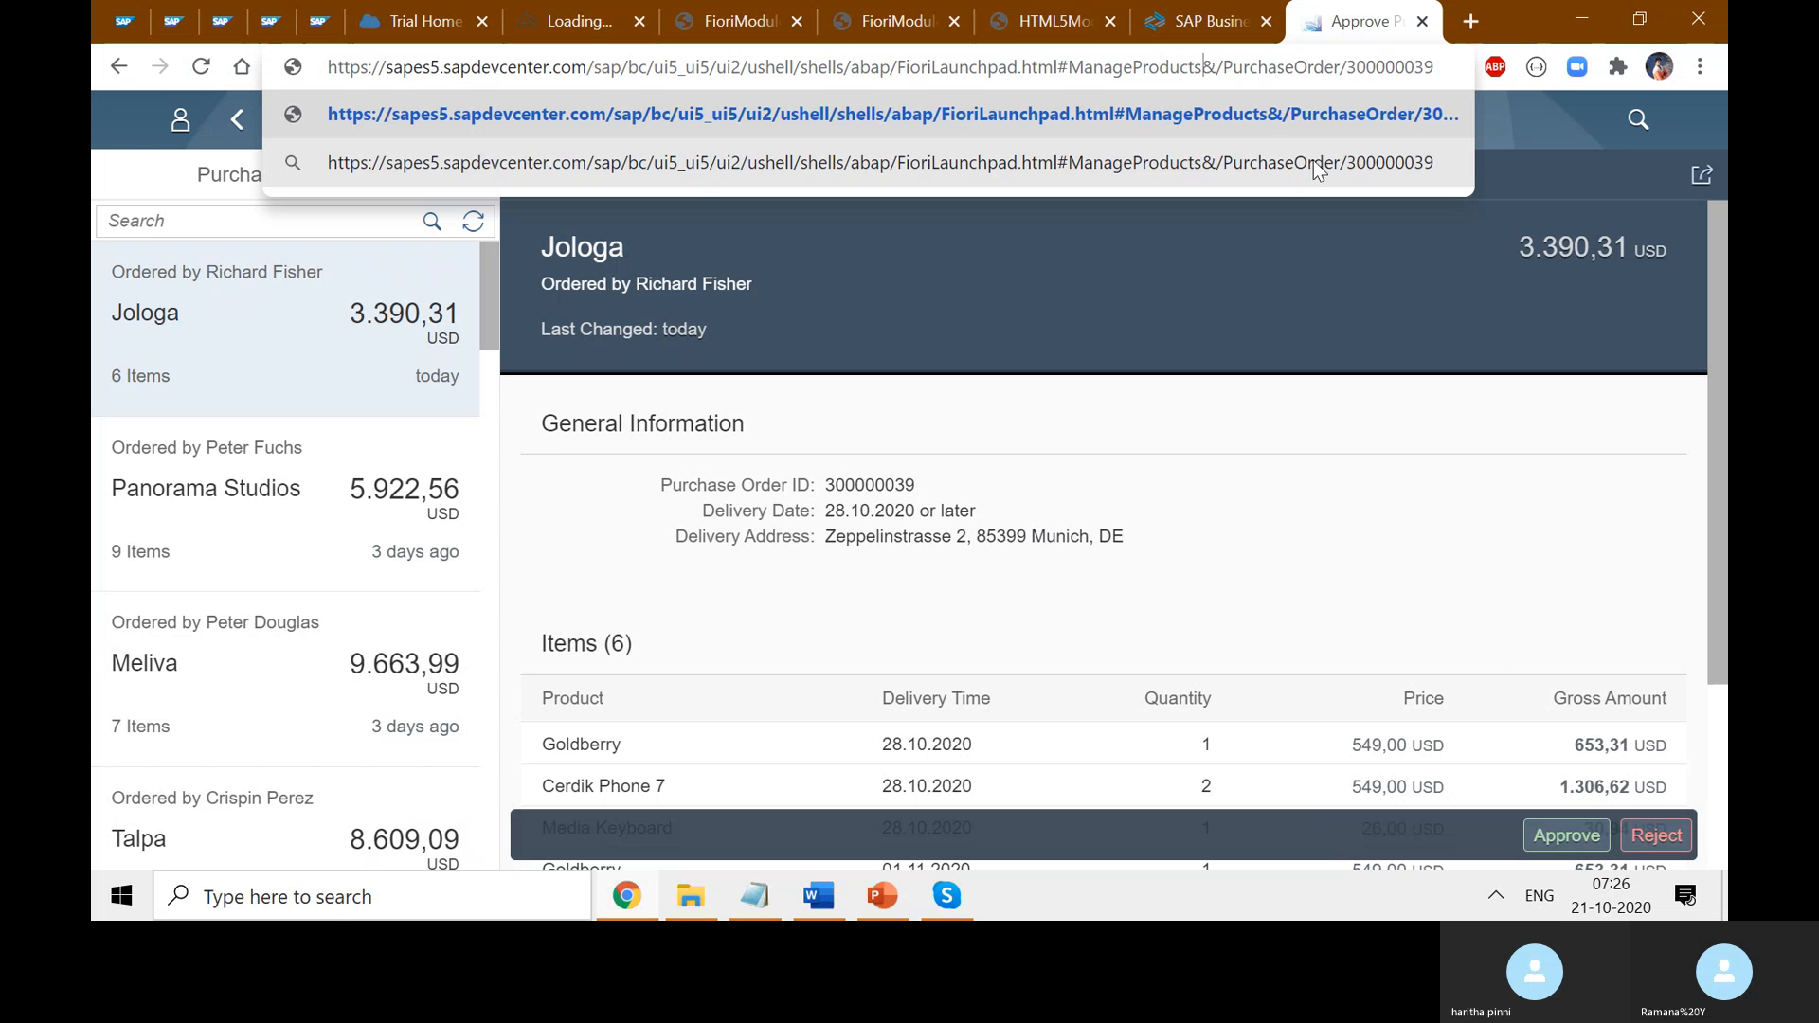
{"action": "type", "text": "-dipa"}
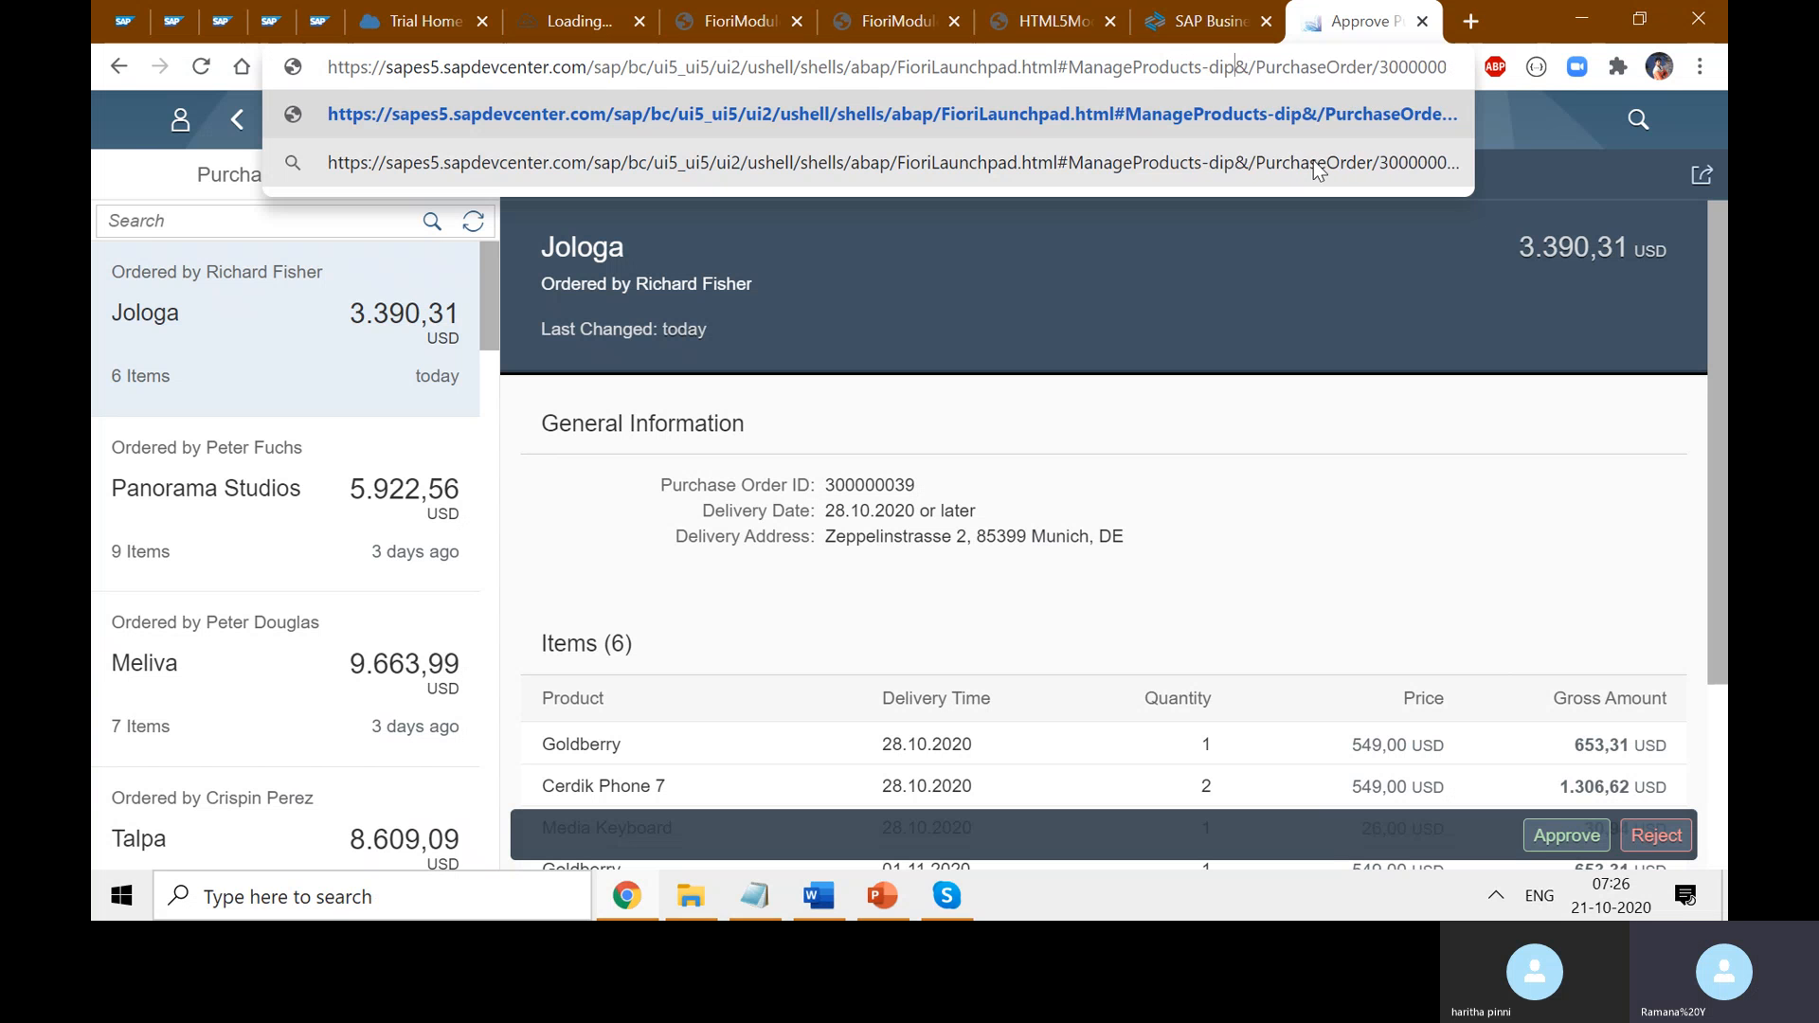
{"action": "key", "text": "BackSpace"}
{"action": "type", "text": "lat"}
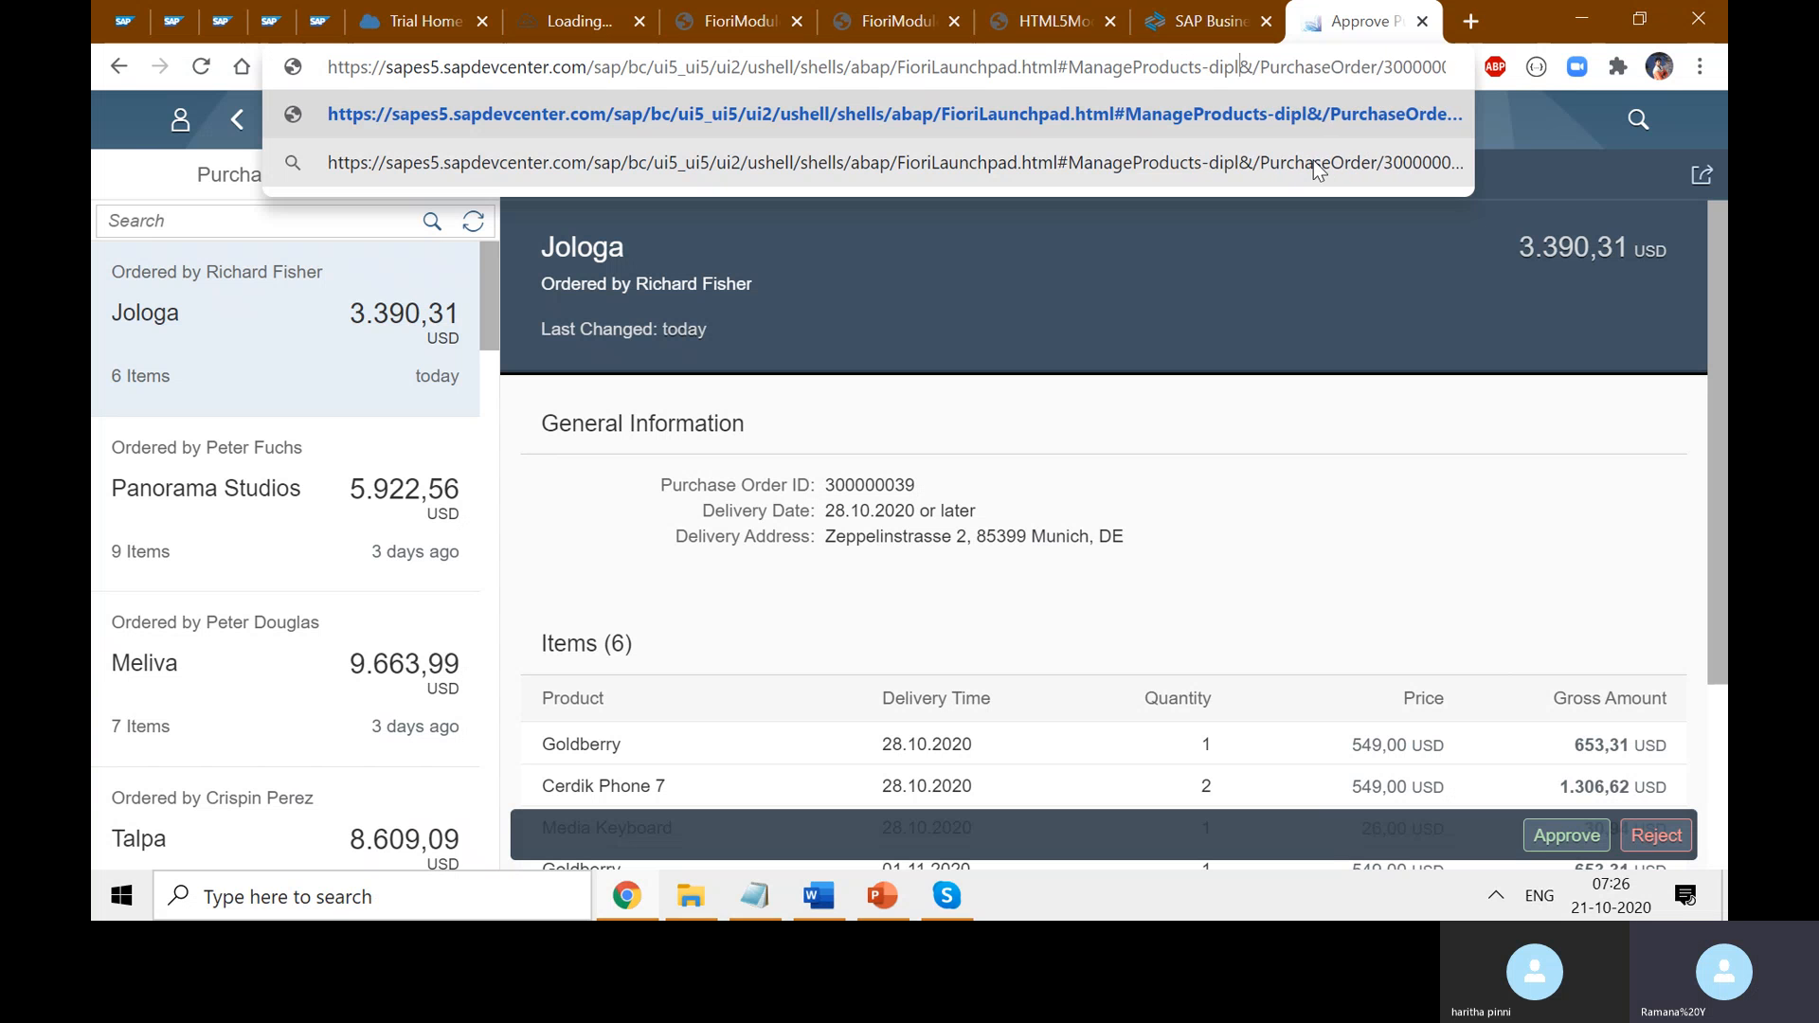
{"action": "key", "text": "BackSpace"}
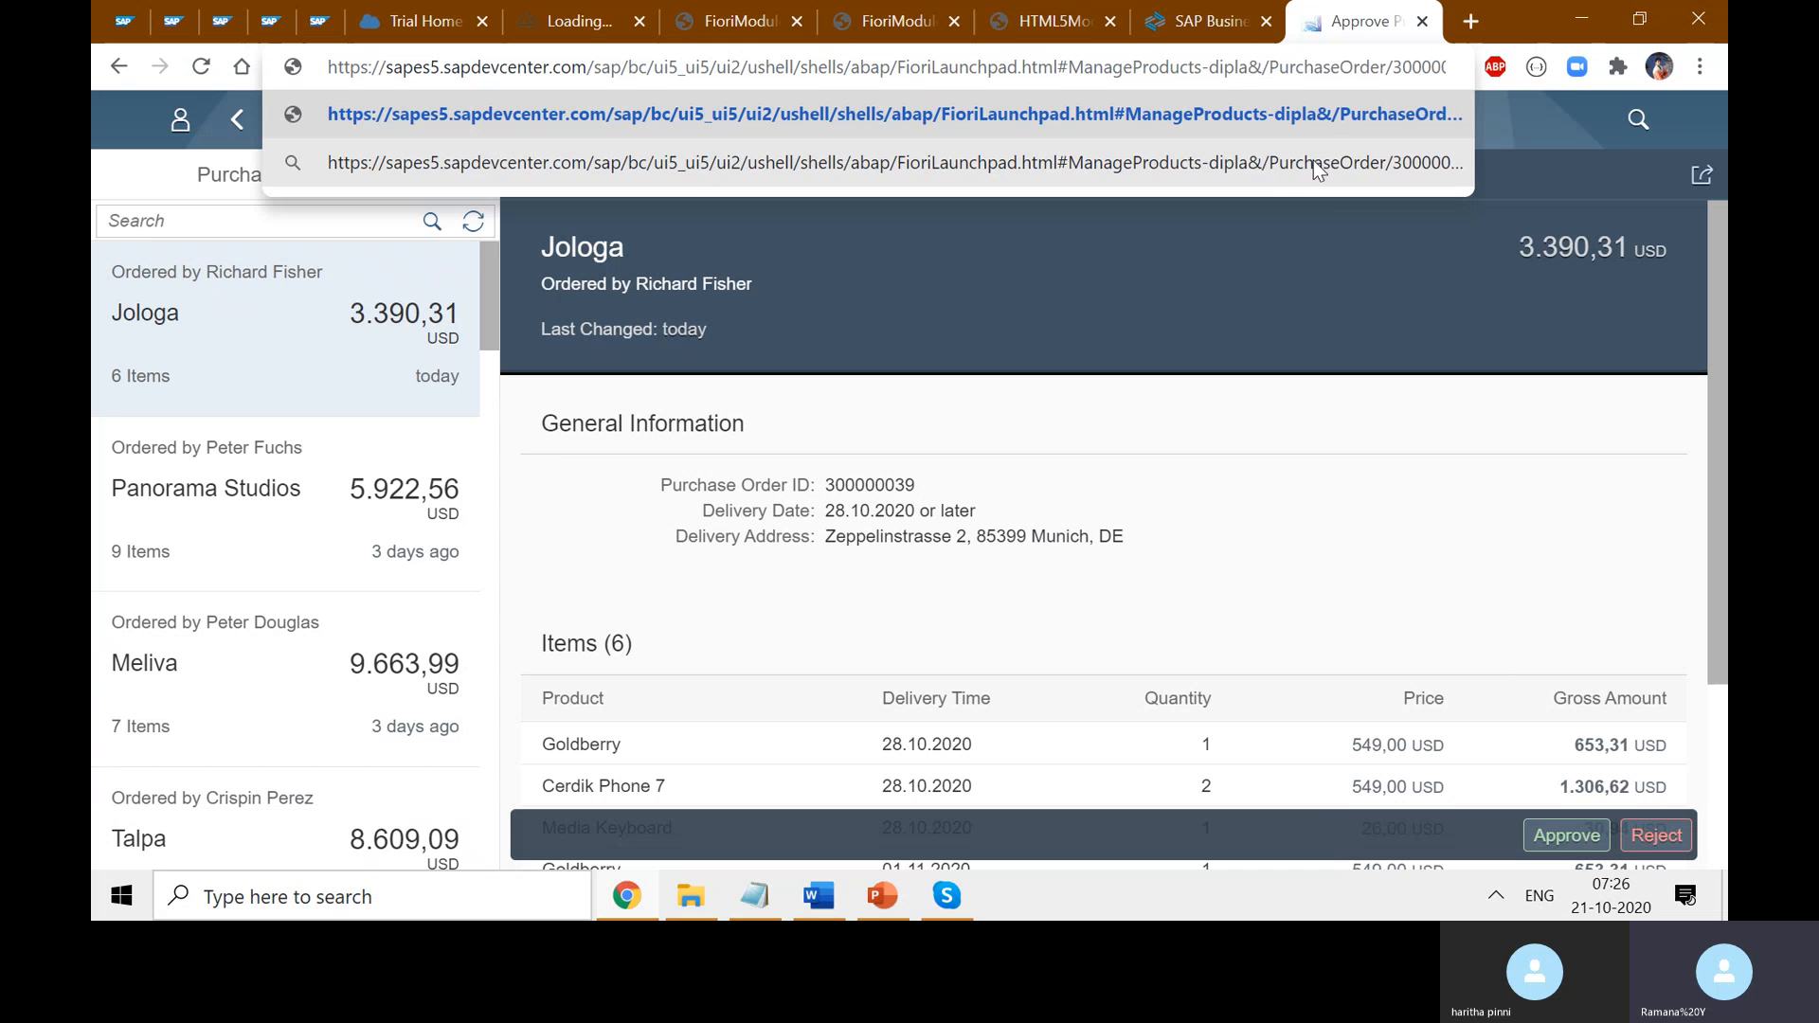
{"action": "type", "text": "y"}
{"action": "key", "text": "Return"}
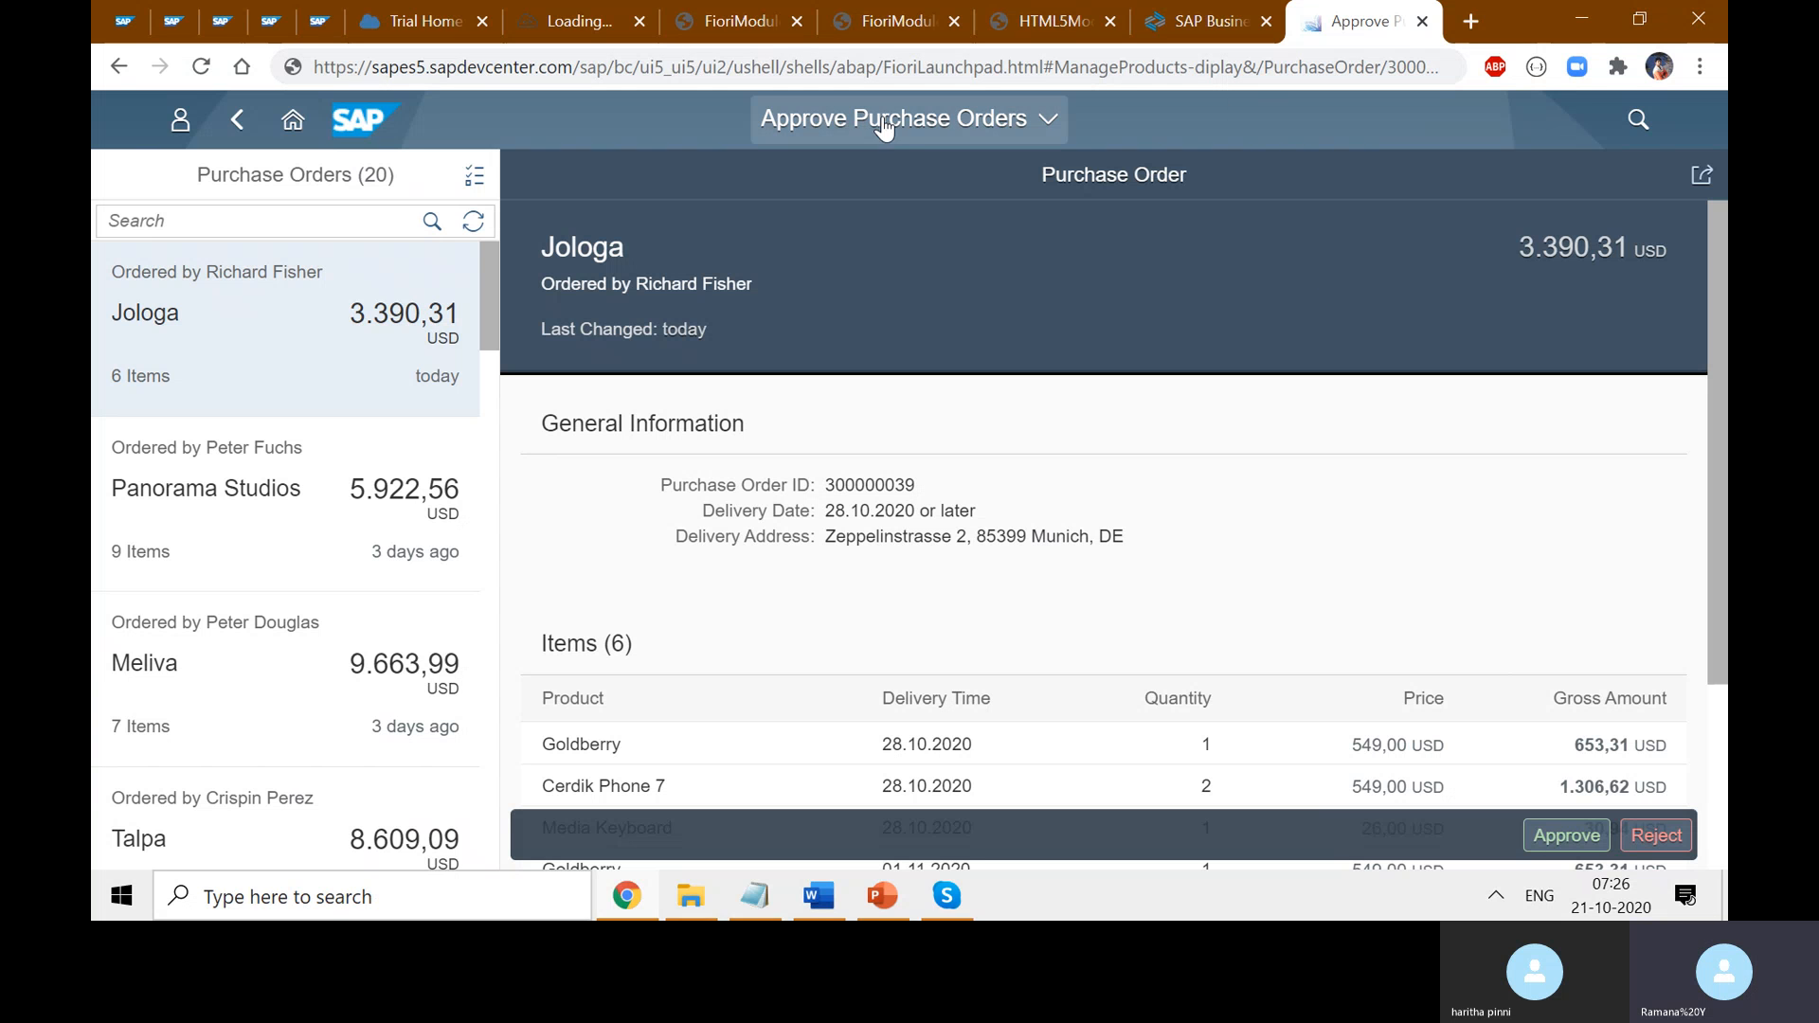
{"action": "left_click_drag", "start_coordinate": [1043, 71], "coordinate": [319, 68]}
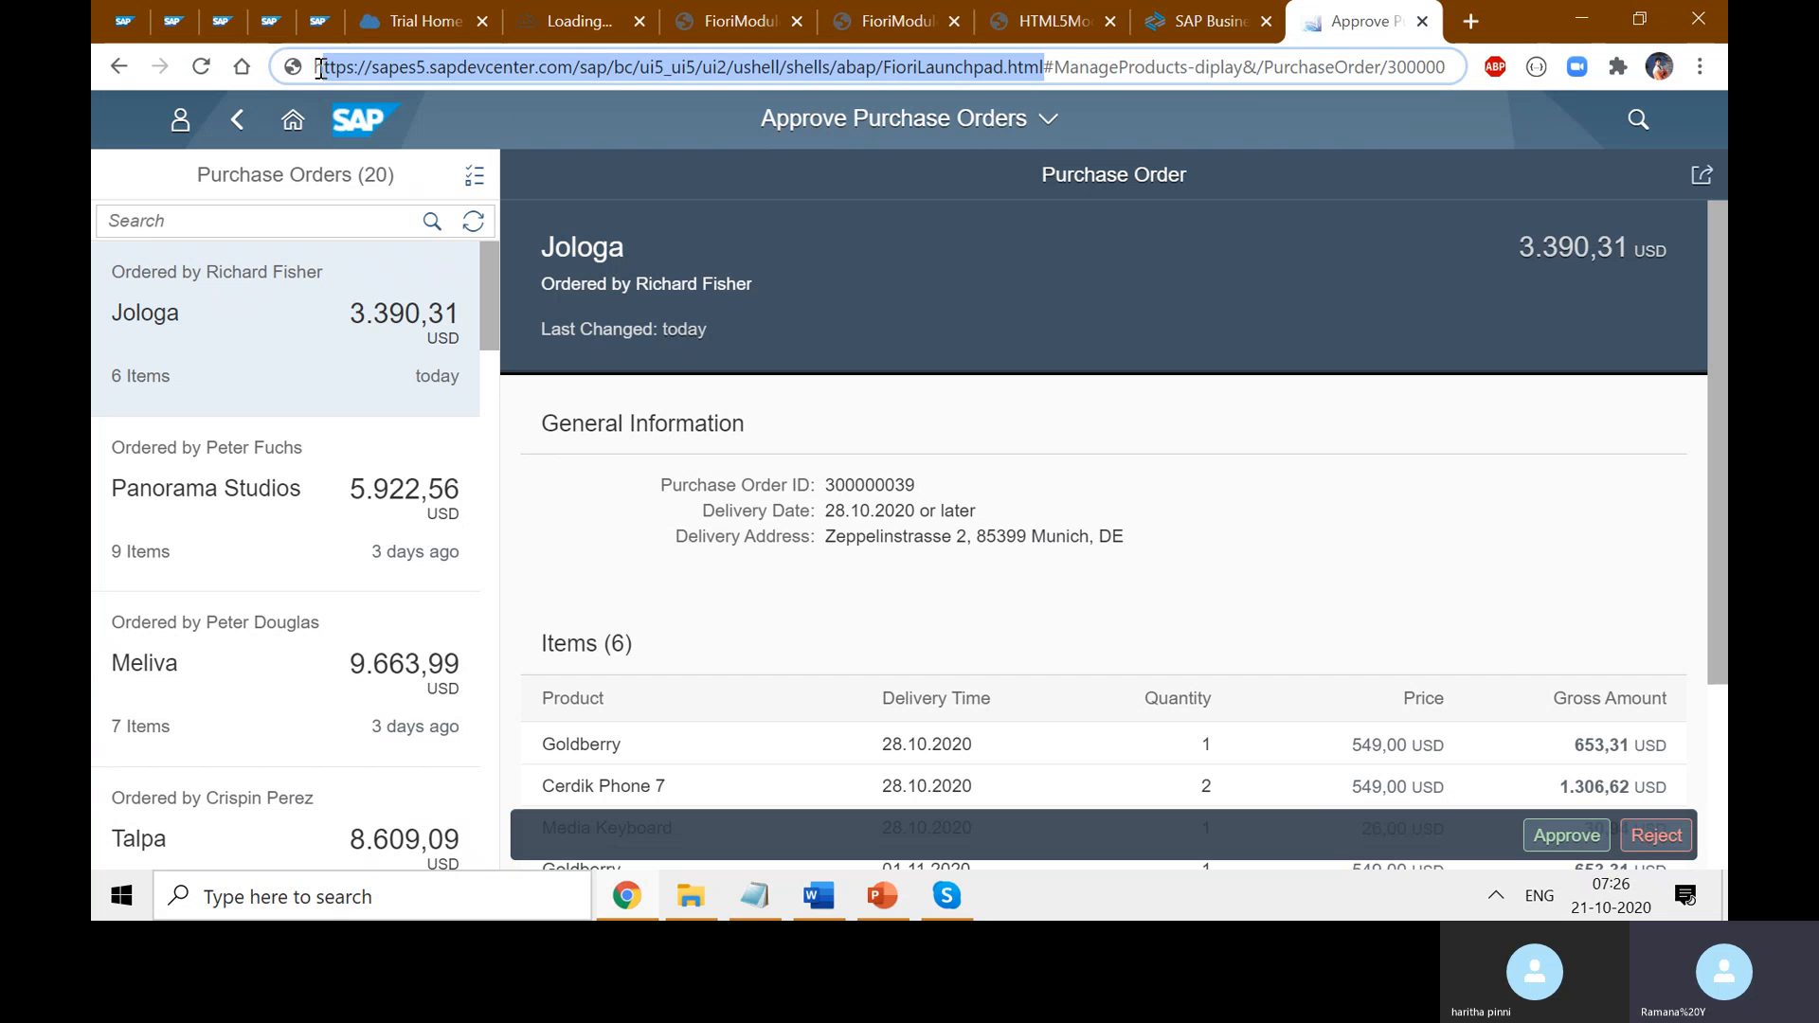
{"action": "left_click", "coordinate": [734, 21]}
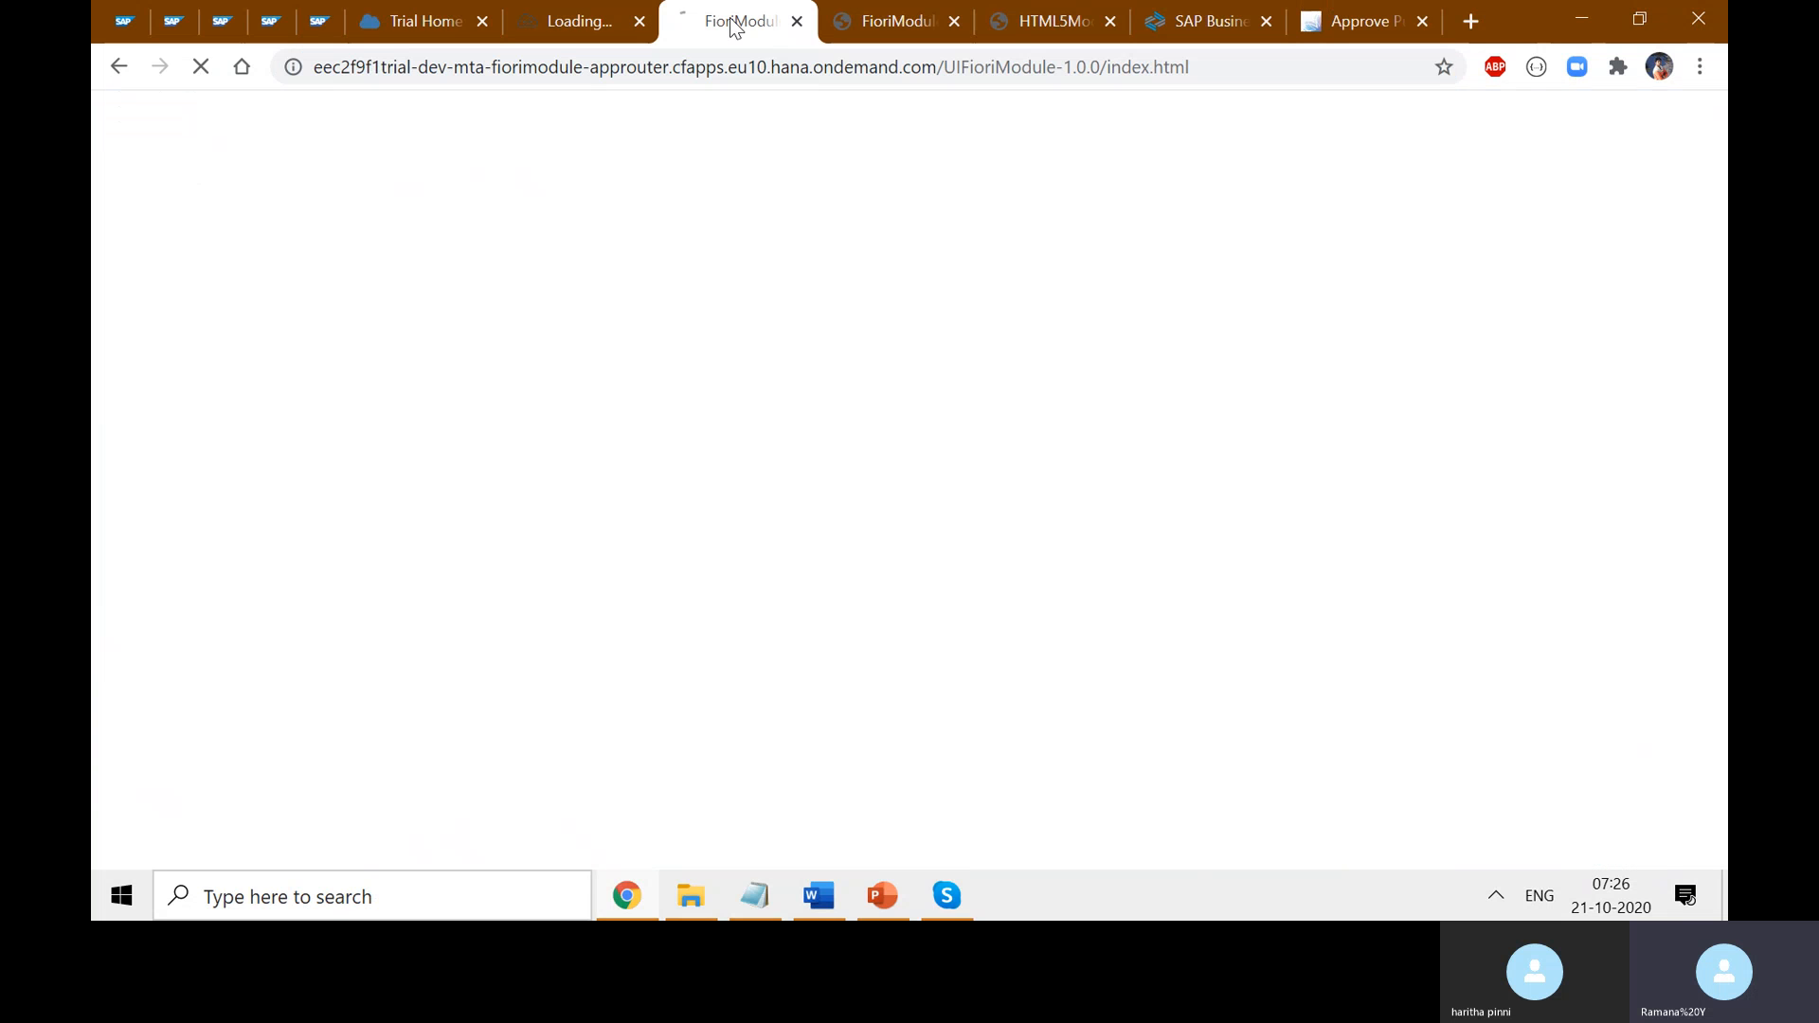
{"action": "left_click_drag", "start_coordinate": [315, 66], "coordinate": [492, 66]}
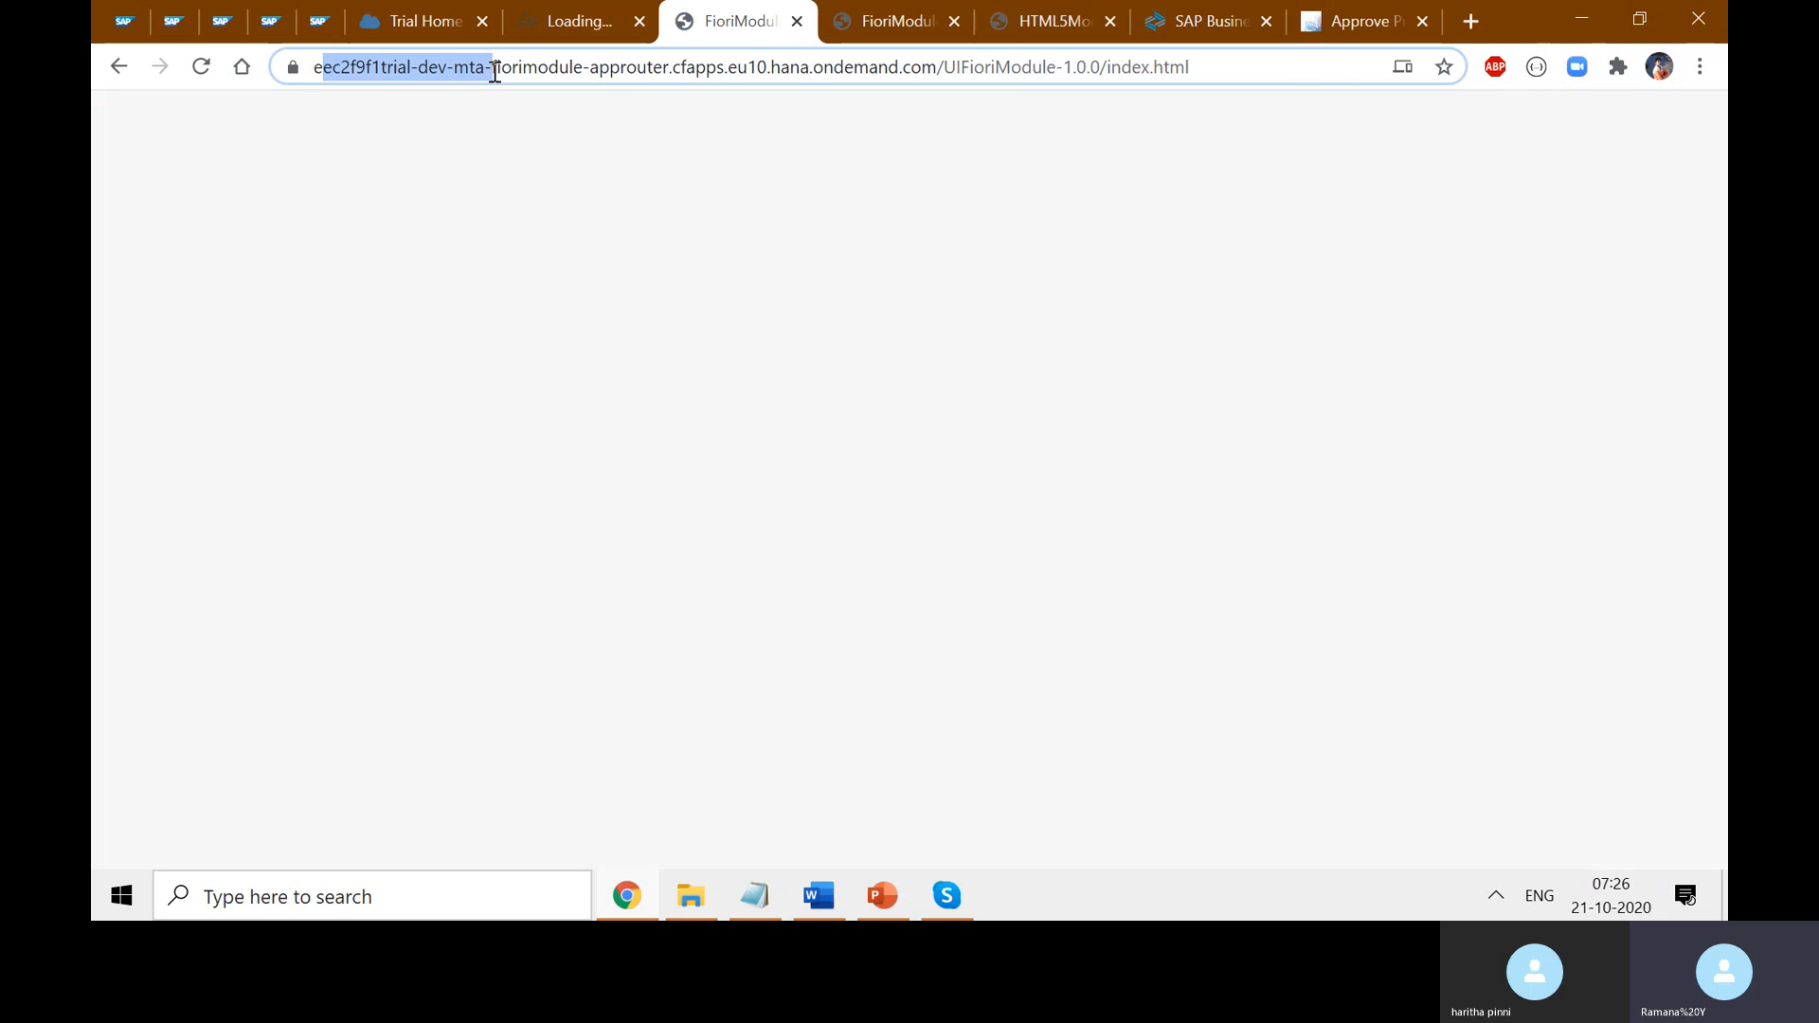
{"action": "left_click_drag", "start_coordinate": [1007, 67], "coordinate": [347, 66]}
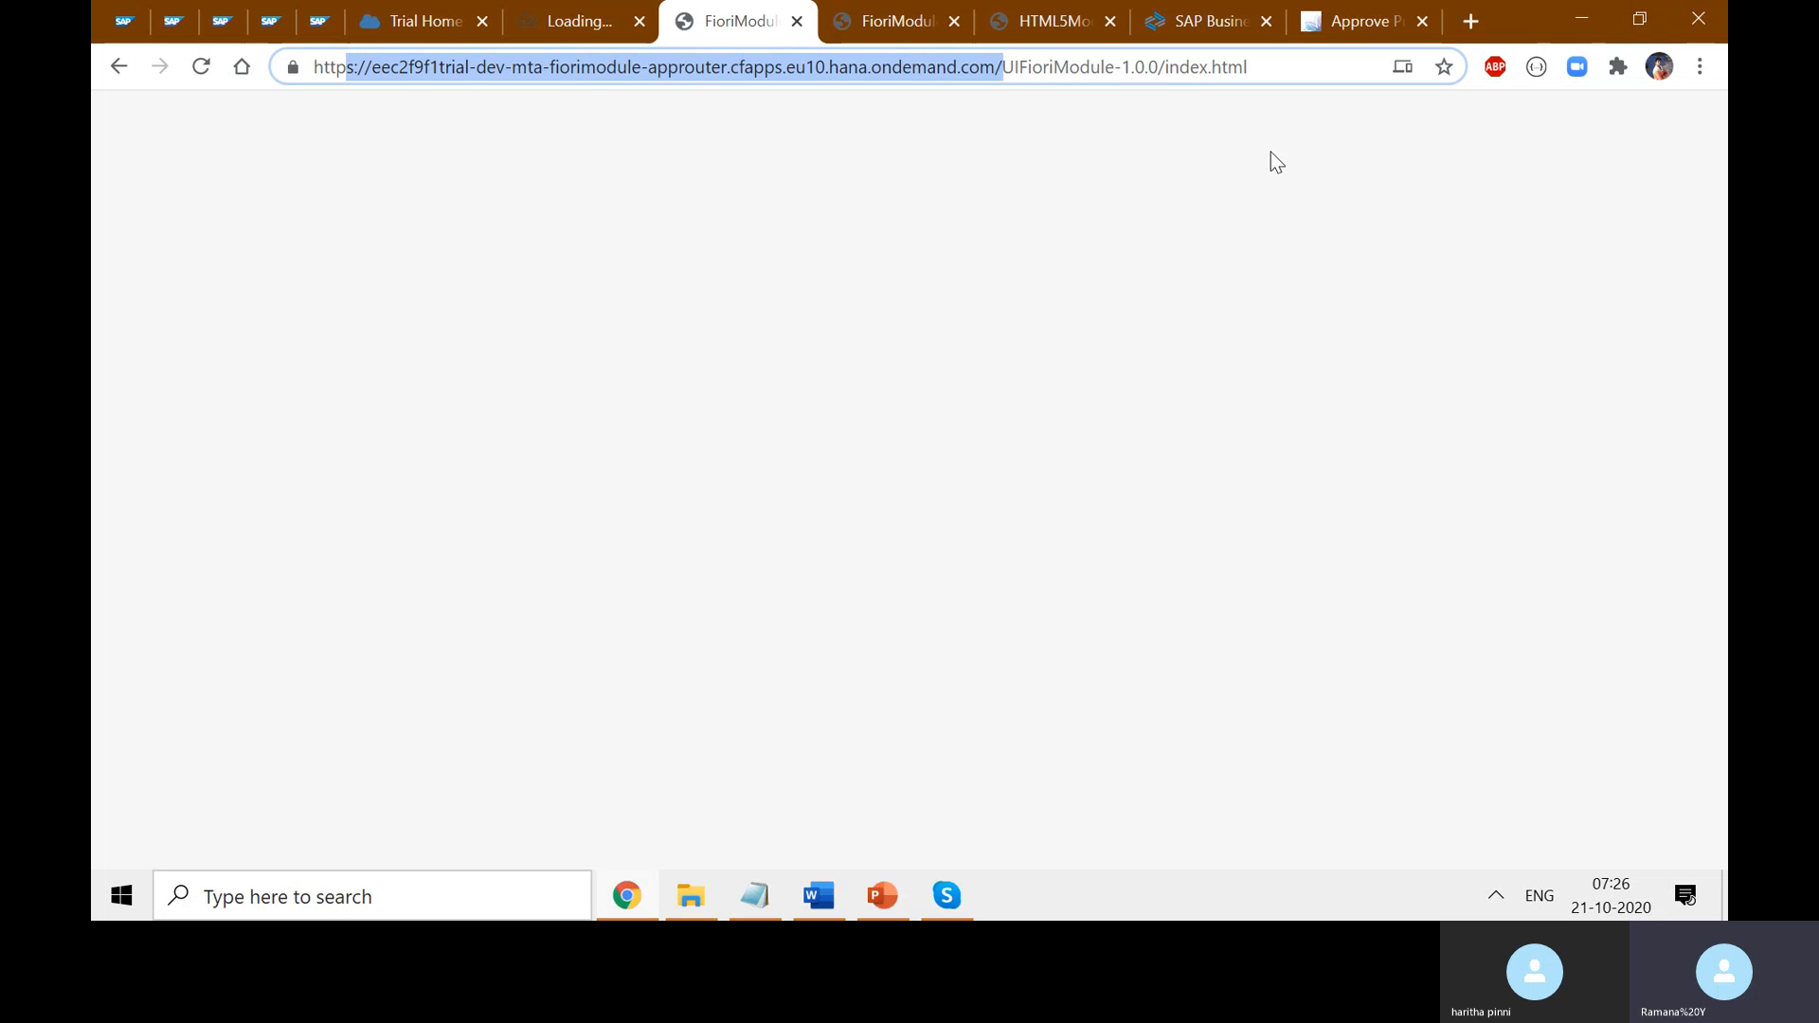
{"action": "double_click", "coordinate": [1046, 67]}
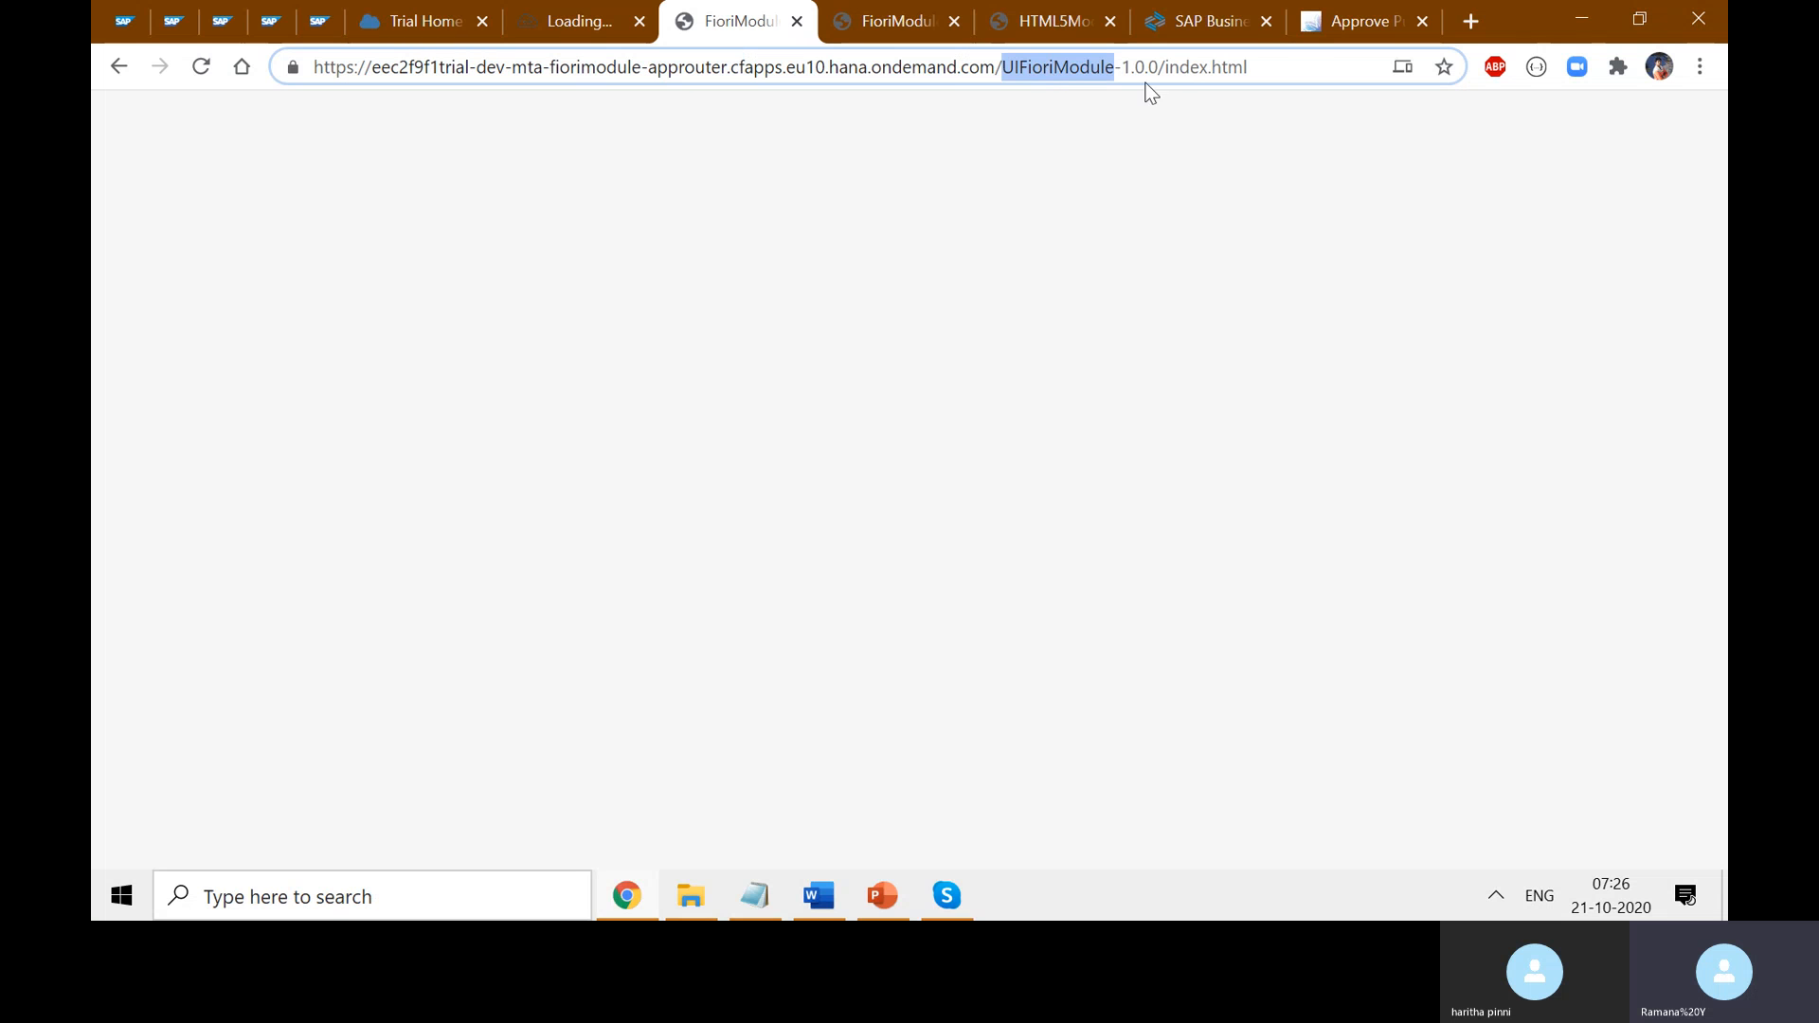
{"action": "left_click", "coordinate": [557, 17]}
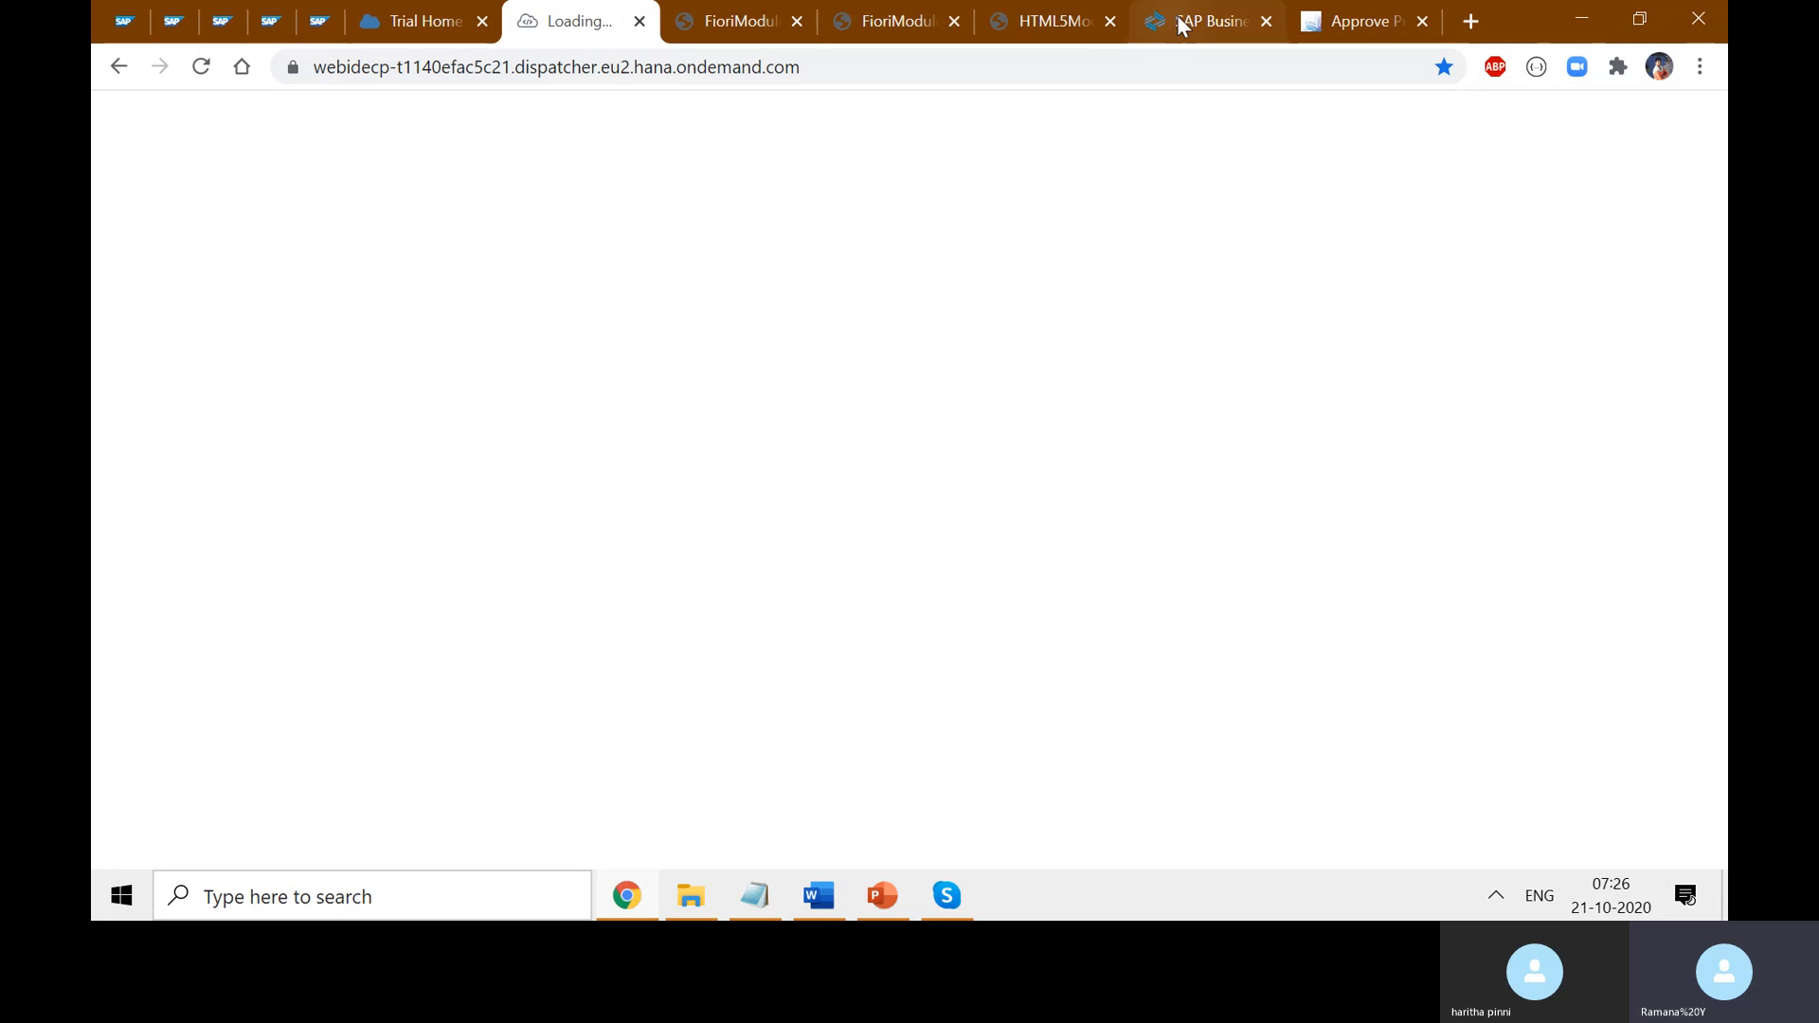
{"action": "left_click", "coordinate": [1323, 23]}
{"action": "double_click", "coordinate": [1201, 68]}
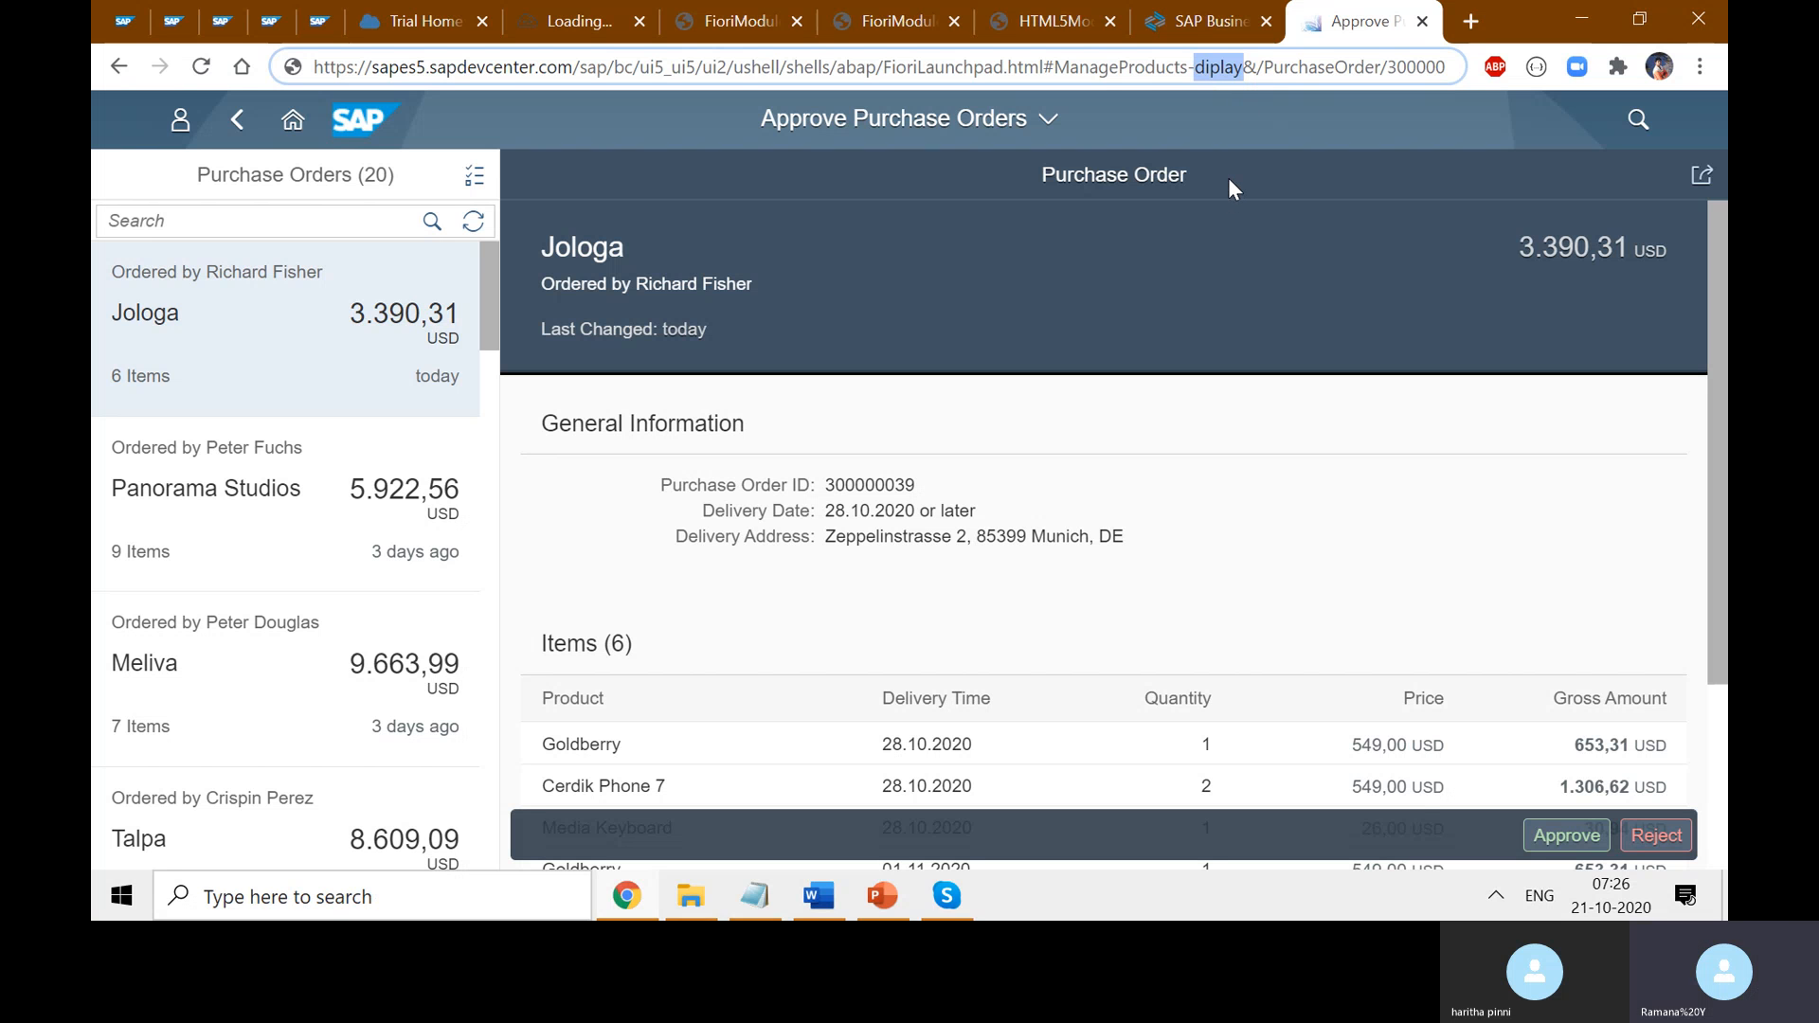
- Highlight the ManageProducts-diplay intent in the address and the 3.390,31 USD order total
{"action": "left_click", "coordinate": [1245, 68]}
{"action": "left_click_drag", "start_coordinate": [1243, 66], "coordinate": [1052, 69]}
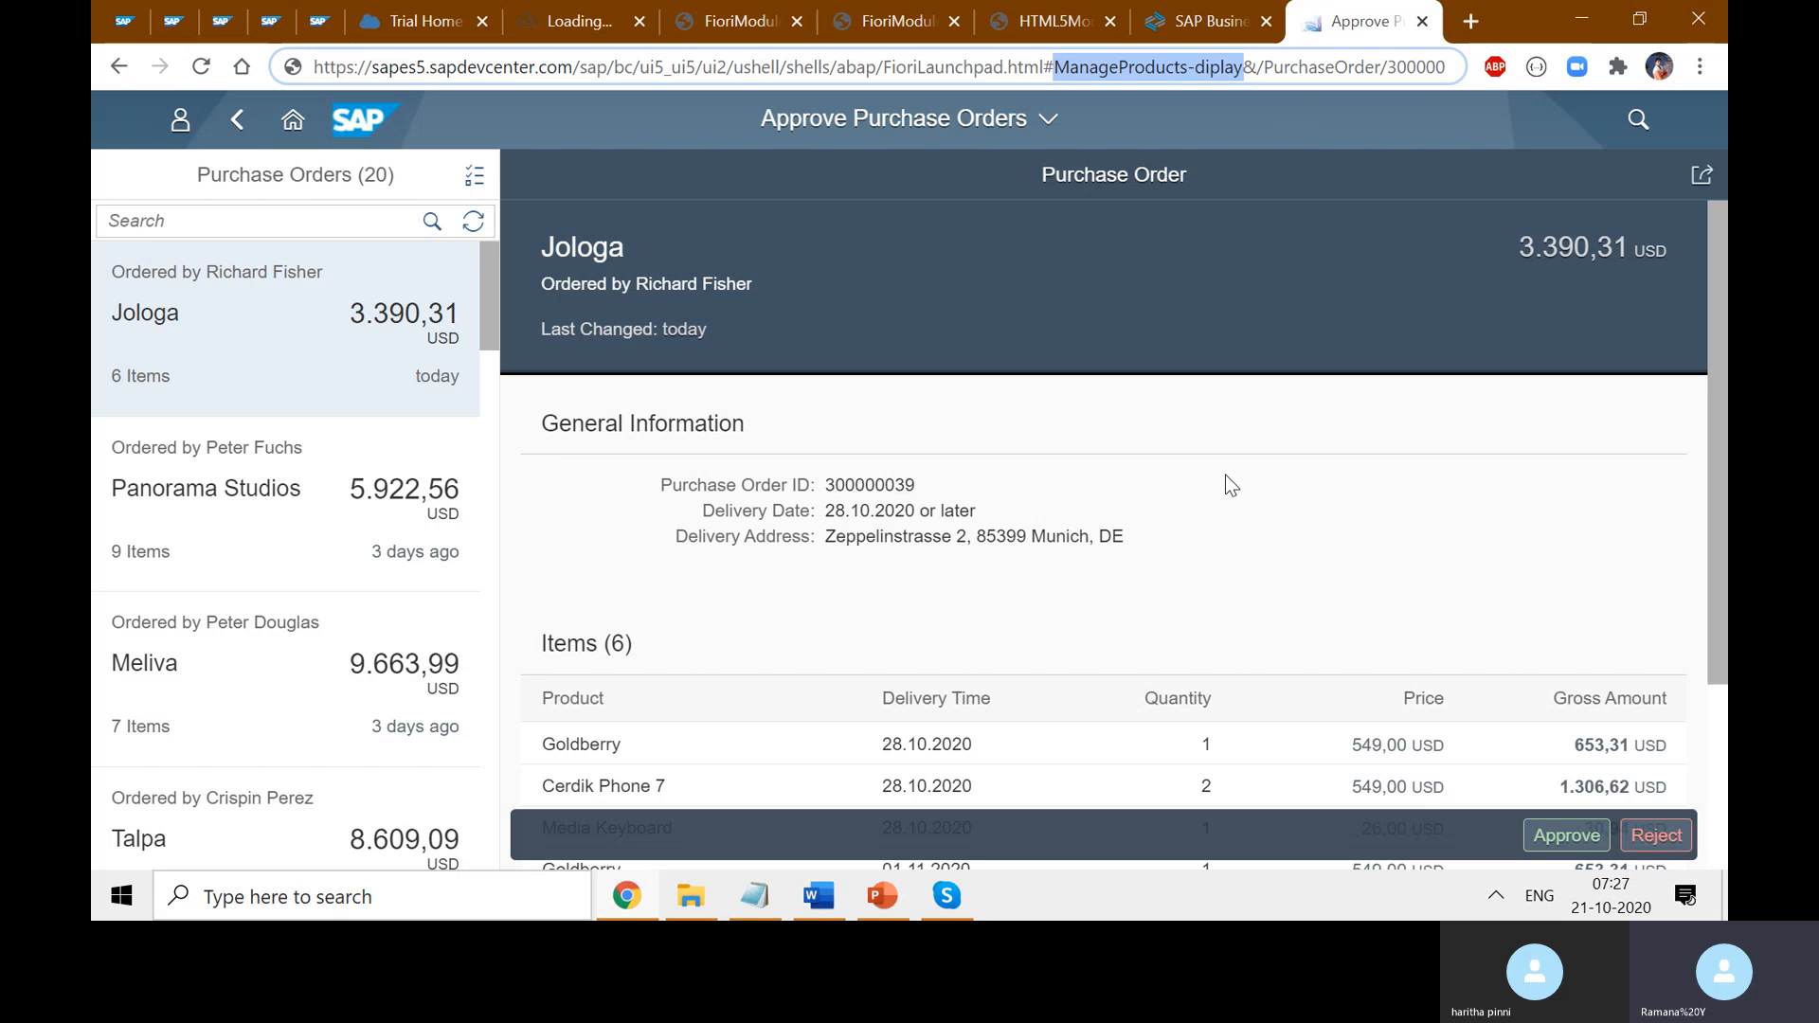
{"action": "double_click", "coordinate": [942, 284]}
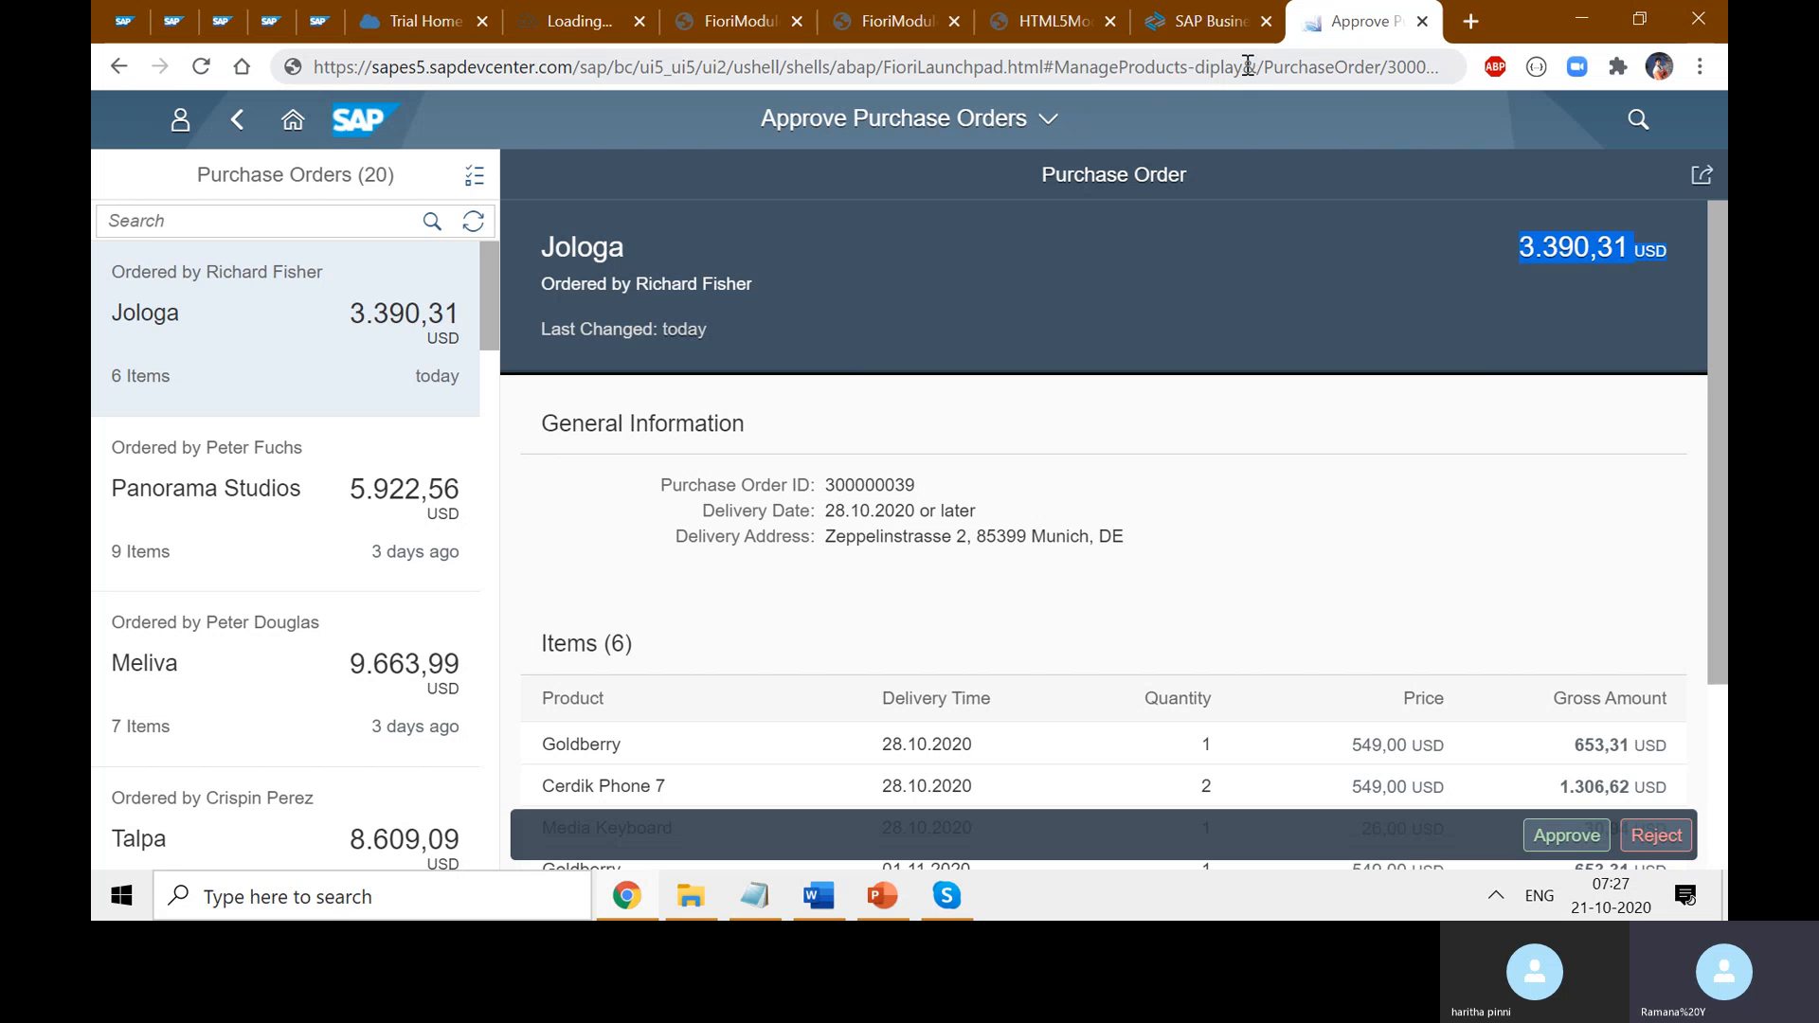
{"action": "left_click_drag", "start_coordinate": [1242, 66], "coordinate": [1049, 68]}
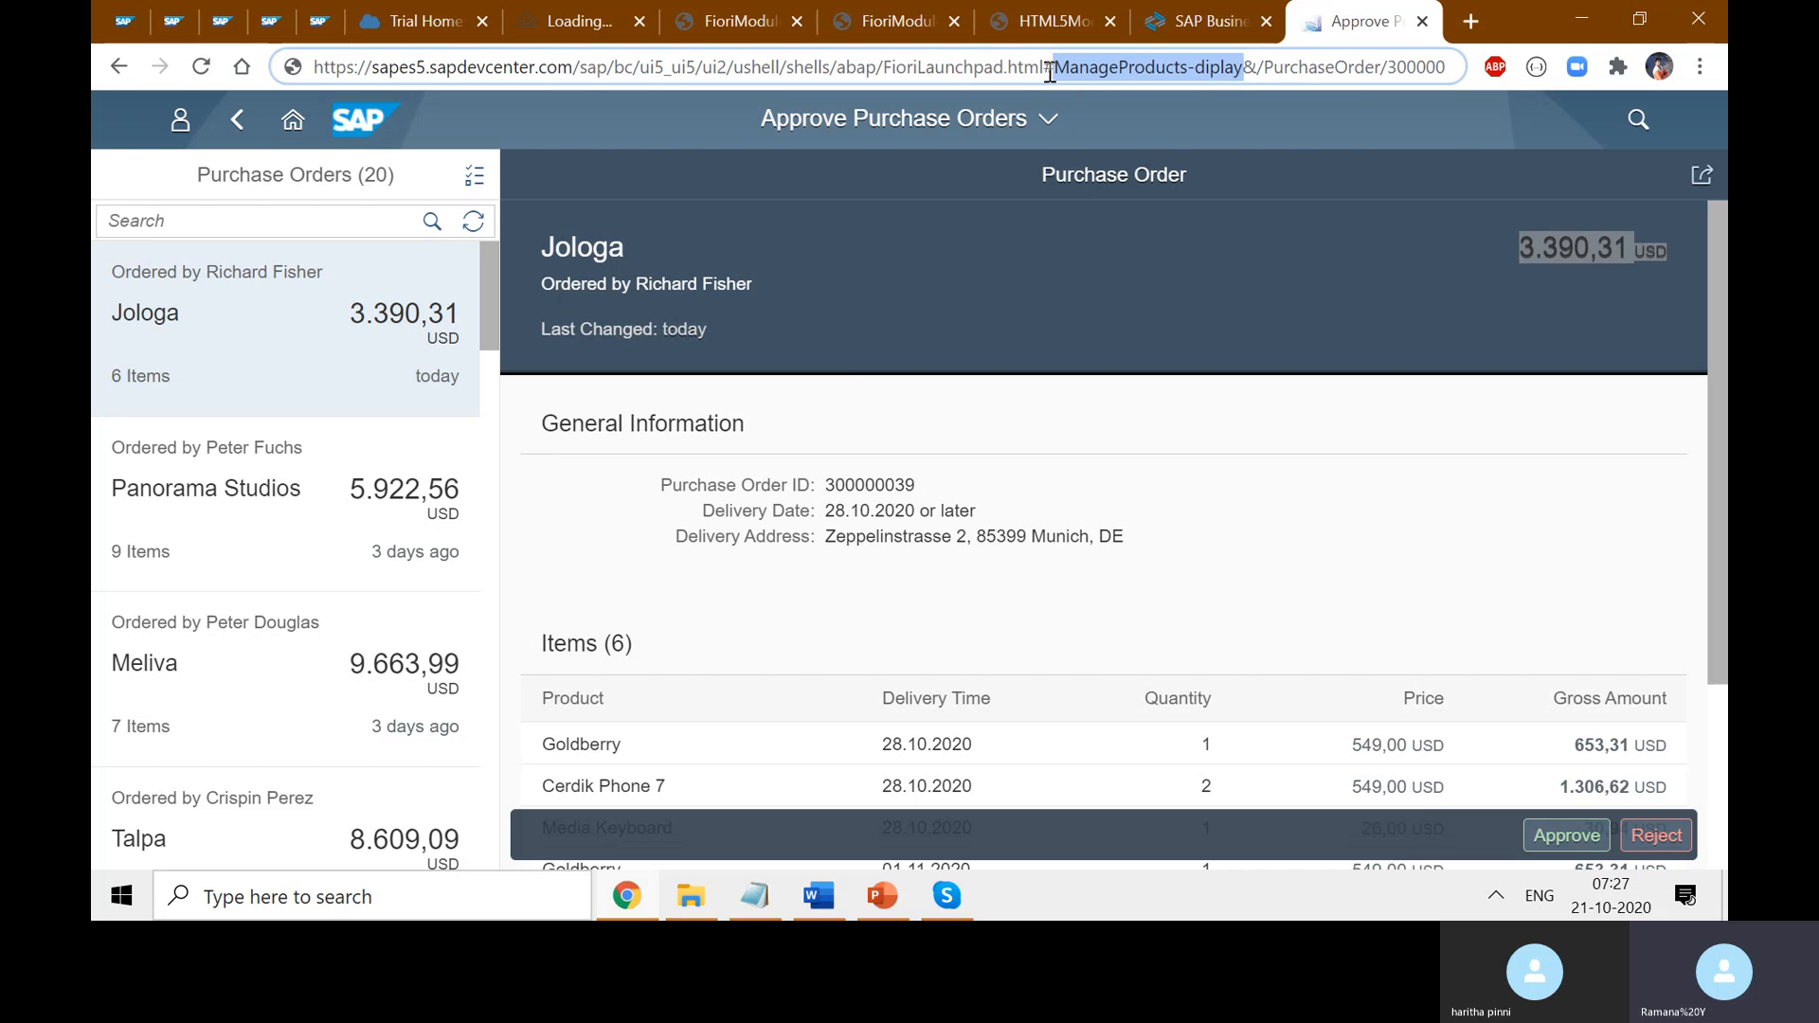
{"action": "left_click", "coordinate": [1266, 211]}
- Go back twice in the browser history and open the Shop app from the launchpad
{"action": "left_click", "coordinate": [120, 66]}
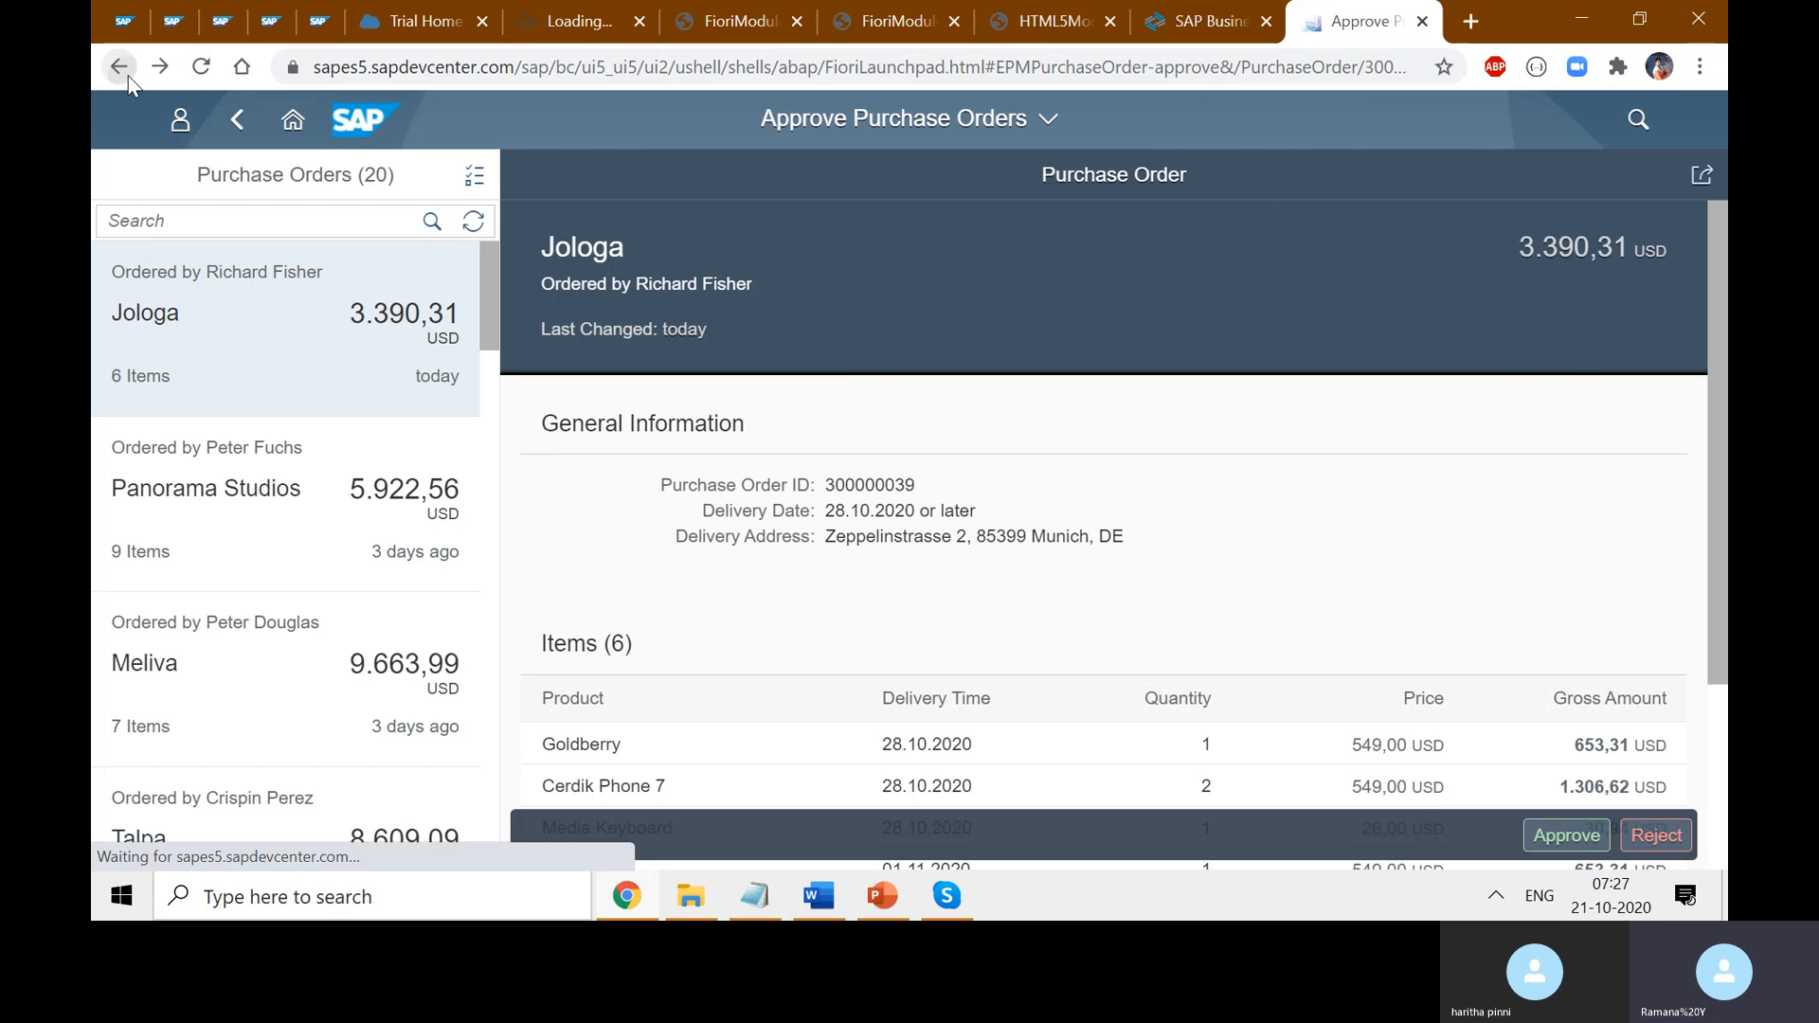
{"action": "left_click", "coordinate": [120, 66]}
{"action": "left_click", "coordinate": [763, 360]}
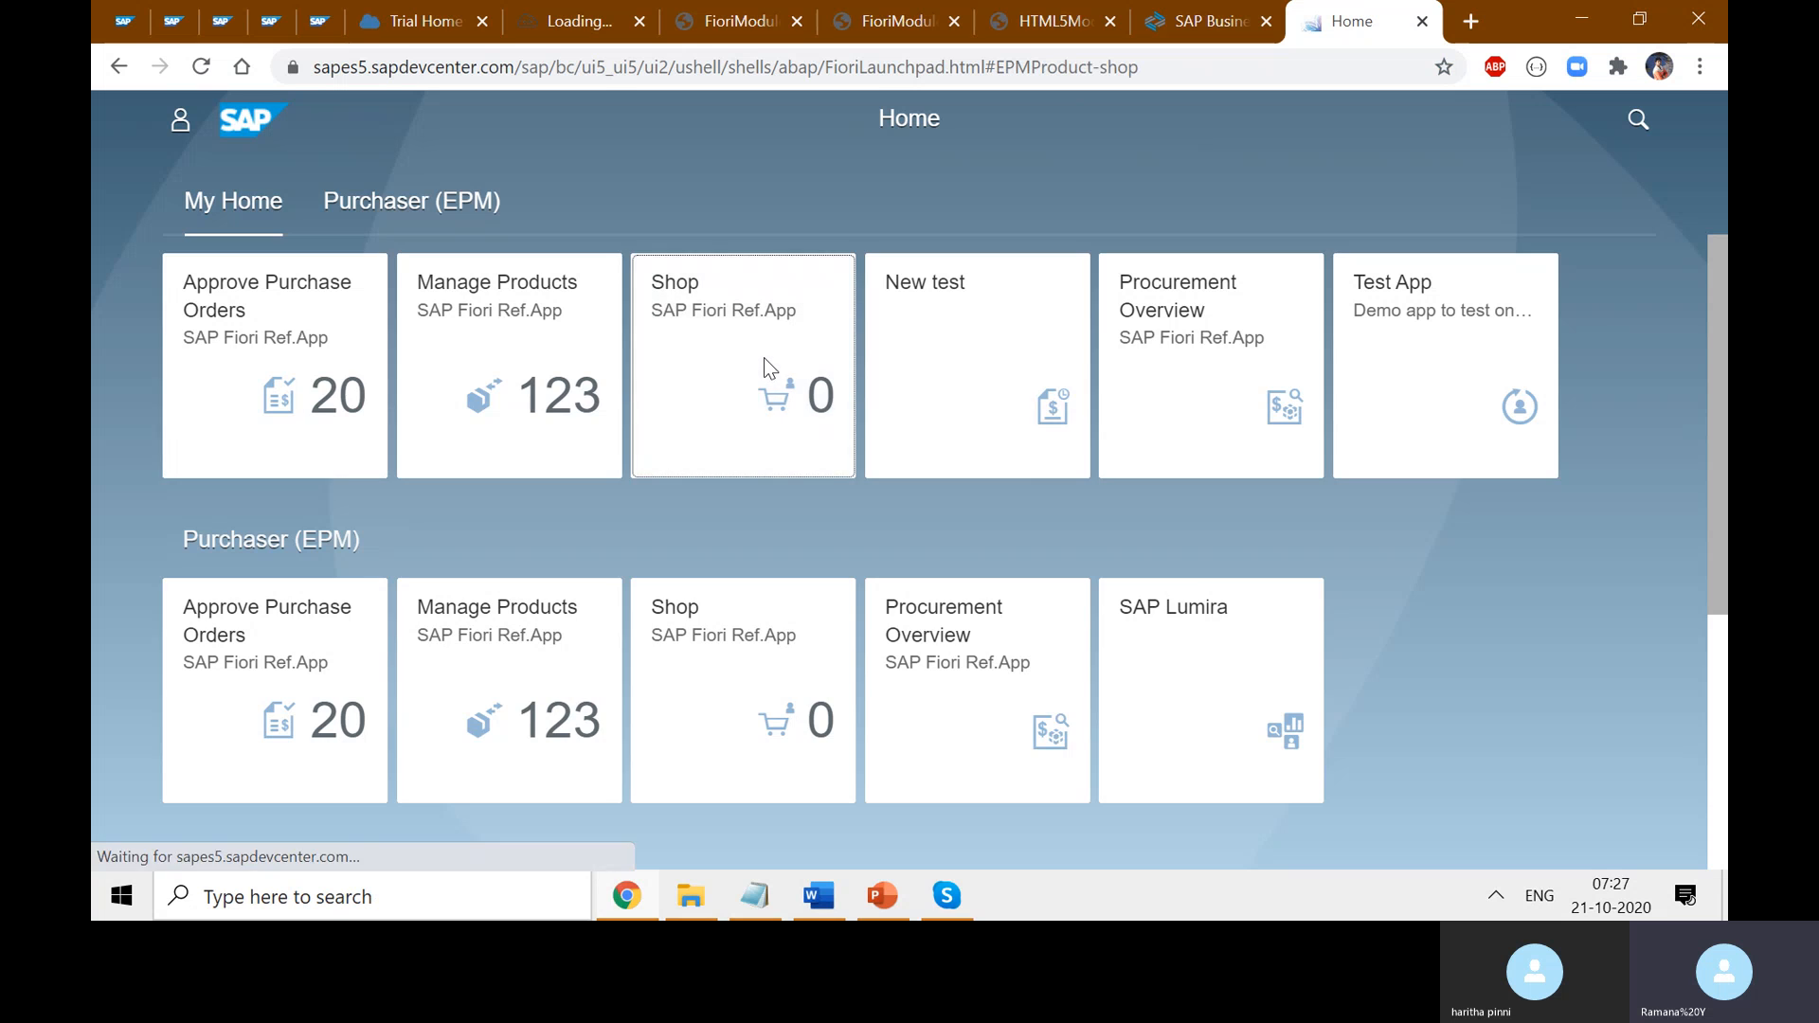
- Highlight EPMProduct-shop in the address, then bring the PowerPoint presentation forward
{"action": "left_click_drag", "start_coordinate": [1148, 68], "coordinate": [317, 43]}
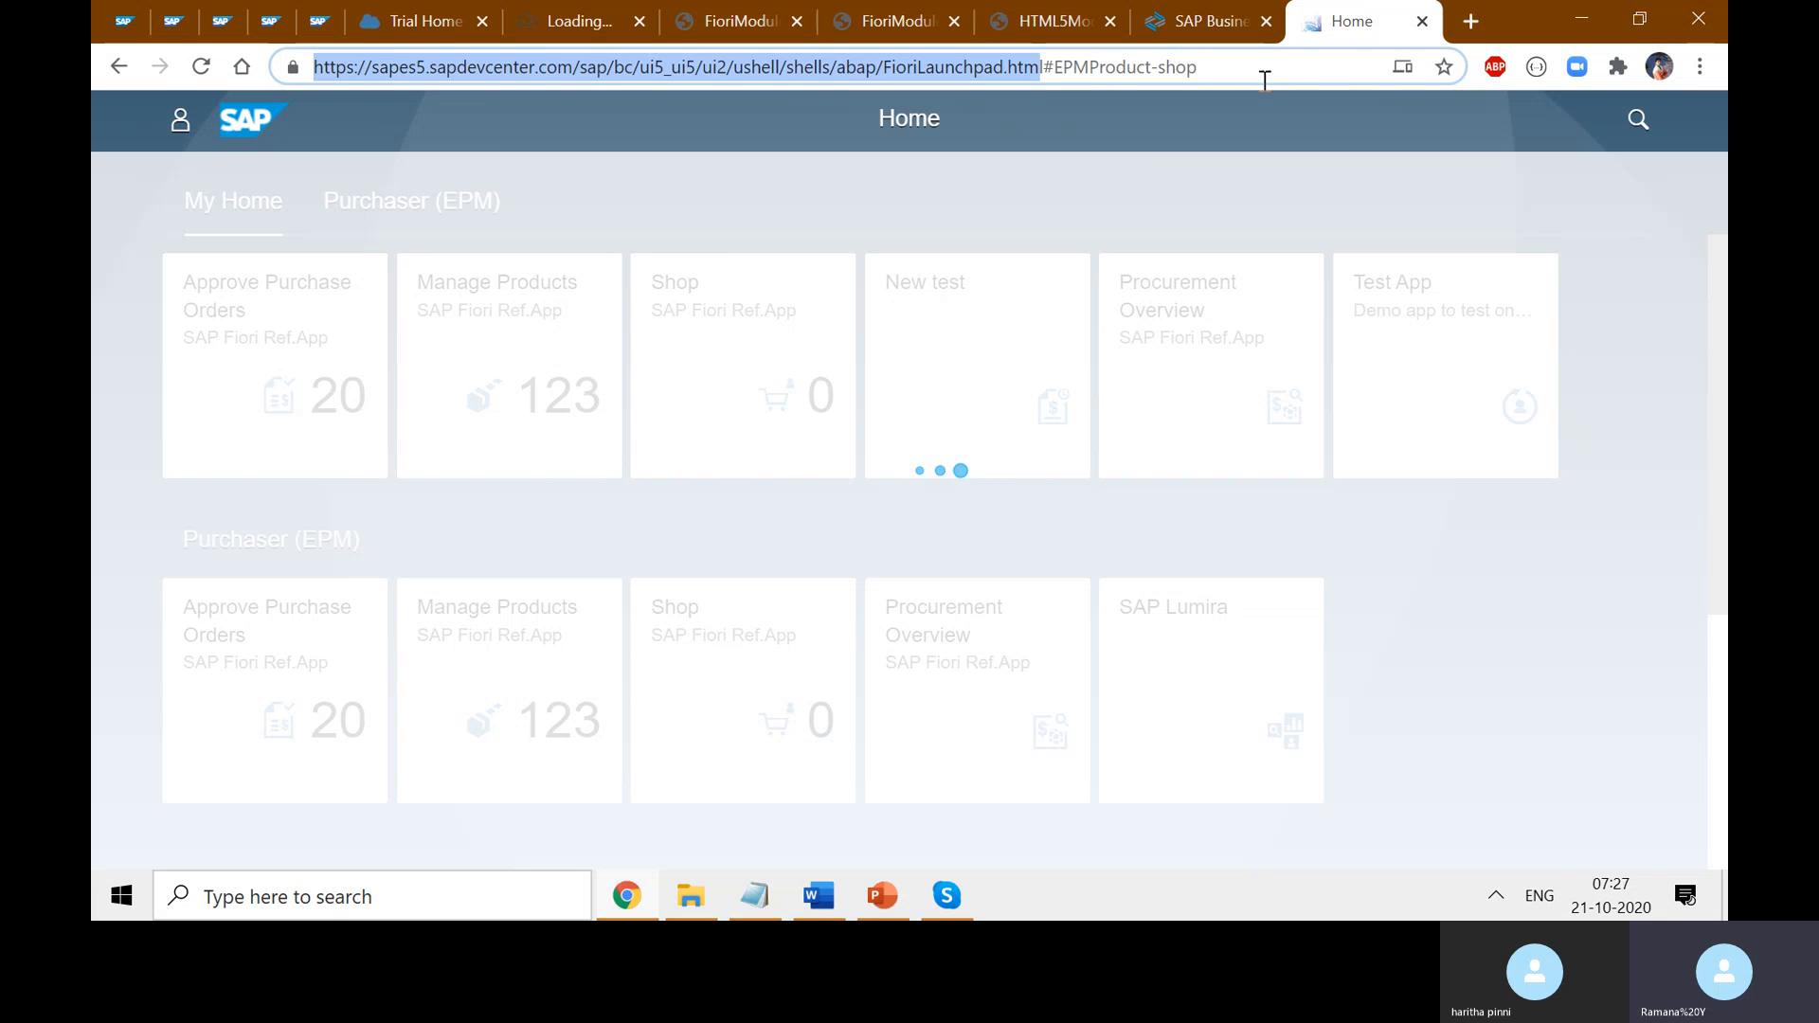
{"action": "left_click_drag", "start_coordinate": [1260, 69], "coordinate": [1041, 71]}
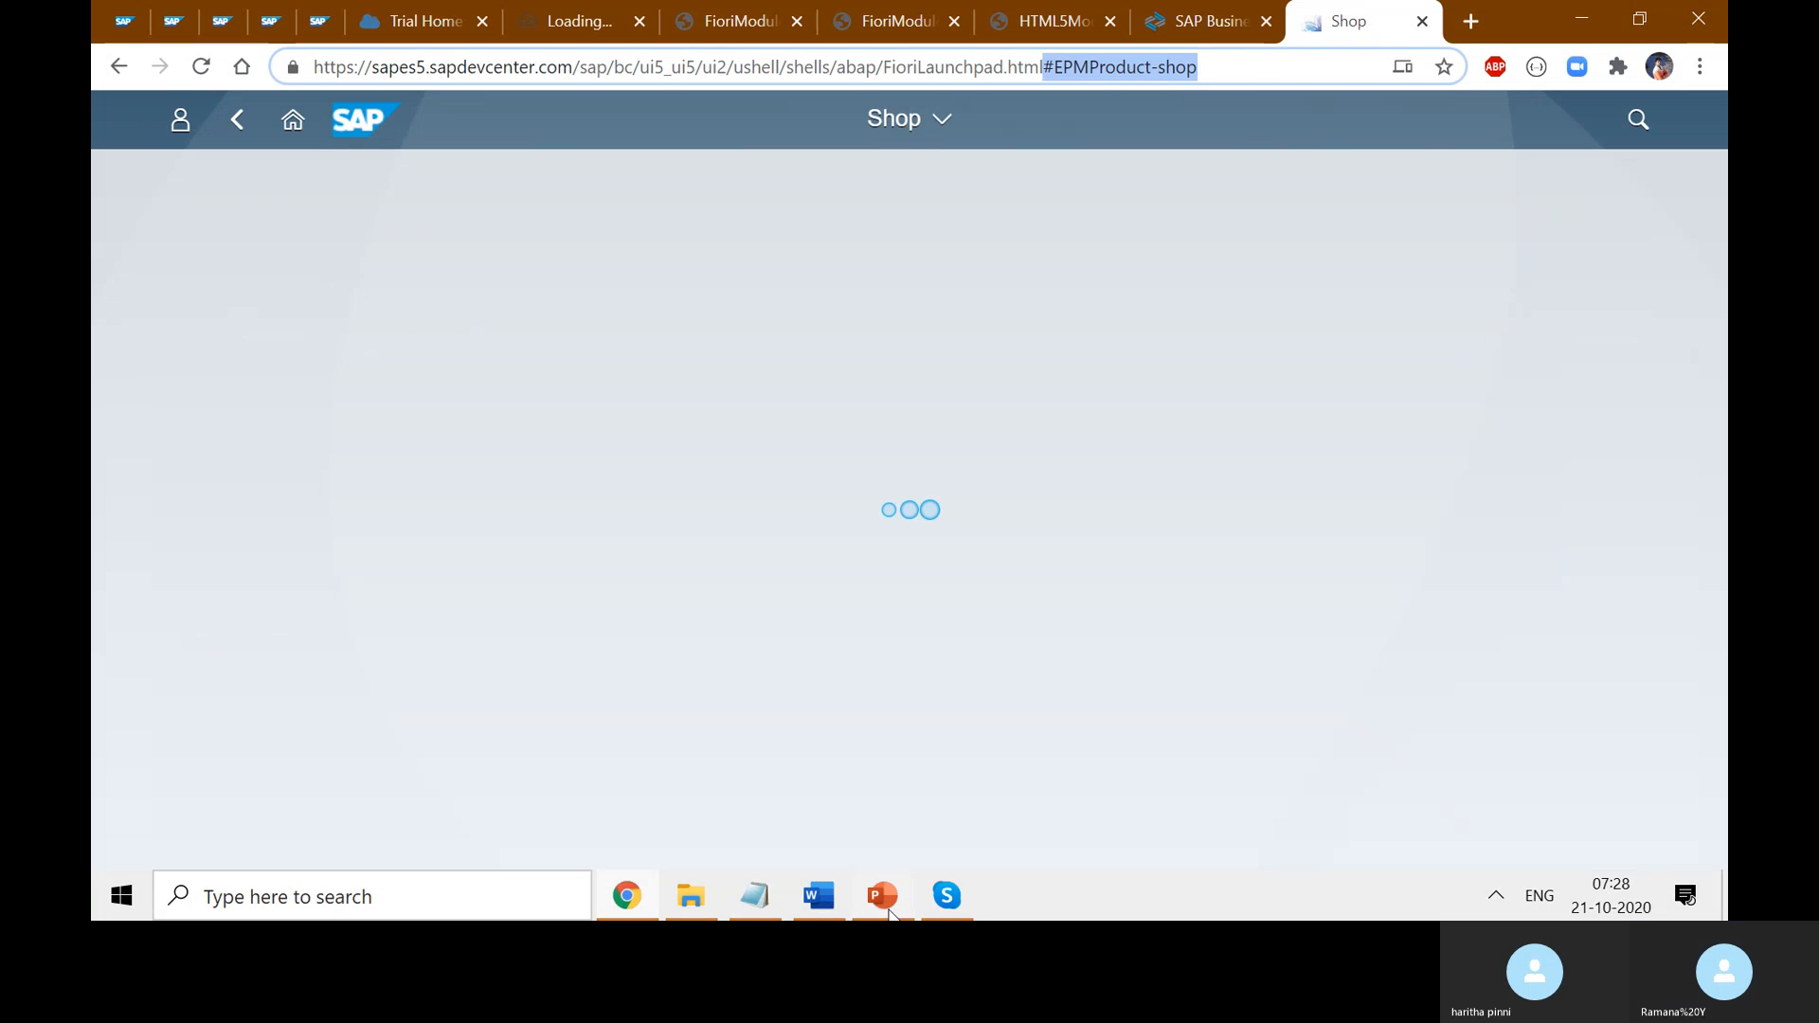
{"action": "left_click", "coordinate": [882, 900]}
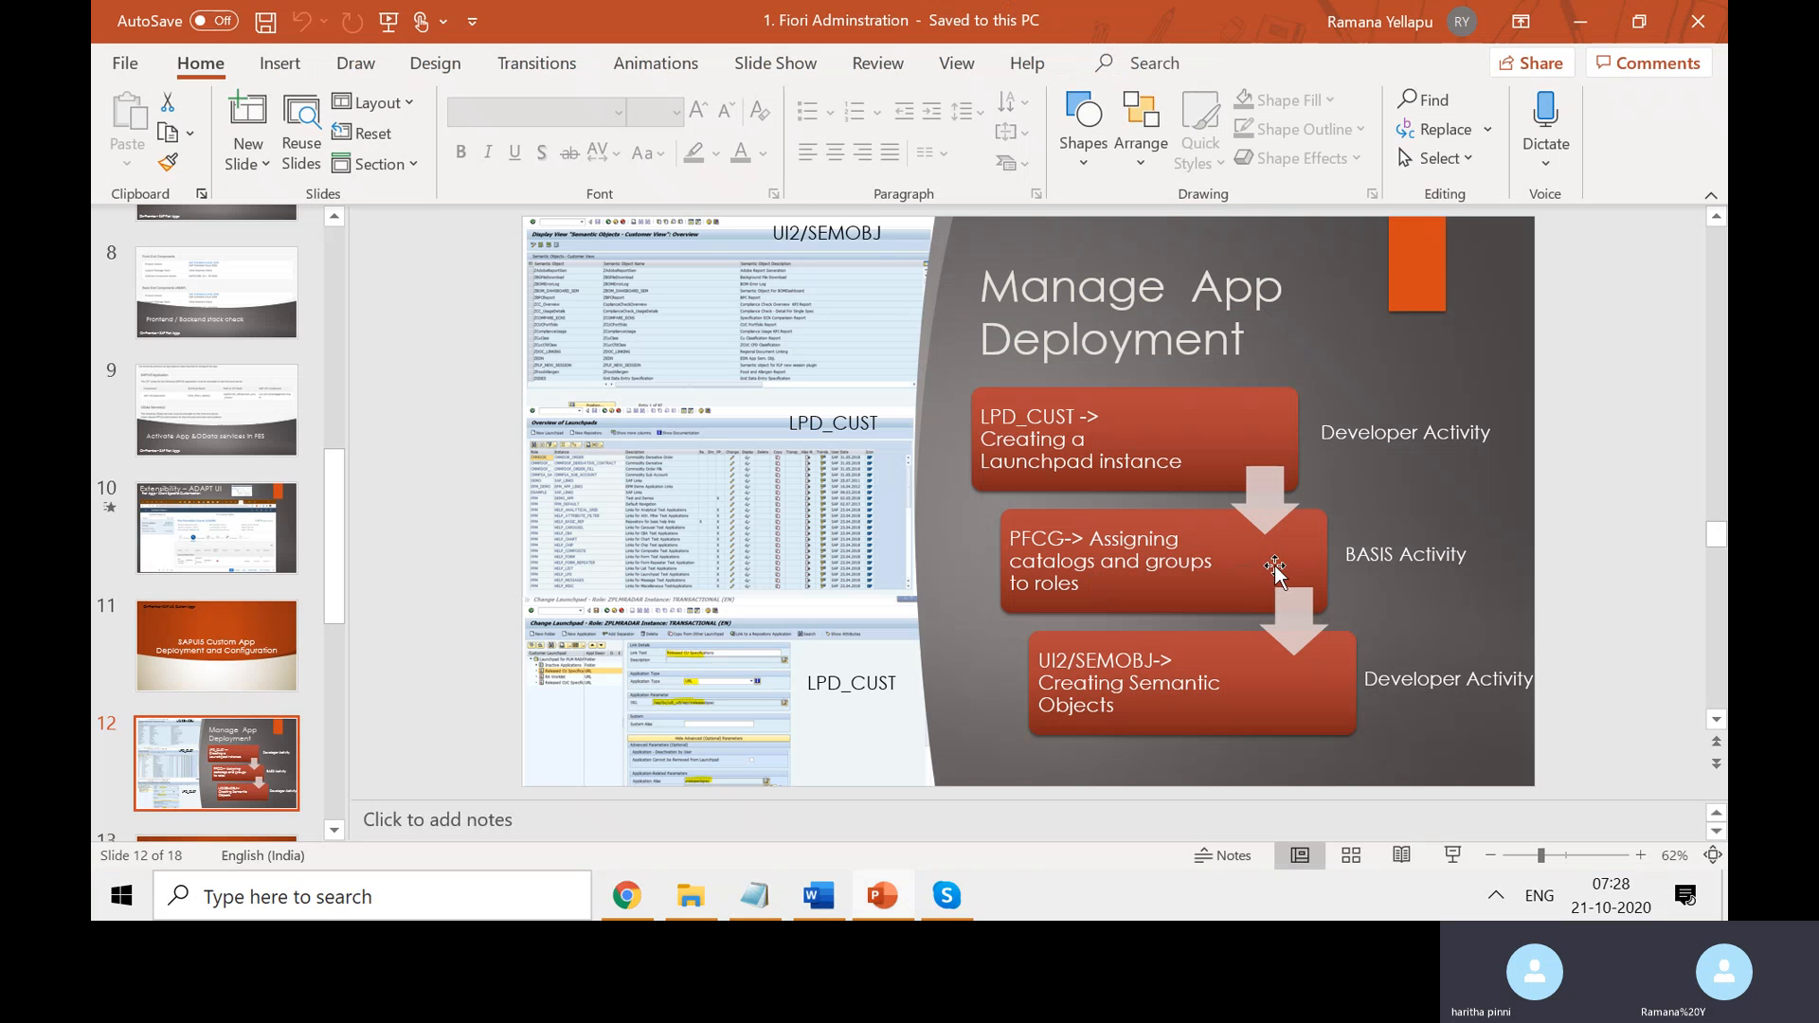
- Present the Manage App Deployment slide full-screen, step through slides, end the show, and minimize PowerPoint
{"action": "key", "text": "shift+F5"}
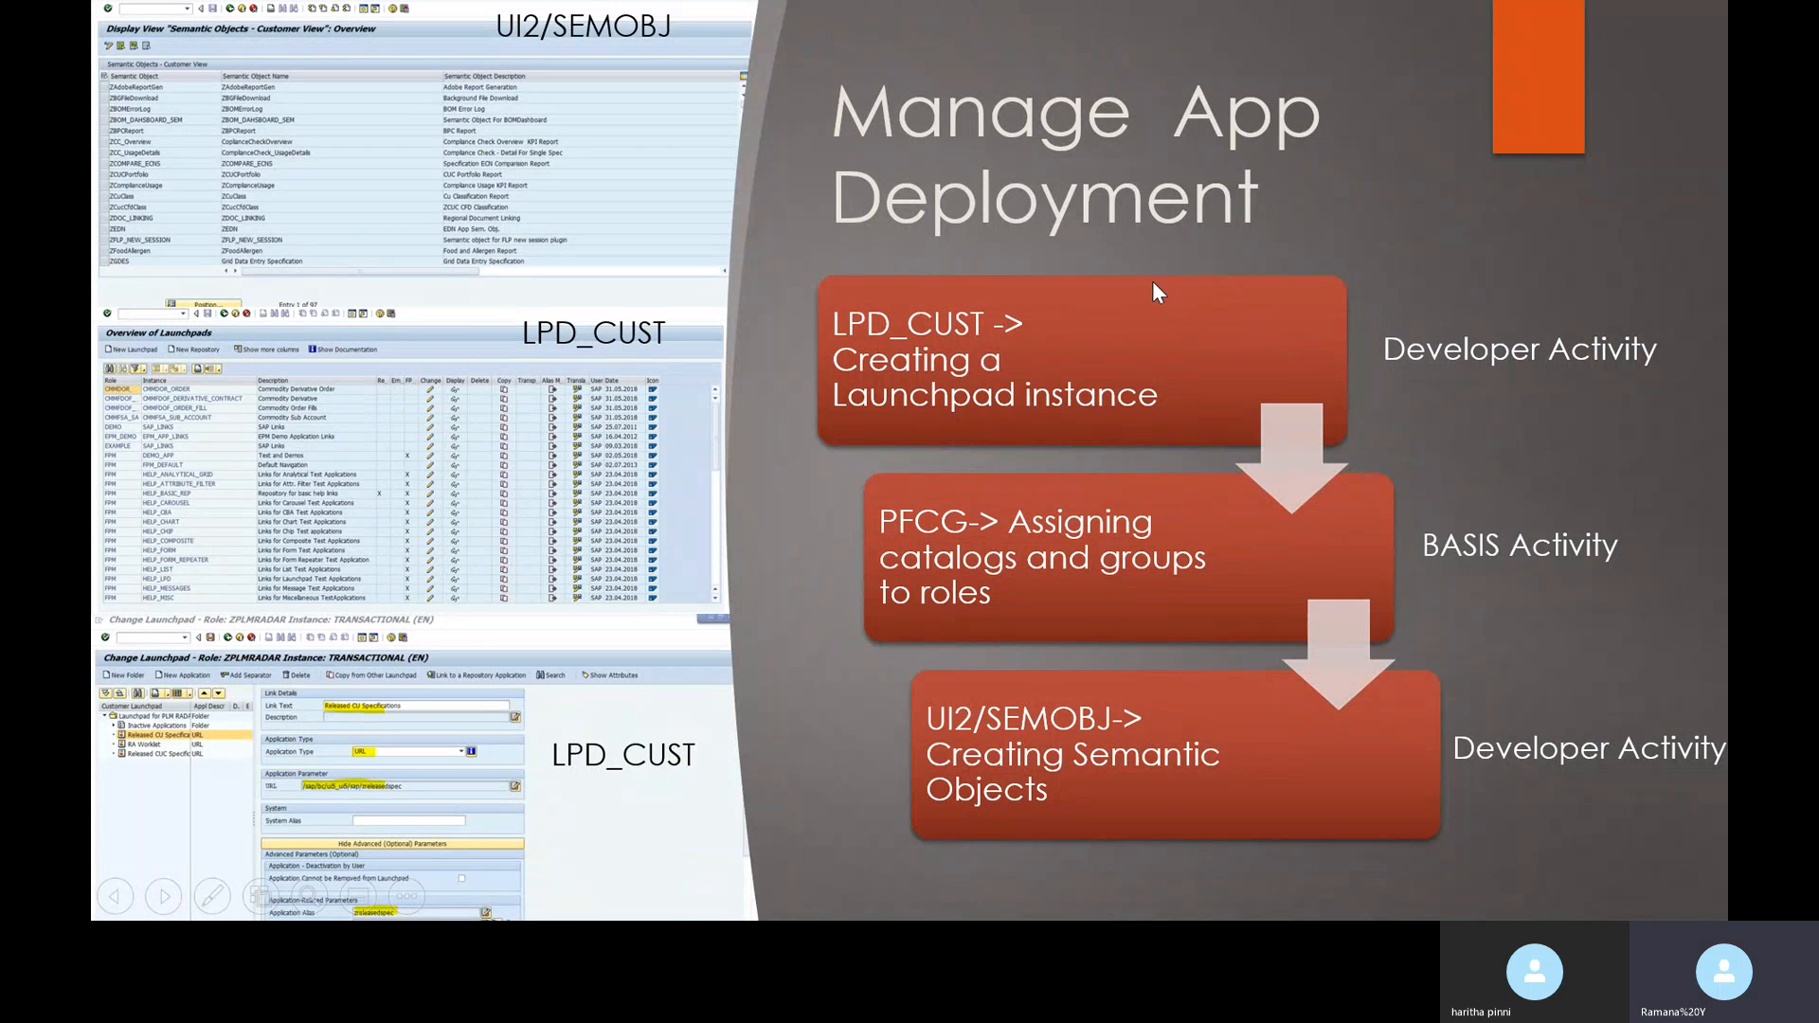
{"action": "left_click", "coordinate": [1331, 691]}
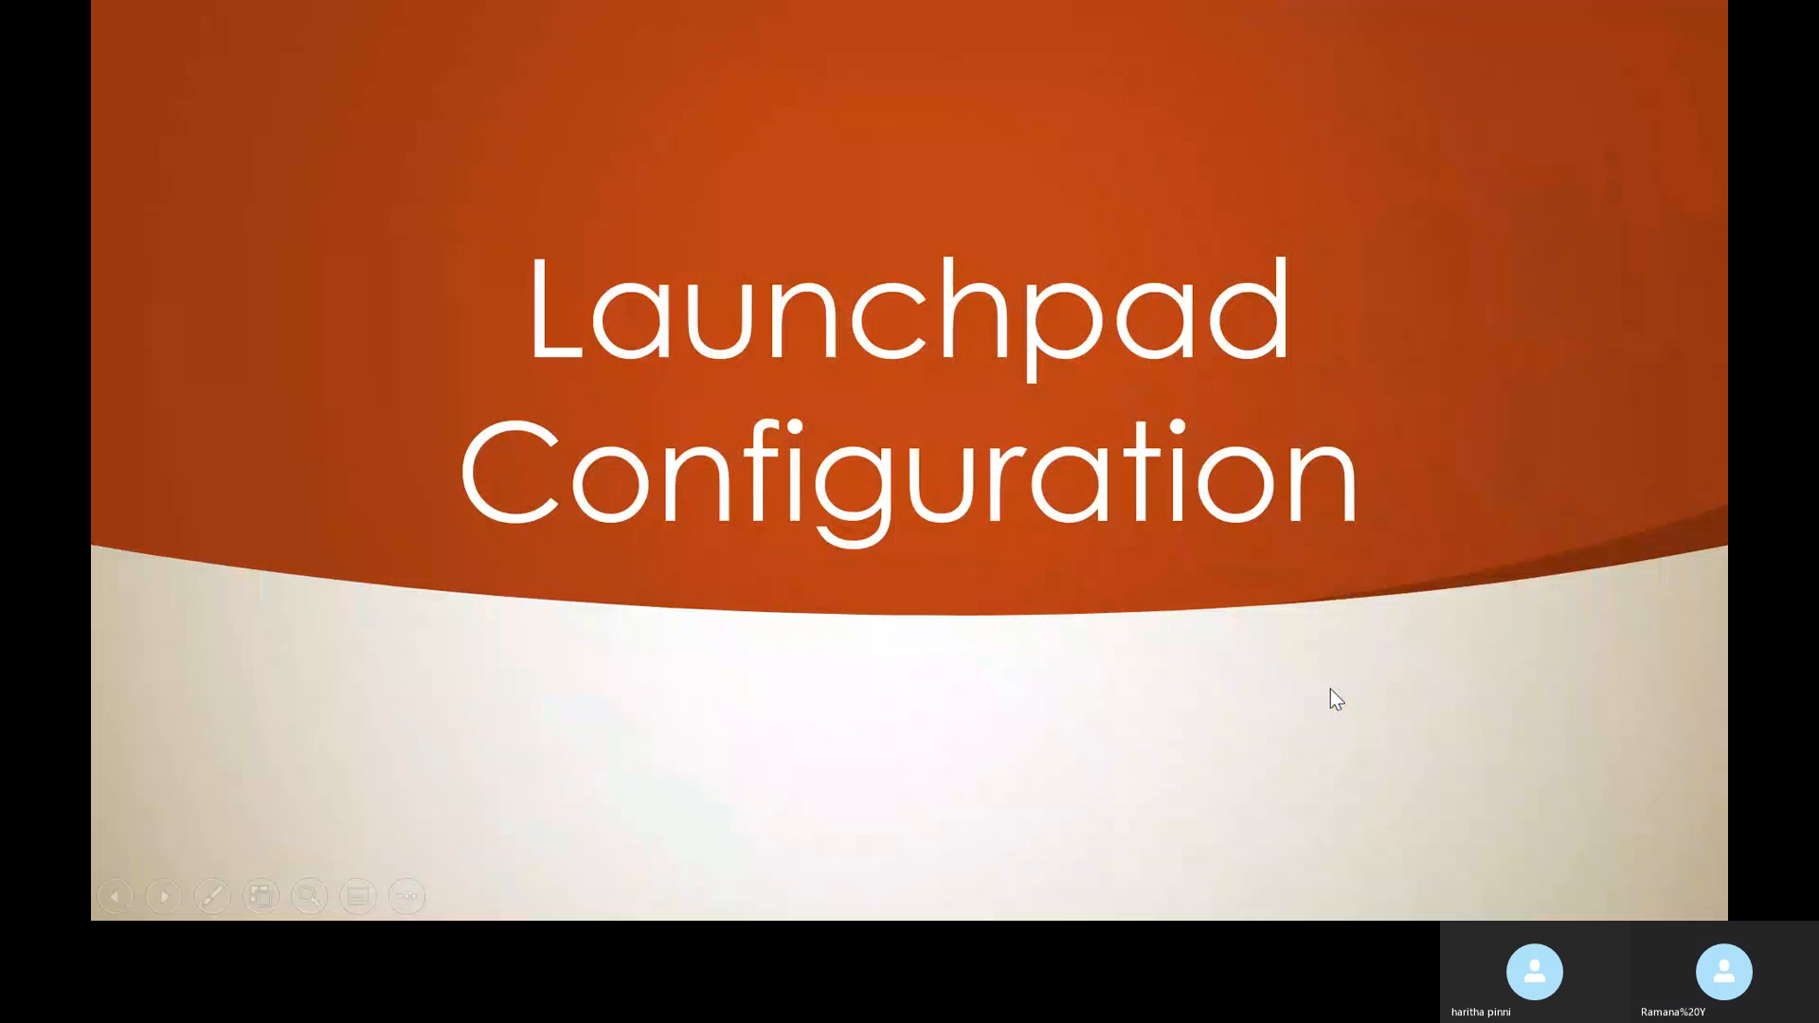
{"action": "left_click", "coordinate": [1330, 689]}
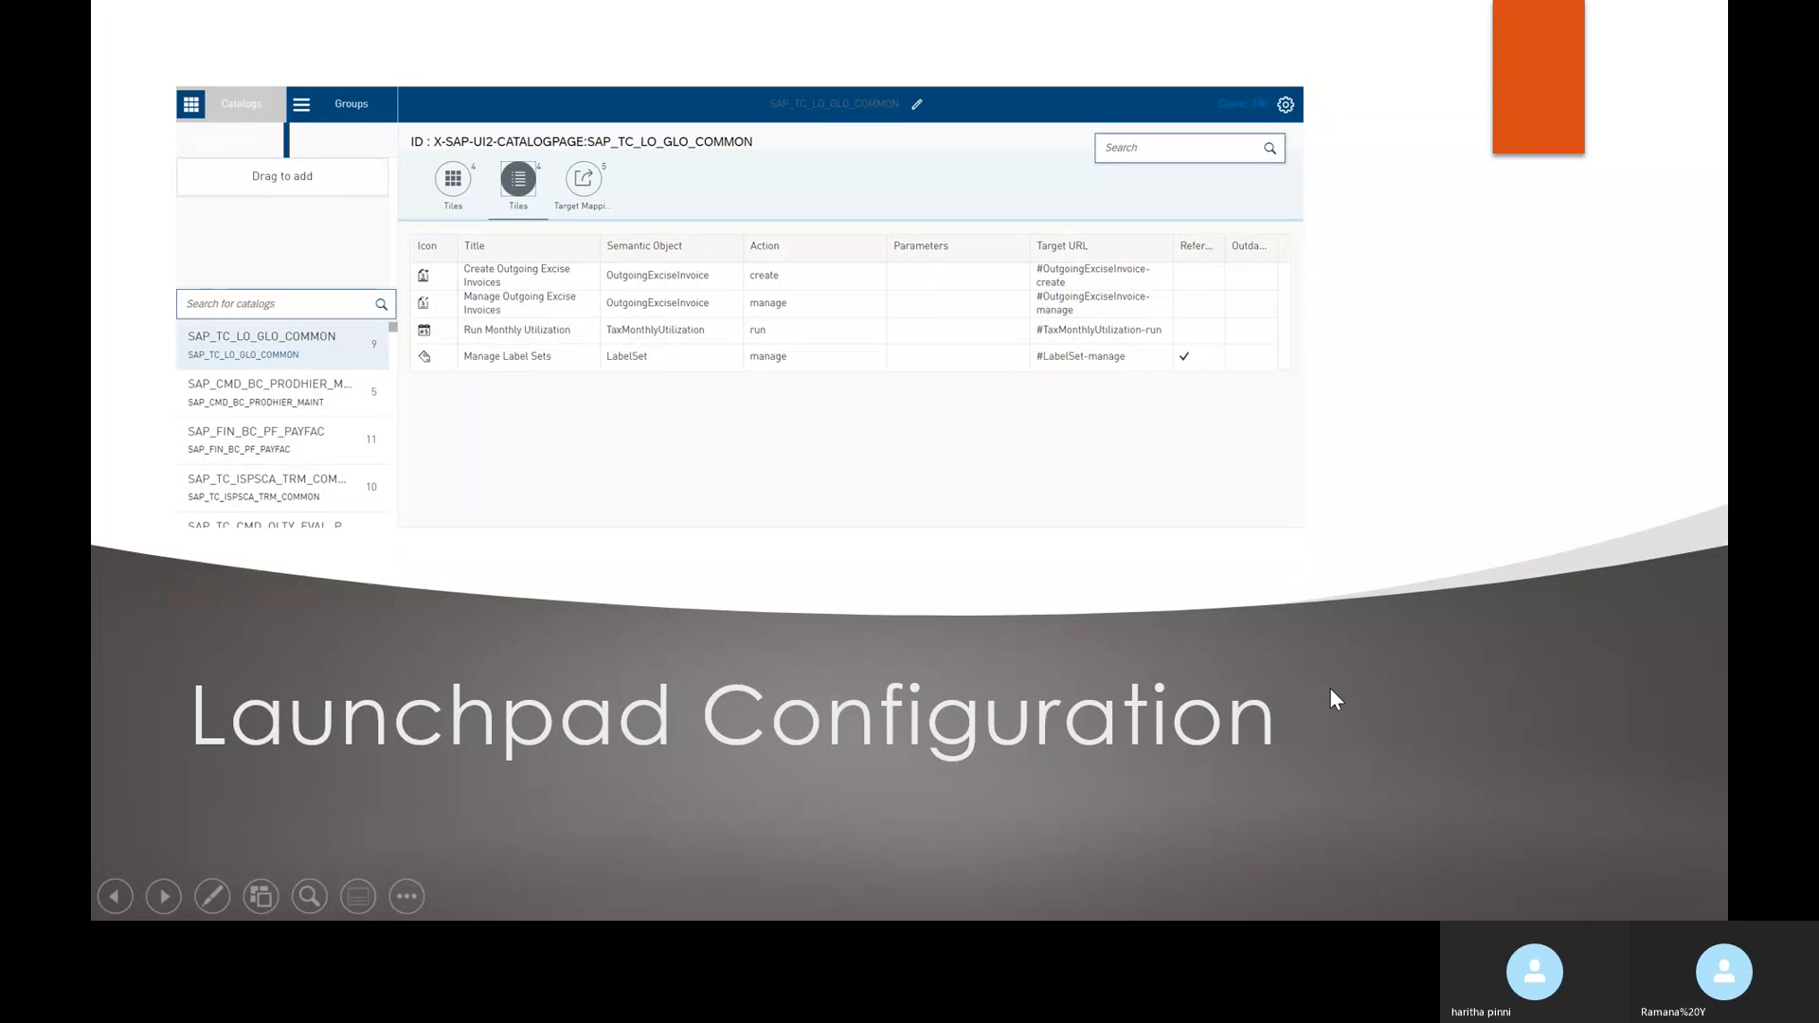
{"action": "key", "text": "Left"}
{"action": "key", "text": "Left"}
{"action": "key", "text": "Escape"}
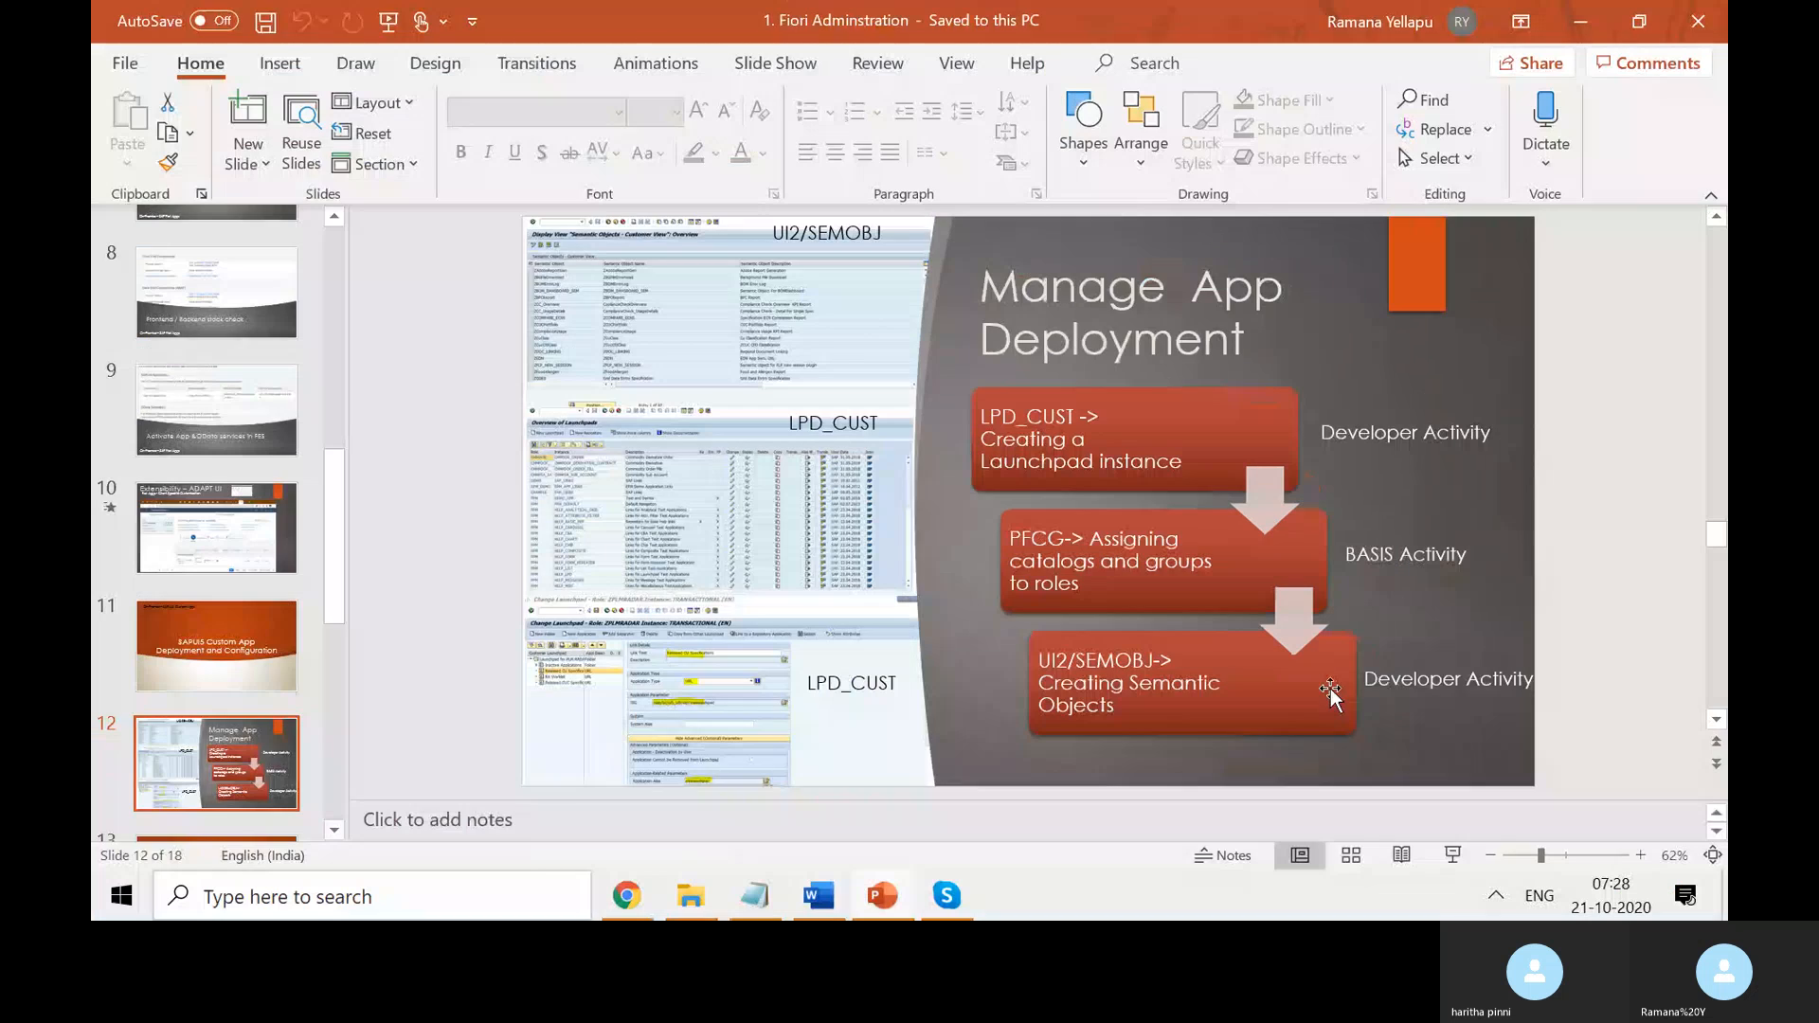
{"action": "left_click", "coordinate": [1588, 24]}
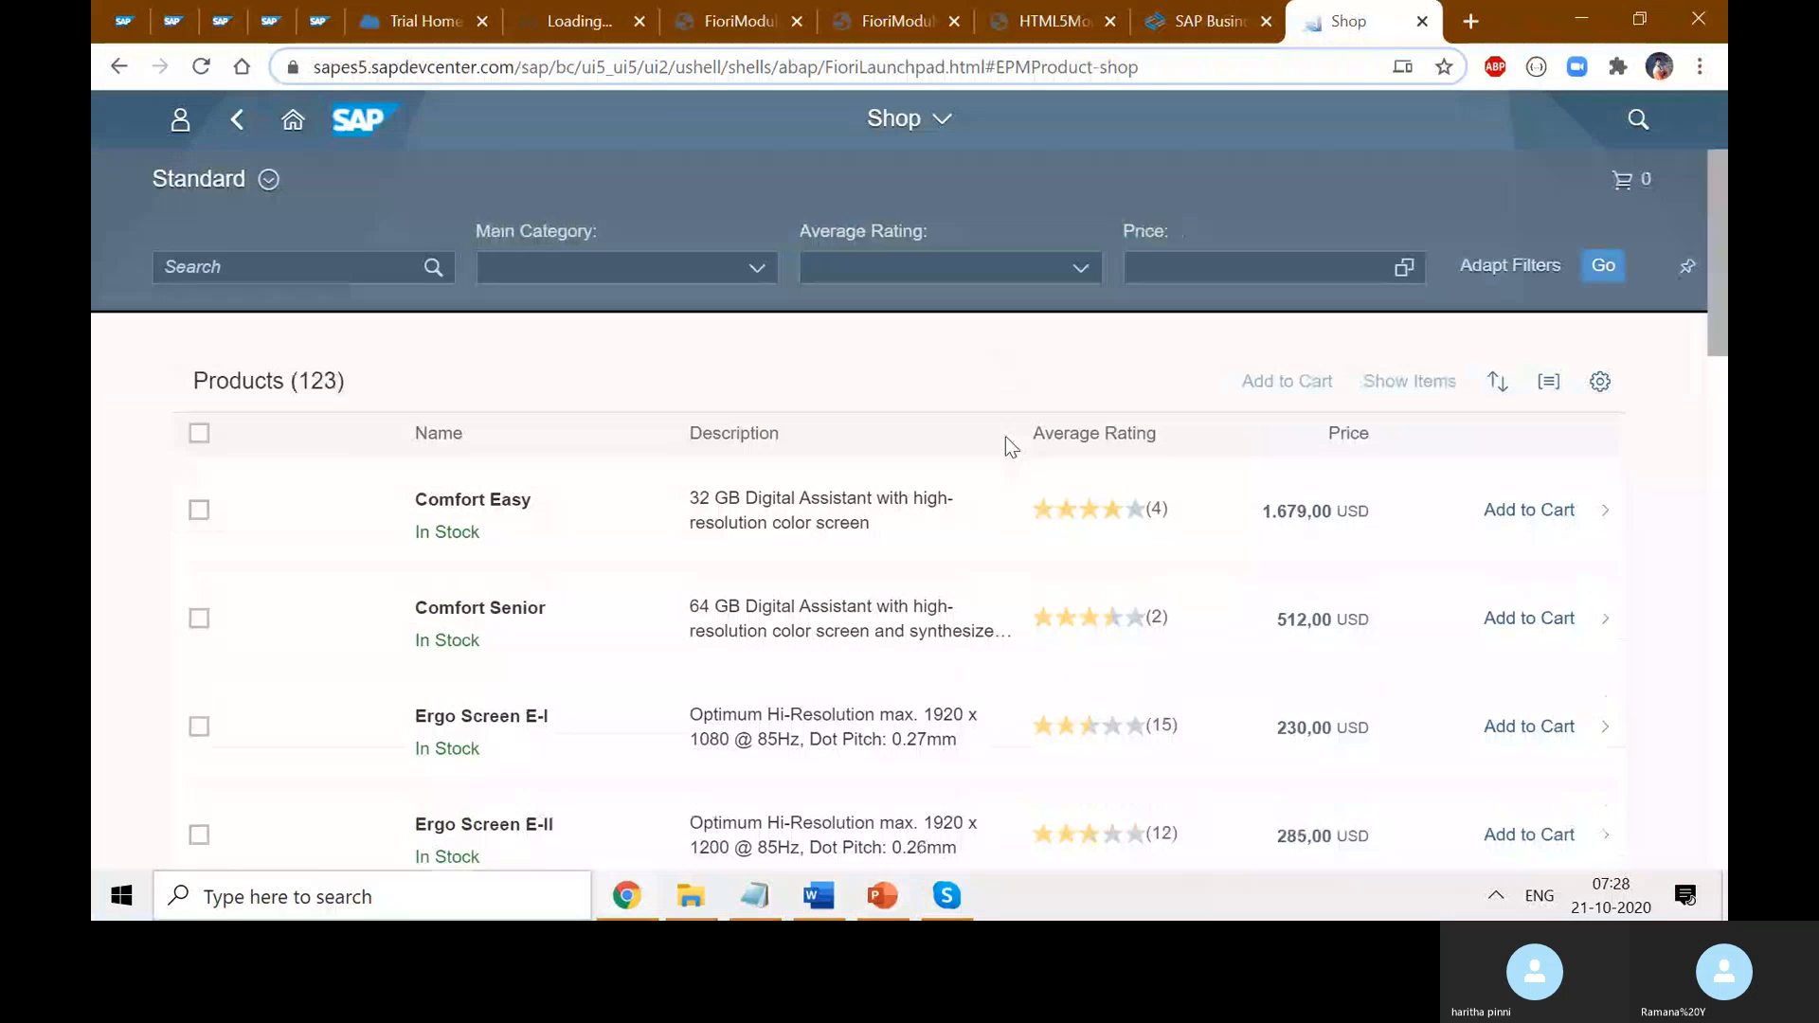
- Minimize the browser, refresh the desktop, and restore the Shop page
{"action": "left_click", "coordinate": [1580, 19]}
{"action": "right_click", "coordinate": [411, 314]}
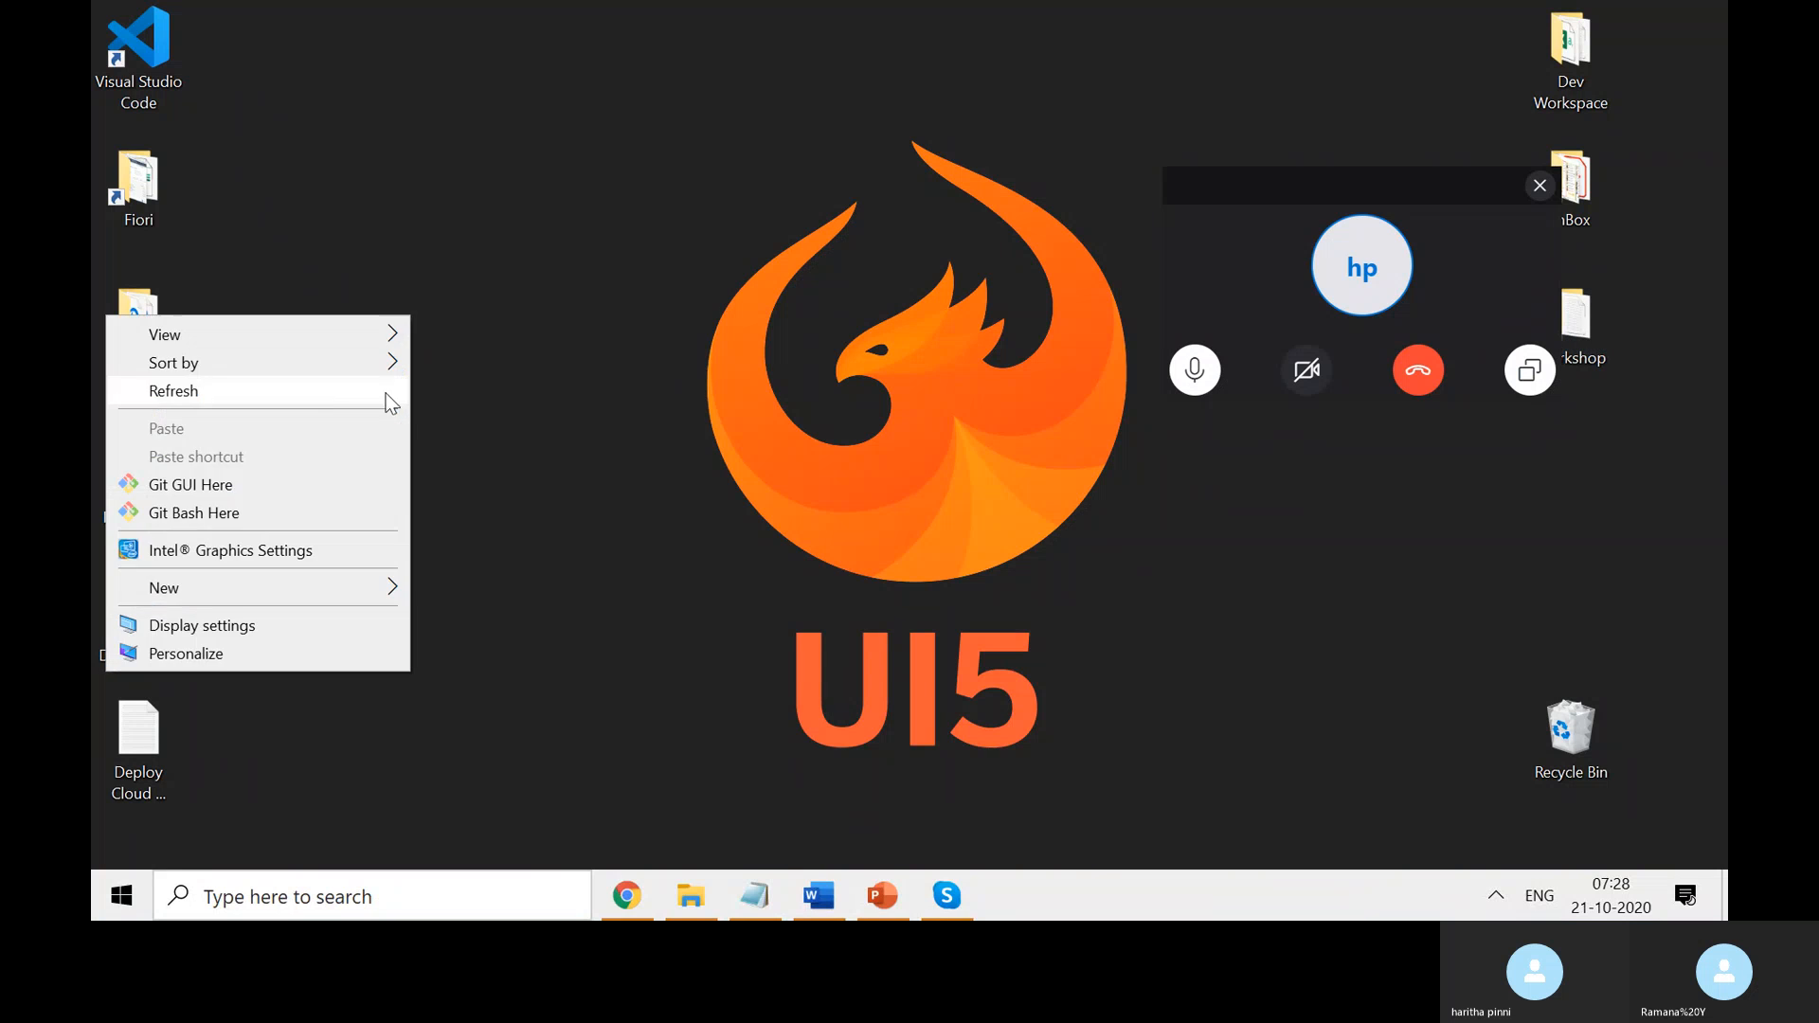
{"action": "left_click", "coordinate": [388, 393]}
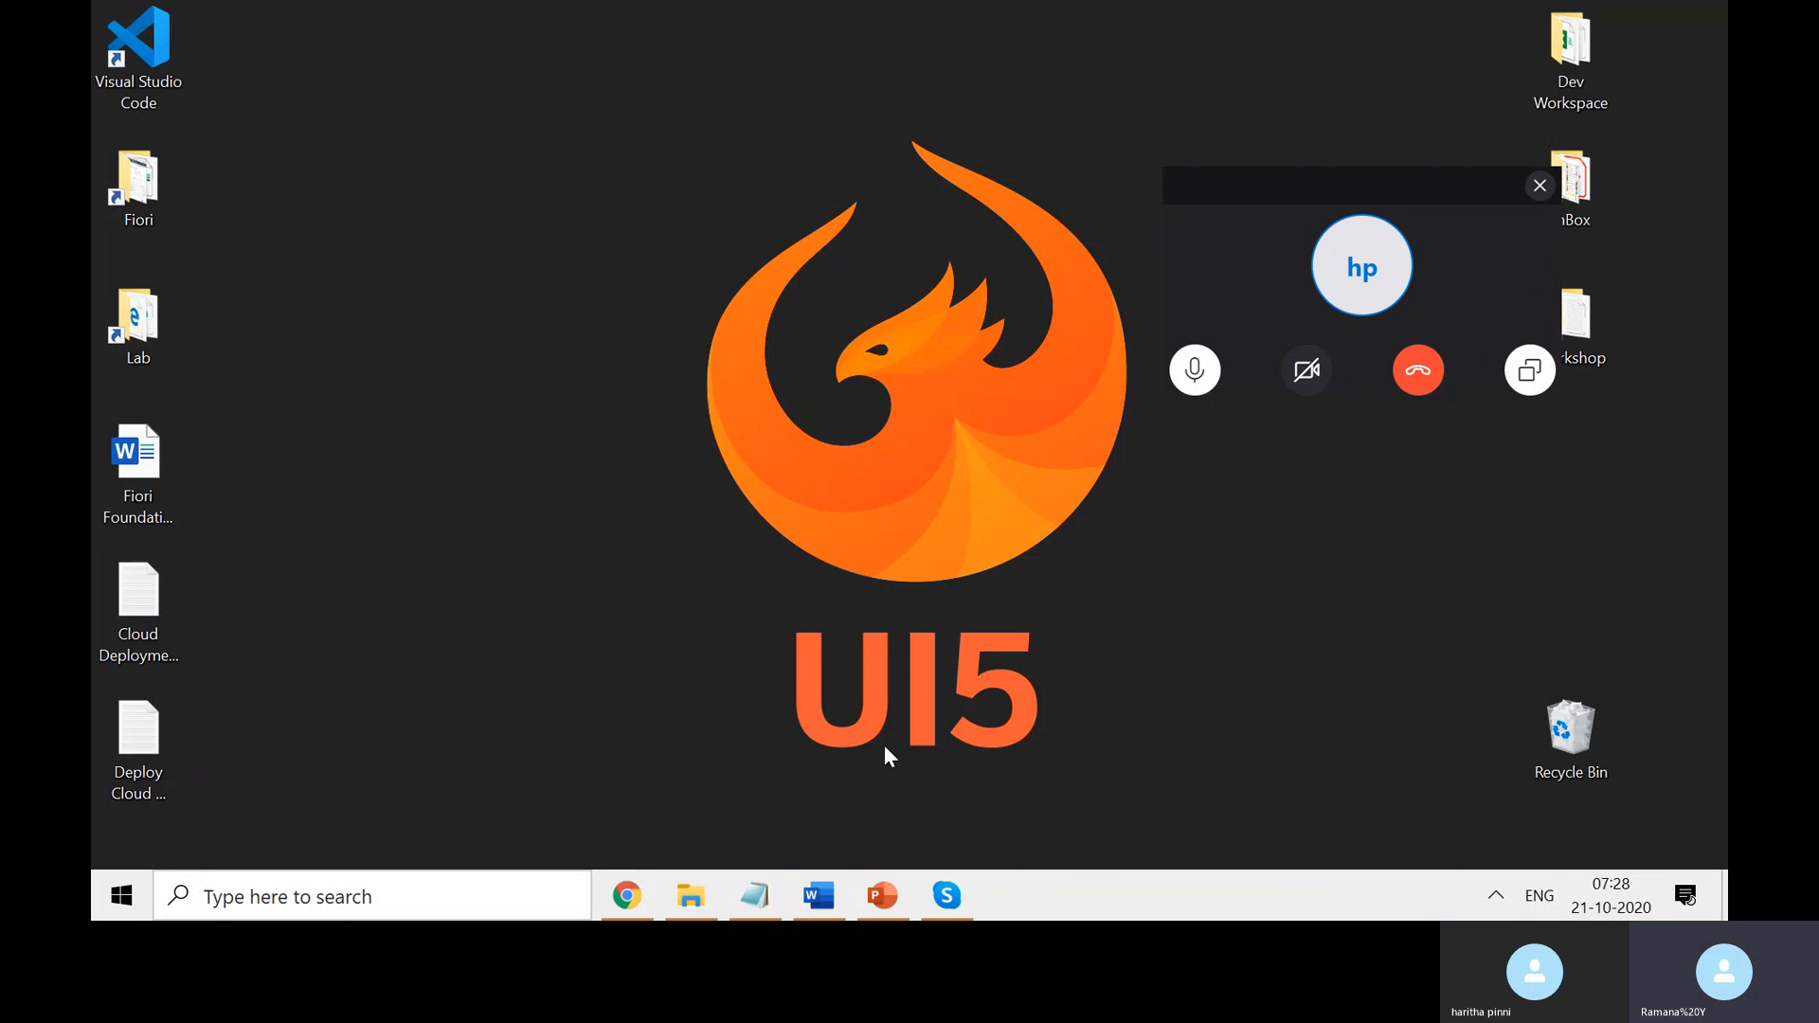
{"action": "left_click", "coordinate": [626, 895]}
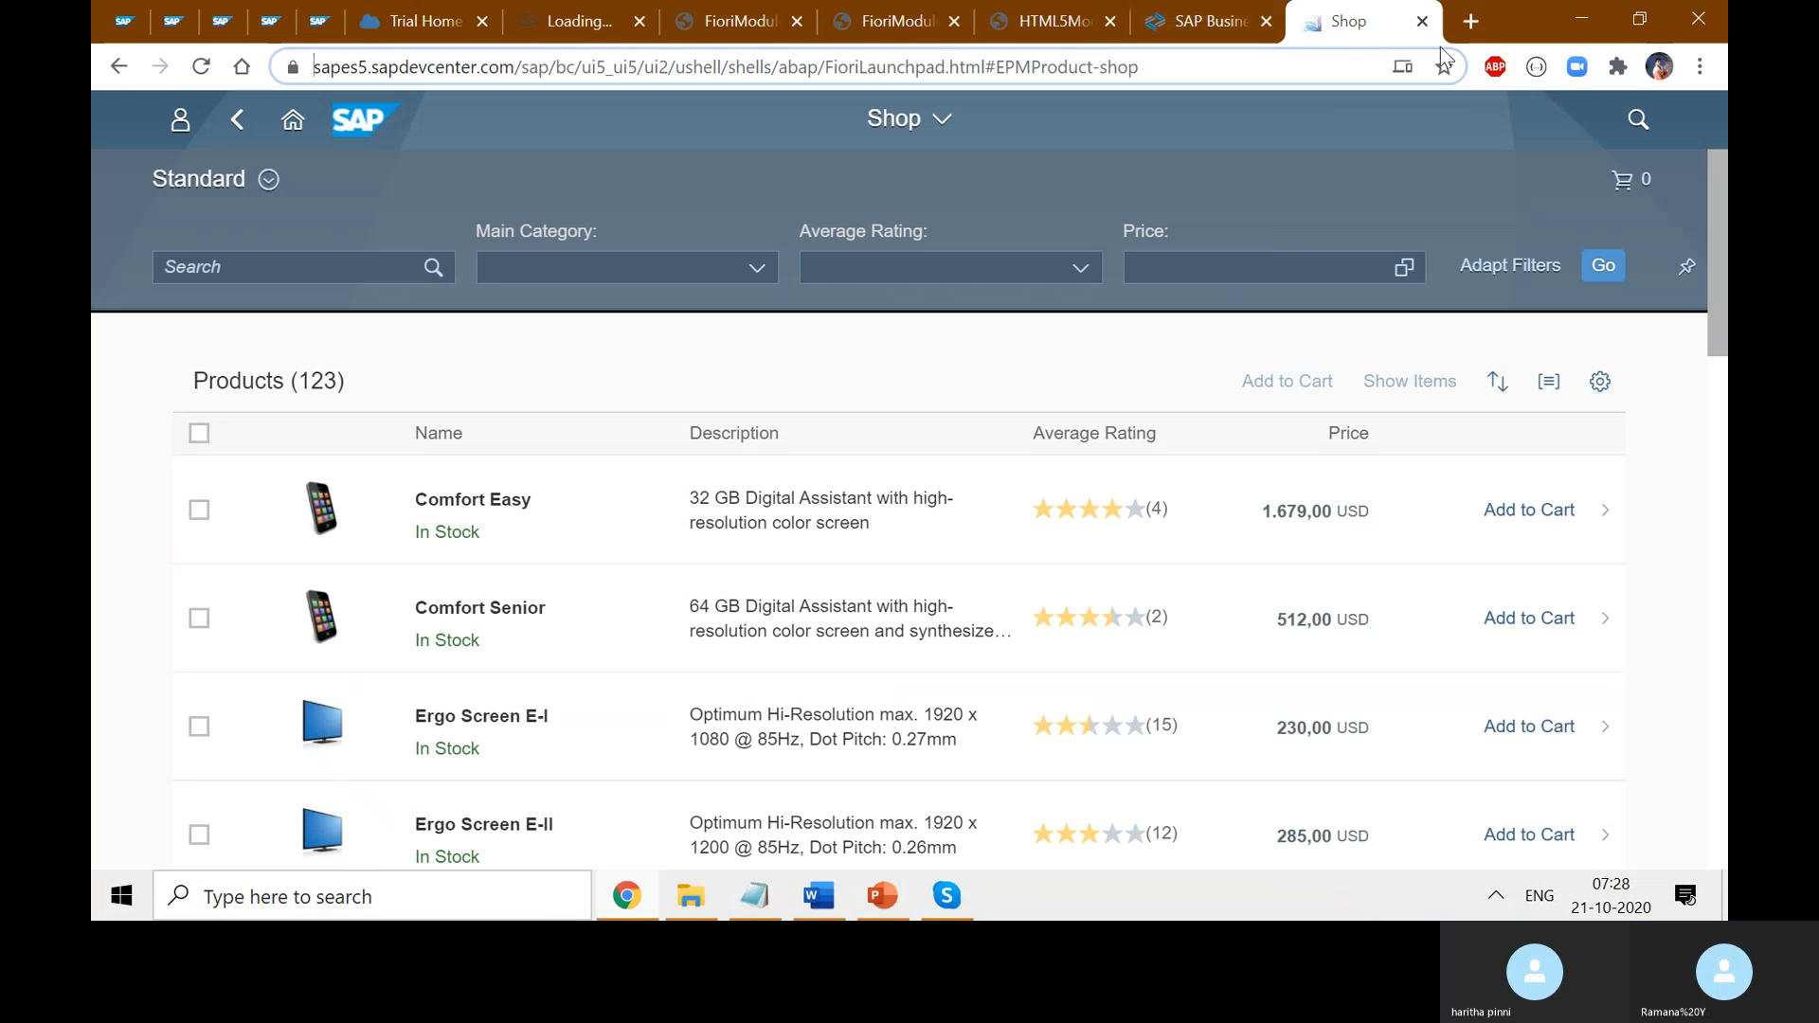
- In a new tab, launch the ES5 system bookmark from the UX bookmarks folder
{"action": "left_click", "coordinate": [1469, 21]}
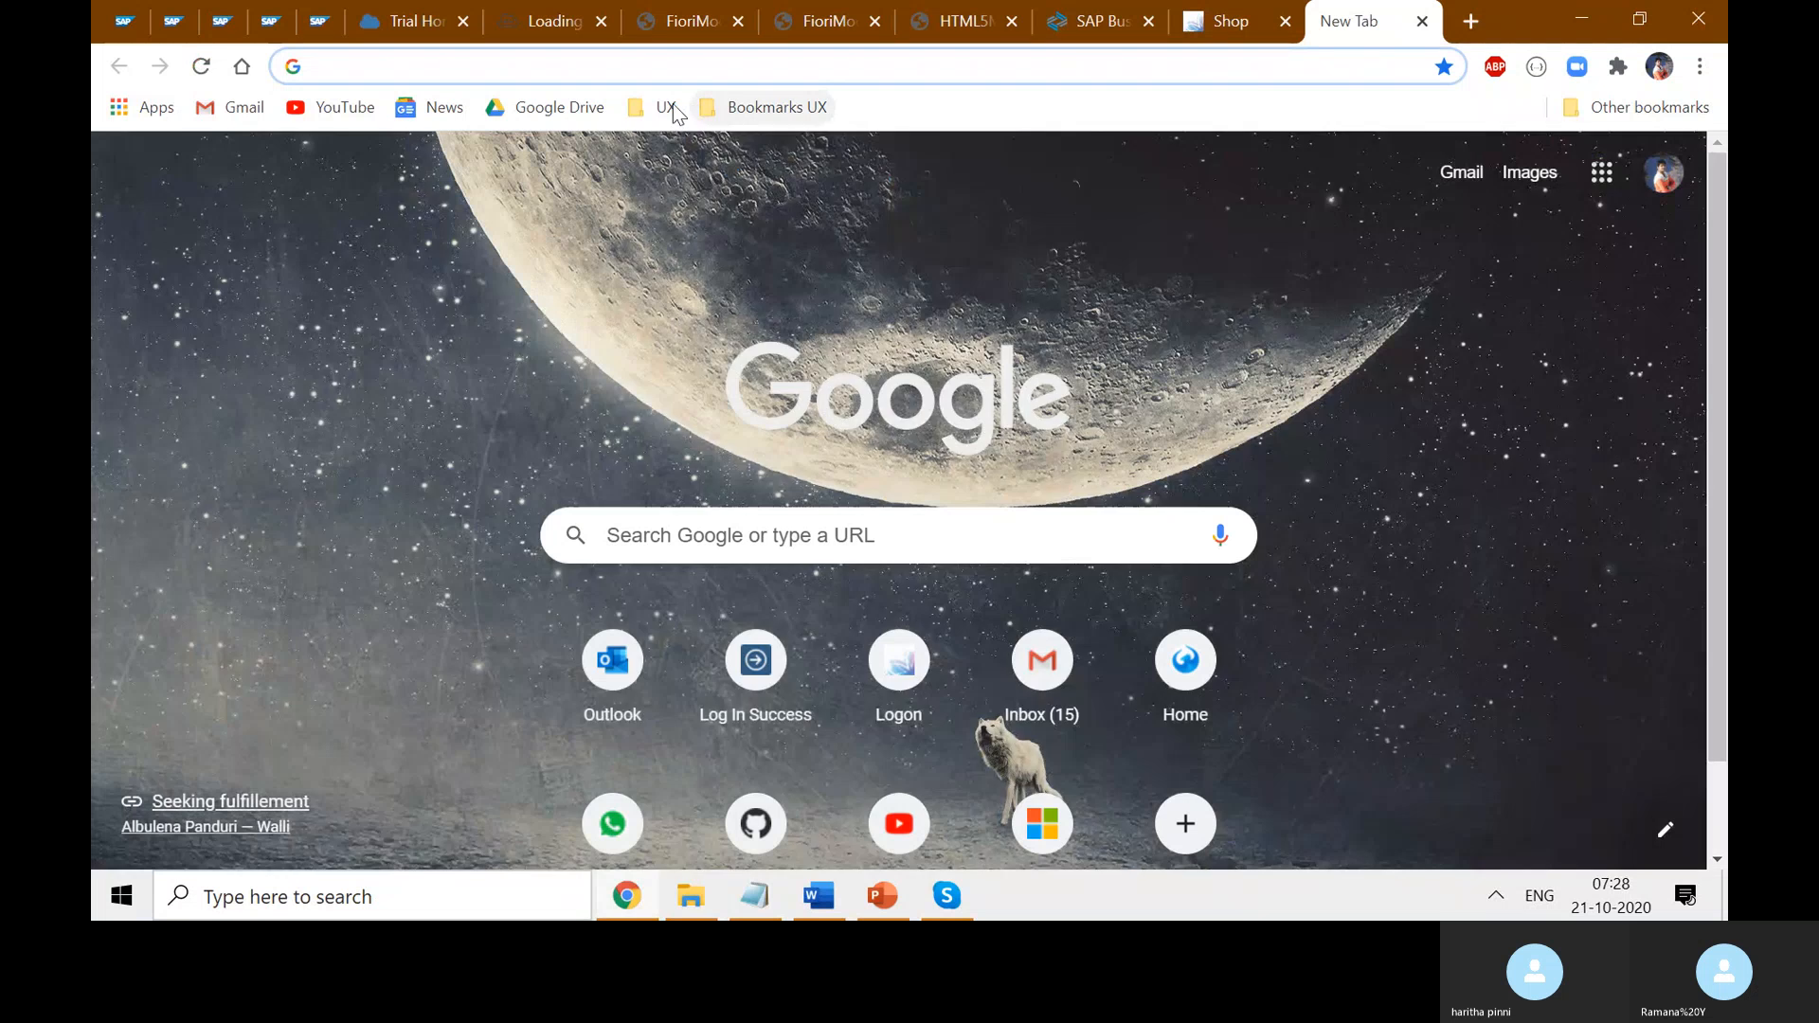
{"action": "left_click", "coordinate": [659, 107]}
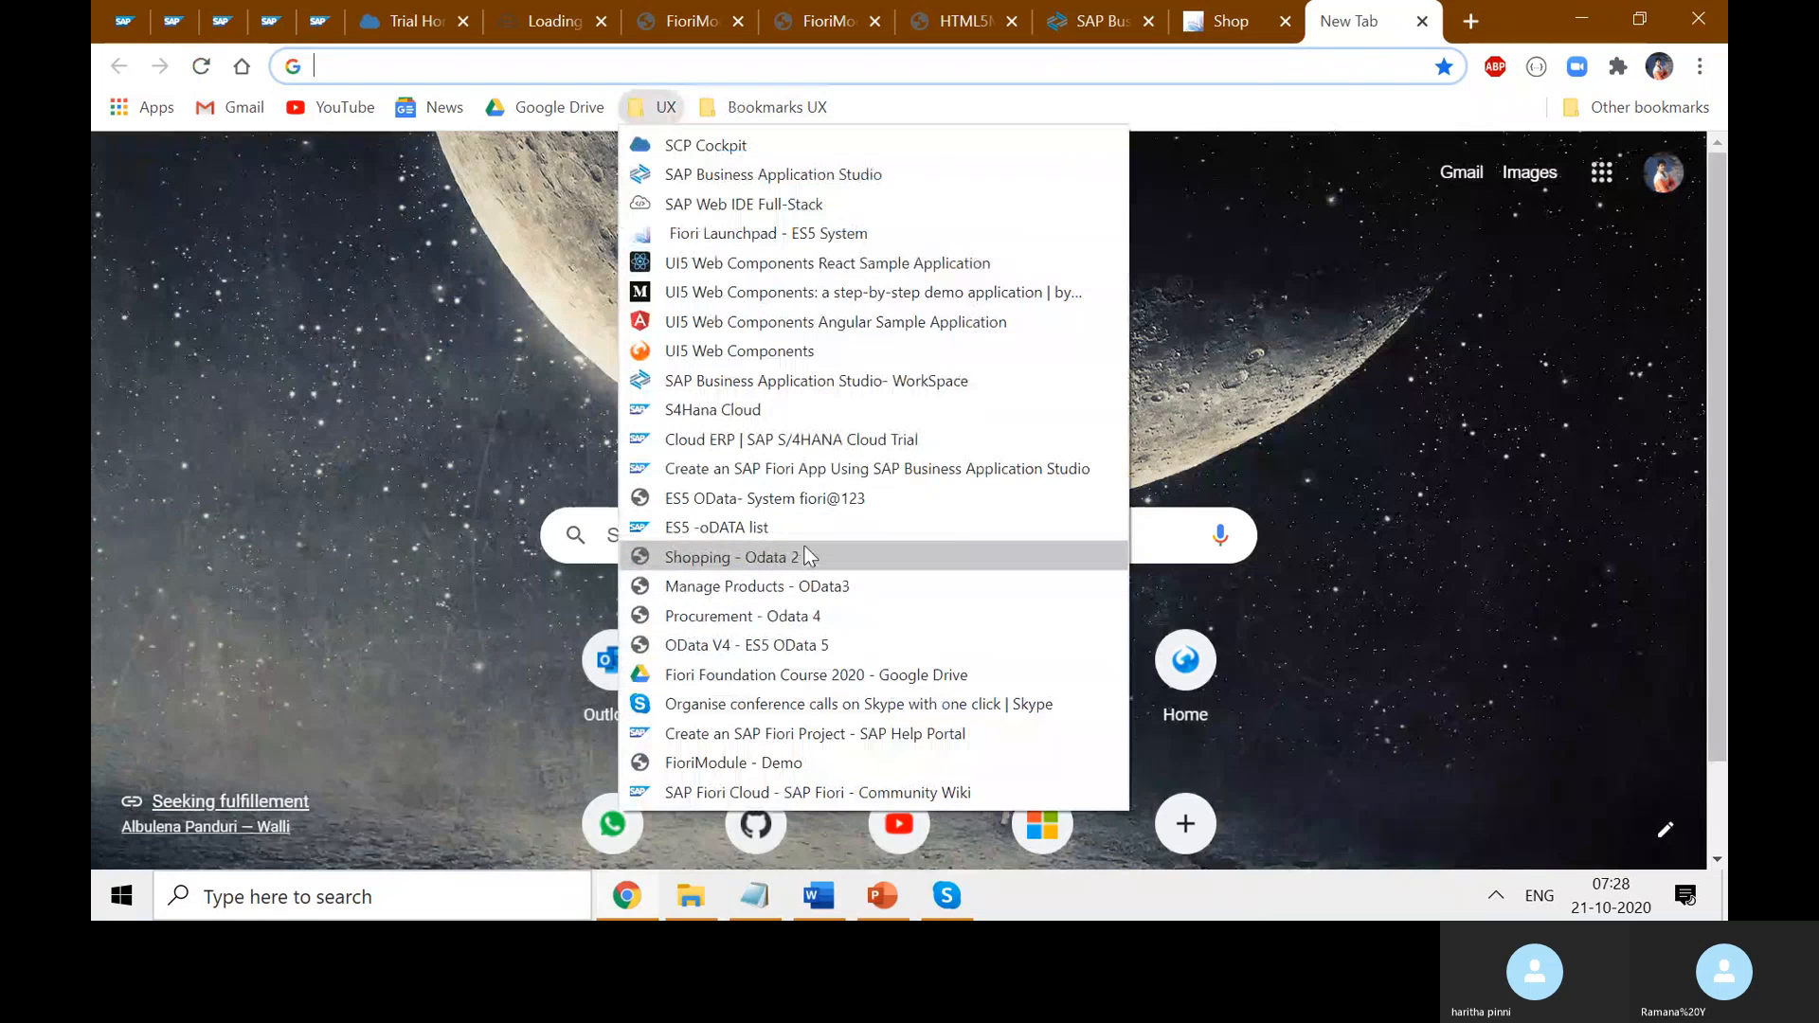
{"action": "left_click", "coordinate": [862, 495]}
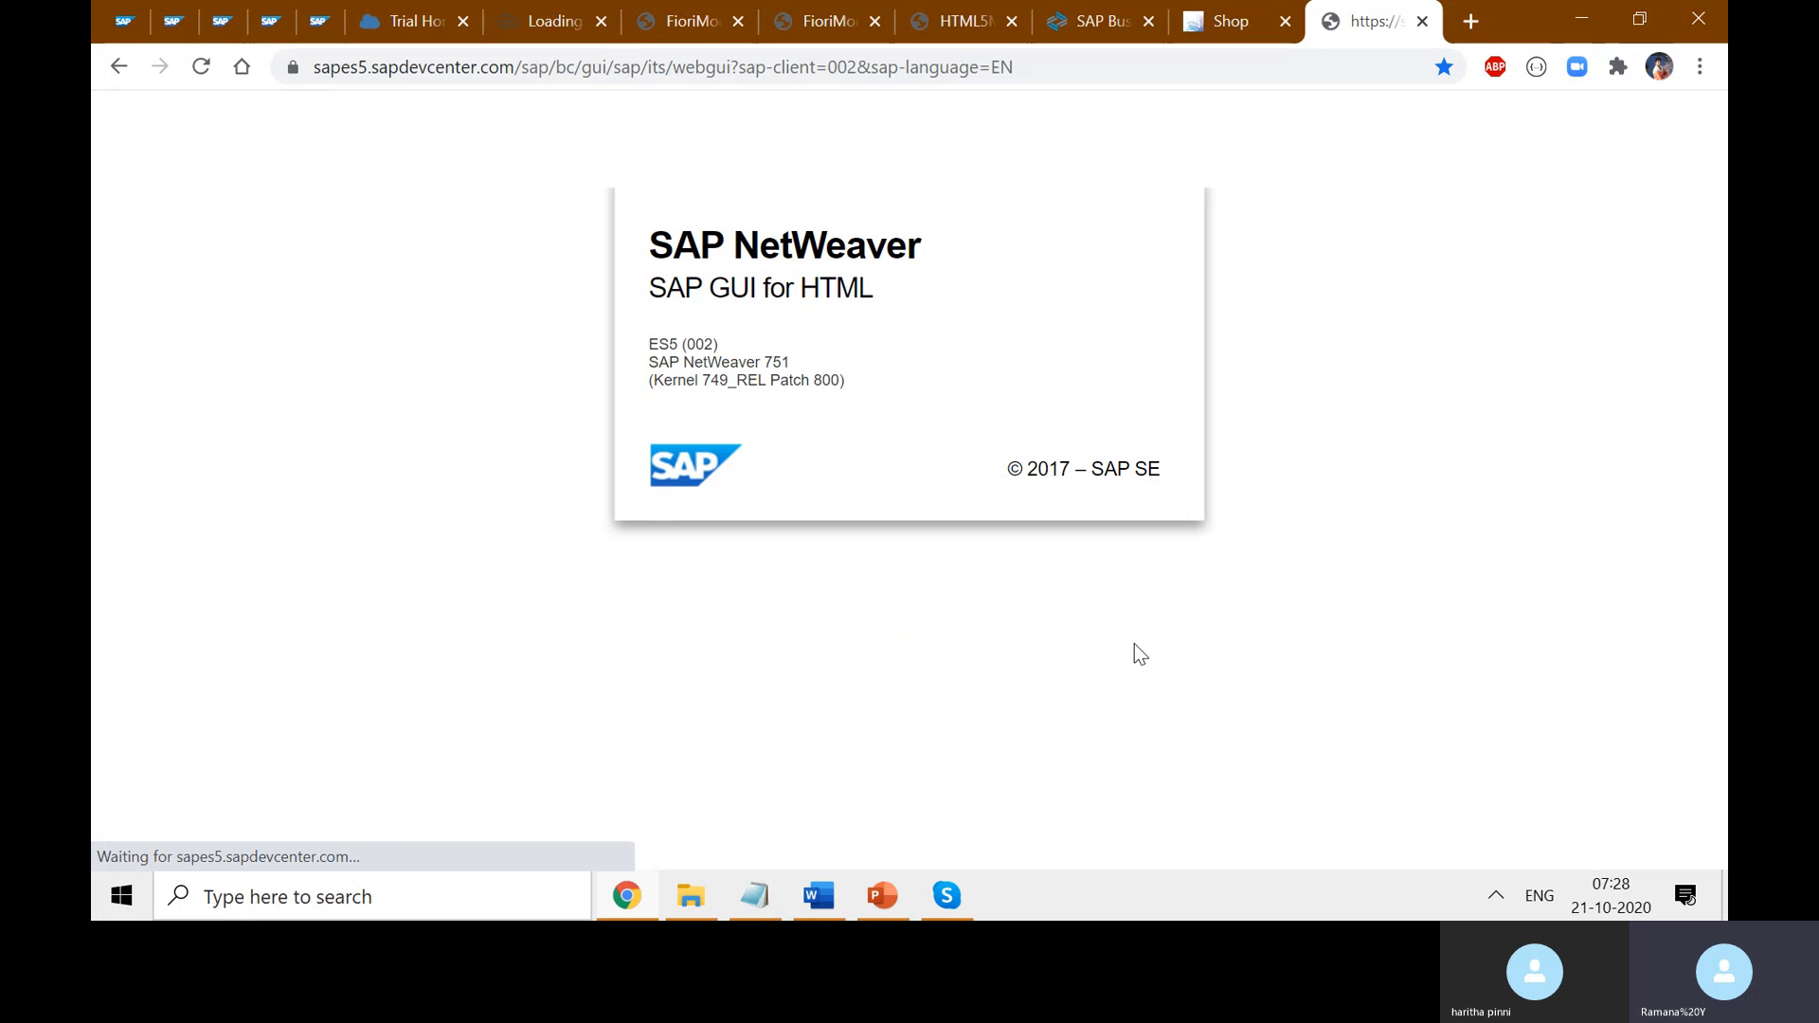
- Inspect the SAP GUI page address and the system functions list
{"action": "left_click", "coordinate": [1068, 66]}
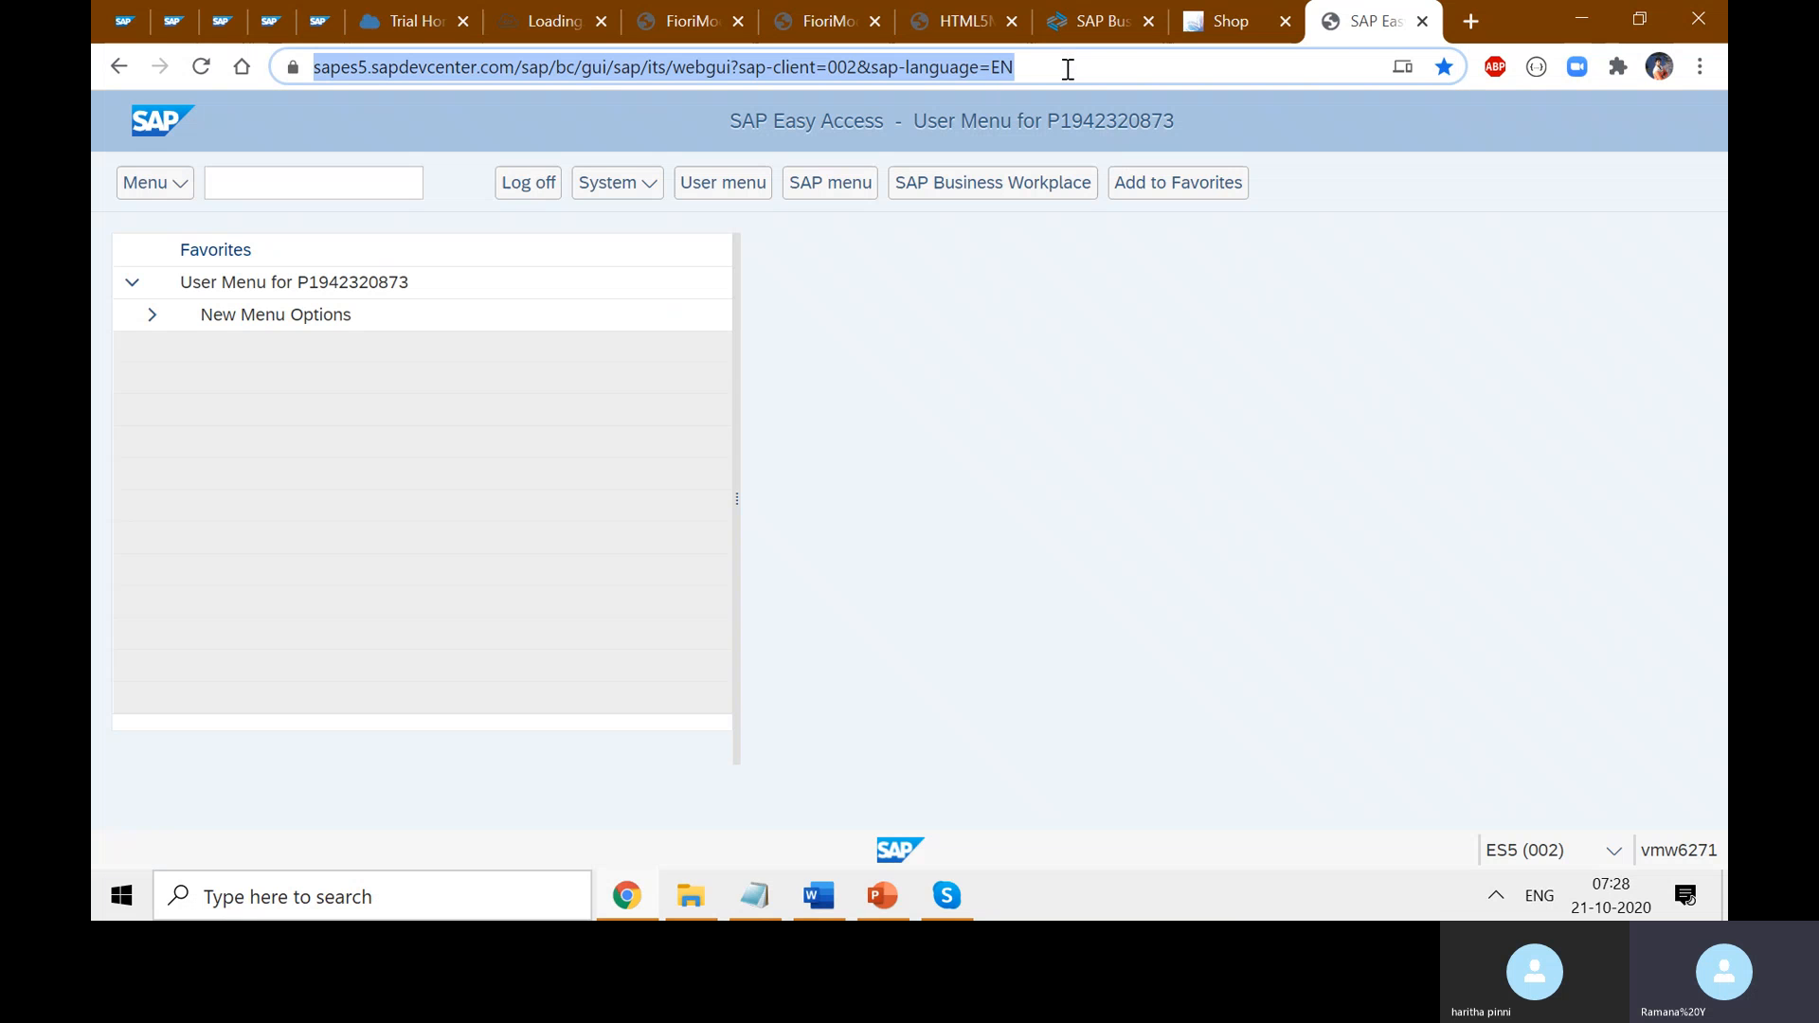
{"action": "double_click", "coordinate": [717, 72]}
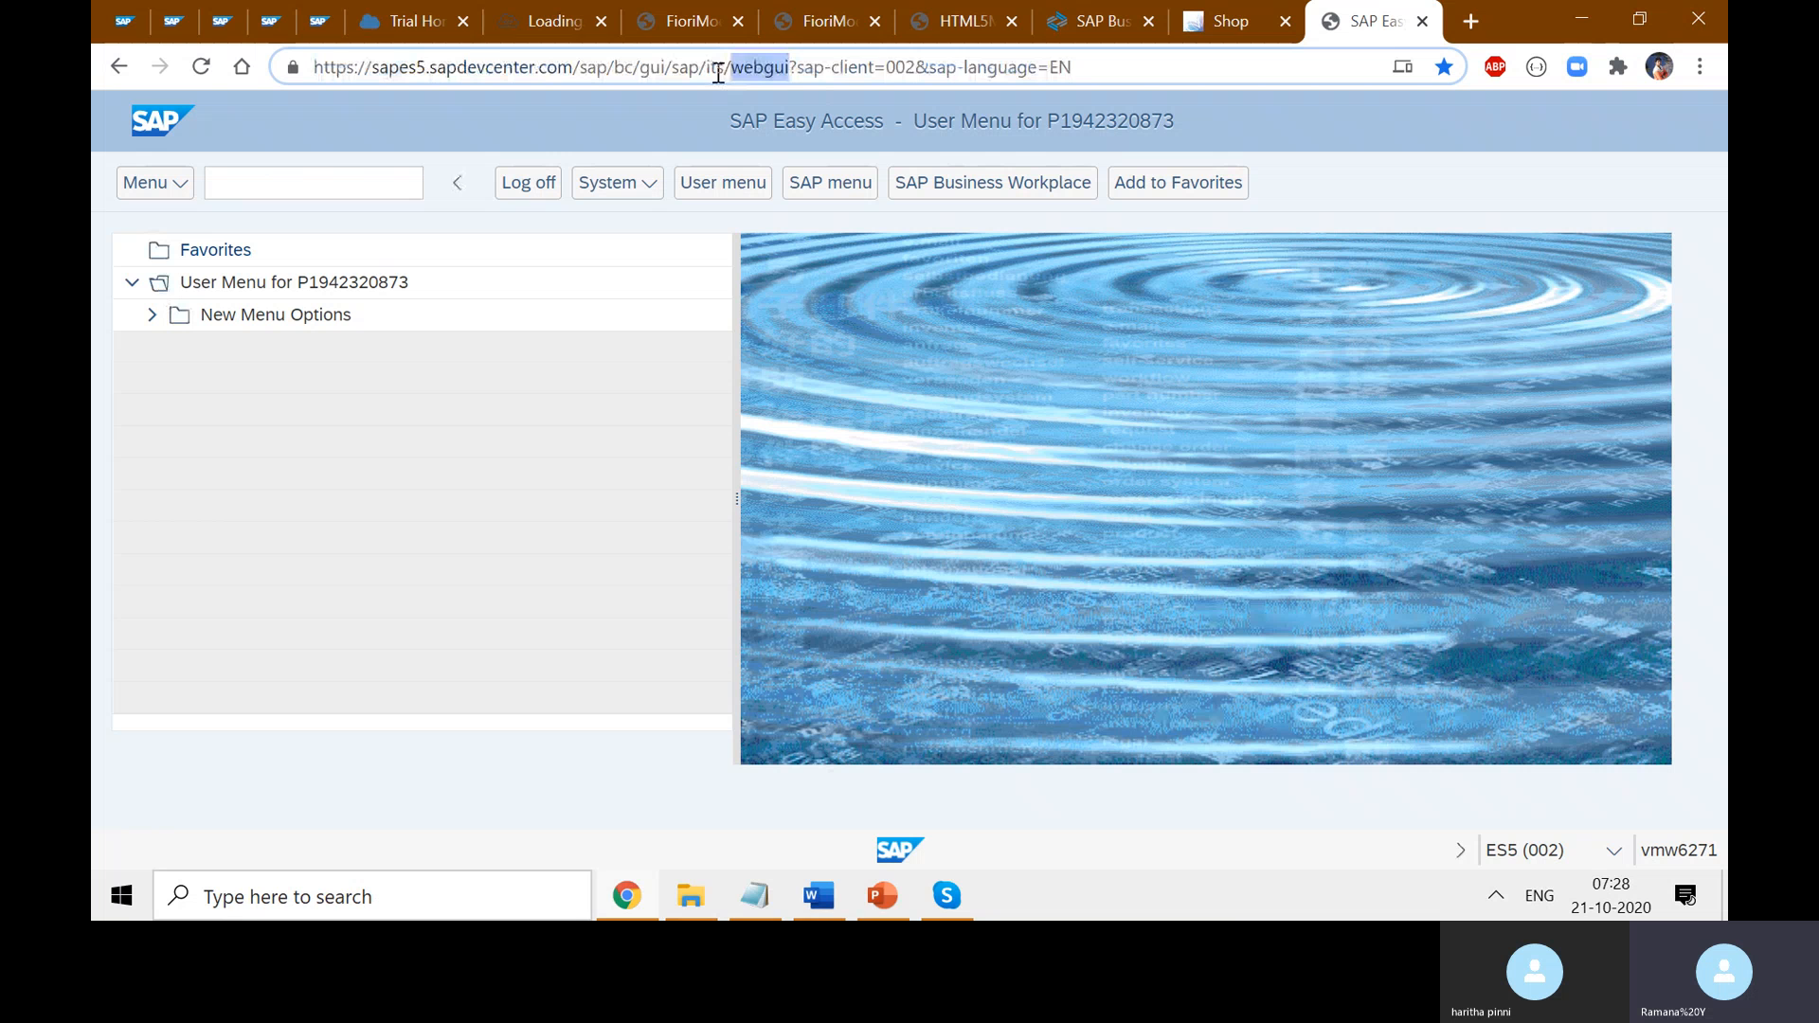
{"action": "left_click", "coordinate": [784, 70]}
{"action": "double_click", "coordinate": [402, 67]}
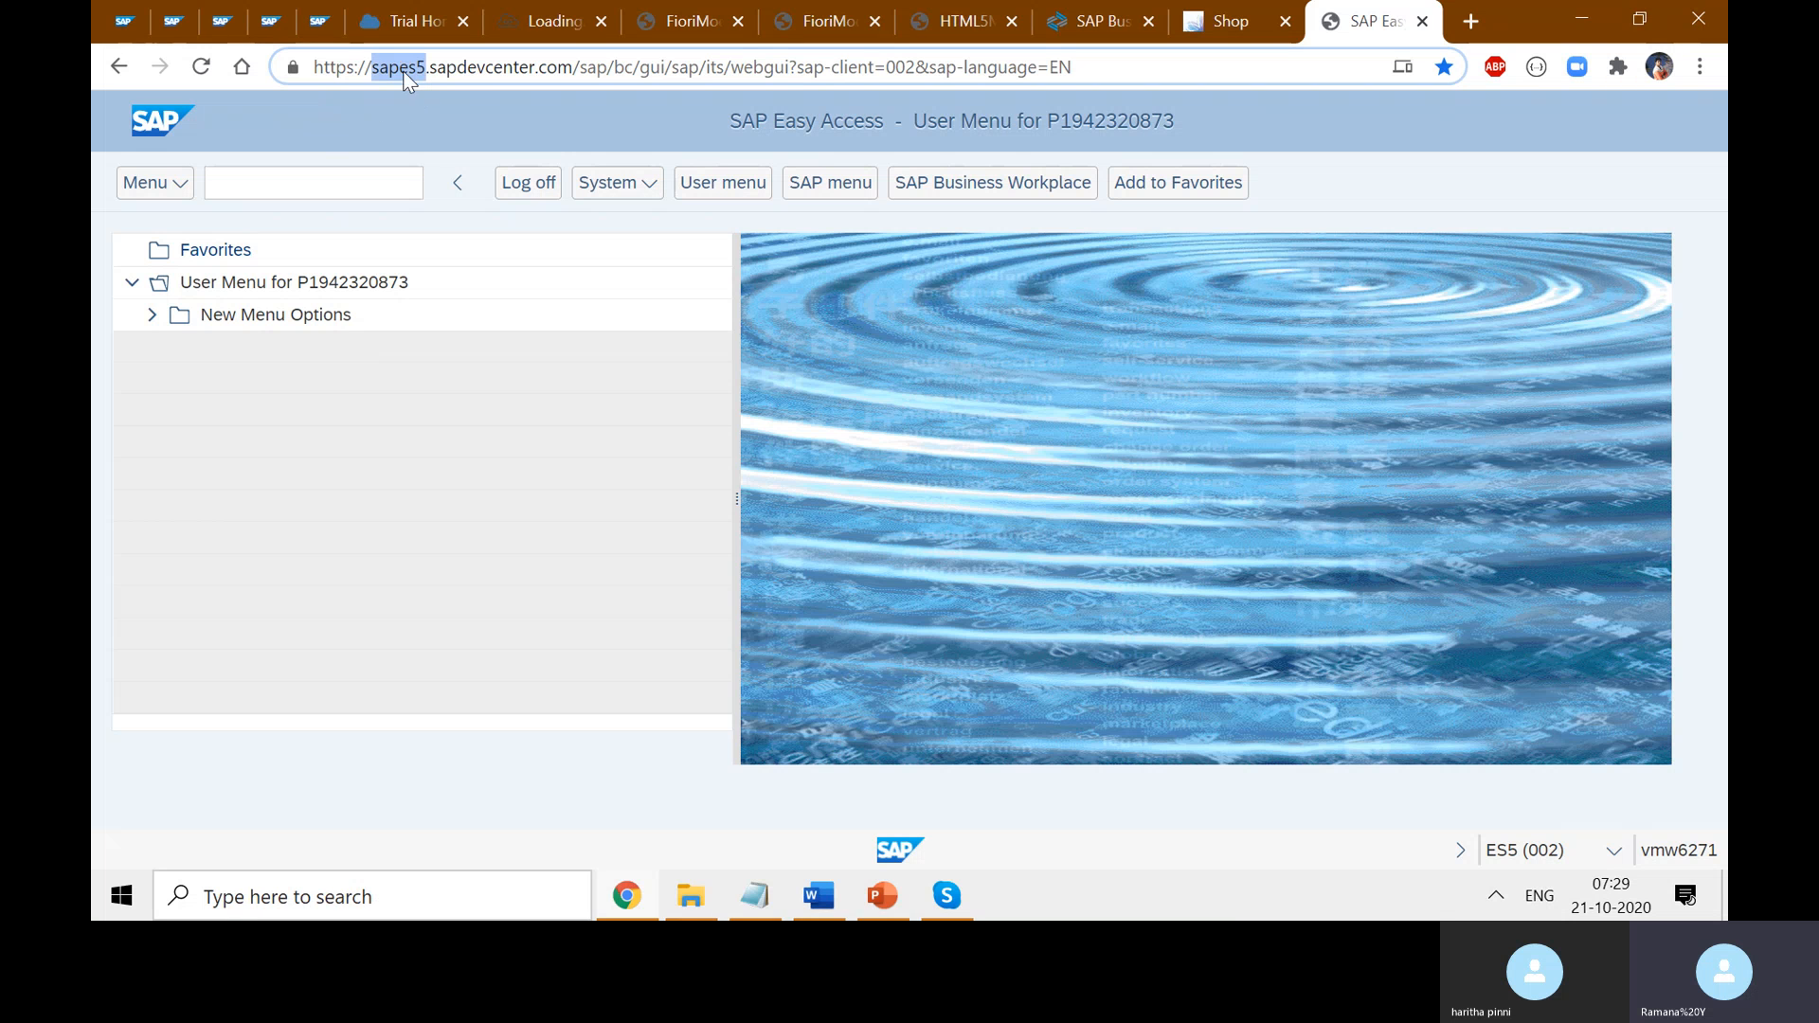
{"action": "left_click", "coordinate": [1031, 382]}
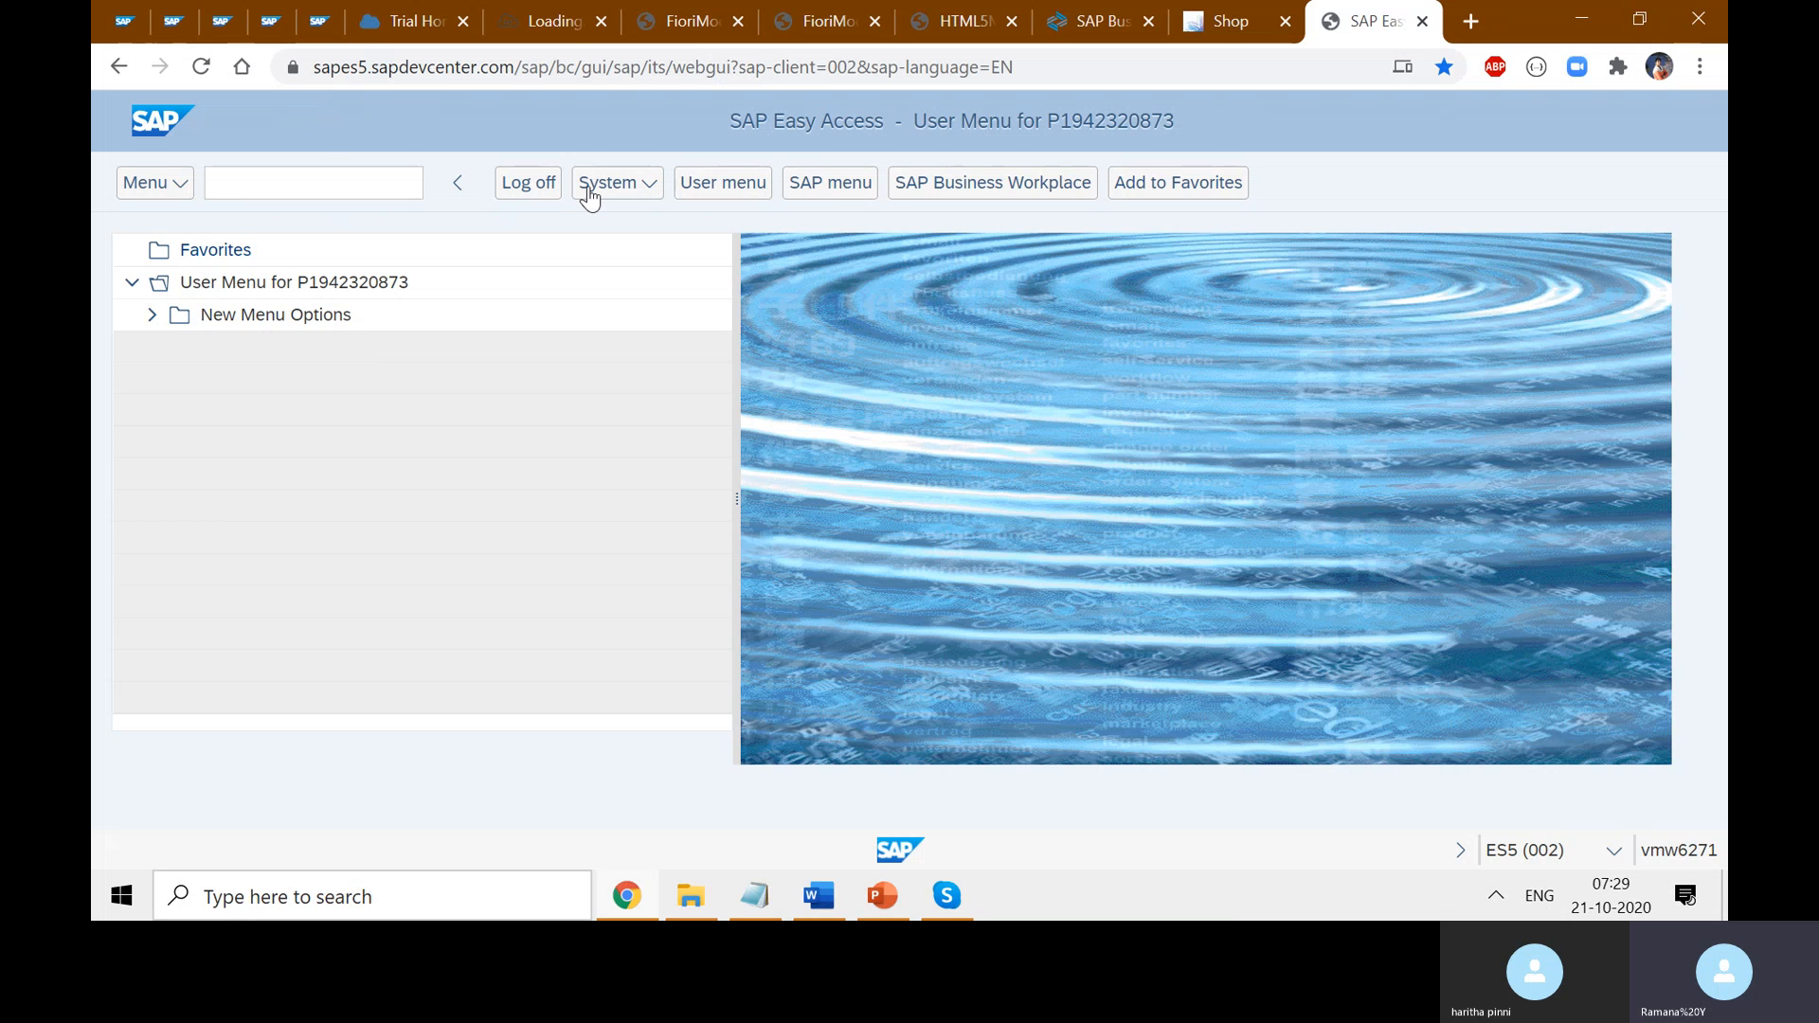
{"action": "left_click", "coordinate": [636, 188]}
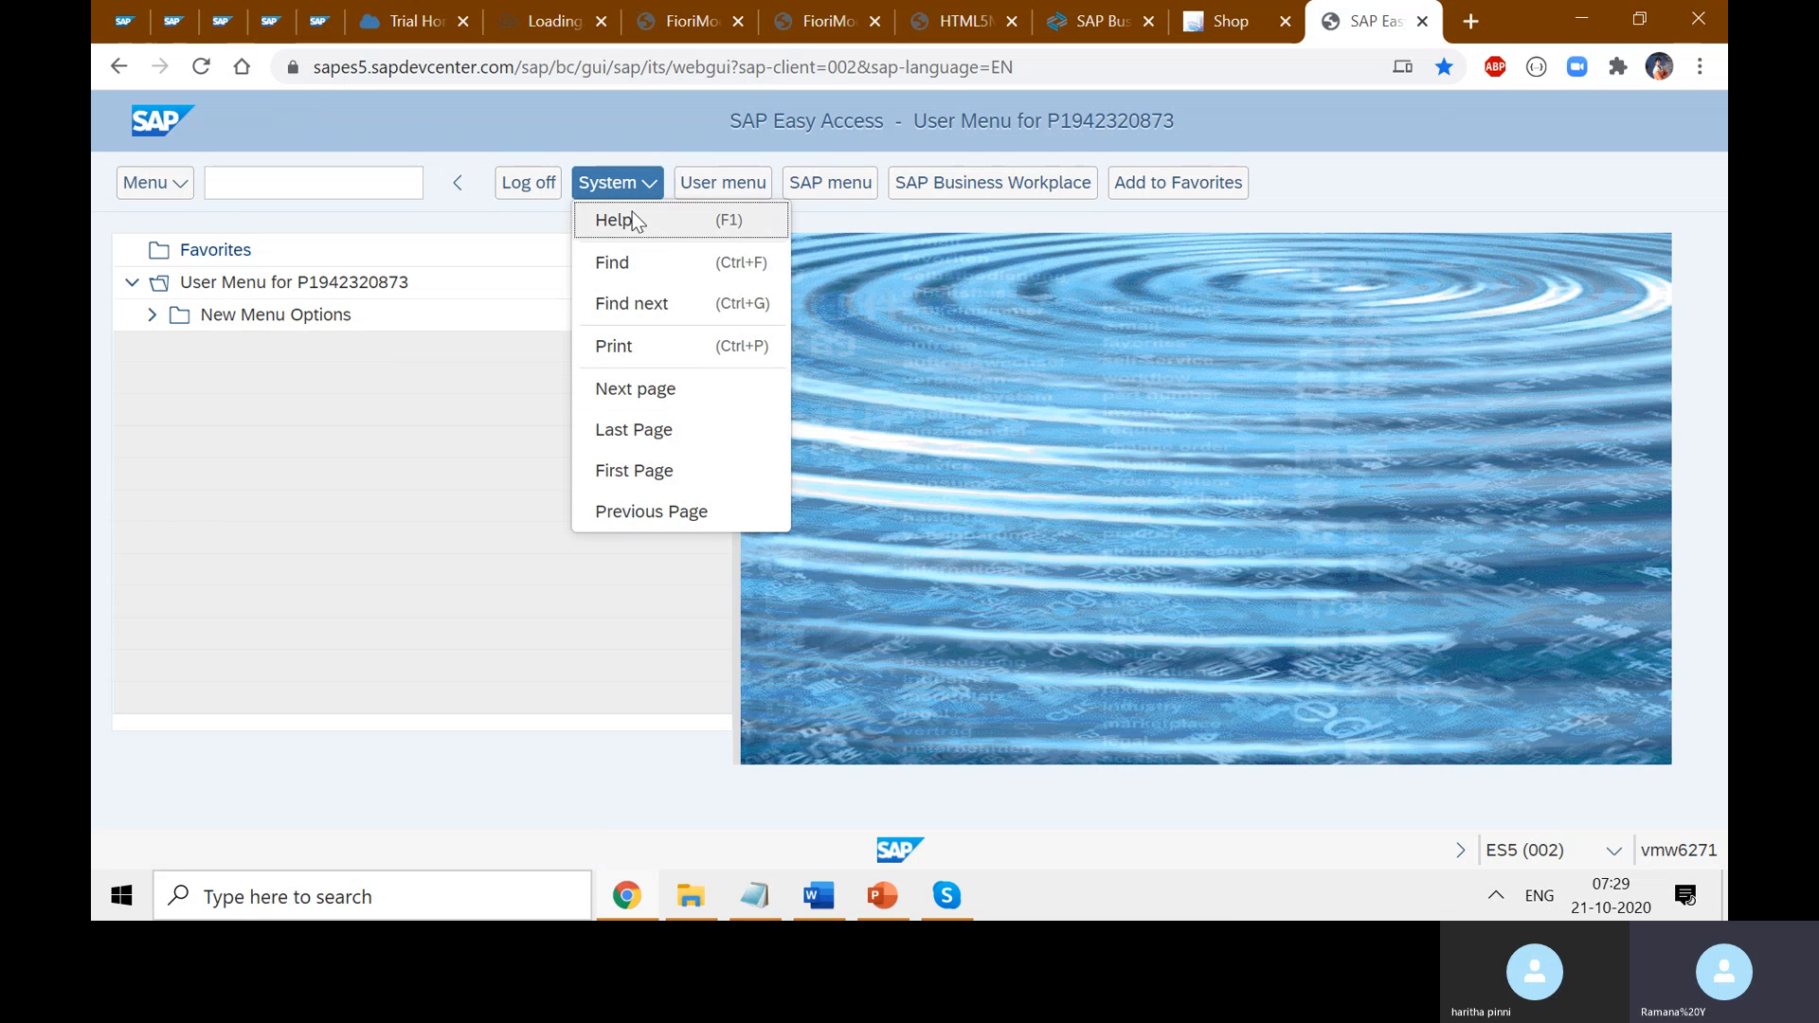
{"action": "left_click", "coordinate": [937, 326]}
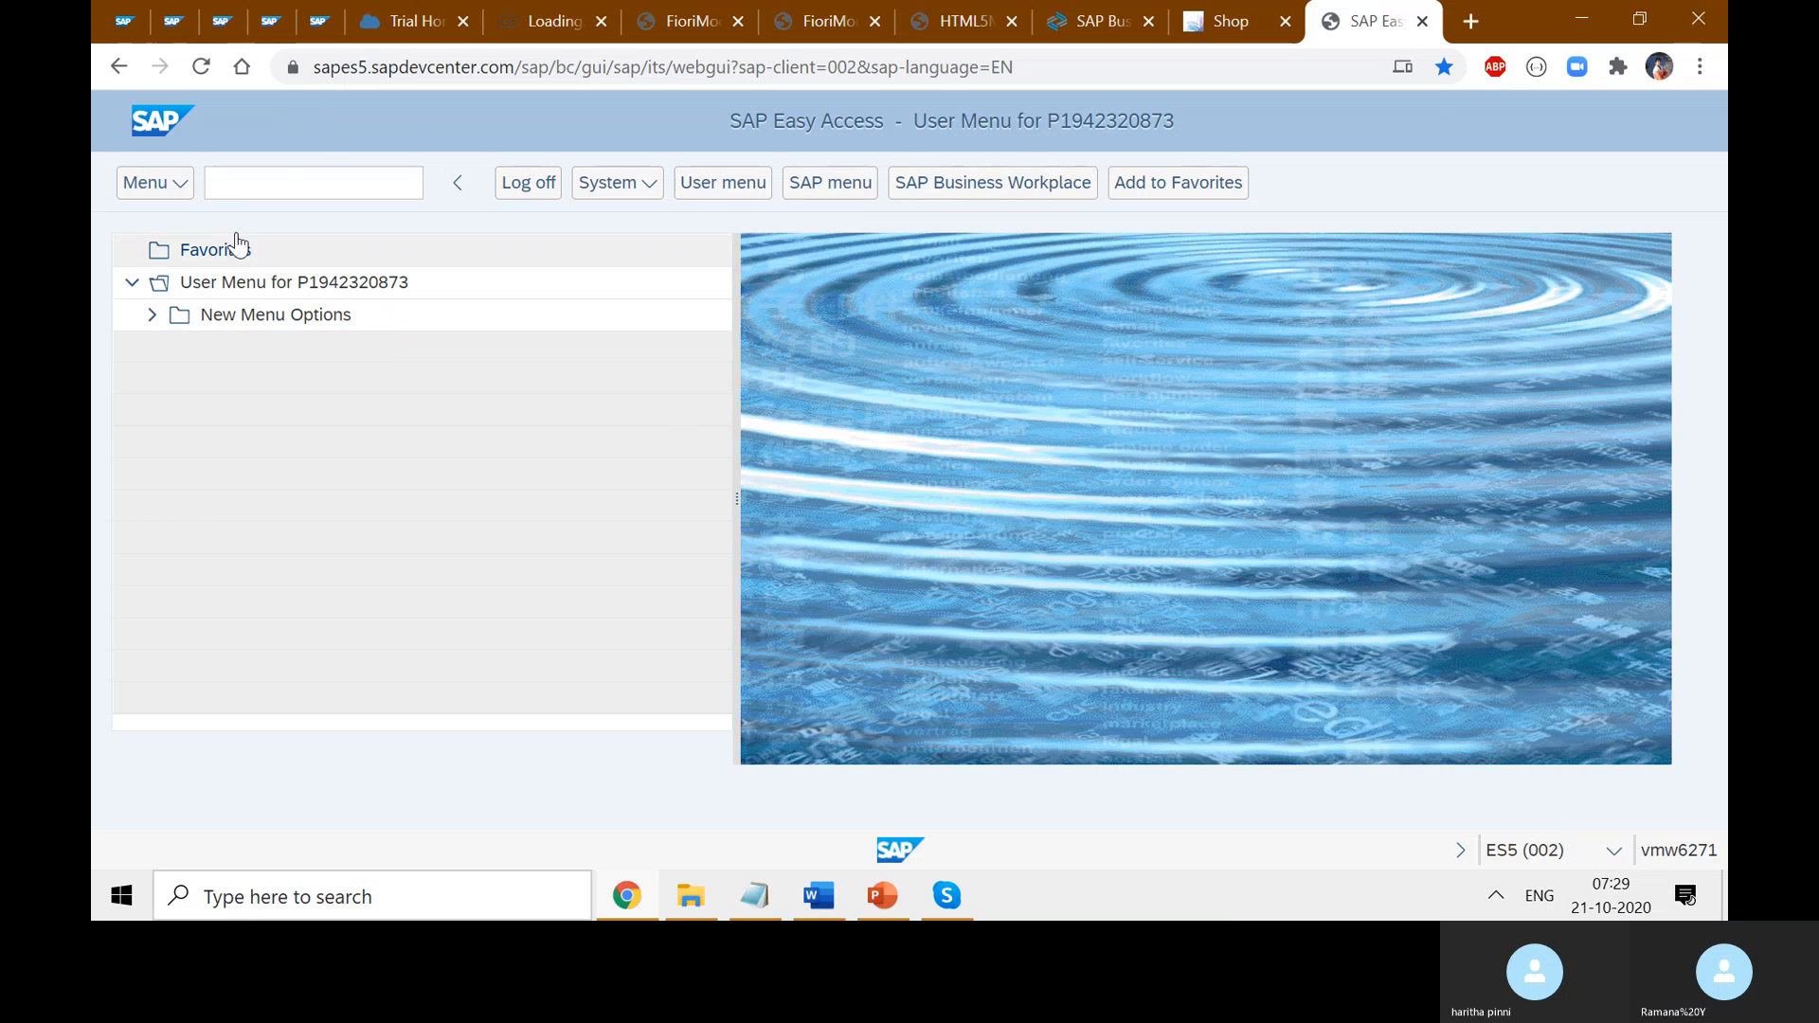
- Run transaction lpd_cust from the Easy Access command field
{"action": "left_click", "coordinate": [284, 178]}
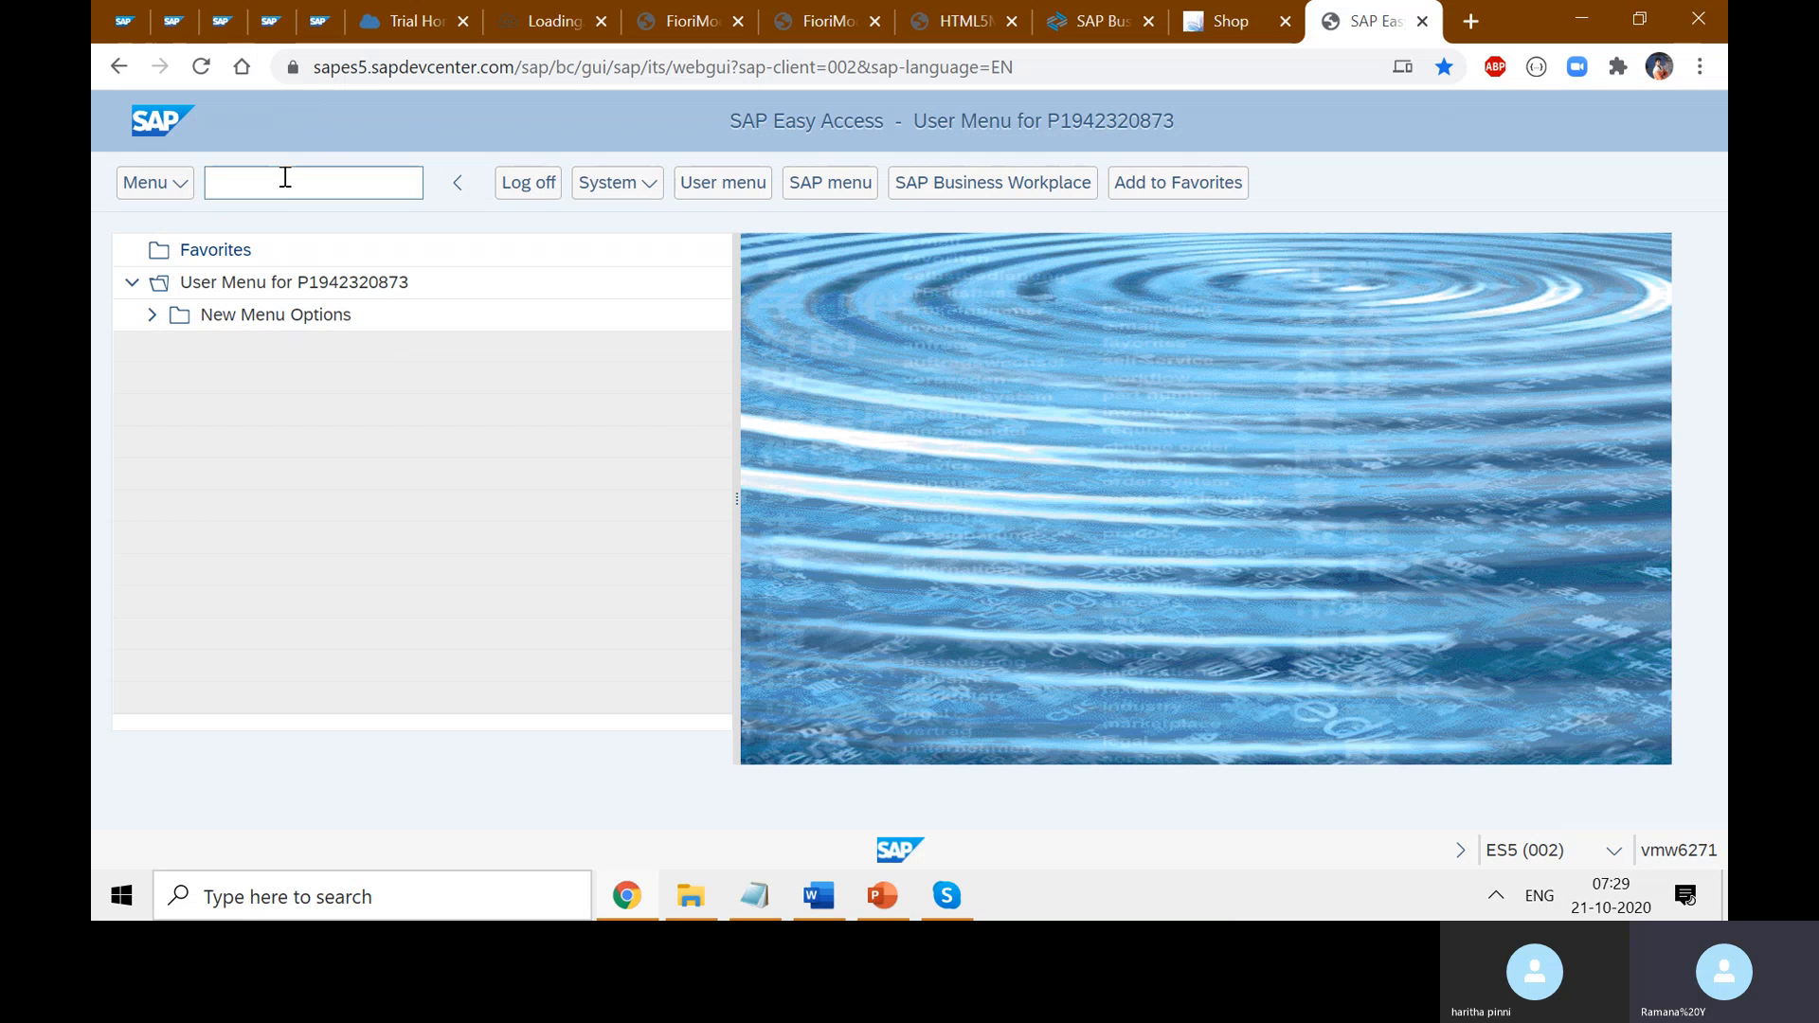
{"action": "type", "text": "lpd_cust"}
{"action": "key", "text": "Return"}
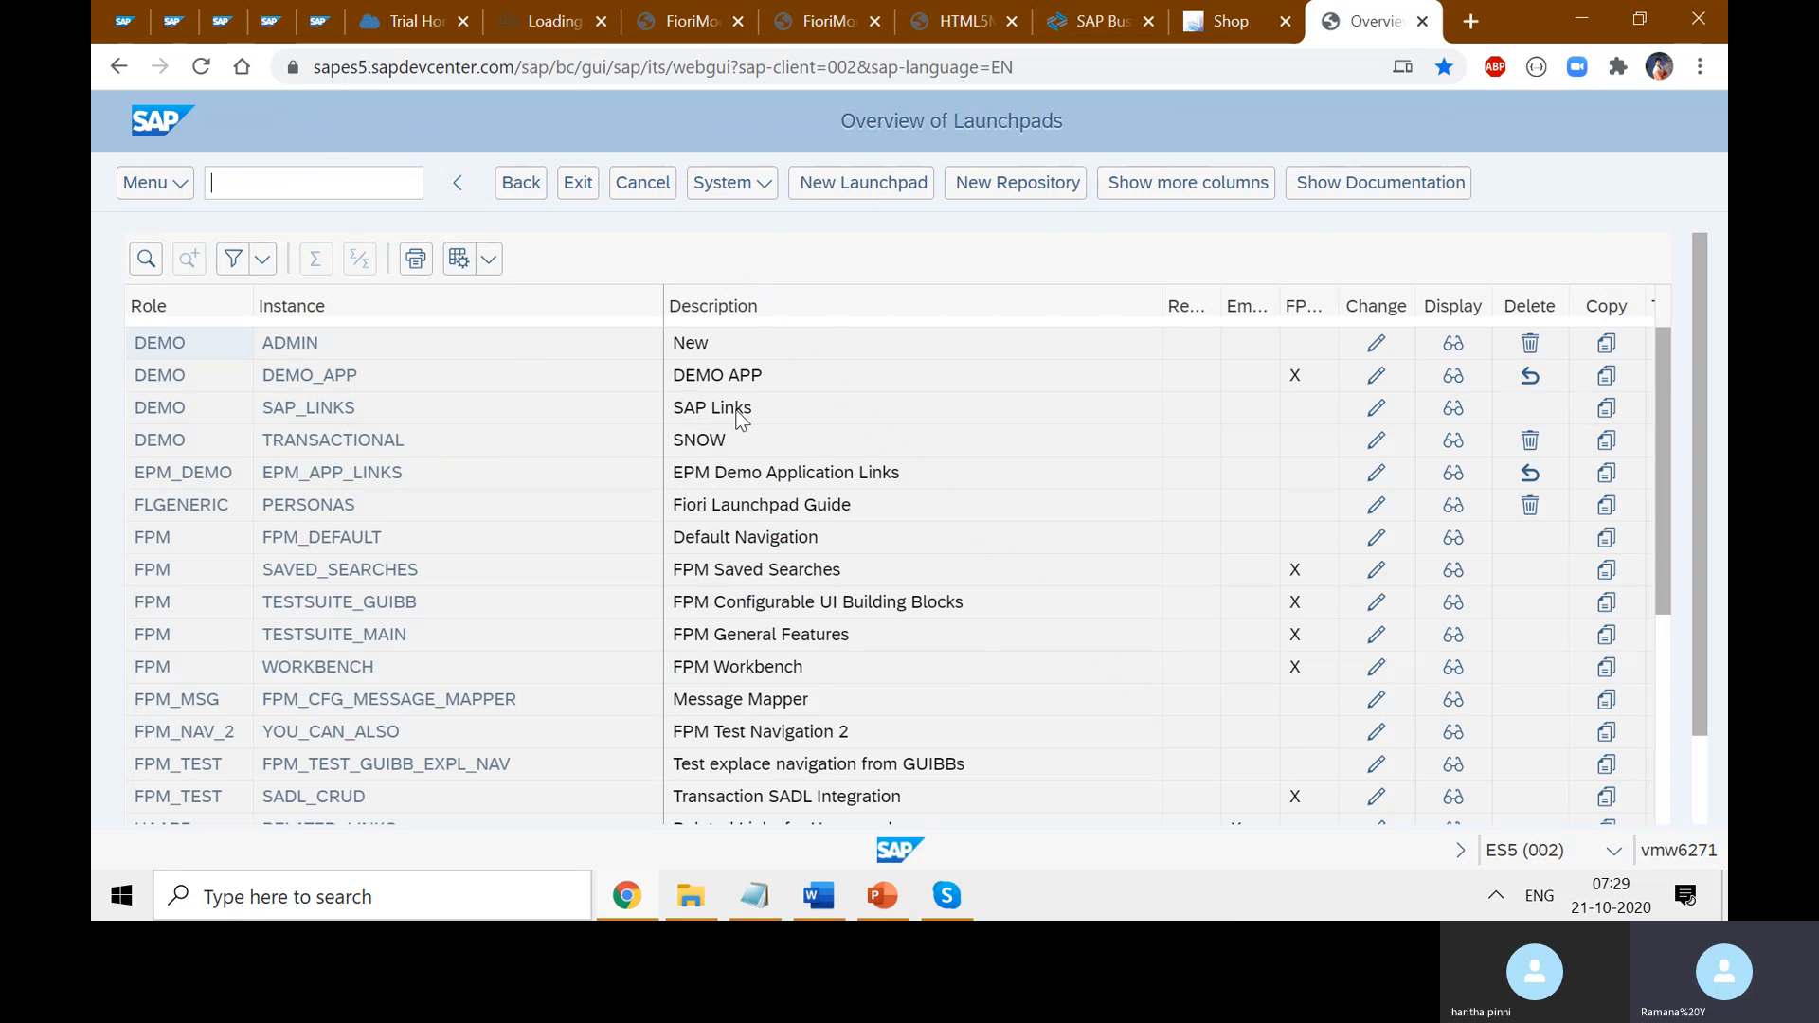
- Review the launchpads including TRANSACTIONAL, start a New Launchpad, and move to Web IDE
{"action": "scroll", "coordinate": [765, 468], "scroll_direction": "down", "scroll_amount": 10}
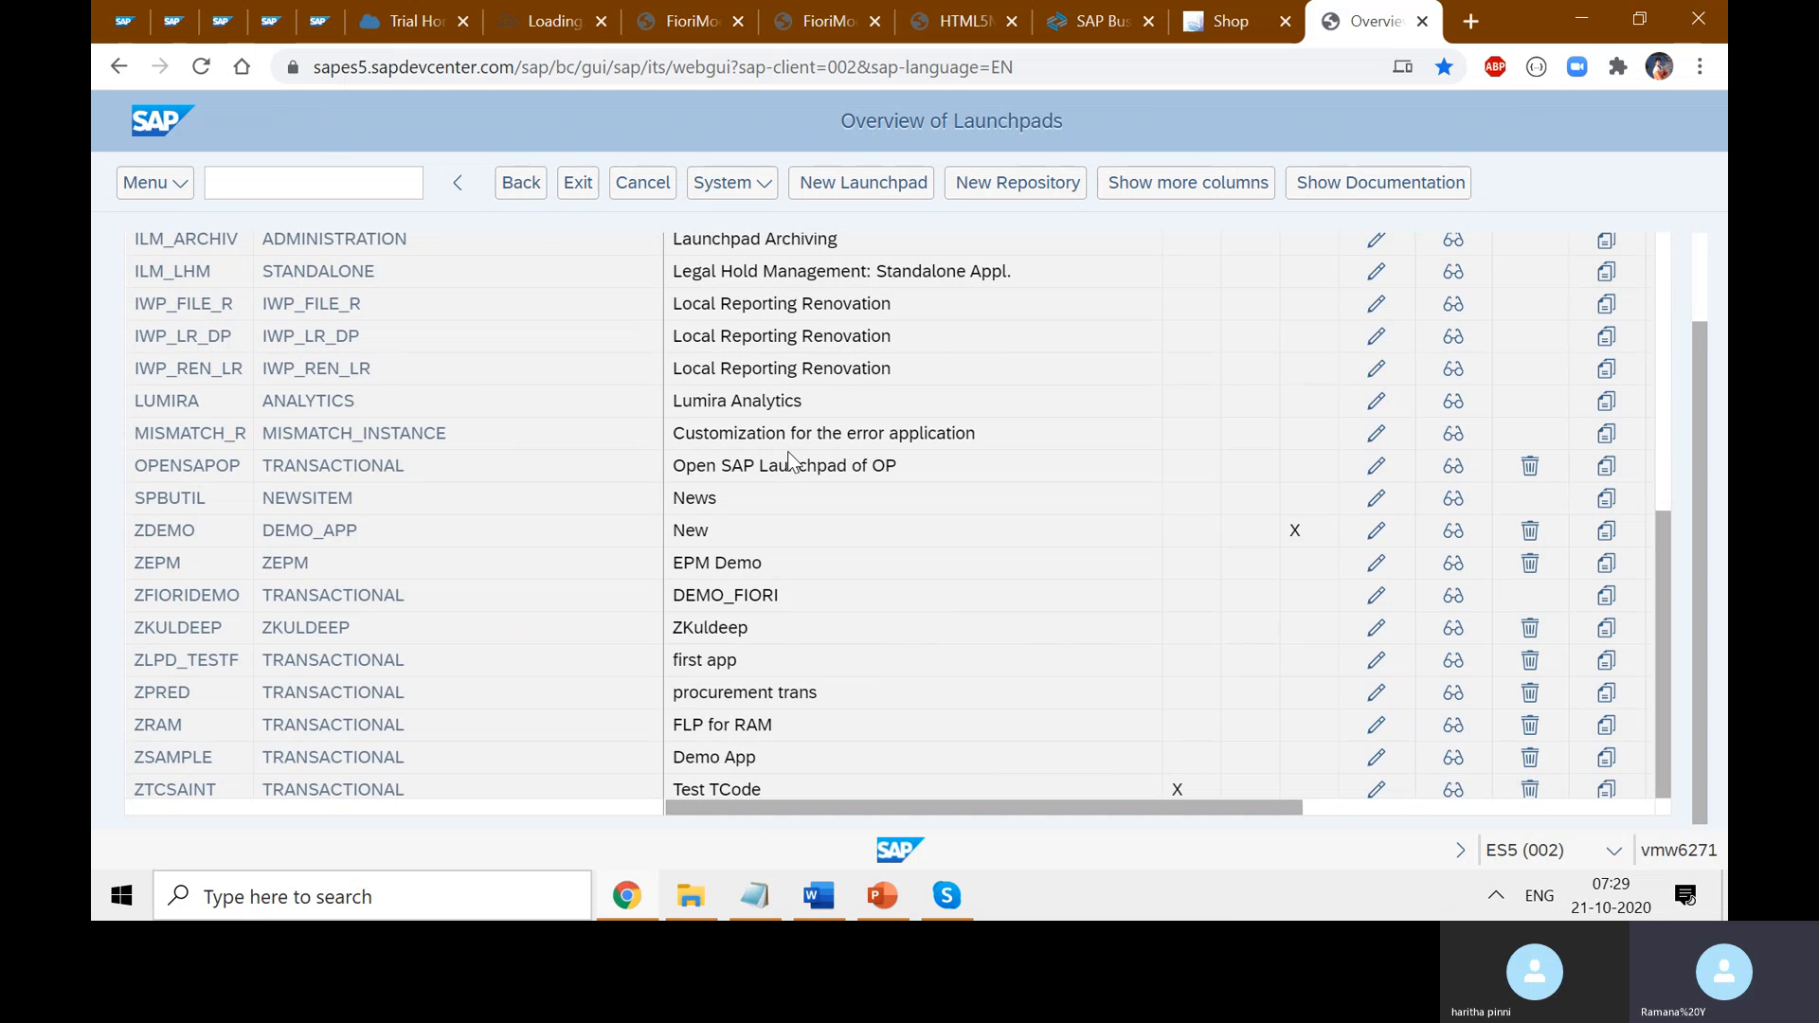
{"action": "scroll", "coordinate": [781, 469], "scroll_direction": "up", "scroll_amount": 5}
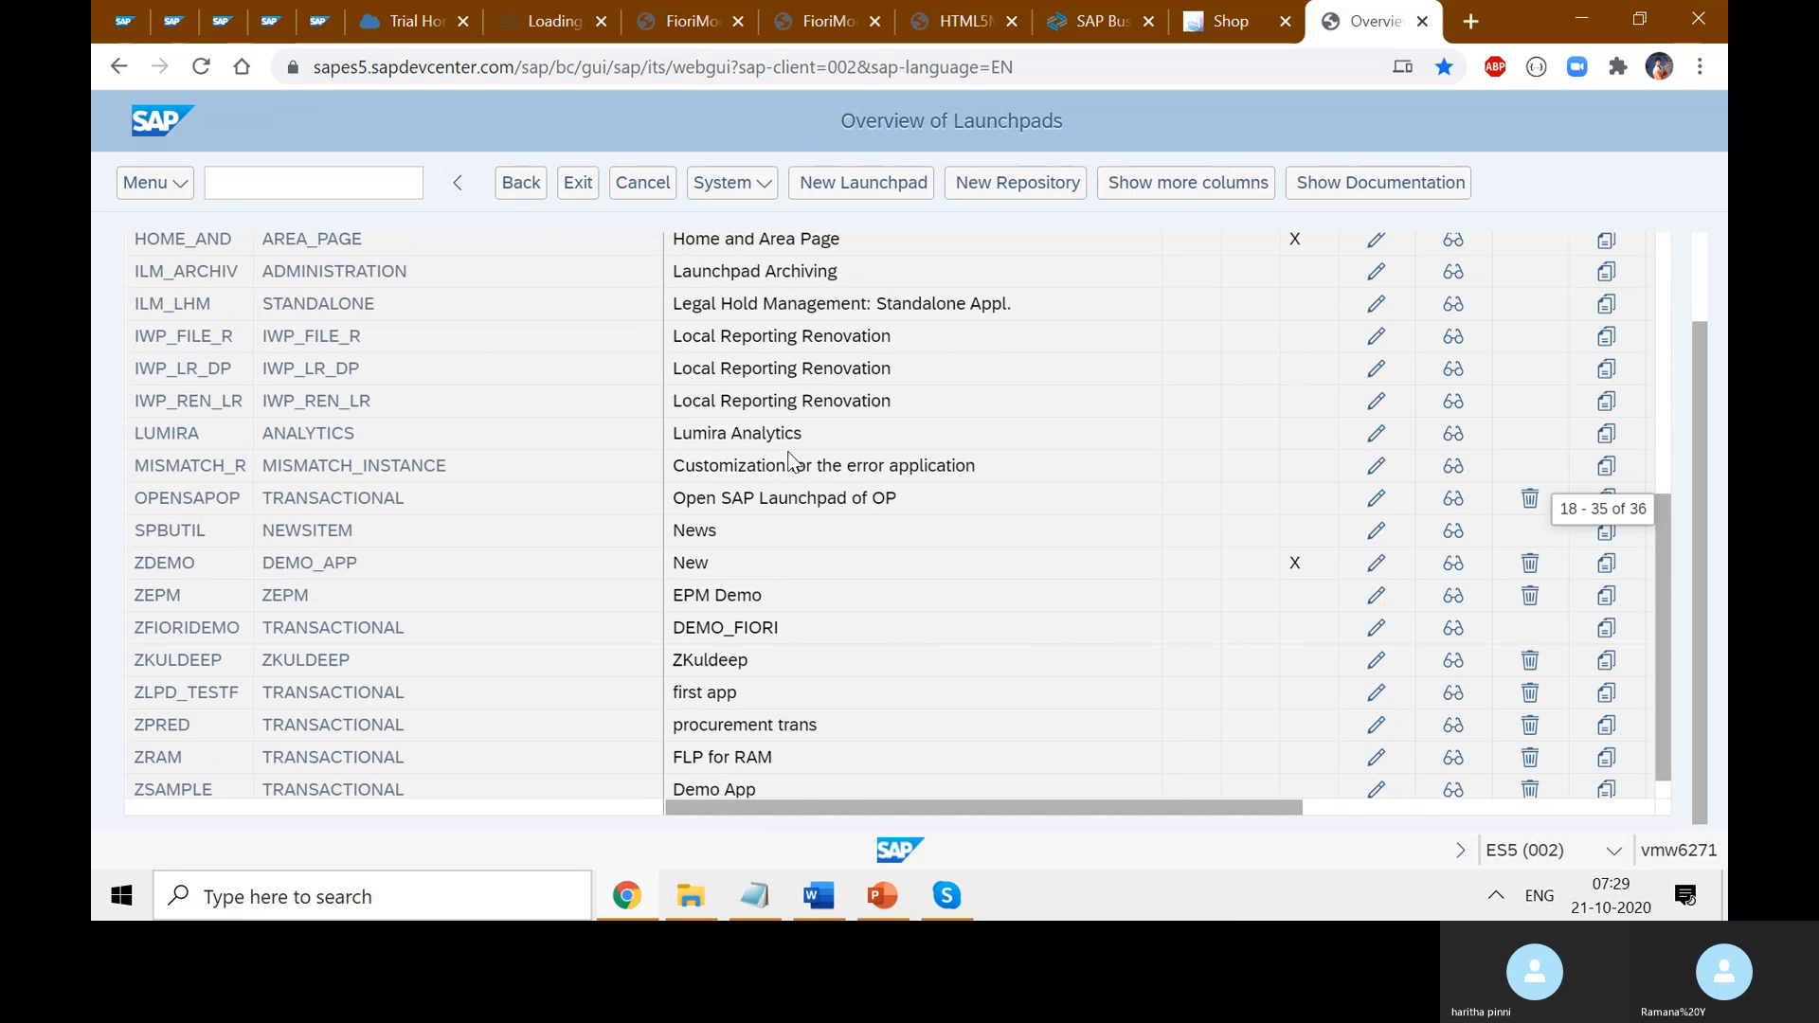
{"action": "scroll", "coordinate": [772, 476], "scroll_direction": "down", "scroll_amount": 3}
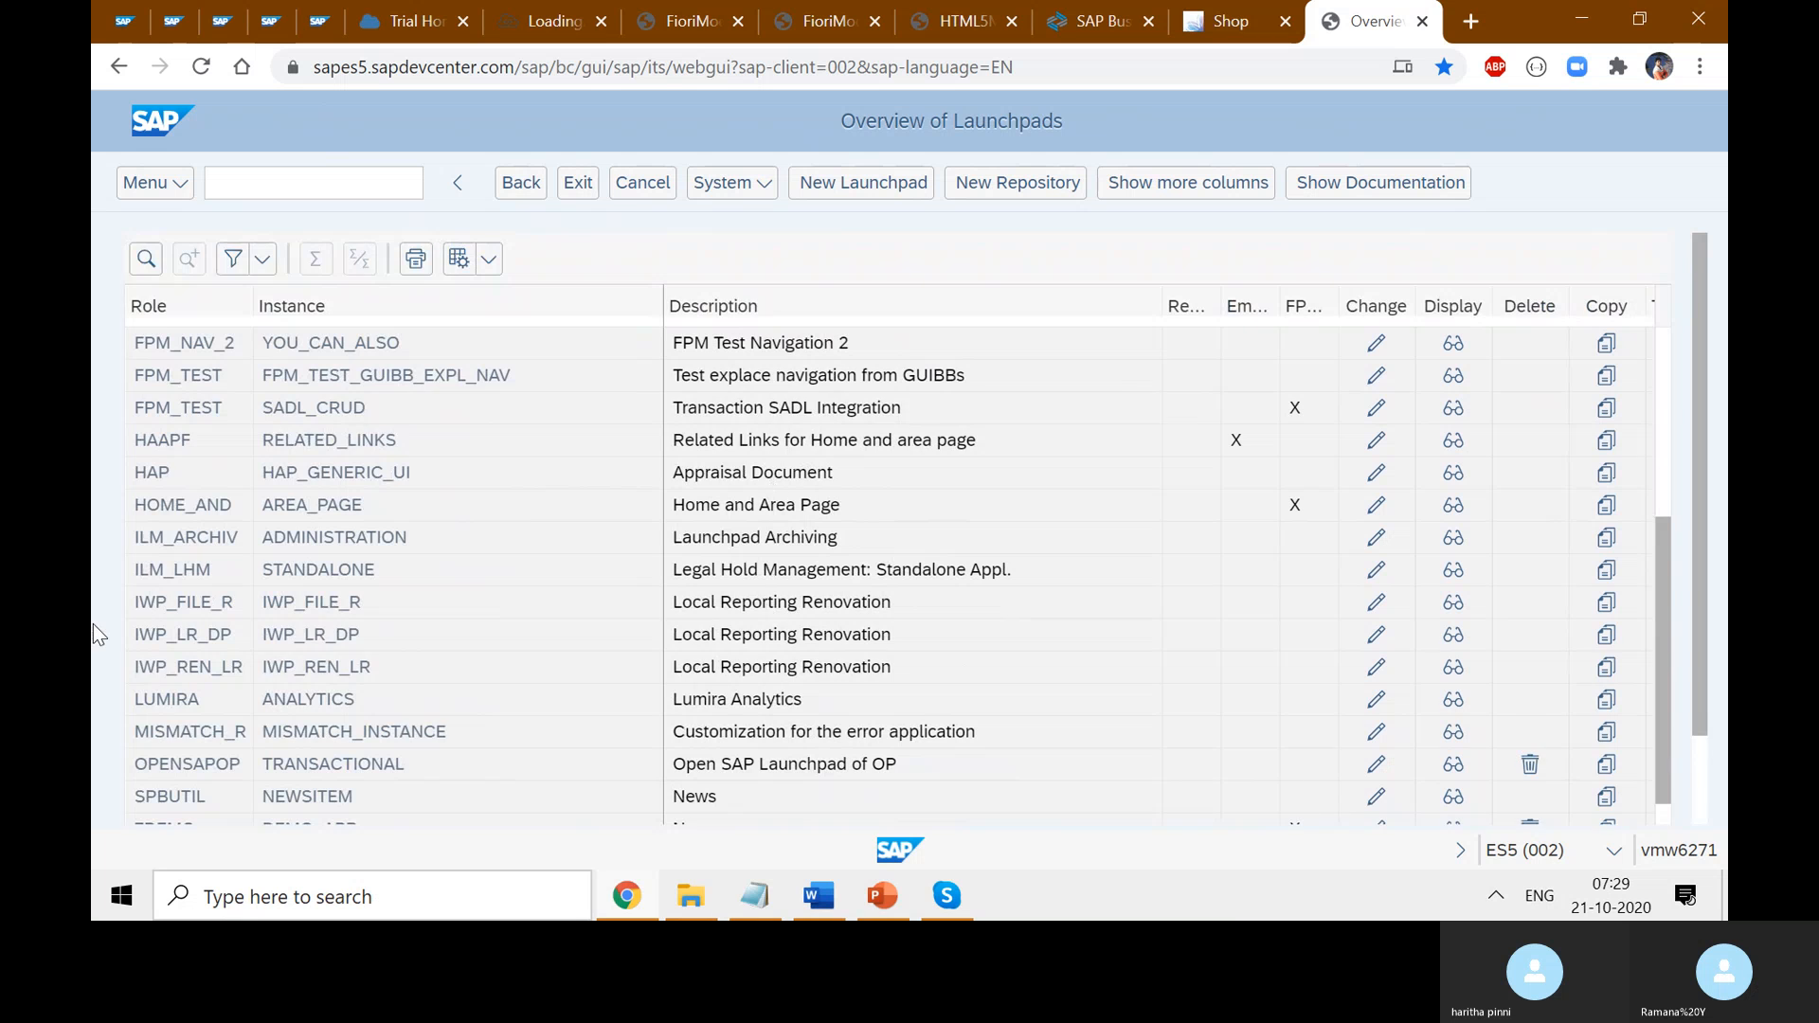
{"action": "scroll", "coordinate": [378, 625], "scroll_direction": "down", "scroll_amount": 3}
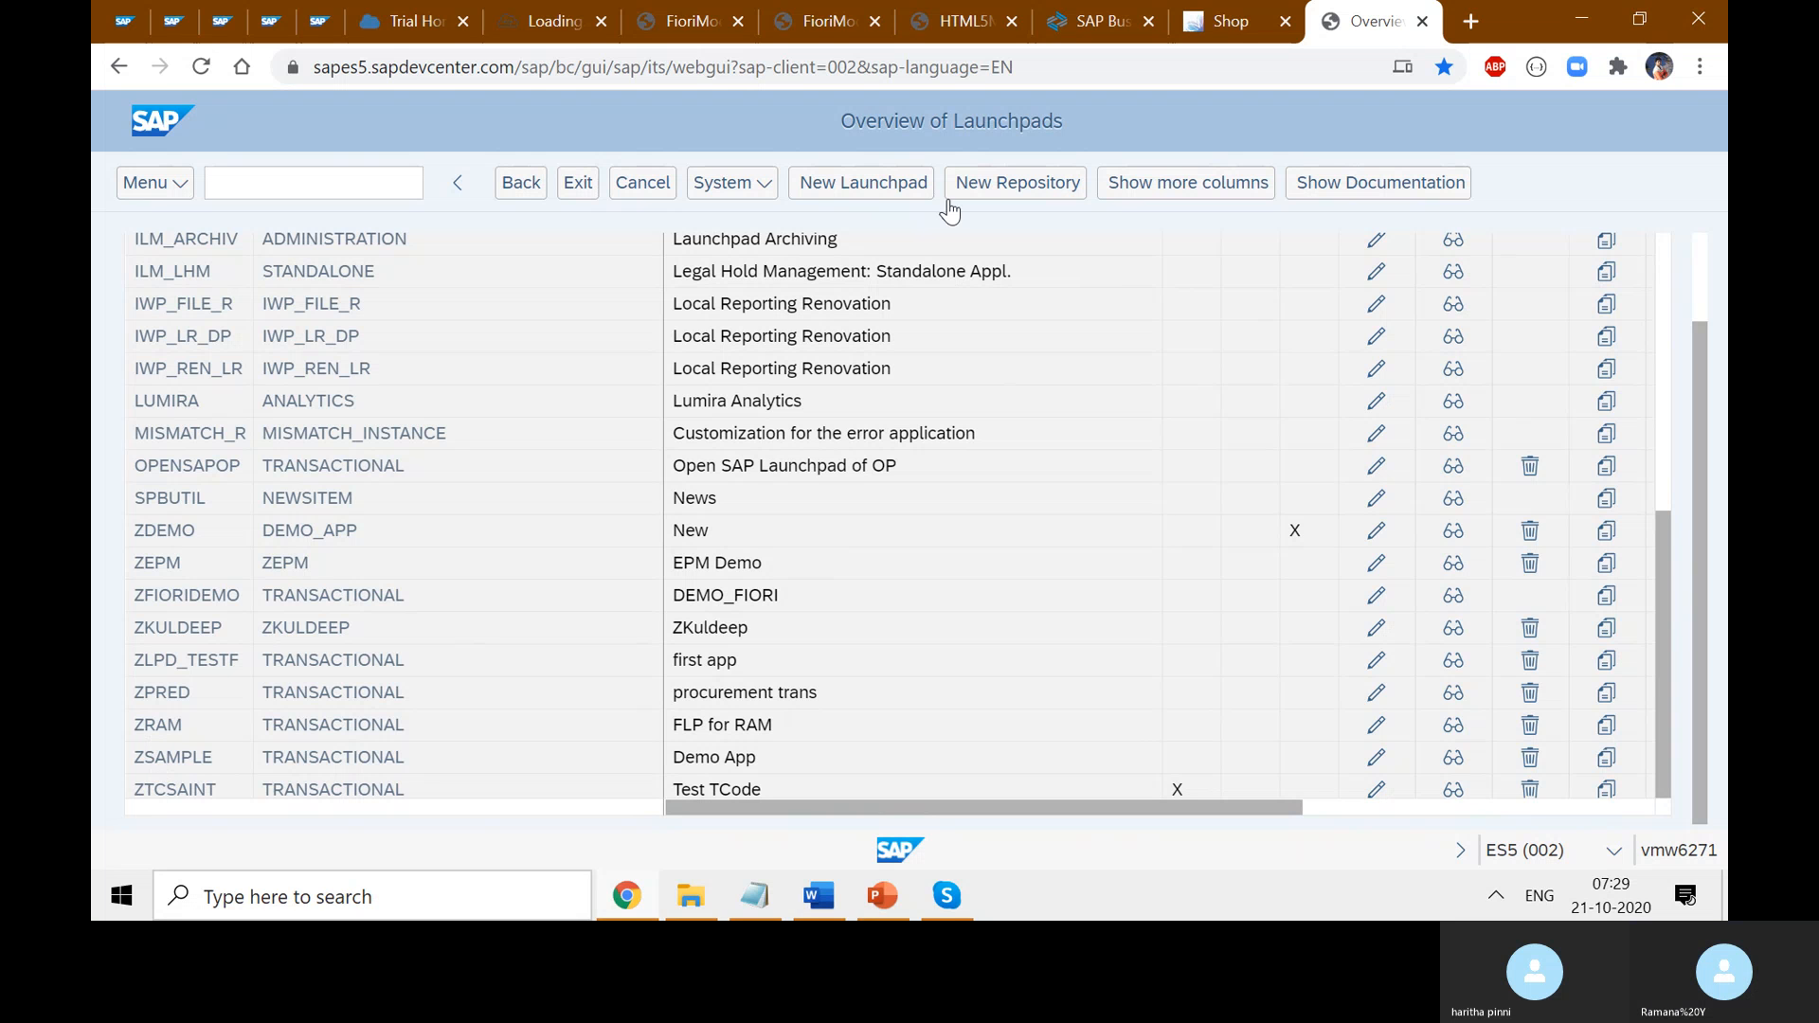
{"action": "left_click", "coordinate": [880, 193]}
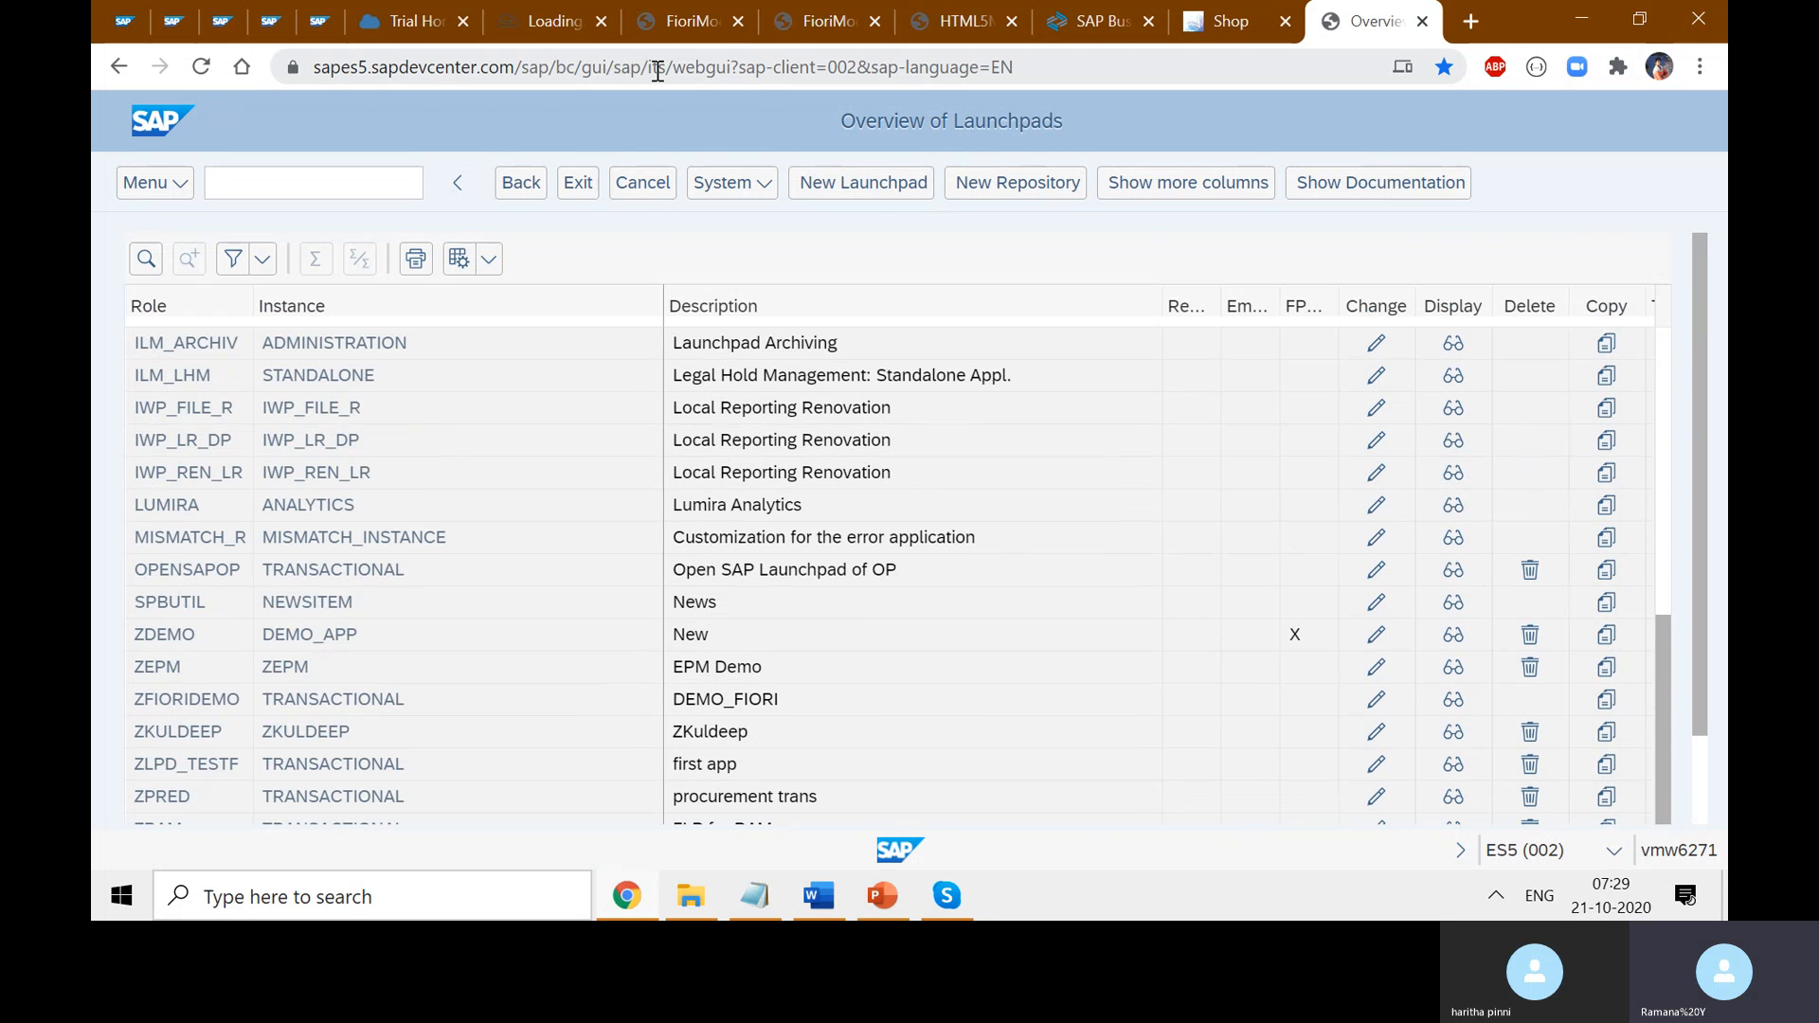
{"action": "left_click", "coordinate": [558, 22]}
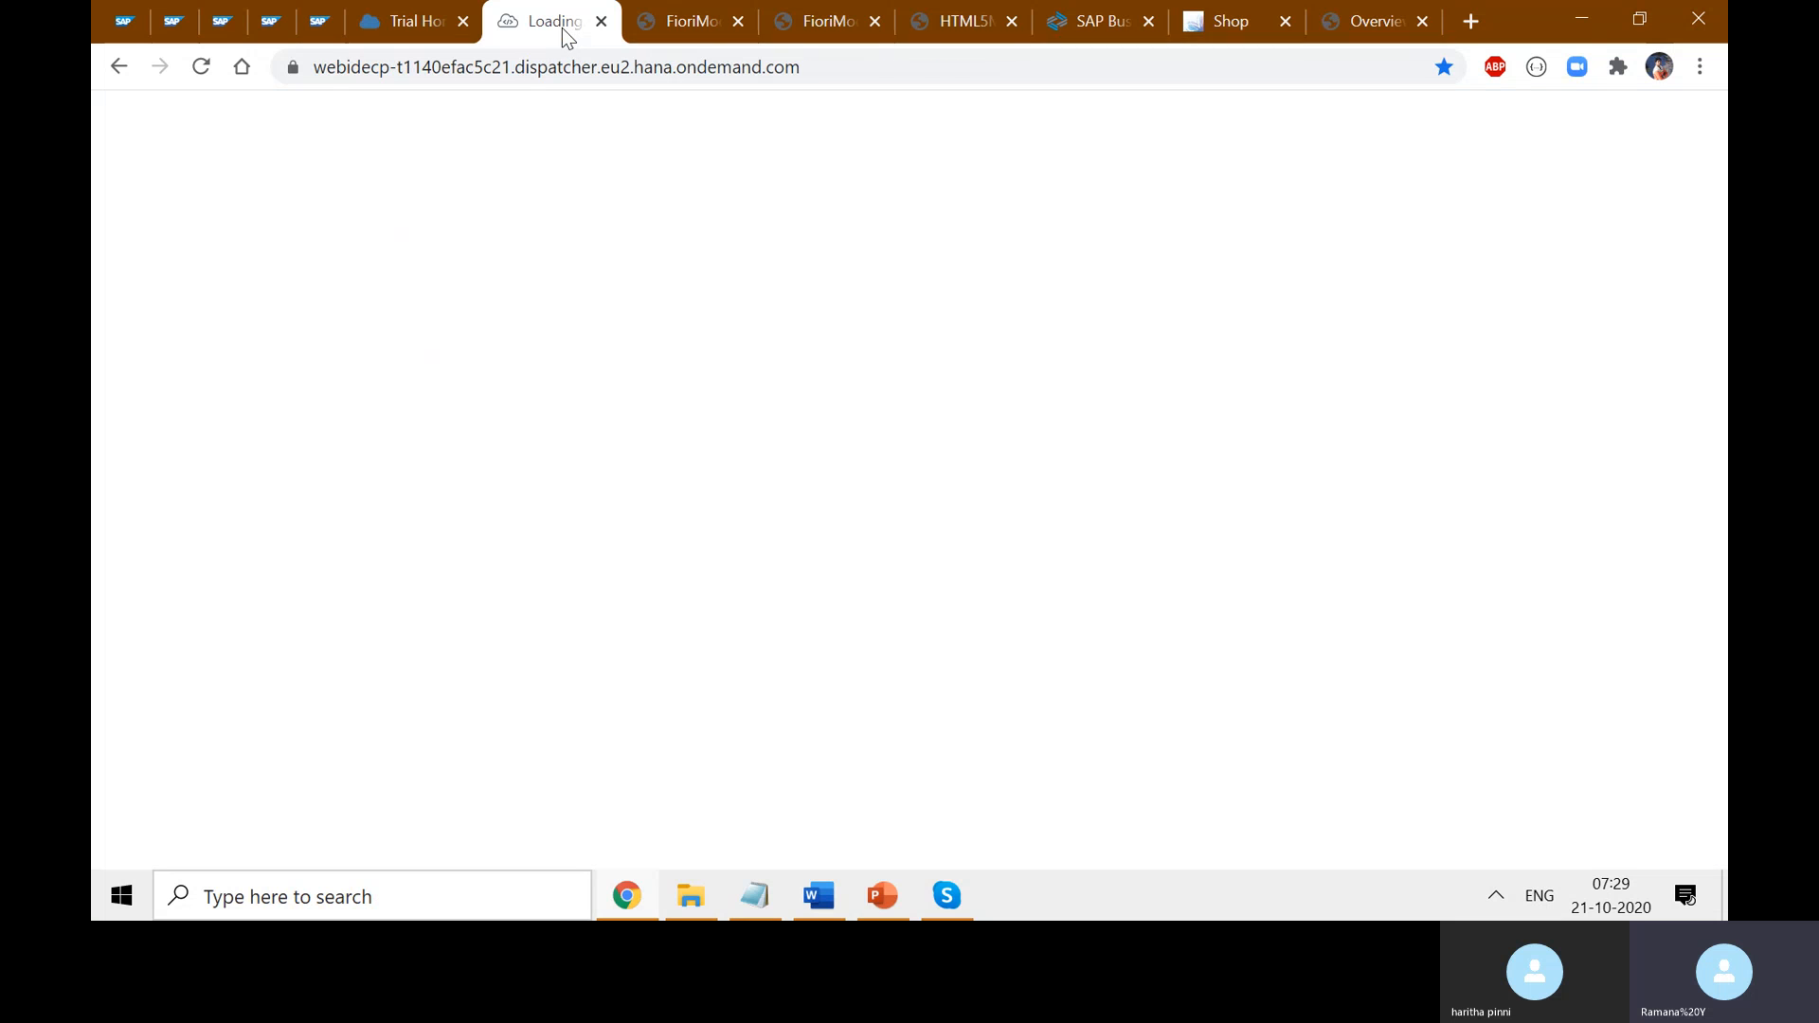
- Reload Web IDE and expand mta_FioriModule to view its webapp folder
{"action": "left_click", "coordinate": [201, 66]}
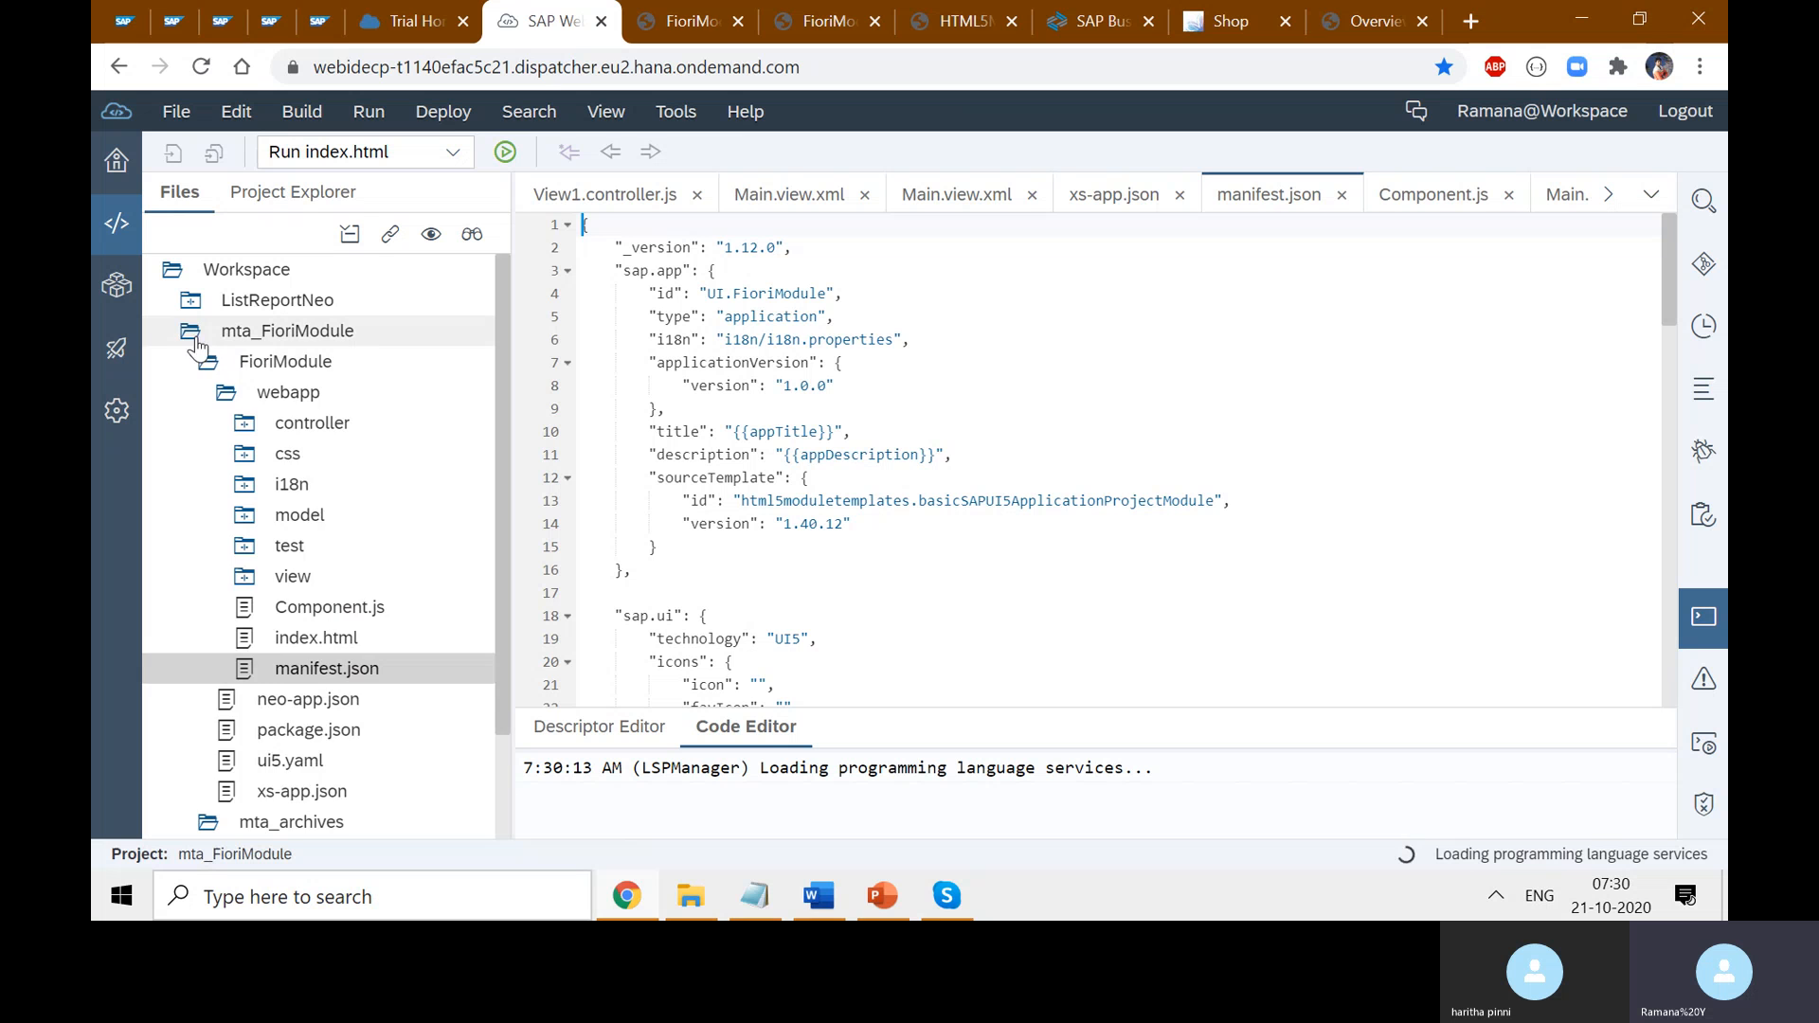
{"action": "left_click", "coordinate": [184, 333]}
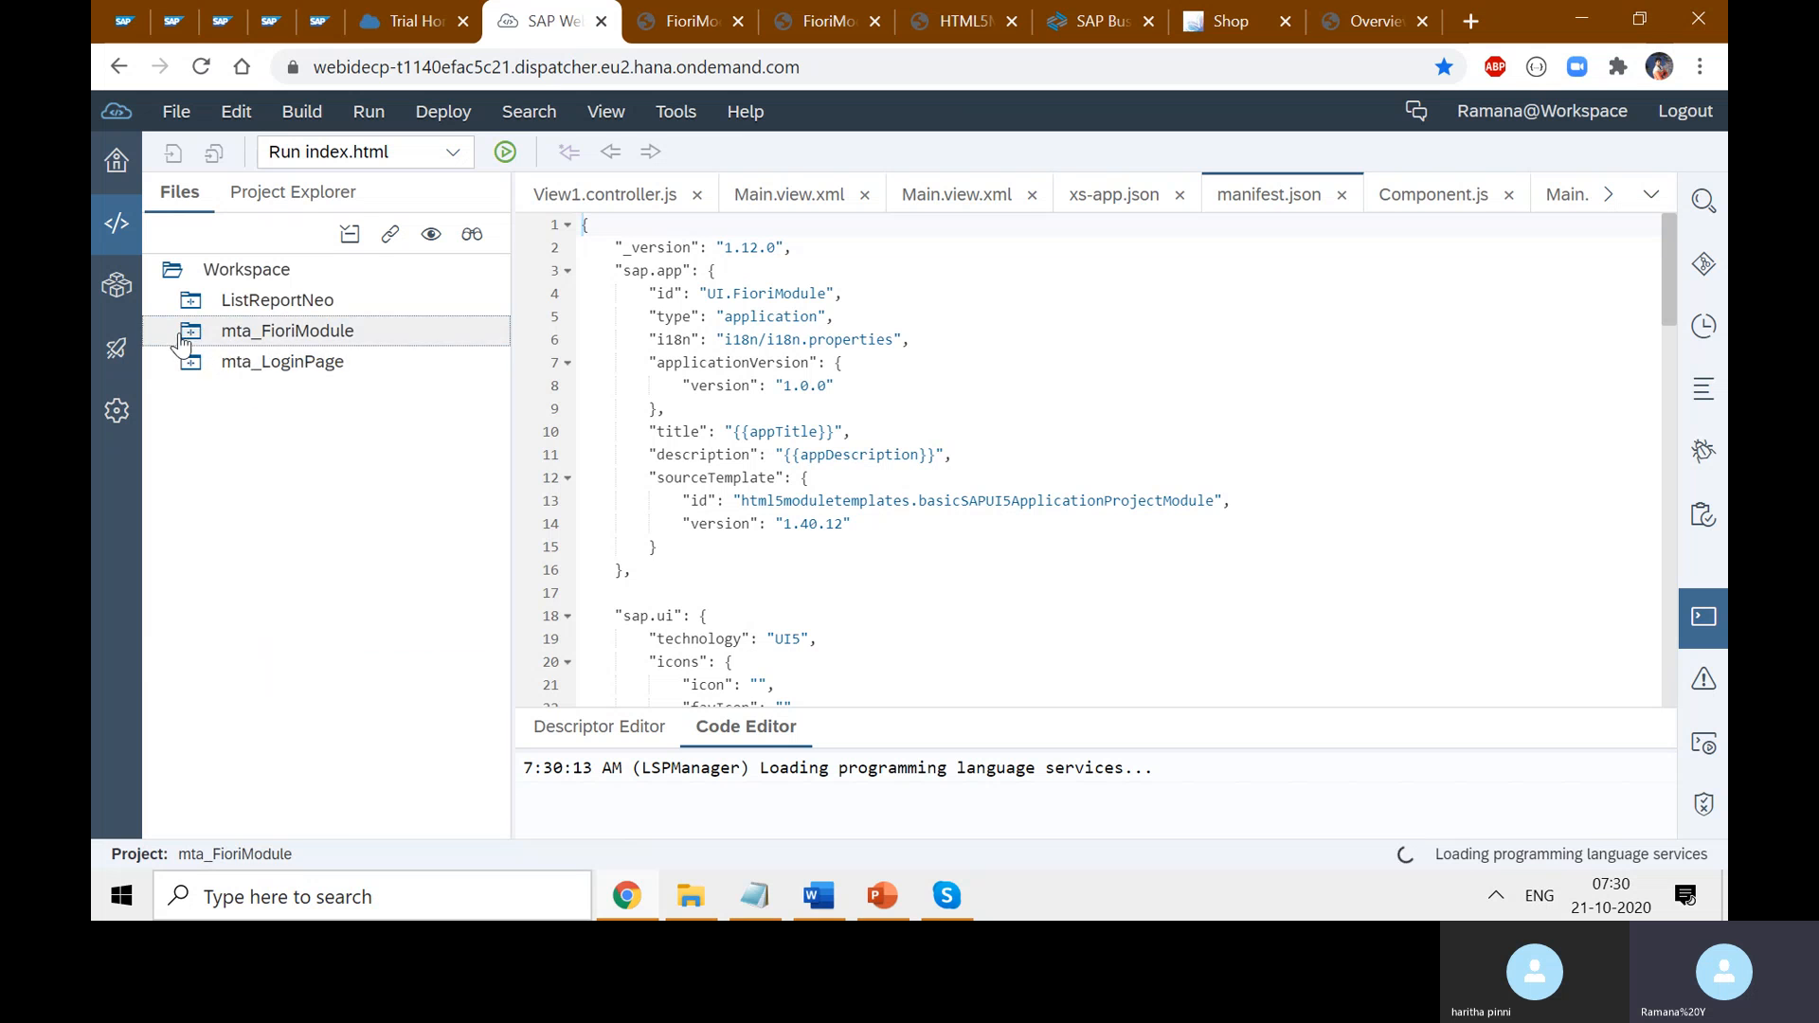
{"action": "left_click", "coordinate": [189, 338]}
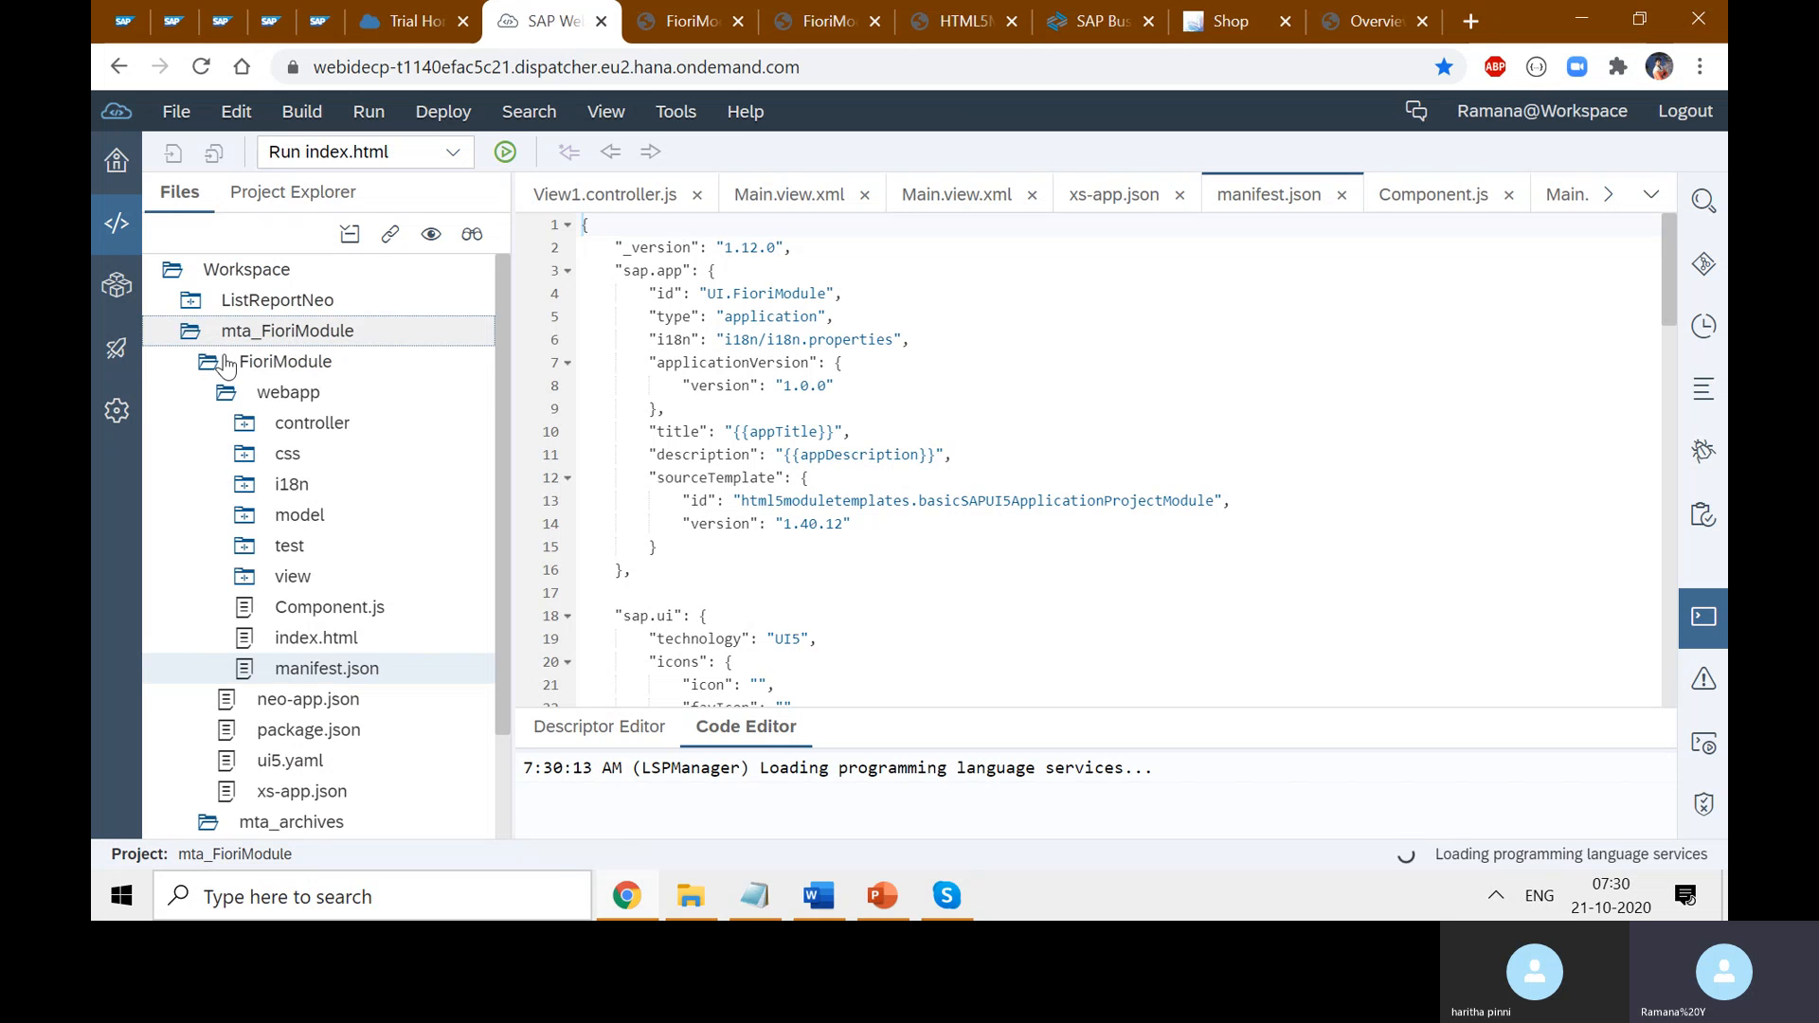
{"action": "left_click", "coordinate": [303, 392]}
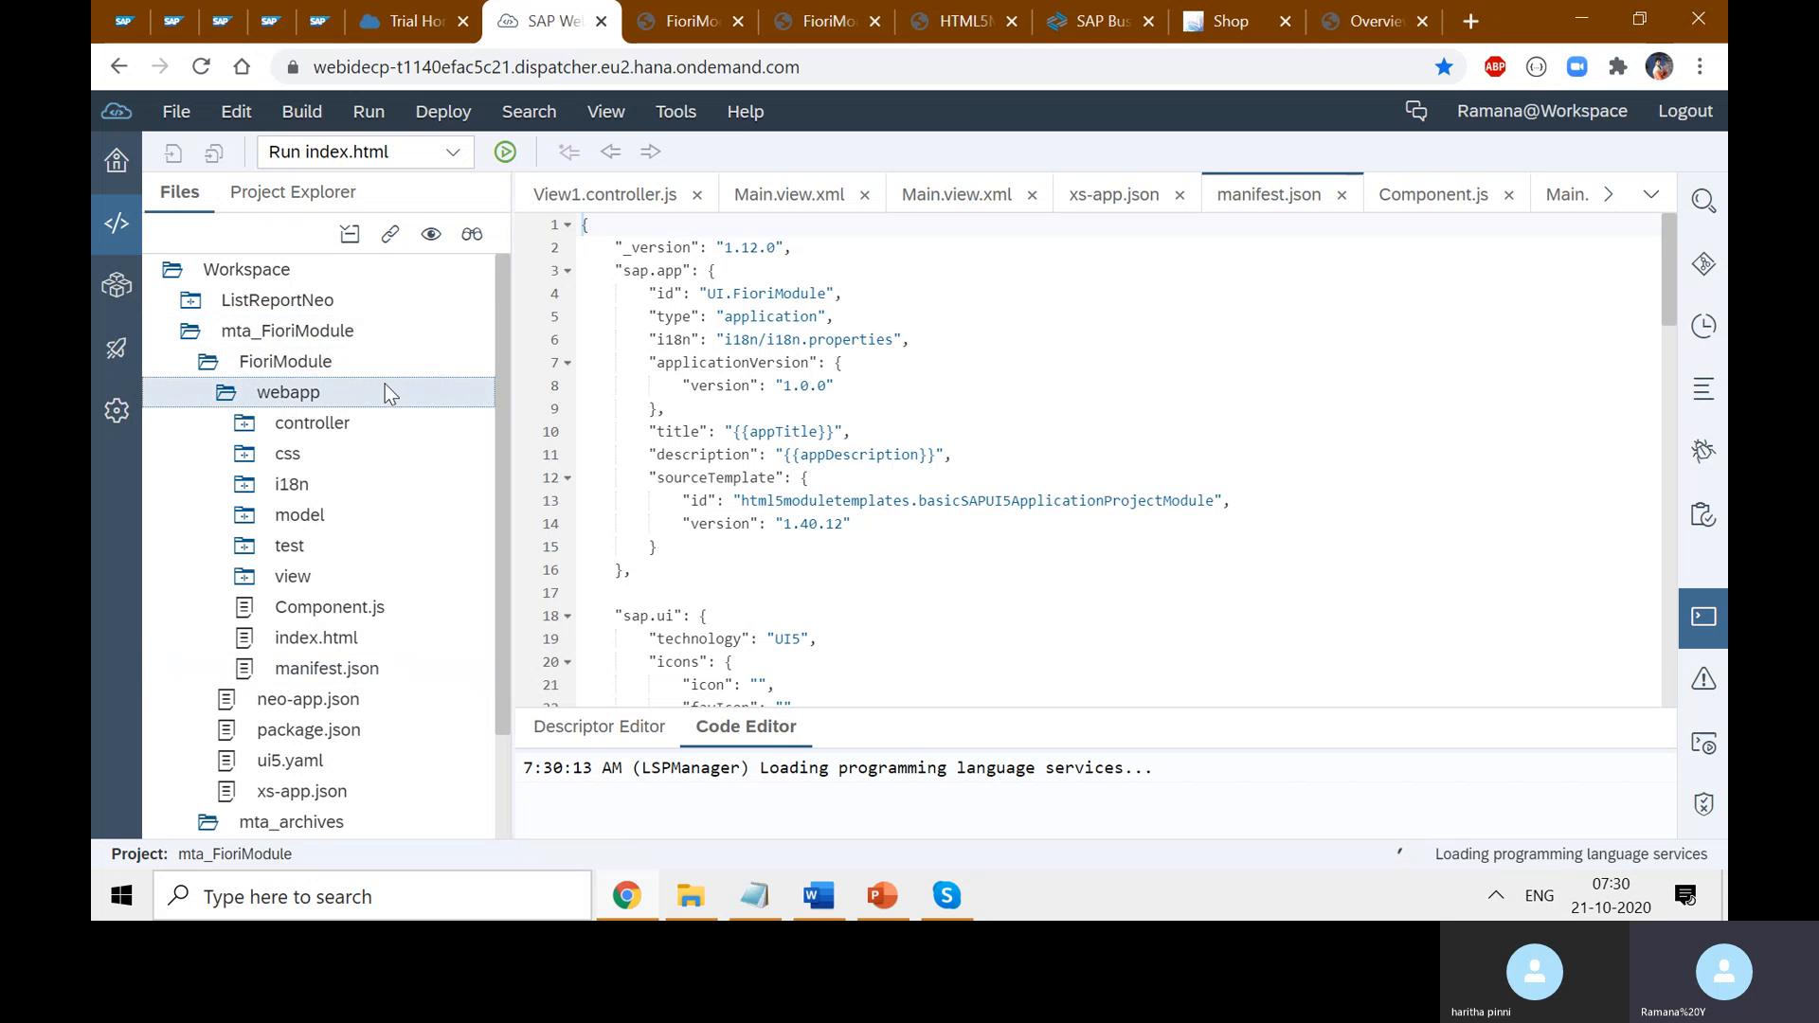
- Go through the FioriModule and HTML5 app tabs back to the Overview of Launchpads
{"action": "left_click", "coordinate": [678, 20]}
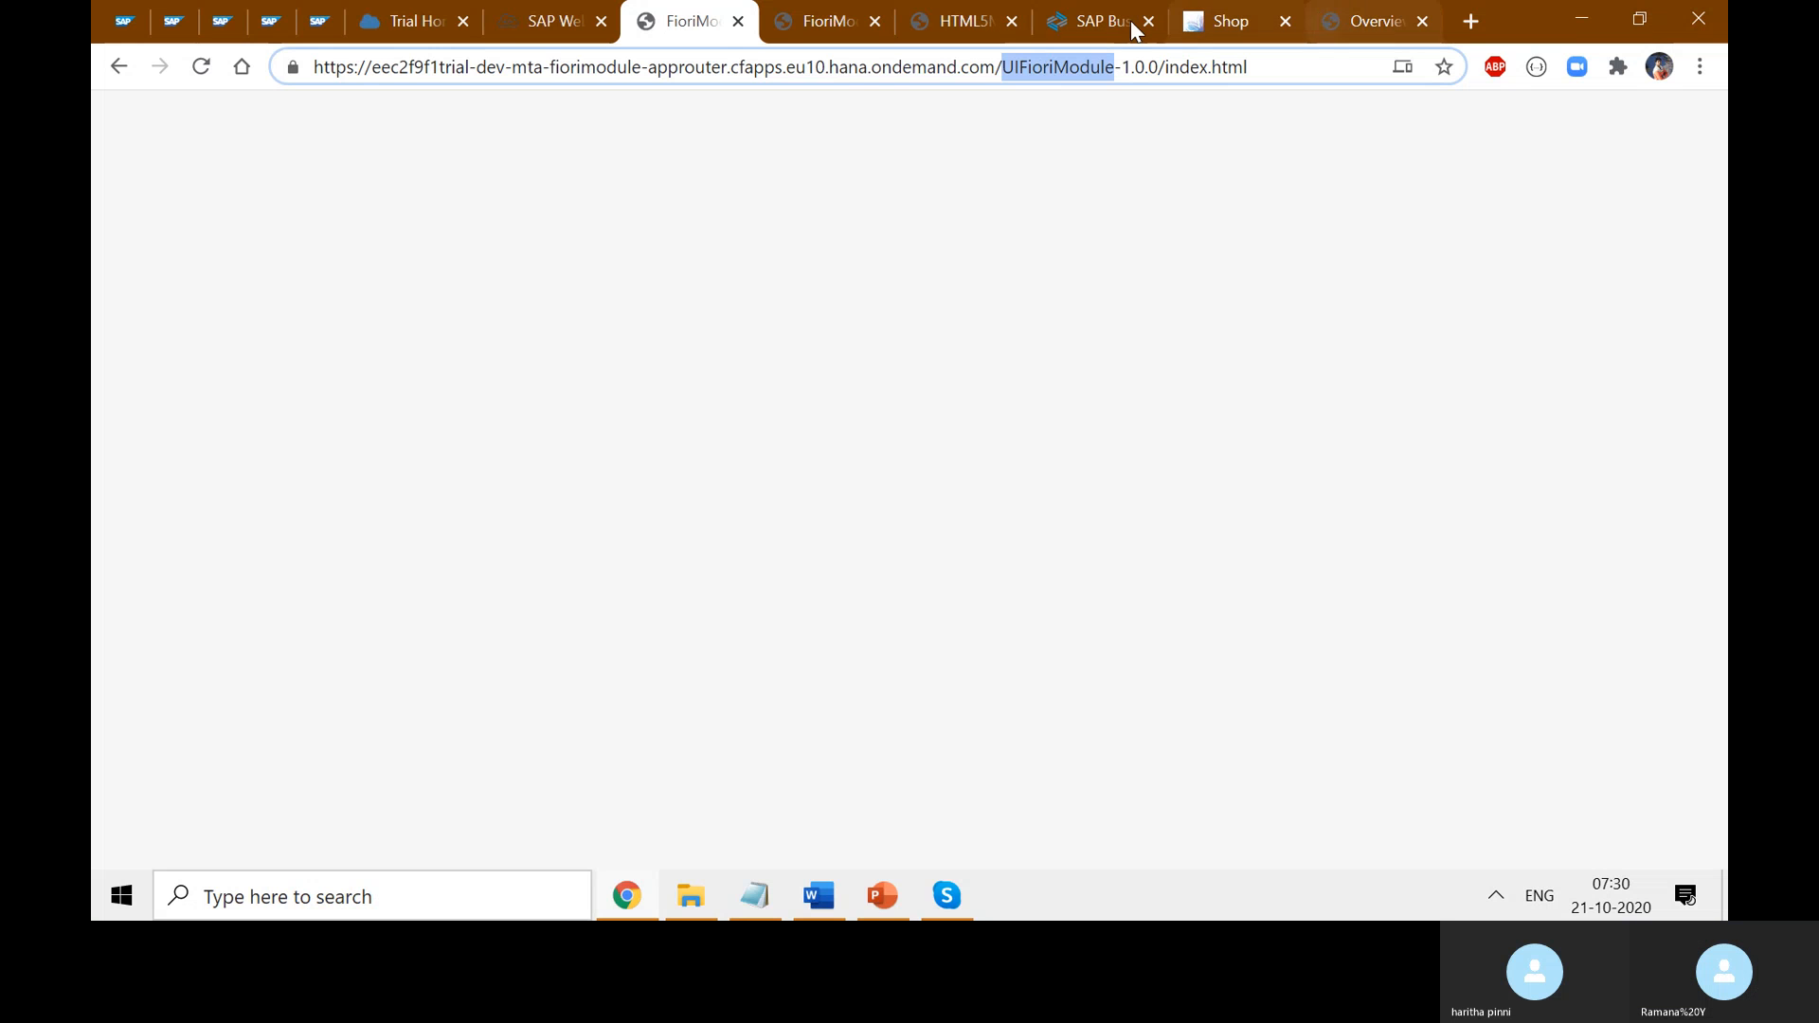
{"action": "left_click", "coordinate": [964, 17]}
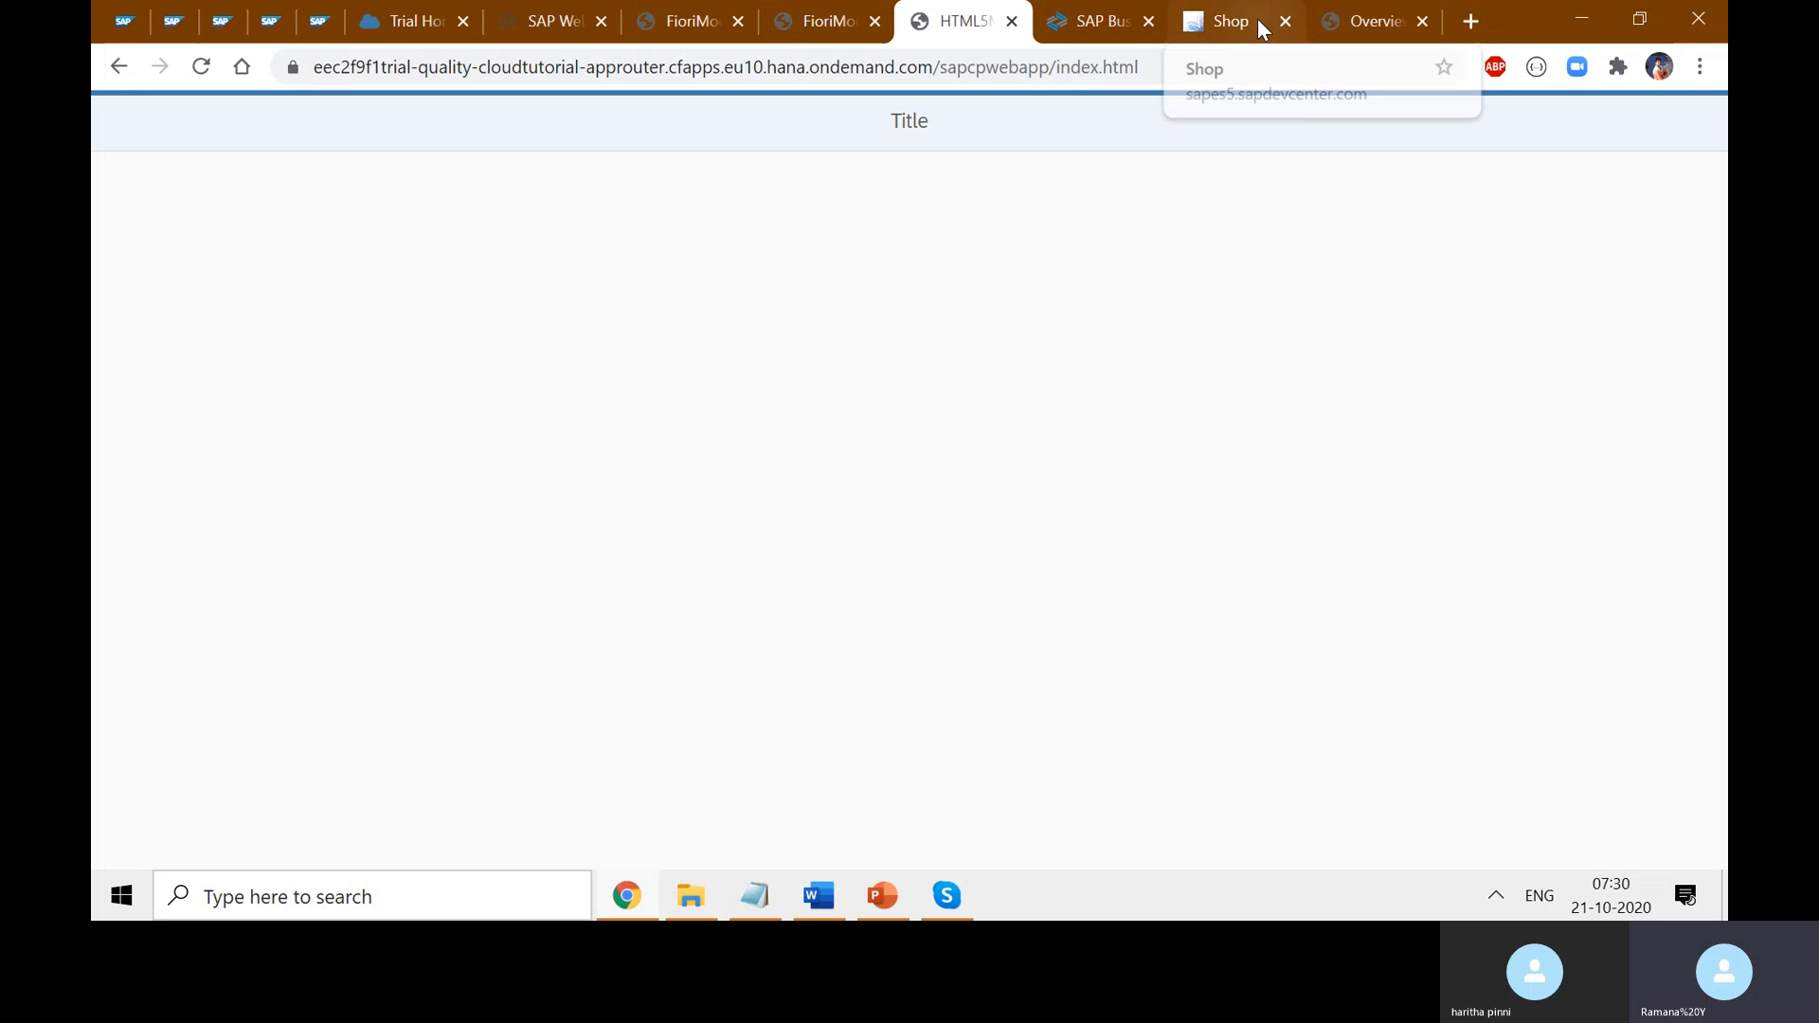
{"action": "left_click", "coordinate": [1401, 21]}
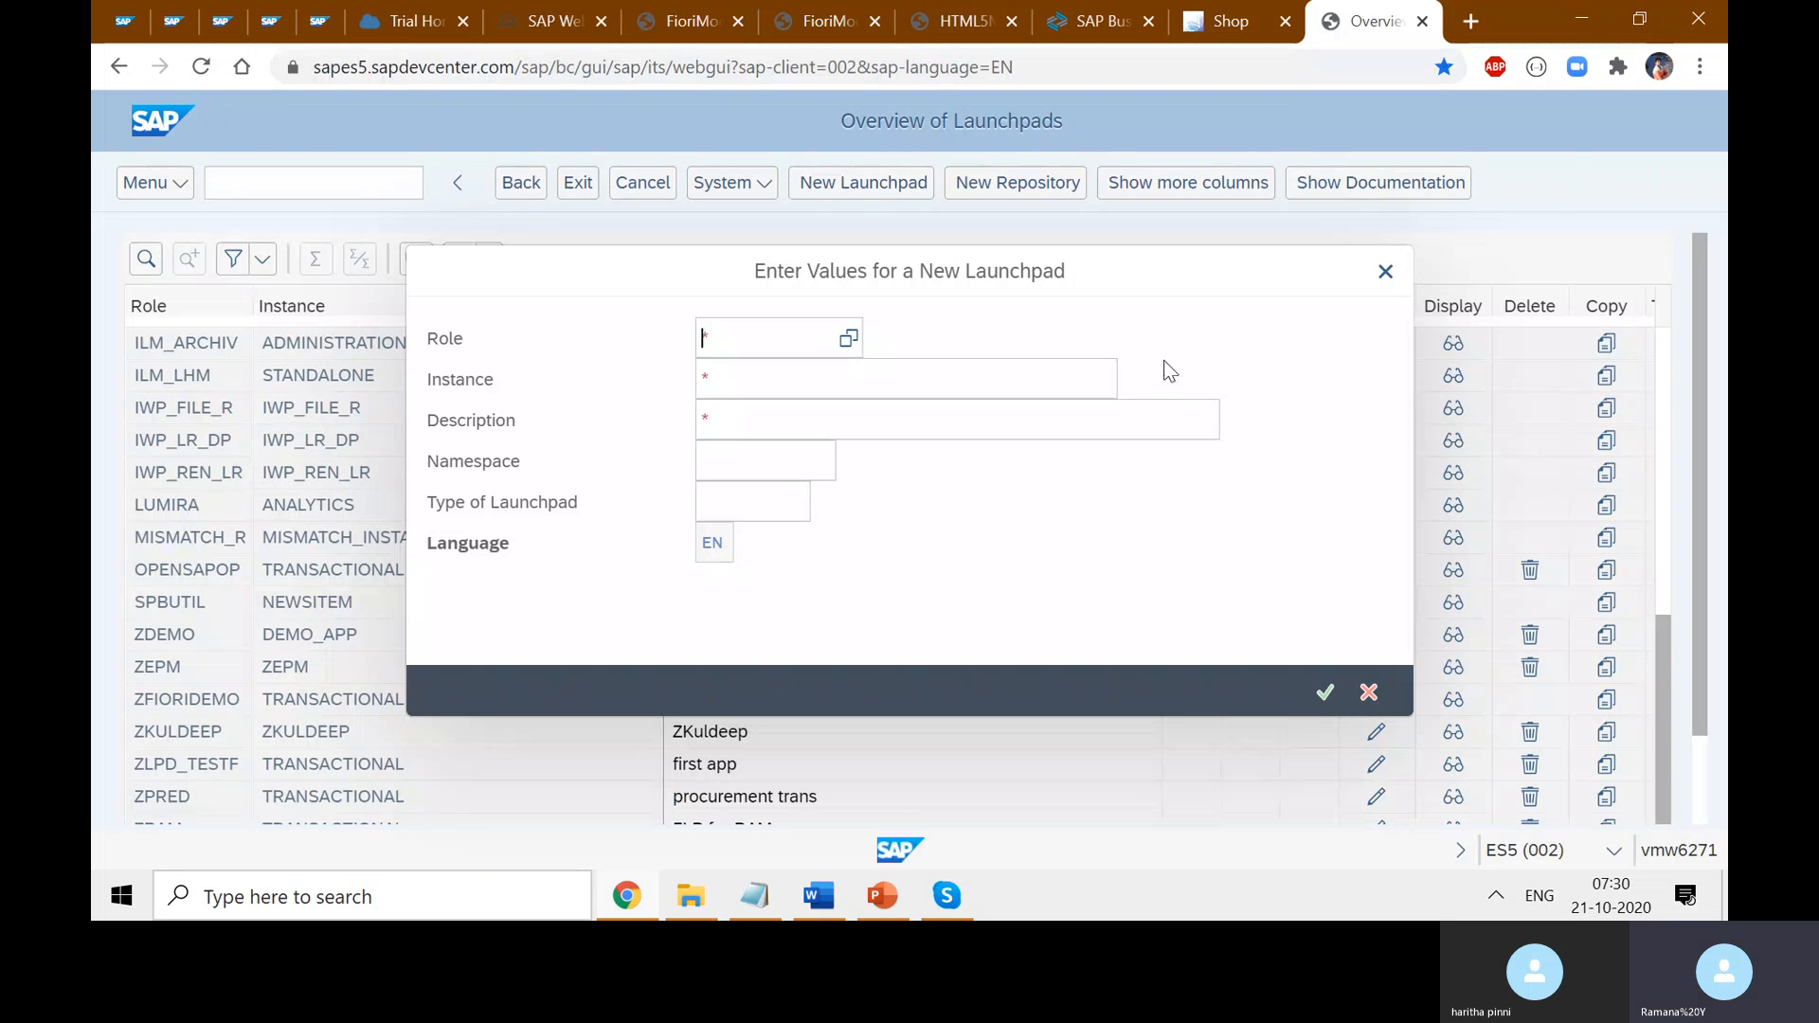
- Enter ZFioriApps as the new launchpad's Role, fixing typos along the way
{"action": "left_click", "coordinate": [830, 349]}
{"action": "type", "text": "Z"}
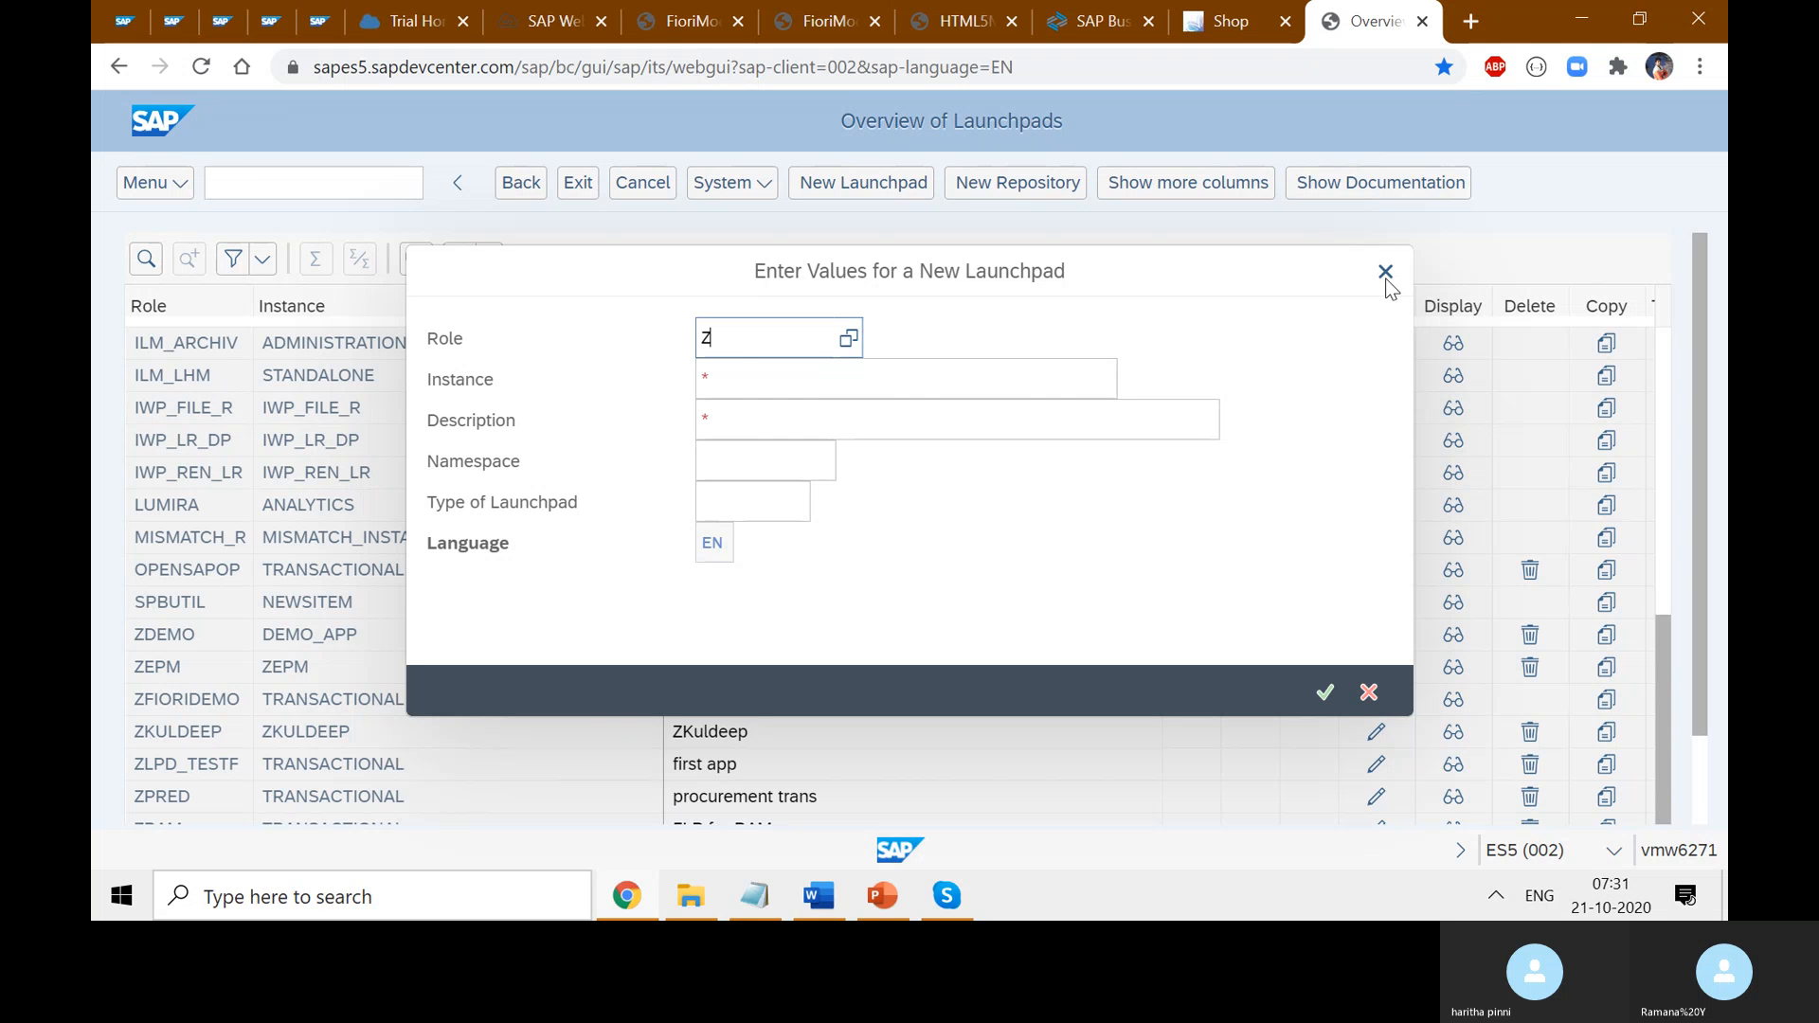
{"action": "key", "text": "ctrl+z"}
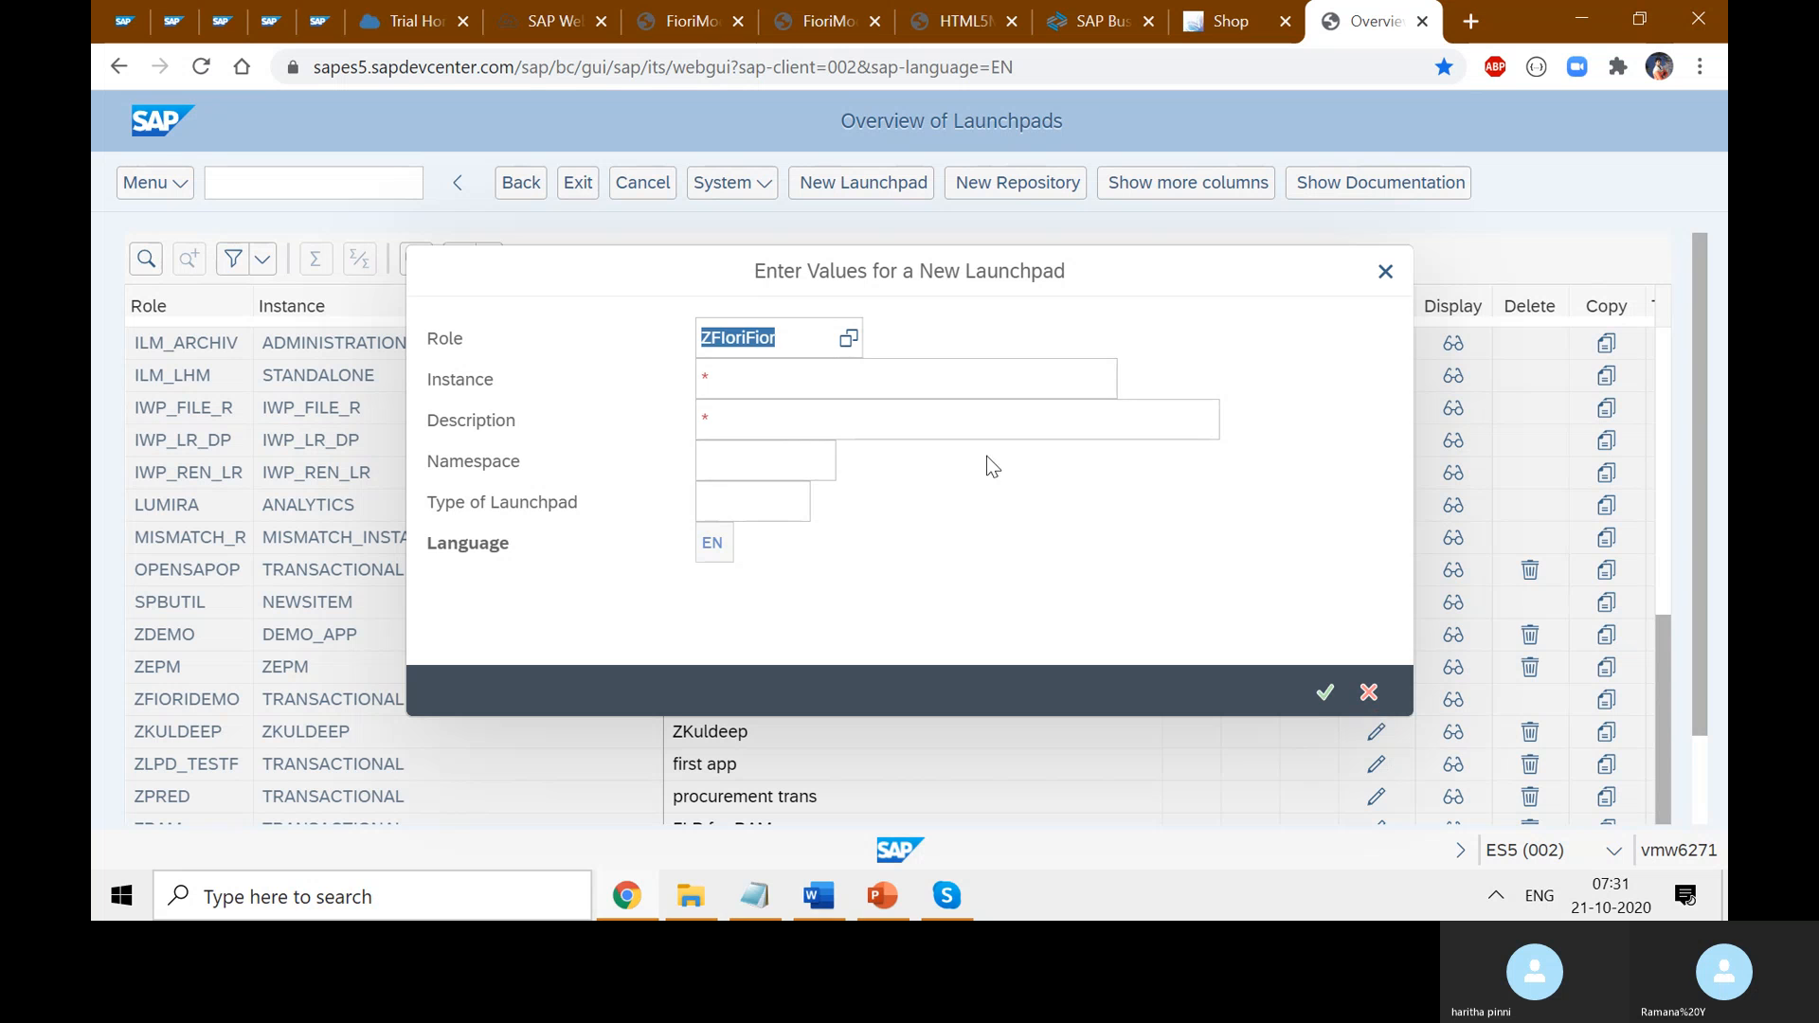
{"action": "left_click", "coordinate": [808, 339]}
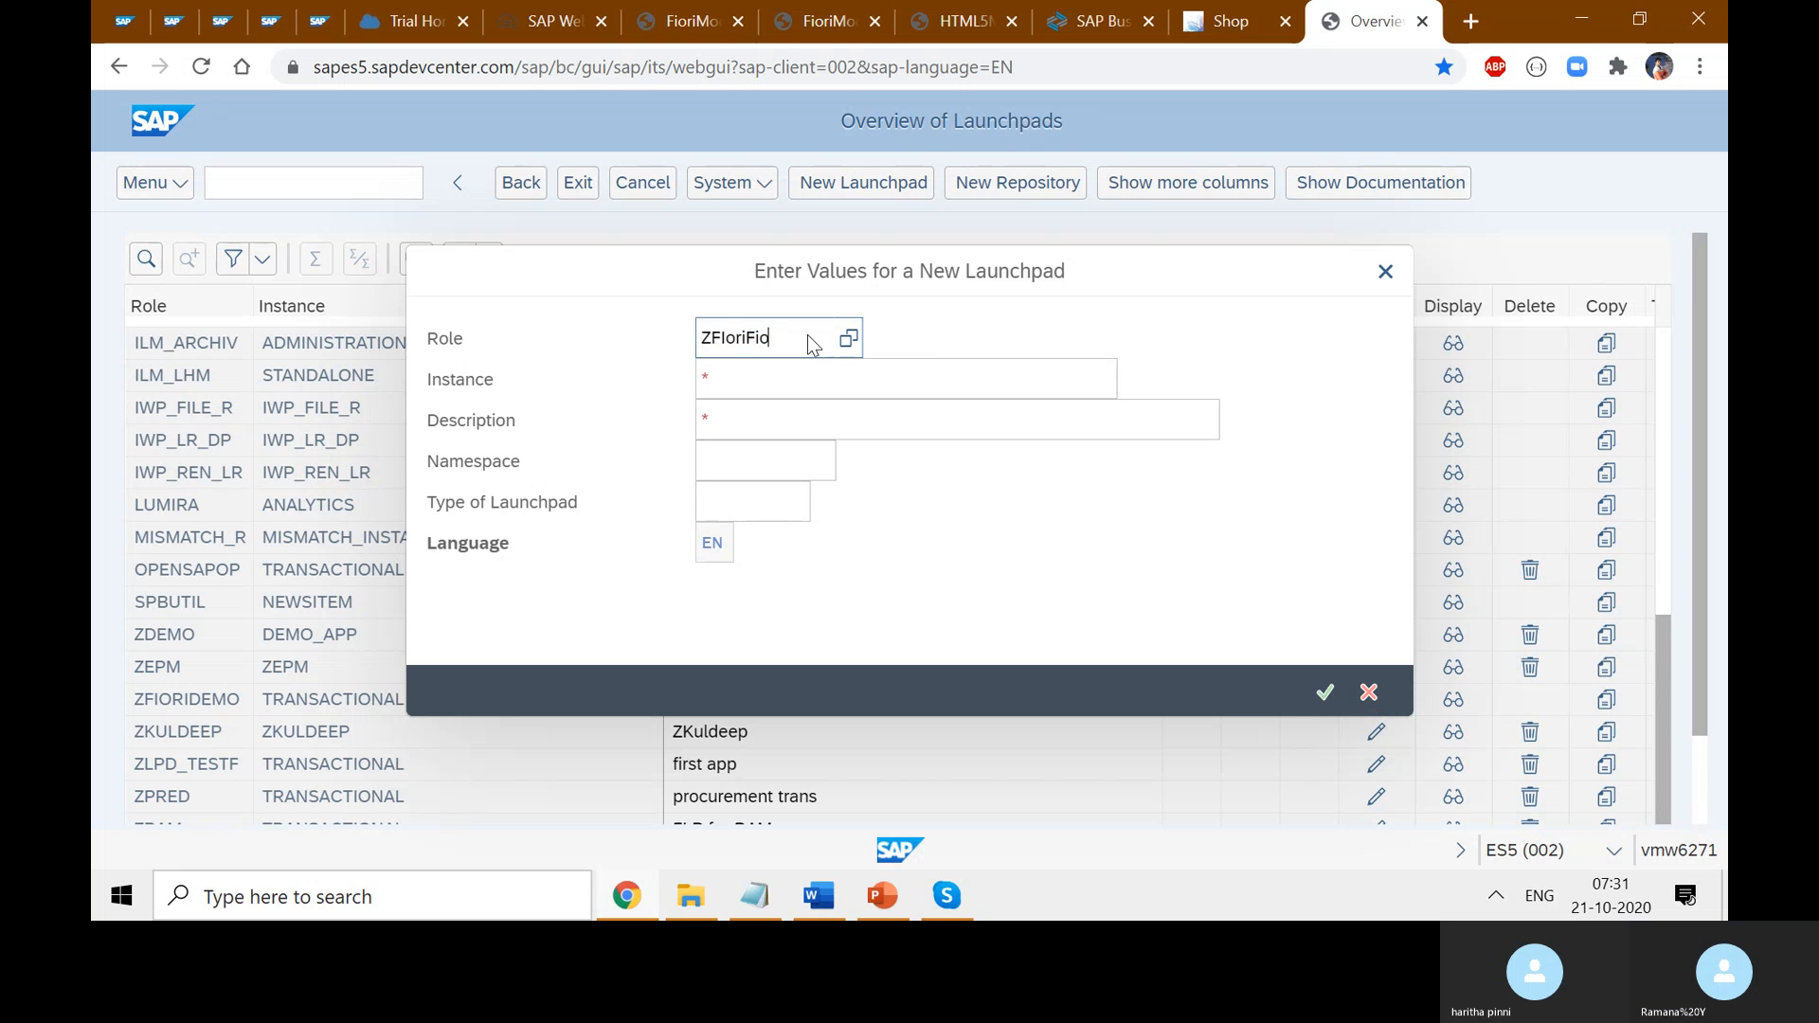
{"action": "key", "text": "BackSpace"}
{"action": "key", "text": "Left"}
{"action": "key", "text": "Left"}
{"action": "key", "text": "Left"}
{"action": "key", "text": "BackSpace"}
{"action": "type", "text": "i"}
{"action": "key", "text": "End"}
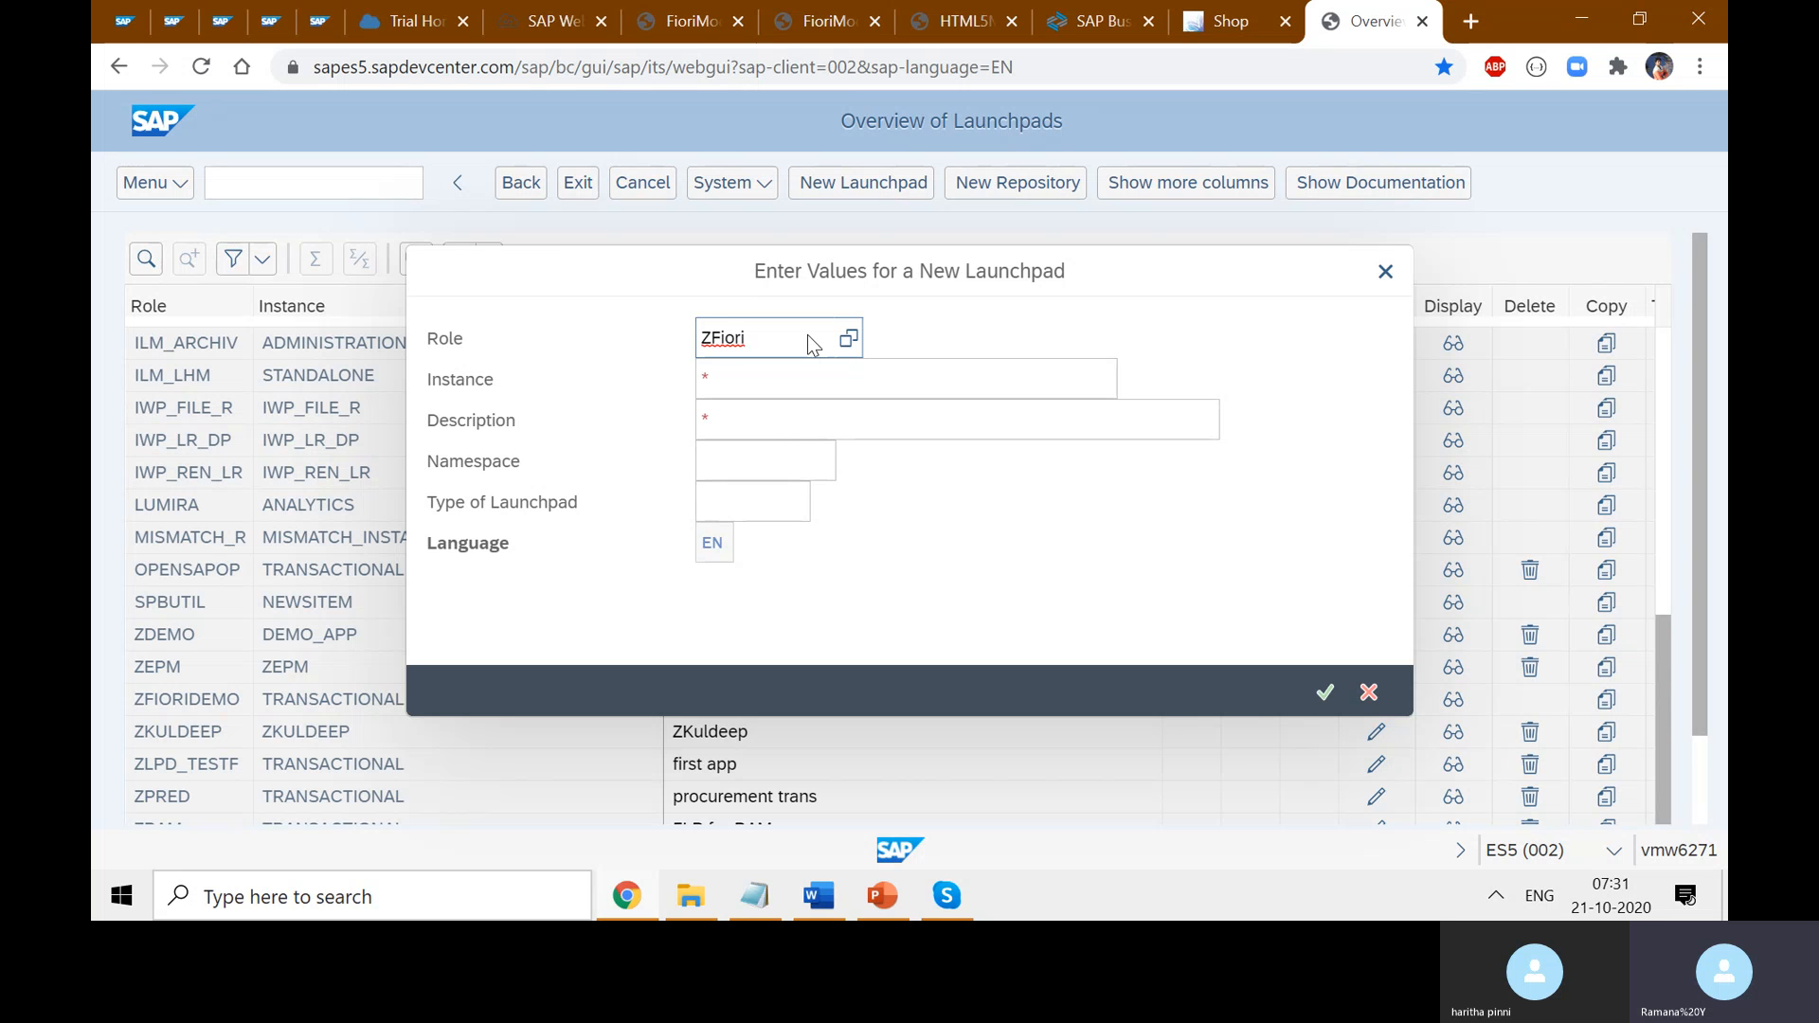
{"action": "type", "text": "F"}
{"action": "key", "text": "BackSpace"}
{"action": "type", "text": "Apps"}
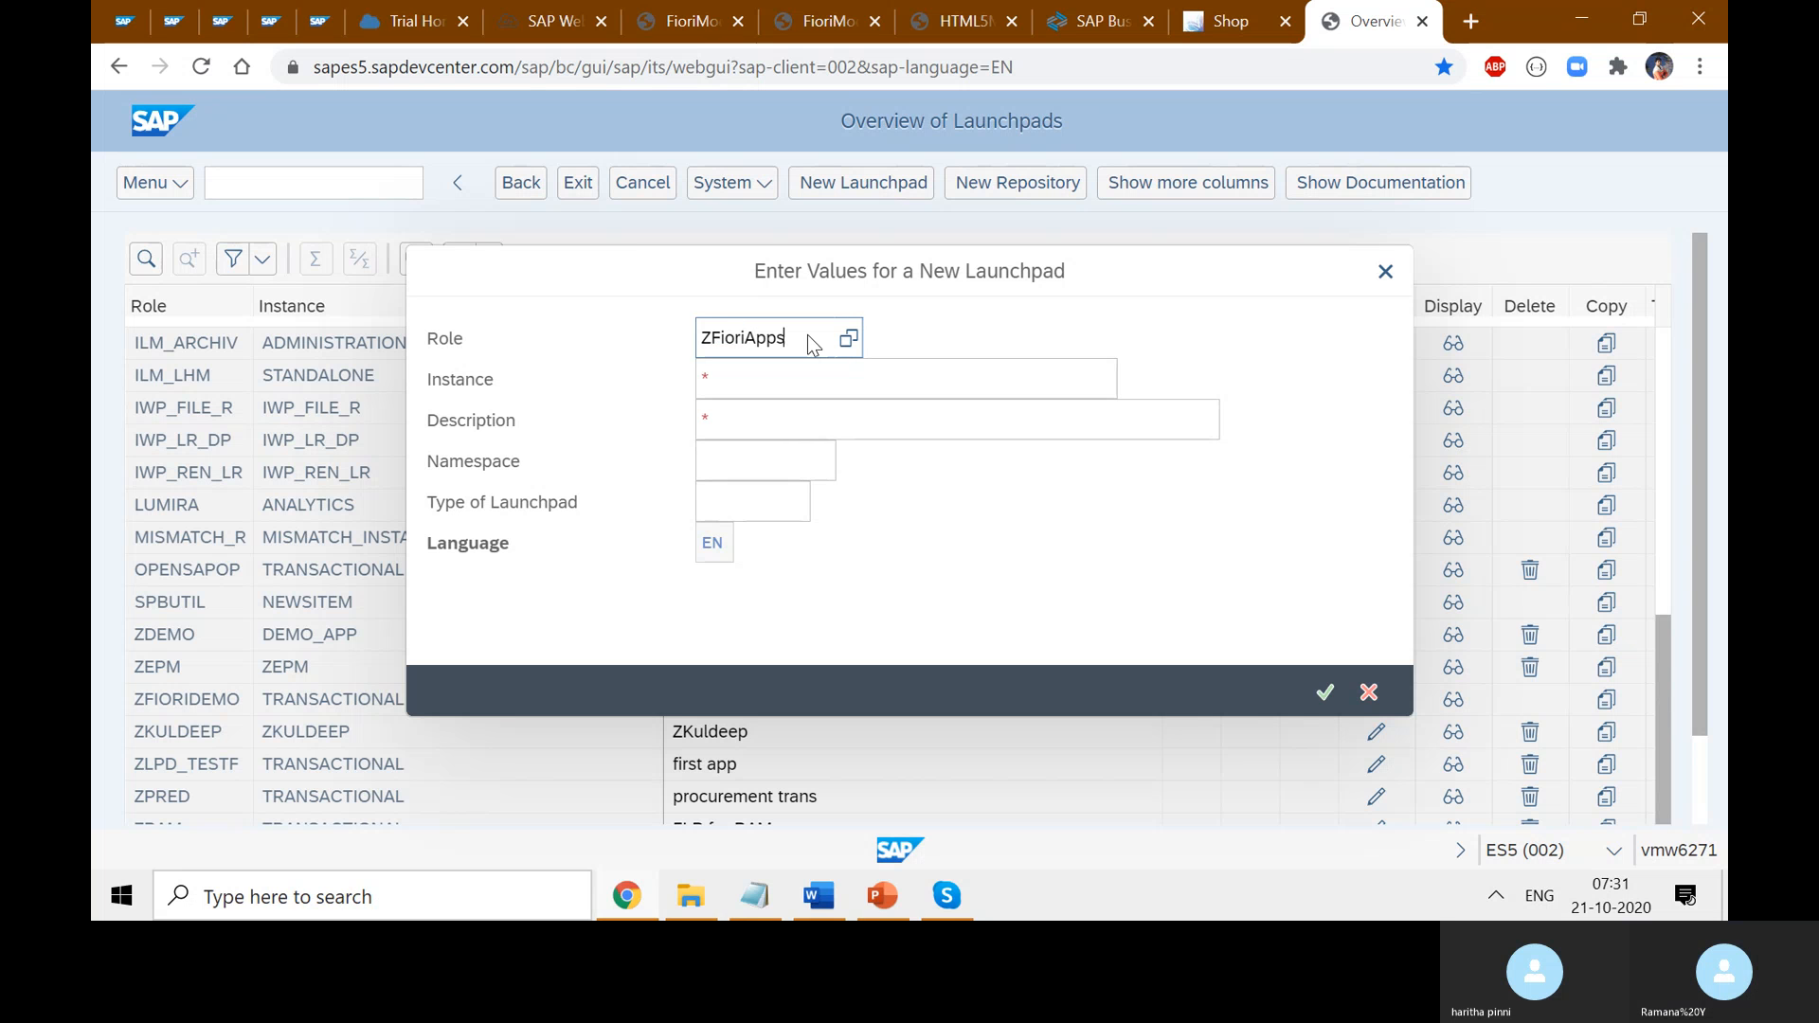
{"action": "left_click", "coordinate": [952, 330]}
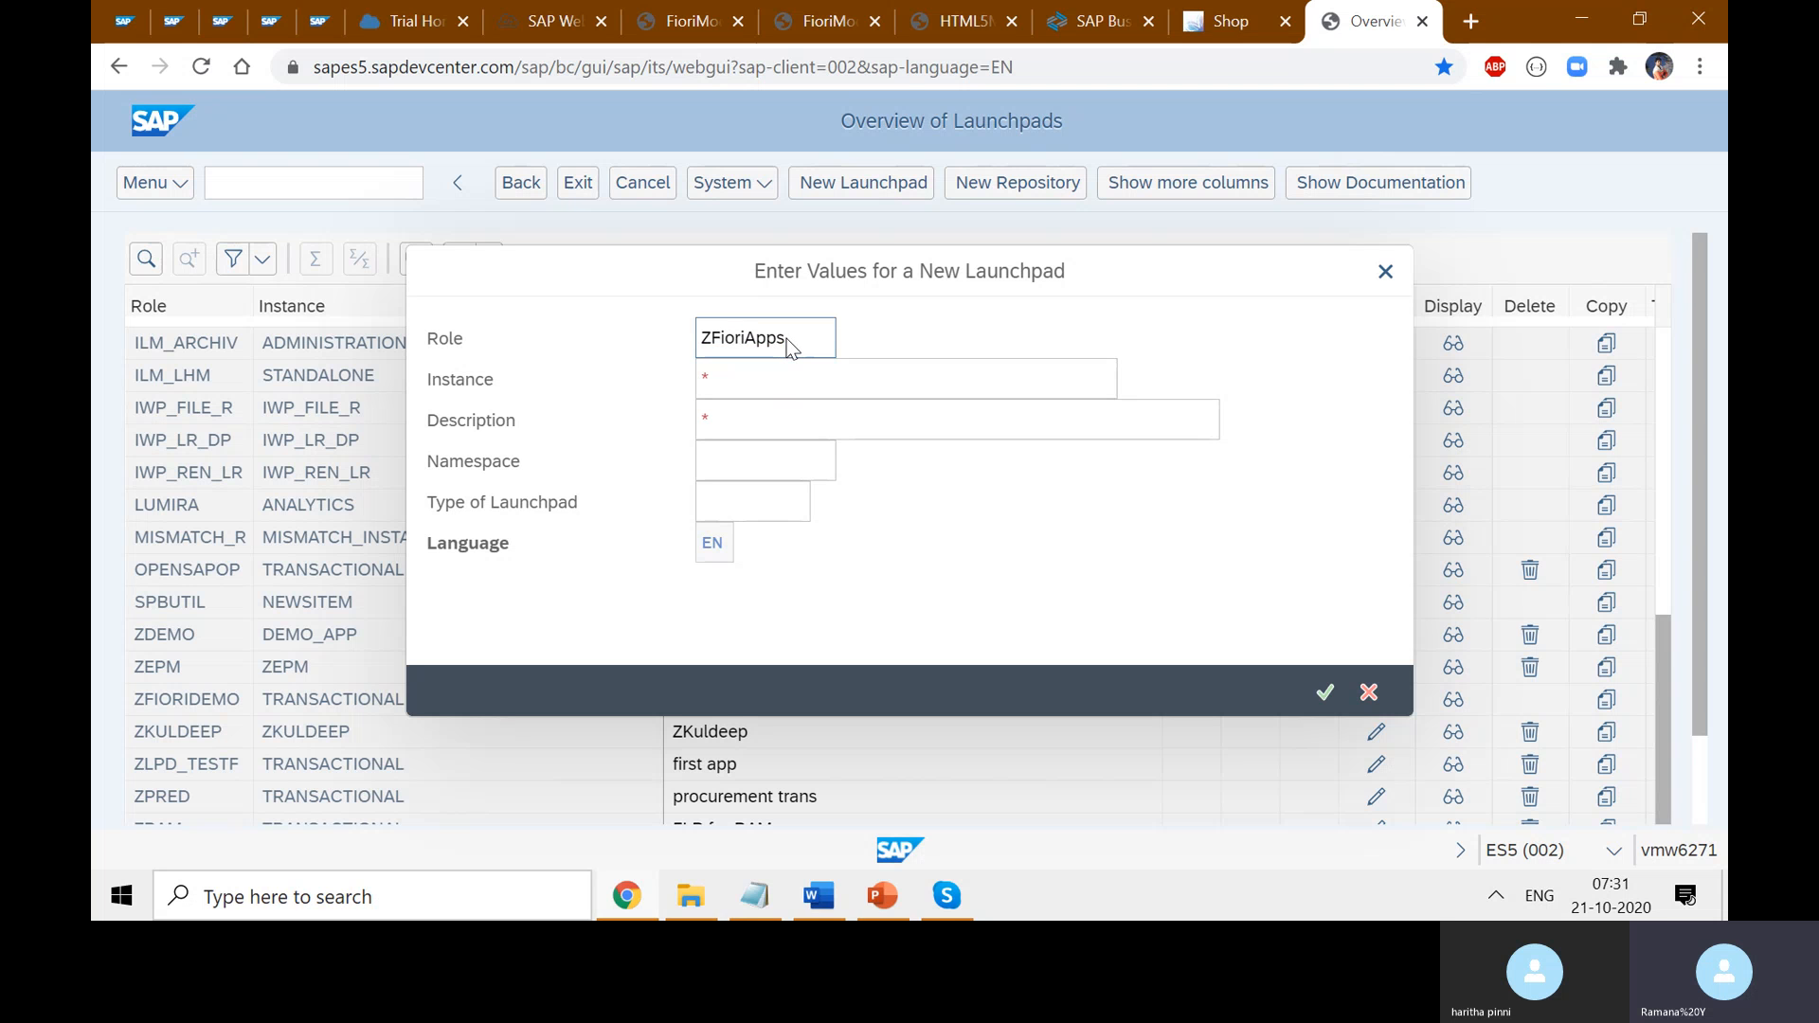
- Check the ZFioriApps role value and move to the Instance field
{"action": "left_click_drag", "start_coordinate": [786, 338], "coordinate": [701, 341]}
{"action": "left_click", "coordinate": [754, 388]}
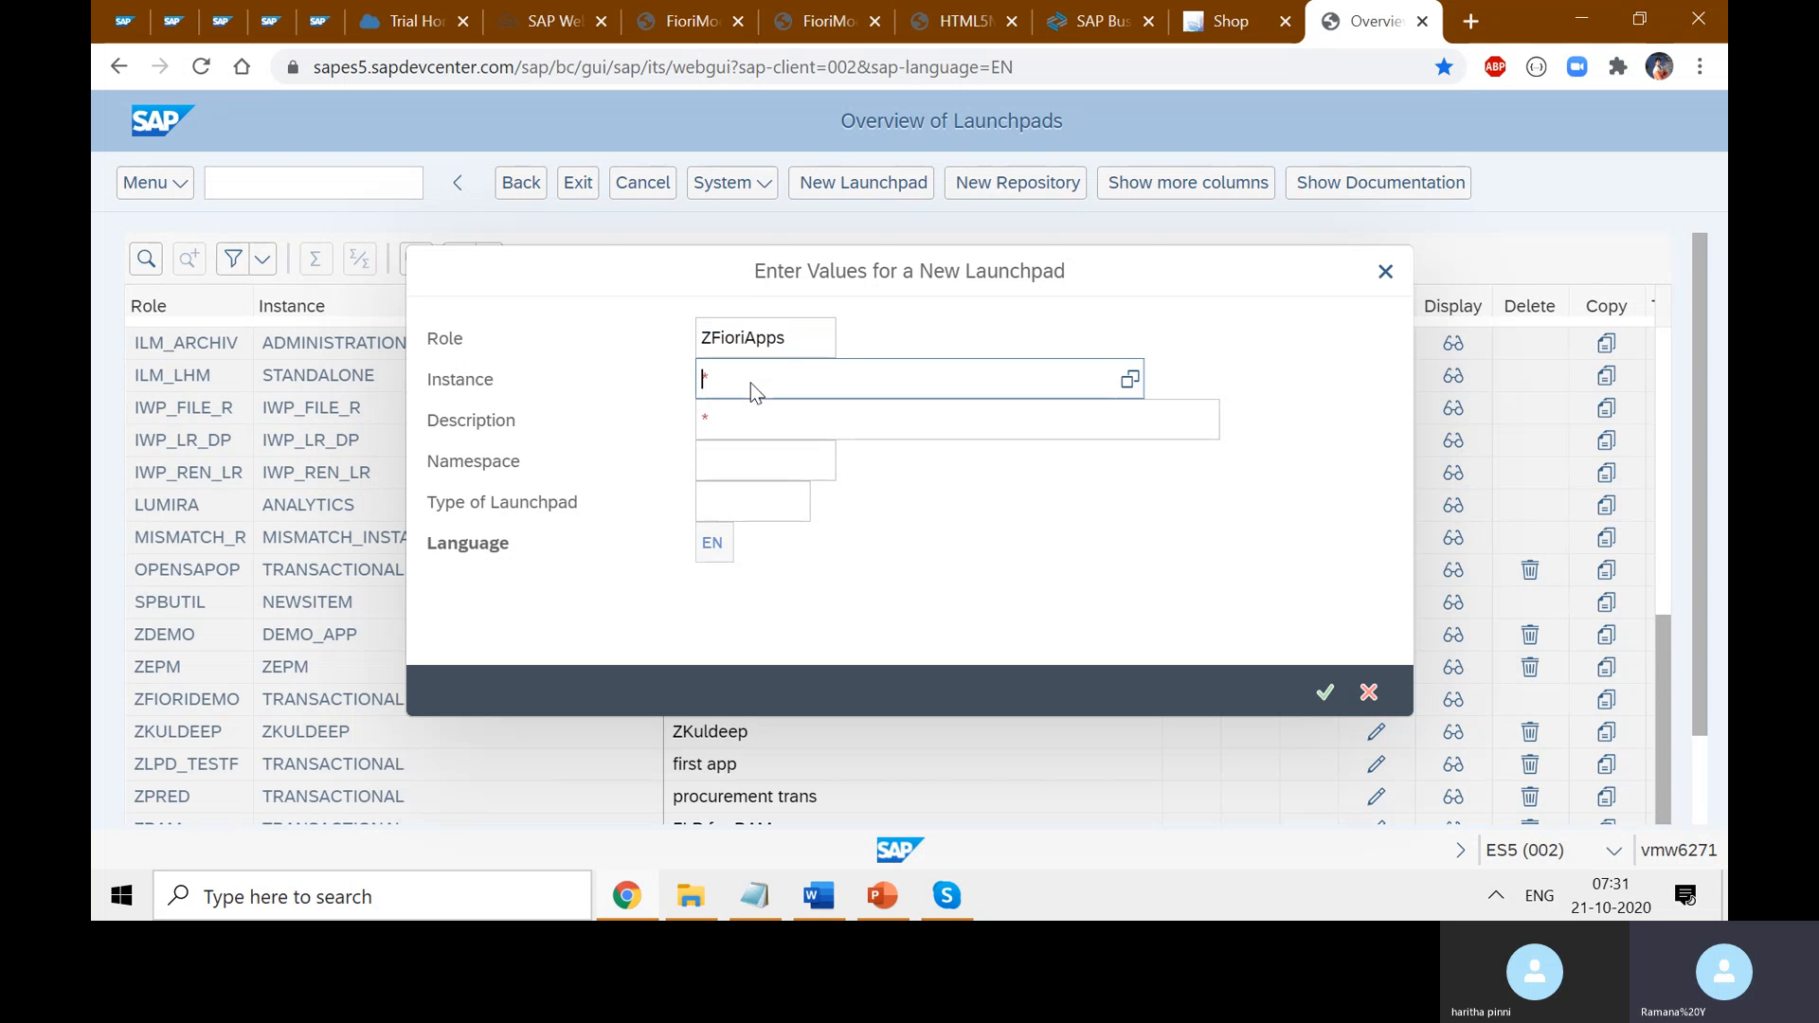
{"action": "left_click_drag", "start_coordinate": [783, 341], "coordinate": [703, 343]}
{"action": "left_click", "coordinate": [796, 379]}
{"action": "left_click", "coordinate": [1130, 383]}
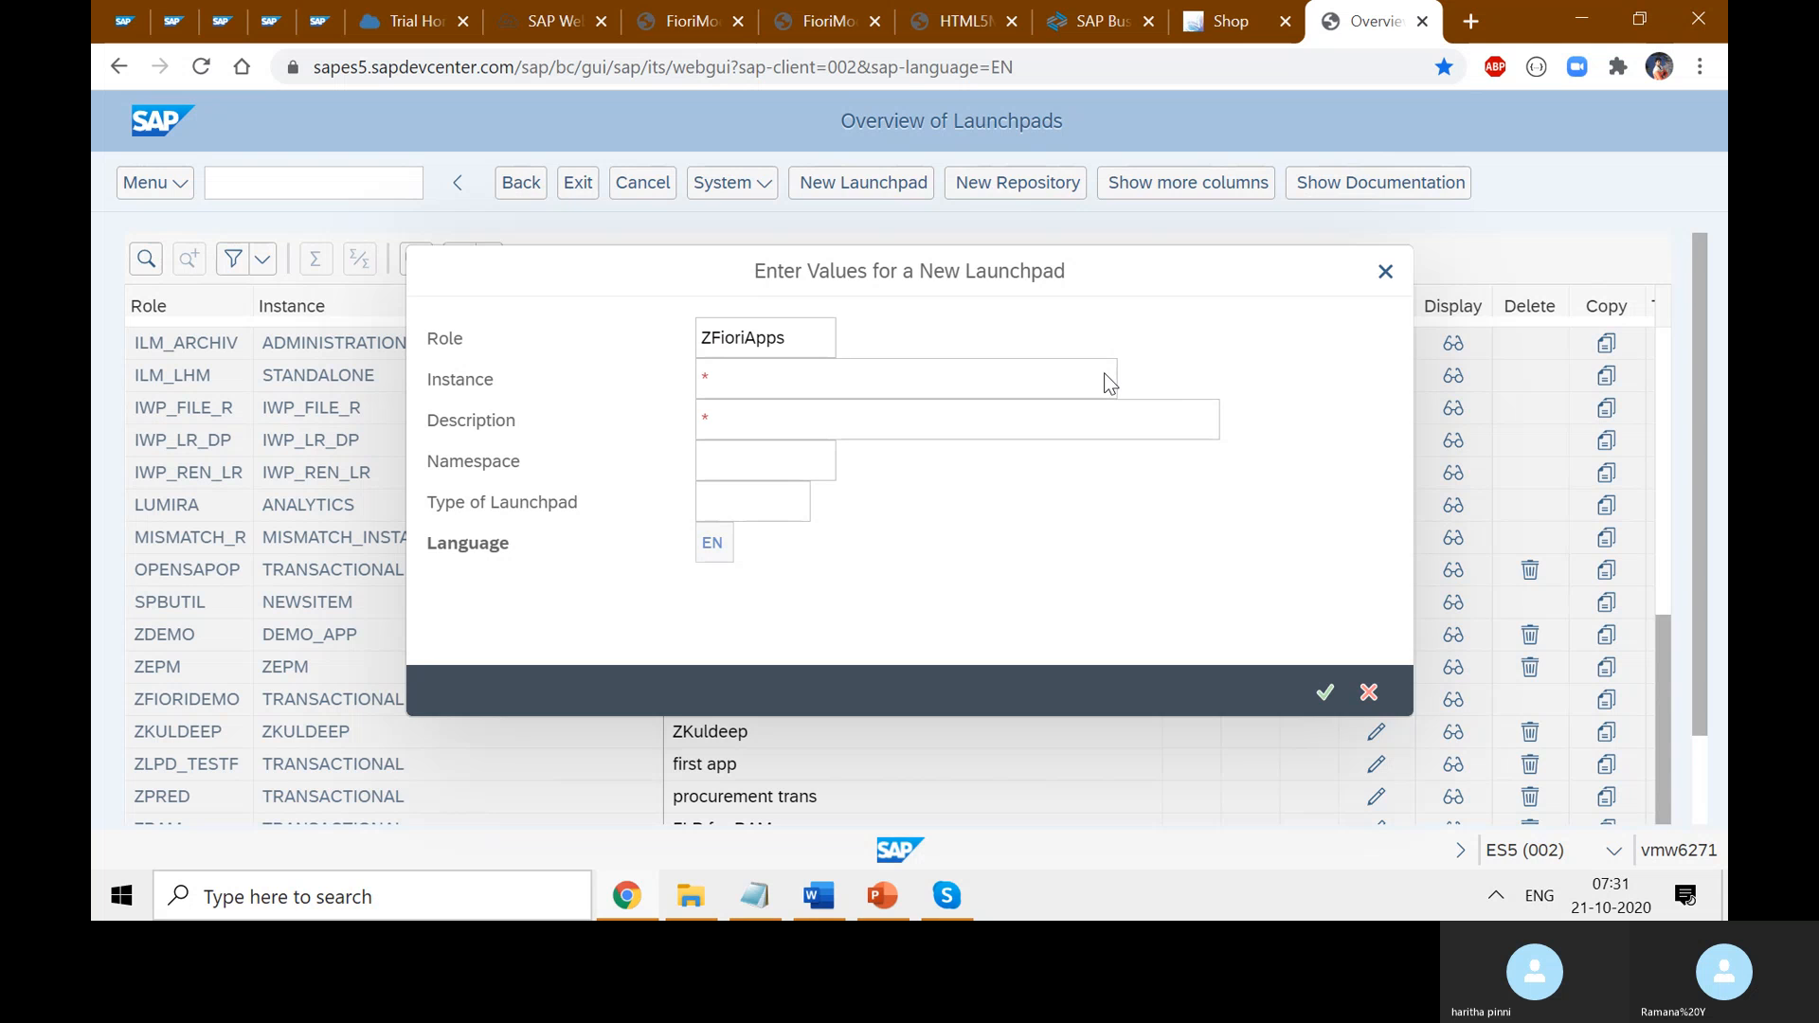
- Pick TRANSACTIONAL from the Instance value list and confirm it
{"action": "left_click", "coordinate": [1110, 383]}
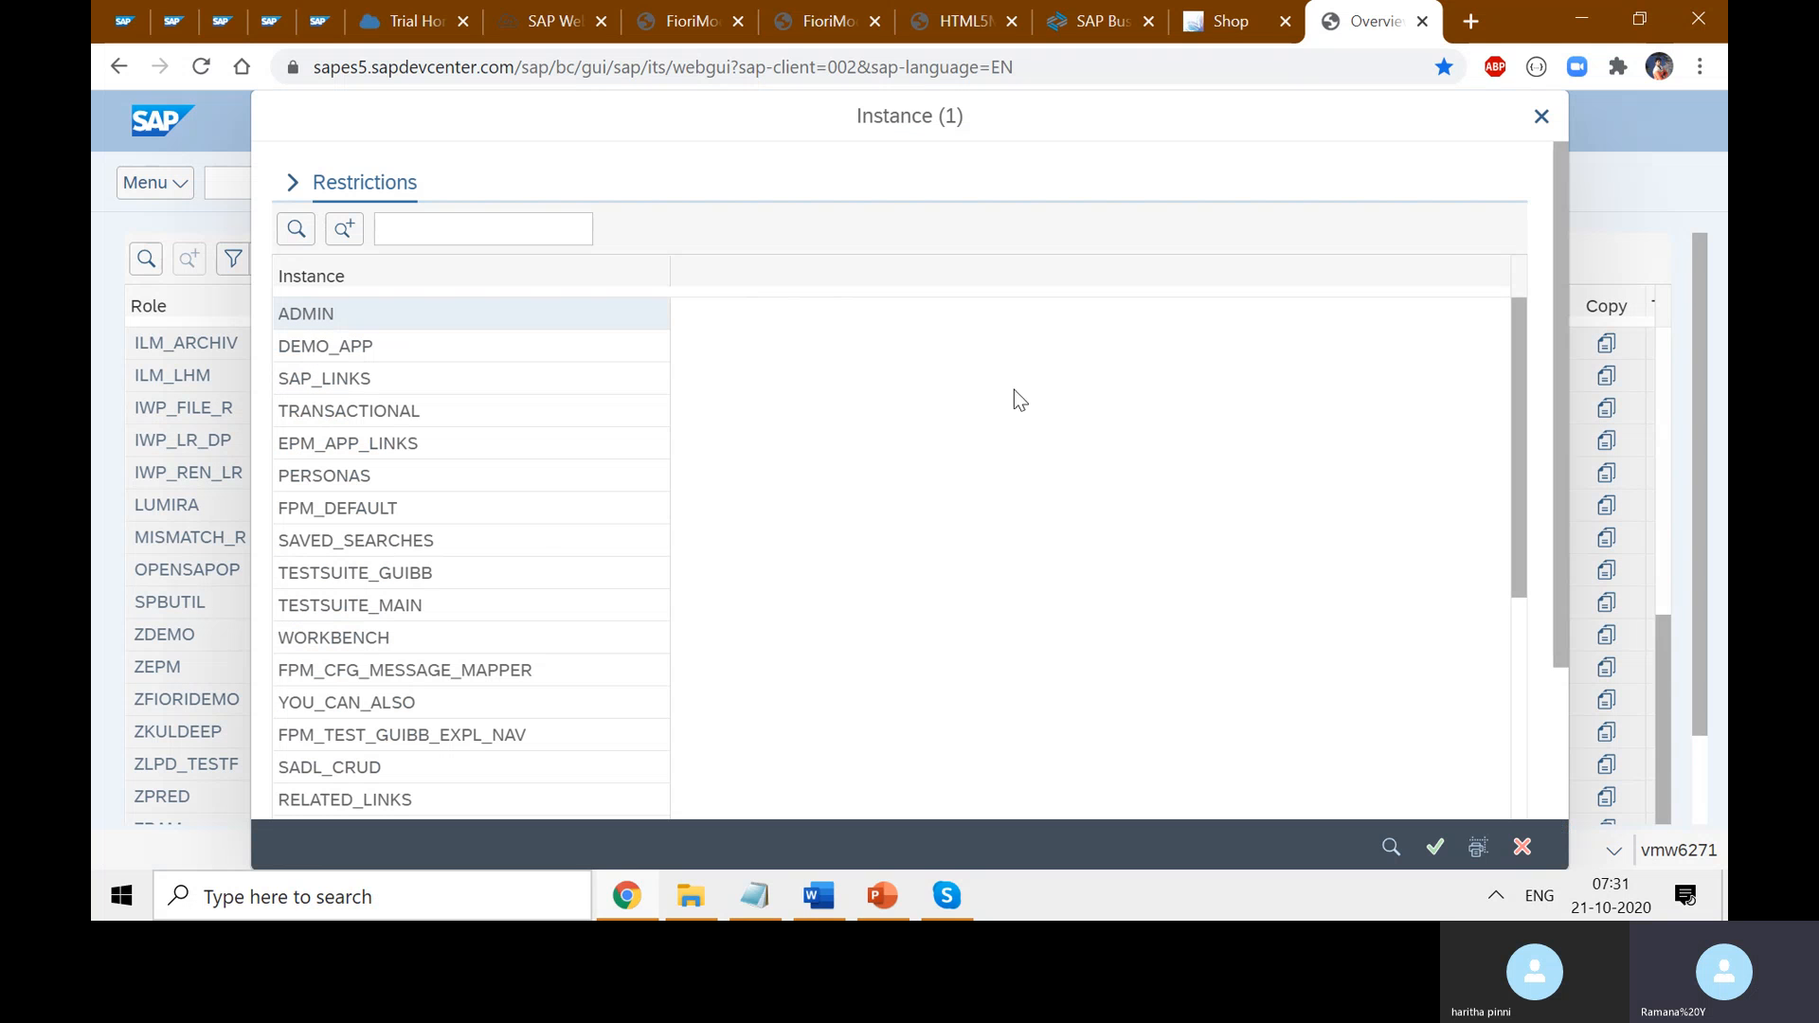
{"action": "scroll", "coordinate": [592, 561], "scroll_direction": "down", "scroll_amount": 5}
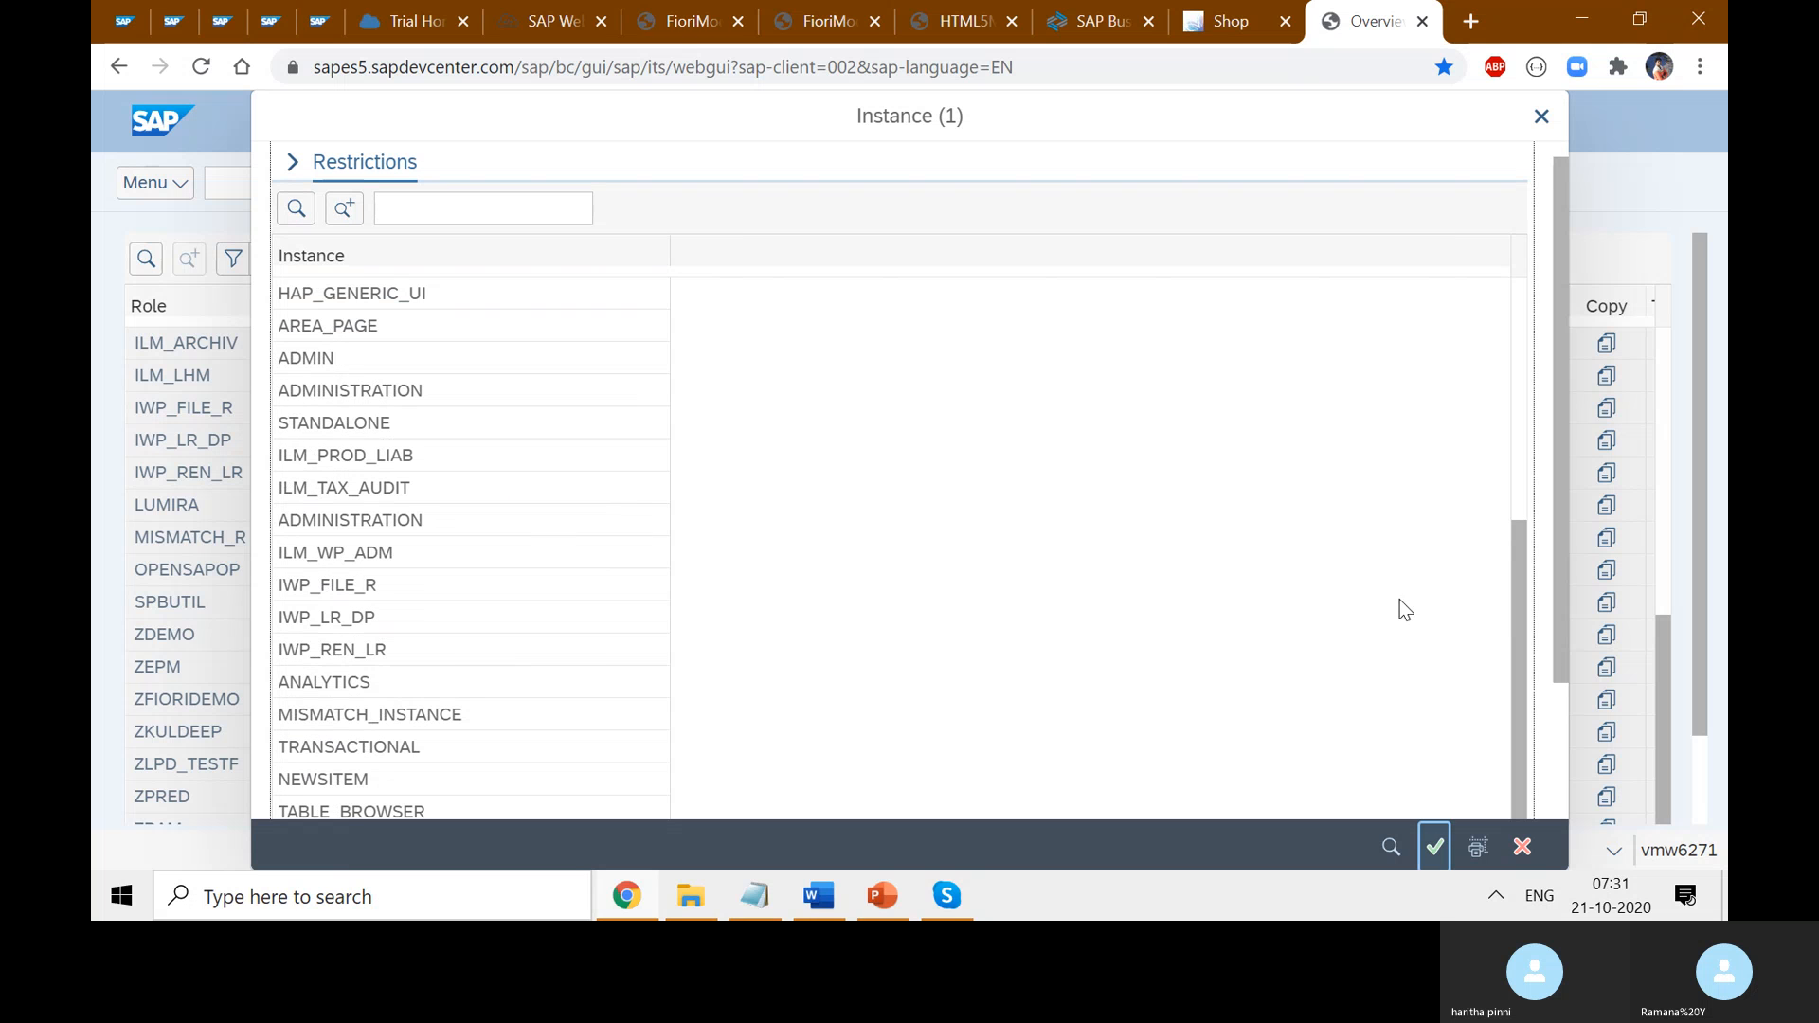
{"action": "left_click", "coordinate": [356, 748]}
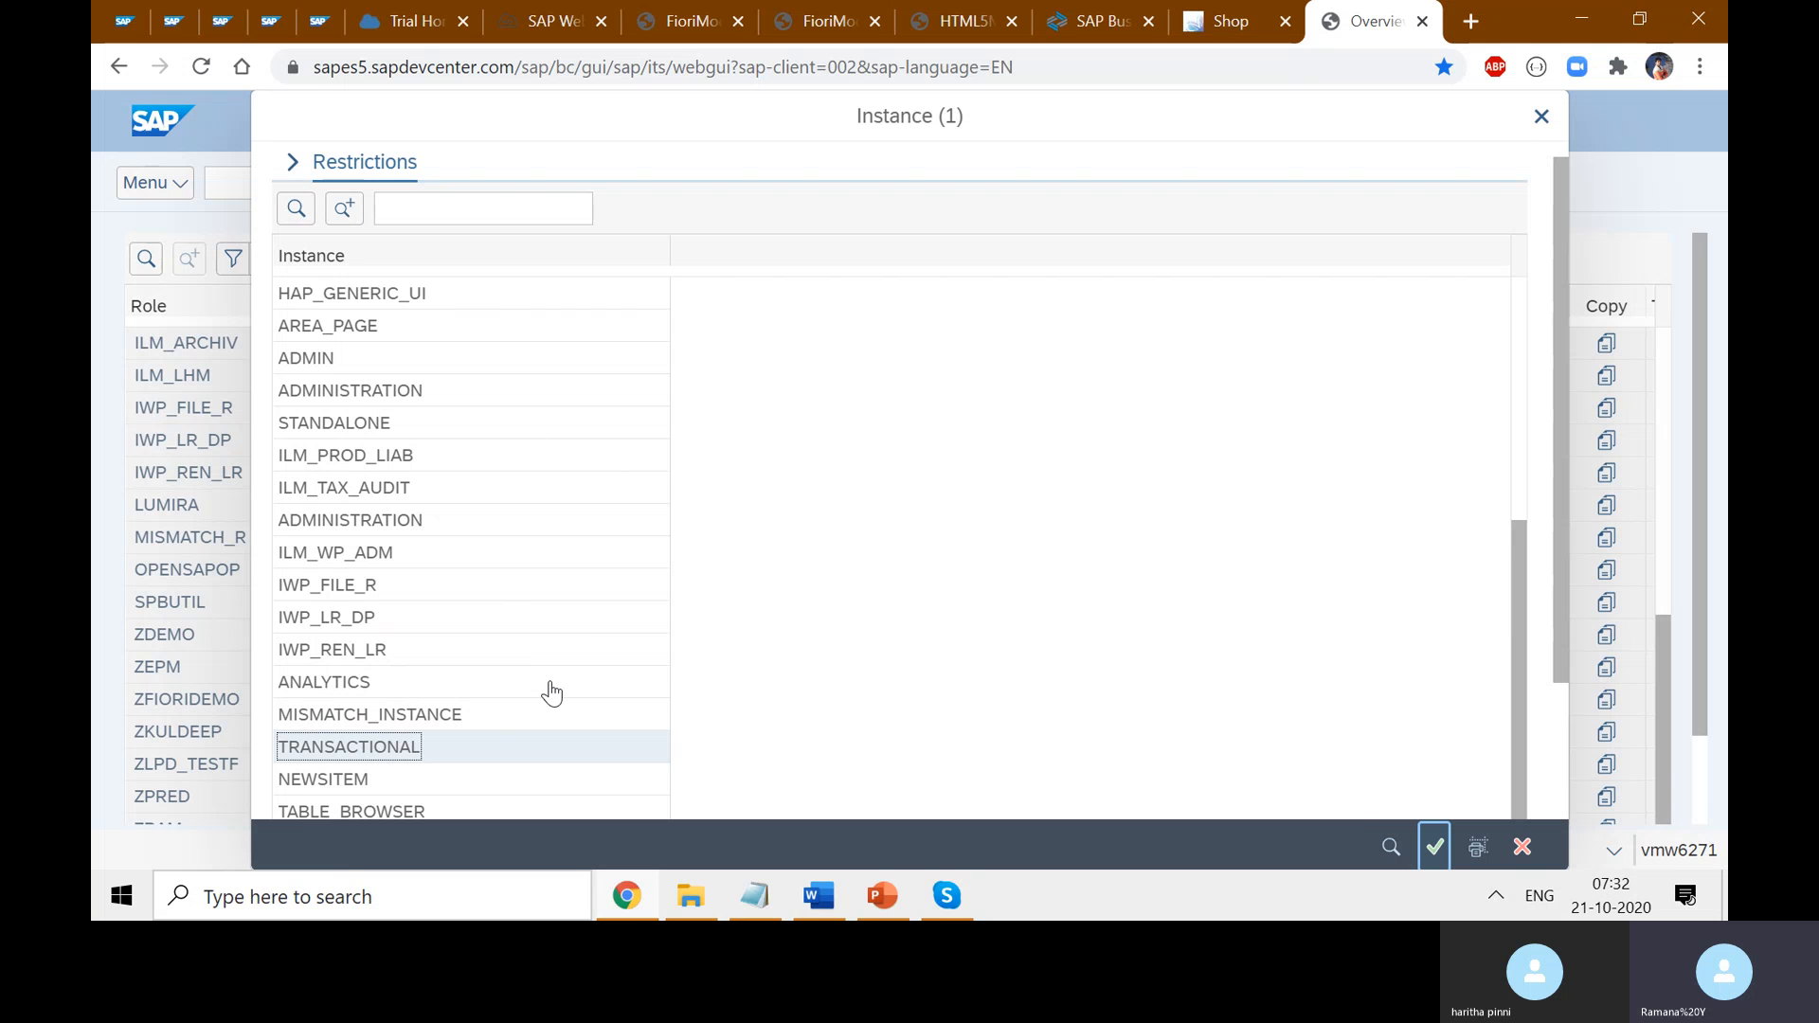
{"action": "scroll", "coordinate": [483, 728], "scroll_direction": "down", "scroll_amount": 1}
{"action": "scroll", "coordinate": [620, 775], "scroll_direction": "down", "scroll_amount": 1}
{"action": "left_click", "coordinate": [1427, 856]}
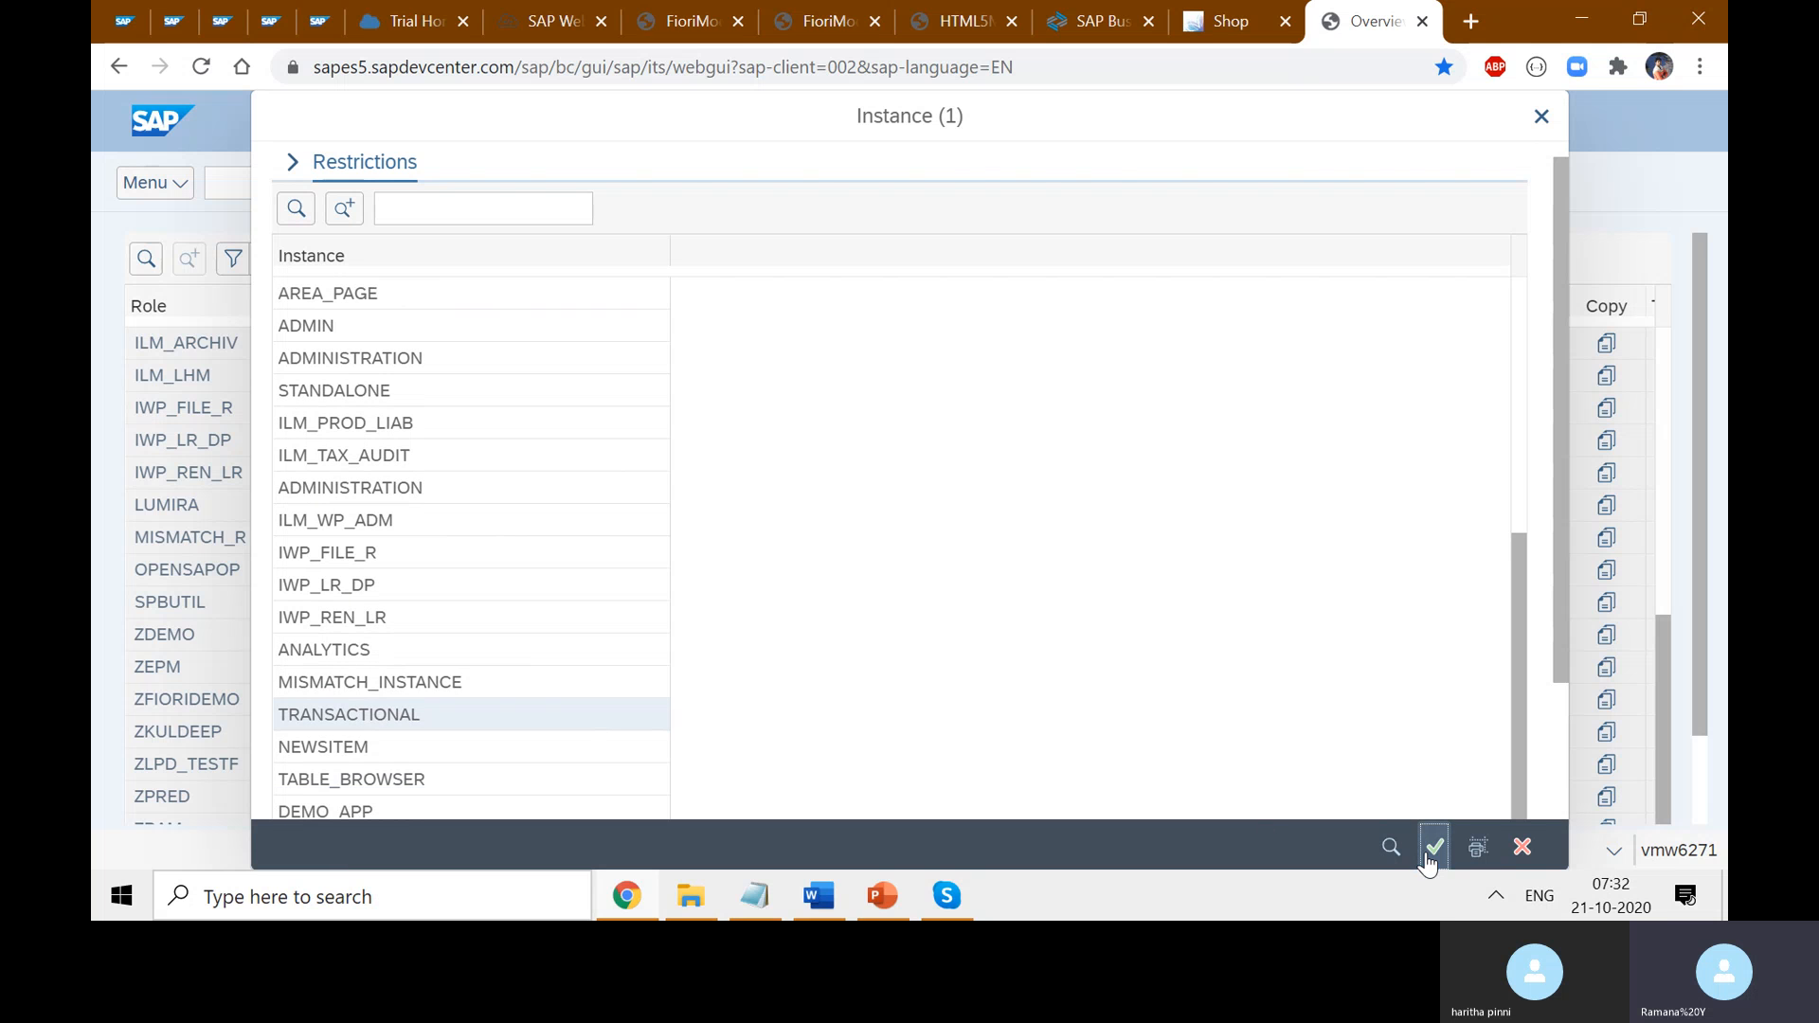
{"action": "left_click", "coordinate": [1432, 851]}
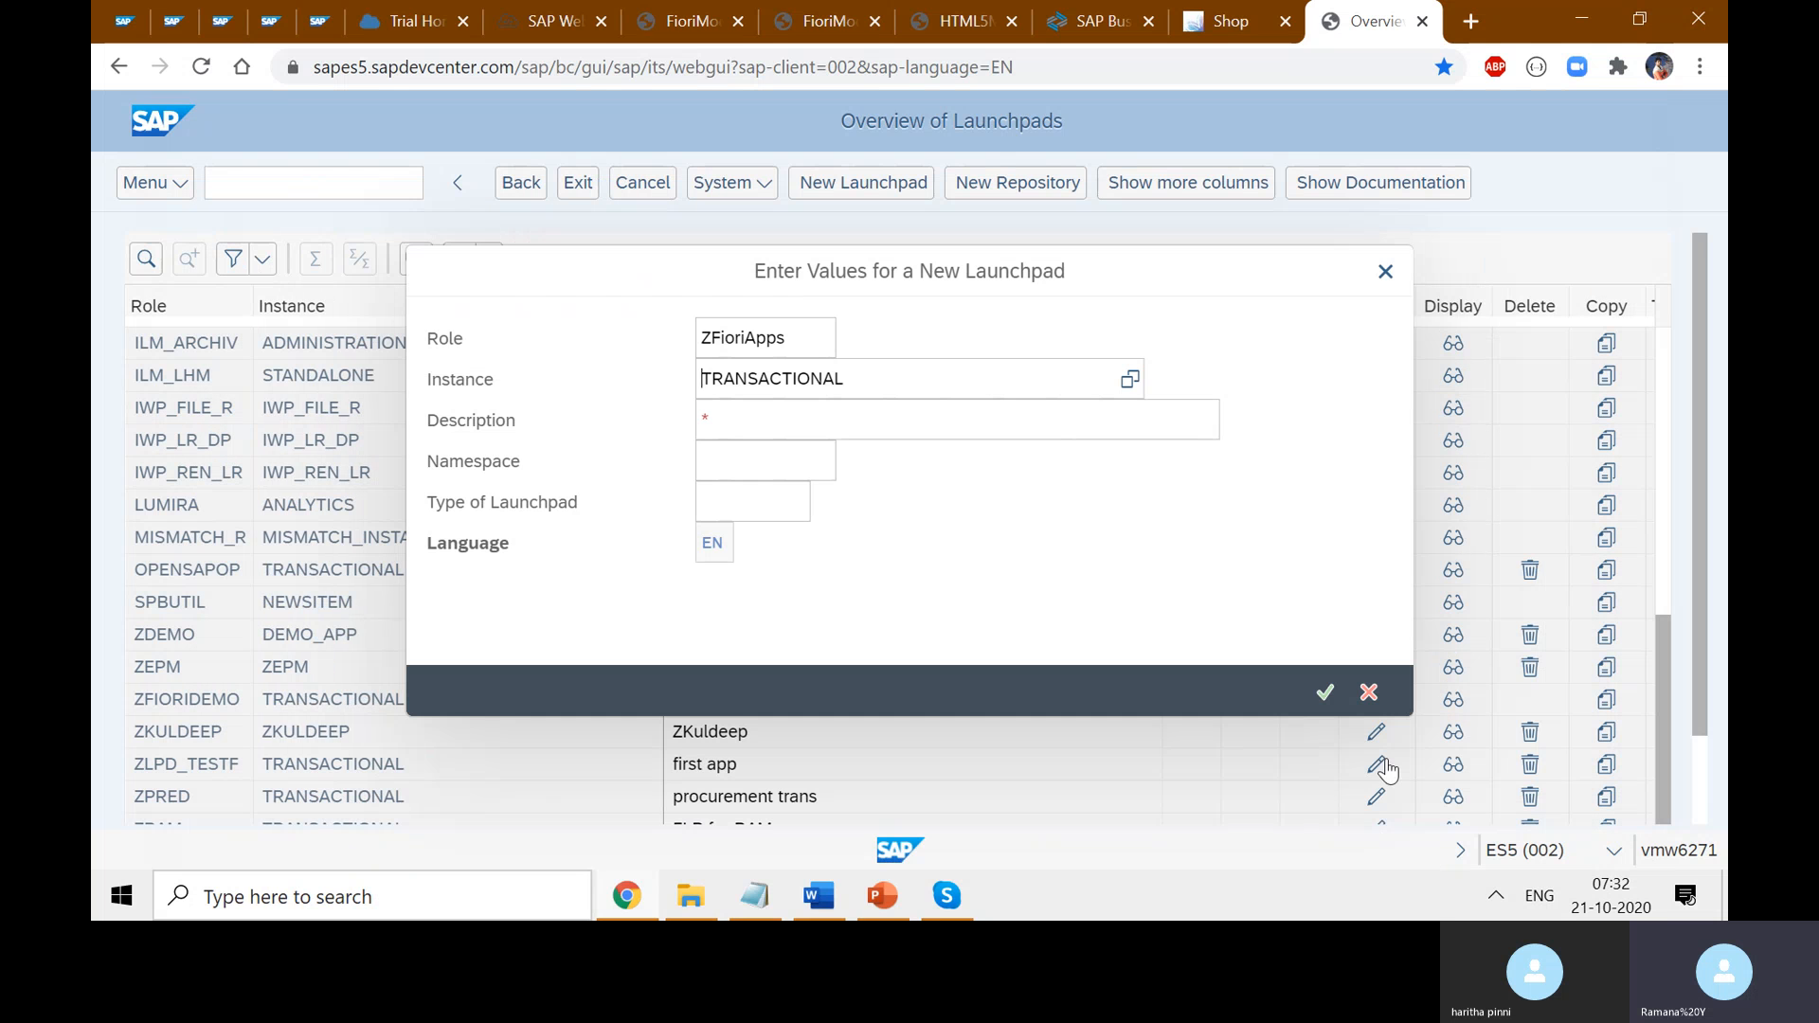
- Enter Description 'My Custom UI5 Apps' and Namespace 'ux'
{"action": "left_click", "coordinate": [790, 436]}
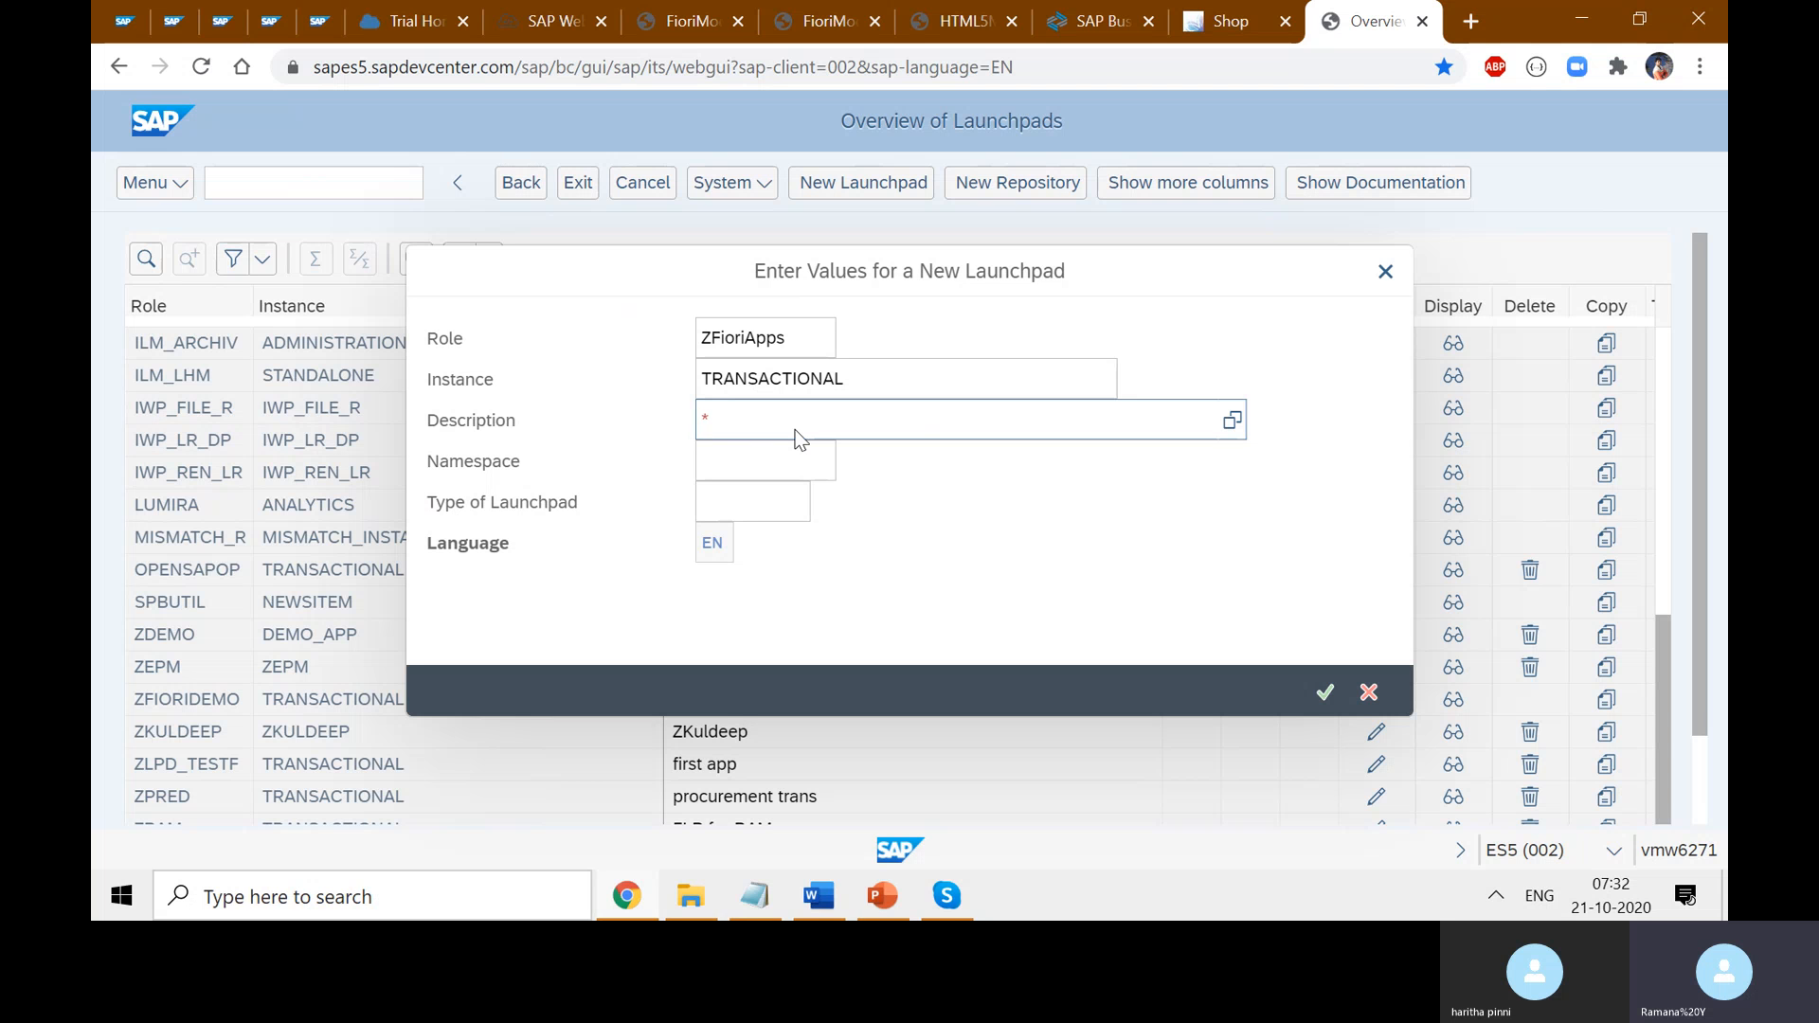
{"action": "type", "text": "Custom"}
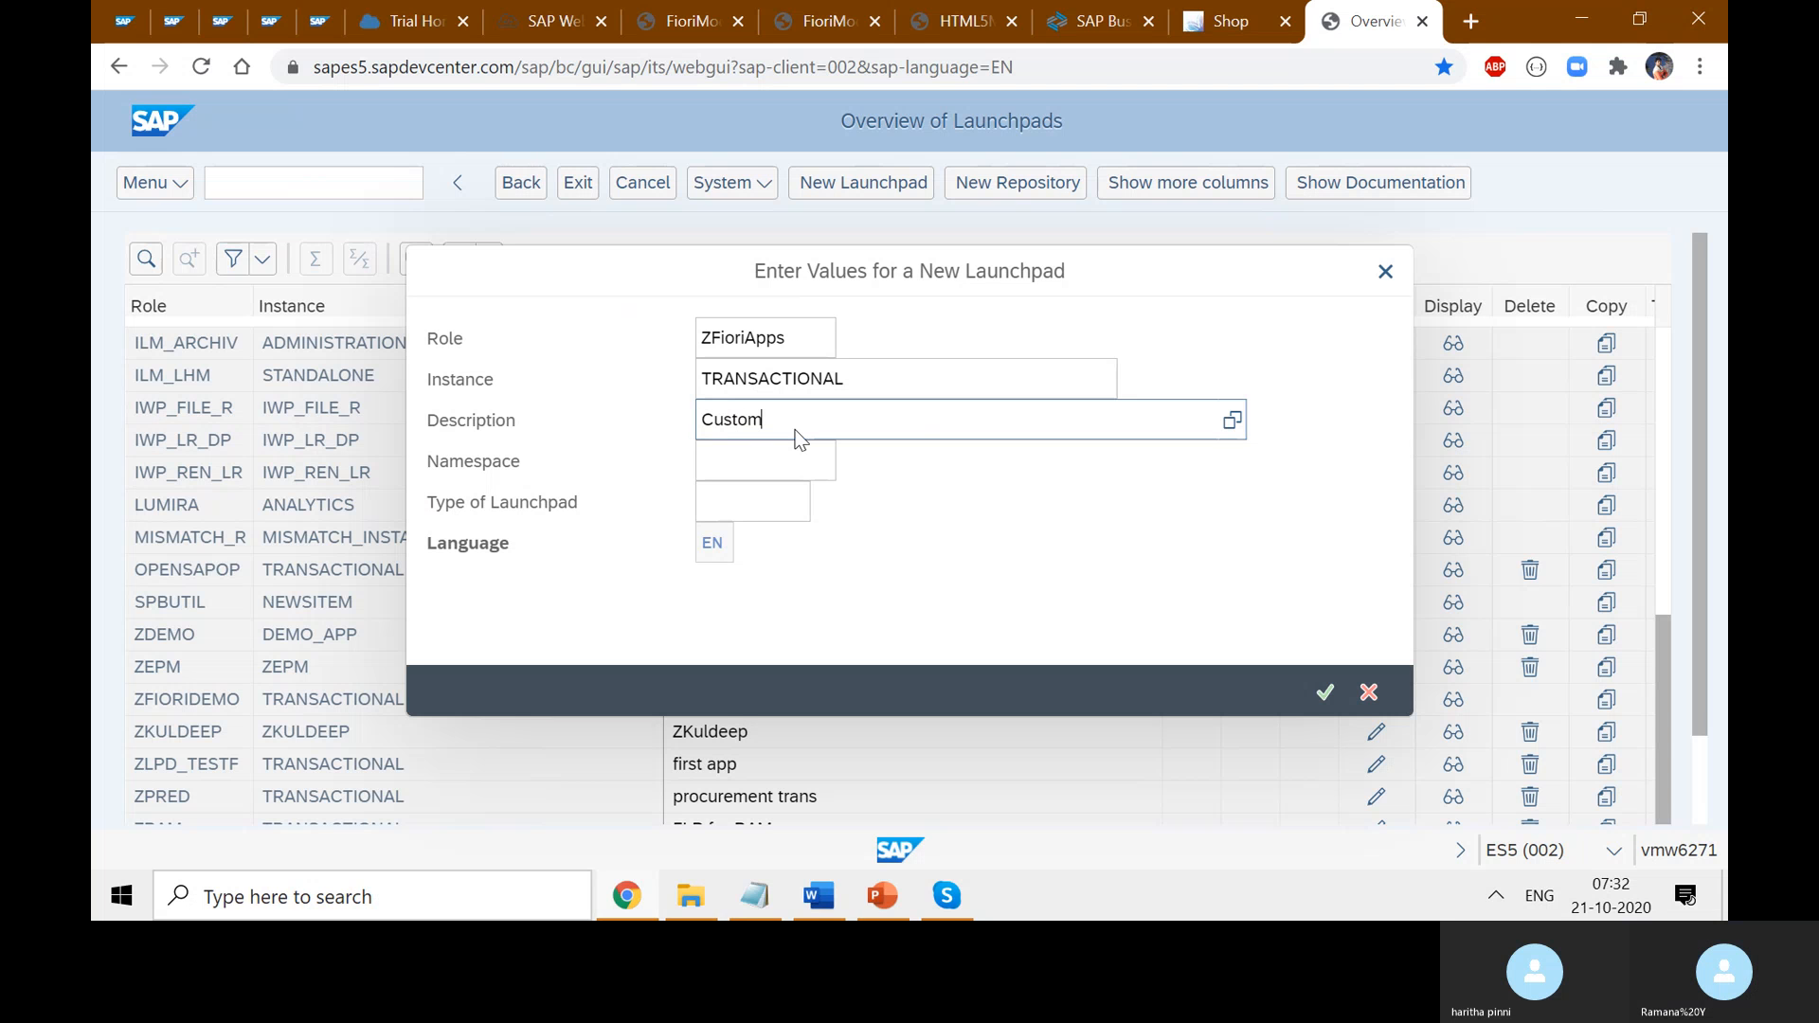
{"action": "key", "text": "Left"}
{"action": "key", "text": "Left"}
{"action": "key", "text": "Left"}
{"action": "key", "text": "Left"}
{"action": "key", "text": "Left"}
{"action": "type", "text": "My "}
{"action": "type", "text": "Ui"}
{"action": "type", "text": "5 Apps"}
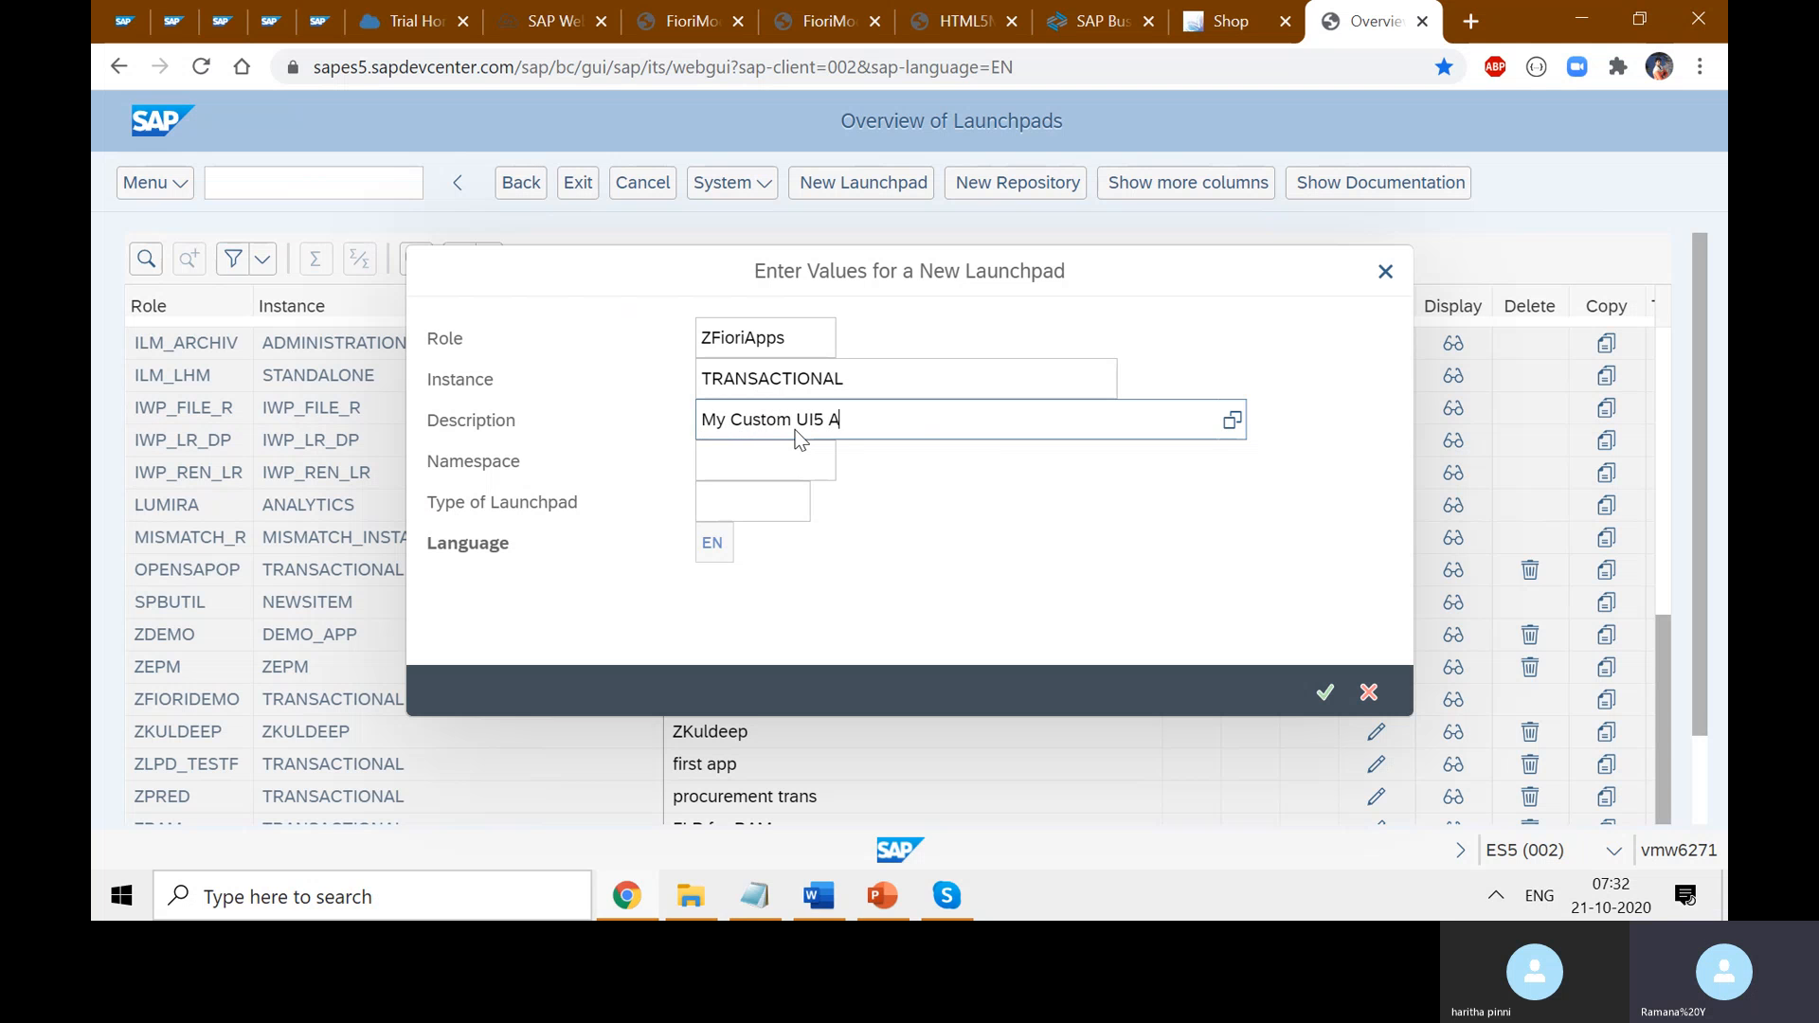
{"action": "left_click", "coordinate": [777, 457]}
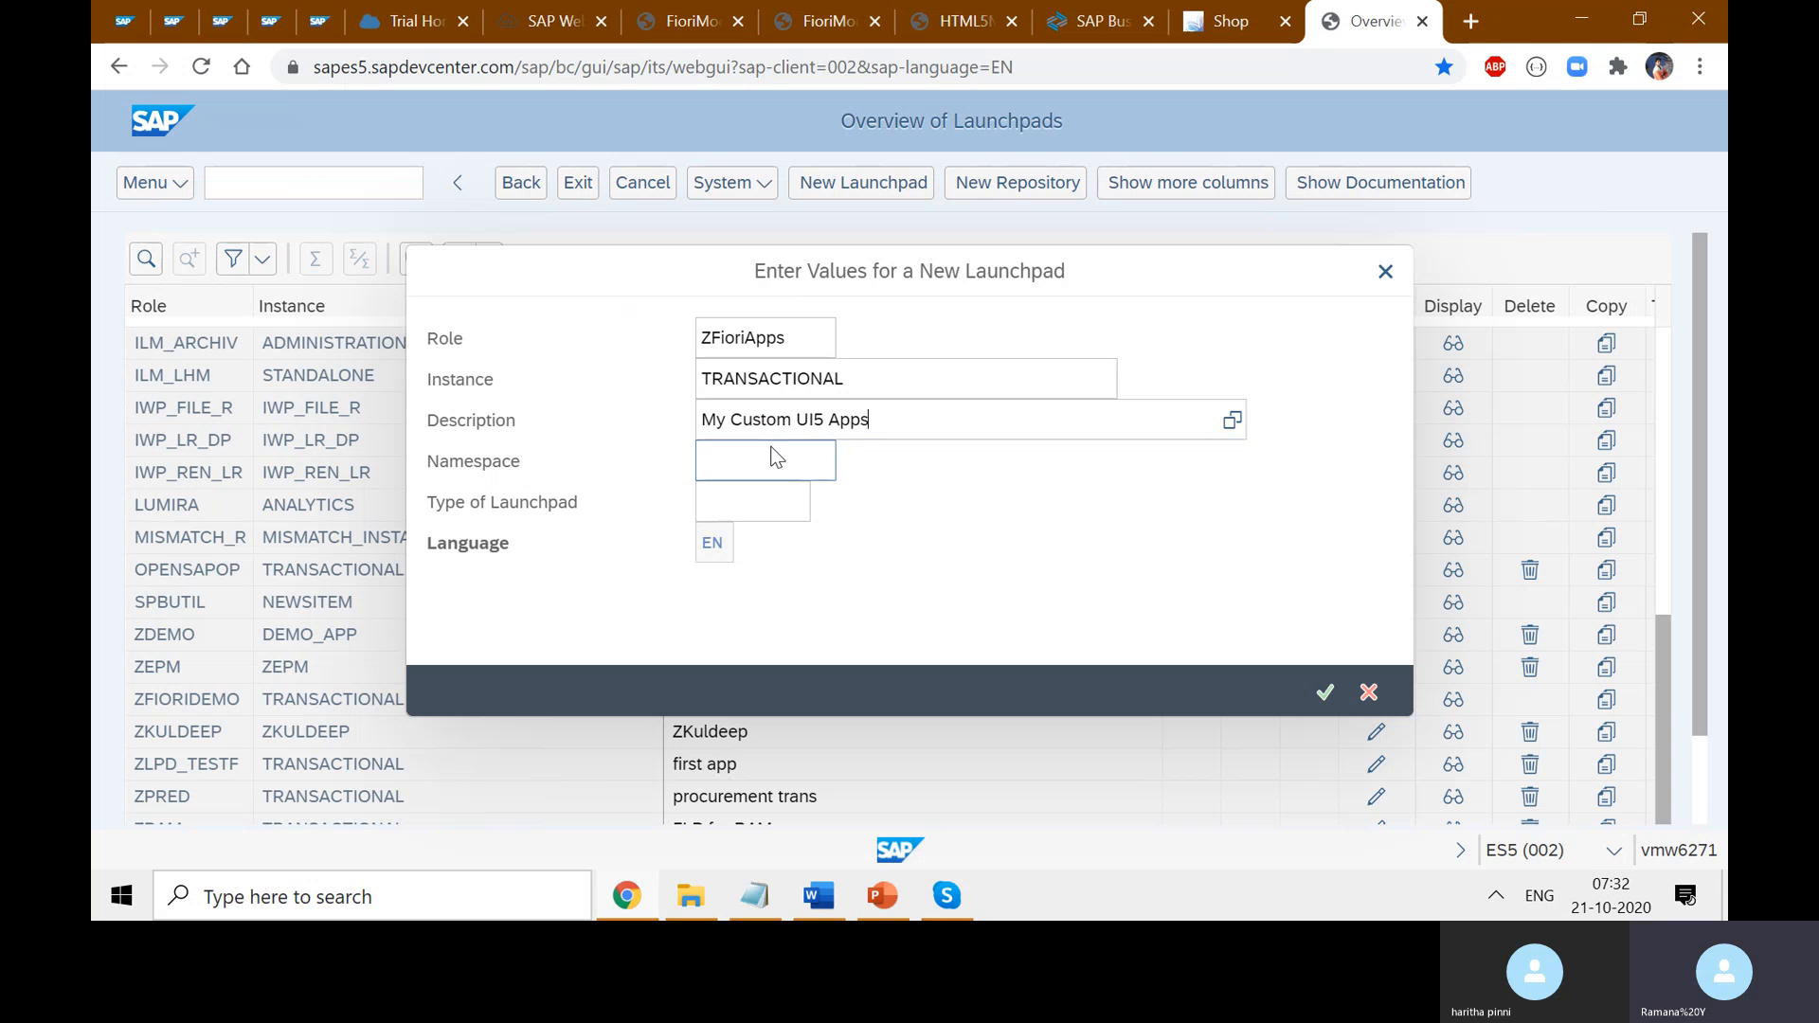
{"action": "type", "text": "ux"}
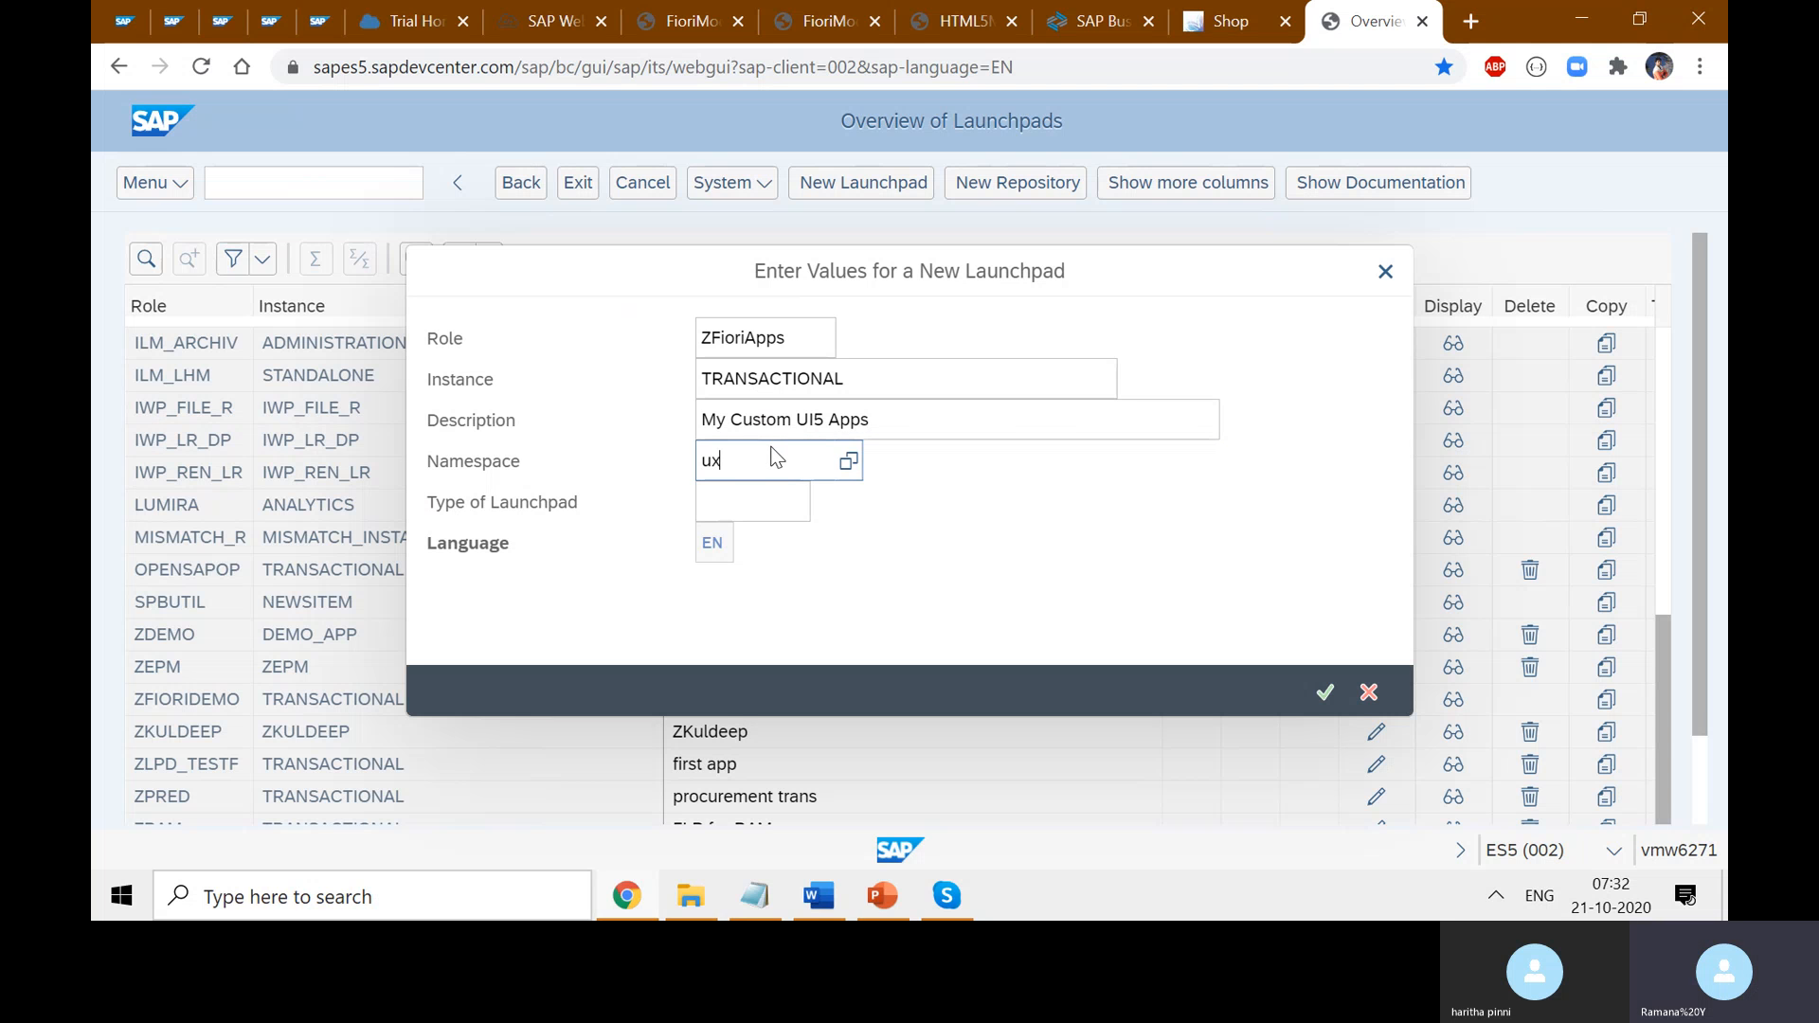
{"action": "left_click", "coordinate": [831, 512]}
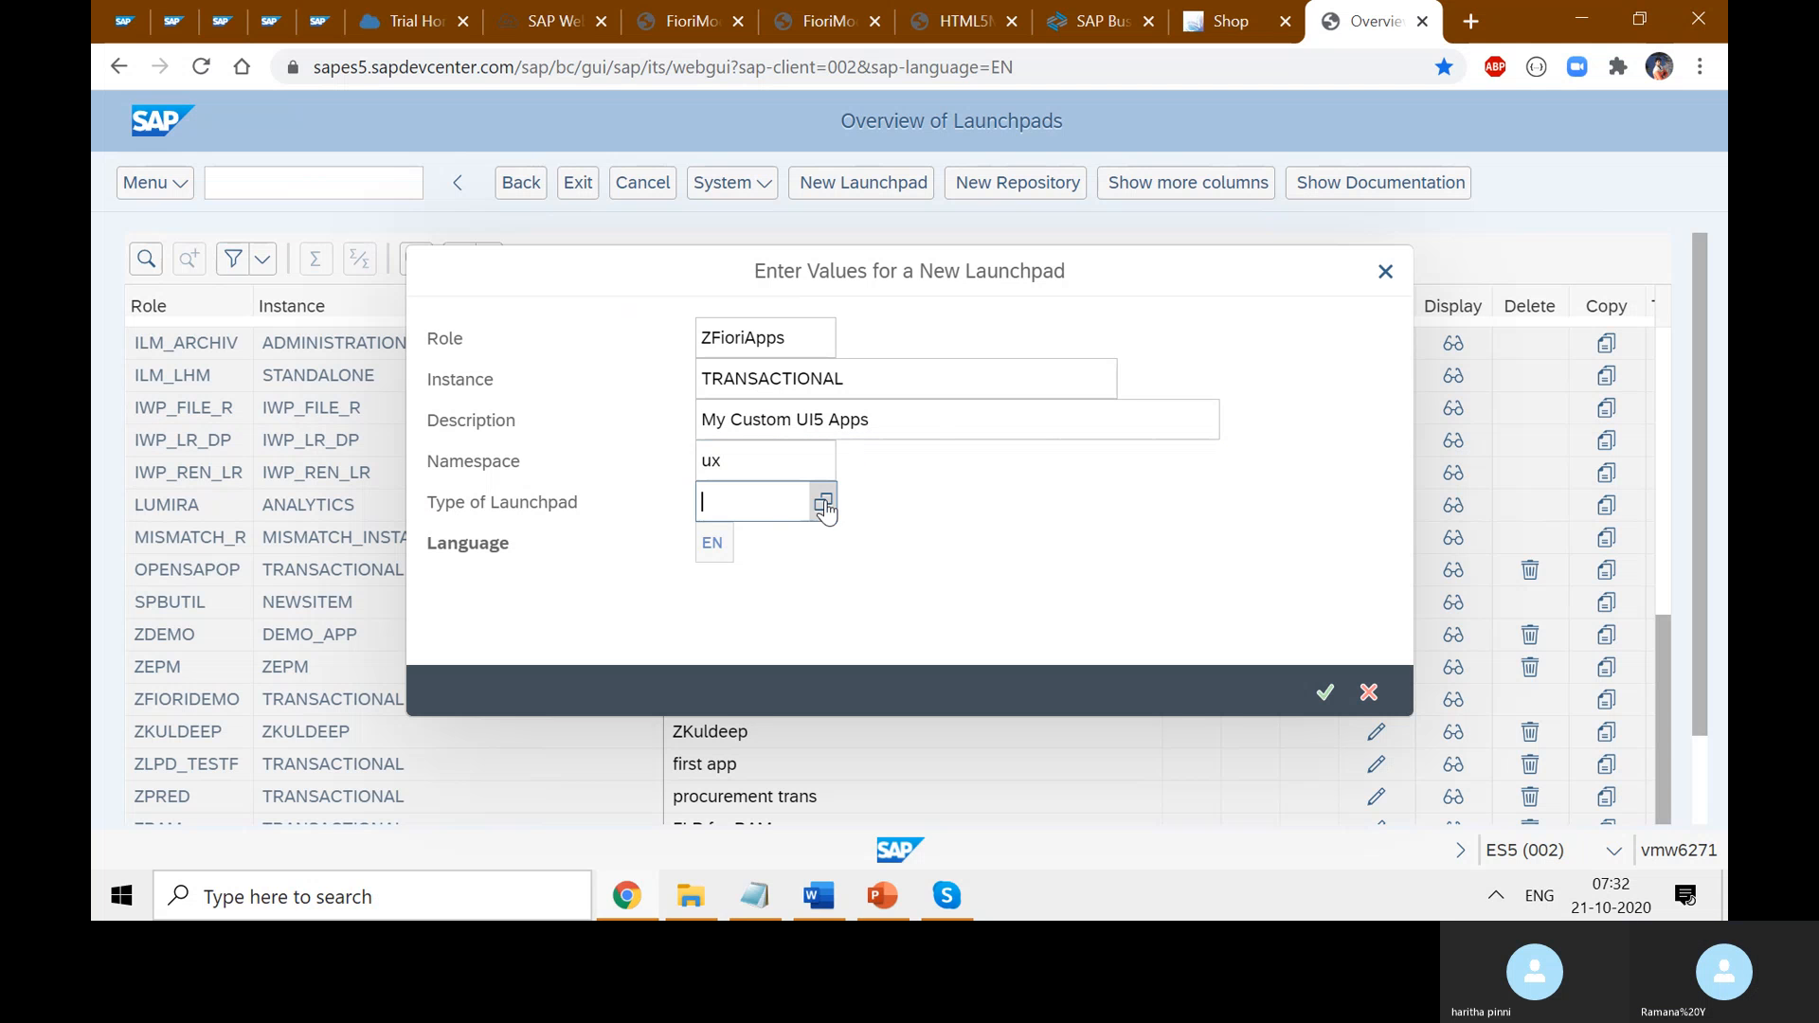
- Review the Type of Launchpad list and keep the Stand alone Launchpad type
{"action": "left_click", "coordinate": [823, 506]}
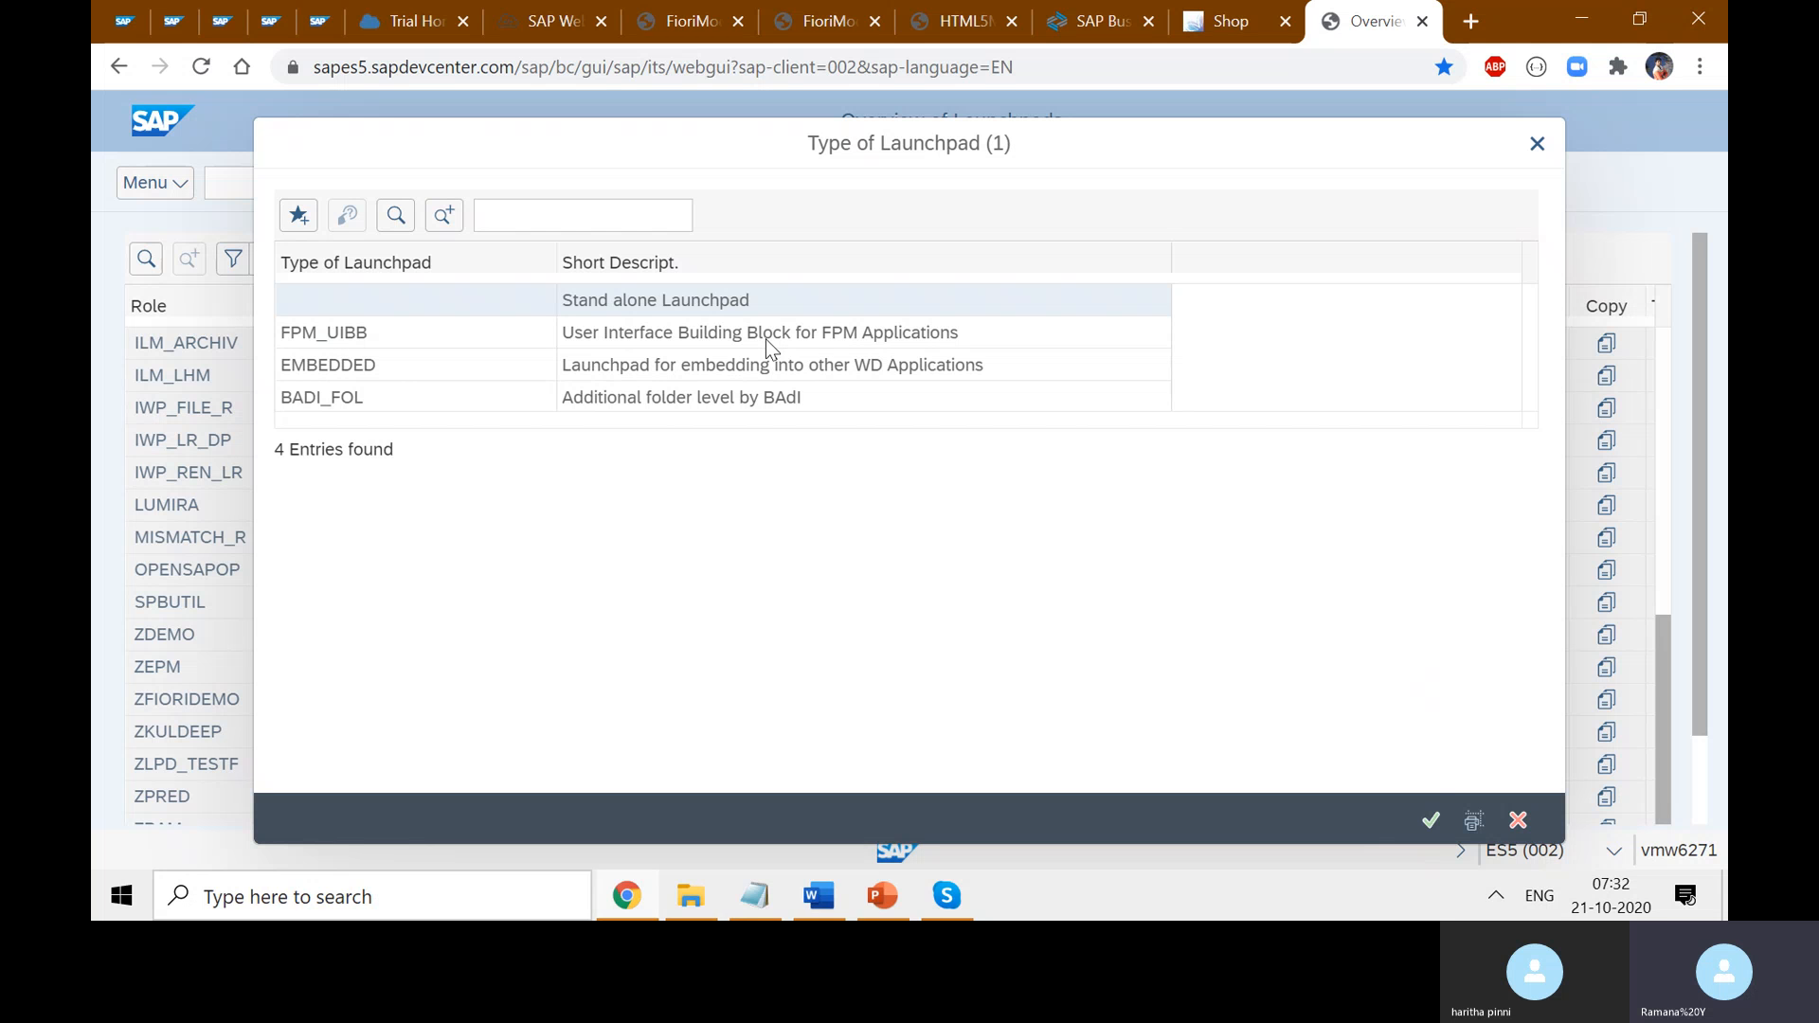
{"action": "left_click", "coordinate": [642, 303]}
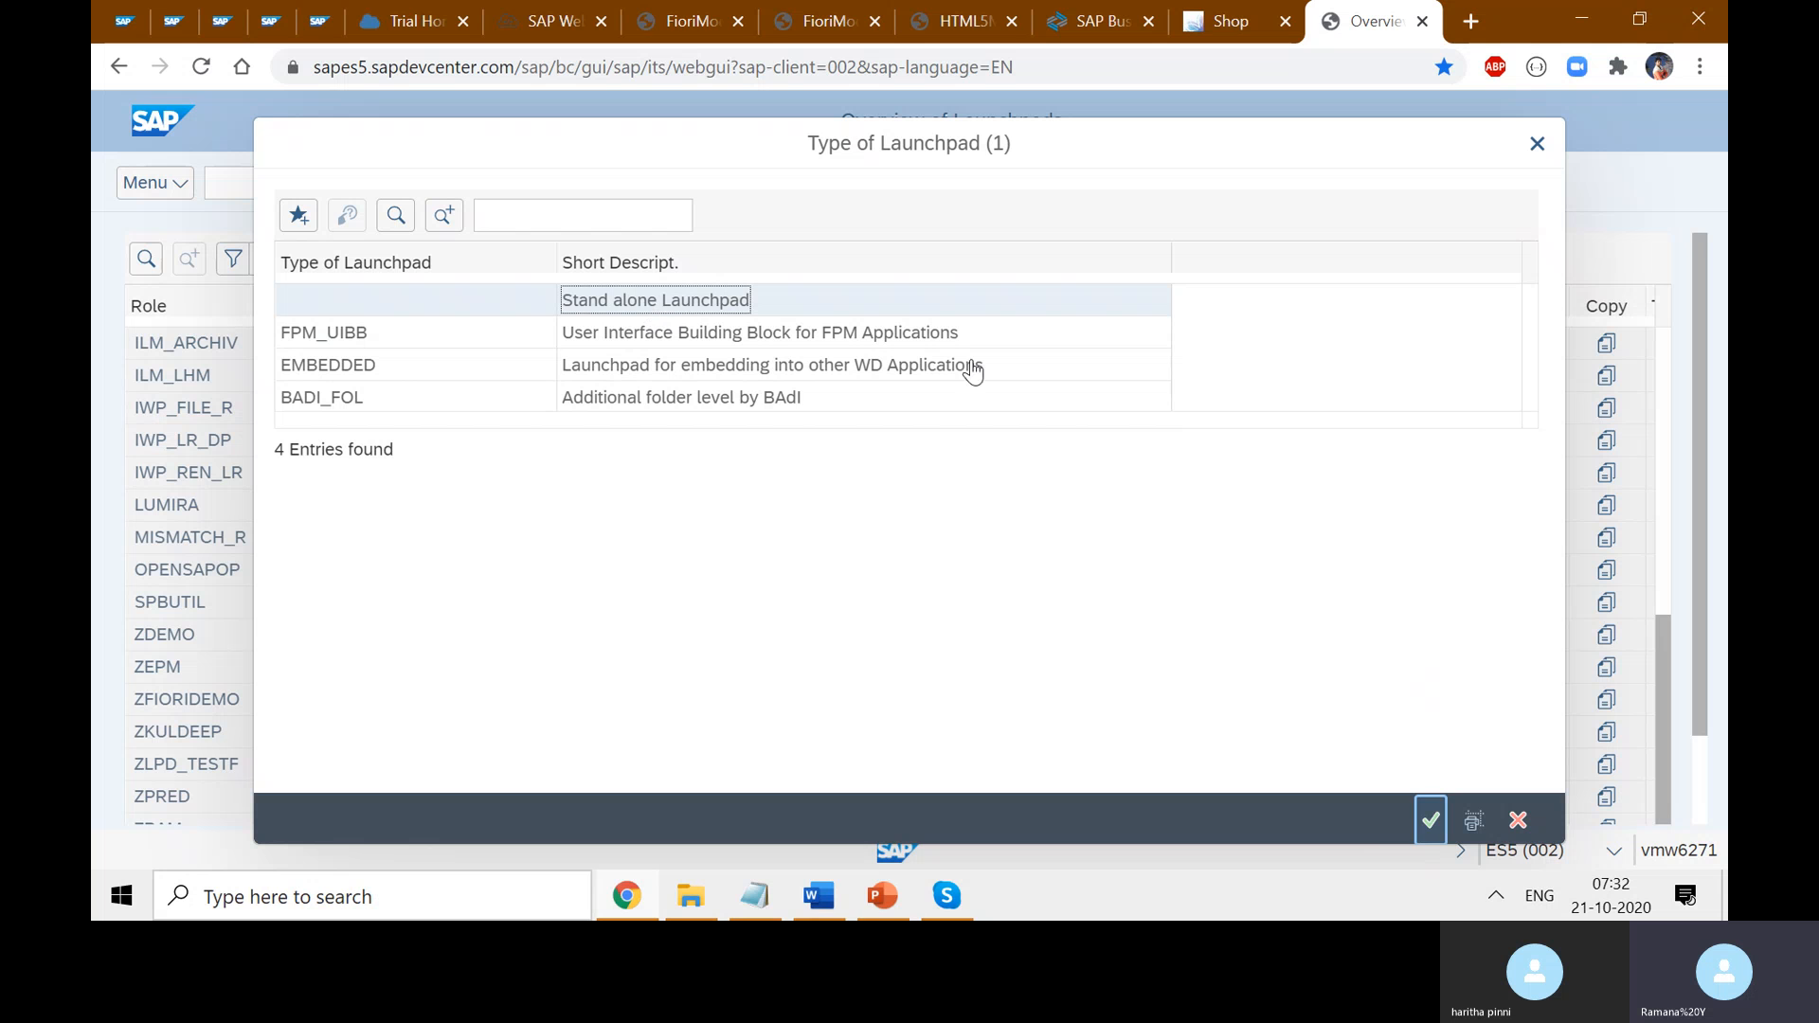
{"action": "left_click", "coordinate": [1429, 819]}
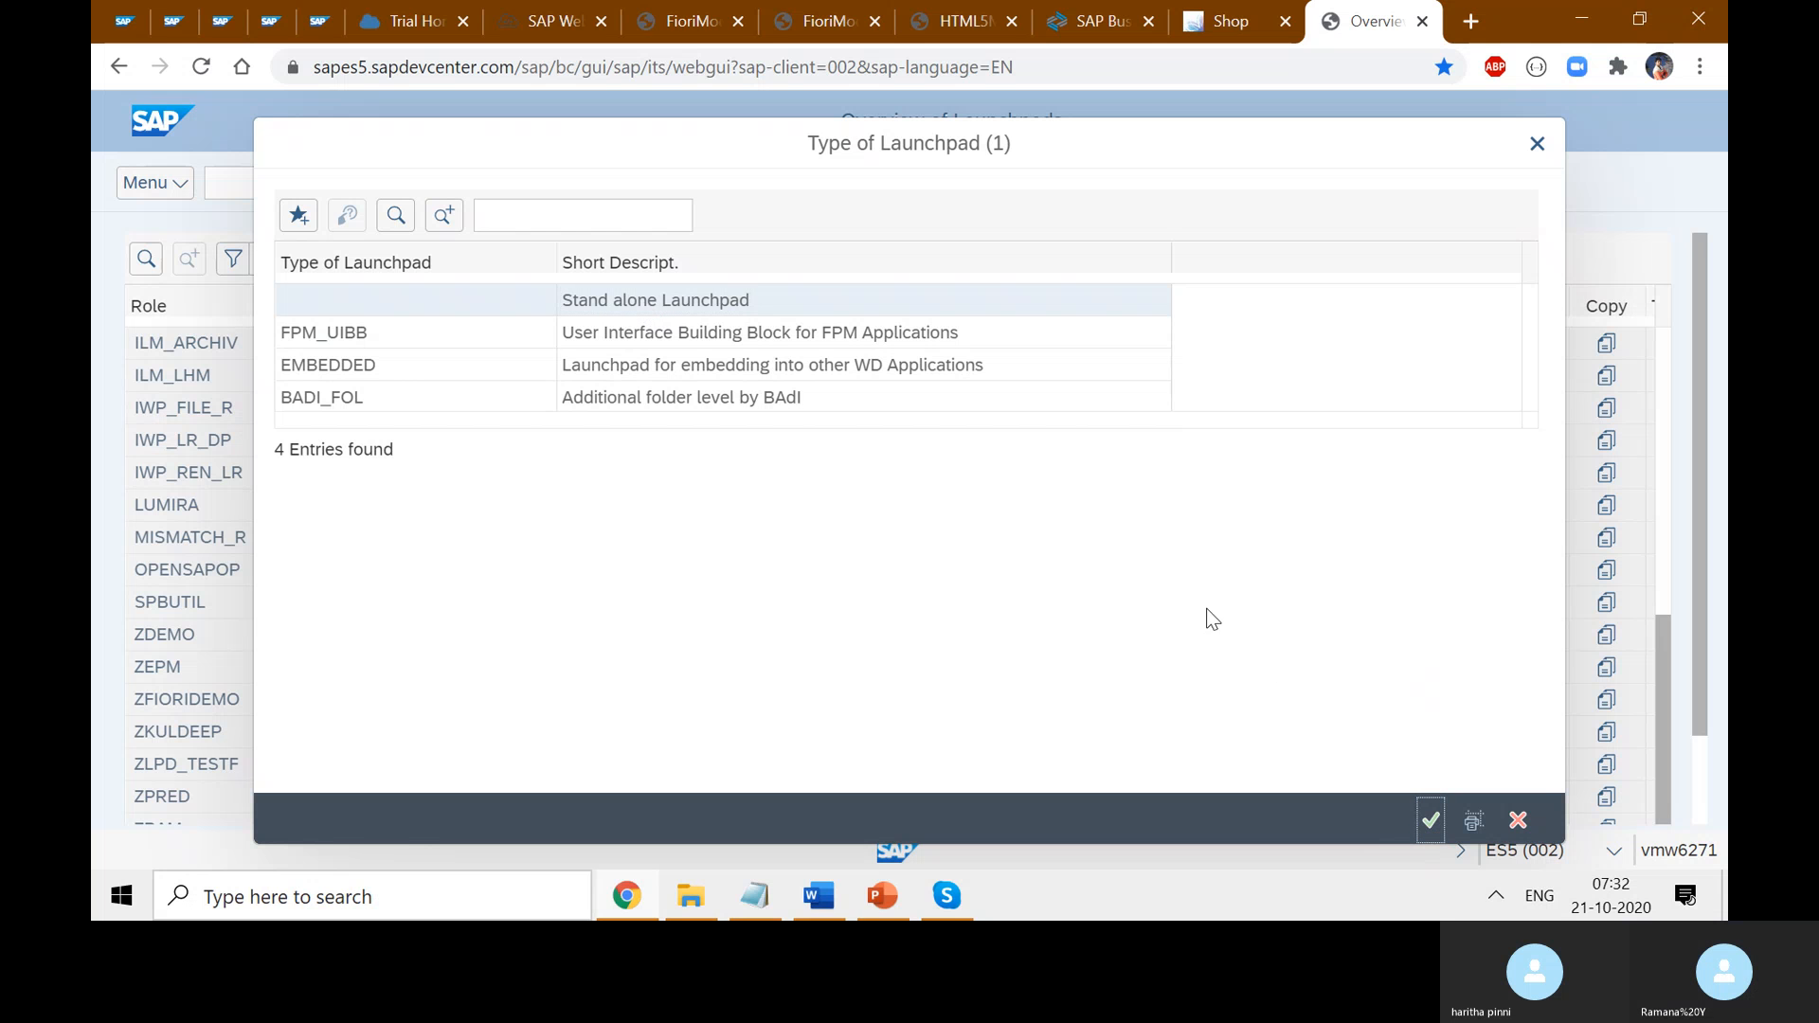
{"action": "left_click", "coordinate": [1230, 20]}
{"action": "left_click", "coordinate": [292, 121]}
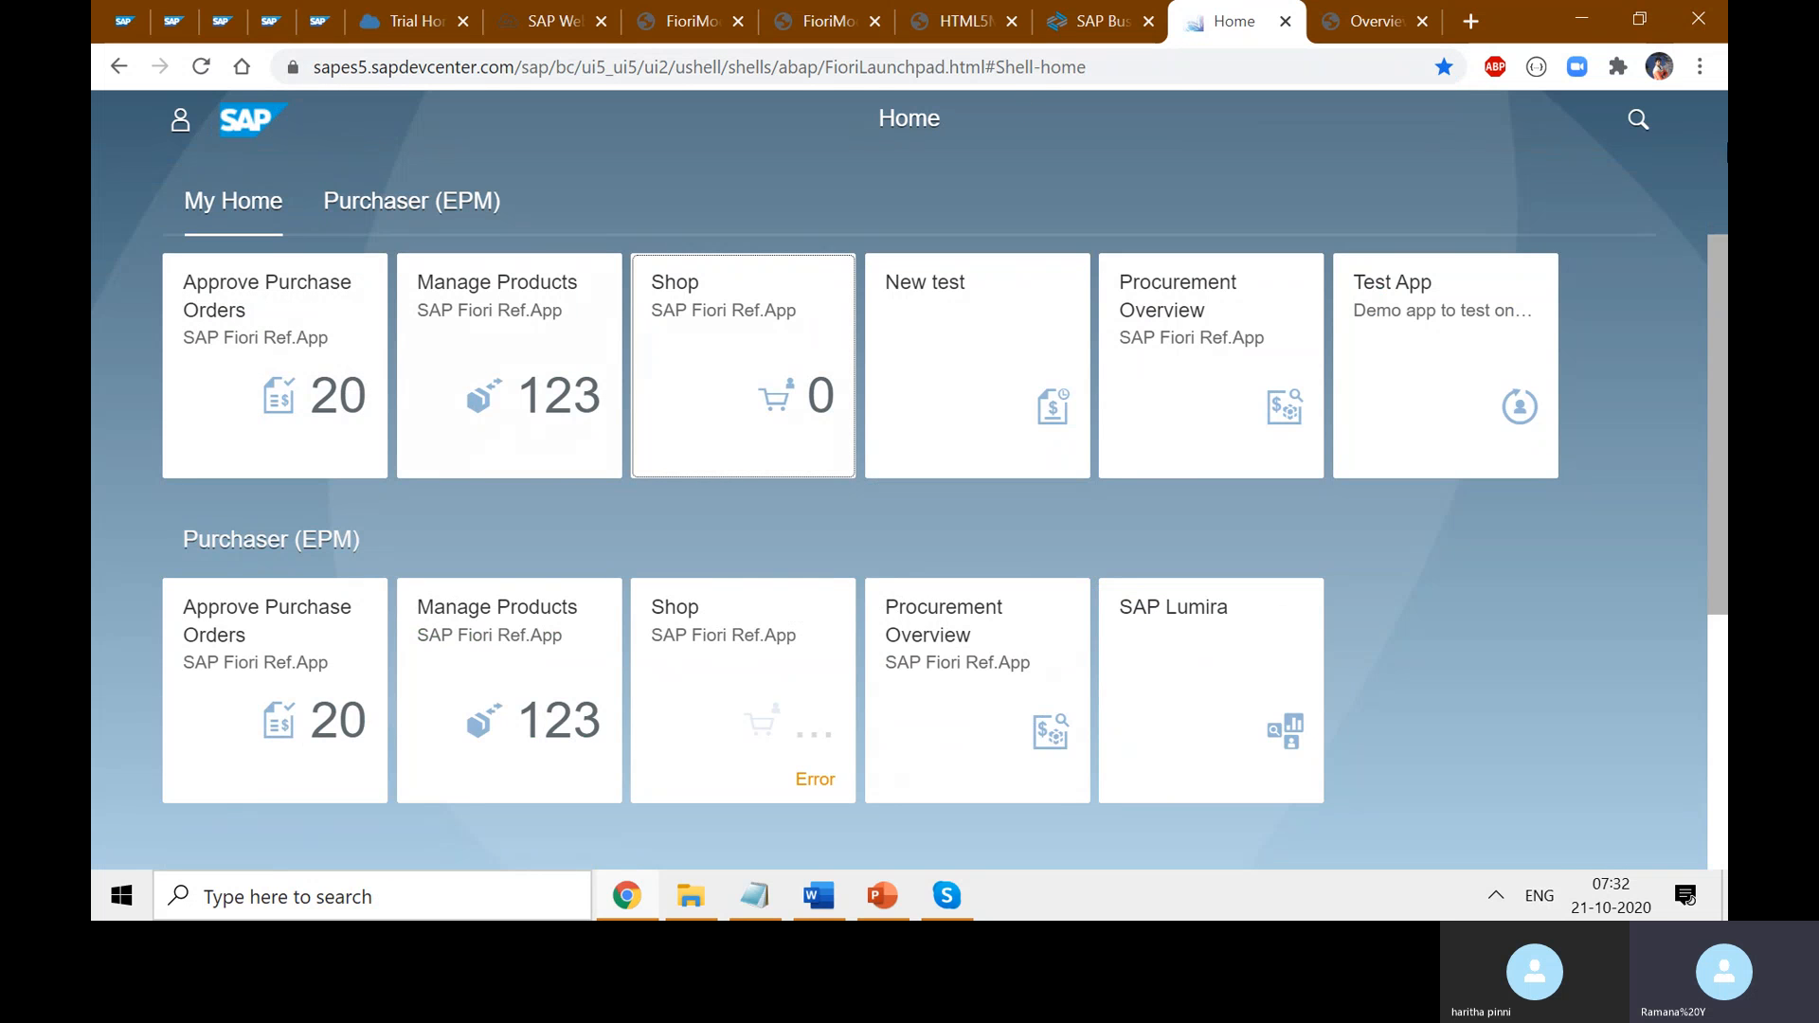
{"action": "left_click", "coordinate": [1355, 21]}
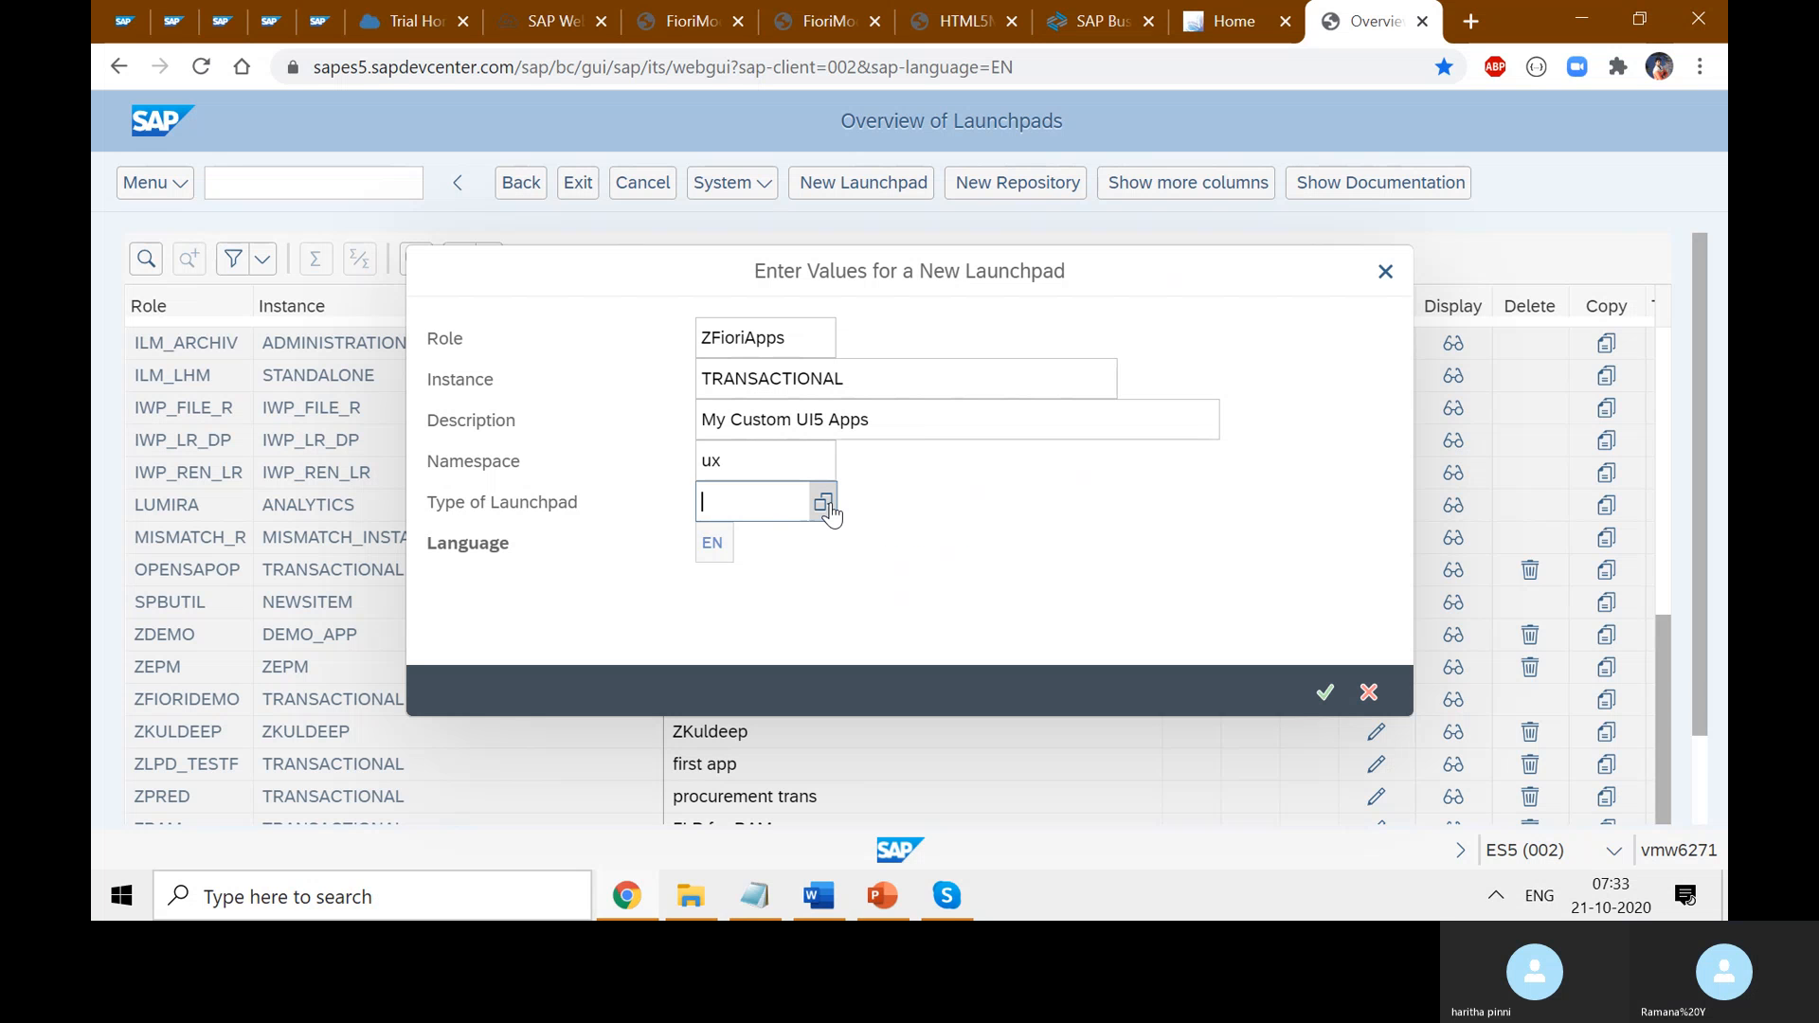
{"action": "left_click", "coordinate": [823, 505]}
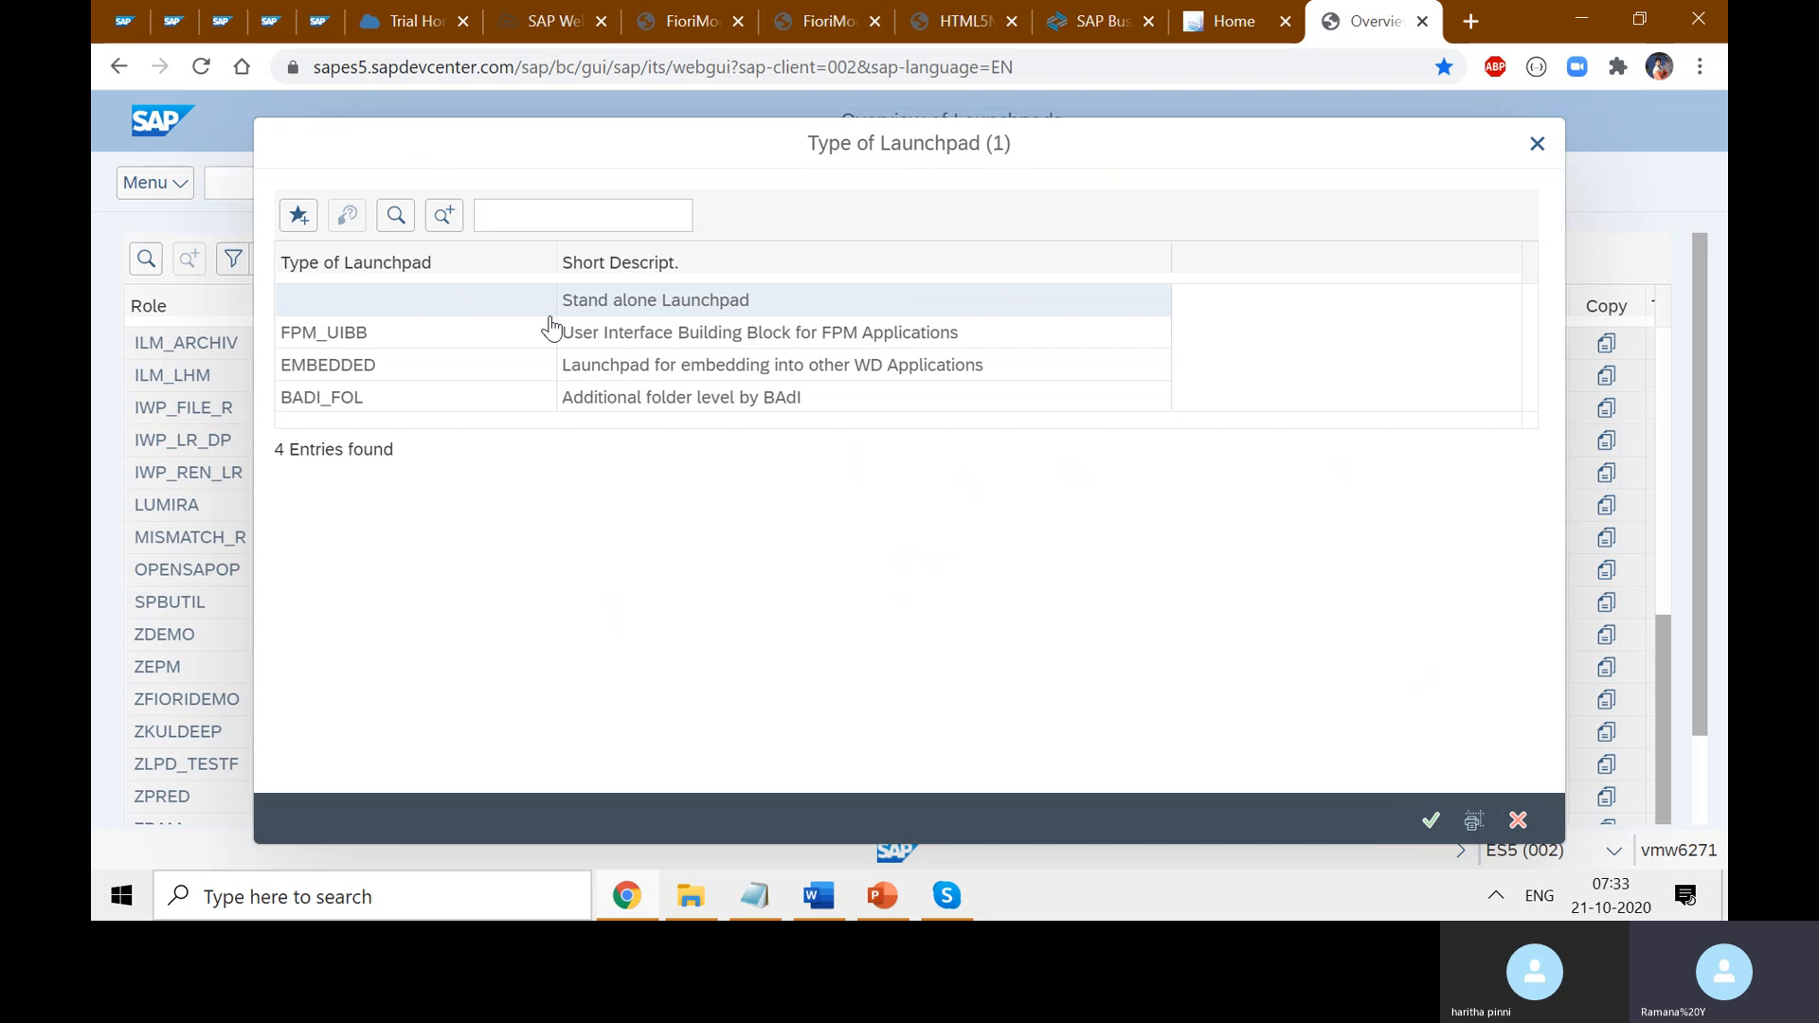
{"action": "left_click", "coordinate": [1428, 822]}
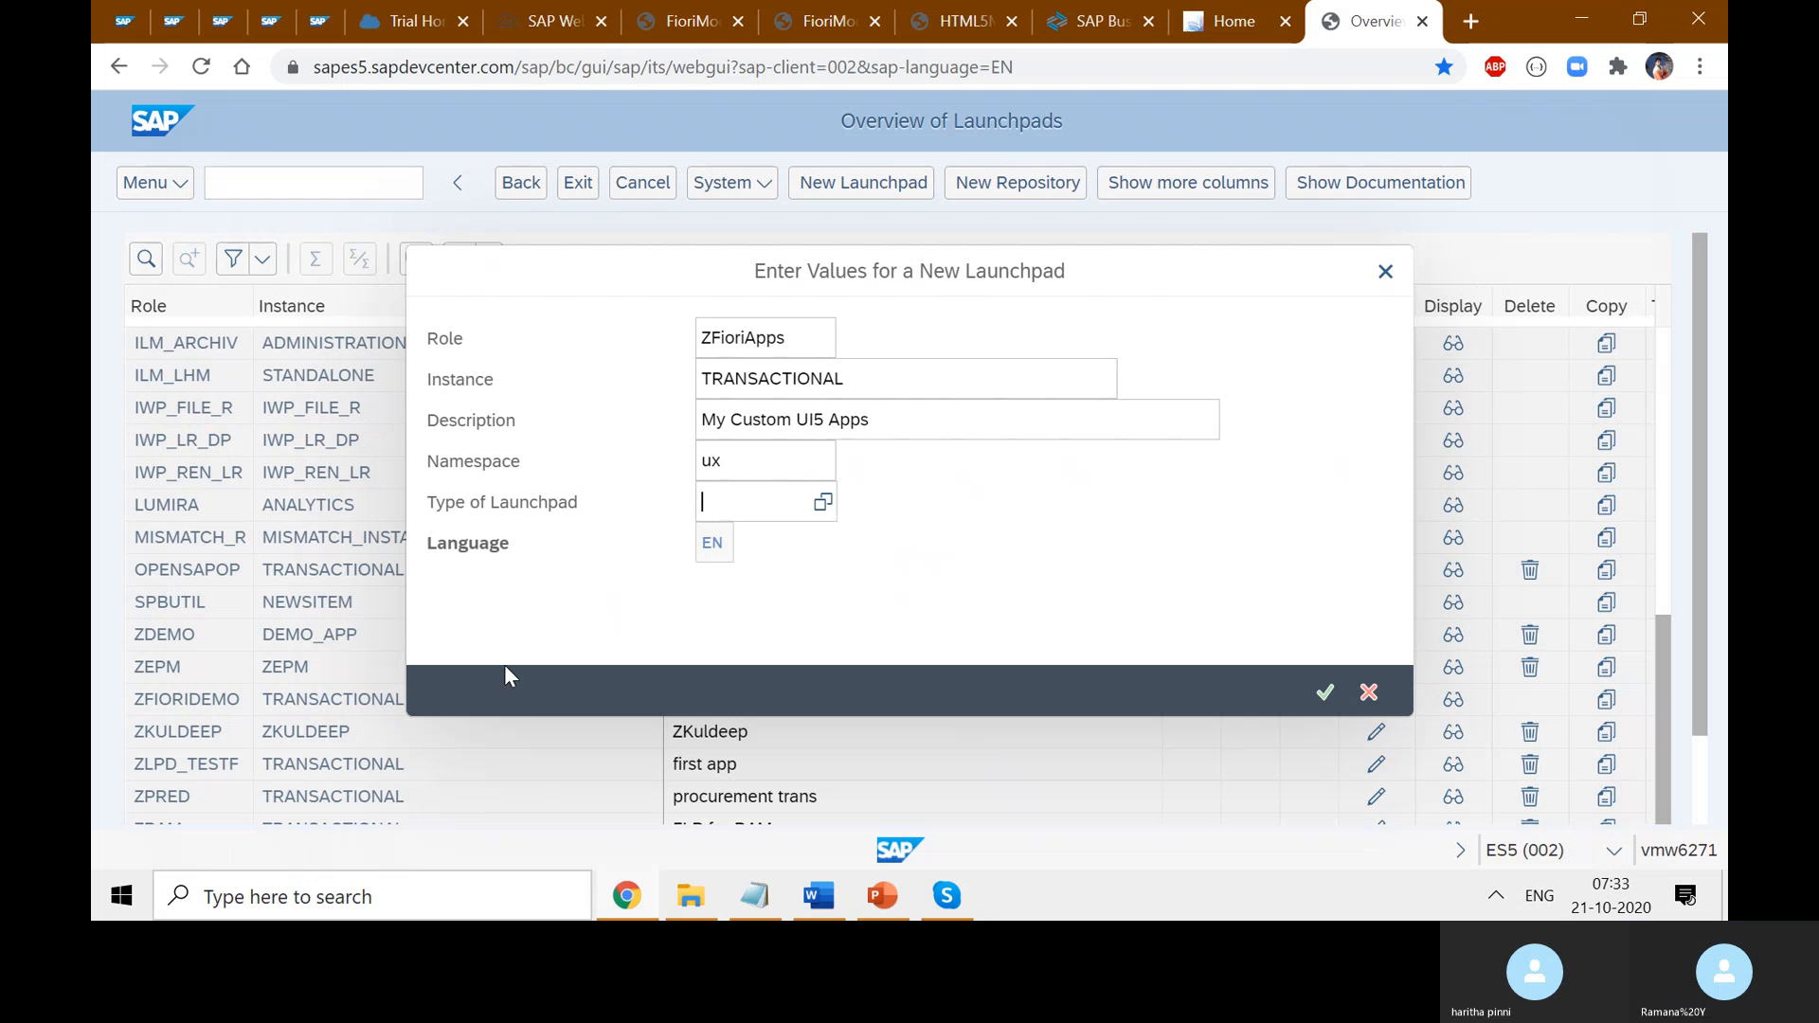
- Create the ZFIORIAPPS TRANSACTIONAL launchpad and select the role name in its title
{"action": "left_click", "coordinate": [1325, 695]}
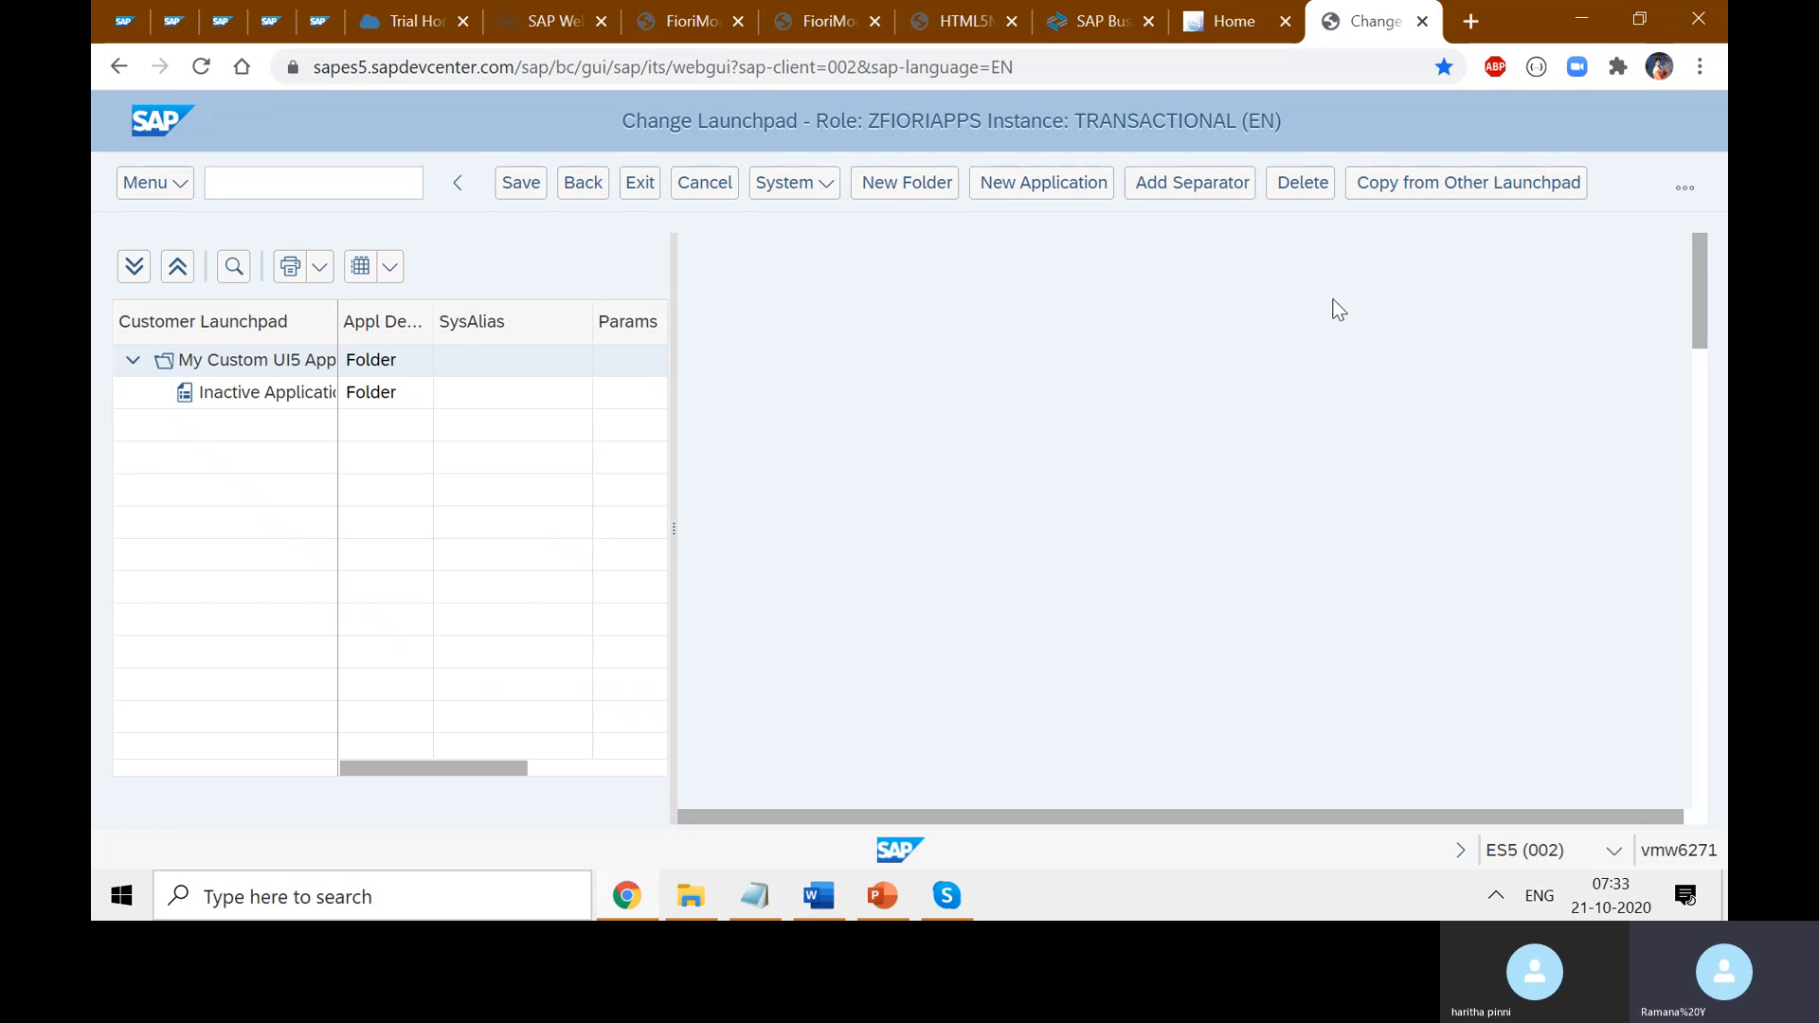
{"action": "left_click_drag", "start_coordinate": [986, 124], "coordinate": [868, 124]}
{"action": "left_click", "coordinate": [755, 896]}
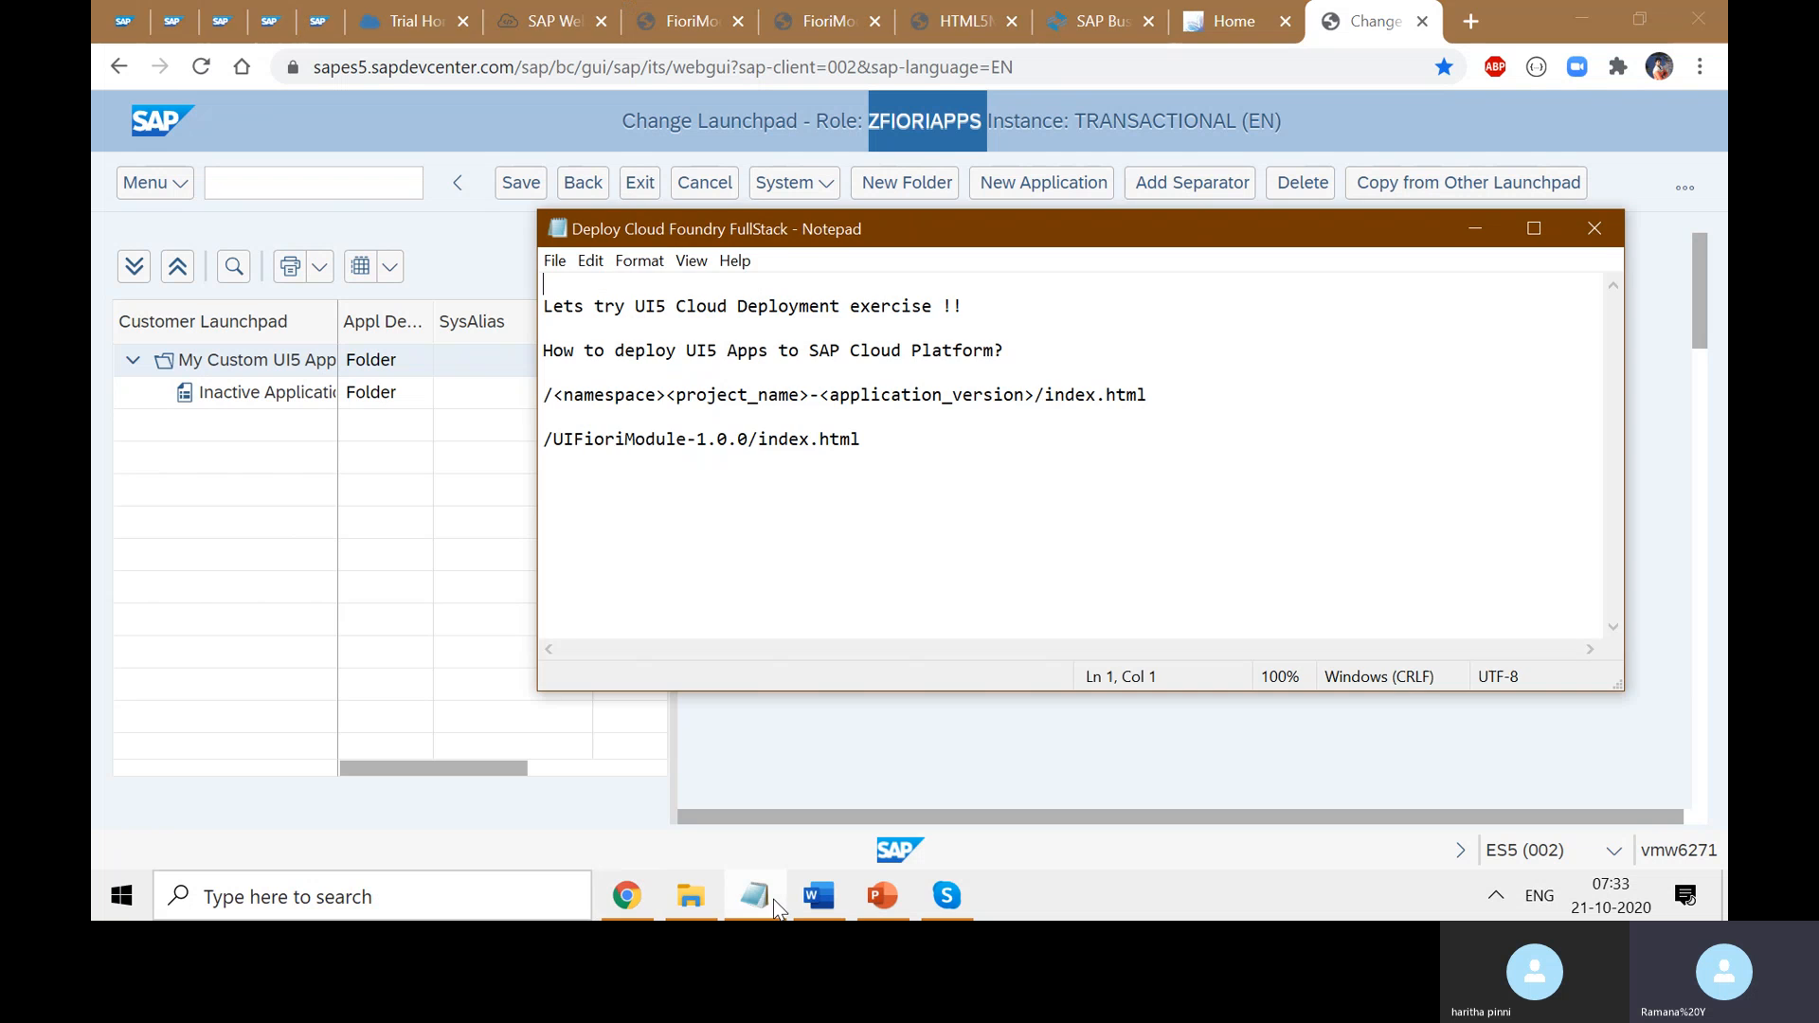
{"action": "left_click", "coordinate": [769, 900]}
- Add the heading 'How To create Launchpad Instance for Custom UI5 Apps?' below the screenshot
{"action": "left_click", "coordinate": [818, 896]}
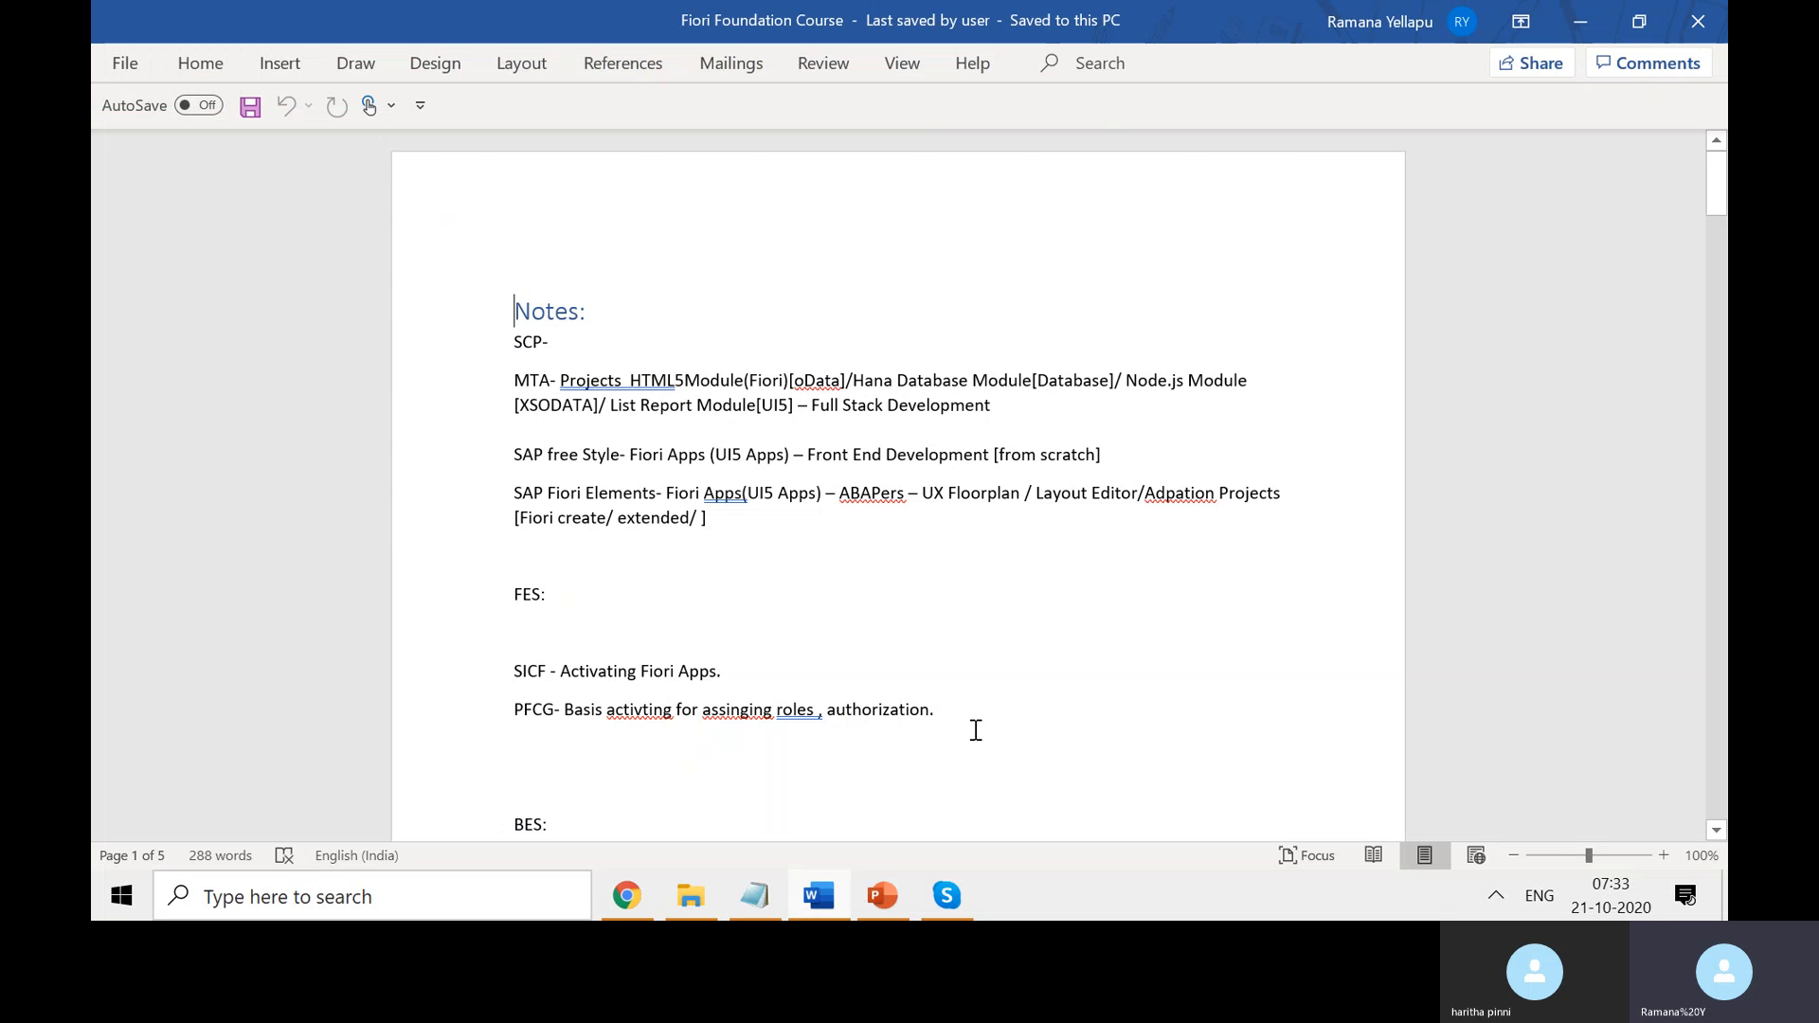
{"action": "scroll", "coordinate": [1303, 590], "scroll_direction": "down", "scroll_amount": 5}
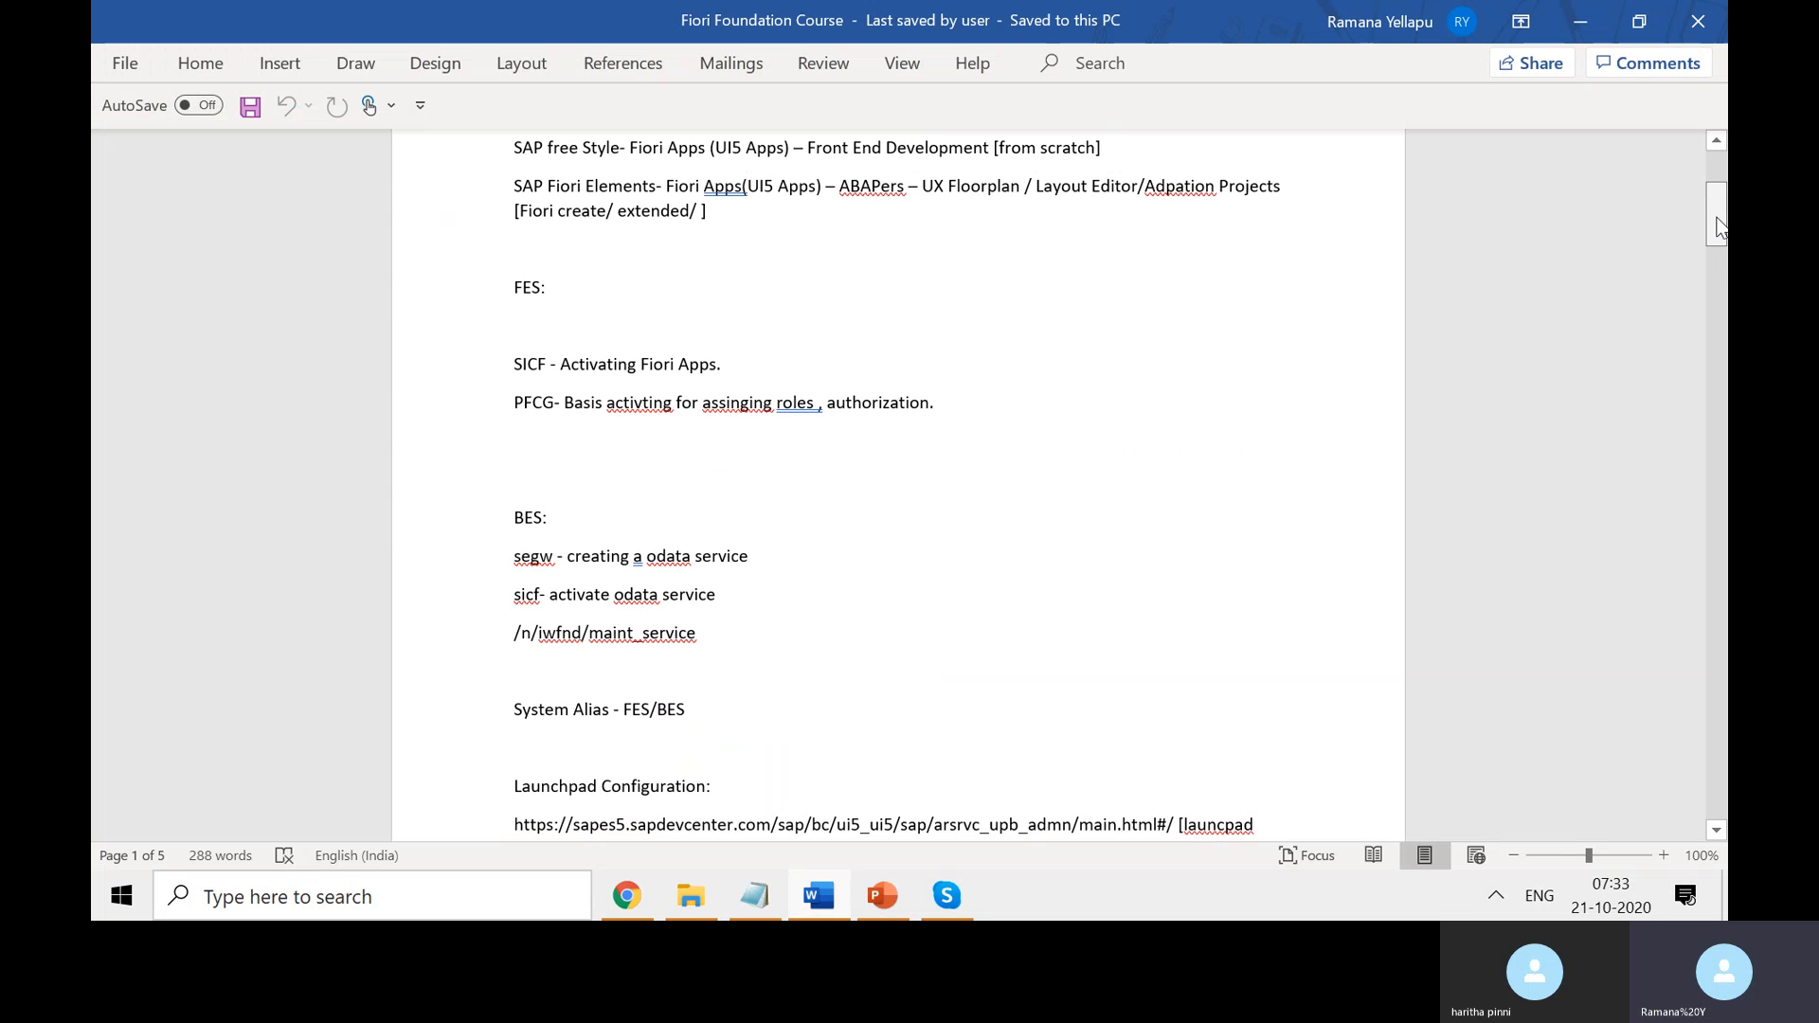
{"action": "left_click_drag", "start_coordinate": [1721, 239], "coordinate": [1721, 750]}
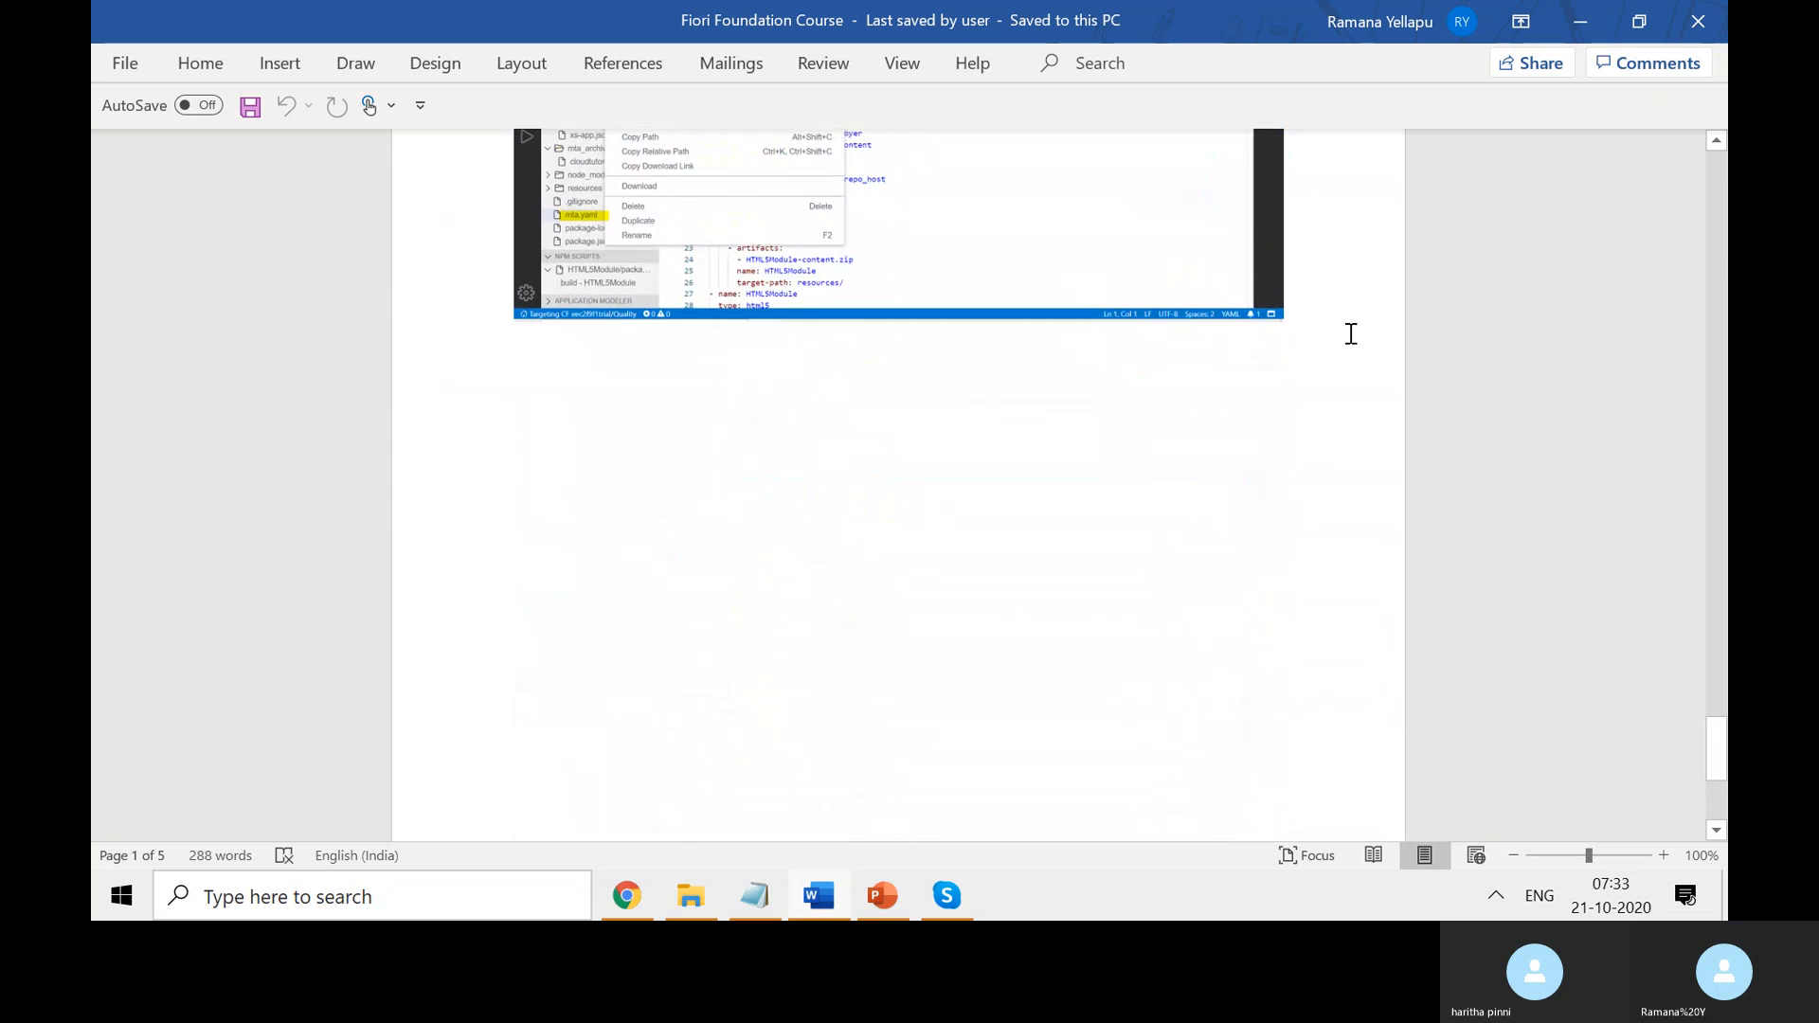
{"action": "key", "text": "Return"}
{"action": "key", "text": "Return"}
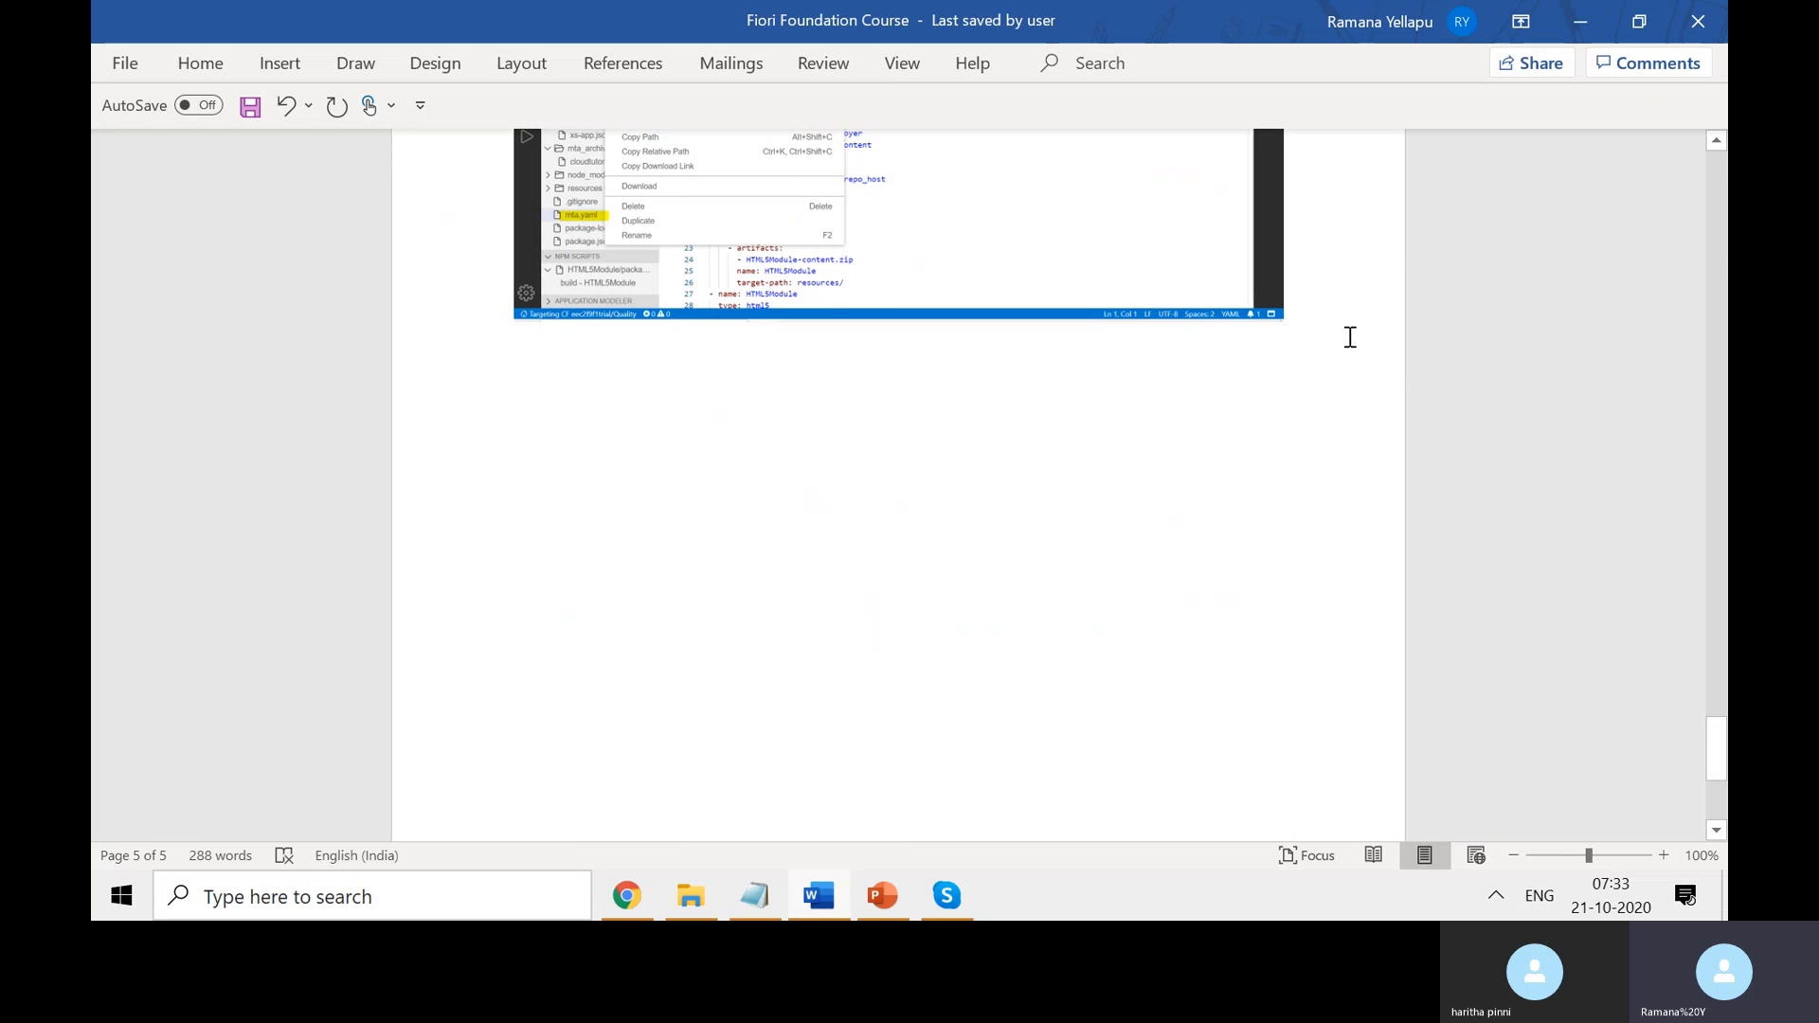
{"action": "type", "text": "How To "}
{"action": "type", "text": "craet"}
{"action": "key", "text": "BackSpace"}
{"action": "key", "text": "BackSpace"}
{"action": "key", "text": "BackSpace"}
{"action": "type", "text": "eate Laucnhpad"}
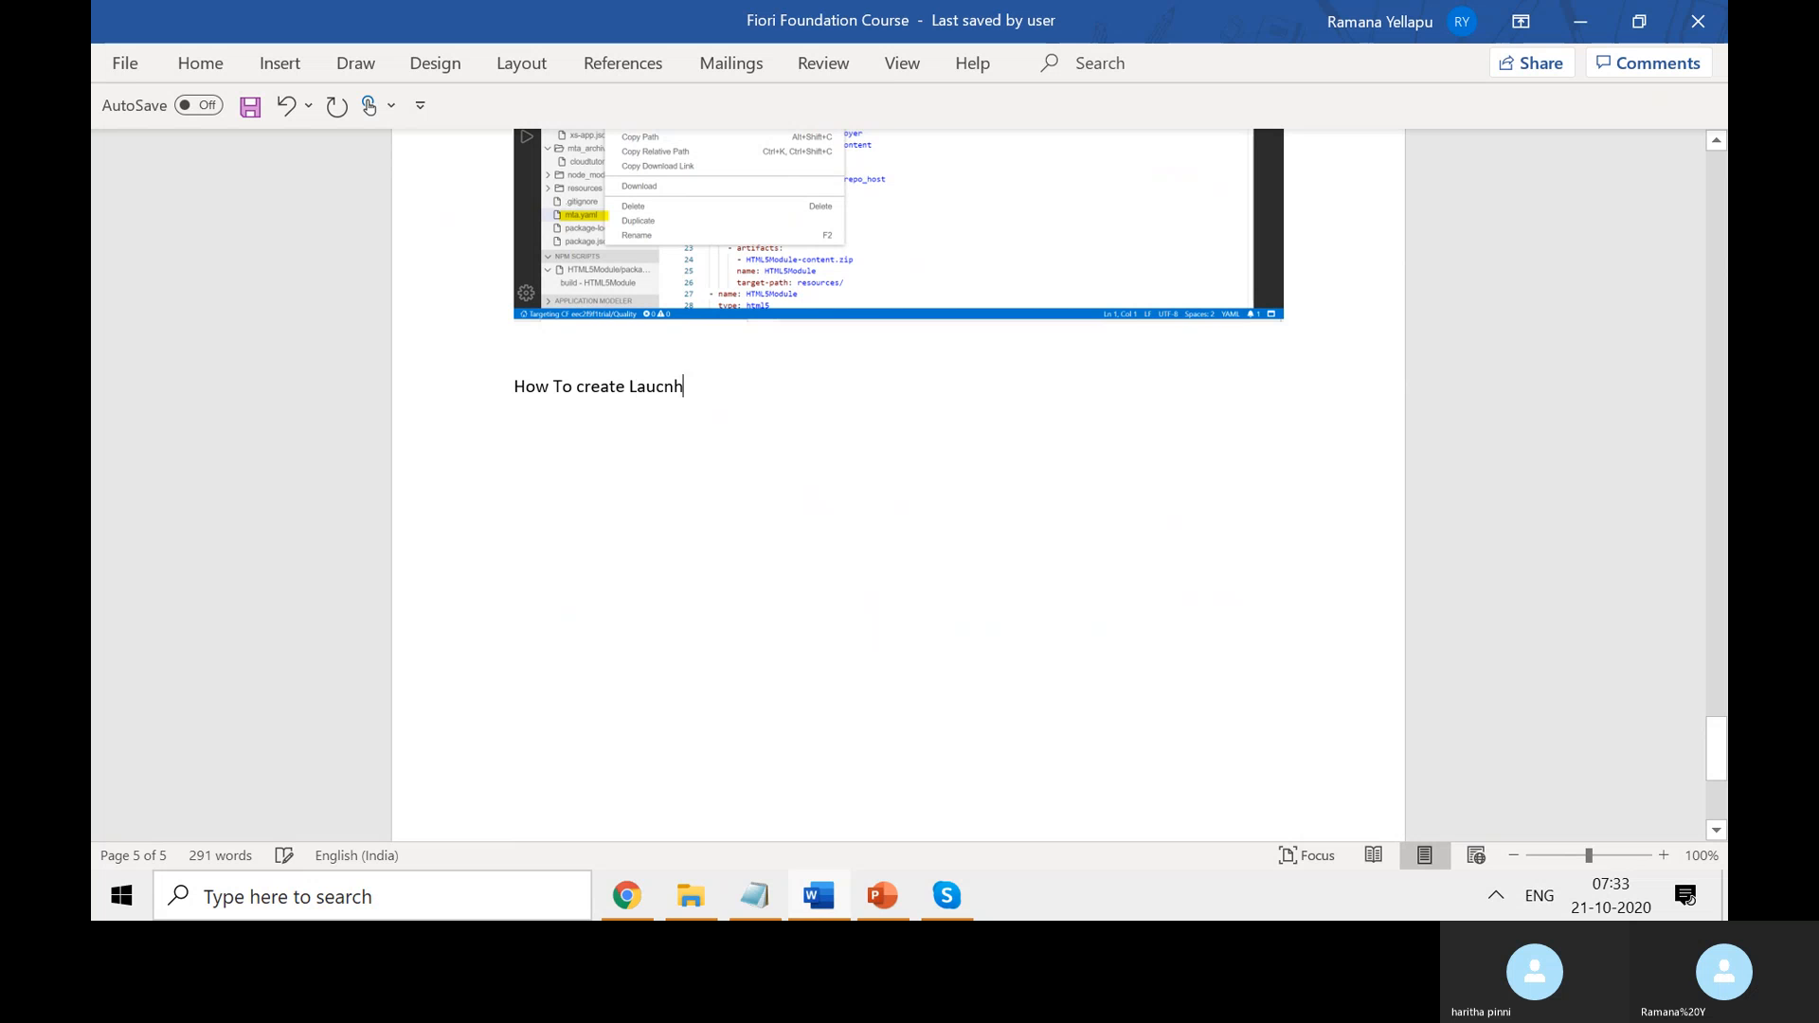
{"action": "key", "text": "BackSpace"}
{"action": "key", "text": "BackSpace"}
{"action": "key", "text": "BackSpace"}
{"action": "key", "text": "BackSpace"}
{"action": "key", "text": "BackSpace"}
{"action": "key", "text": "BackSpace"}
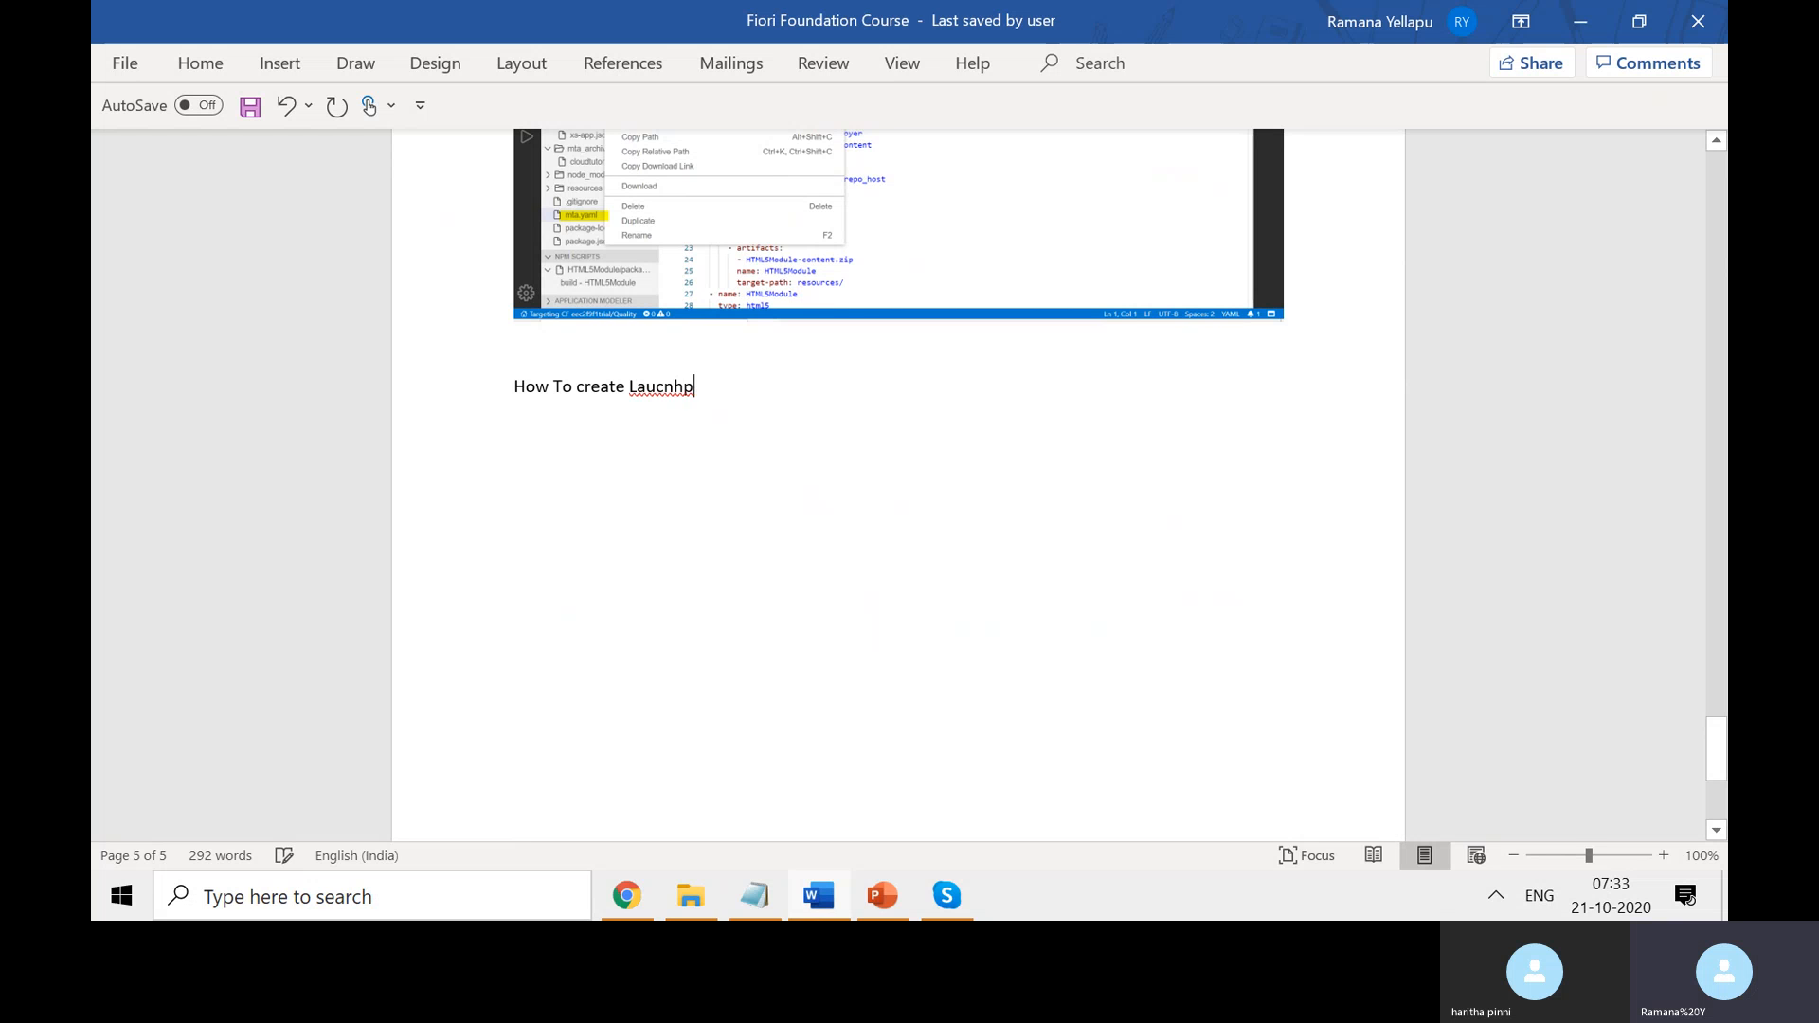
{"action": "type", "text": "nchpad Instacnet"}
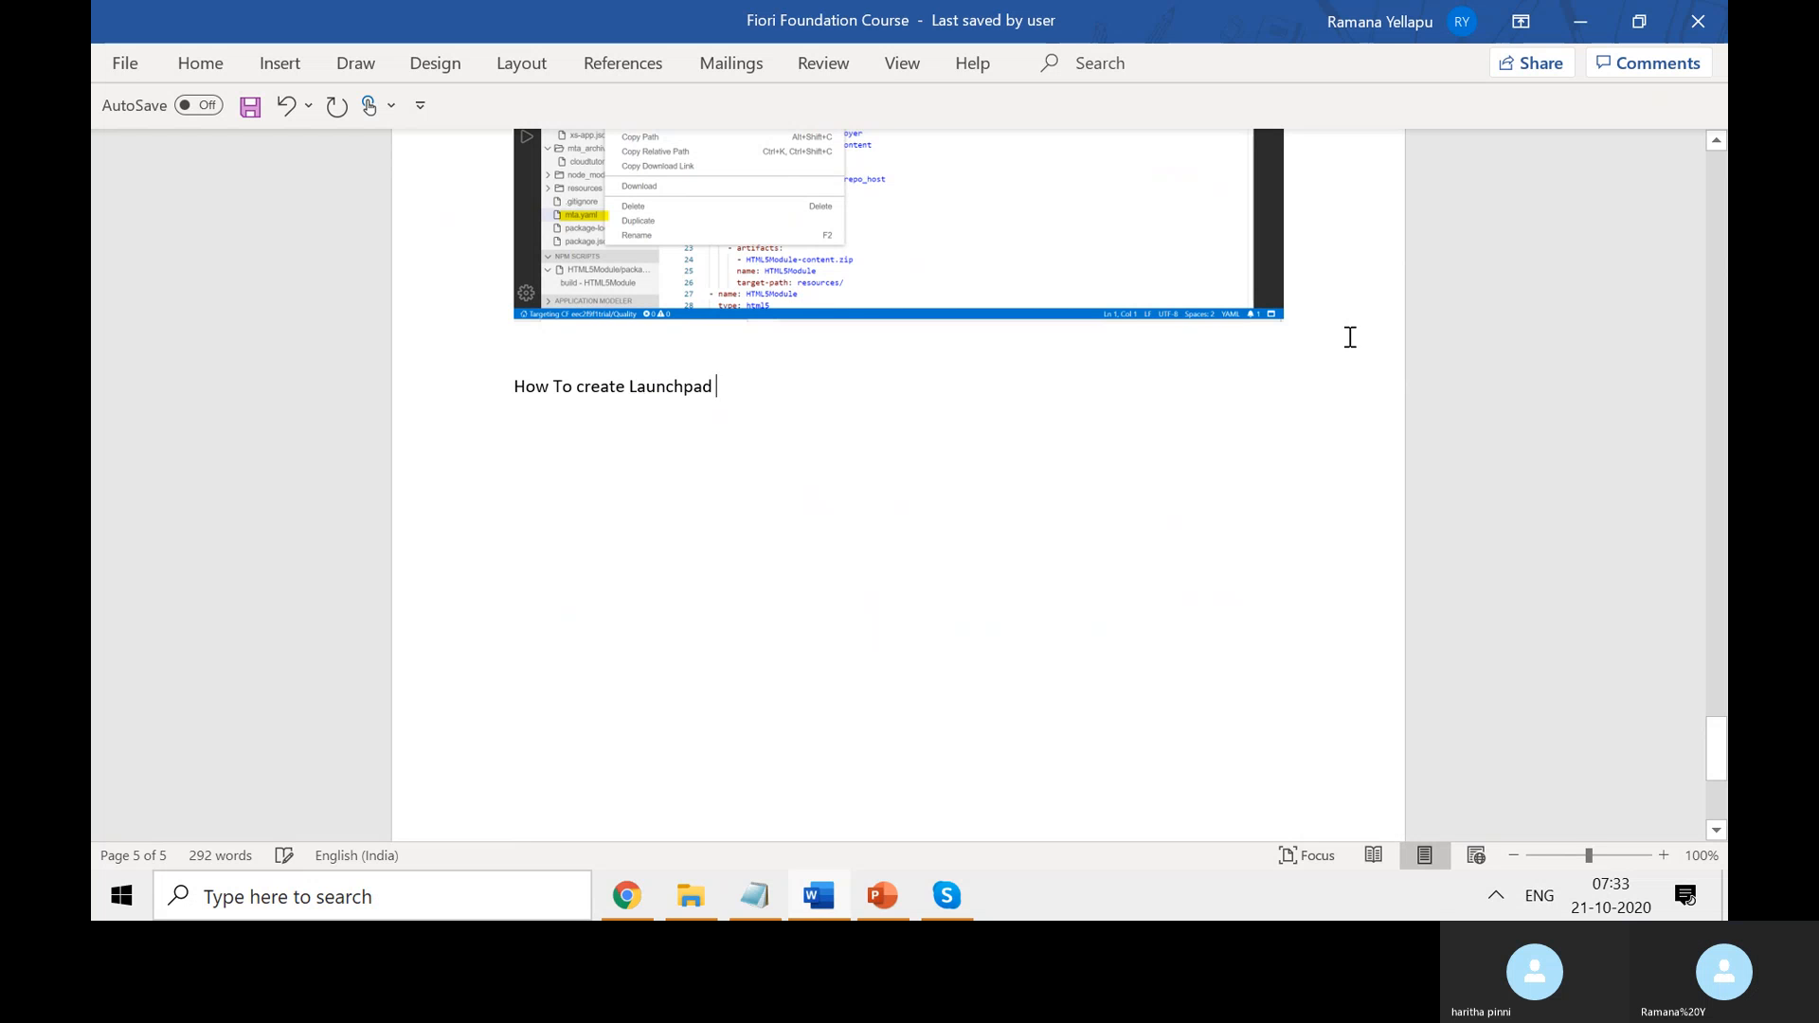
{"action": "key", "text": "BackSpace"}
{"action": "key", "text": "BackSpace"}
{"action": "key", "text": "BackSpace"}
{"action": "key", "text": "BackSpace"}
{"action": "type", "text": "nce for "}
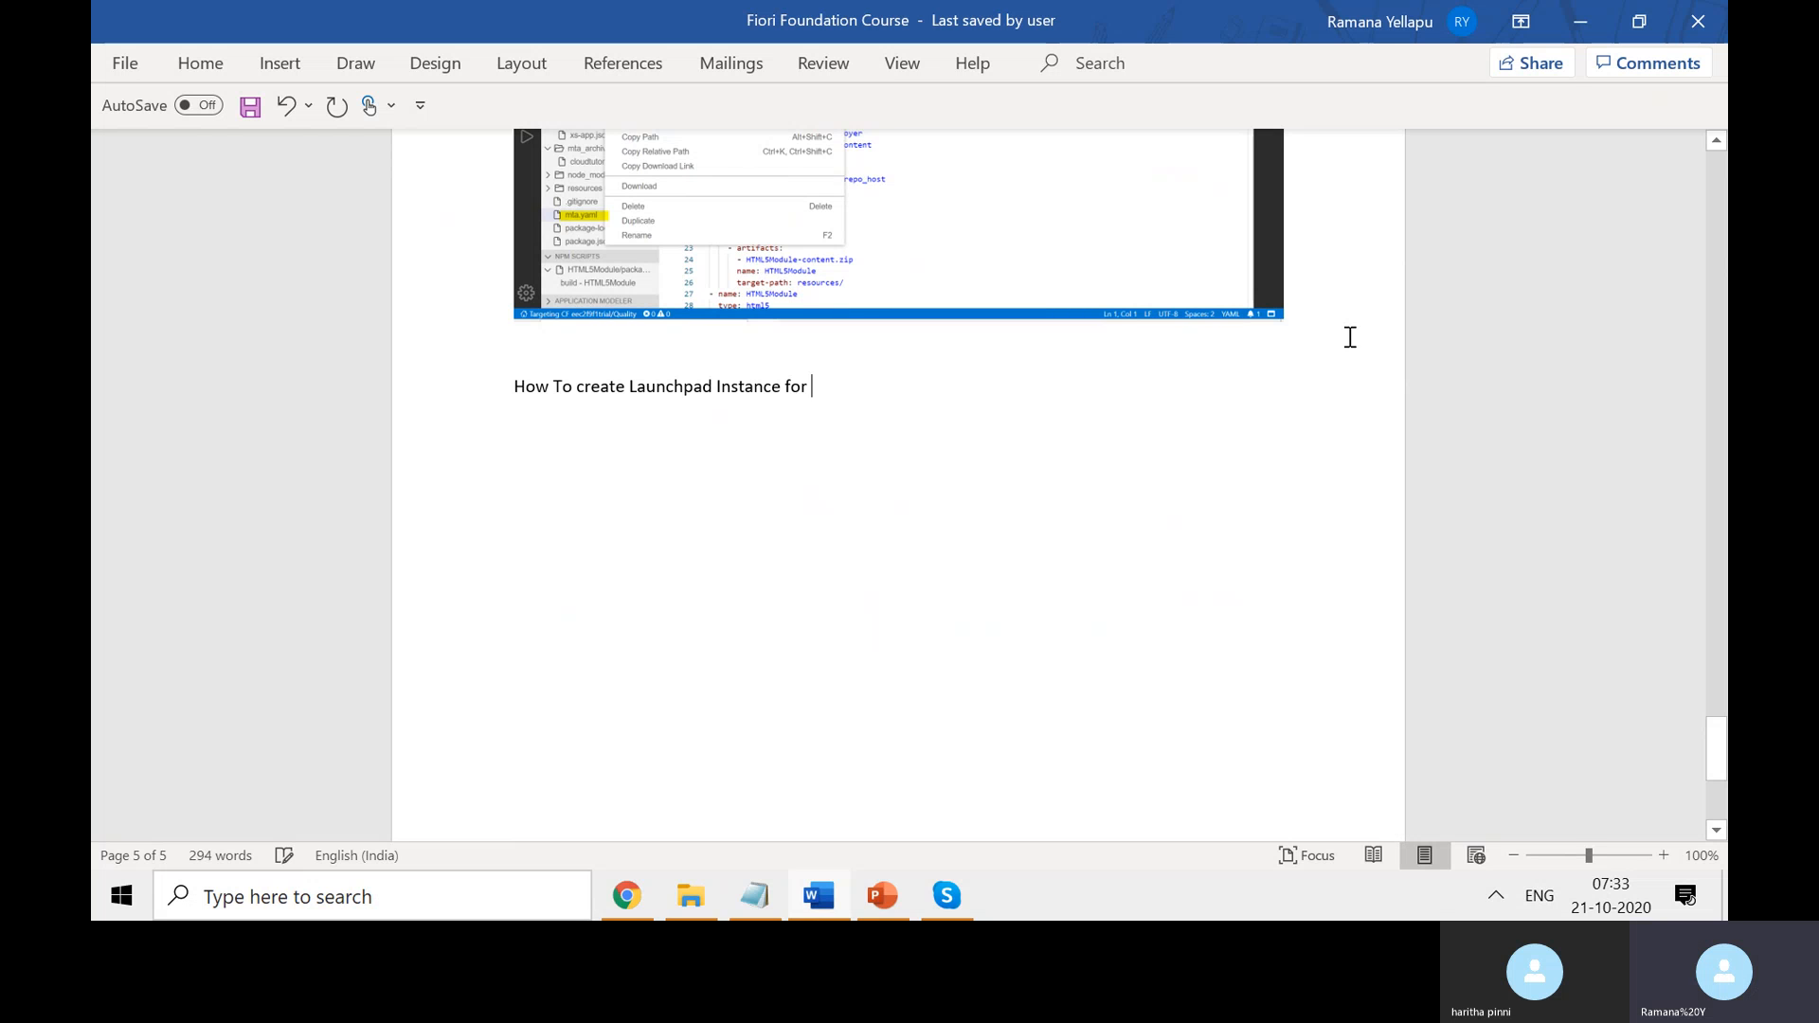
{"action": "type", "text": "Custom UI5 Apps?"}
{"action": "key", "text": "Return"}
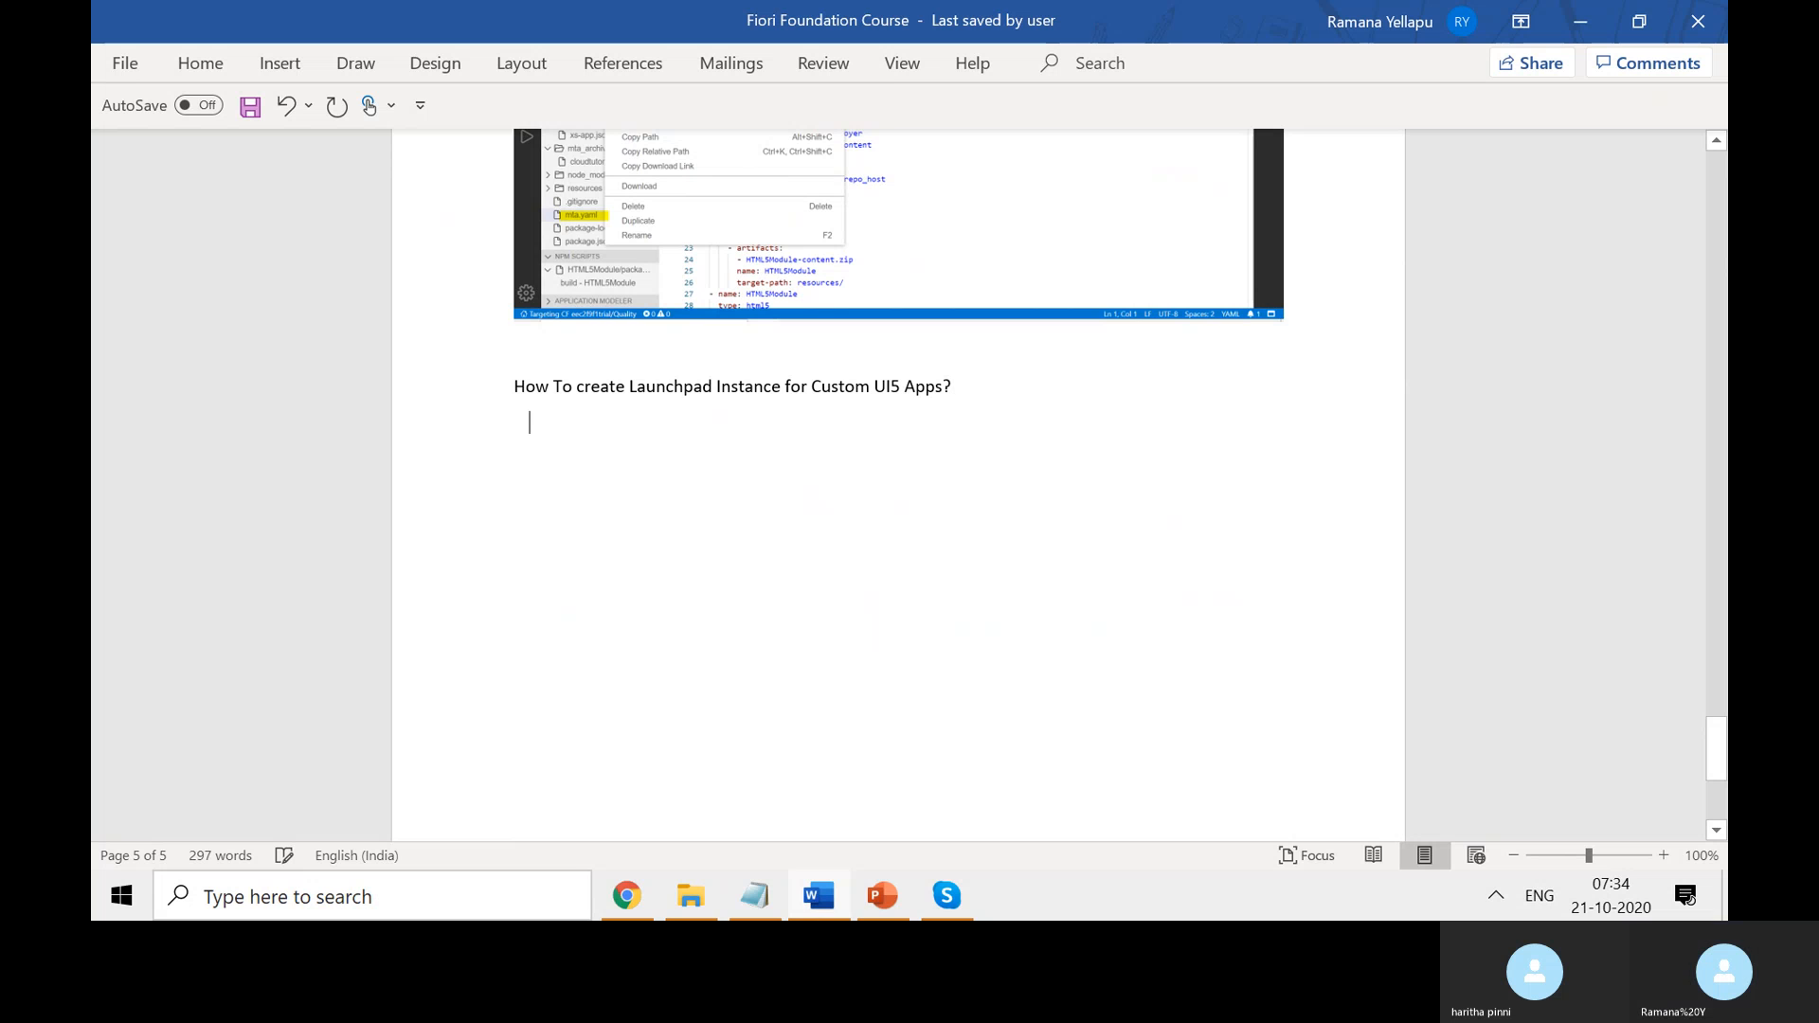
- Paste the Change Launchpad ZFIORIAPPS TRANSACTIONAL page title into the notes and save
{"action": "key", "text": "alt+Tab"}
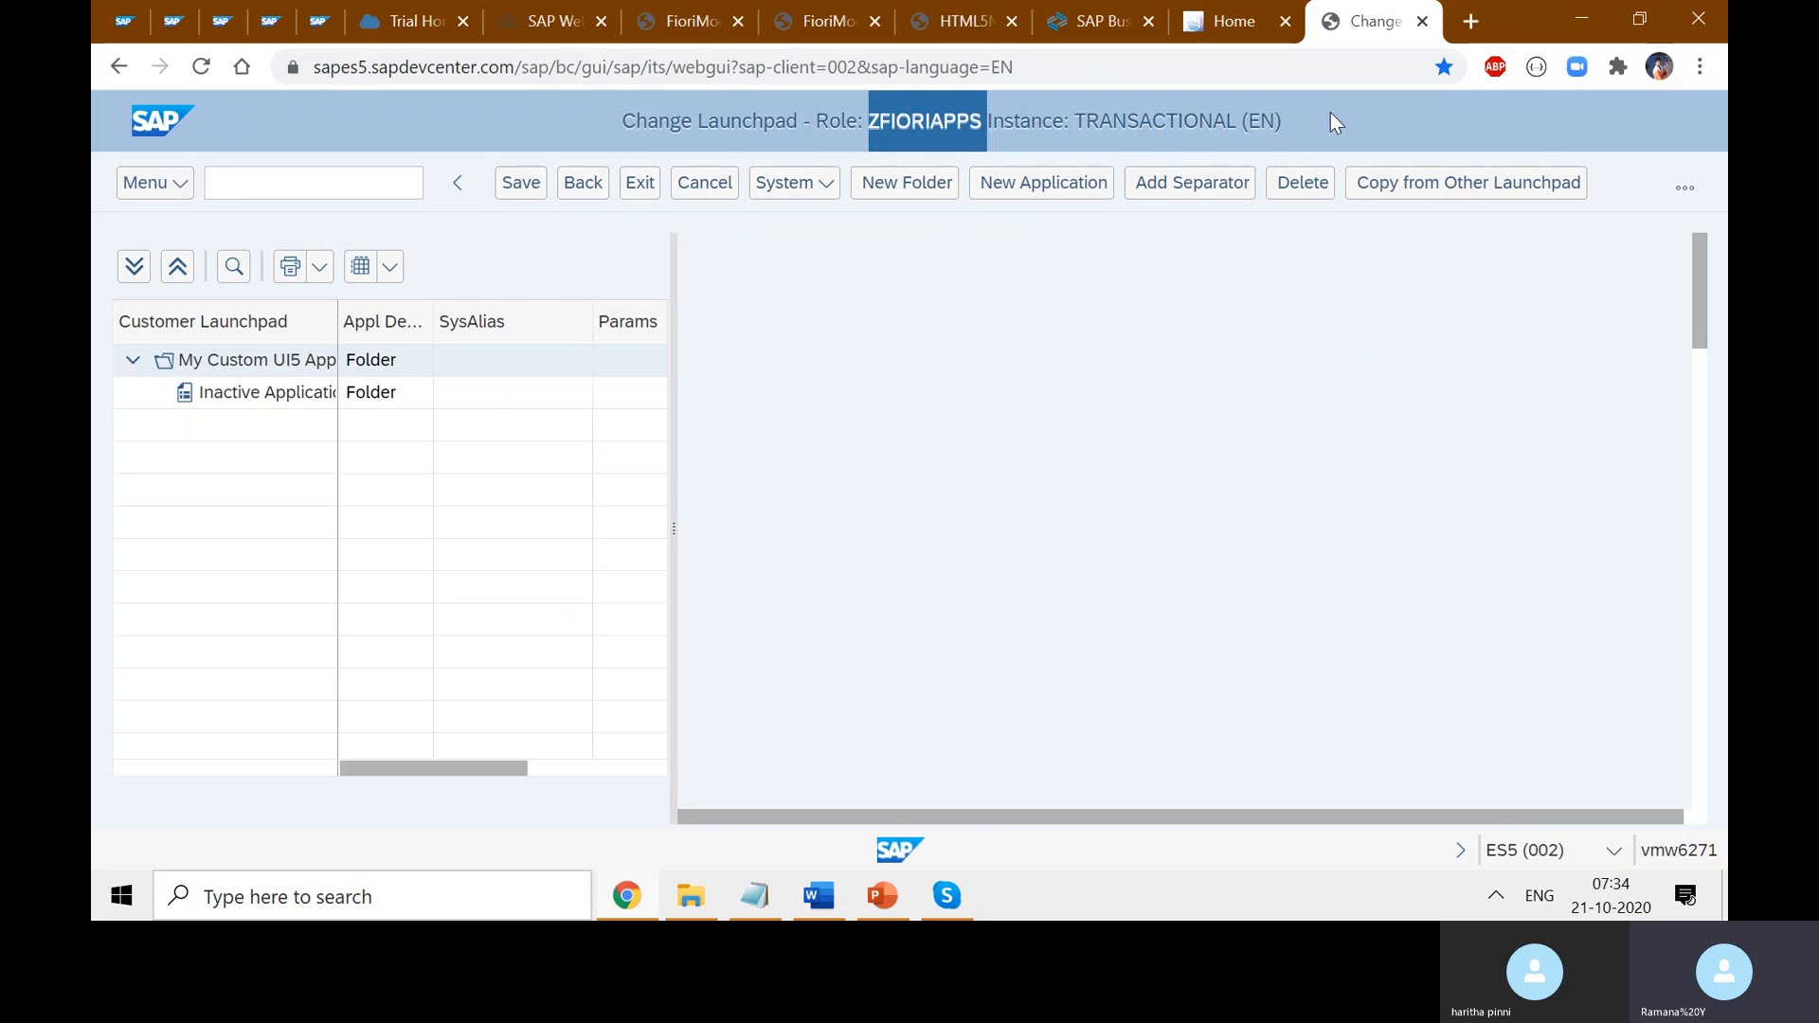
{"action": "left_click_drag", "start_coordinate": [1283, 121], "coordinate": [620, 123]}
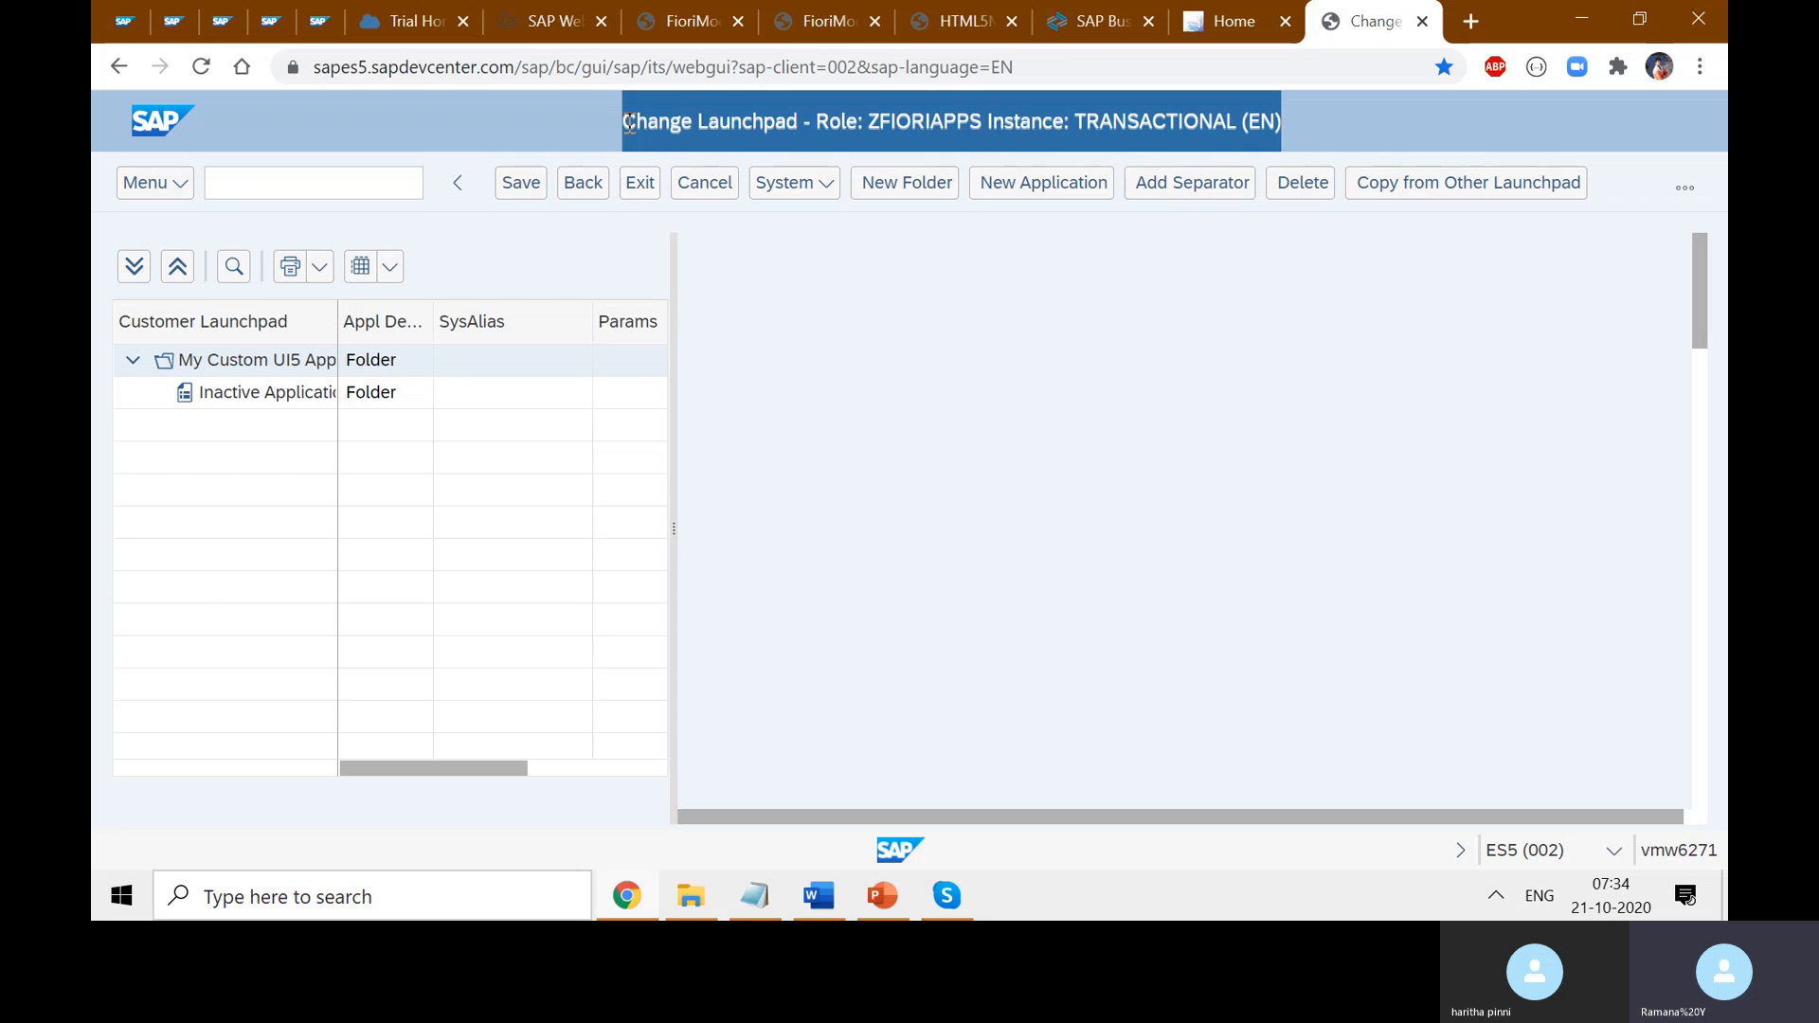
{"action": "key", "text": "ctrl+c"}
{"action": "key", "text": "alt+Tab"}
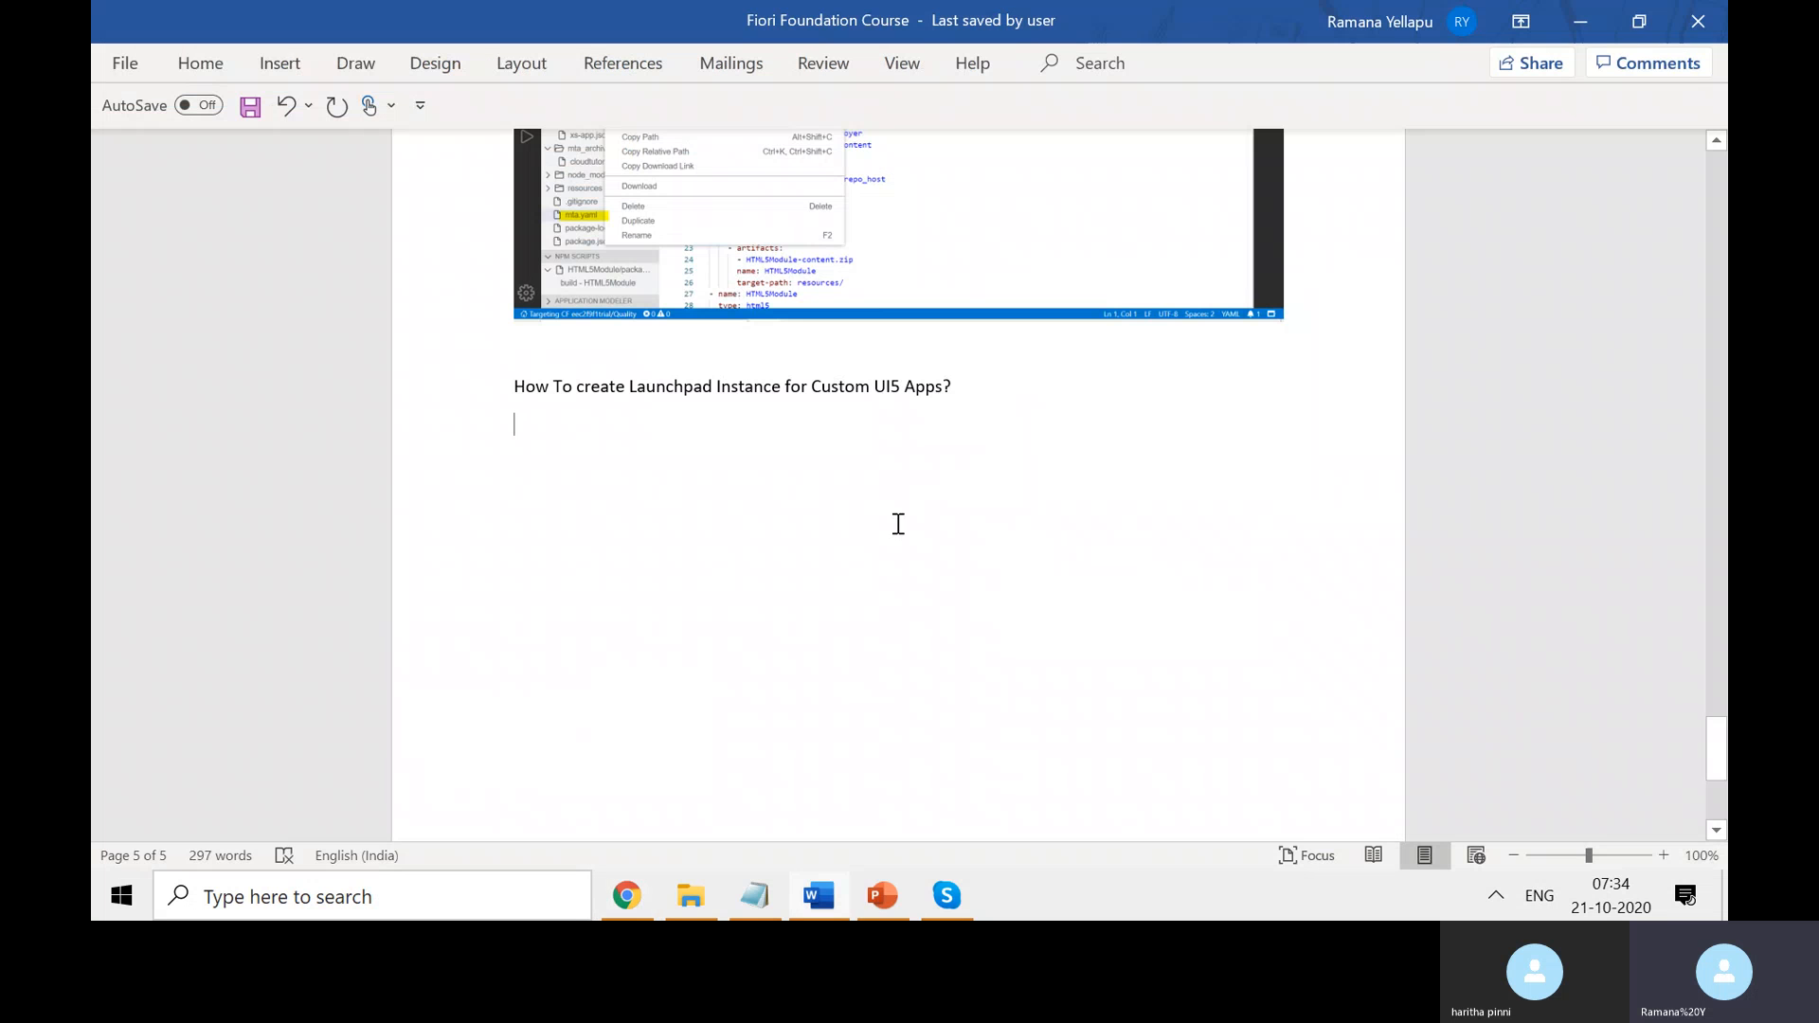
{"action": "key", "text": "ctrl+v"}
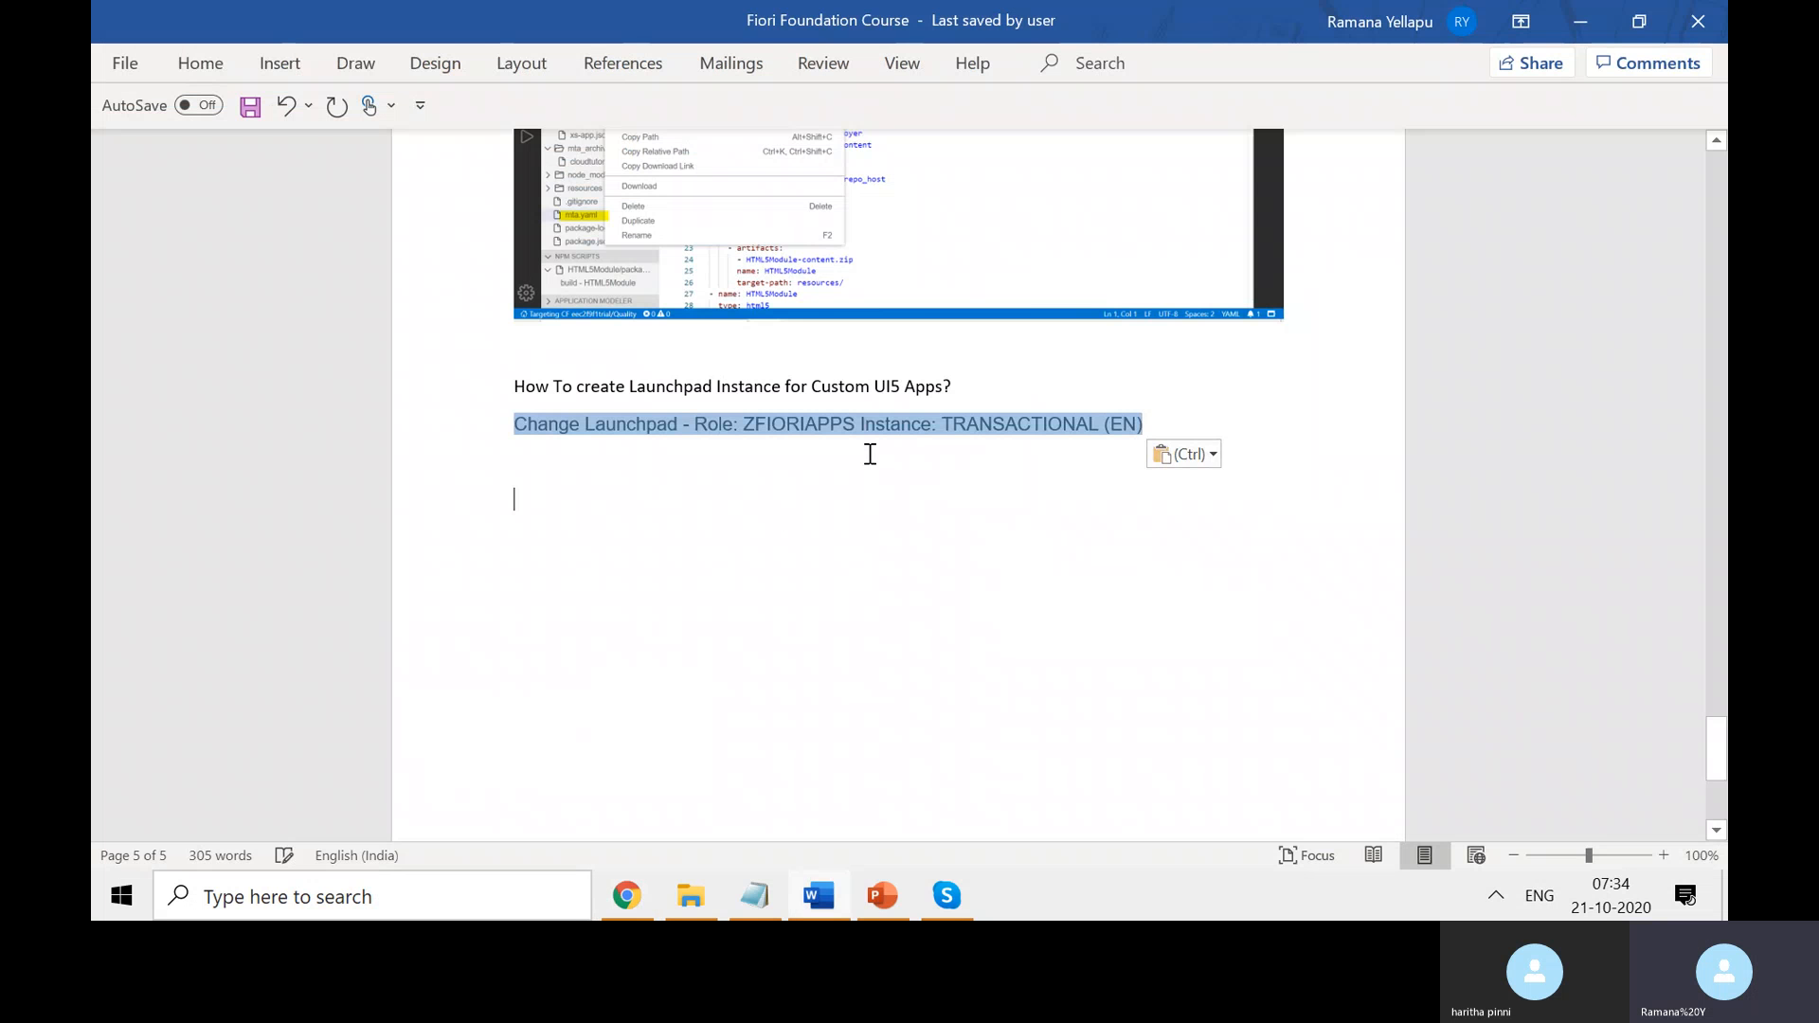
{"action": "left_click_drag", "start_coordinate": [866, 418], "coordinate": [755, 424]}
{"action": "key", "text": "ctrl+s"}
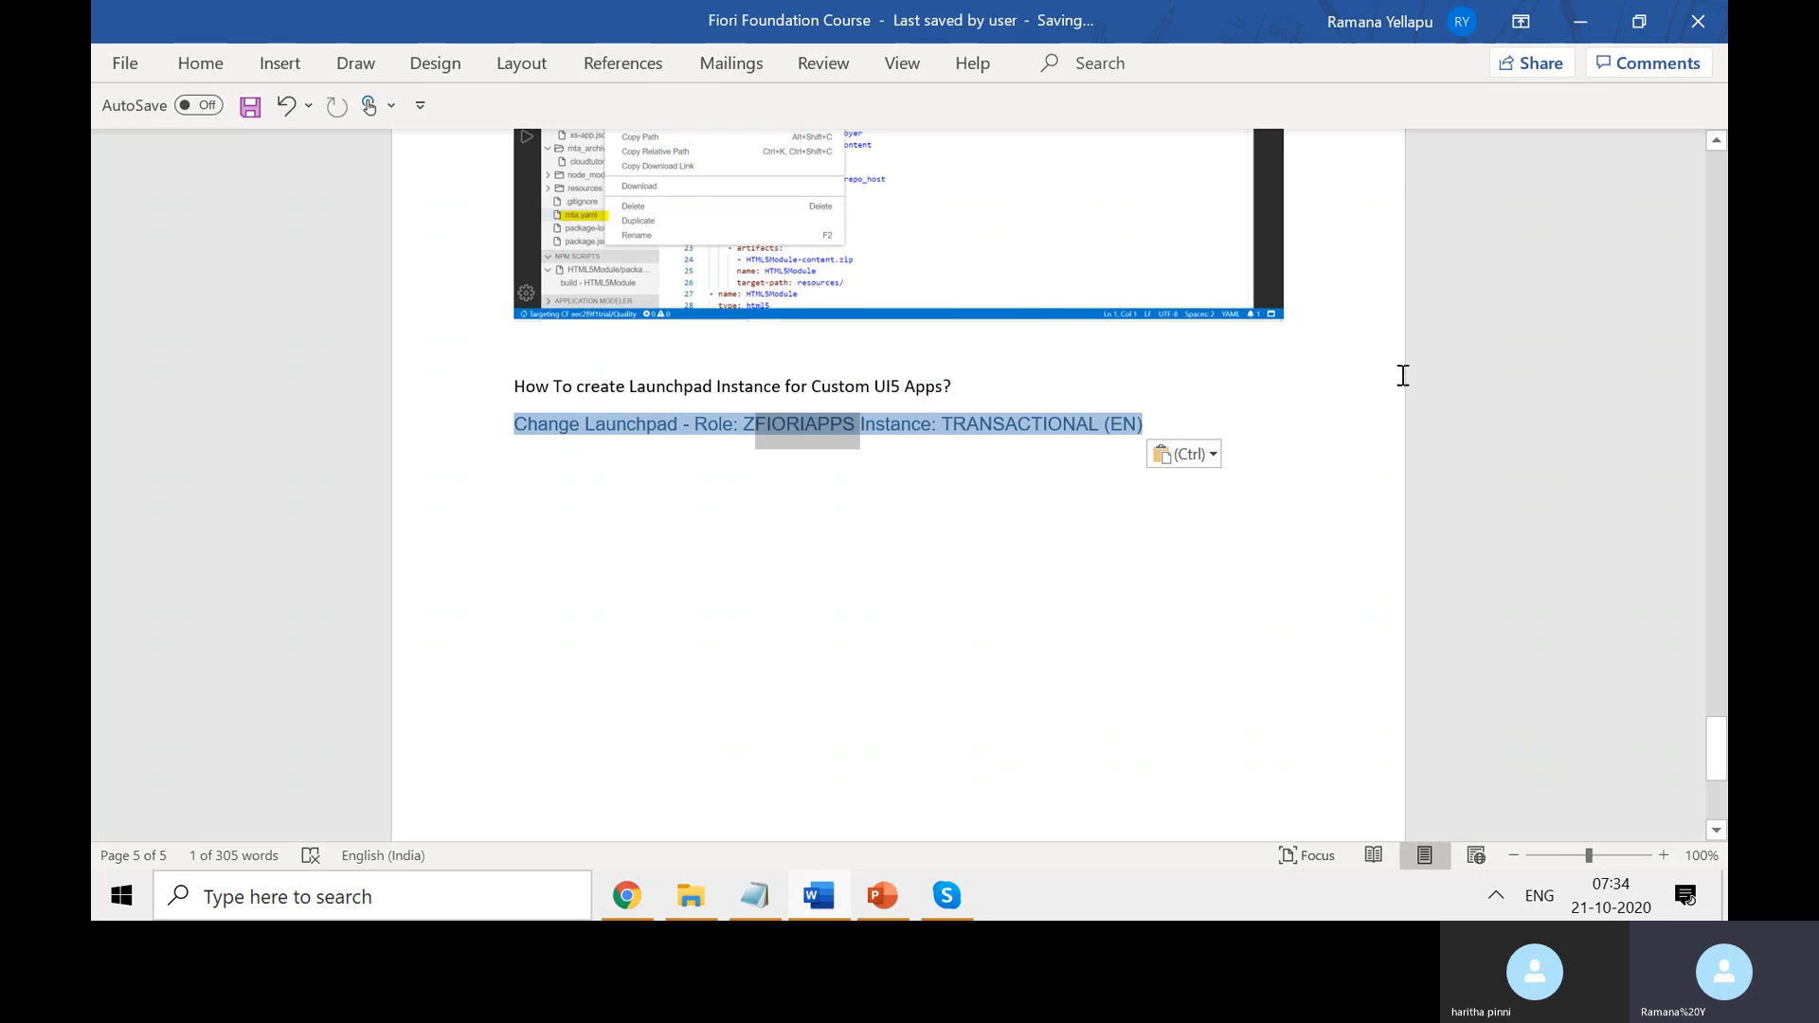
{"action": "key", "text": "alt+Tab"}
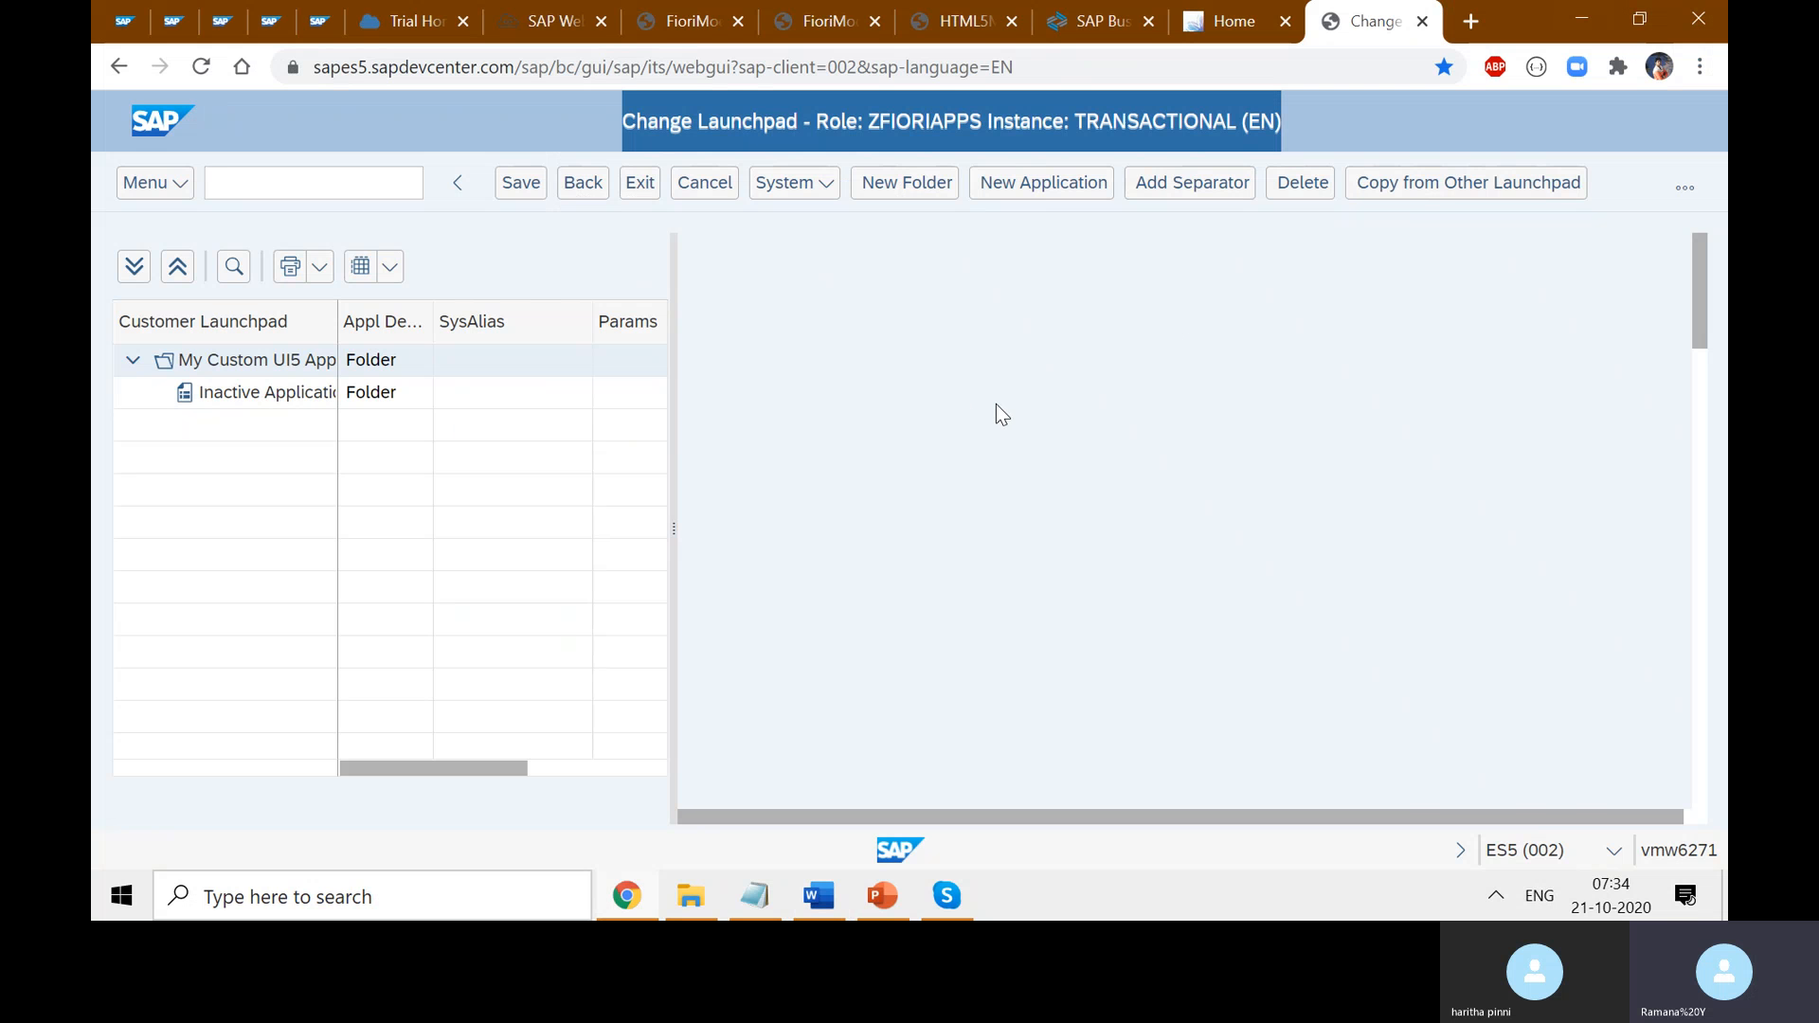
- Add a new application with link text 'Create Login'
{"action": "left_click", "coordinate": [229, 455]}
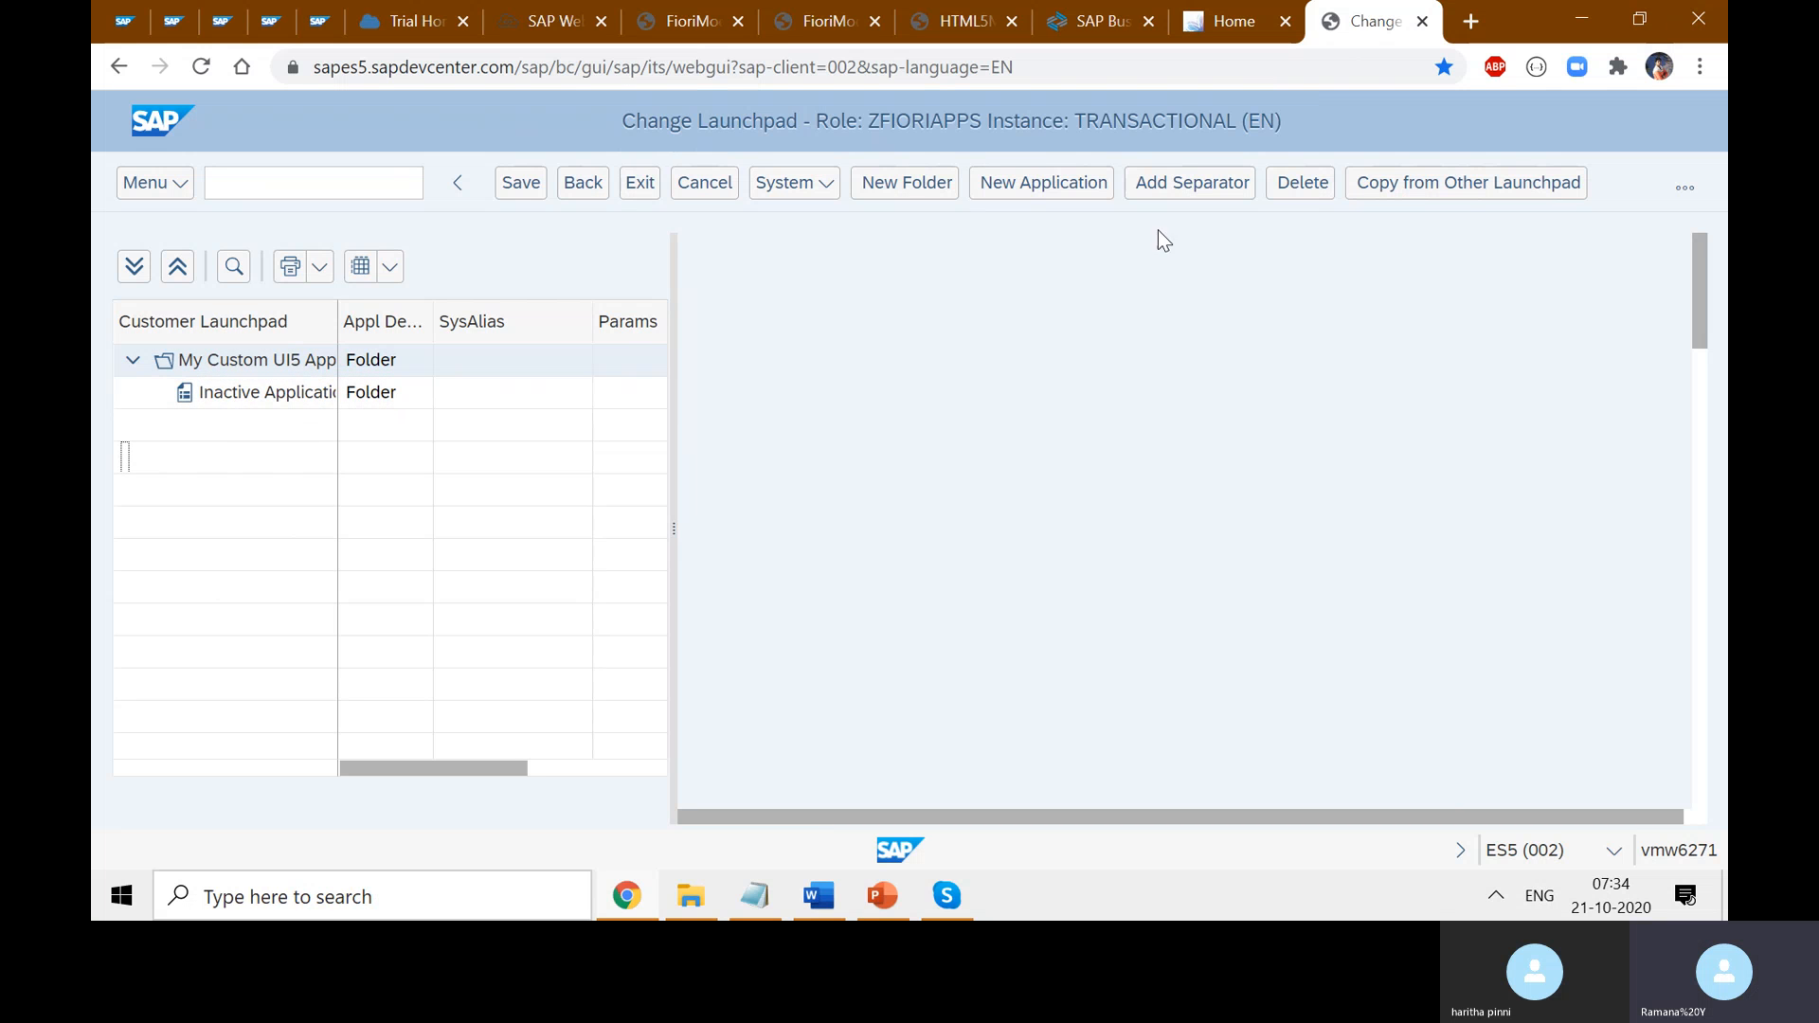
{"action": "left_click", "coordinate": [335, 315]}
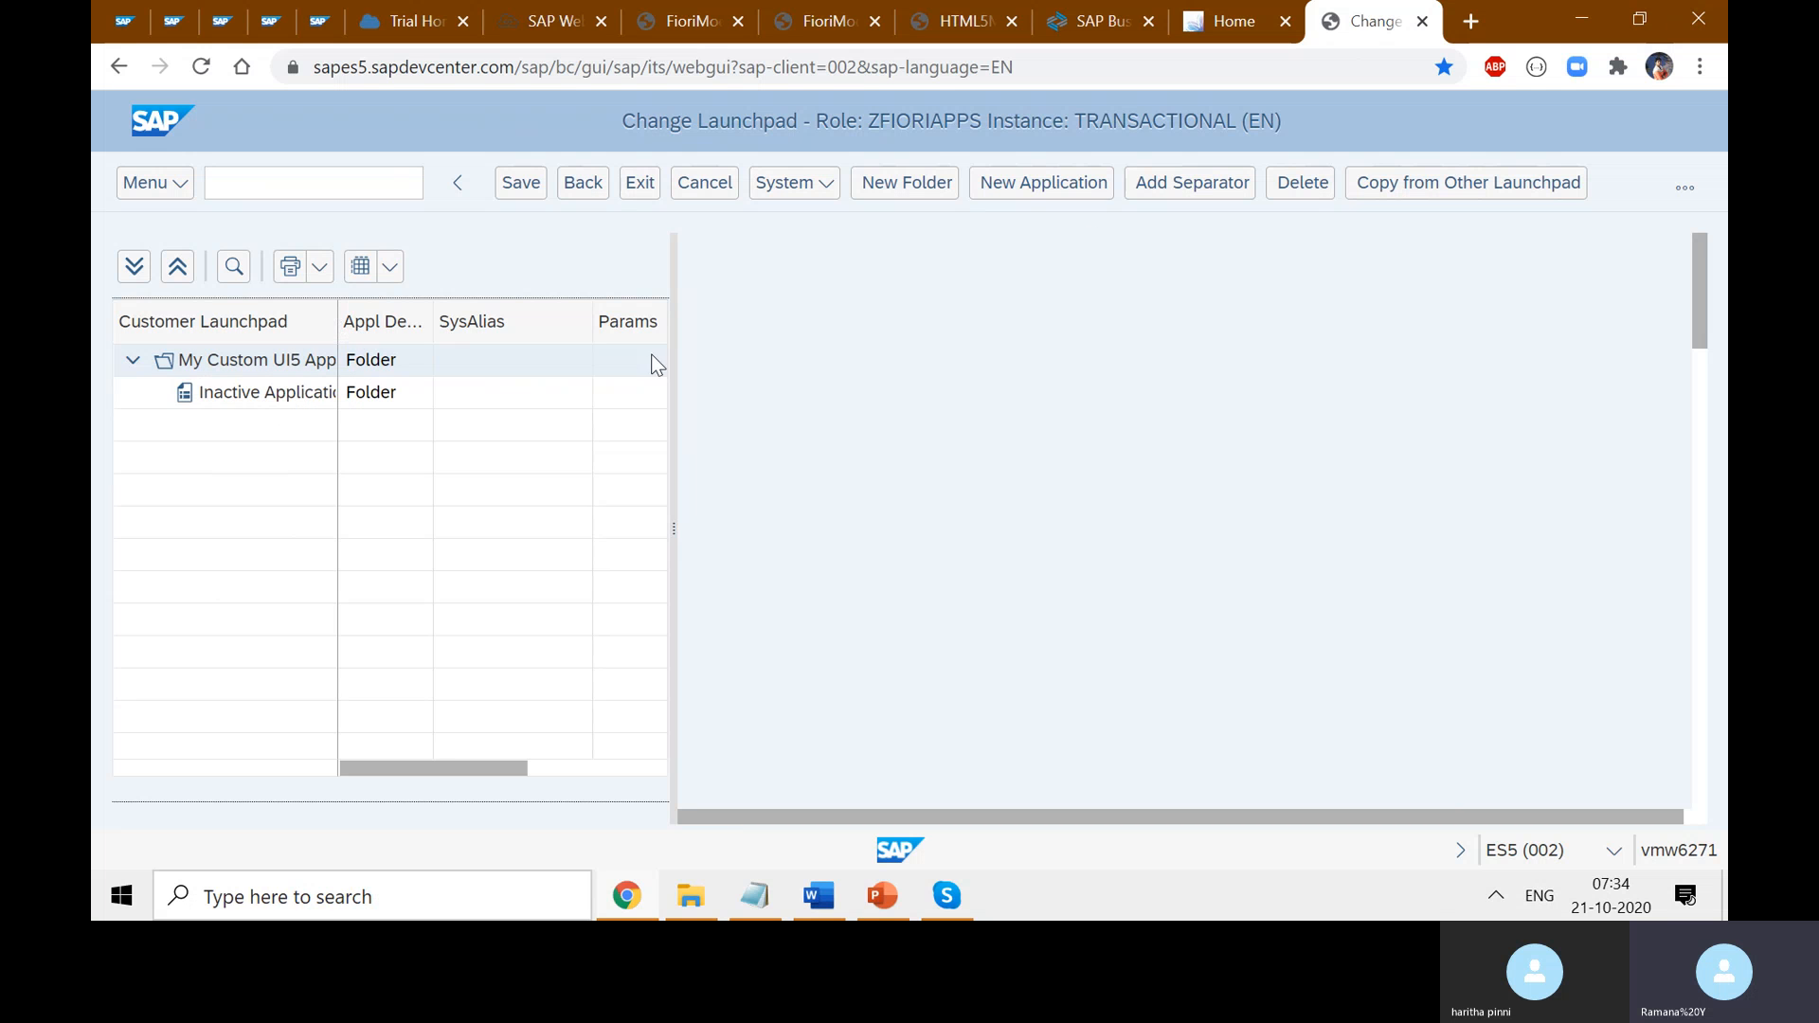
{"action": "left_click", "coordinate": [1013, 191]}
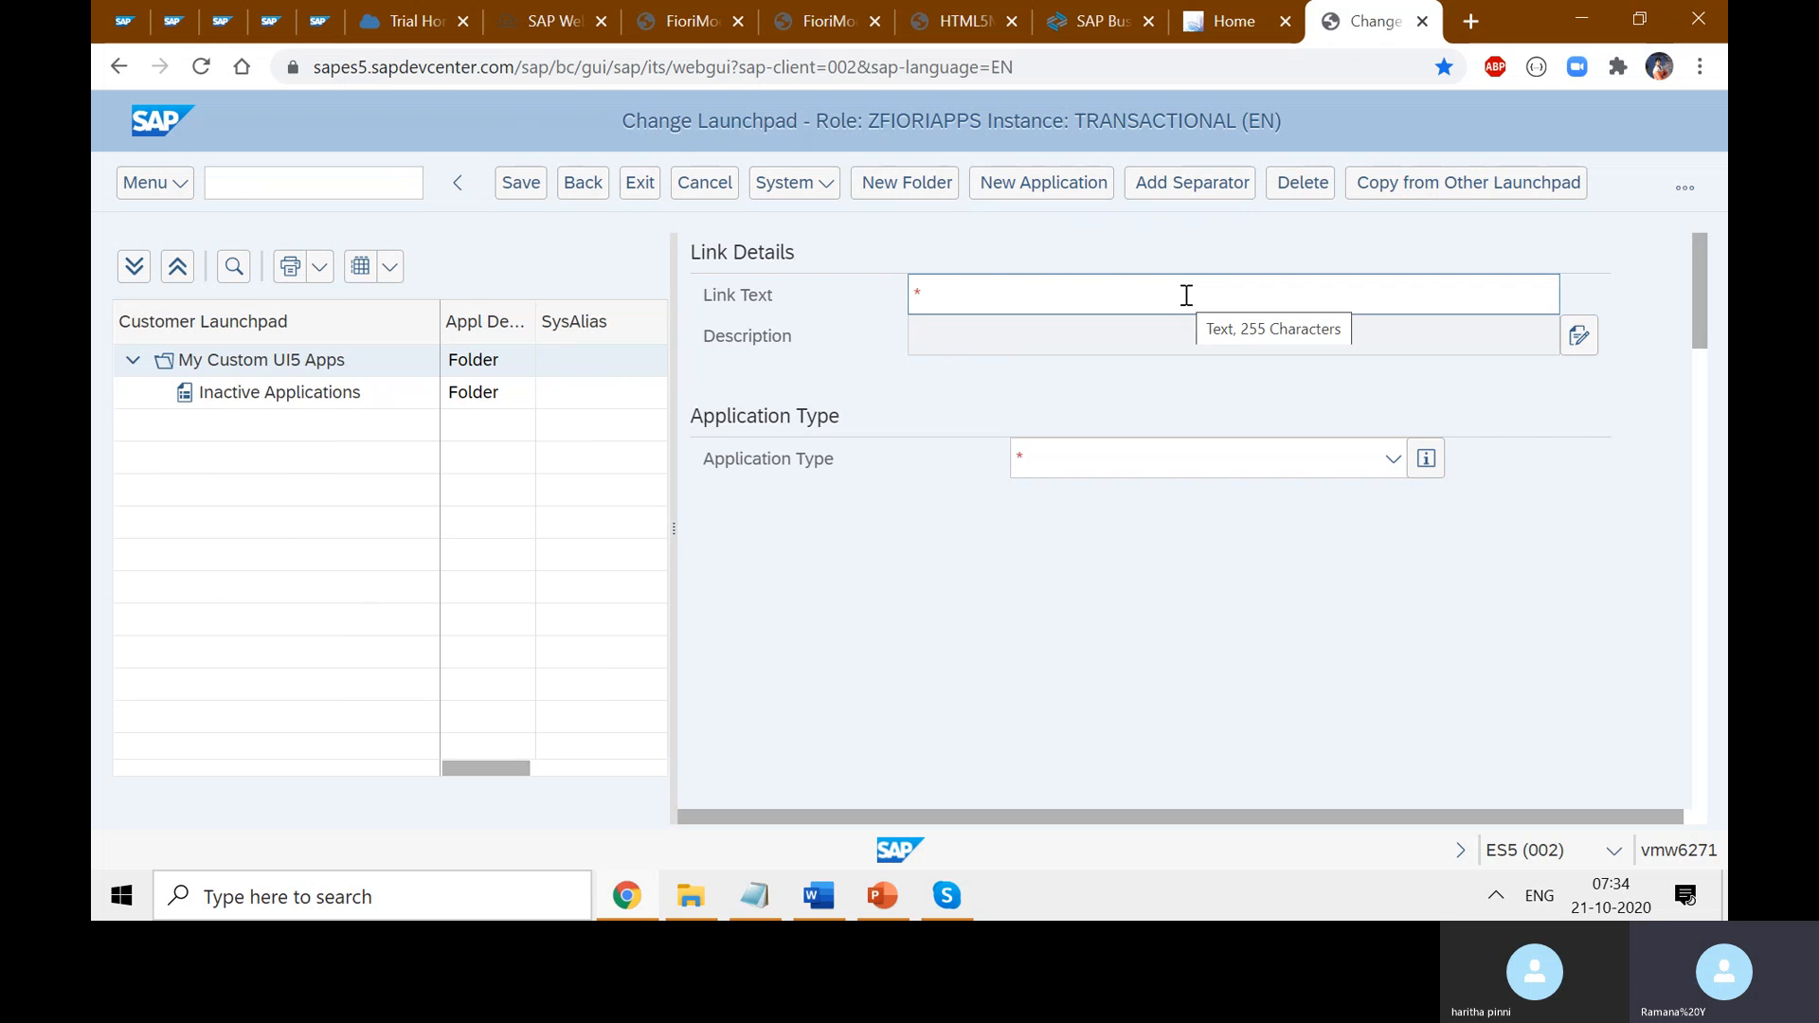
{"action": "type", "text": "Cr"}
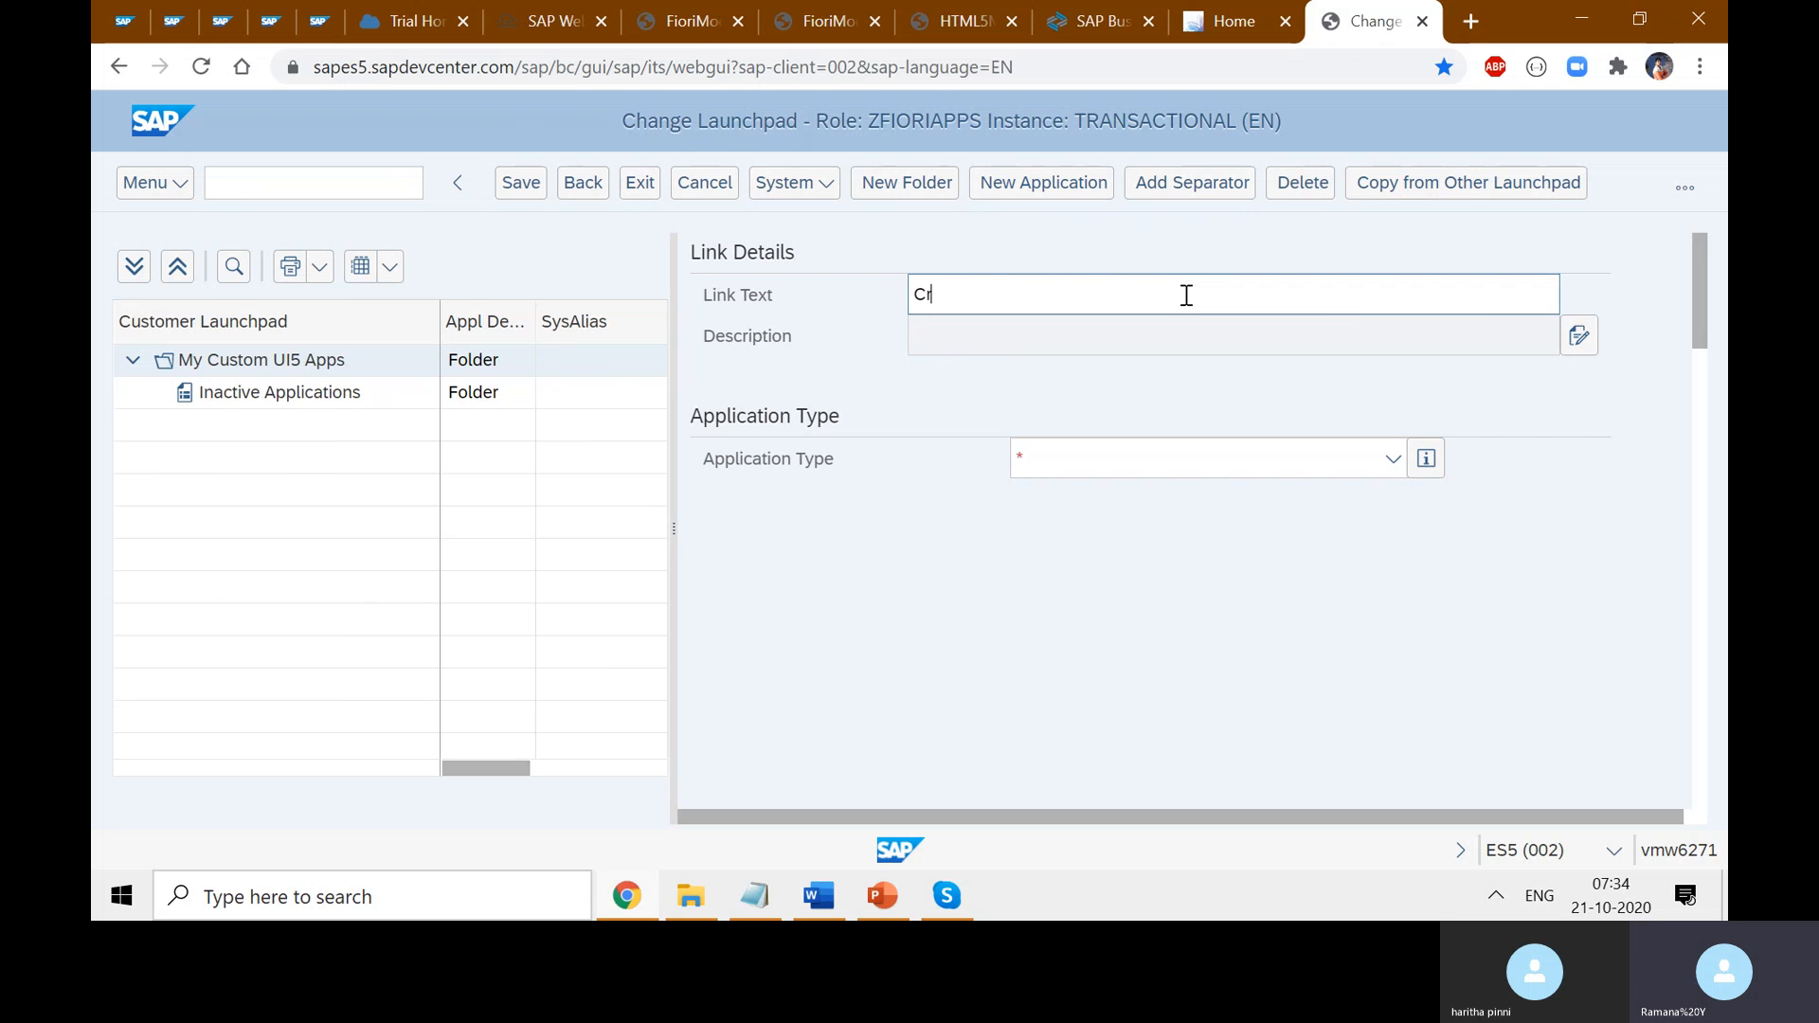
{"action": "type", "text": "eate Login"}
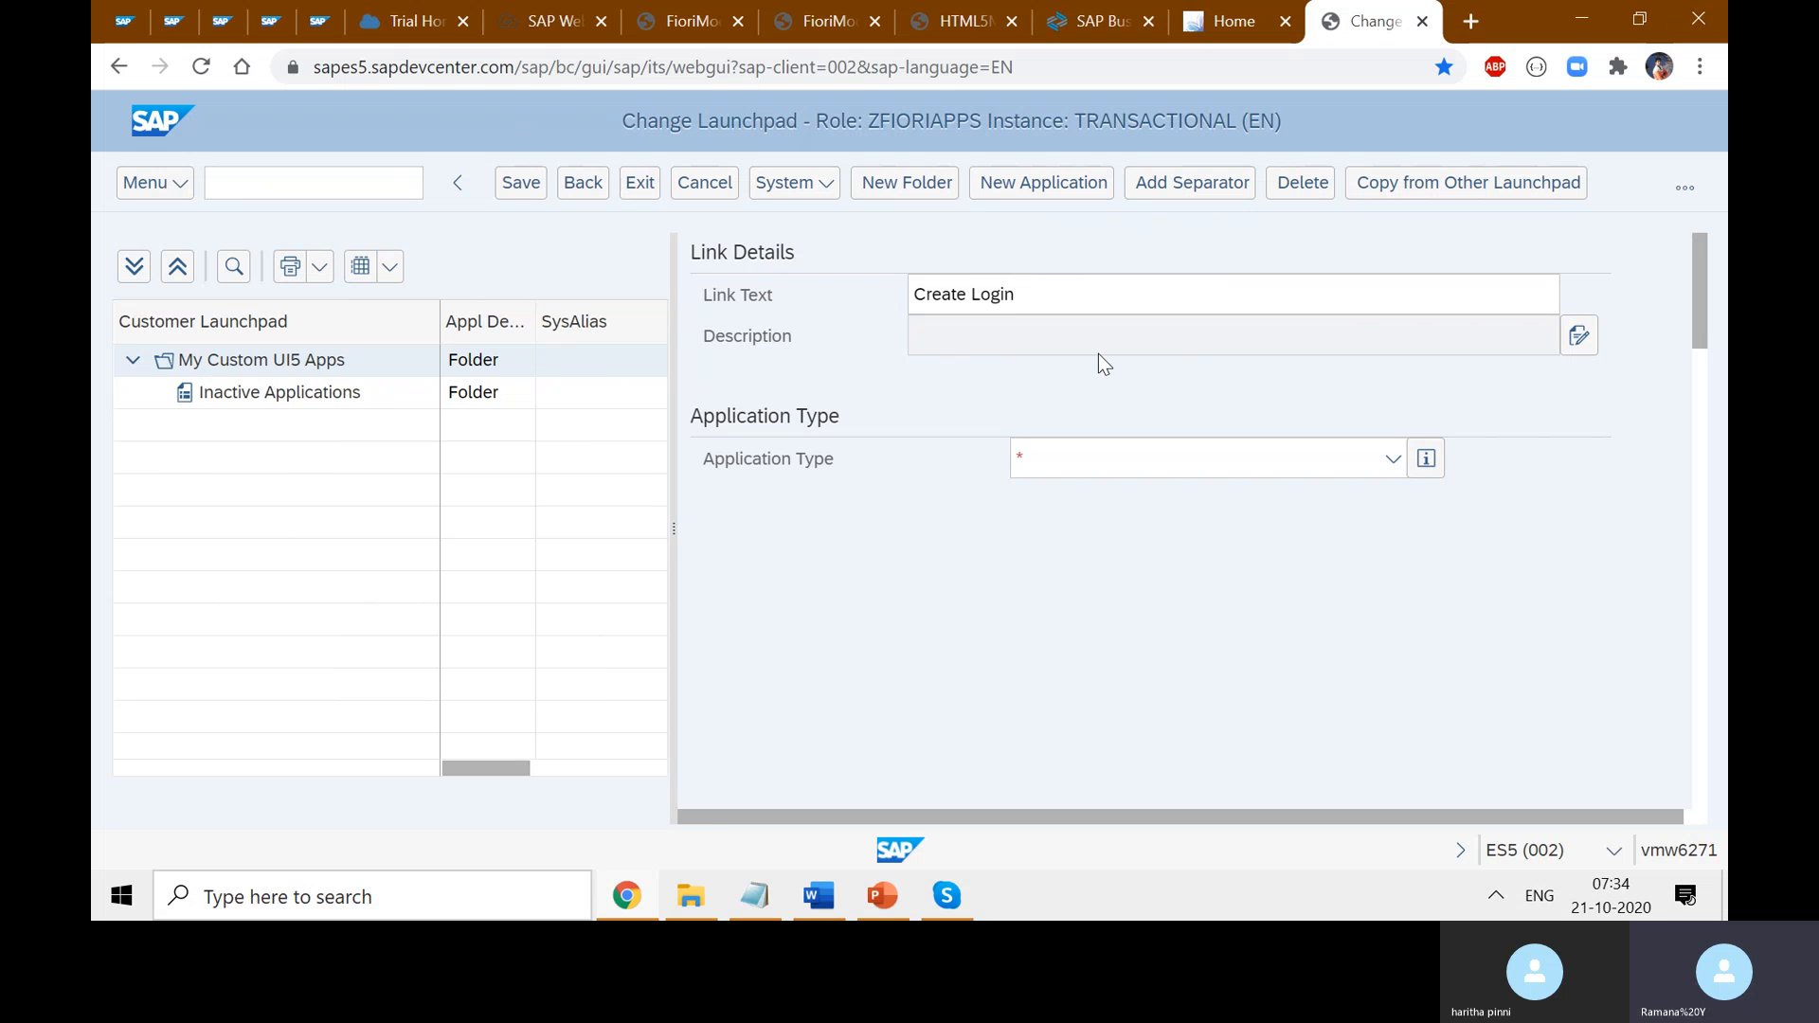
- Describe it as 'Login Page for Fiori Foundation Course'
{"action": "left_click", "coordinate": [1579, 337]}
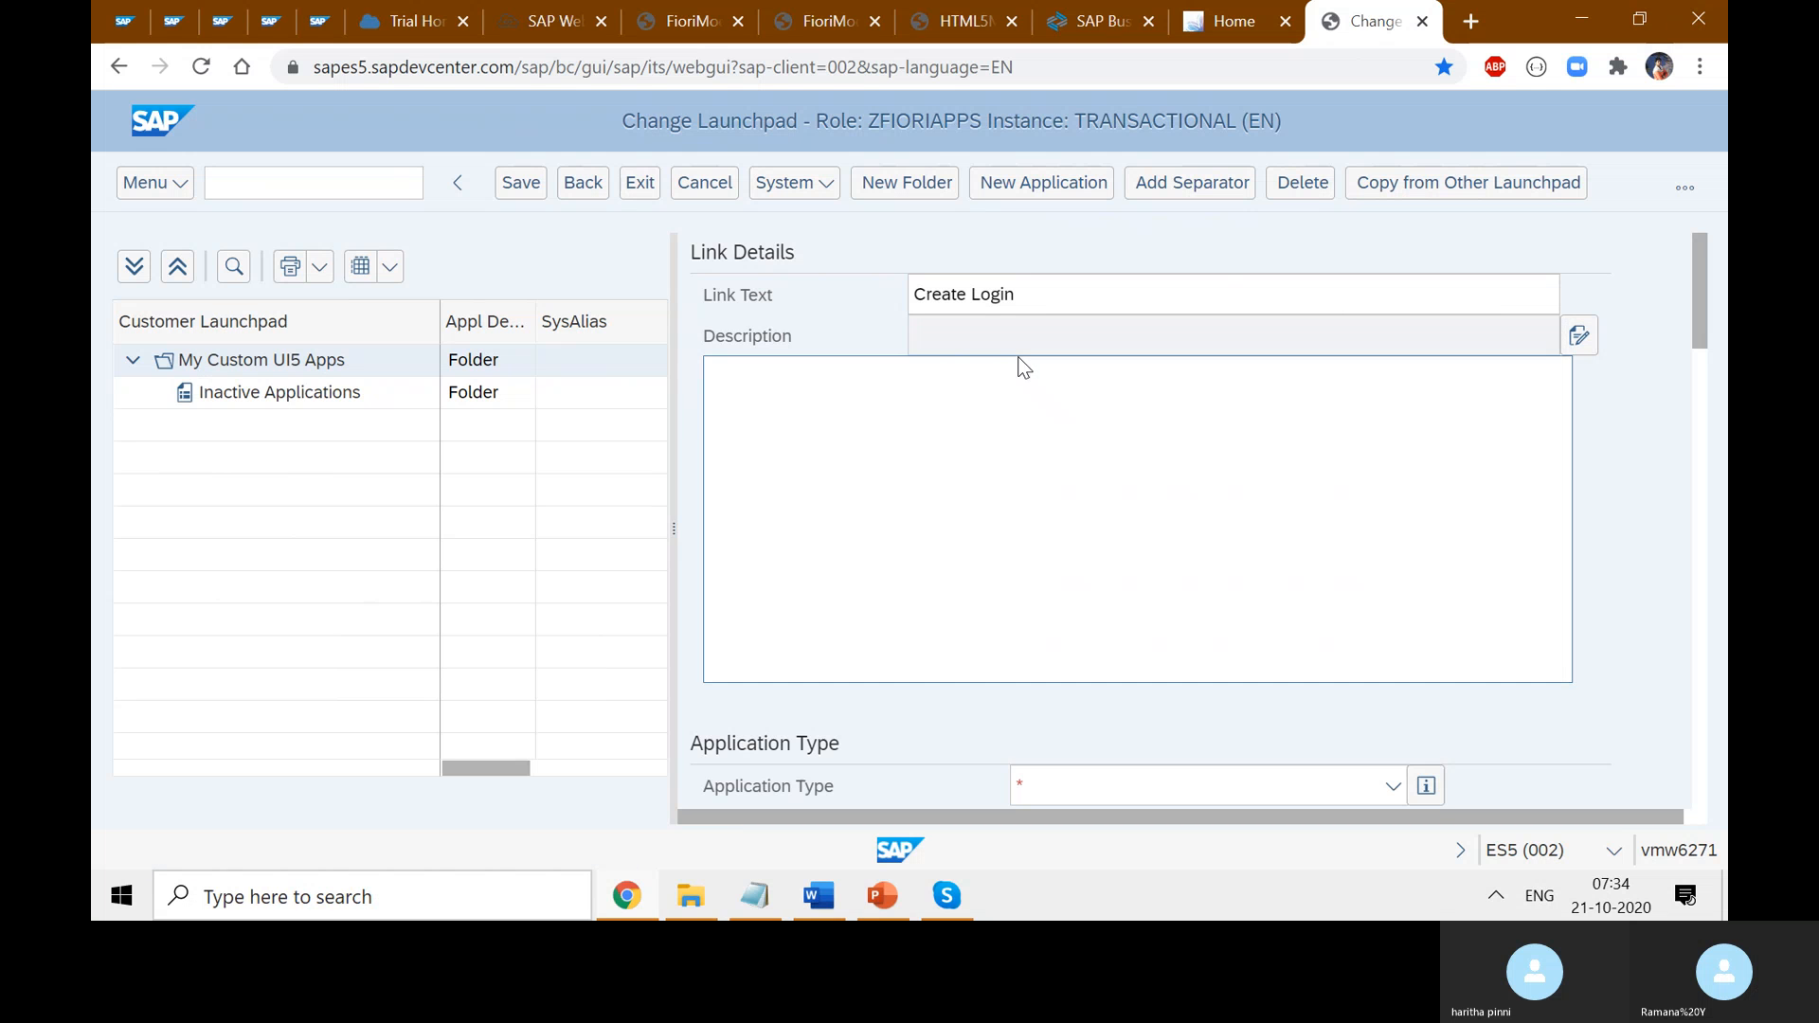
{"action": "left_click", "coordinate": [910, 434]}
{"action": "type", "text": "C"}
{"action": "key", "text": "BackSpace"}
{"action": "type", "text": "Login Page "}
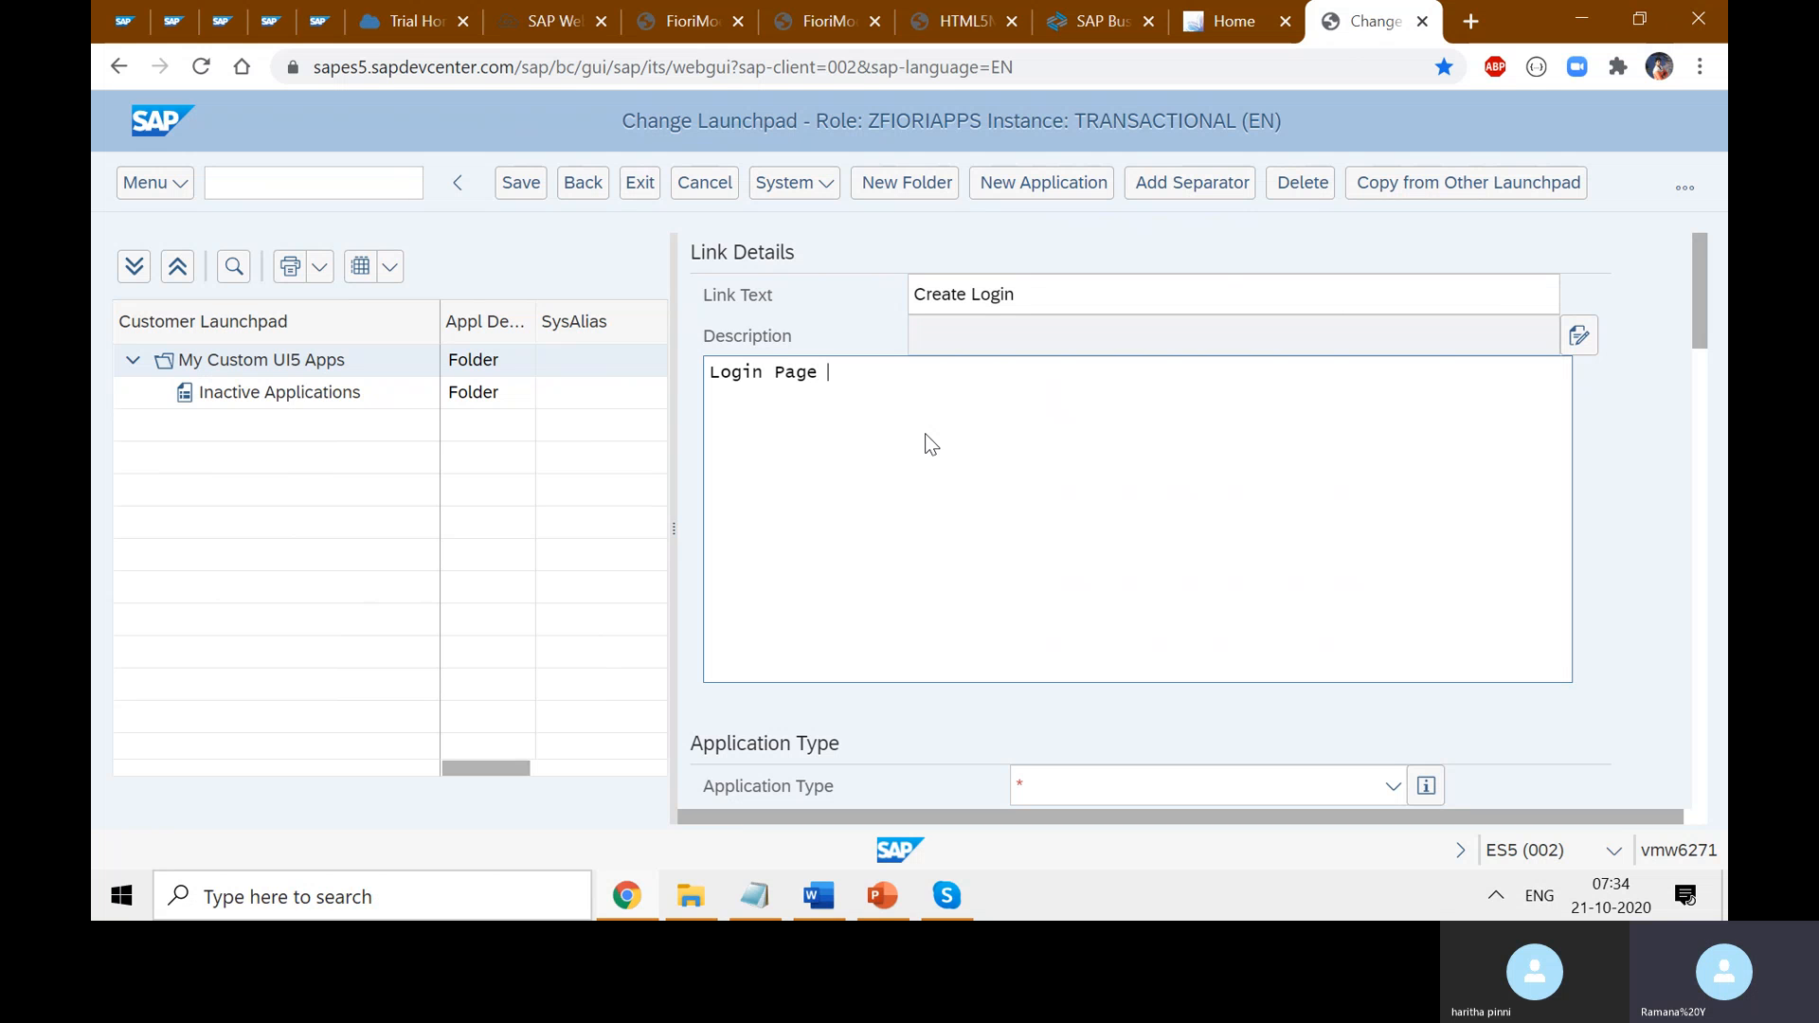
{"action": "type", "text": "for Fiori Foundation Course"}
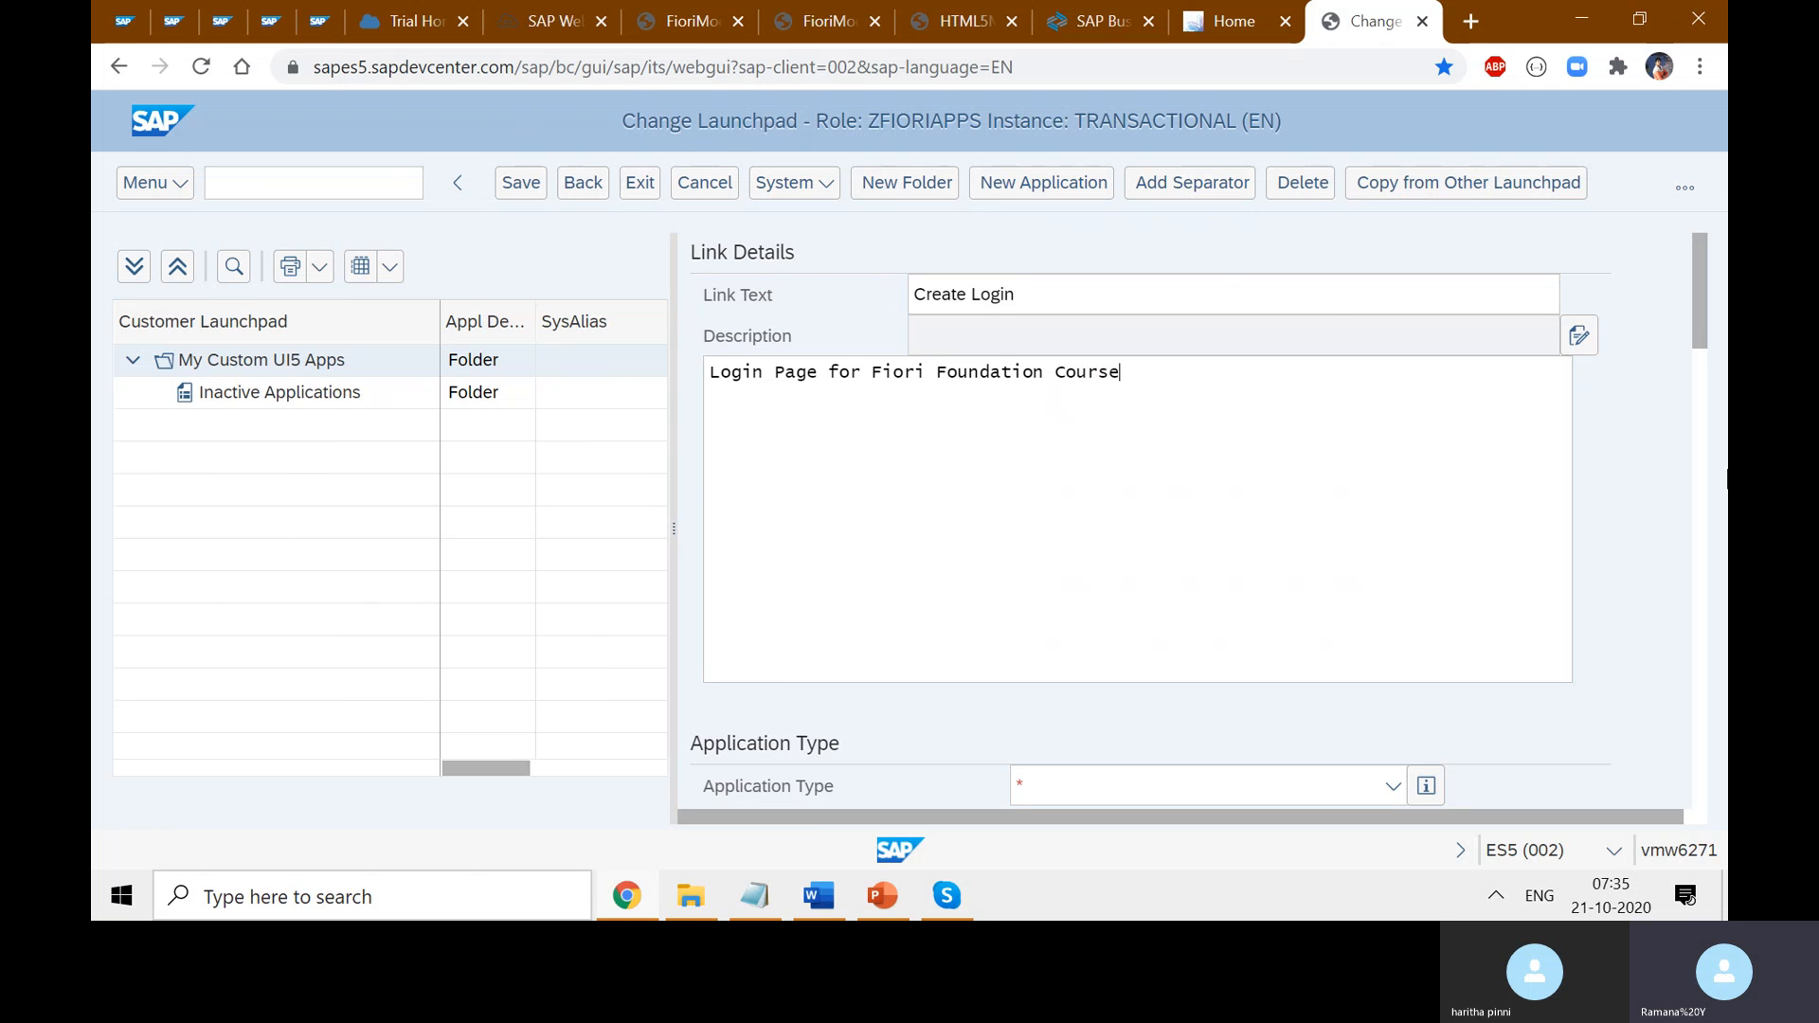
{"action": "scroll", "coordinate": [1627, 502], "scroll_direction": "down", "scroll_amount": 3}
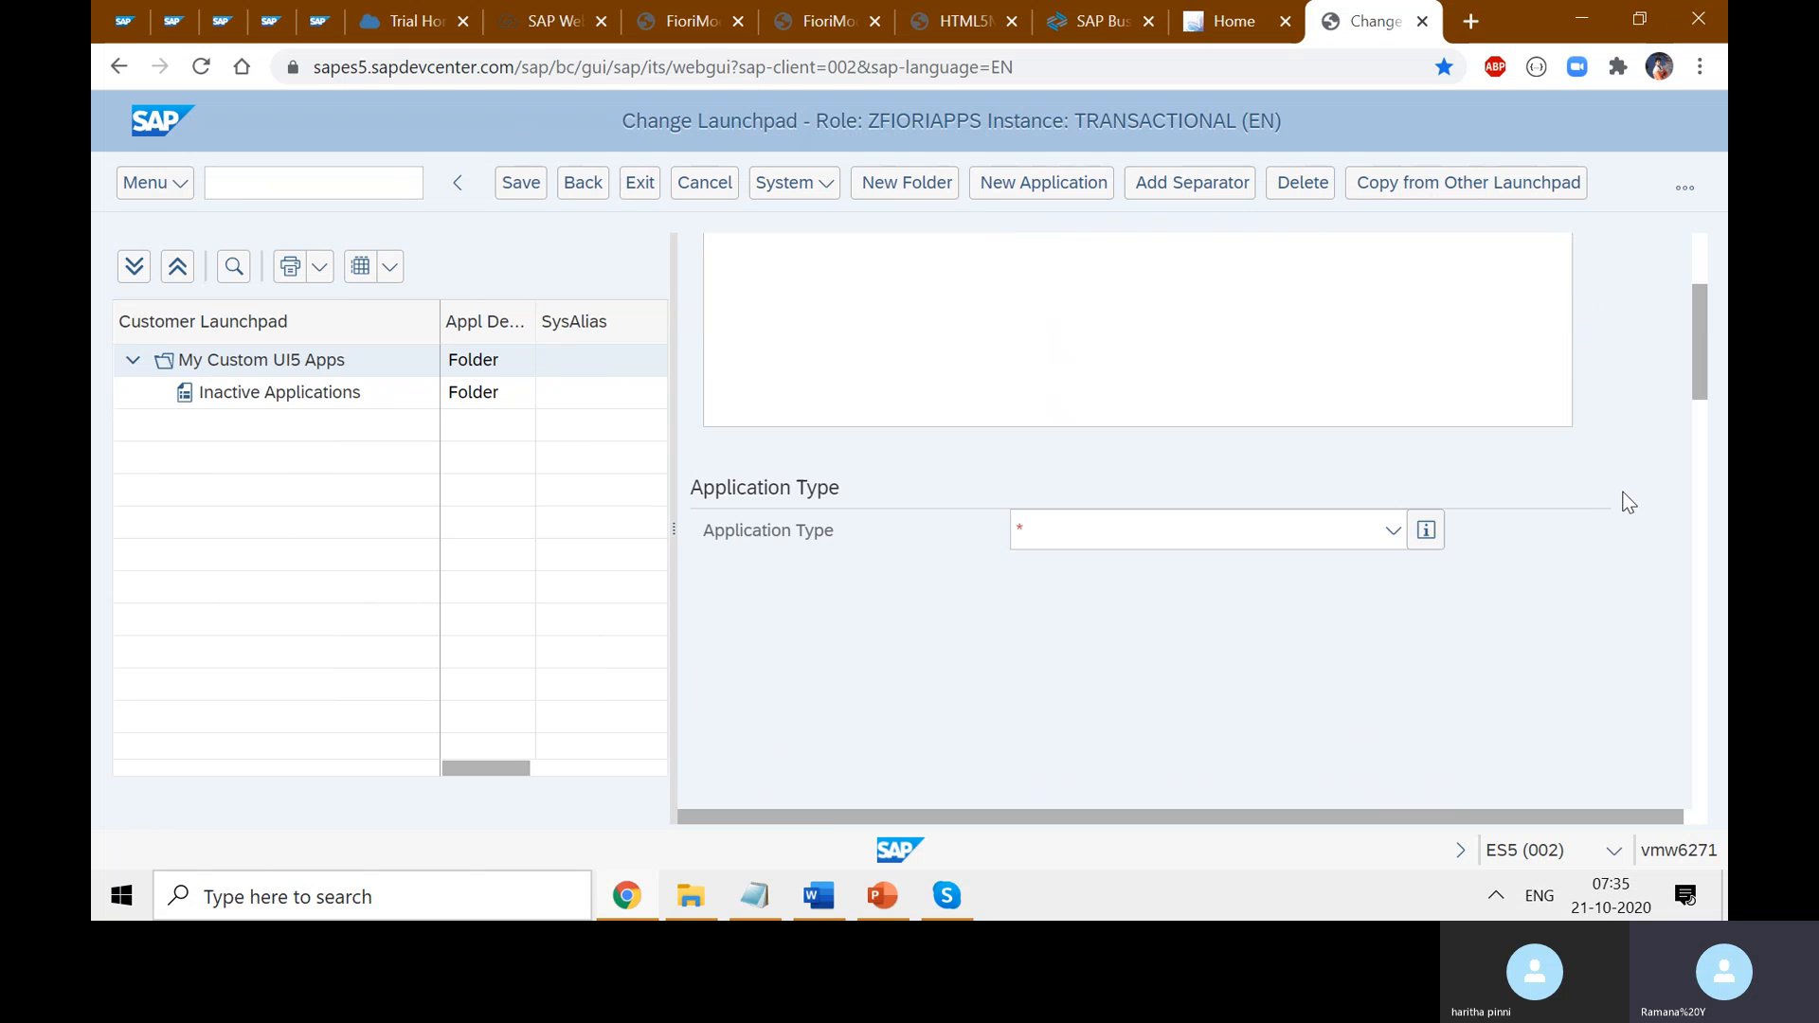
- Set the Create Login link's Application Type to URL
{"action": "left_click", "coordinate": [1393, 531]}
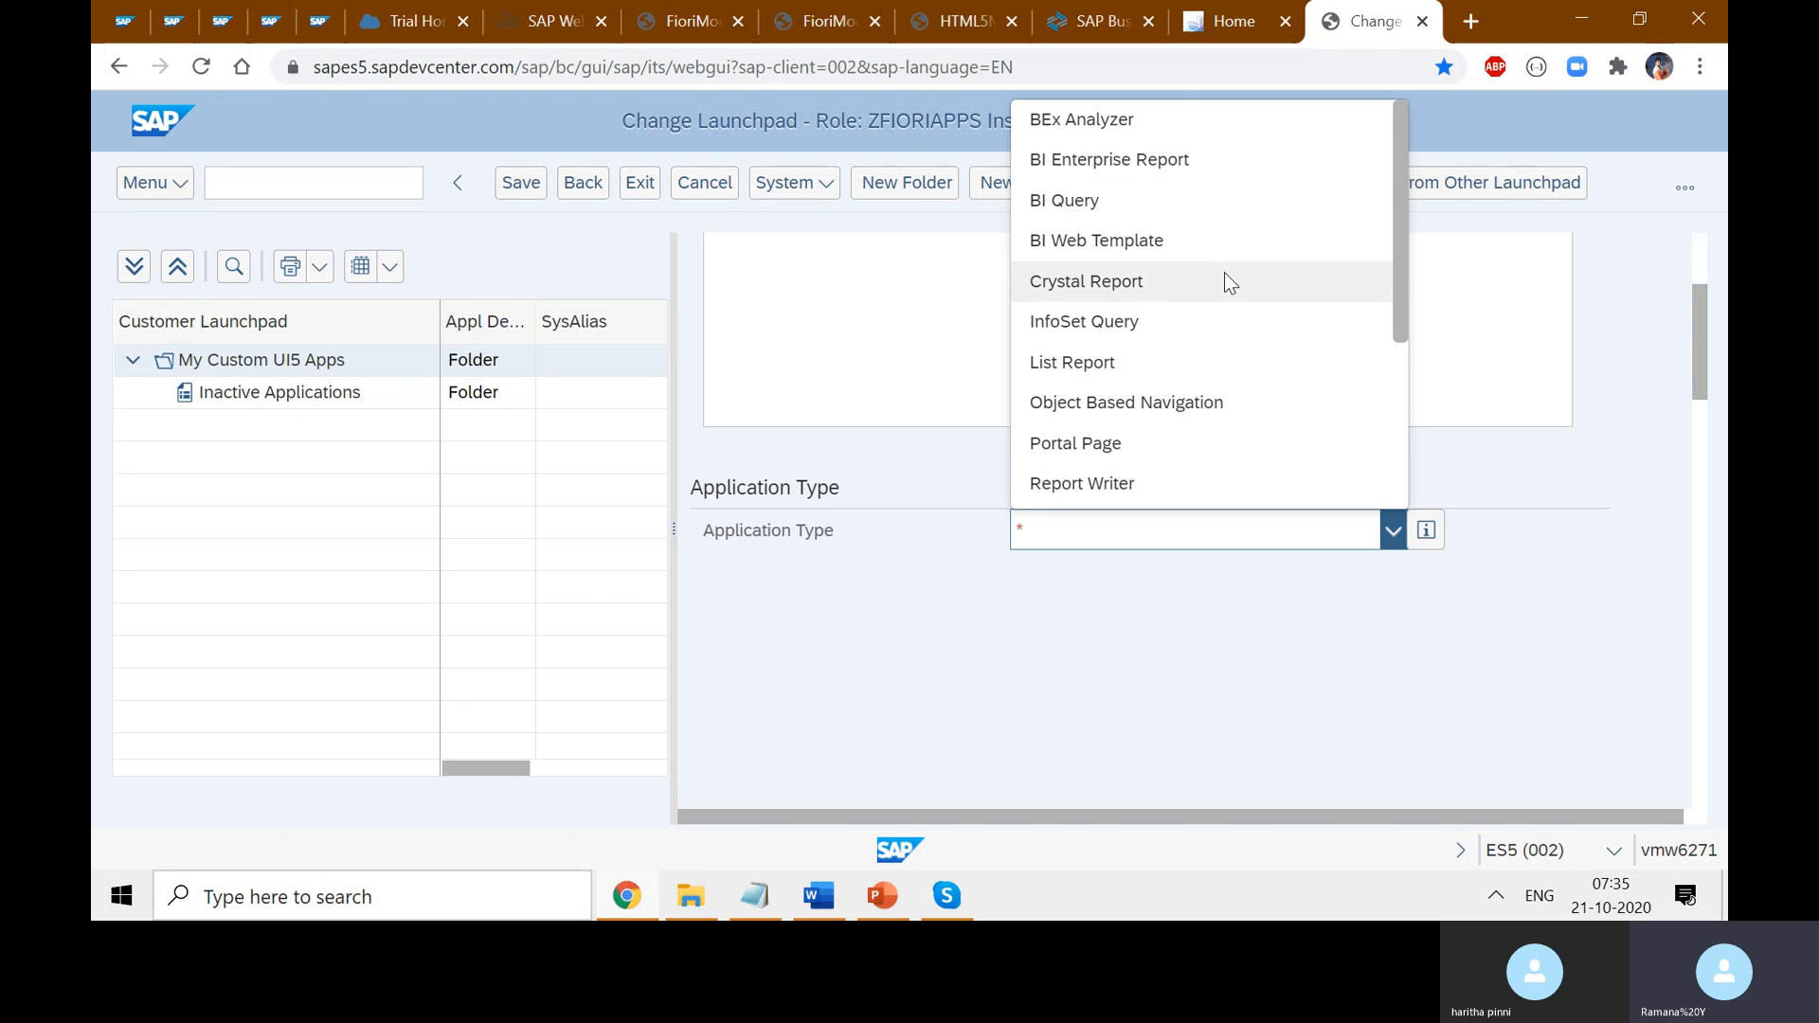
{"action": "scroll", "coordinate": [1234, 378], "scroll_direction": "down", "scroll_amount": 3}
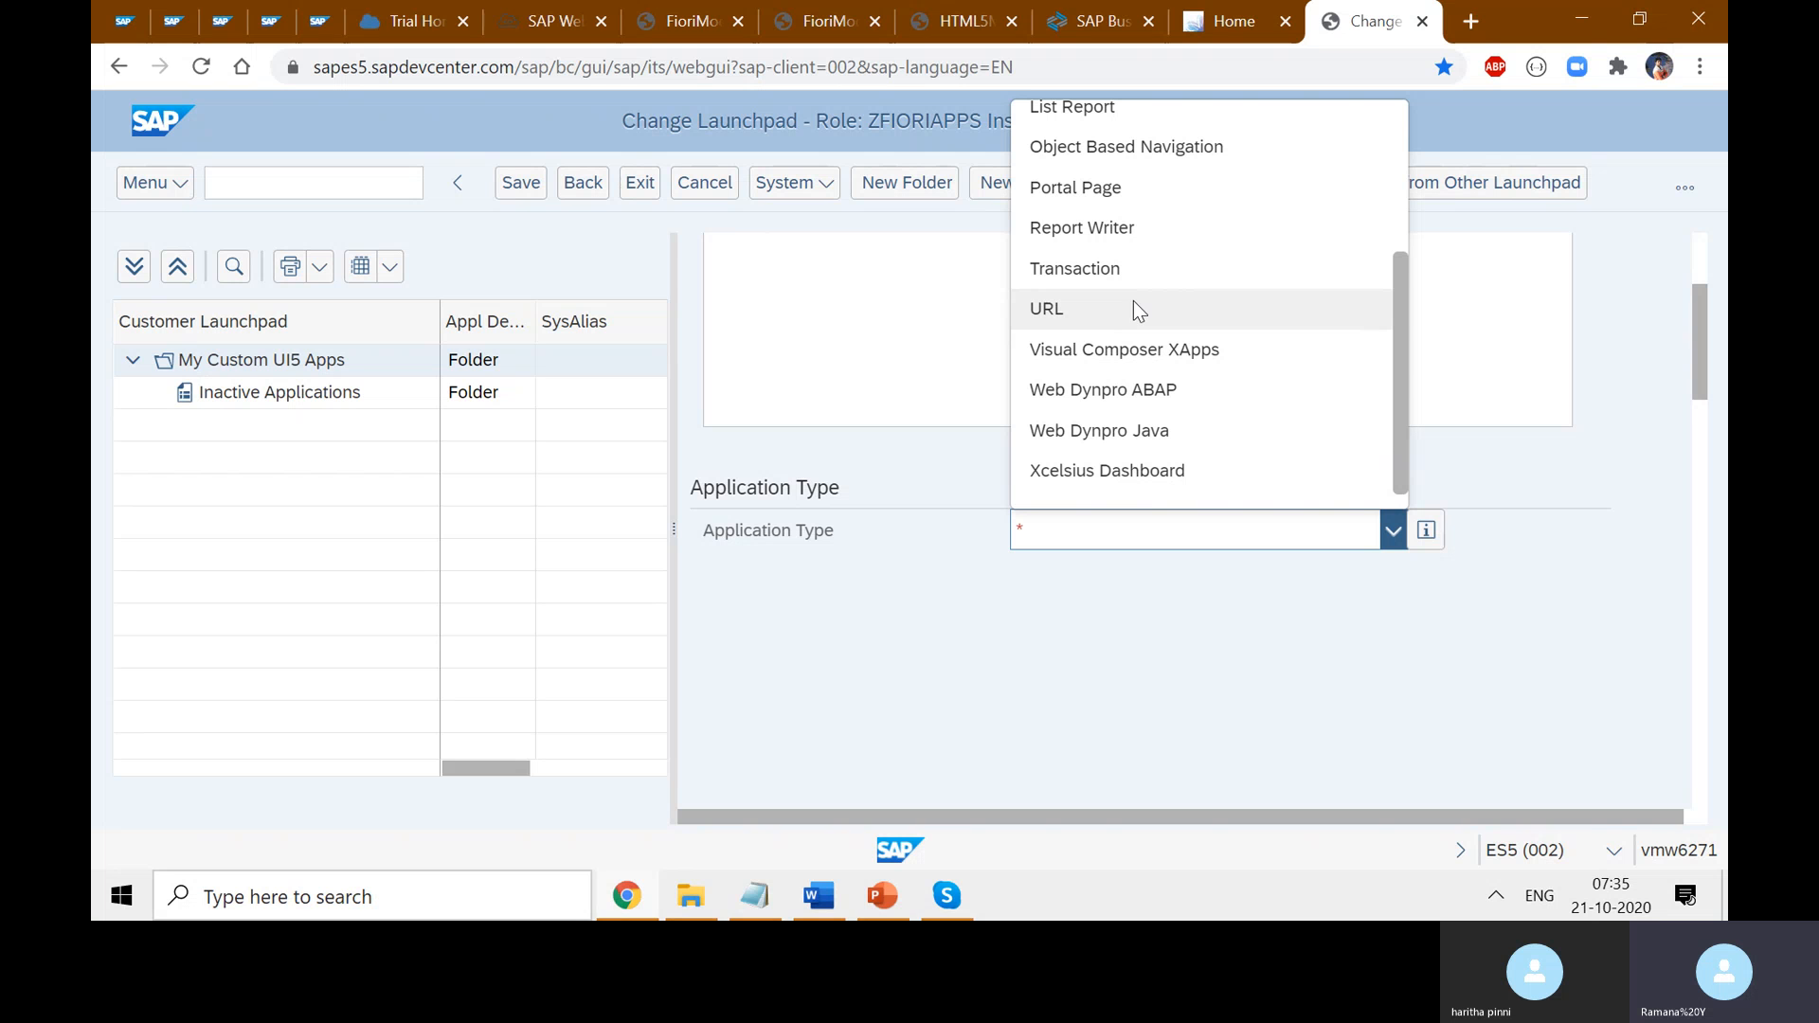
{"action": "left_click", "coordinate": [1099, 311]}
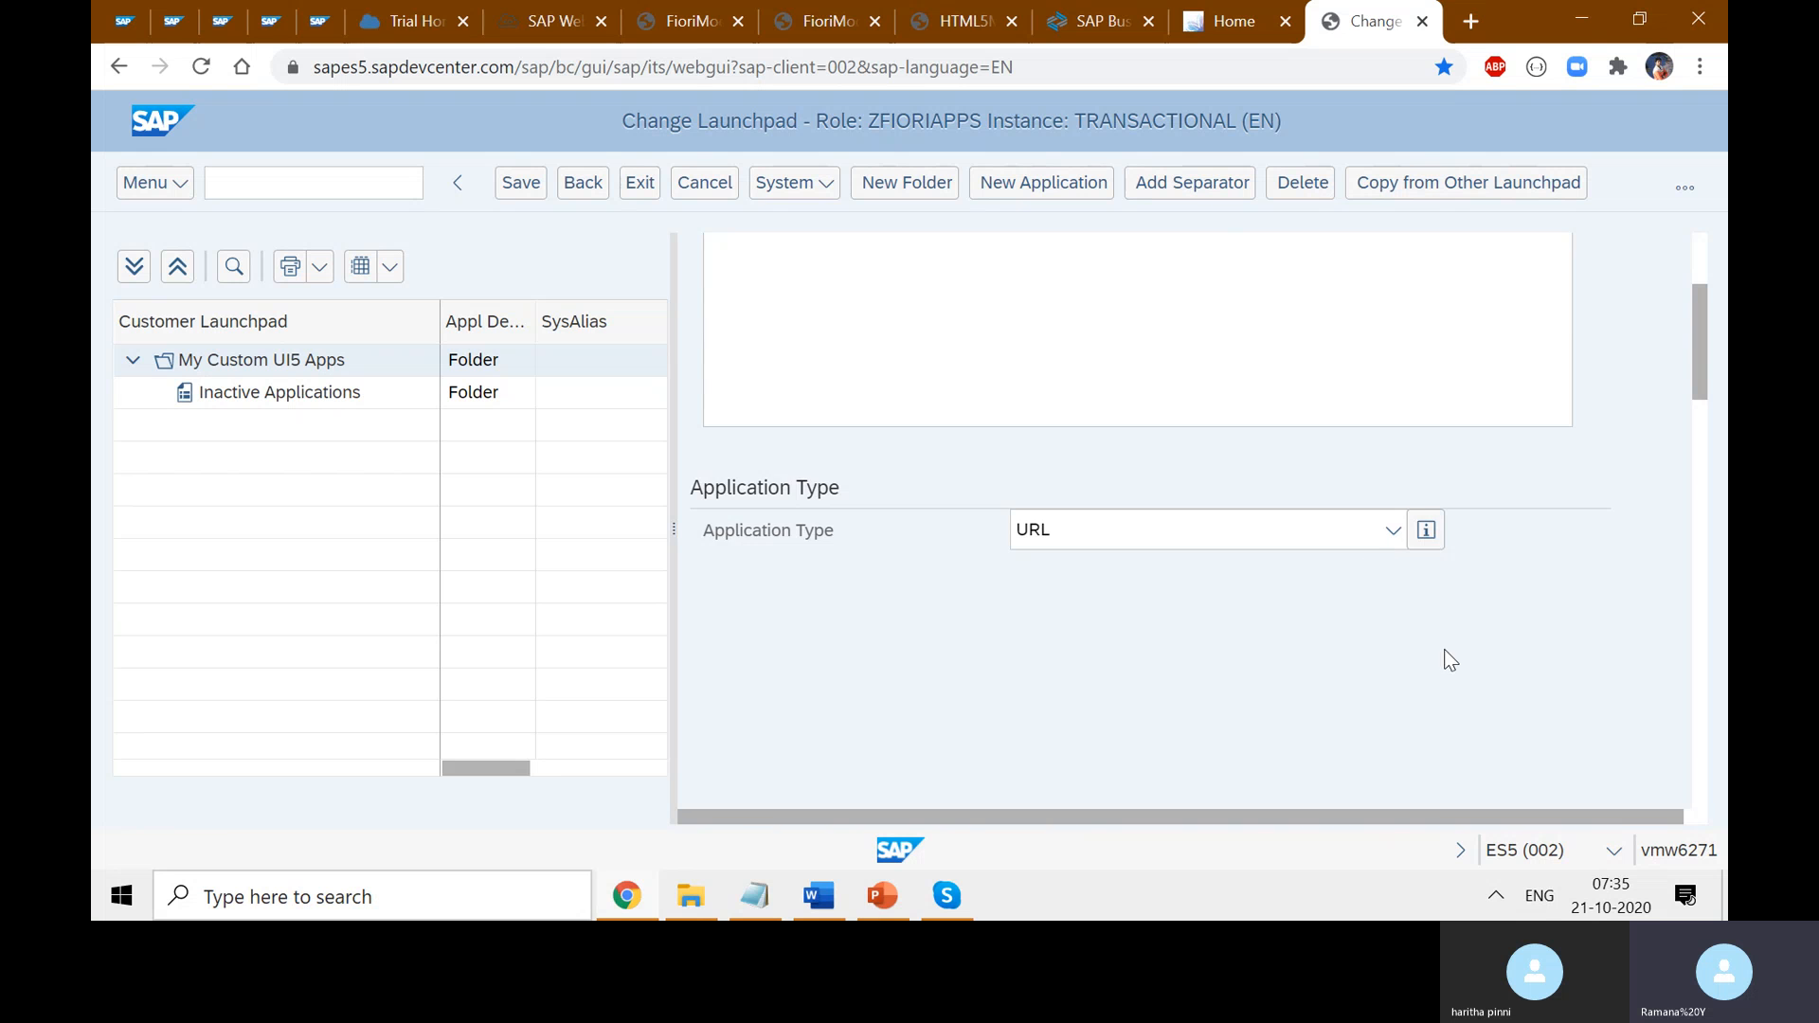
- Show the advanced optional parameters and widen the detail form to view the URL section
{"action": "scroll", "coordinate": [1656, 502], "scroll_direction": "down", "scroll_amount": 5}
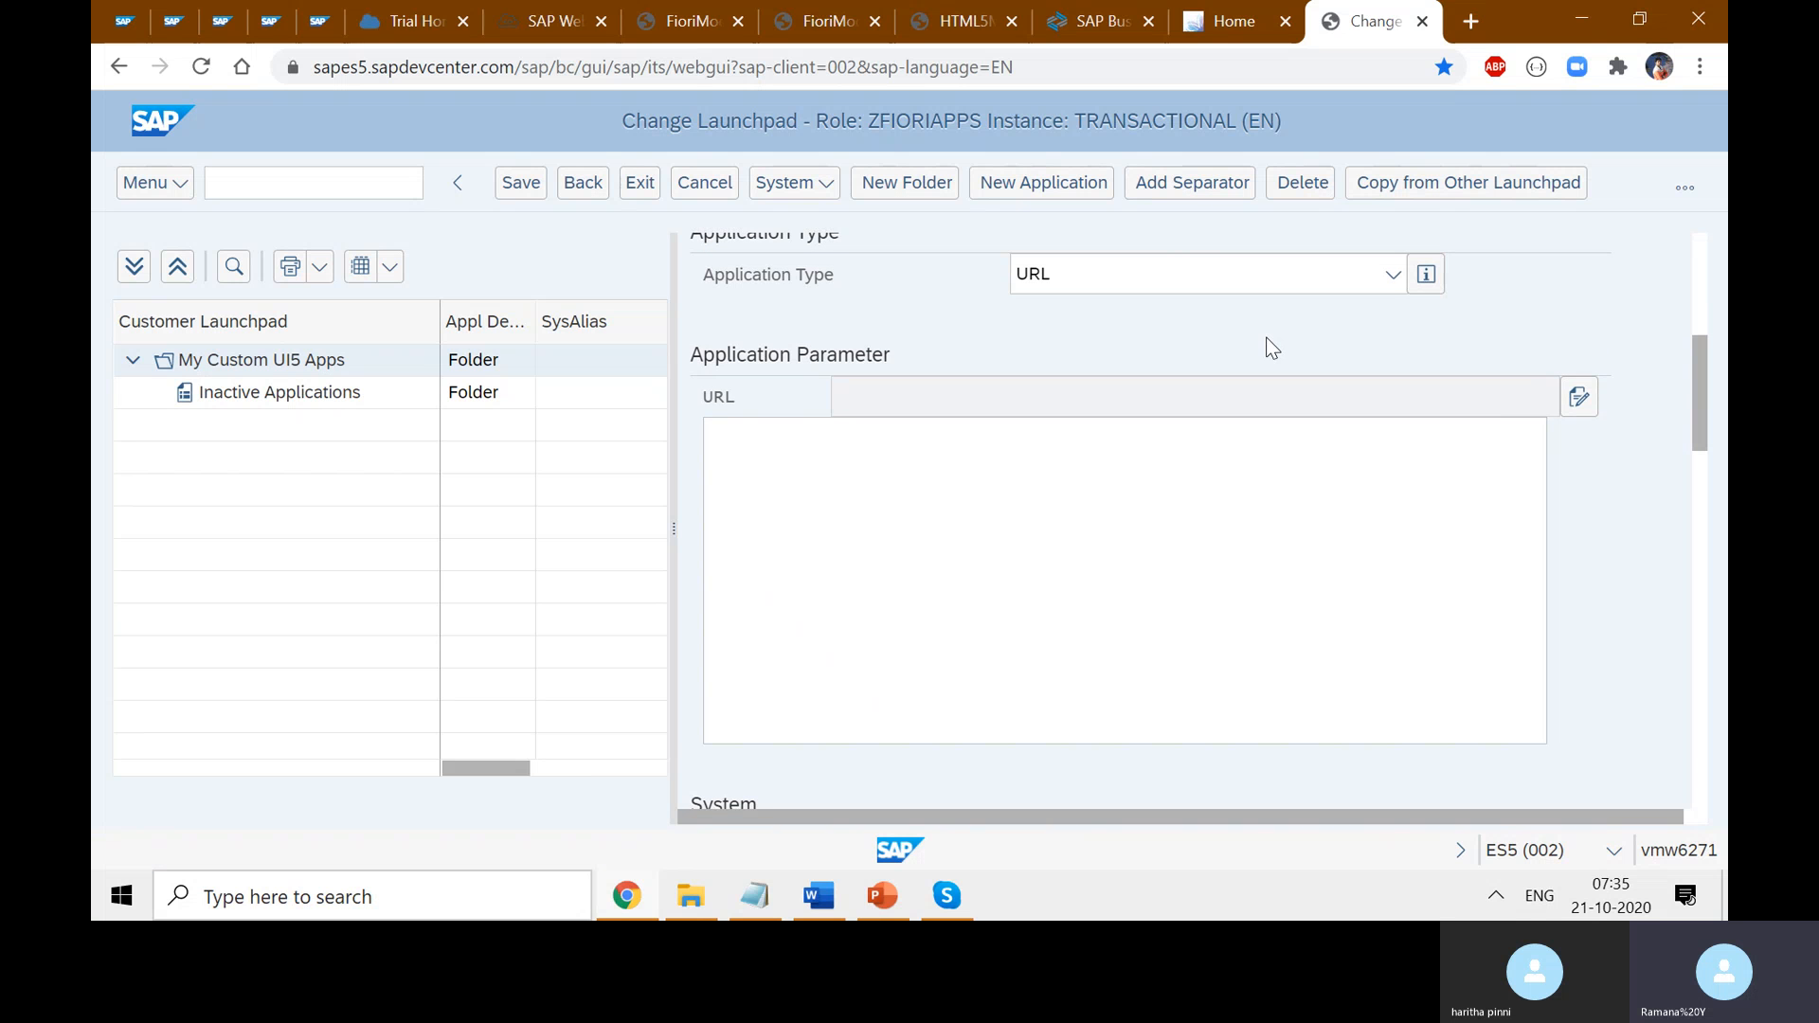
{"action": "scroll", "coordinate": [1290, 573], "scroll_direction": "down", "scroll_amount": 4}
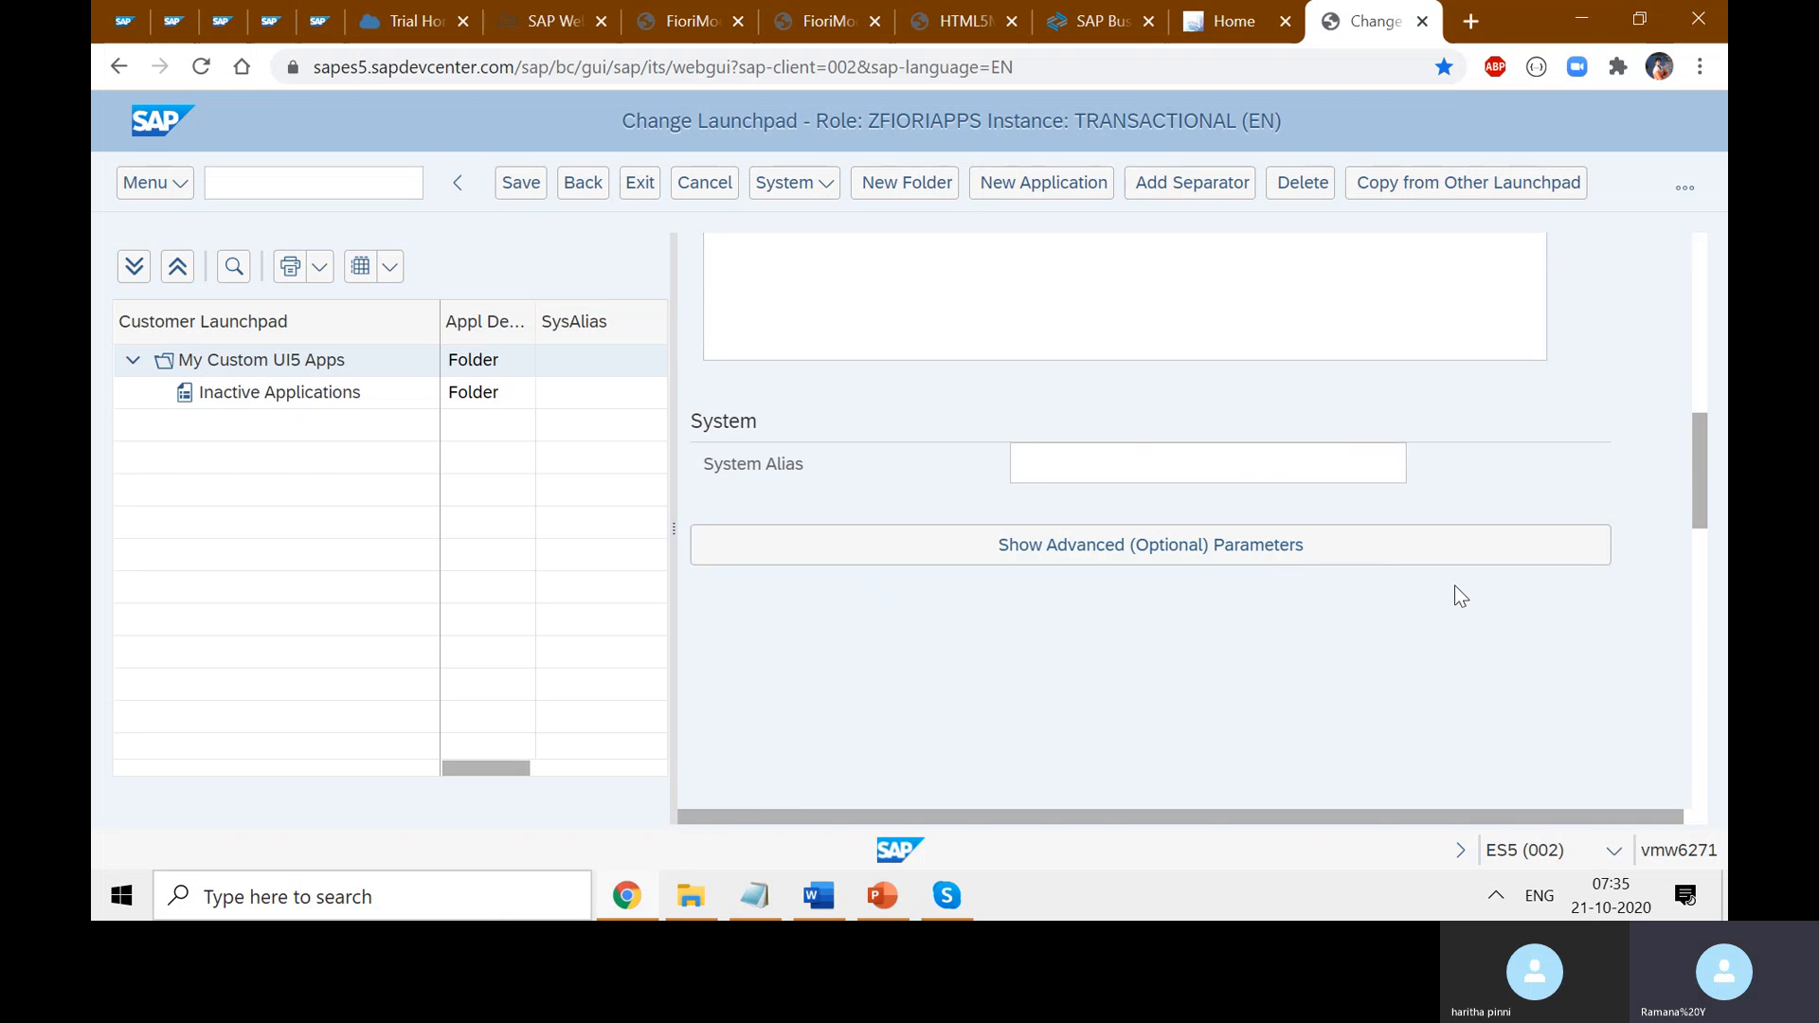
{"action": "left_click", "coordinate": [1238, 560]}
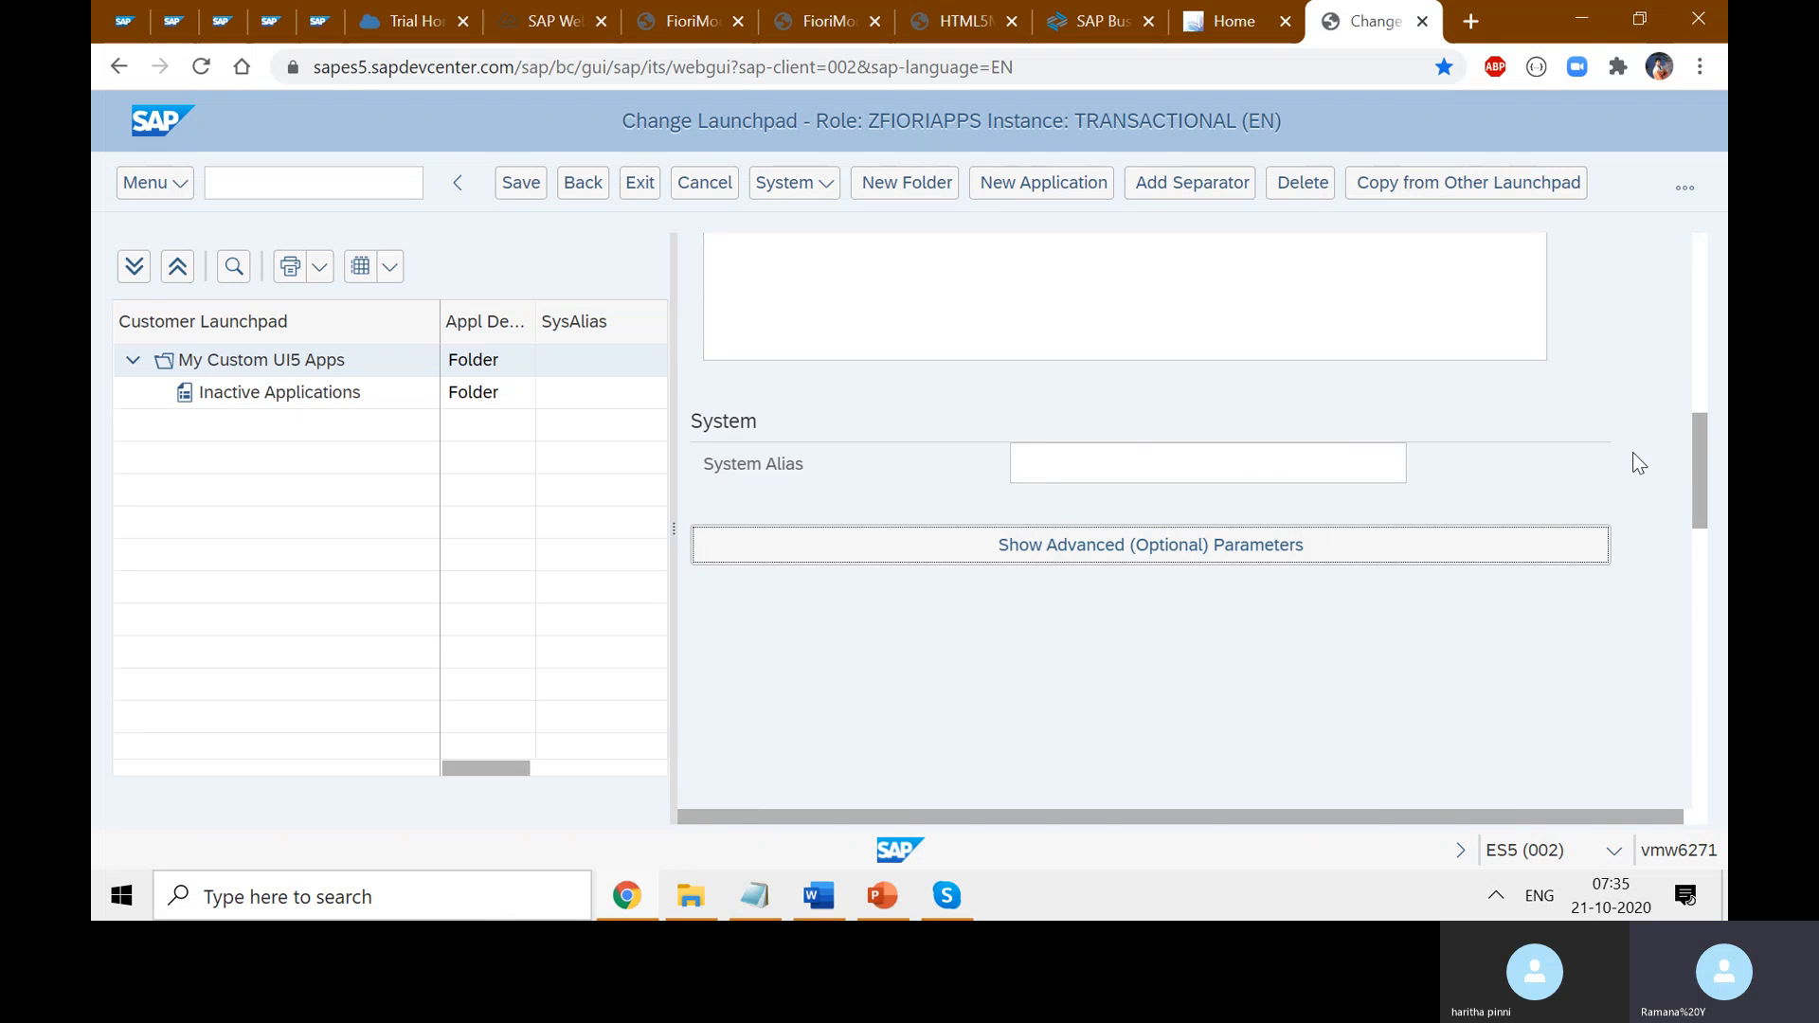
{"action": "scroll", "coordinate": [1645, 417], "scroll_direction": "down", "scroll_amount": 6}
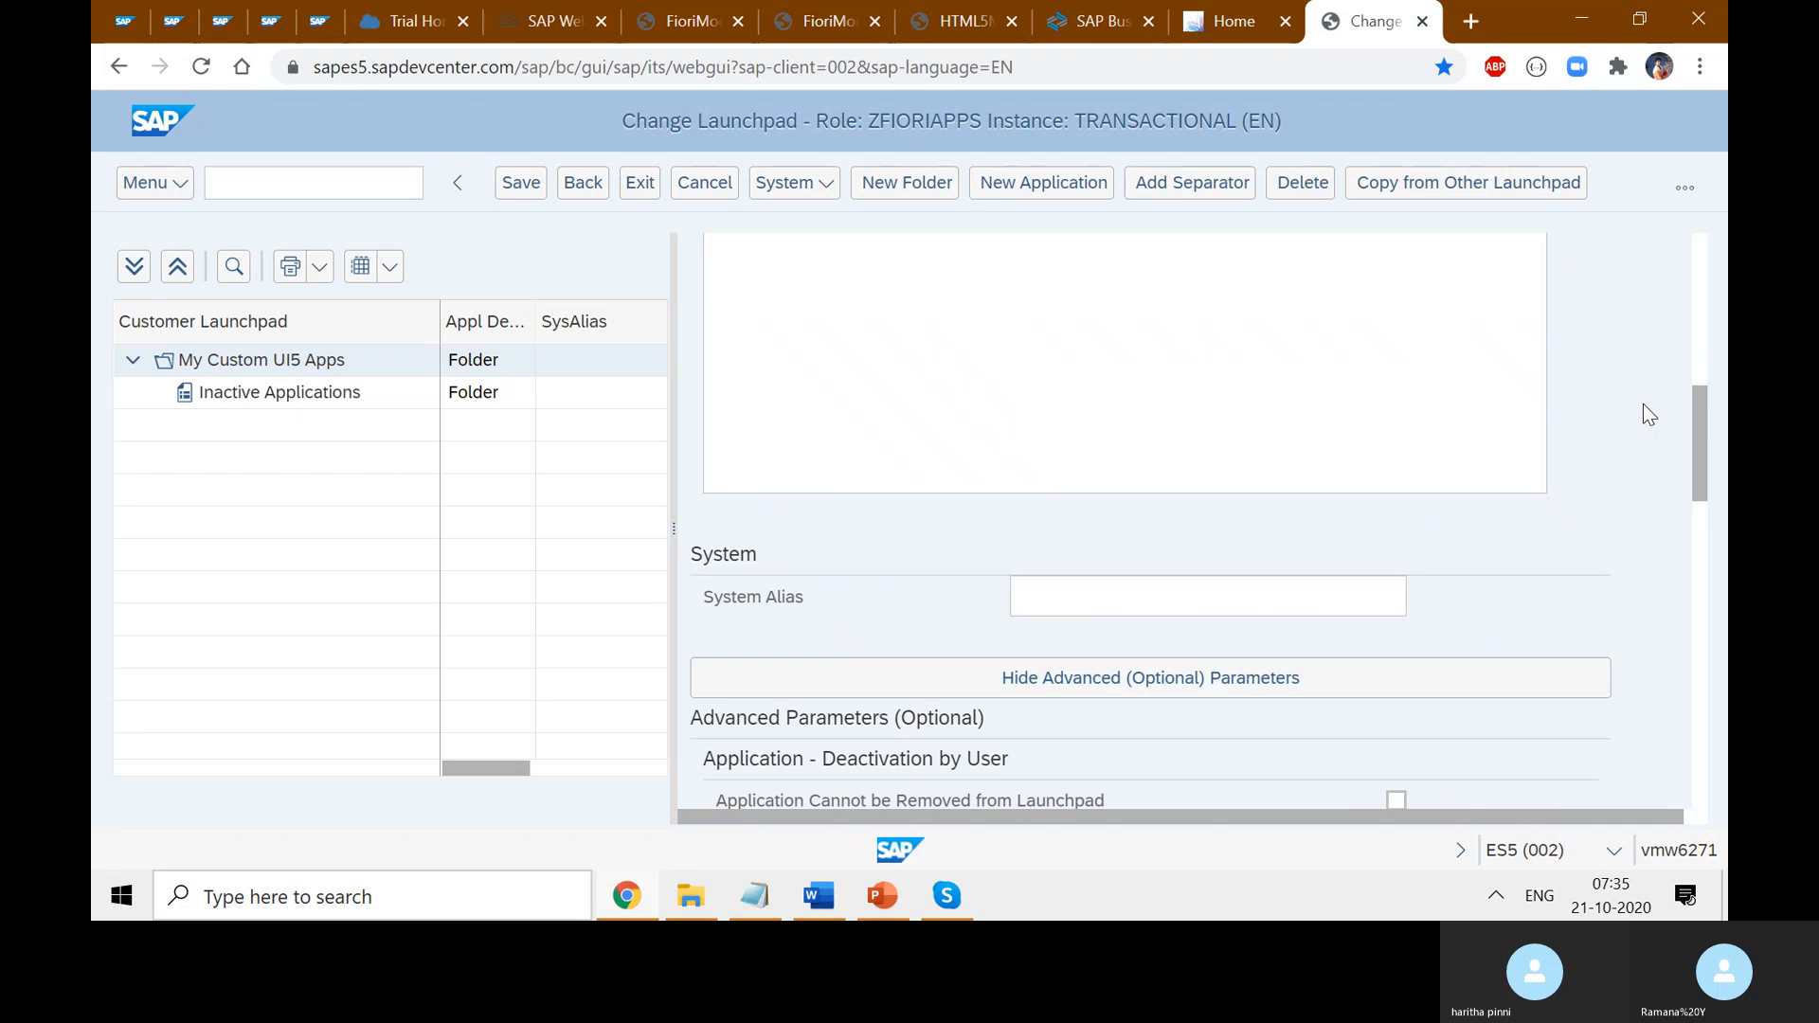
{"action": "left_click_drag", "start_coordinate": [674, 251], "coordinate": [337, 252]}
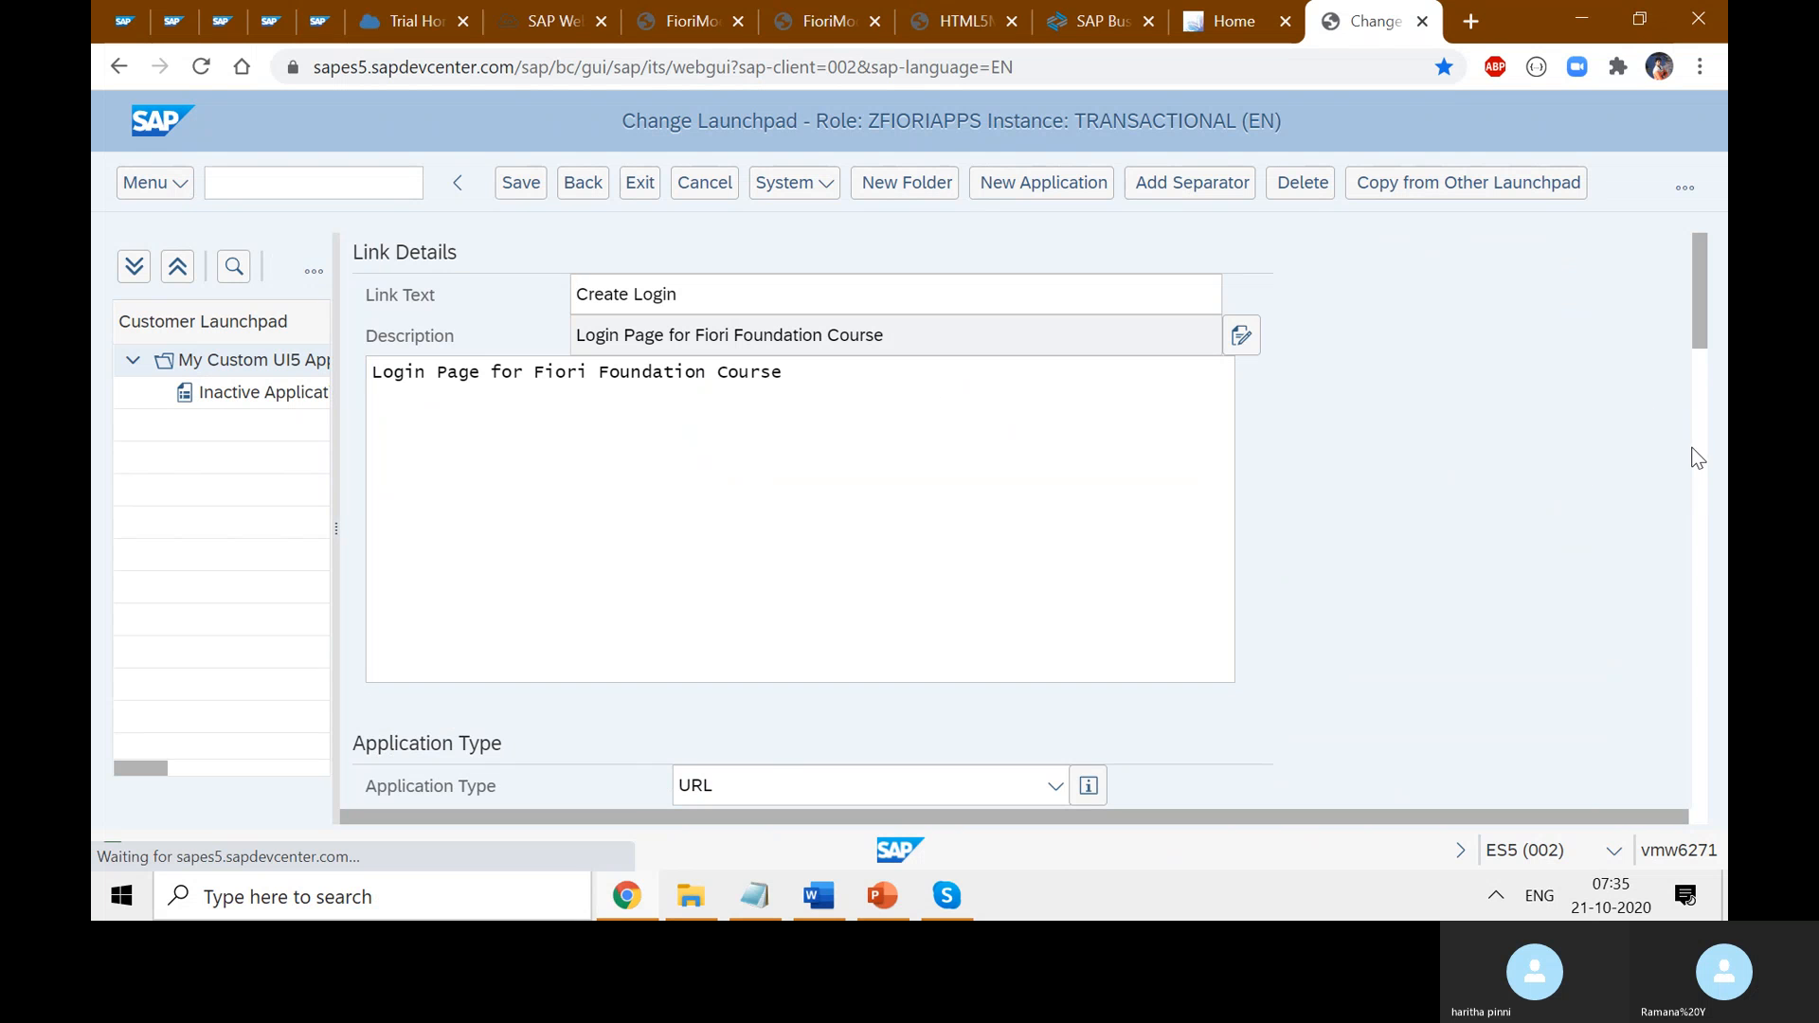
{"action": "left_click_drag", "start_coordinate": [1699, 328], "coordinate": [1680, 595]}
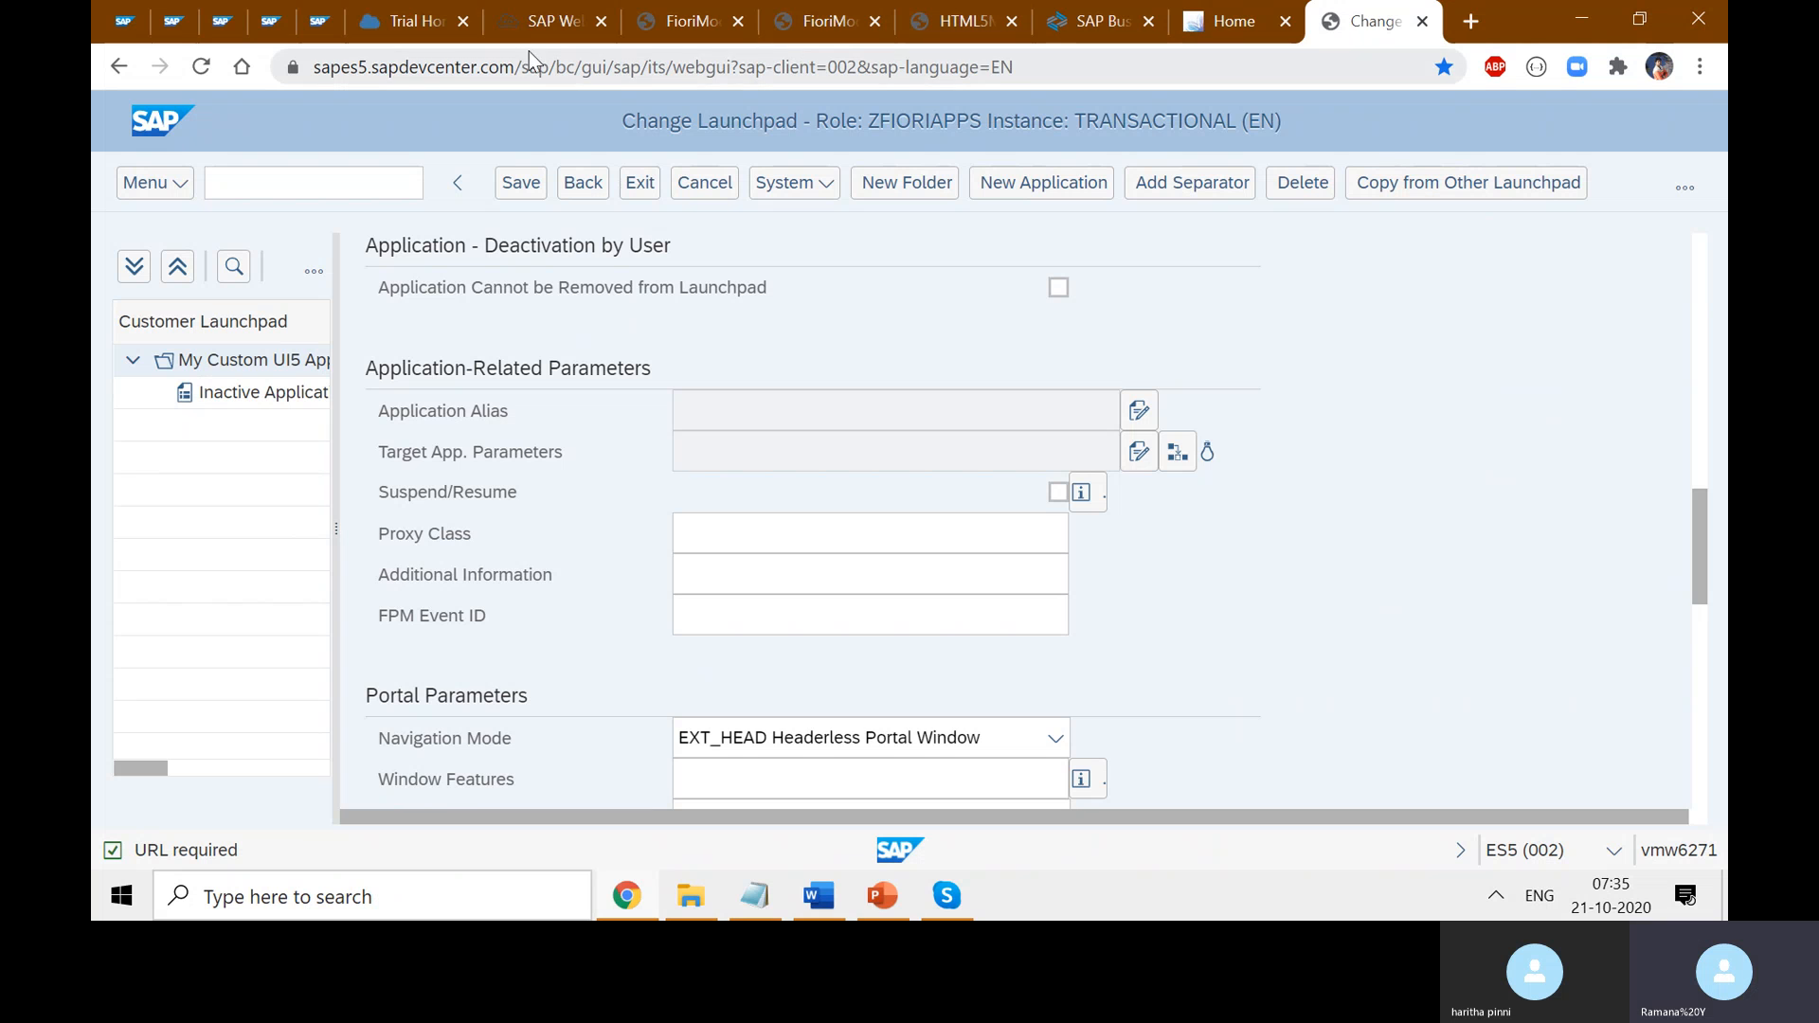
{"action": "scroll", "coordinate": [1618, 565], "scroll_direction": "up", "scroll_amount": 1}
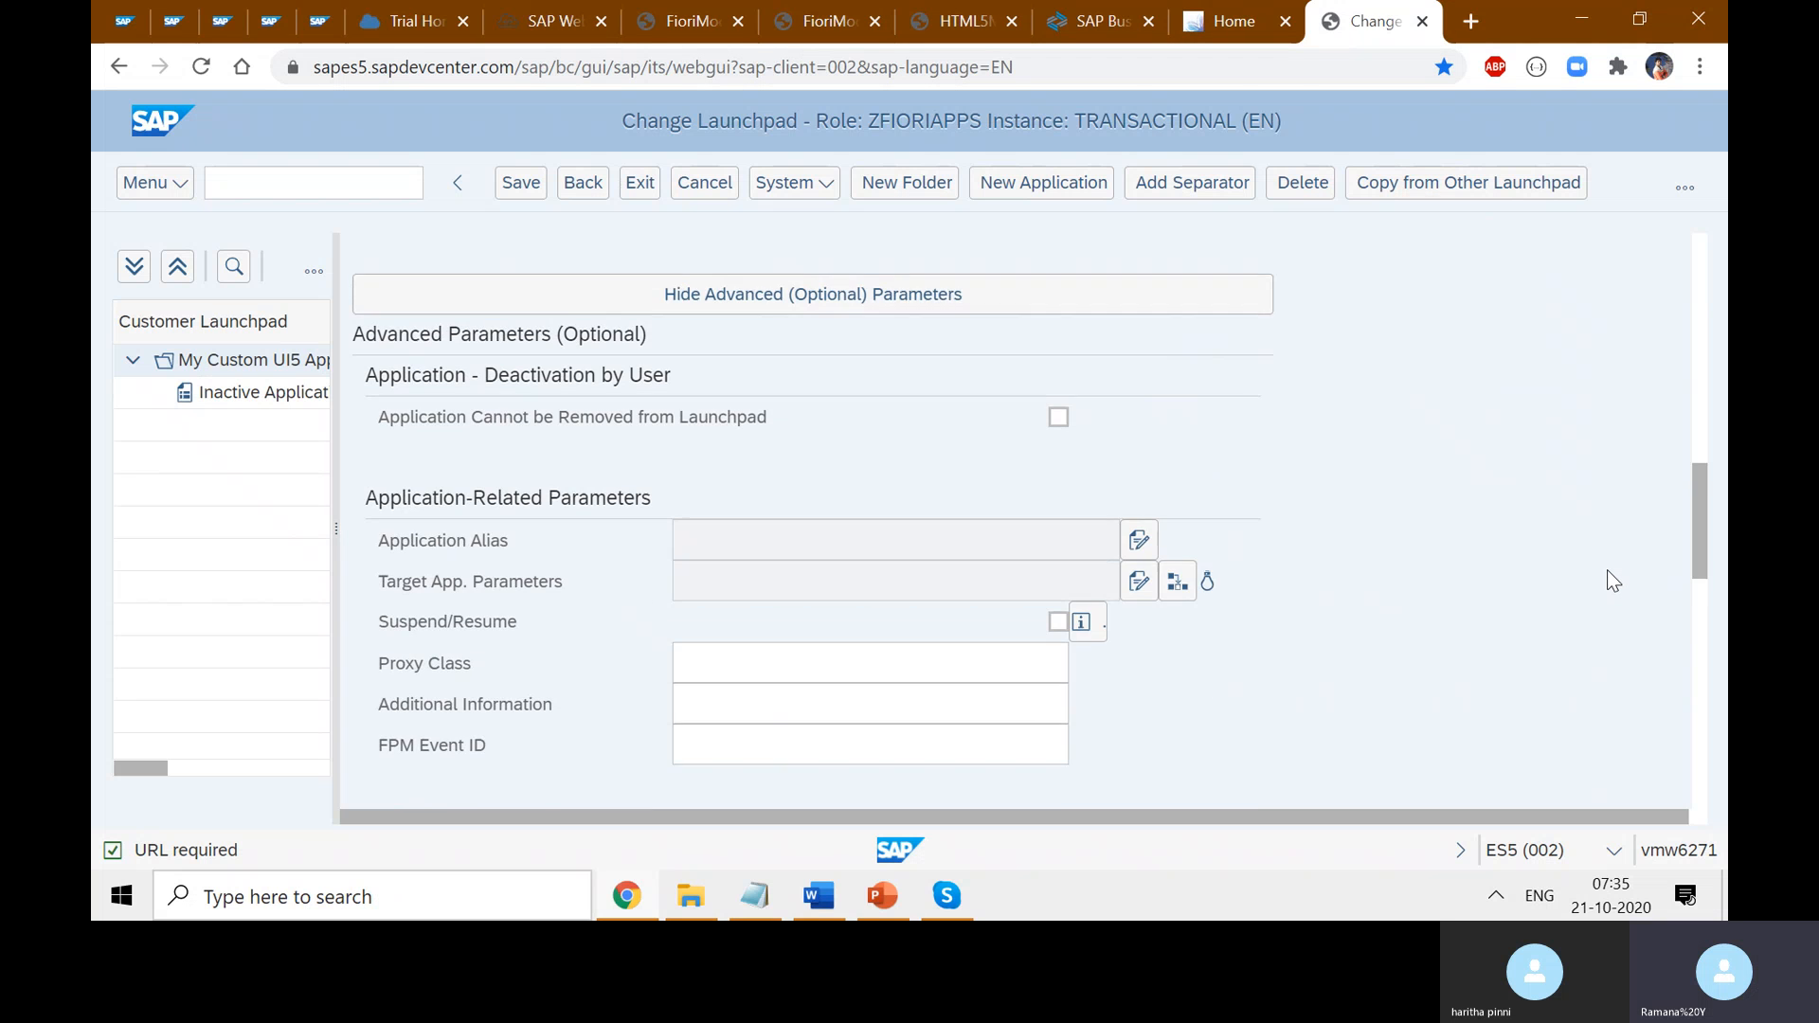
{"action": "scroll", "coordinate": [1607, 570], "scroll_direction": "up", "scroll_amount": 8}
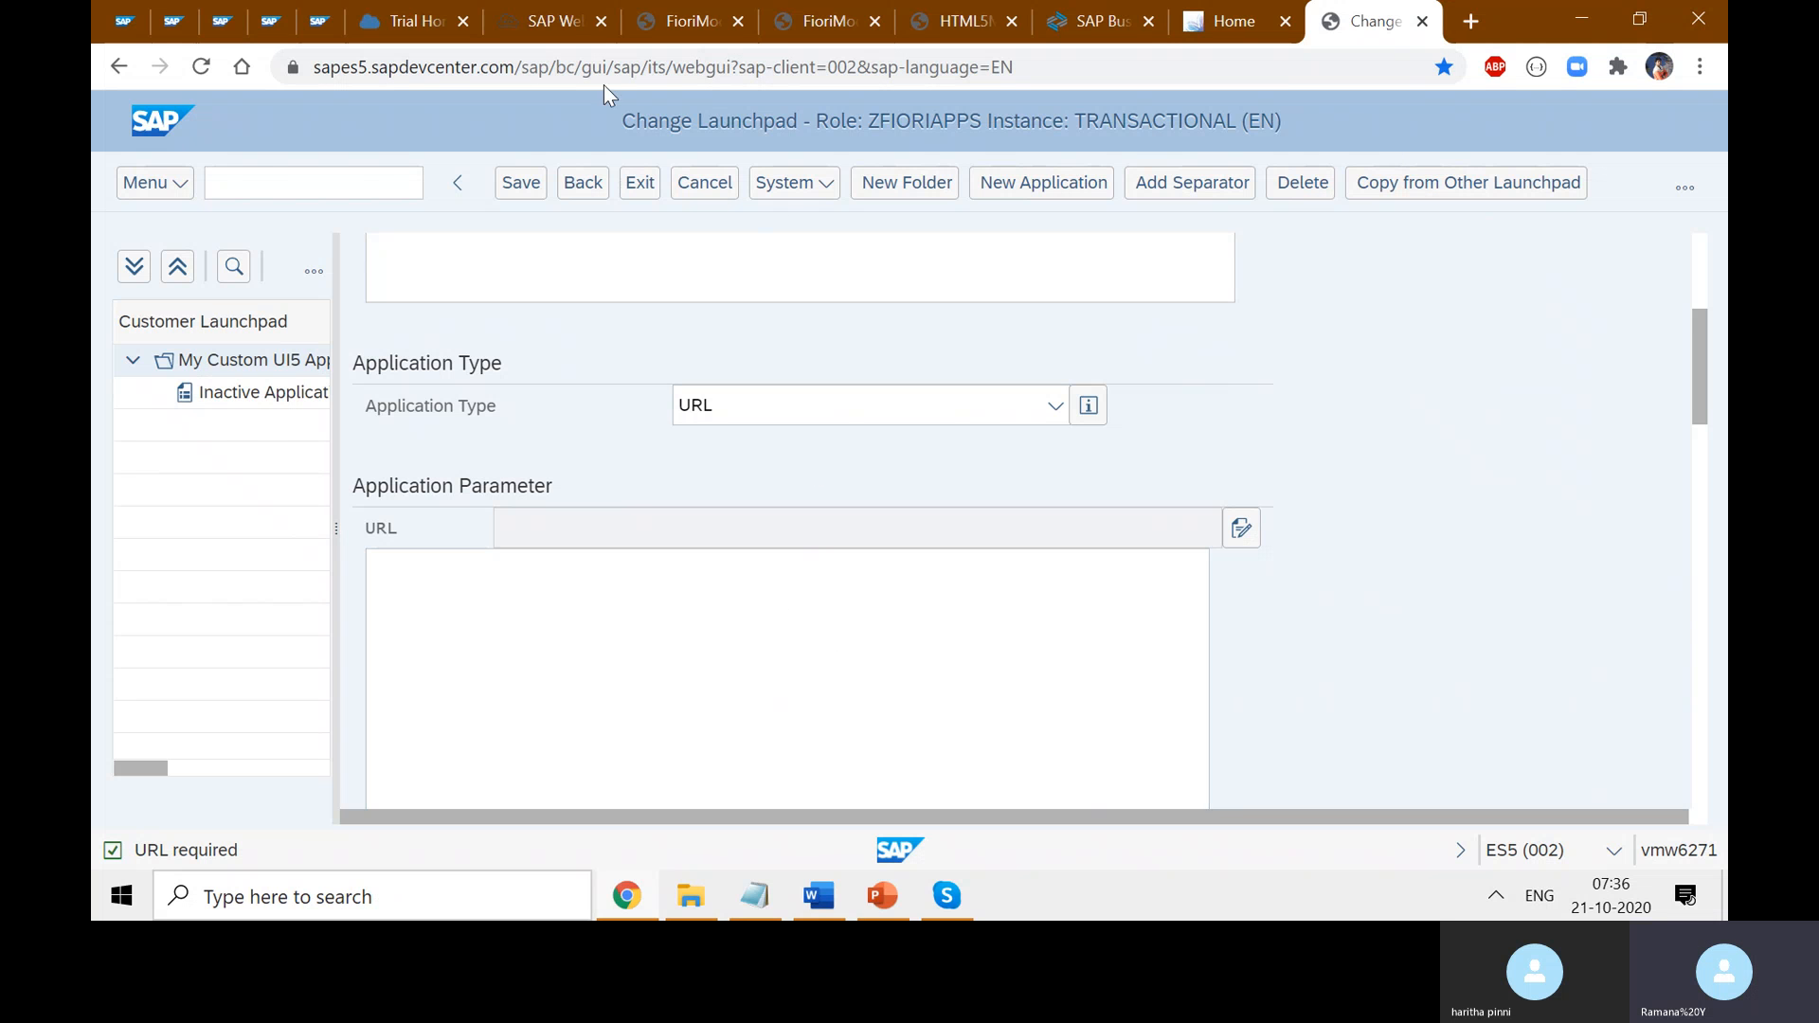
- In Web IDE's Component.js, select the component name UI.FioriModule.Component on line 8
{"action": "left_click", "coordinate": [550, 21]}
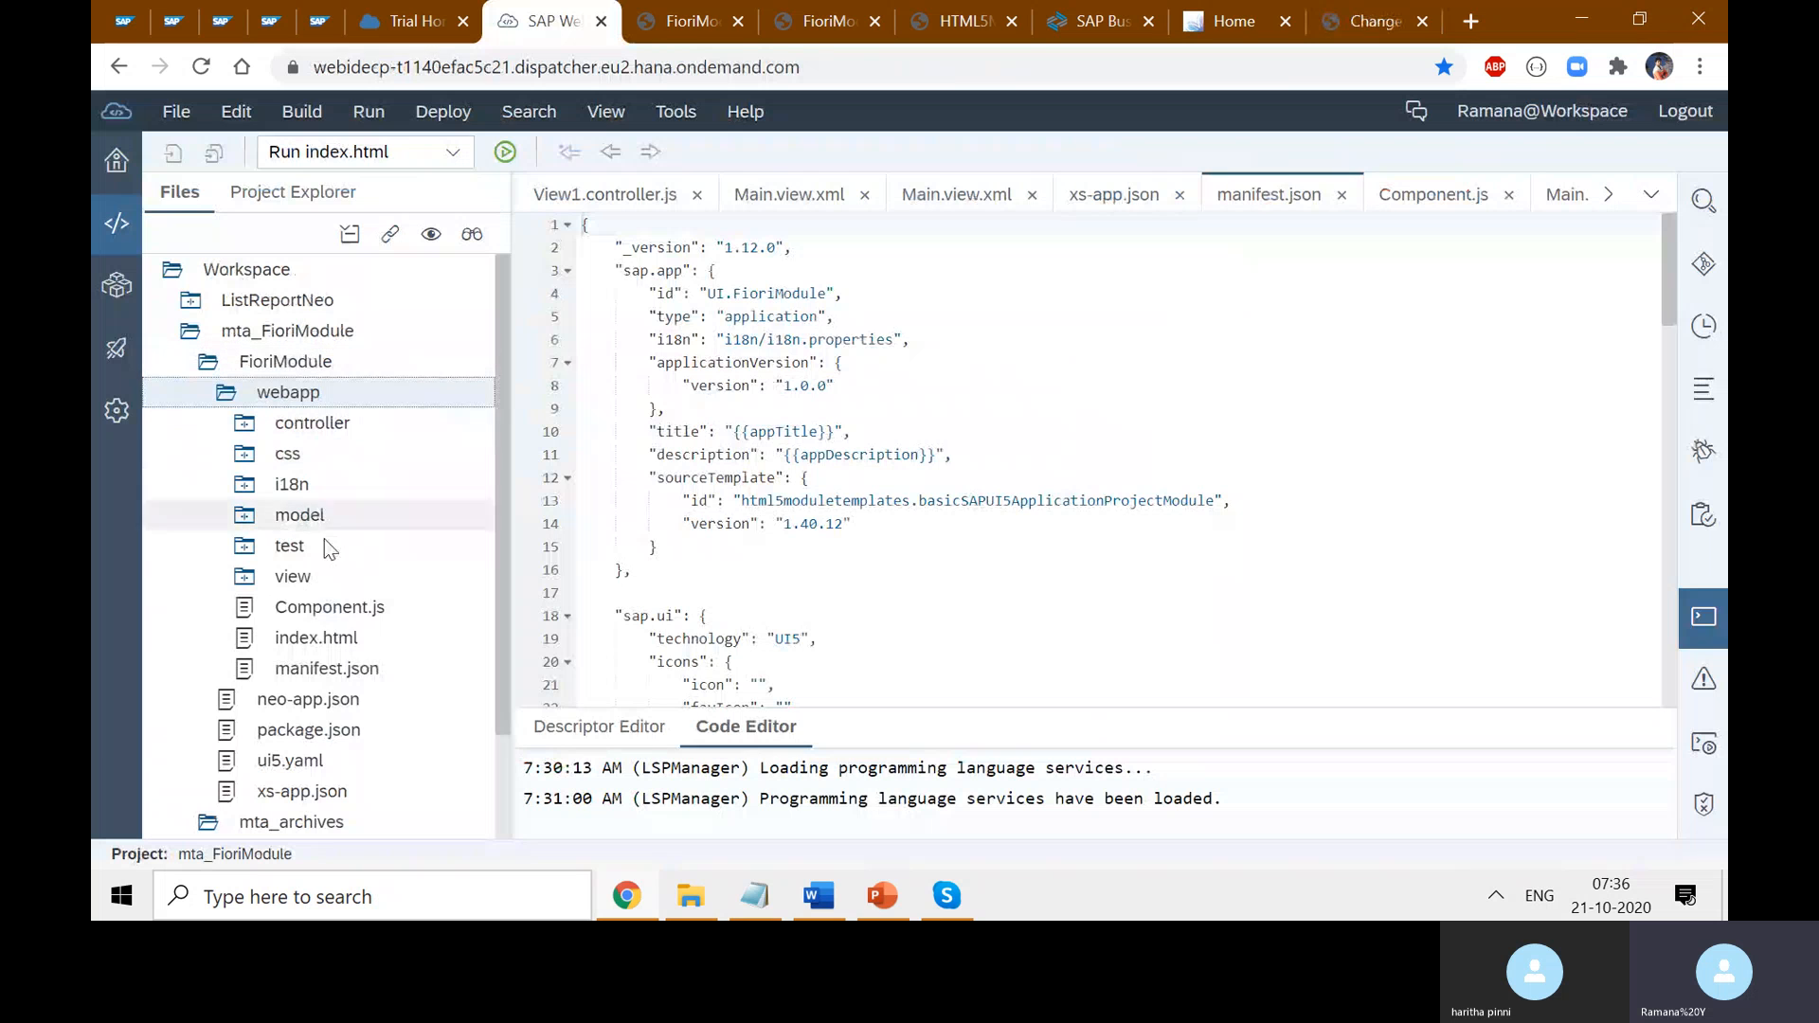
{"action": "left_click", "coordinate": [350, 669]}
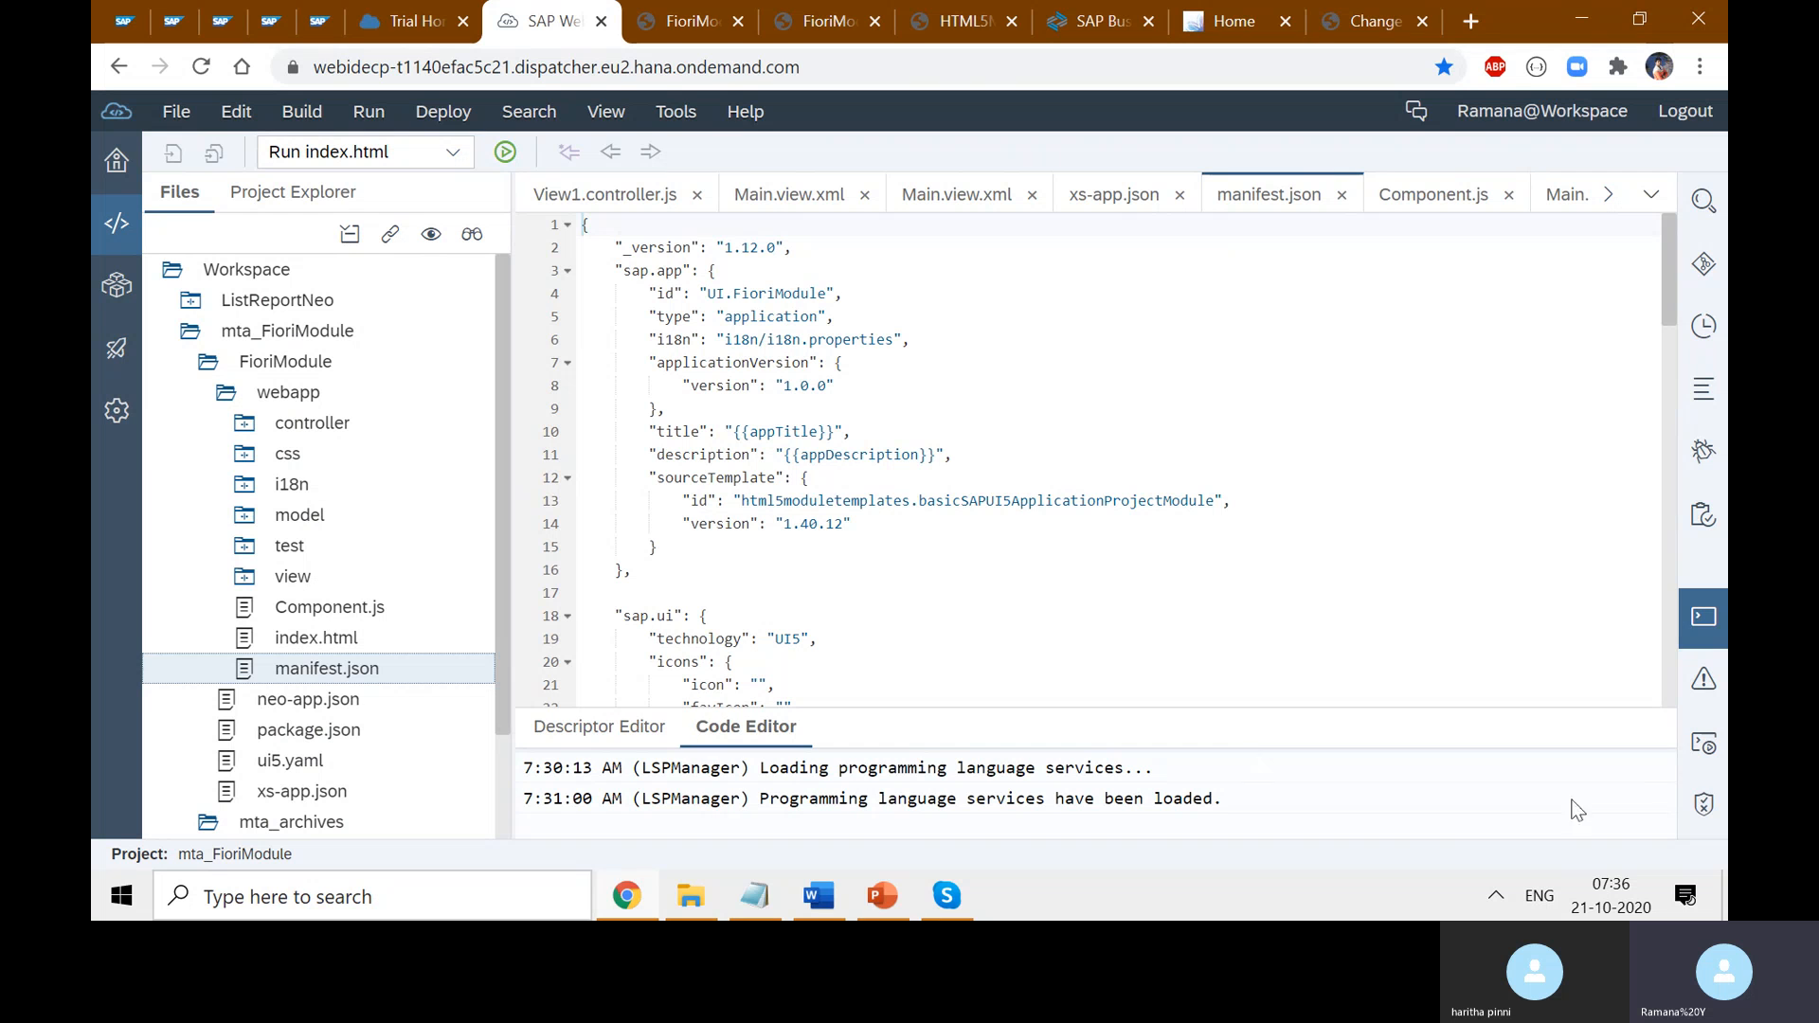
{"action": "left_click", "coordinate": [1702, 616]}
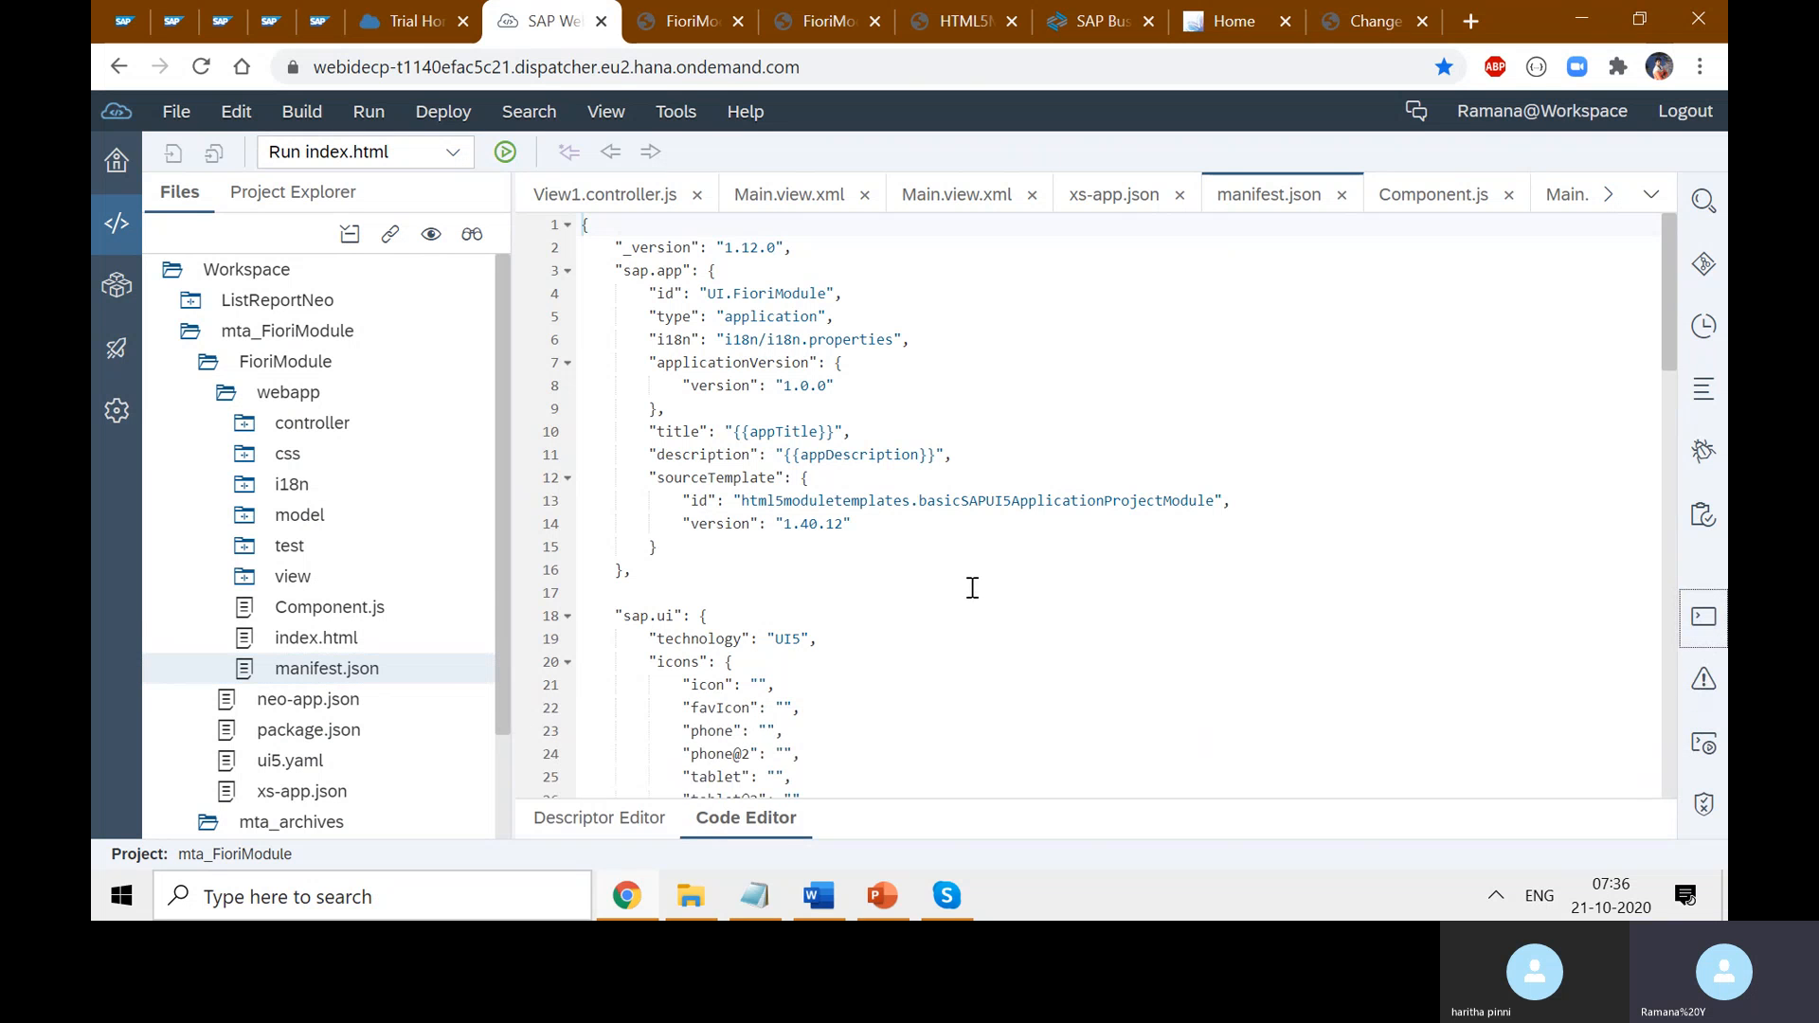
{"action": "double_click", "coordinate": [353, 607]}
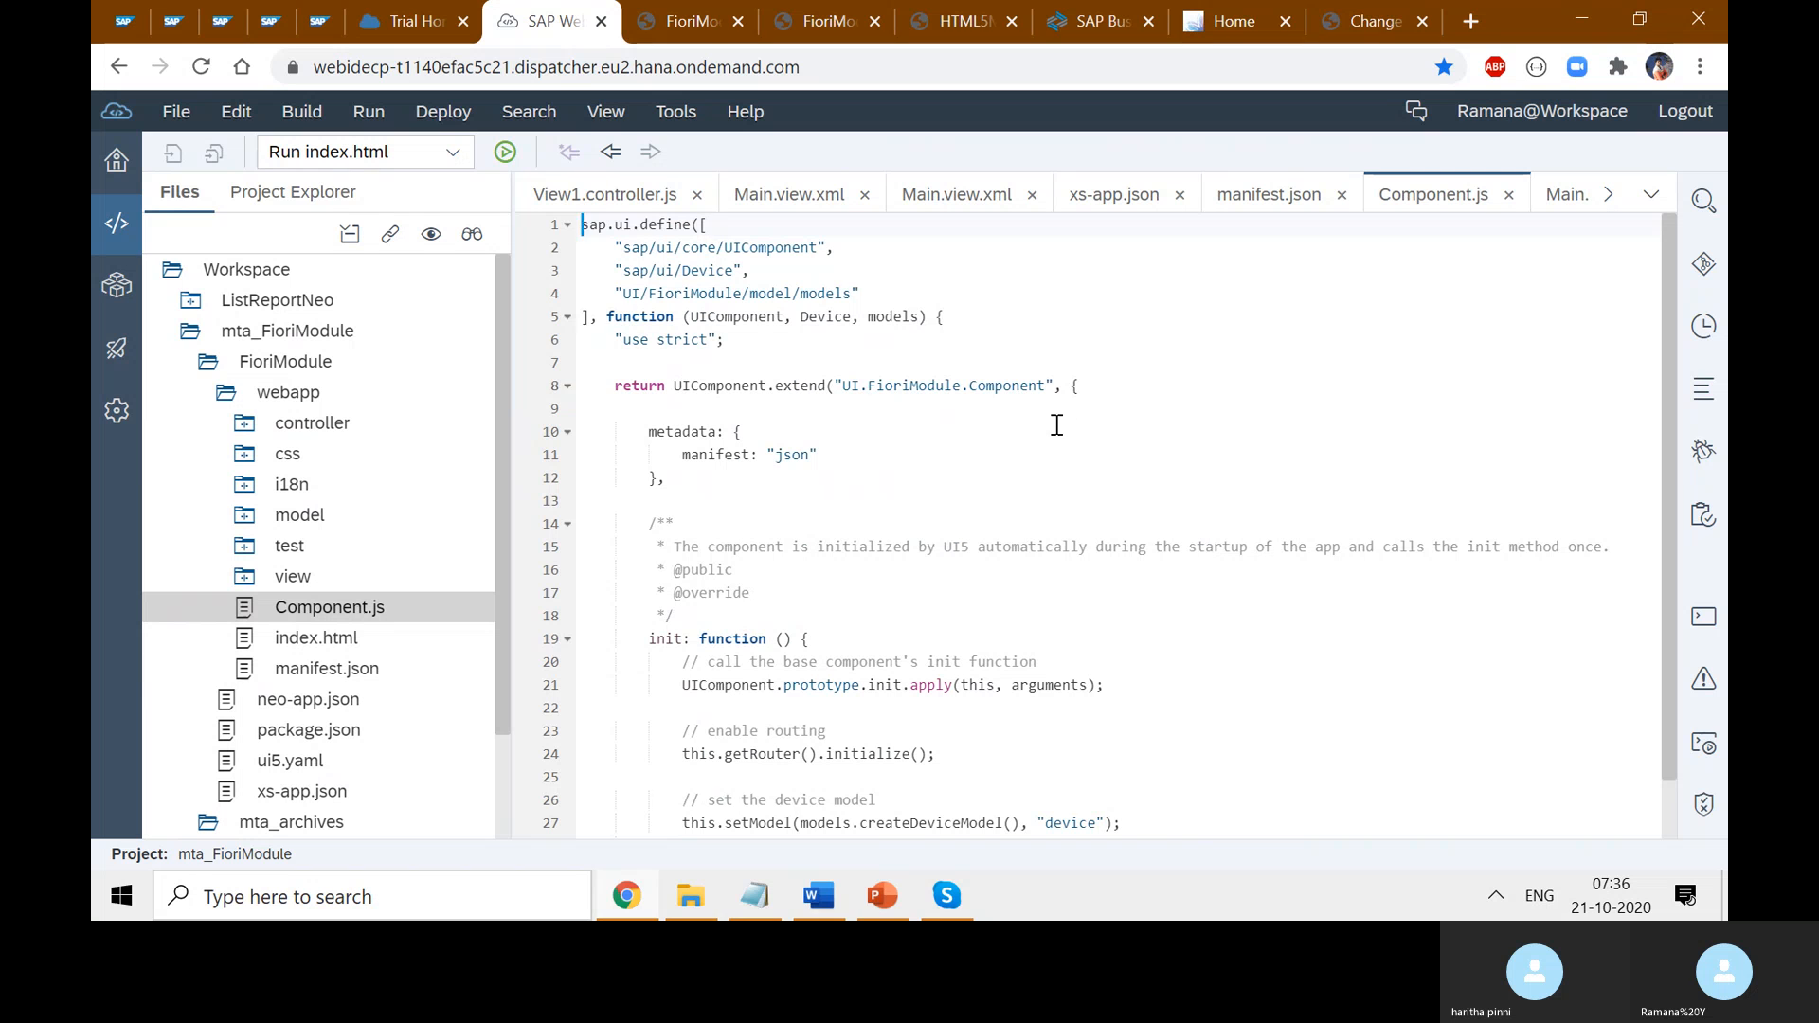
{"action": "left_click", "coordinate": [1039, 385]}
{"action": "left_click_drag", "start_coordinate": [1044, 386], "coordinate": [867, 367]}
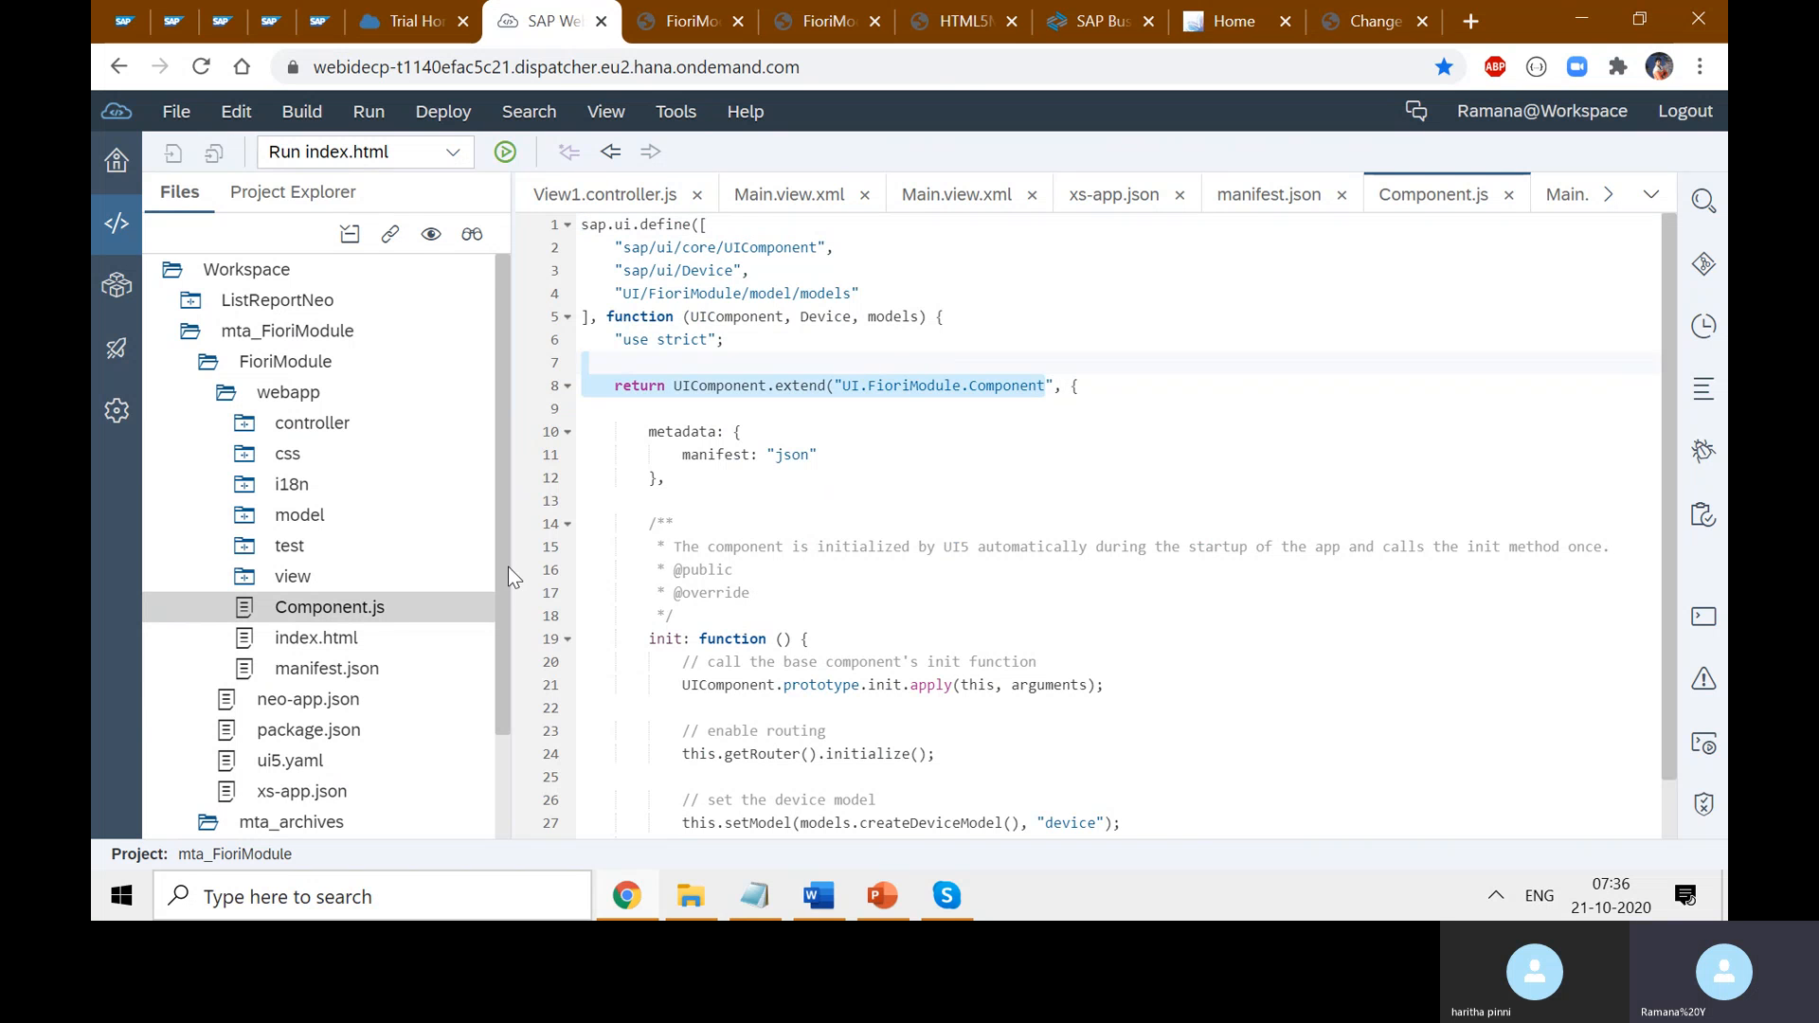
{"action": "left_click", "coordinate": [905, 414]}
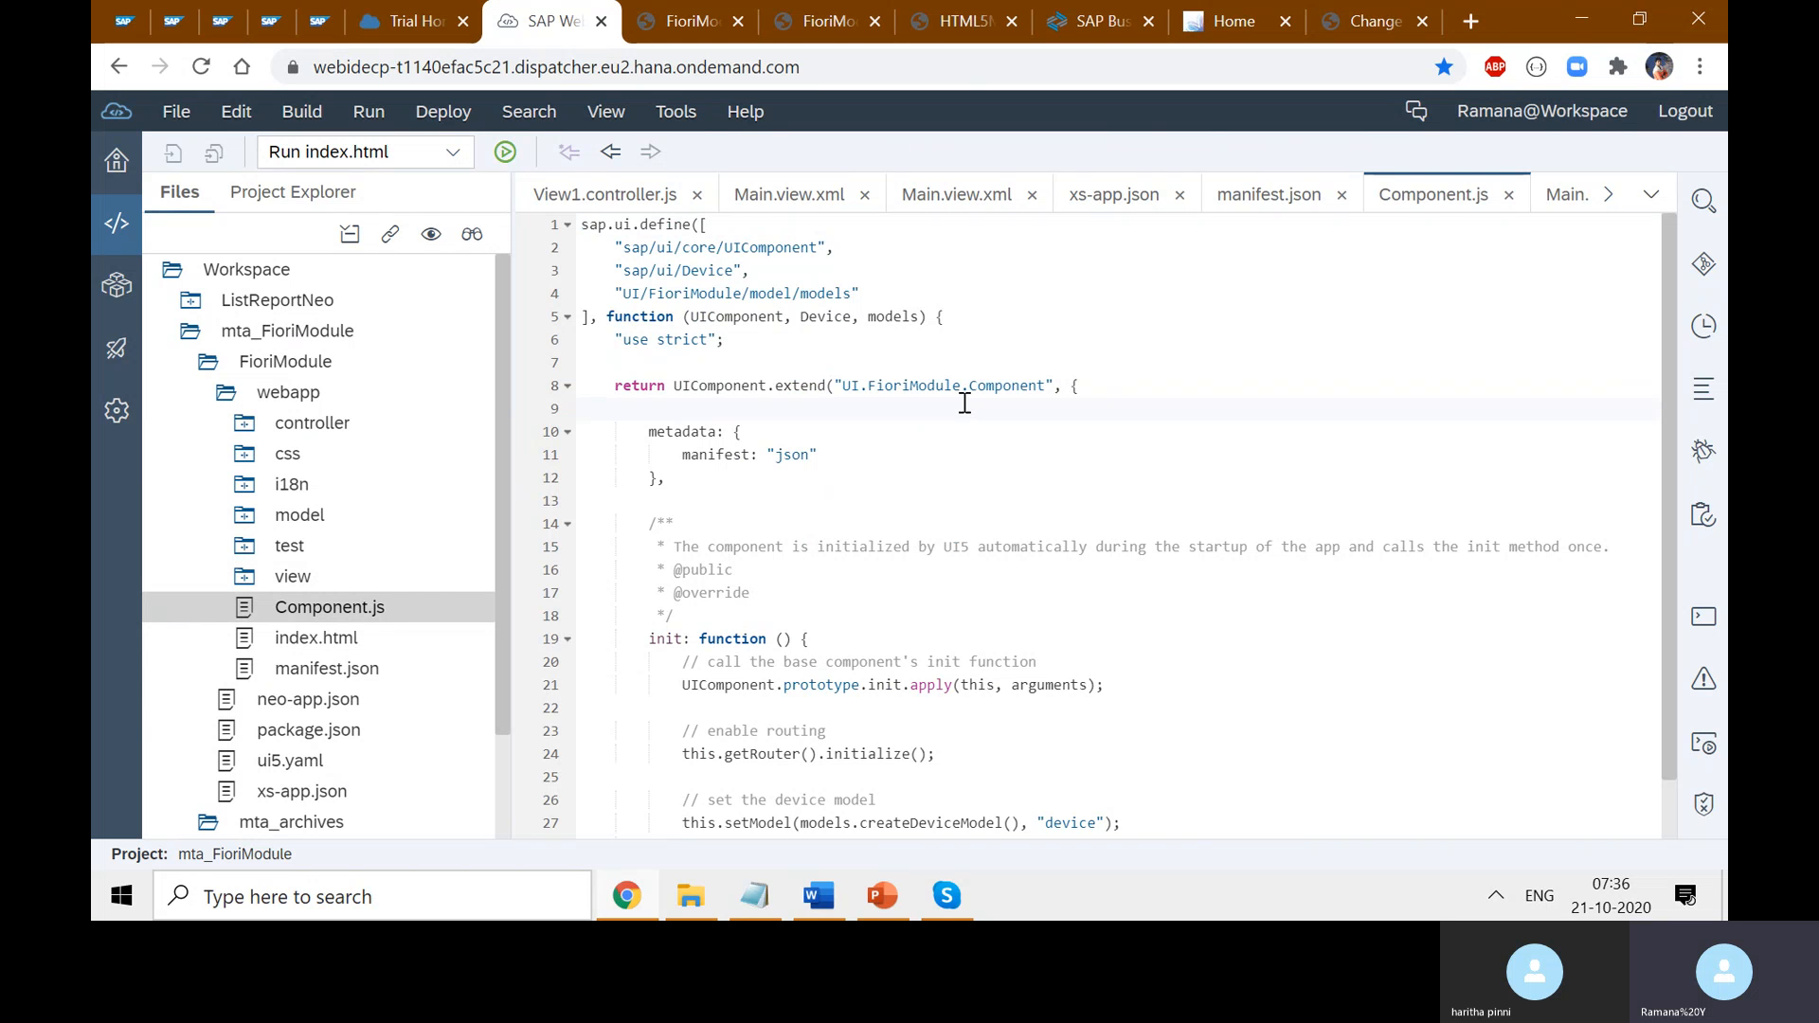
{"action": "left_click_drag", "start_coordinate": [1045, 385], "coordinate": [842, 384]}
{"action": "key", "text": "ctrl+c"}
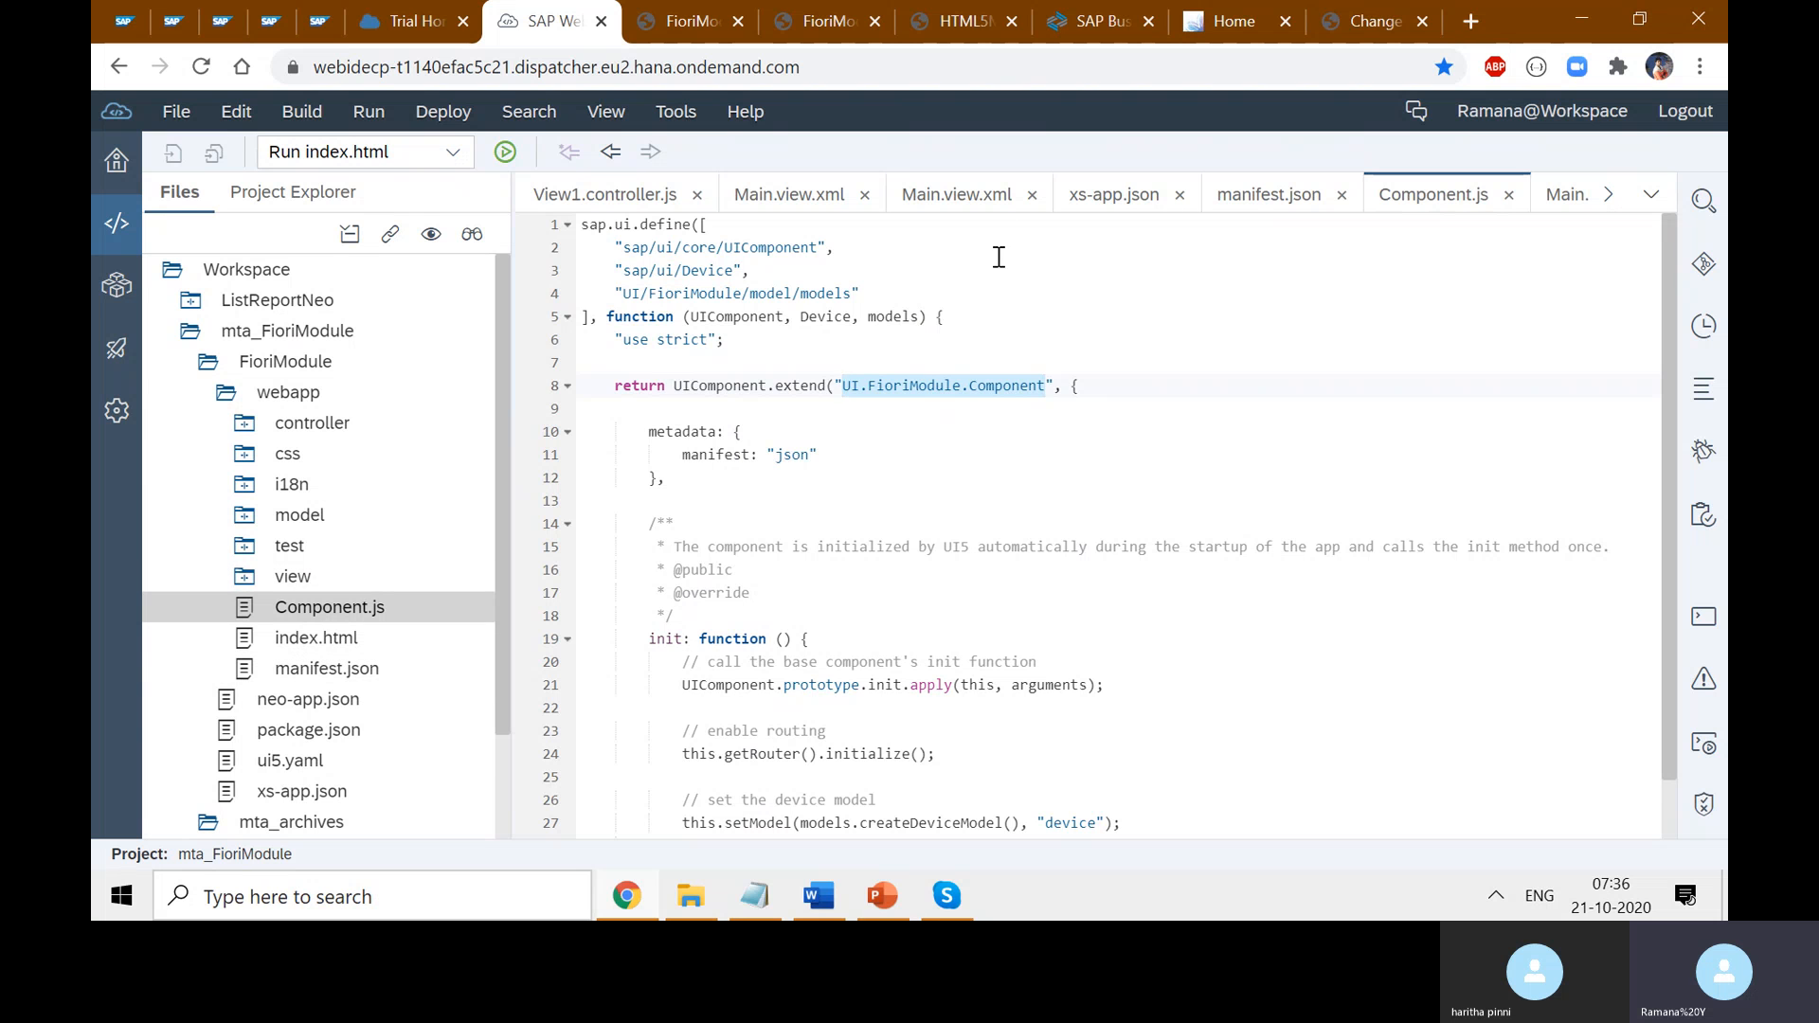
- In manifest.json, select the app id UI.FioriModule
{"action": "left_click", "coordinate": [968, 203]}
{"action": "left_click", "coordinate": [1248, 208]}
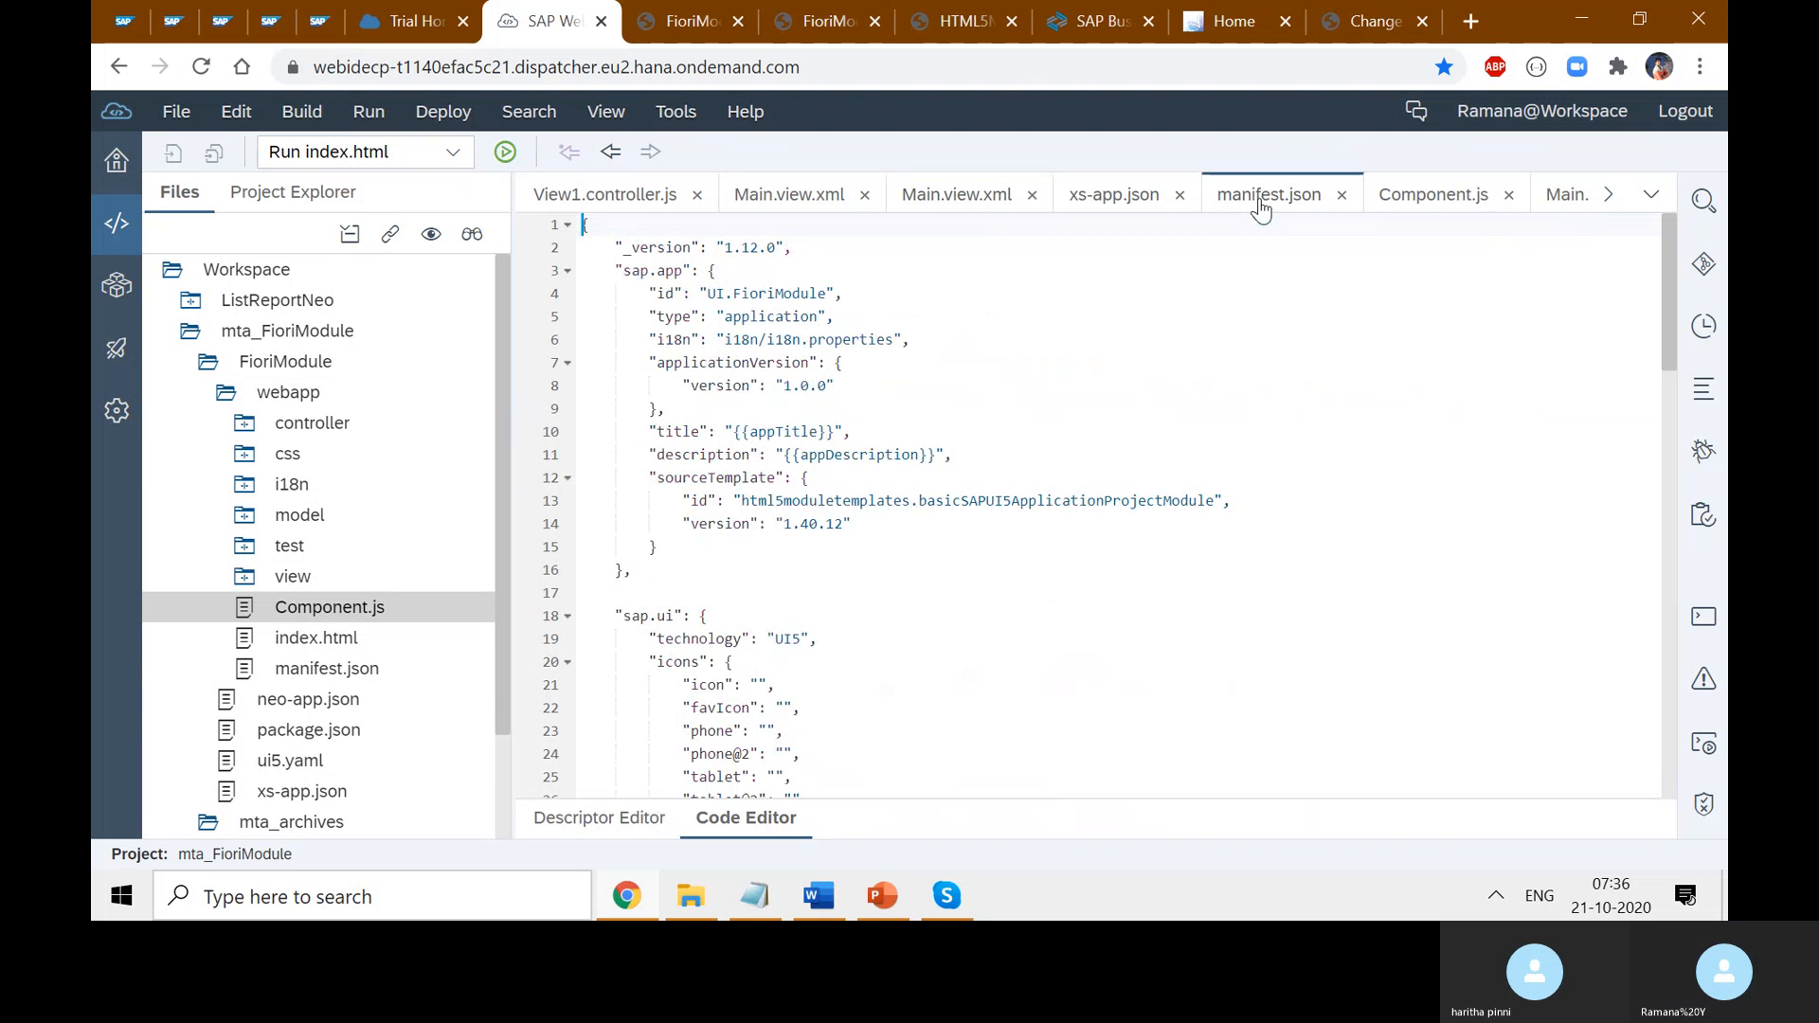
{"action": "left_click", "coordinate": [832, 293]}
{"action": "left_click_drag", "start_coordinate": [831, 293], "coordinate": [699, 293]}
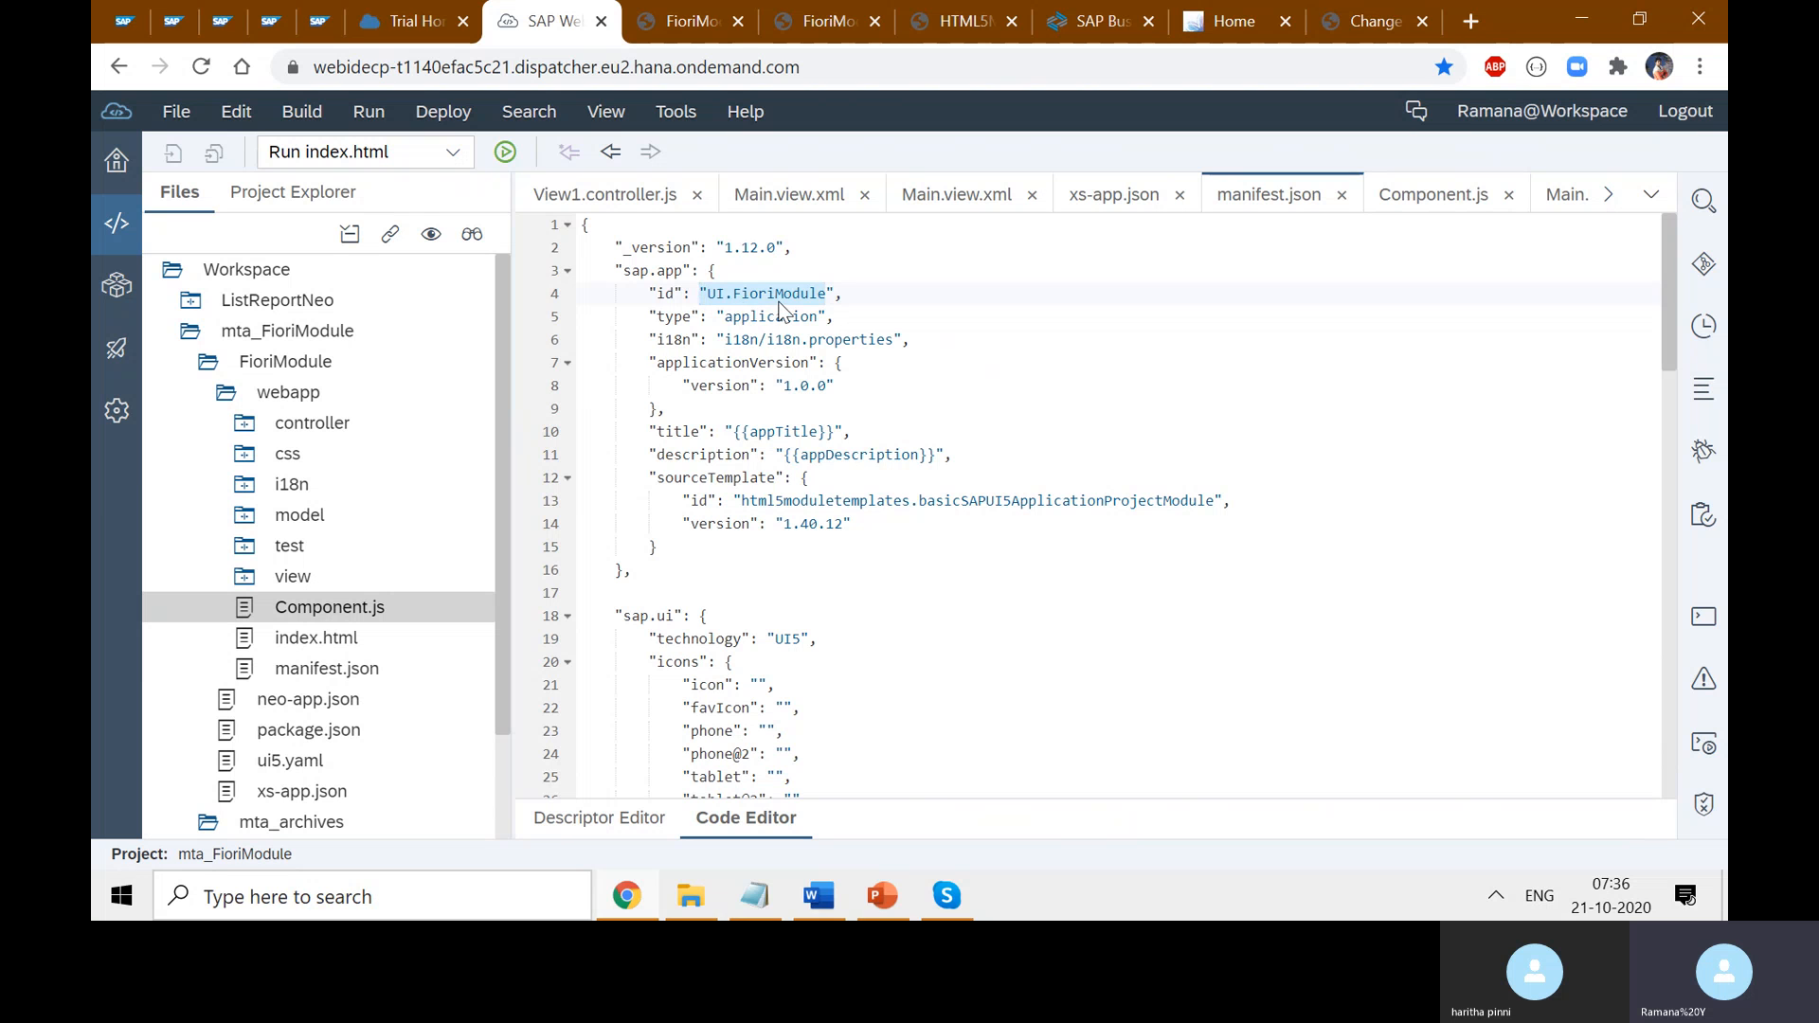
{"action": "left_click", "coordinate": [838, 297]}
{"action": "left_click_drag", "start_coordinate": [830, 295], "coordinate": [709, 285]}
- Paste UI.FioriModule.Component into the Create Login URL field and save the launchpad
{"action": "left_click", "coordinate": [1369, 21]}
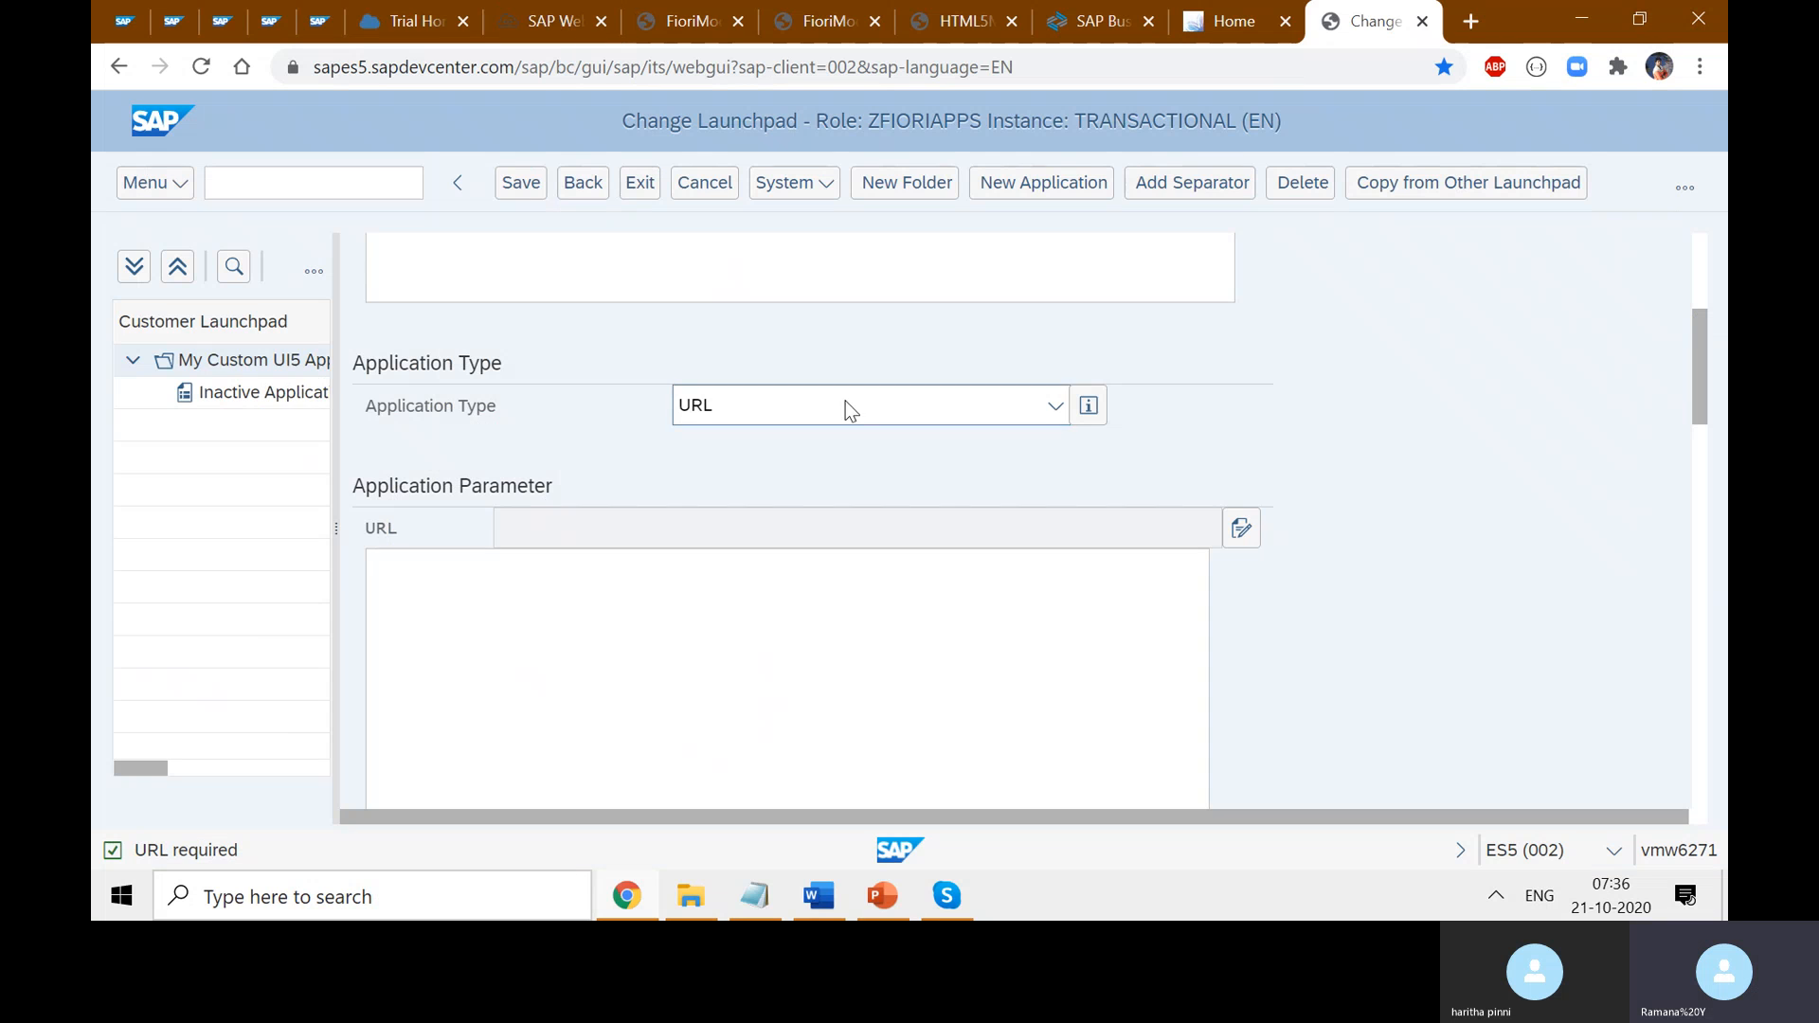
{"action": "key", "text": "ctrl+v"}
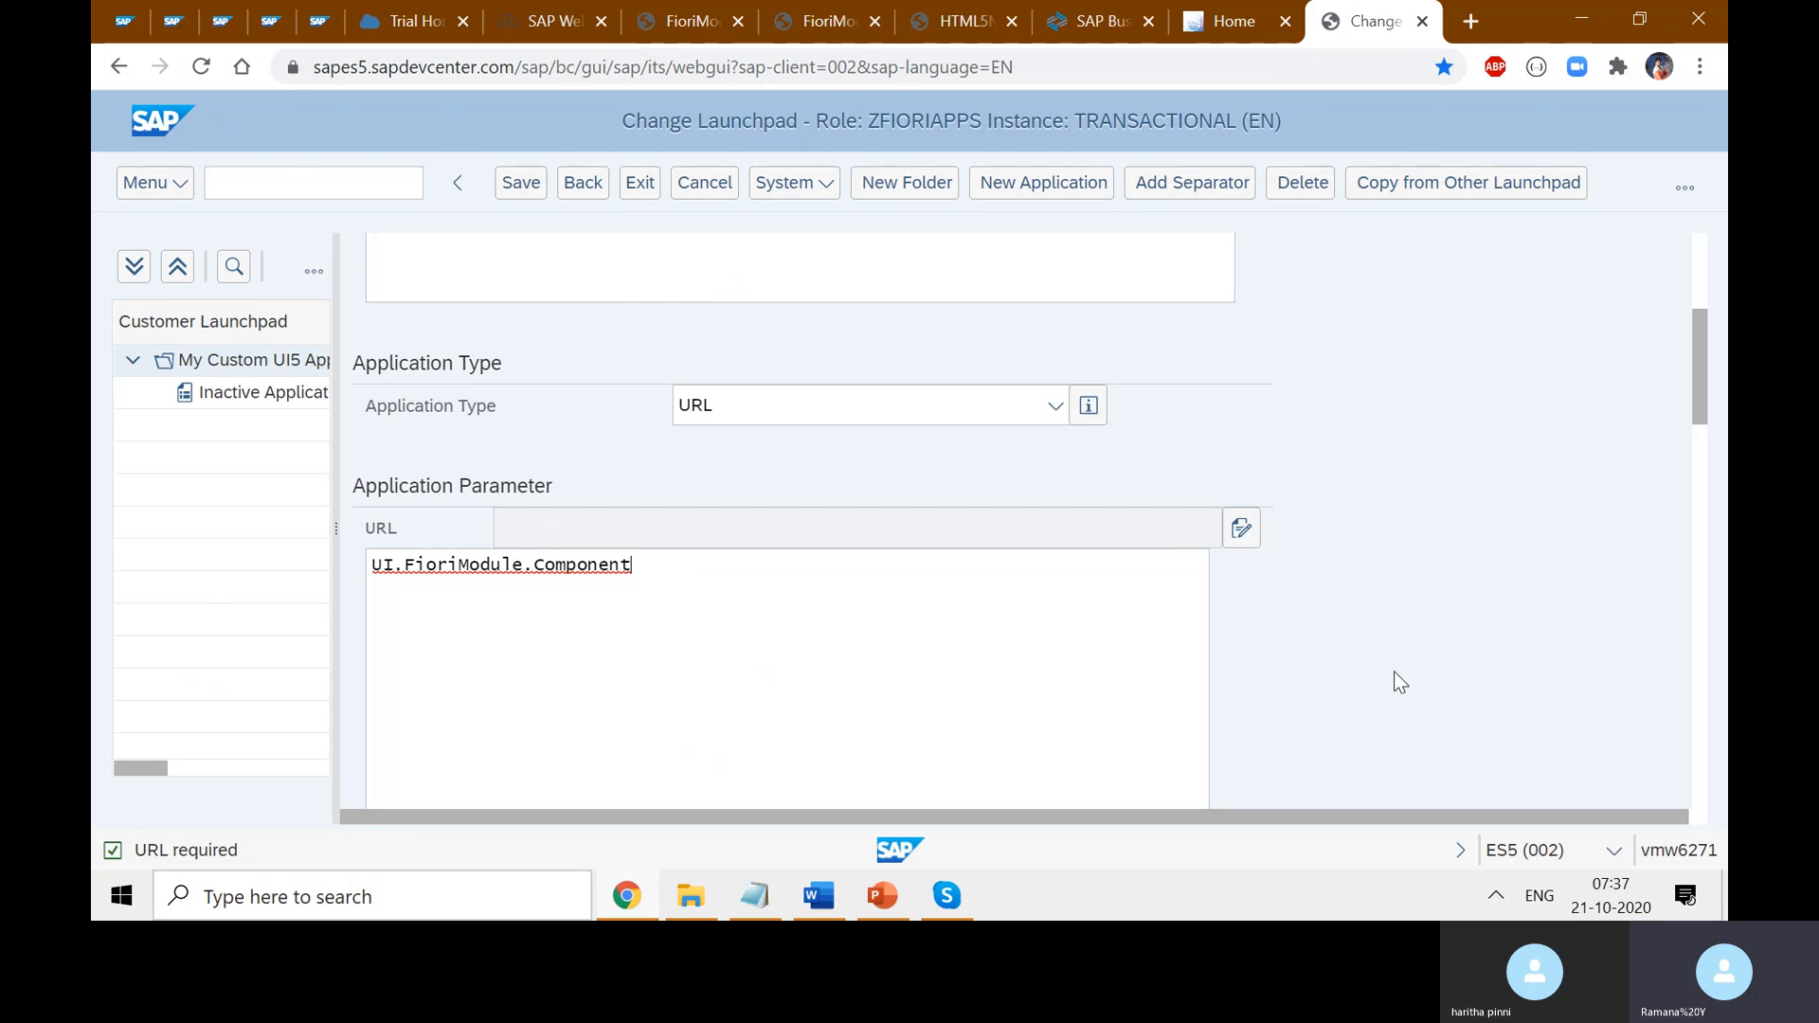
{"action": "key", "text": "ctrl+s"}
{"action": "scroll", "coordinate": [1449, 581], "scroll_direction": "down", "scroll_amount": 5}
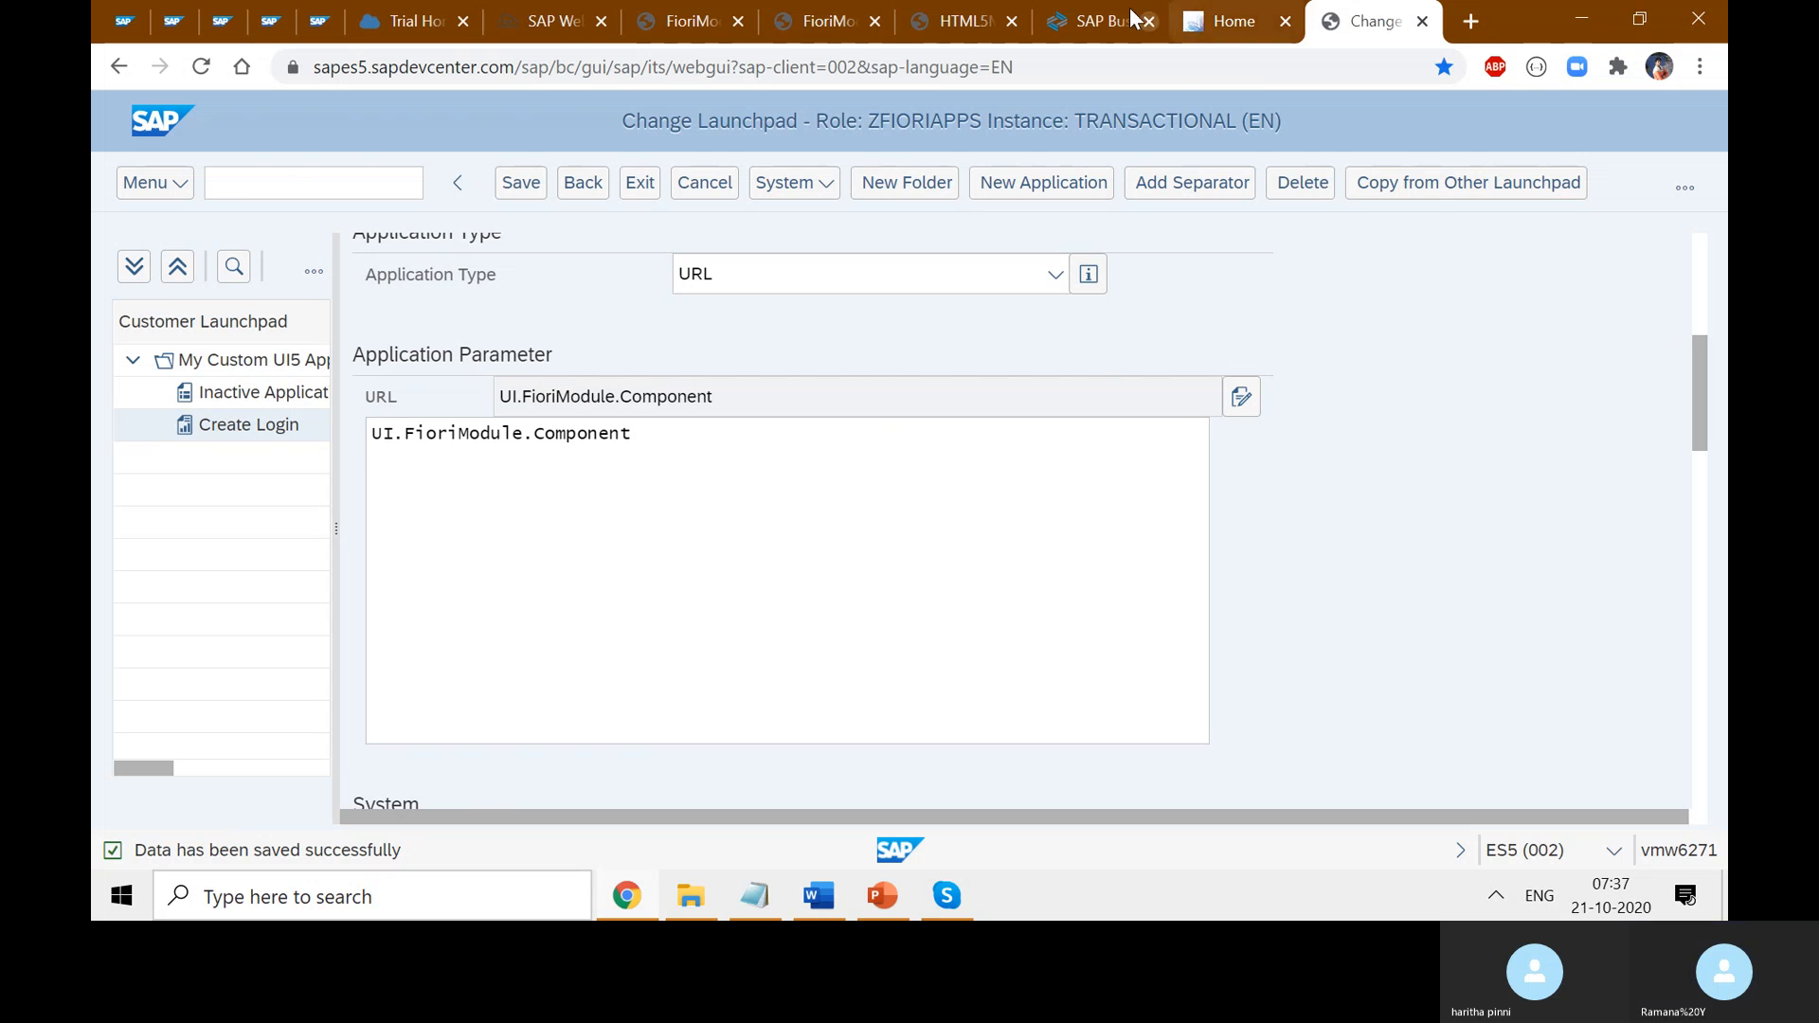
{"action": "left_click", "coordinate": [1685, 189]}
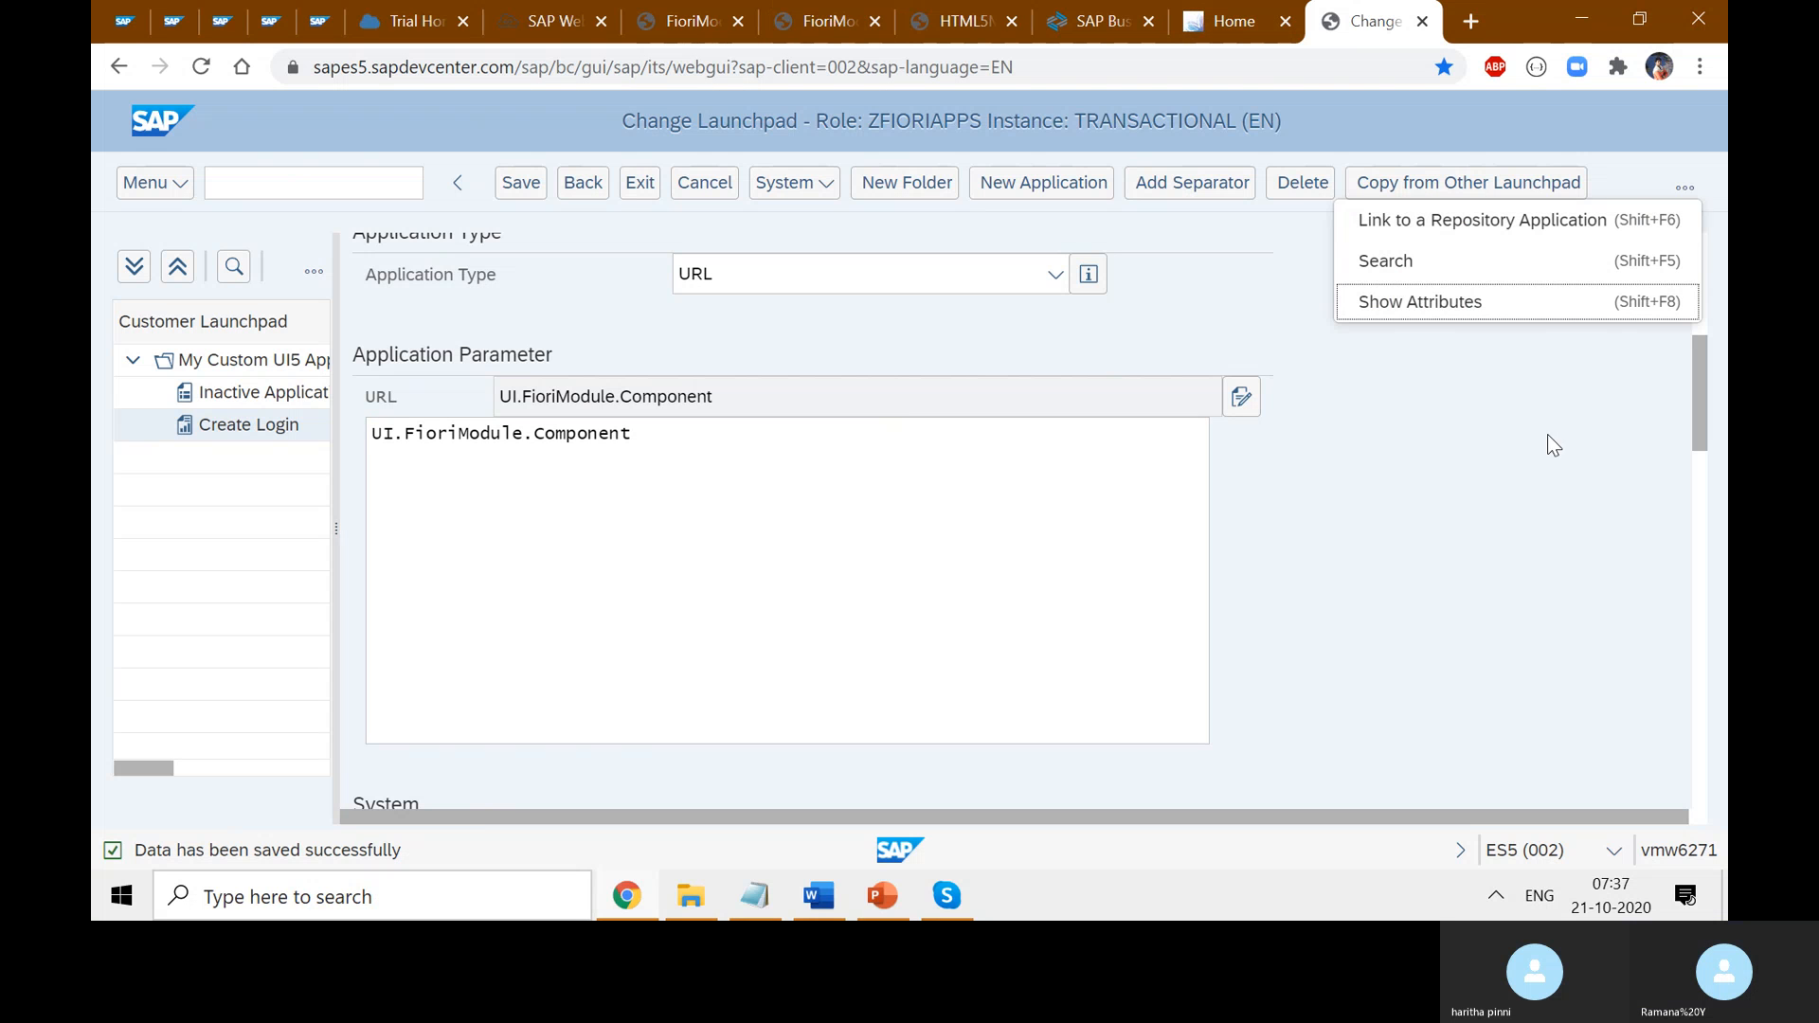
{"action": "left_click", "coordinate": [1531, 485]}
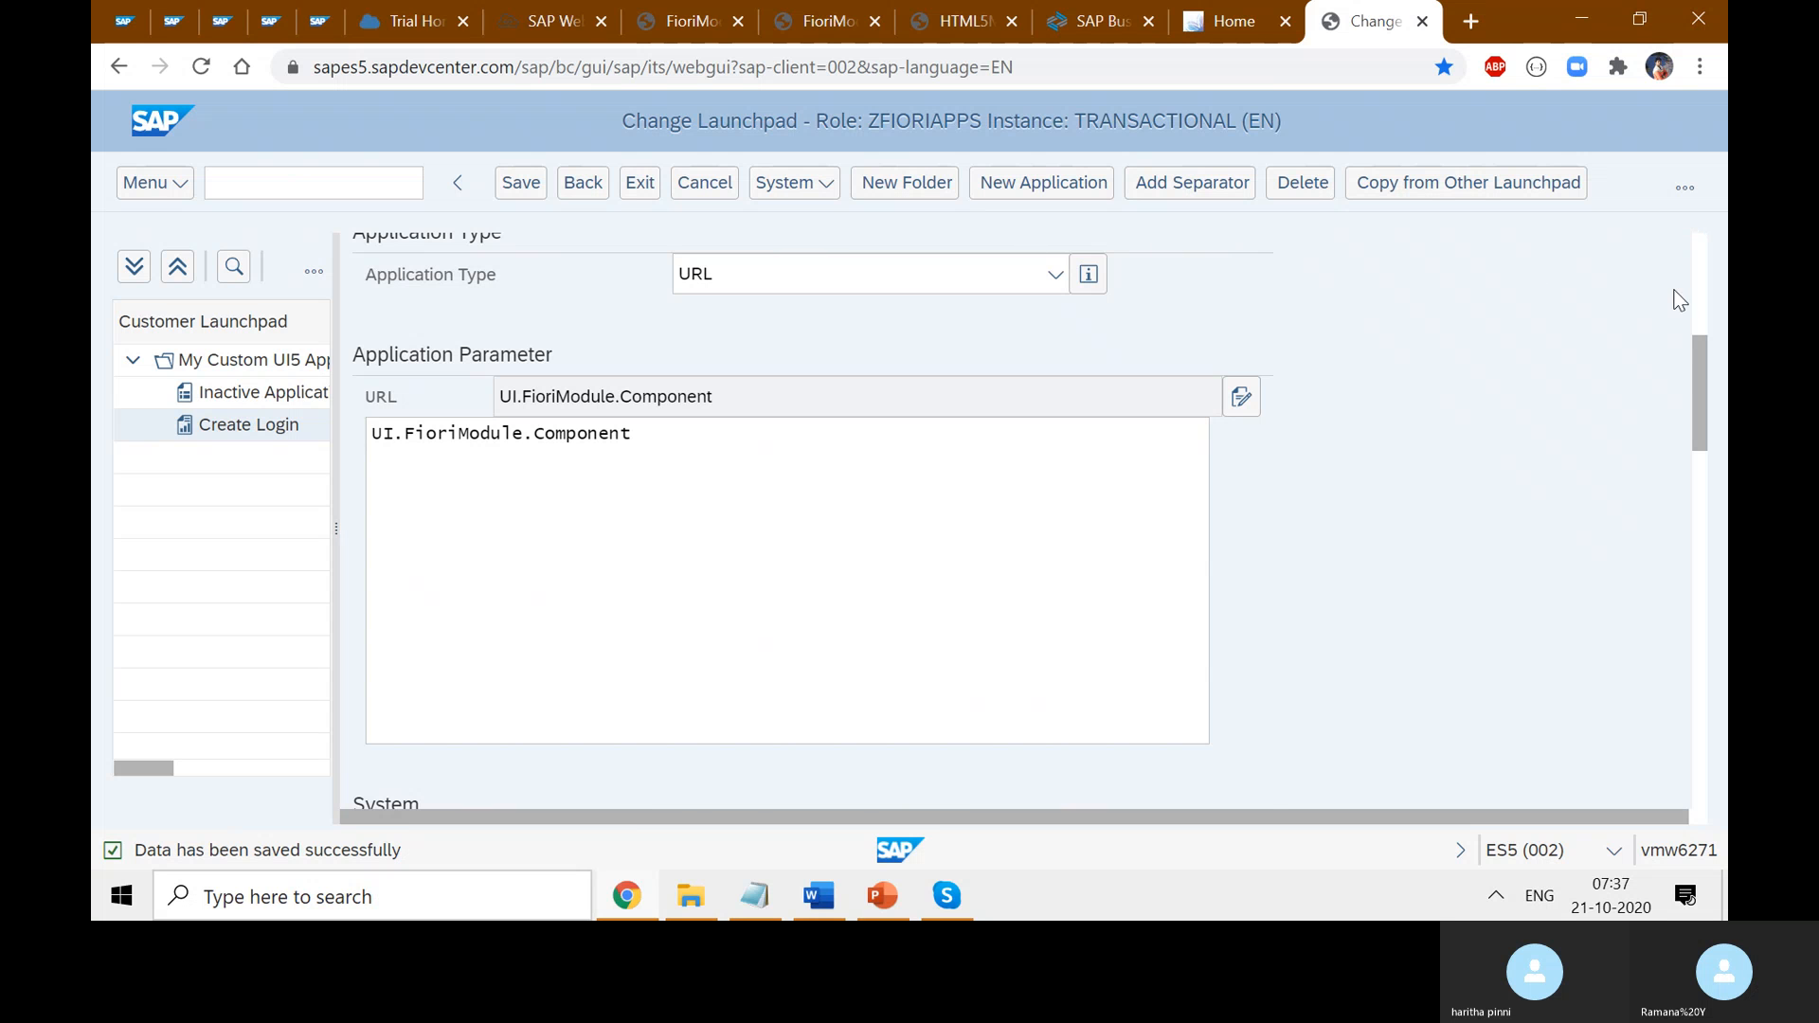
{"action": "left_click_drag", "start_coordinate": [1697, 372], "coordinate": [1690, 270]}
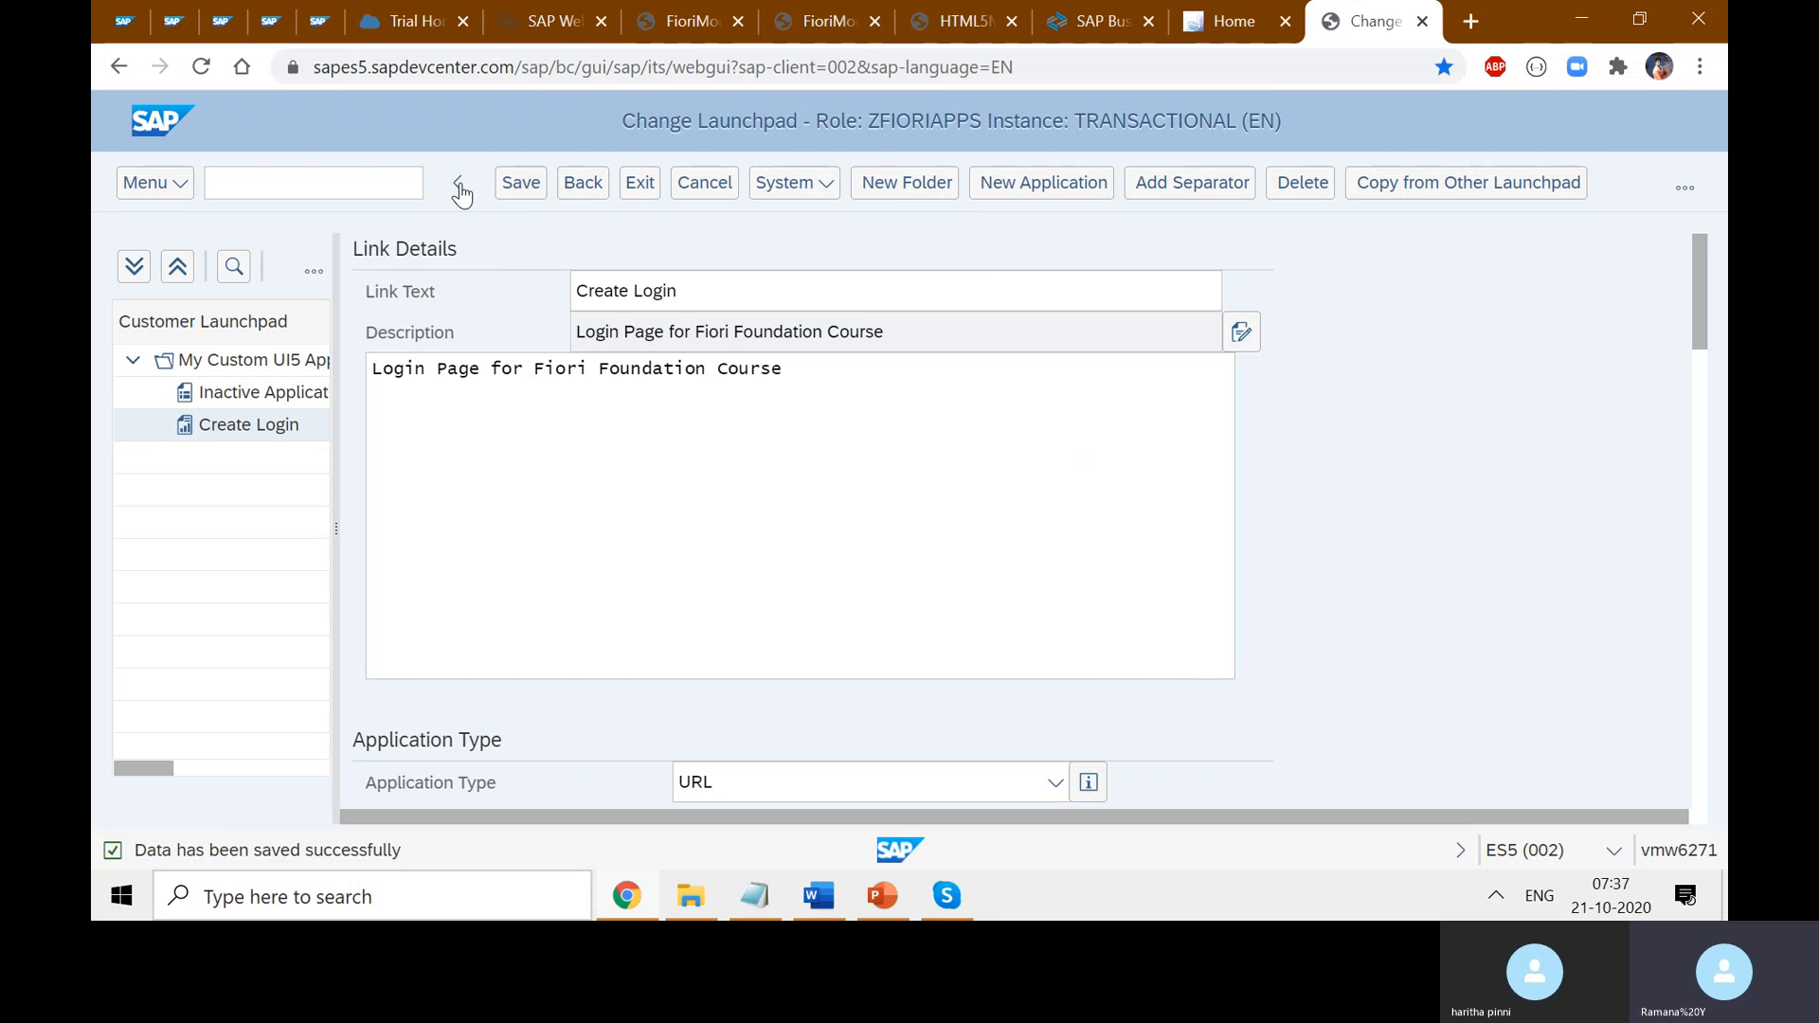
{"action": "left_click", "coordinate": [520, 185]}
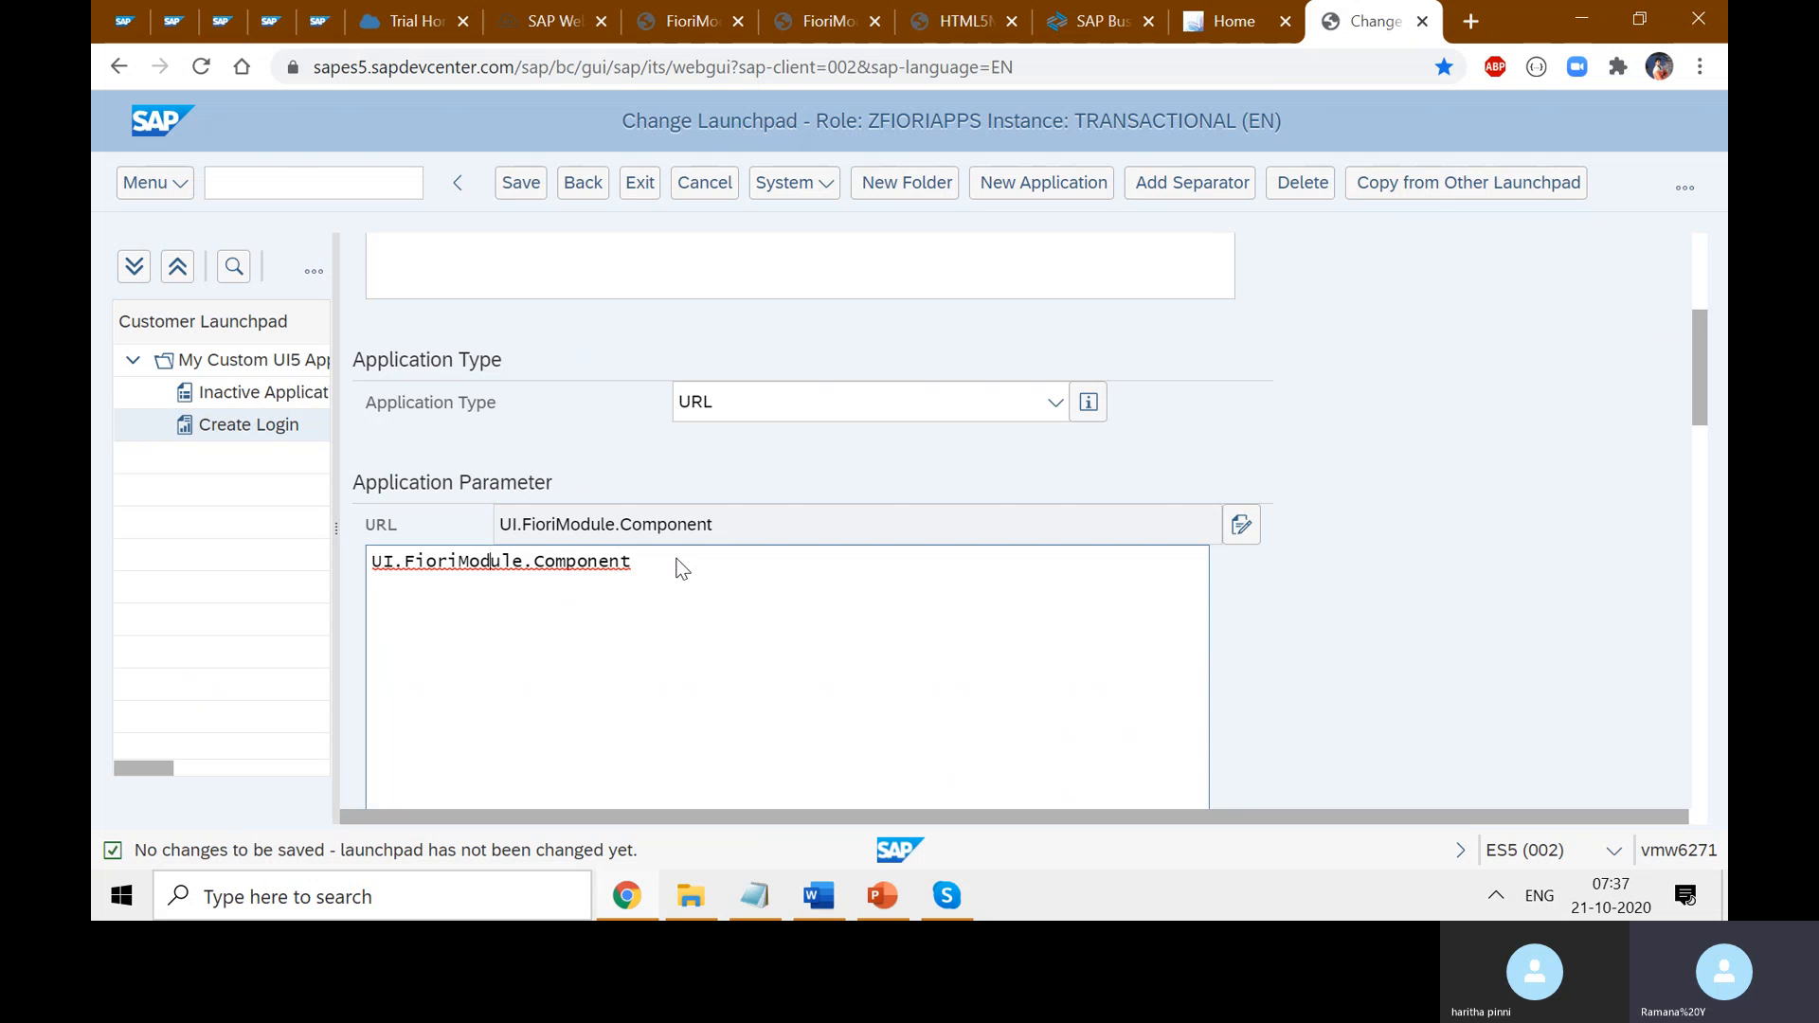
- Edit the URL to /sap/bc/ui5_ui5/UIFioriModule/ by removing the dots and '.Component', then save
{"action": "type", "text": "/"}
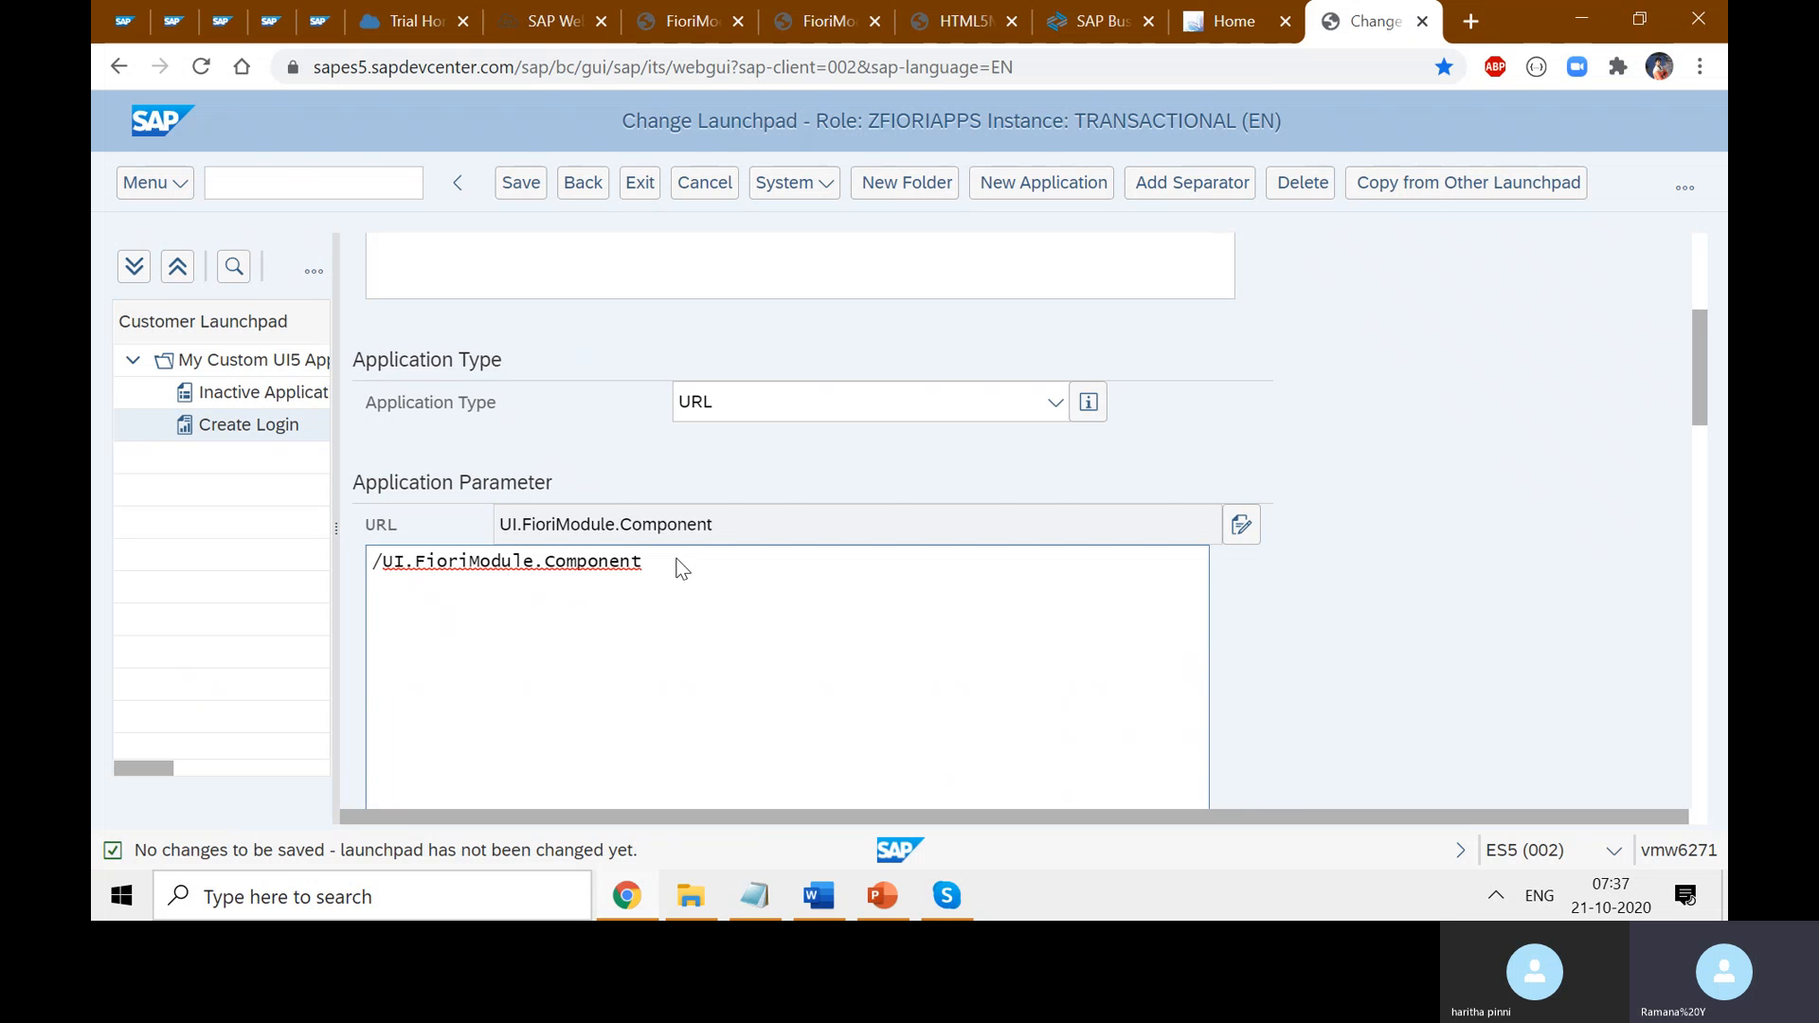
{"action": "type", "text": "sap/bc"}
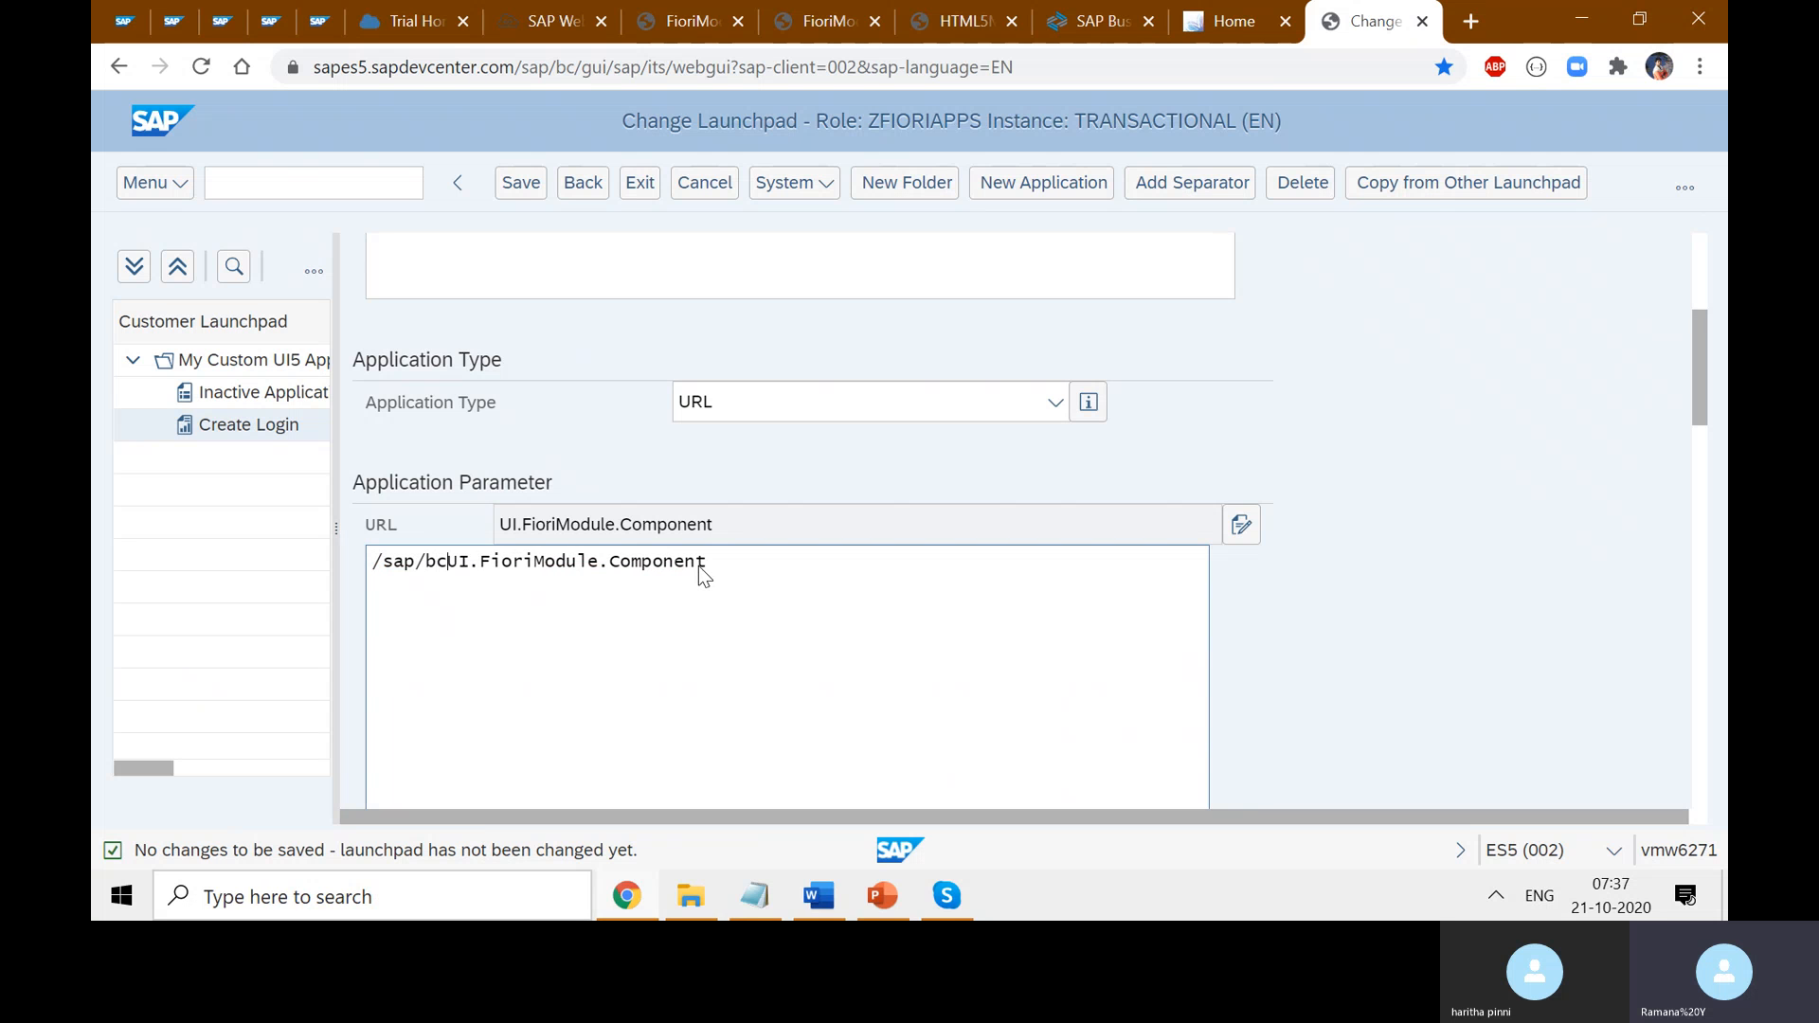
{"action": "type", "text": "/"}
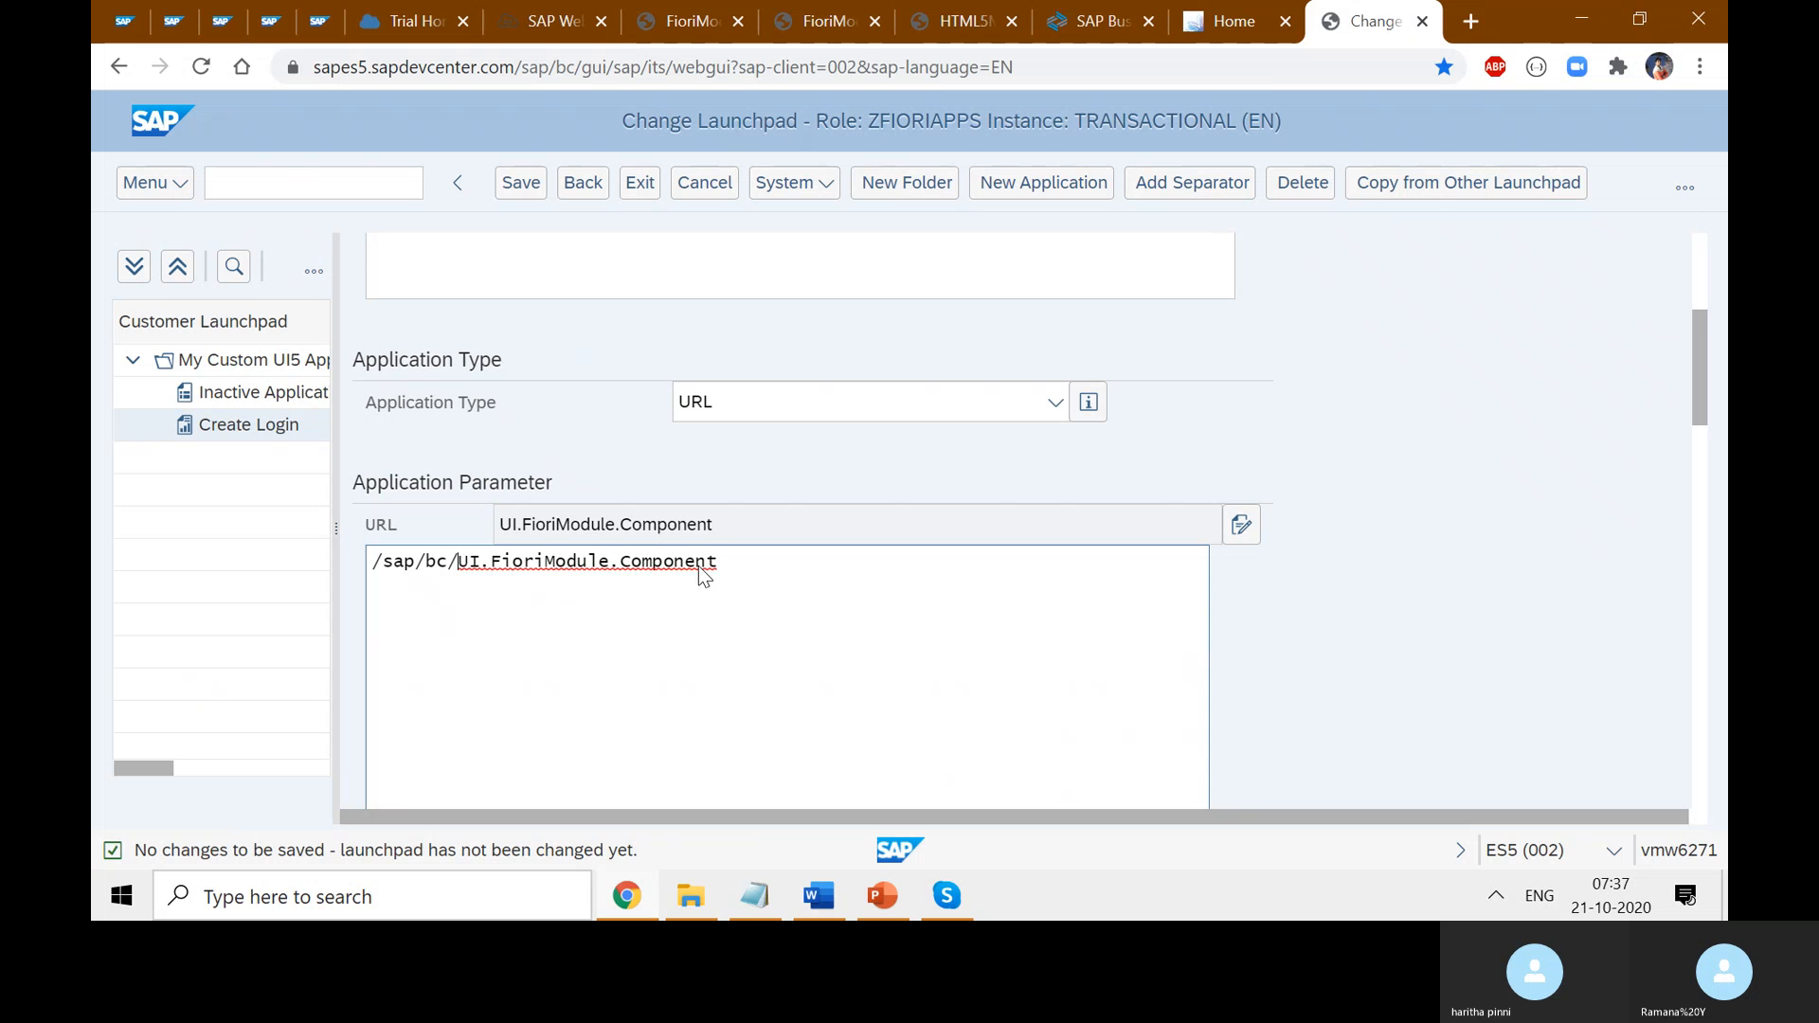
{"action": "type", "text": "ui5_"}
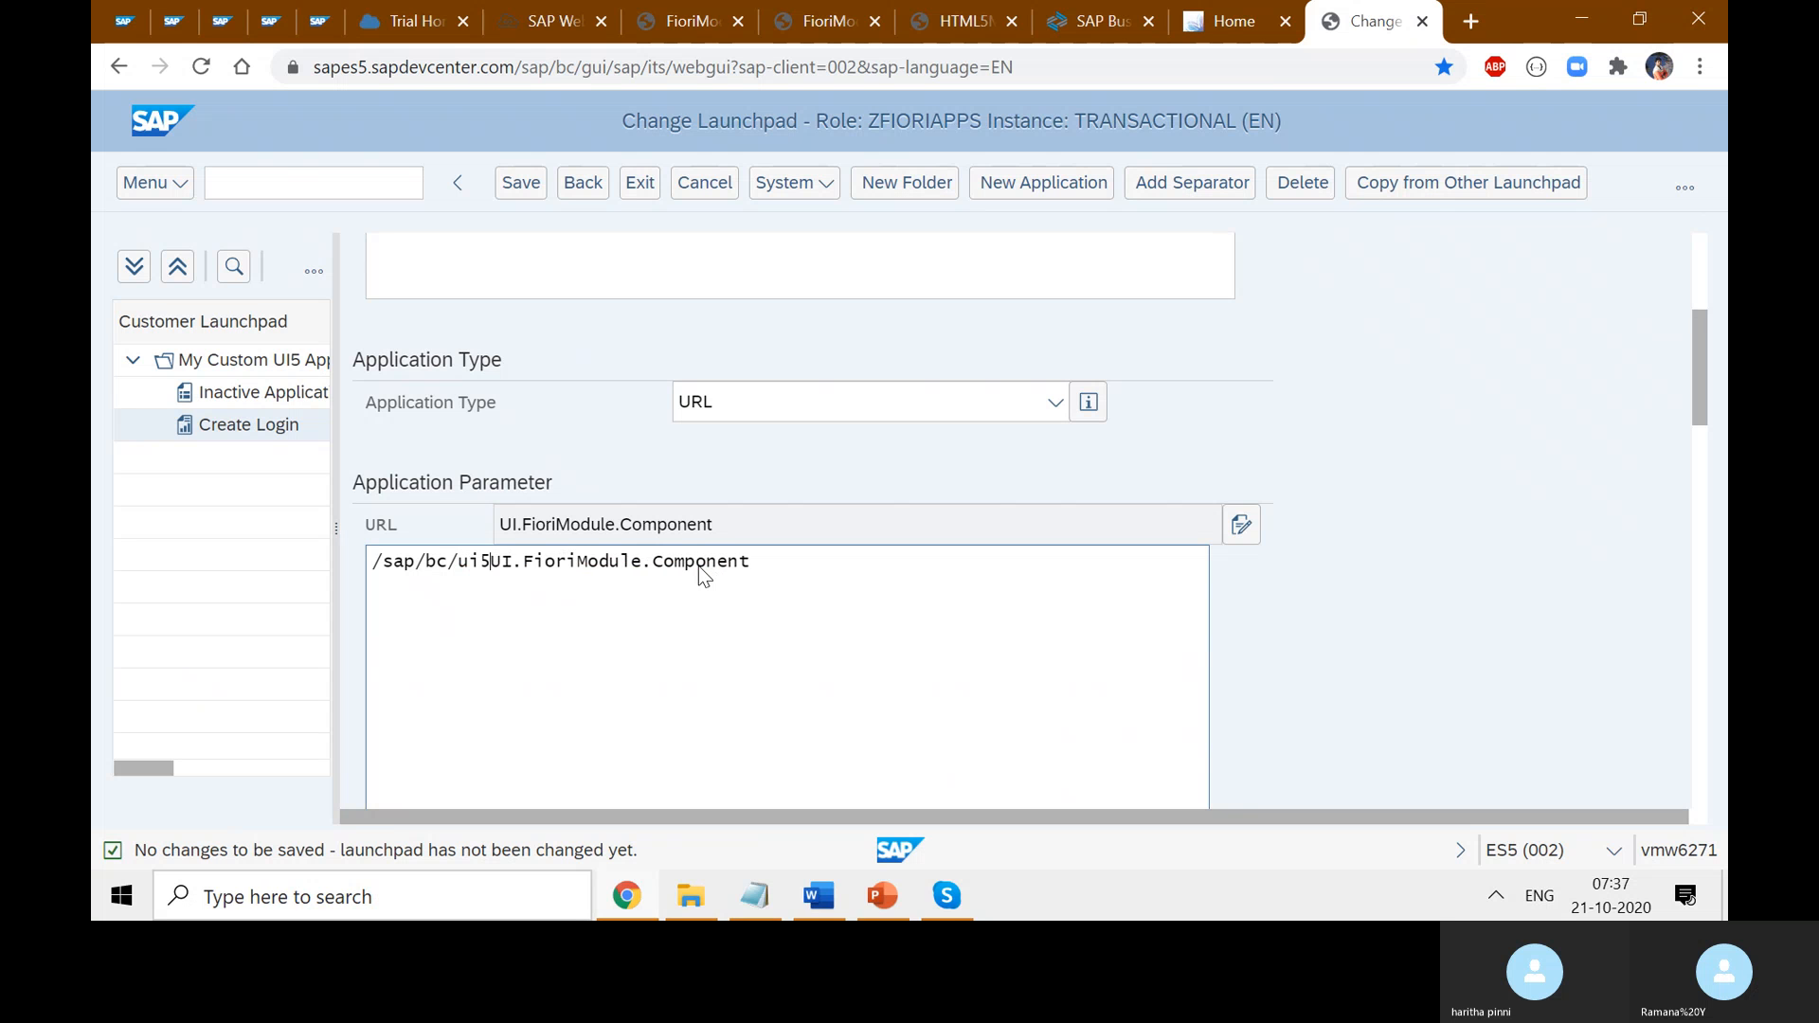
{"action": "type", "text": "ui5/"}
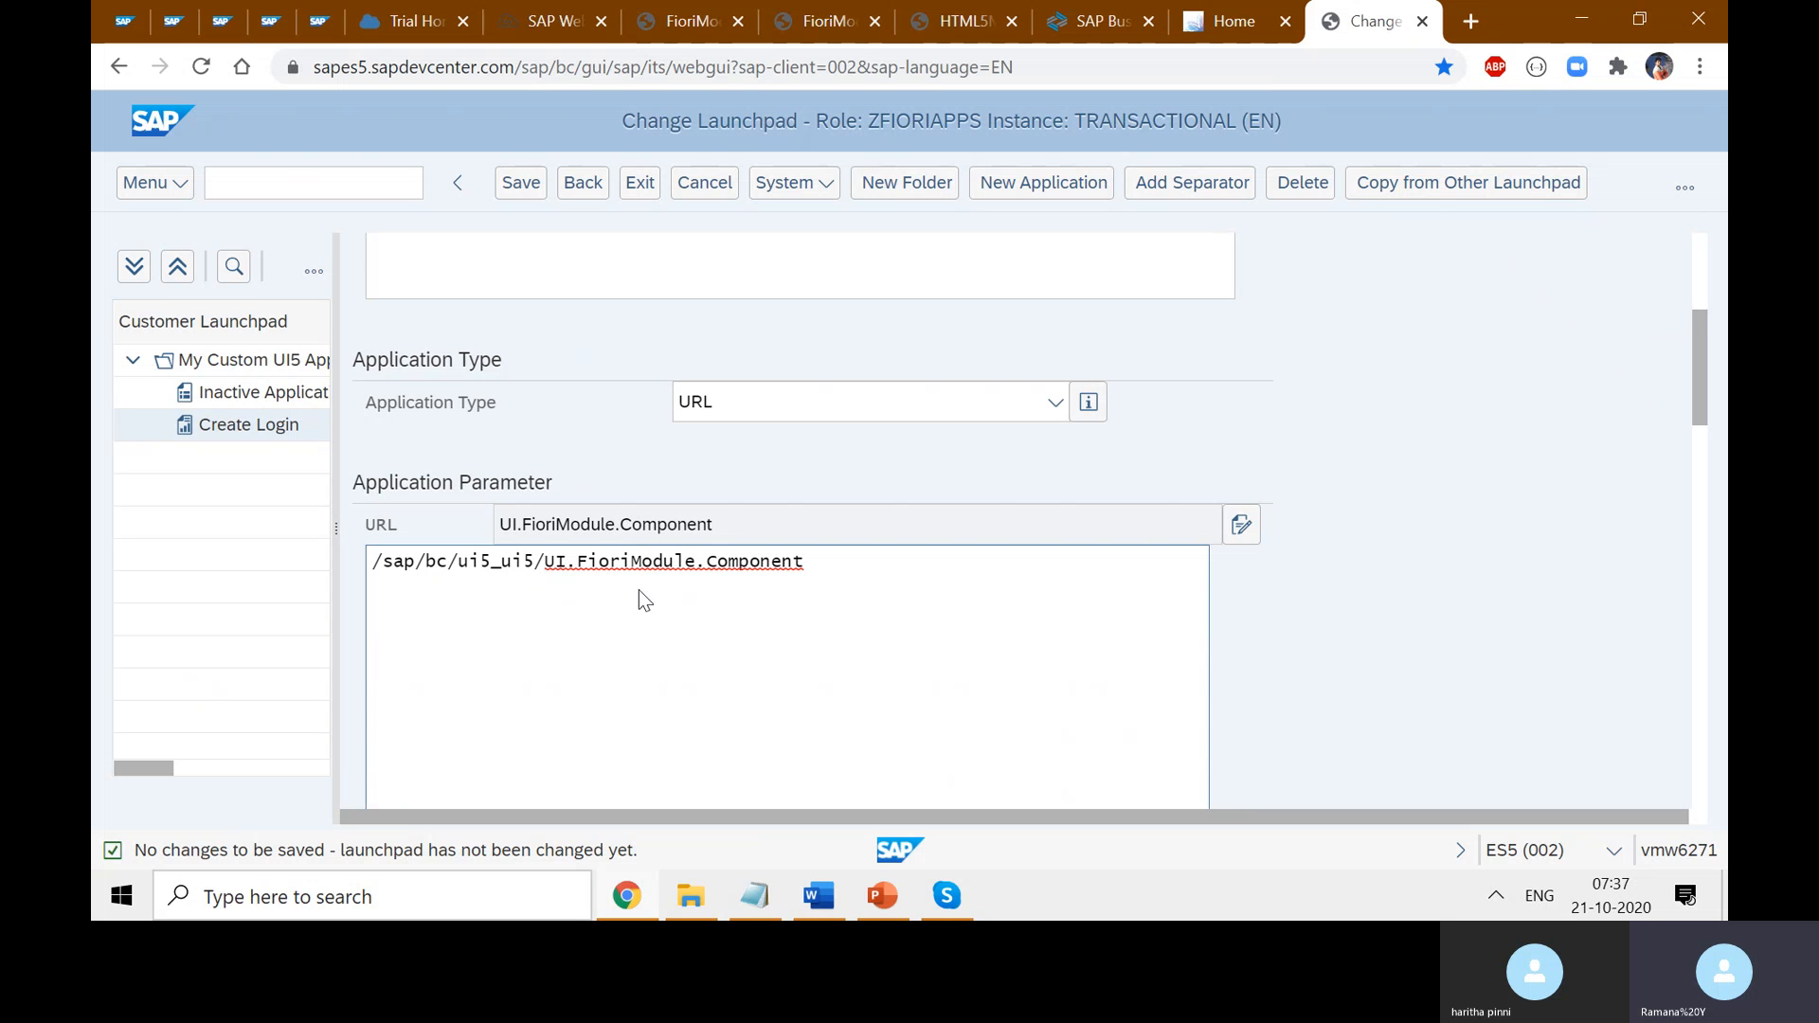
{"action": "left_click", "coordinate": [579, 562]}
{"action": "key", "text": "BackSpace"}
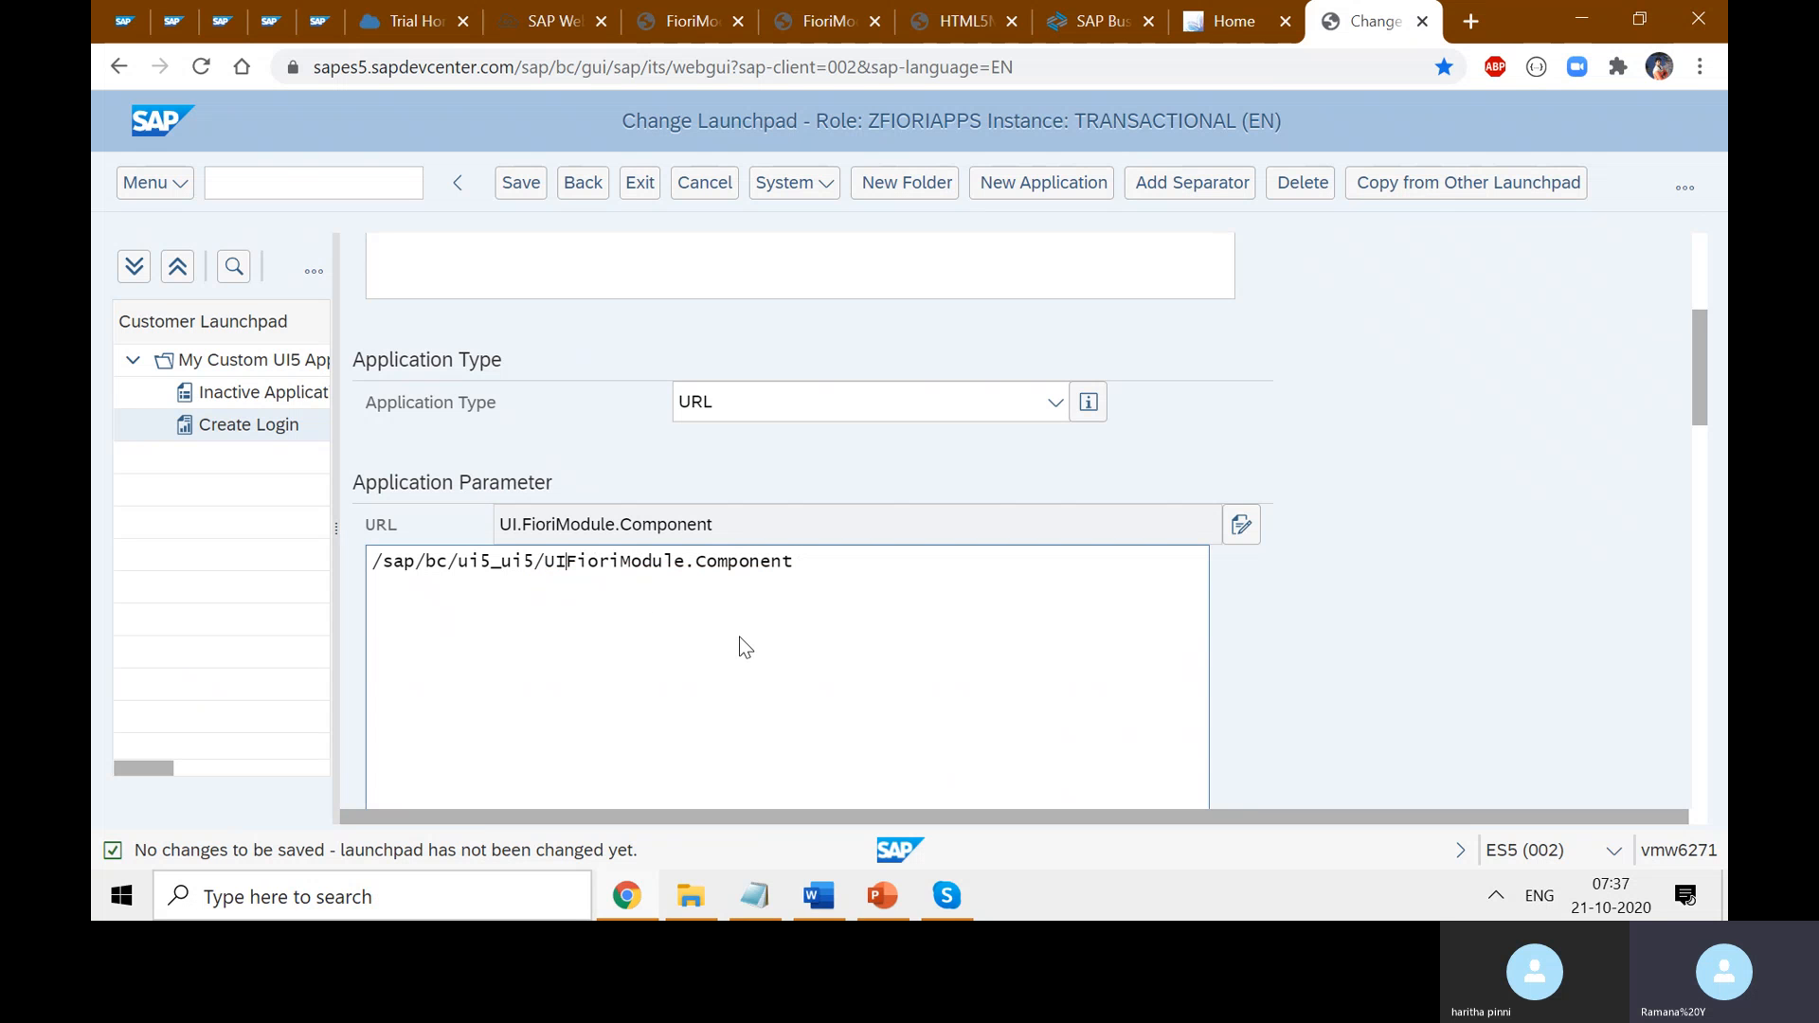
{"action": "key", "text": "Right"}
{"action": "key", "text": "Right"}
{"action": "key", "text": "Right"}
{"action": "key", "text": "BackSpace"}
{"action": "key", "text": "BackSpace"}
{"action": "key", "text": "BackSpace"}
{"action": "key", "text": "BackSpace"}
{"action": "key", "text": "BackSpace"}
{"action": "key", "text": "BackSpace"}
{"action": "key", "text": "BackSpace"}
{"action": "key", "text": "BackSpace"}
{"action": "key", "text": "BackSpace"}
{"action": "key", "text": "BackSpace"}
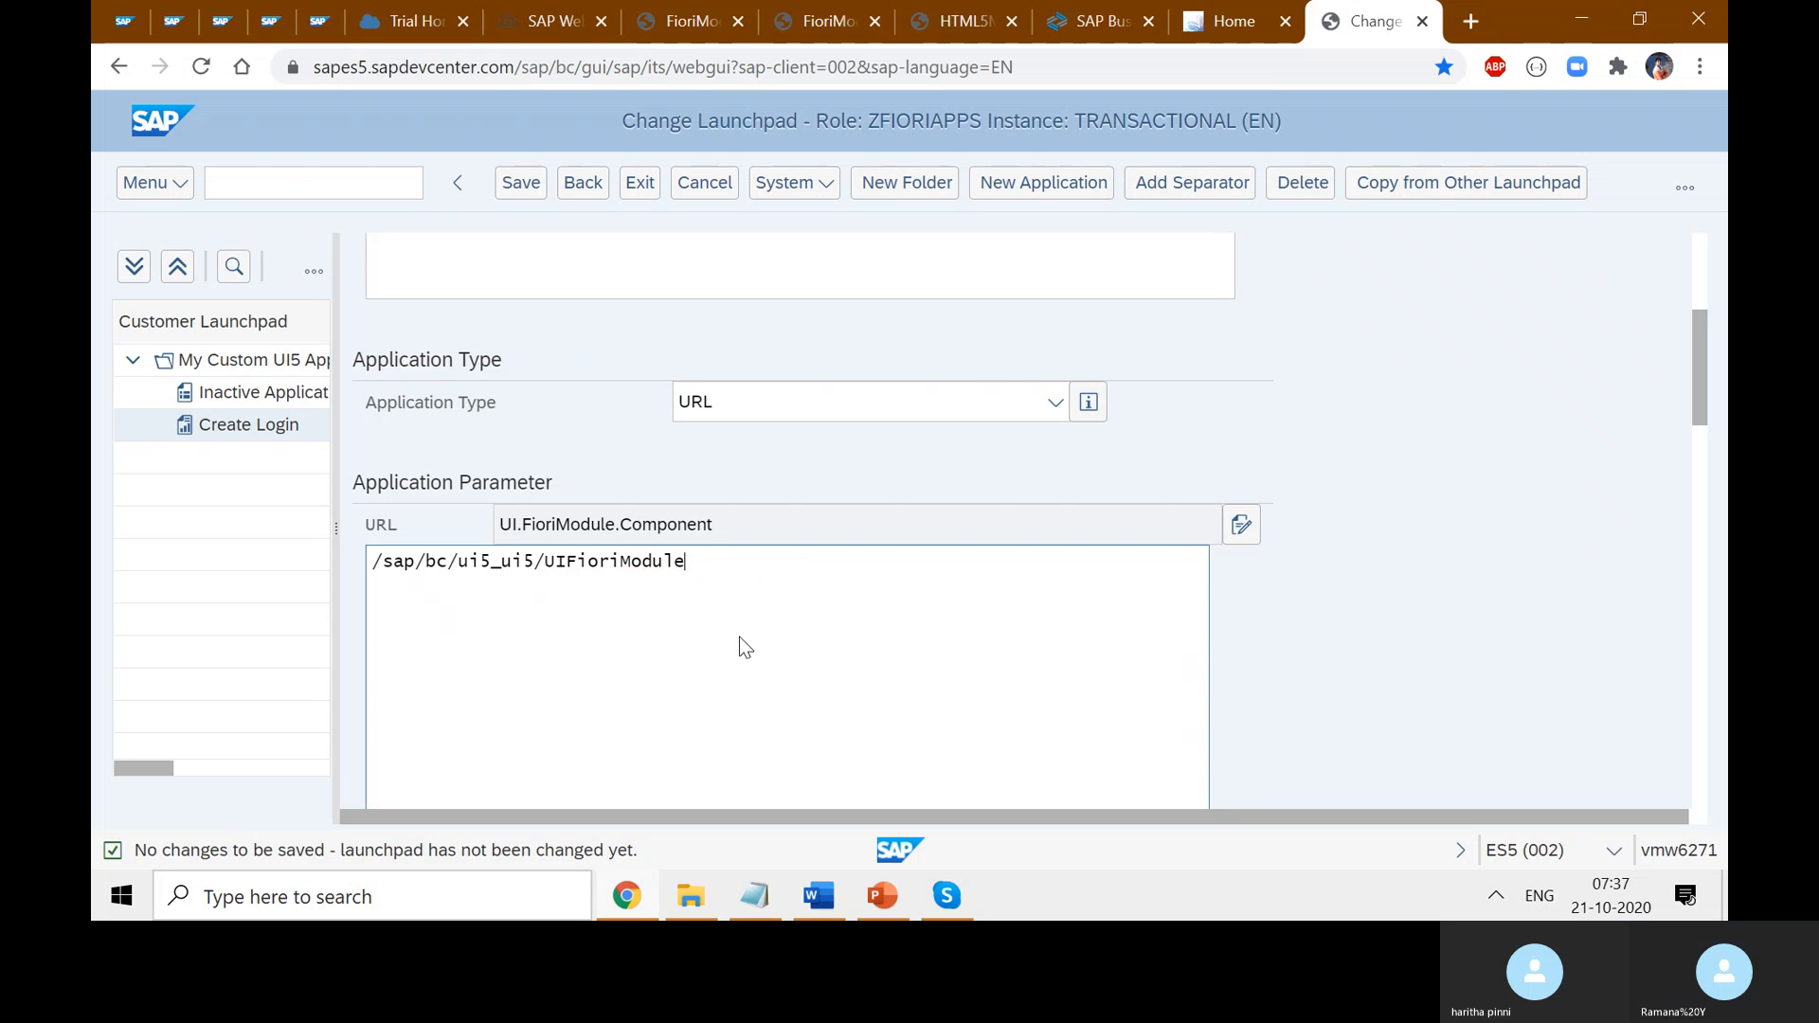
{"action": "type", "text": "/"}
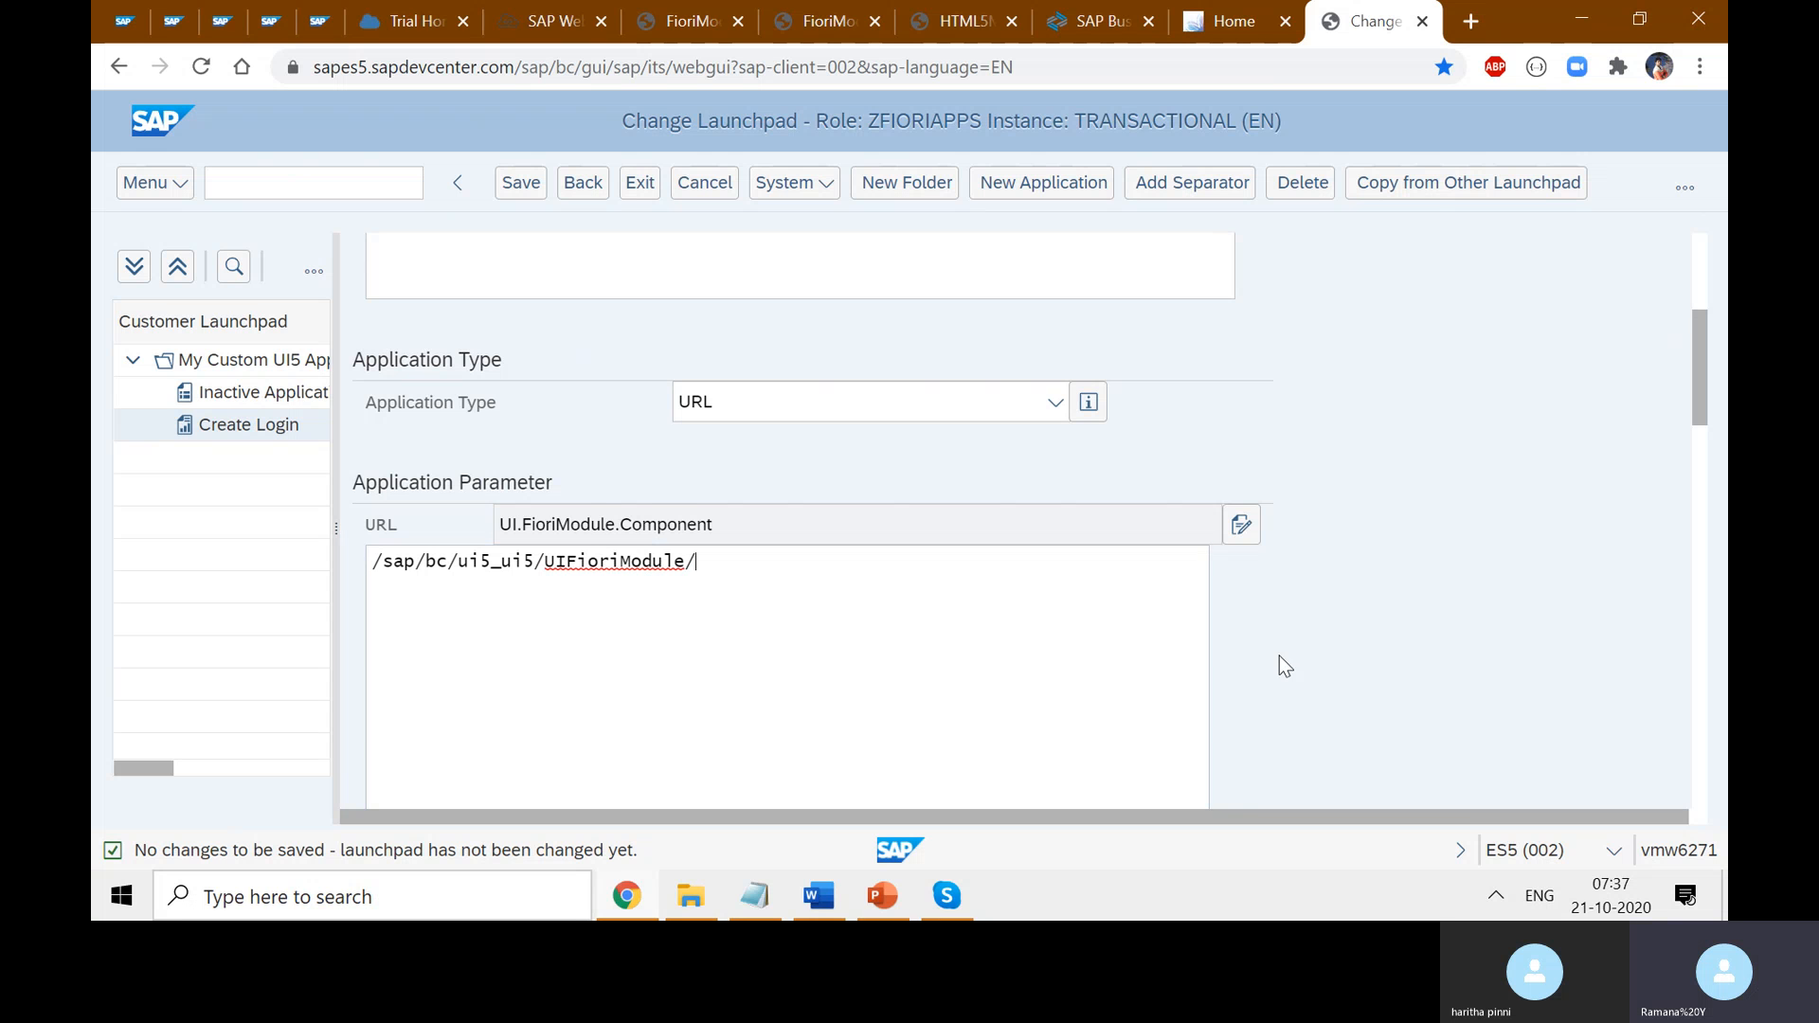
{"action": "key", "text": "ctrl+s"}
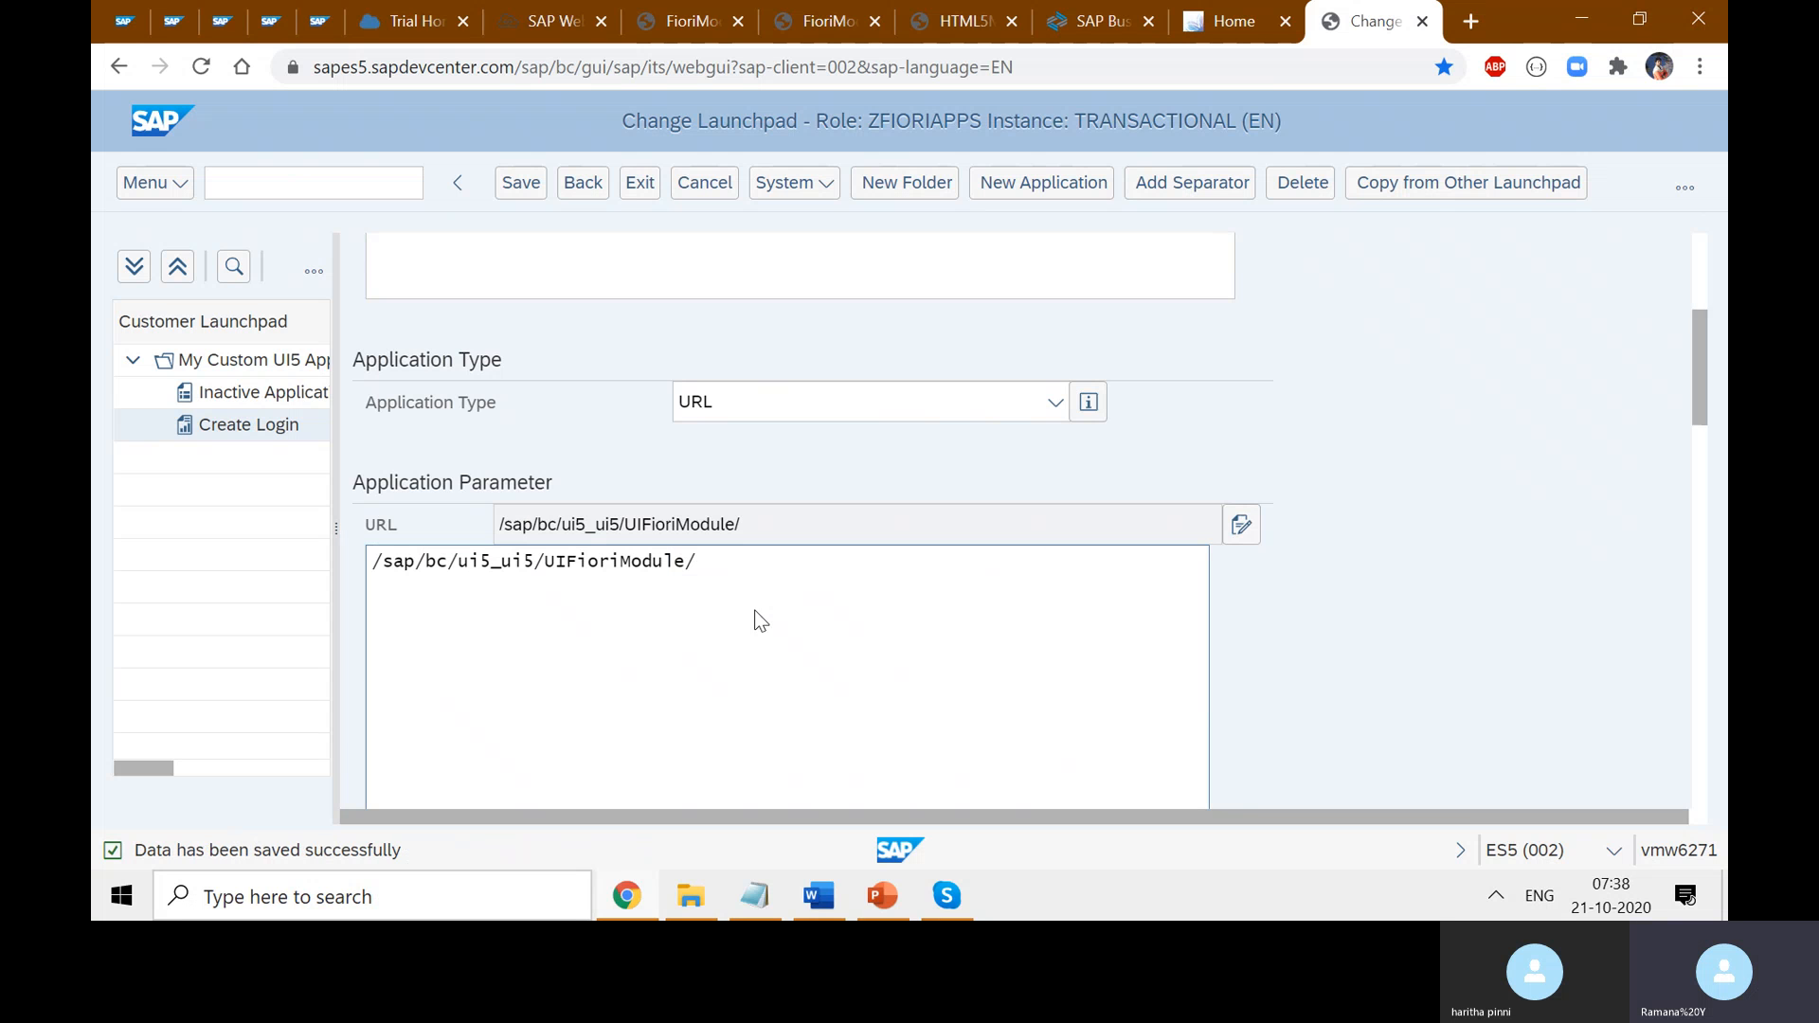
{"action": "left_click", "coordinate": [521, 181]}
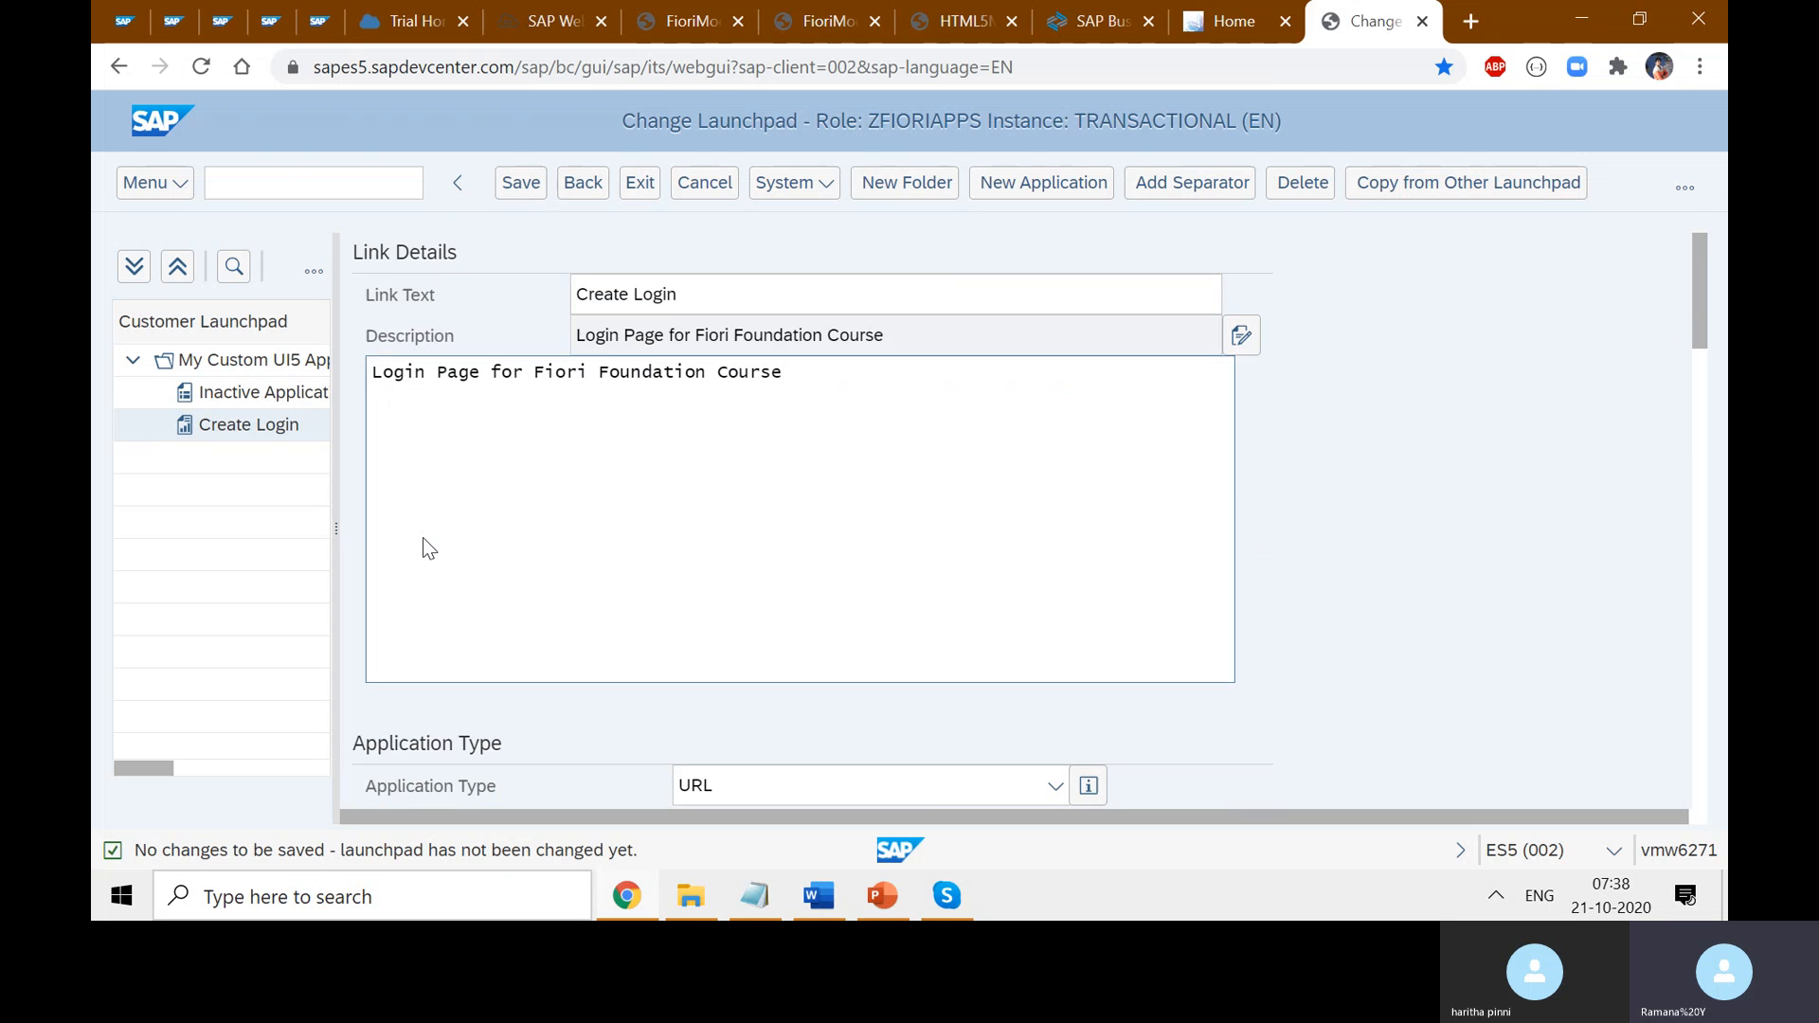
- Check the URL by selecting its /sap/bc/ui5_ui5/ prefix and the UIFioriModule name
{"action": "left_click", "coordinate": [954, 616]}
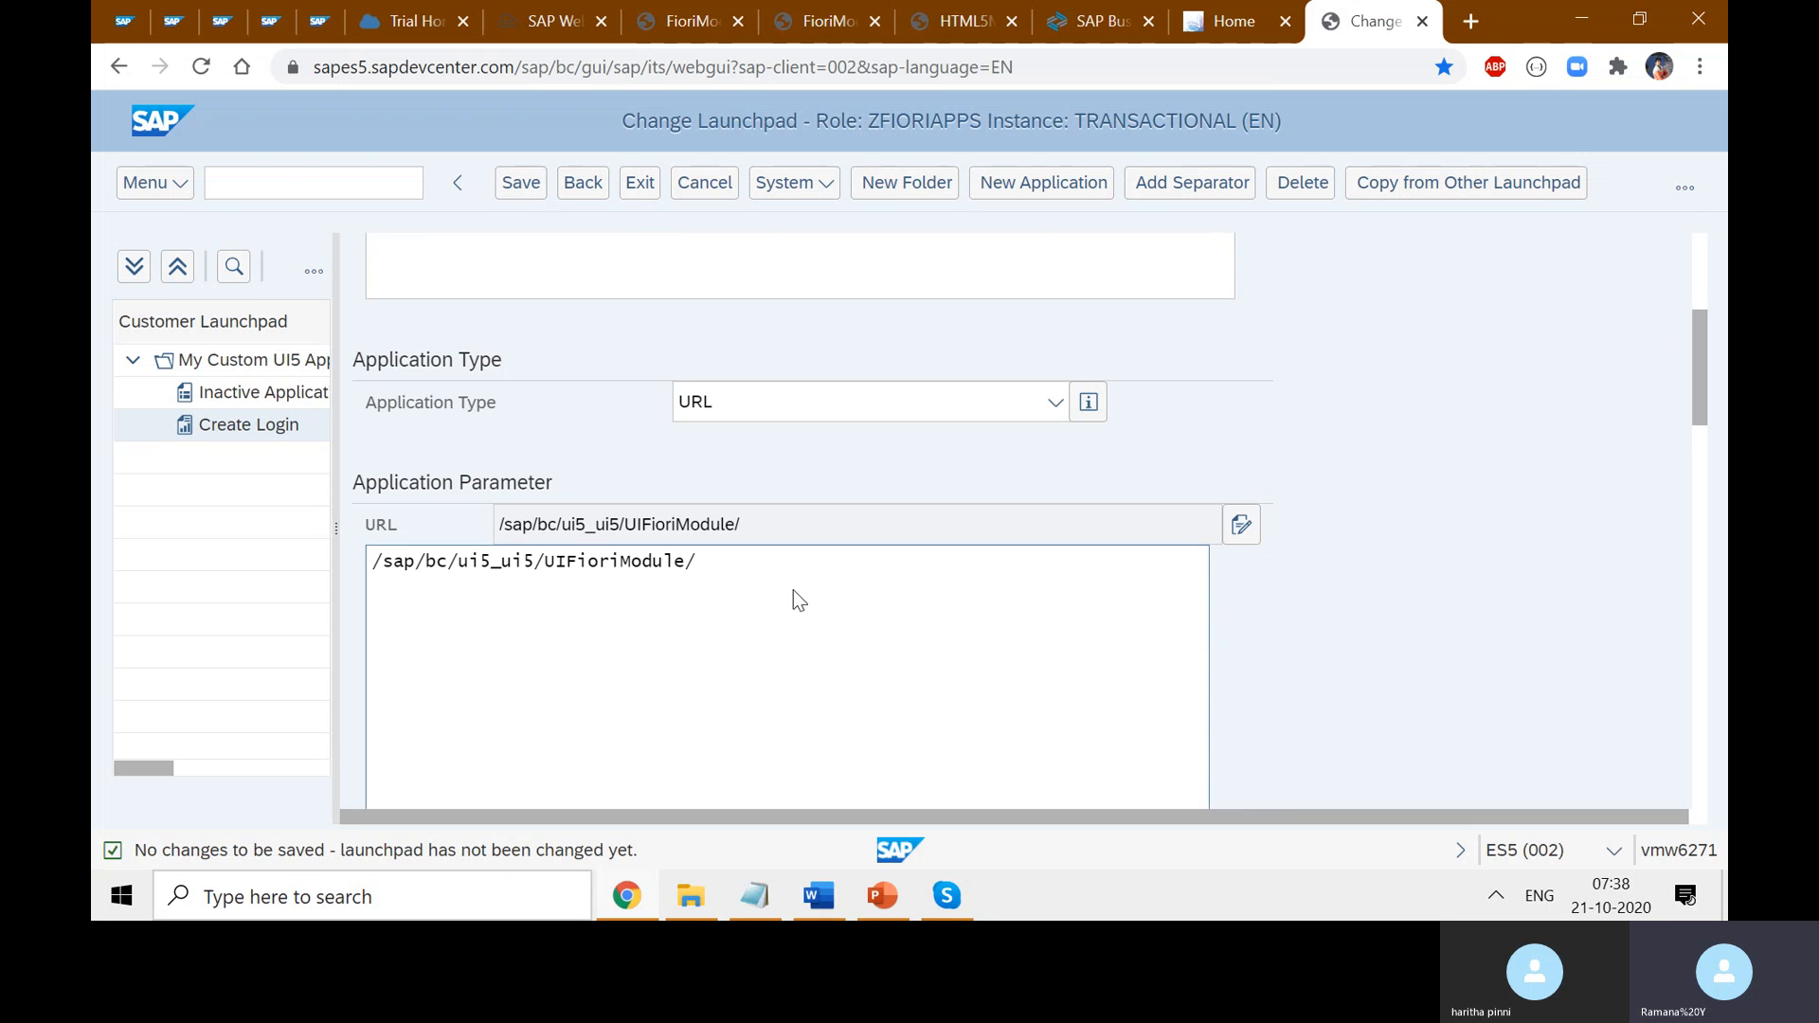
{"action": "left_click_drag", "start_coordinate": [552, 575], "coordinate": [409, 578]}
{"action": "left_click", "coordinate": [678, 599]}
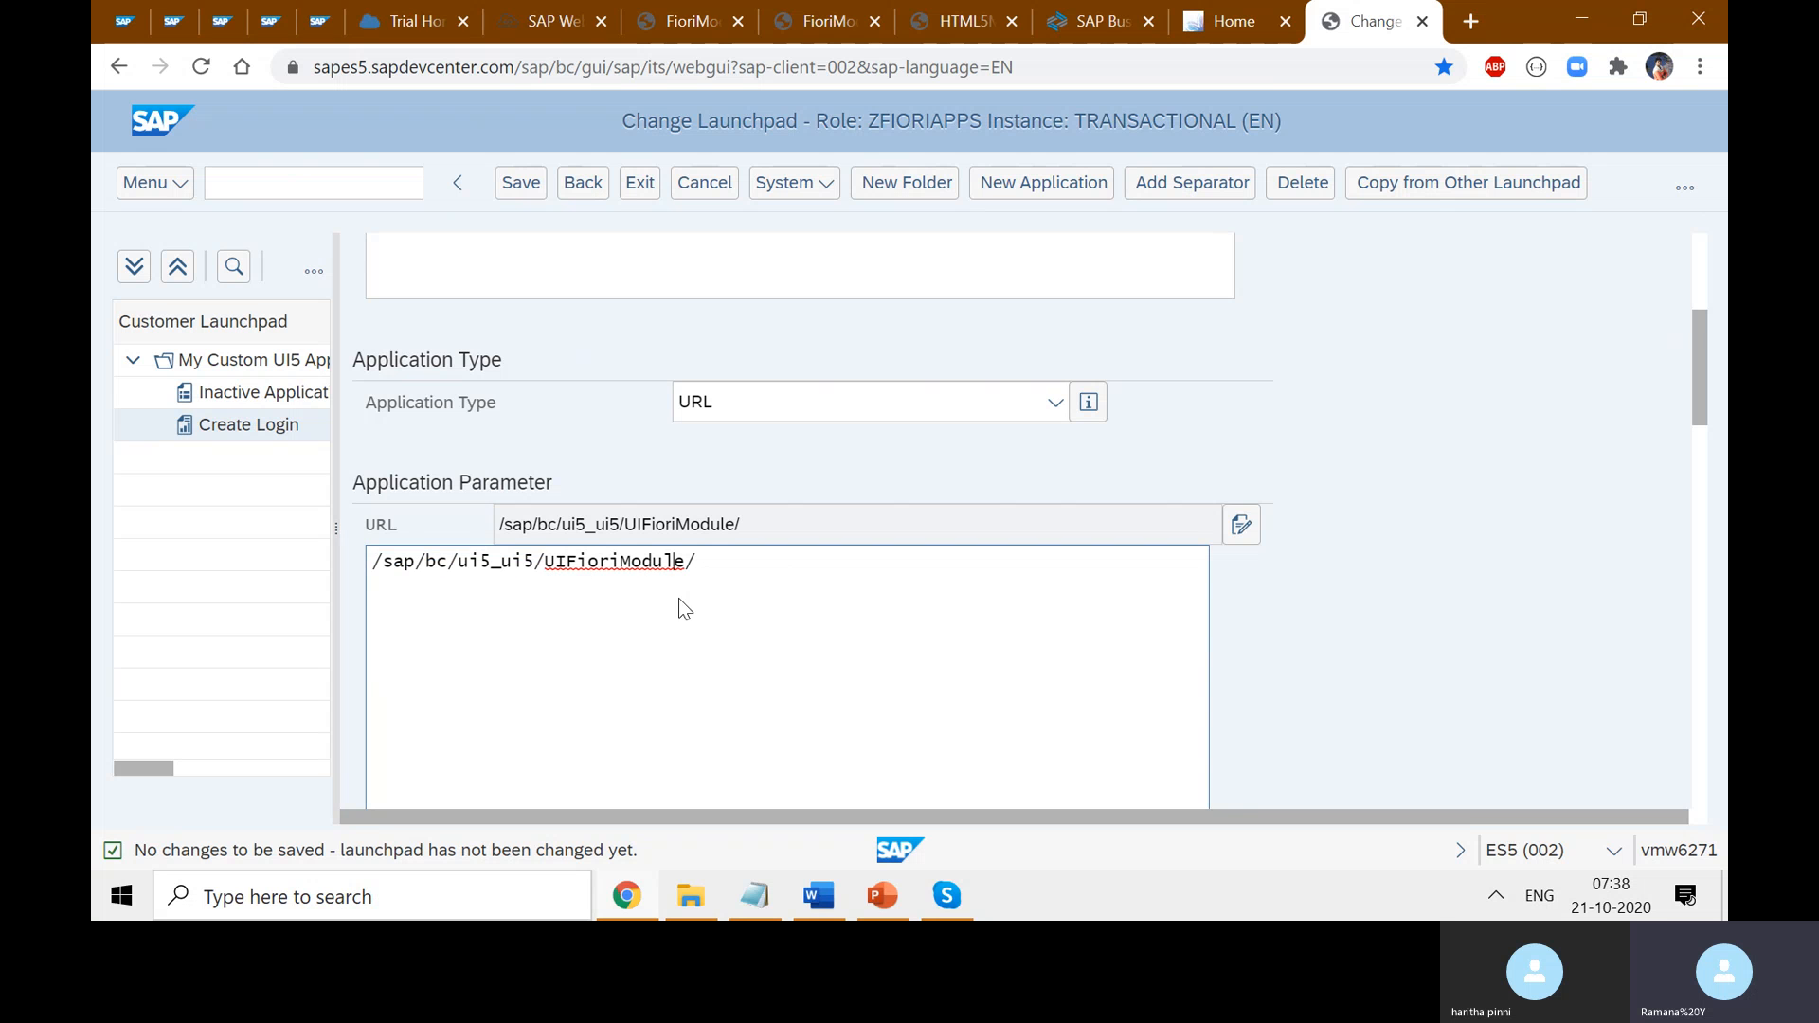
{"action": "double_click", "coordinate": [617, 563]}
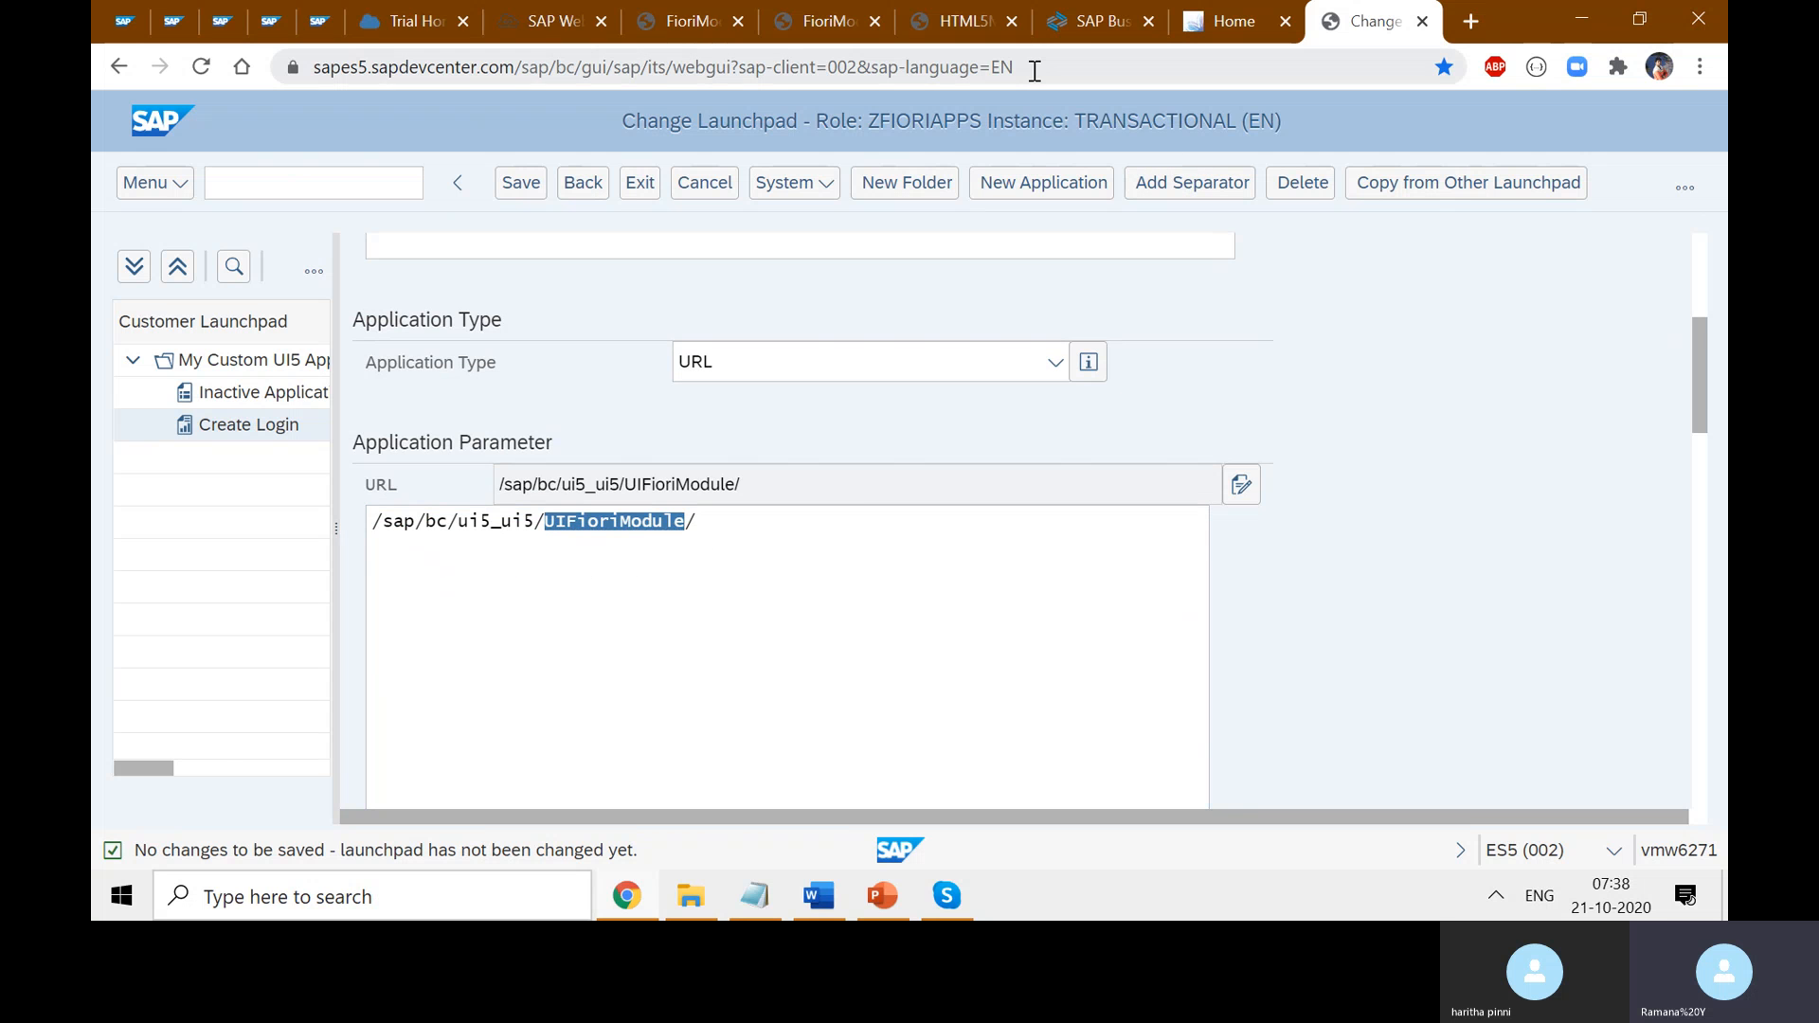
{"action": "left_click", "coordinate": [537, 22]}
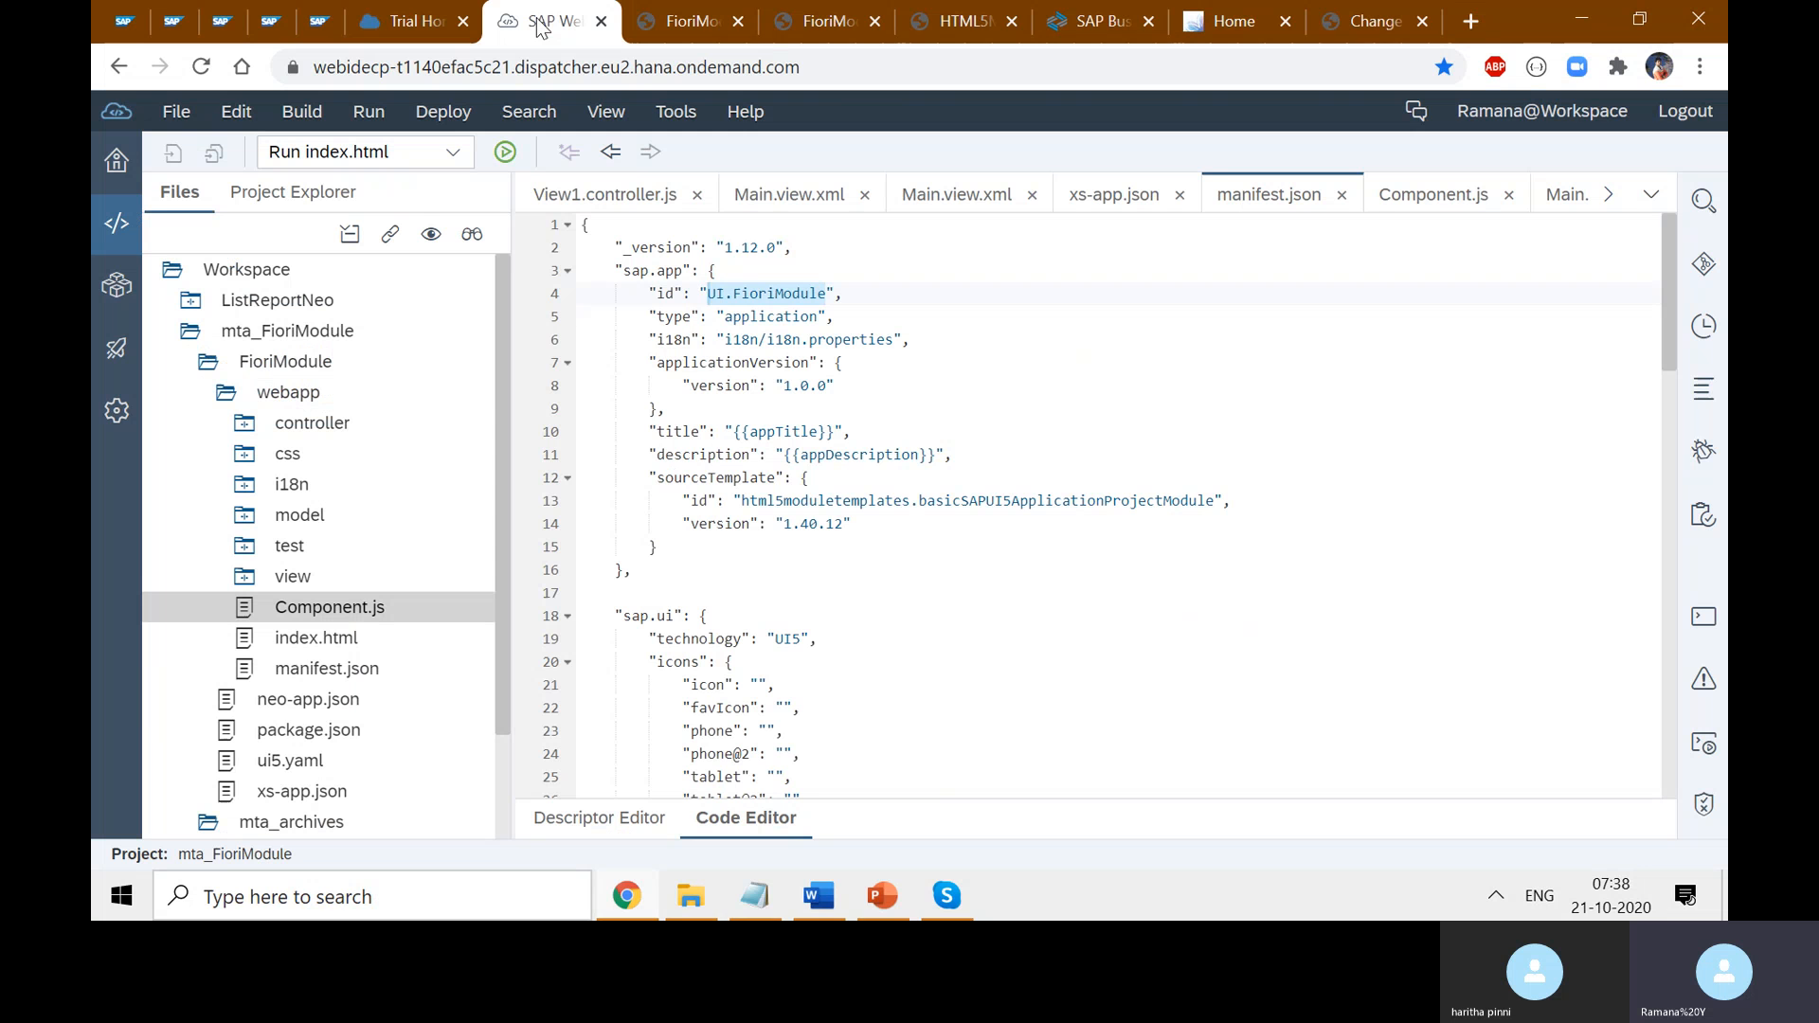
{"action": "left_click", "coordinate": [768, 296]}
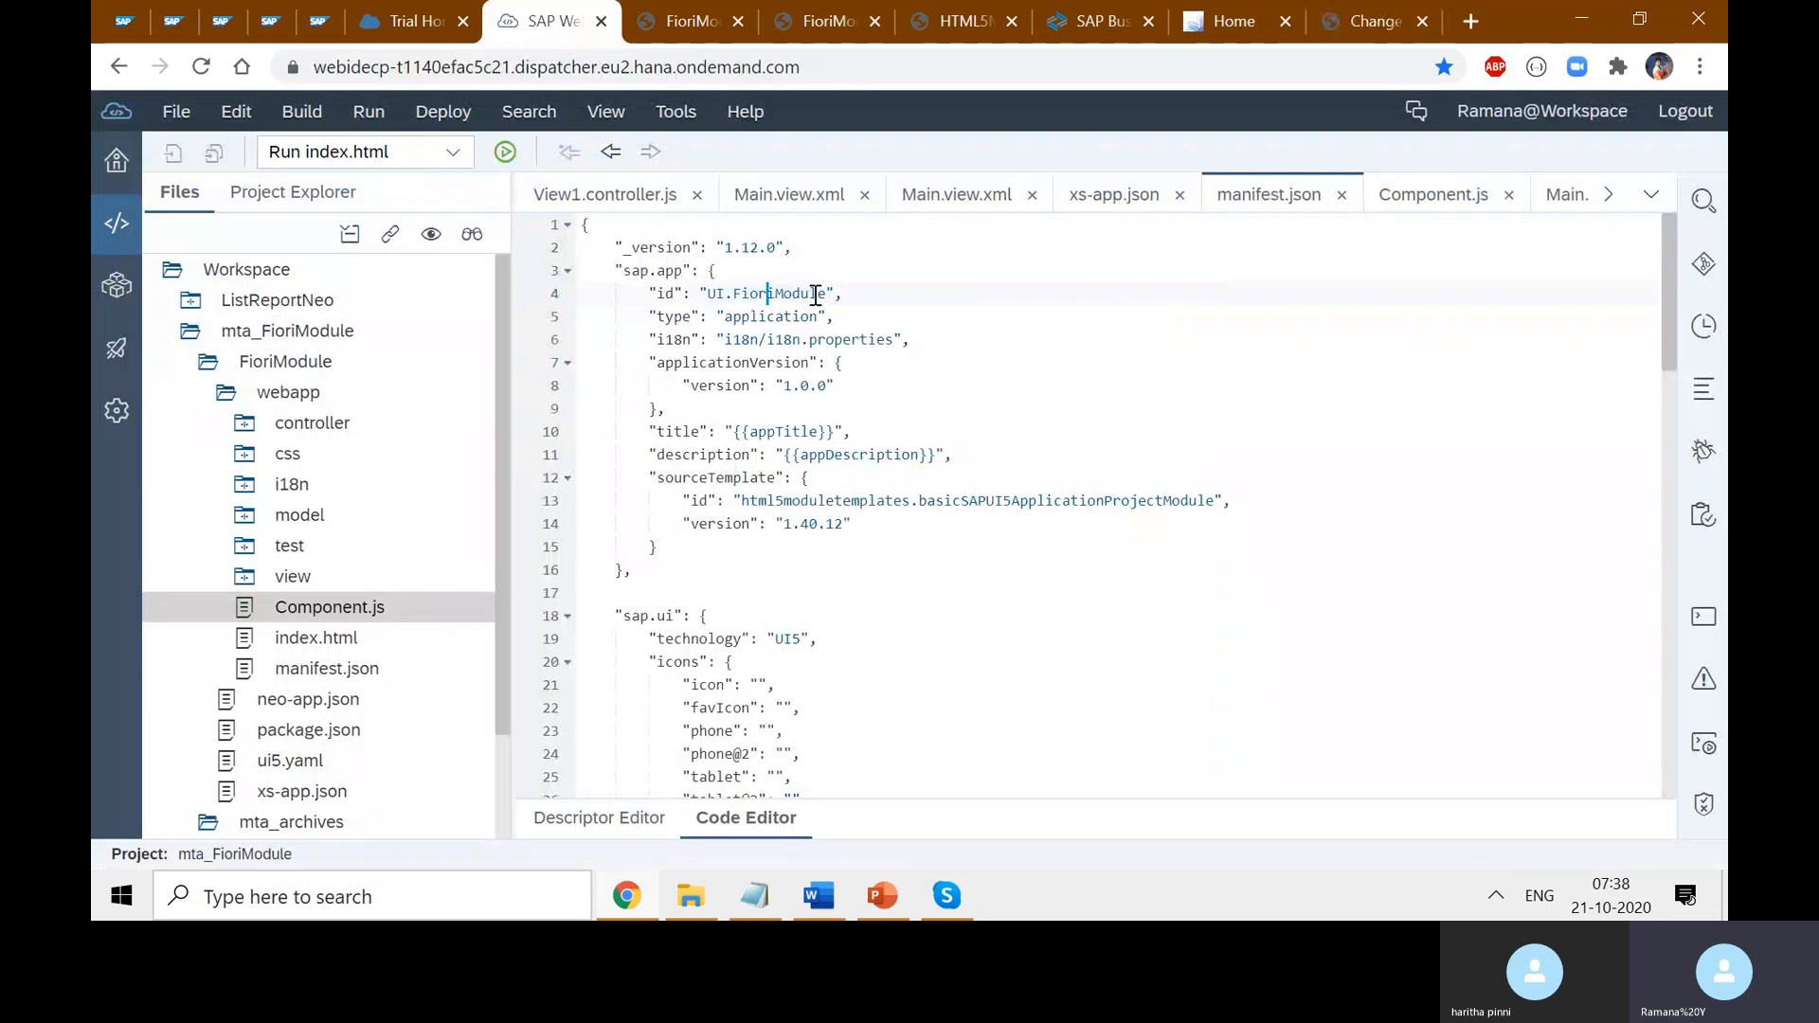
{"action": "left_click_drag", "start_coordinate": [826, 295], "coordinate": [708, 293]}
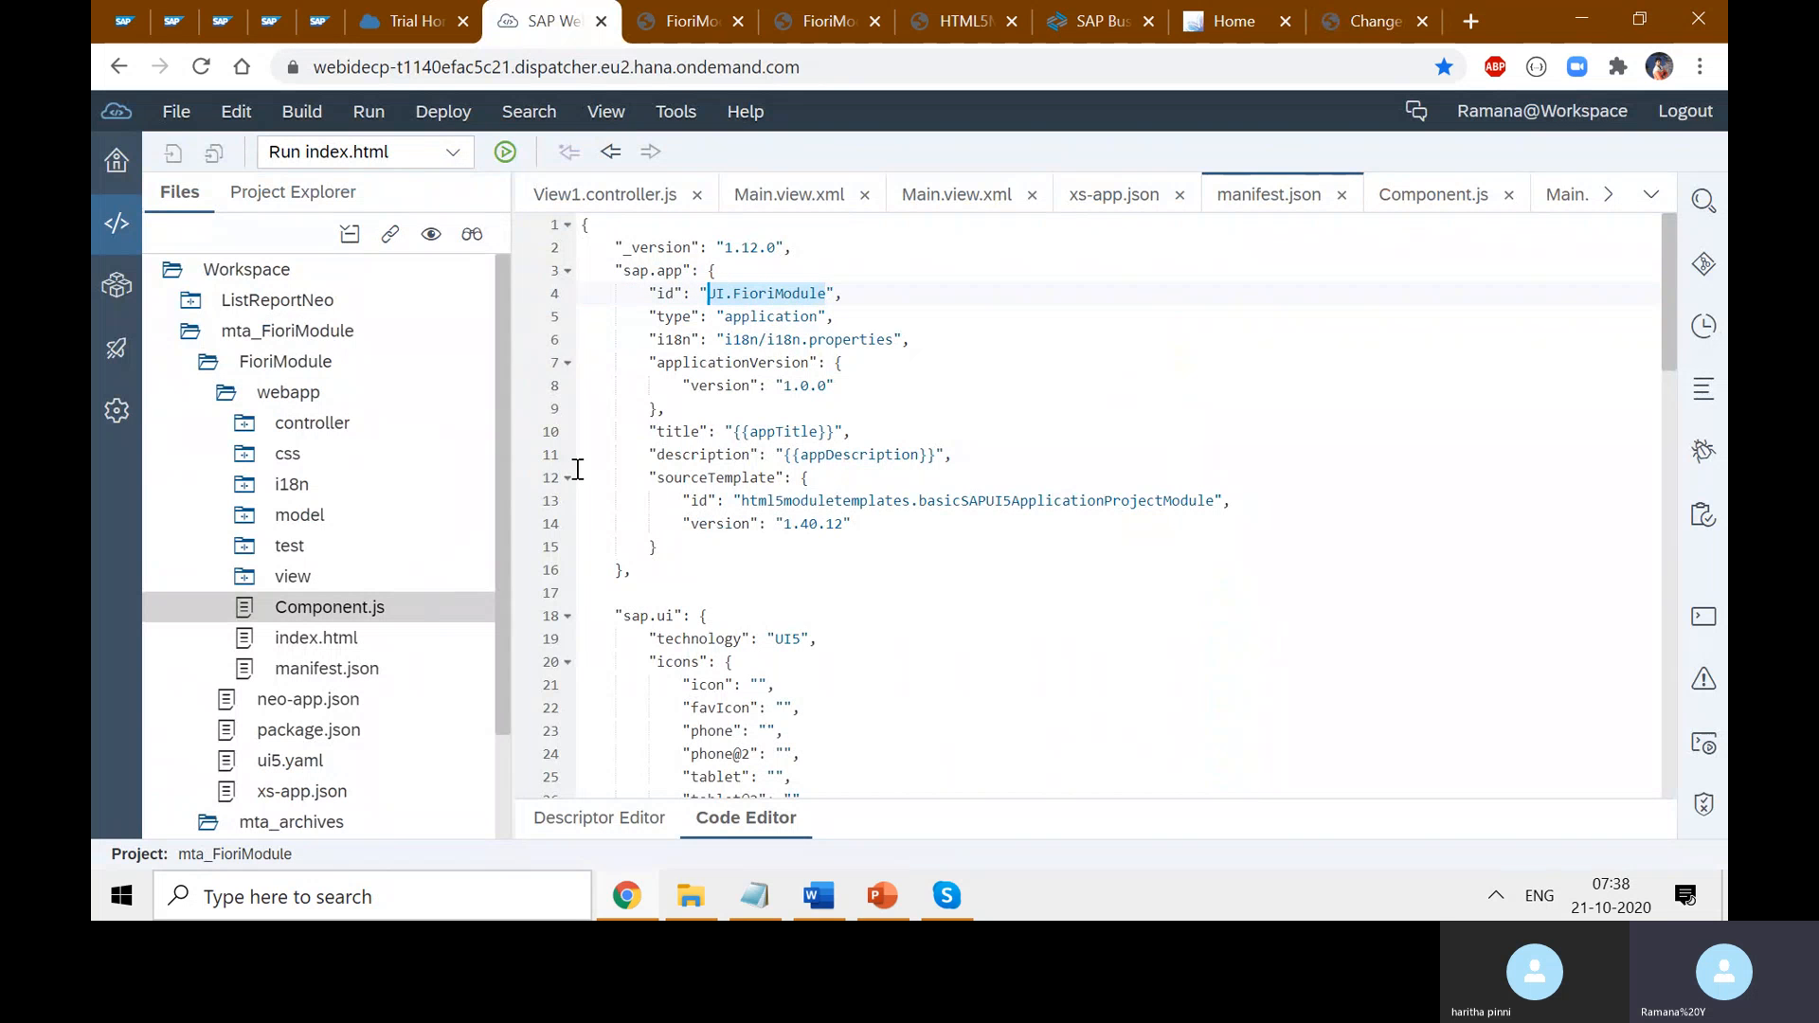
{"action": "left_click", "coordinate": [1421, 201]}
{"action": "left_click", "coordinate": [925, 428]}
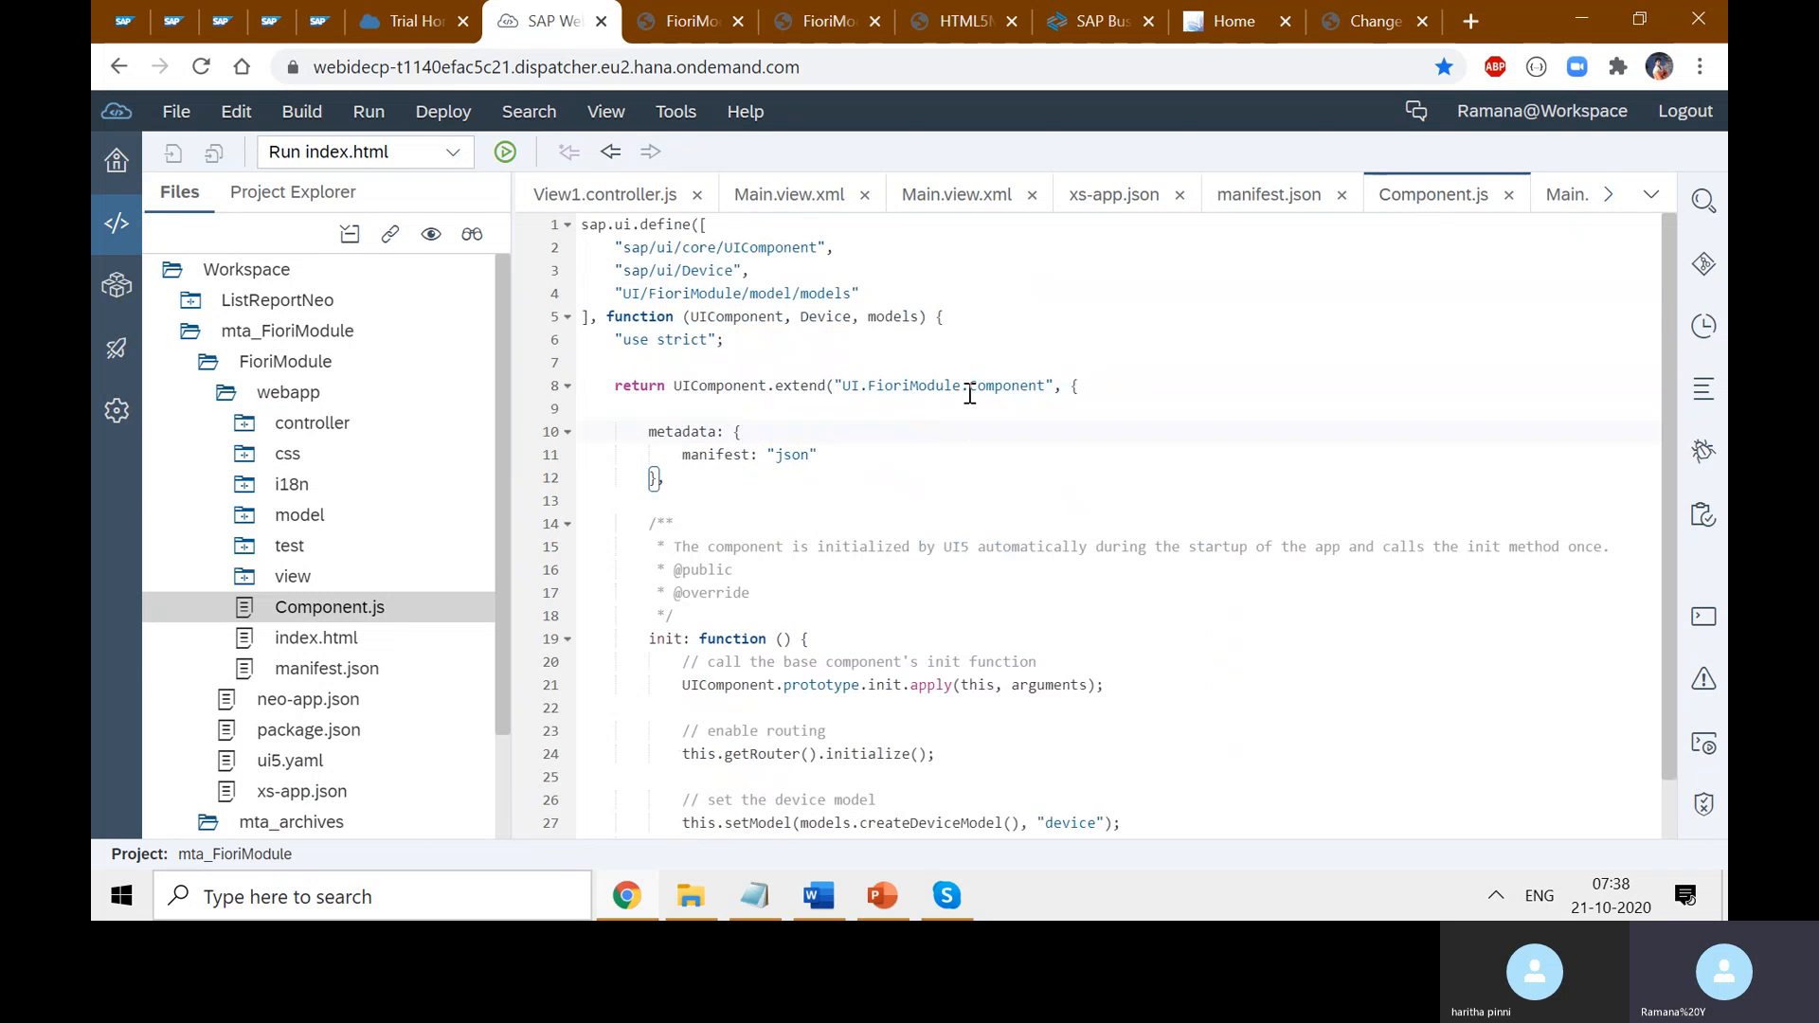
{"action": "left_click_drag", "start_coordinate": [961, 386], "coordinate": [846, 377]}
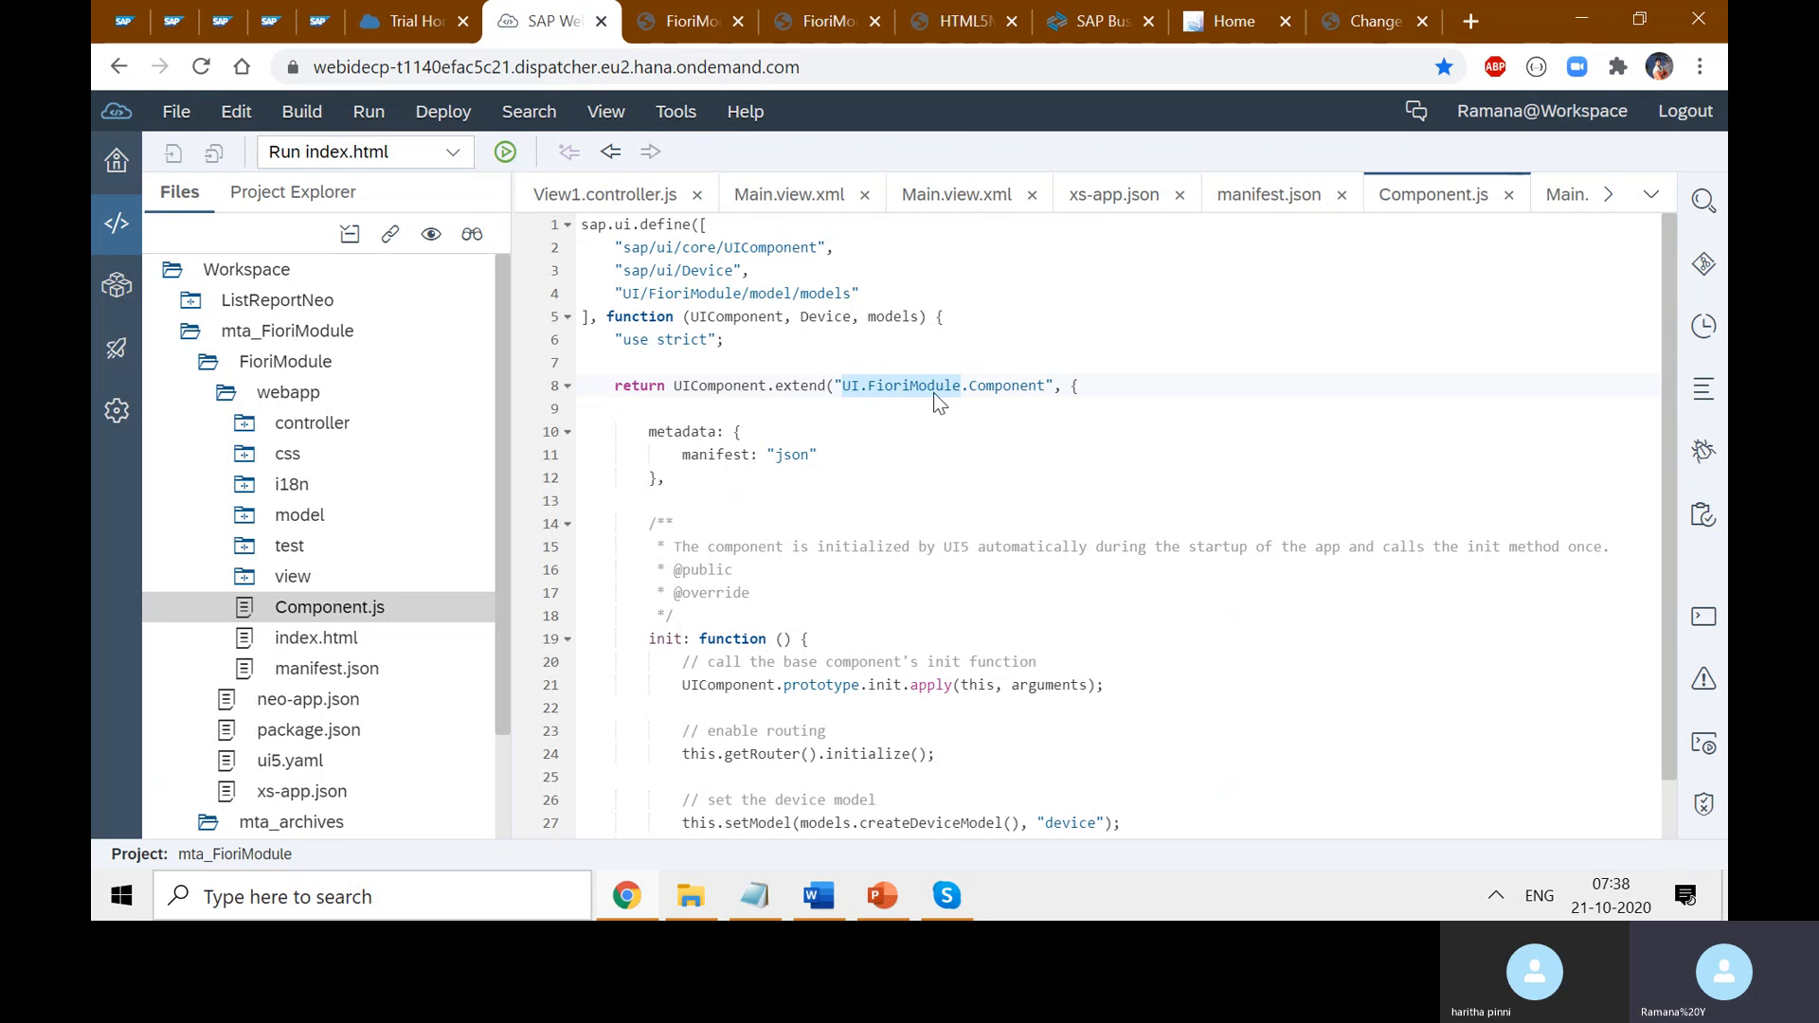
{"action": "left_click", "coordinate": [1373, 21]}
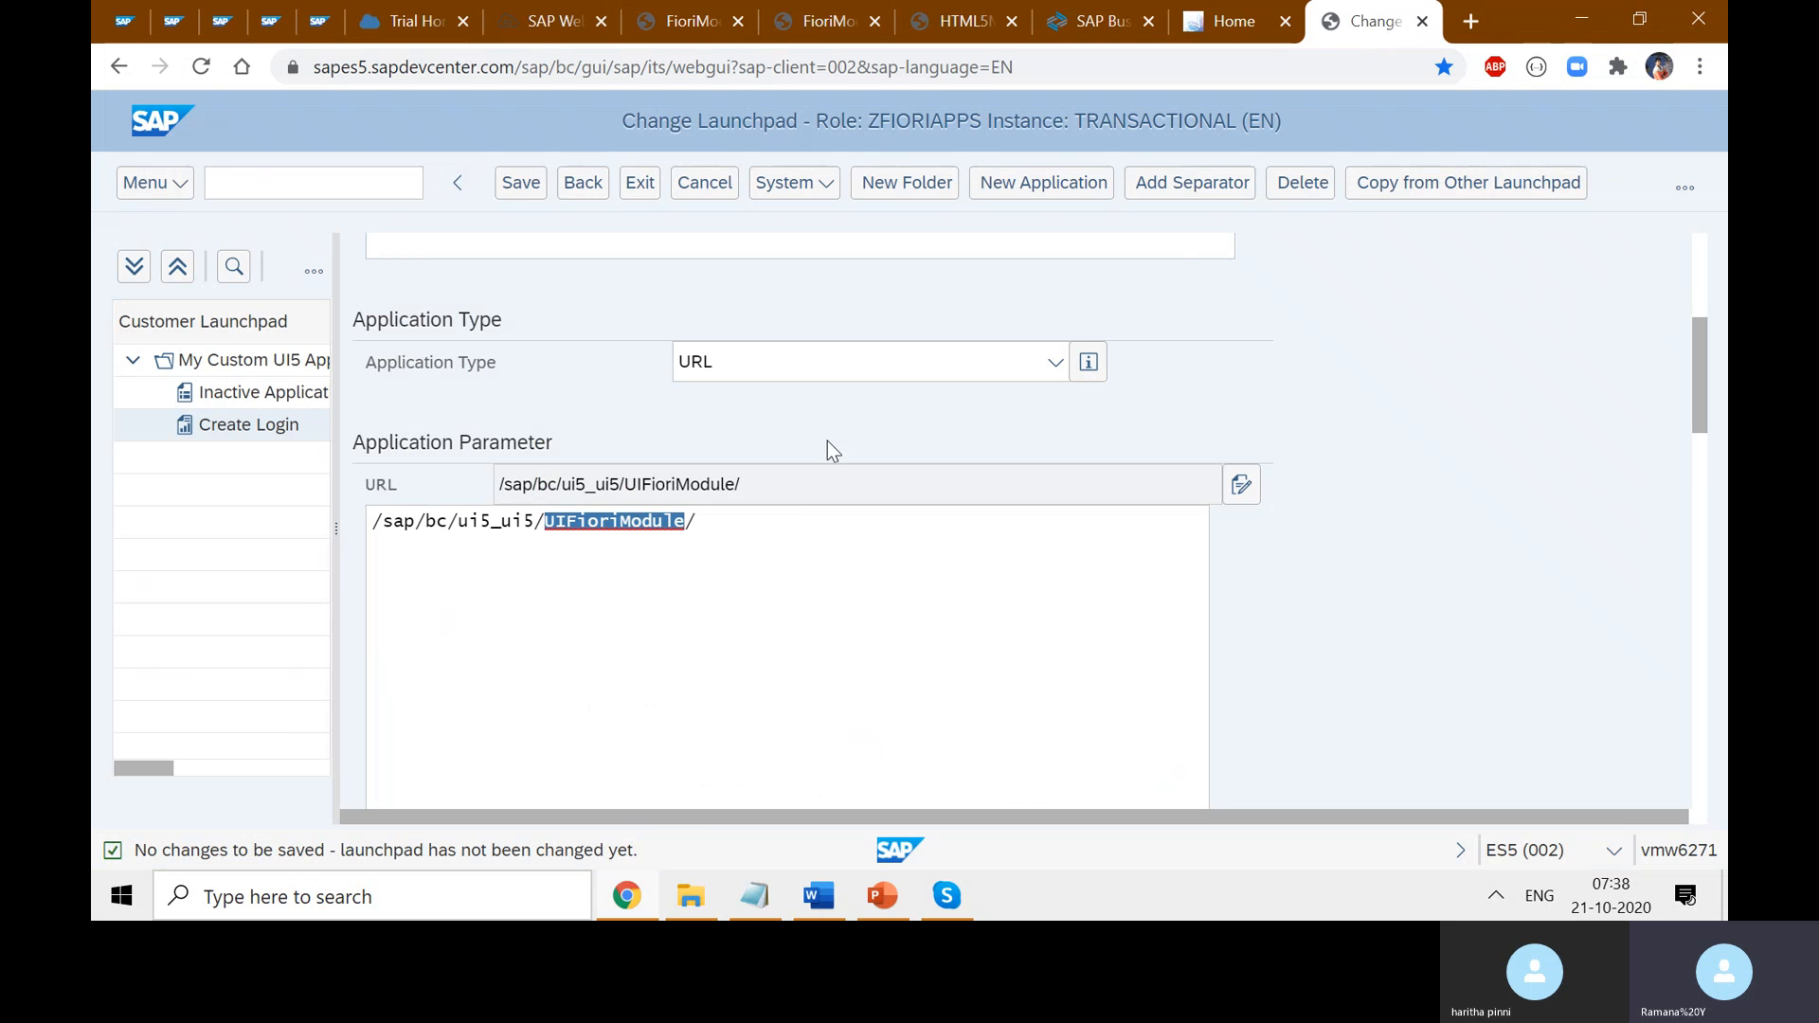
- Pick SAP_LocalSystem from the System Alias value help and confirm it
{"action": "left_click", "coordinate": [1542, 584]}
{"action": "scroll", "coordinate": [1543, 583], "scroll_direction": "down", "scroll_amount": 6}
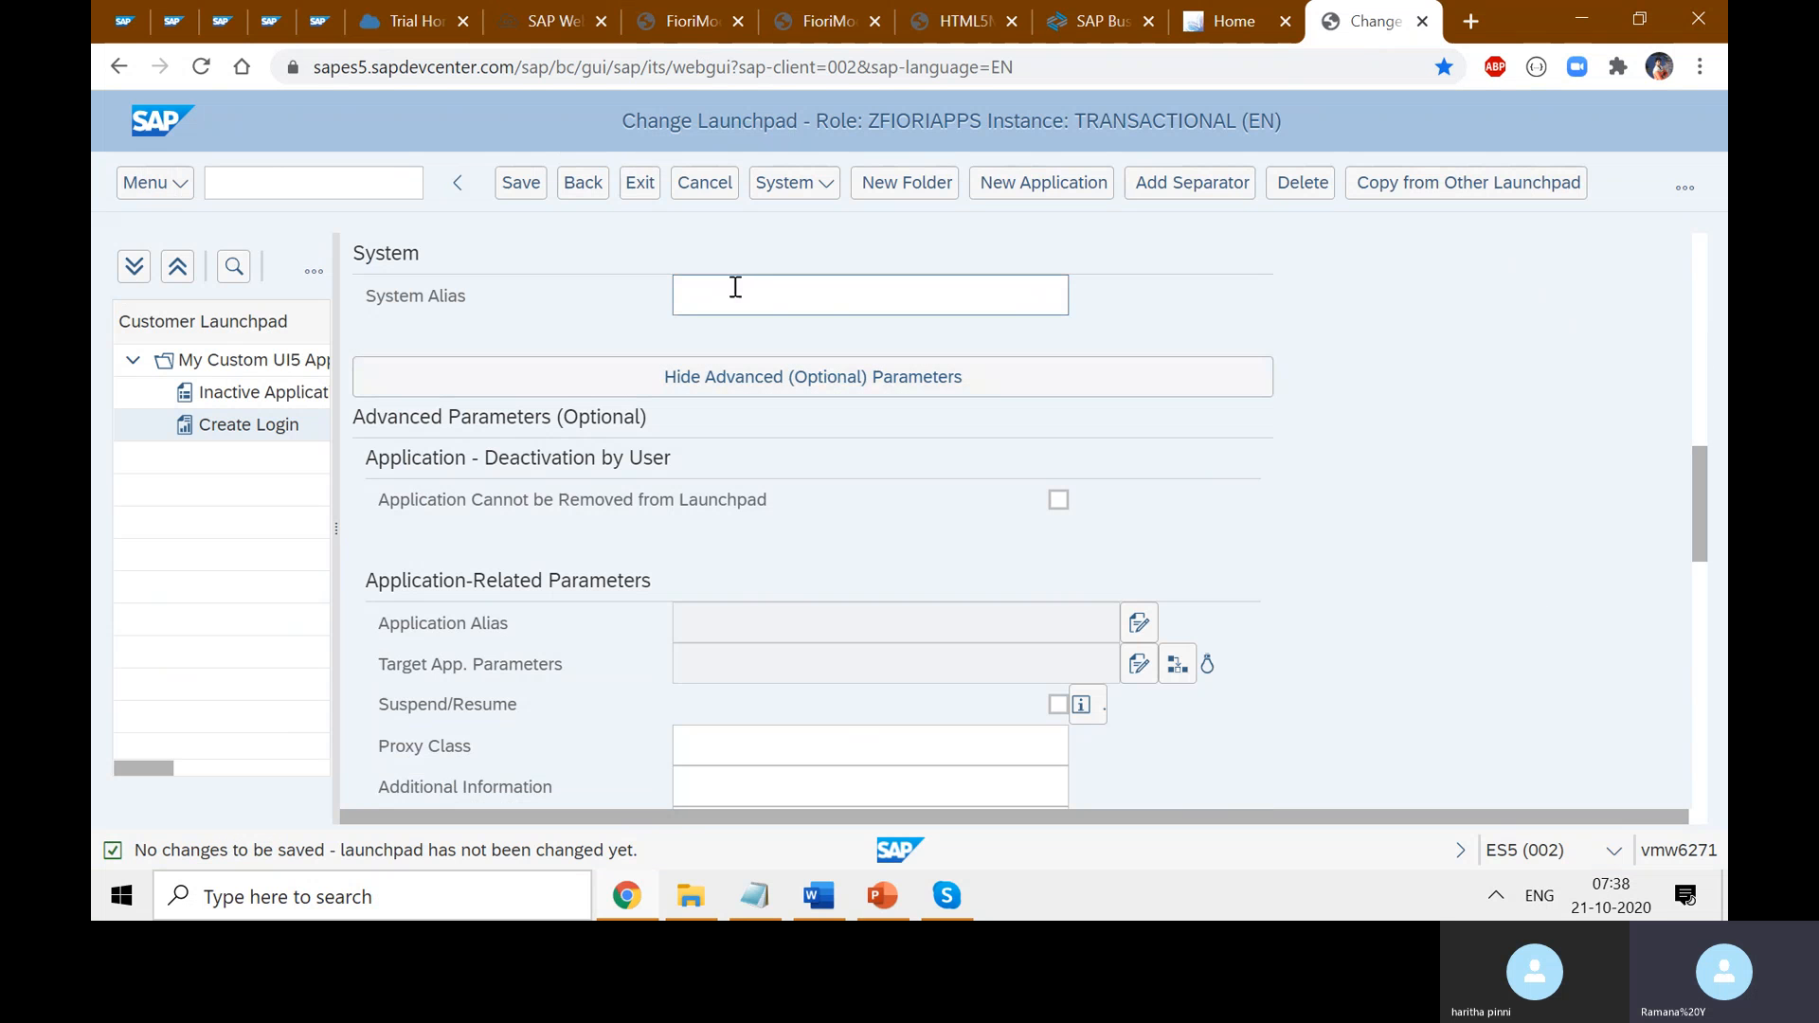
{"action": "left_click", "coordinate": [745, 293]}
{"action": "left_click", "coordinate": [1086, 310]}
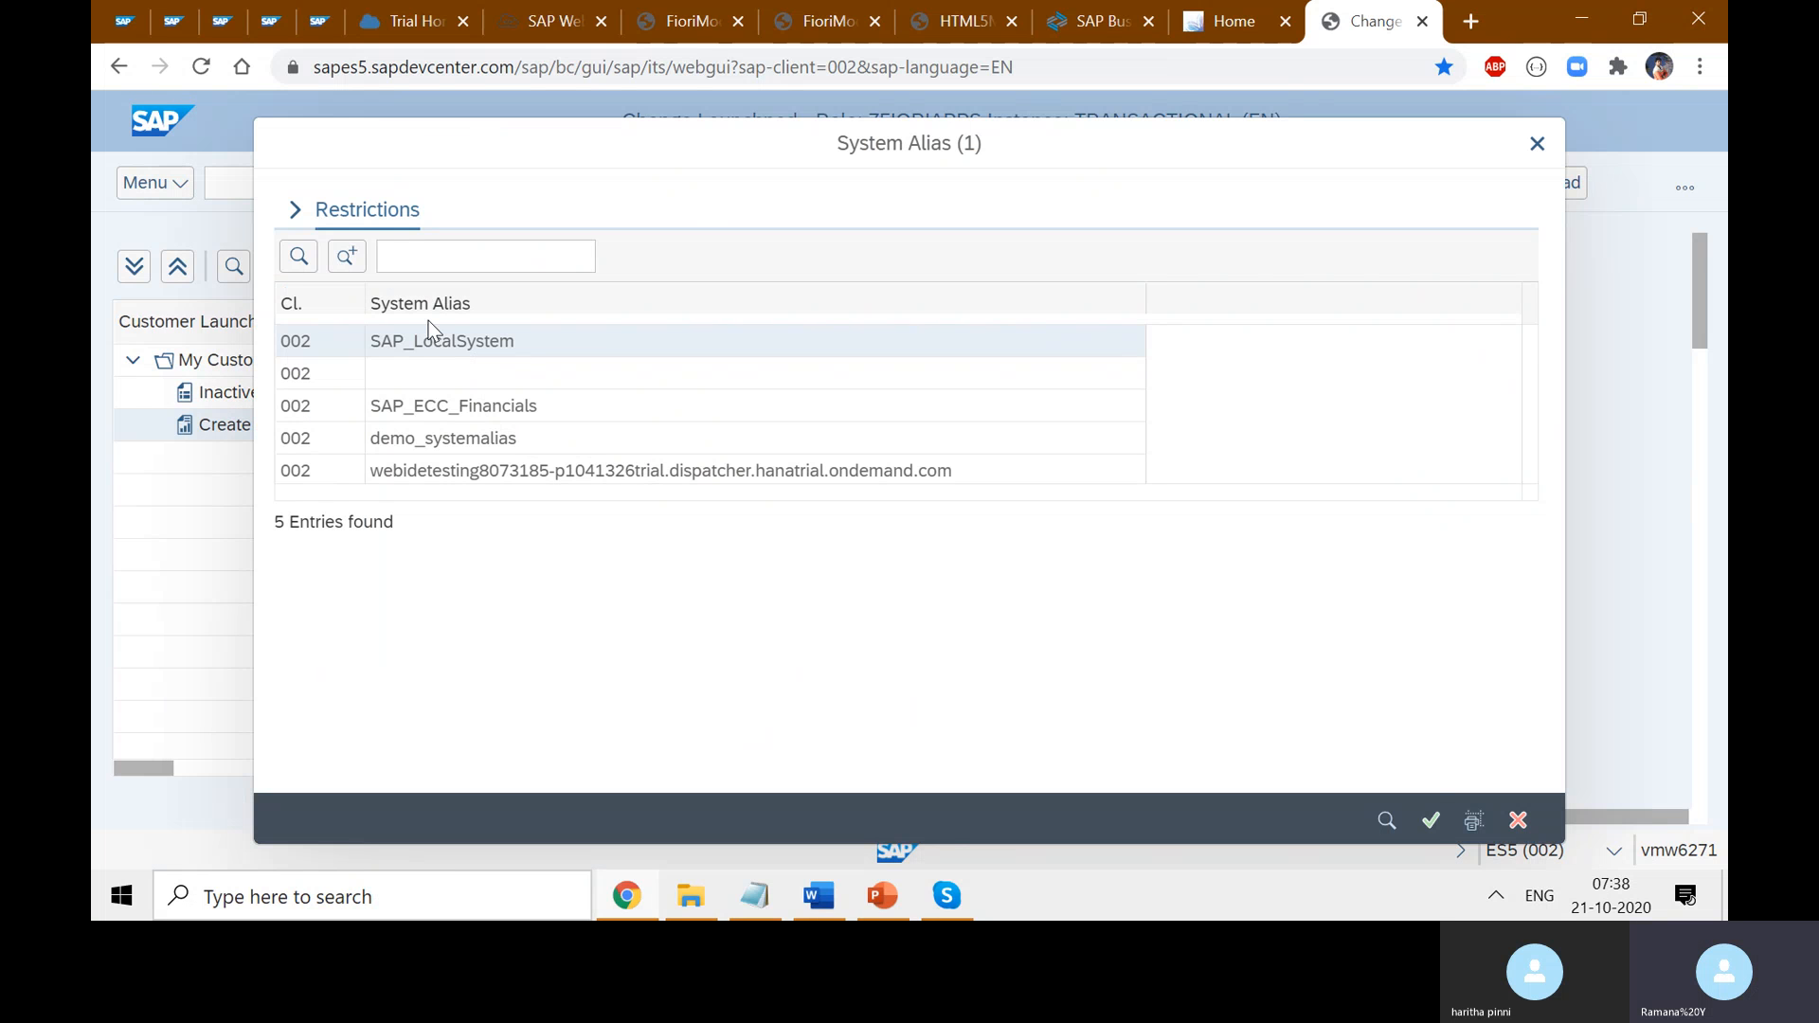
{"action": "double_click", "coordinate": [443, 342]}
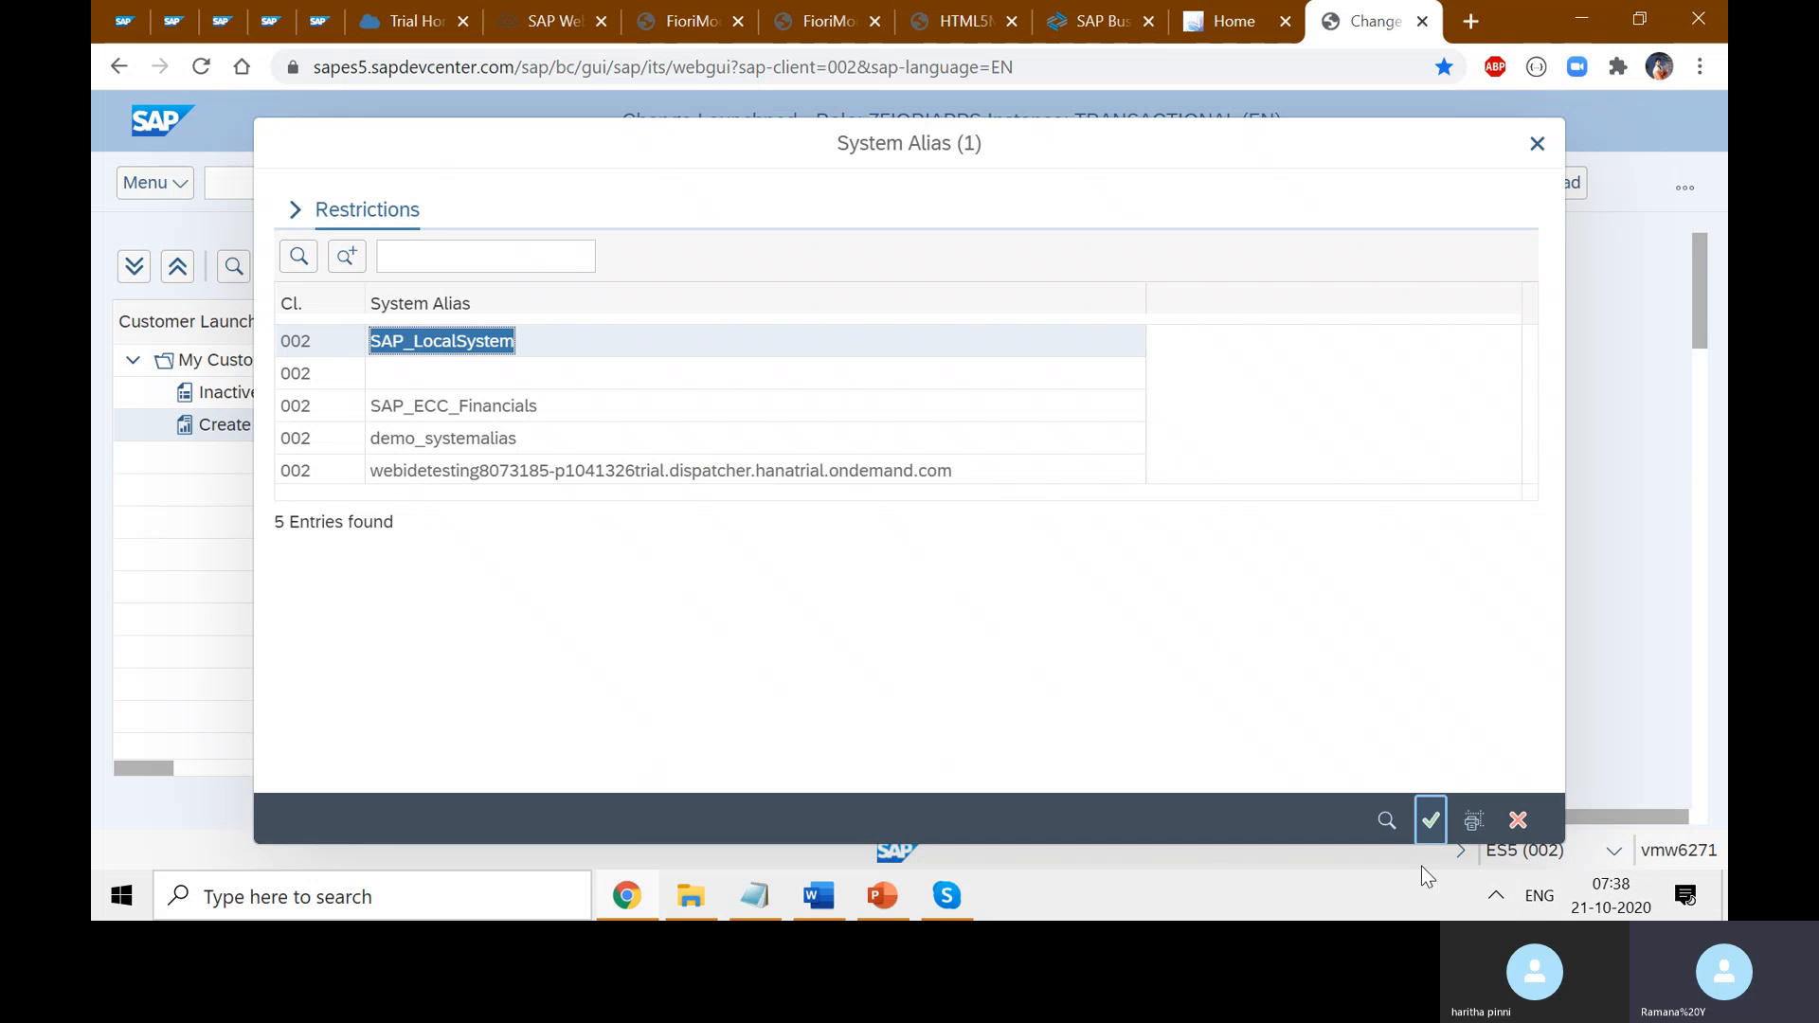
{"action": "left_click", "coordinate": [1426, 832]}
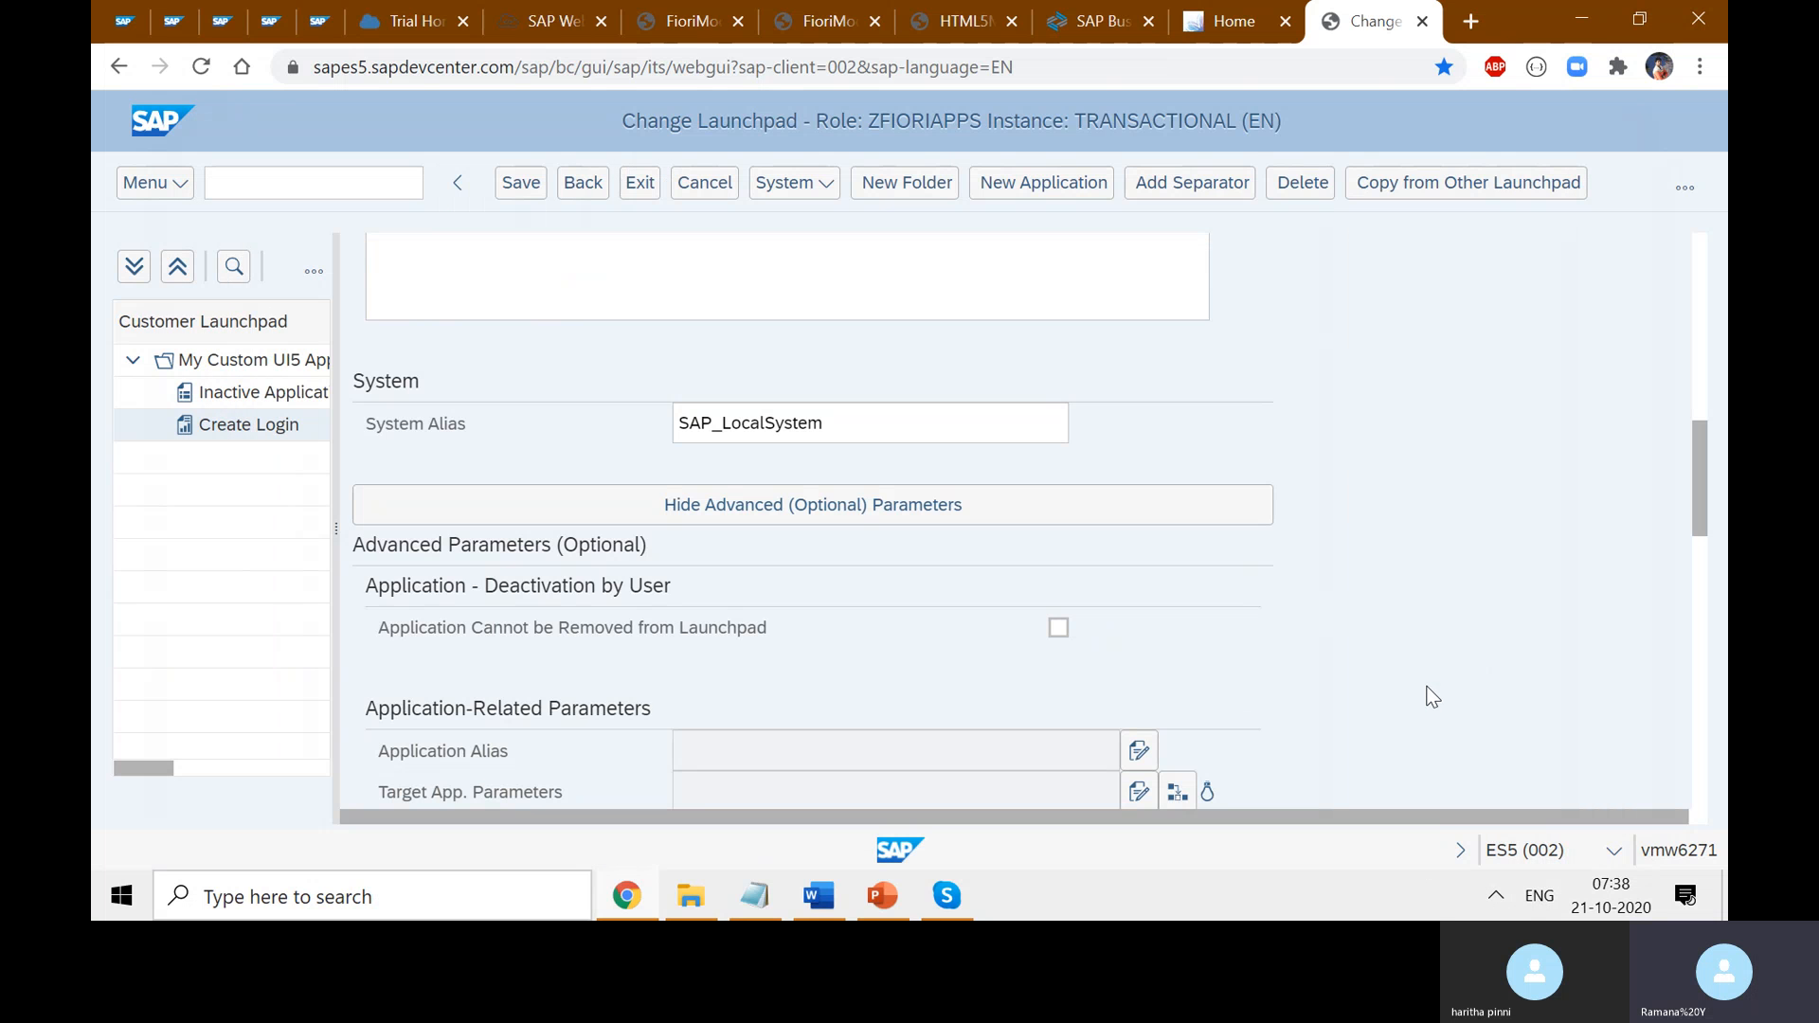
- Fill Application Alias from the pasted component name without the dot, appending 'AppAlias'
{"action": "scroll", "coordinate": [1424, 686], "scroll_direction": "down", "scroll_amount": 5}
{"action": "scroll", "coordinate": [1430, 687], "scroll_direction": "up", "scroll_amount": 3}
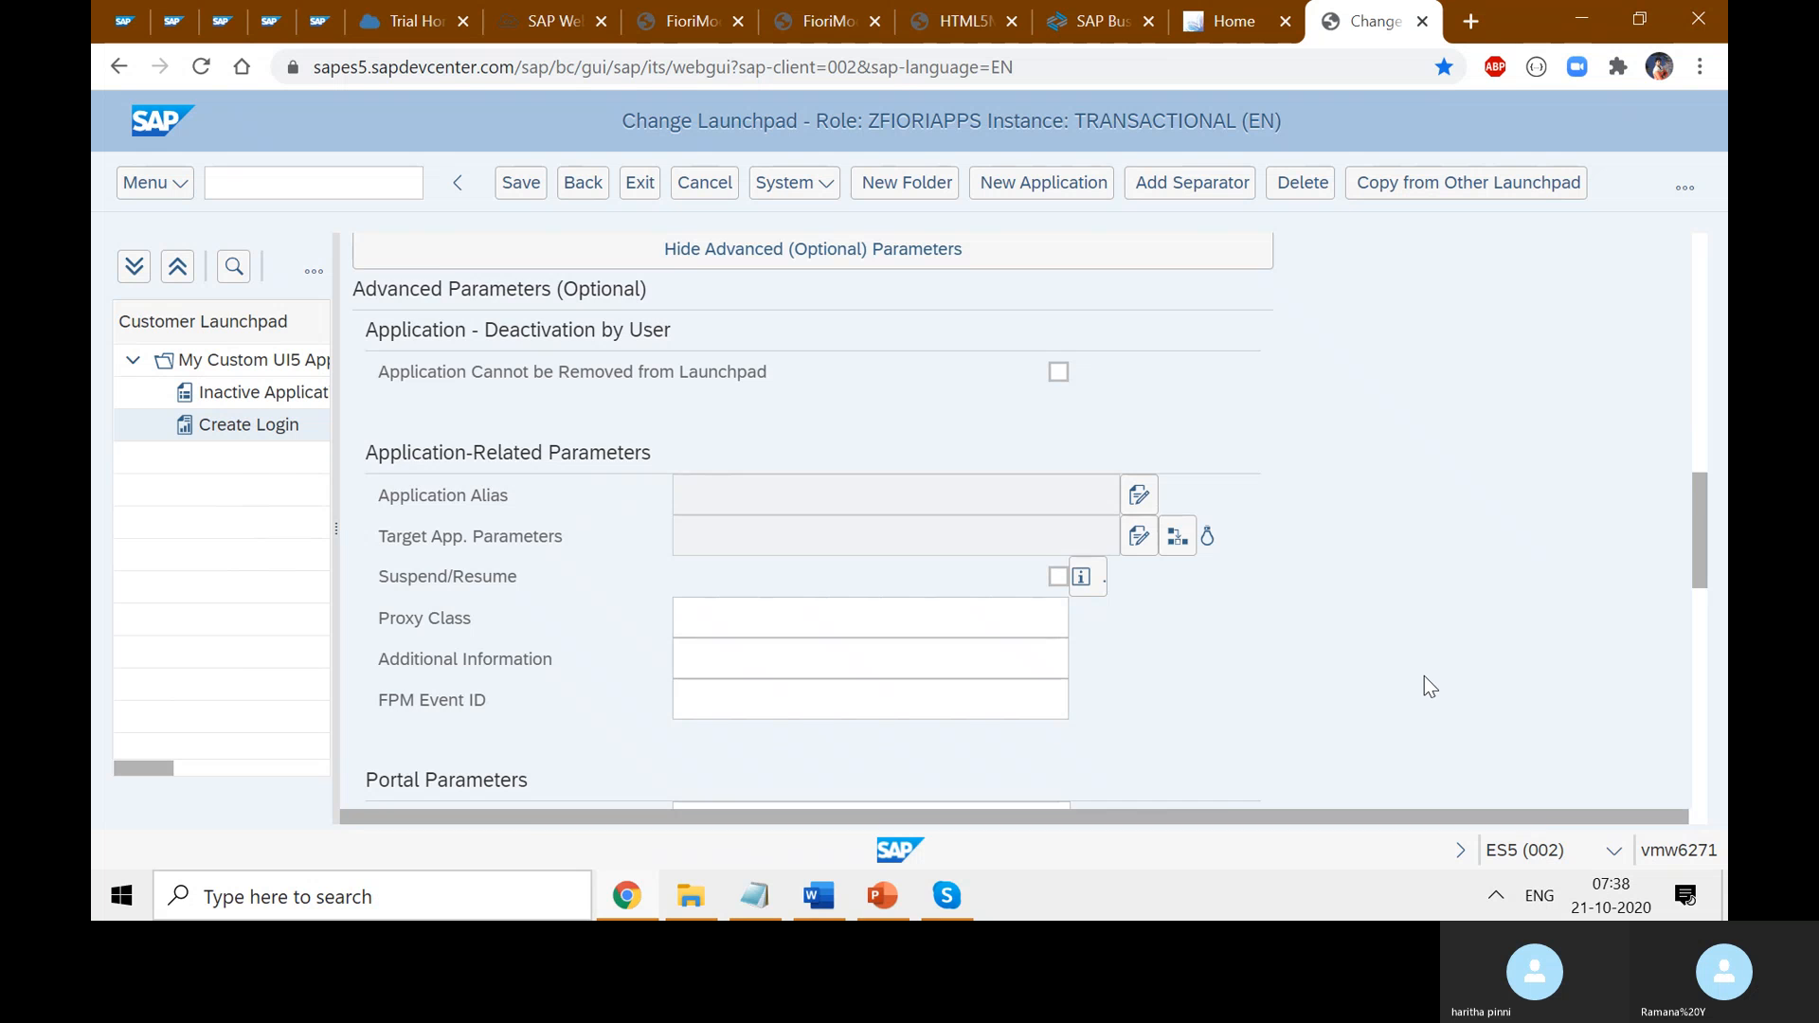
{"action": "scroll", "coordinate": [1424, 679], "scroll_direction": "up", "scroll_amount": 2}
{"action": "scroll", "coordinate": [1424, 678], "scroll_direction": "down", "scroll_amount": 2}
{"action": "left_click", "coordinate": [1141, 504]}
{"action": "scroll", "coordinate": [1291, 622], "scroll_direction": "down", "scroll_amount": 5}
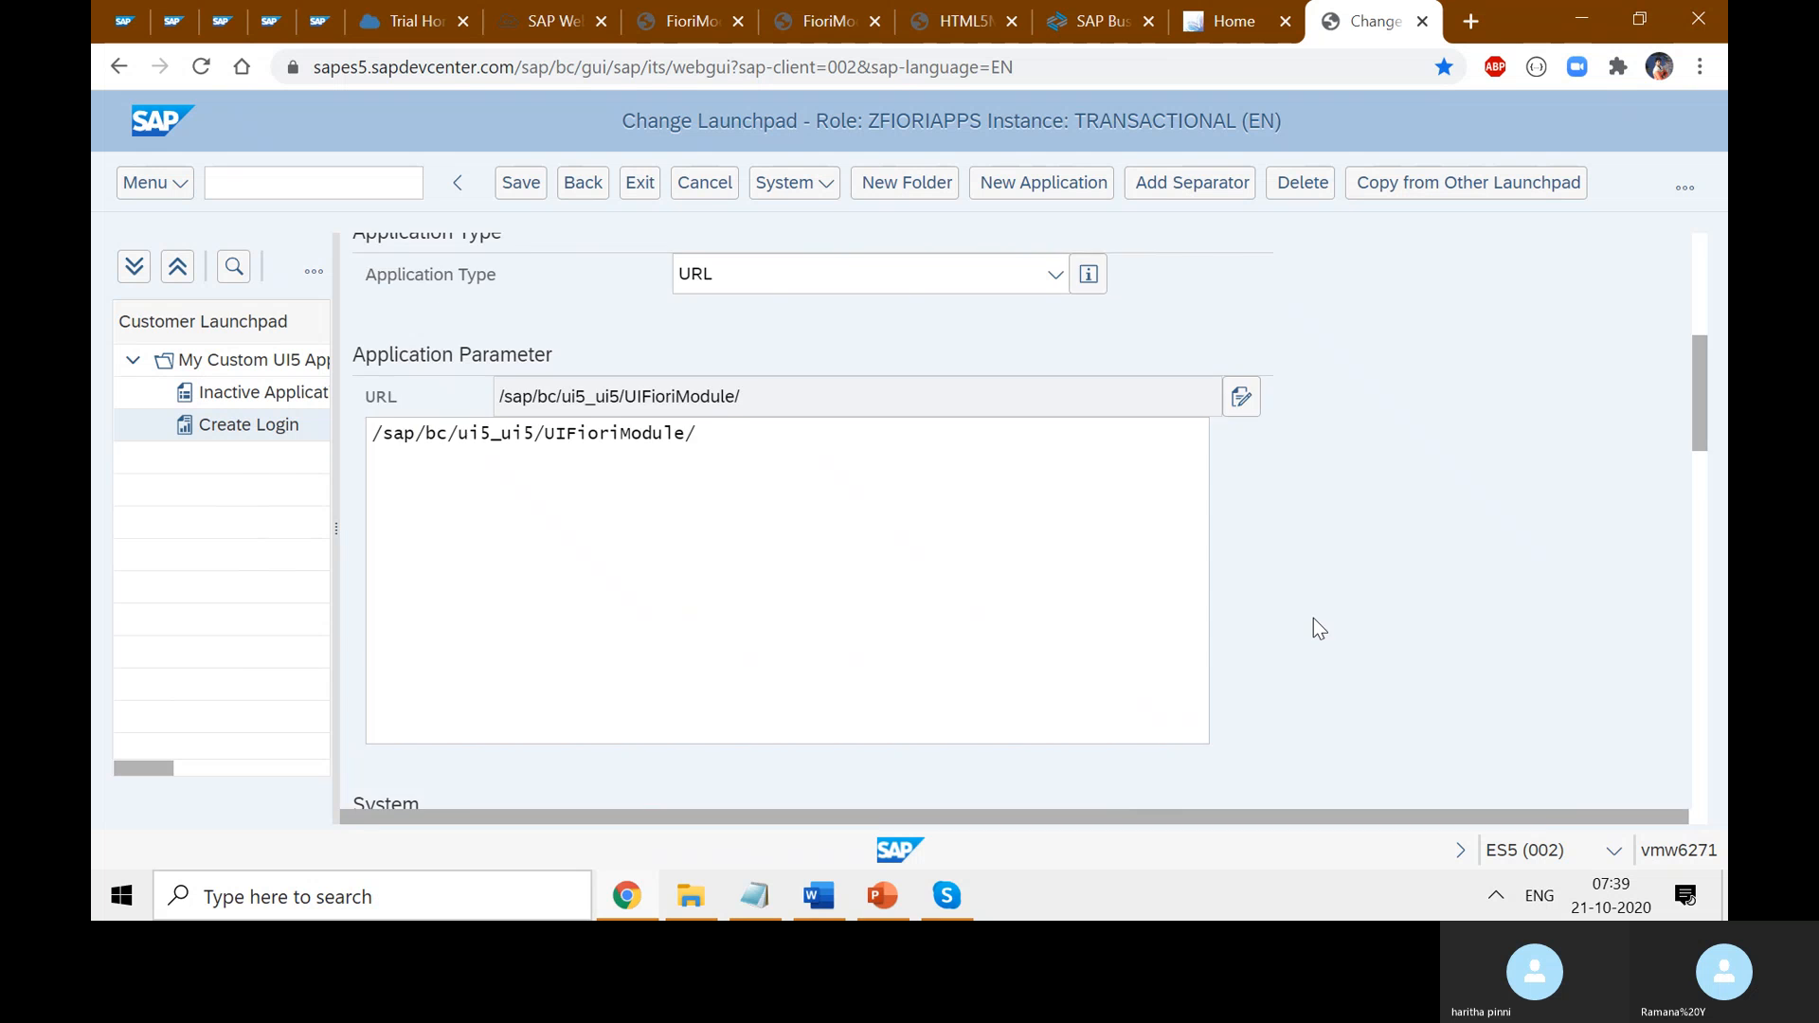
{"action": "scroll", "coordinate": [1313, 628], "scroll_direction": "down", "scroll_amount": 8}
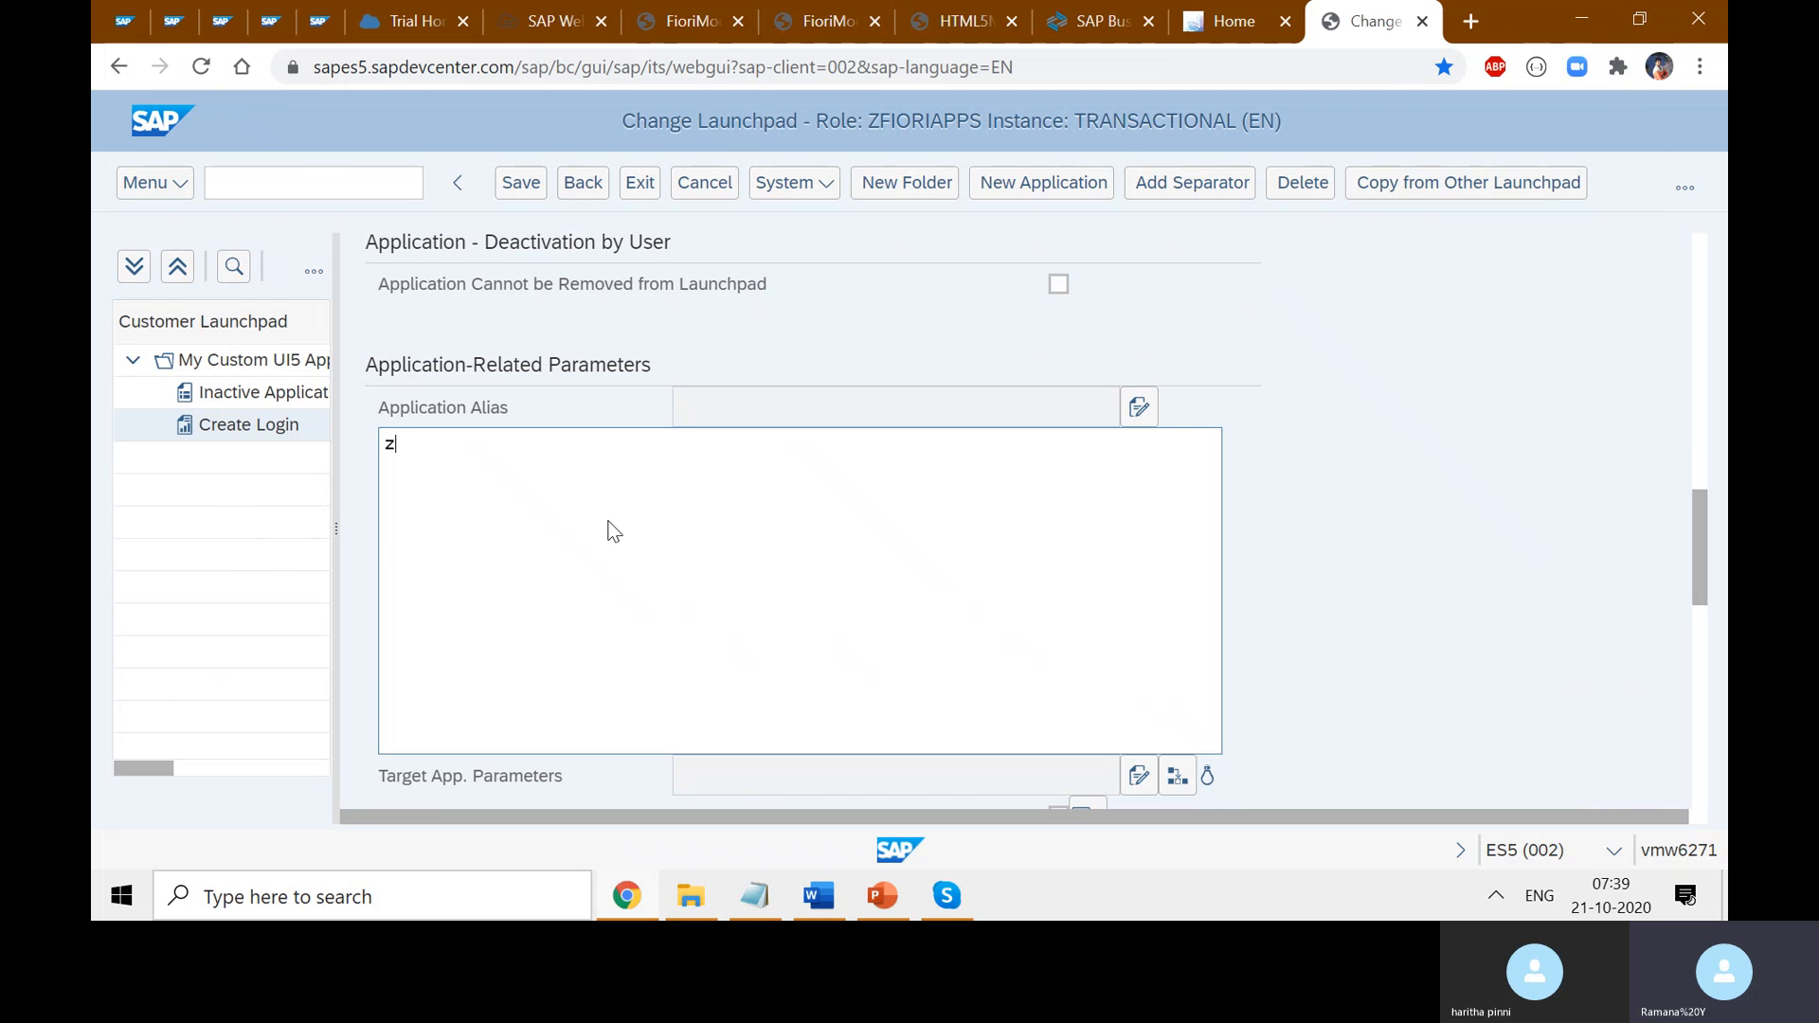
{"action": "scroll", "coordinate": [614, 531], "scroll_direction": "up", "scroll_amount": 3}
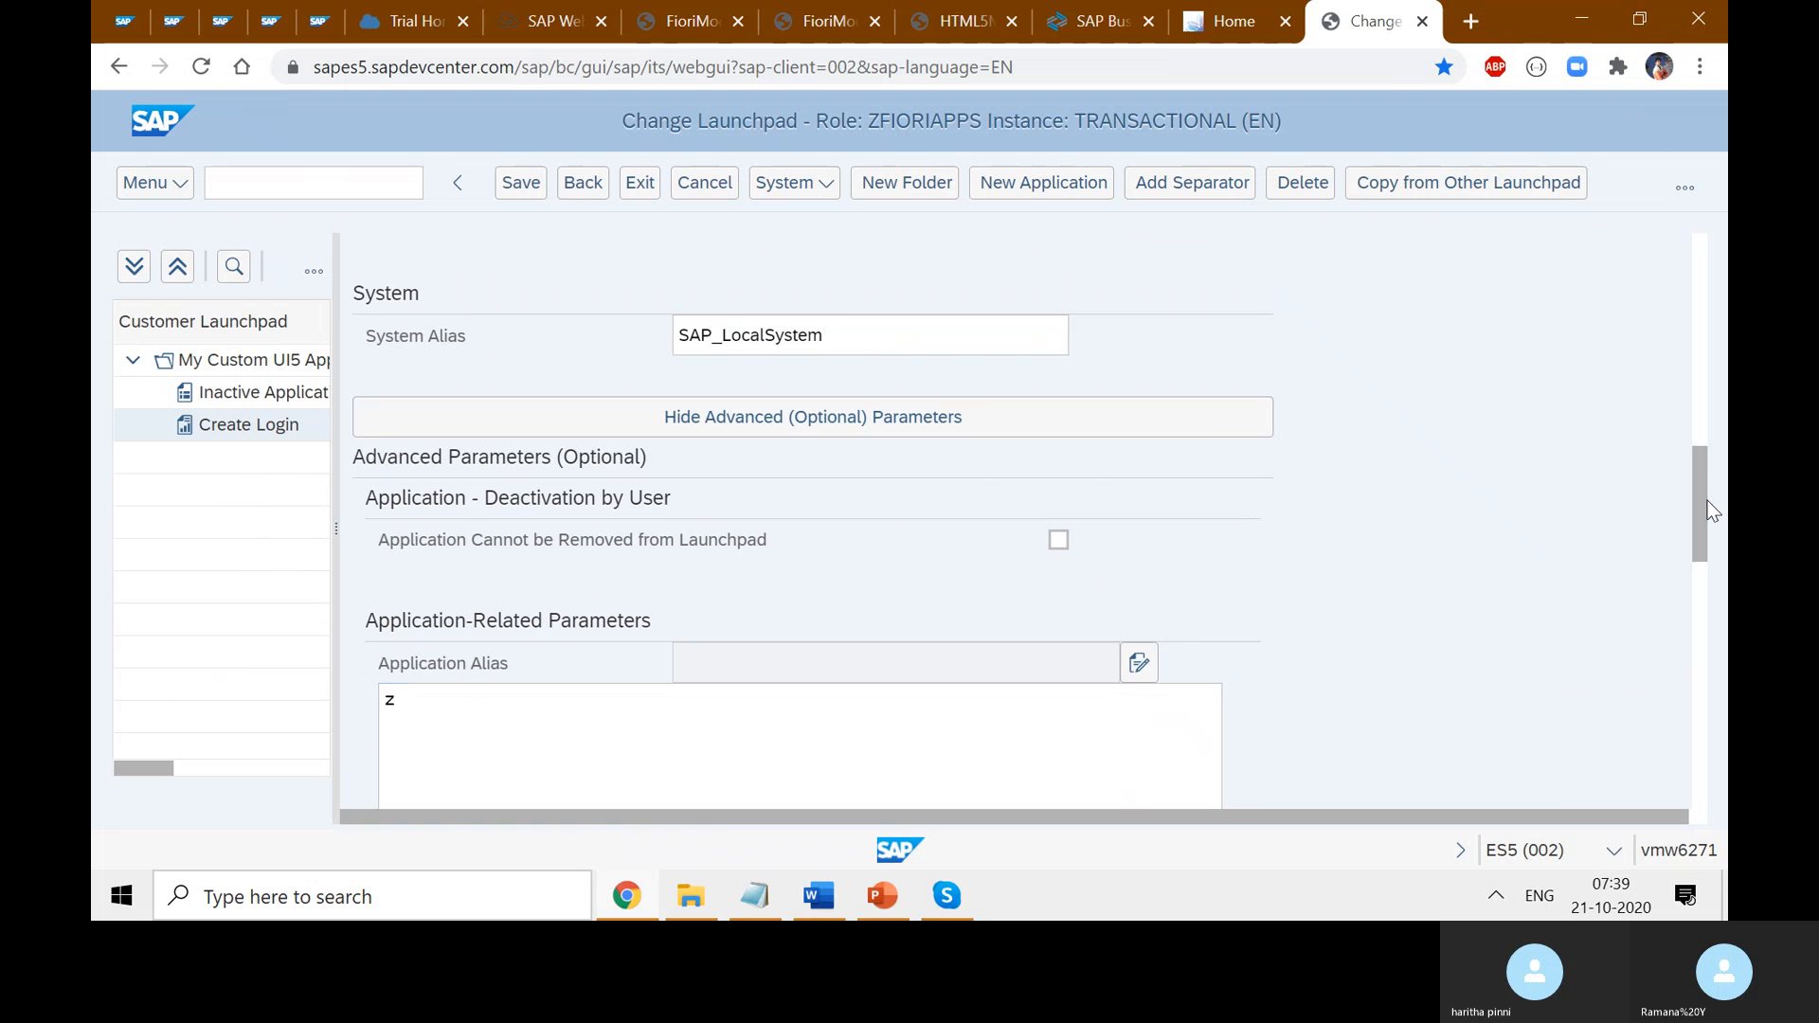
{"action": "scroll", "coordinate": [1634, 507], "scroll_direction": "up", "scroll_amount": 8}
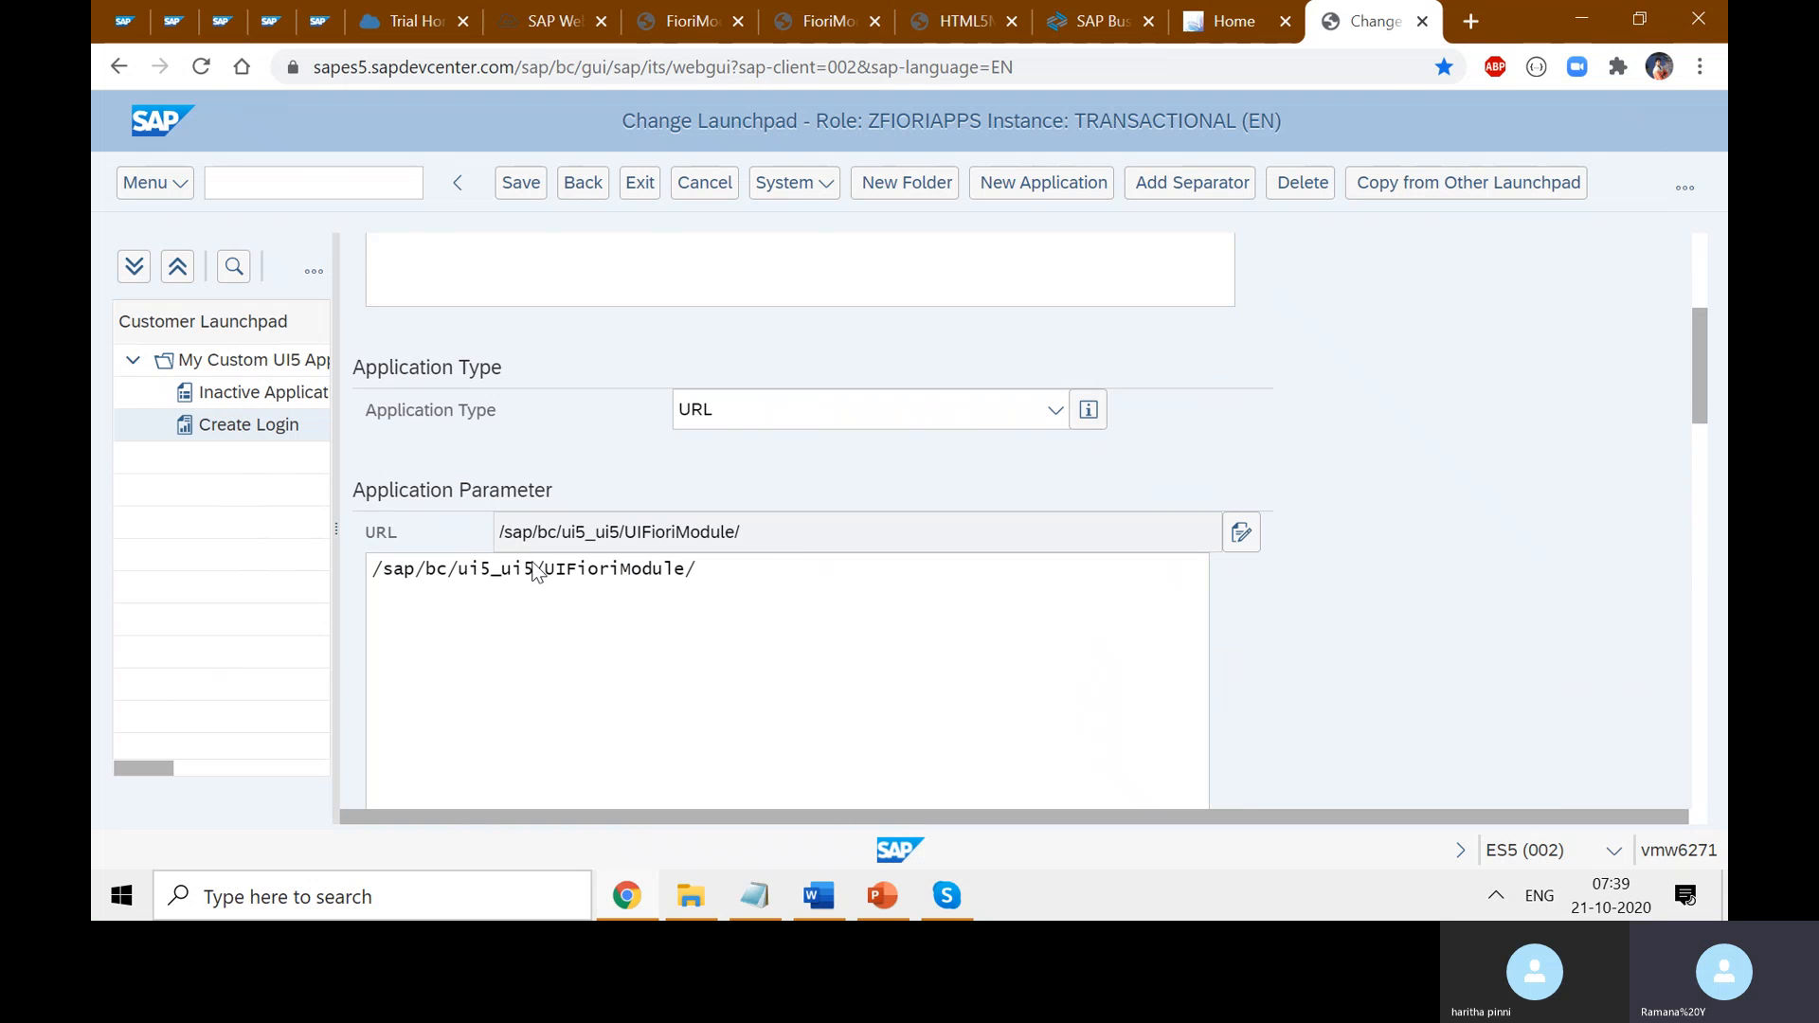
{"action": "double_click", "coordinate": [597, 568]}
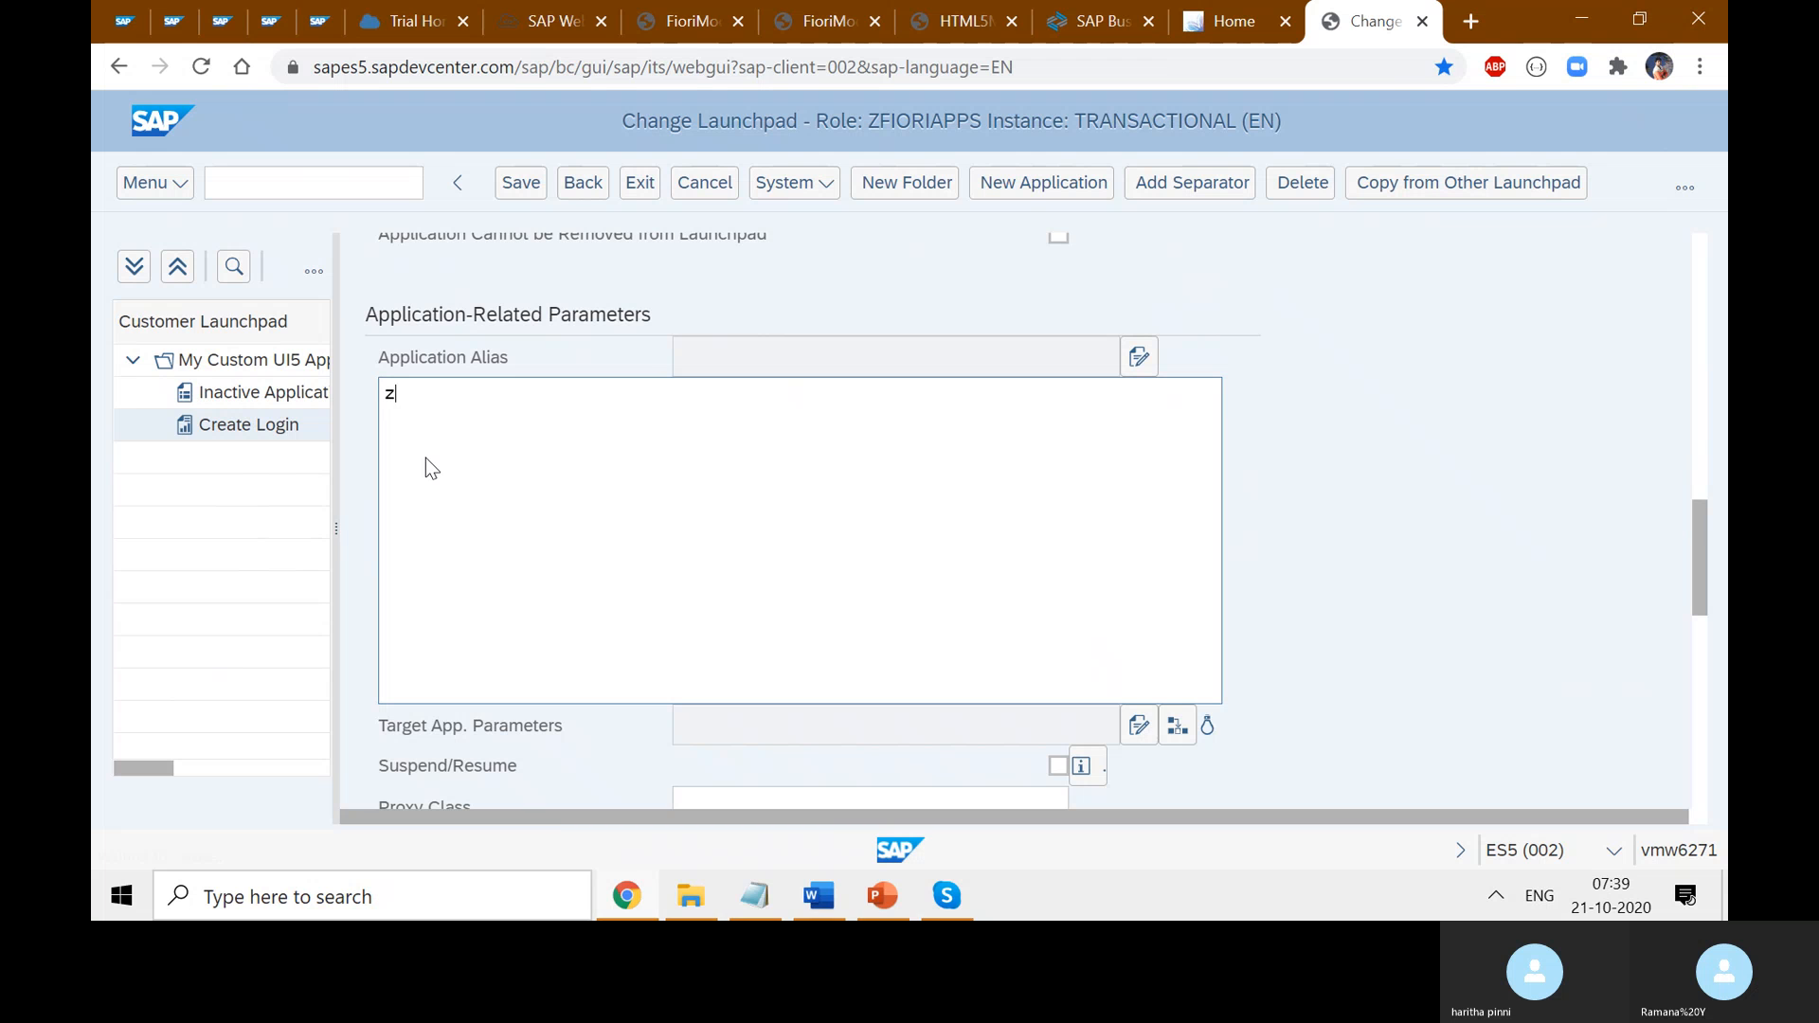
{"action": "type", "text": "UI.FioriModule.Component"}
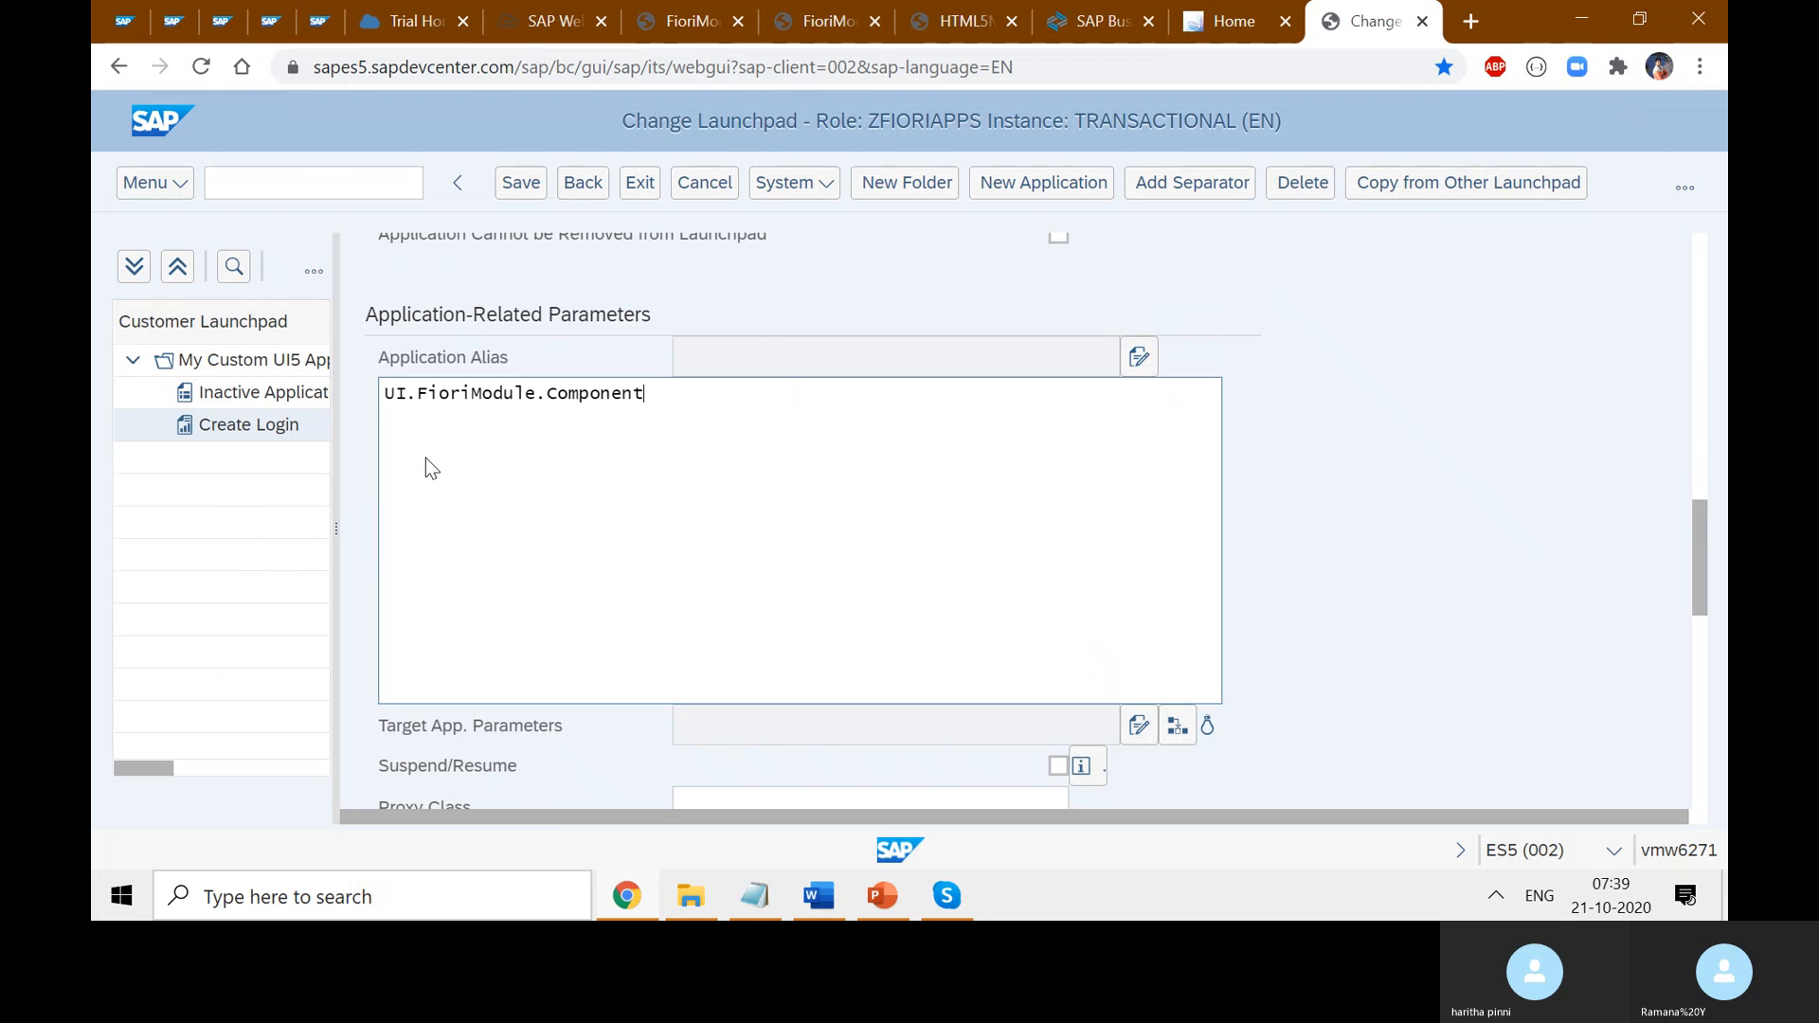
{"action": "key", "text": "BackSpace"}
{"action": "key", "text": "BackSpace"}
{"action": "key", "text": "BackSpace"}
{"action": "key", "text": "BackSpace"}
{"action": "key", "text": "BackSpace"}
{"action": "key", "text": "BackSpace"}
{"action": "key", "text": "BackSpace"}
{"action": "key", "text": "BackSpace"}
{"action": "key", "text": "BackSpace"}
{"action": "key", "text": "BackSpace"}
{"action": "key", "text": "Delete"}
{"action": "key", "text": "Right"}
{"action": "key", "text": "Right"}
{"action": "key", "text": "Right"}
{"action": "key", "text": "Right"}
{"action": "key", "text": "Right"}
{"action": "key", "text": "Right"}
{"action": "key", "text": "Right"}
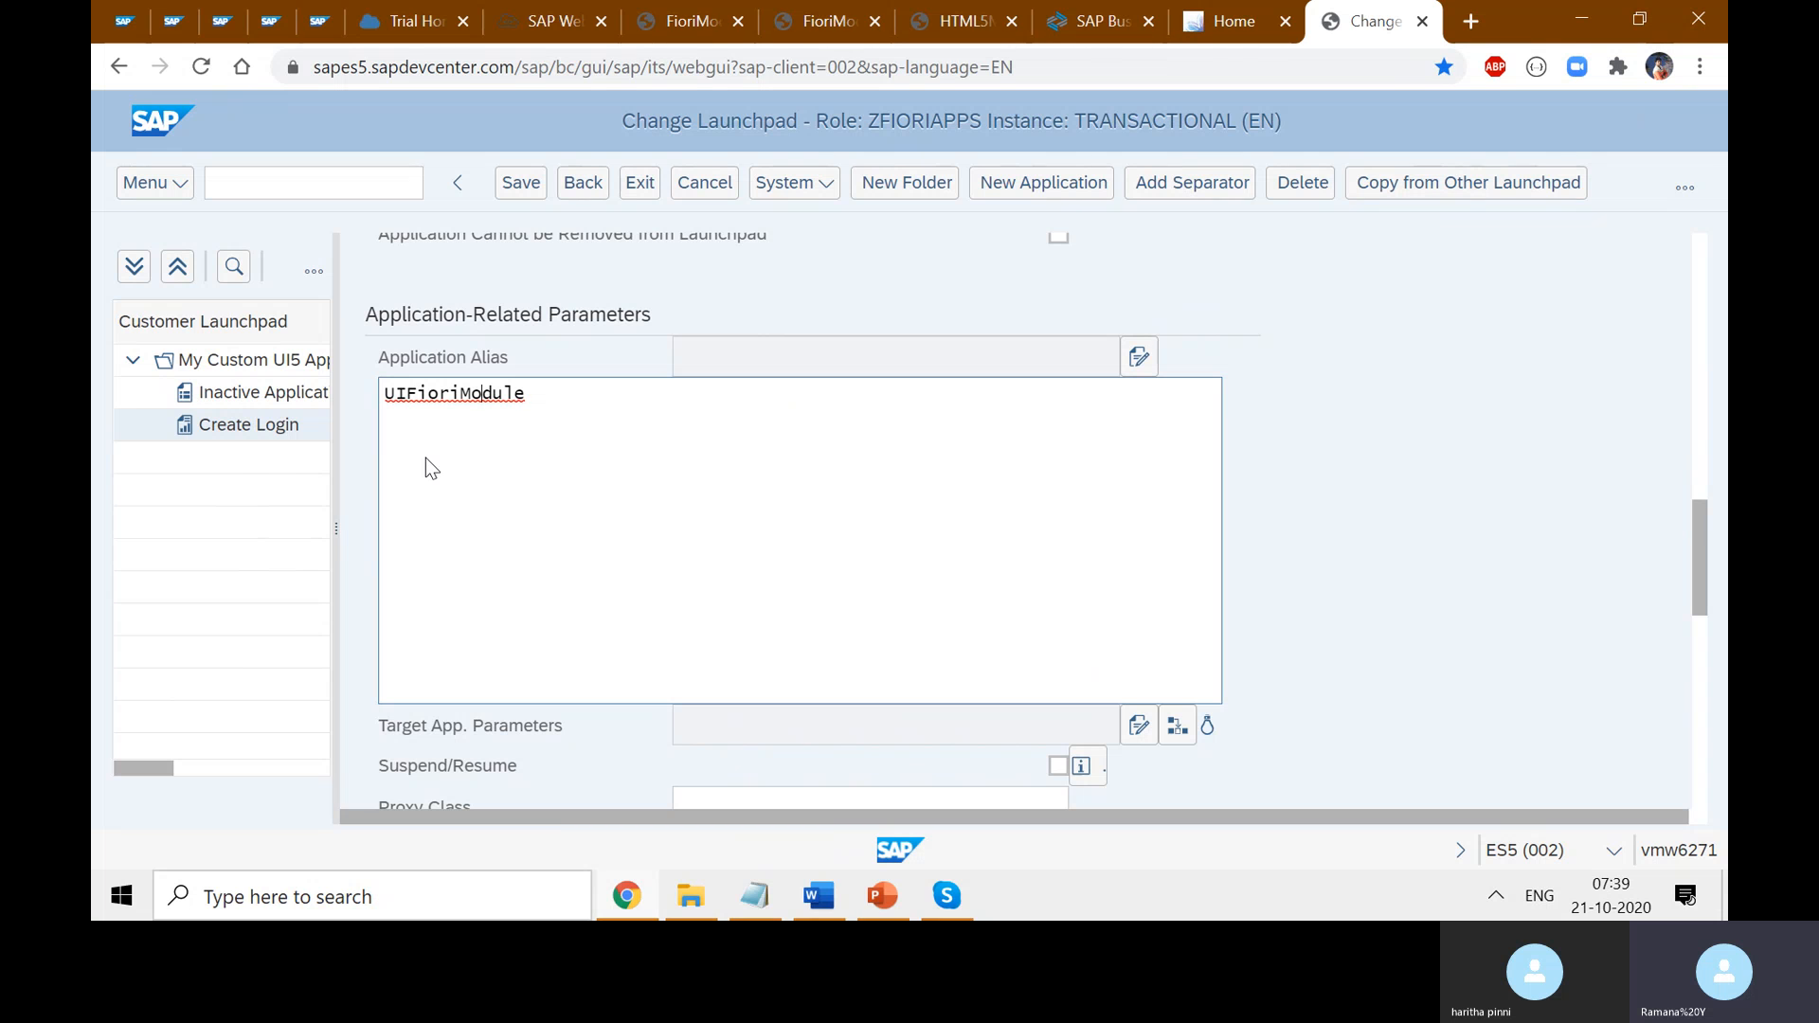
{"action": "type", "text": "AppAlias"}
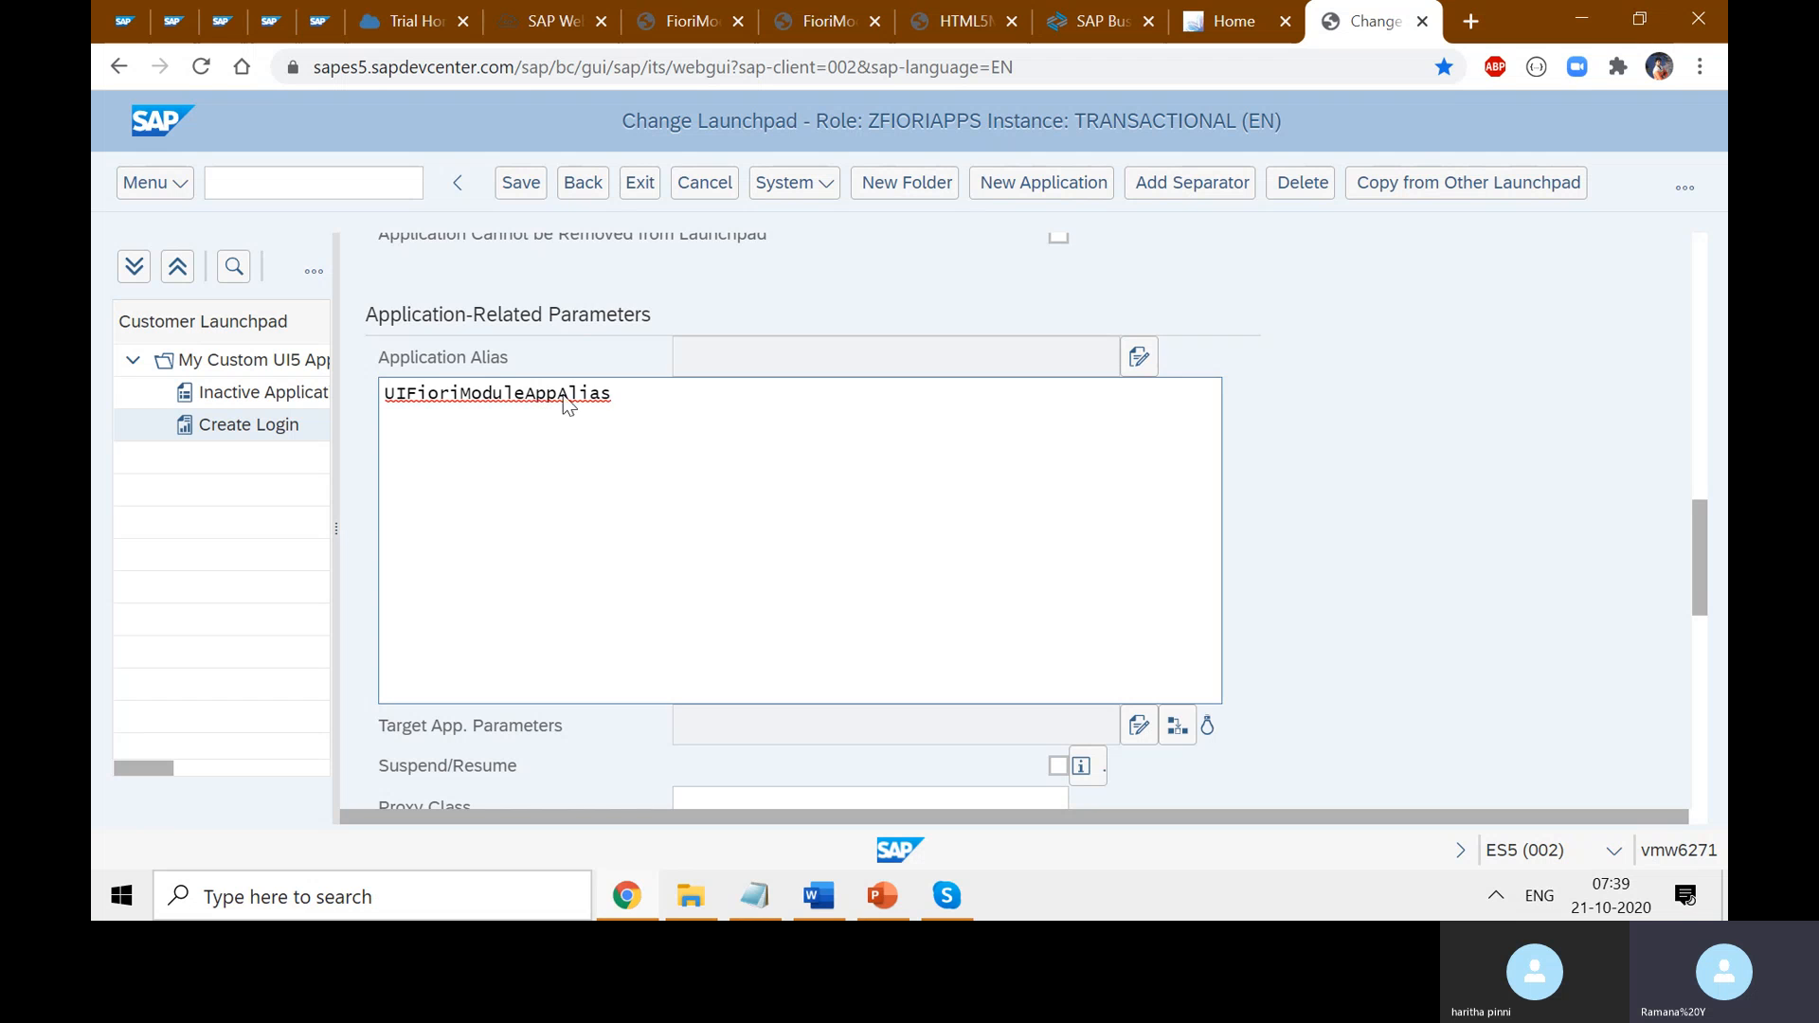
- Enter 'SAPUI5.Component=' in the Additional Information field
{"action": "scroll", "coordinate": [1468, 558], "scroll_direction": "down", "scroll_amount": 1}
{"action": "scroll", "coordinate": [1468, 552], "scroll_direction": "down", "scroll_amount": 4}
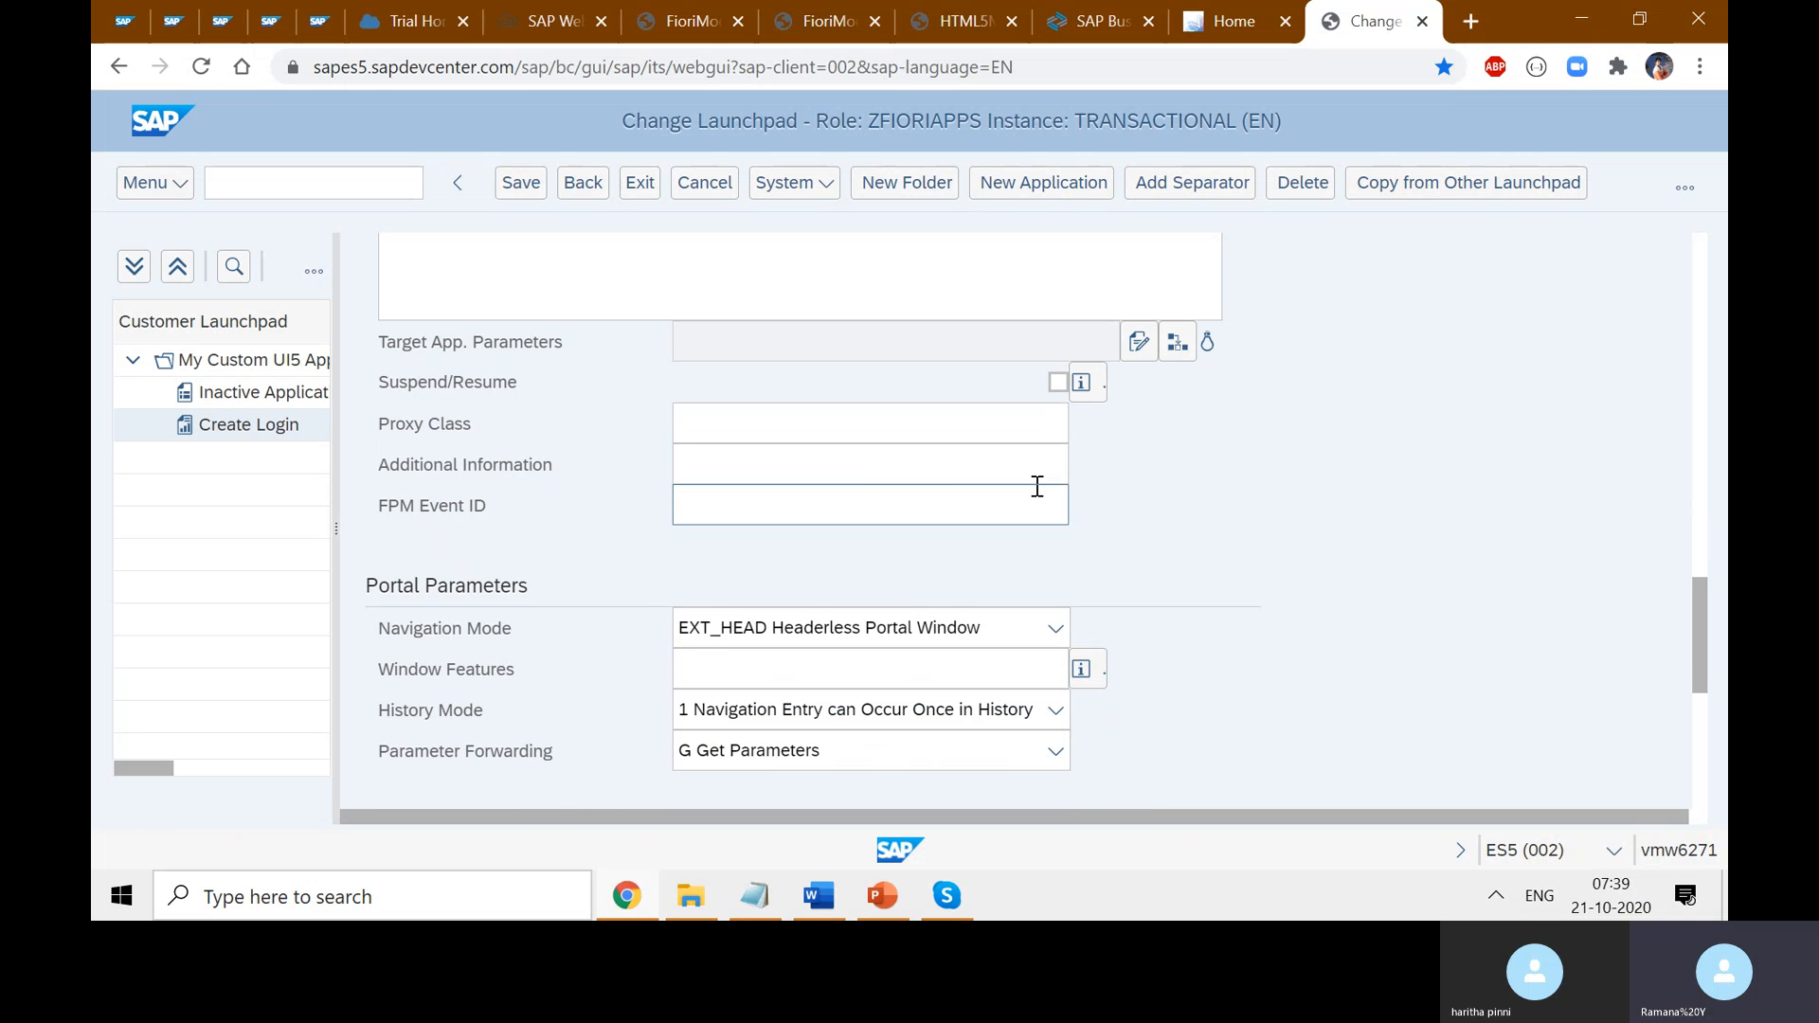
{"action": "left_click", "coordinate": [874, 465]}
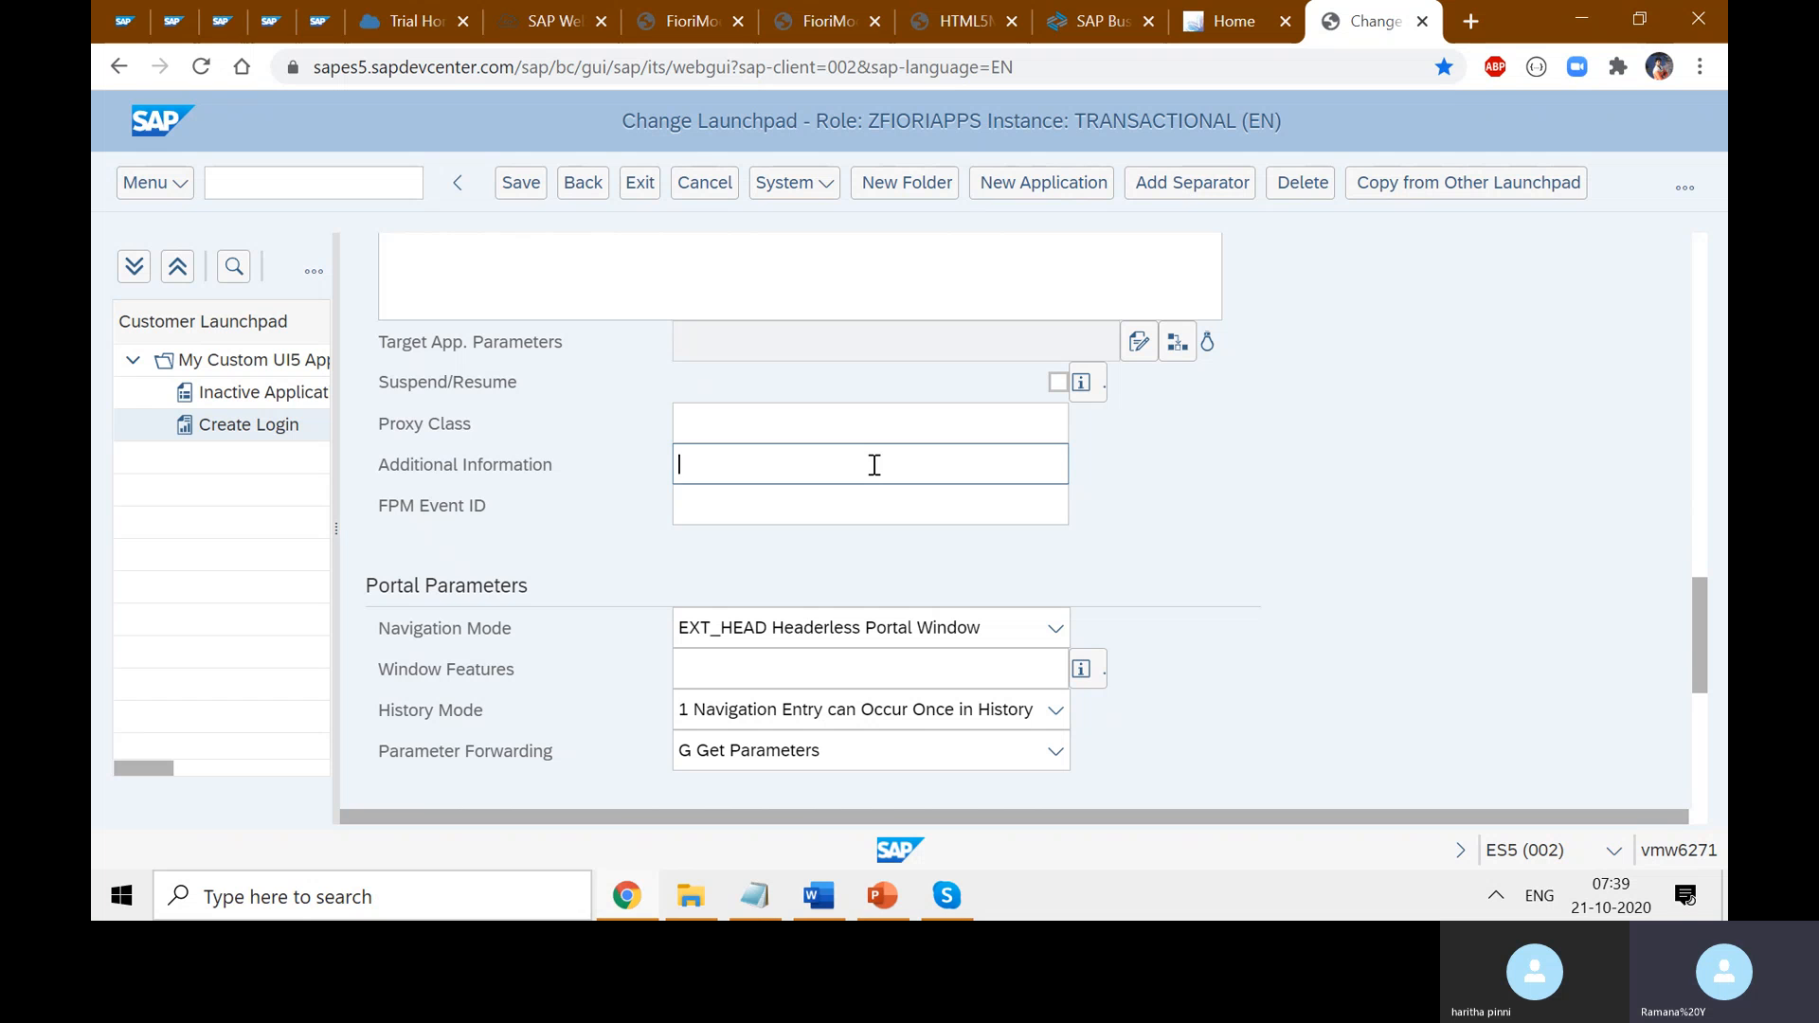
{"action": "type", "text": "SAPUI5.Component"}
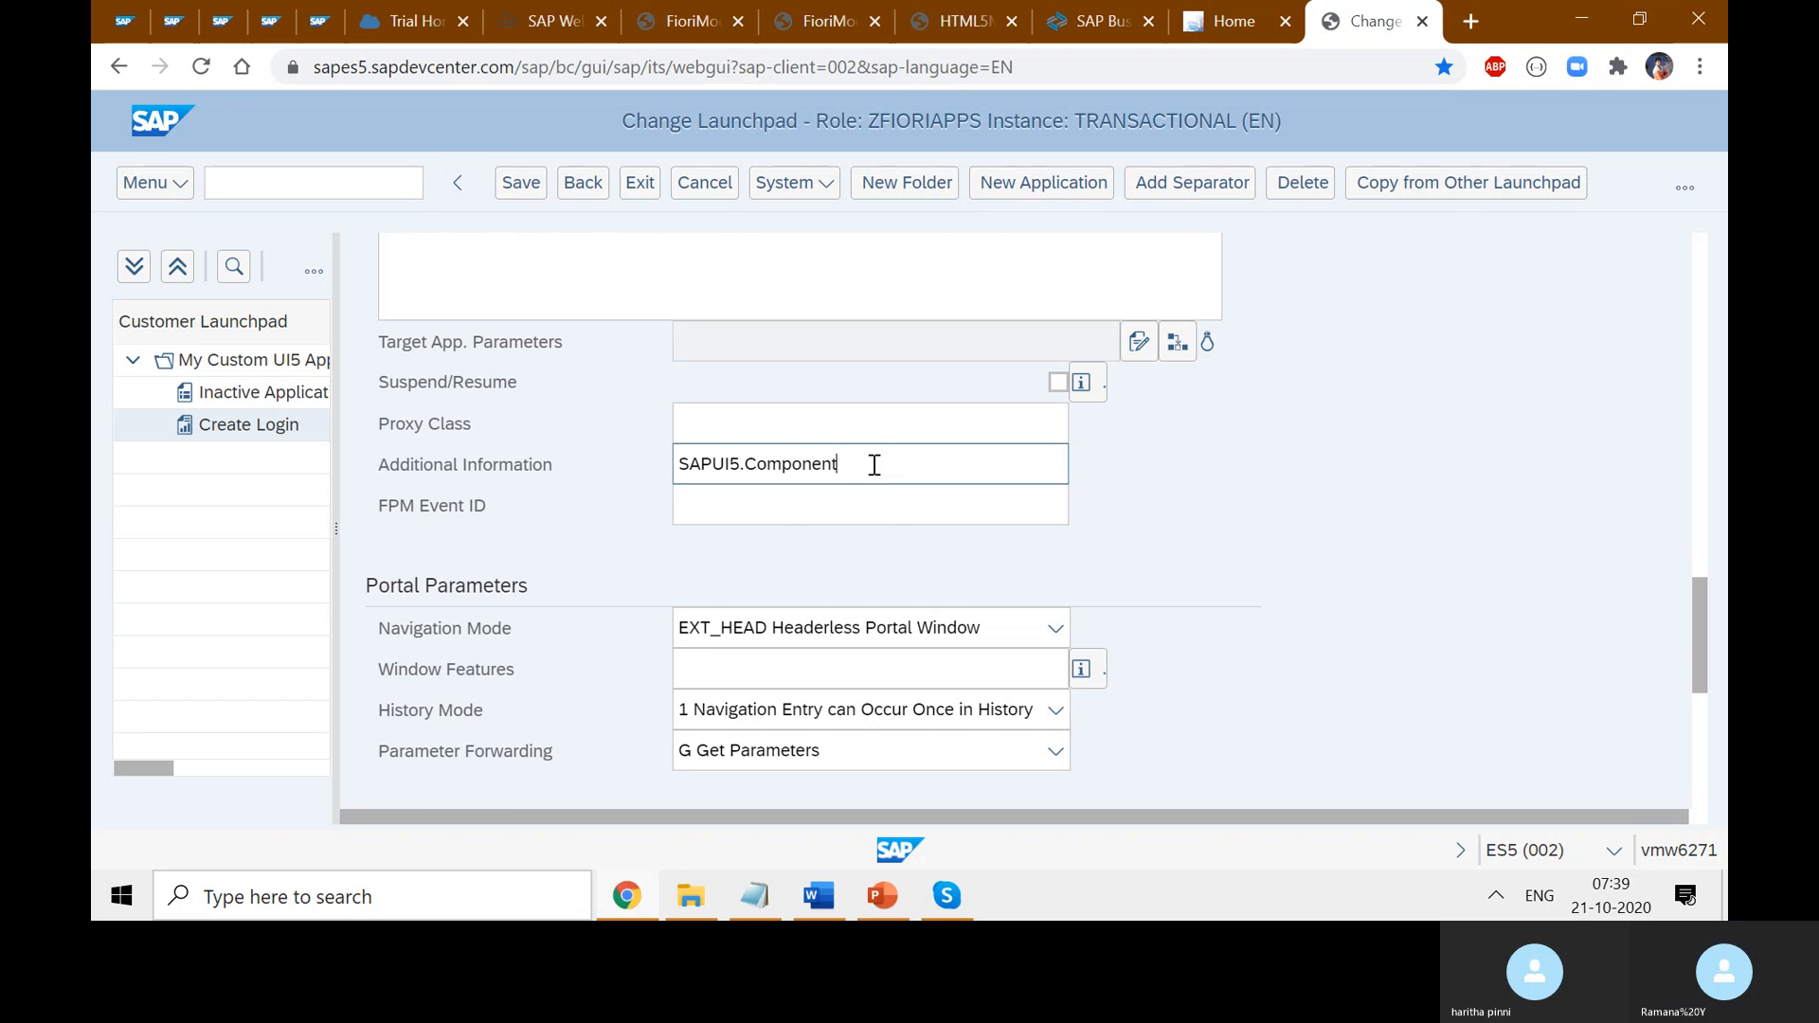
{"action": "type", "text": "="}
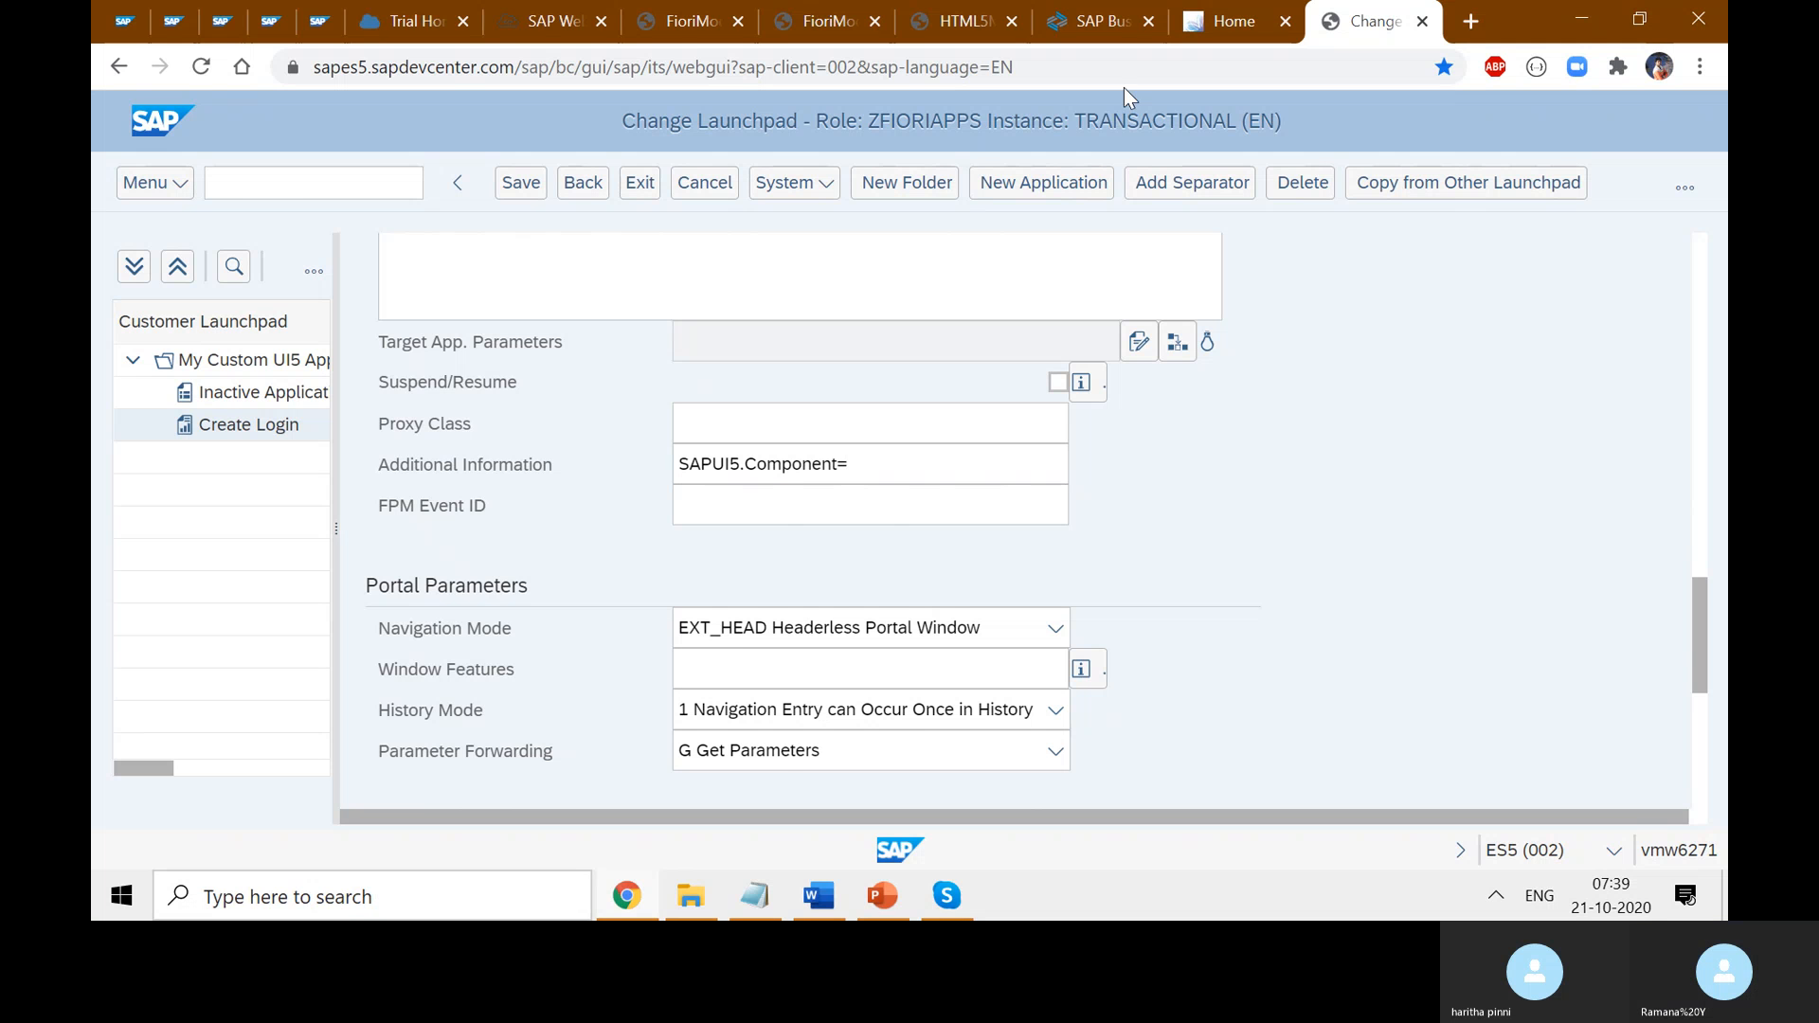
- Select UI.FioriModule in the Web IDE Component.js for copying
{"action": "left_click", "coordinate": [549, 21]}
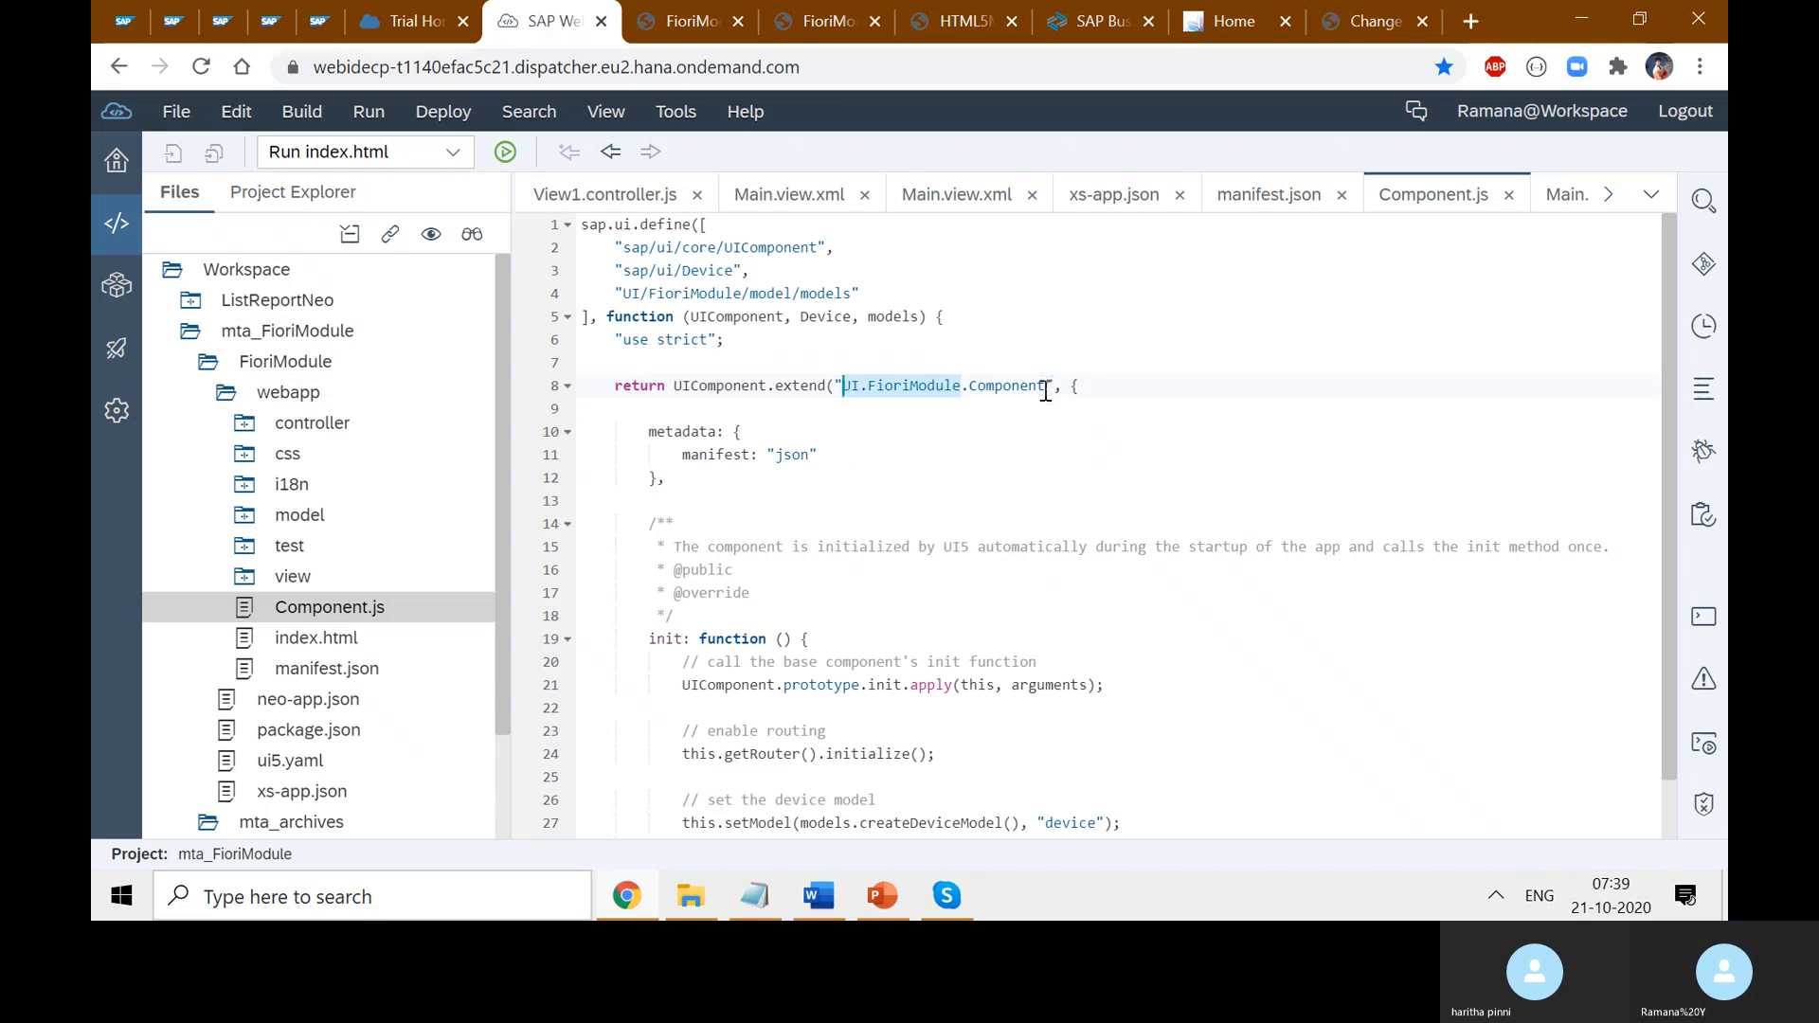
{"action": "left_click", "coordinate": [975, 385]}
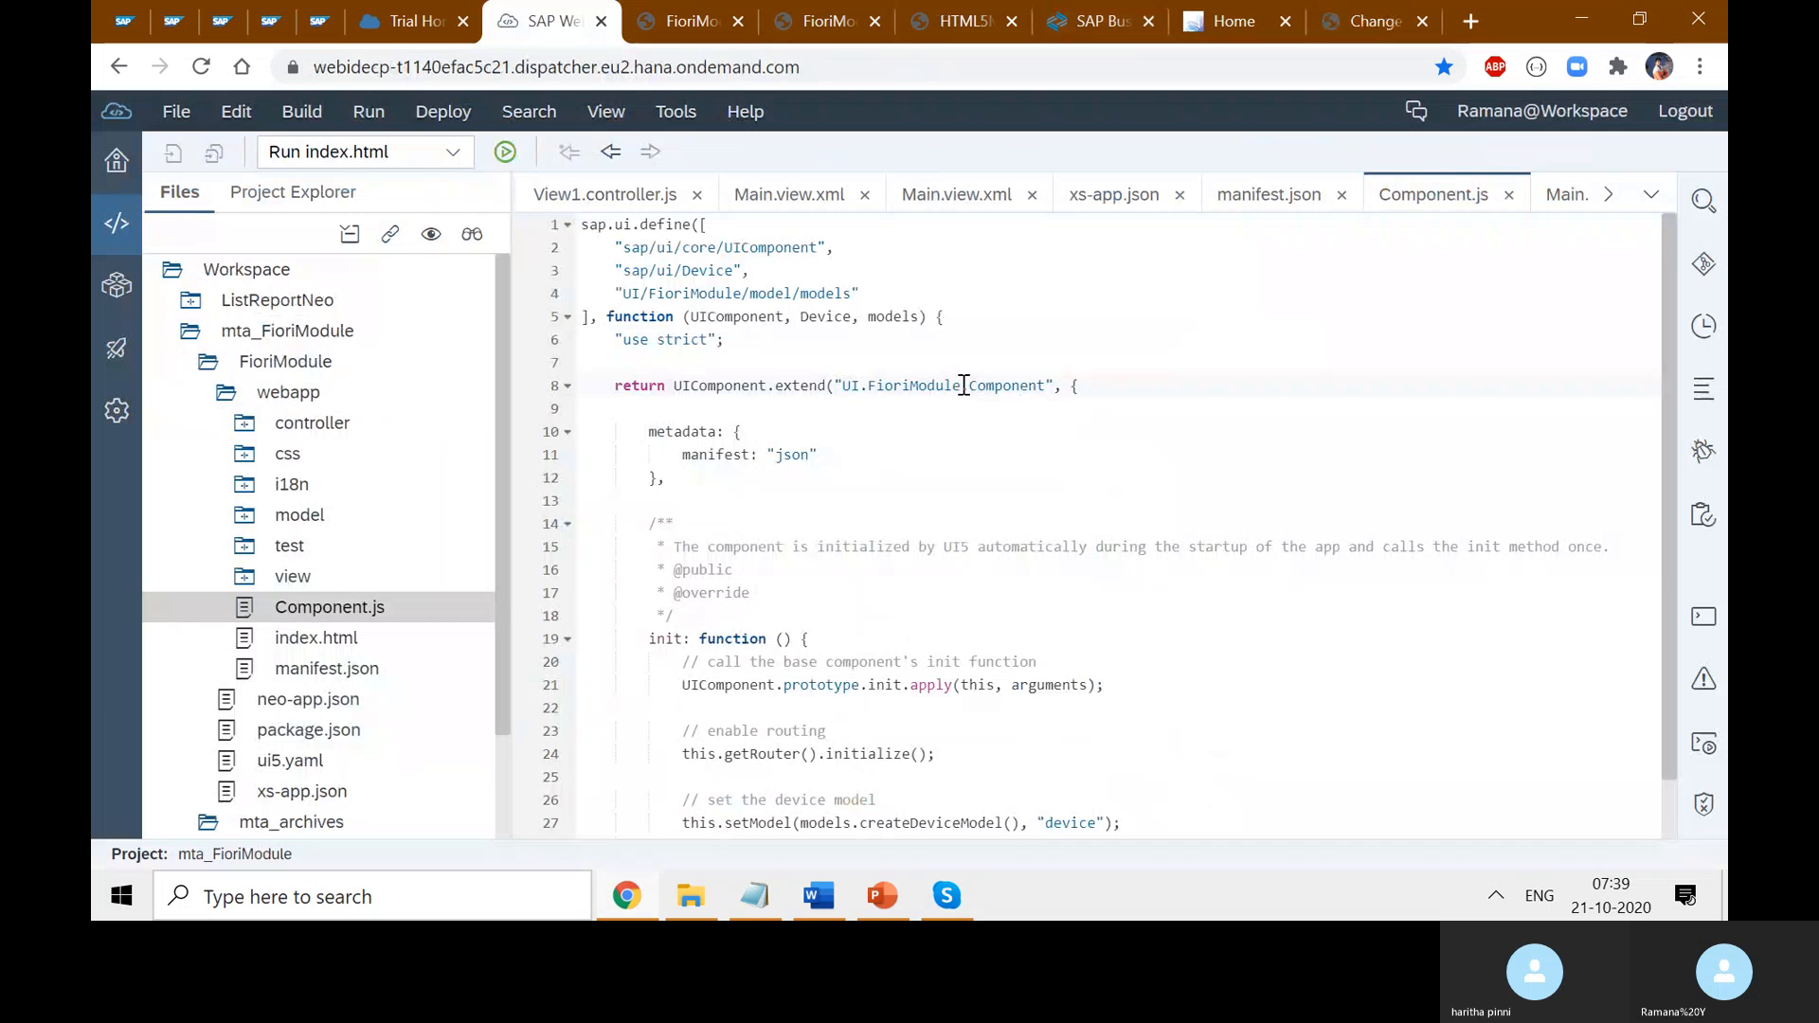
{"action": "left_click_drag", "start_coordinate": [962, 386], "coordinate": [835, 384]}
{"action": "key", "text": "ctrl+c"}
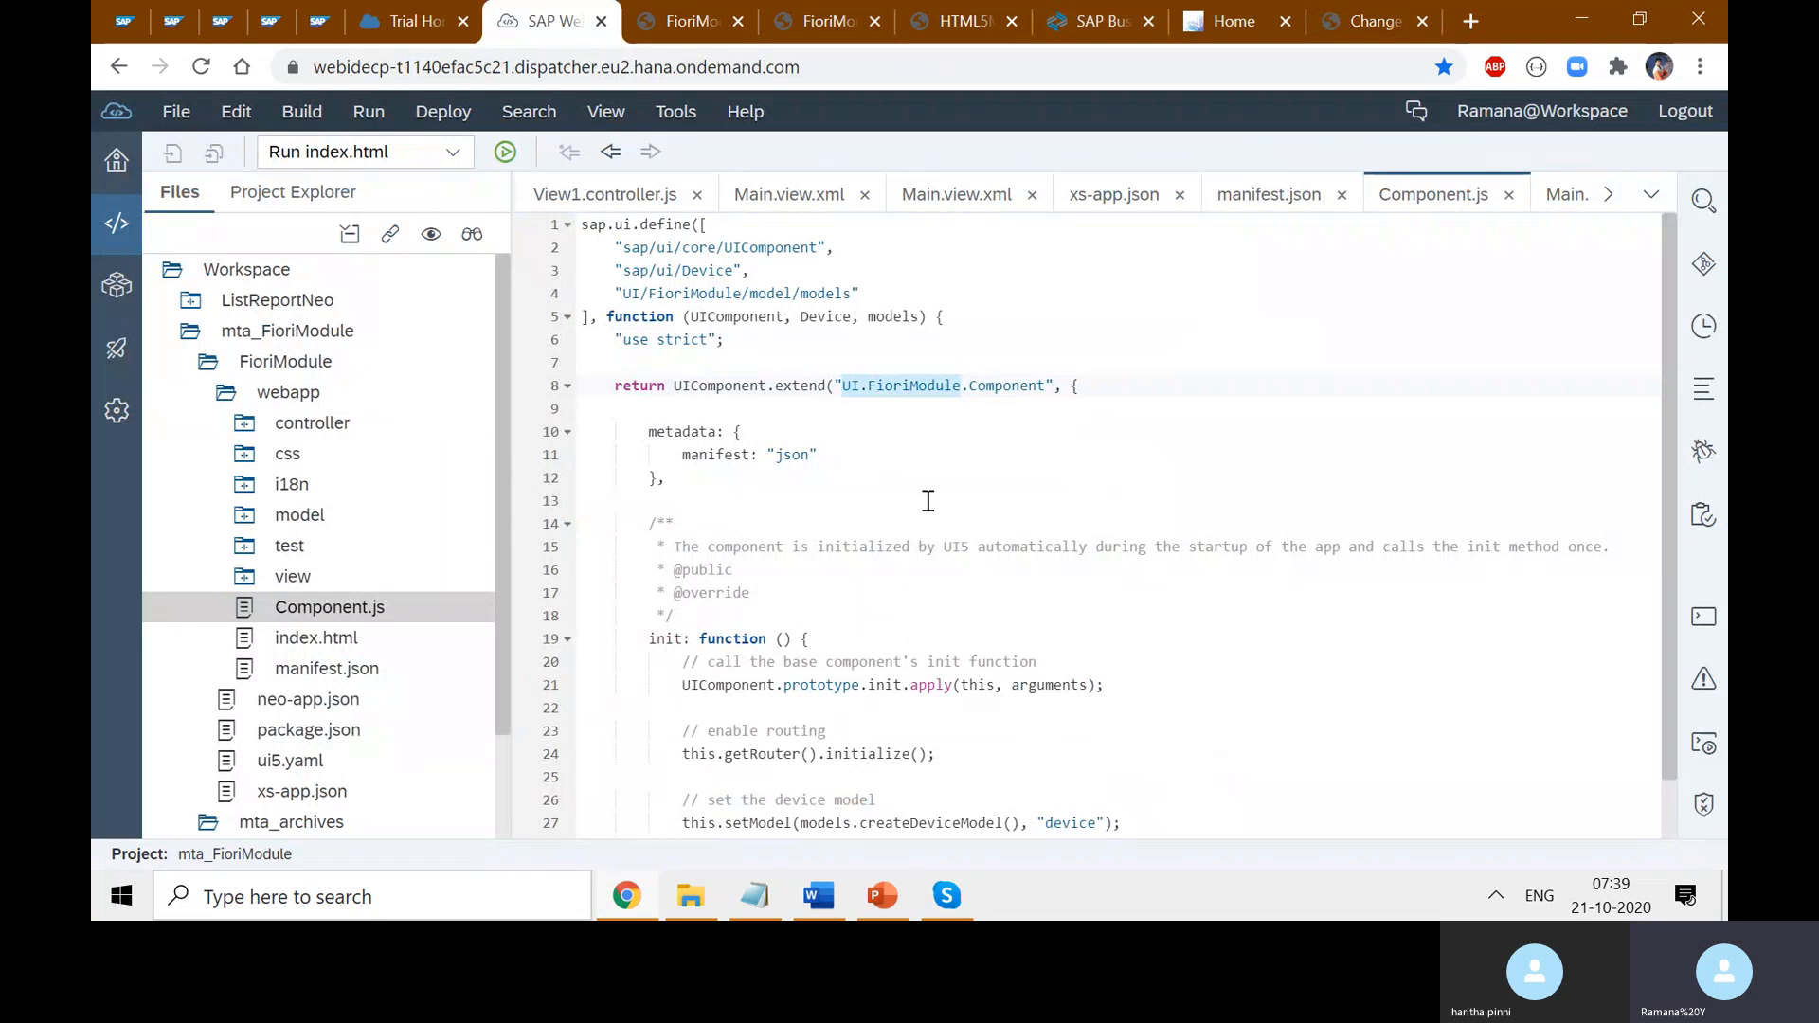
- Paste UI.FioriModule after SAPUI5.Component= in Additional Information and save the configuration
{"action": "left_click", "coordinate": [1337, 21]}
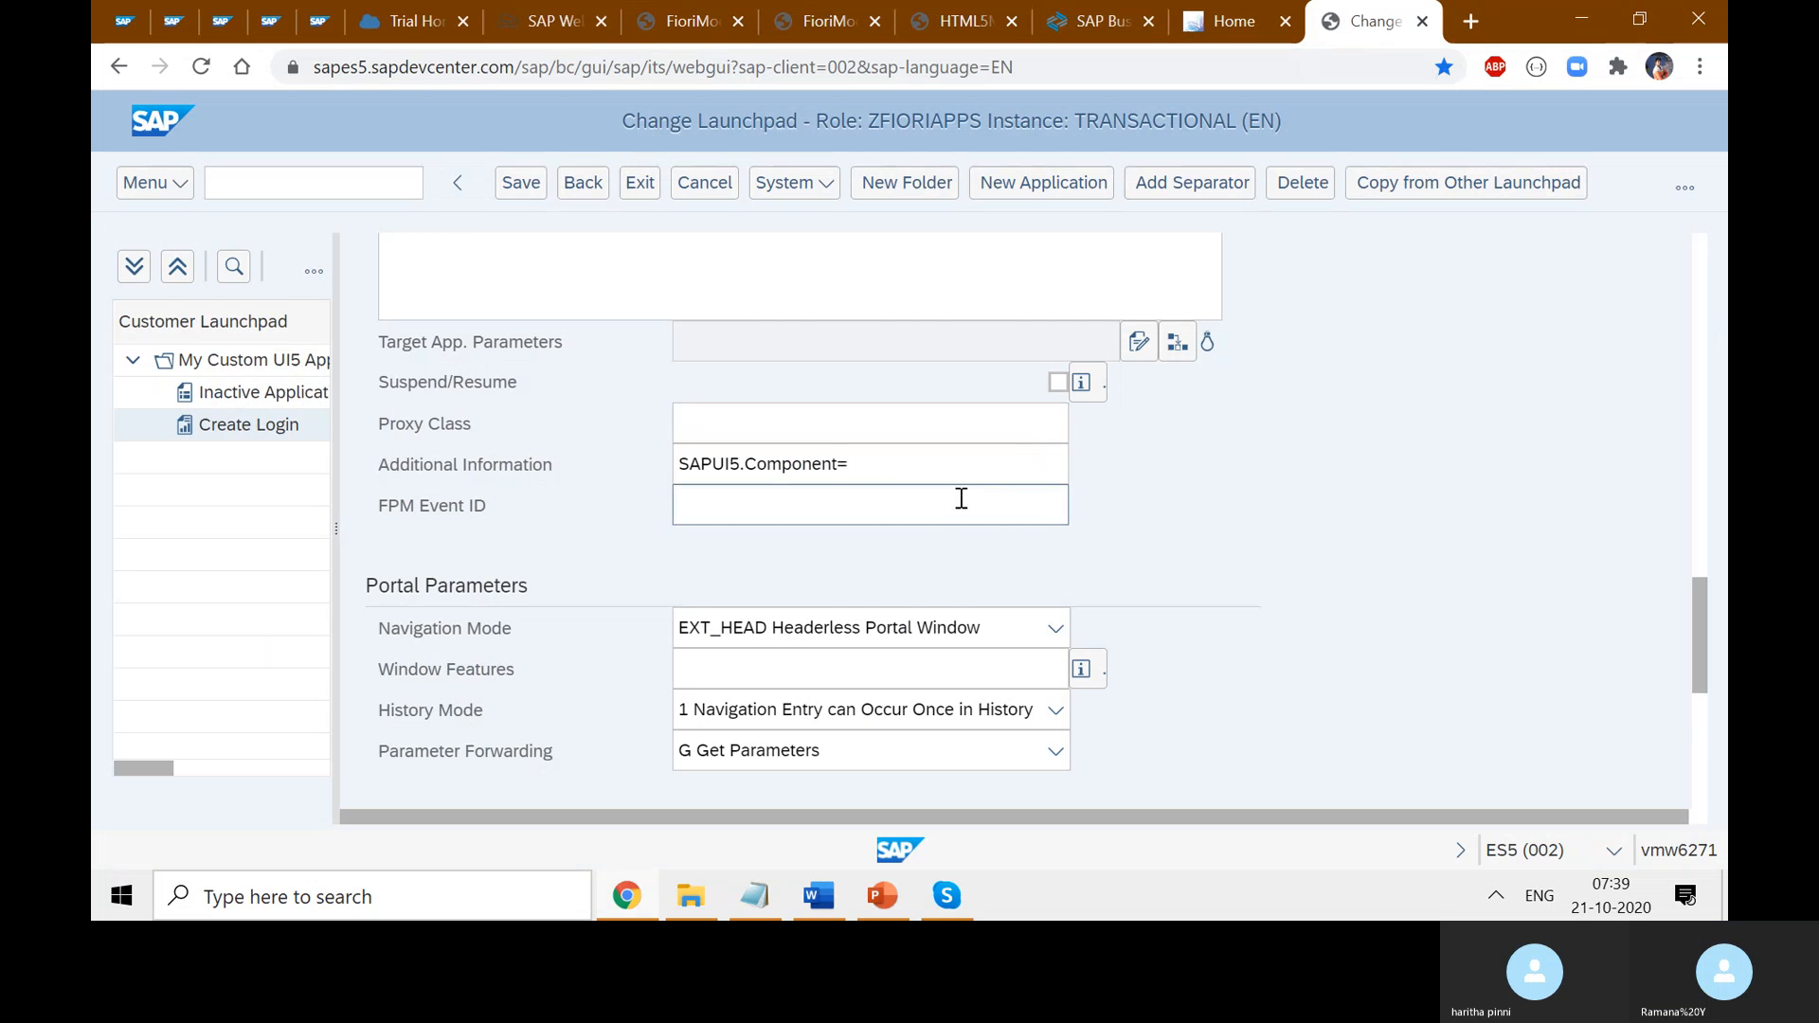
{"action": "left_click", "coordinate": [961, 479]}
{"action": "key", "text": "ctrl+v"}
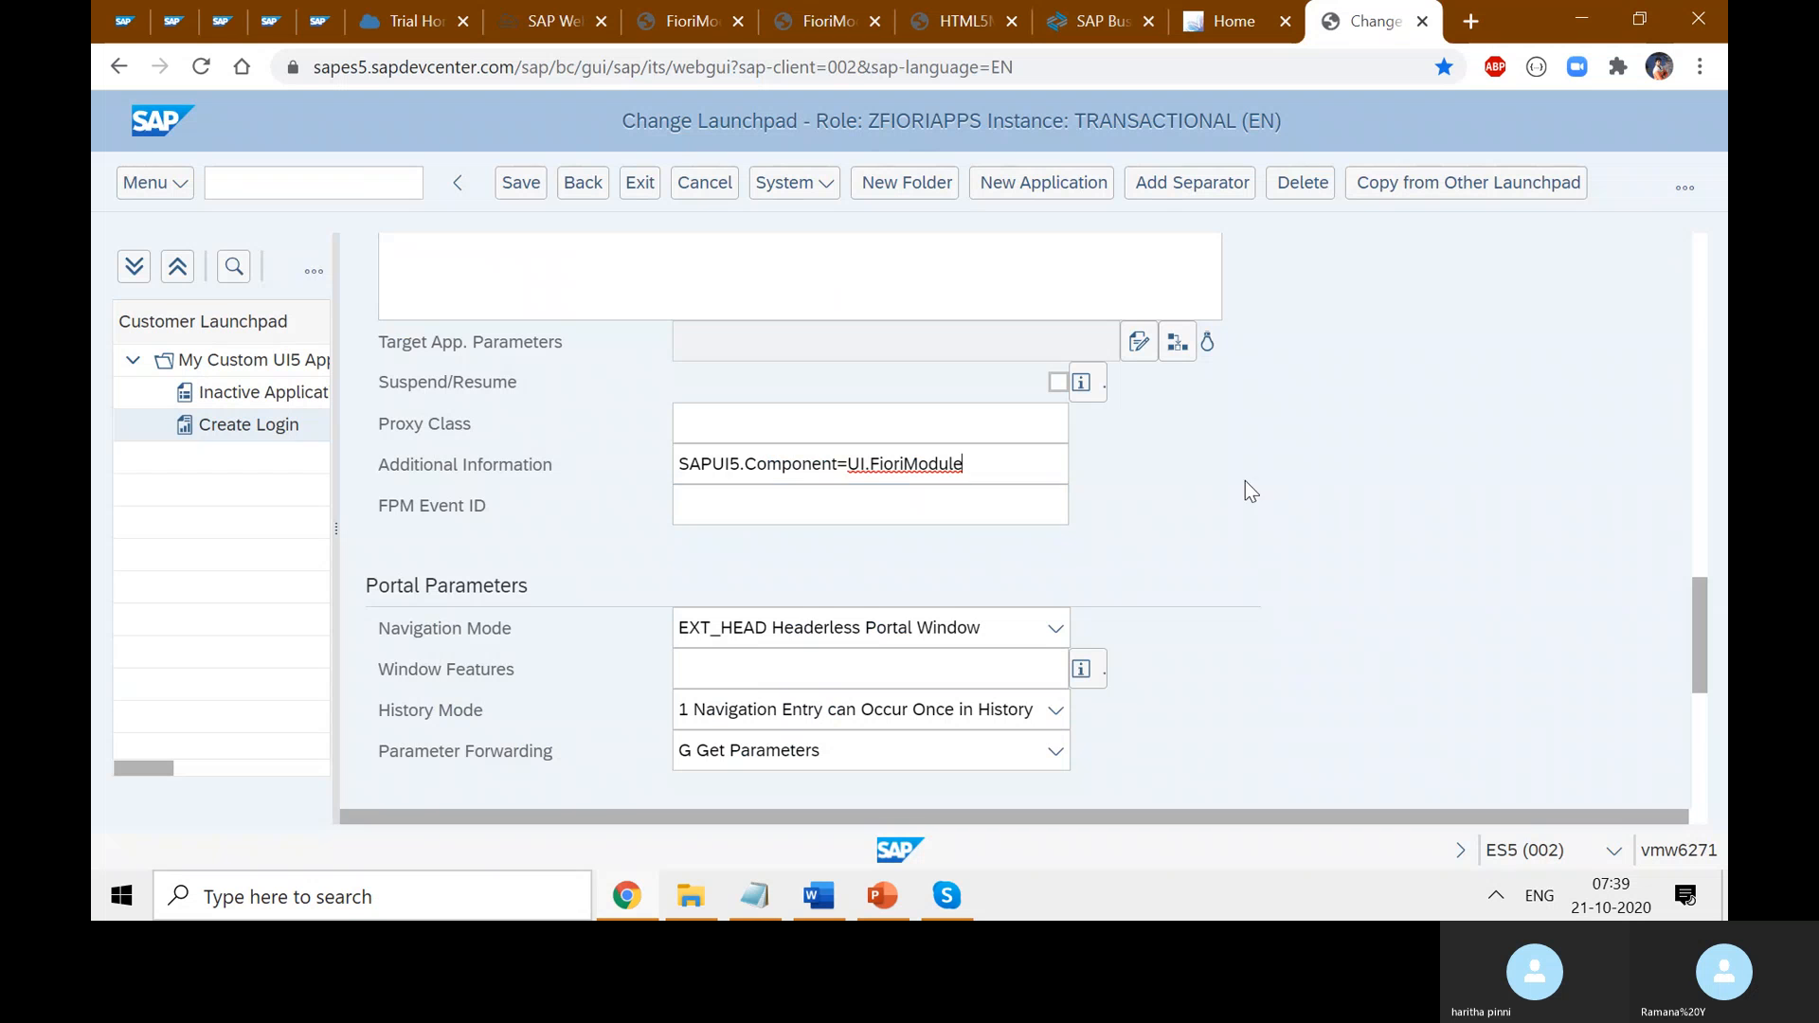
{"action": "left_click", "coordinate": [861, 493]}
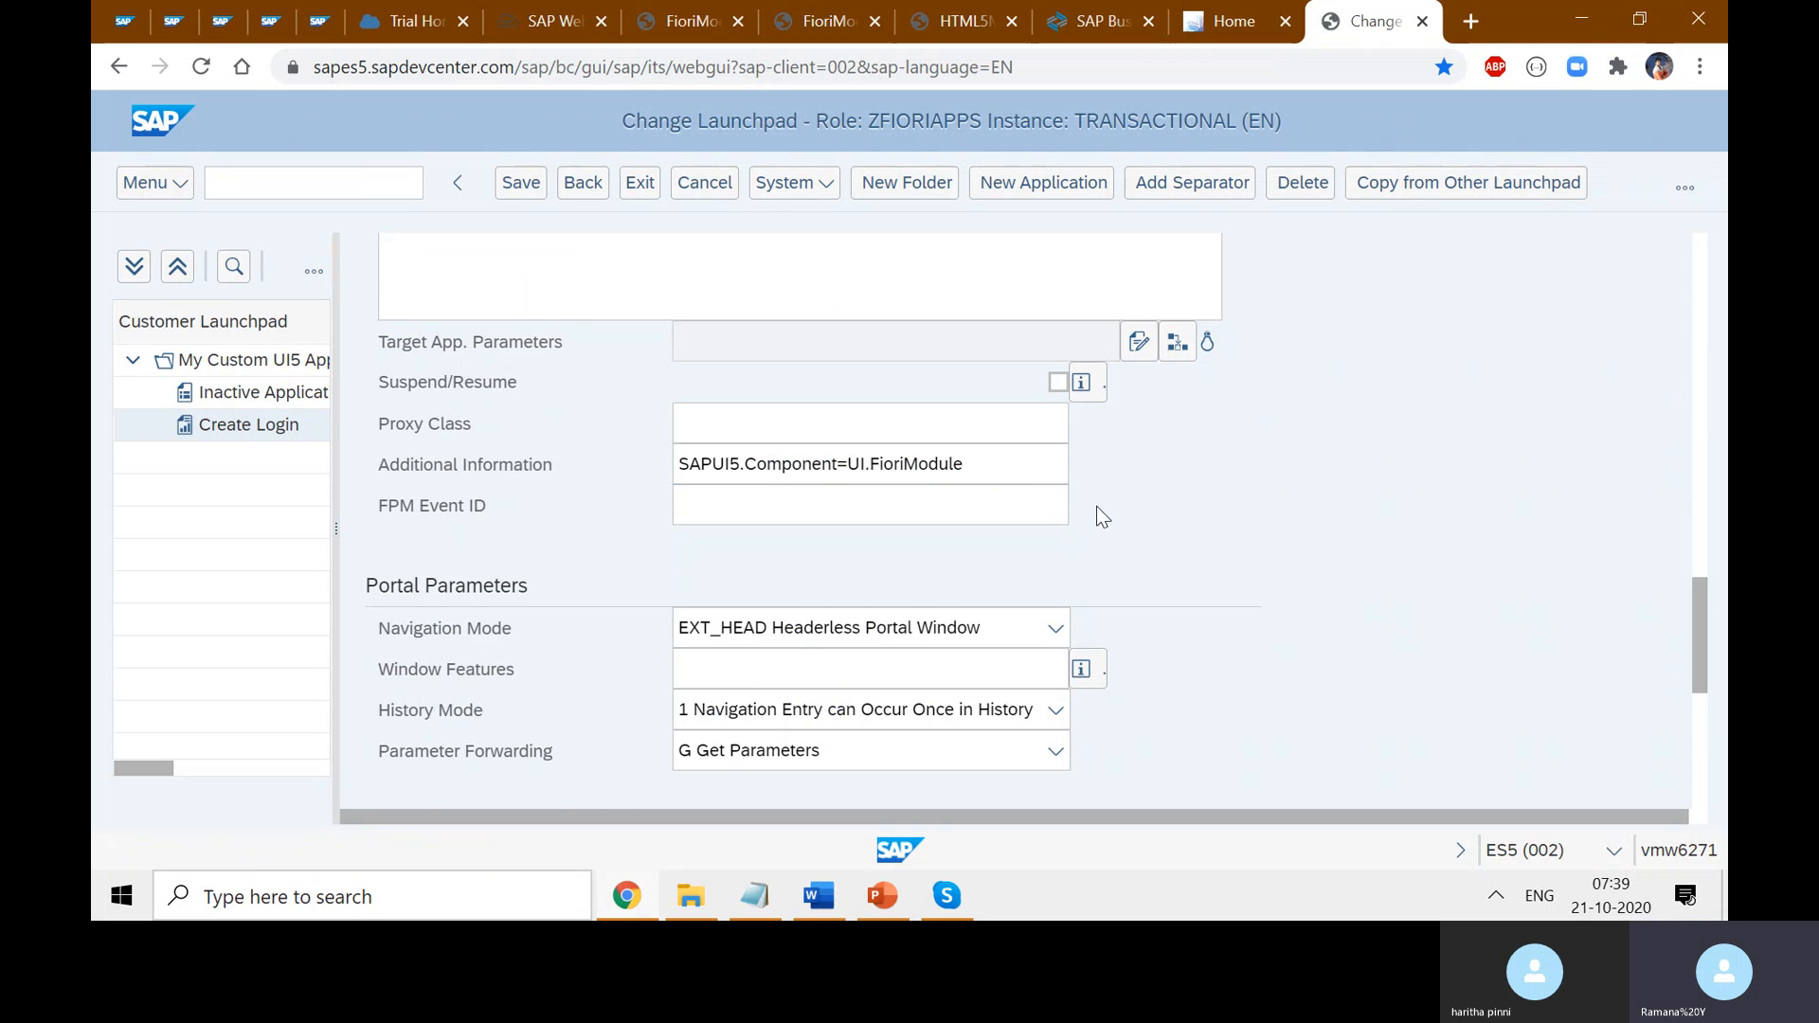
{"action": "scroll", "coordinate": [1150, 606], "scroll_direction": "down", "scroll_amount": 5}
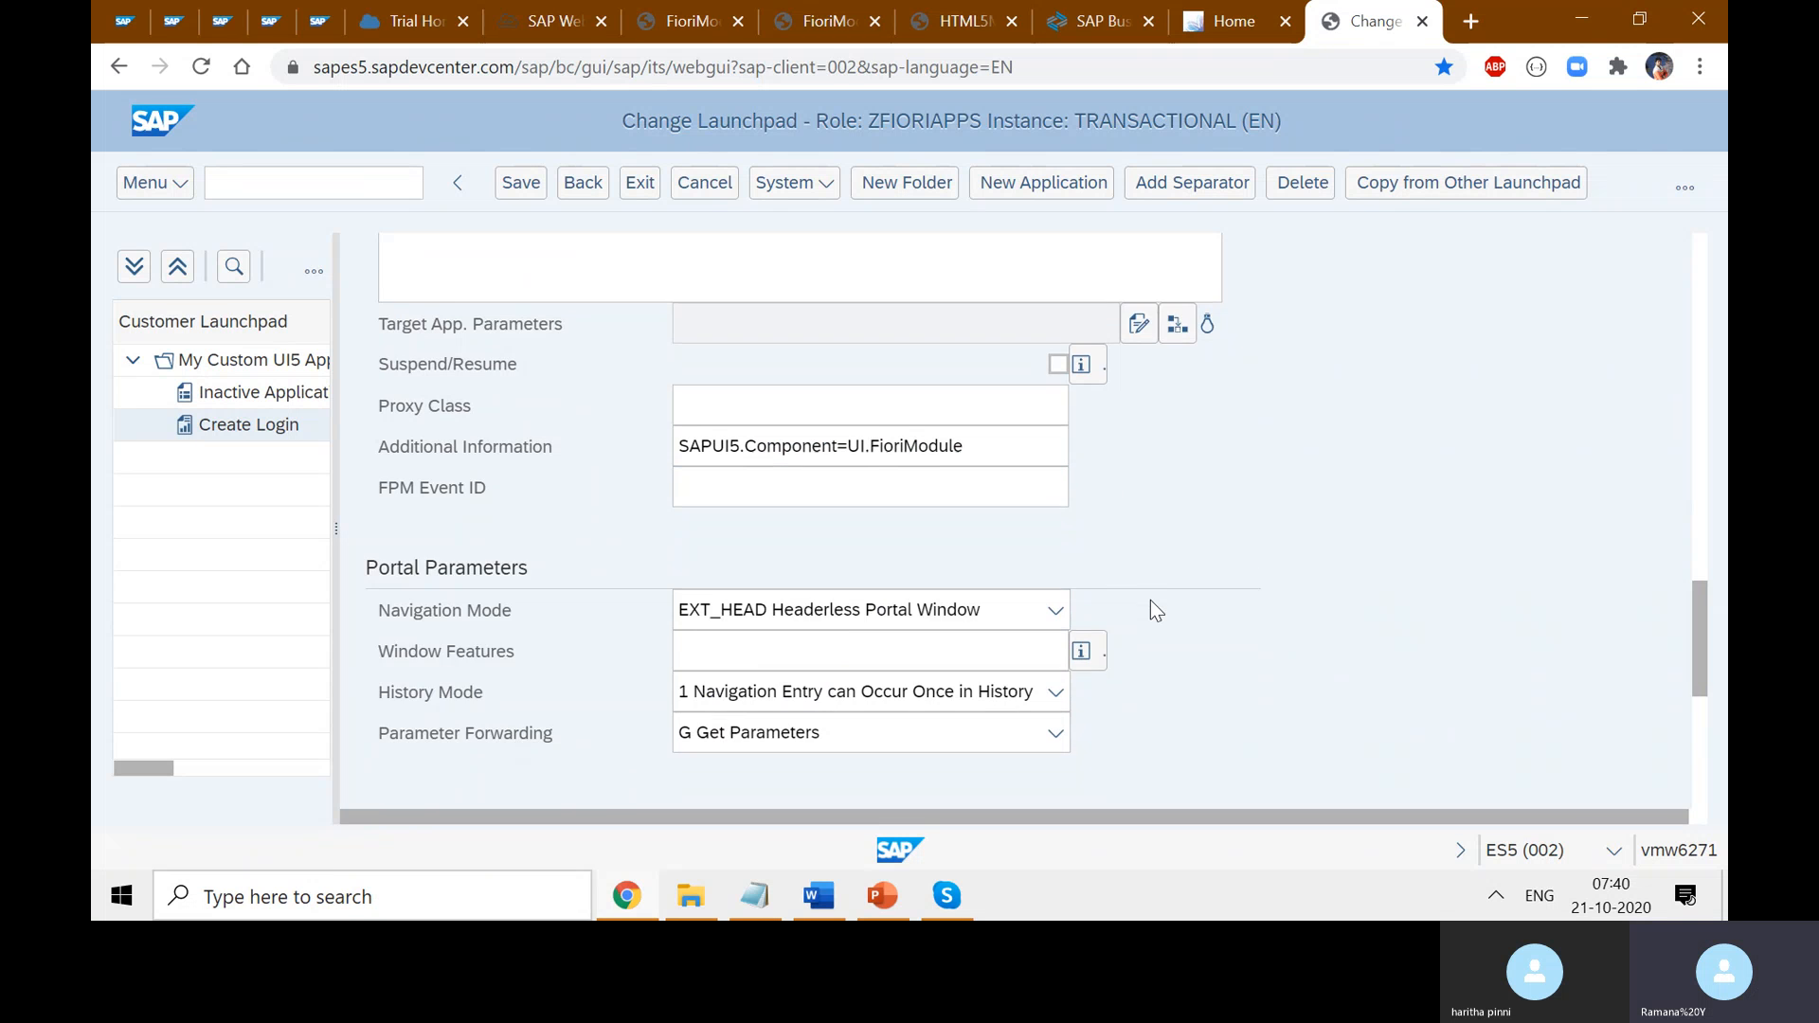
{"action": "scroll", "coordinate": [1274, 644], "scroll_direction": "up", "scroll_amount": 10}
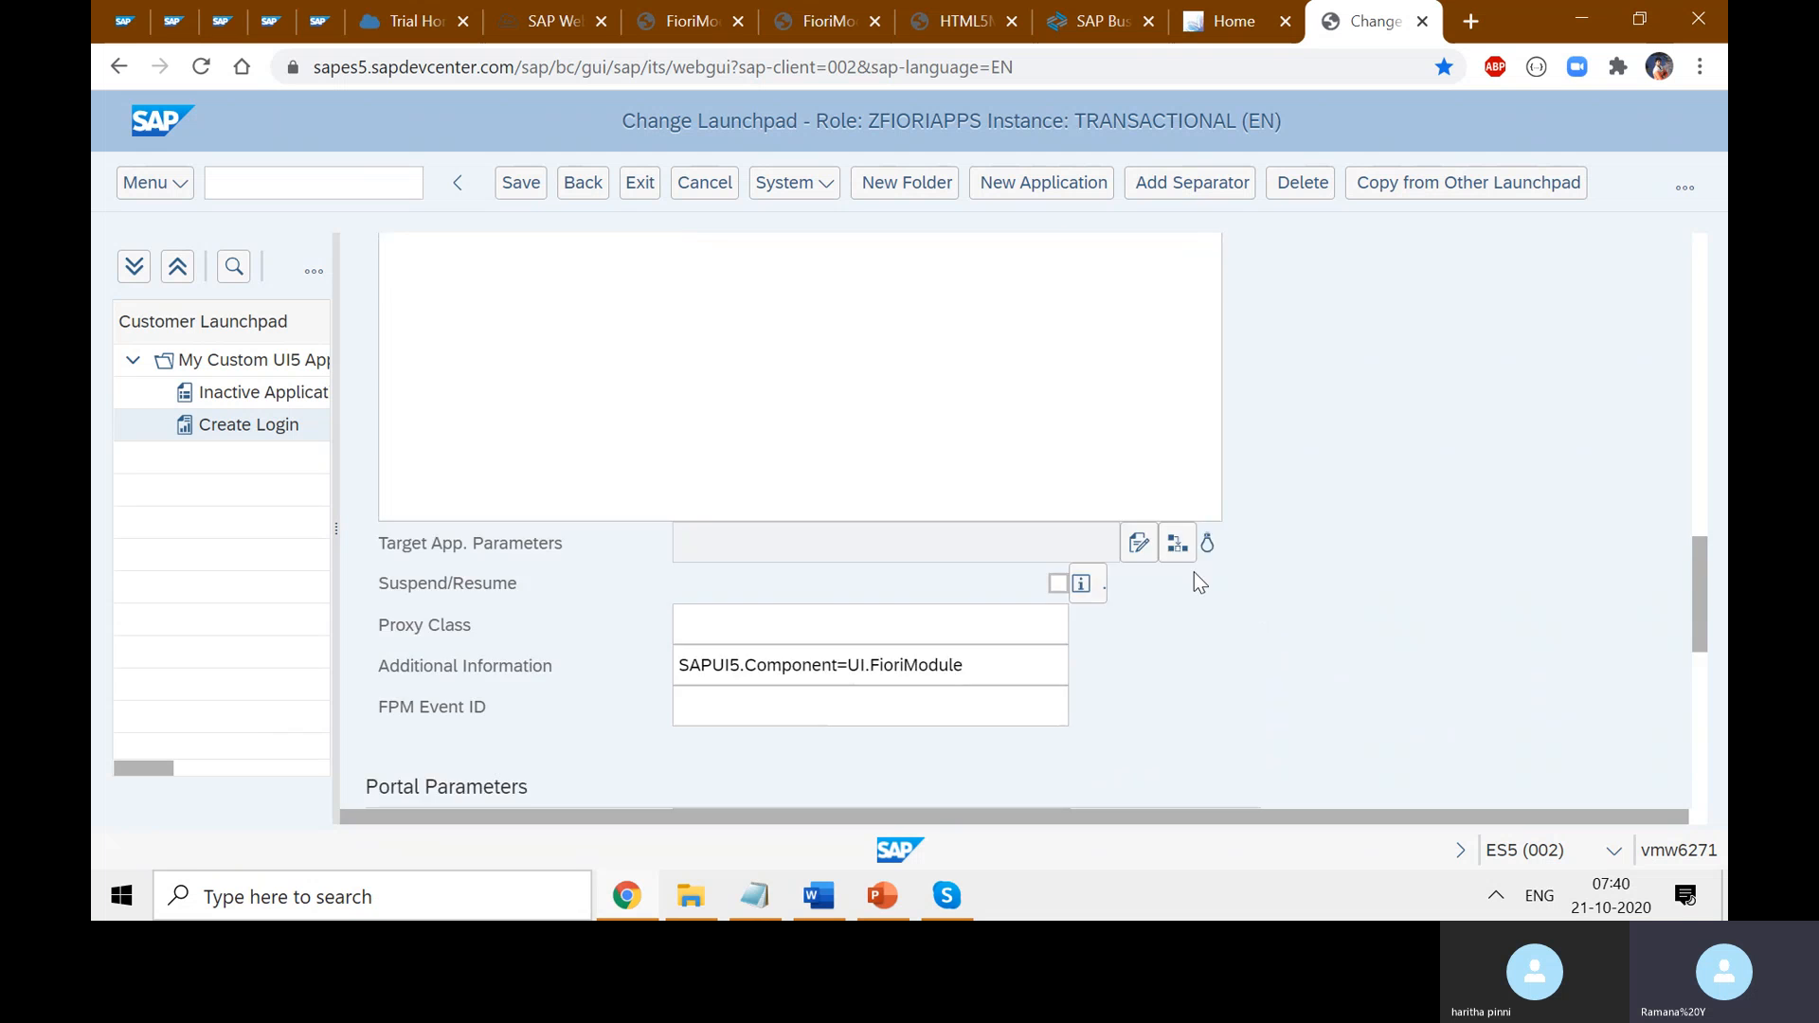
{"action": "left_click", "coordinate": [520, 182]}
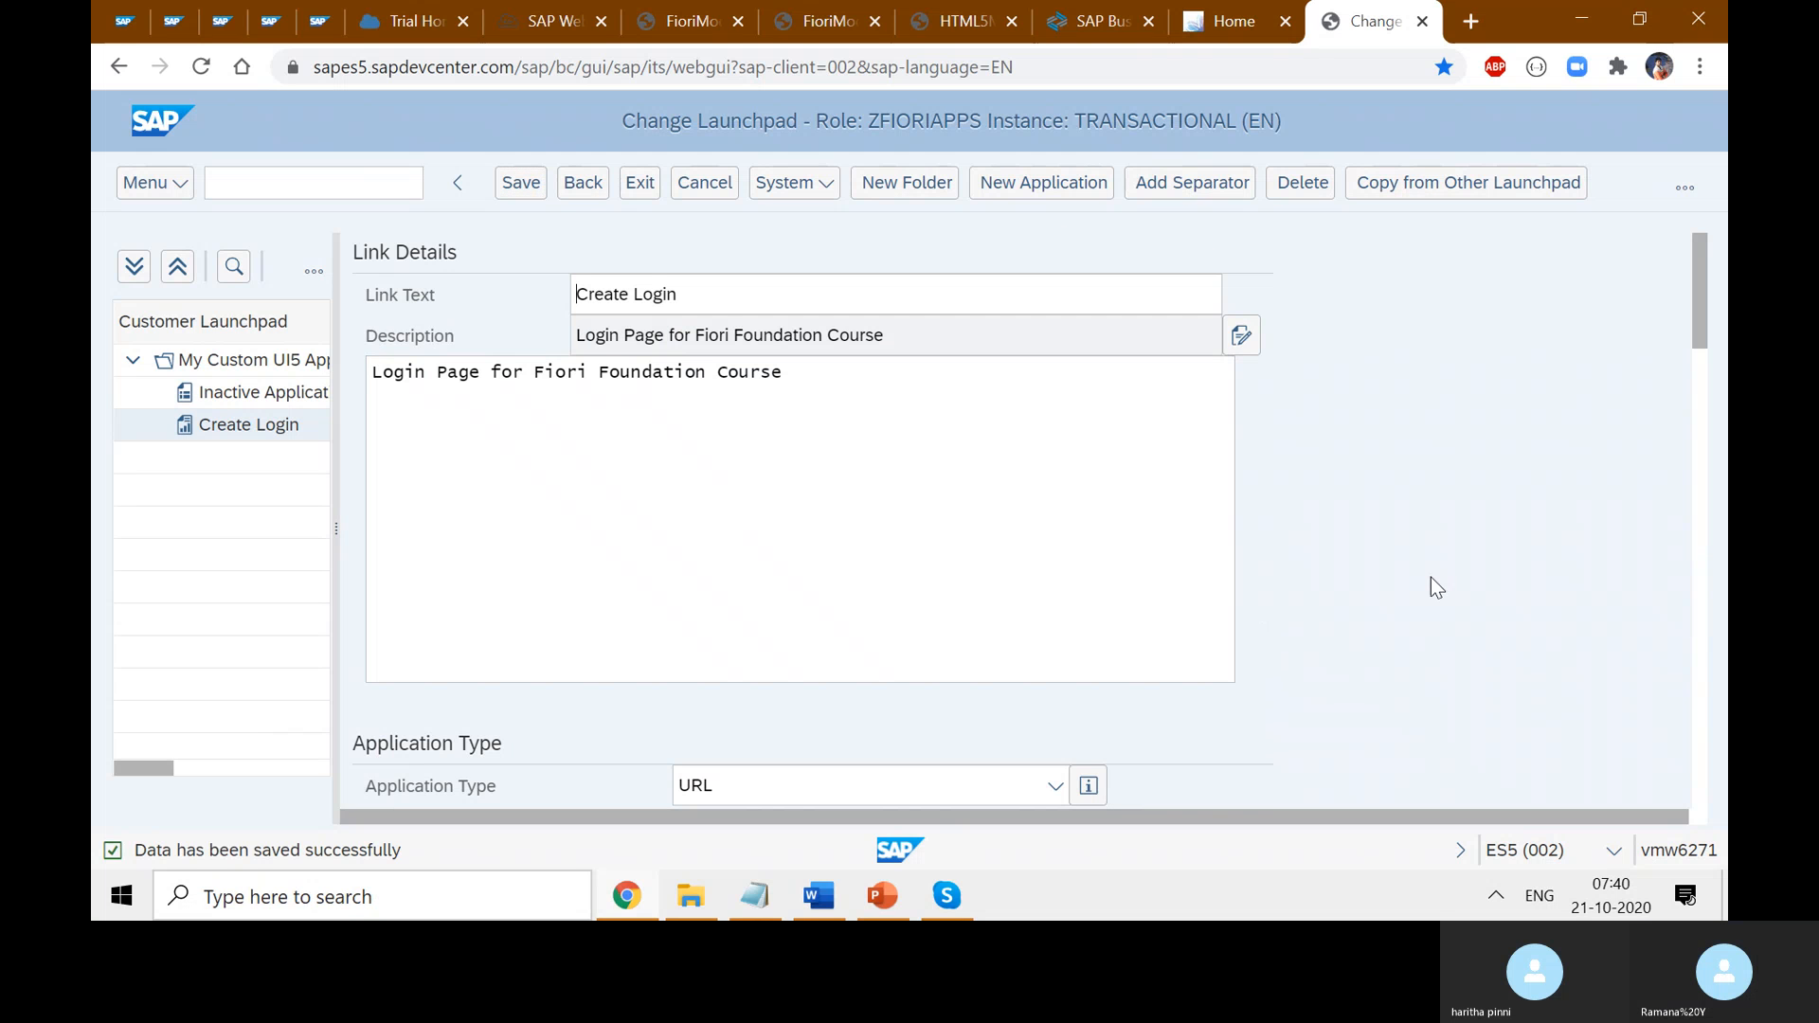
- Review the saved URL, highlighting its /sap/bc/ui5_ui5/ prefix and UIFioriModule name
{"action": "scroll", "coordinate": [1474, 538], "scroll_direction": "down", "scroll_amount": 10}
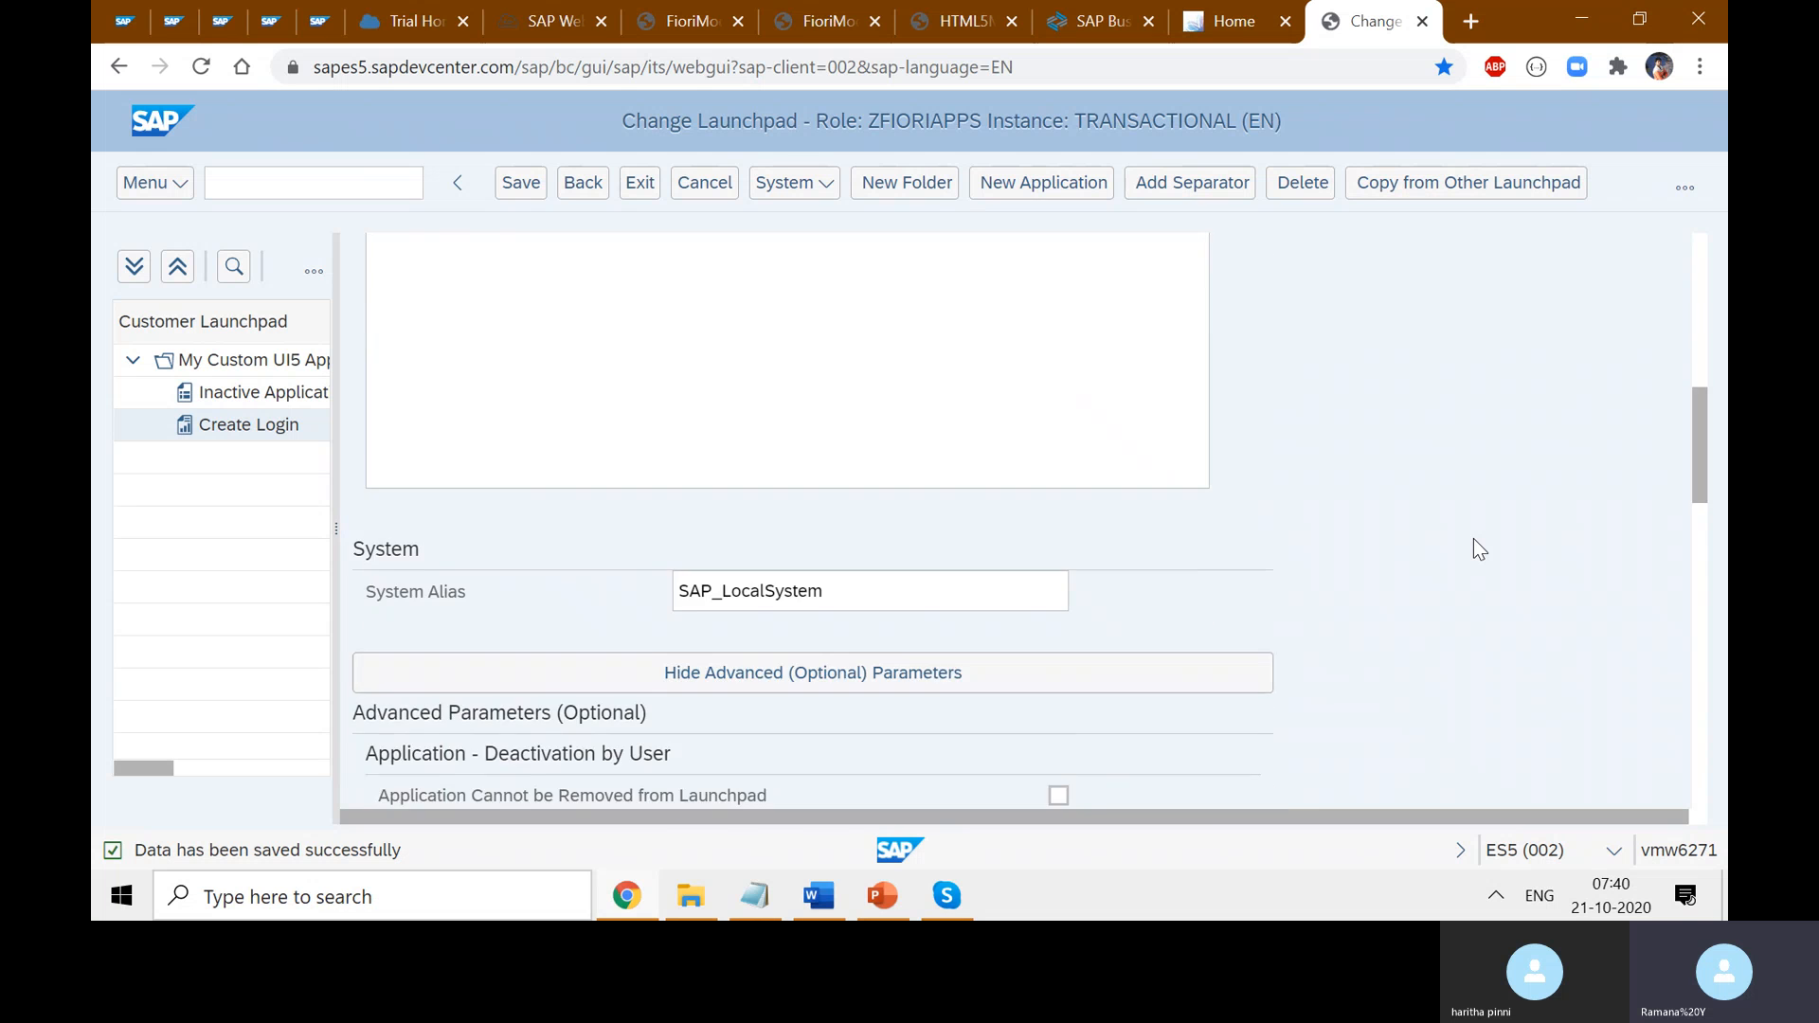
{"action": "scroll", "coordinate": [1474, 540], "scroll_direction": "down", "scroll_amount": 6}
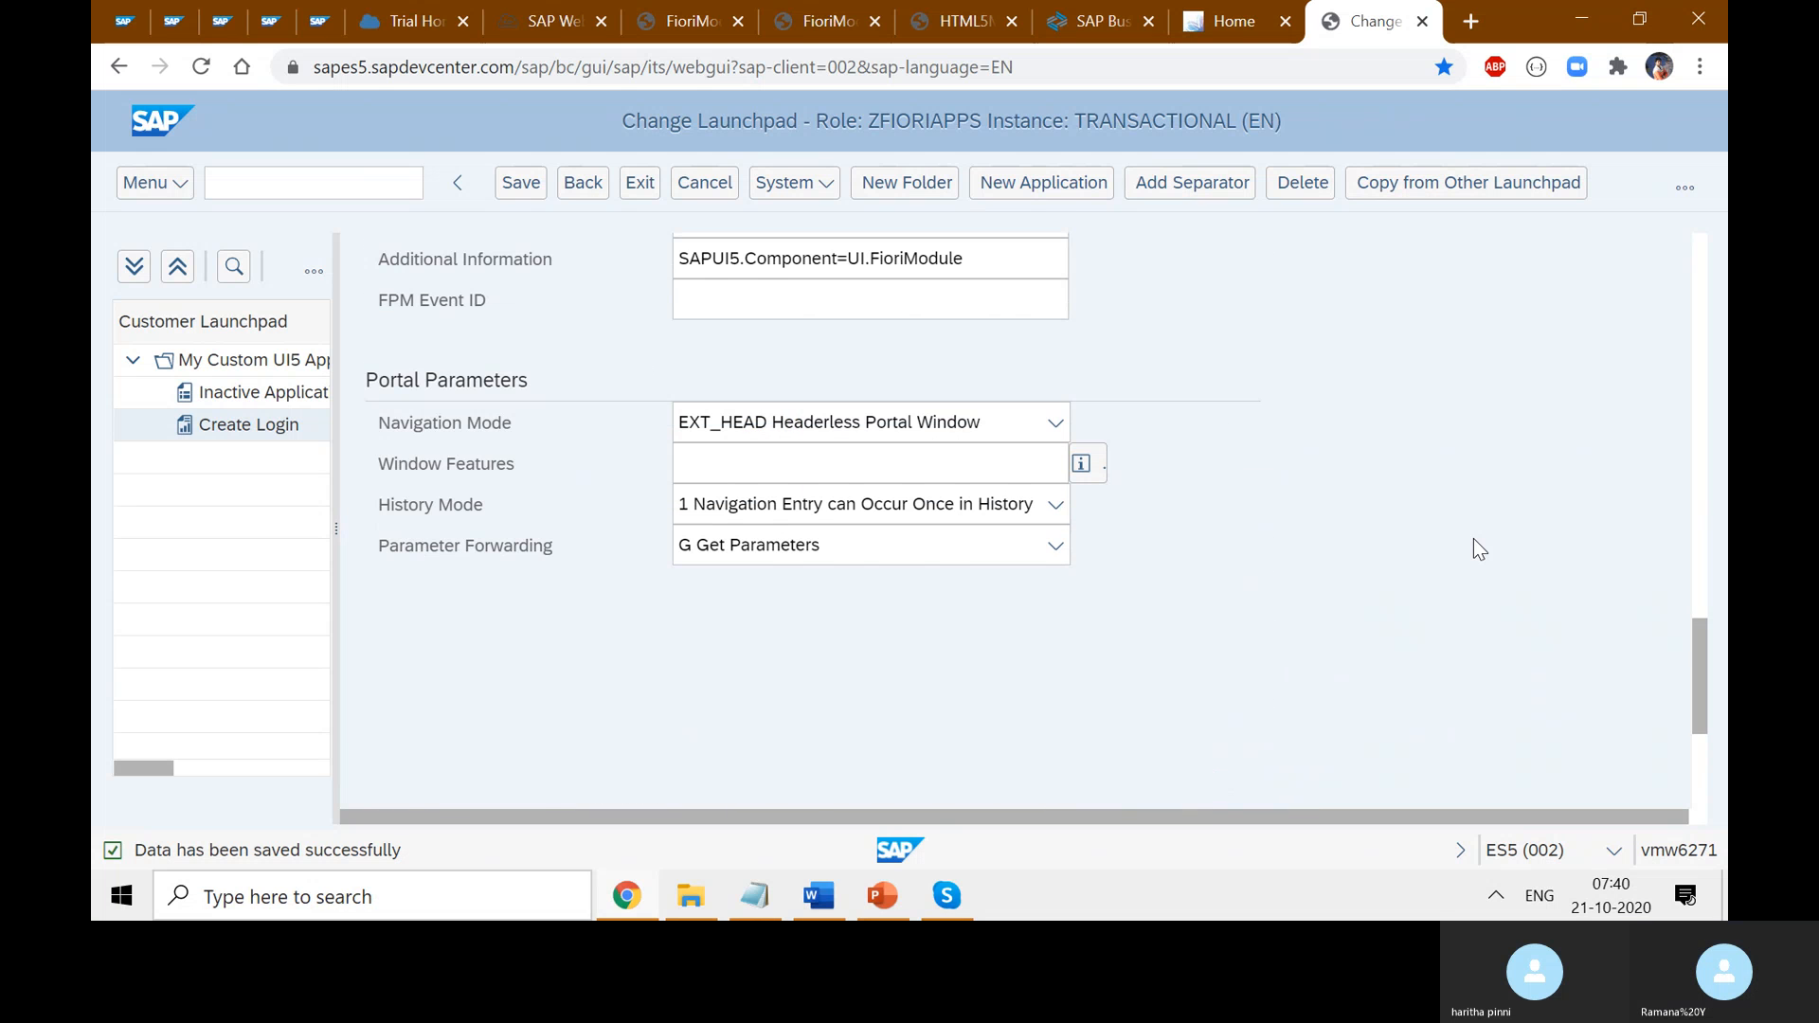
{"action": "scroll", "coordinate": [1473, 540], "scroll_direction": "up", "scroll_amount": 3}
{"action": "scroll", "coordinate": [1474, 540], "scroll_direction": "up", "scroll_amount": 15}
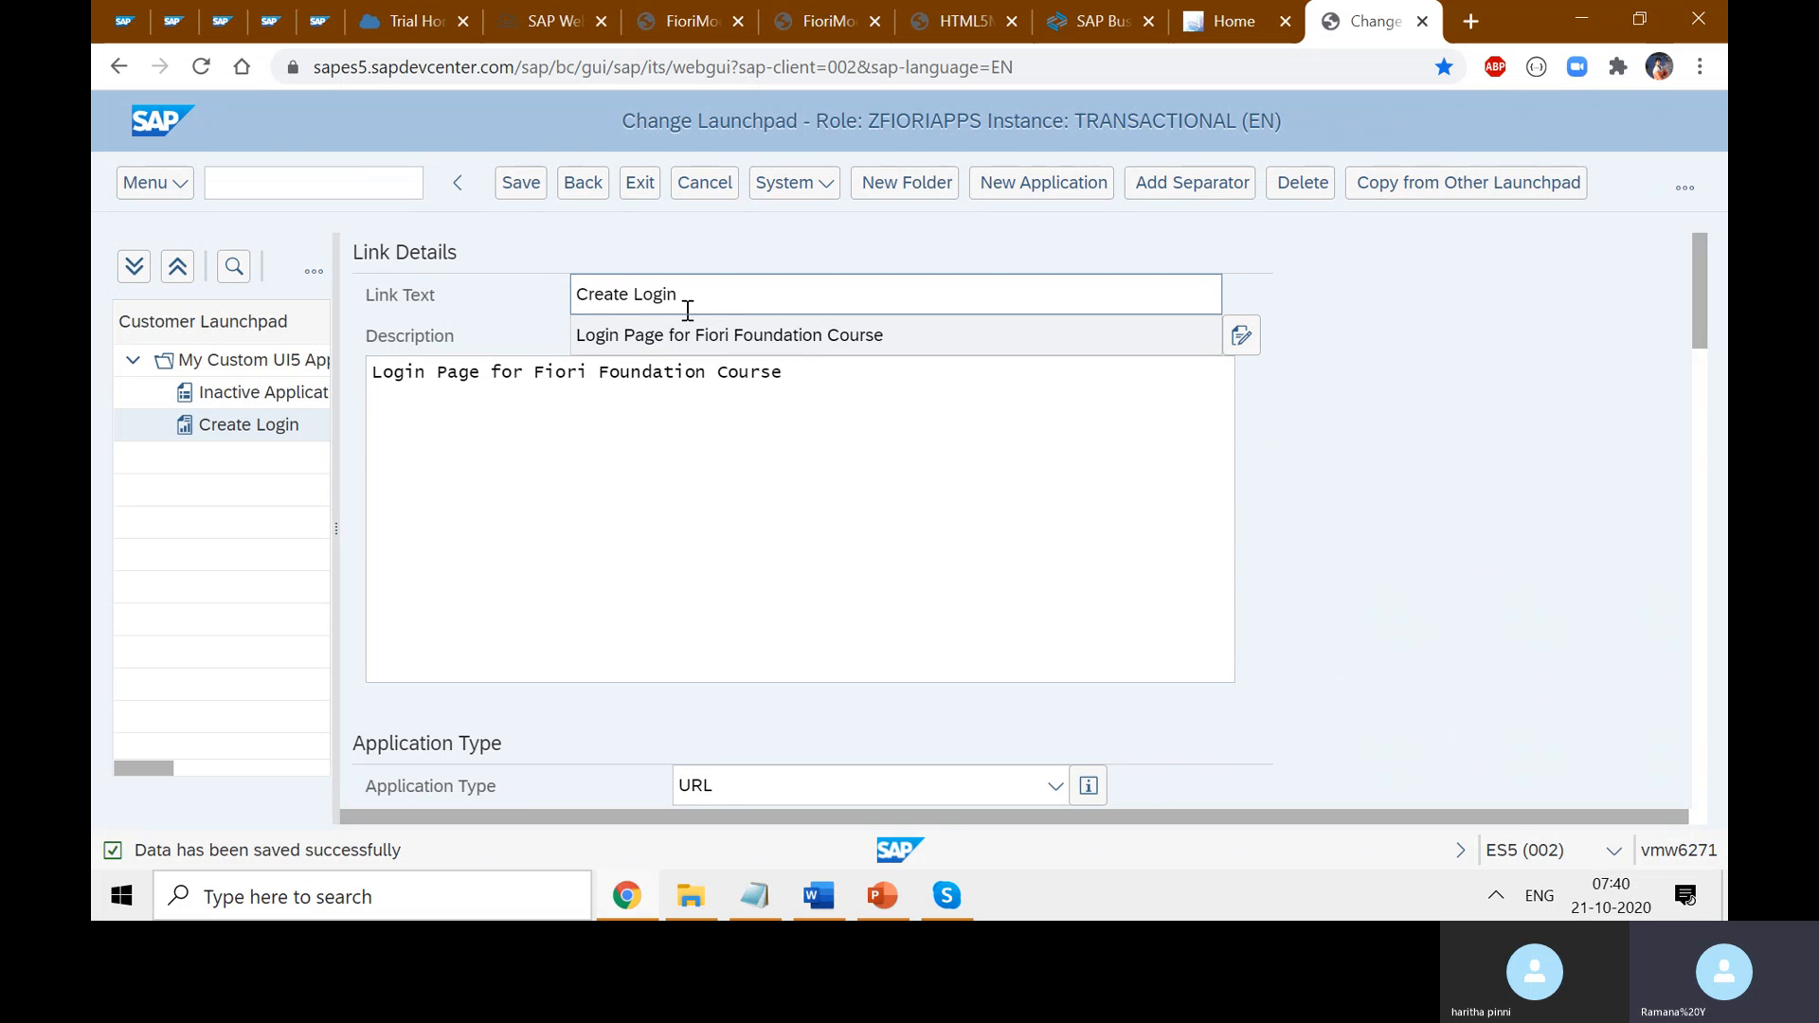
{"action": "scroll", "coordinate": [691, 435], "scroll_direction": "down", "scroll_amount": 3}
{"action": "scroll", "coordinate": [846, 483], "scroll_direction": "down", "scroll_amount": 1}
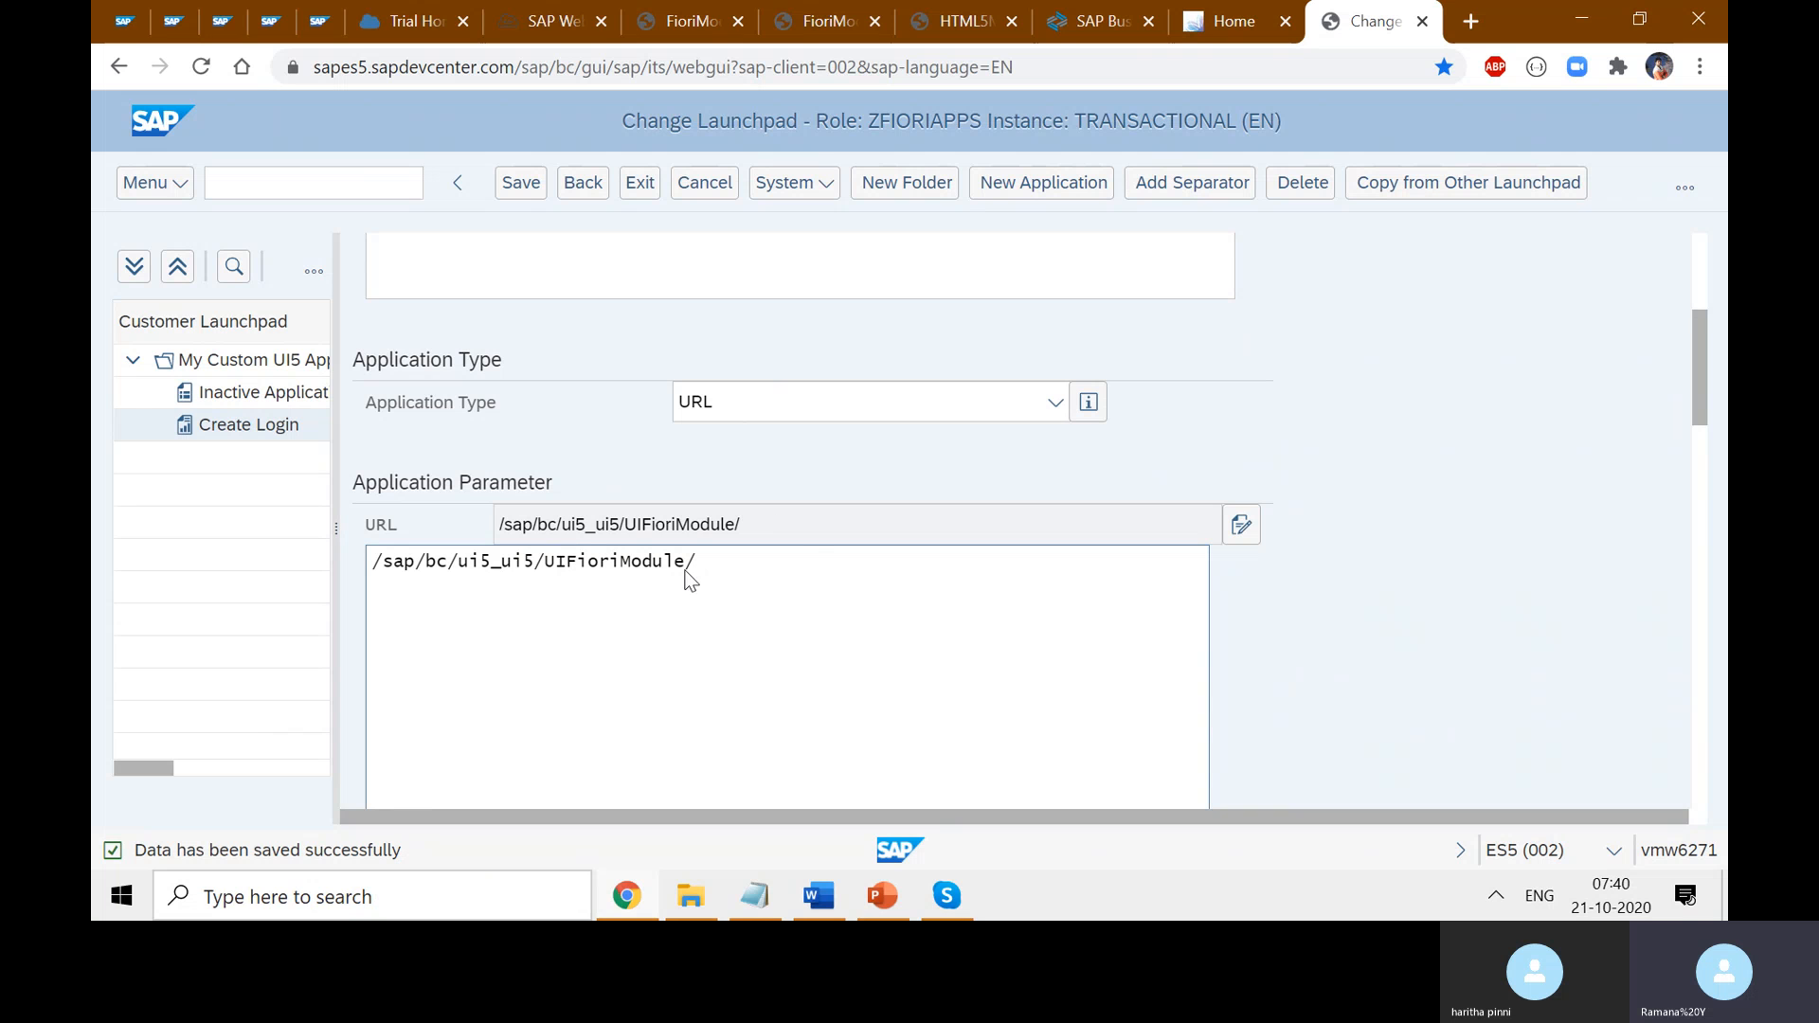
{"action": "left_click_drag", "start_coordinate": [543, 563], "coordinate": [368, 572]}
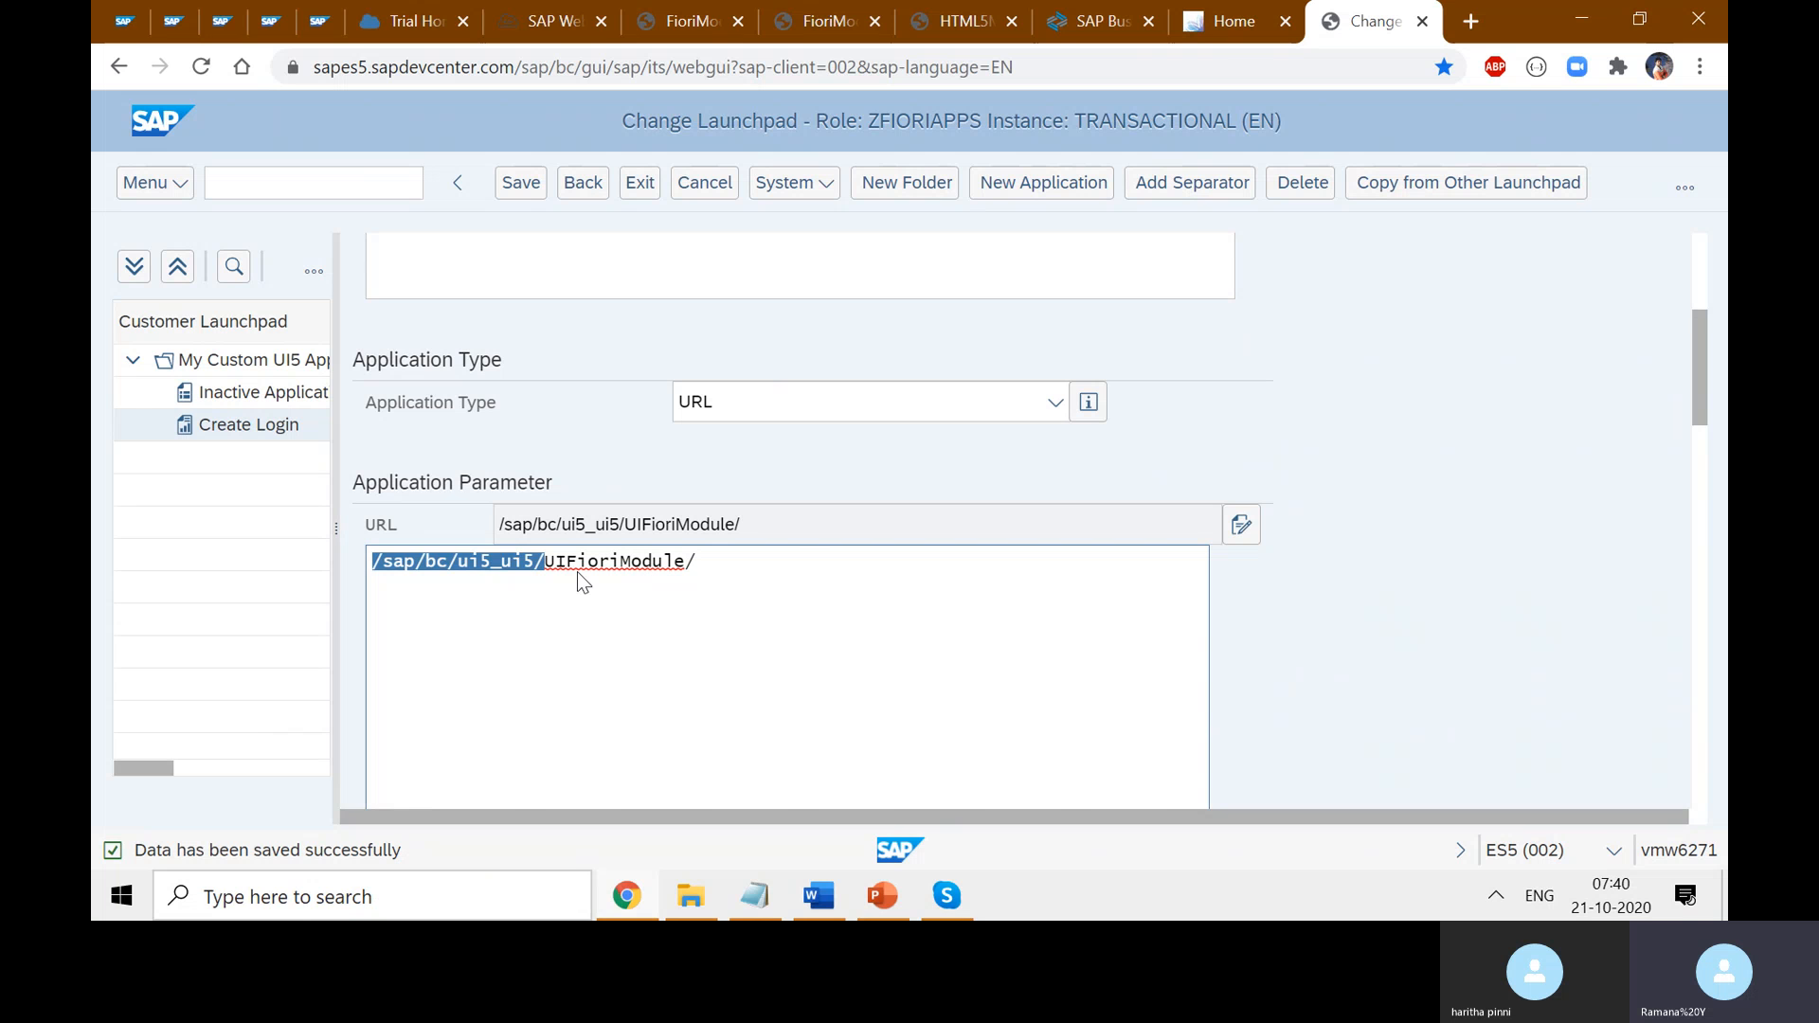
{"action": "left_click_drag", "start_coordinate": [544, 567], "coordinate": [415, 568]}
{"action": "left_click", "coordinate": [625, 565]}
{"action": "double_click", "coordinate": [625, 565]}
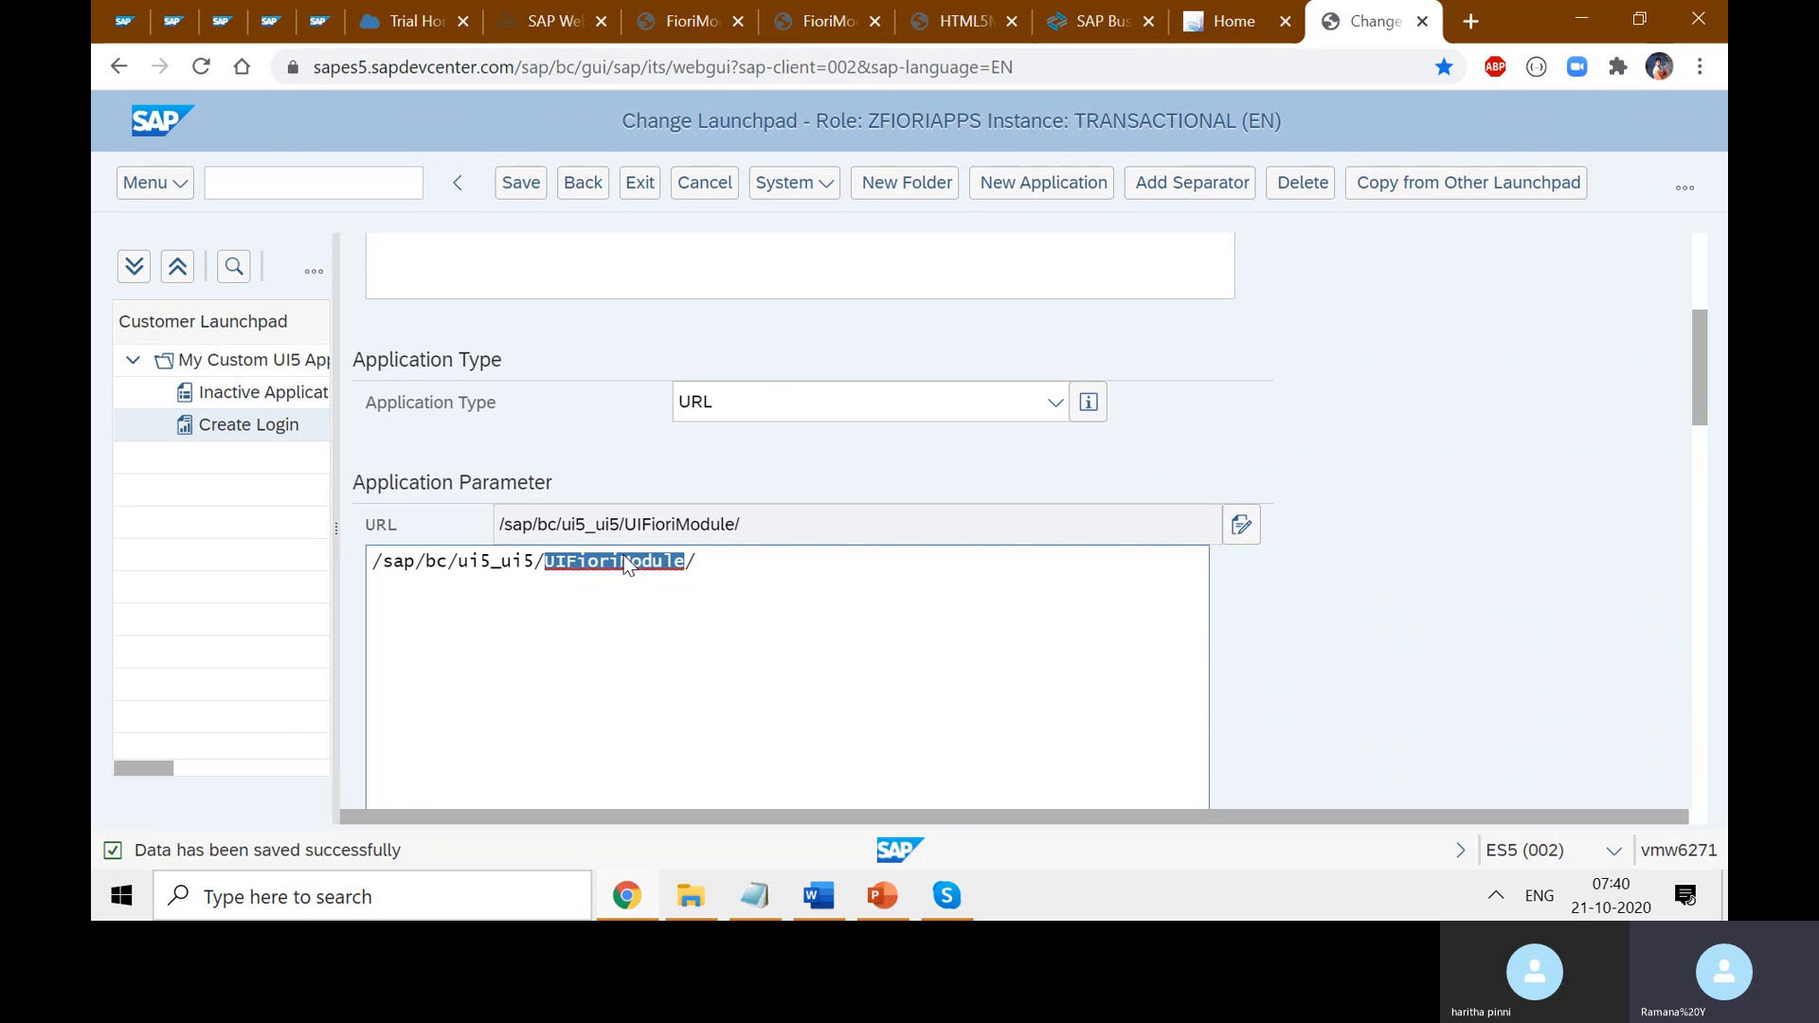
- Review the Application Alias and Additional Information values by highlighting them
{"action": "scroll", "coordinate": [654, 398], "scroll_direction": "down", "scroll_amount": 1}
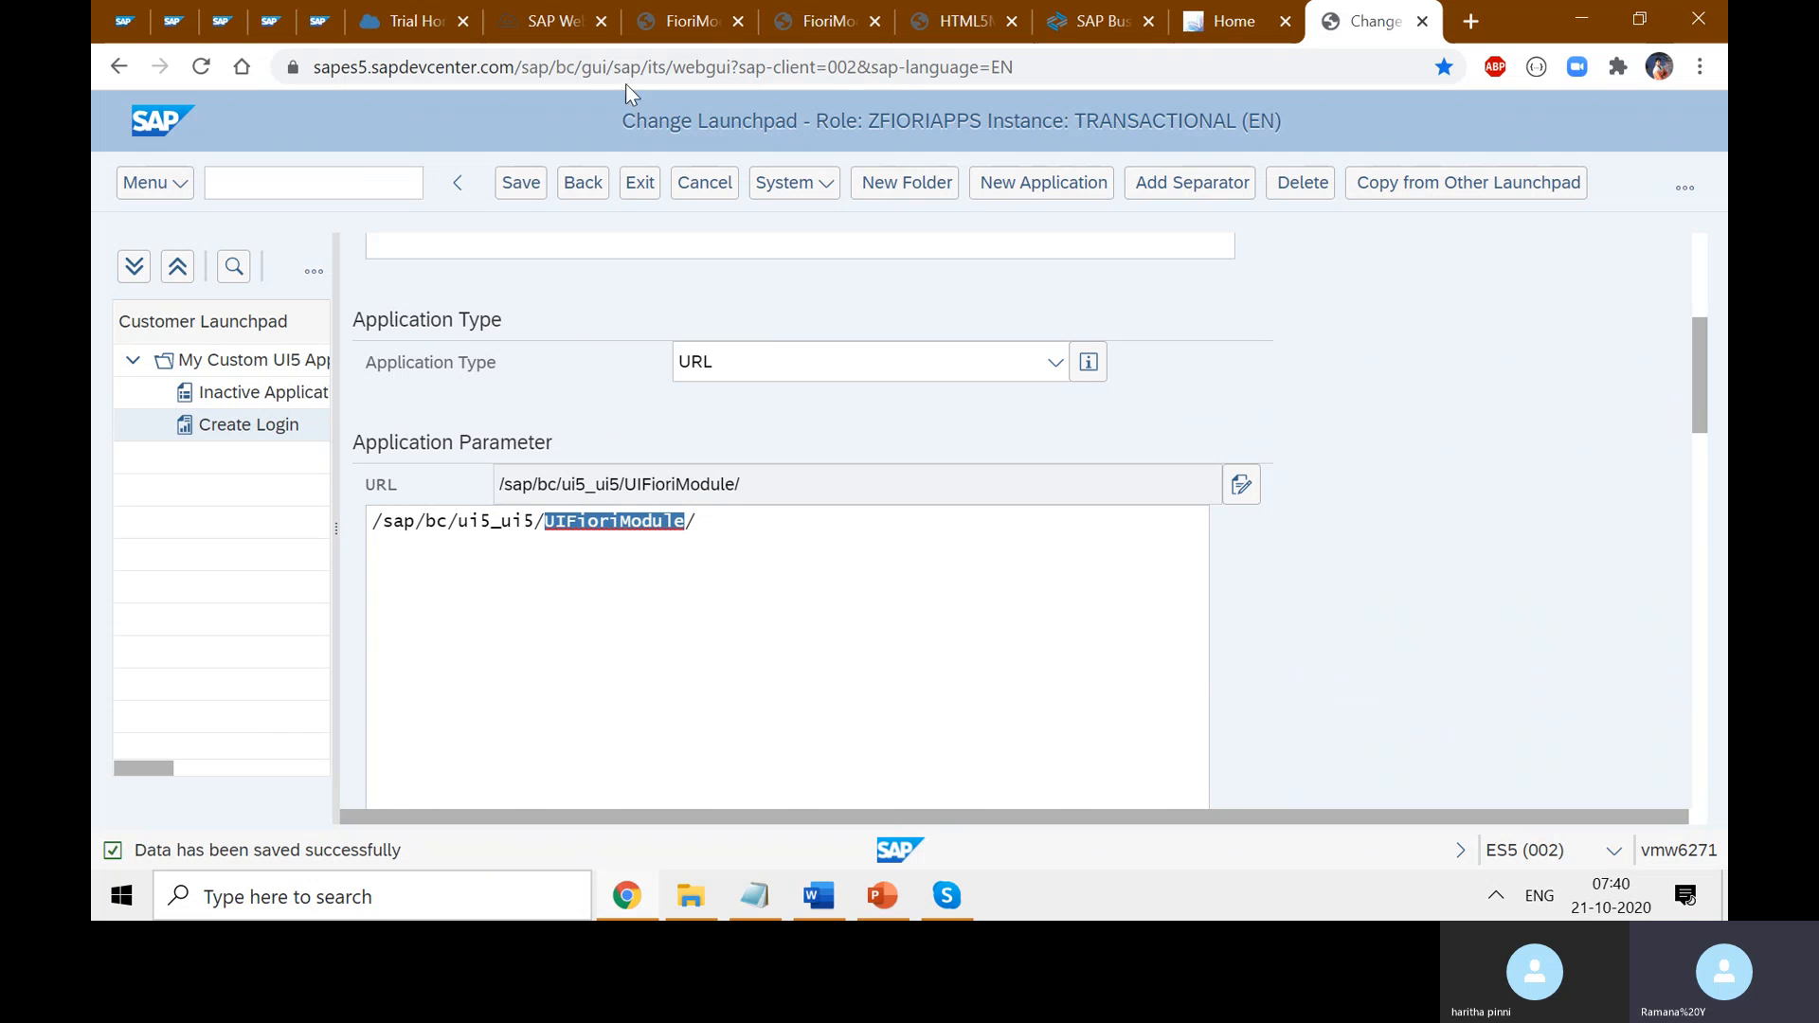
{"action": "scroll", "coordinate": [1095, 663], "scroll_direction": "down", "scroll_amount": 3}
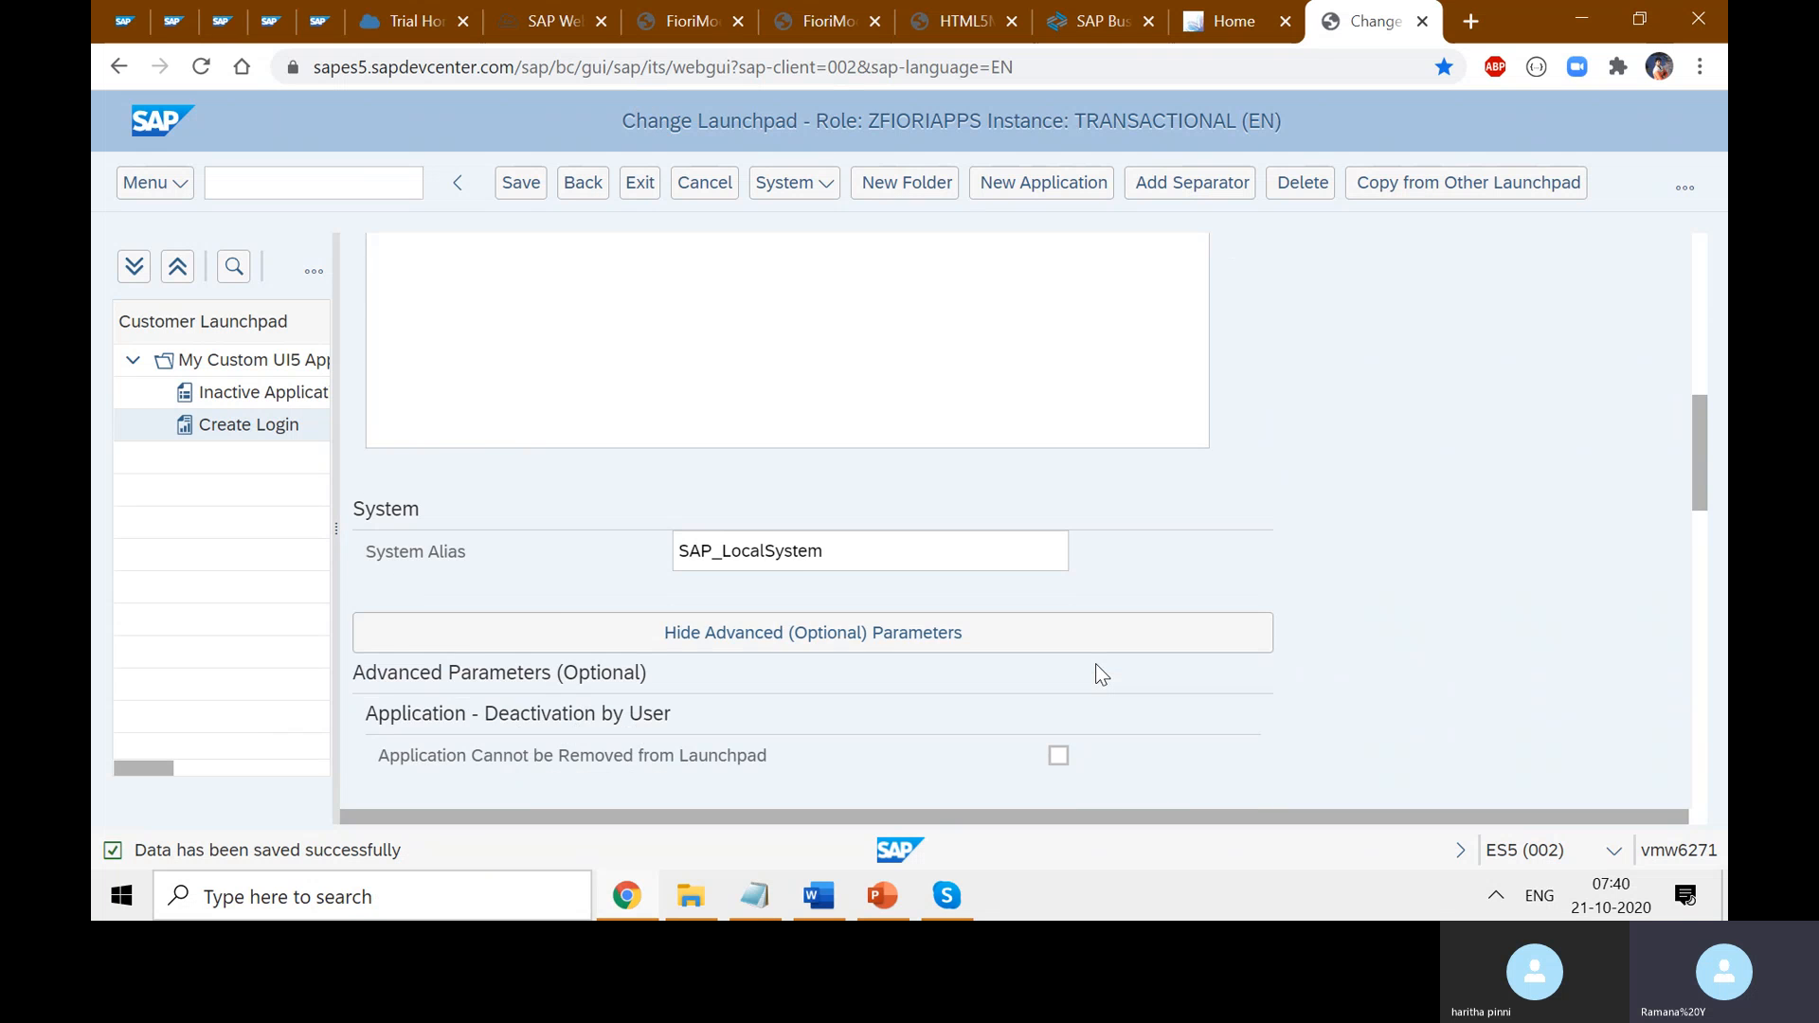
{"action": "scroll", "coordinate": [1095, 663], "scroll_direction": "down", "scroll_amount": 1}
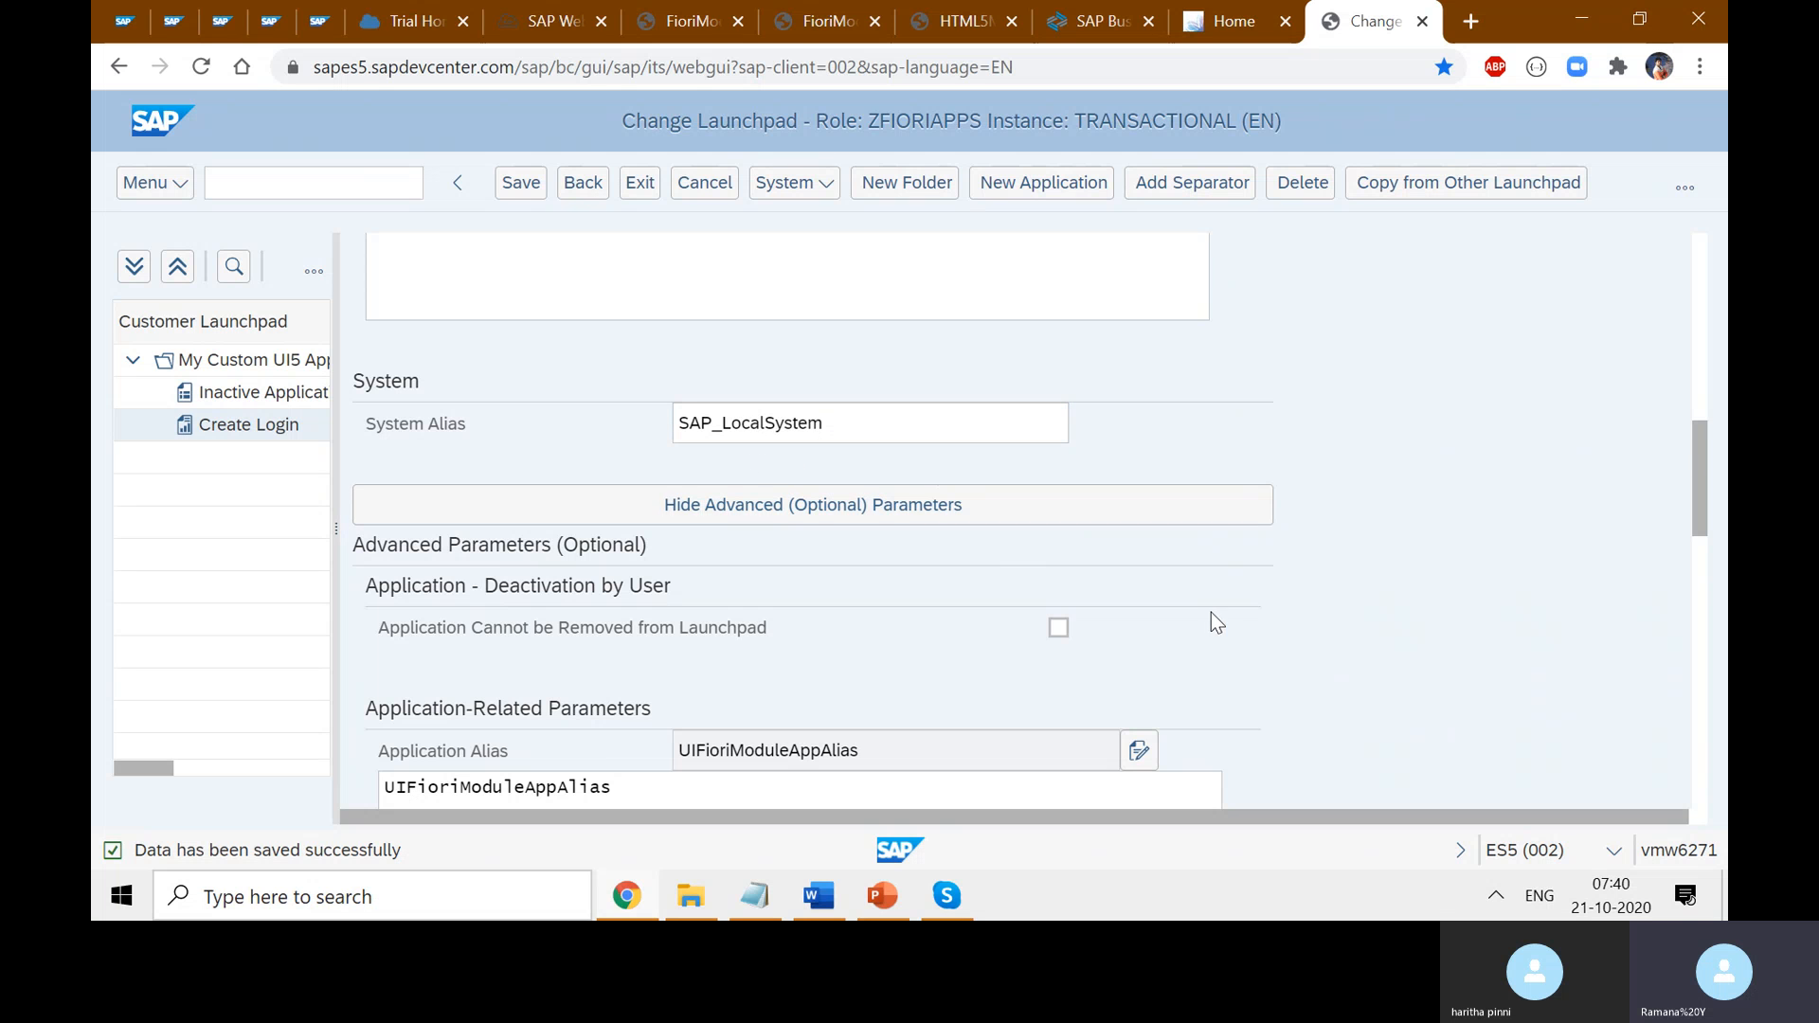
{"action": "scroll", "coordinate": [1211, 612], "scroll_direction": "down", "scroll_amount": 2}
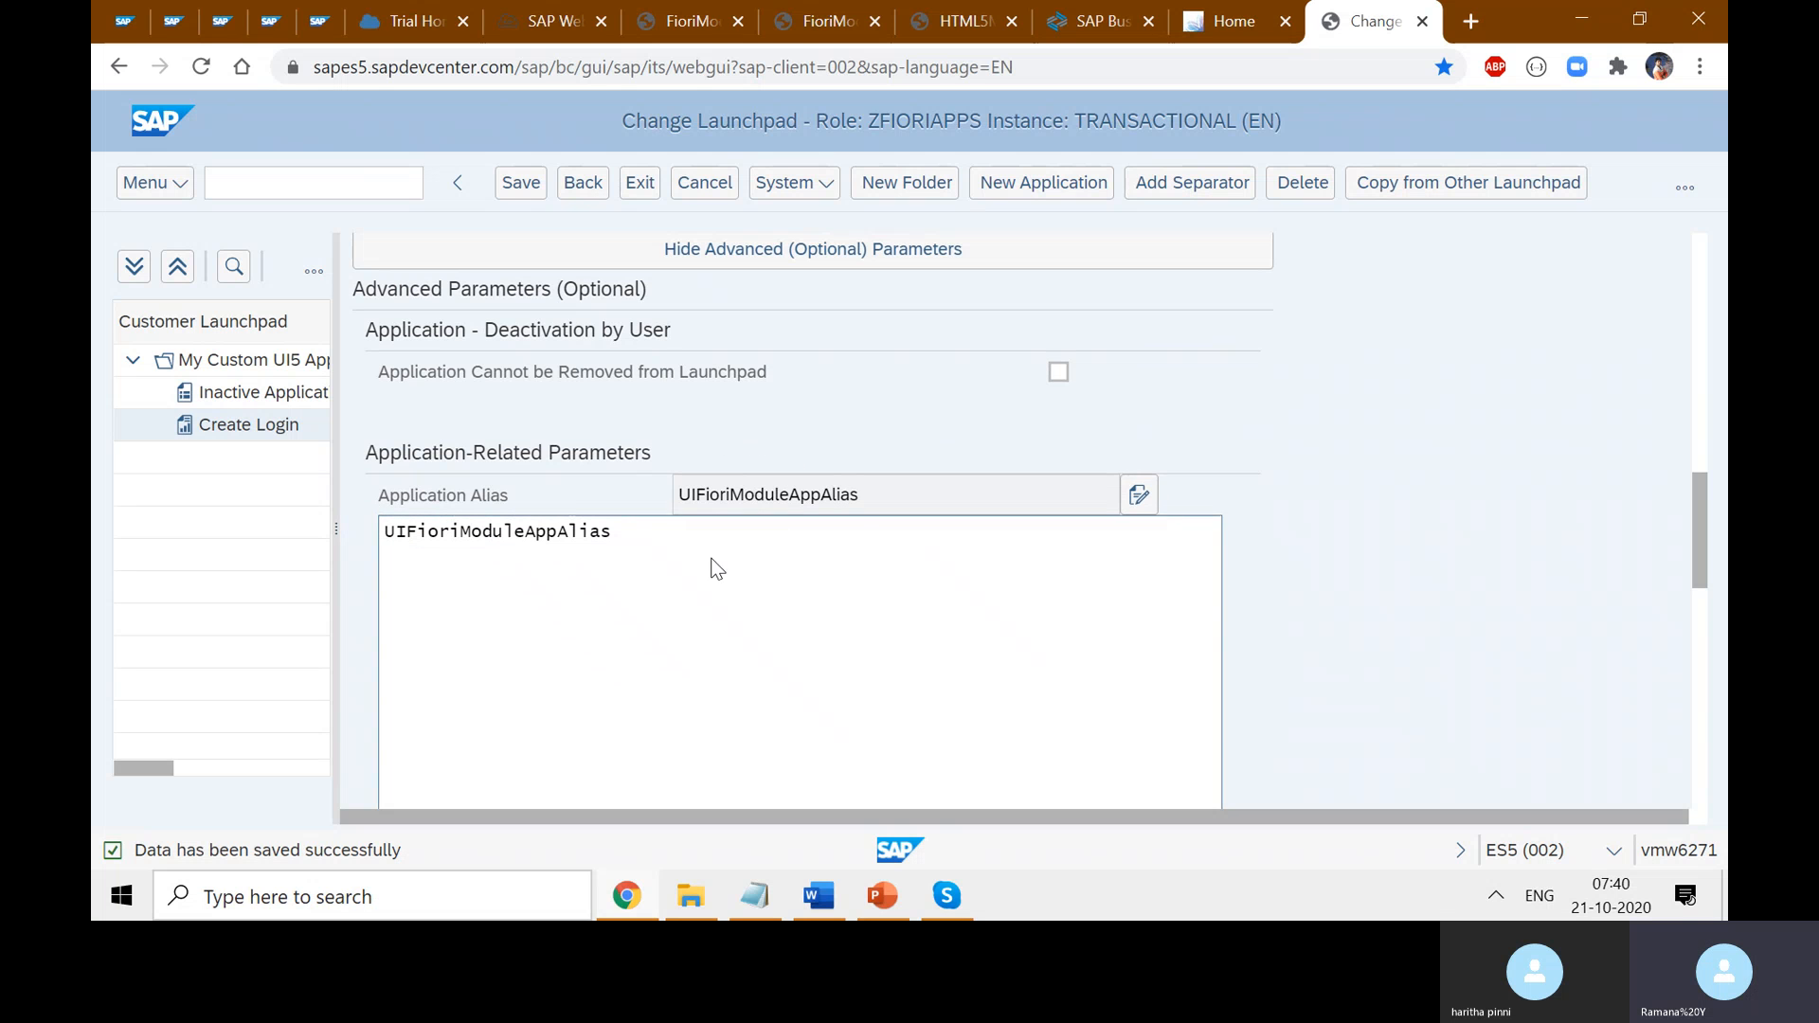
{"action": "left_click_drag", "start_coordinate": [638, 536], "coordinate": [384, 542]}
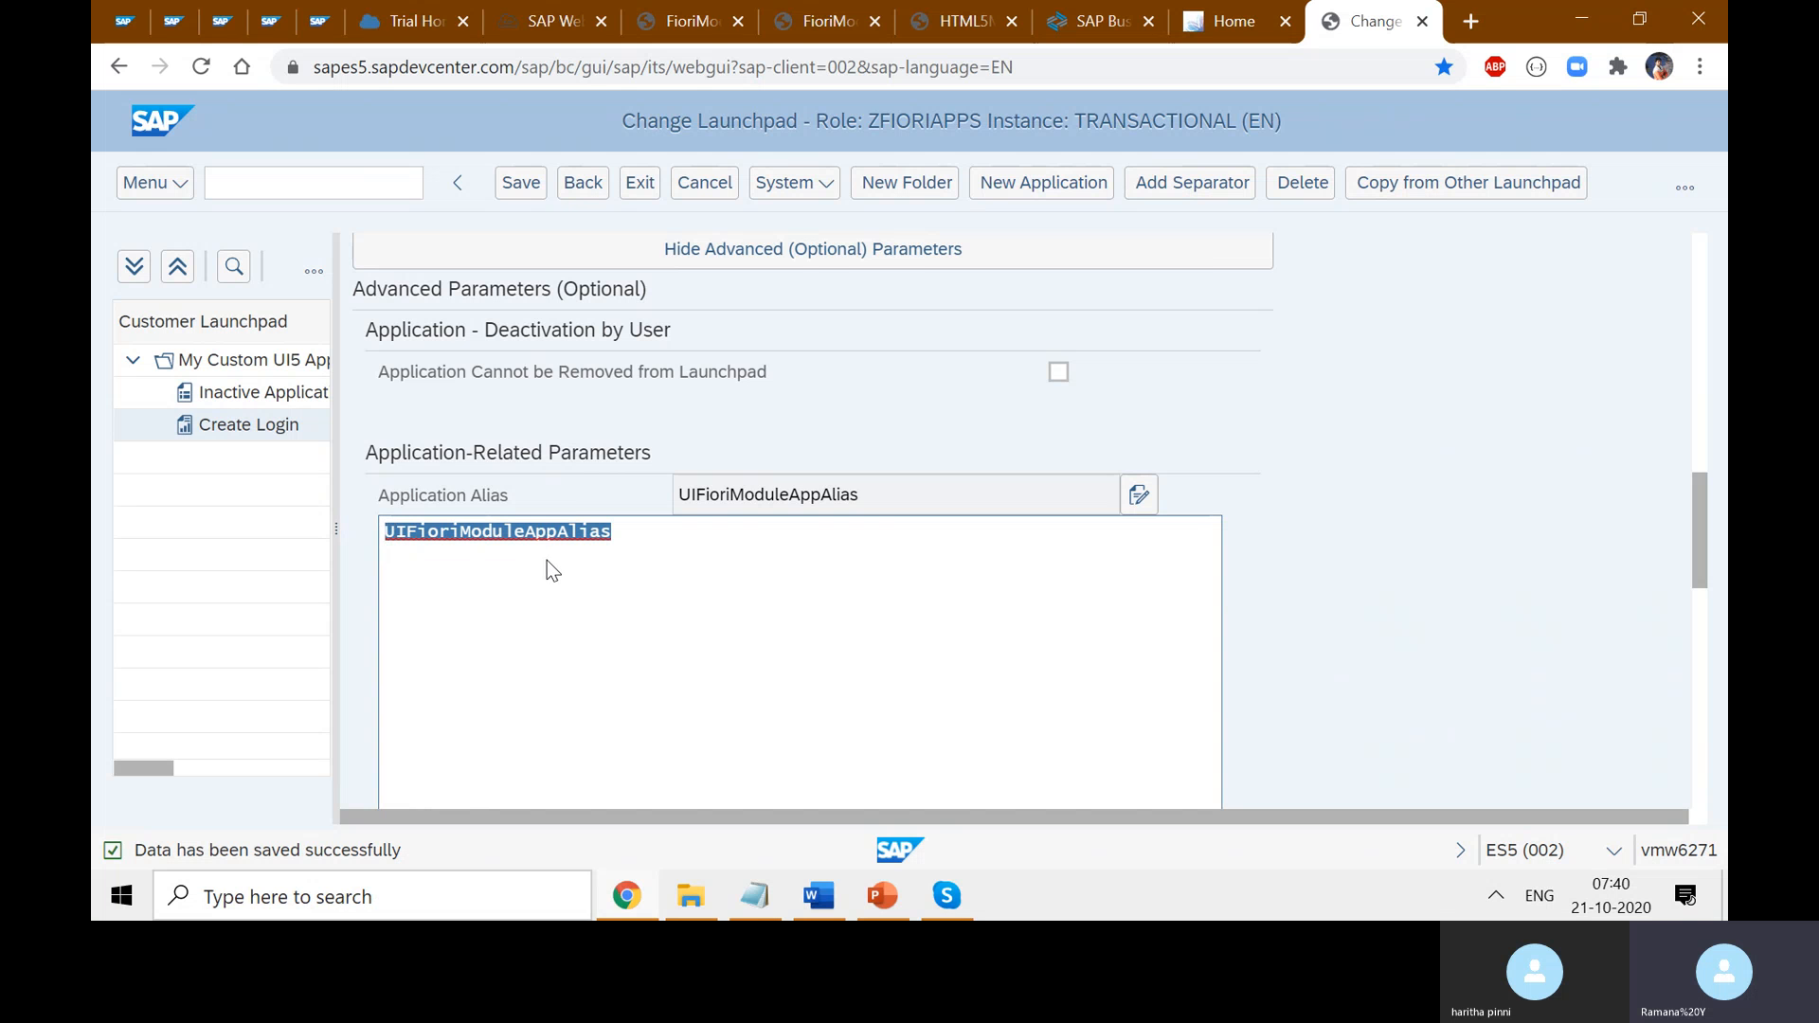
{"action": "scroll", "coordinate": [596, 569], "scroll_direction": "down", "scroll_amount": 5}
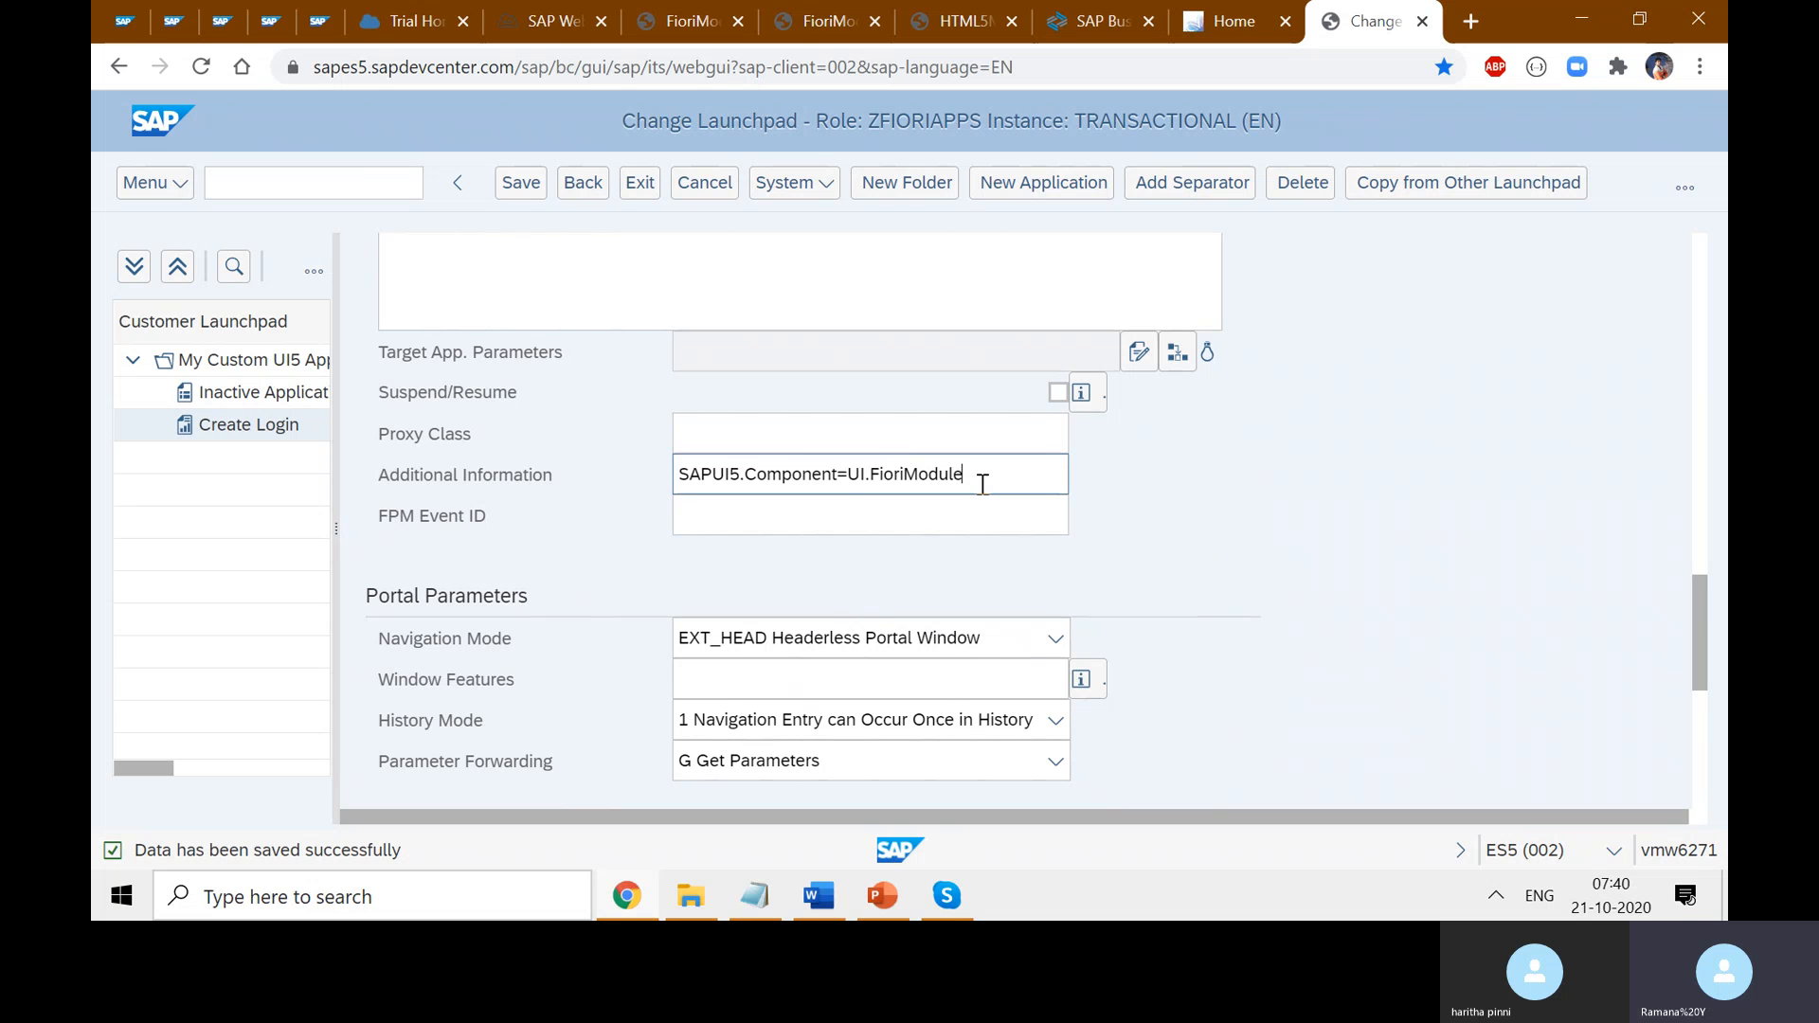
{"action": "left_click_drag", "start_coordinate": [978, 474], "coordinate": [673, 485]}
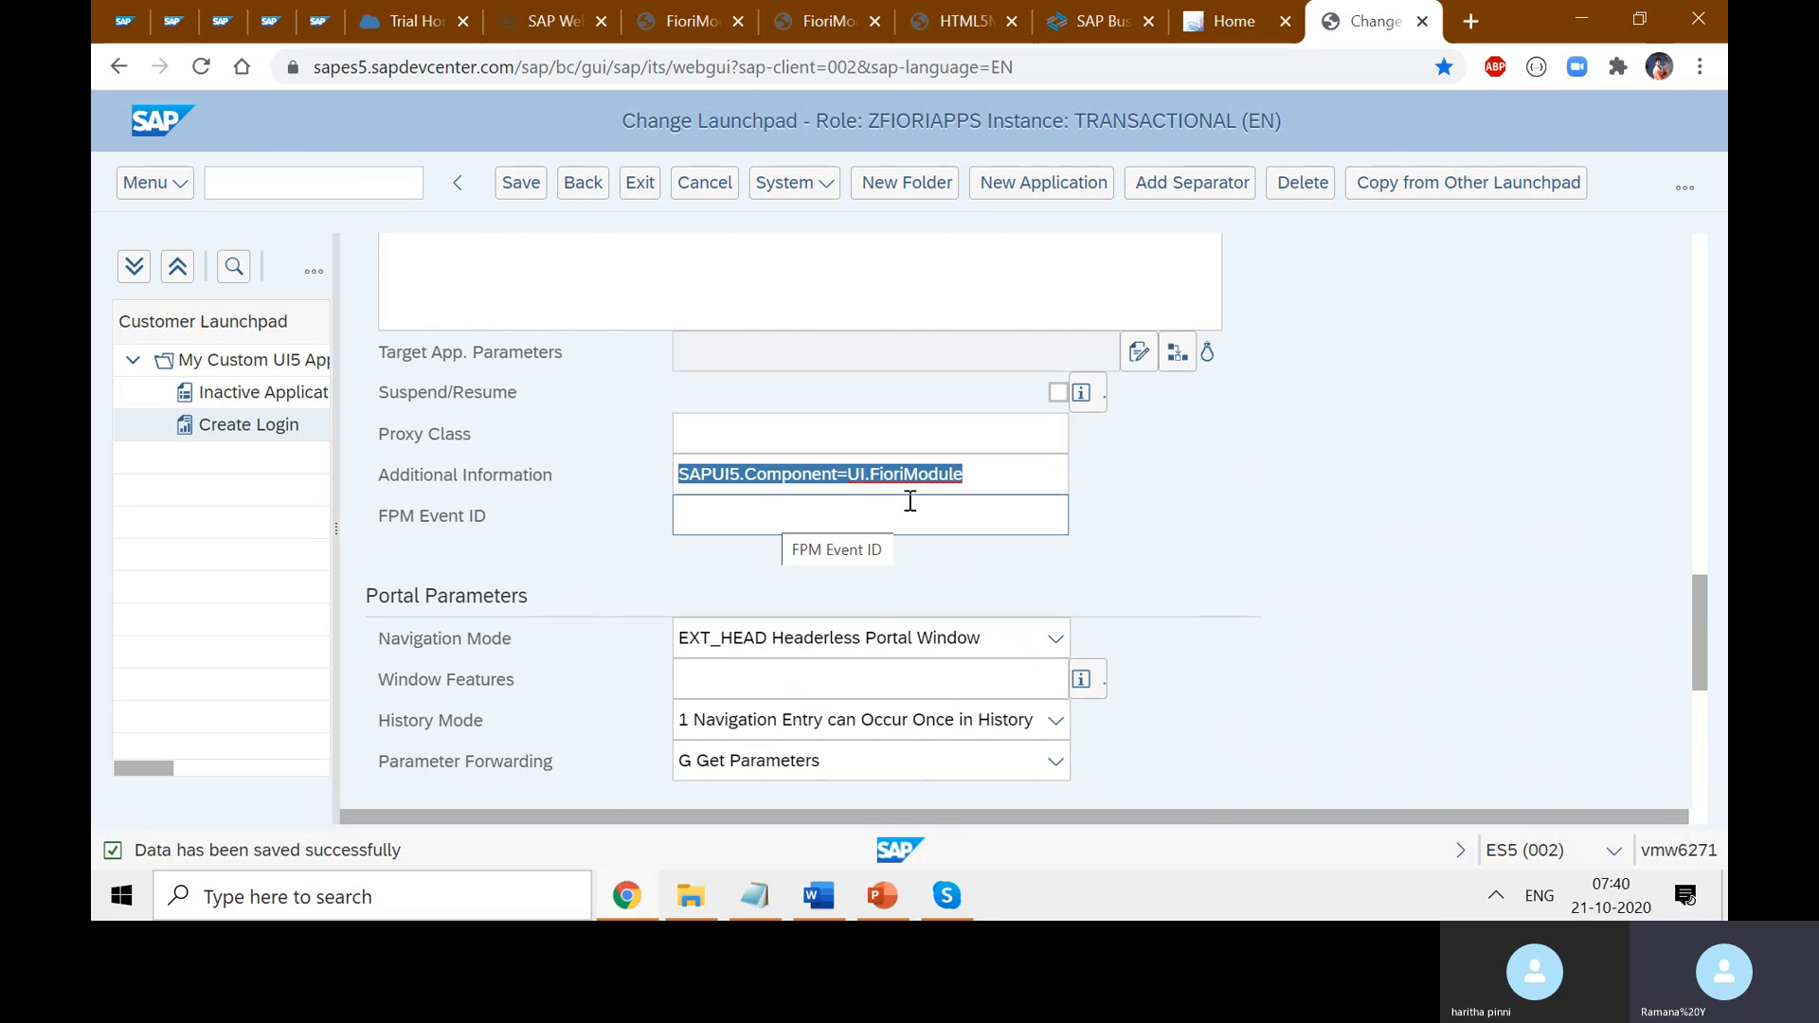
{"action": "key", "text": "Tab"}
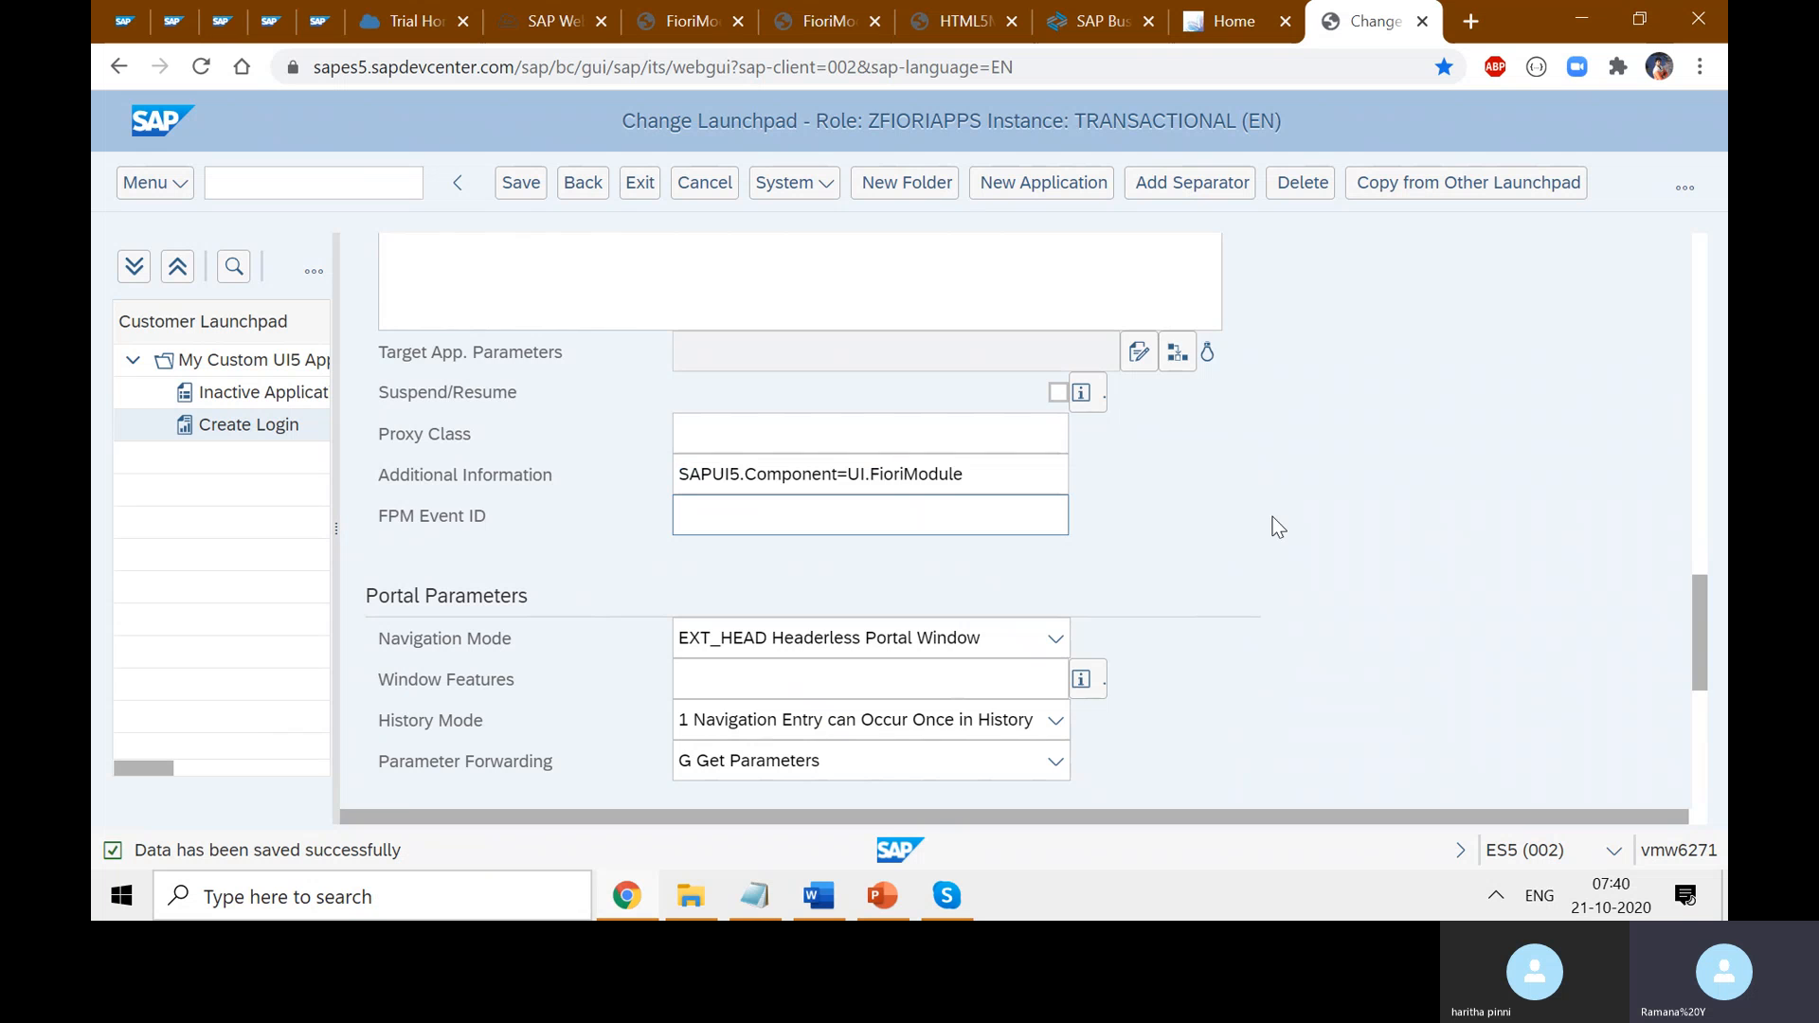
{"action": "scroll", "coordinate": [1271, 516], "scroll_direction": "down", "scroll_amount": 2}
{"action": "scroll", "coordinate": [1317, 557], "scroll_direction": "down", "scroll_amount": 3}
{"action": "scroll", "coordinate": [873, 325], "scroll_direction": "up", "scroll_amount": 8}
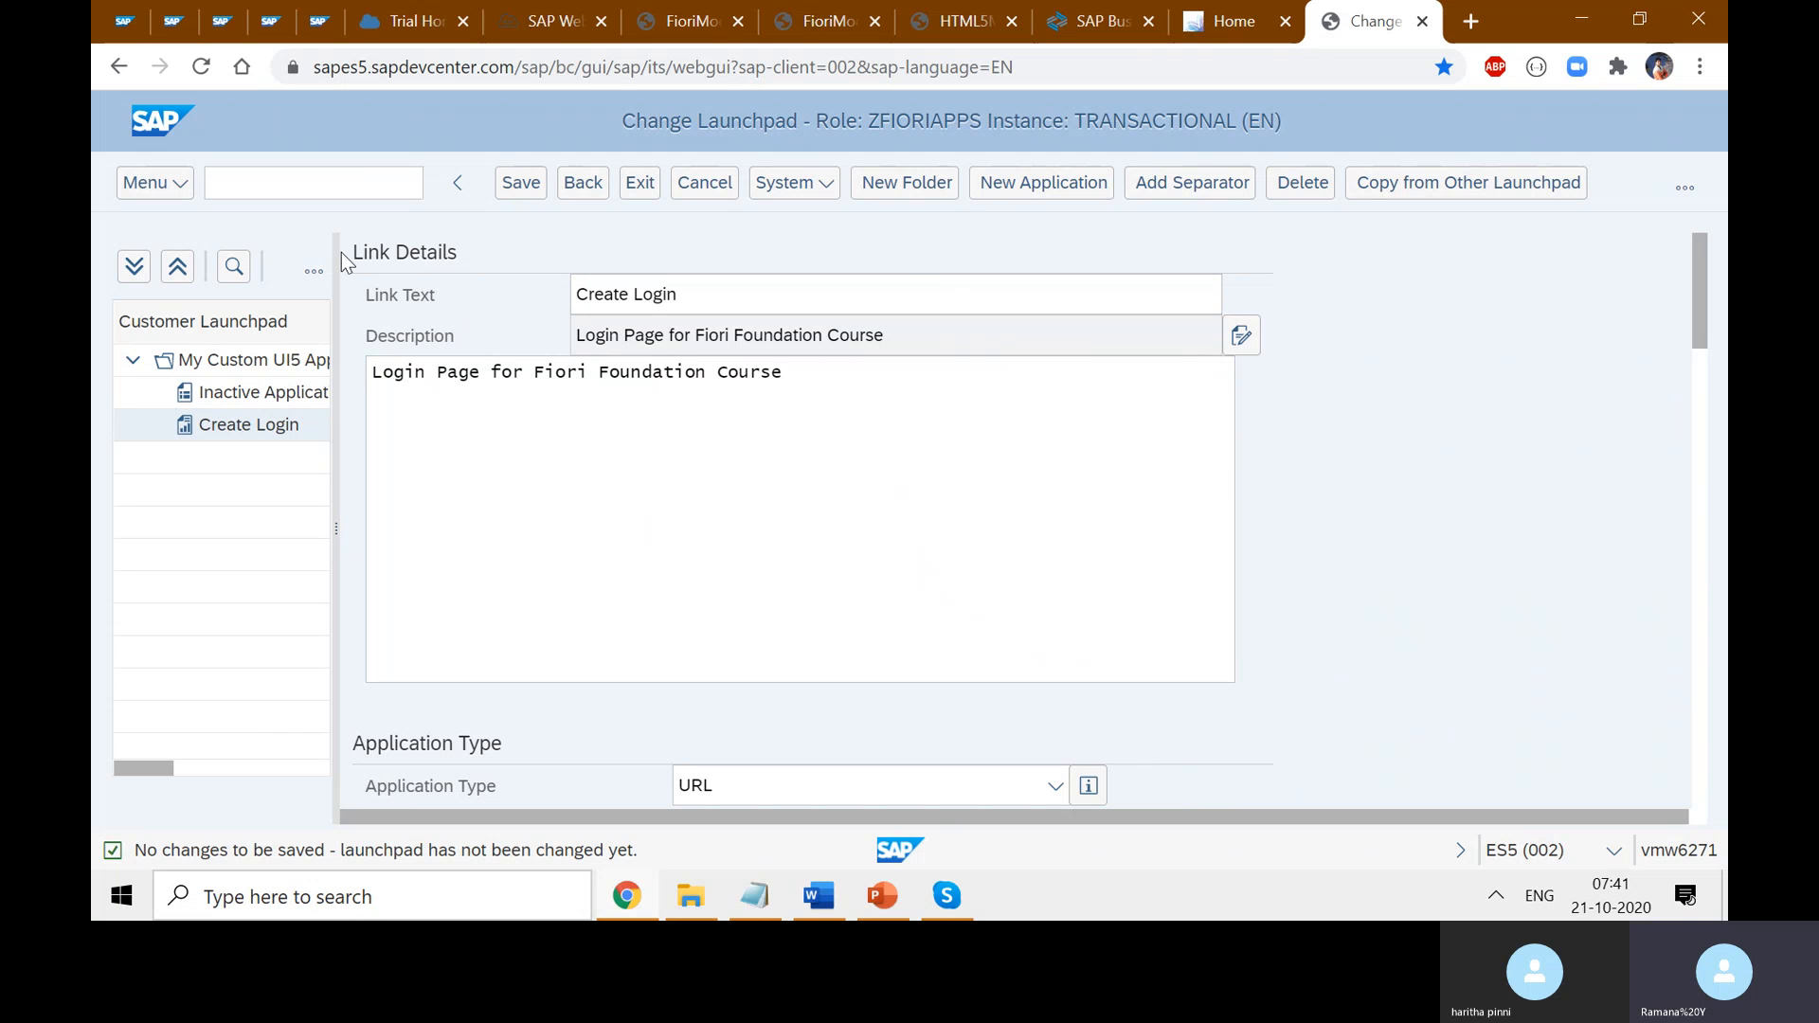
- Go to SAP Easy Access with /n and try transactions SEM_OBJ and /UI2/SEM_OBJ
{"action": "left_click", "coordinate": [220, 183]}
{"action": "type", "text": "/n"}
{"action": "key", "text": "Return"}
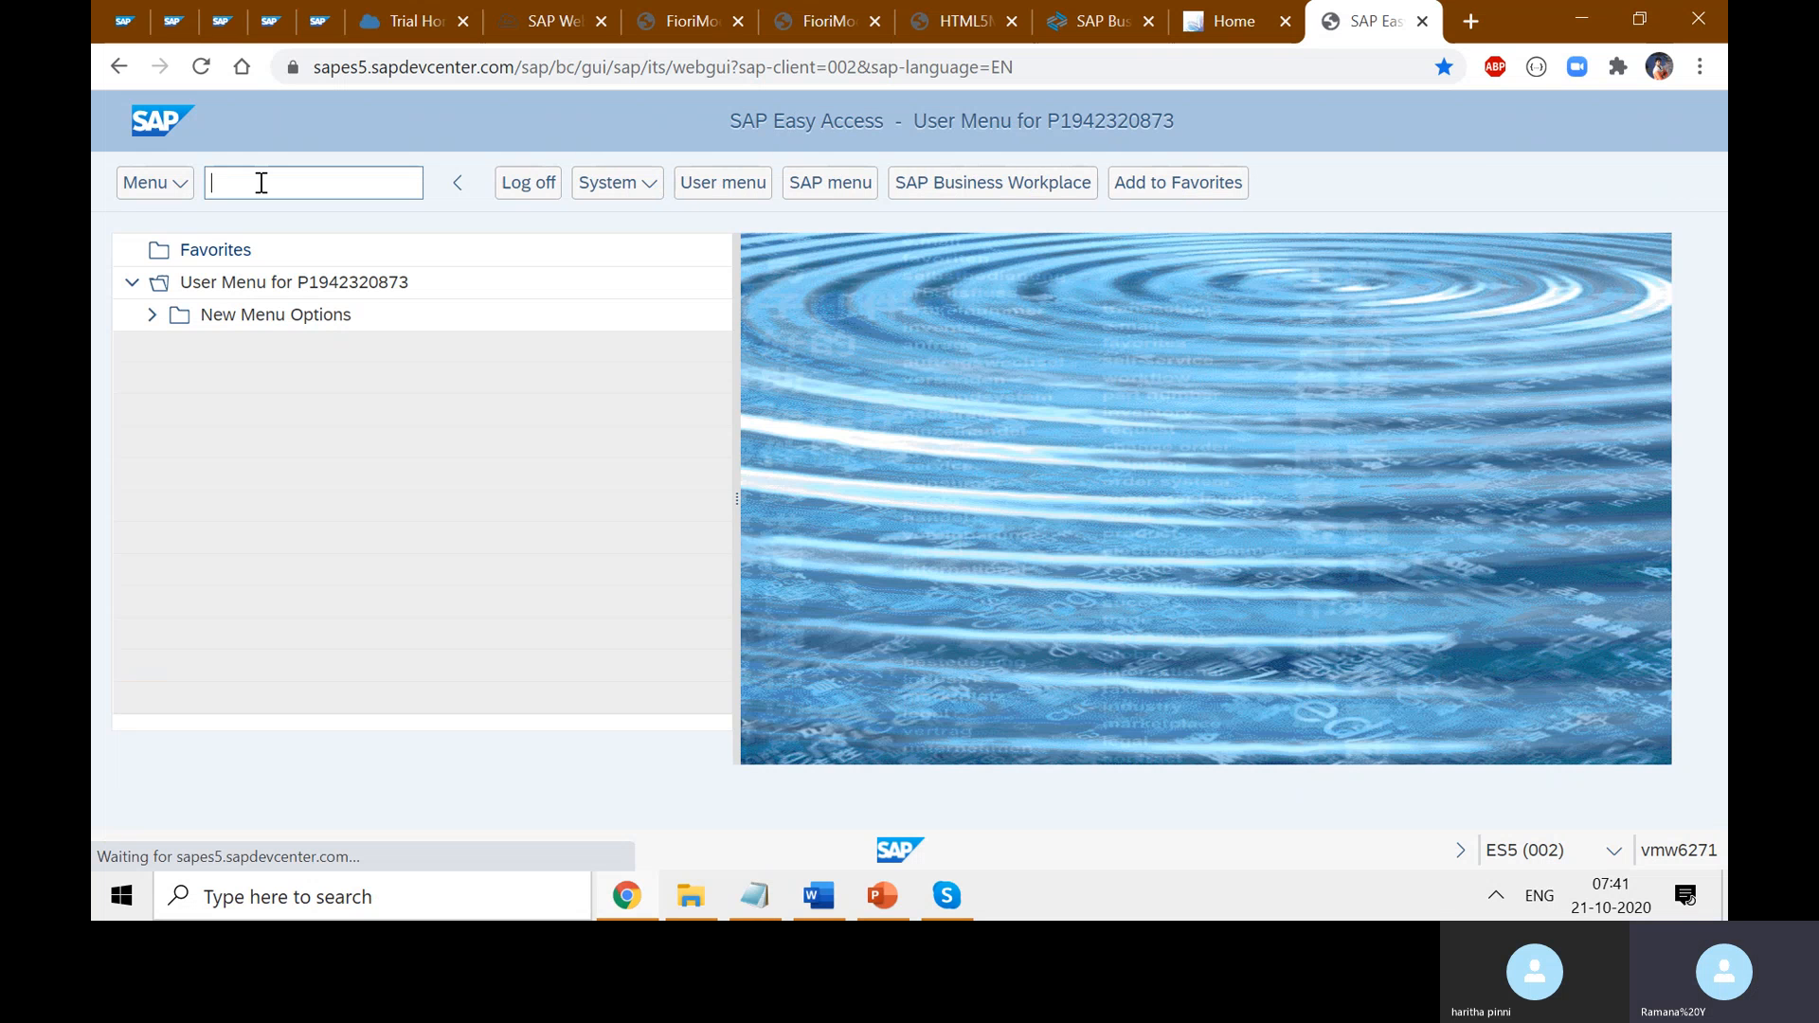
{"action": "type", "text": "SEM"}
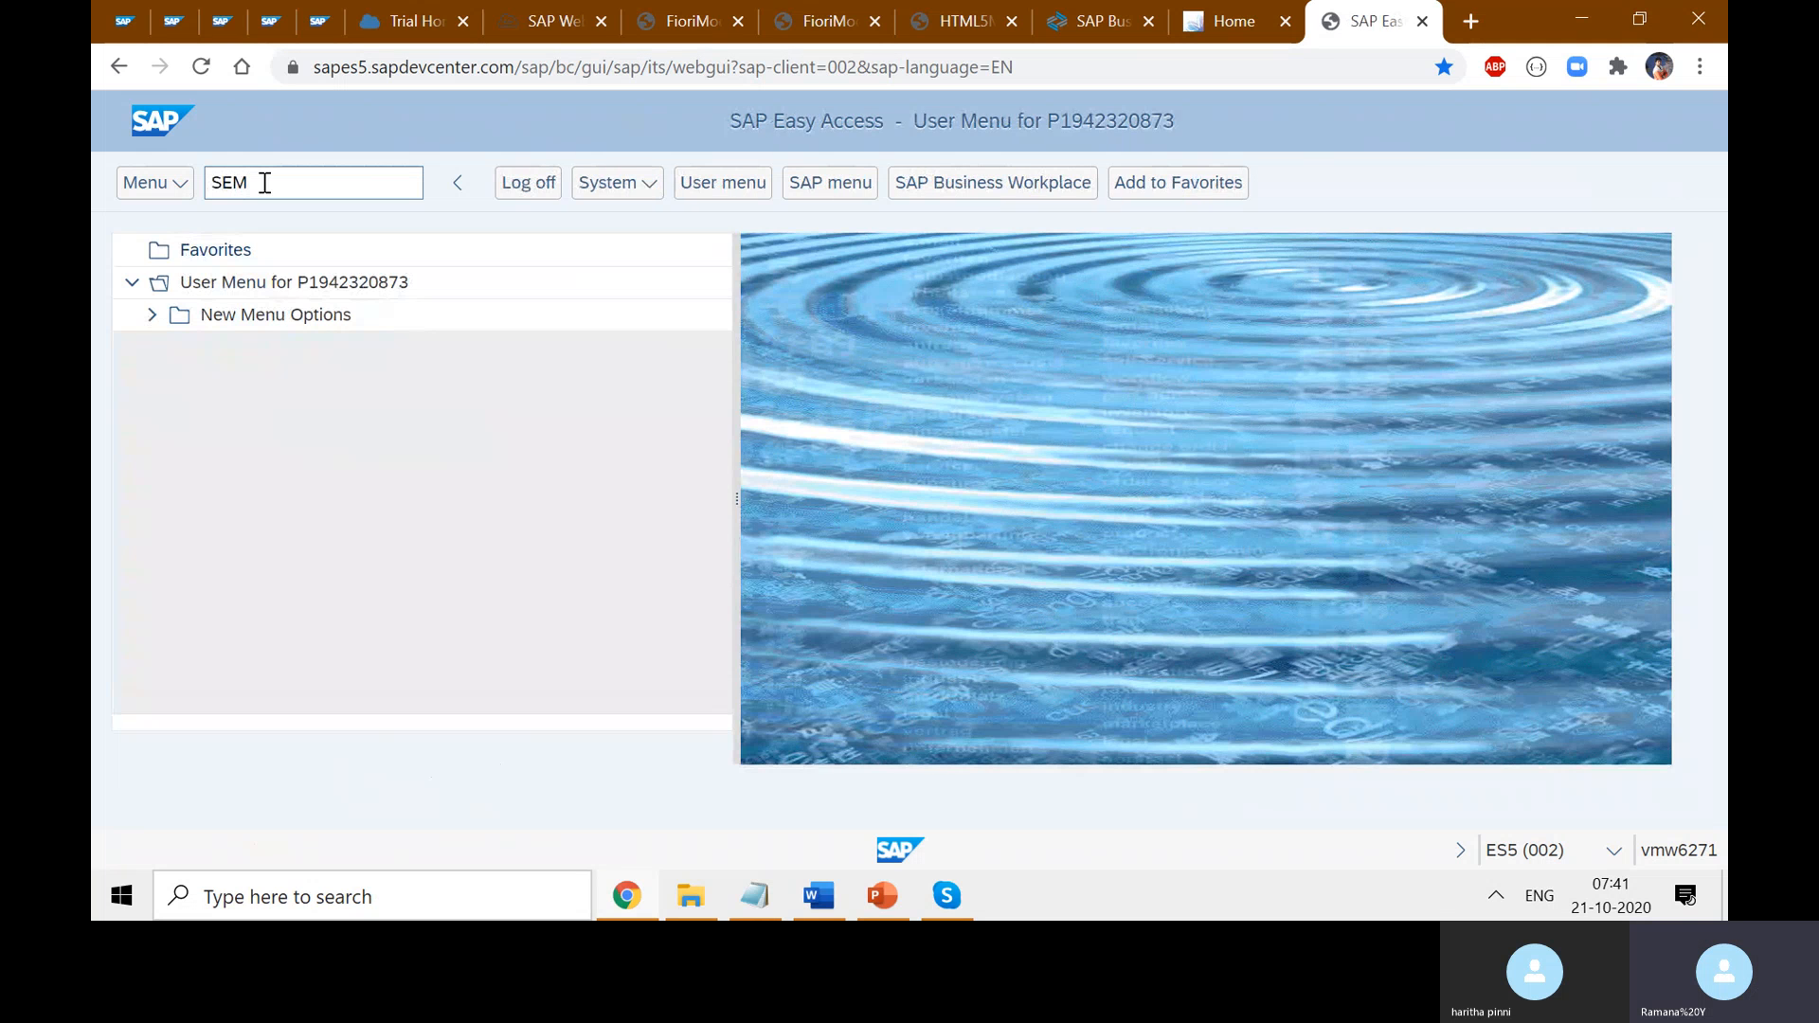
{"action": "type", "text": "_OBJ"}
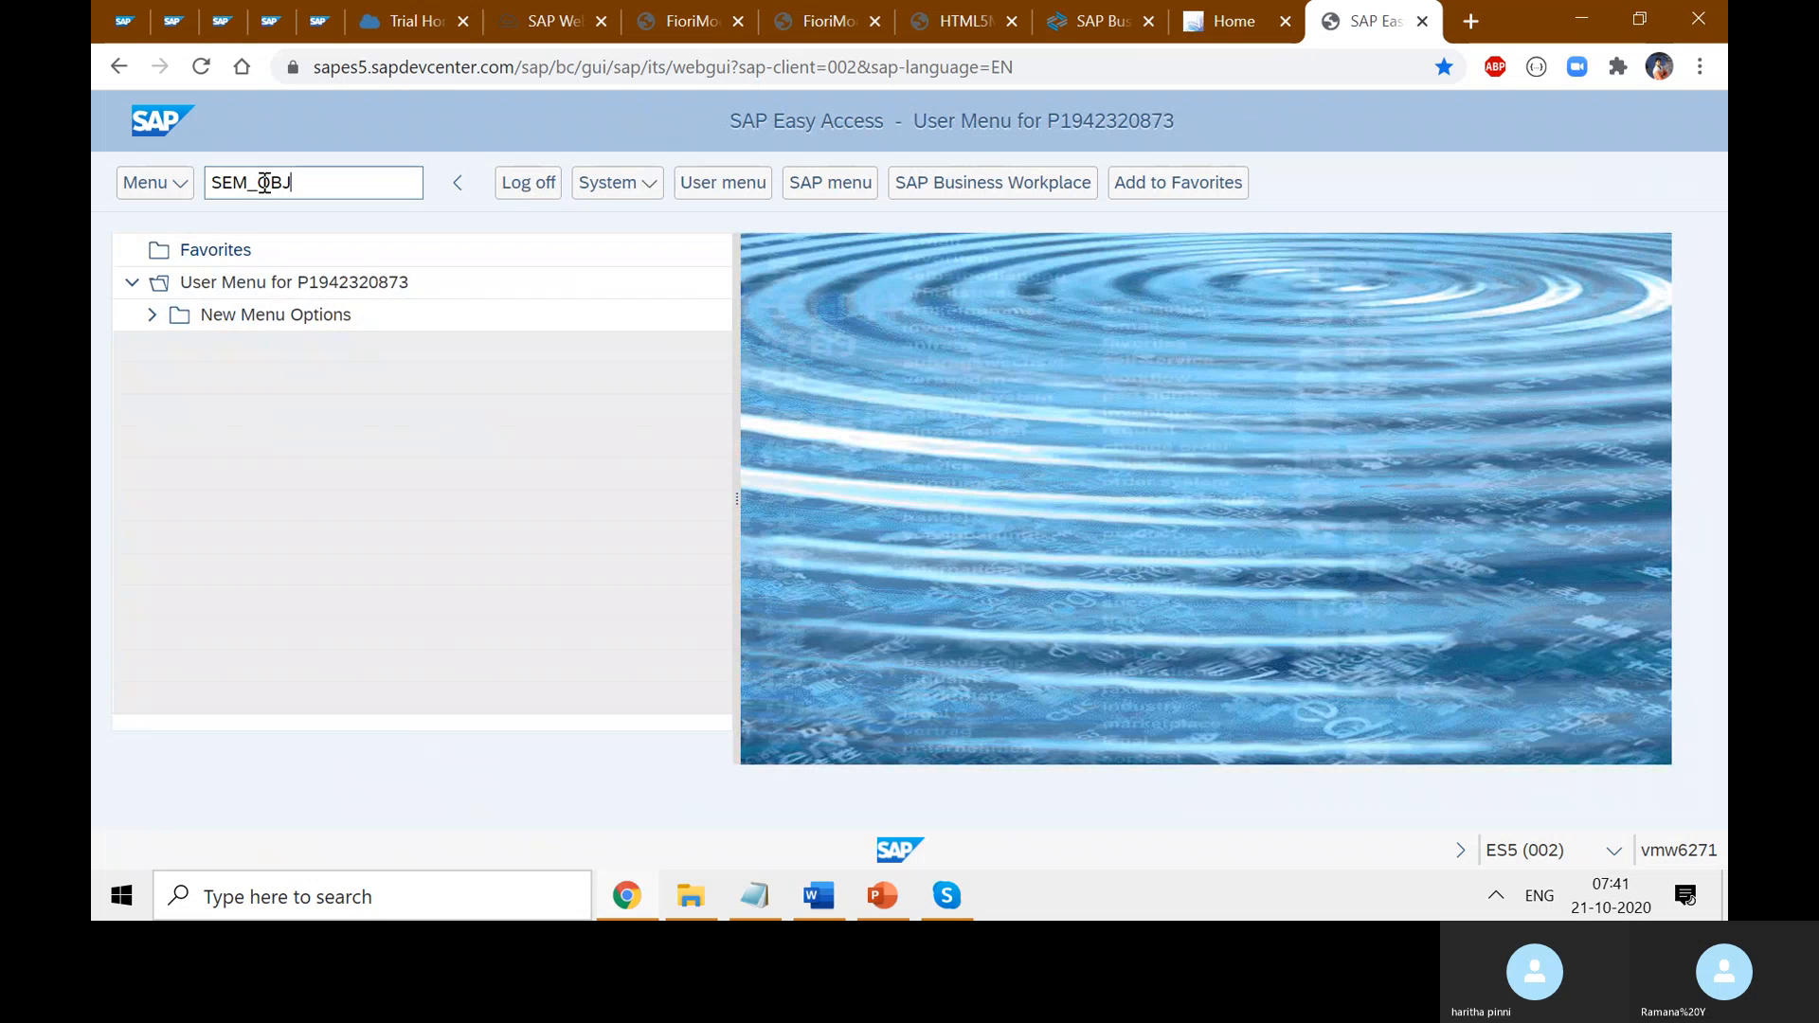
{"action": "key", "text": "Return"}
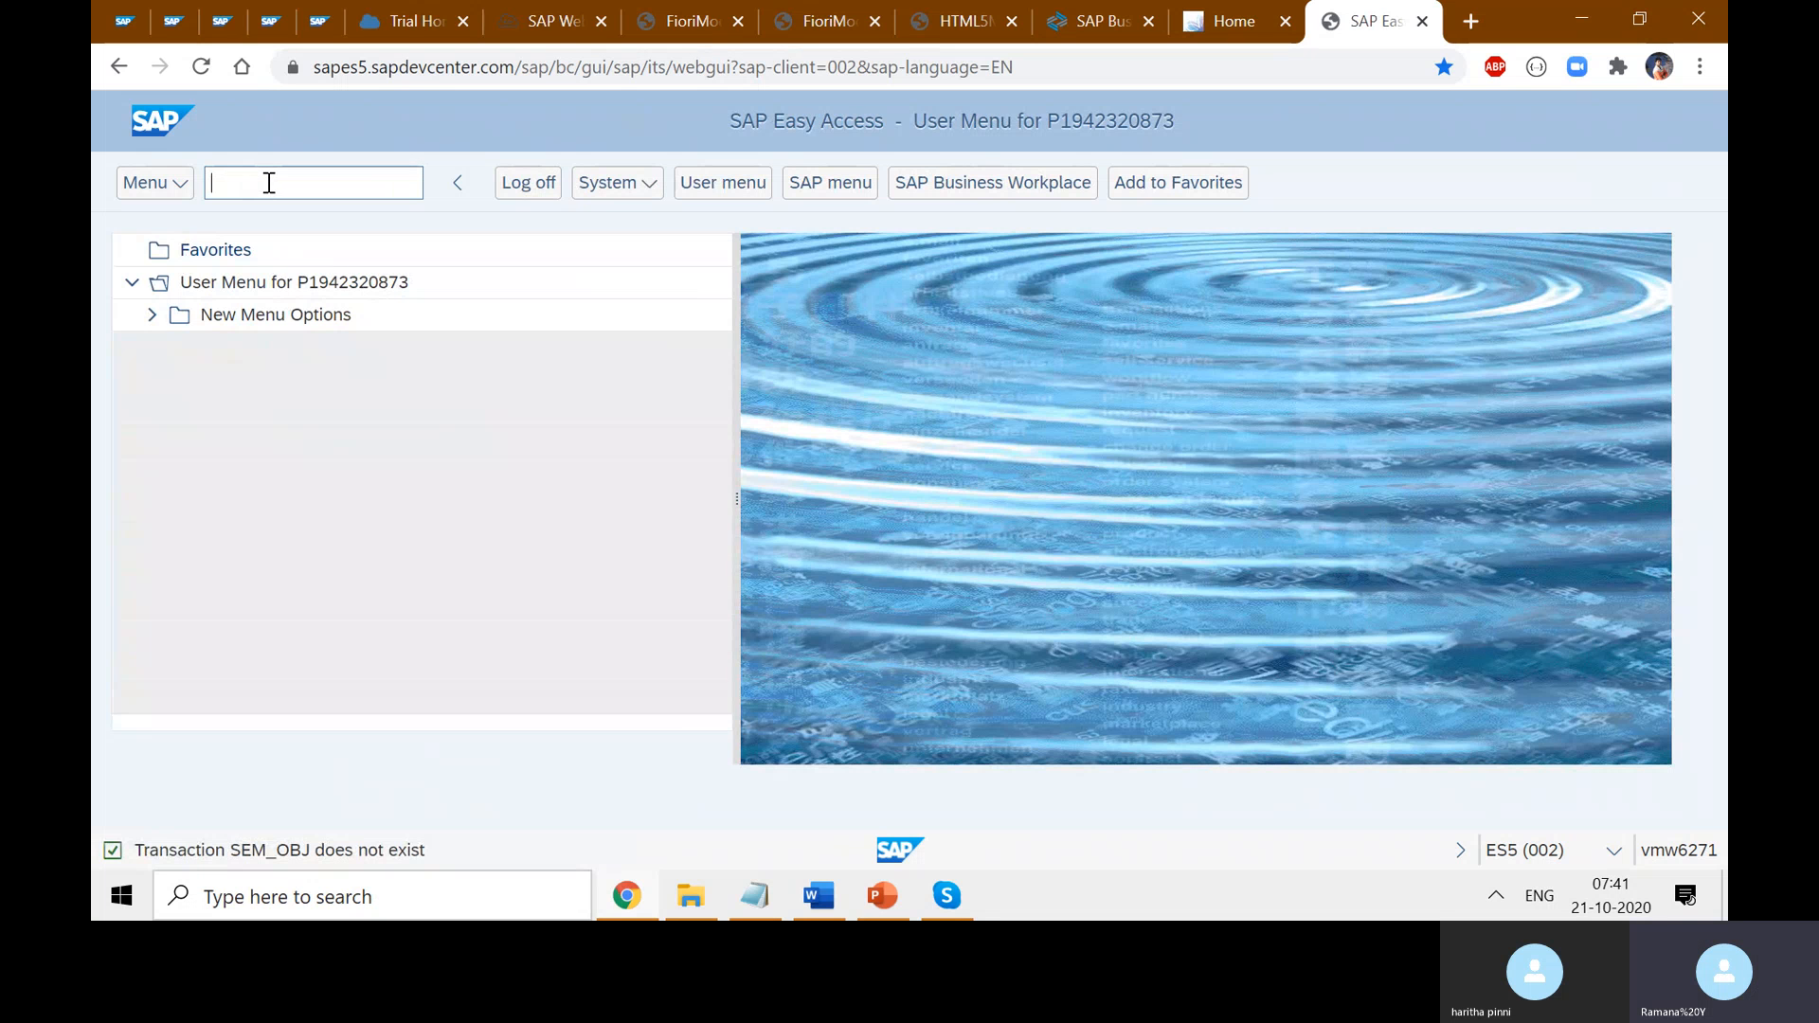
{"action": "type", "text": "/UI2/SEM_OBJ"}
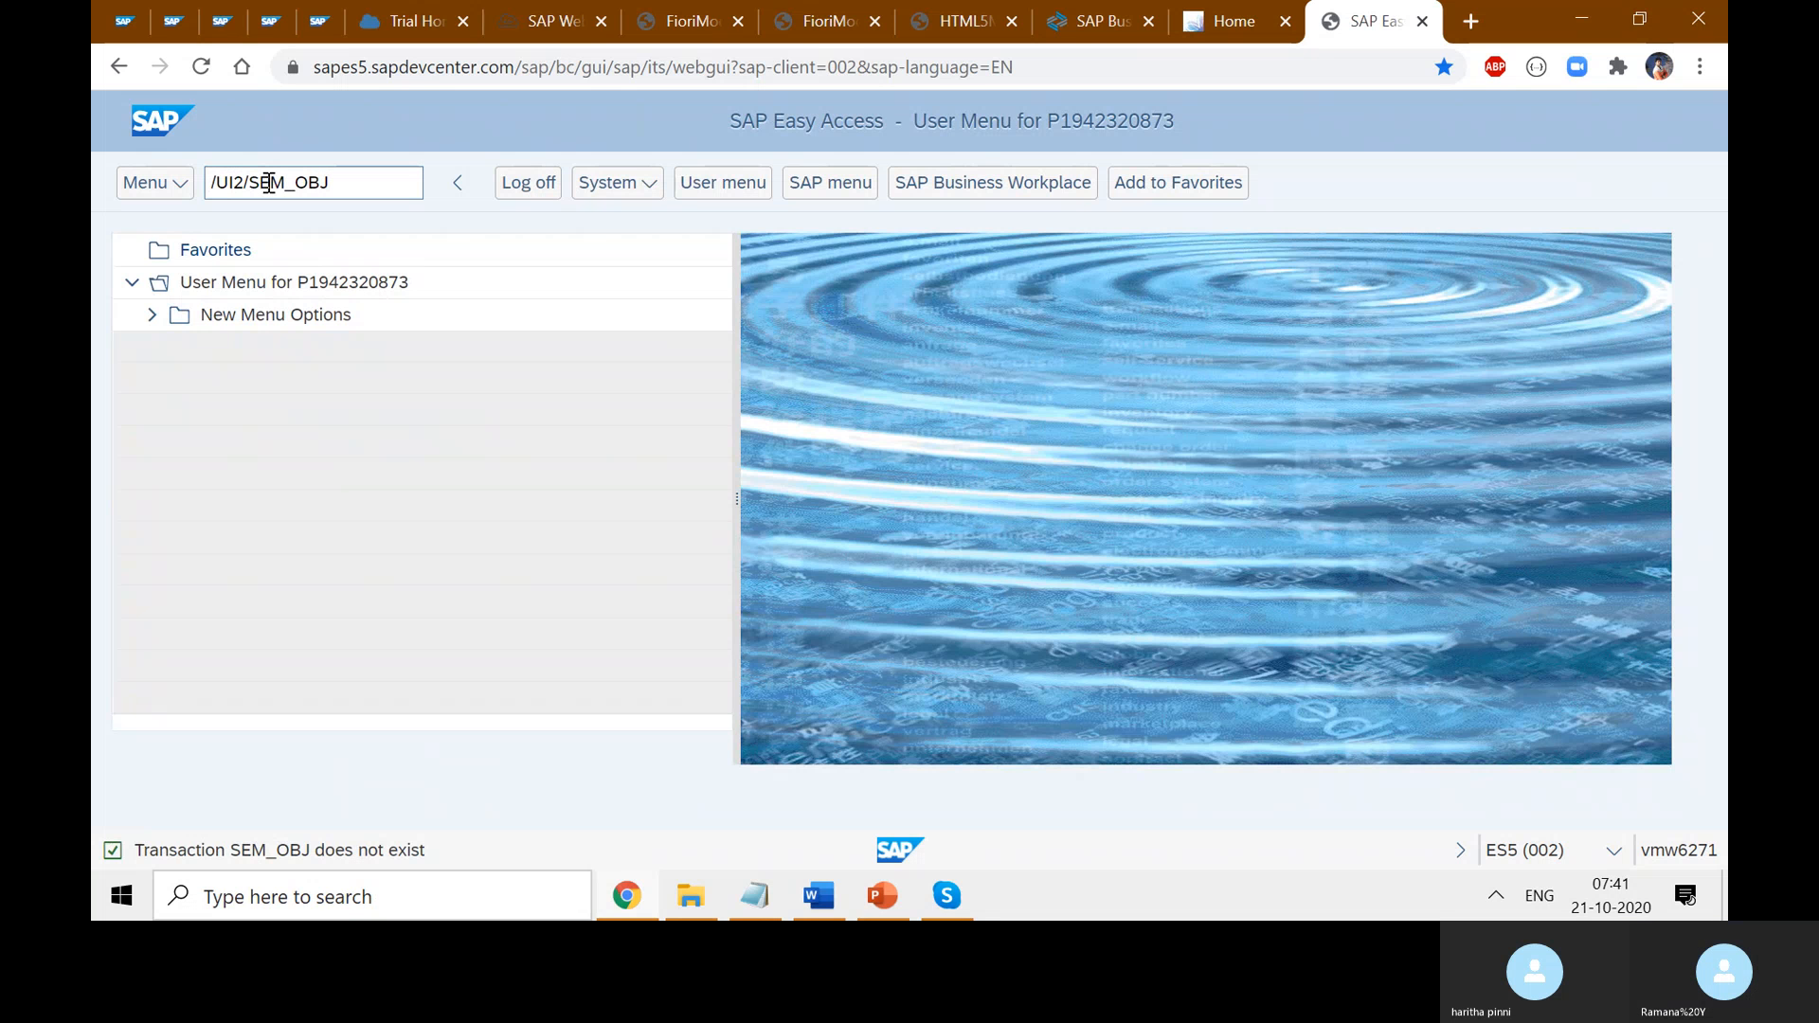
{"action": "key", "text": "Return"}
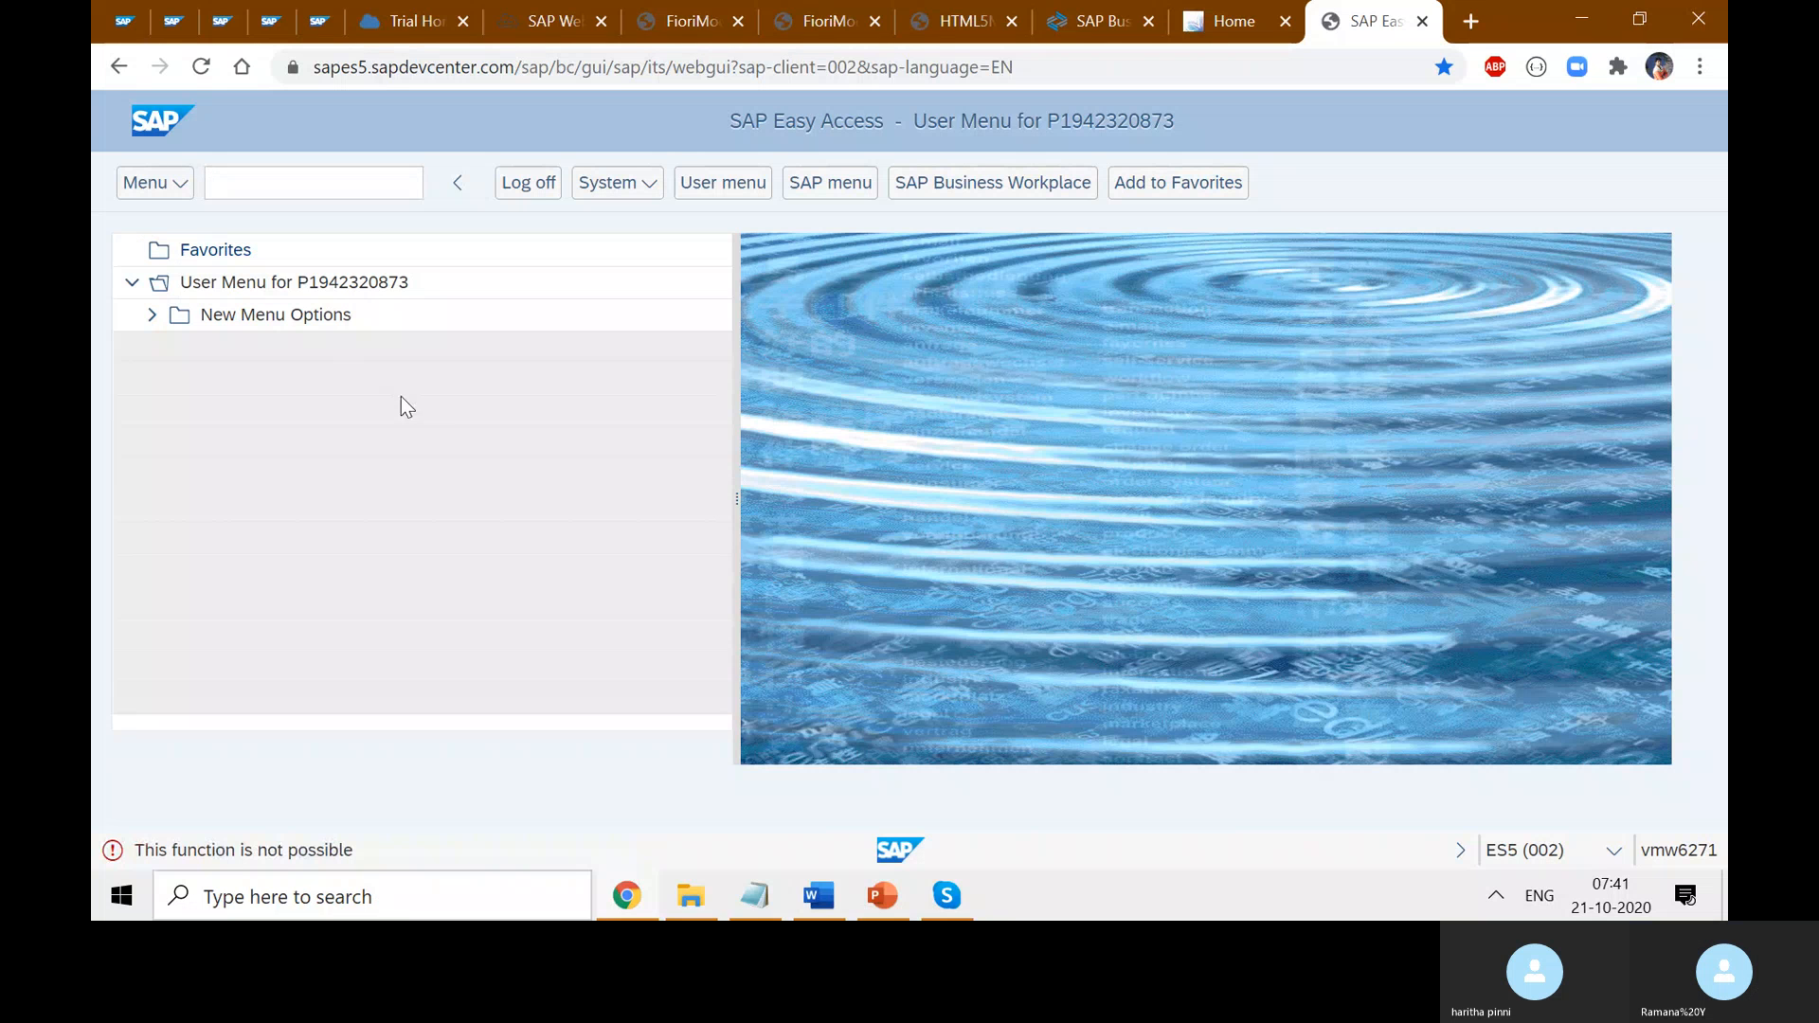
- Expand New Menu Options in the tree, then bring up the Fiori course notes in Word
{"action": "left_click", "coordinate": [278, 186]}
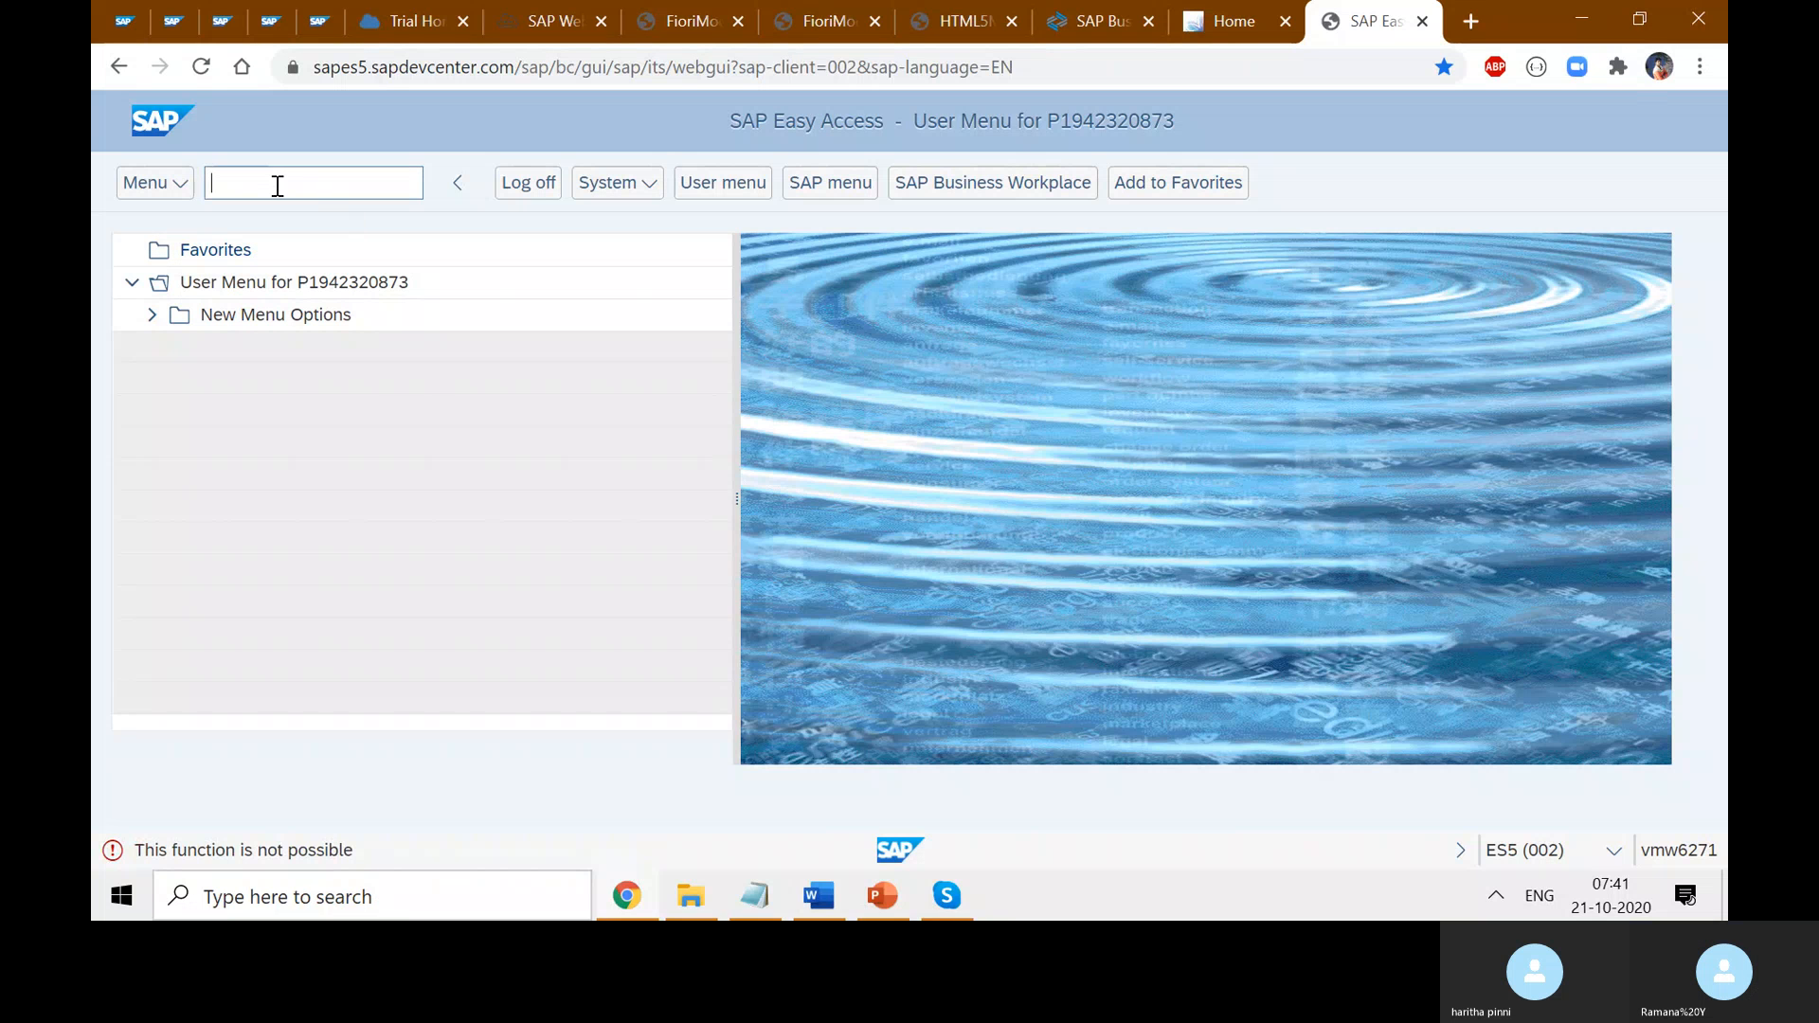
{"action": "left_click", "coordinate": [152, 318]}
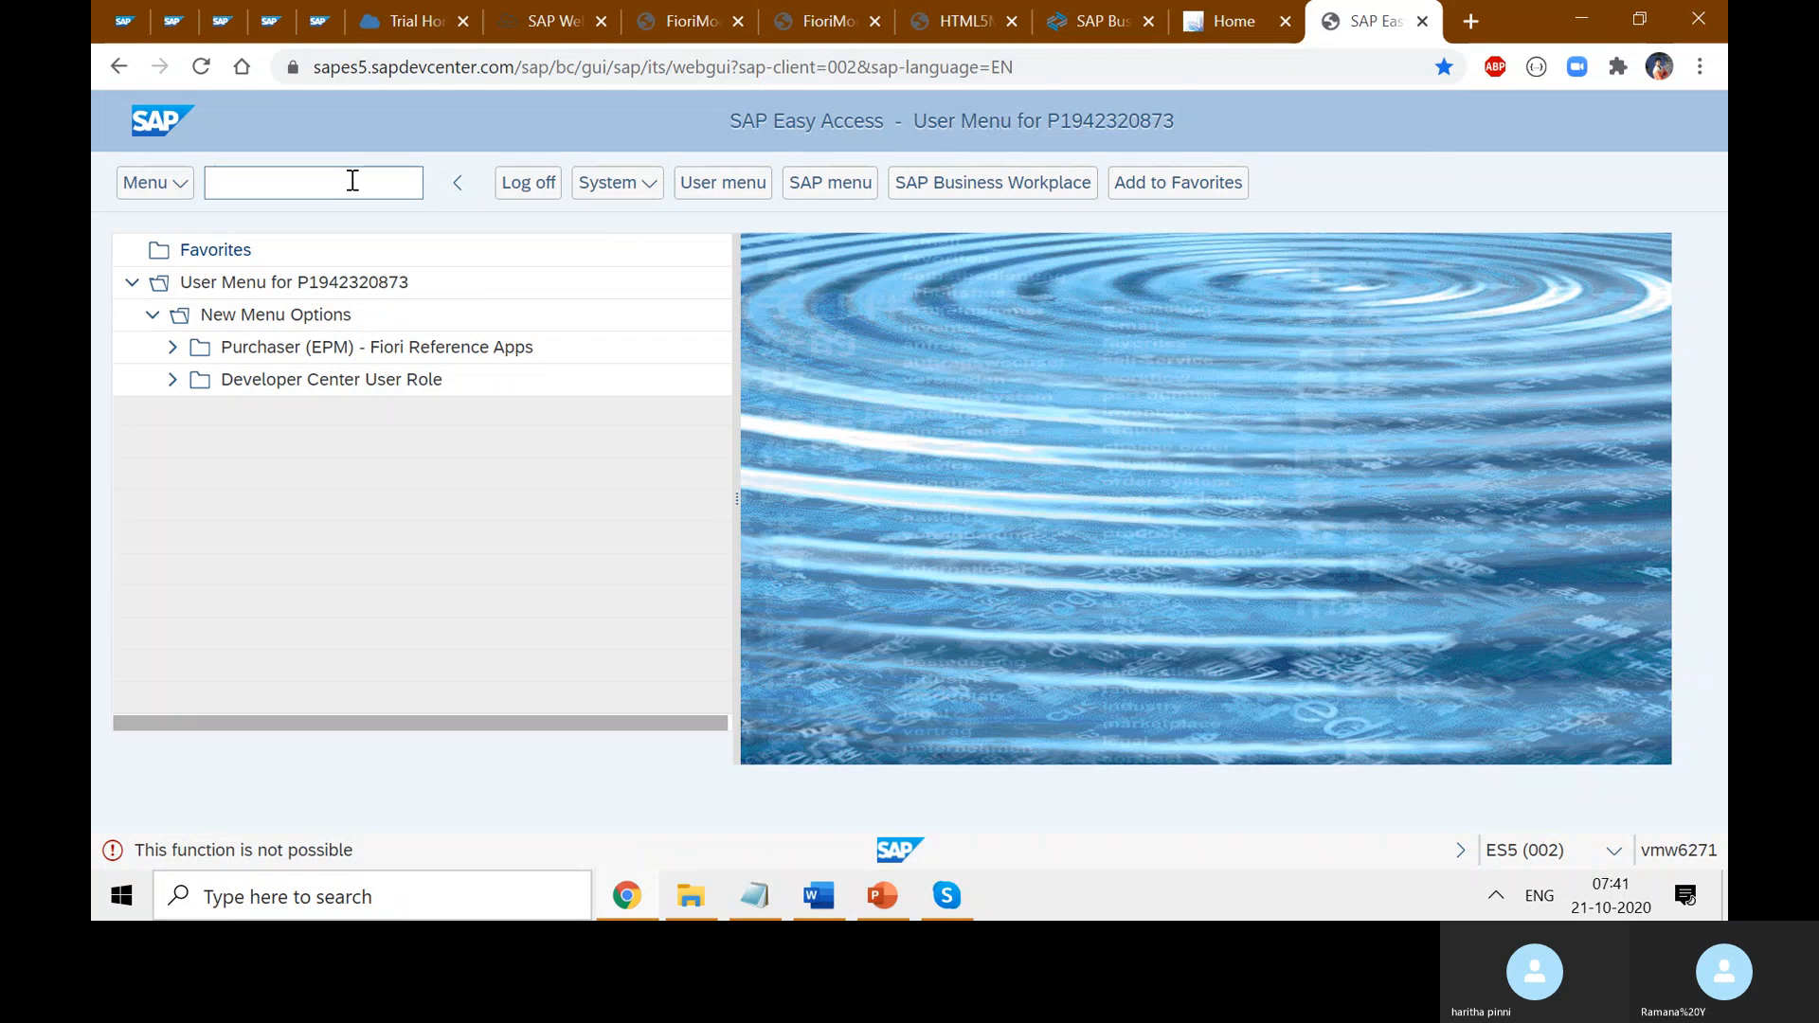
{"action": "left_click", "coordinate": [820, 897]}
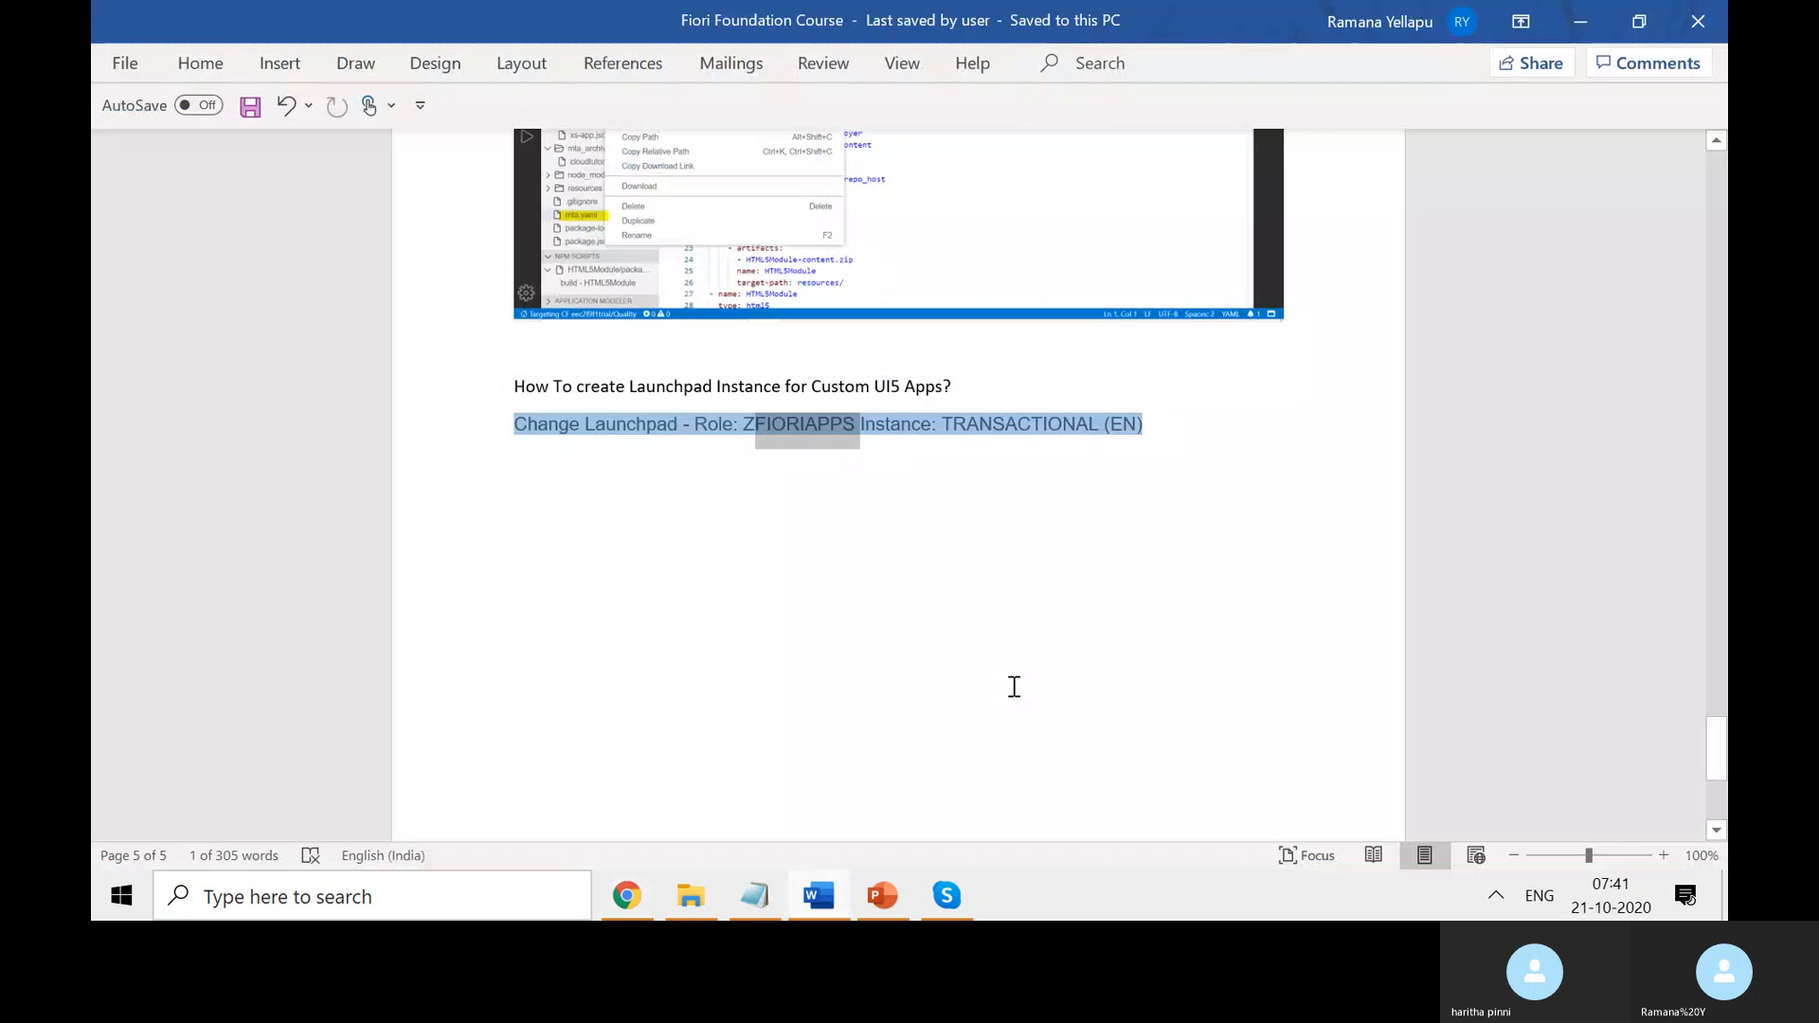
- Scroll back up to the Notes heading in the Fiori course notes, then minimize Word
{"action": "scroll", "coordinate": [1201, 670], "scroll_direction": "up", "scroll_amount": 10}
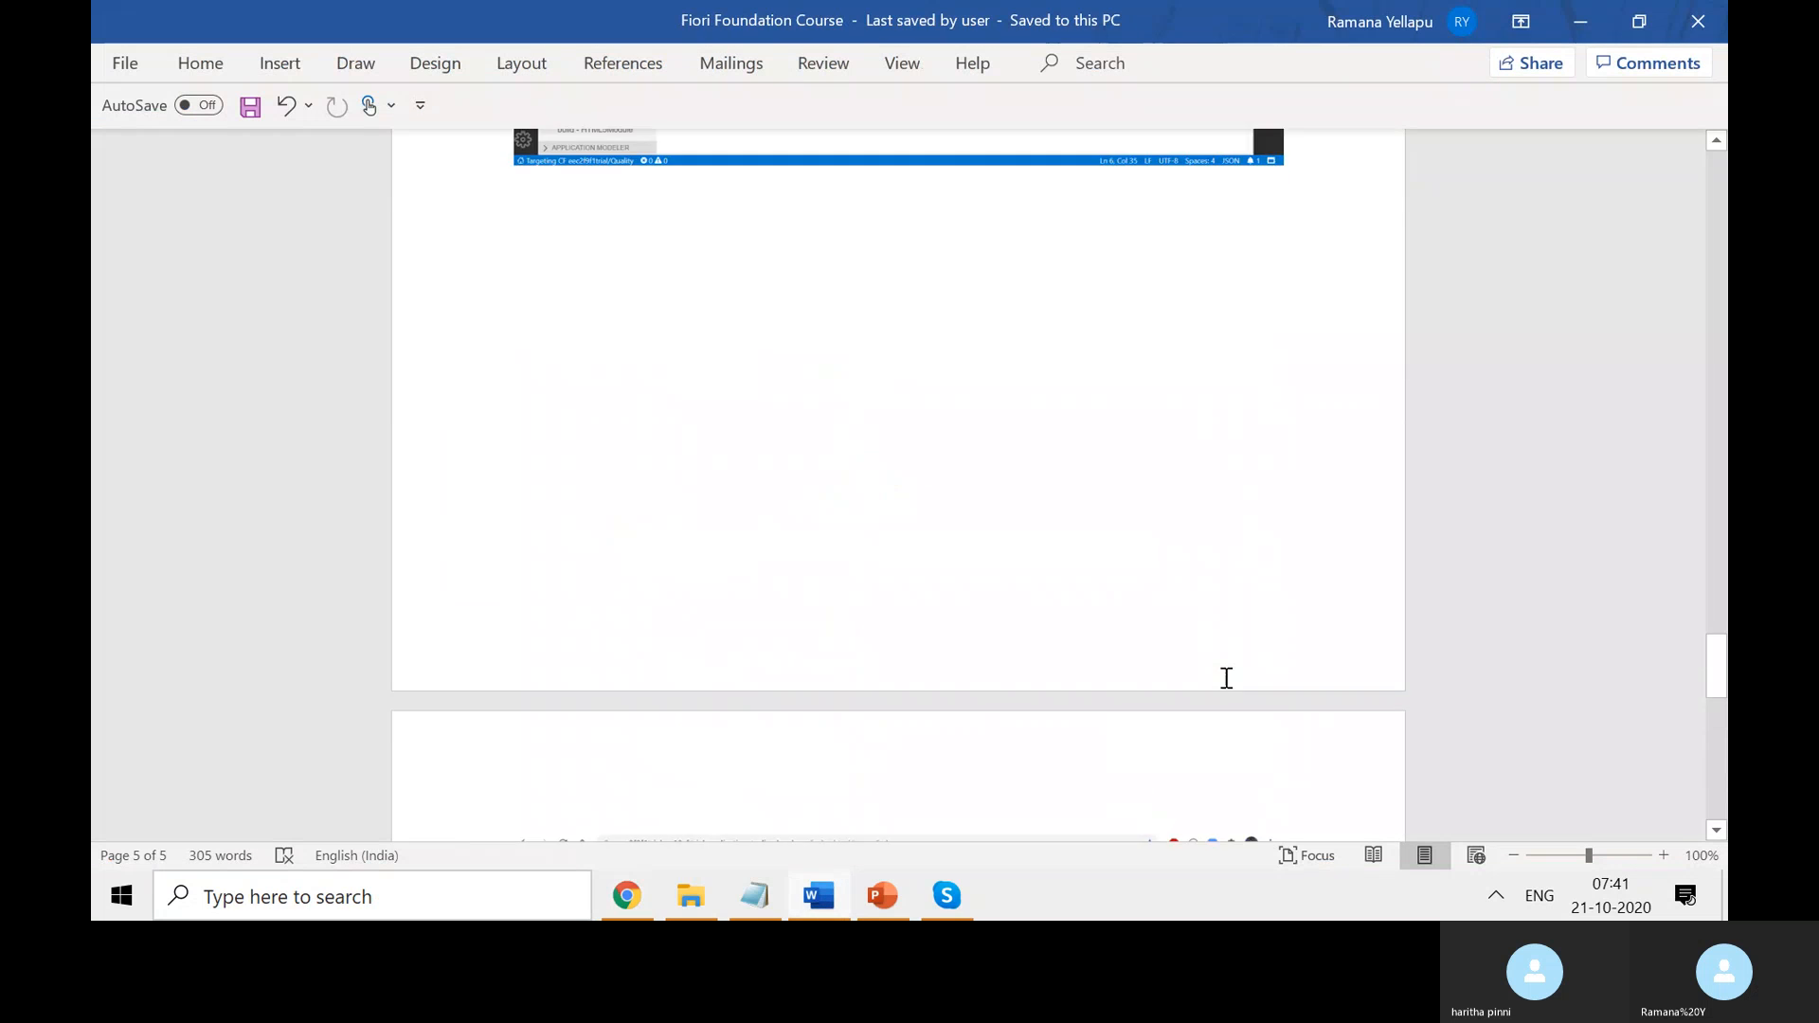
{"action": "scroll", "coordinate": [1244, 690], "scroll_direction": "up", "scroll_amount": 15}
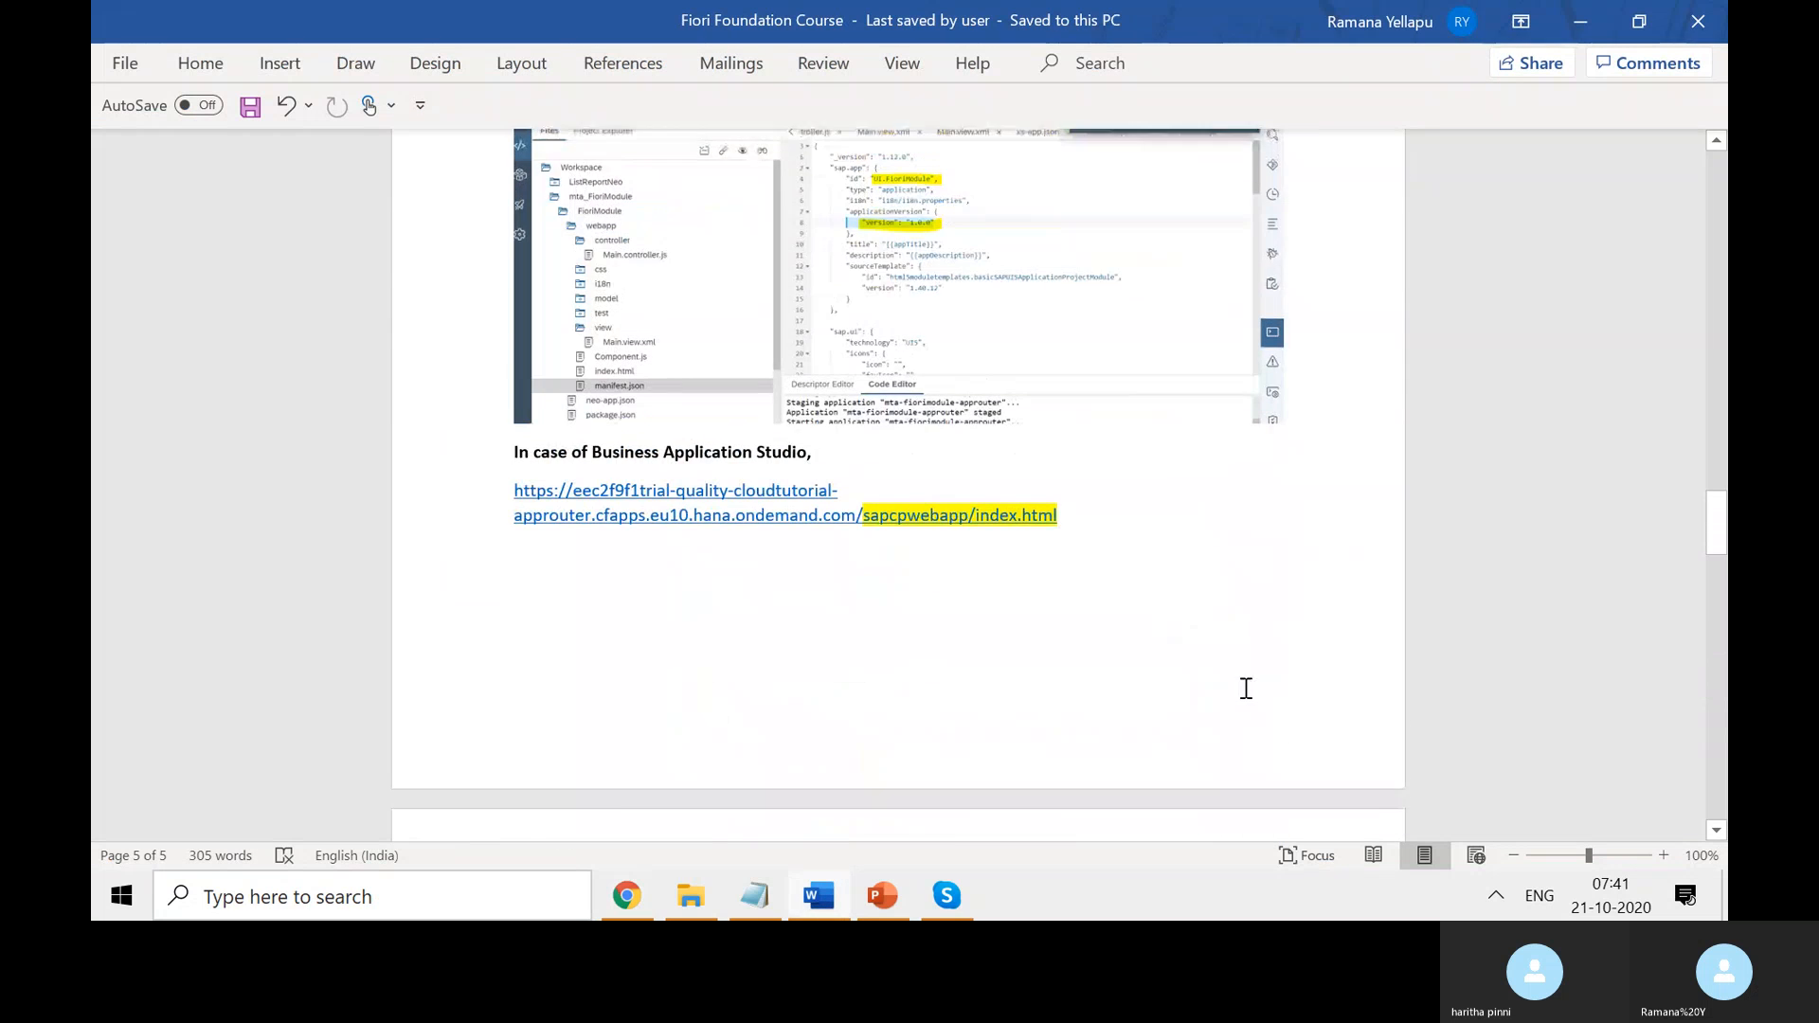
{"action": "scroll", "coordinate": [1245, 688], "scroll_direction": "up", "scroll_amount": 15}
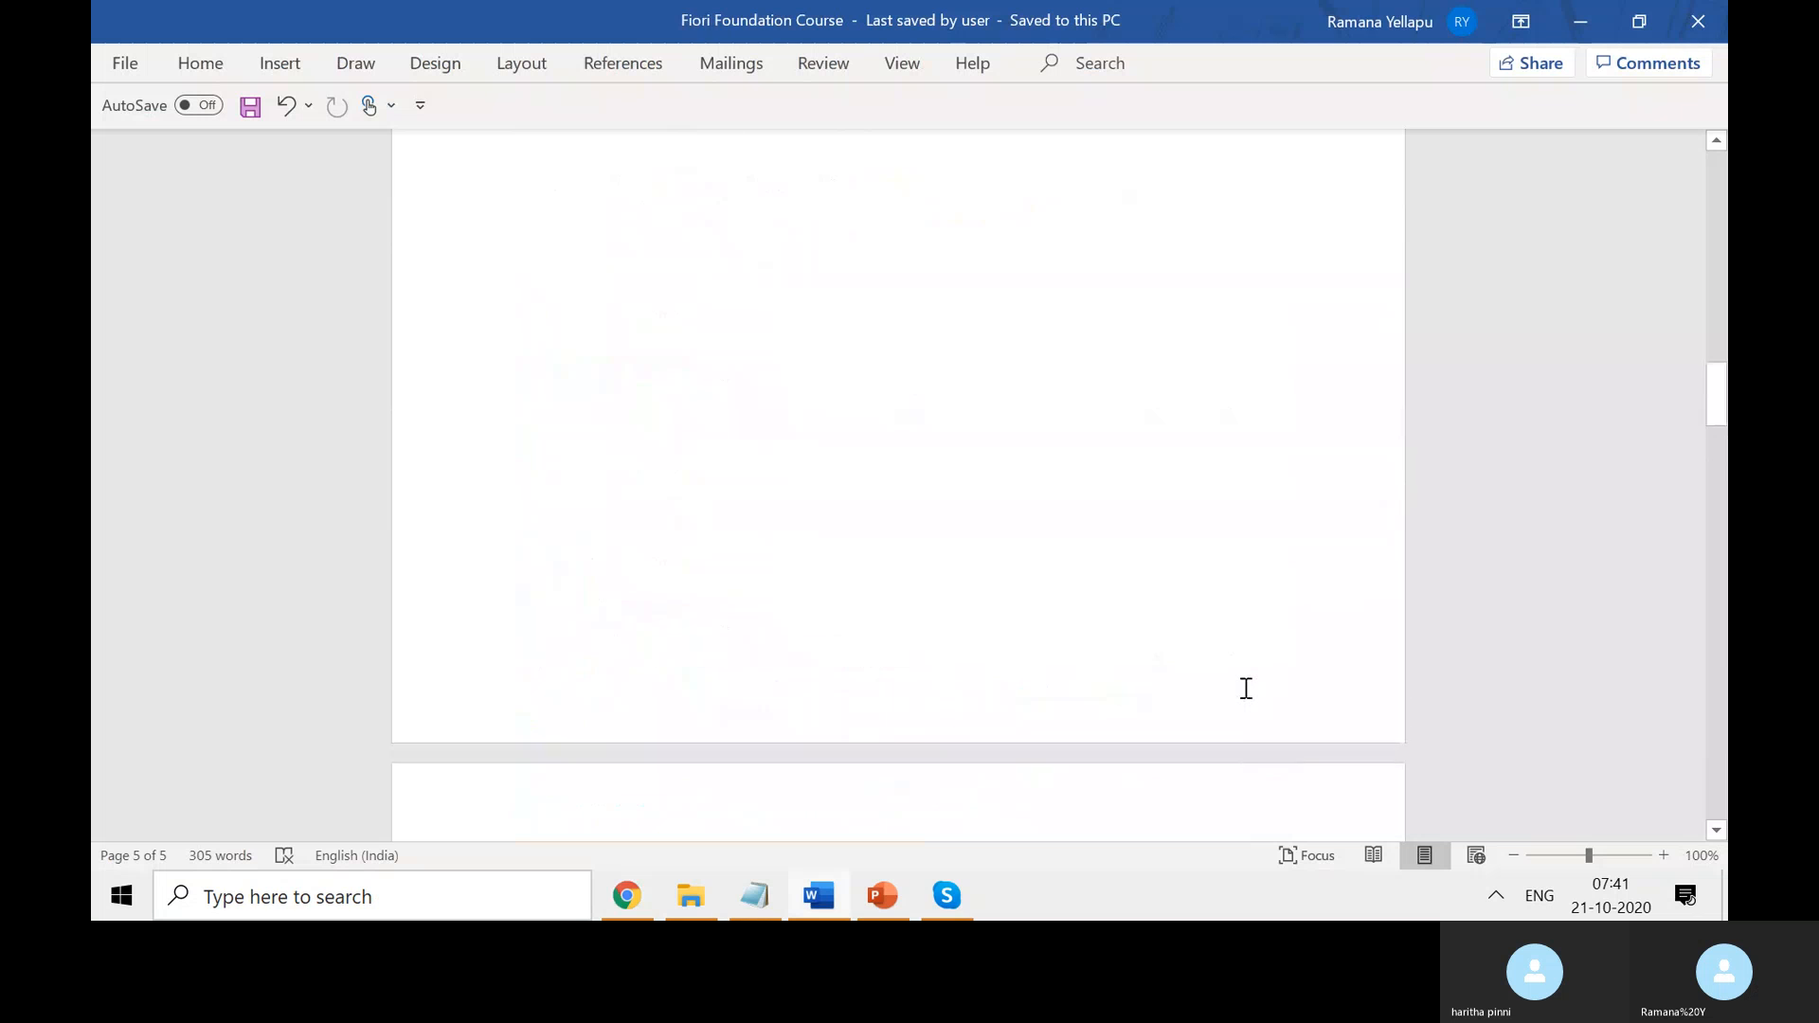
{"action": "scroll", "coordinate": [1245, 689], "scroll_direction": "up", "scroll_amount": 8}
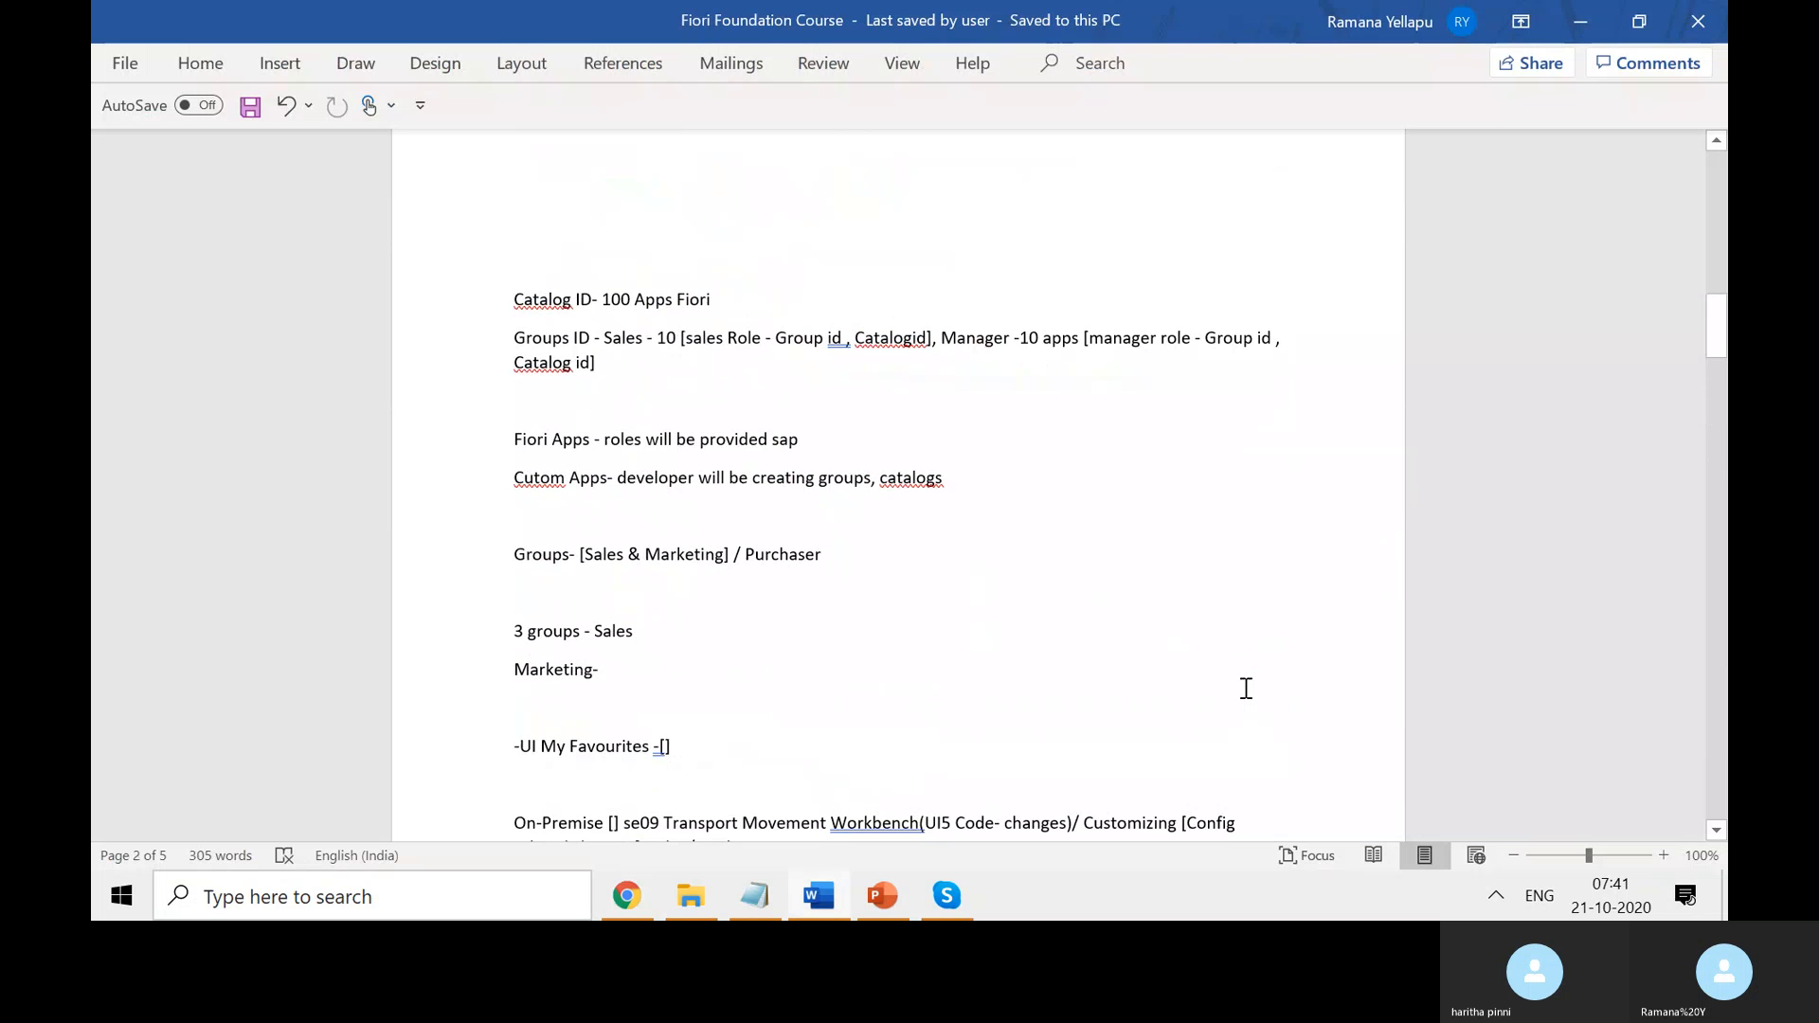
{"action": "scroll", "coordinate": [1246, 689], "scroll_direction": "up", "scroll_amount": 10}
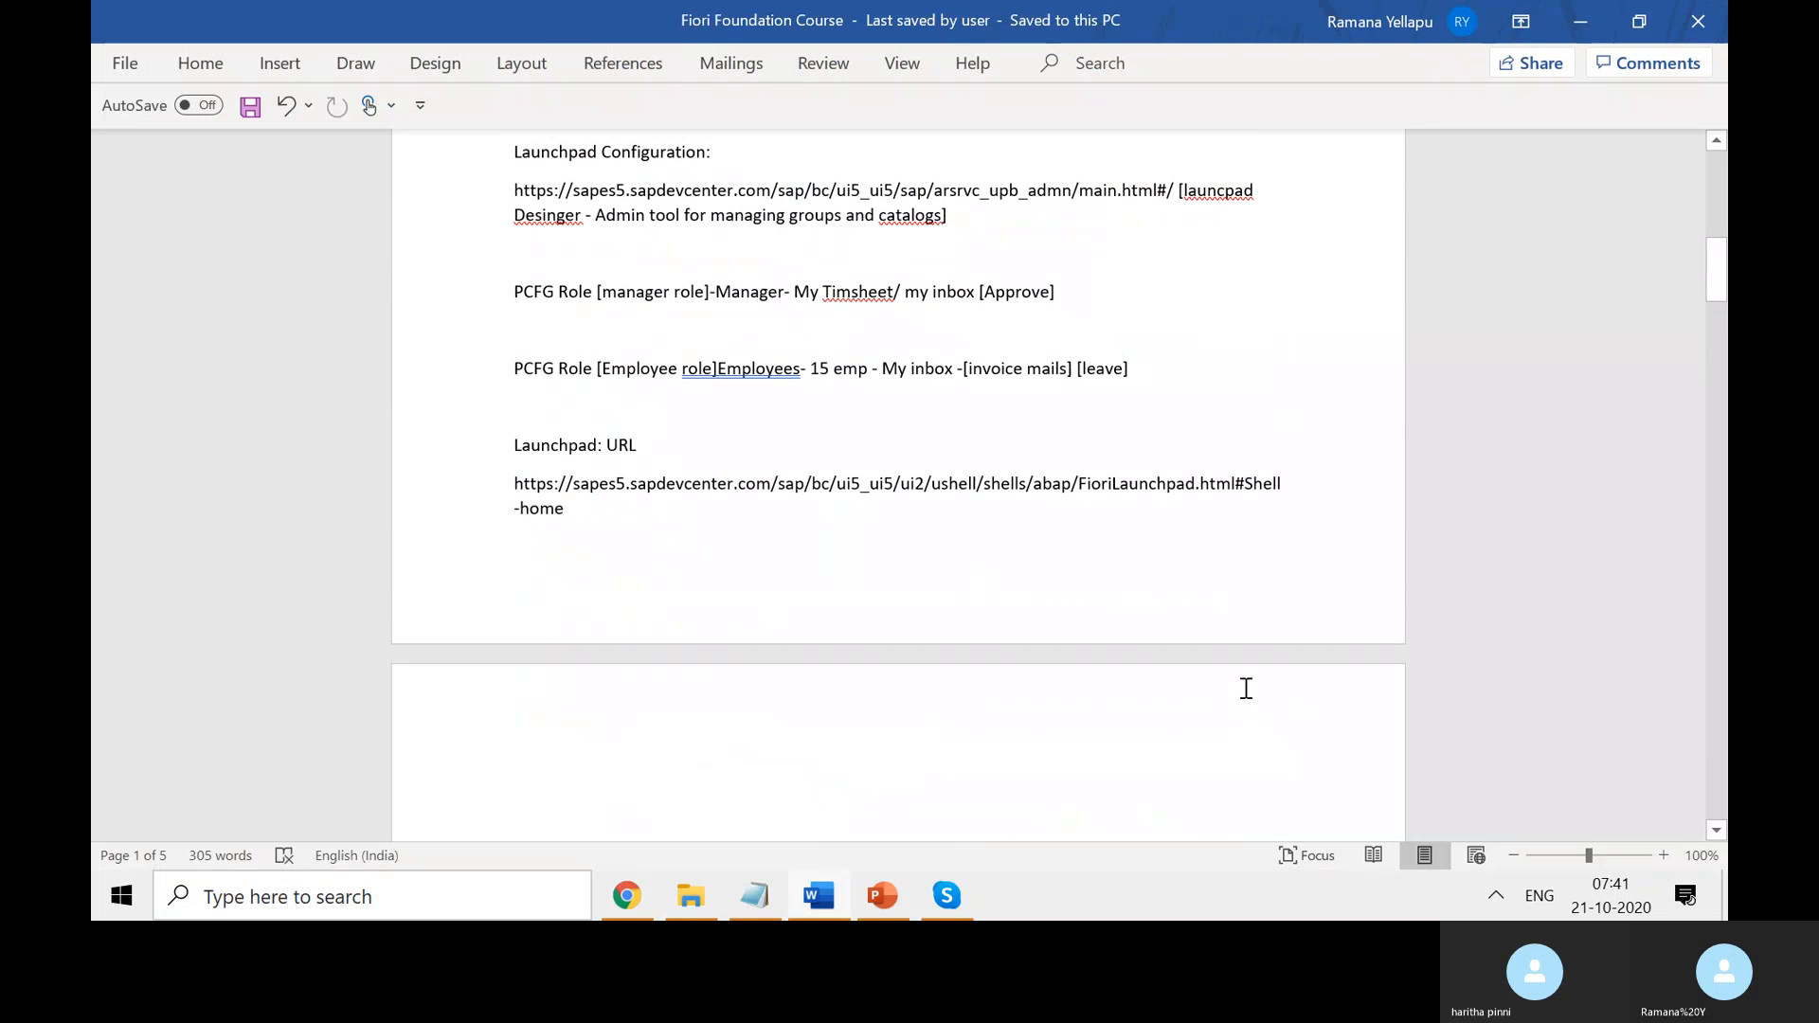
{"action": "scroll", "coordinate": [1245, 689], "scroll_direction": "up", "scroll_amount": 5}
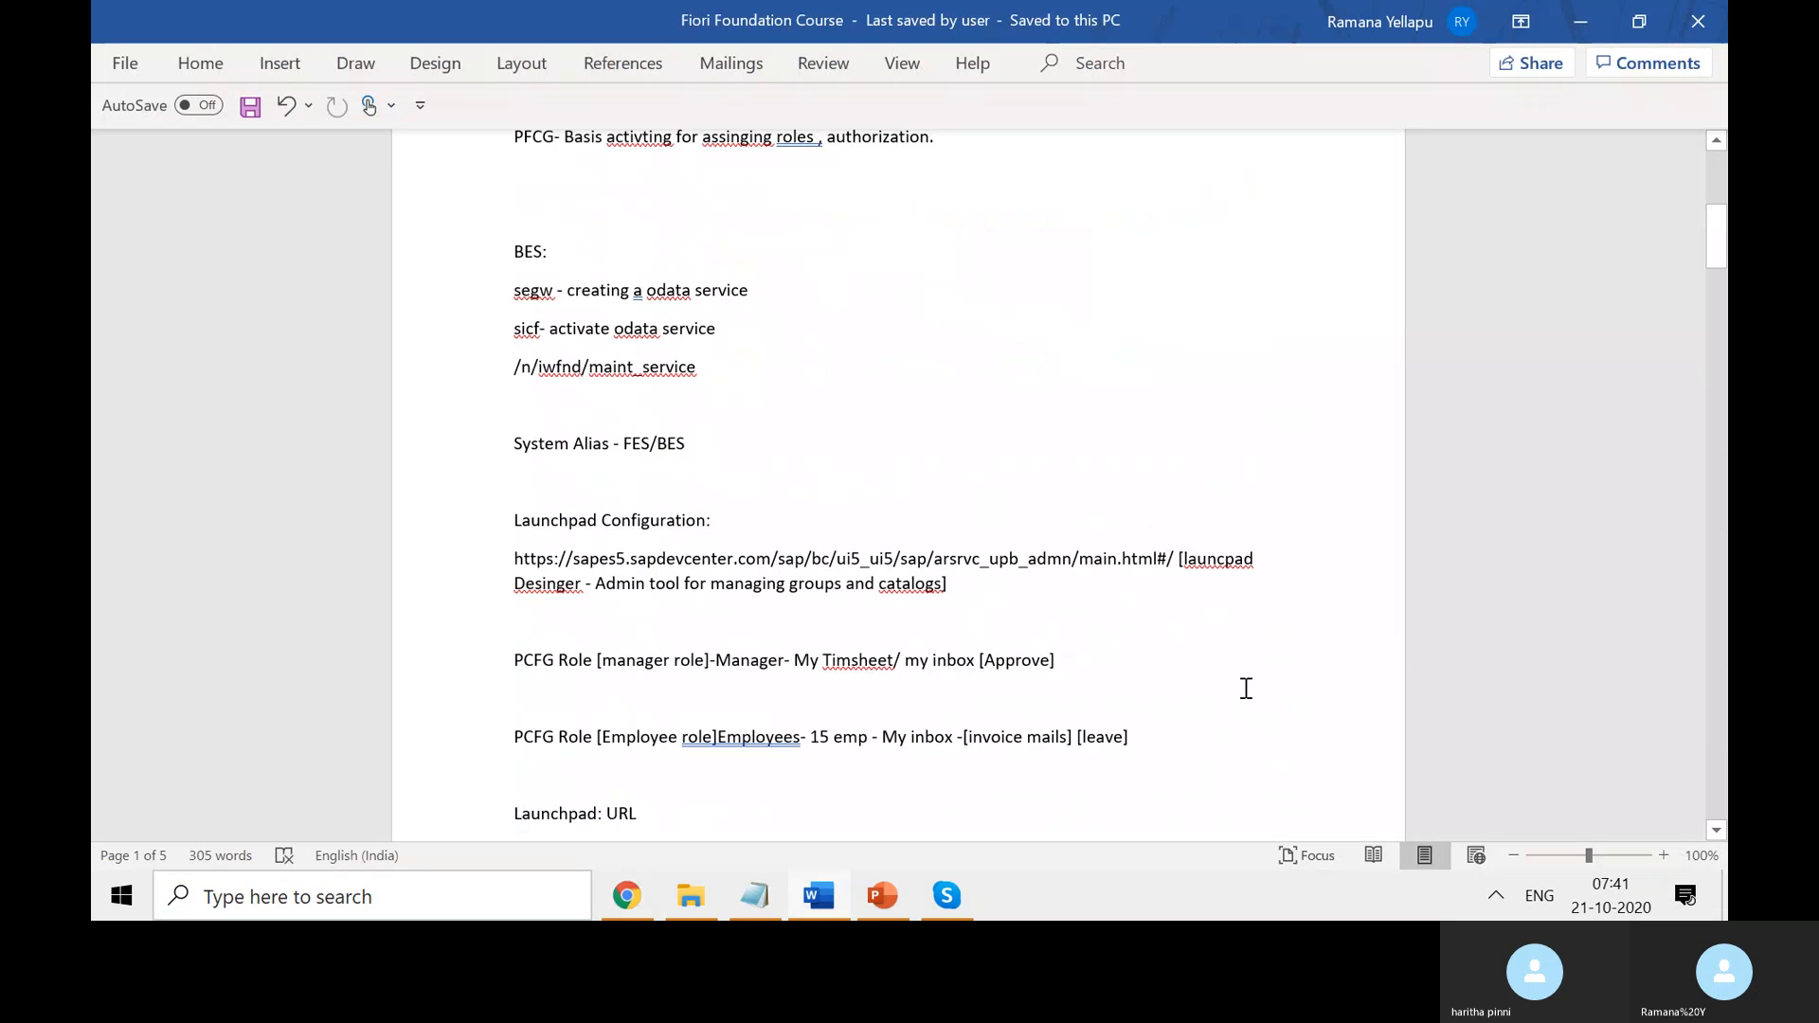
{"action": "scroll", "coordinate": [1246, 689], "scroll_direction": "up", "scroll_amount": 5}
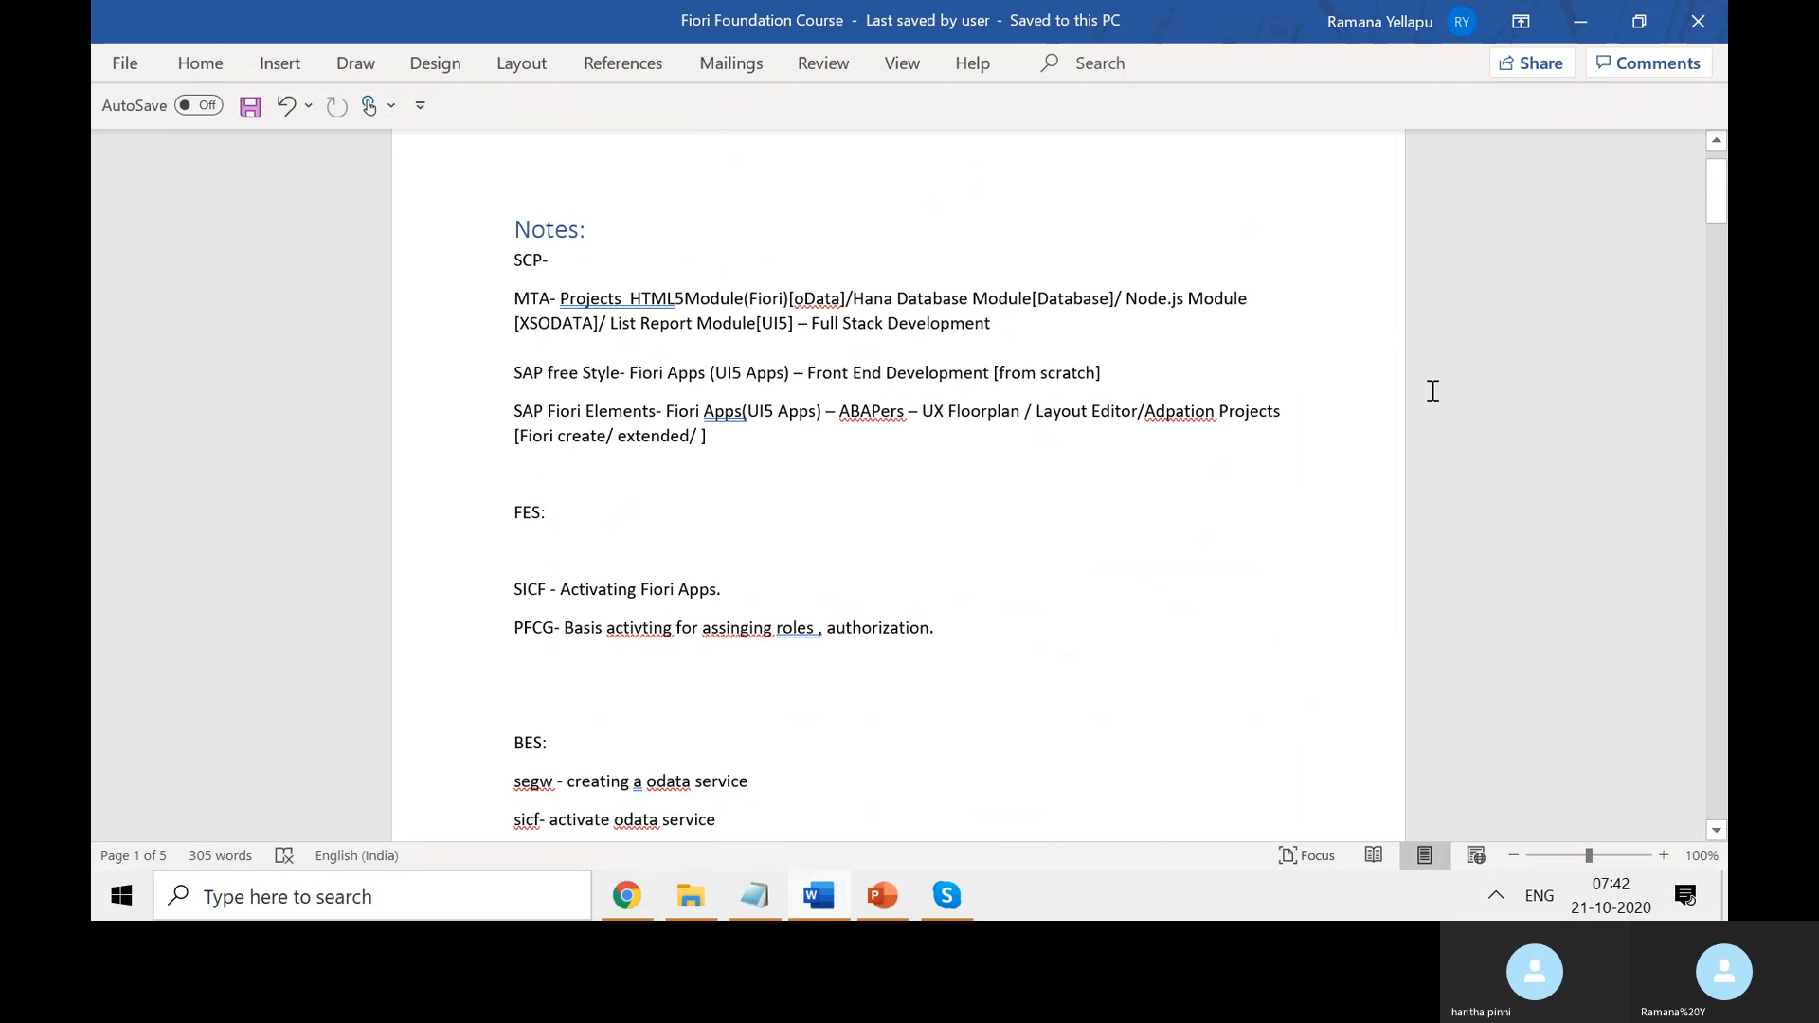
{"action": "scroll", "coordinate": [1427, 383], "scroll_direction": "down", "scroll_amount": 3}
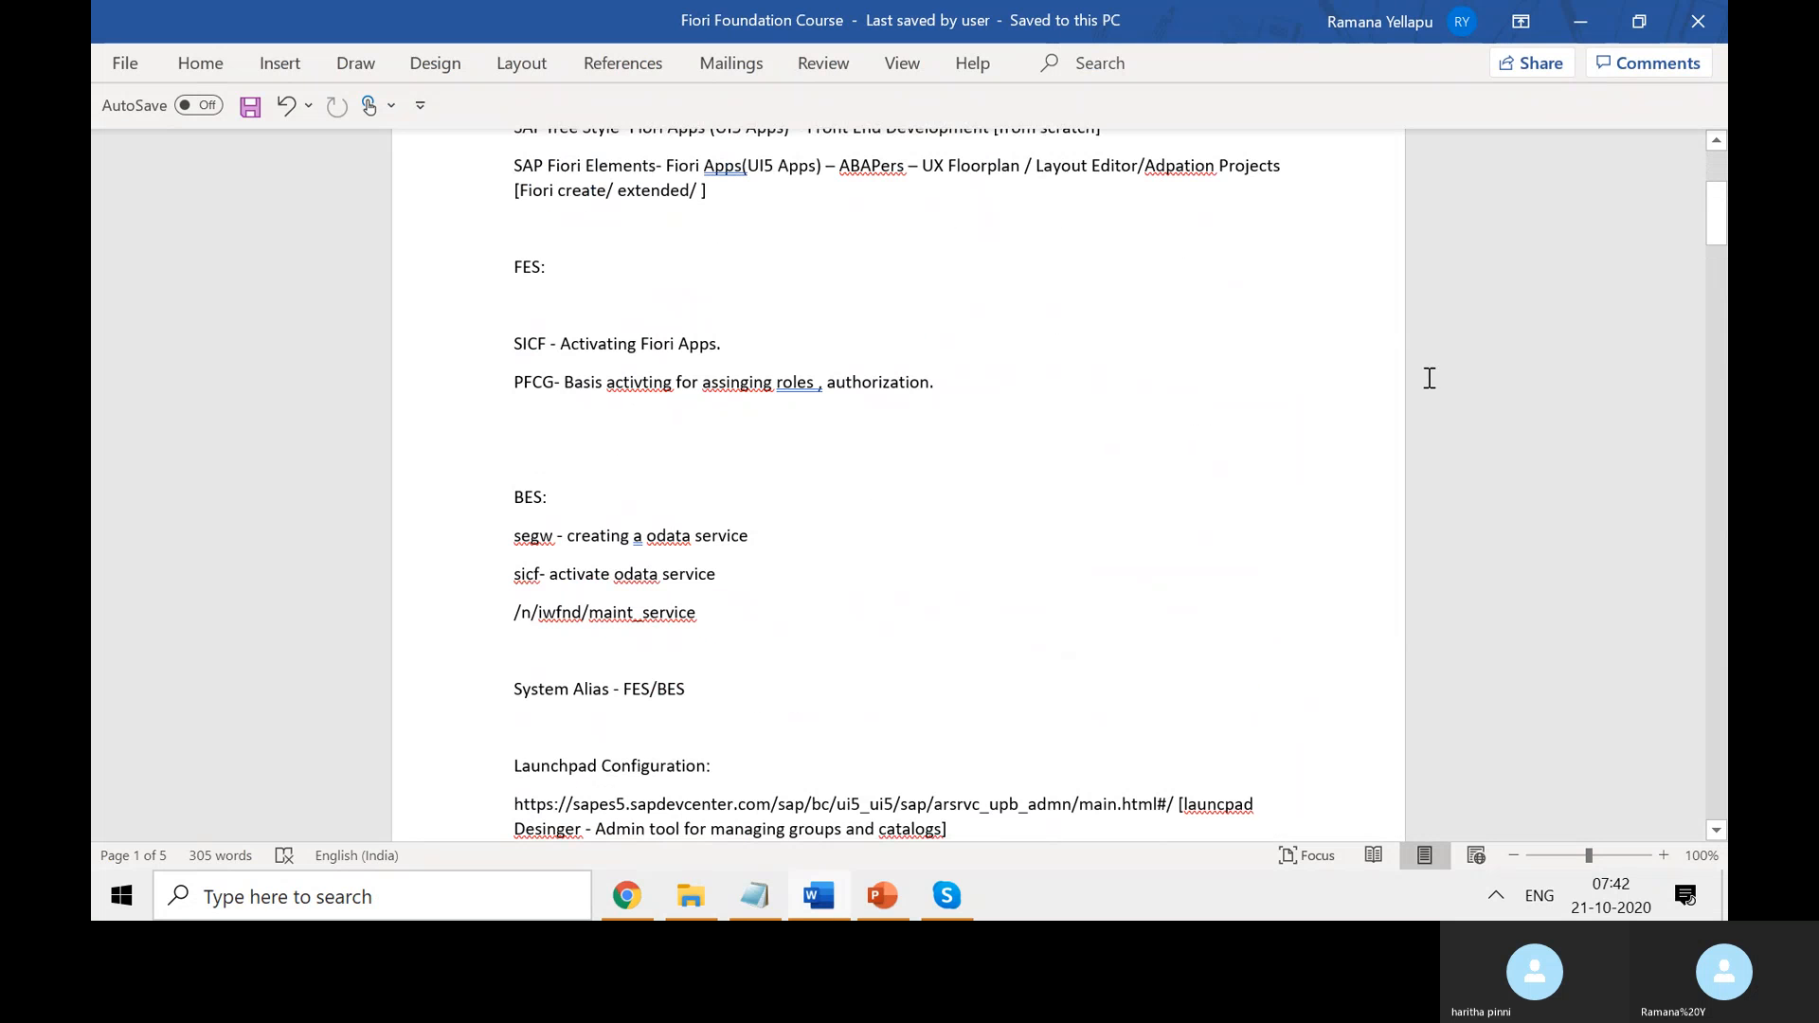
{"action": "left_click", "coordinate": [1576, 21]}
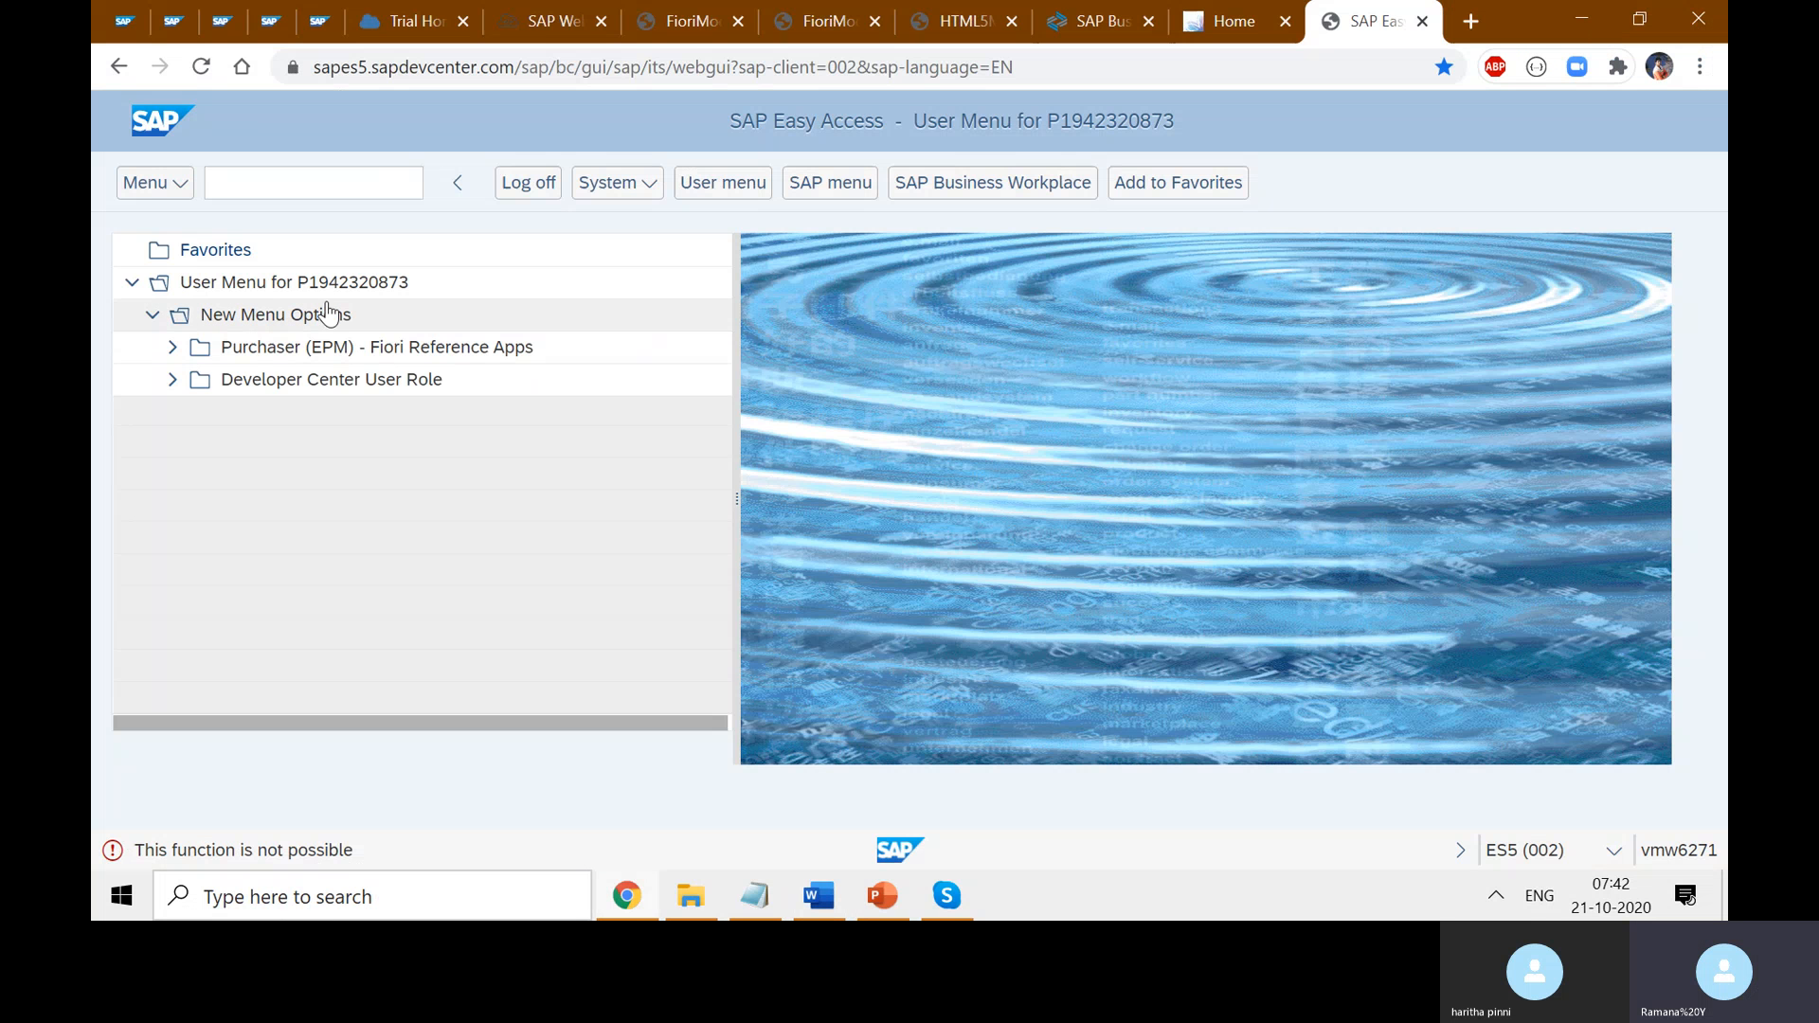
- Search Google for 'sem obj tcode alternative' and select /UI2/SEMOBJ in the first result
{"action": "left_click", "coordinate": [1470, 21]}
{"action": "left_click", "coordinate": [1308, 73]}
{"action": "type", "text": "SSEM"}
{"action": "key", "text": "BackSpace"}
{"action": "key", "text": "BackSpace"}
{"action": "key", "text": "BackSpace"}
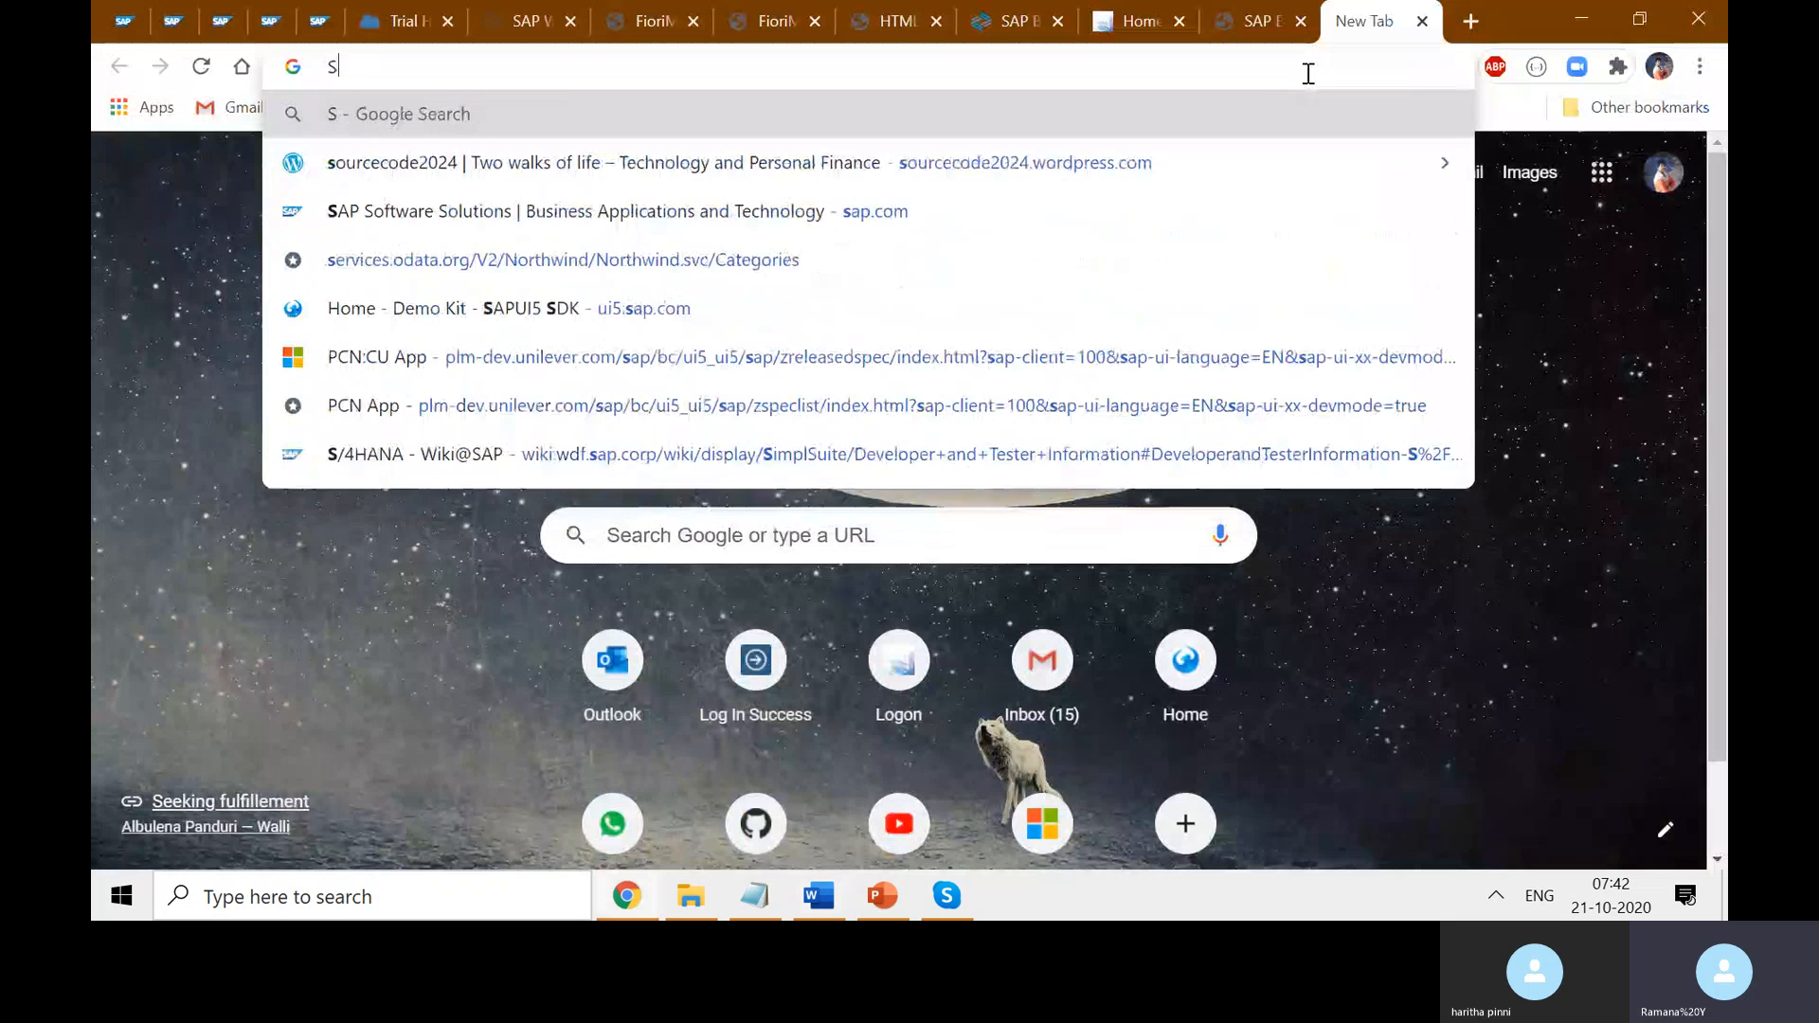
{"action": "key", "text": "BackSpace"}
{"action": "type", "text": "SE"}
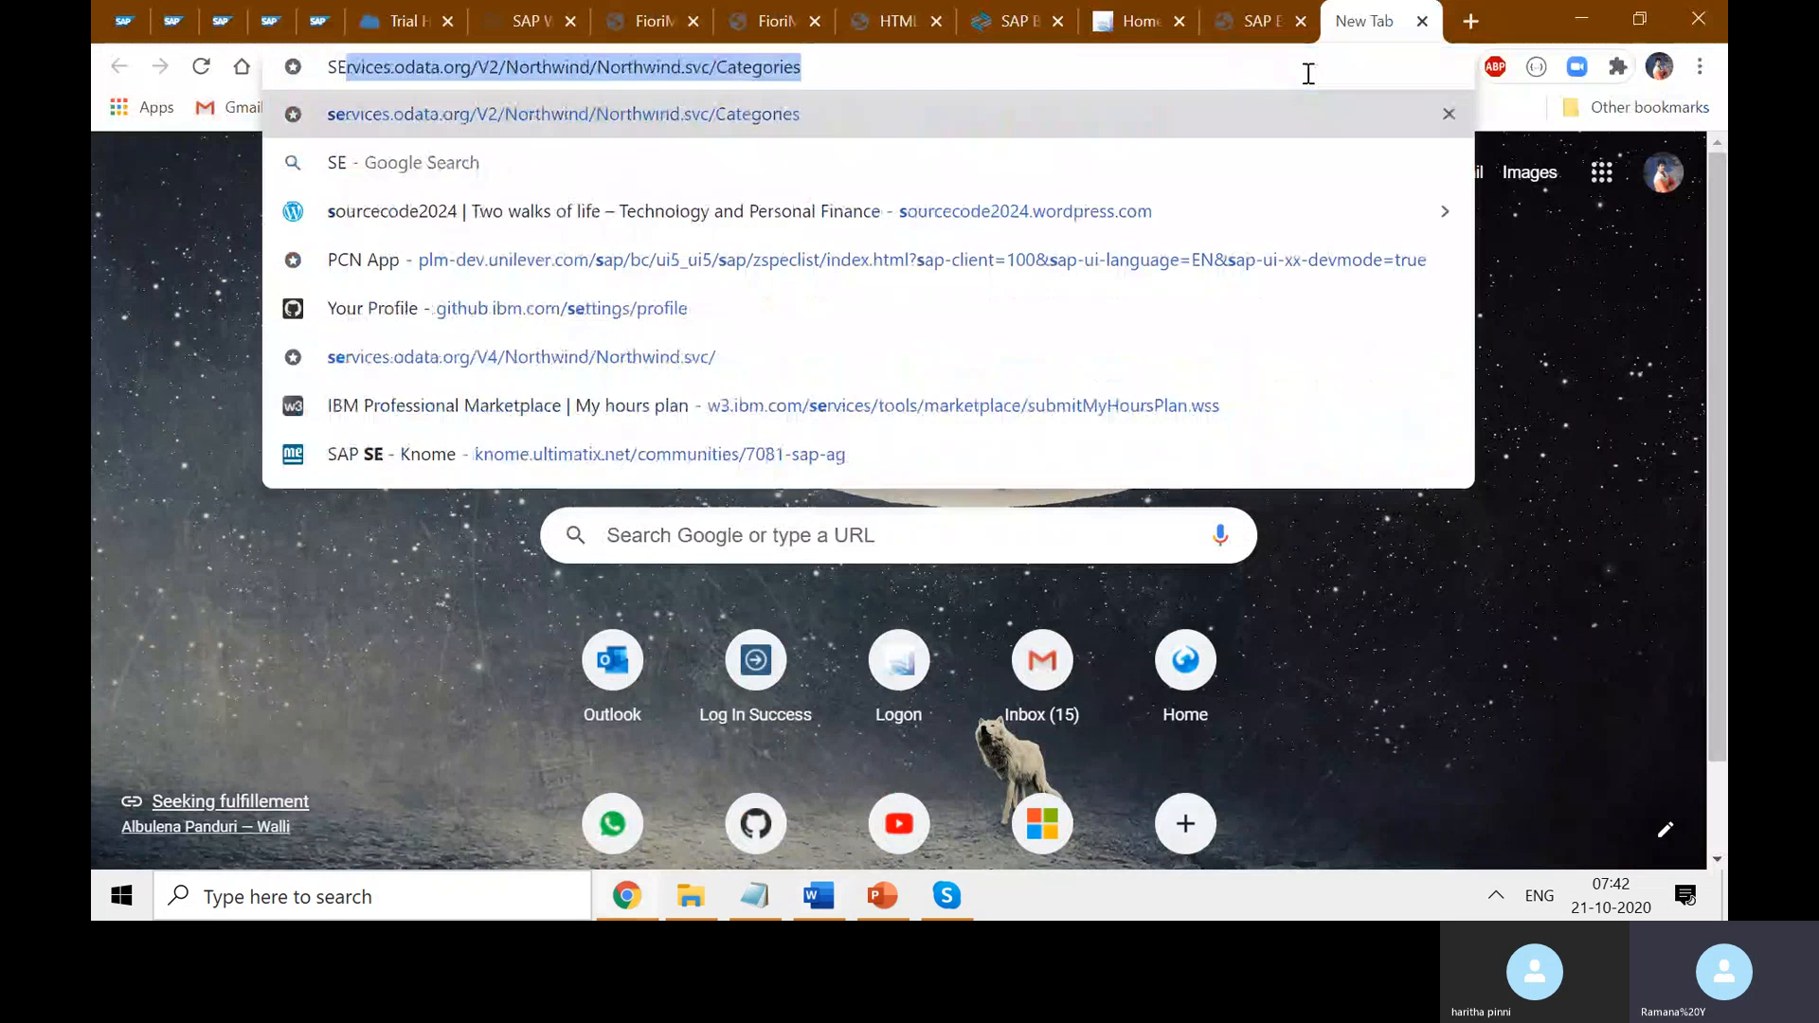
{"action": "type", "text": "M OBJ "}
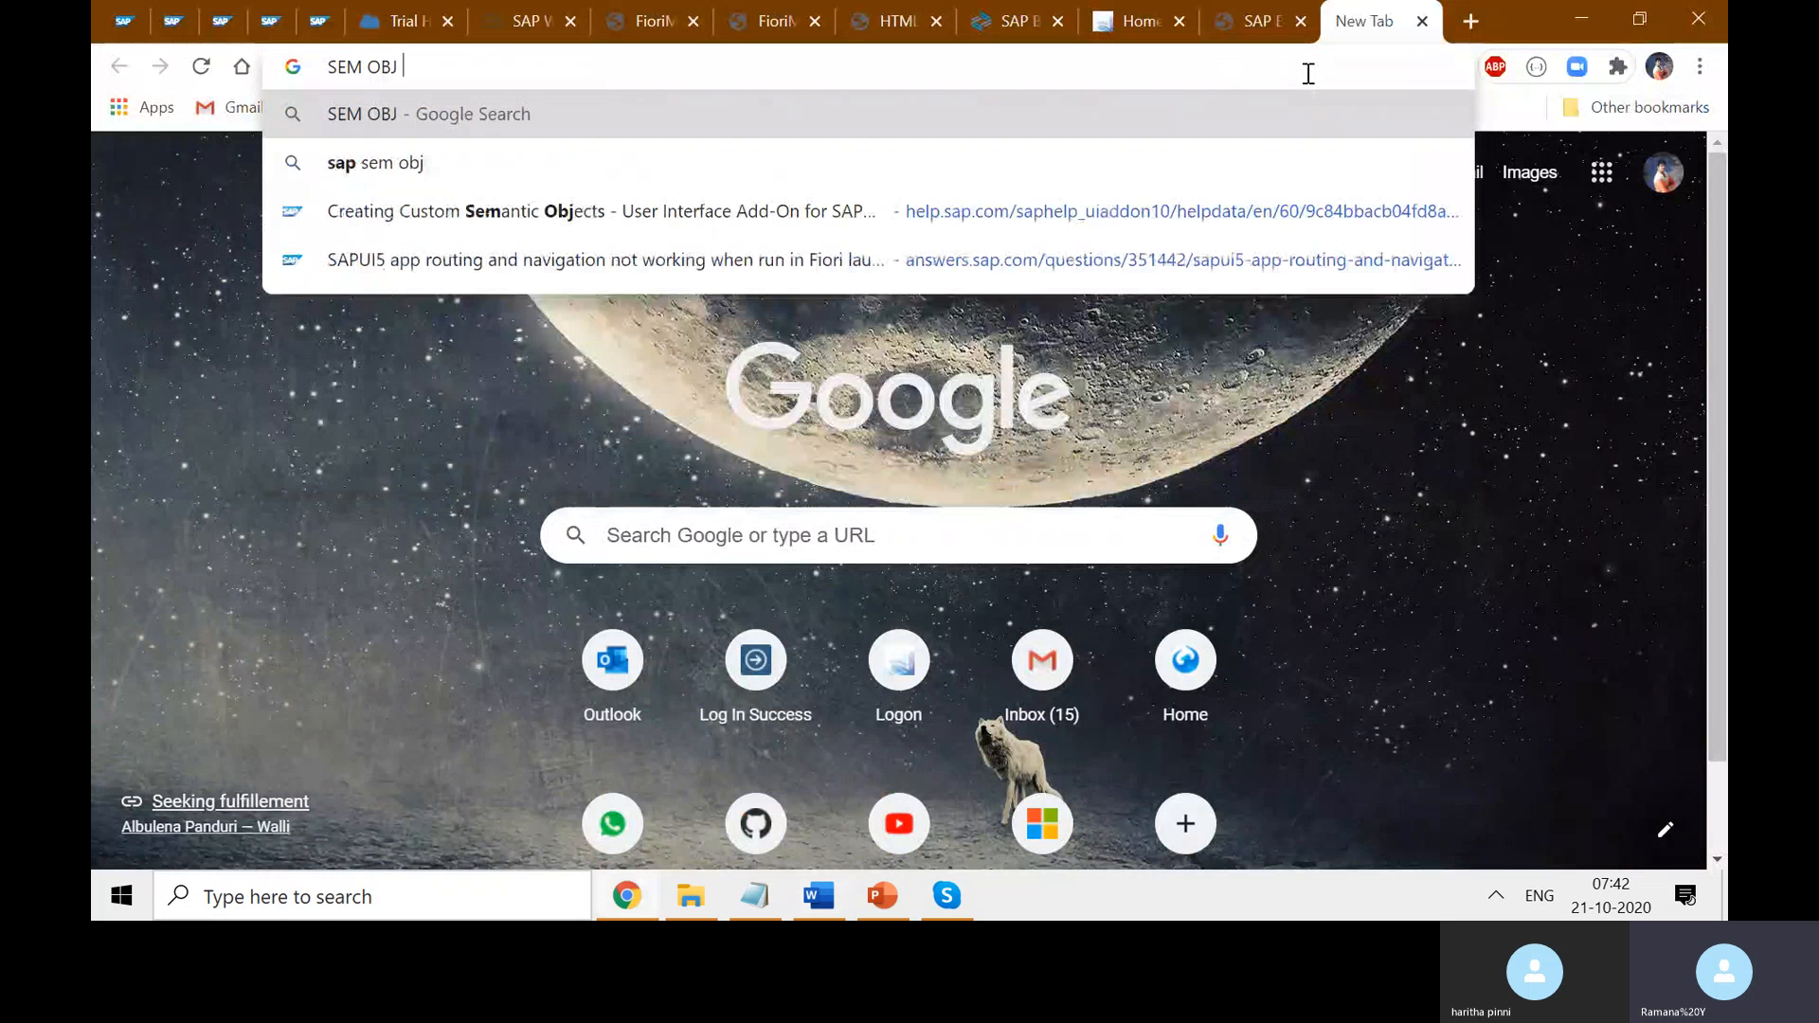
{"action": "type", "text": "tcode a"}
{"action": "type", "text": "lter"}
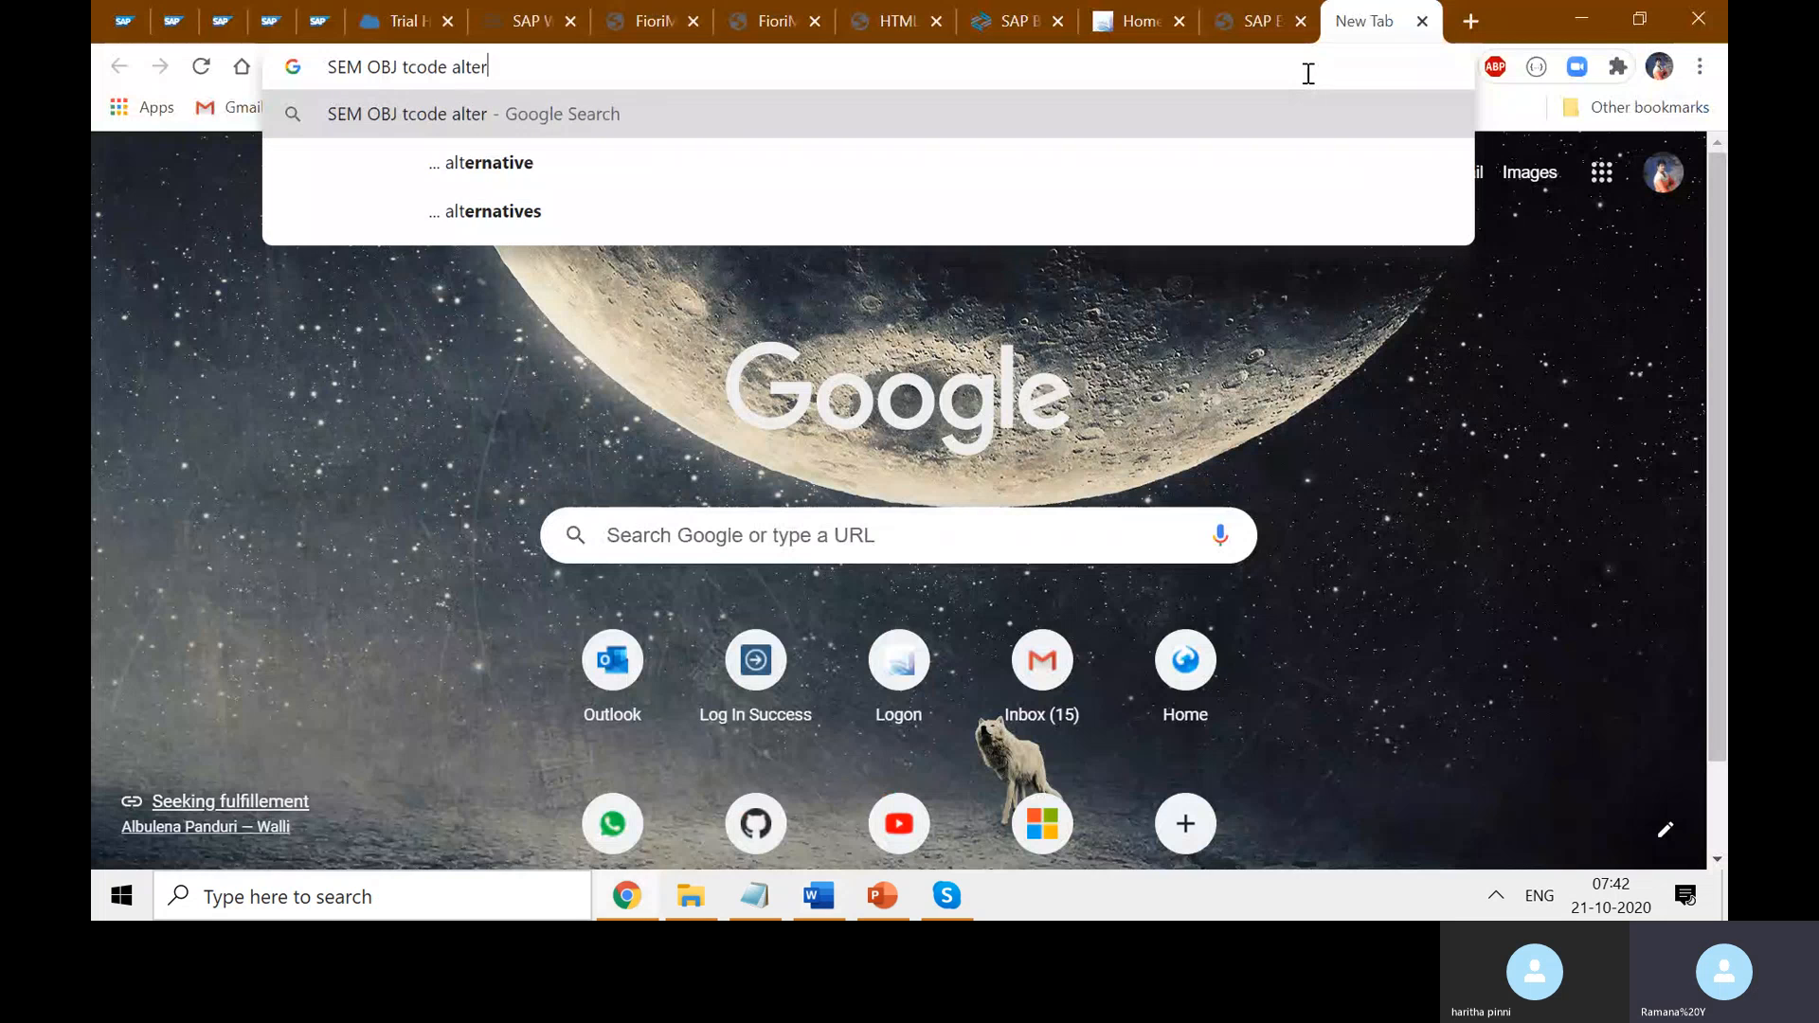
{"action": "key", "text": "Down"}
{"action": "key", "text": "Return"}
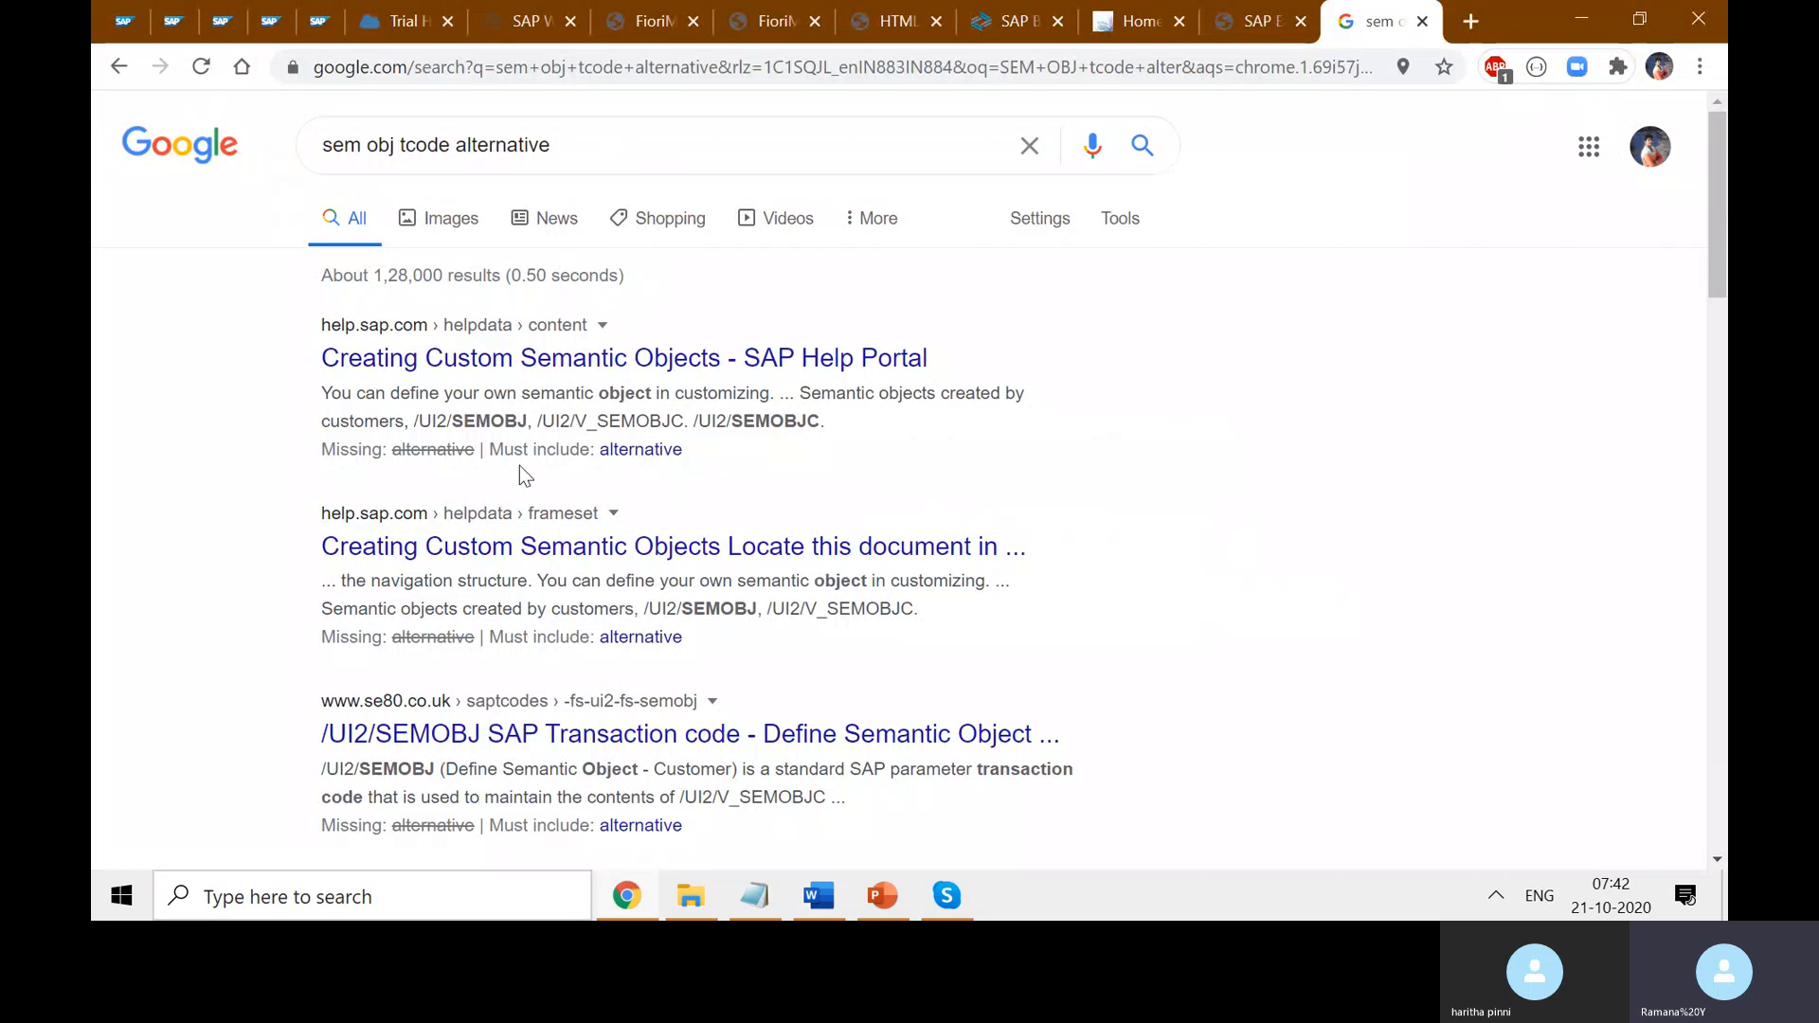
{"action": "left_click_drag", "start_coordinate": [520, 425], "coordinate": [414, 425]}
{"action": "key", "text": "ctrl+c"}
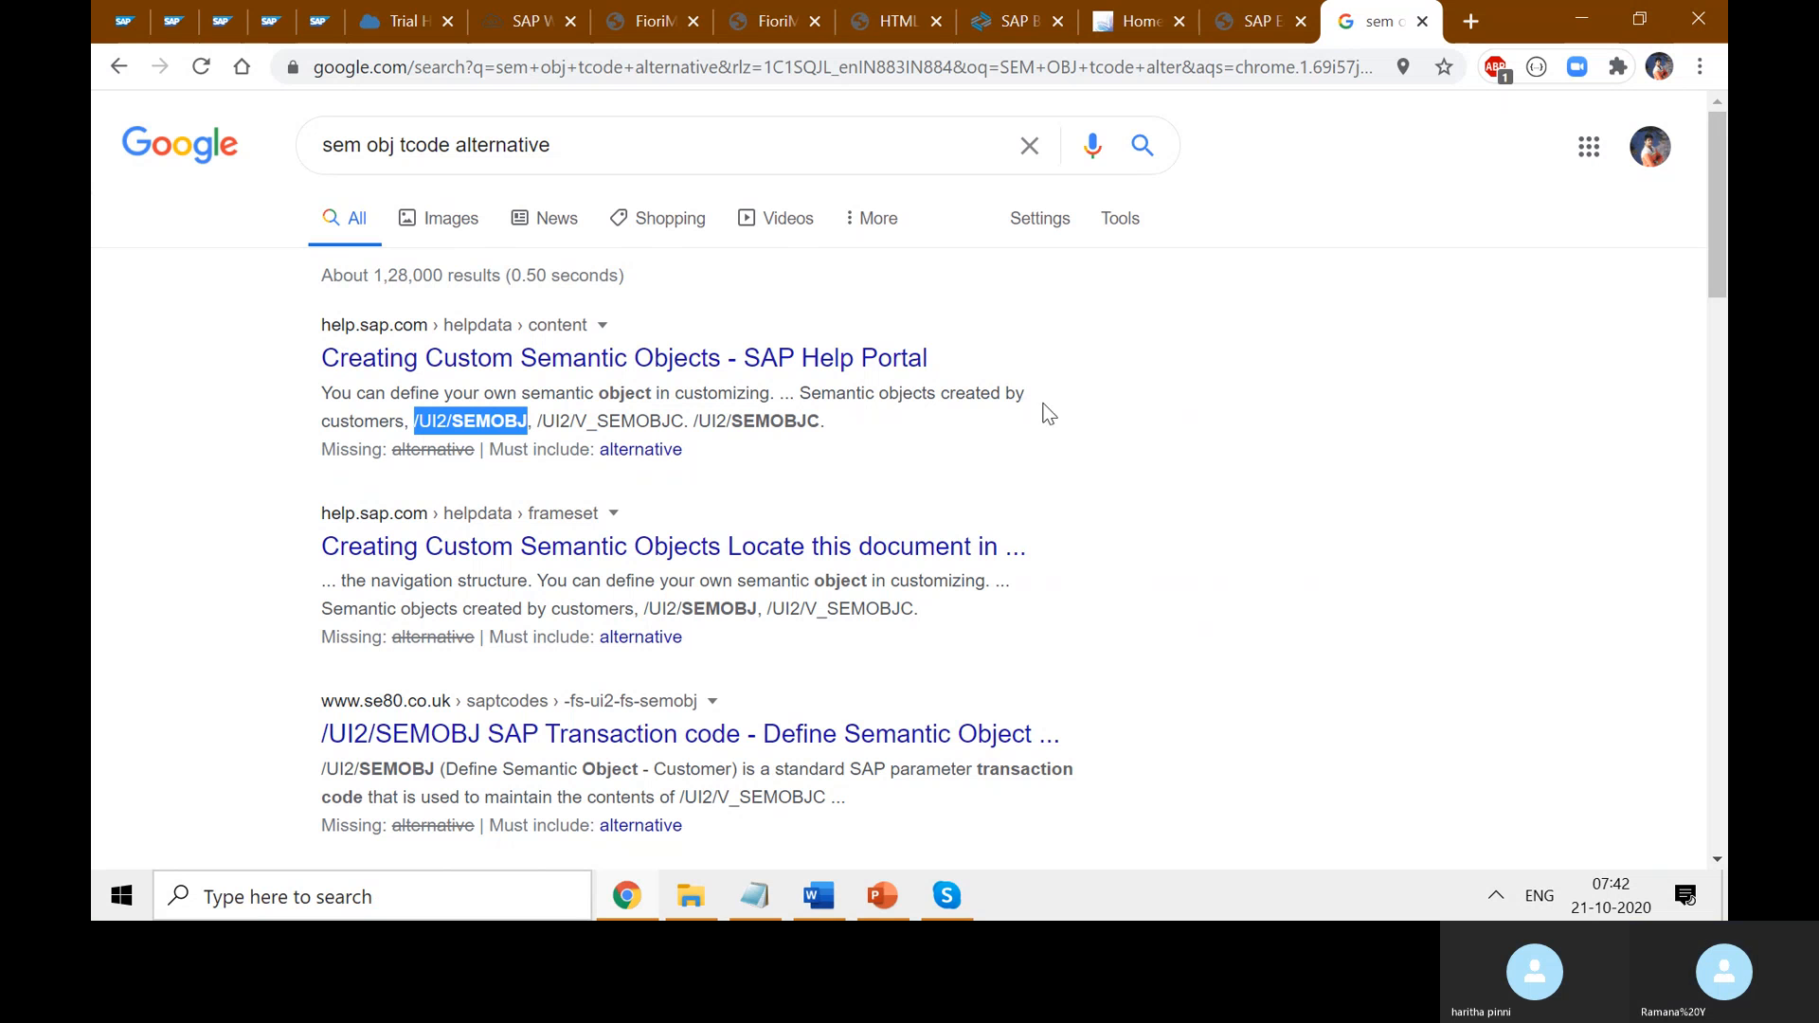
{"action": "left_click", "coordinate": [1255, 21]}
{"action": "key", "text": "ctrl+v"}
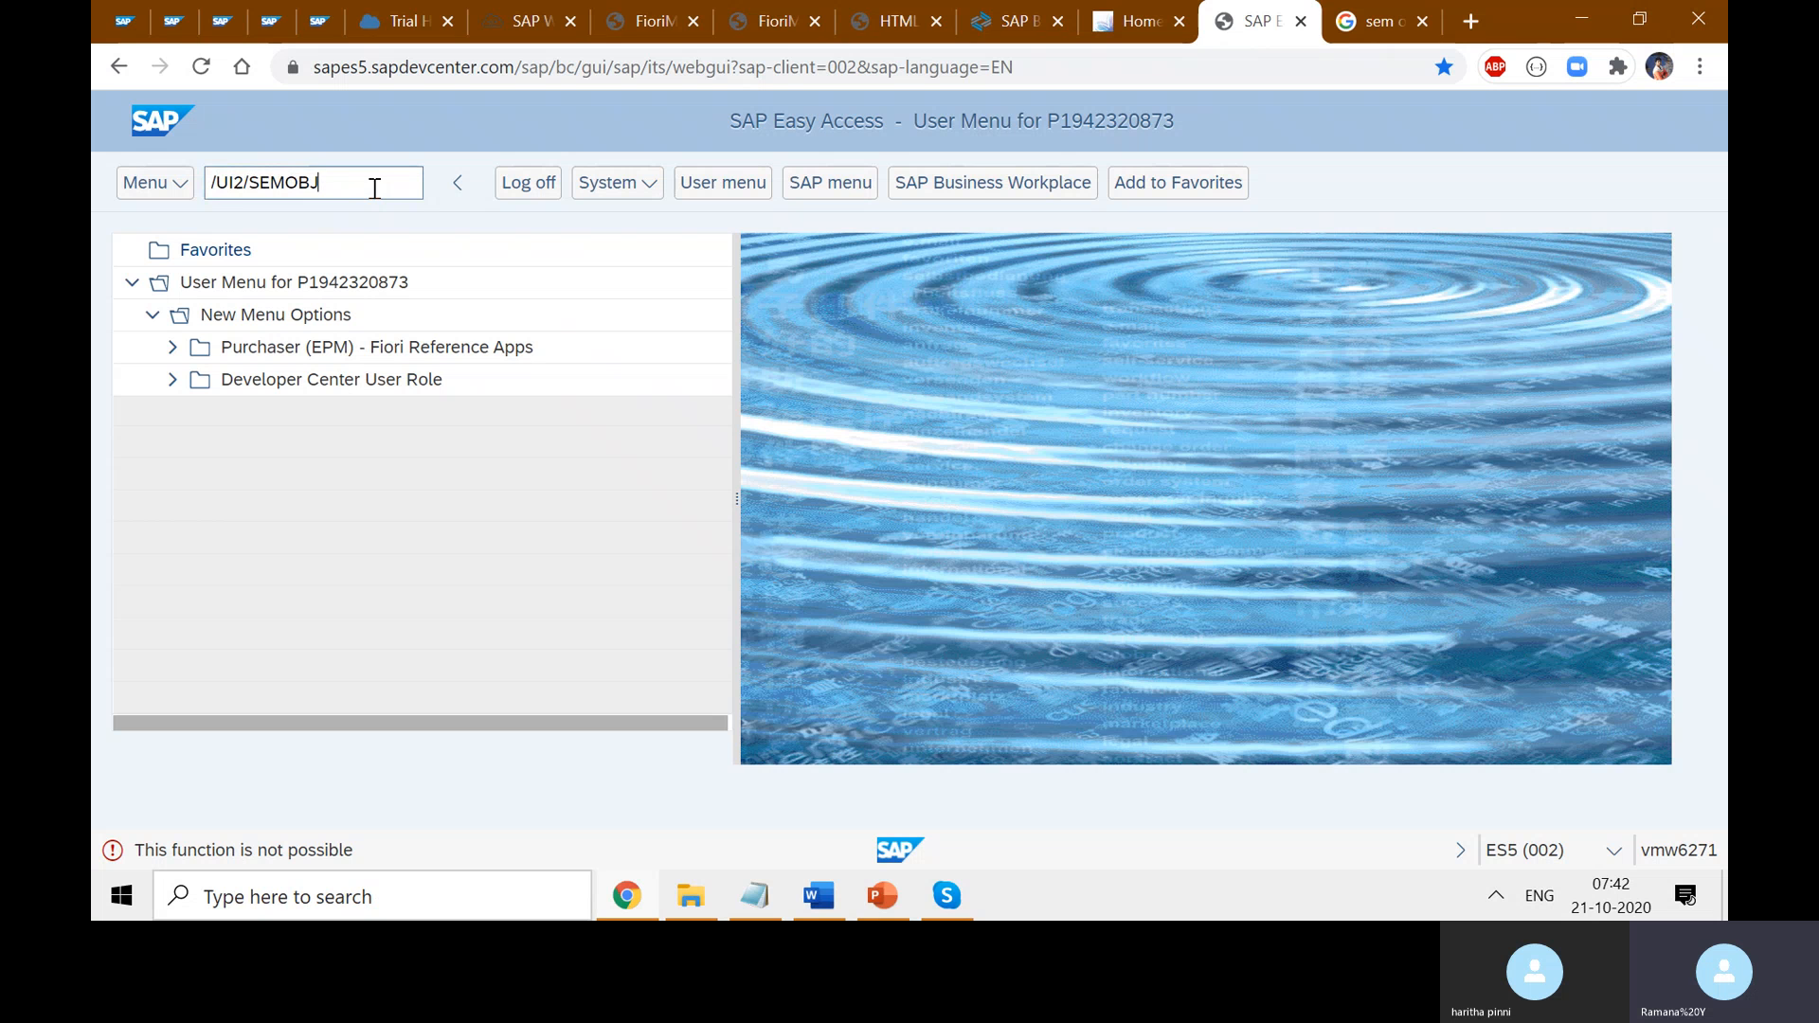
{"action": "key", "text": "Return"}
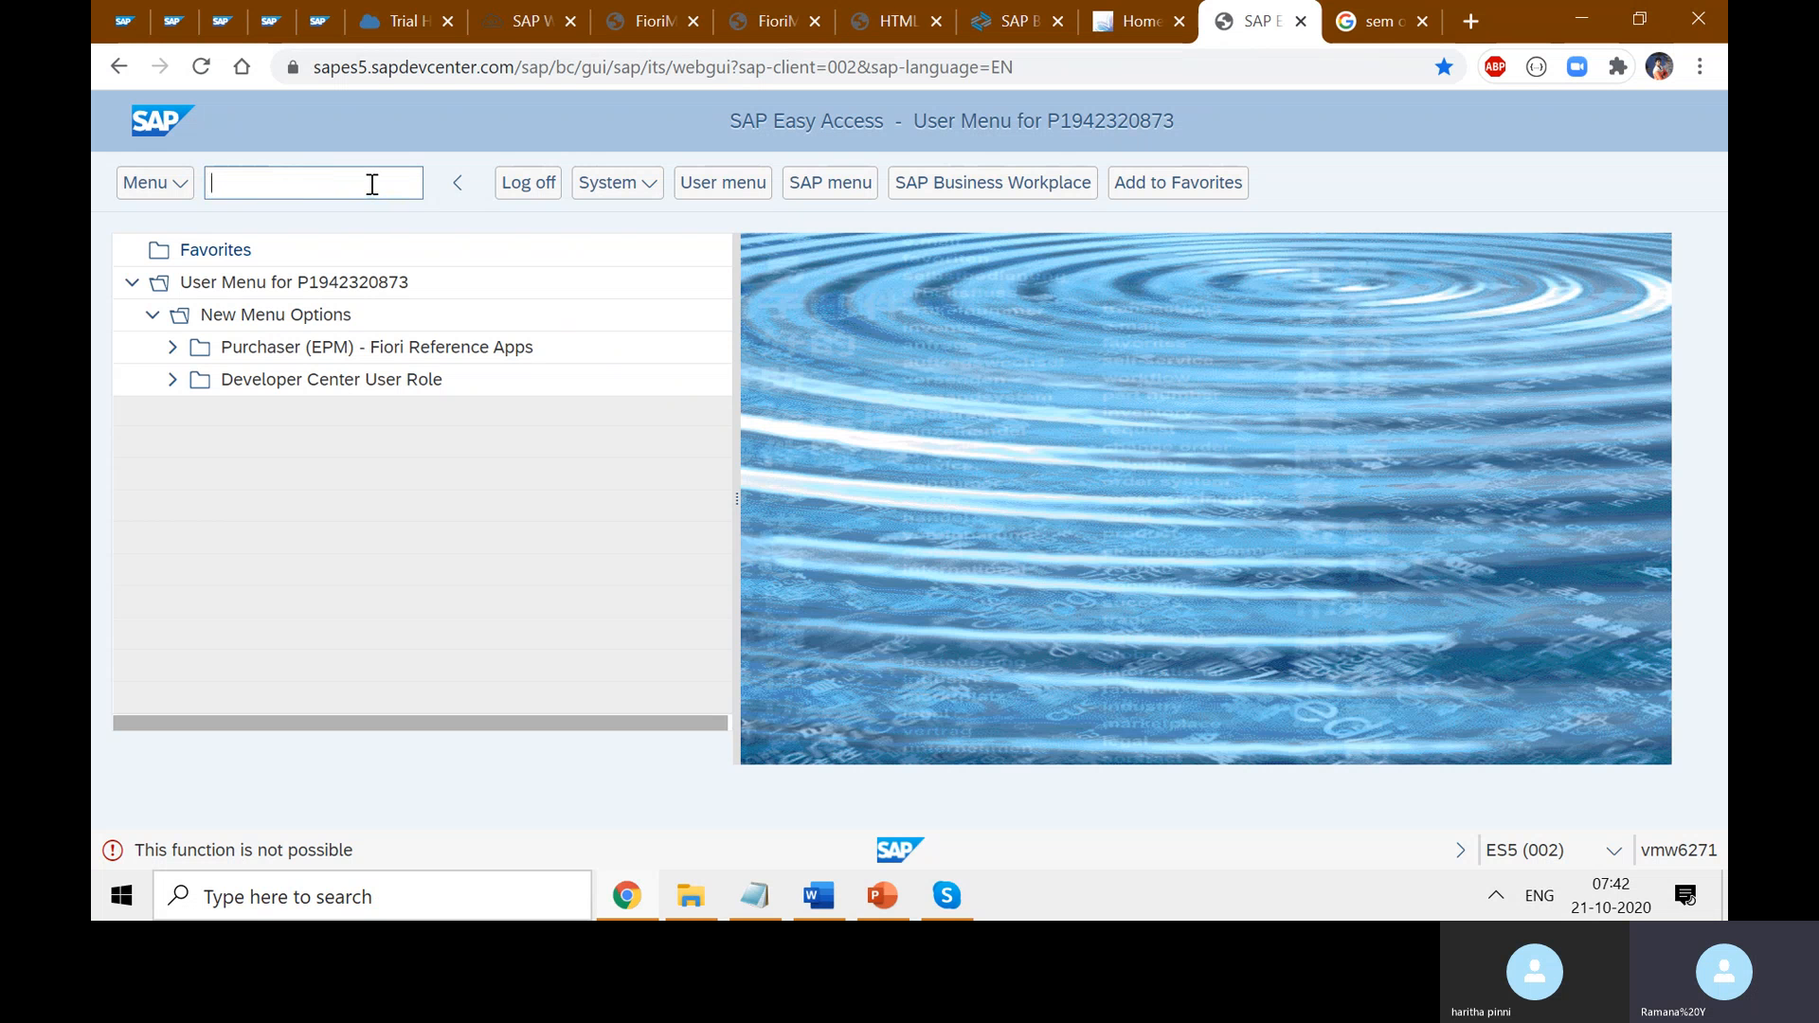
{"action": "key", "text": "ctrl+v"}
{"action": "key", "text": "Return"}
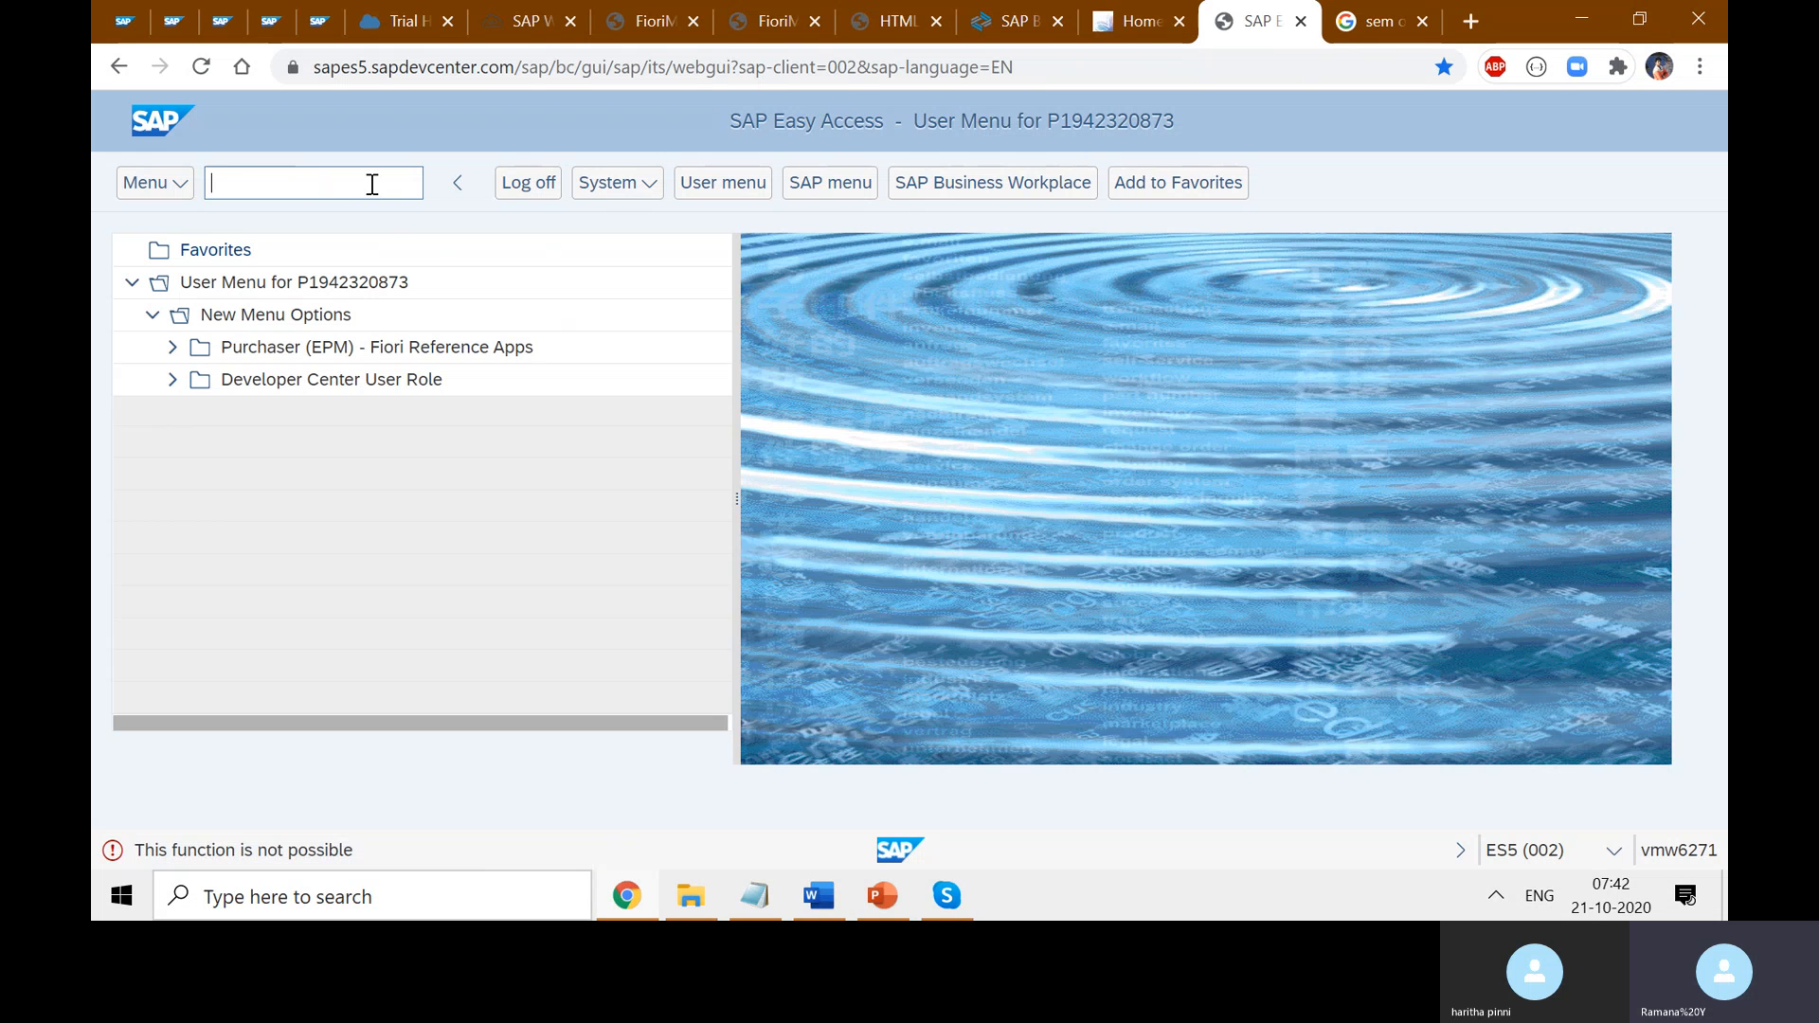
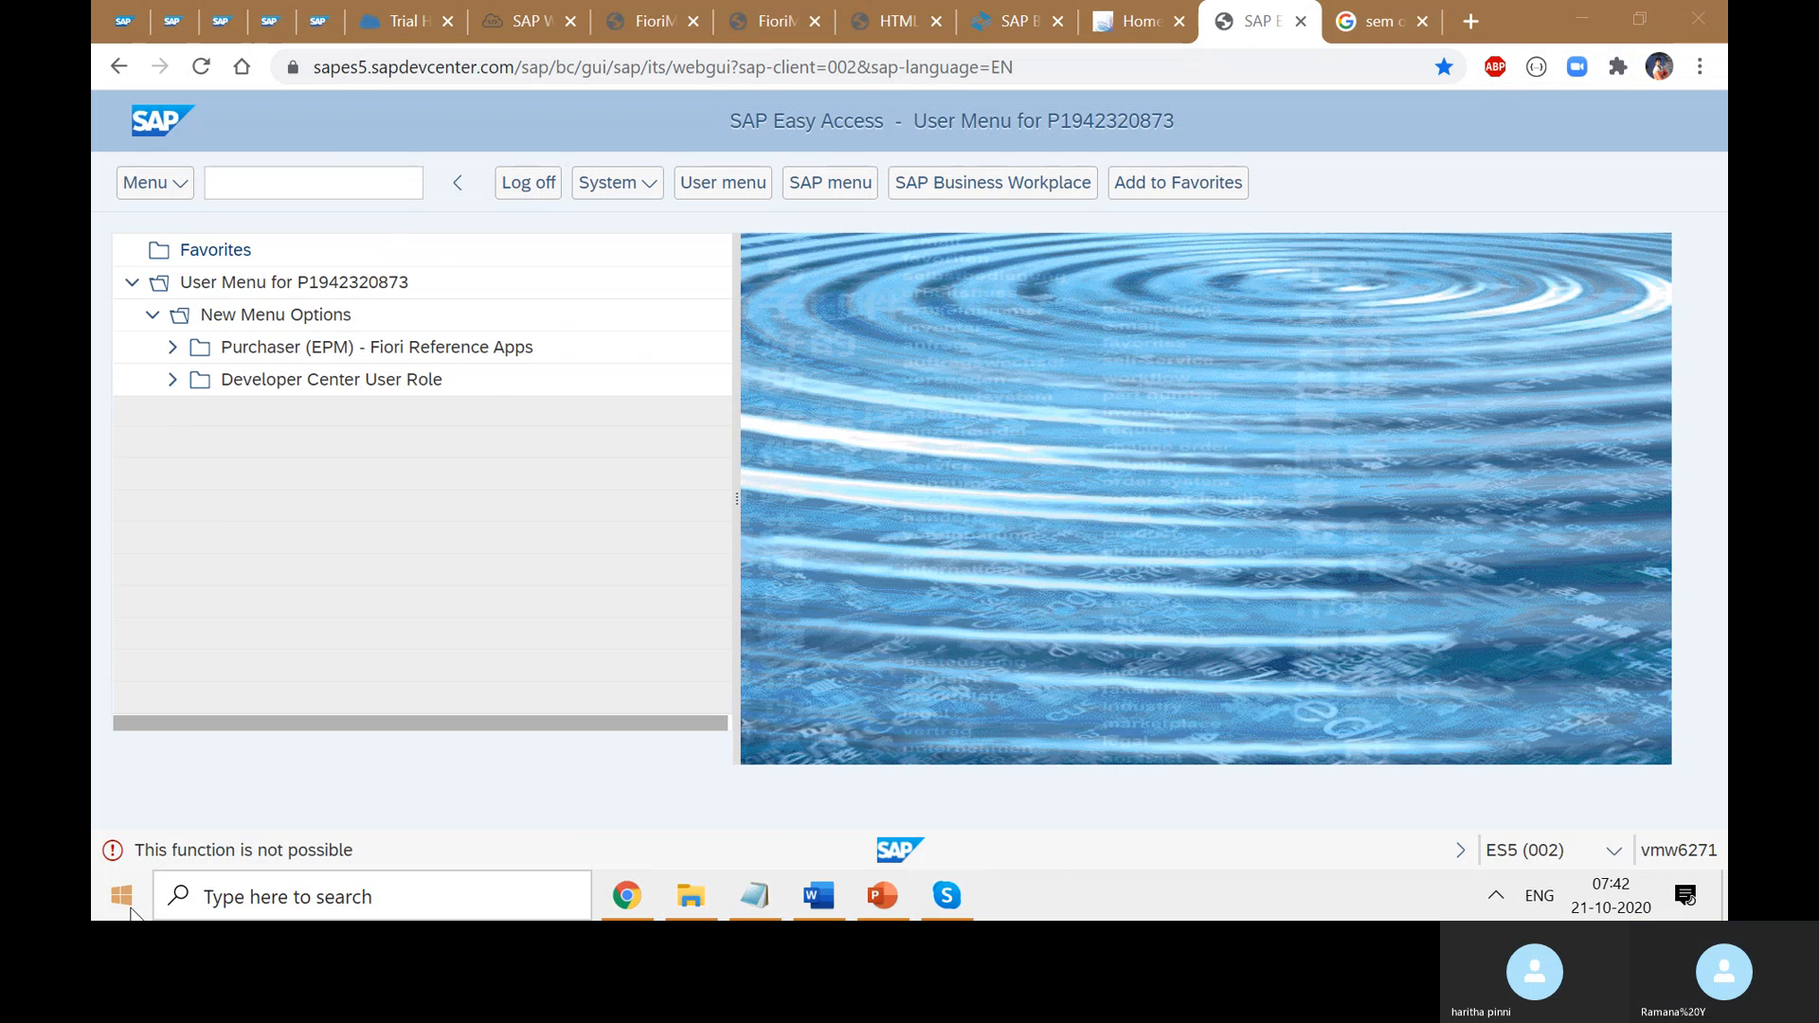
- Launch Internet Explorer and switch to a maximized InPrivate Browsing window, closing the original one
{"action": "left_click", "coordinate": [121, 895]}
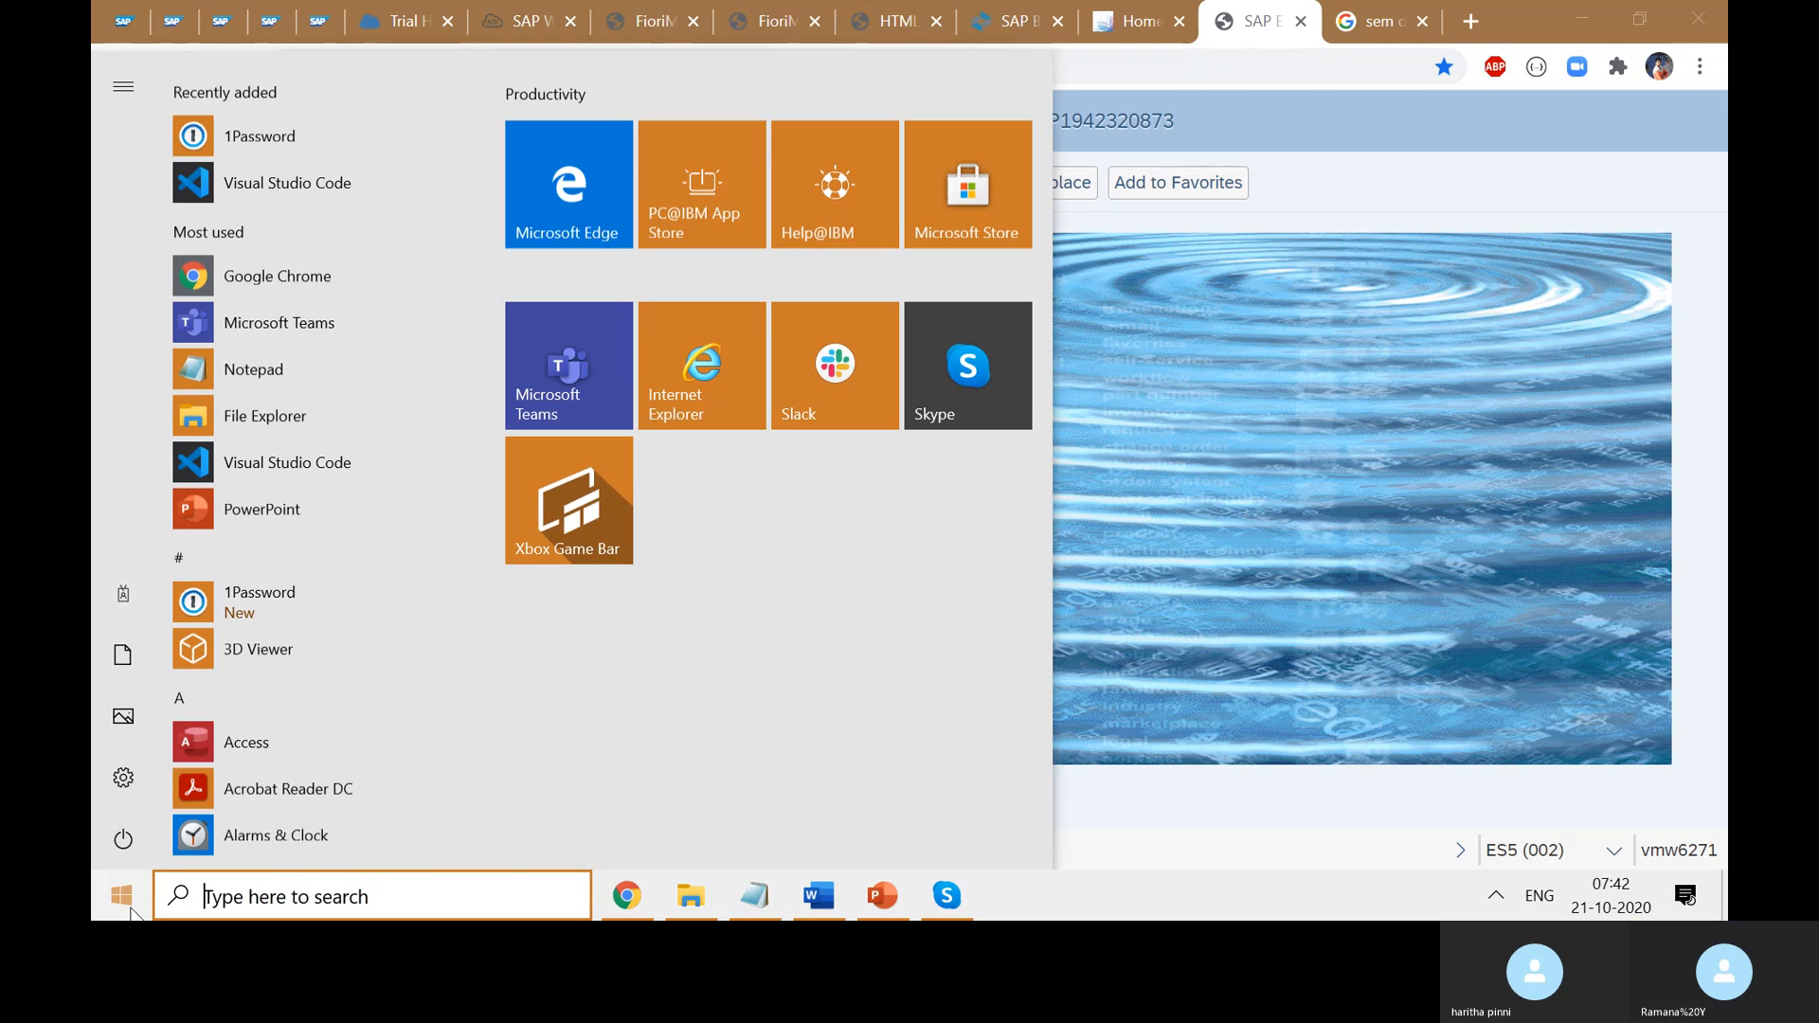
{"action": "left_click", "coordinate": [679, 338]}
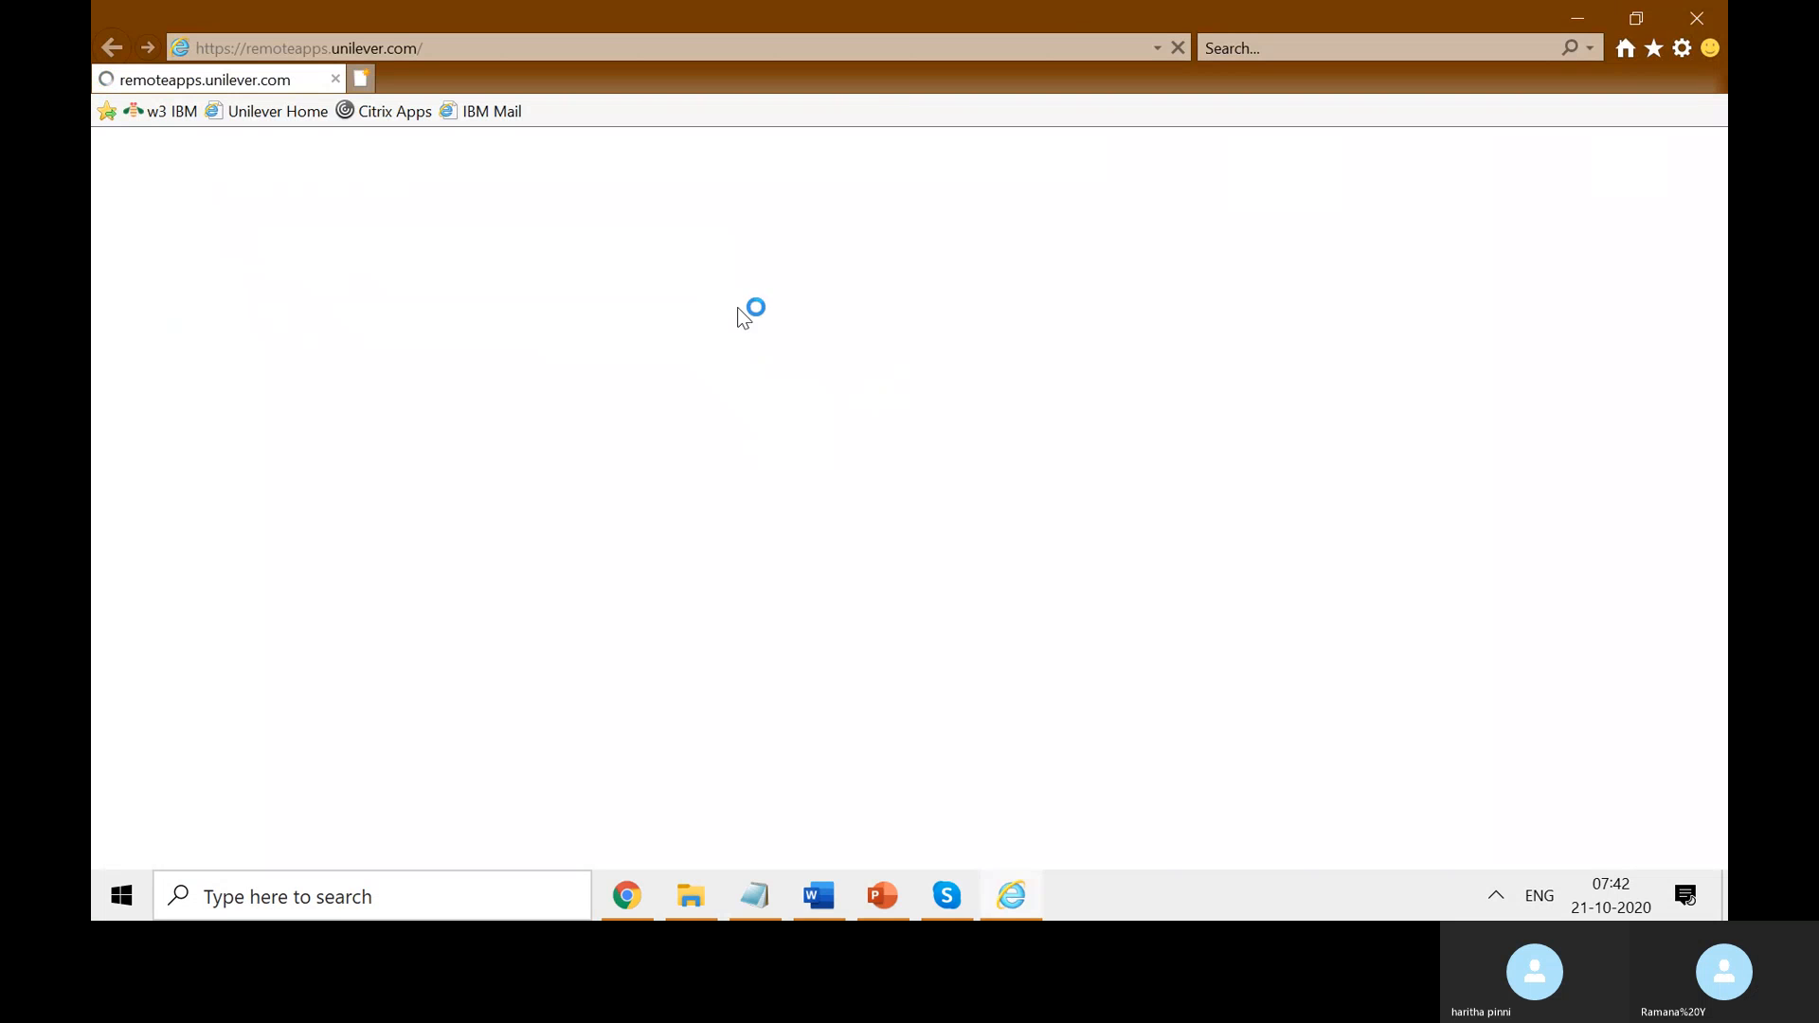
{"action": "left_click", "coordinate": [1691, 52]}
{"action": "mouse_move", "coordinate": [1579, 160]}
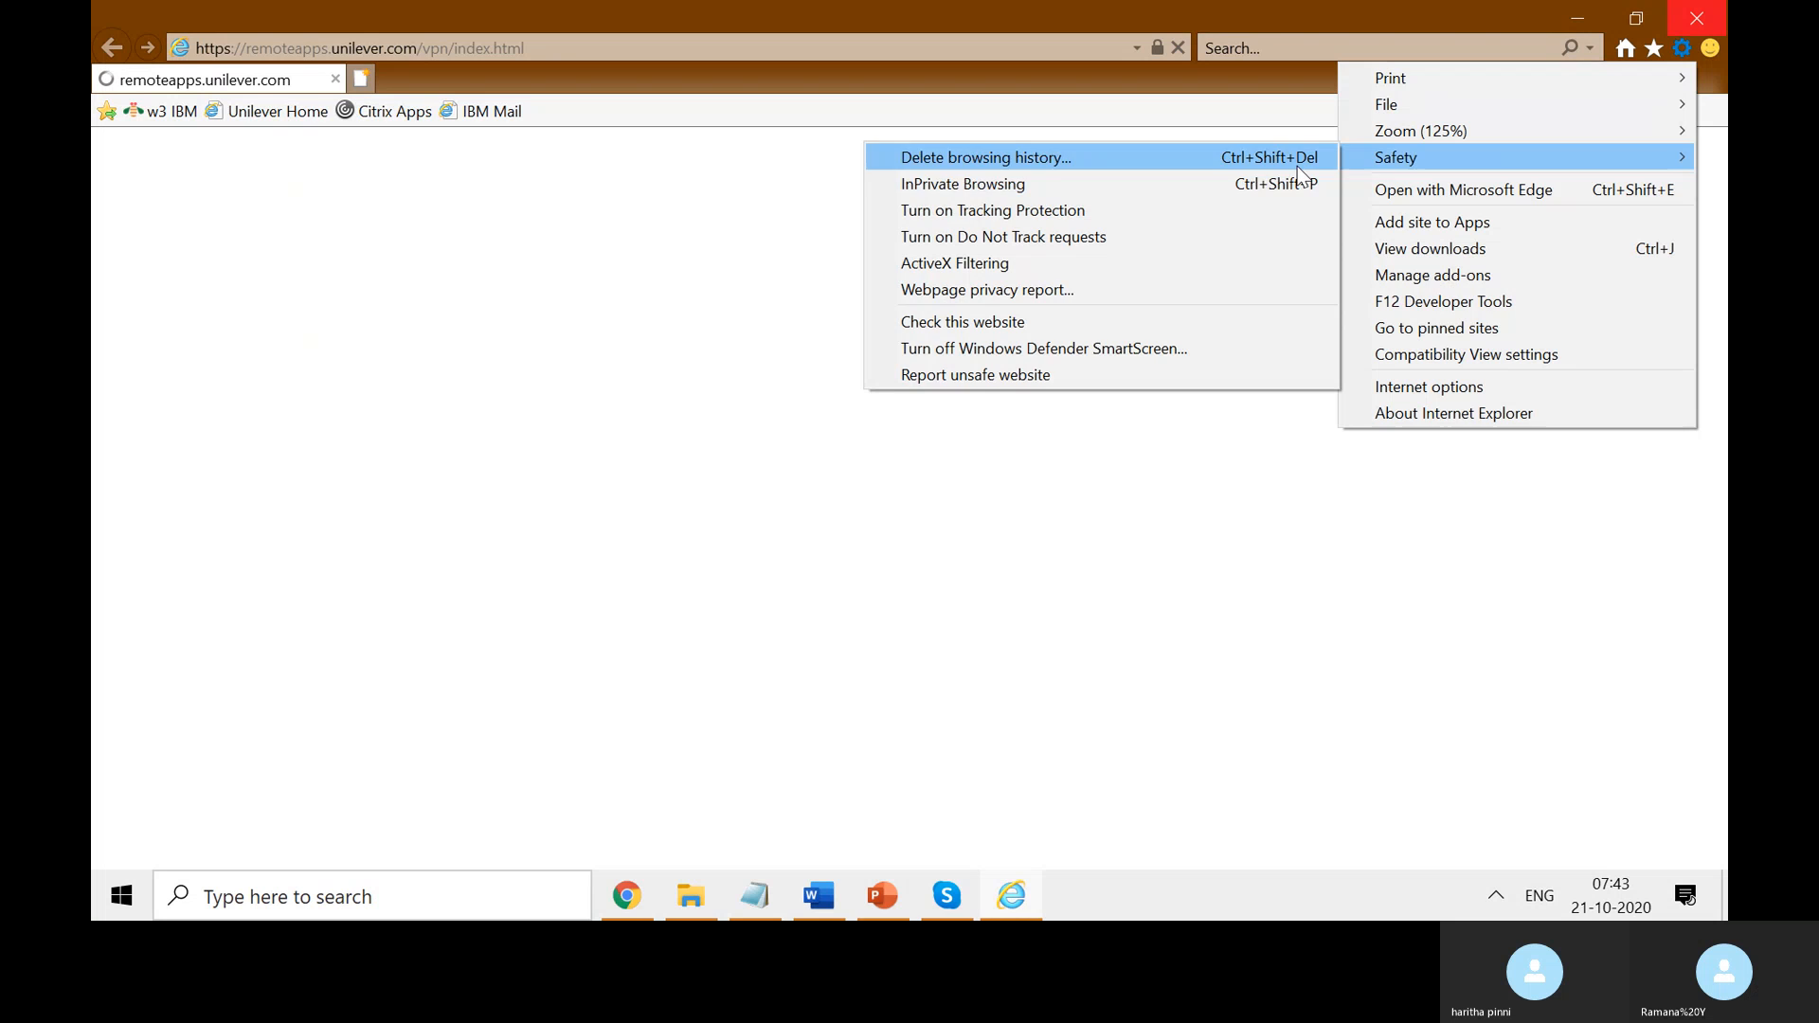
{"action": "left_click", "coordinate": [1149, 189]}
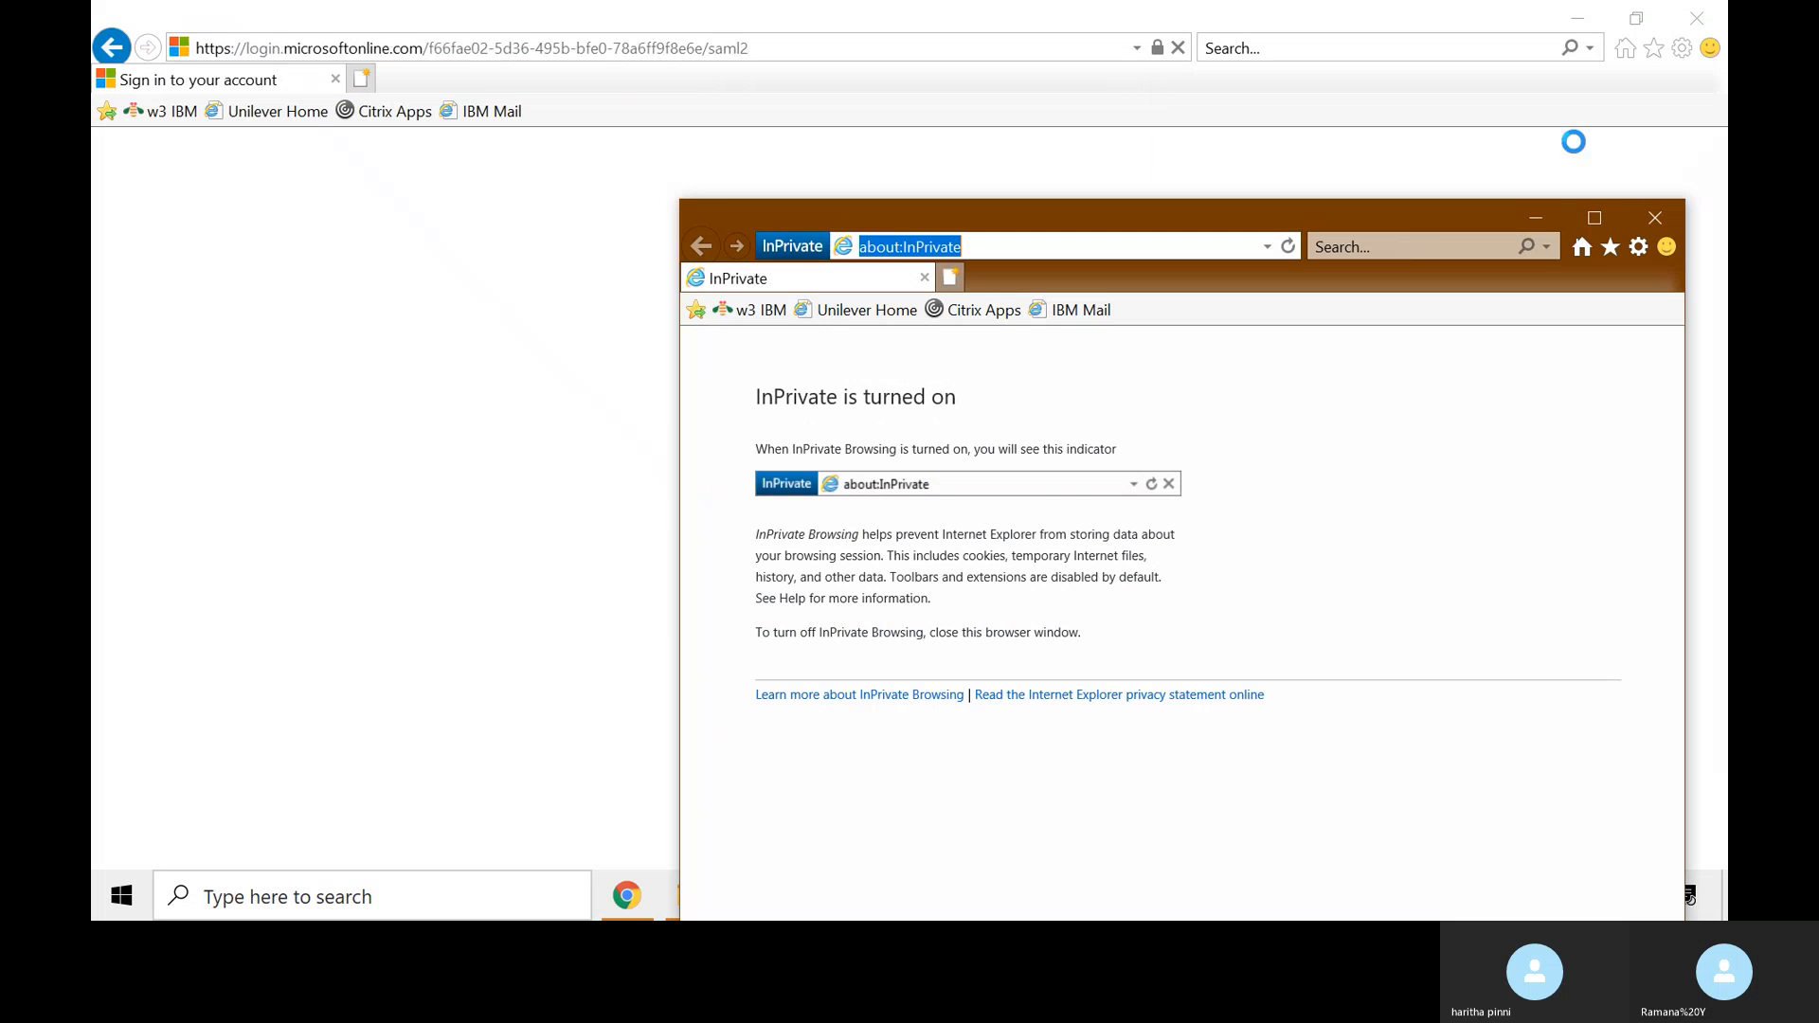
{"action": "left_click", "coordinate": [1696, 18]}
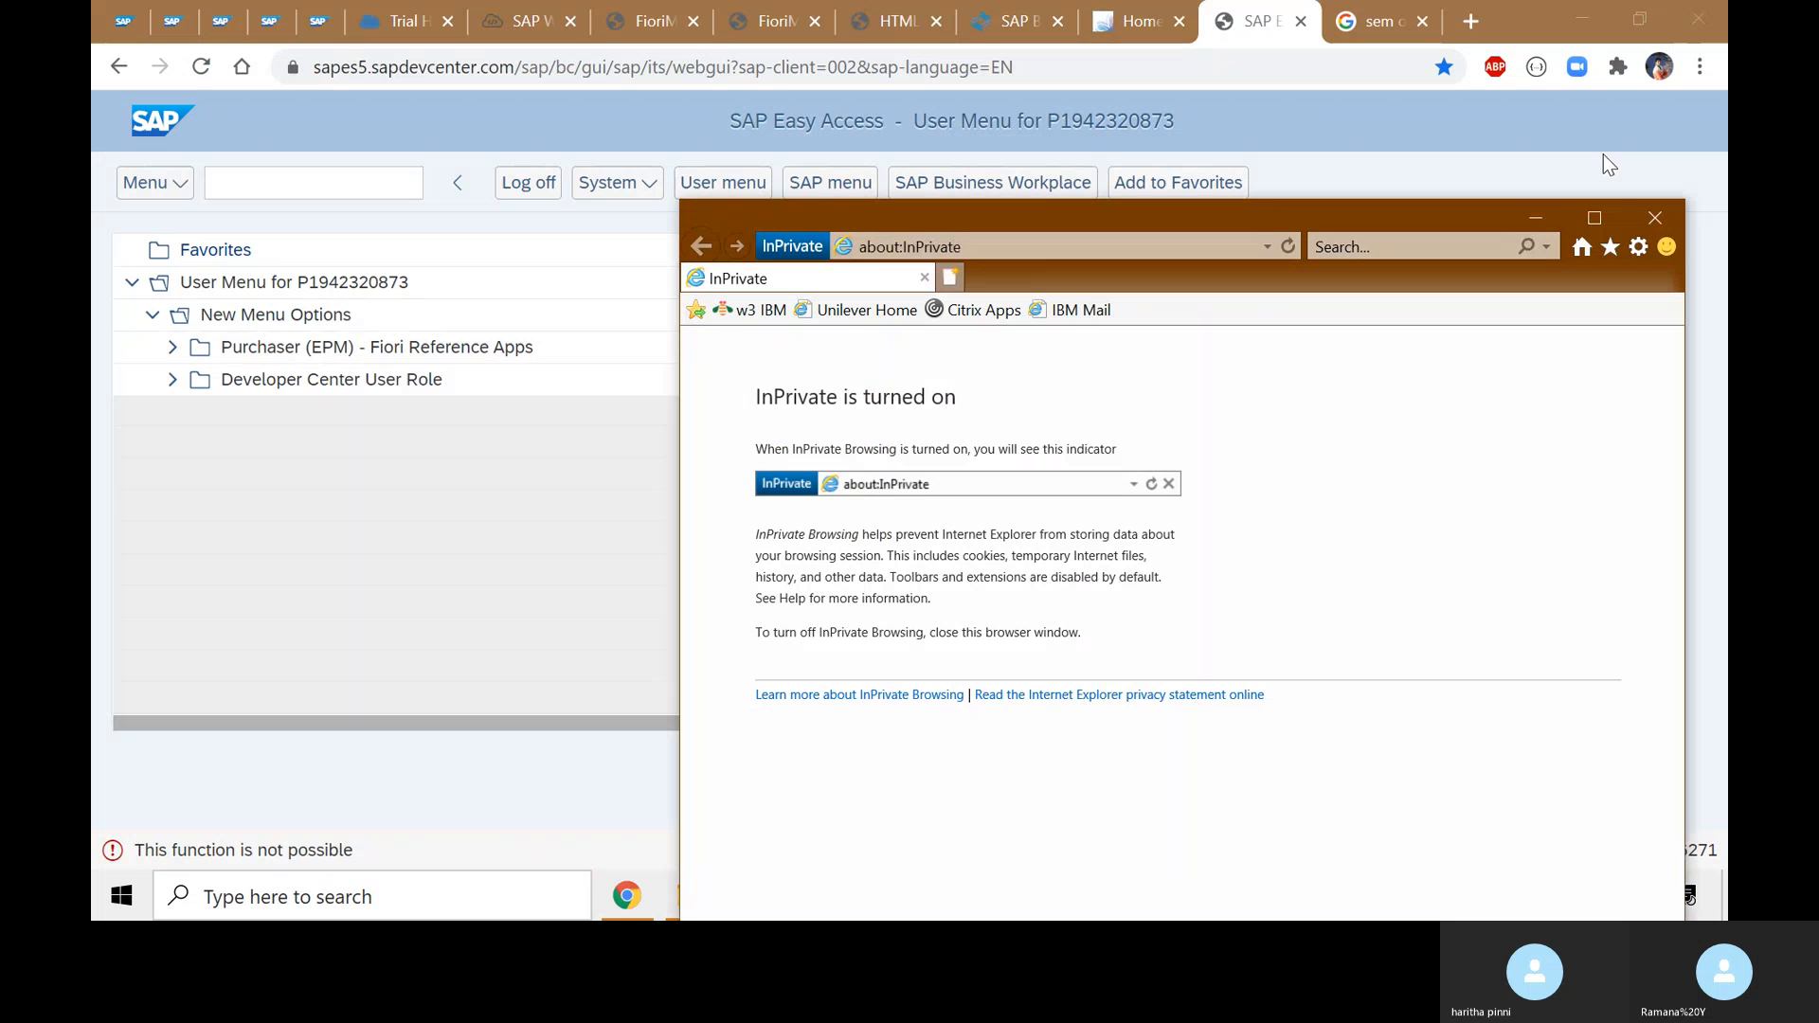
{"action": "left_click", "coordinate": [1596, 234]}
- Load remoteapps.unilever.com and show its sign-in page full screen
{"action": "left_click", "coordinate": [780, 55]}
{"action": "type", "text": "remoteapps.unilever.com/"}
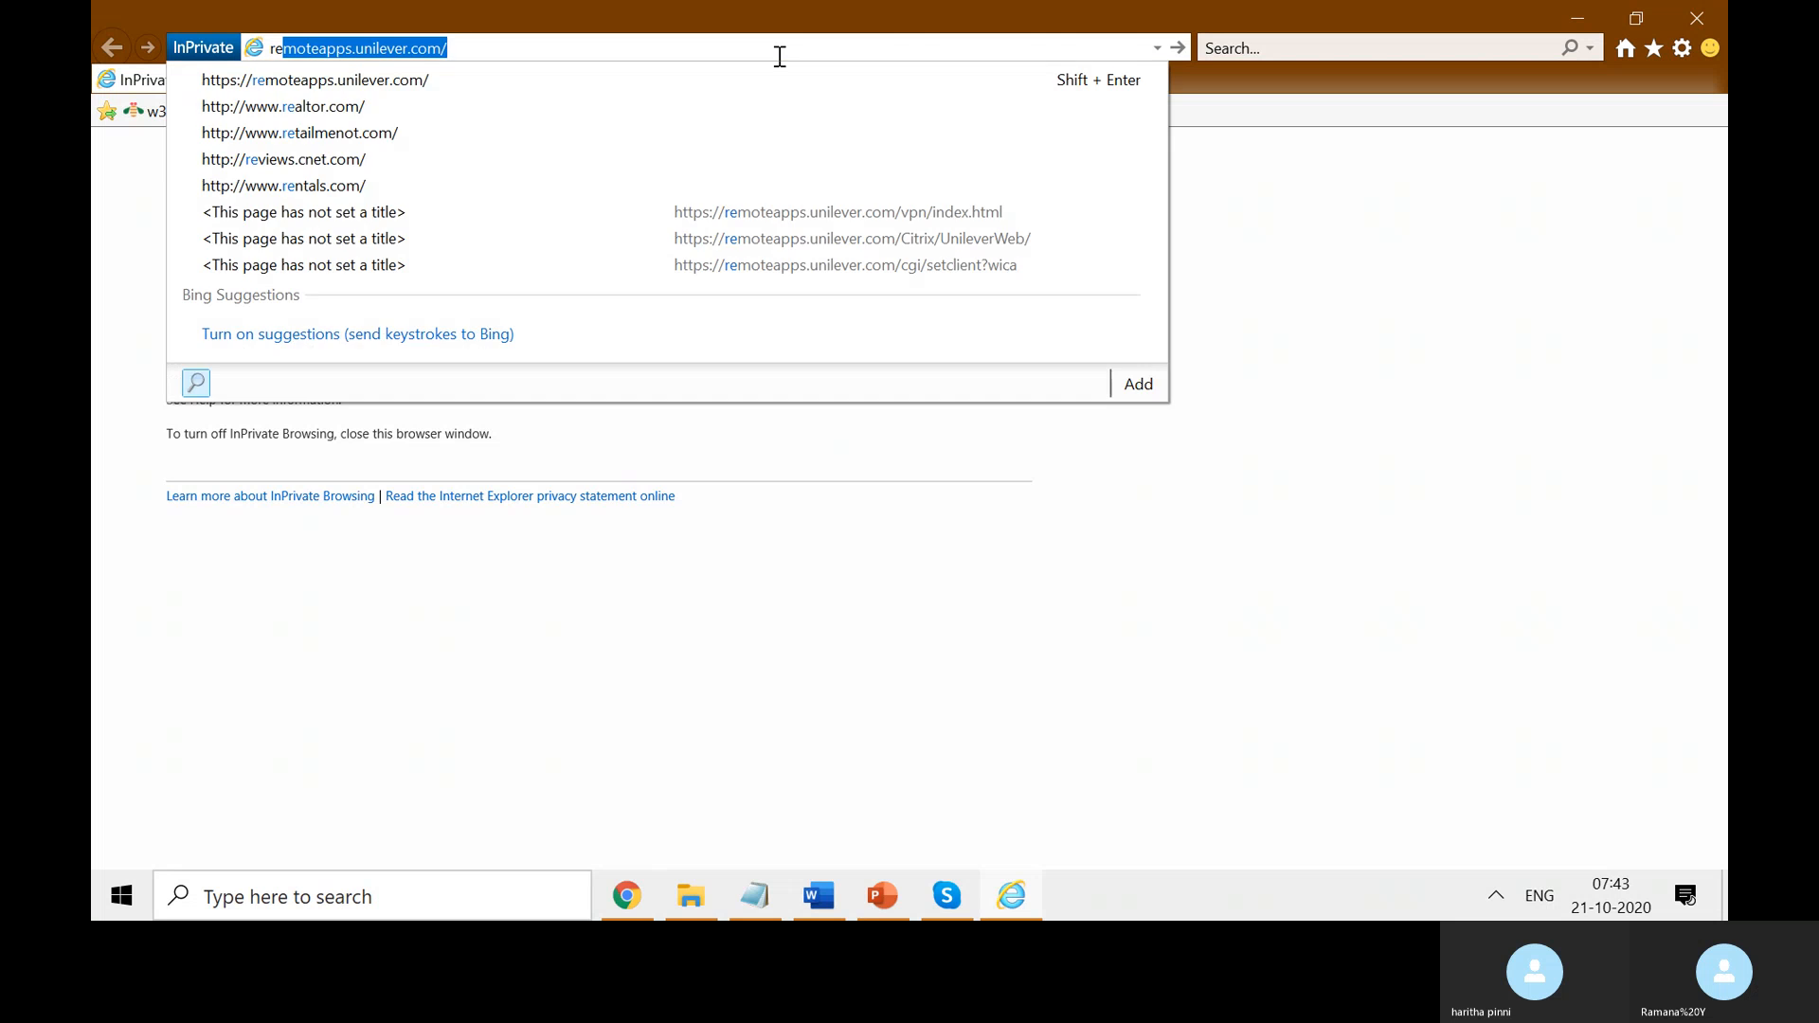
{"action": "key", "text": "Return"}
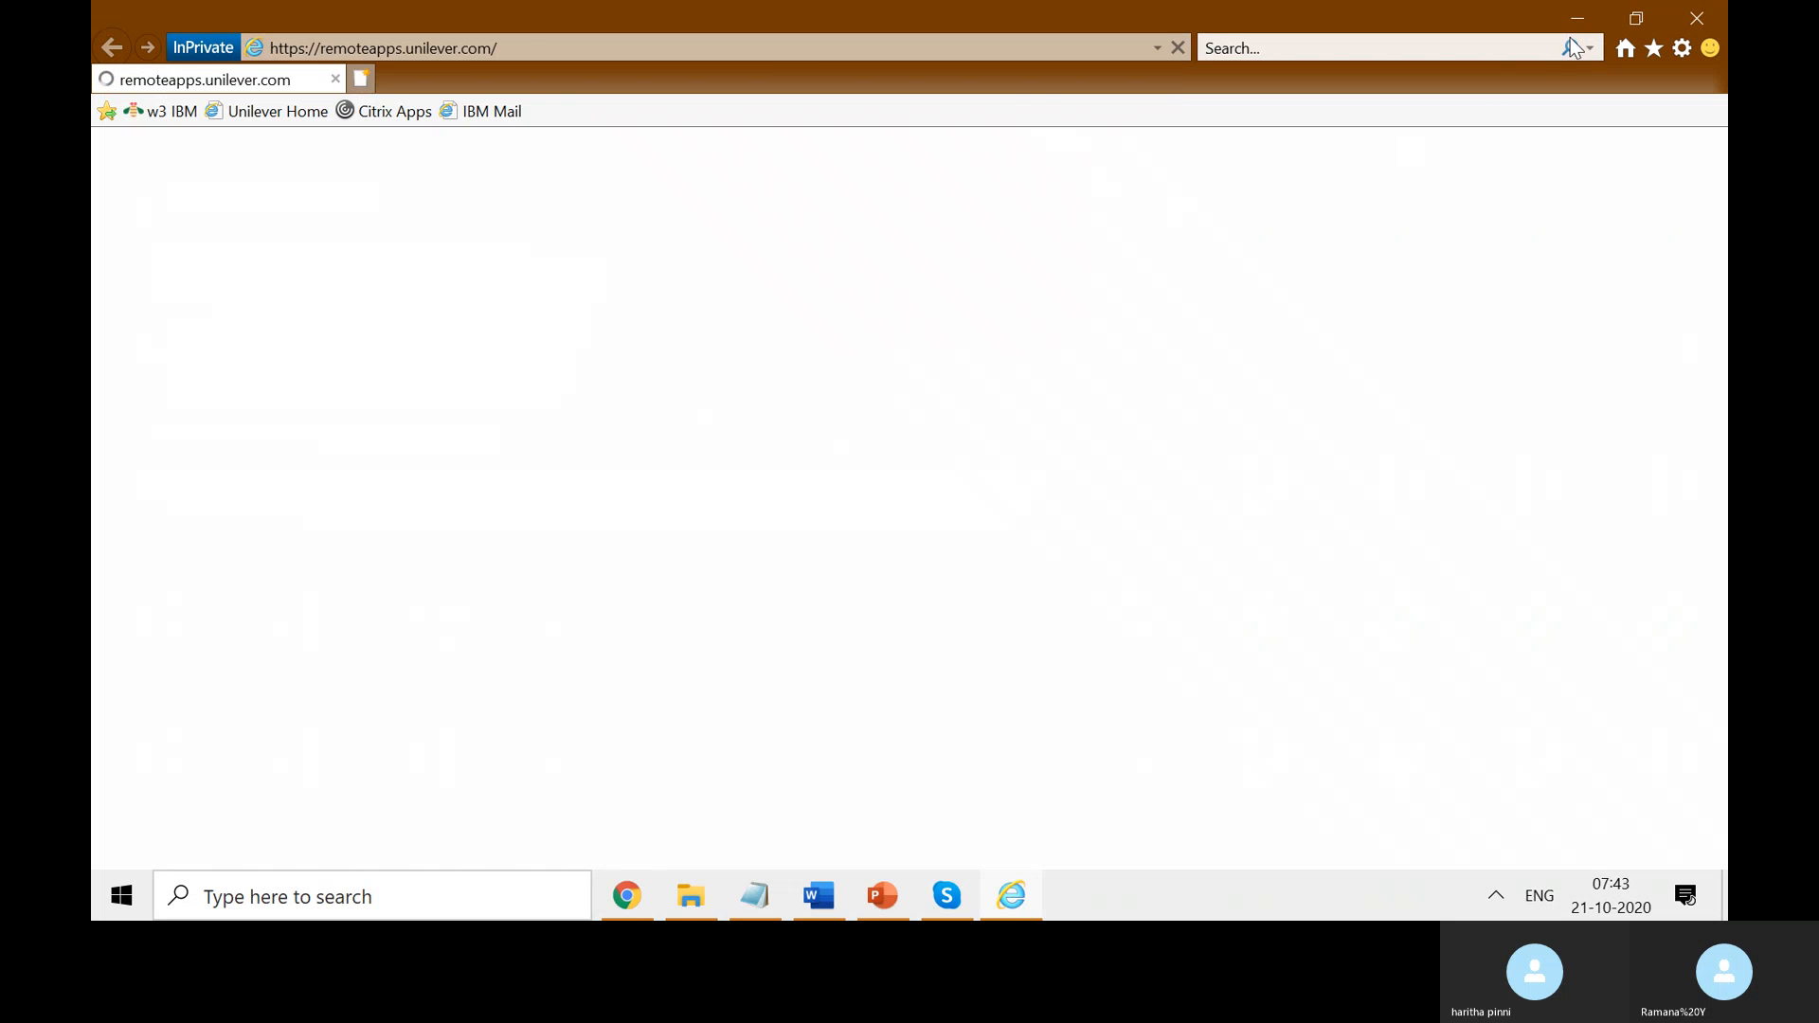
{"action": "key", "text": "F11"}
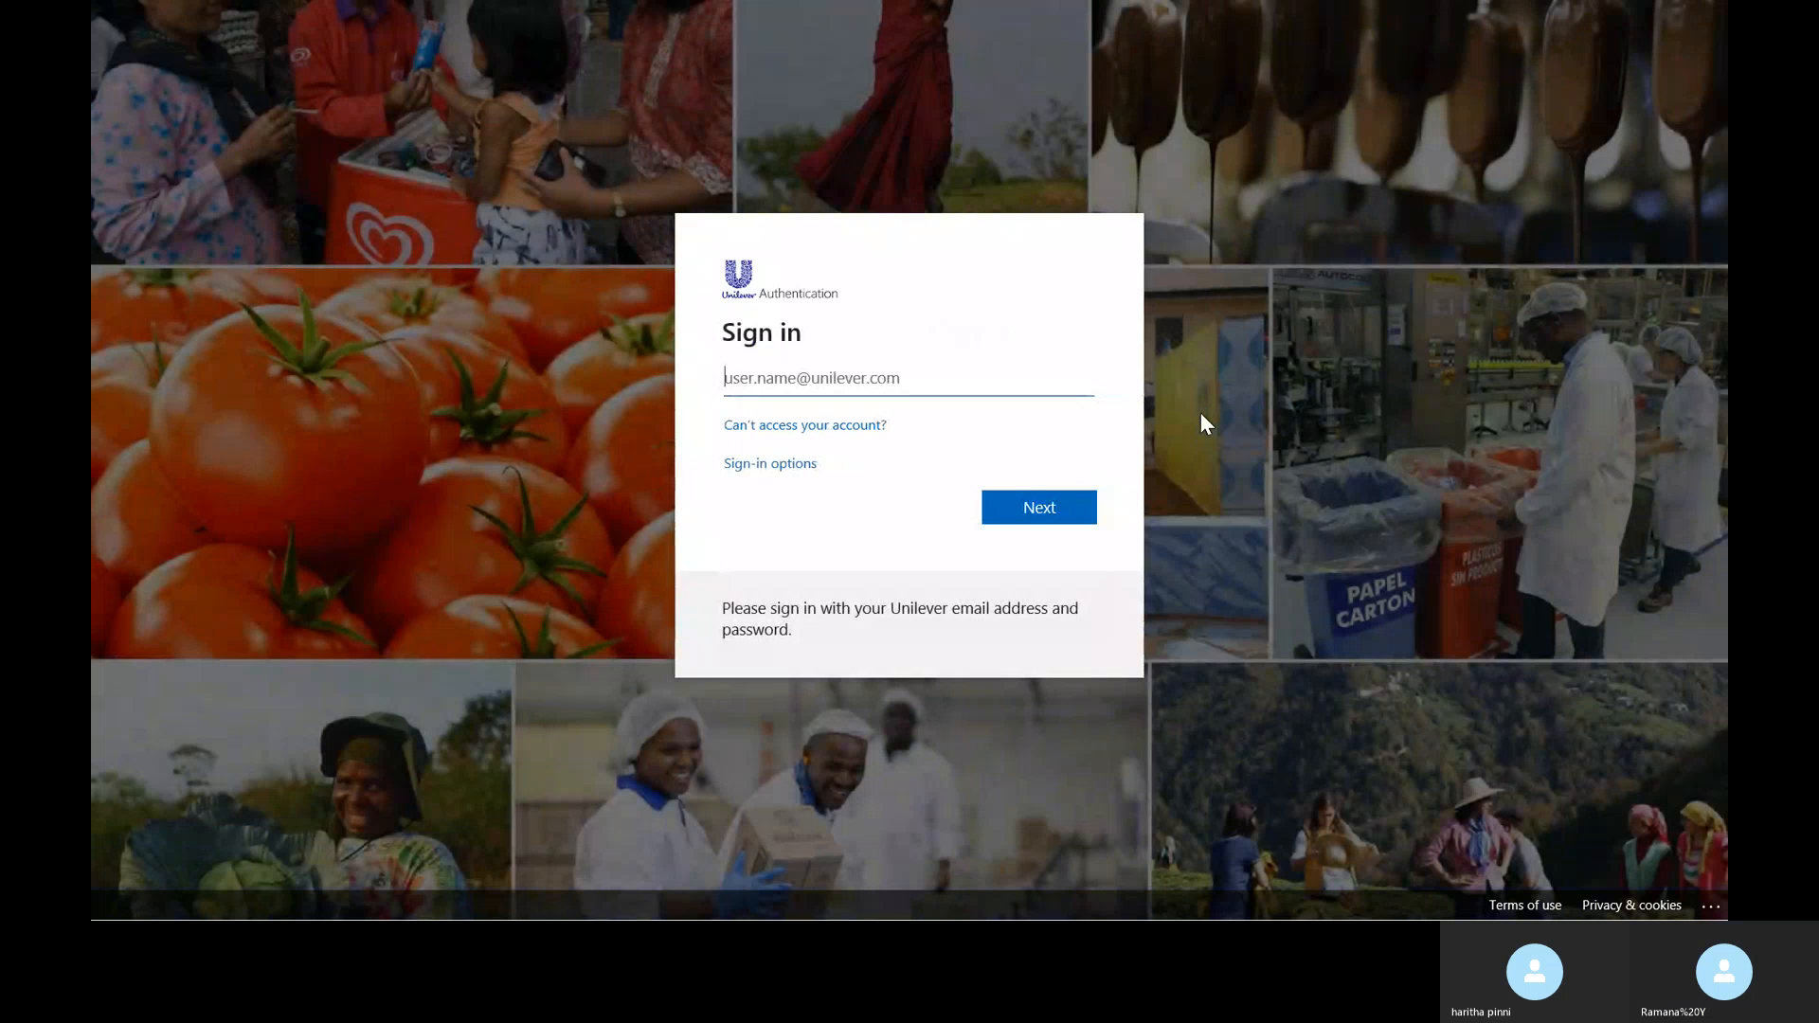
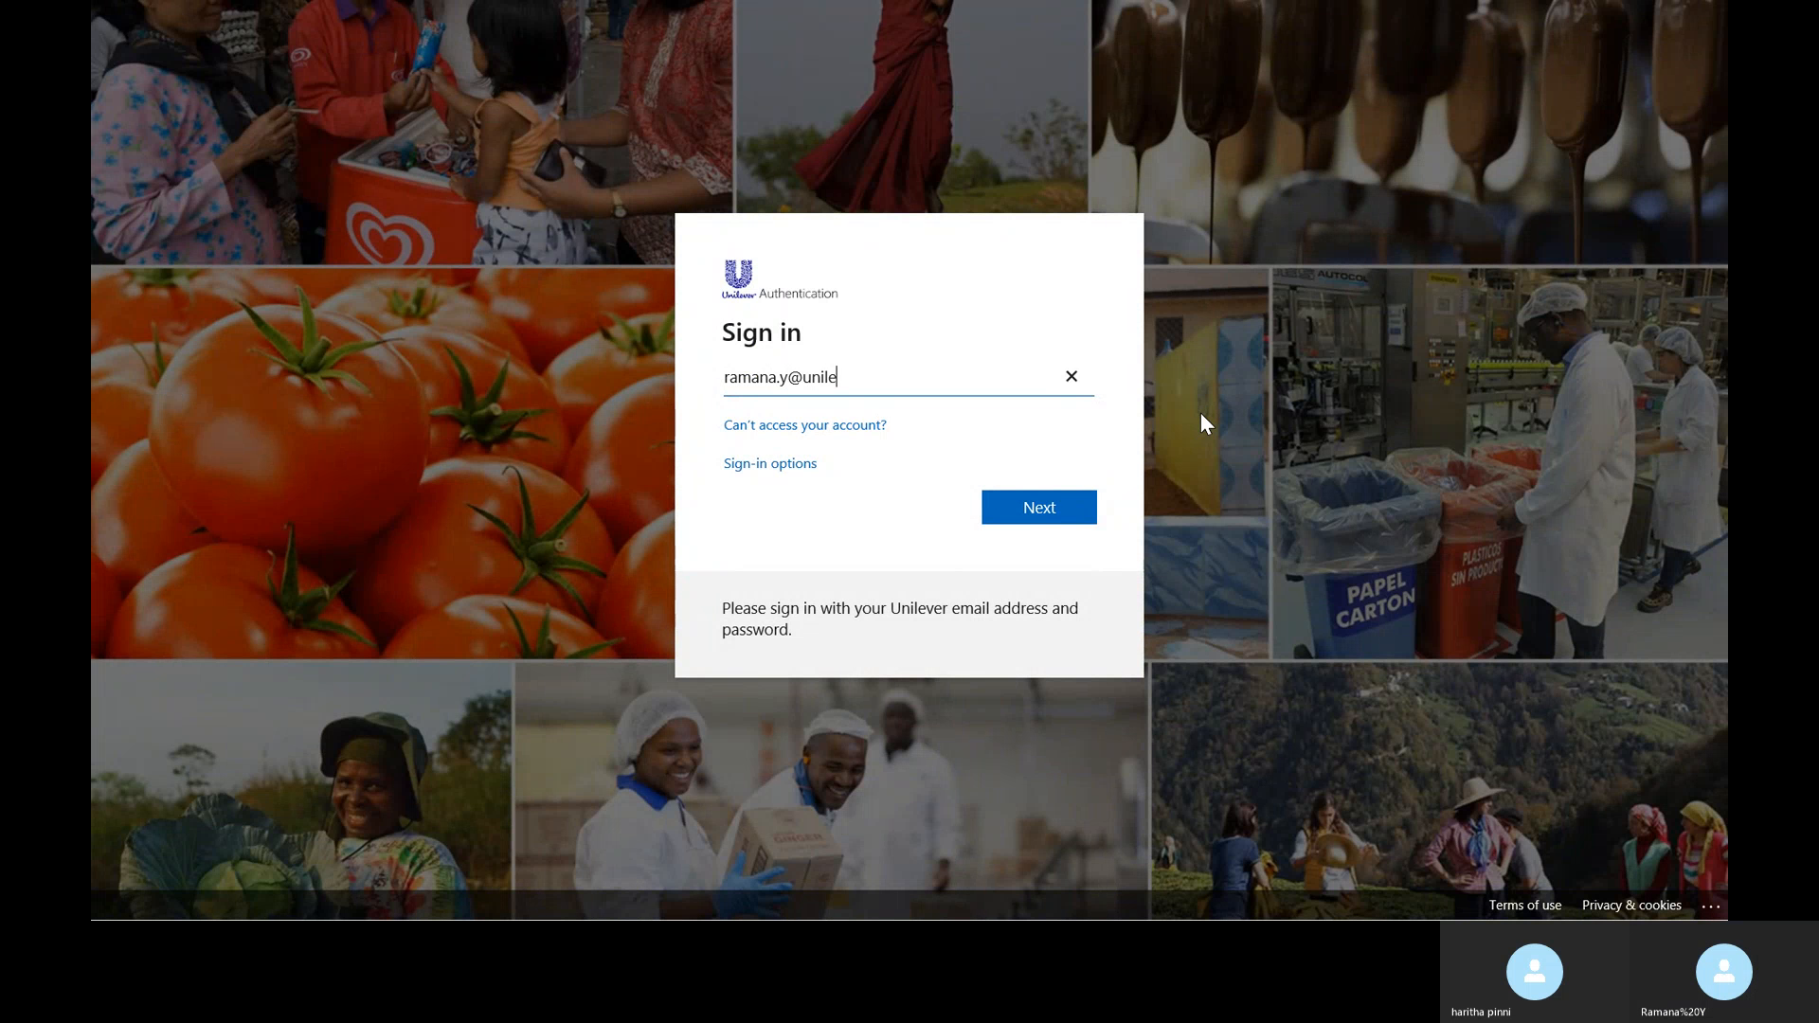
- Sign in to Unilever remote apps with the work e-mail address and the account password
{"action": "key", "text": "Return"}
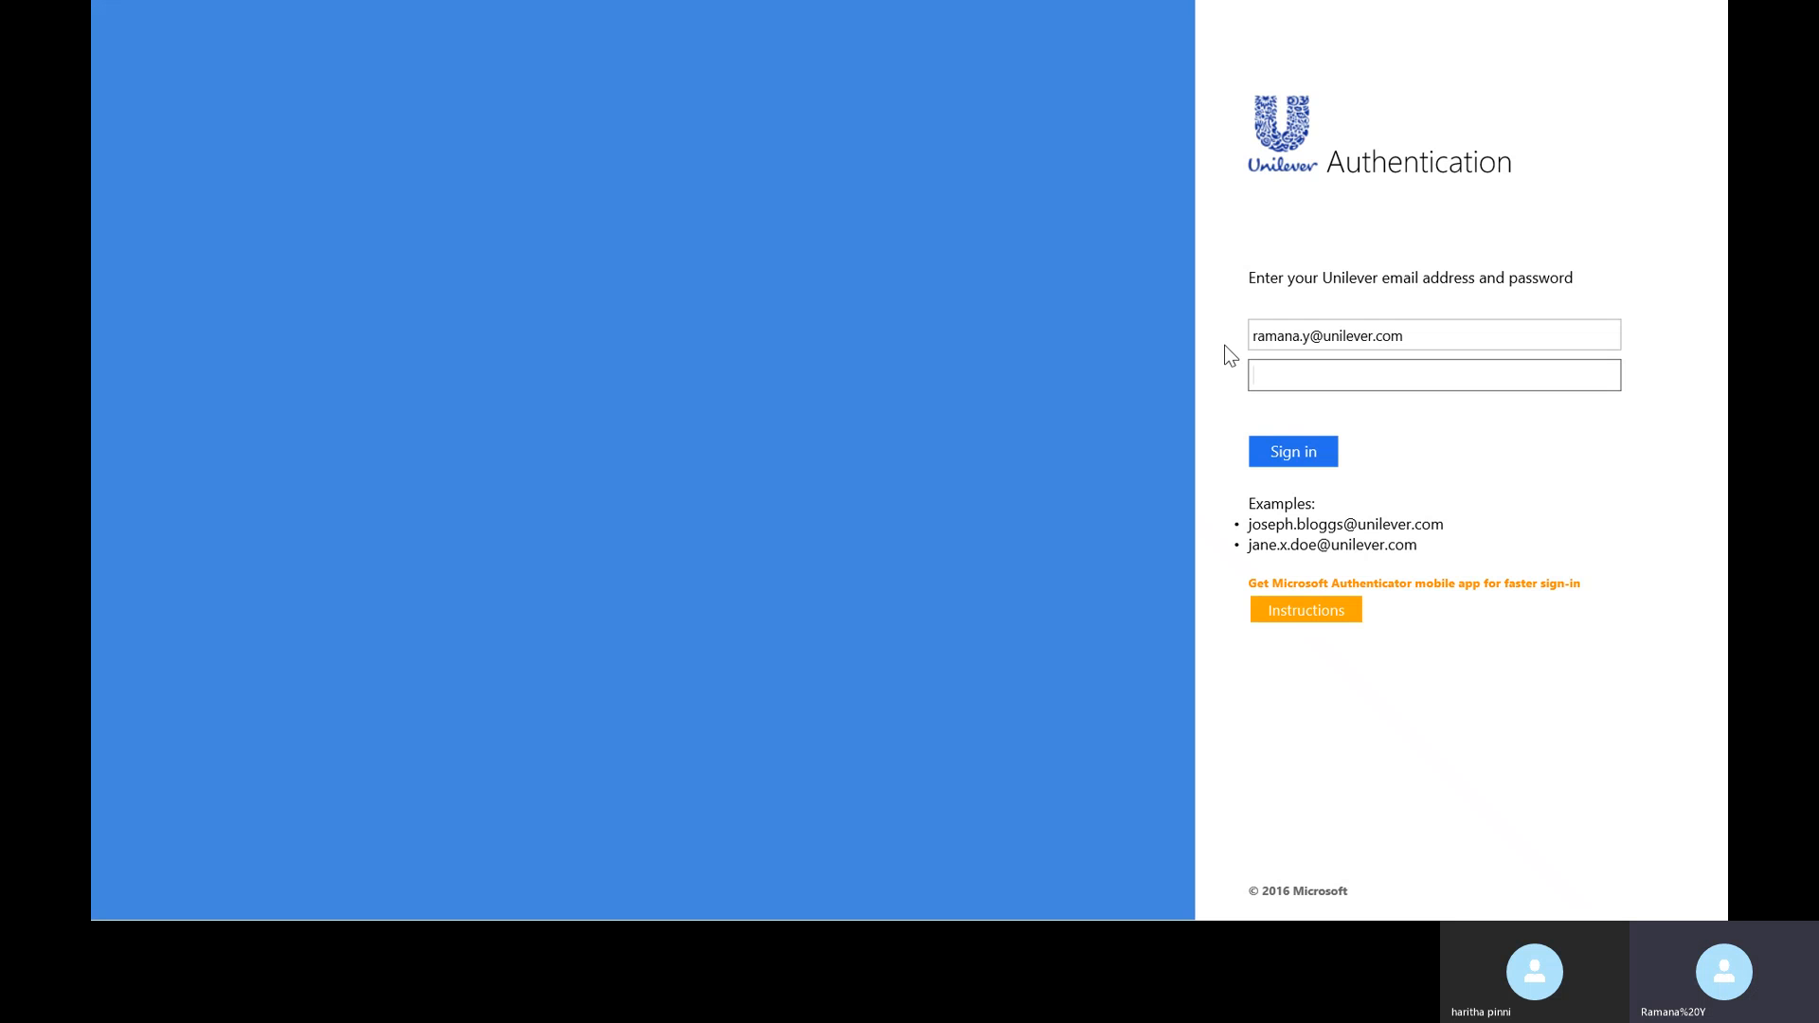
{"action": "type", "text": "•••••••"}
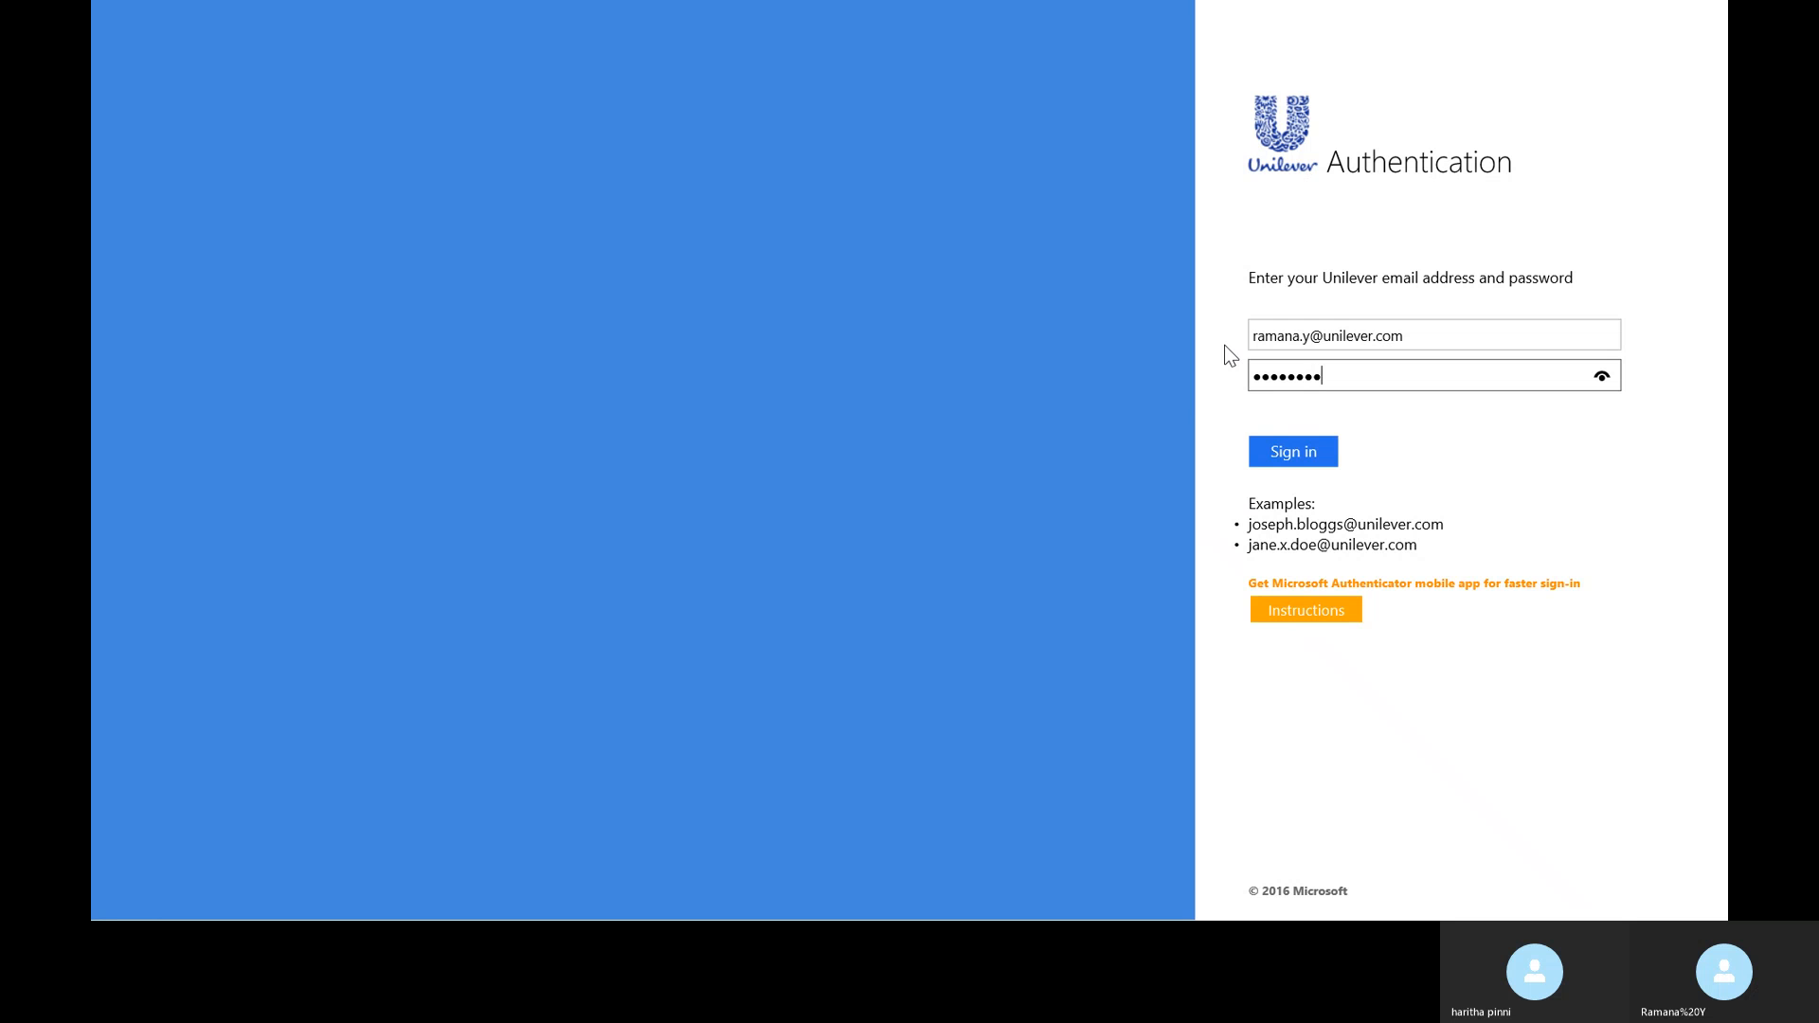
{"action": "type", "text": "•••••"}
{"action": "left_click", "coordinate": [1324, 454]}
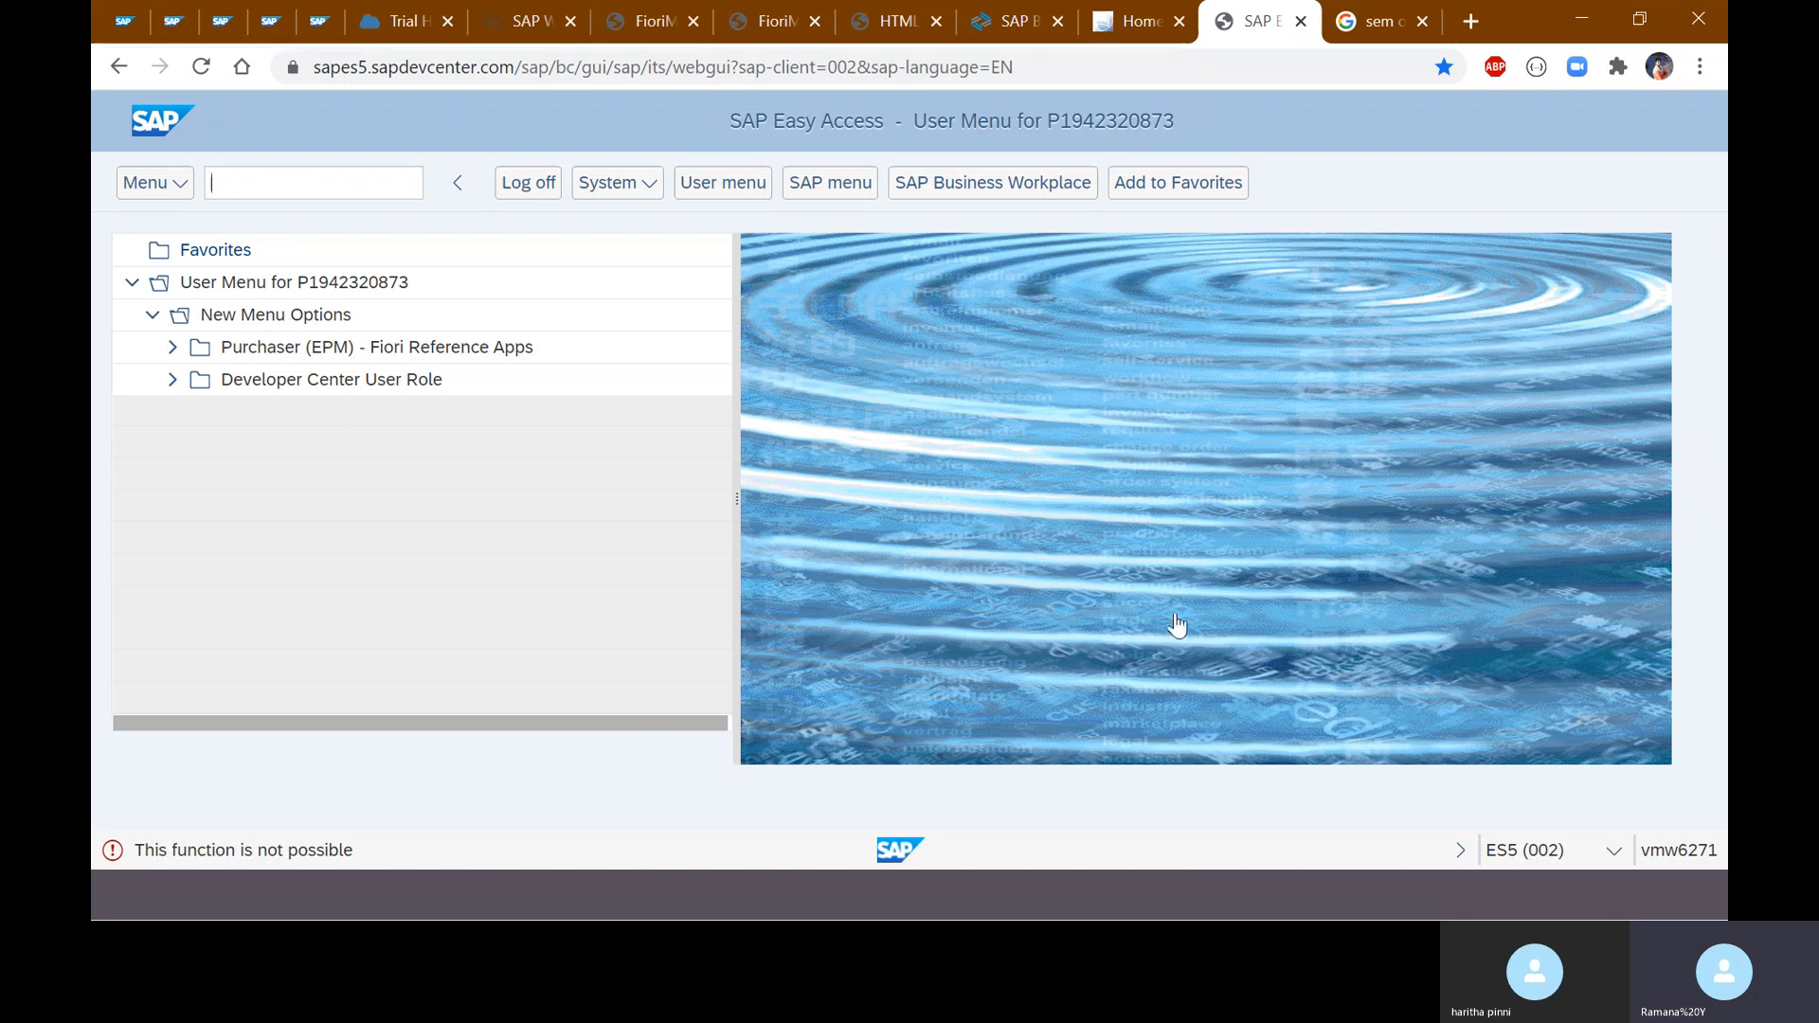
- Leave browser full screen and bring the Fiori Foundation Course document forward in Word
{"action": "key", "text": "F11"}
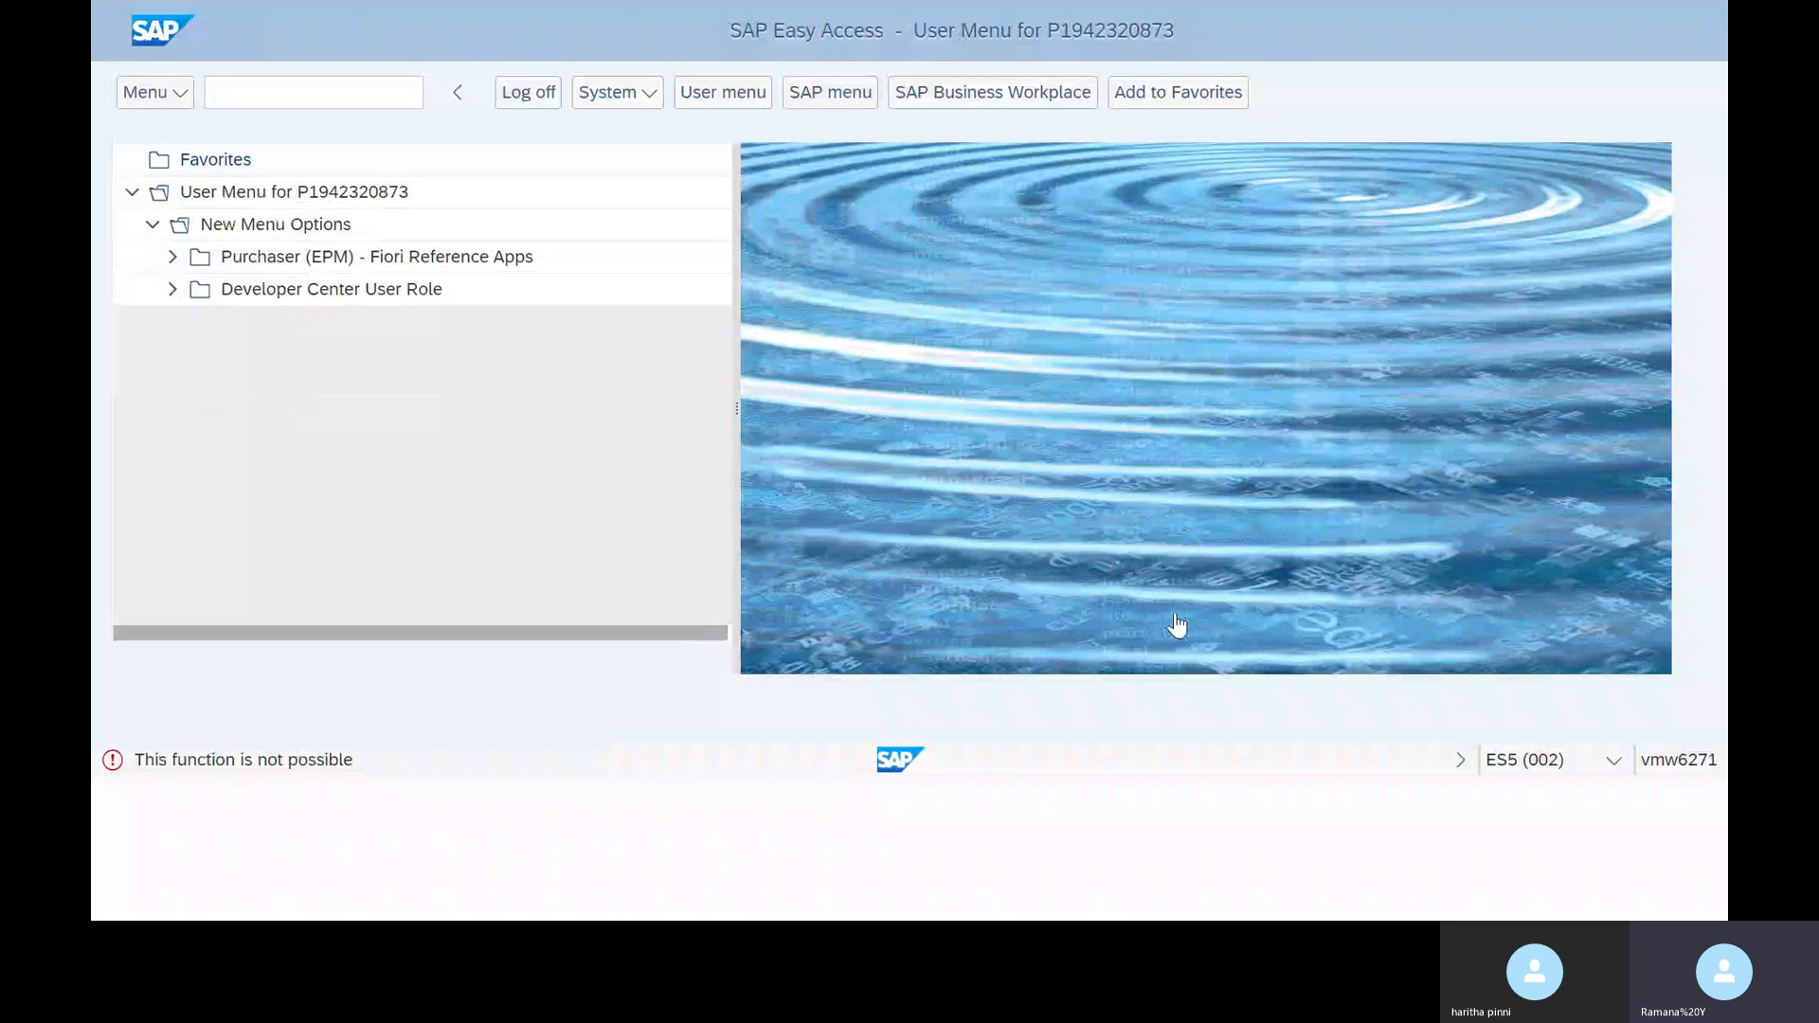
{"action": "key", "text": "F11"}
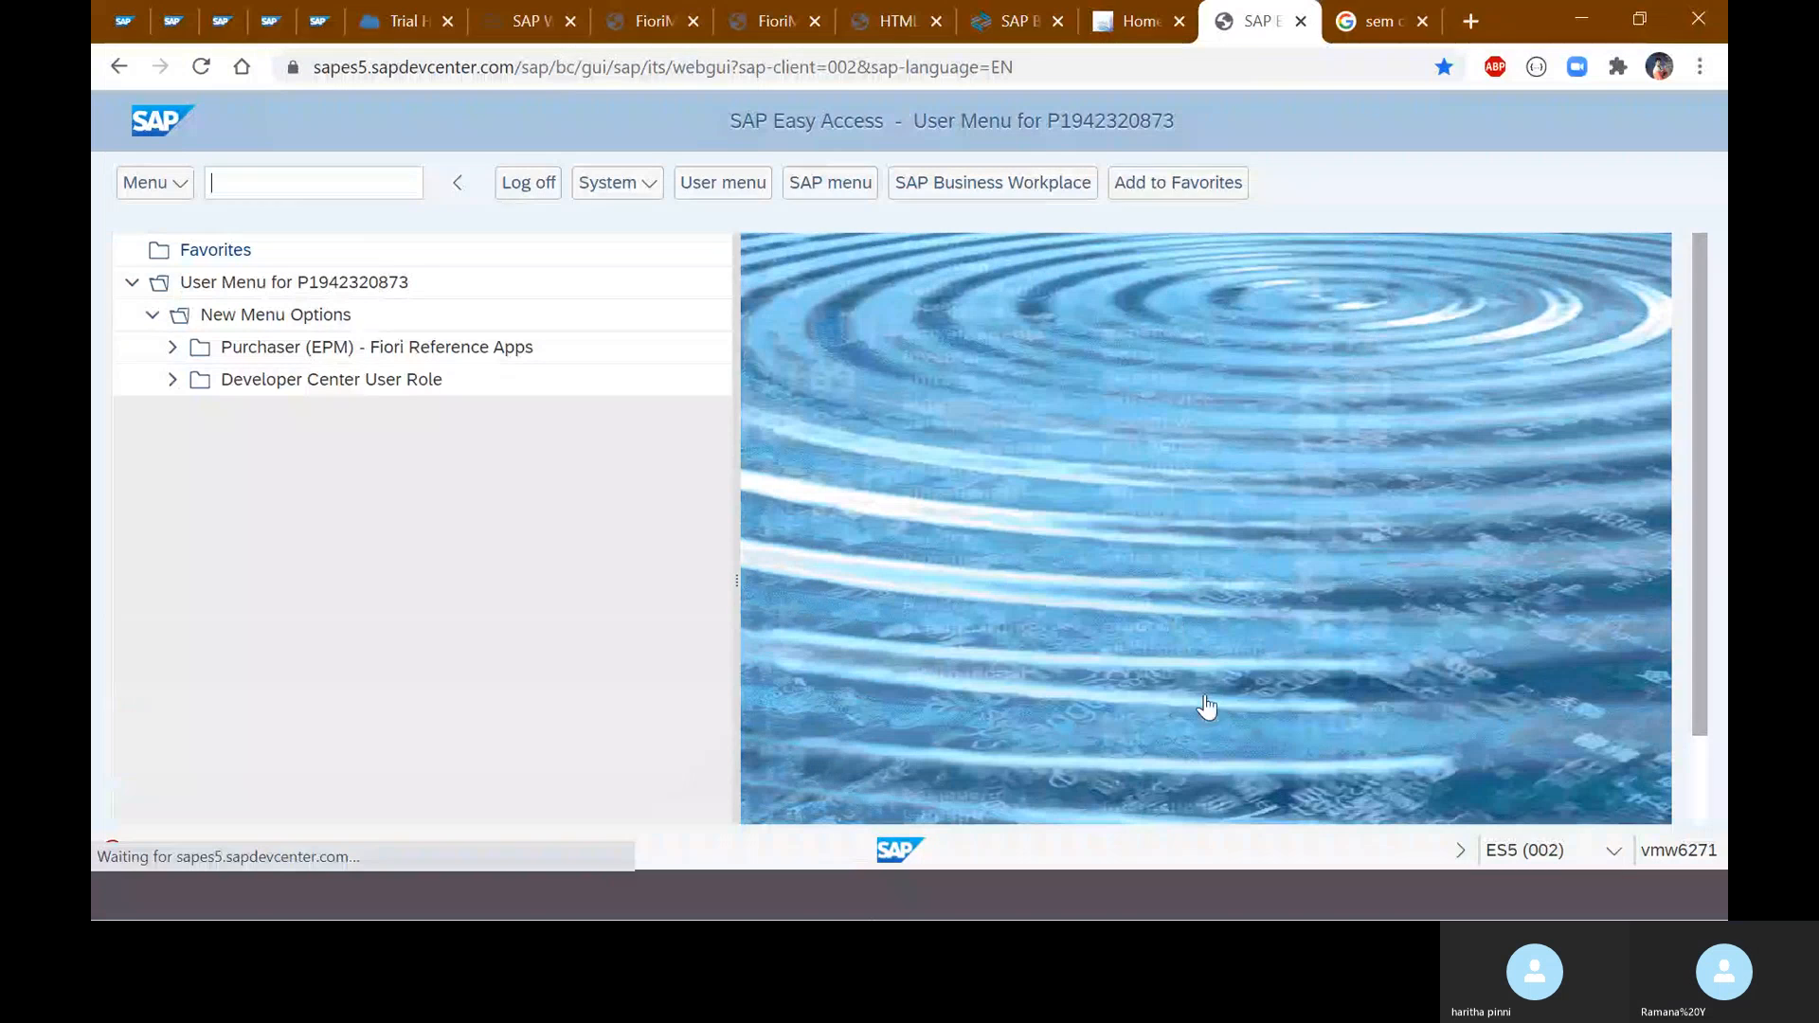
{"action": "key", "text": "super"}
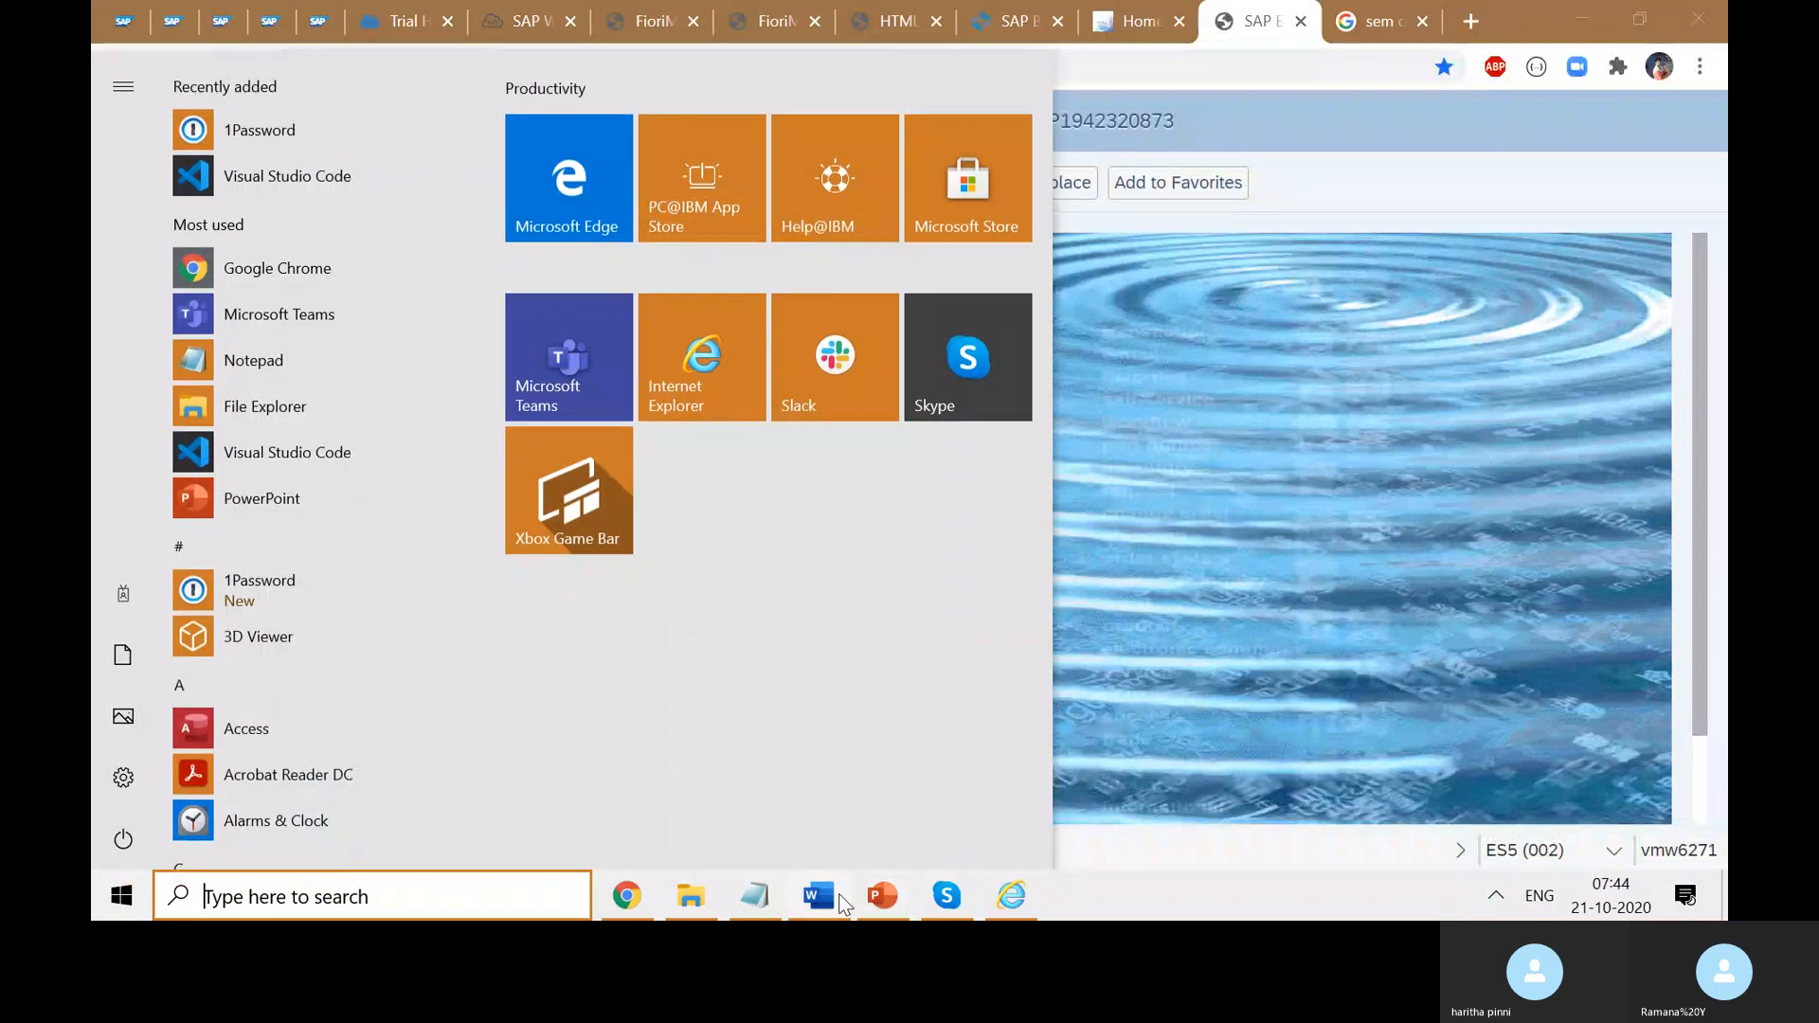
{"action": "left_click", "coordinate": [837, 894]}
- Scroll the course notes to the 'How To create Launchpad Instance for Custom UI5 Apps?' section
{"action": "scroll", "coordinate": [1089, 582], "scroll_direction": "up", "scroll_amount": 3}
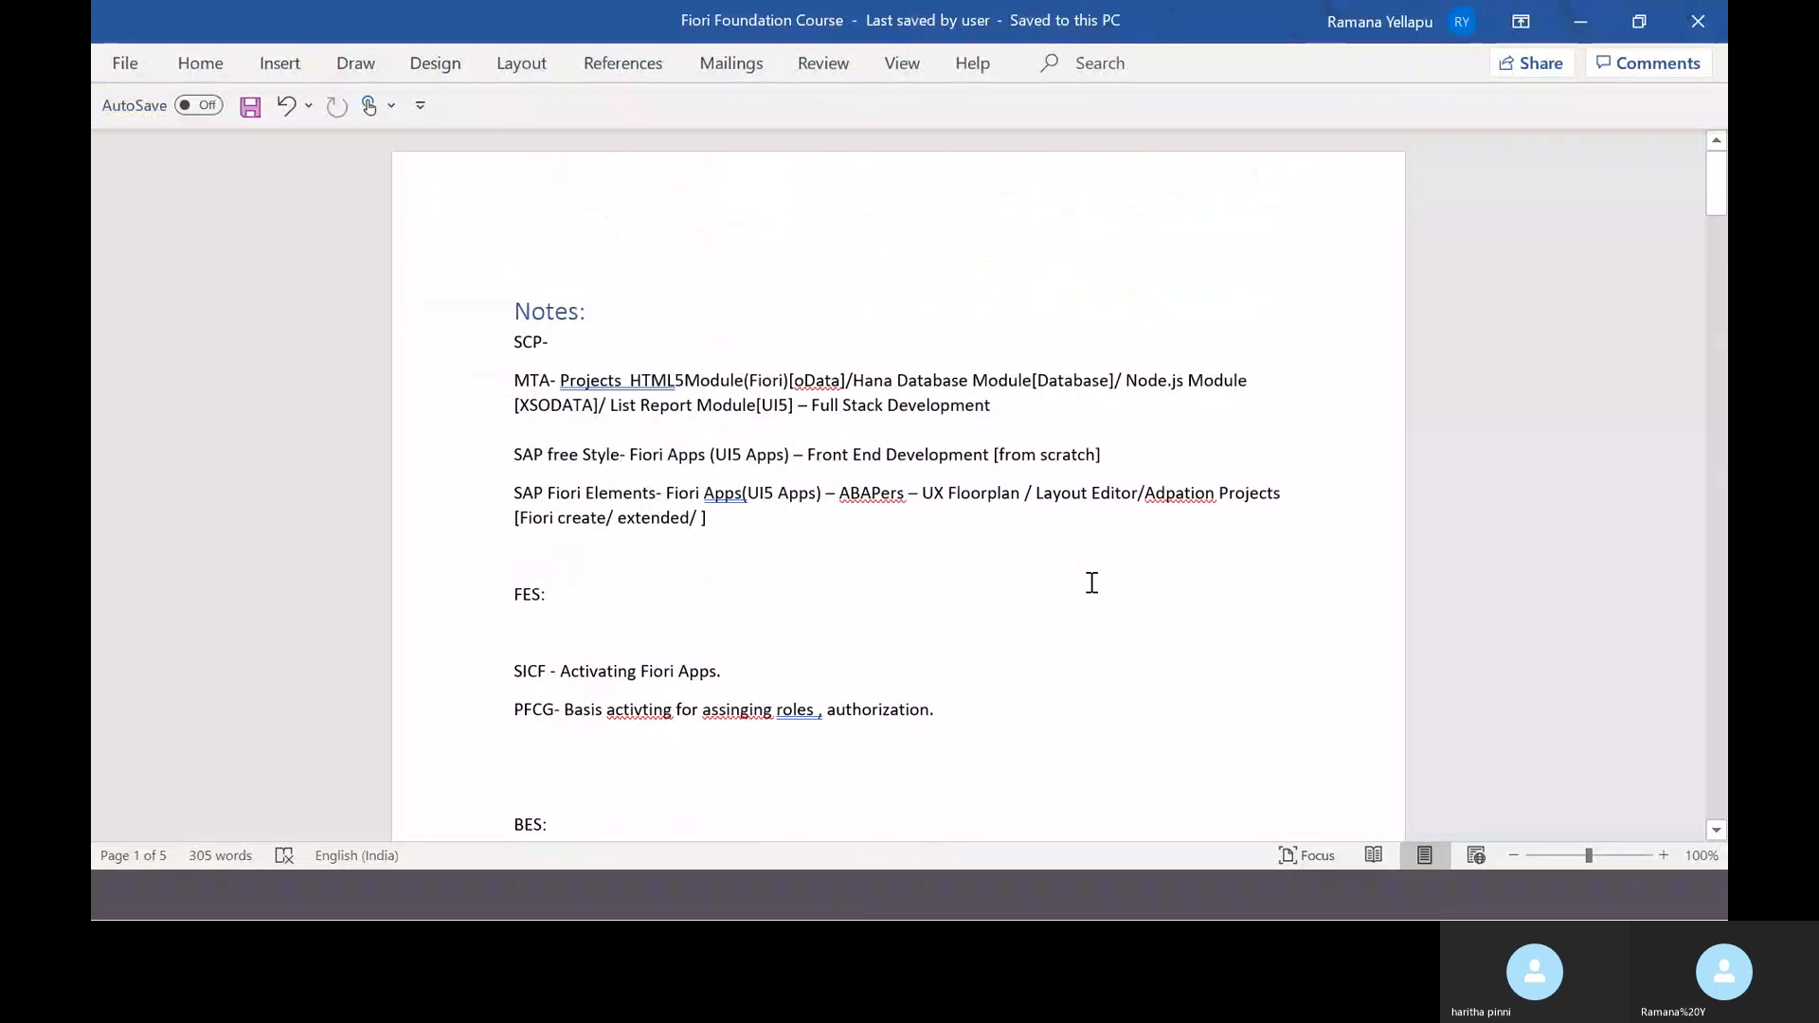
{"action": "scroll", "coordinate": [1258, 601], "scroll_direction": "down", "scroll_amount": 5}
{"action": "scroll", "coordinate": [1258, 601], "scroll_direction": "down", "scroll_amount": 9}
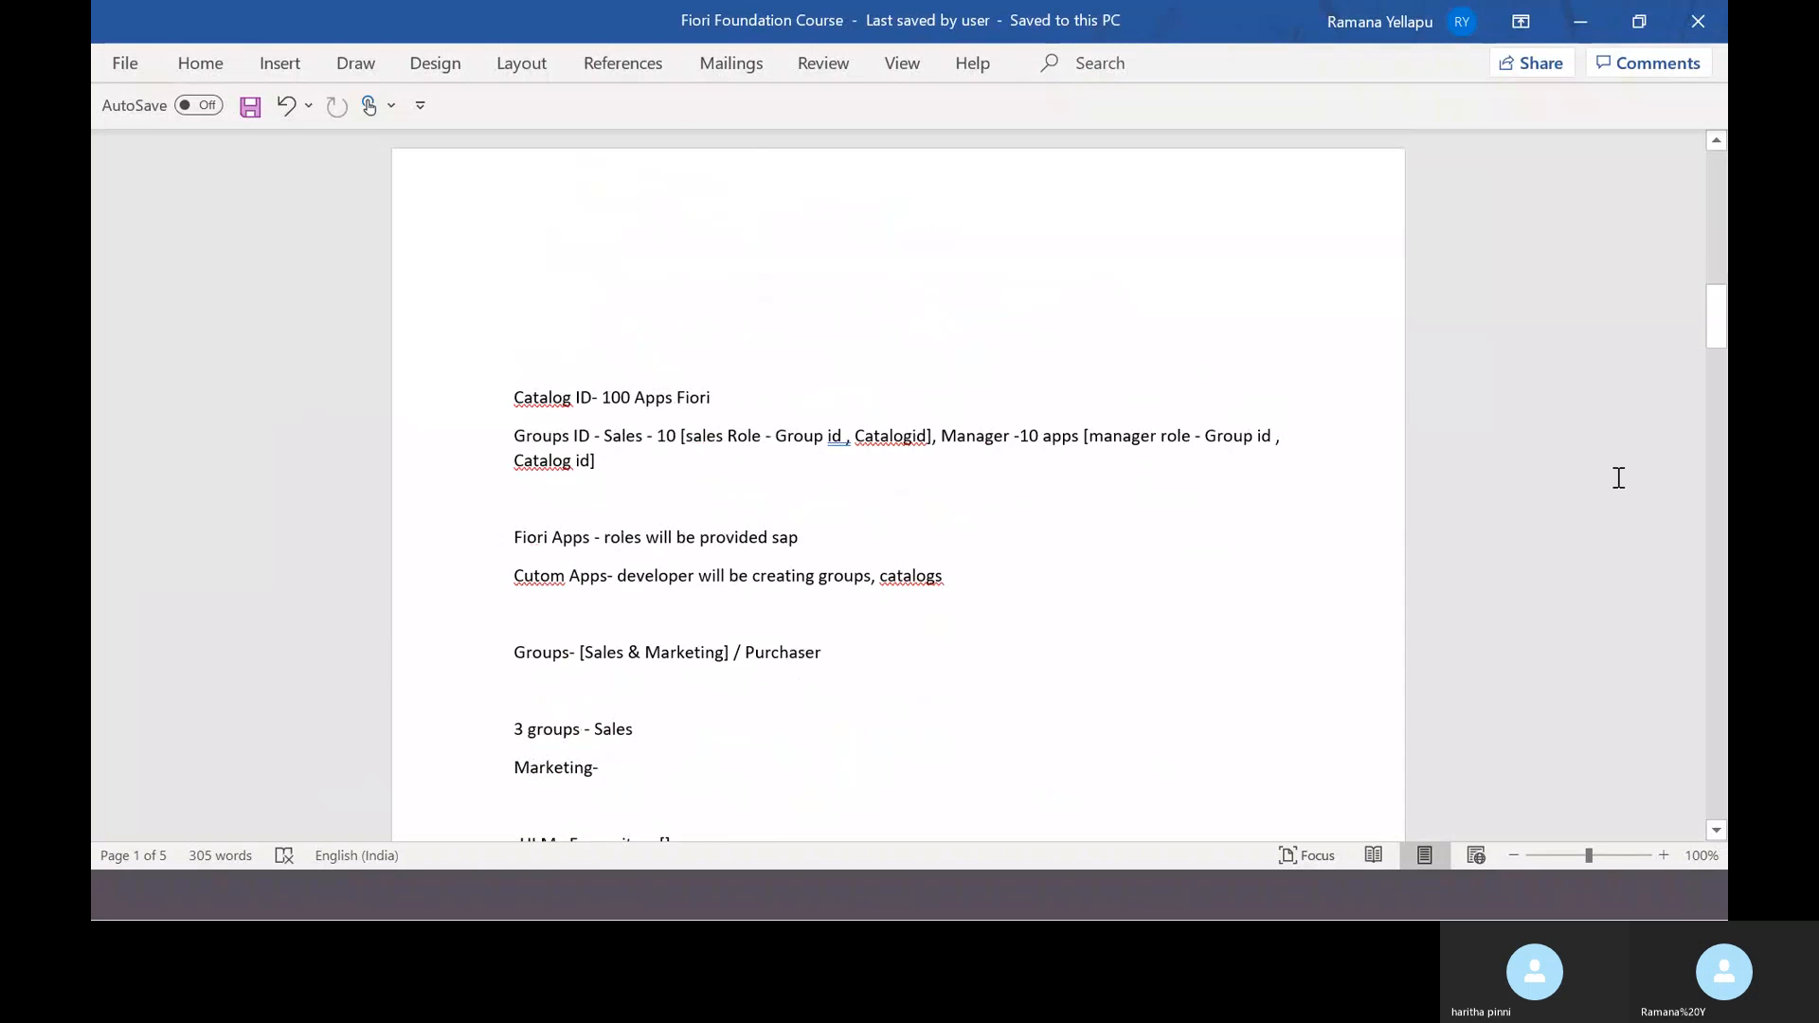
{"action": "left_click_drag", "start_coordinate": [1712, 344], "coordinate": [1713, 449]}
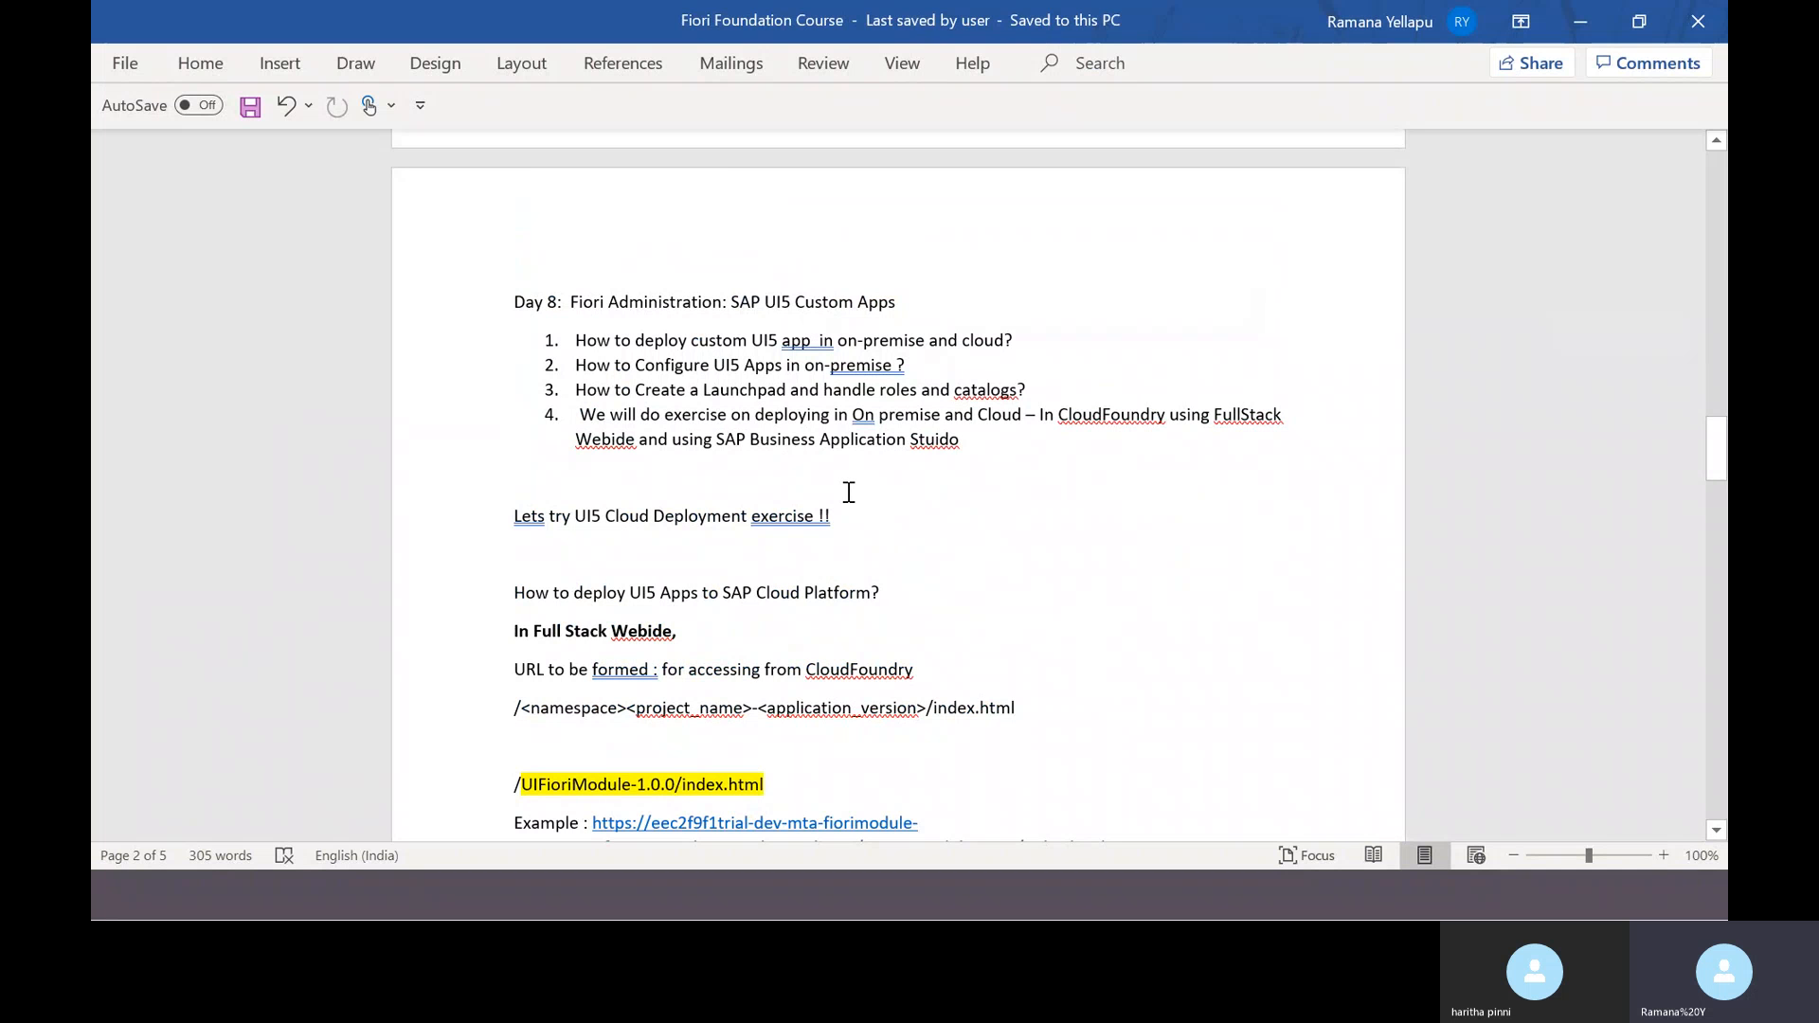
{"action": "scroll", "coordinate": [948, 559], "scroll_direction": "down", "scroll_amount": 10}
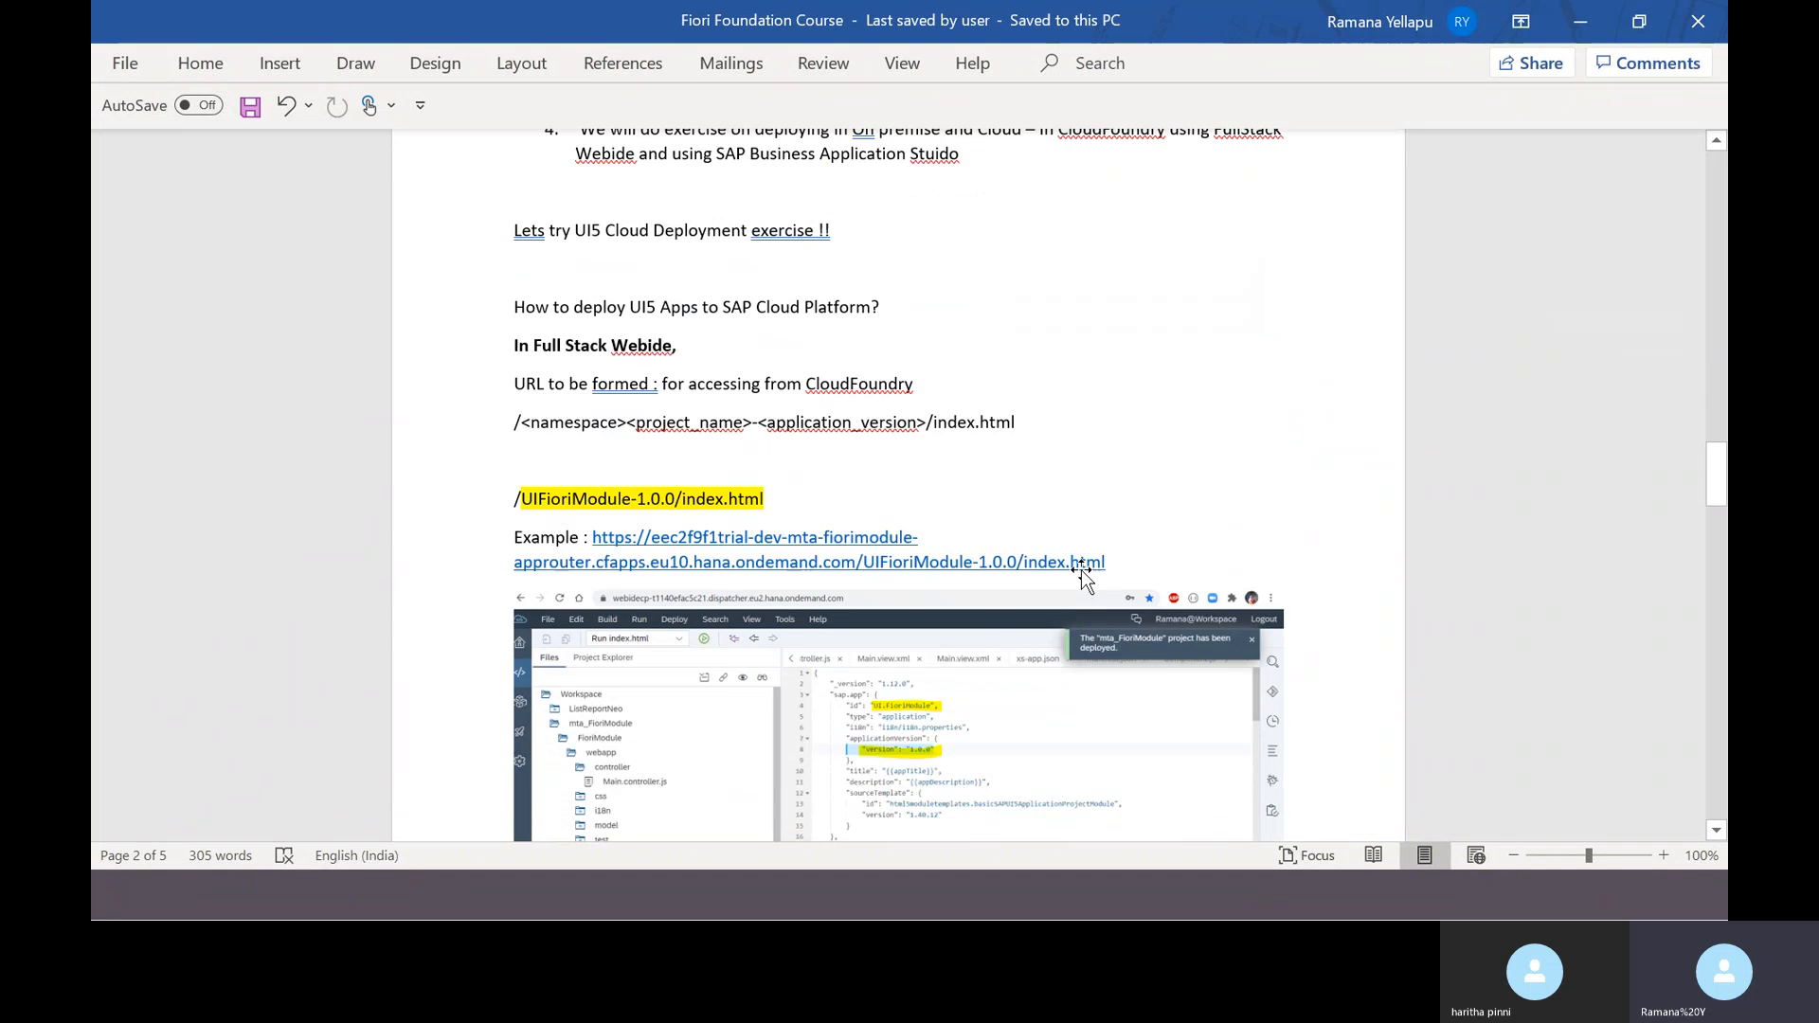
{"action": "scroll", "coordinate": [1137, 588], "scroll_direction": "up", "scroll_amount": 9}
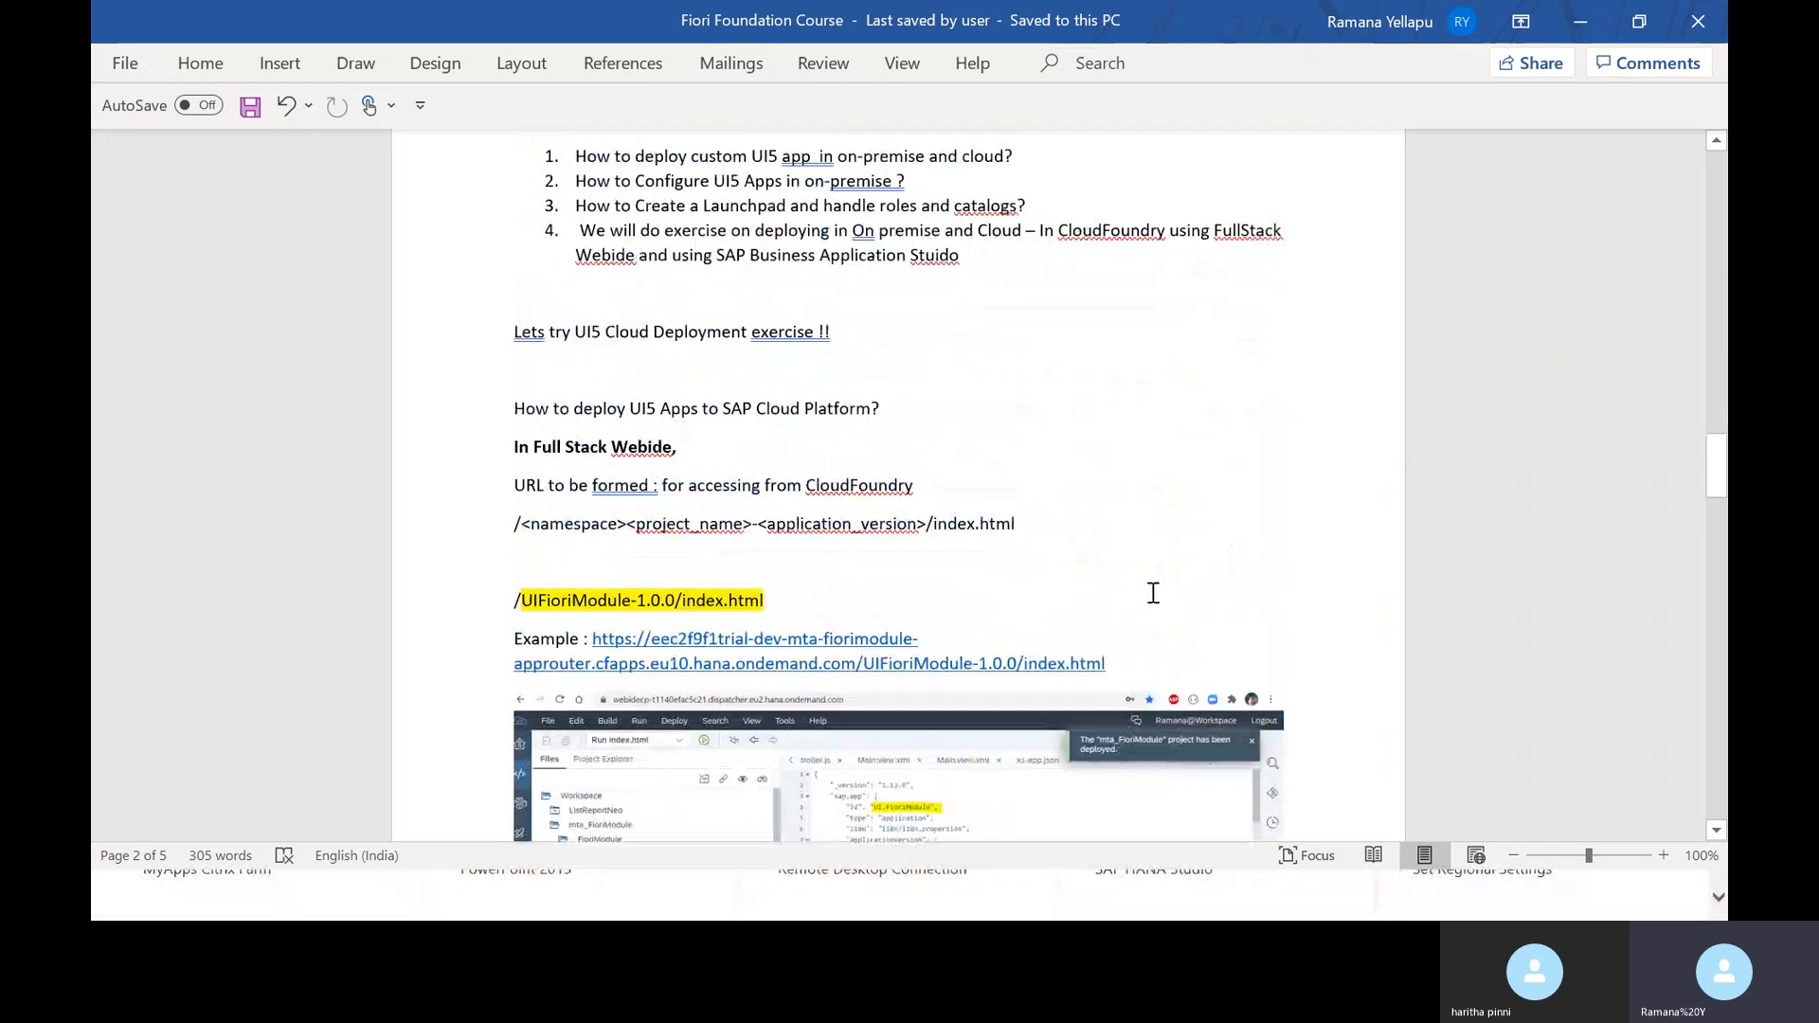
{"action": "scroll", "coordinate": [1153, 592], "scroll_direction": "down", "scroll_amount": 4}
{"action": "scroll", "coordinate": [1174, 580], "scroll_direction": "down", "scroll_amount": 15}
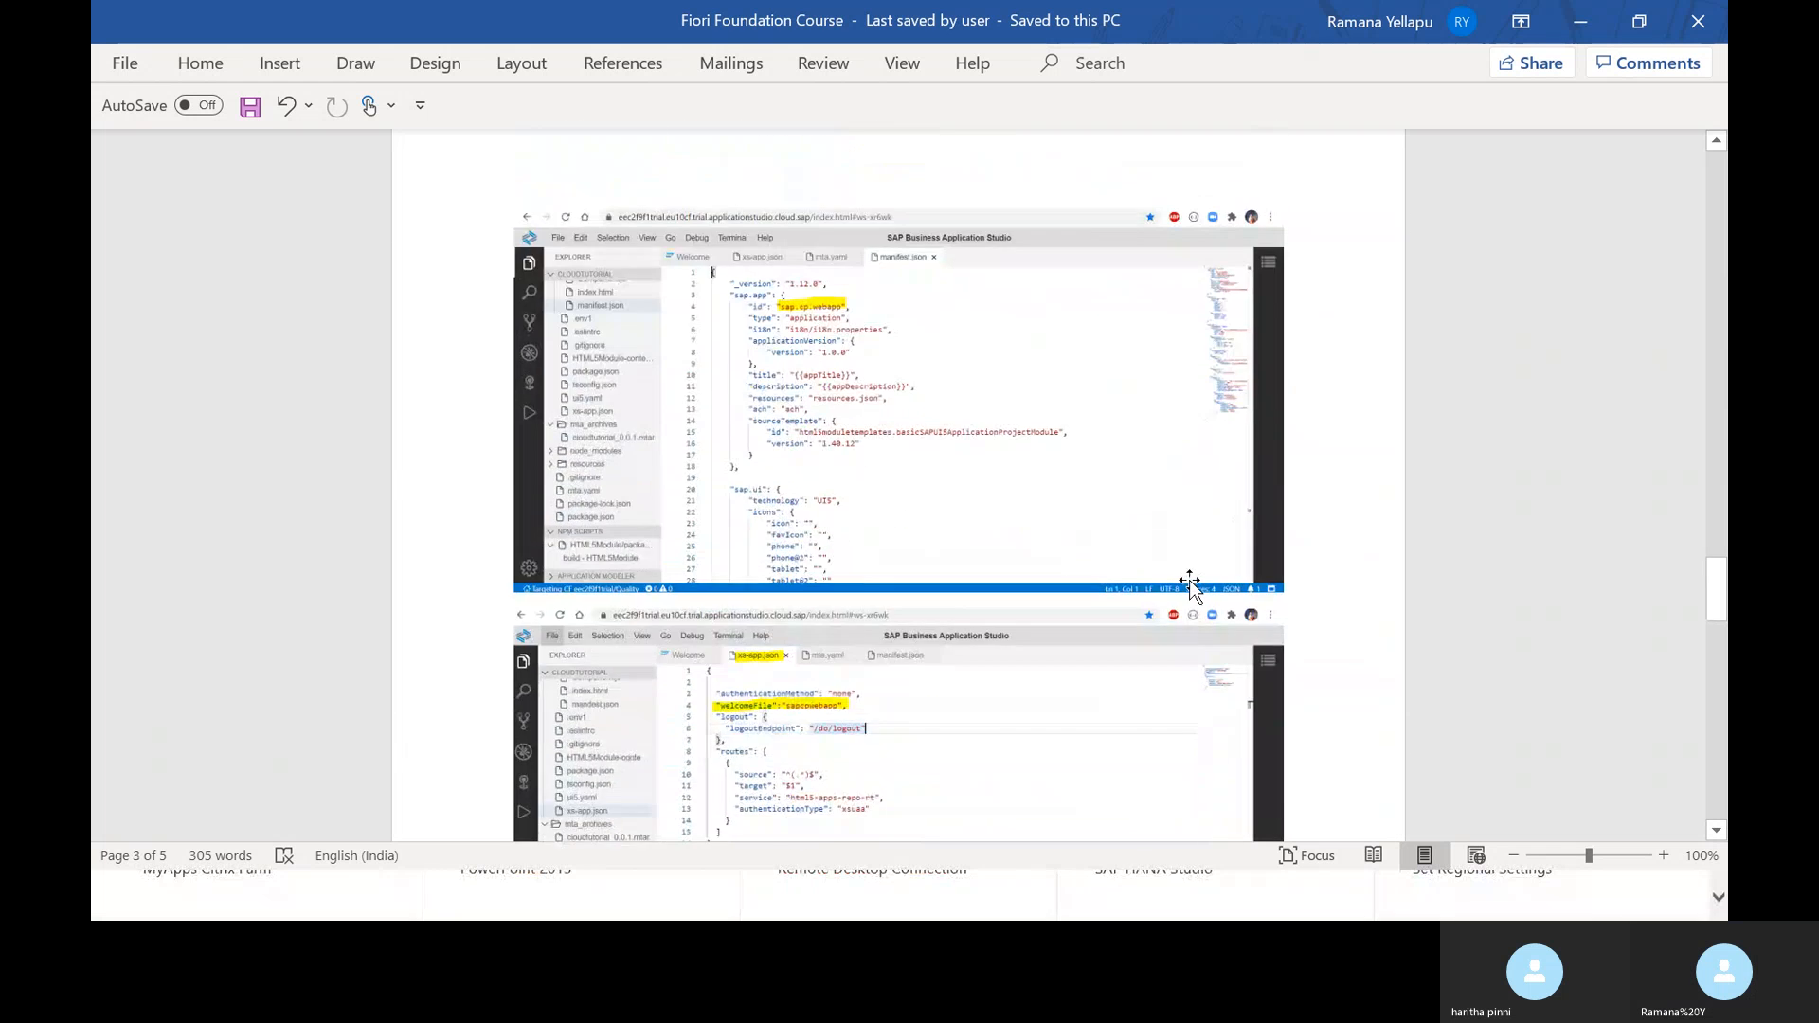
{"action": "scroll", "coordinate": [1193, 569], "scroll_direction": "down", "scroll_amount": 15}
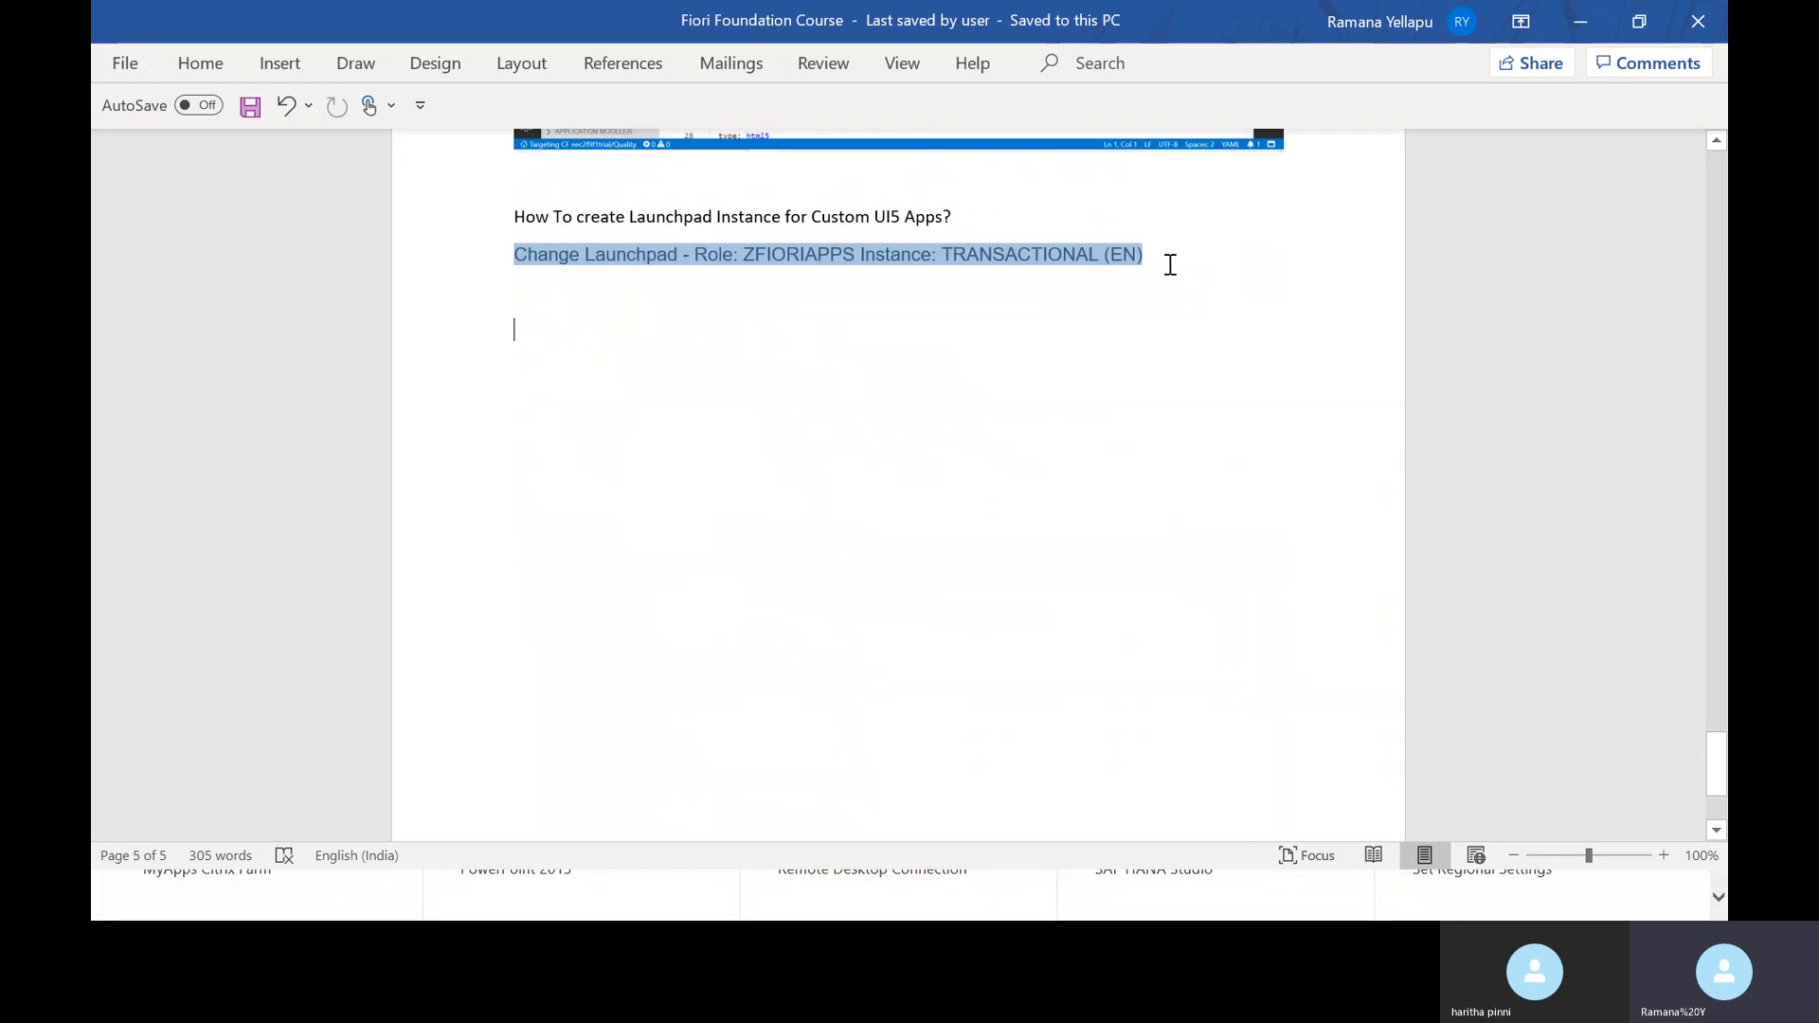
- Add LPD_CUST and a pasted /UI2/SEMOBJ launchpad instance / Semantic Objects line, then save
{"action": "type", "text": "LP"}
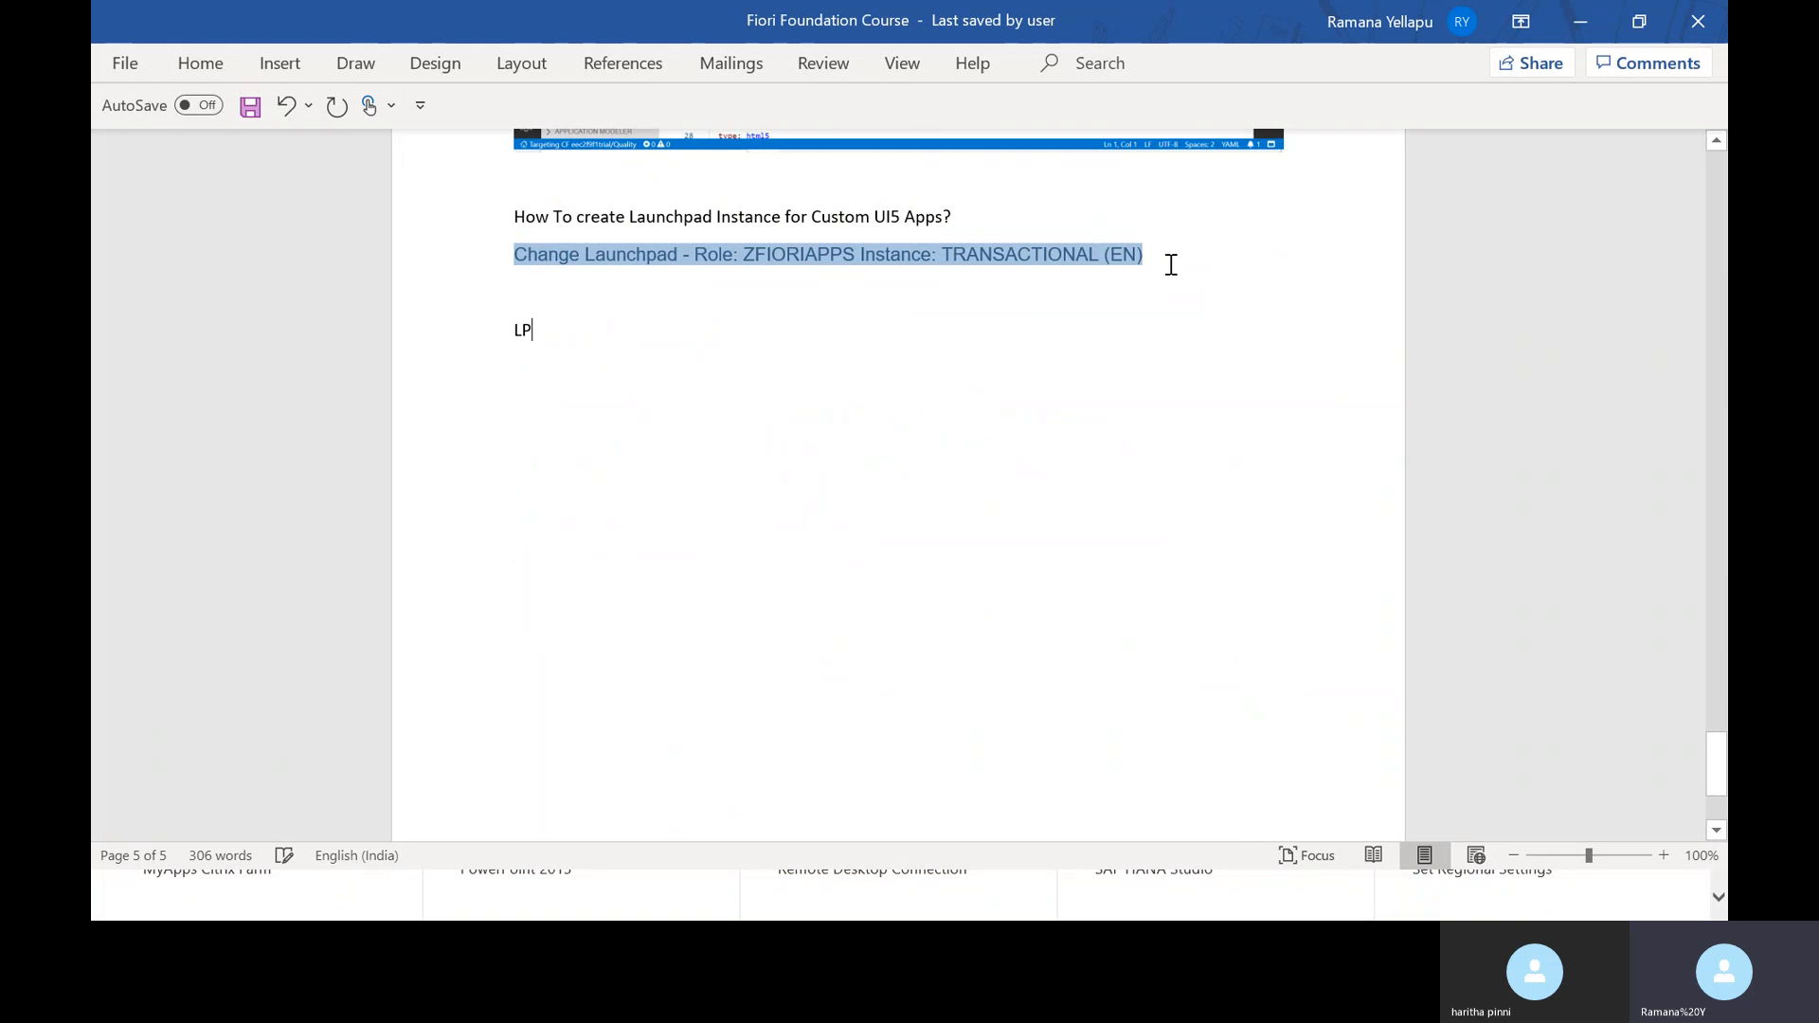
{"action": "type", "text": "D_CUST"}
{"action": "key", "text": "Return"}
{"action": "type", "text": "S"}
{"action": "key", "text": "BackSpace"}
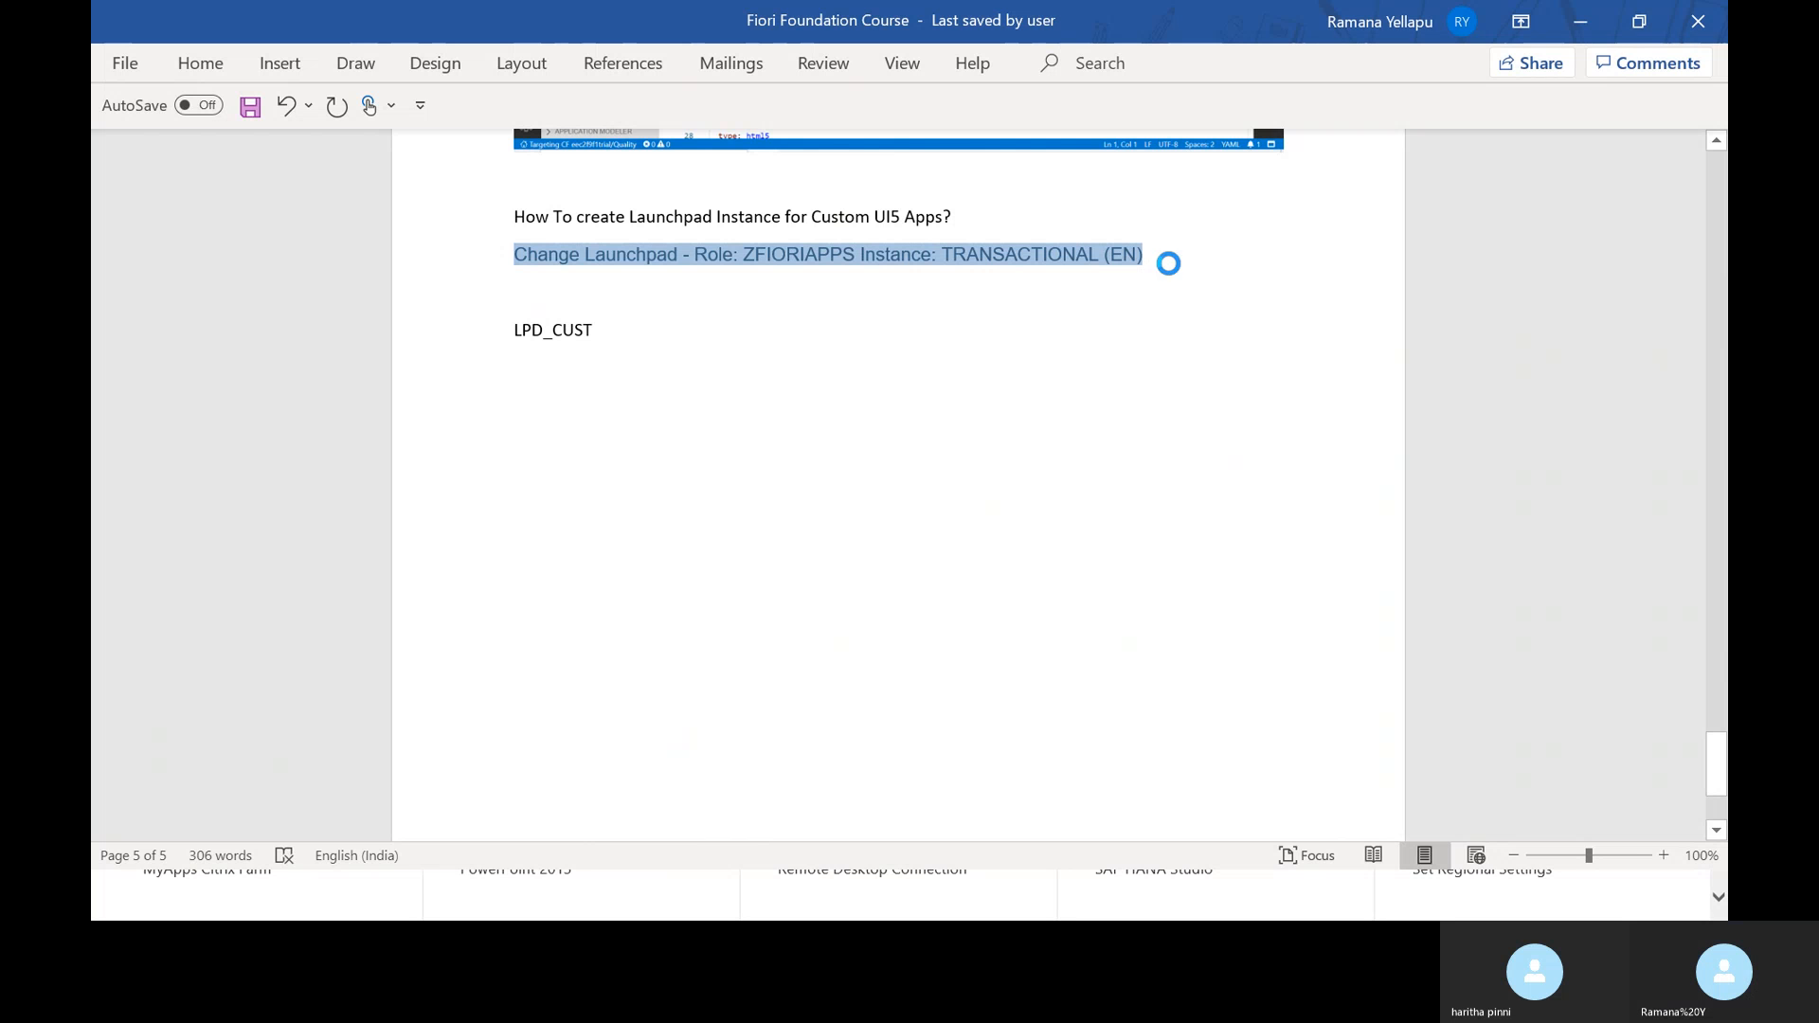
{"action": "type", "text": "/UI2/SEMOBJ"}
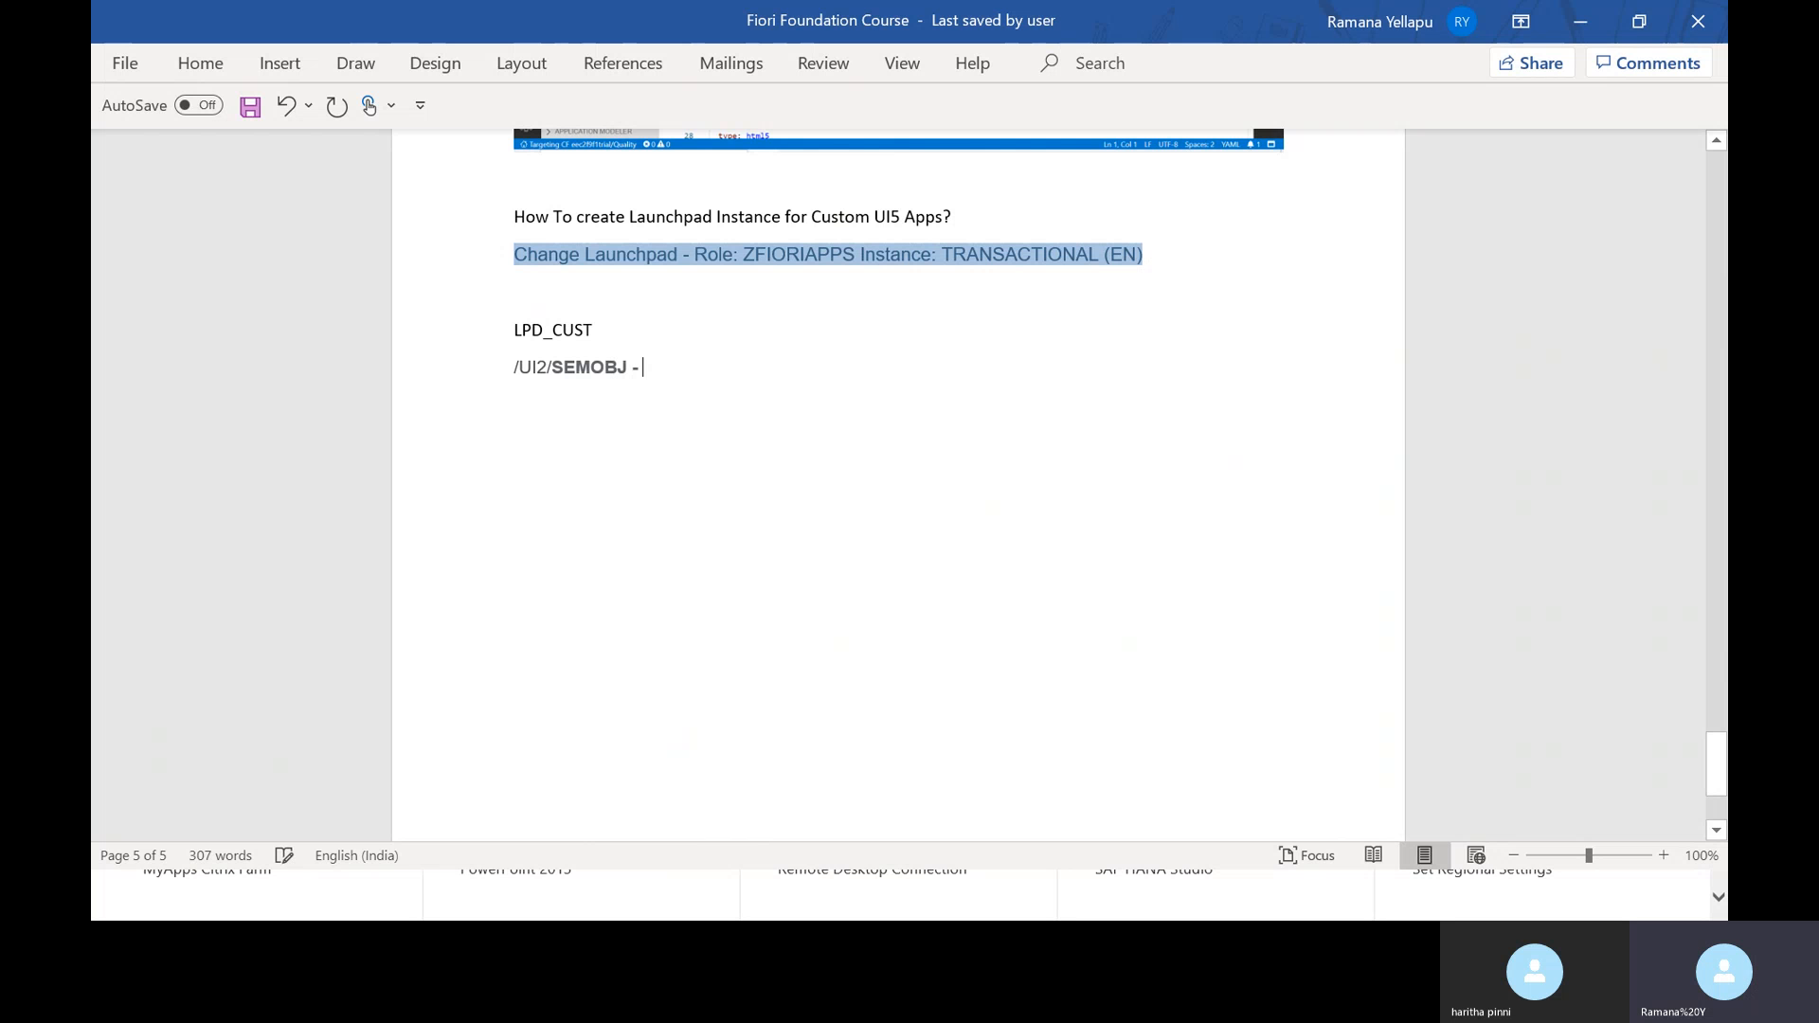
{"action": "type", "text": "- la"}
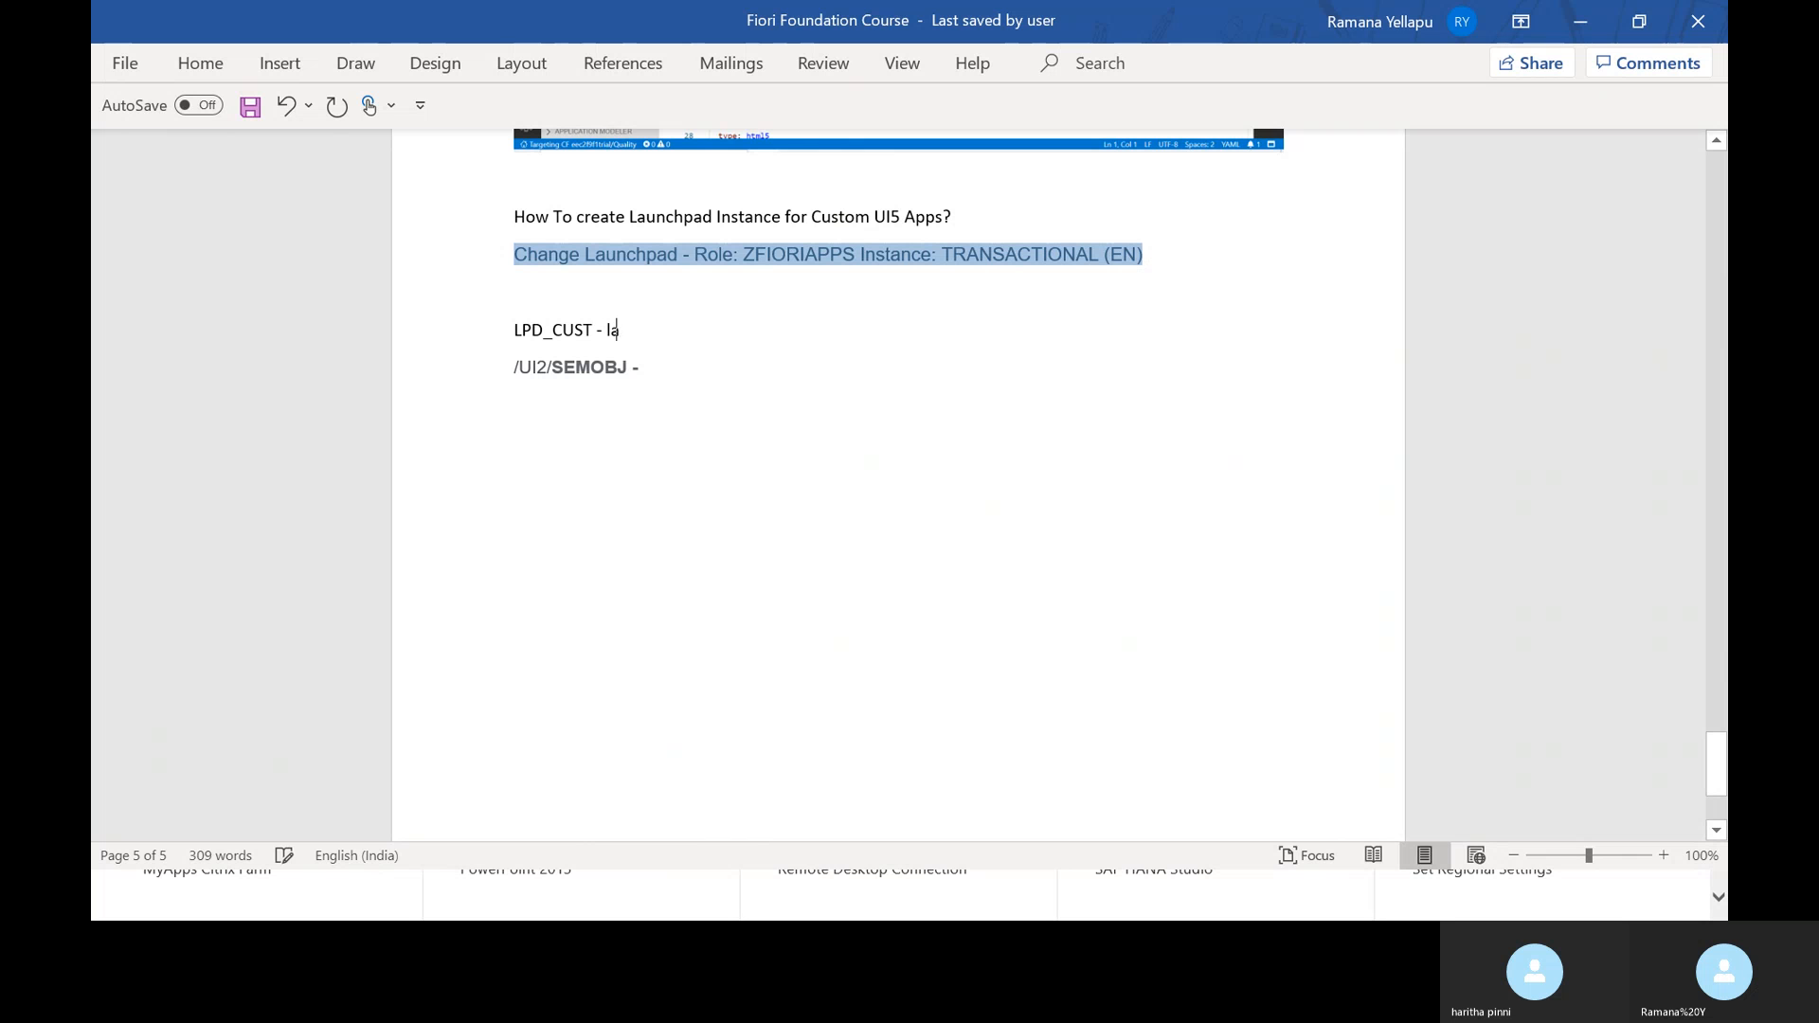
{"action": "type", "text": "unchpad "}
{"action": "type", "text": "instac"}
{"action": "type", "text": "ne"}
{"action": "type", "text": "Sem"}
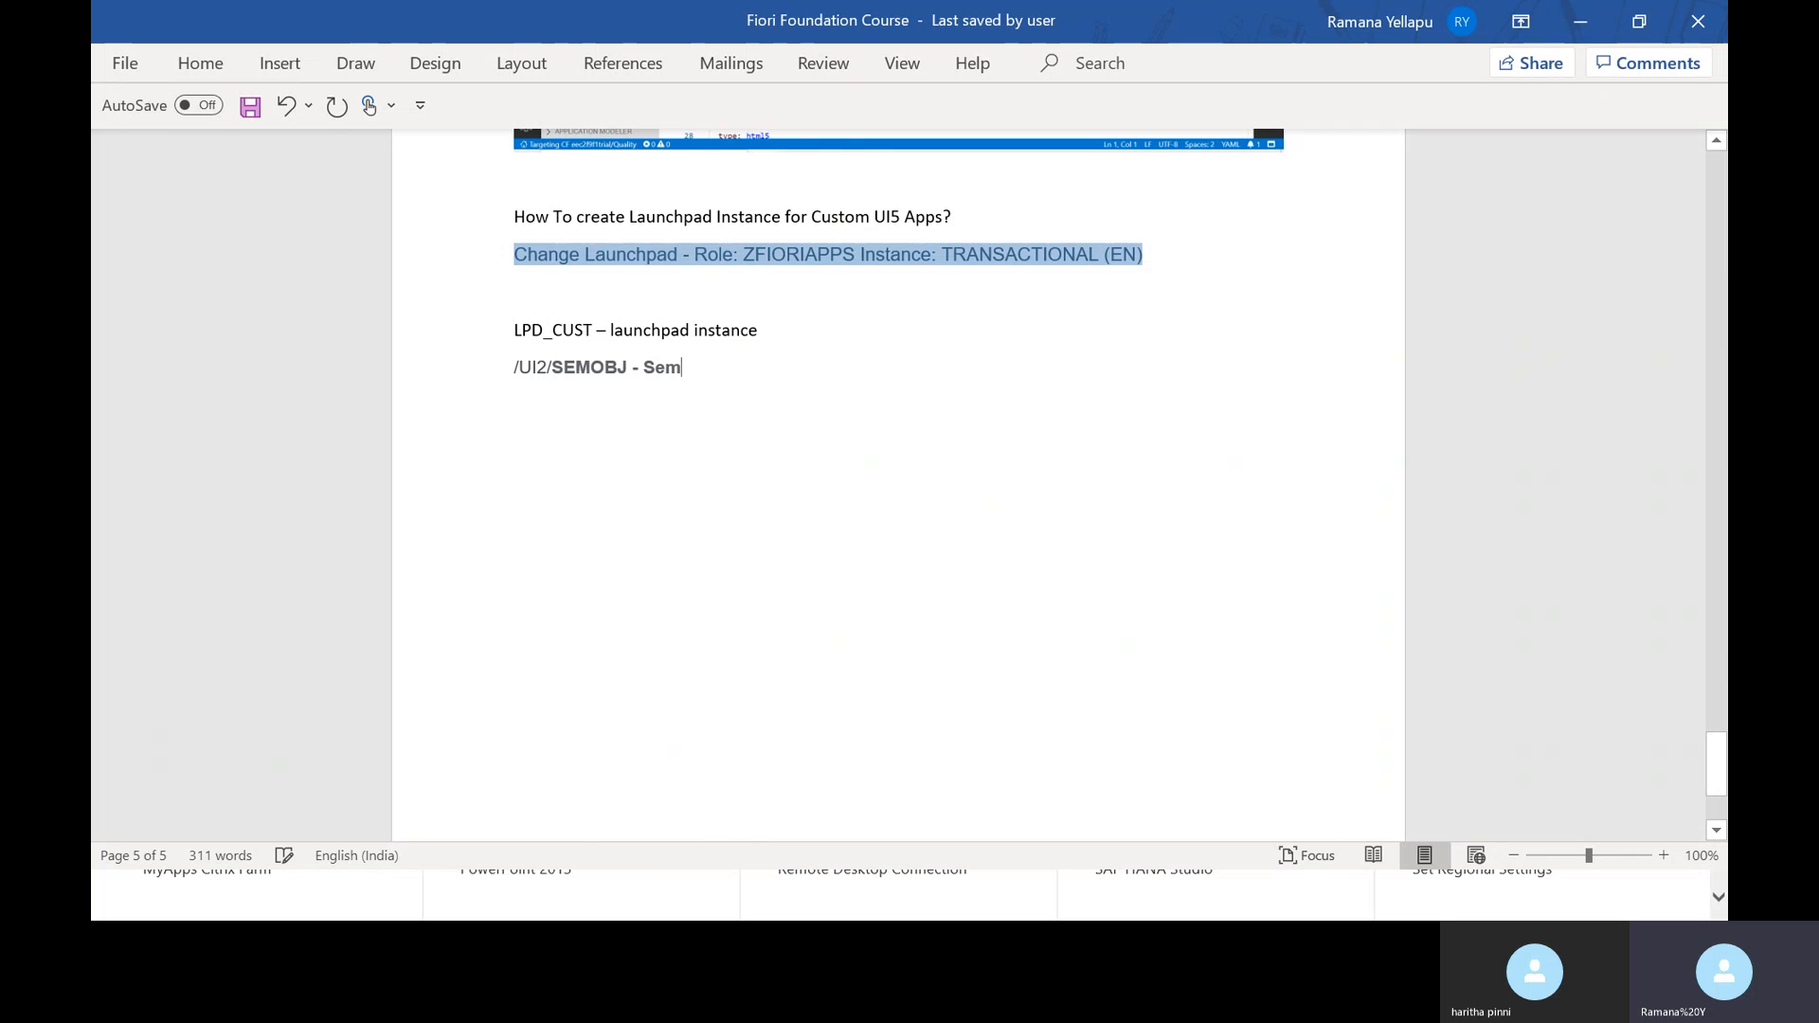
{"action": "type", "text": "antic Objects"}
{"action": "key", "text": "ctrl+s"}
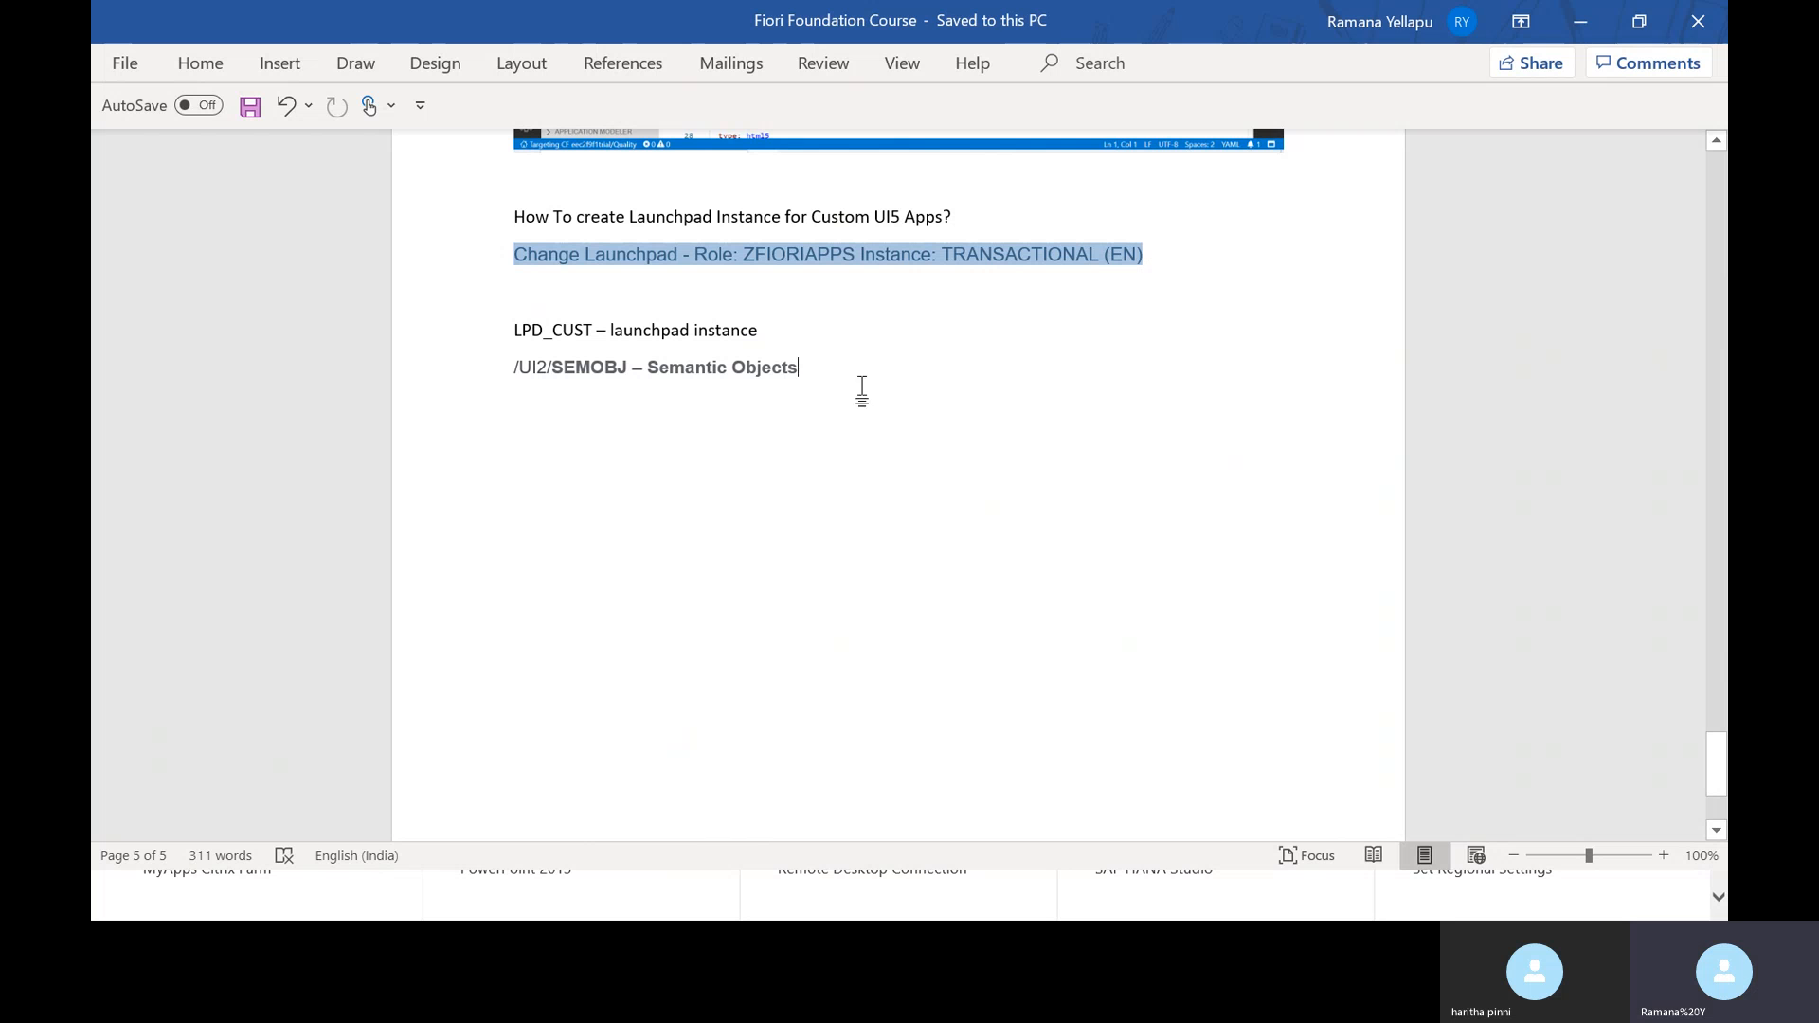
- Add the line 'Launchpad Designer - Fiori Apps Admin tool - Catalogs and Groups', fix typos, and save
{"action": "key", "text": "Return"}
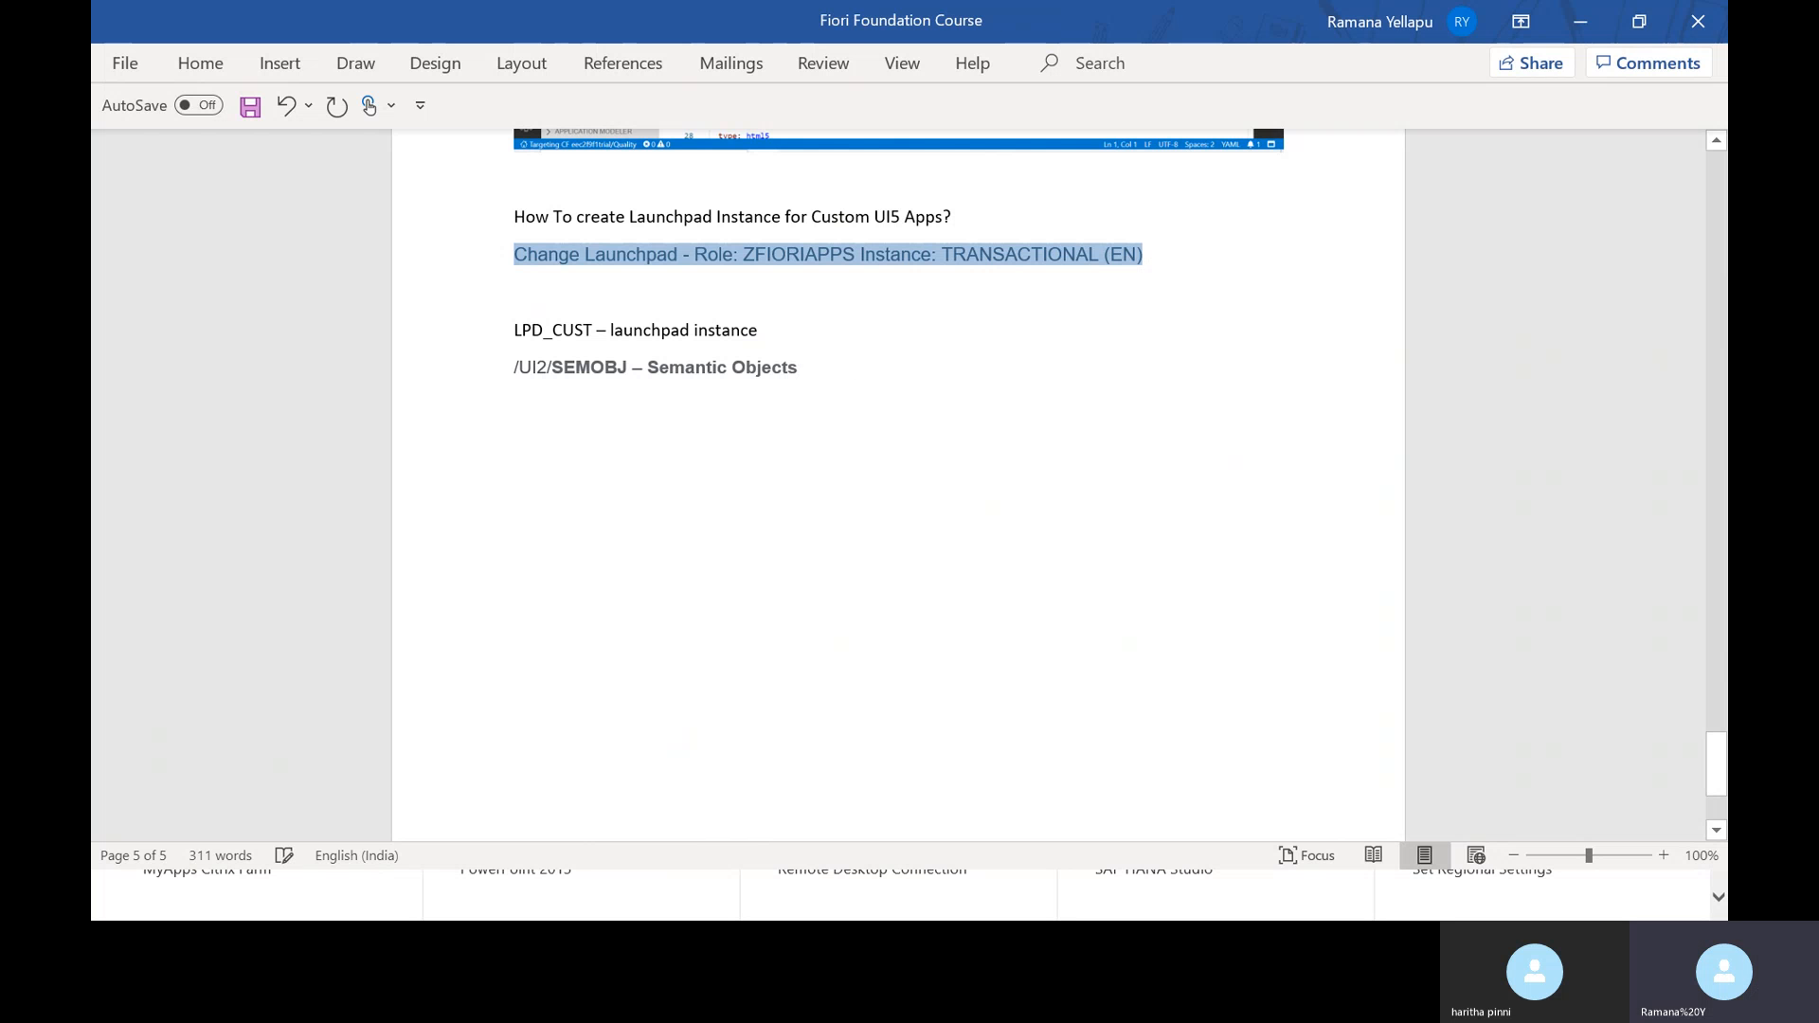
{"action": "type", "text": "Lao"}
{"action": "type", "text": "aunchpad De"}
{"action": "type", "text": "signer -"}
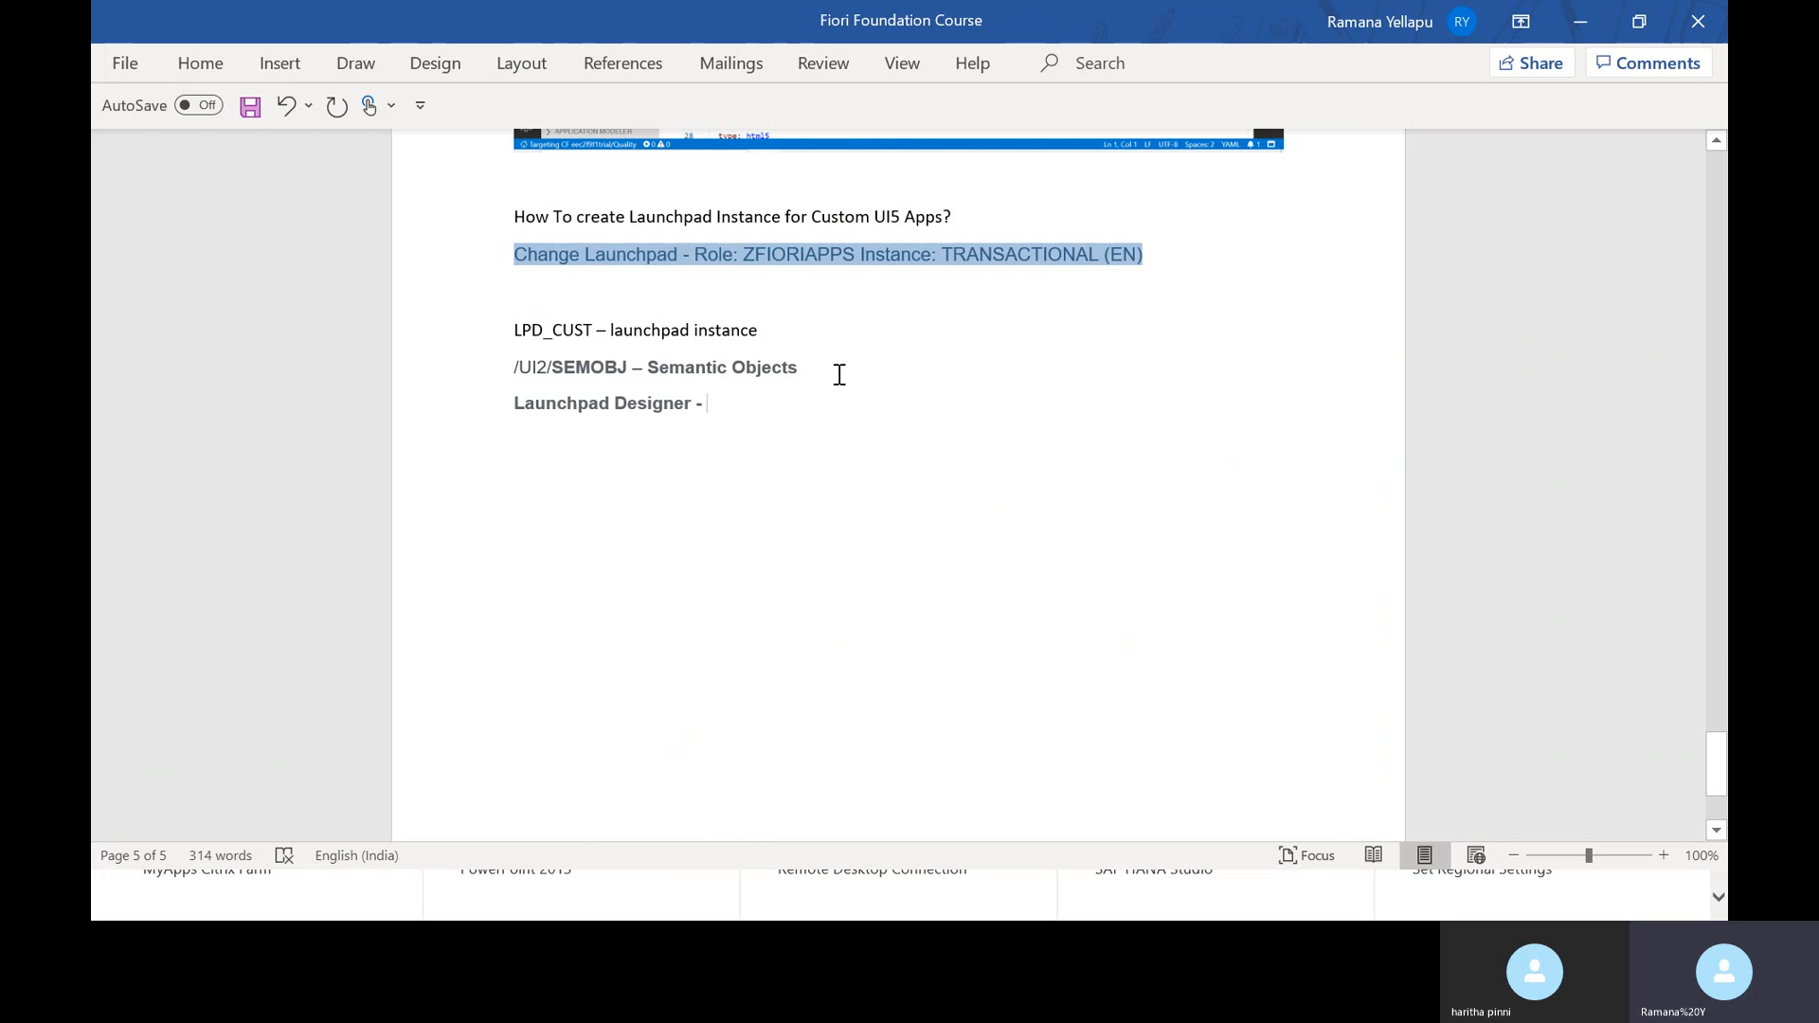
{"action": "type", "text": " Fioir"}
{"action": "key", "text": "BackSpace"}
{"action": "key", "text": "BackSpace"}
{"action": "key", "text": "BackSpace"}
{"action": "key", "text": "BackSpace"}
{"action": "type", "text": "ori AP"}
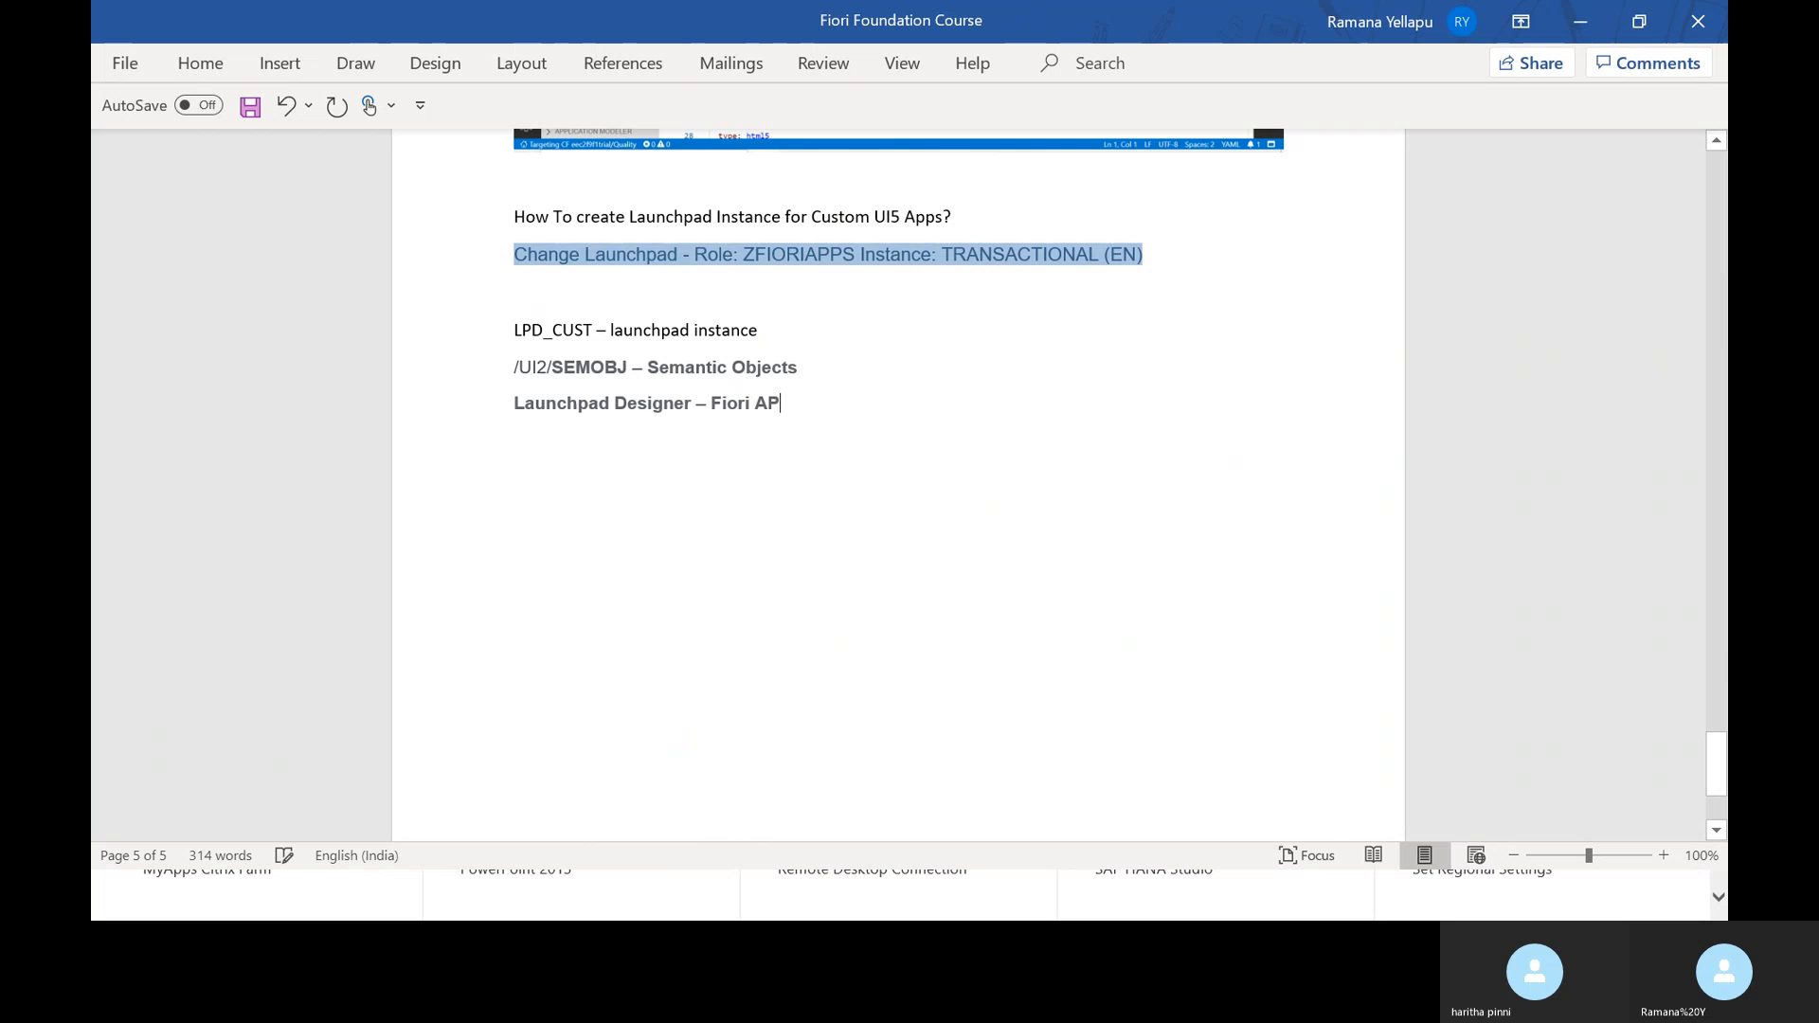
{"action": "type", "text": "ps Adm"}
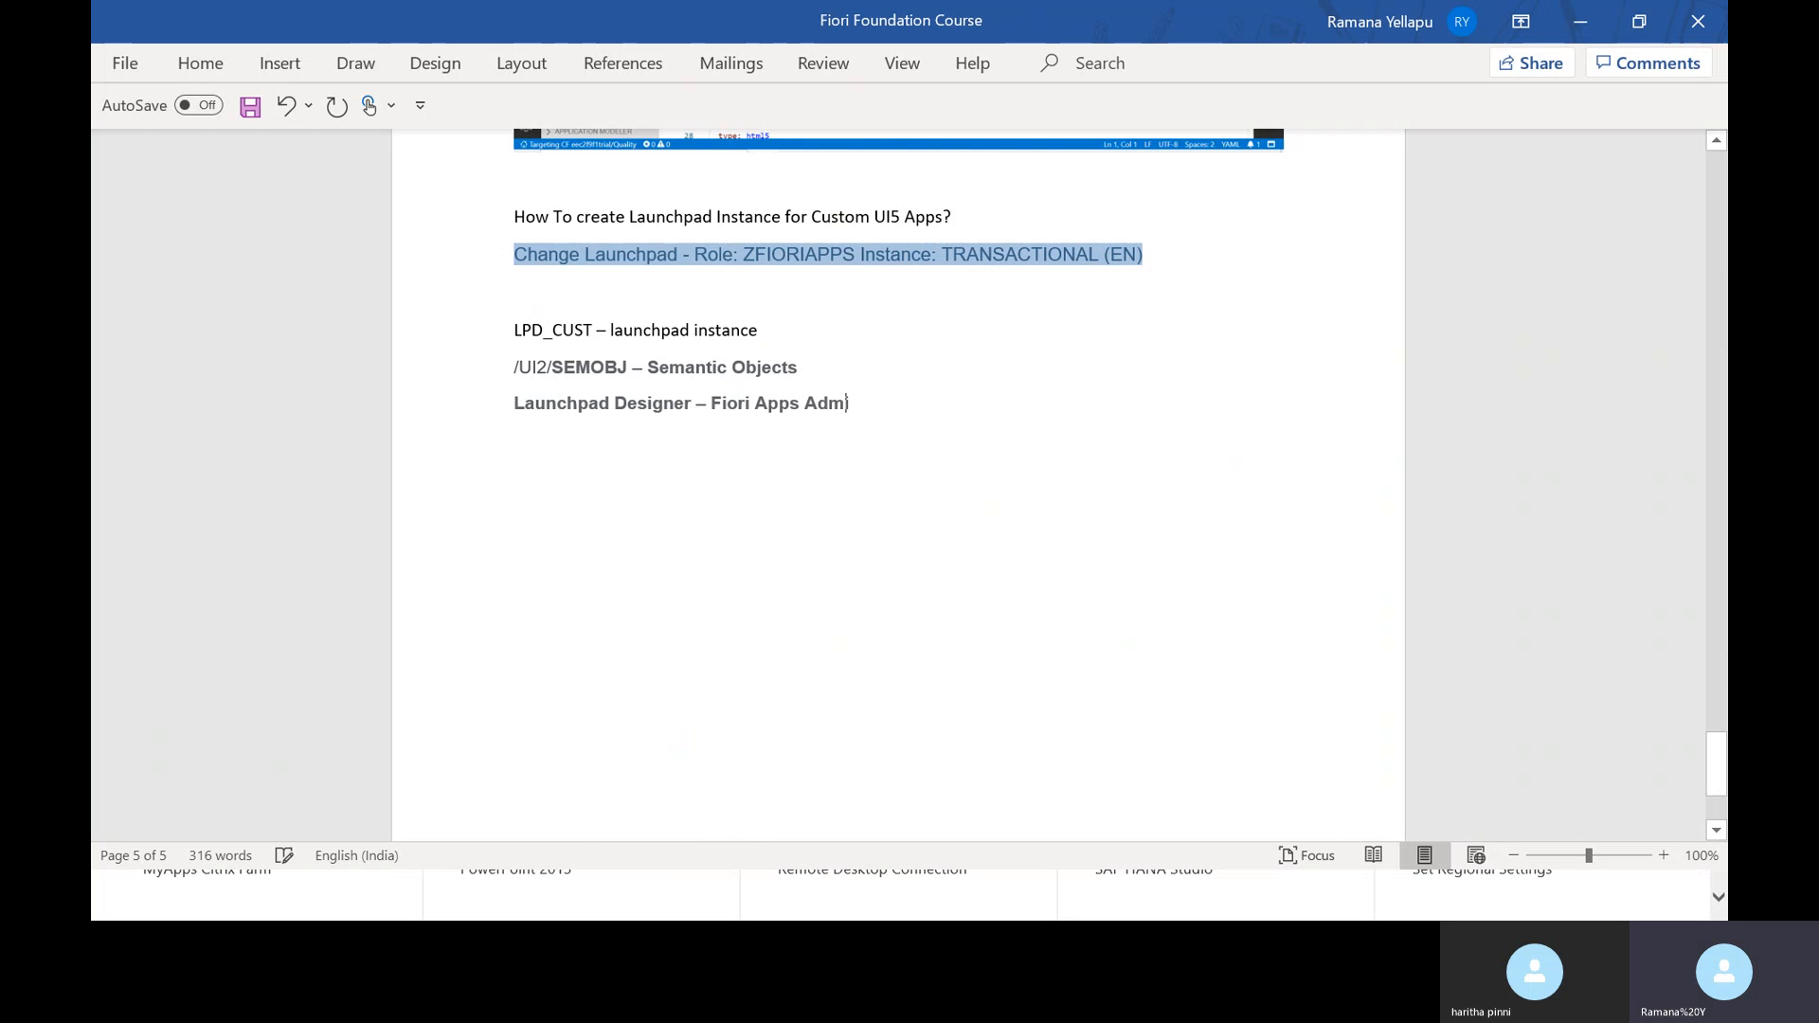
{"action": "type", "text": "in tool - Ca"}
{"action": "type", "text": "tlogs and"}
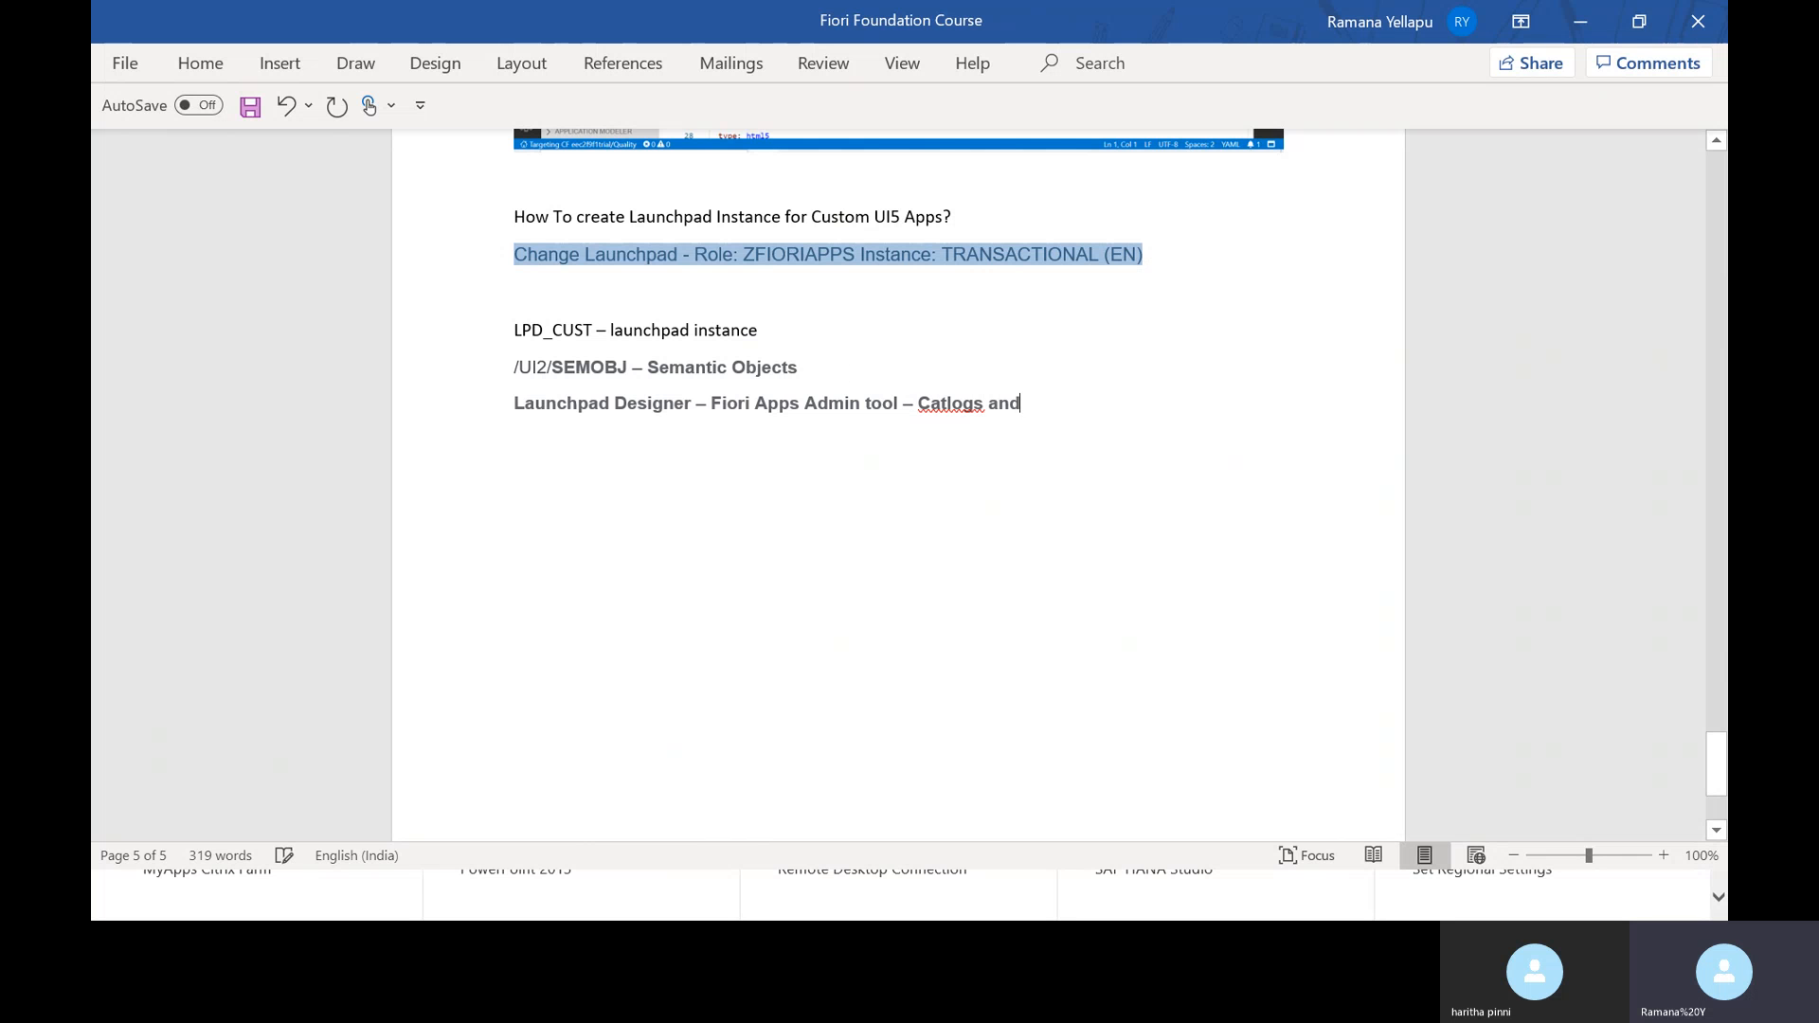
{"action": "type", "text": " Grpoup"}
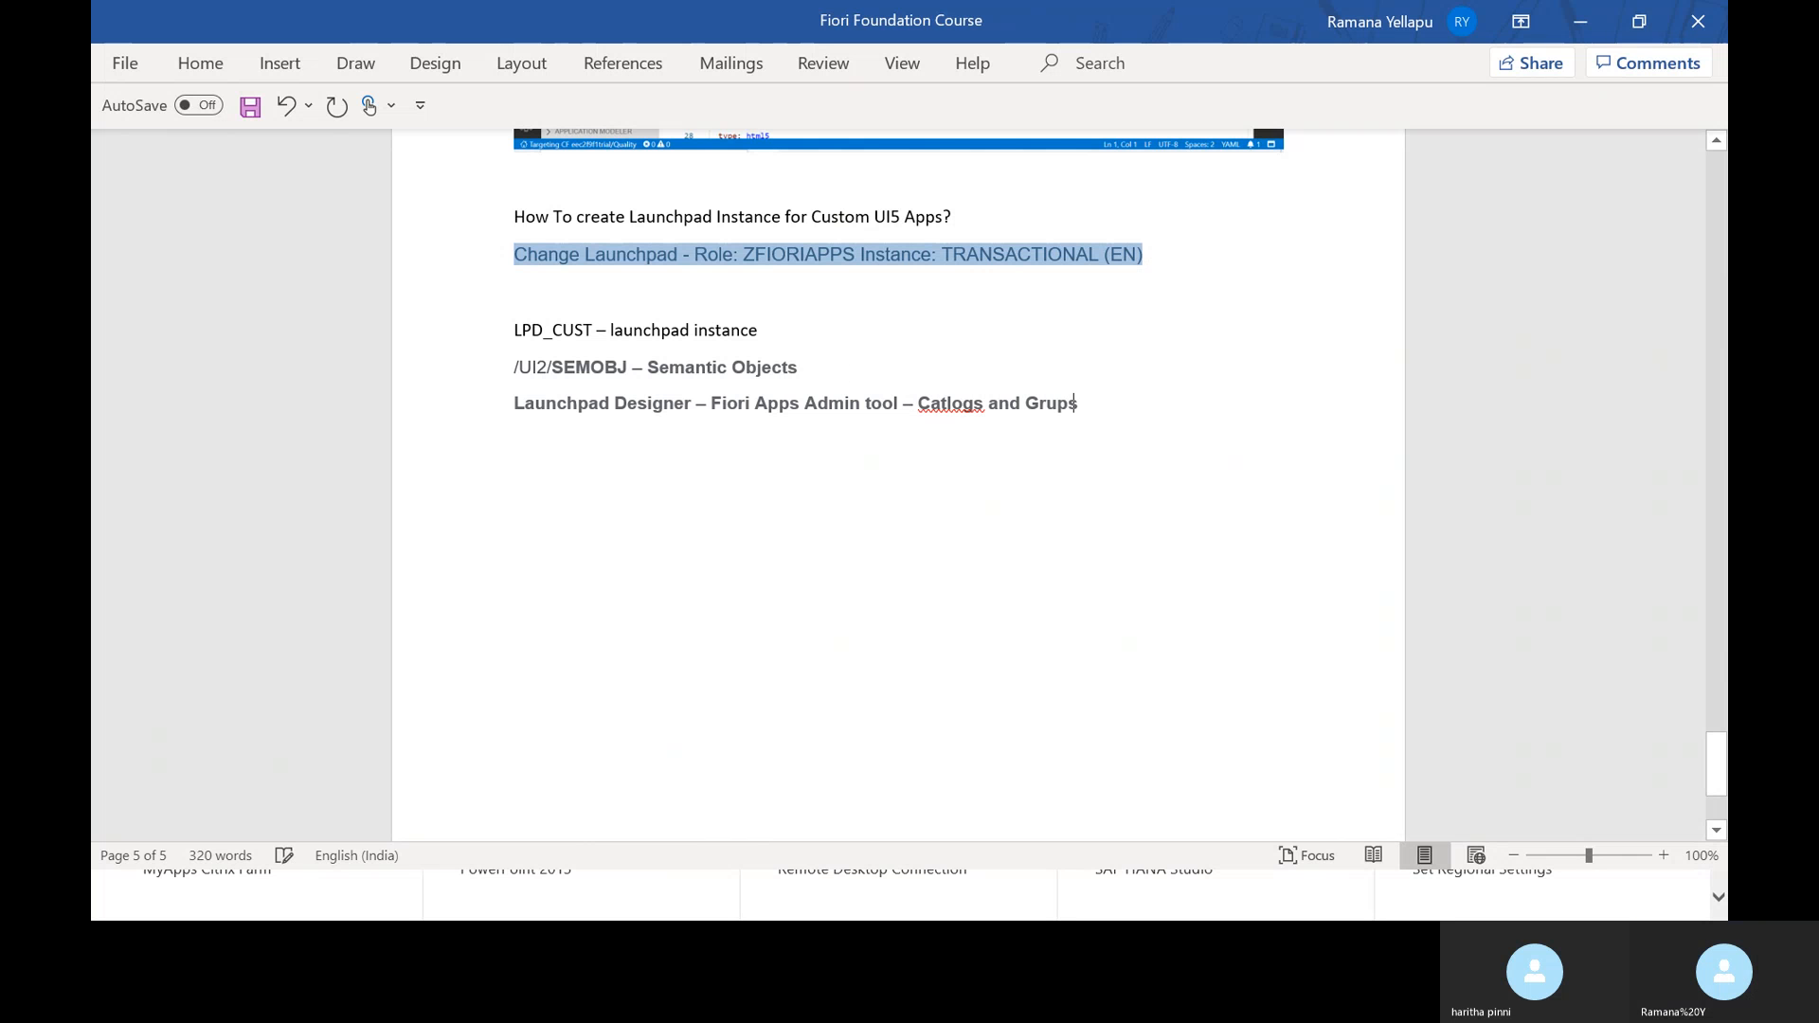
{"action": "key", "text": "BackSpace"}
{"action": "key", "text": "BackSpace"}
{"action": "key", "text": "BackSpace"}
{"action": "type", "text": "oups"}
{"action": "key", "text": "ctrl+s"}
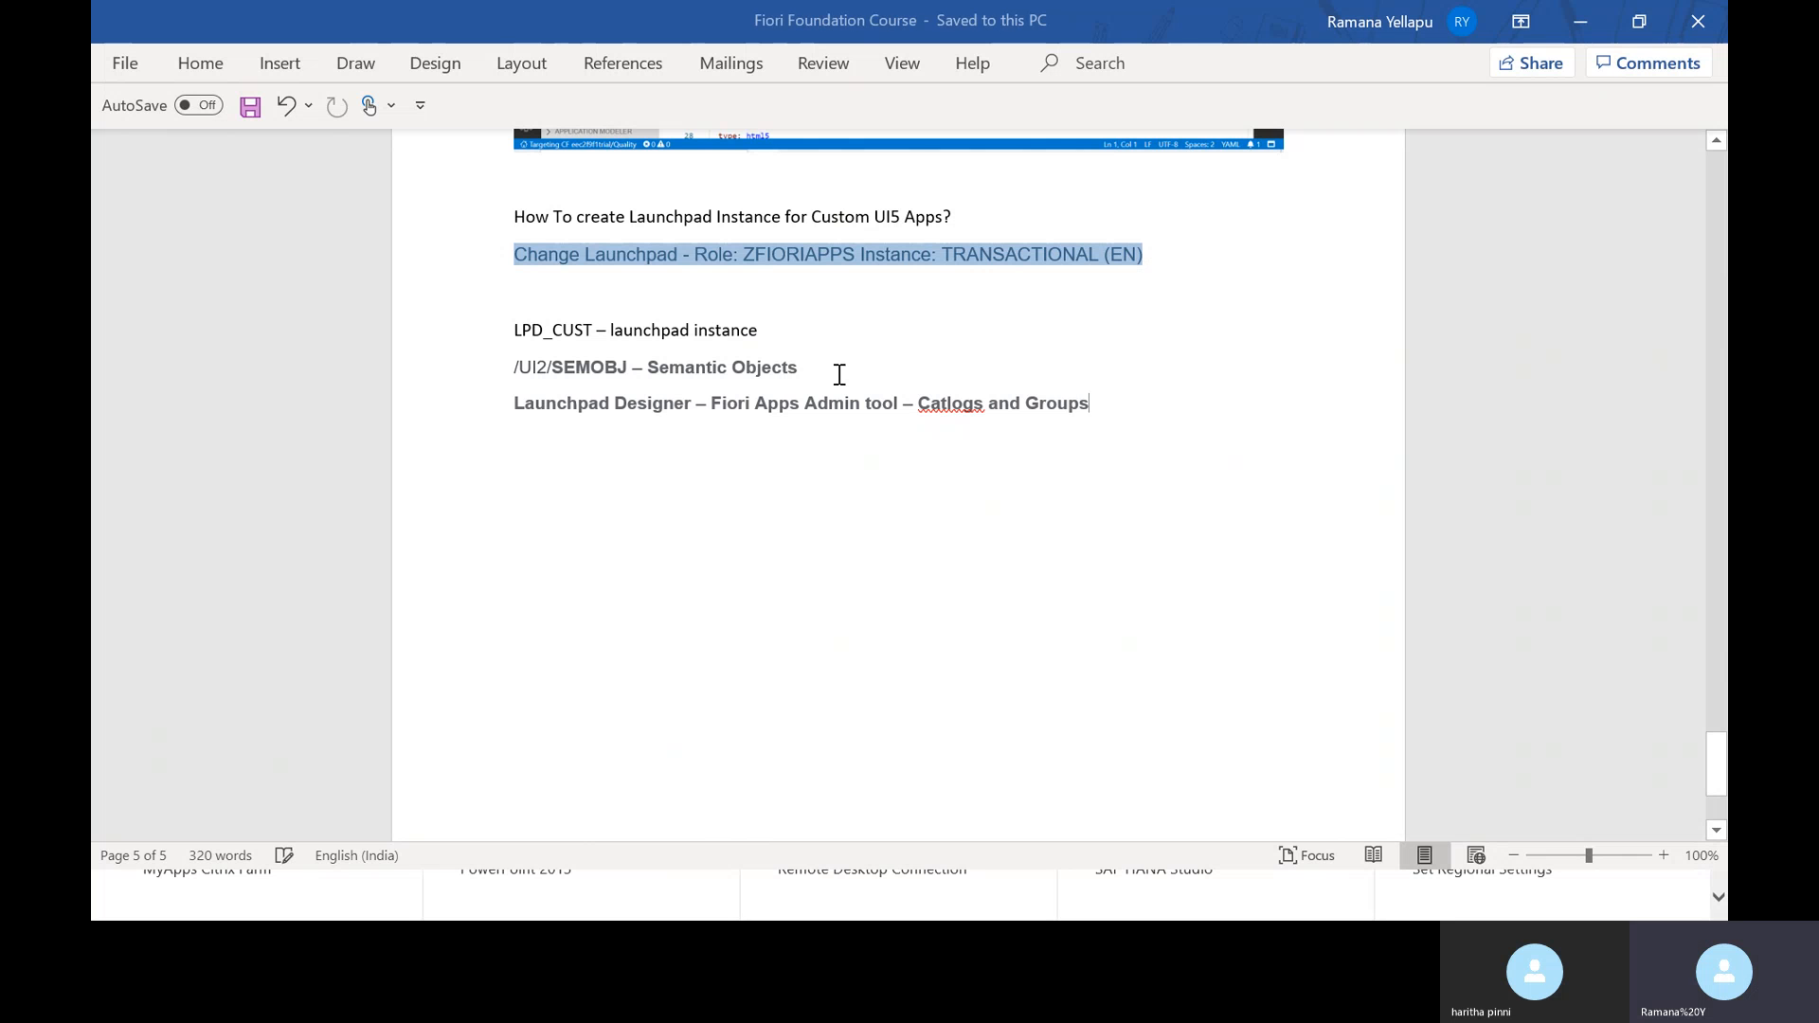
{"action": "left_click", "coordinate": [942, 402]}
{"action": "type", "text": "a"}
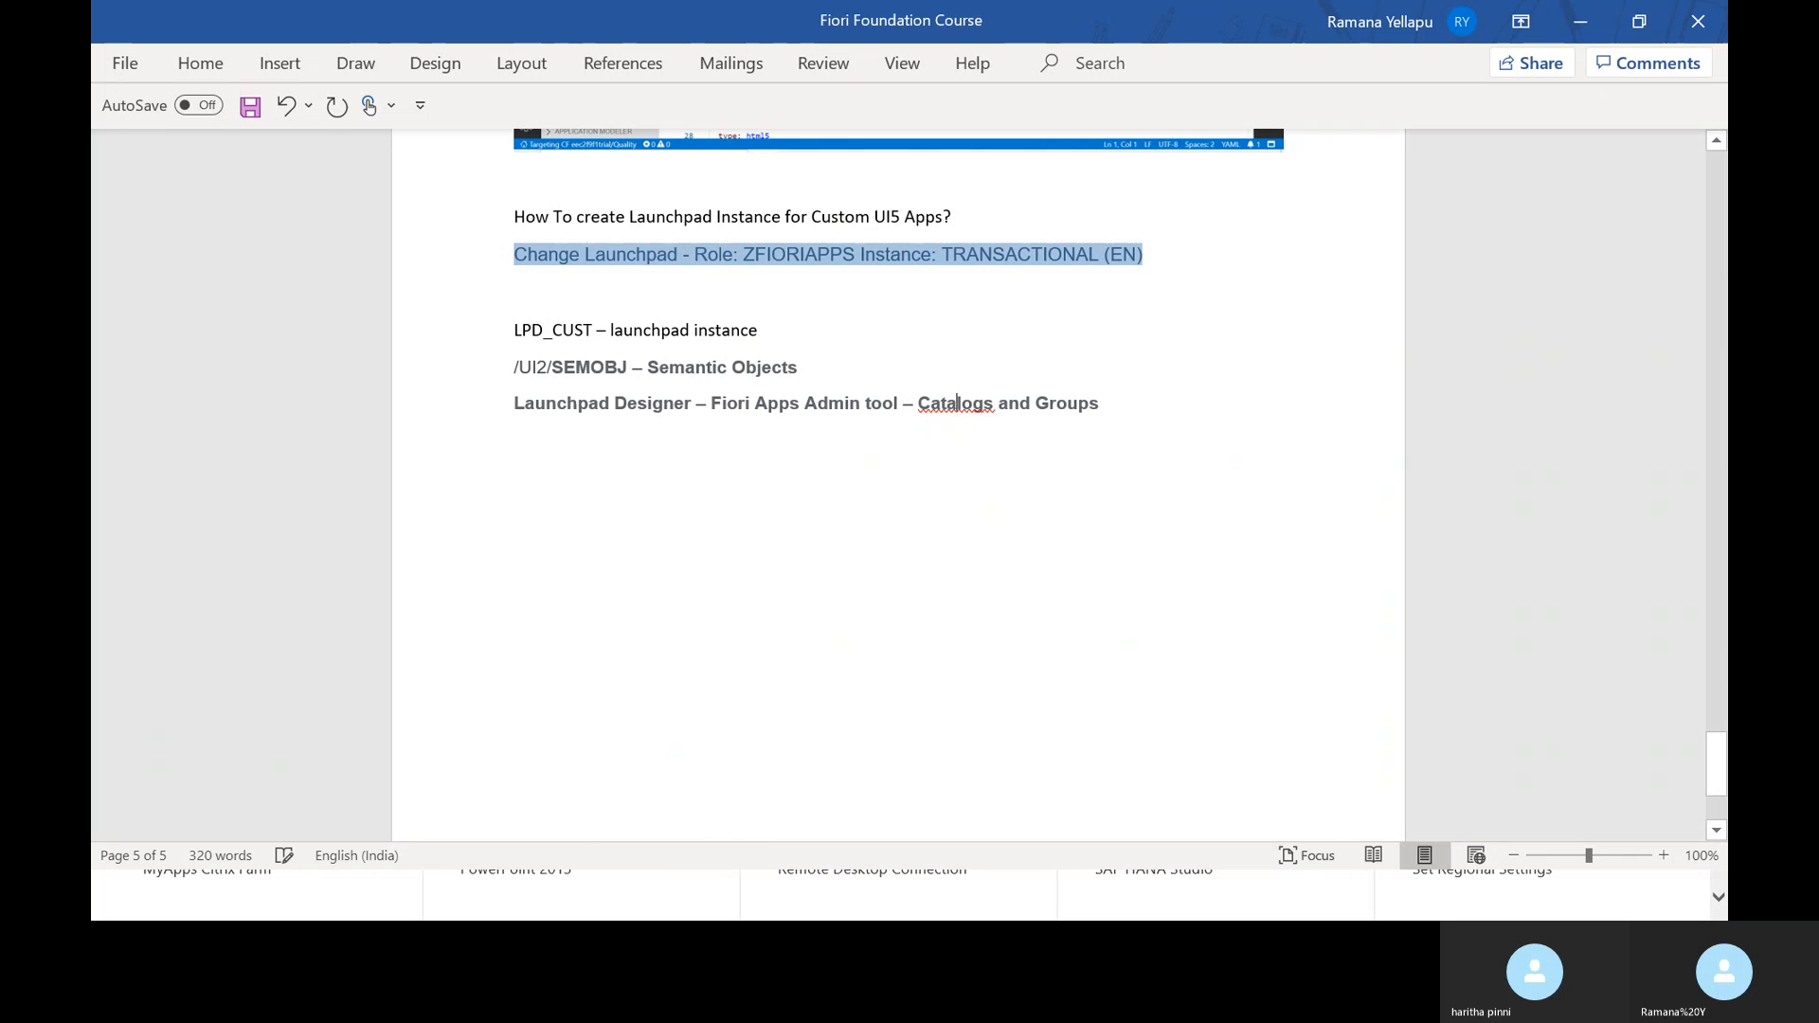
{"action": "key", "text": "ctrl+s"}
- Minimize Word and the browser to reveal Citrix StoreFront
{"action": "key", "text": "alt+Tab"}
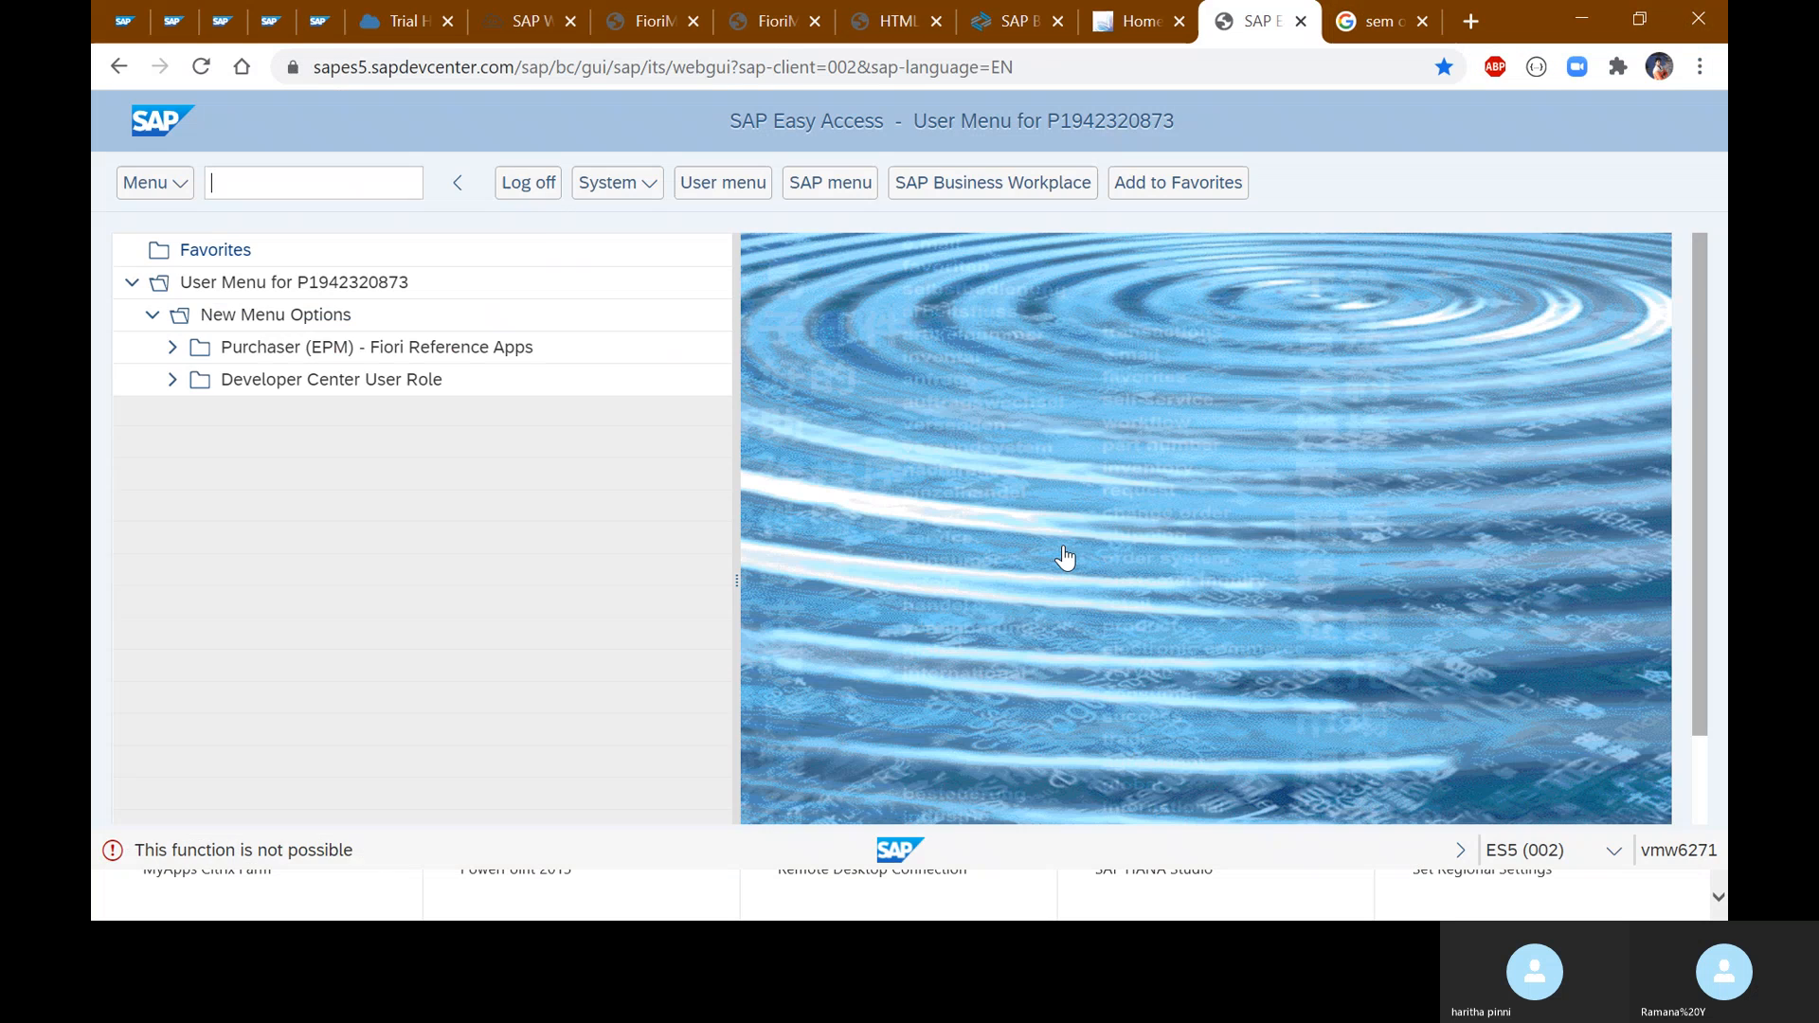
{"action": "key", "text": "alt+Tab"}
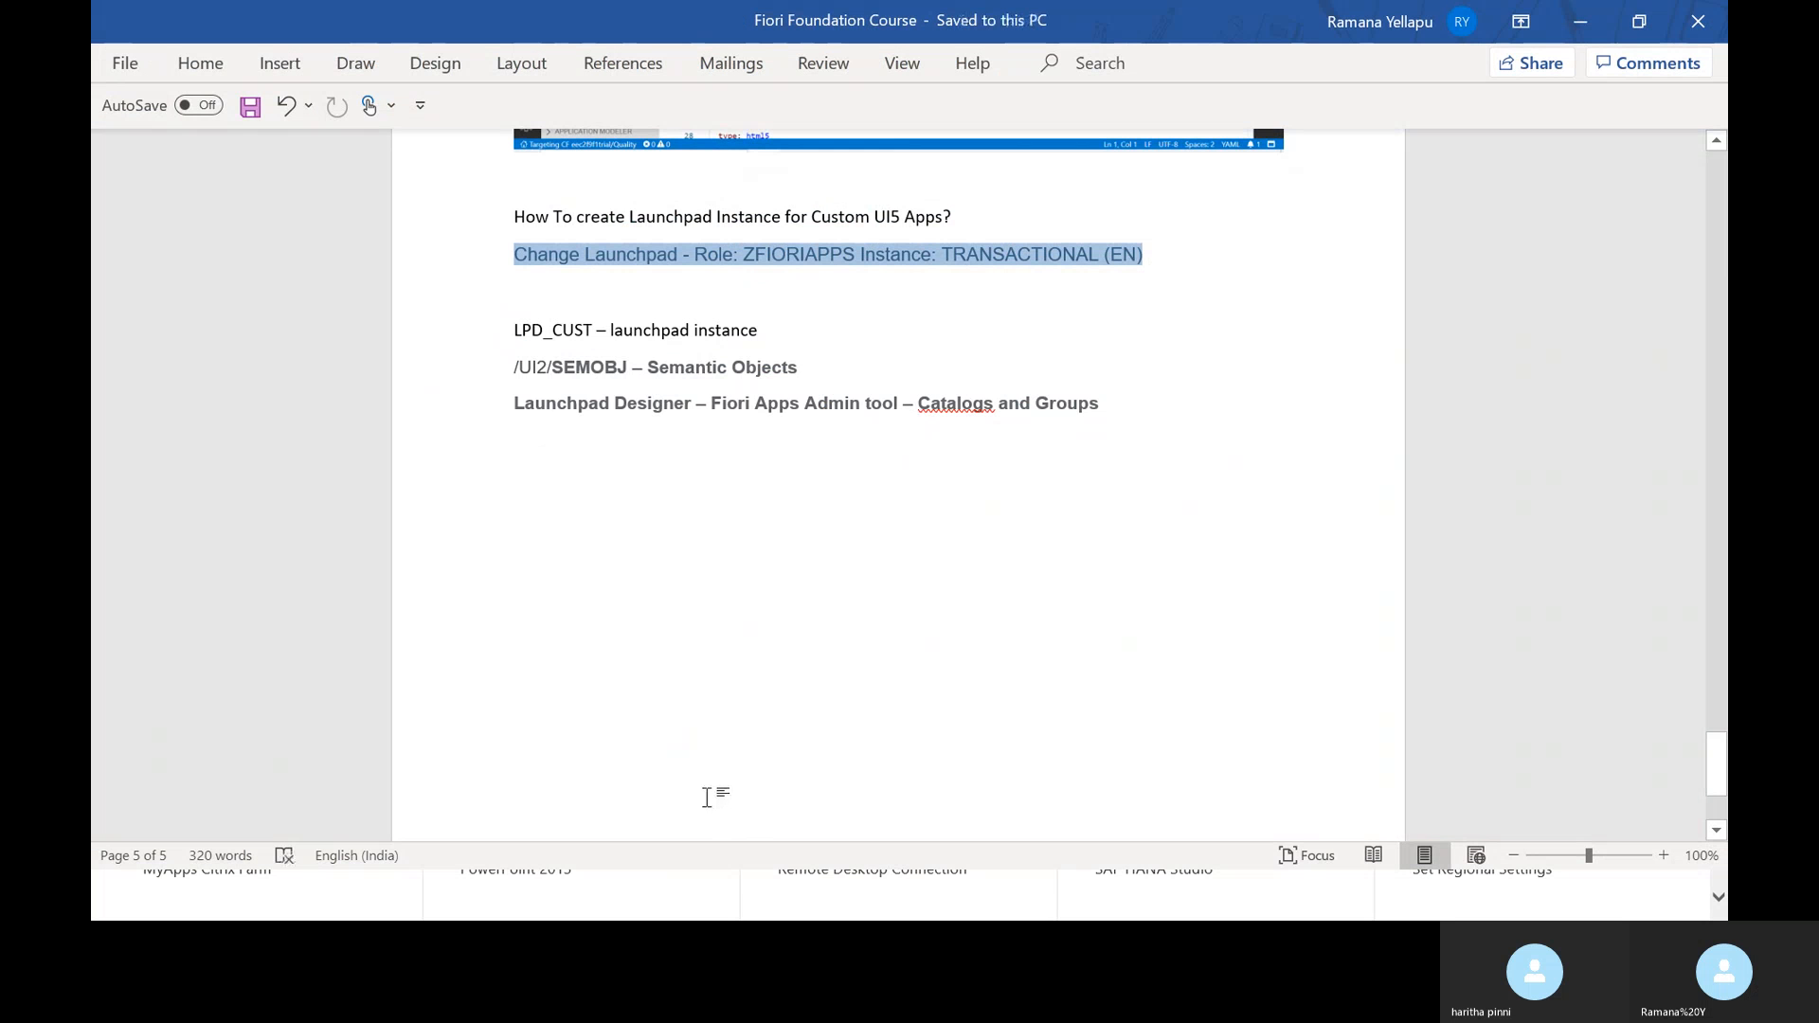
{"action": "left_click", "coordinate": [1581, 28]}
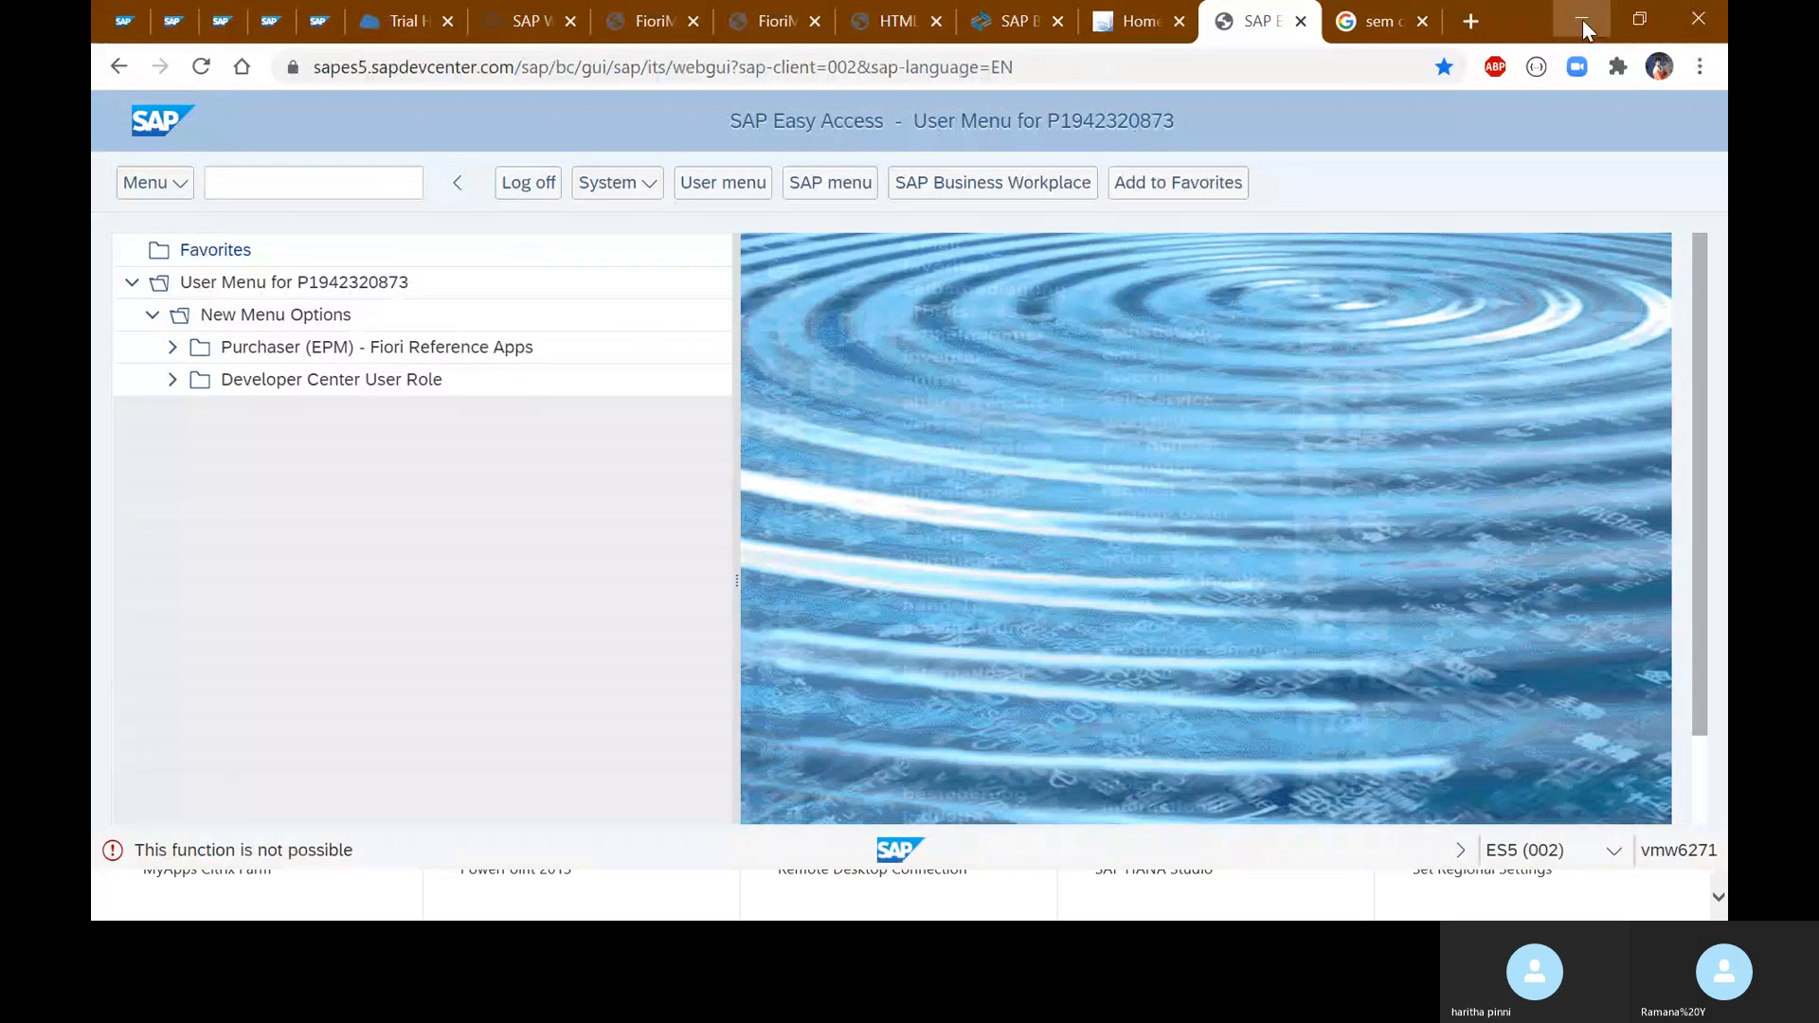
{"action": "left_click", "coordinate": [1582, 21]}
- Launch SAPGUI 750 EU from the SAP 750 category and restore the SAP Easy Access browser window
{"action": "left_click", "coordinate": [1130, 193]}
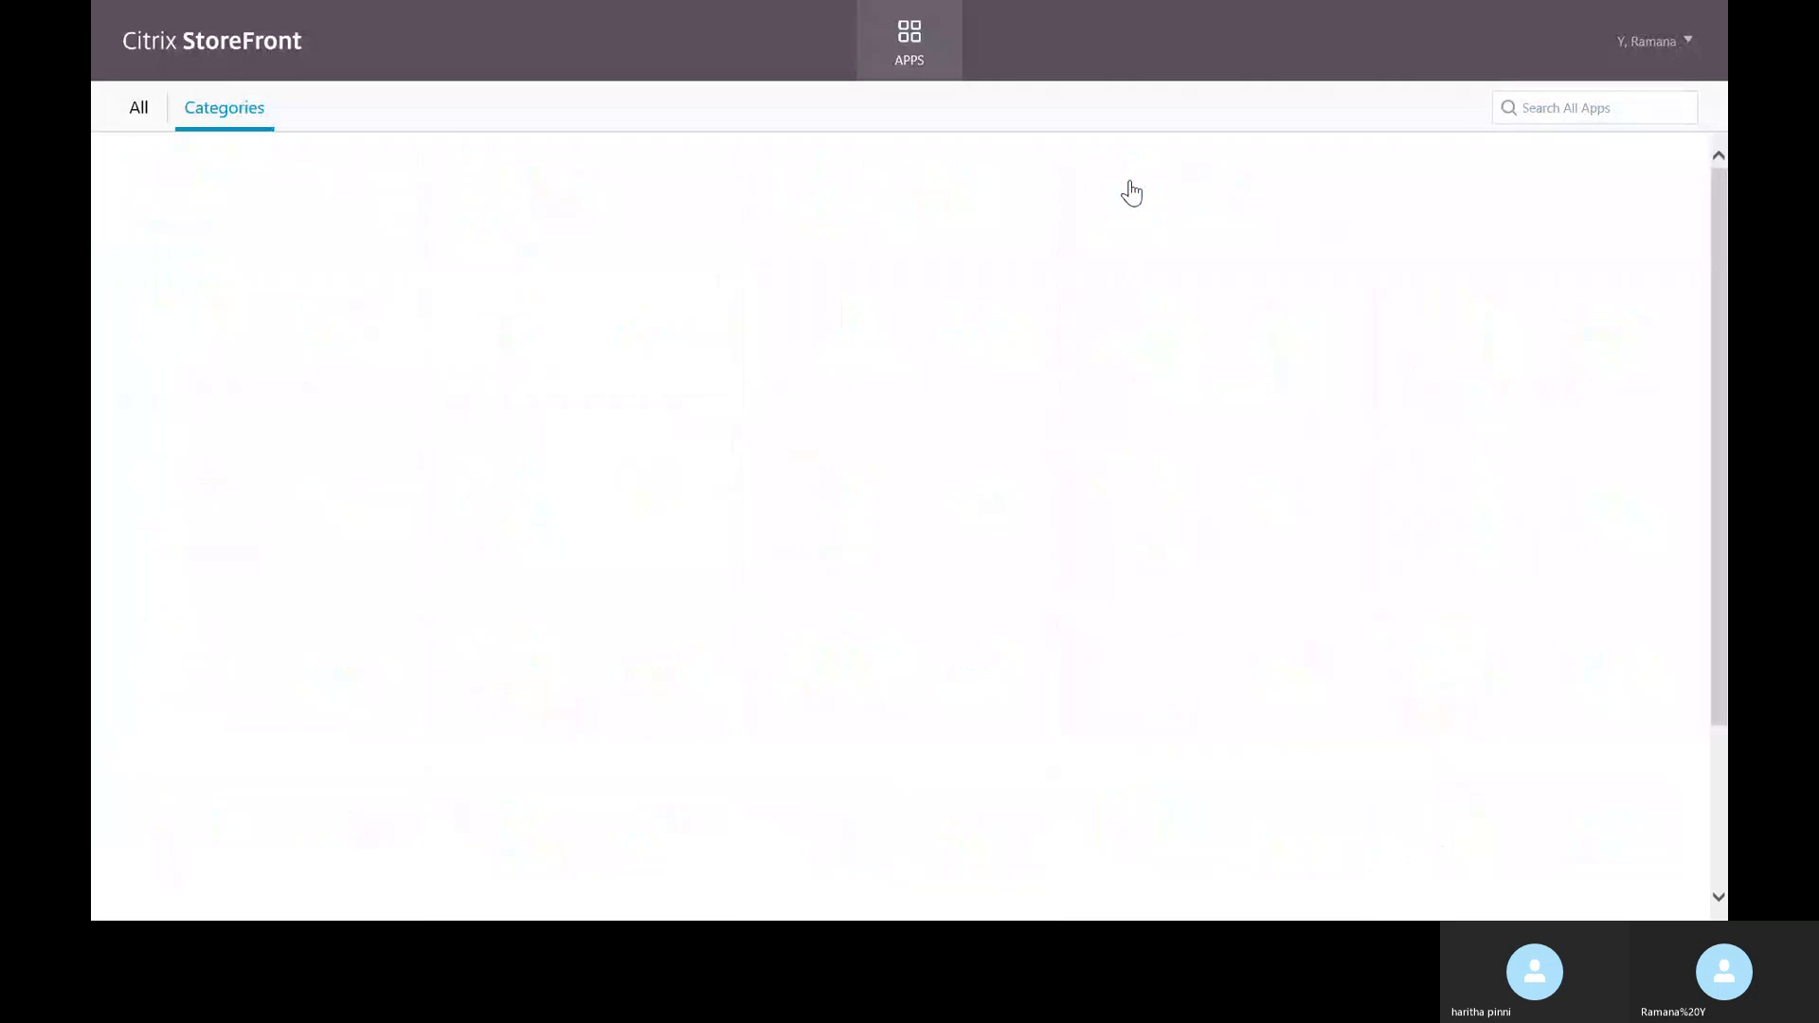
{"action": "left_click", "coordinate": [1133, 207]}
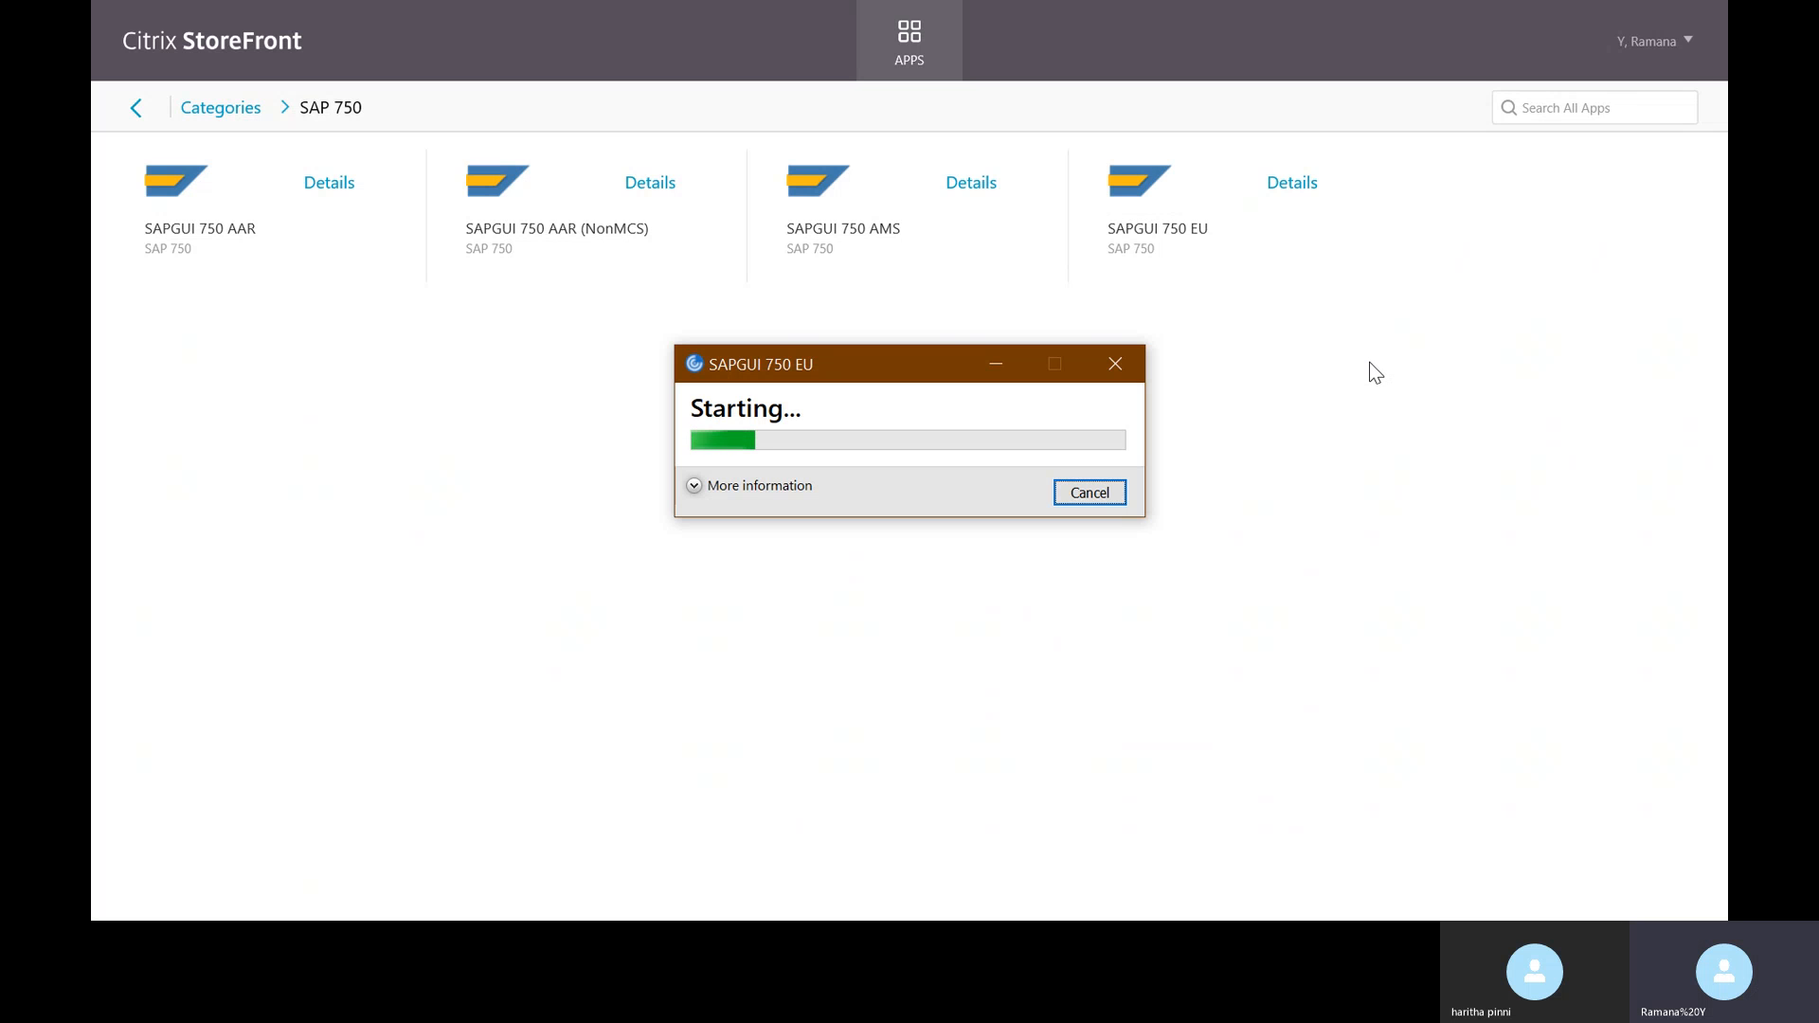
{"action": "key", "text": "F11"}
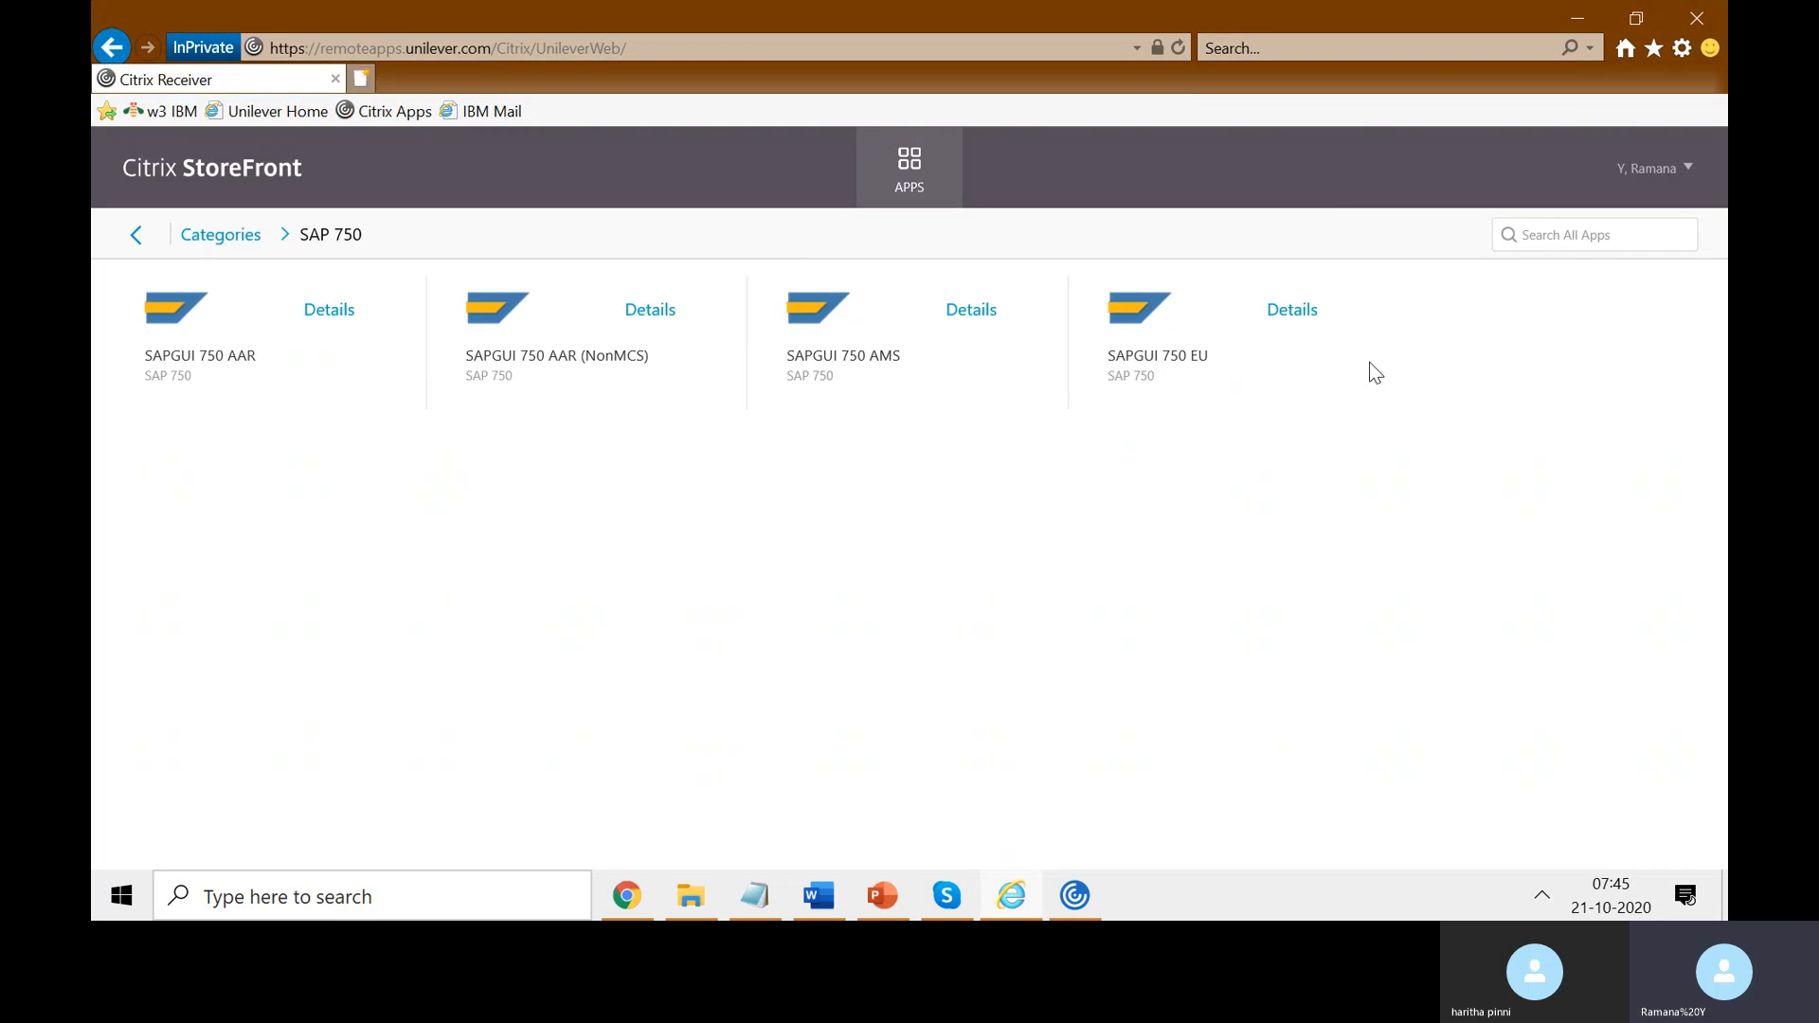
{"action": "left_click", "coordinate": [1577, 14]}
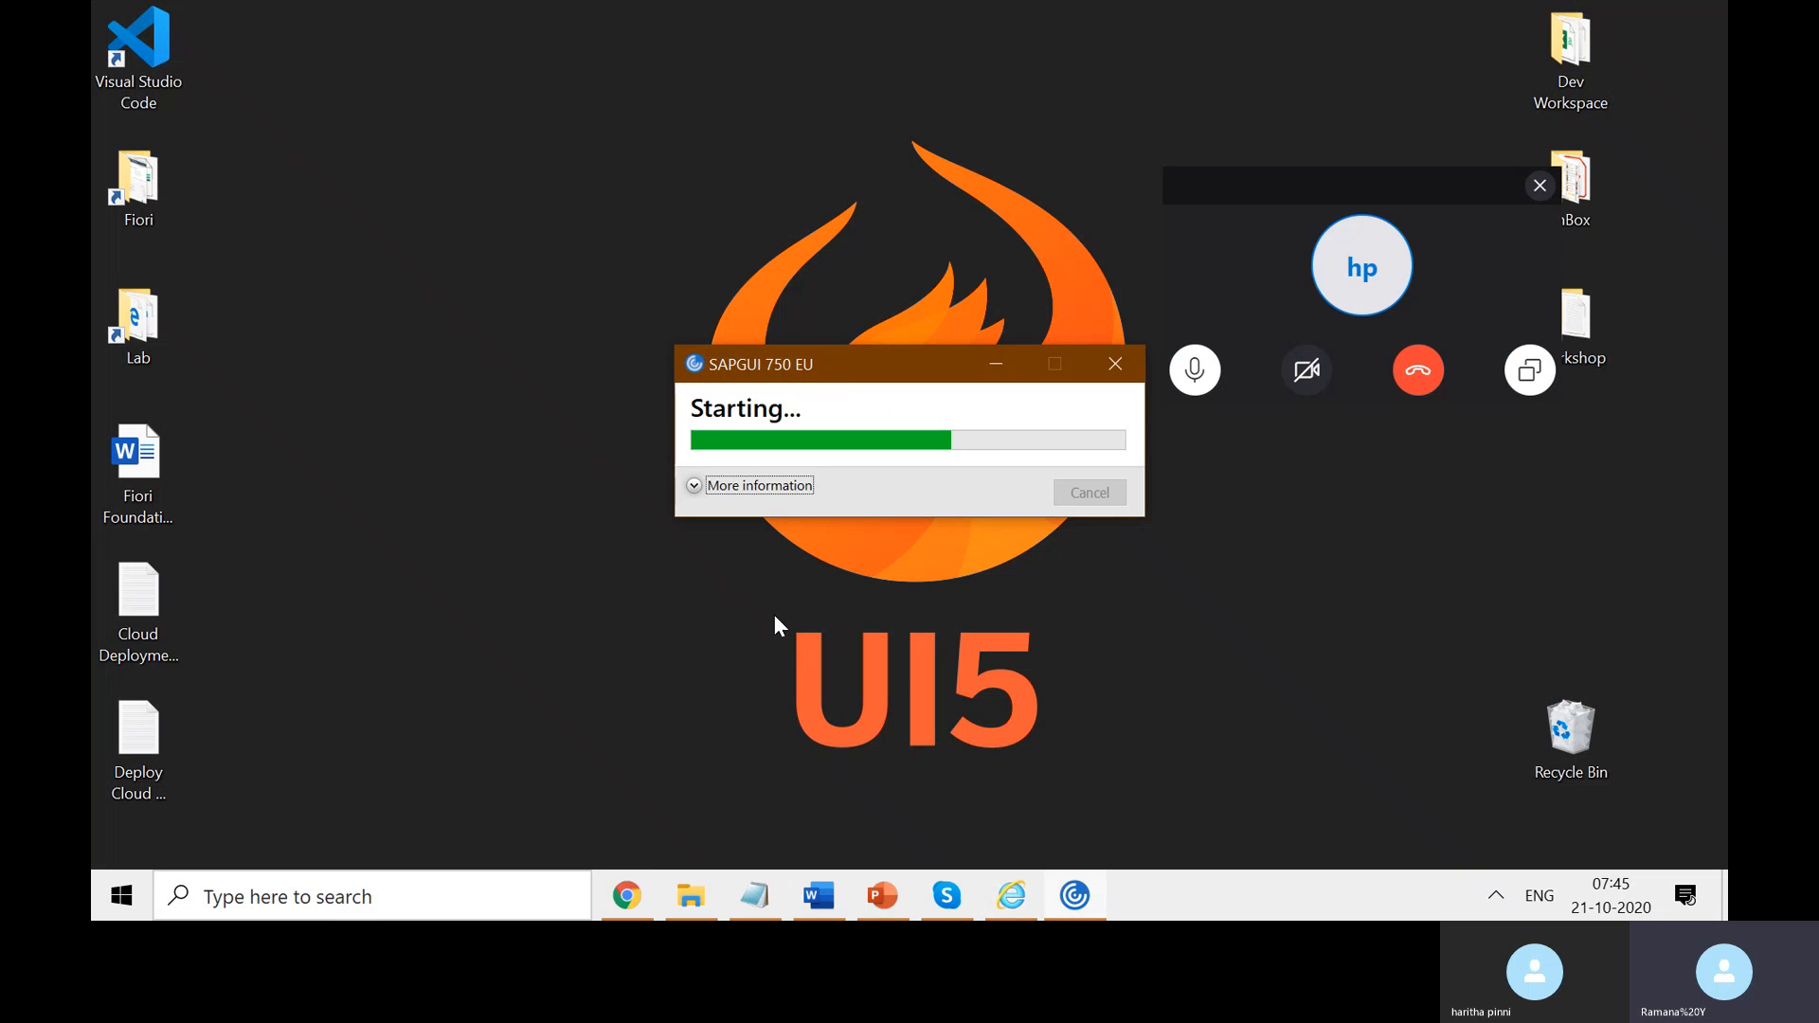
{"action": "left_click", "coordinate": [643, 898]}
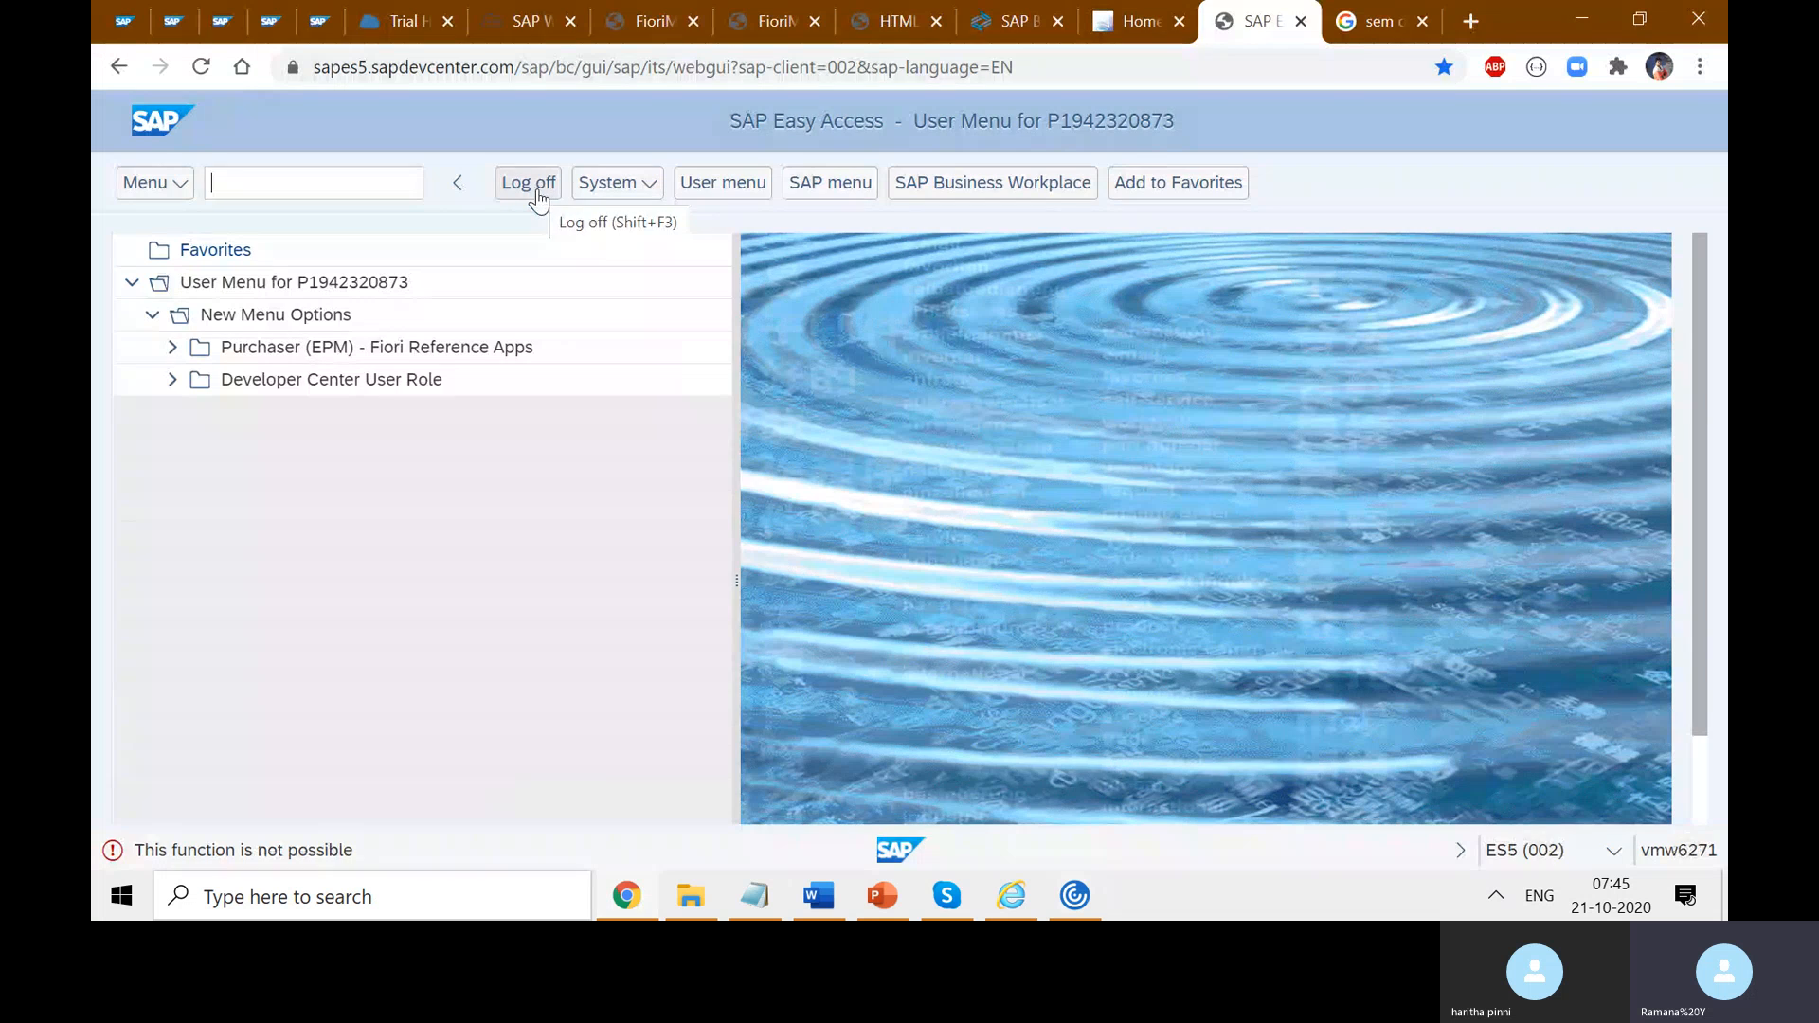
- In the SAP Web IDE tab, close all open editor files, including Main.view.xml
{"action": "left_click", "coordinate": [530, 23]}
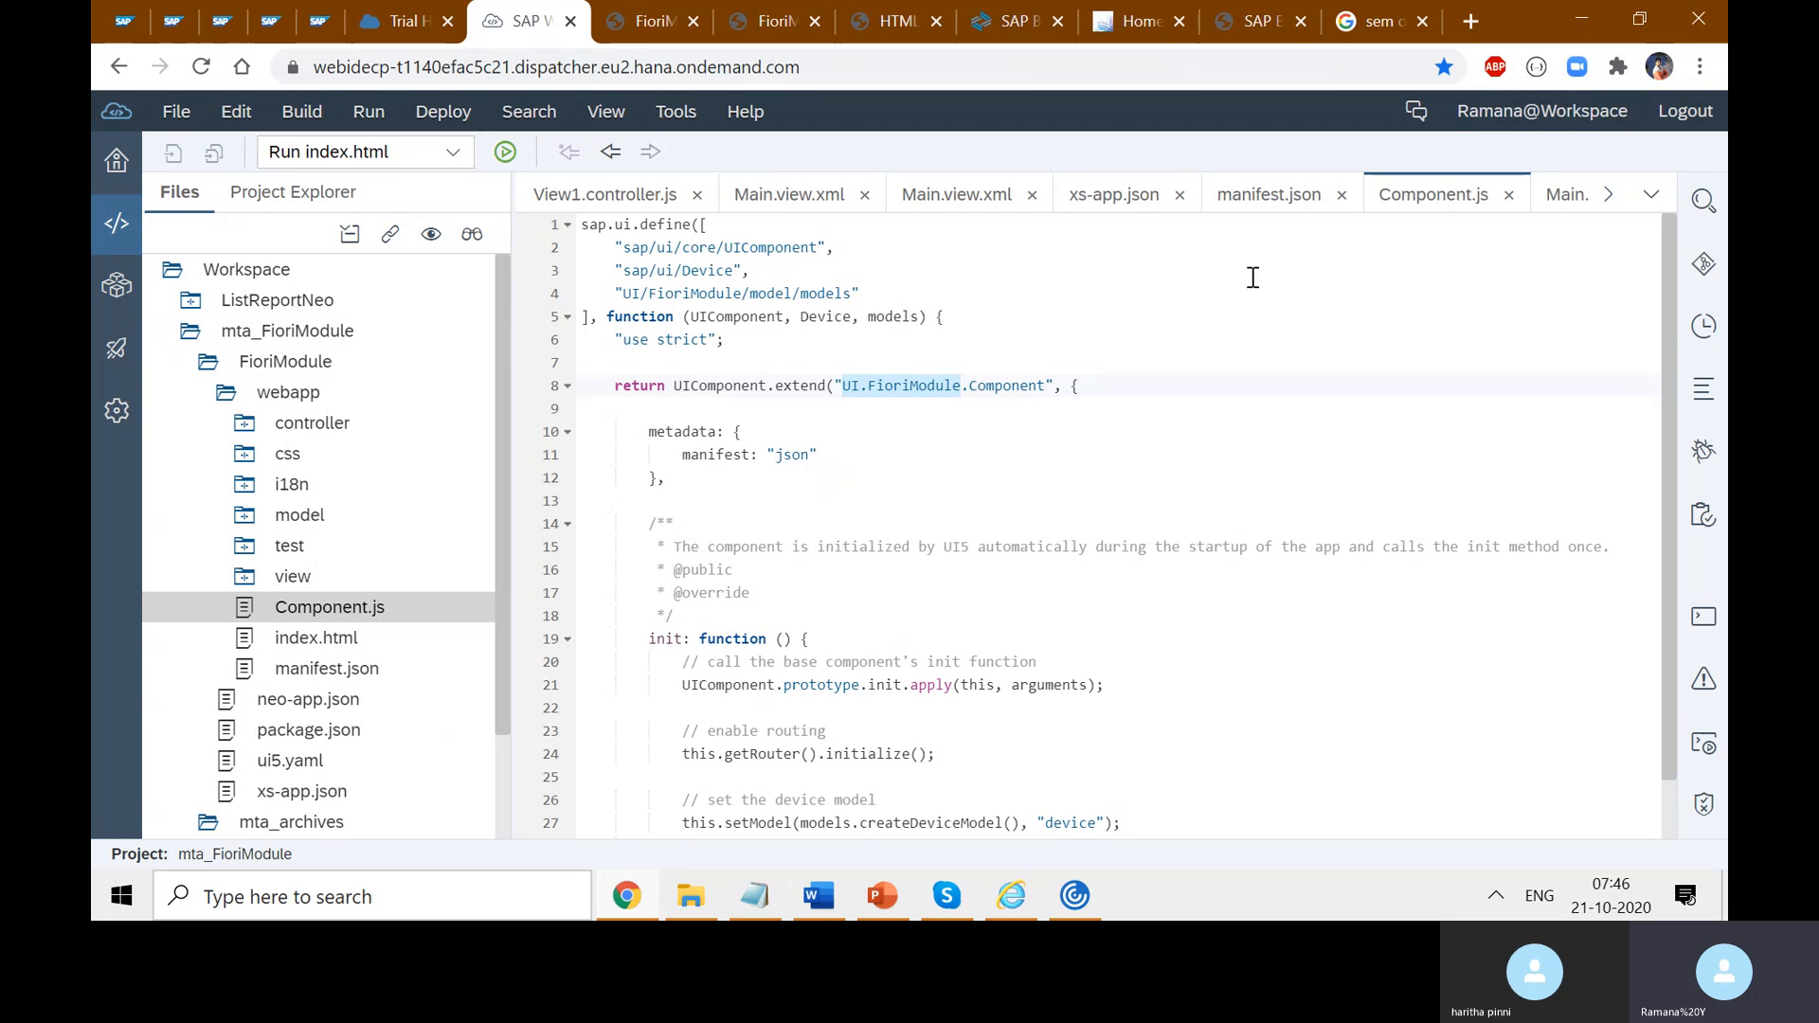
{"action": "left_click", "coordinate": [963, 195]}
{"action": "right_click", "coordinate": [963, 195]}
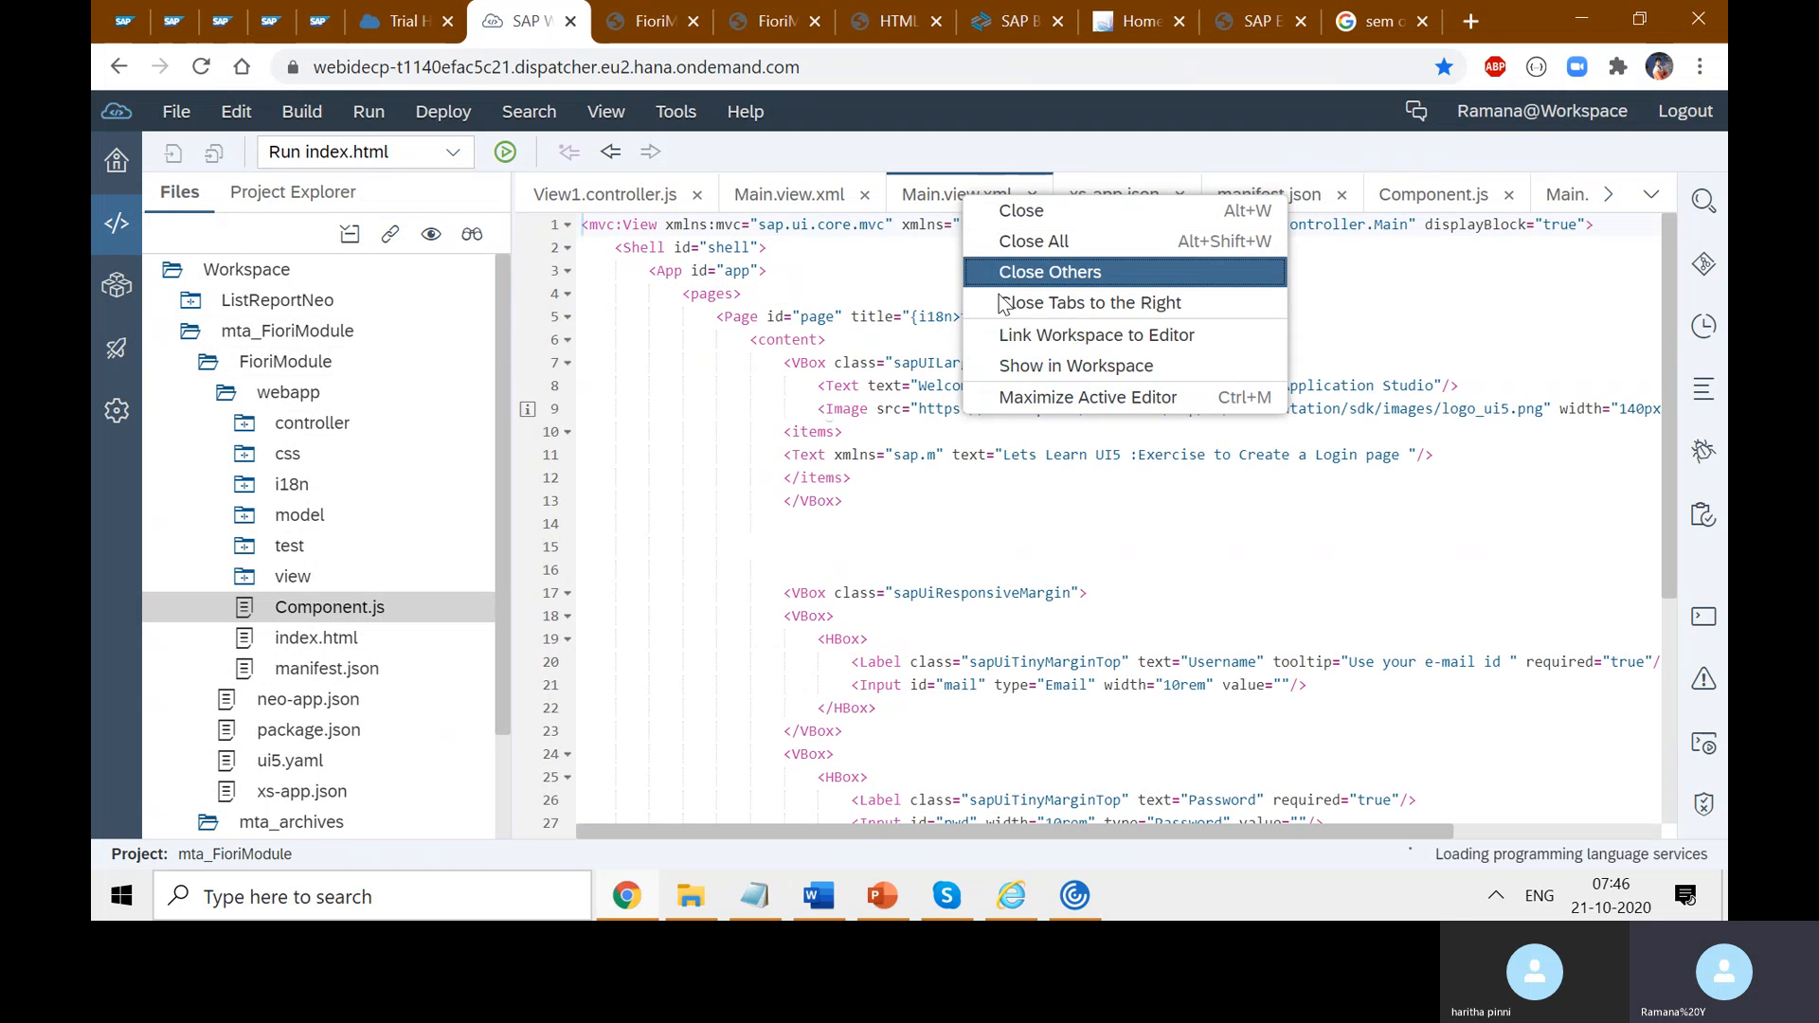
{"action": "left_click", "coordinate": [1078, 245]}
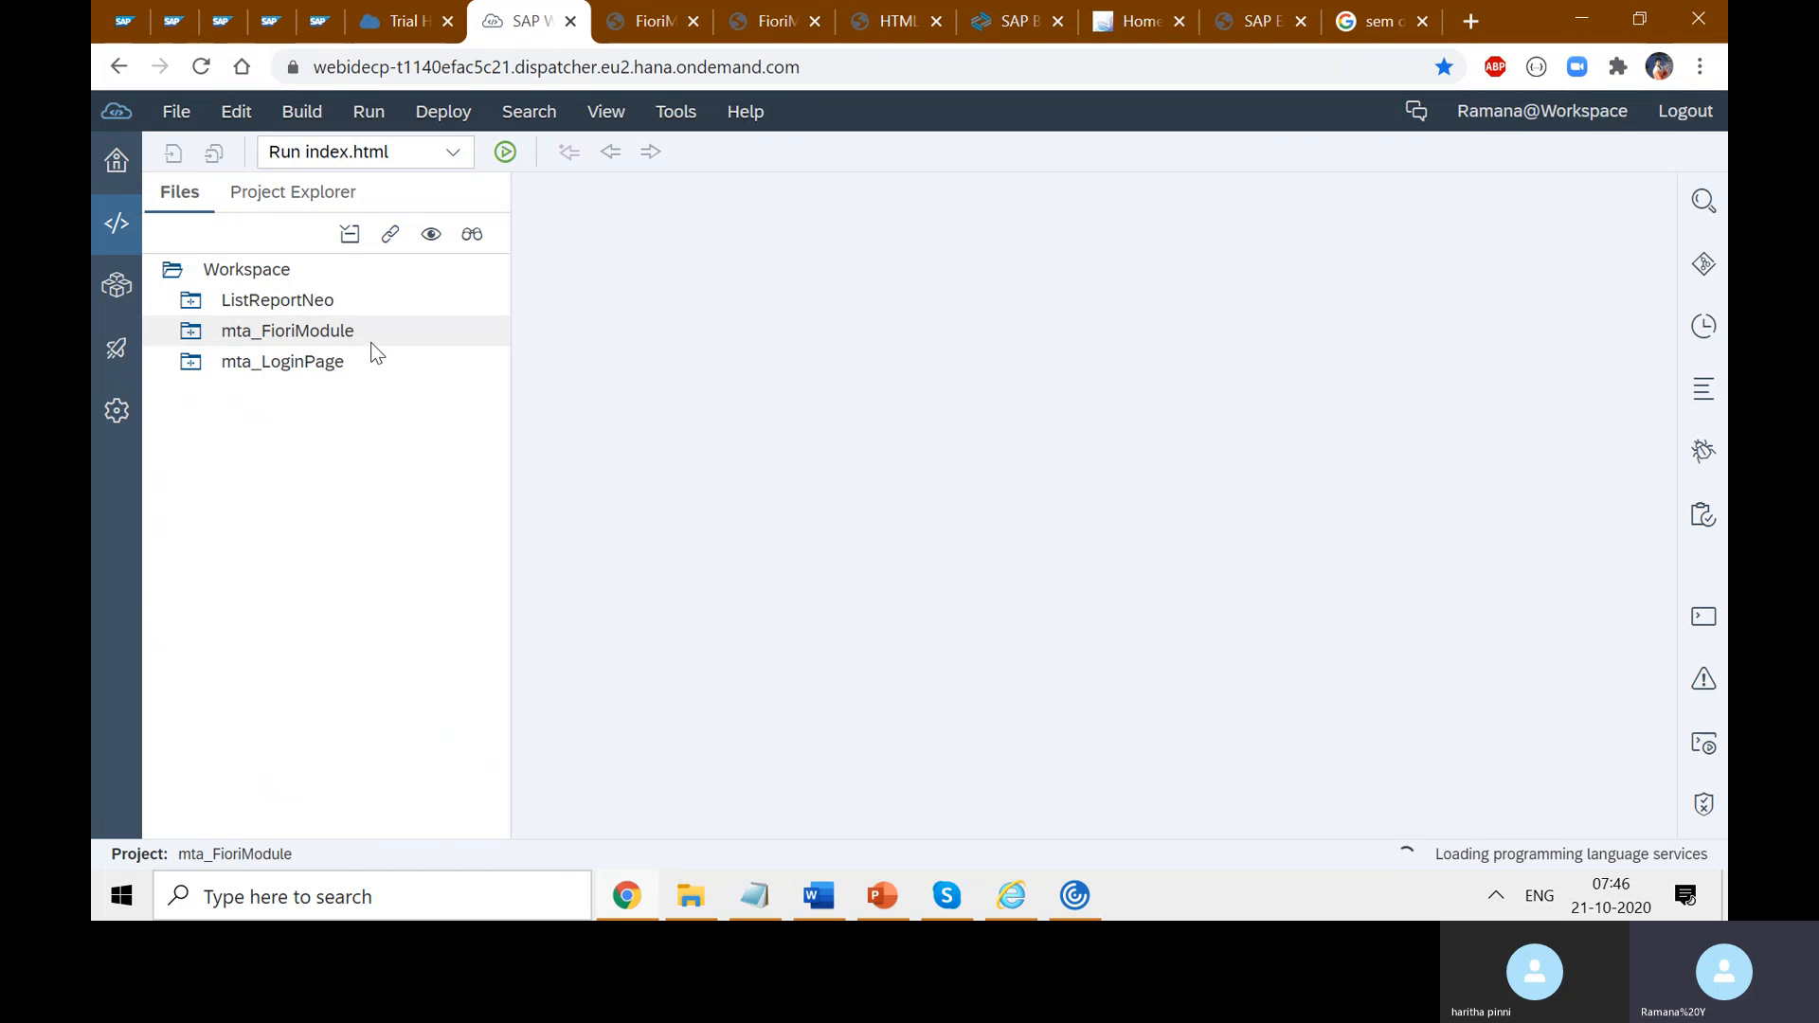
- Expand mta_FioriModule down to its webapp folder and select index.html
{"action": "left_click", "coordinate": [194, 339]}
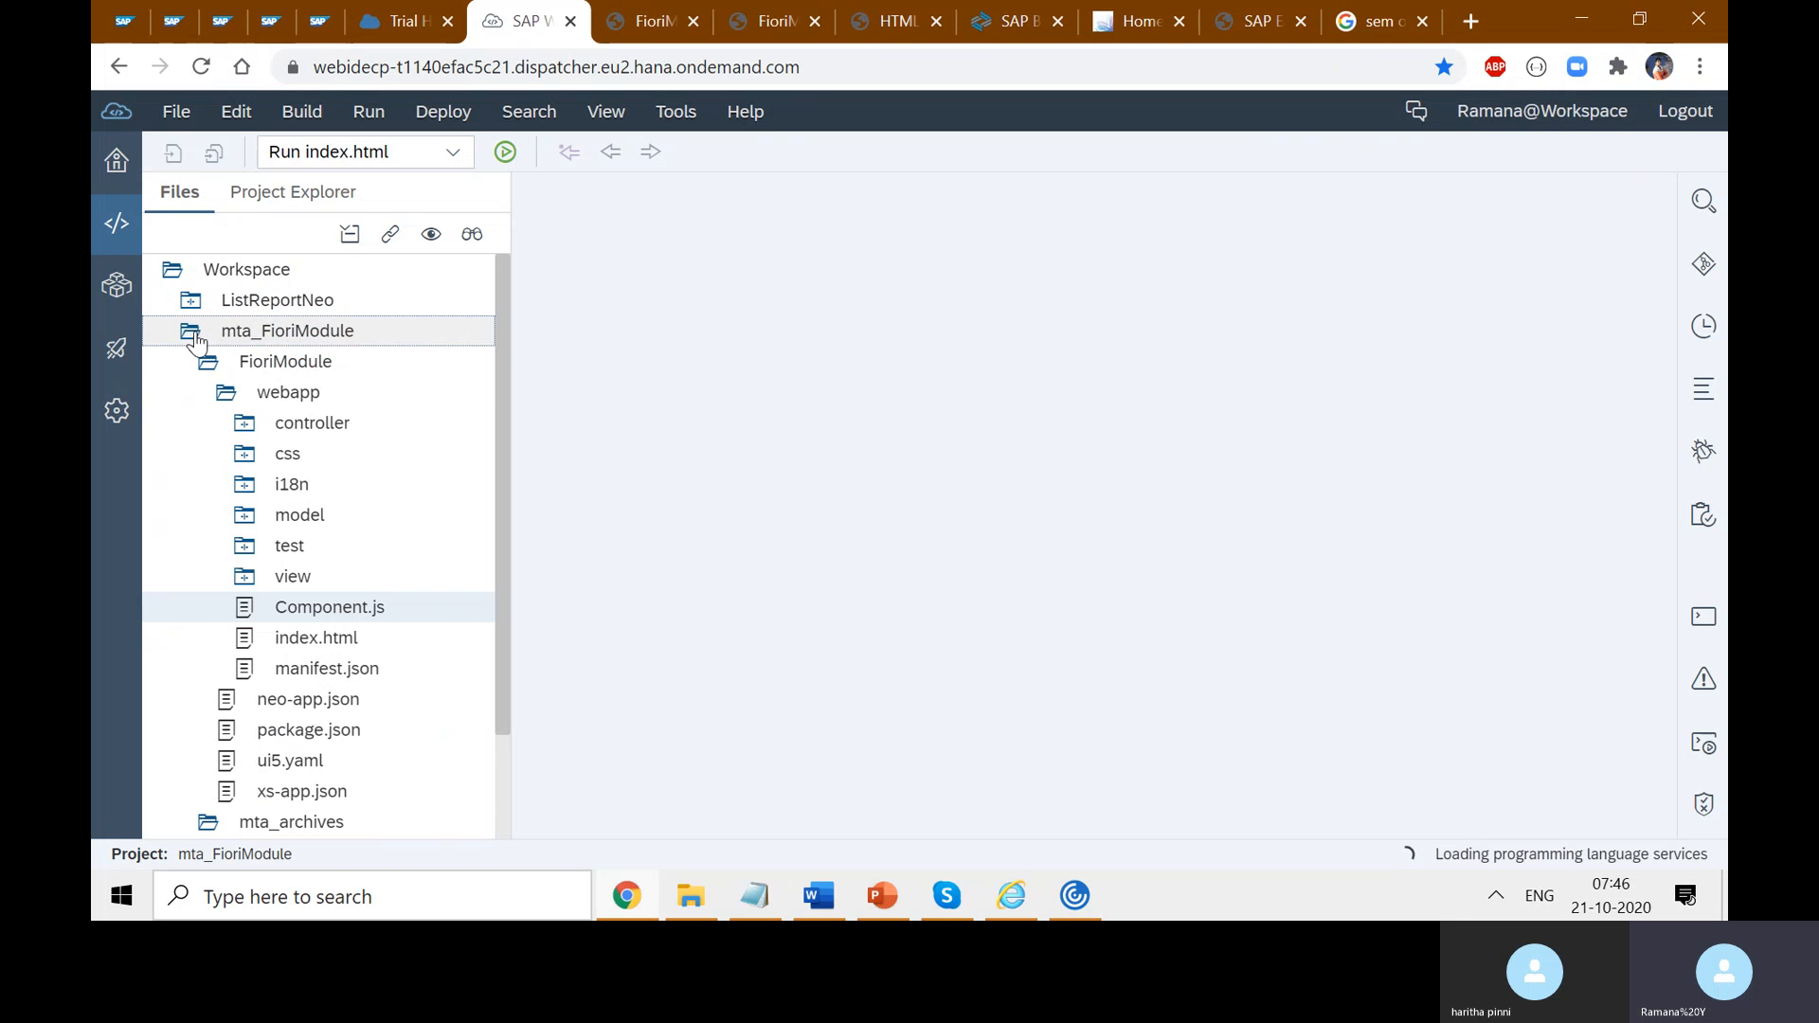
{"action": "left_click", "coordinate": [333, 396]}
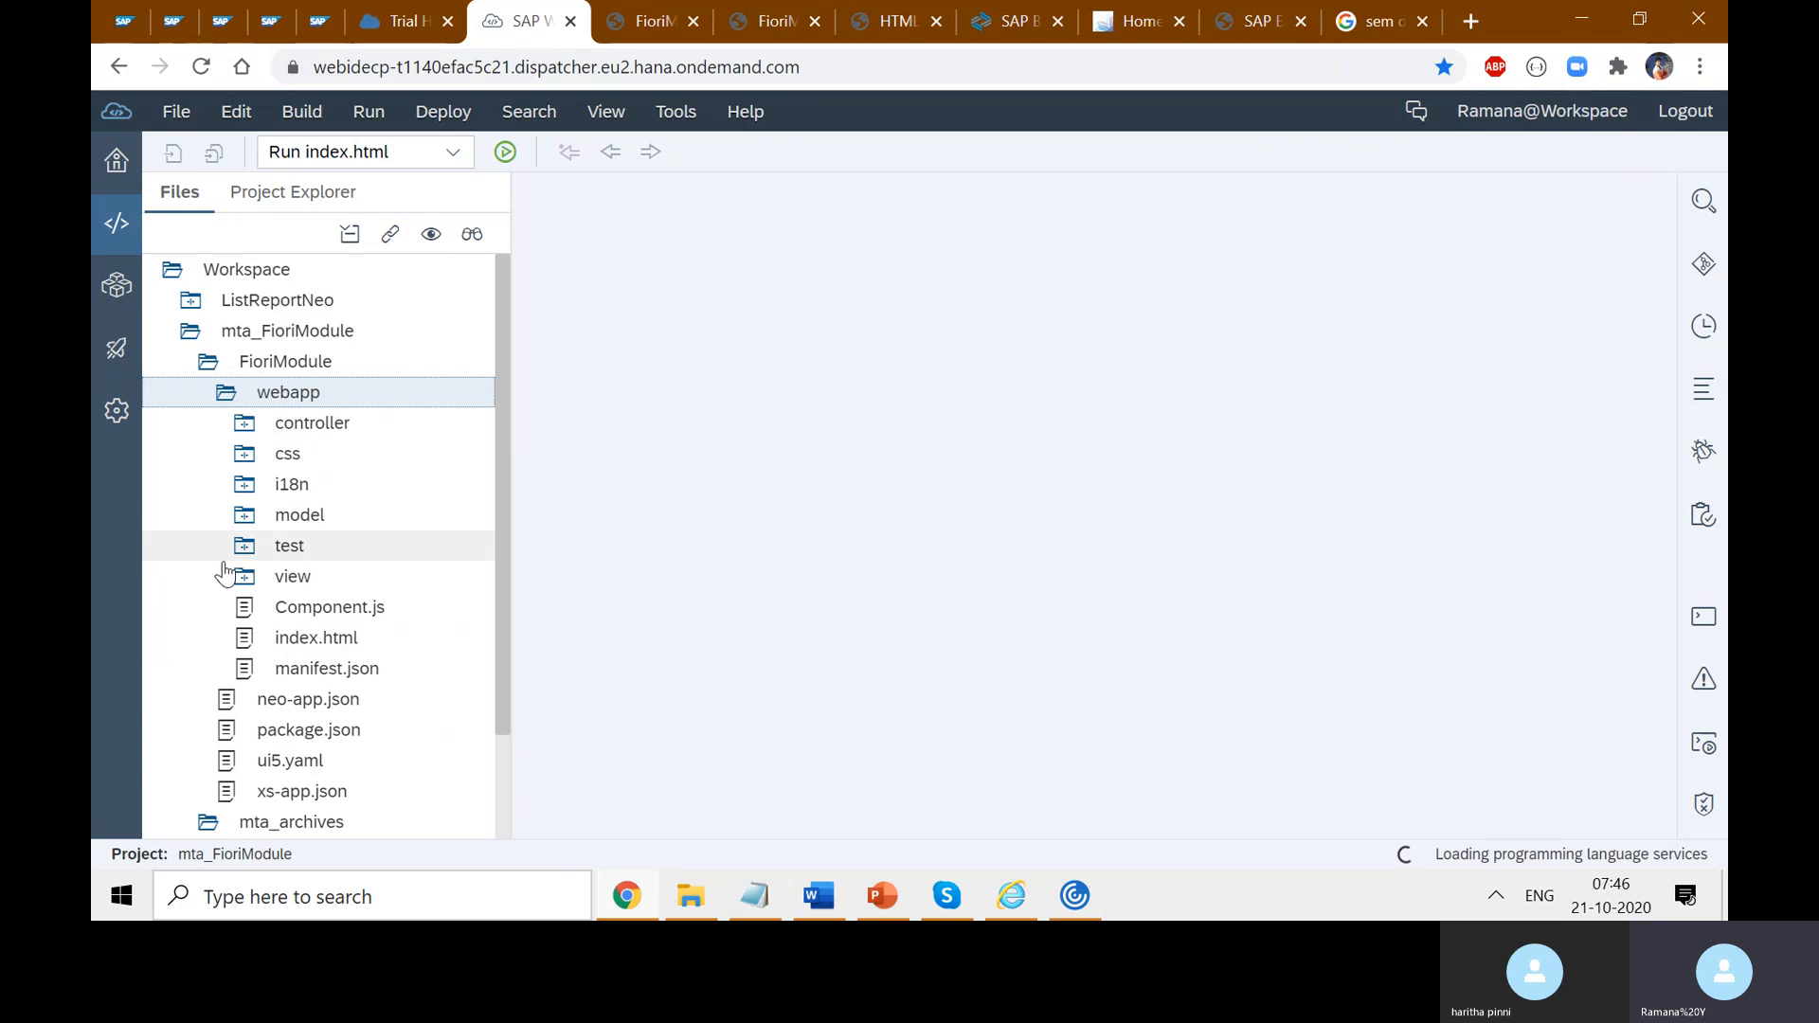
{"action": "scroll", "coordinate": [414, 743], "scroll_direction": "down", "scroll_amount": 2}
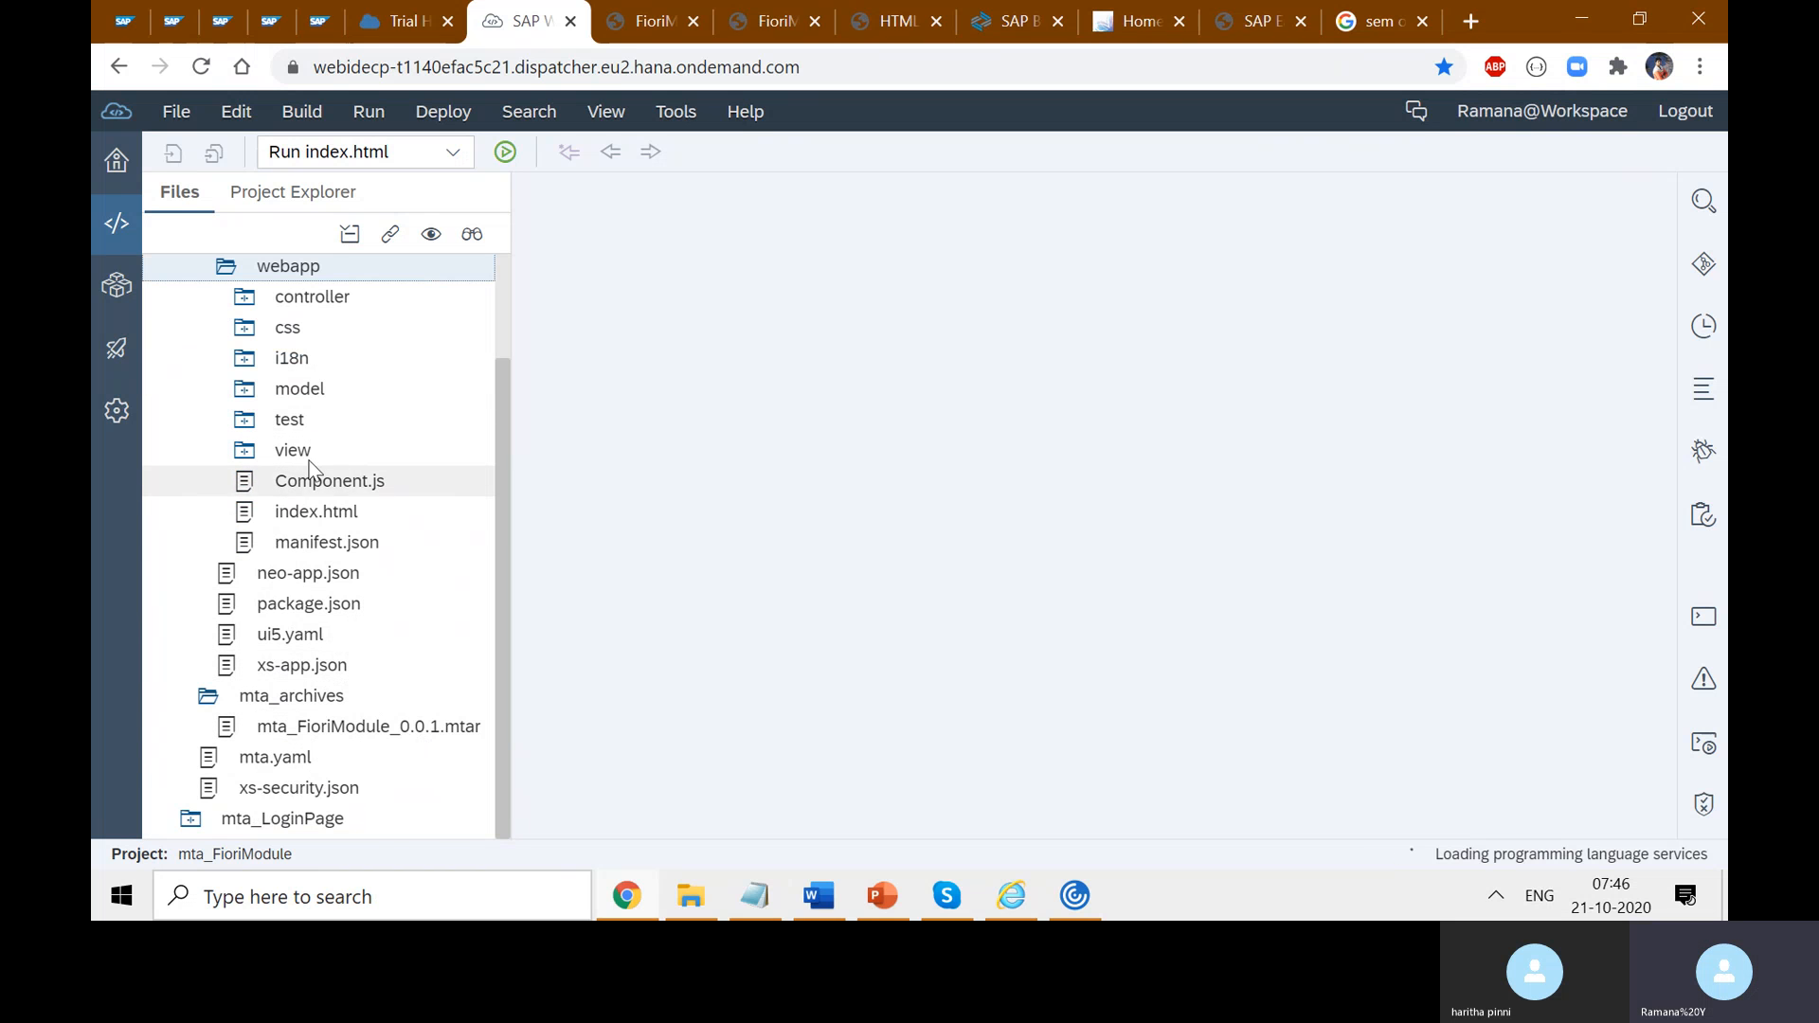
{"action": "left_click", "coordinate": [342, 517]}
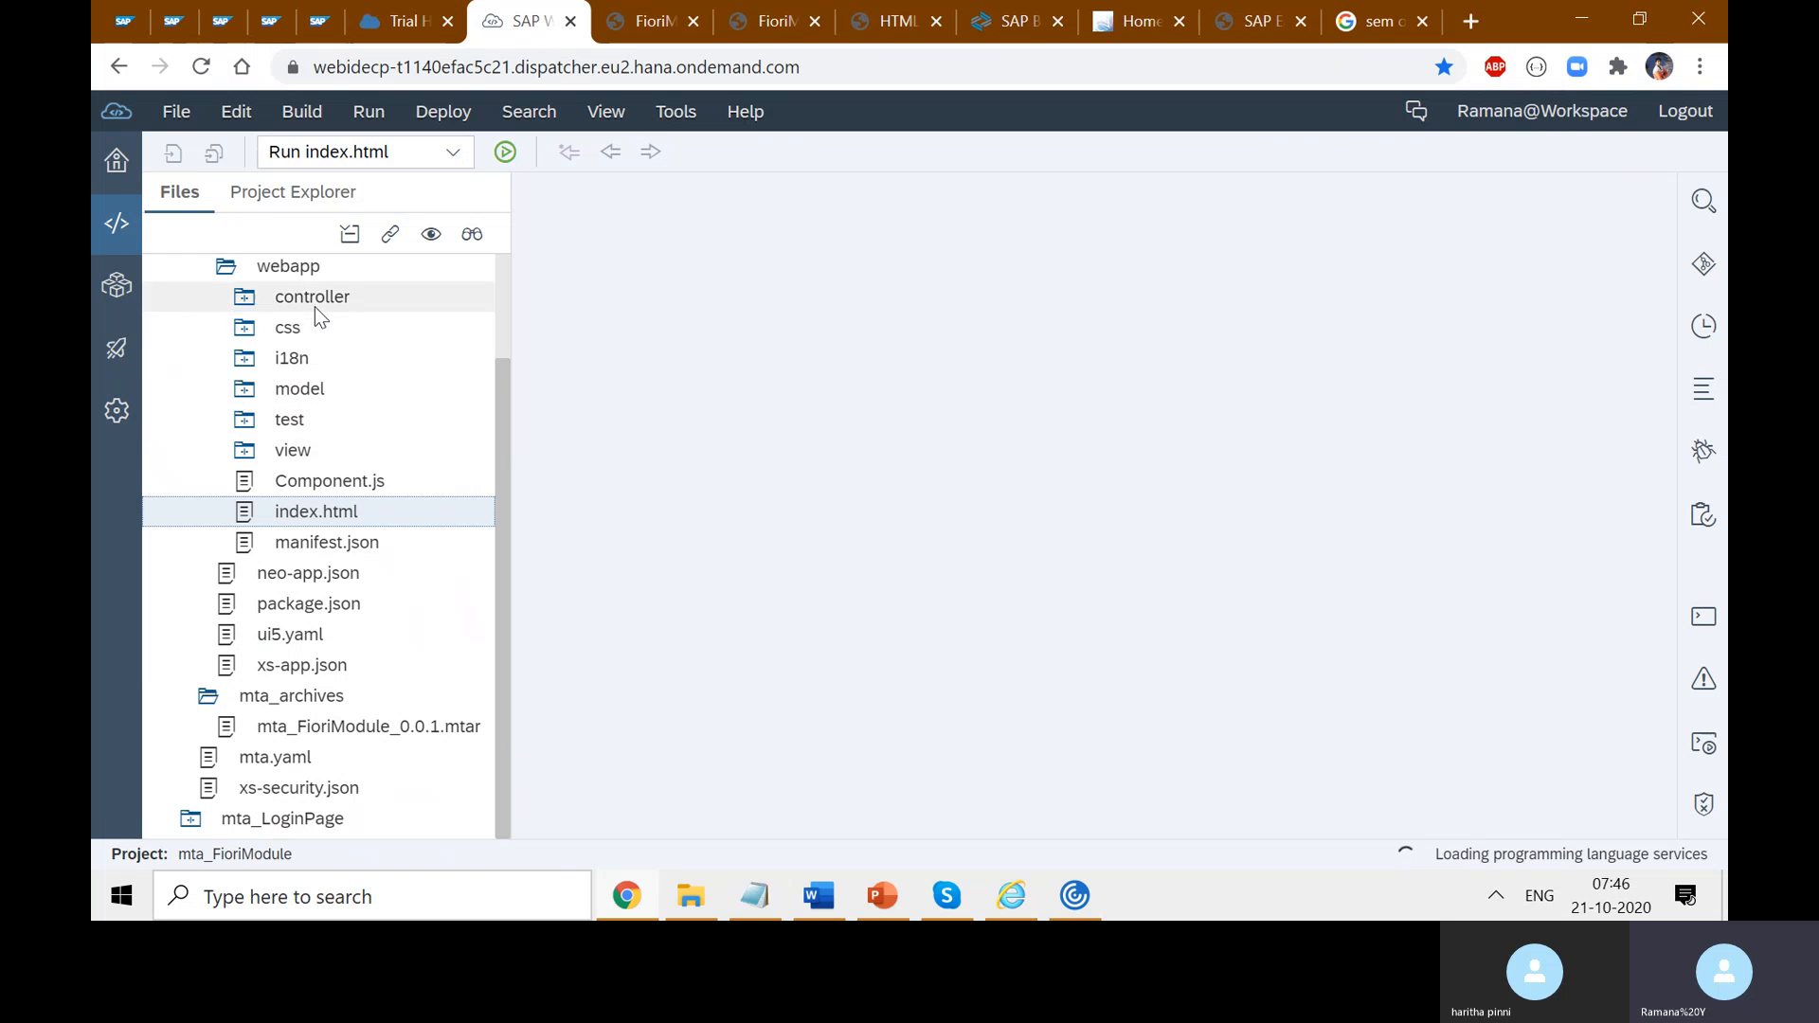
- Run index.html as a web application
{"action": "right_click", "coordinate": [339, 514]}
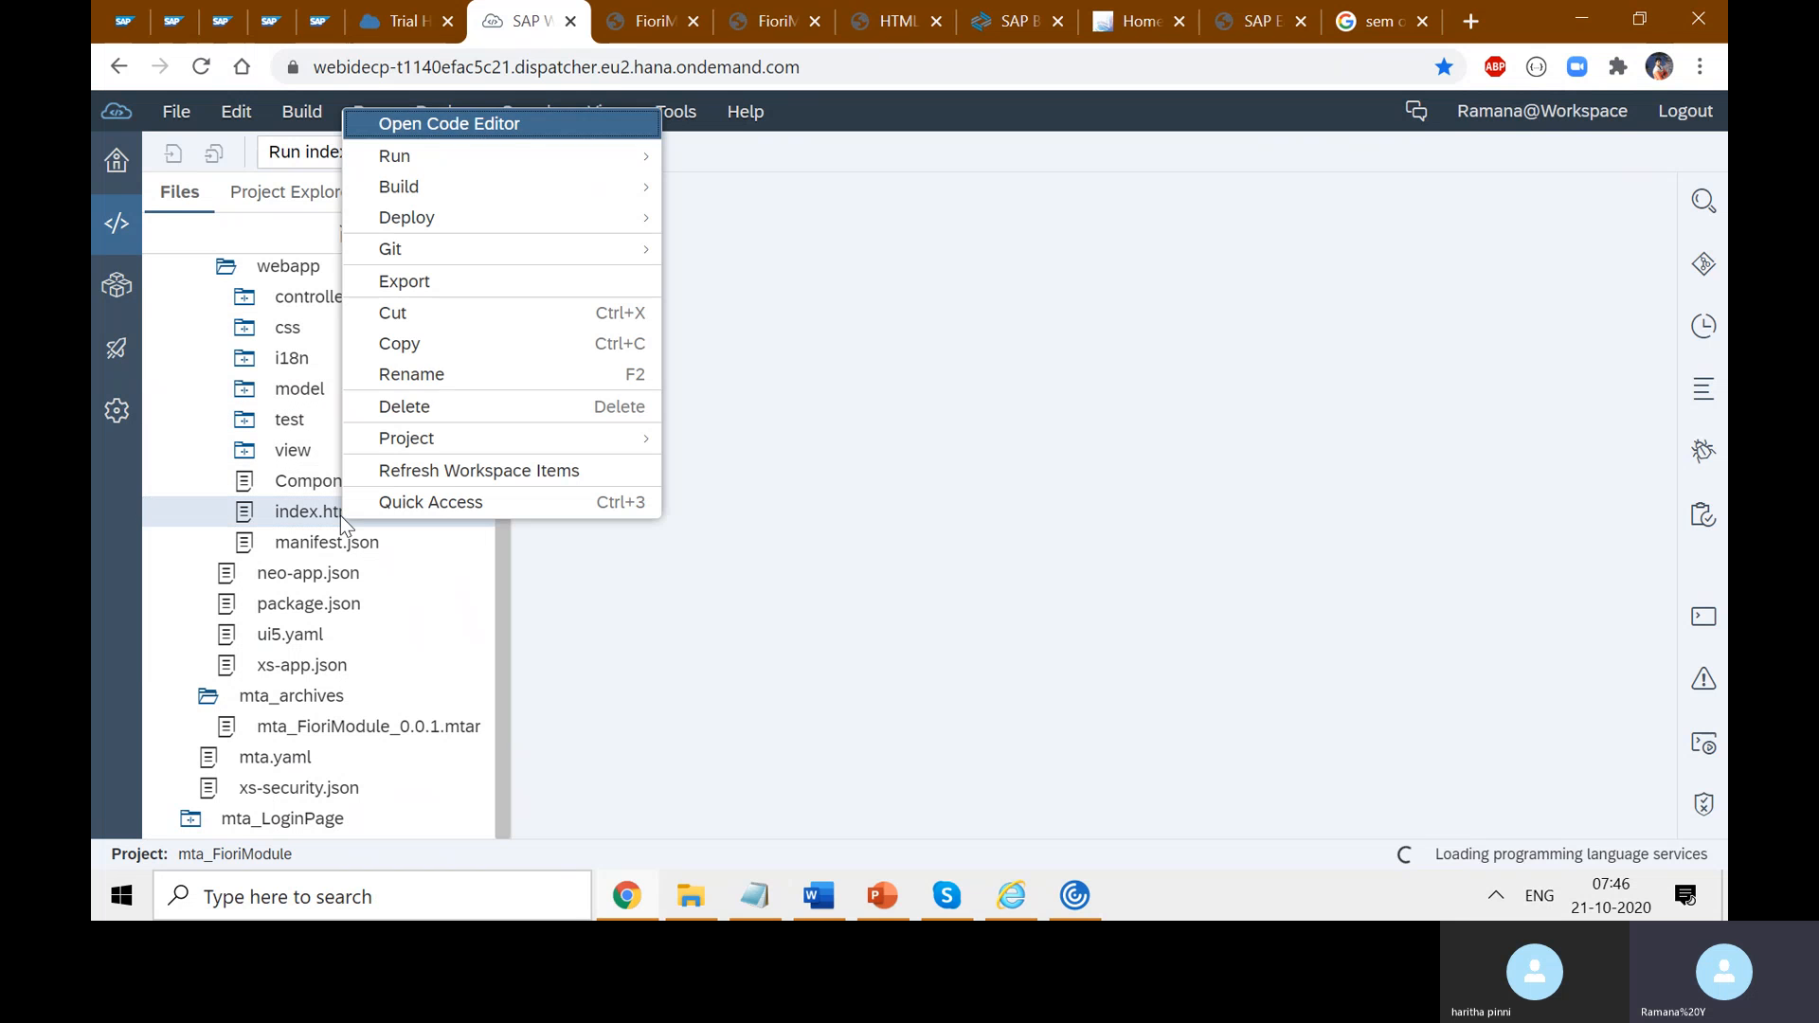
{"action": "mouse_move", "coordinate": [538, 153]}
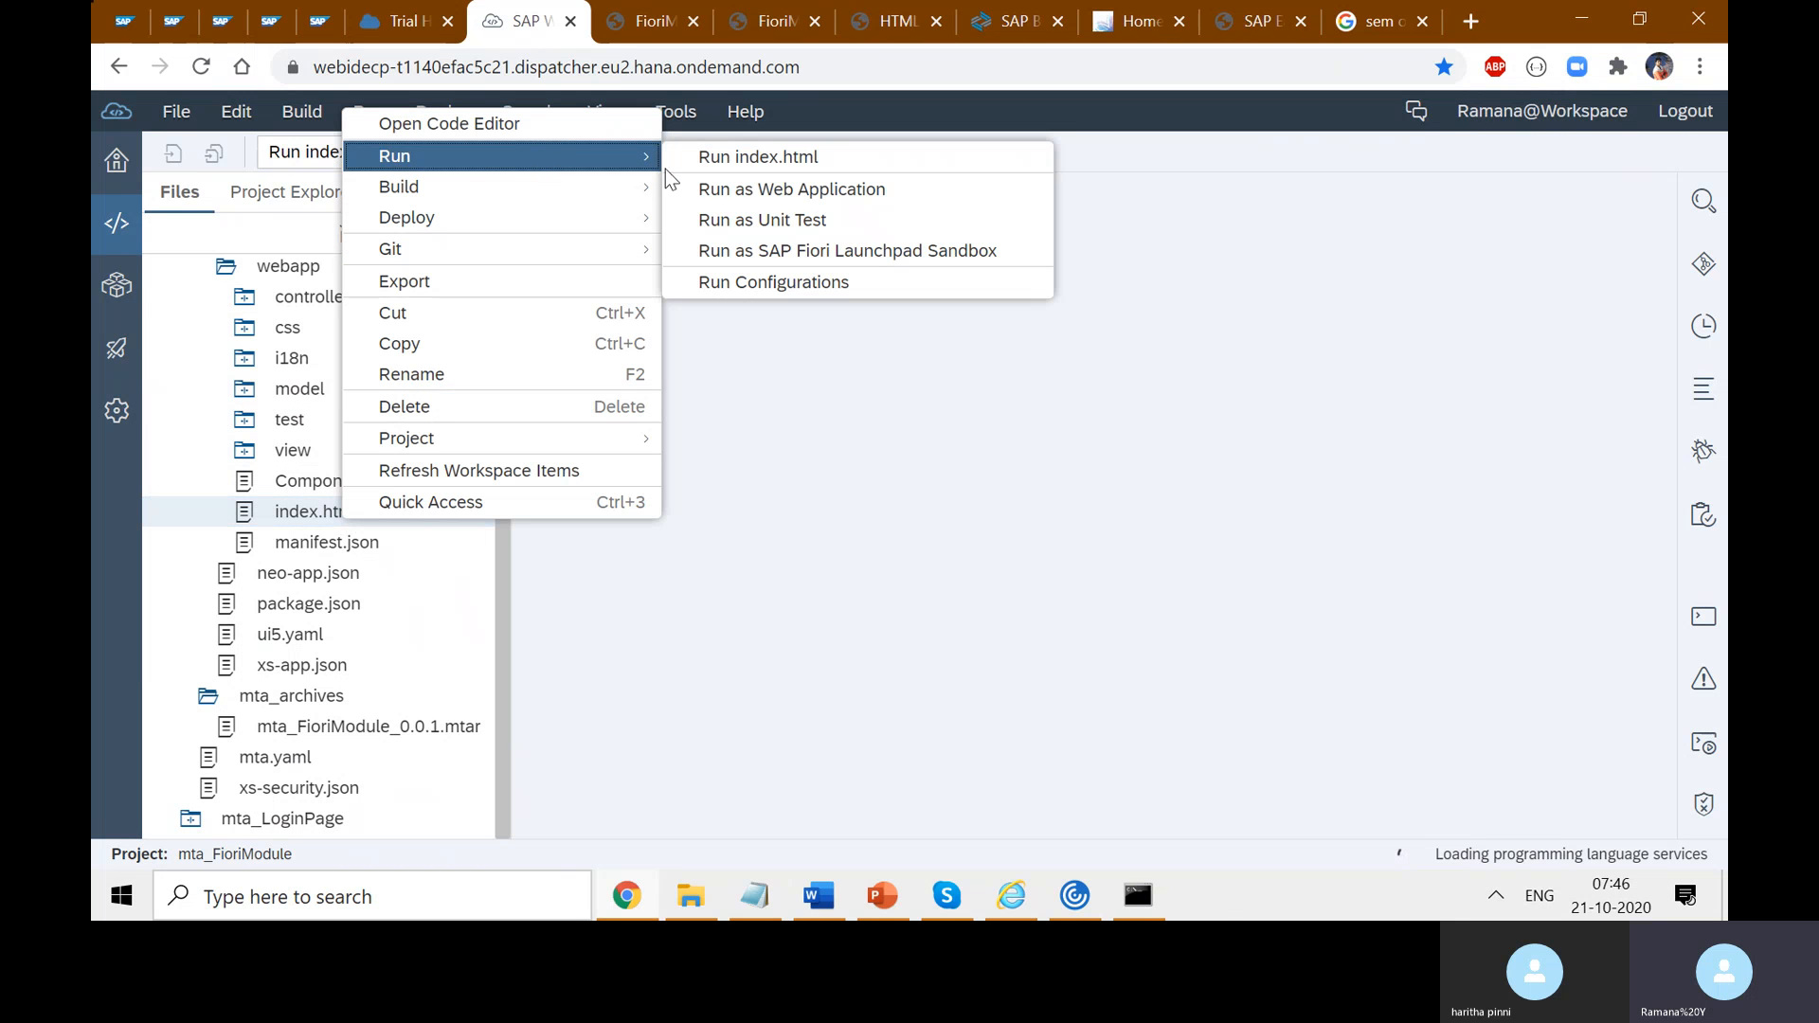
{"action": "left_click", "coordinate": [784, 189]}
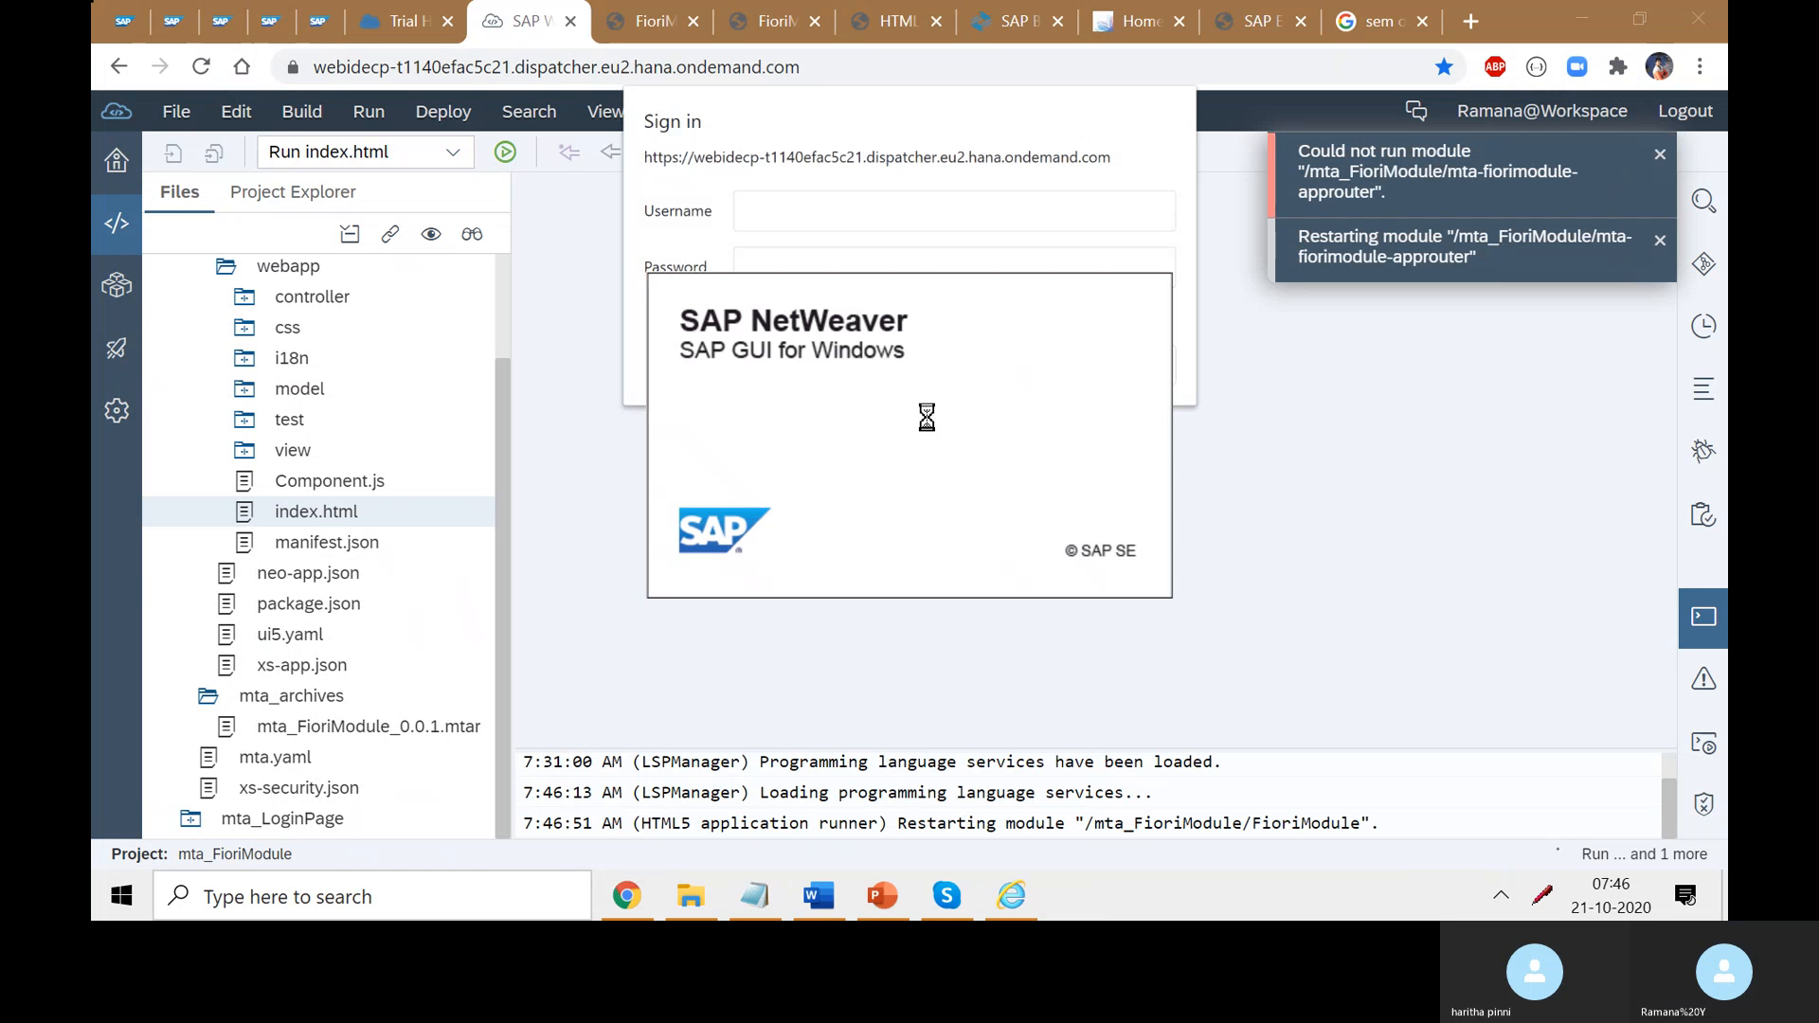
- Sign in to the prompt with the account's e-mail username and password
{"action": "left_click", "coordinate": [833, 213]}
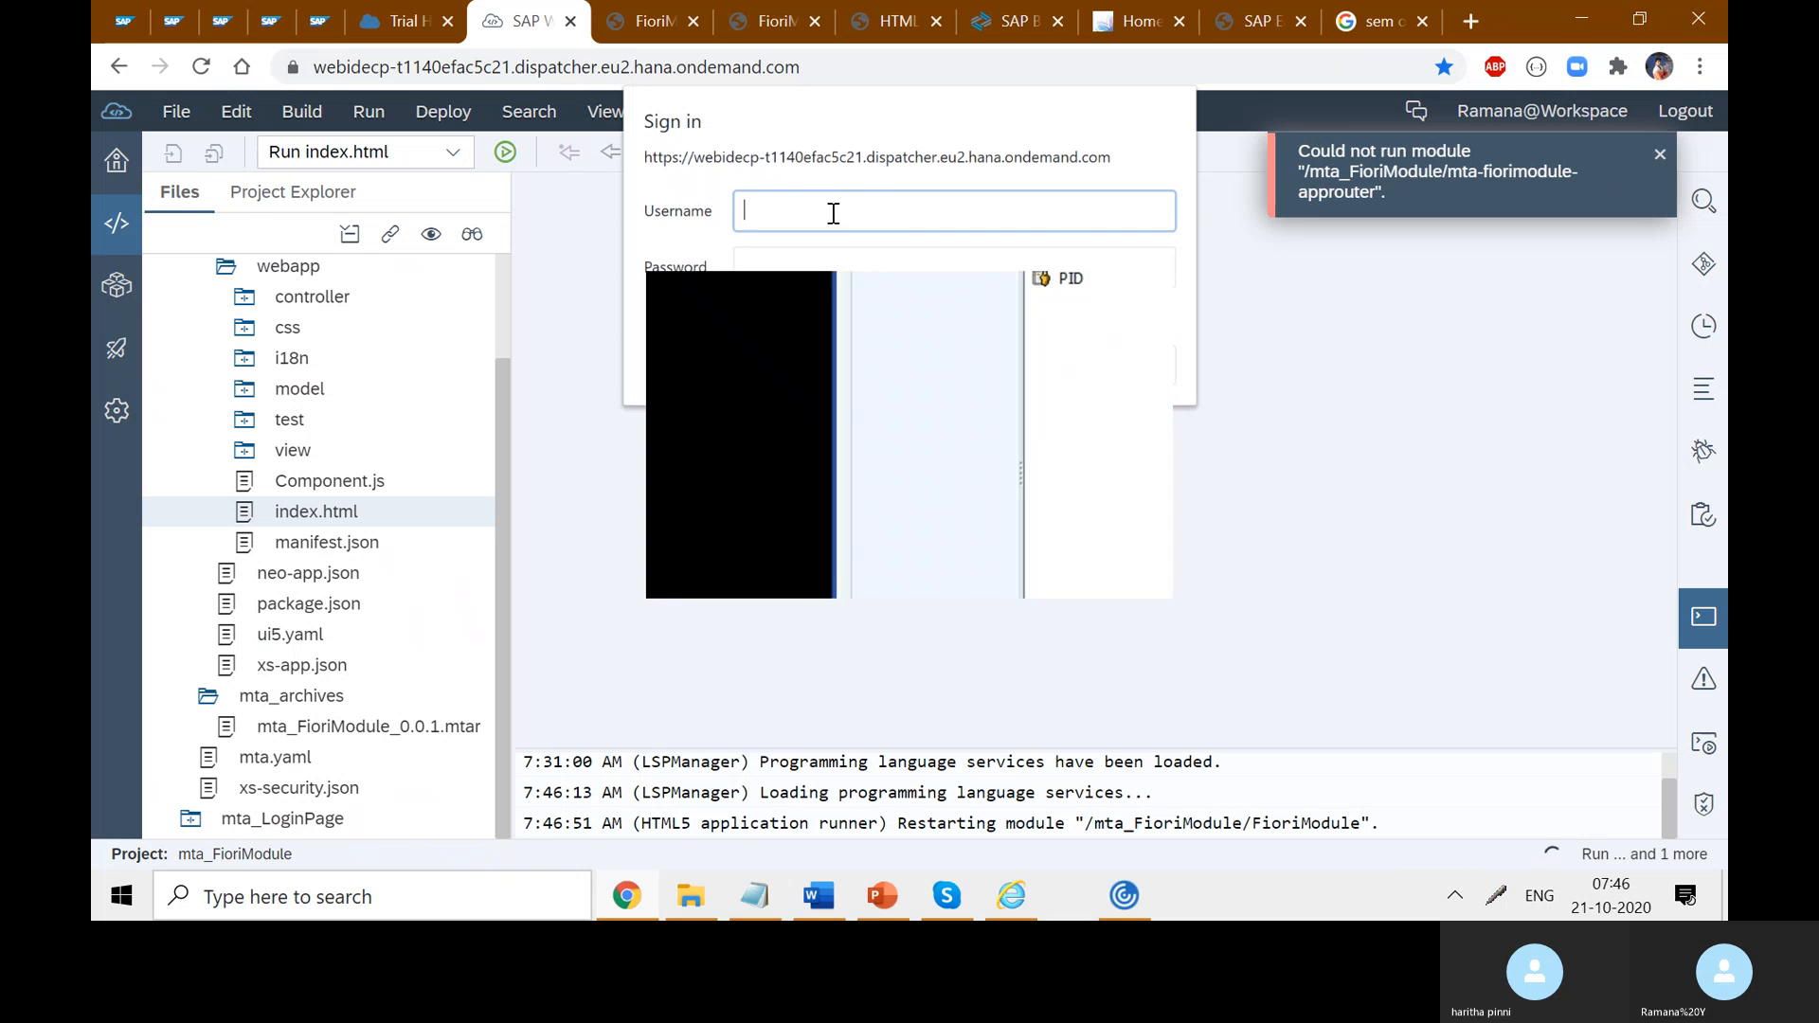
{"action": "type", "text": "Ye"}
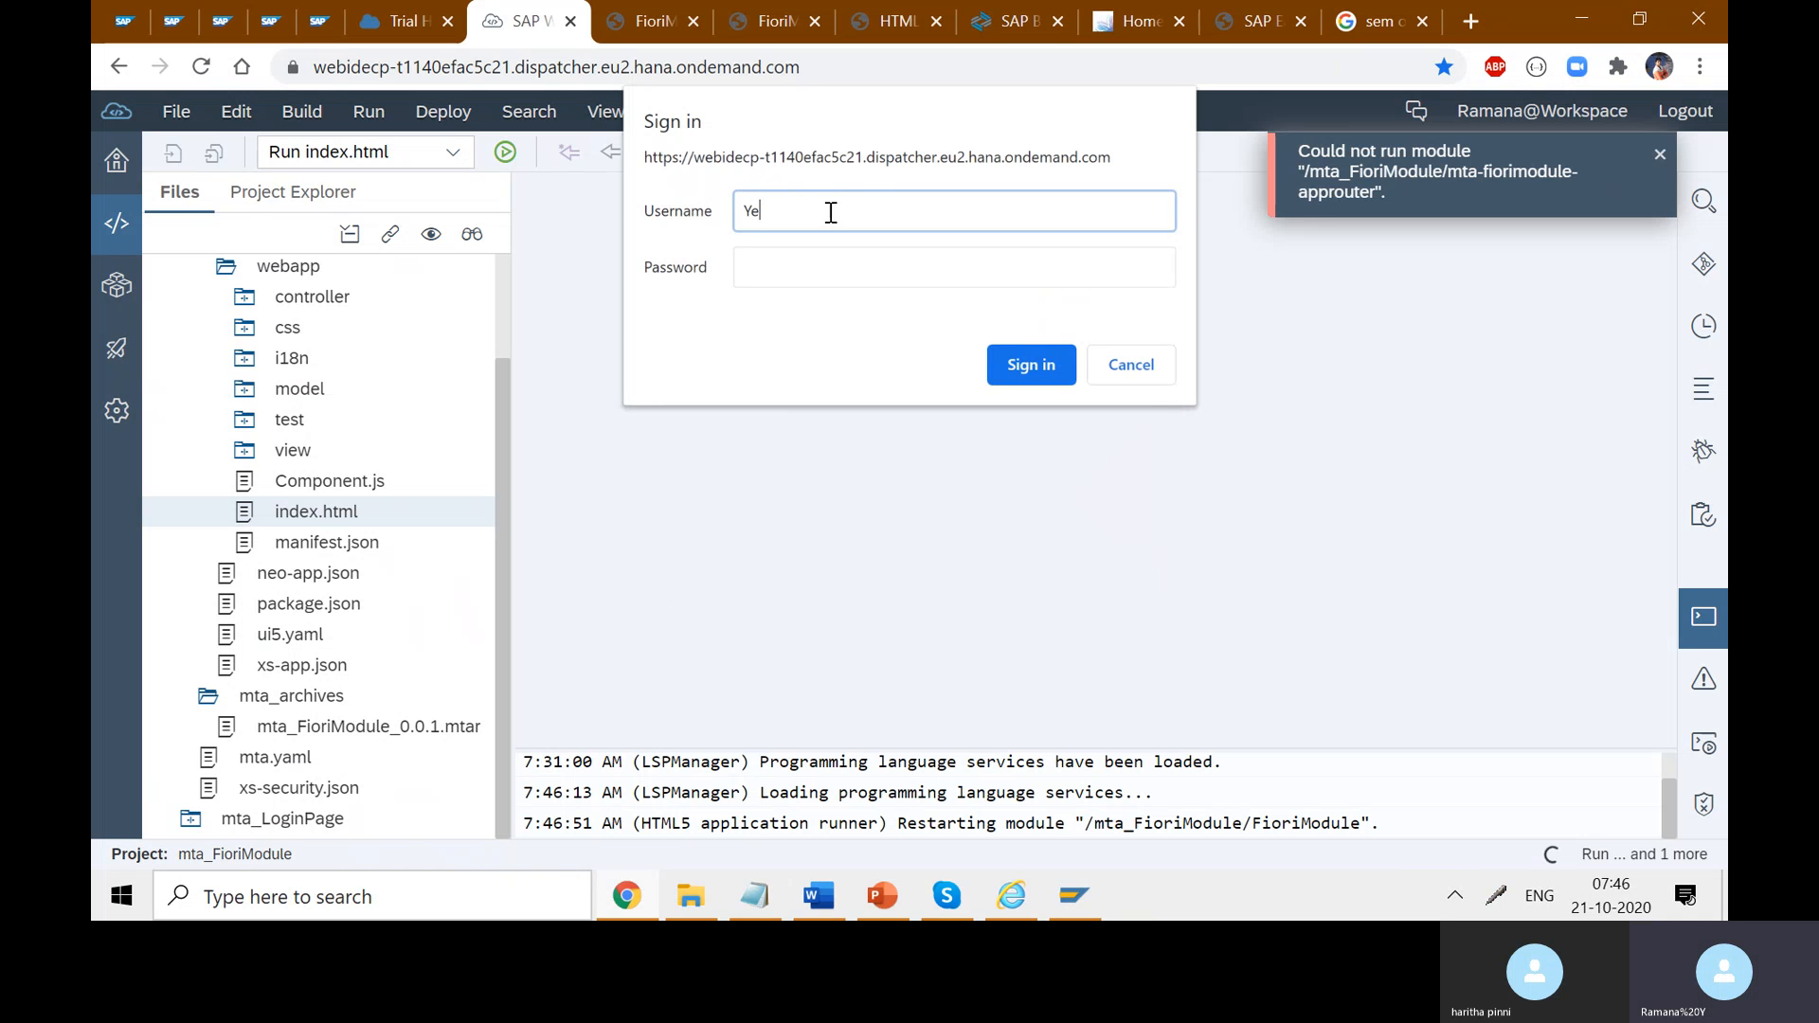
{"action": "type", "text": "l"}
{"action": "key", "text": "BackSpace"}
{"action": "key", "text": "BackSpace"}
{"action": "key", "text": "BackSpace"}
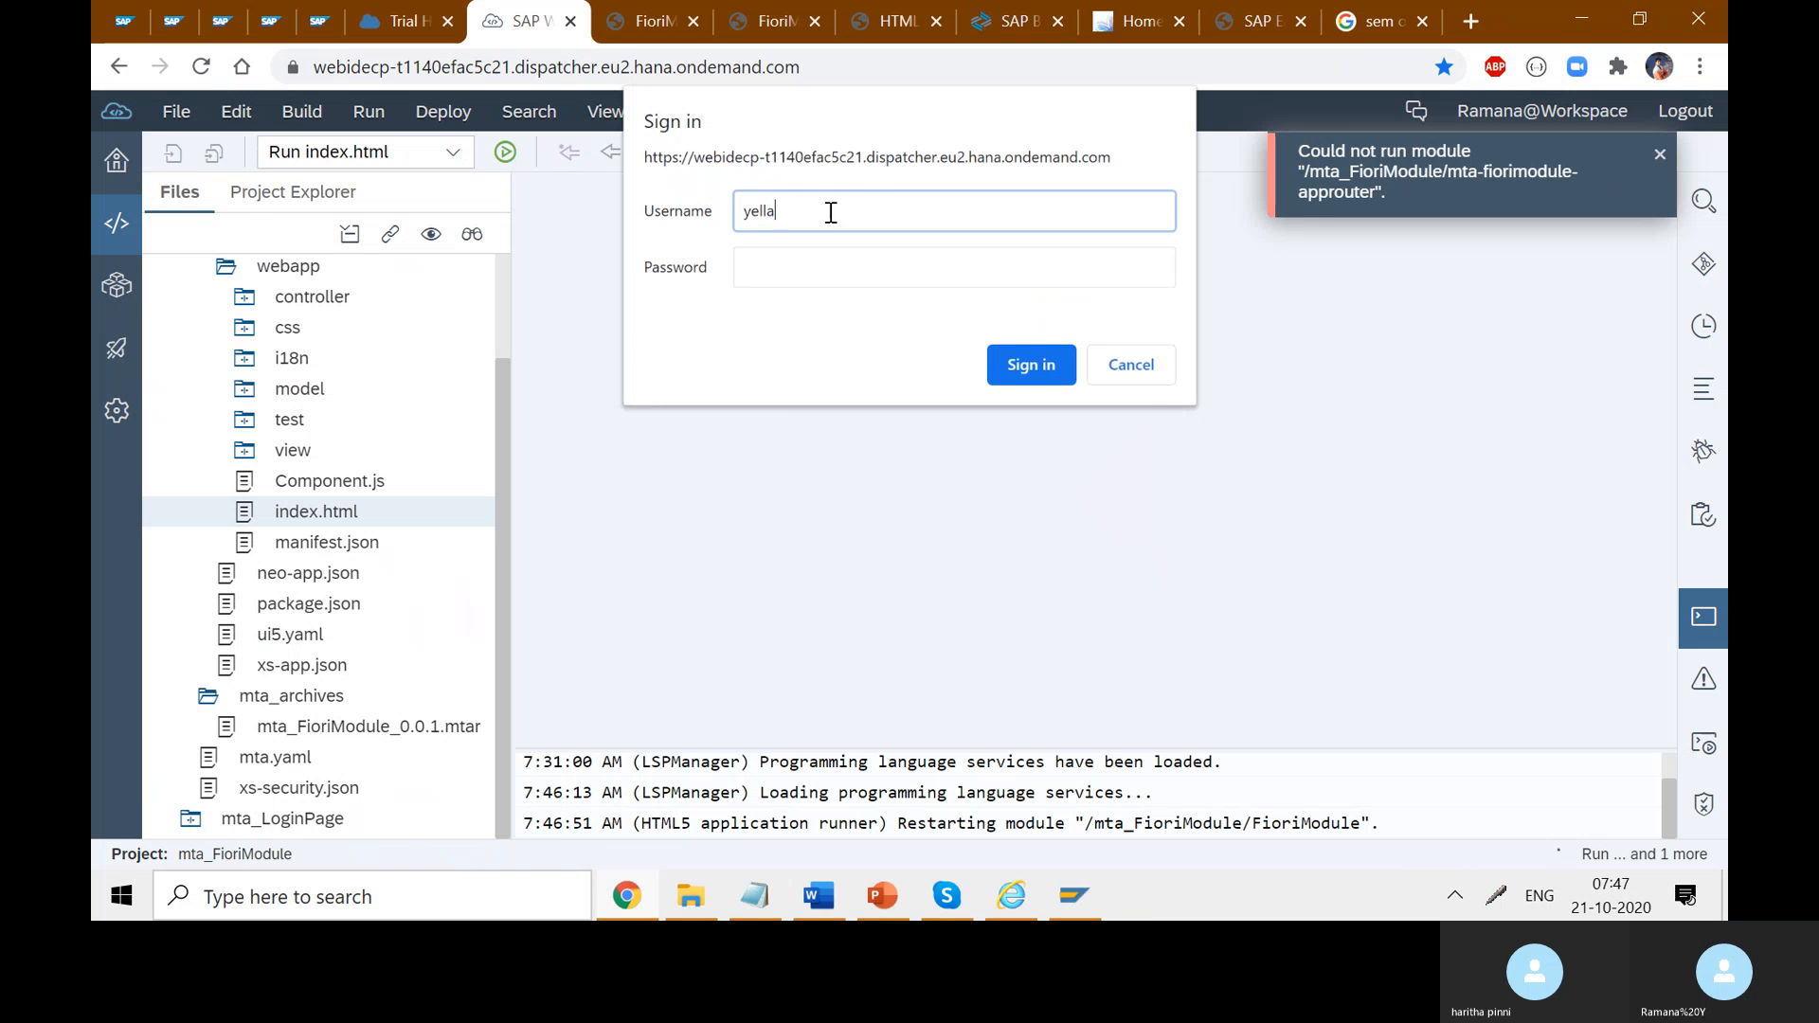
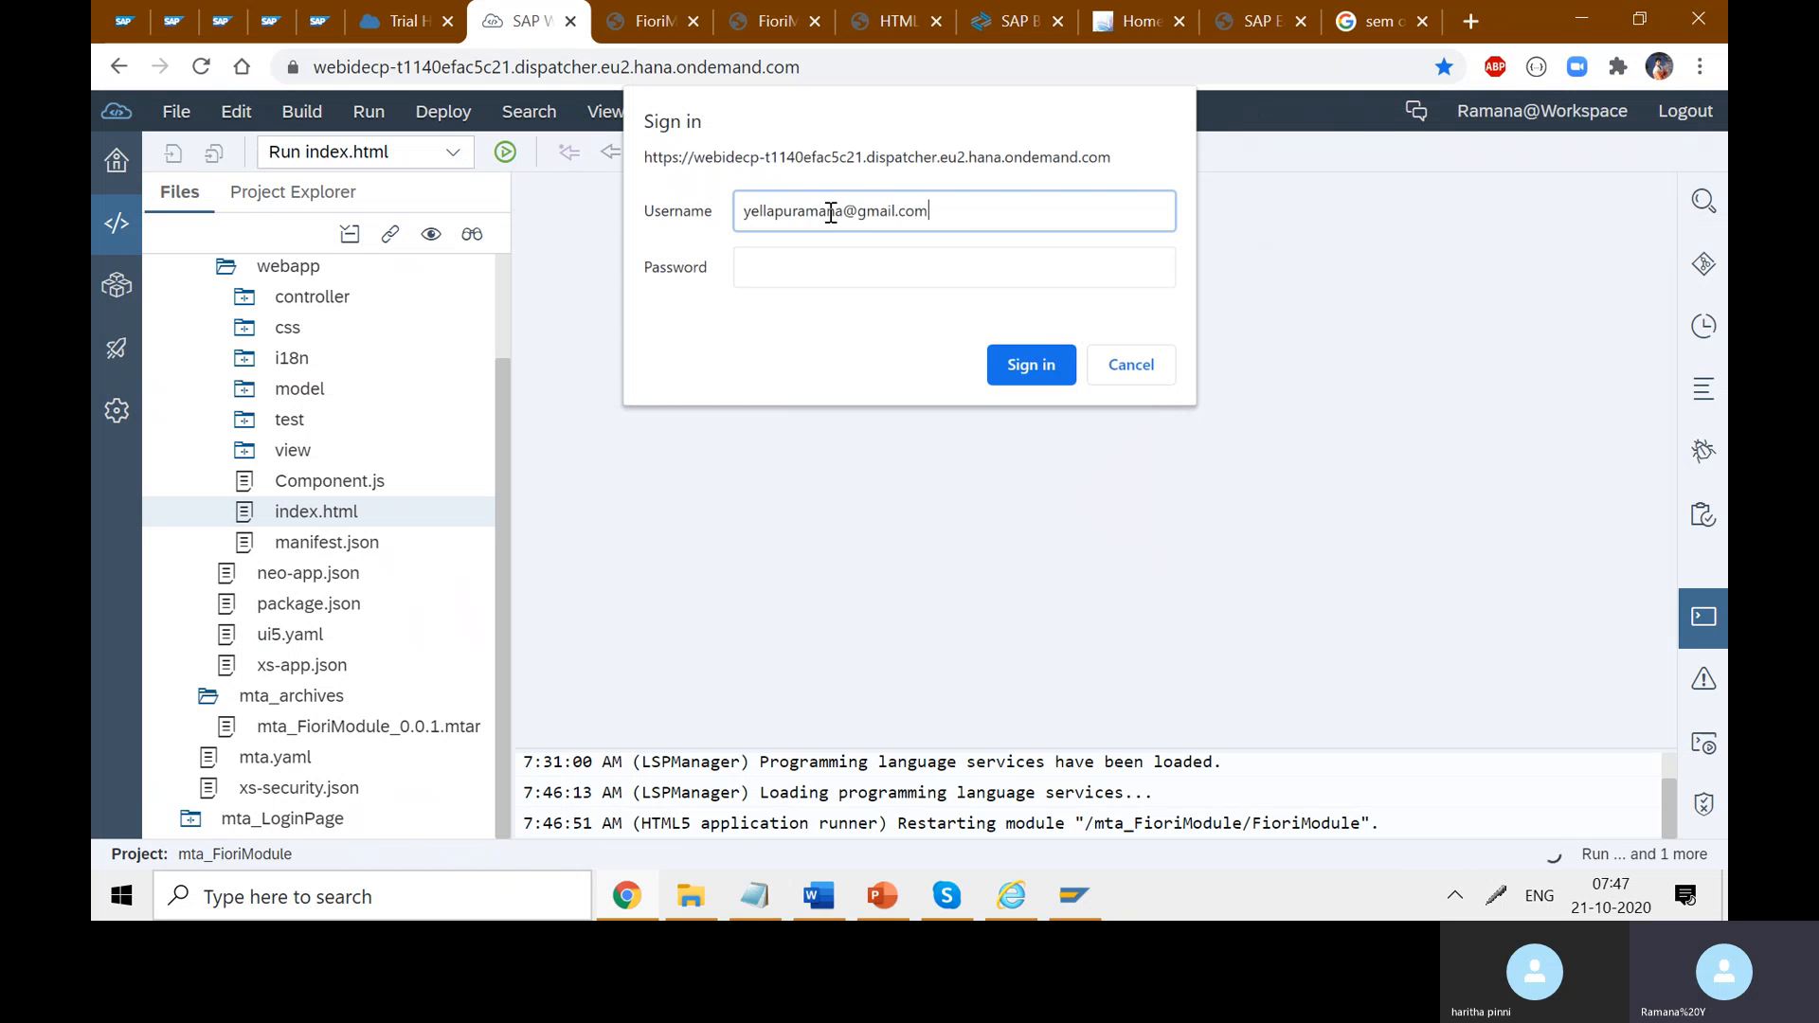
{"action": "left_click", "coordinate": [846, 284]}
{"action": "type", "text": "••••••"}
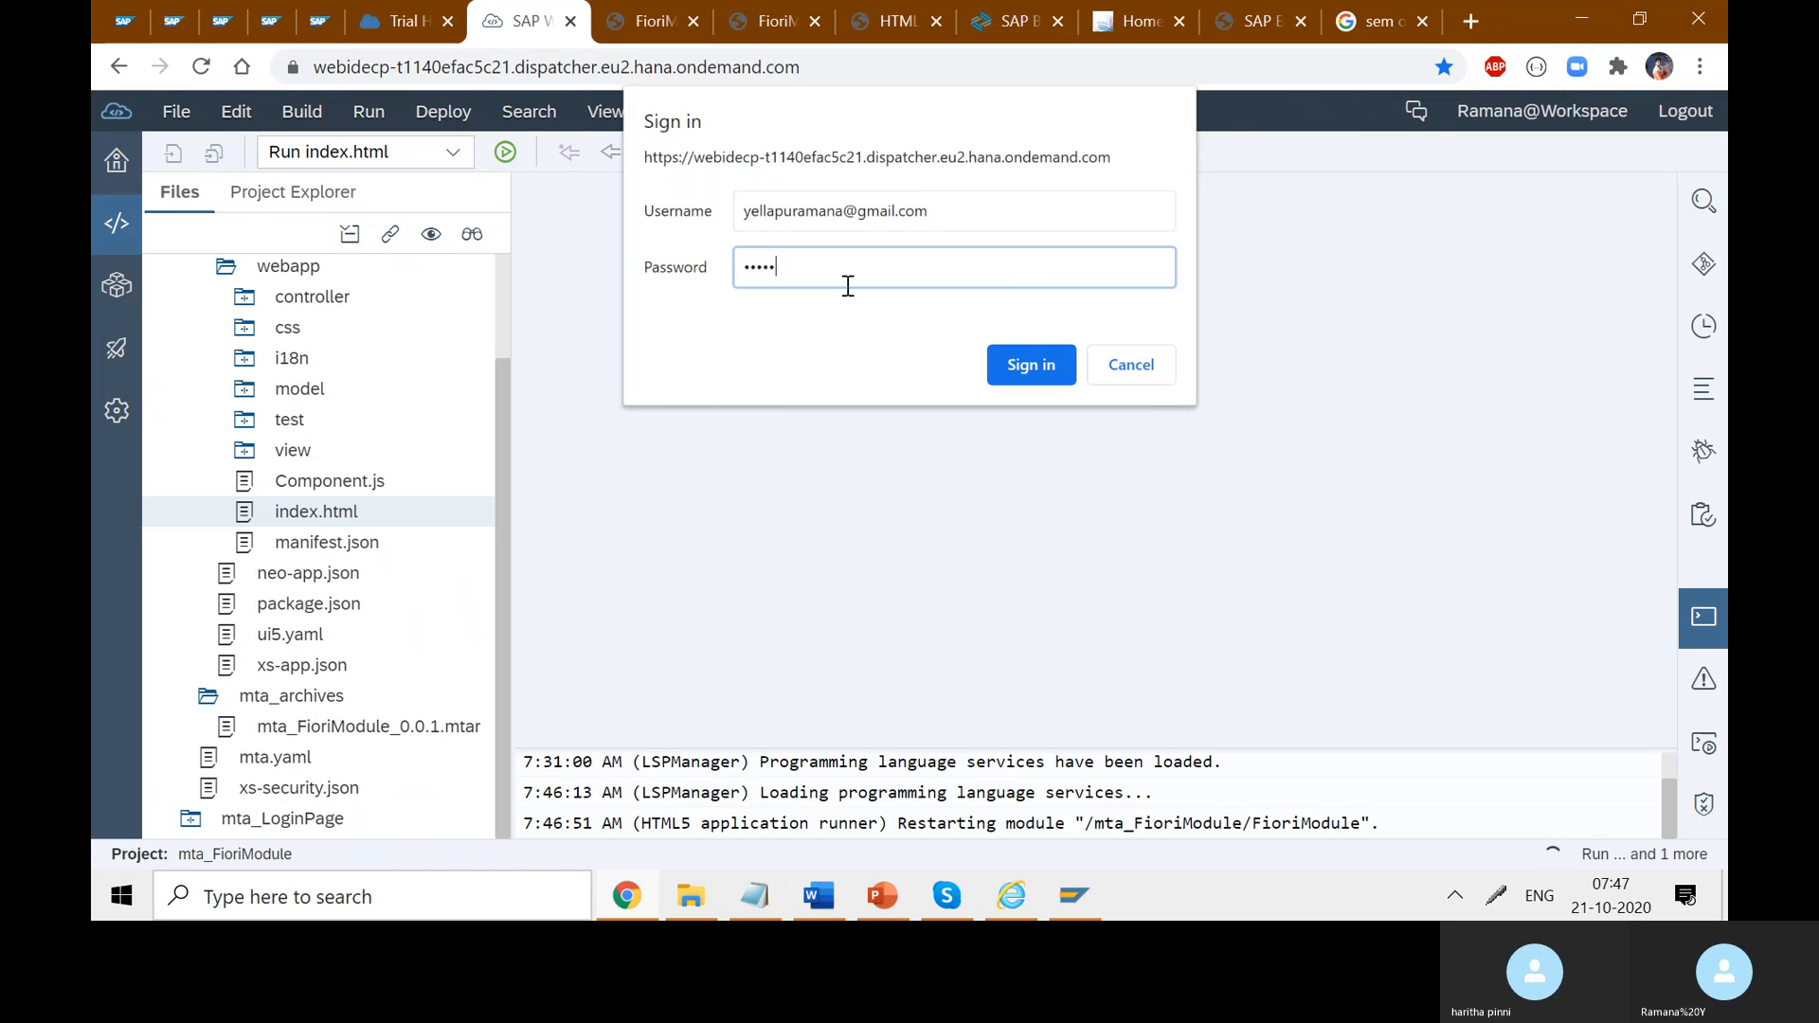
{"action": "type", "text": "••"}
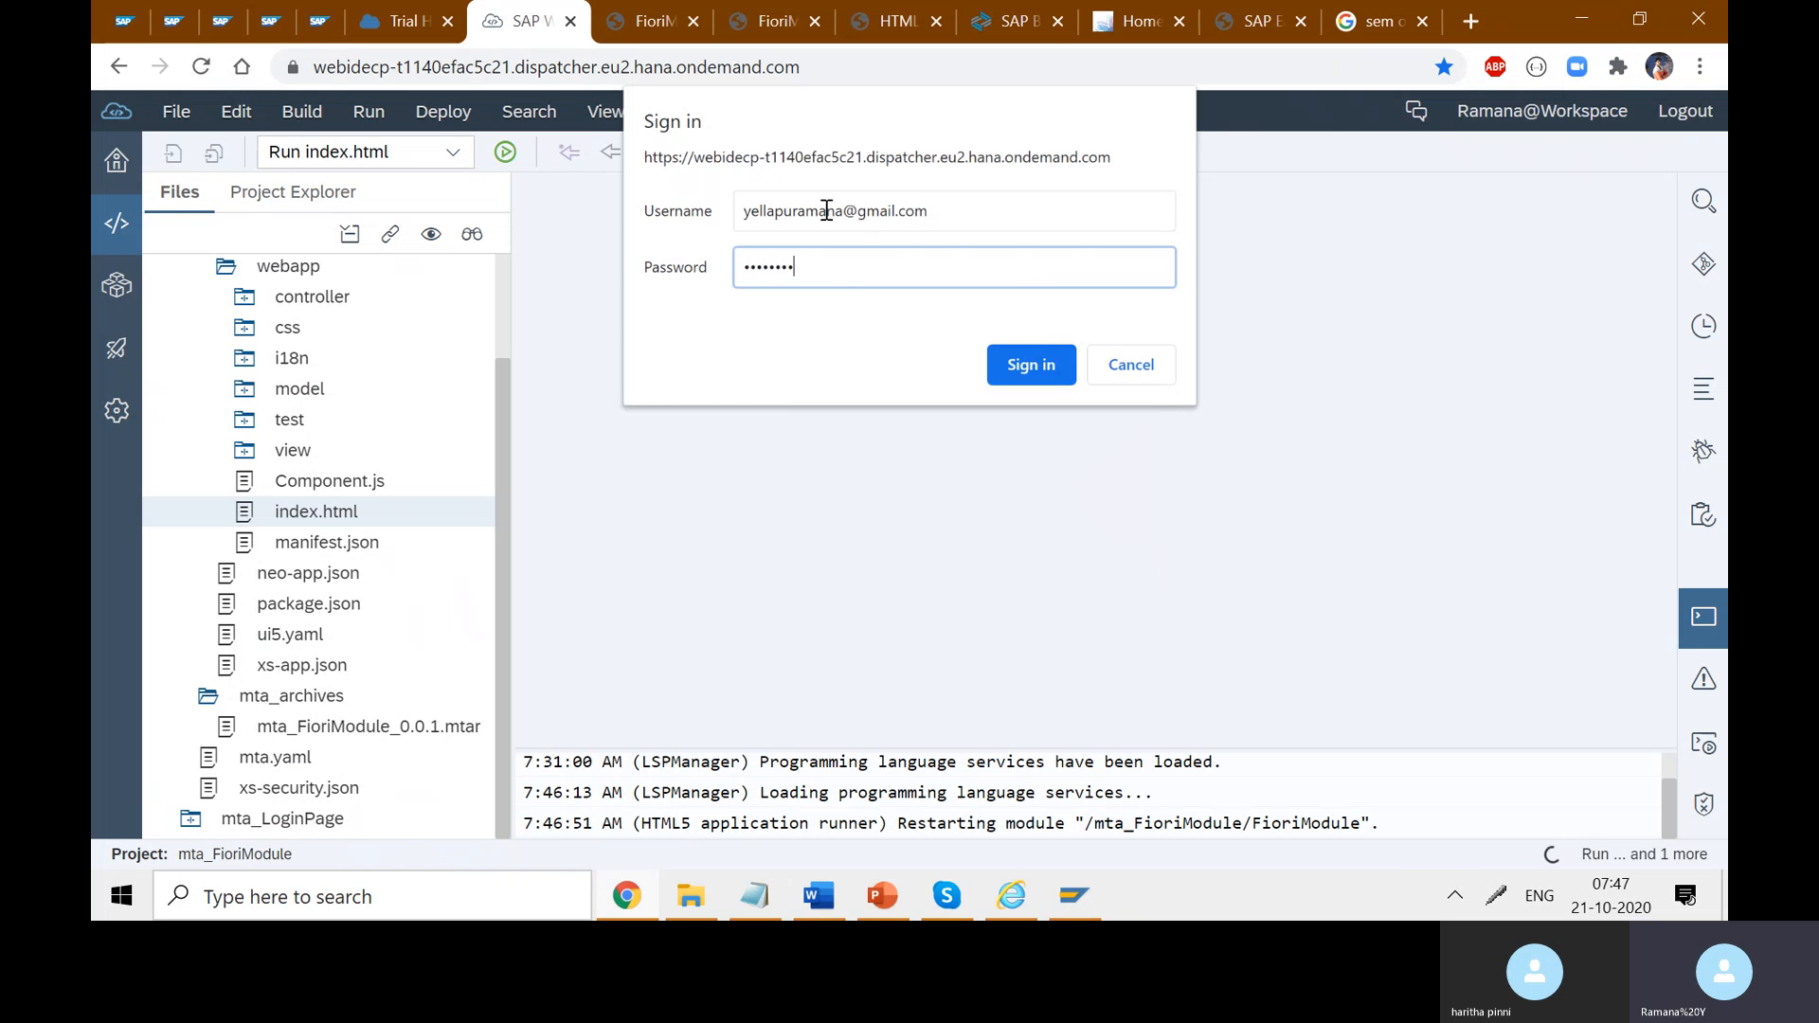
{"action": "left_click", "coordinate": [1042, 366]}
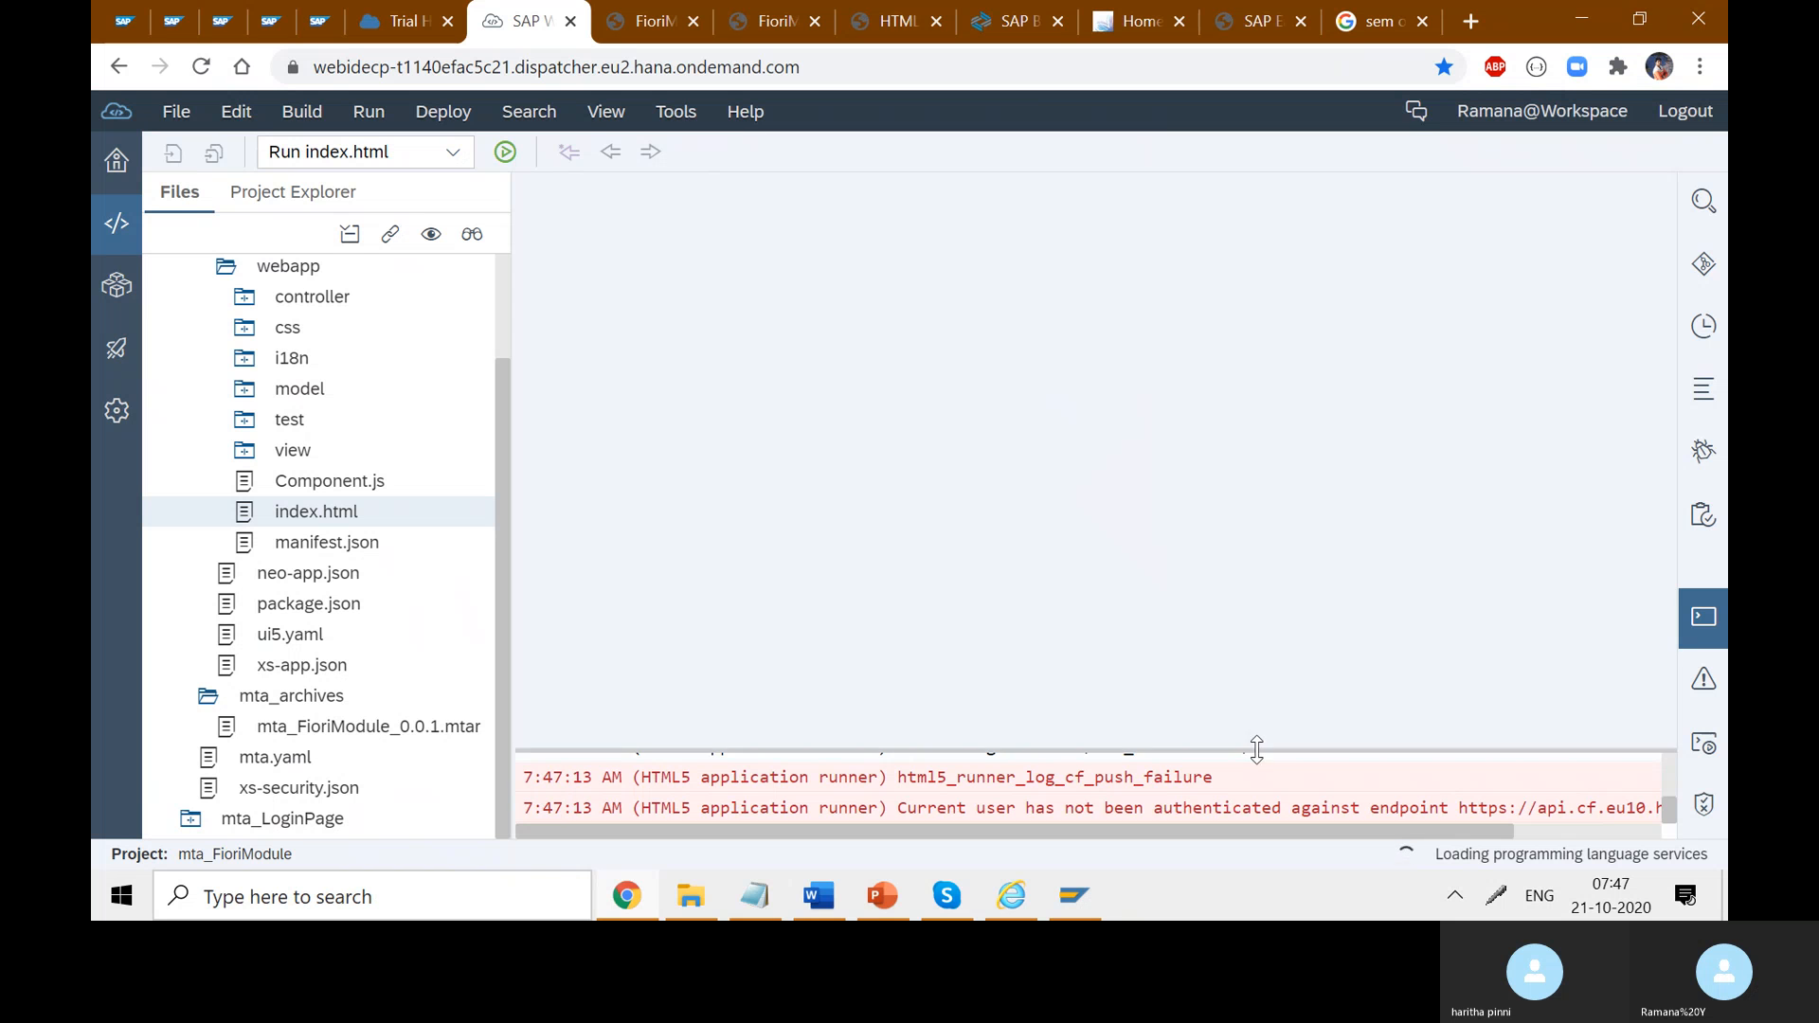
- Enlarge the console and scroll it right to read the Cloud Foundry authentication error, then bring SAP Logon forward
{"action": "left_click_drag", "start_coordinate": [1269, 746], "coordinate": [1267, 494]}
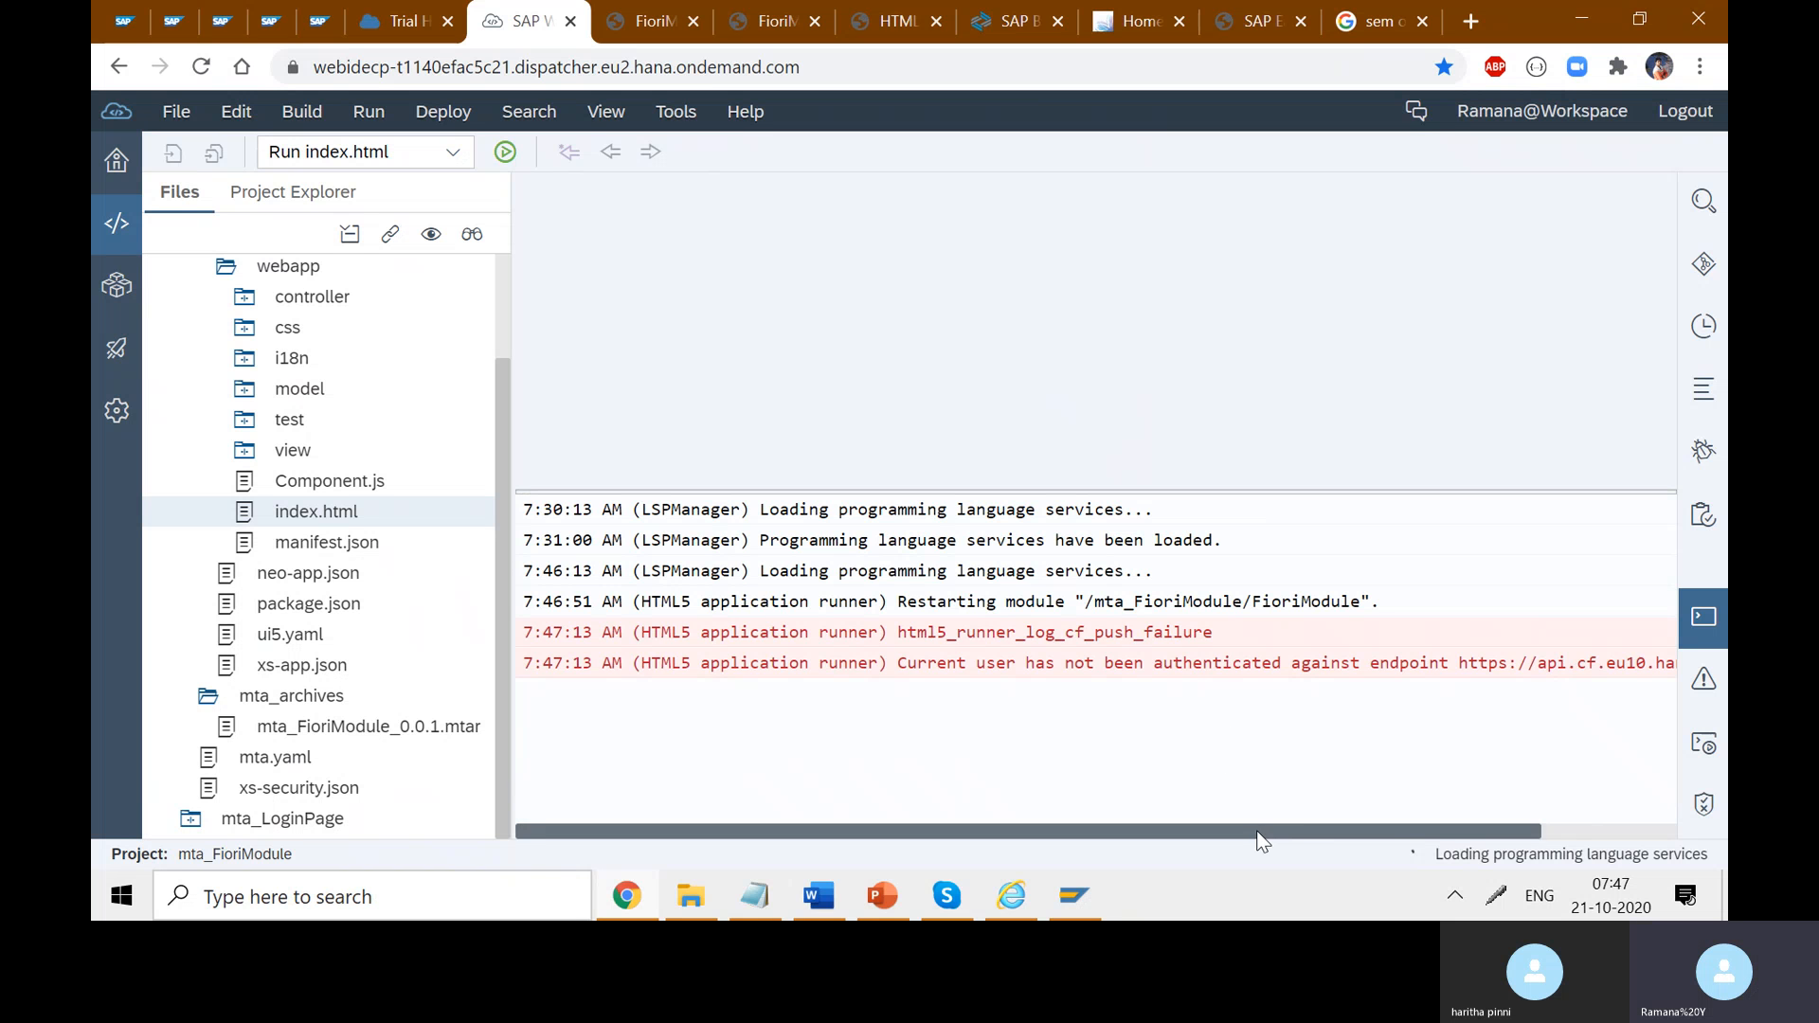
{"action": "left_click_drag", "start_coordinate": [1265, 831], "coordinate": [1400, 831]}
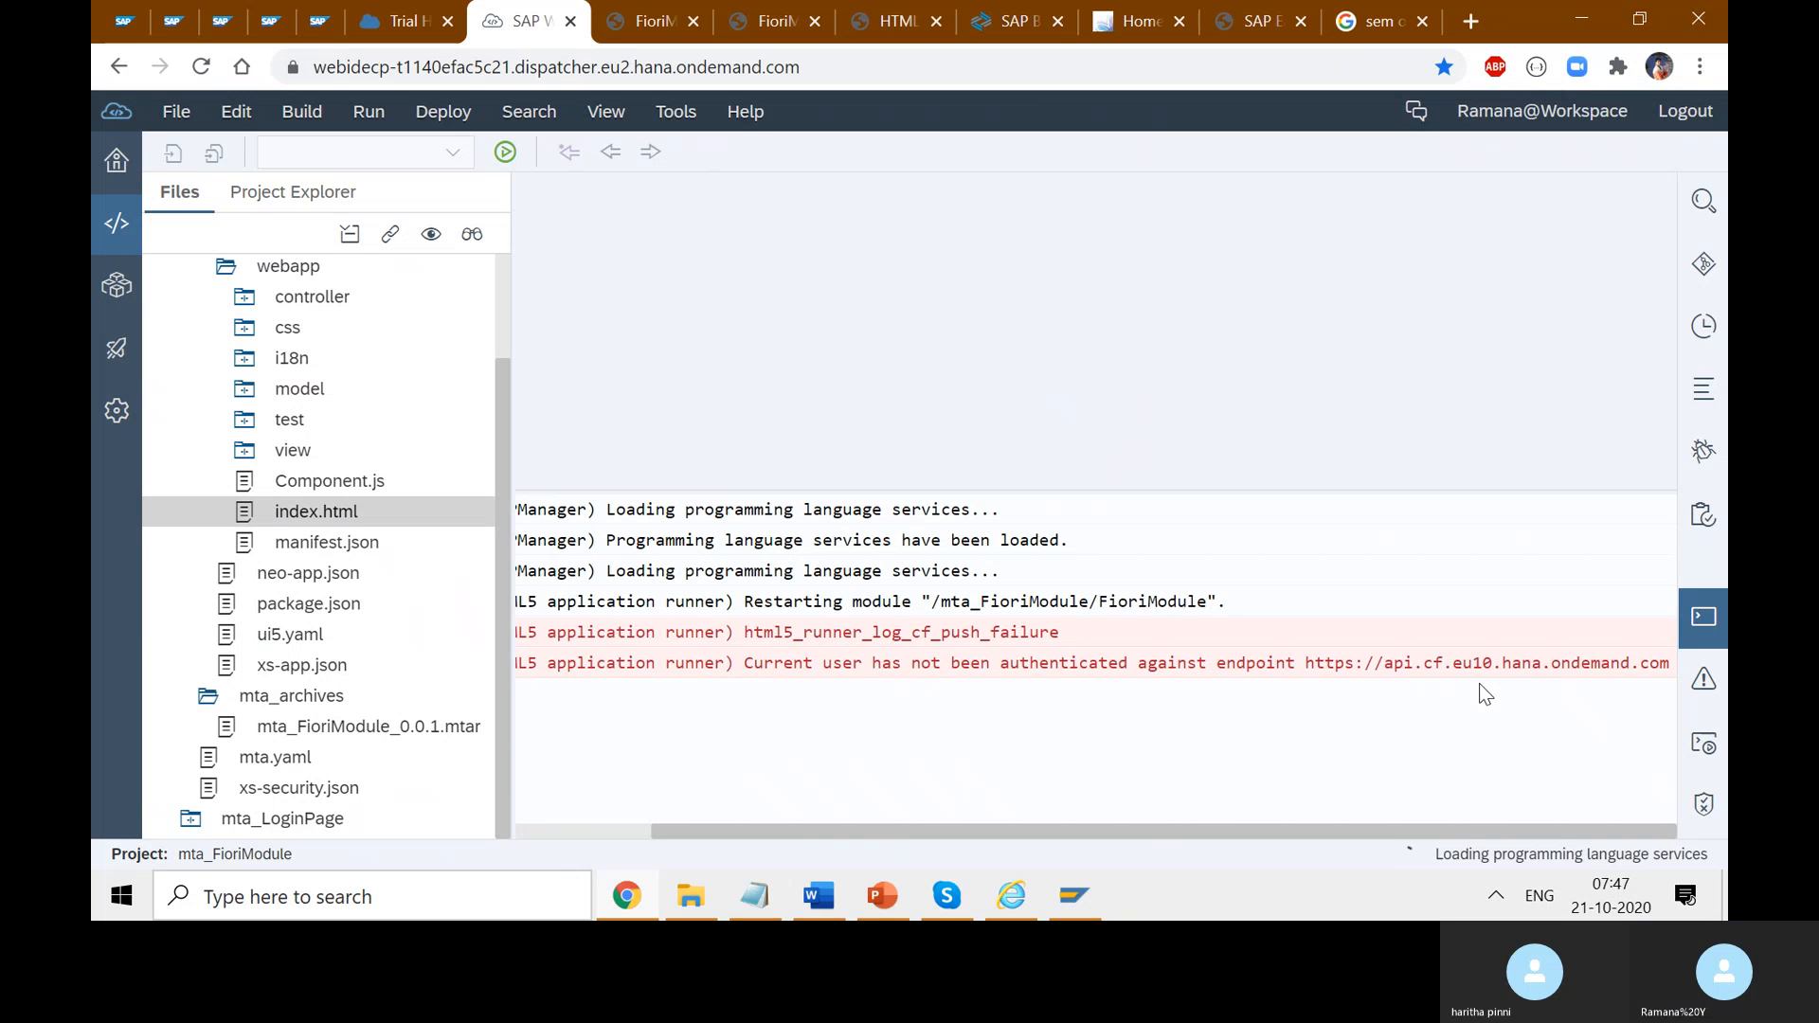
{"action": "left_click", "coordinate": [1074, 895]}
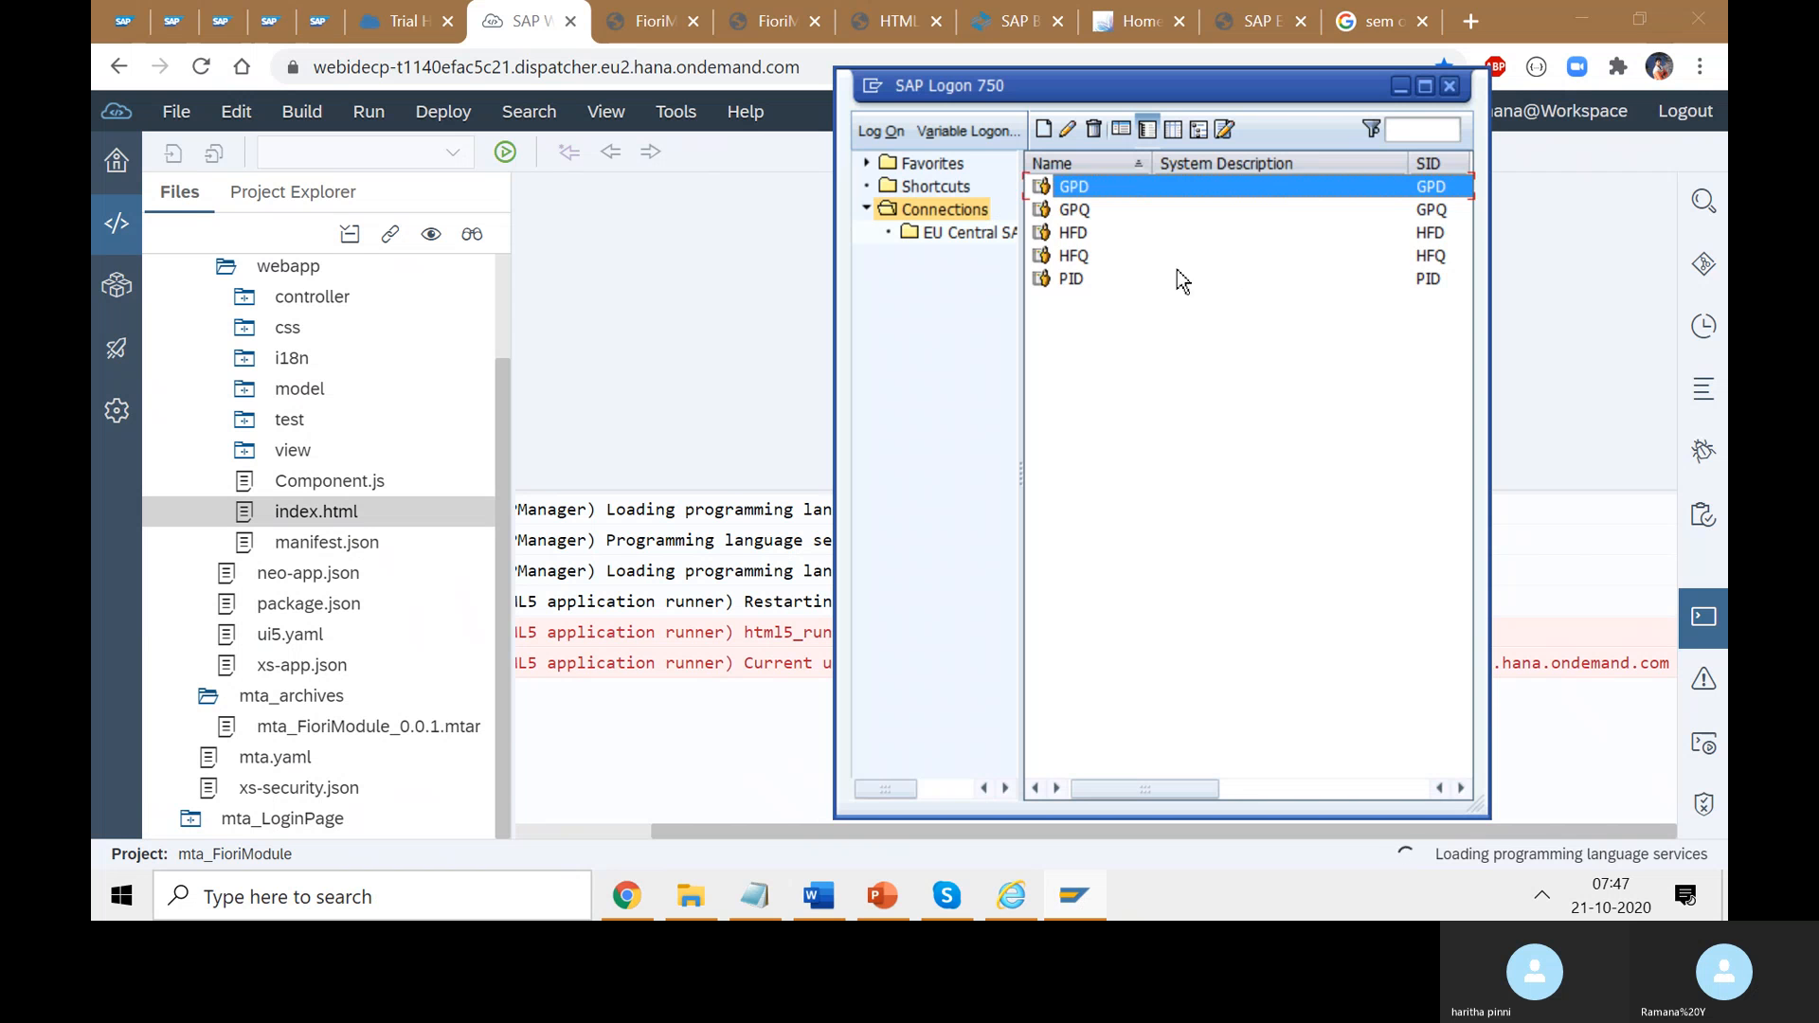
- Log on to the HFD system with the SAP user name and password
{"action": "double_click", "coordinate": [1077, 233]}
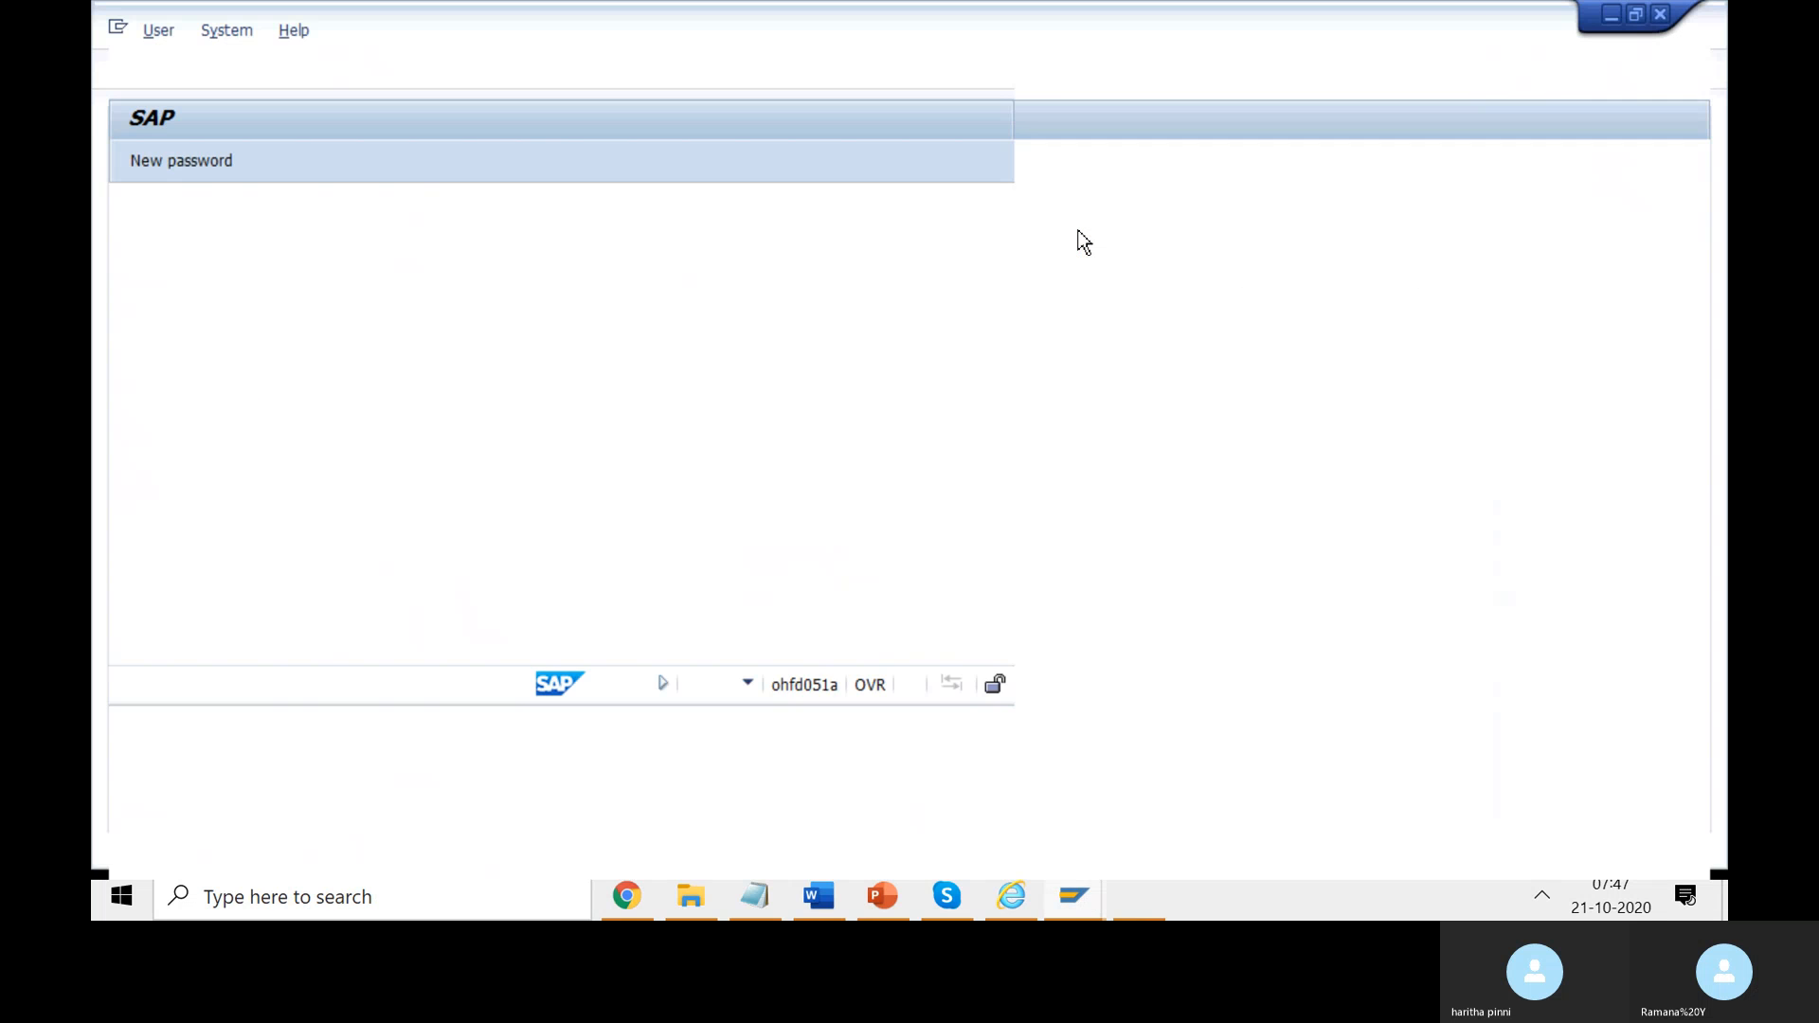
{"action": "type", "text": "Yellapu_R700"}
{"action": "key", "text": "Down"}
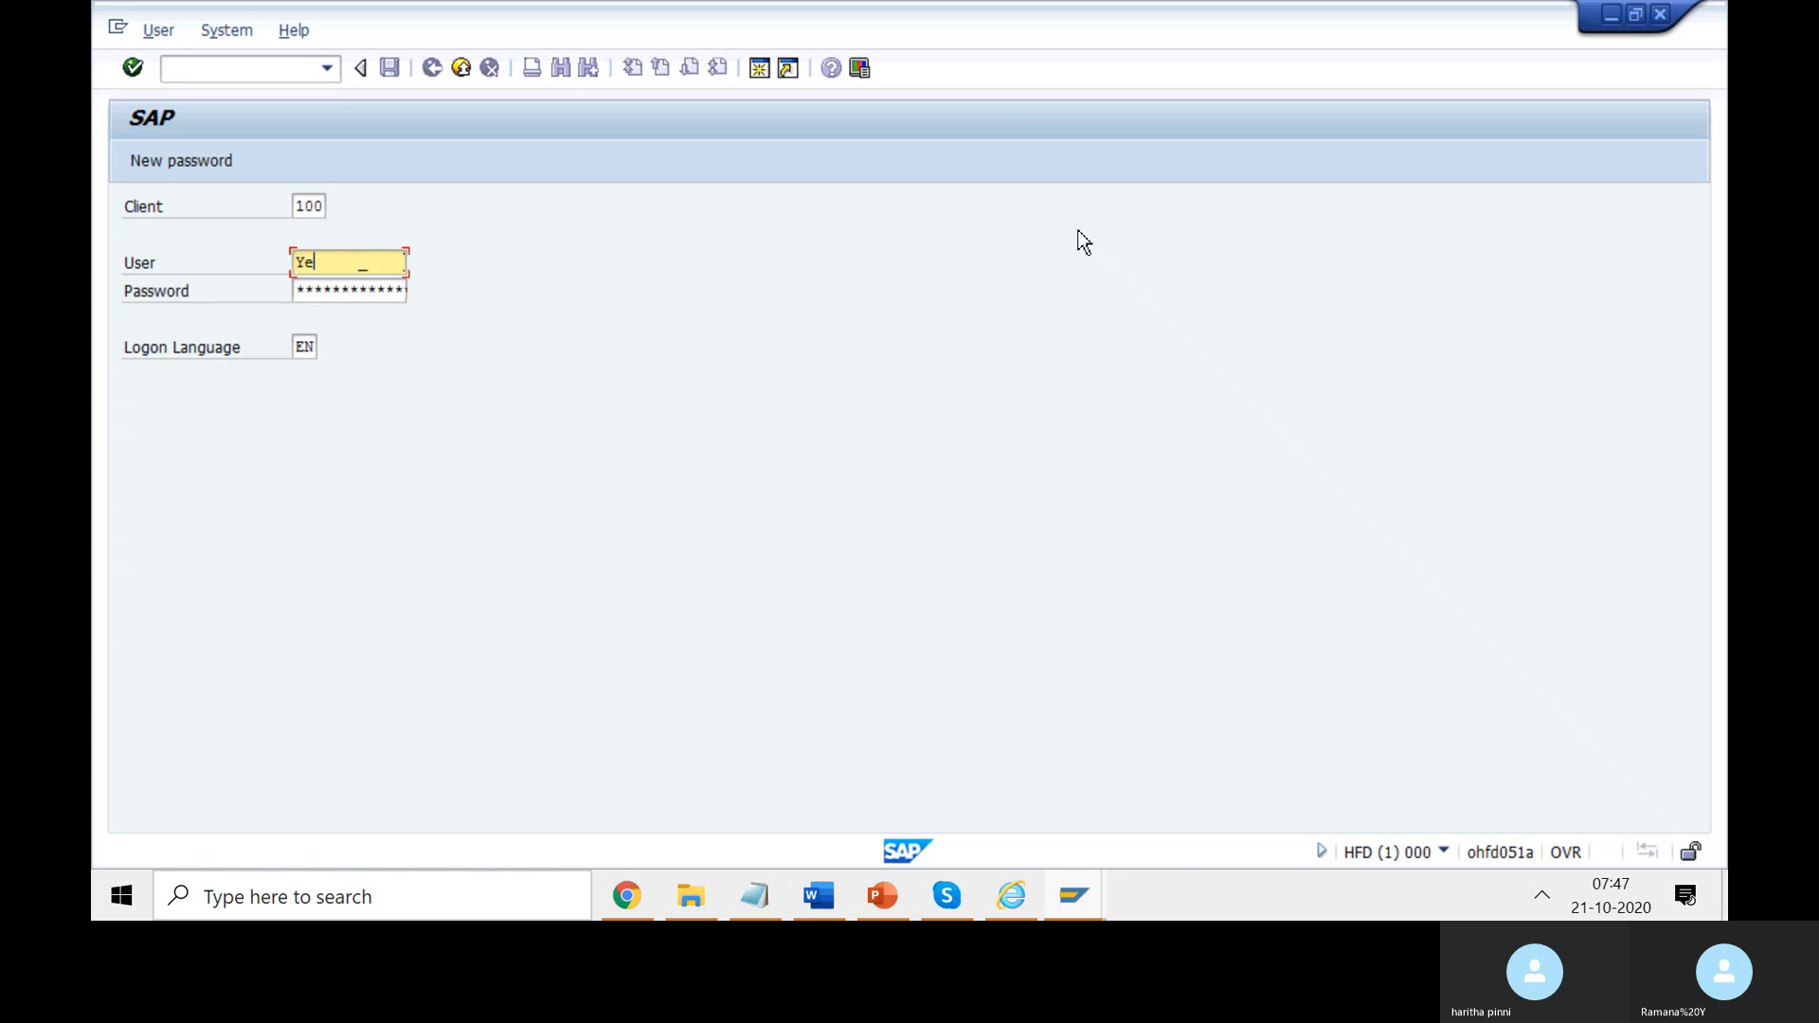
{"action": "key", "text": "Tab"}
{"action": "type", "text": "****"}
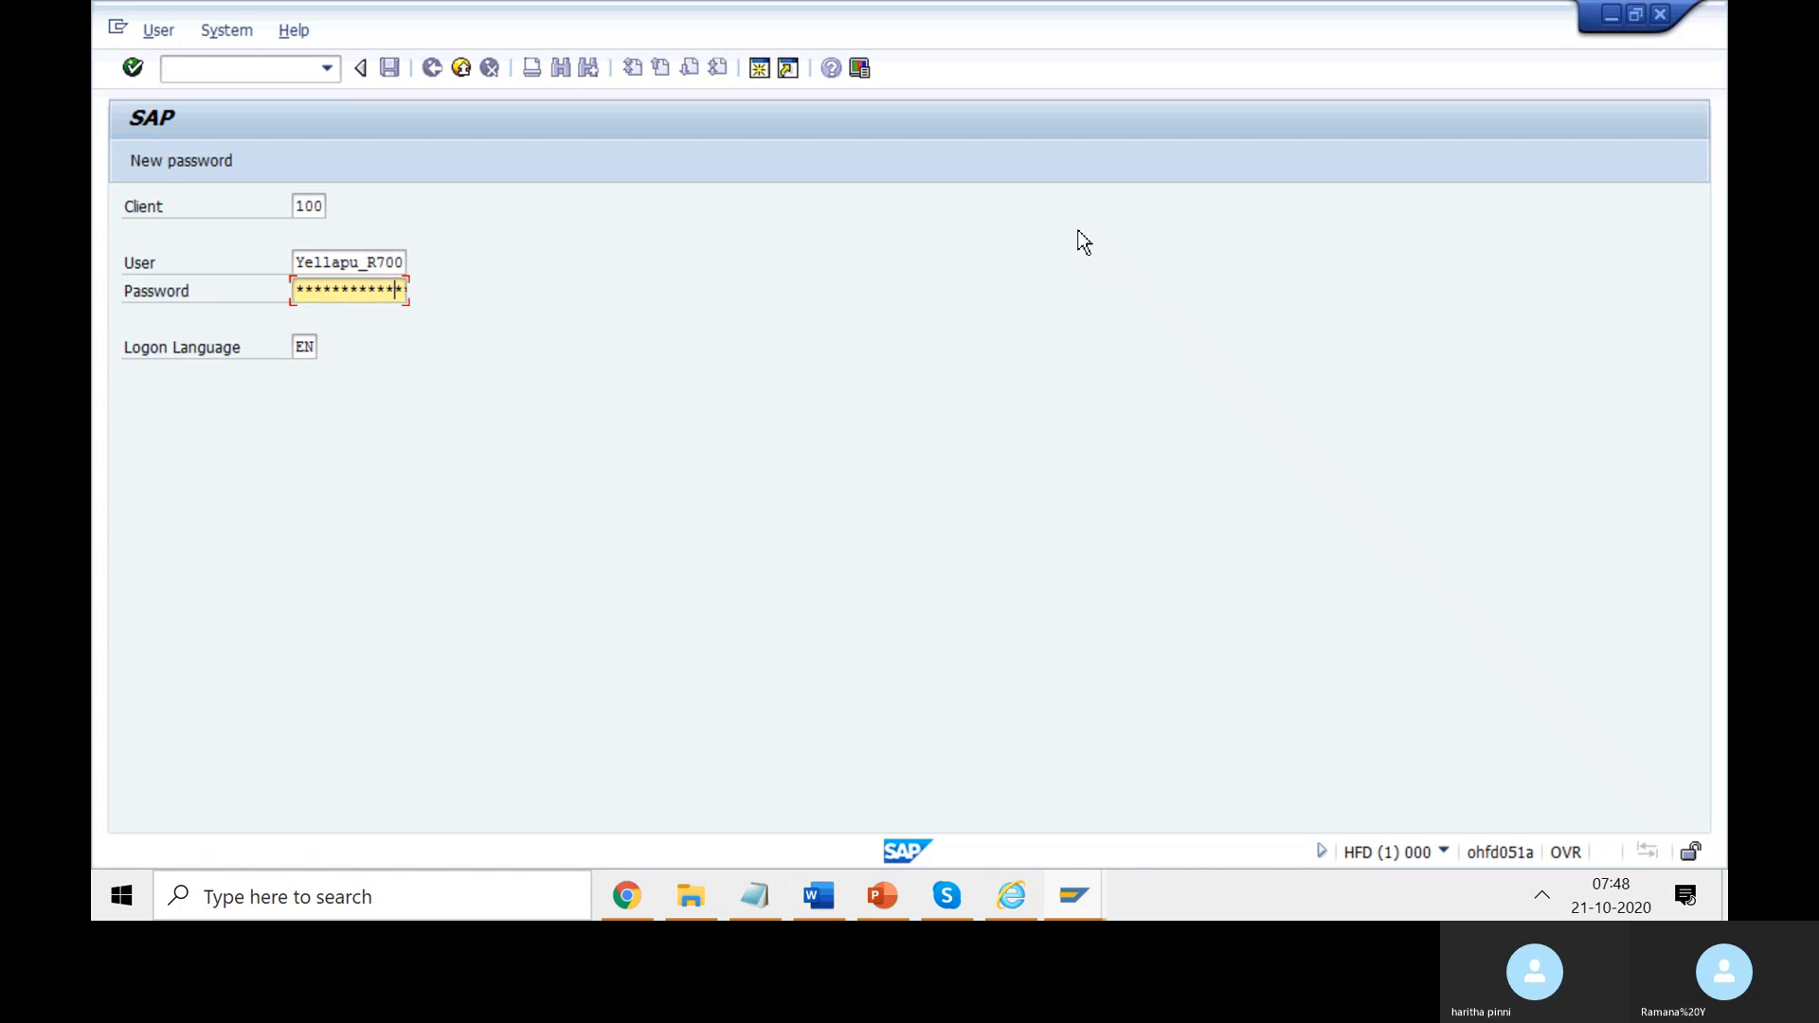
{"action": "key", "text": "Return"}
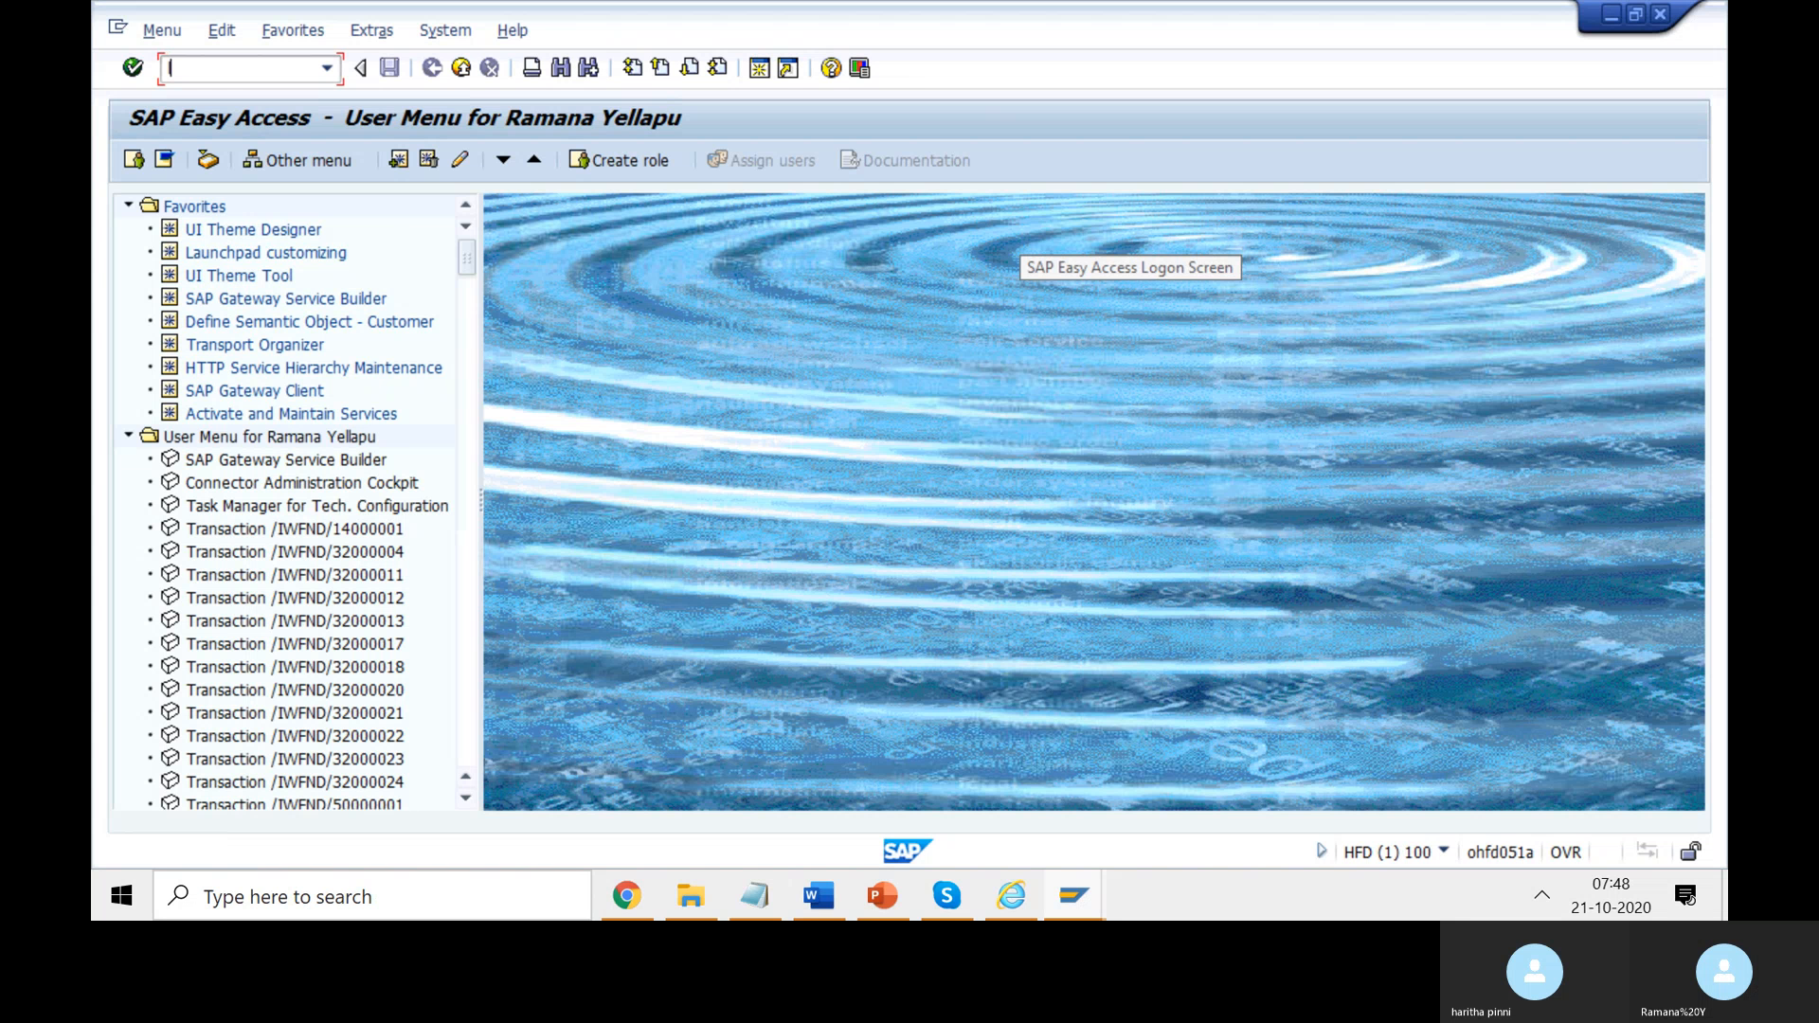
- Run the LPD_CUST transaction, then try /UI2/SEMOBJ twice from the command field
{"action": "type", "text": "lpd_csut"}
{"action": "key", "text": "Return"}
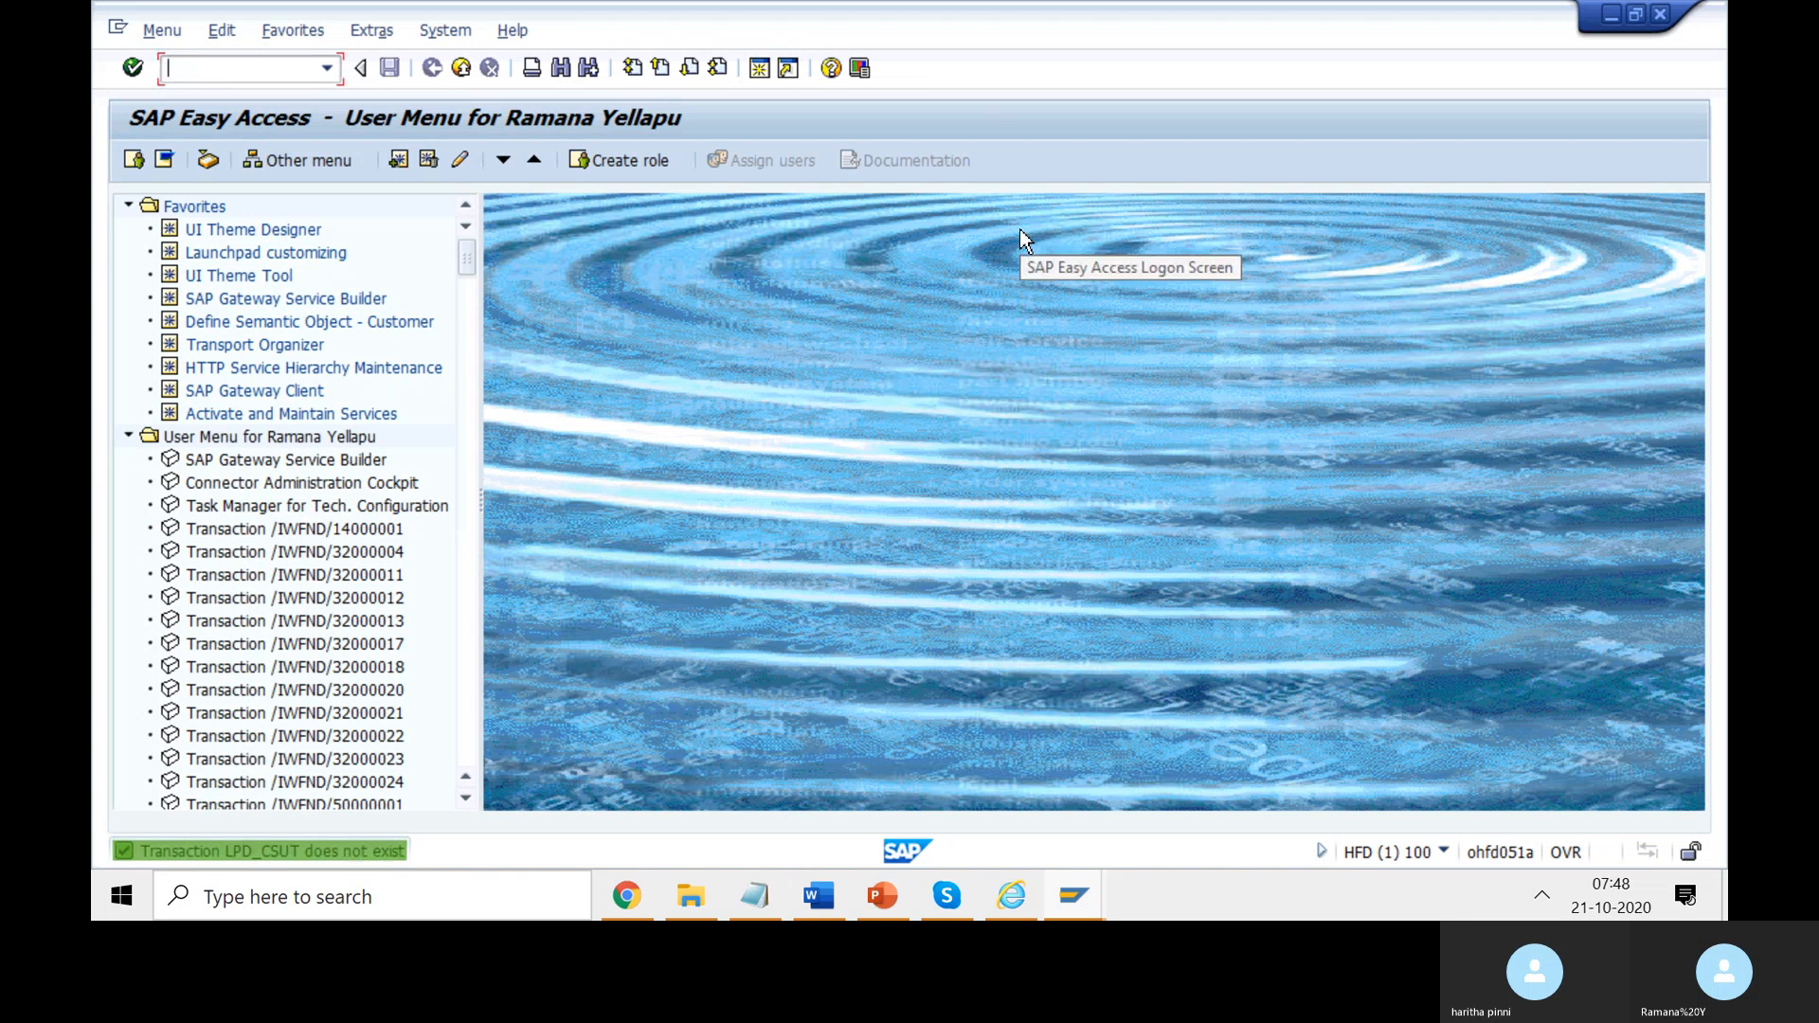
{"action": "type", "text": "lpd_cust"}
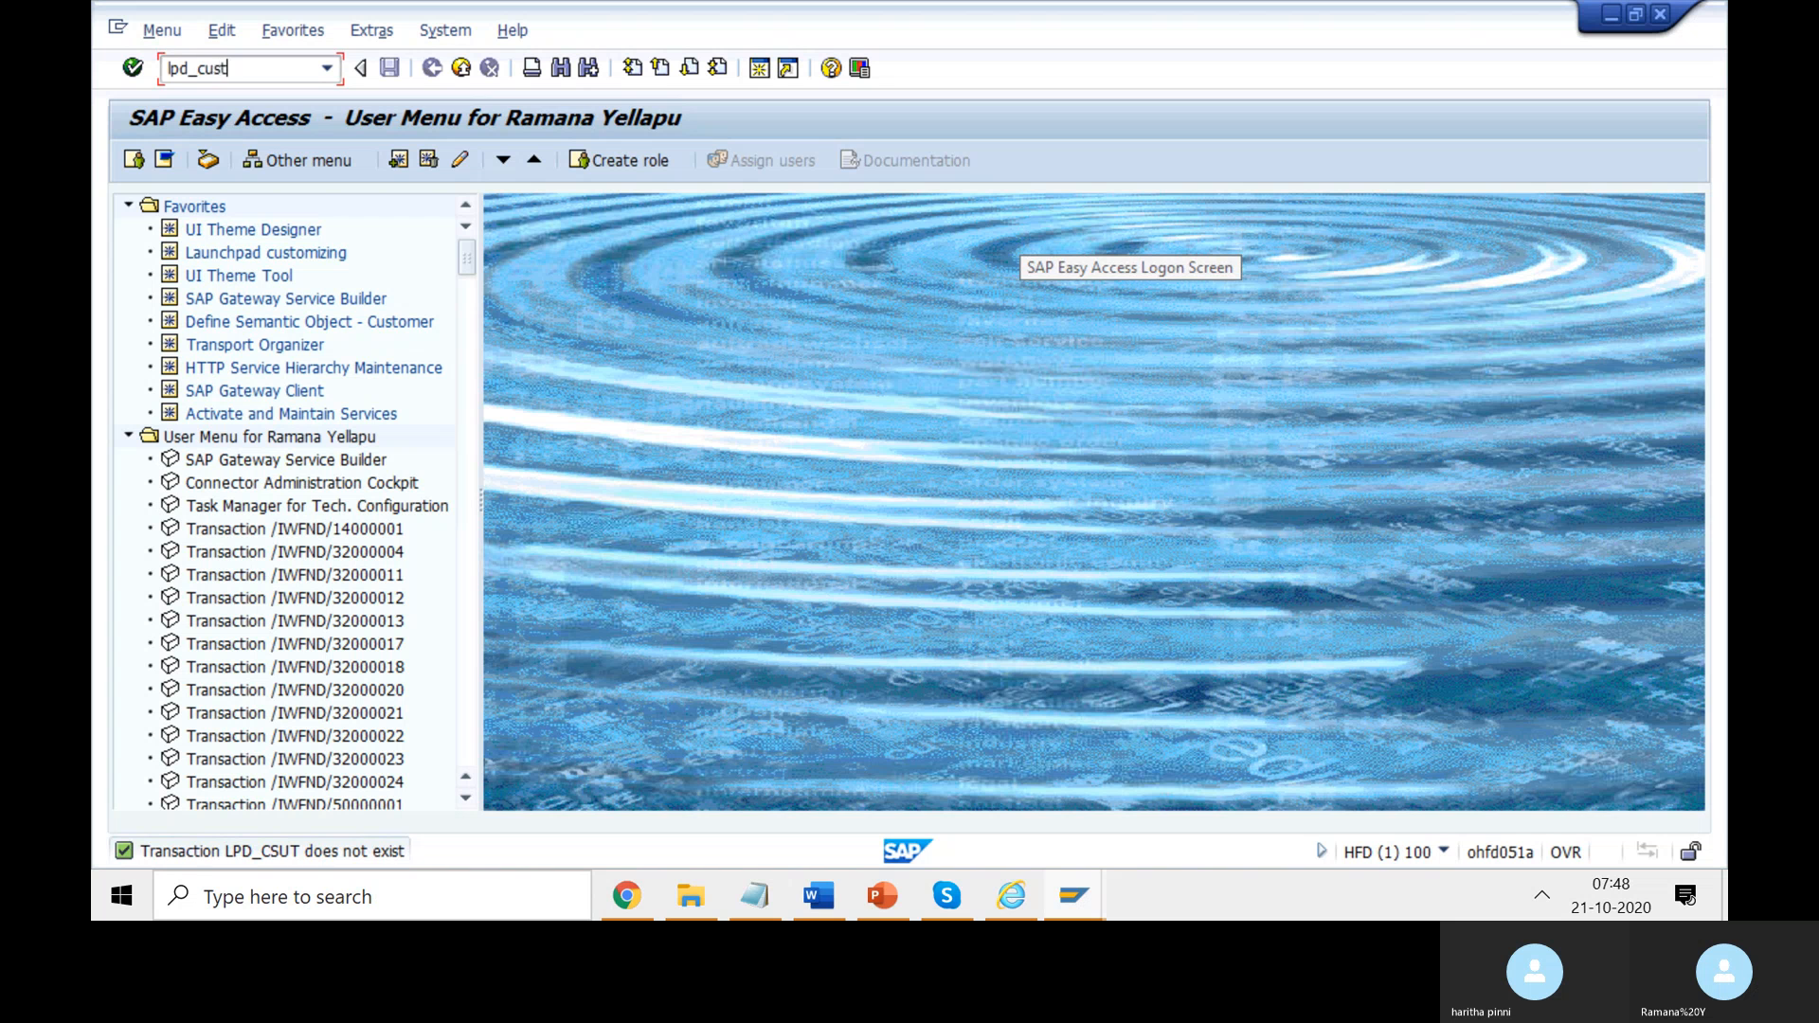
{"action": "key", "text": "Return"}
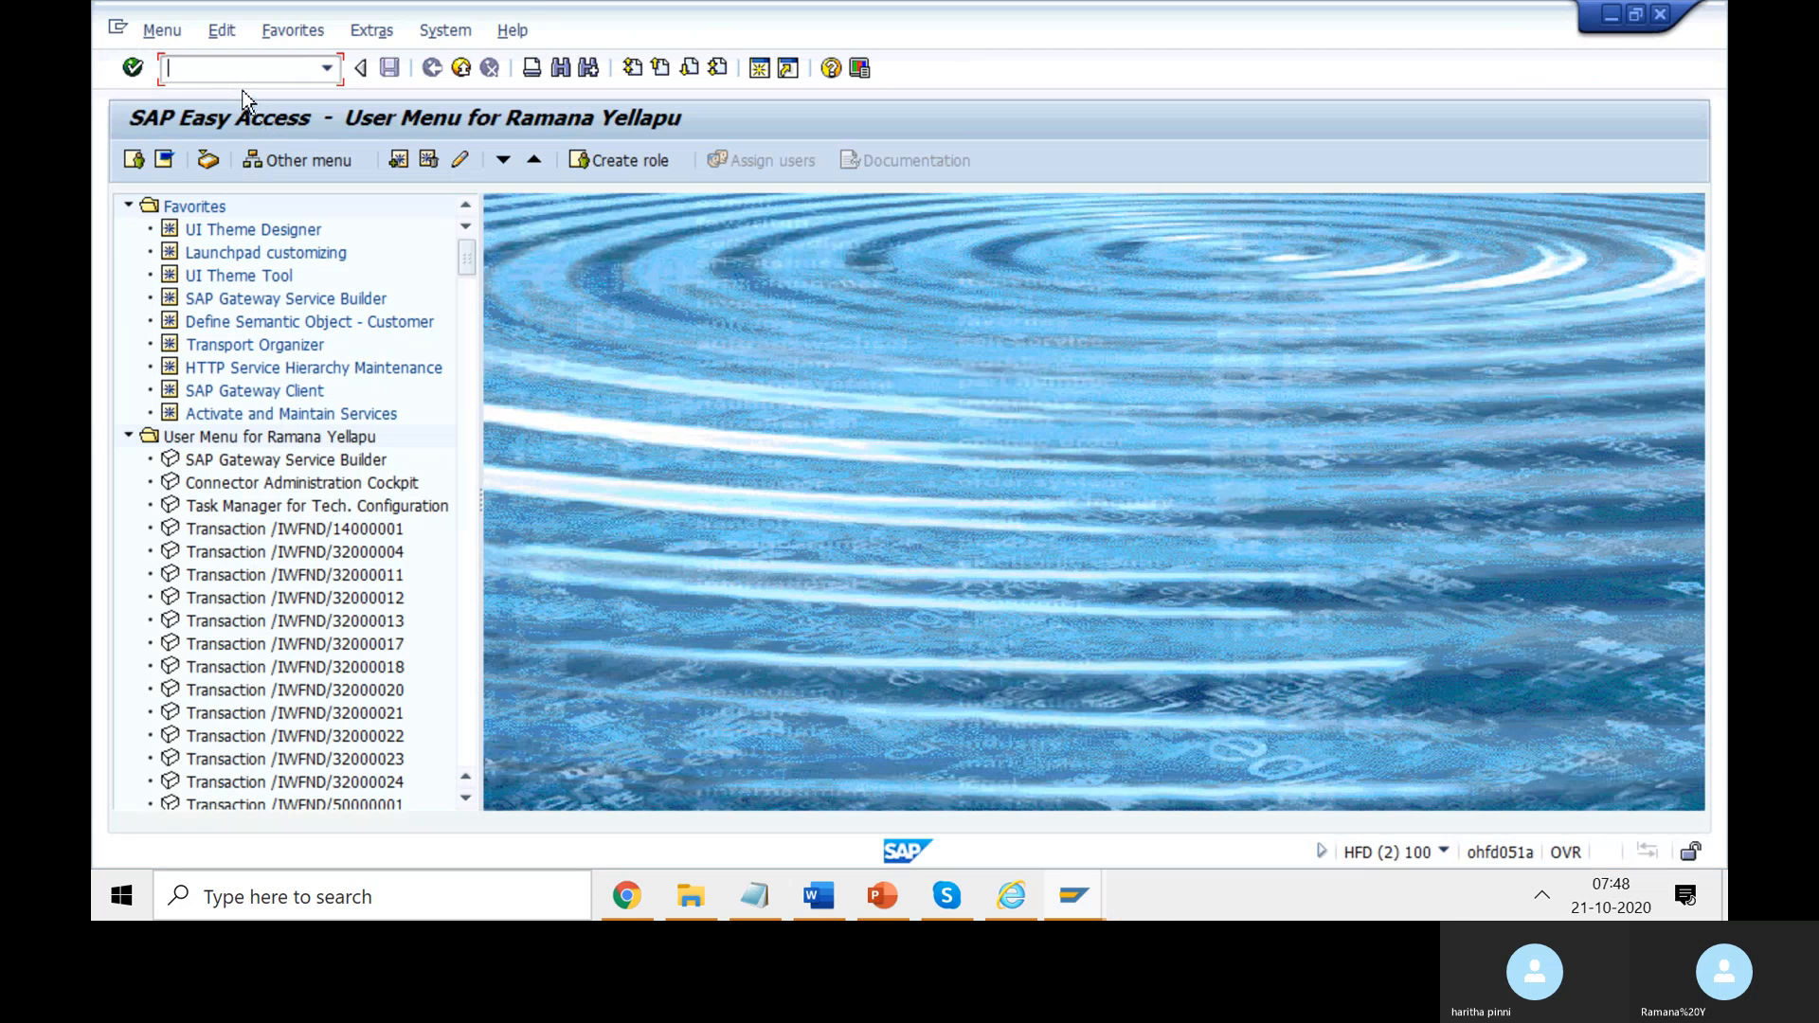
{"action": "type", "text": "/ui2/semobj"}
{"action": "key", "text": "Return"}
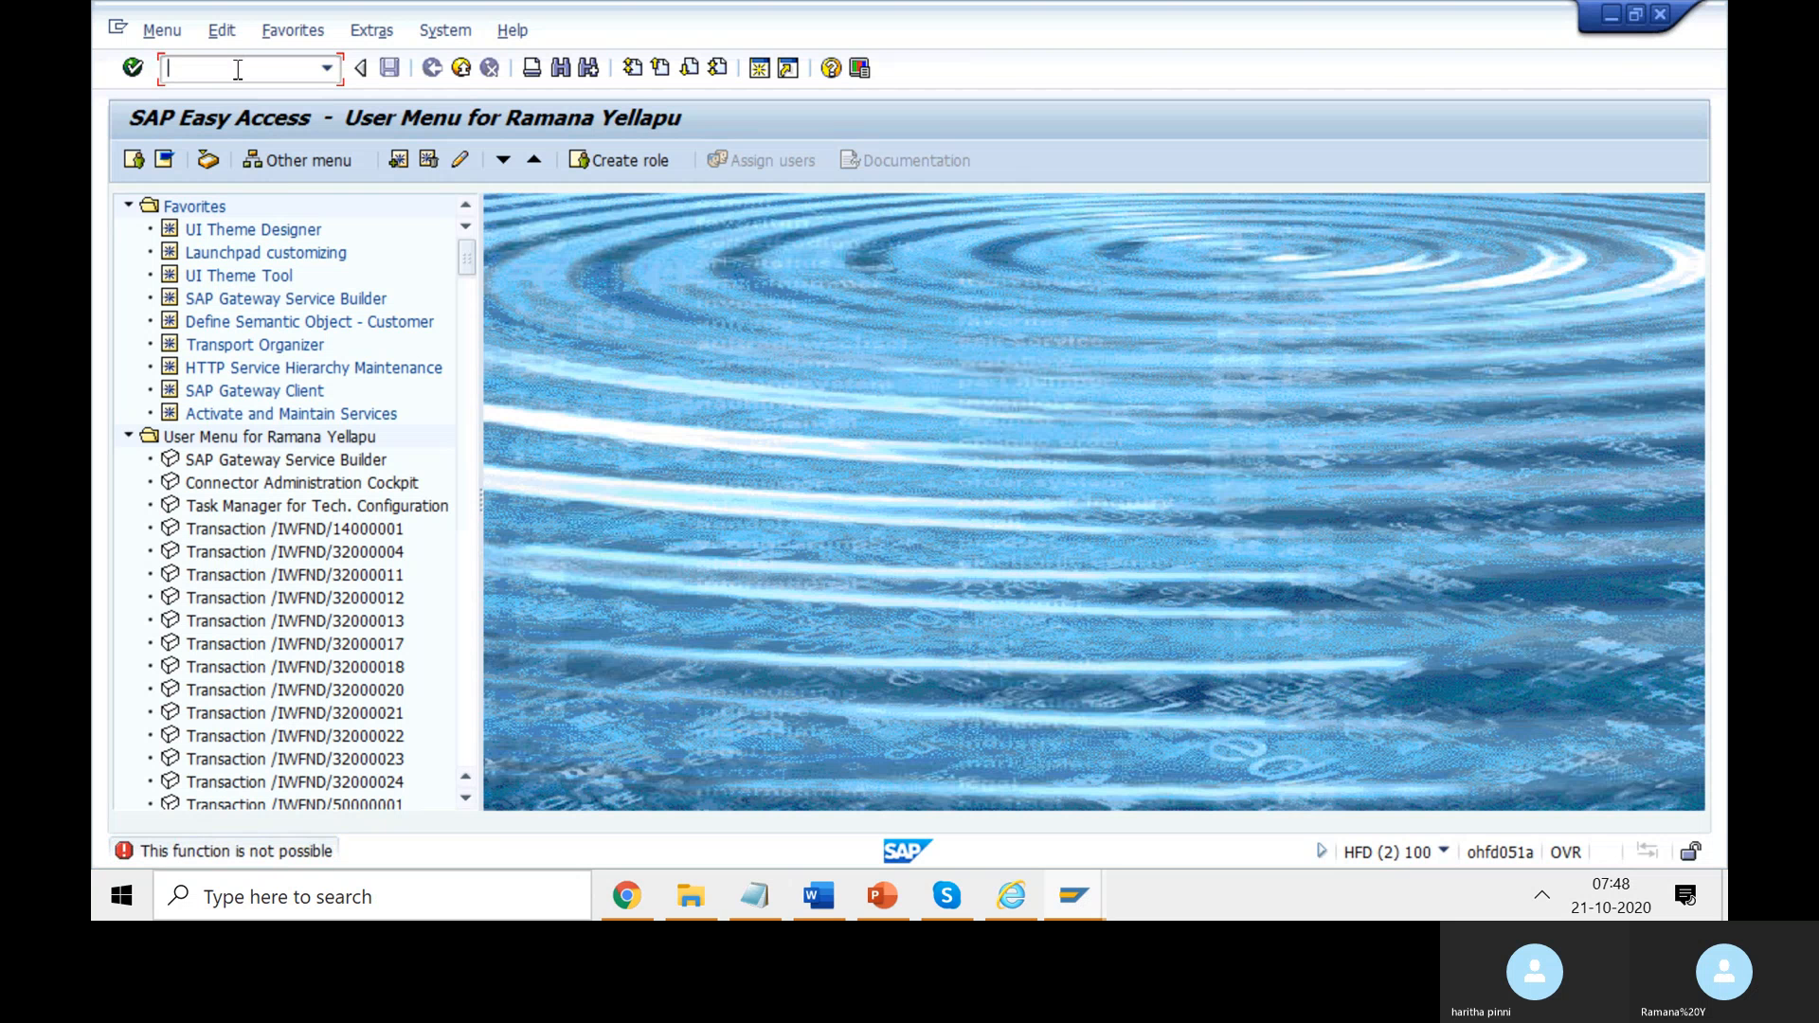
{"action": "type", "text": "/UI2/SEMOBJ"}
{"action": "key", "text": "Return"}
- Execute the Define Semantic Object - Customer favorite, check the system status, then return to Chrome
{"action": "left_click", "coordinate": [238, 324]}
{"action": "right_click", "coordinate": [239, 329]}
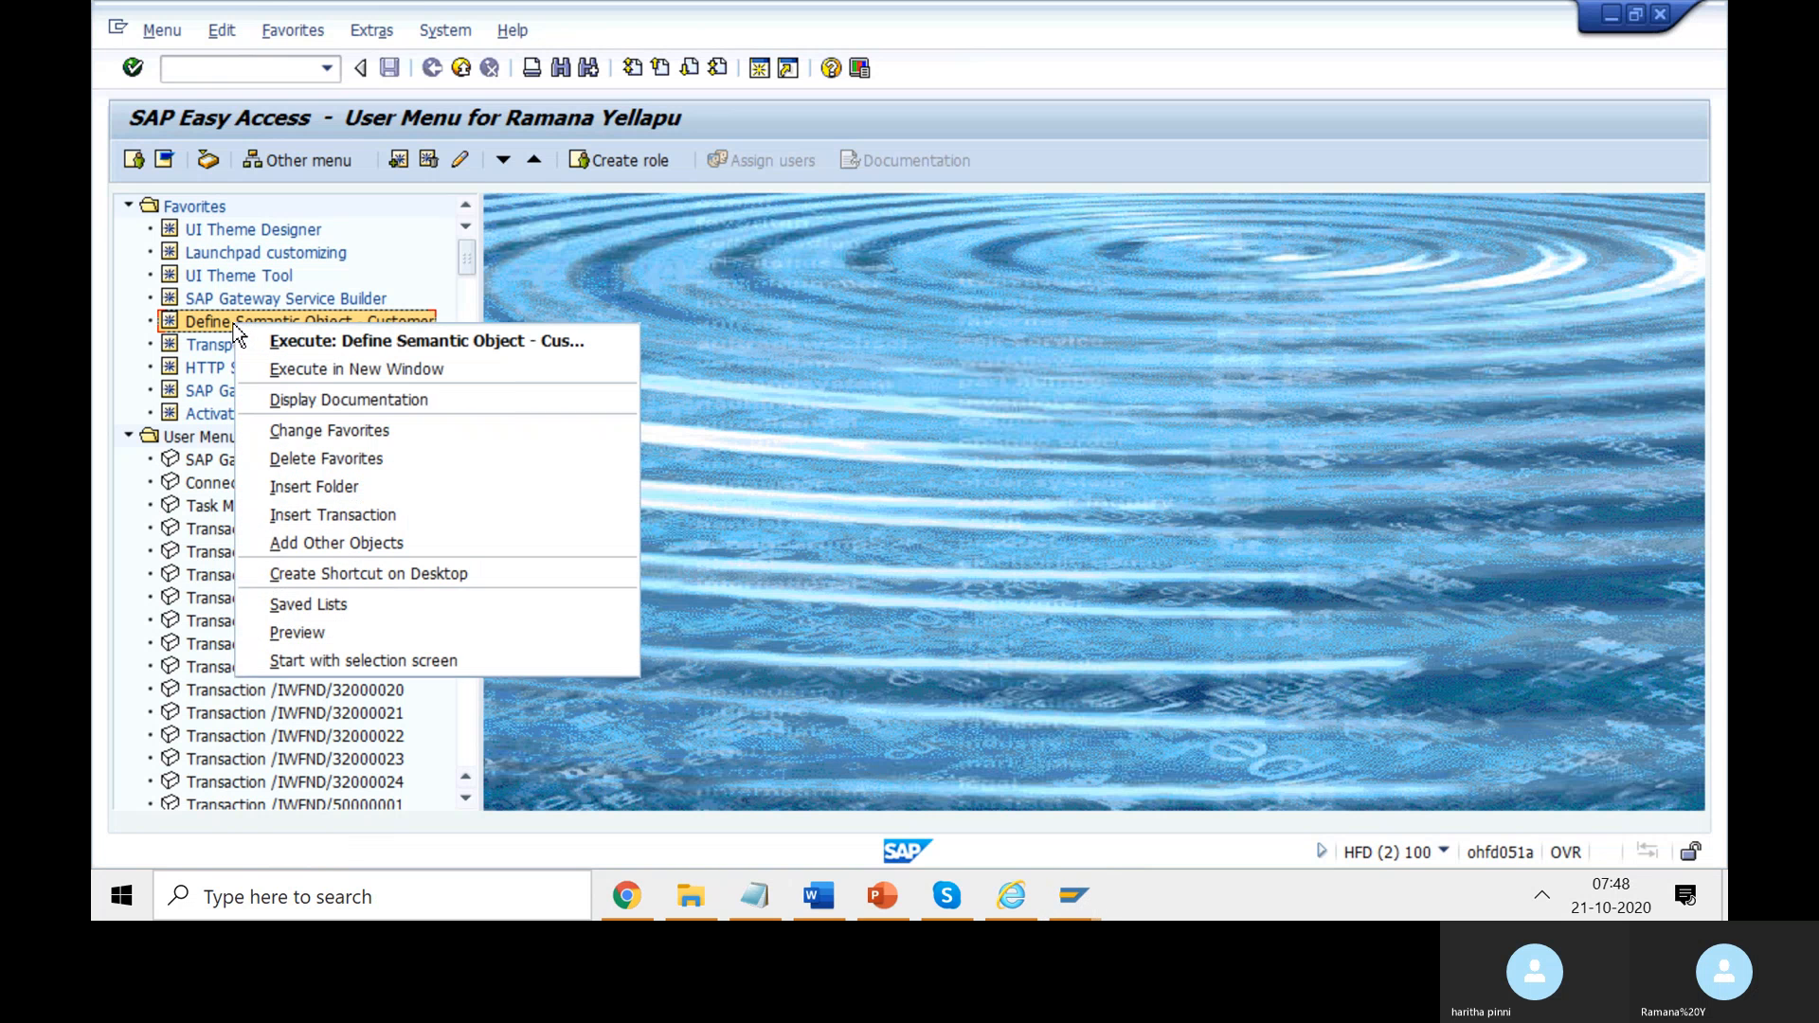
{"action": "key", "text": "Return"}
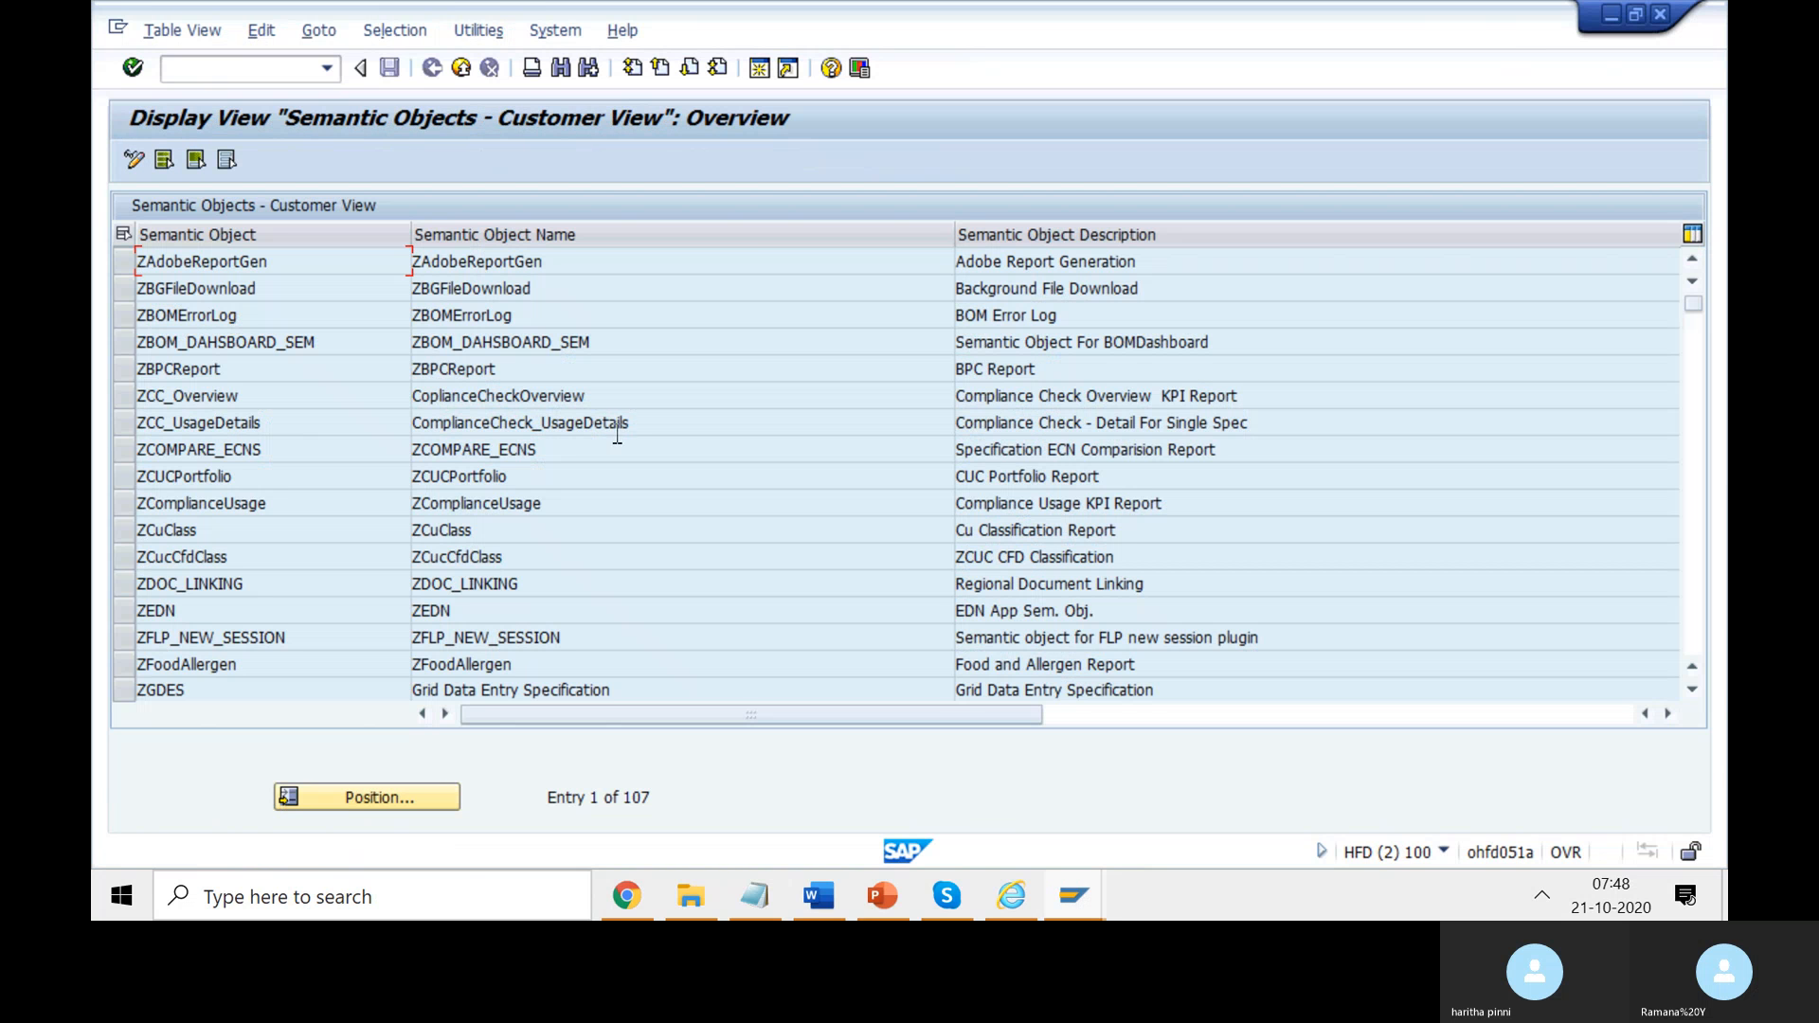
{"action": "left_click", "coordinate": [1442, 852]}
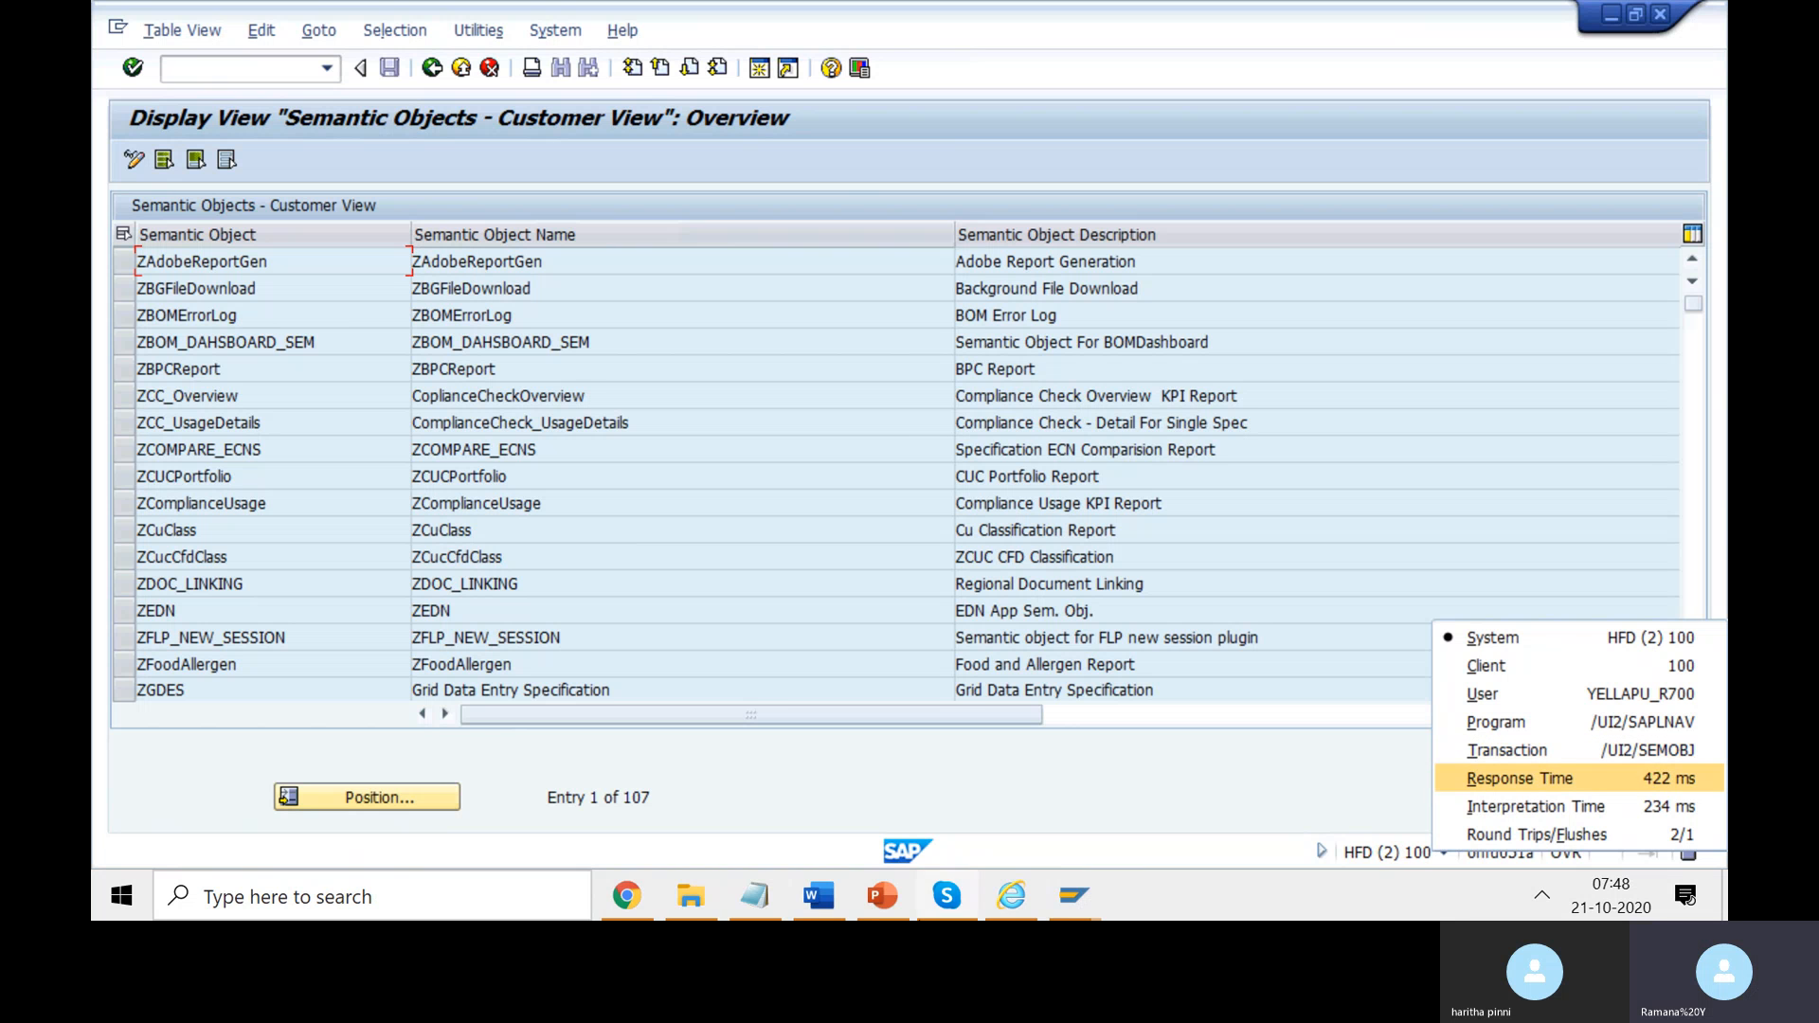
{"action": "left_click", "coordinate": [617, 910]}
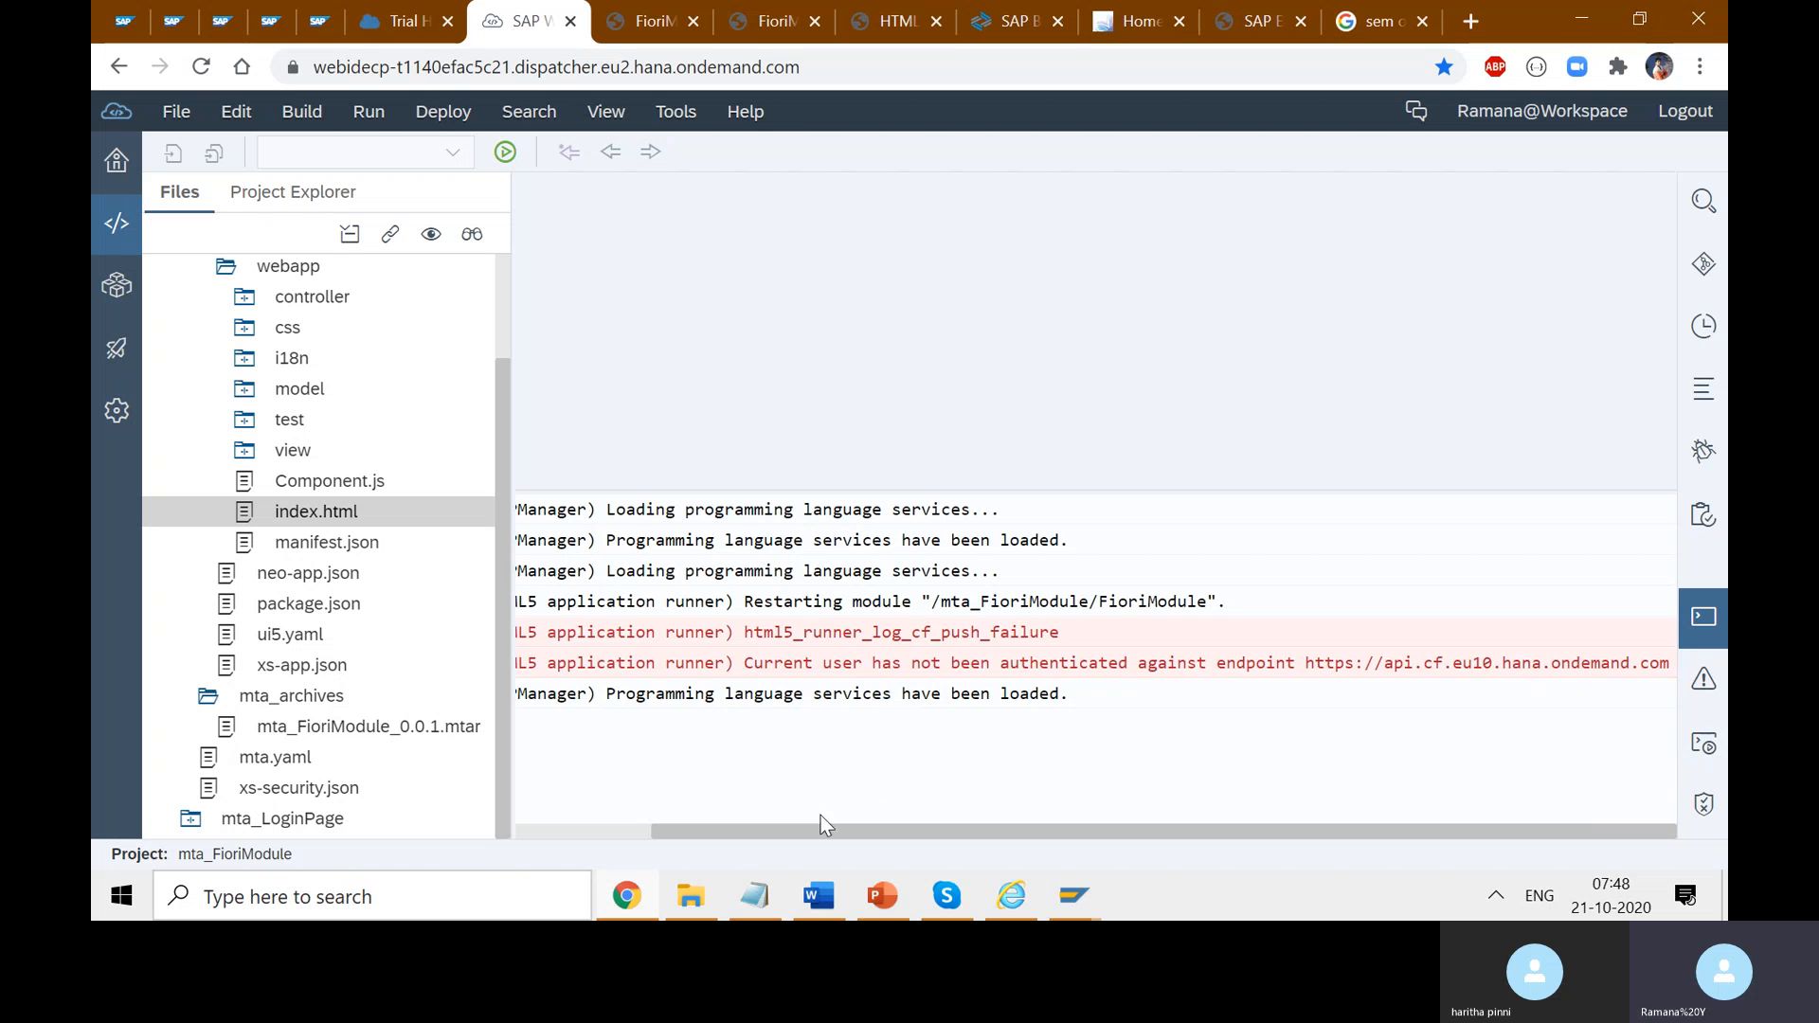
- Scroll the console log back to its start, then bring the Fiori Foundation Course Word notes forward
{"action": "left_click_drag", "start_coordinate": [821, 826], "coordinate": [627, 830]}
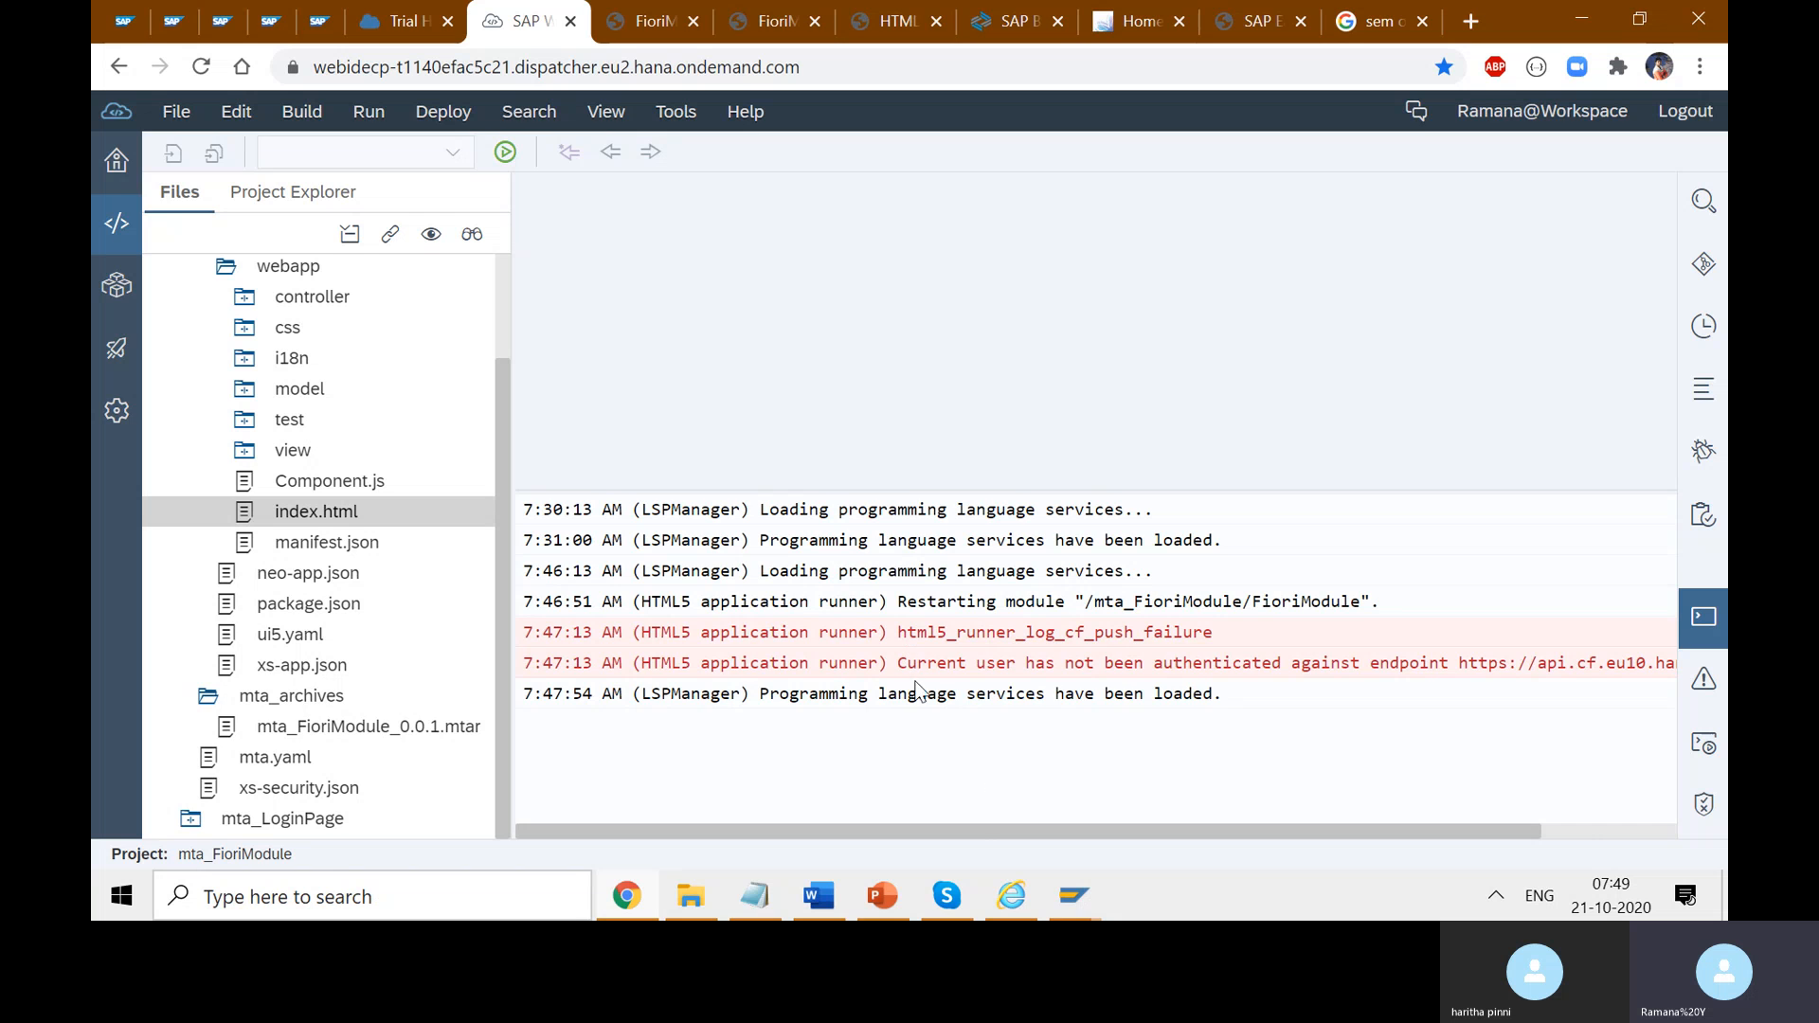
{"action": "left_click", "coordinate": [842, 893]}
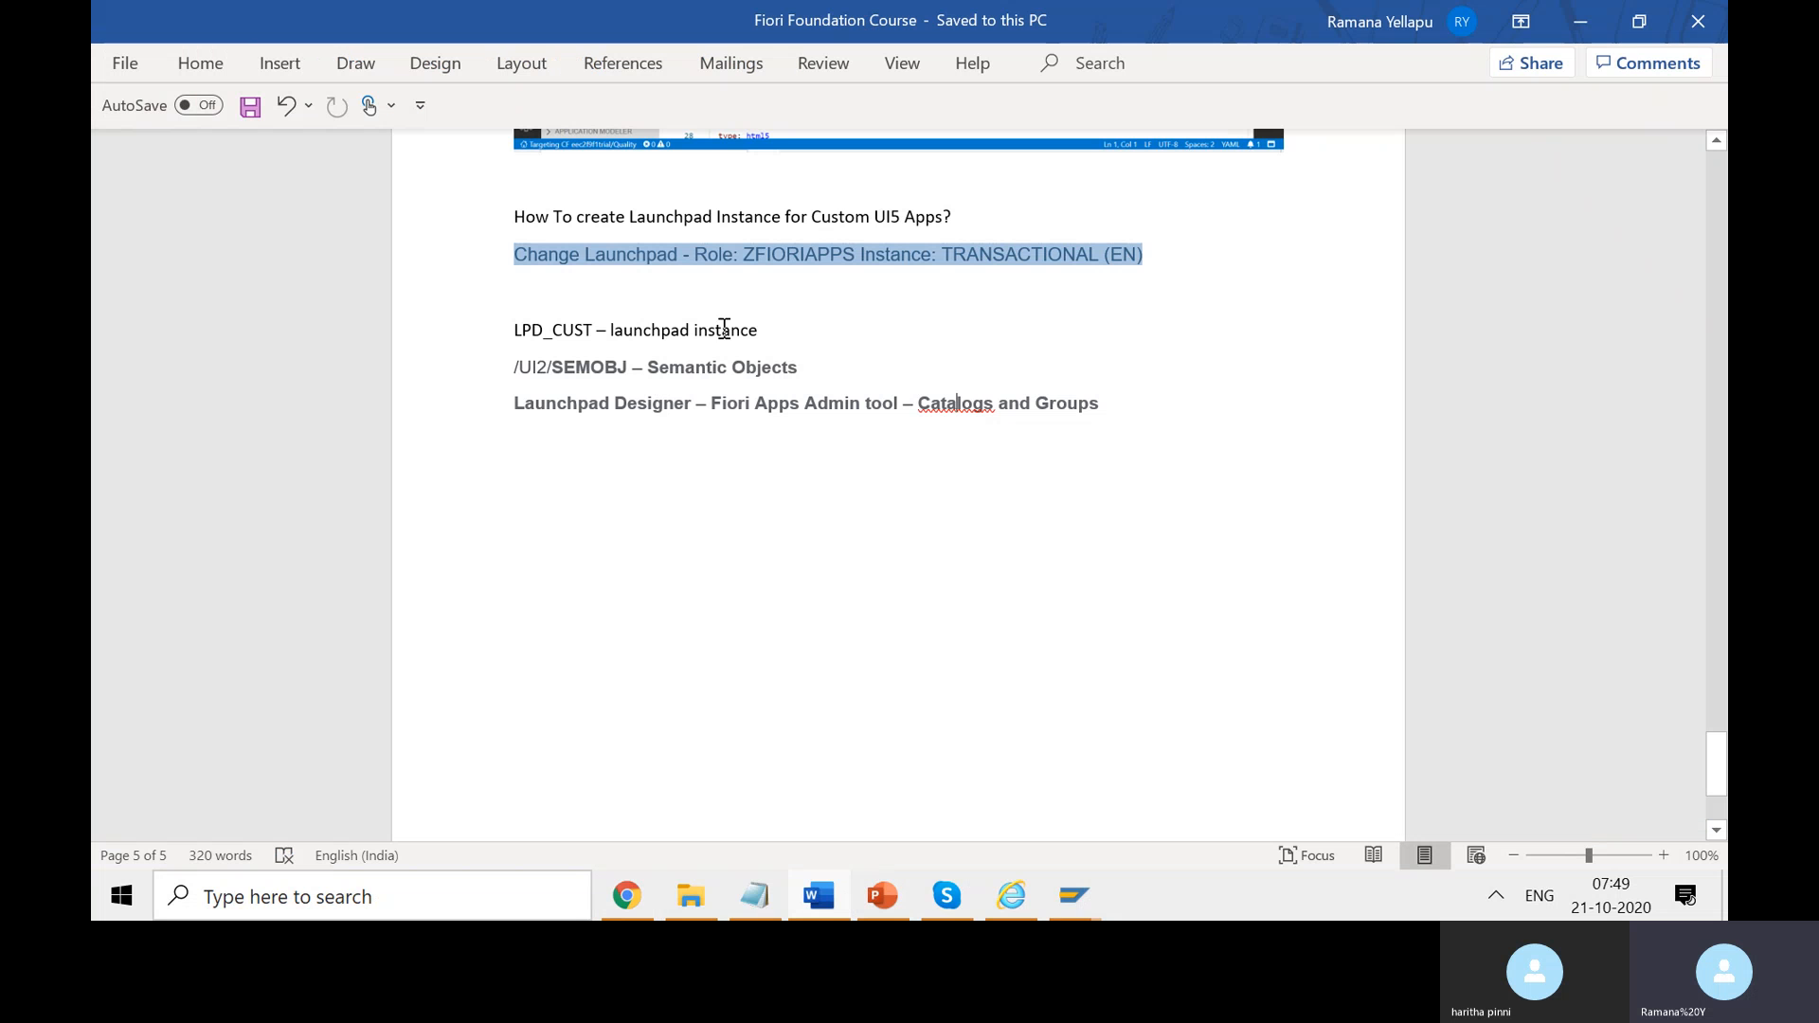
- Add an 'on-premis' line above the LPD_CUST and /UI2/SEMOBJ transaction list
{"action": "left_click_drag", "start_coordinate": [801, 344], "coordinate": [528, 352]}
{"action": "left_click_drag", "start_coordinate": [803, 369], "coordinate": [535, 367]}
{"action": "left_click", "coordinate": [1144, 406]}
{"action": "key", "text": "Return"}
{"action": "type", "text": "on"}
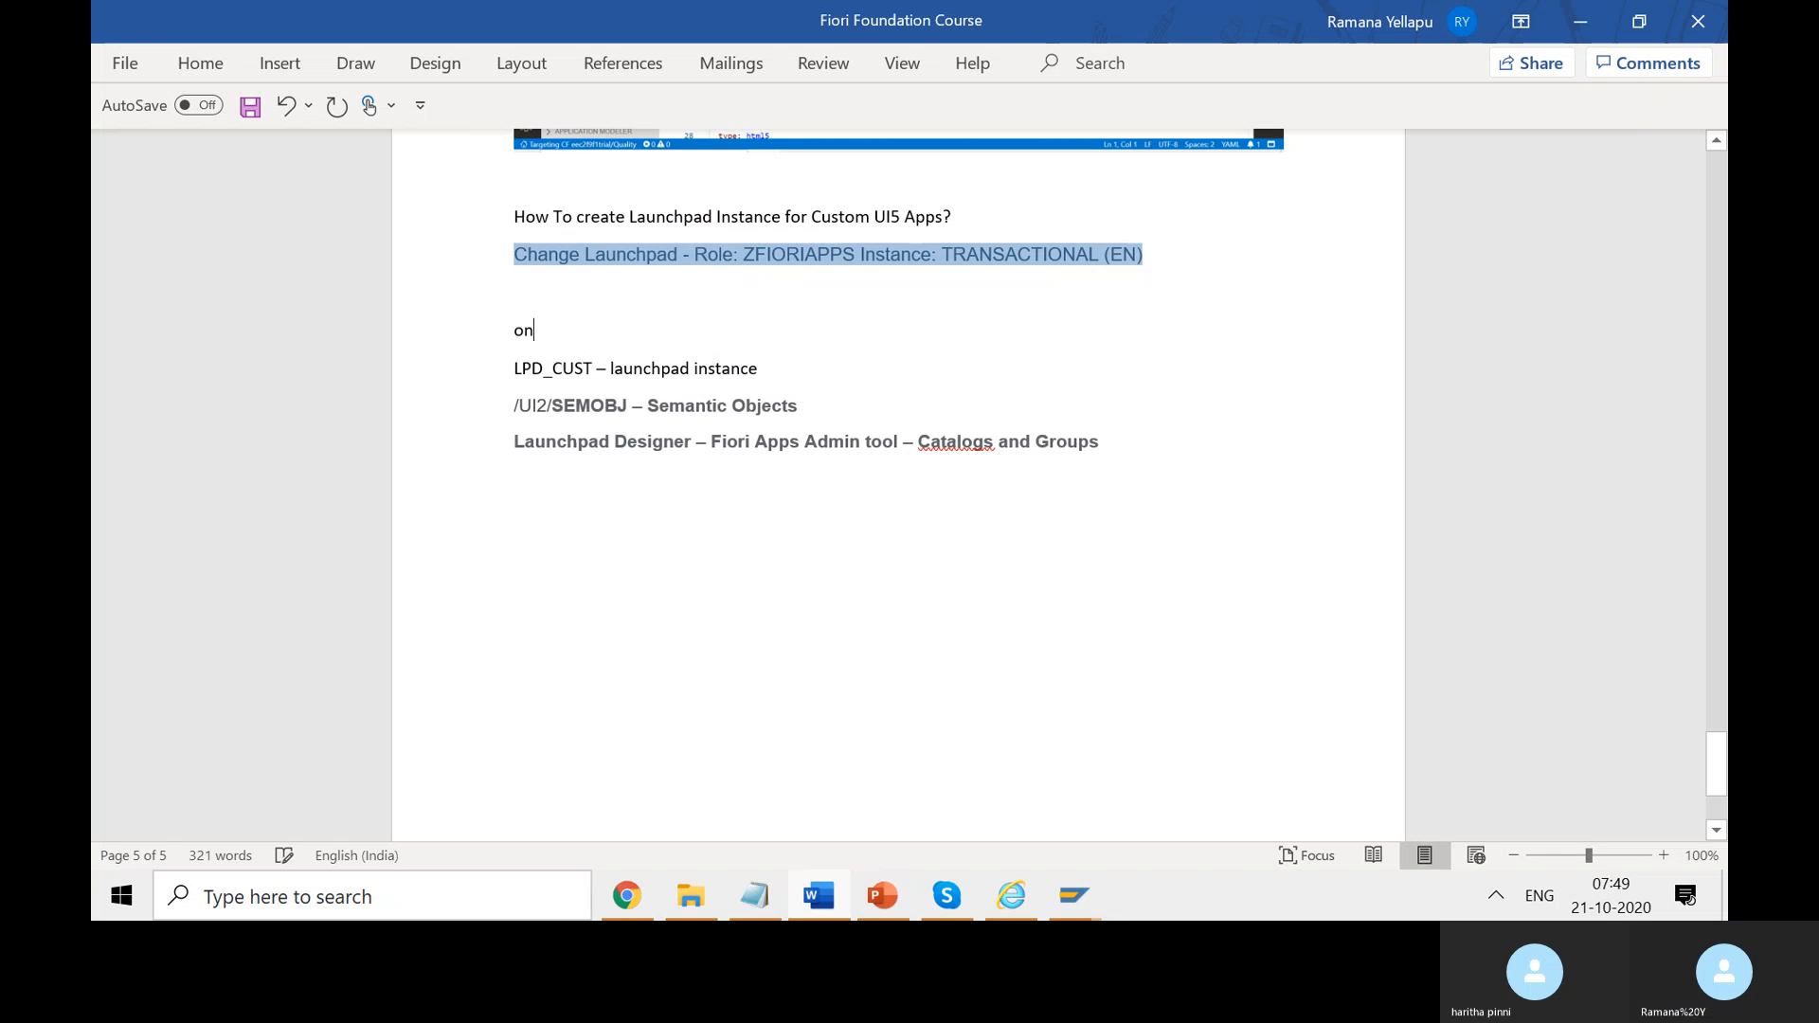
{"action": "type", "text": "-premise"}
- Add a 'Cloud- SCP' heading after the Catalogs and Groups line and save
{"action": "left_click", "coordinate": [1137, 441]}
{"action": "type", "text": "Cloud"}
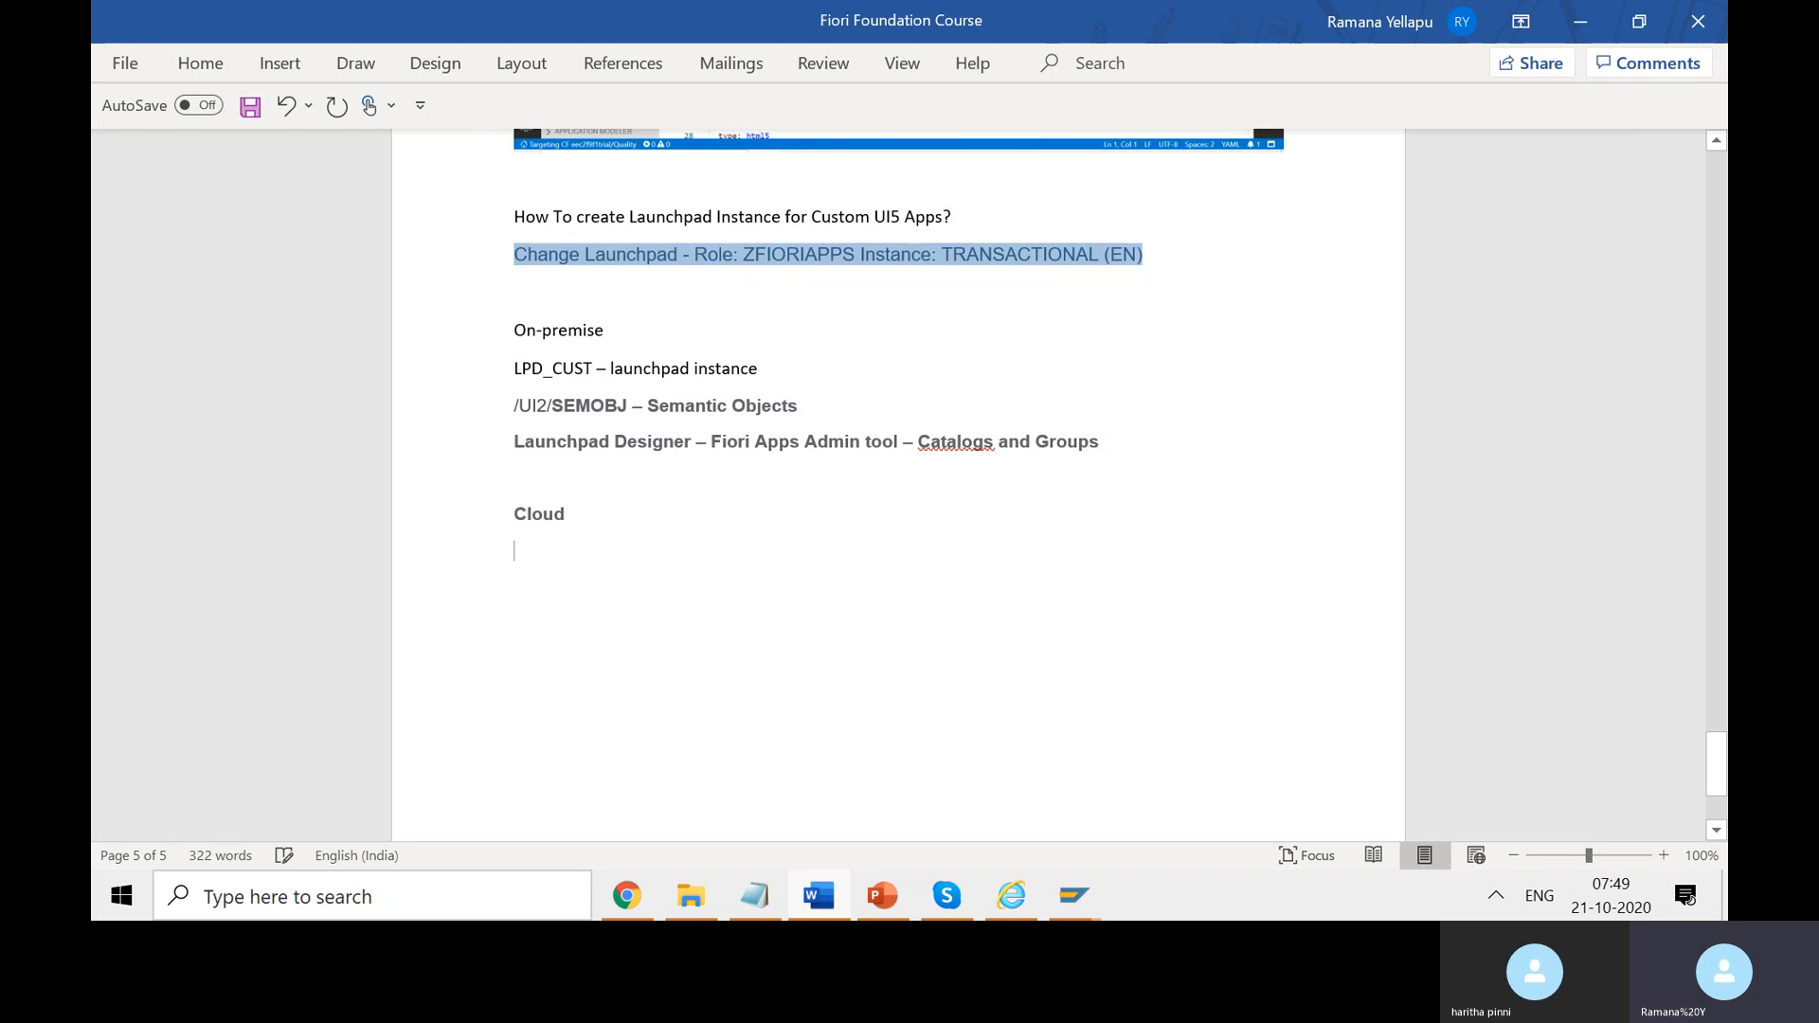
{"action": "key", "text": "ctrl+s"}
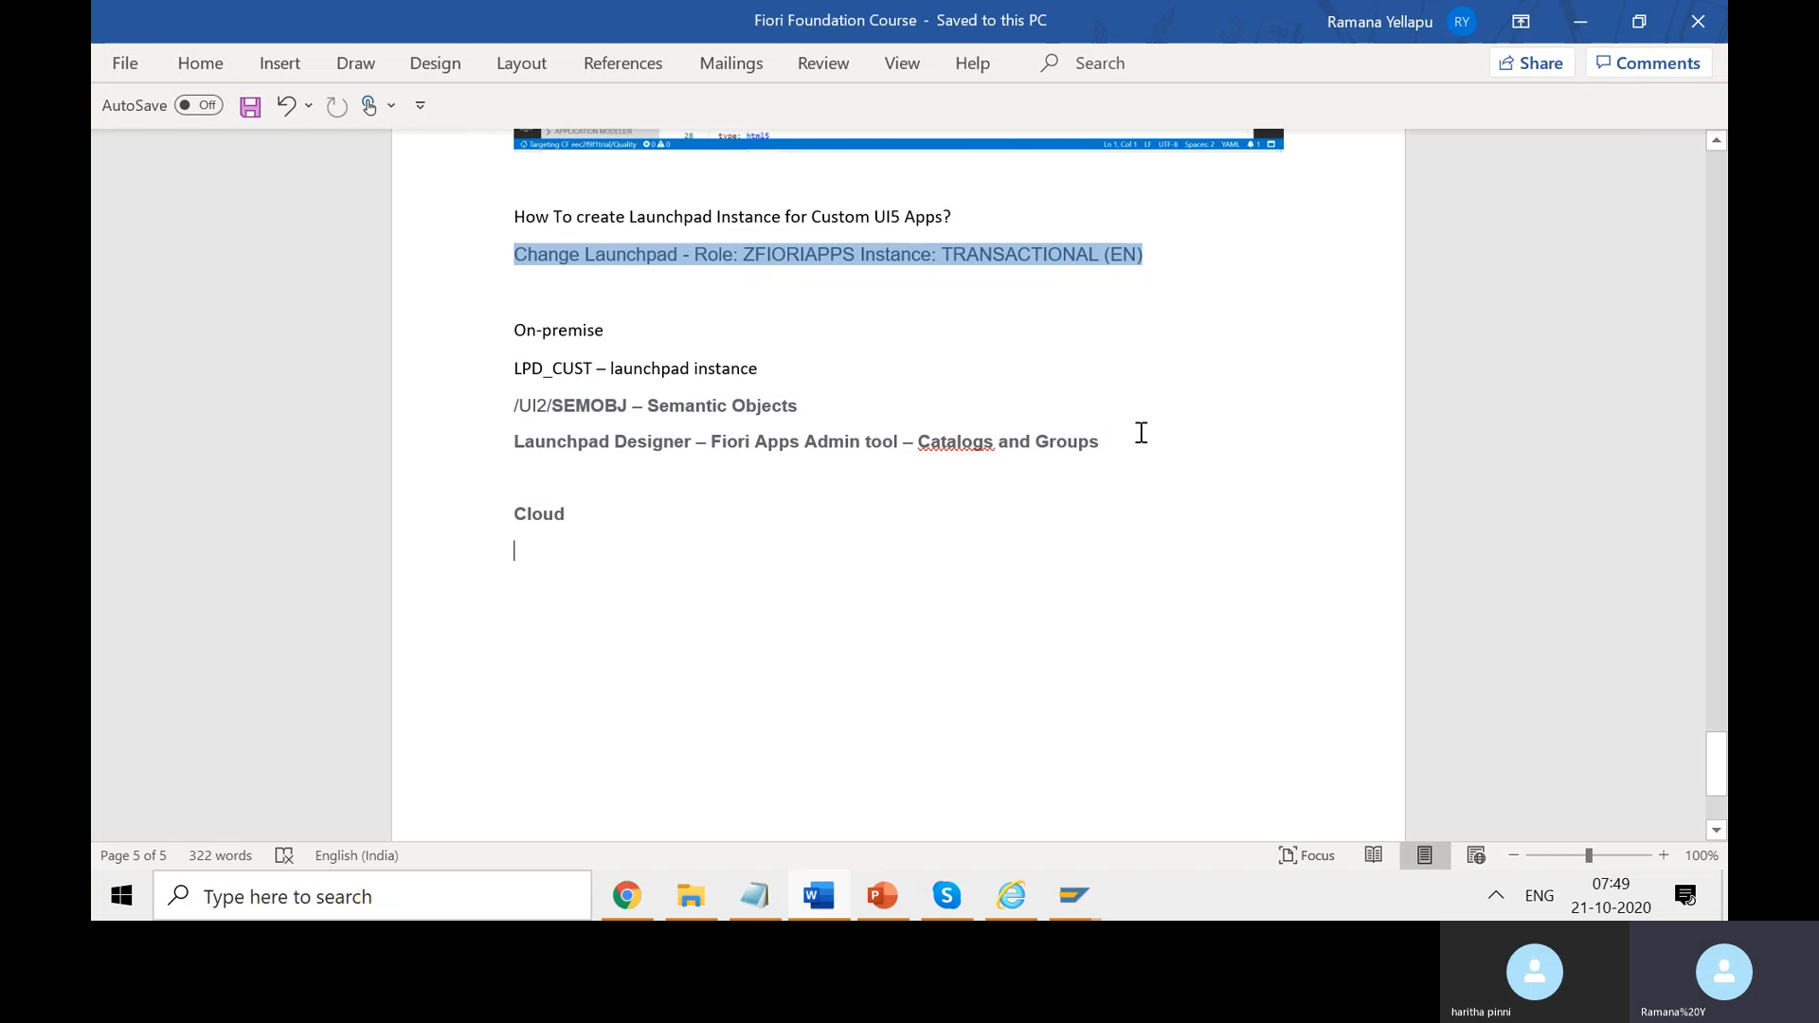
{"action": "left_click", "coordinate": [726, 516]}
{"action": "type", "text": "- S"}
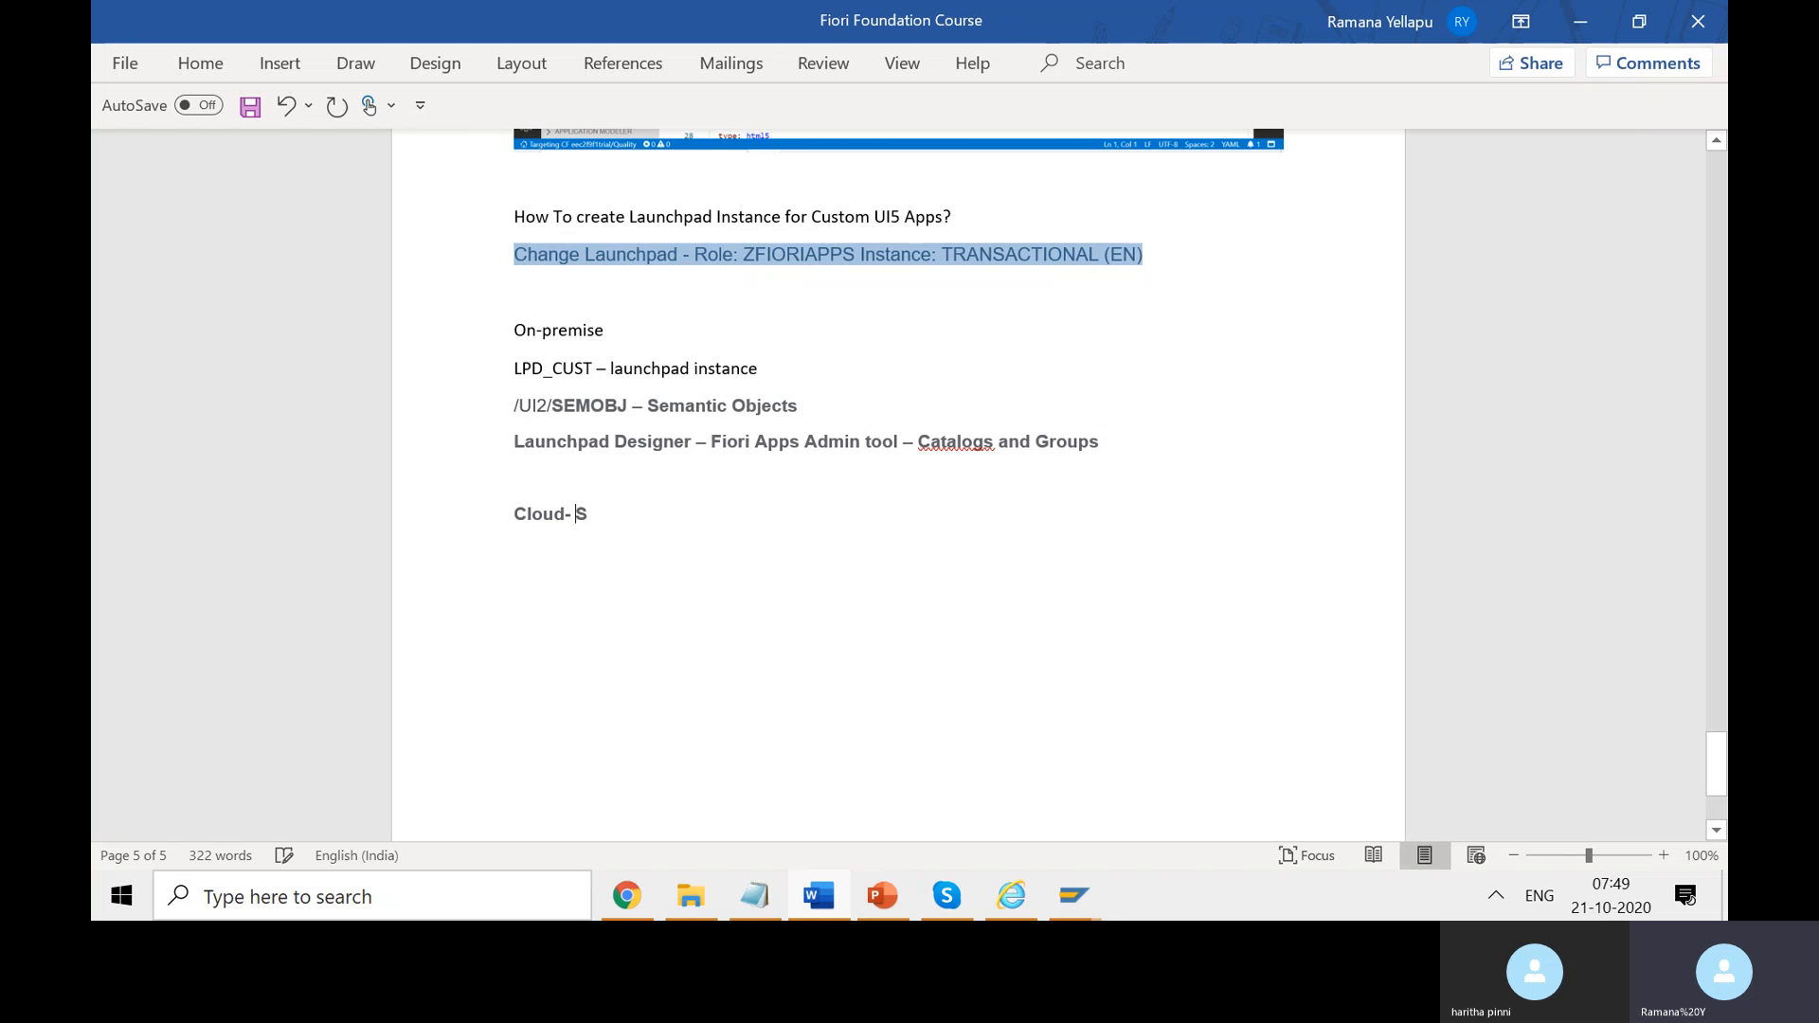
{"action": "type", "text": "CP"}
{"action": "key", "text": "ctrl+s"}
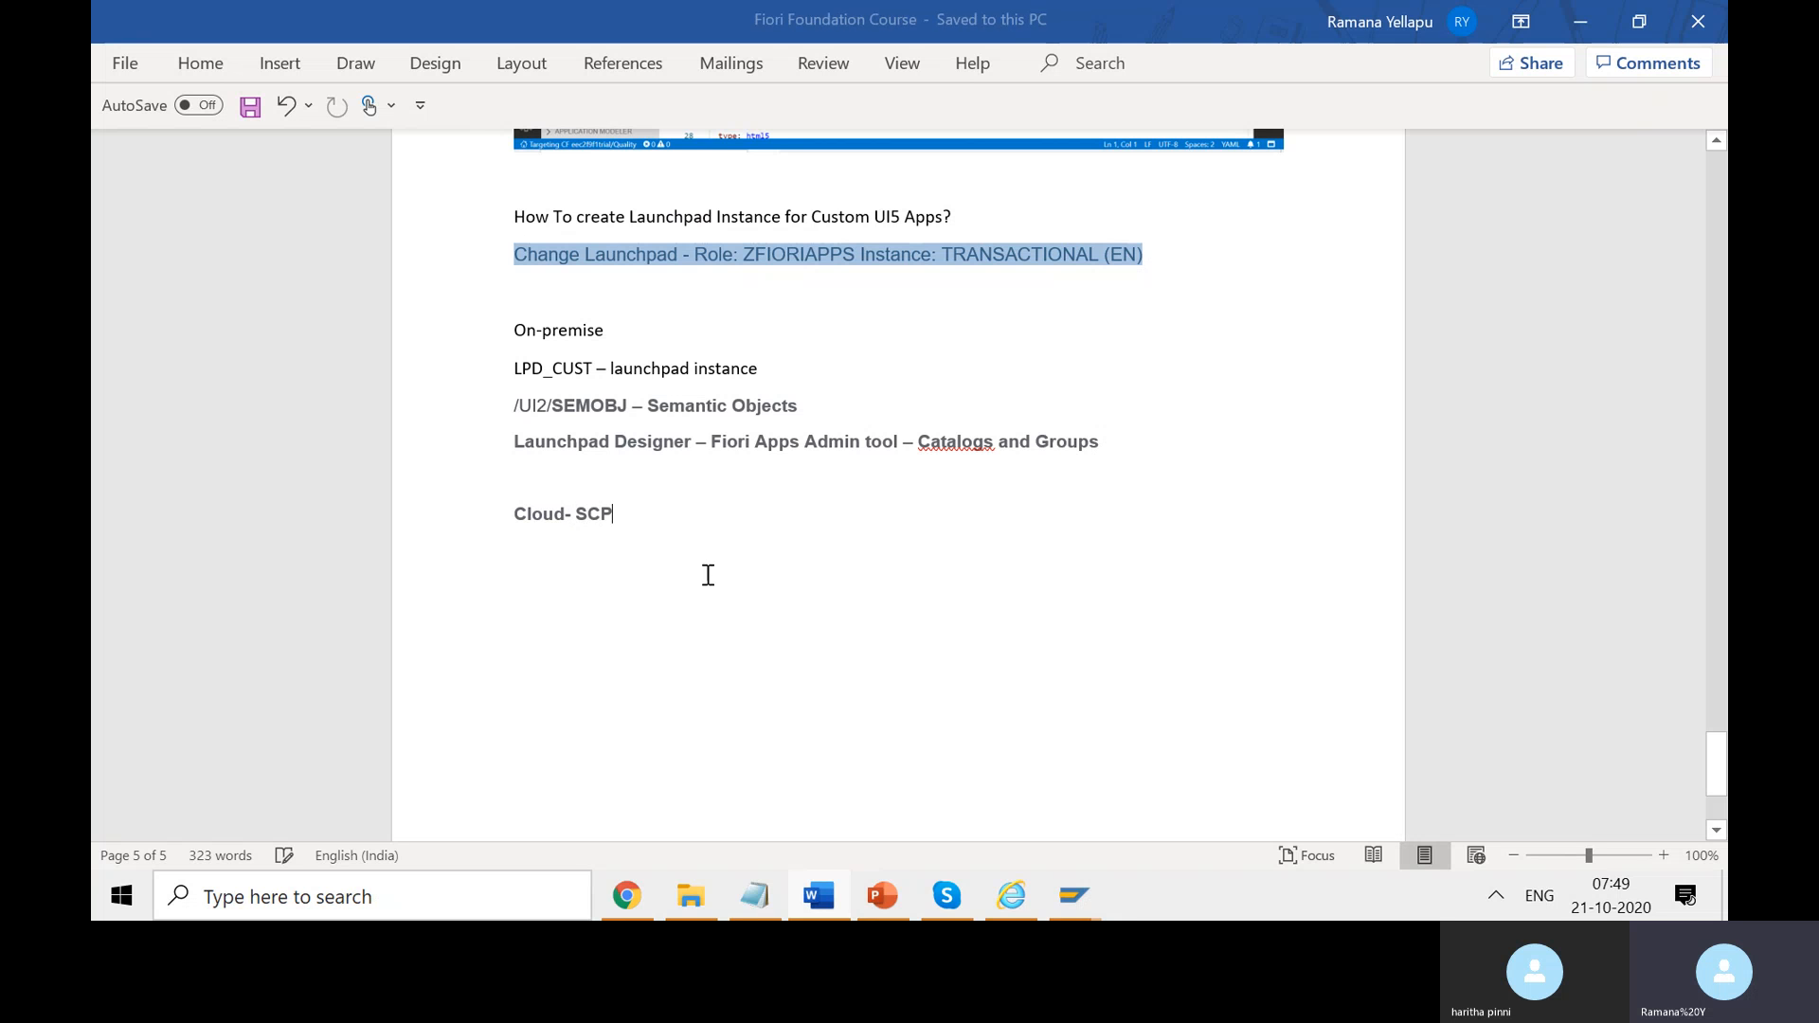
- List 'Build' and 'De…' (Deploy) under Cloud- SCP, then return to SAP Web IDE
{"action": "key", "text": "Return"}
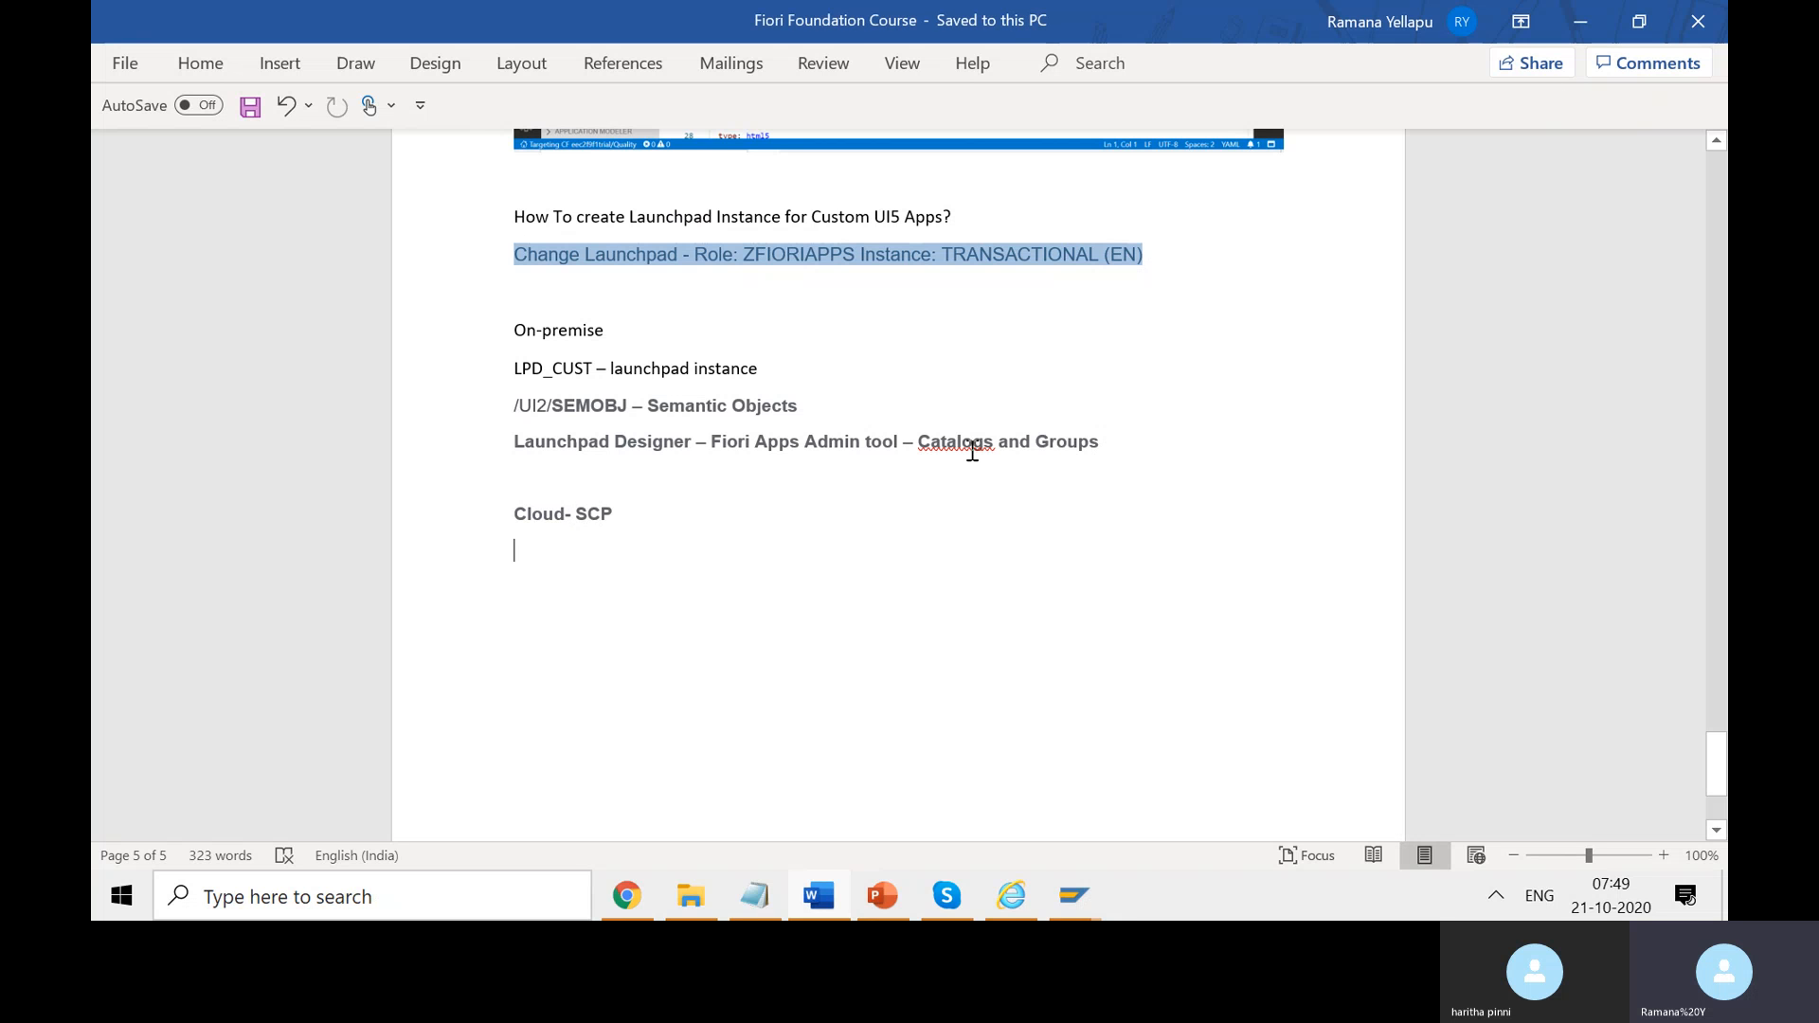
{"action": "type", "text": "Build"}
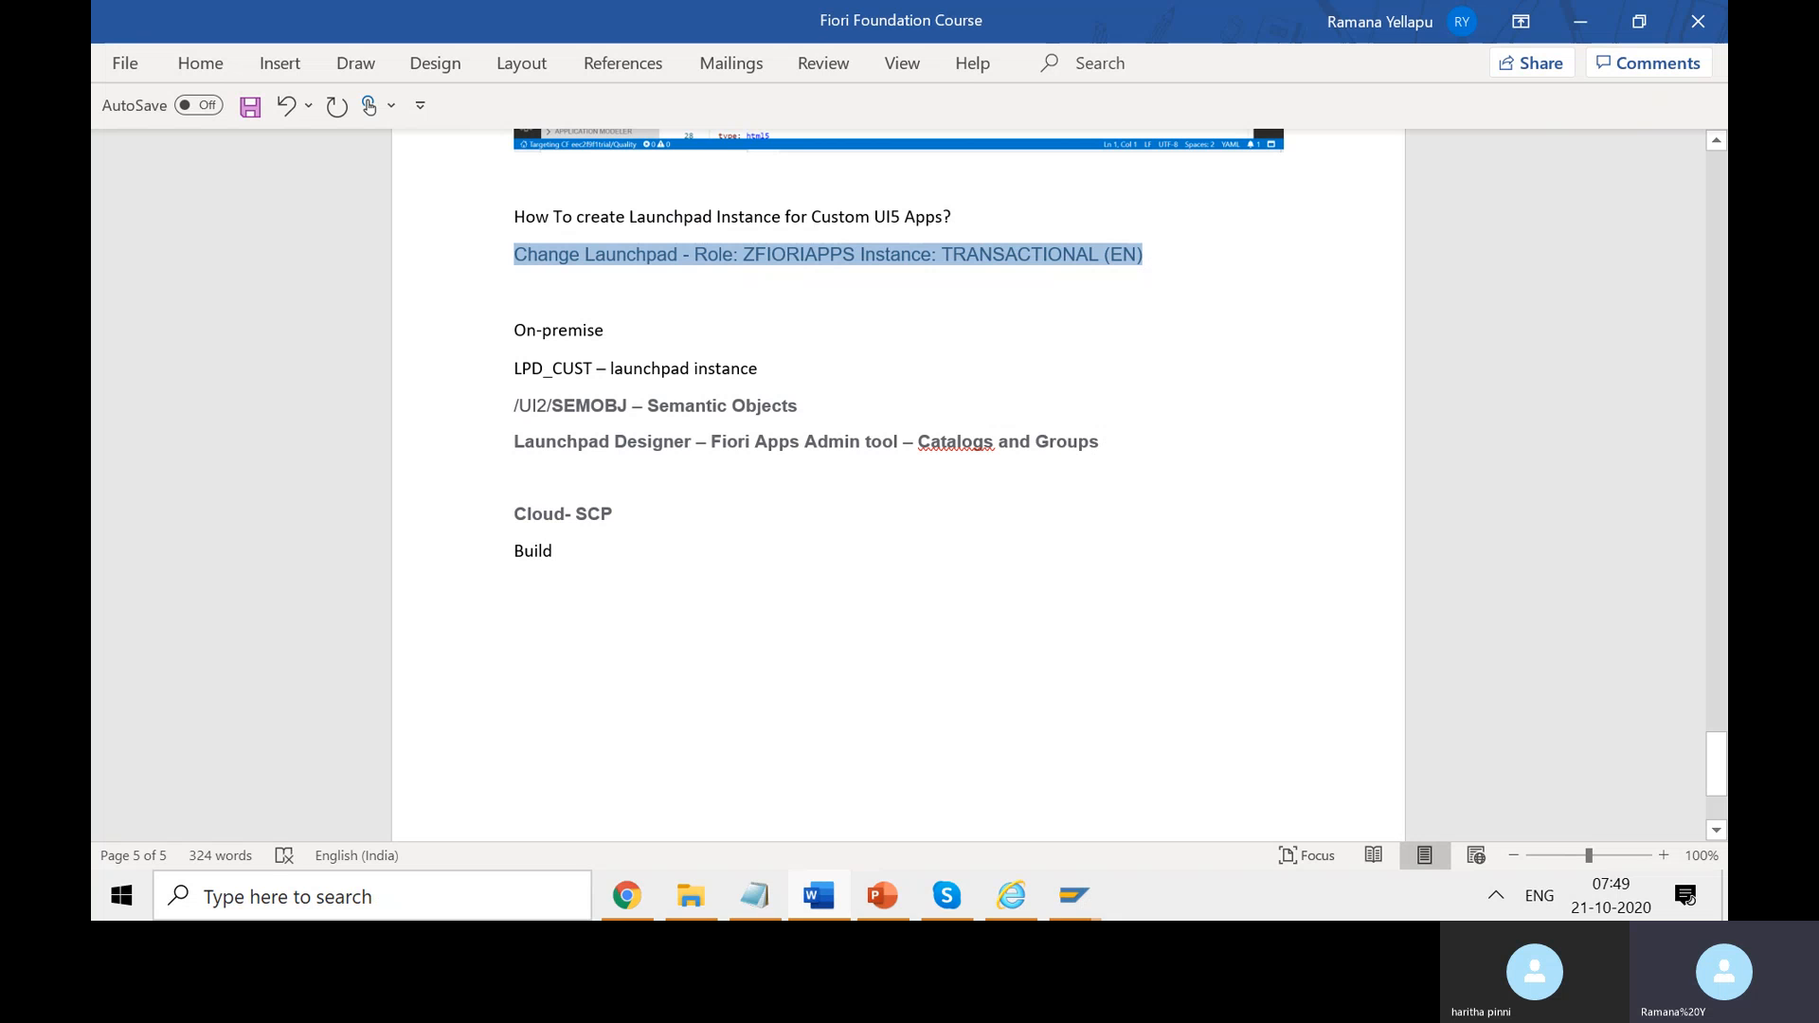
{"action": "key", "text": "Return"}
{"action": "type", "text": "Deploy"}
{"action": "key", "text": "alt+Tab"}
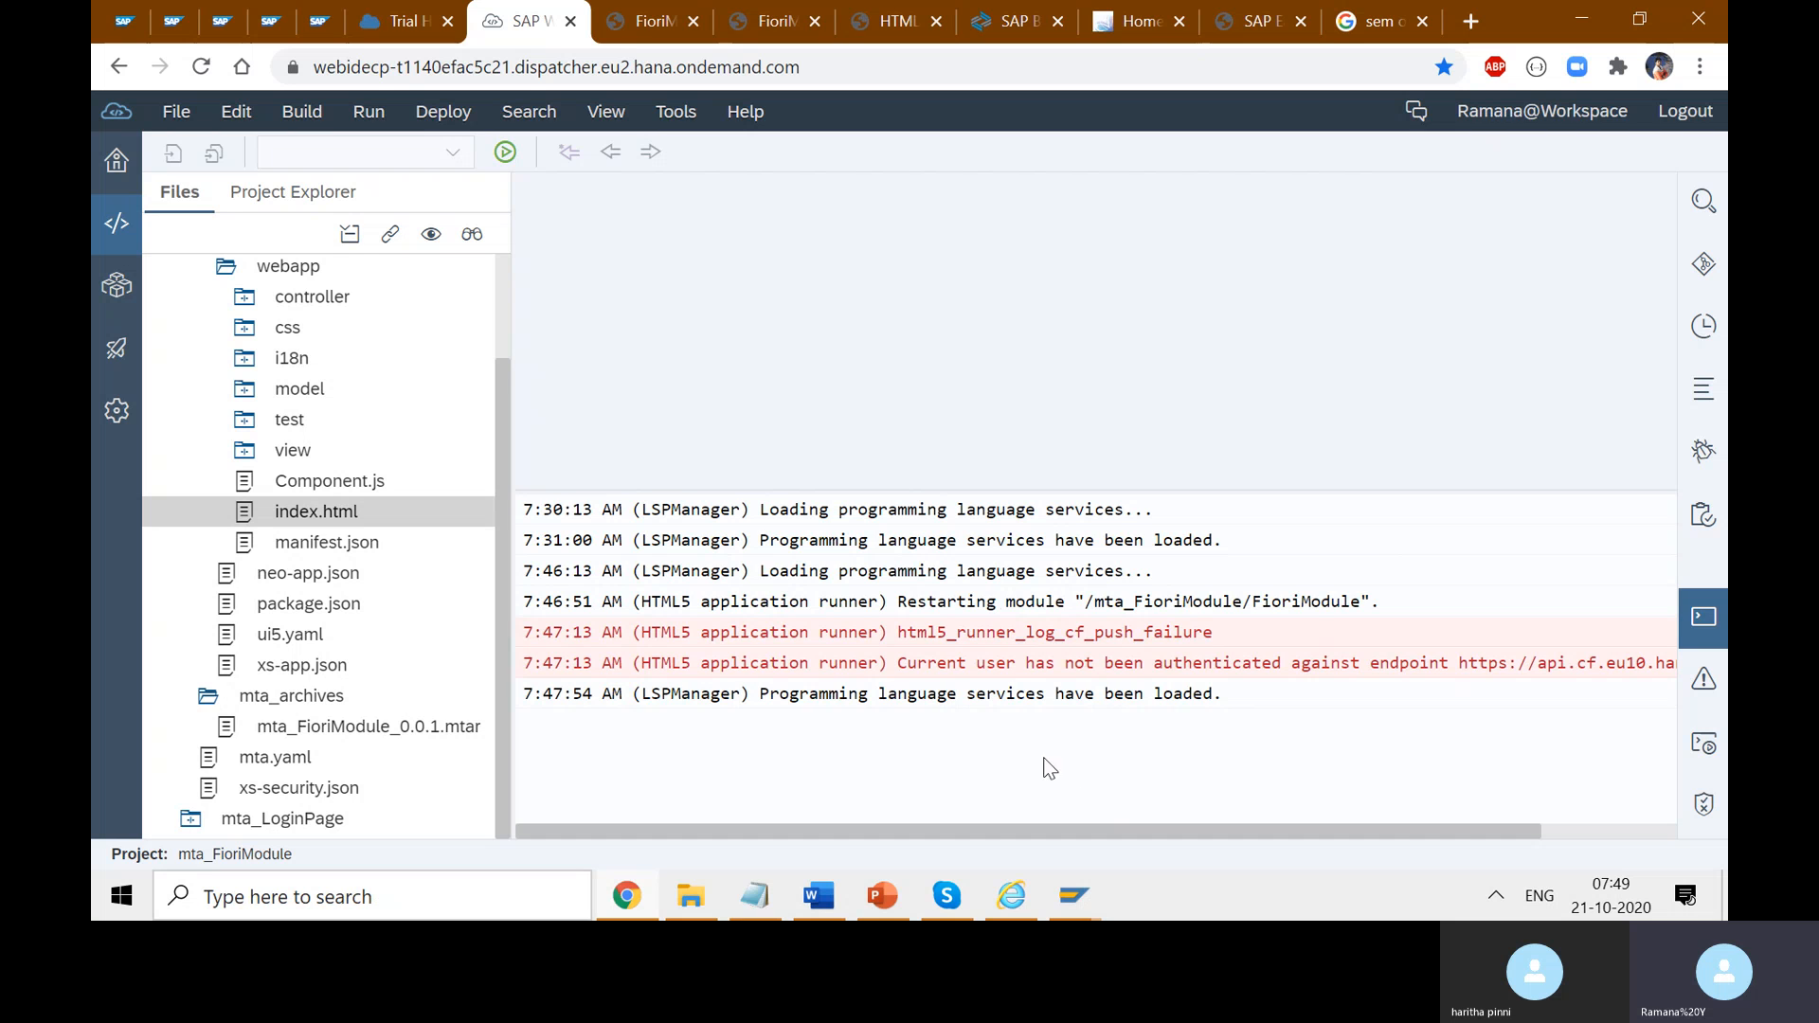
- Review the FioriModule approuter and sapcpwebapp pages, then open index.html's context menu in SAP Web IDE
{"action": "left_click", "coordinate": [651, 21]}
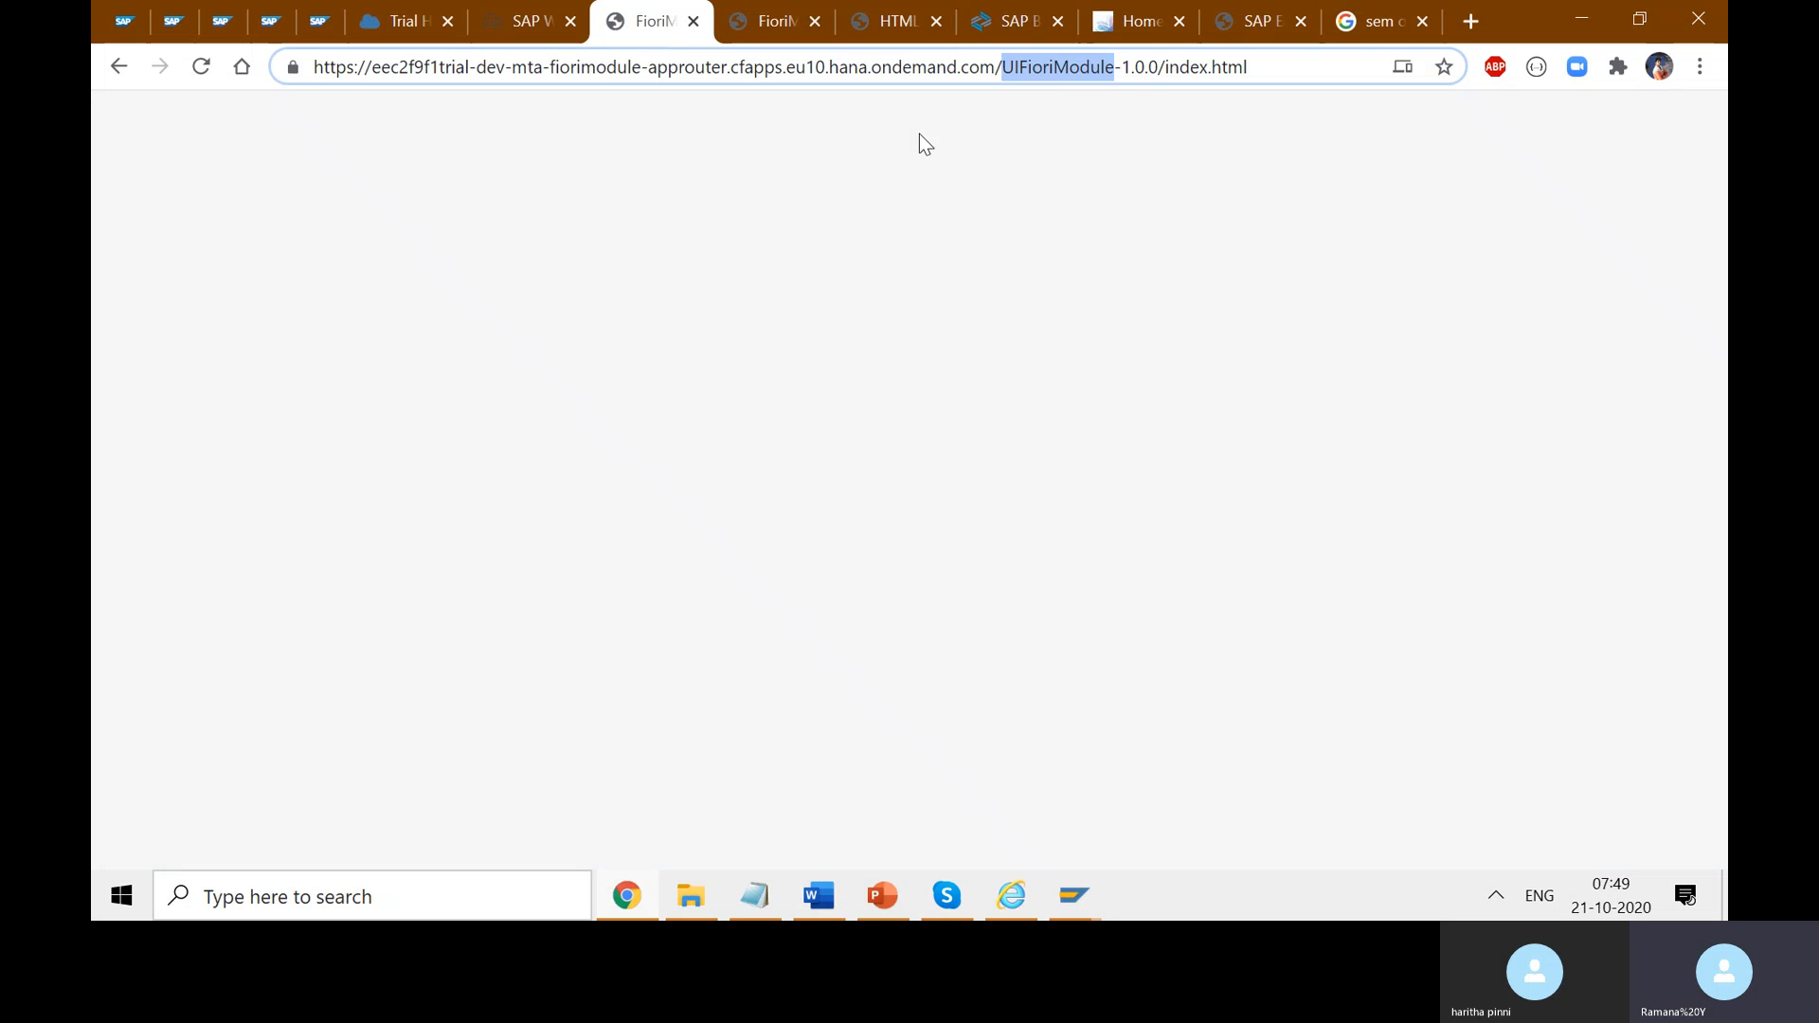
{"action": "left_click", "coordinate": [788, 26]}
{"action": "left_click", "coordinate": [895, 27]}
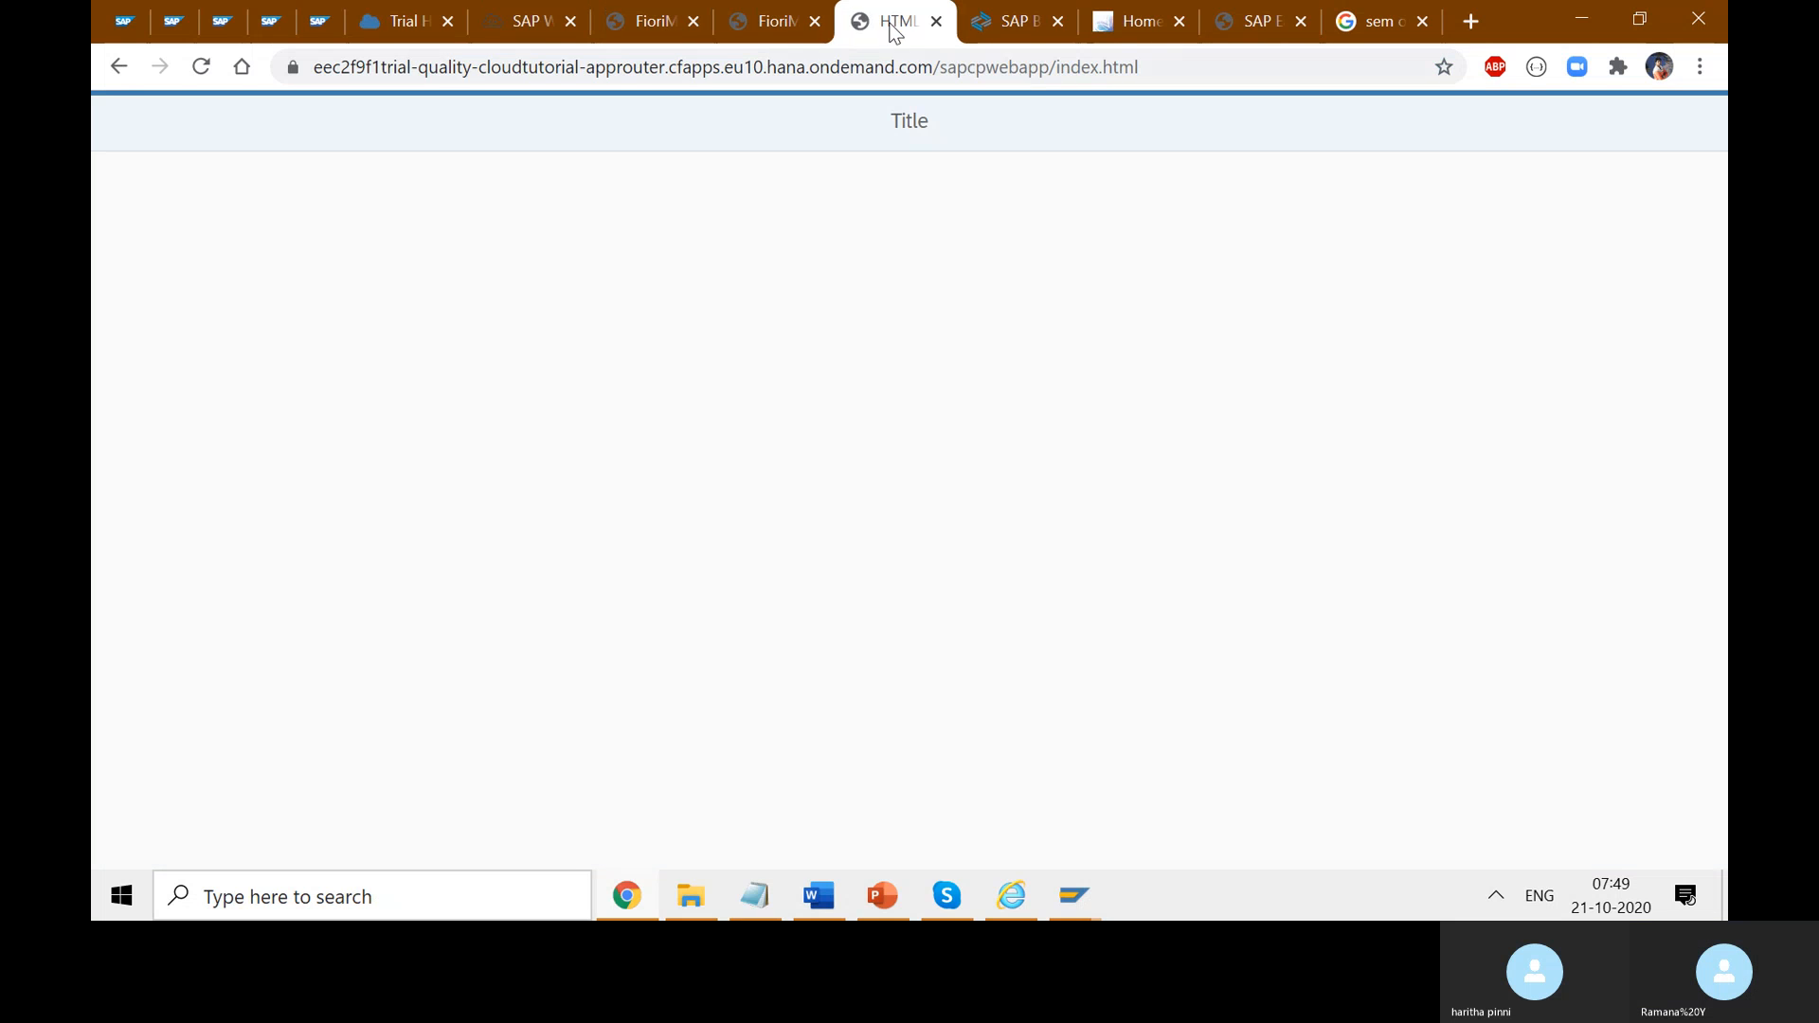
{"action": "left_click", "coordinate": [654, 23]}
{"action": "left_click", "coordinate": [538, 23]}
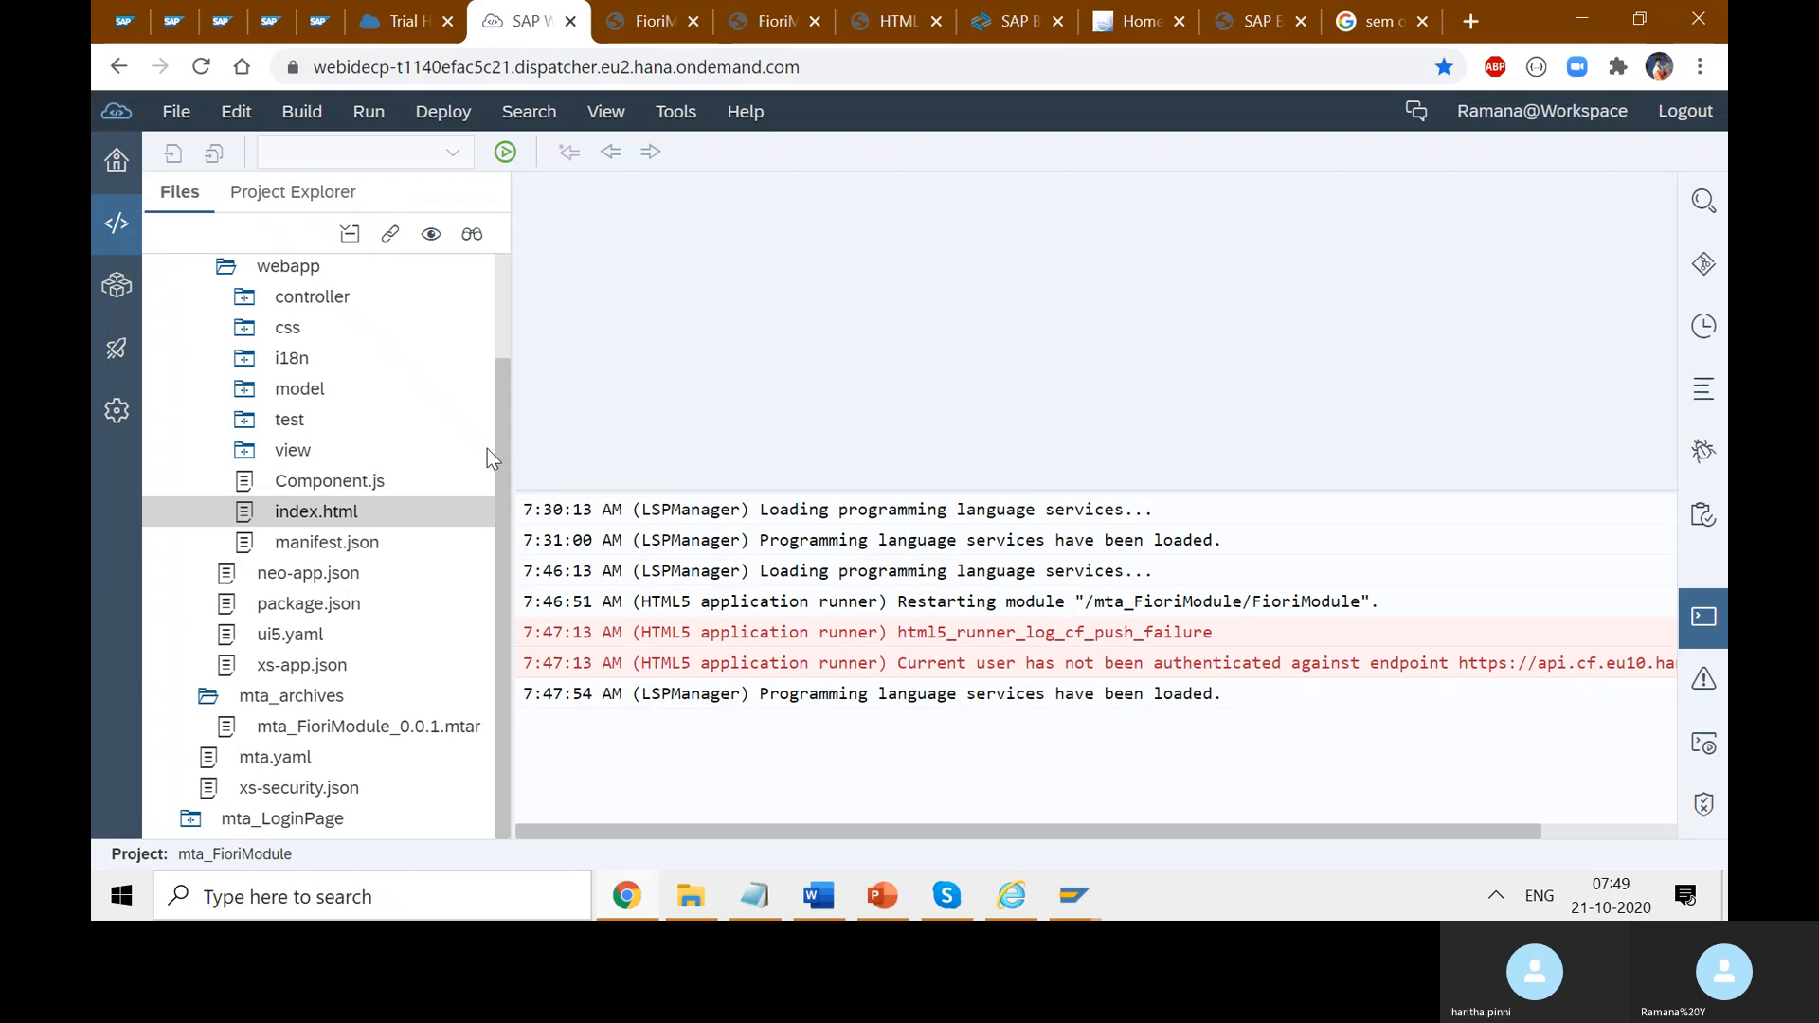
{"action": "right_click", "coordinate": [360, 514]}
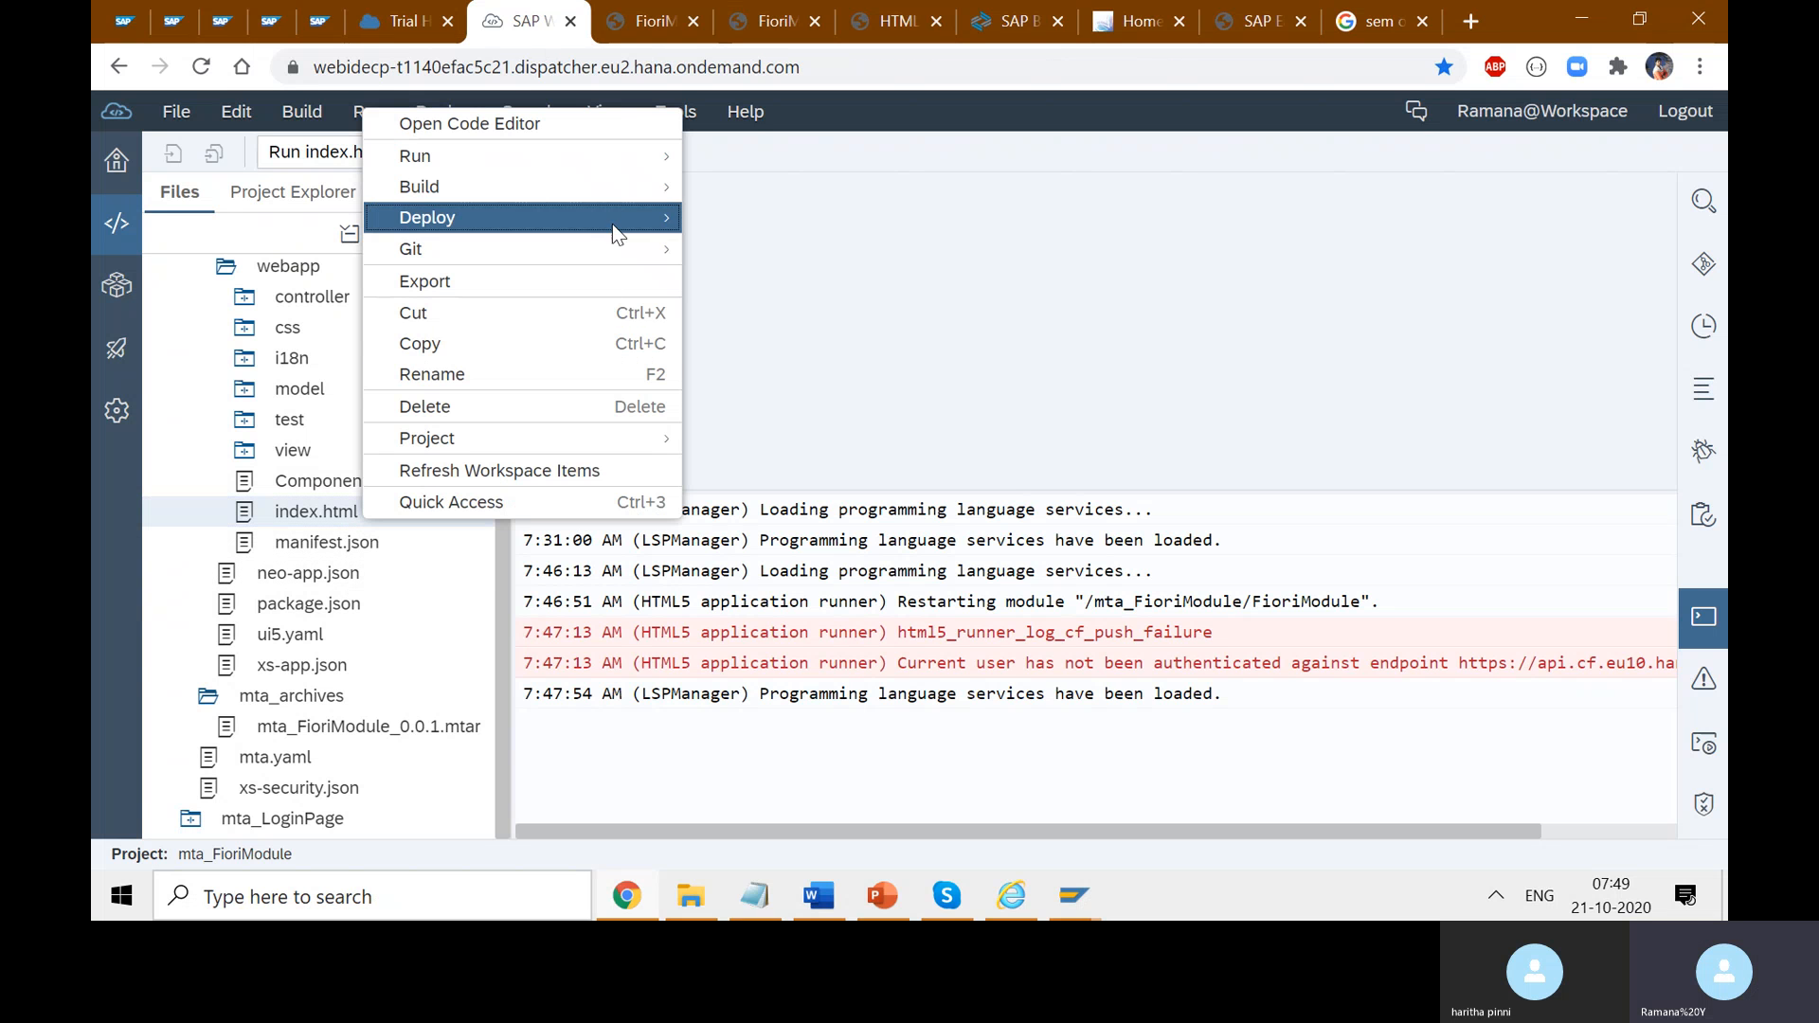
- Run FioriModule as a web application from index.html and open manifest.json in the editor
{"action": "mouse_move", "coordinate": [608, 158]}
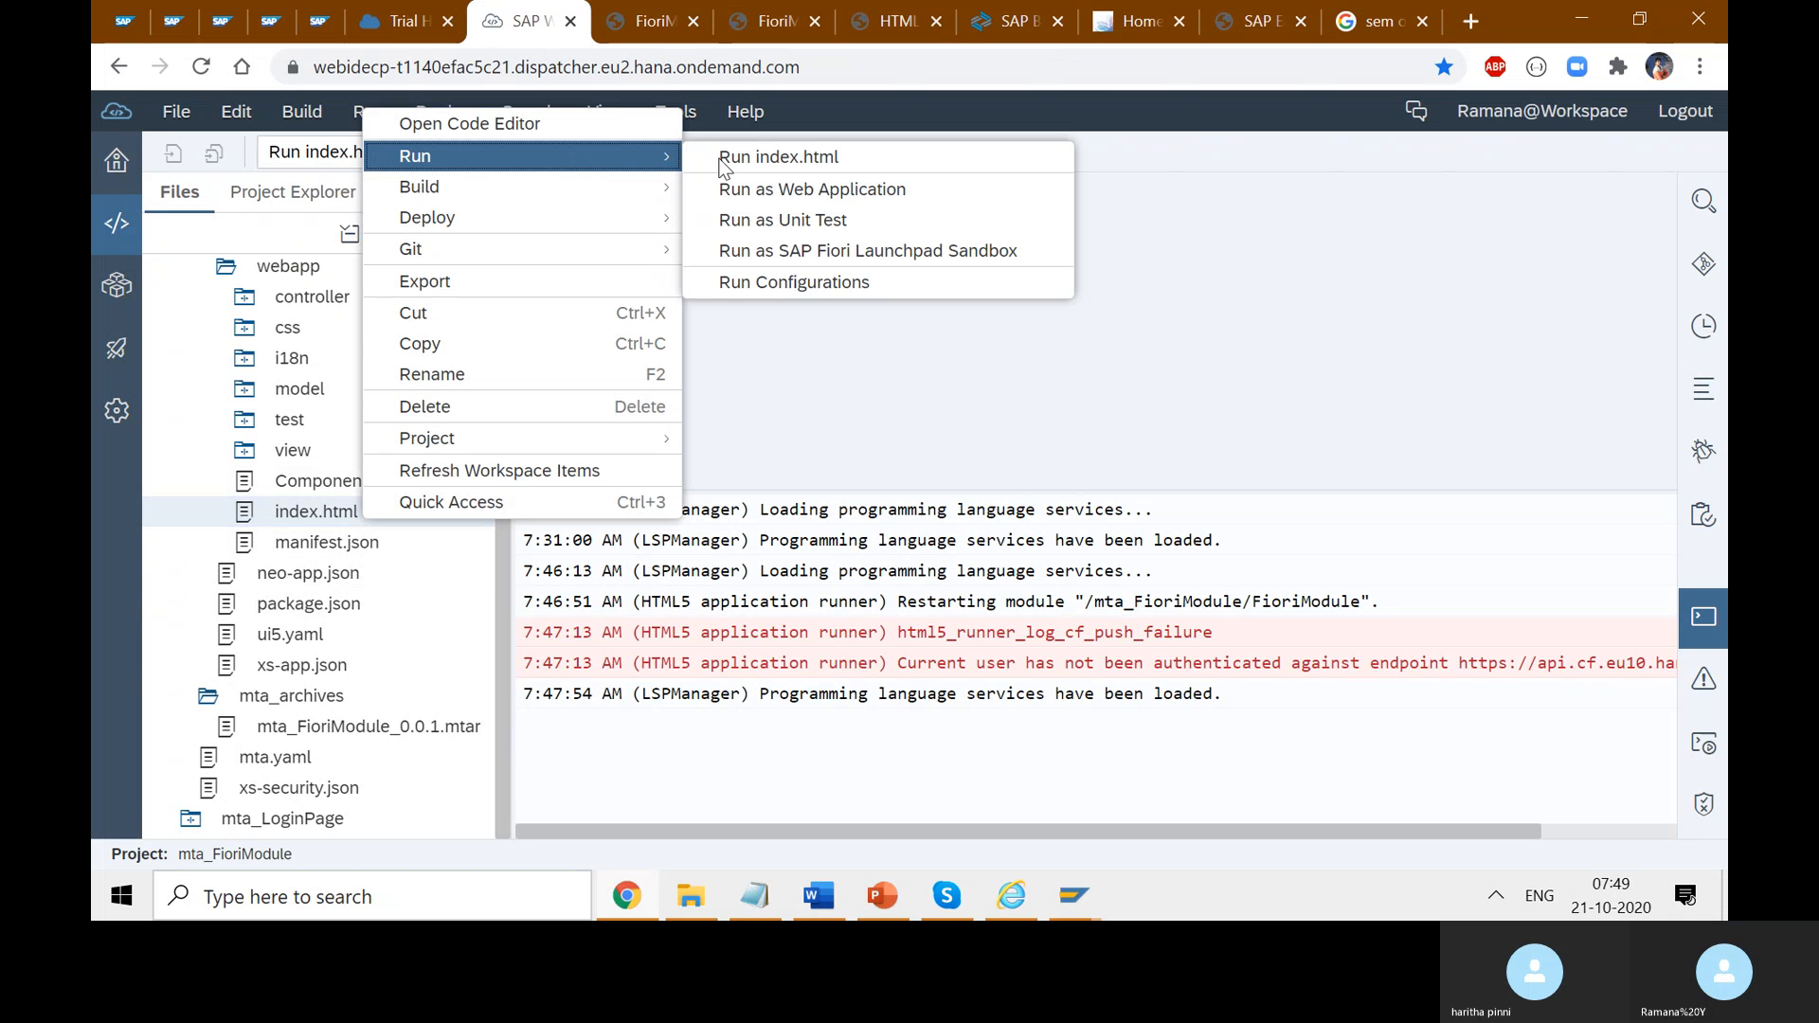
{"action": "left_click", "coordinate": [846, 190]}
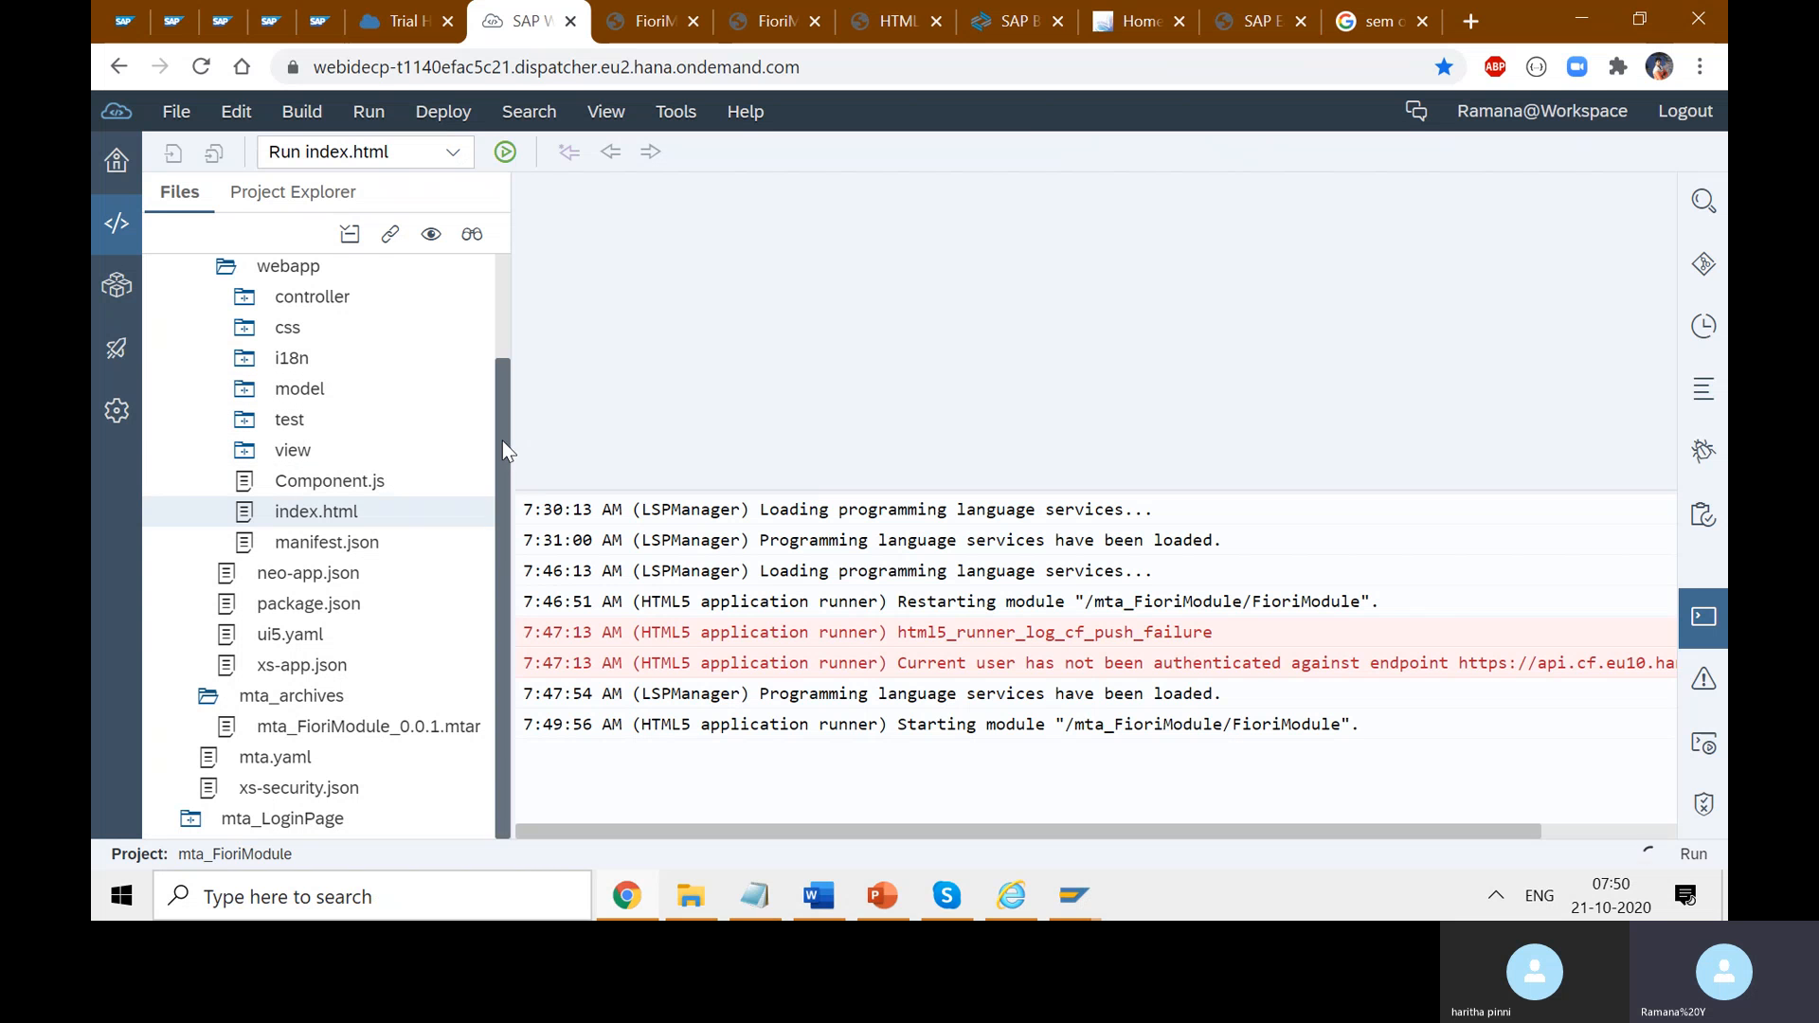
{"action": "double_click", "coordinate": [362, 552]}
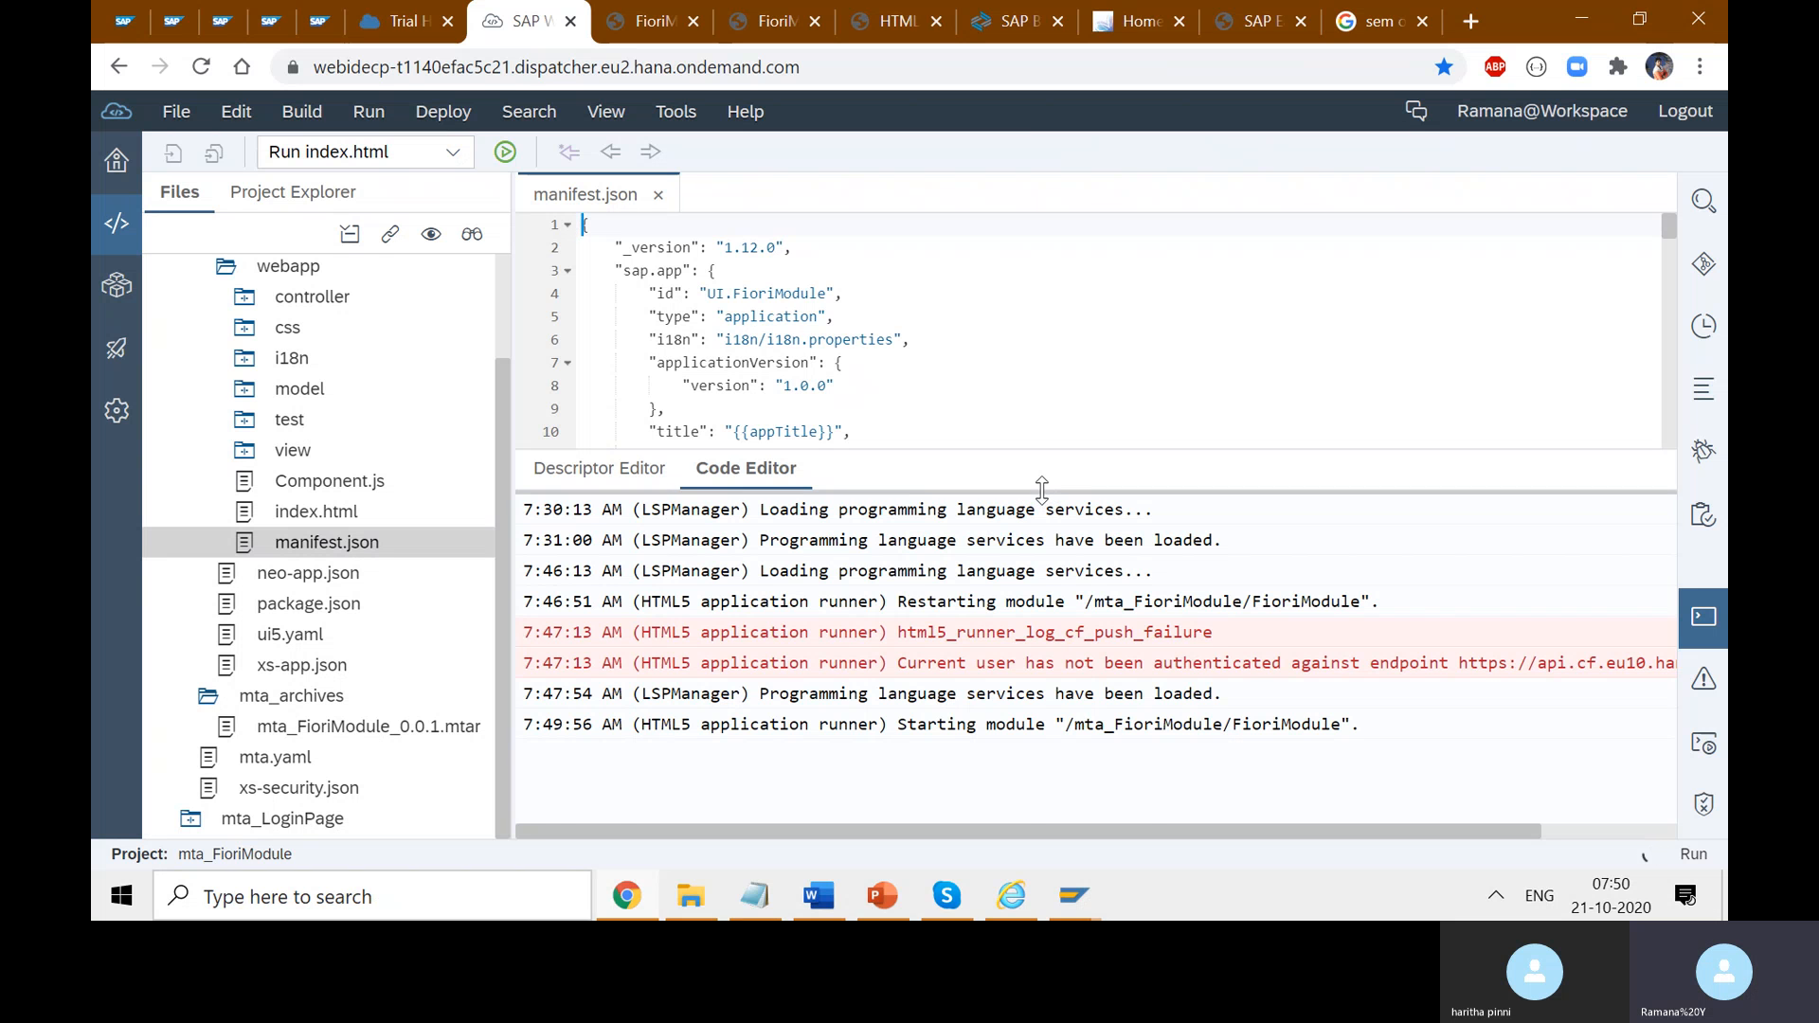
- Check manifest.json's app id FioriModule and version 1.0.0, and view the webapp folder's actions
{"action": "left_click_drag", "start_coordinate": [1049, 644], "coordinate": [1050, 647]}
{"action": "double_click", "coordinate": [778, 294]}
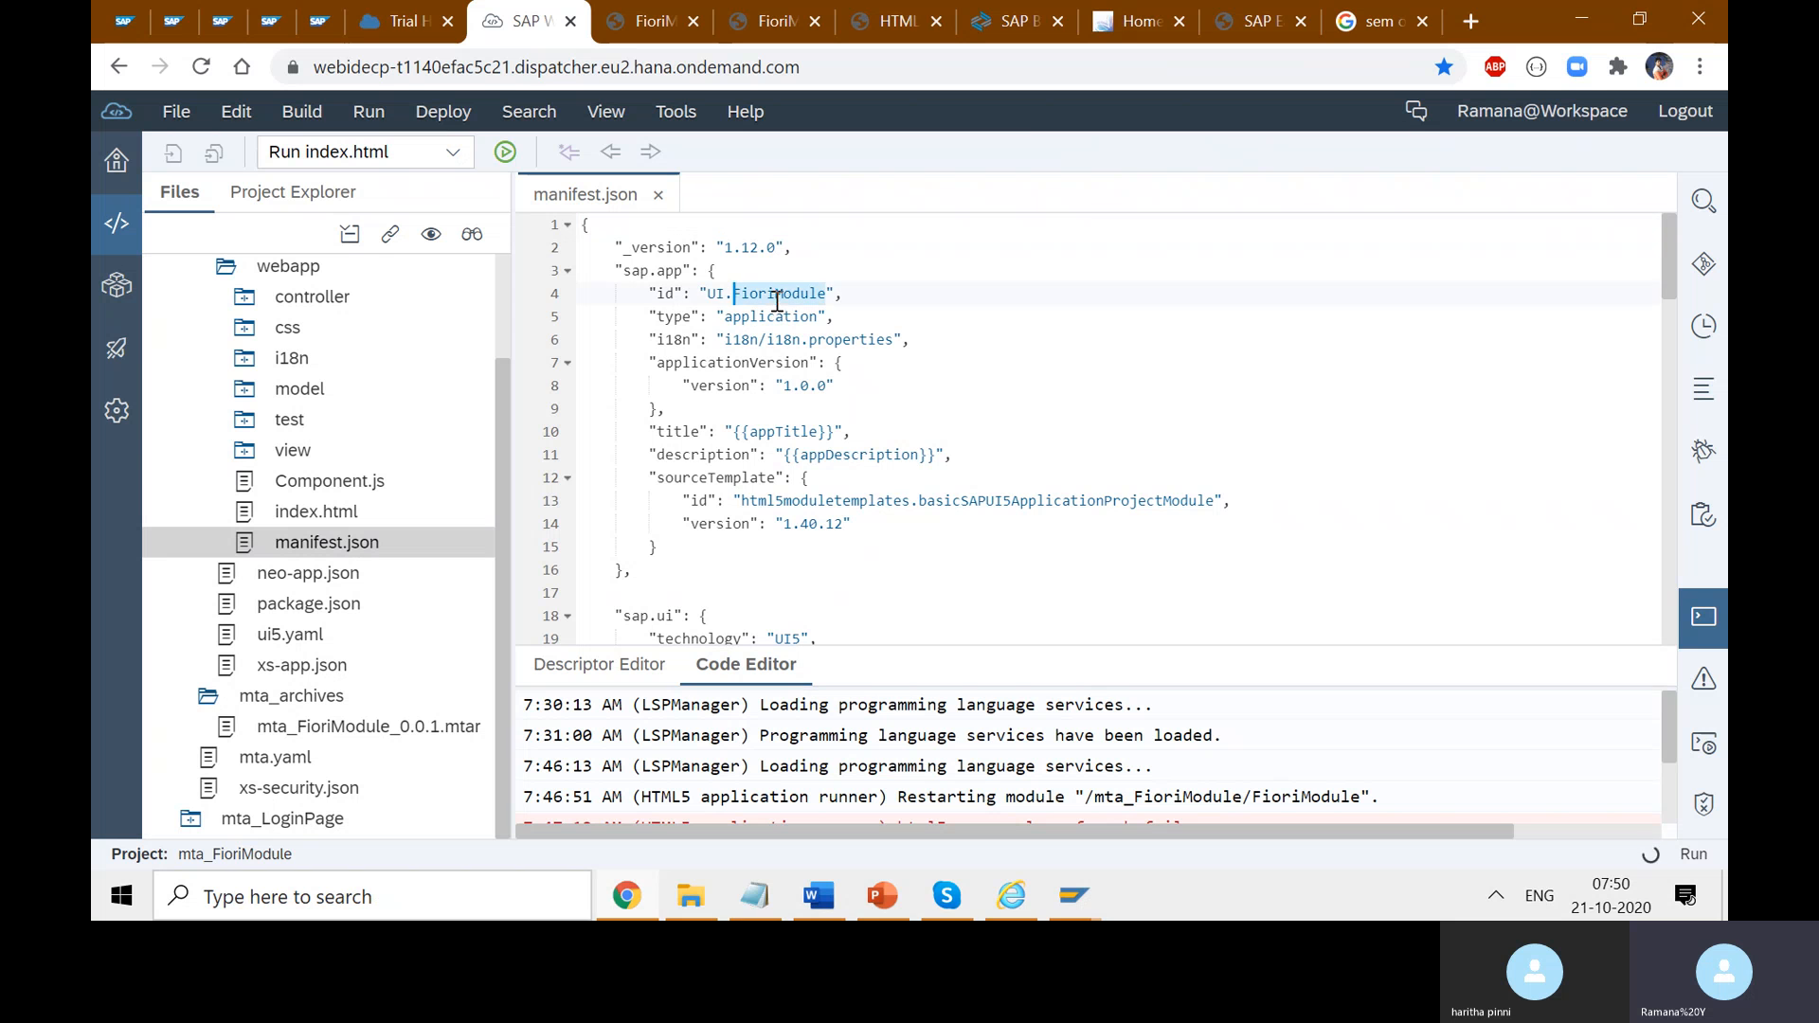
{"action": "left_click", "coordinate": [820, 384]}
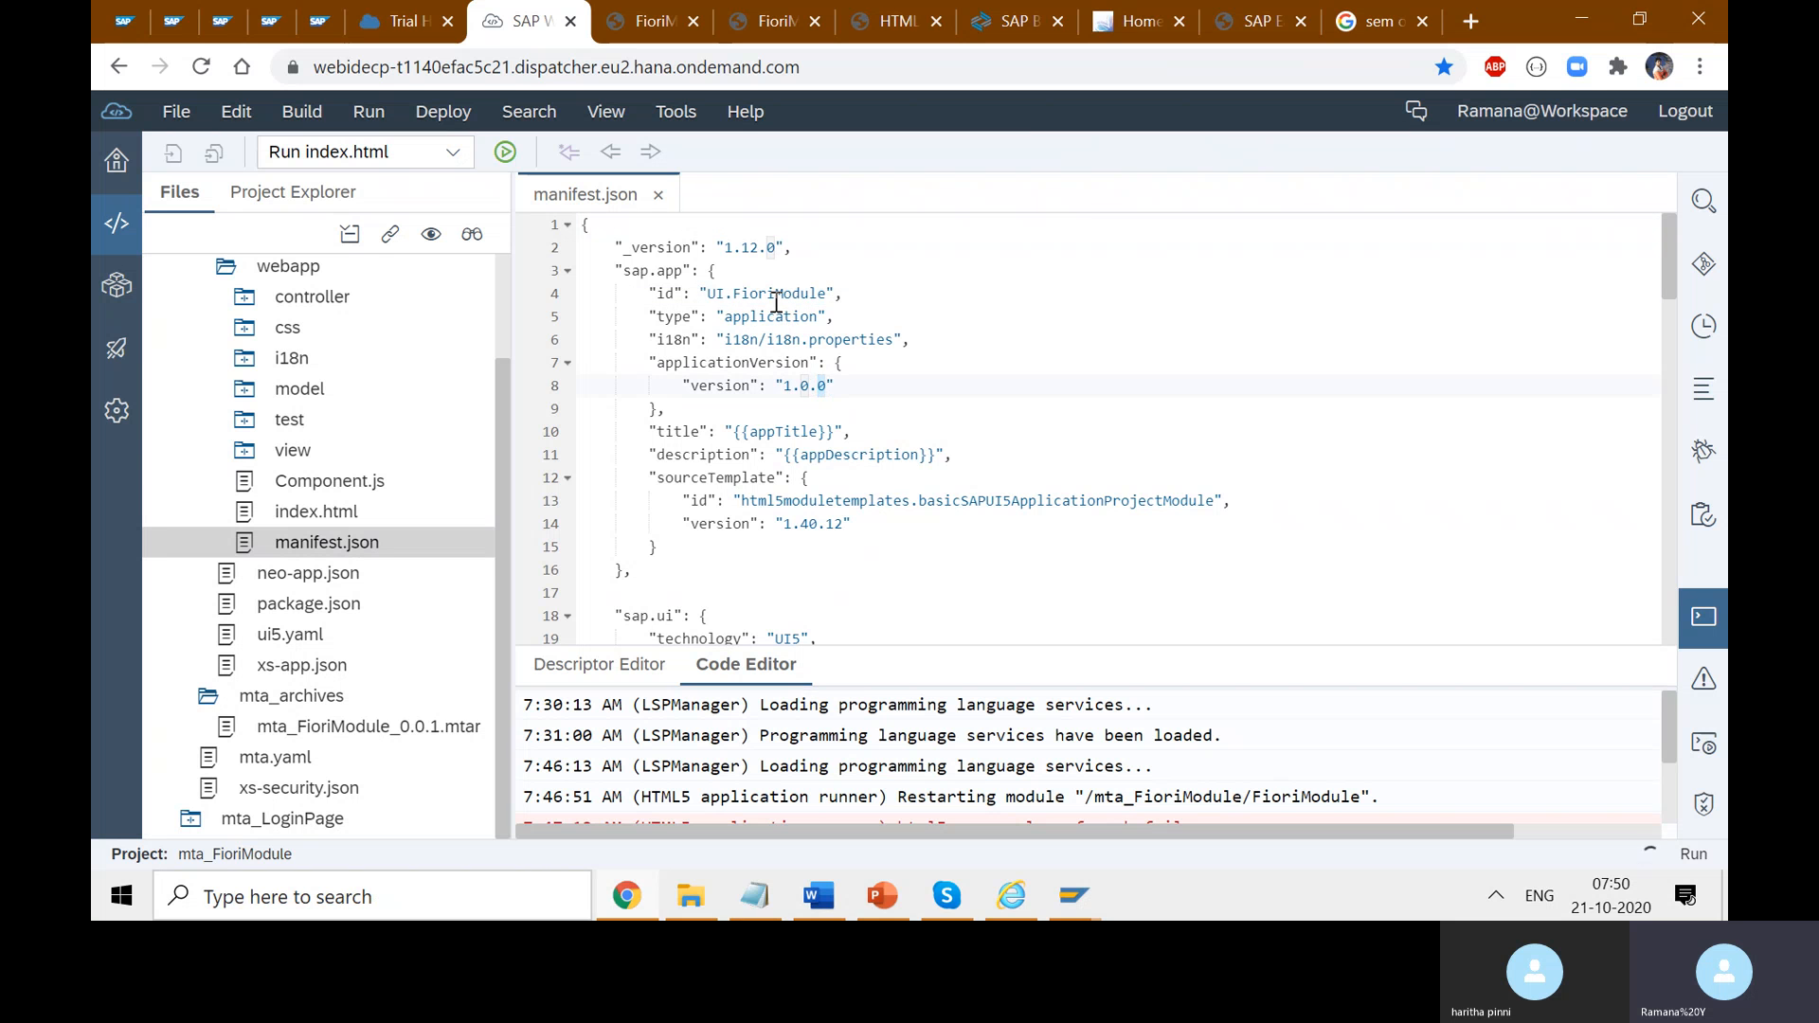
{"action": "left_click_drag", "start_coordinate": [500, 451], "coordinate": [498, 326]}
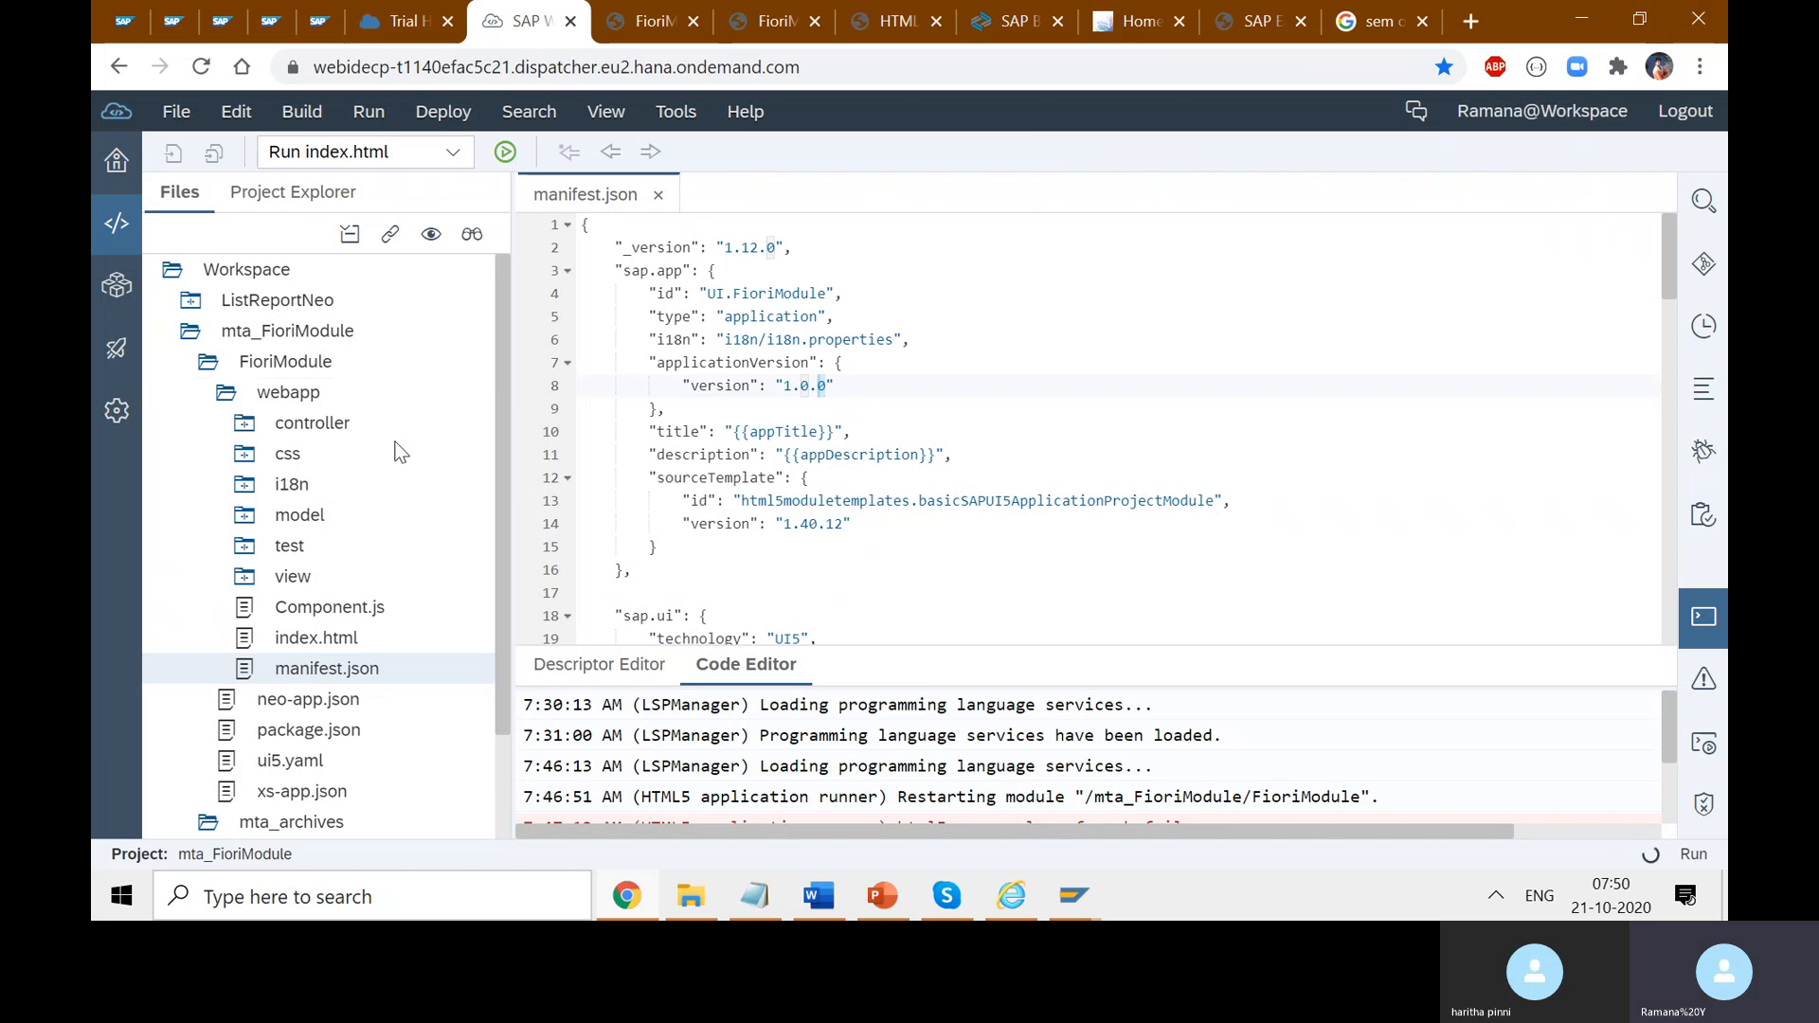
{"action": "left_click", "coordinate": [309, 394]}
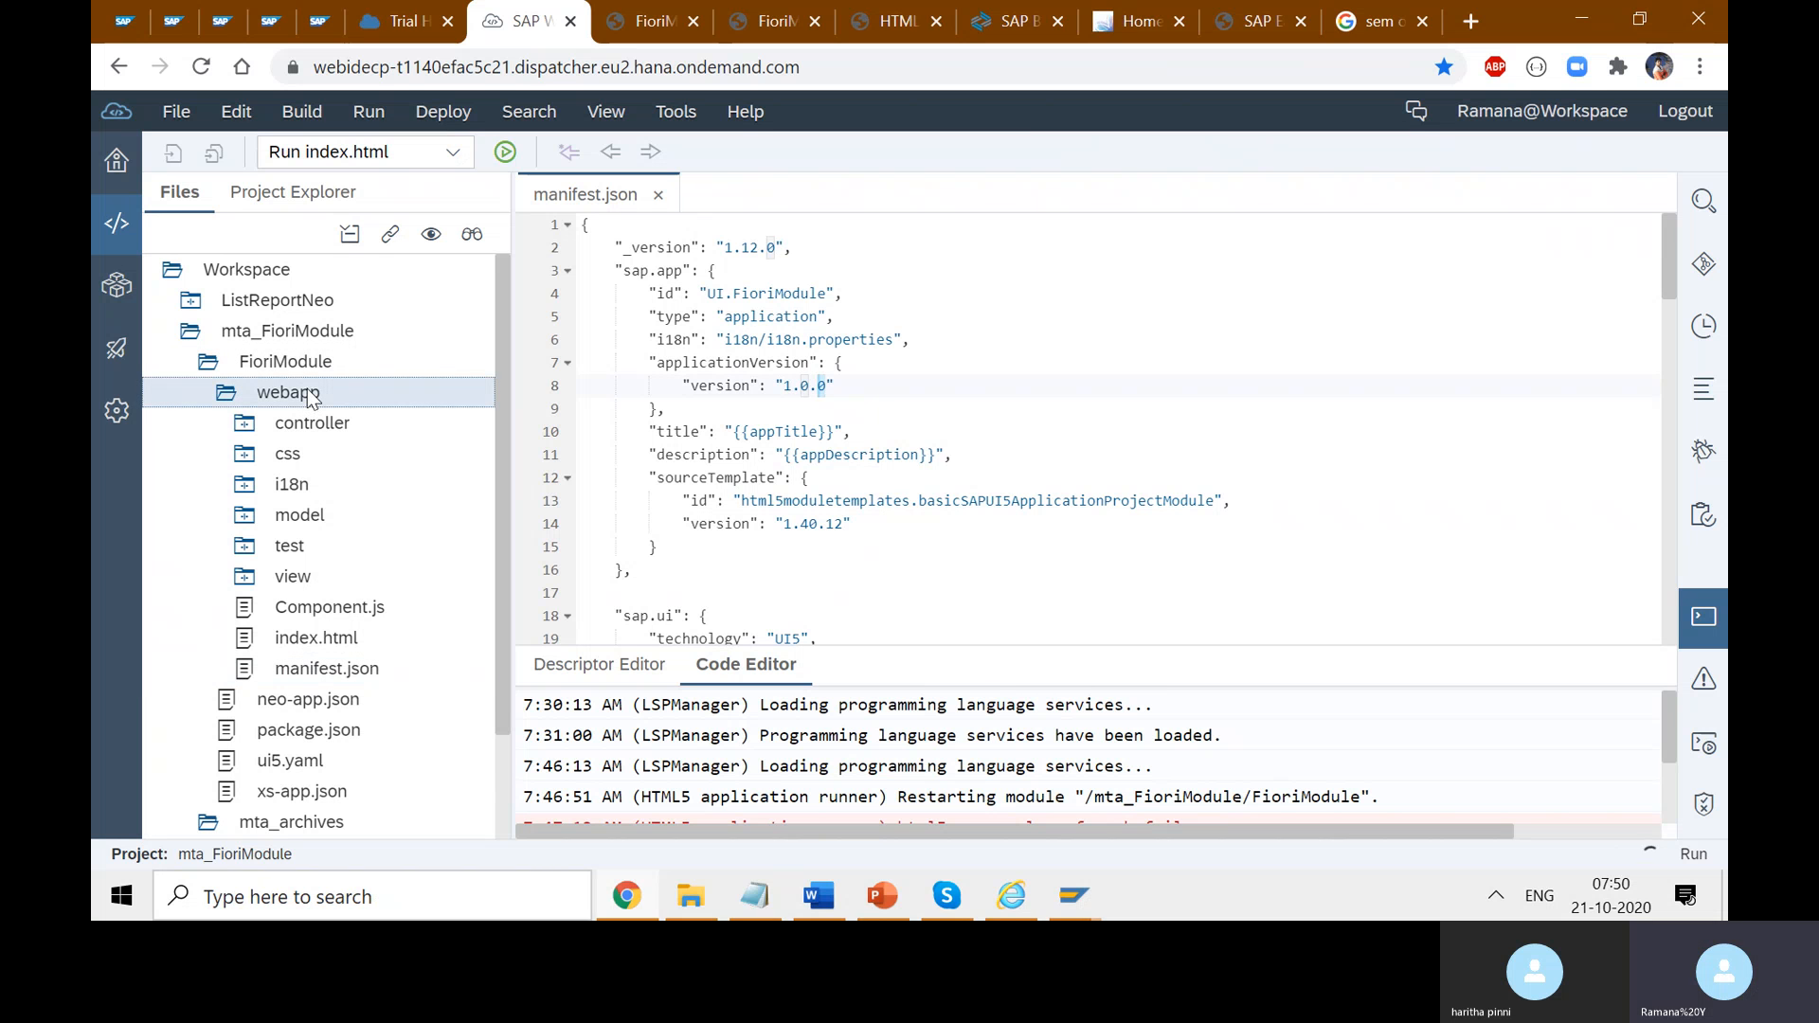
{"action": "right_click", "coordinate": [307, 388]}
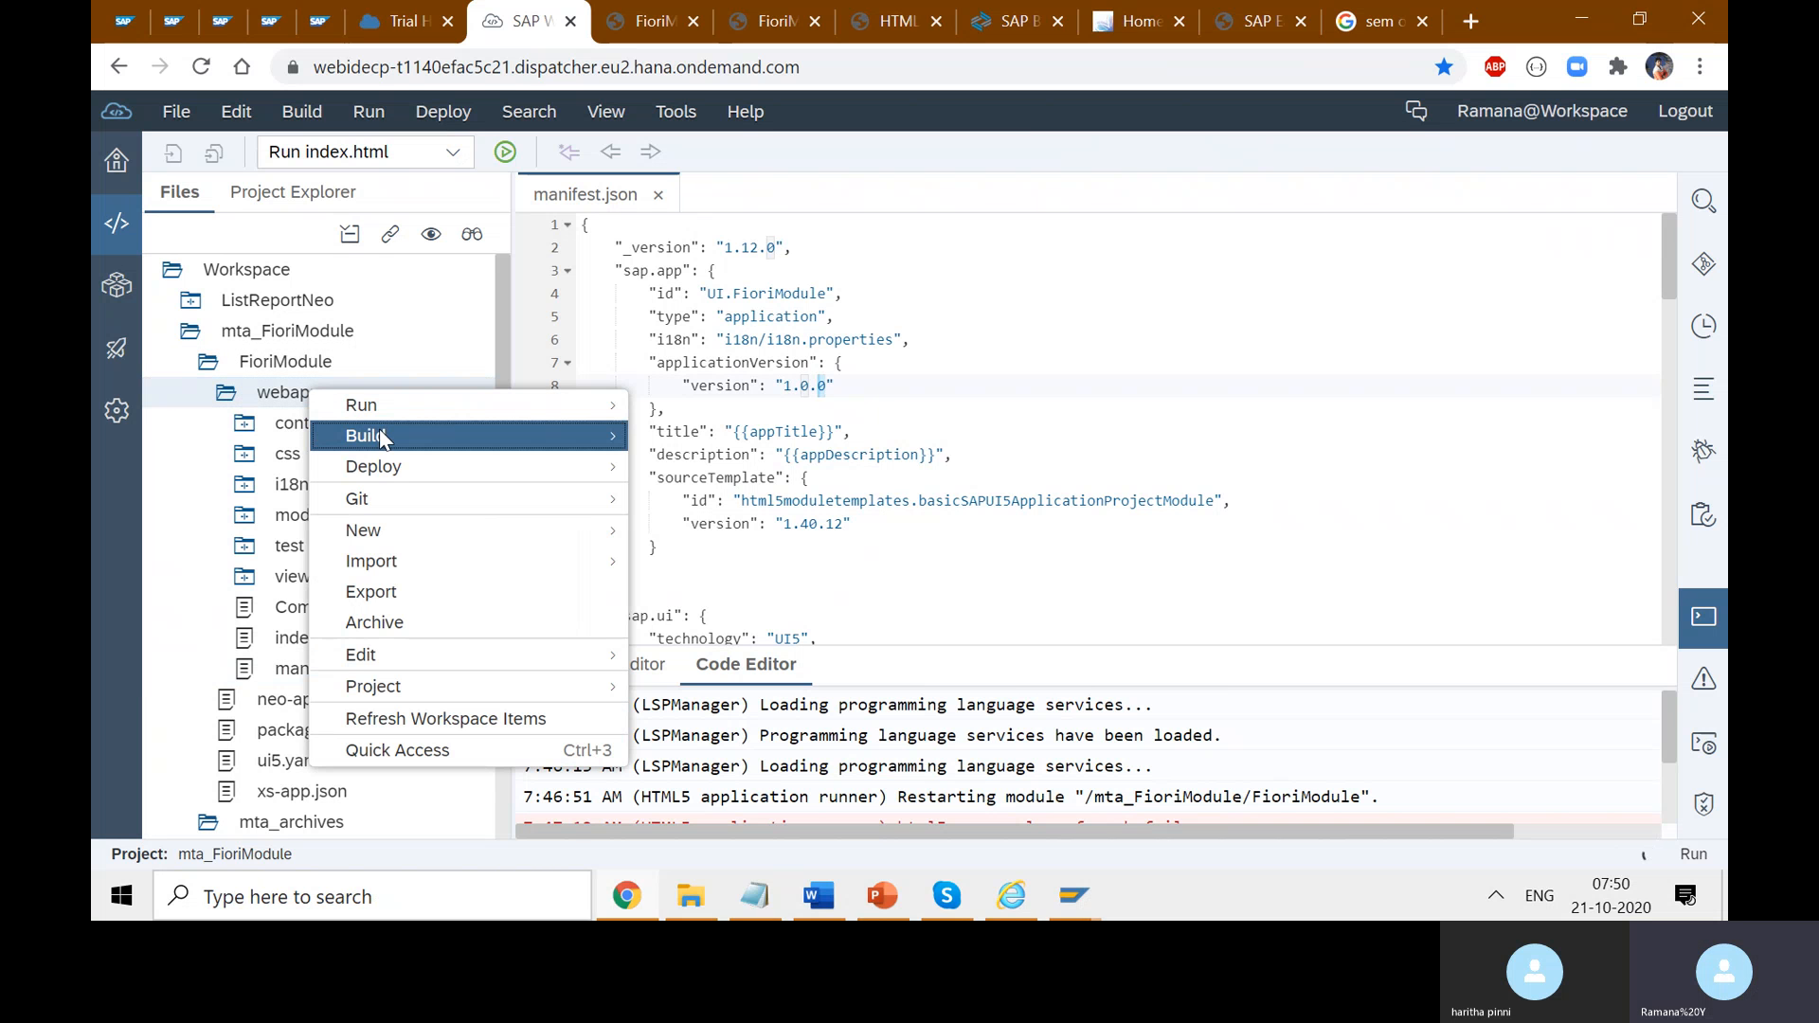
{"action": "mouse_move", "coordinate": [380, 437]}
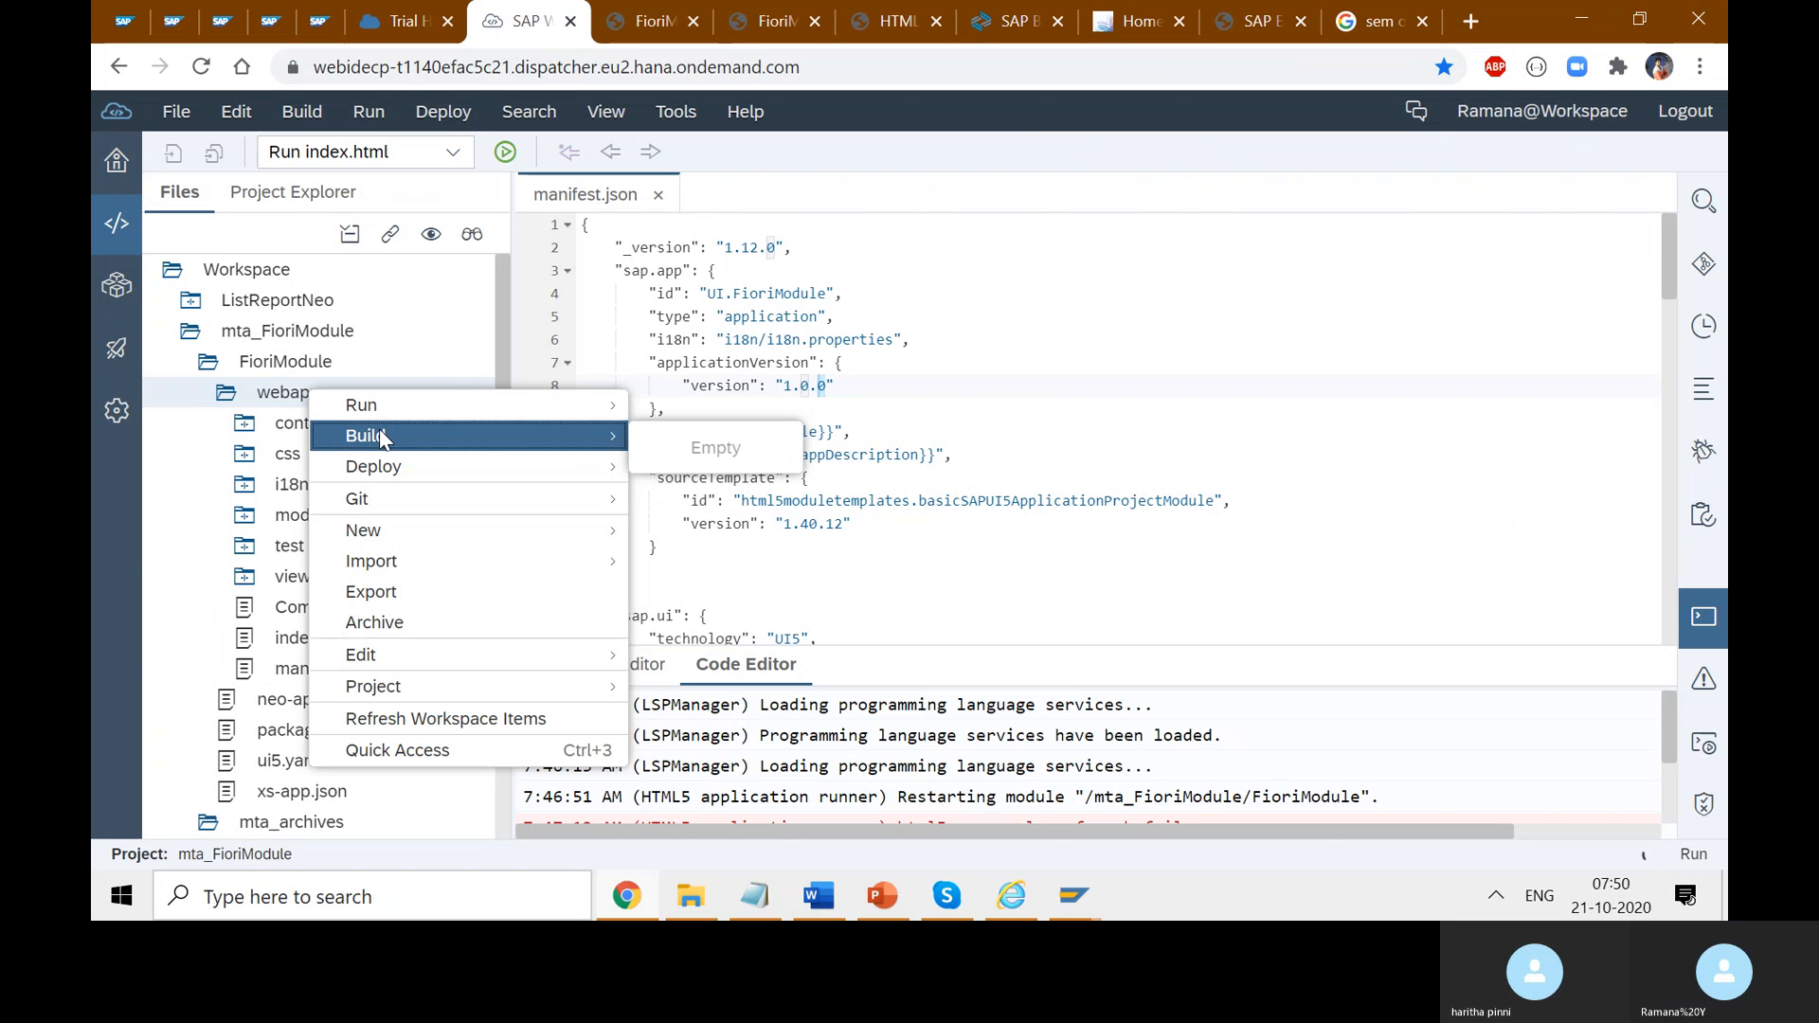
{"action": "left_click", "coordinate": [333, 358]}
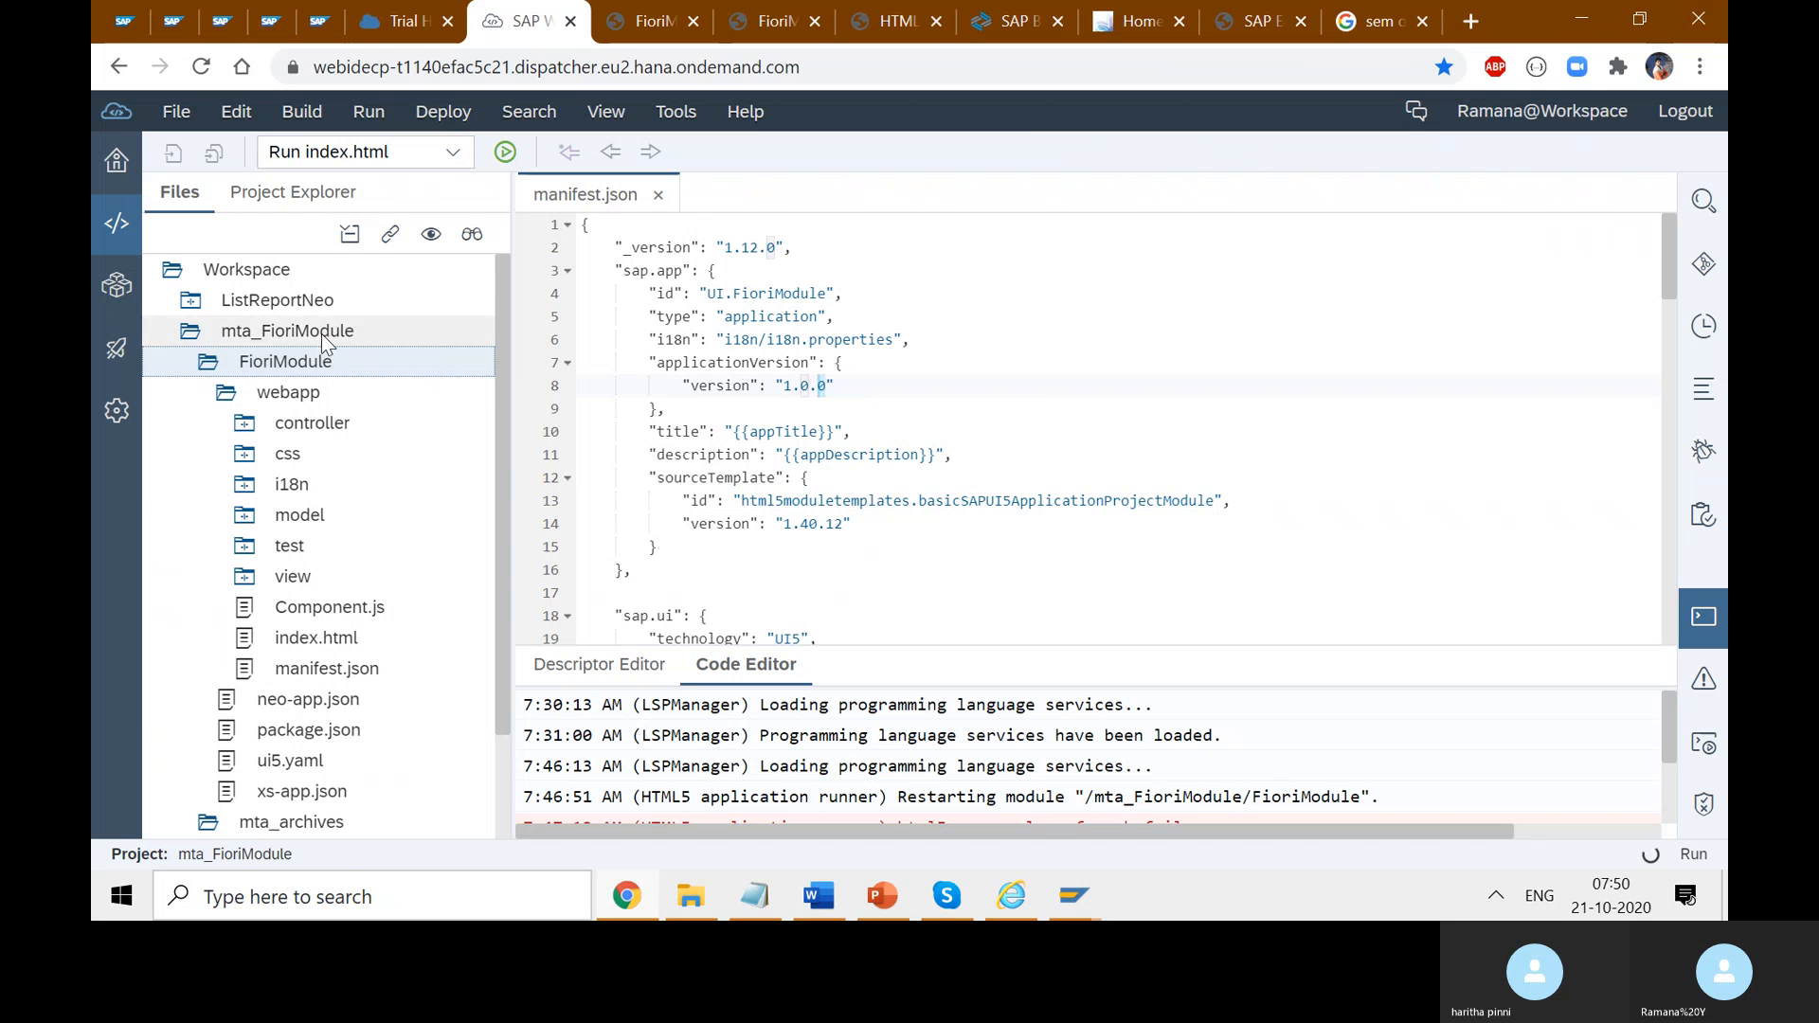
- Build the mta_FioriModule project with Build > Build
{"action": "left_click", "coordinate": [296, 398]}
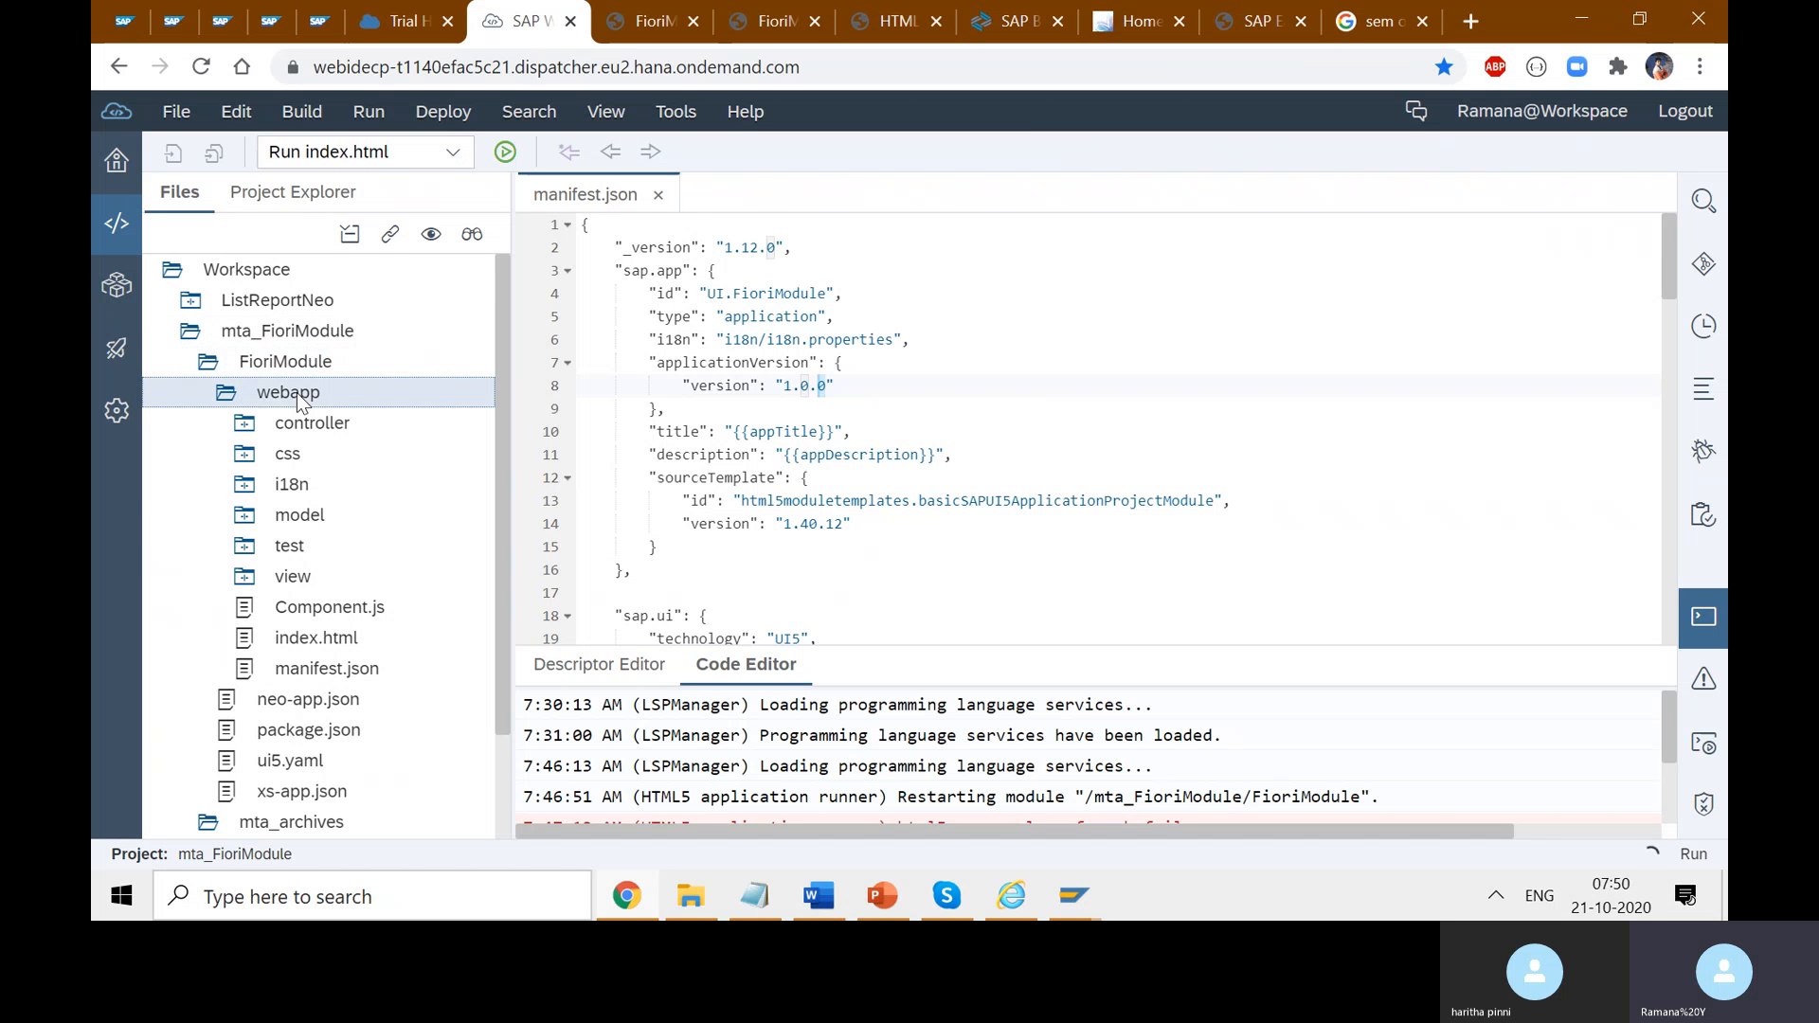
{"action": "left_click", "coordinate": [319, 338]}
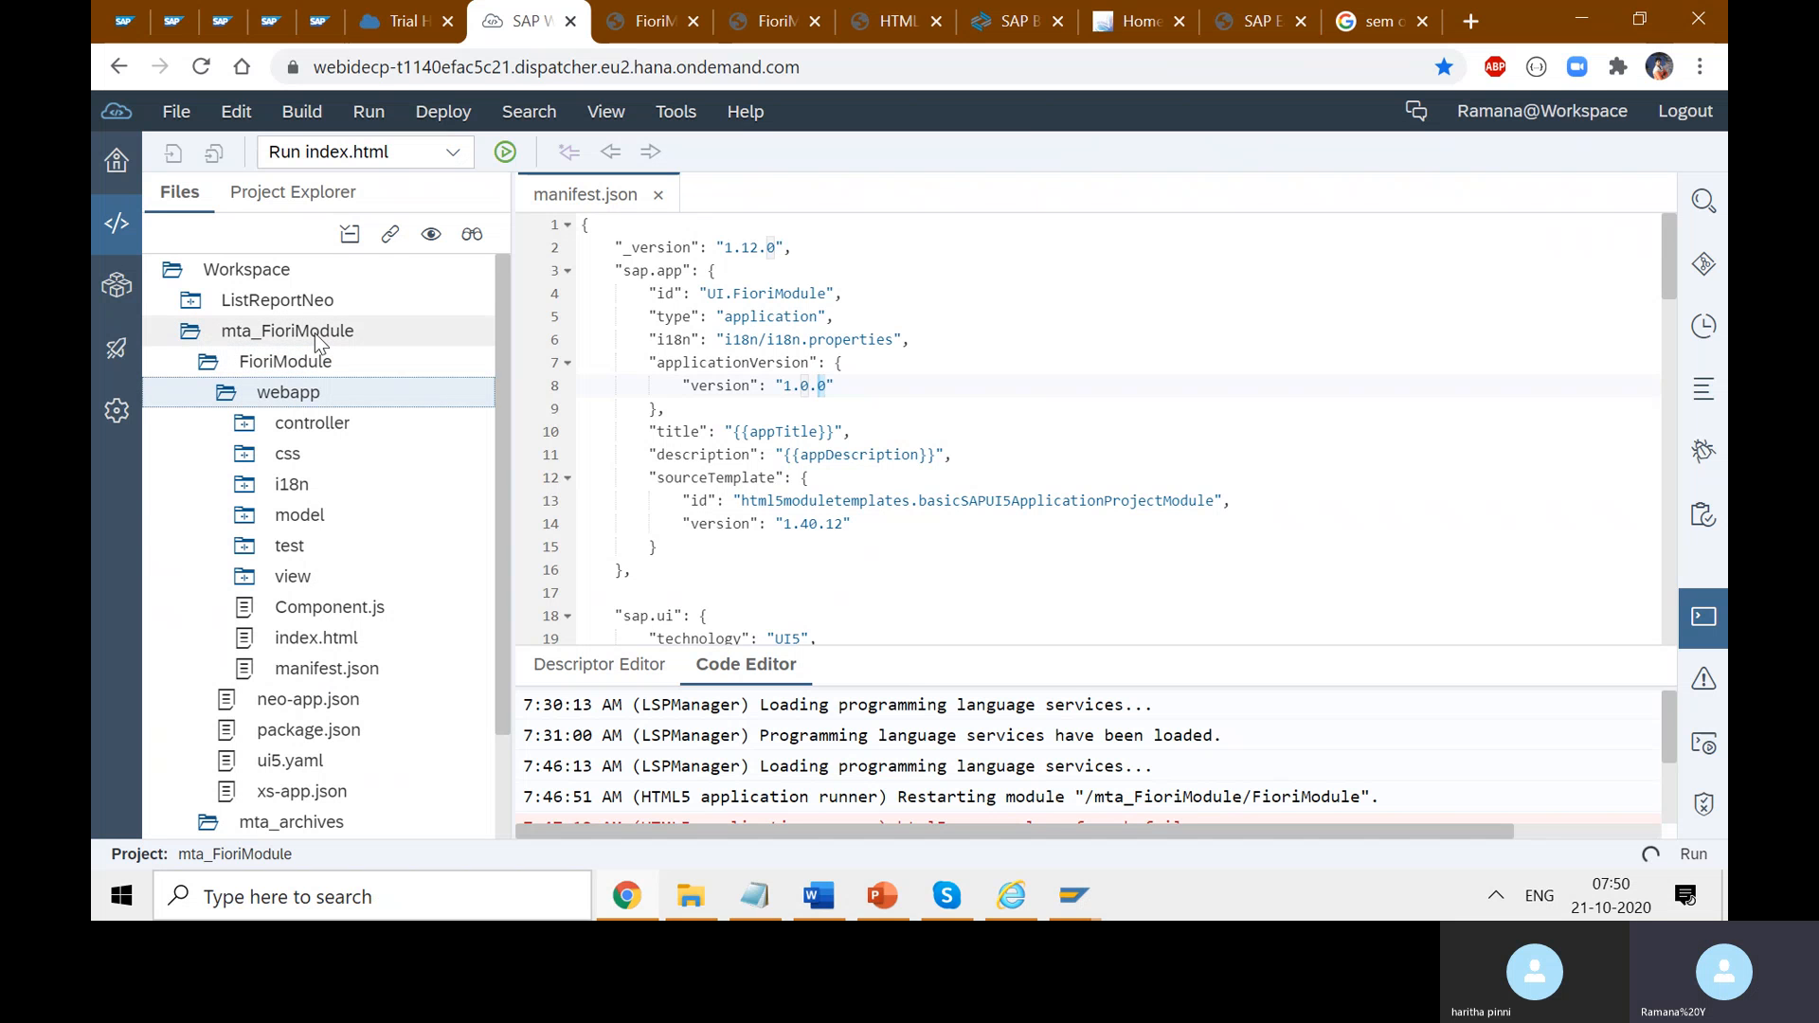
{"action": "double_click", "coordinate": [254, 331]}
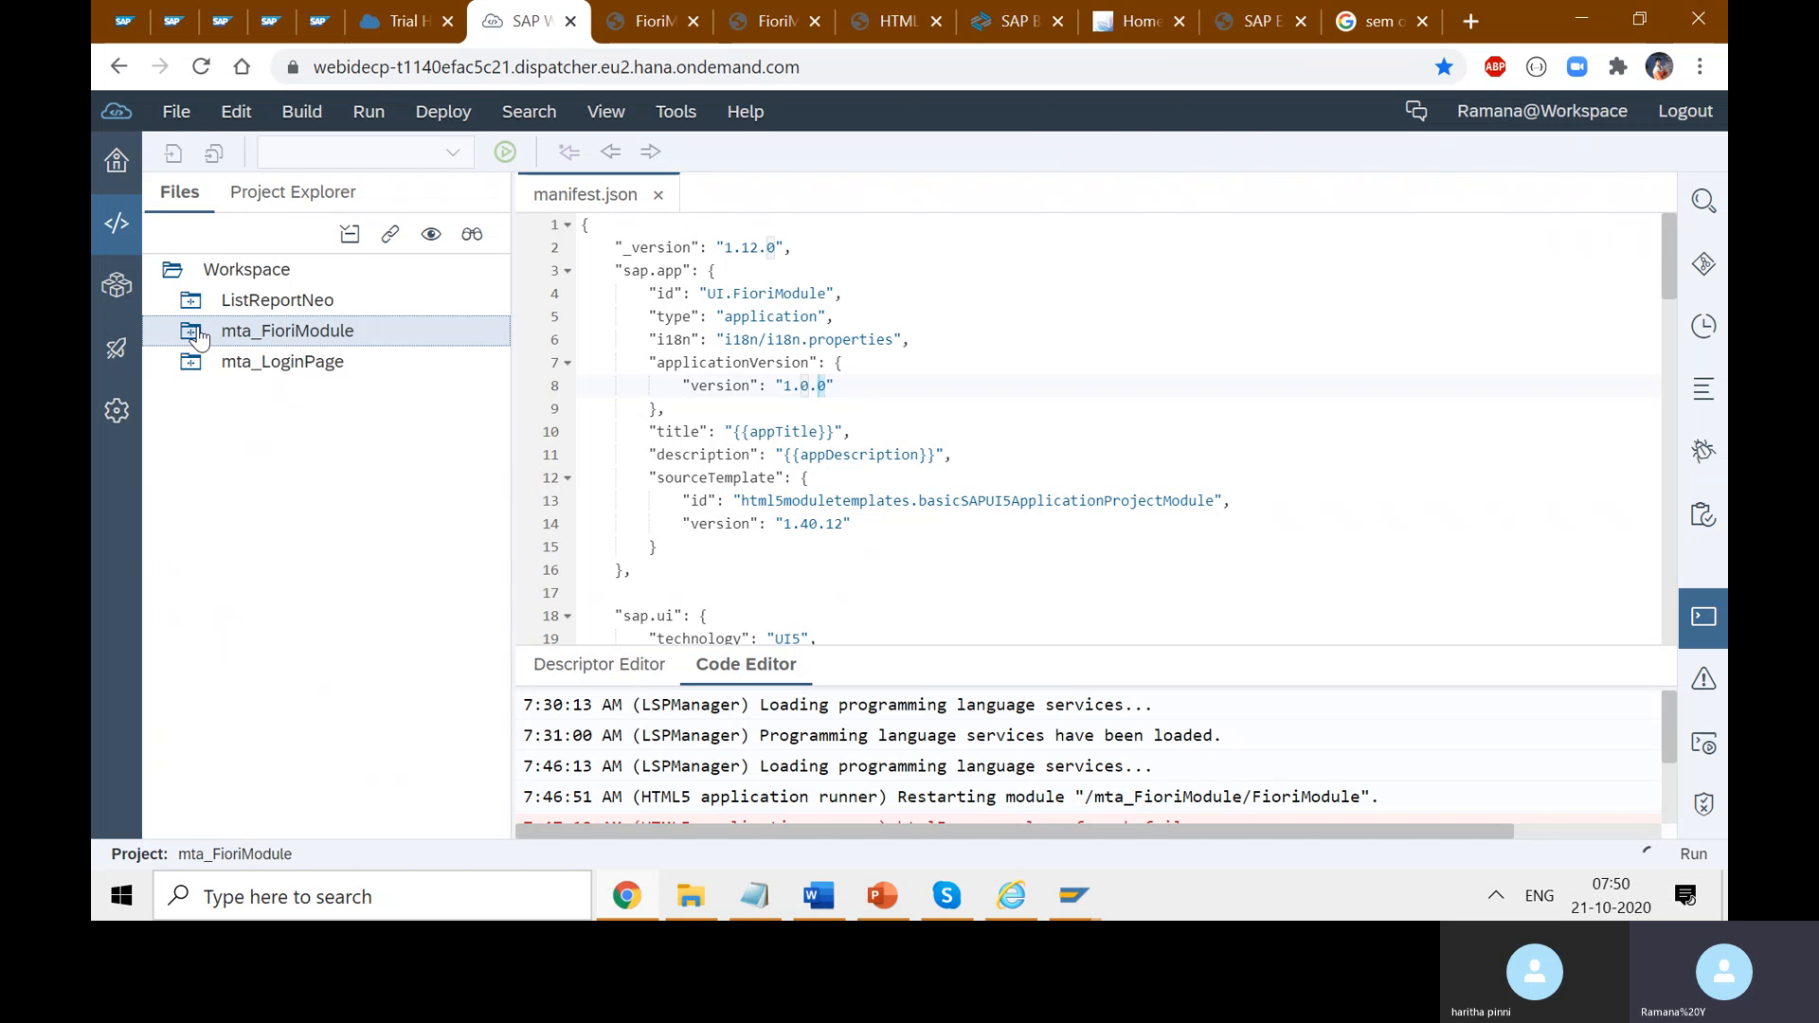
{"action": "double_click", "coordinate": [261, 339]}
{"action": "right_click", "coordinate": [312, 341]}
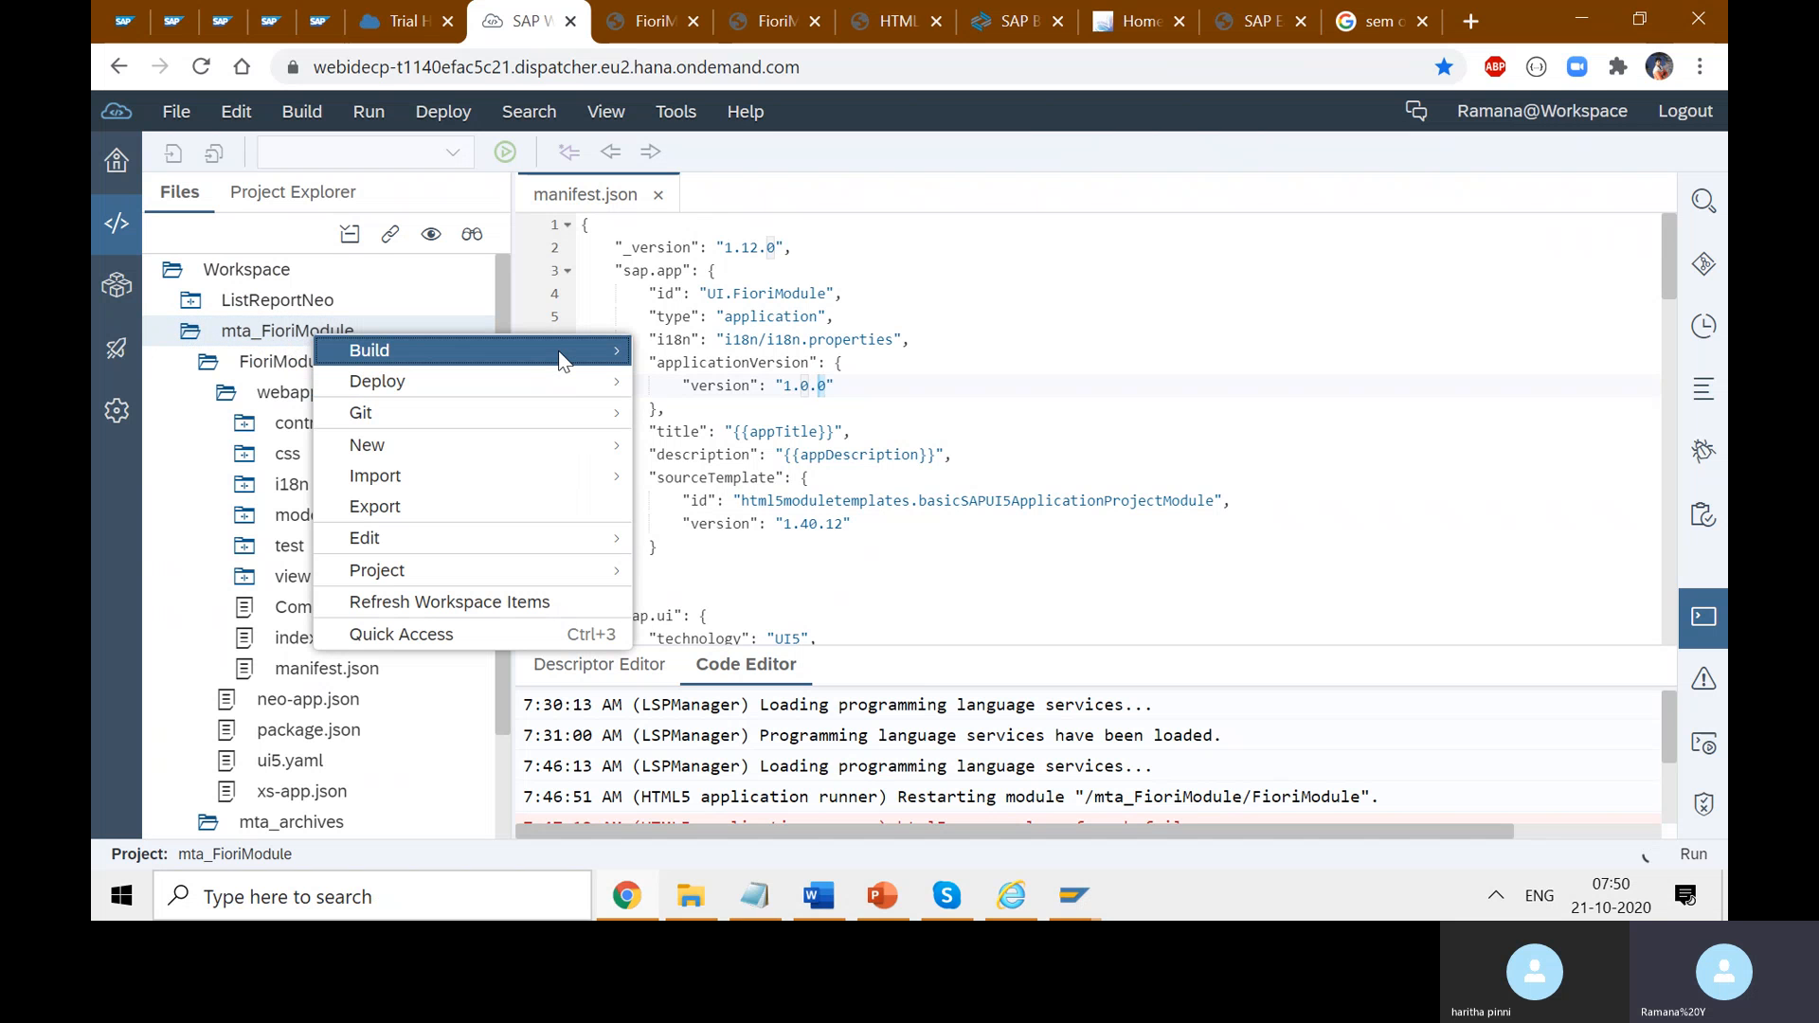
{"action": "mouse_move", "coordinate": [566, 350]}
{"action": "left_click", "coordinate": [647, 367]}
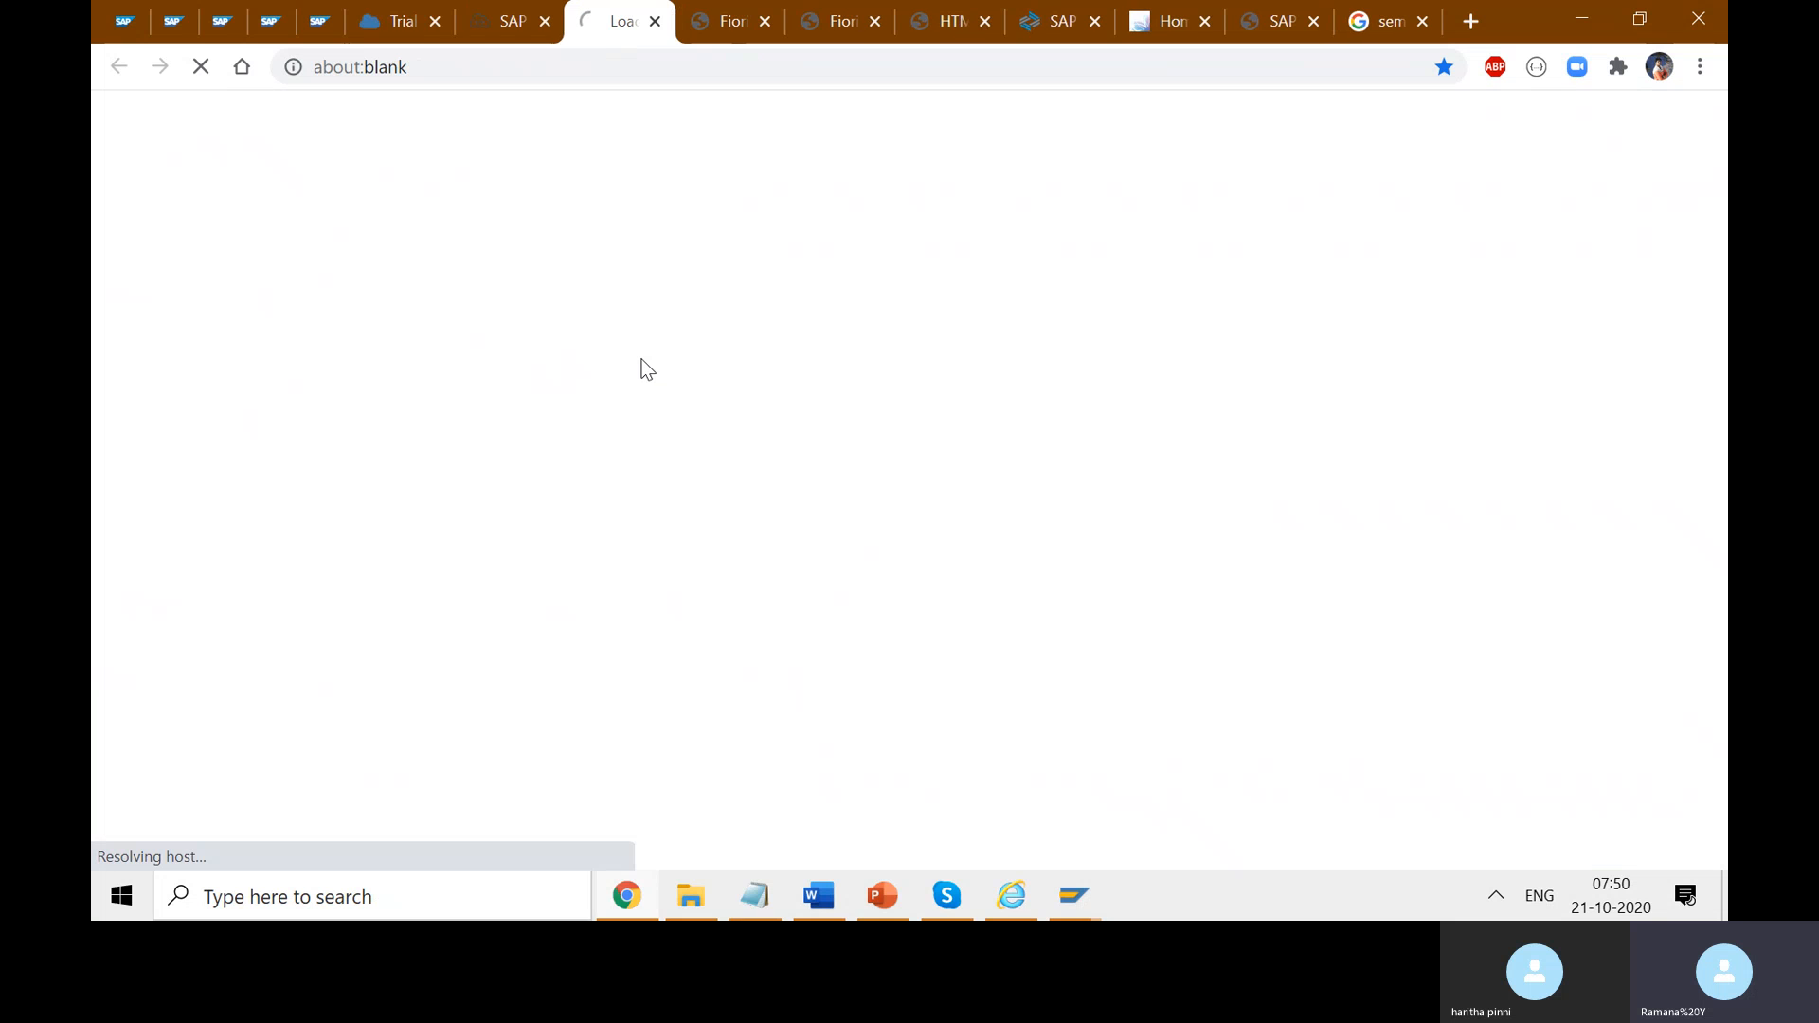
- Run the webapp folder as a web application and select its login page's approuter URL
{"action": "left_click", "coordinate": [502, 21]}
{"action": "left_click", "coordinate": [260, 339]}
{"action": "left_click", "coordinate": [286, 390]}
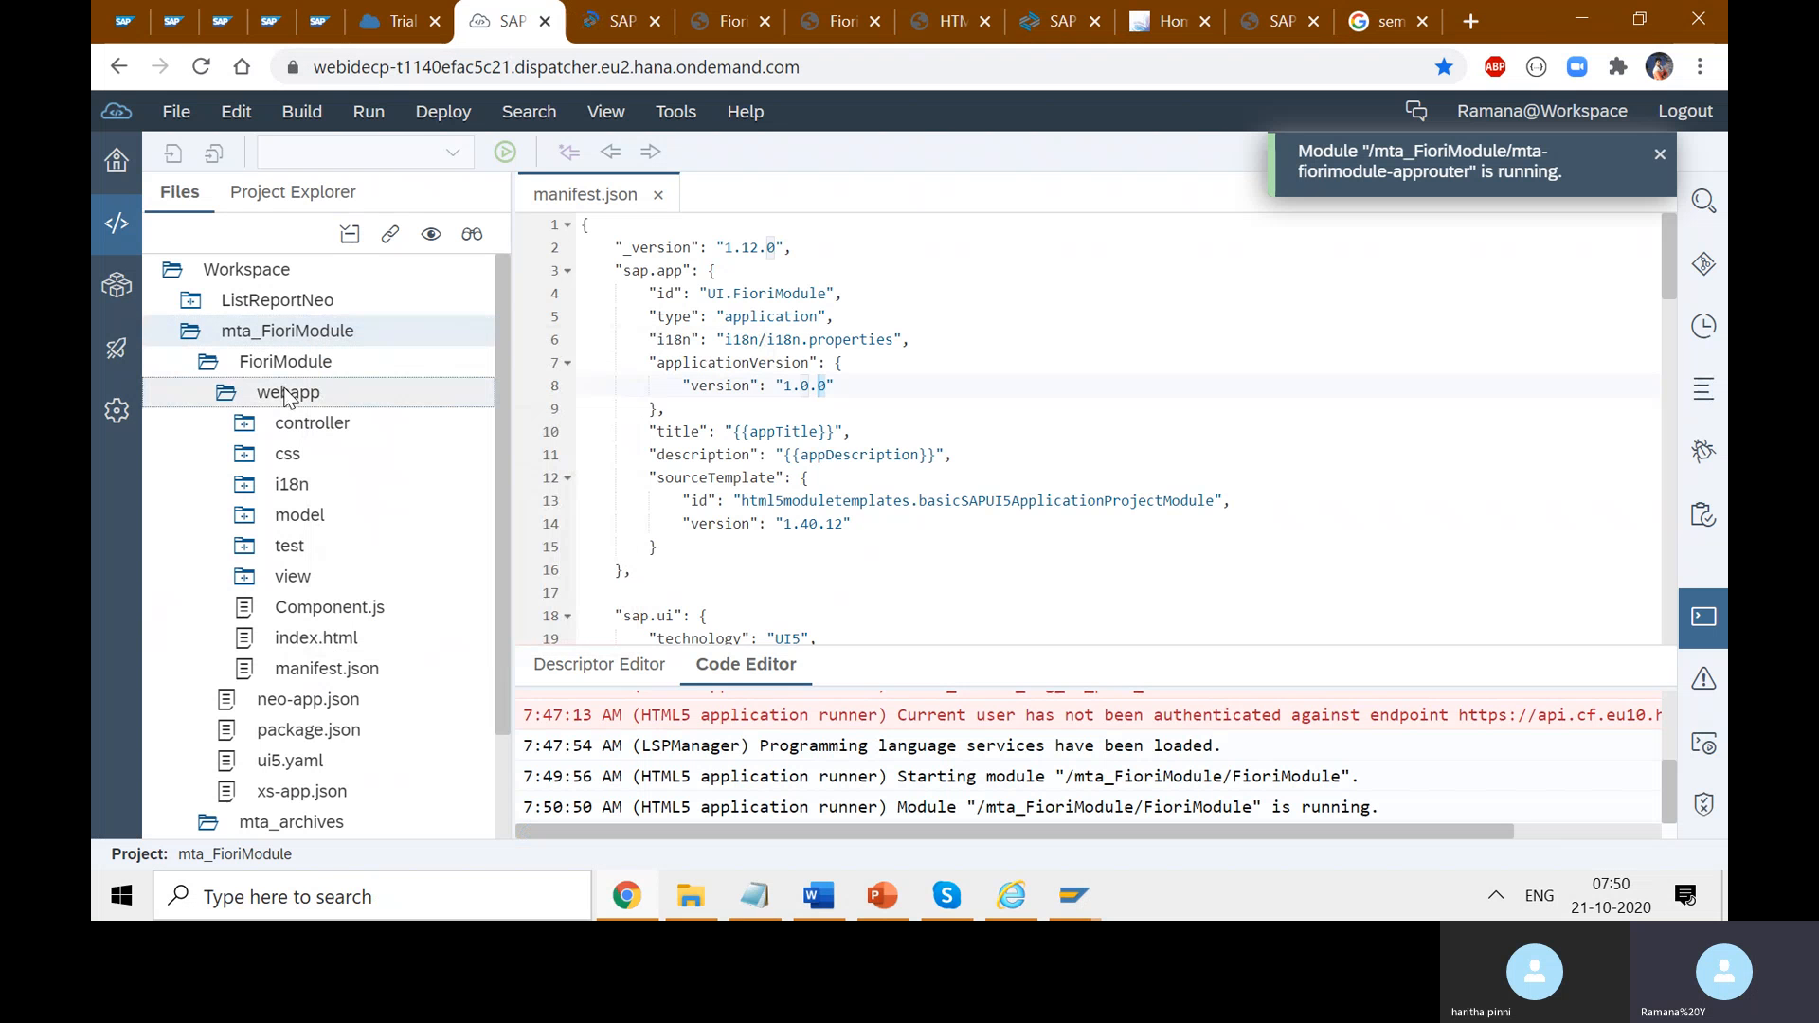
{"action": "right_click", "coordinate": [286, 389]}
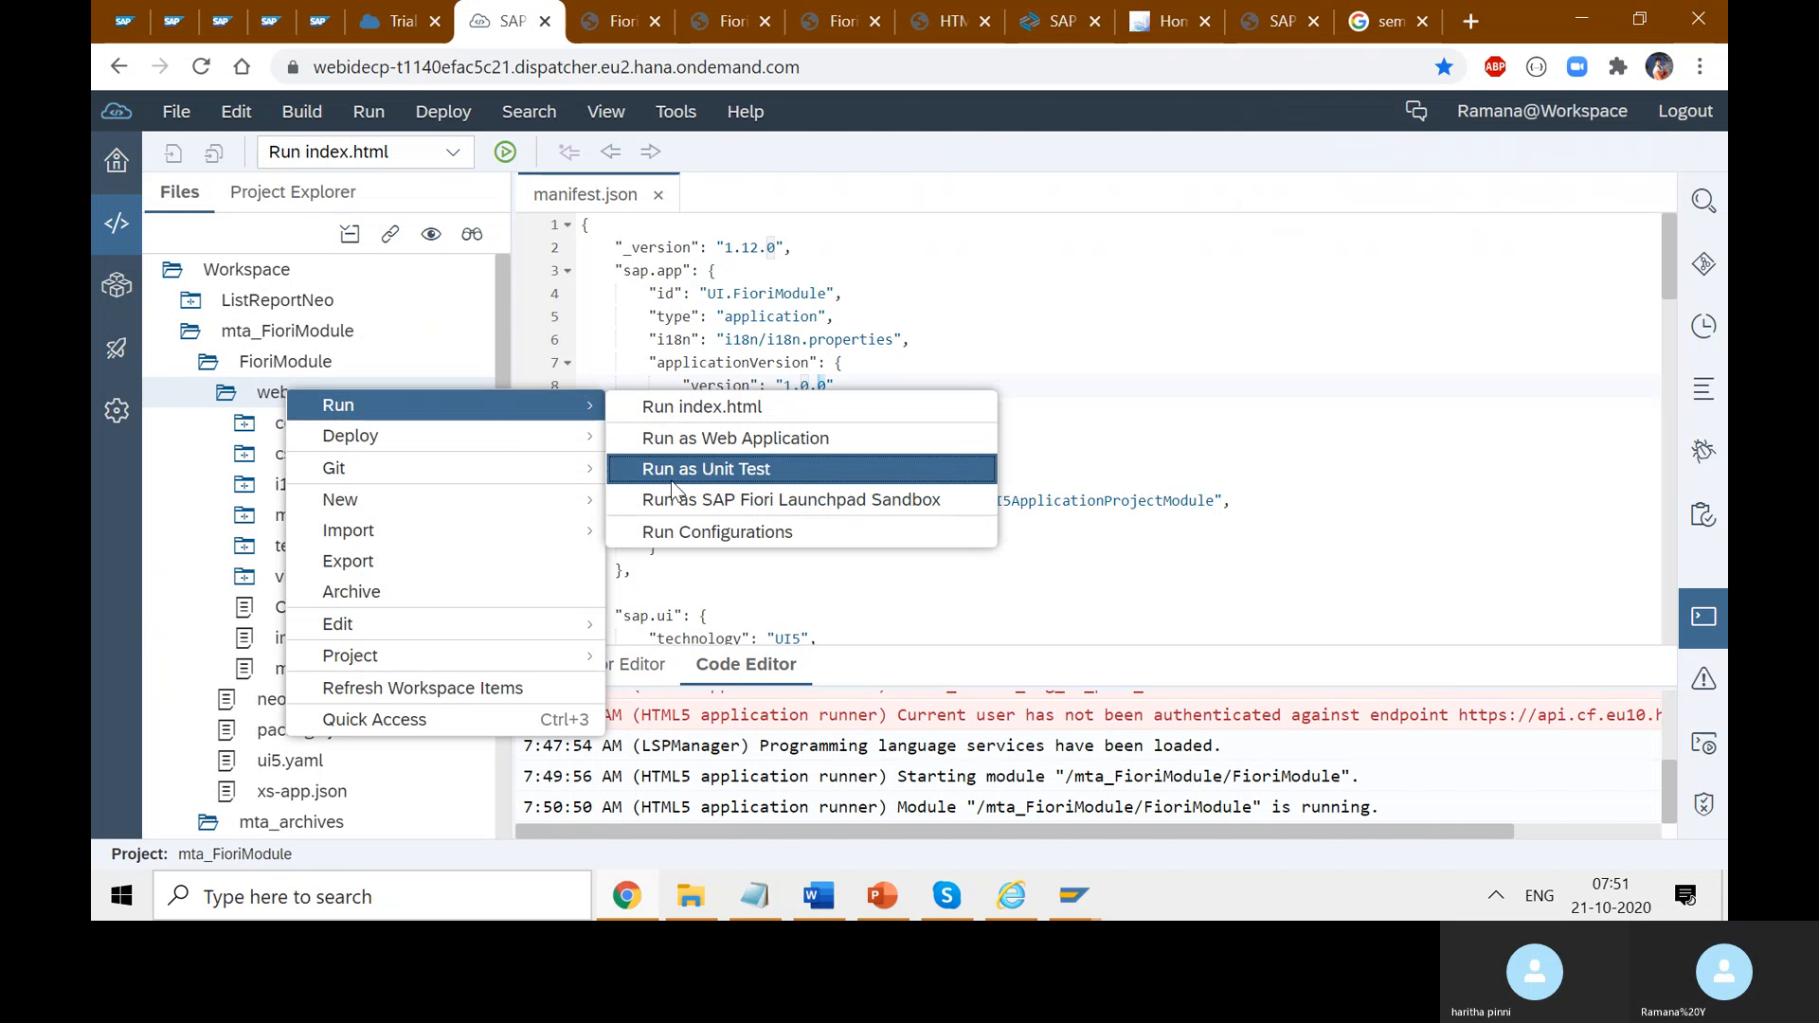
{"action": "left_click", "coordinate": [678, 437]}
{"action": "left_click", "coordinate": [605, 21]}
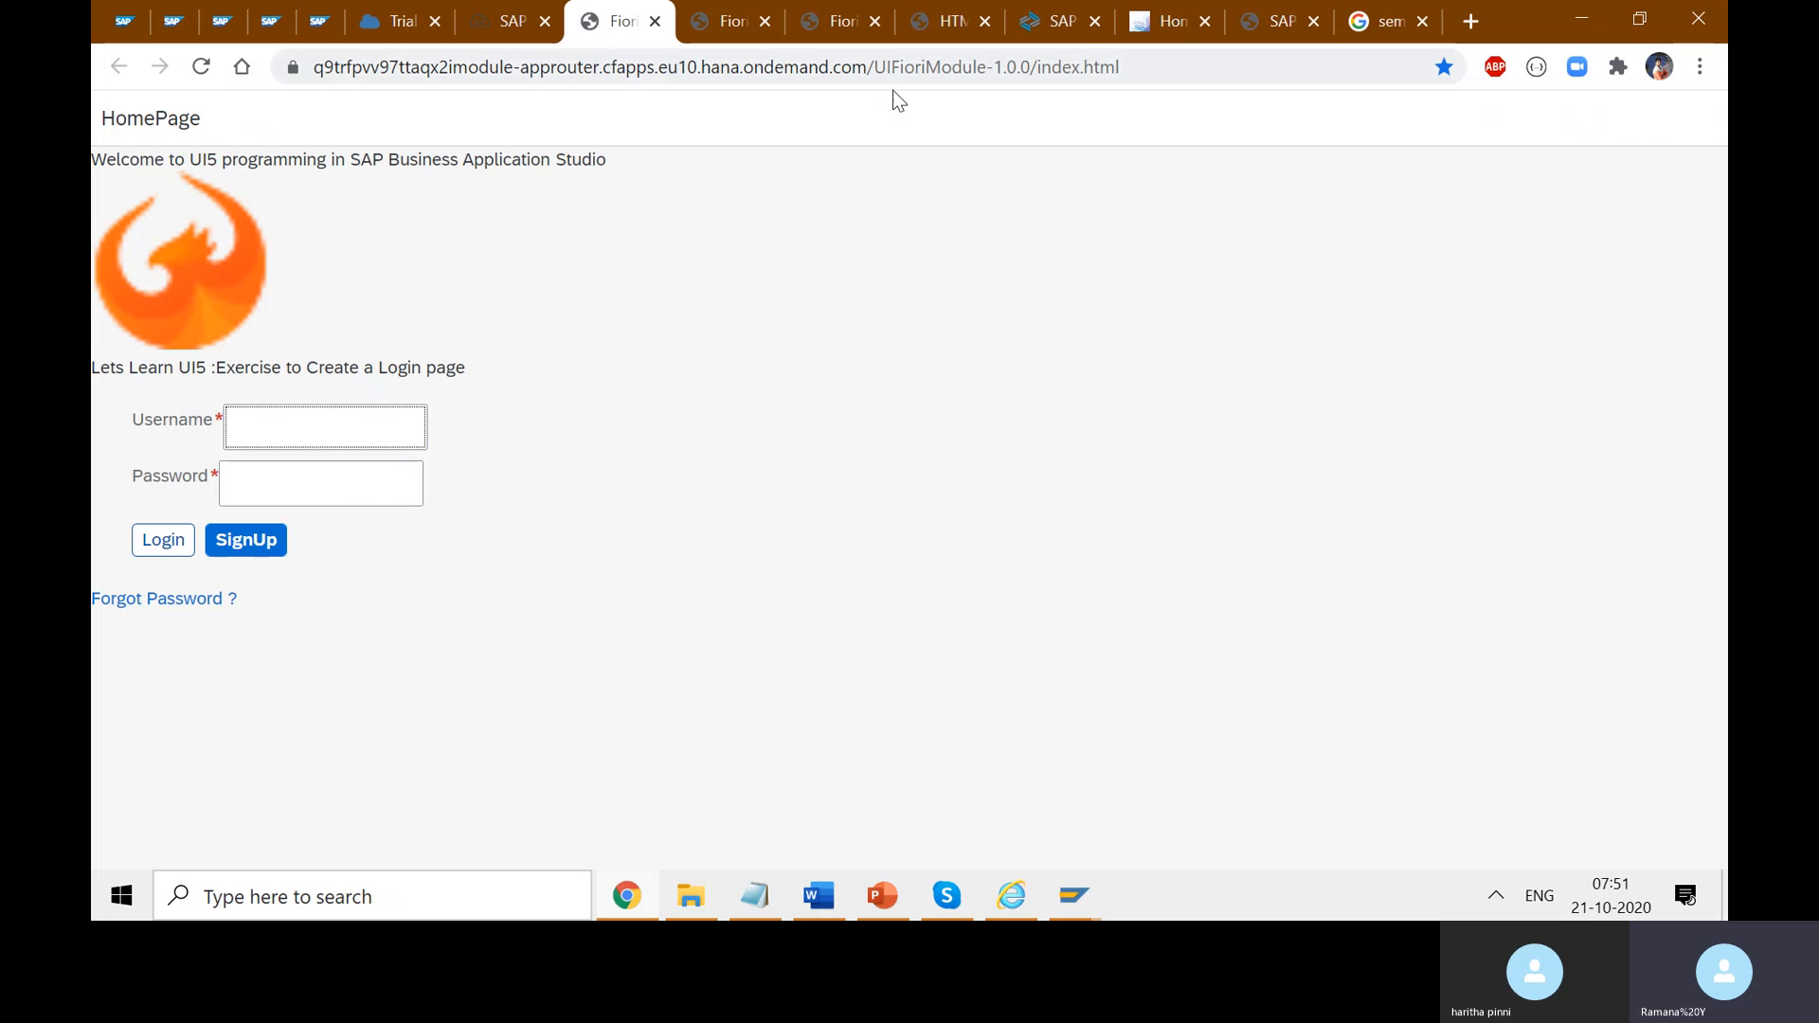
{"action": "left_click", "coordinate": [1168, 68]}
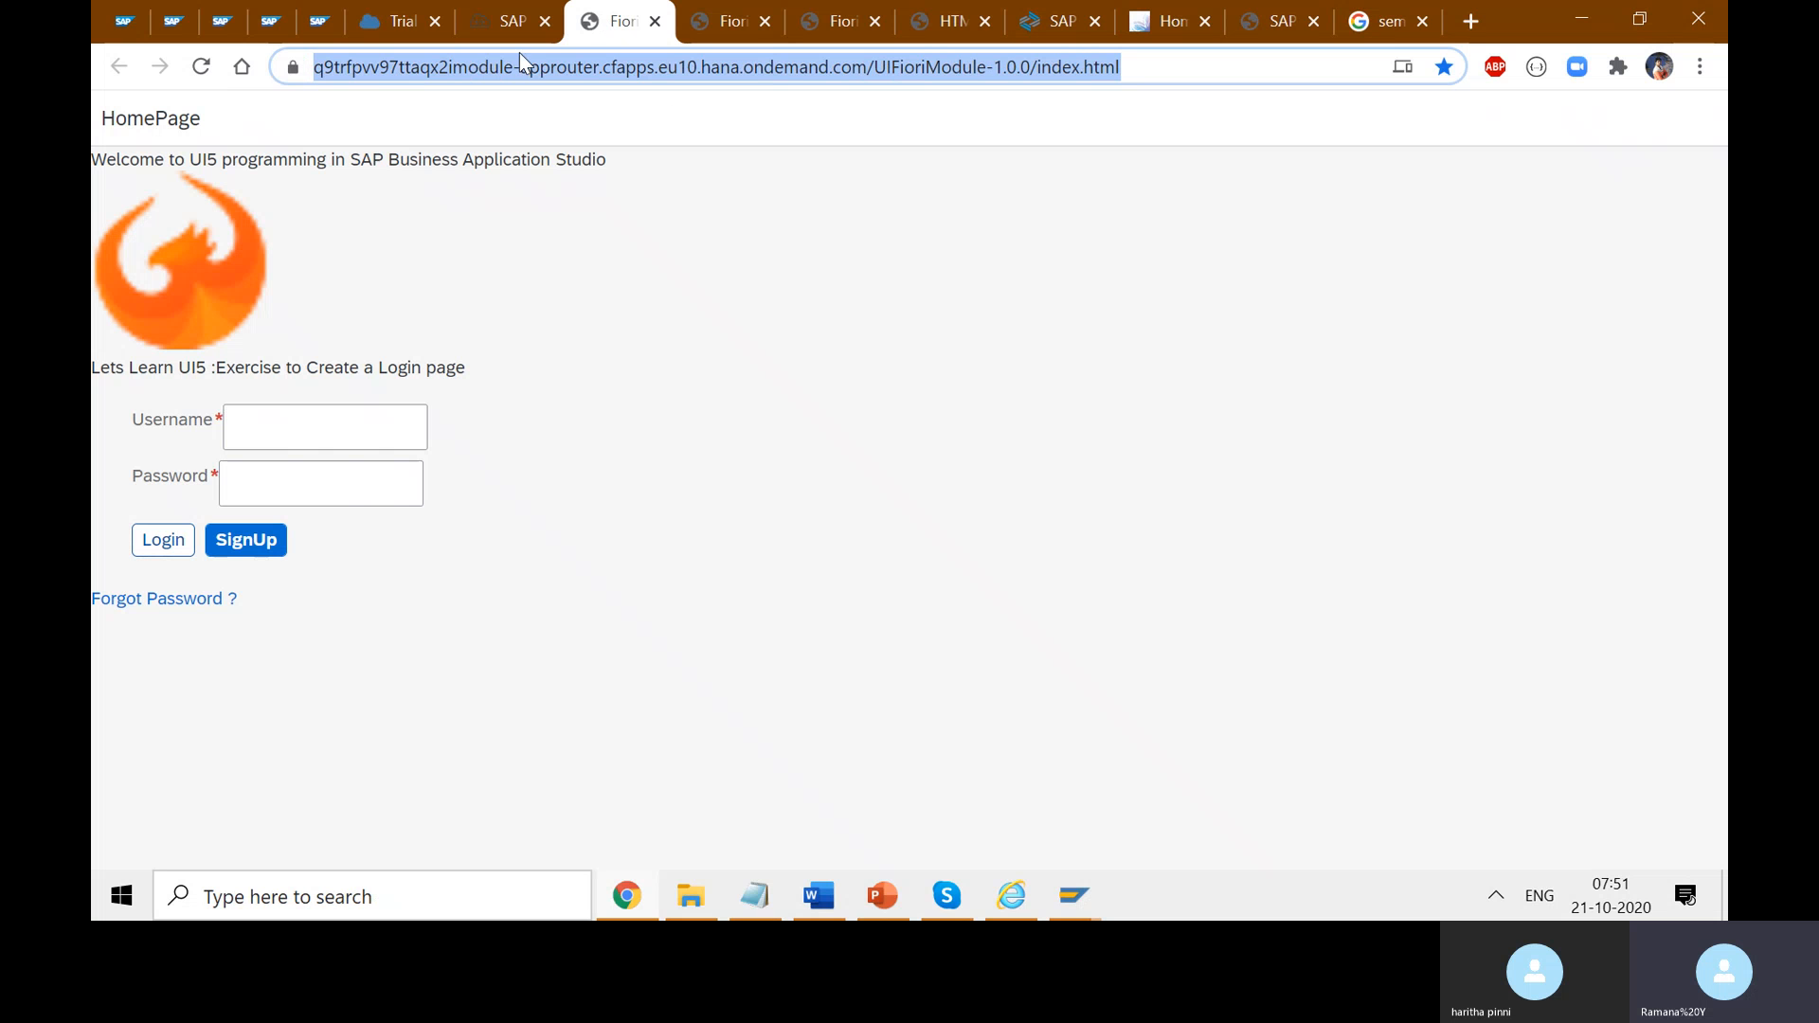
- Return to SAP Web IDE and collapse the mta_FioriModule project
{"action": "left_click", "coordinate": [502, 23]}
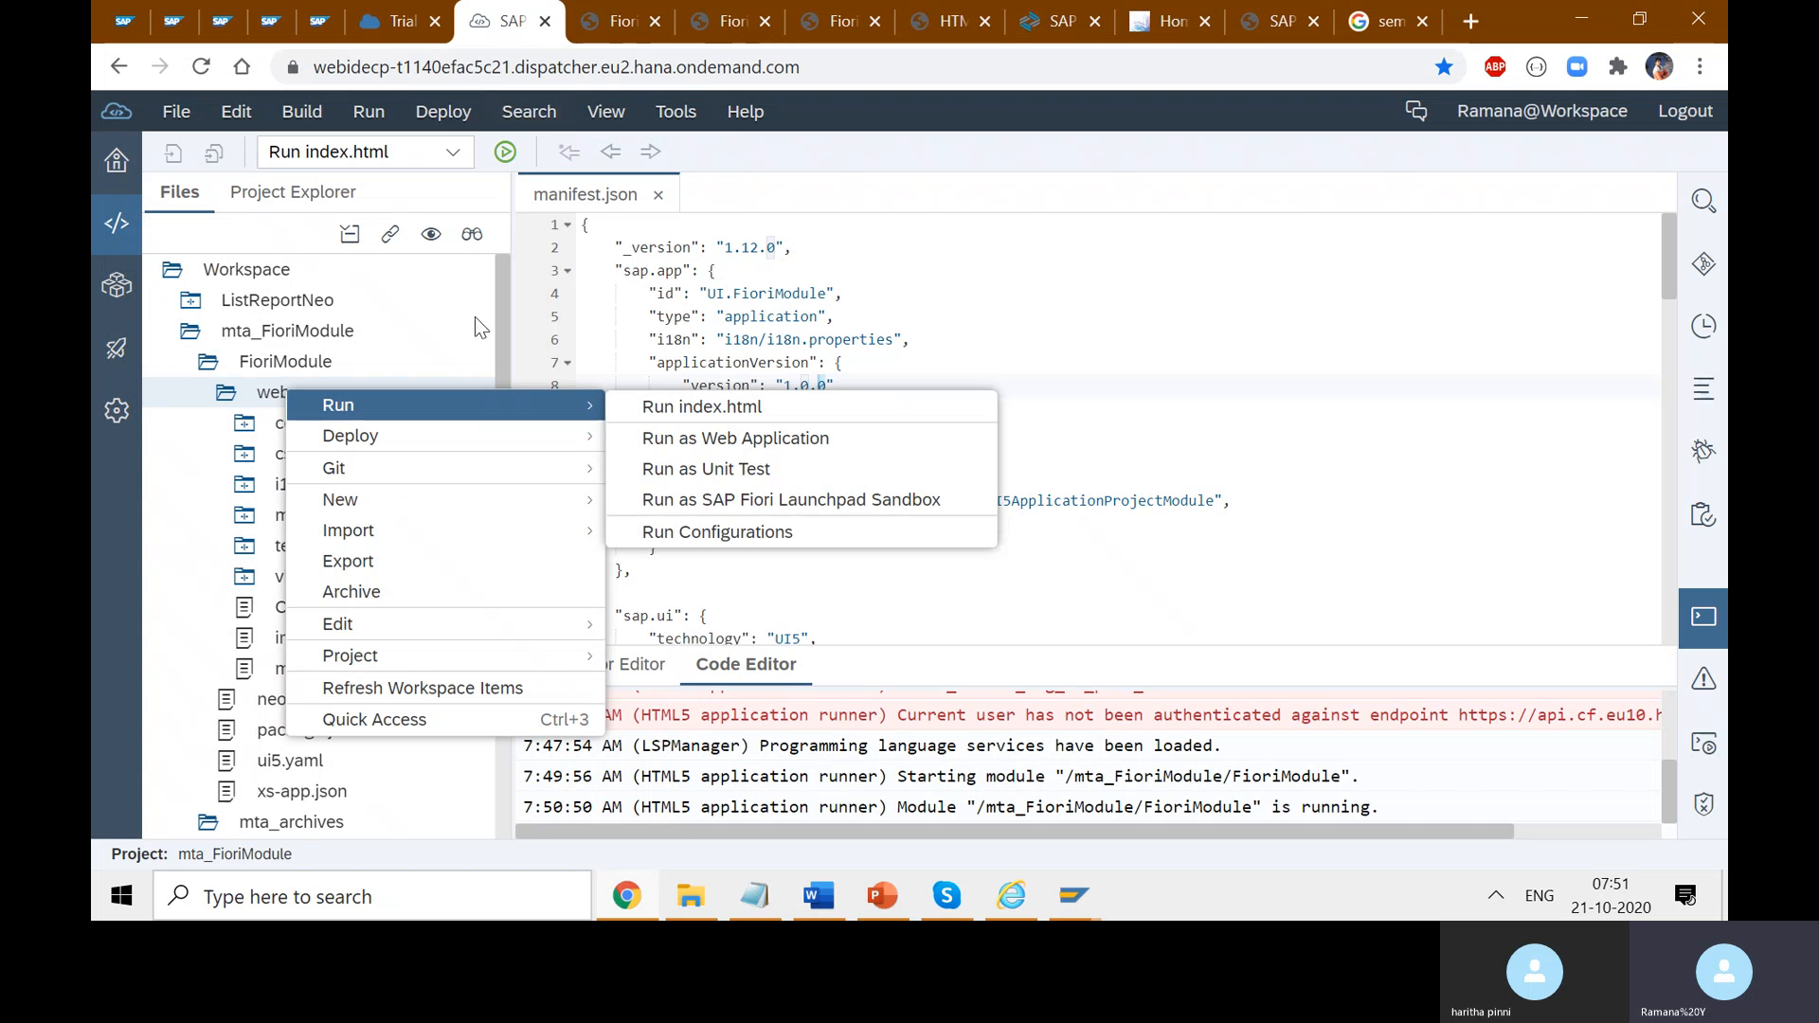
{"action": "left_click", "coordinate": [304, 329]}
{"action": "double_click", "coordinate": [305, 332]}
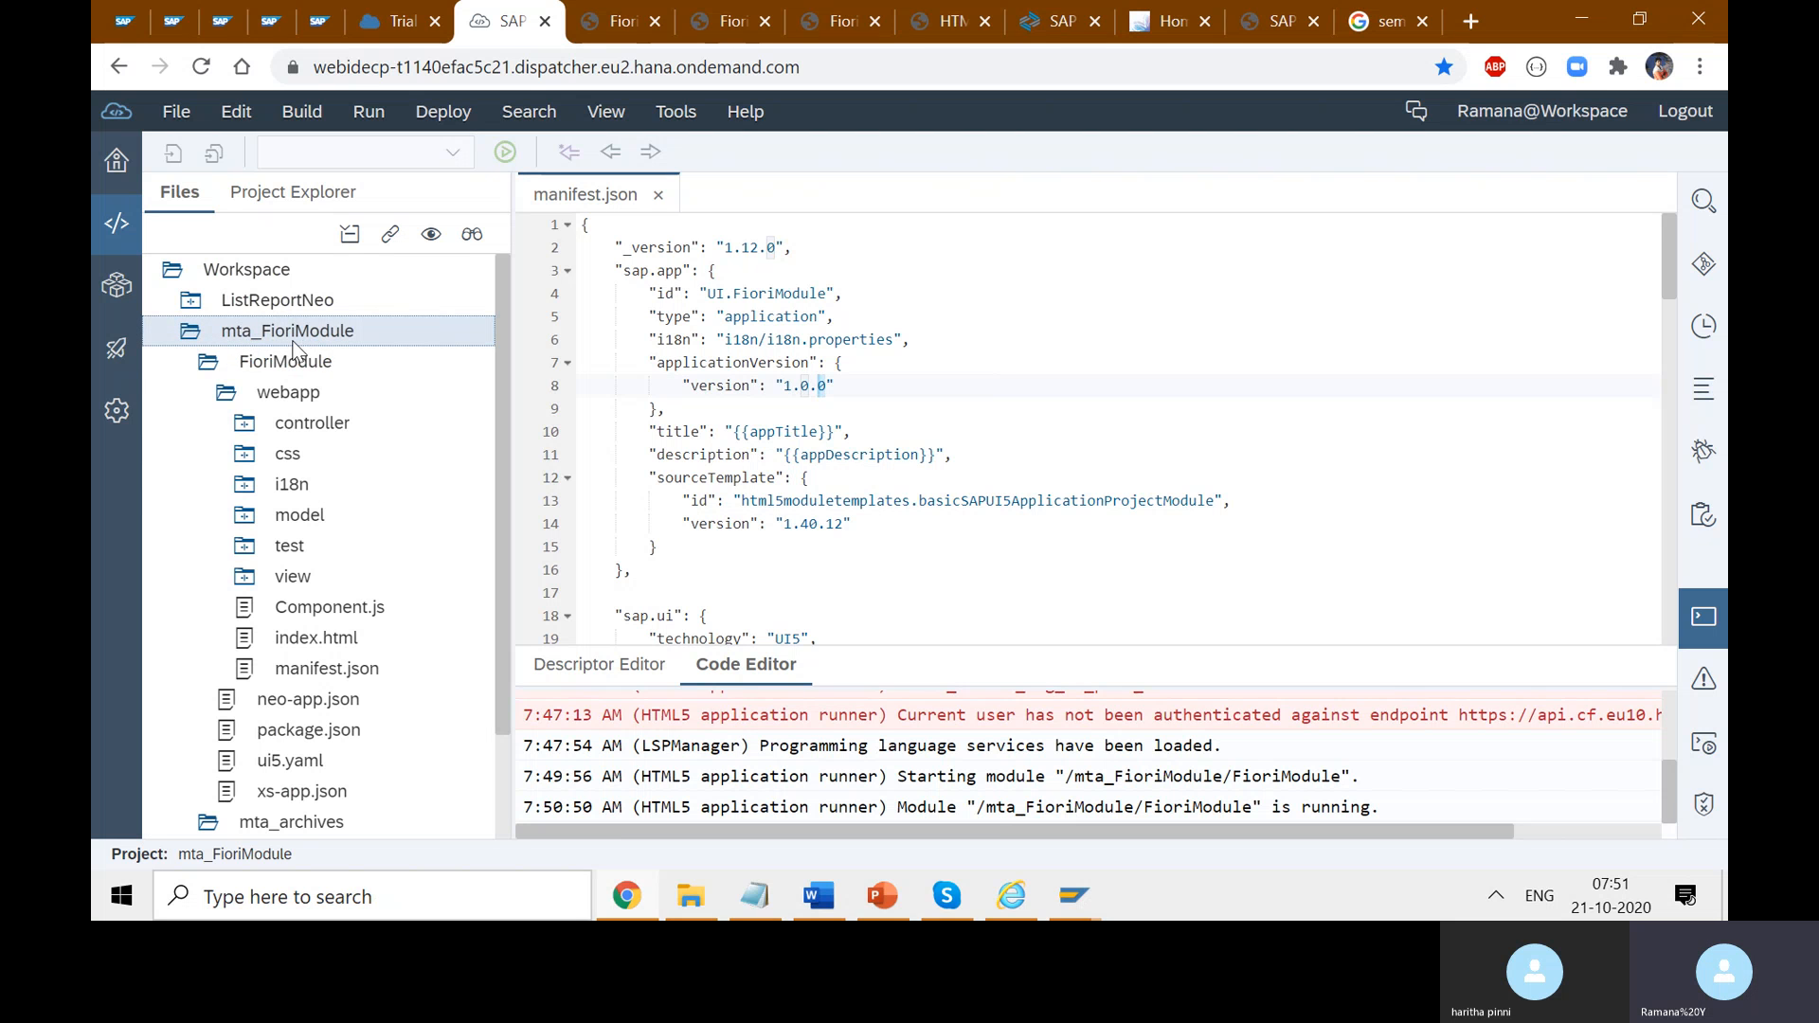
{"action": "left_click", "coordinate": [192, 333]}
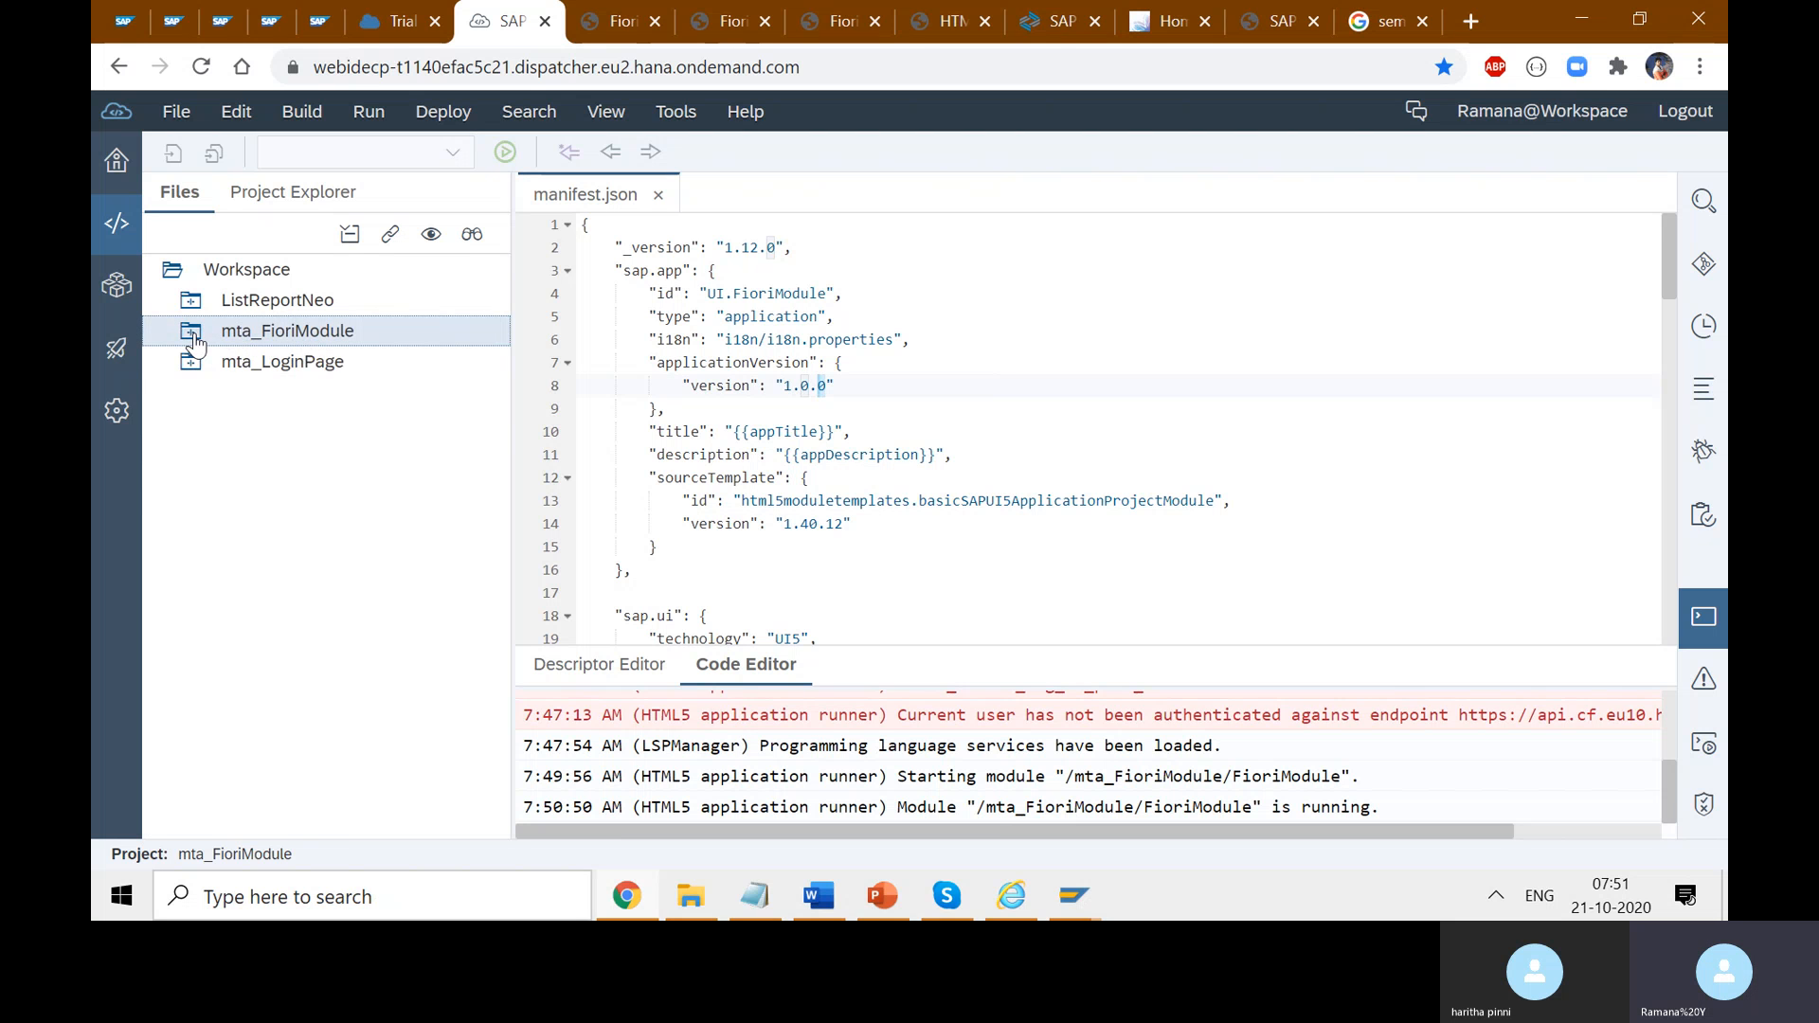
{"action": "left_click", "coordinate": [192, 333]}
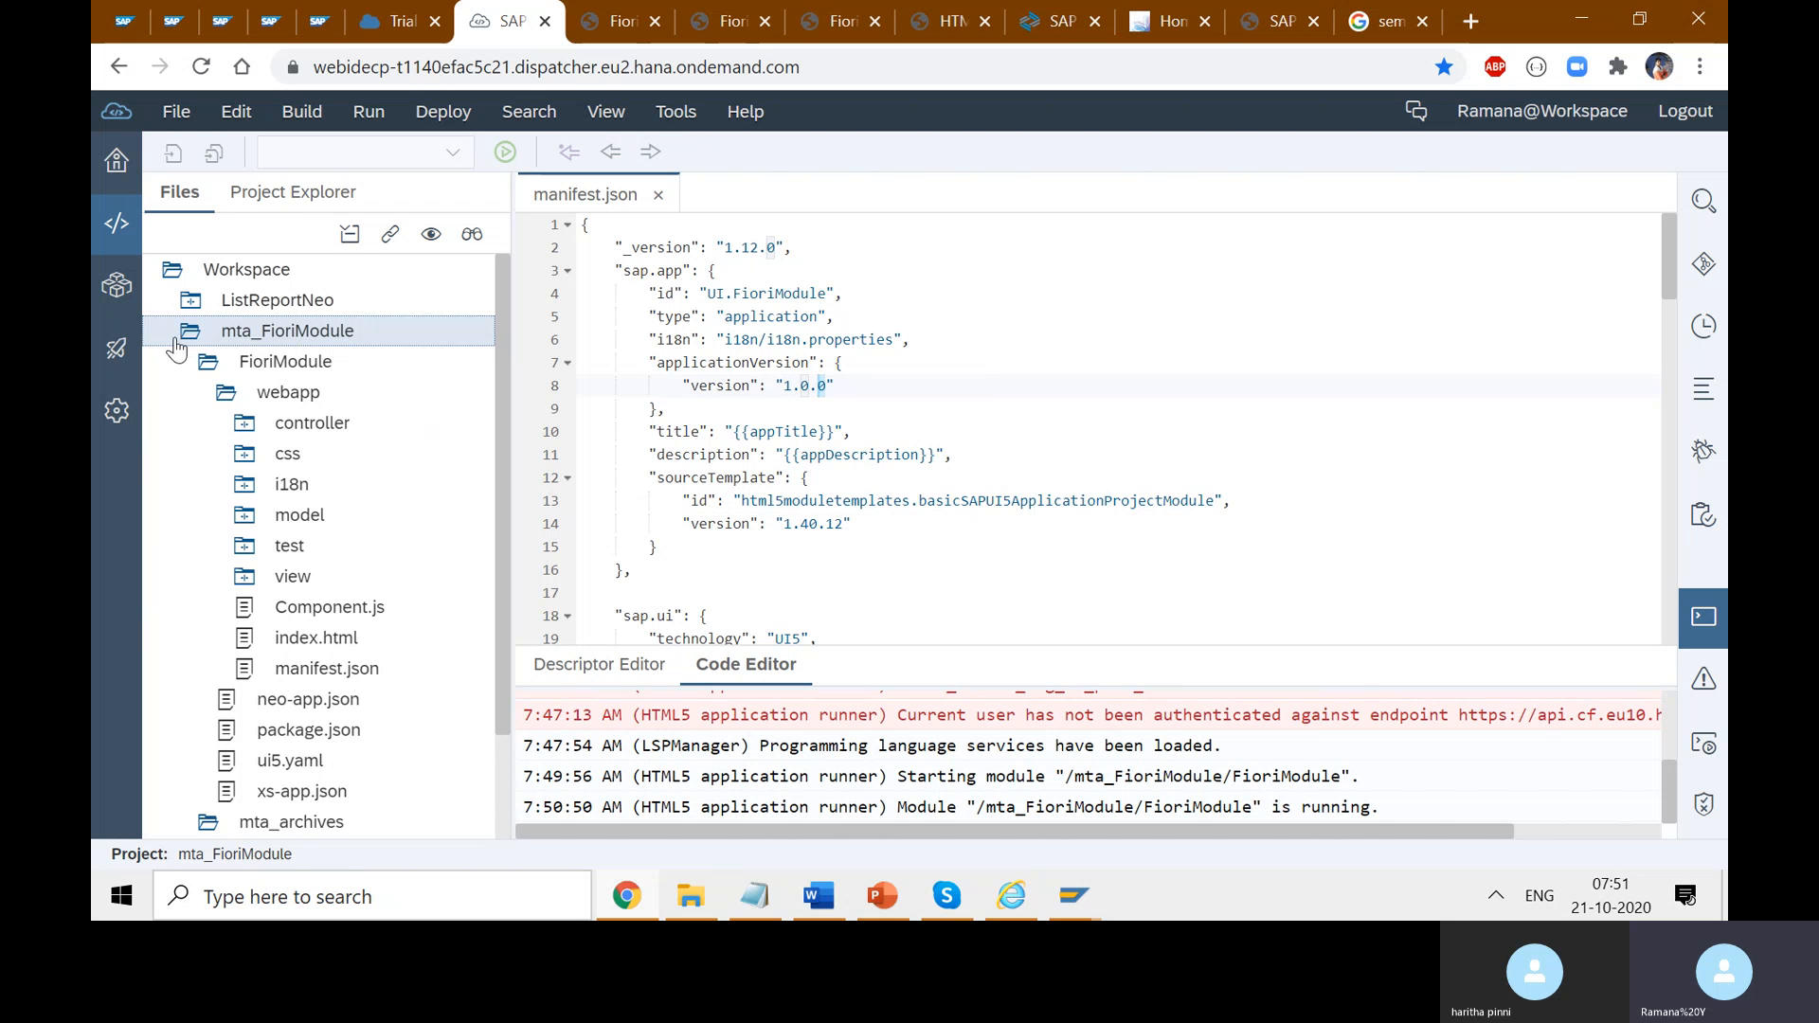
{"action": "left_click", "coordinate": [180, 338]}
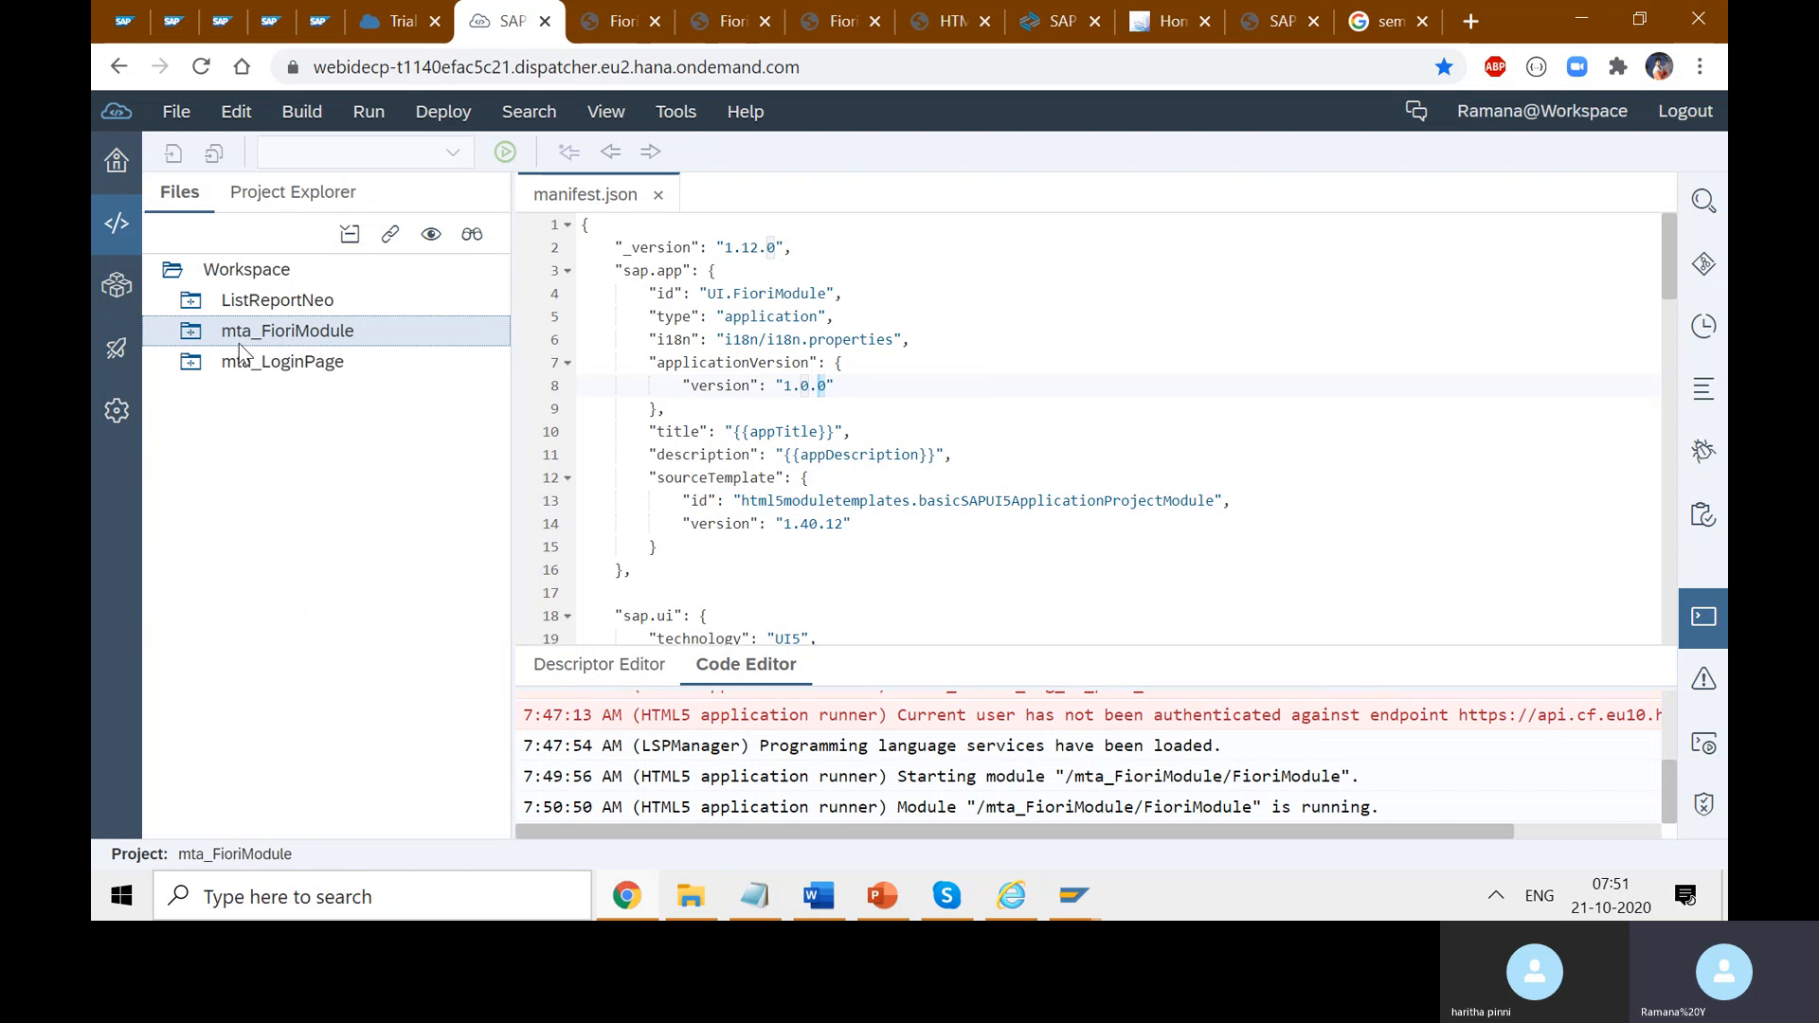
- Build mta_FioriModule and follow the enlarged console log to the build-completed message
{"action": "right_click", "coordinate": [289, 335]}
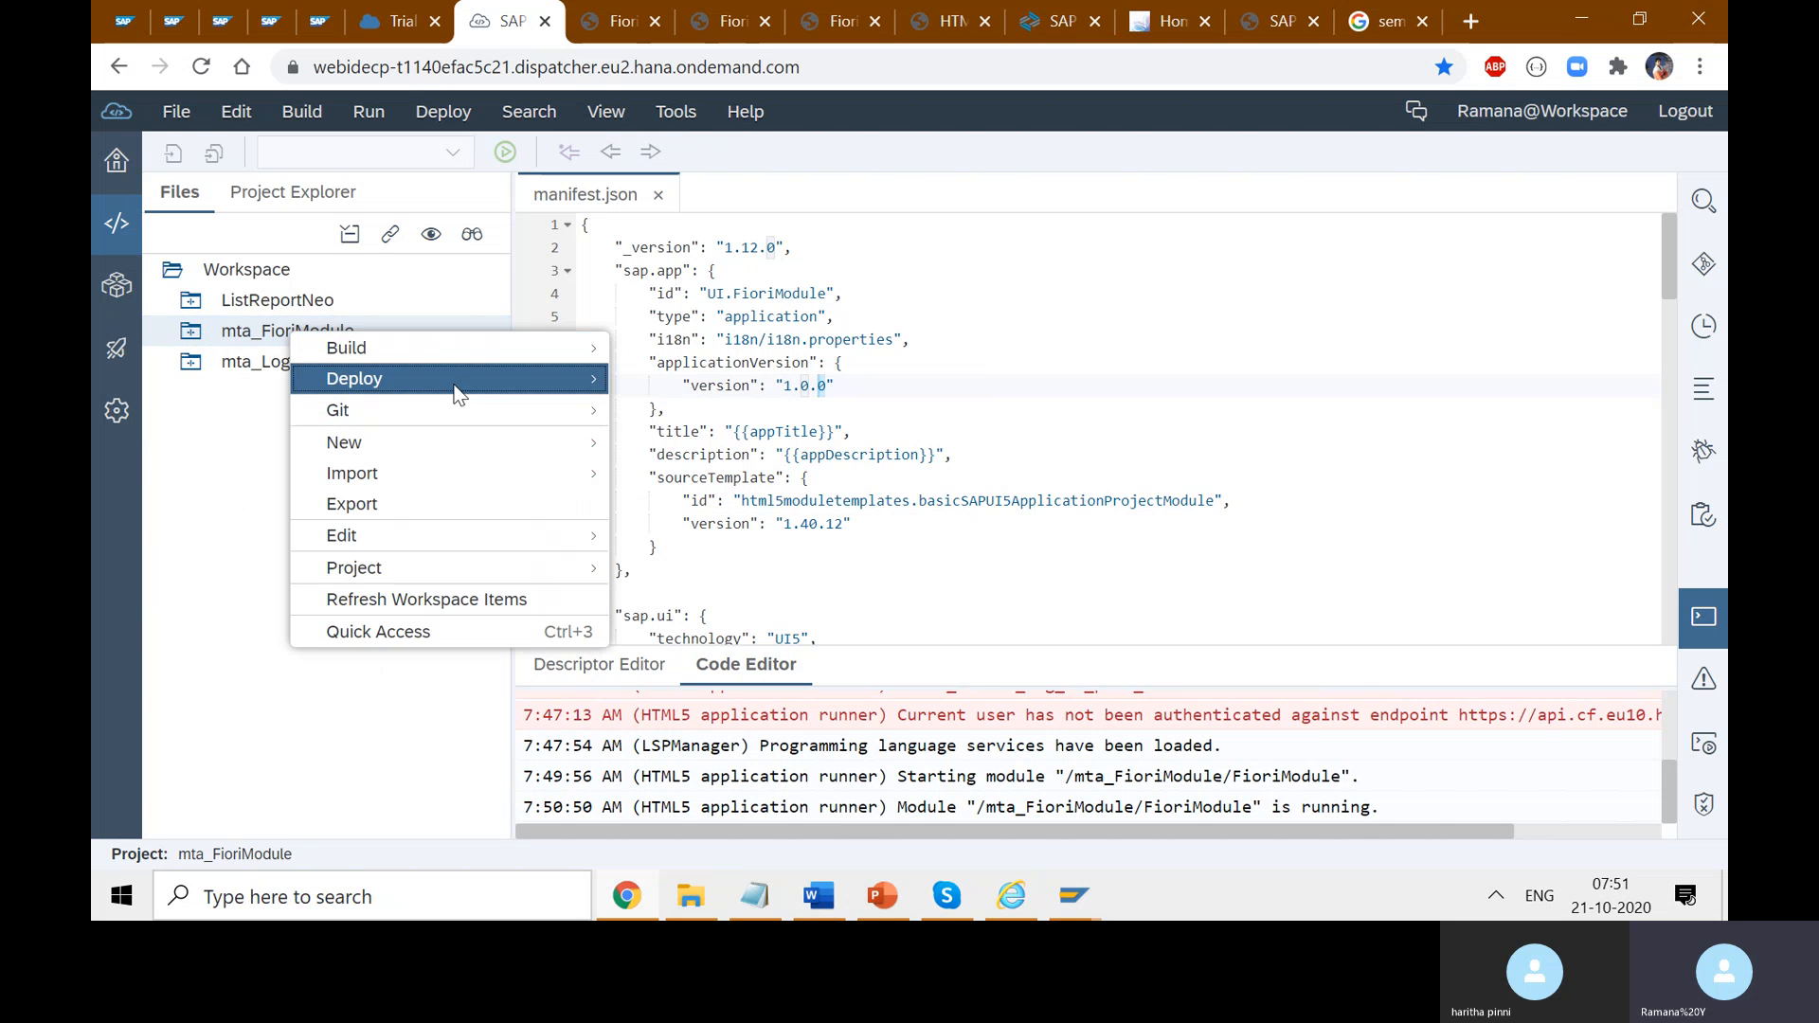
{"action": "mouse_move", "coordinate": [462, 350]}
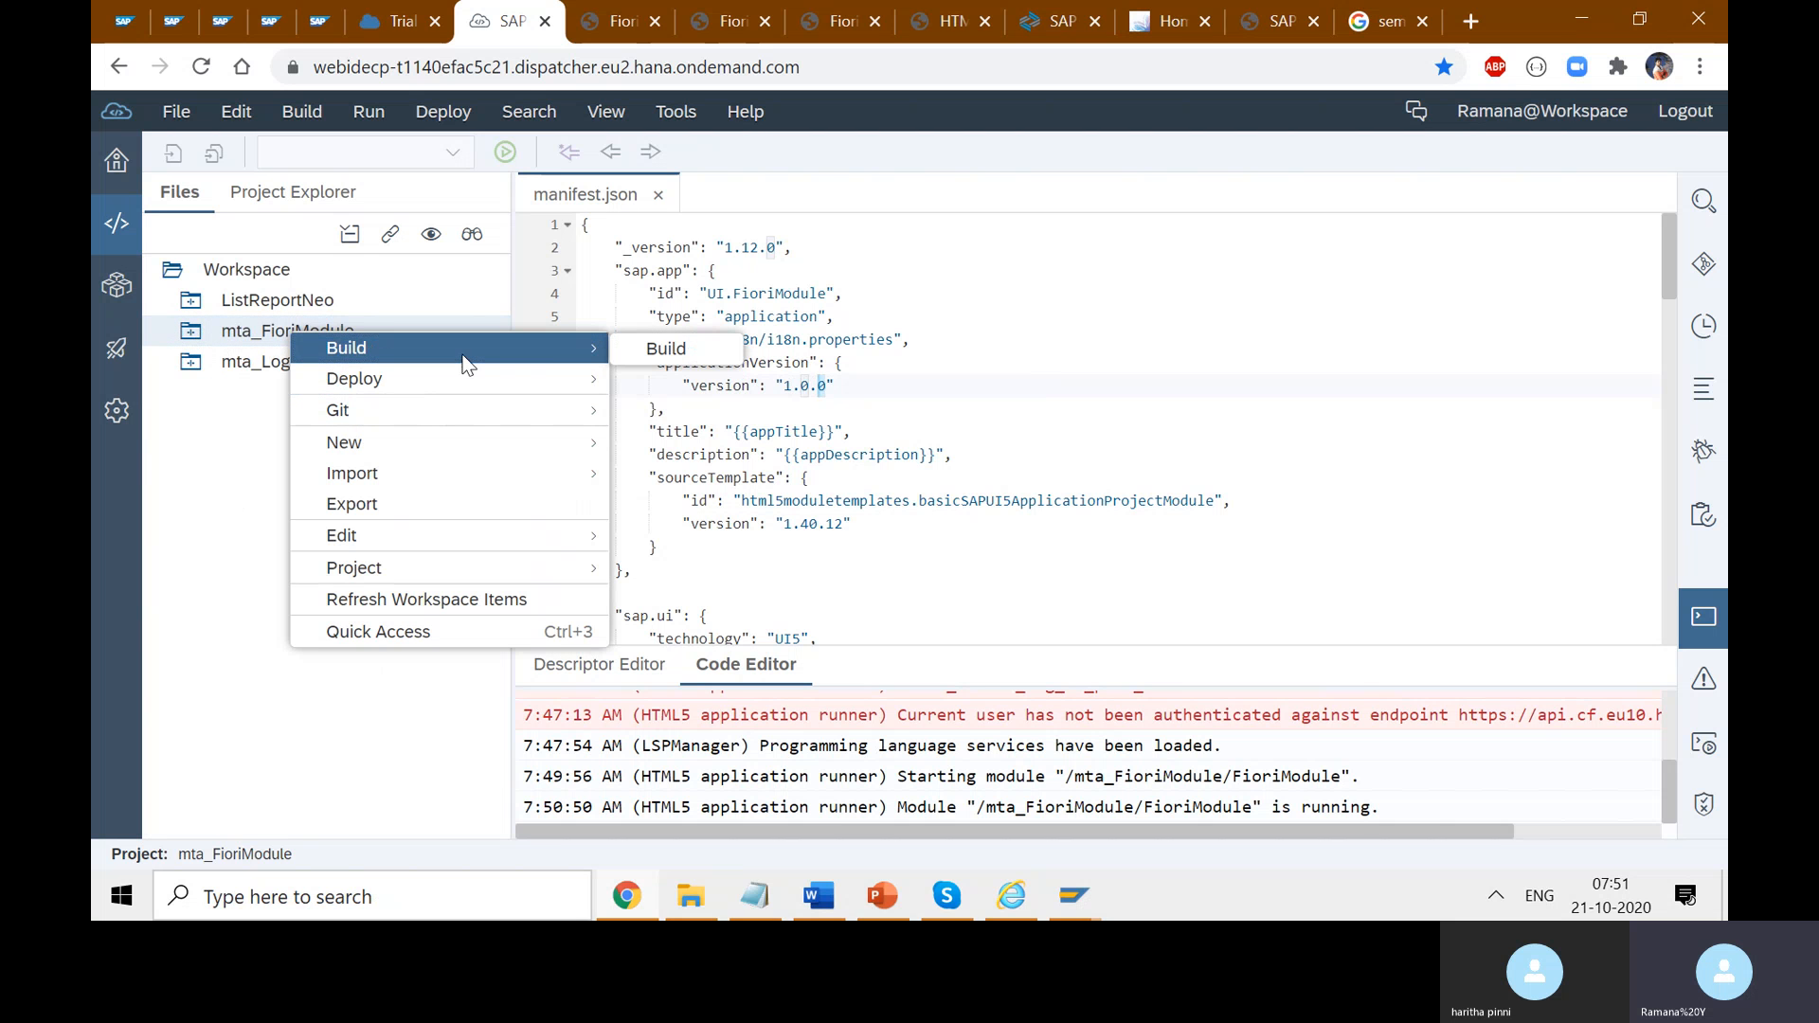
{"action": "left_click", "coordinate": [663, 348]}
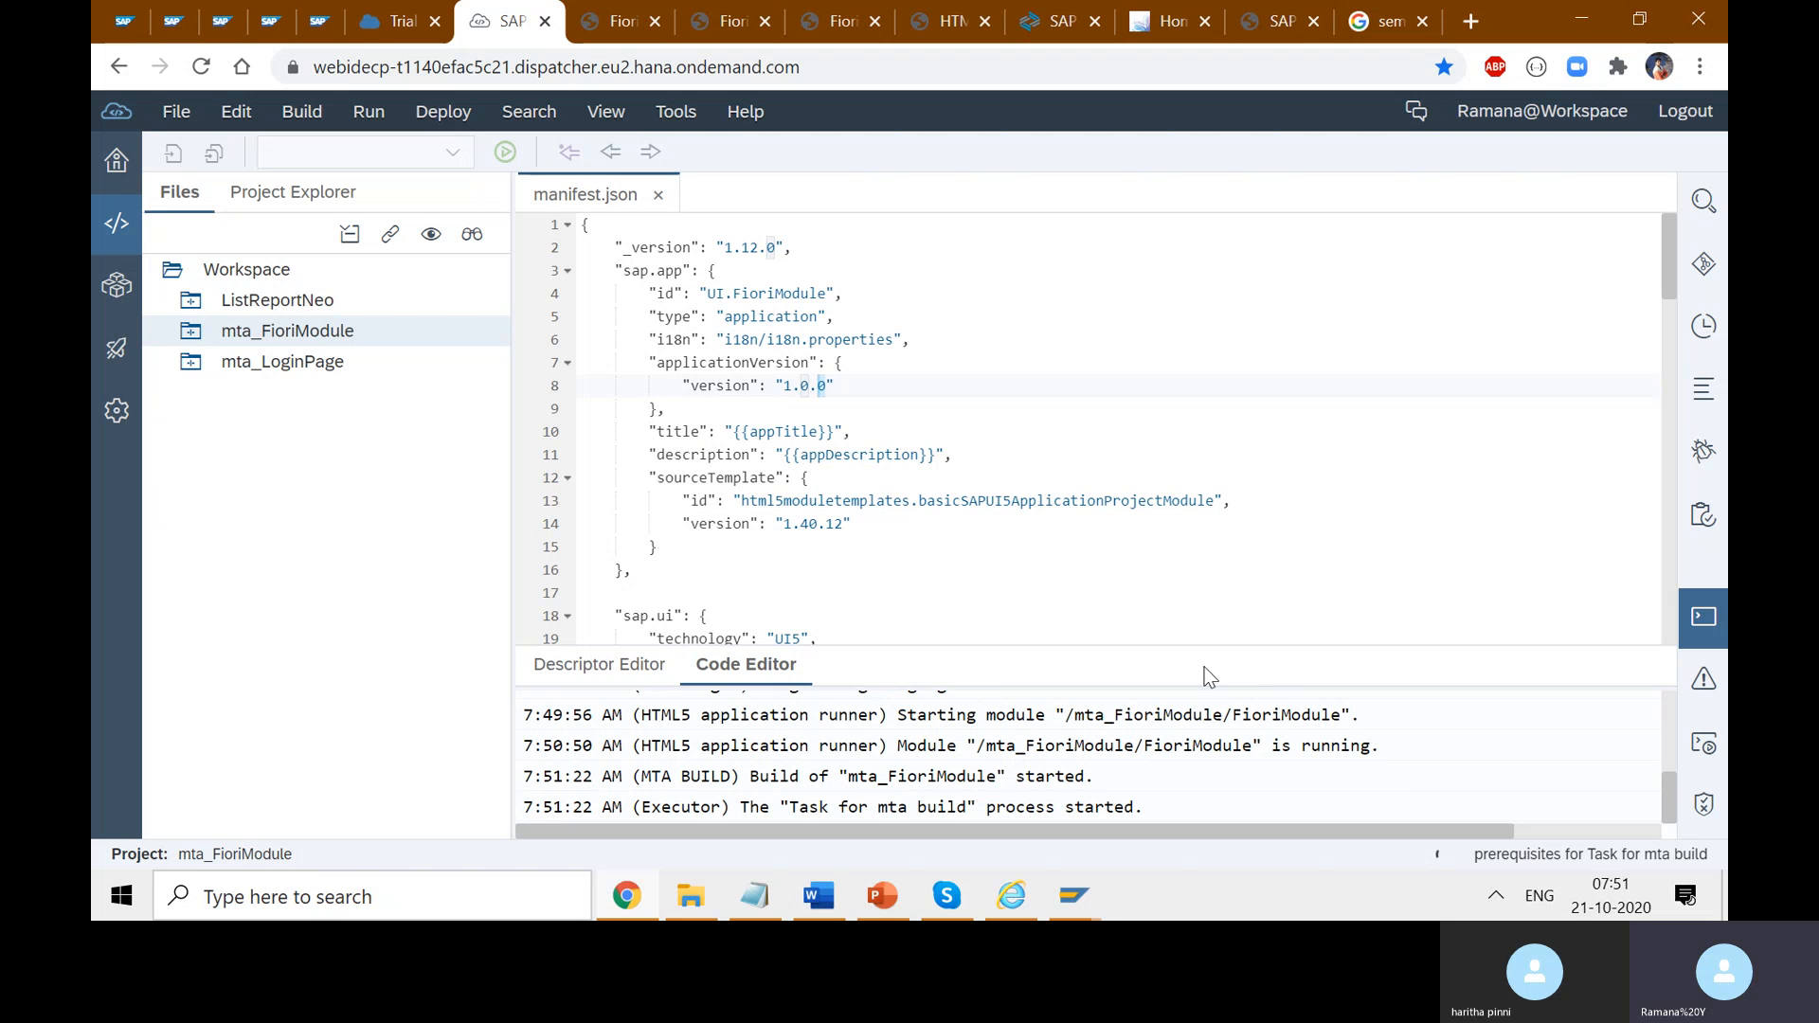
{"action": "left_click_drag", "start_coordinate": [1136, 689], "coordinate": [1137, 466]}
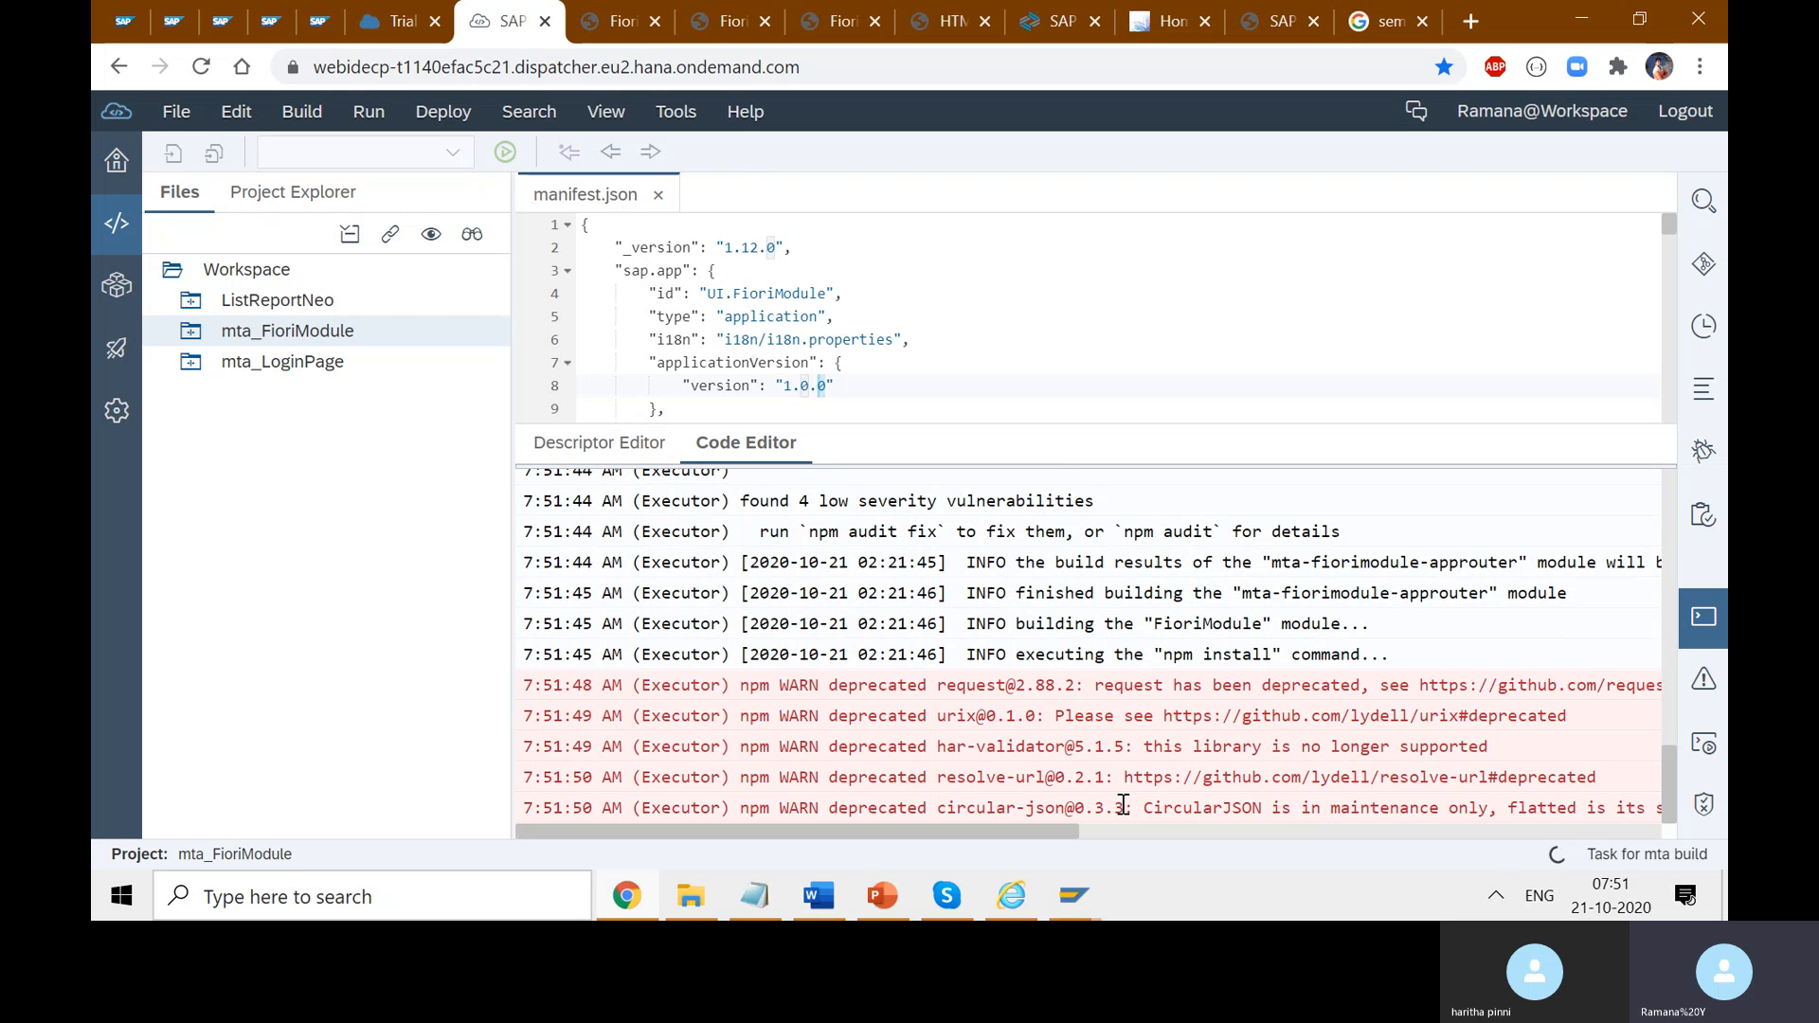
{"action": "left_click", "coordinate": [185, 333]}
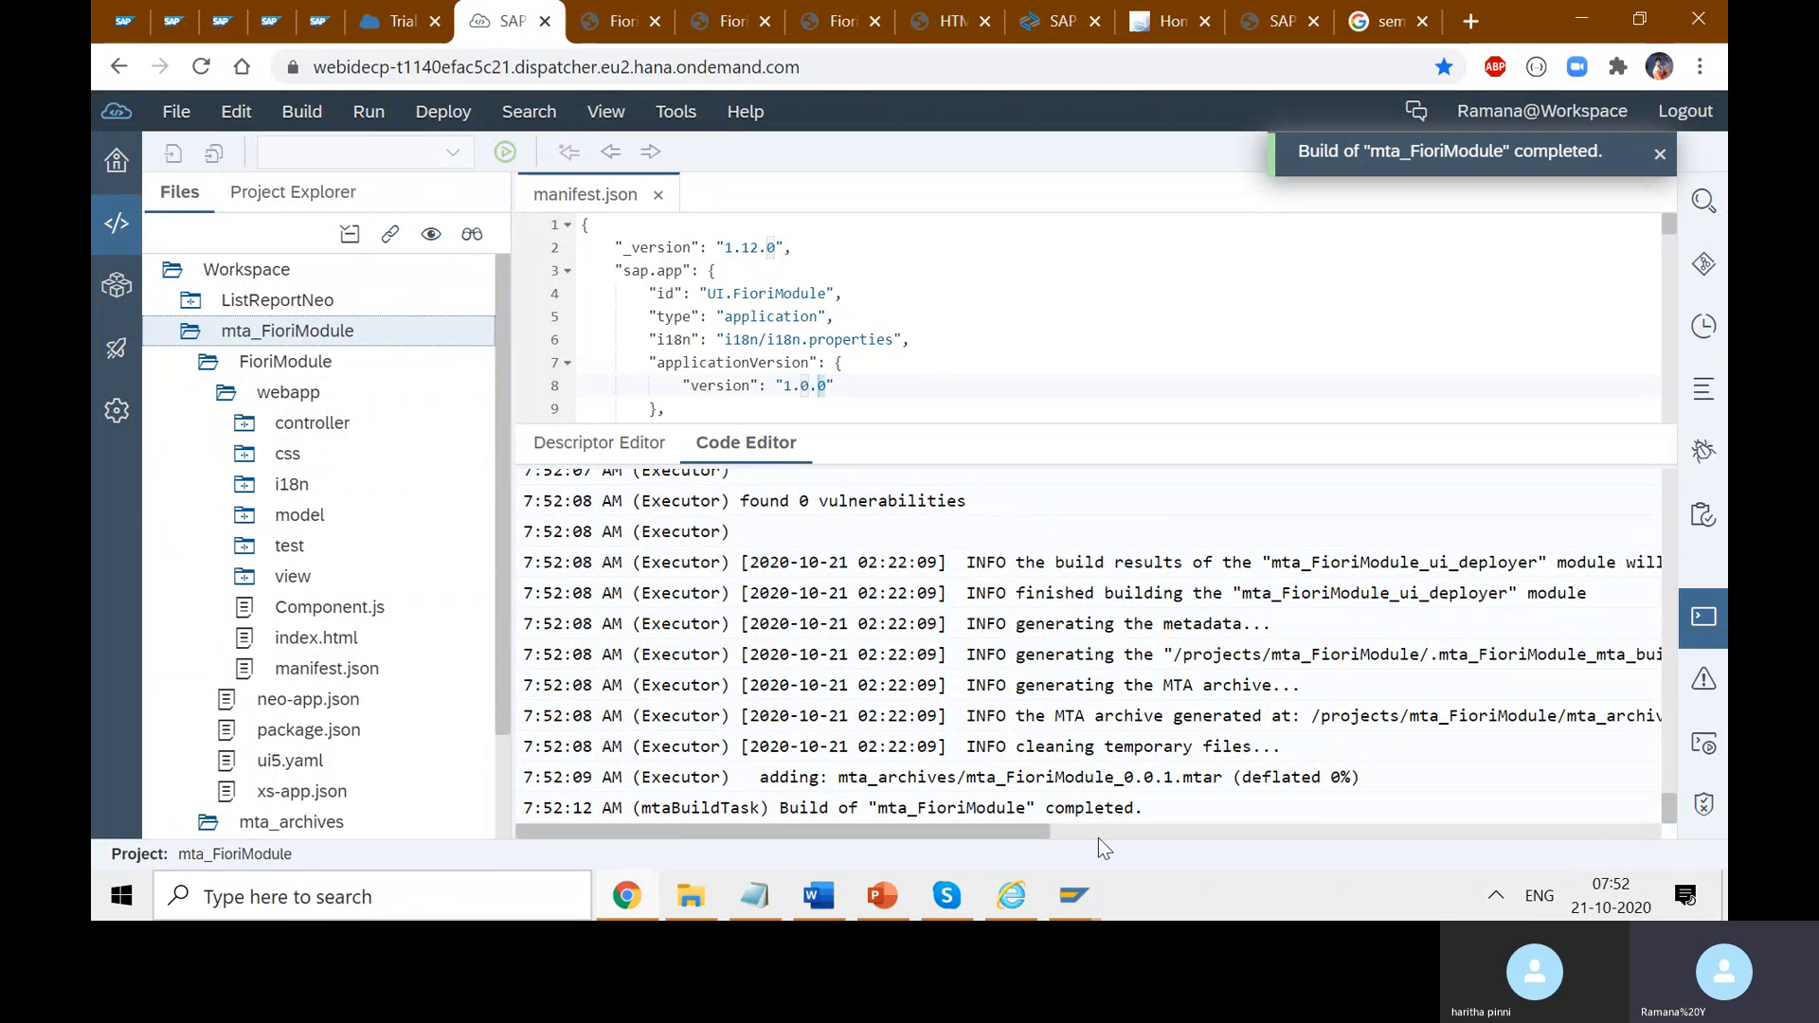
{"action": "left_click_drag", "start_coordinate": [898, 811], "coordinate": [800, 812]}
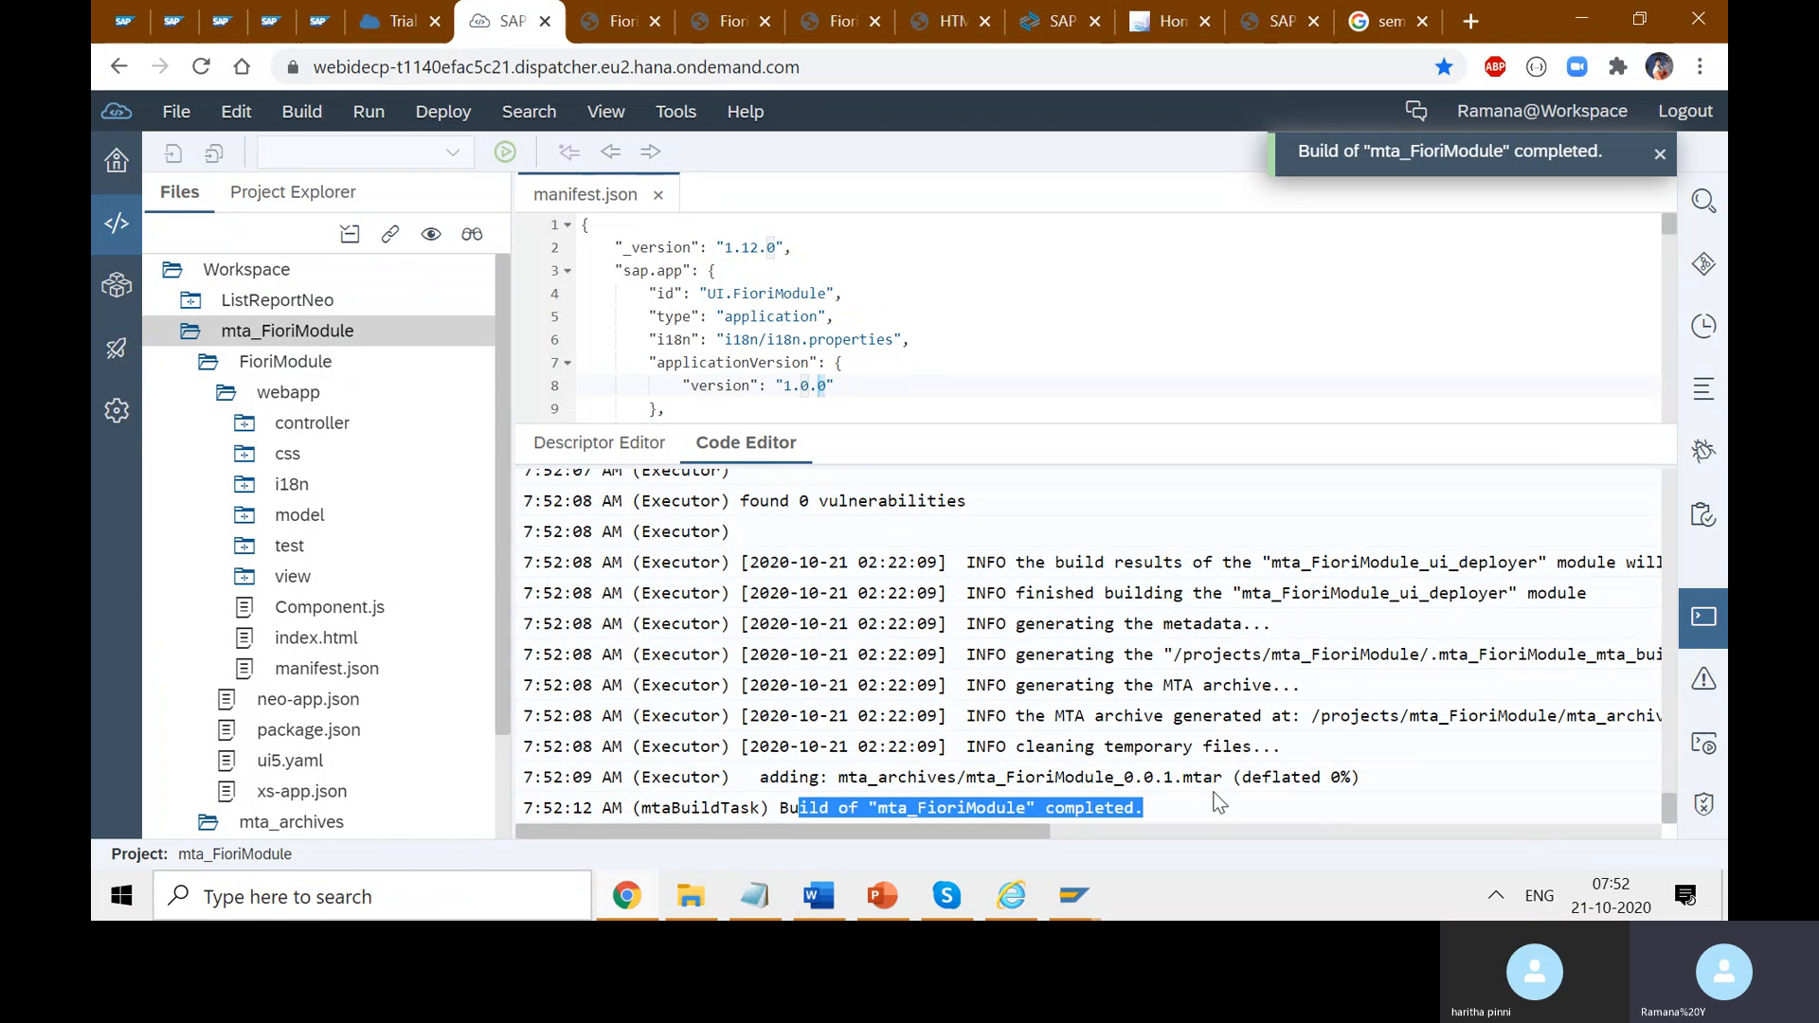
- Select mta_FioriModule_0.0.1.mtar in the mta_archives folder and open its context menu
{"action": "left_click_drag", "start_coordinate": [1223, 778], "coordinate": [1025, 778]}
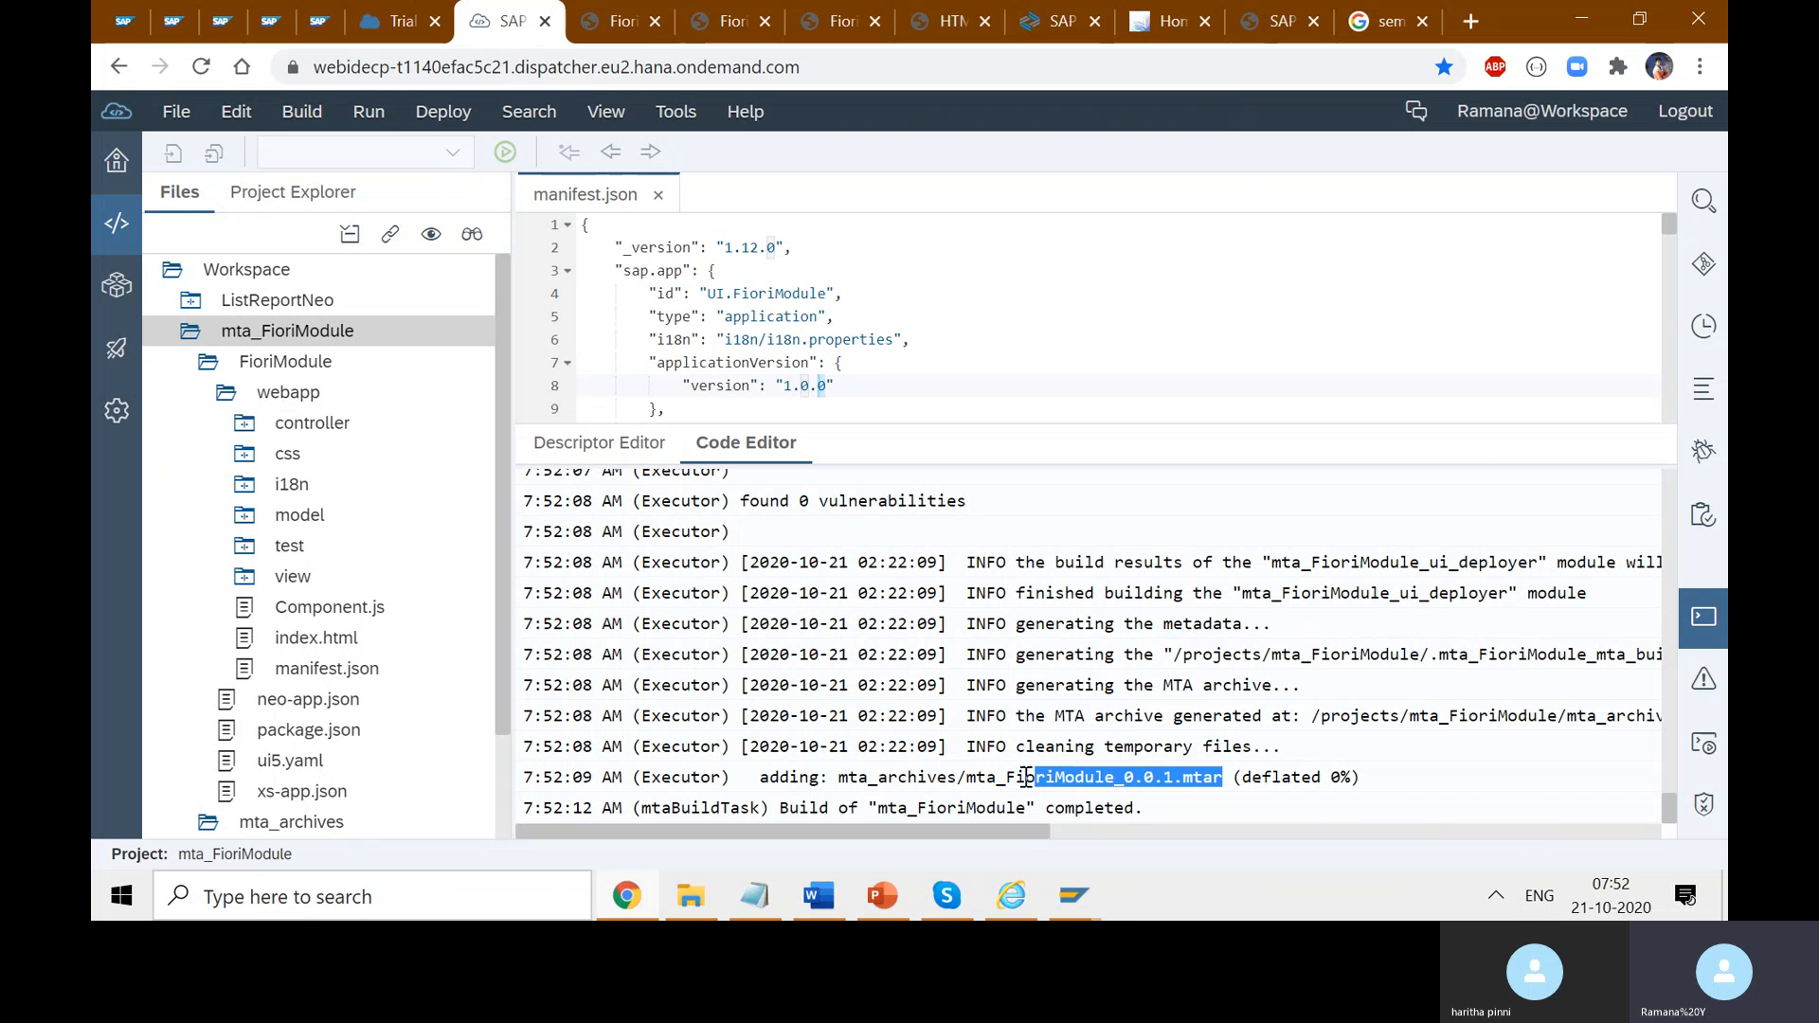
{"action": "left_click", "coordinate": [1217, 788]}
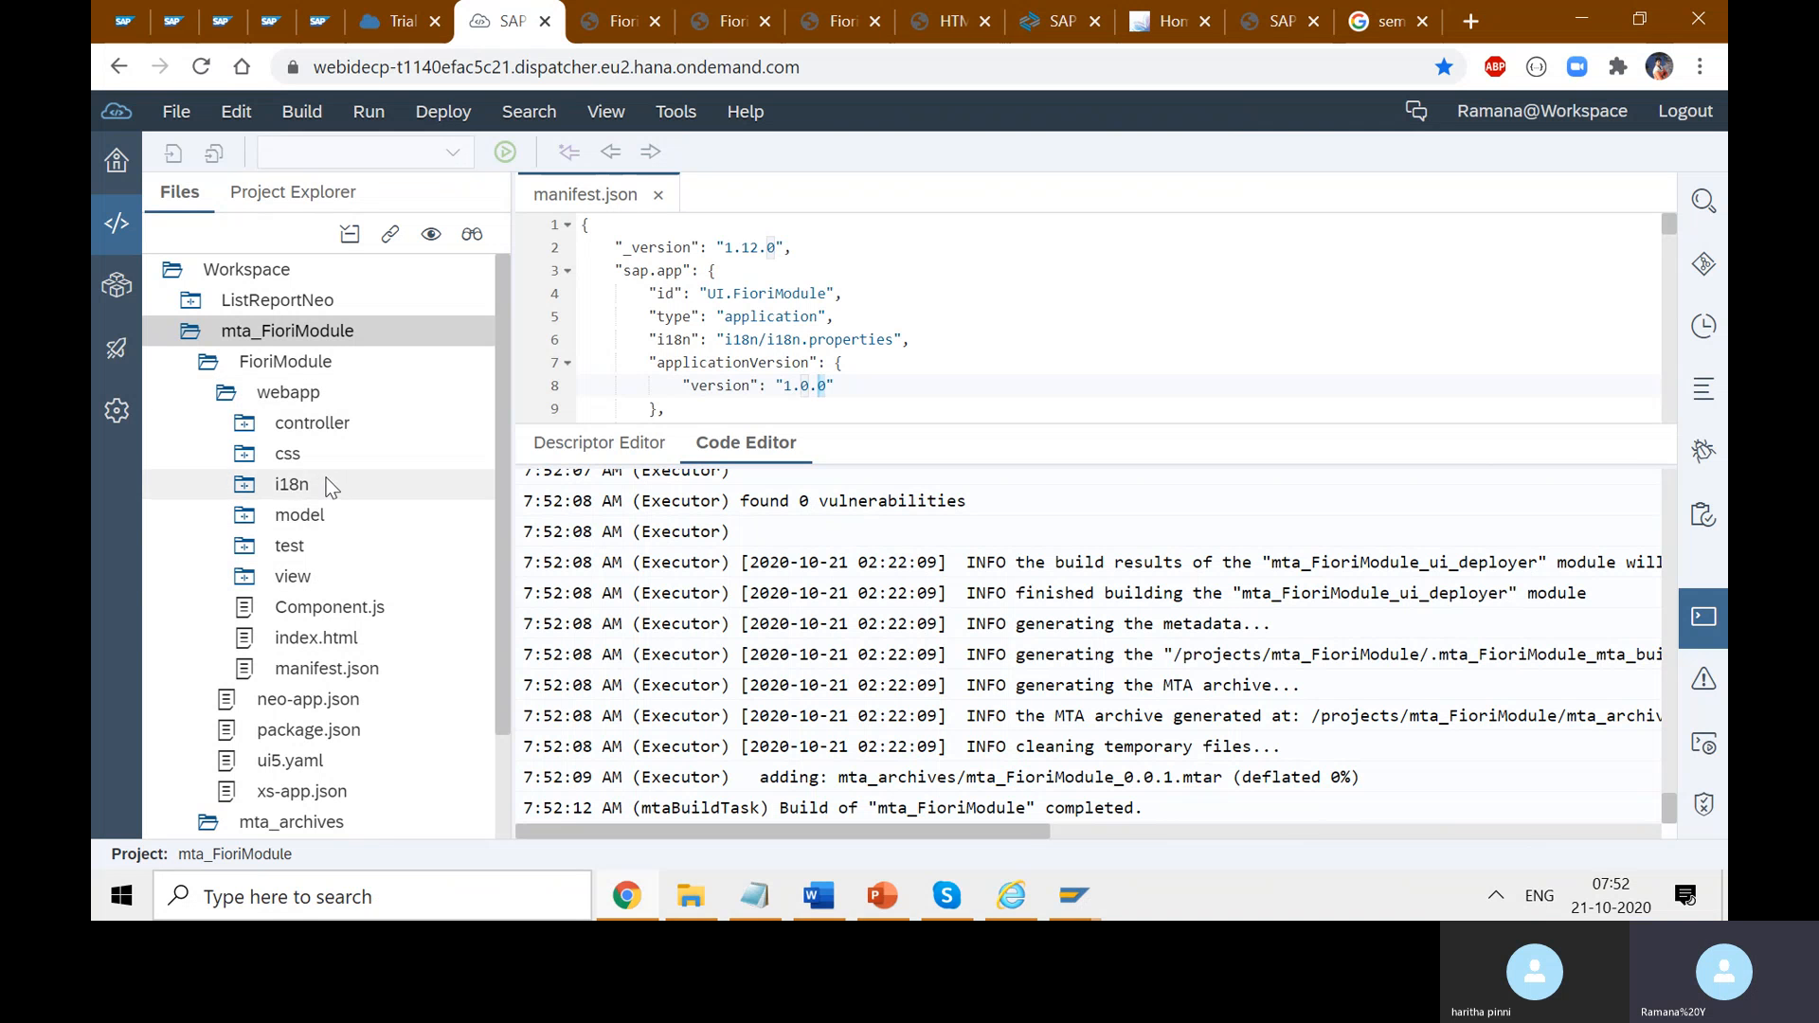
{"action": "left_click", "coordinate": [212, 369]}
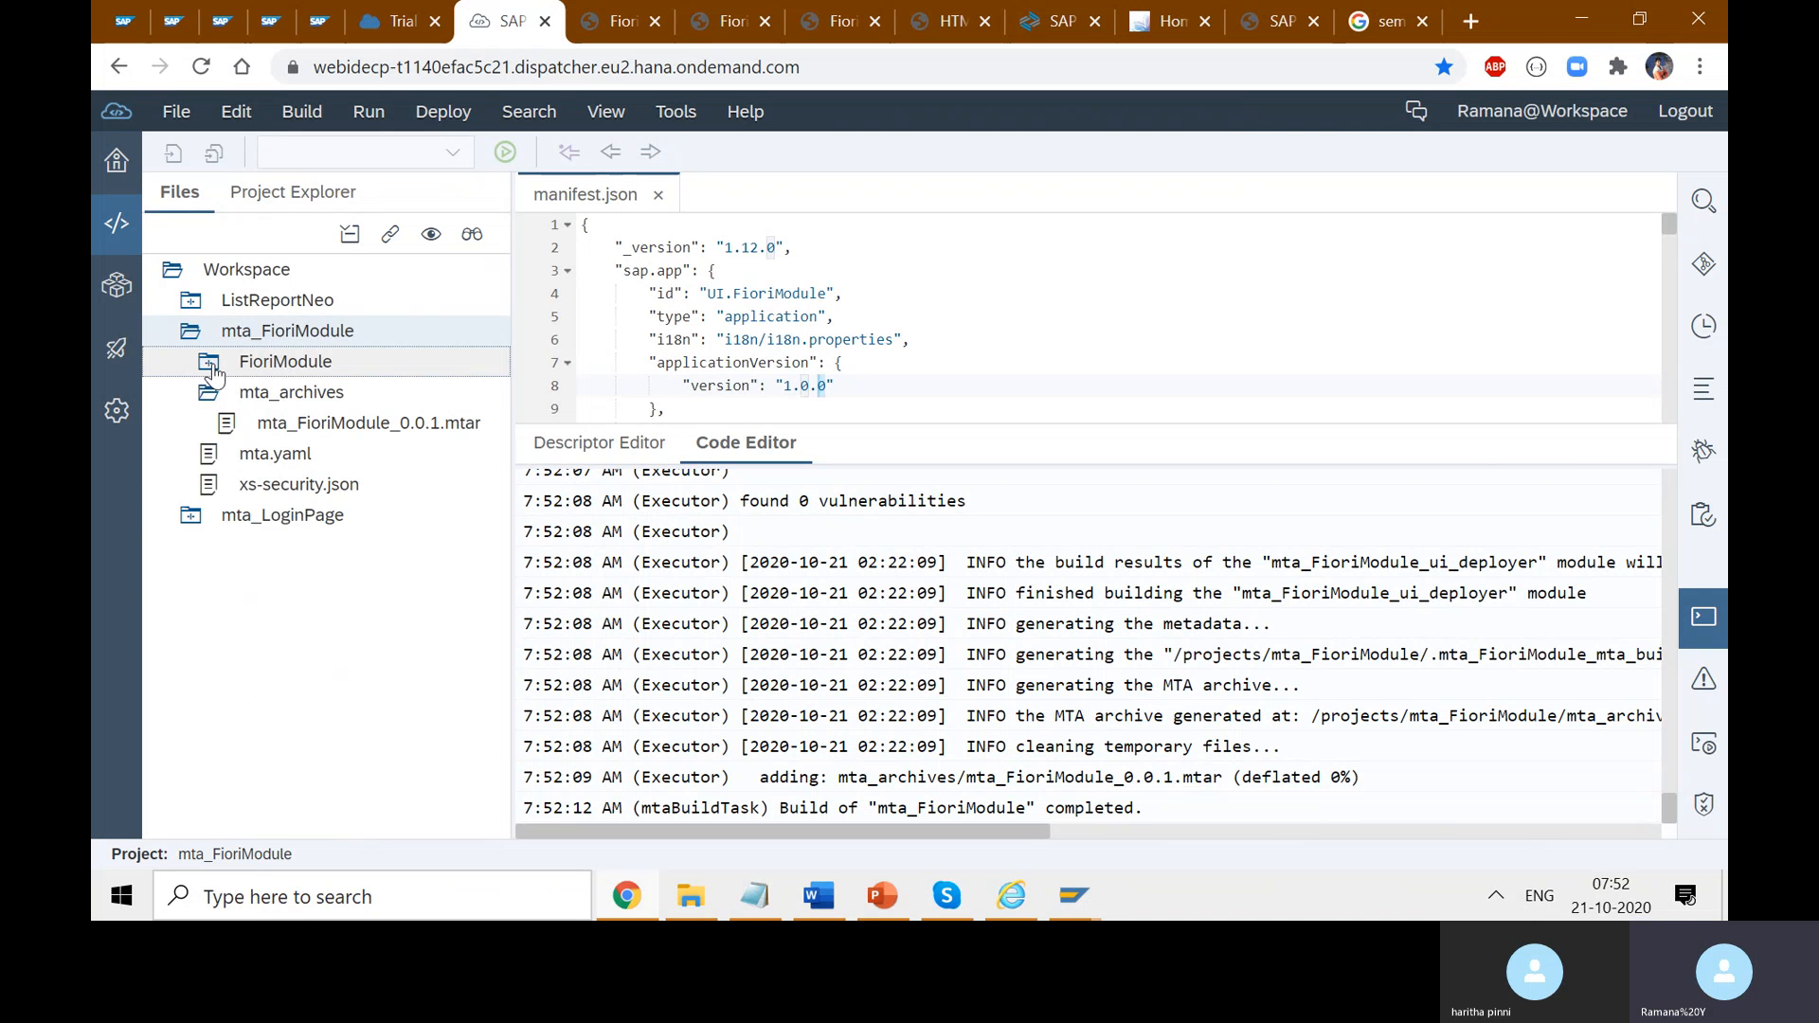
{"action": "left_click", "coordinate": [303, 400]}
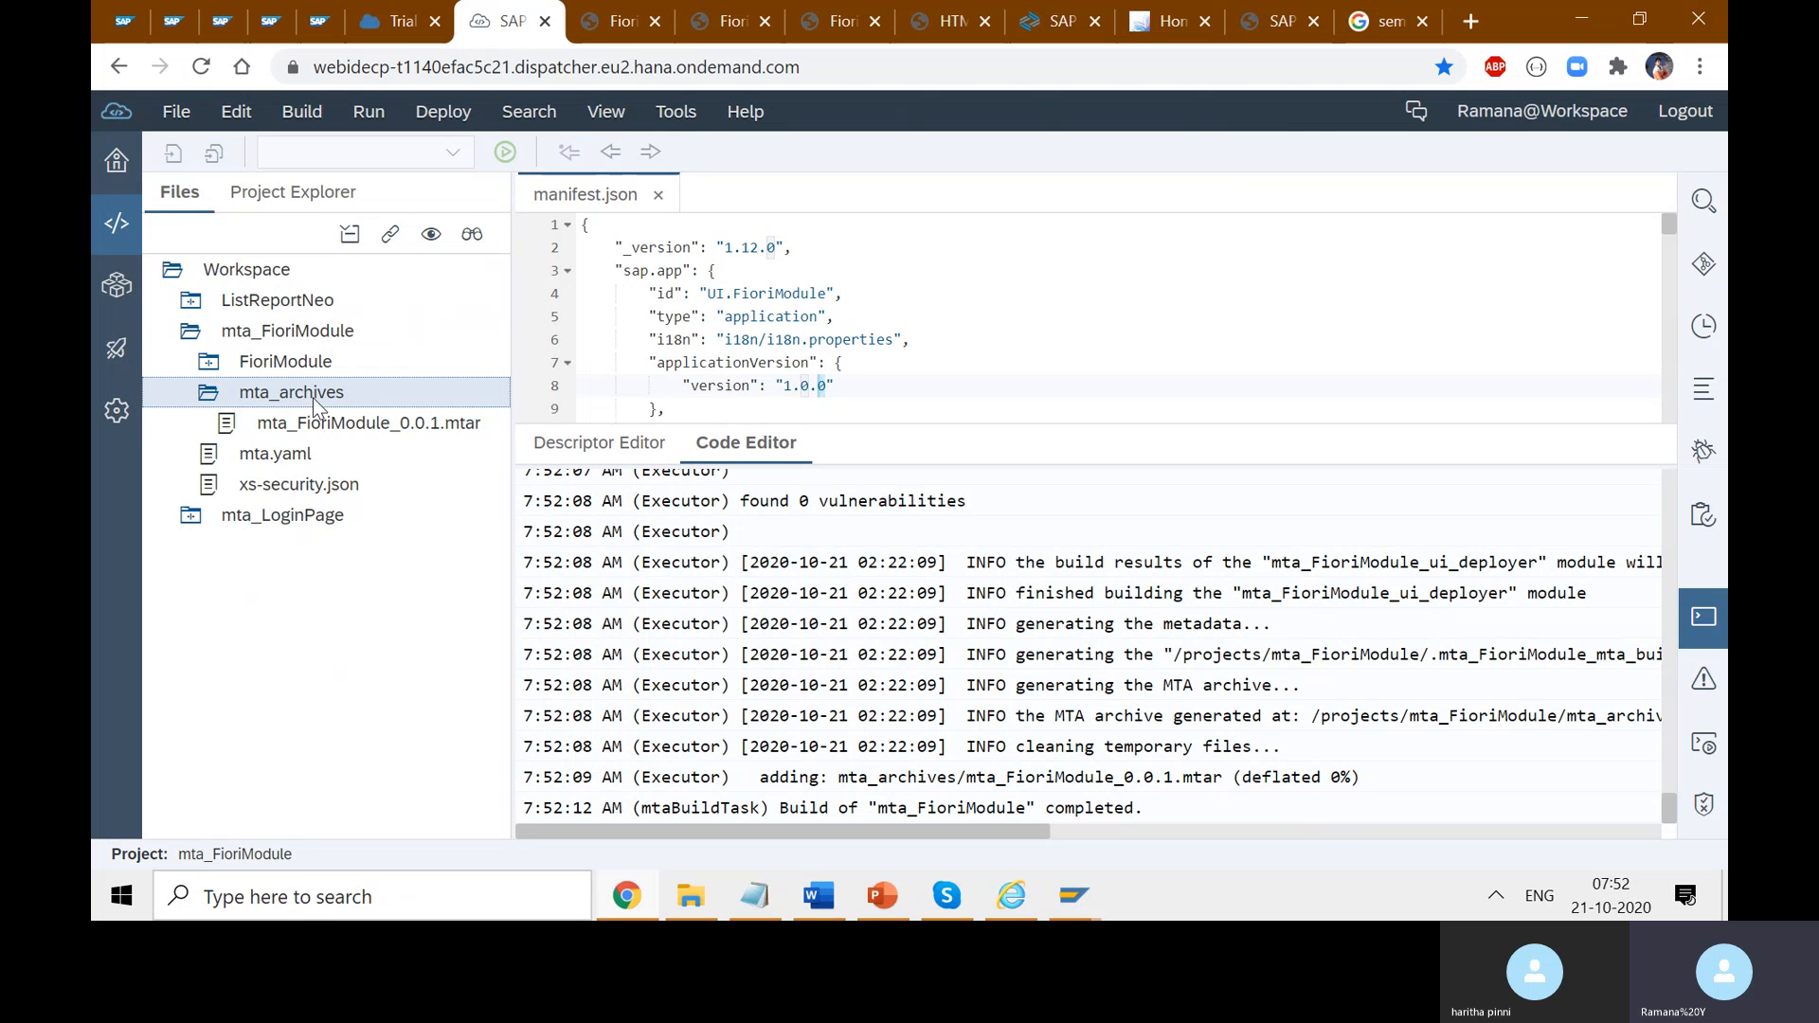
{"action": "left_click", "coordinate": [398, 434]}
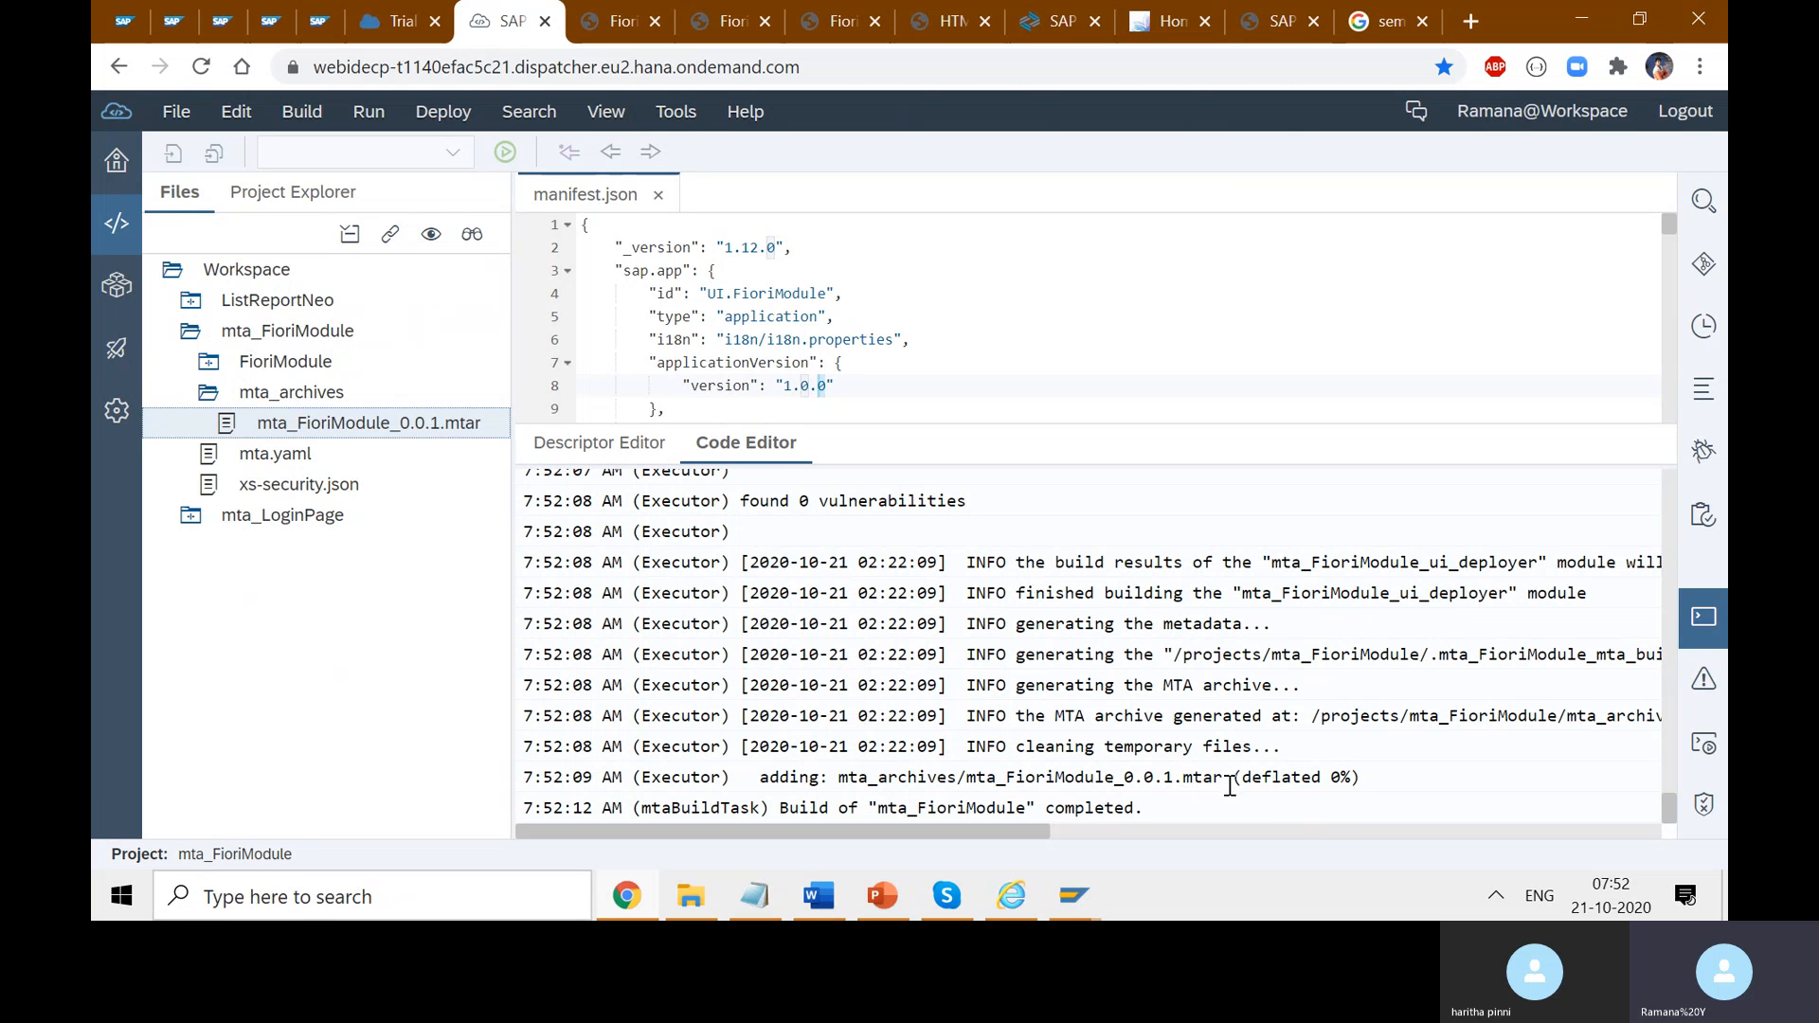
{"action": "left_click_drag", "start_coordinate": [1231, 785], "coordinate": [1004, 784]}
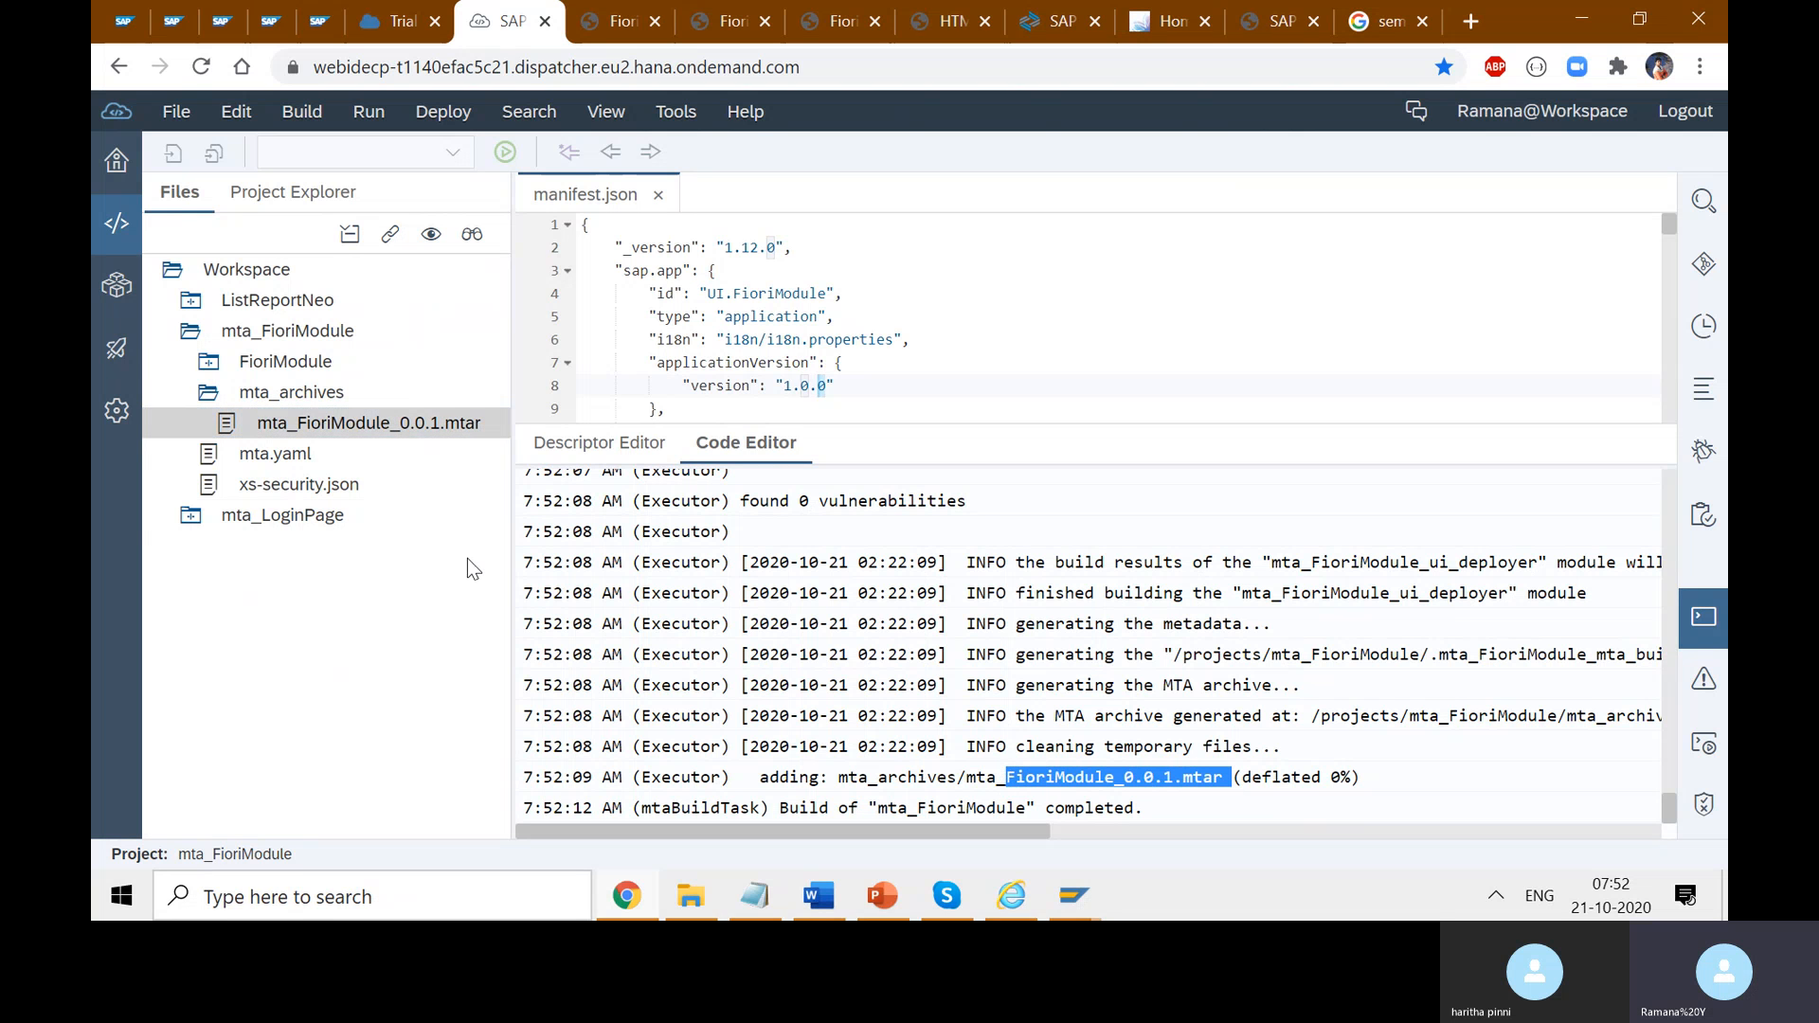
{"action": "right_click", "coordinate": [340, 428]}
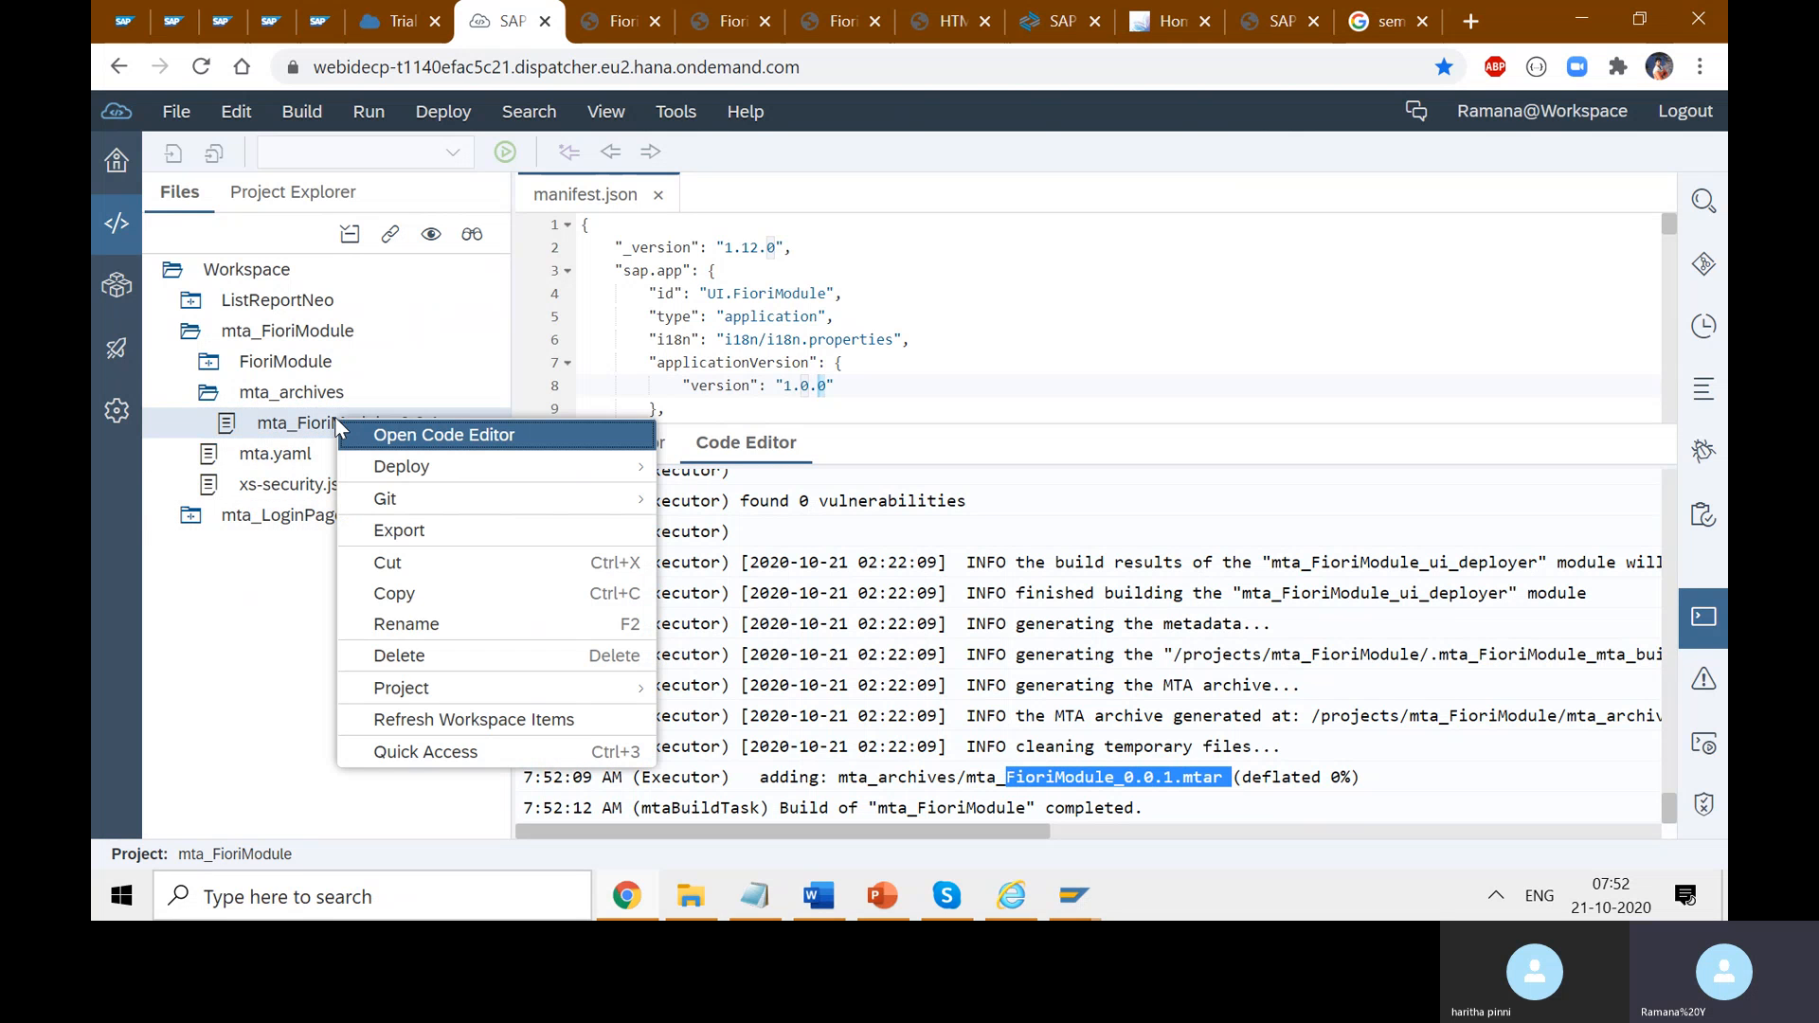
{"action": "left_click", "coordinate": [287, 428]}
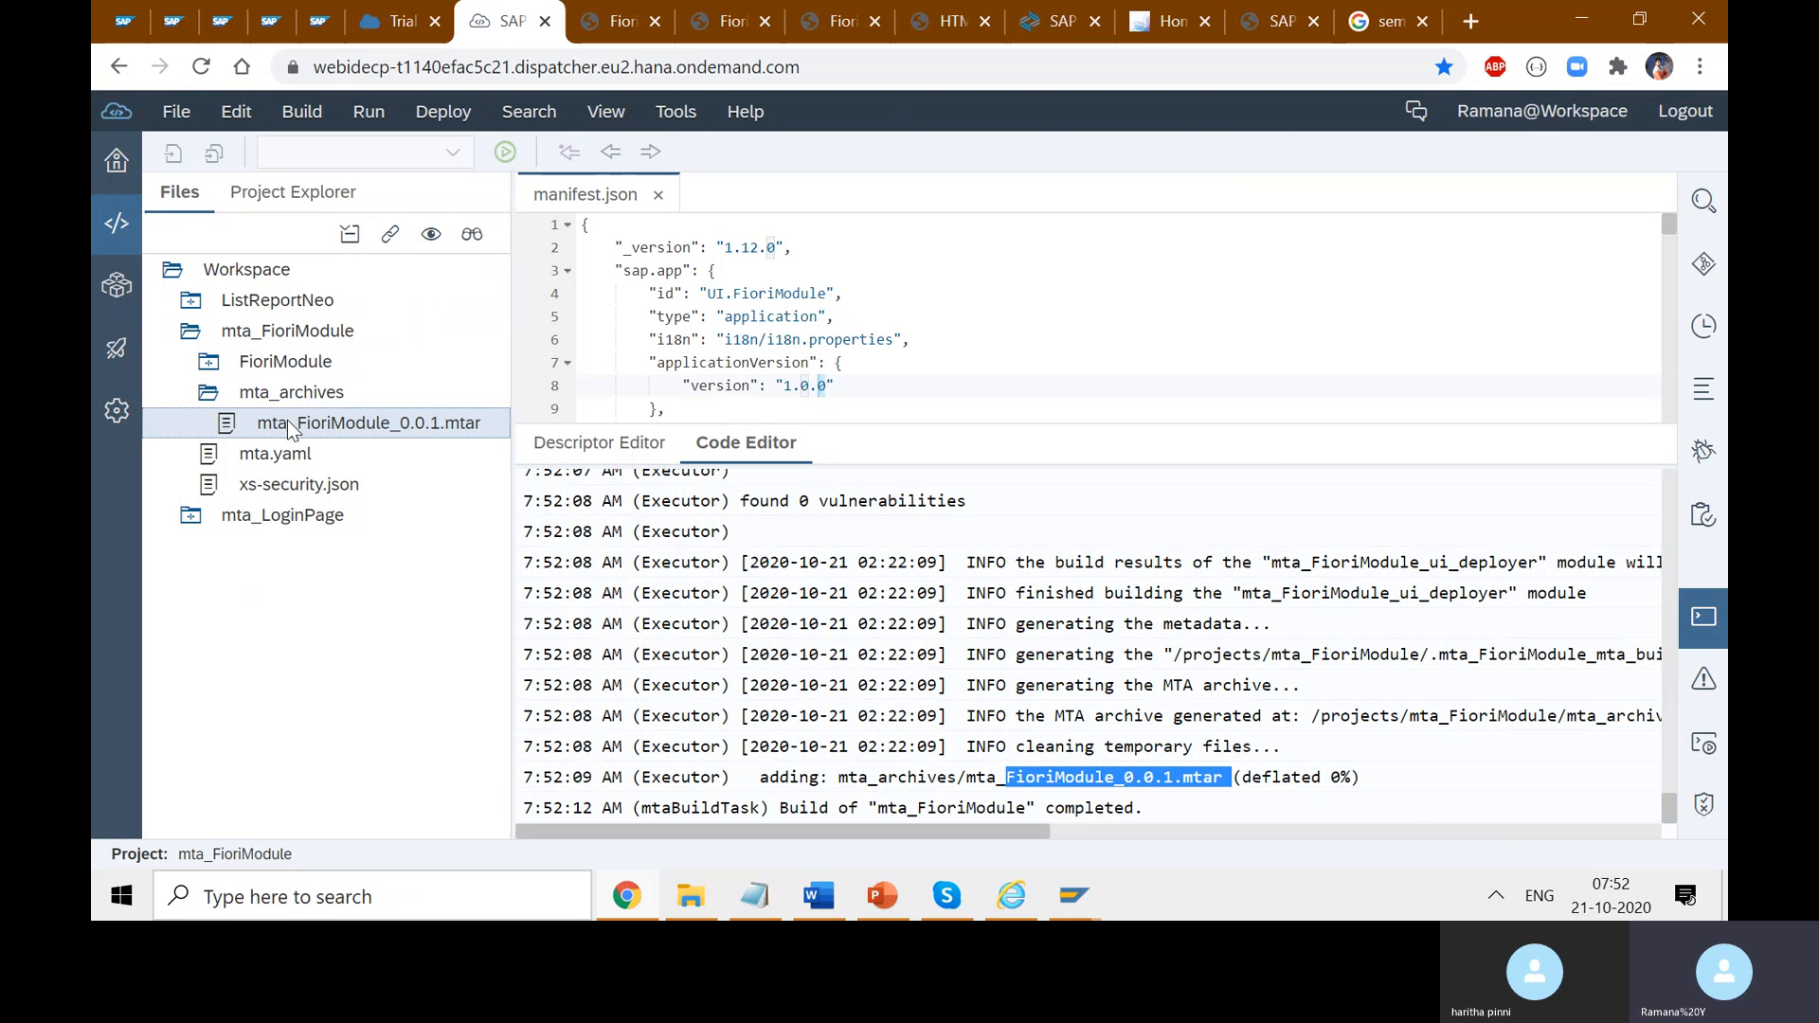
{"action": "right_click", "coordinate": [288, 421]}
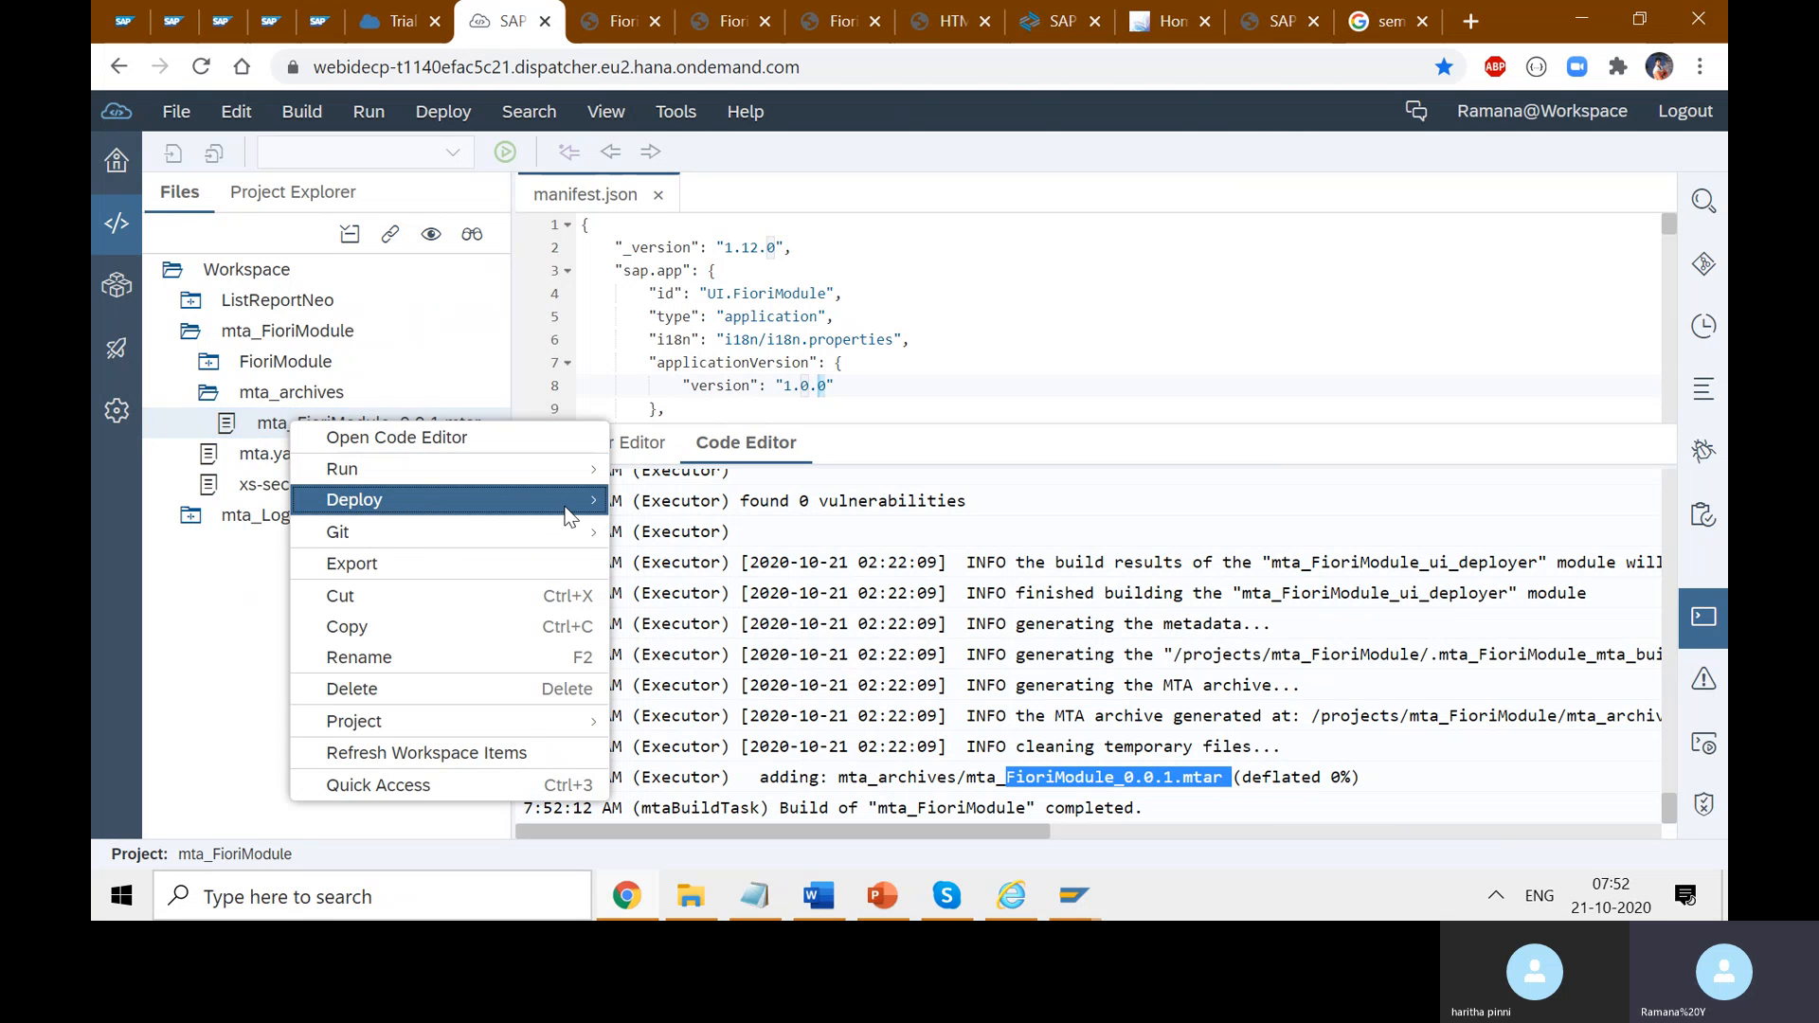
- Open the archive's Deploy to SAP Cloud Platform dialog, glancing at the deployed login page
{"action": "mouse_move", "coordinate": [563, 512]}
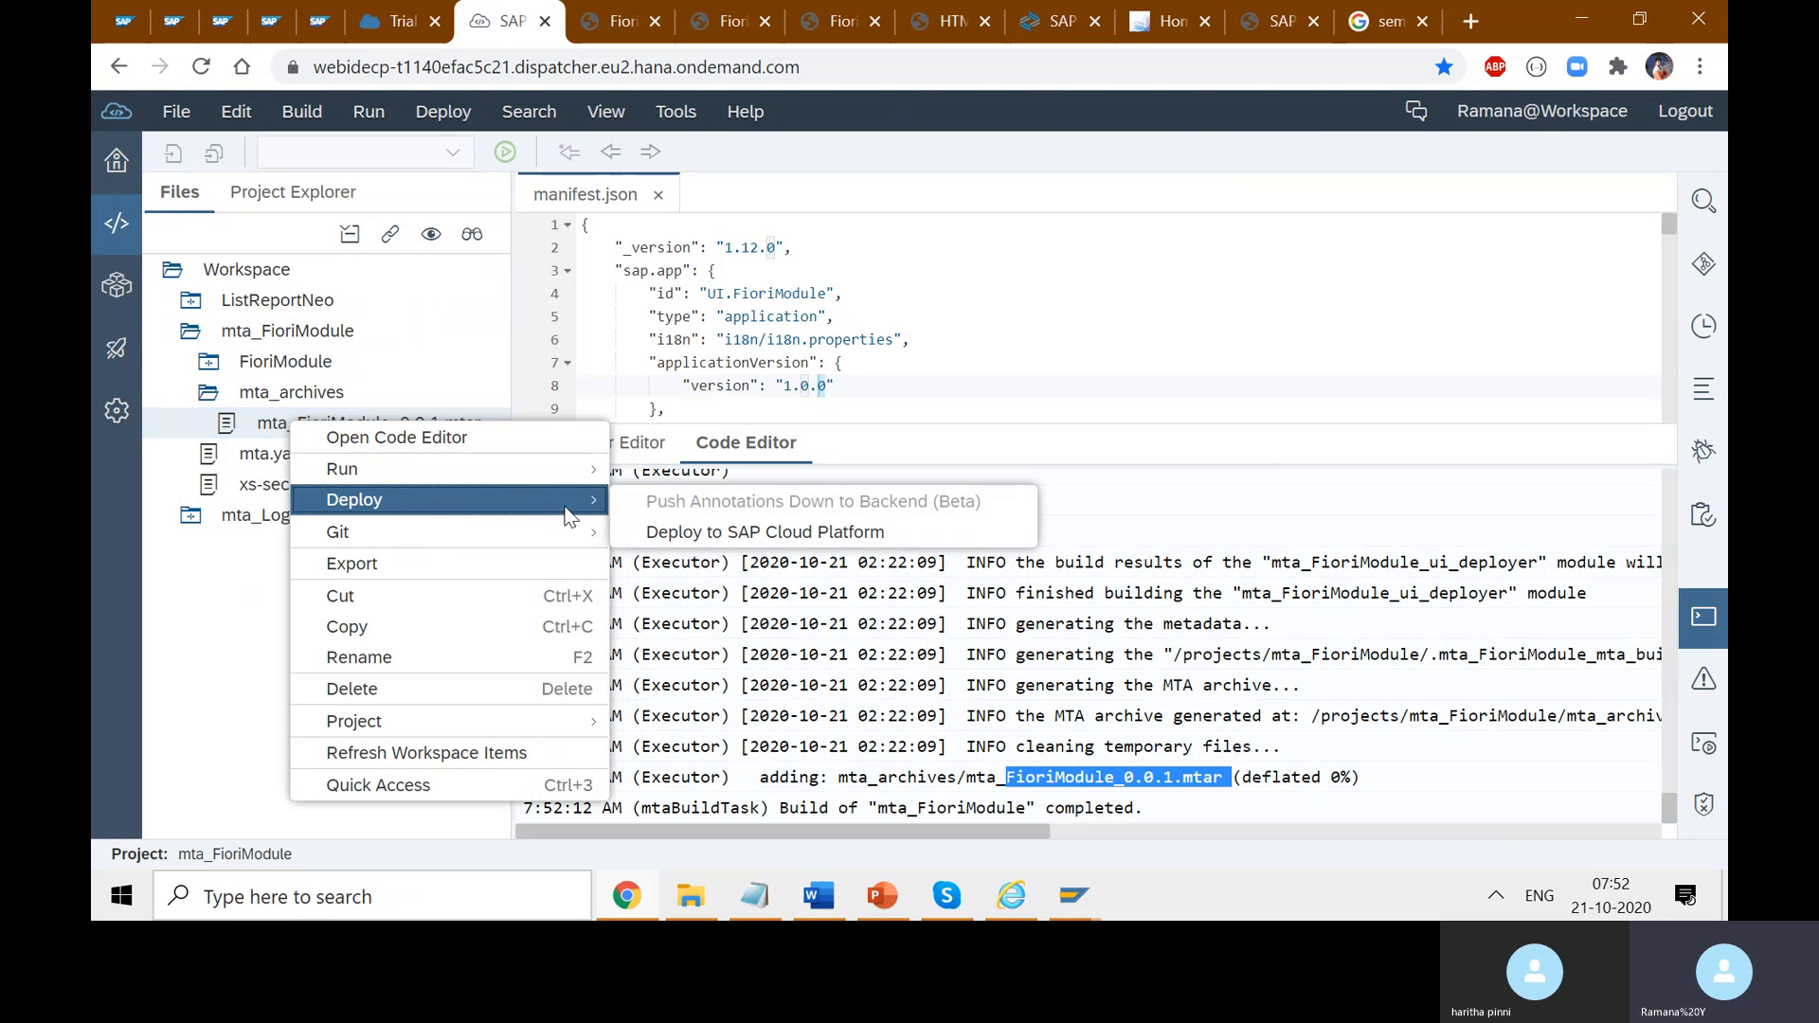
{"action": "left_click", "coordinate": [756, 540]}
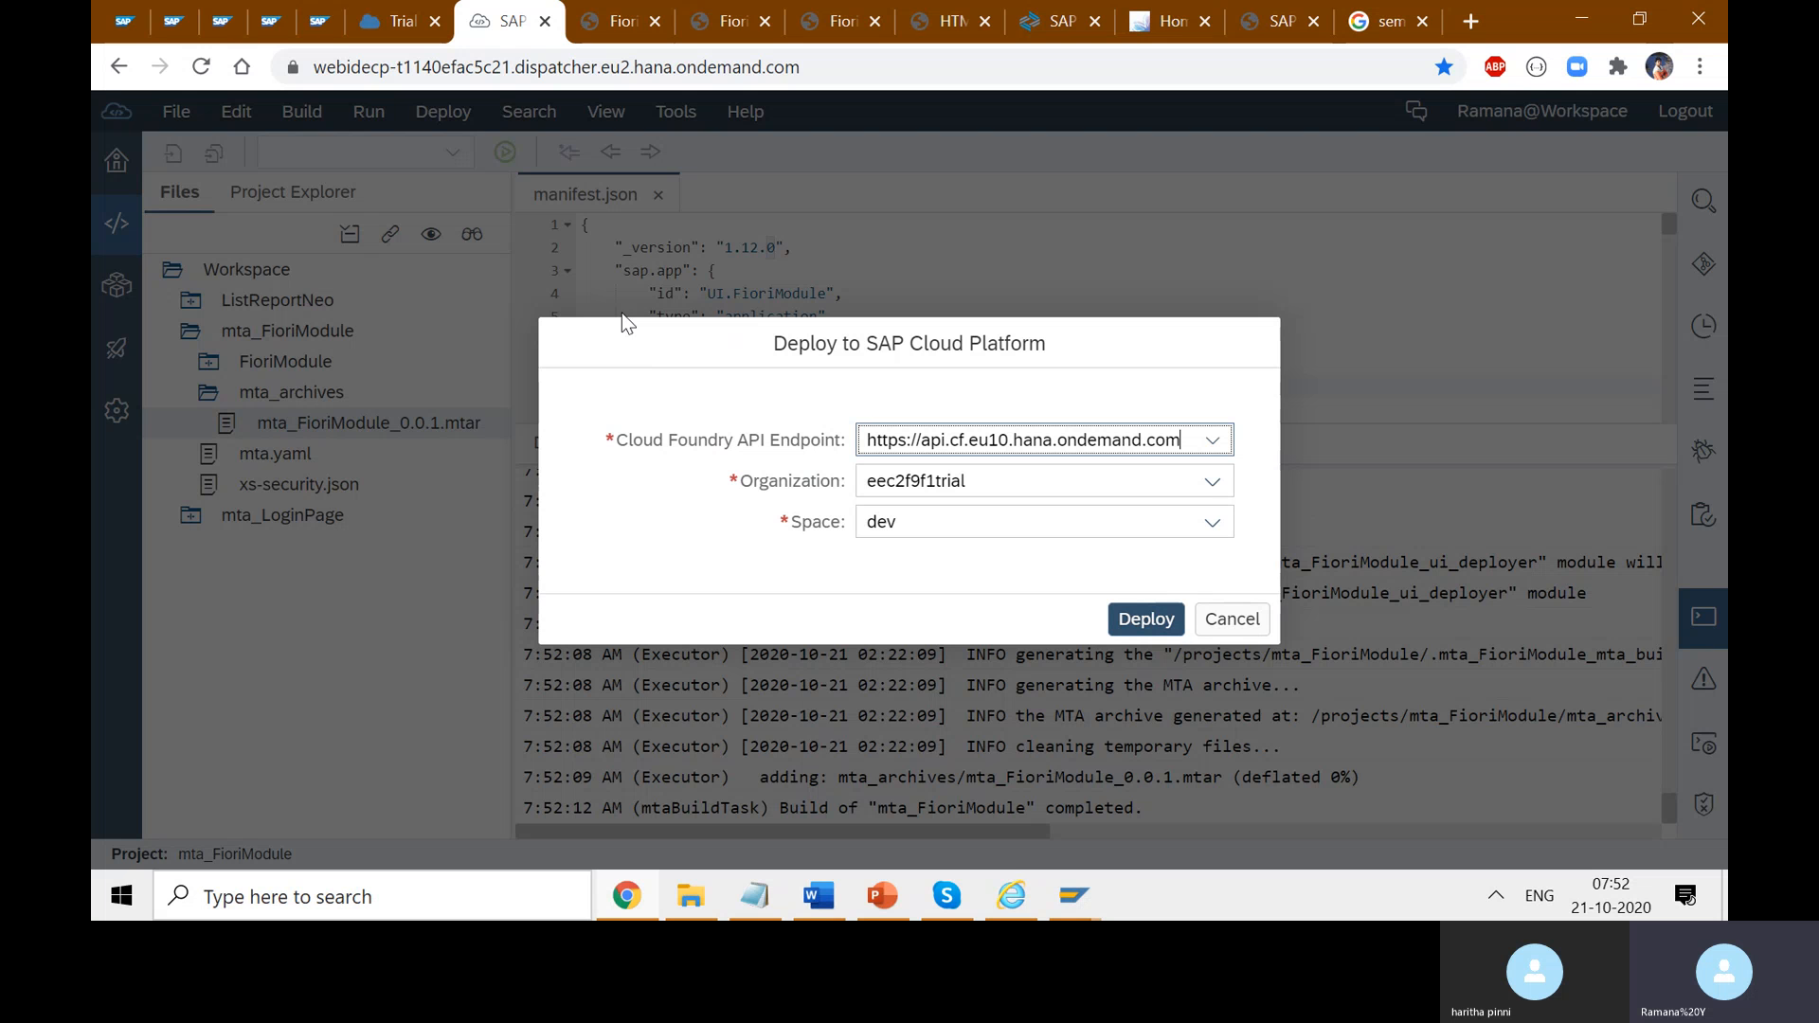
{"action": "left_click", "coordinate": [621, 21]}
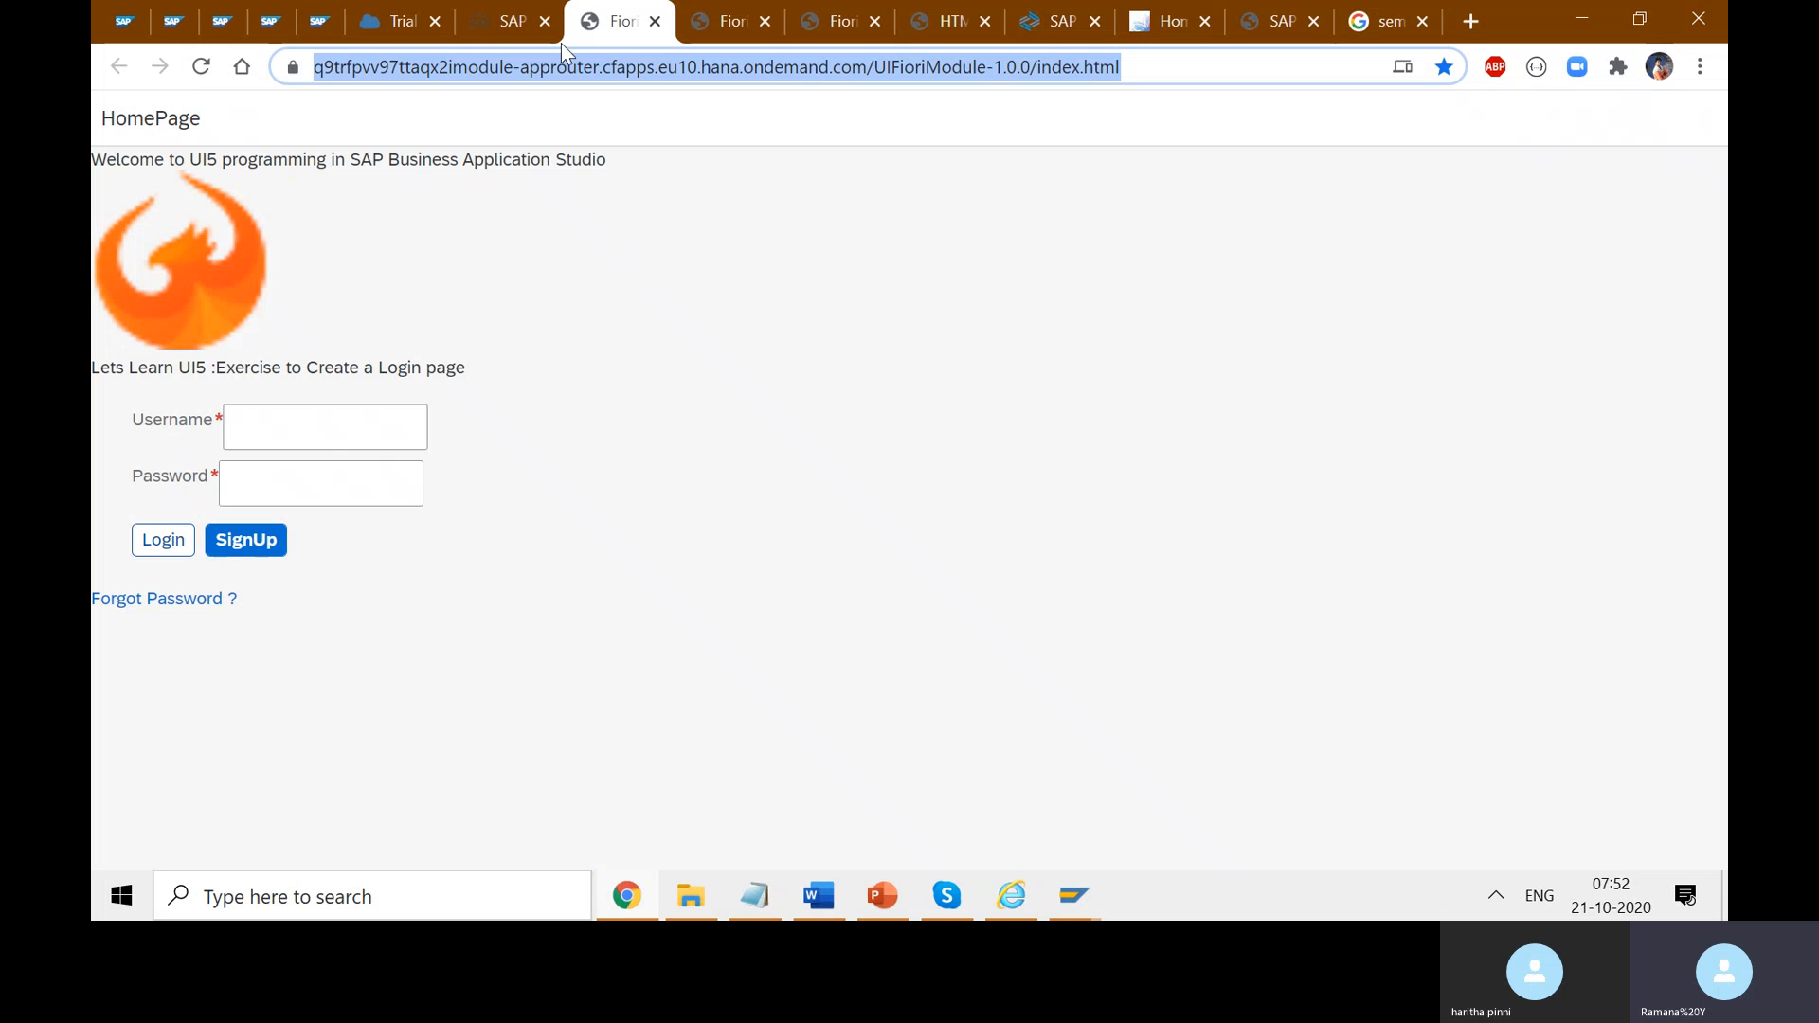
{"action": "left_click", "coordinate": [502, 23]}
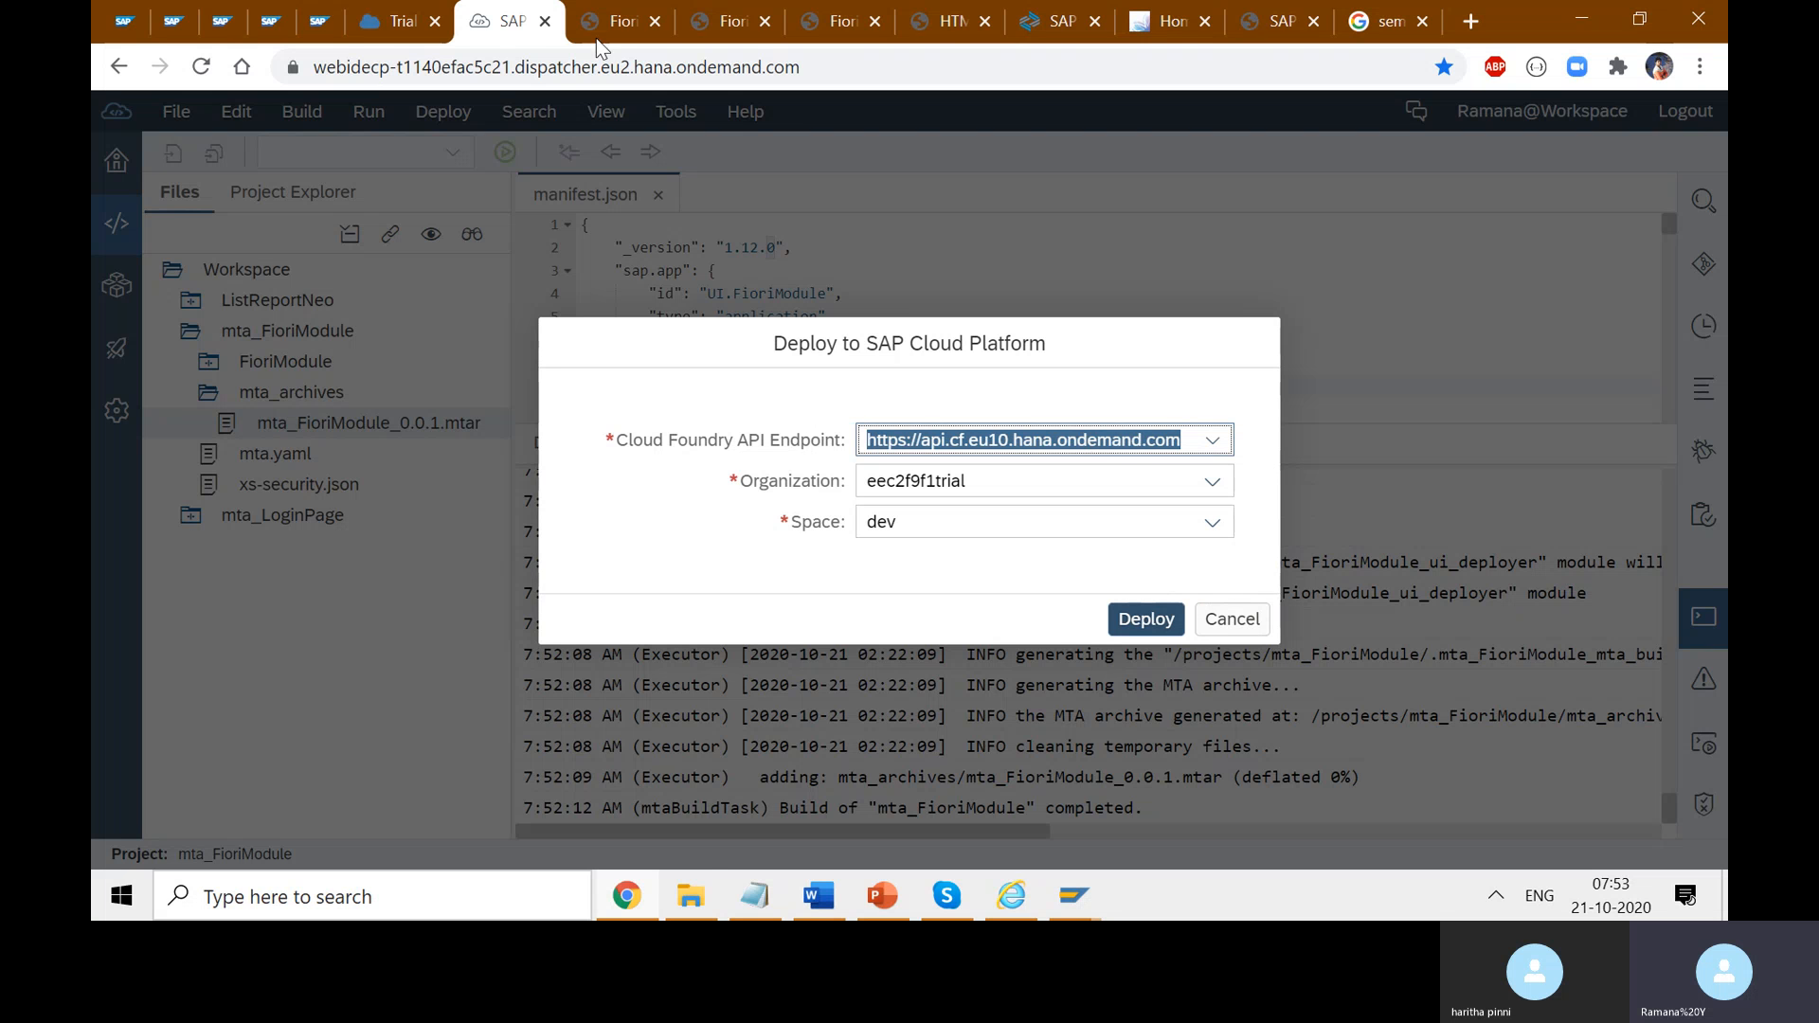
{"action": "left_click", "coordinate": [599, 13]}
{"action": "left_click", "coordinate": [507, 21]}
- Set the Cloud Foundry API endpoint to eu10 and the space to dev
{"action": "left_click", "coordinate": [1213, 440]}
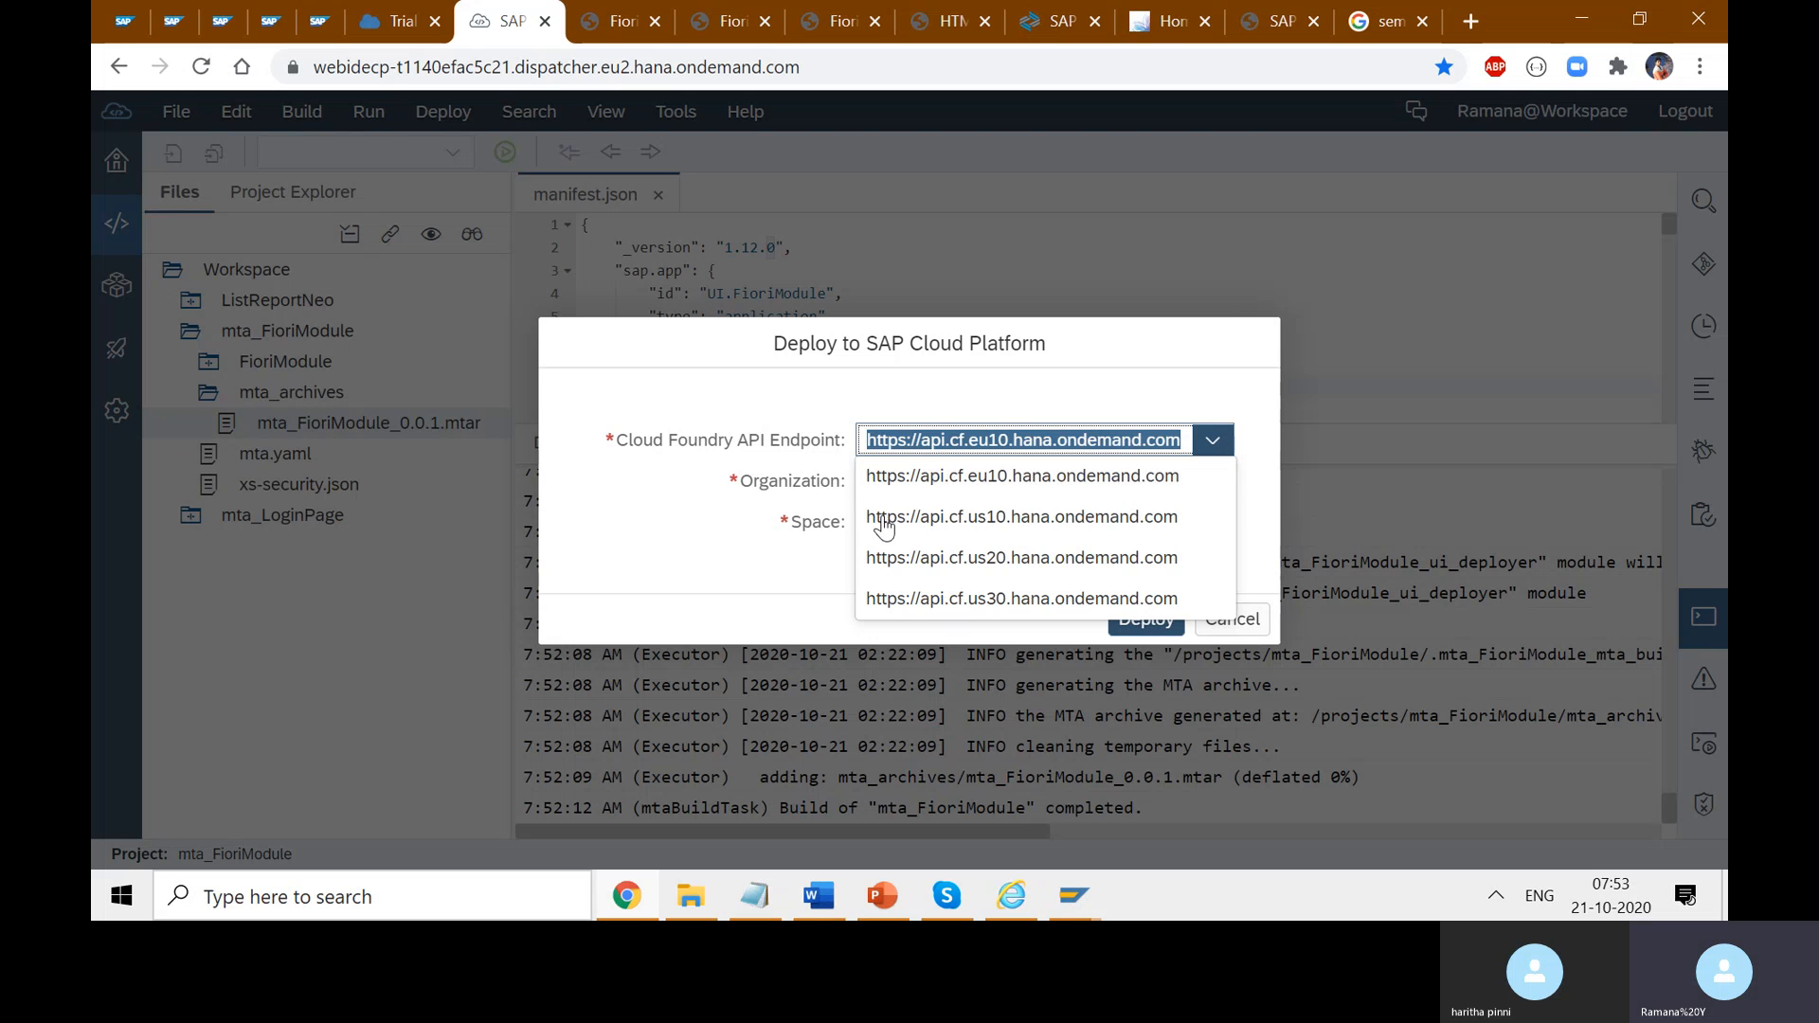
{"action": "left_click", "coordinate": [1042, 478]}
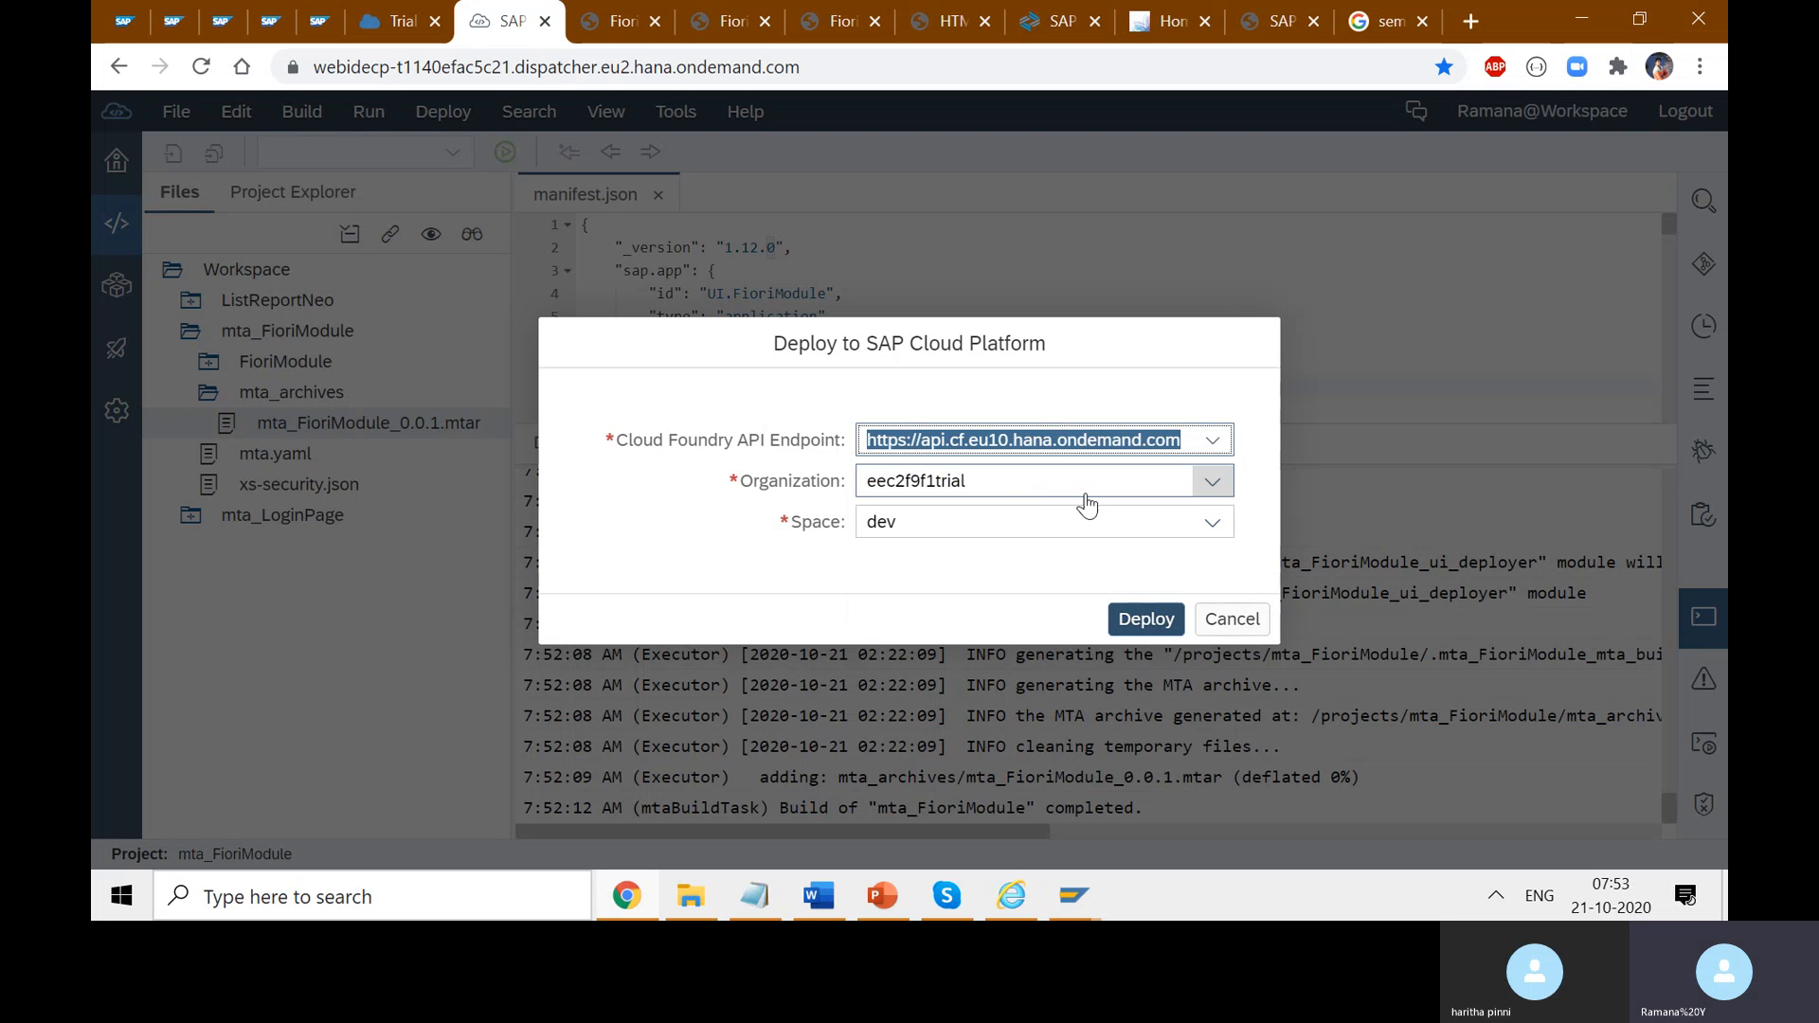
{"action": "left_click", "coordinate": [1217, 527]}
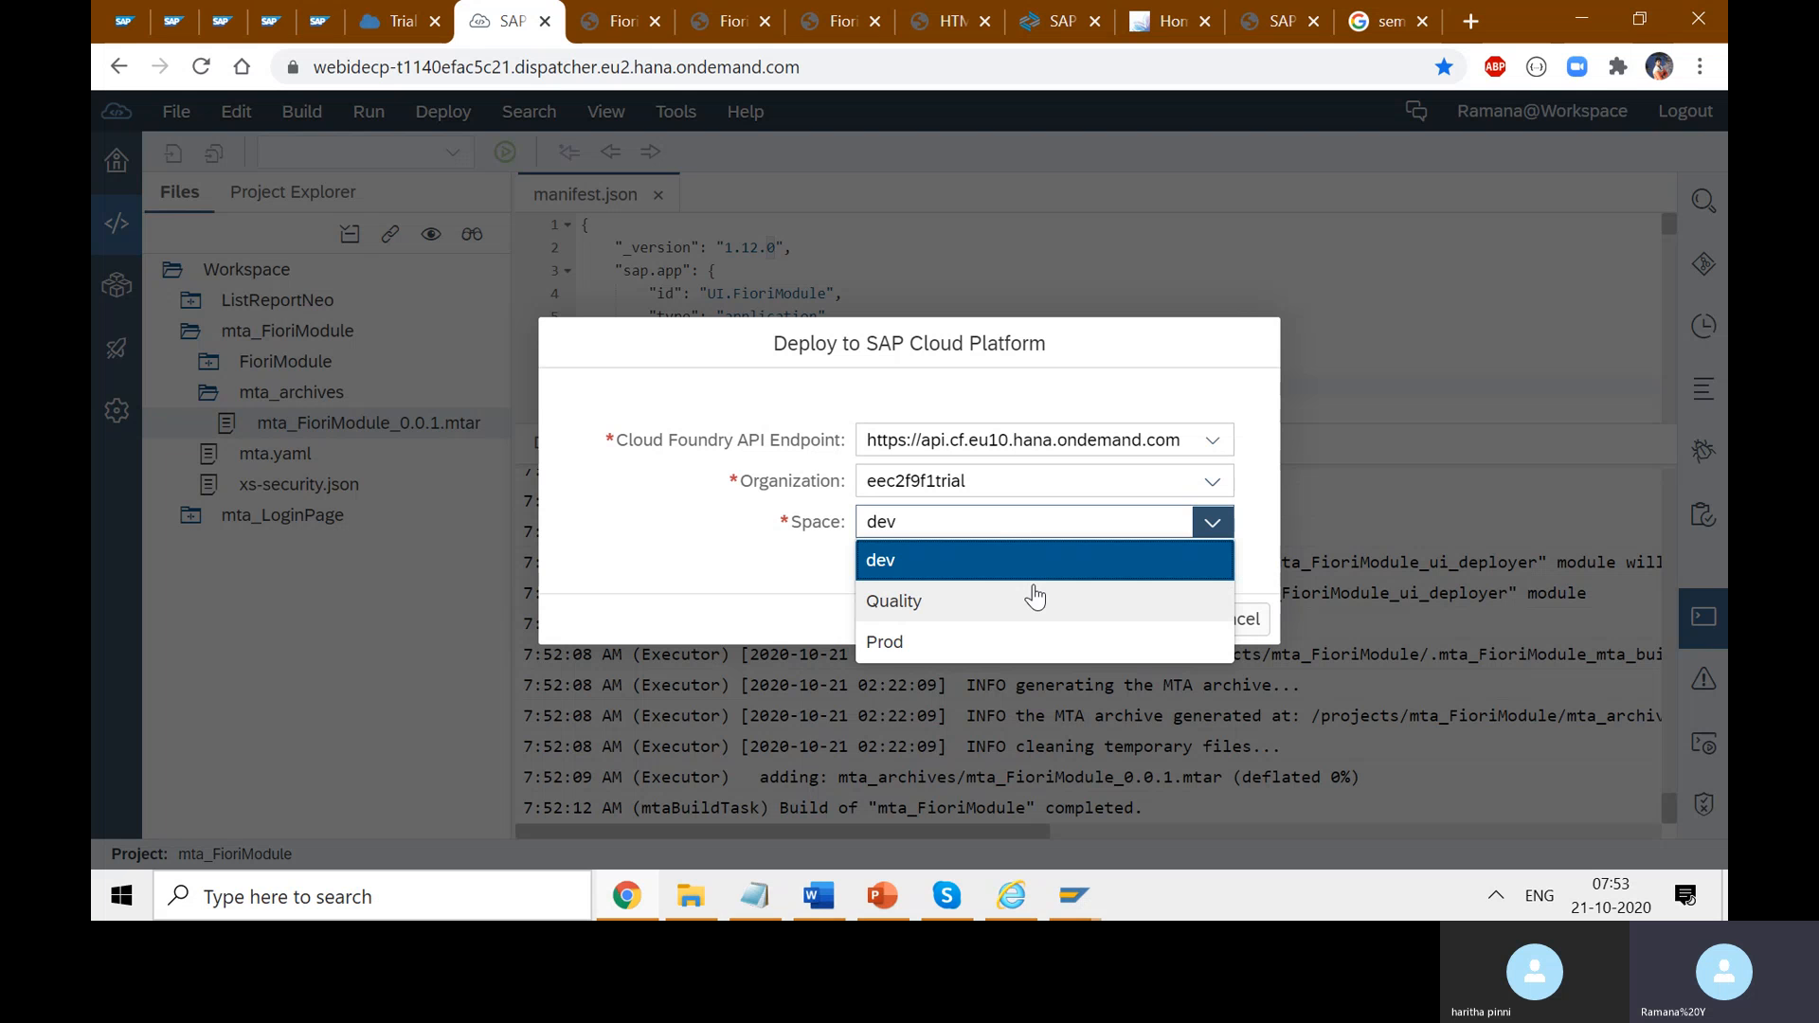
{"action": "left_click", "coordinate": [982, 568]}
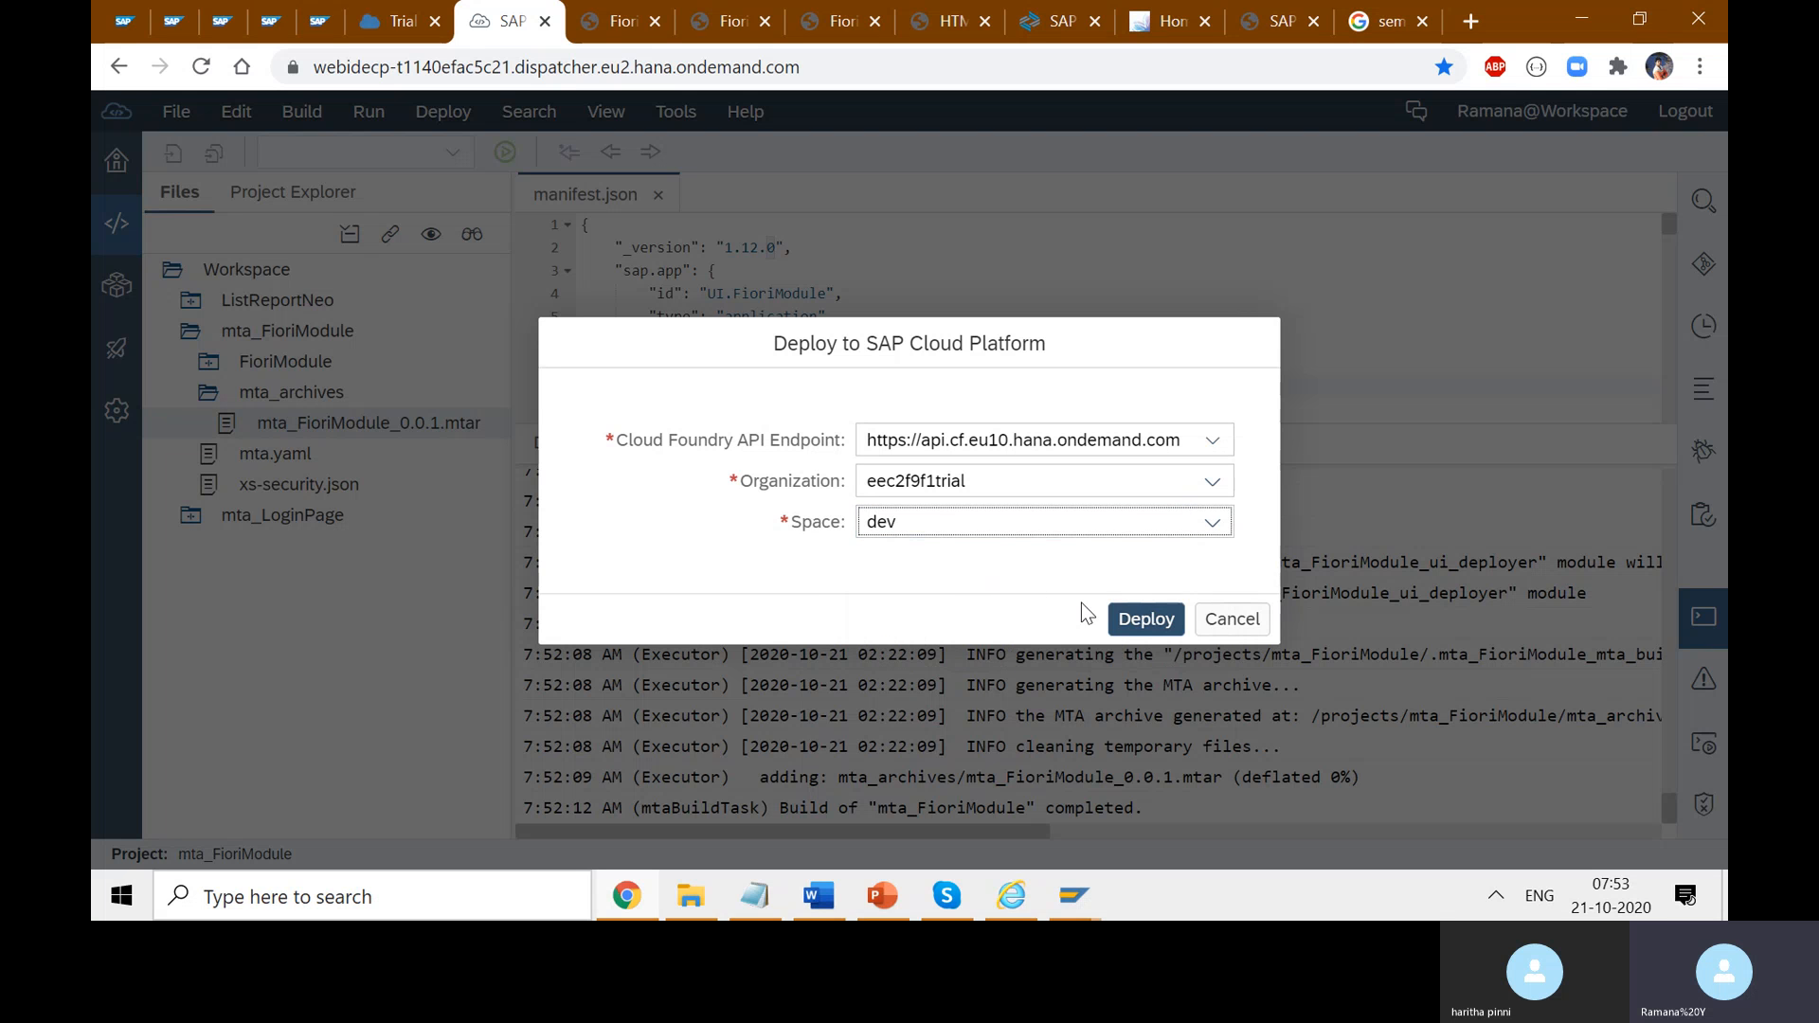
- Deploy the archive and read the eu10 endpoint, organization and dev space in the widened log
{"action": "left_click", "coordinate": [1151, 620]}
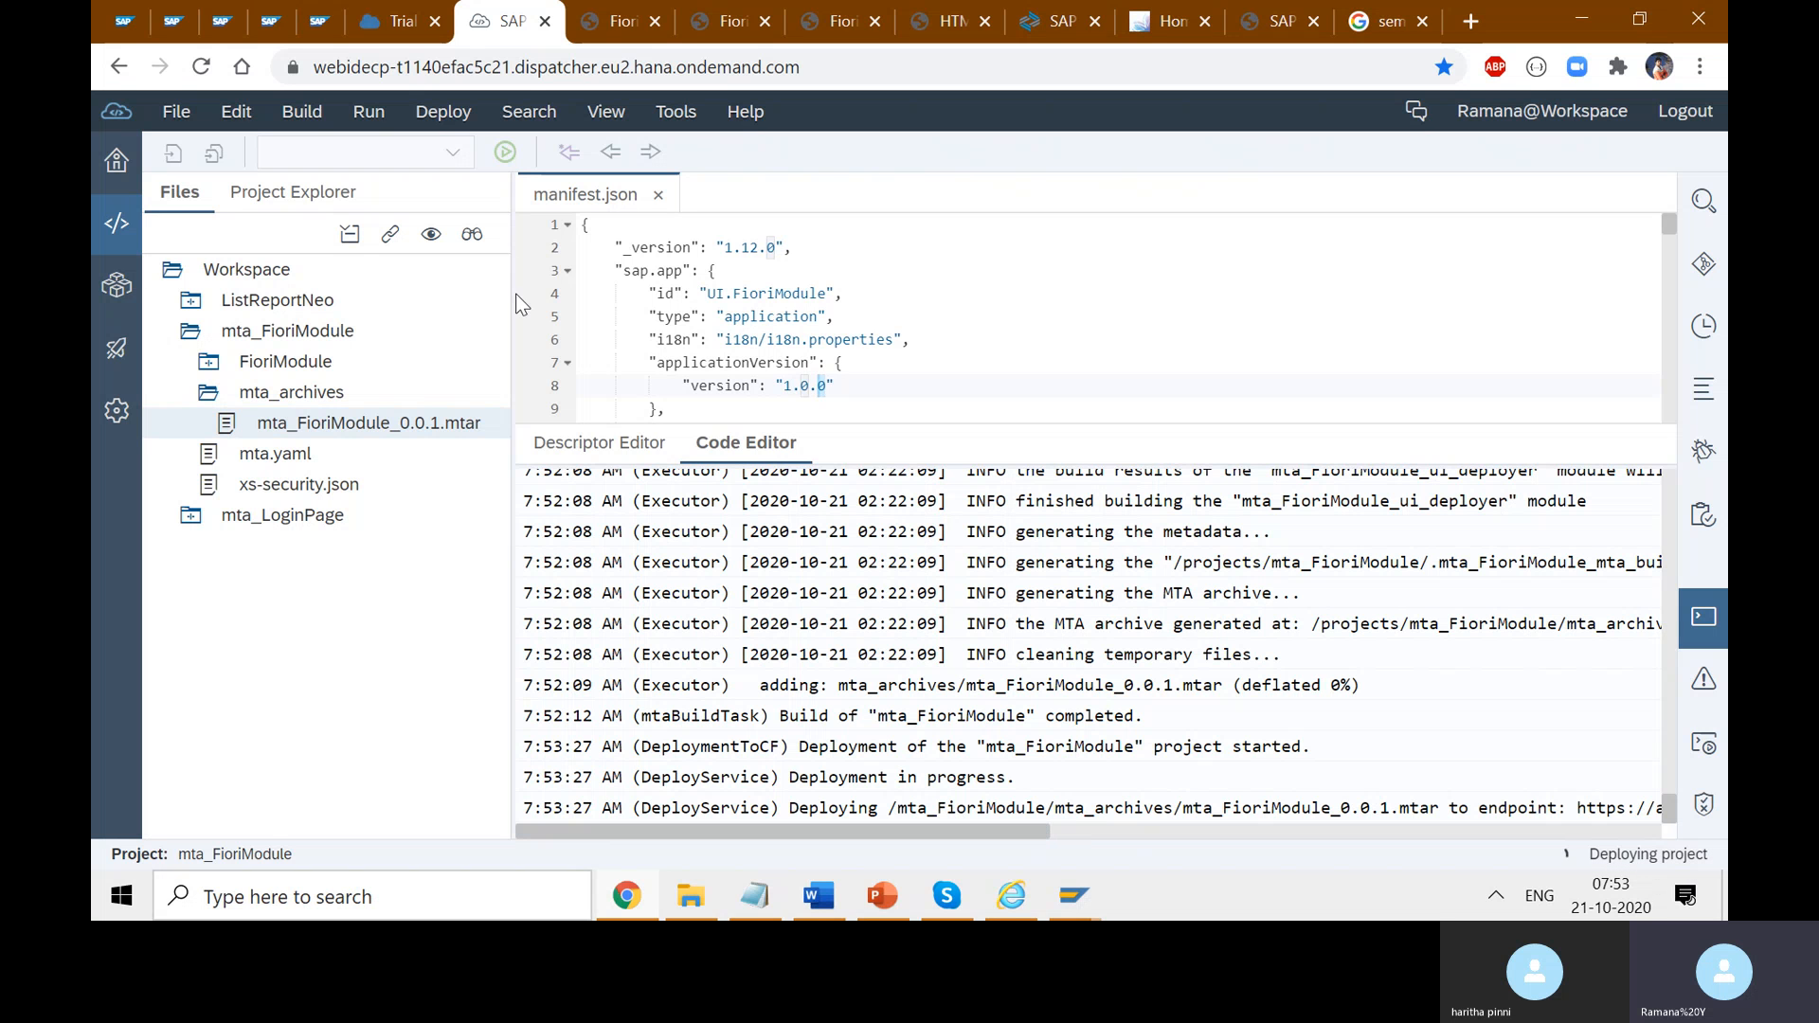
{"action": "left_click_drag", "start_coordinate": [512, 195], "coordinate": [332, 178]}
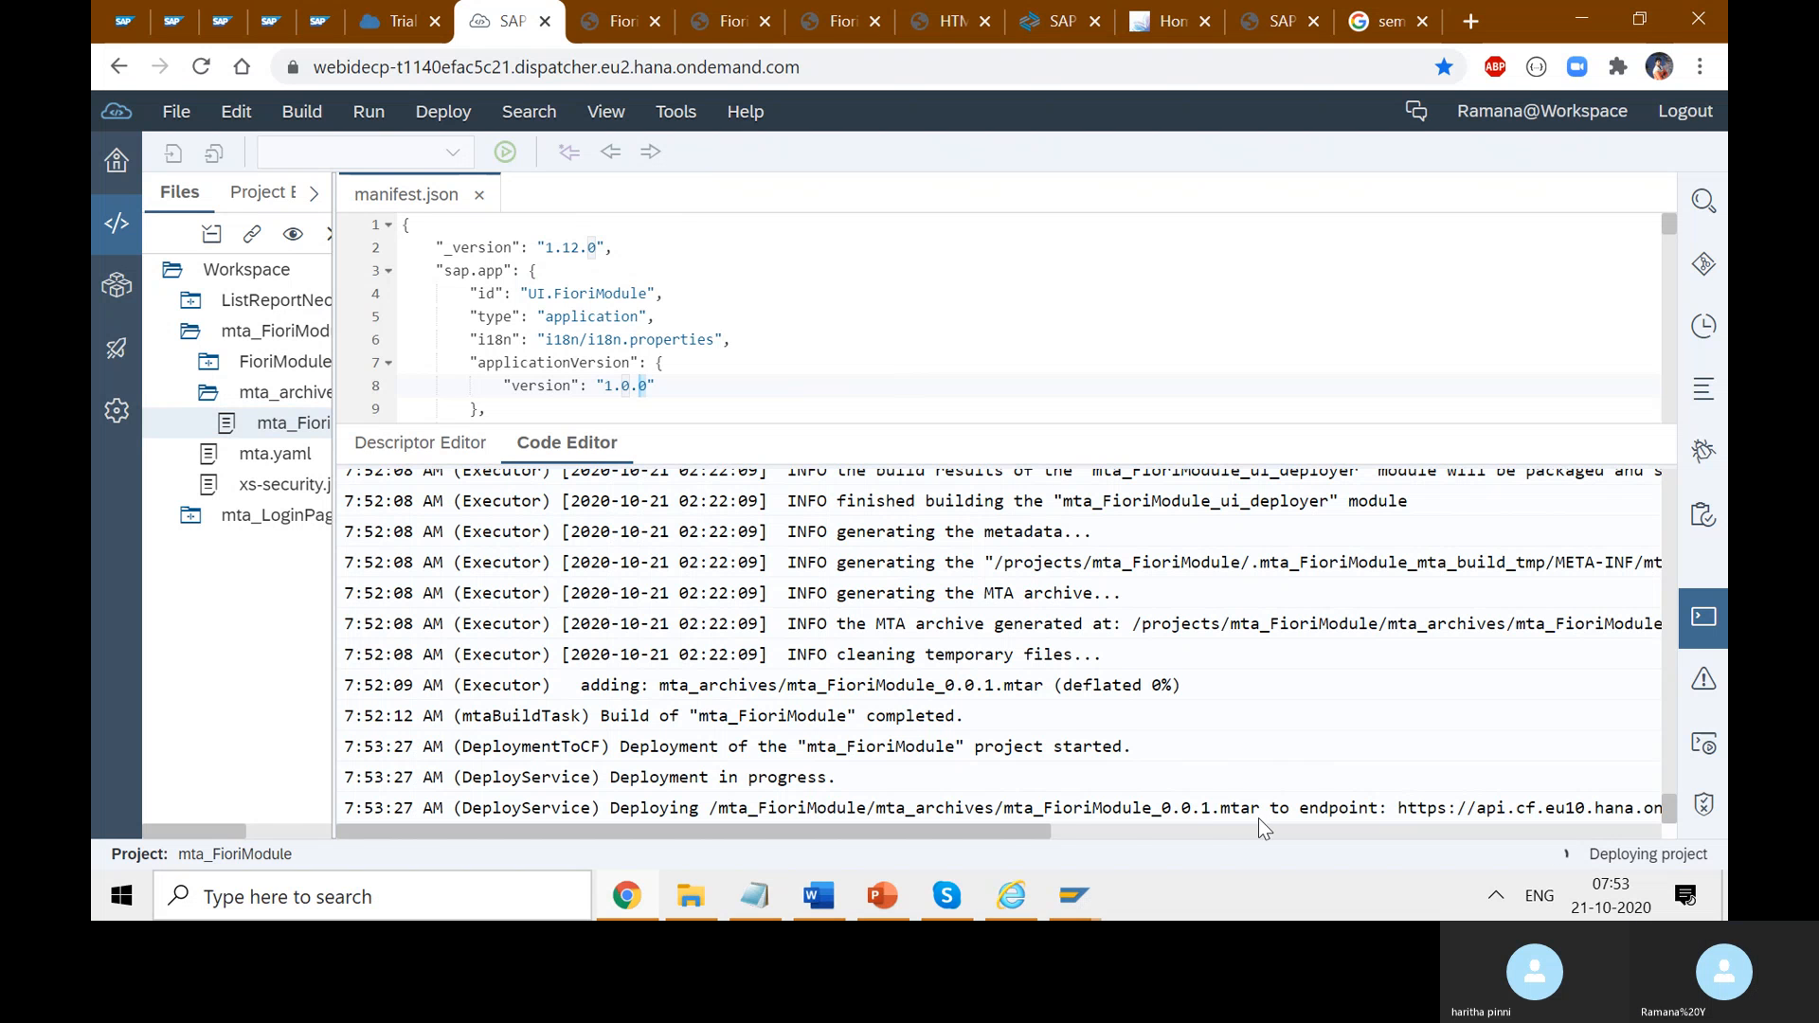
{"action": "left_click_drag", "start_coordinate": [1003, 824], "coordinate": [1205, 833]}
{"action": "left_click_drag", "start_coordinate": [958, 810], "coordinate": [802, 809]}
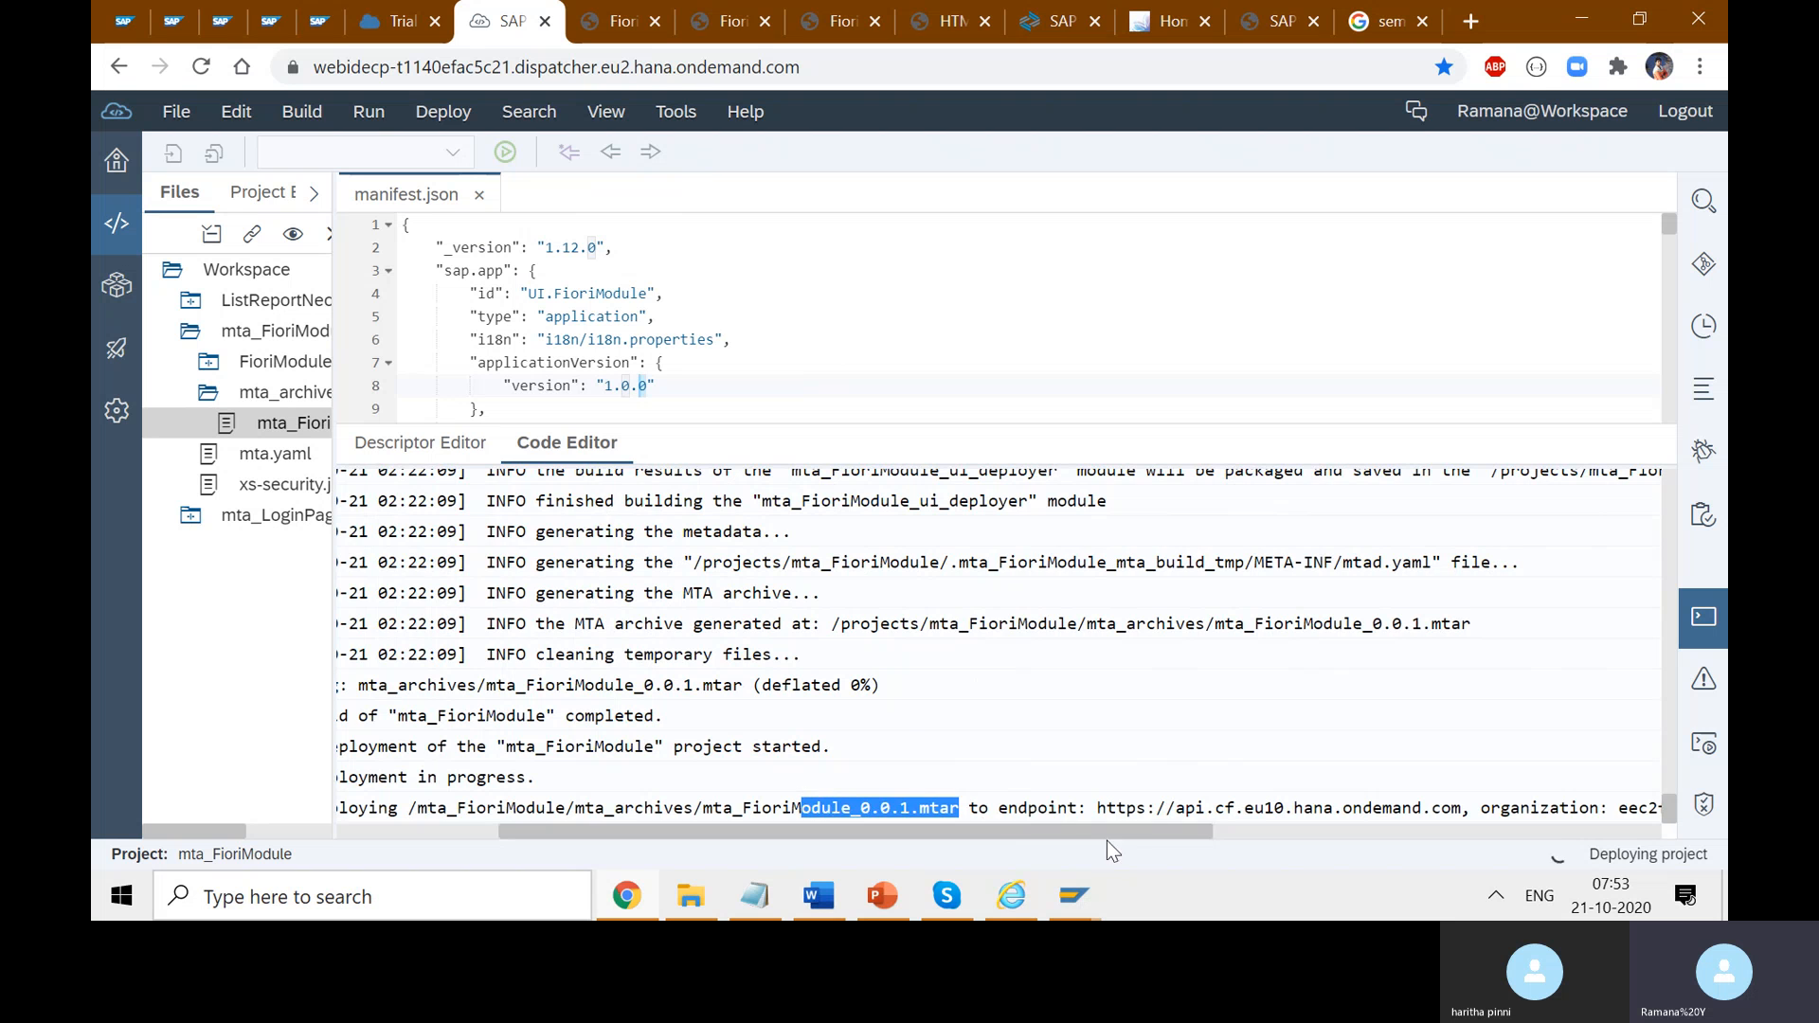
{"action": "left_click_drag", "start_coordinate": [1129, 831], "coordinate": [1319, 849]}
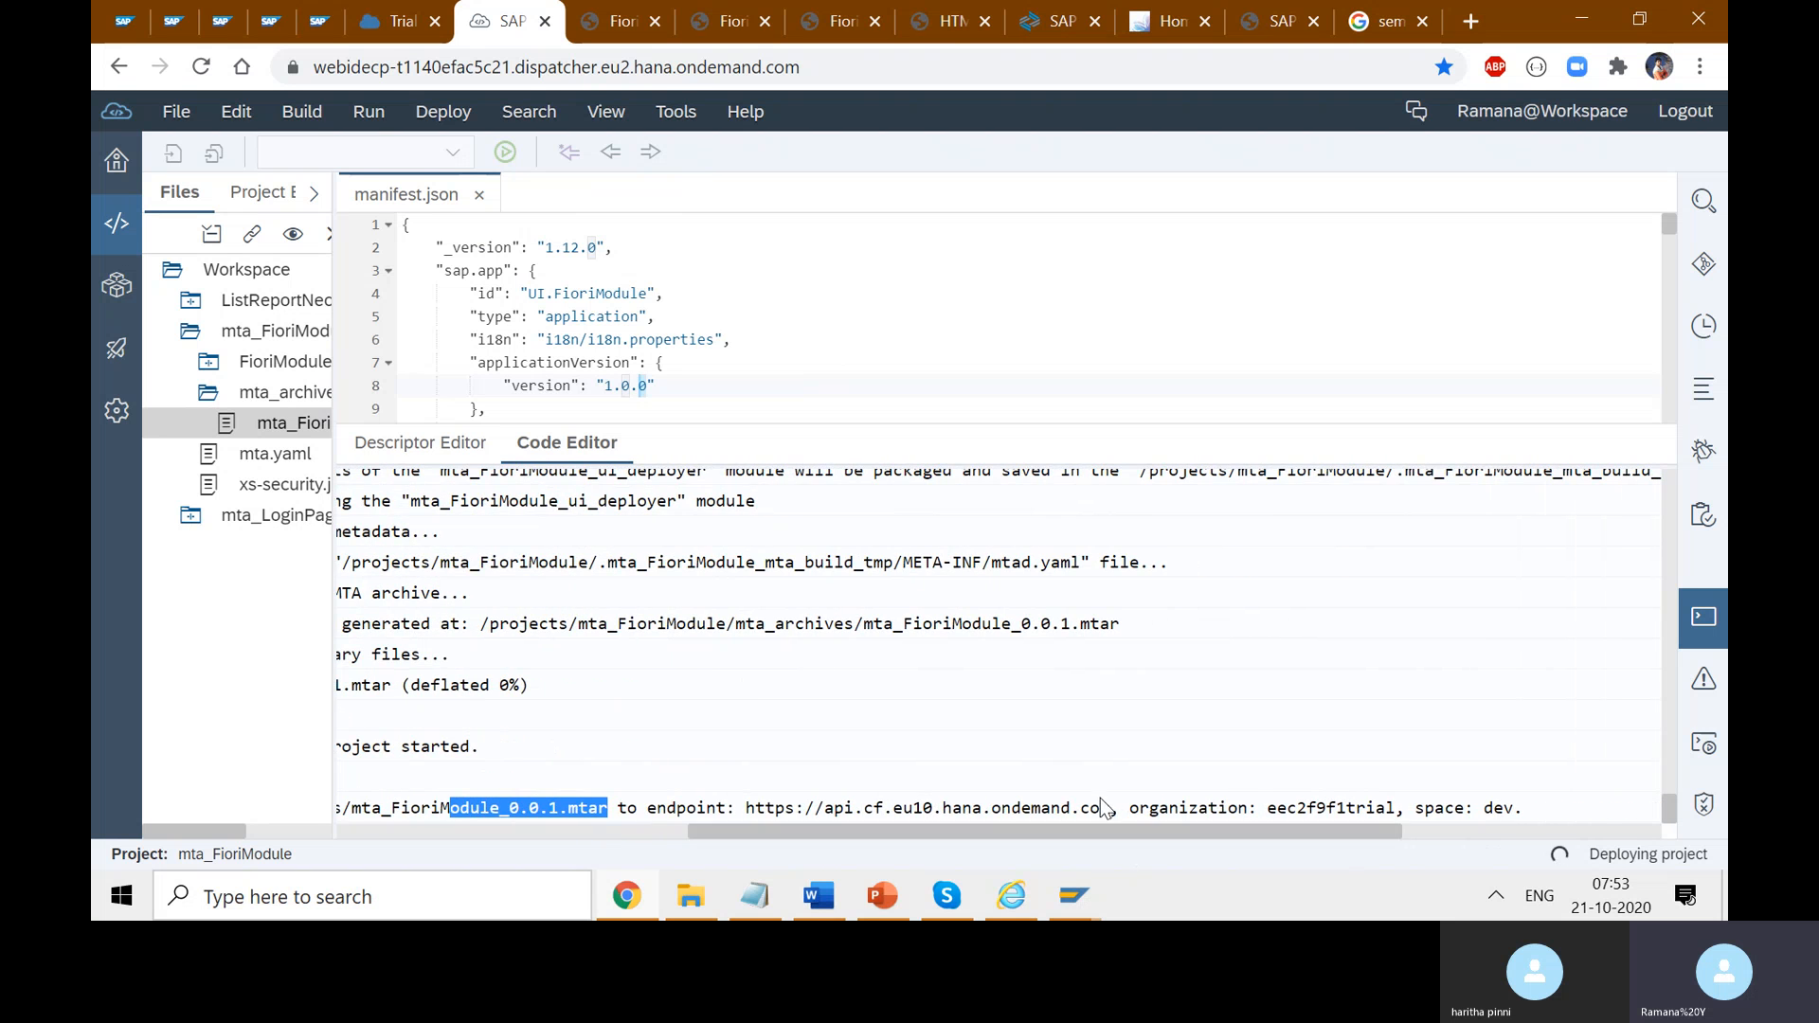
{"action": "left_click_drag", "start_coordinate": [1110, 807], "coordinate": [756, 807]}
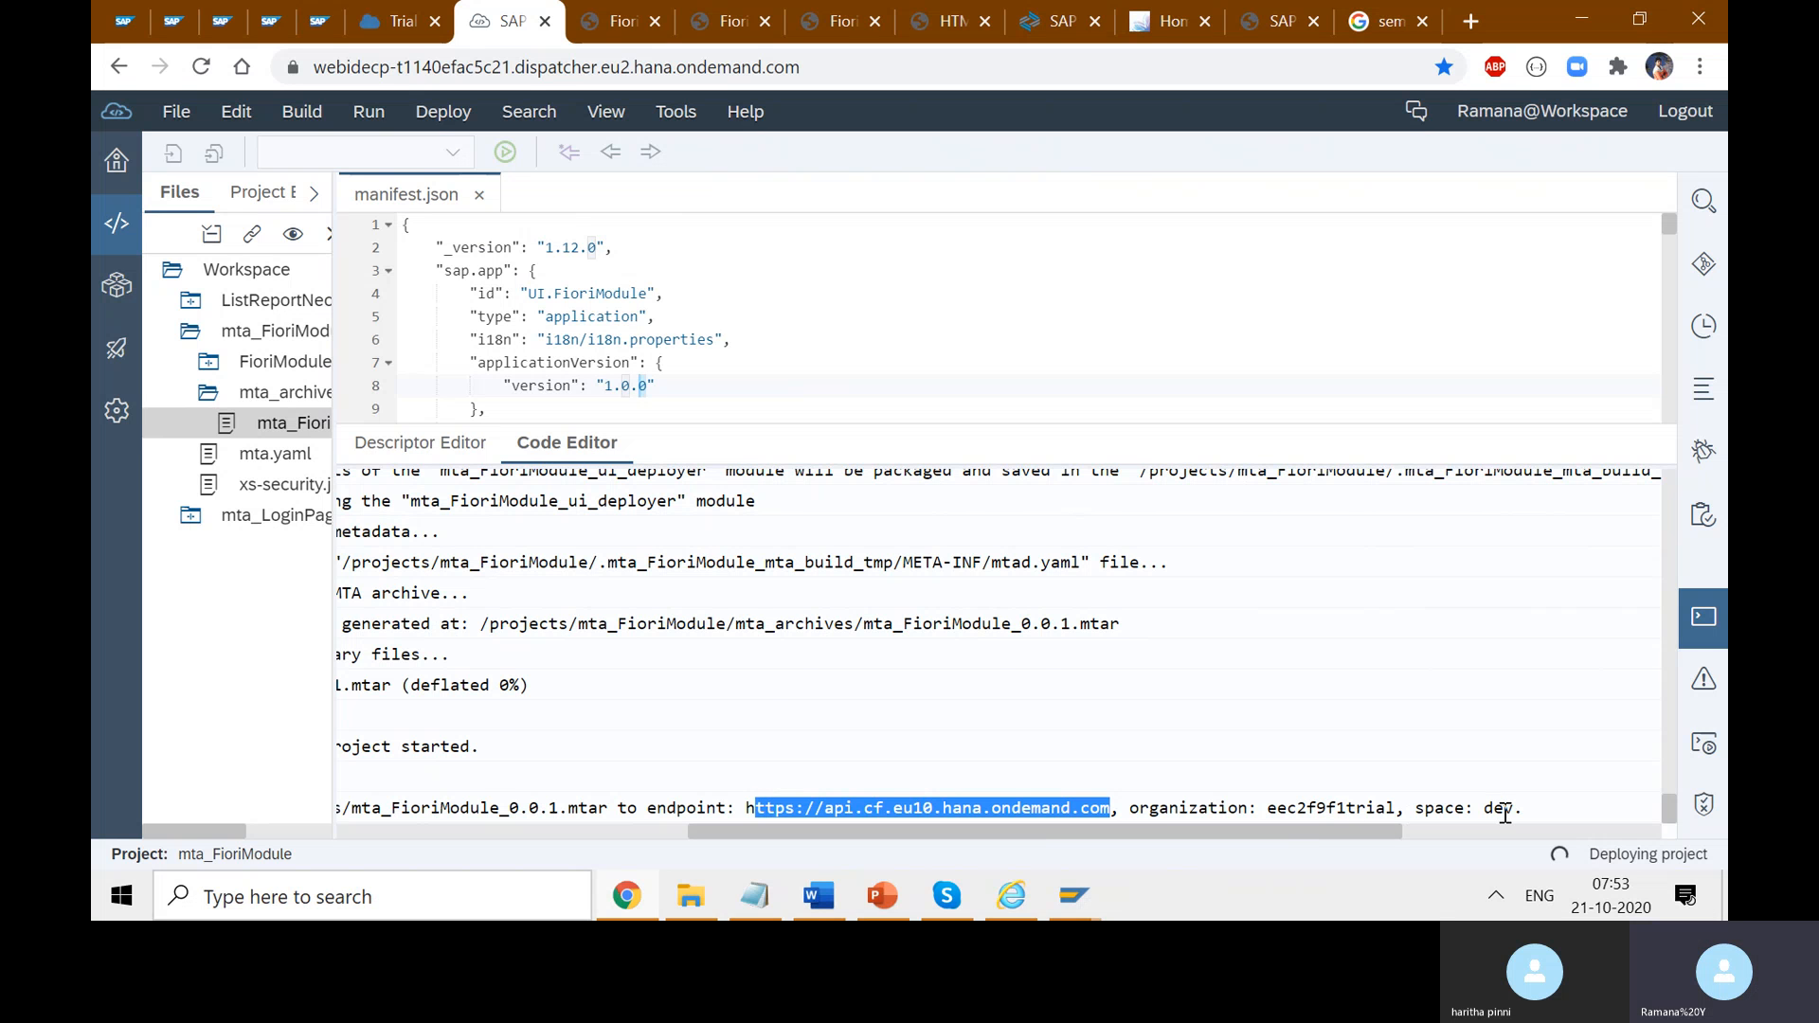
- Re-enter the trial account after the expired session, open the dev space application list, then return to Web IDE
{"action": "left_click", "coordinate": [402, 21]}
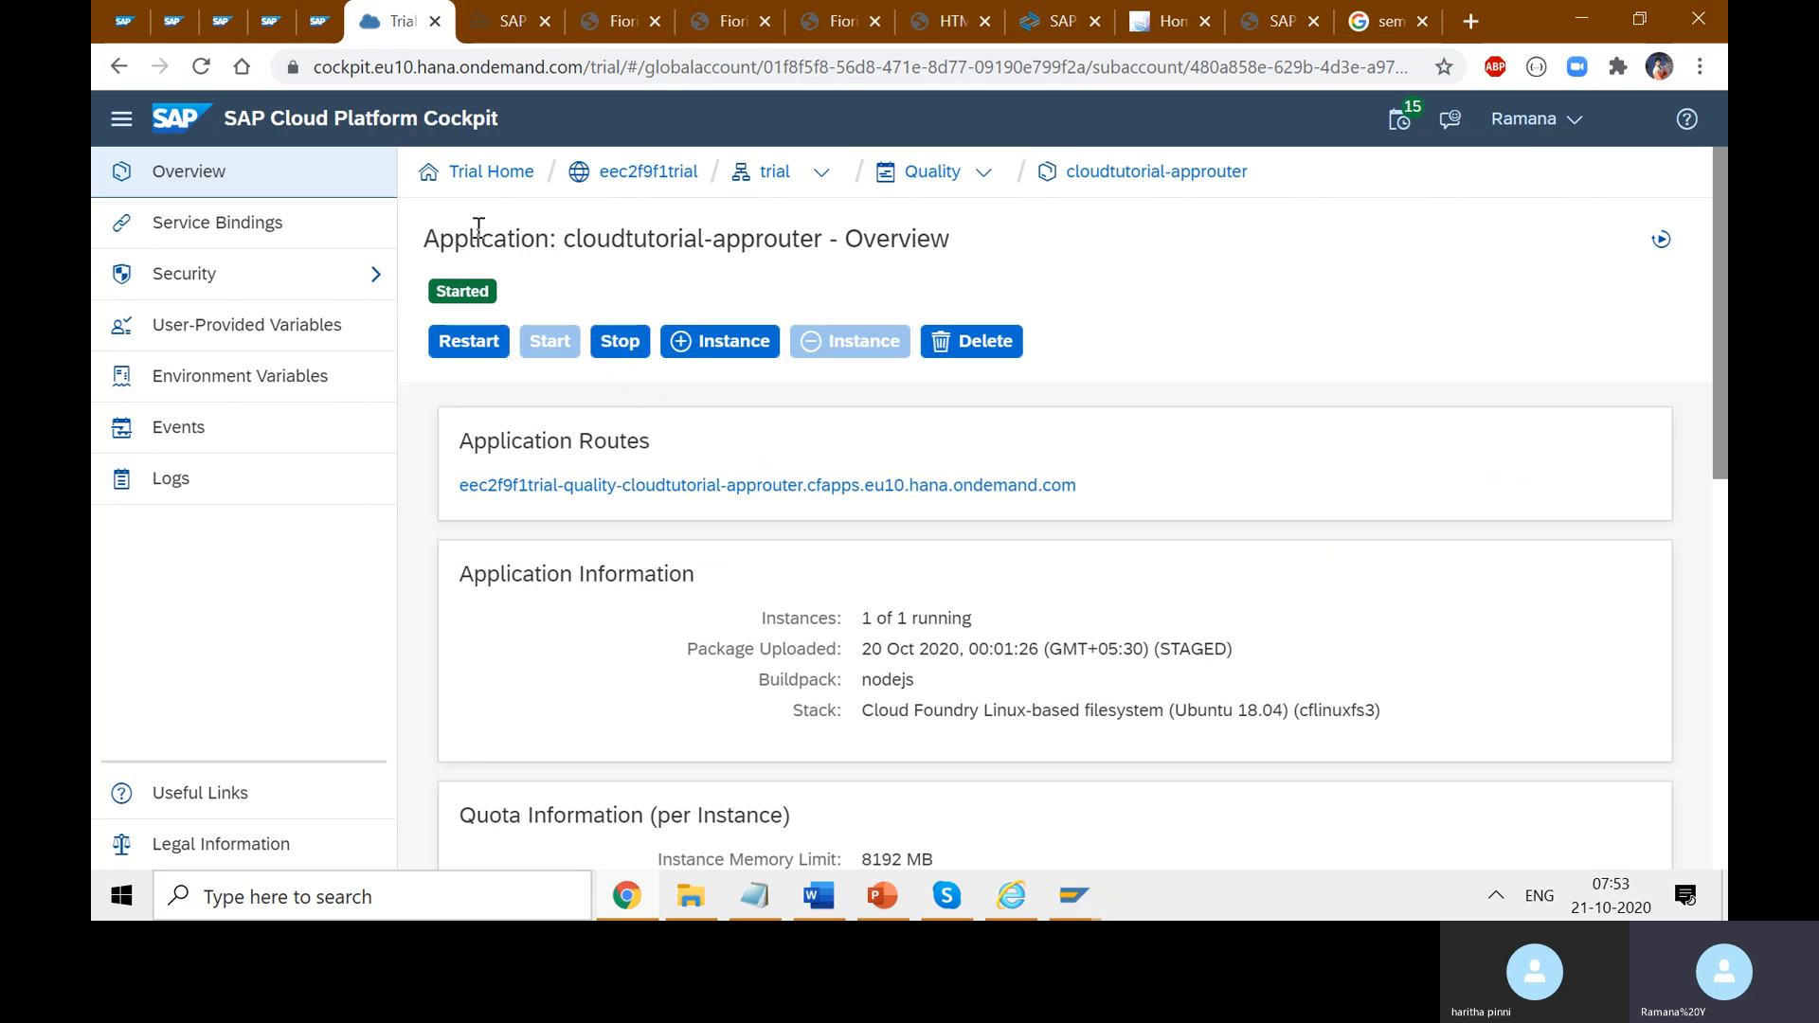
{"action": "left_click", "coordinate": [467, 174]}
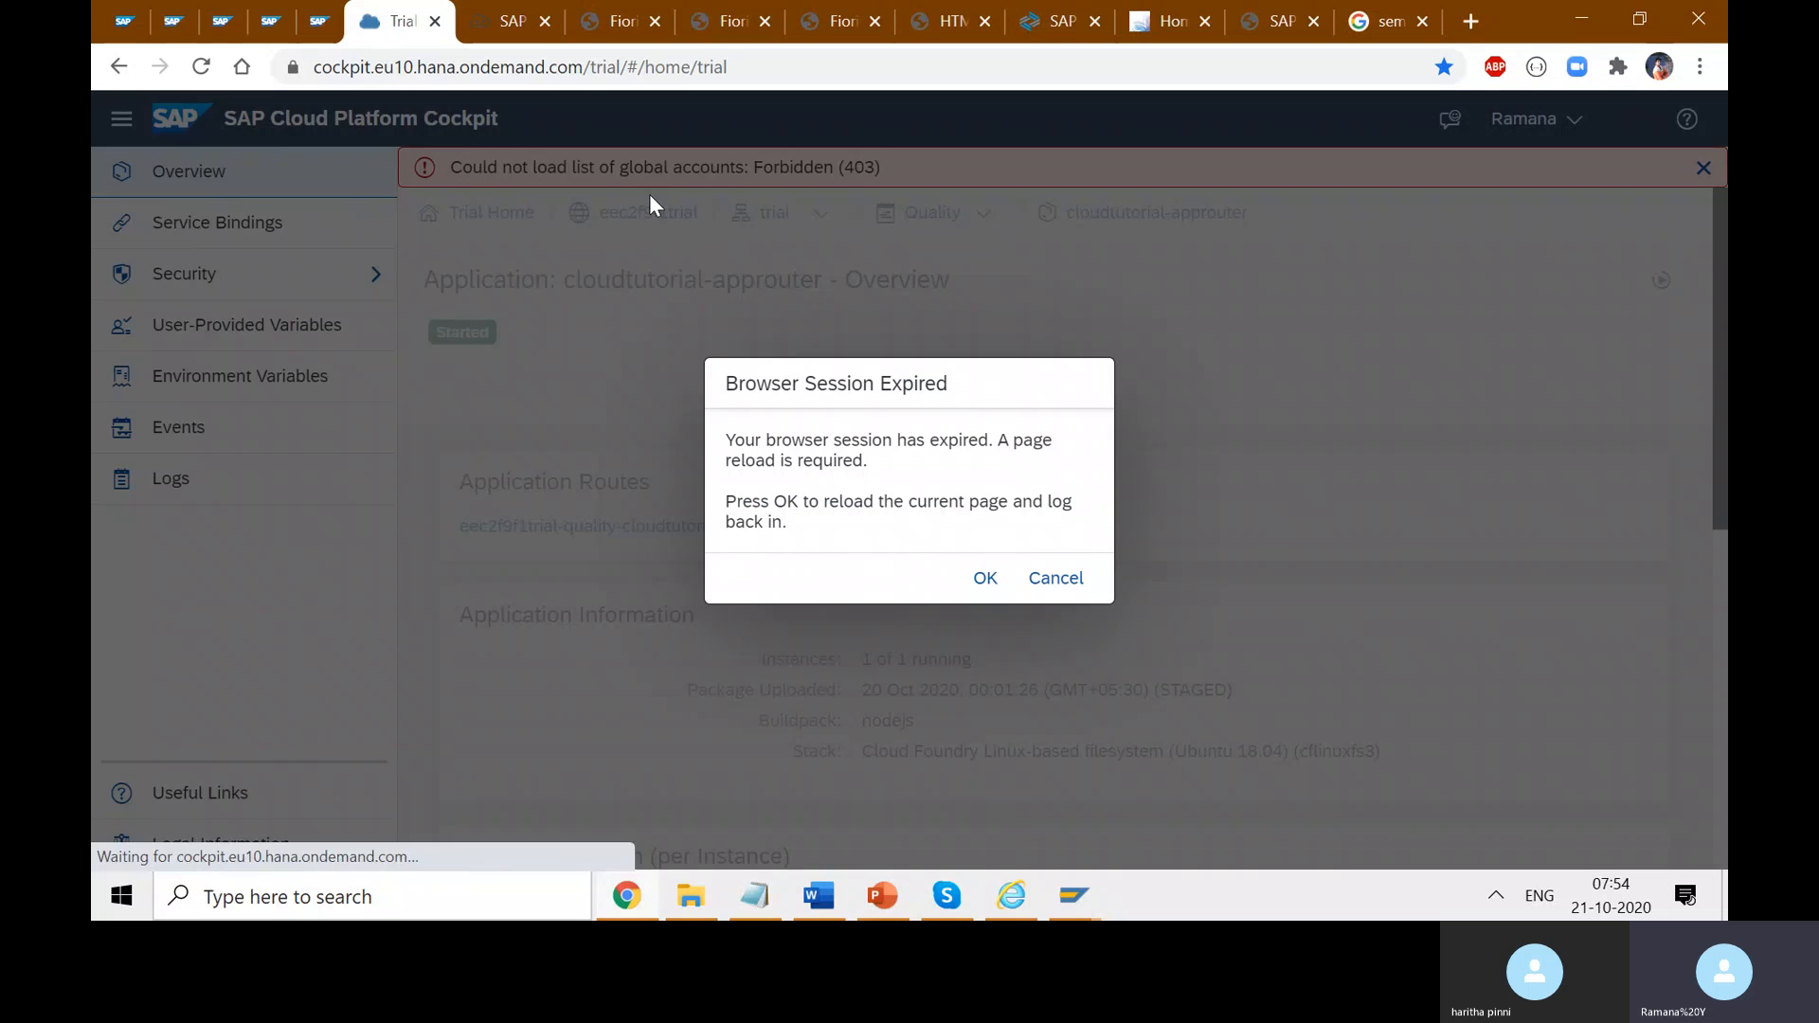
{"action": "left_click", "coordinate": [984, 578]}
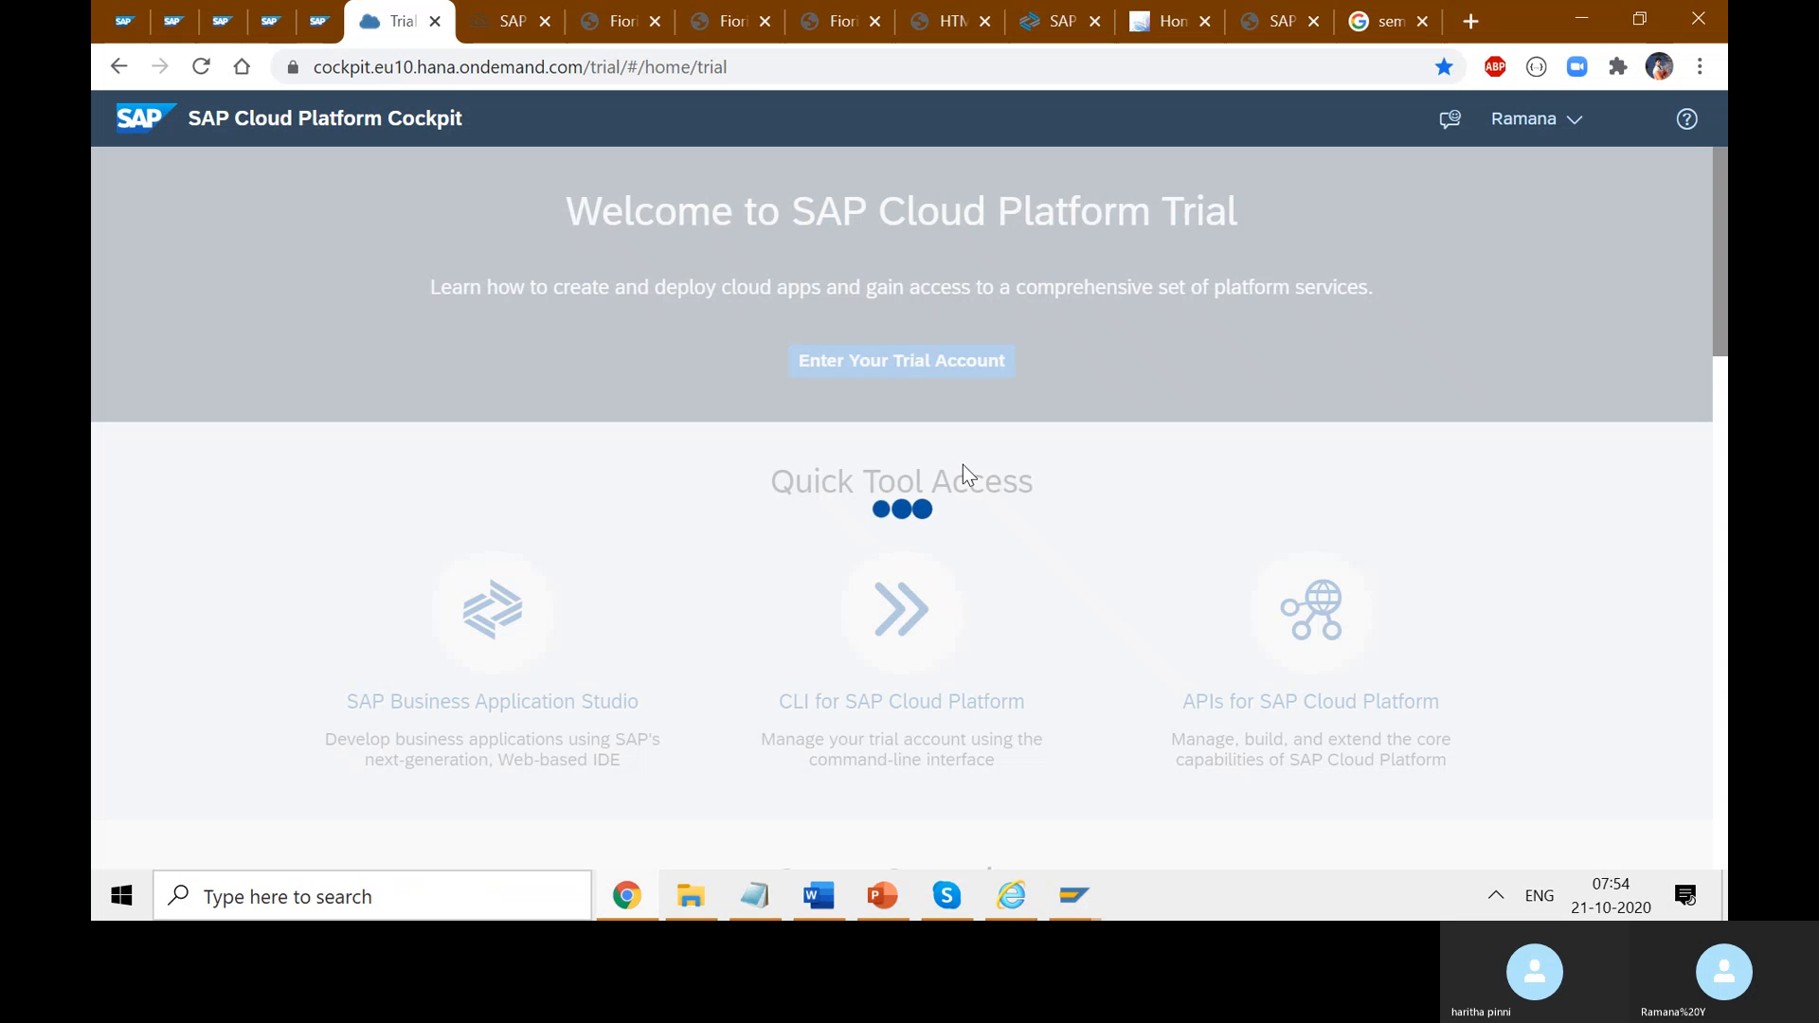
{"action": "left_click", "coordinate": [883, 370]}
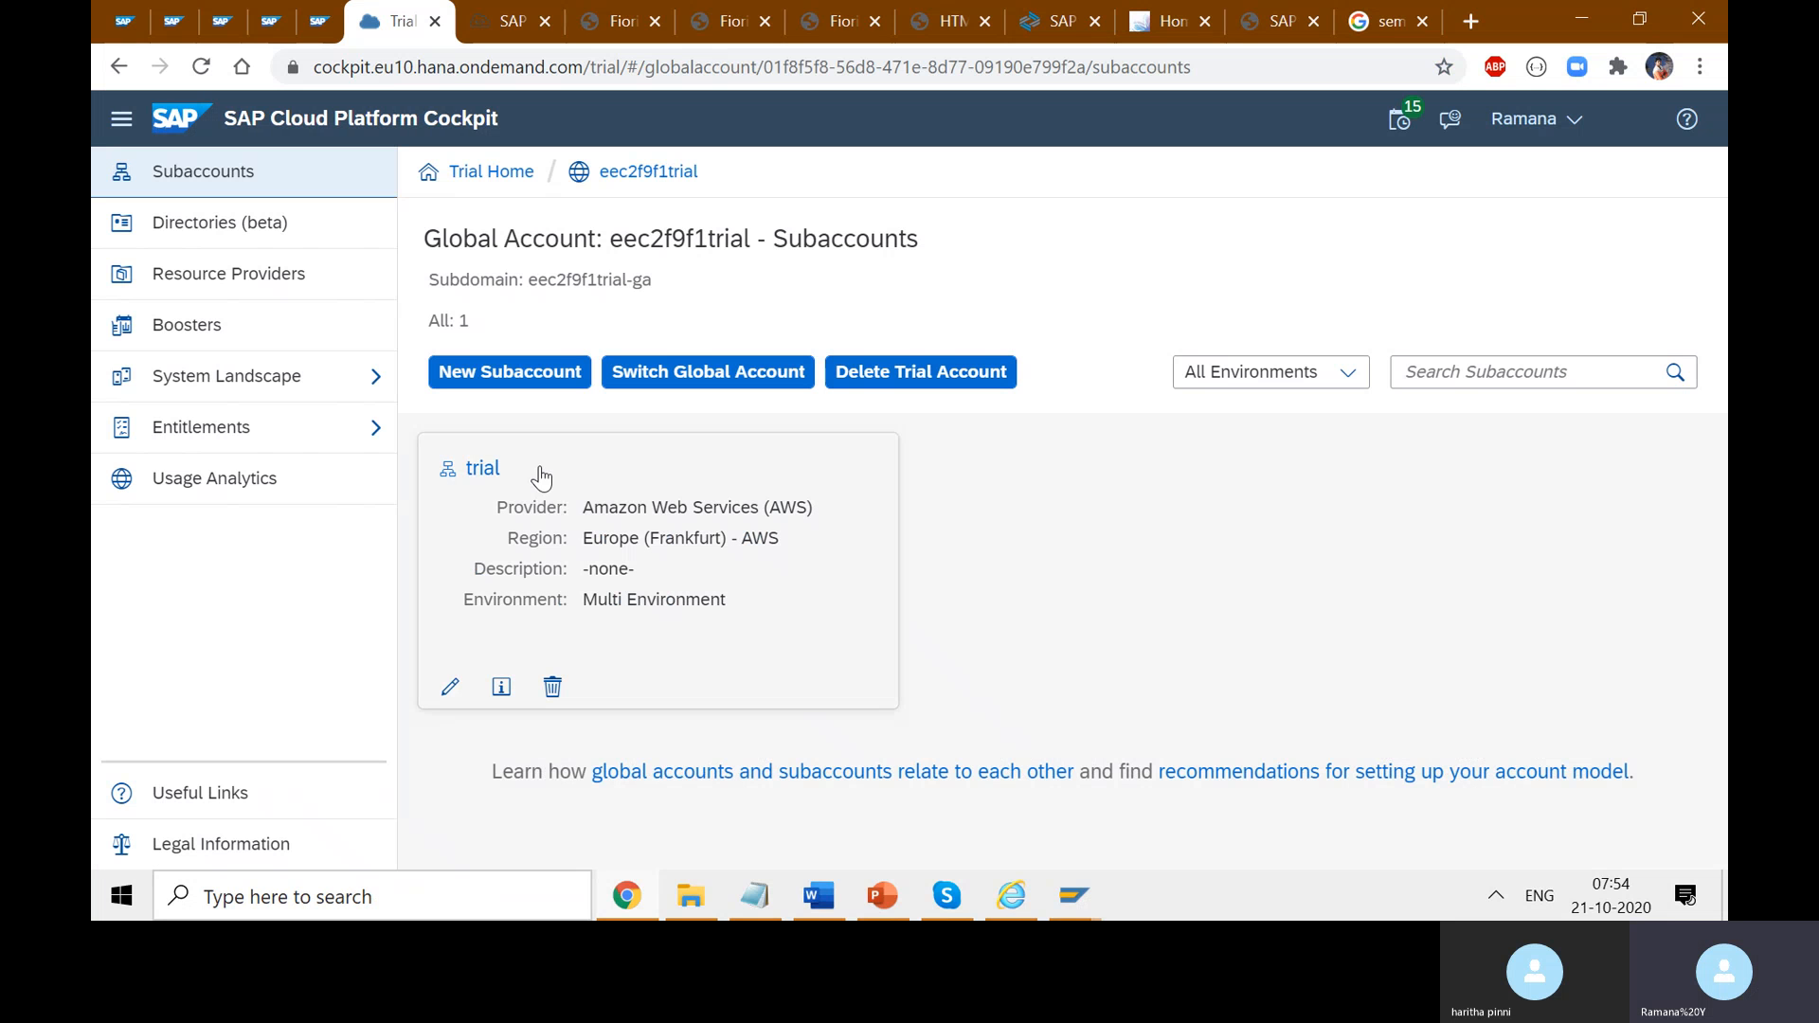
{"action": "left_click", "coordinate": [485, 470]}
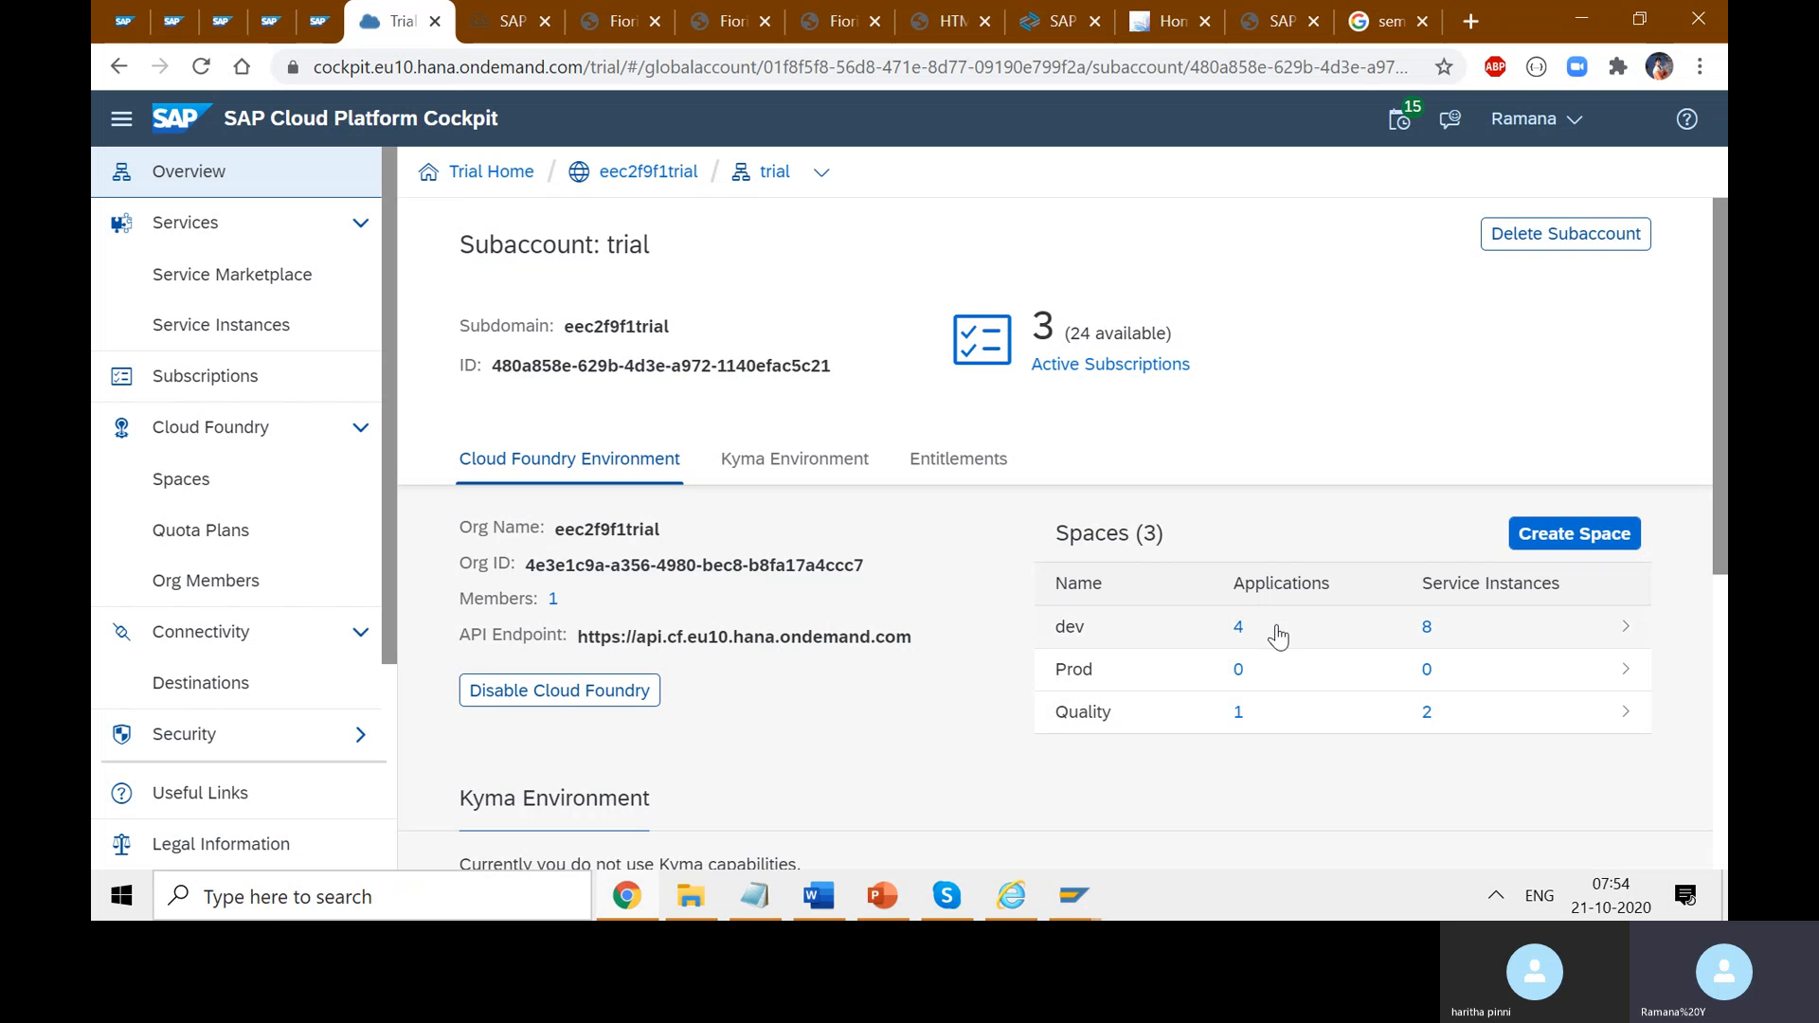
{"action": "left_click", "coordinate": [1236, 644]}
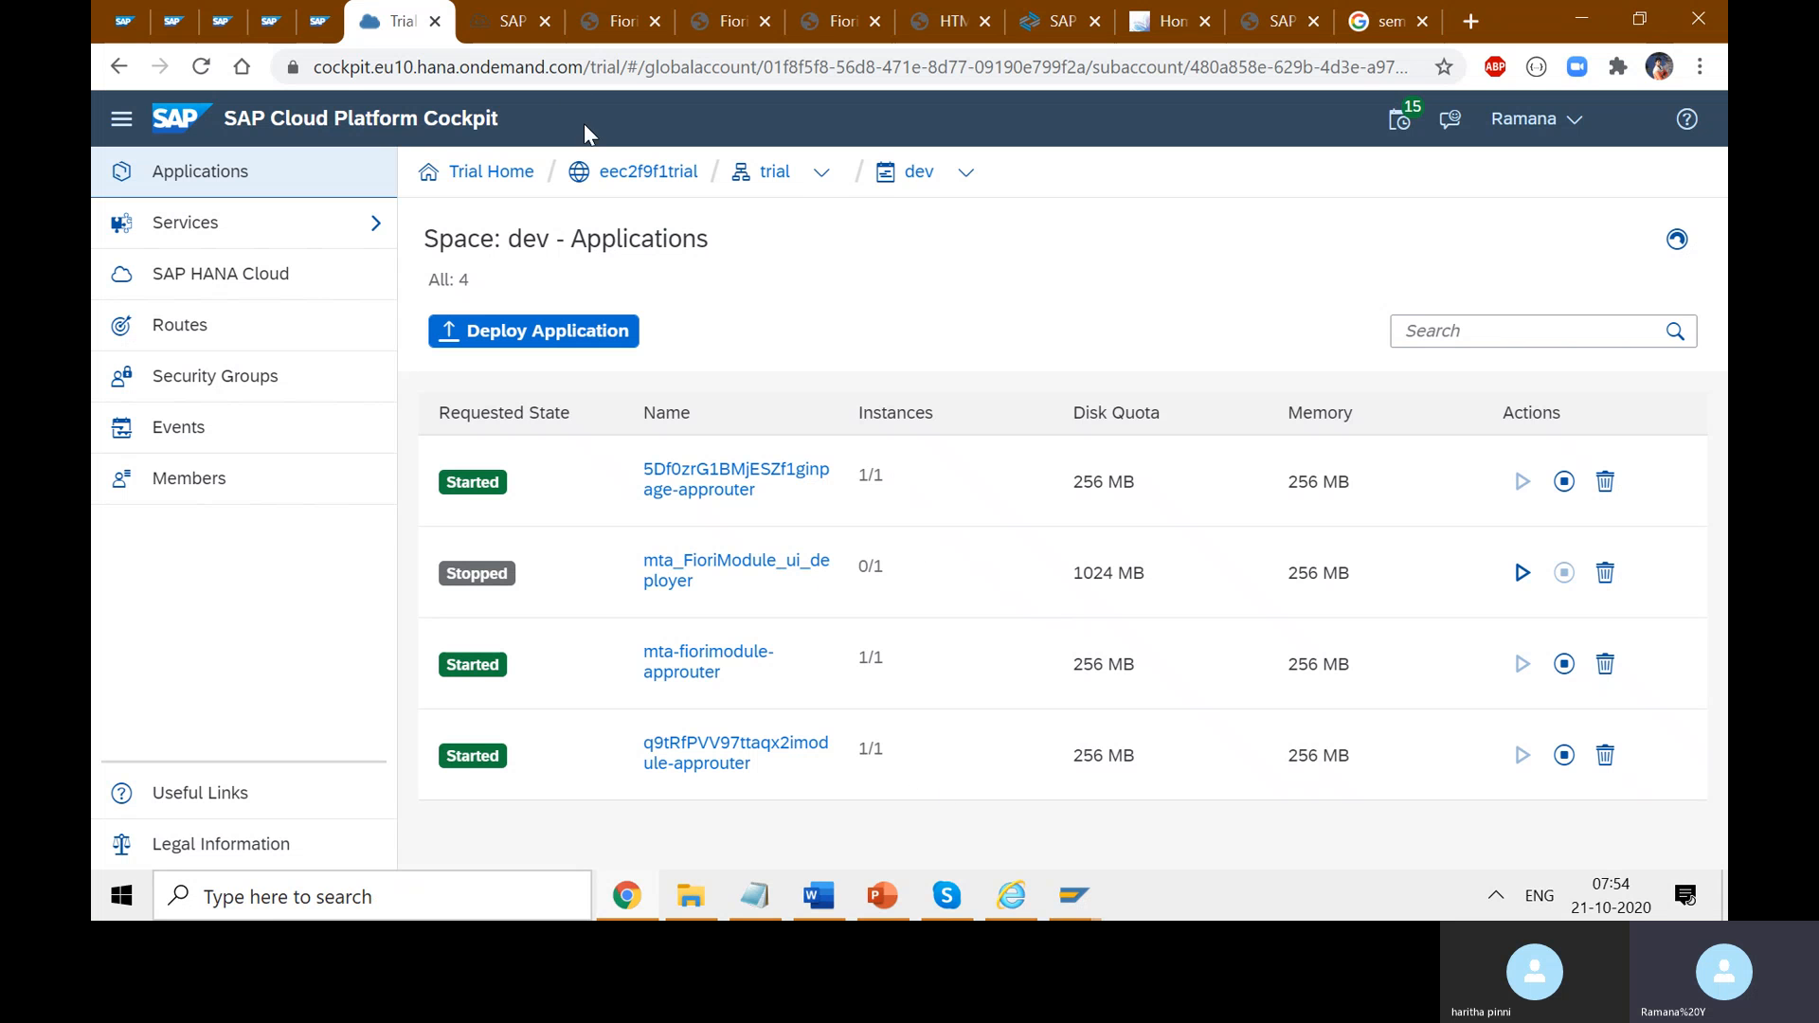
{"action": "left_click", "coordinate": [507, 21]}
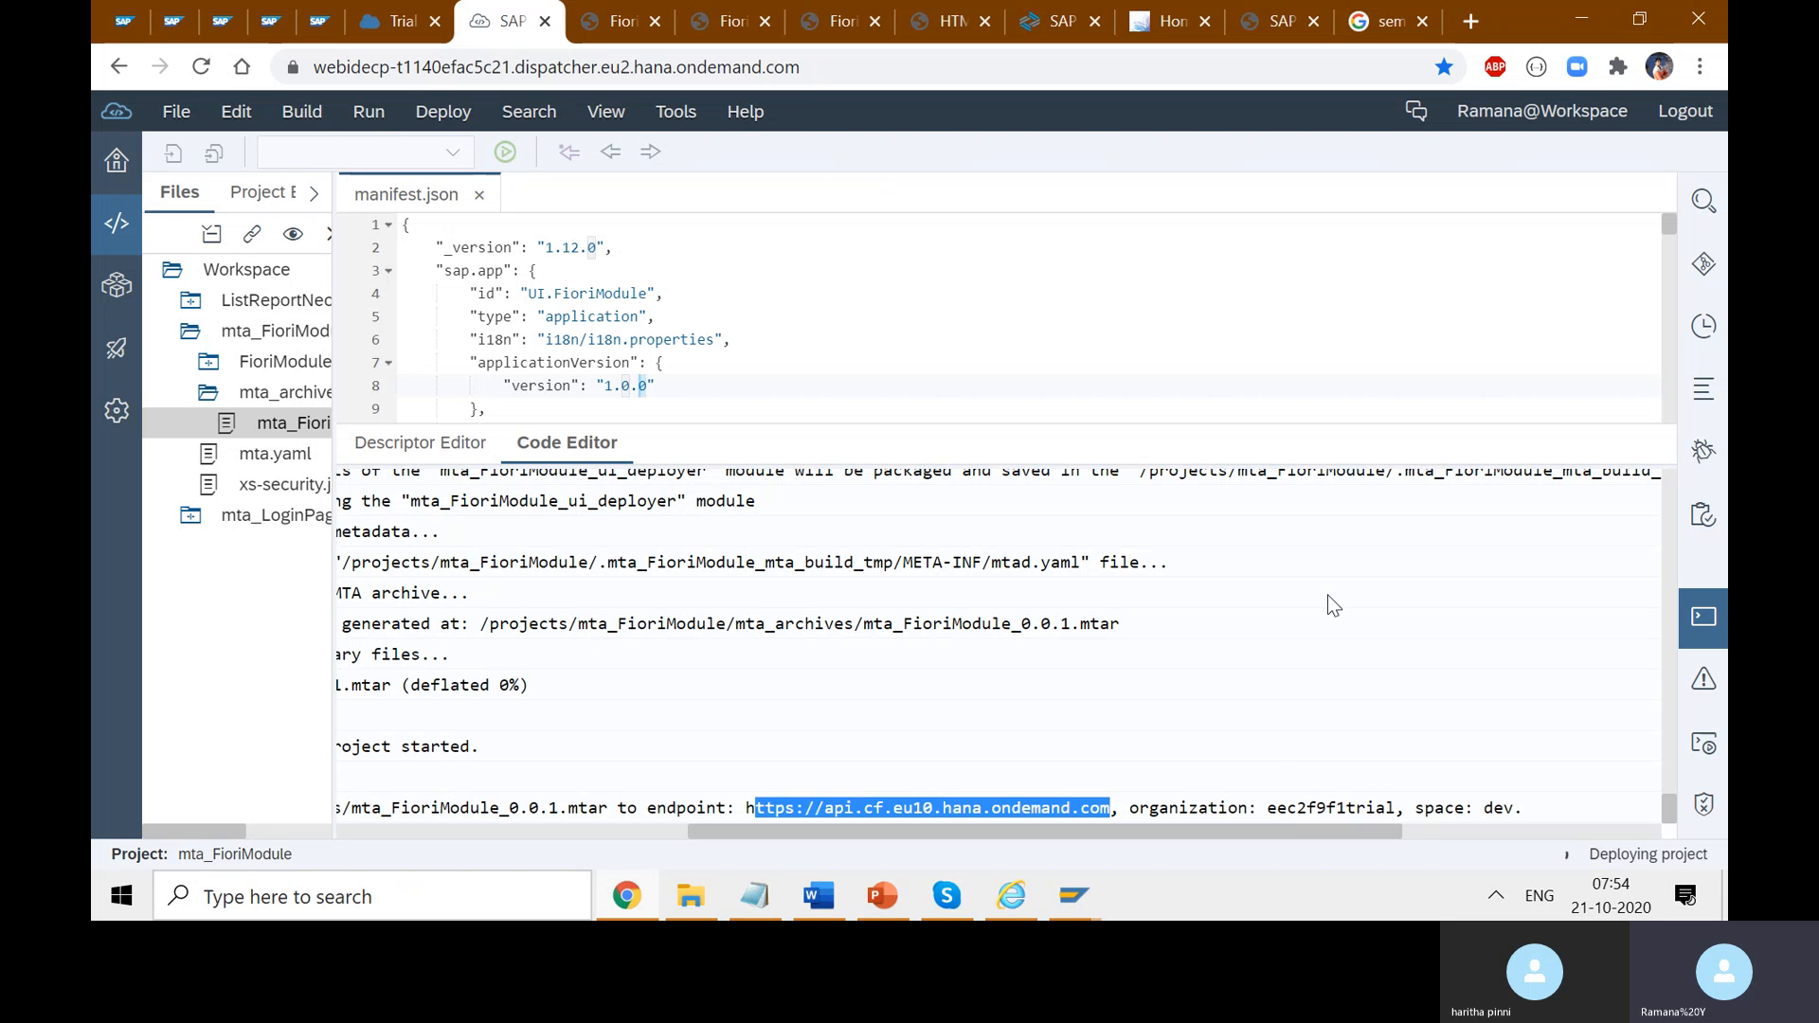
- Move between the SAP Easy Access and Web IDE tabs, ending on the FioriModule login page
{"action": "left_click", "coordinate": [1259, 30]}
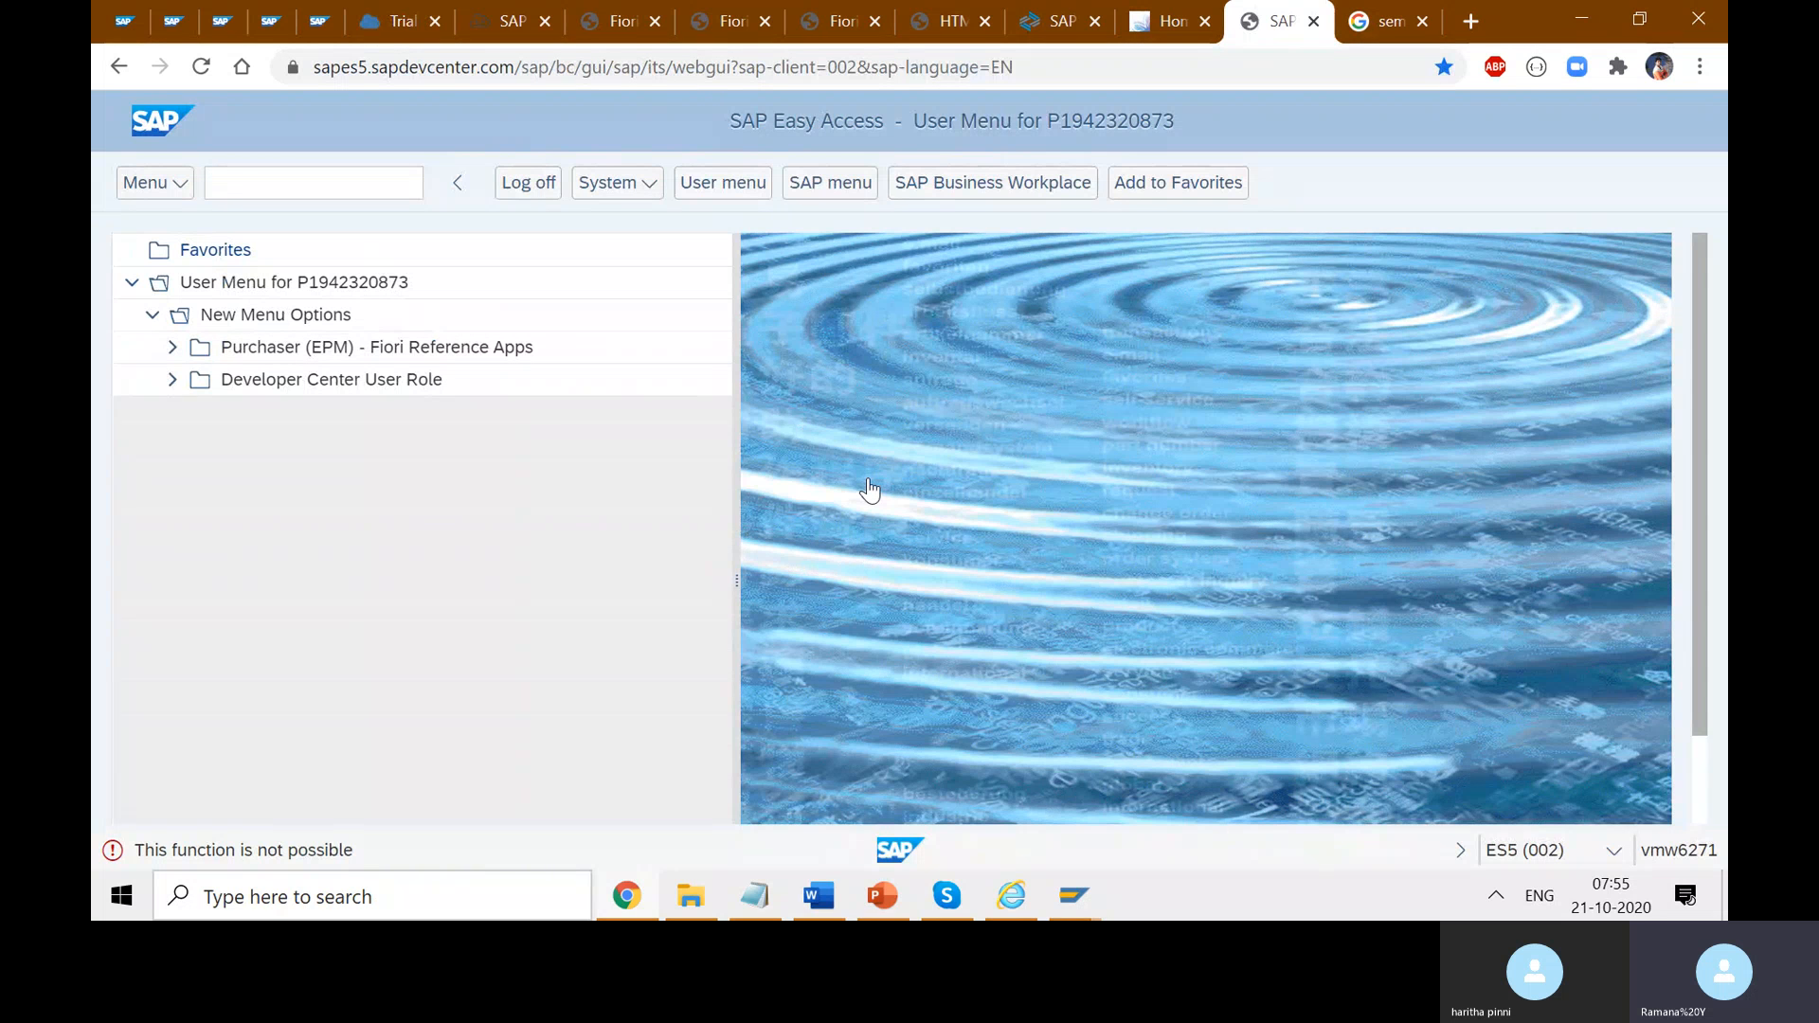
{"action": "left_click", "coordinate": [494, 36]}
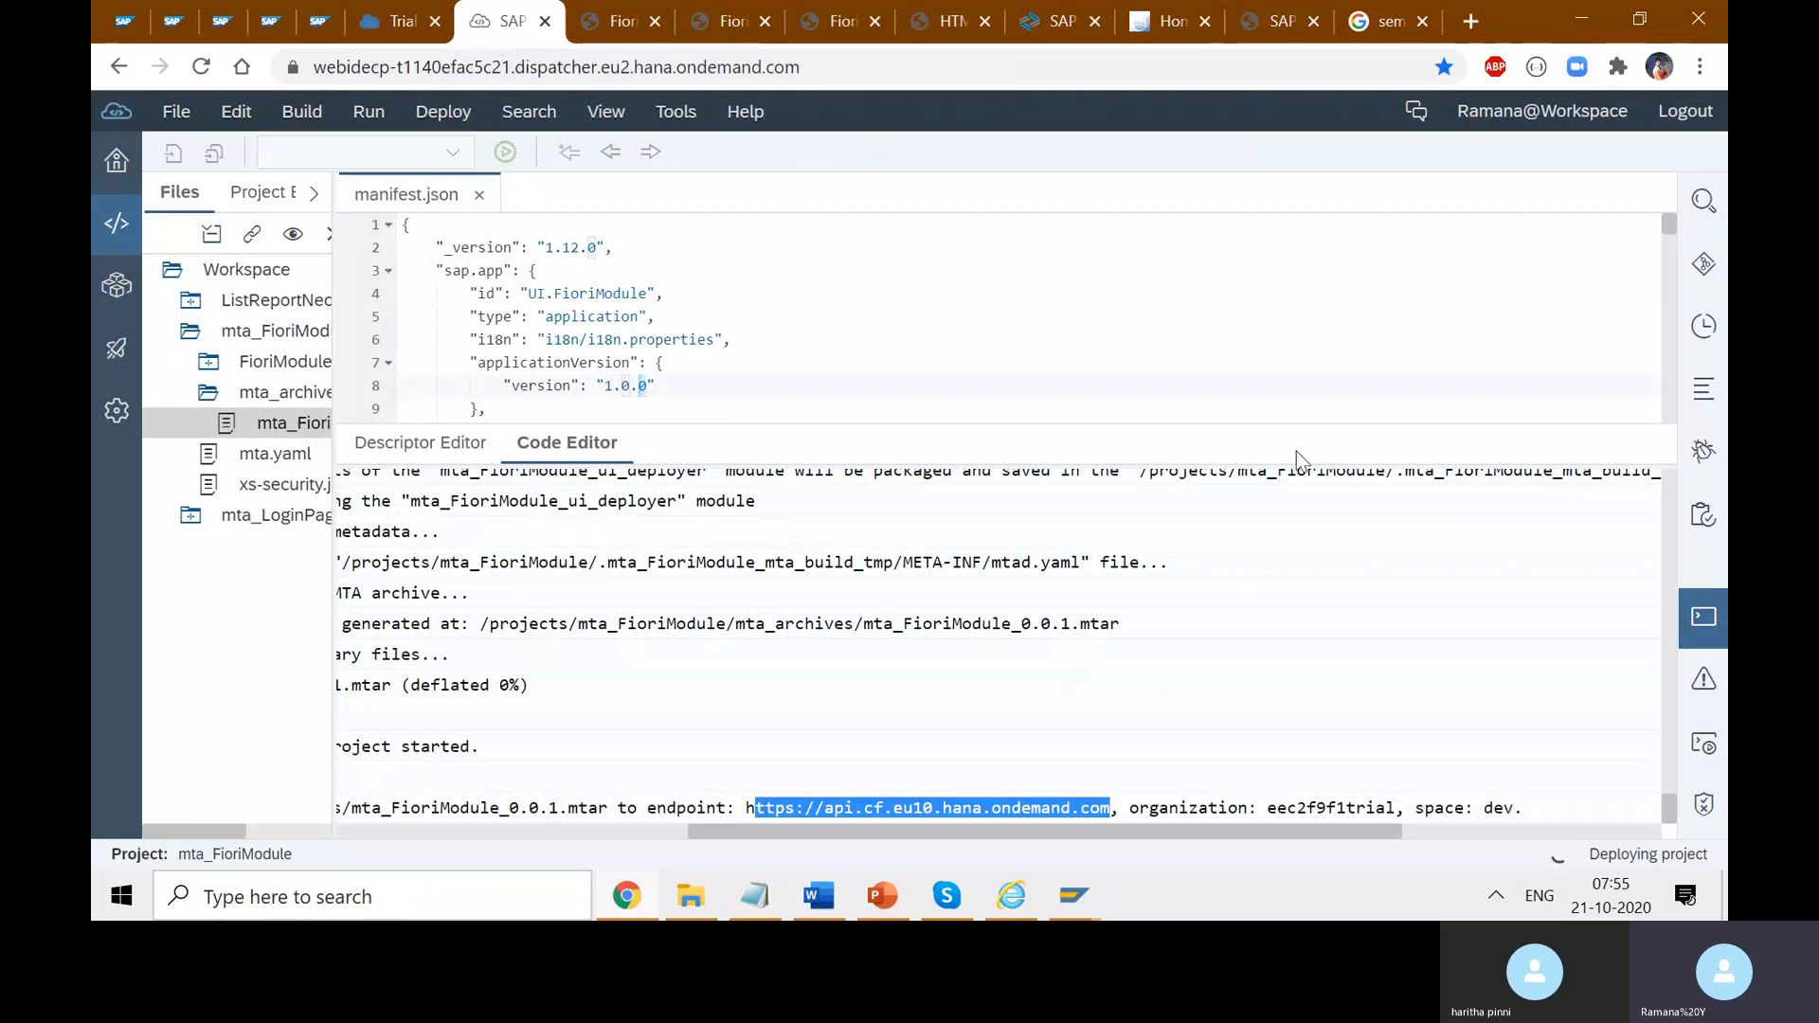
{"action": "left_click", "coordinate": [1281, 28]}
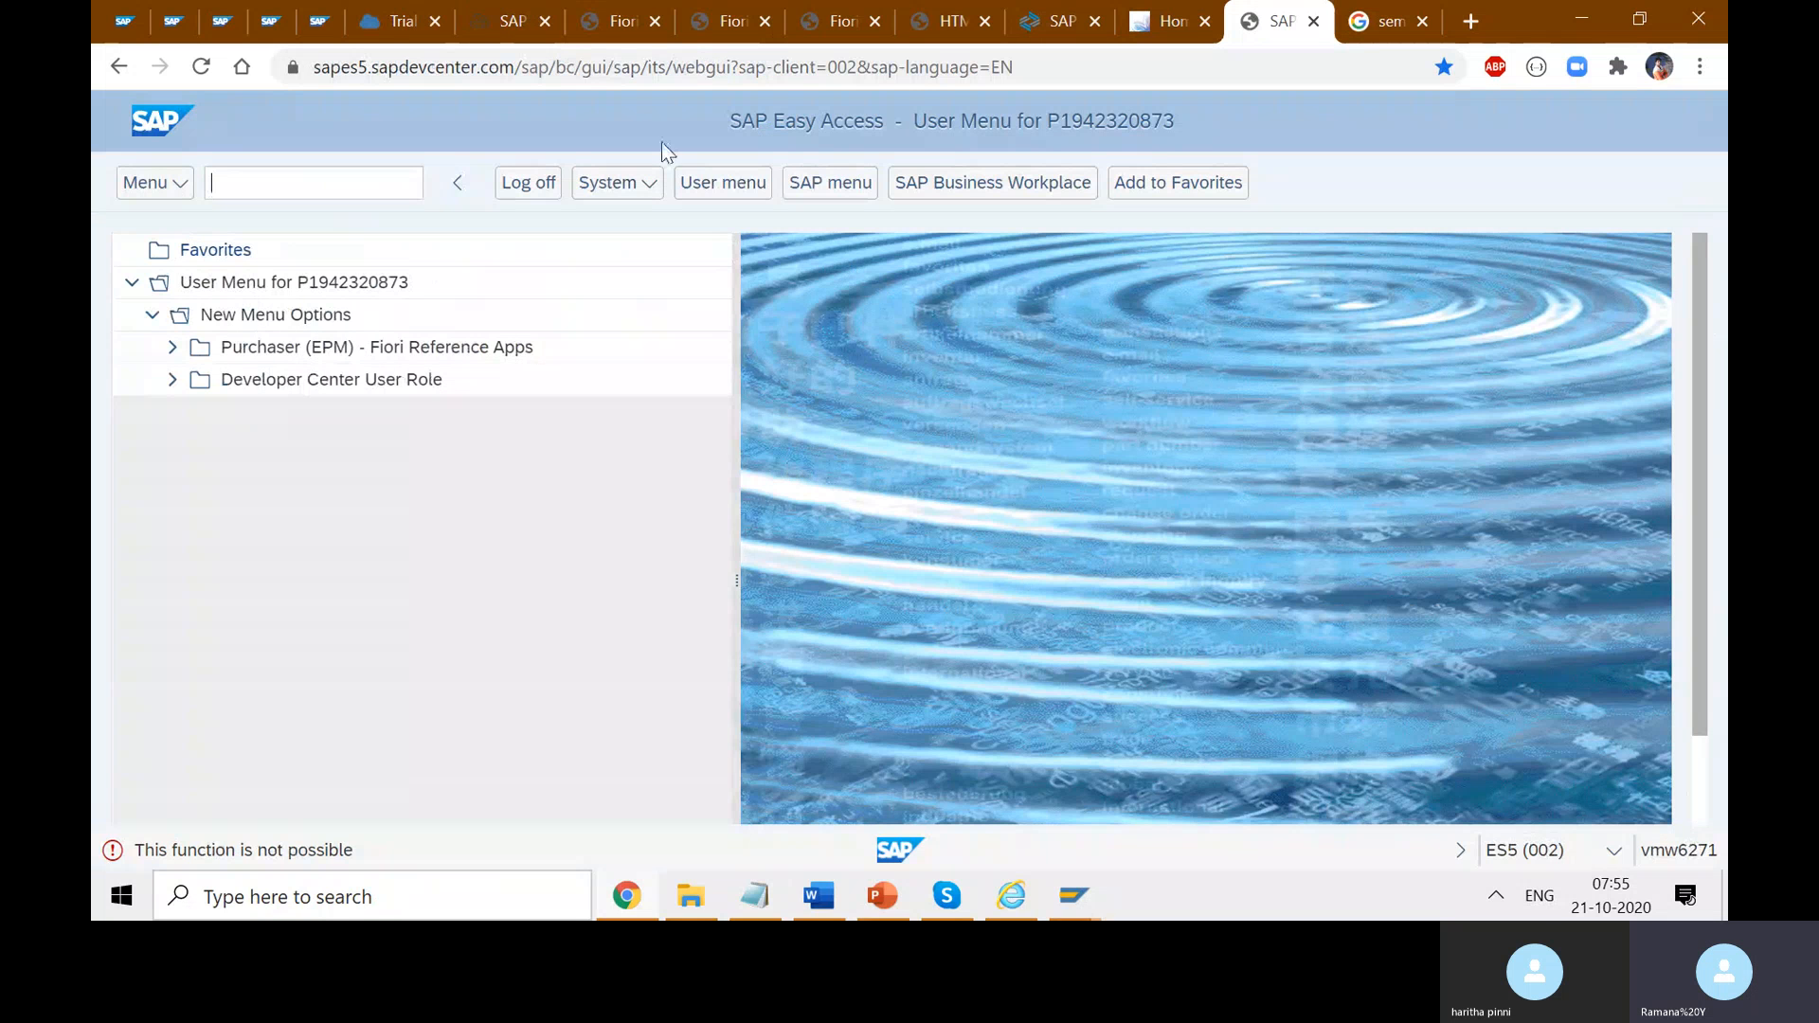
{"action": "left_click", "coordinate": [593, 19]}
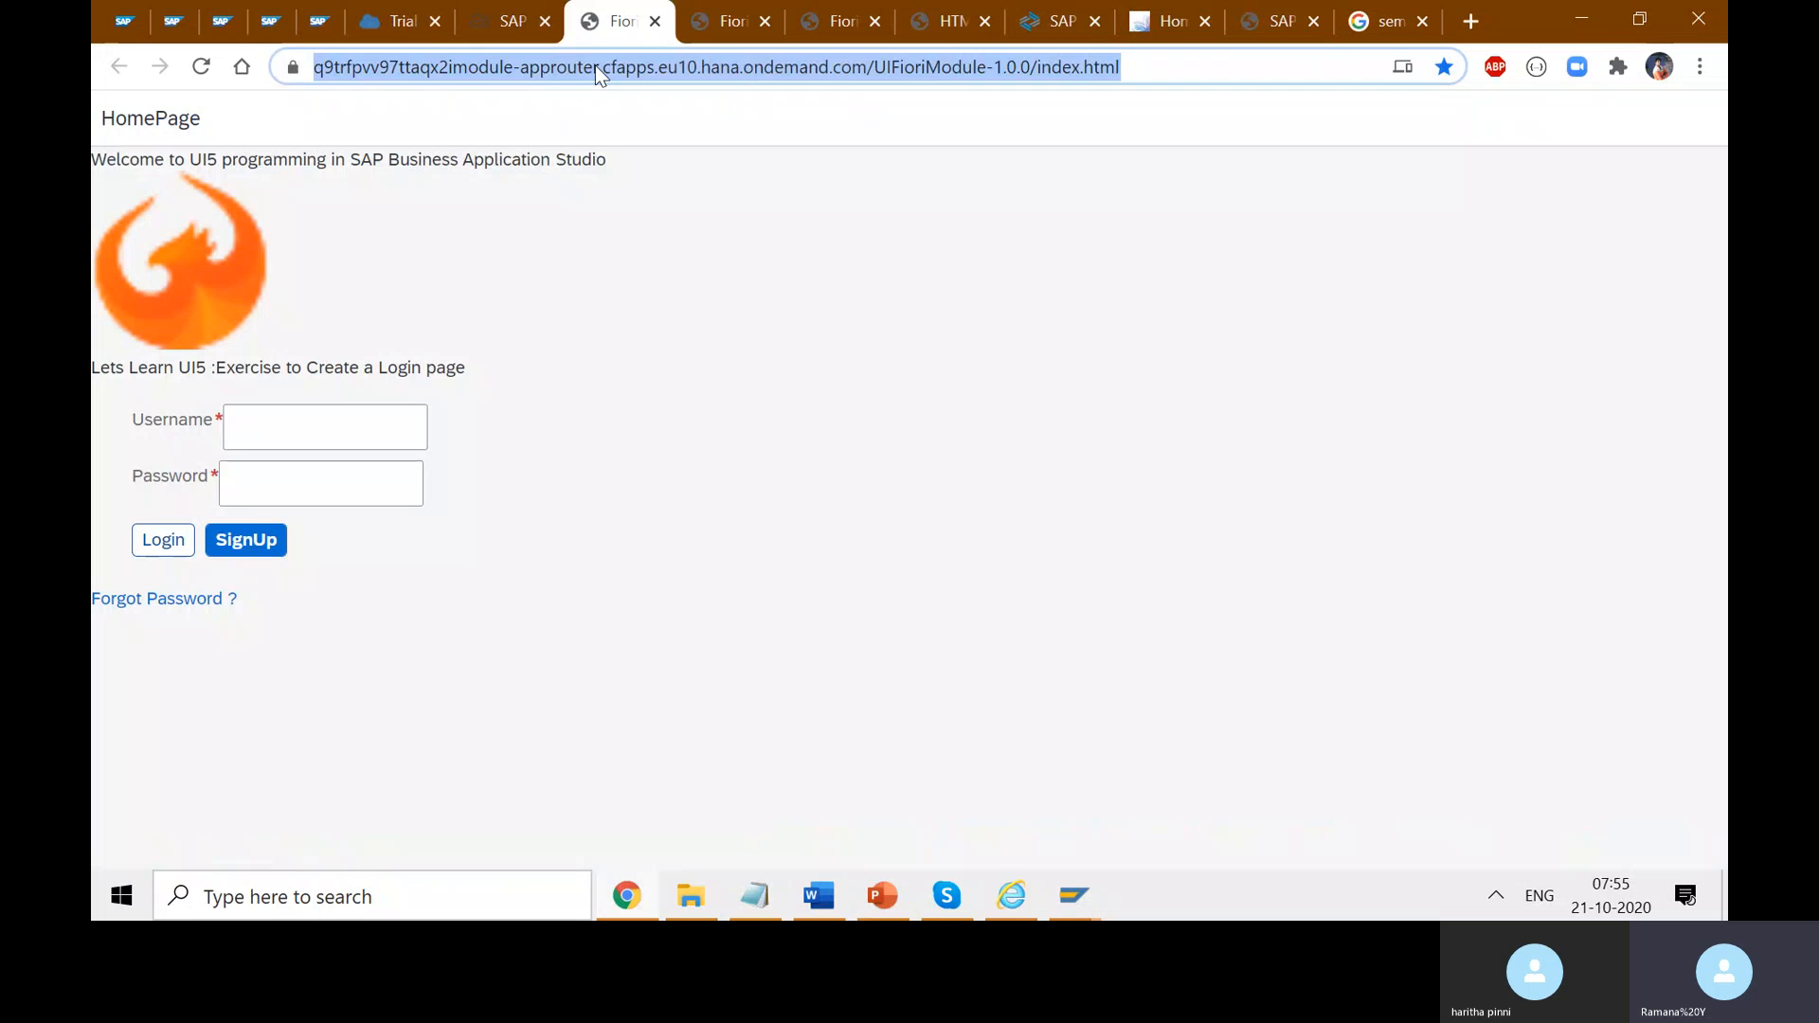
- Go back to the Web IDE tab showing the mta_FioriModule_0.0.1.mtar deploy log
{"action": "left_click", "coordinate": [512, 21]}
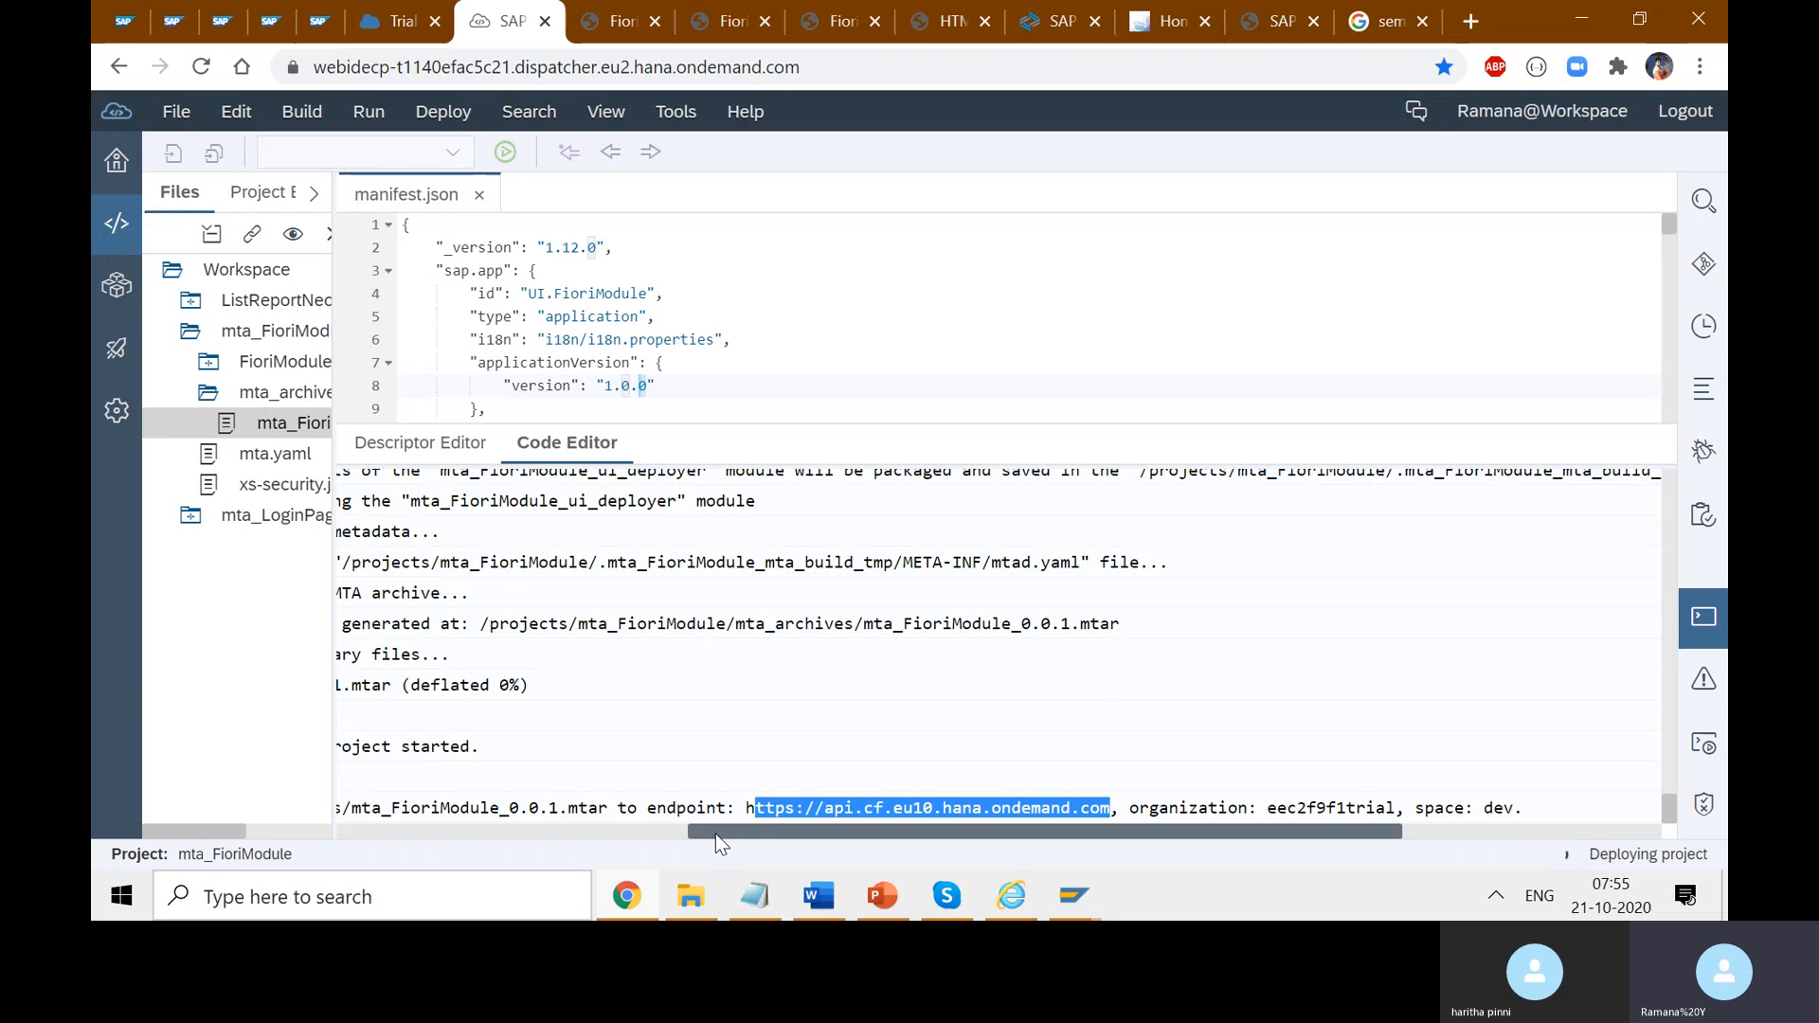
- Widen the Files panel and expand, then collapse, the FioriModule and webapp folders
{"action": "left_click_drag", "start_coordinate": [715, 834], "coordinate": [366, 816]}
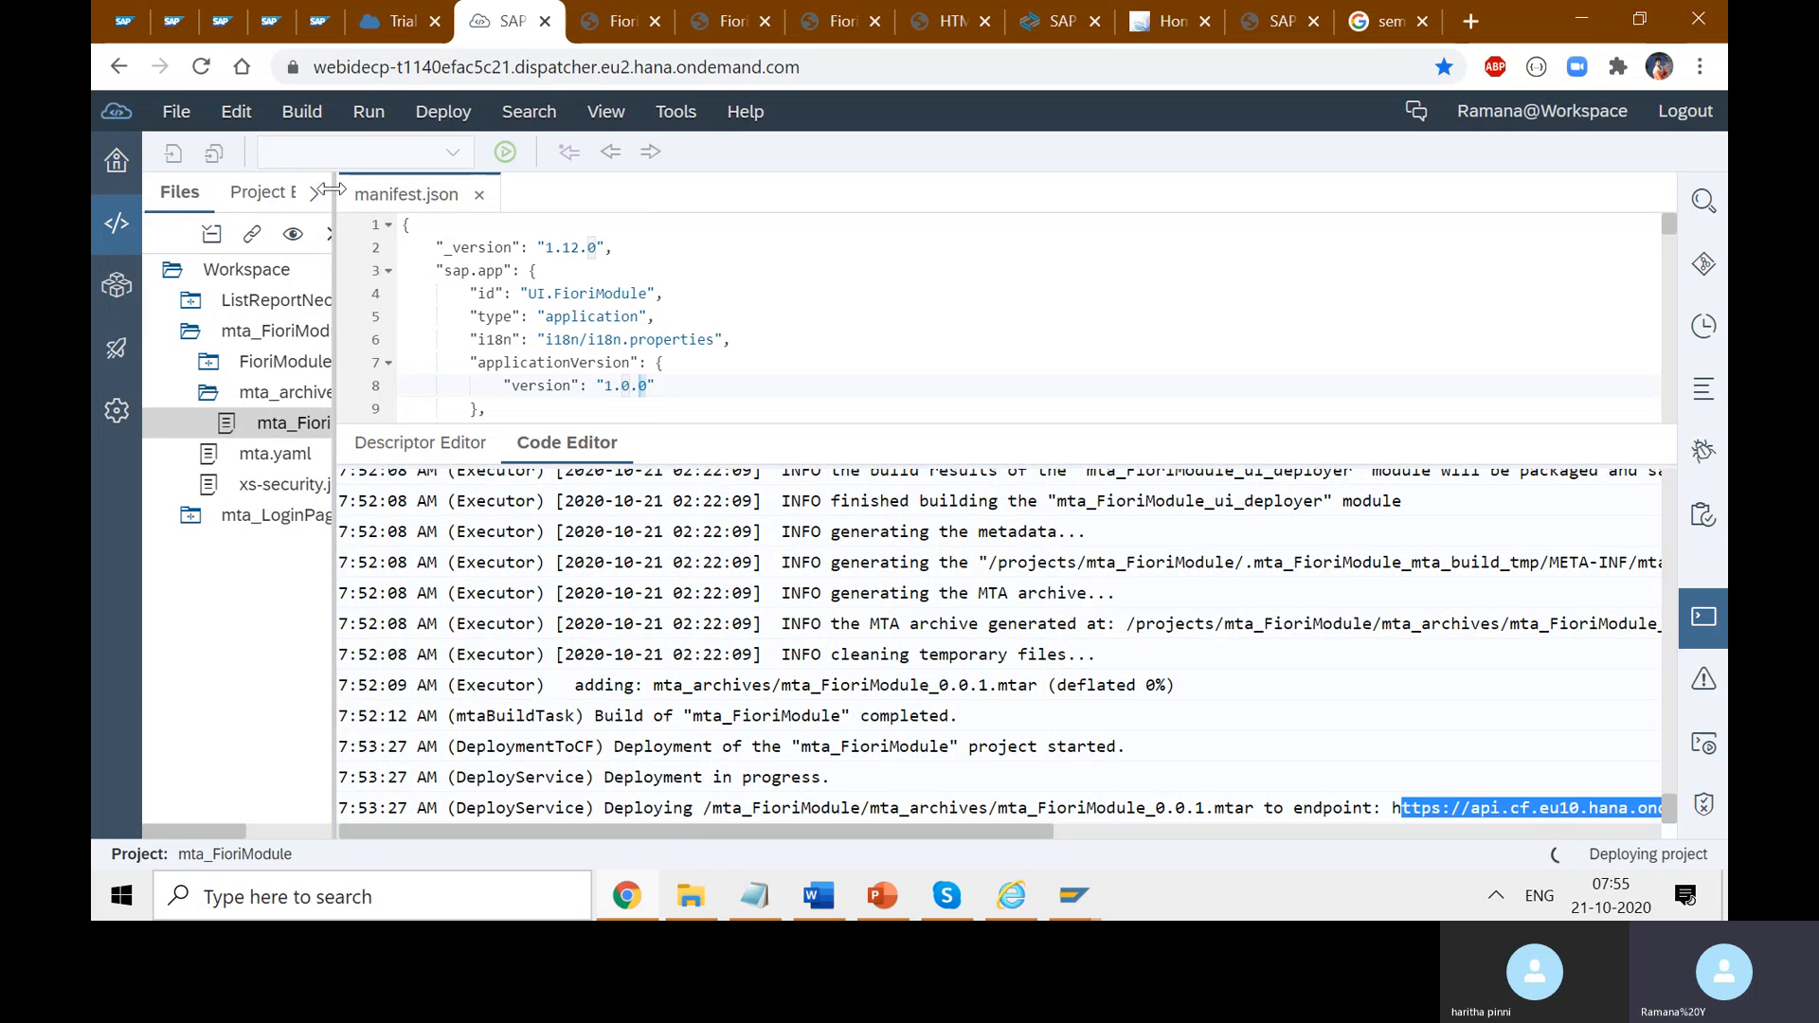
{"action": "left_click_drag", "start_coordinate": [329, 189], "coordinate": [702, 246]}
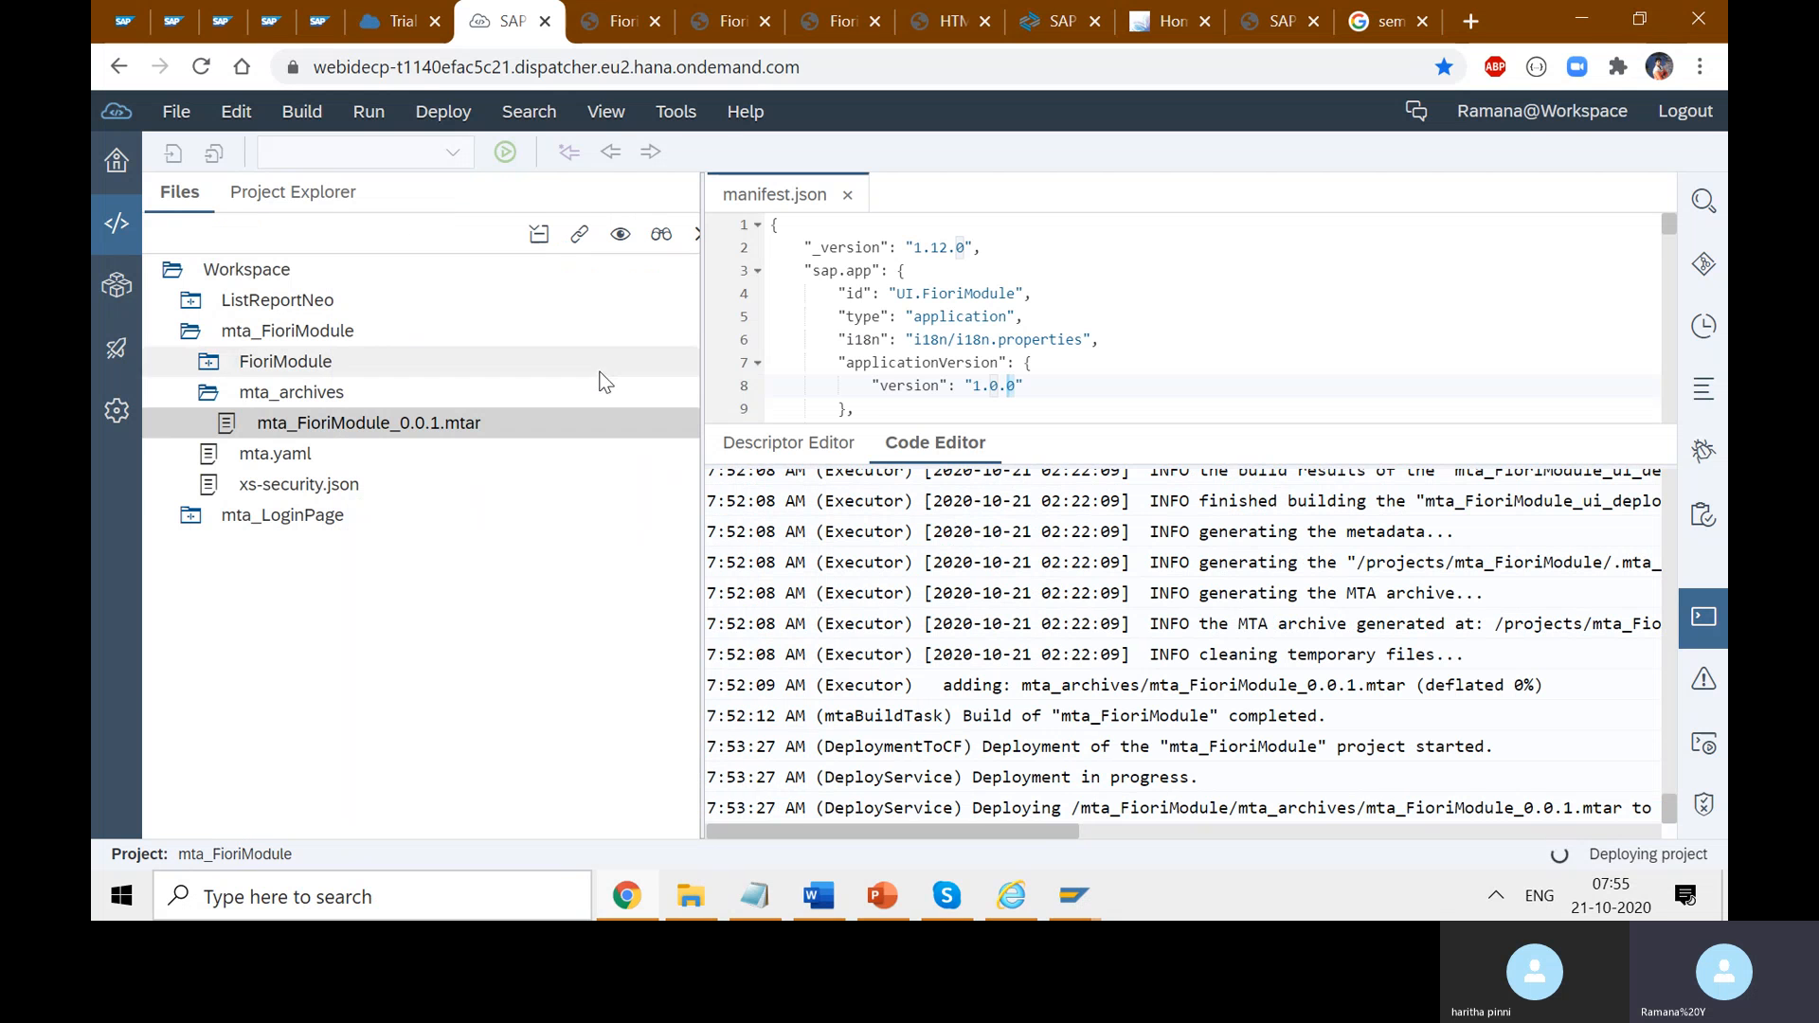
{"action": "left_click", "coordinate": [208, 369]}
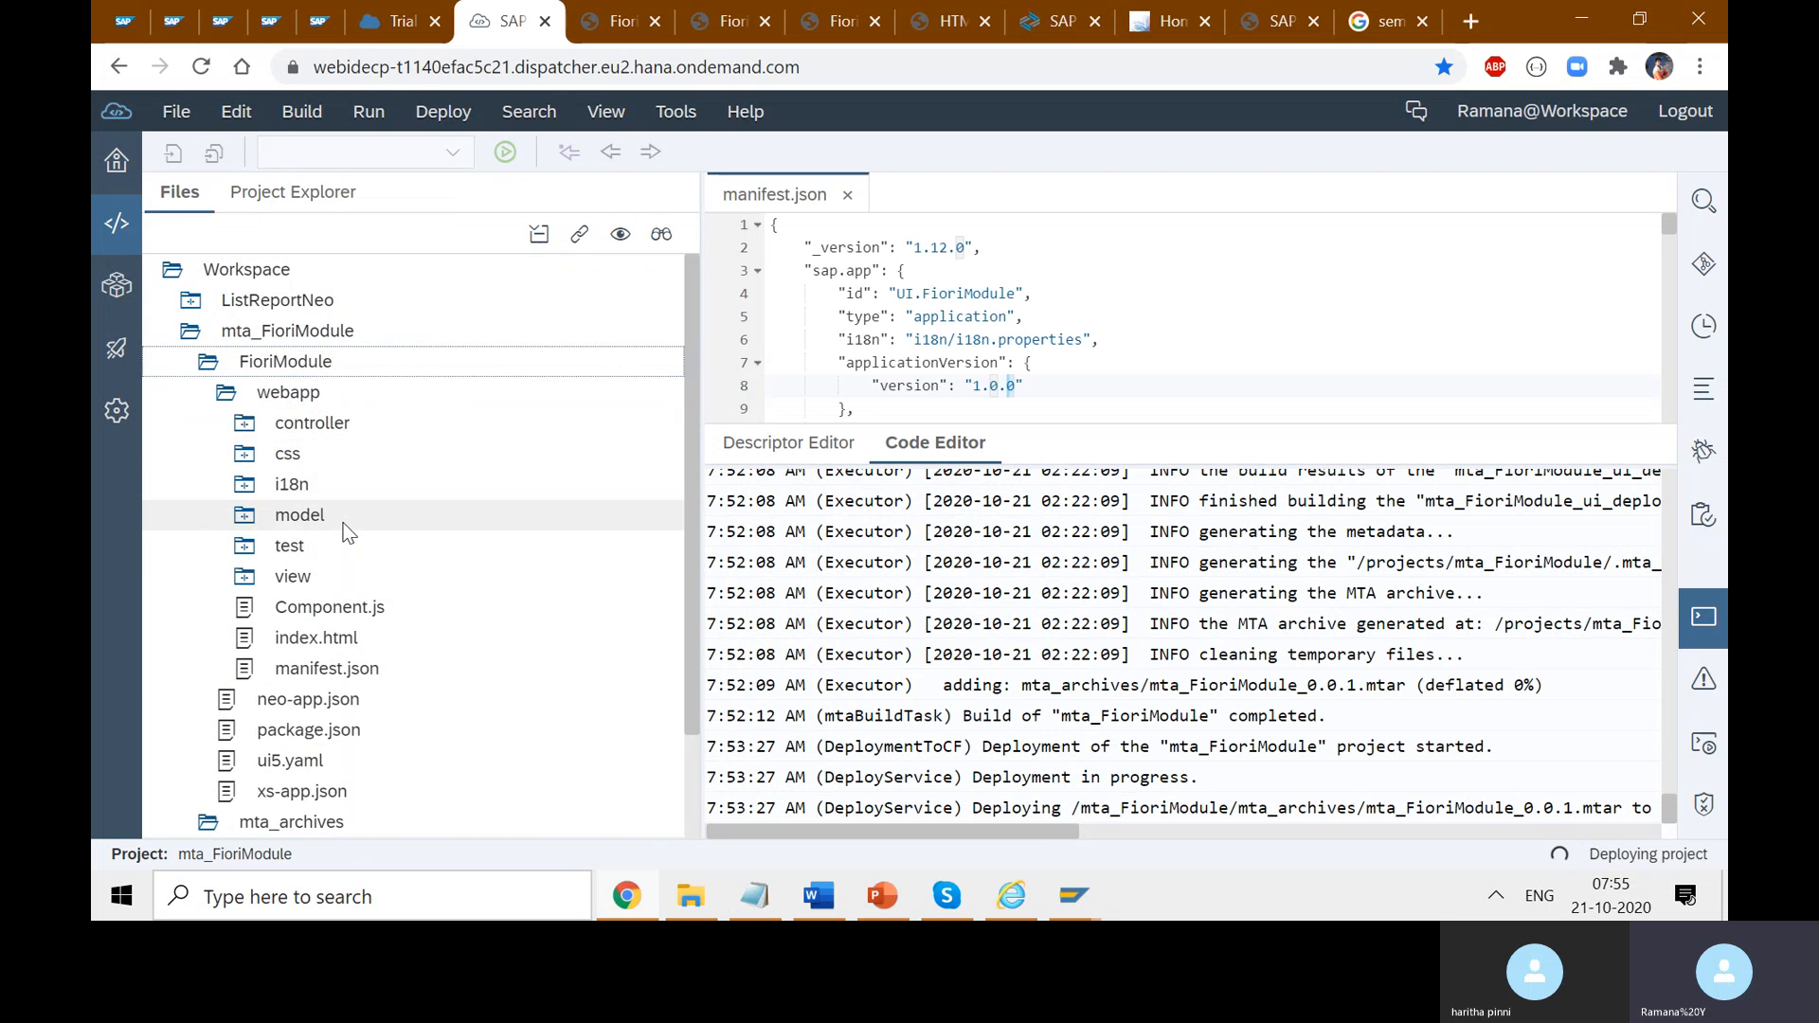
{"action": "right_click", "coordinate": [294, 367]}
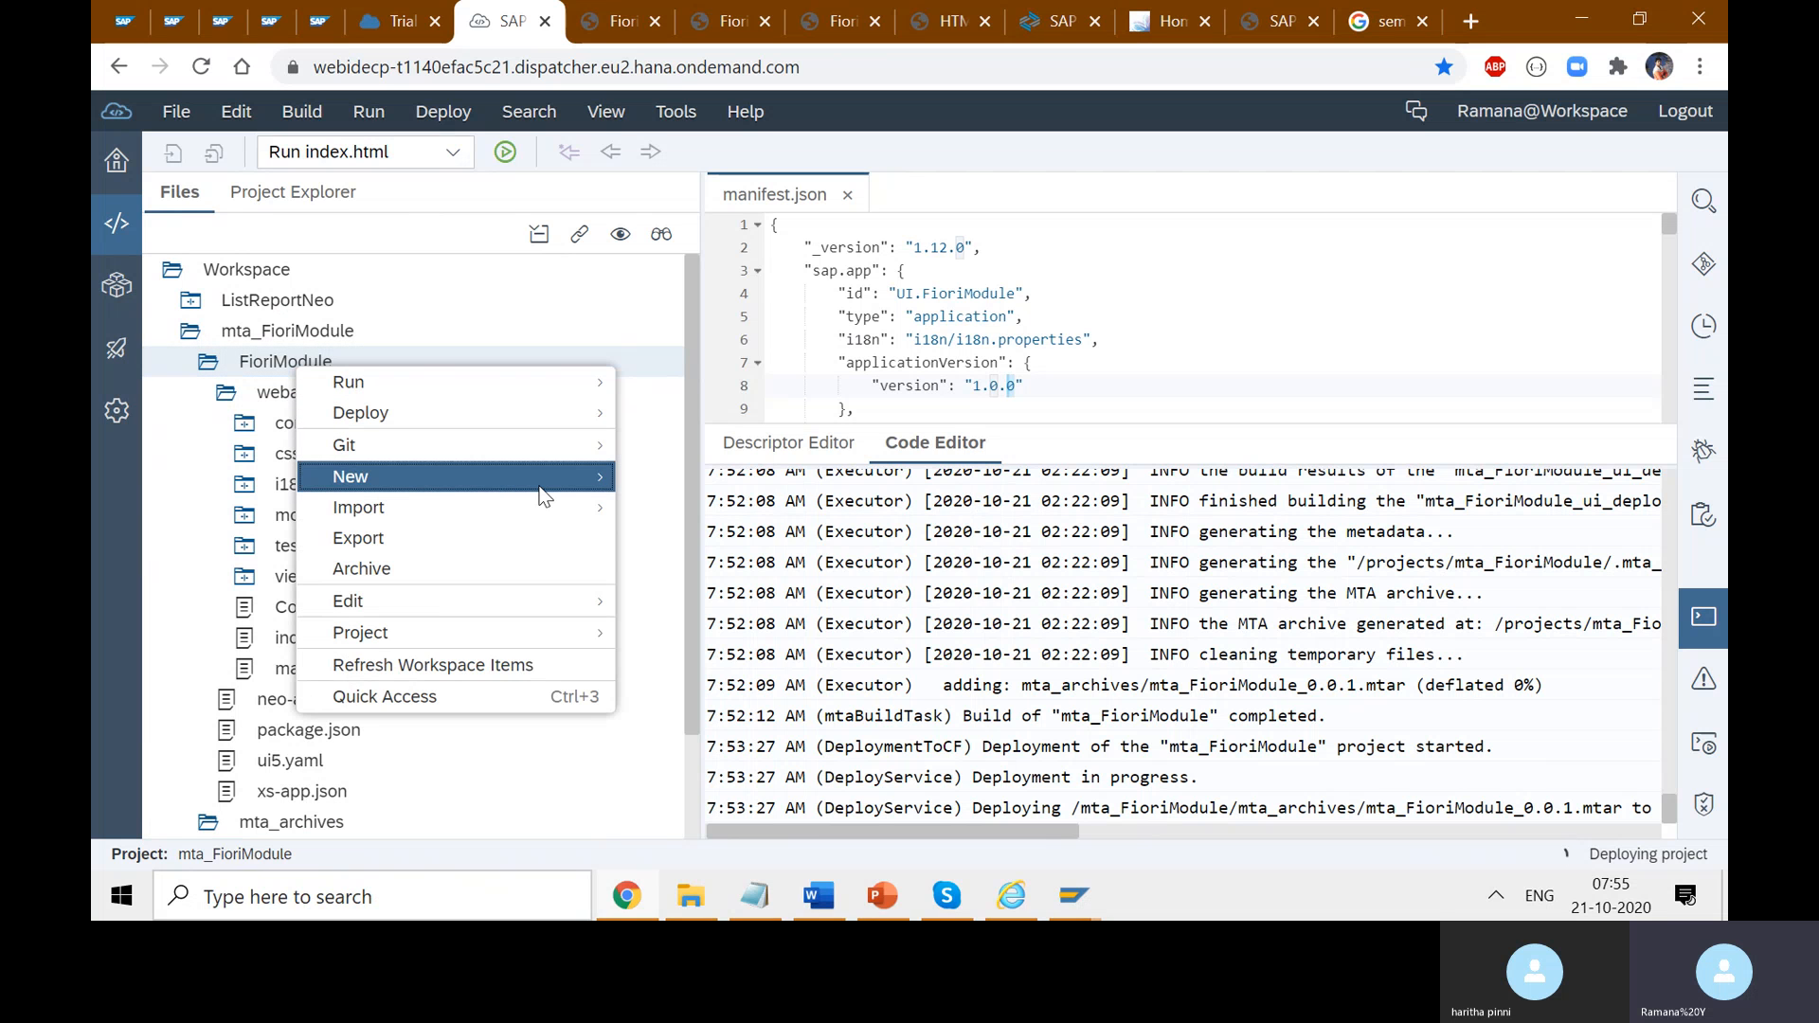
{"action": "mouse_move", "coordinate": [540, 489]}
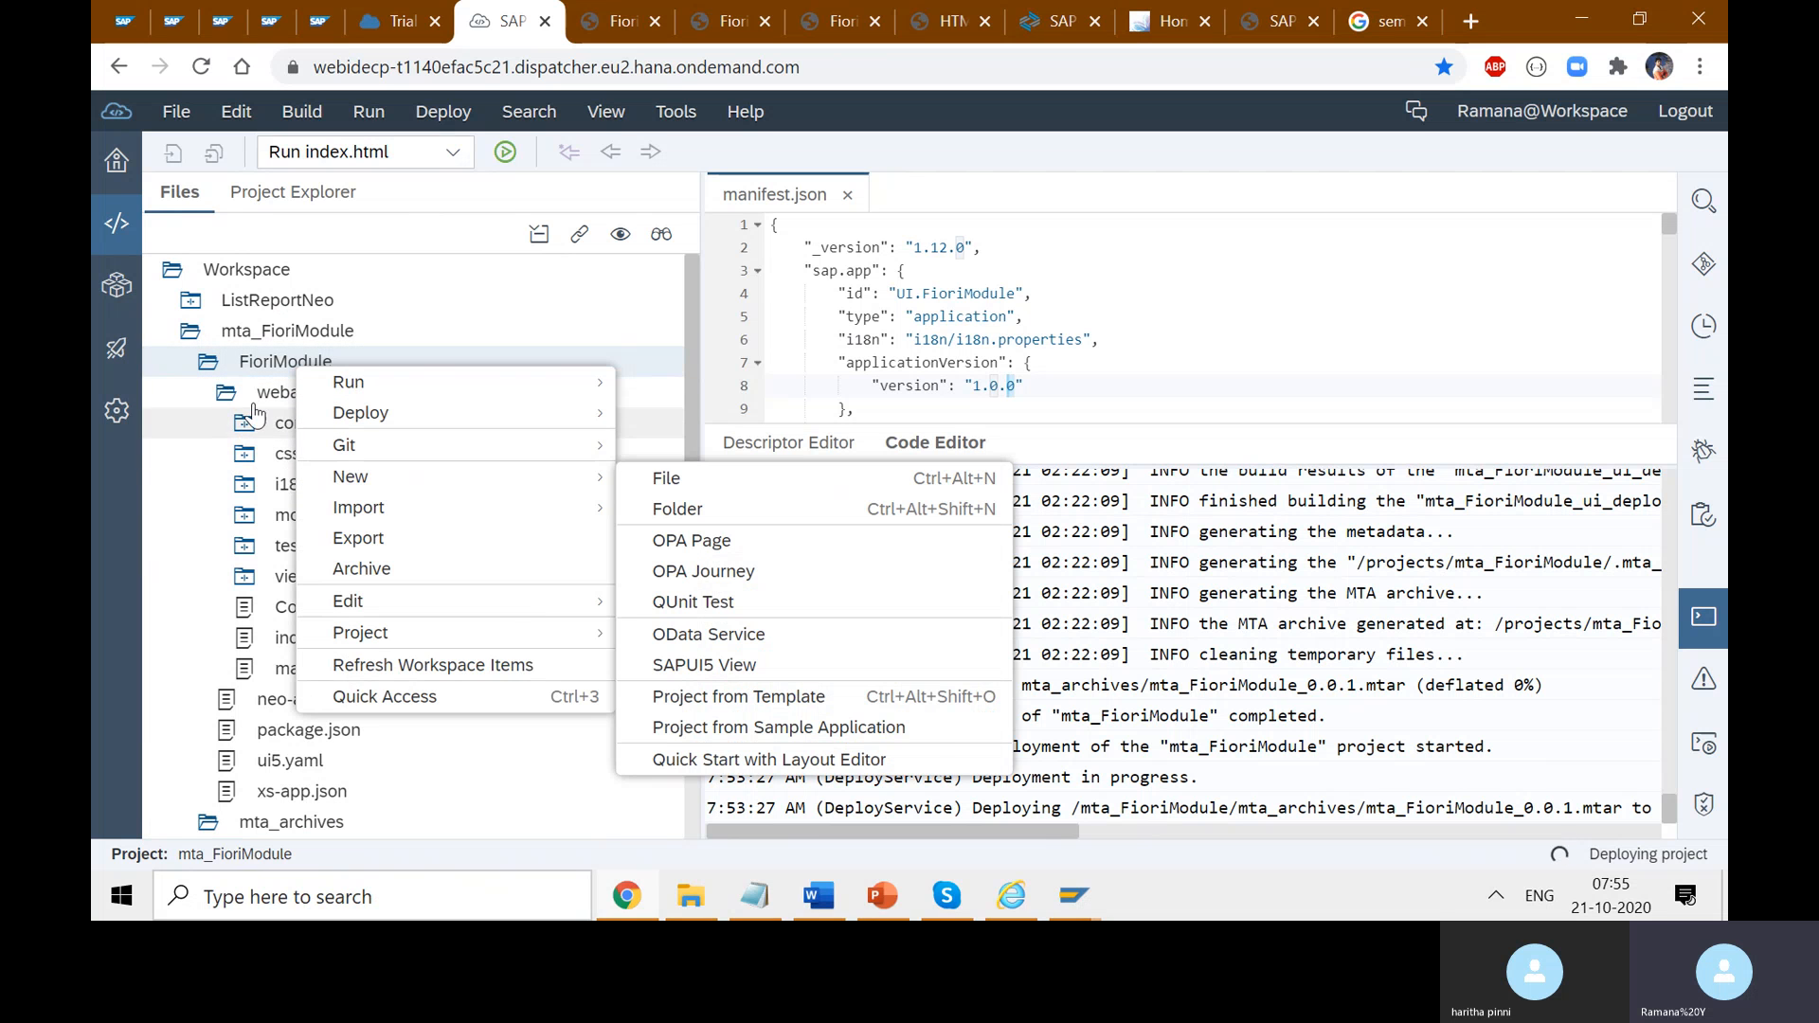
{"action": "left_click", "coordinate": [222, 396]}
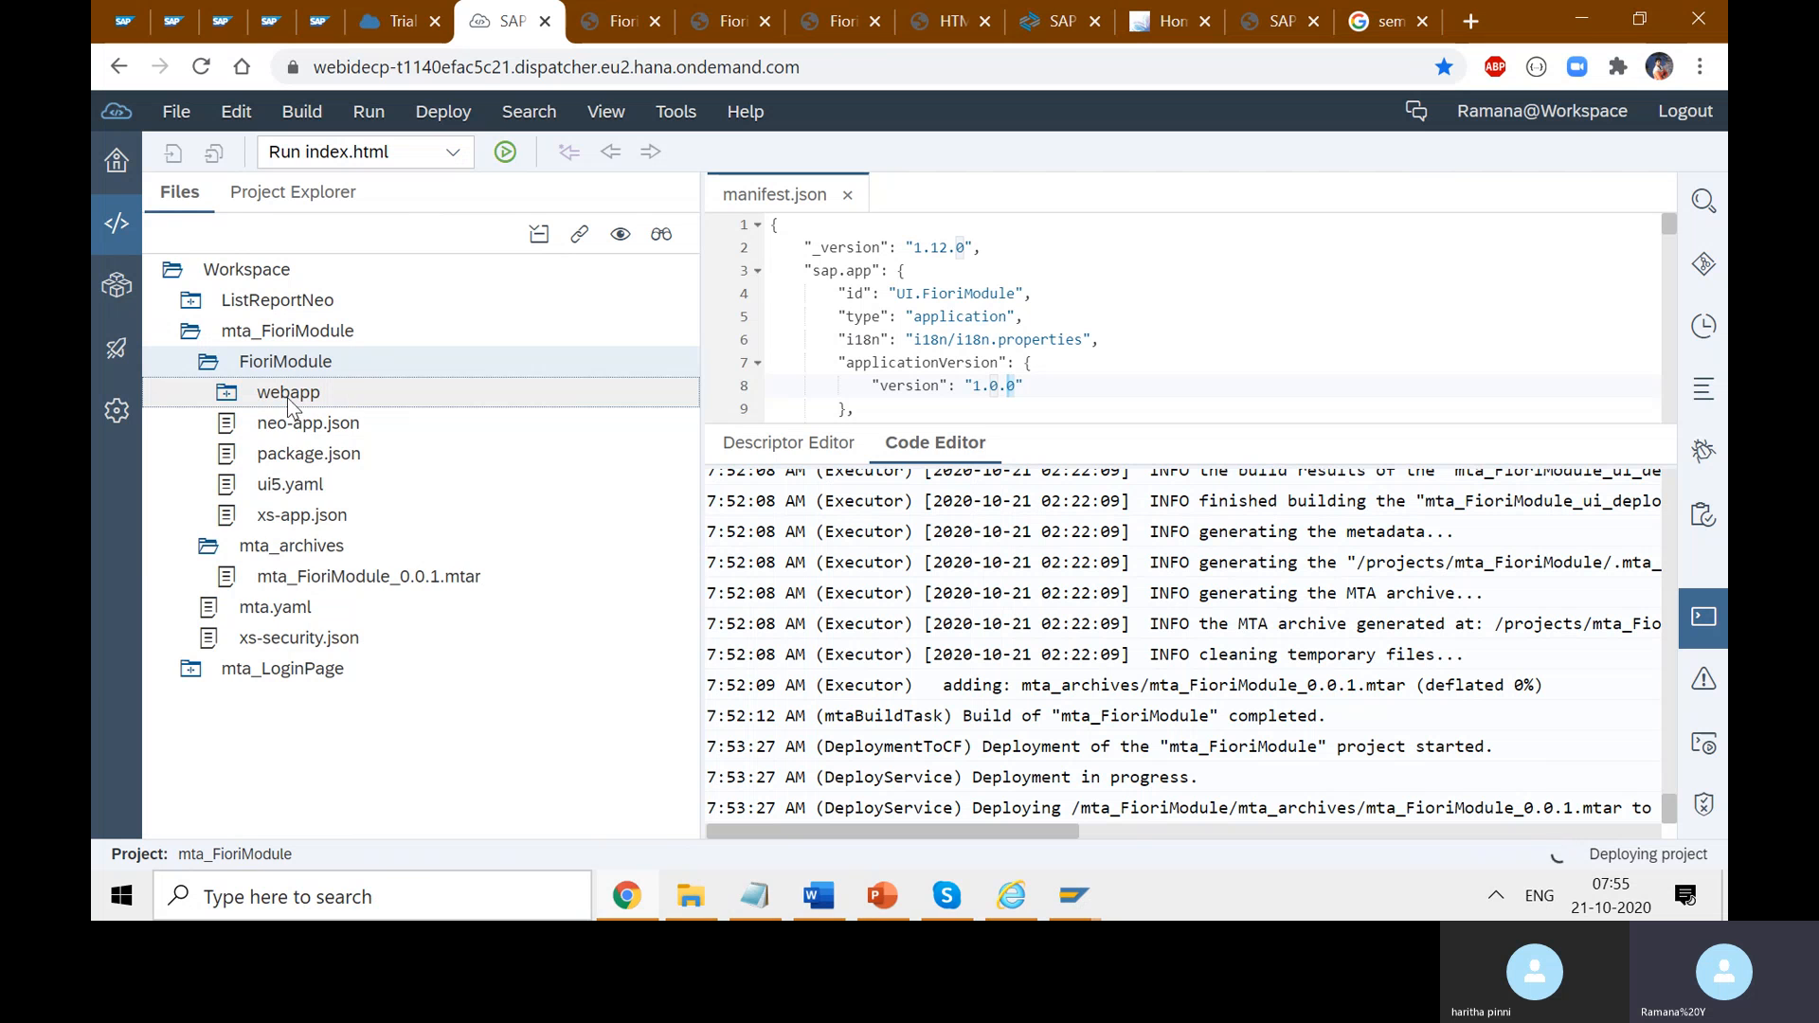
{"action": "left_click", "coordinate": [230, 398]}
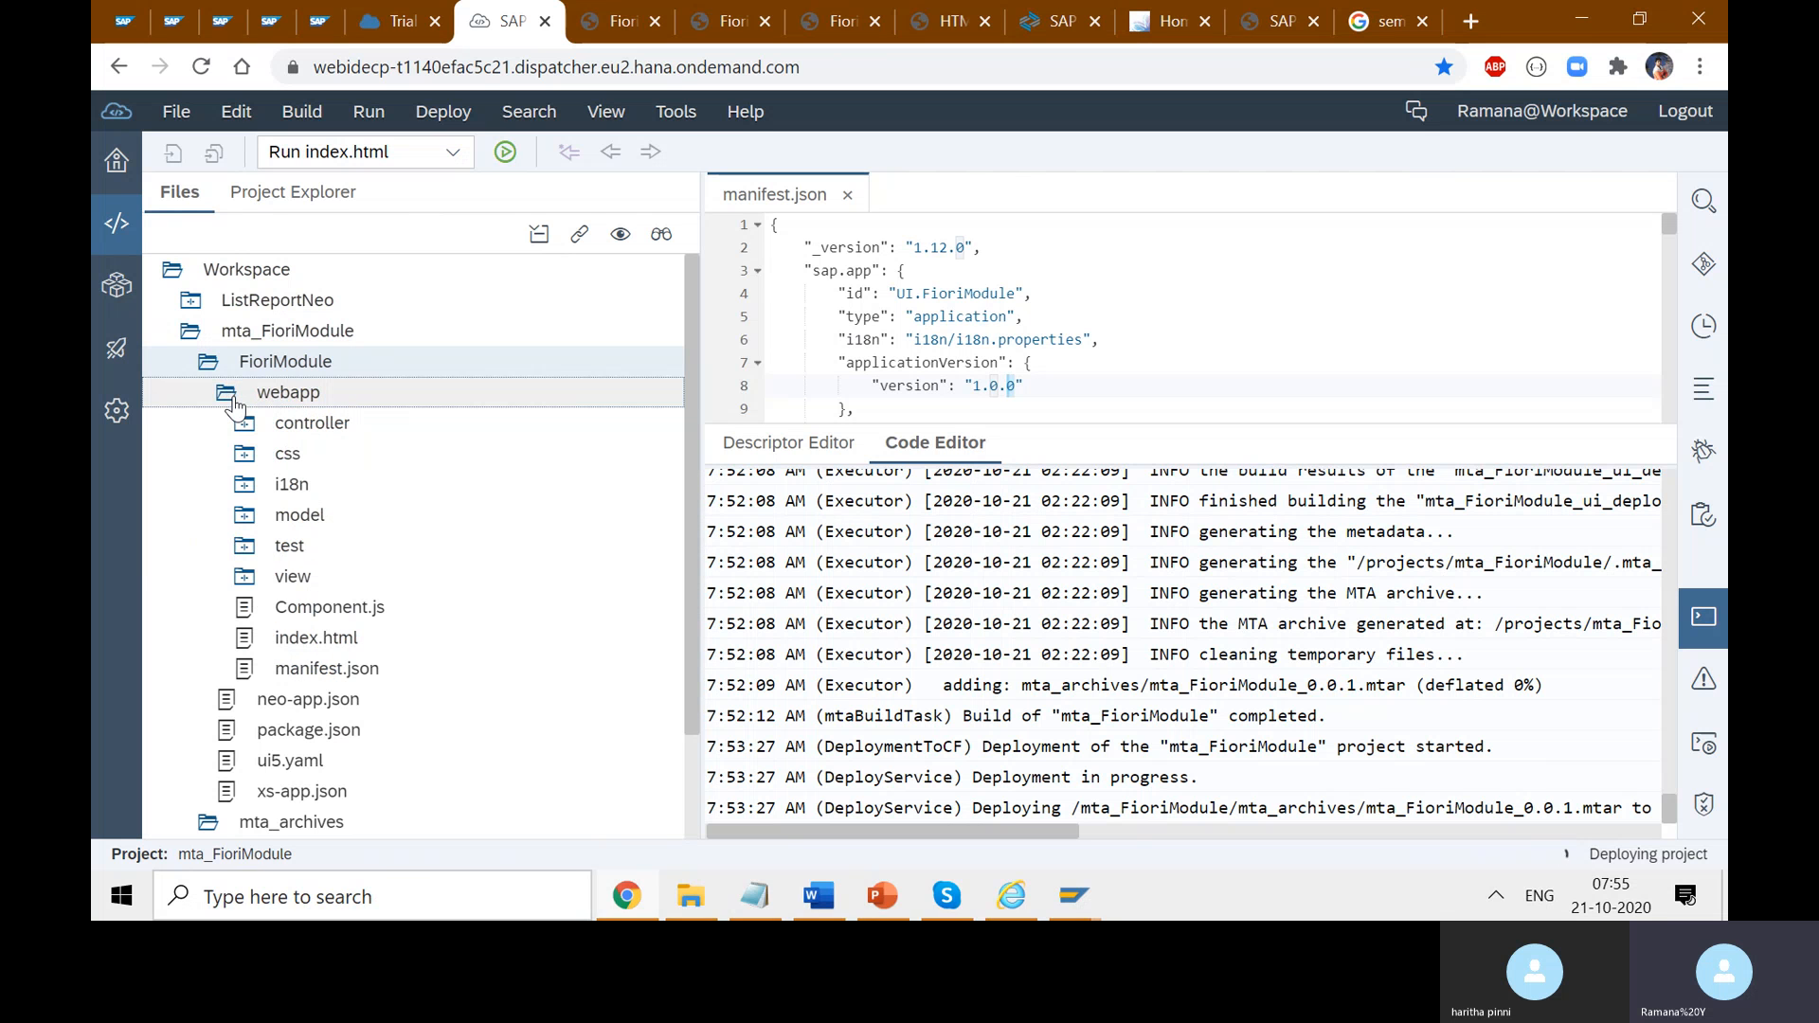
{"action": "left_click", "coordinate": [230, 398]}
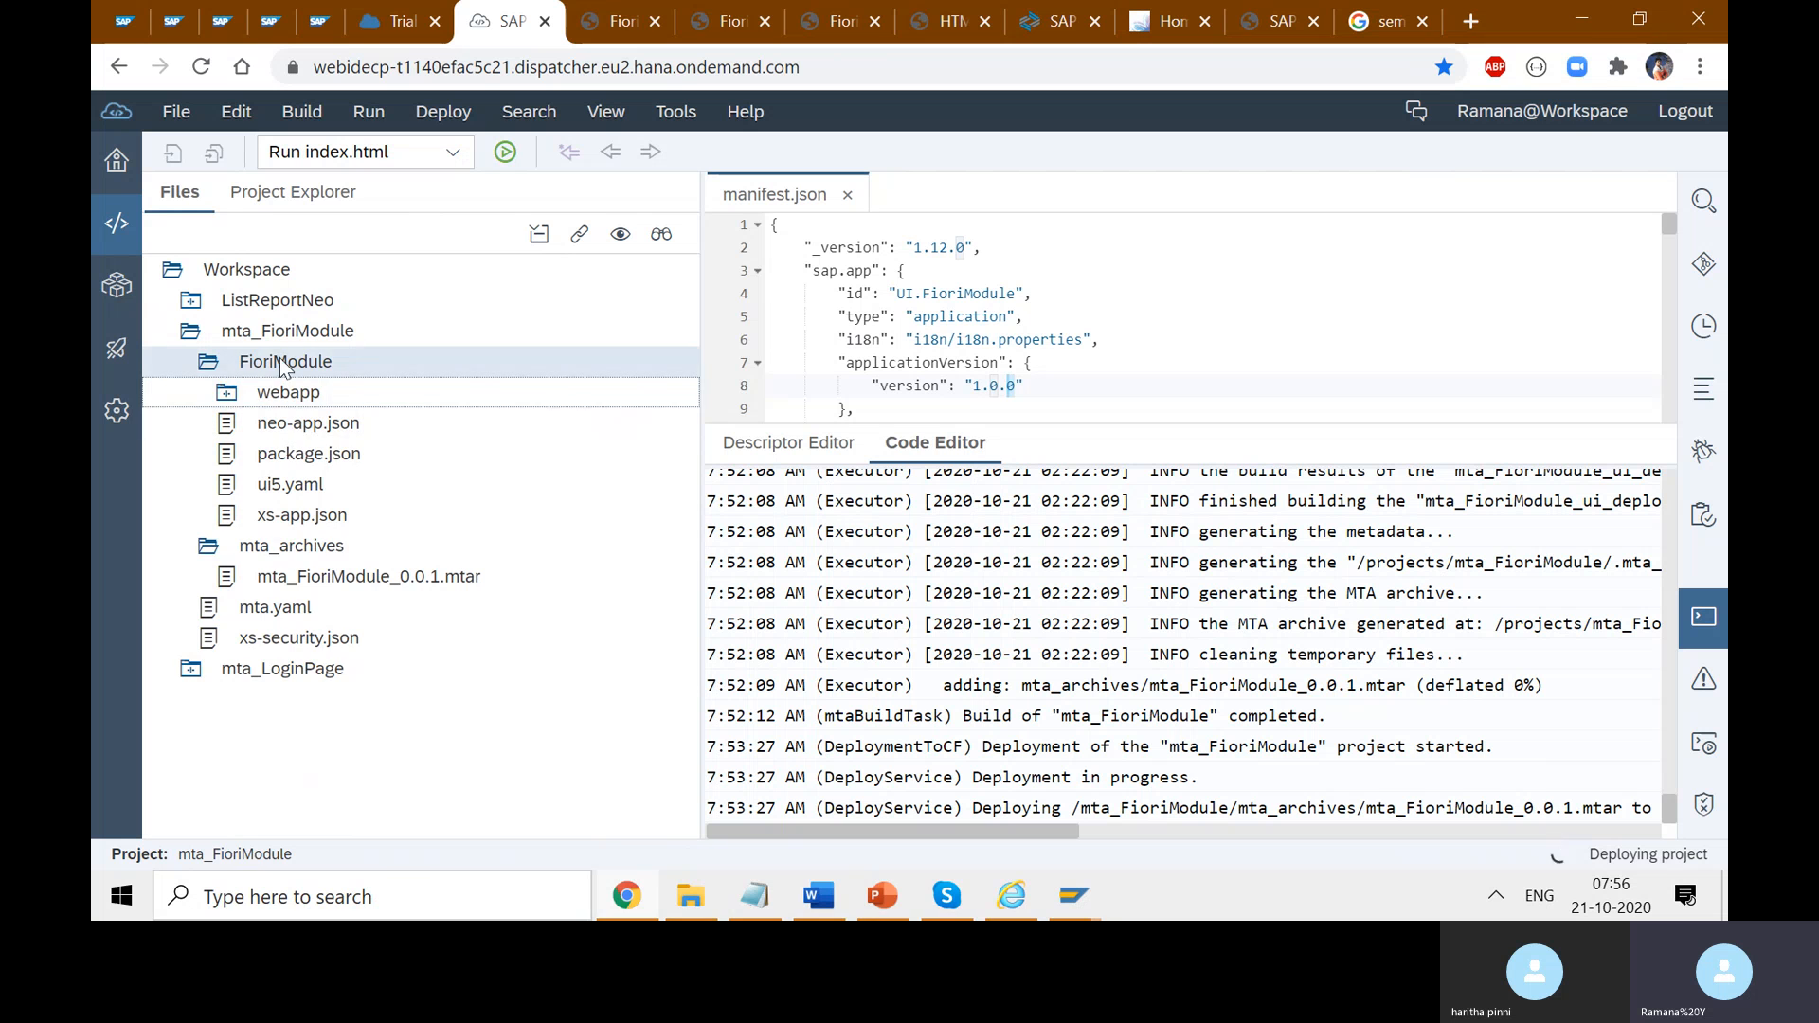
{"action": "left_click", "coordinate": [209, 367]}
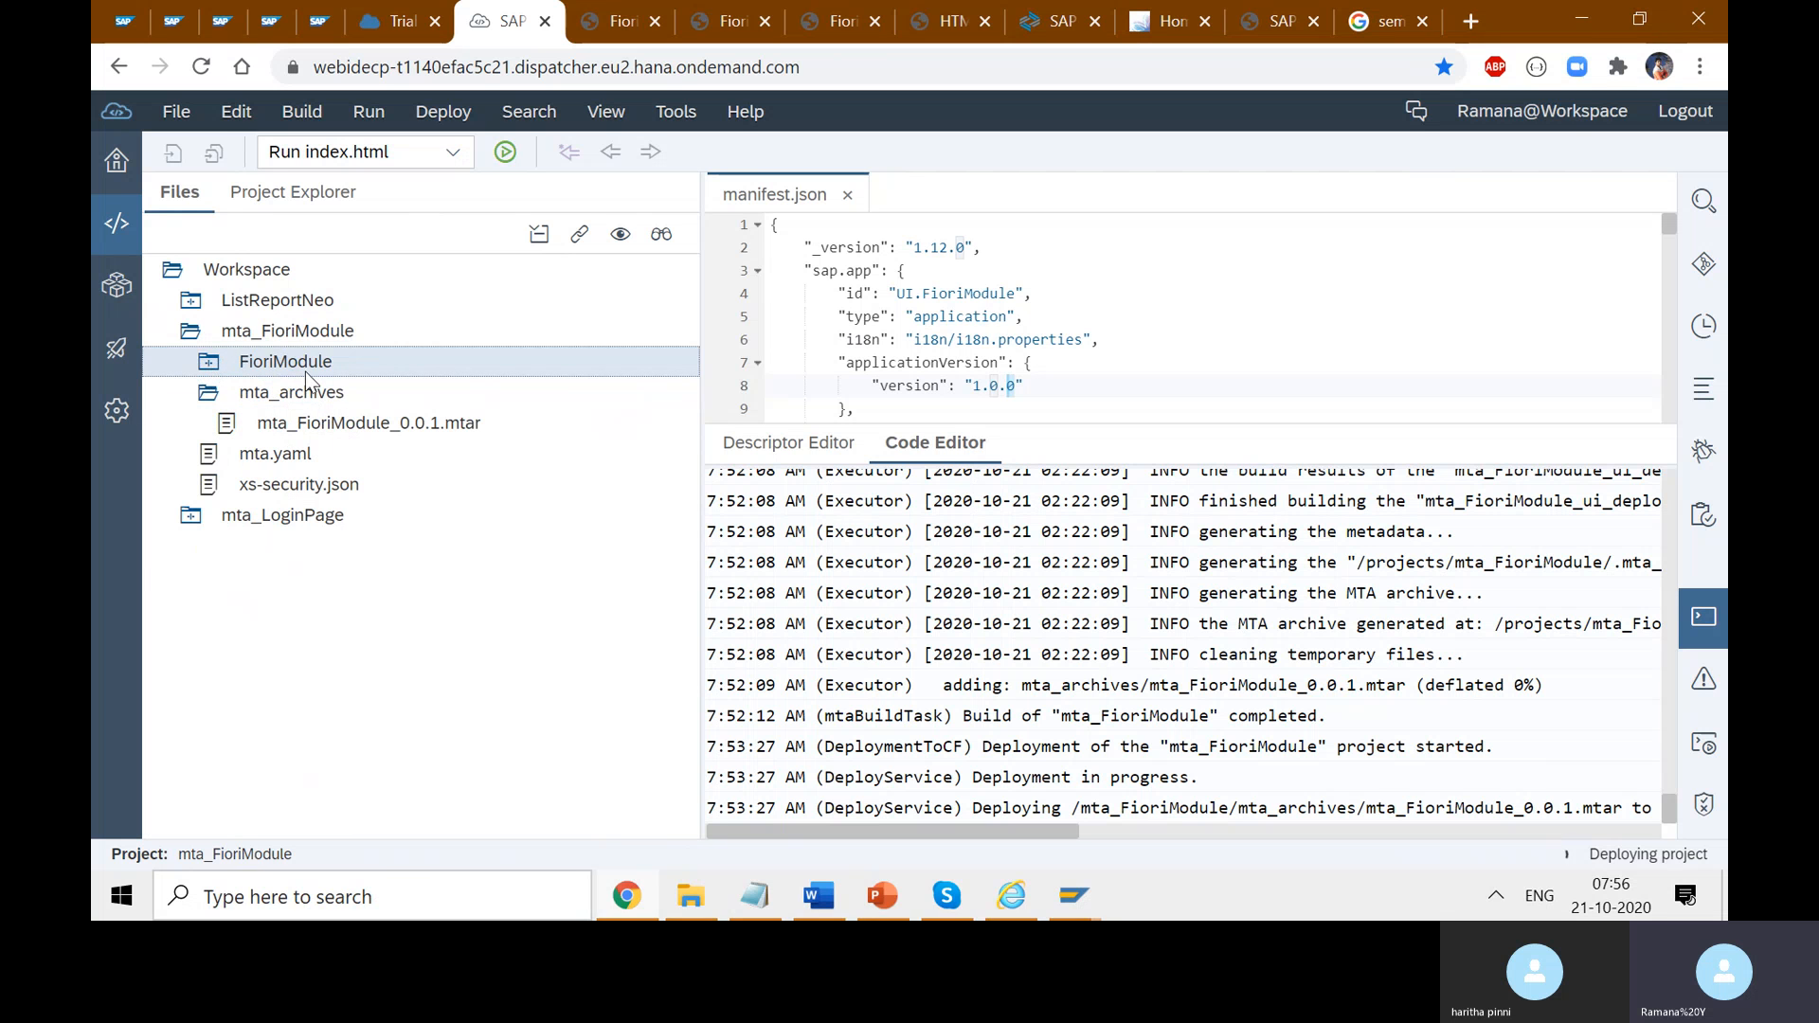
- Open the File menu, then dismiss it without choosing a command
{"action": "left_click", "coordinate": [177, 112]}
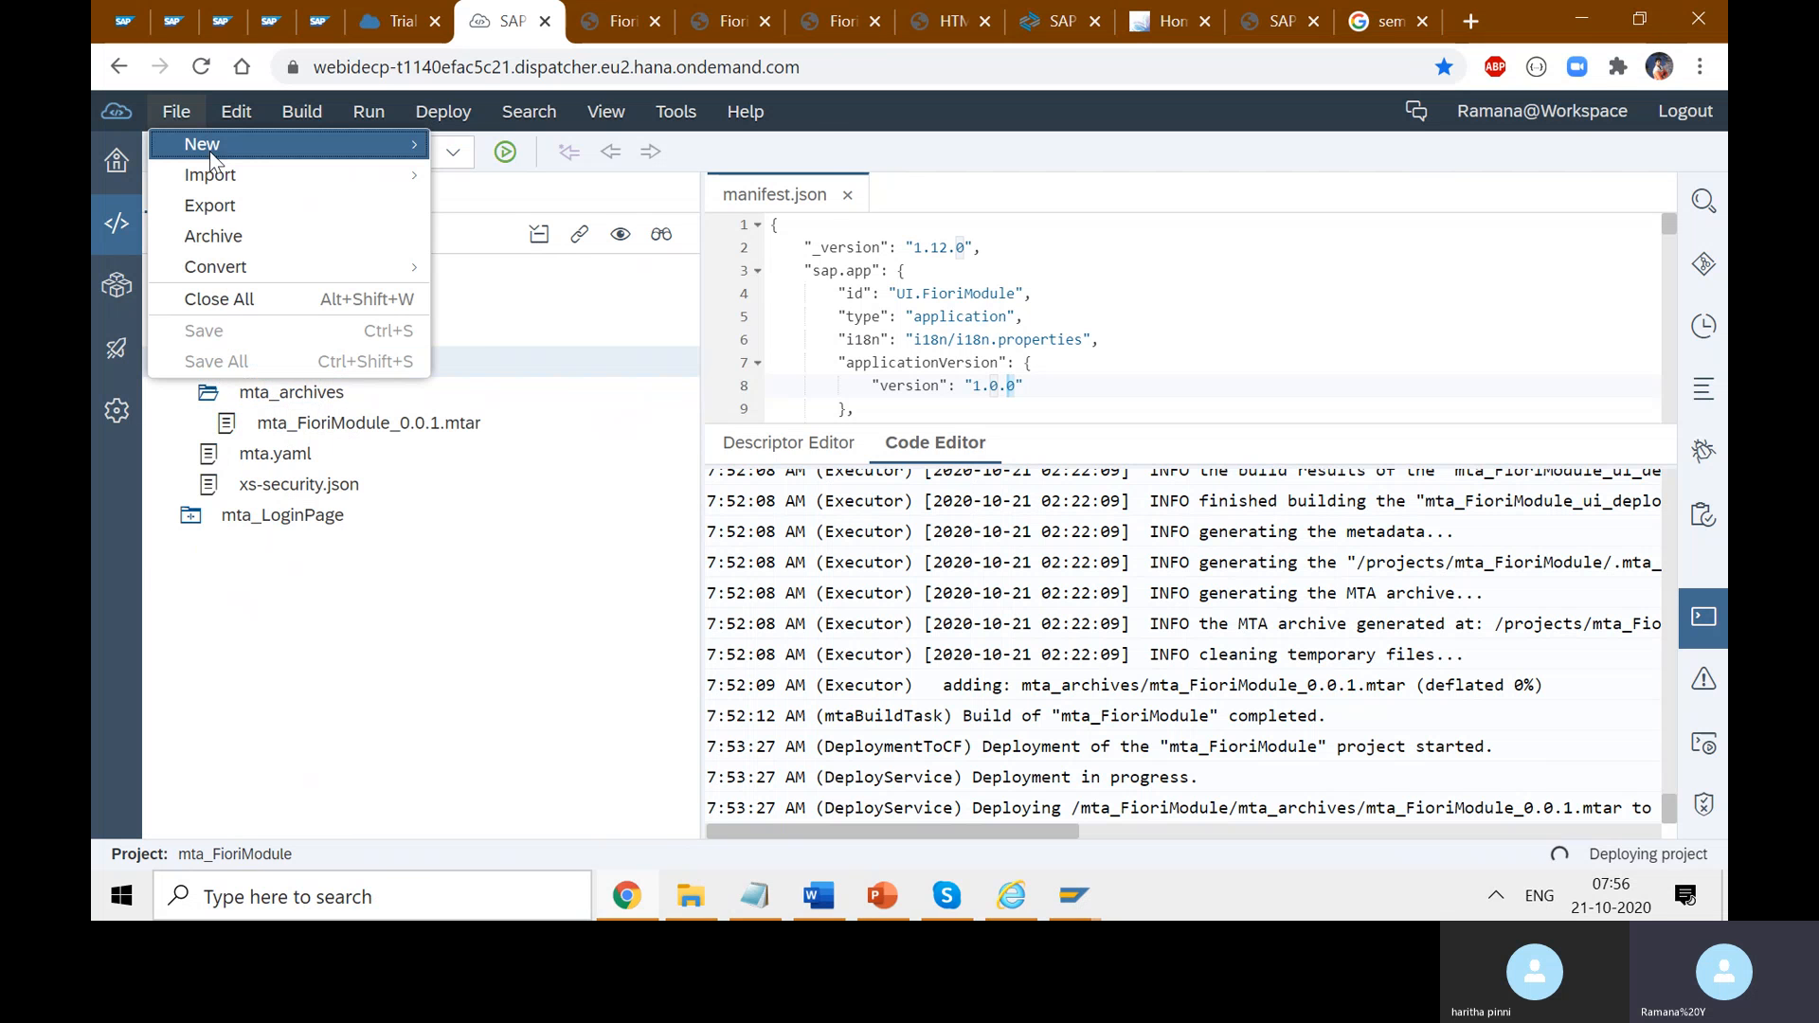
{"action": "mouse_move", "coordinate": [235, 157]}
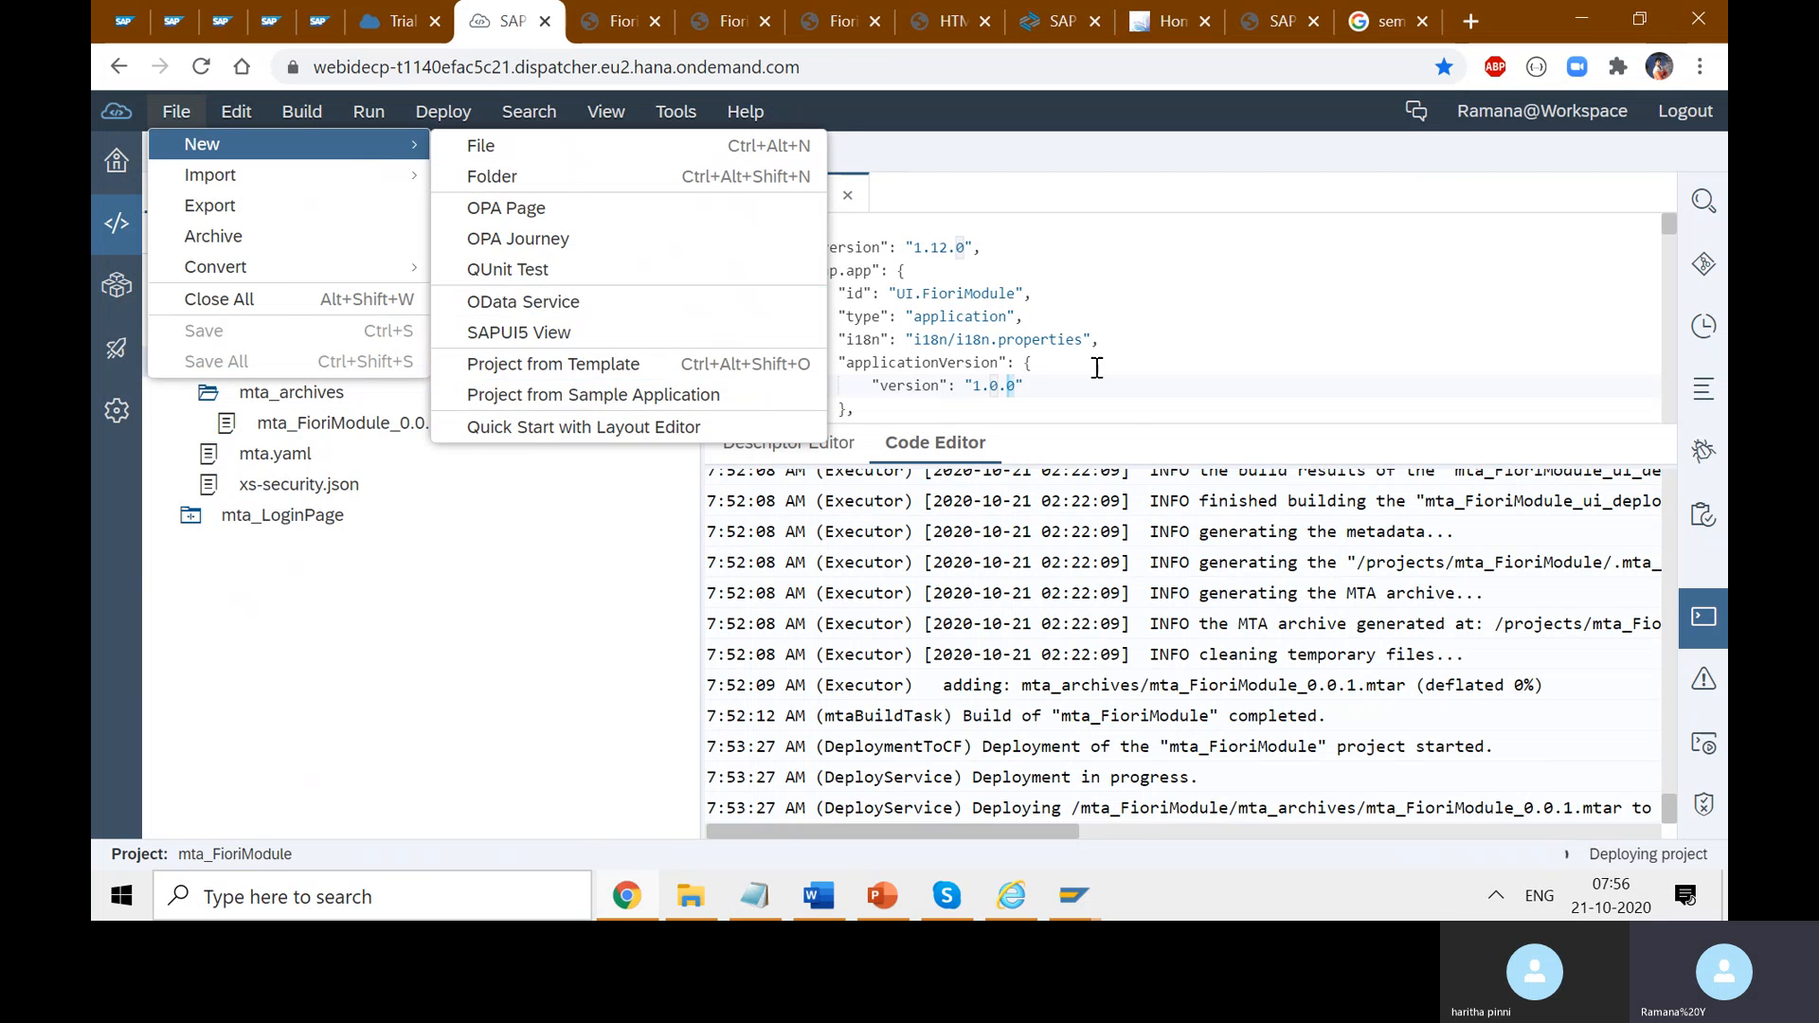
{"action": "left_click", "coordinate": [1130, 374]}
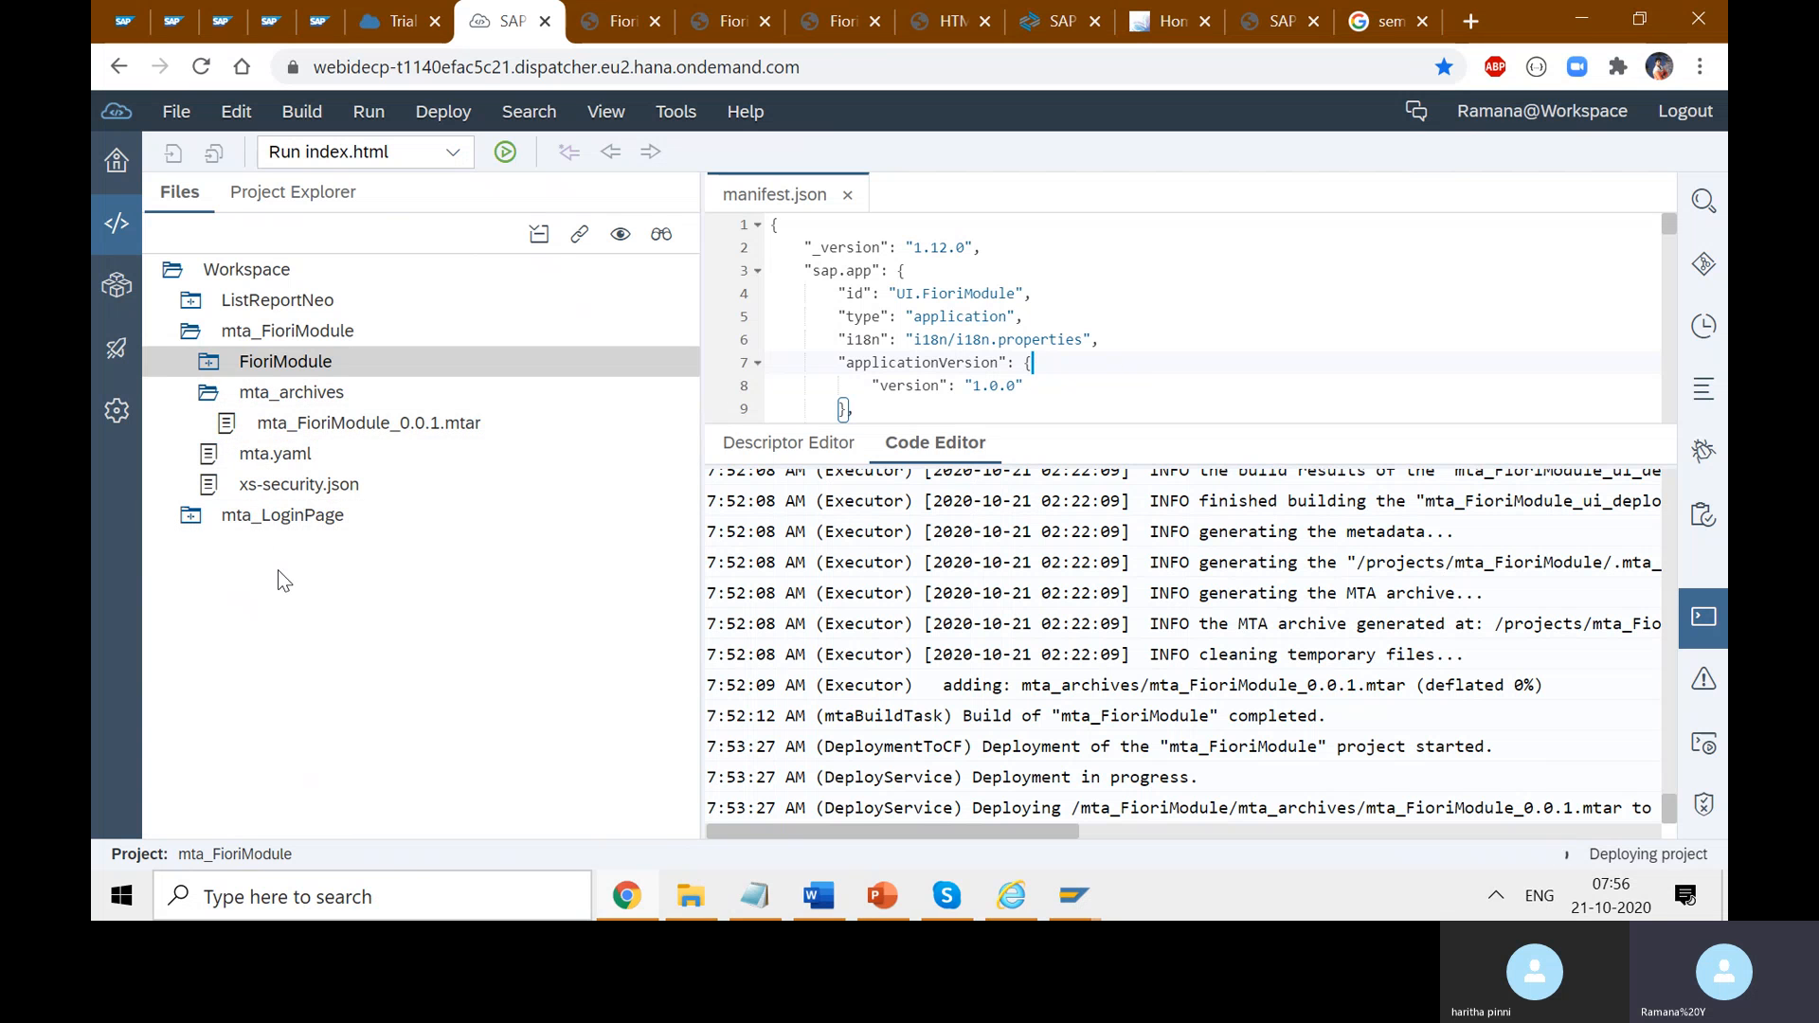
- Expand FioriModule, webapp and view down to Main.view.xml, then highlight the 'project has been deployed' log line
{"action": "left_click", "coordinate": [209, 365]}
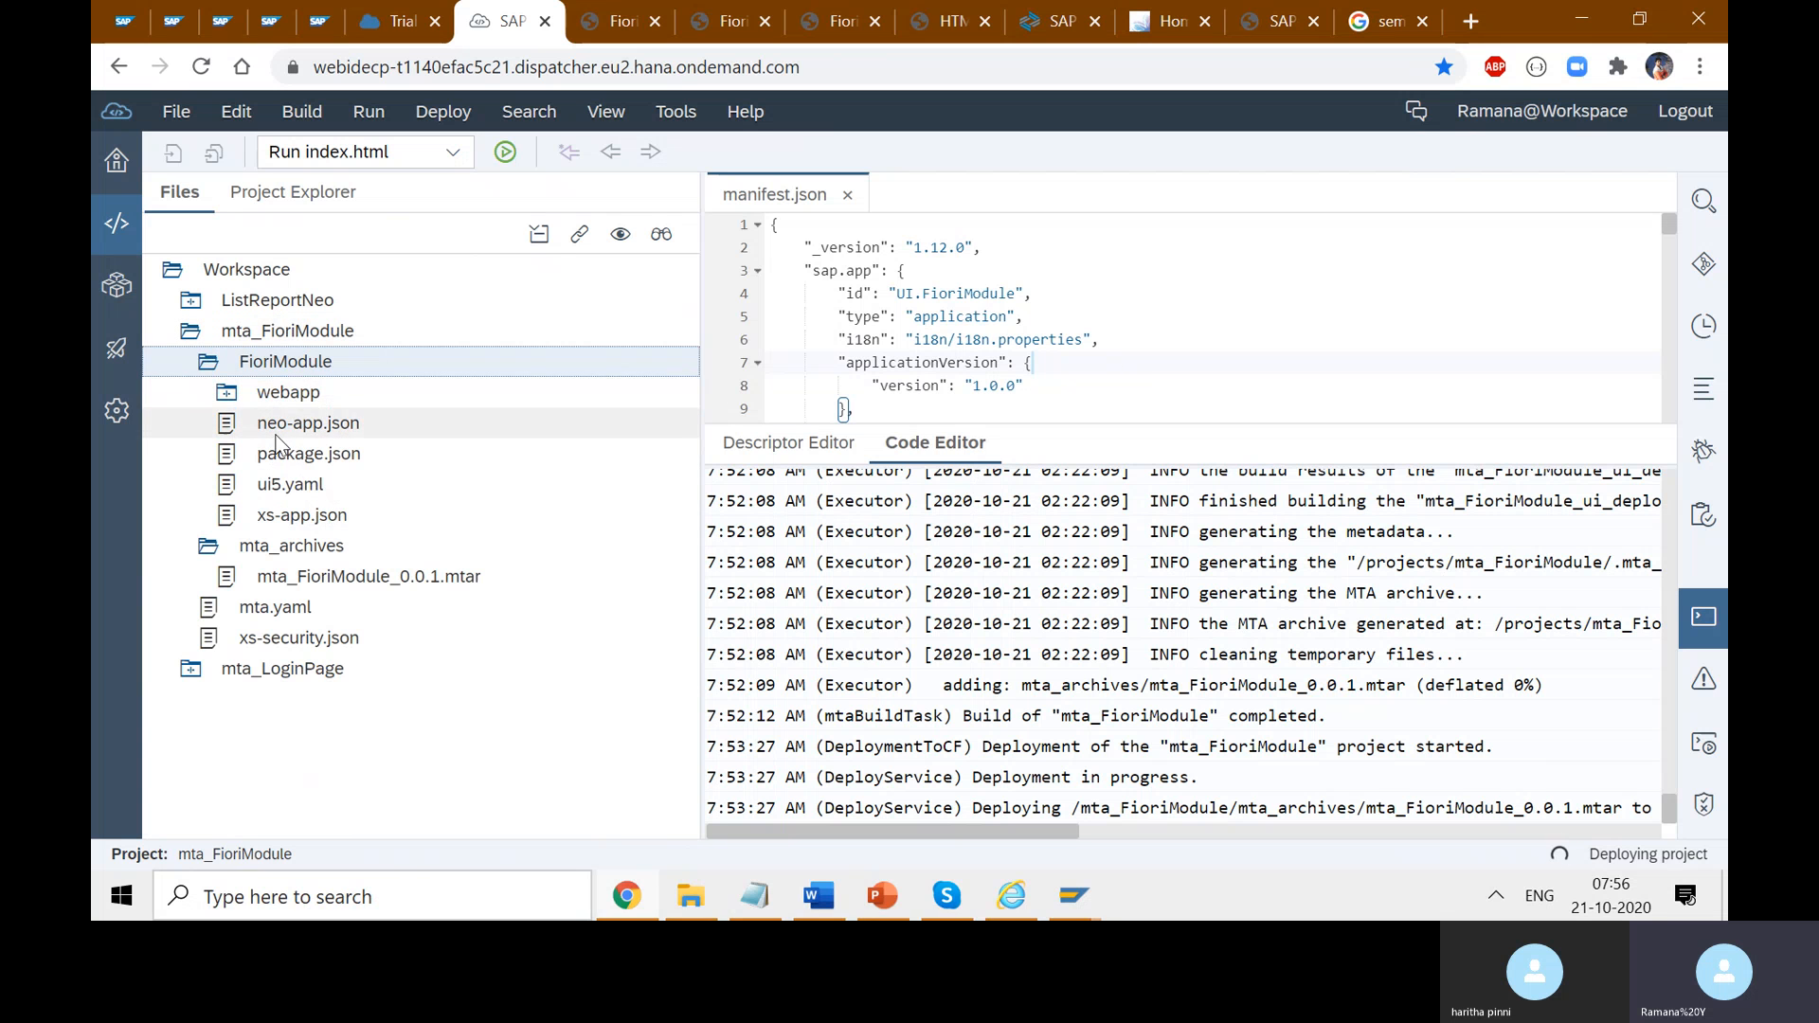
{"action": "double_click", "coordinate": [288, 392]}
{"action": "left_click", "coordinate": [281, 429]}
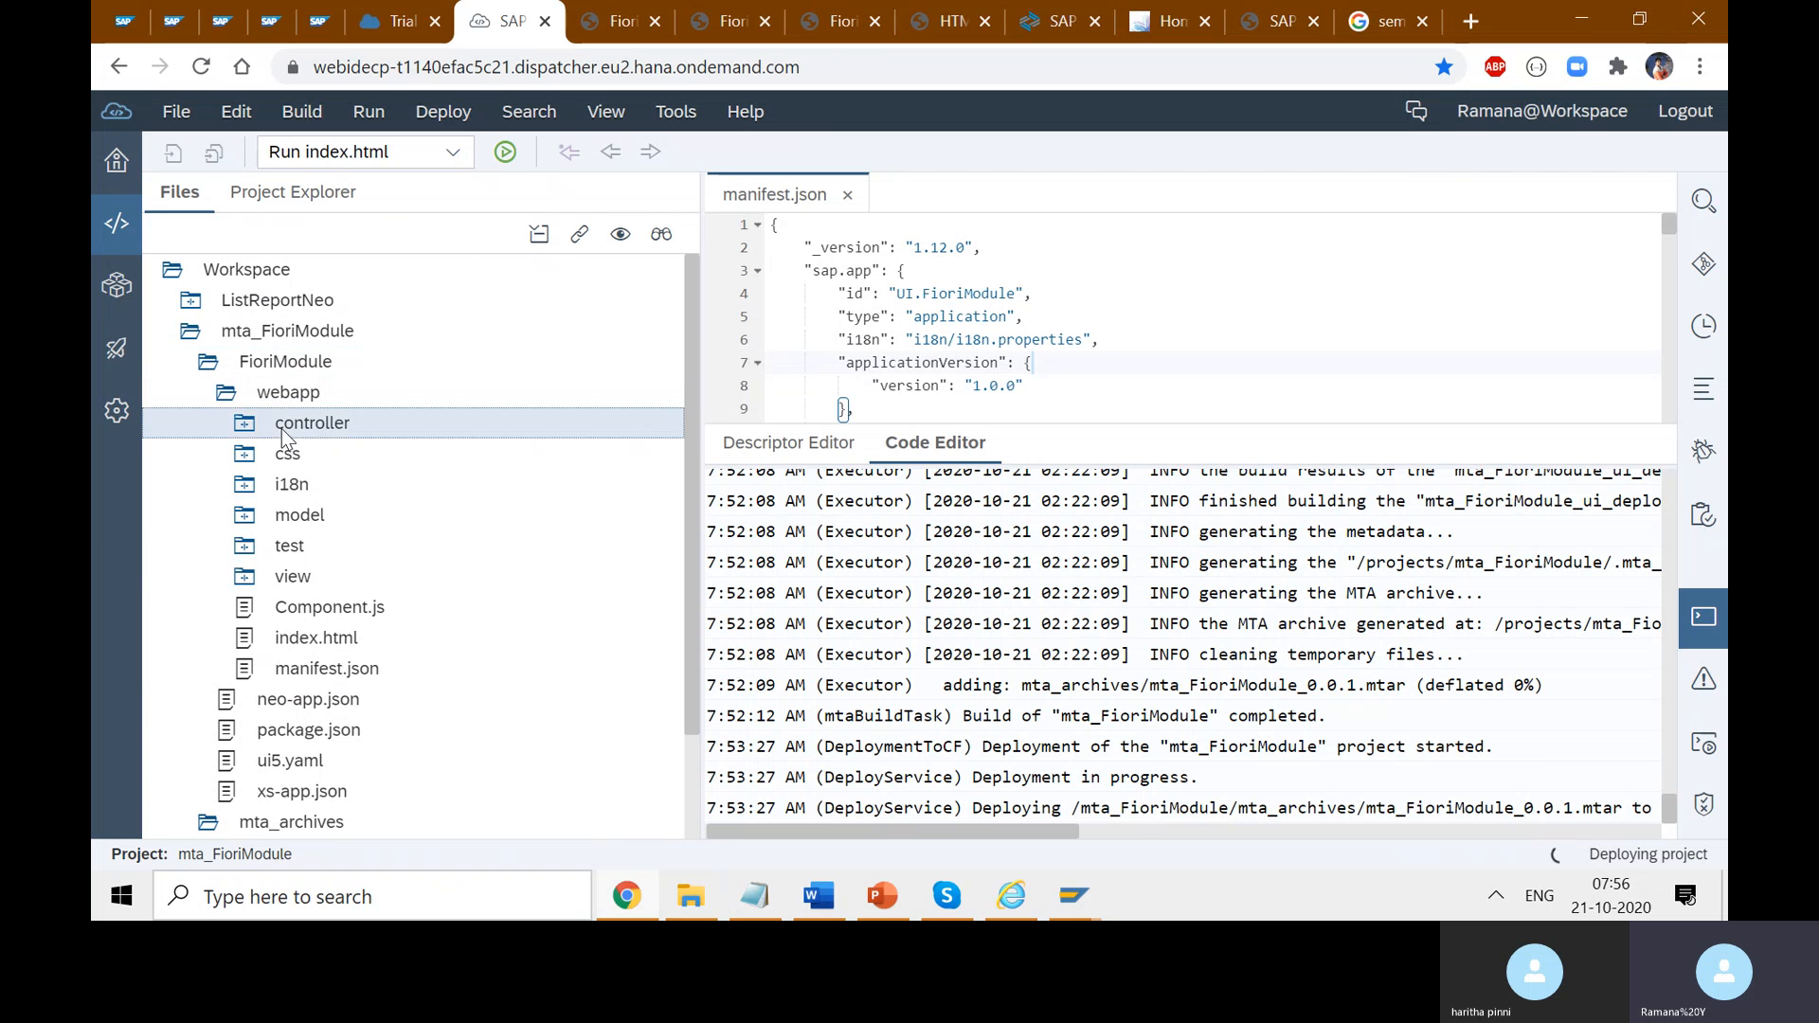
{"action": "left_click", "coordinate": [296, 489]}
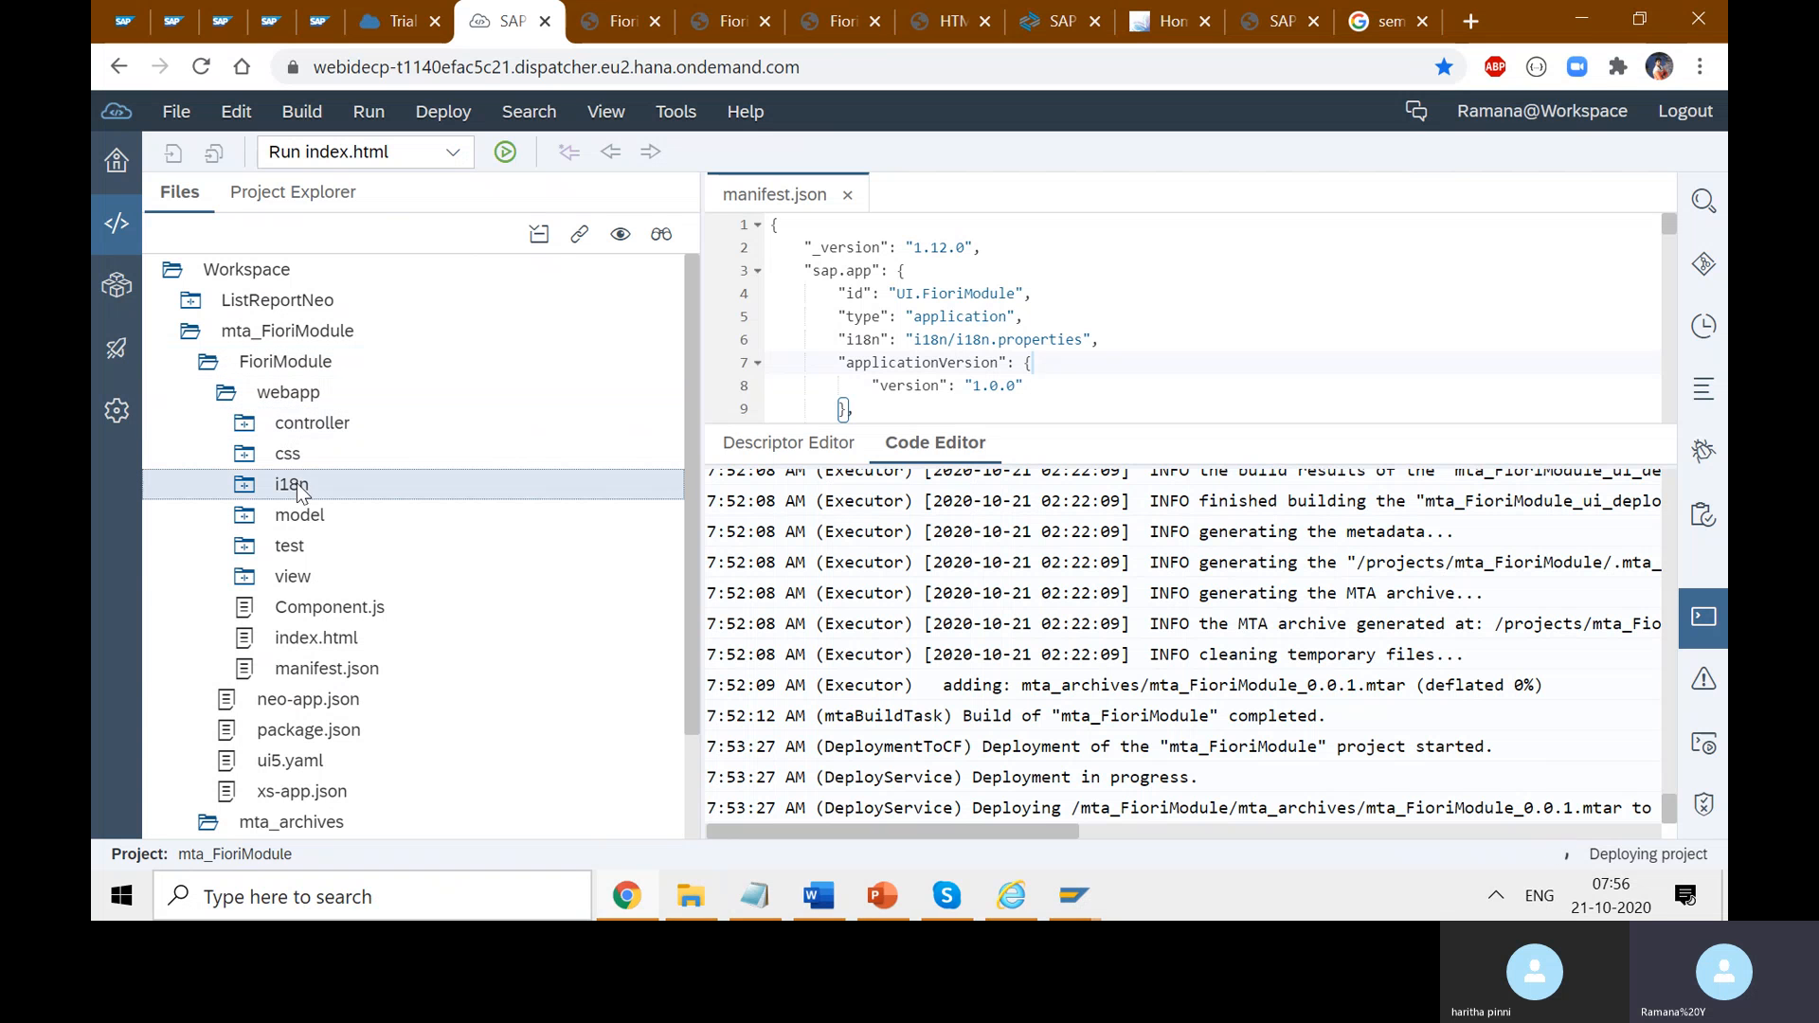
{"action": "left_click", "coordinate": [244, 578]}
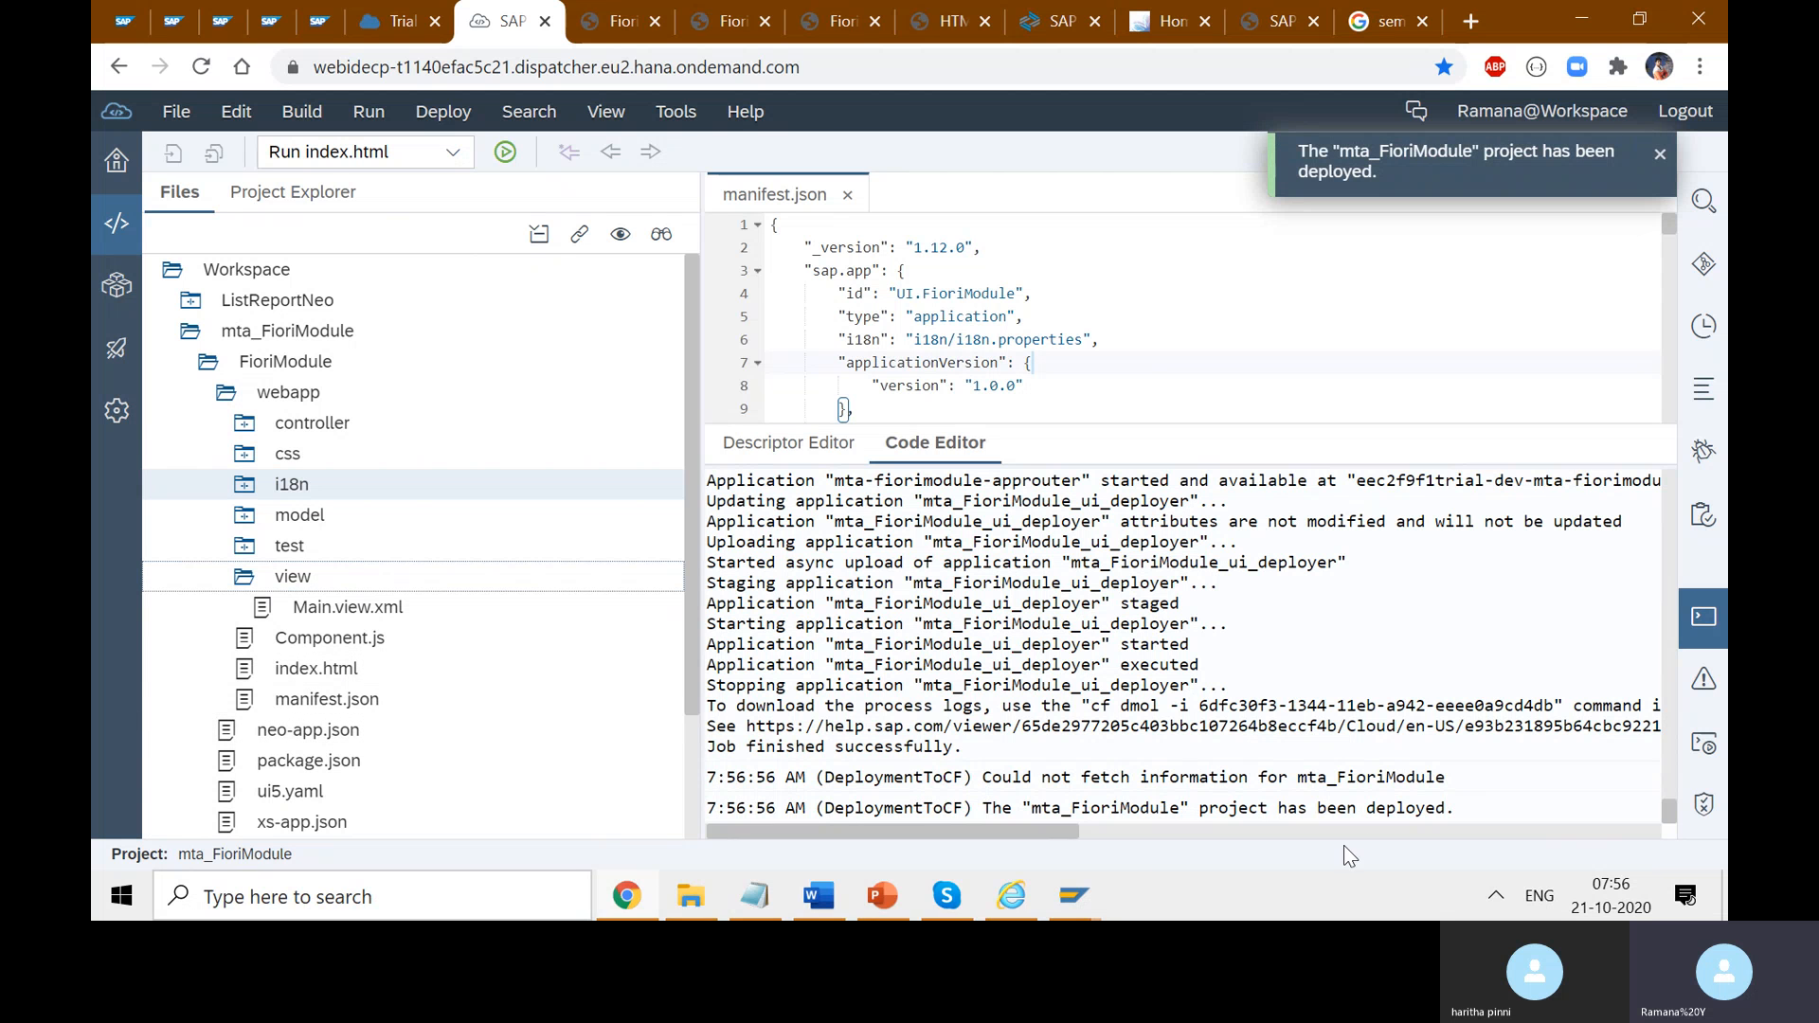
{"action": "left_click_drag", "start_coordinate": [1456, 811], "coordinate": [1021, 808]}
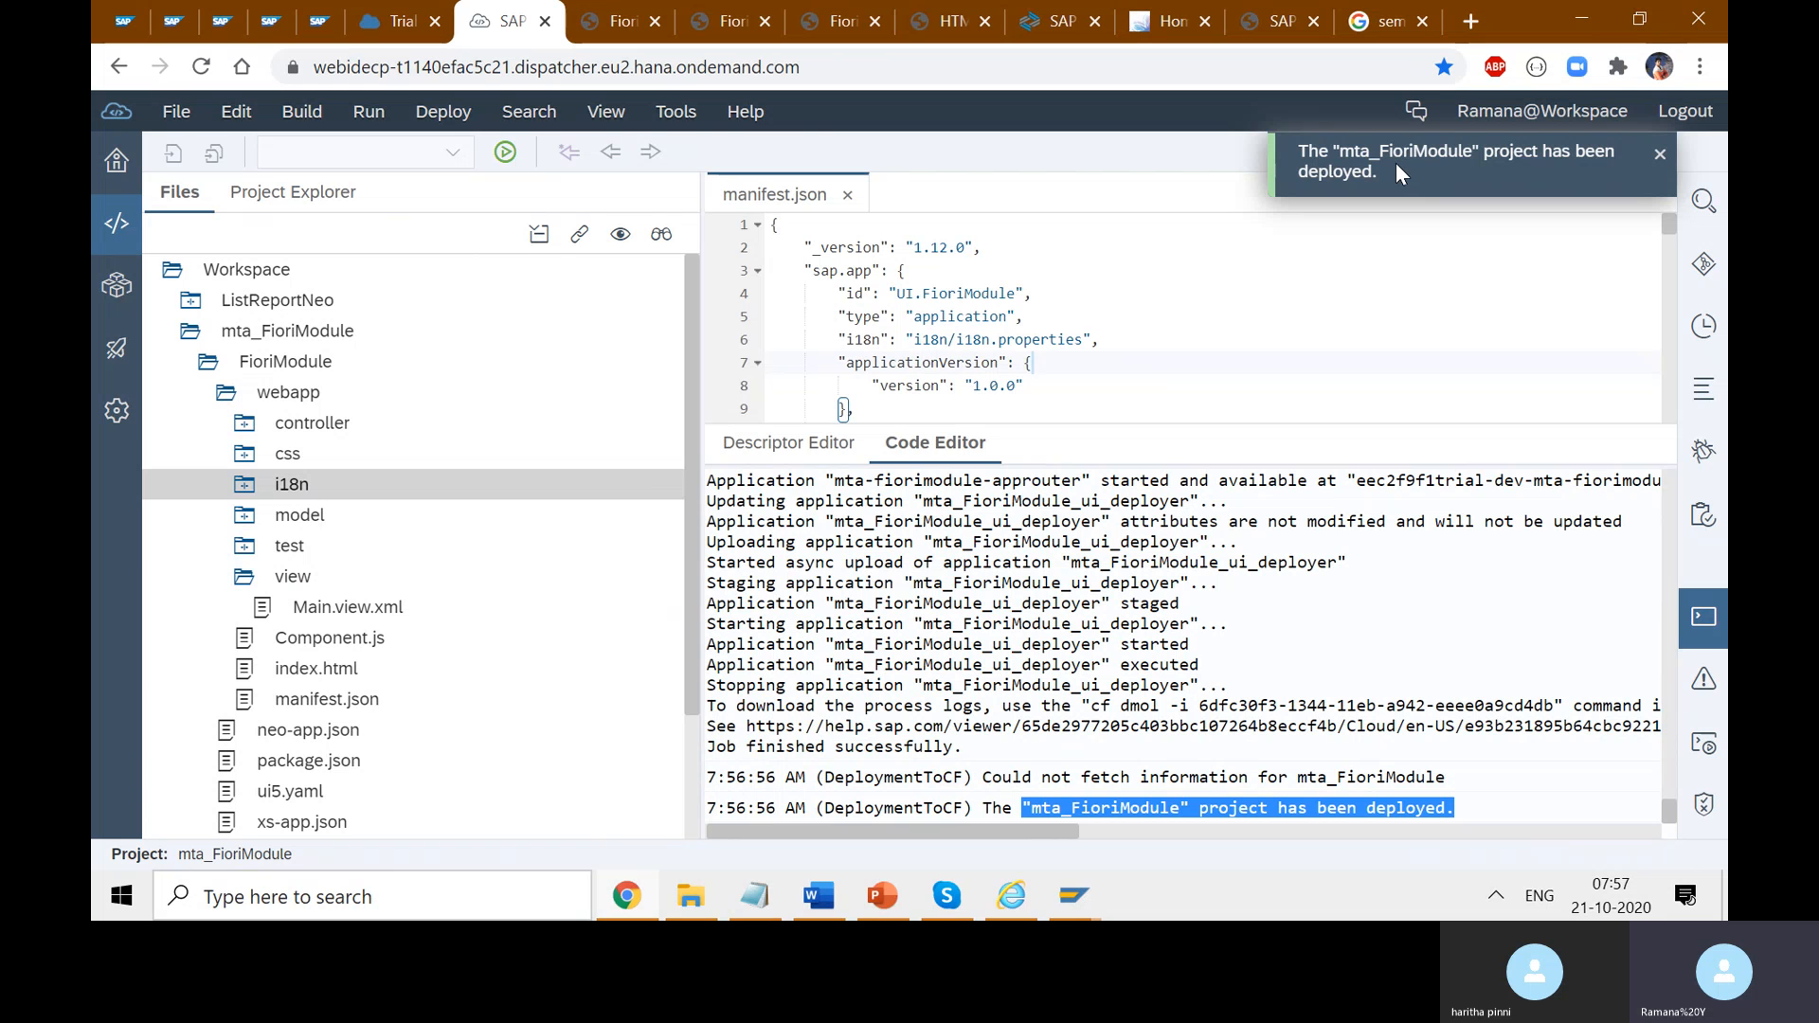
{"action": "left_click", "coordinate": [409, 26]}
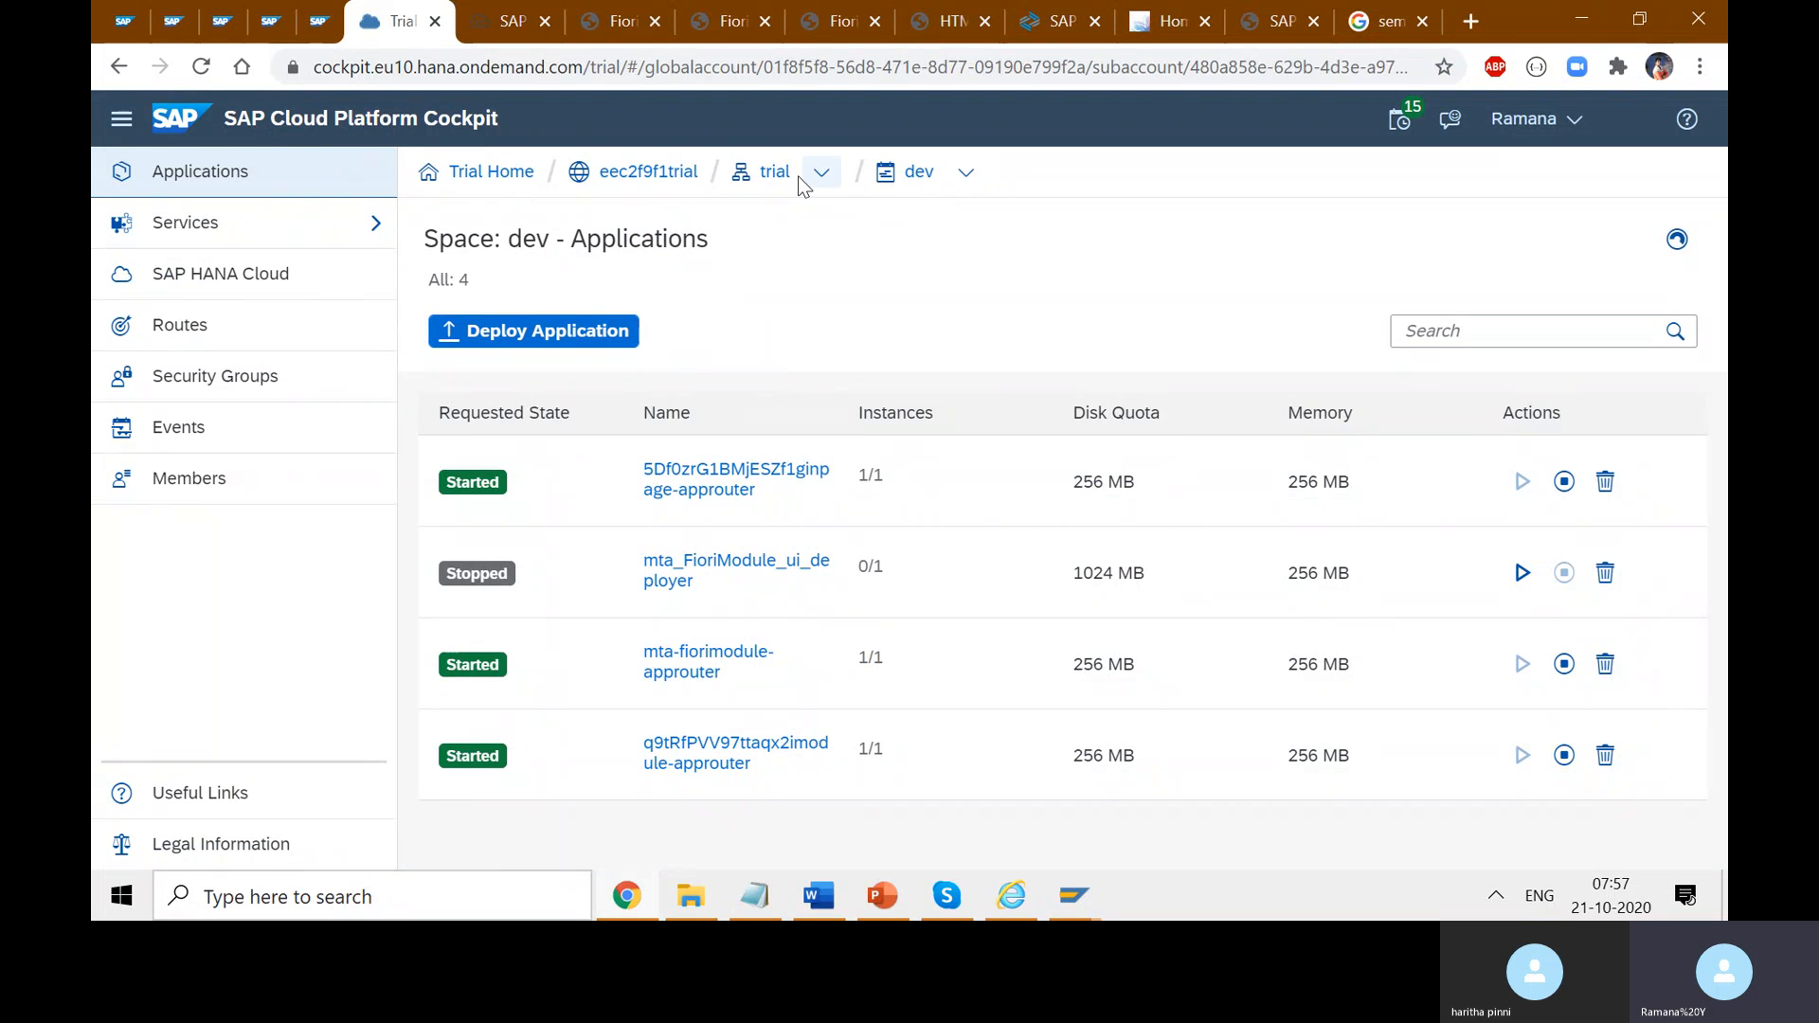
{"action": "left_click", "coordinate": [963, 175]}
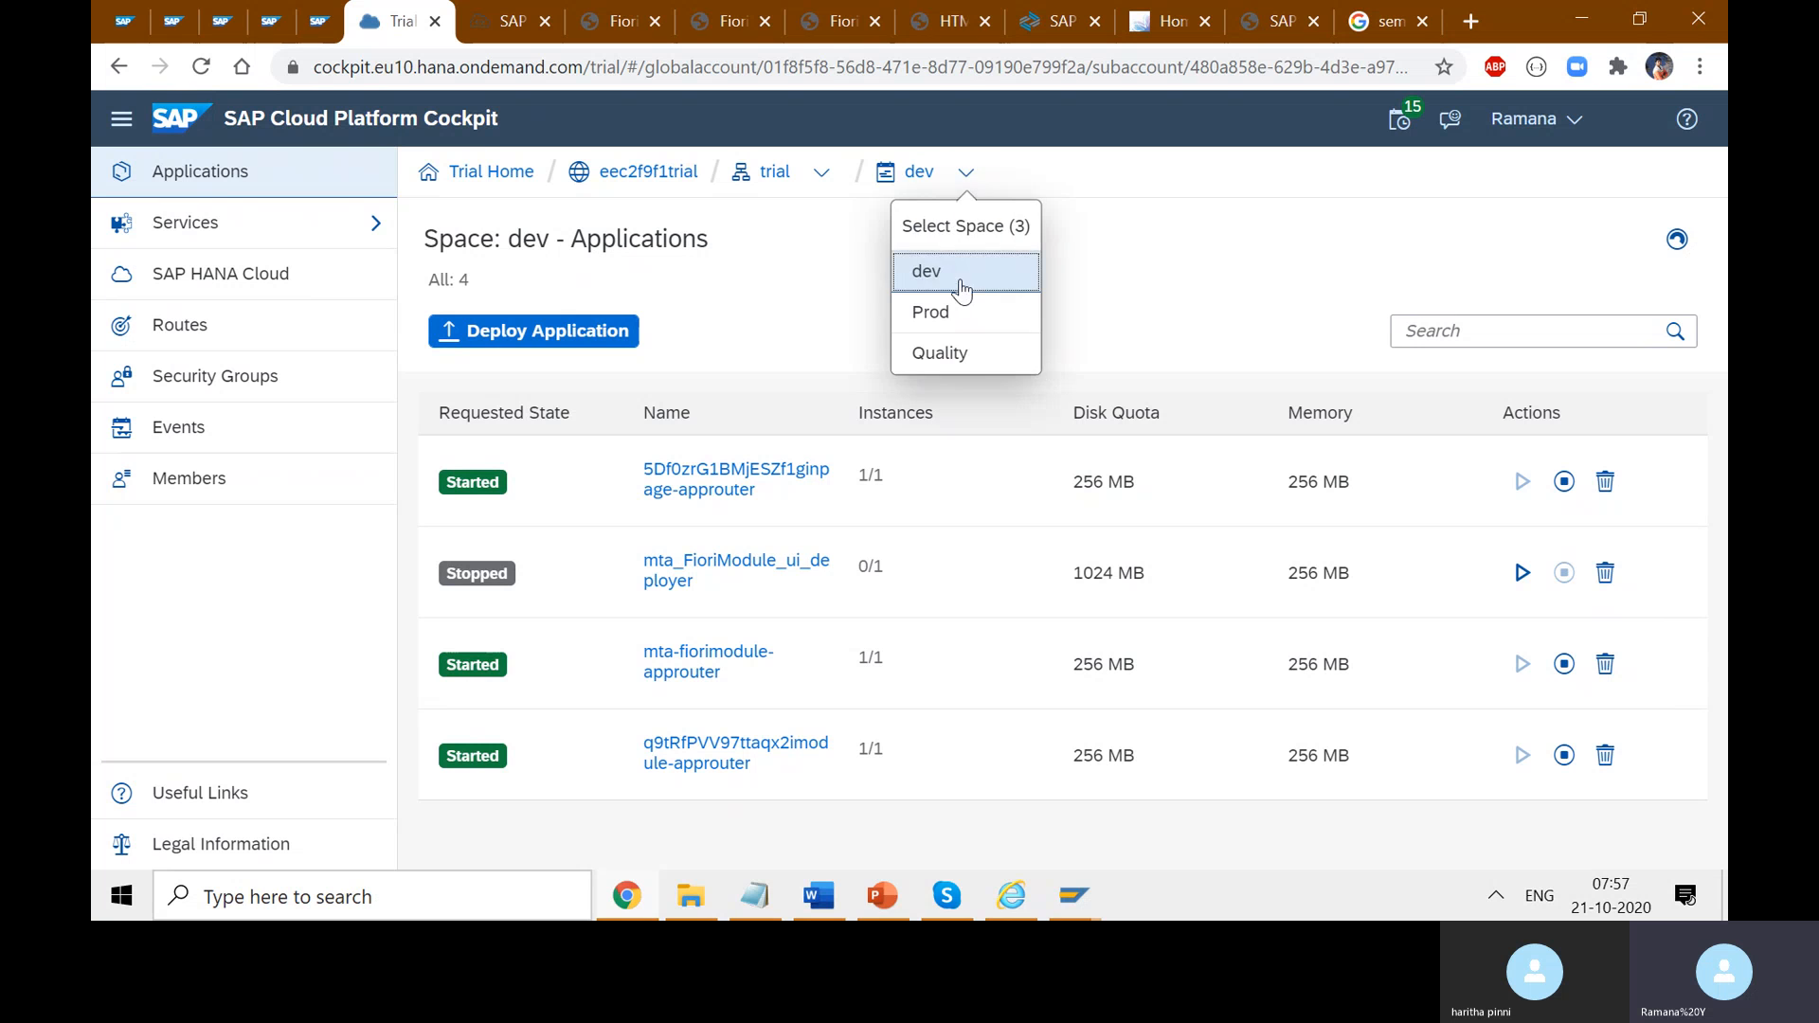
{"action": "left_click", "coordinate": [963, 317]}
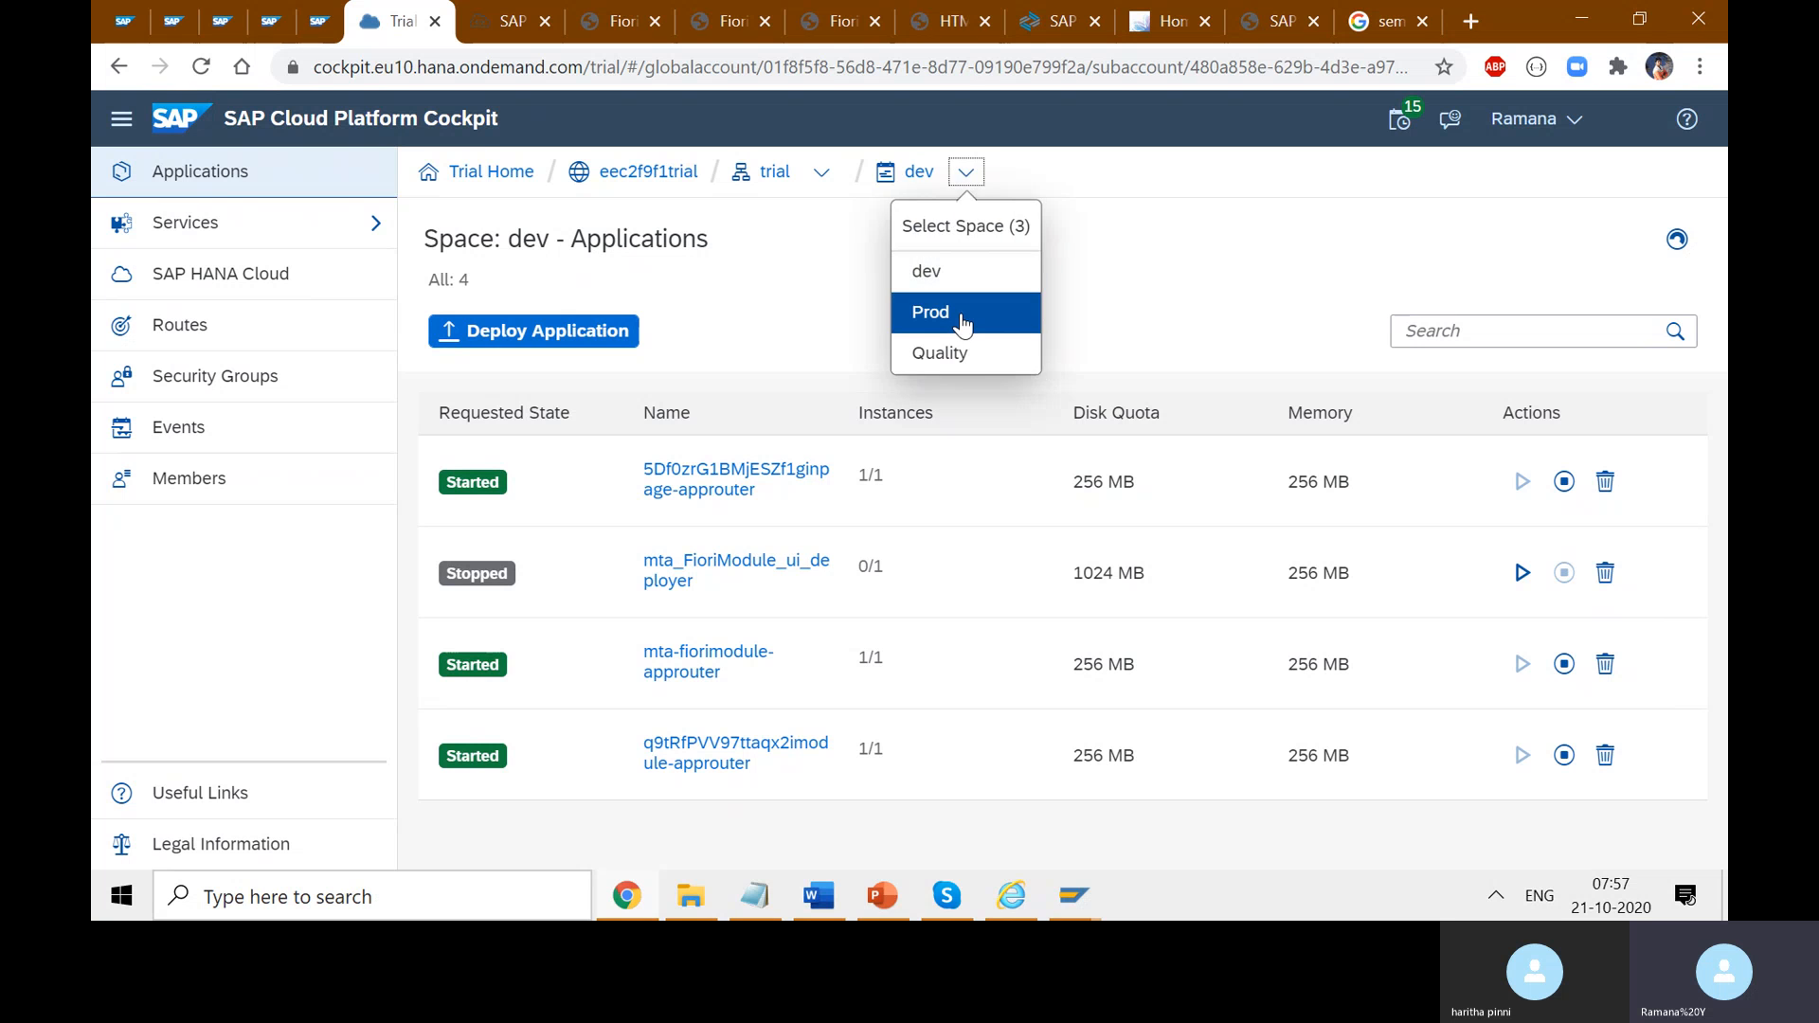
{"action": "left_click", "coordinate": [965, 175]}
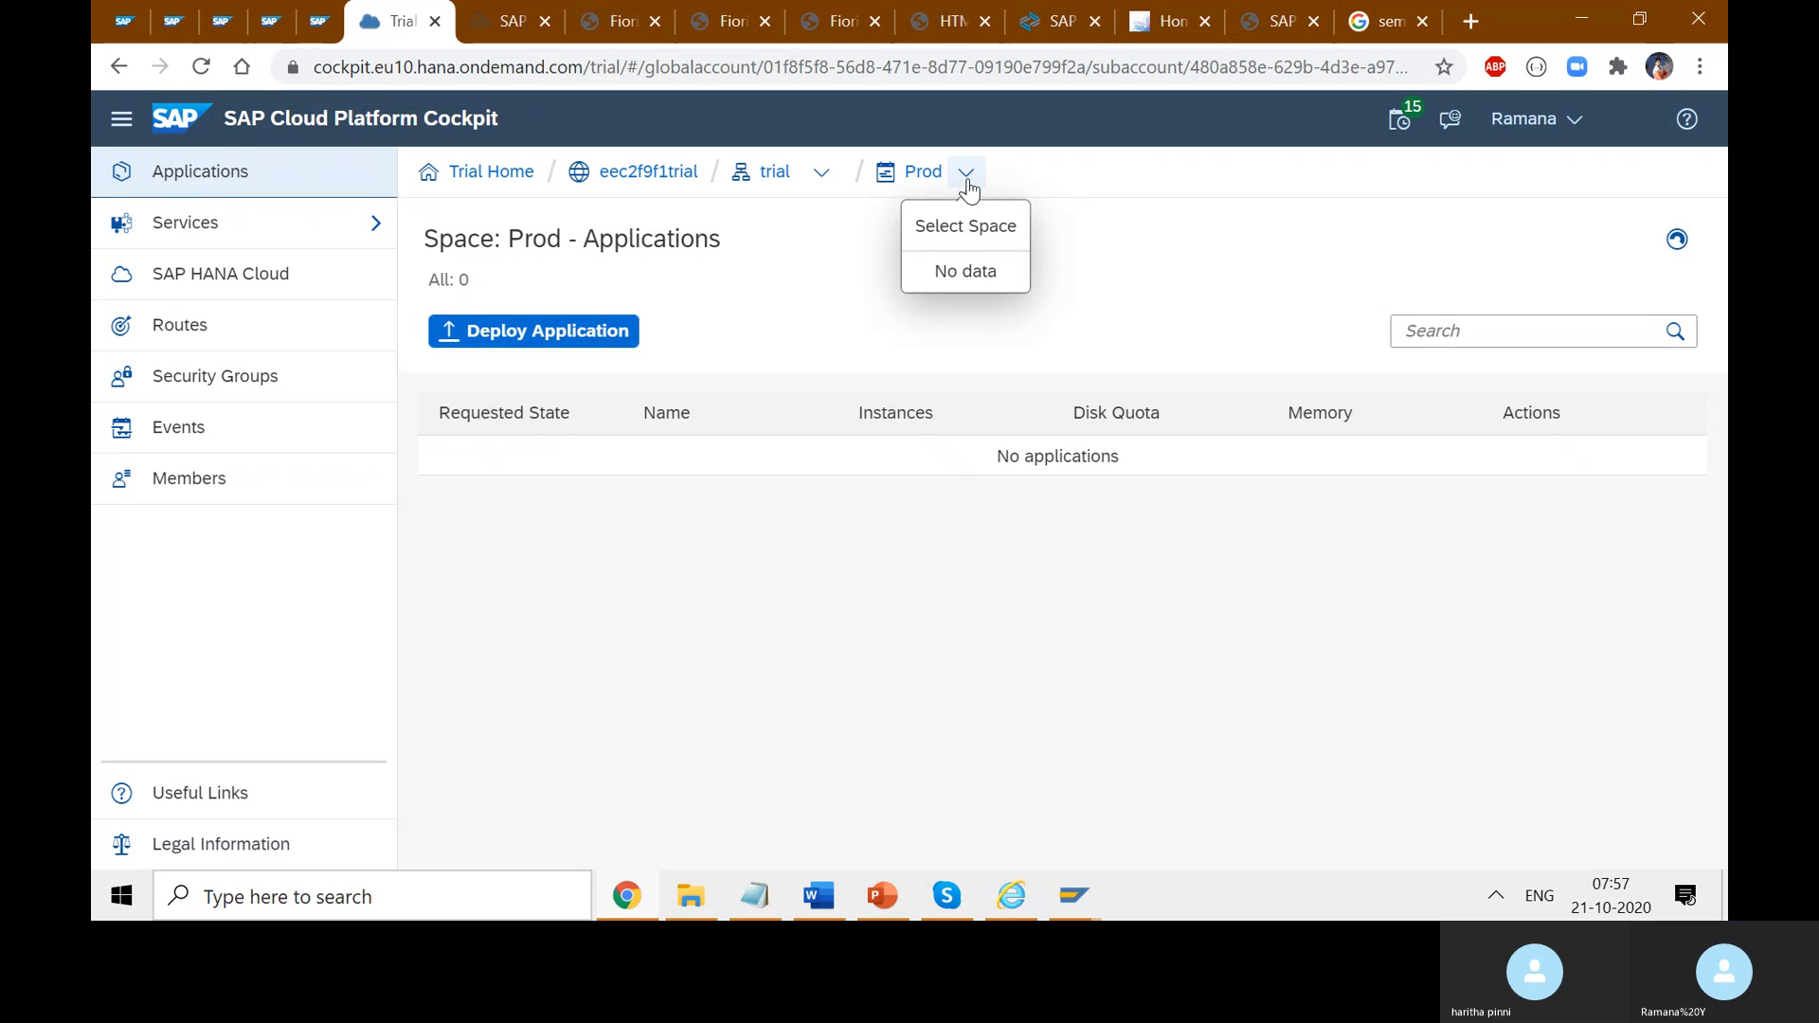
{"action": "left_click", "coordinate": [986, 269]}
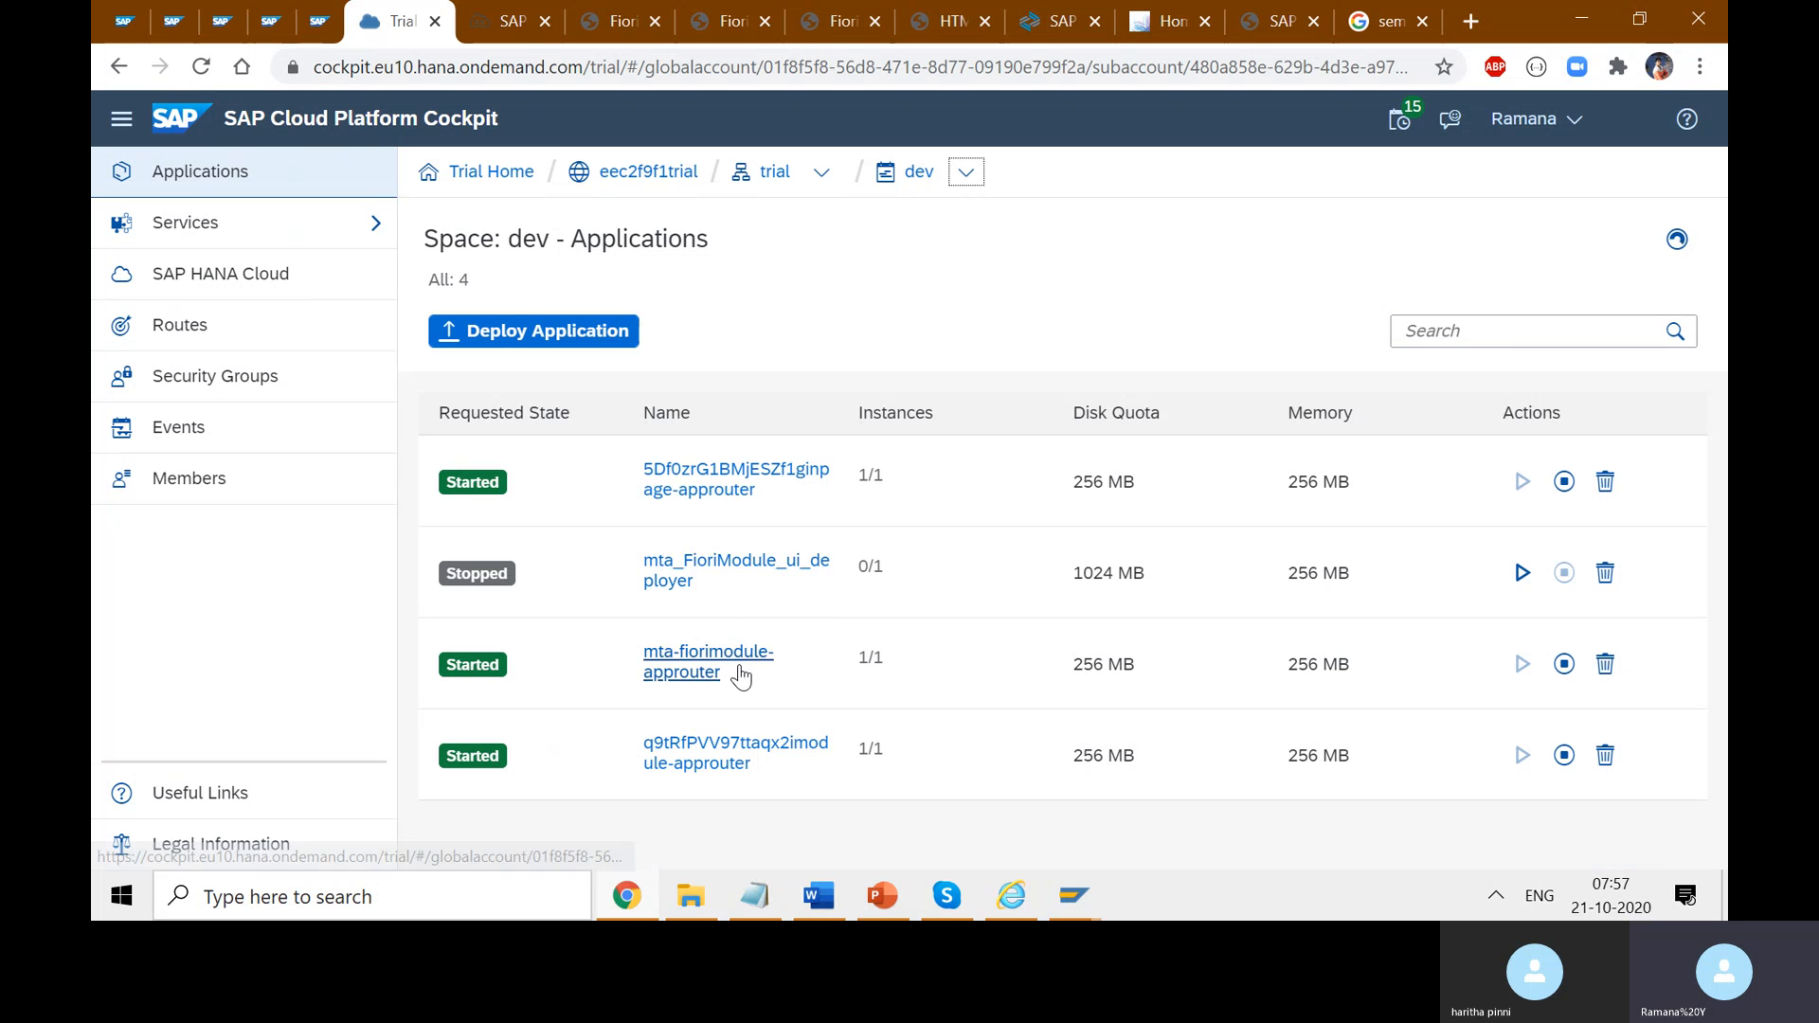
{"action": "left_click", "coordinate": [915, 177]}
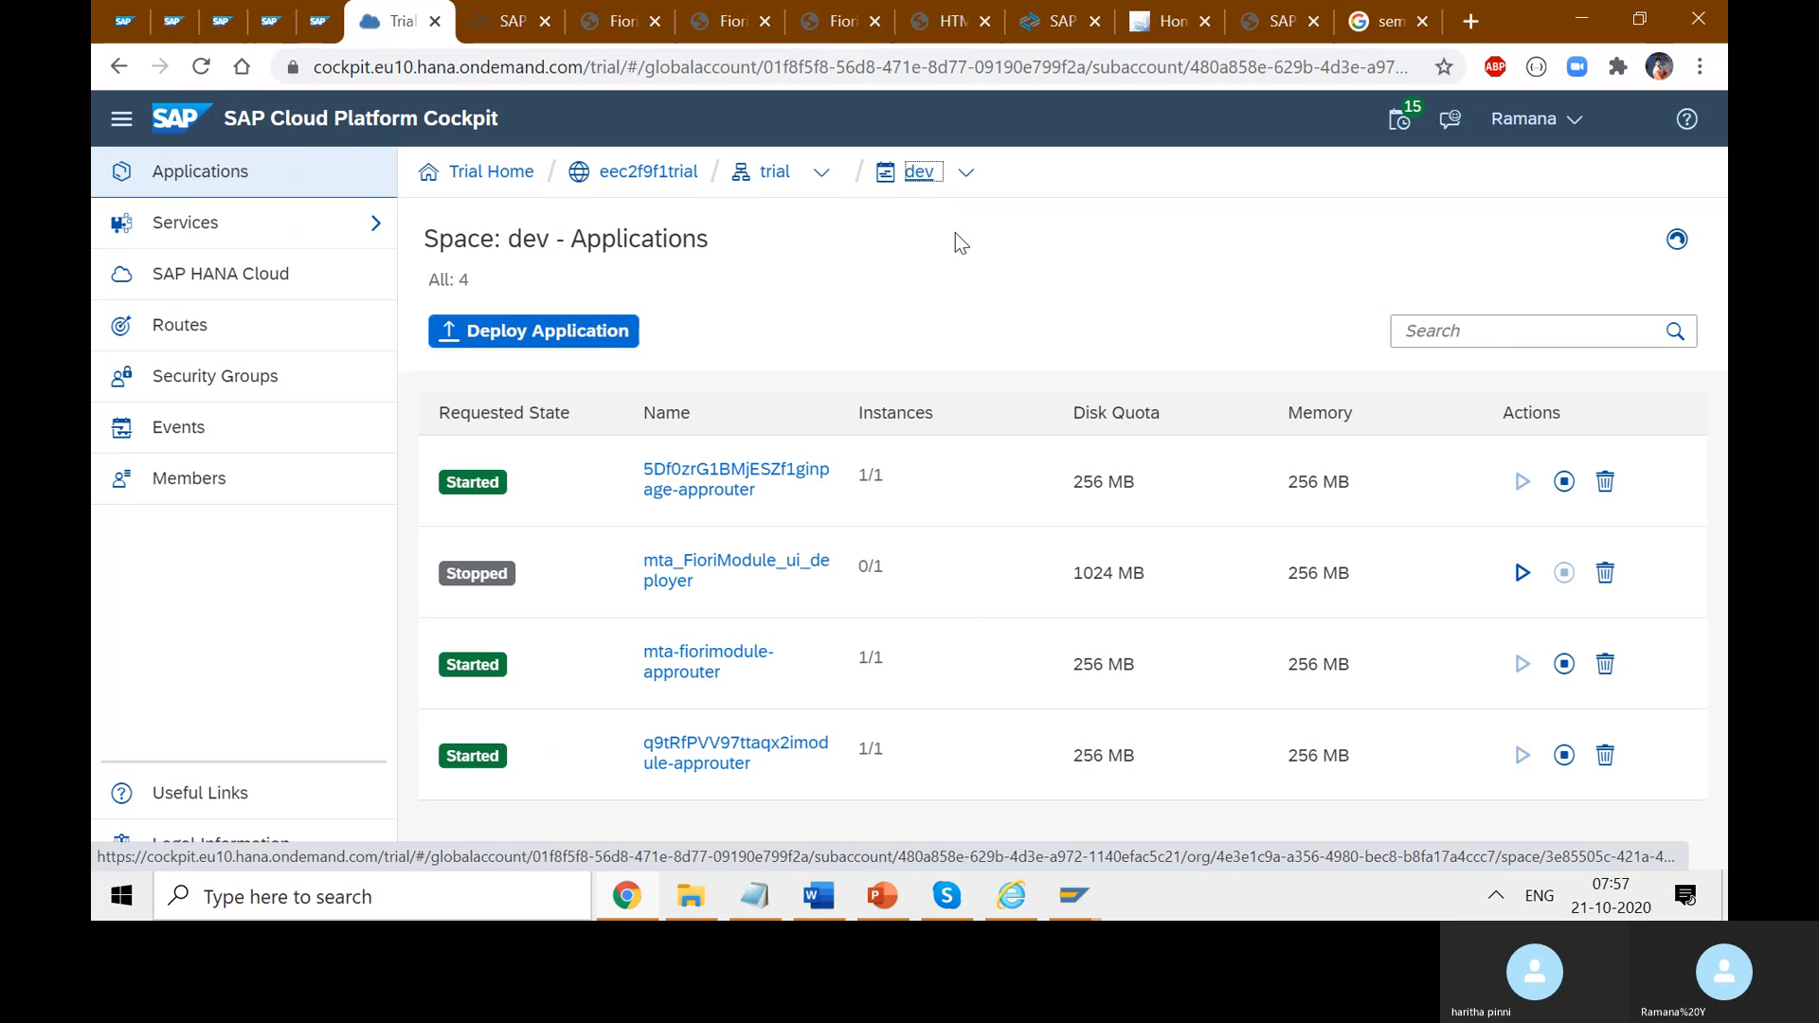
{"action": "left_click", "coordinate": [778, 174]}
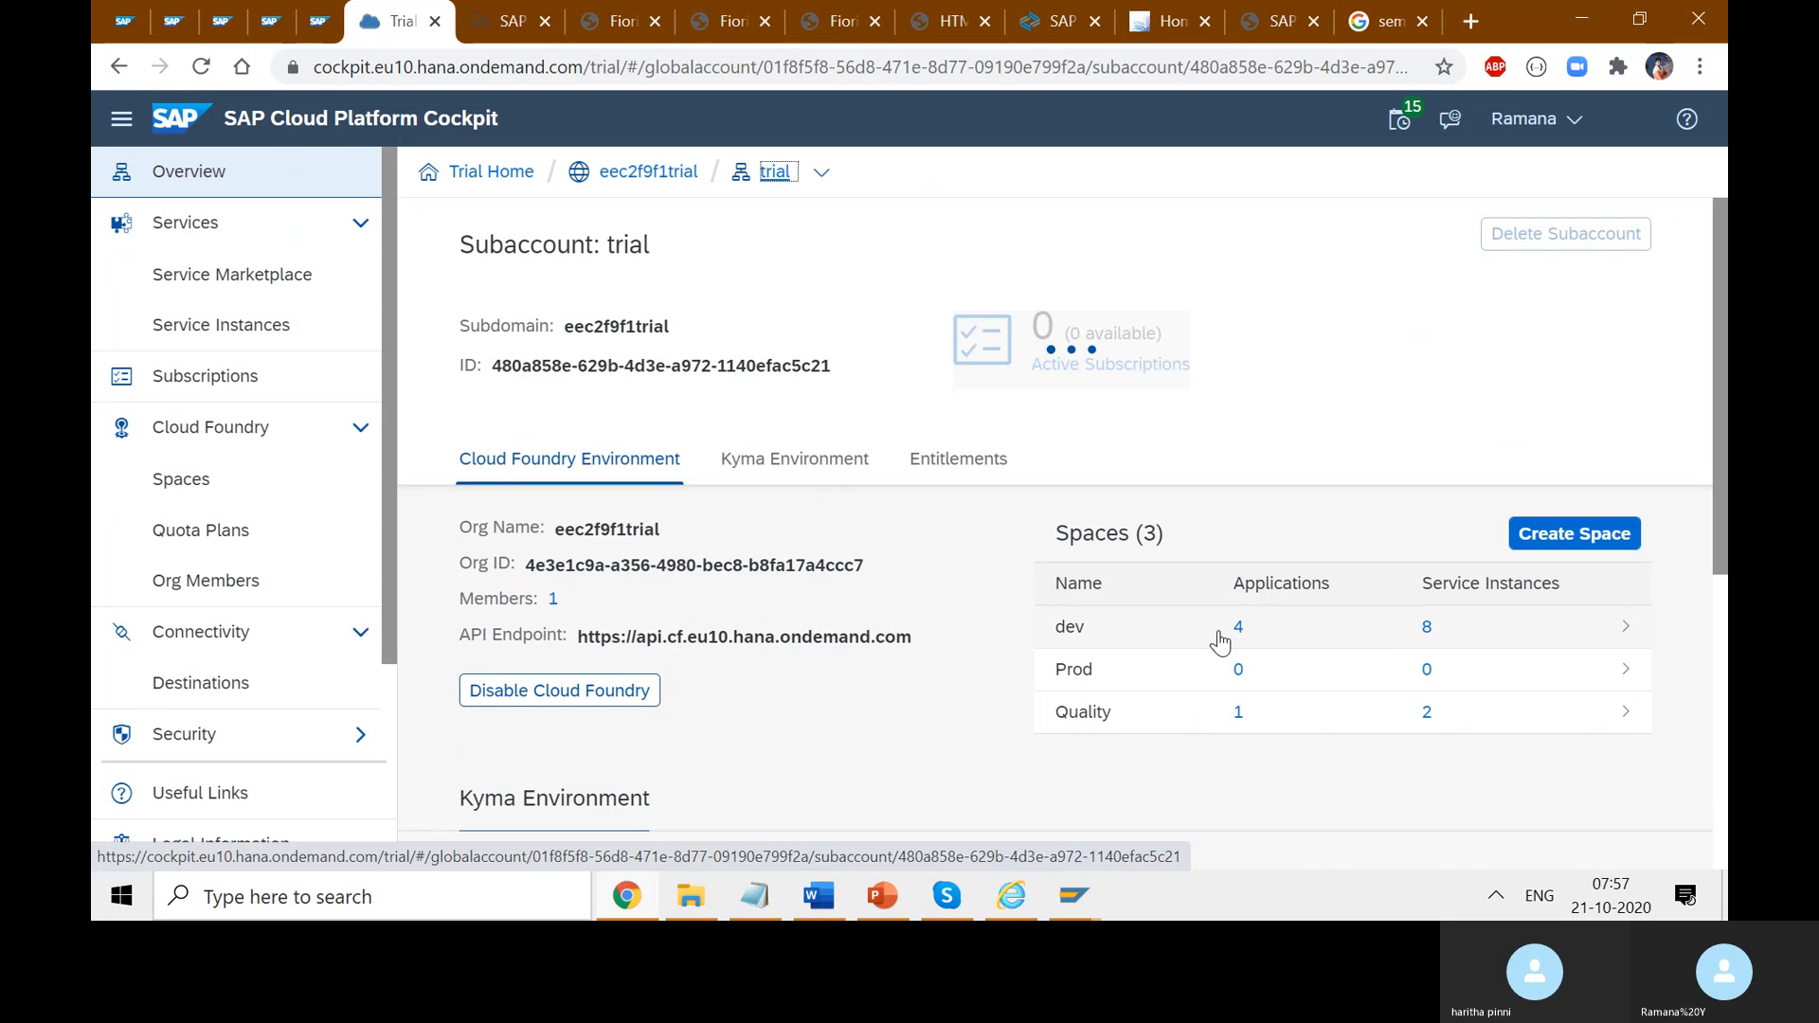
{"action": "left_click", "coordinate": [1231, 630]}
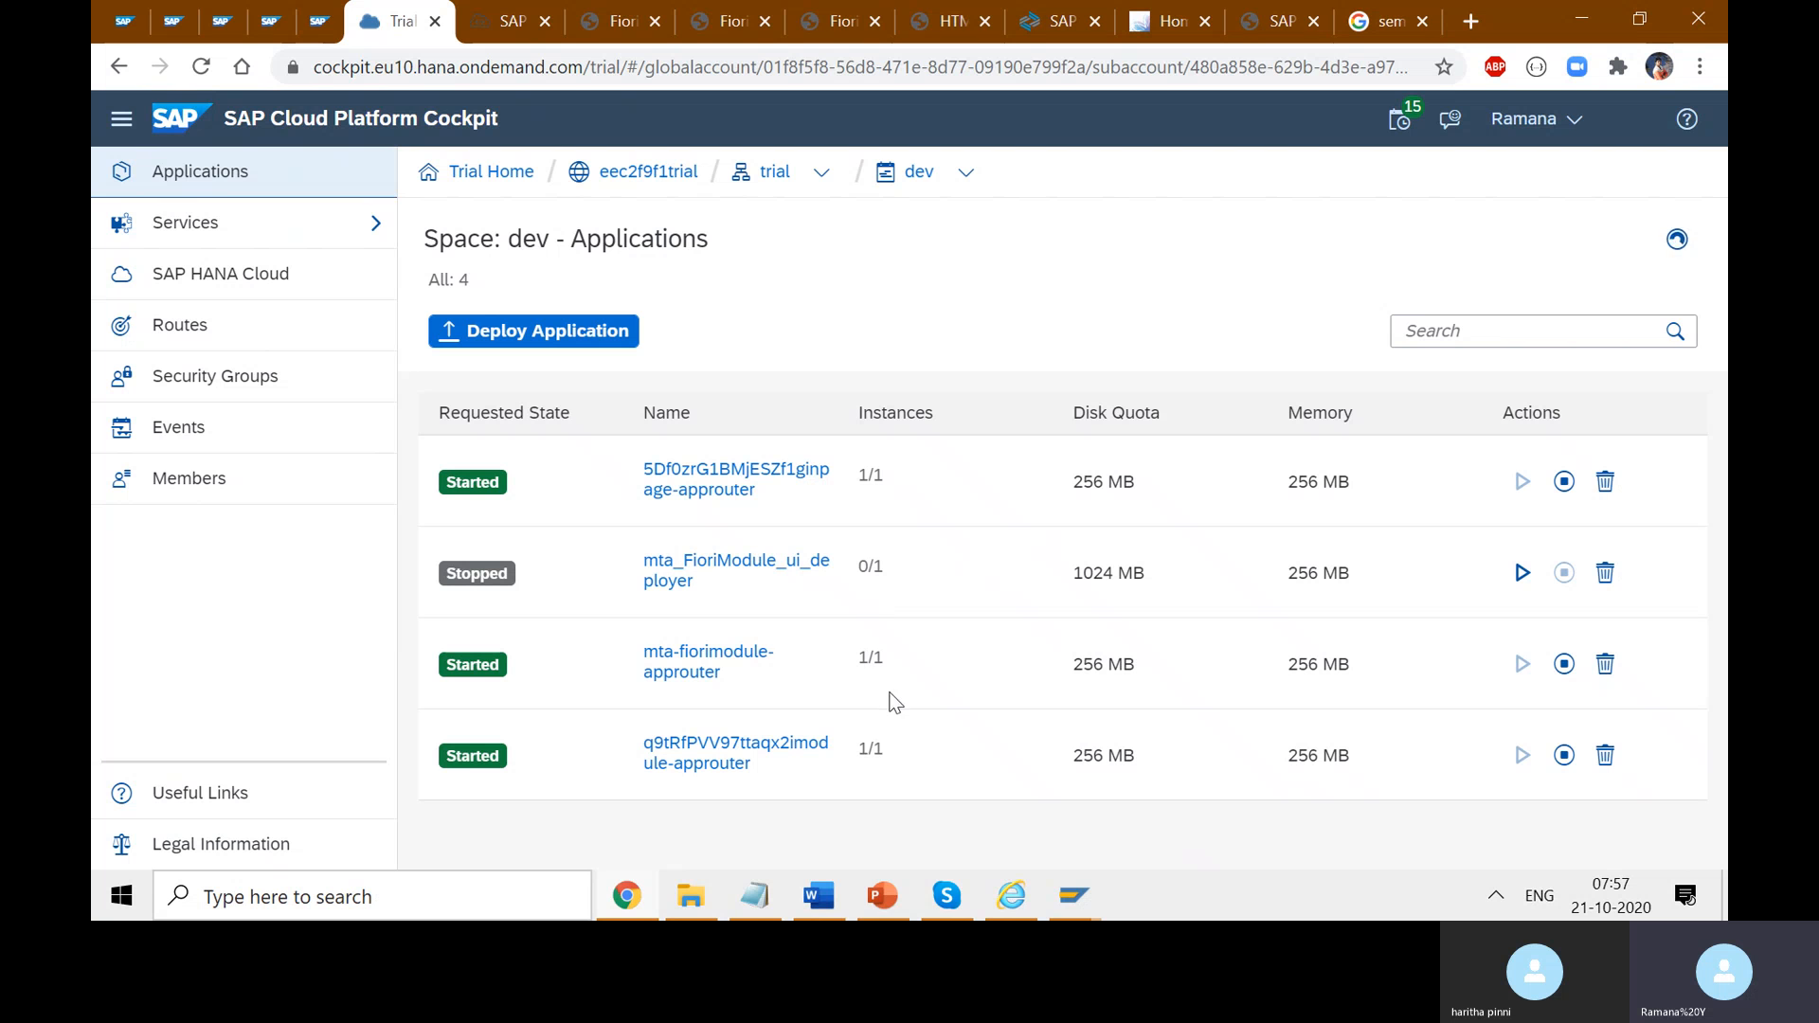
{"action": "left_click", "coordinate": [507, 21]}
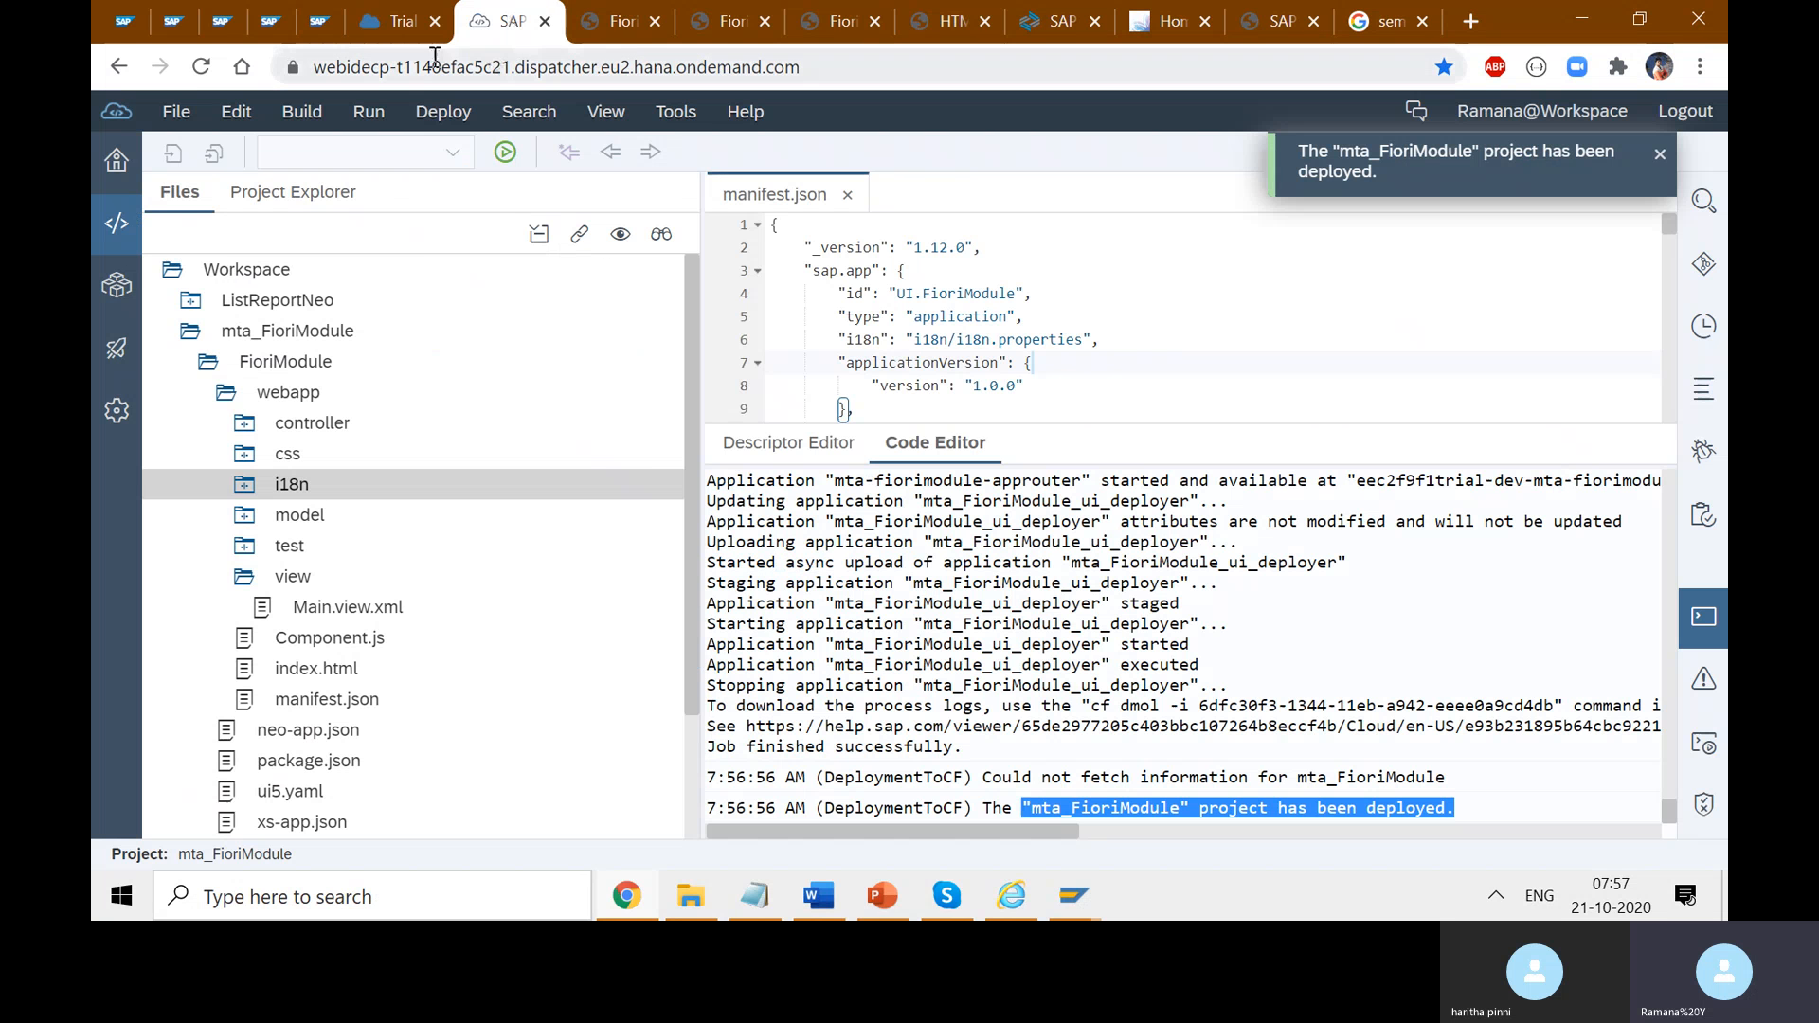
{"action": "left_click", "coordinate": [402, 21]}
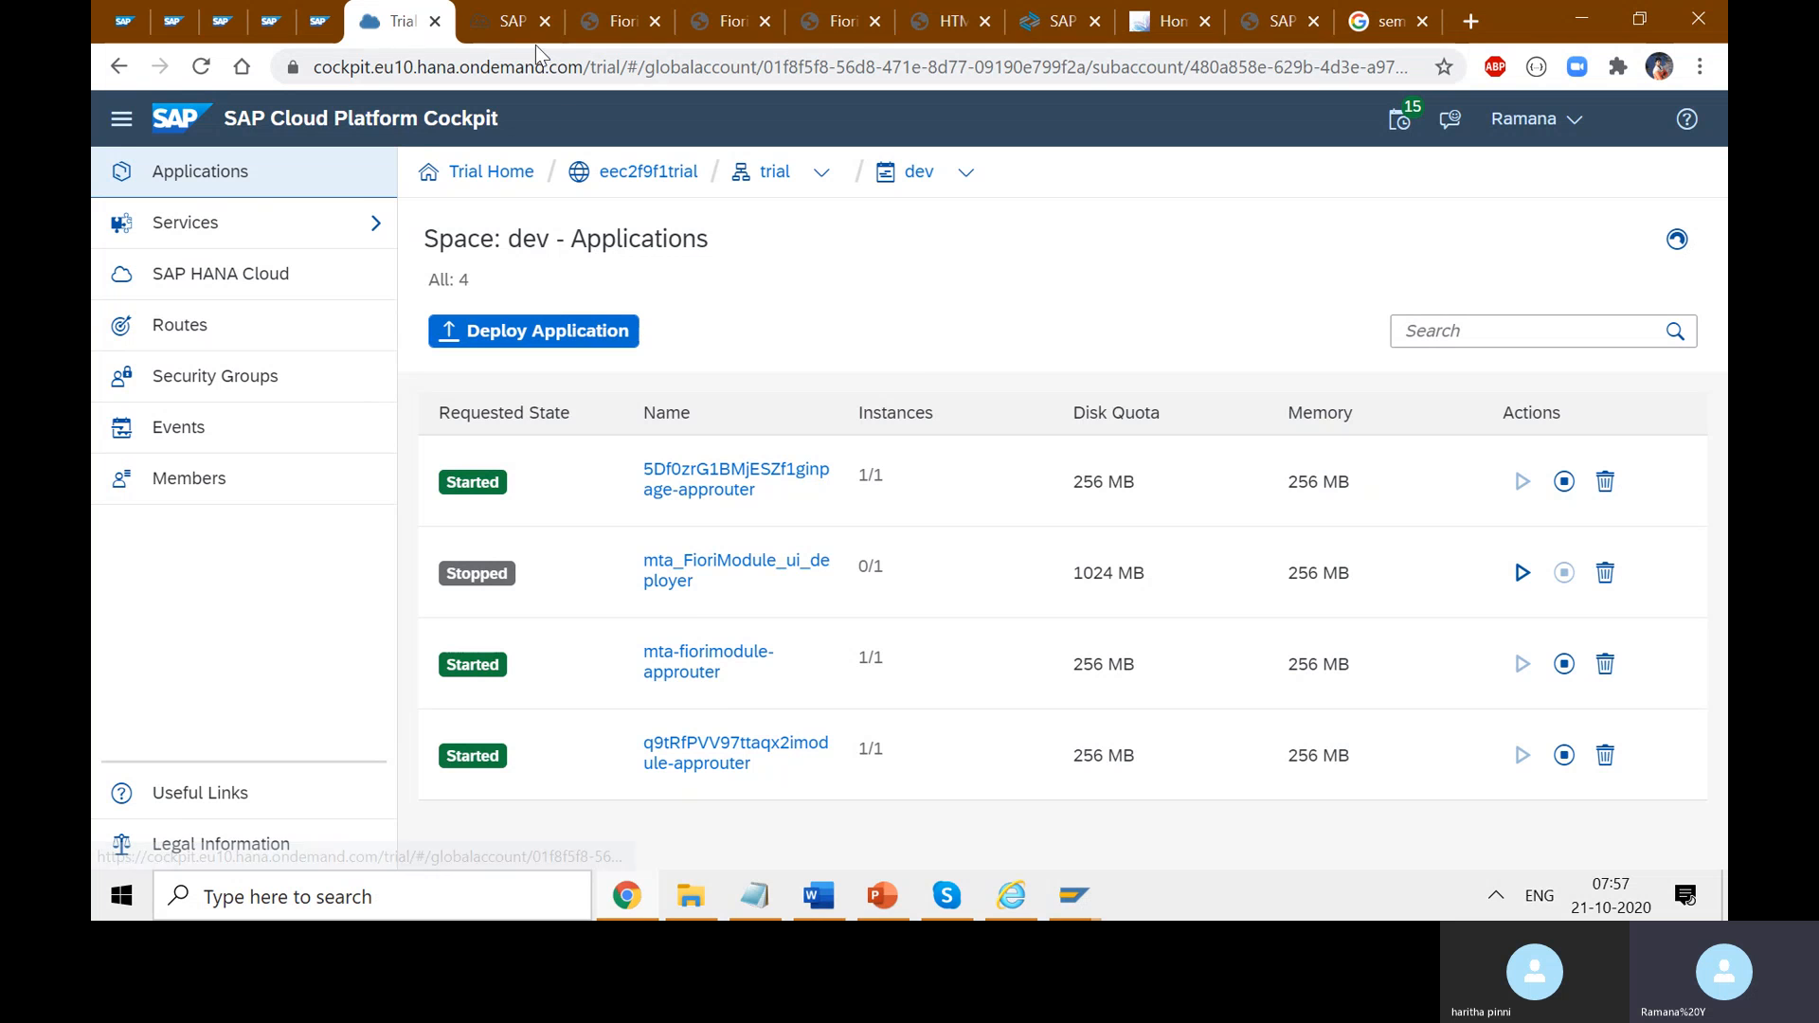
{"action": "left_click", "coordinate": [511, 23]}
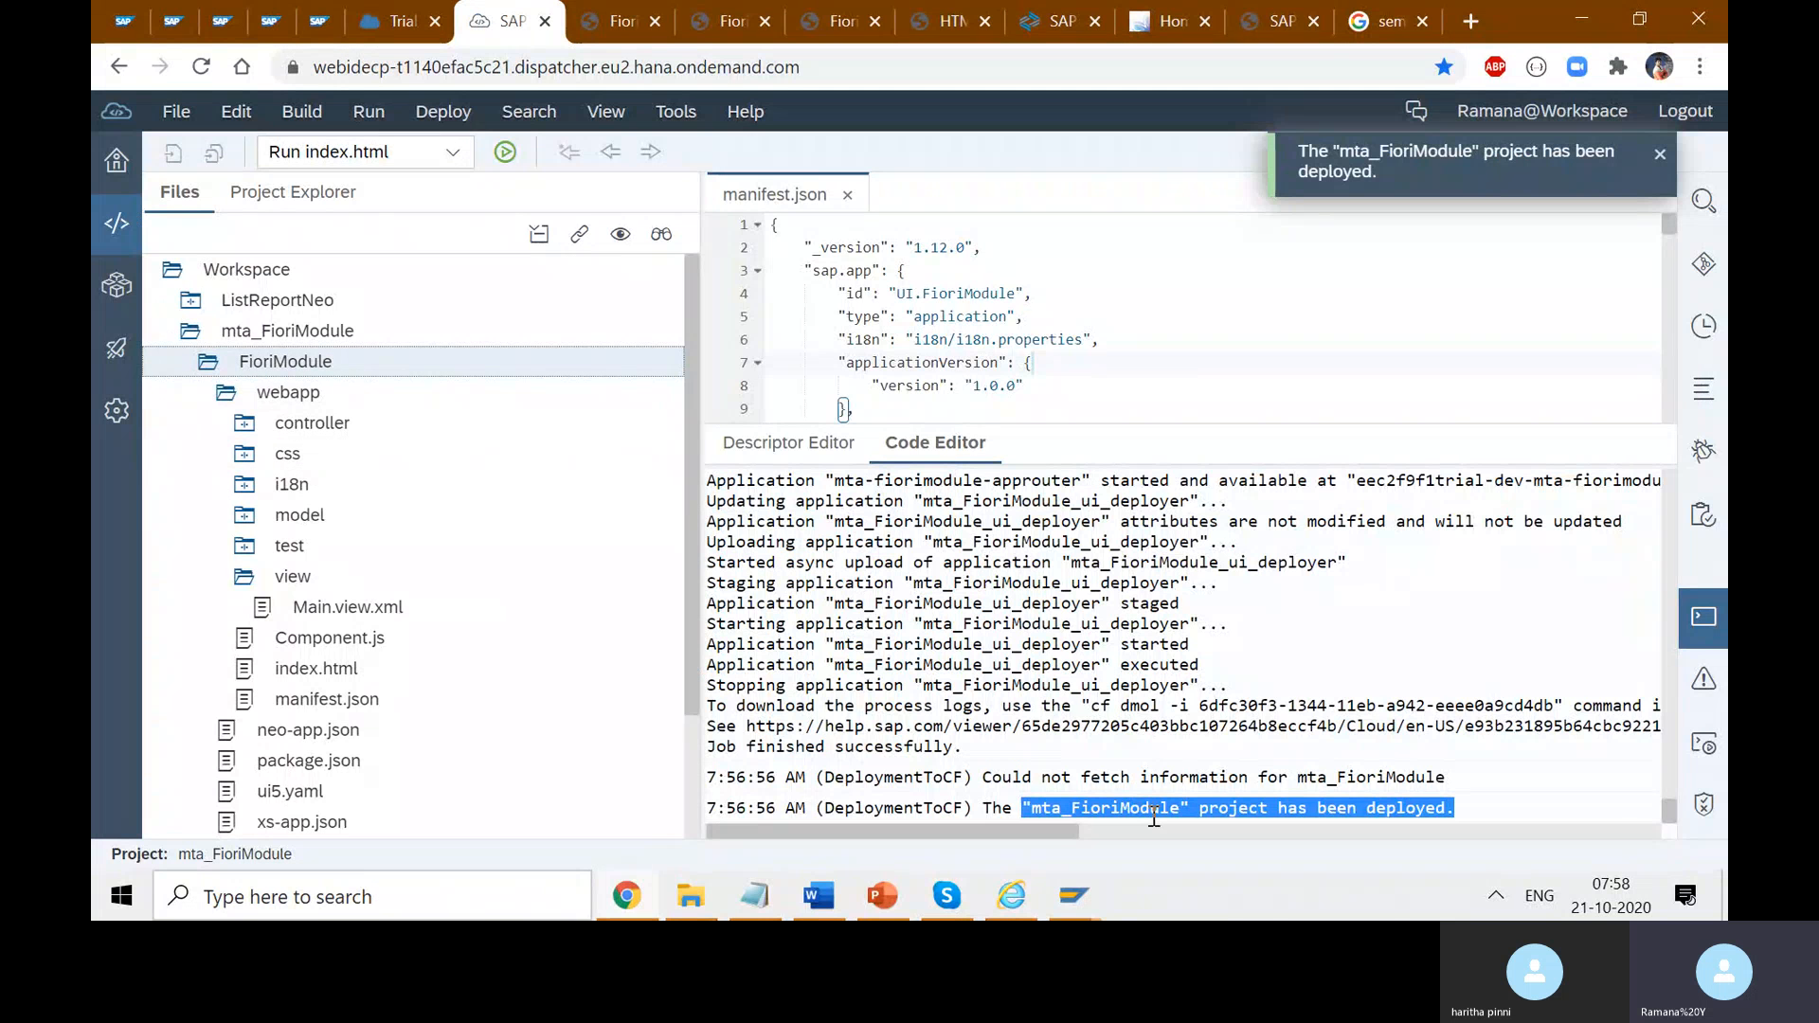
{"action": "left_click", "coordinate": [403, 21]}
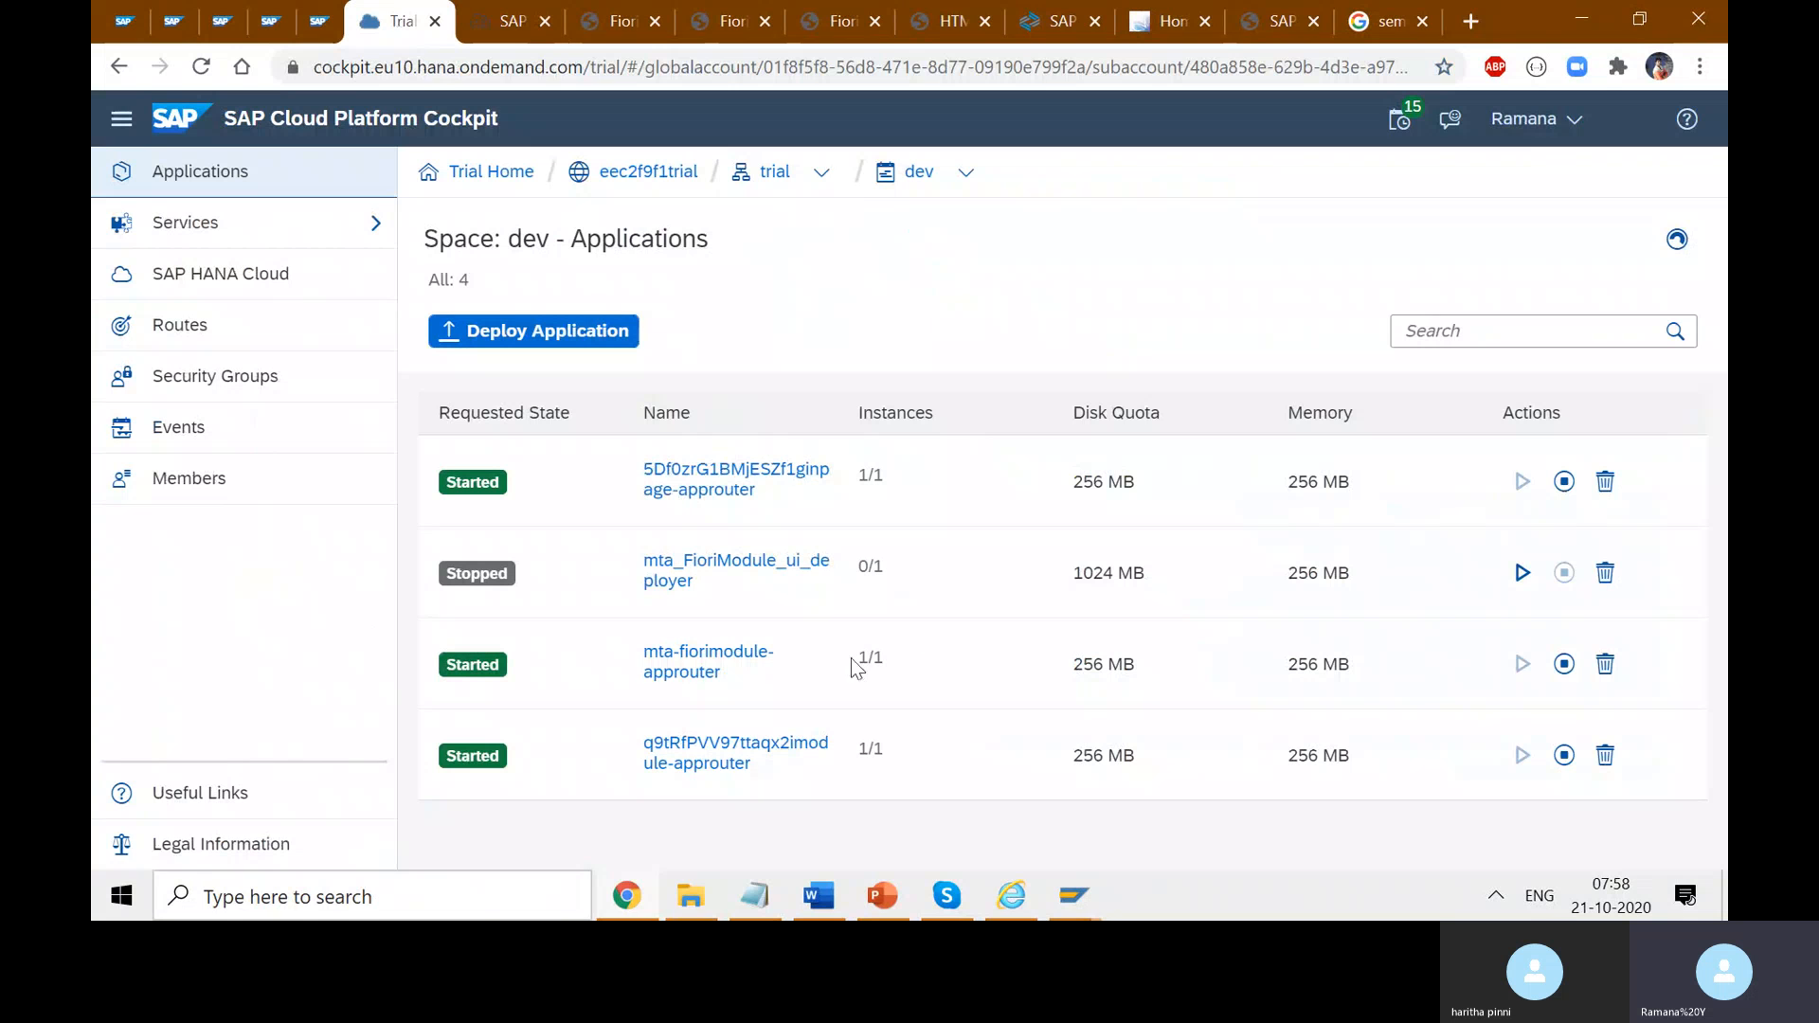
- Open the mta-fiorimodule-approuter overview and look over its application route URL
{"action": "left_click", "coordinate": [719, 672]}
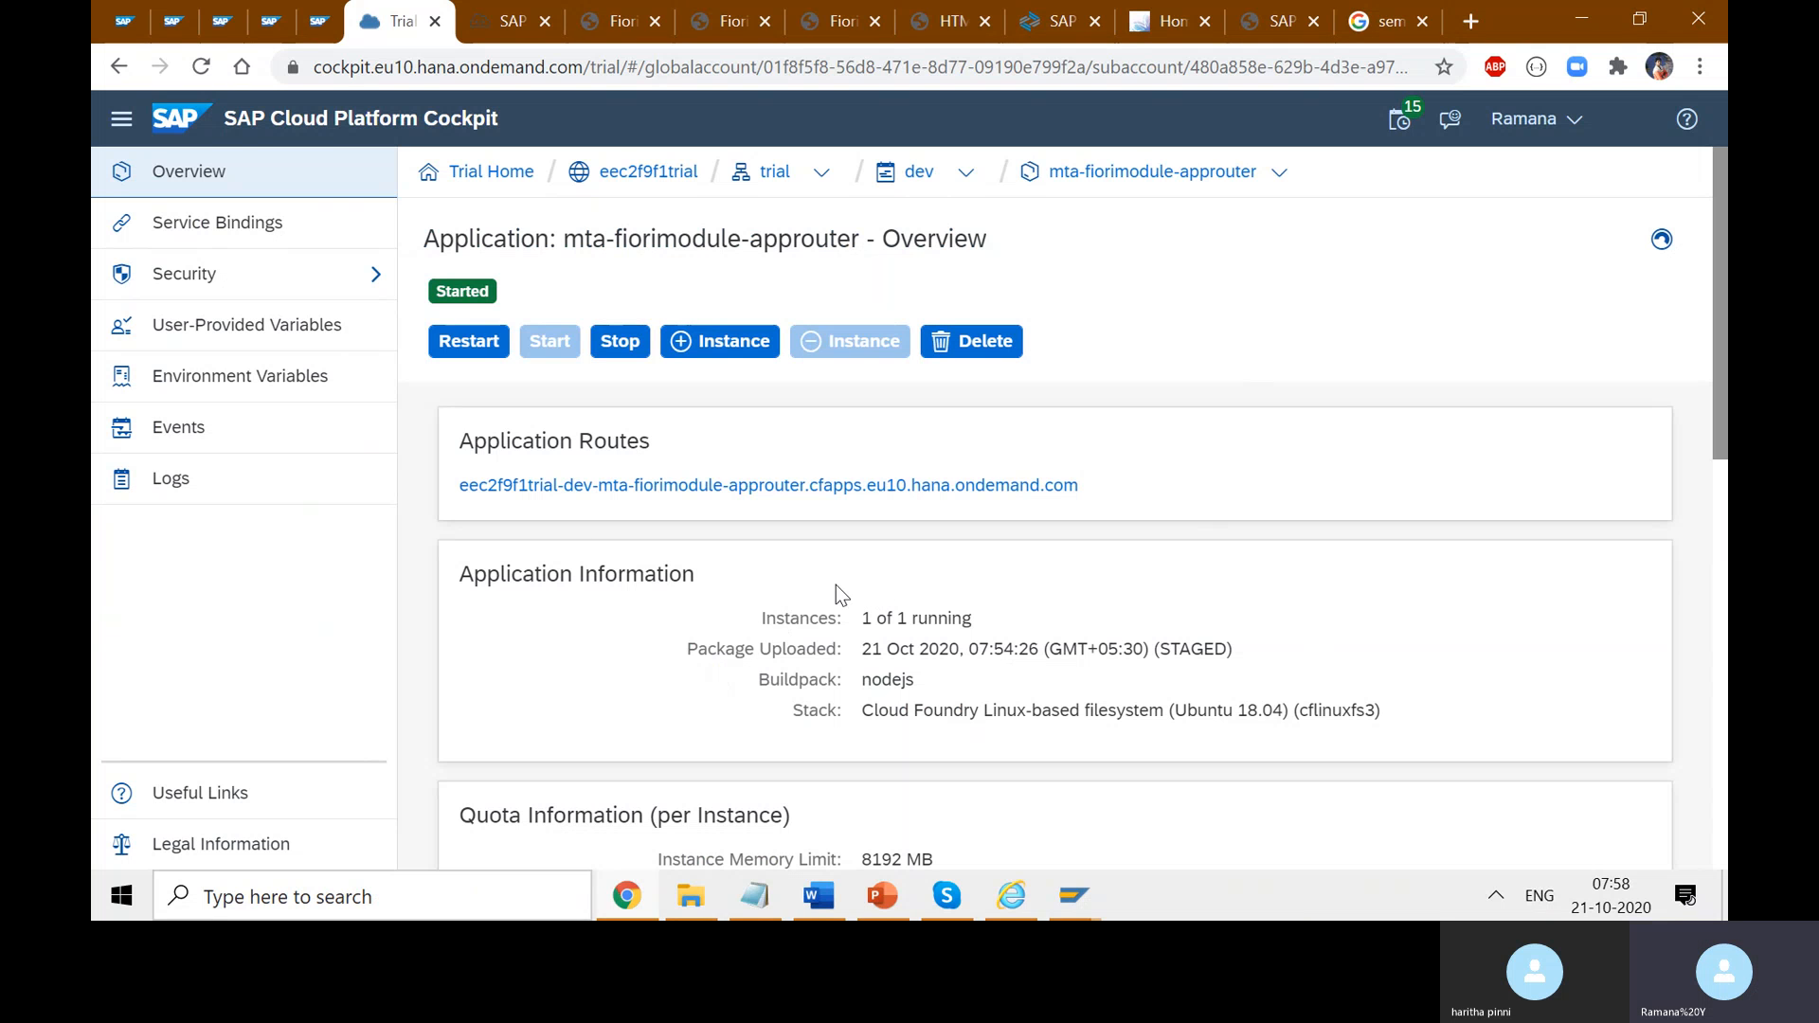
{"action": "scroll", "coordinate": [861, 587], "scroll_direction": "down", "scroll_amount": 6}
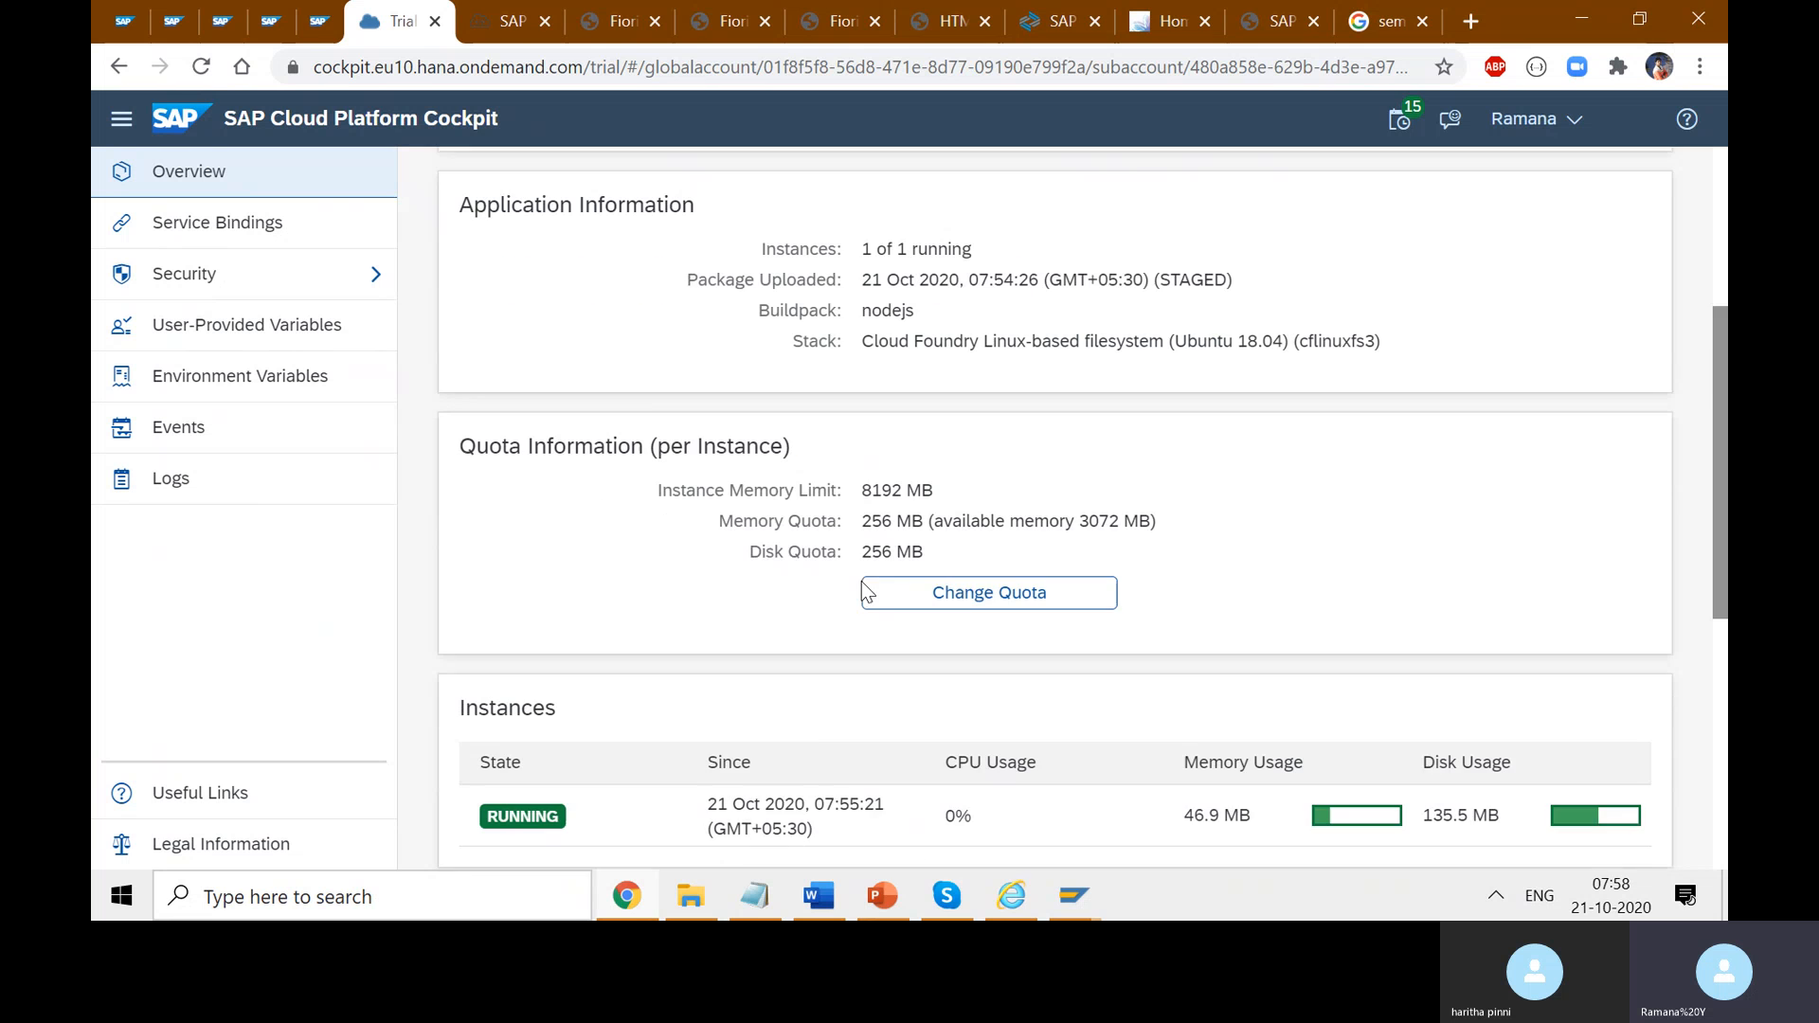
{"action": "scroll", "coordinate": [881, 635], "scroll_direction": "down", "scroll_amount": 4}
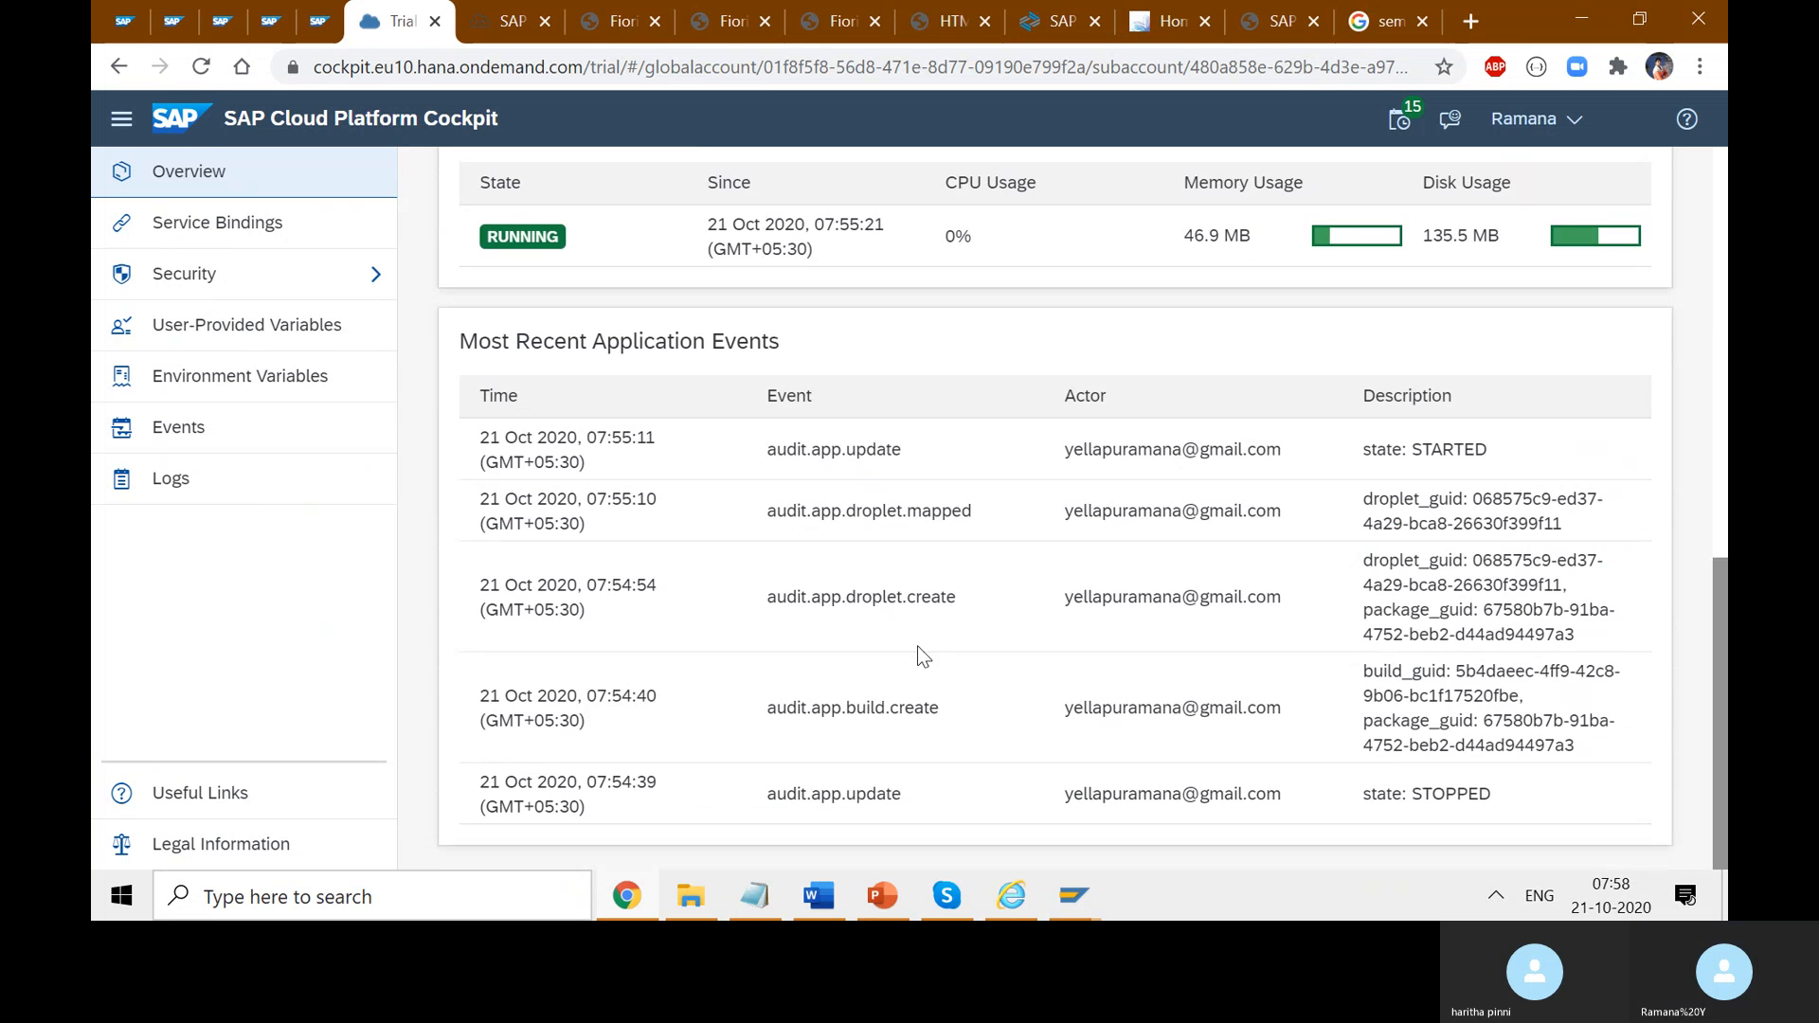
{"action": "scroll", "coordinate": [958, 668], "scroll_direction": "up", "scroll_amount": 10}
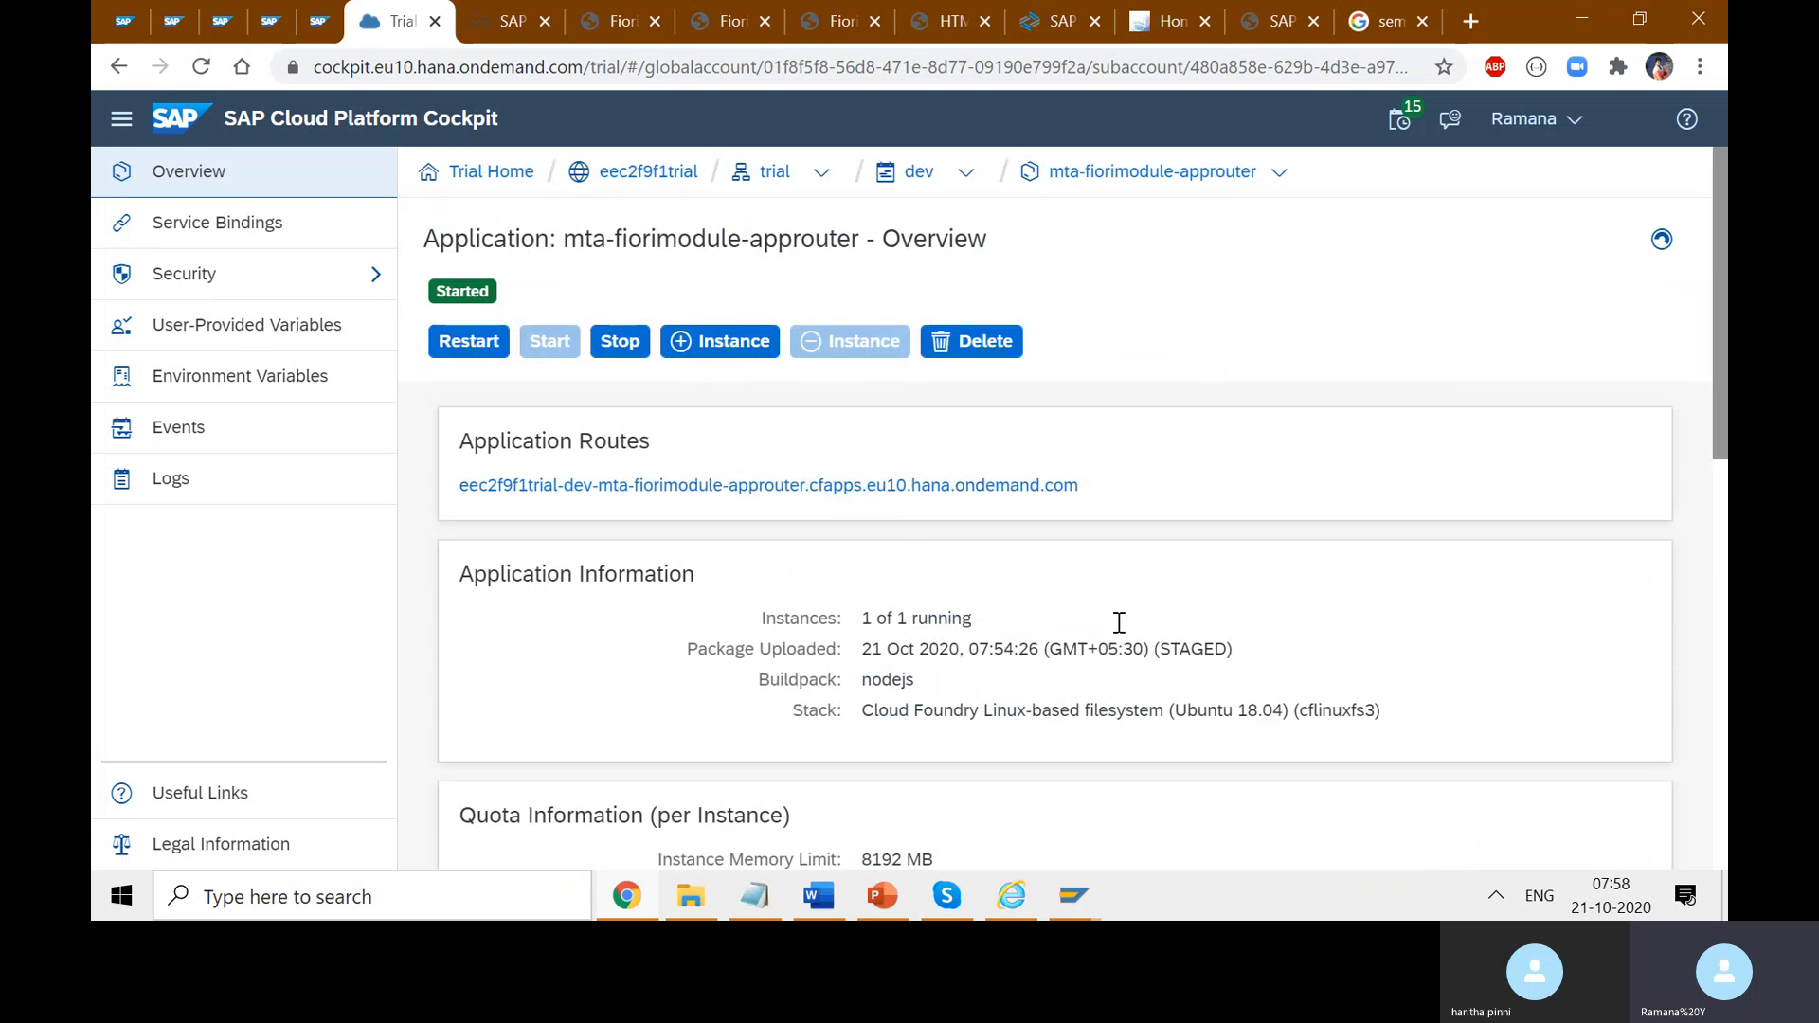
{"action": "left_click_drag", "start_coordinate": [1078, 485], "coordinate": [535, 484]}
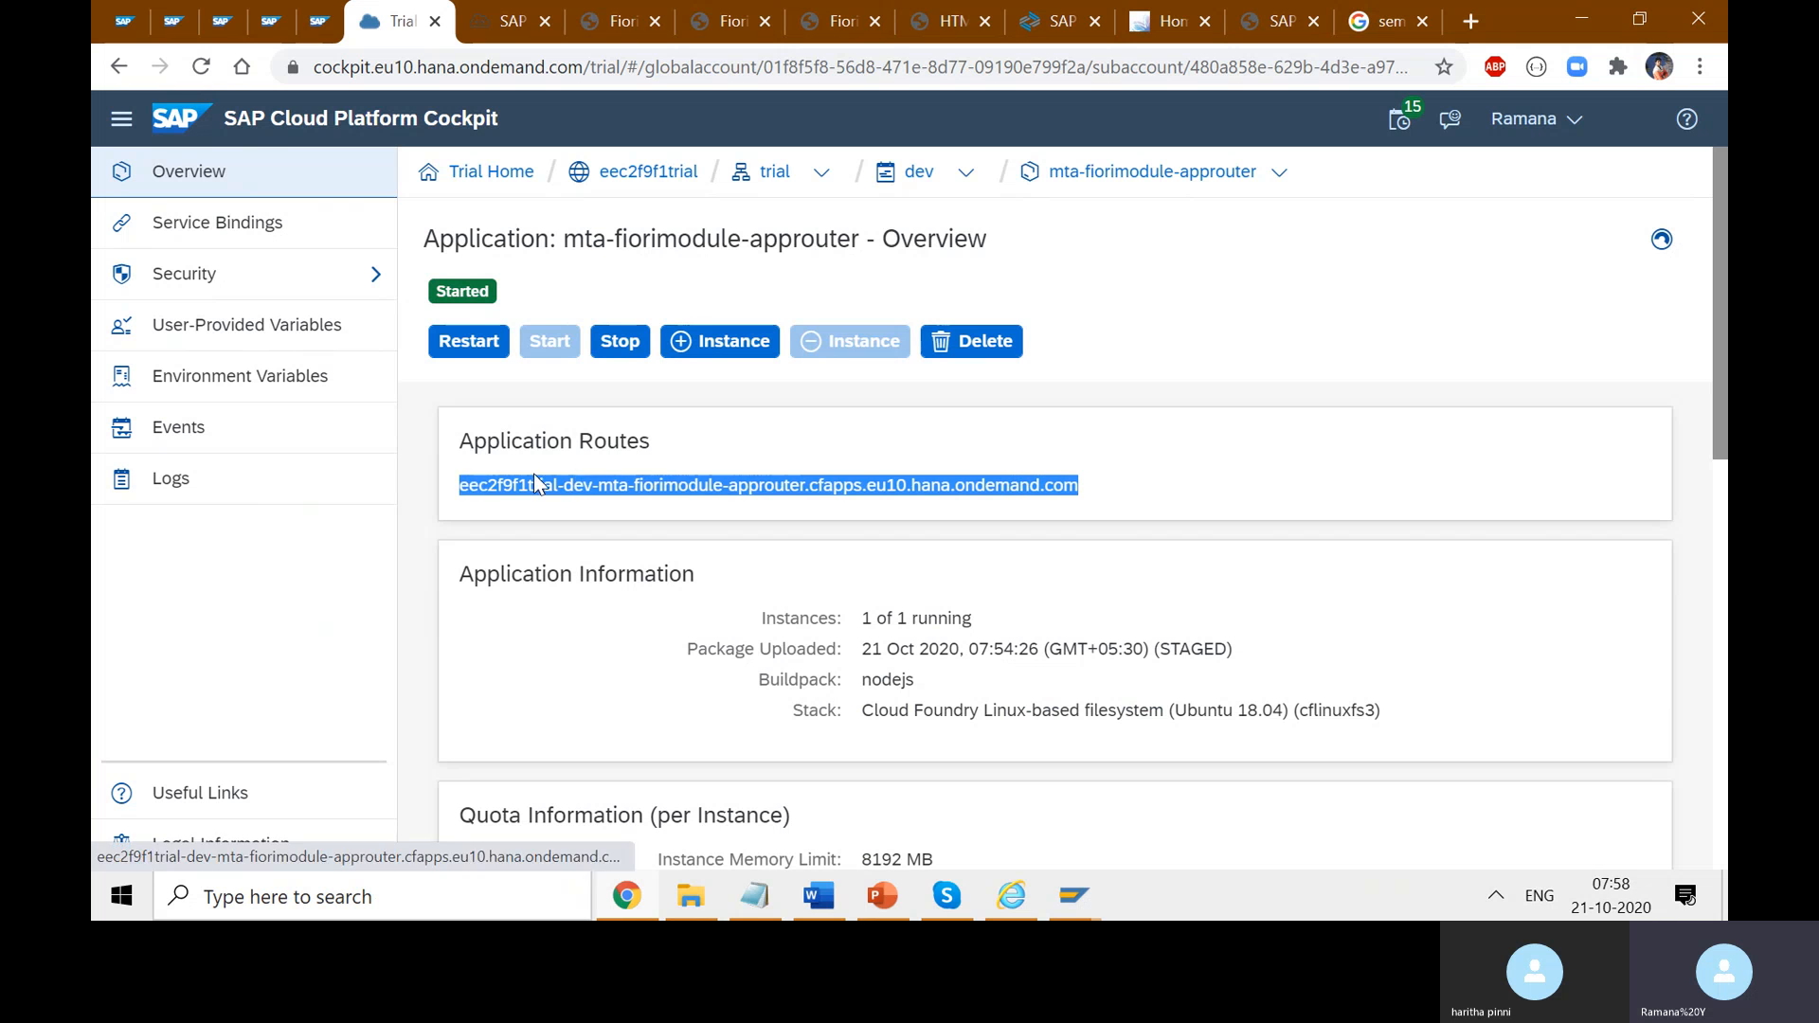
{"action": "left_click", "coordinate": [639, 540]}
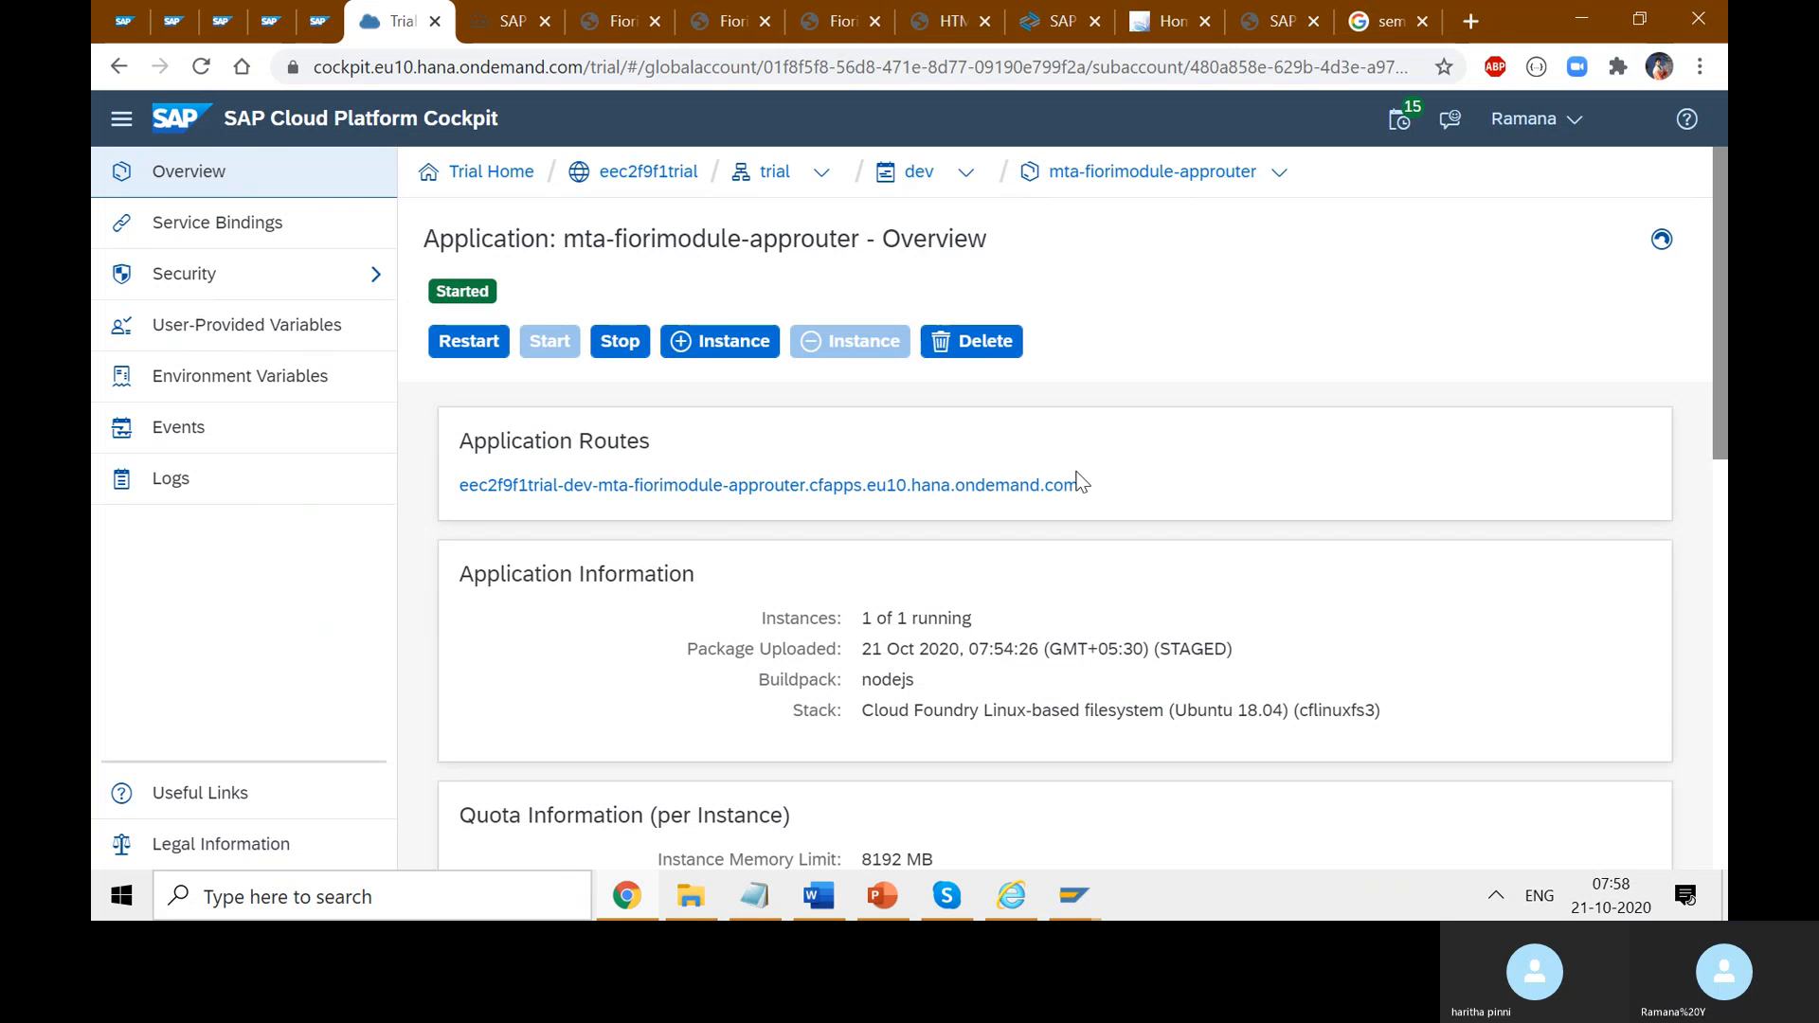
- Check the UI5 login page's address host, then return to the approuter overview in the cockpit
{"action": "left_click", "coordinate": [621, 22]}
{"action": "left_click", "coordinate": [782, 235]}
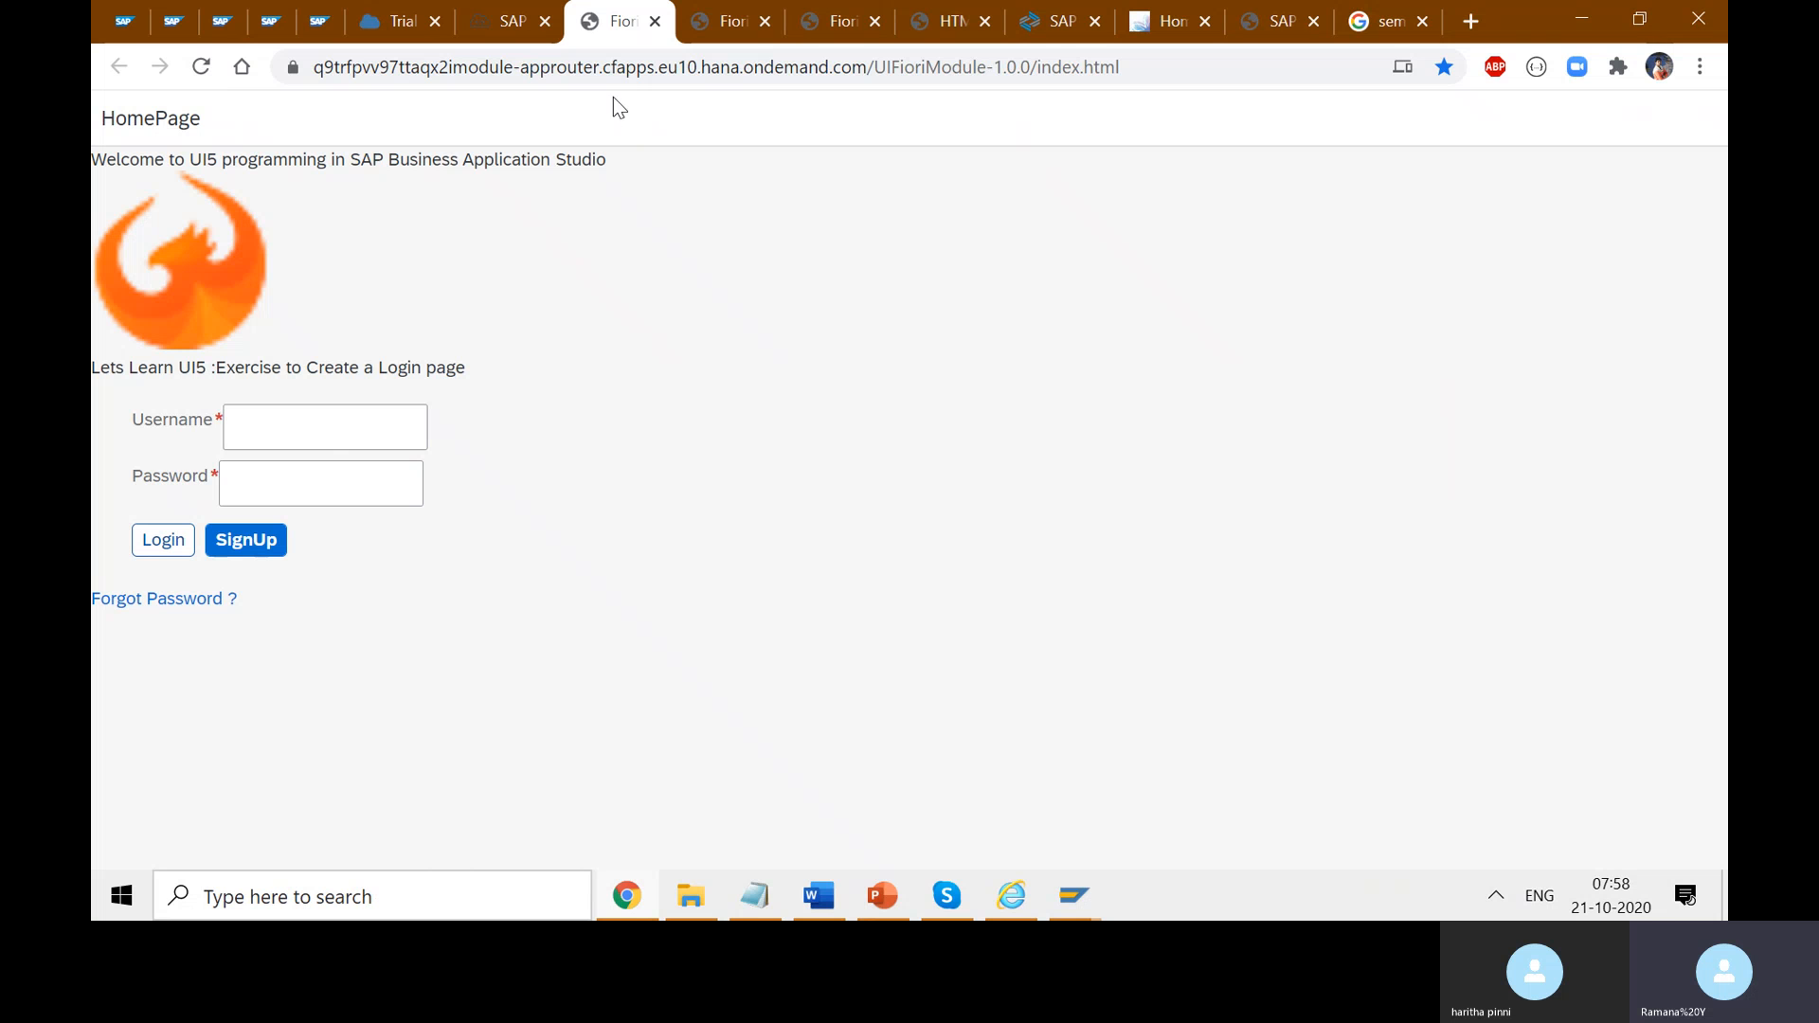
{"action": "double_click", "coordinate": [514, 72]}
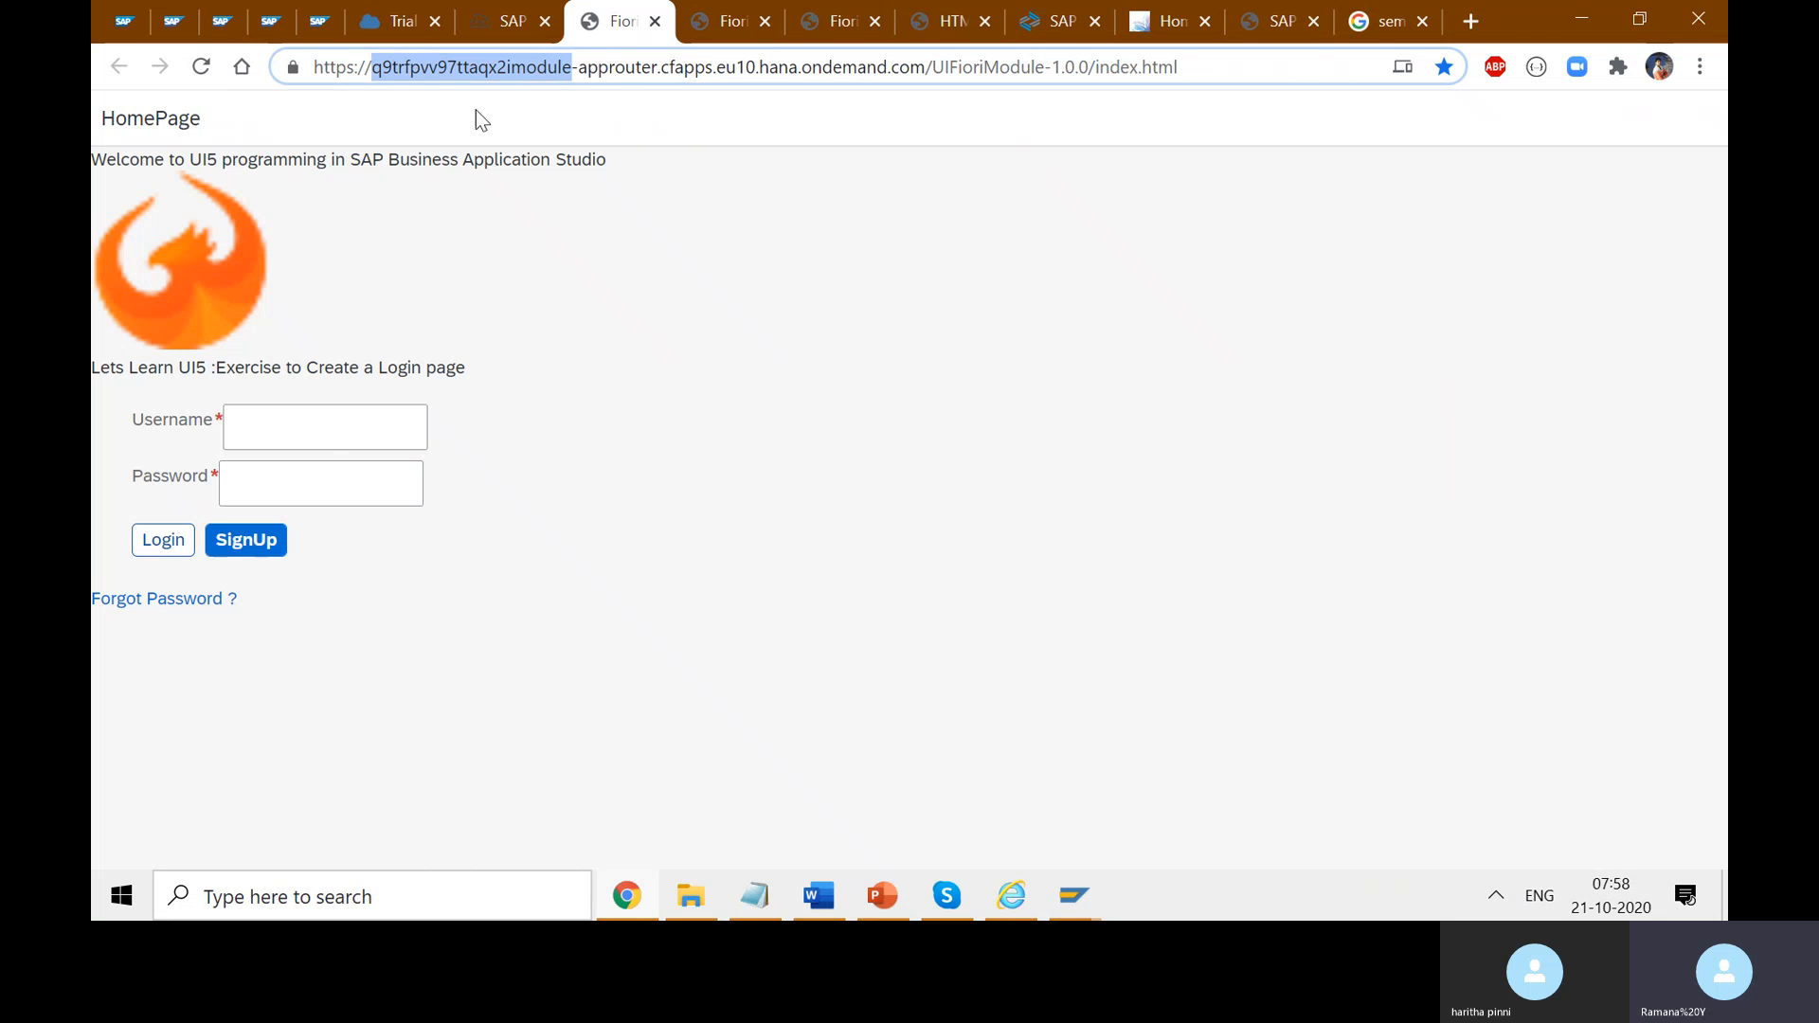
{"action": "left_click", "coordinate": [504, 22]}
{"action": "left_click", "coordinate": [400, 25]}
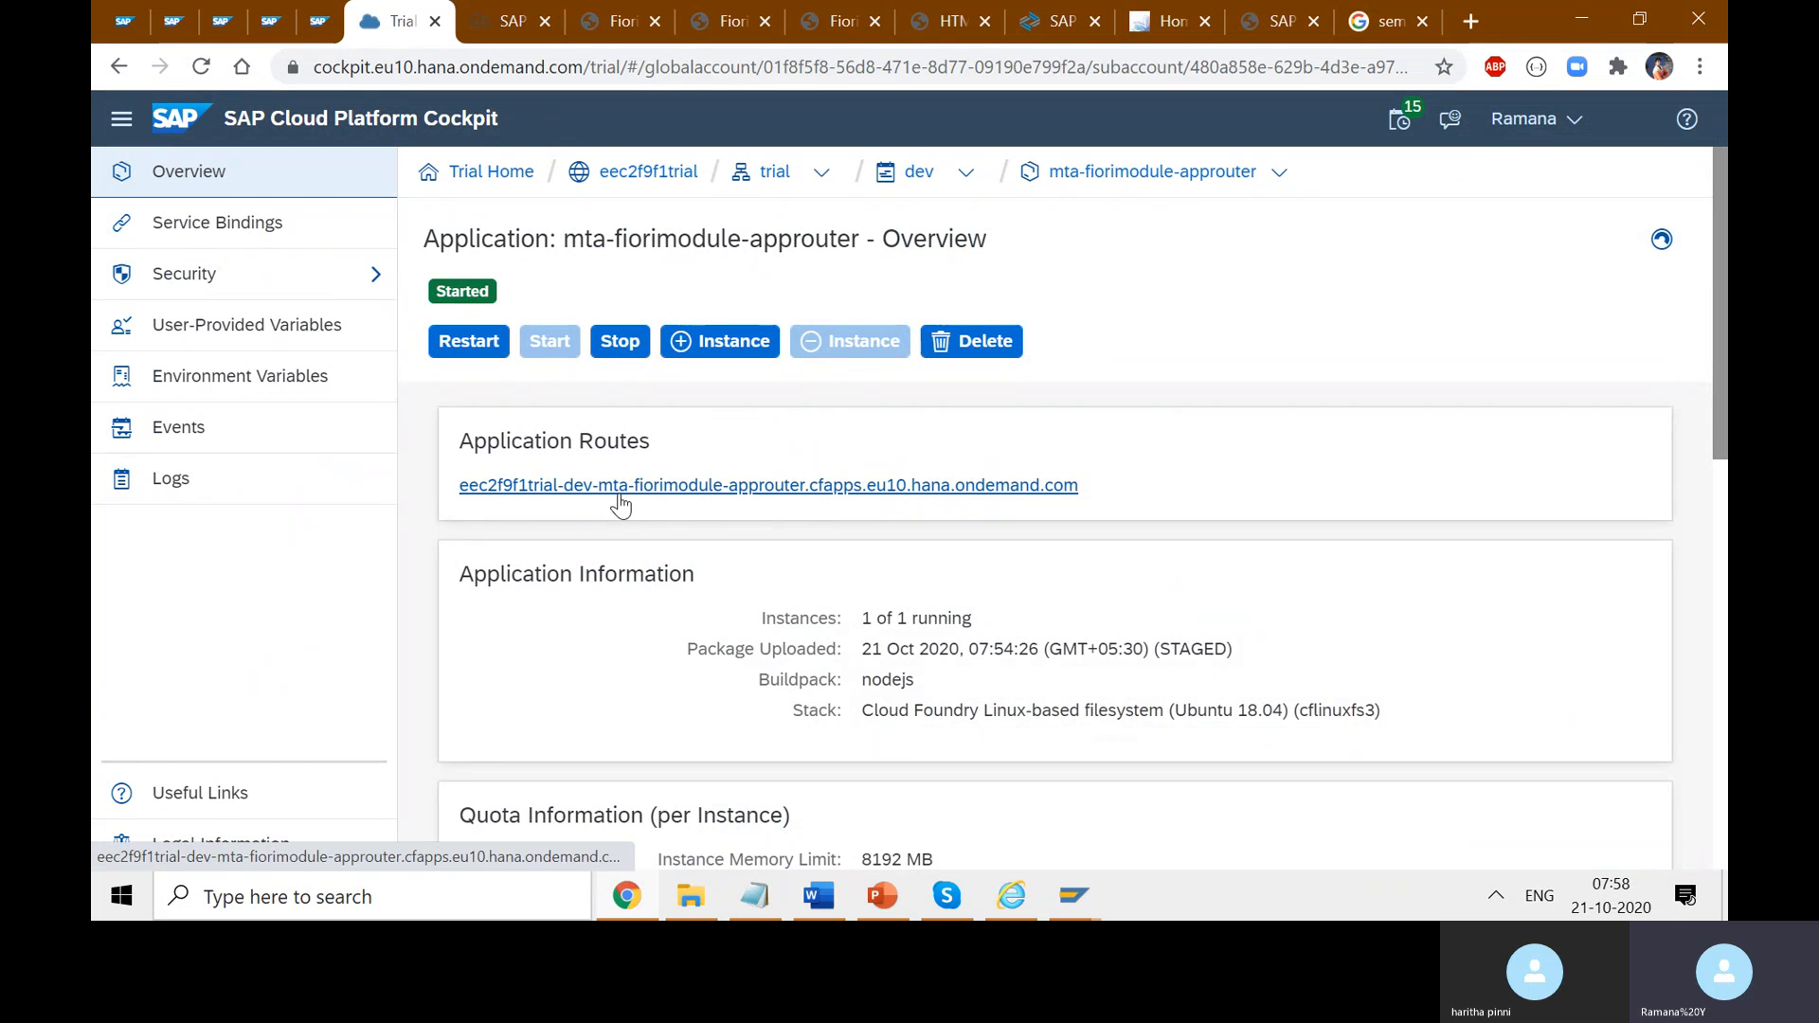
- Review the eu10 region, stack and upload date, then open the approuter route in a new tab
{"action": "left_click", "coordinate": [396, 76]}
{"action": "double_click", "coordinate": [396, 74]}
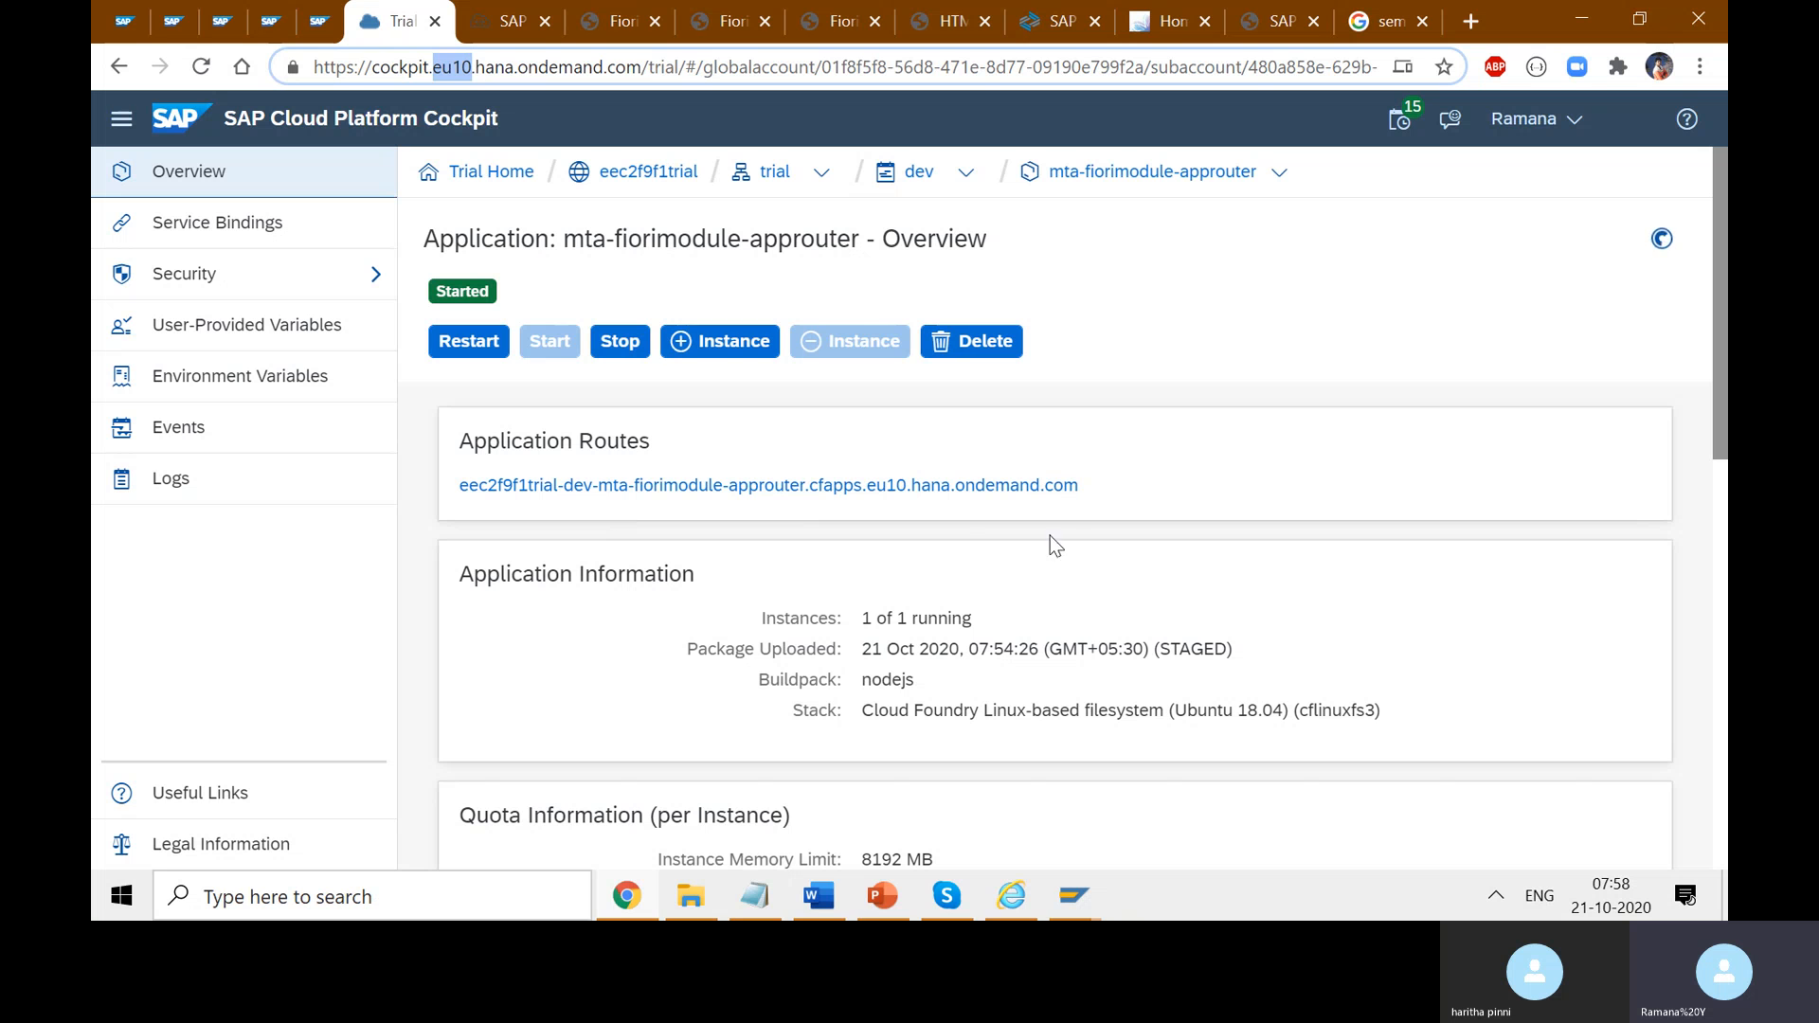
{"action": "left_click_drag", "start_coordinate": [877, 714], "coordinate": [960, 720]}
{"action": "left_click", "coordinate": [1231, 716]}
{"action": "left_click", "coordinate": [1191, 706]}
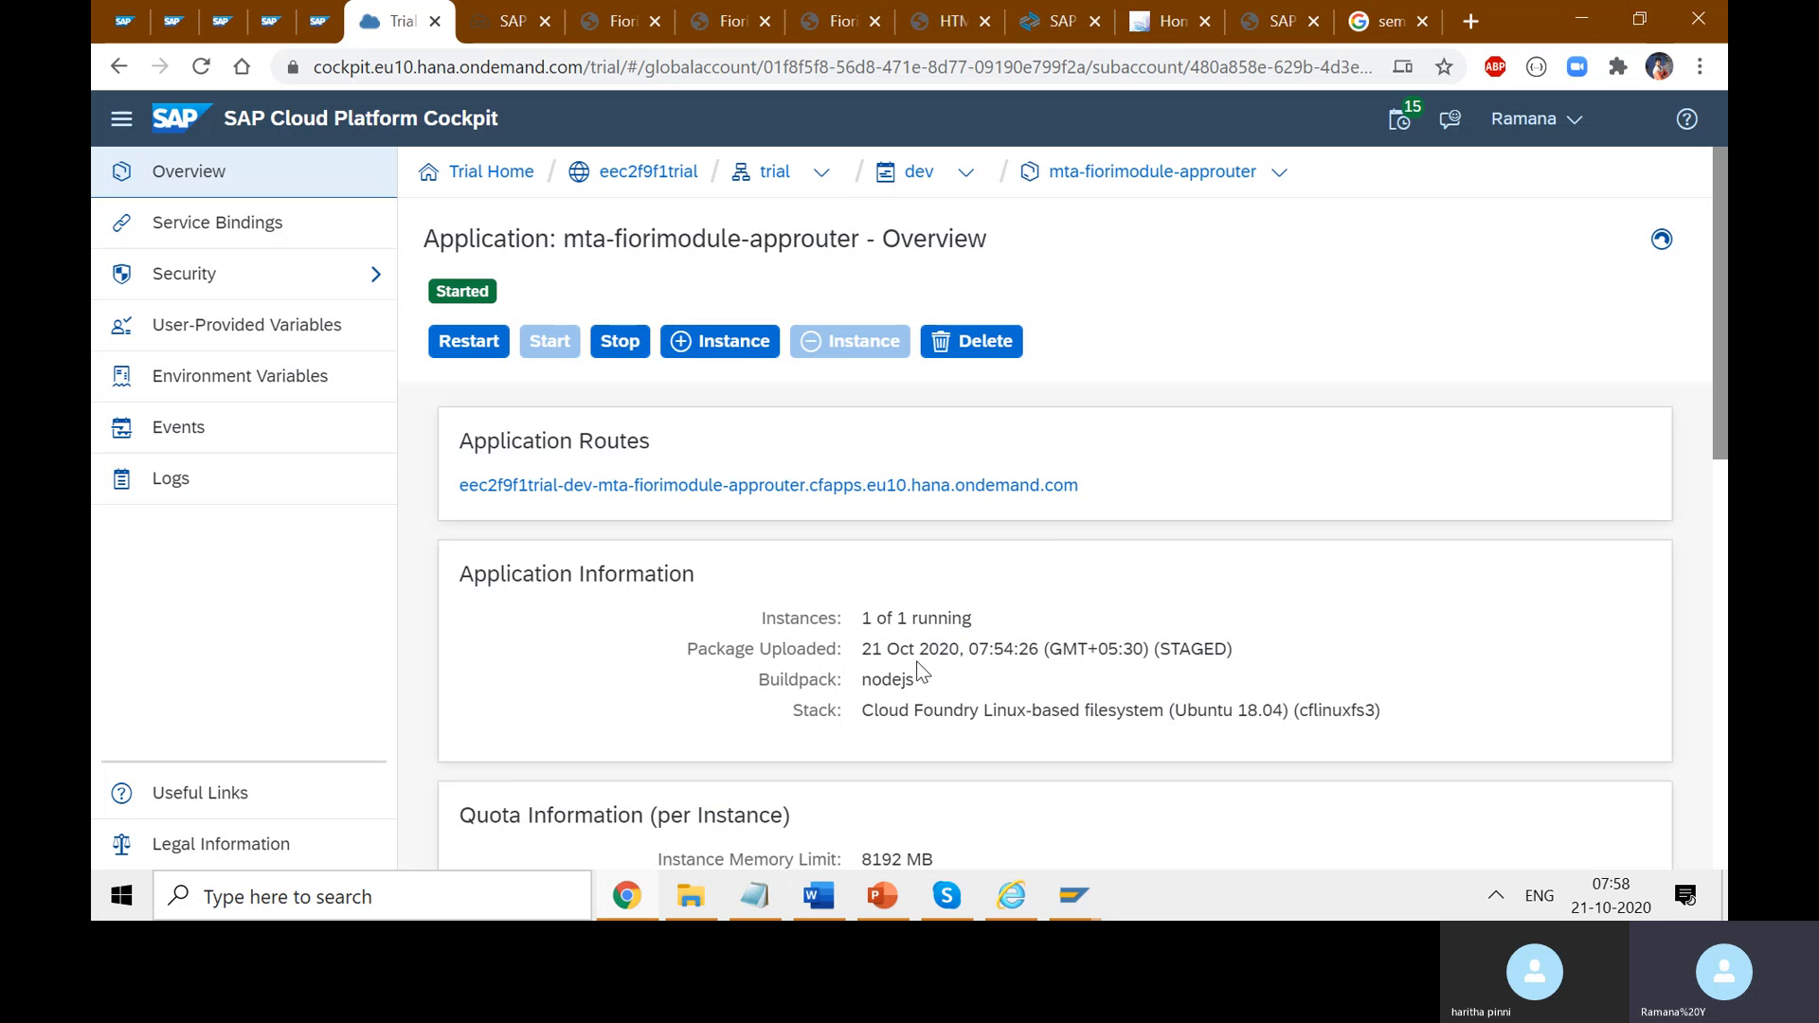
{"action": "left_click_drag", "start_coordinate": [989, 654], "coordinate": [847, 655]}
{"action": "left_click_drag", "start_coordinate": [1246, 663], "coordinate": [1226, 654]}
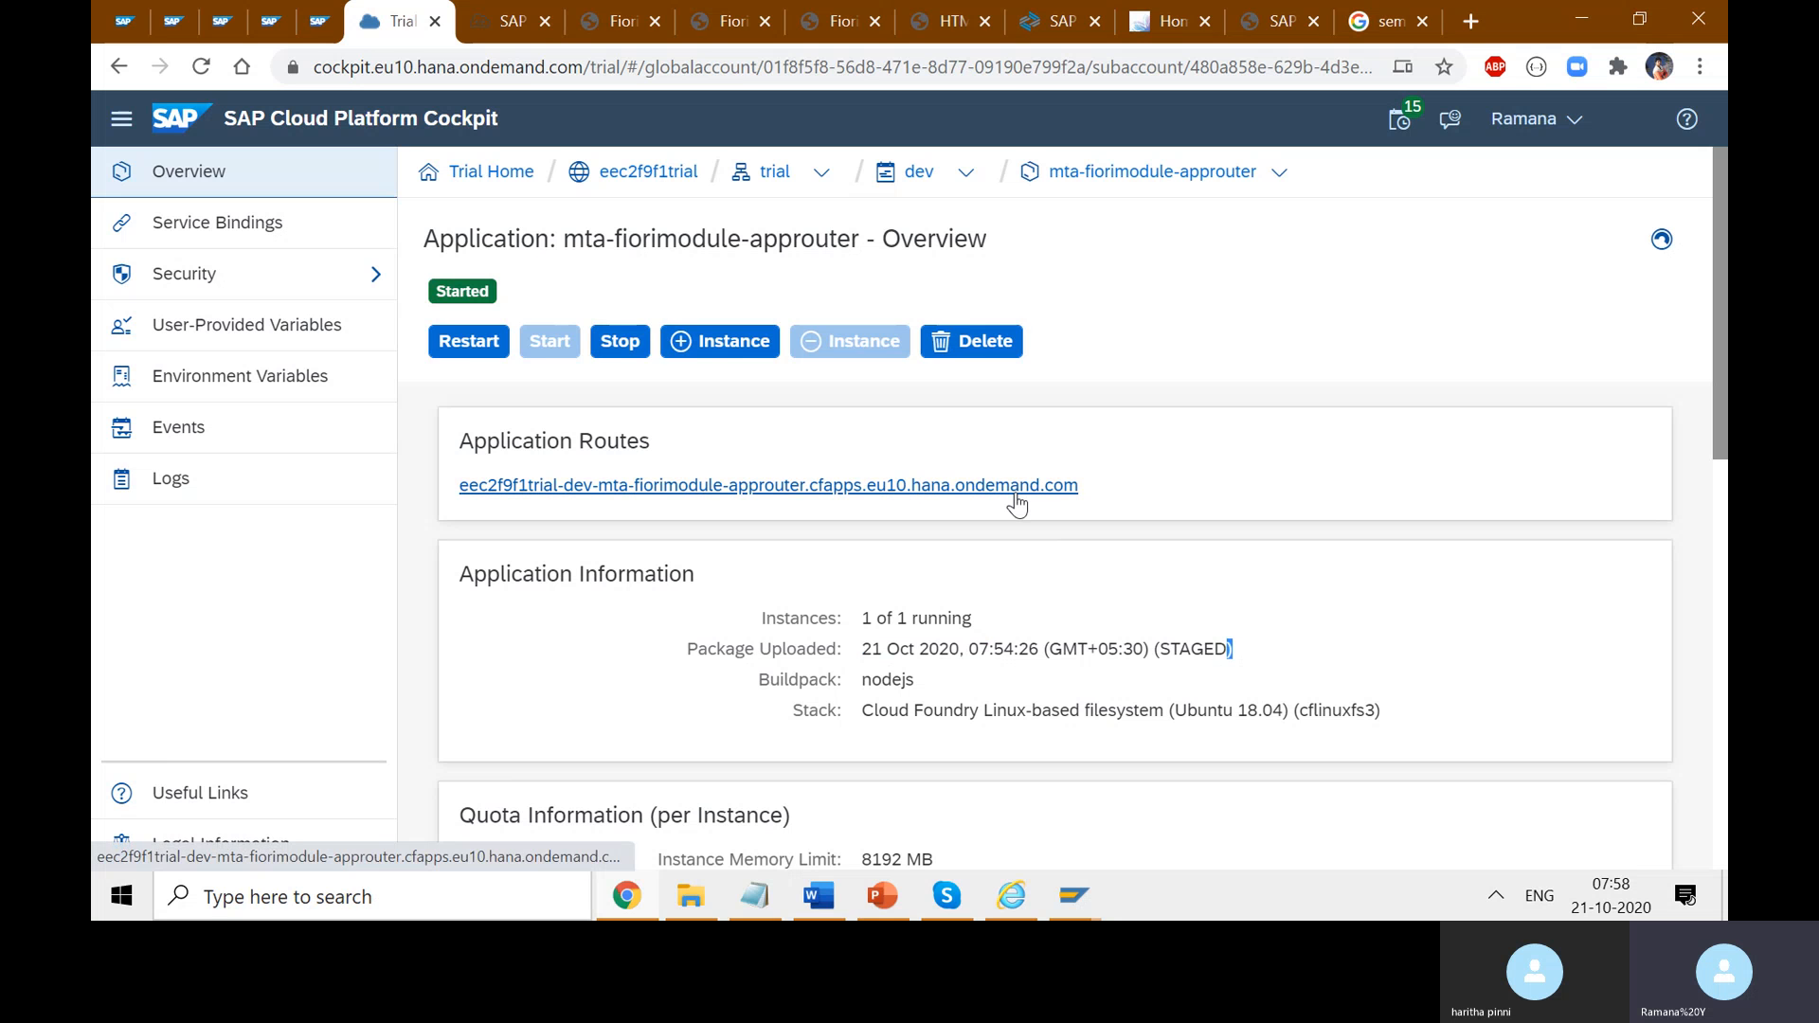
{"action": "left_click", "coordinate": [1013, 485]}
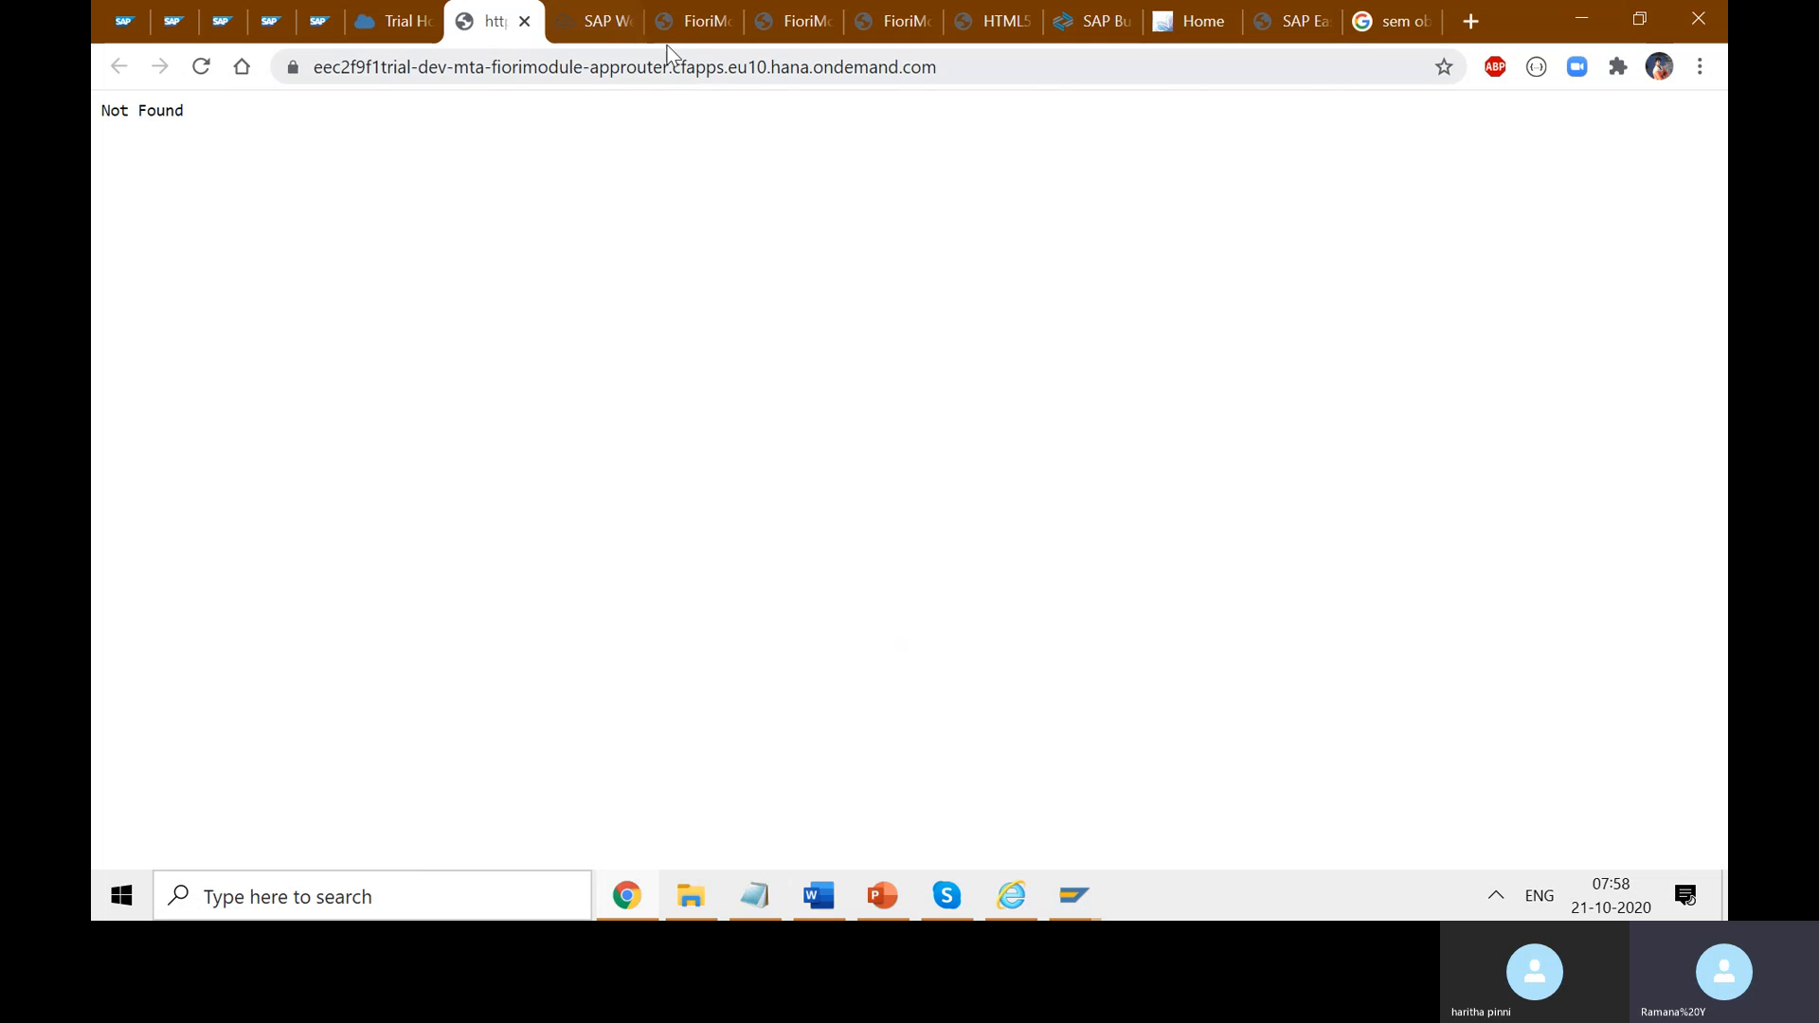
- Inspect the full https approuter route address on the Not Found tab
{"action": "left_click", "coordinate": [696, 20]}
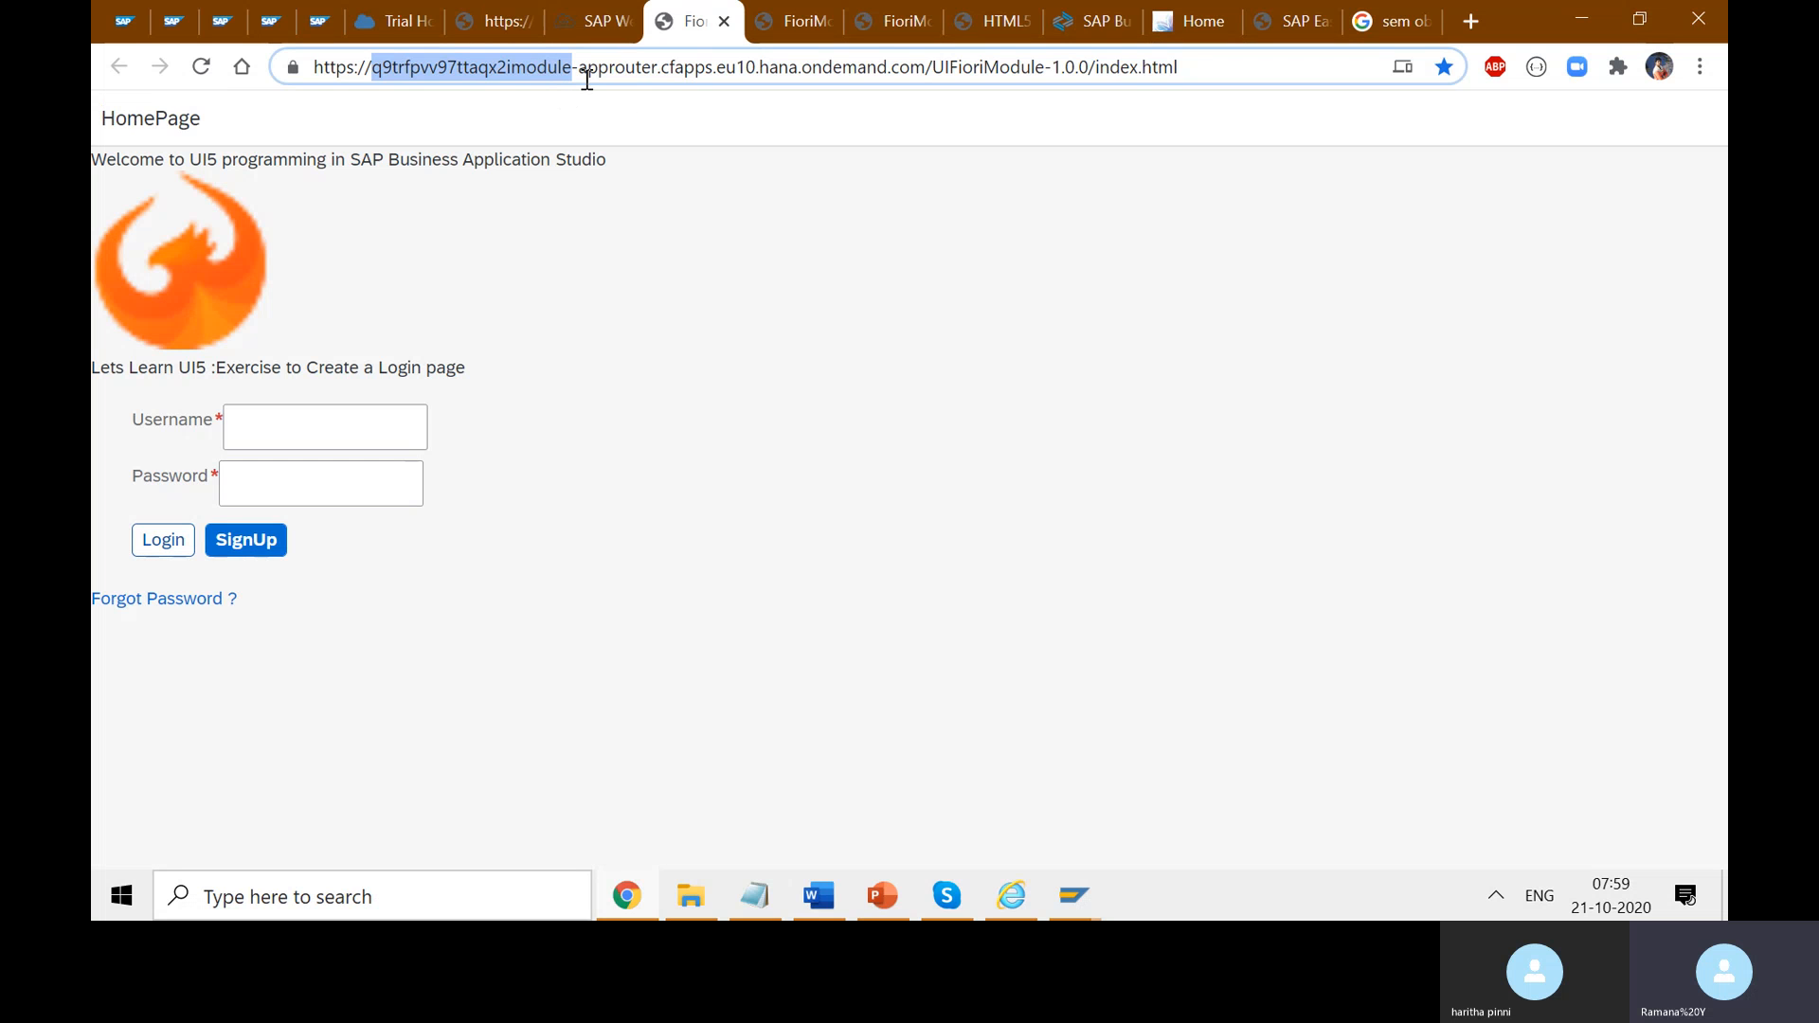
{"action": "left_click", "coordinate": [495, 21]}
{"action": "left_click", "coordinate": [988, 61]}
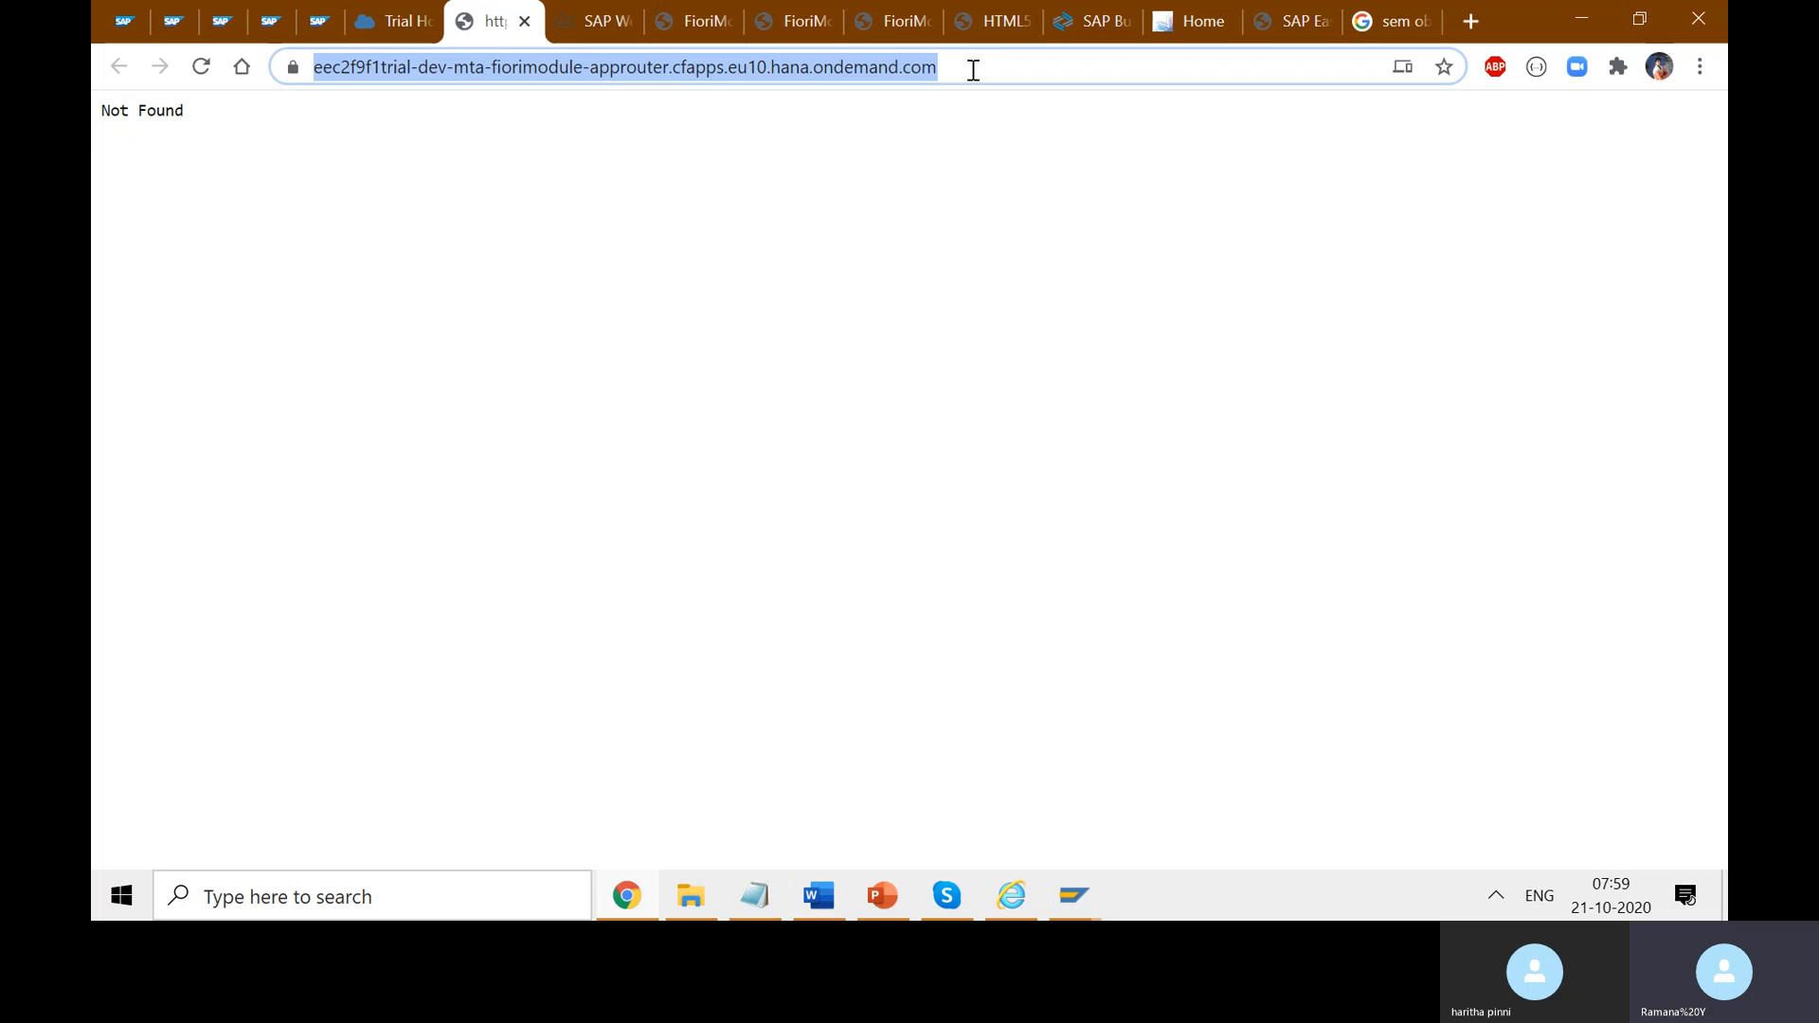
{"action": "left_click", "coordinate": [973, 70]}
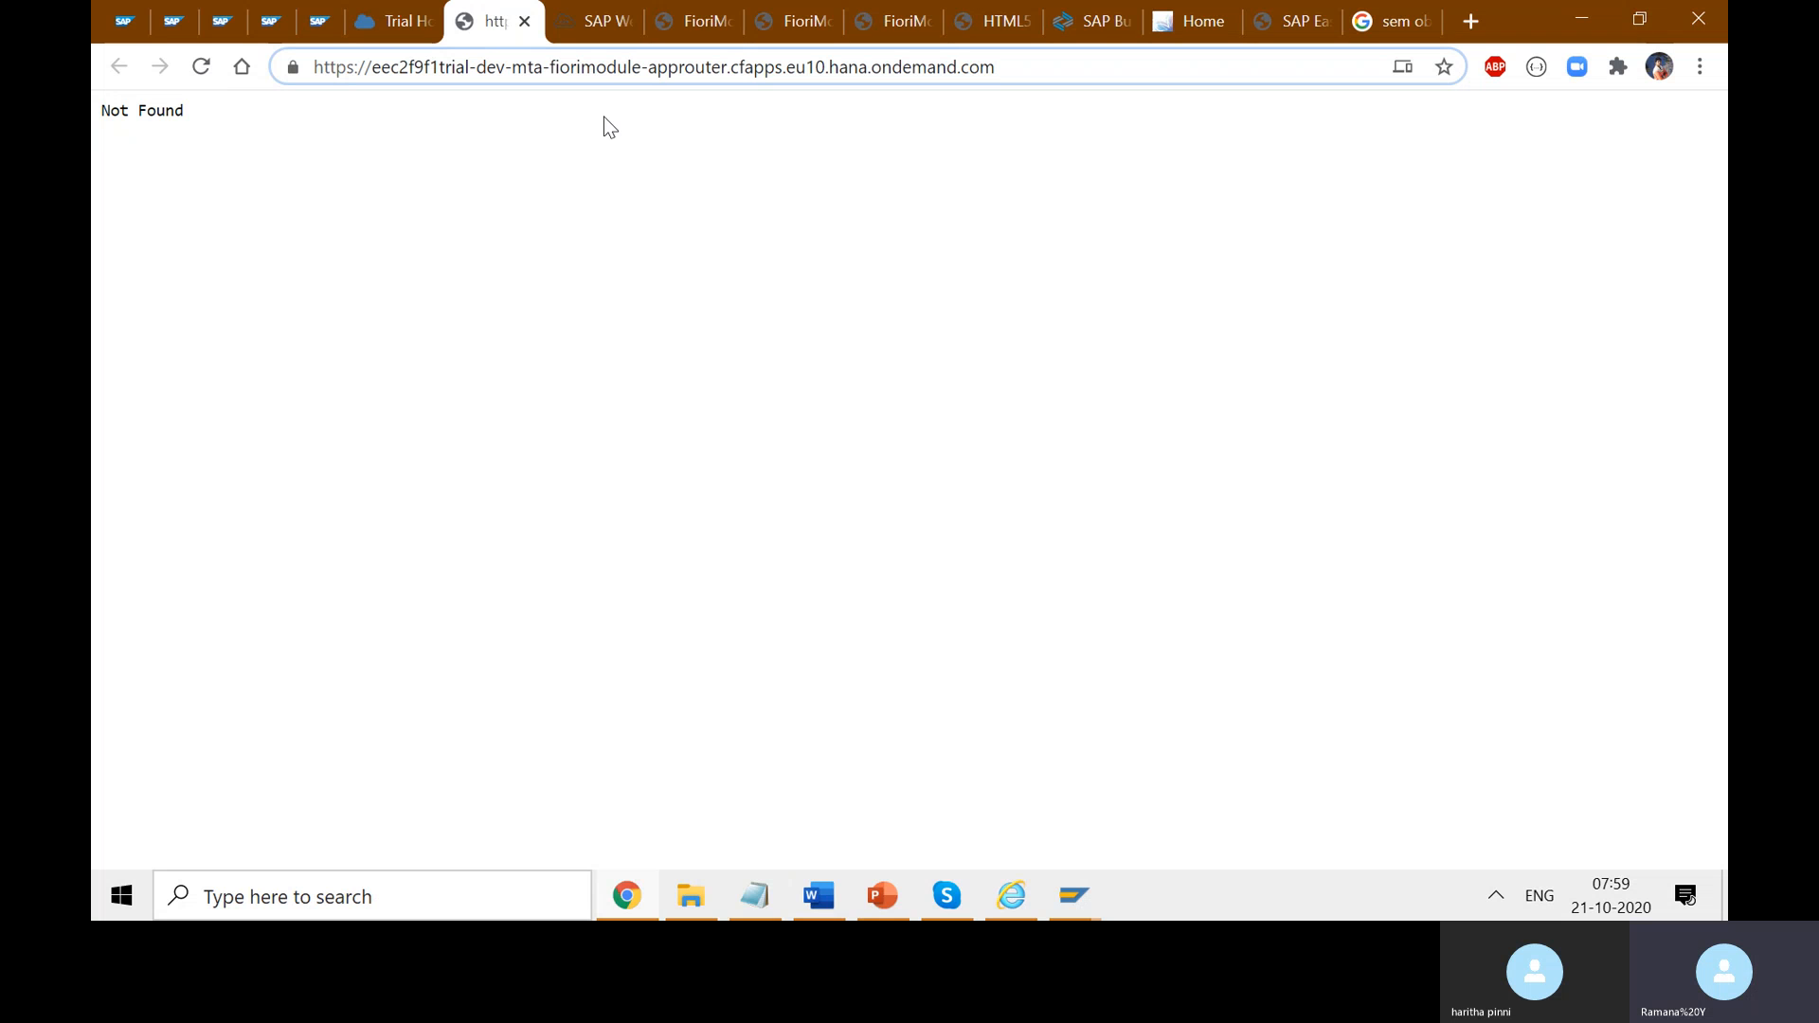
{"action": "left_click_drag", "start_coordinate": [1021, 70], "coordinate": [335, 62]}
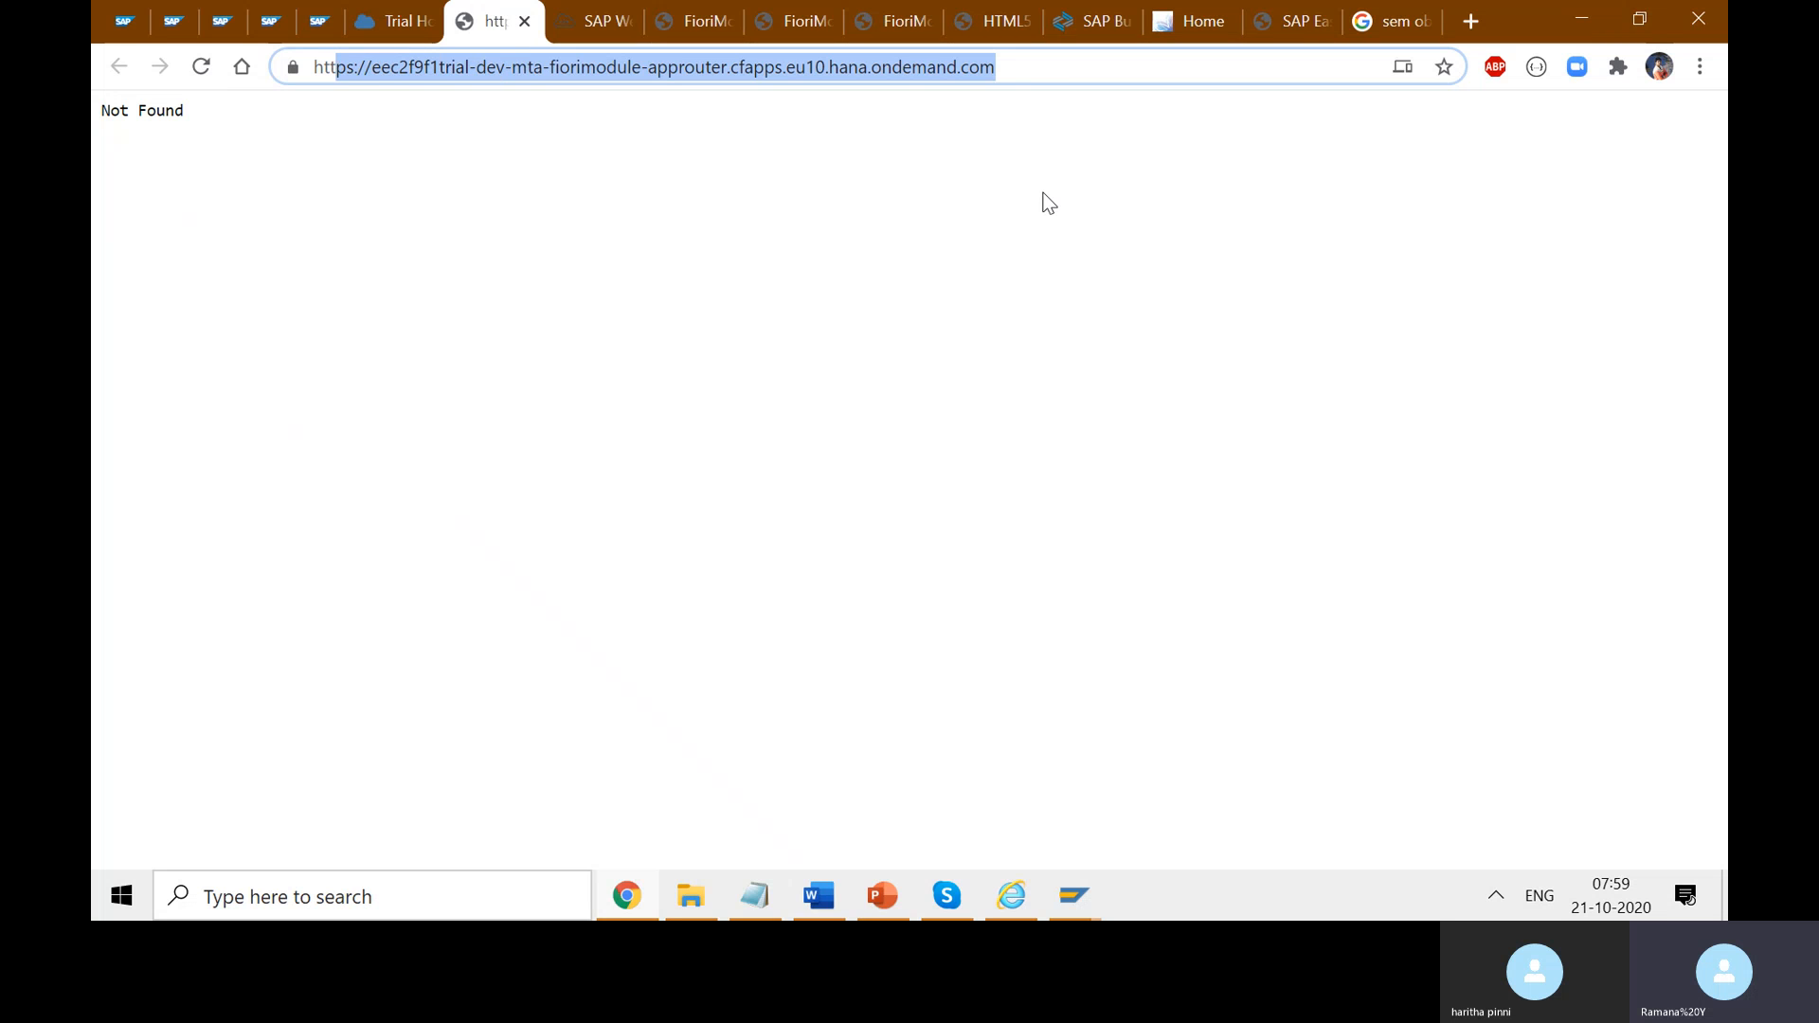
{"action": "left_click", "coordinate": [948, 177]}
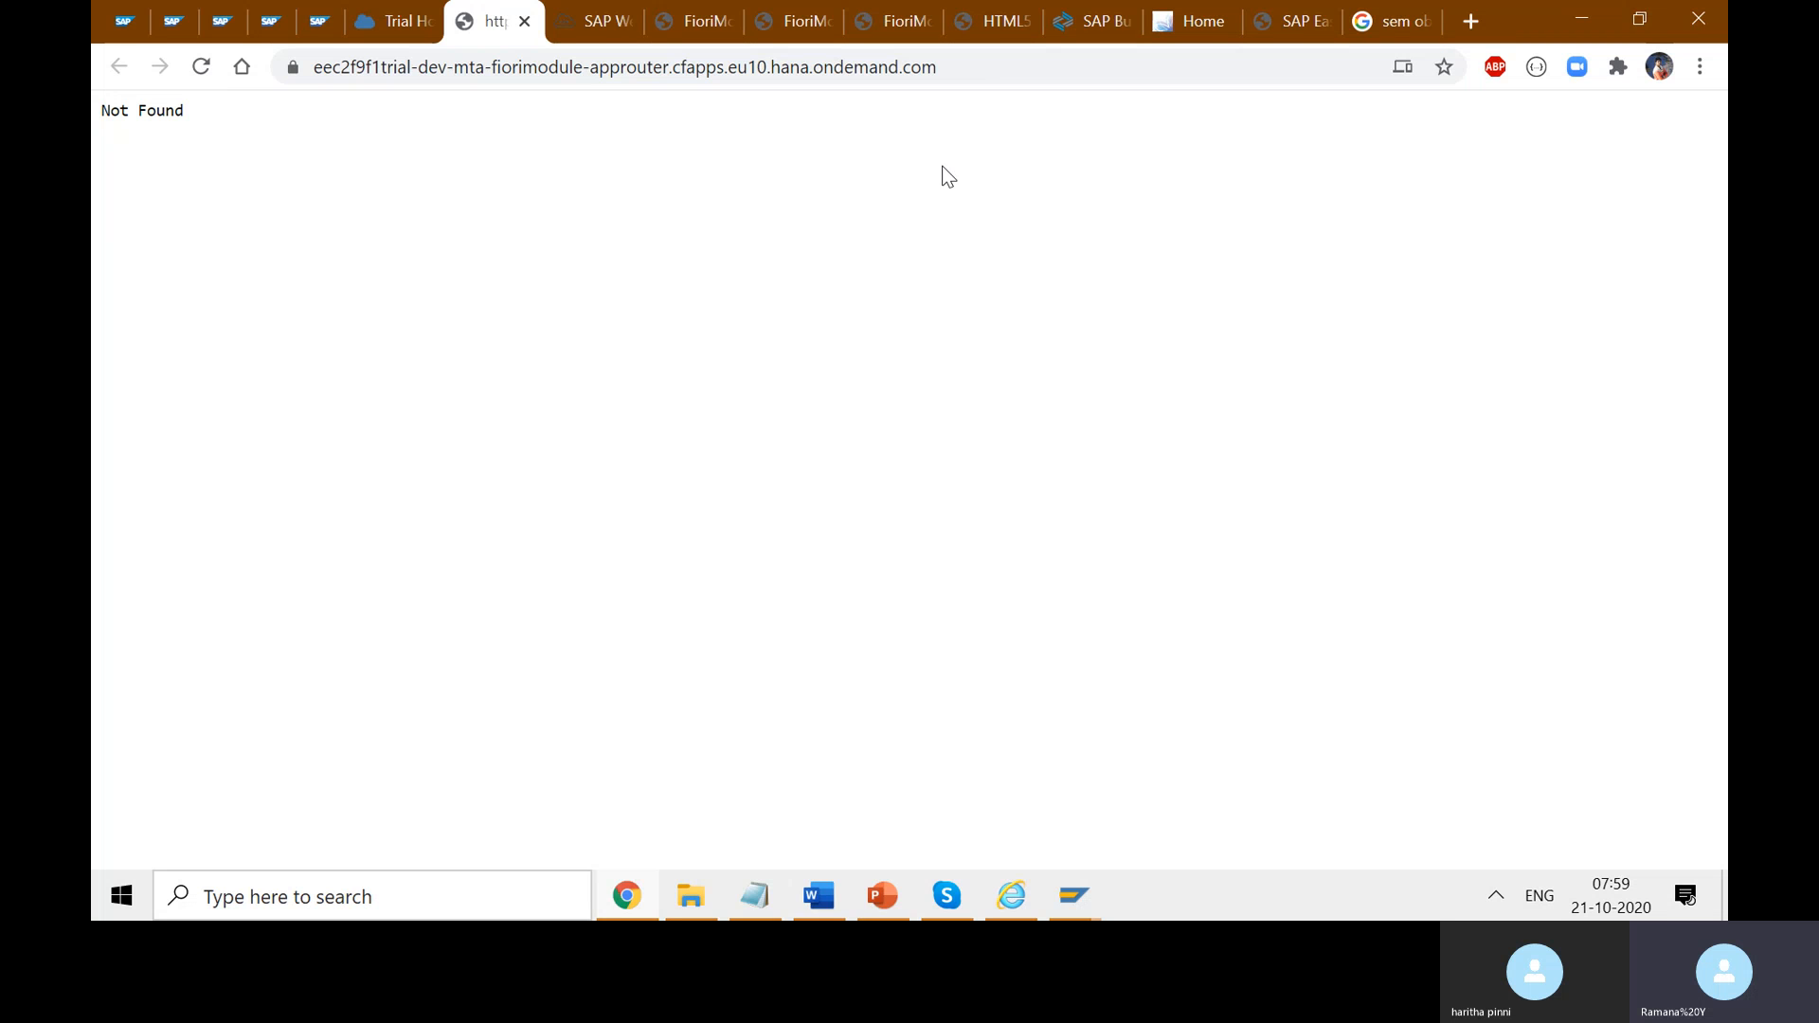
{"action": "left_click", "coordinate": [982, 65]}
{"action": "left_click", "coordinate": [982, 65]}
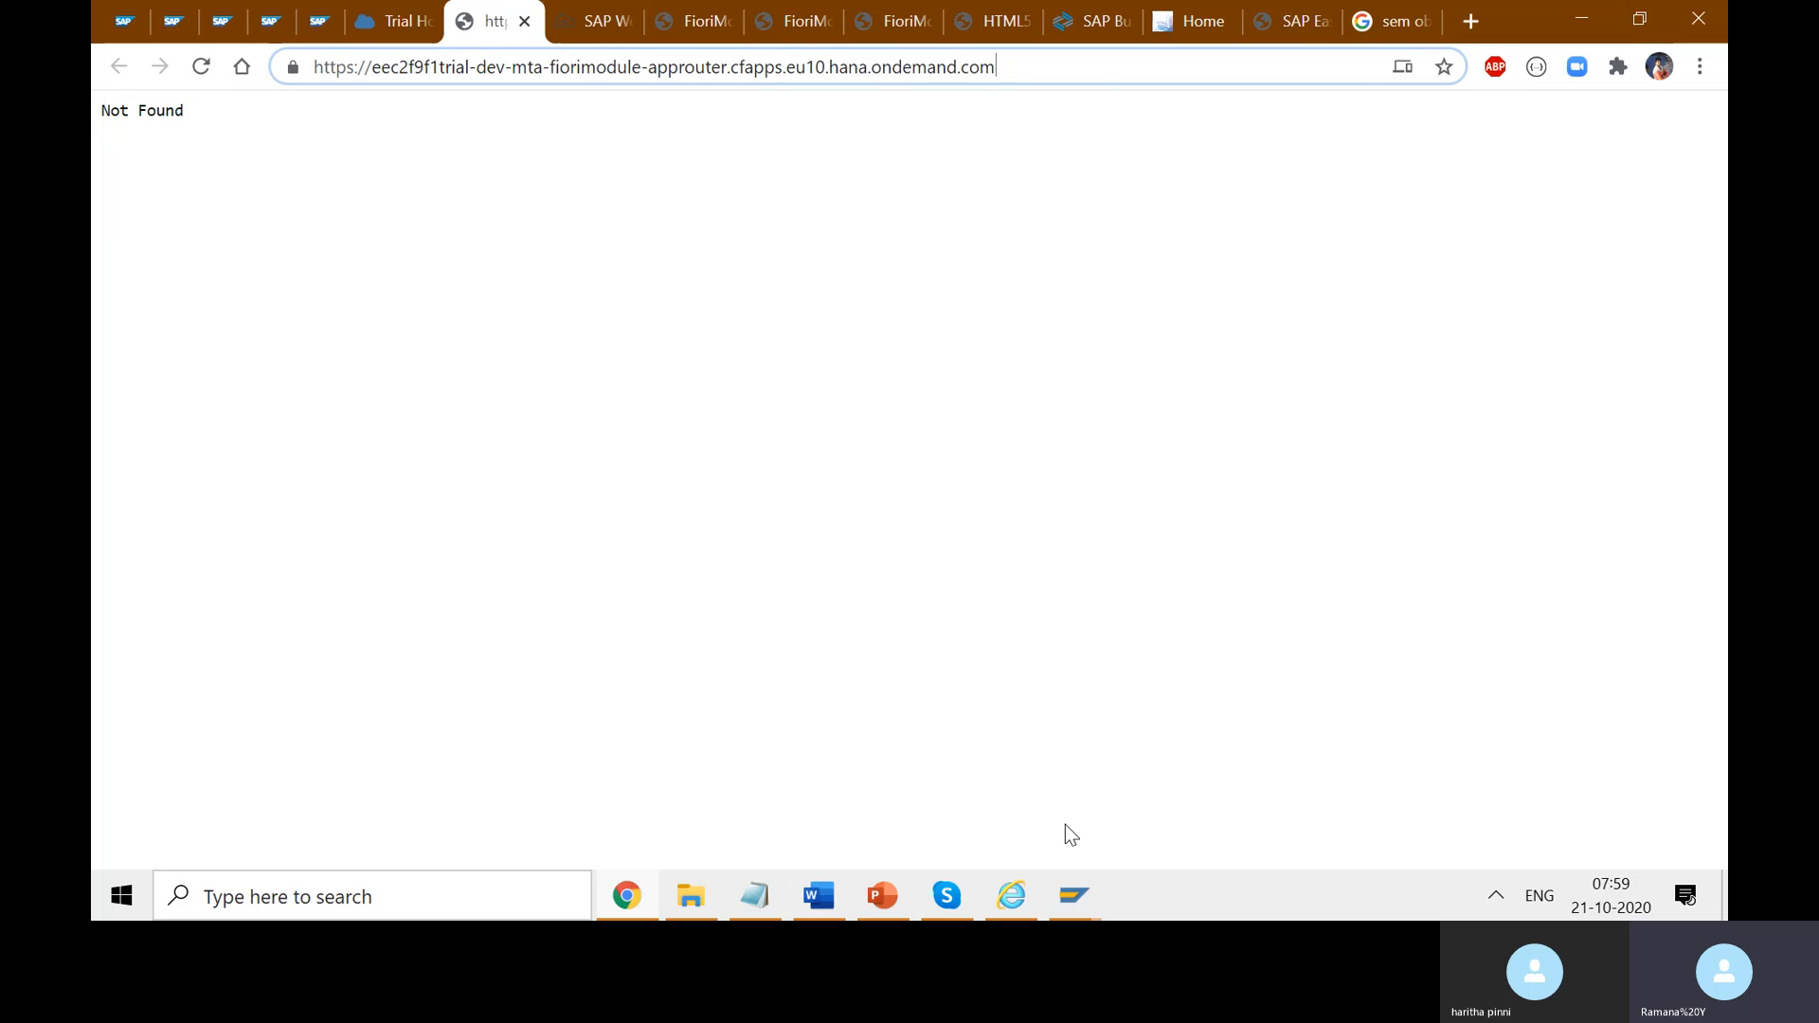
- Append UIFioriModule-1.0.0/index.html to the approuter address, load it, and copy the full URL
{"action": "left_click", "coordinate": [710, 21]}
{"action": "left_click_drag", "start_coordinate": [1229, 69], "coordinate": [933, 68]}
{"action": "key", "text": "ctrl+c"}
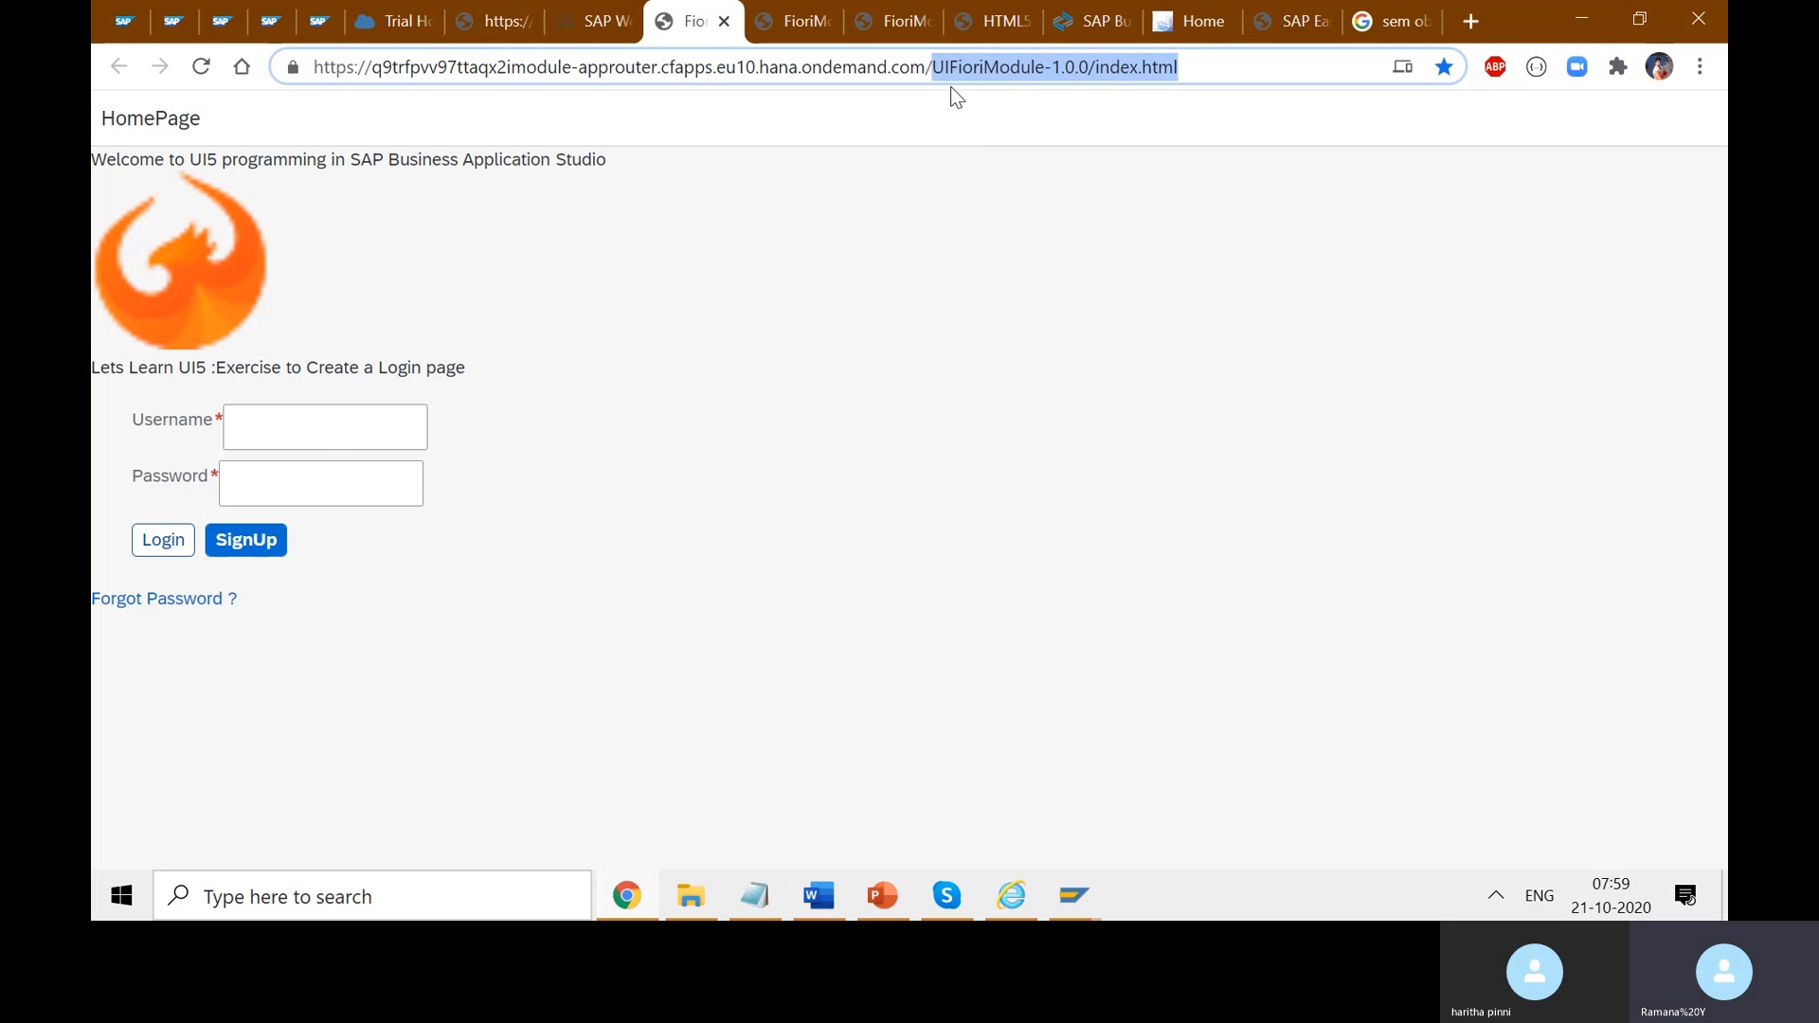
{"action": "left_click", "coordinate": [482, 9]}
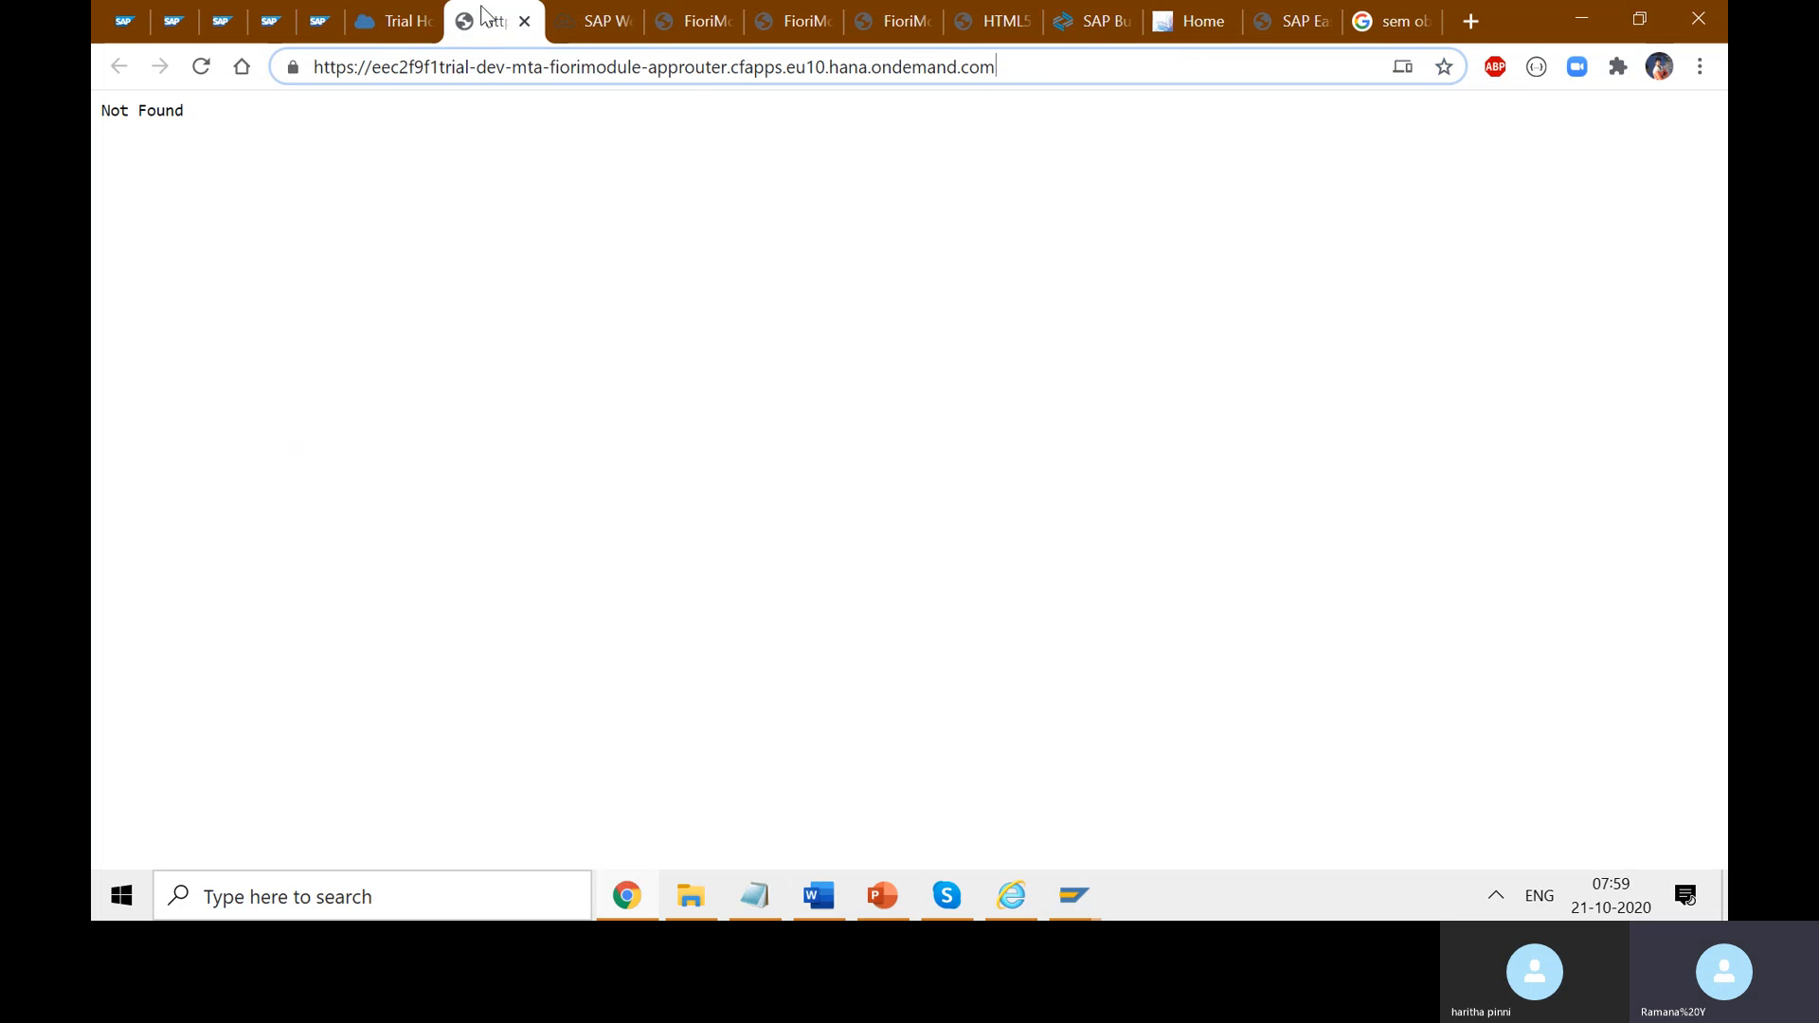
{"action": "key", "text": "ctrl+v"}
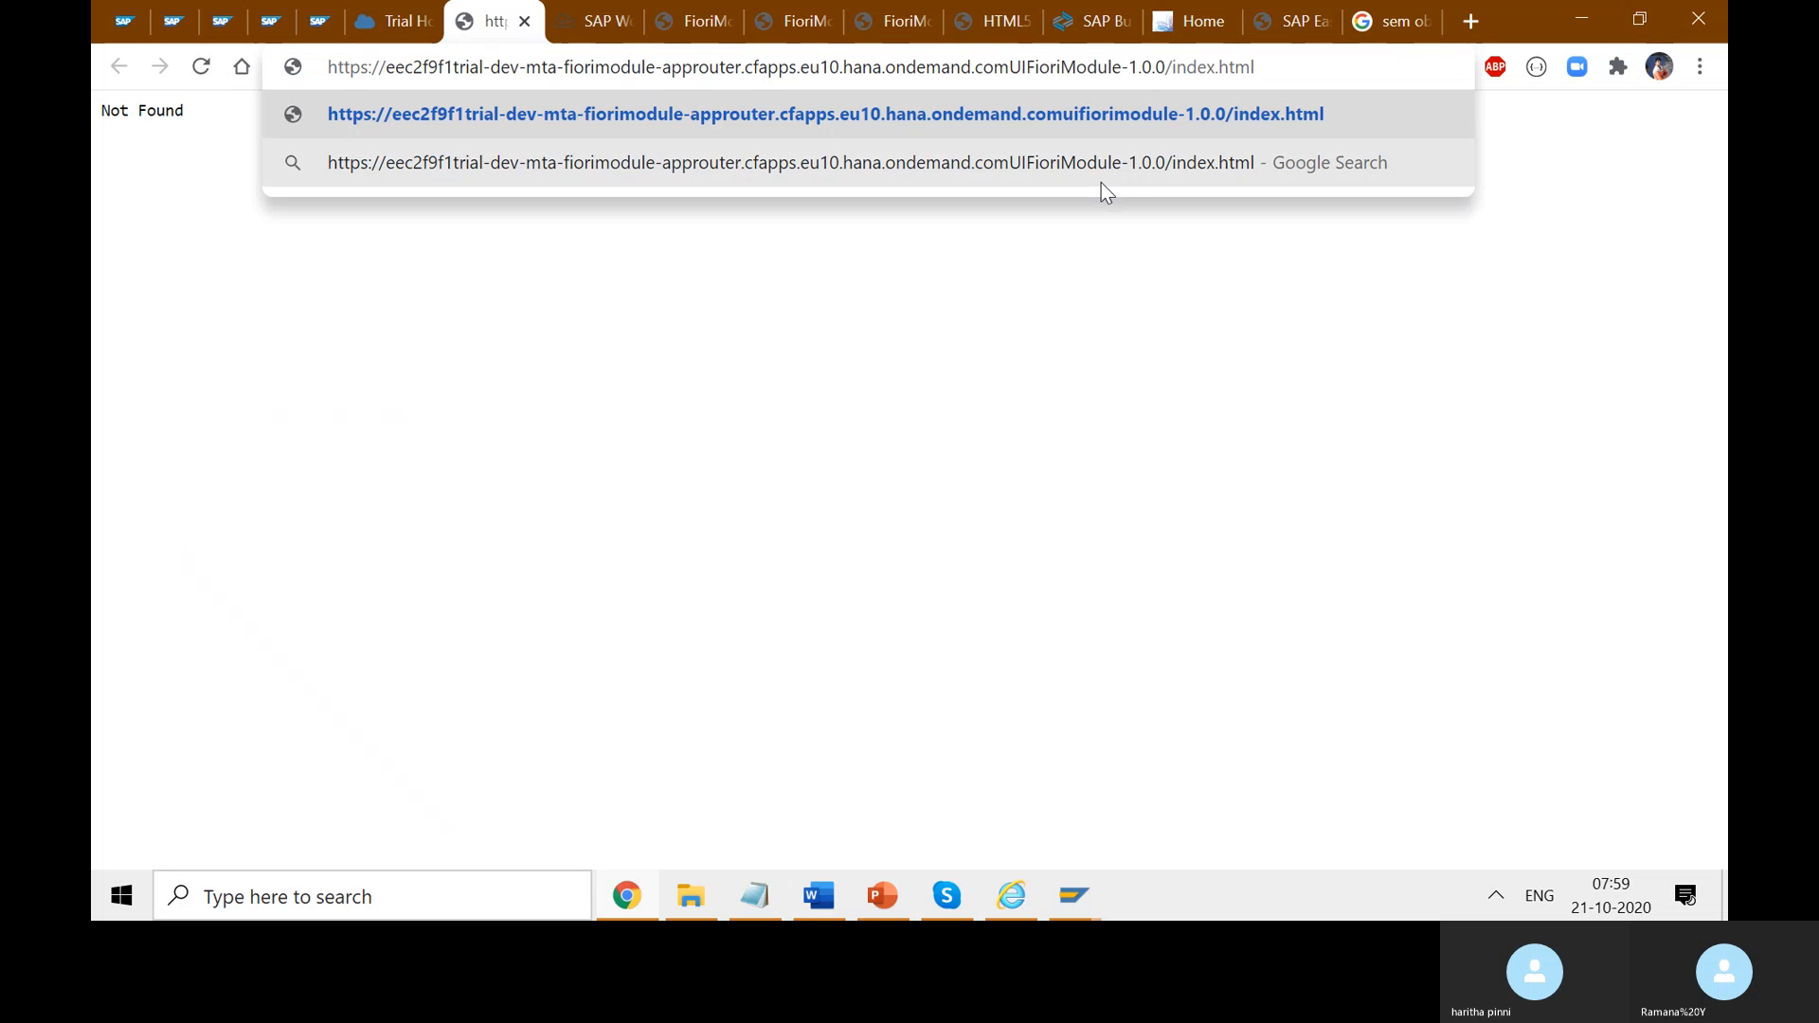
{"action": "key", "text": "Return"}
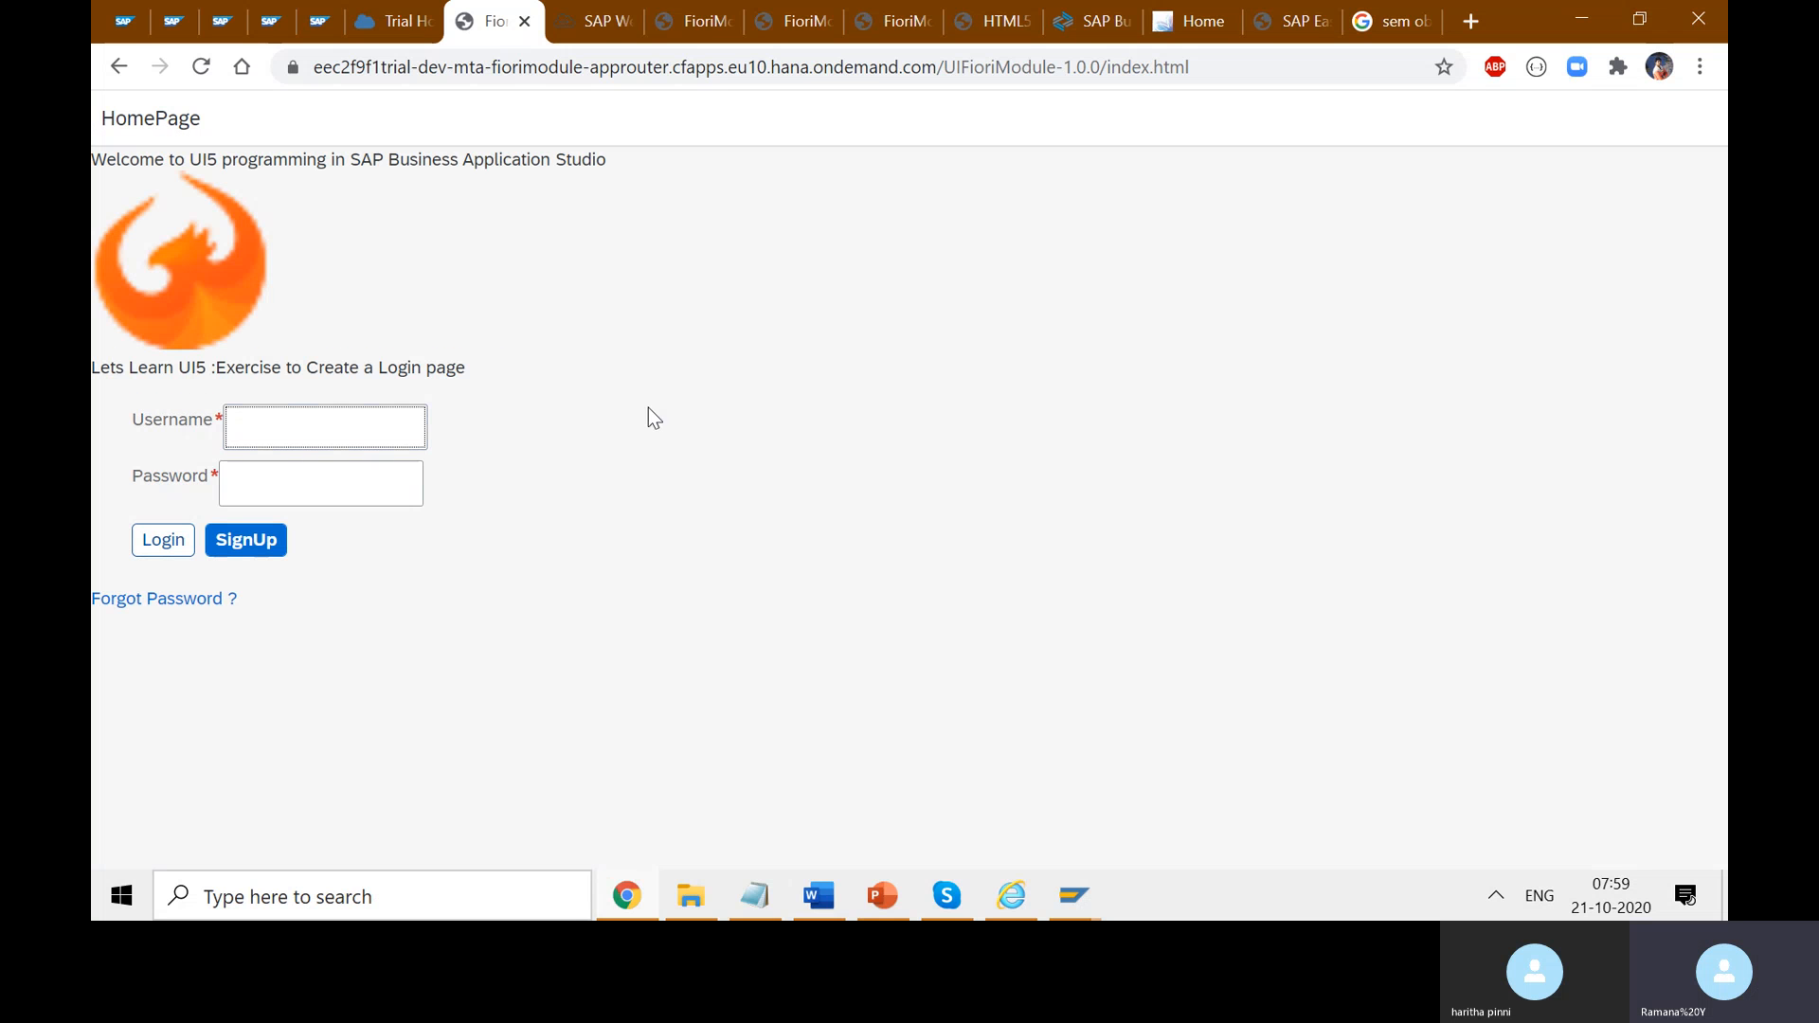
{"action": "left_click", "coordinate": [1213, 68]}
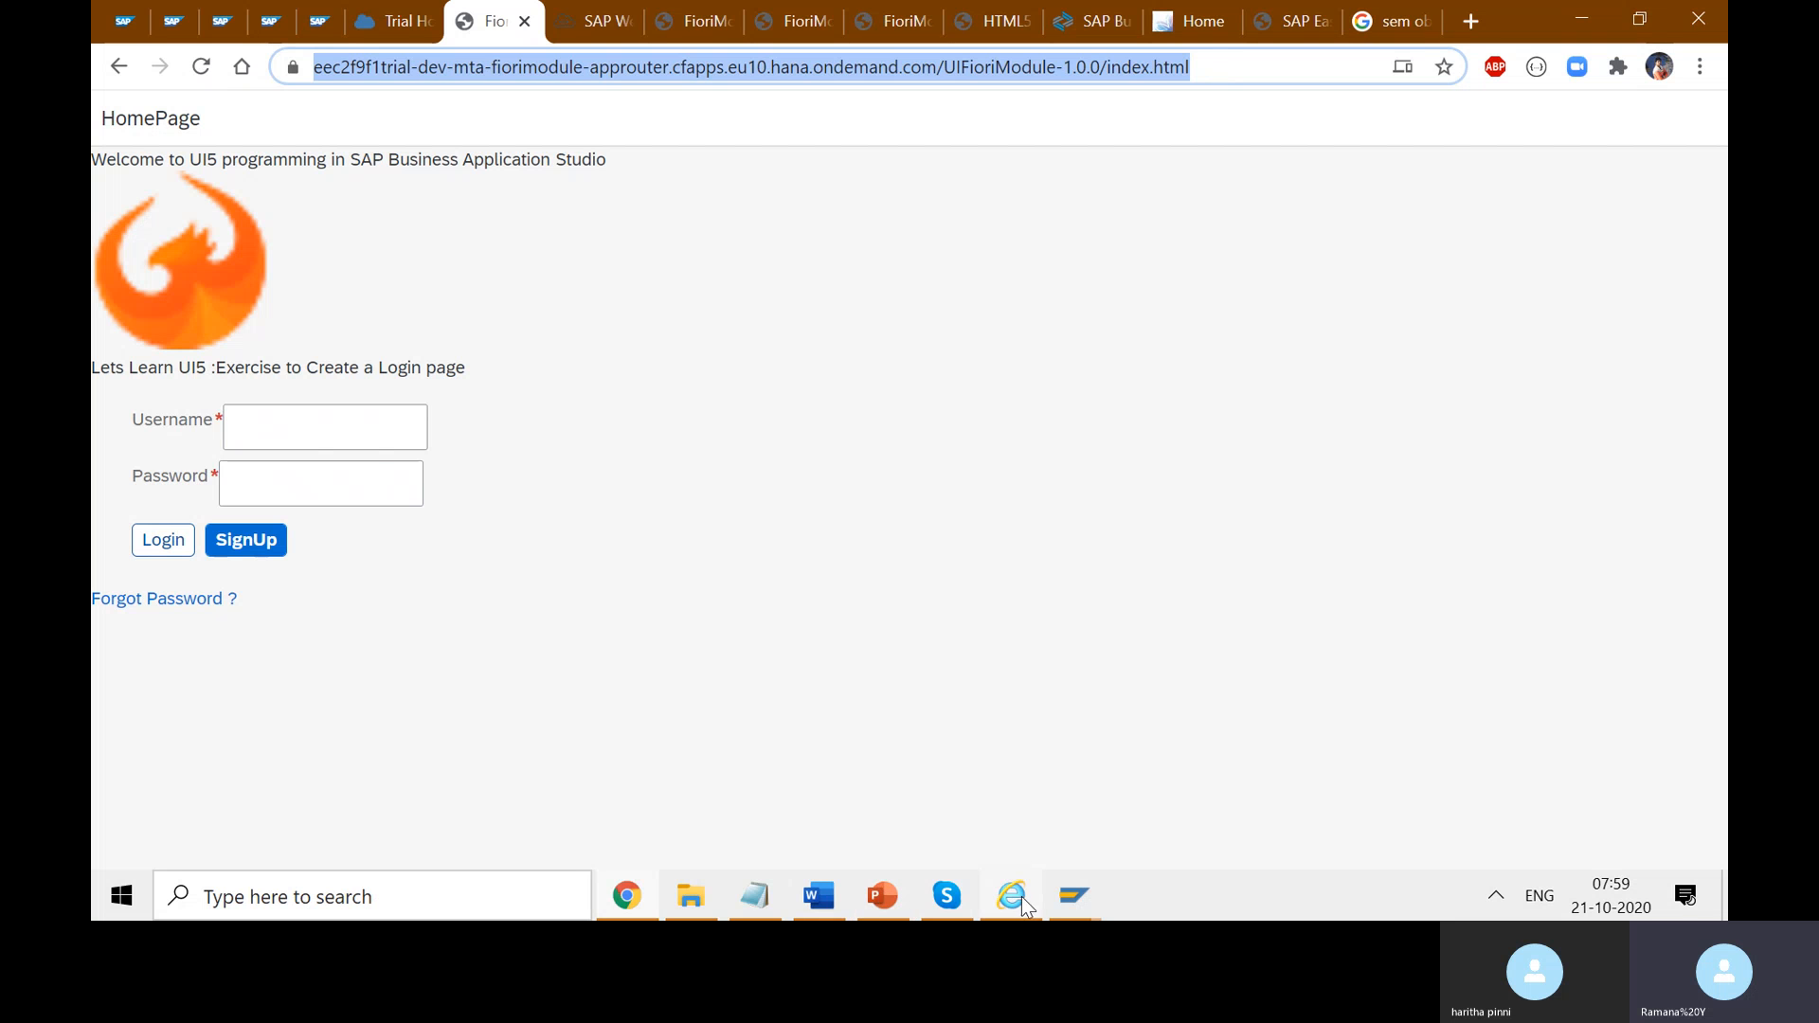
- Paste the approuter login page link into the Skype call chat and send it
{"action": "left_click", "coordinate": [946, 895]}
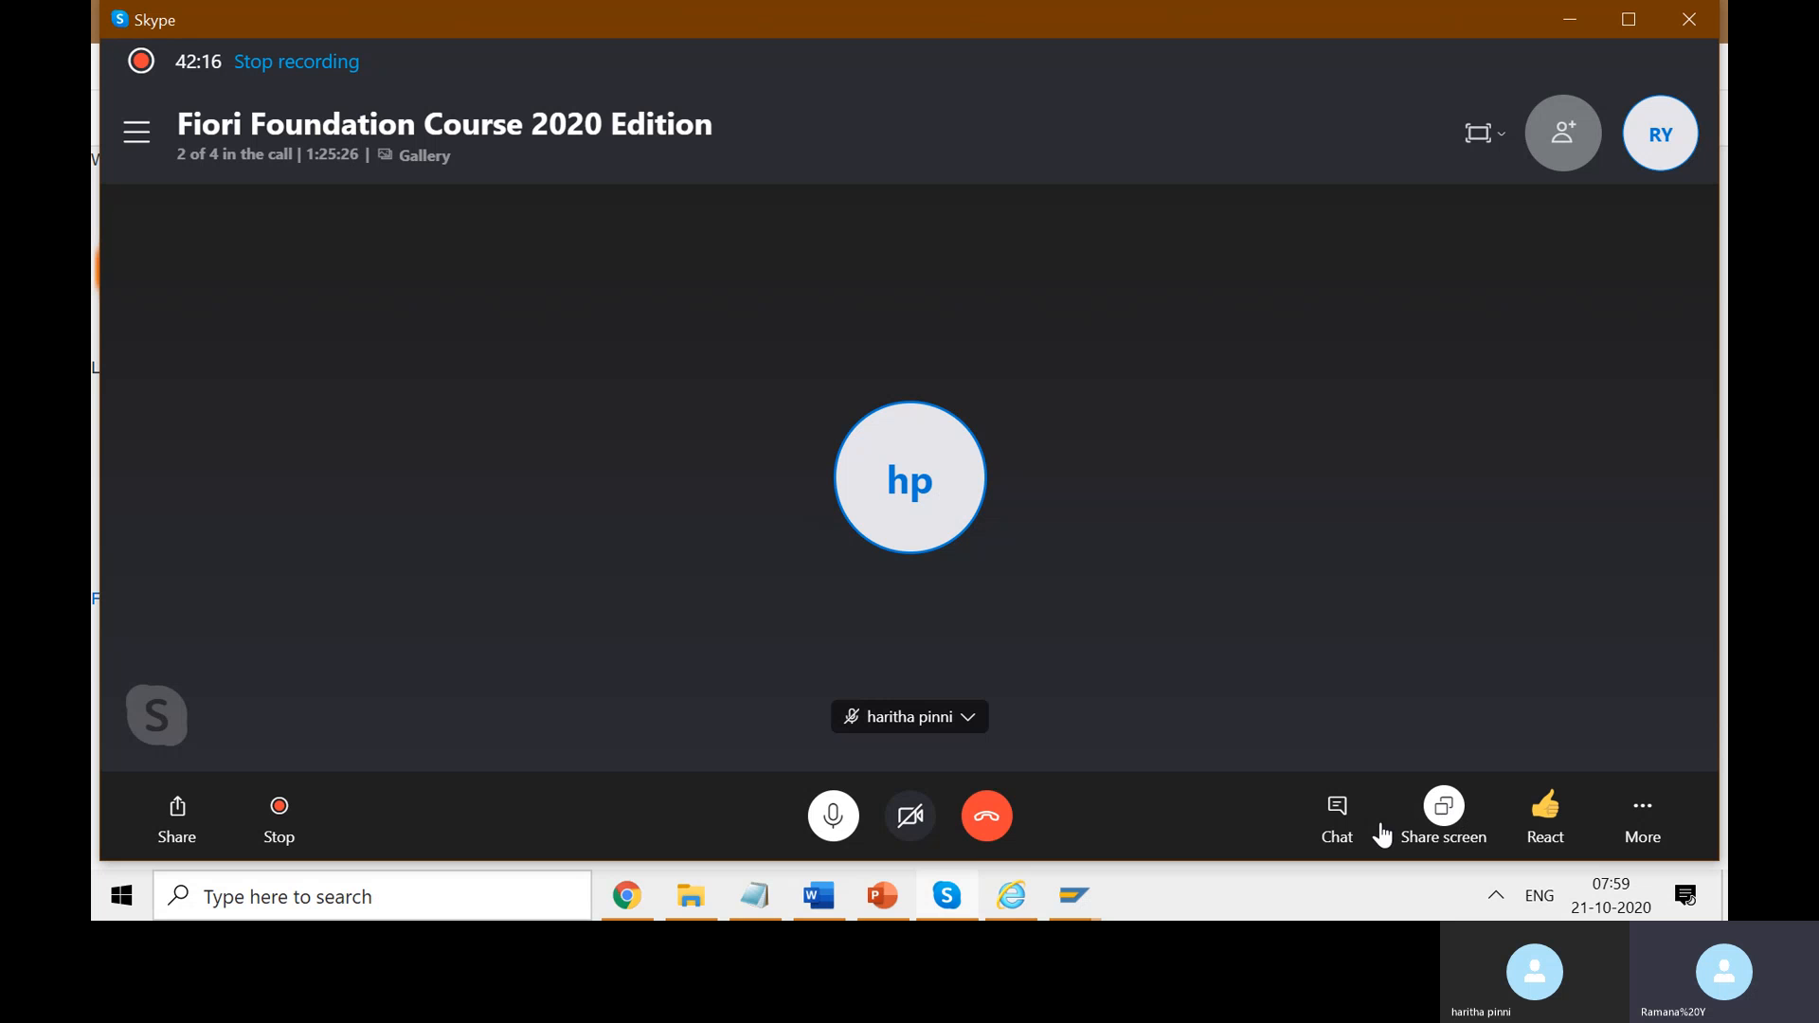
{"action": "left_click", "coordinate": [1337, 826]}
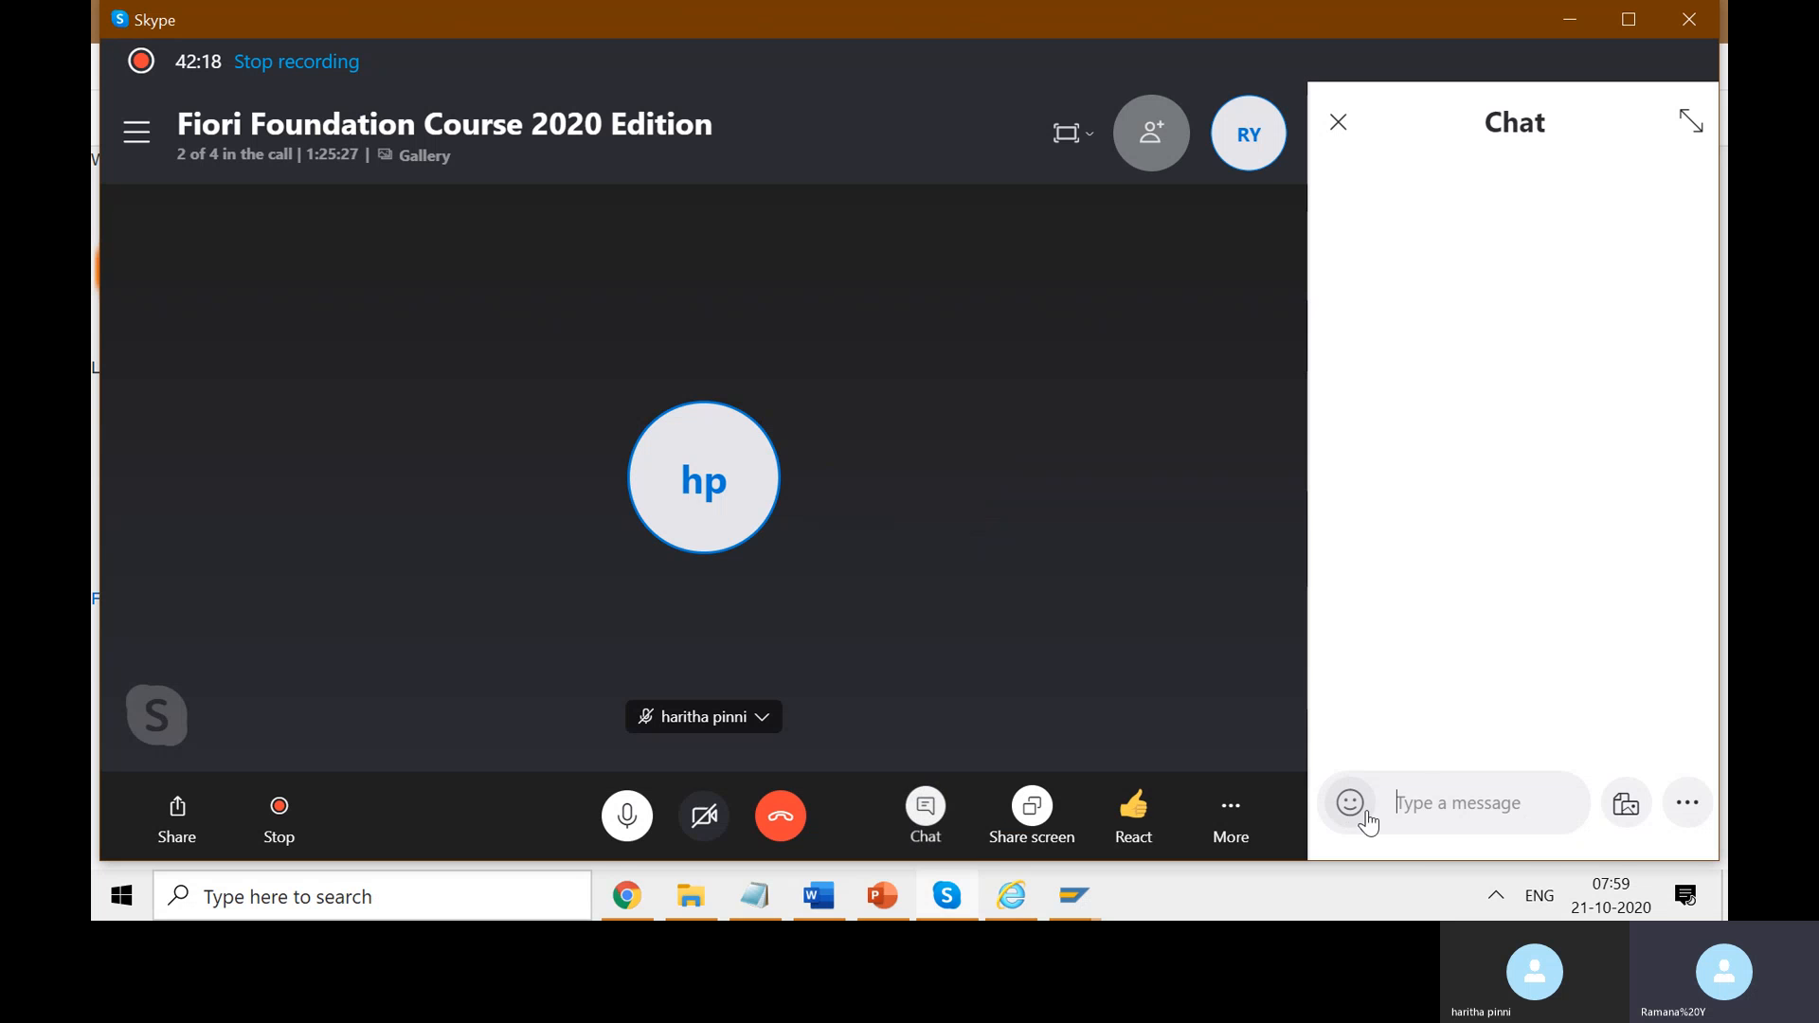
{"action": "key", "text": "ctrl+v"}
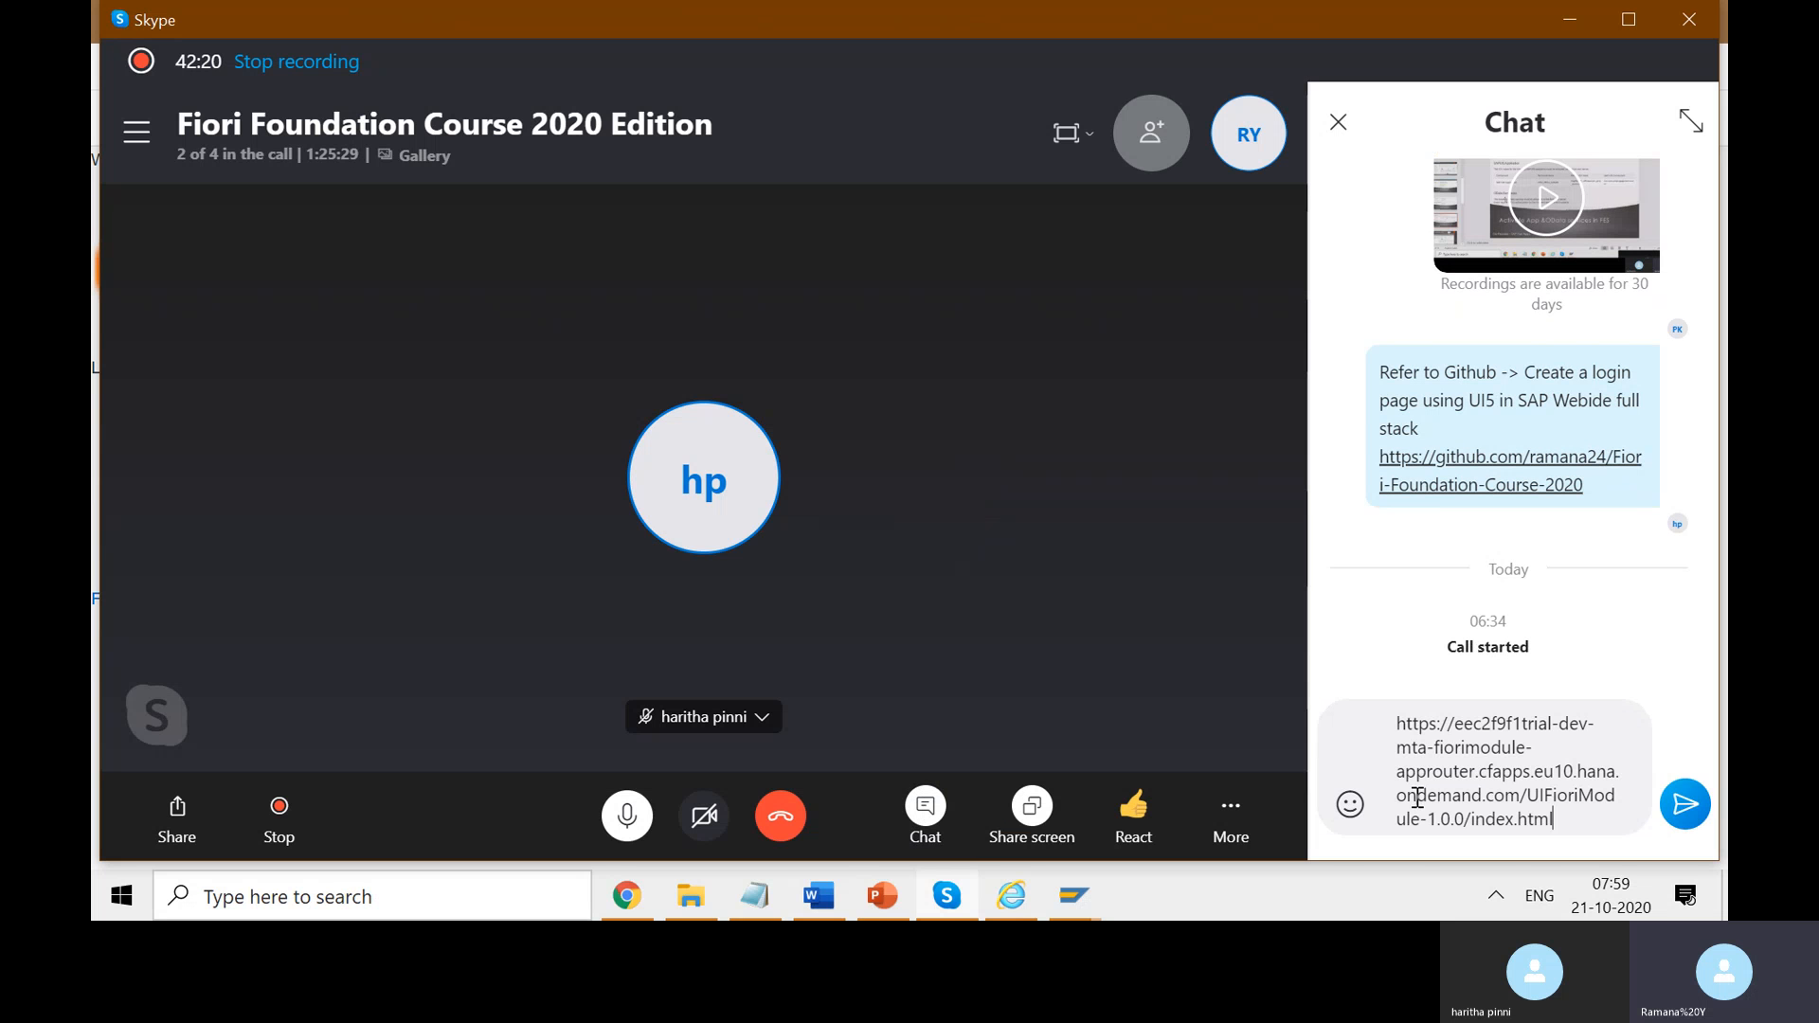
{"action": "left_click", "coordinate": [1687, 800]}
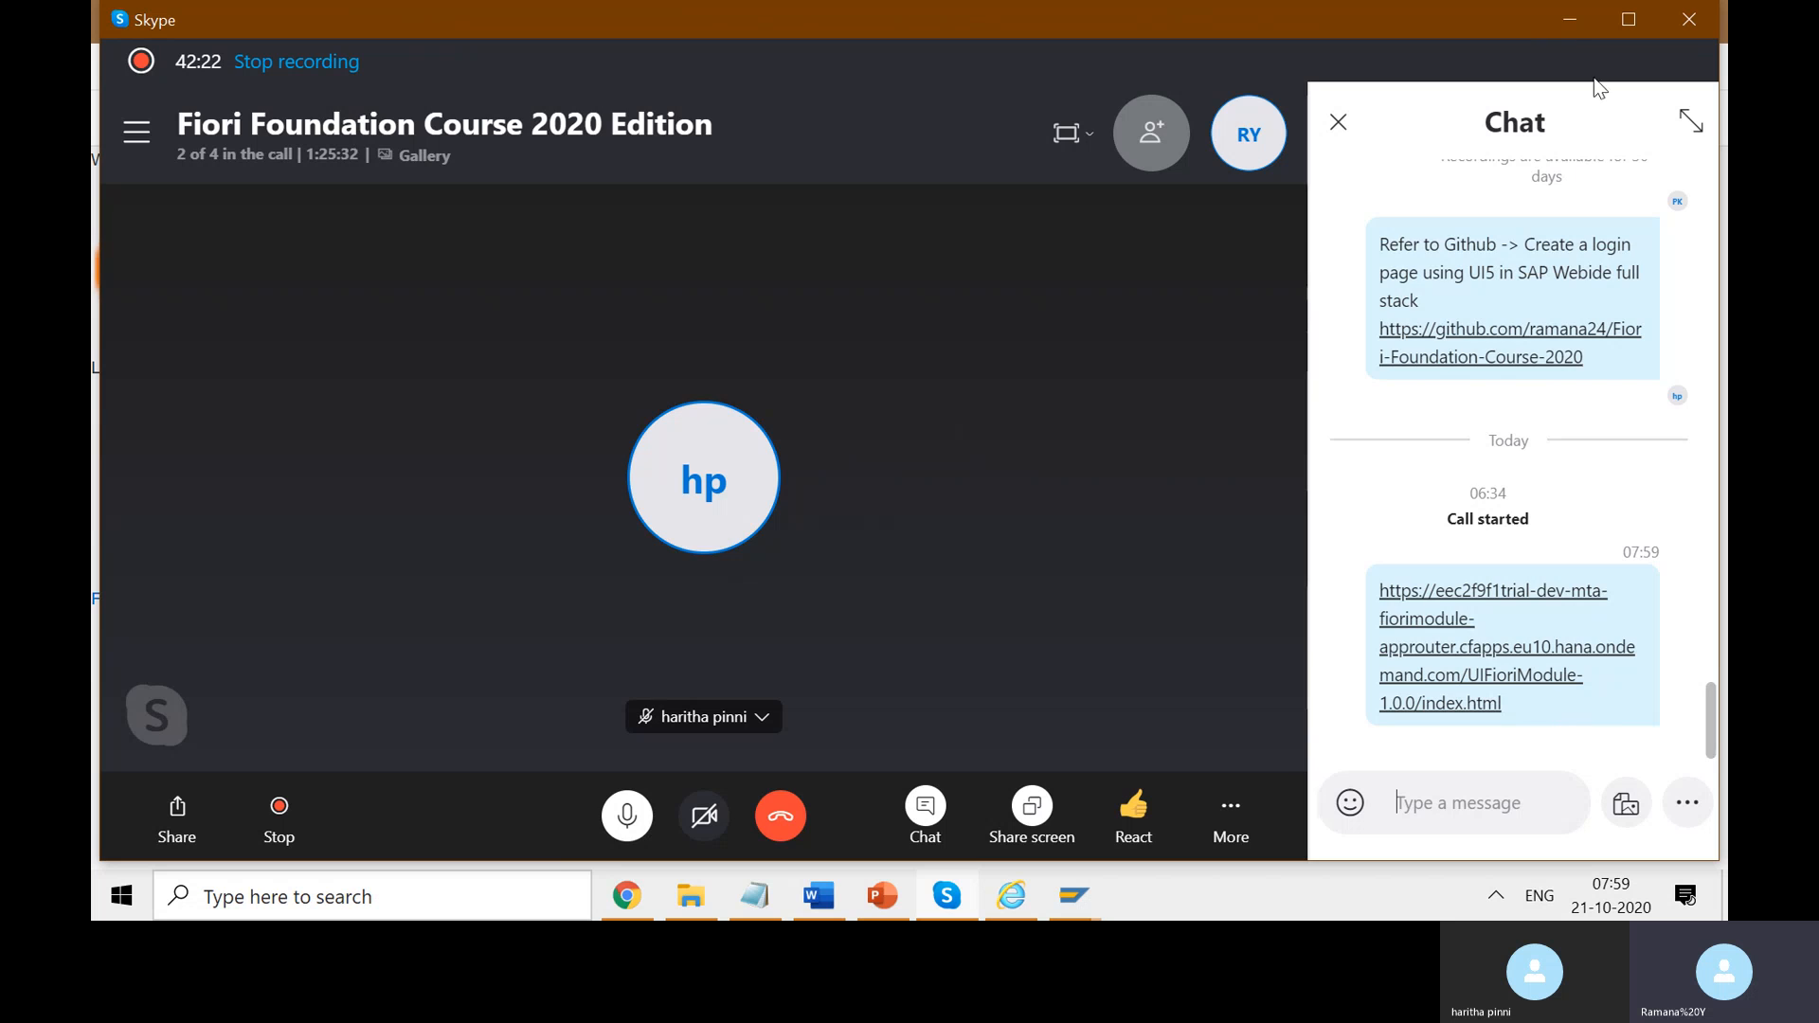
{"action": "left_click", "coordinate": [1569, 19]}
{"action": "left_click", "coordinate": [1156, 248]}
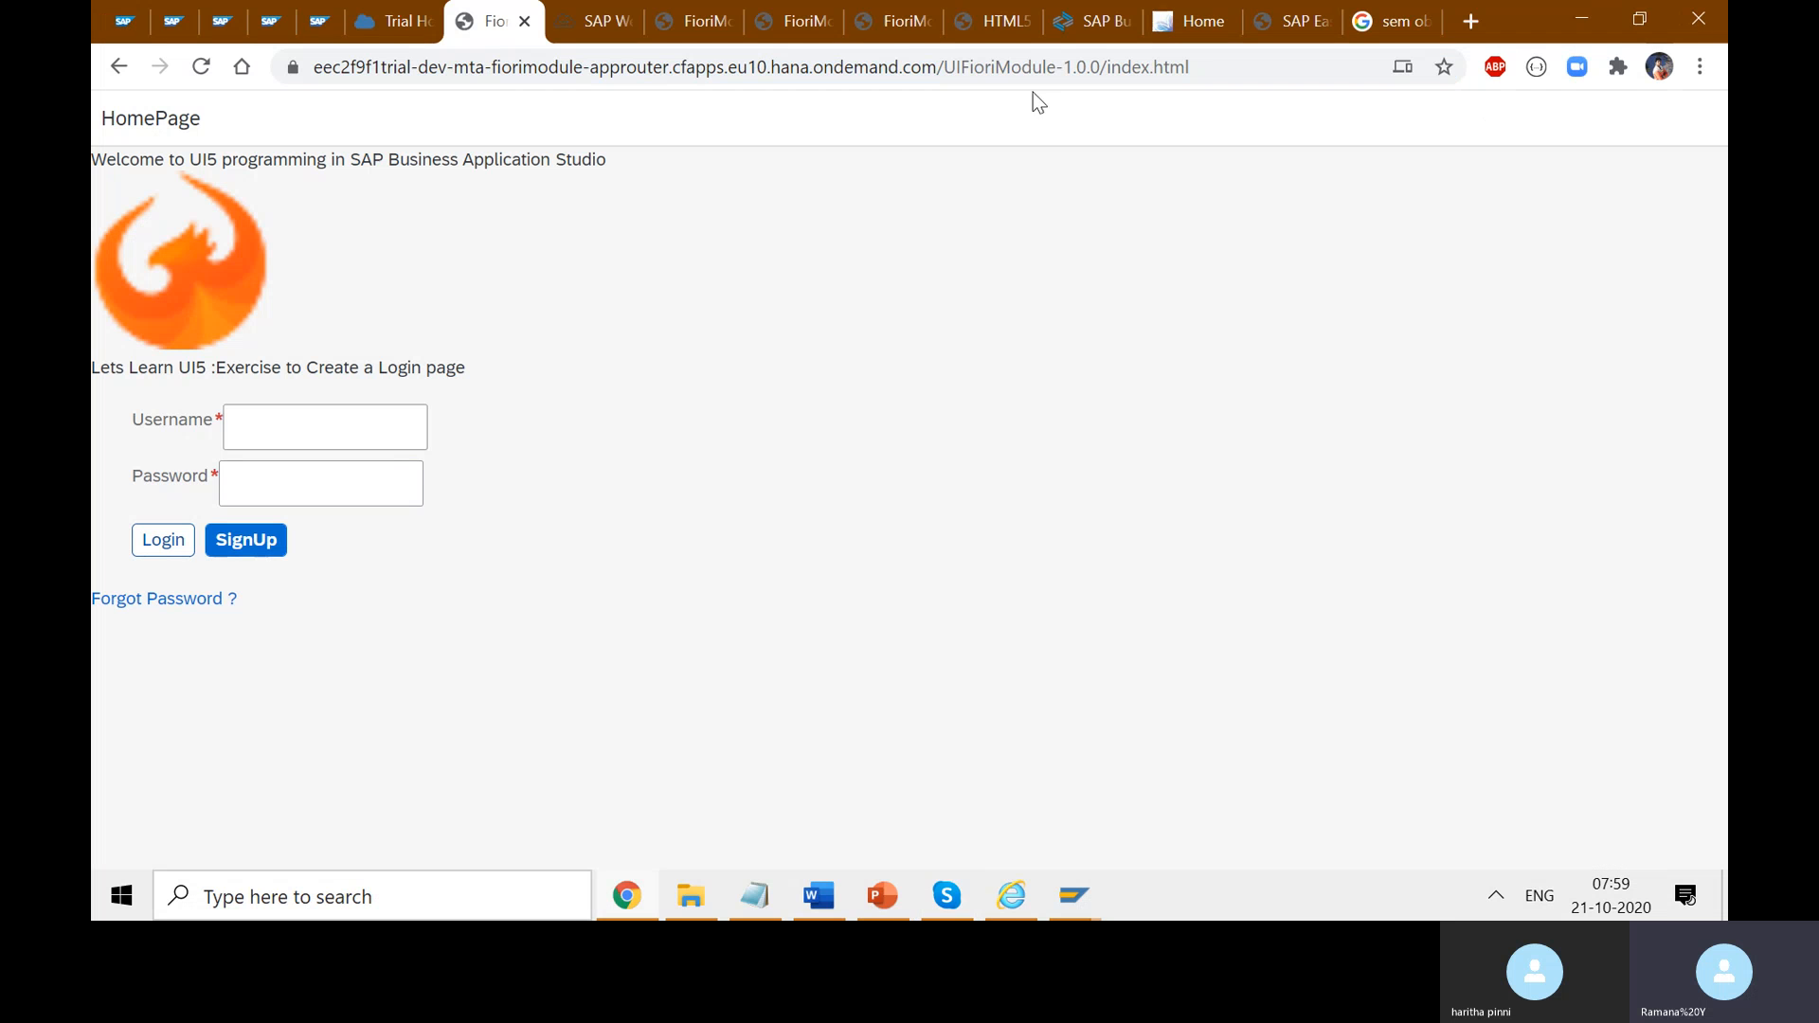
- Highlight the address's UI prefix, UIFioriModule name, 1.0.0 version and full UIFioriModule-1.0.0/index.html path
{"action": "left_click_drag", "start_coordinate": [1209, 68], "coordinate": [943, 75]}
{"action": "left_click", "coordinate": [1054, 154]}
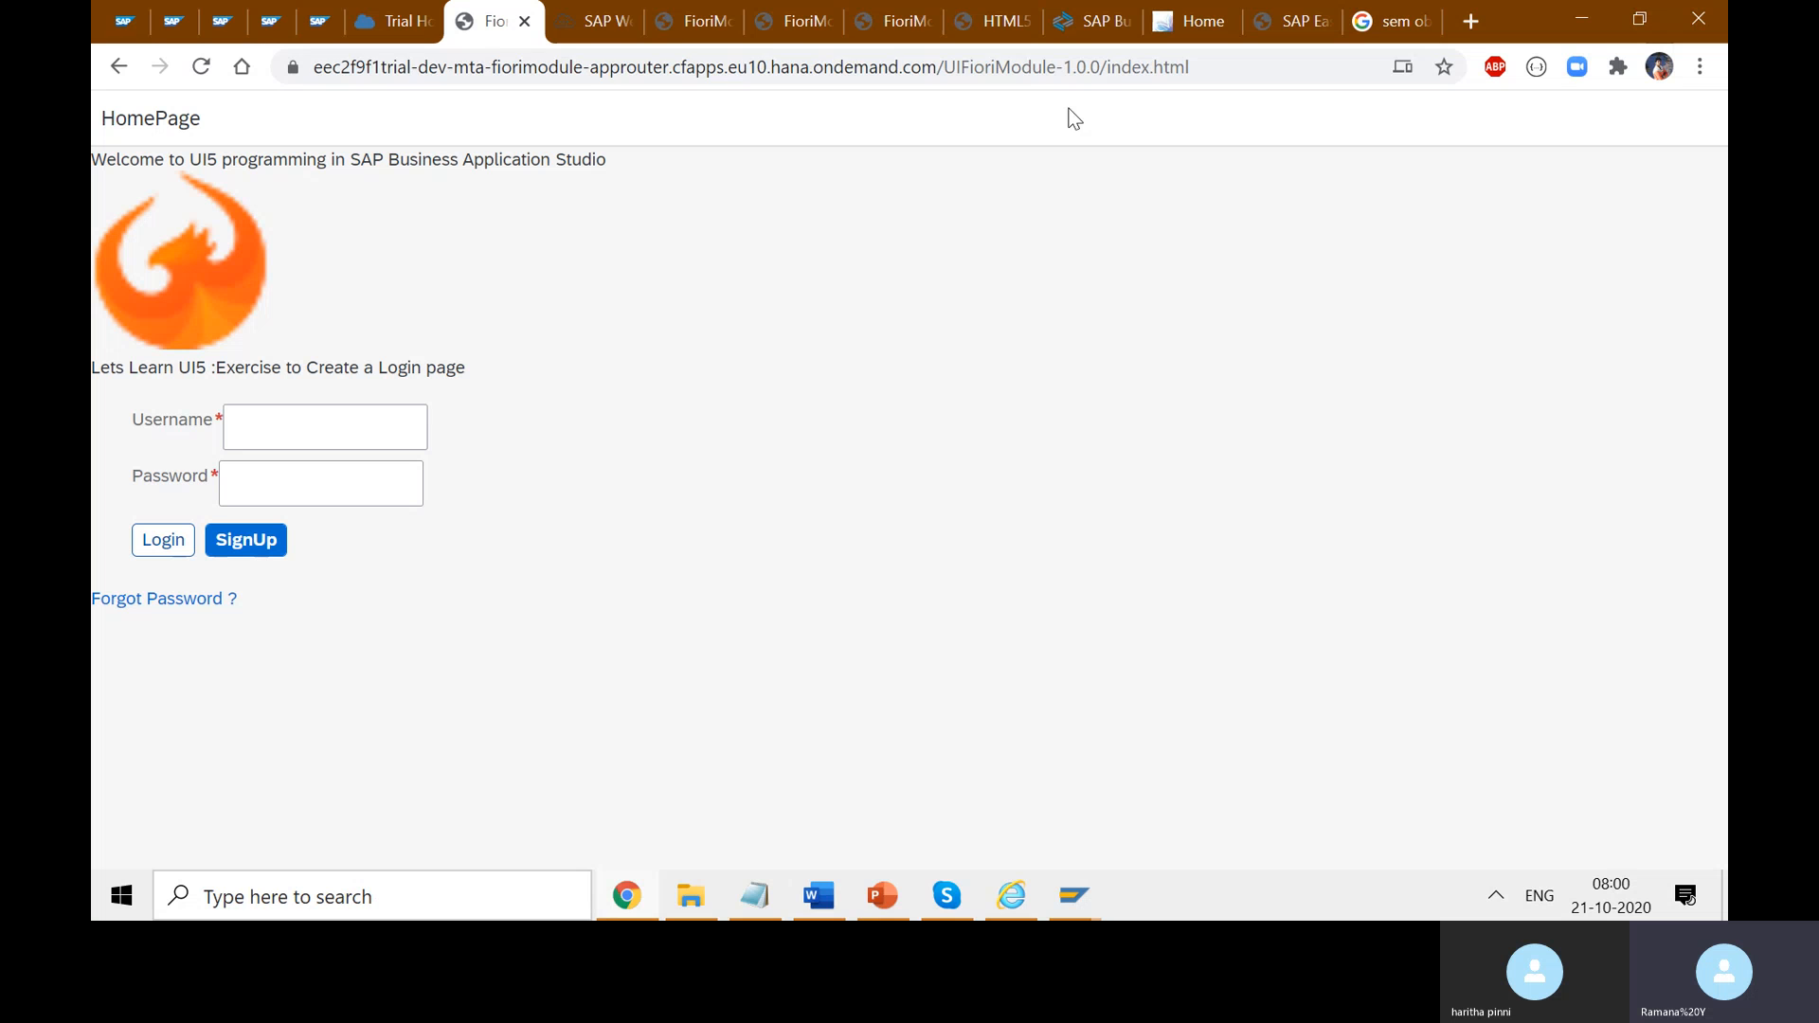
{"action": "double_click", "coordinate": [1001, 71]}
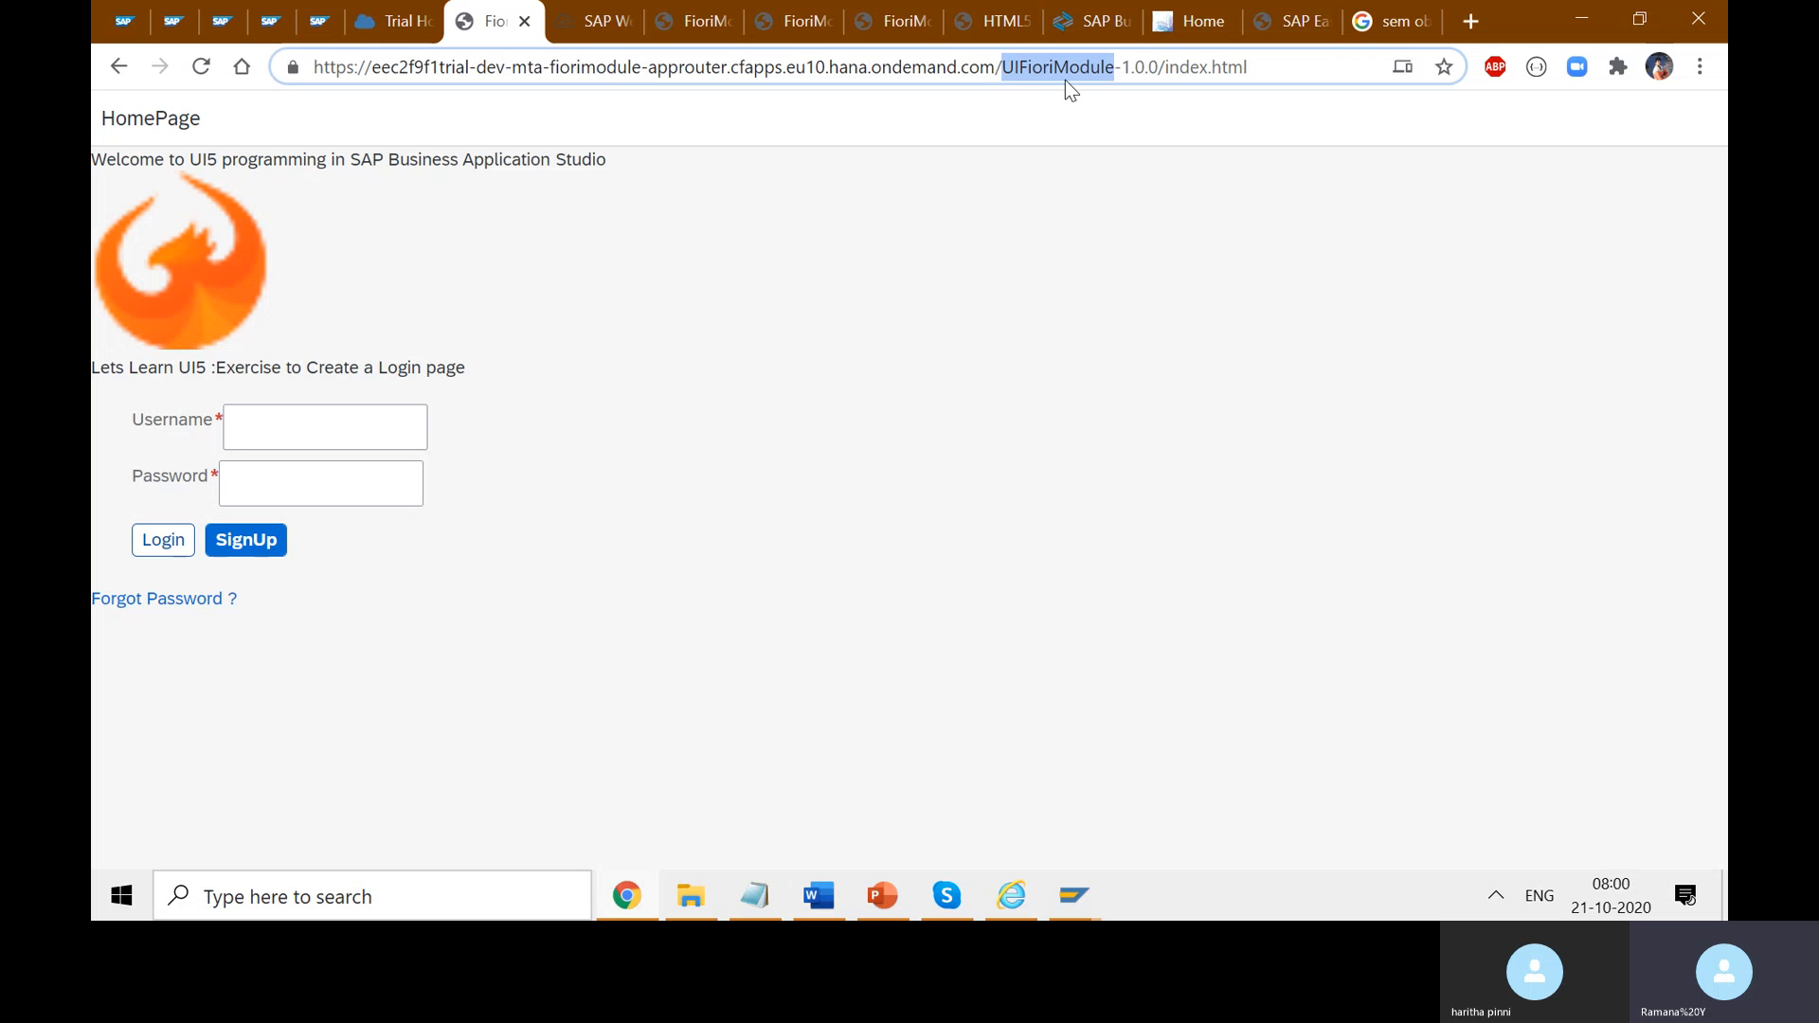
{"action": "left_click_drag", "start_coordinate": [1019, 68], "coordinate": [1004, 65]}
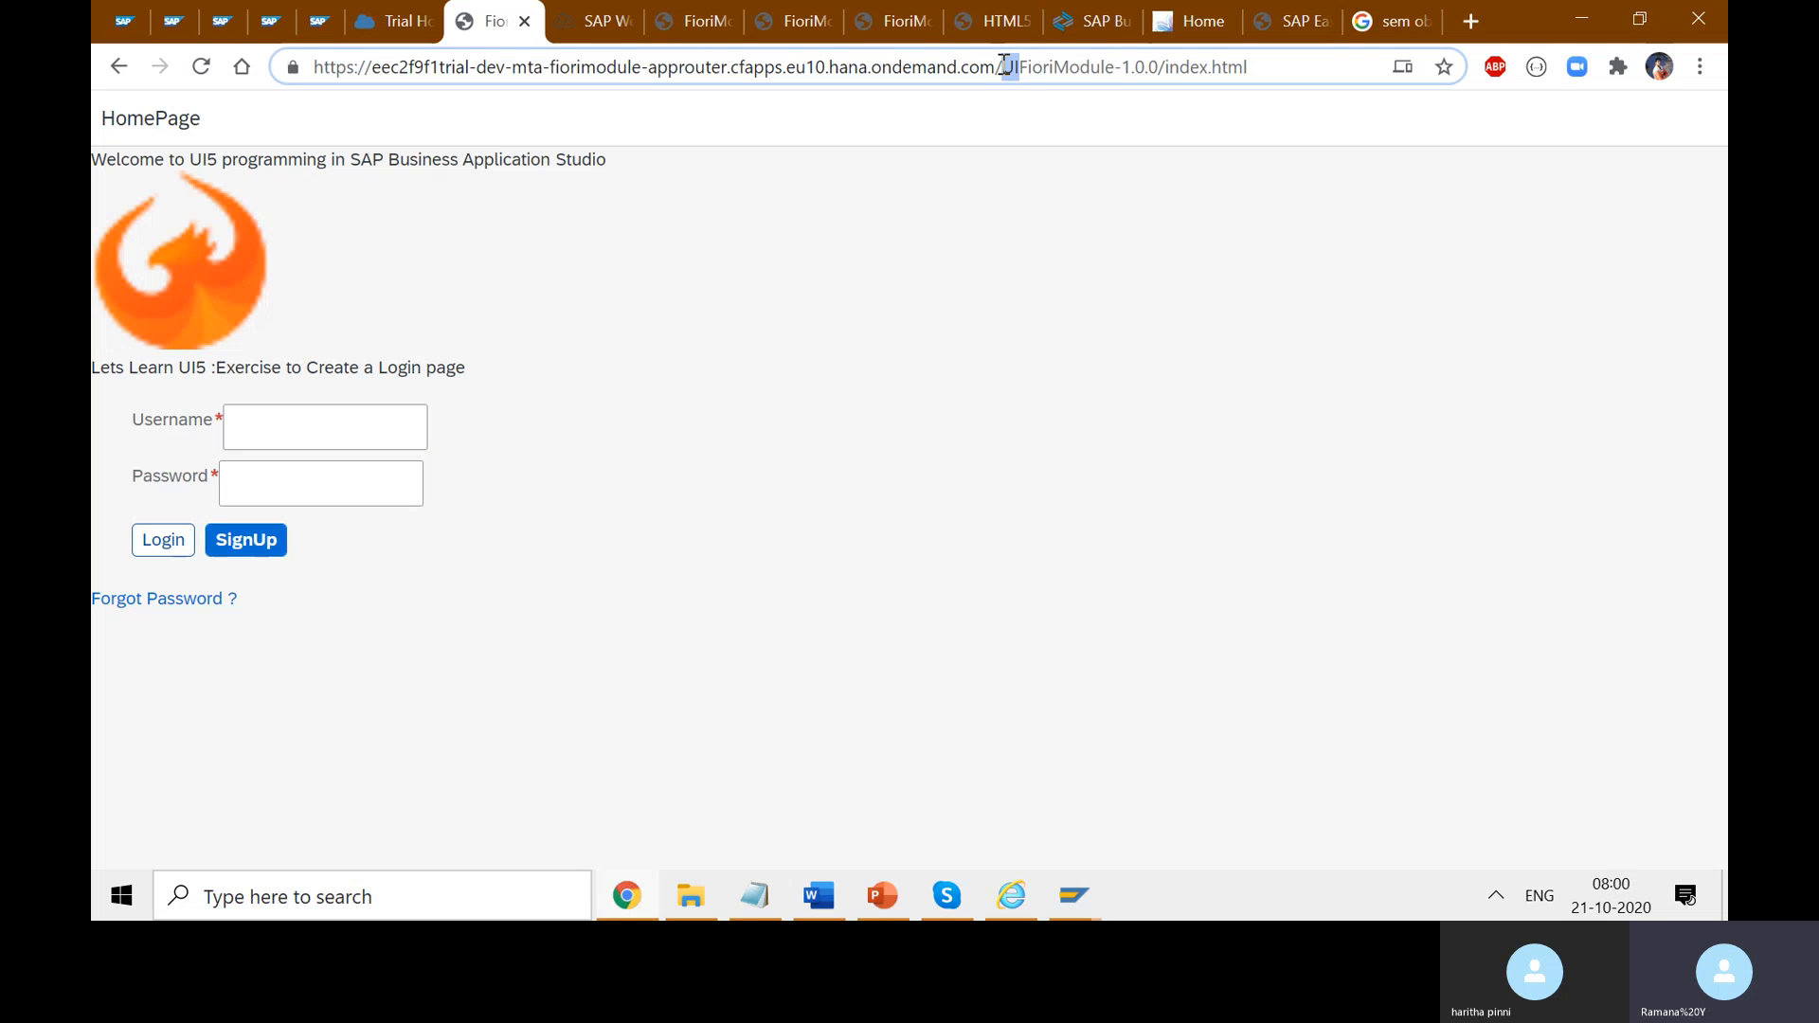
{"action": "left_click", "coordinate": [1052, 71]}
{"action": "double_click", "coordinate": [1048, 69]}
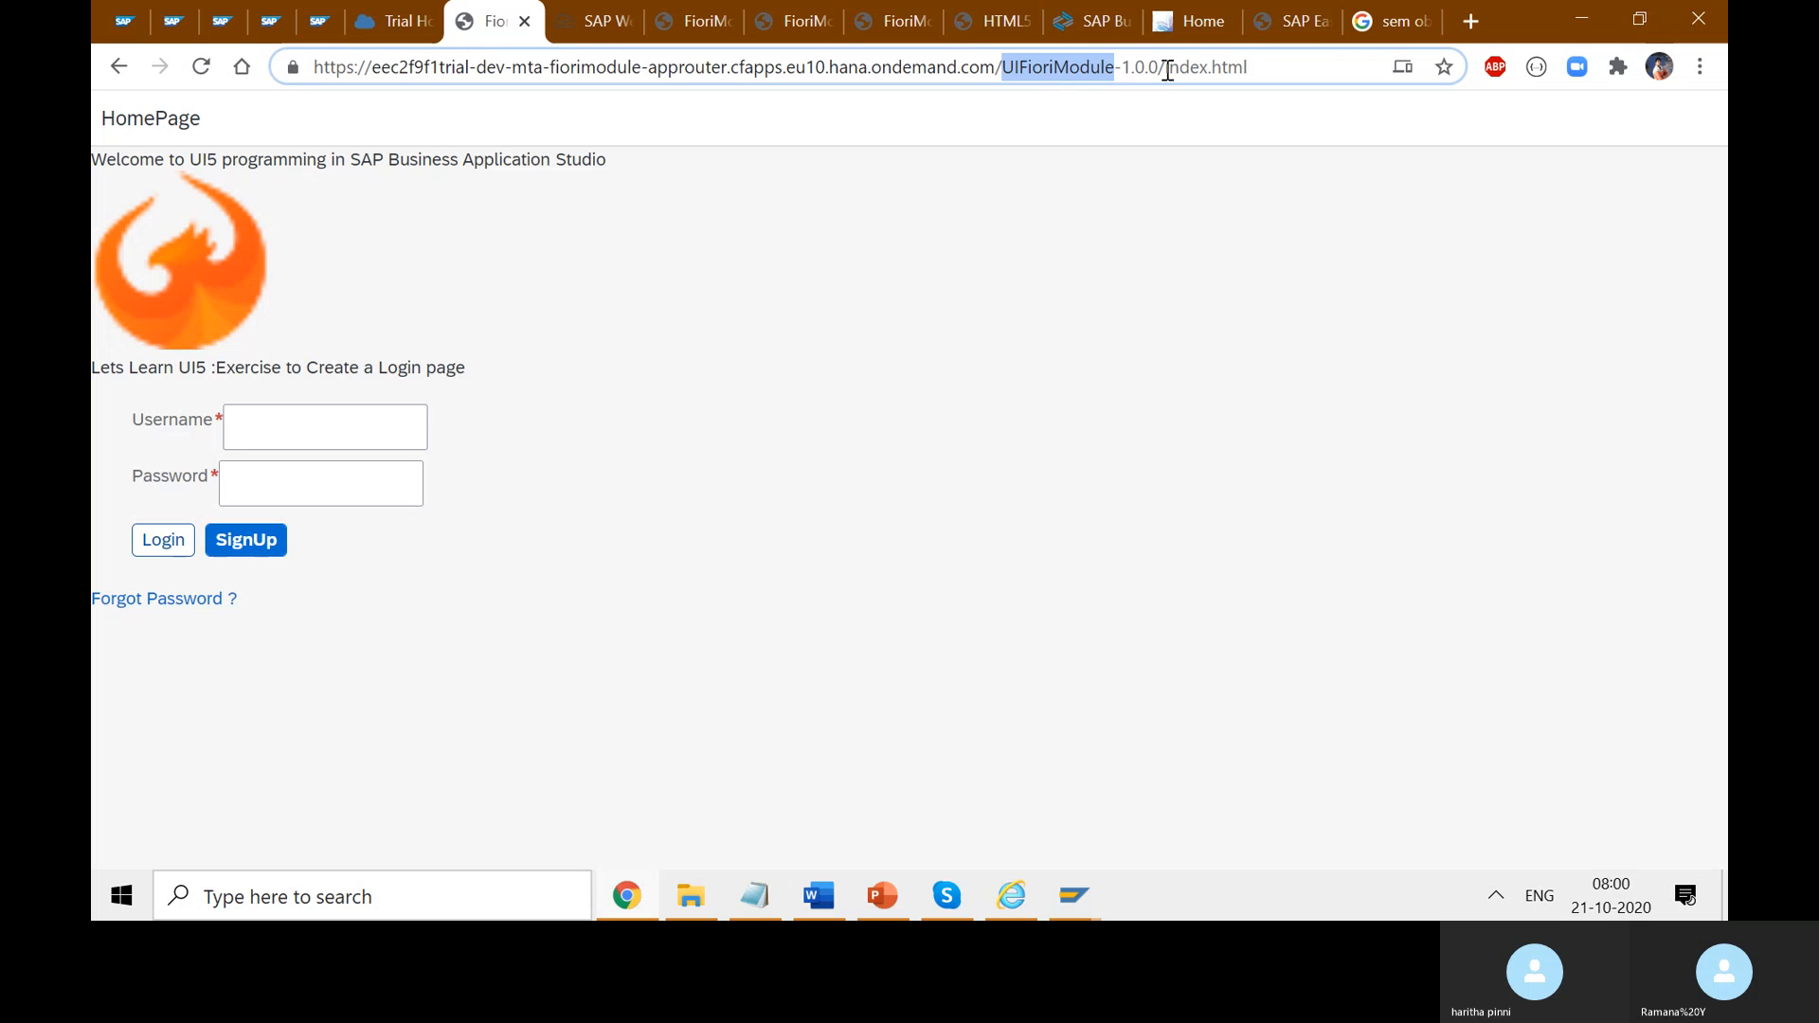
{"action": "left_click_drag", "start_coordinate": [1163, 69], "coordinate": [1128, 65]}
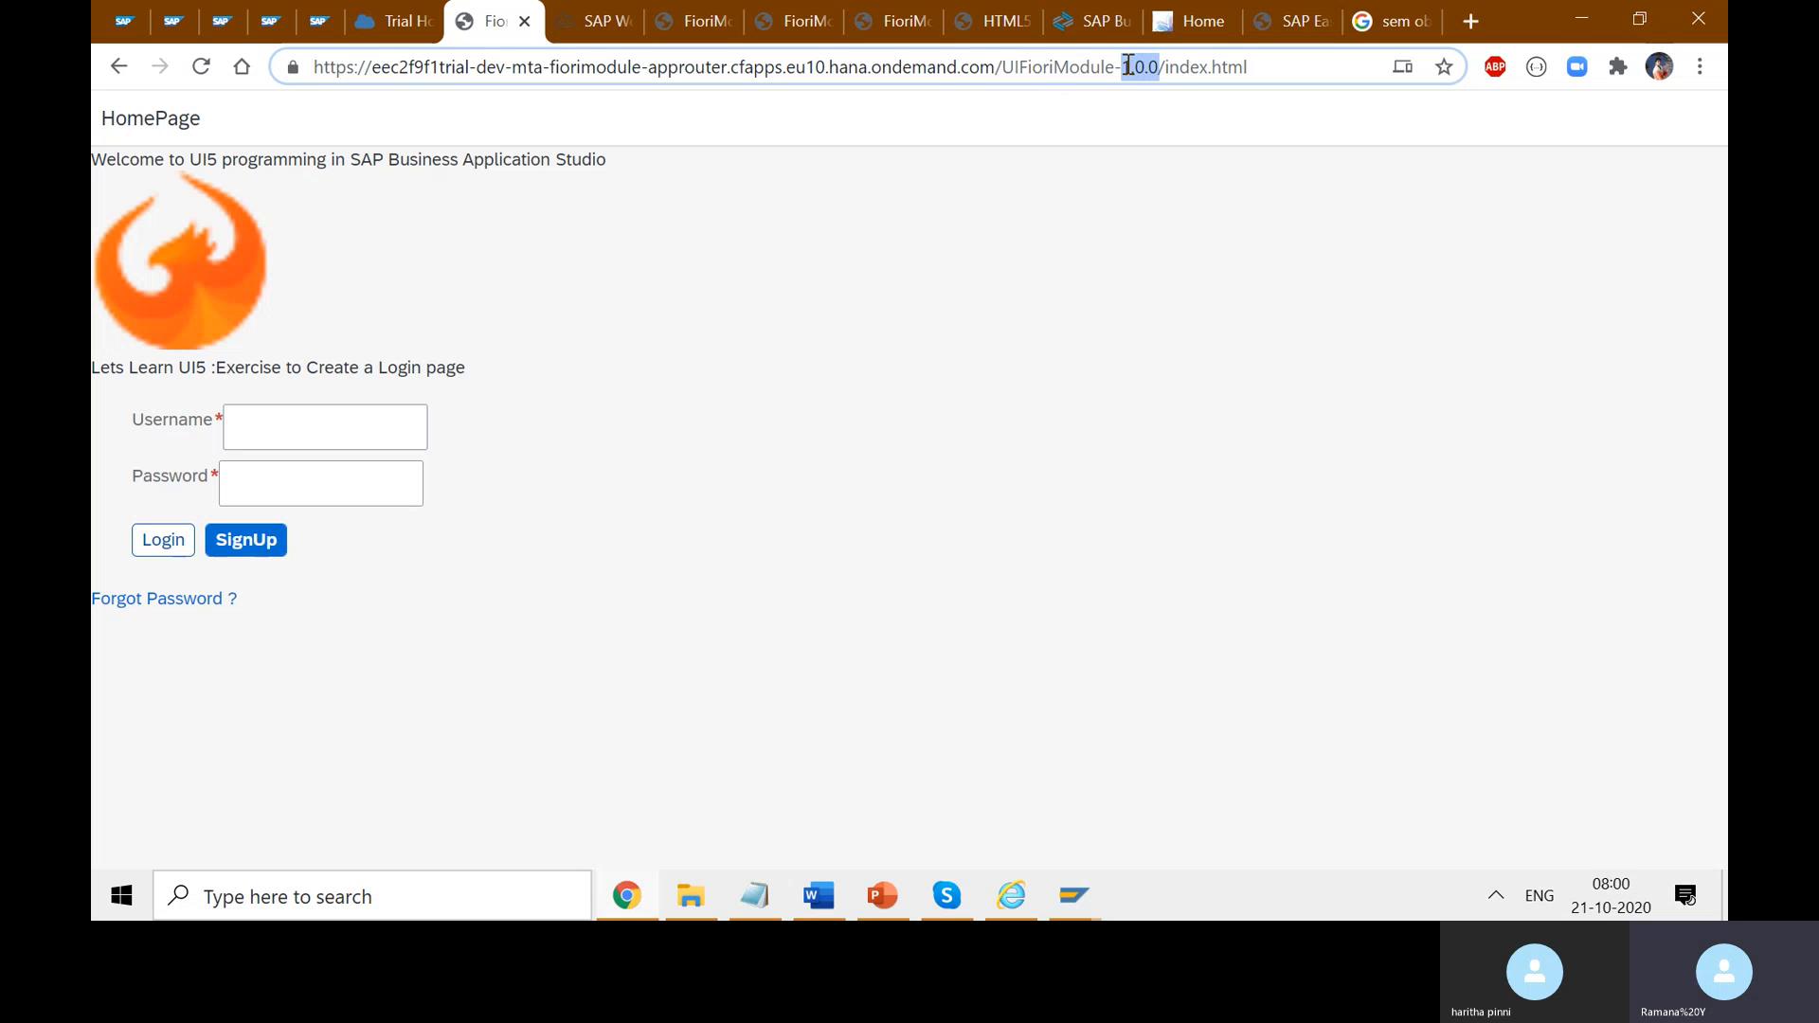
{"action": "left_click", "coordinate": [1255, 76]}
{"action": "left_click_drag", "start_coordinate": [1272, 66], "coordinate": [1008, 55]}
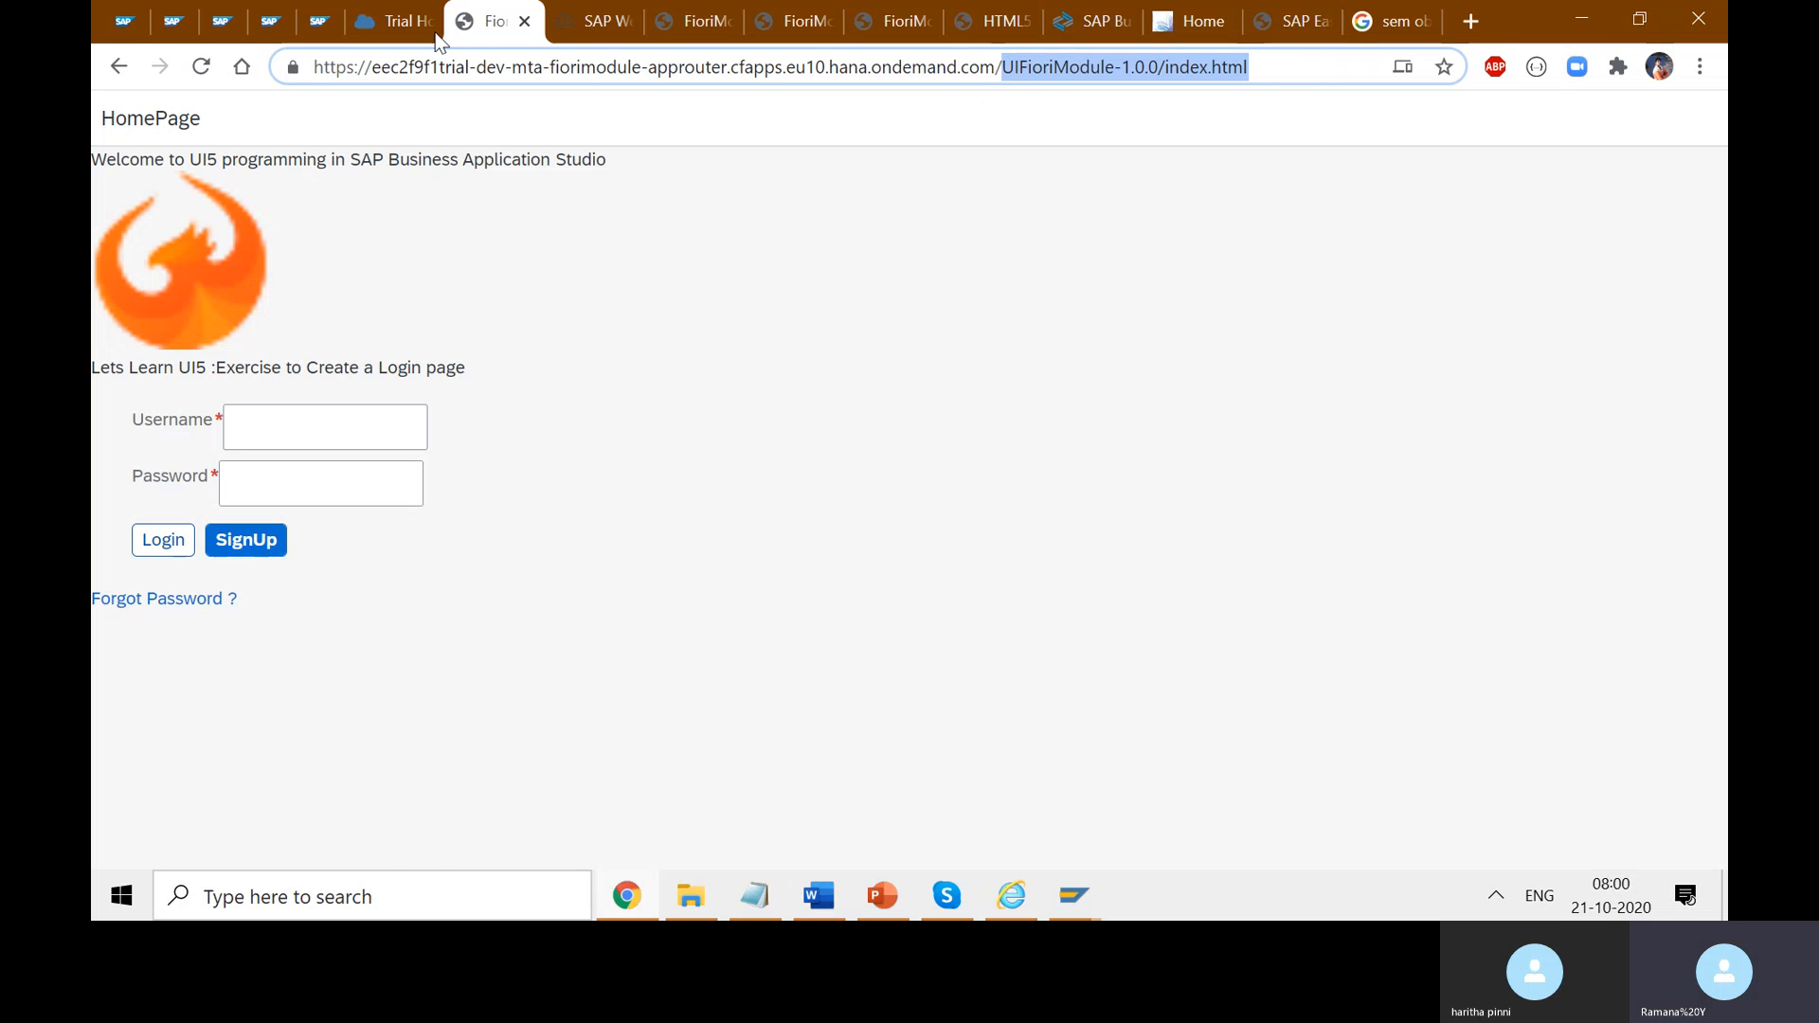
- Compare it with the approuter's application route shown in the Cockpit
{"action": "left_click", "coordinate": [398, 21]}
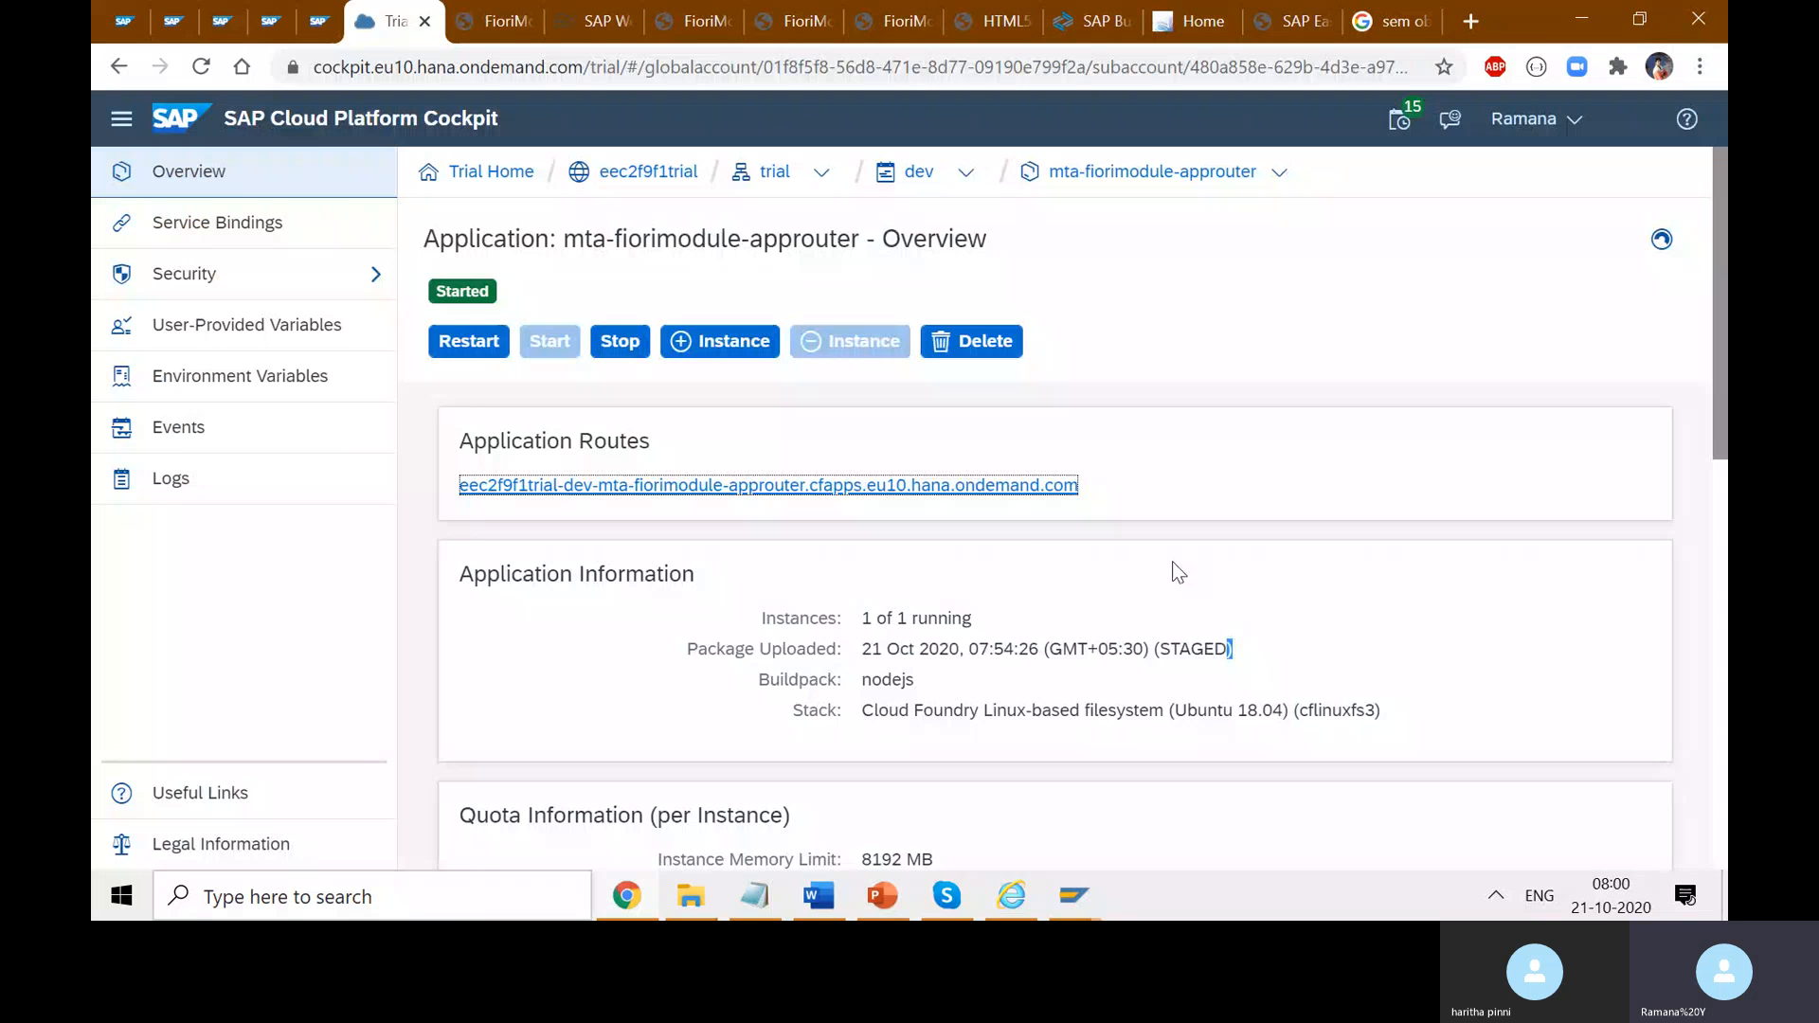
{"action": "left_click_drag", "start_coordinate": [1108, 478], "coordinate": [455, 485]}
{"action": "left_click", "coordinate": [1088, 478]}
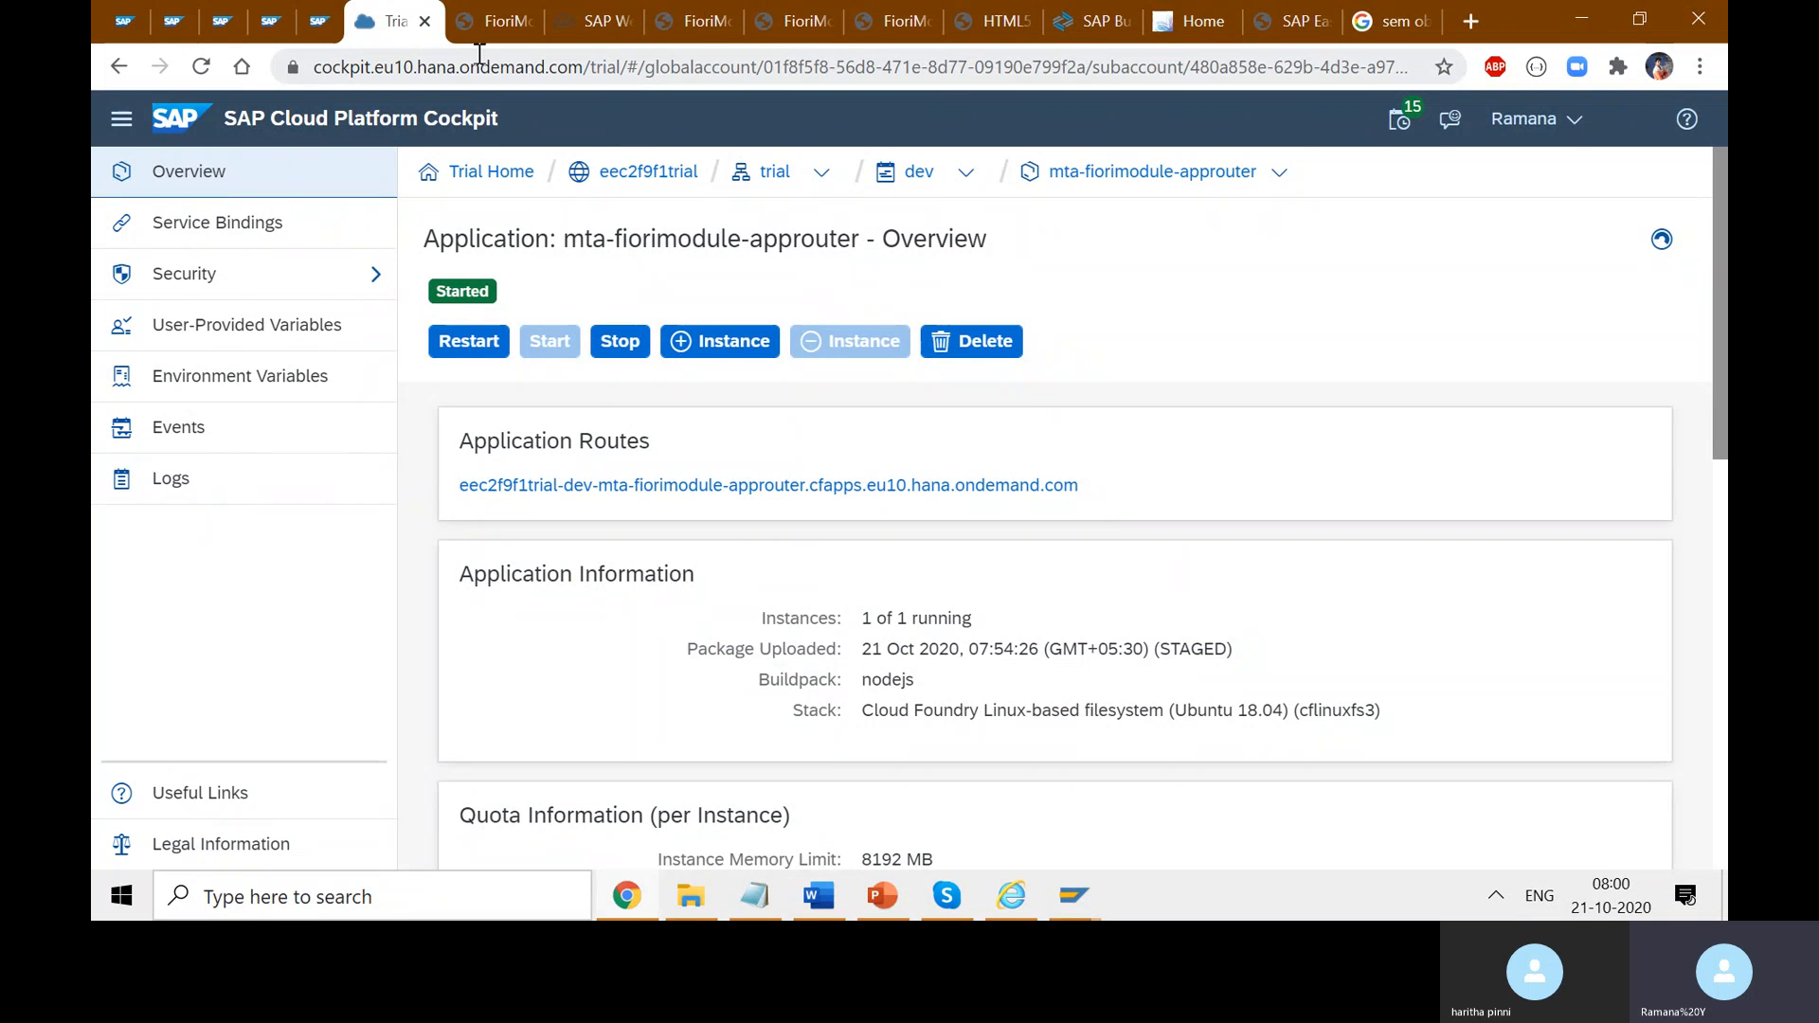
- Back on the login page, mark the UI prefix, module name, 1.0.0 and index.html, then return to Web IDE
{"action": "left_click", "coordinate": [493, 21]}
{"action": "left_click", "coordinate": [1014, 71]}
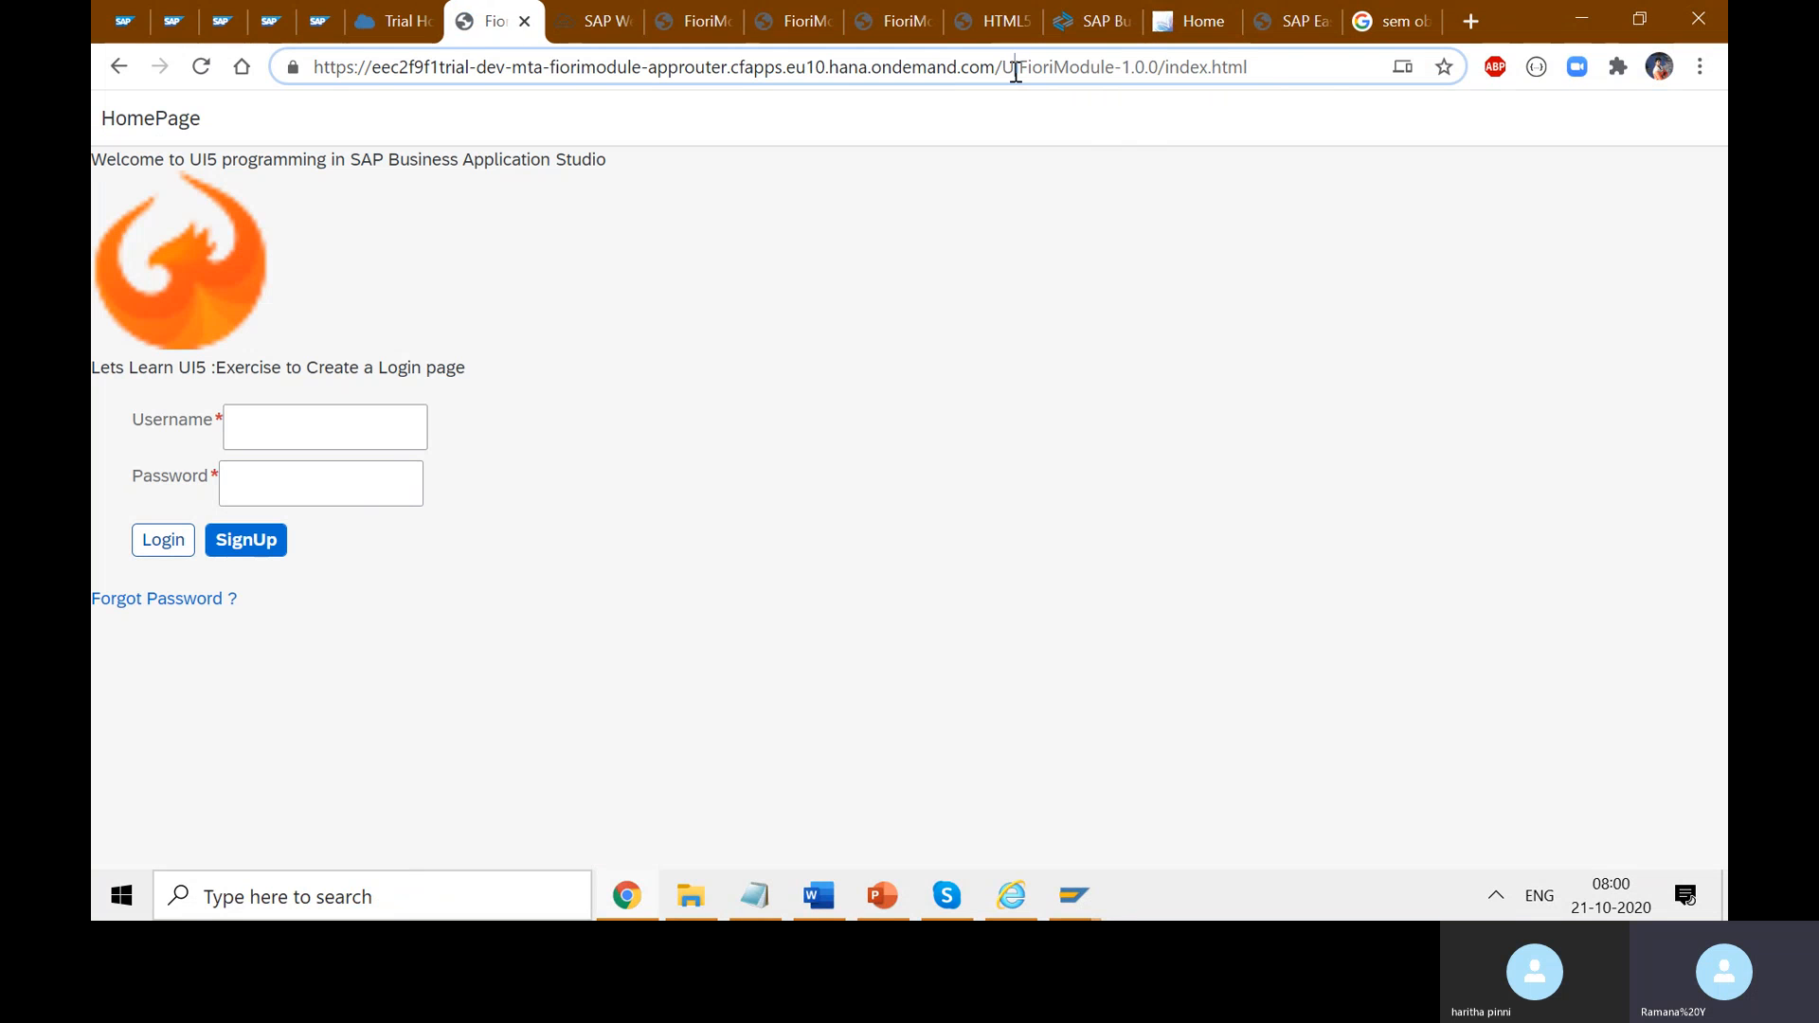
{"action": "left_click_drag", "start_coordinate": [1019, 68], "coordinate": [1003, 69]}
{"action": "left_click_drag", "start_coordinate": [1114, 71], "coordinate": [1029, 57]}
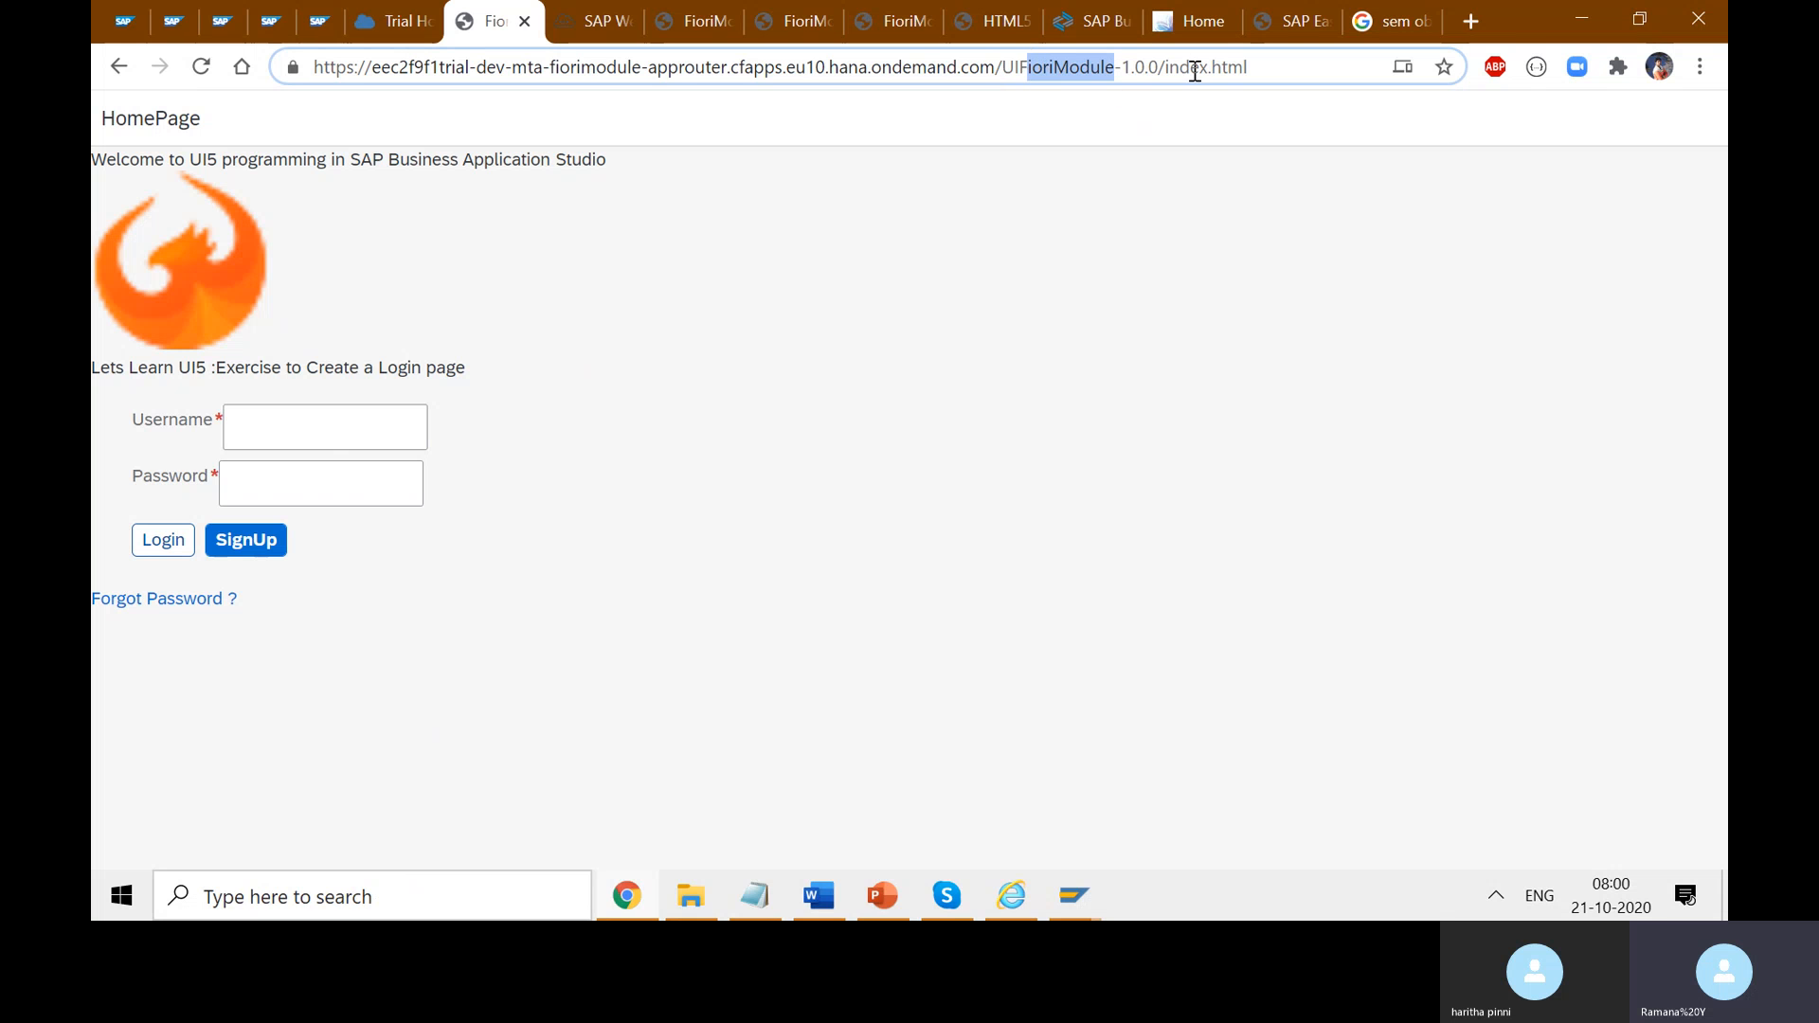
{"action": "left_click_drag", "start_coordinate": [1163, 68], "coordinate": [1122, 70]}
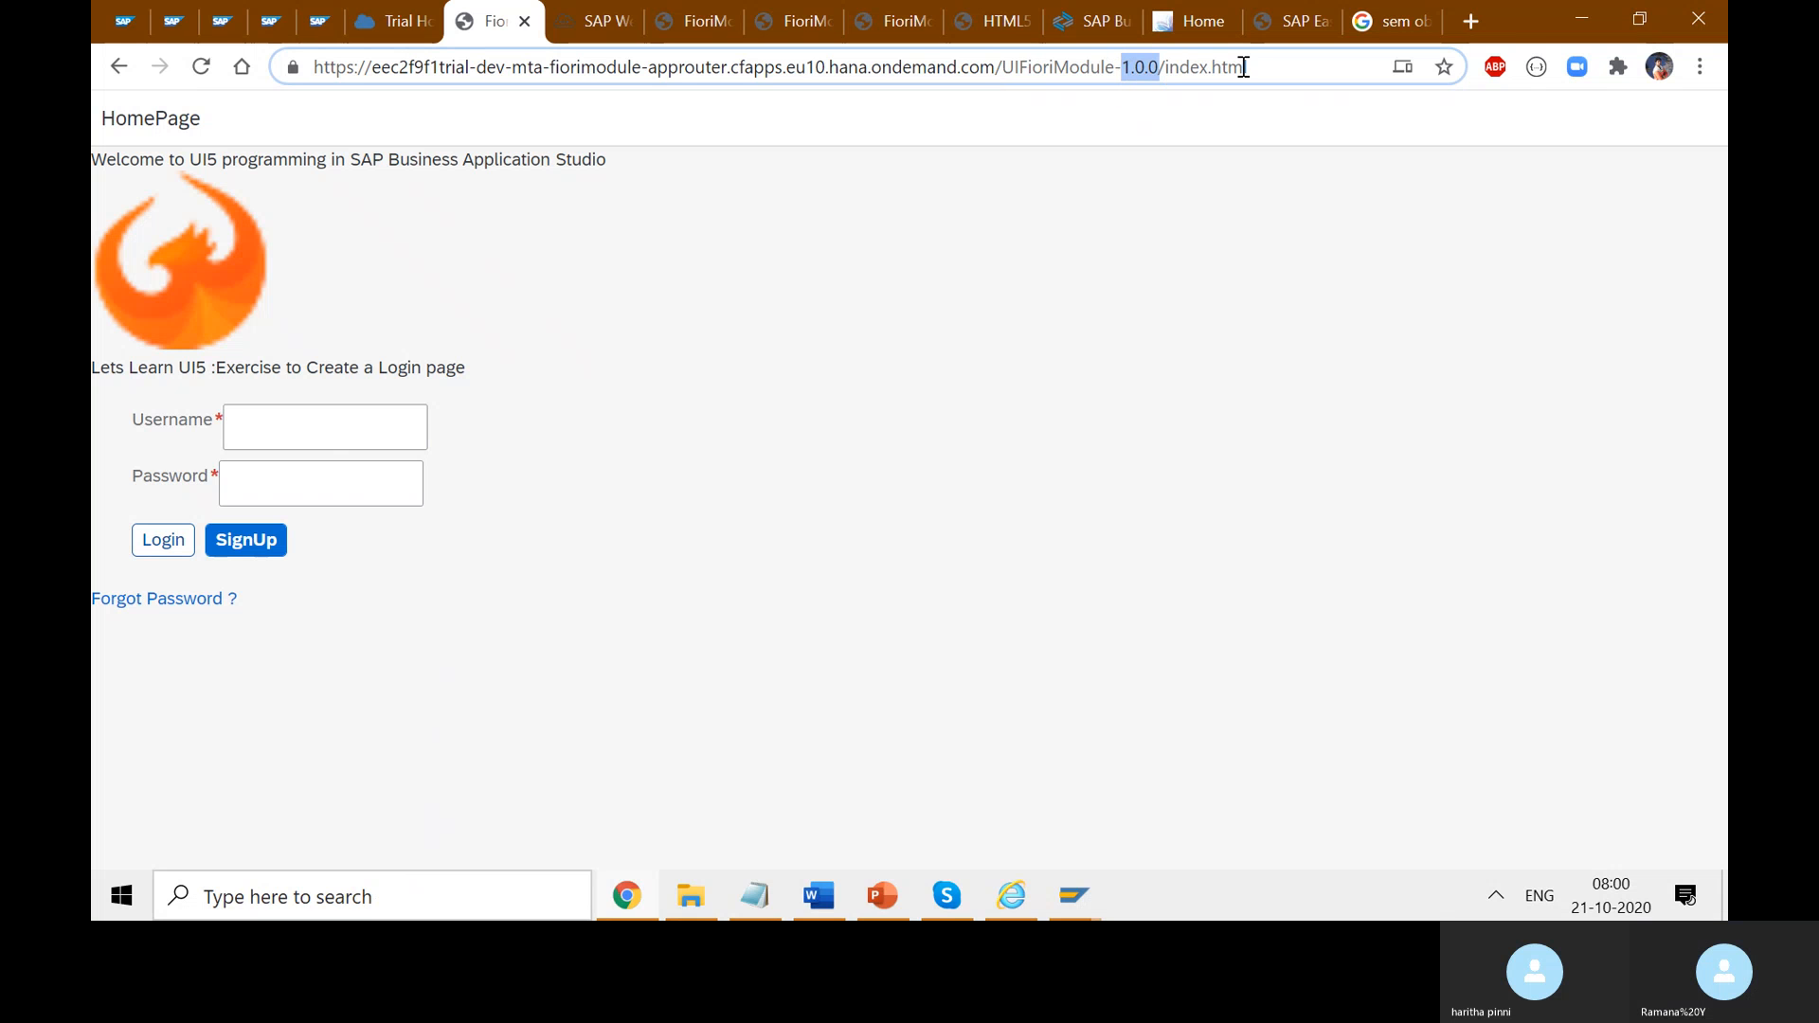
{"action": "left_click_drag", "start_coordinate": [1248, 68], "coordinate": [1157, 68]}
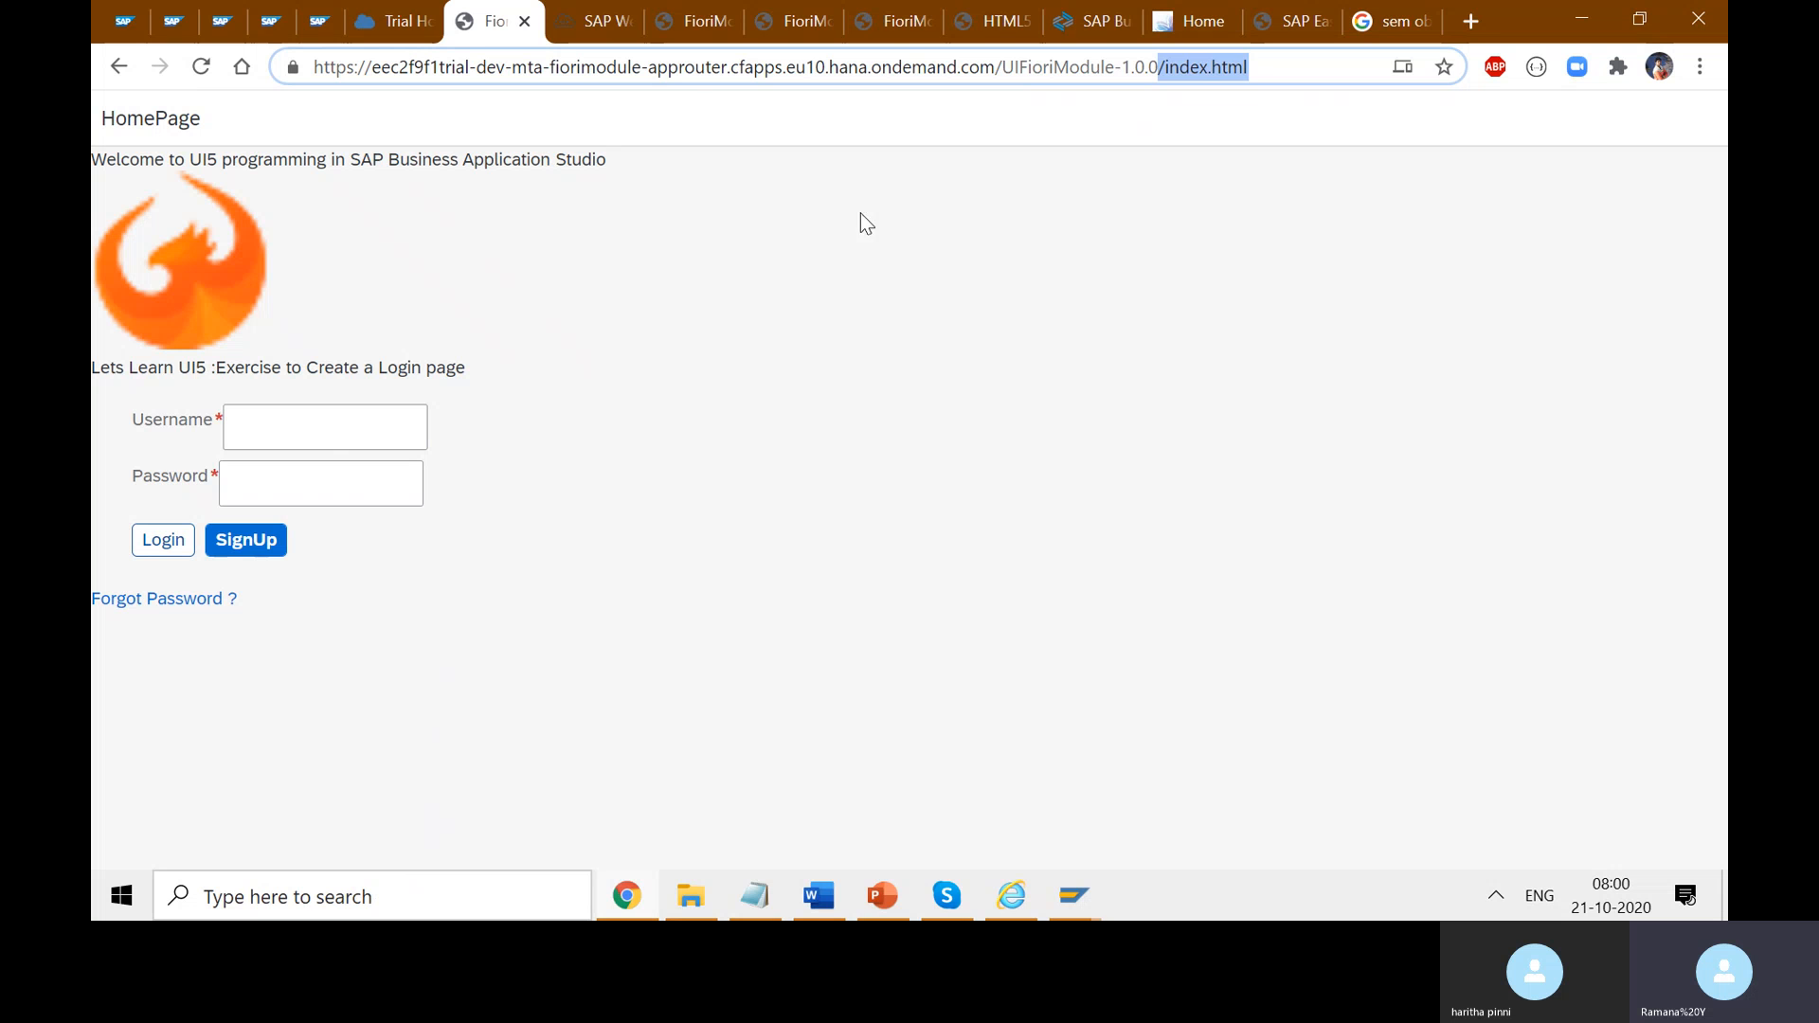
{"action": "left_click", "coordinate": [634, 32]}
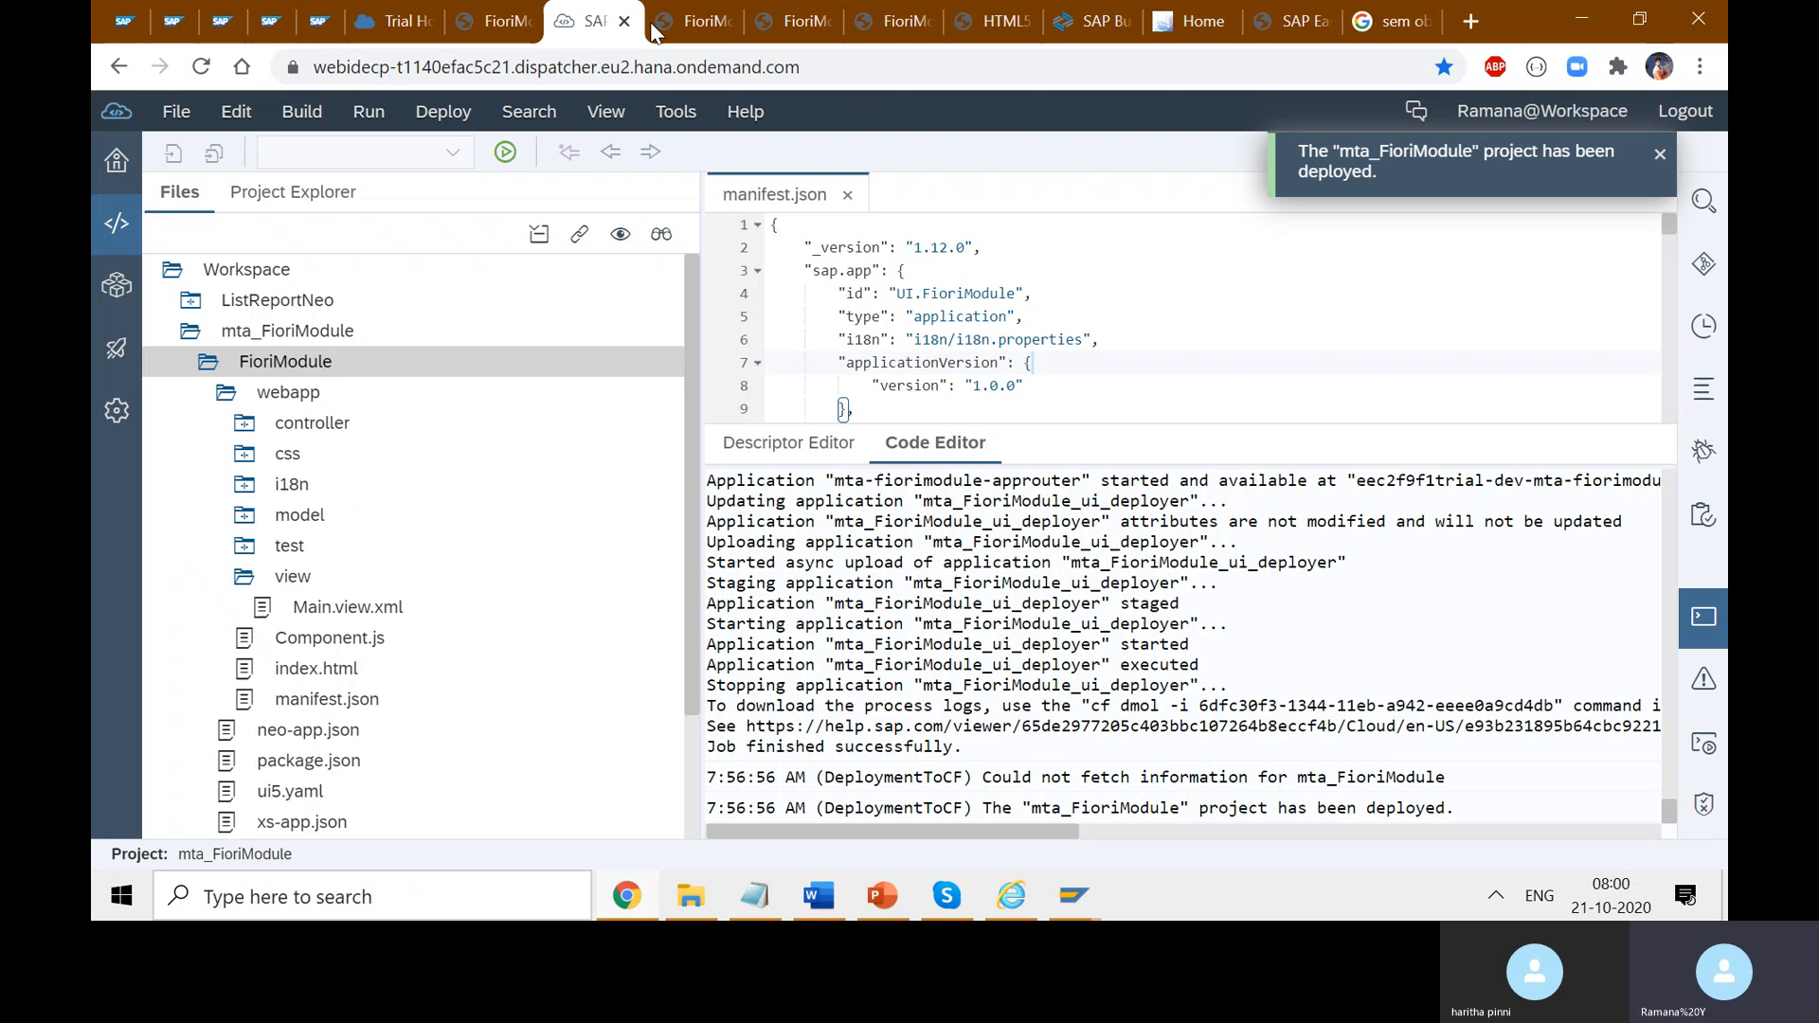
{"action": "left_click", "coordinate": [364, 706]}
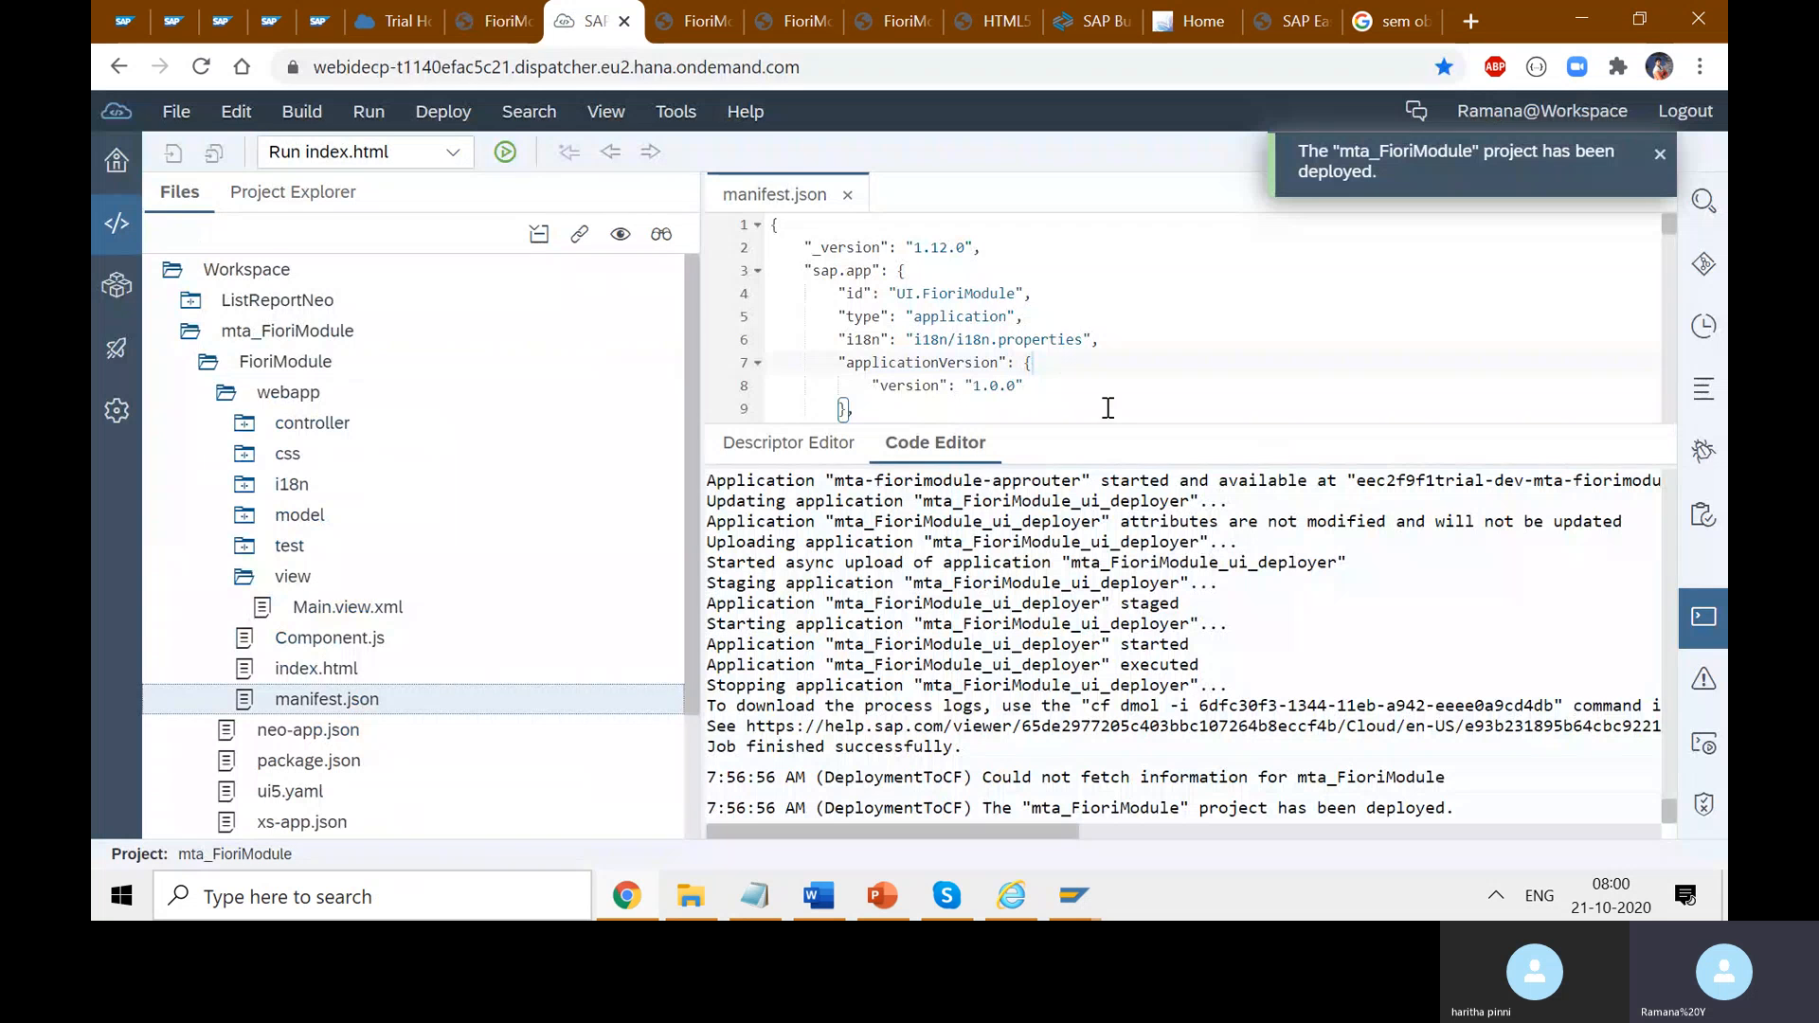
{"action": "double_click", "coordinate": [936, 294]}
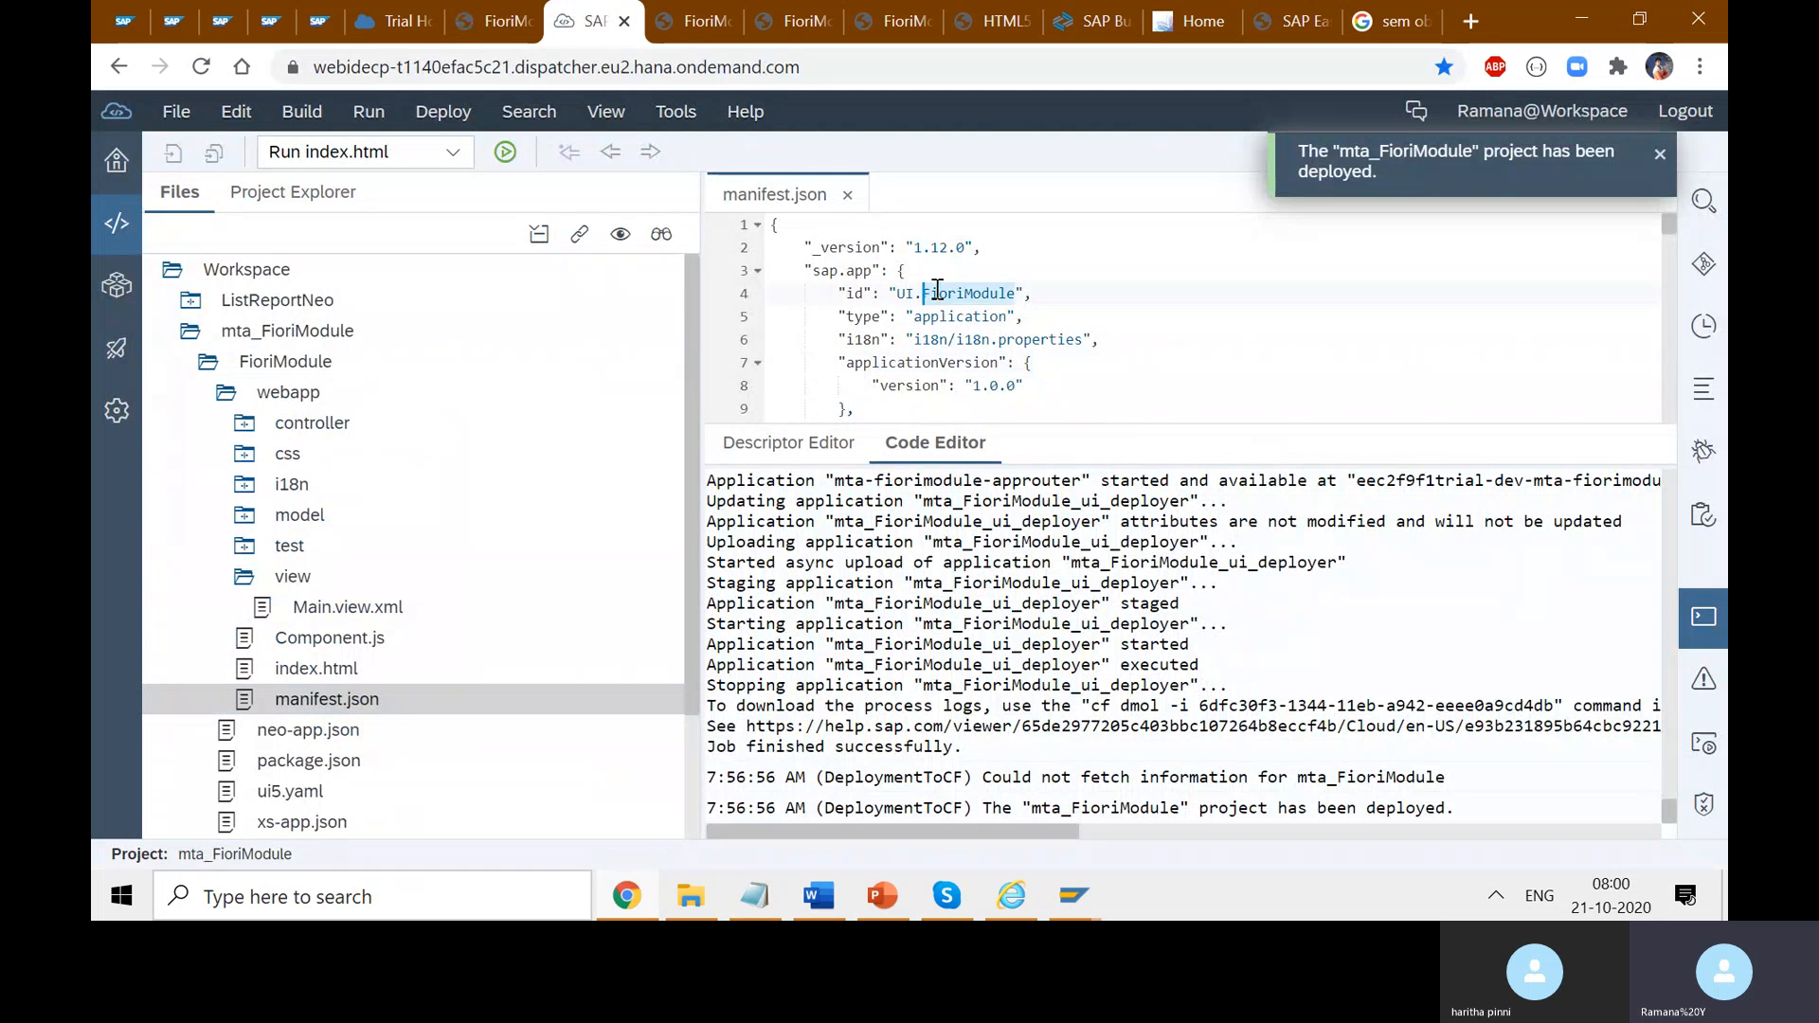
{"action": "double_click", "coordinate": [905, 293]}
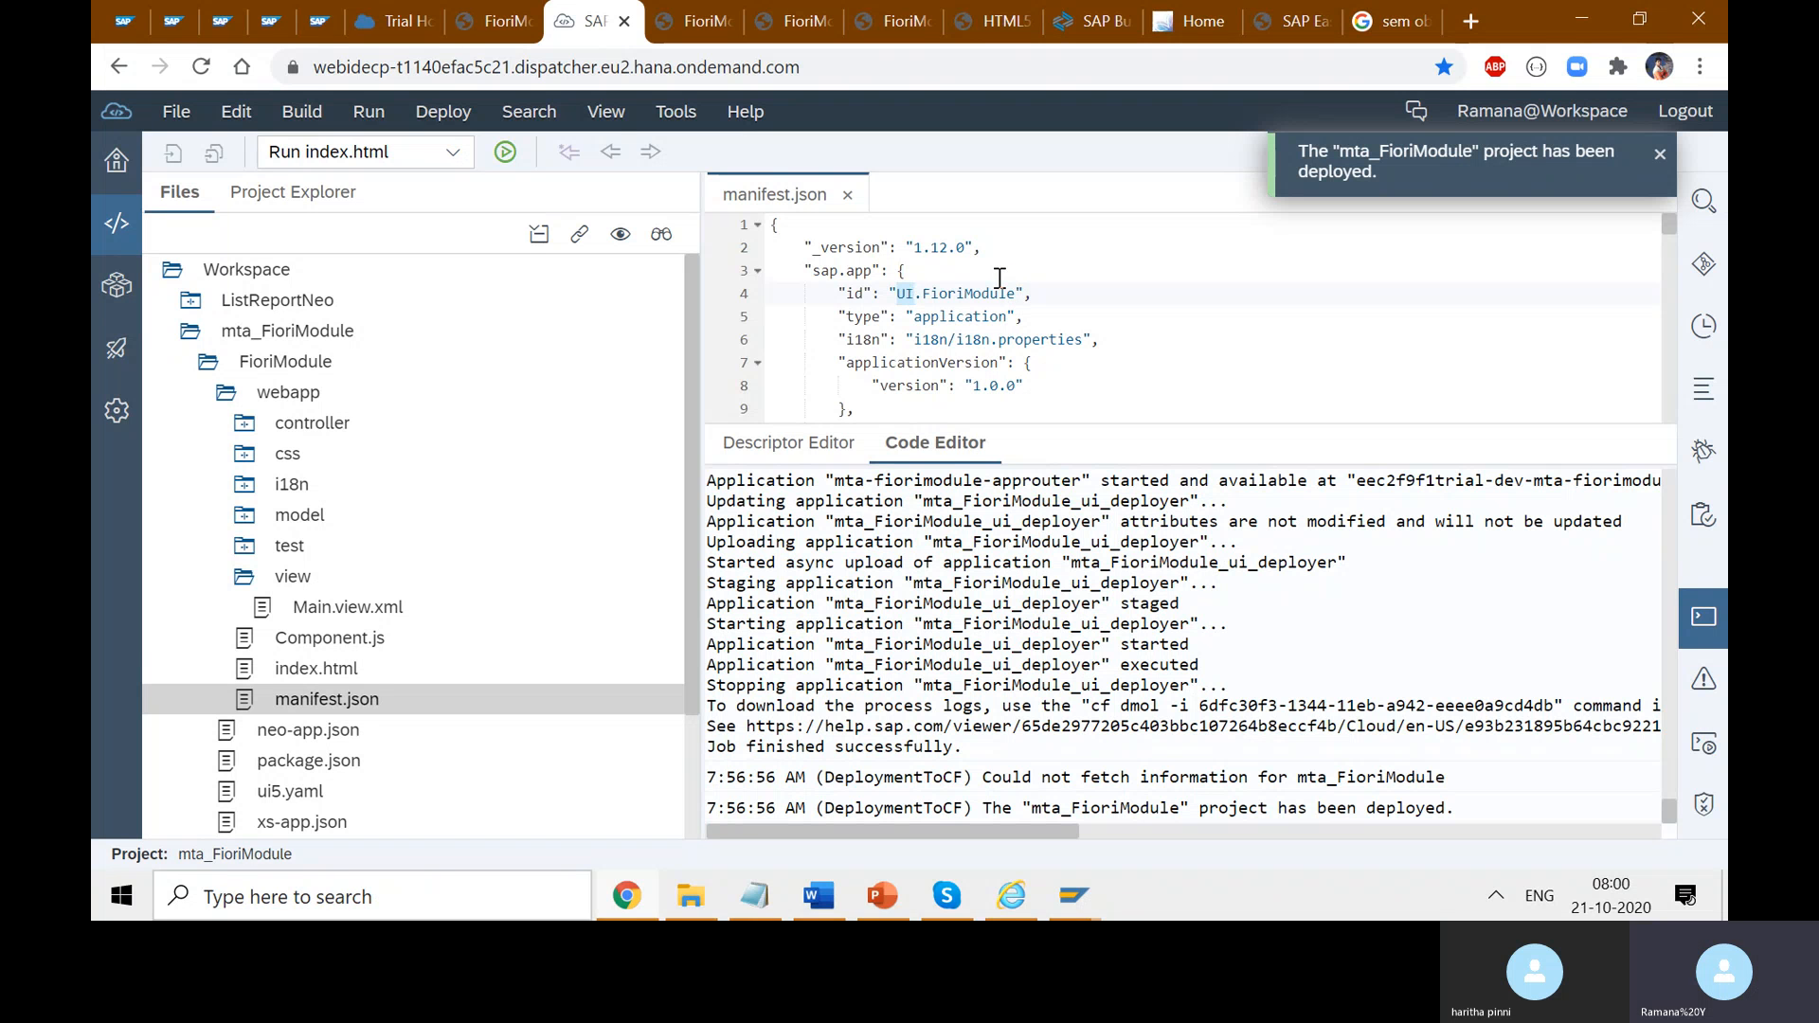
- Highlight the app version 1.0.0 on line 8 of manifest.json, with the console closed for more editor space
{"action": "double_click", "coordinate": [992, 296]}
{"action": "left_click", "coordinate": [924, 294]}
{"action": "left_click_drag", "start_coordinate": [1023, 386], "coordinate": [924, 386]}
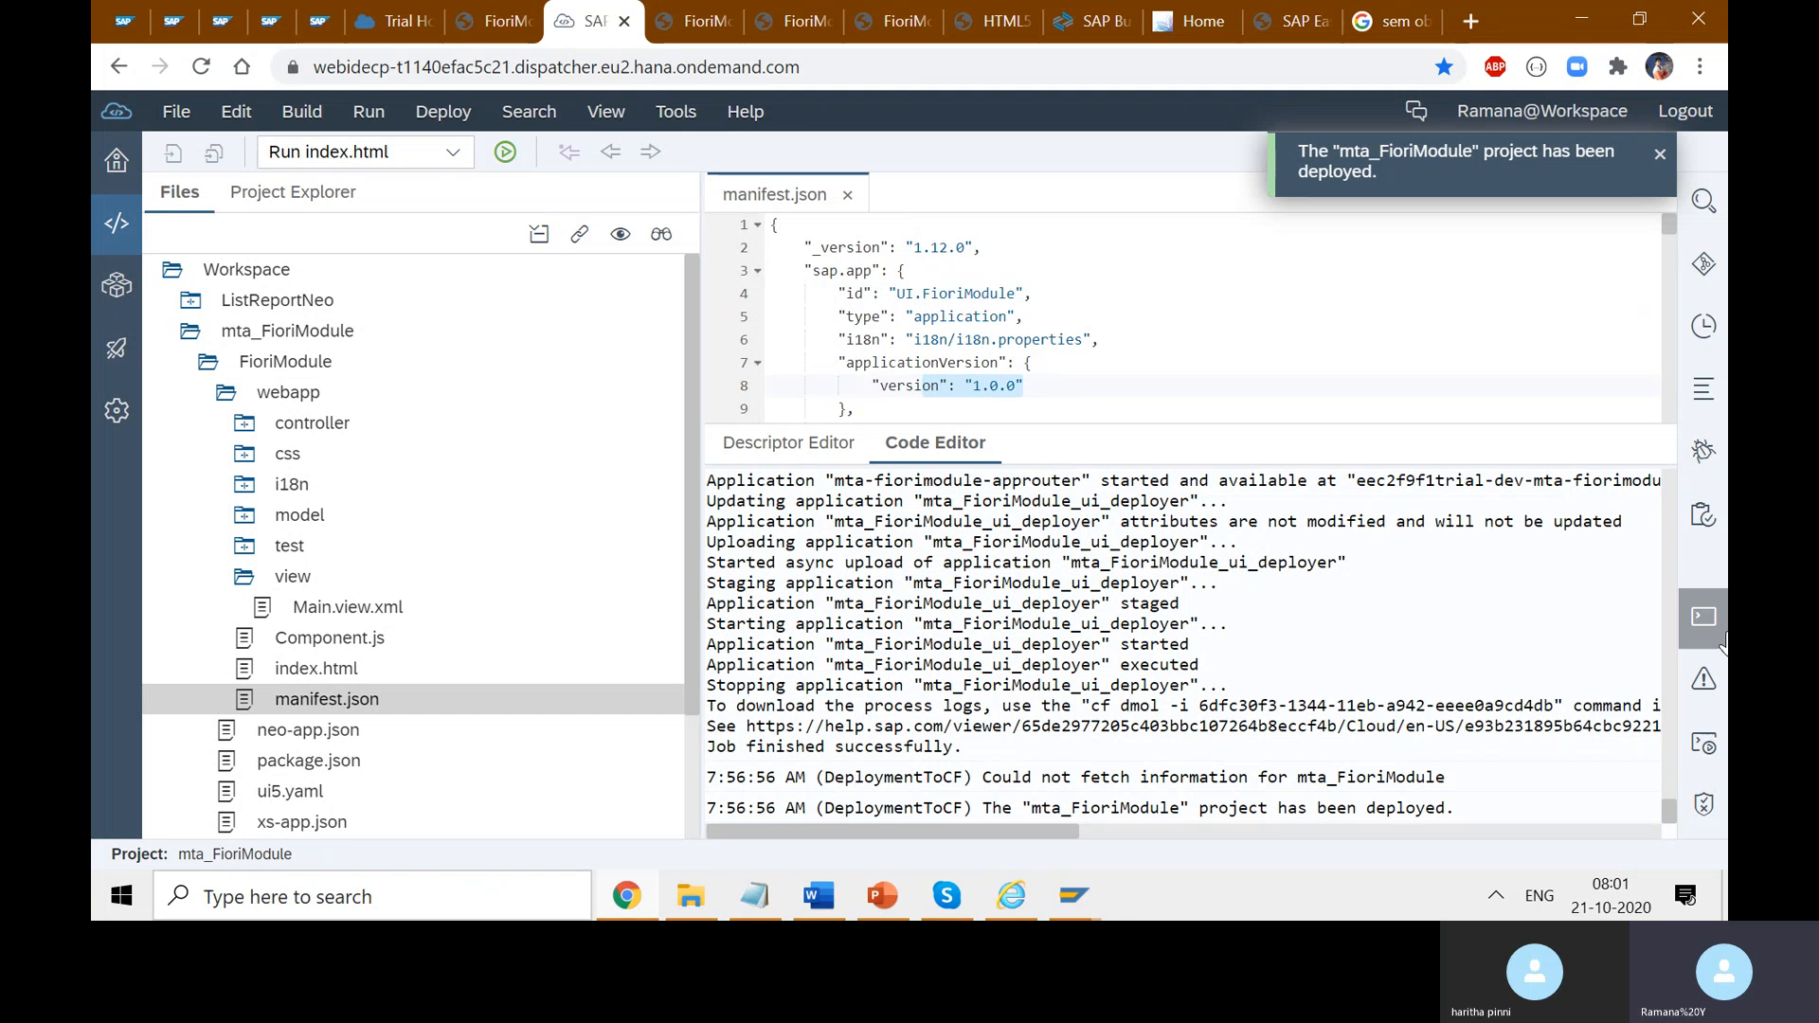
{"action": "left_click", "coordinate": [1697, 645]}
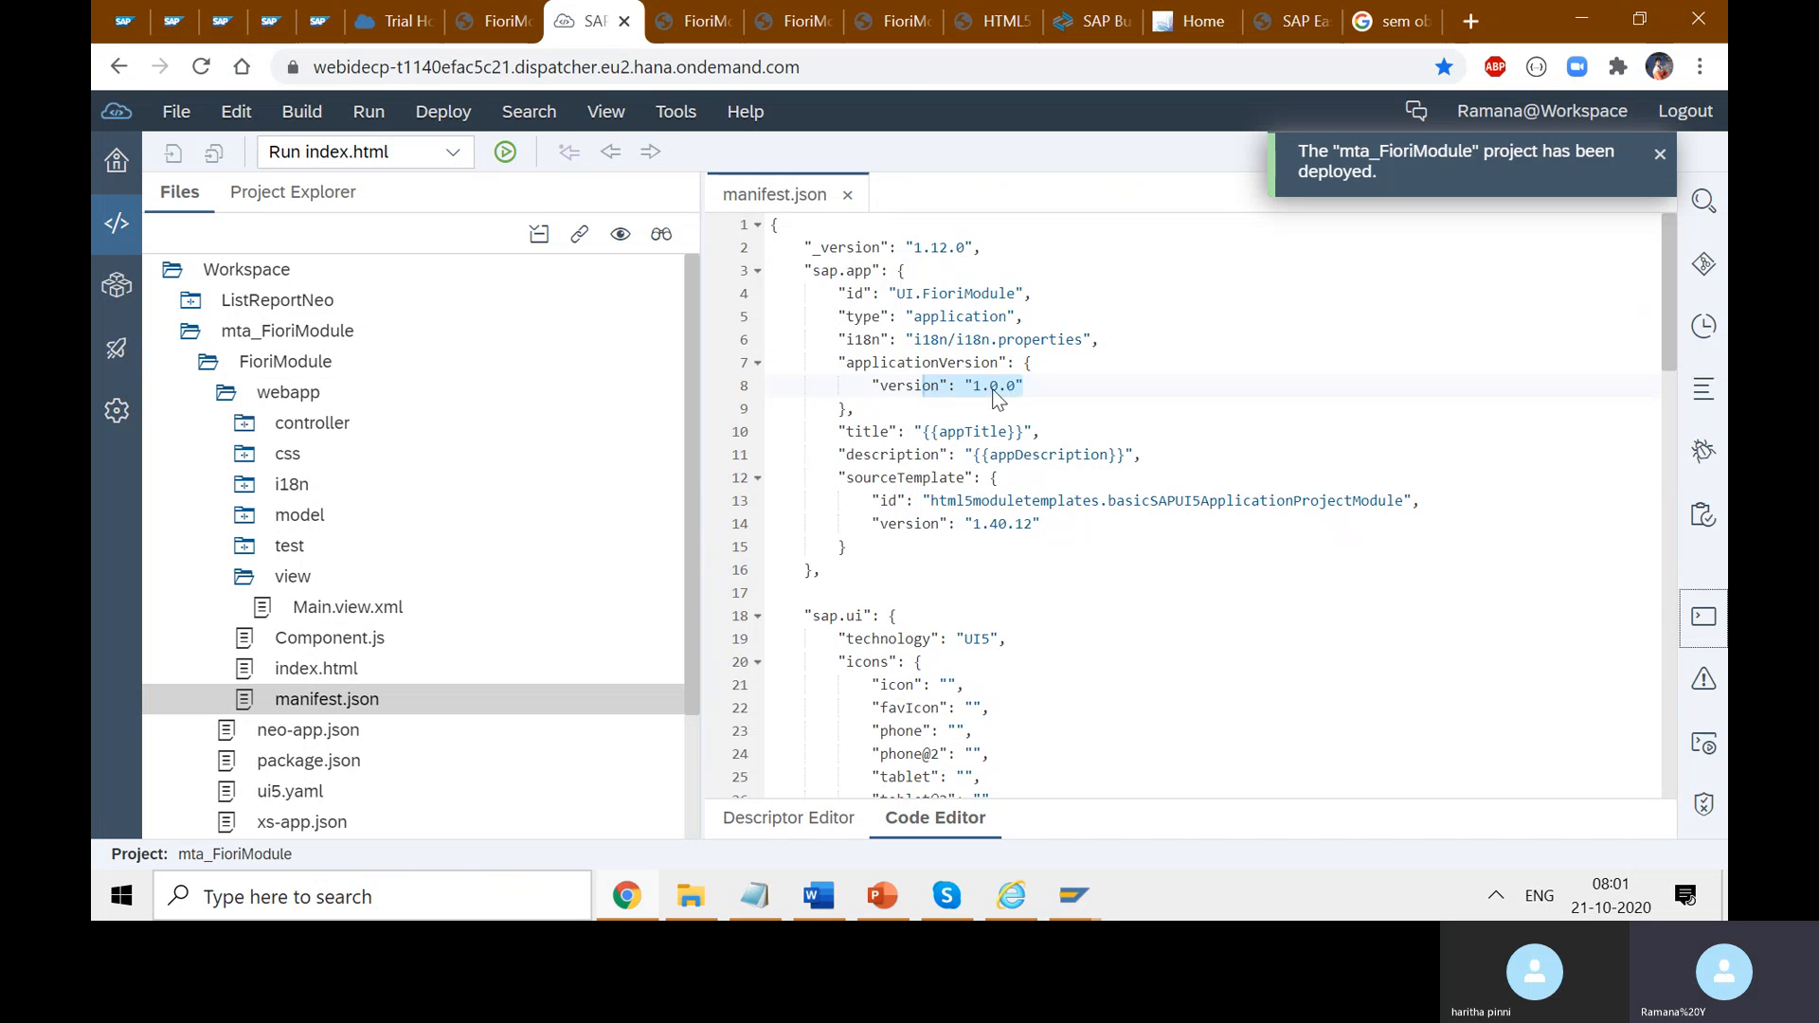
{"action": "left_click", "coordinate": [972, 385]}
{"action": "left_click_drag", "start_coordinate": [1022, 385], "coordinate": [978, 385]}
- Highlight the deployed FioriModule app's full address and the app path at its end
{"action": "left_click", "coordinate": [695, 22]}
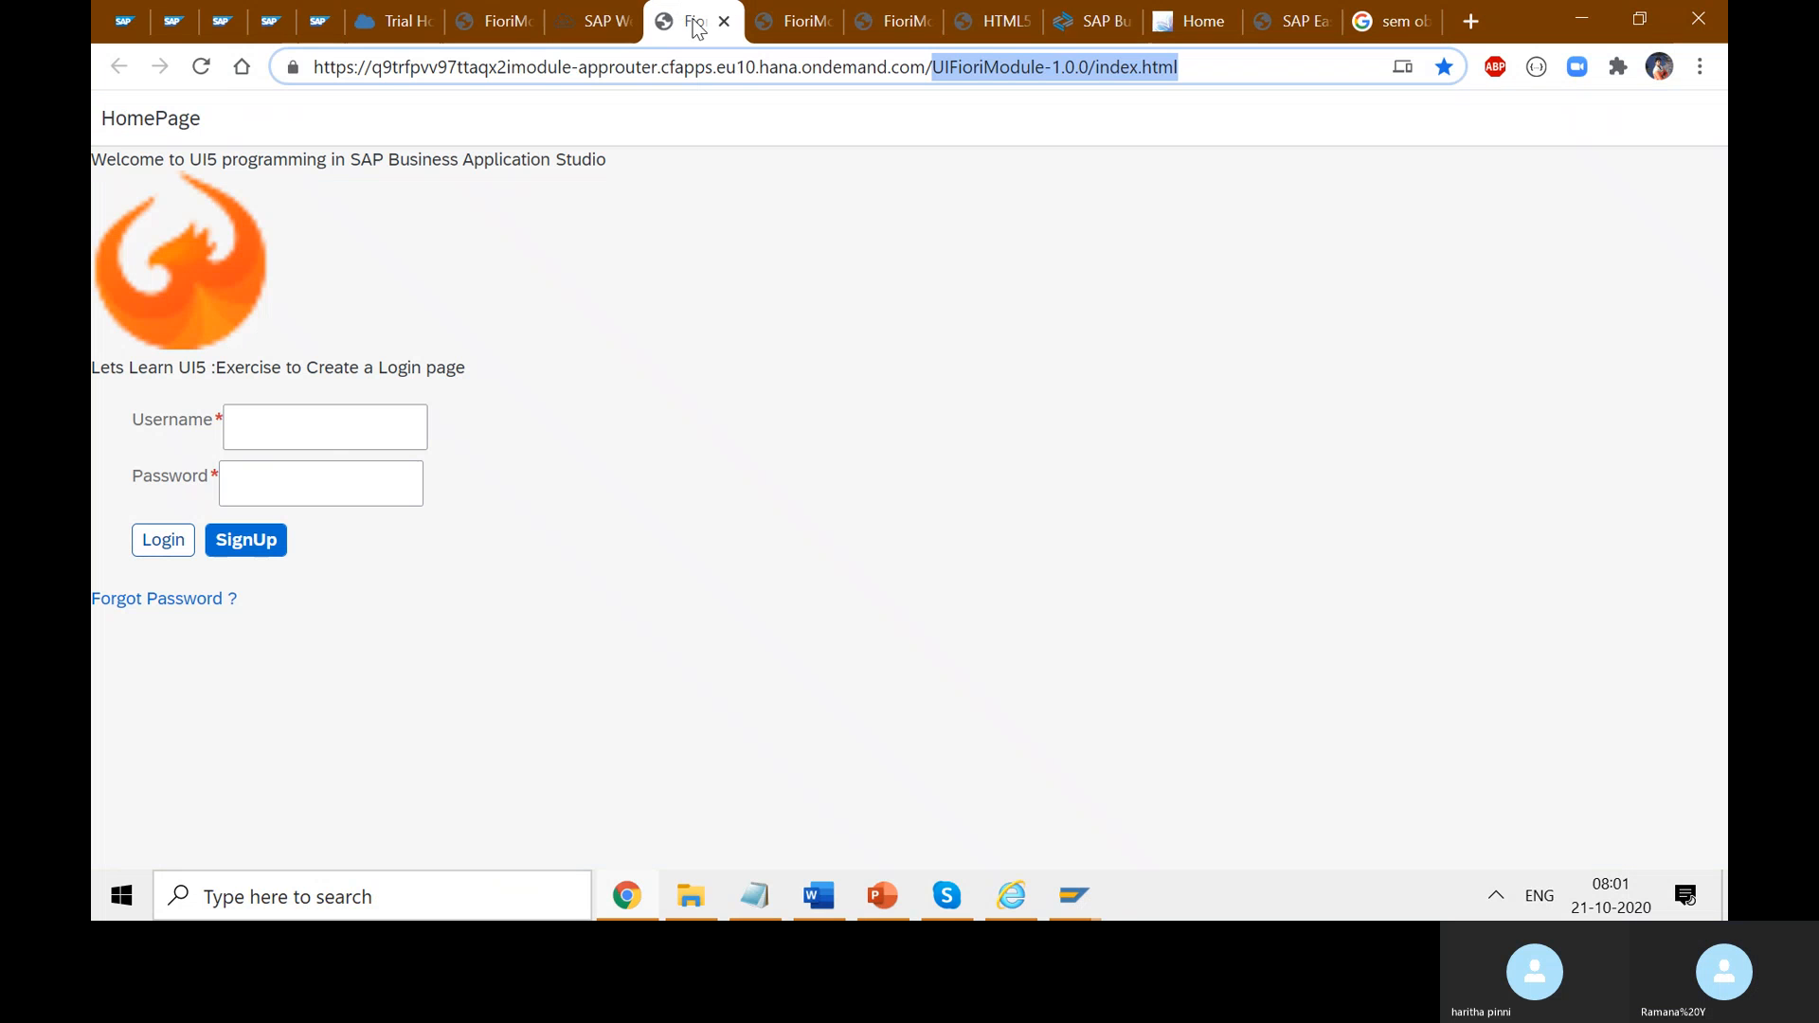
{"action": "left_click", "coordinate": [1105, 154]}
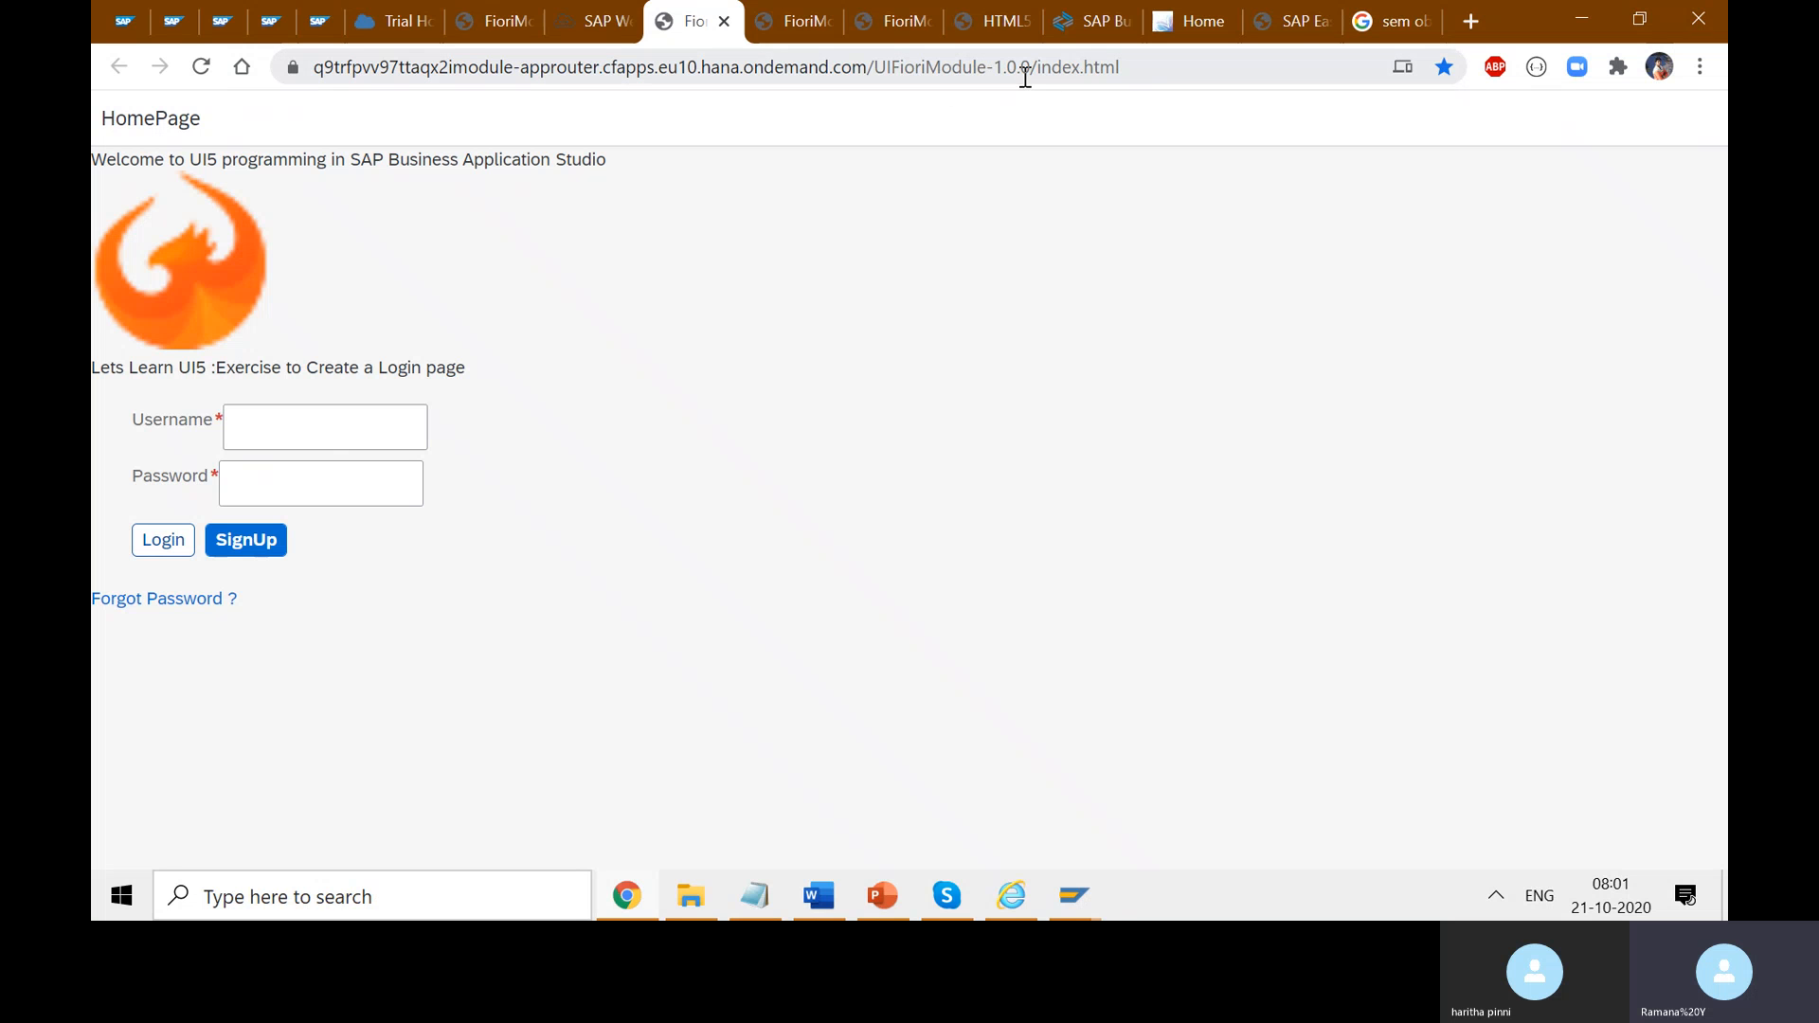
{"action": "left_click_drag", "start_coordinate": [1145, 68], "coordinate": [235, 11]}
{"action": "left_click", "coordinate": [741, 161]}
{"action": "left_click_drag", "start_coordinate": [696, 21], "coordinate": [511, 9]}
{"action": "left_click", "coordinate": [1101, 149]}
{"action": "left_click_drag", "start_coordinate": [1240, 79], "coordinate": [910, 81]}
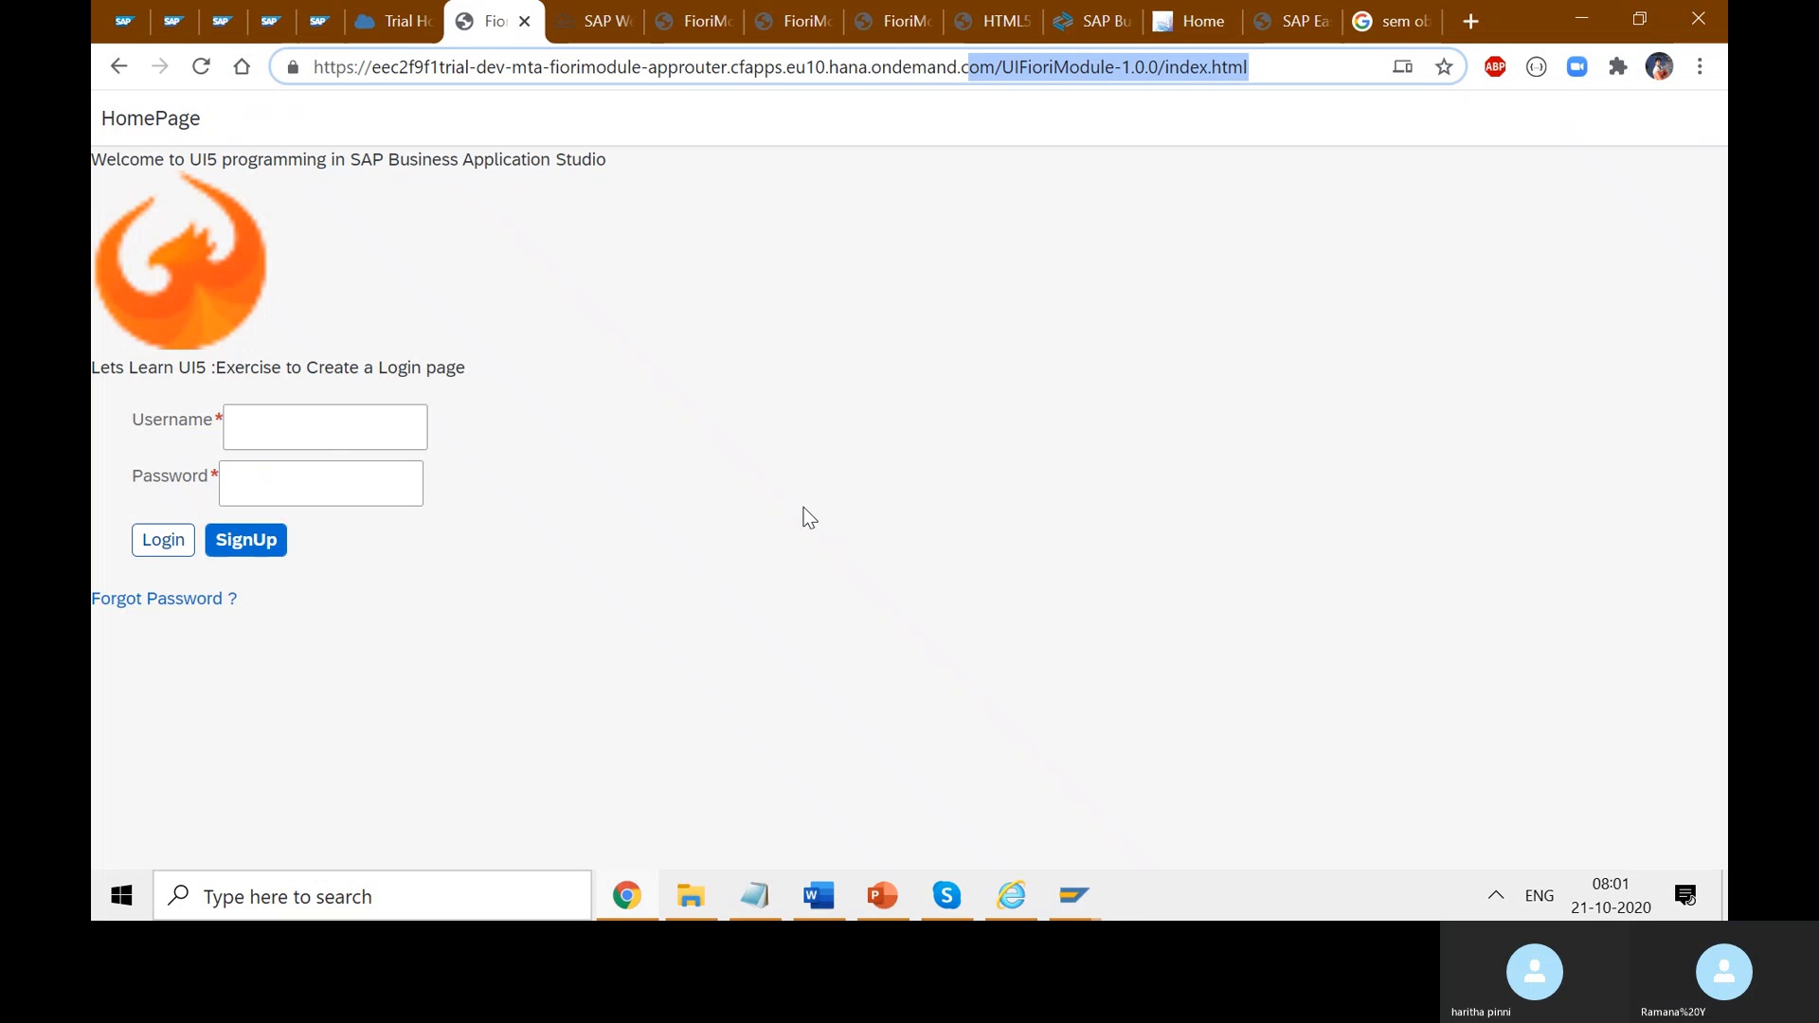
{"action": "left_click", "coordinate": [690, 367]}
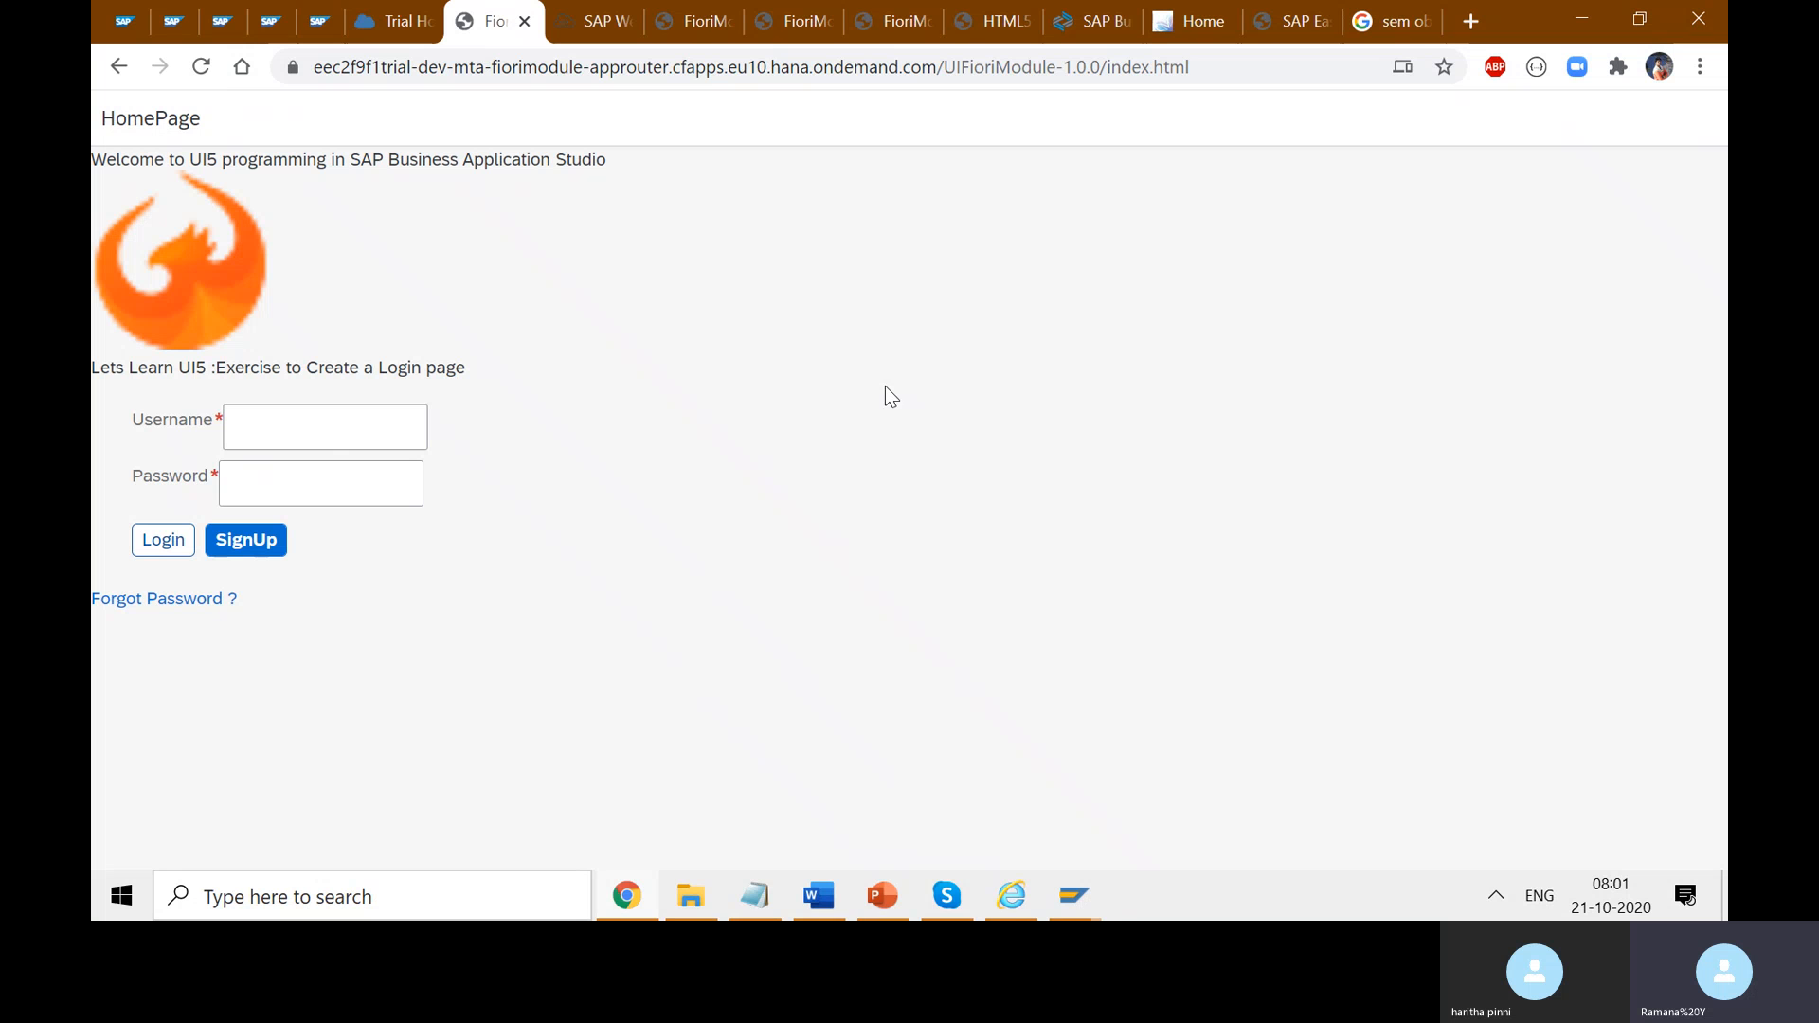
{"action": "left_click", "coordinate": [1241, 68]}
{"action": "left_click", "coordinate": [1168, 365]}
- Check the Cloud Platform Cockpit, then return through the login page to SAP Web IDE
{"action": "left_click", "coordinate": [398, 21]}
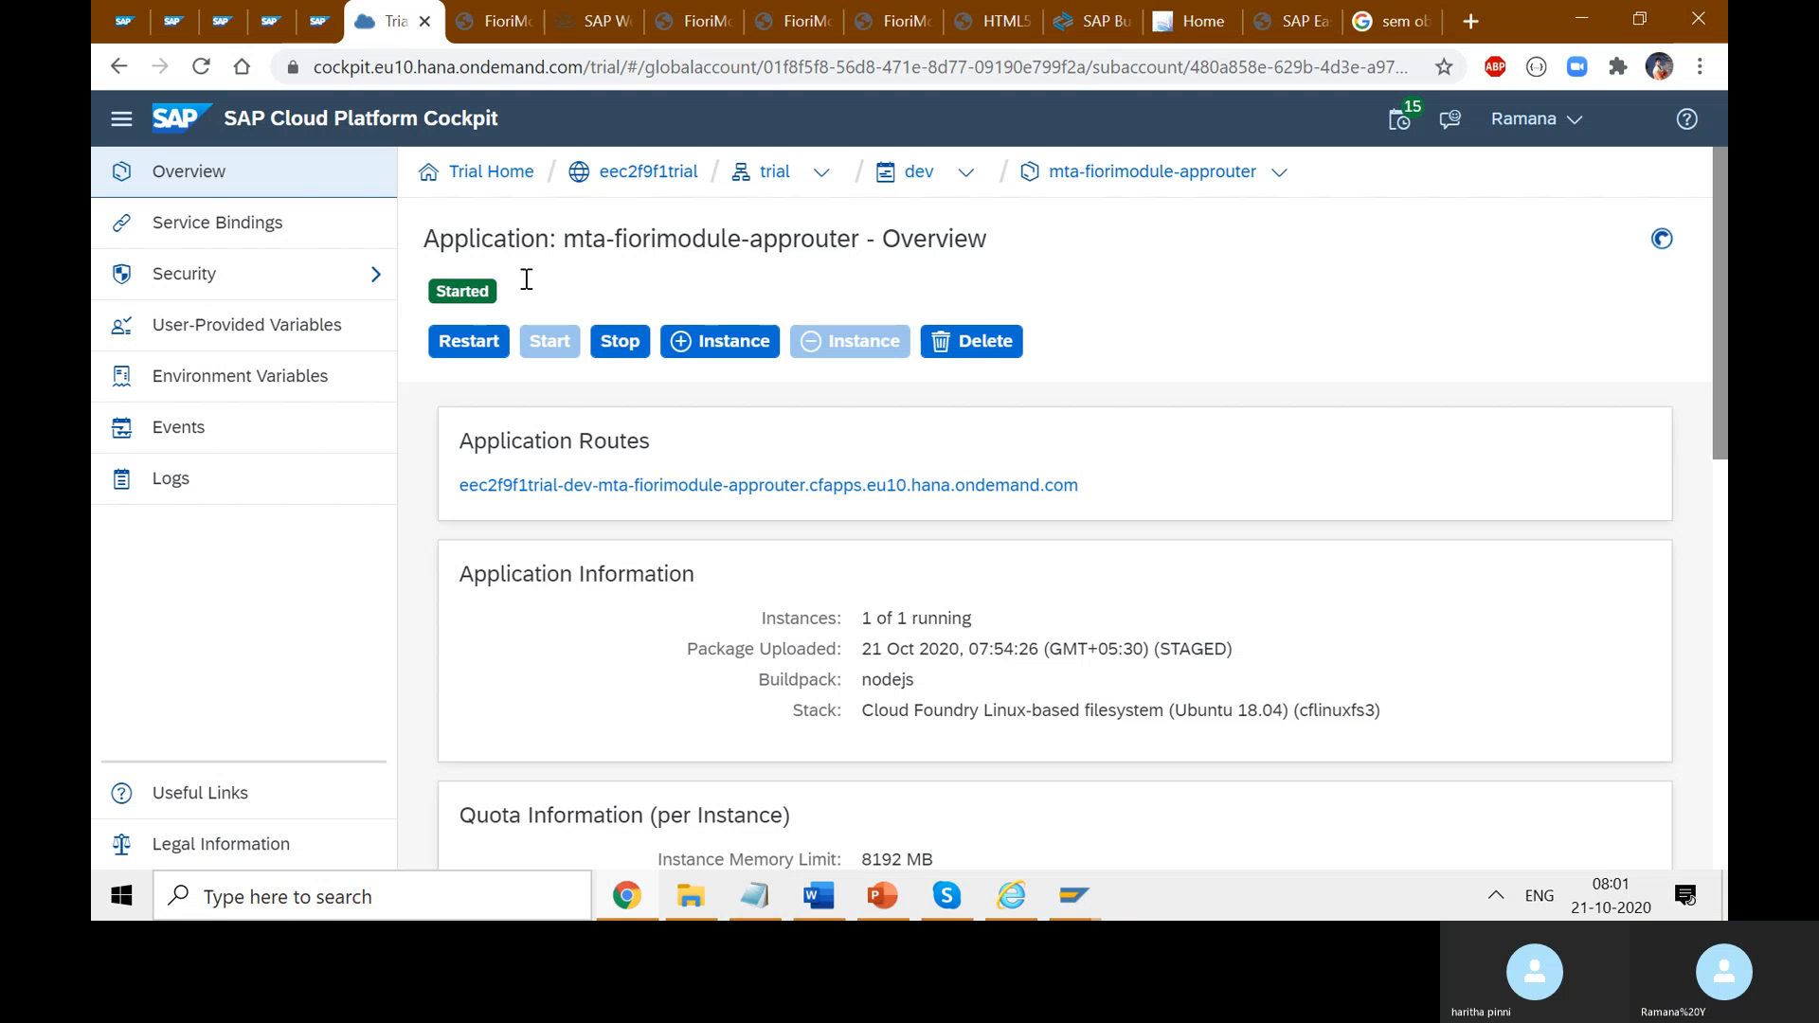
{"action": "left_click", "coordinate": [318, 21]}
{"action": "left_click", "coordinate": [494, 21]}
{"action": "left_click", "coordinate": [592, 20]}
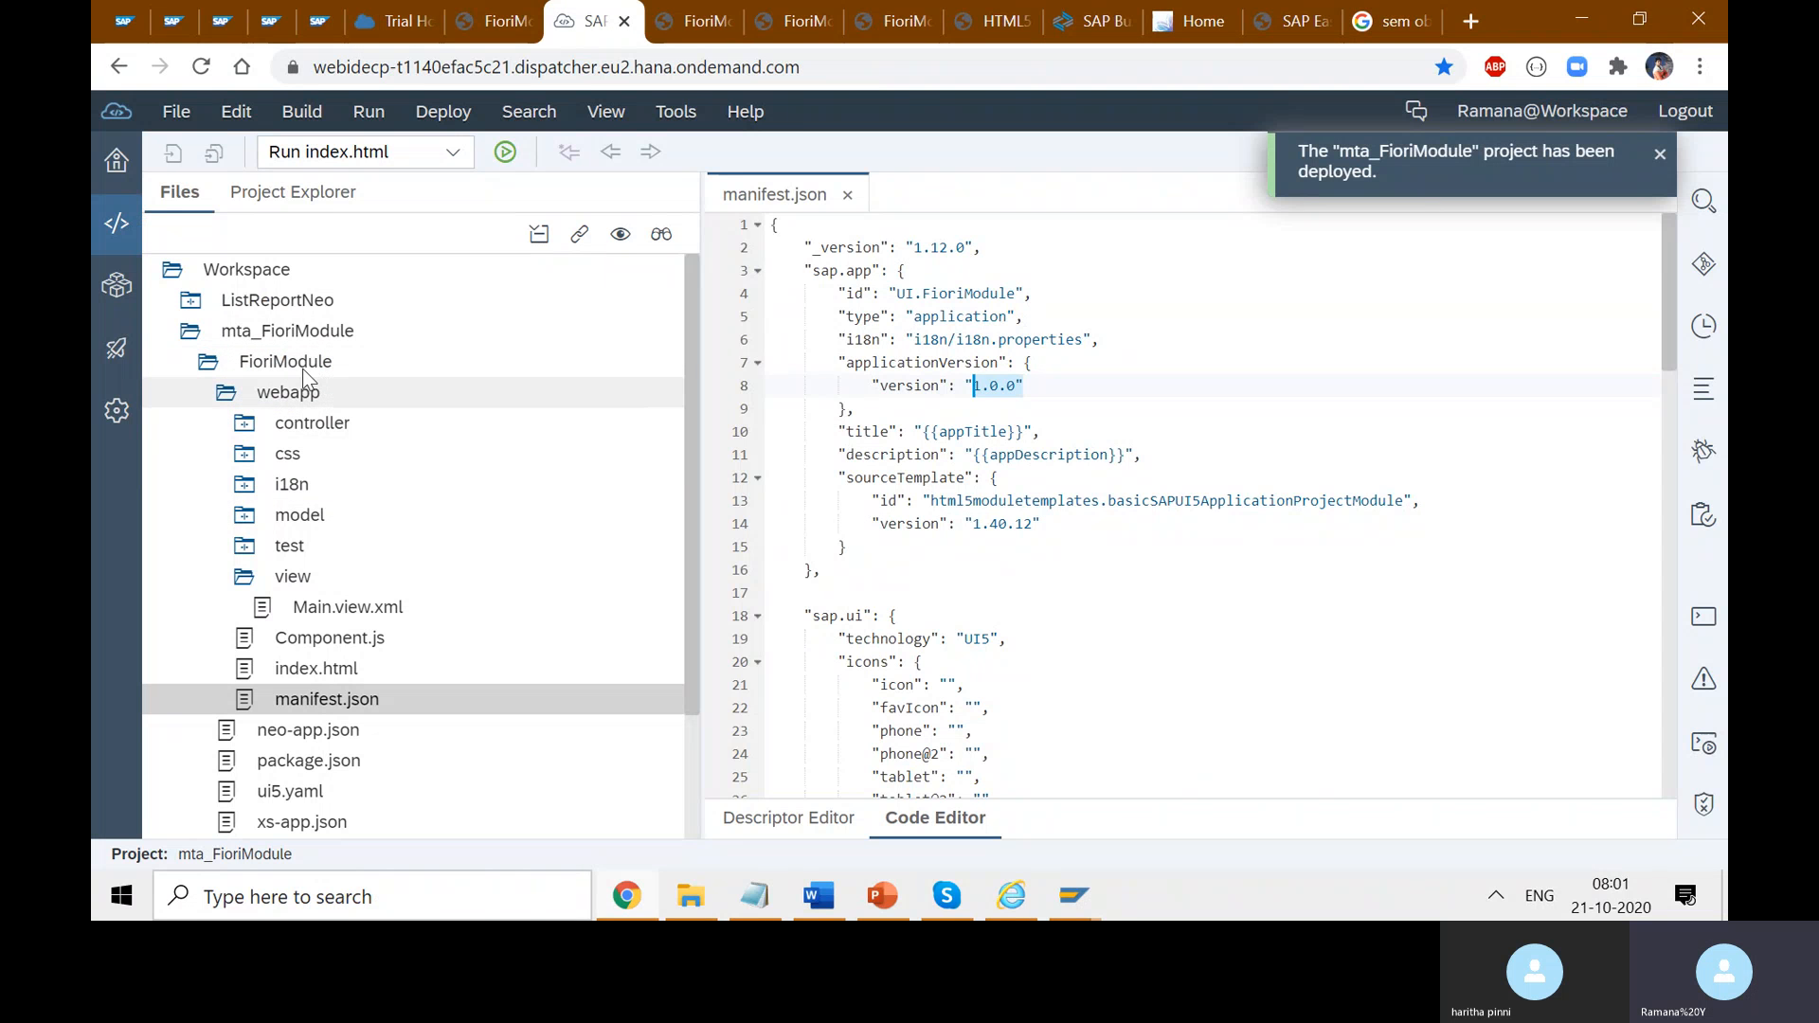
- Start a new SAP Fiori Launchpad Site module on mta_FioriModule, clearing the trial module names
{"action": "left_click", "coordinate": [300, 334]}
{"action": "right_click", "coordinate": [300, 334]}
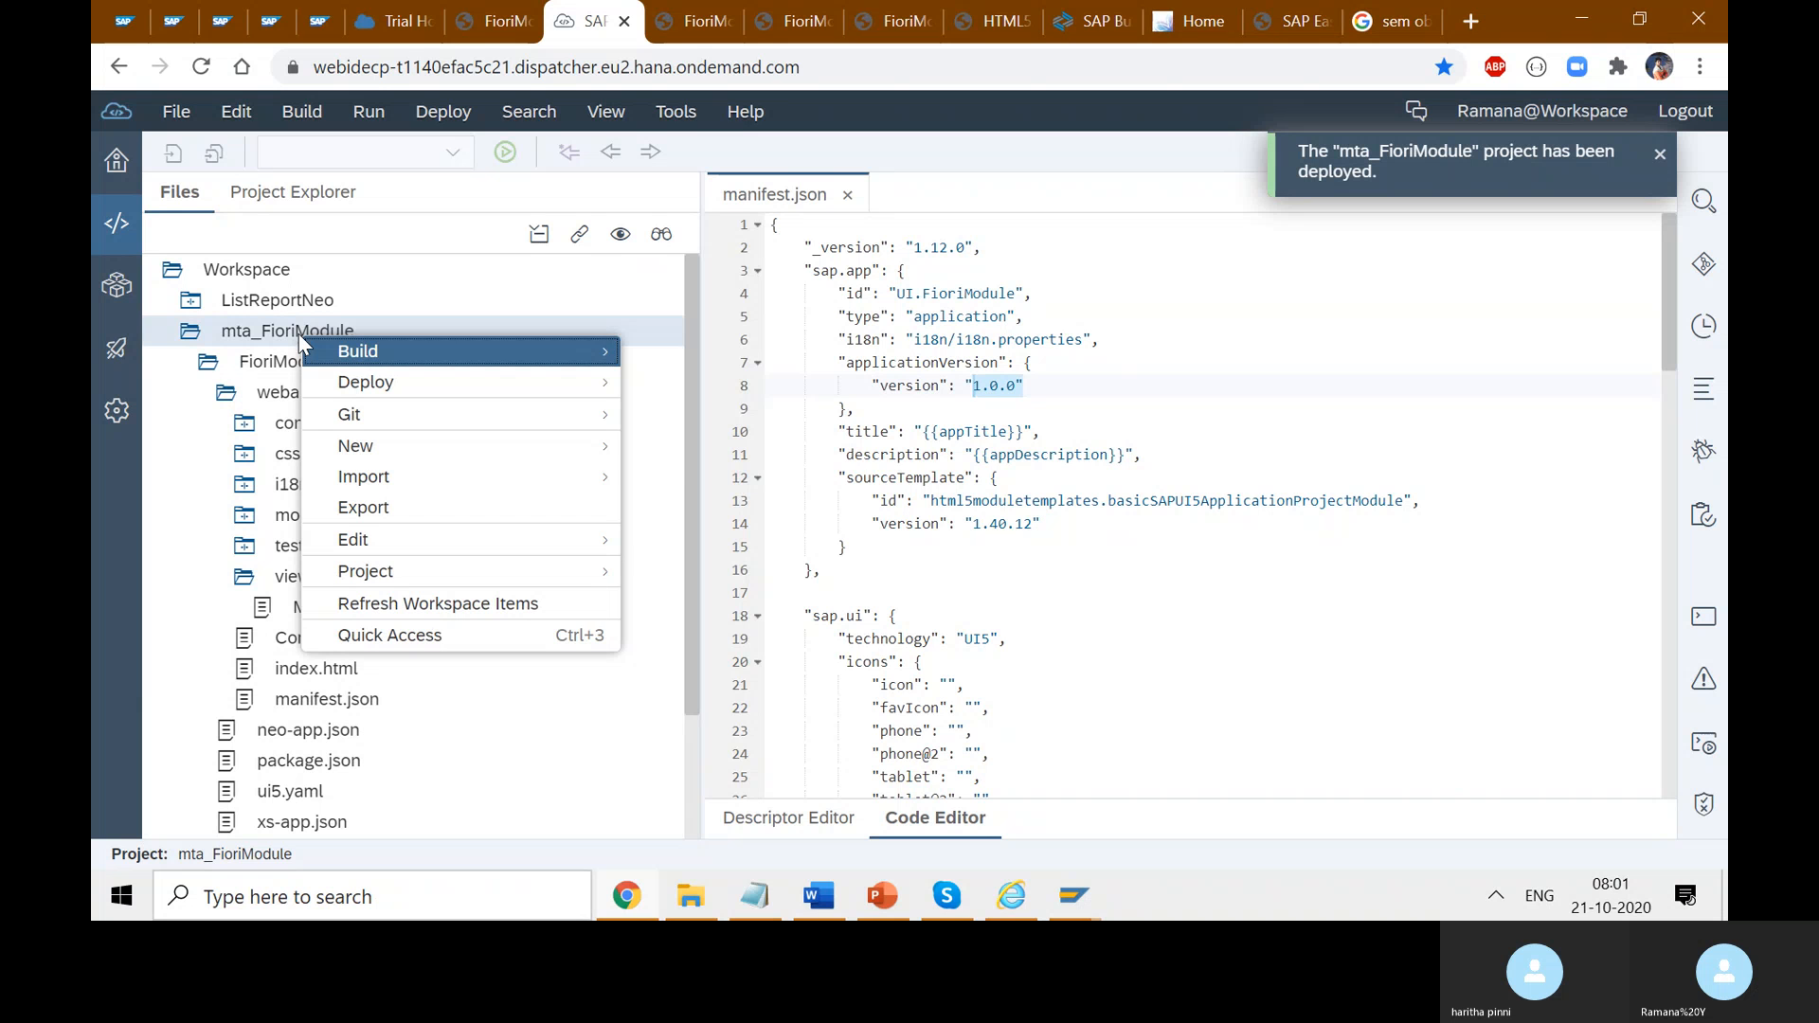
{"action": "mouse_move", "coordinate": [406, 449]}
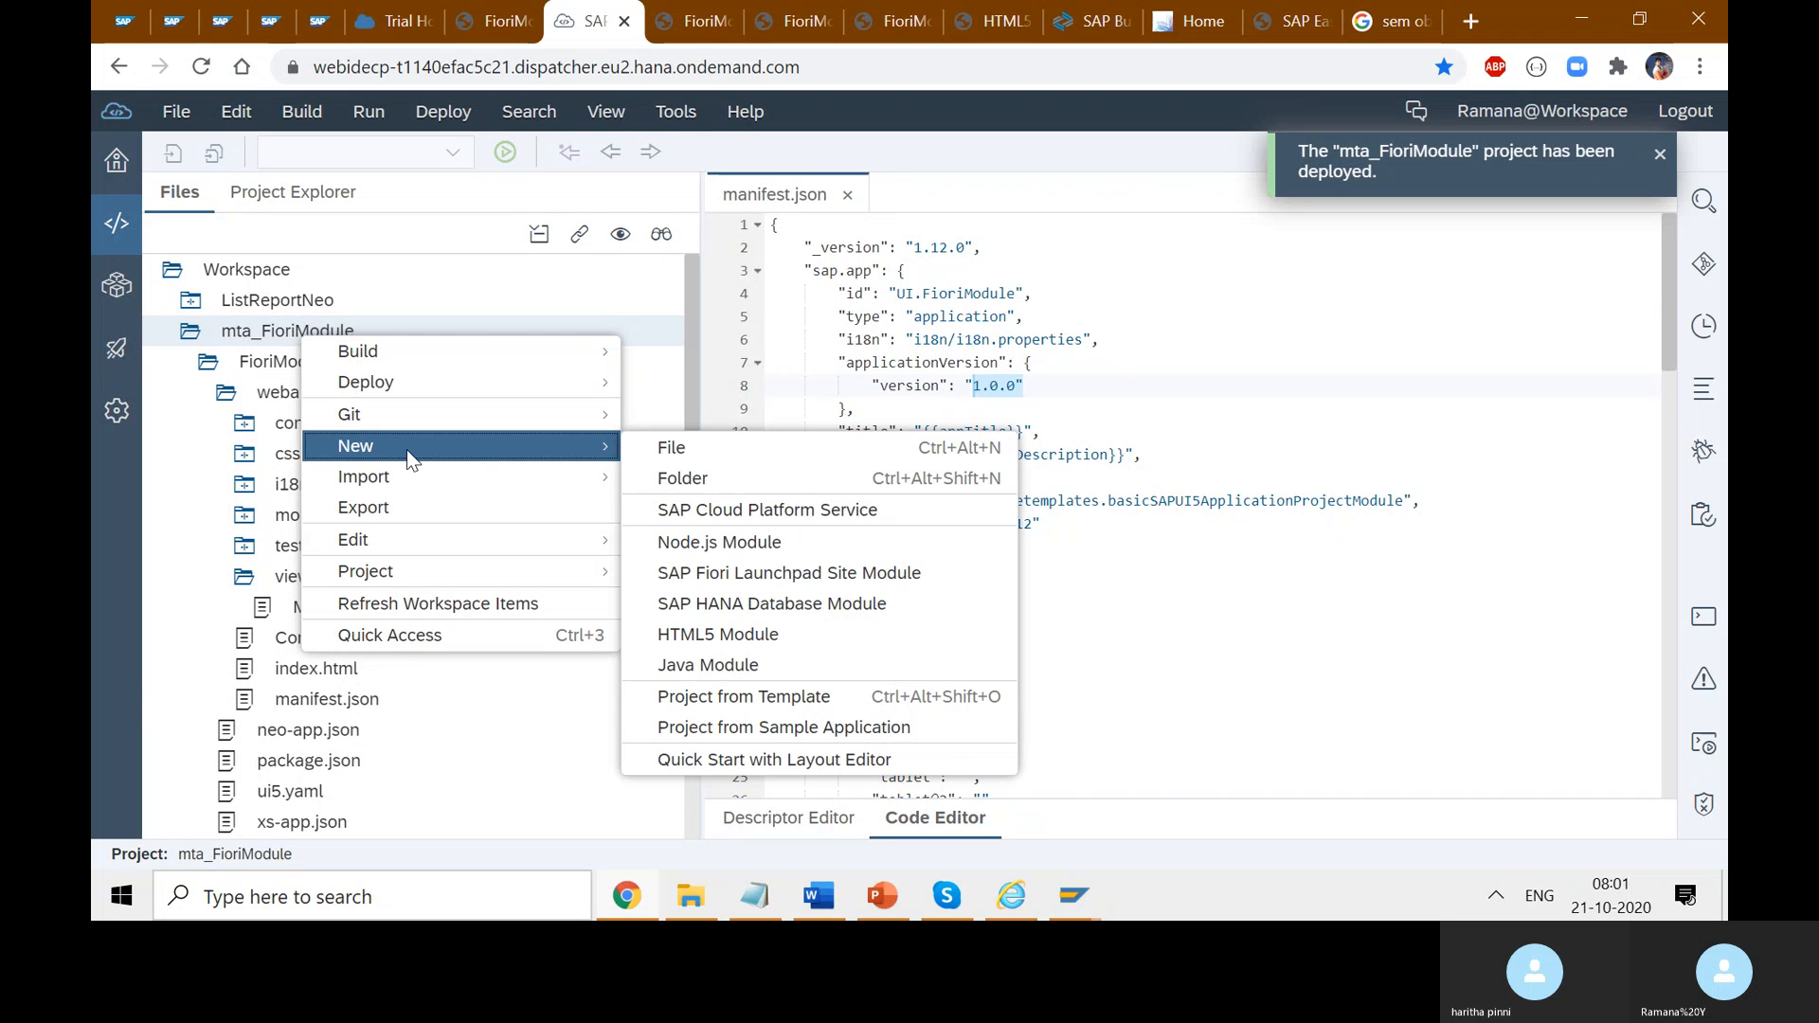
{"action": "left_click", "coordinate": [814, 580]}
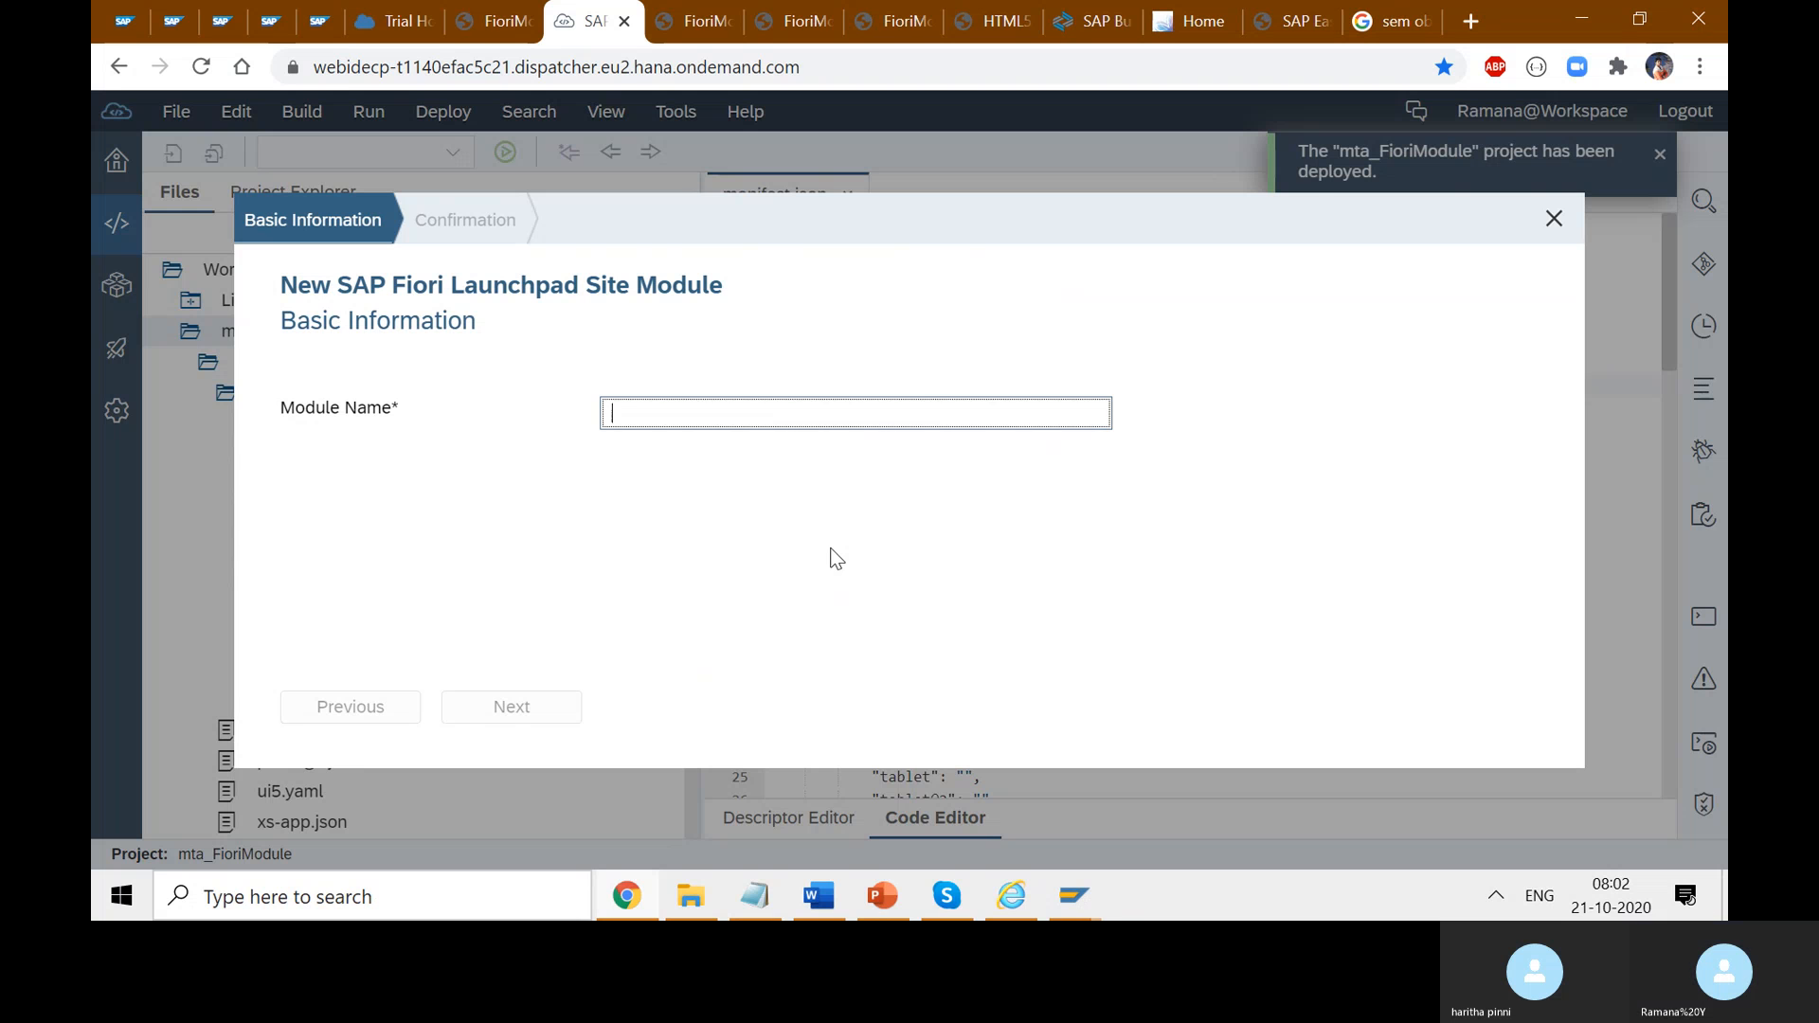
{"action": "type", "text": "Fiori"}
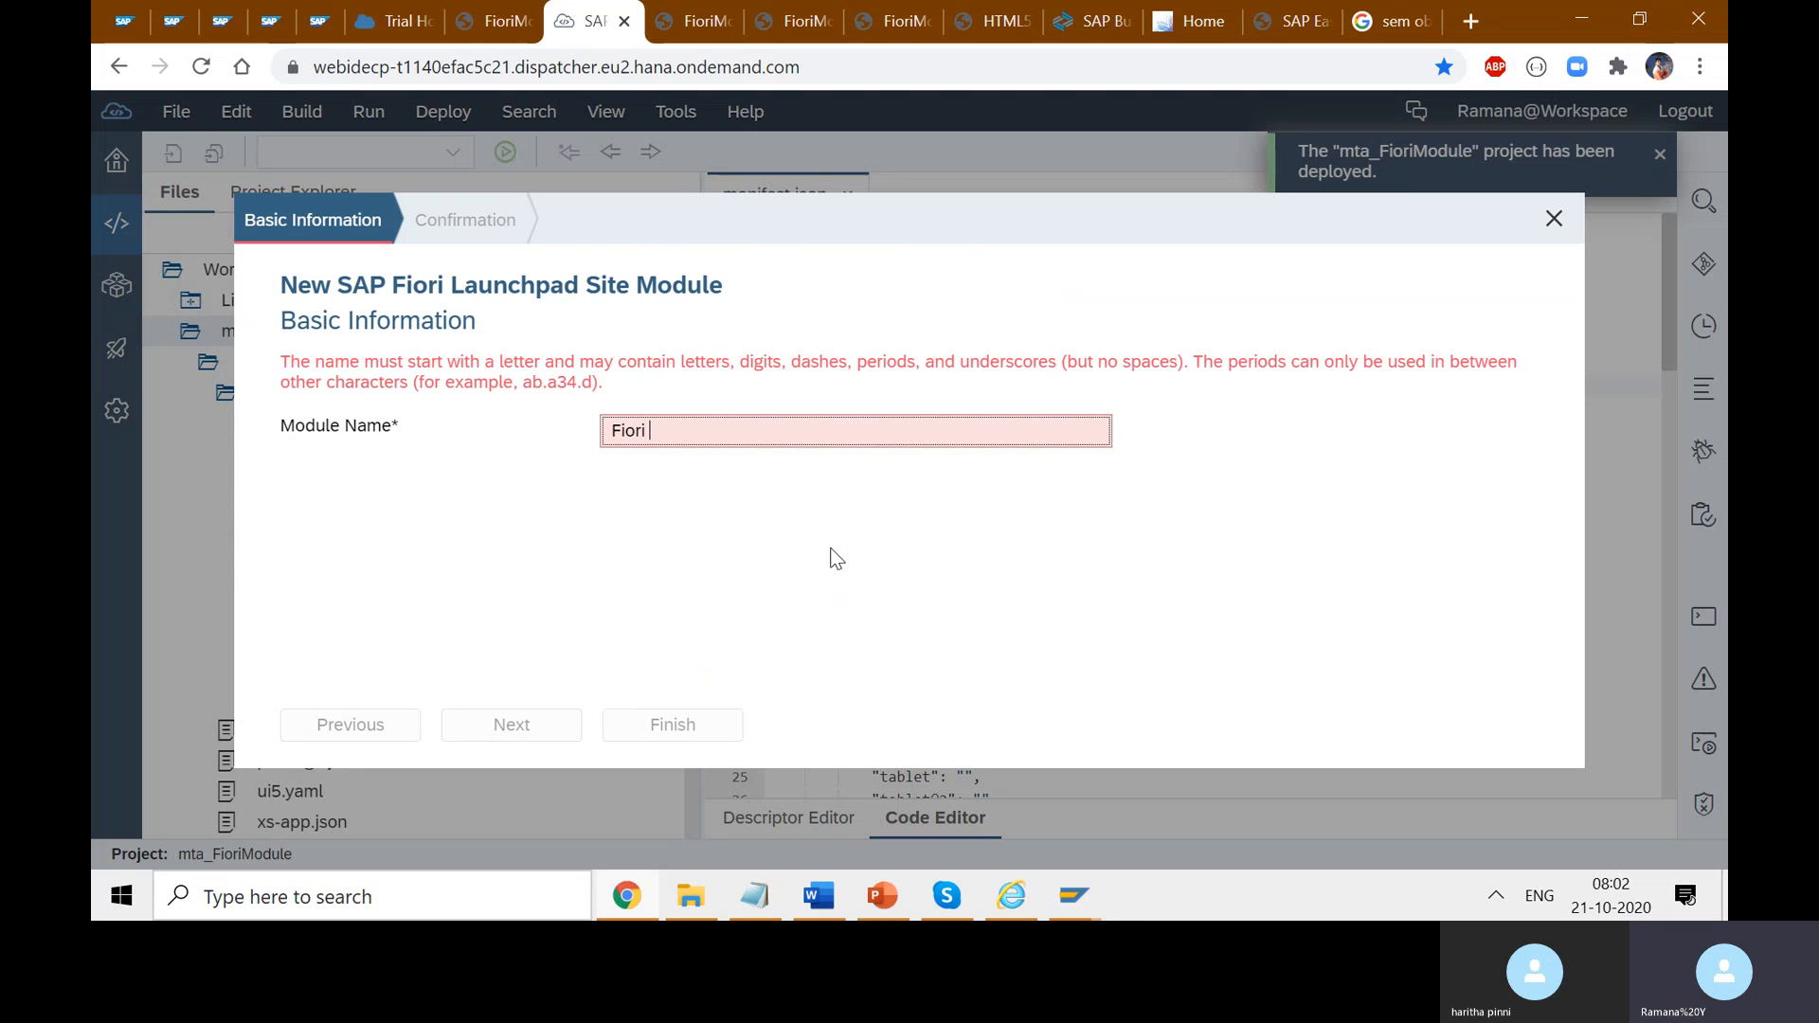
{"action": "key", "text": "BackSpace"}
{"action": "type", "text": "launchpad"}
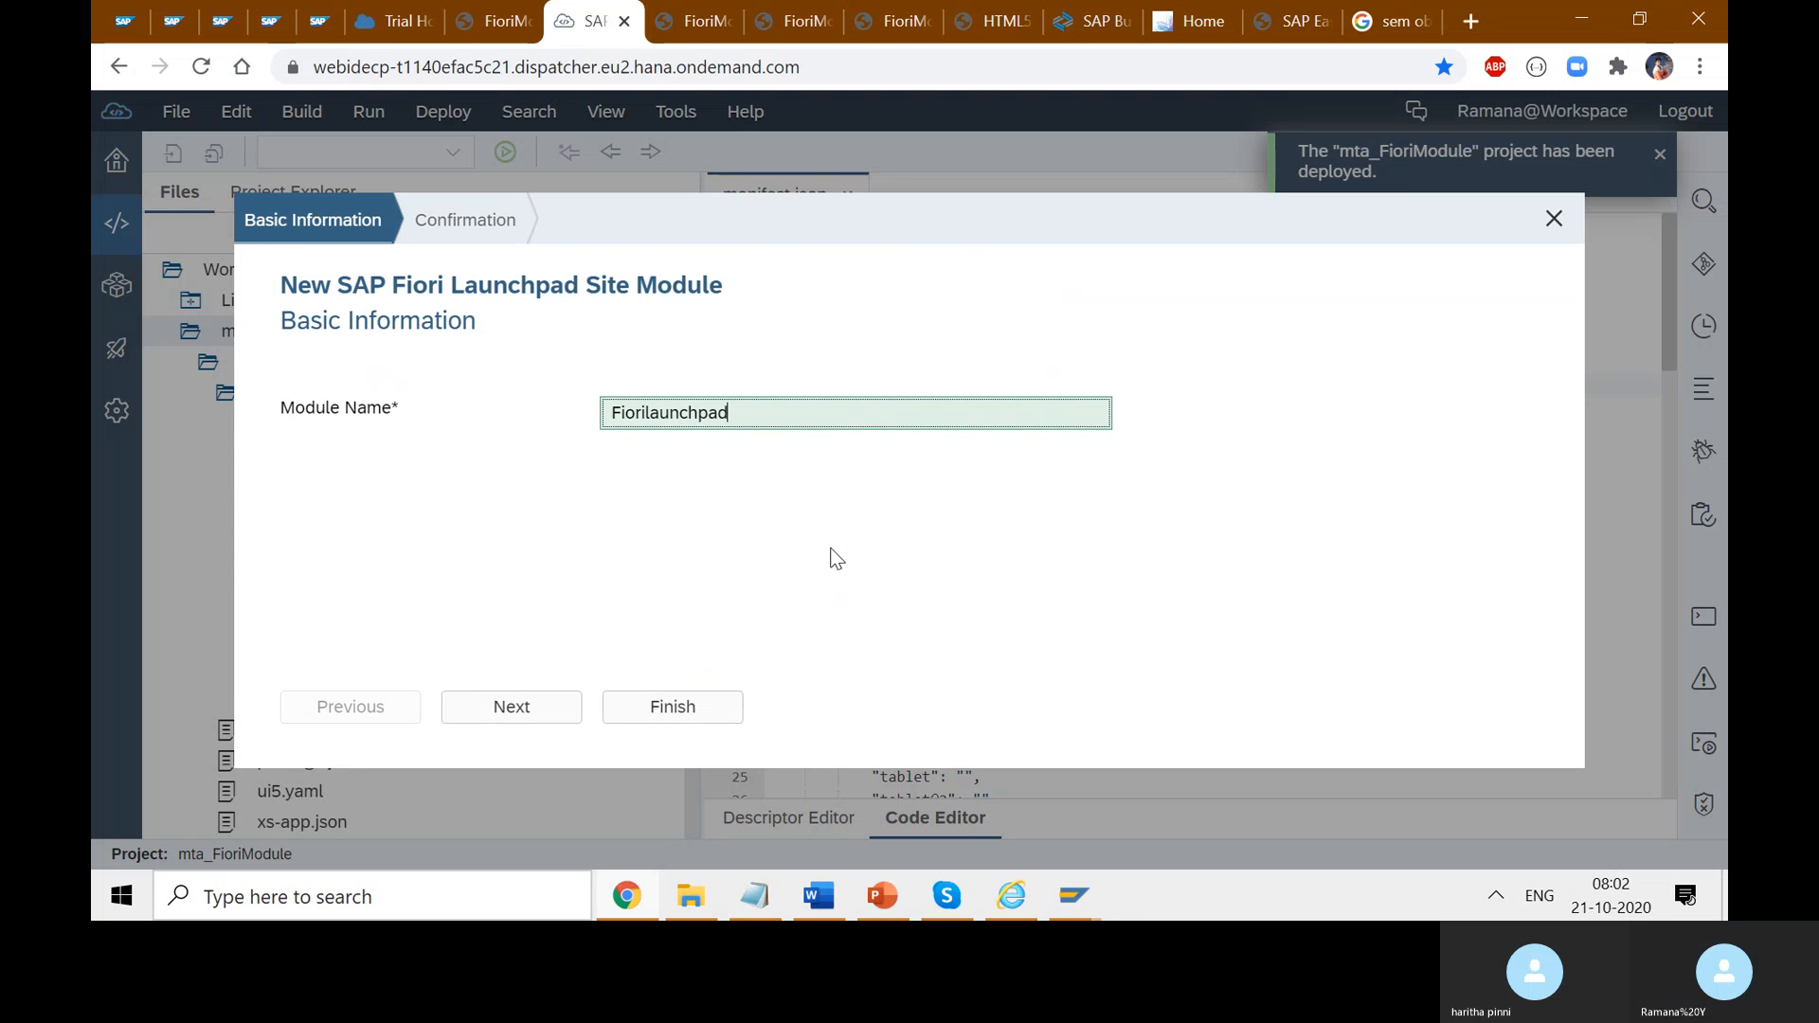
{"action": "key", "text": "BackSpace"}
{"action": "key", "text": "BackSpace"}
{"action": "key", "text": "BackSpace"}
{"action": "key", "text": "BackSpace"}
{"action": "key", "text": "BackSpace"}
{"action": "key", "text": "BackSpace"}
{"action": "key", "text": "BackSpace"}
{"action": "key", "text": "BackSpace"}
{"action": "key", "text": "BackSpace"}
{"action": "key", "text": "BackSpace"}
{"action": "key", "text": "BackSpace"}
{"action": "key", "text": "BackSpace"}
{"action": "key", "text": "BackSpace"}
{"action": "key", "text": "BackSpace"}
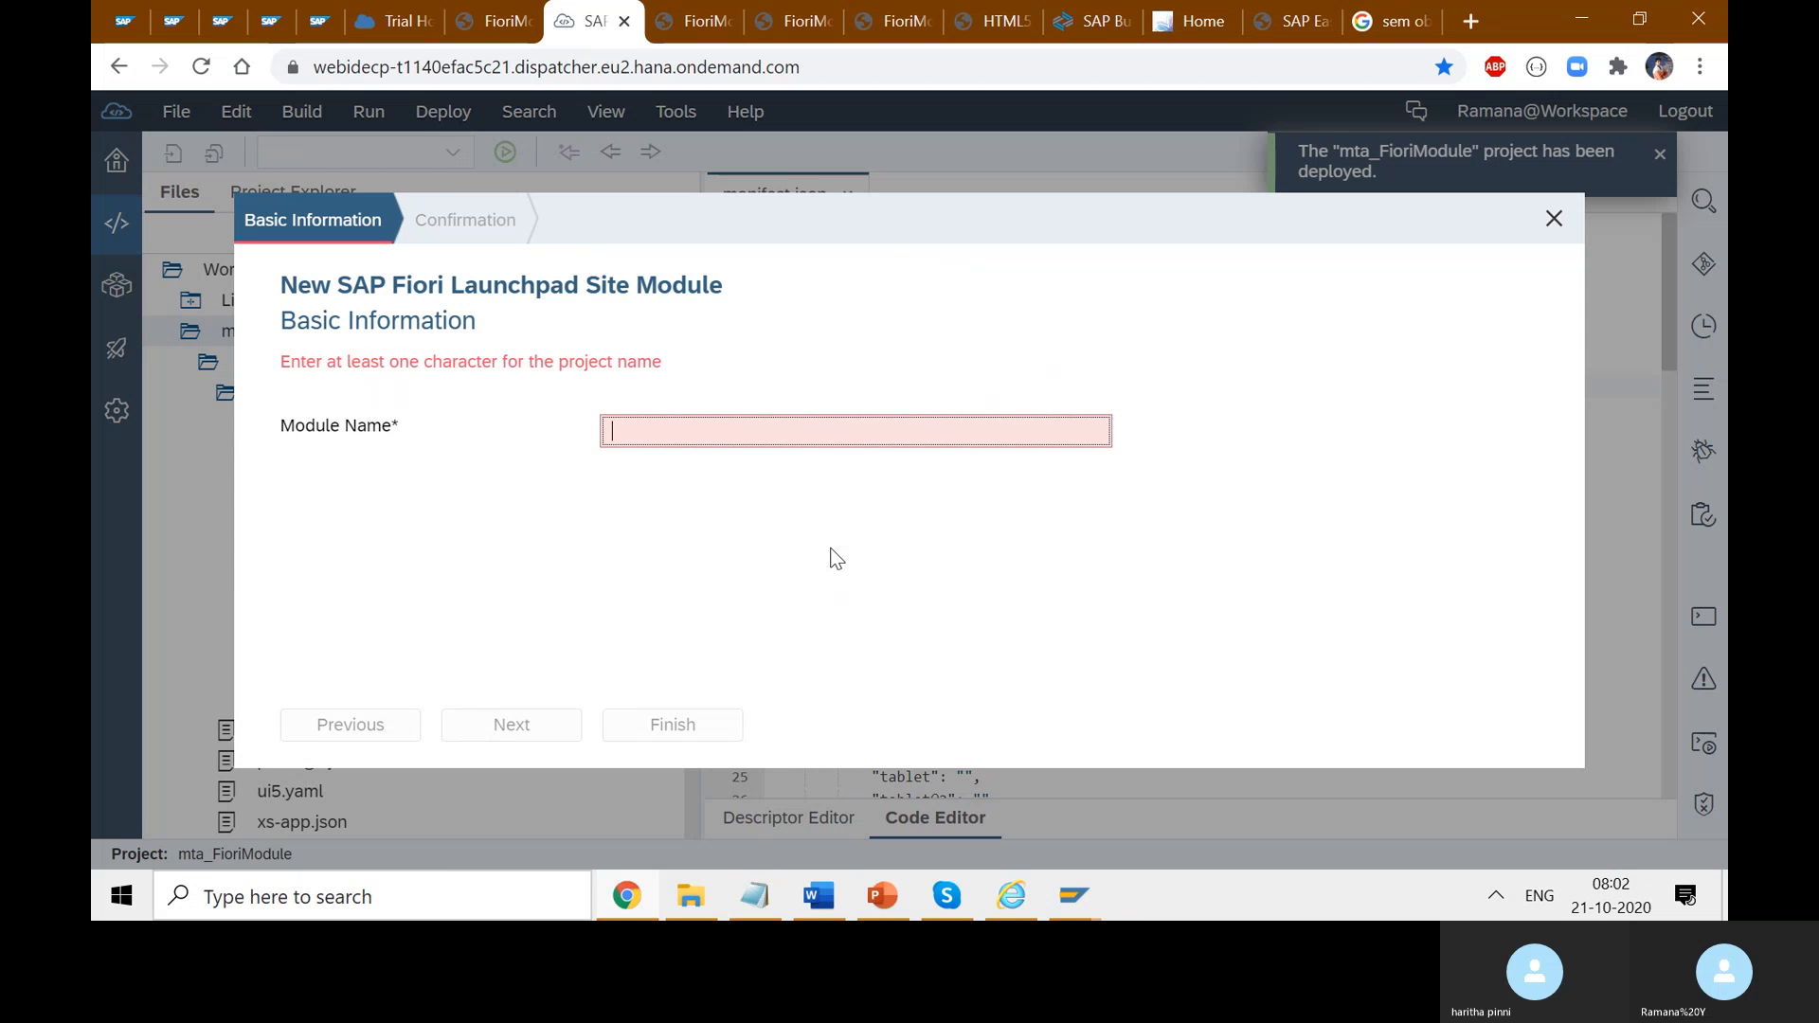
- Name the module ZFIORIAPPS, copied from the course notes, and finish the wizard
{"action": "left_click", "coordinate": [802, 908]}
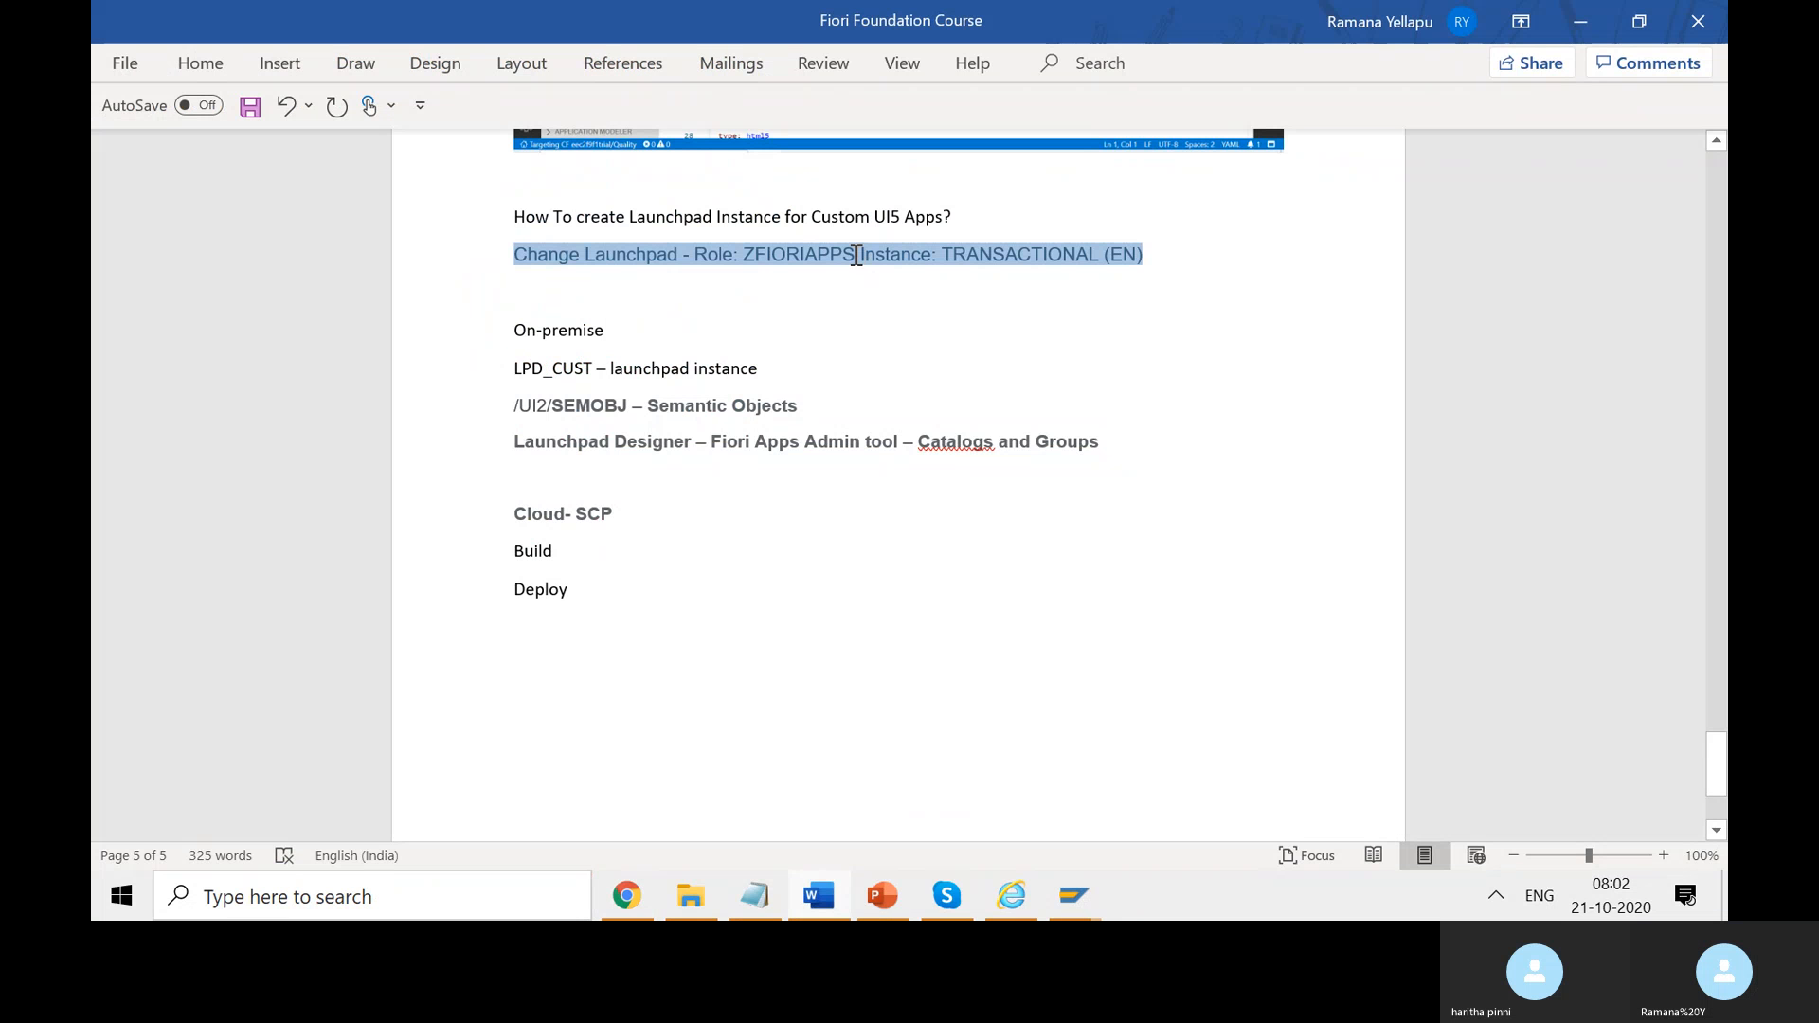
{"action": "double_click", "coordinate": [792, 257]}
{"action": "key", "text": "ctrl+c"}
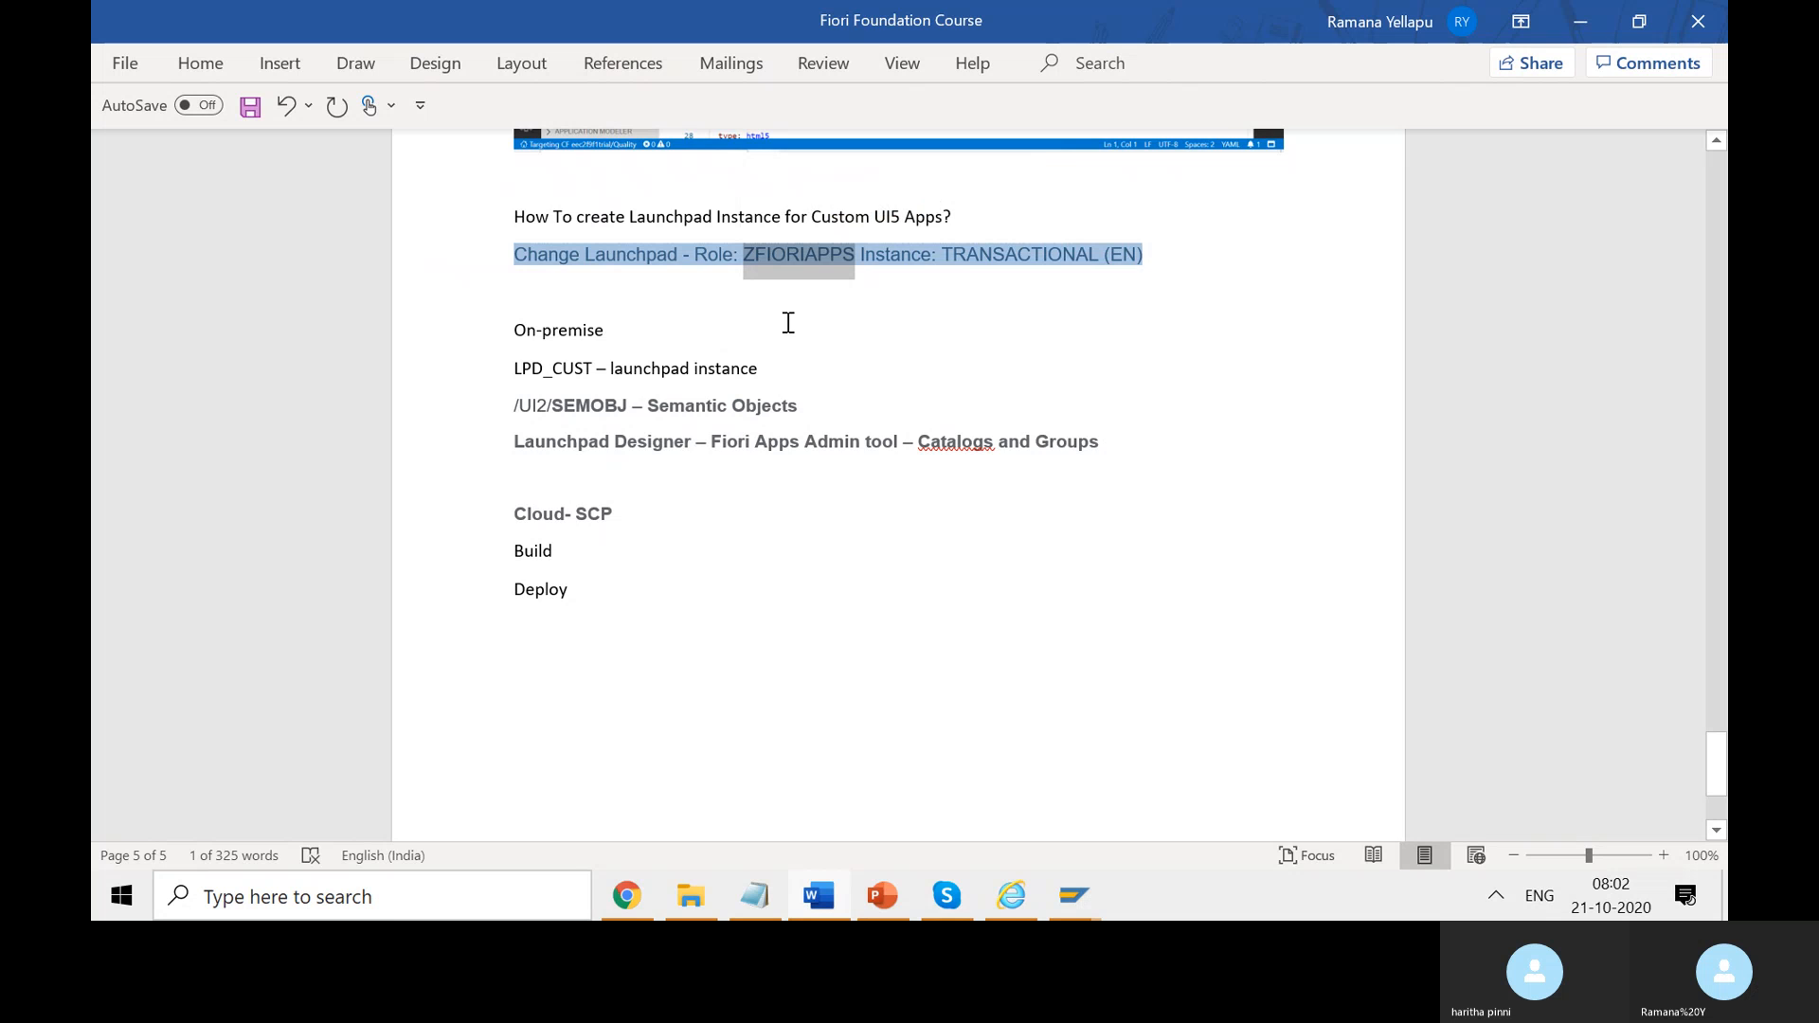
{"action": "key", "text": "alt+Tab"}
{"action": "key", "text": "ctrl+v"}
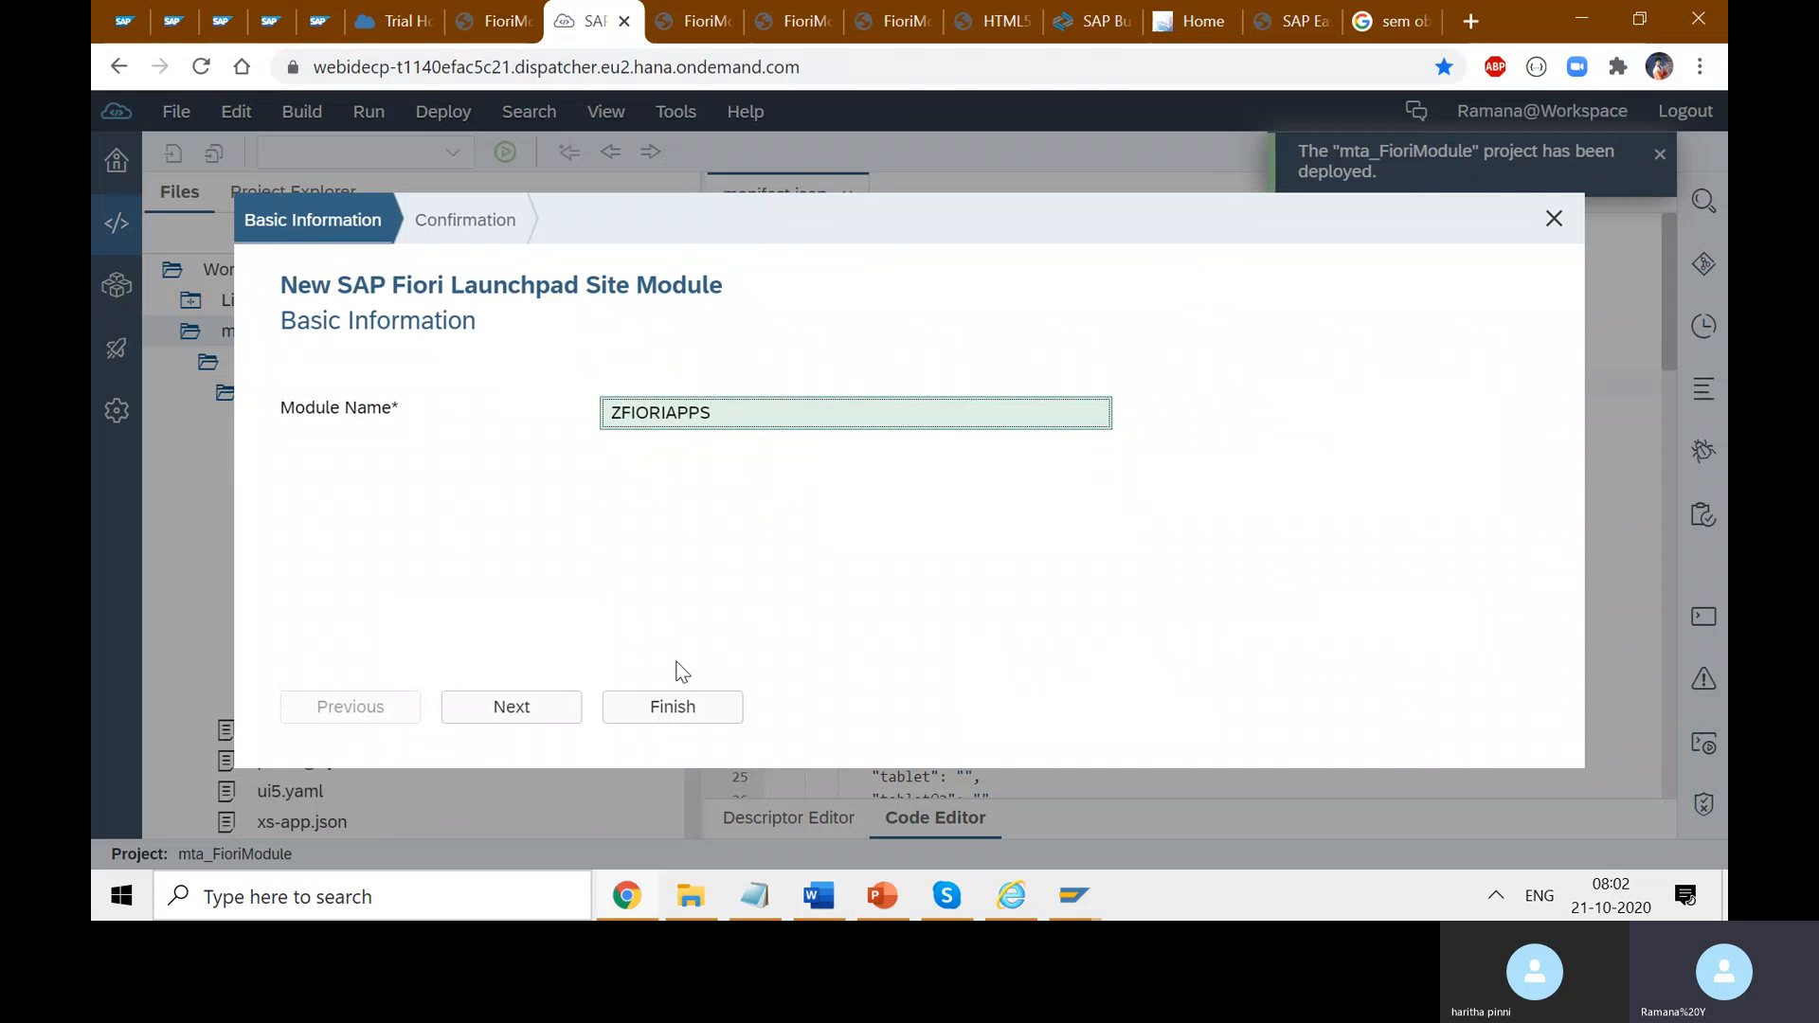
{"action": "left_click", "coordinate": [569, 707]}
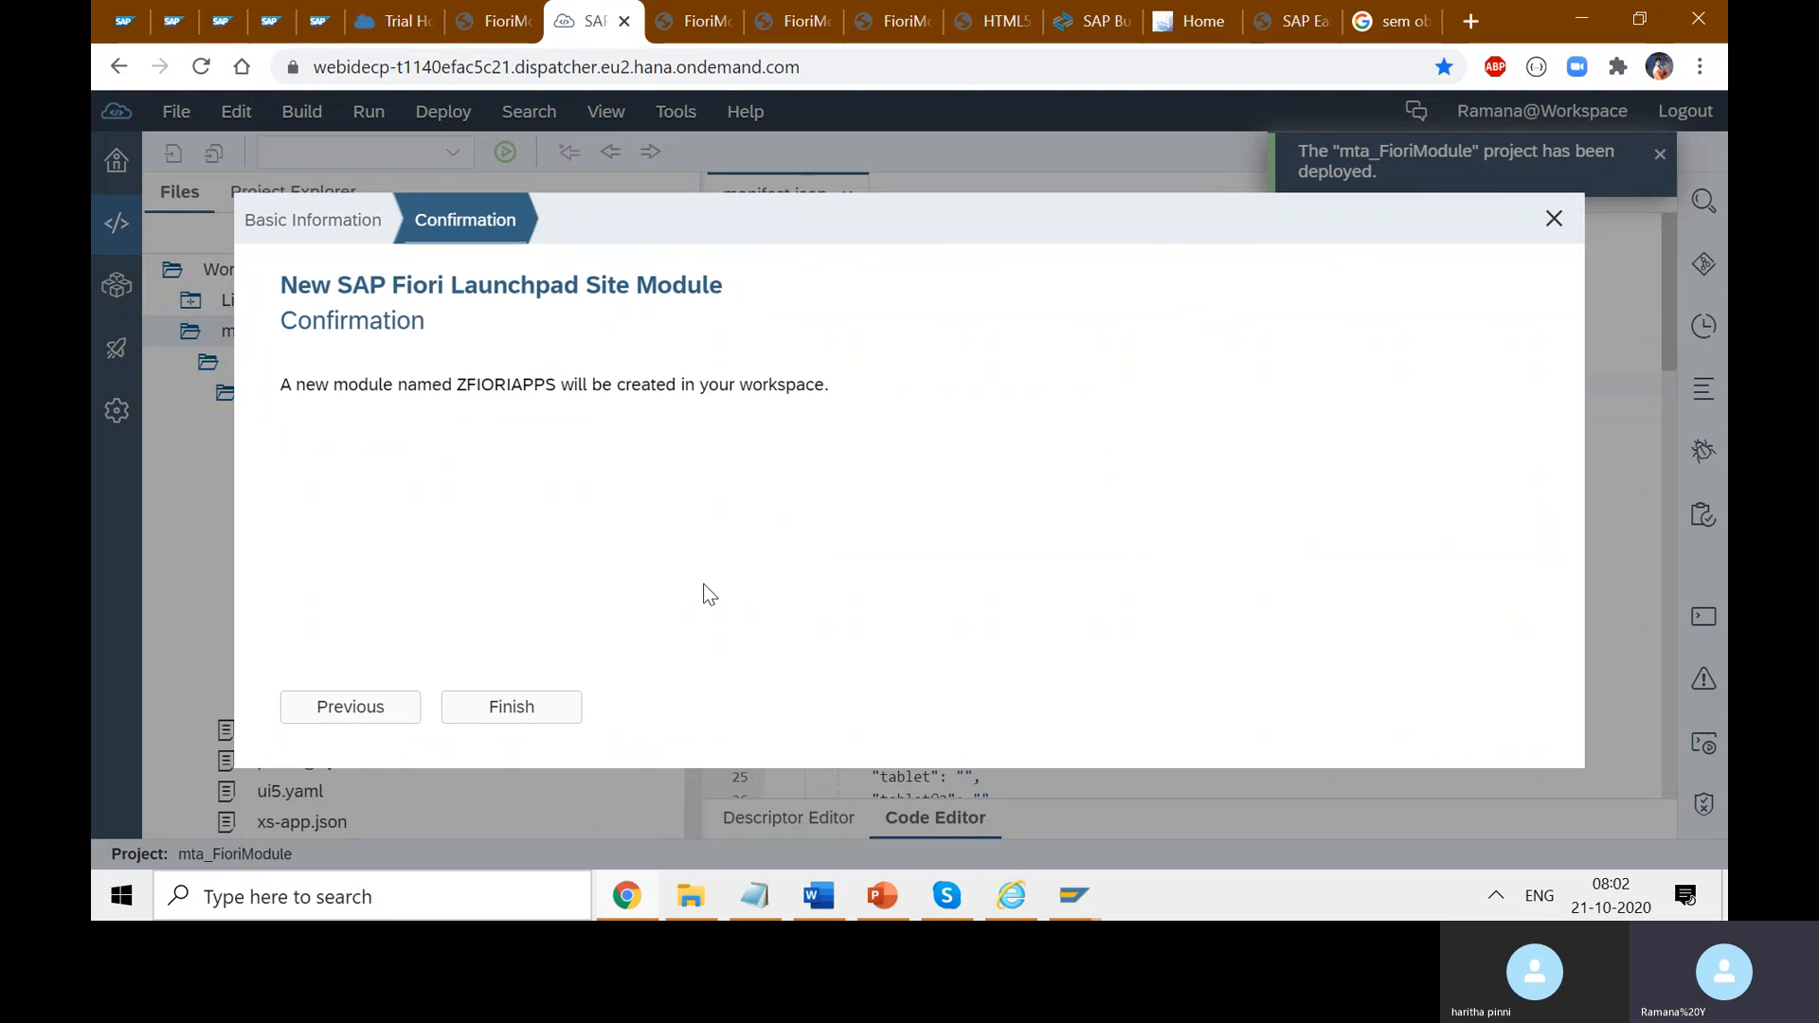
{"action": "left_click", "coordinate": [509, 712]}
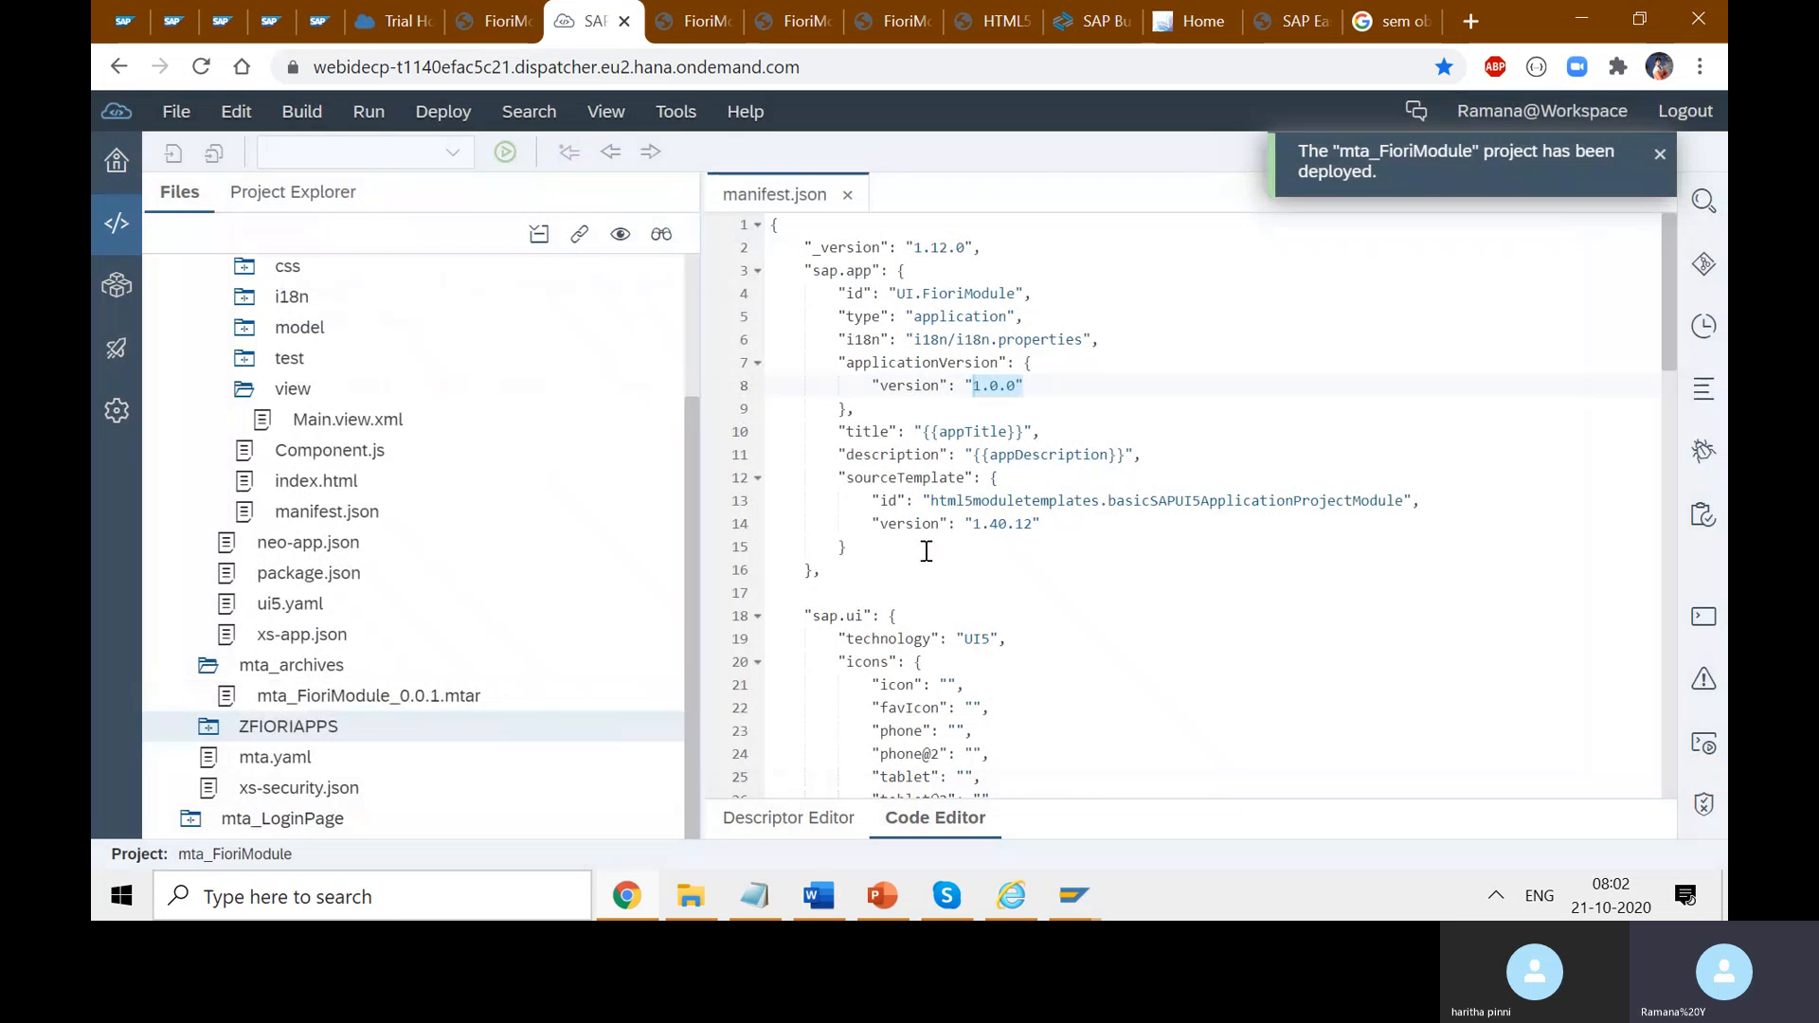
- Expand the new ZFIORIAPPS module and its portal-site folder, glancing at the module's actions
{"action": "left_click", "coordinate": [209, 737]}
{"action": "left_click", "coordinate": [265, 757]}
{"action": "left_click", "coordinate": [228, 763]}
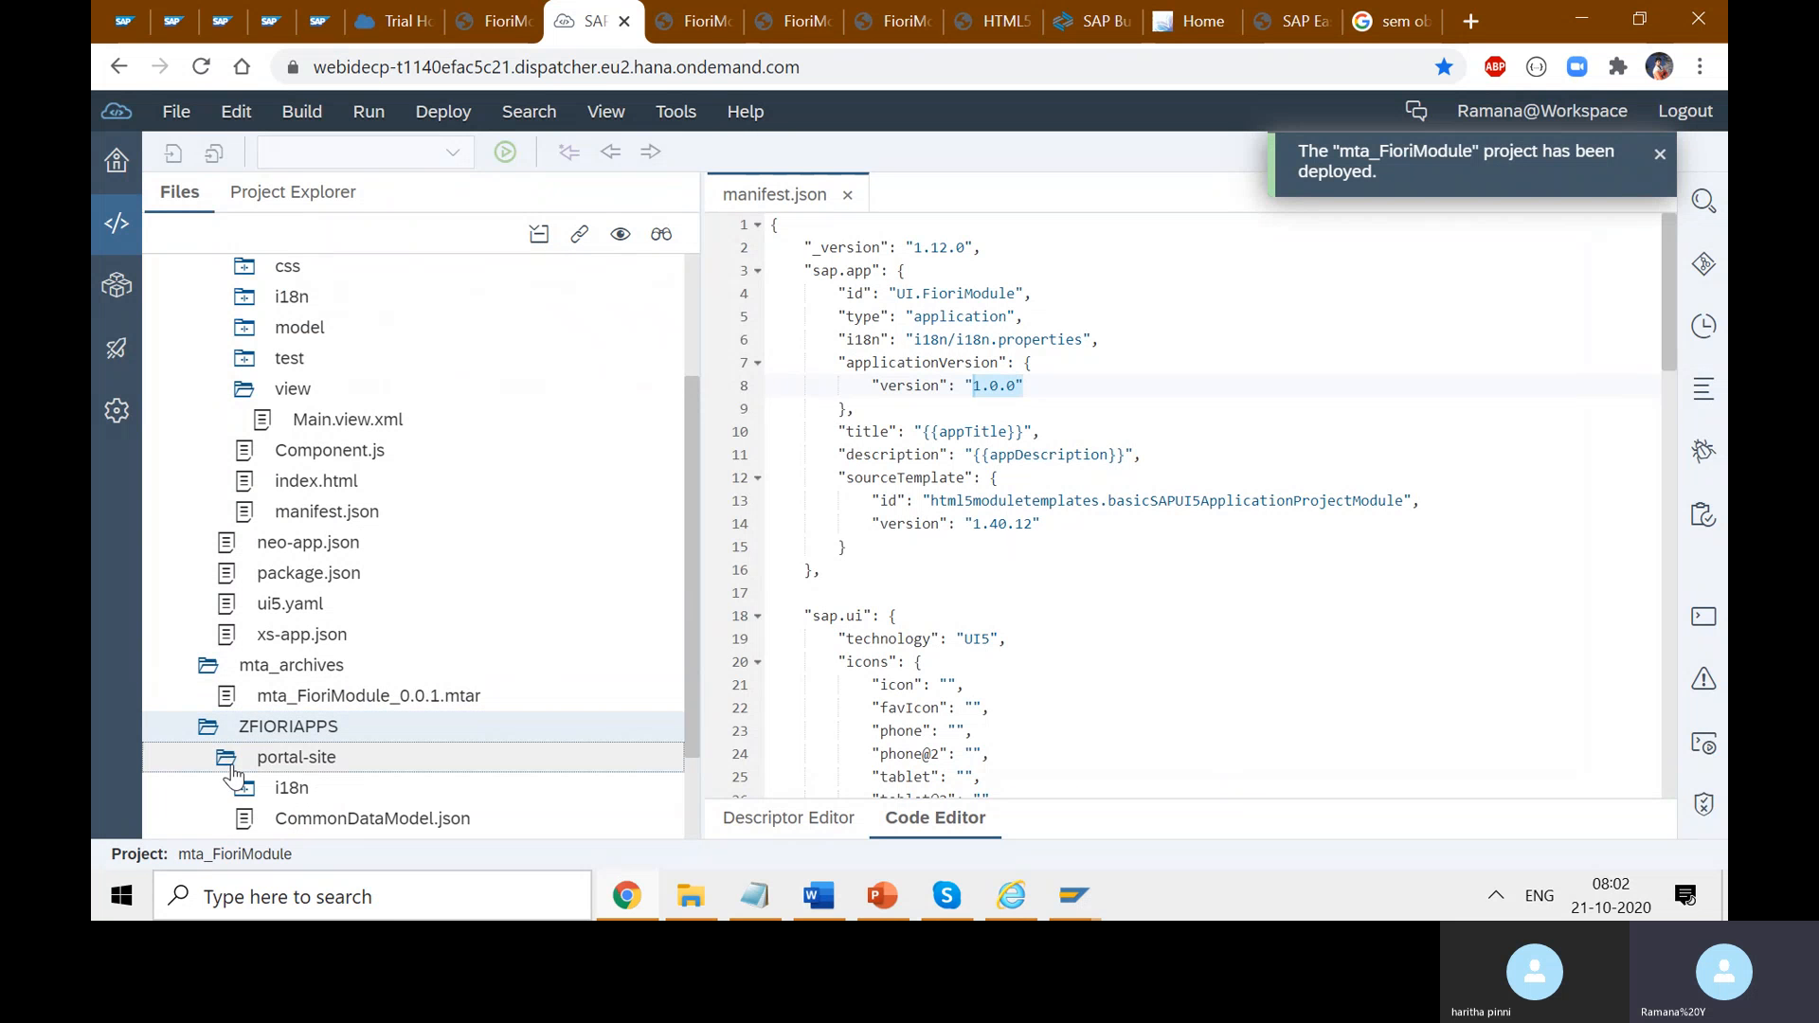
{"action": "right_click", "coordinate": [310, 737]}
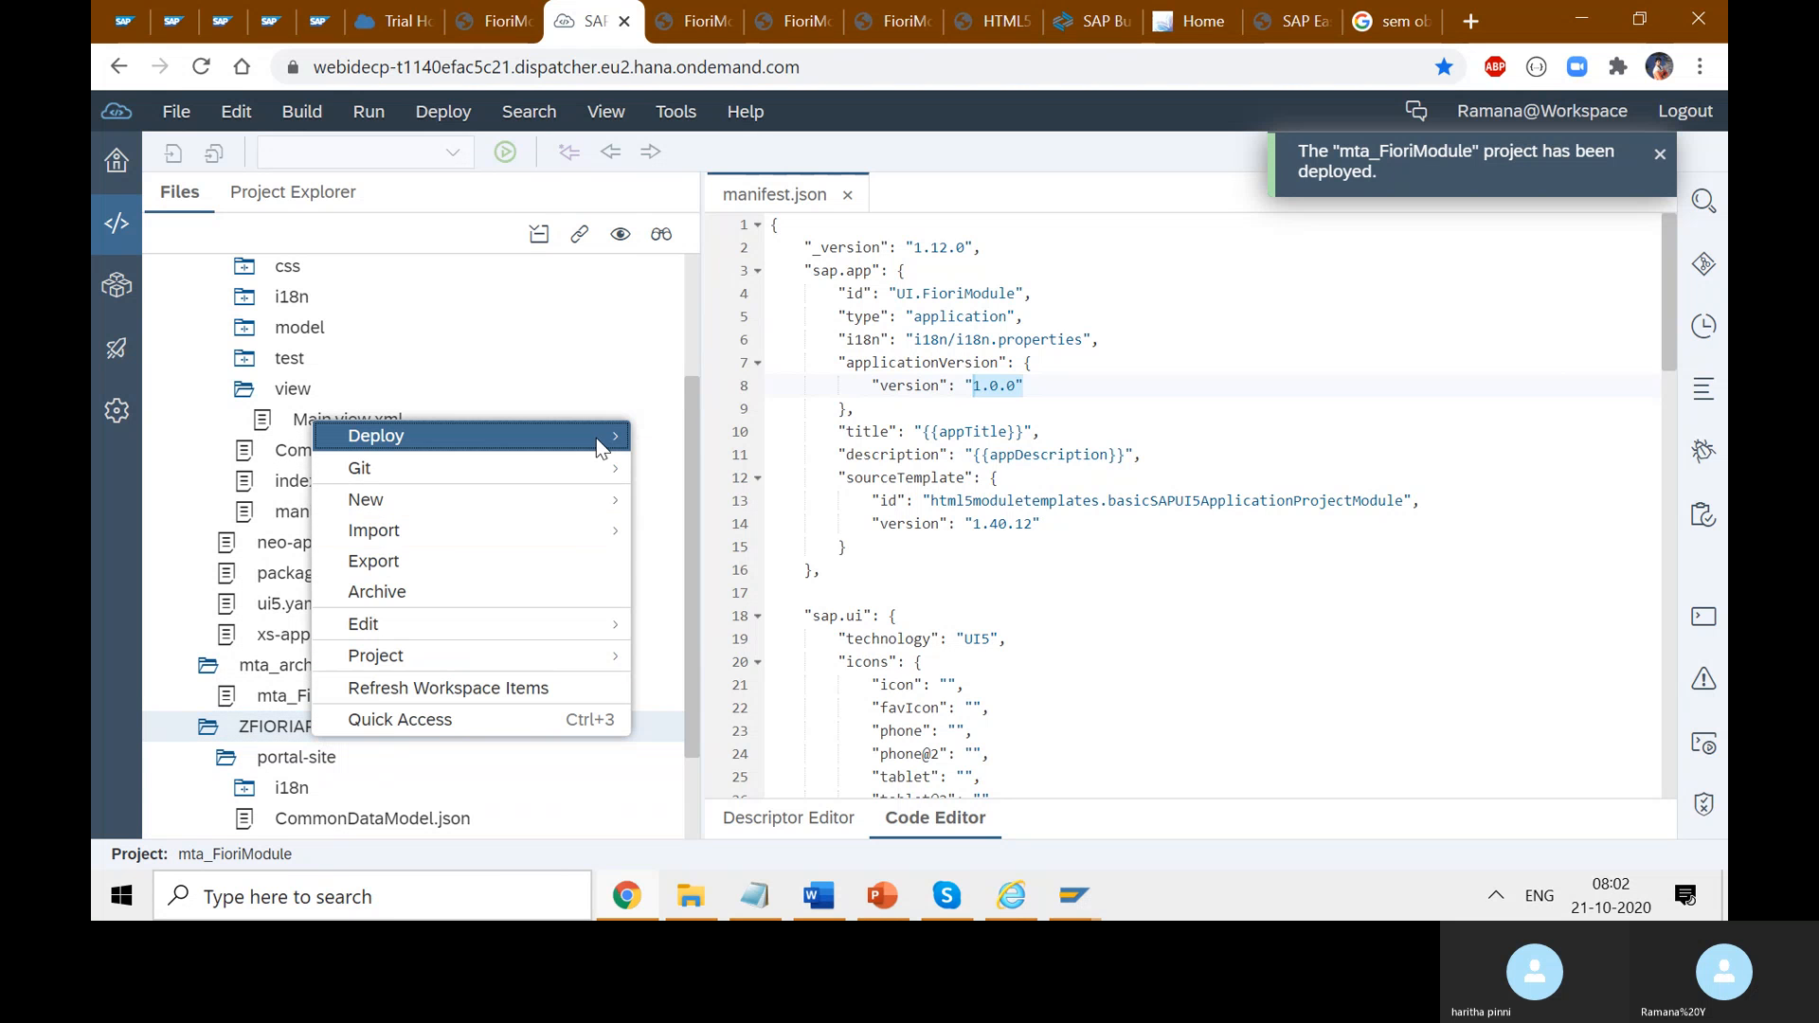
{"action": "mouse_move", "coordinate": [596, 444]}
{"action": "left_click", "coordinate": [211, 726]}
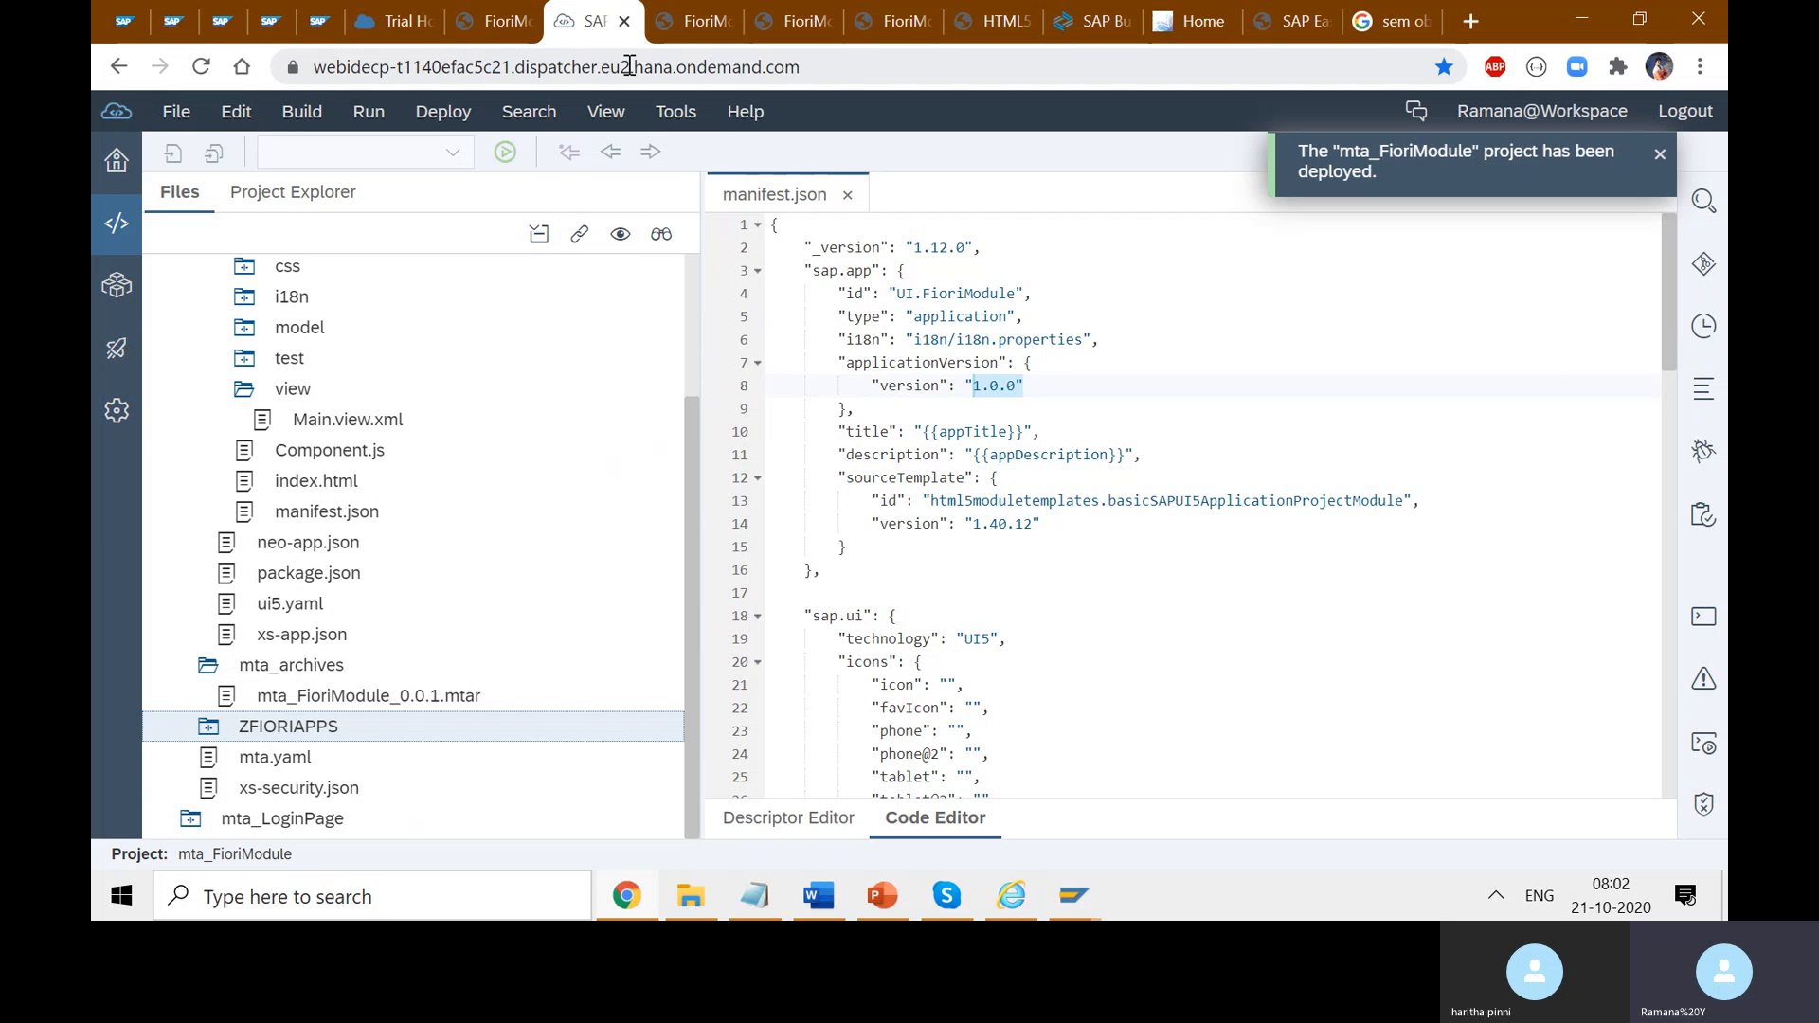
- Search 'port' in the trial subaccount's subscriptions and subscribe to the Portal service
{"action": "left_click", "coordinate": [381, 5]}
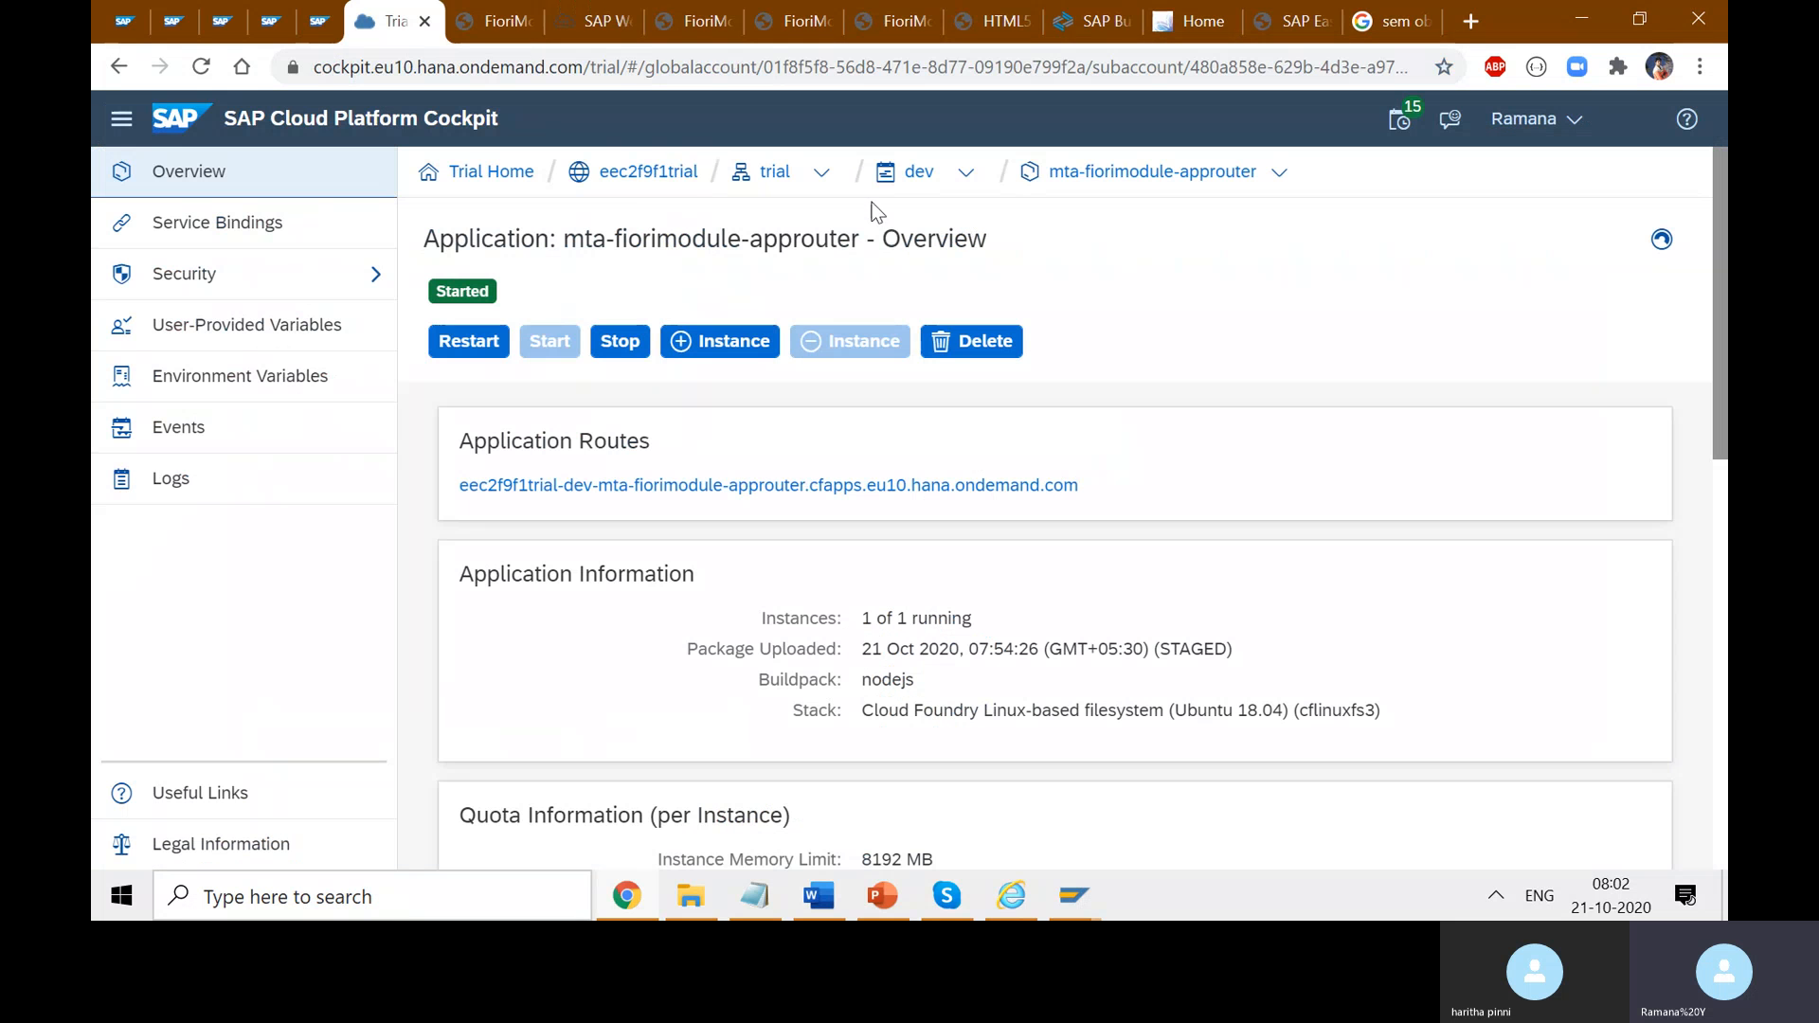
{"action": "left_click", "coordinate": [775, 173]}
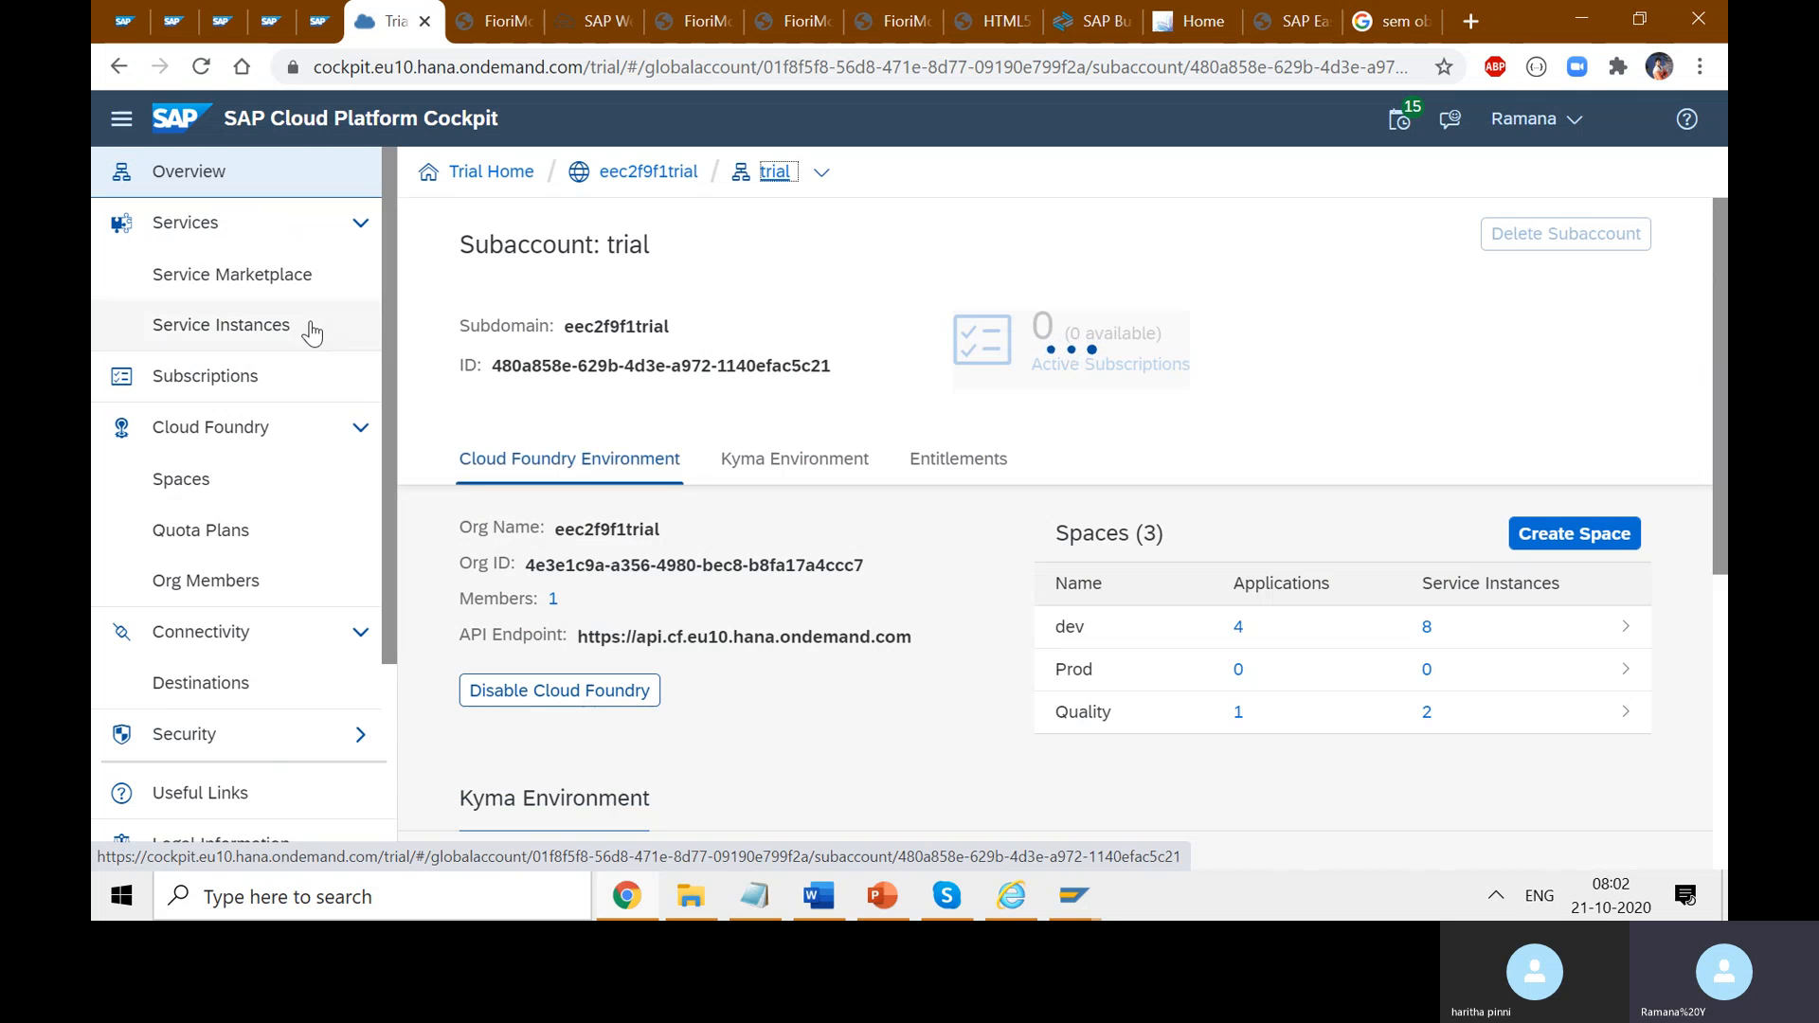
{"action": "left_click", "coordinate": [272, 382]}
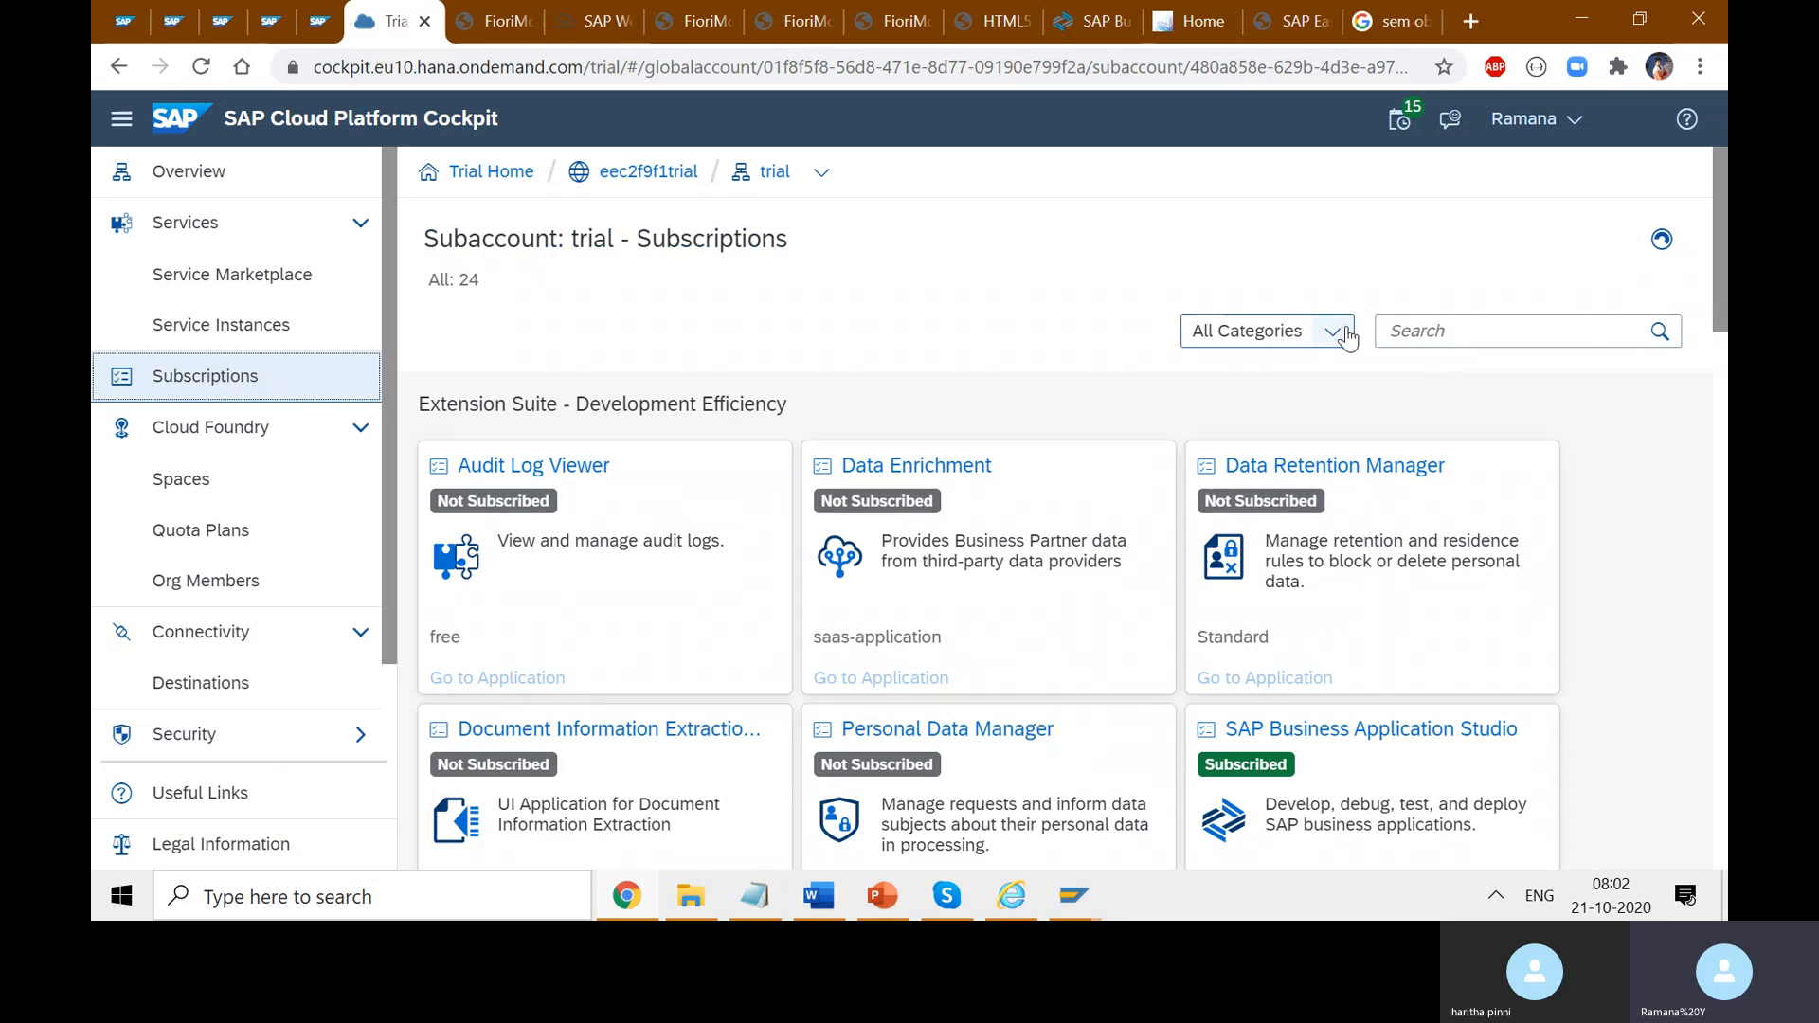
{"action": "left_click", "coordinate": [1436, 337]}
{"action": "type", "text": "port"}
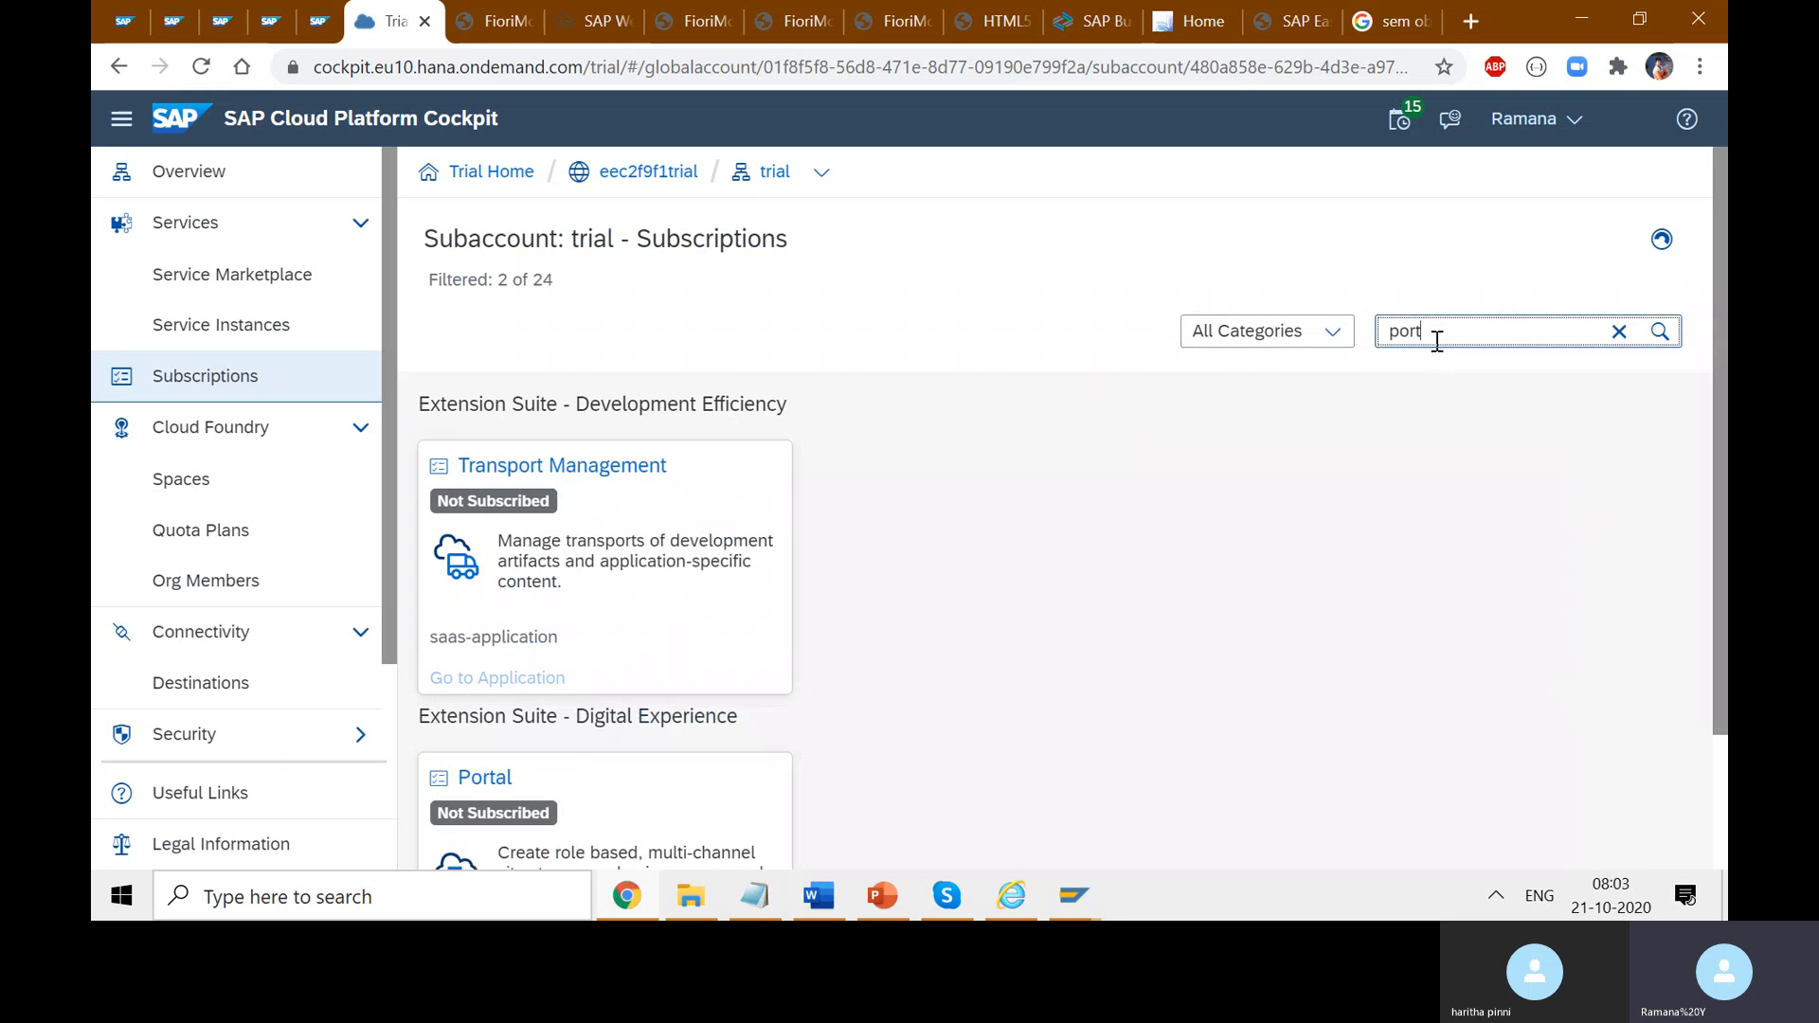
{"action": "scroll", "coordinate": [1419, 394], "scroll_direction": "down", "scroll_amount": 2}
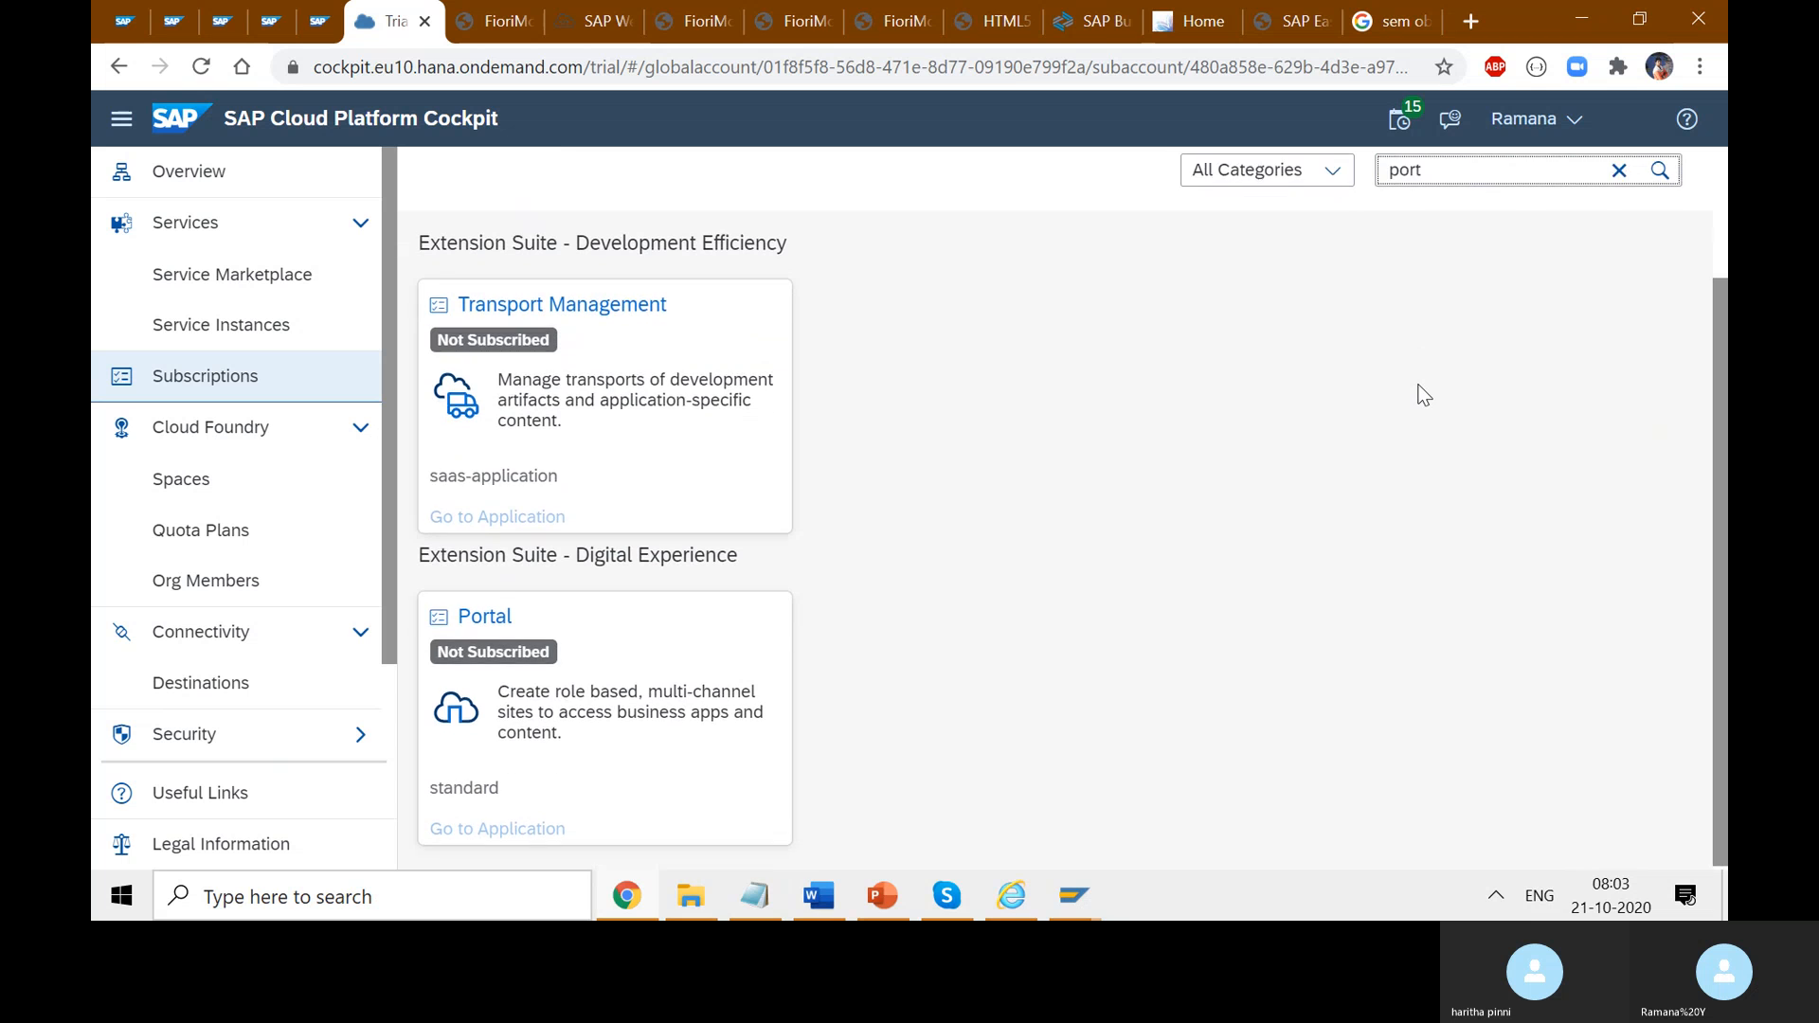
{"action": "left_click", "coordinate": [499, 621]}
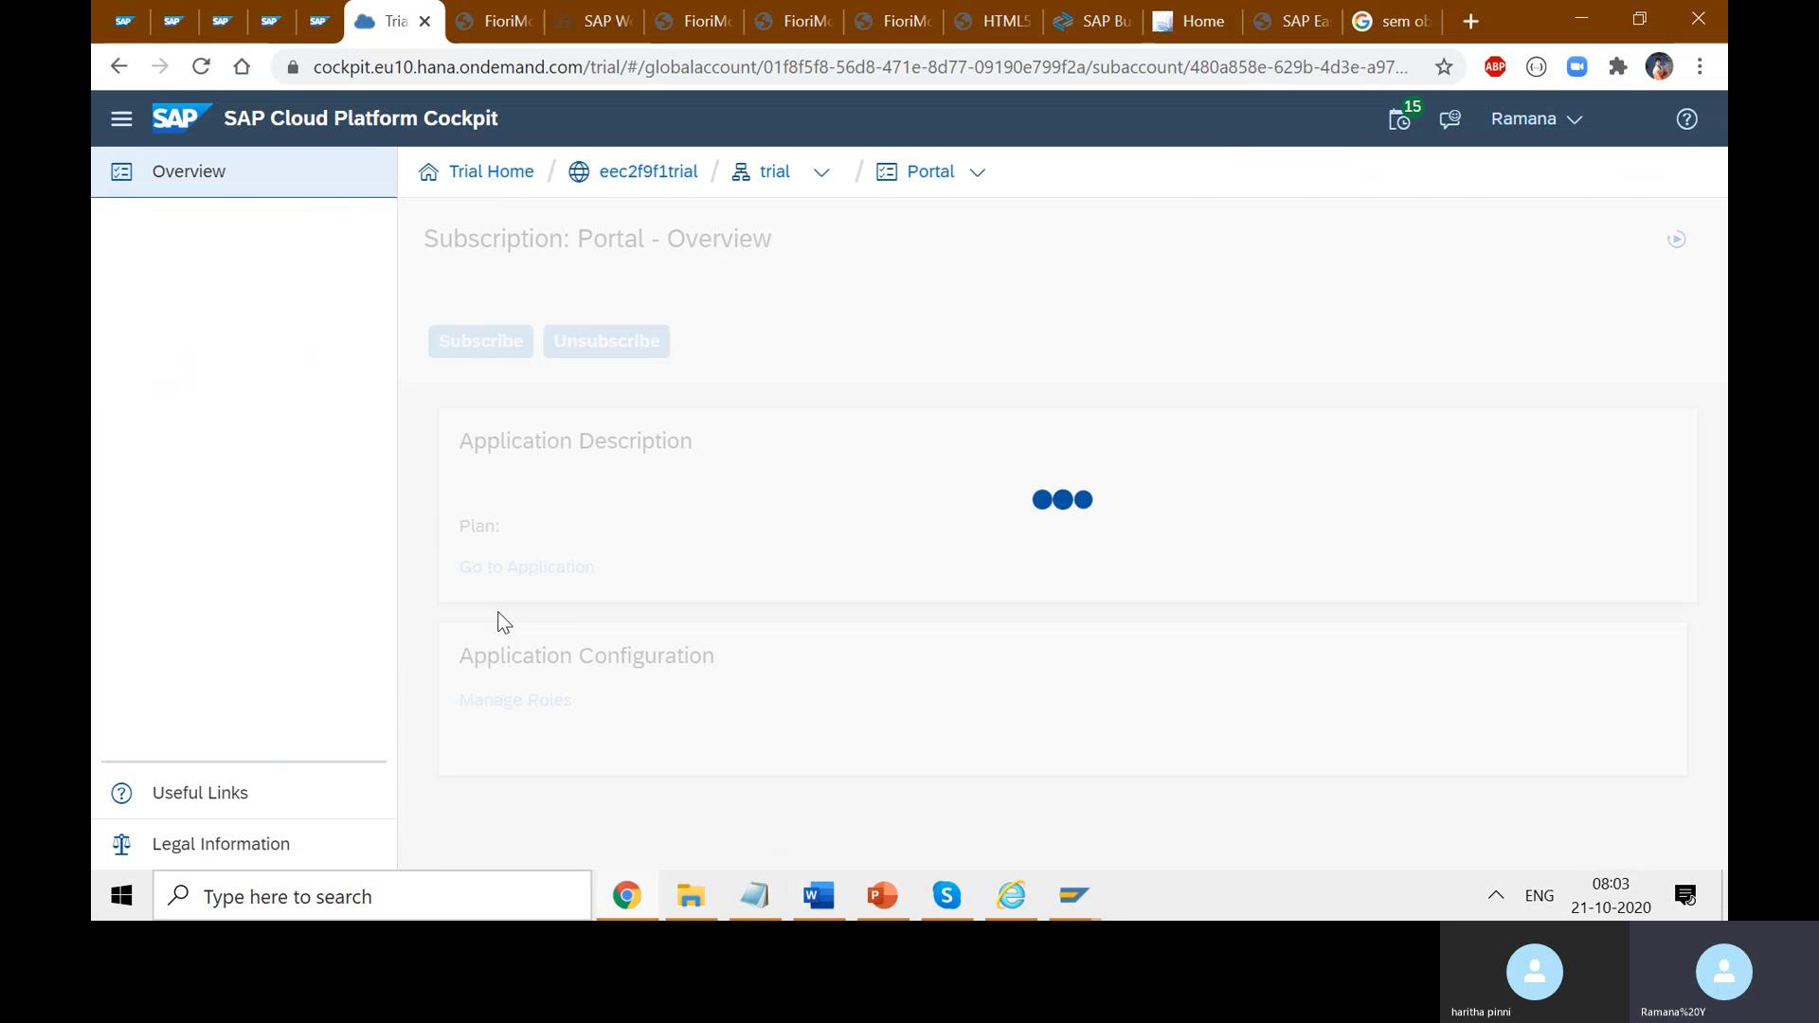
{"action": "left_click", "coordinate": [479, 343]}
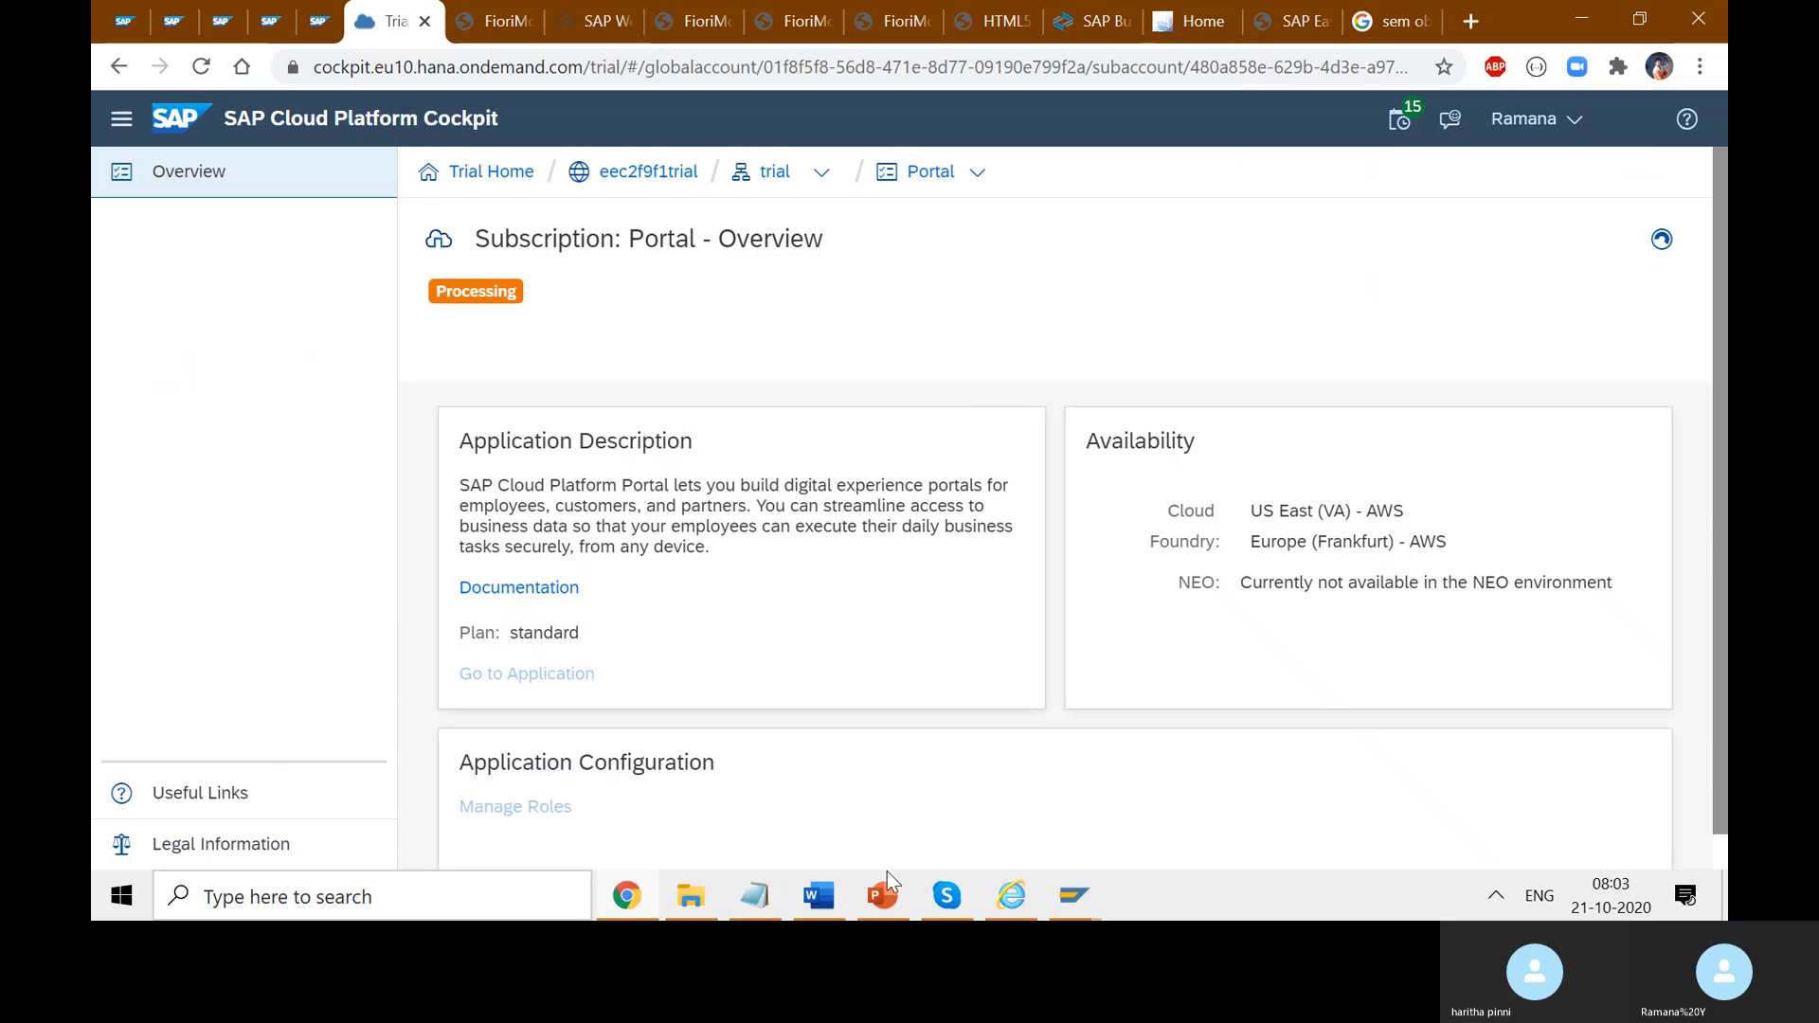
- Write 'MTA Build' on the Build line of the course notes
{"action": "left_click", "coordinate": [827, 907]}
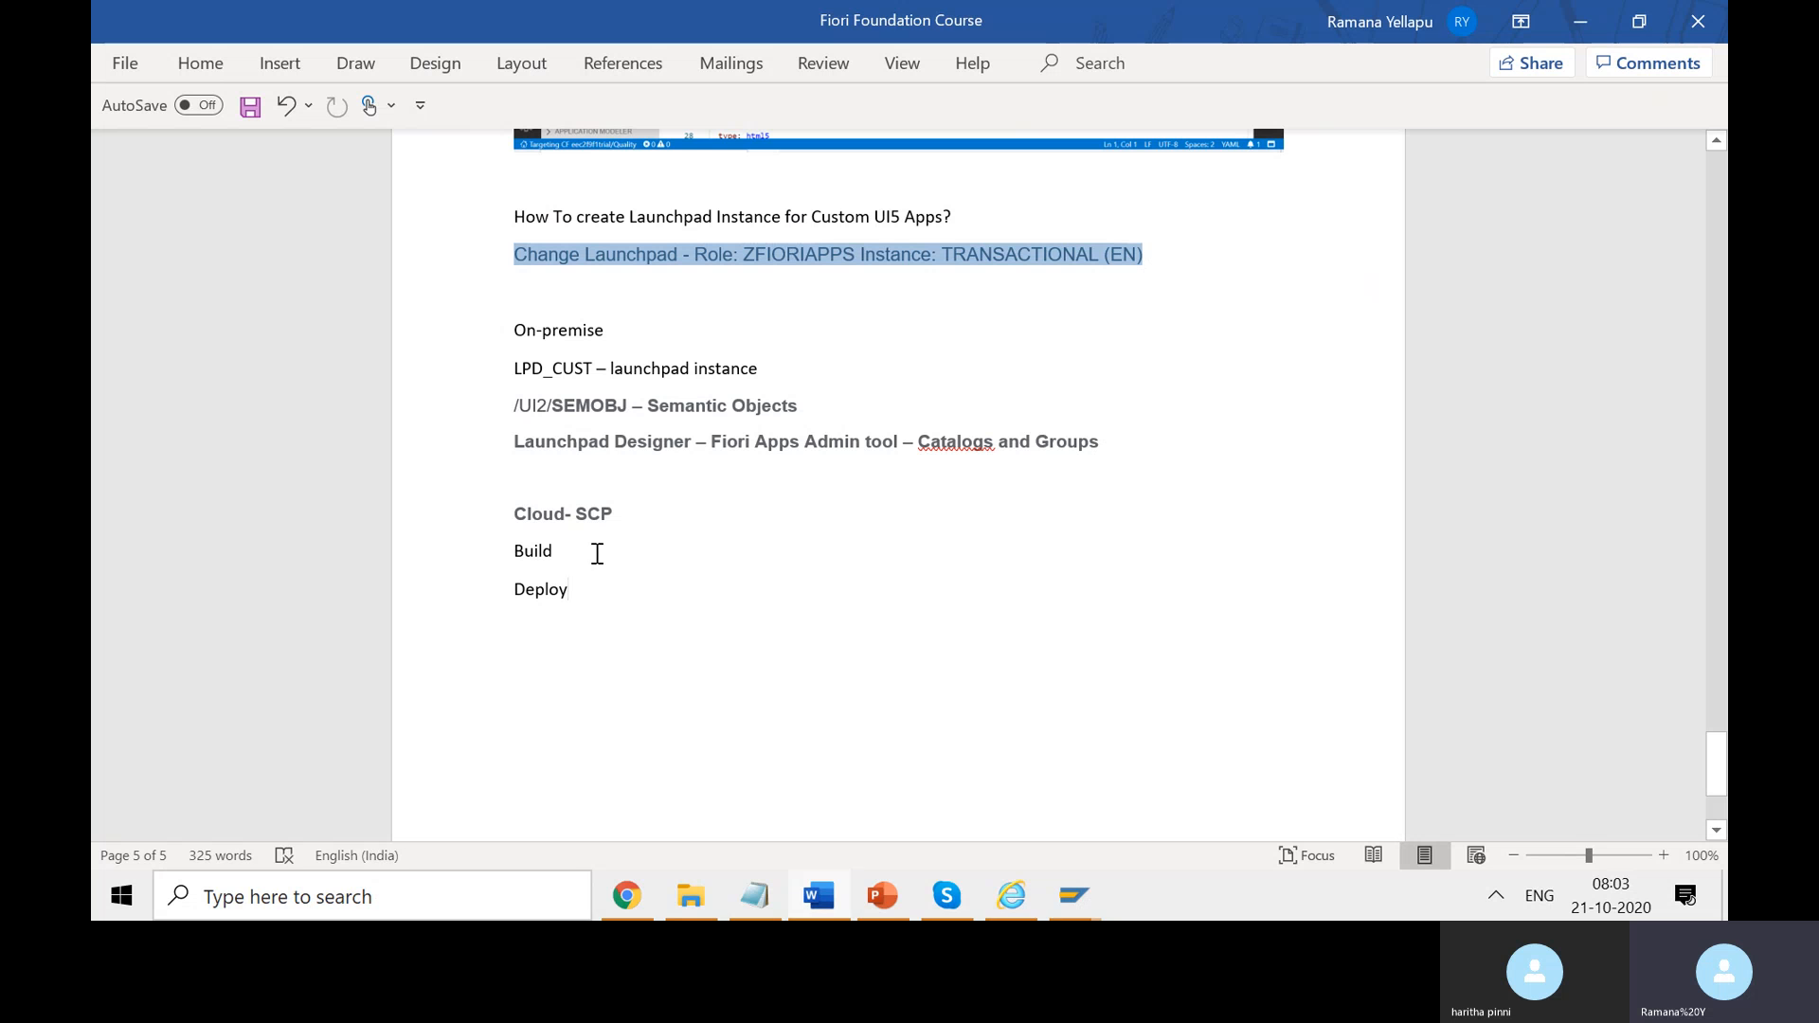
{"action": "type", "text": "p"}
{"action": "type", "text": "- "}
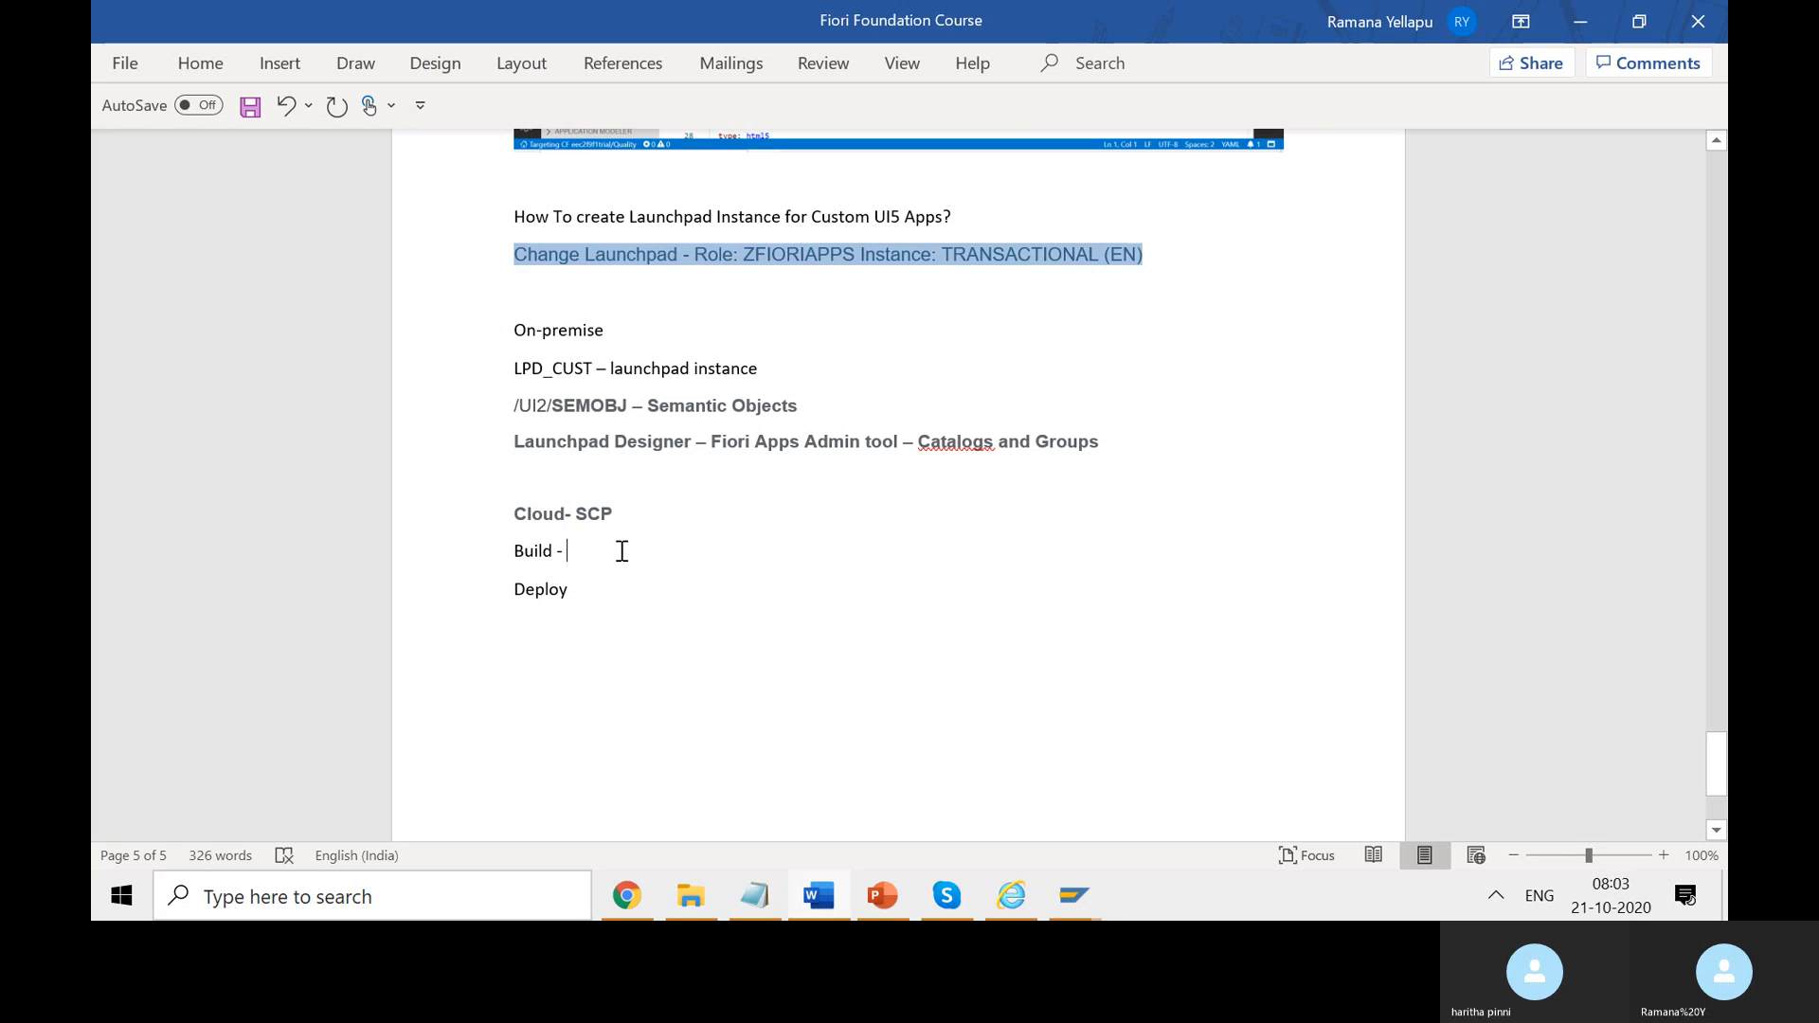
{"action": "type", "text": " Sele"}
{"action": "key", "text": "BackSpace"}
{"action": "type", "text": "T"}
{"action": "key", "text": "BackSpace"}
{"action": "type", "text": "MTA Build"}
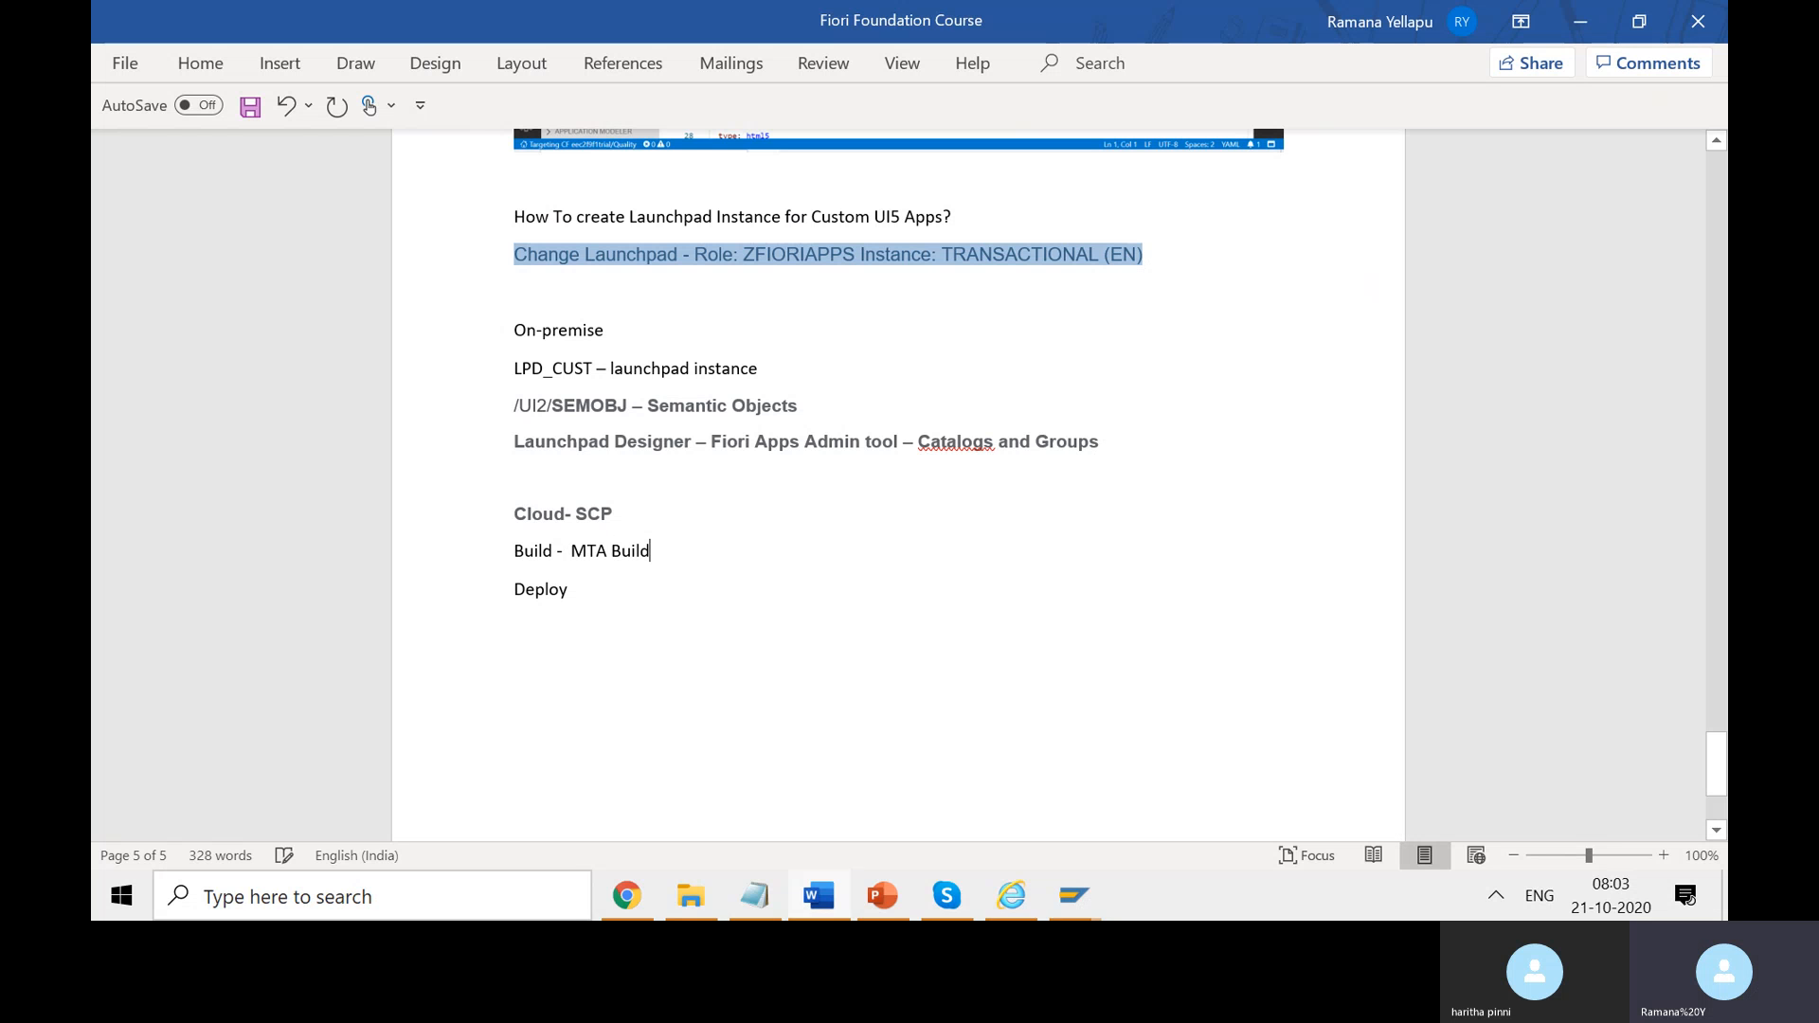
- Extend the Deploy note with '- Deployed and SCP - identified Cloud Foundry.(url)' and save
{"action": "left_click", "coordinate": [621, 589]}
{"action": "type", "text": "- Deployed and SCP"}
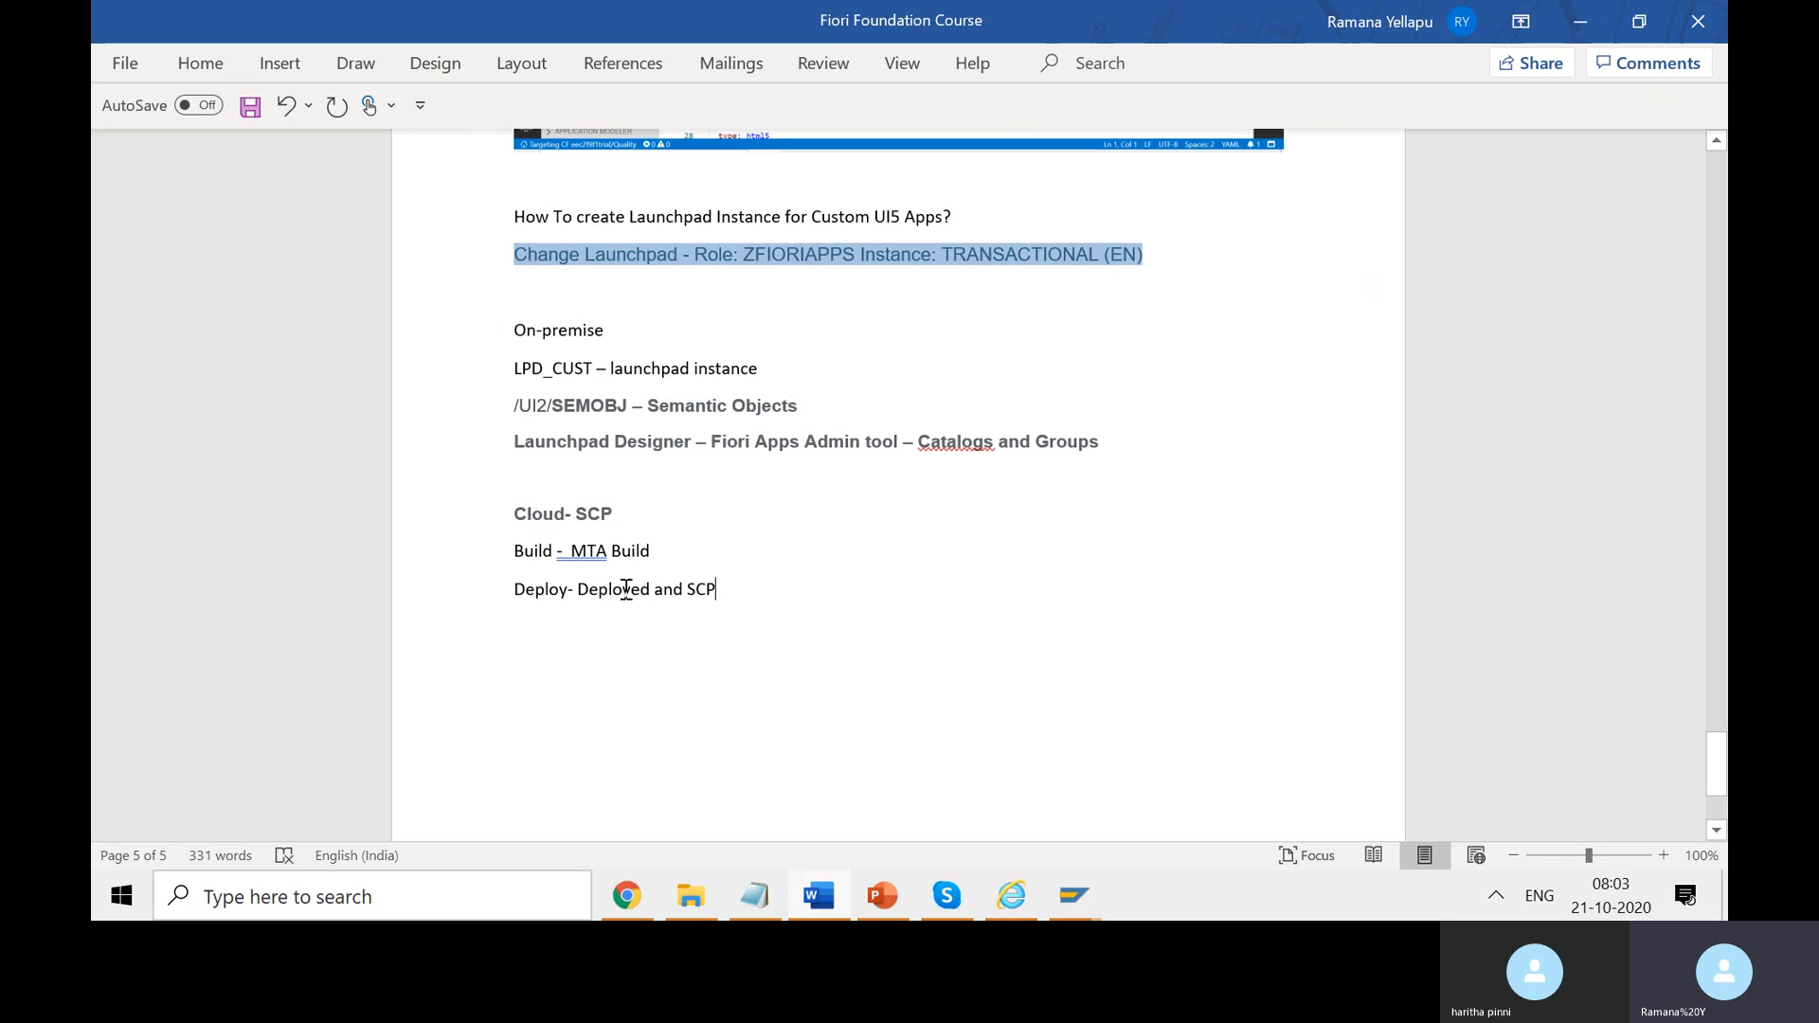
{"action": "type", "text": " - identife"}
{"action": "key", "text": "BackSpace"}
{"action": "type", "text": "ied "}
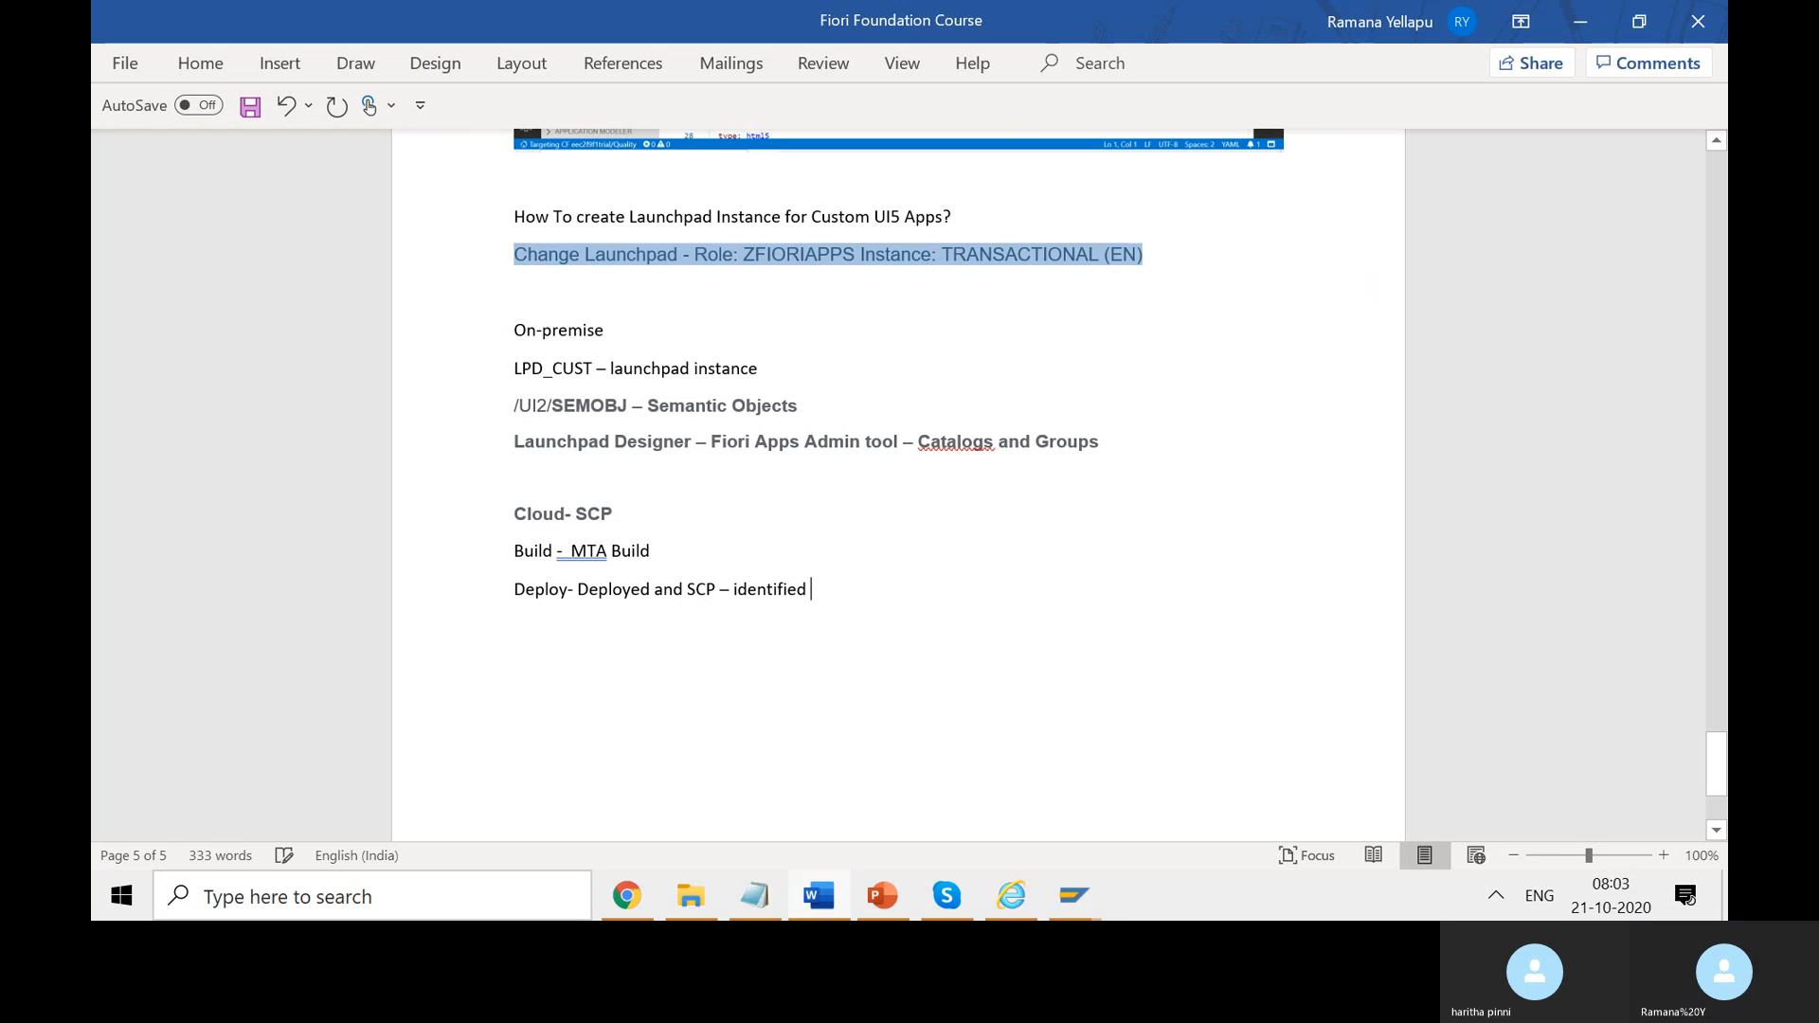
{"action": "type", "text": "Clo"}
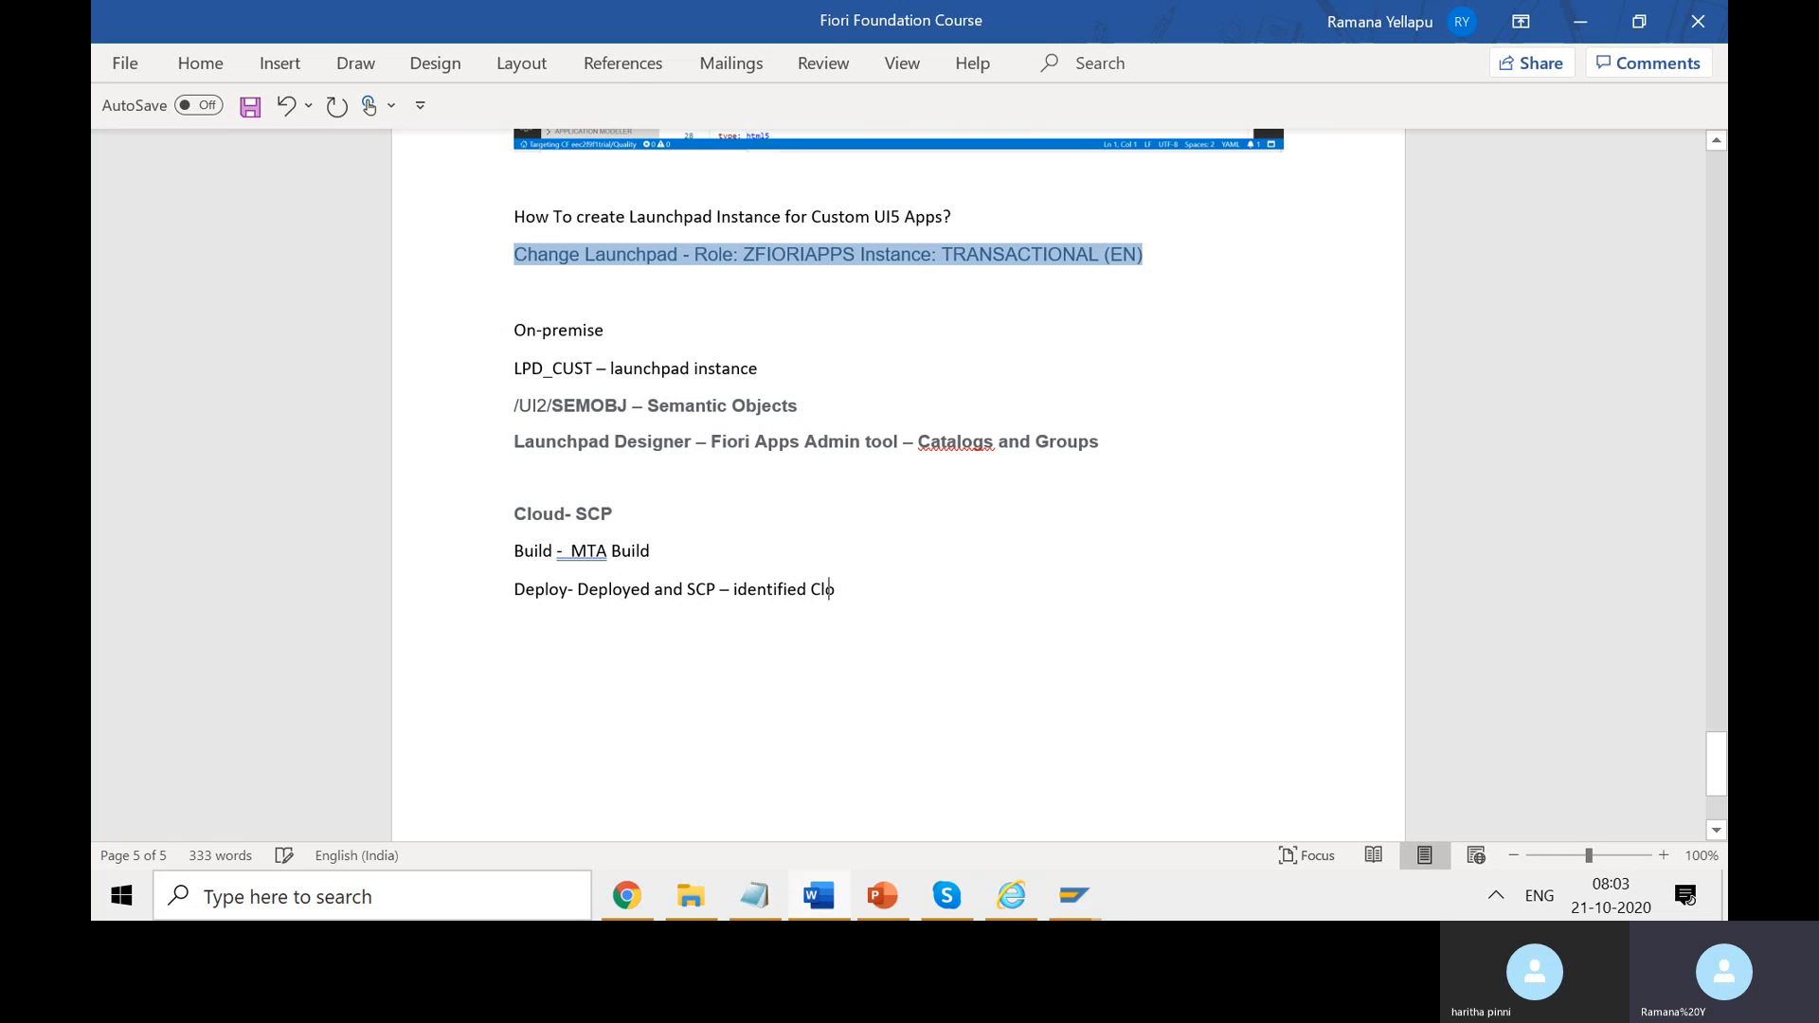
{"action": "type", "text": "ud Founs"}
{"action": "type", "text": "ry"}
{"action": "key", "text": "BackSpace"}
{"action": "key", "text": "BackSpace"}
{"action": "key", "text": "BackSpace"}
{"action": "type", "text": "dryt"}
{"action": "type", "text": "."}
{"action": "type", "text": "()"}
{"action": "key", "text": "Left"}
{"action": "type", "text": "url"}
{"action": "key", "text": "ctrl+s"}
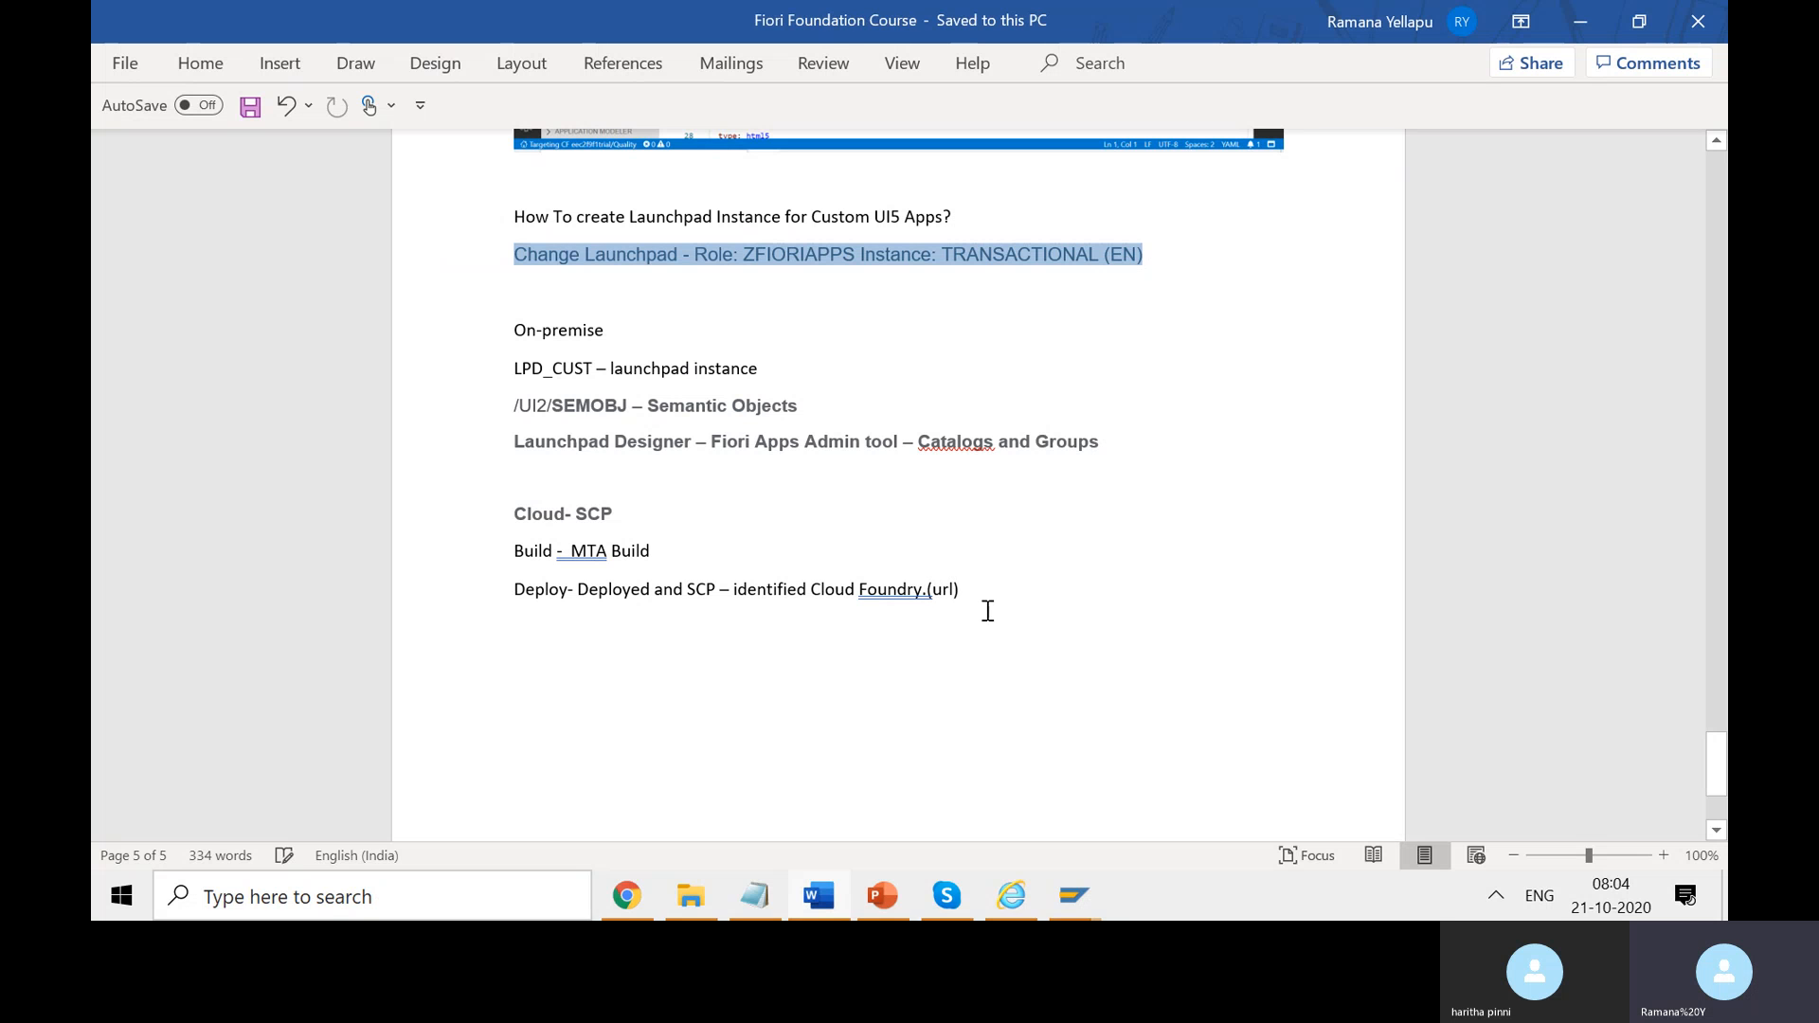
- Add the URL pattern '- <namespace><projectname>- <app.version>/index.html' to the Deploy note
{"action": "type", "text": "- "}
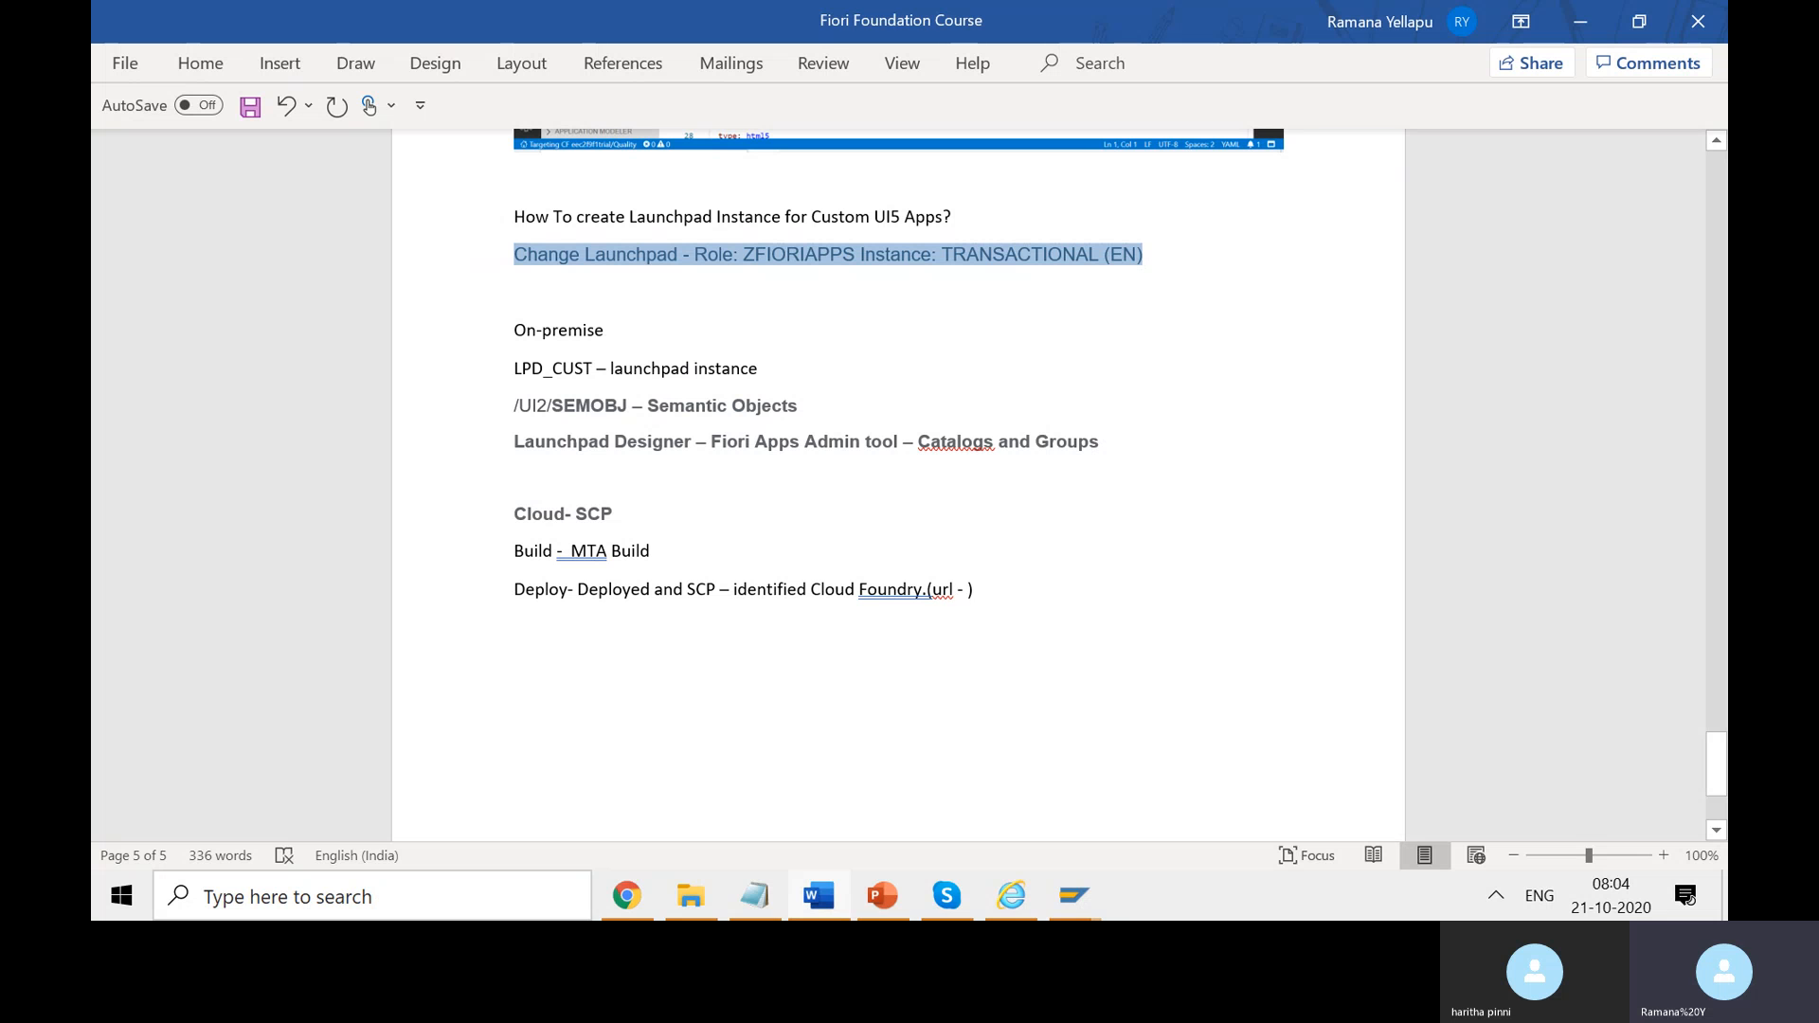
{"action": "type", "text": "<namespace"}
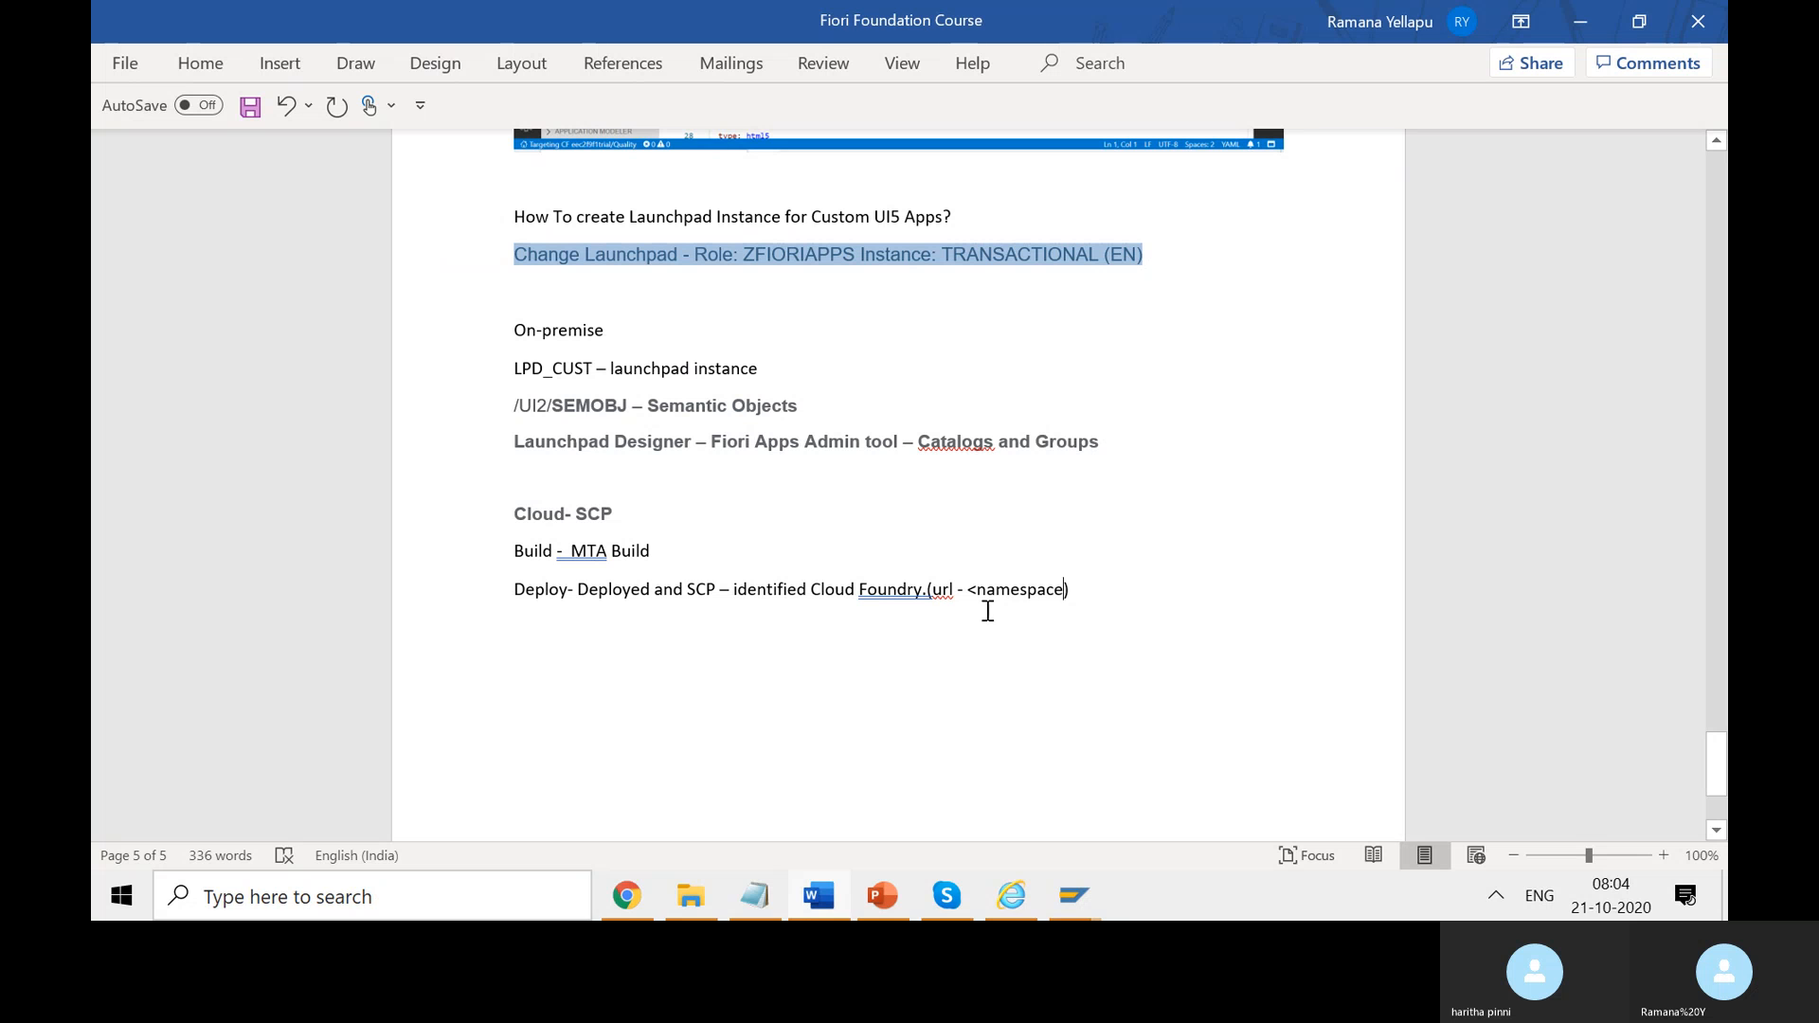
{"action": "type", "text": "><projectname>-"}
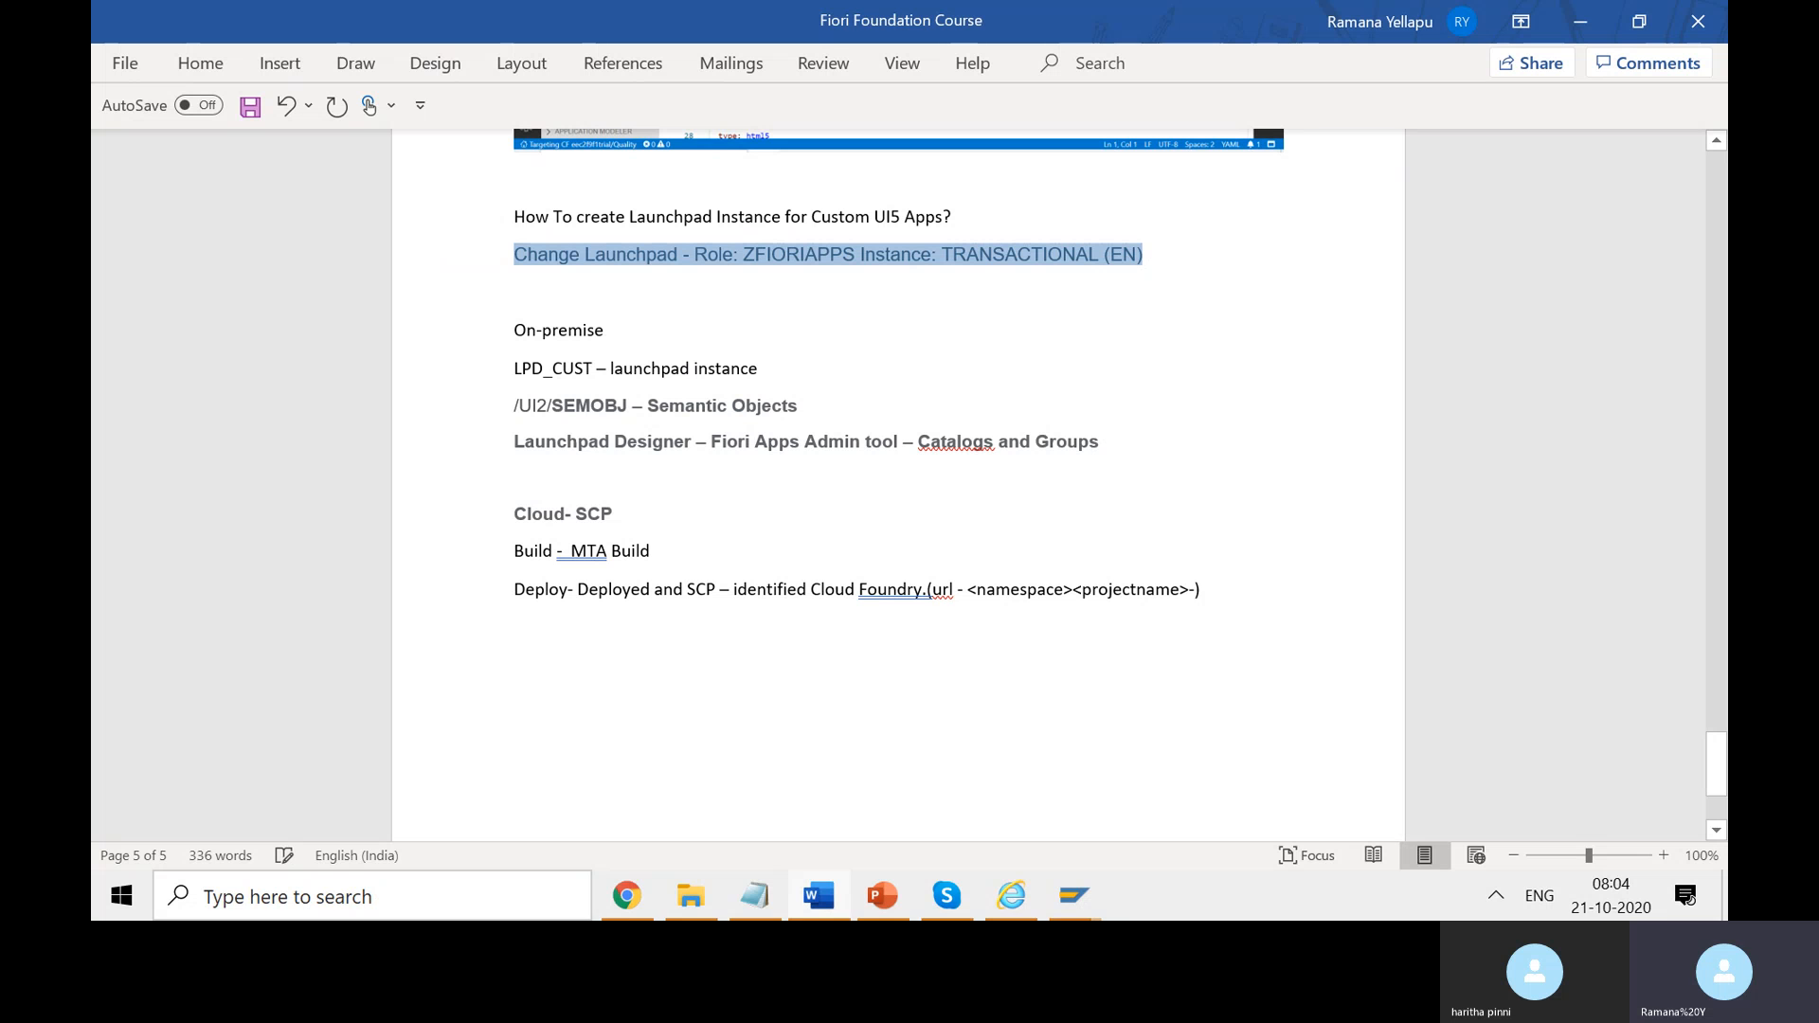
{"action": "type", "text": " <a"}
{"action": "type", "text": "pp"}
{"action": "type", "text": ".version"}
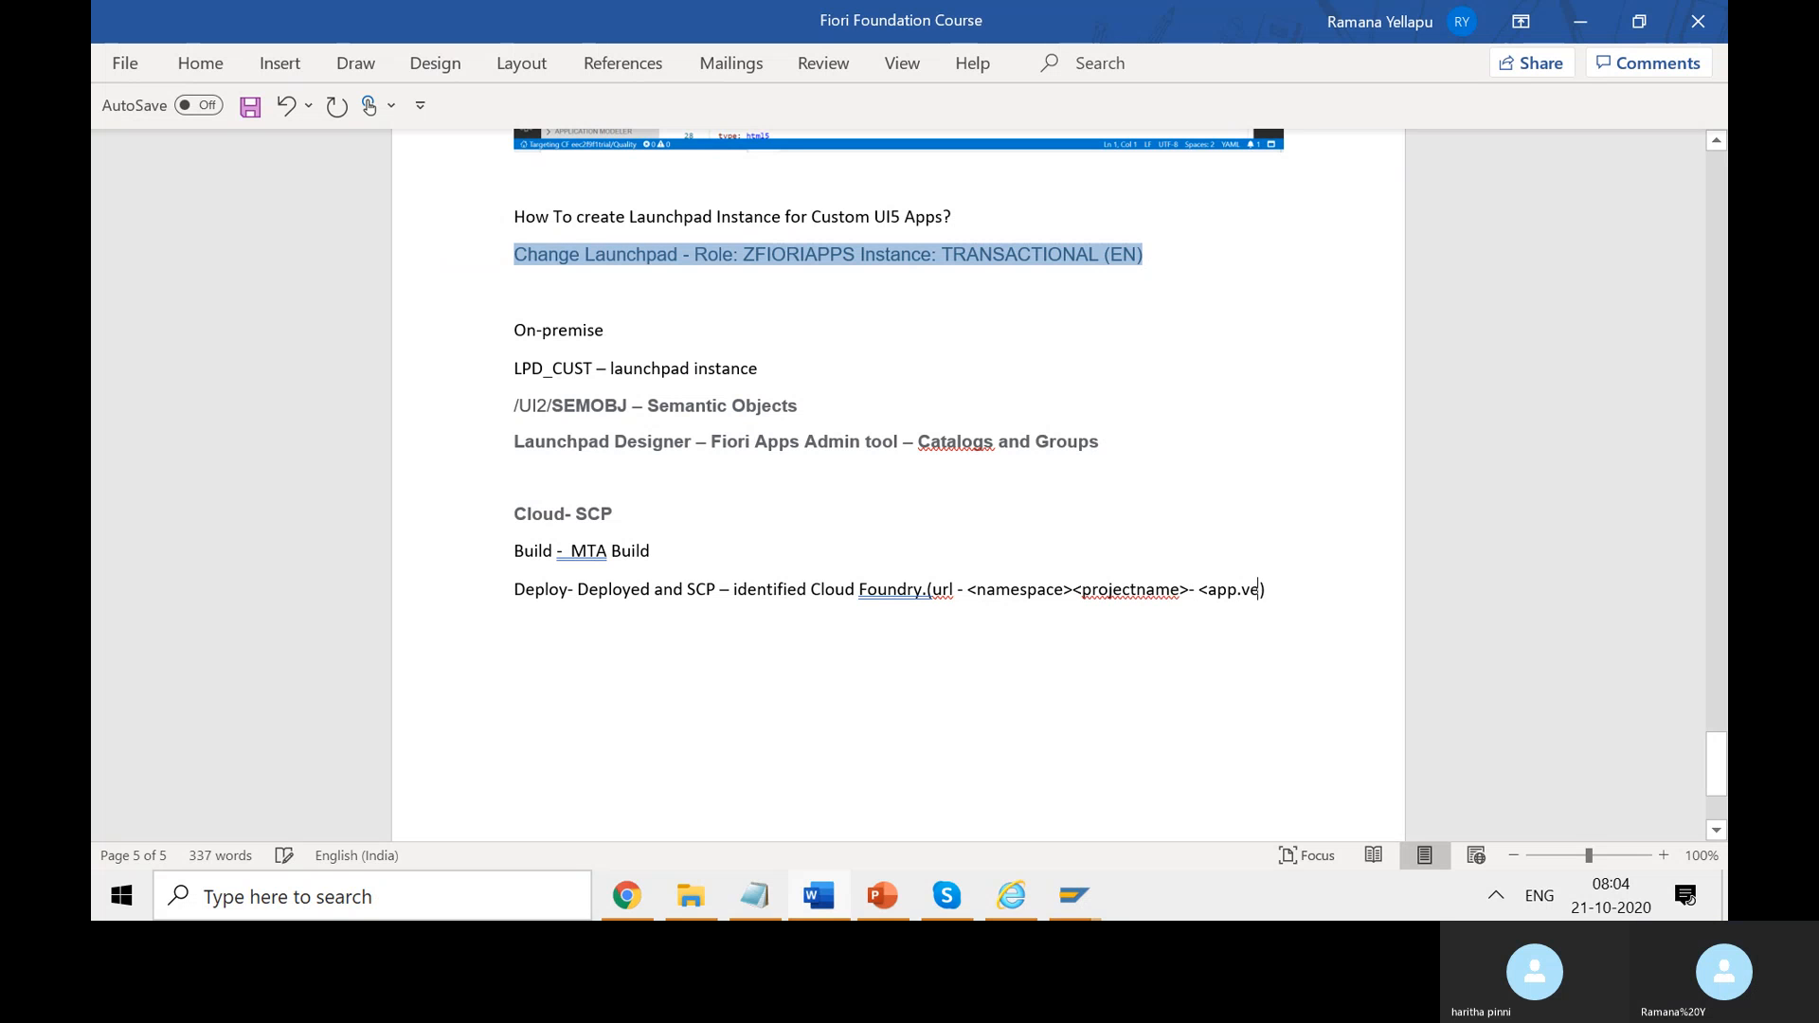
{"action": "type", "text": ">"}
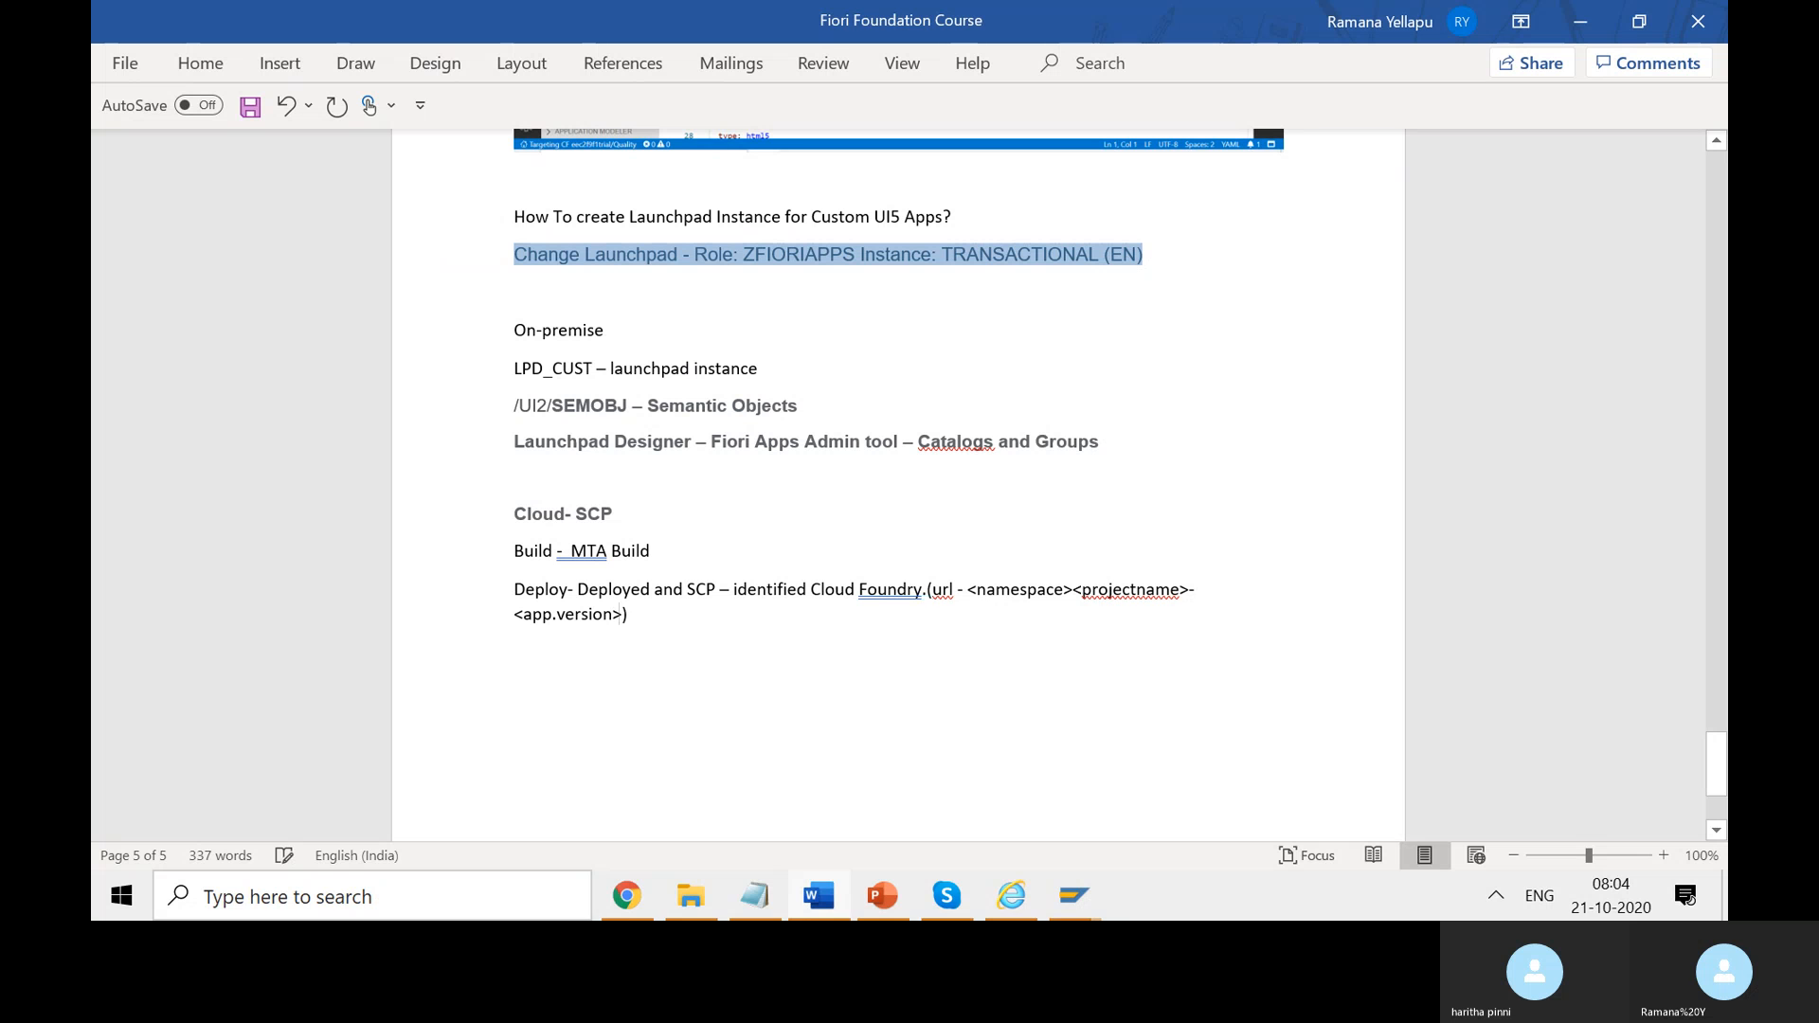
{"action": "type", "text": "/i"}
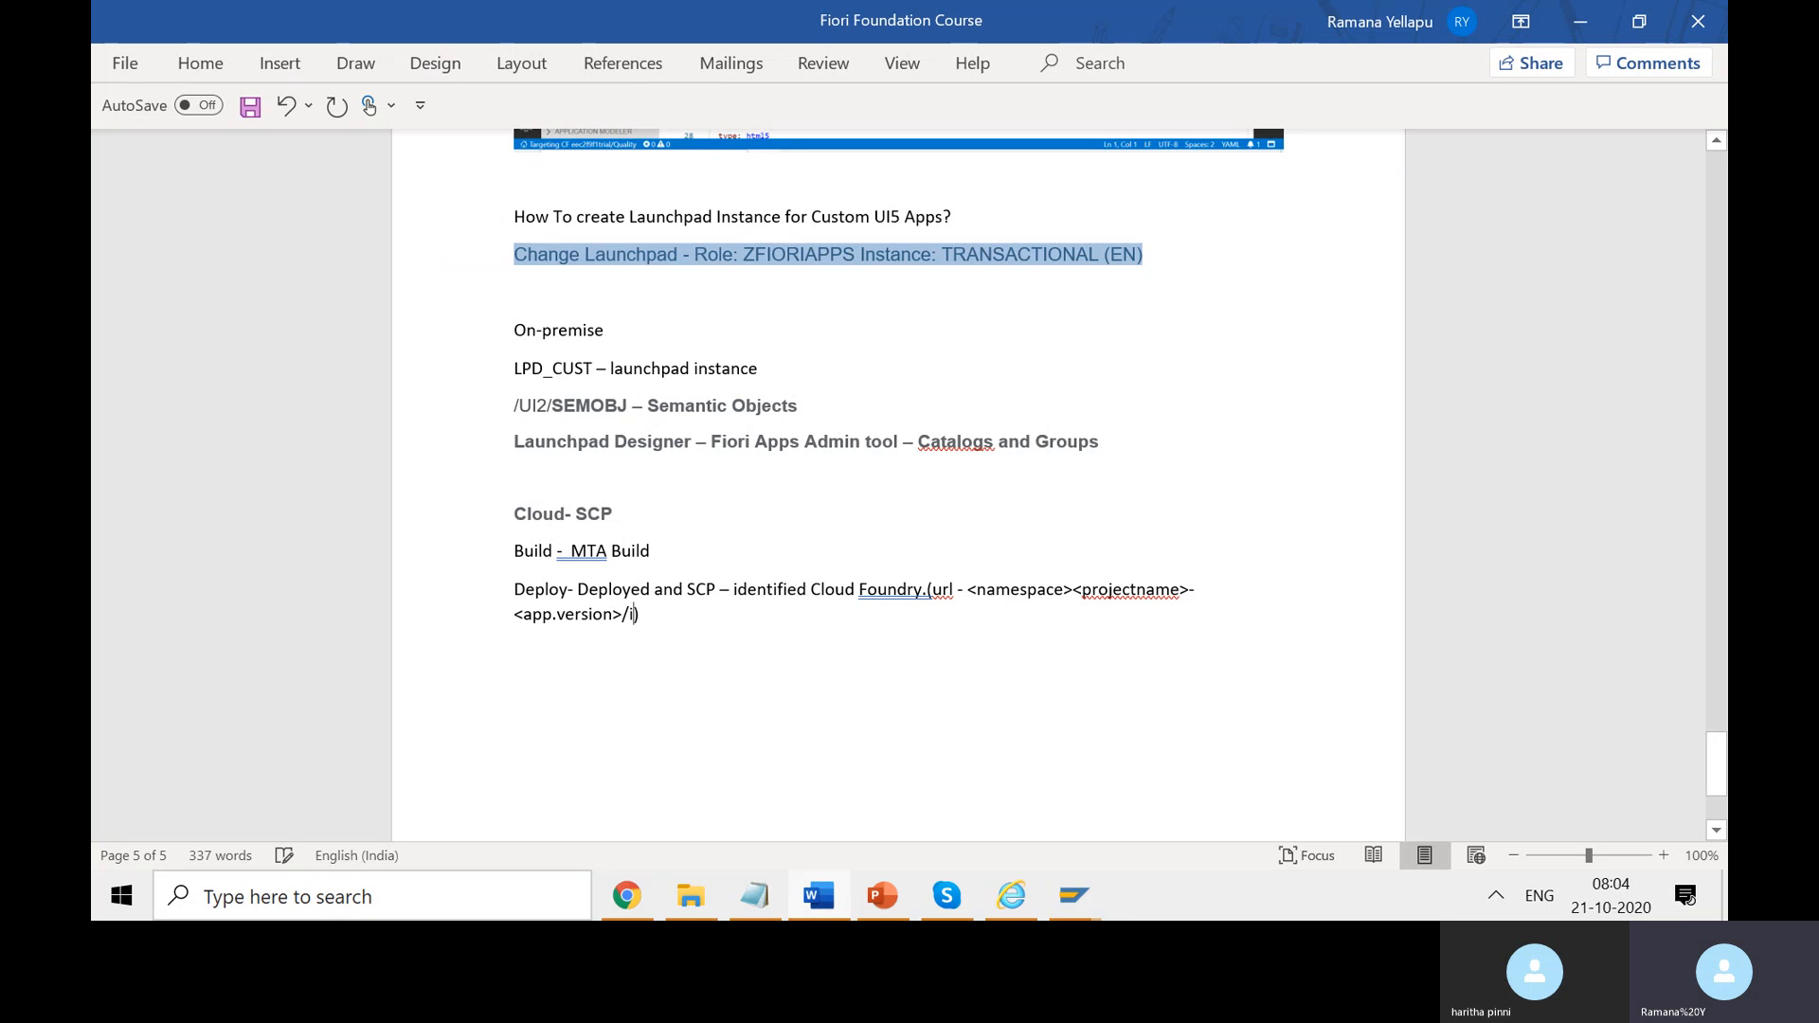
{"action": "type", "text": "ndex"}
{"action": "type", "text": ".thn"}
{"action": "key", "text": "BackSpace"}
{"action": "key", "text": "BackSpace"}
{"action": "key", "text": "BackSpace"}
{"action": "type", "text": "ht"}
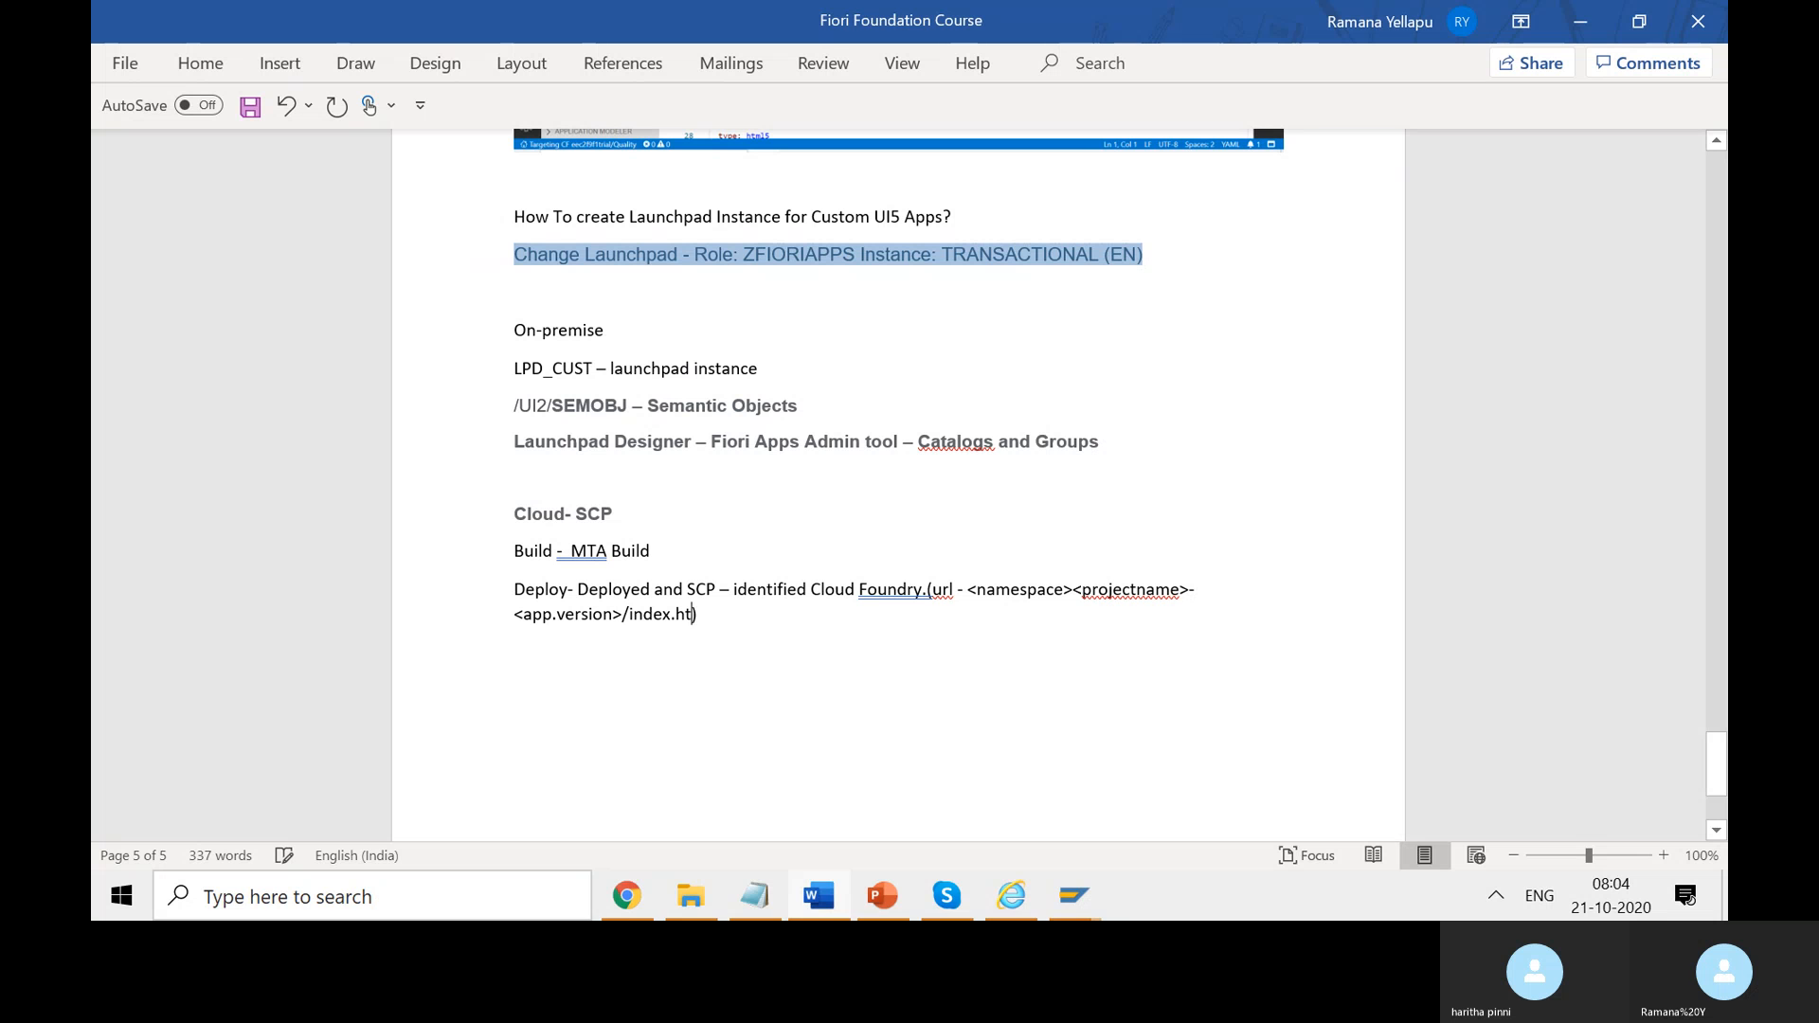
{"action": "type", "text": "ml"}
{"action": "key", "text": "End"}
{"action": "key", "text": "Return"}
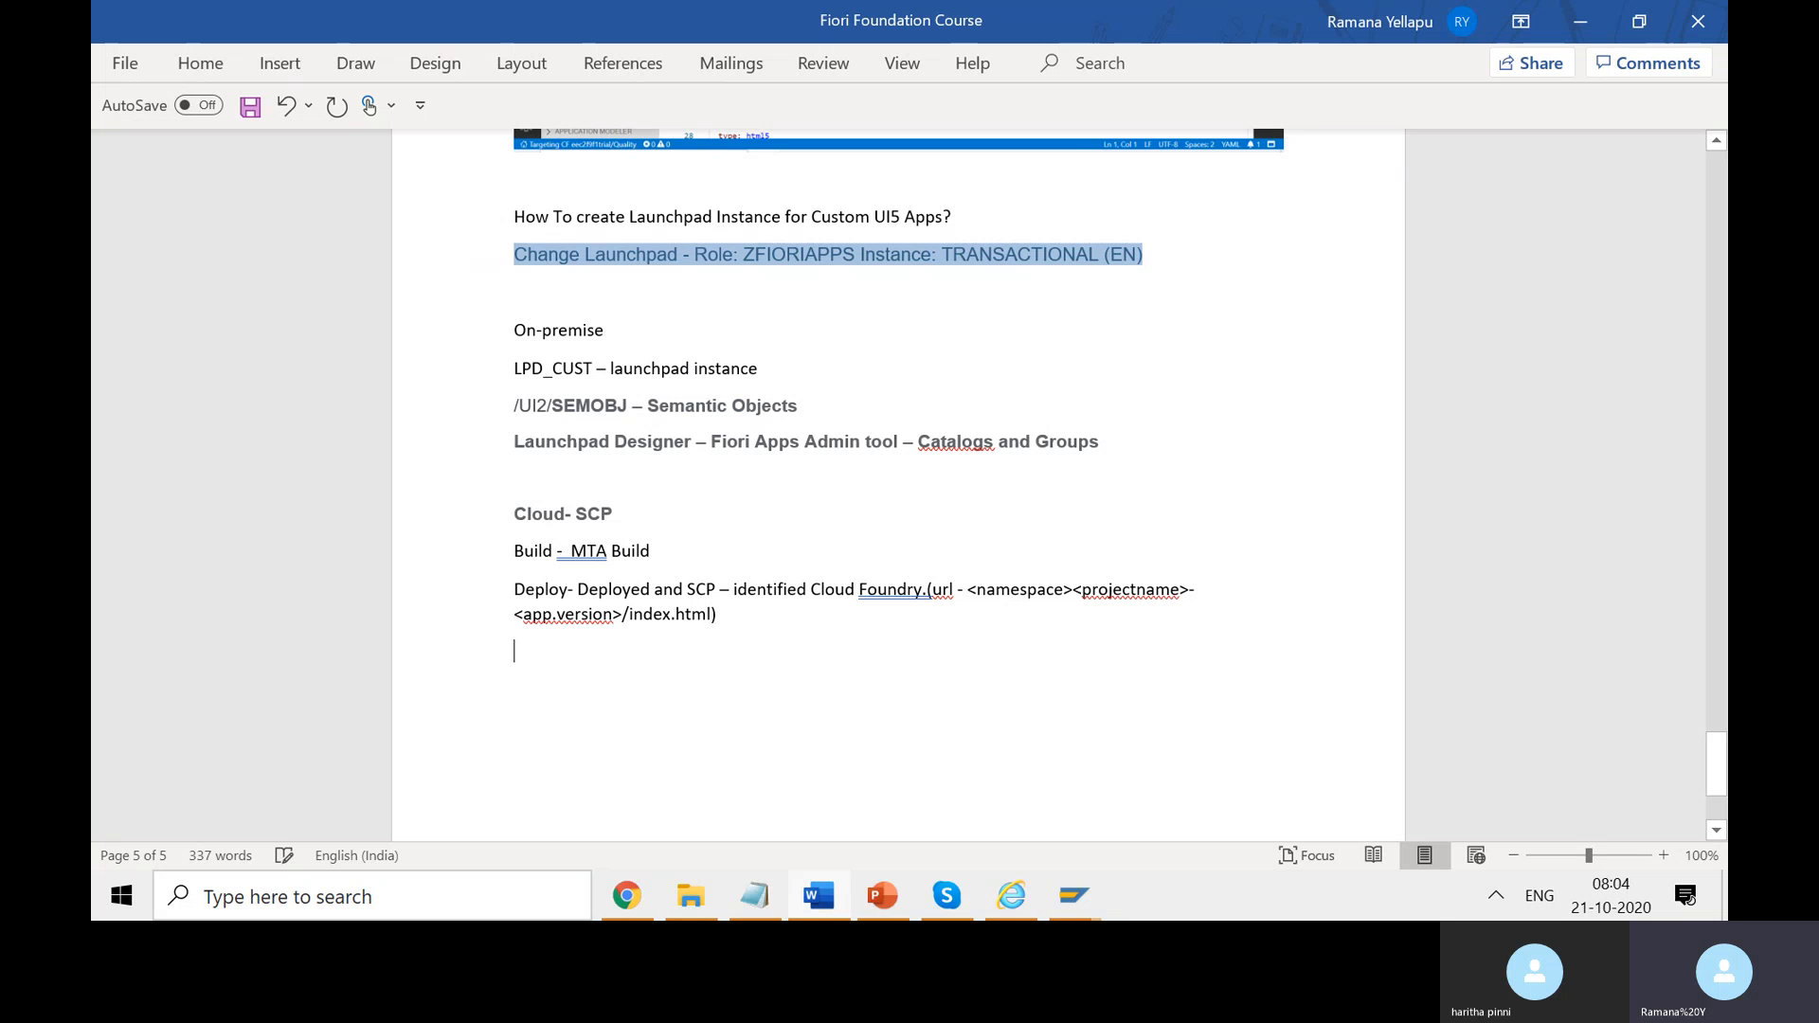
- Add the line 'Launchpad- Do it from our webide,wizard service in scp' and save the notes
{"action": "type", "text": "Launchpad"}
{"action": "type", "text": "- Do it from o"}
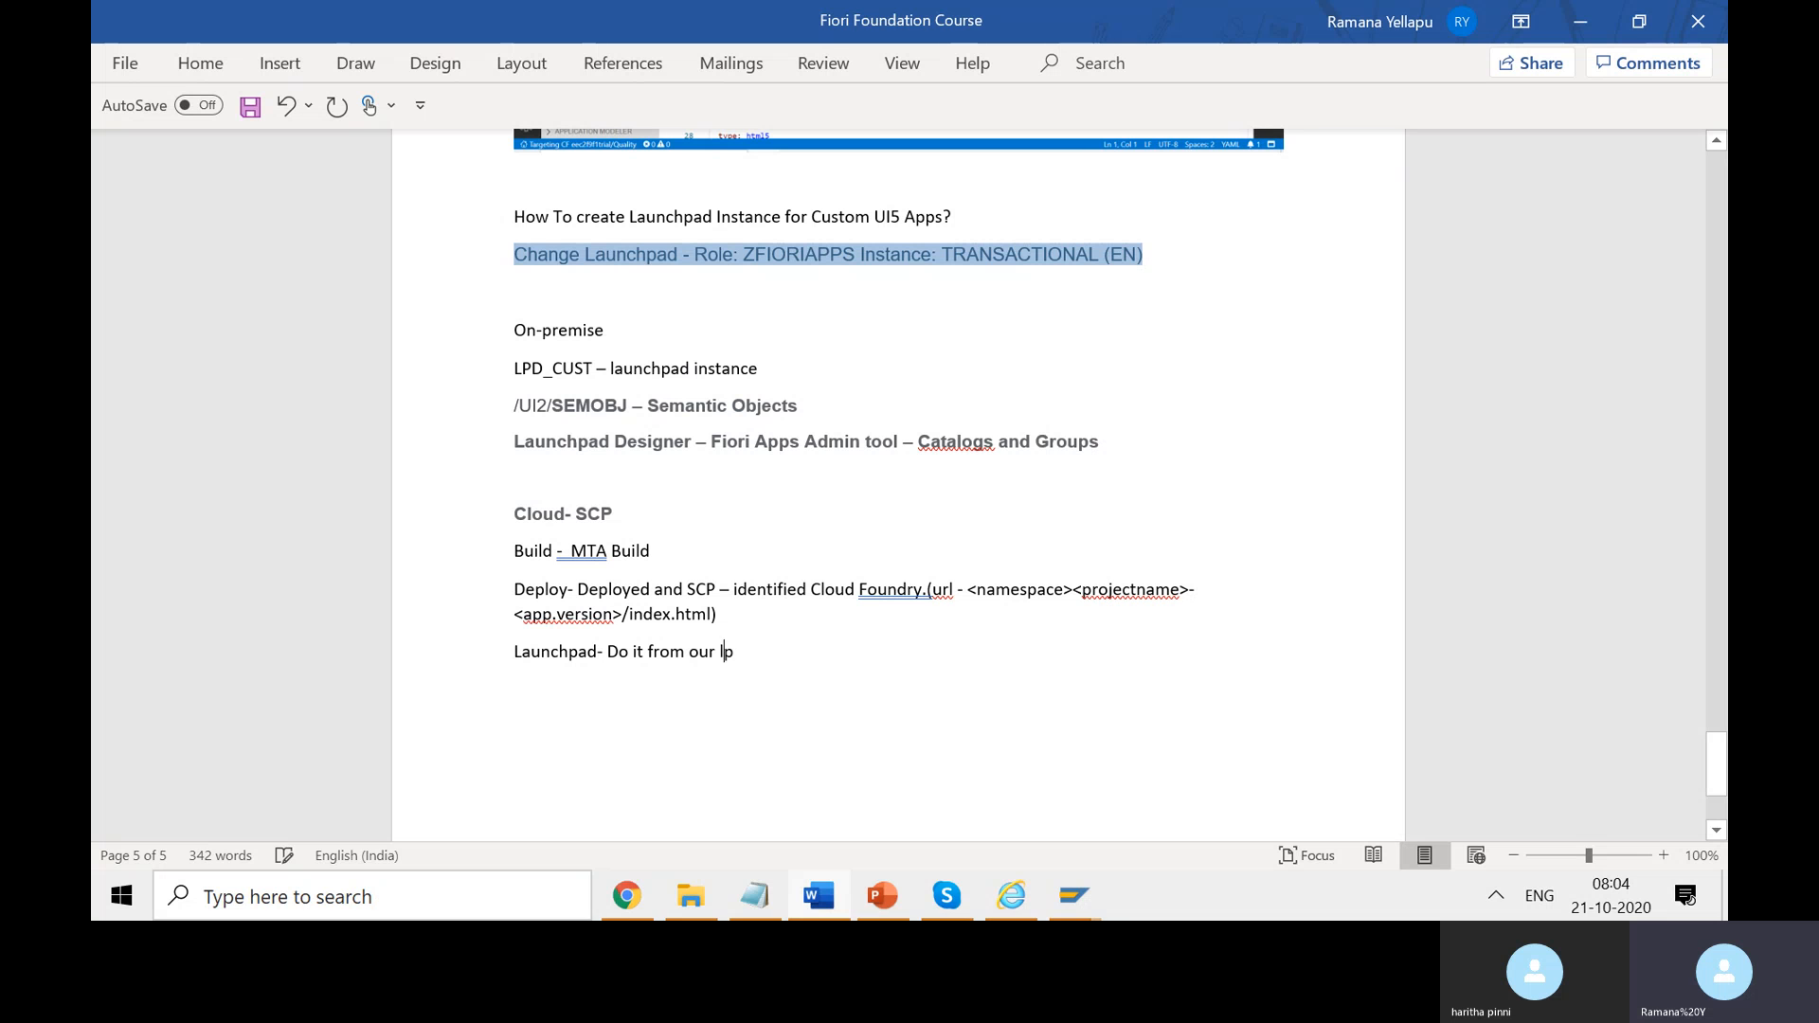
{"action": "type", "text": "ur lp"}
{"action": "key", "text": "BackSpace"}
{"action": "key", "text": "BackSpace"}
{"action": "type", "text": "webide,wizard service"}
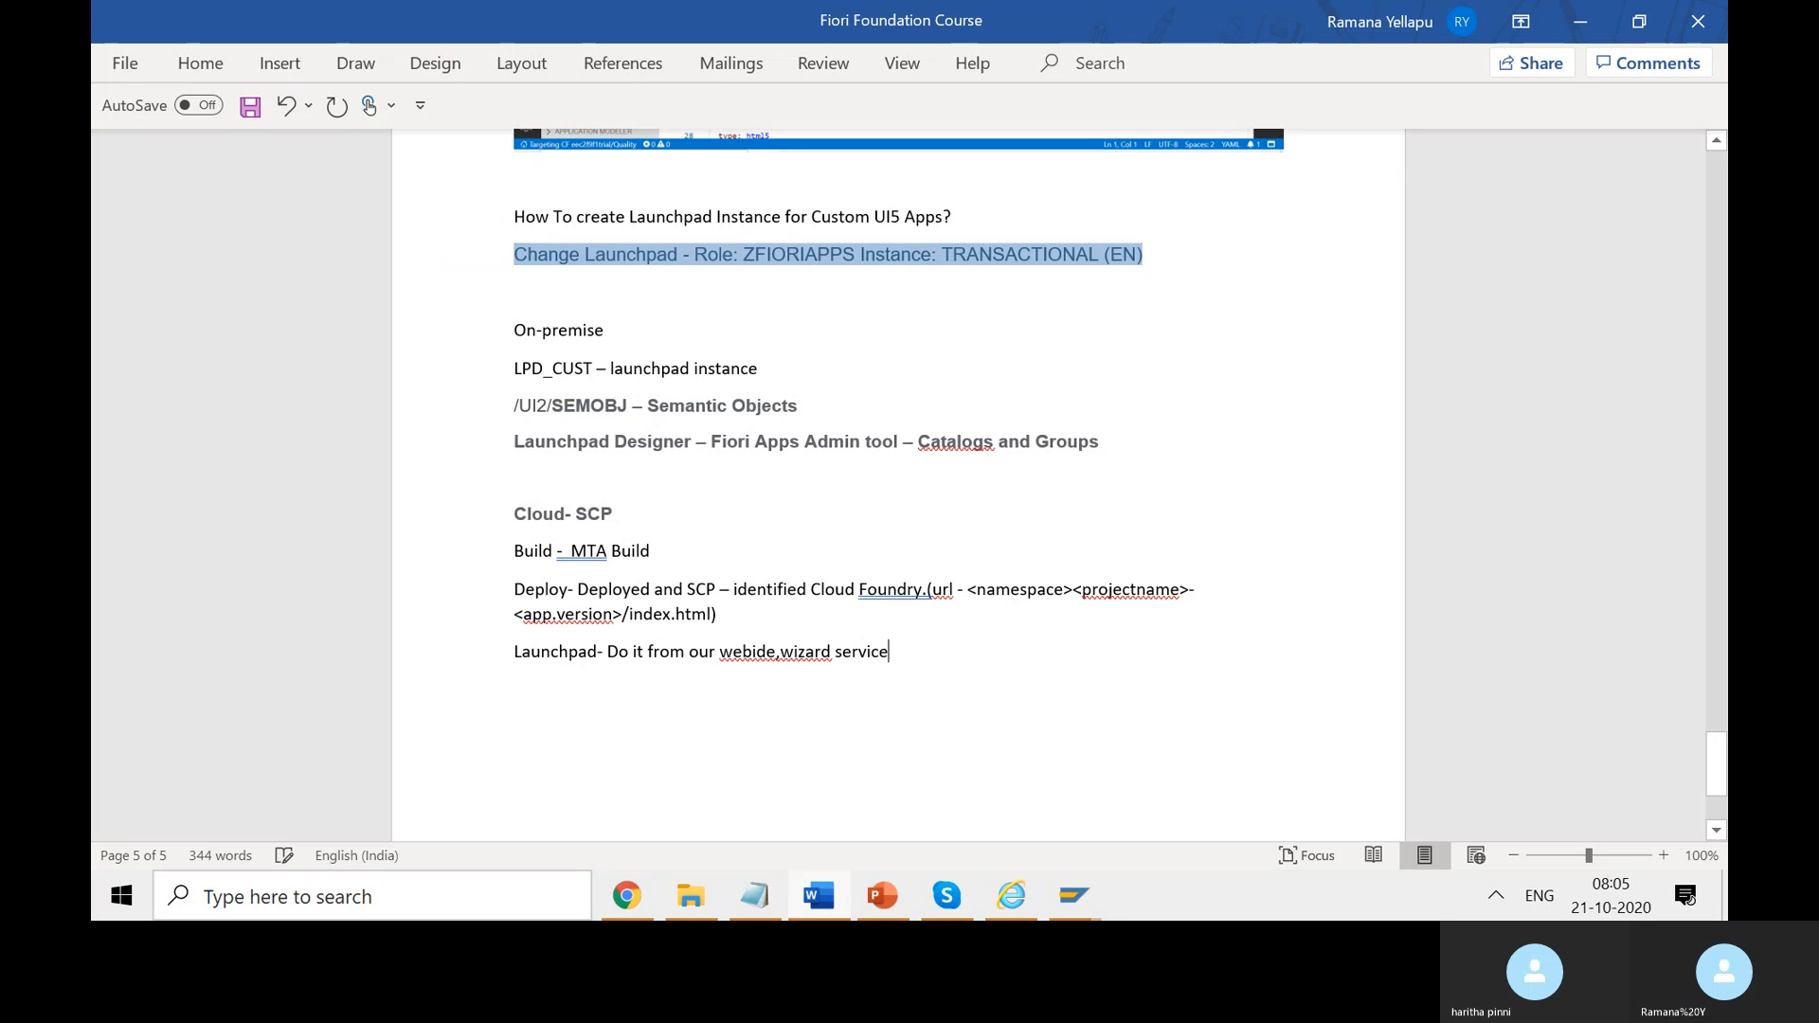
{"action": "type", "text": " in scp."}
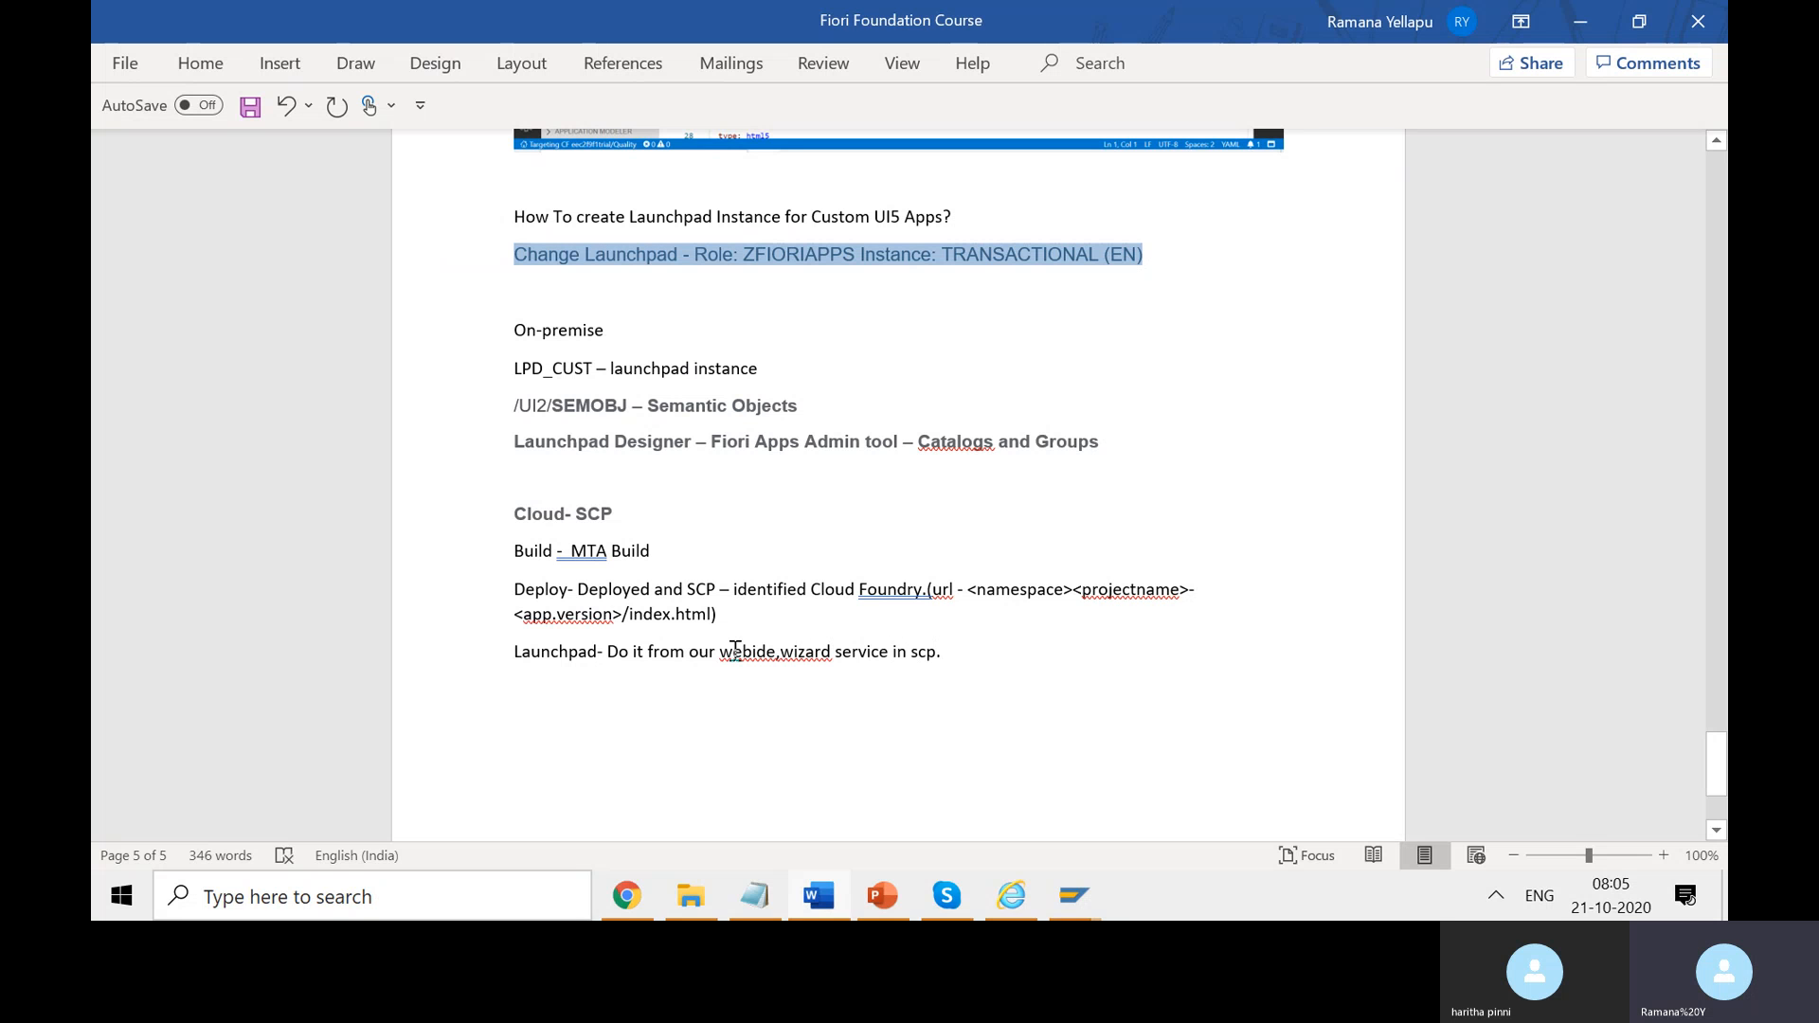
{"action": "key", "text": "ctrl+s"}
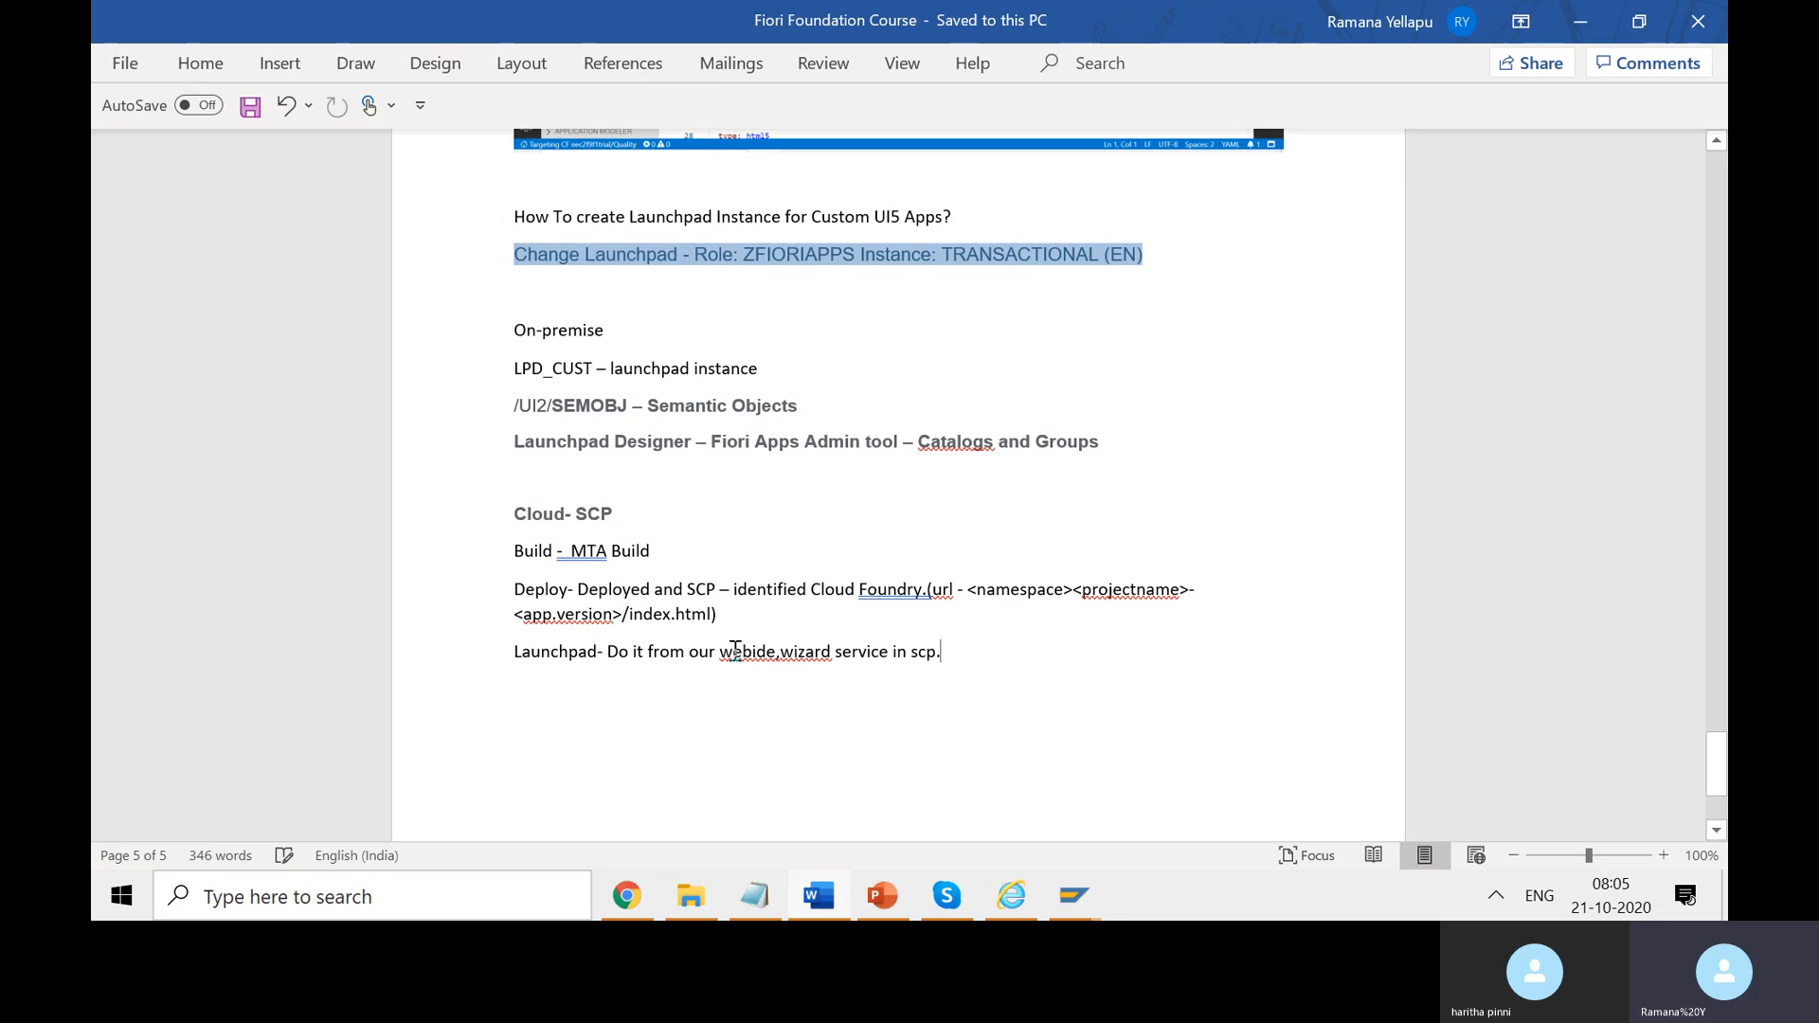
{"action": "left_click_drag", "start_coordinate": [717, 614], "coordinate": [517, 604]}
{"action": "left_click", "coordinate": [753, 636]}
{"action": "left_click_drag", "start_coordinate": [896, 652], "coordinate": [515, 651]}
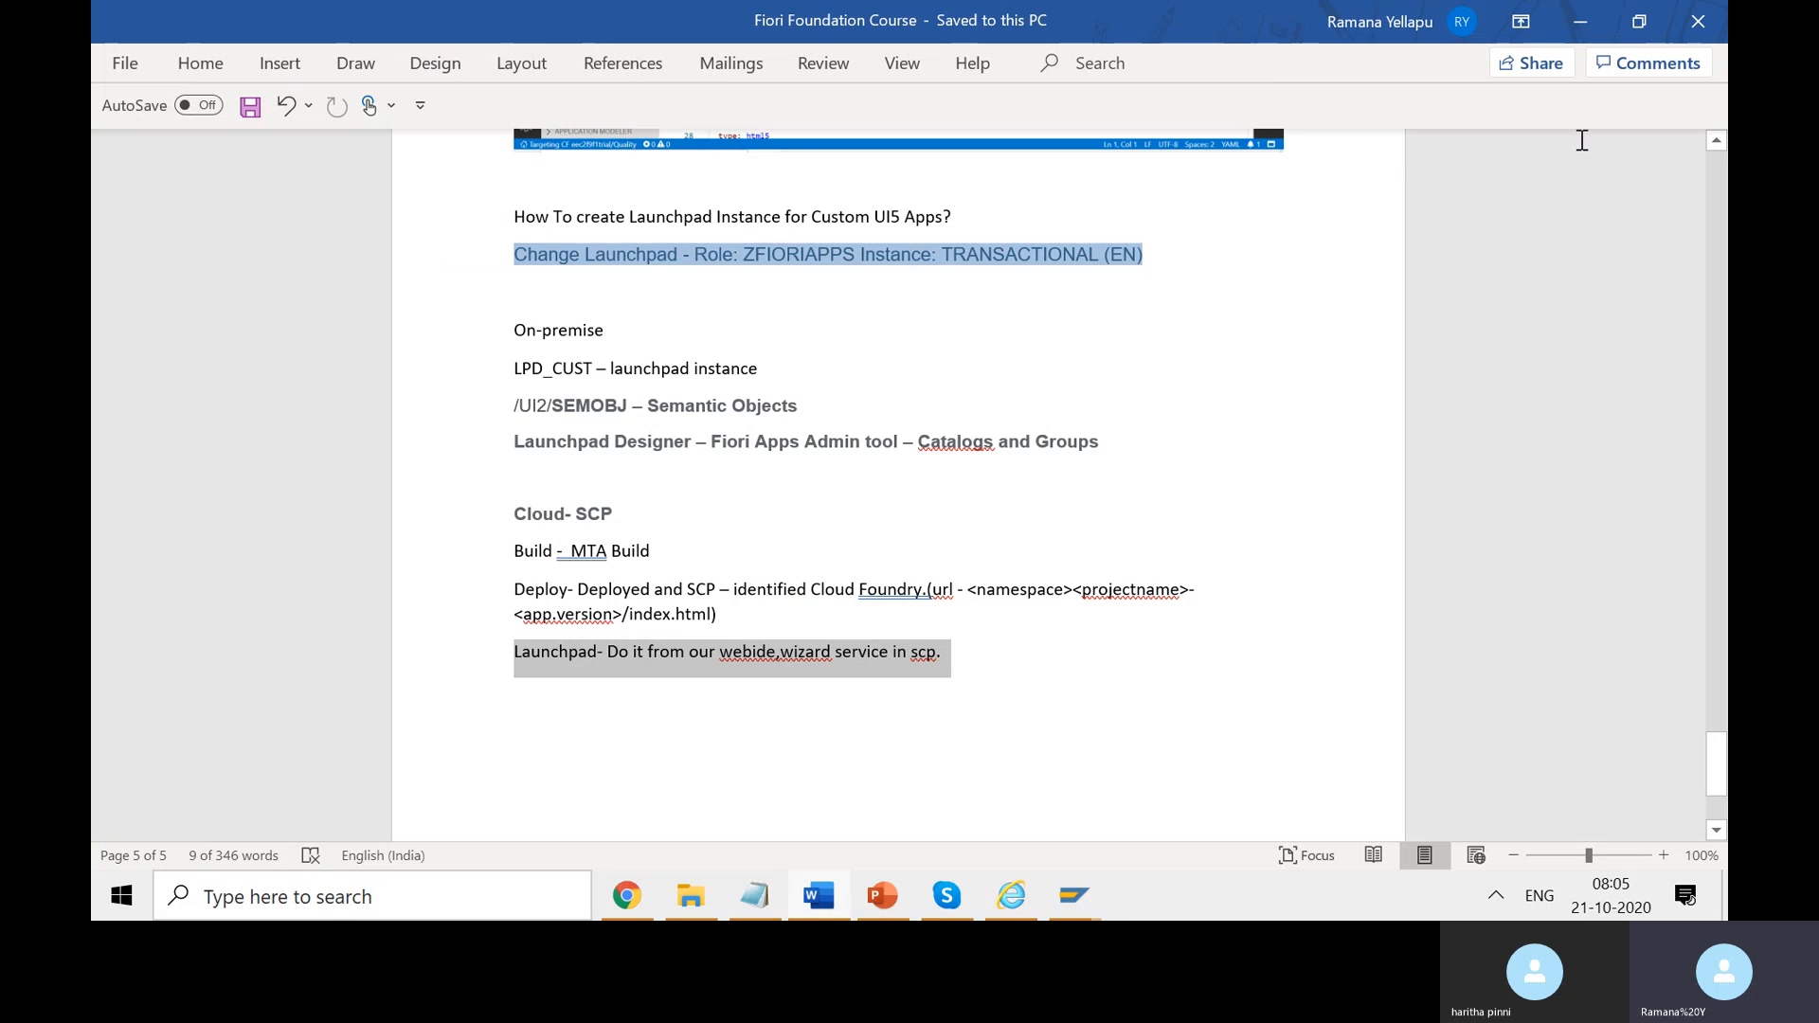
- Open the subscribed Portal application, review its site error page, and return to the Portal overview
{"action": "left_click", "coordinate": [1580, 21]}
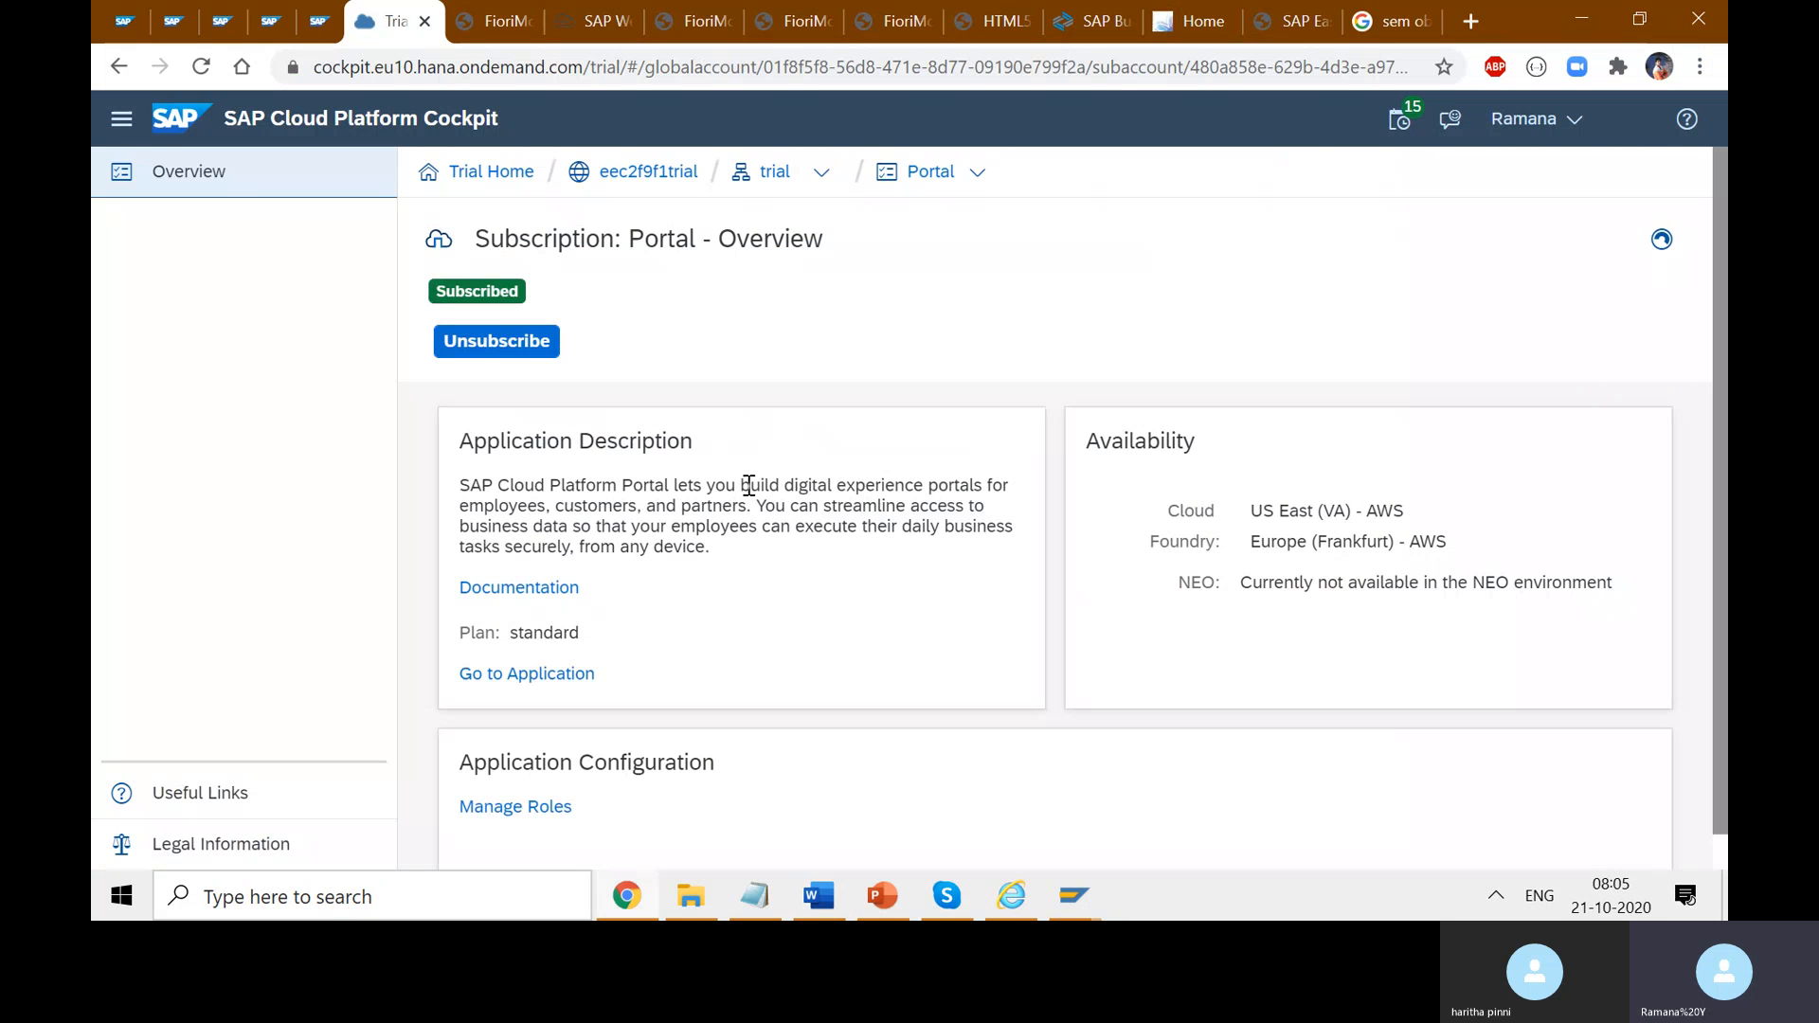
{"action": "left_click", "coordinate": [490, 677]}
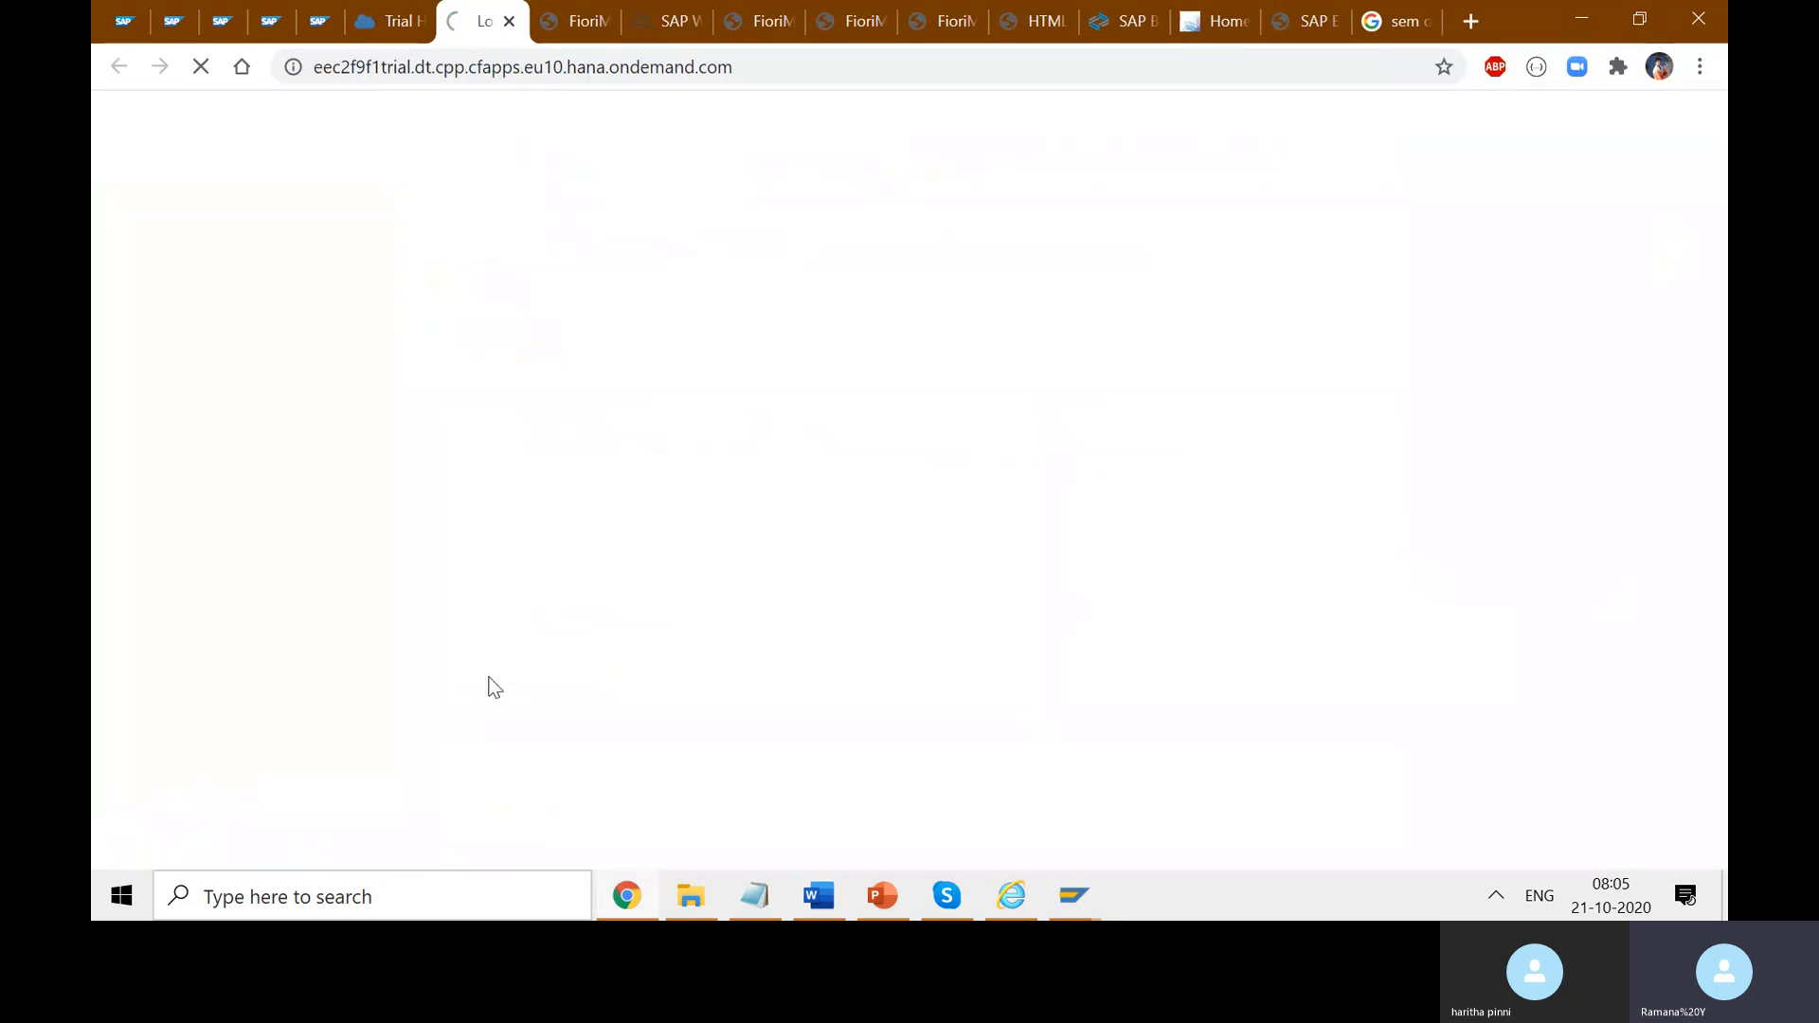
{"action": "left_click", "coordinate": [399, 27]}
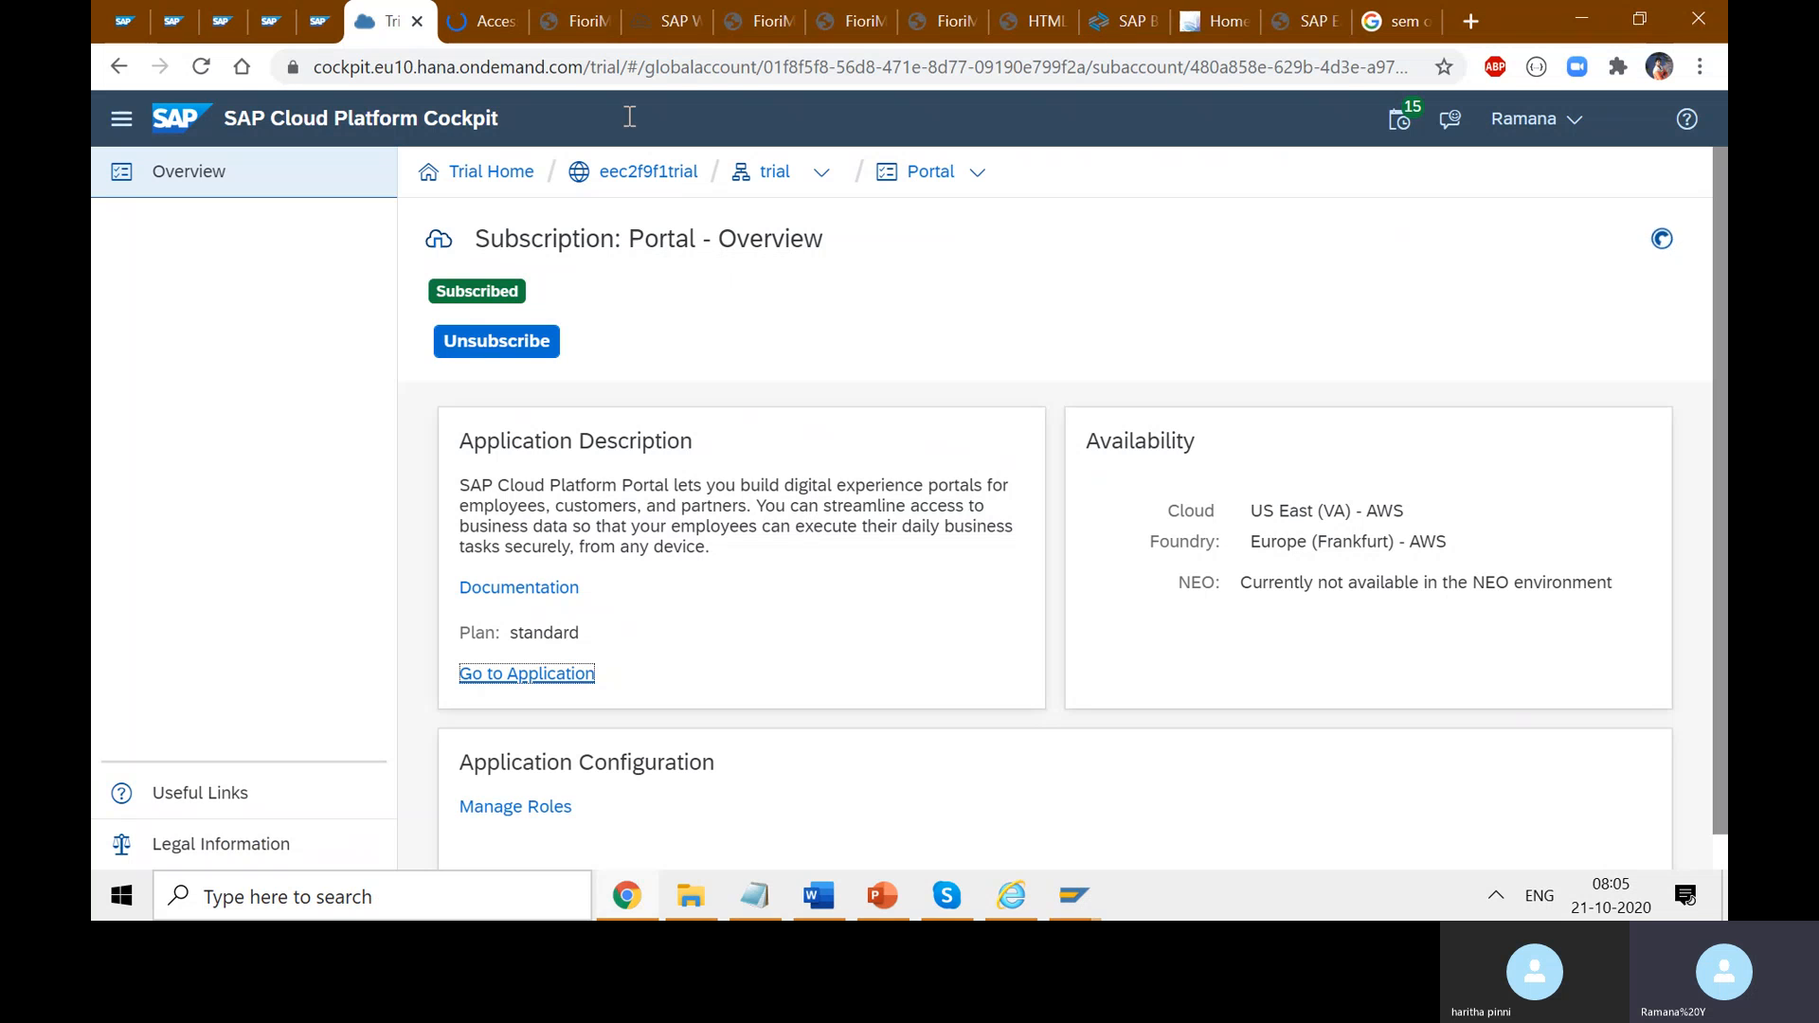
{"action": "left_click", "coordinate": [492, 34]}
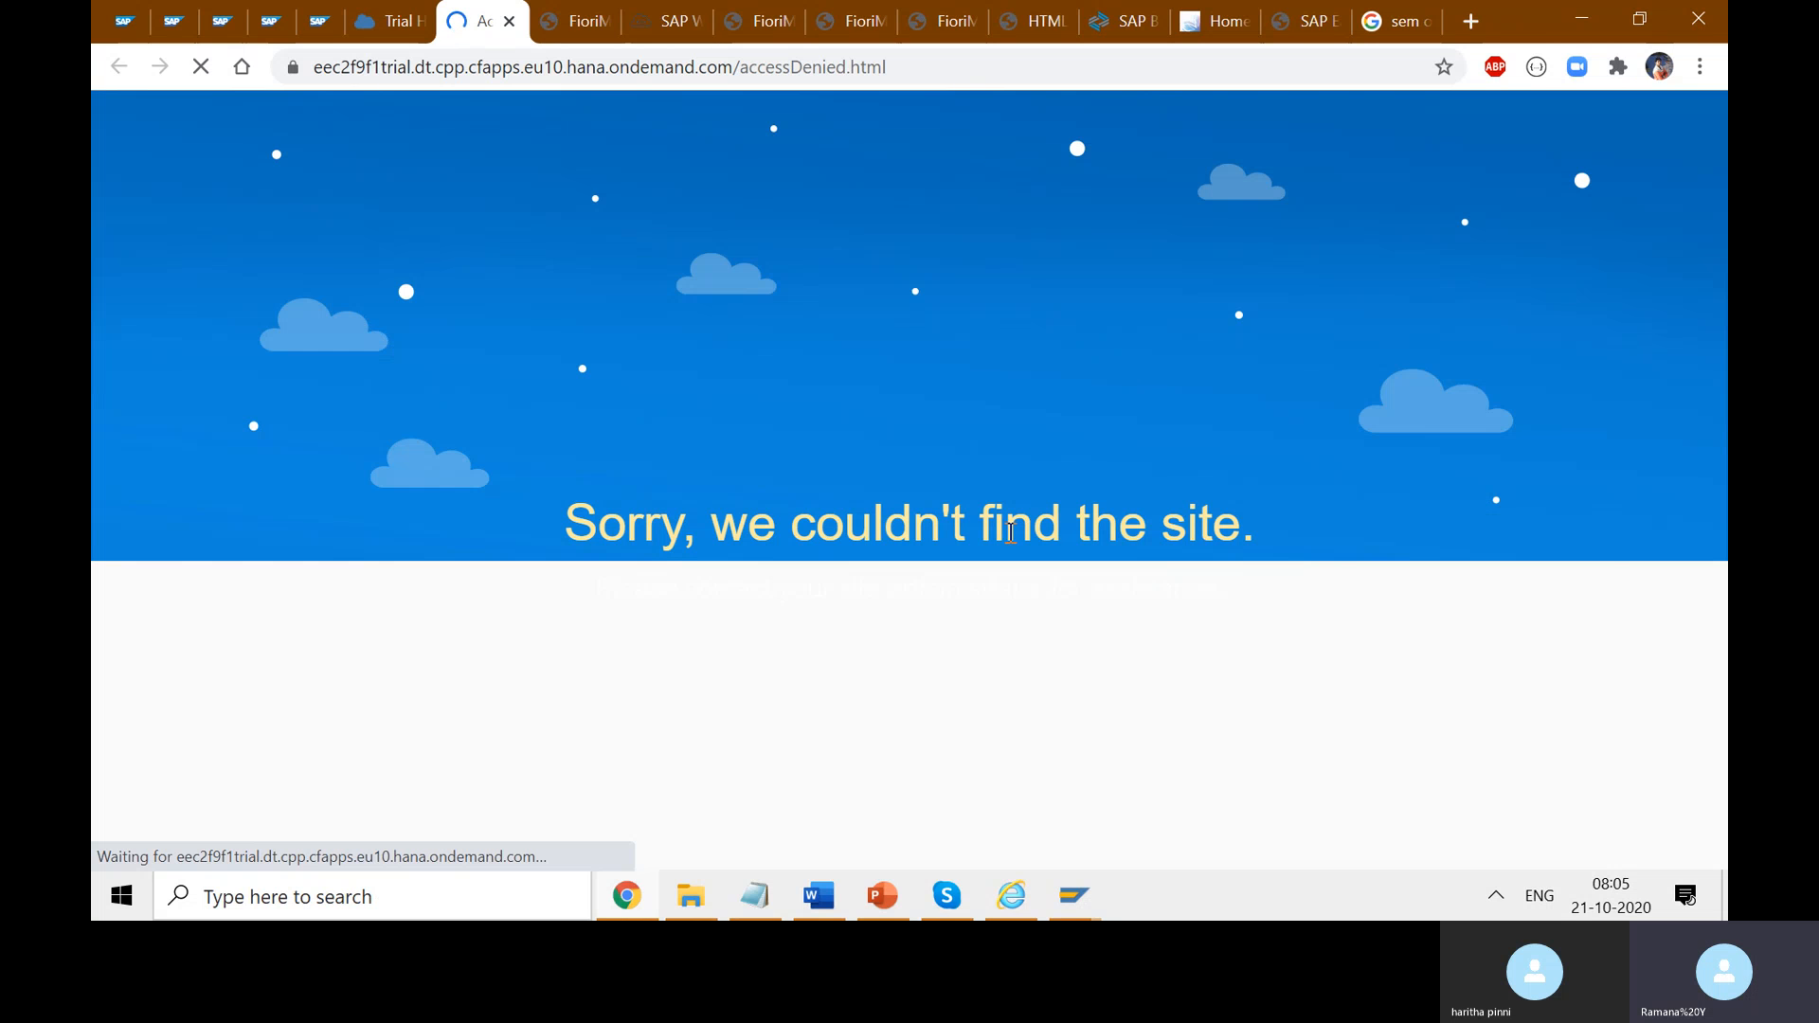
{"action": "left_click", "coordinate": [390, 21]}
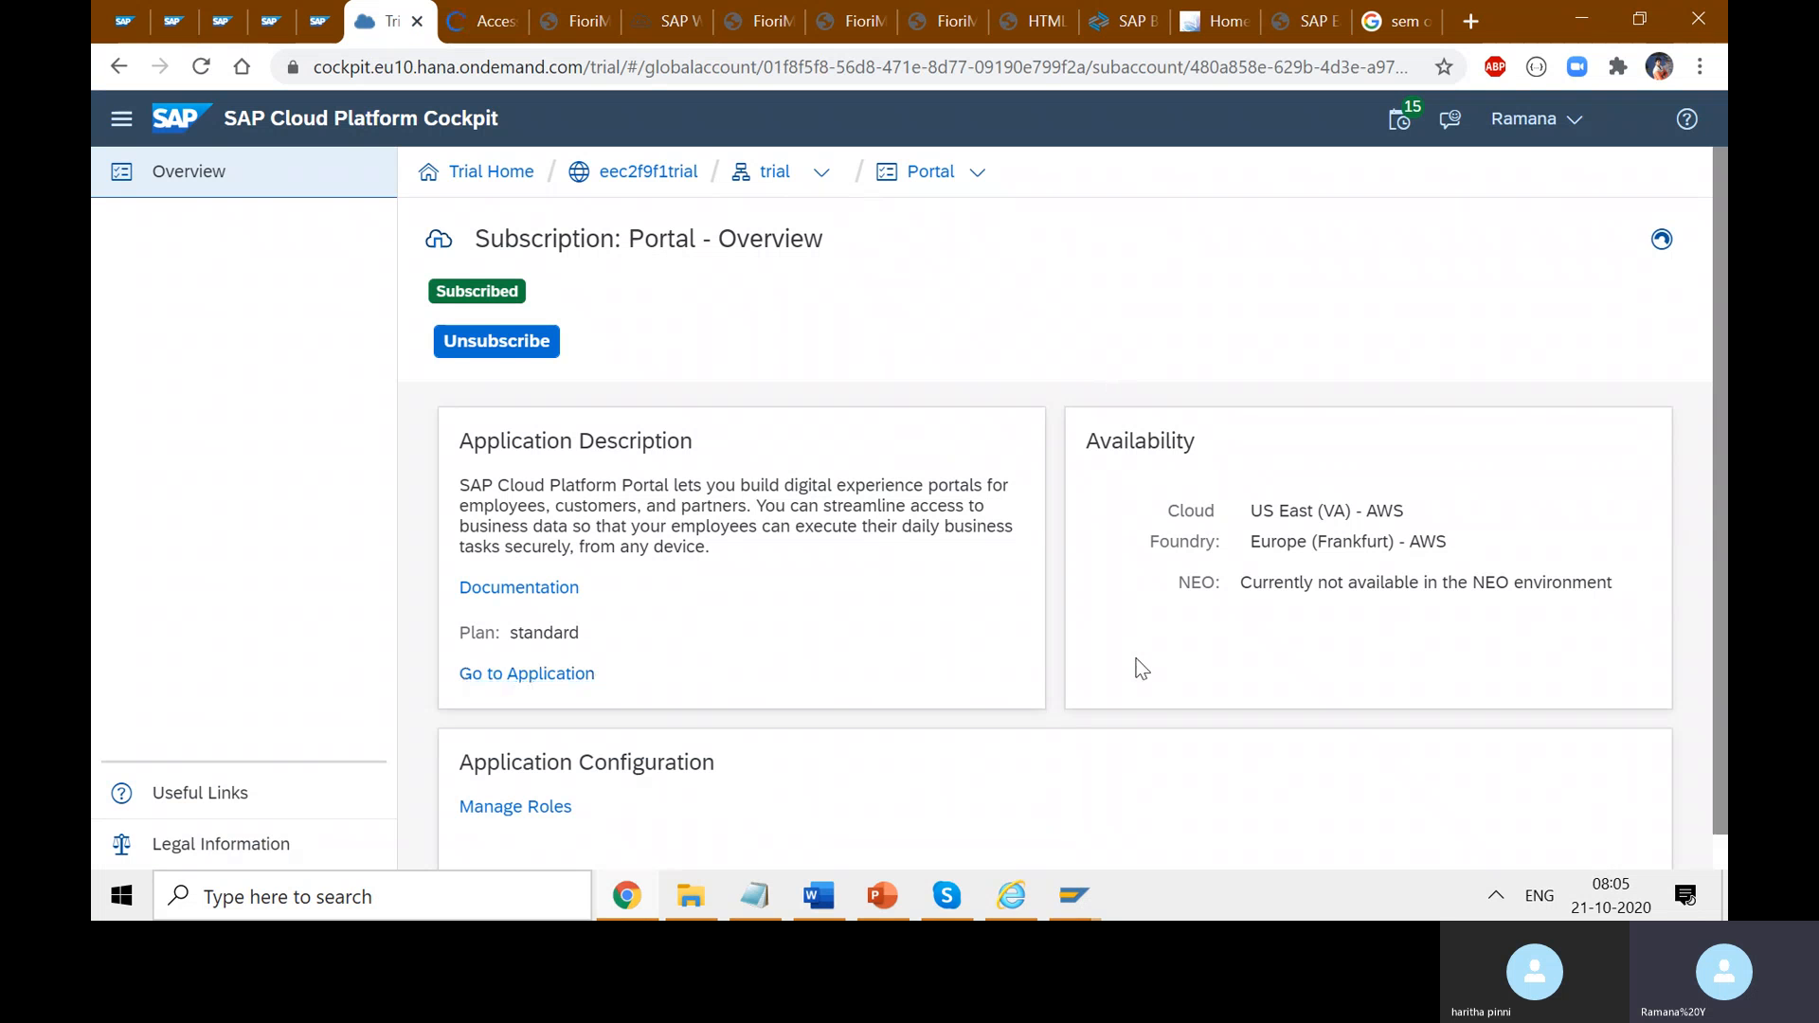
{"action": "scroll", "coordinate": [1260, 727], "scroll_direction": "down", "scroll_amount": 1}
{"action": "scroll", "coordinate": [1264, 724], "scroll_direction": "up", "scroll_amount": 1}
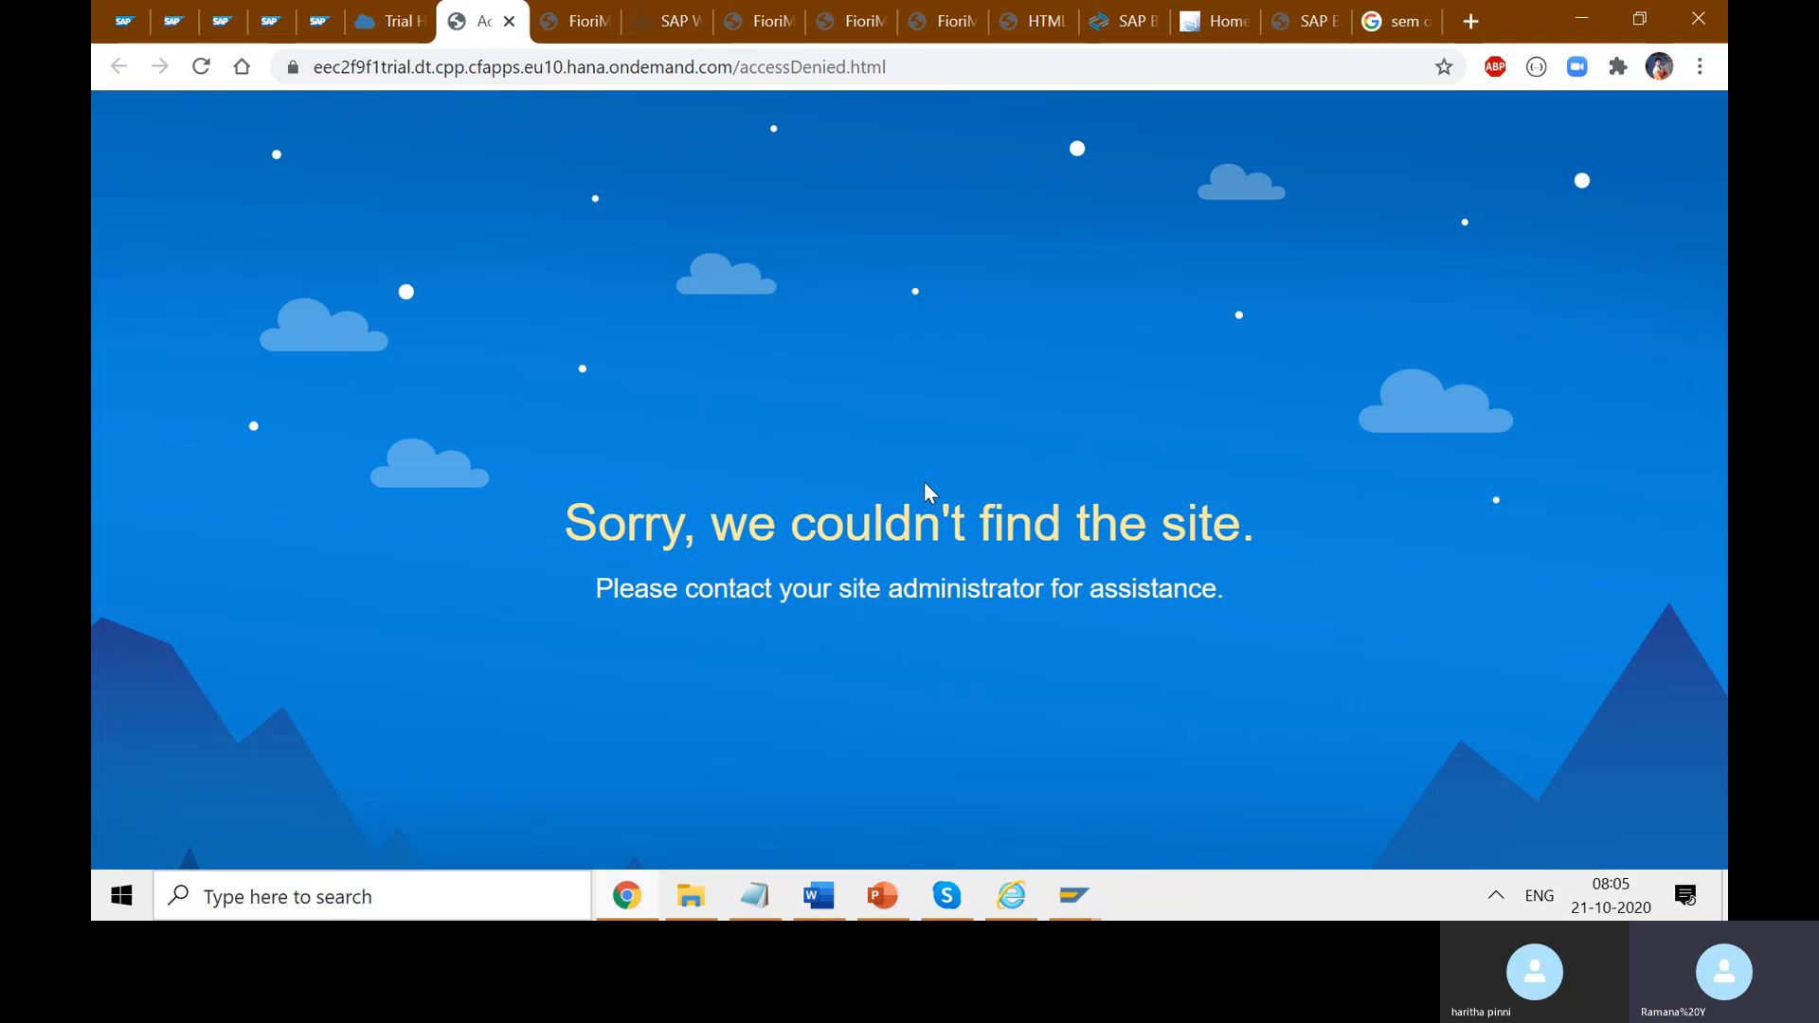
{"action": "left_click", "coordinate": [483, 21]}
{"action": "left_click", "coordinate": [386, 21]}
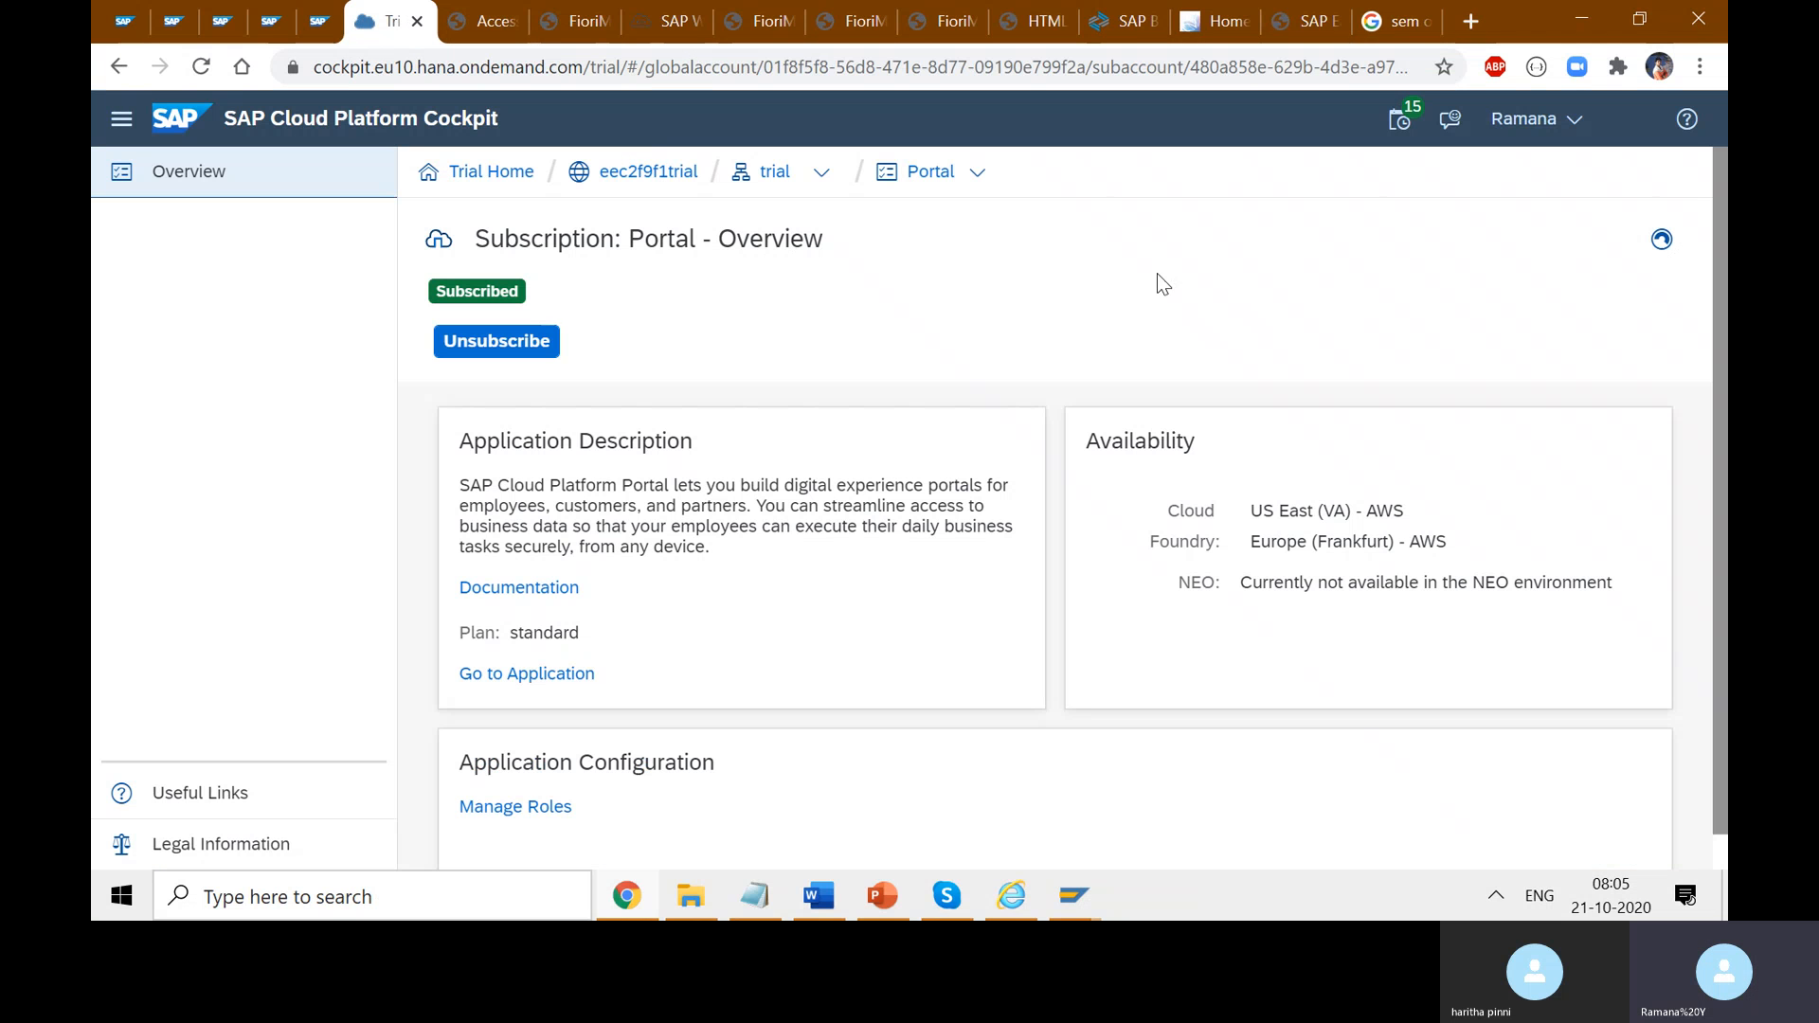
- Search 'launchp' in the subscription list and switch to the Launchpad subscription
{"action": "left_click", "coordinate": [976, 173]}
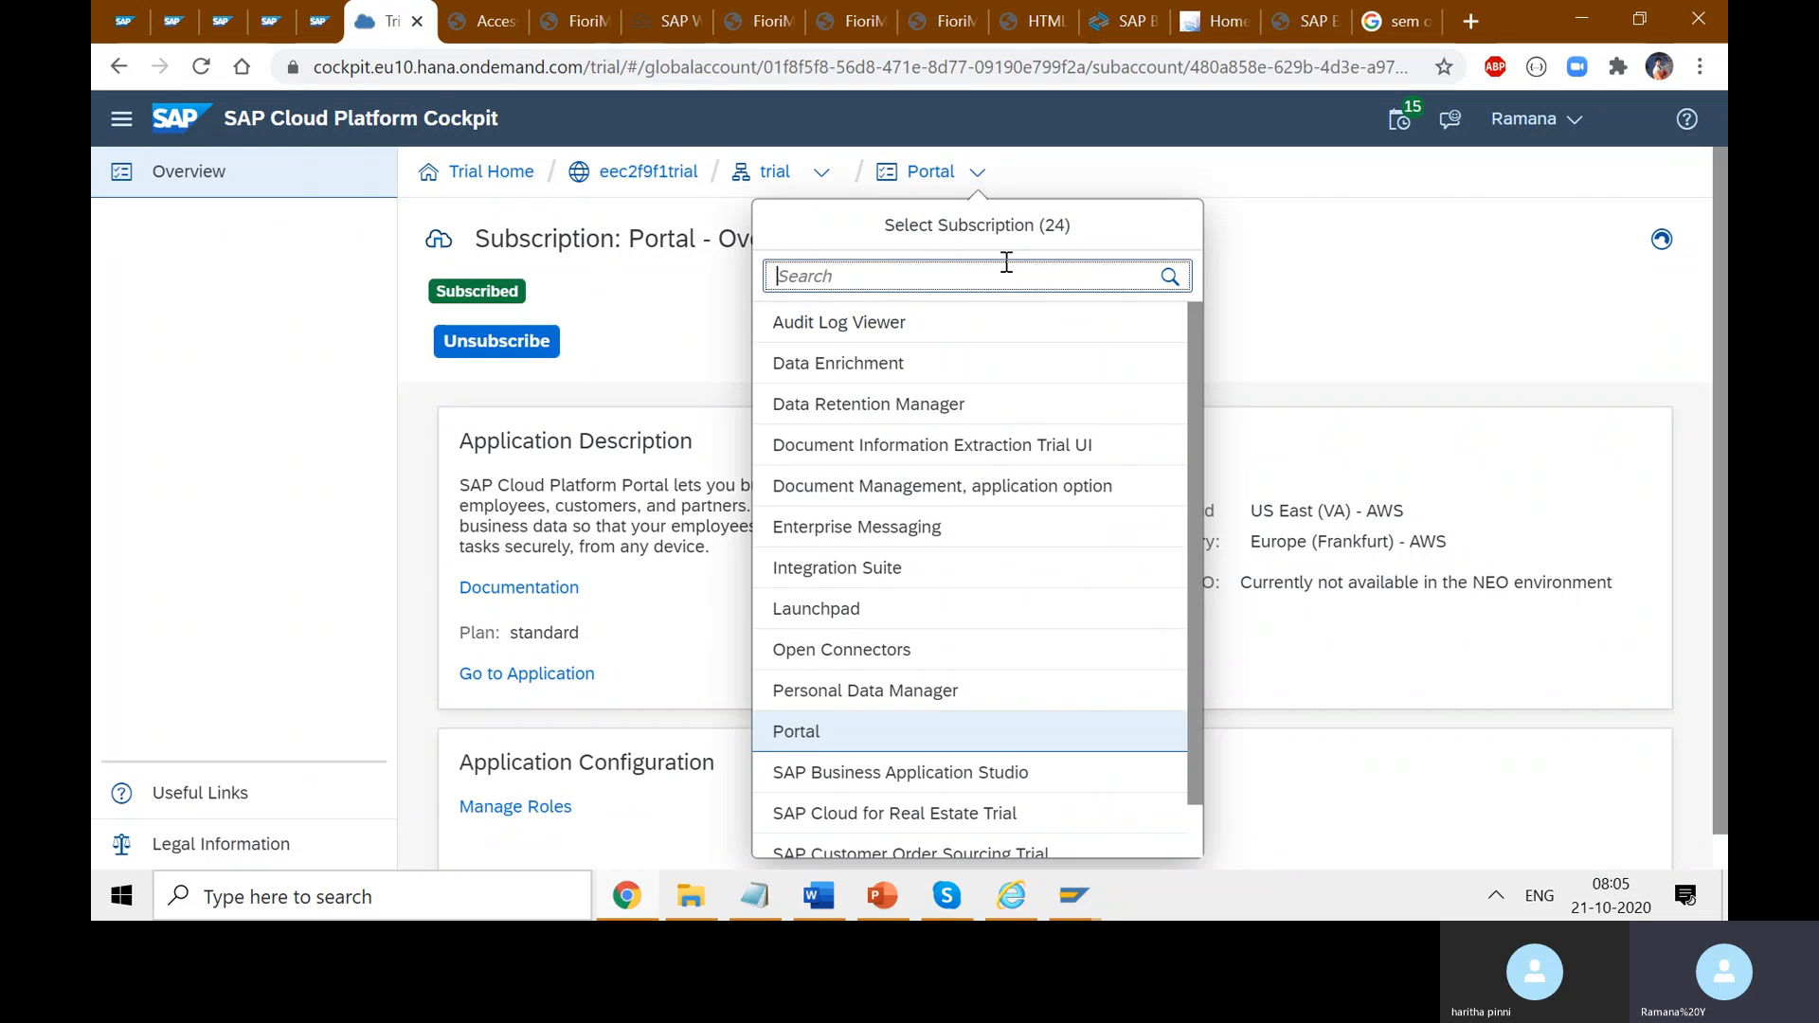
{"action": "type", "text": "l"}
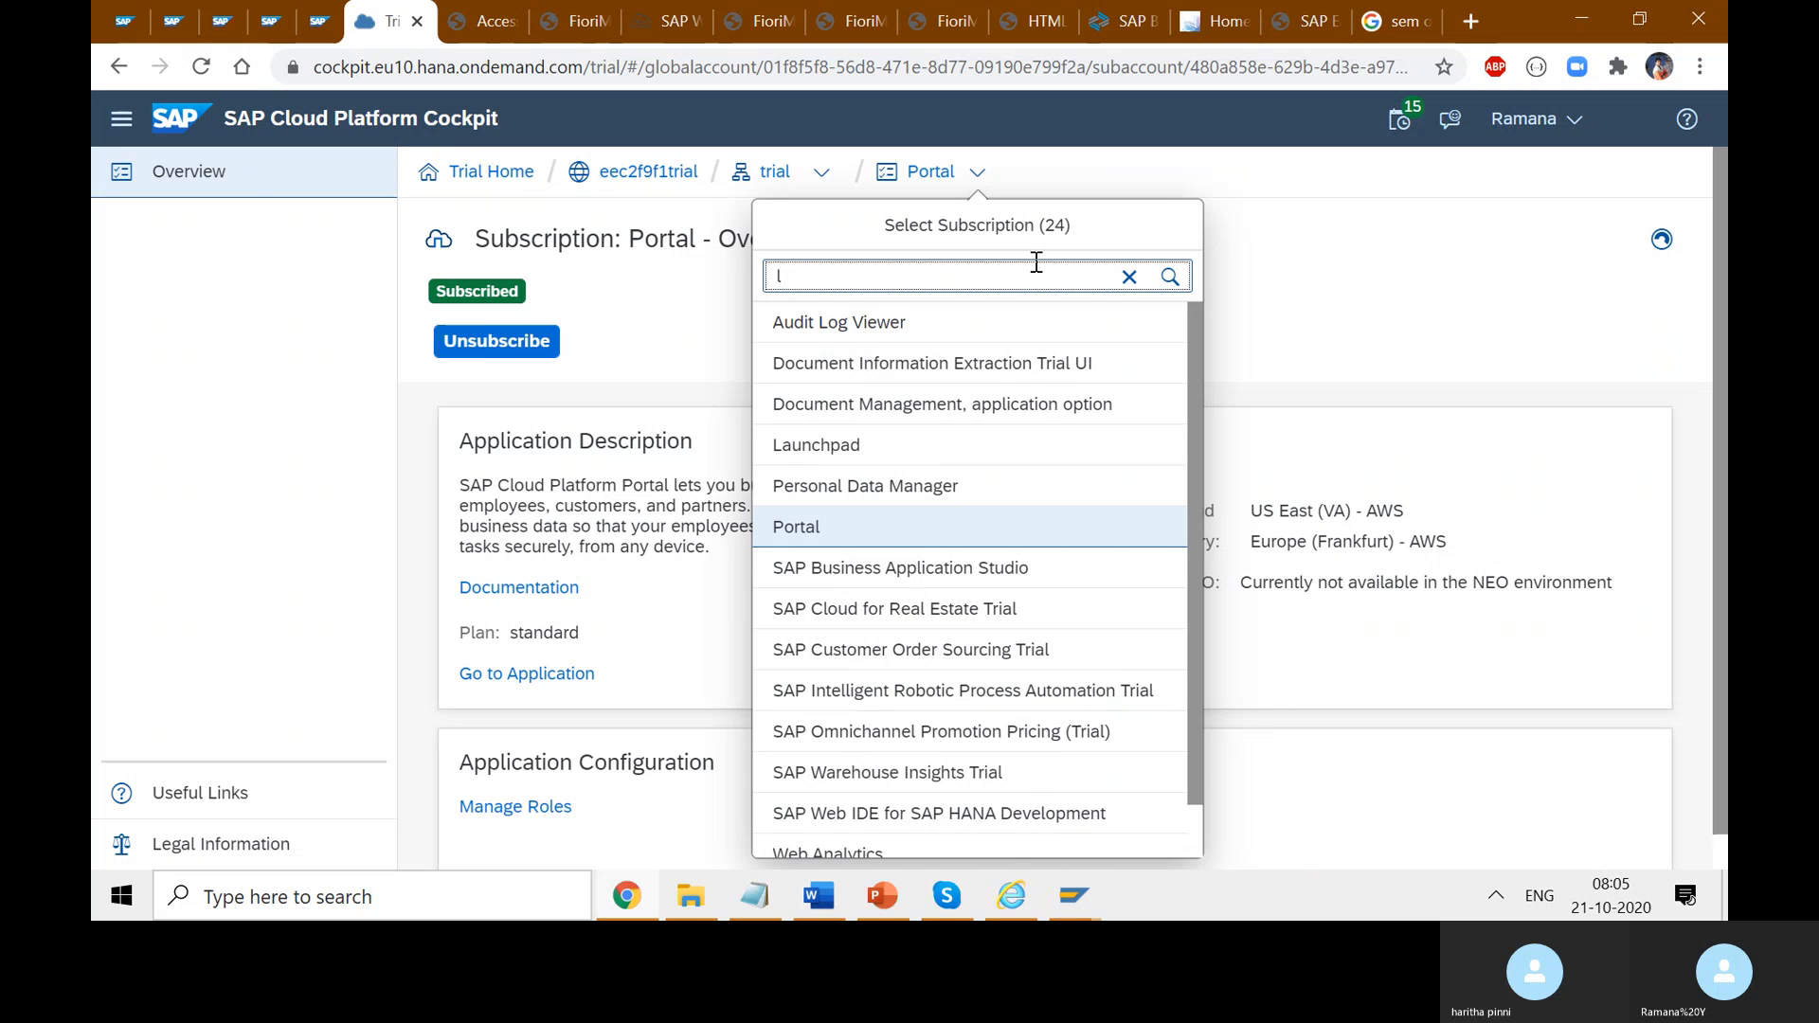
{"action": "scroll", "coordinate": [1129, 654], "scroll_direction": "down", "scroll_amount": 1}
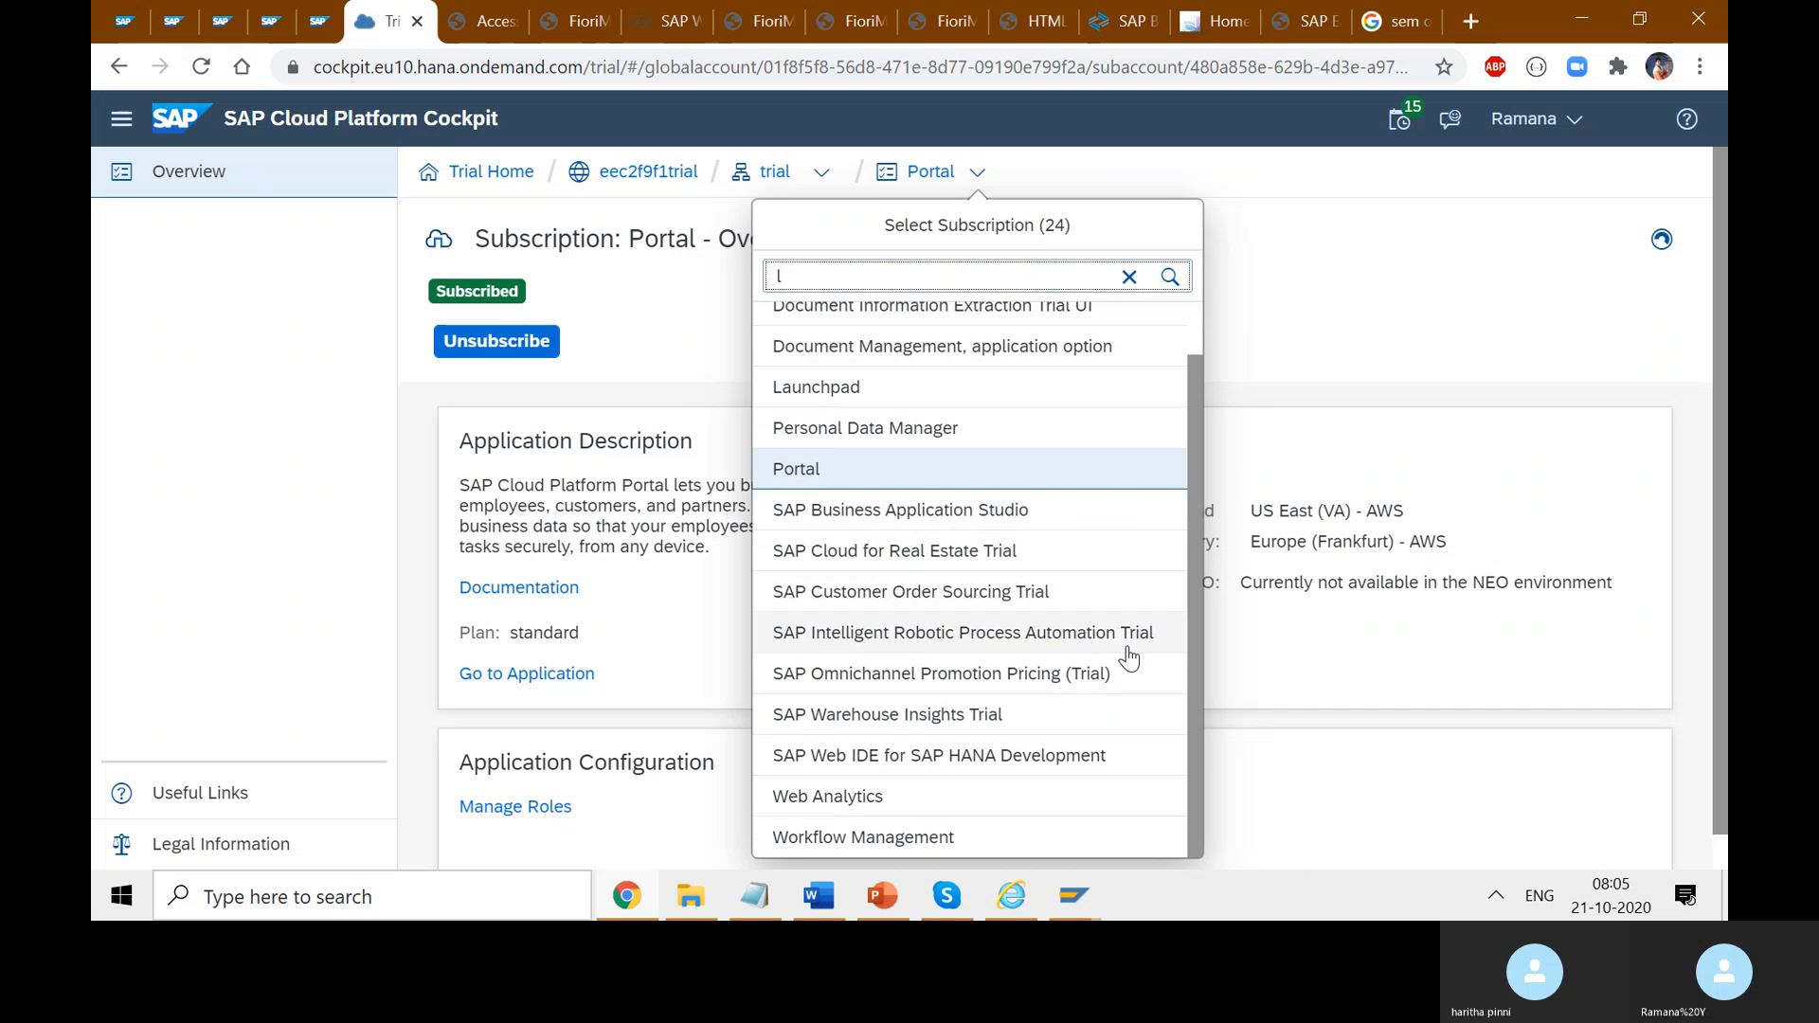
{"action": "type", "text": "aunchpd"}
{"action": "key", "text": "BackSpace"}
{"action": "key", "text": "BackSpace"}
{"action": "key", "text": "BackSpace"}
{"action": "key", "text": "BackSpace"}
{"action": "key", "text": "BackSpace"}
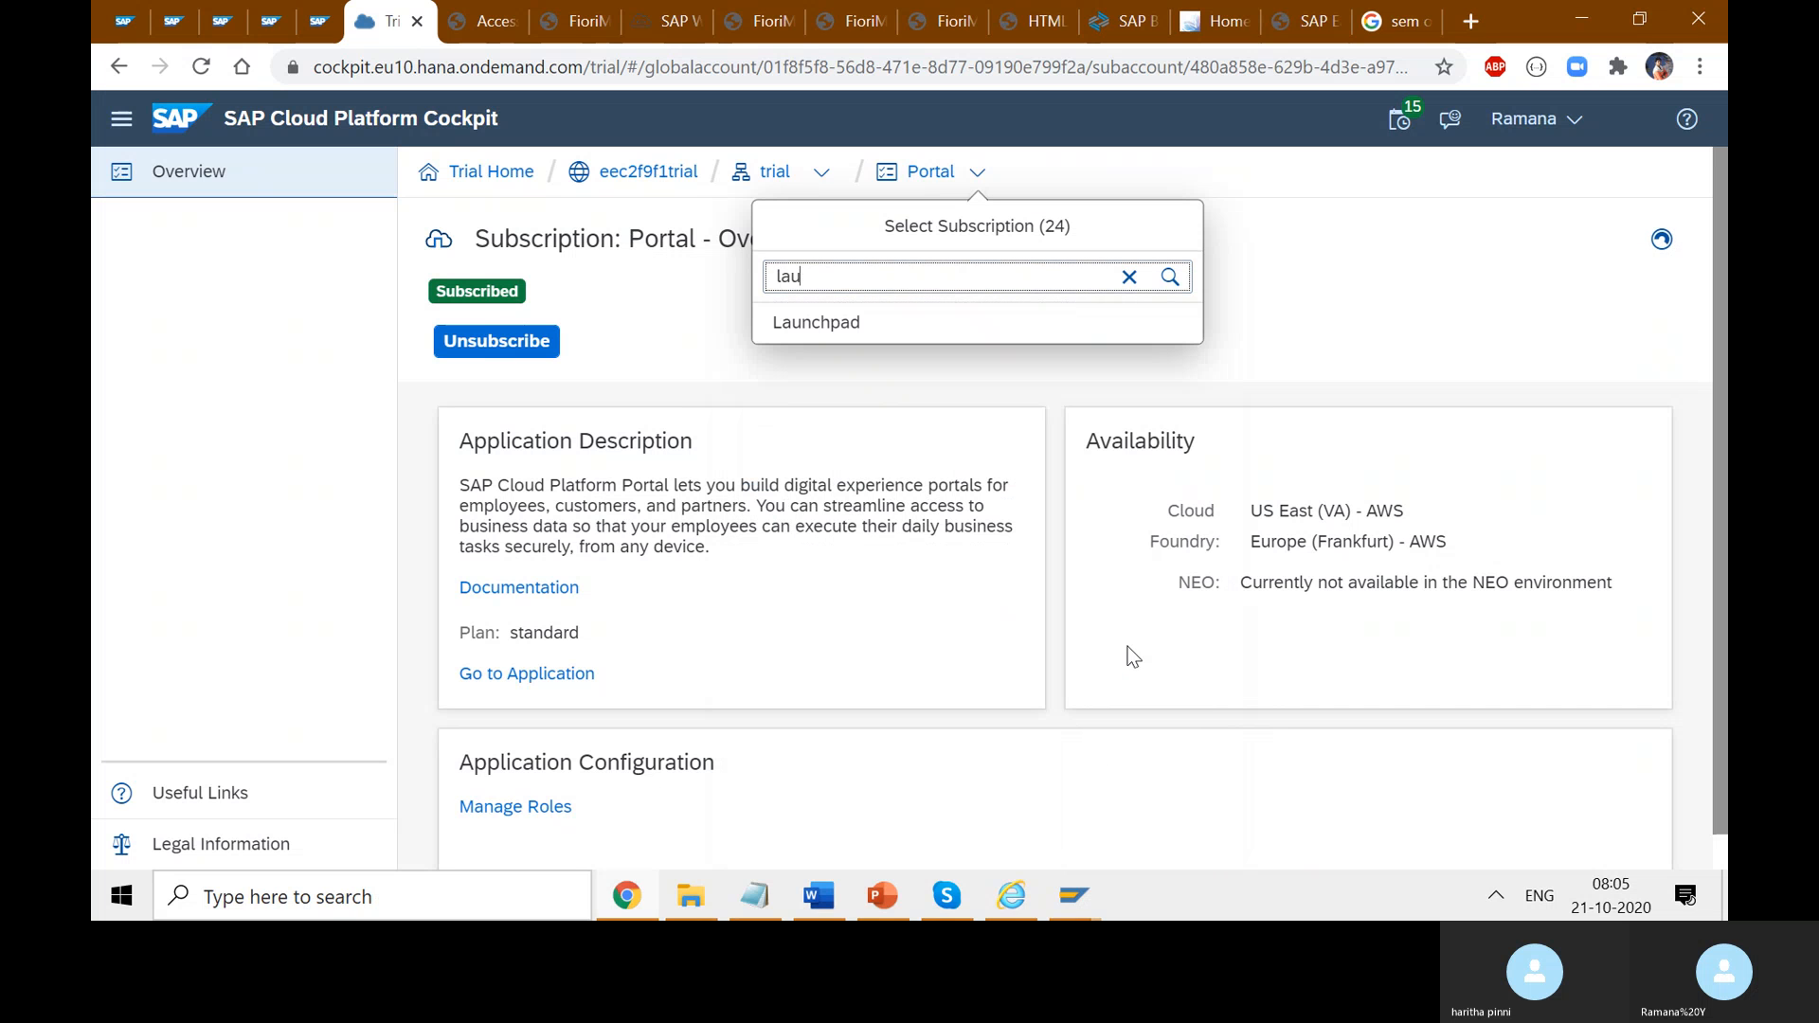
{"action": "left_click", "coordinate": [851, 323]}
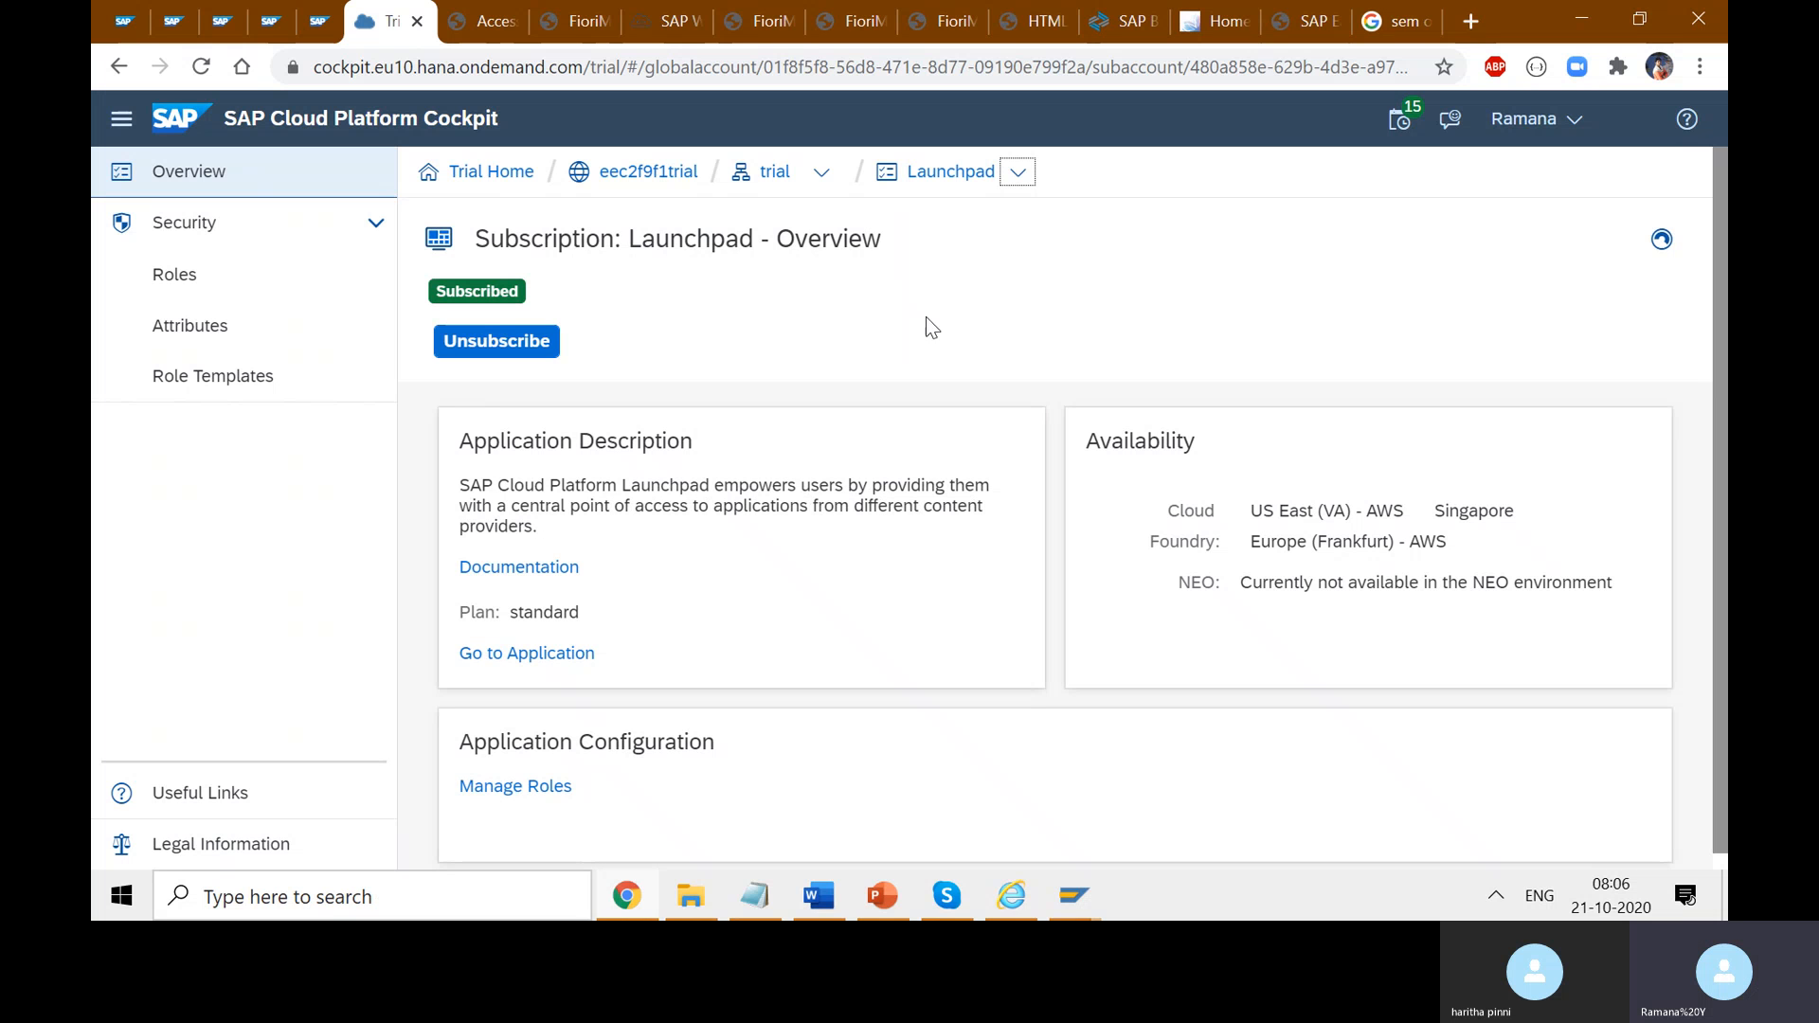
{"action": "left_click_drag", "start_coordinate": [885, 242], "coordinate": [627, 242]}
{"action": "left_click", "coordinate": [725, 263]}
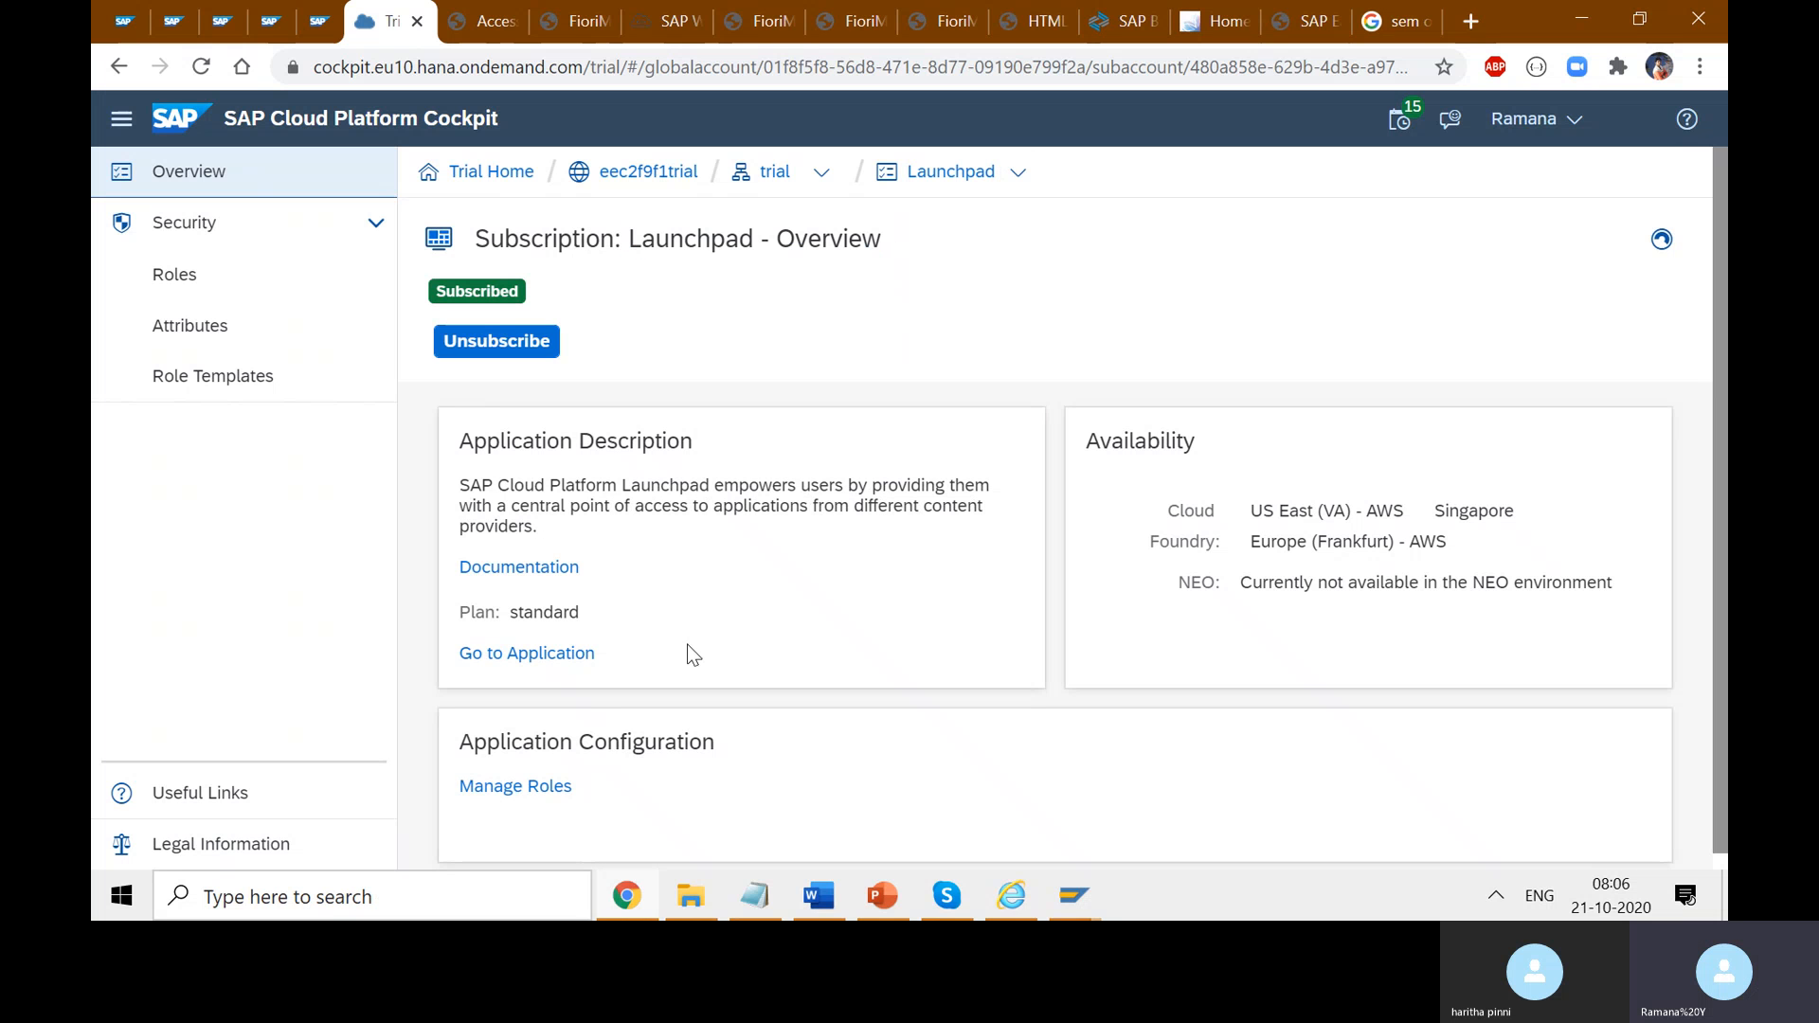
{"action": "left_click", "coordinate": [550, 655]}
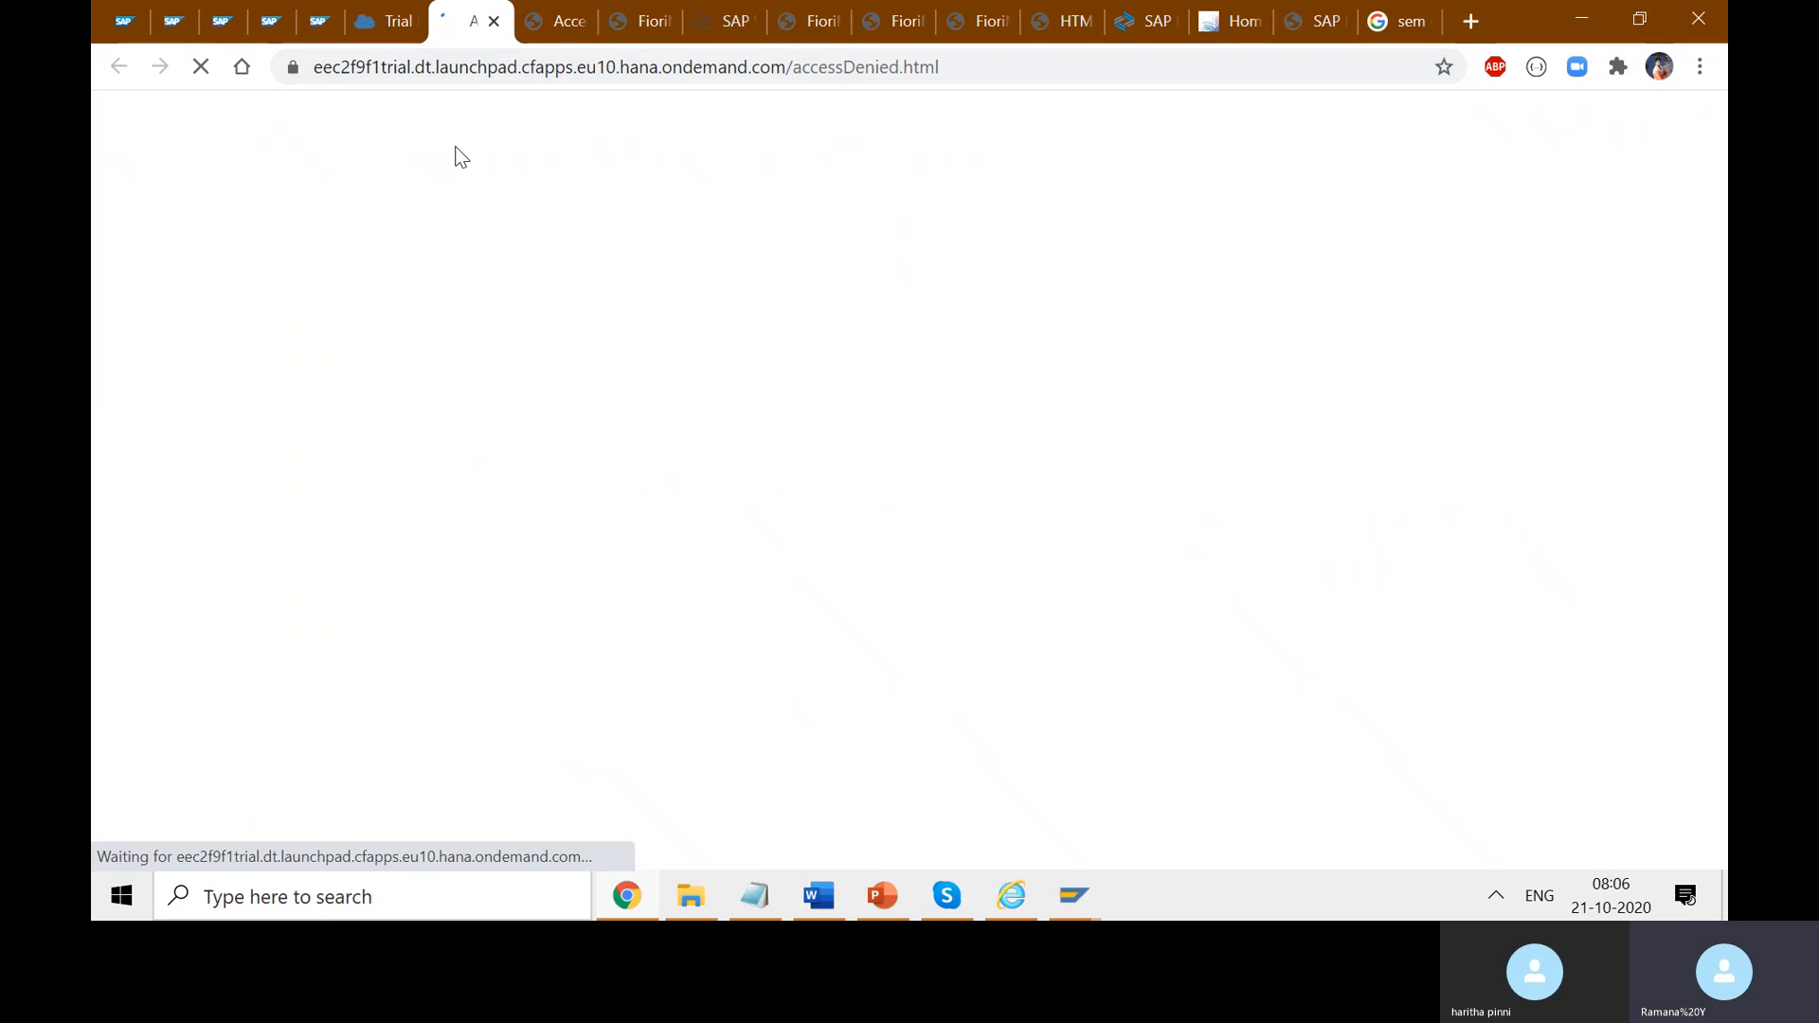
{"action": "left_click", "coordinate": [393, 21]}
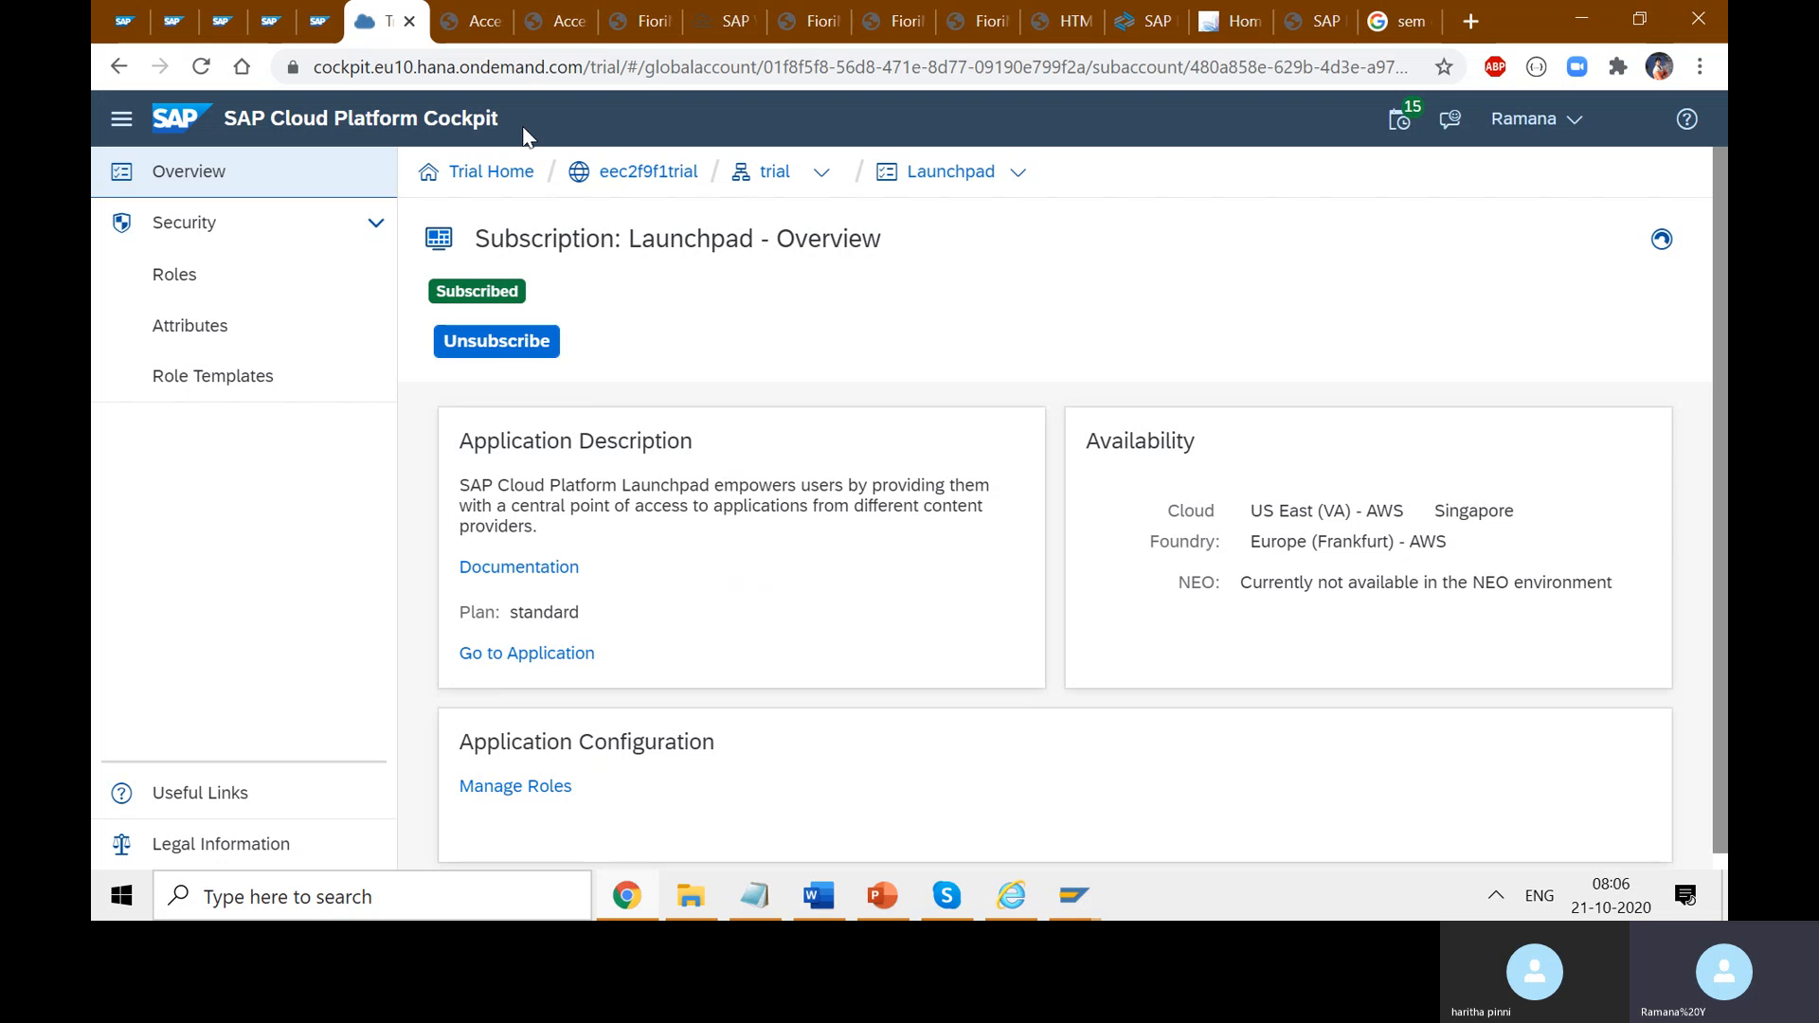
{"action": "left_click", "coordinate": [473, 21]}
{"action": "left_click", "coordinate": [383, 20]}
- View the Fiori Launchpad home page and select the deployed FioriModule app's full address
{"action": "left_click", "coordinate": [735, 29]}
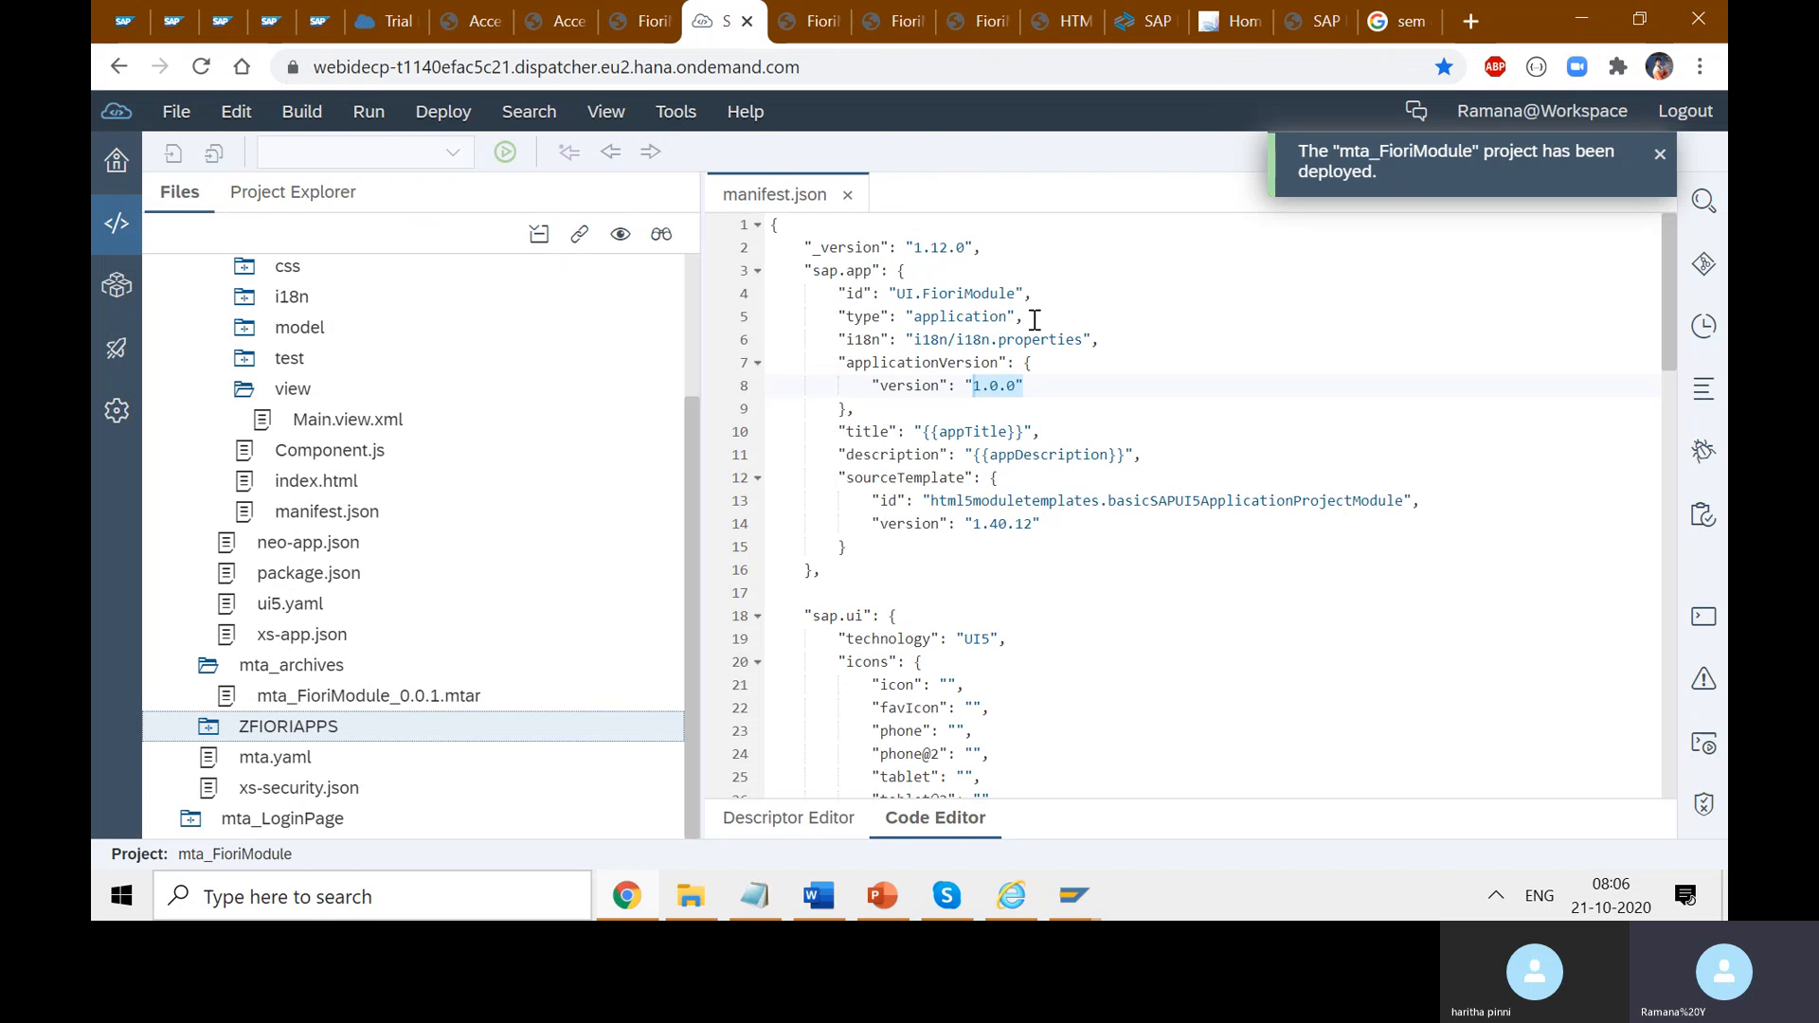
{"action": "left_click", "coordinate": [1229, 21]}
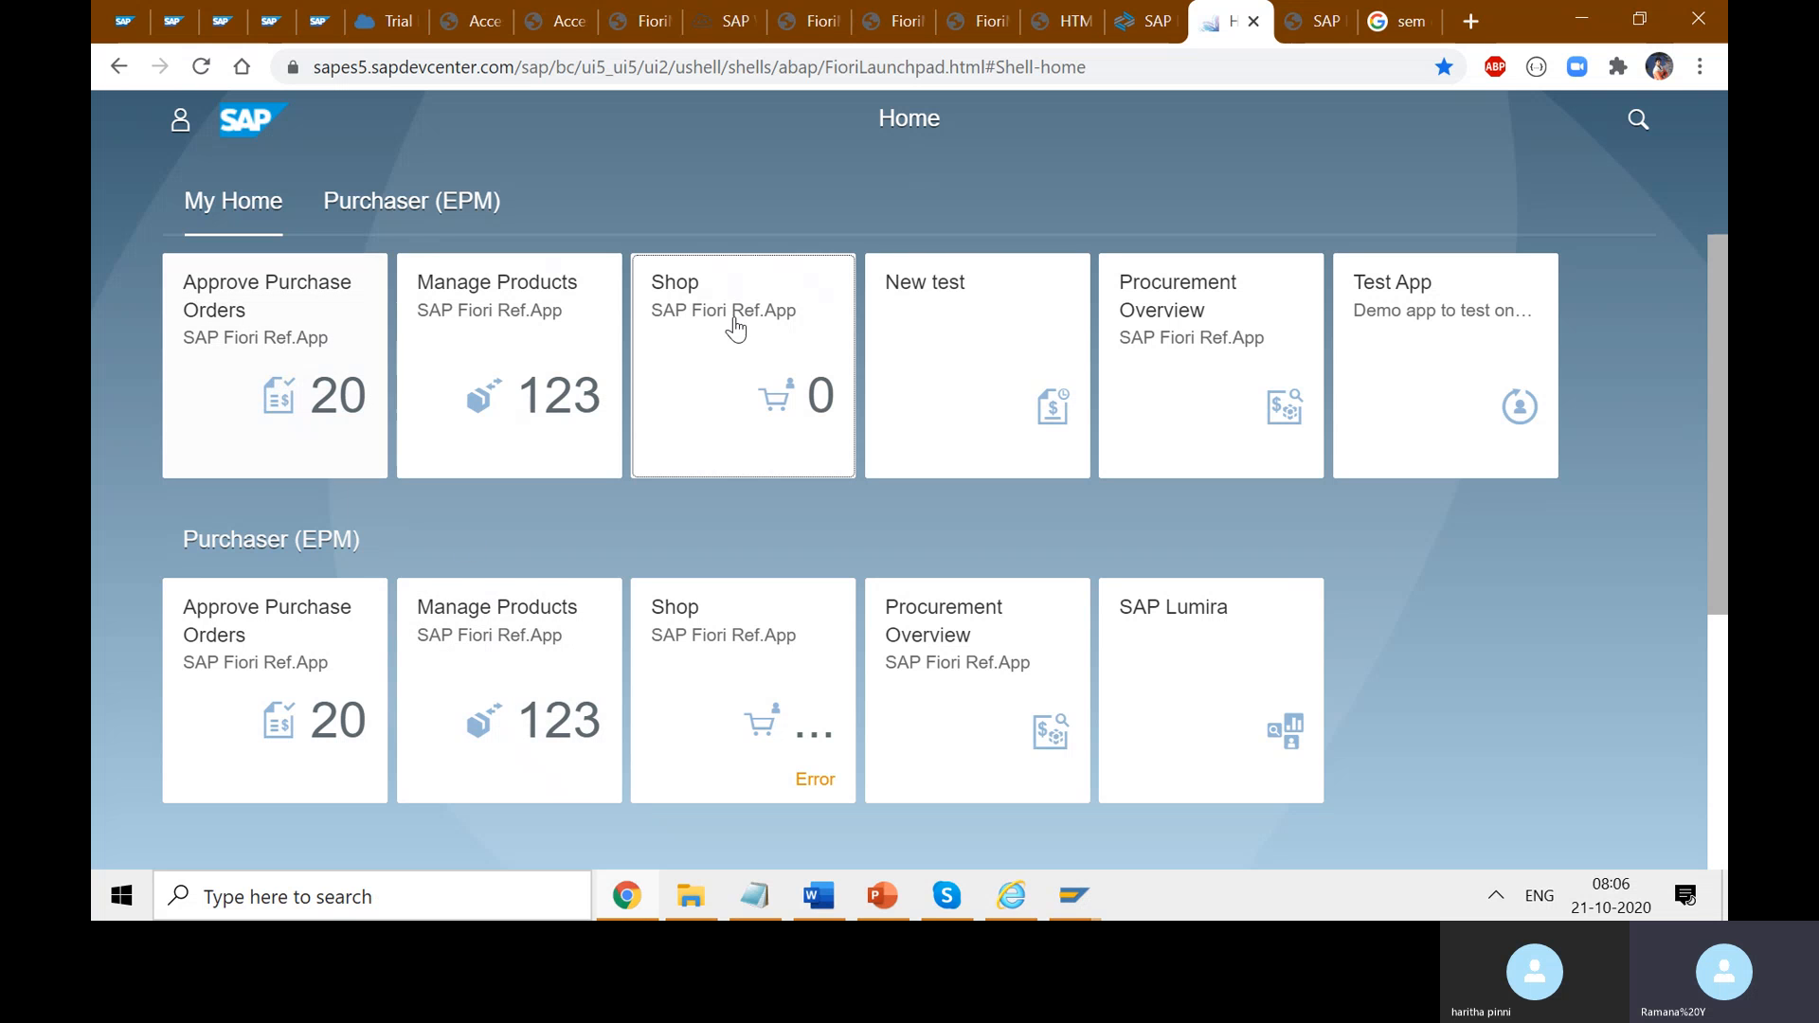
{"action": "left_click", "coordinate": [641, 29]}
{"action": "left_click_drag", "start_coordinate": [1223, 66], "coordinate": [413, 74]}
{"action": "left_click", "coordinate": [528, 72]}
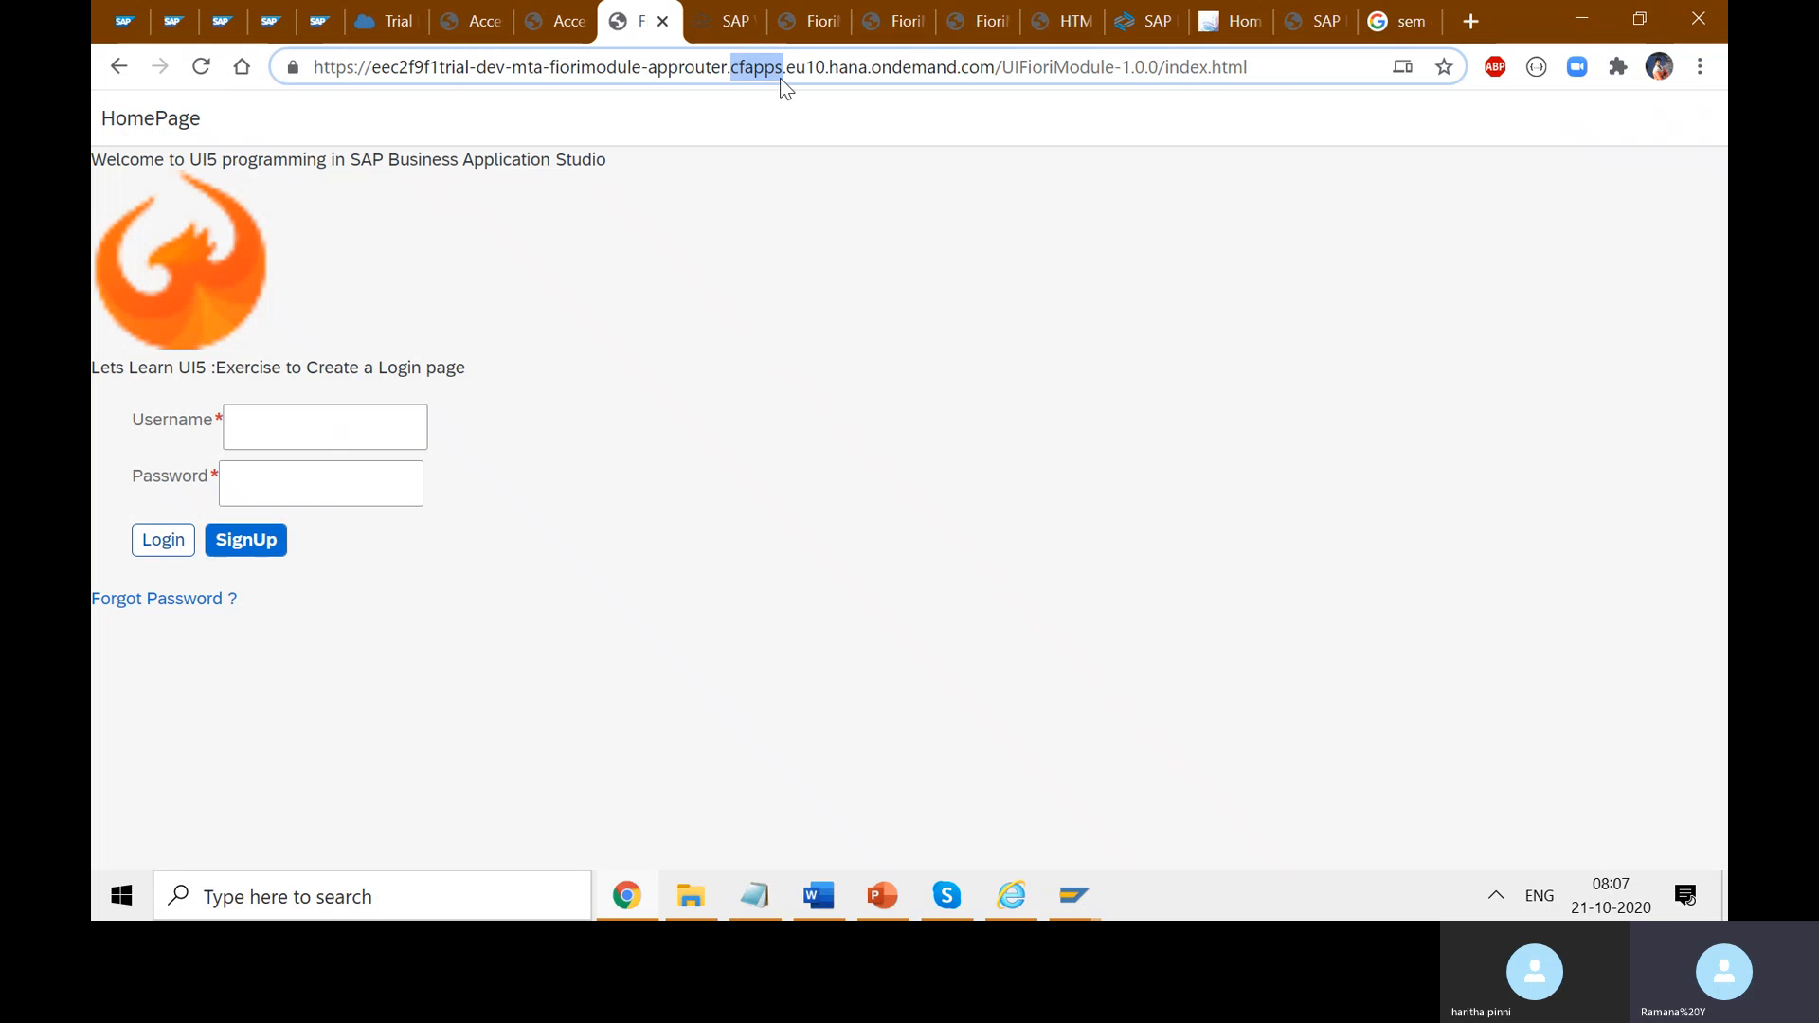
{"action": "left_click_drag", "start_coordinate": [1274, 74], "coordinate": [347, 53]}
{"action": "left_click", "coordinate": [757, 263]}
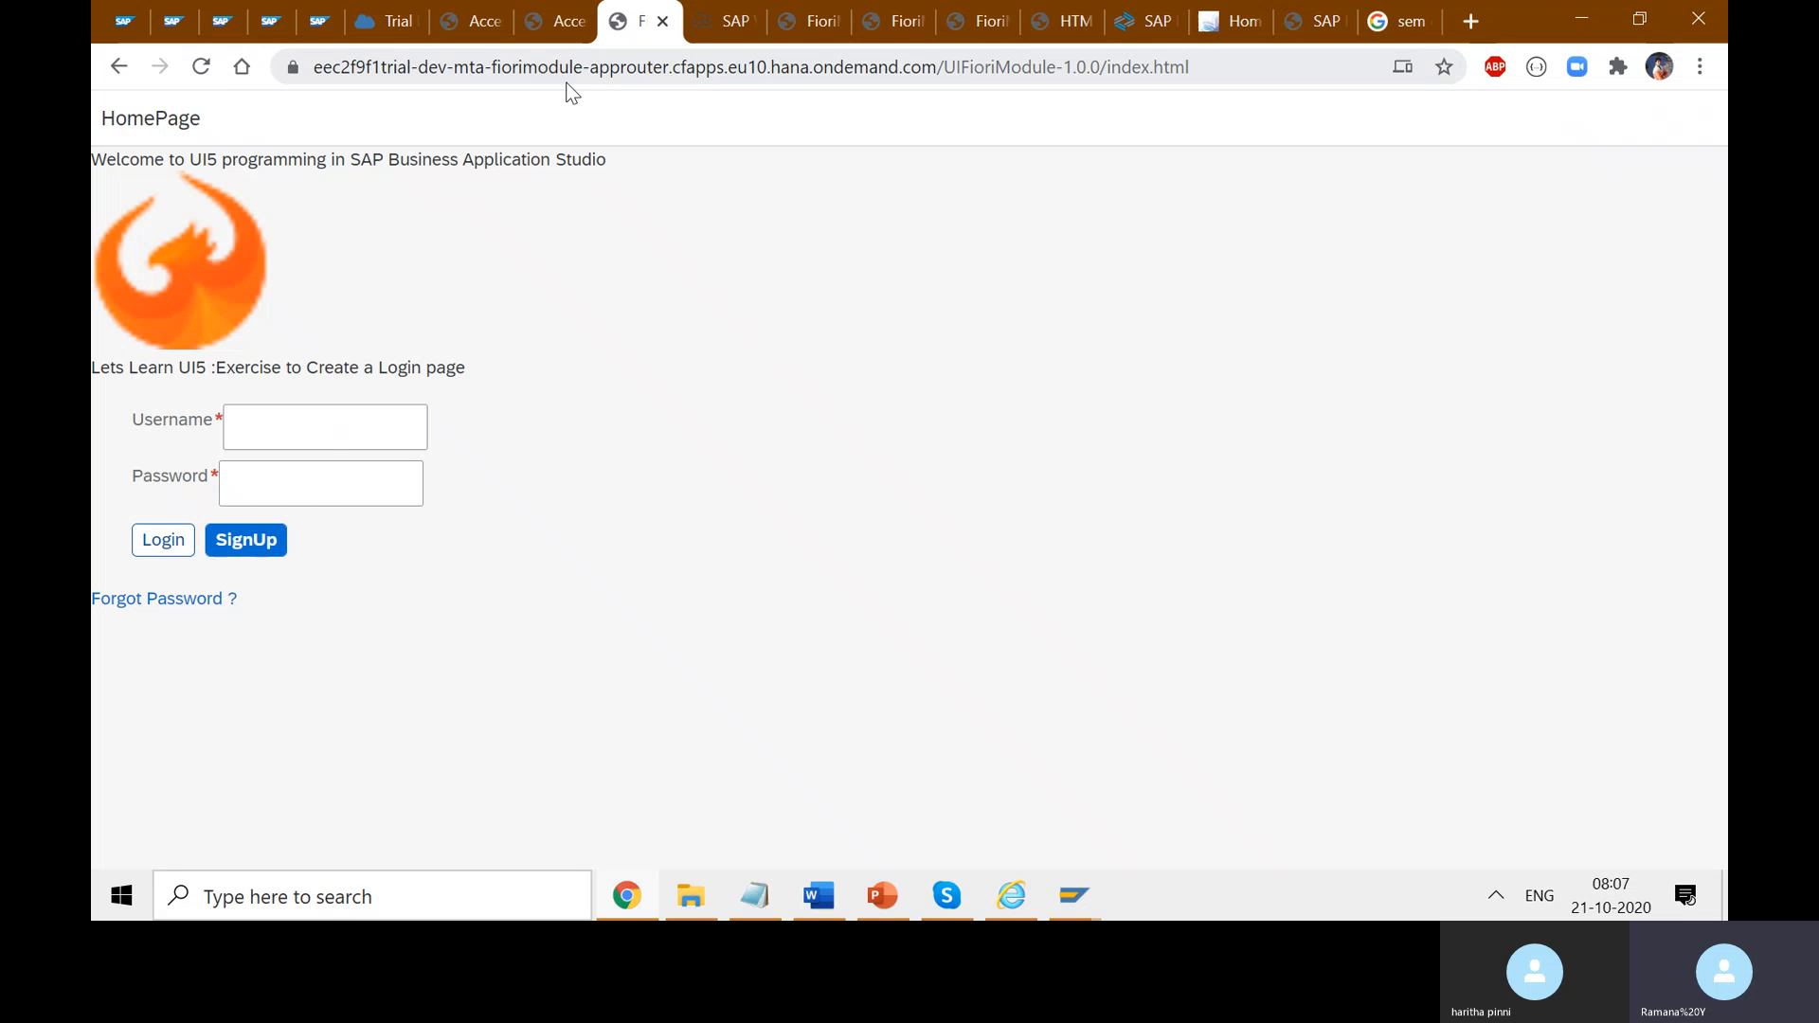
- Narrow the Web IDE files panel and close the two site-not-found launchpad tabs
{"action": "left_click", "coordinate": [716, 36]}
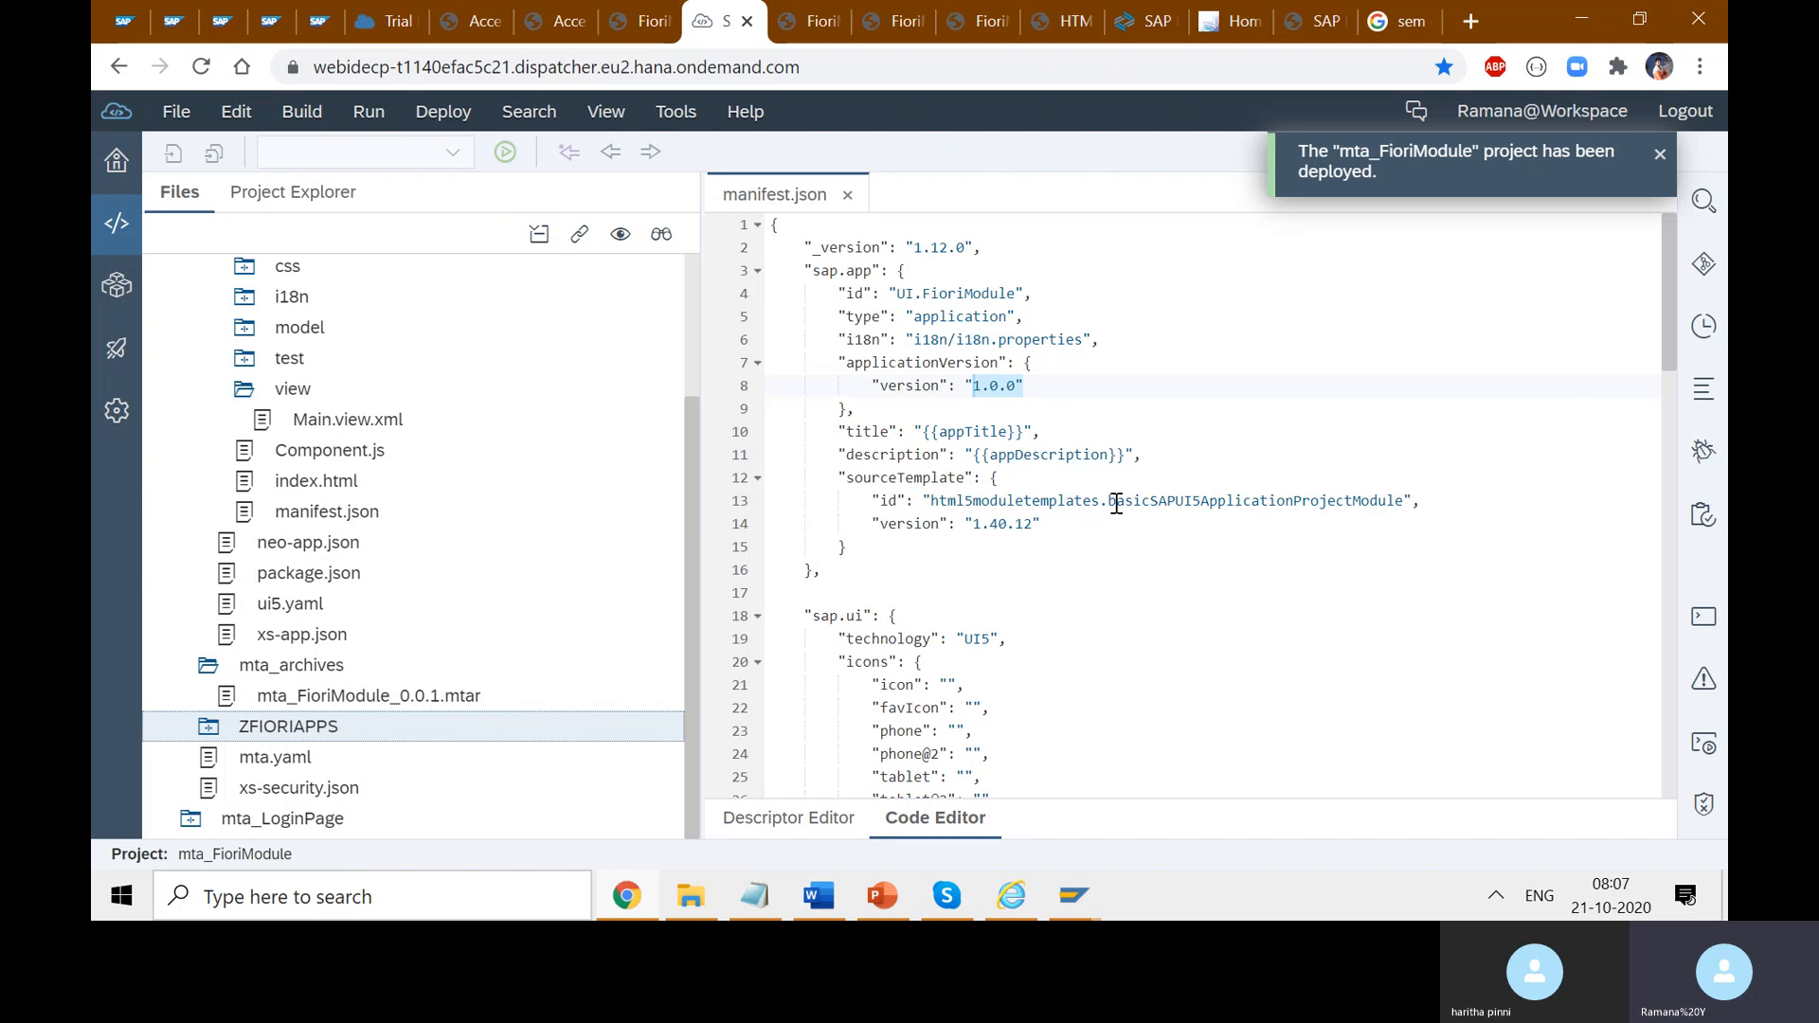
{"action": "left_click_drag", "start_coordinate": [704, 186], "coordinate": [486, 279]}
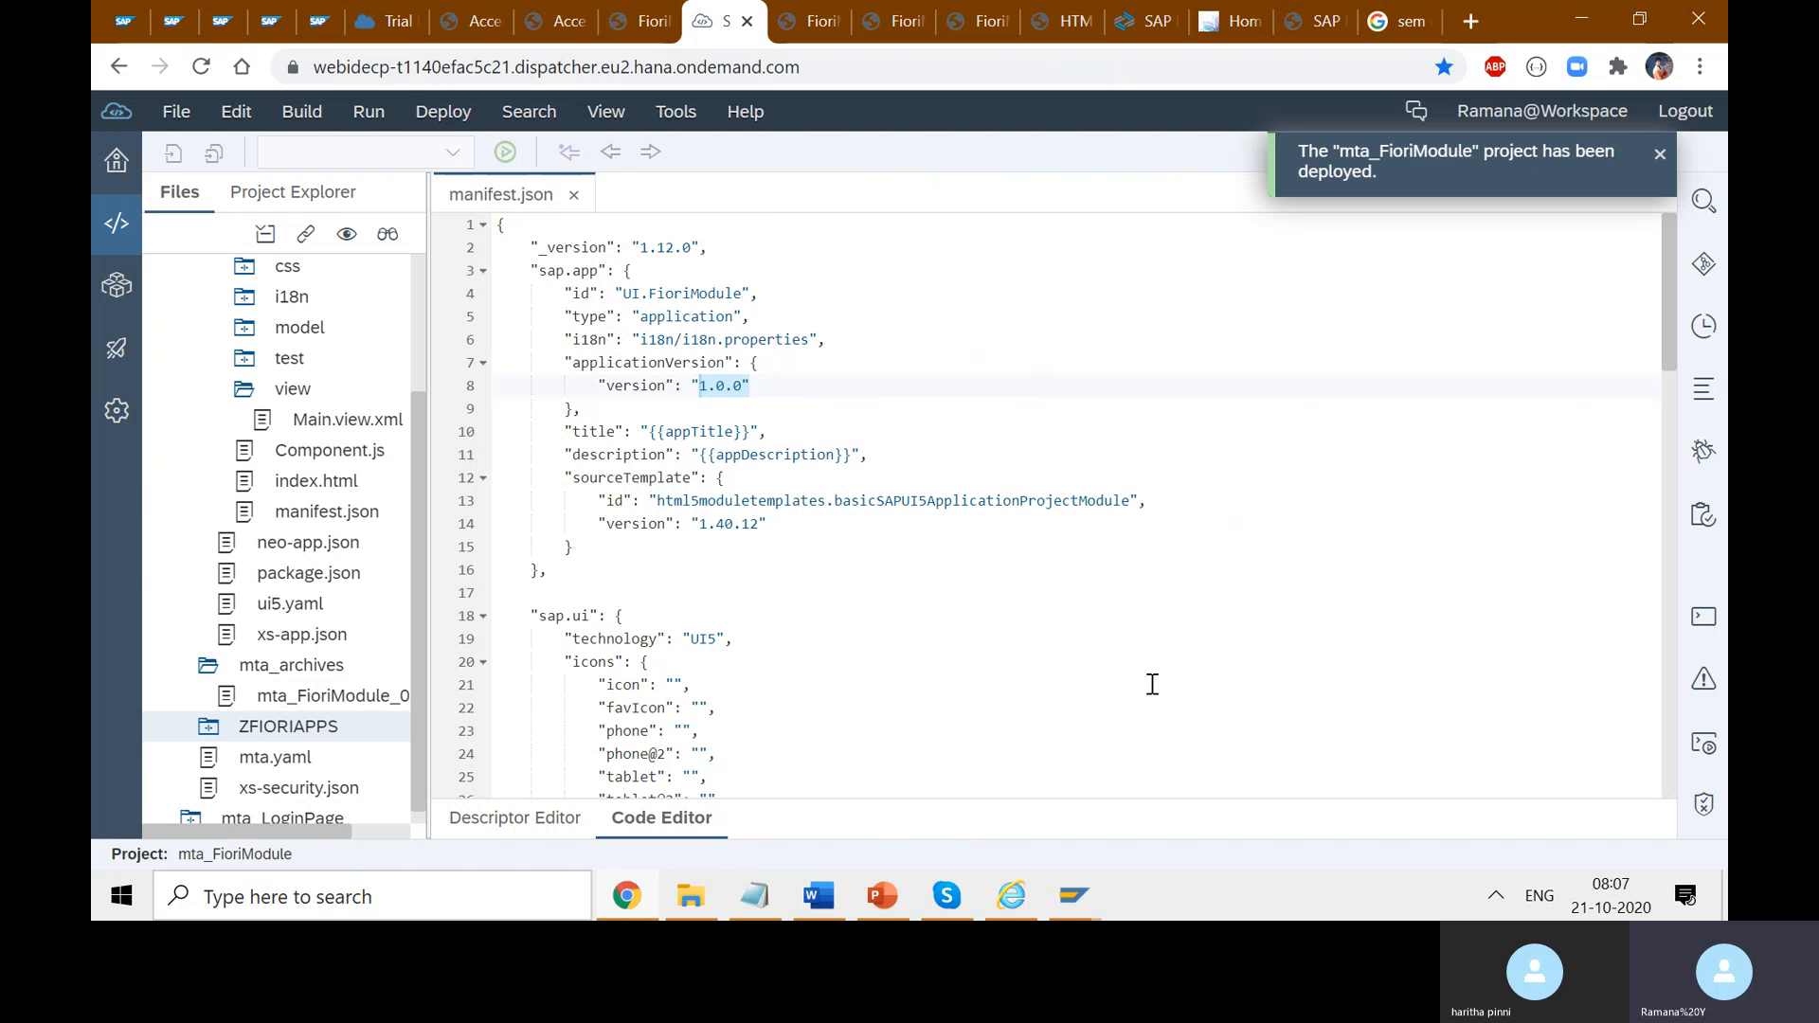
{"action": "left_click", "coordinate": [456, 24]}
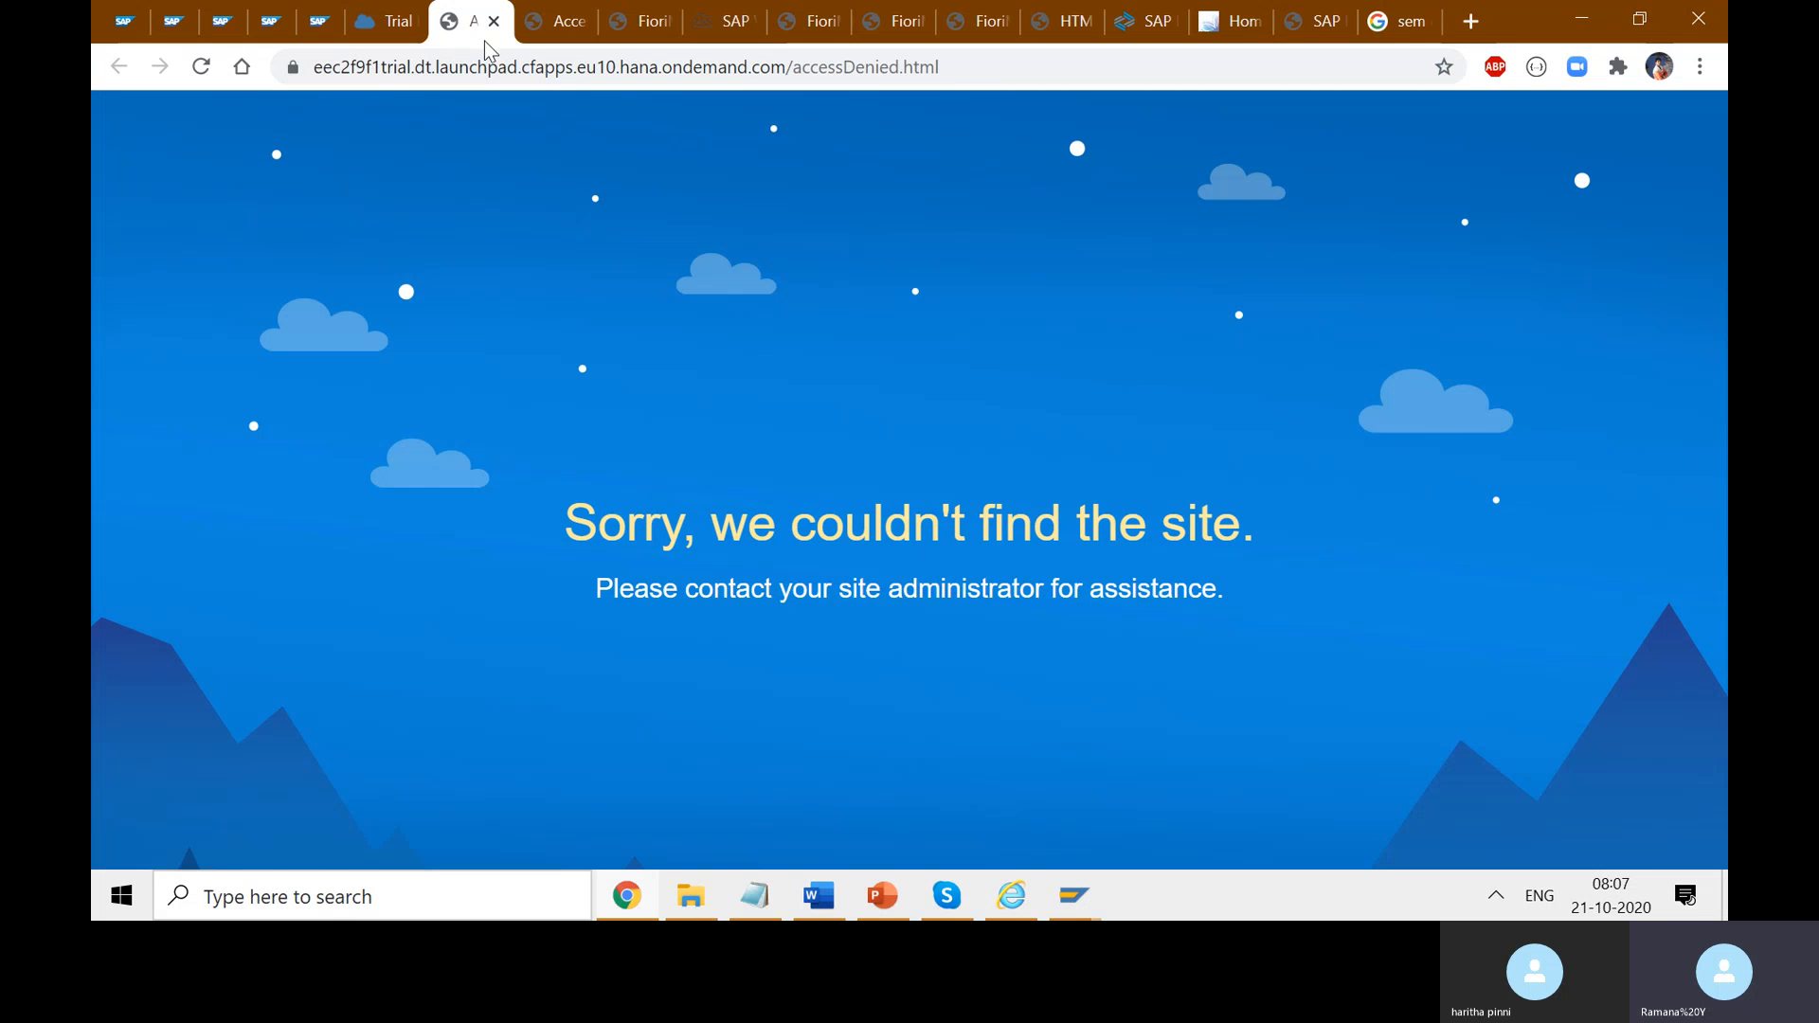
{"action": "left_click", "coordinate": [494, 21]}
{"action": "left_click", "coordinate": [494, 21]}
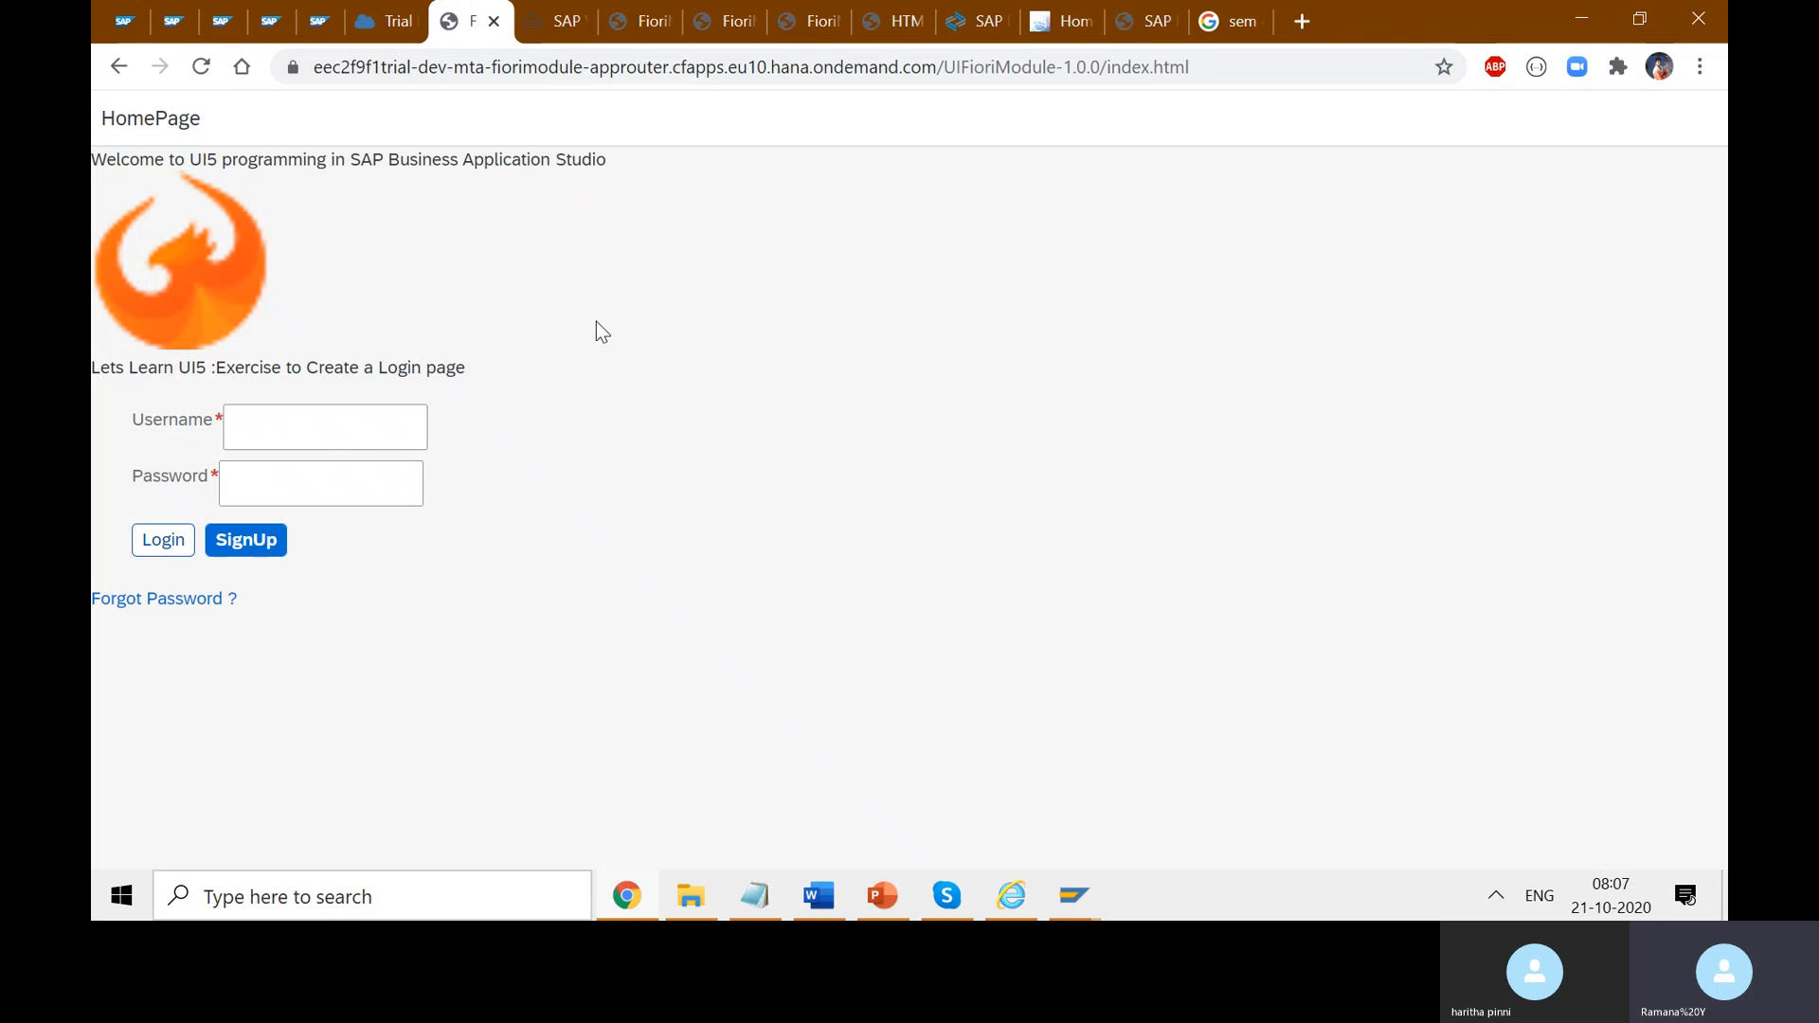
{"action": "left_click", "coordinate": [387, 21]}
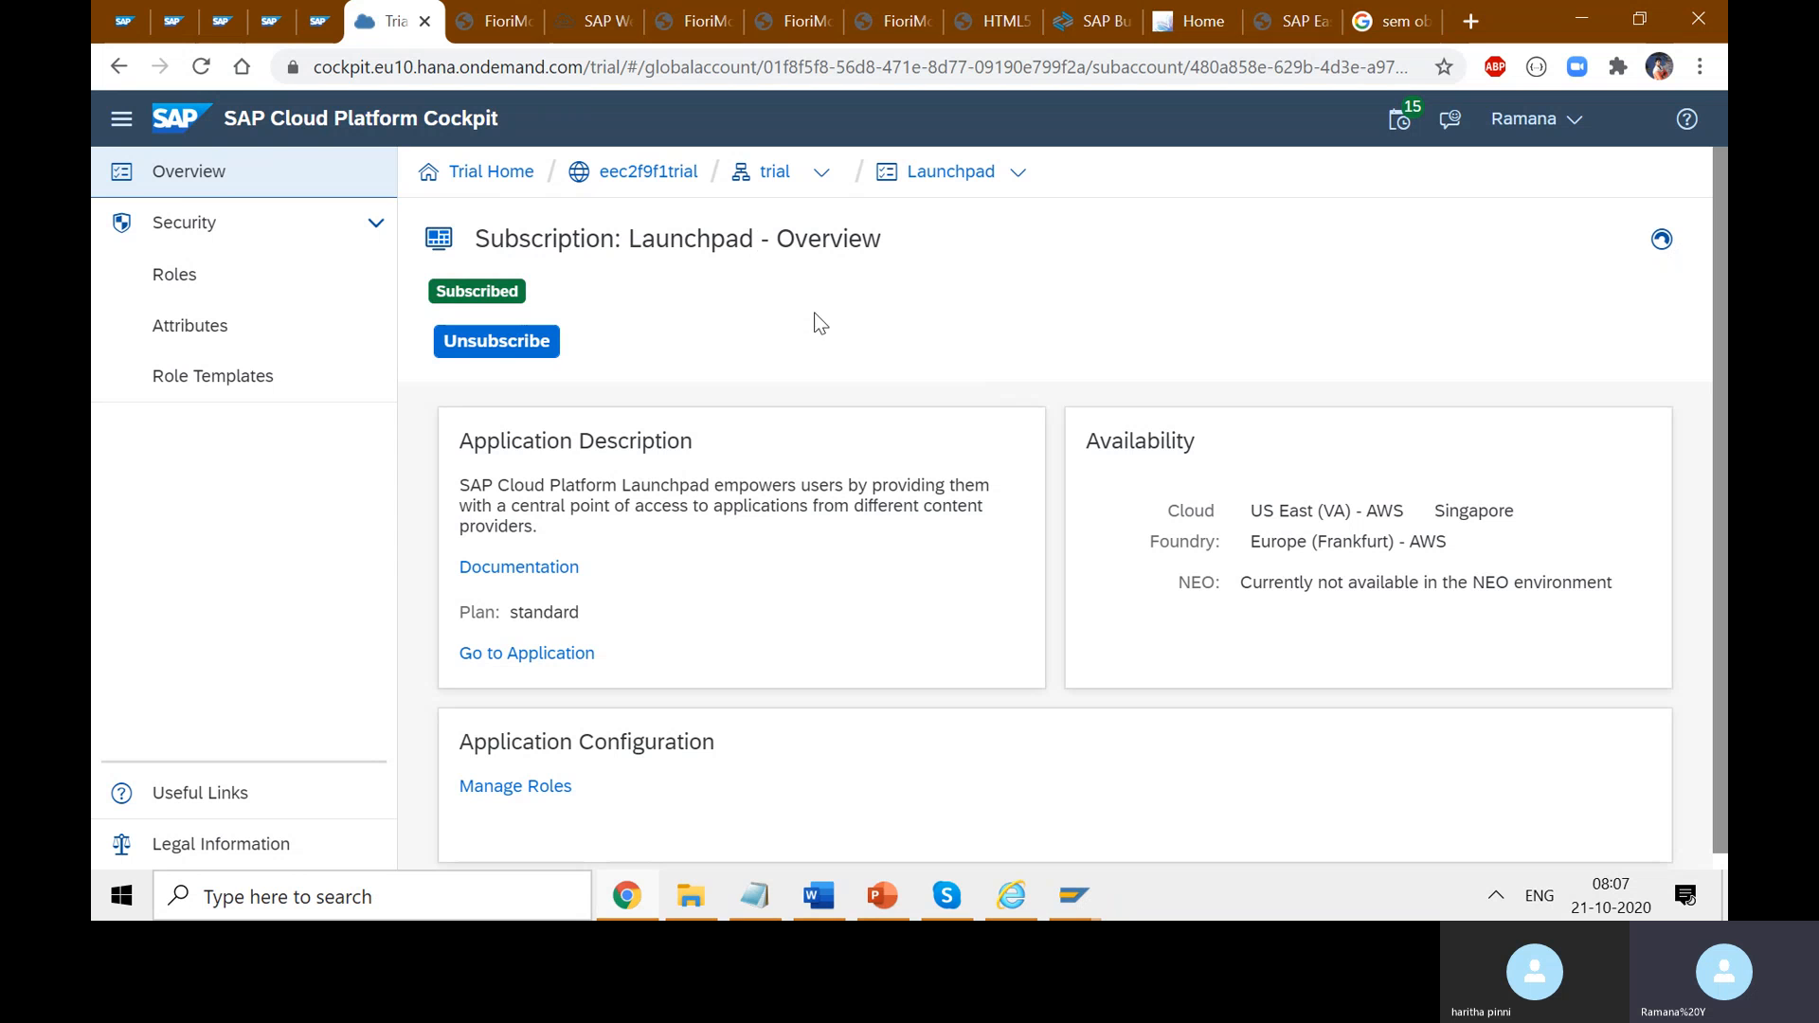
- Review the Fiori Launchpad home page's tiles, then bring up the Overview of Launchpads SAP GUI window
{"action": "left_click", "coordinate": [1174, 23]}
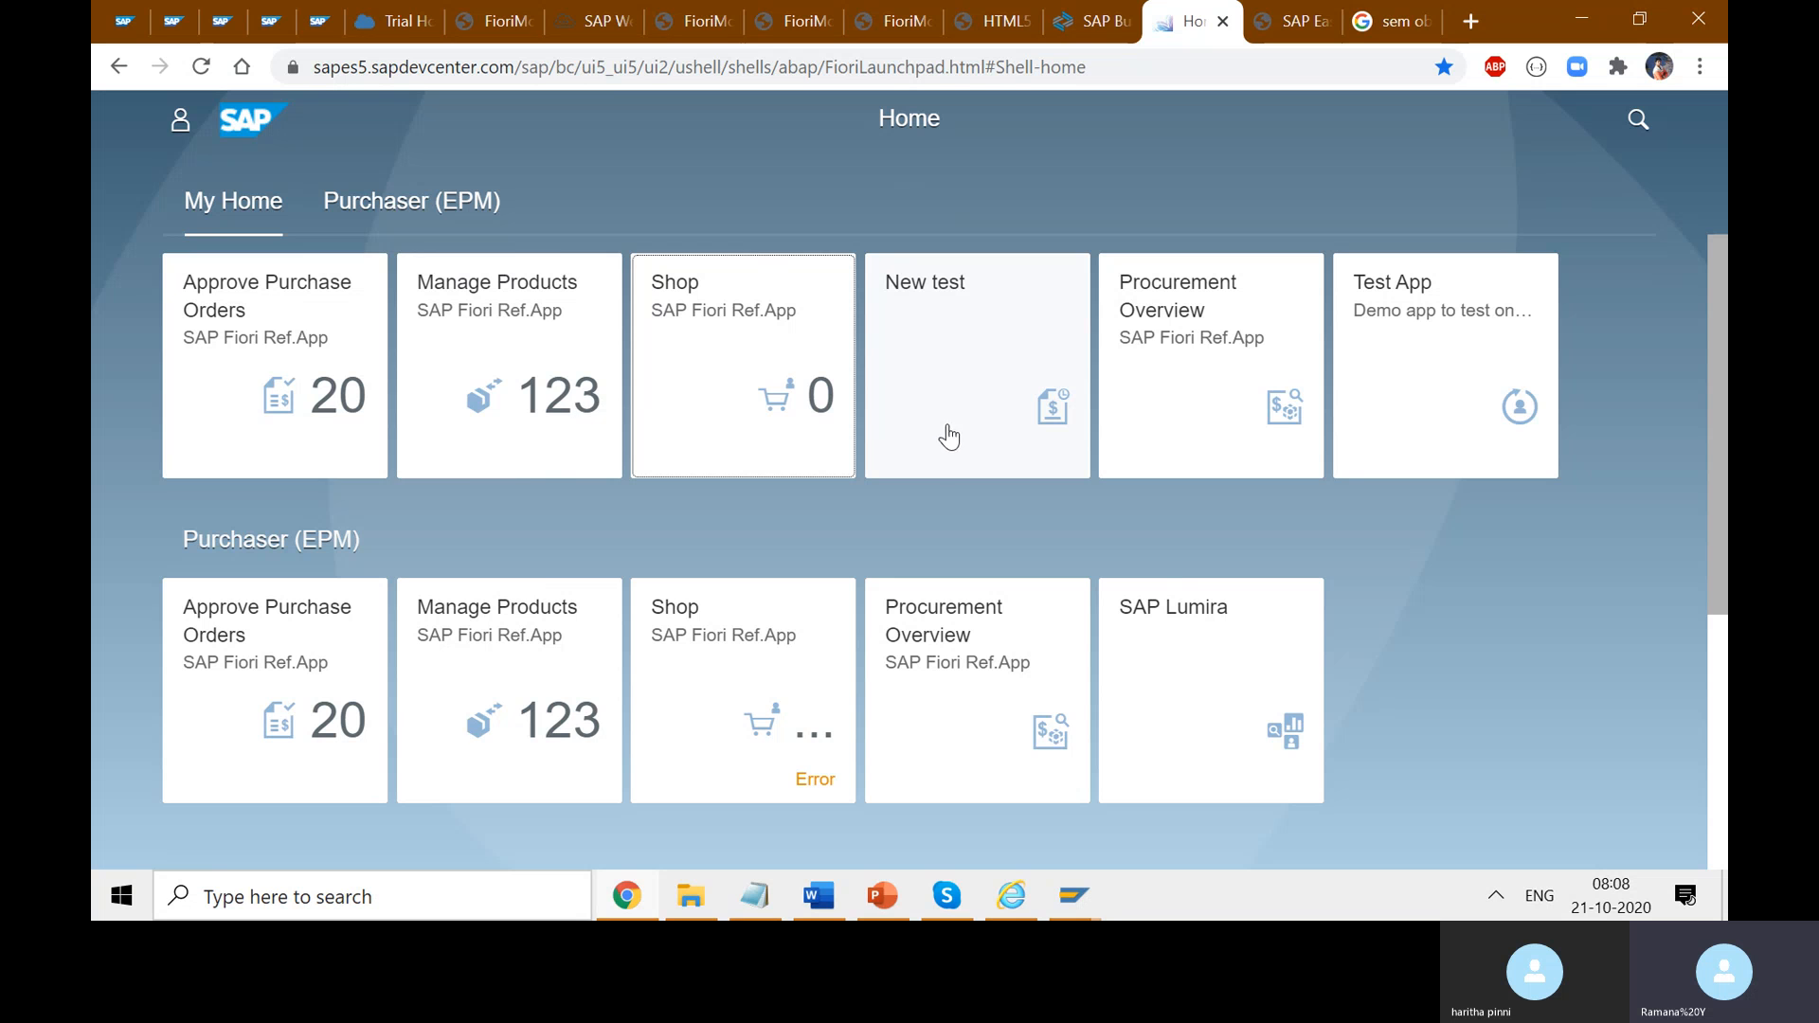
{"action": "left_click", "coordinate": [396, 25]}
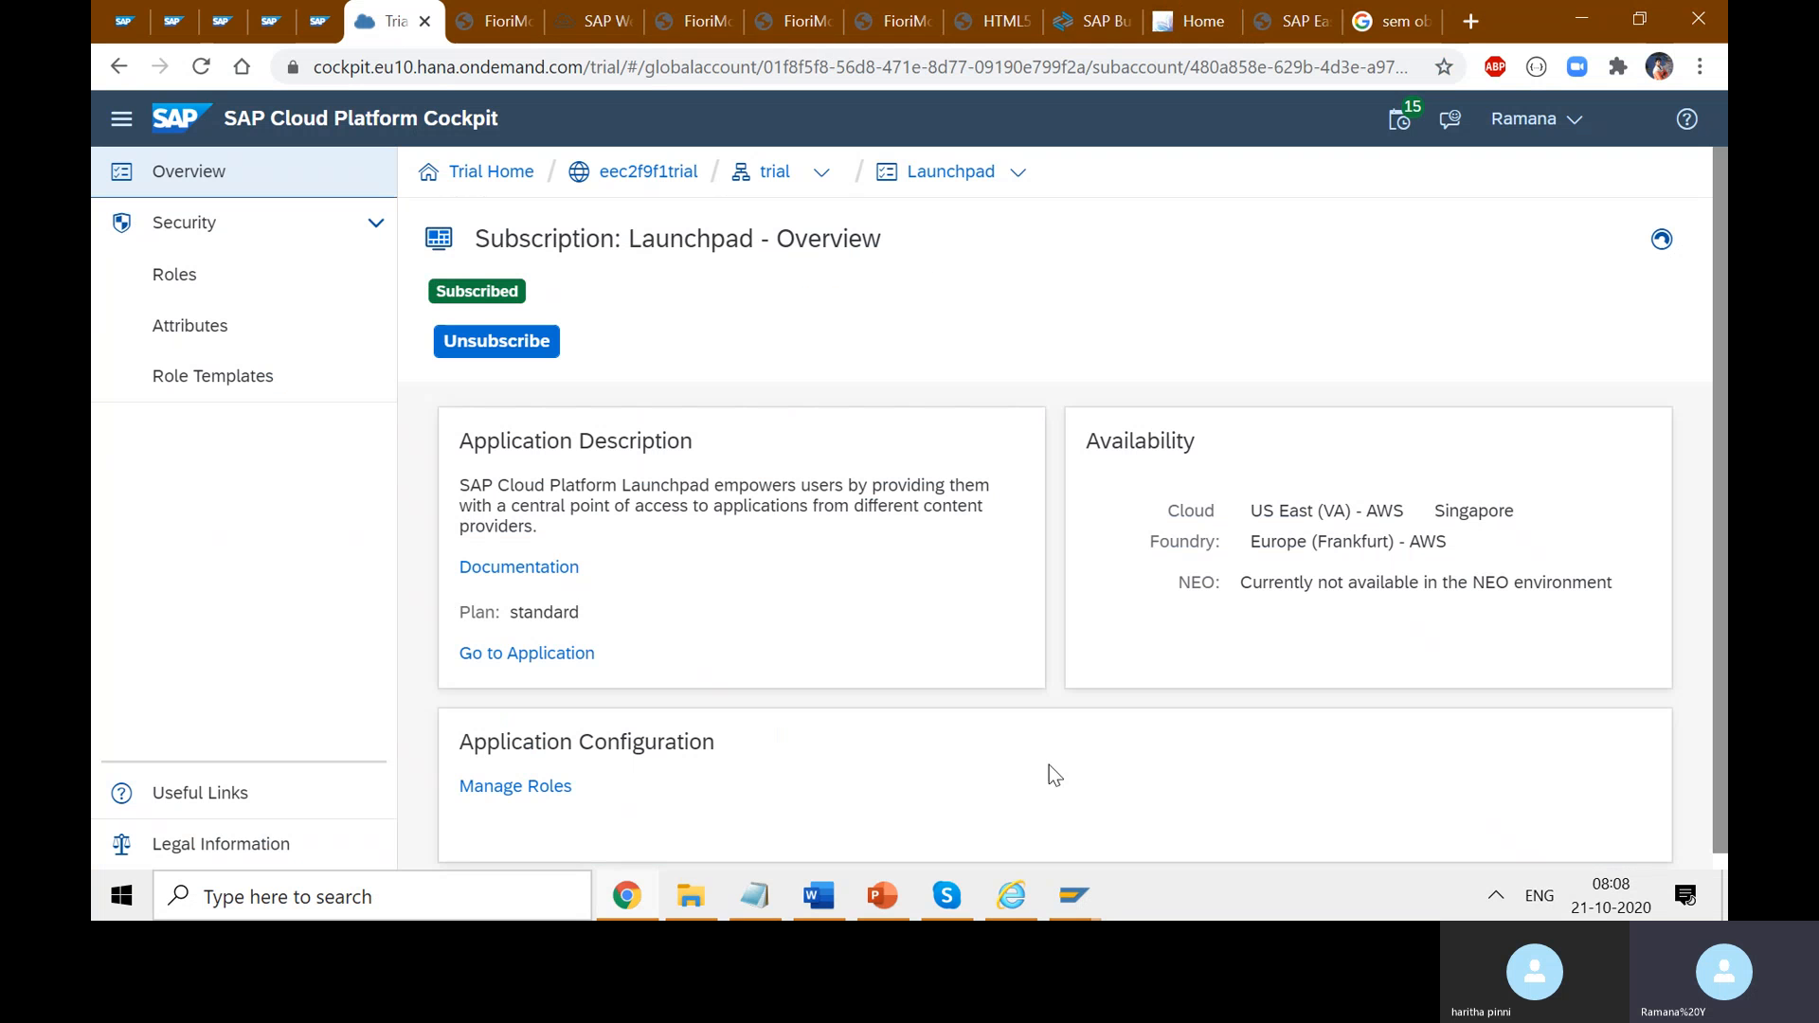
{"action": "left_click", "coordinate": [1073, 895]}
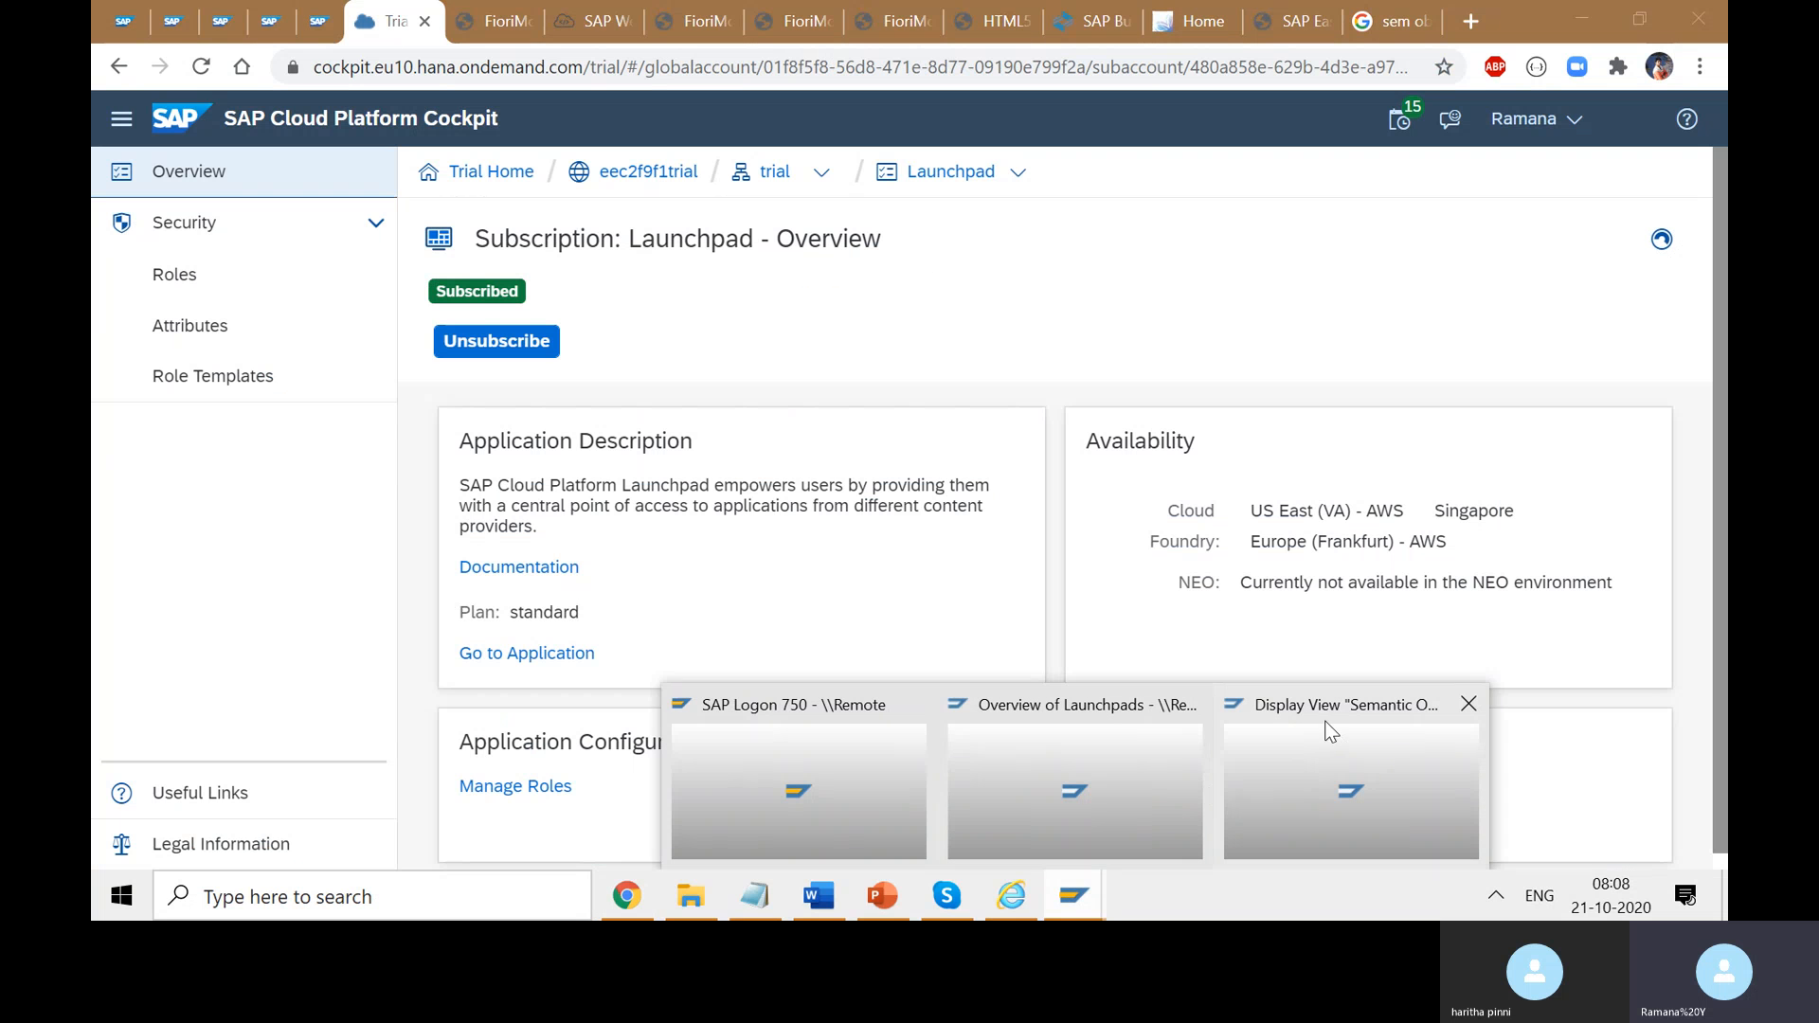
{"action": "left_click", "coordinate": [1071, 714]}
- Open the ZPLMRADAR TRANSACTIONAL launchpad from the bottom of the Overview of Launchpads in Change Launchpad
{"action": "left_click", "coordinate": [808, 713]}
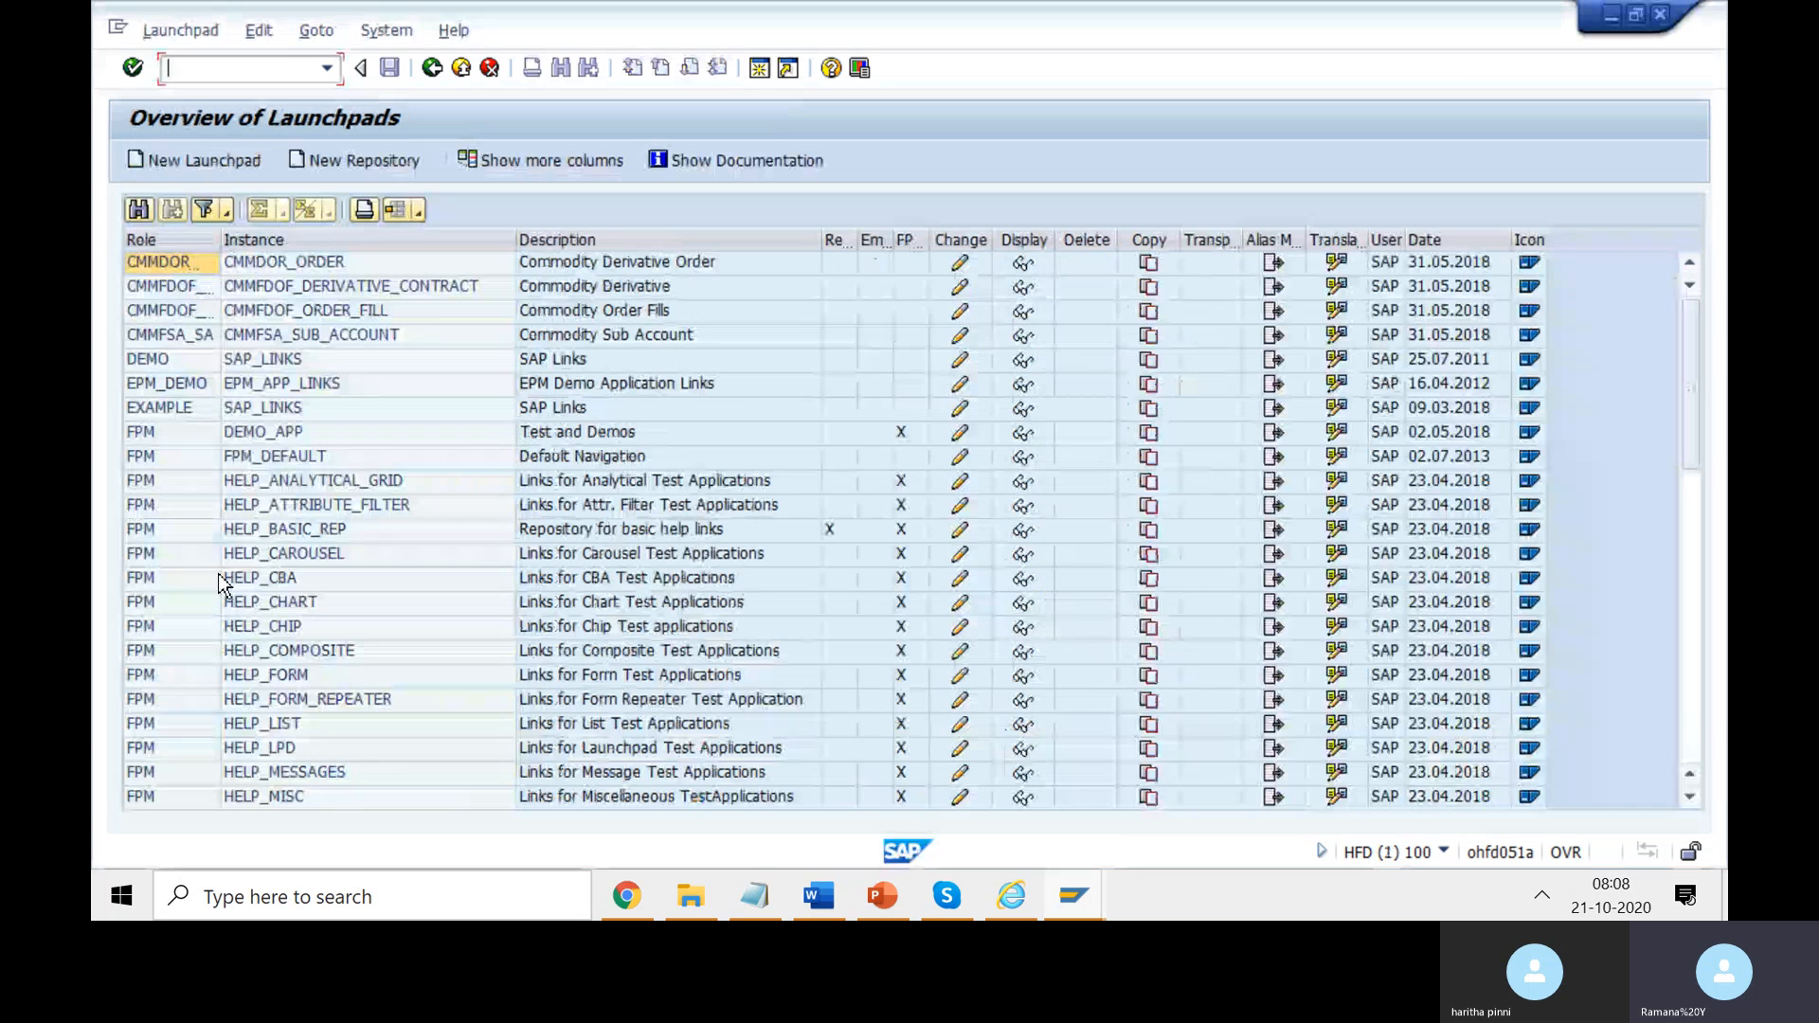
{"action": "left_click_drag", "start_coordinate": [1690, 445], "coordinate": [1712, 739]}
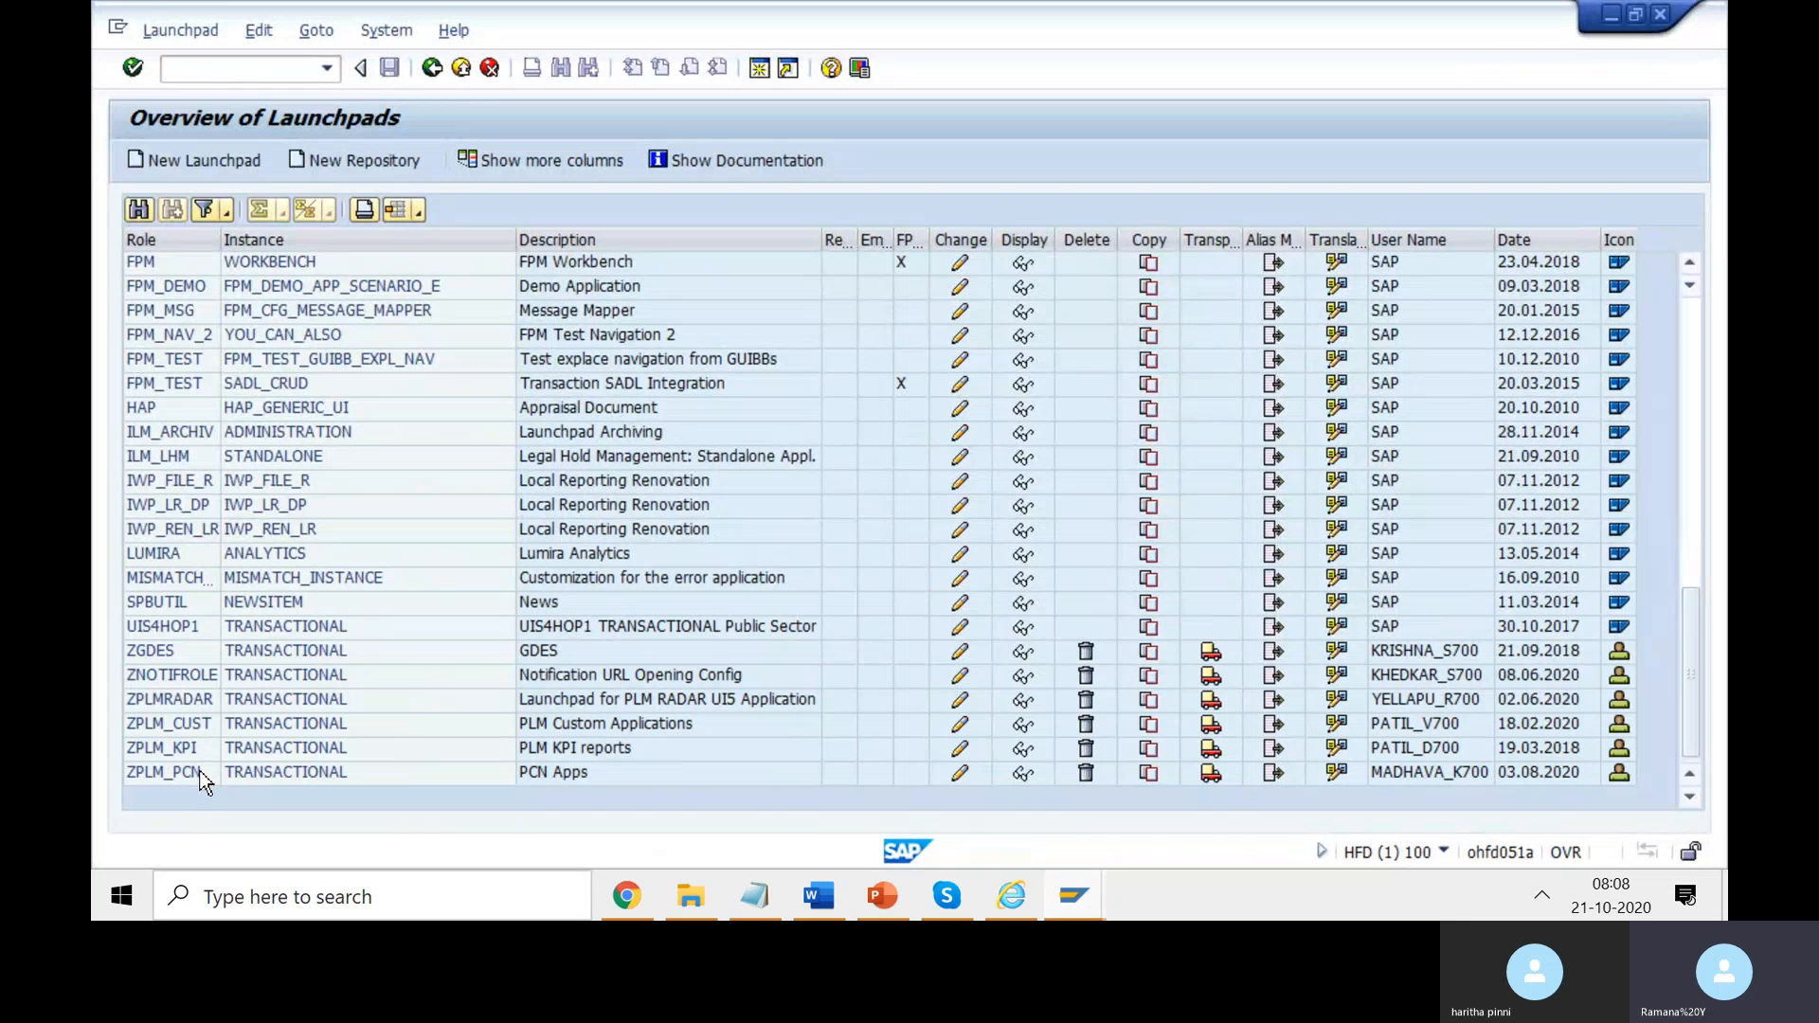
{"action": "left_click", "coordinate": [186, 683]}
{"action": "left_click", "coordinate": [184, 701]}
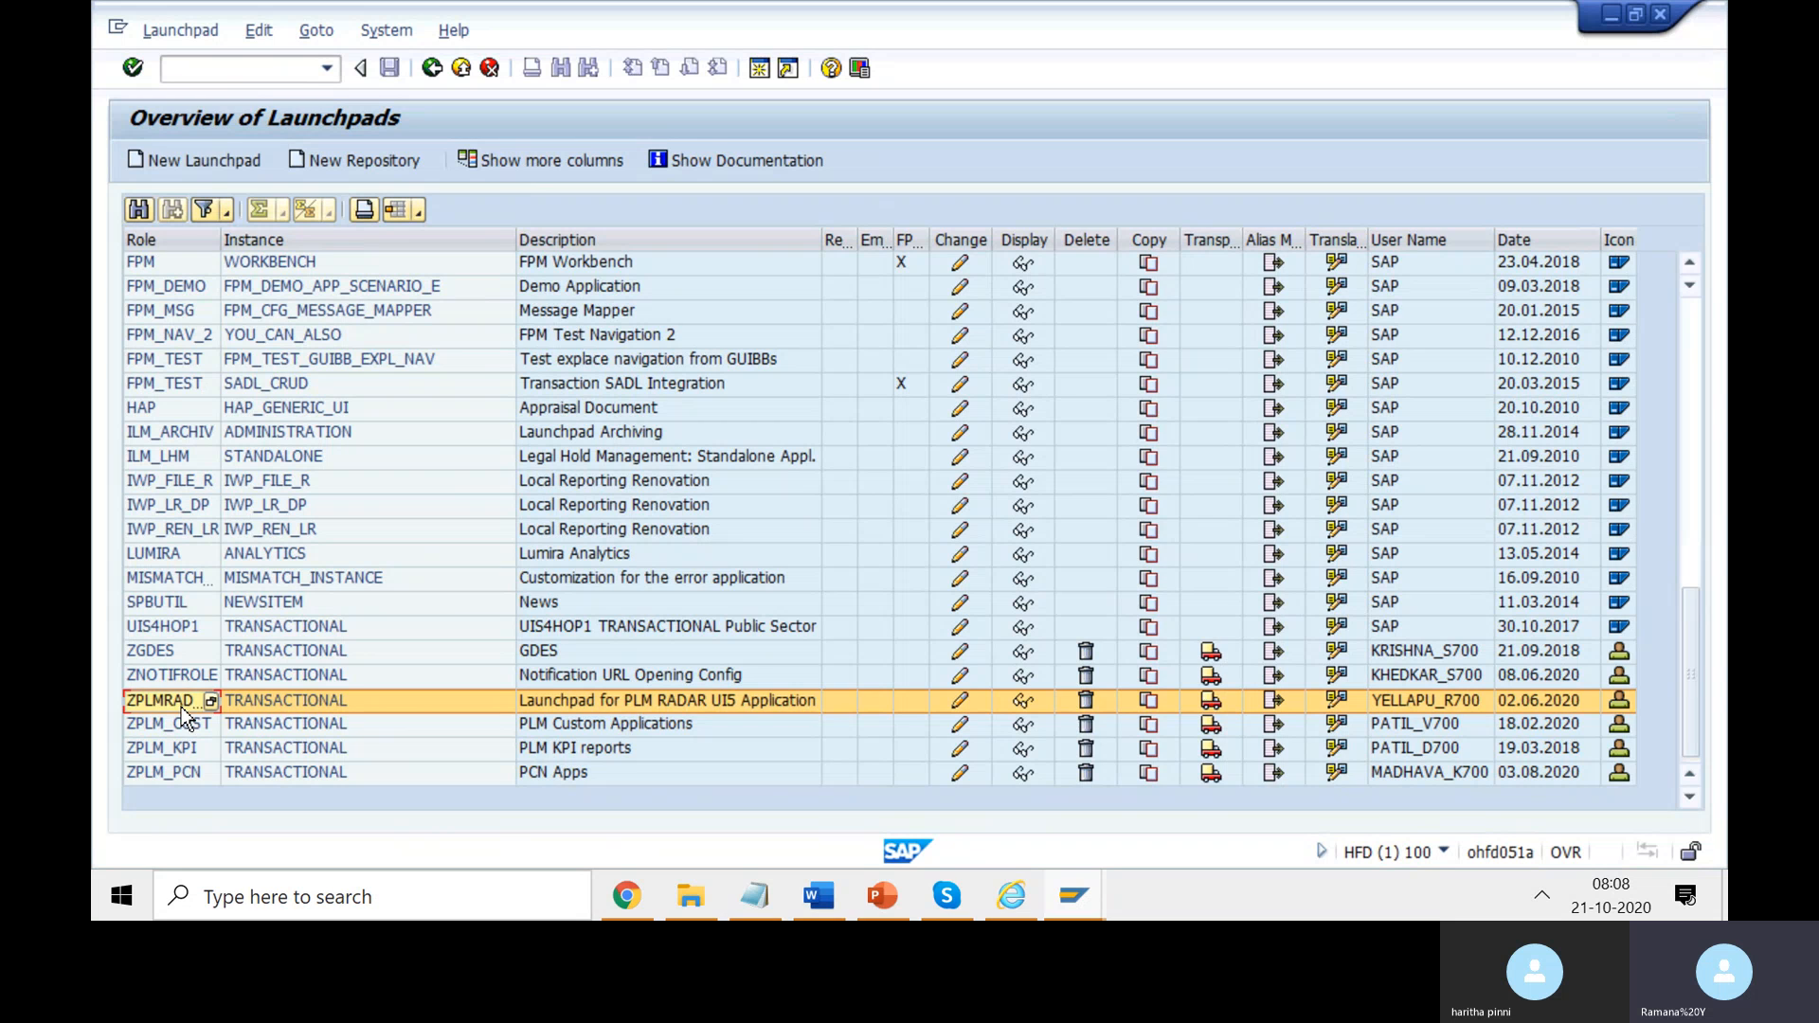
{"action": "double_click", "coordinate": [180, 706]}
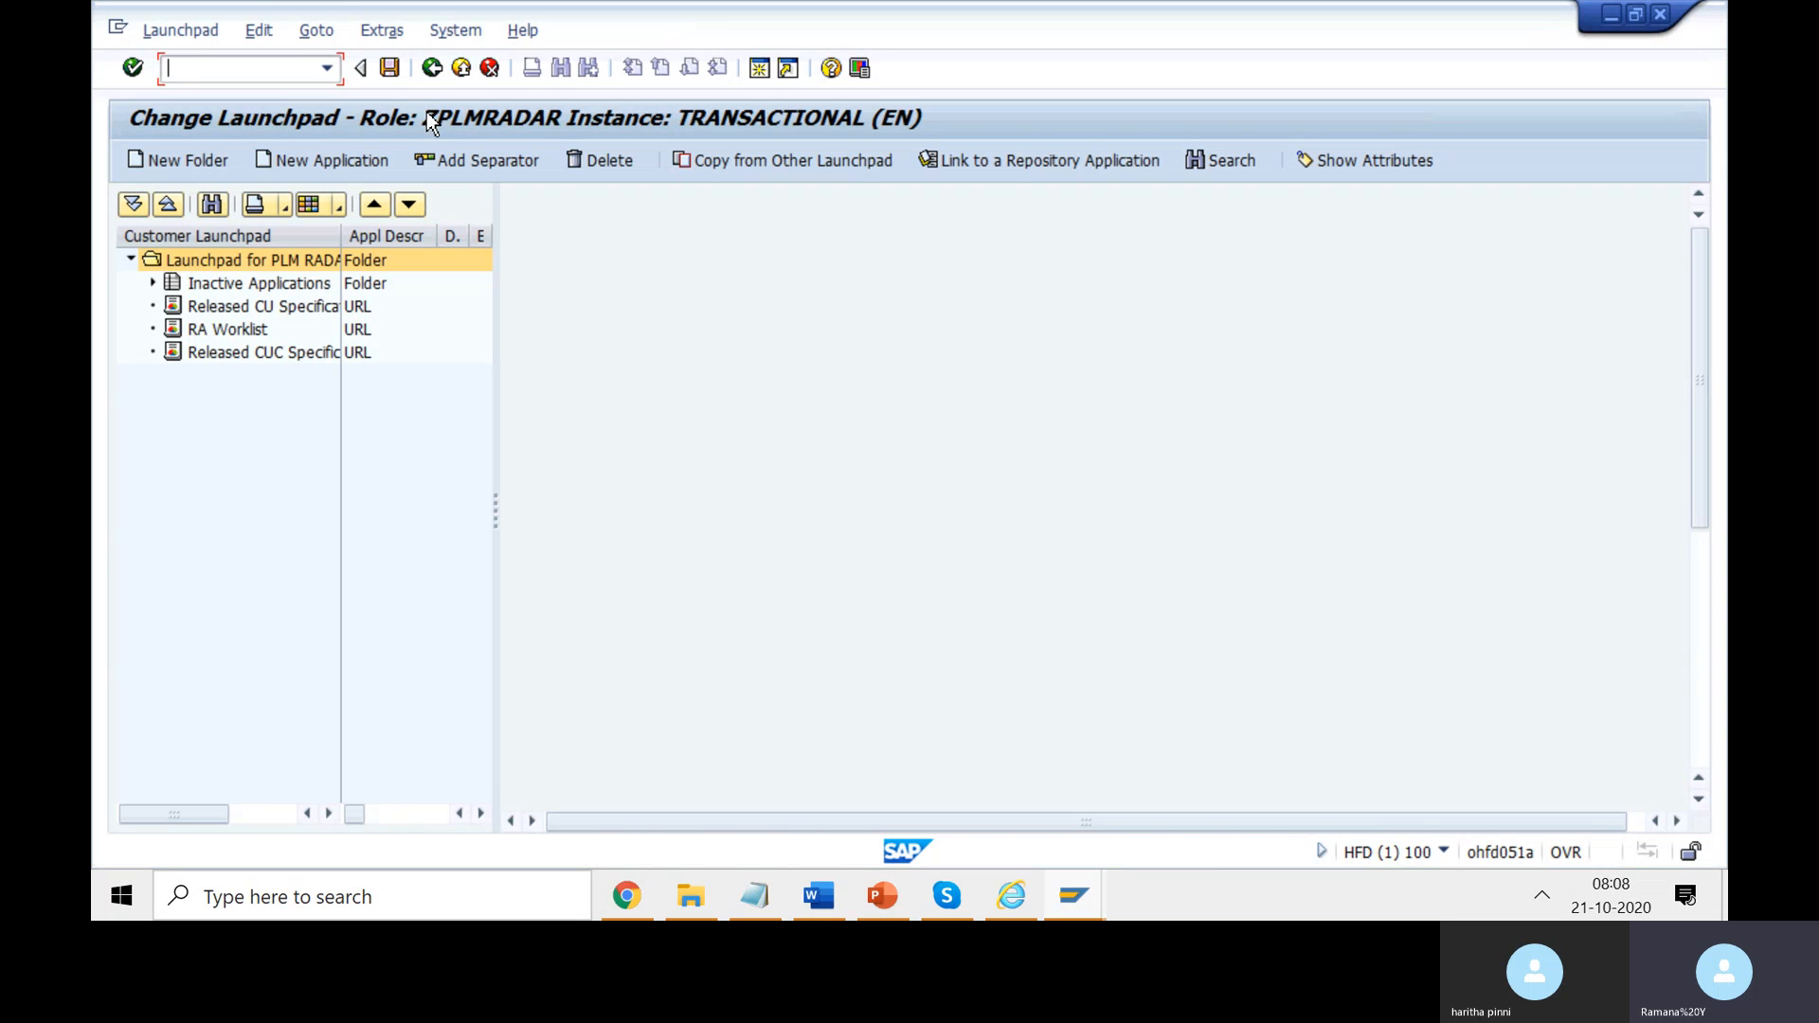
{"action": "double_click", "coordinate": [342, 235]}
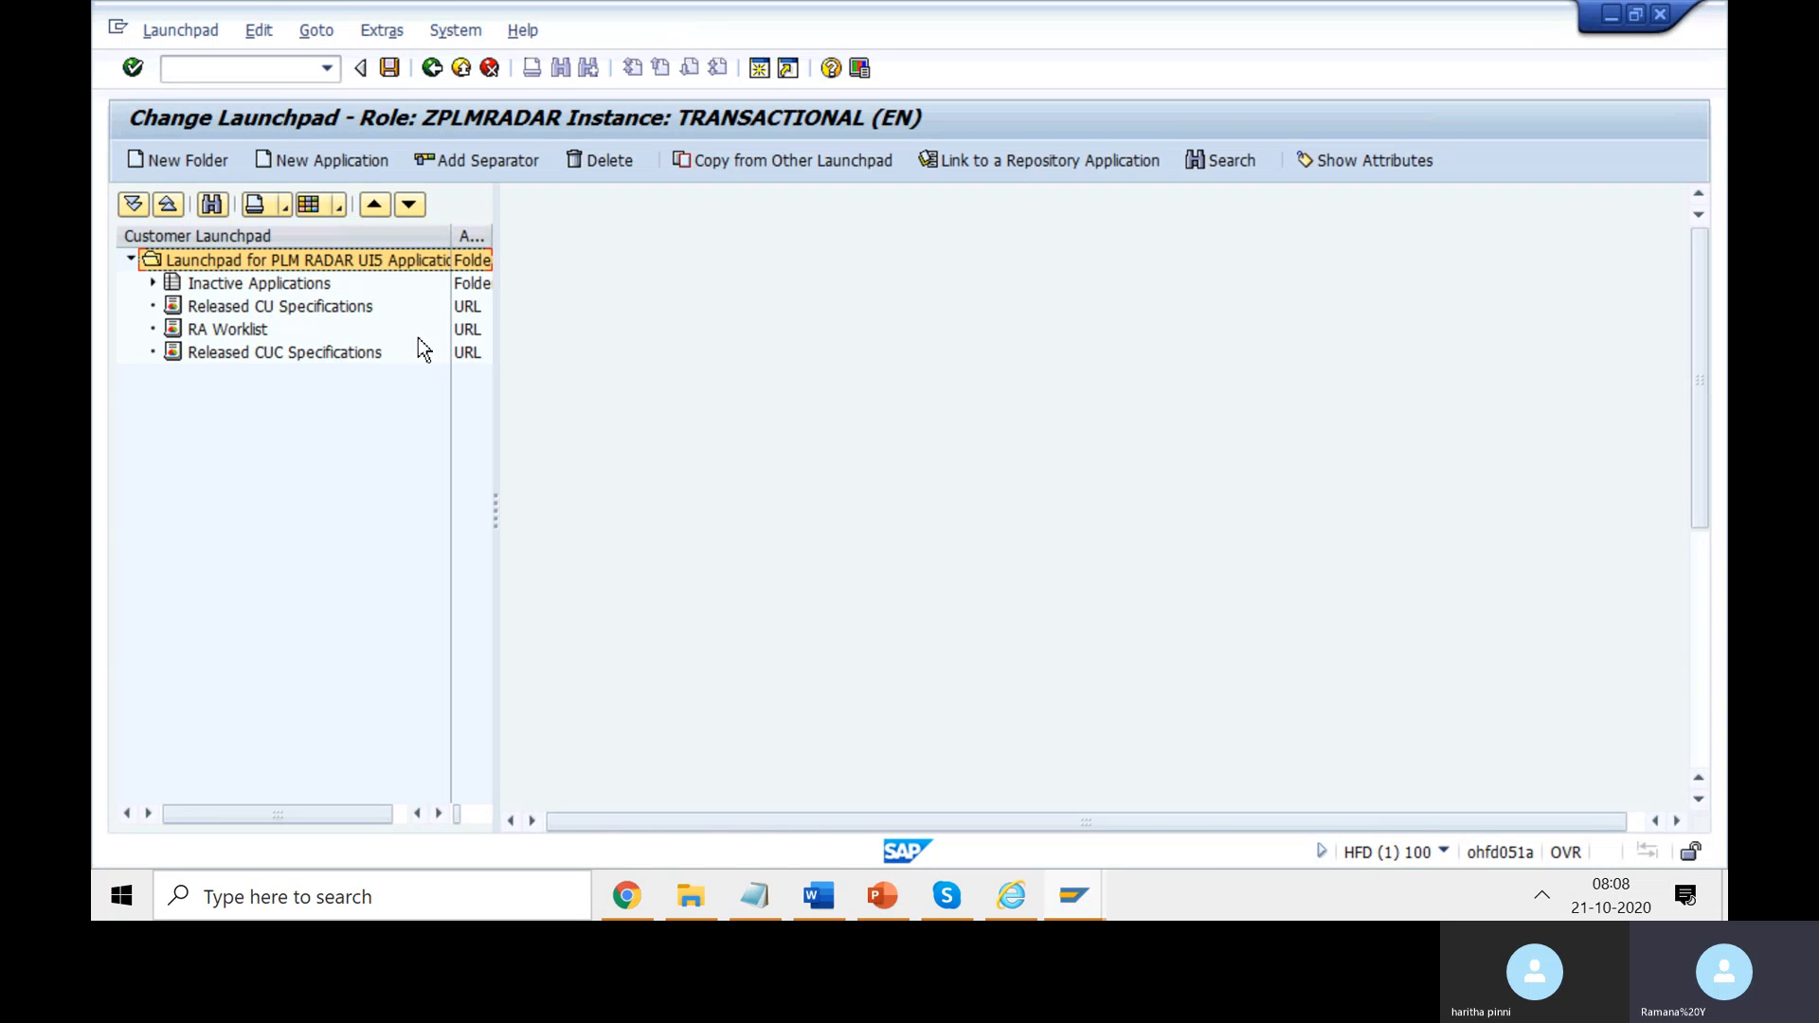
{"action": "left_click_drag", "start_coordinate": [455, 233], "coordinate": [223, 284]}
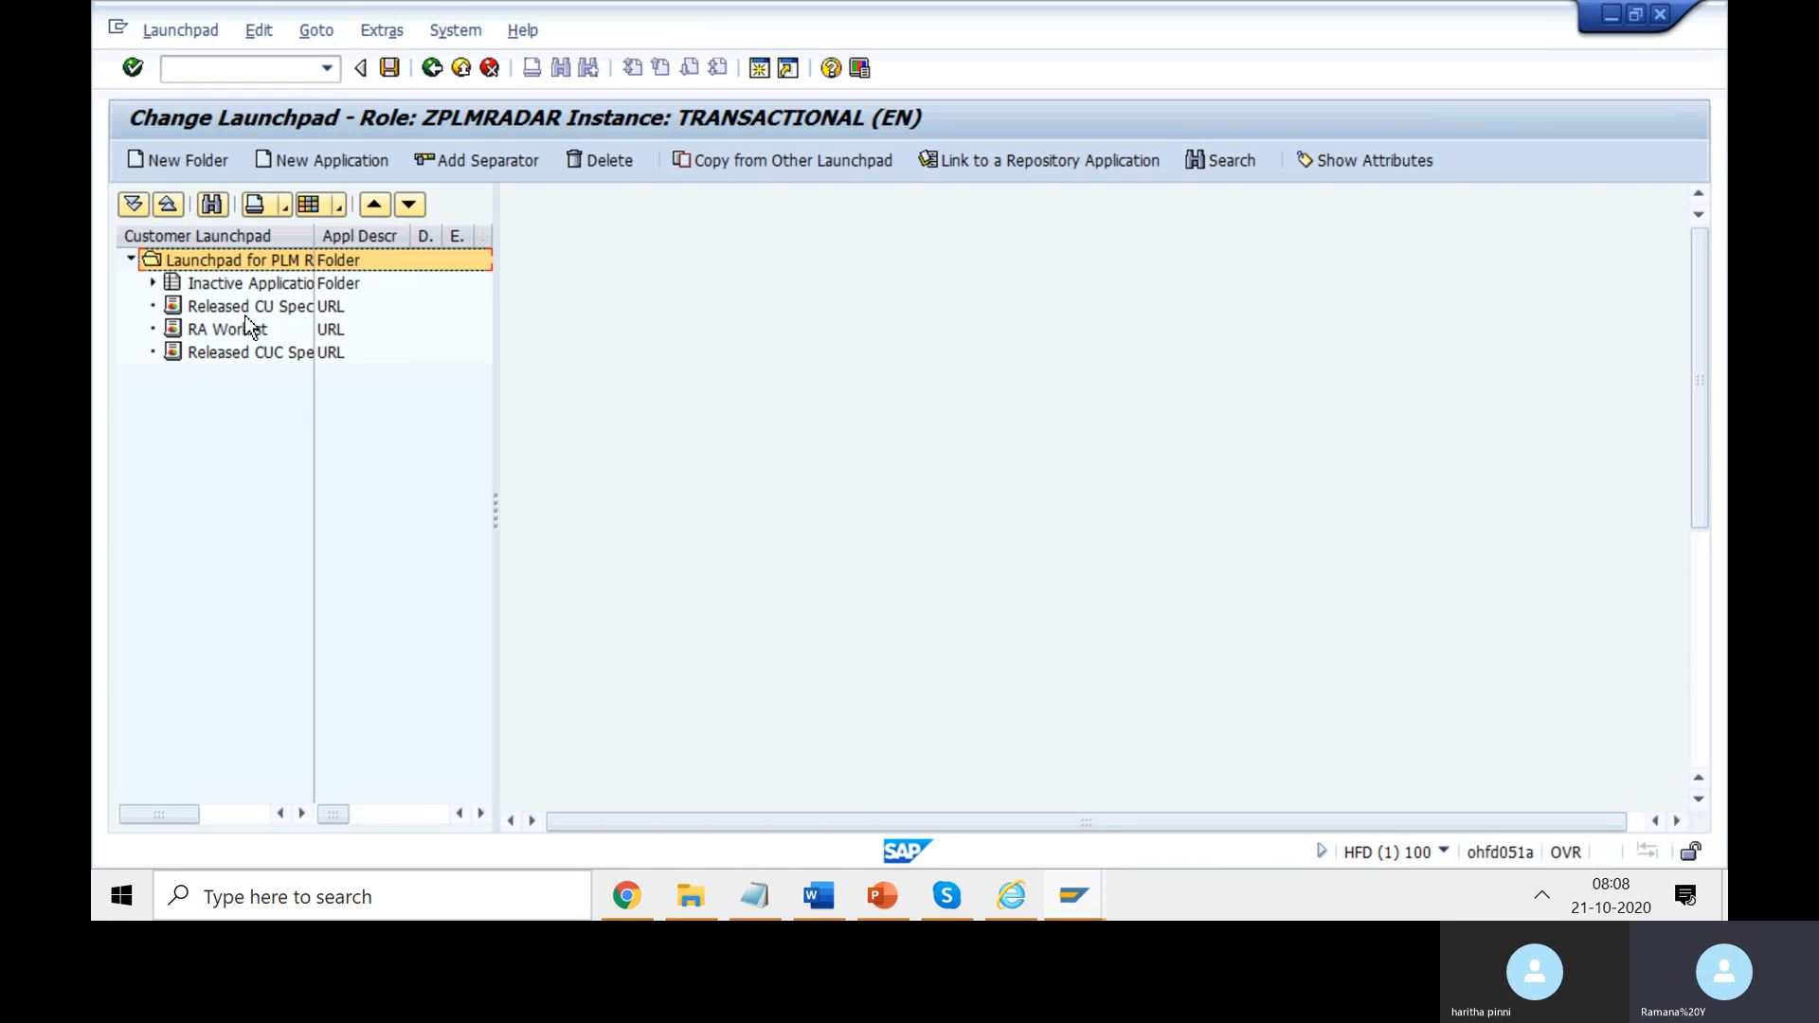
{"action": "left_click", "coordinate": [229, 304]}
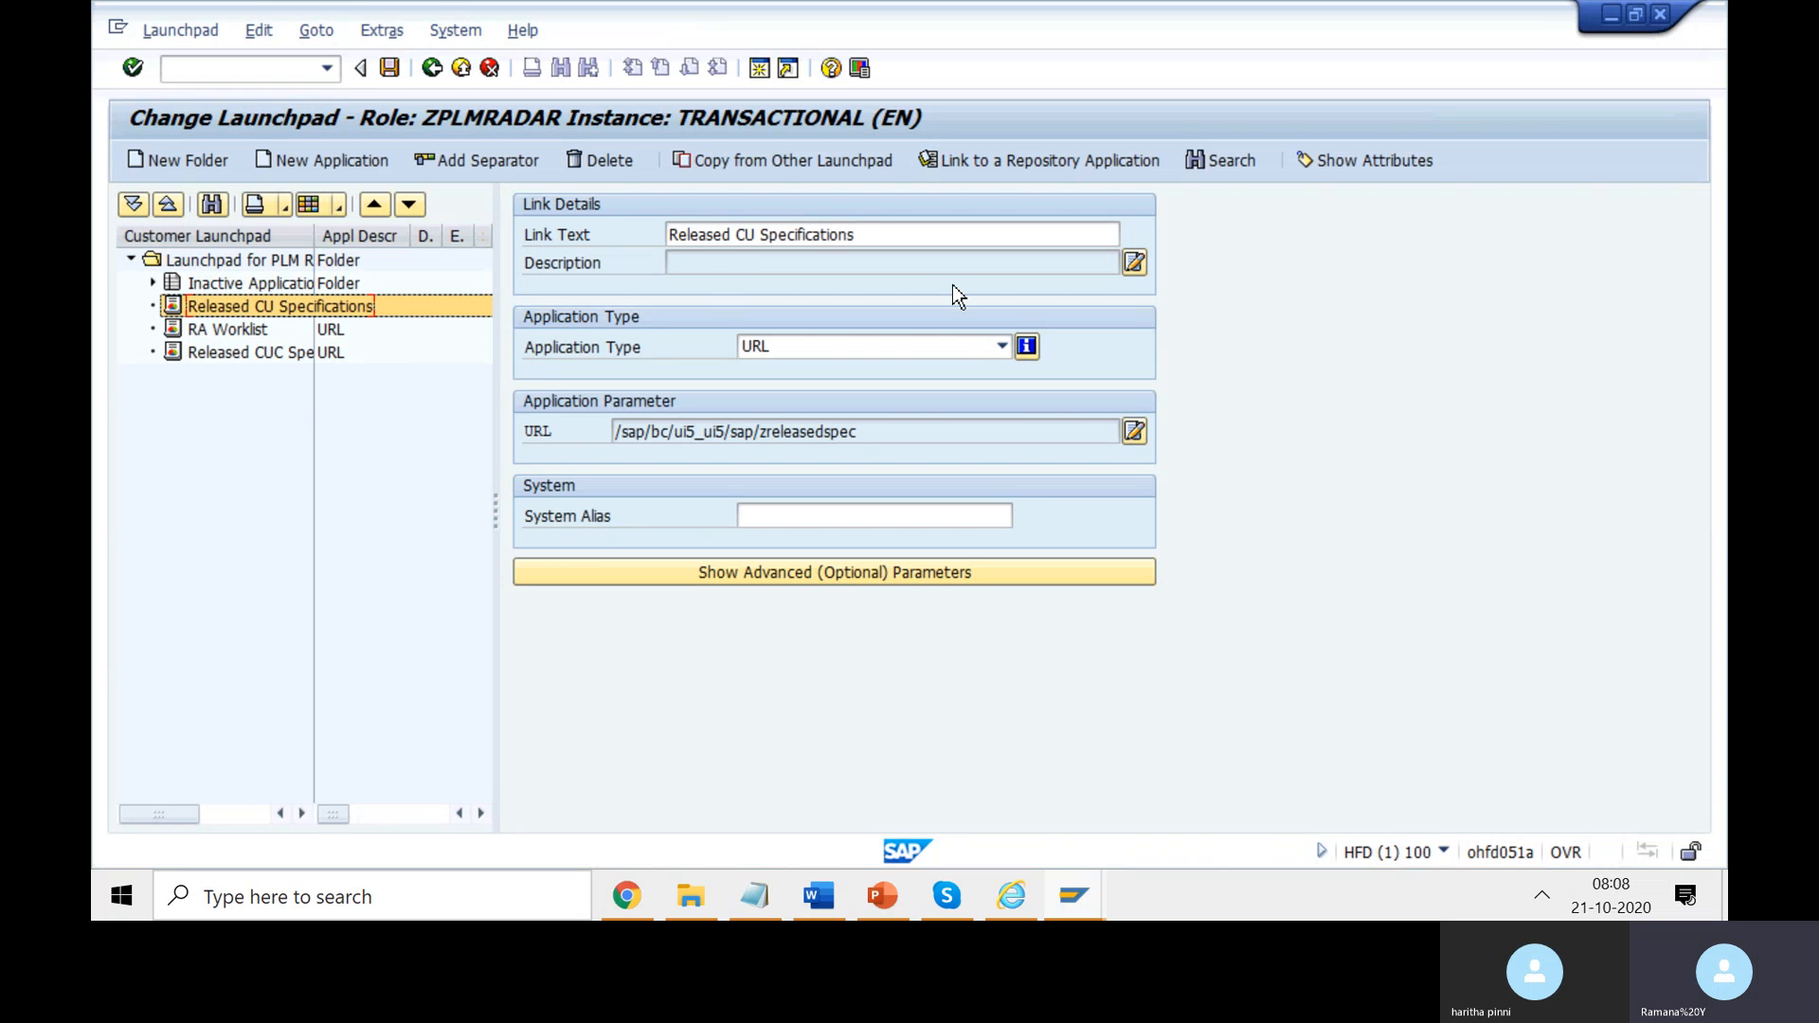
{"action": "left_click", "coordinate": [797, 234]}
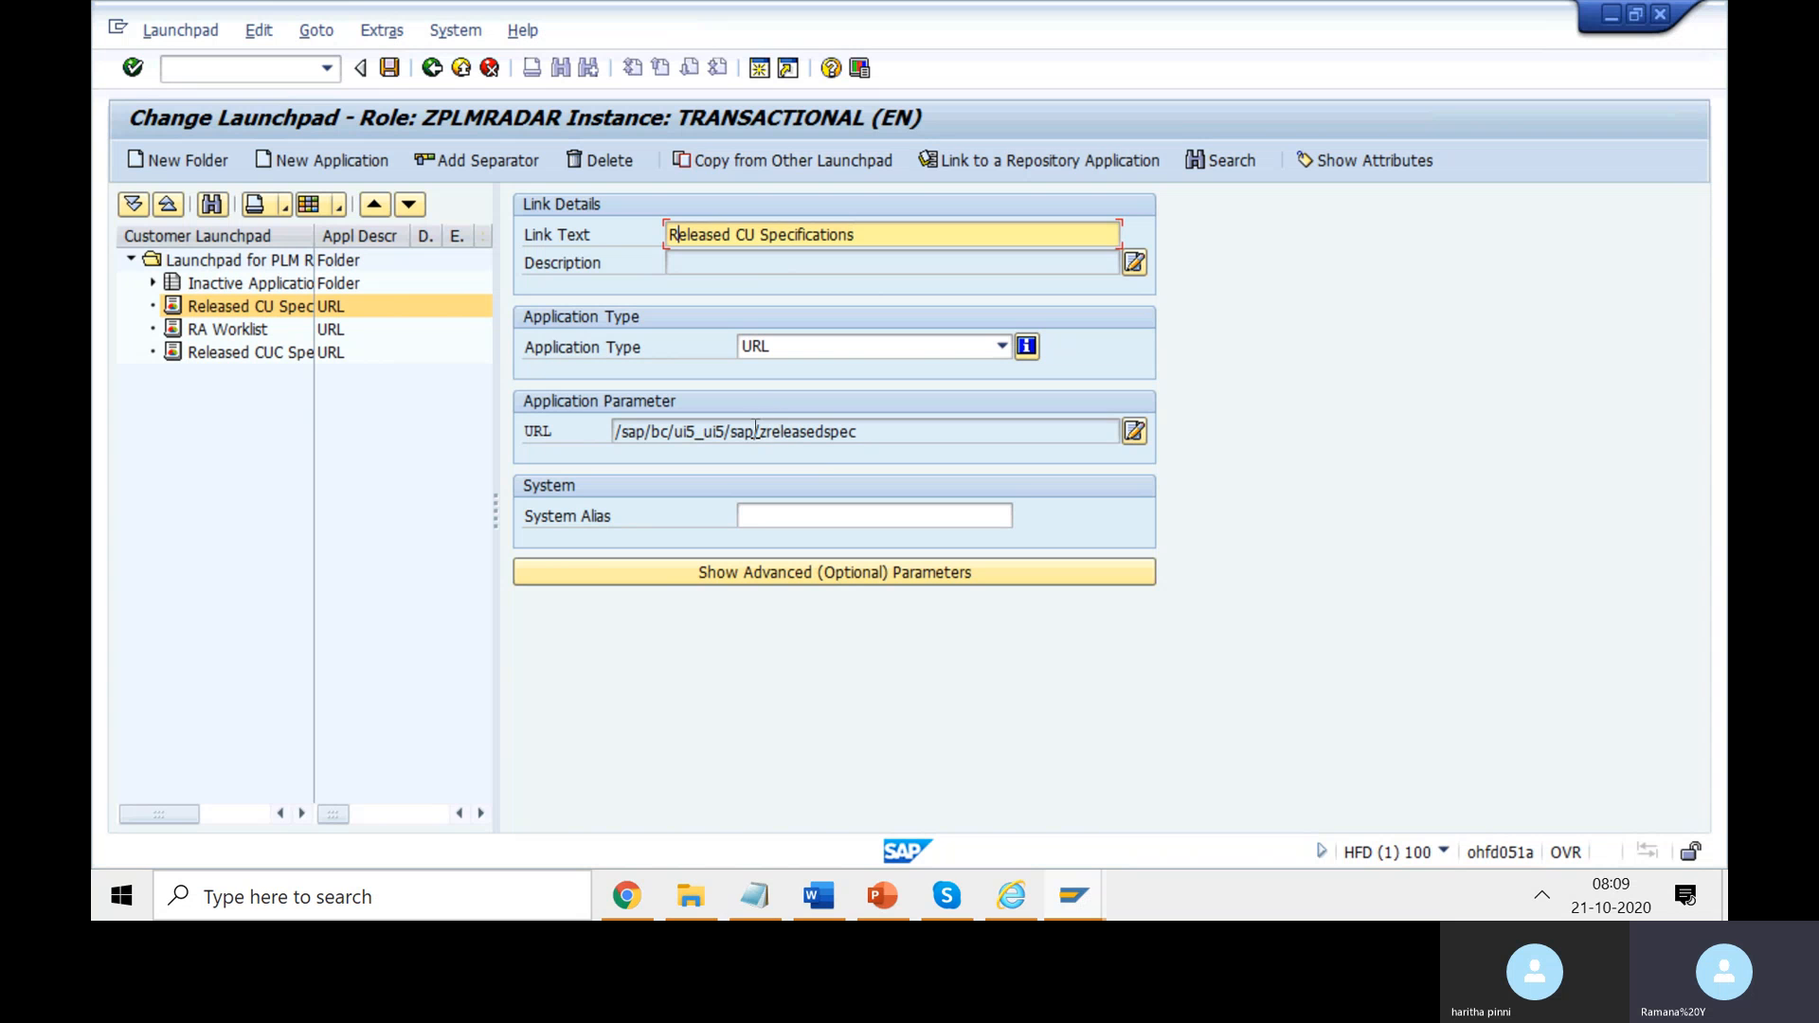
{"action": "left_click_drag", "start_coordinate": [754, 431], "coordinate": [614, 432]}
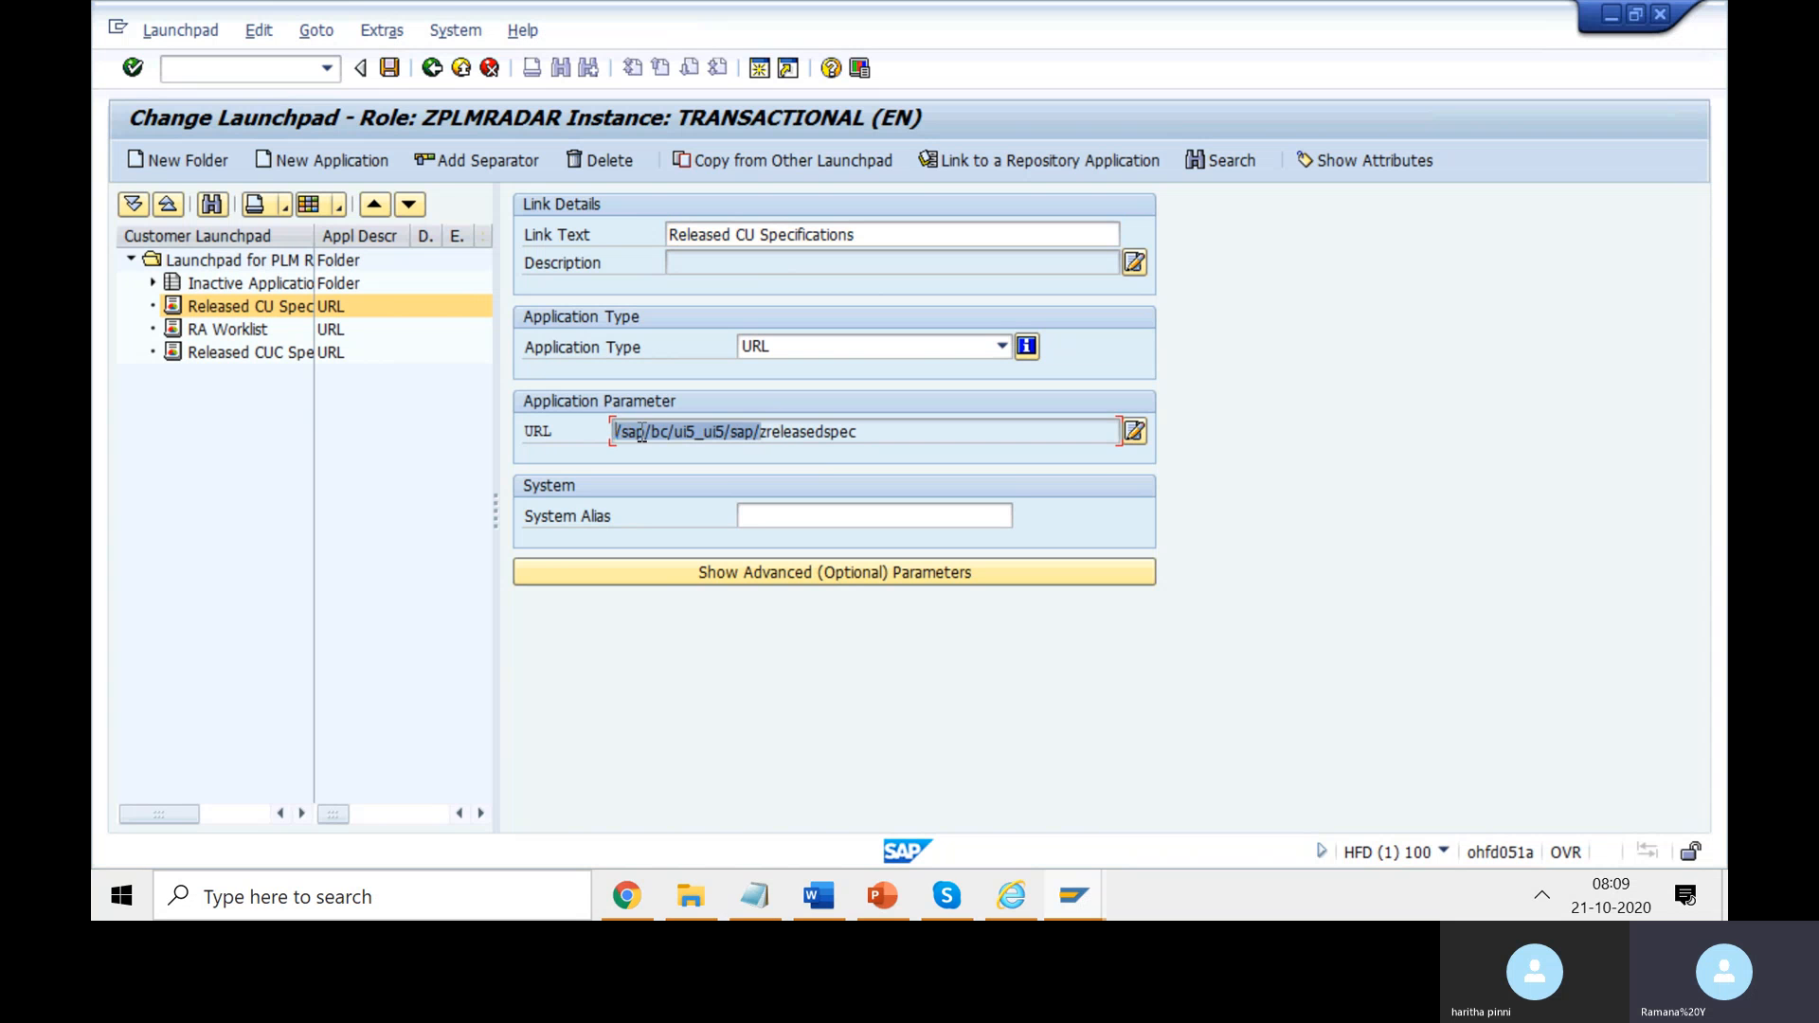
{"action": "left_click", "coordinate": [618, 432]}
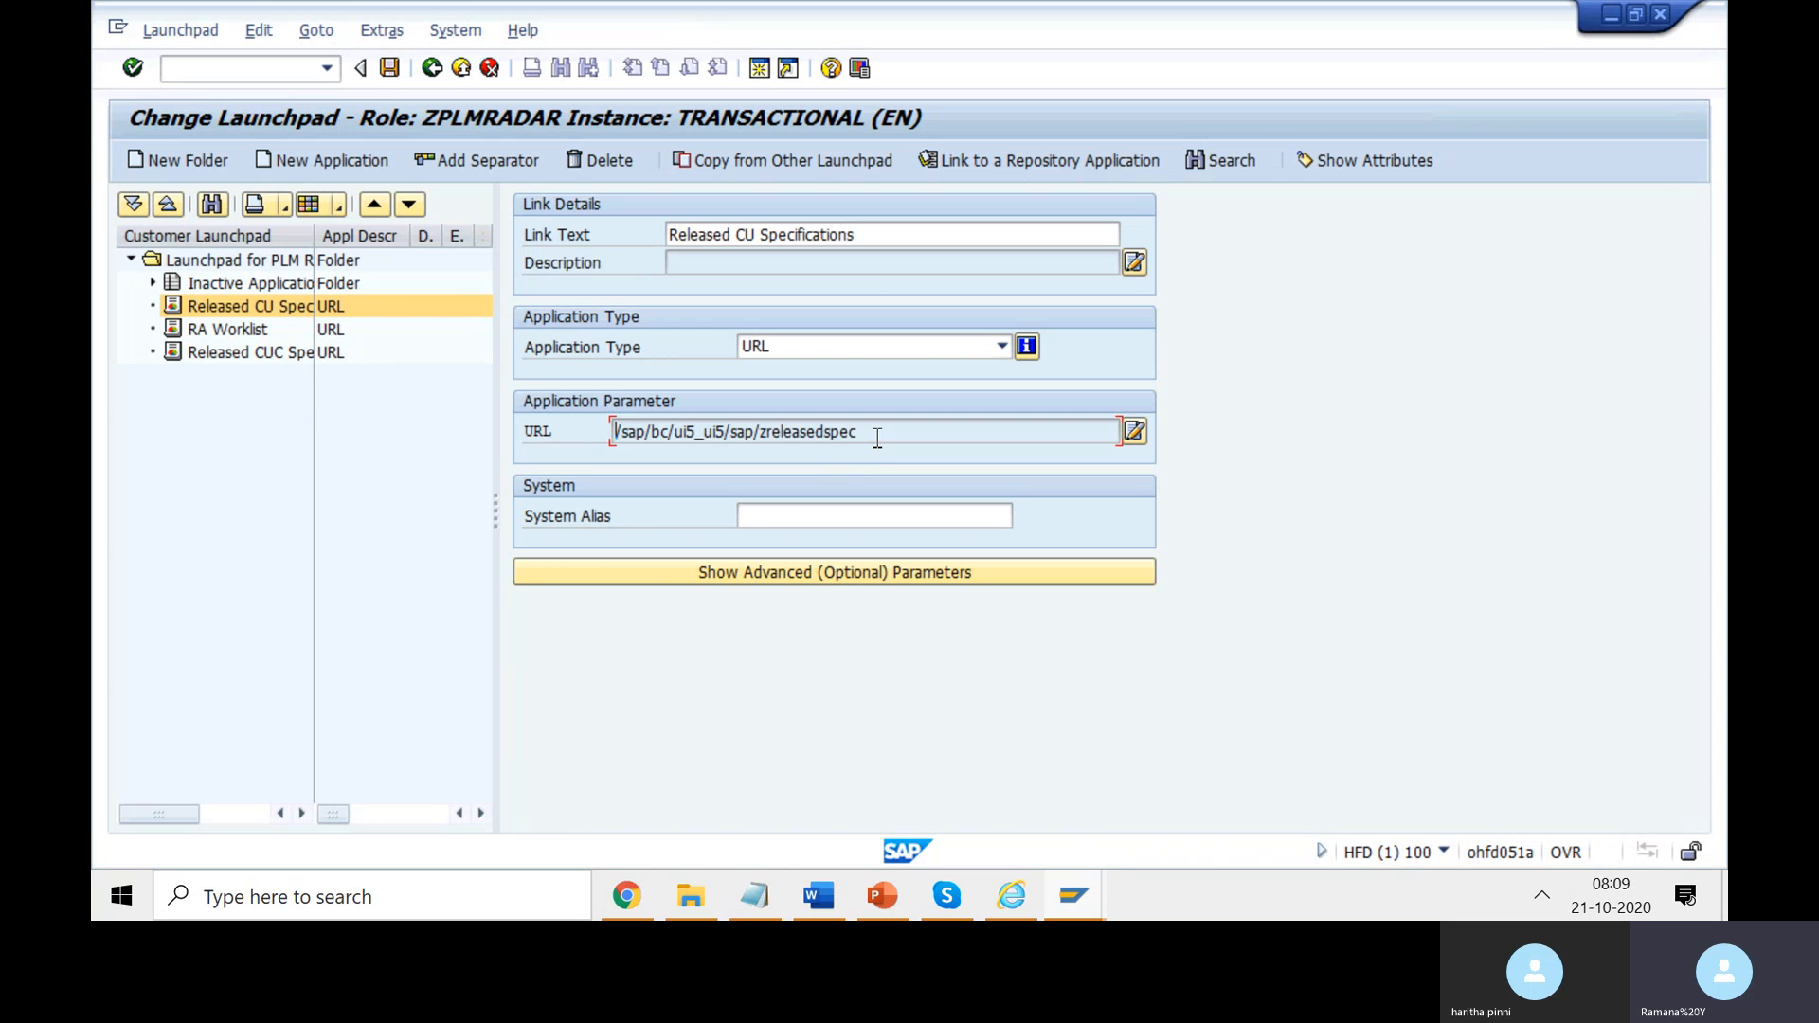
{"action": "left_click_drag", "start_coordinate": [871, 434], "coordinate": [763, 424]}
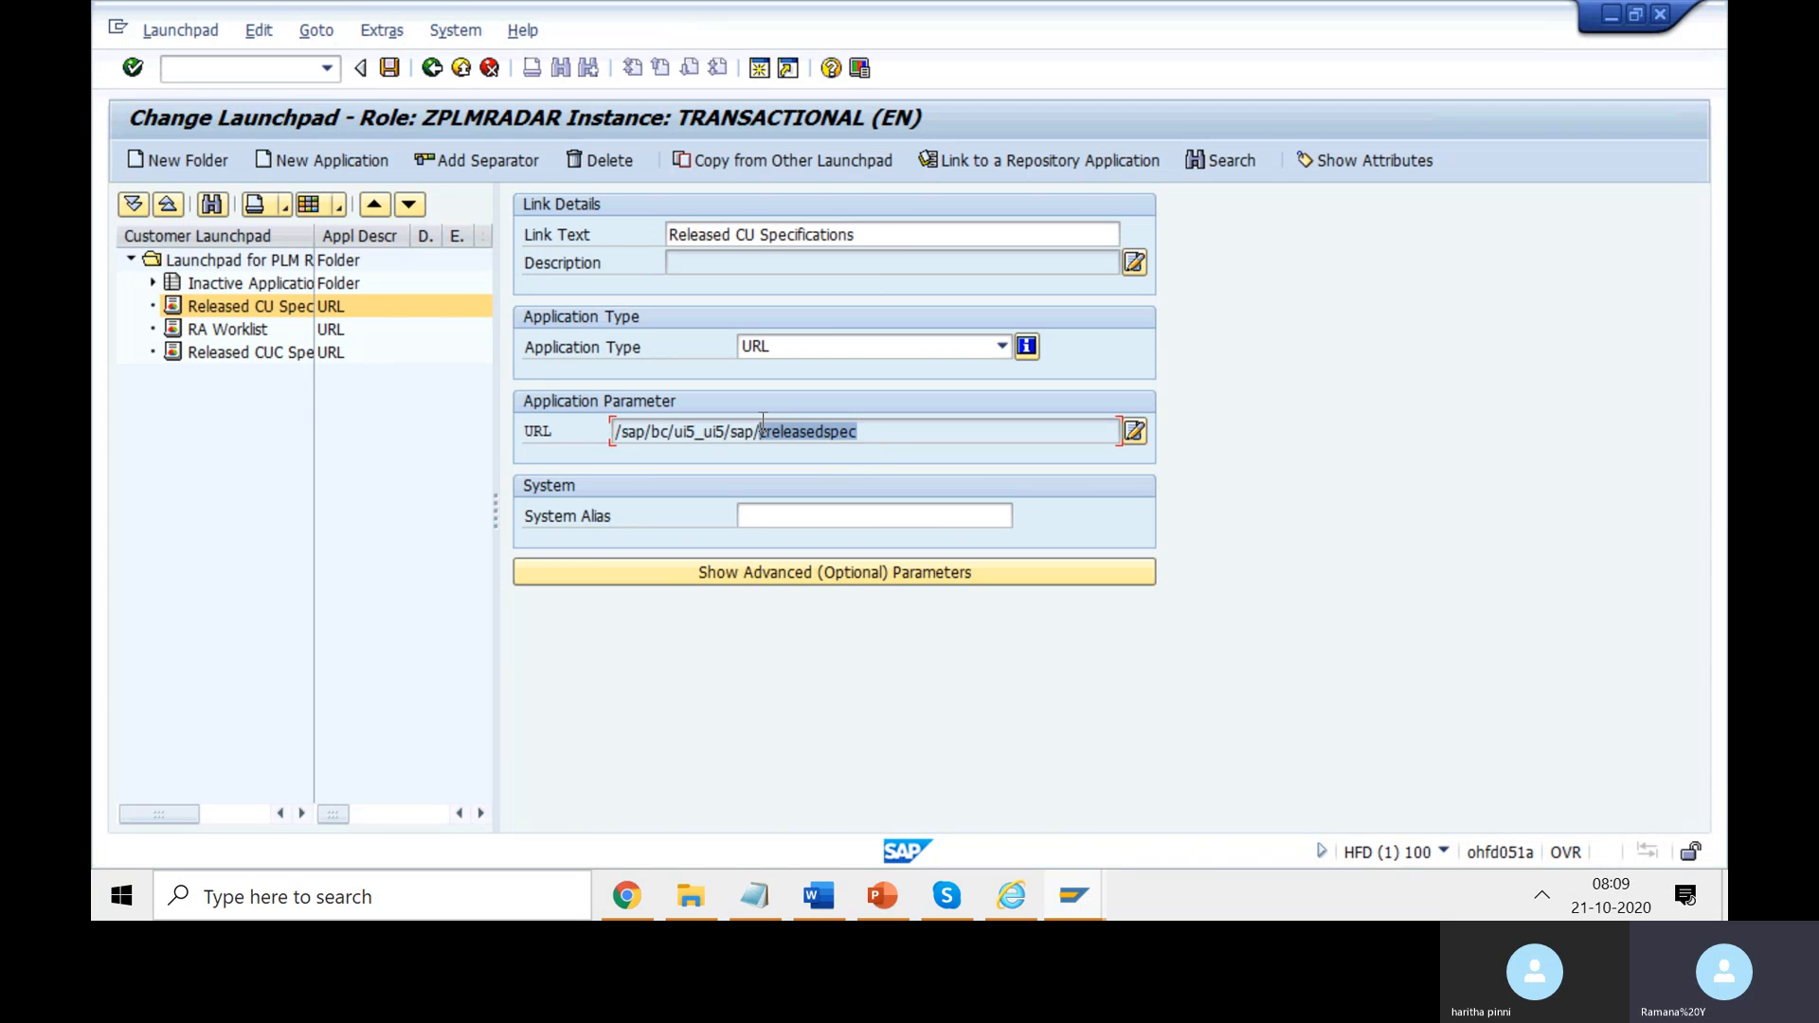
{"action": "left_click", "coordinate": [763, 426]}
{"action": "left_click", "coordinate": [638, 893]}
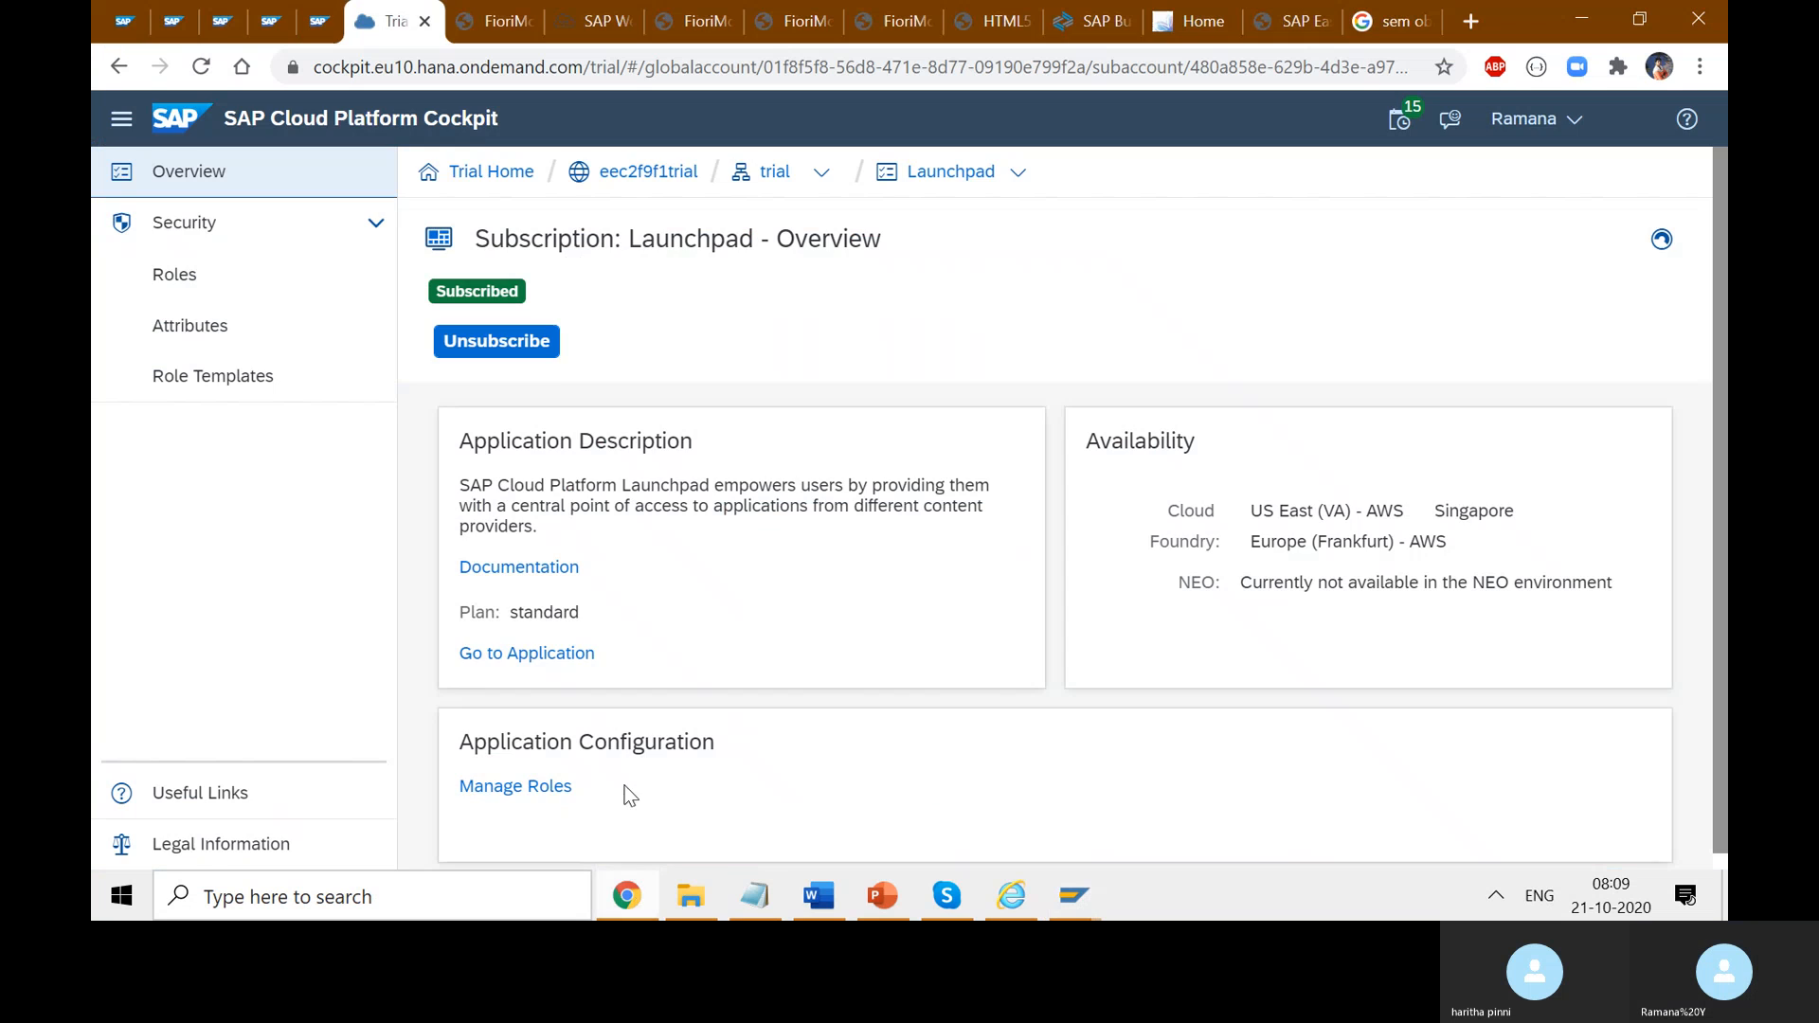
{"action": "left_click", "coordinate": [483, 19]}
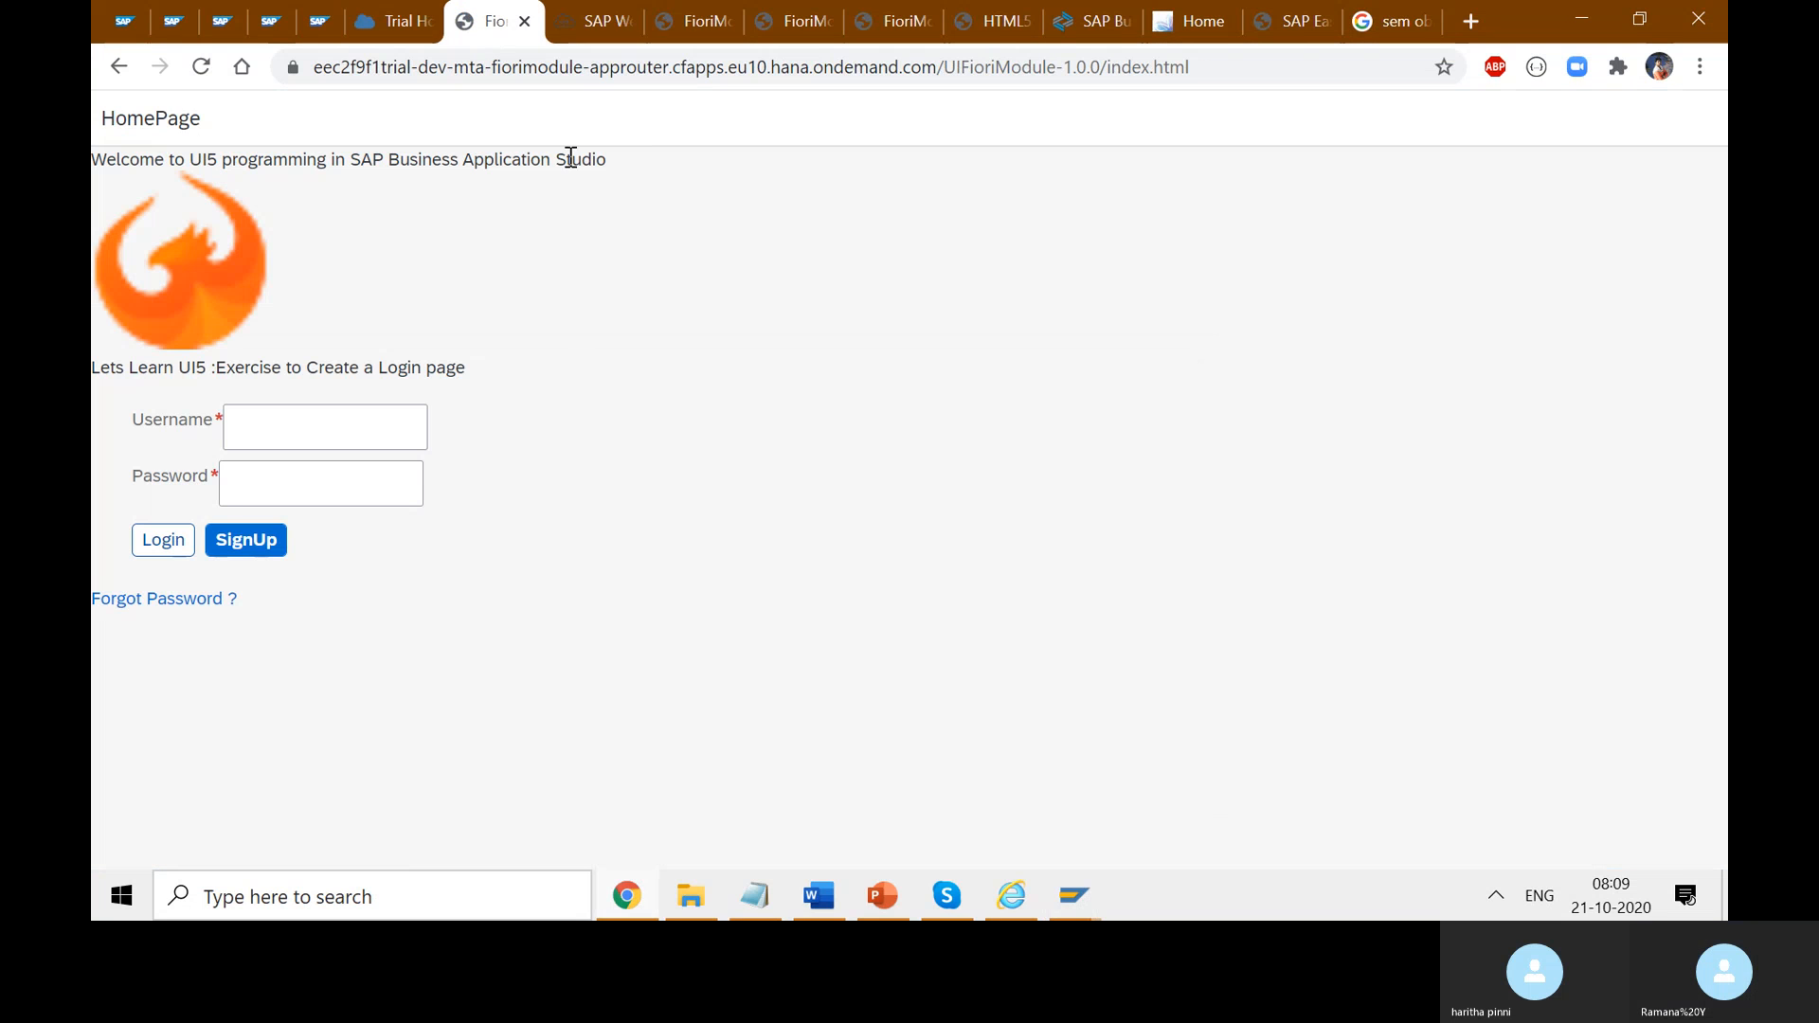
{"action": "left_click", "coordinate": [596, 20]}
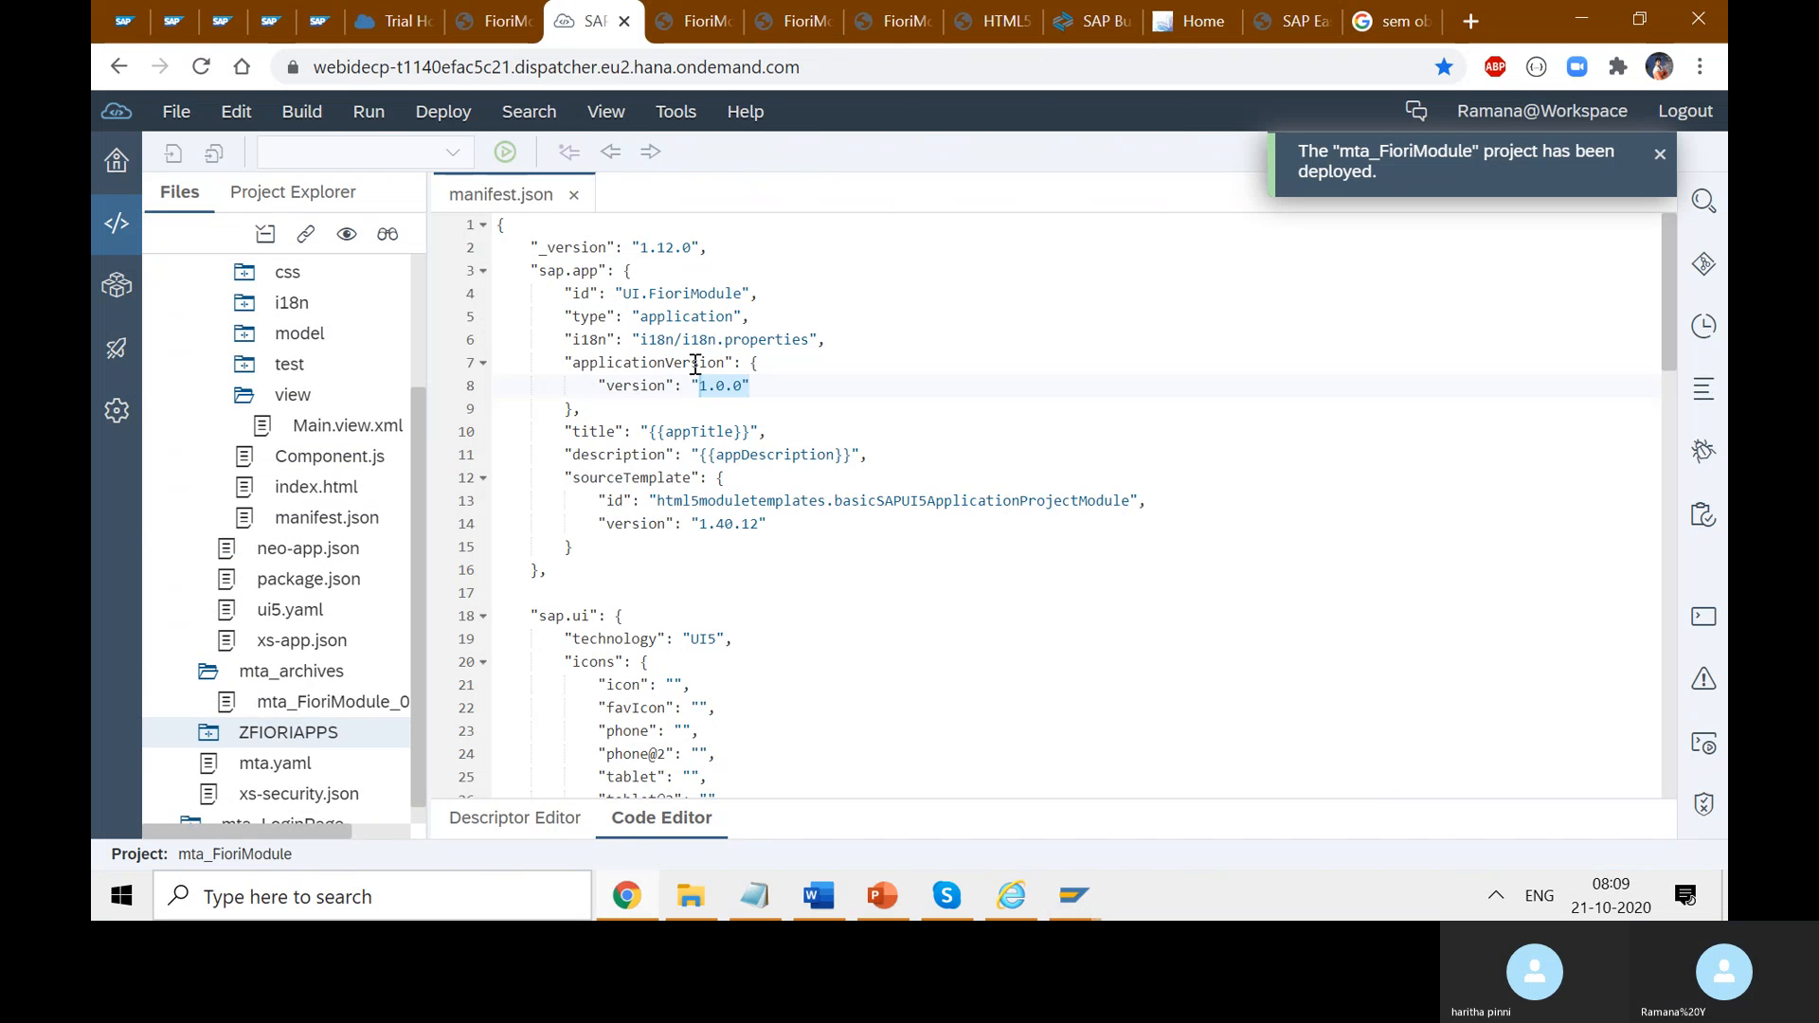
{"action": "double_click", "coordinate": [701, 293]}
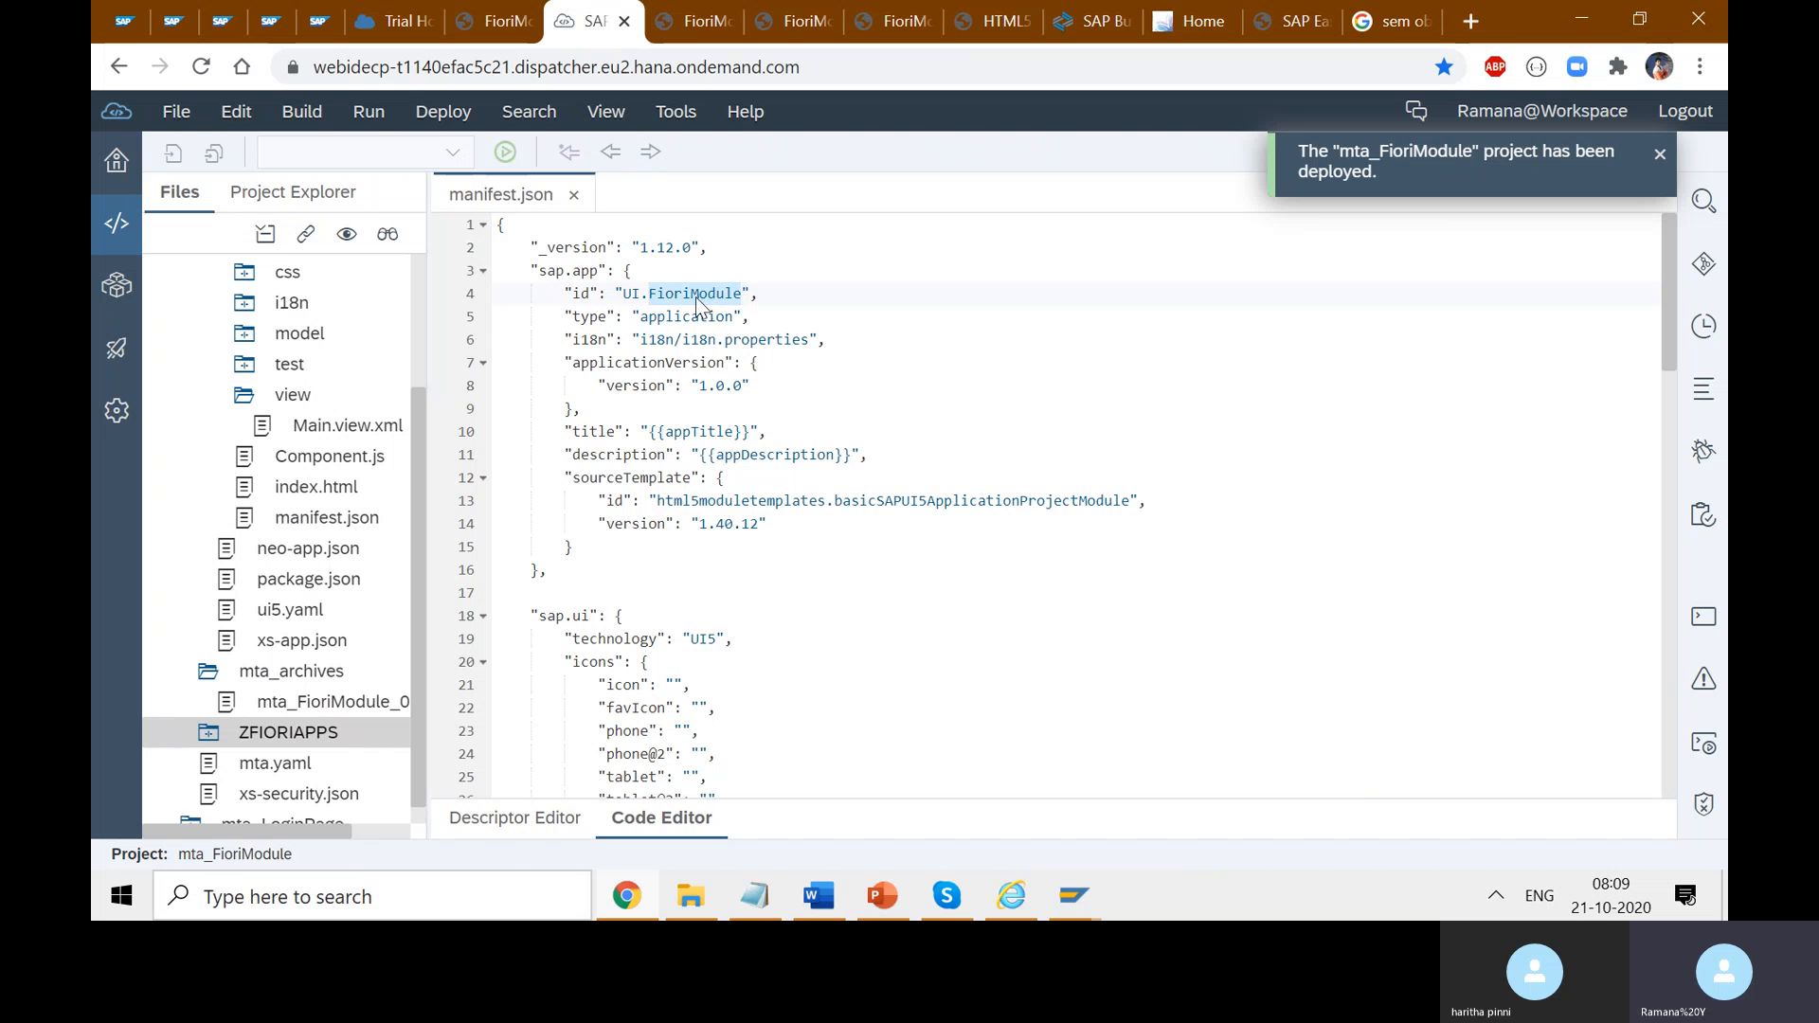
{"action": "left_click_drag", "start_coordinate": [622, 293], "coordinate": [742, 295]}
- Inspect the entry's advanced parameters: empty System Alias, Application Alias zreleasedspec, SAPUI5 component sap.hul.ux
{"action": "mouse_move", "coordinate": [1074, 895]}
{"action": "left_click", "coordinate": [1069, 702]}
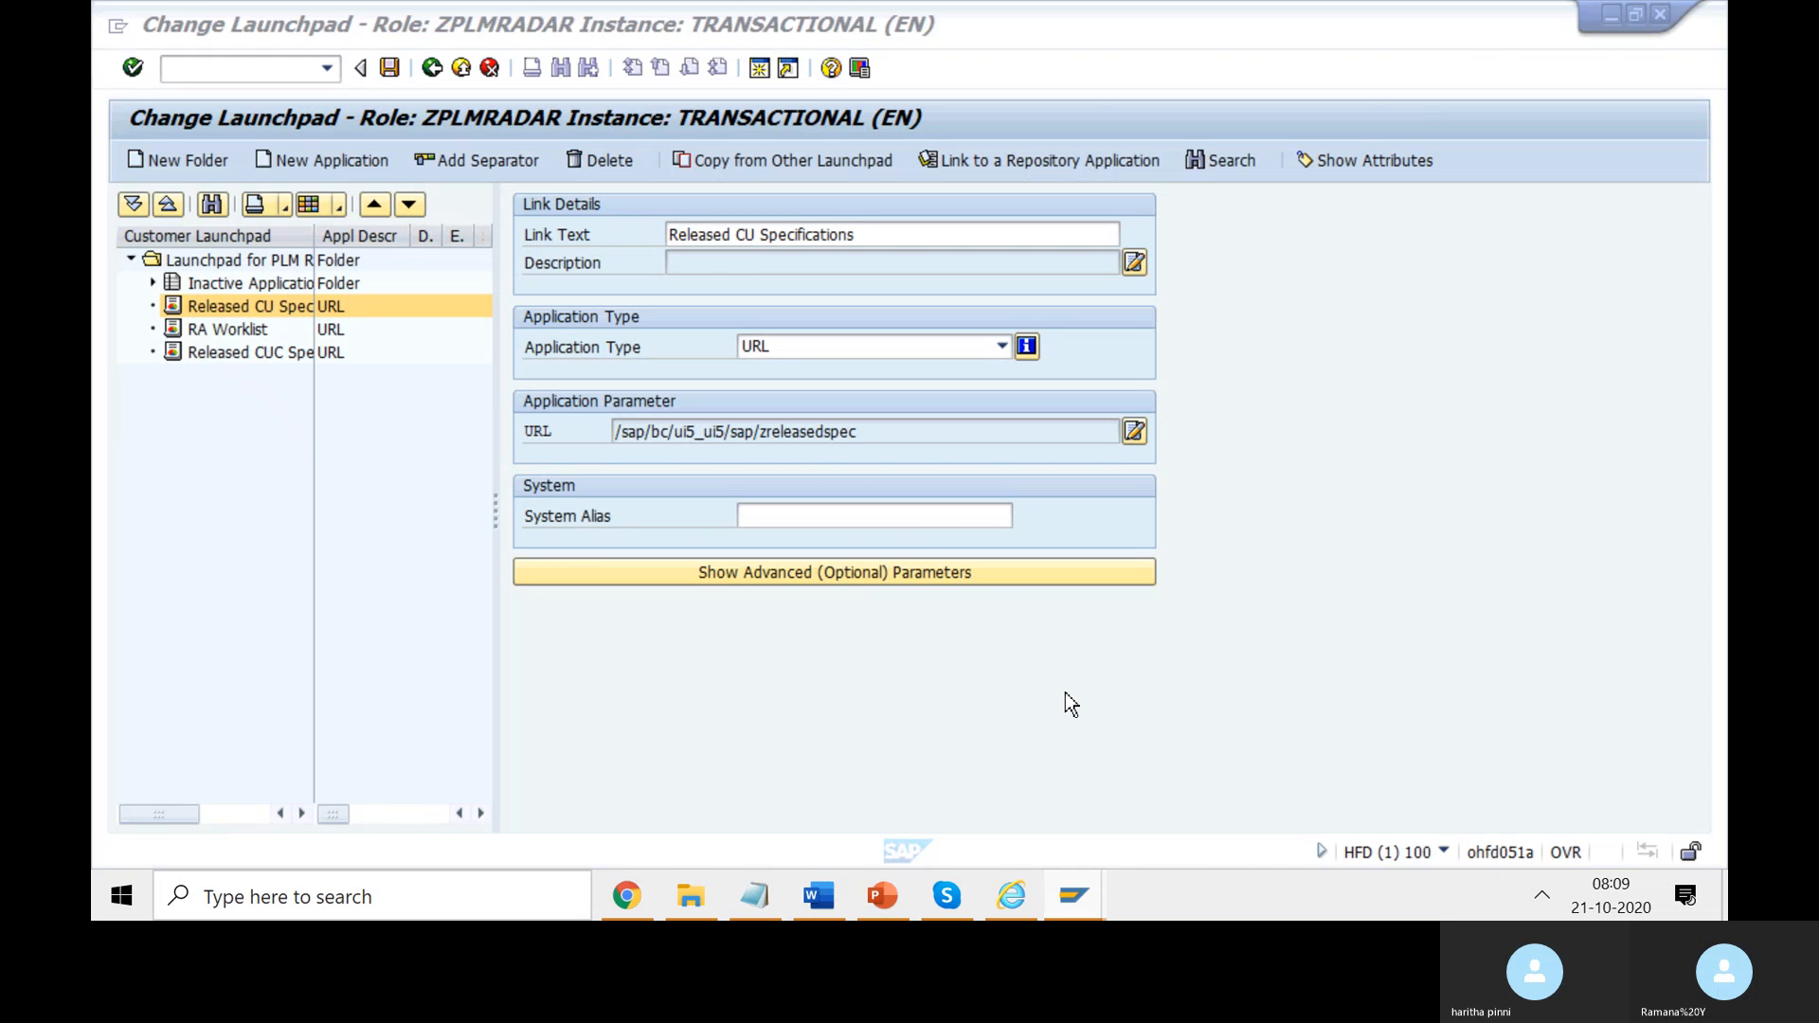
{"action": "left_click", "coordinate": [896, 571]}
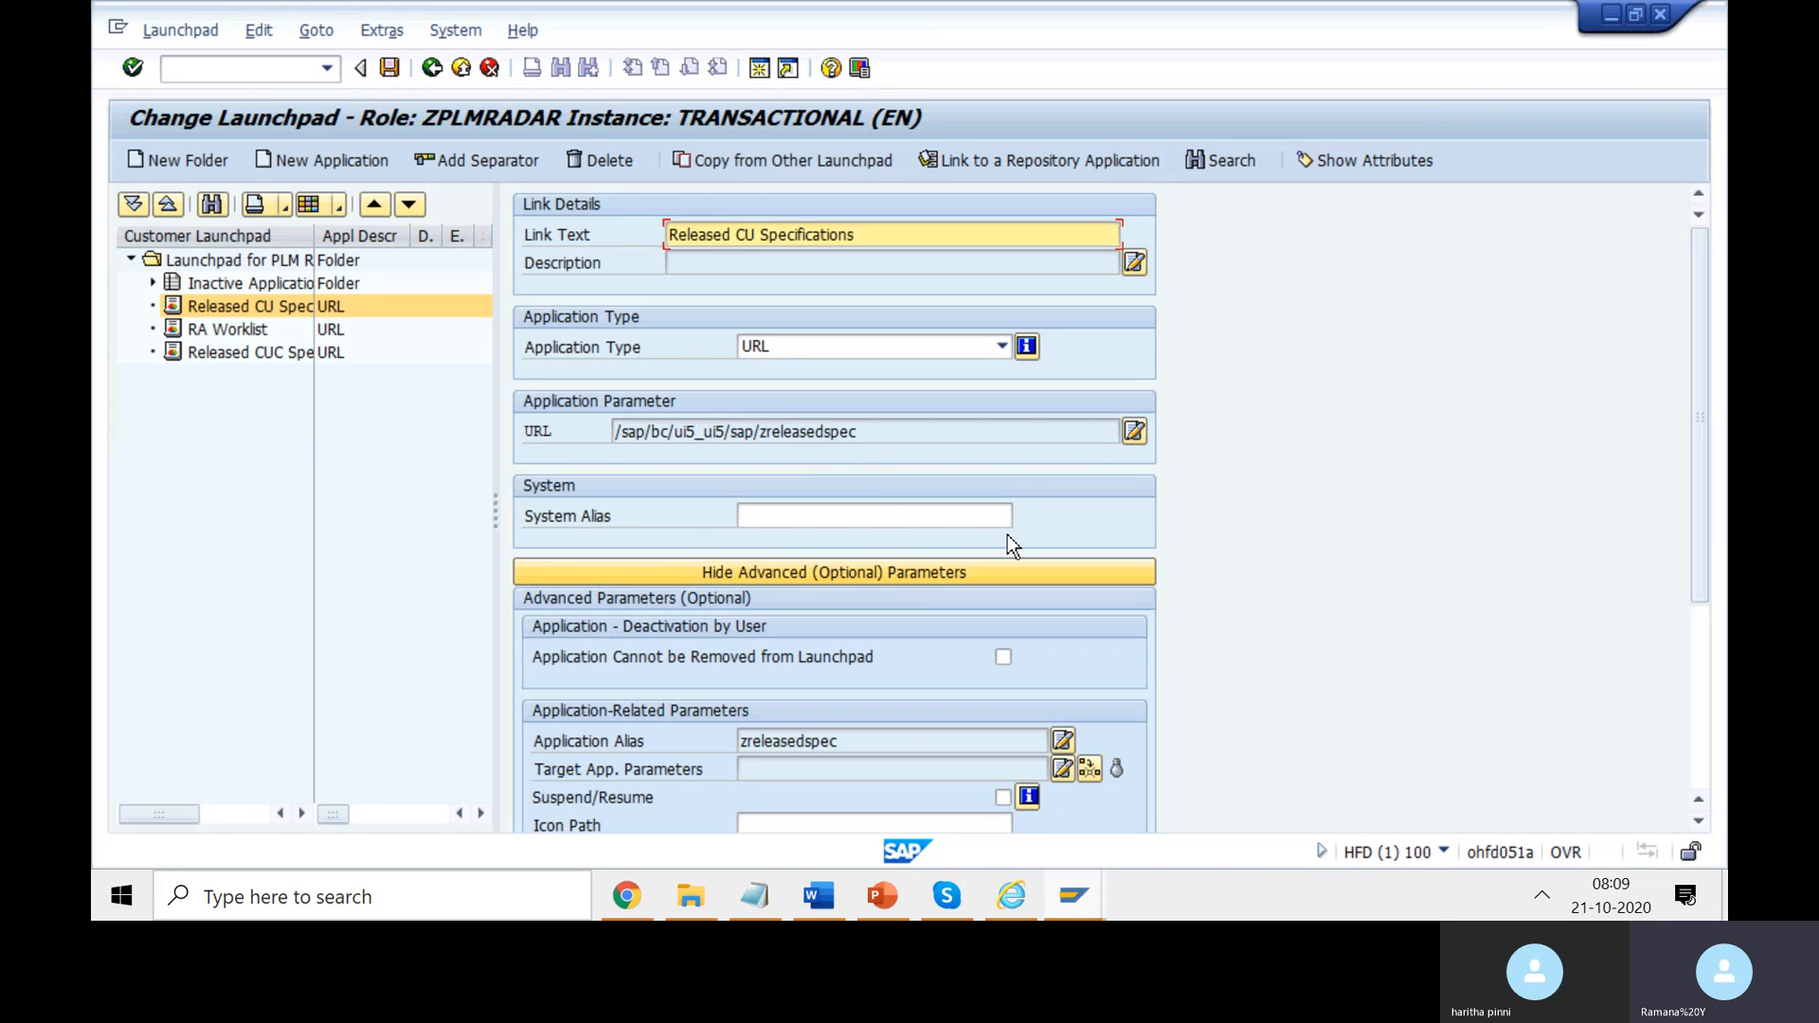
{"action": "left_click", "coordinate": [890, 519]}
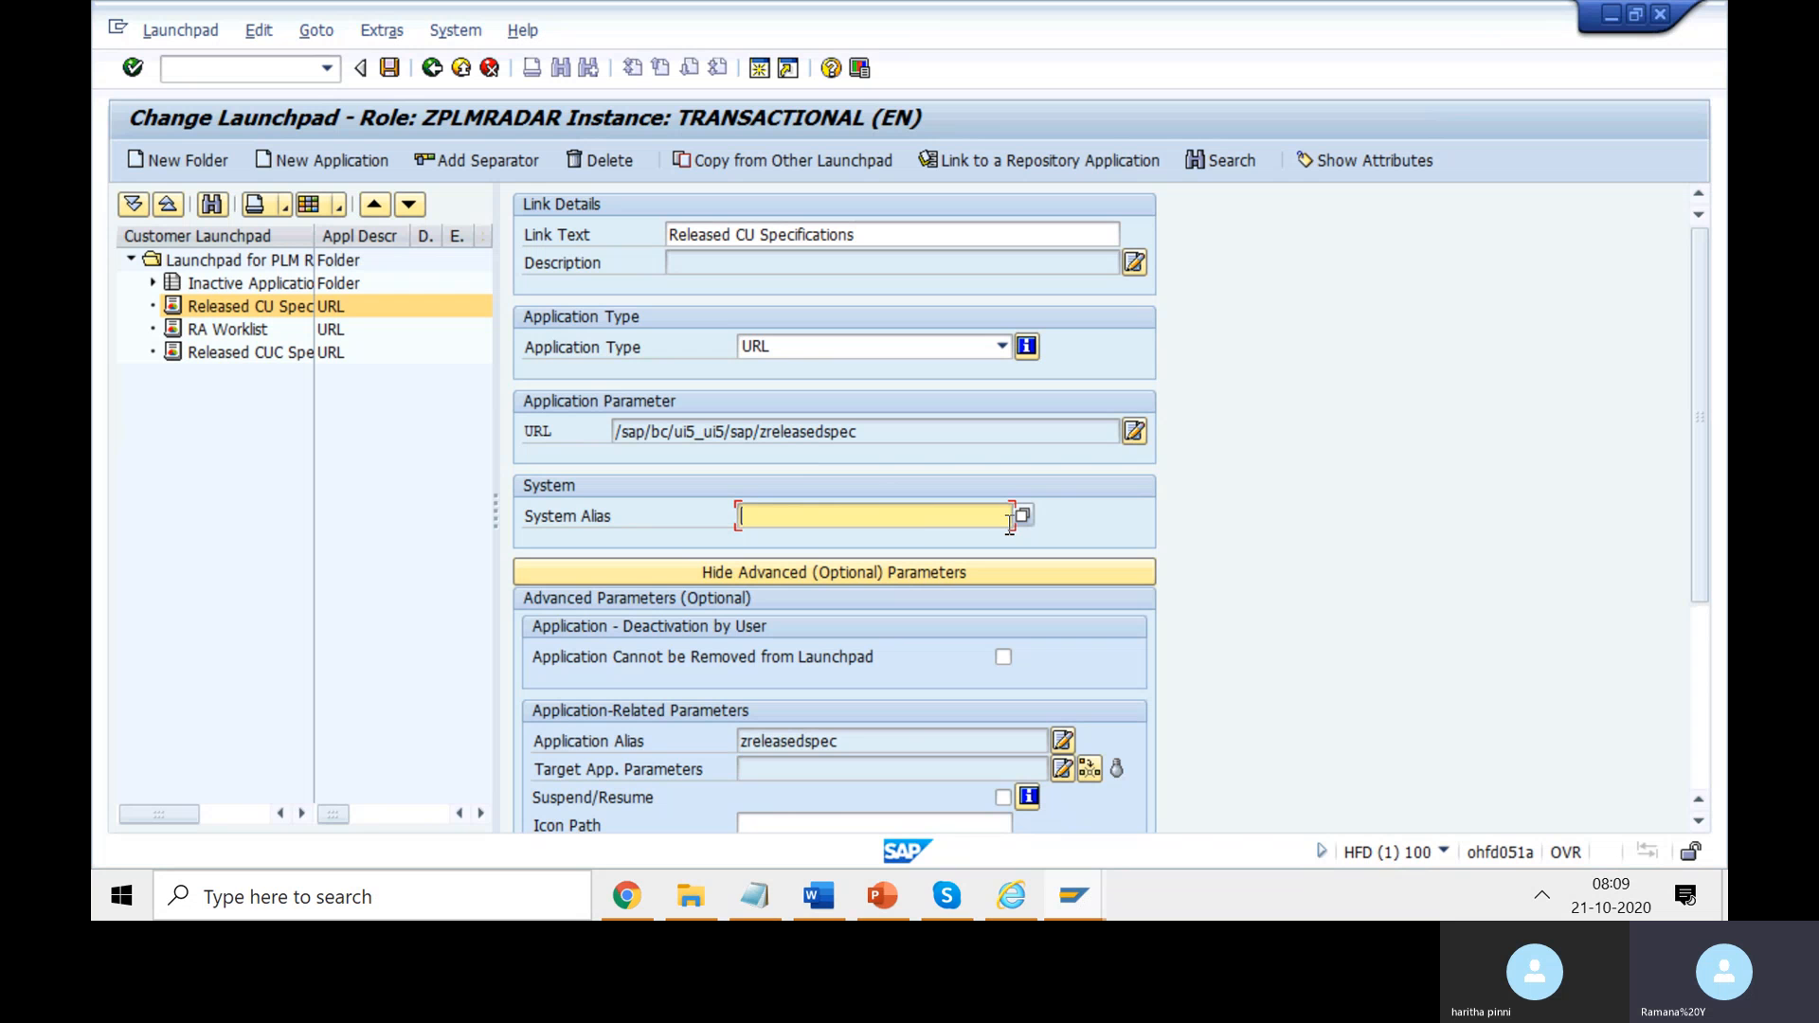
{"action": "scroll", "coordinate": [1316, 641], "scroll_direction": "down", "scroll_amount": 3}
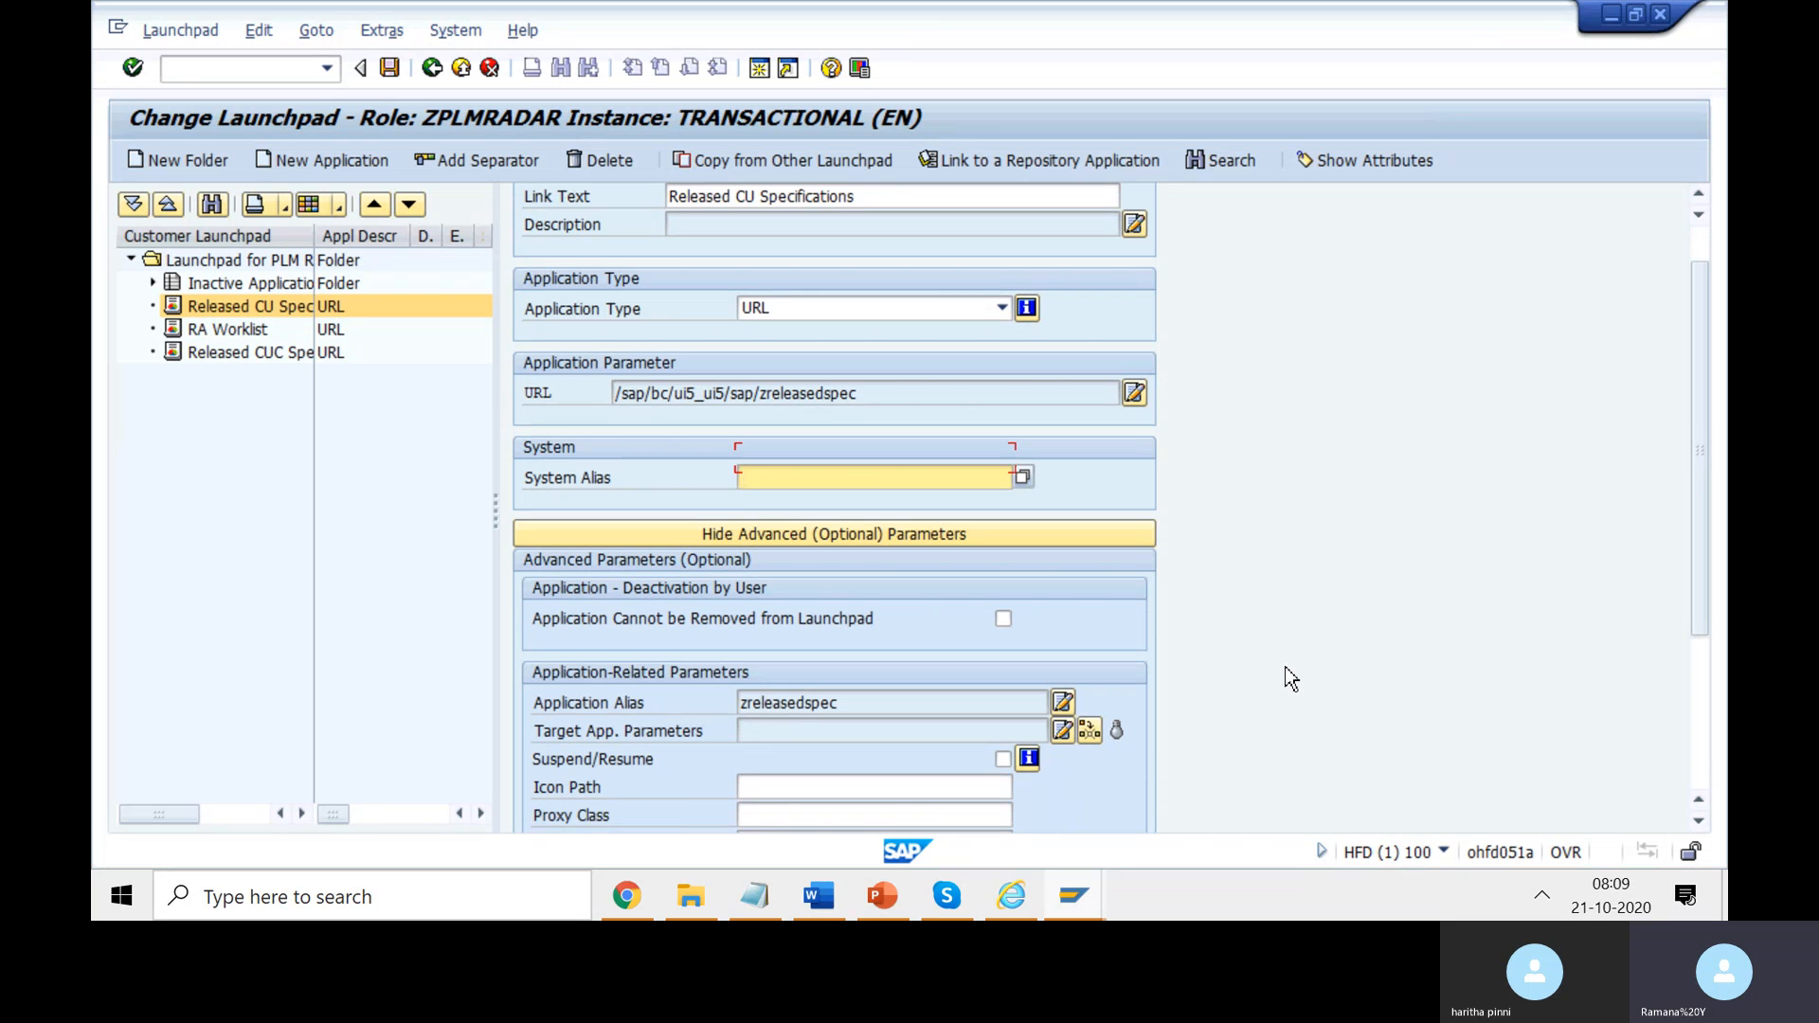
{"action": "left_click", "coordinate": [891, 688]}
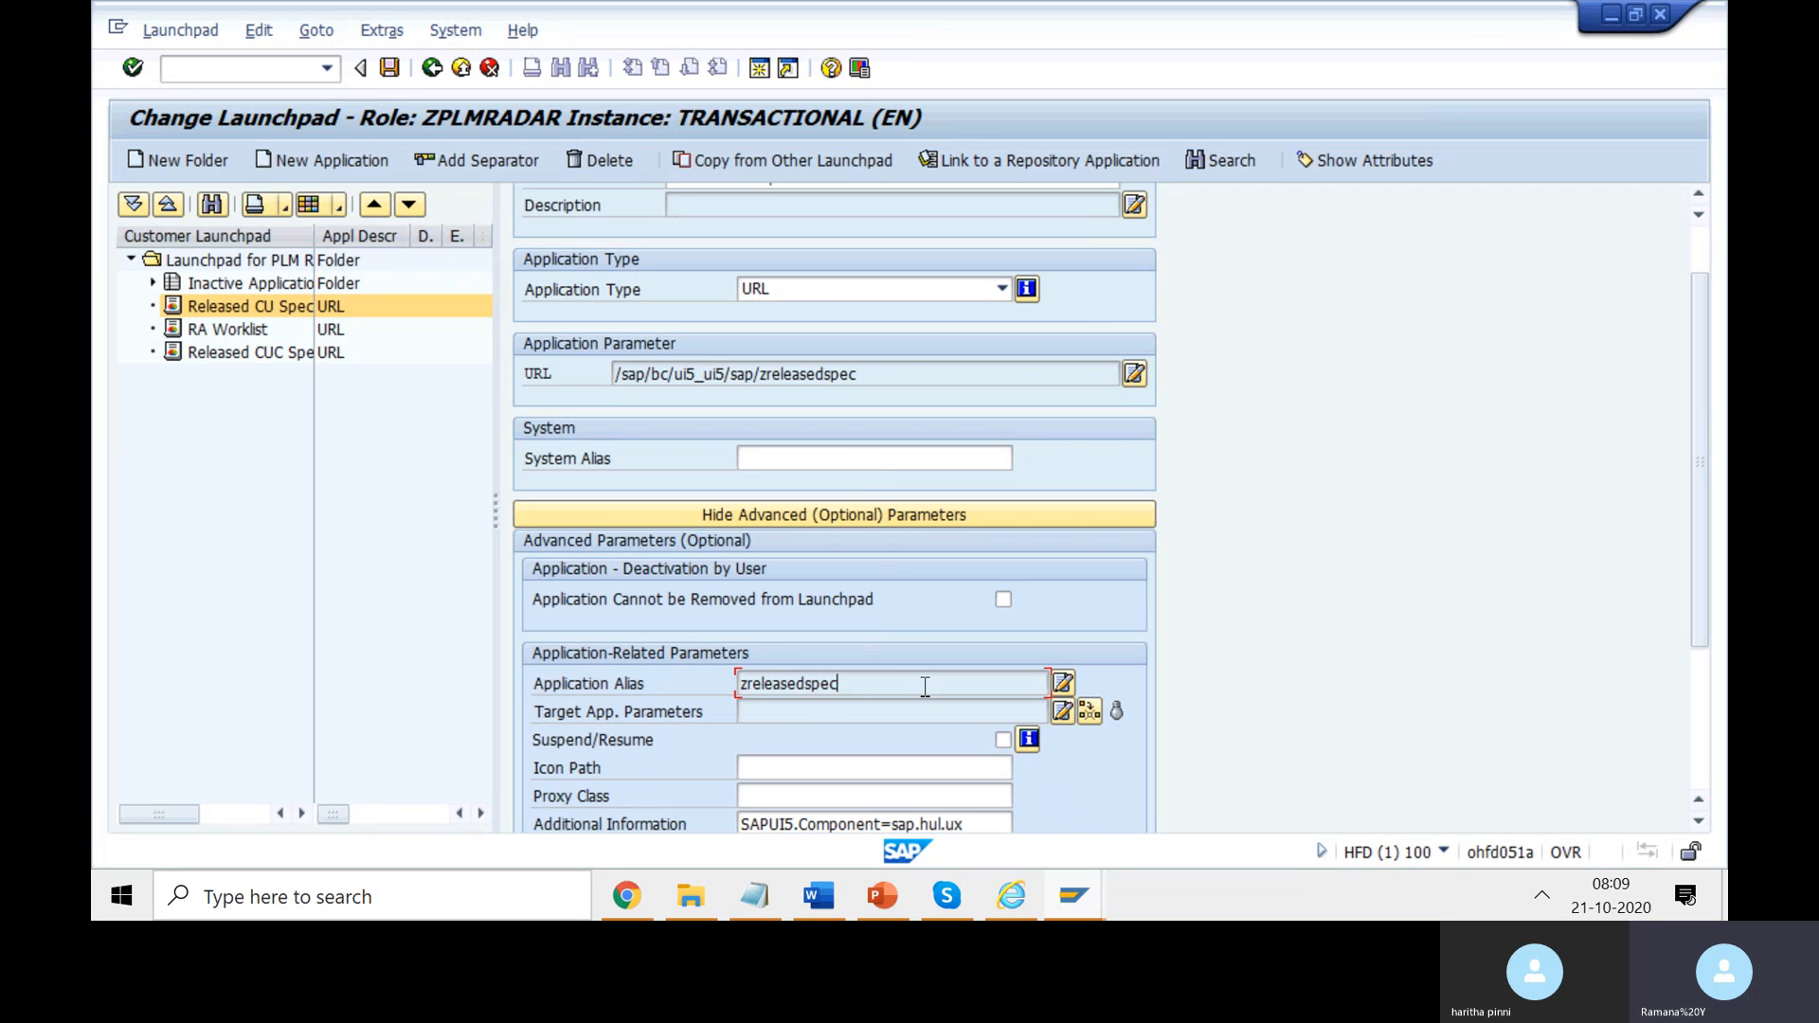
{"action": "scroll", "coordinate": [1021, 803], "scroll_direction": "down", "scroll_amount": 1}
{"action": "scroll", "coordinate": [1018, 796], "scroll_direction": "down", "scroll_amount": 2}
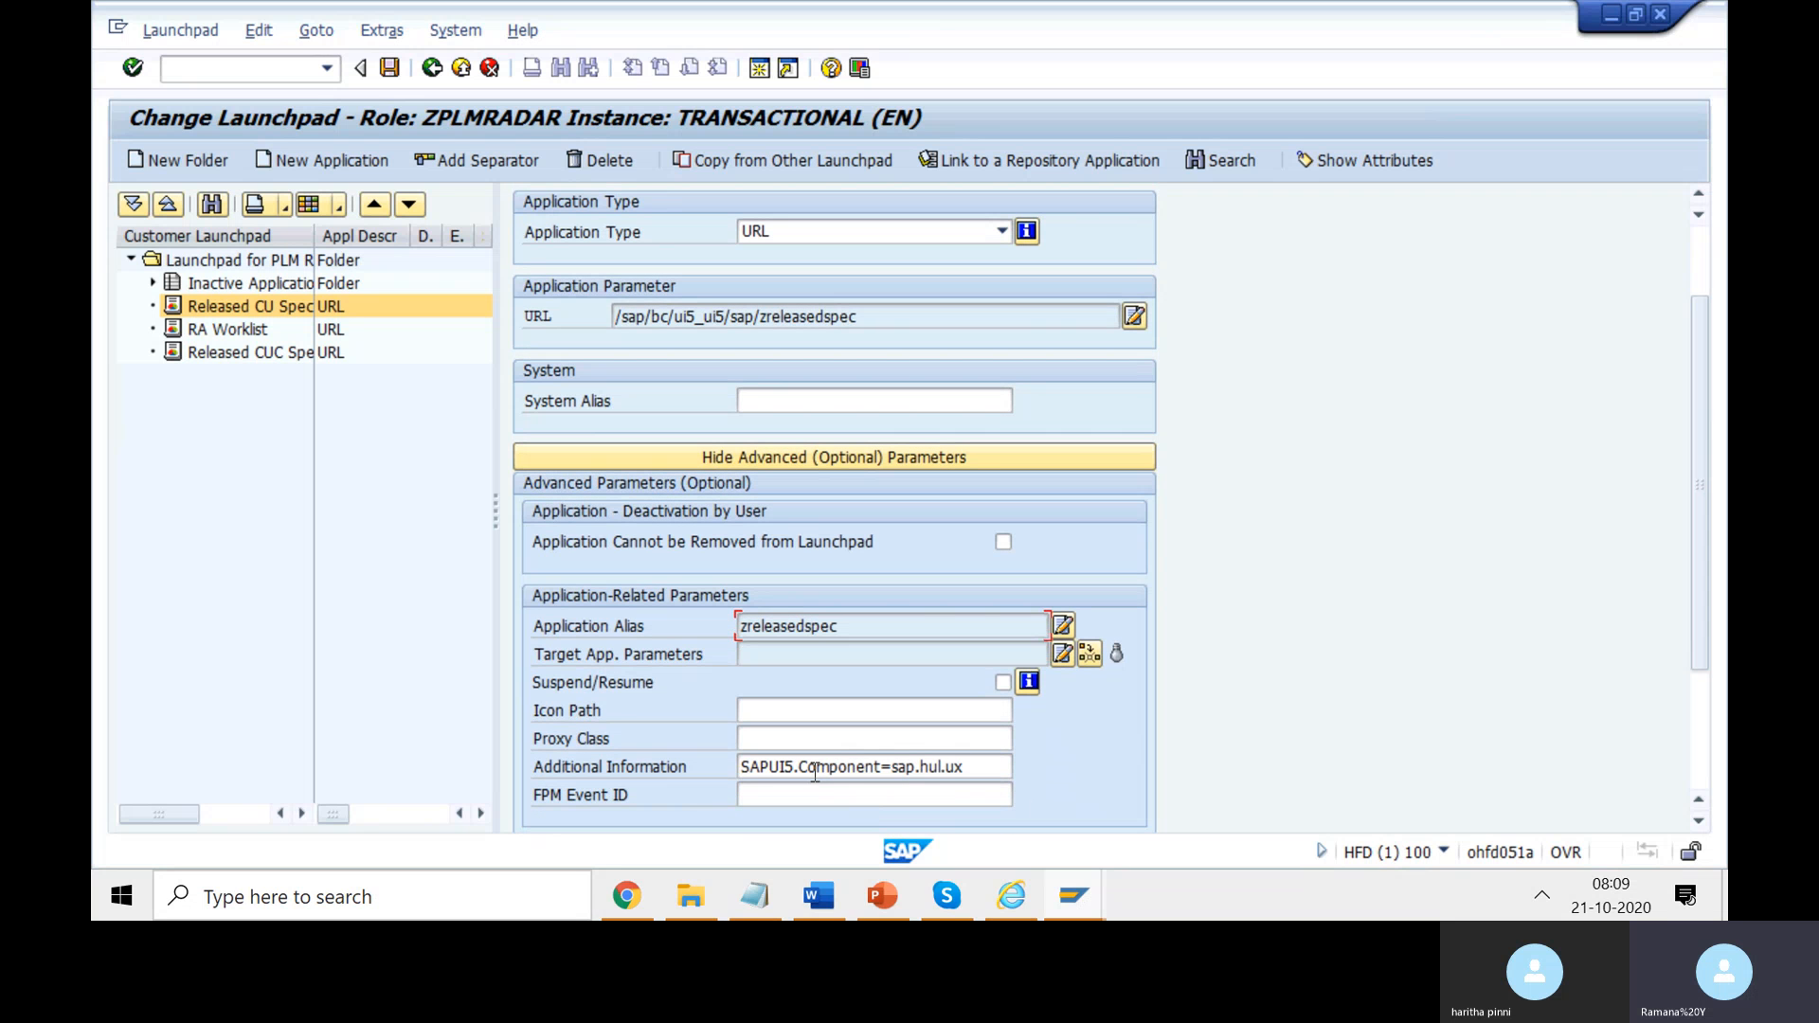
{"action": "left_click", "coordinate": [881, 767]}
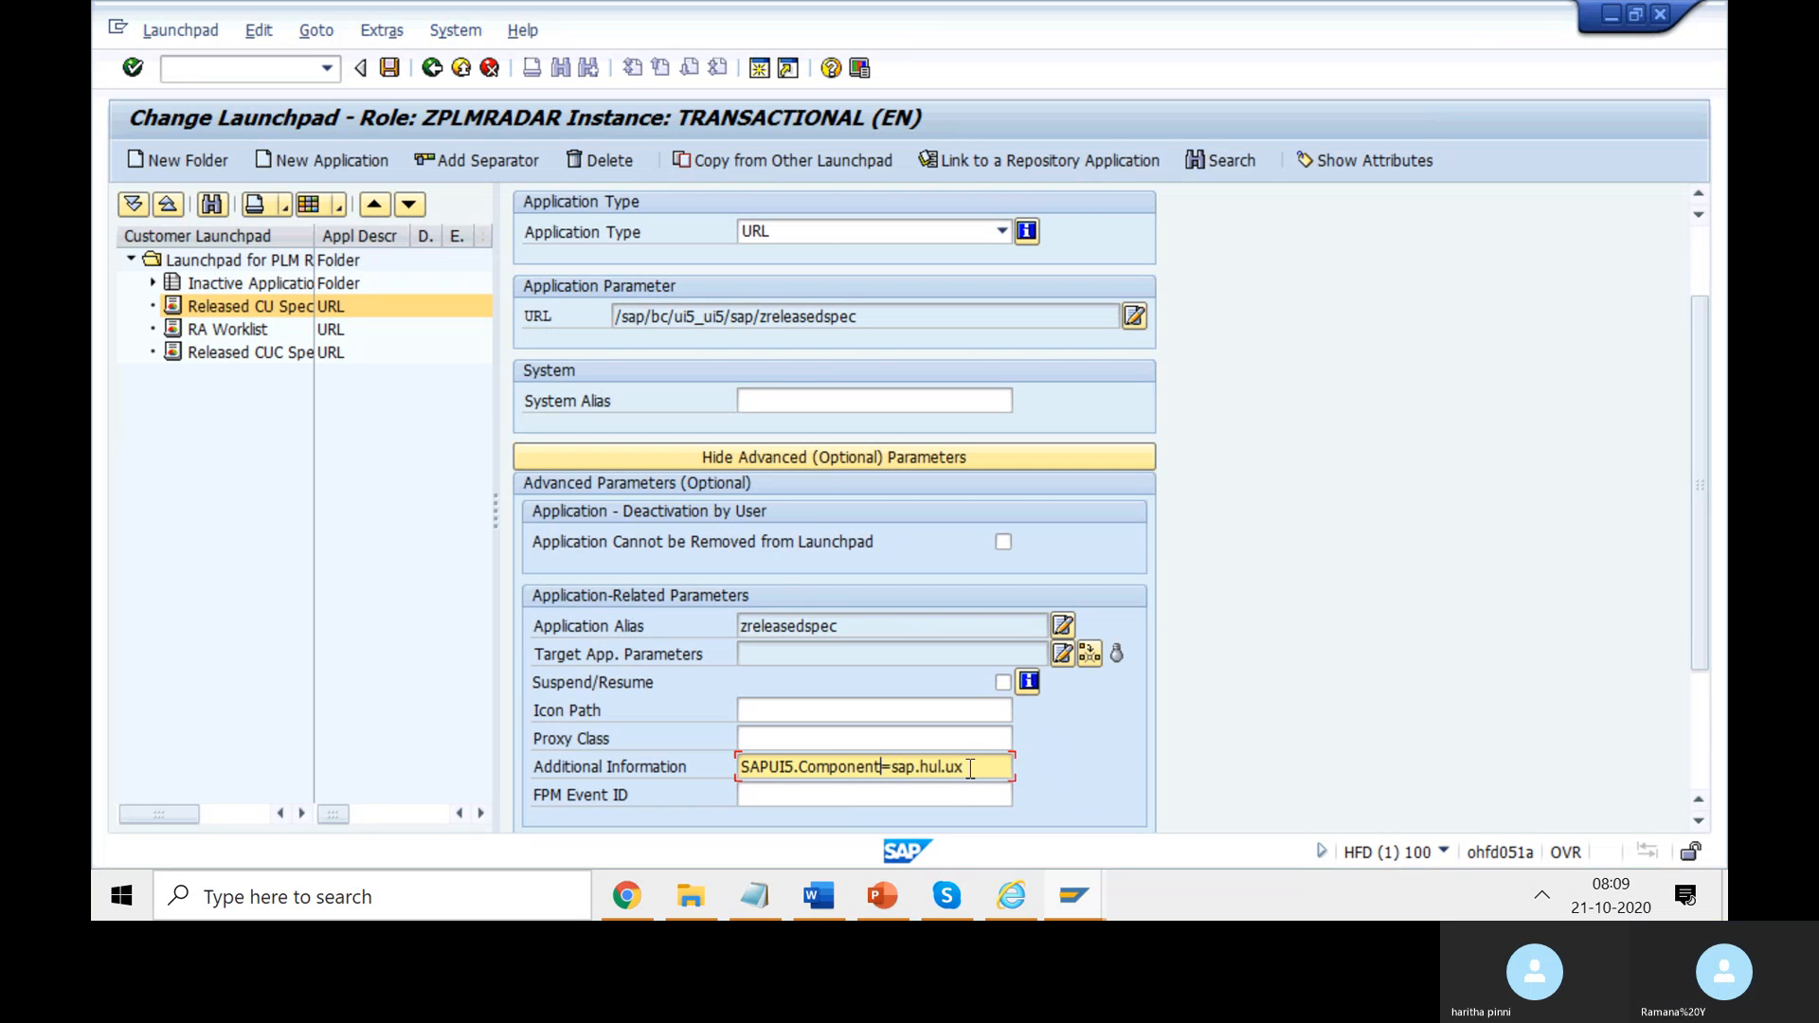
{"action": "left_click_drag", "start_coordinate": [964, 767], "coordinate": [896, 765]}
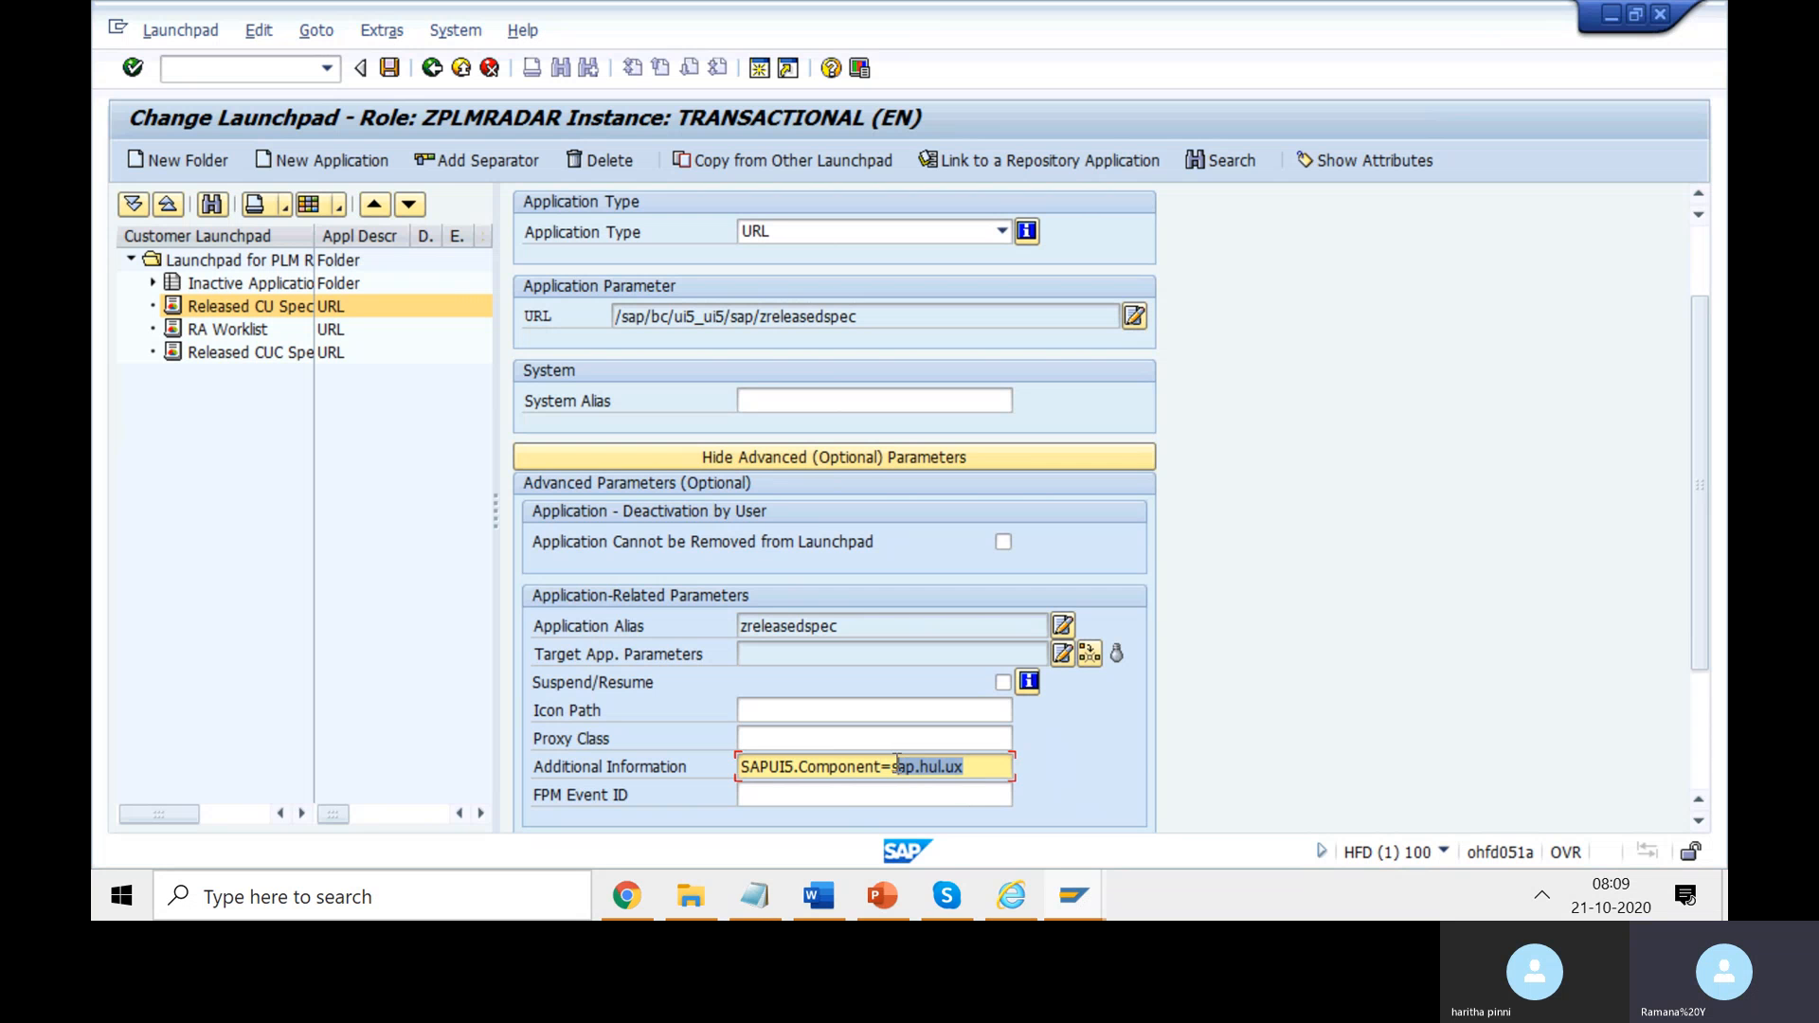
{"action": "left_click", "coordinate": [653, 895]}
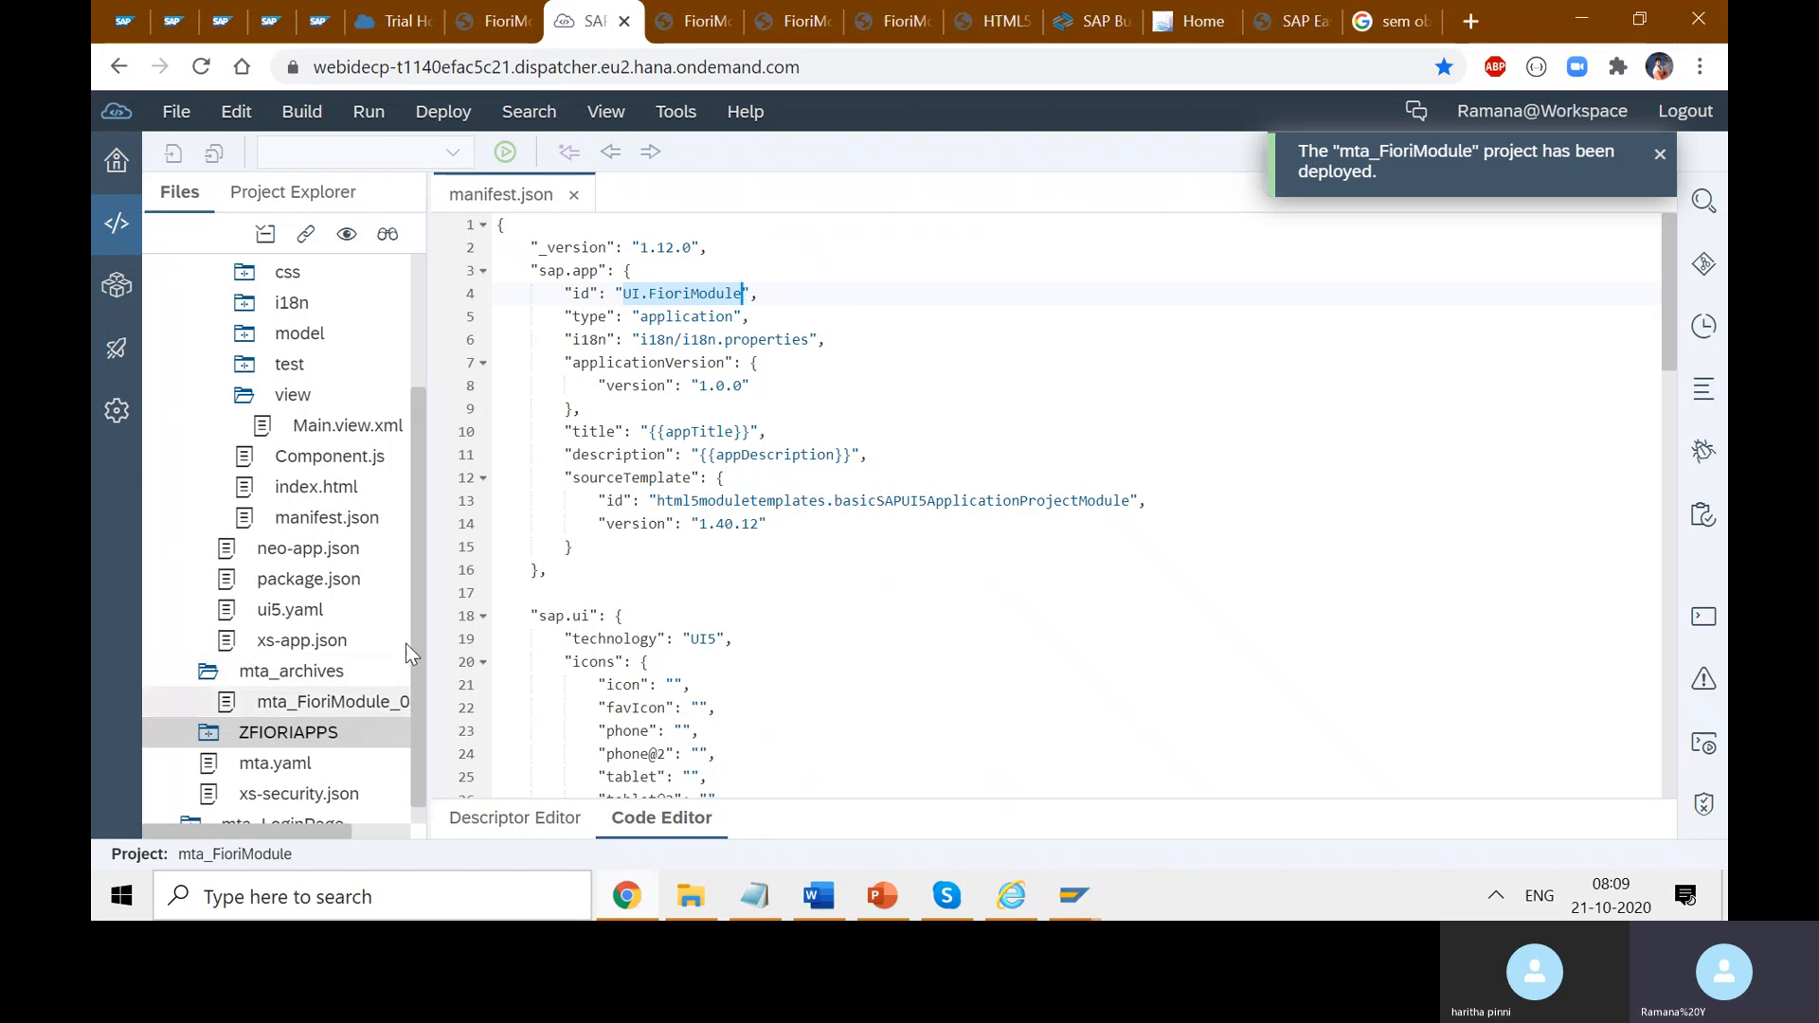
- Open Component.js and index.html and highlight the UI.FioriModule namespace in each
{"action": "left_click", "coordinate": [349, 457]}
{"action": "double_click", "coordinate": [348, 457]}
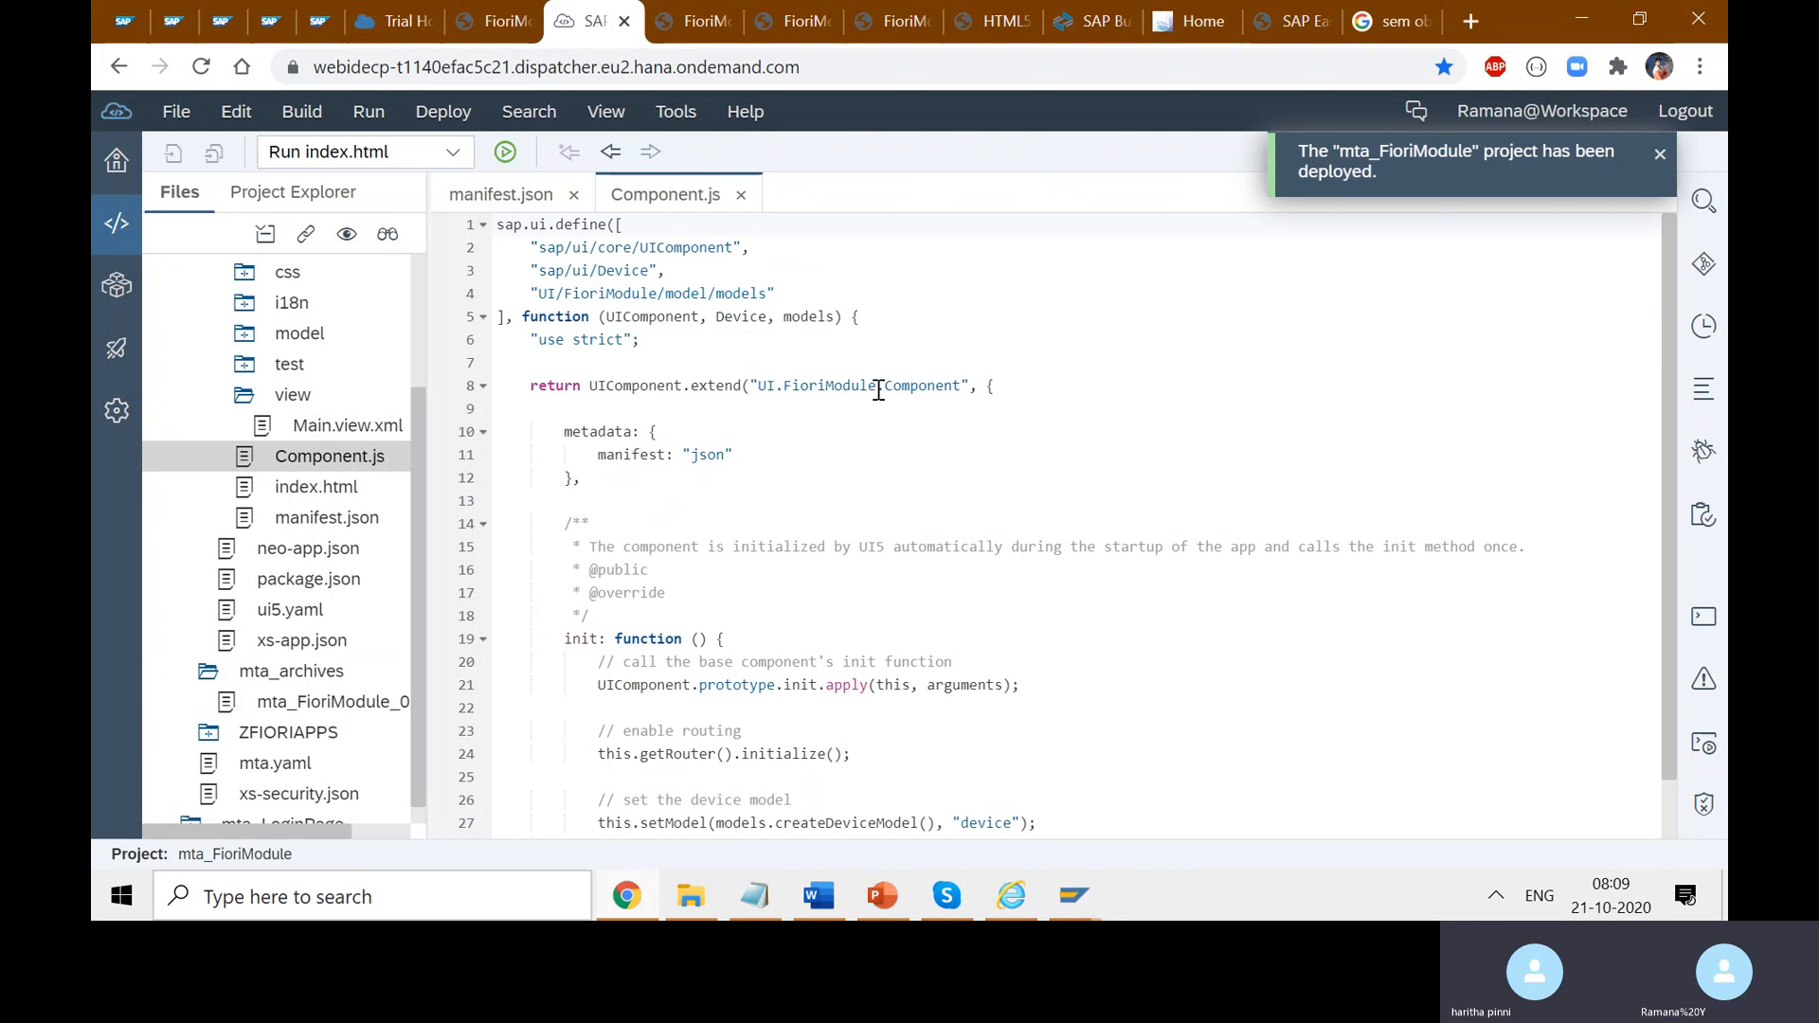
{"action": "left_click_drag", "start_coordinate": [879, 386], "coordinate": [757, 384]}
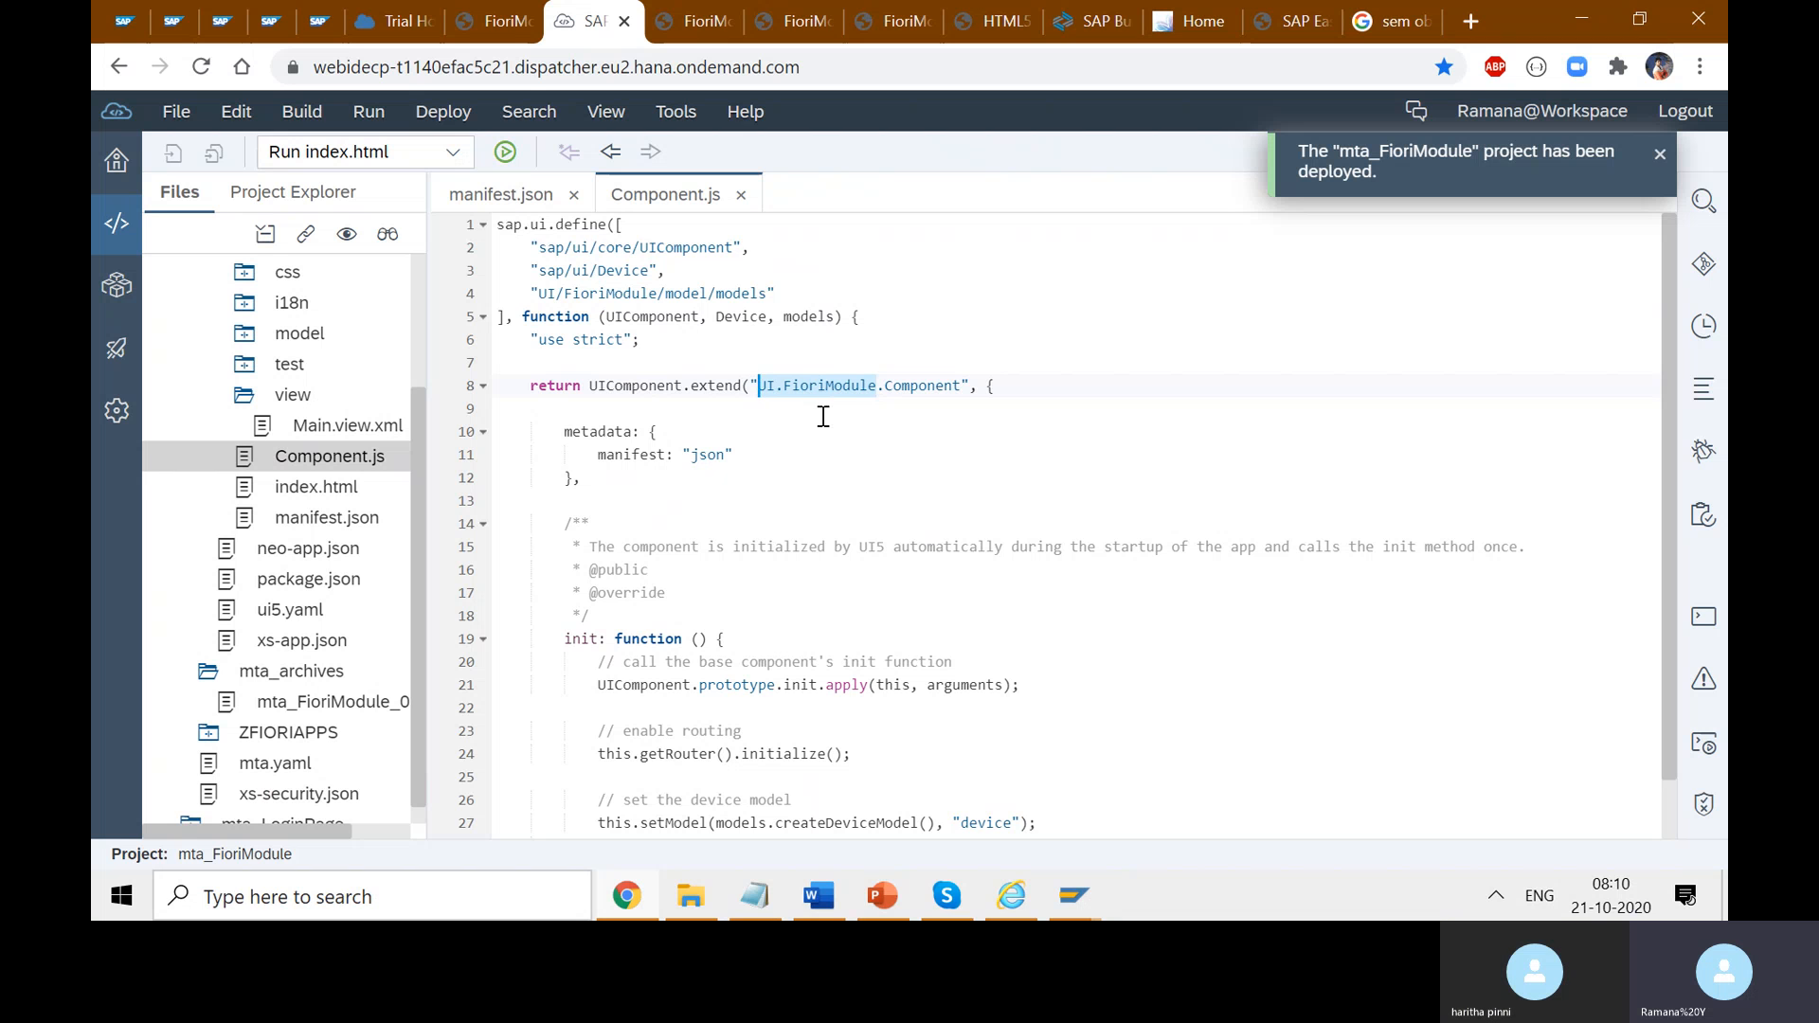
{"action": "double_click", "coordinate": [331, 487]}
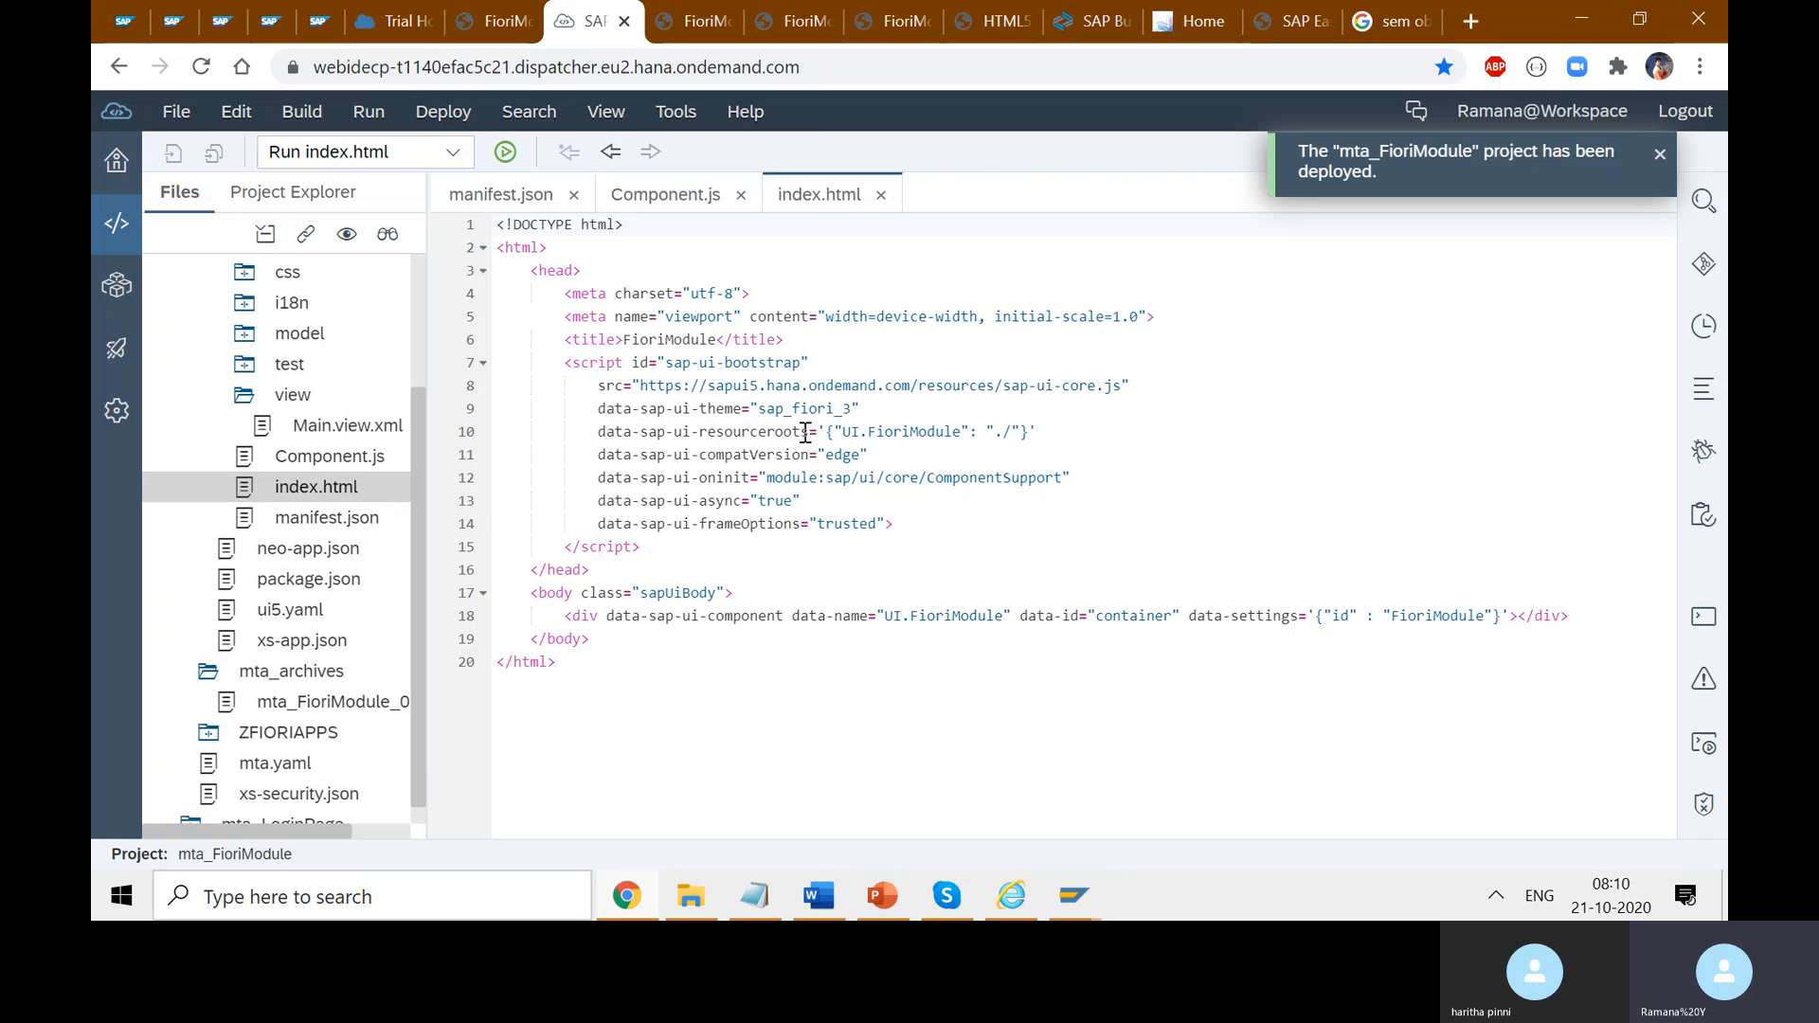
{"action": "left_click_drag", "start_coordinate": [964, 431], "coordinate": [837, 431]}
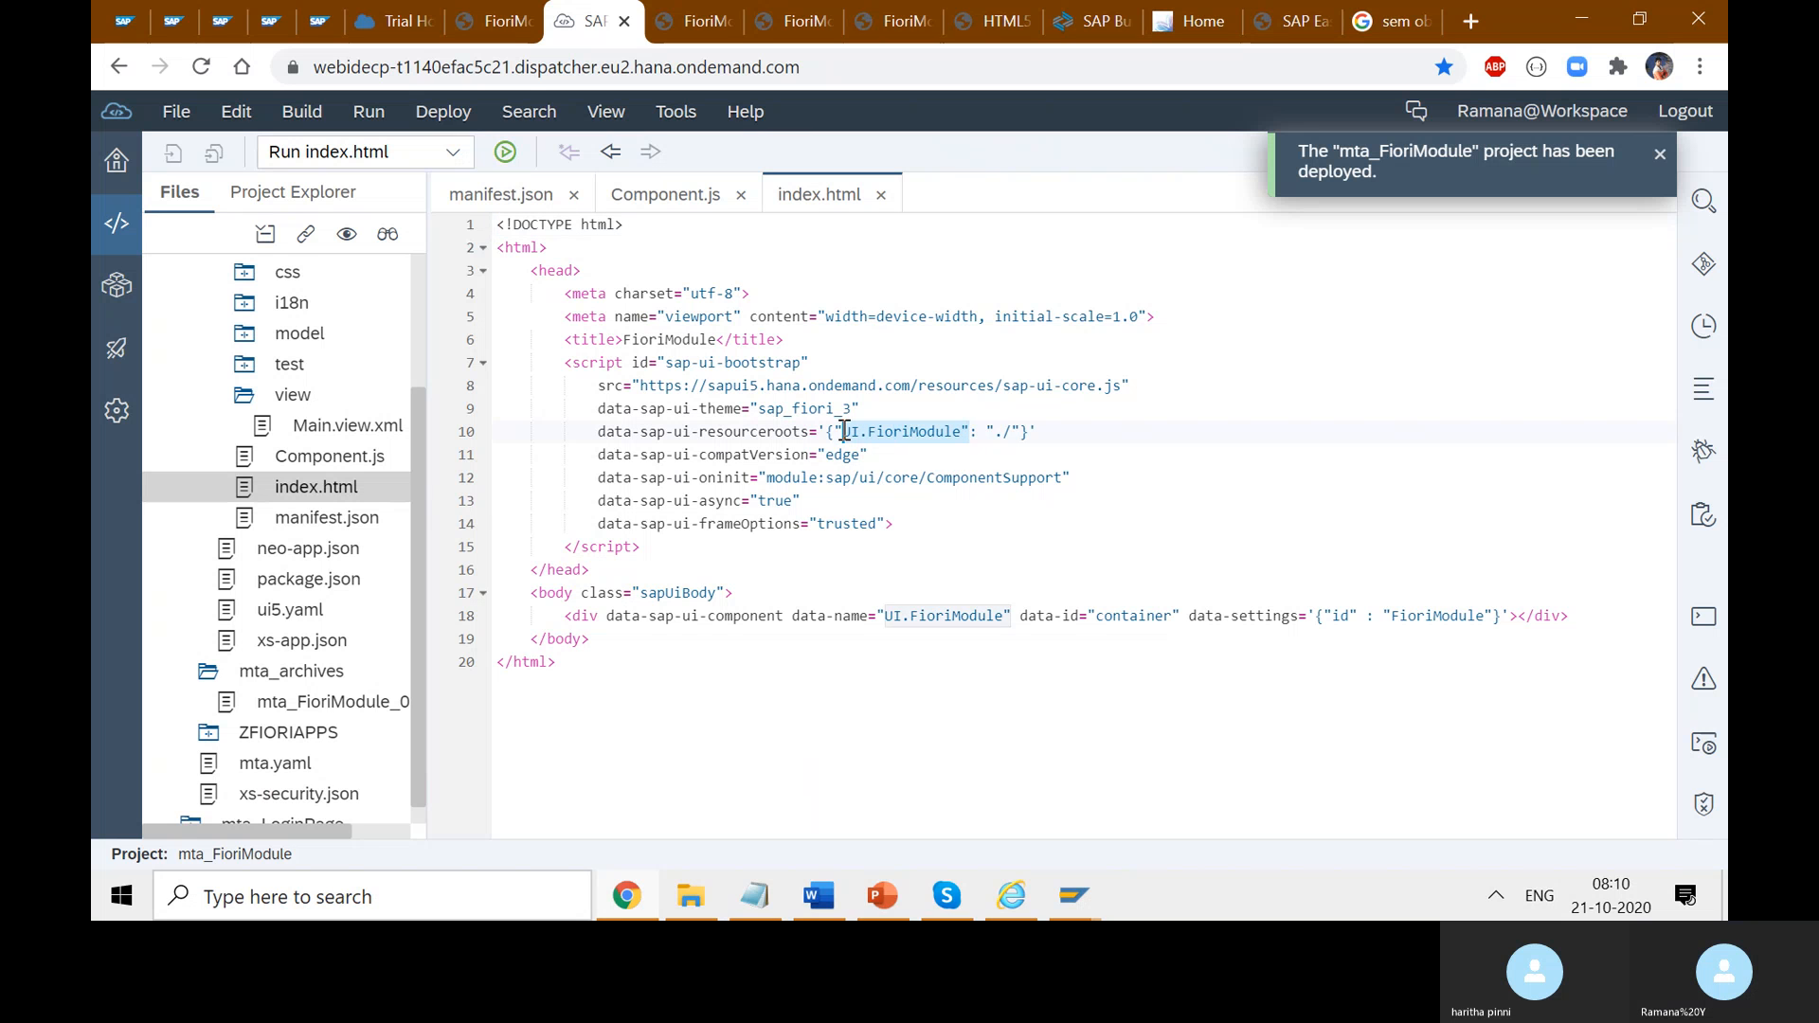
{"action": "left_click", "coordinate": [890, 431]}
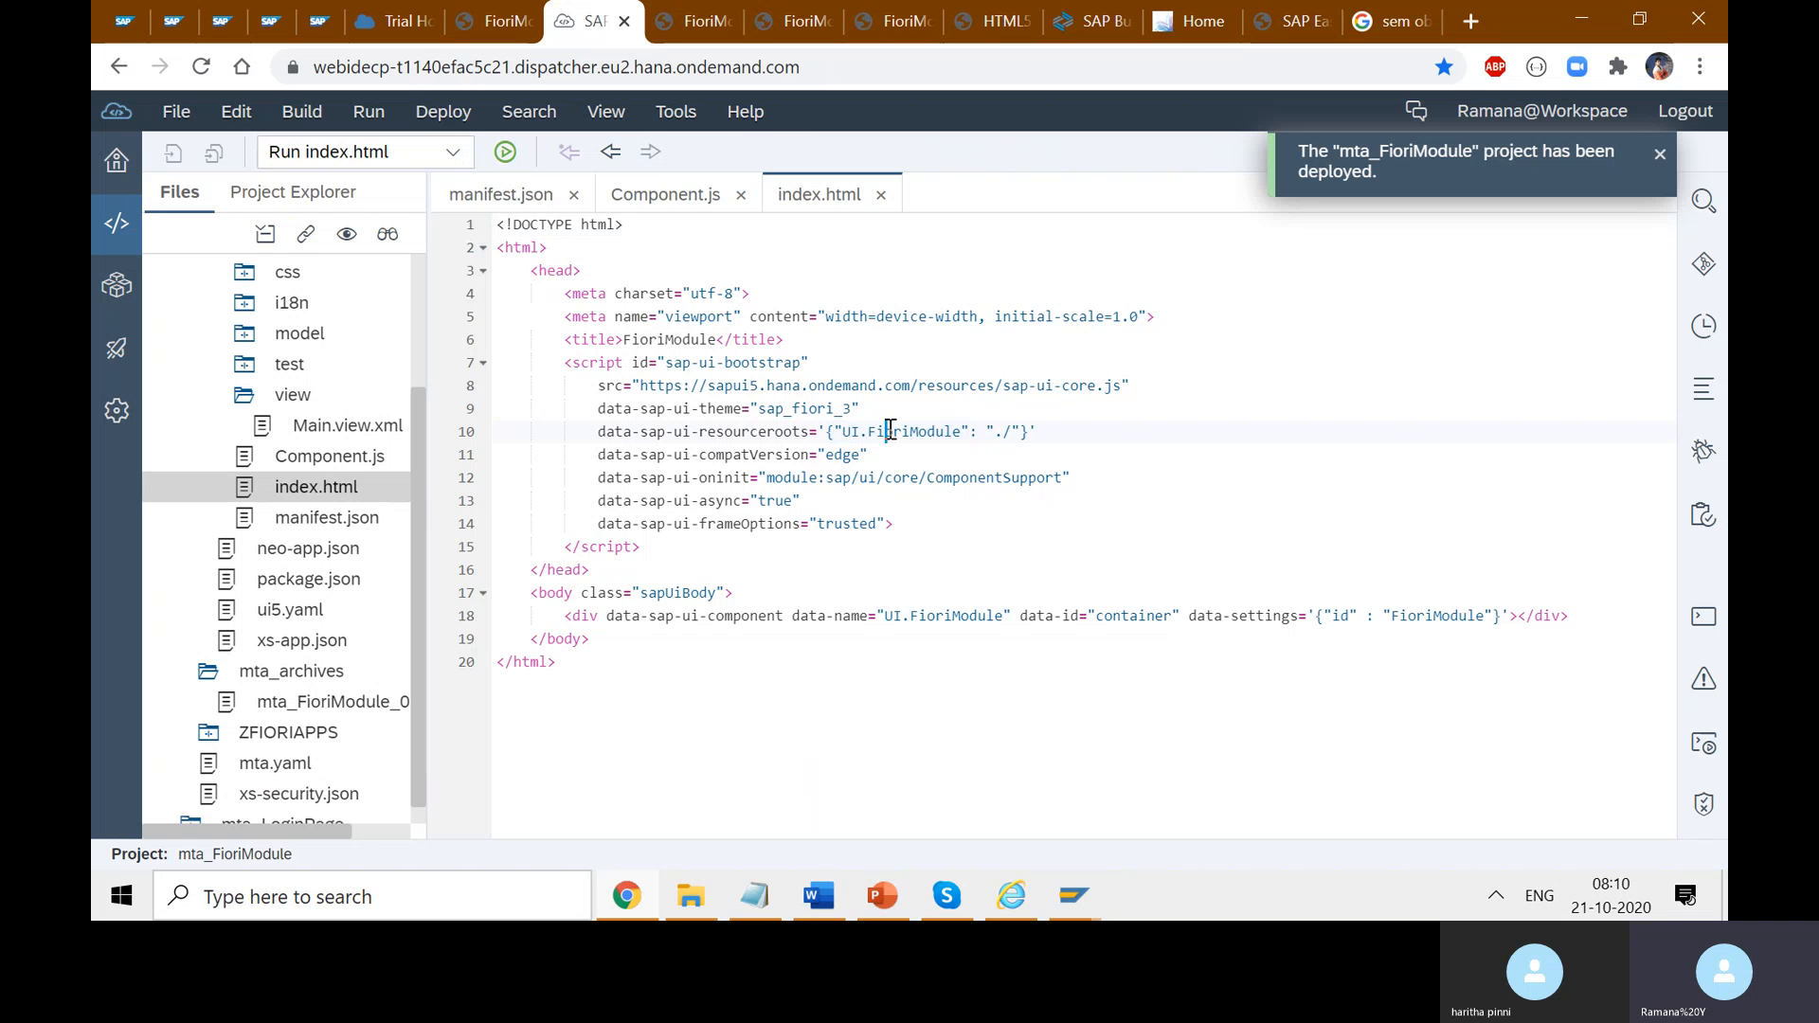
{"action": "left_click", "coordinate": [842, 431]}
- Compare UI.FioriModule across Component.js and index.html, then return to the Change Launchpad window
{"action": "left_click", "coordinate": [682, 200]}
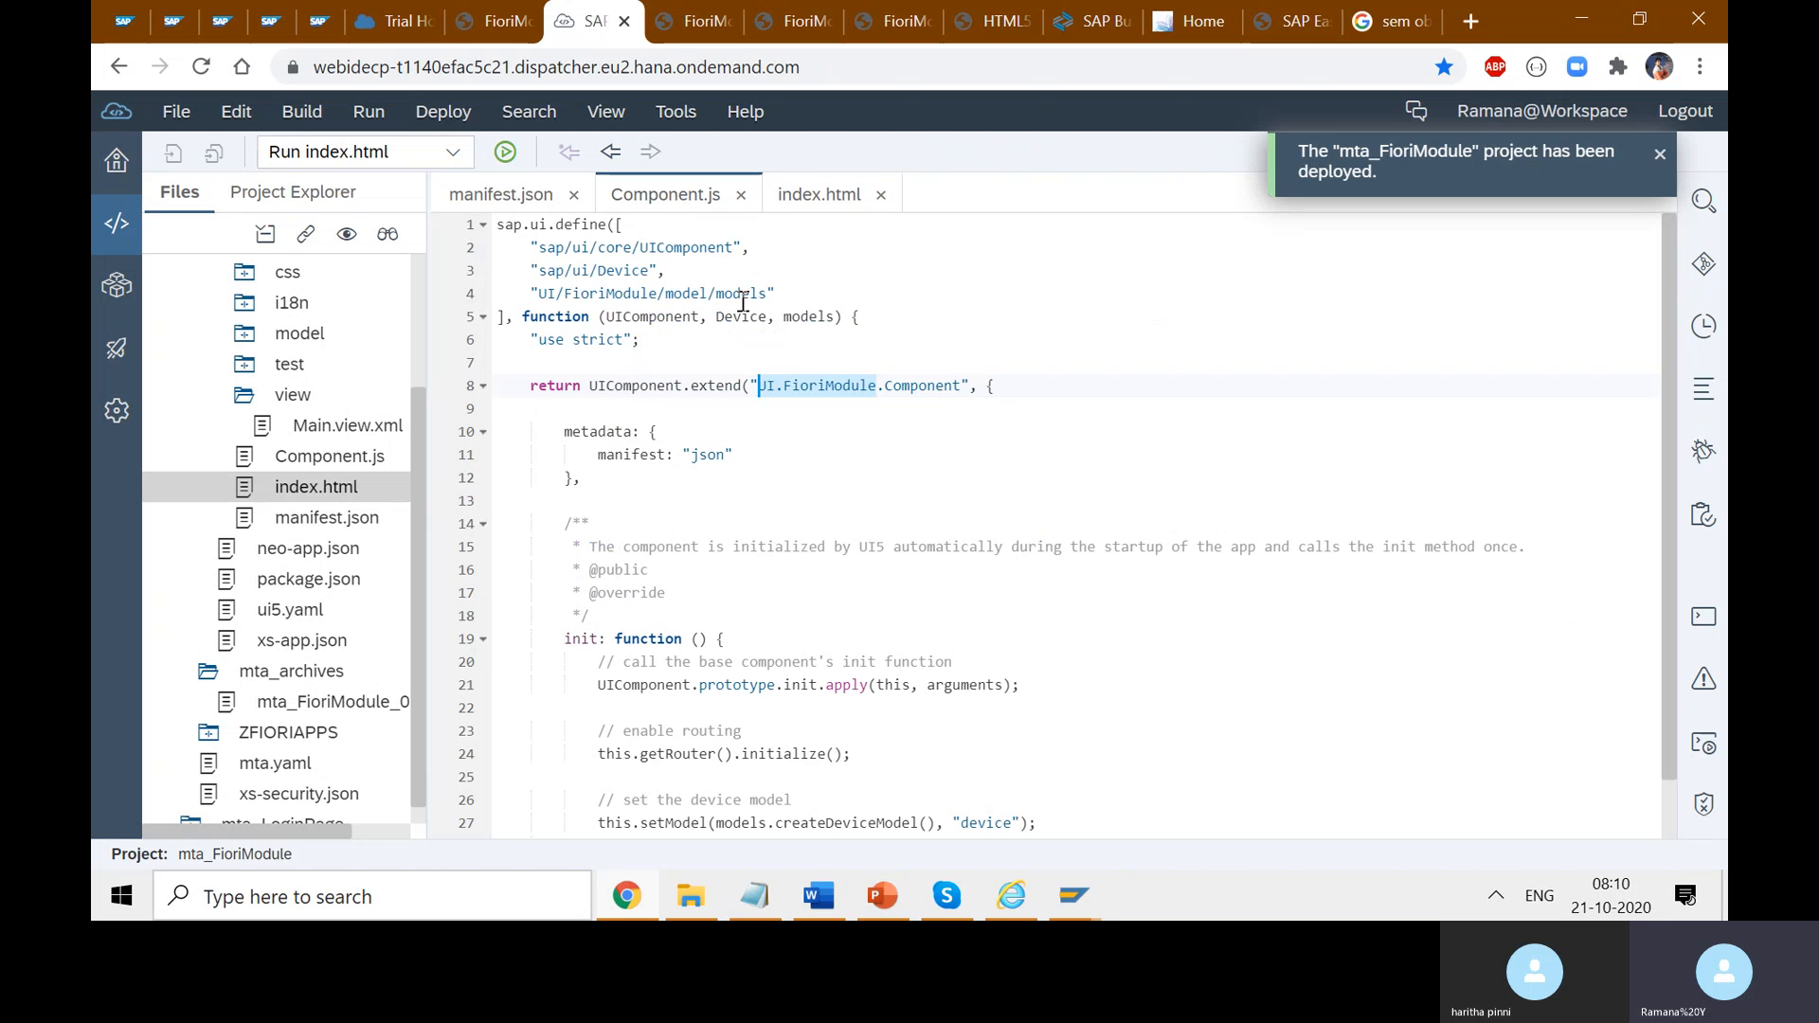
{"action": "left_click", "coordinate": [813, 199]}
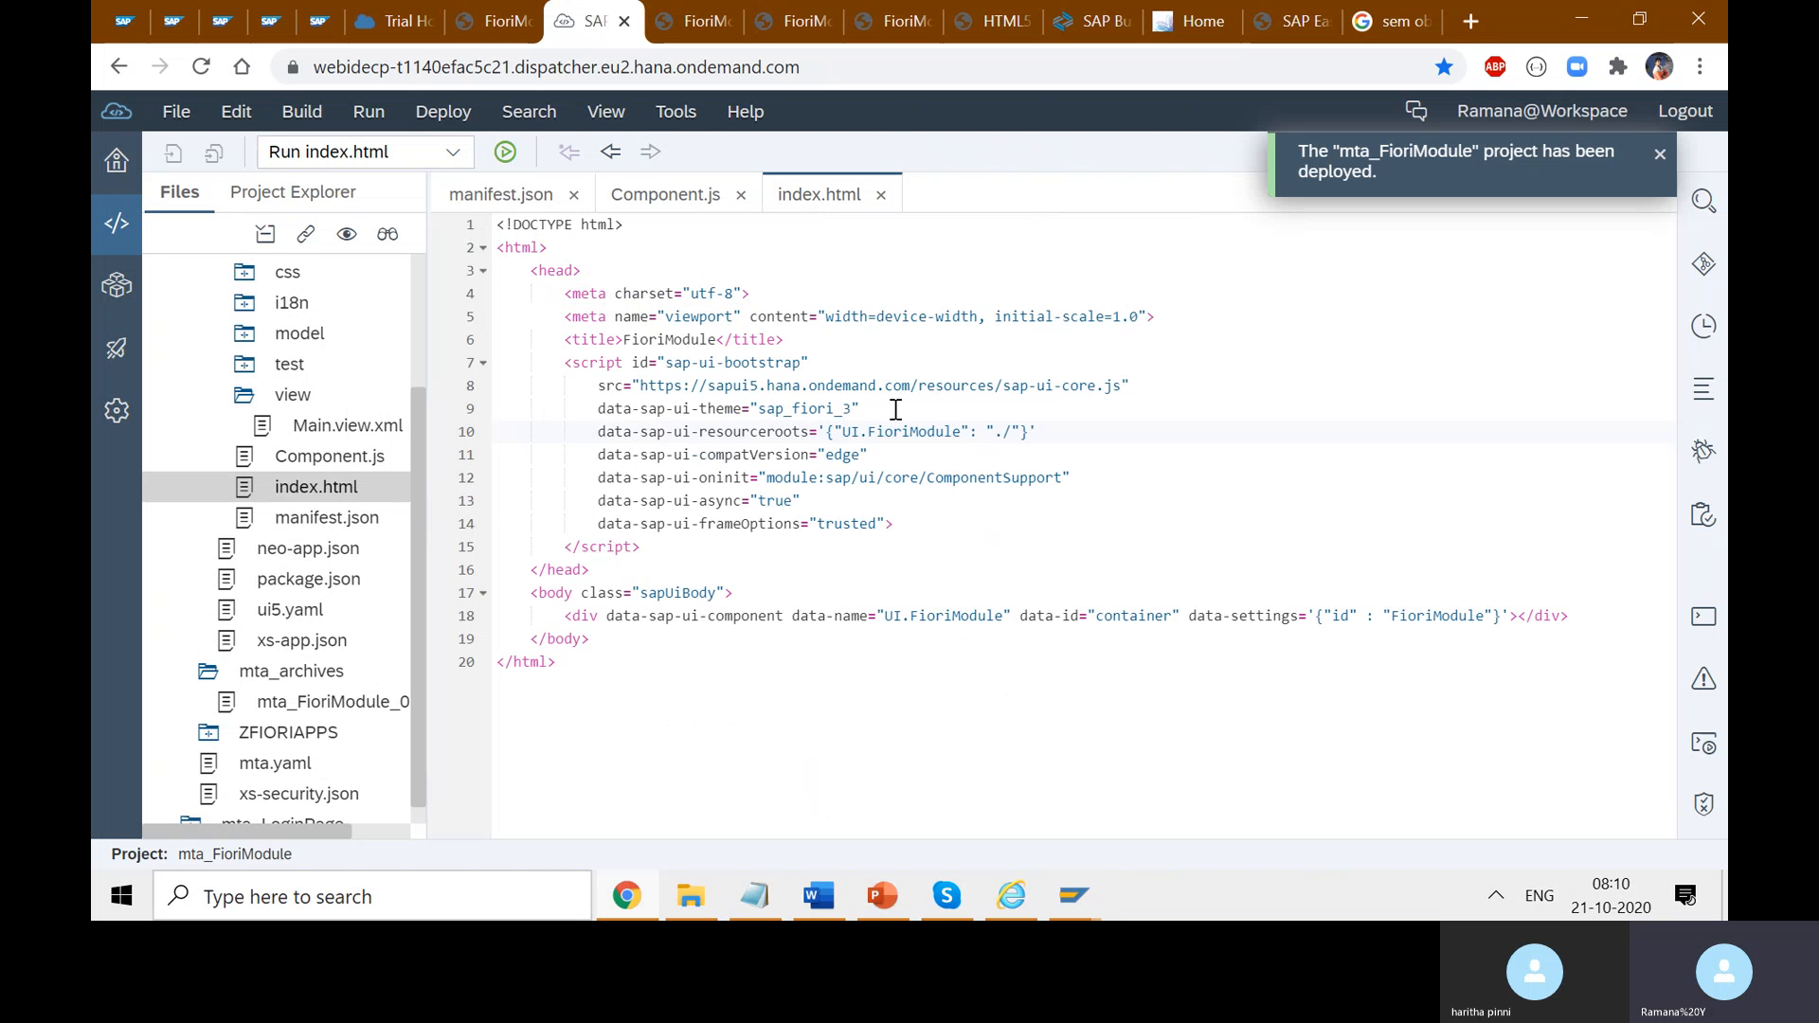
{"action": "left_click", "coordinate": [682, 196]}
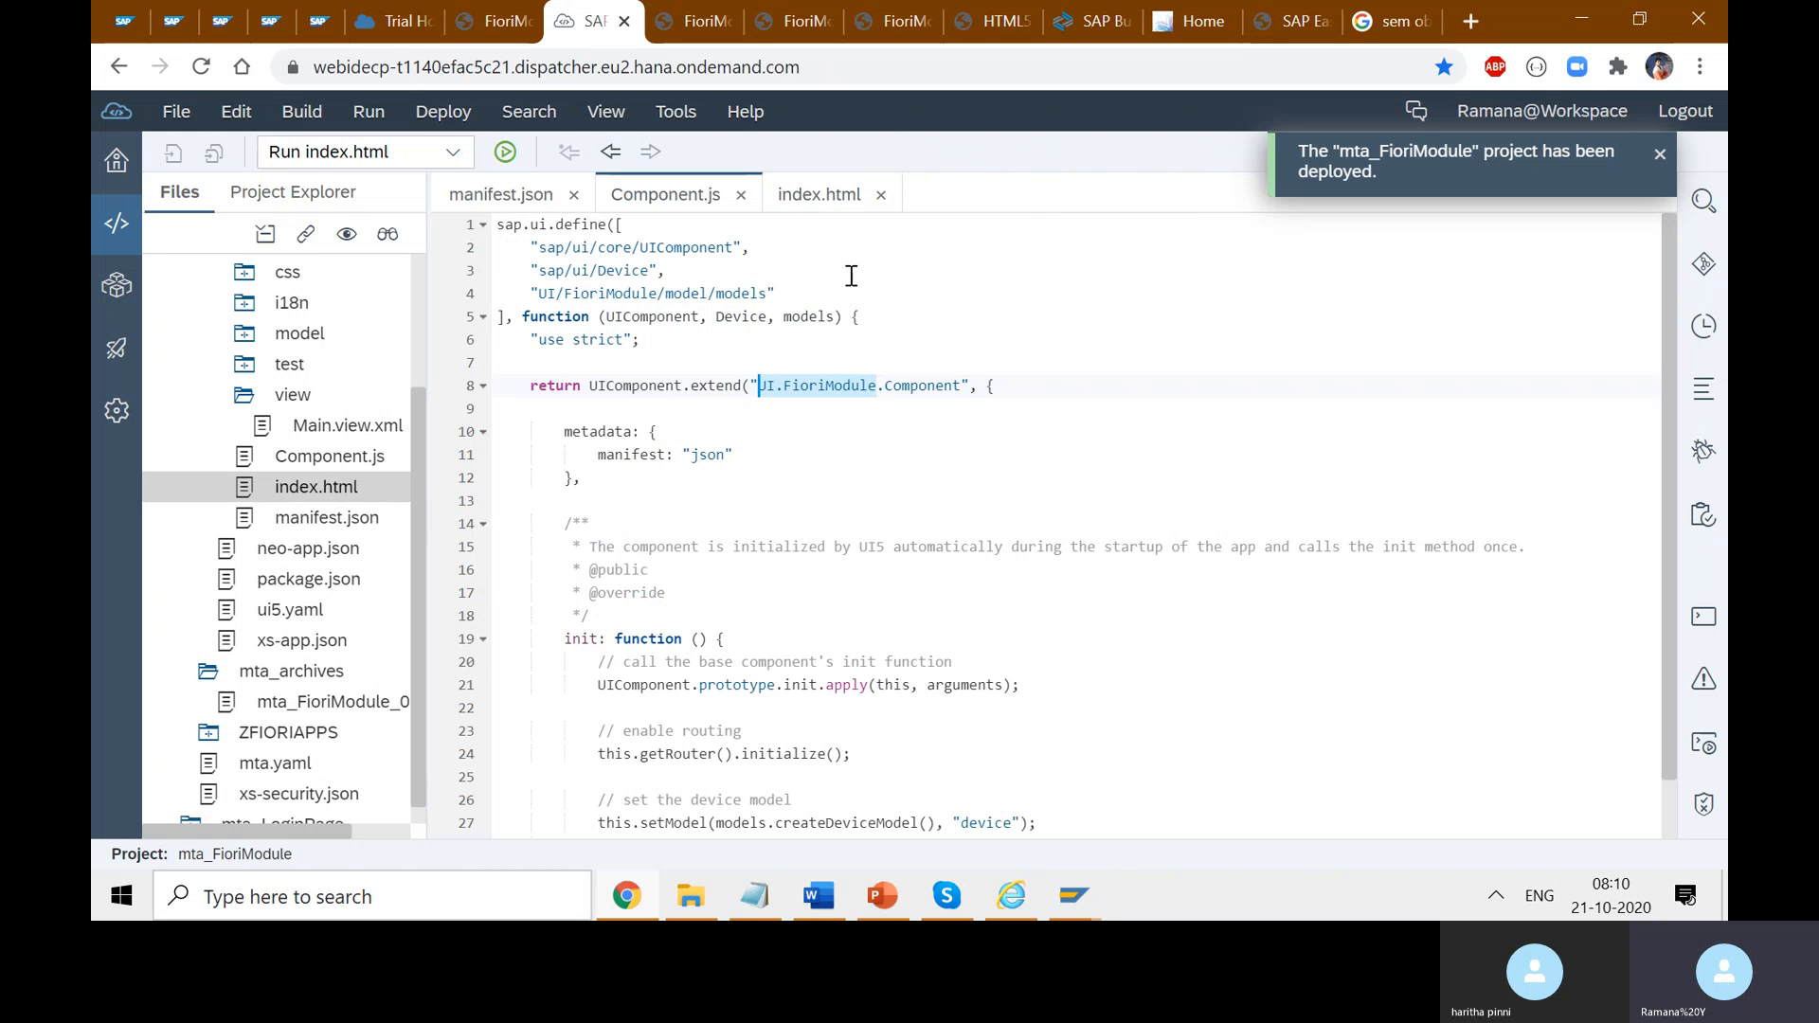
{"action": "left_click", "coordinate": [882, 389]}
{"action": "left_click_drag", "start_coordinate": [882, 388], "coordinate": [757, 380]}
{"action": "left_click", "coordinate": [1073, 895]}
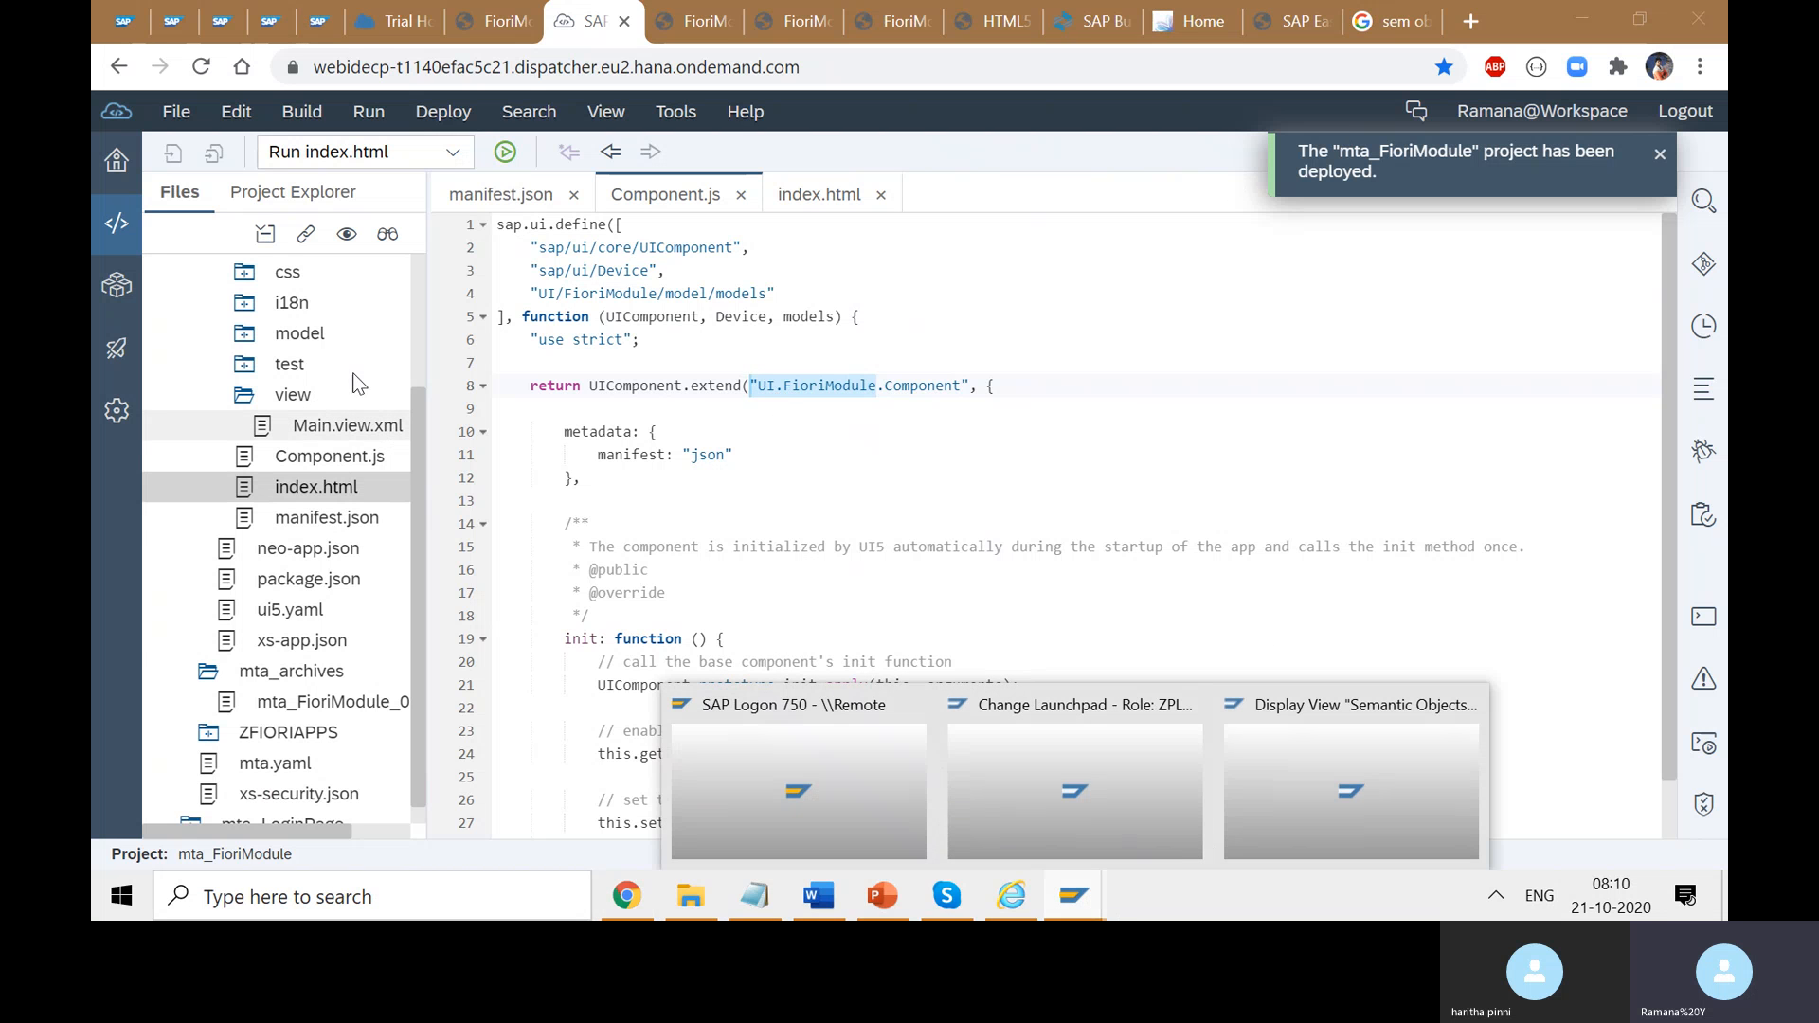
{"action": "left_click", "coordinate": [1026, 782]}
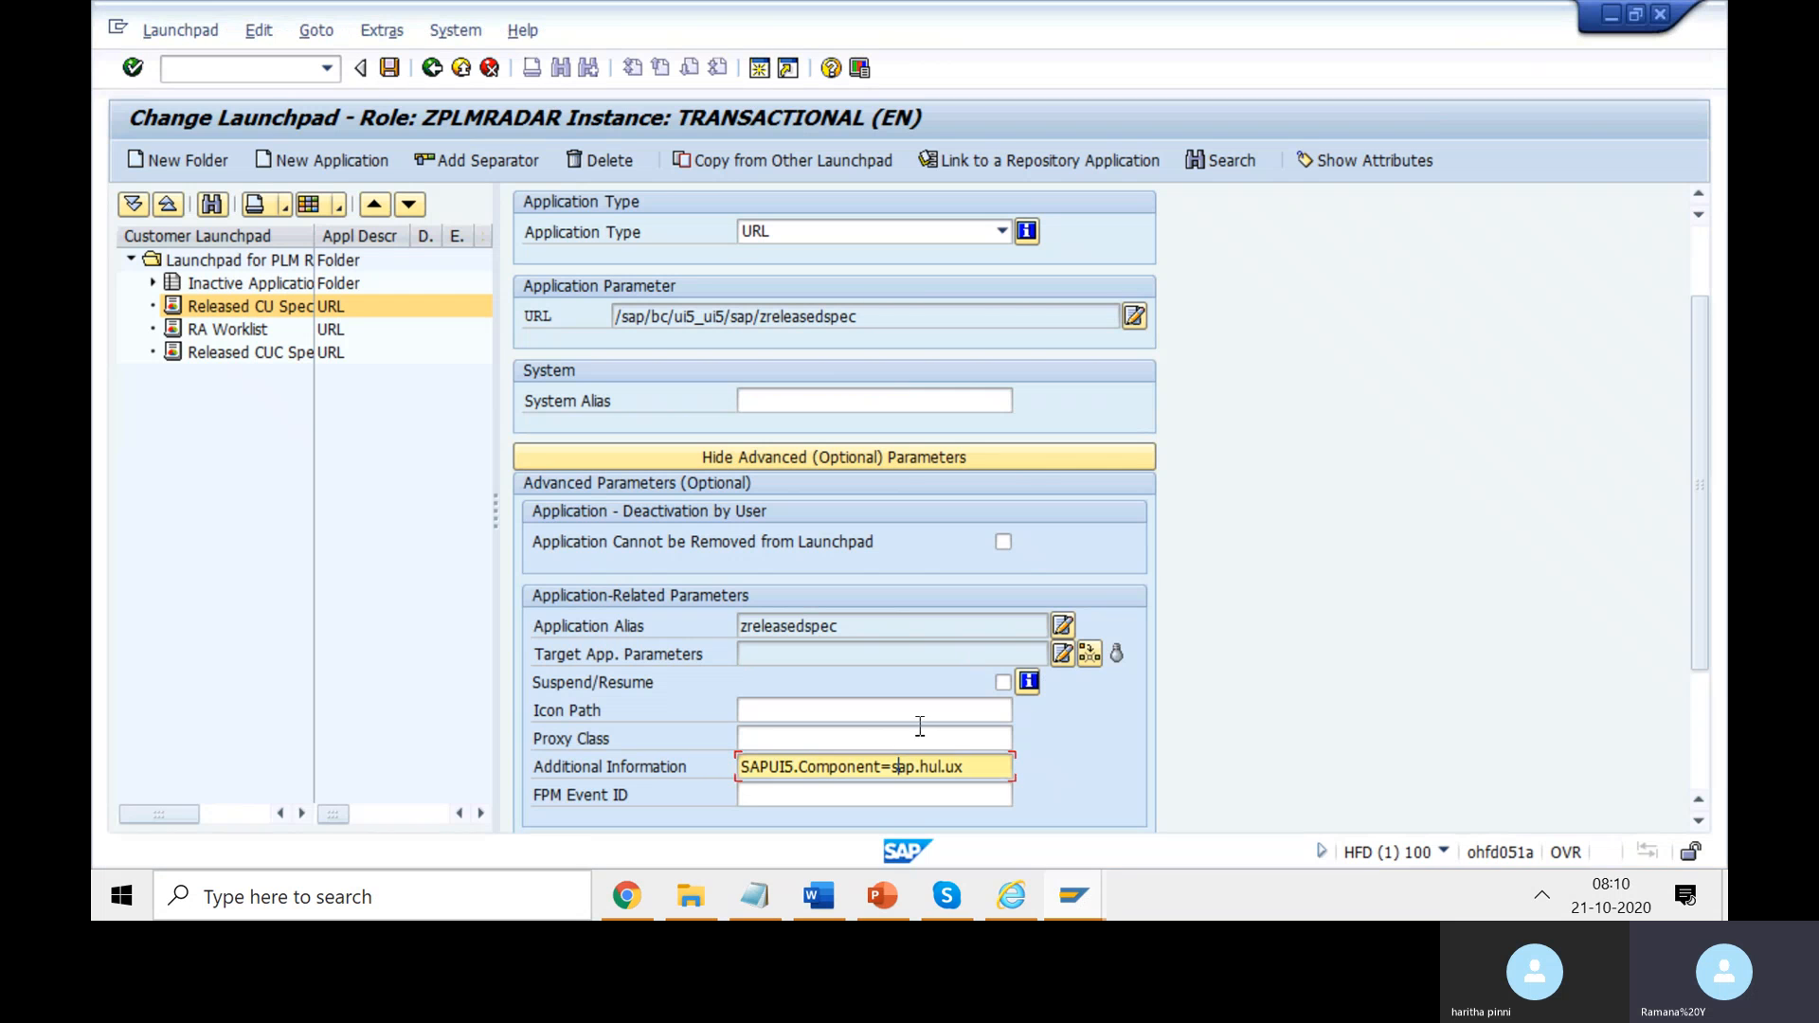
- Select the sap.hul.ux value in the launchpad entry's Additional Information field
{"action": "left_click", "coordinate": [992, 769]}
{"action": "left_click_drag", "start_coordinate": [963, 765], "coordinate": [891, 765]}
{"action": "left_click_drag", "start_coordinate": [988, 765], "coordinate": [891, 766]}
- Bring forward the Display View 'Semantic Objects' window from the SAP taskbar thumbnail
{"action": "scroll", "coordinate": [1222, 758], "scroll_direction": "down", "scroll_amount": 1}
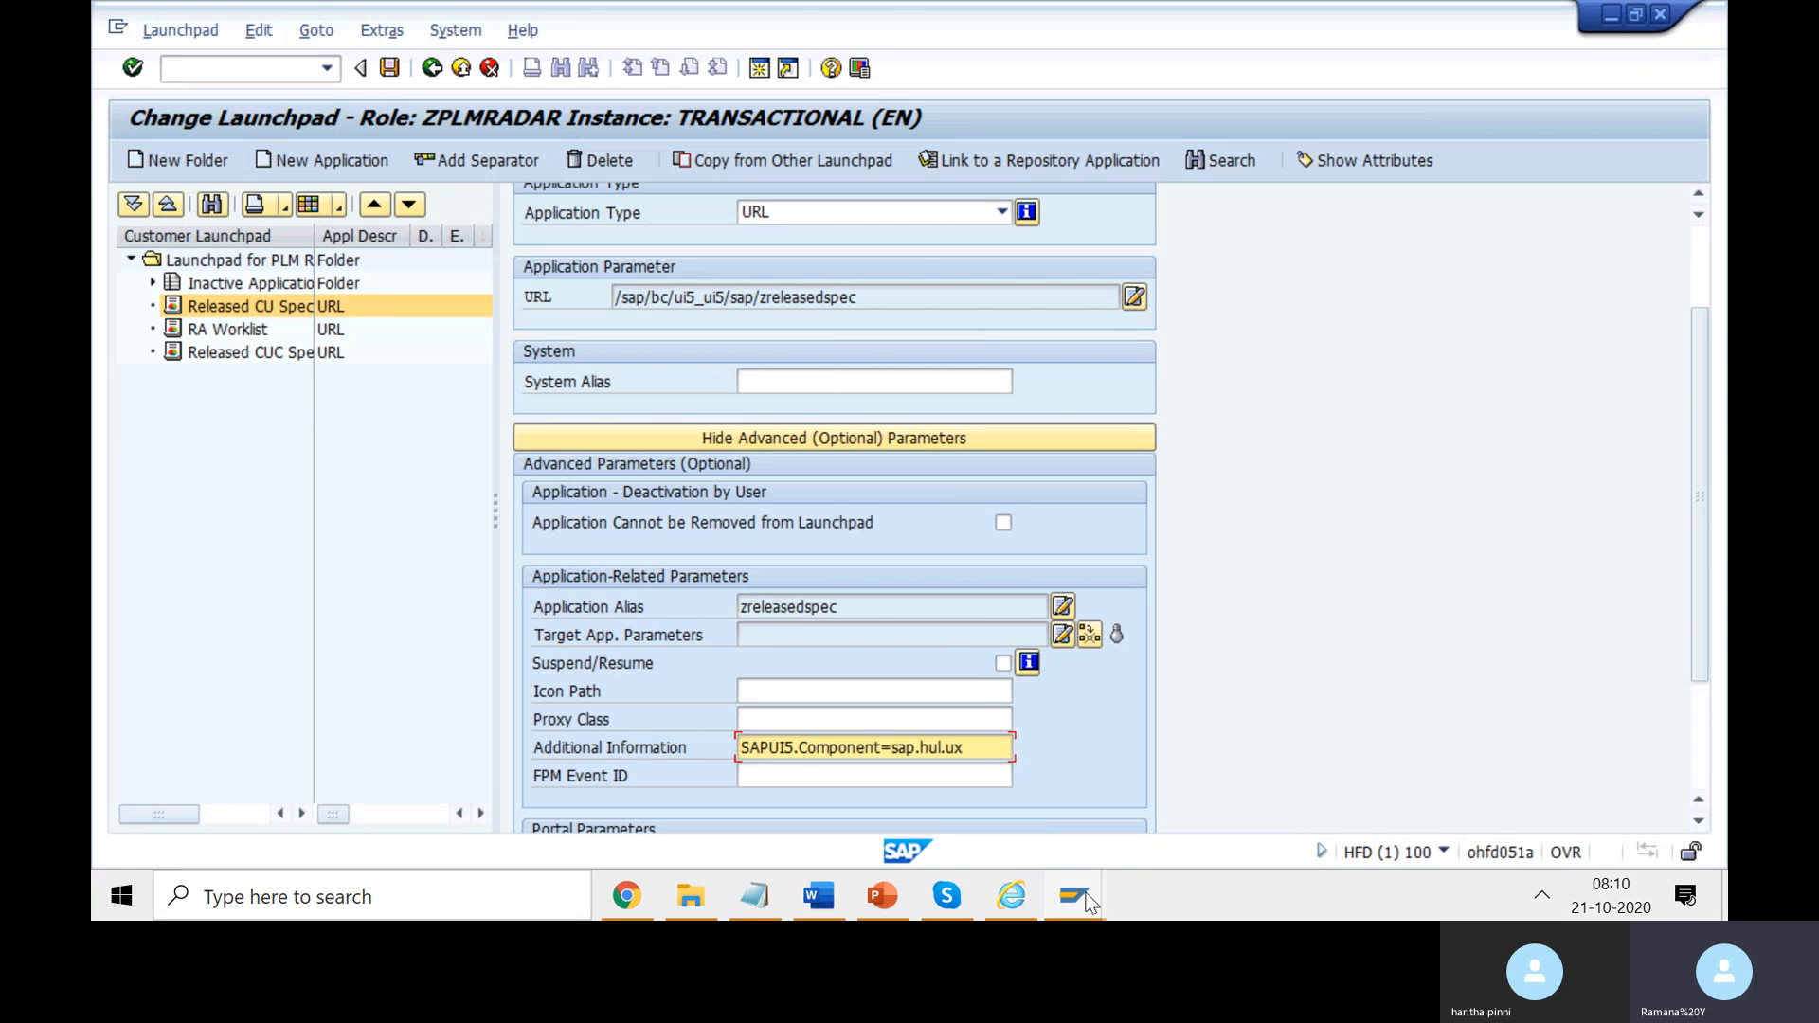
{"action": "mouse_move", "coordinate": [1088, 902]}
{"action": "left_click", "coordinate": [1373, 800]}
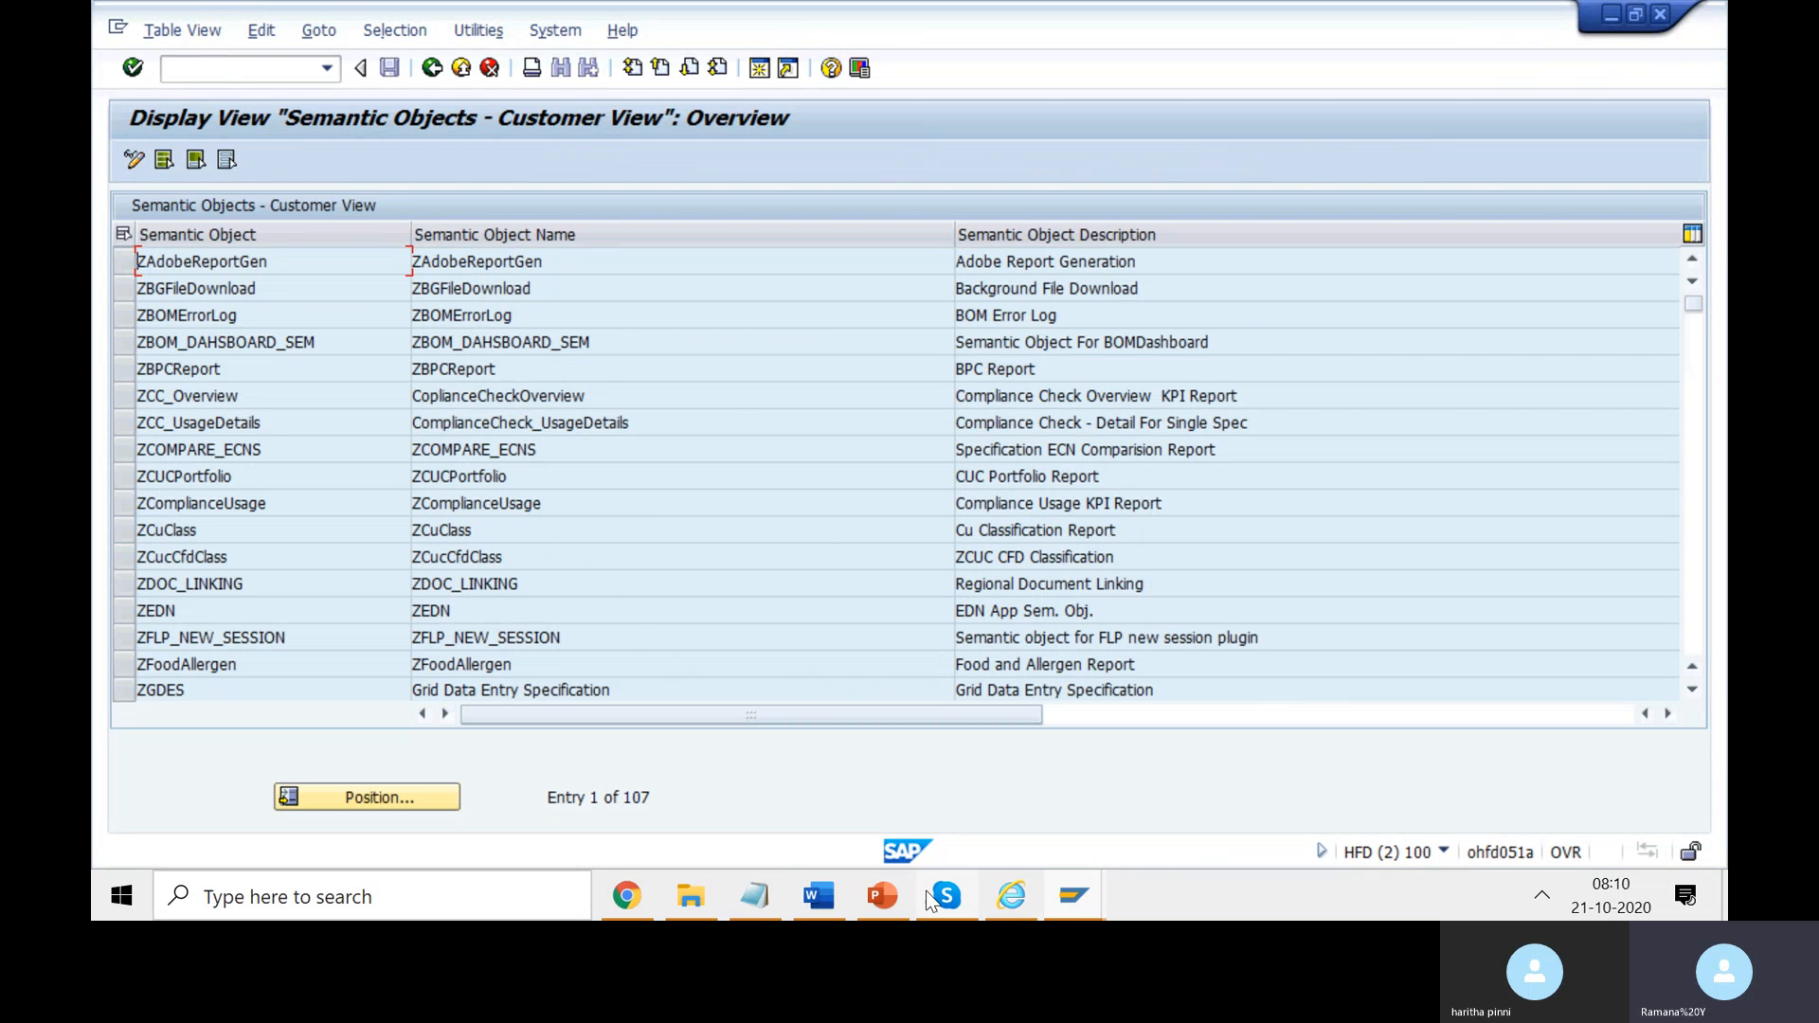
- Check the UI2/SEMOBJ entry in the course notes, then return to the Semantic Objects window
{"action": "left_click", "coordinate": [837, 896]}
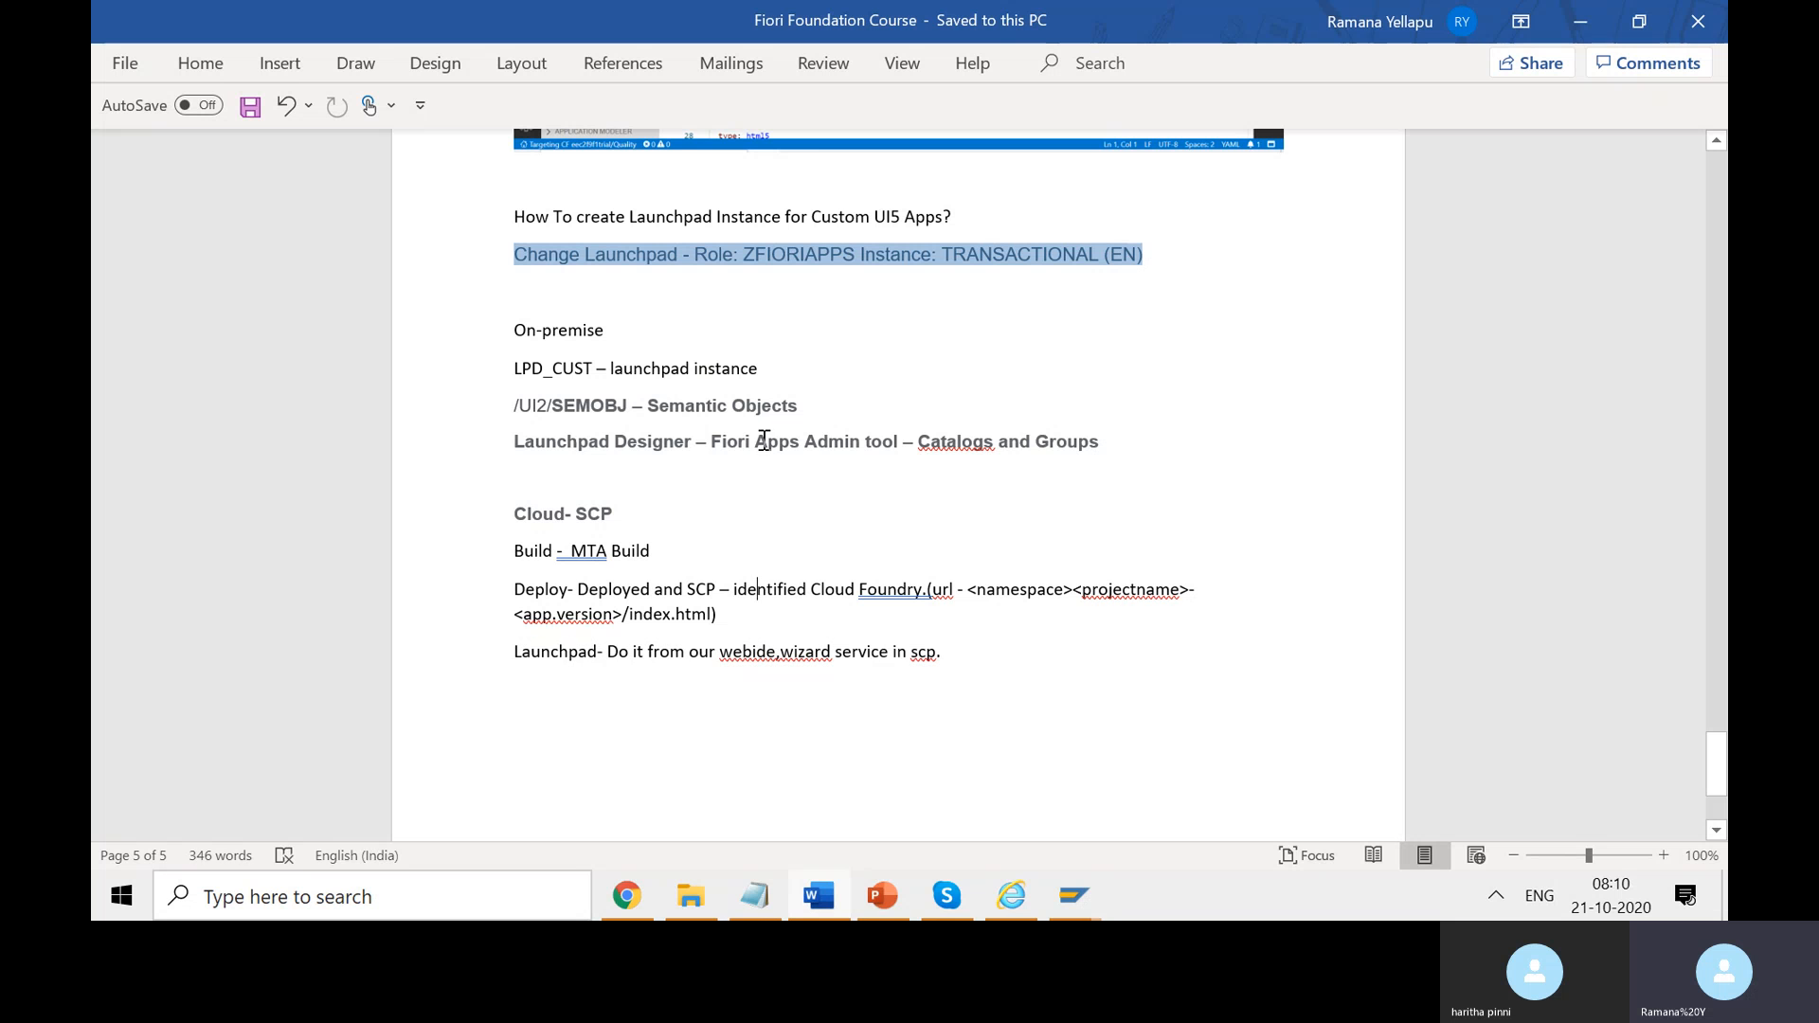
{"action": "left_click_drag", "start_coordinate": [630, 406], "coordinate": [527, 407]}
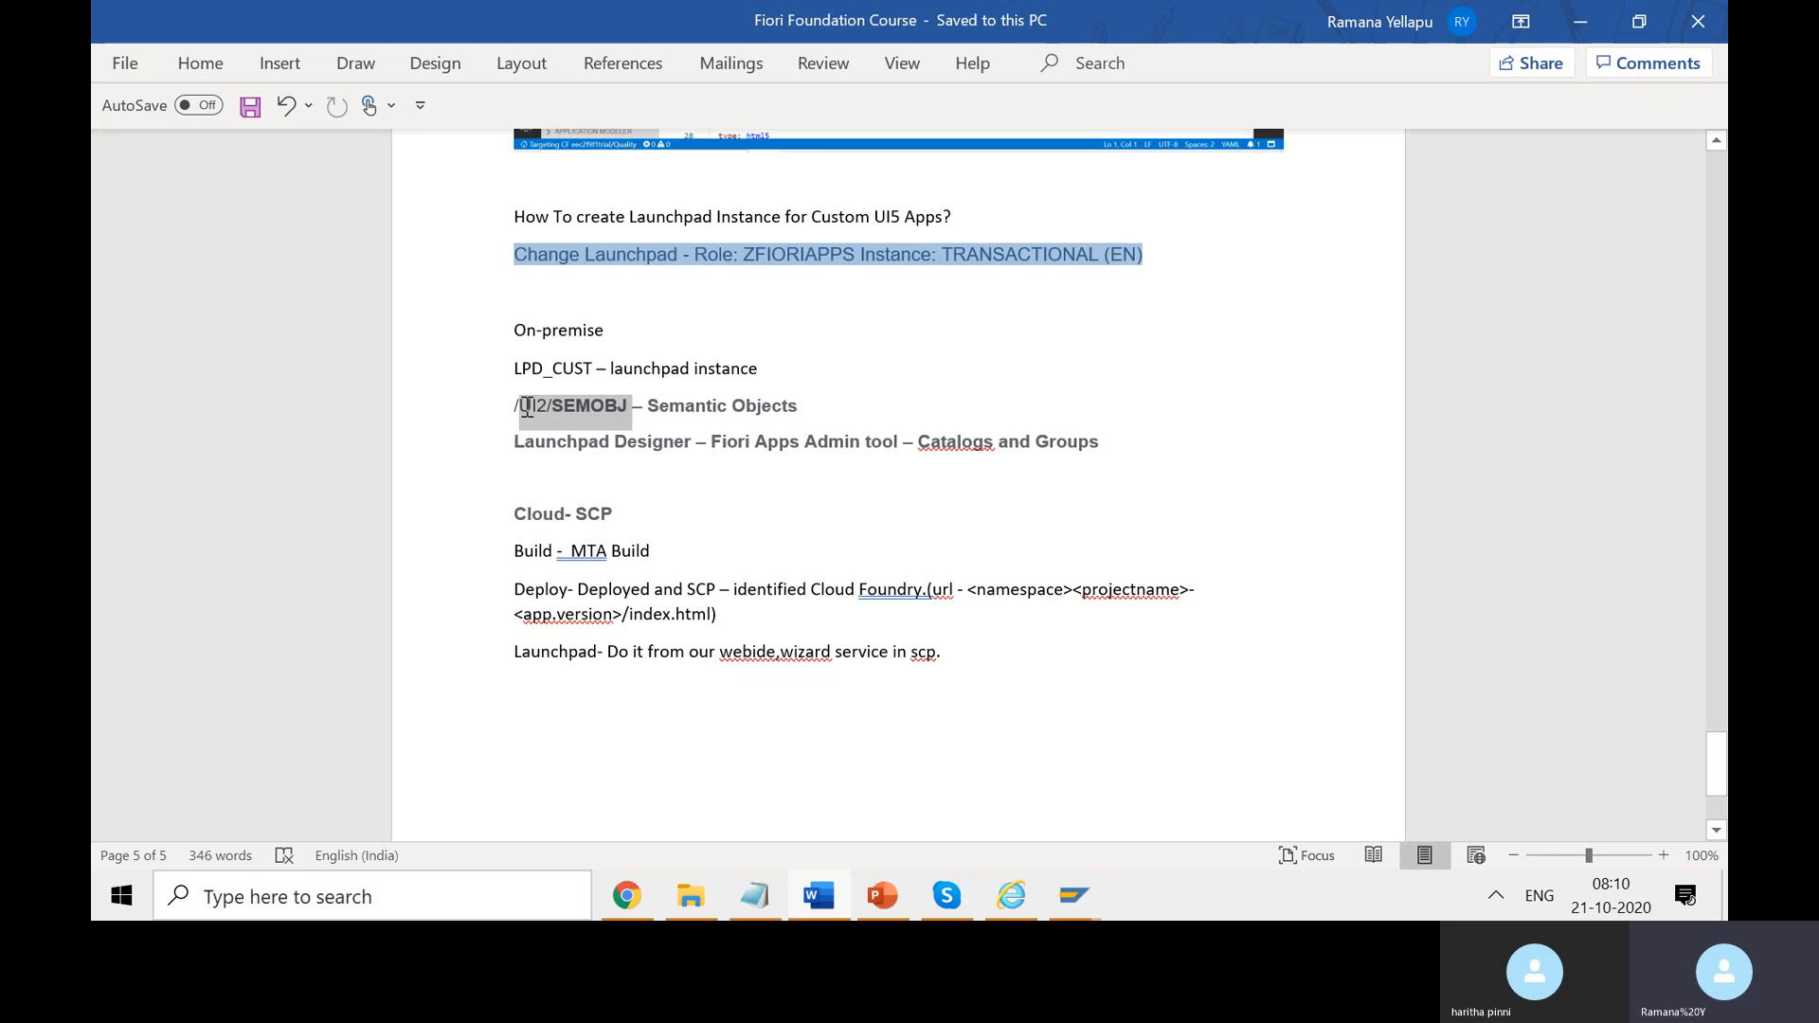
{"action": "key", "text": "alt+Tab"}
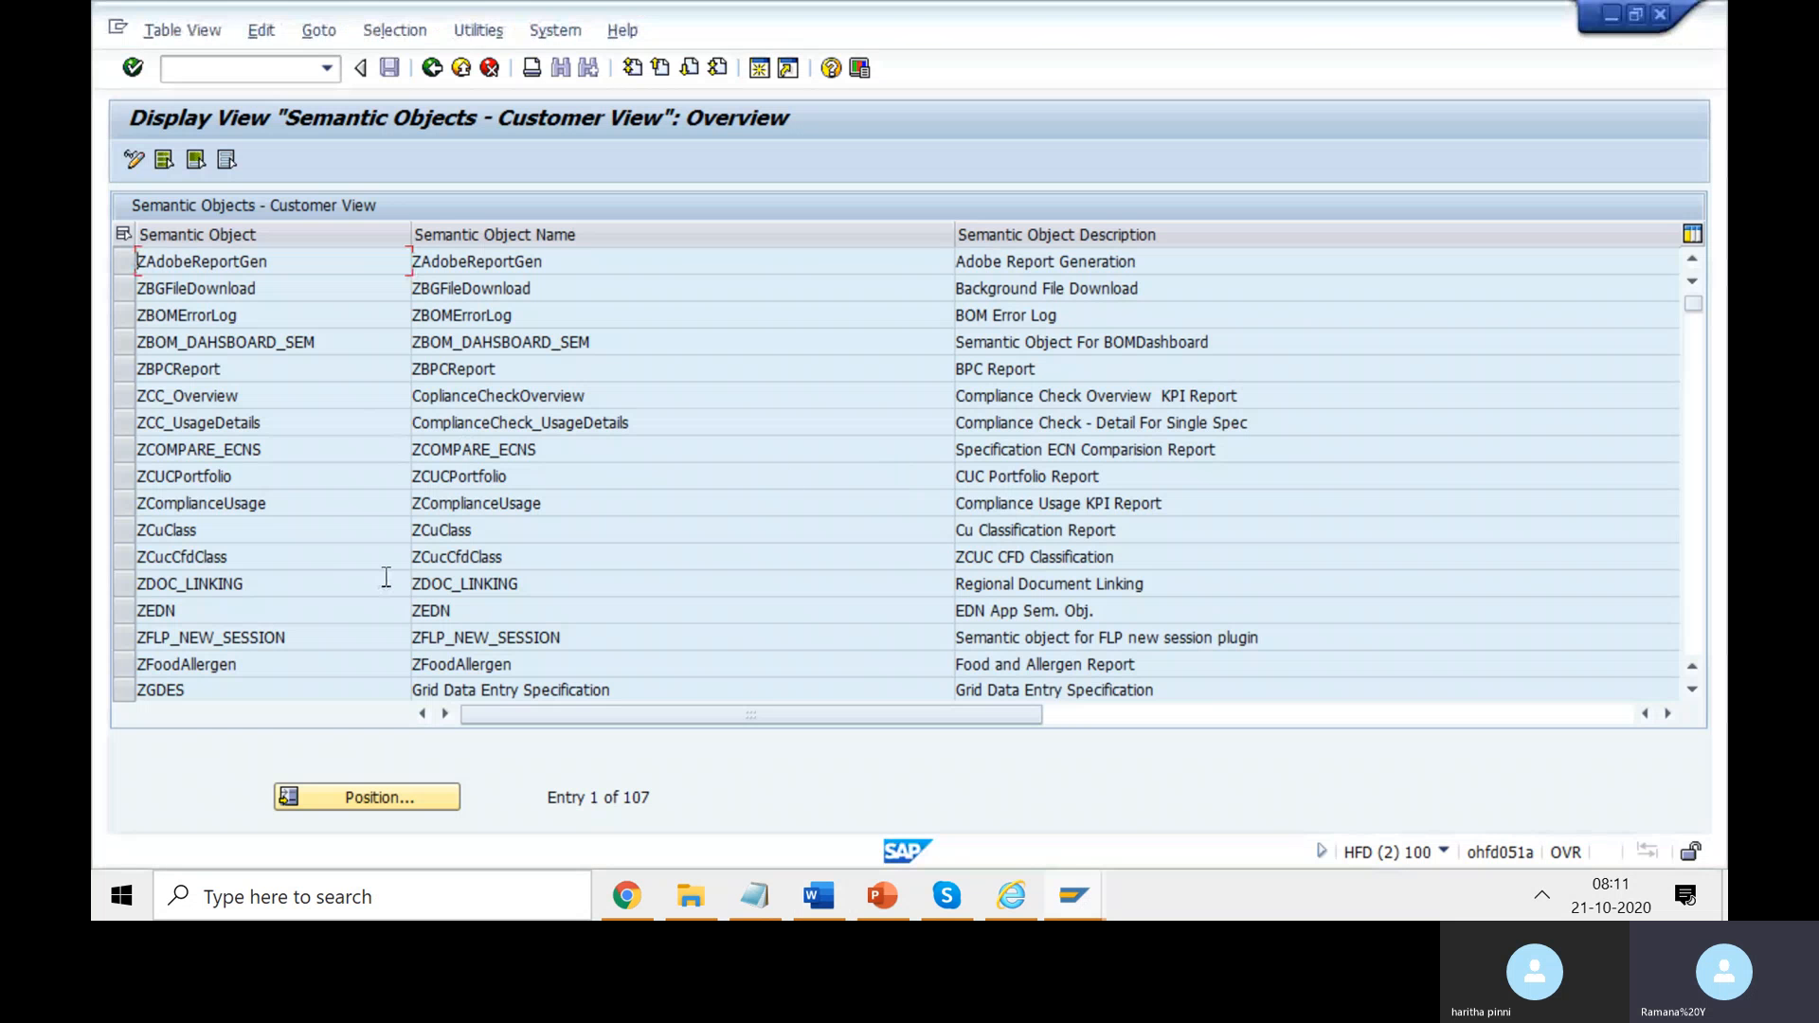
- Switch the table to change mode, accept the cross-client caution, and start New Entries
{"action": "scroll", "coordinate": [265, 530], "scroll_direction": "down", "scroll_amount": 4}
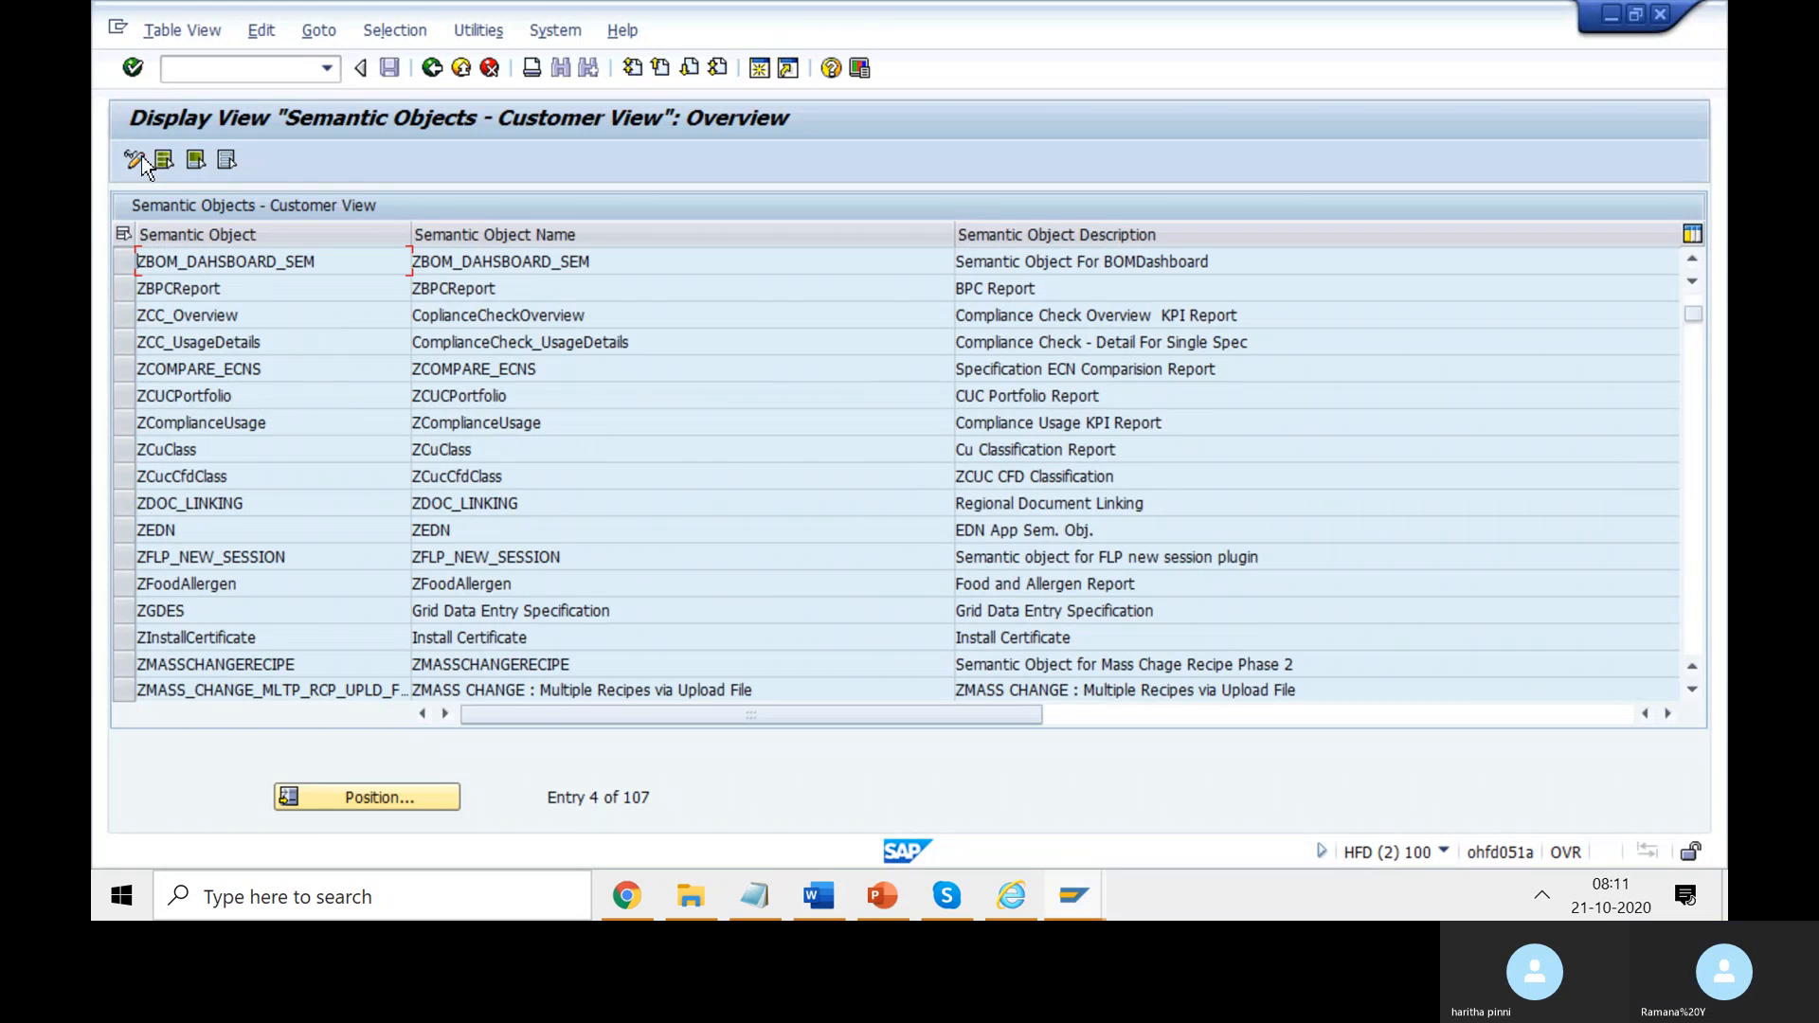
{"action": "left_click", "coordinate": [134, 156]}
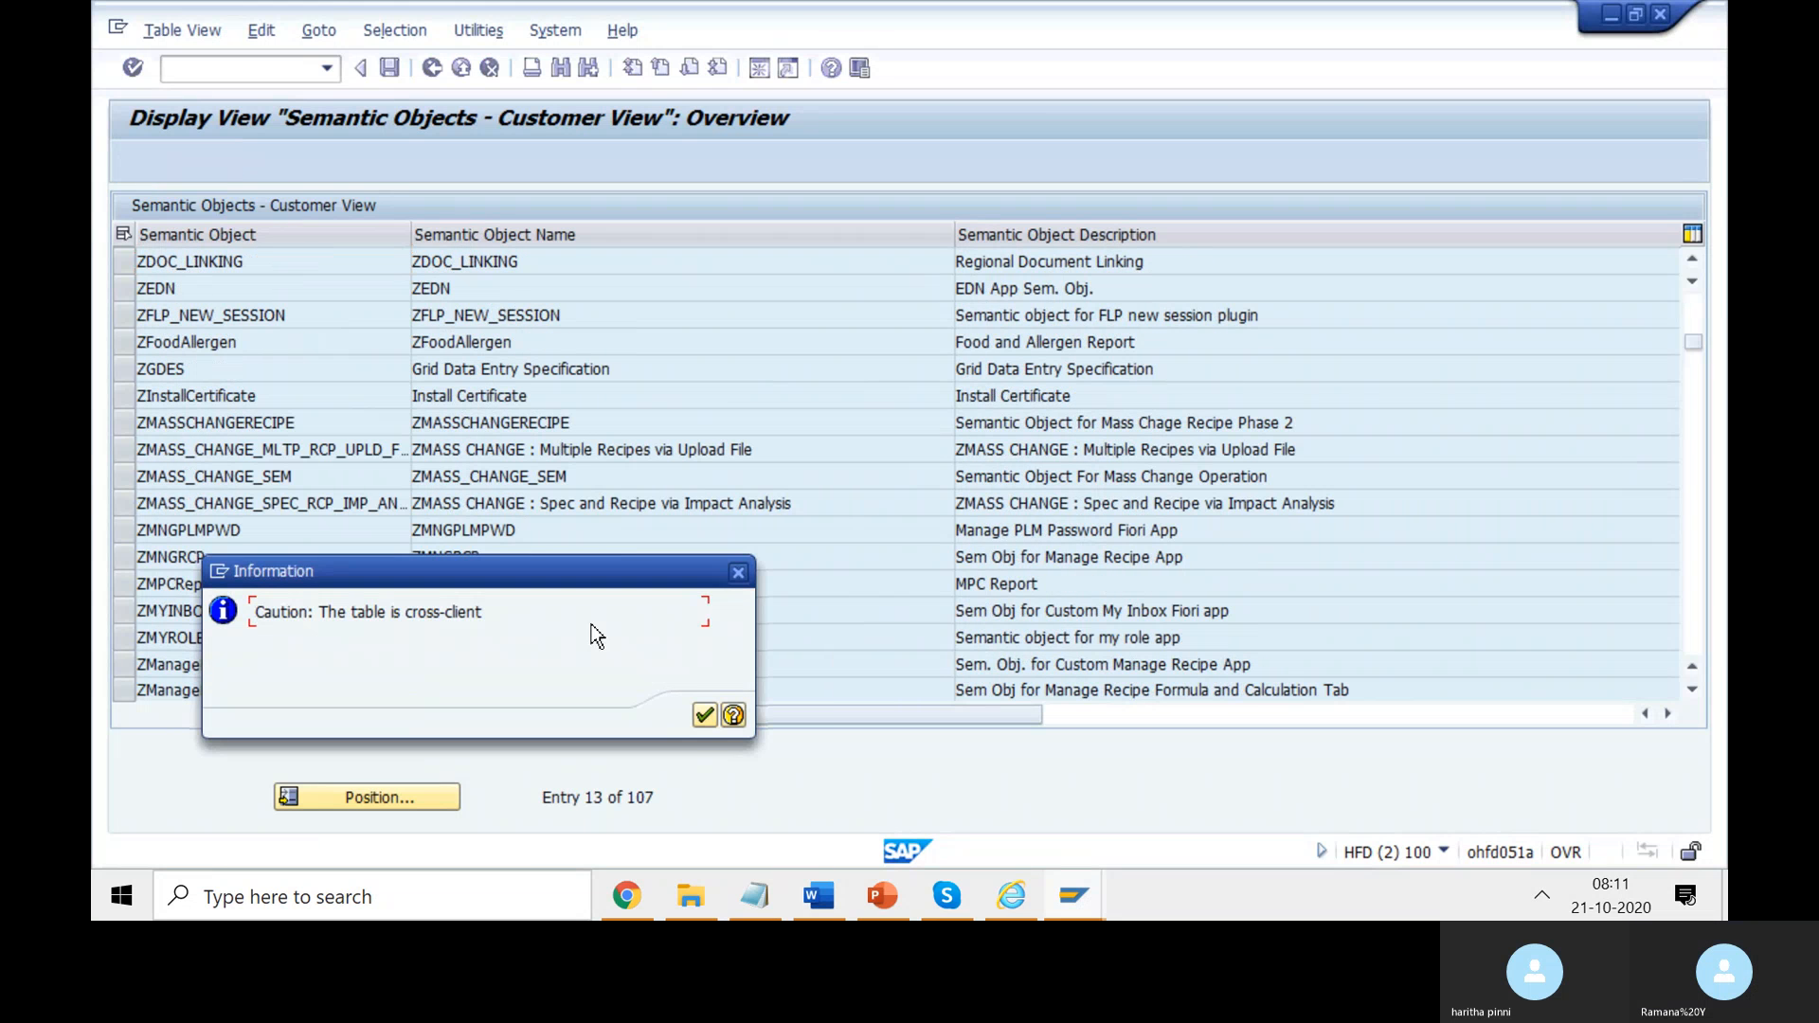
{"action": "left_click", "coordinate": [704, 715]}
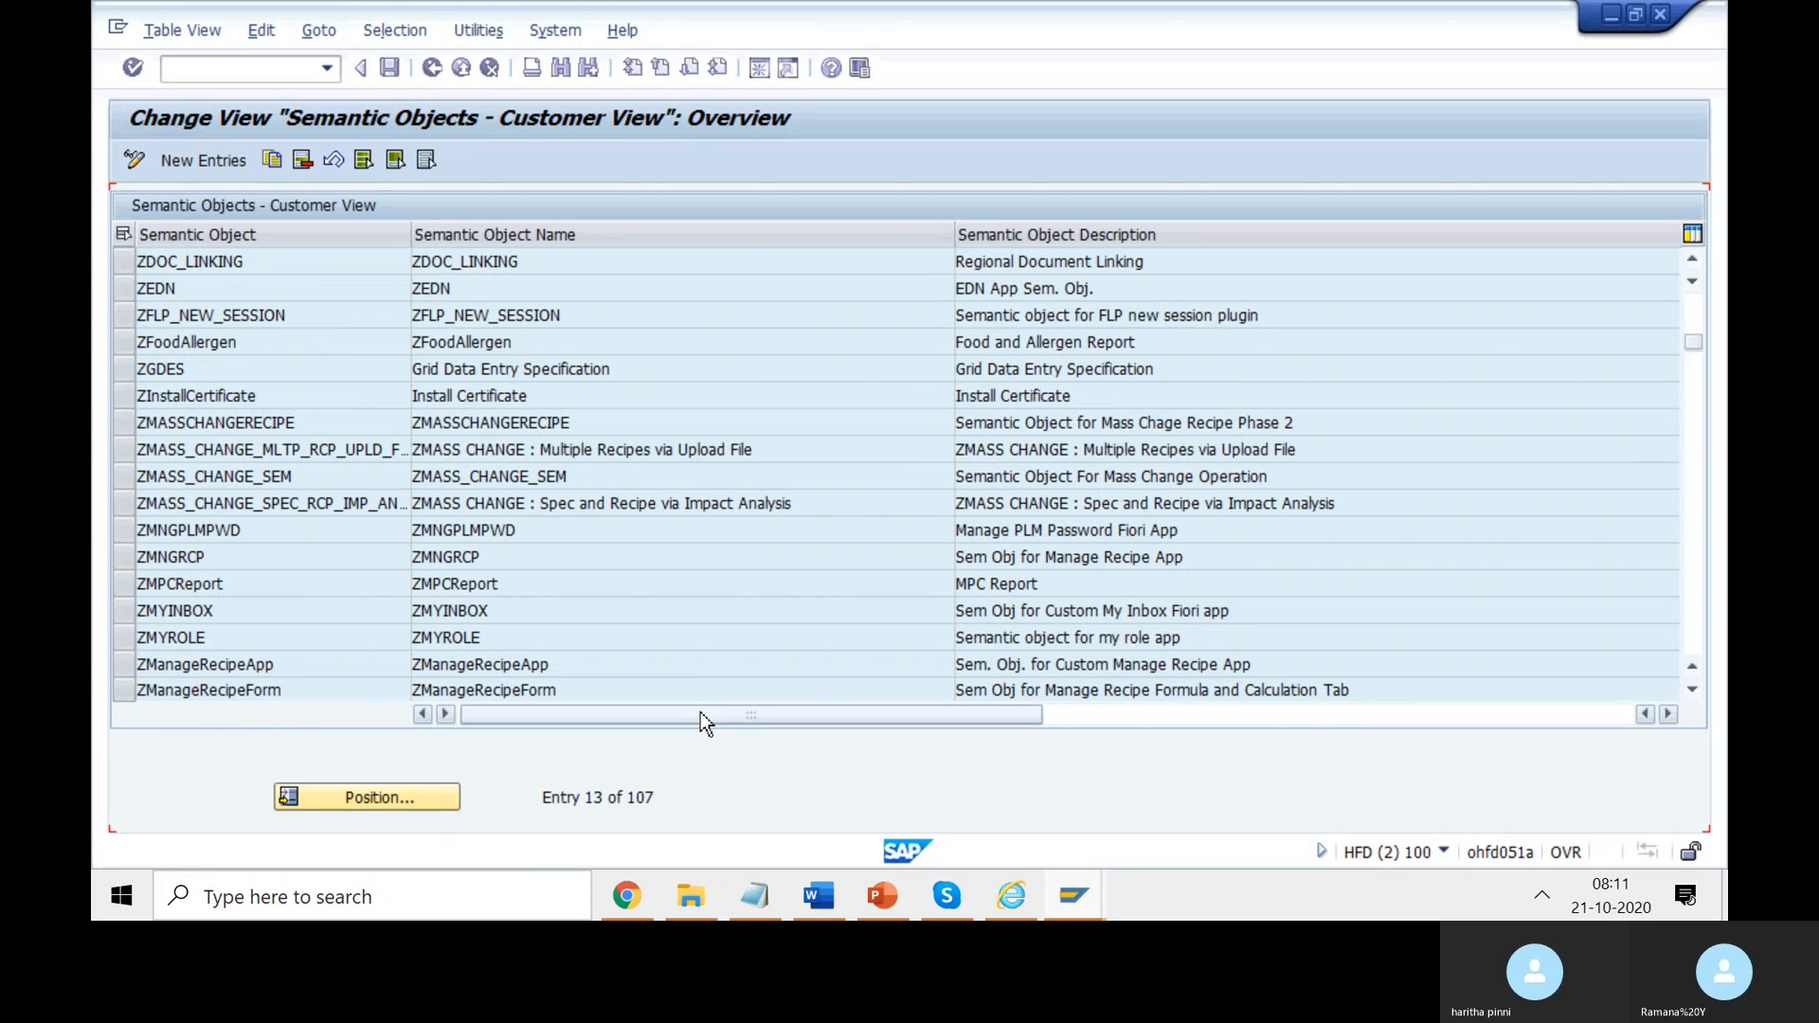
{"action": "scroll", "coordinate": [681, 438], "scroll_direction": "down", "scroll_amount": 7}
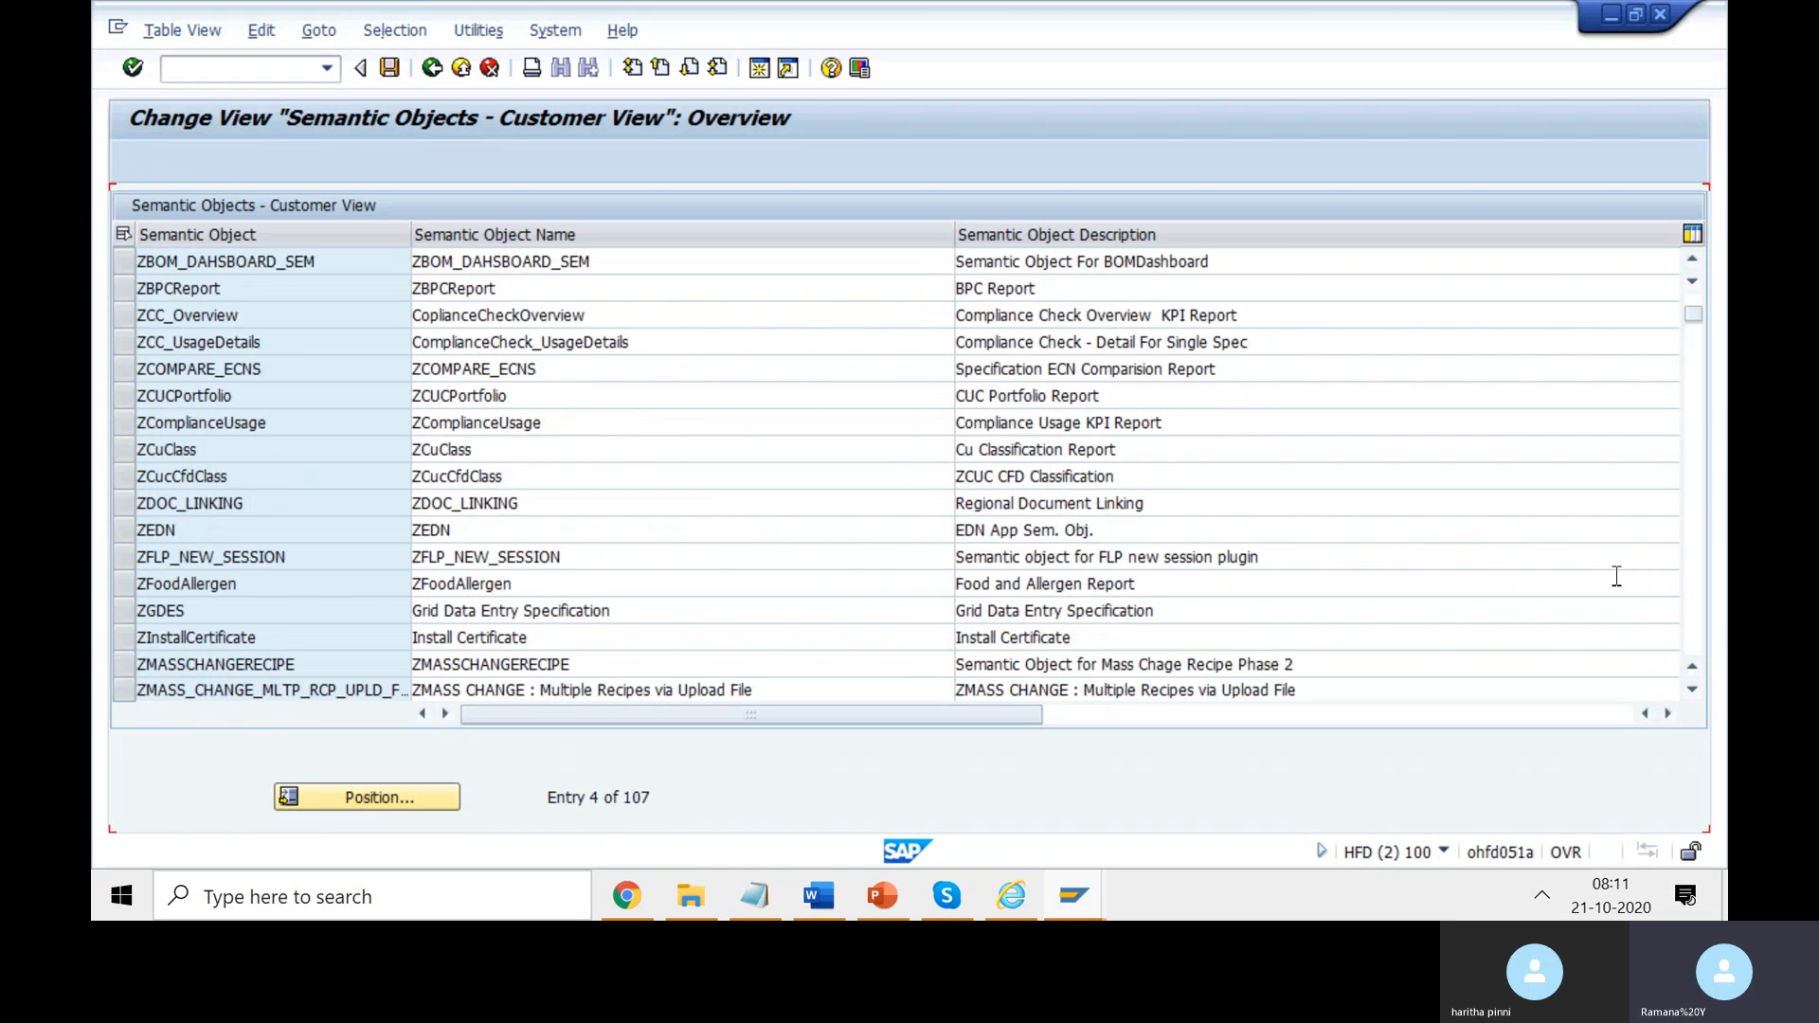
{"action": "scroll", "coordinate": [366, 305], "scroll_direction": "down", "scroll_amount": 3}
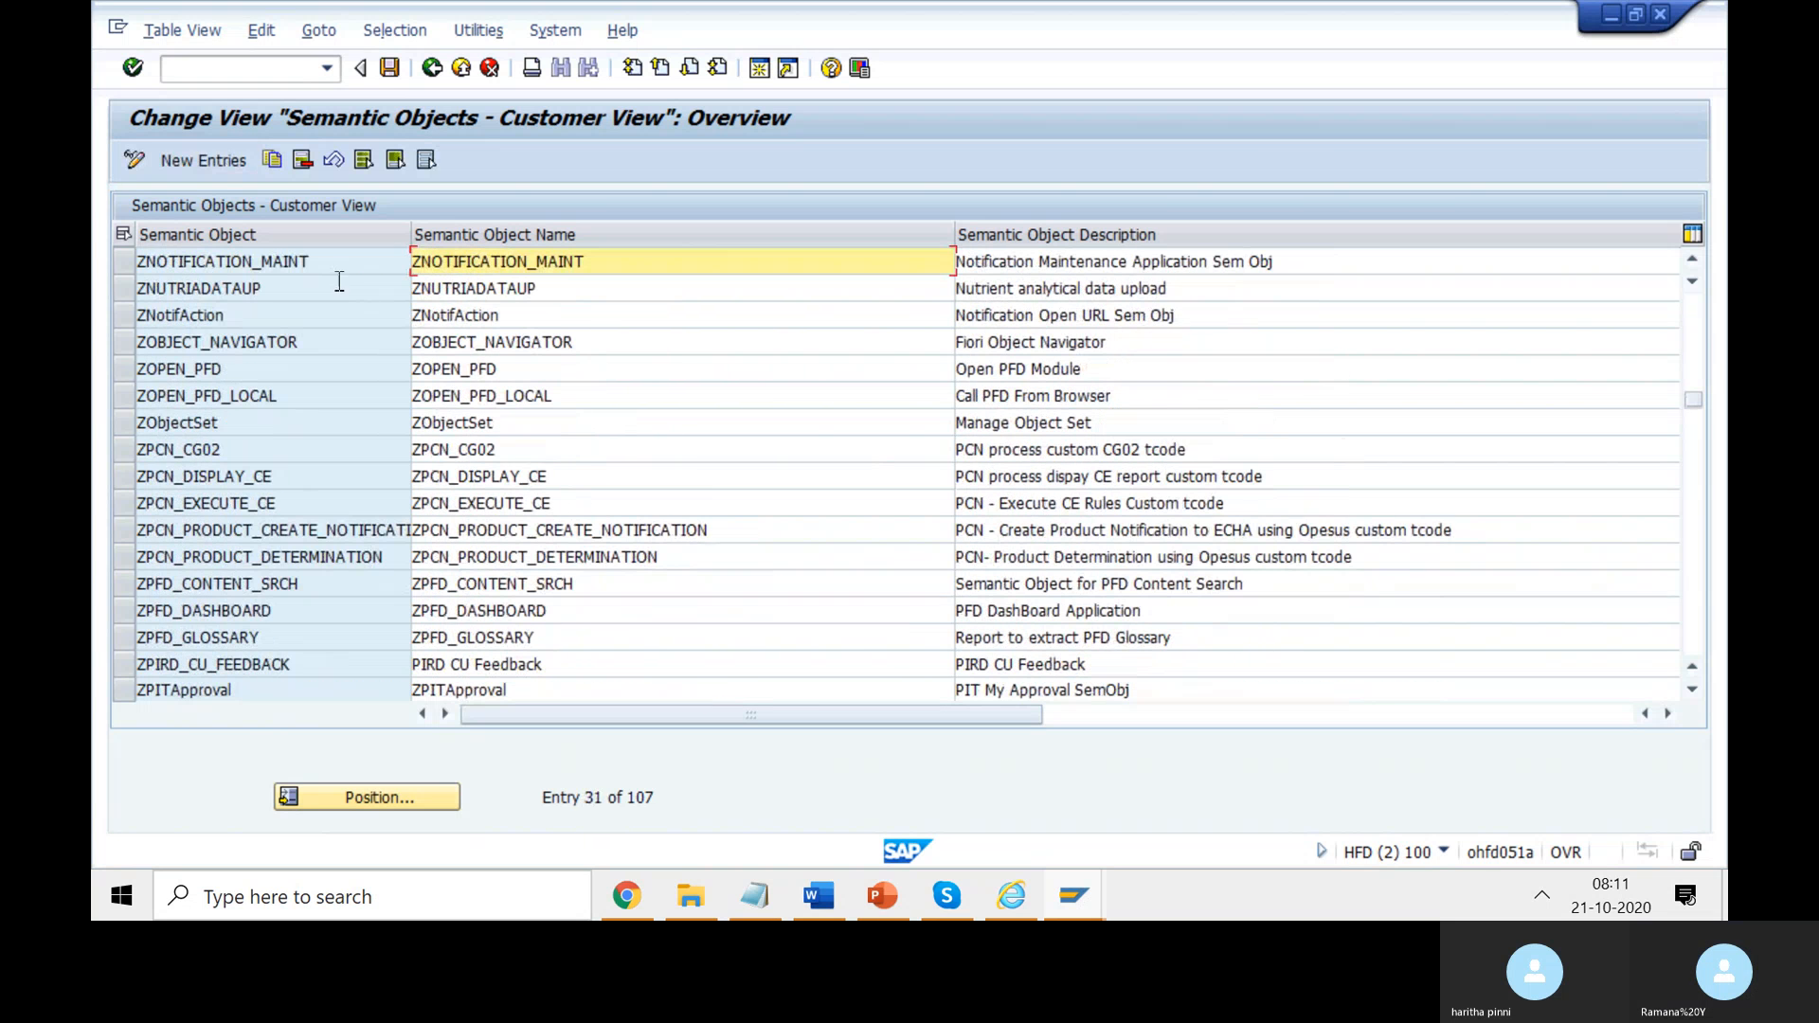
{"action": "left_click", "coordinate": [203, 161]}
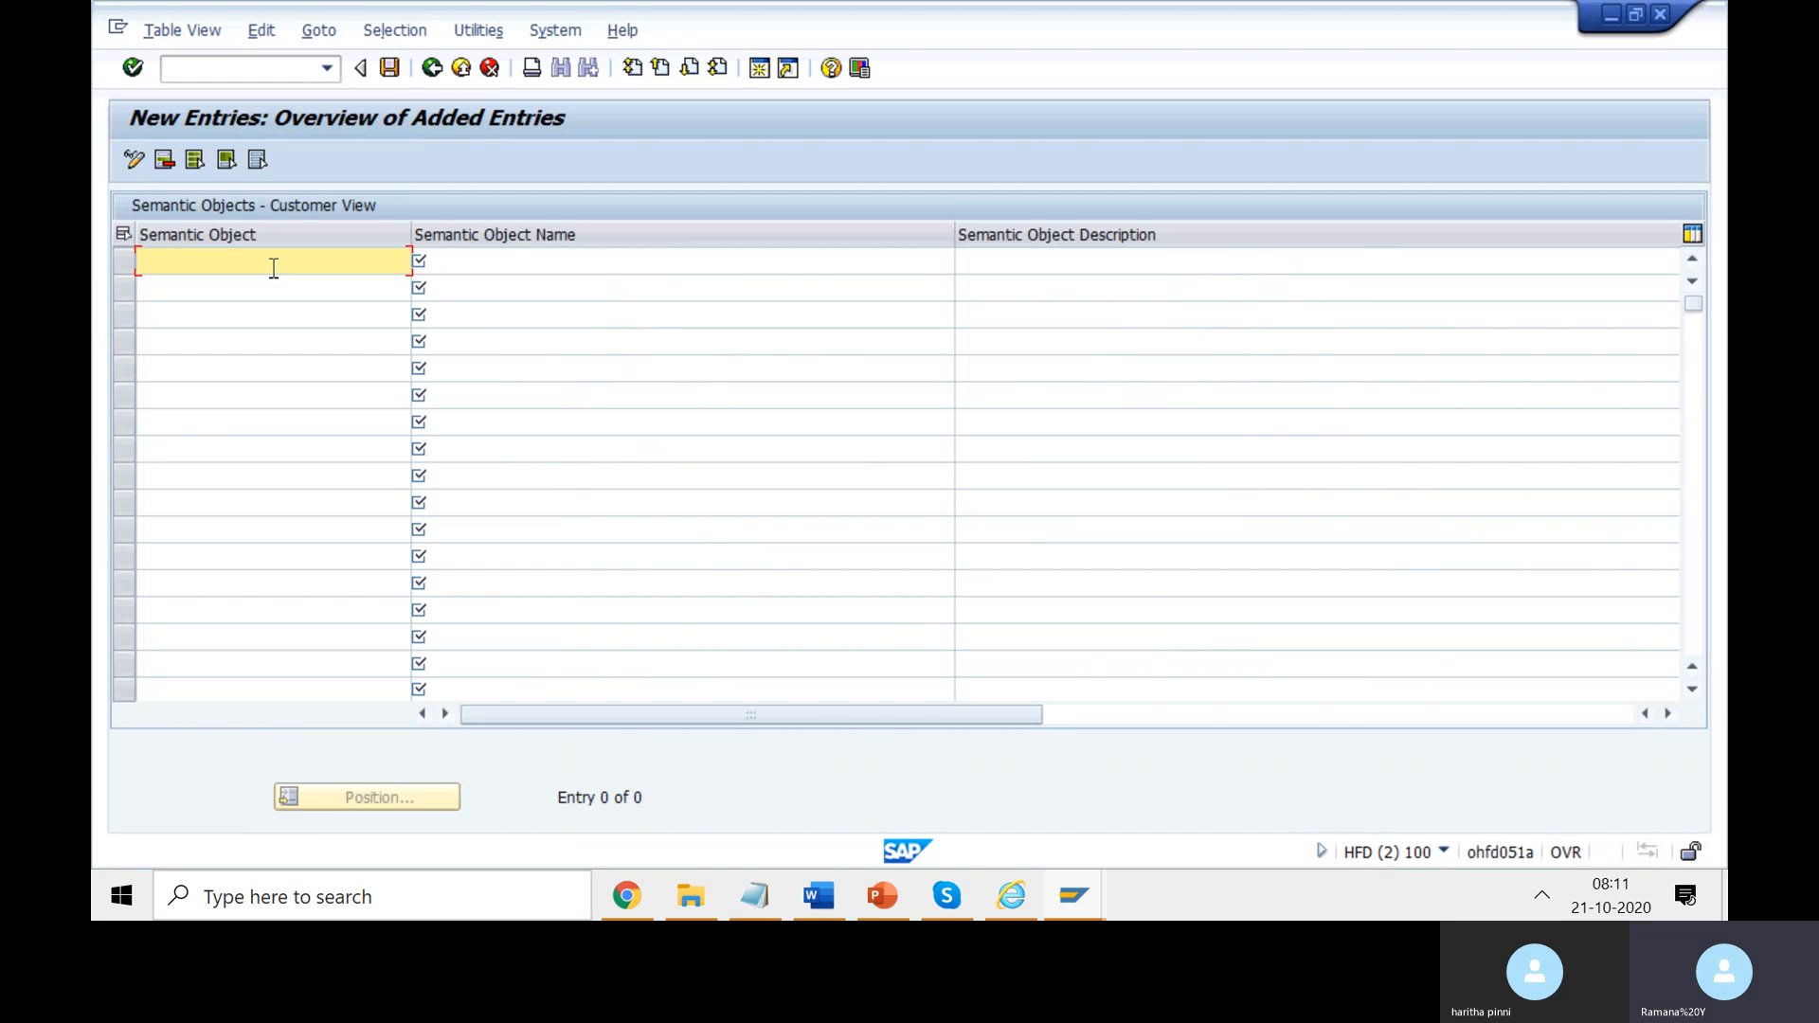
- Enter zfiorimodulesem and copy it into the Semantic Object Name cell
{"action": "type", "text": "z"}
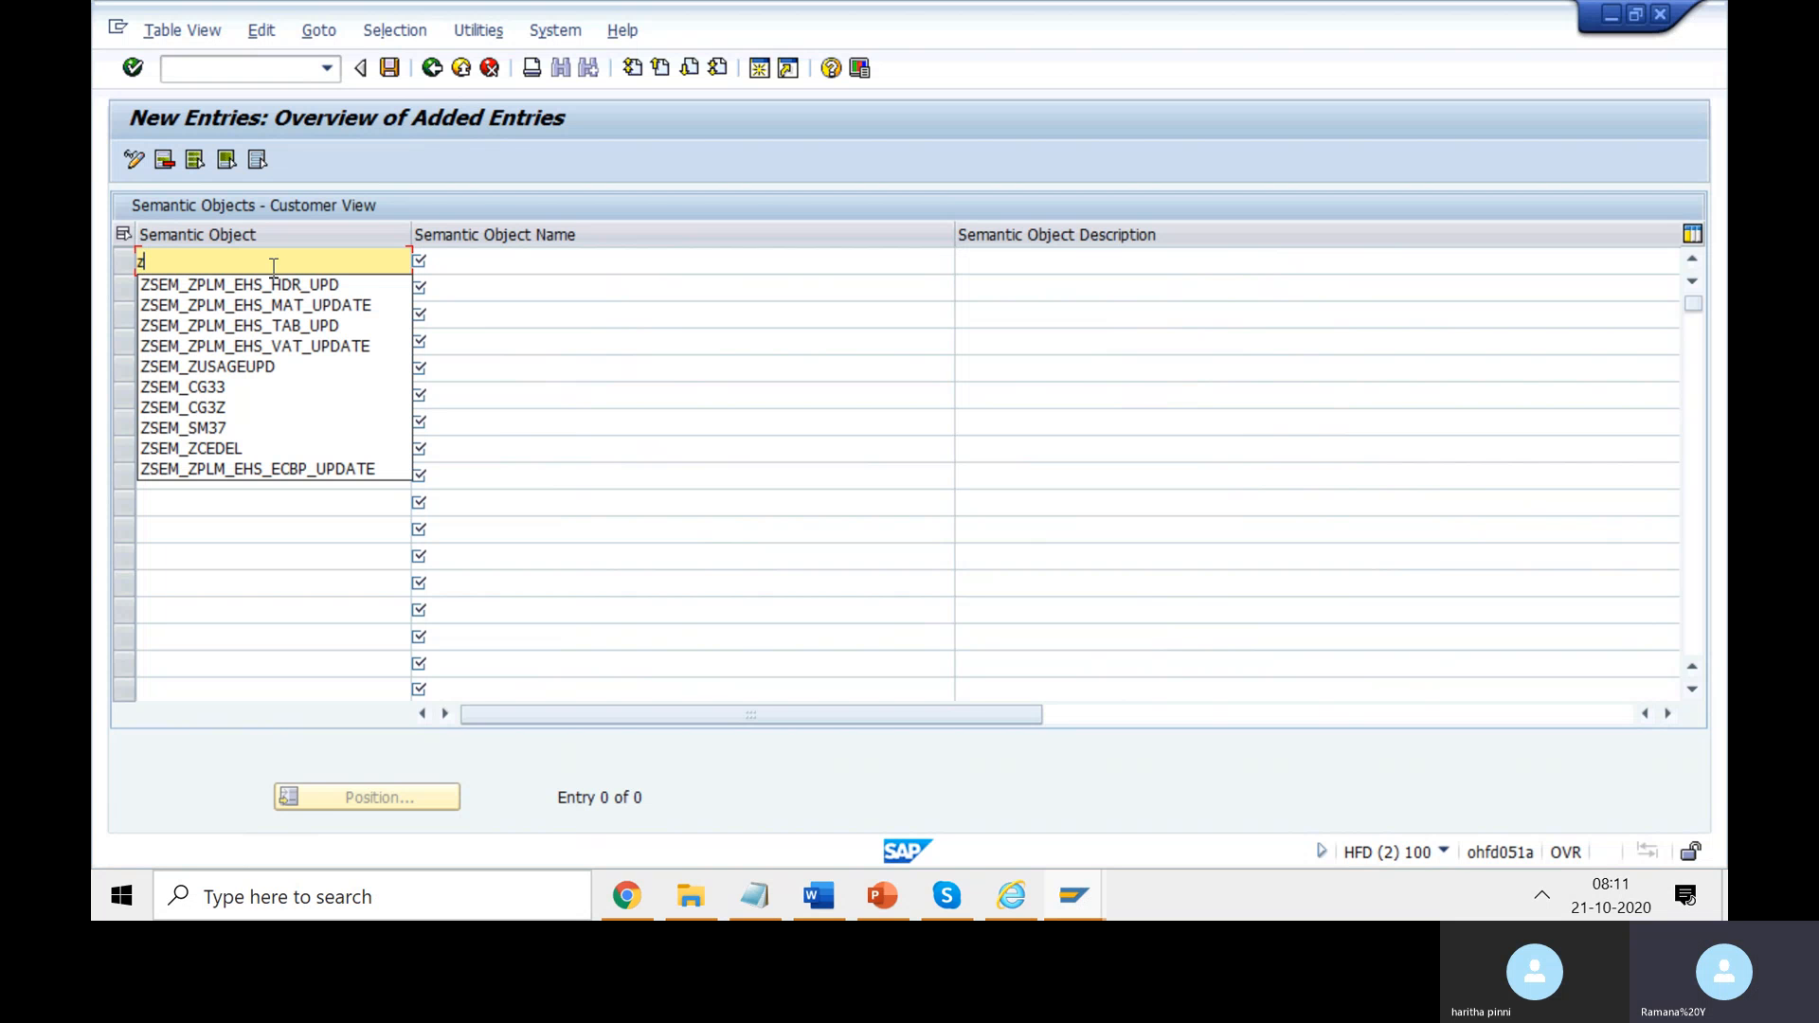
{"action": "type", "text": "fiori"}
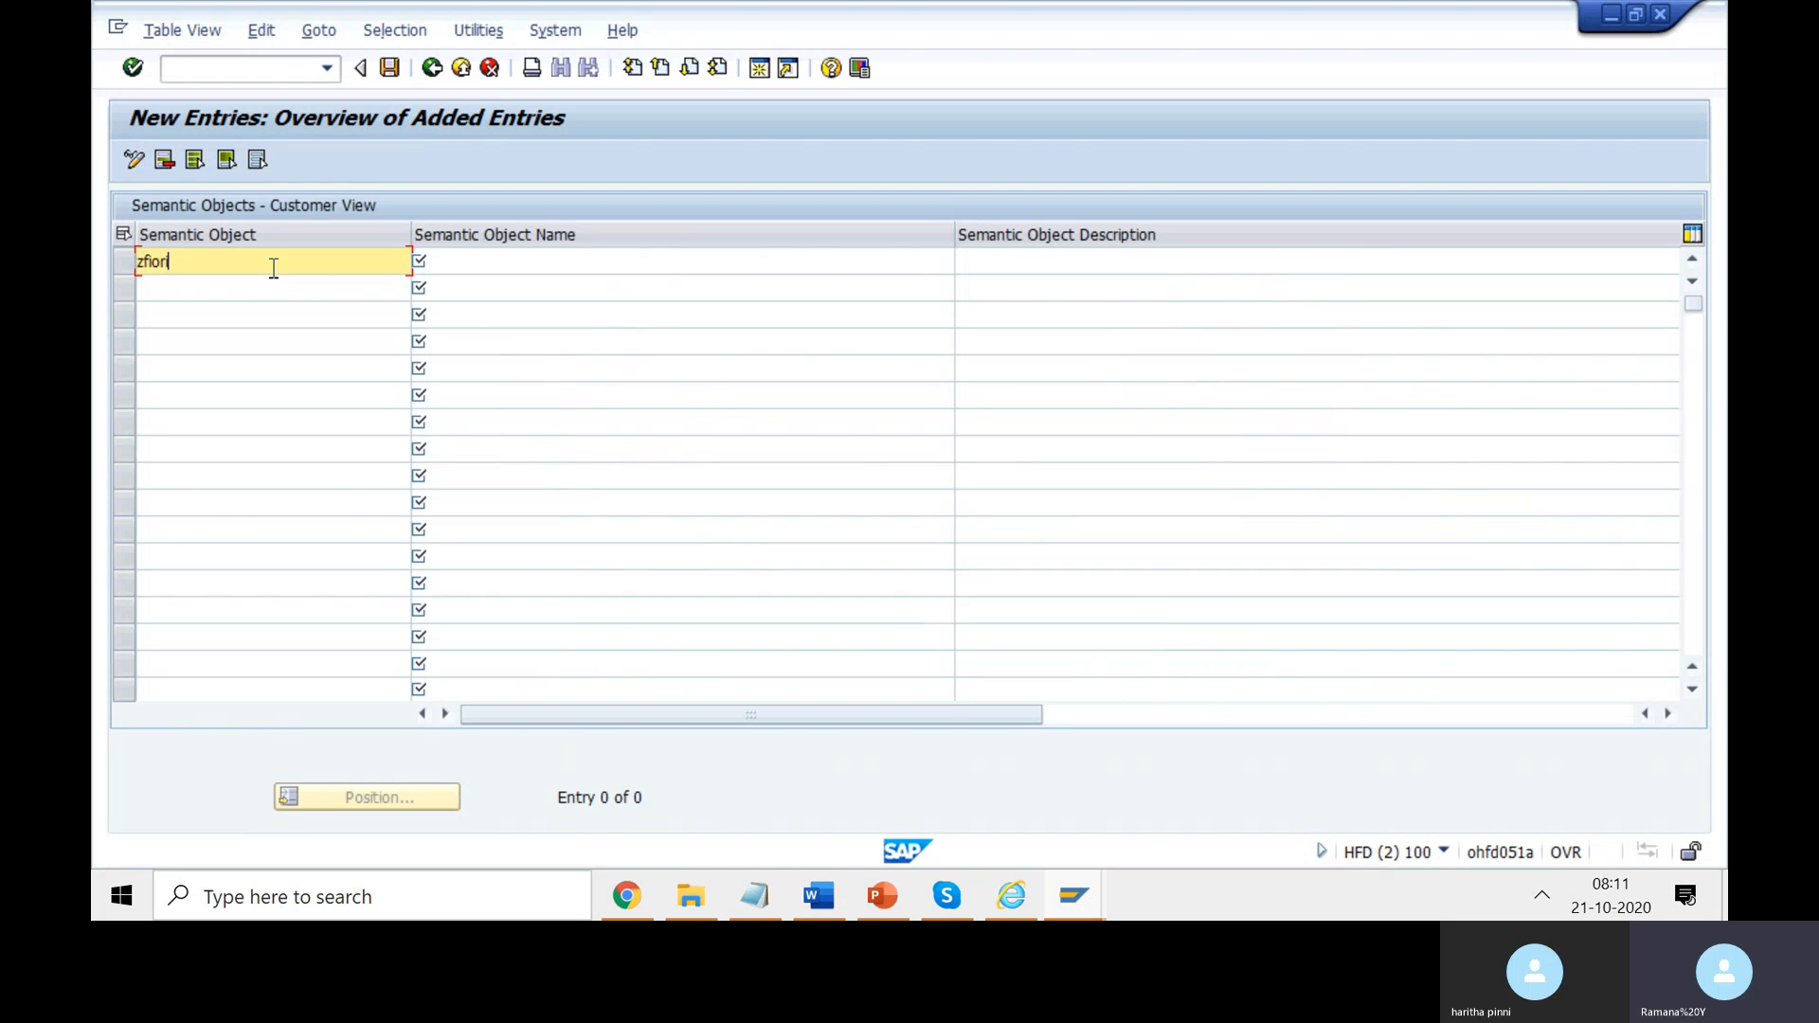
{"action": "type", "text": "modulesem"}
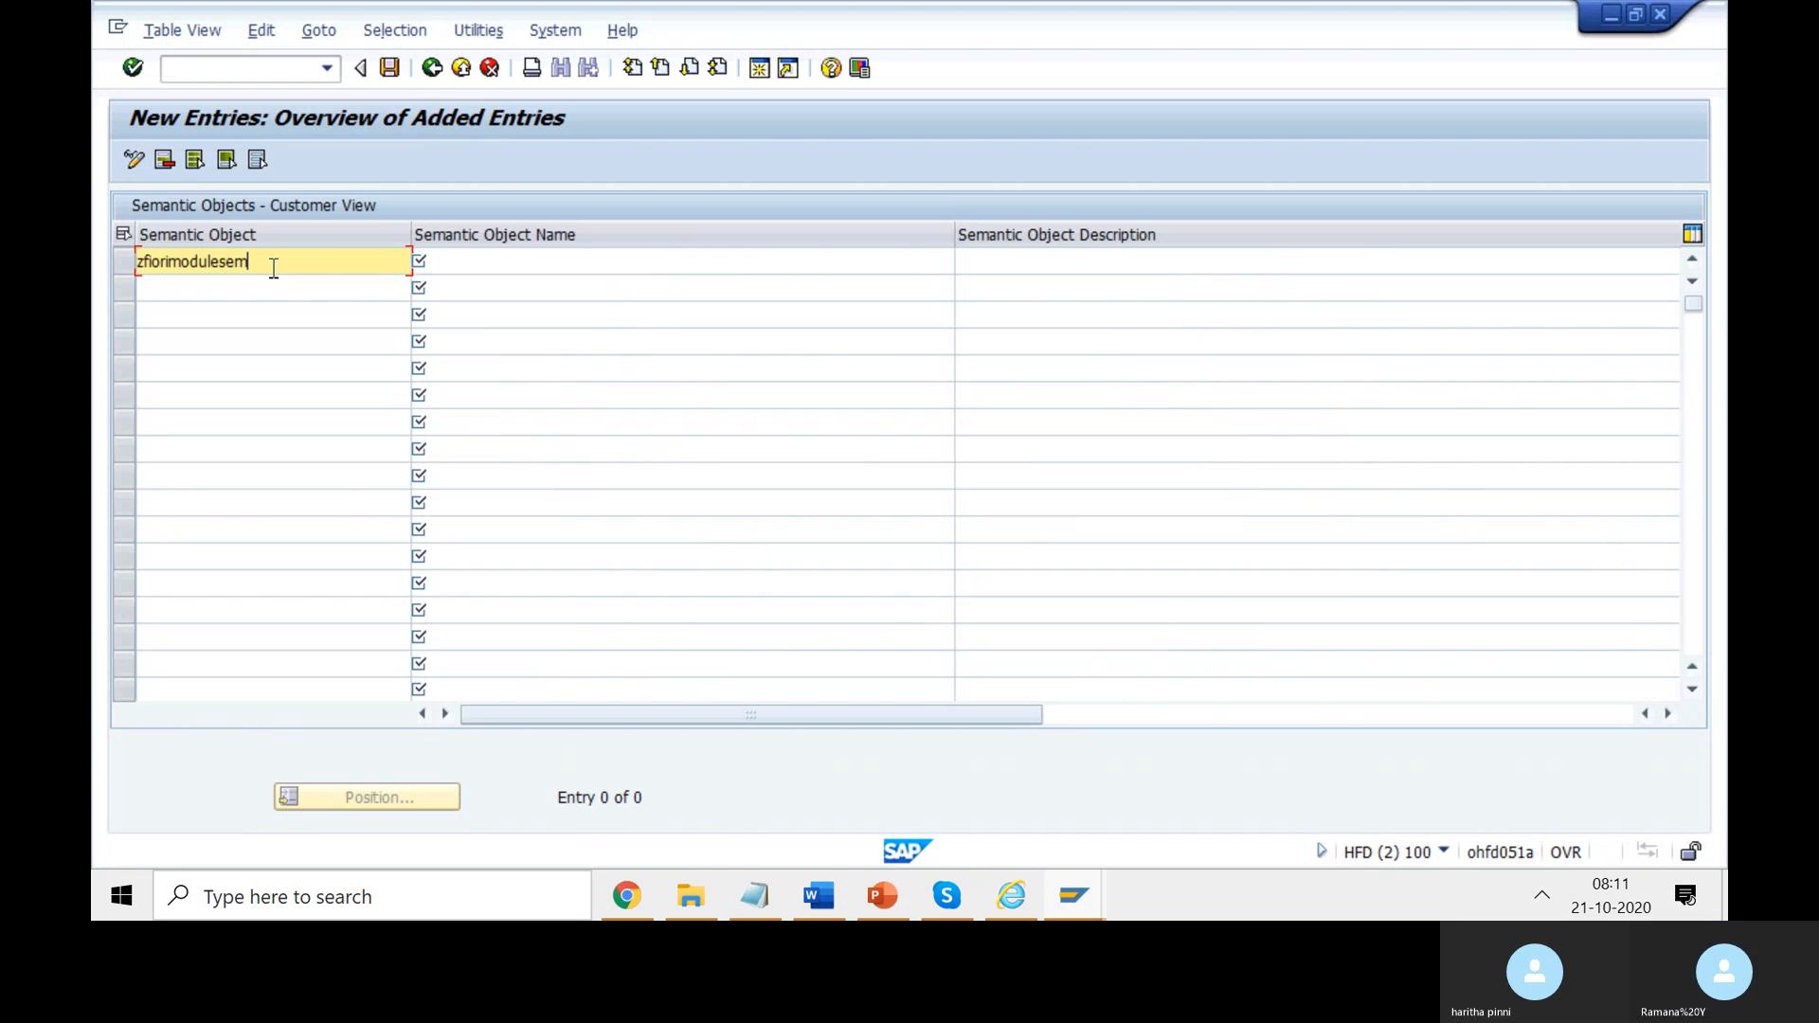
{"action": "type", "text": "o"}
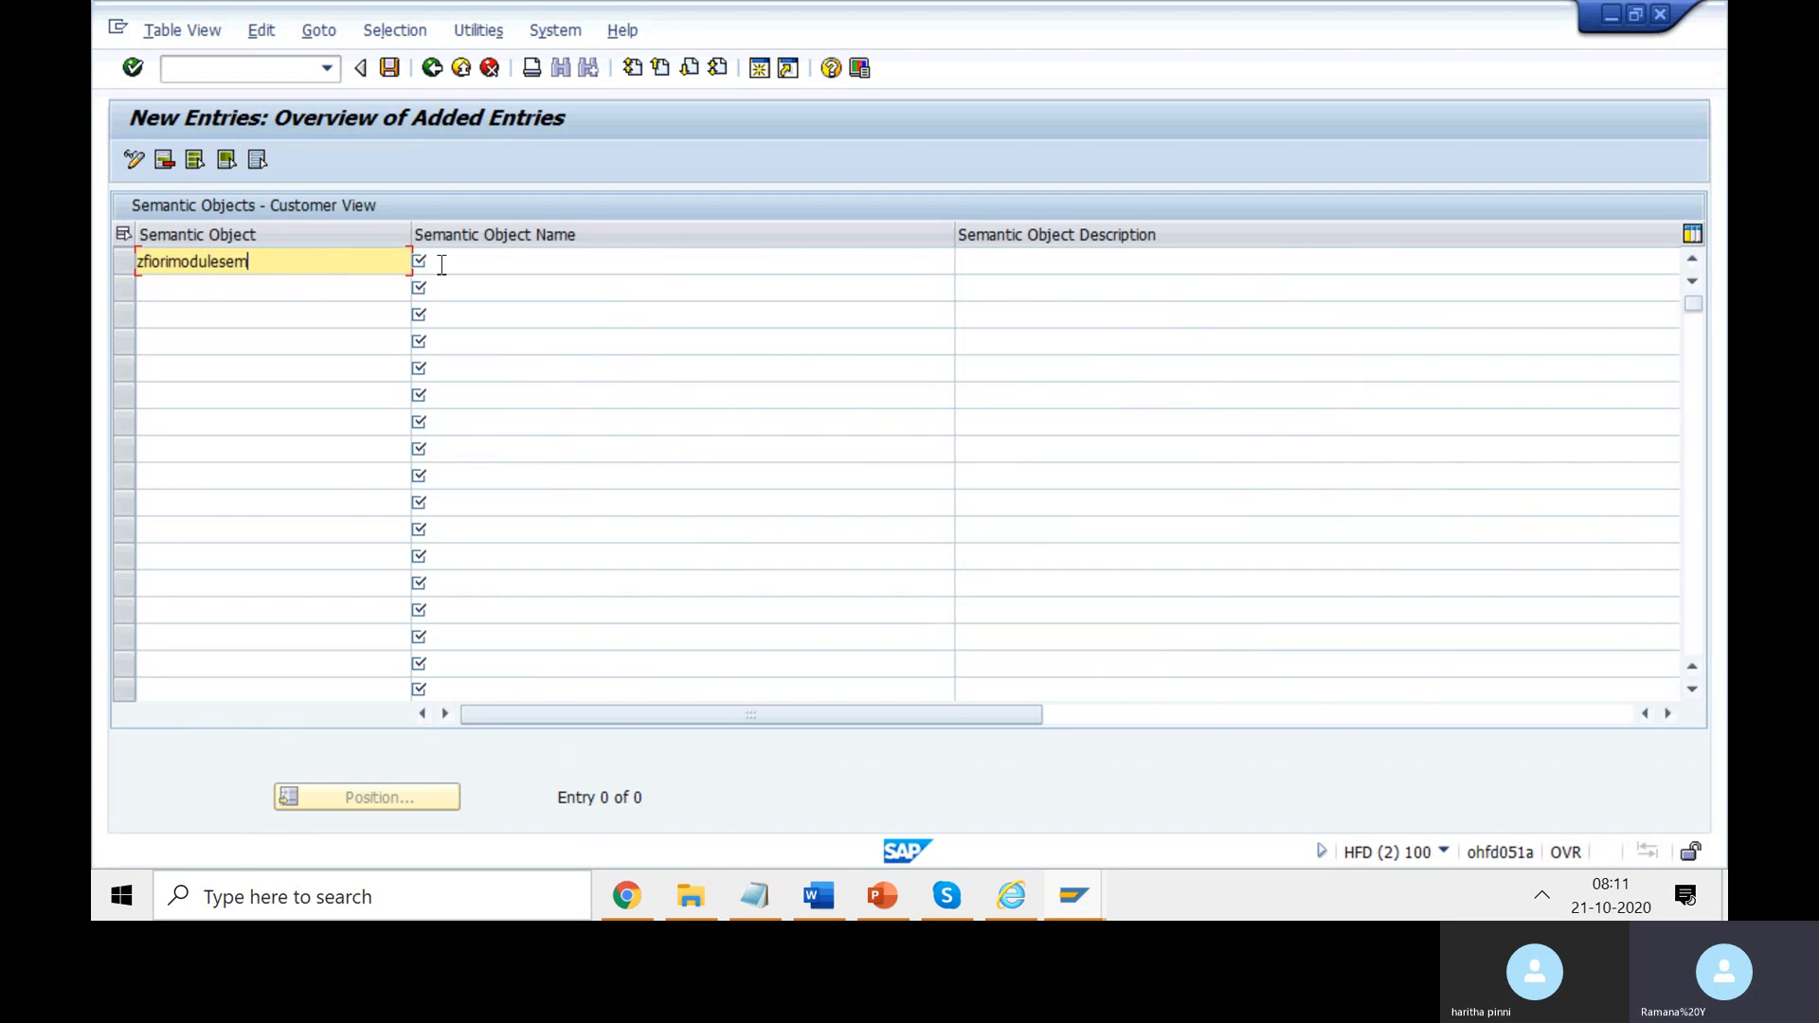
{"action": "left_click_drag", "start_coordinate": [250, 262], "coordinate": [126, 263]}
{"action": "key", "text": "ctrl+c"}
{"action": "left_click", "coordinate": [469, 263]}
{"action": "key", "text": "ctrl+v"}
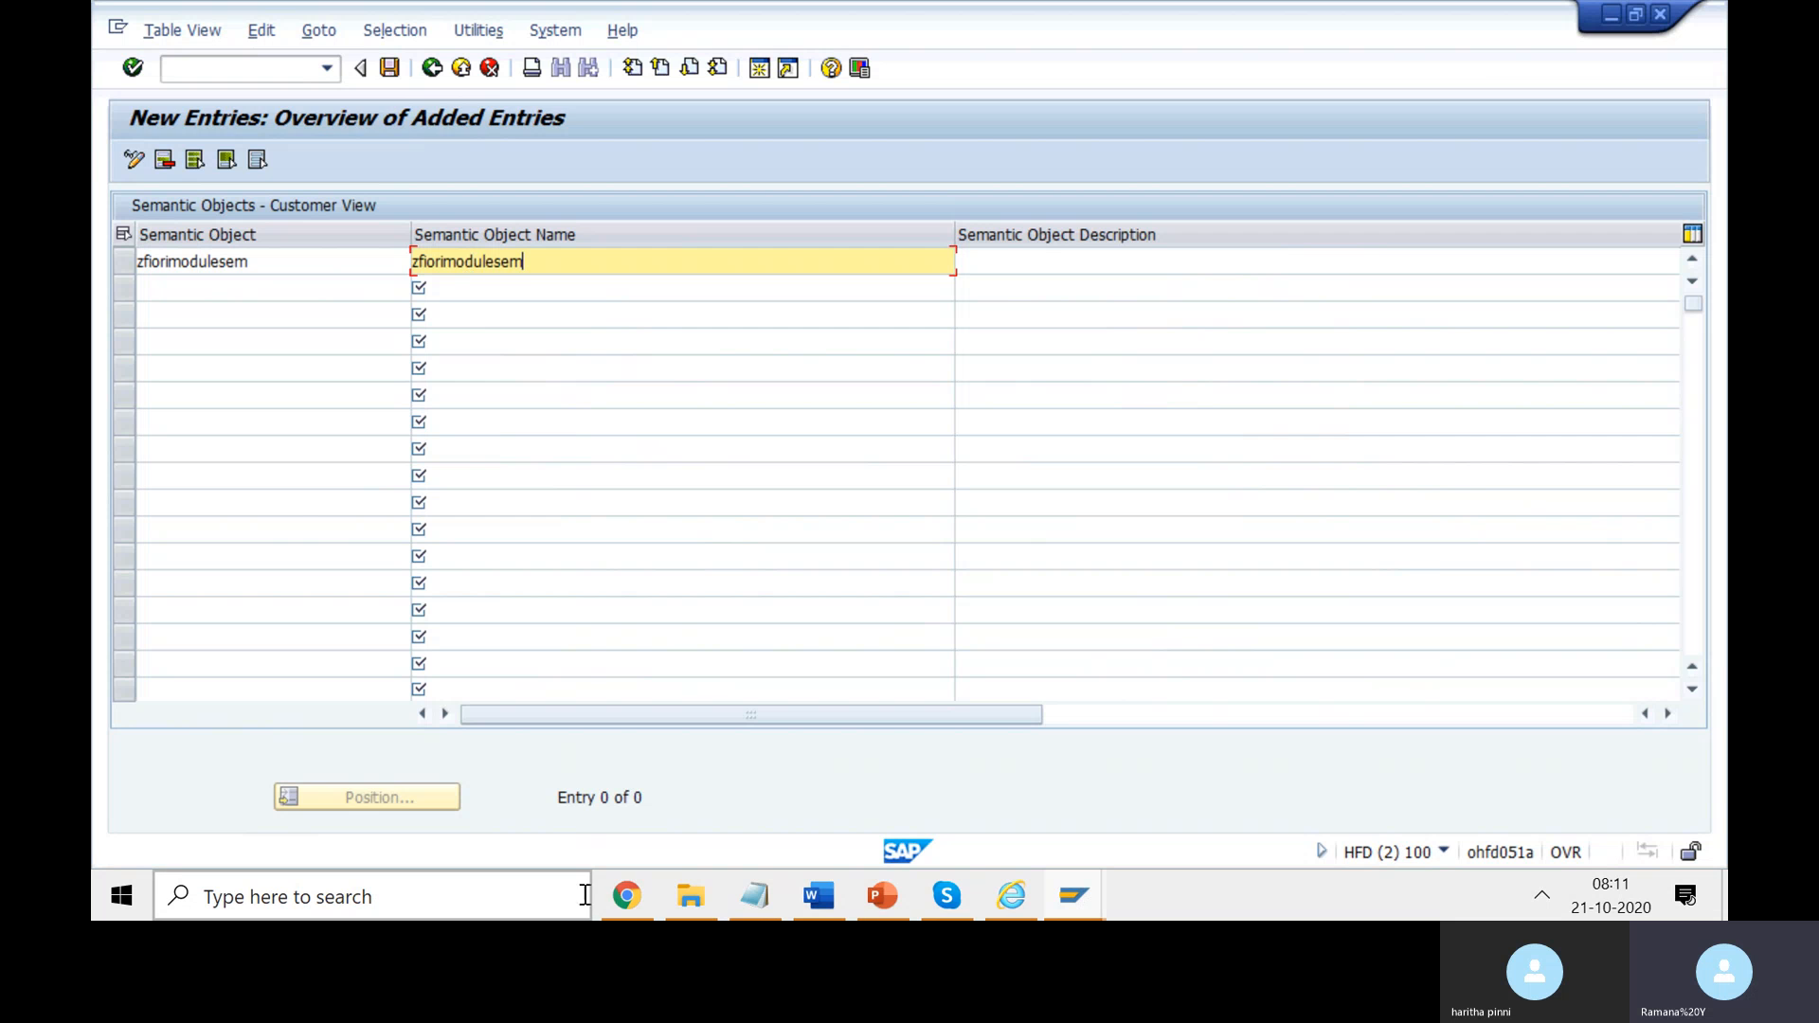
- Check the EPMPurchaseOrder semantic object in the Approve Purchase Orders app URL
{"action": "left_click", "coordinate": [624, 912]}
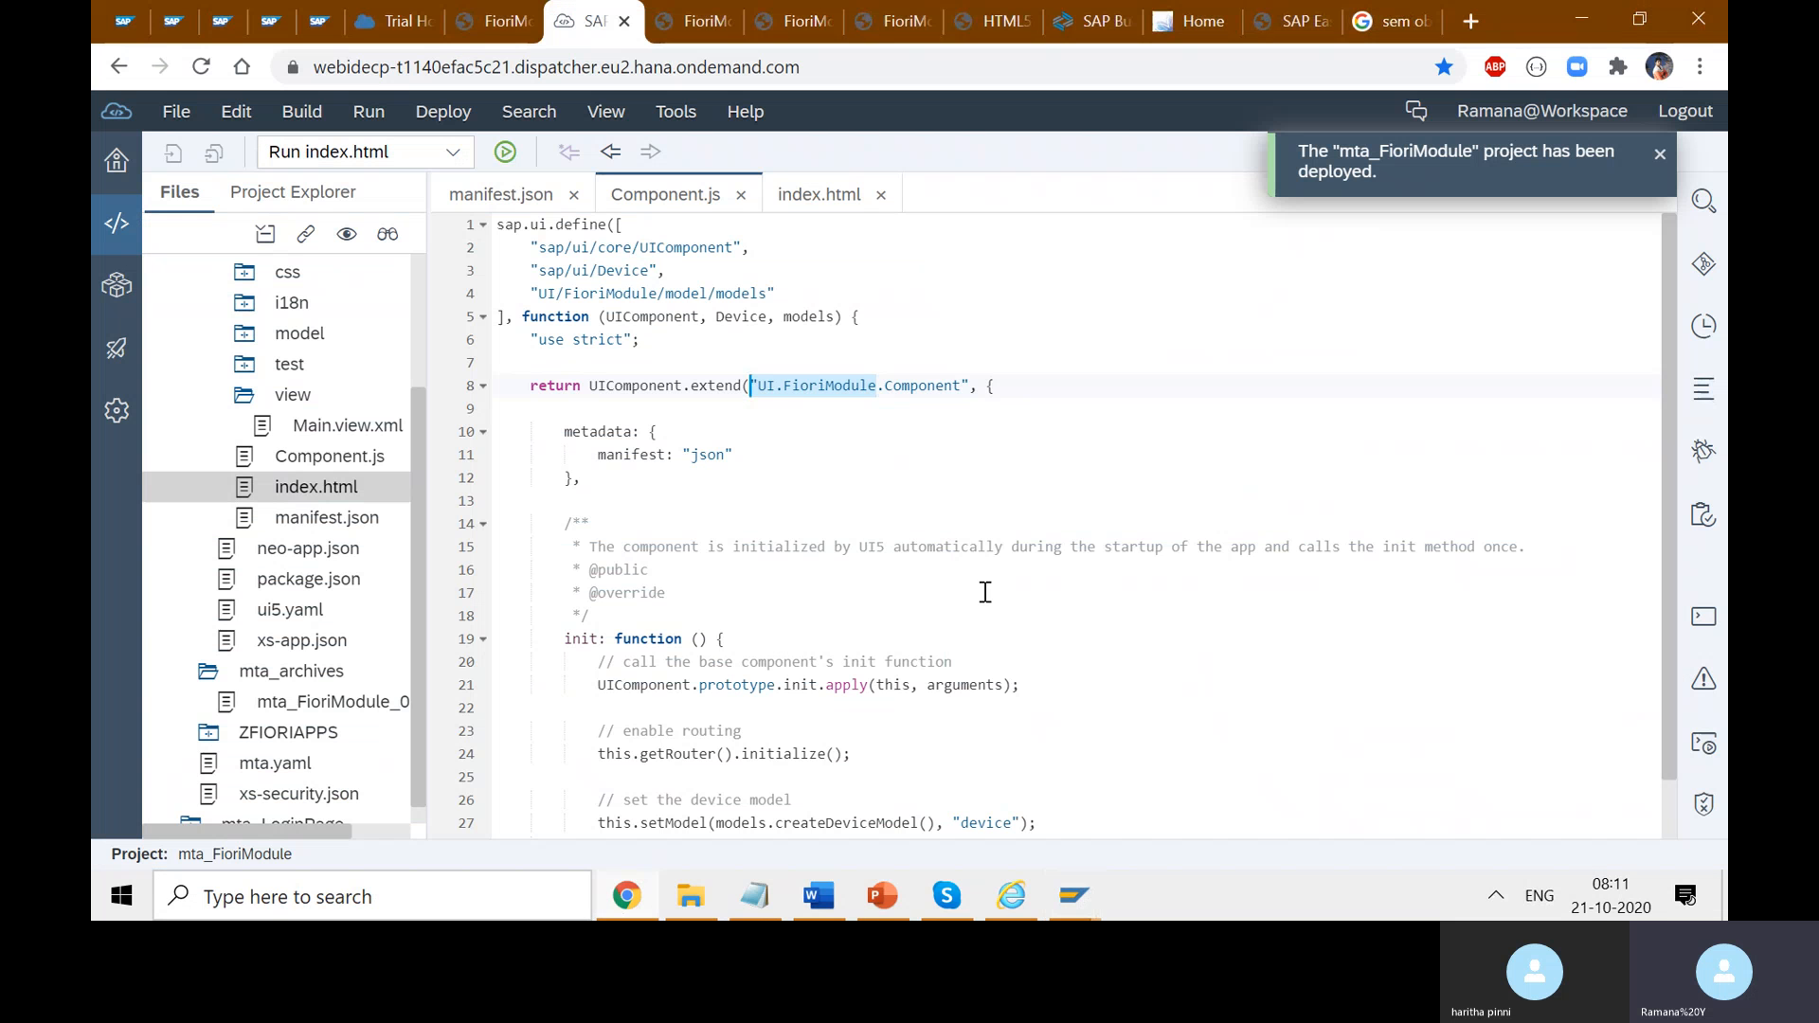
{"action": "left_click", "coordinate": [1189, 21]}
{"action": "left_click", "coordinate": [277, 358]}
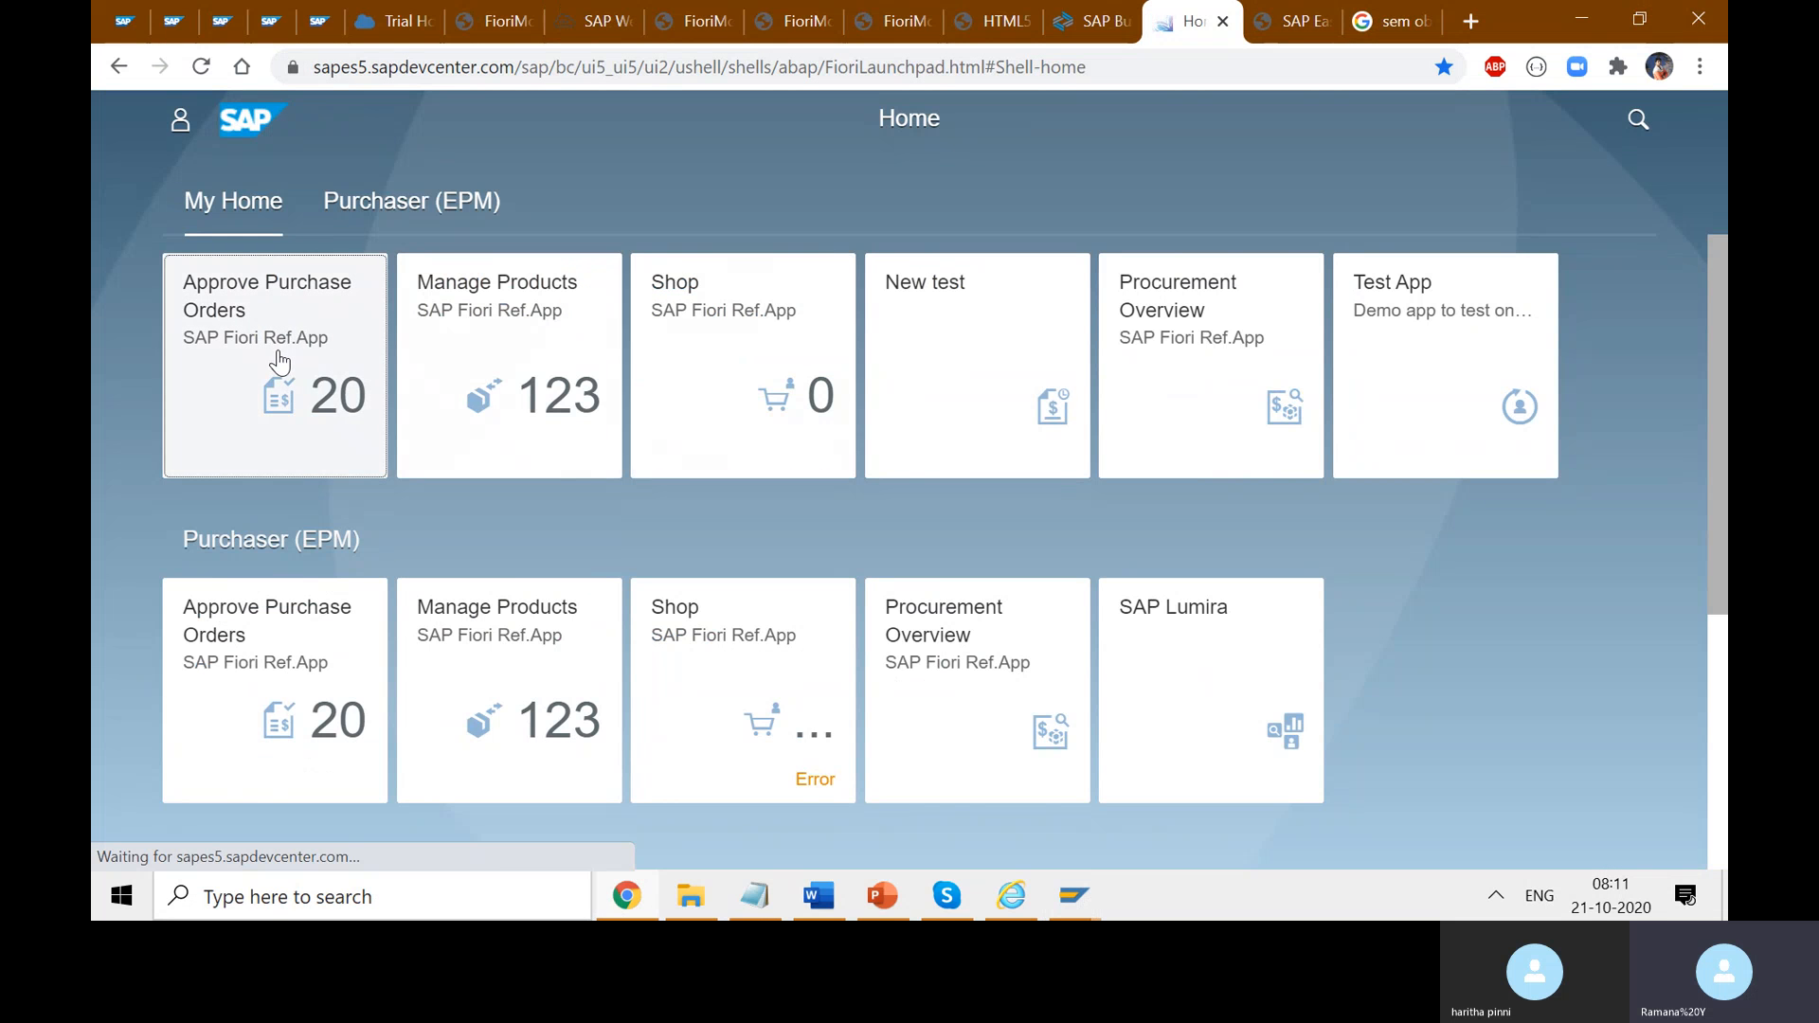
{"action": "double_click", "coordinate": [1072, 68]}
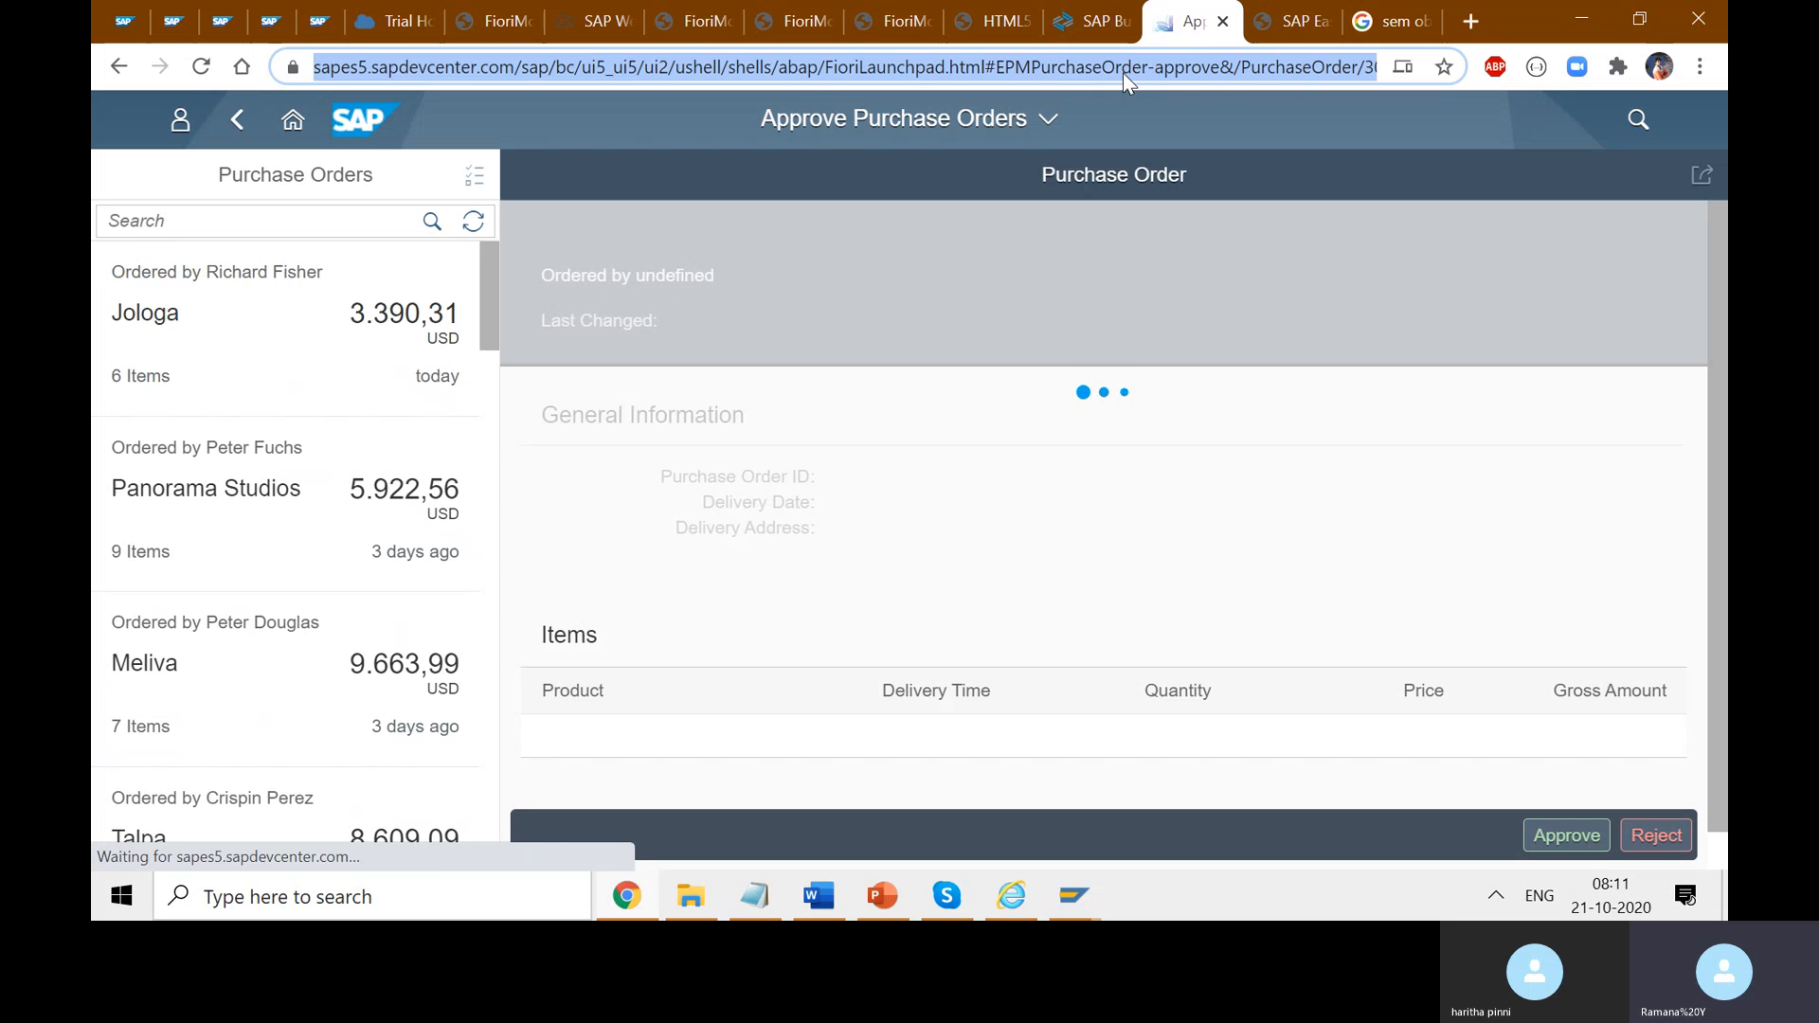
{"action": "key", "text": "alt+Tab"}
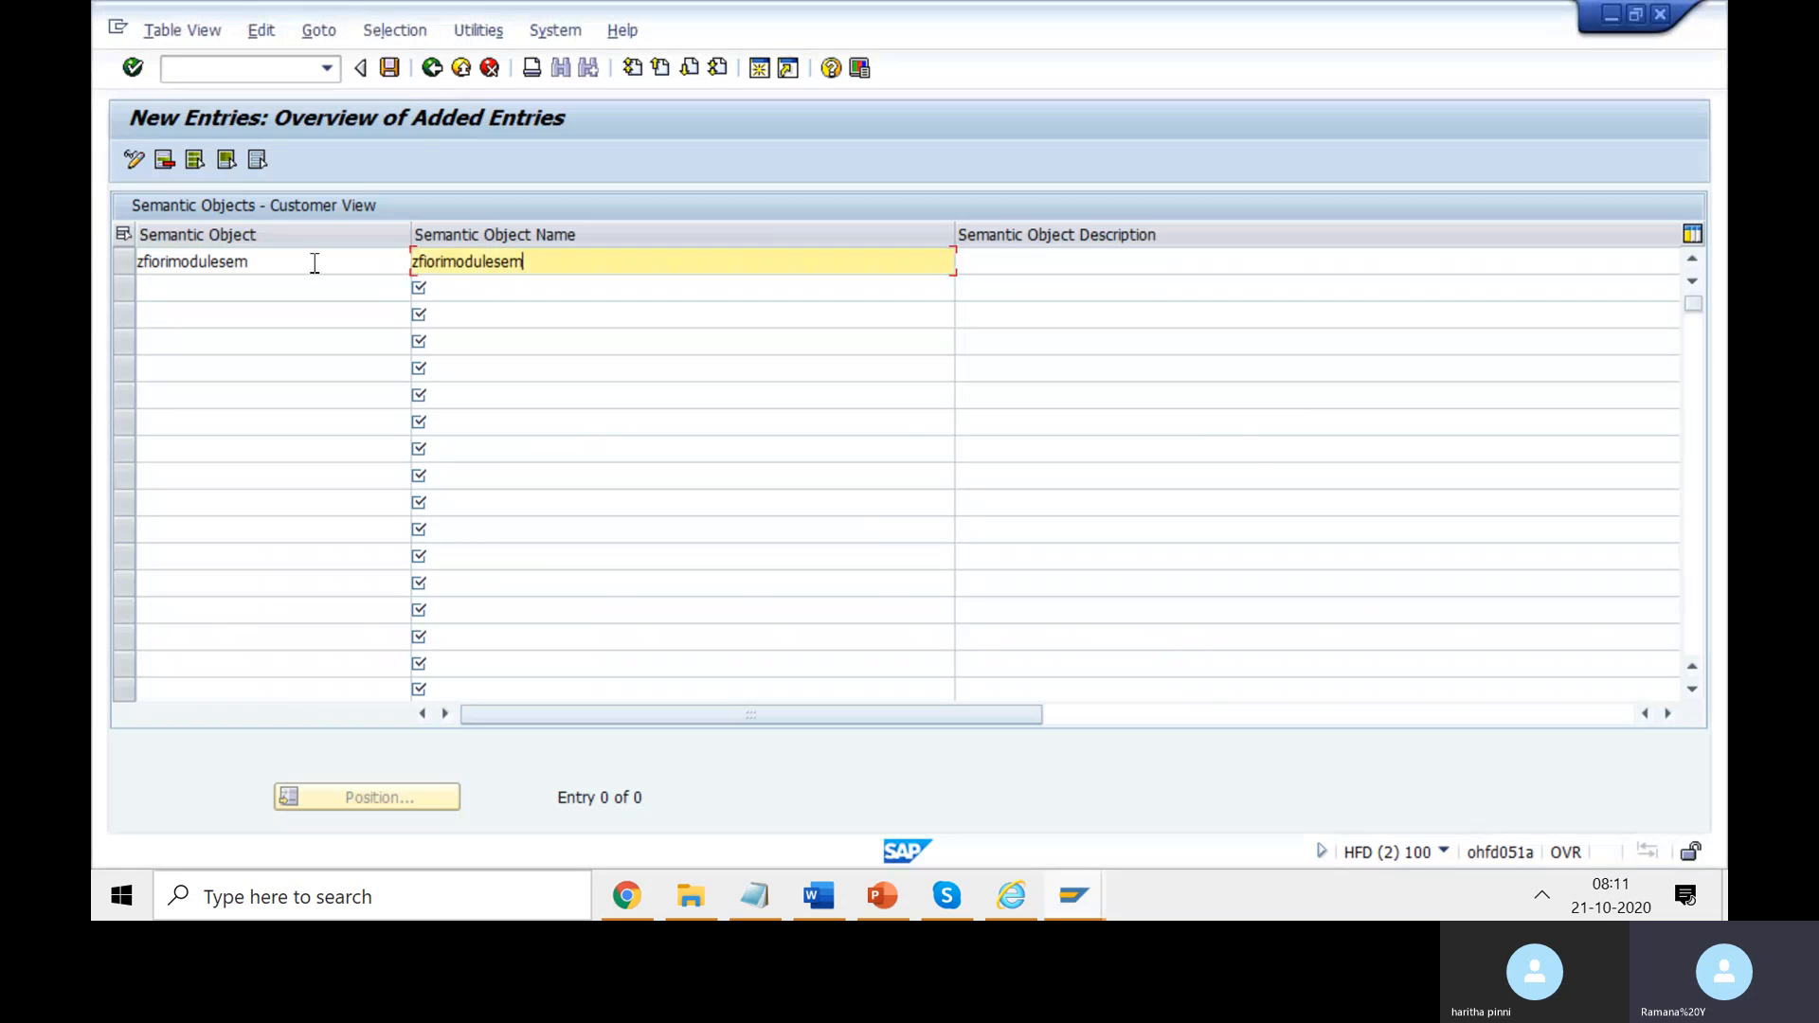
- Set the Semantic Object to ZMYAPP and paste zfiorimodulesem as its description
{"action": "left_click", "coordinate": [304, 260]}
{"action": "key", "text": "BackSpace"}
{"action": "key", "text": "BackSpace"}
{"action": "key", "text": "BackSpace"}
{"action": "key", "text": "BackSpace"}
{"action": "key", "text": "BackSpace"}
{"action": "key", "text": "BackSpace"}
{"action": "key", "text": "BackSpace"}
{"action": "key", "text": "BackSpace"}
{"action": "key", "text": "BackSpace"}
{"action": "key", "text": "BackSpace"}
{"action": "key", "text": "BackSpace"}
{"action": "key", "text": "BackSpace"}
{"action": "key", "text": "BackSpace"}
{"action": "key", "text": "BackSpace"}
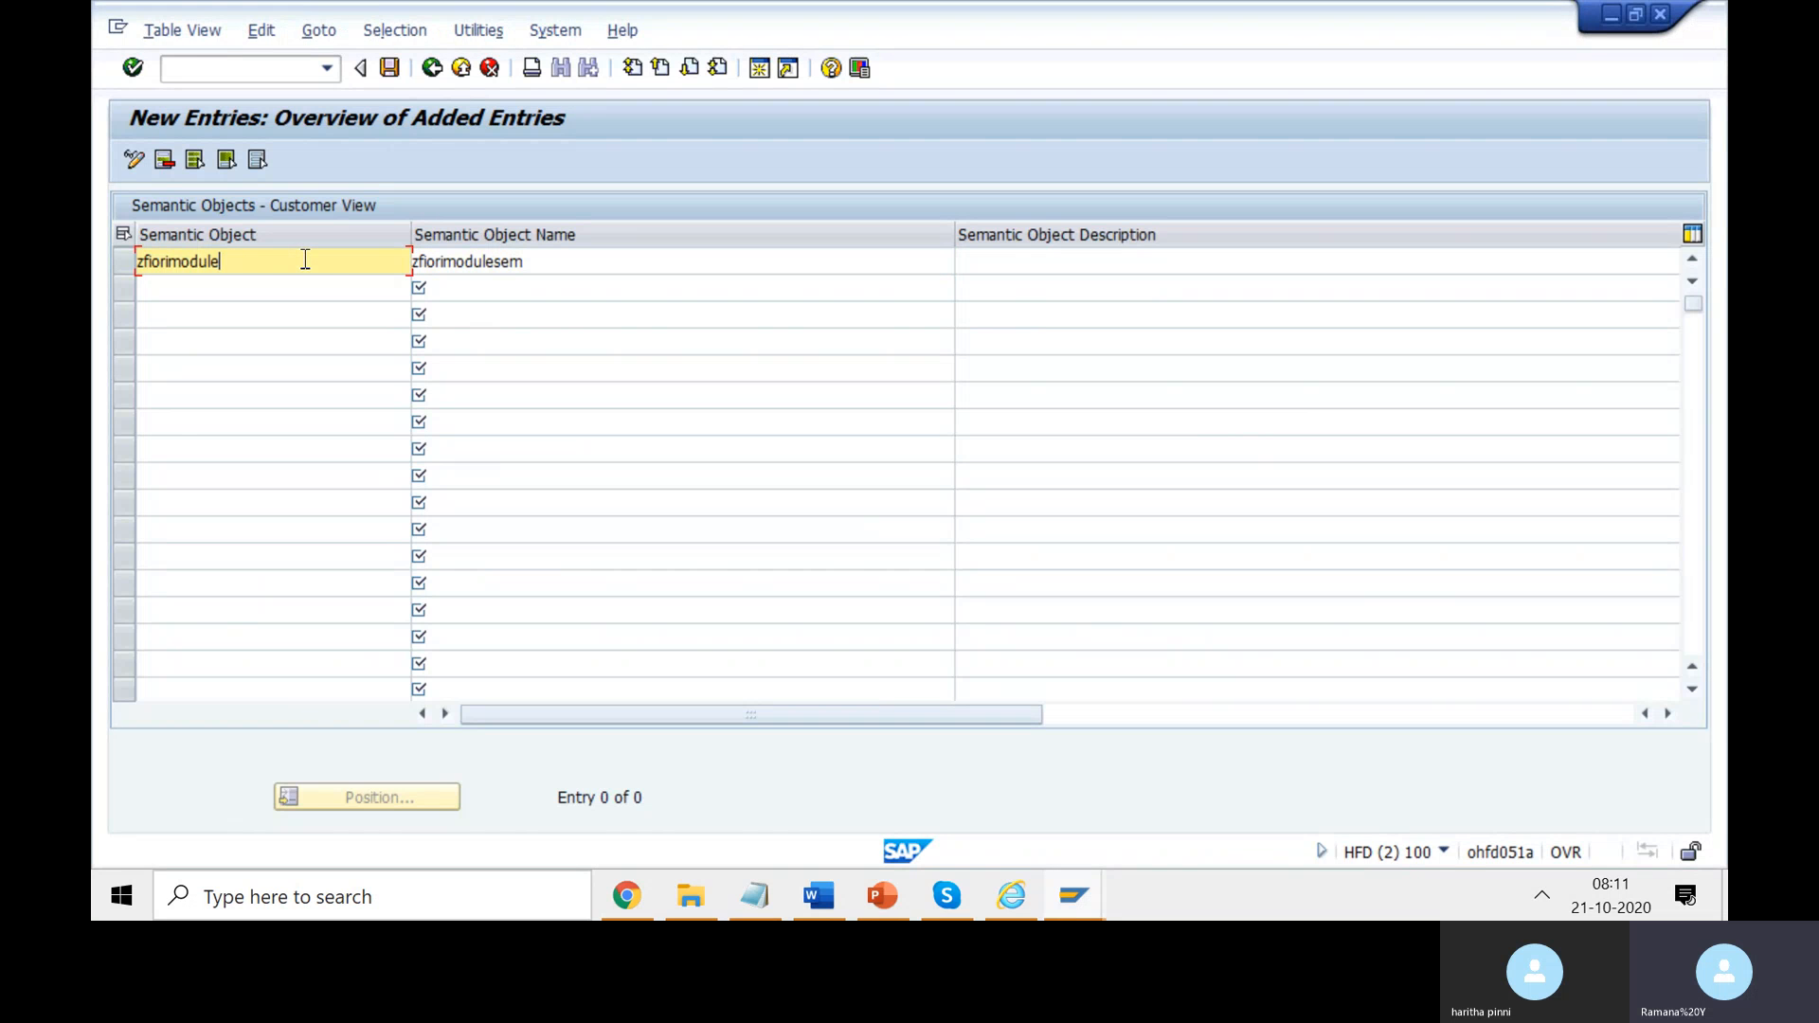
{"action": "type", "text": "Fi"}
{"action": "key", "text": "BackSpace"}
{"action": "key", "text": "BackSpace"}
{"action": "key", "text": "BackSpace"}
{"action": "key", "text": "BackSpace"}
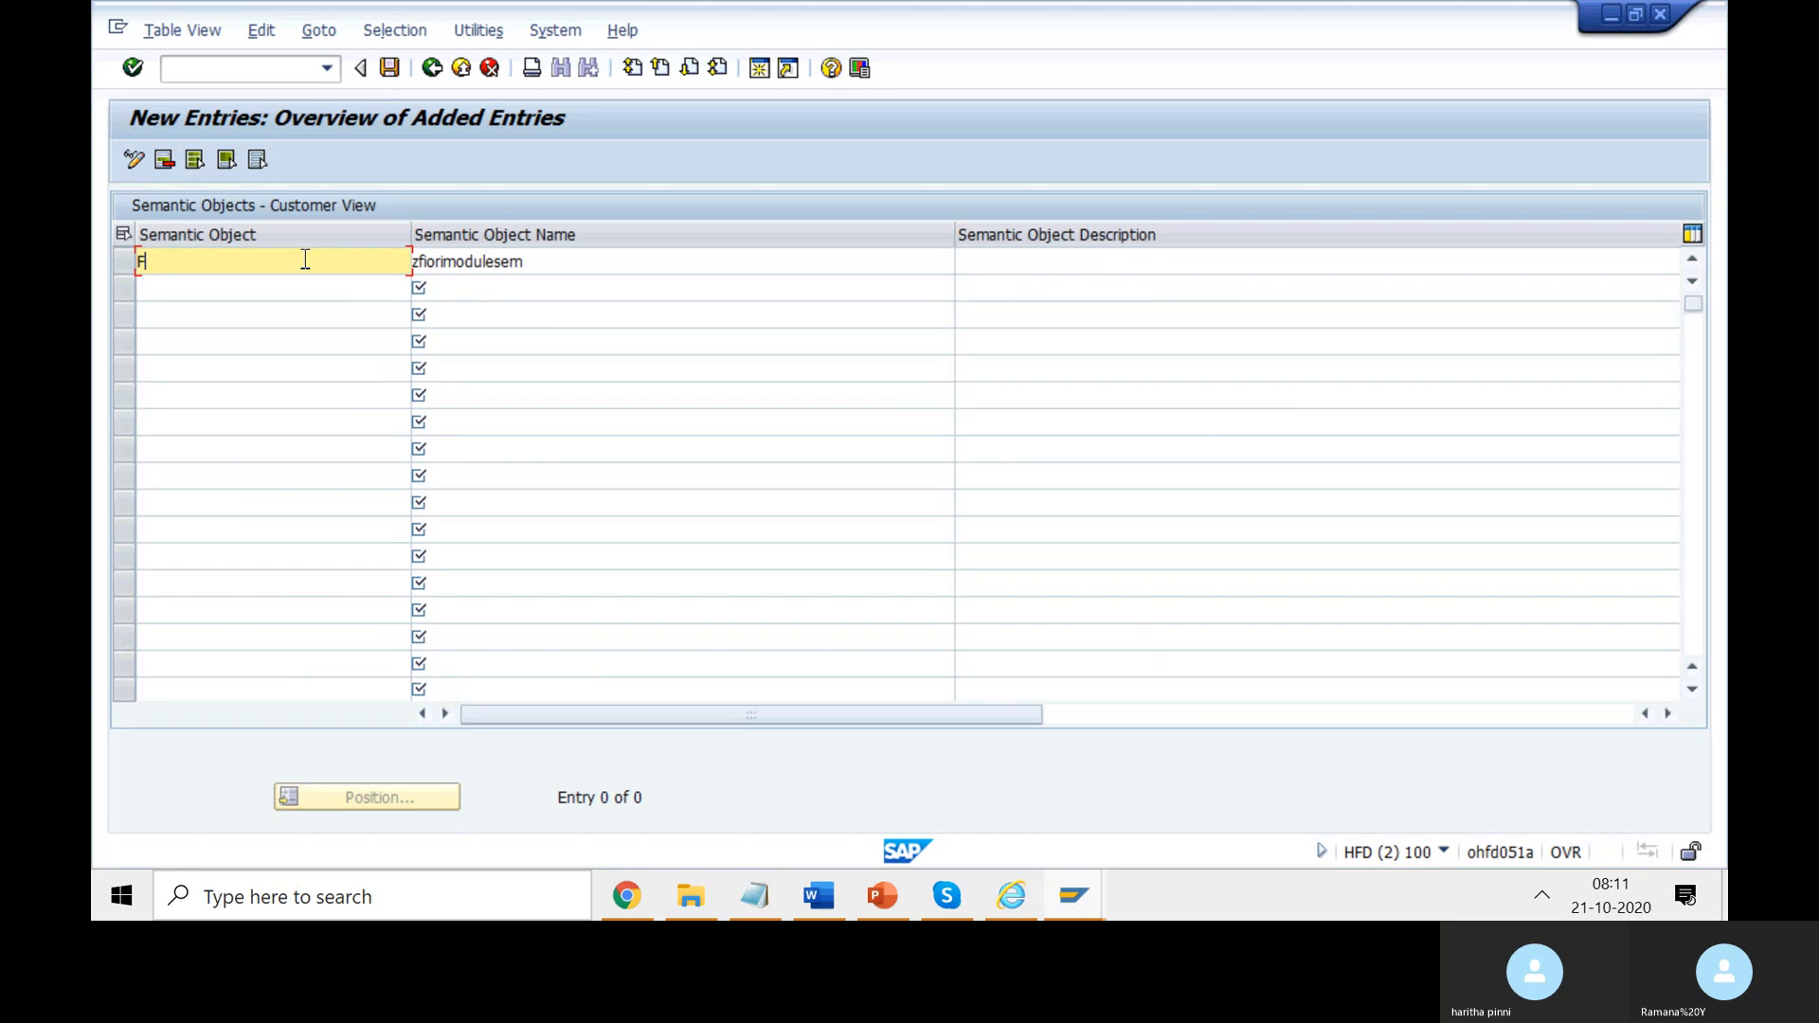
{"action": "key", "text": "BackSpace"}
{"action": "type", "text": "ZSE"}
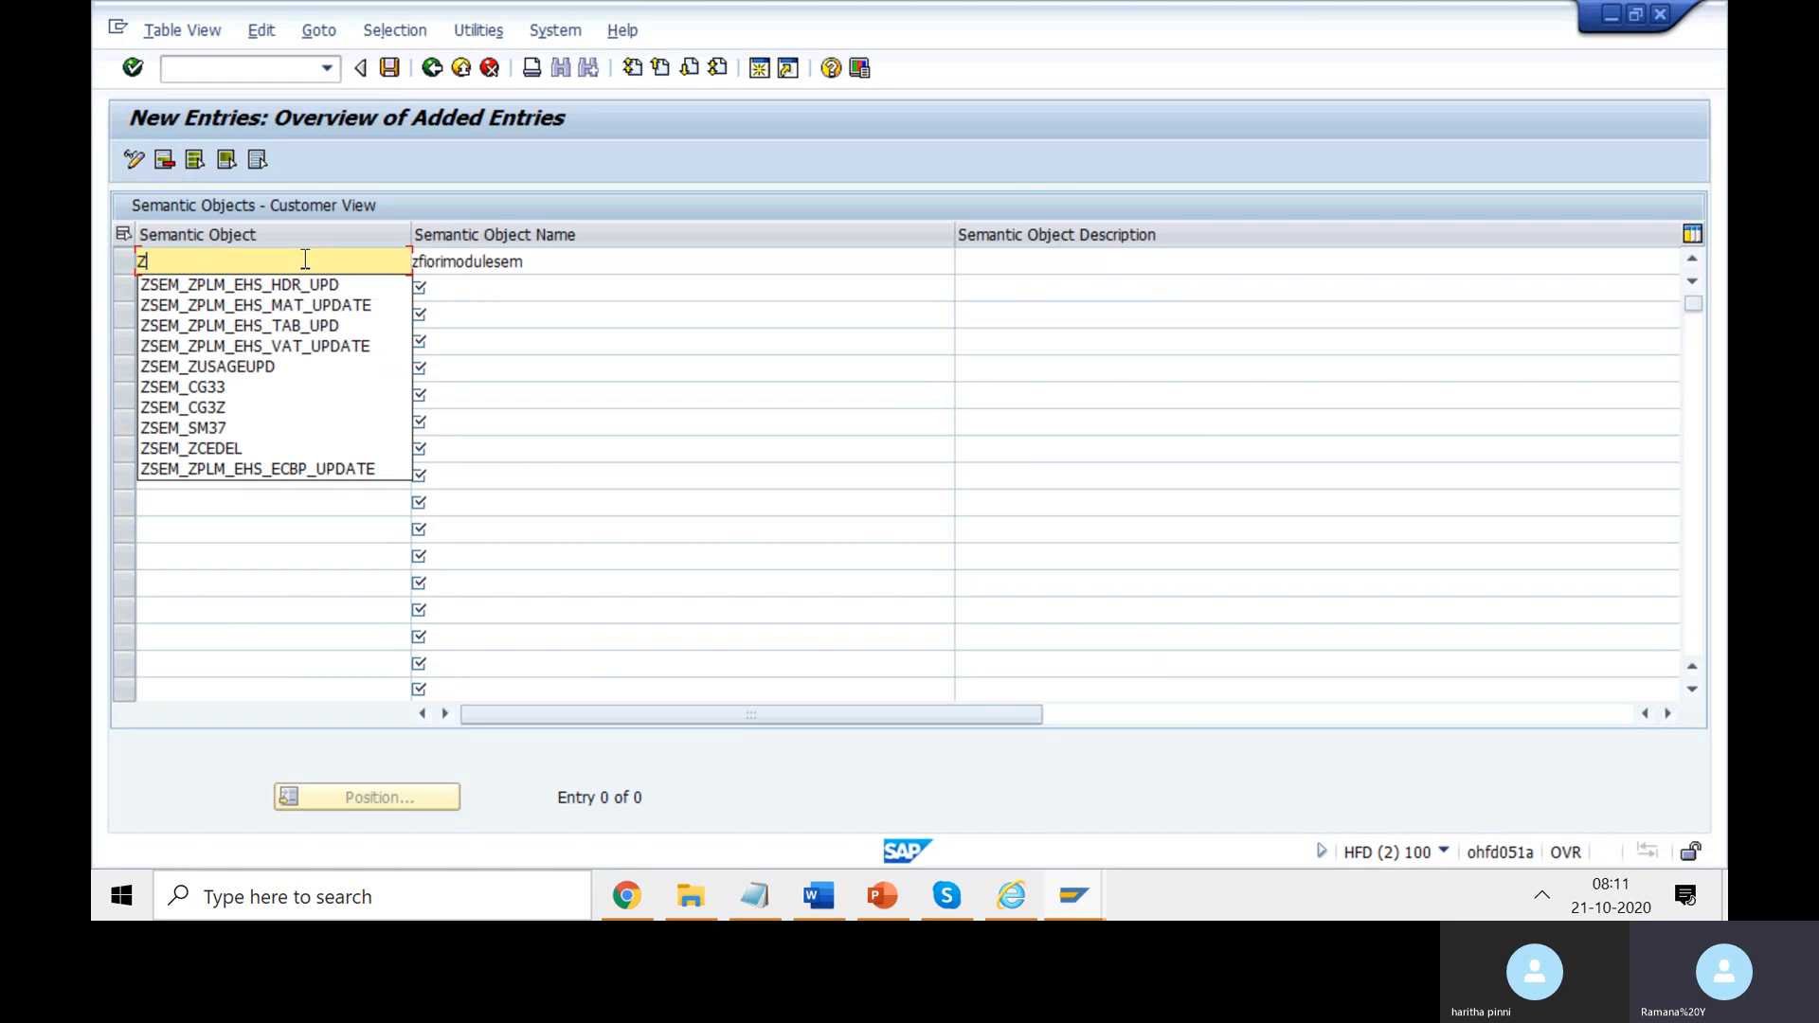
{"action": "key", "text": "BackSpace"}
{"action": "key", "text": "BackSpace"}
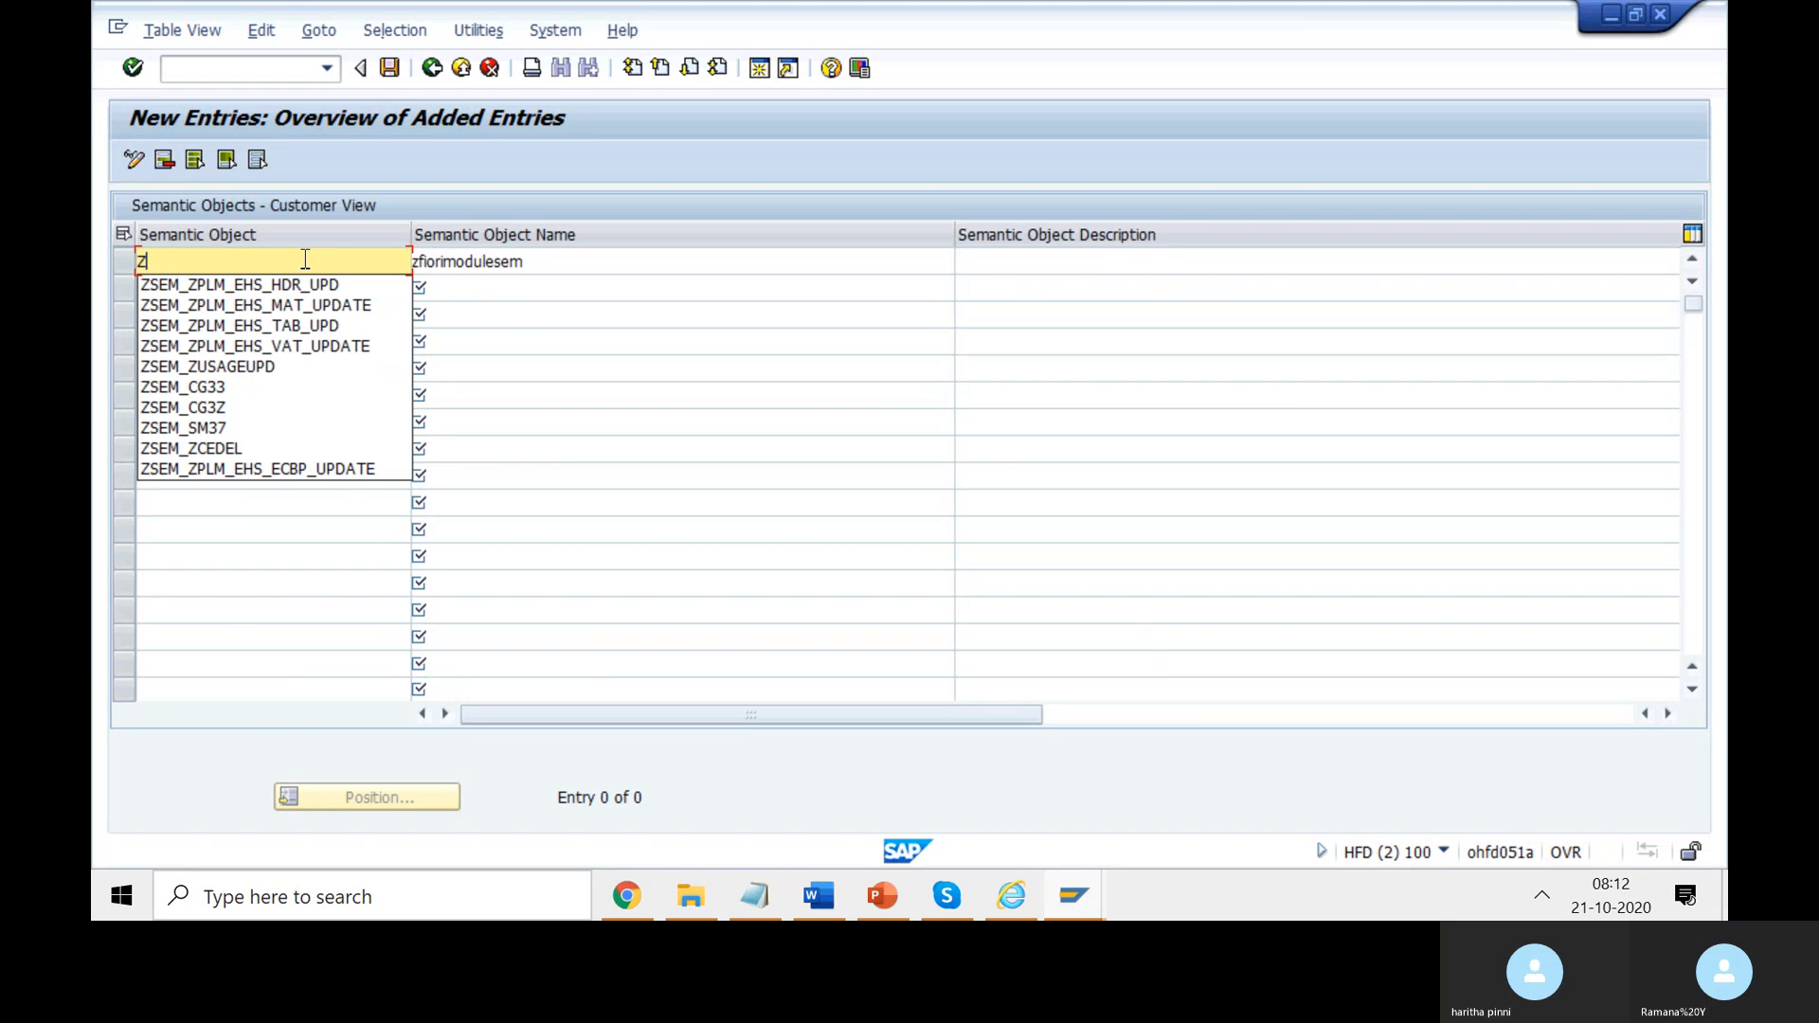
{"action": "type", "text": "MYAPP"}
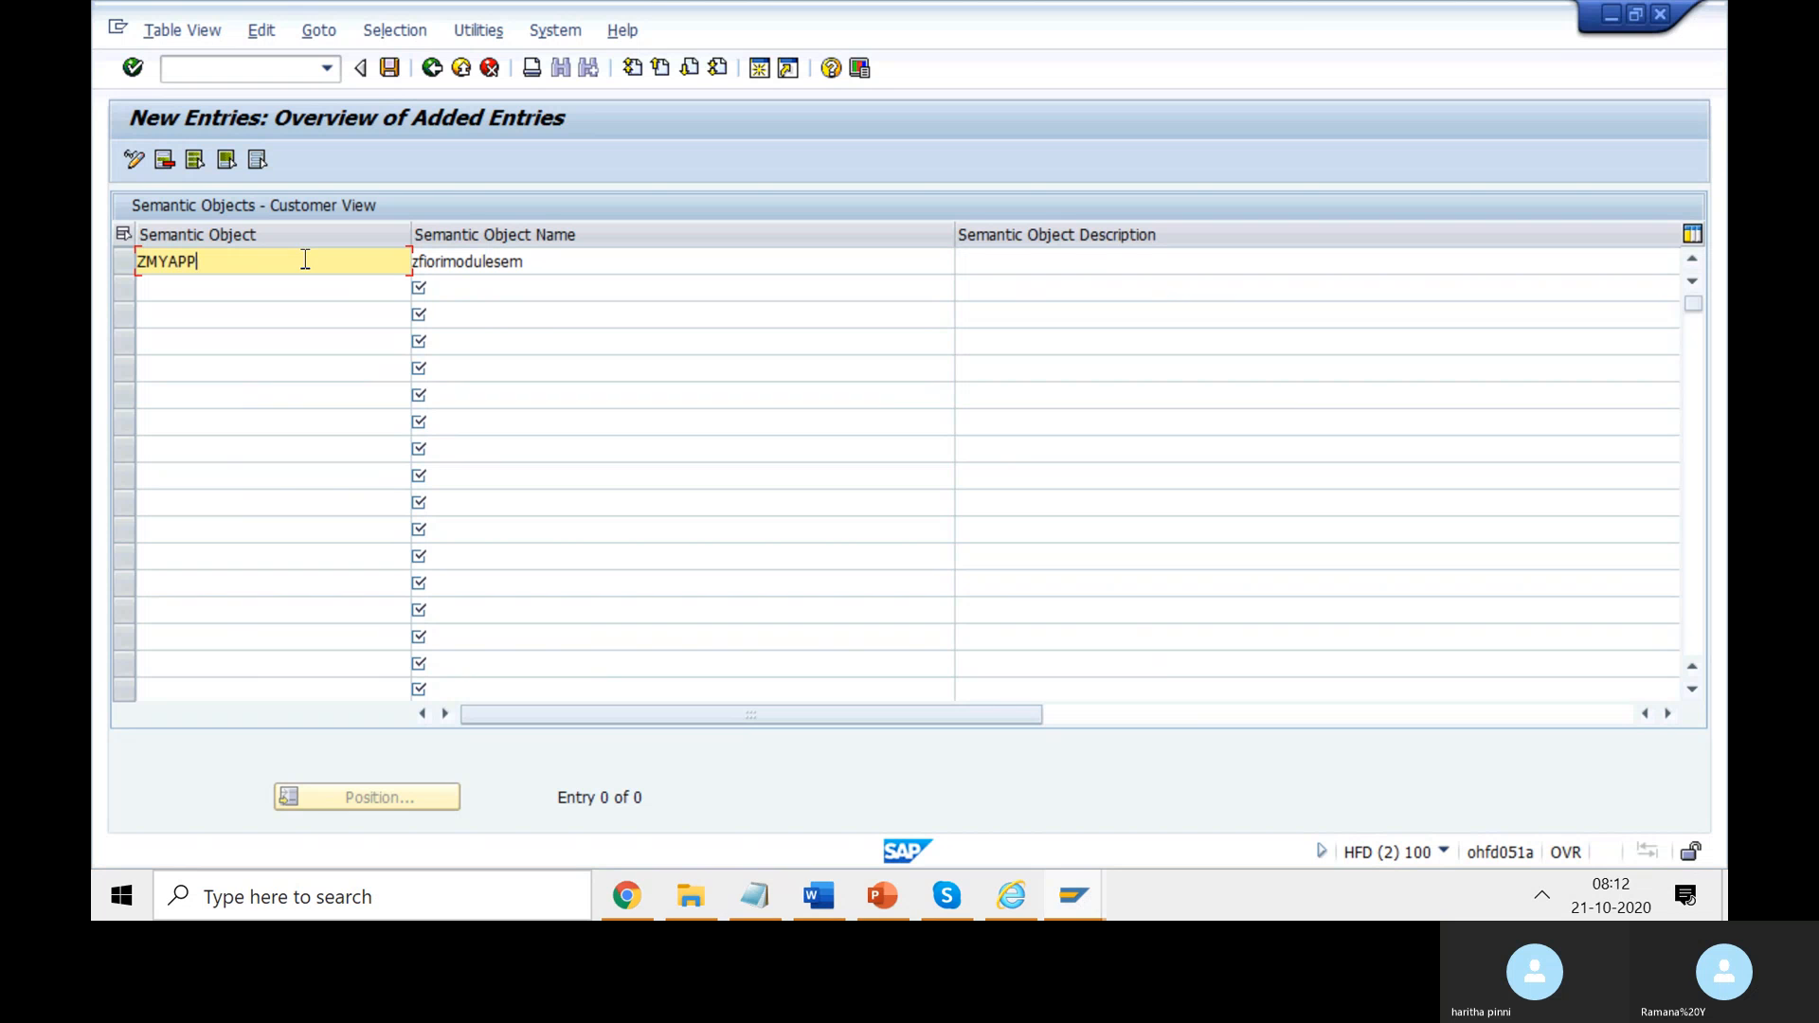
{"action": "left_click", "coordinate": [629, 262]}
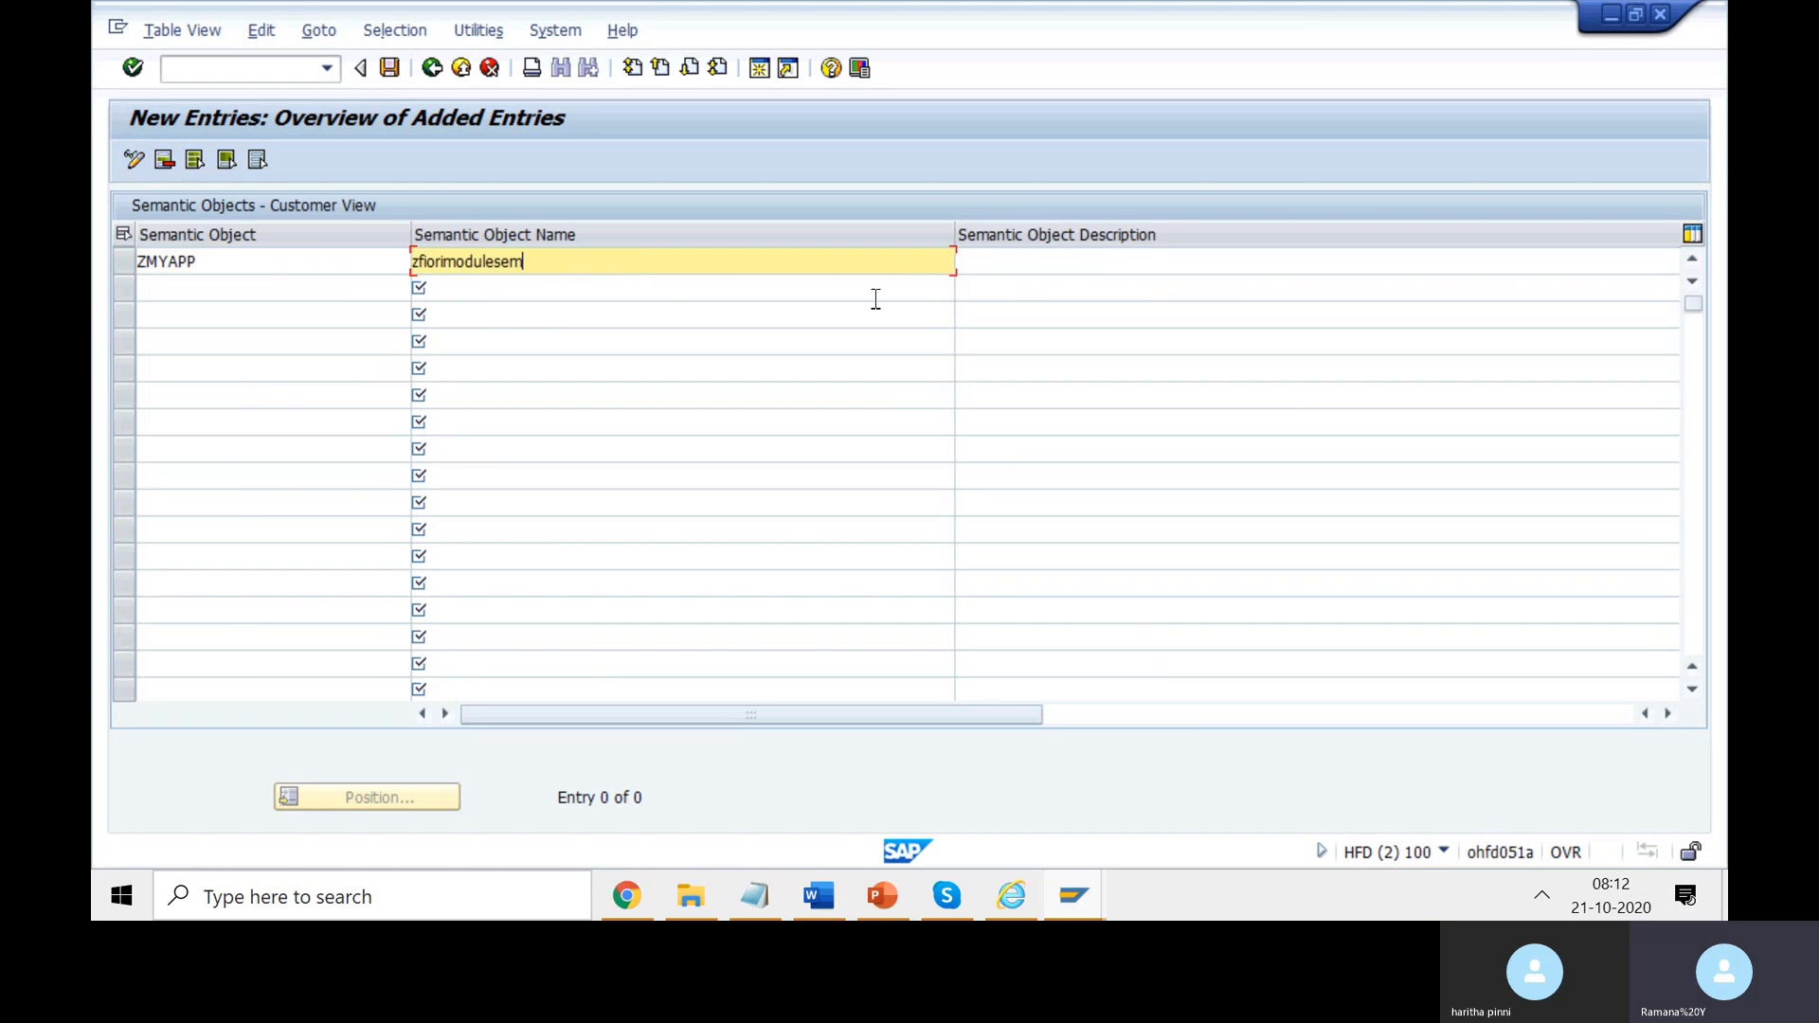
{"action": "left_click", "coordinate": [1045, 266]}
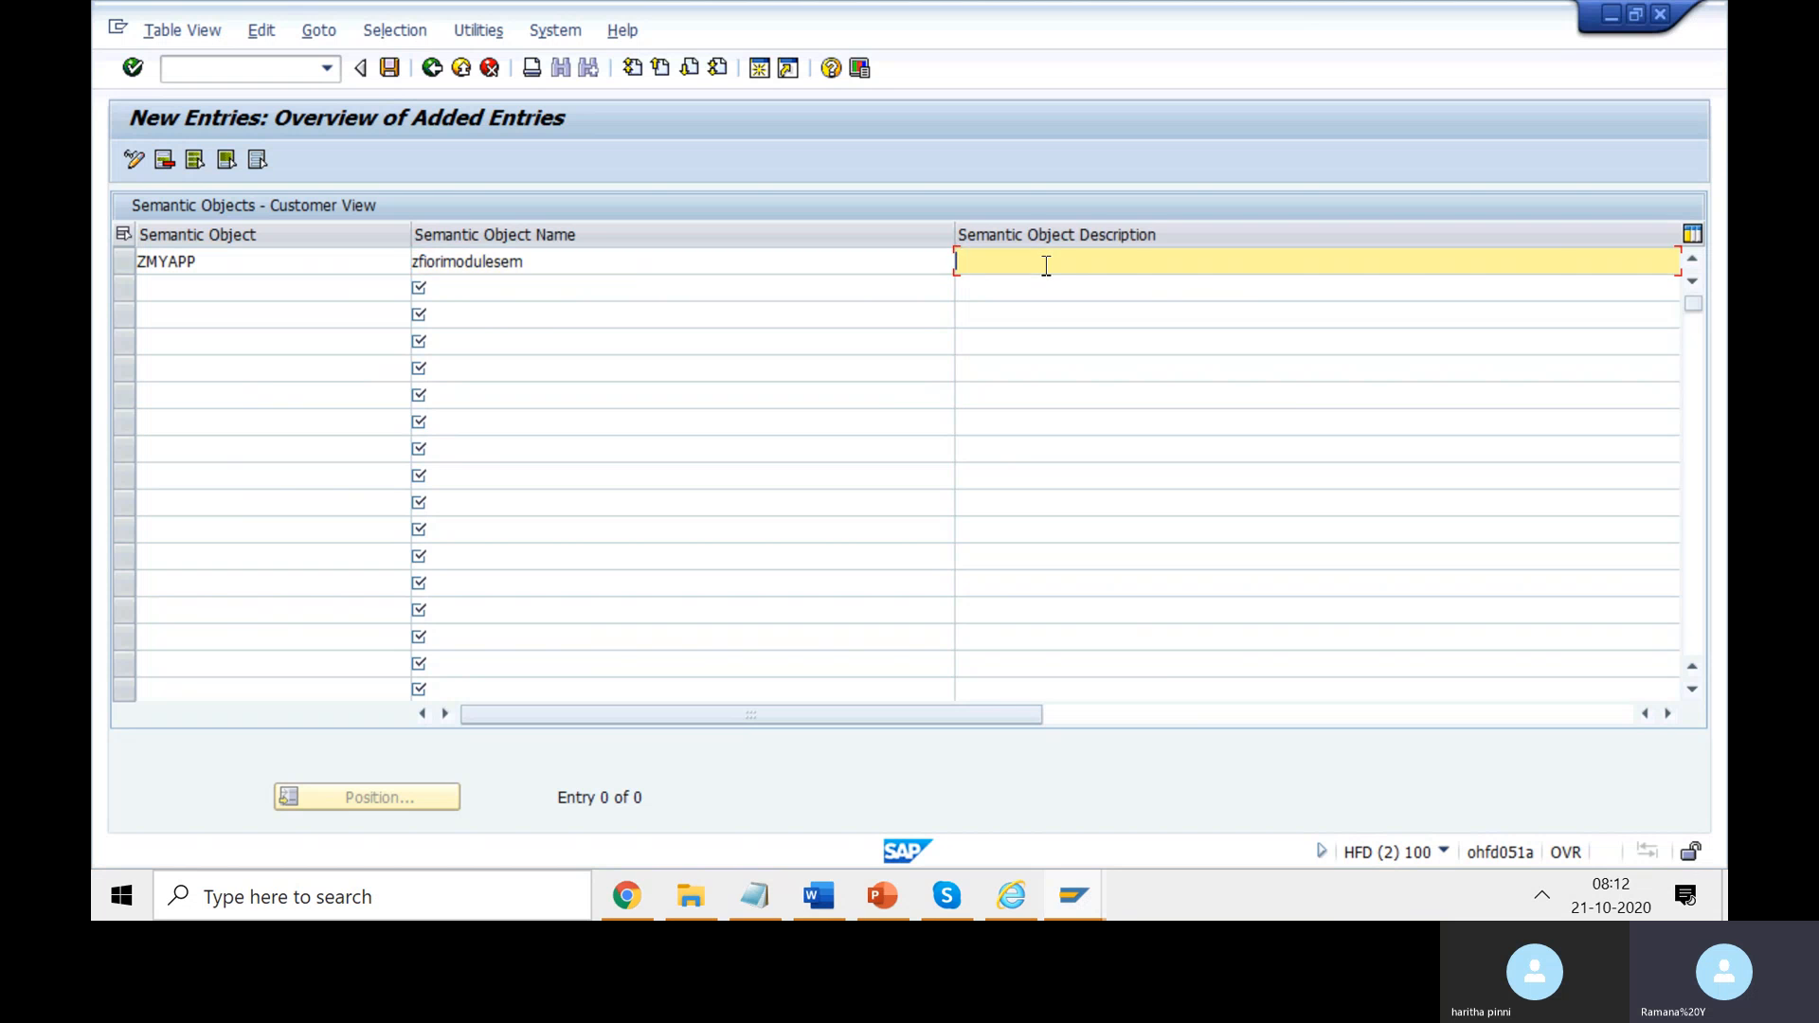
{"action": "key", "text": "ctrl+v"}
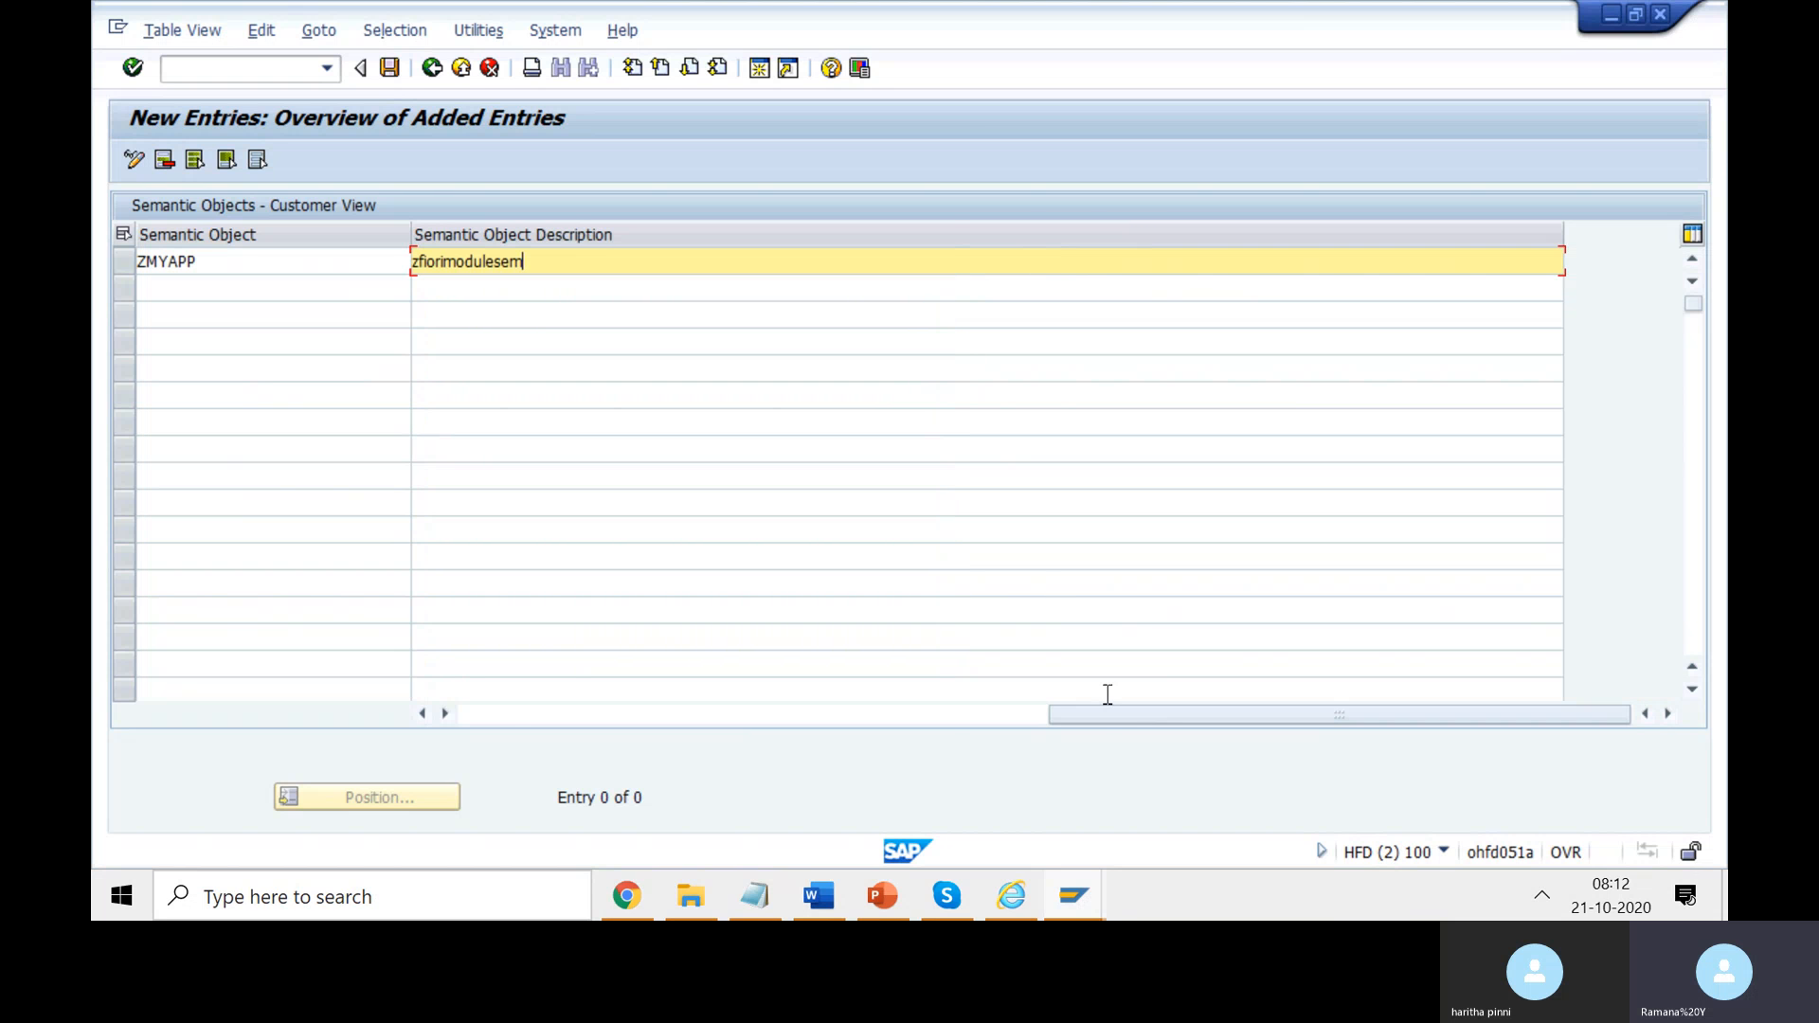
{"action": "left_click_drag", "start_coordinate": [1101, 713], "coordinate": [475, 695]}
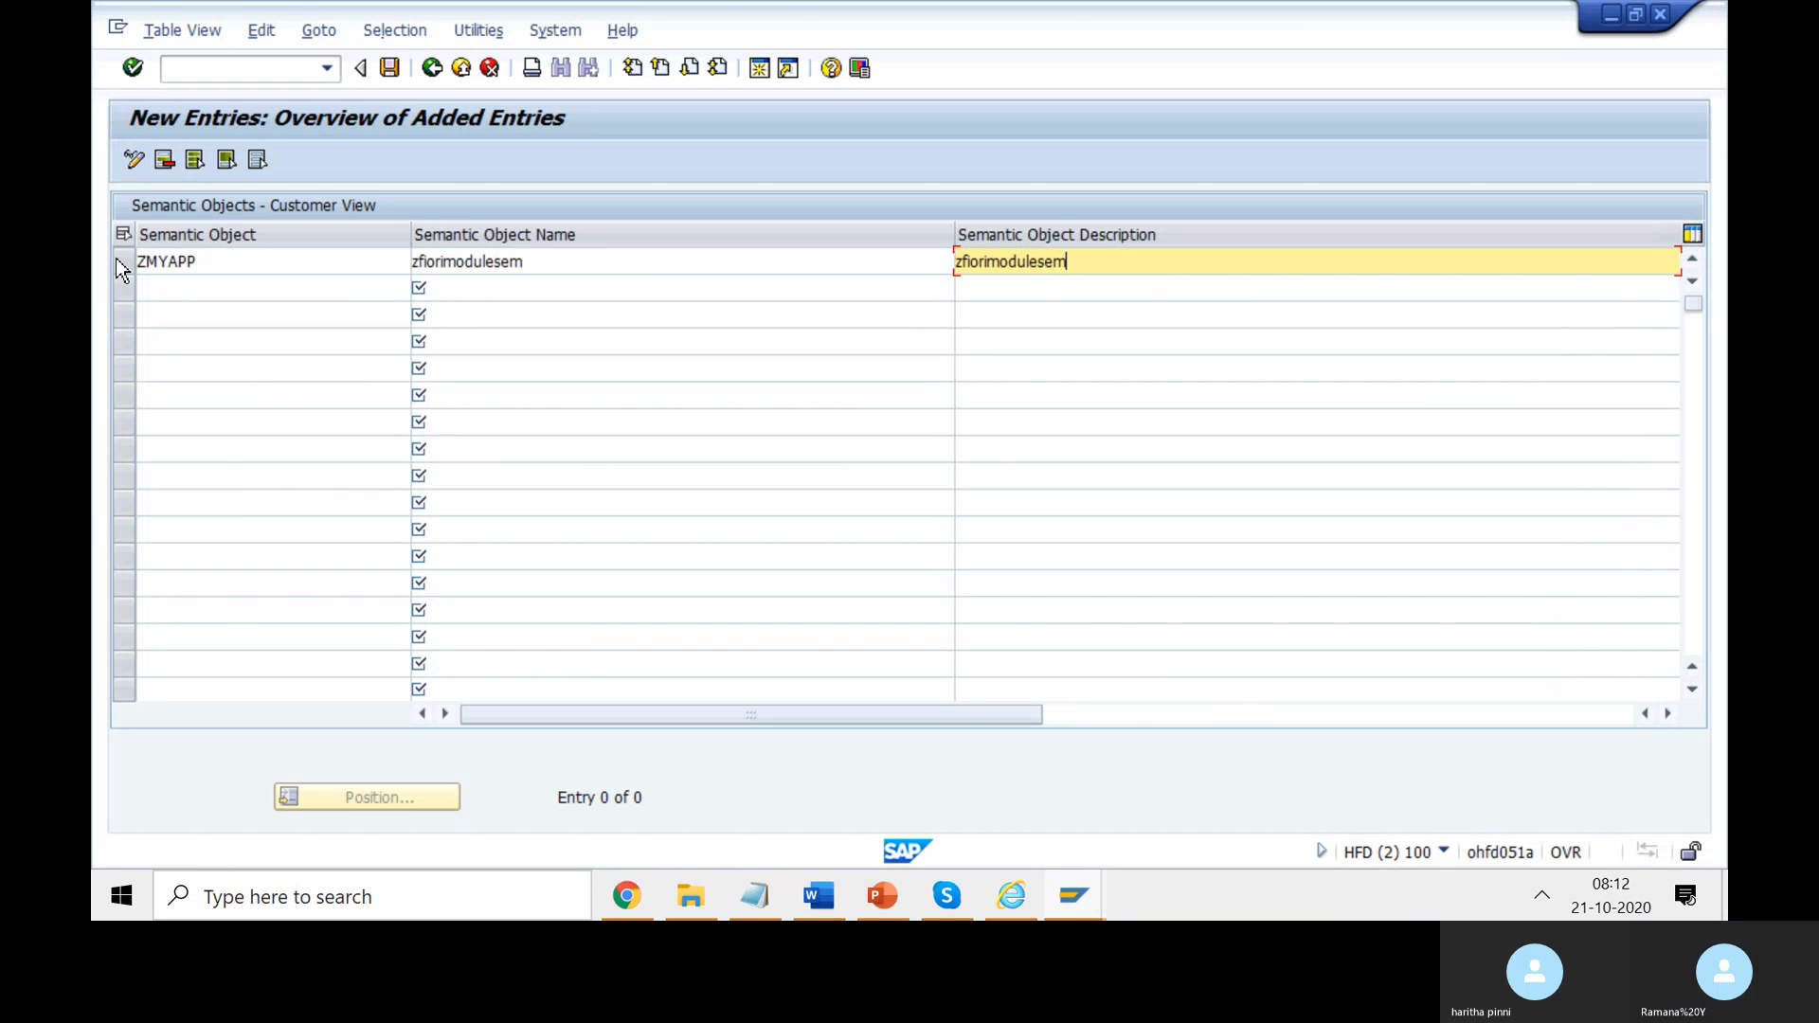
- Save the ZMYAPP semantic object and list the available workbench requests
{"action": "left_click", "coordinate": [389, 68]}
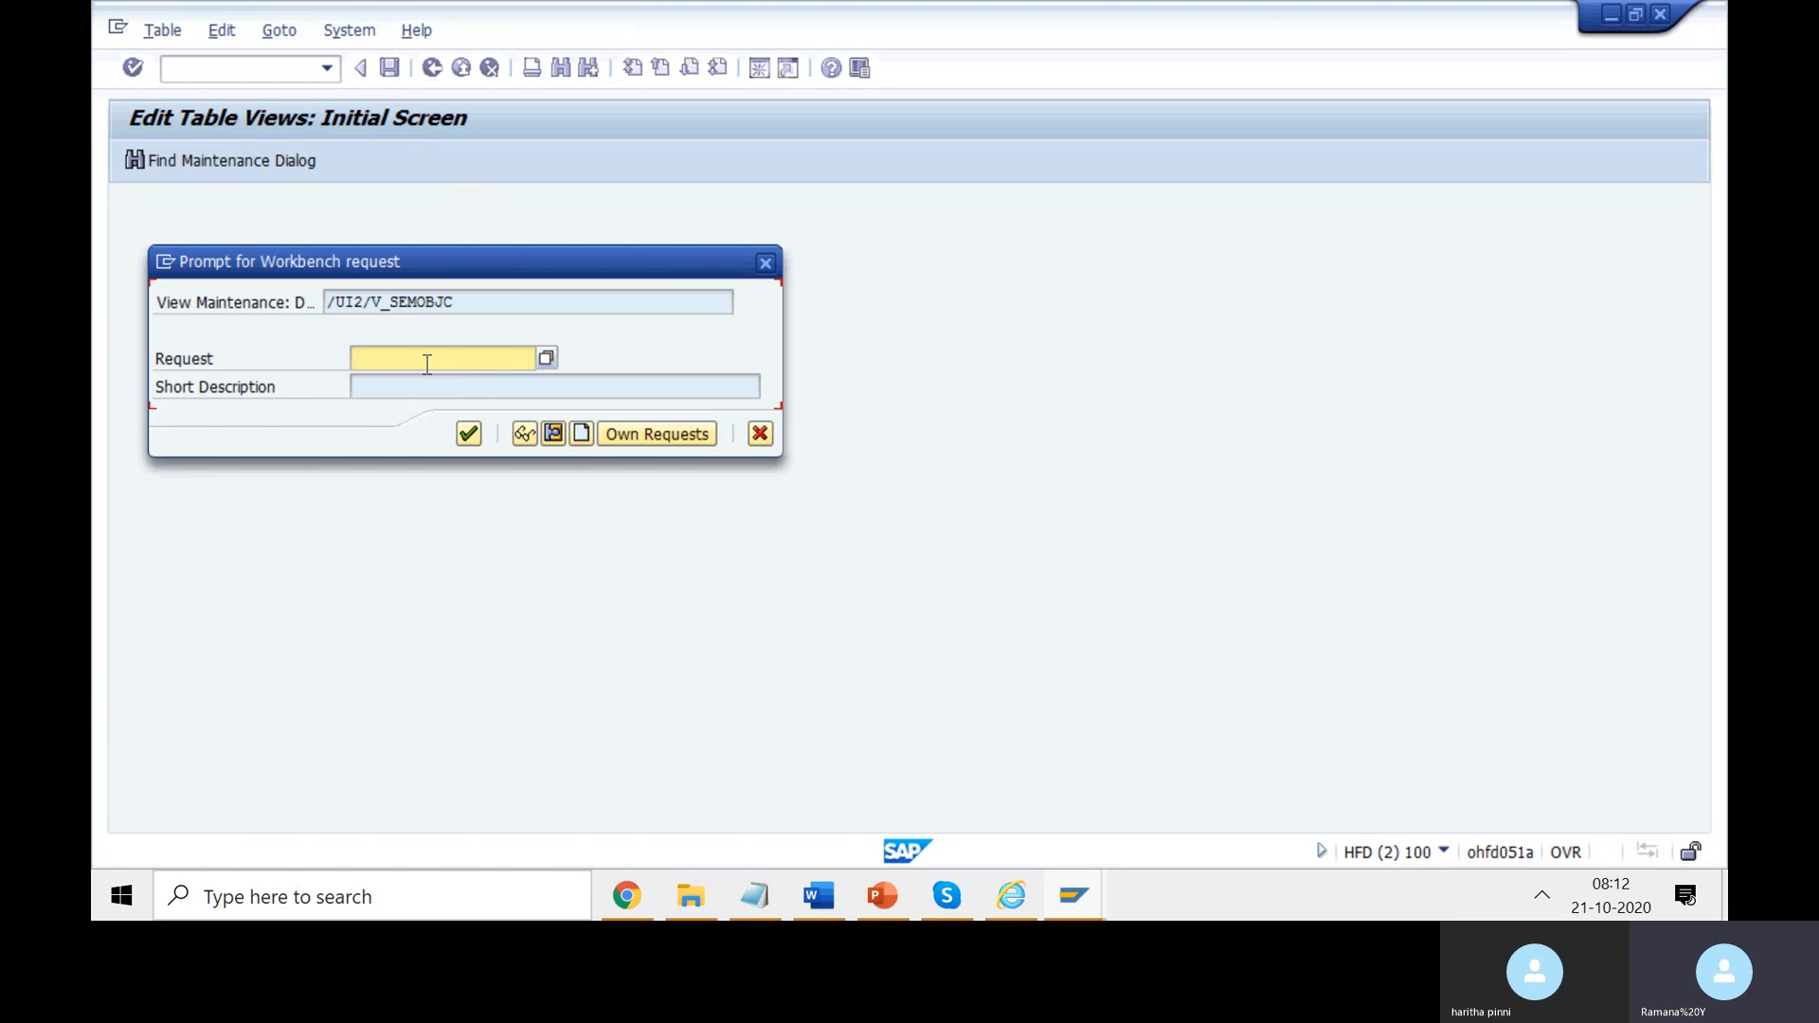
{"action": "left_click", "coordinate": [547, 357]}
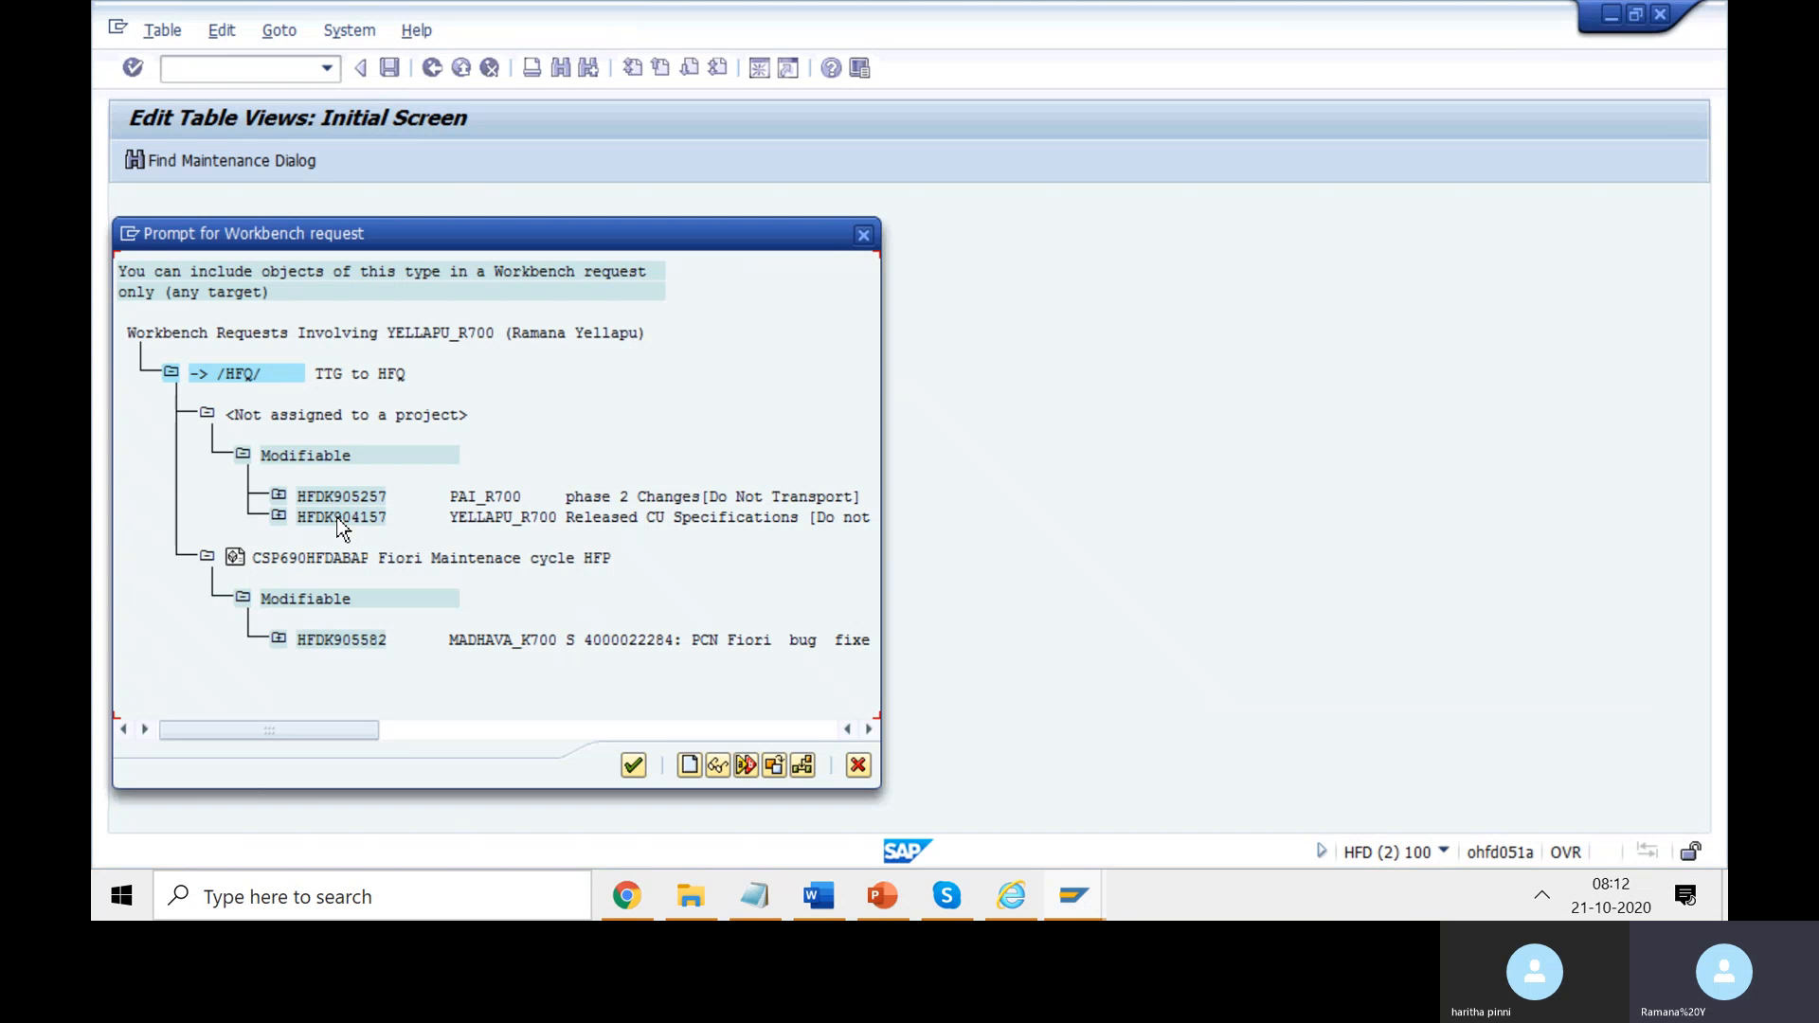
{"action": "key", "text": "alt+Tab"}
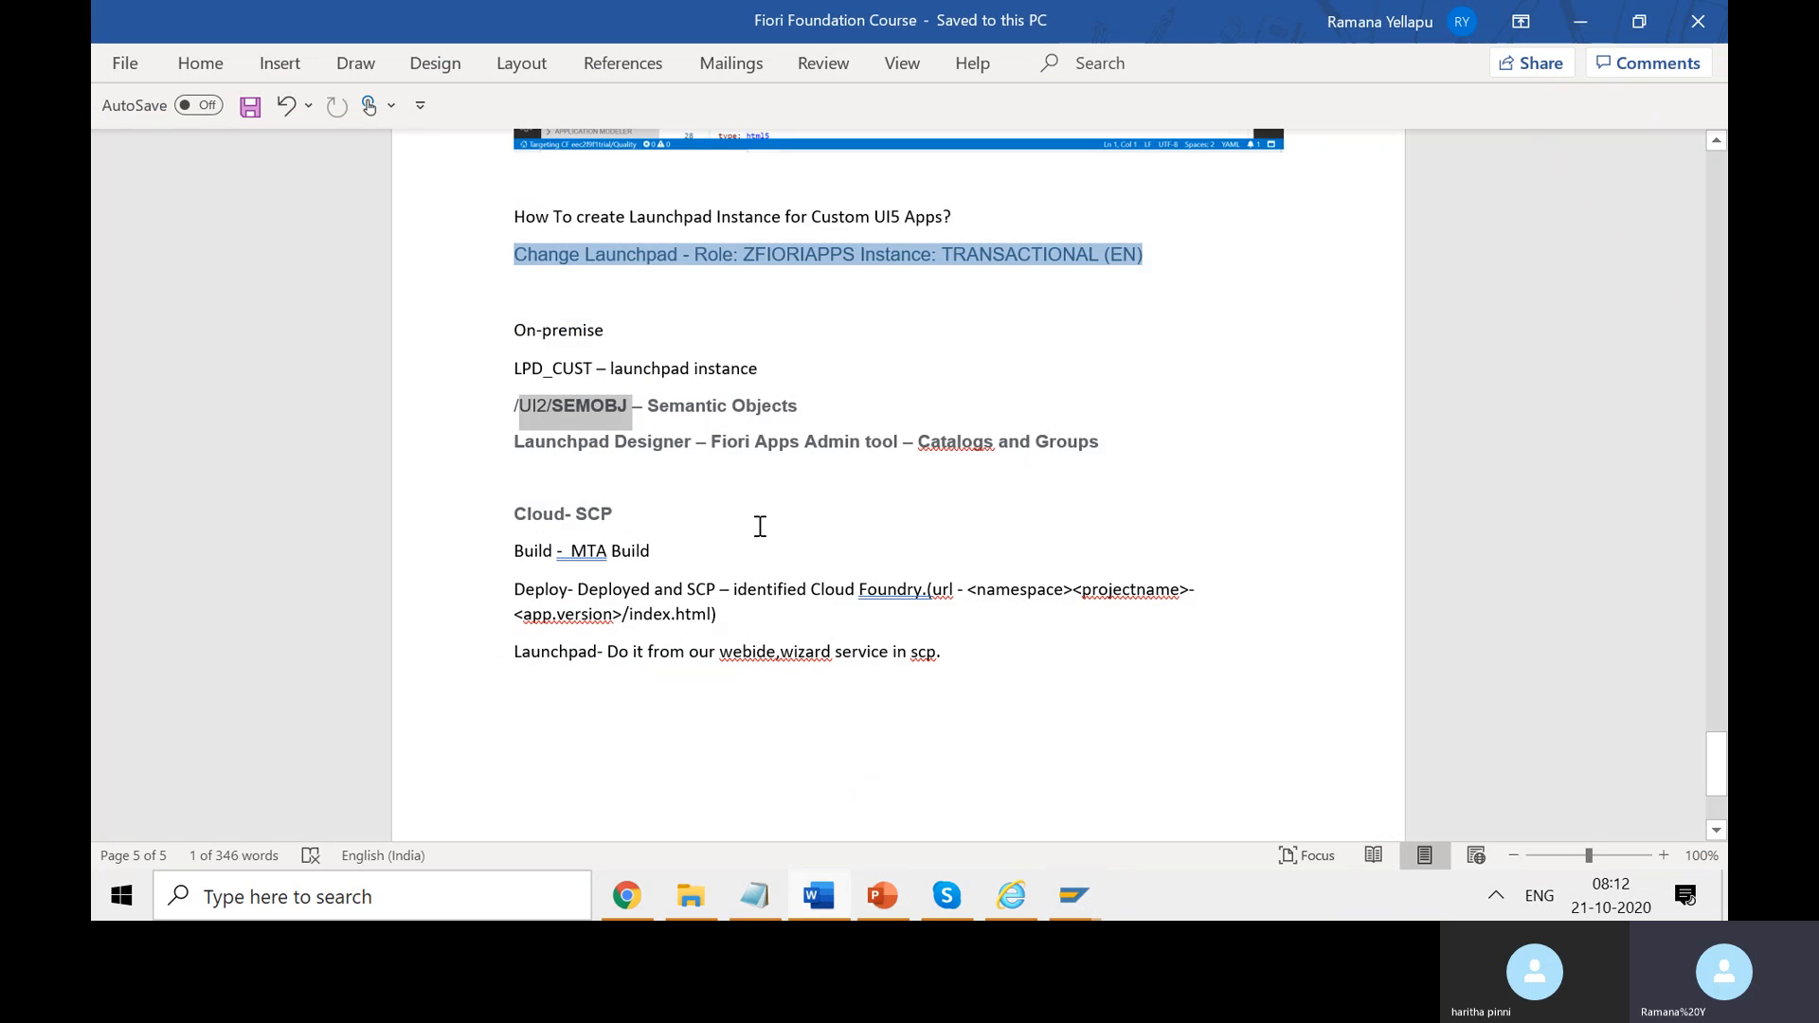
- Annotate the /UI2/SEMOBJ line with '- [Transports se09 workbench/customzing' and save the notes
{"action": "left_click", "coordinate": [672, 461]}
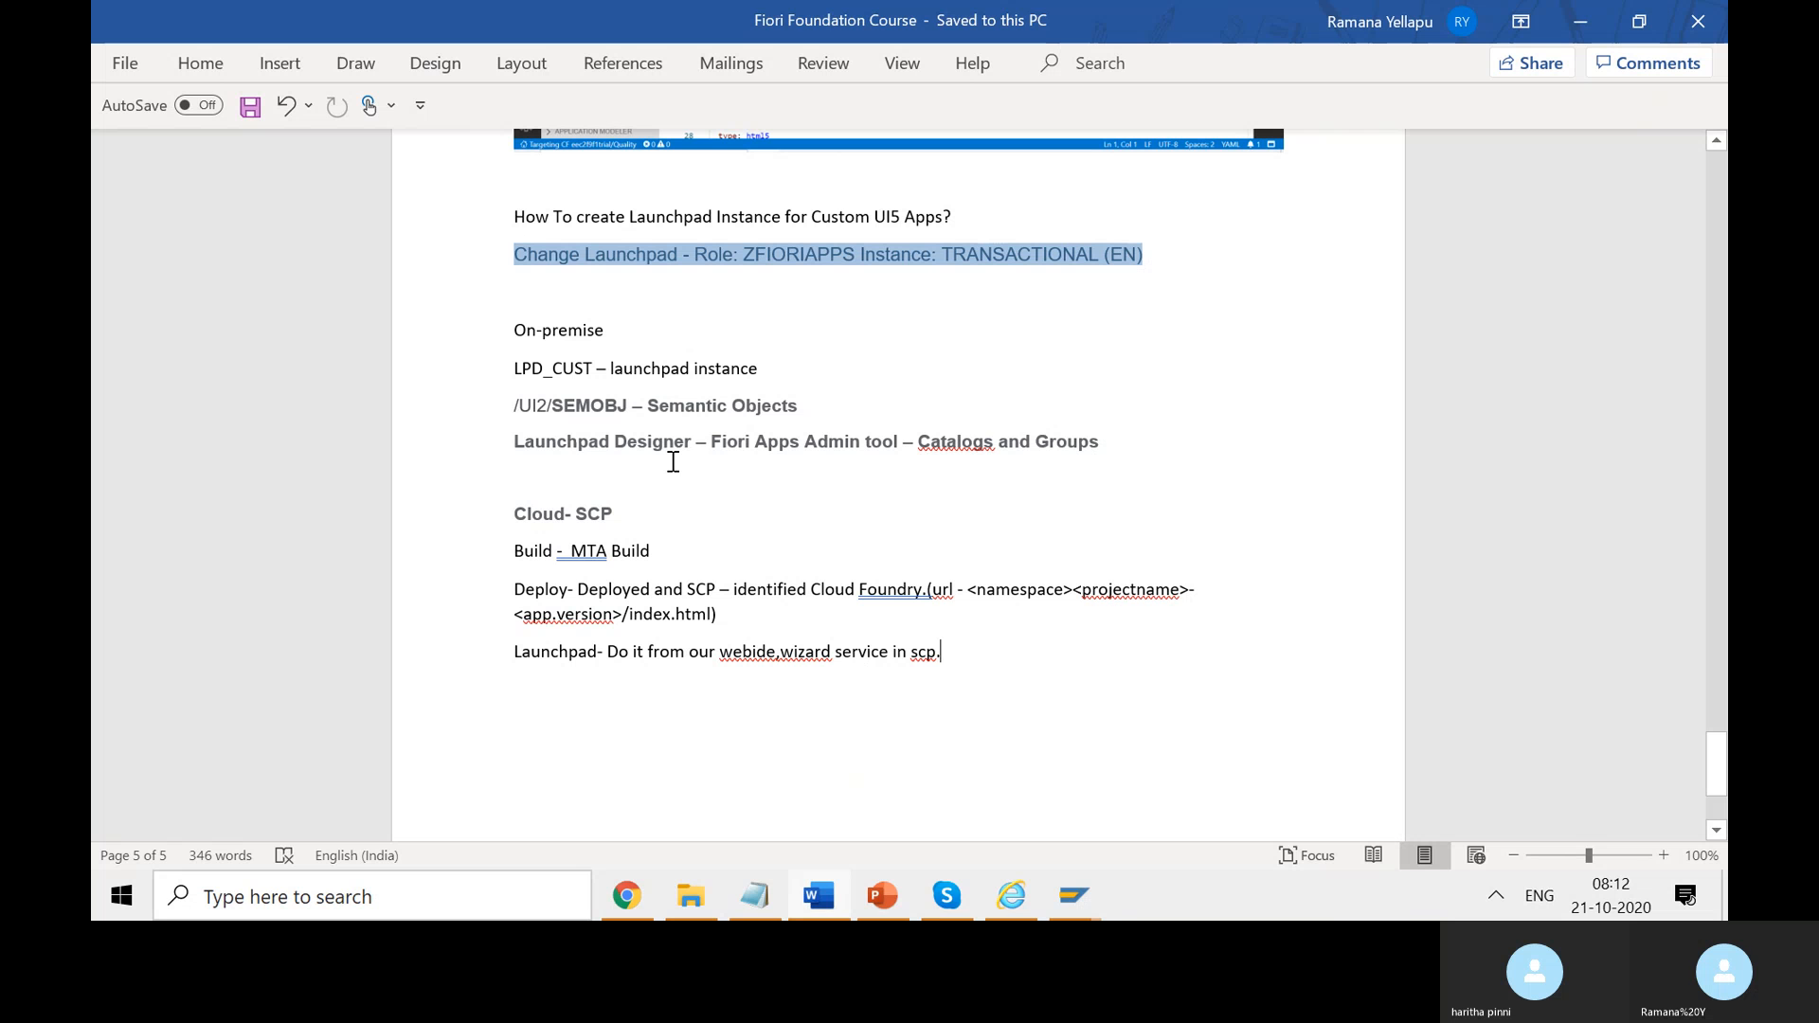
{"action": "left_click", "coordinate": [896, 395]}
{"action": "type", "text": "-"}
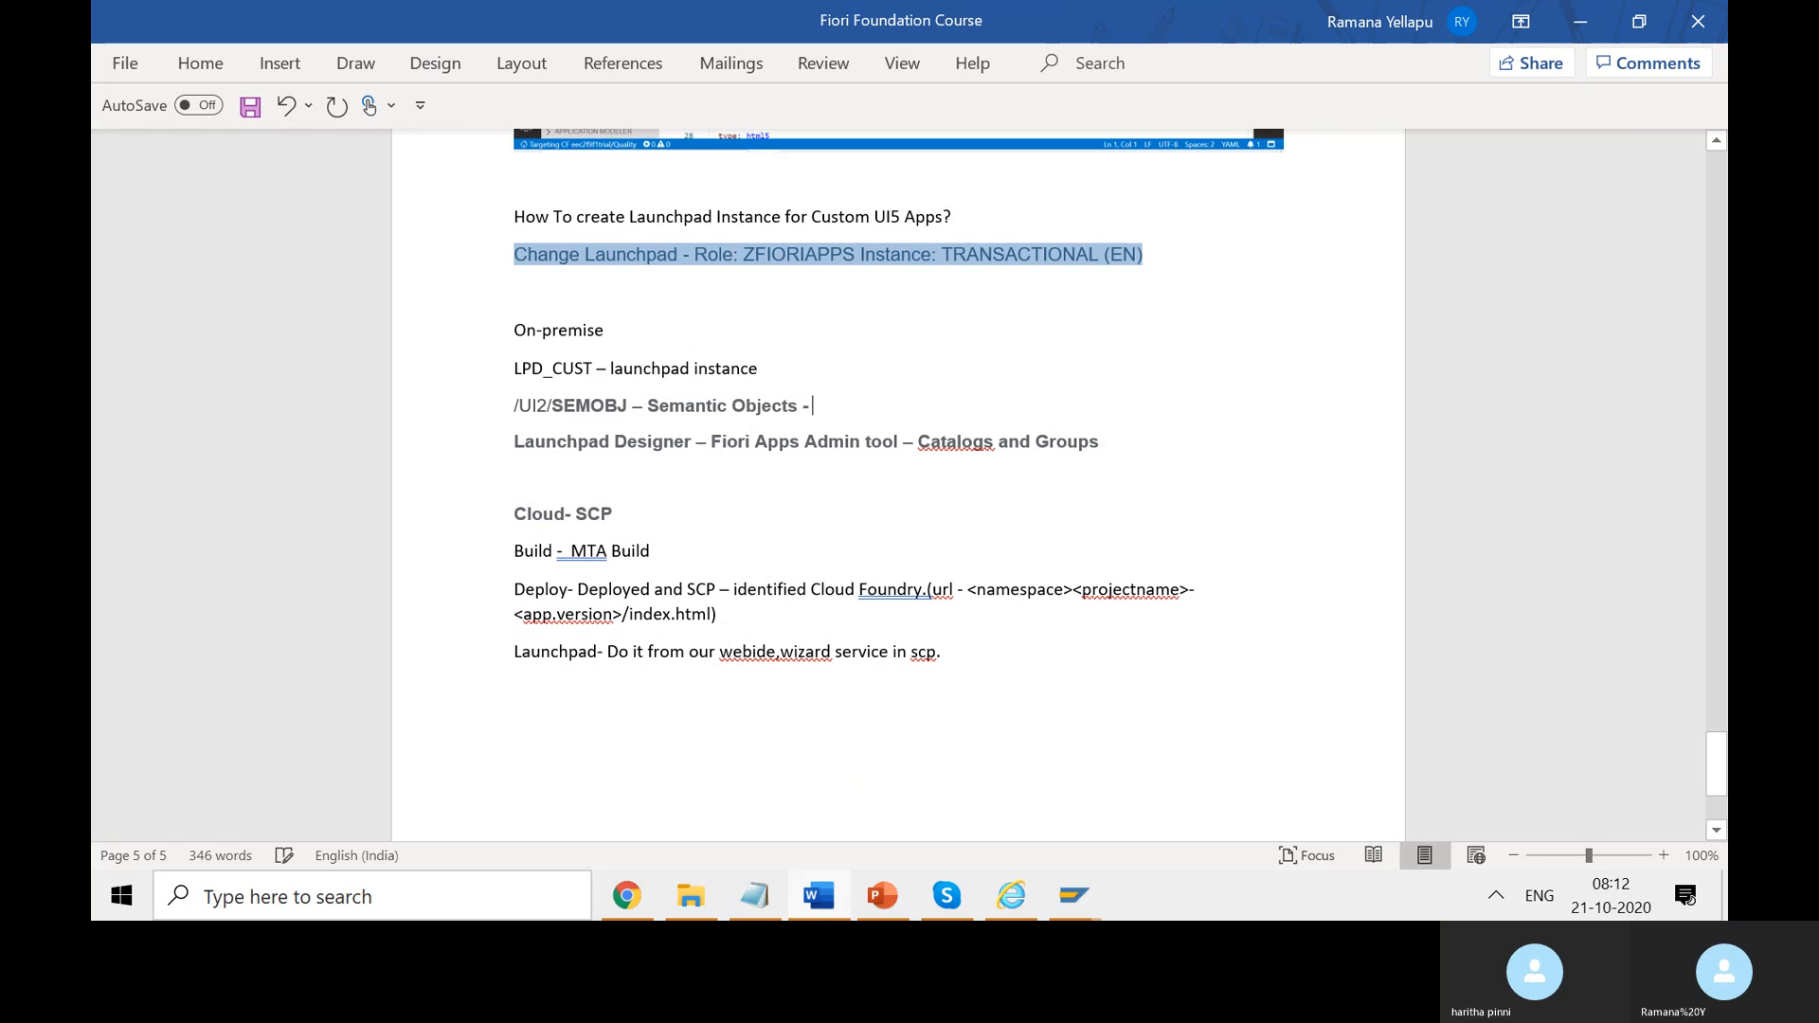
{"action": "scroll", "coordinate": [898, 473], "scroll_direction": "up", "scroll_amount": 10}
{"action": "scroll", "coordinate": [1080, 389], "scroll_direction": "down", "scroll_amount": 10}
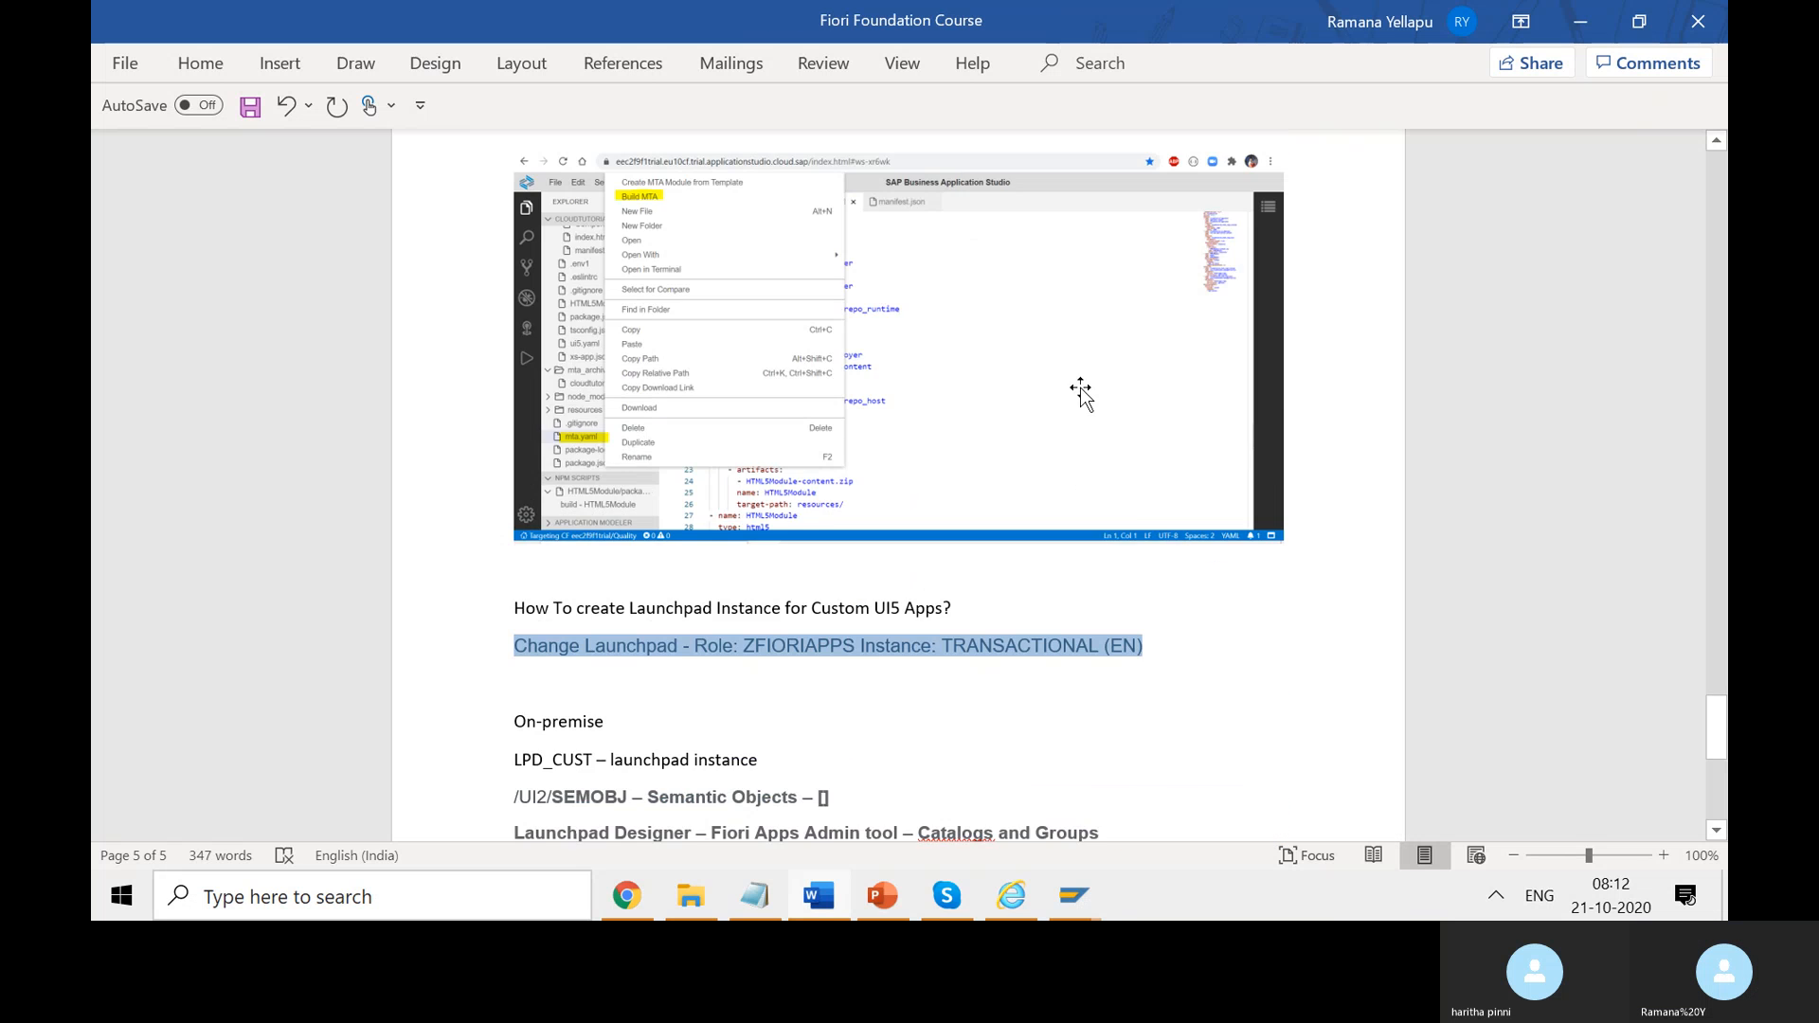
{"action": "type", "text": "["}
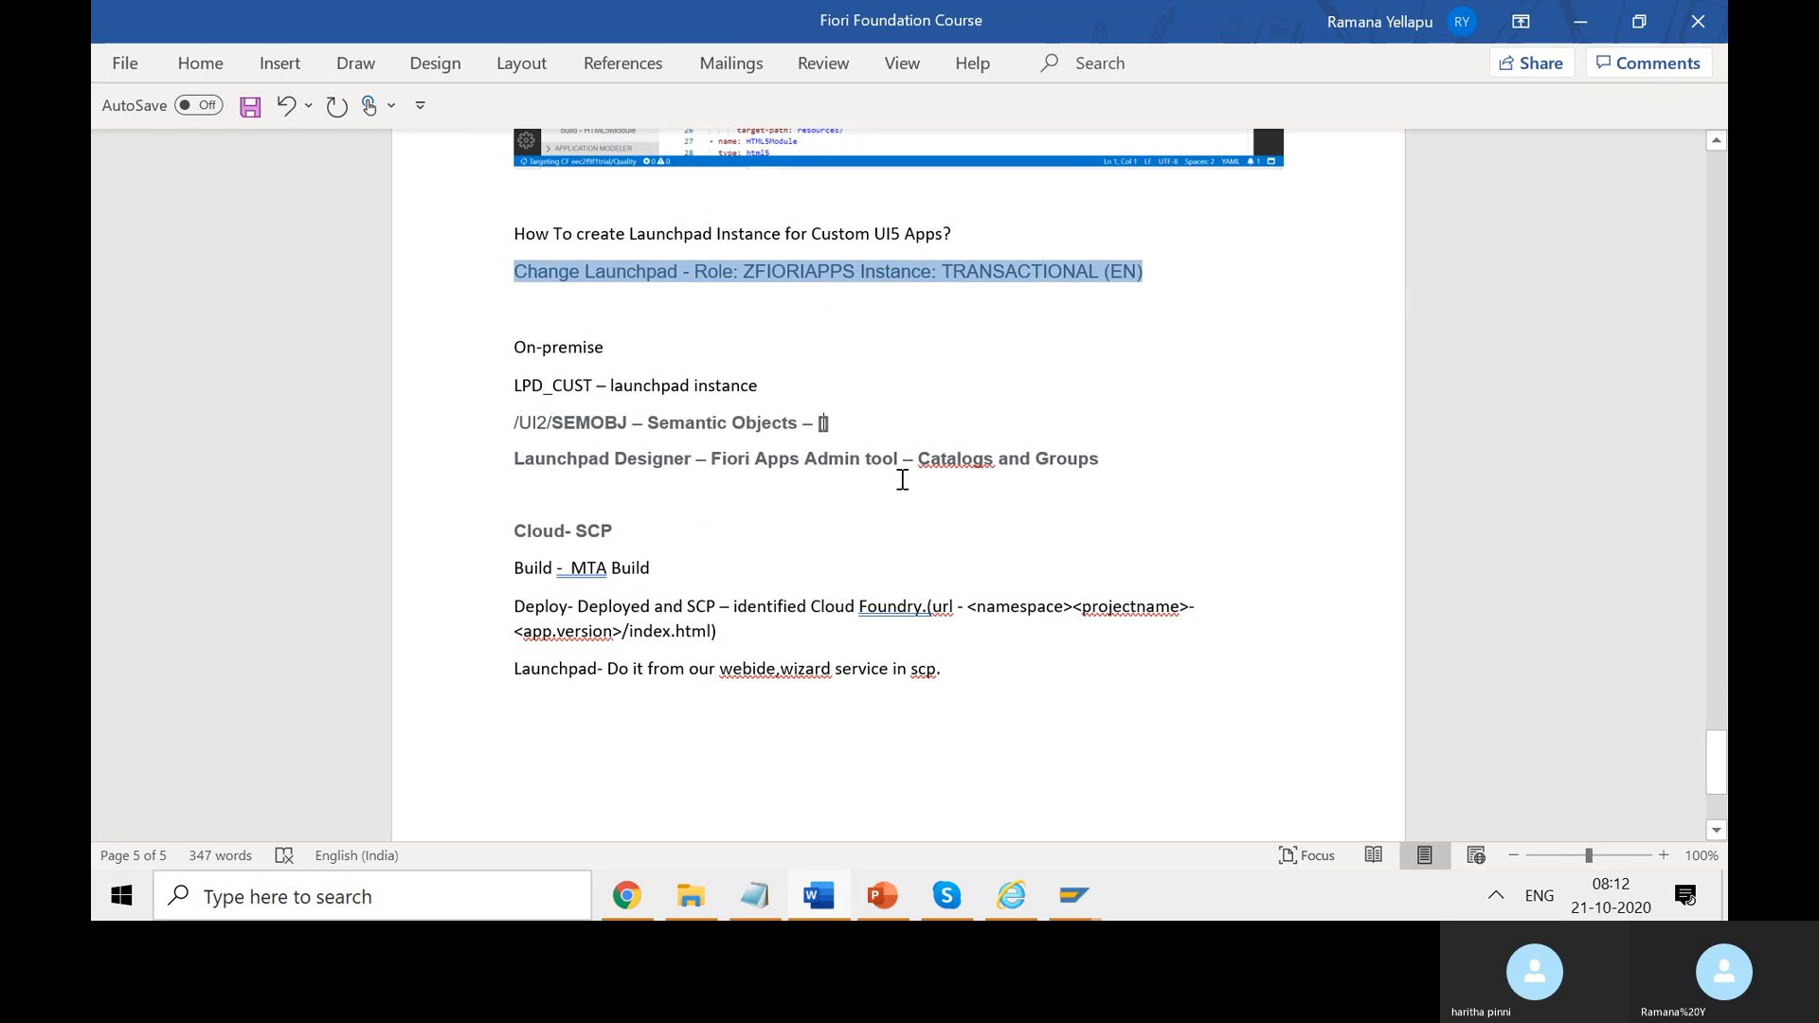
{"action": "type", "text": "Tt"}
{"action": "key", "text": "BackSpace"}
{"action": "type", "text": "ransports se09 -"}
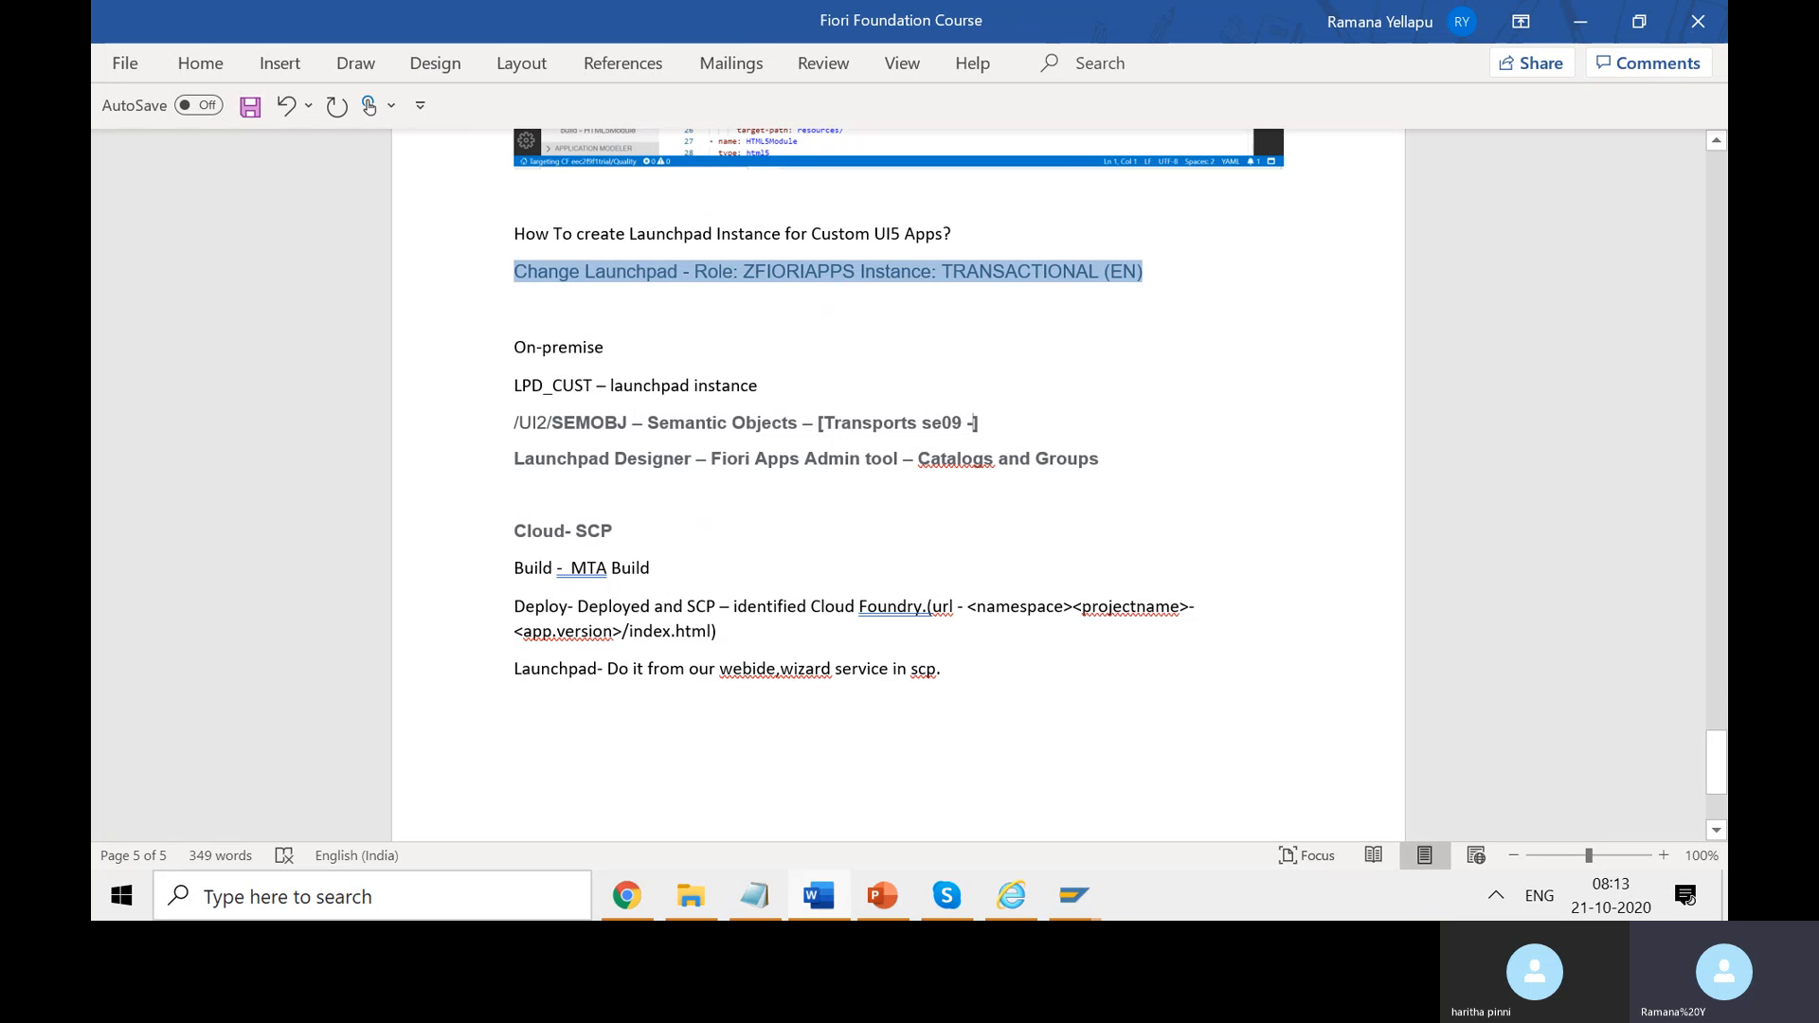
{"action": "type", "text": "wor"}
{"action": "type", "text": "k"}
{"action": "type", "text": "bench"}
{"action": "type", "text": "/custom"}
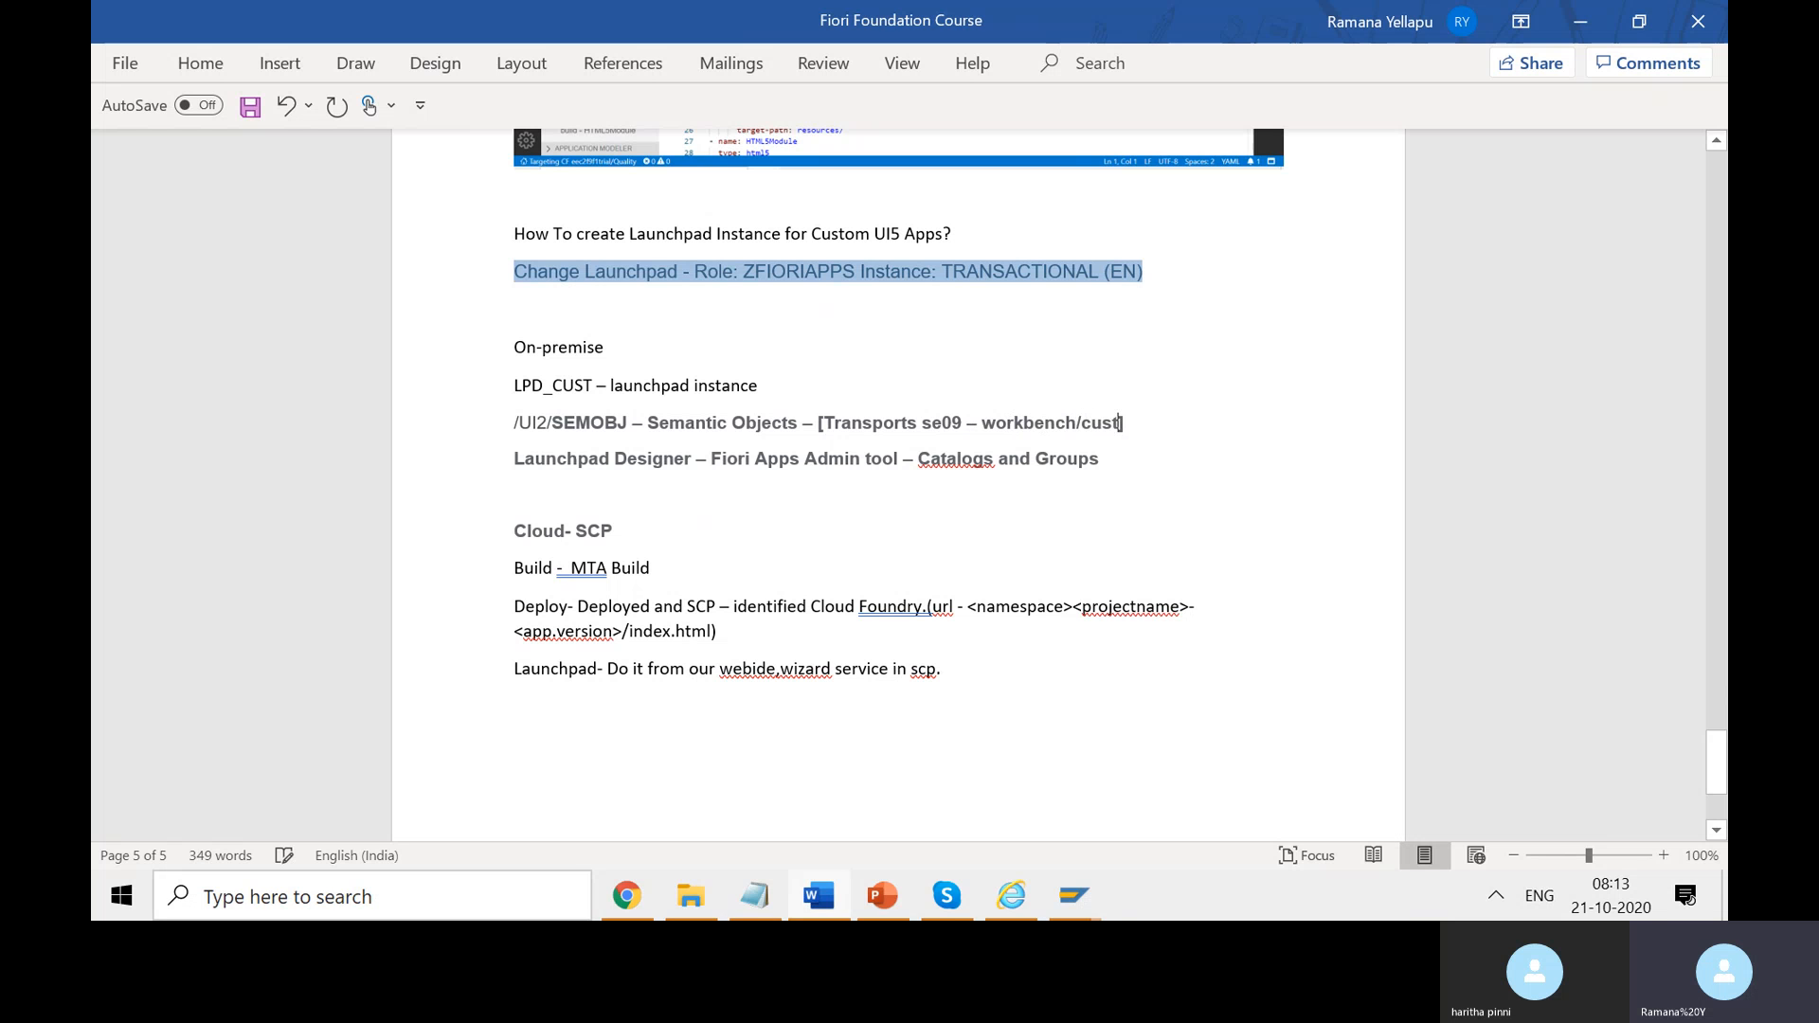
{"action": "type", "text": "zing"}
{"action": "key", "text": "ctrl+s"}
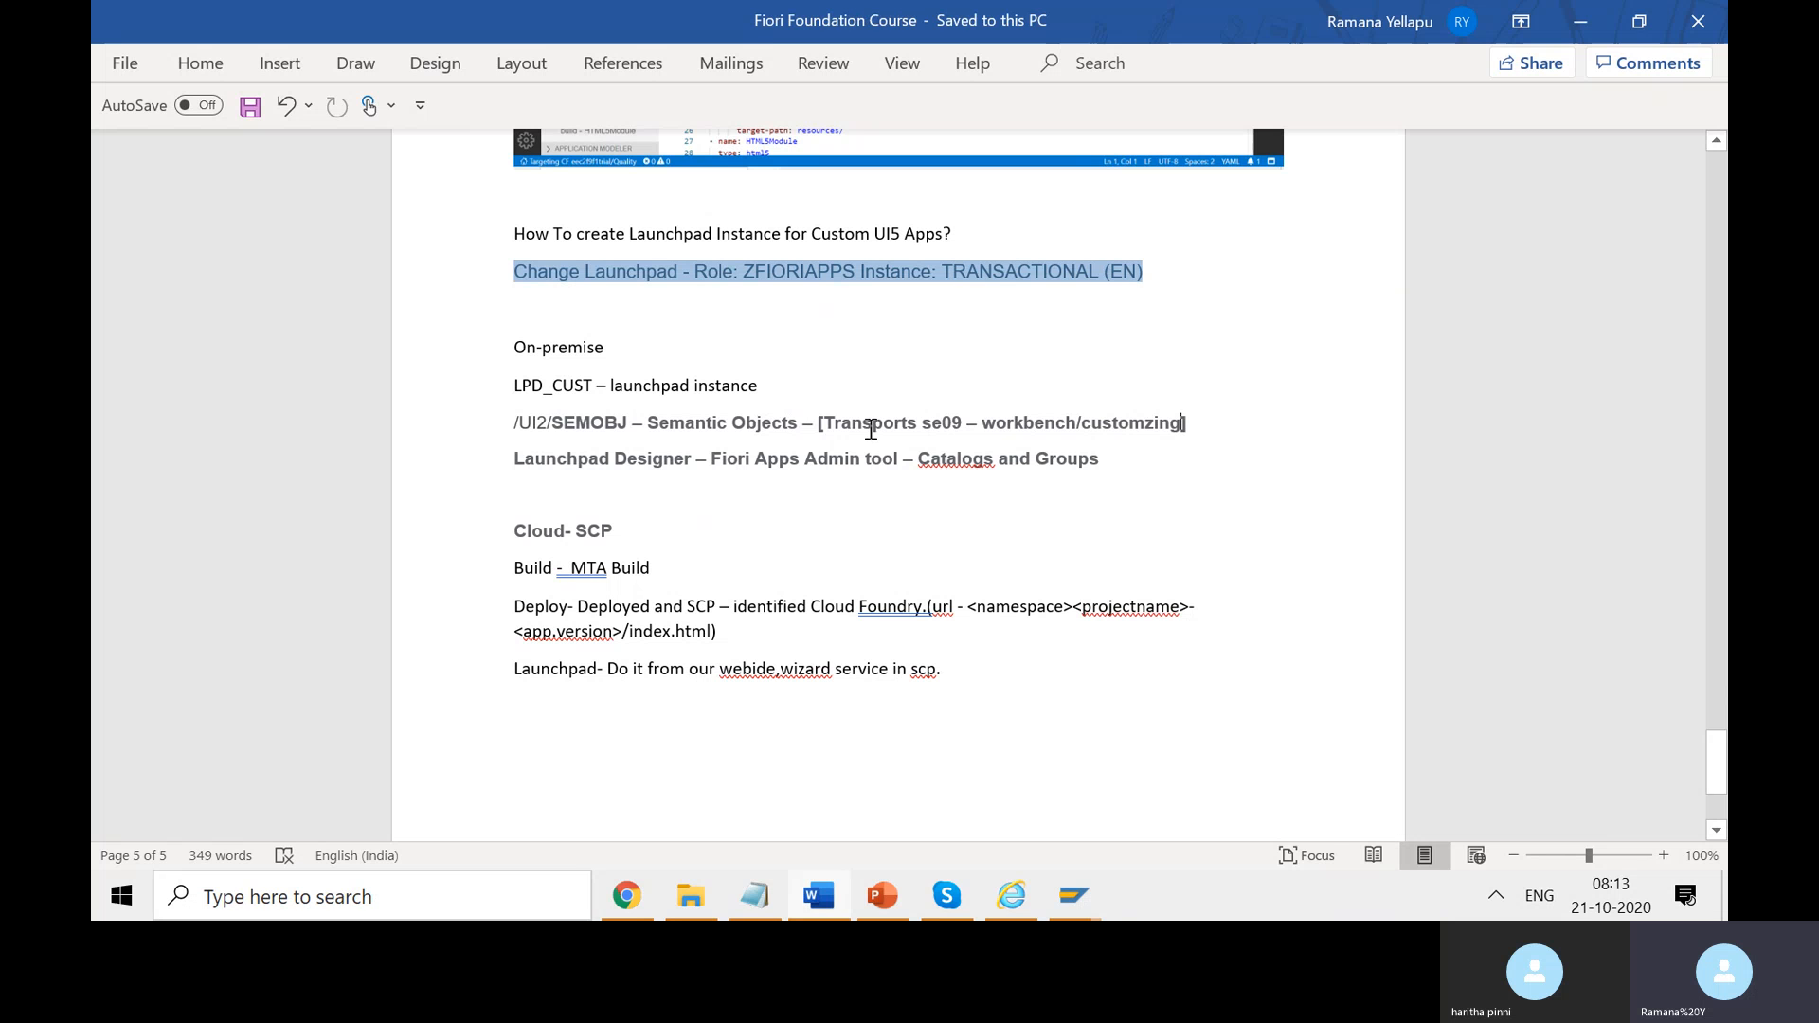
- Add '- [customizing]' to the LPD_CUST line, end the SEMOBJ note with ']', and save
{"action": "left_click", "coordinate": [833, 381]}
{"action": "type", "text": "-"}
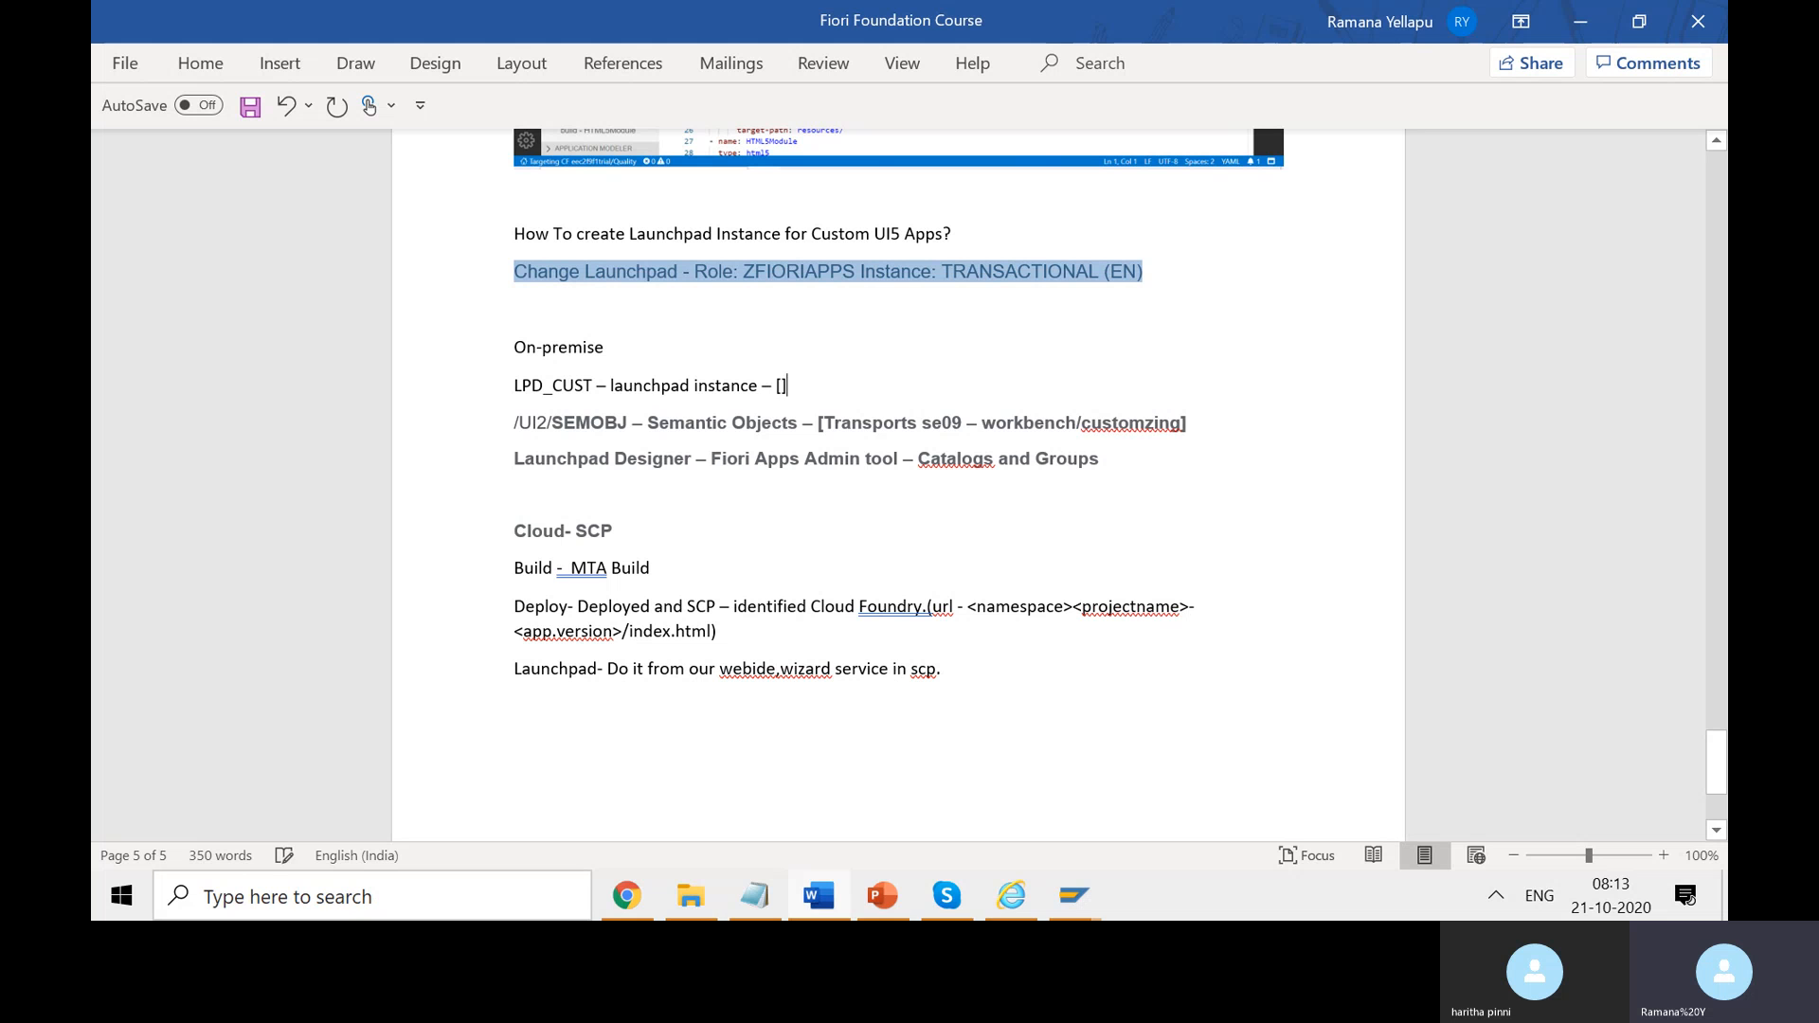
{"action": "type", "text": " [customizing]"}
{"action": "left_click", "coordinate": [1184, 423]}
{"action": "key", "text": "BackSpace"}
{"action": "key", "text": "BackSpace"}
{"action": "key", "text": "BackSpace"}
{"action": "key", "text": "BackSpace"}
{"action": "key", "text": "BackSpace"}
{"action": "key", "text": "BackSpace"}
{"action": "key", "text": "BackSpace"}
{"action": "key", "text": "BackSpace"}
{"action": "key", "text": "BackSpace"}
{"action": "key", "text": "BackSpace"}
{"action": "key", "text": "BackSpace"}
{"action": "key", "text": "BackSpace"}
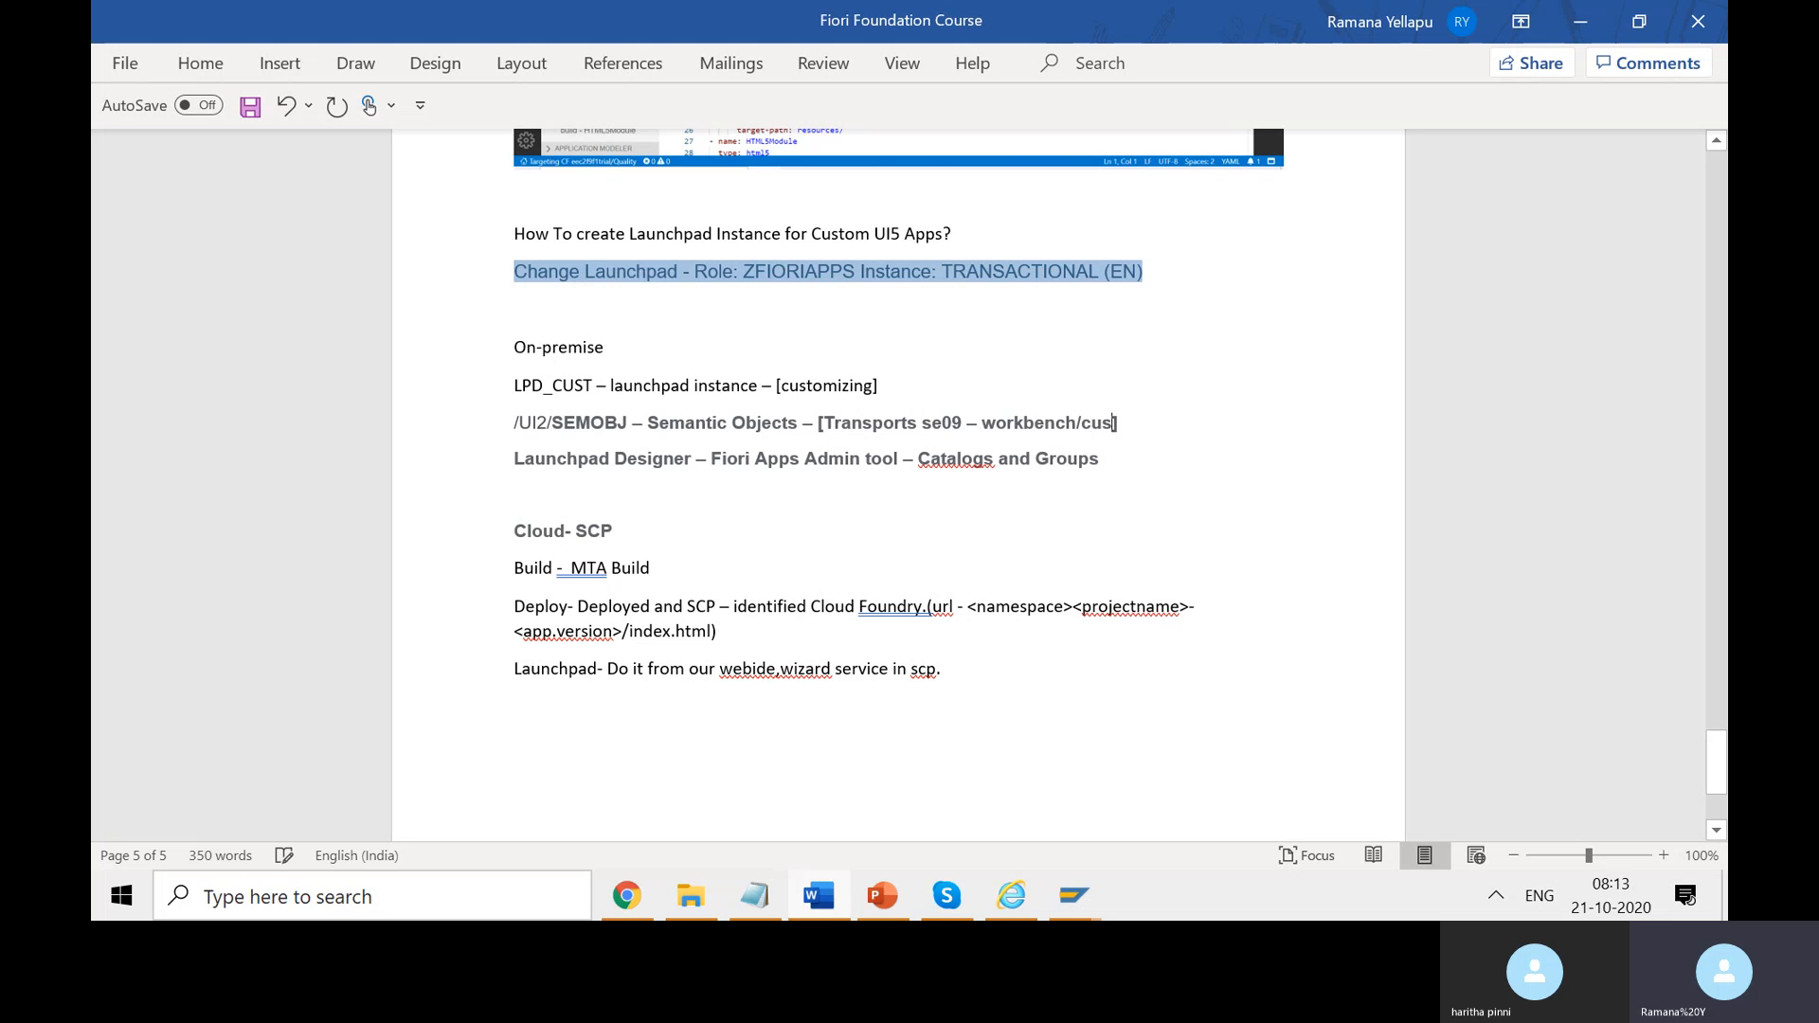
{"action": "type", "text": "]"}
{"action": "key", "text": "ctrl+s"}
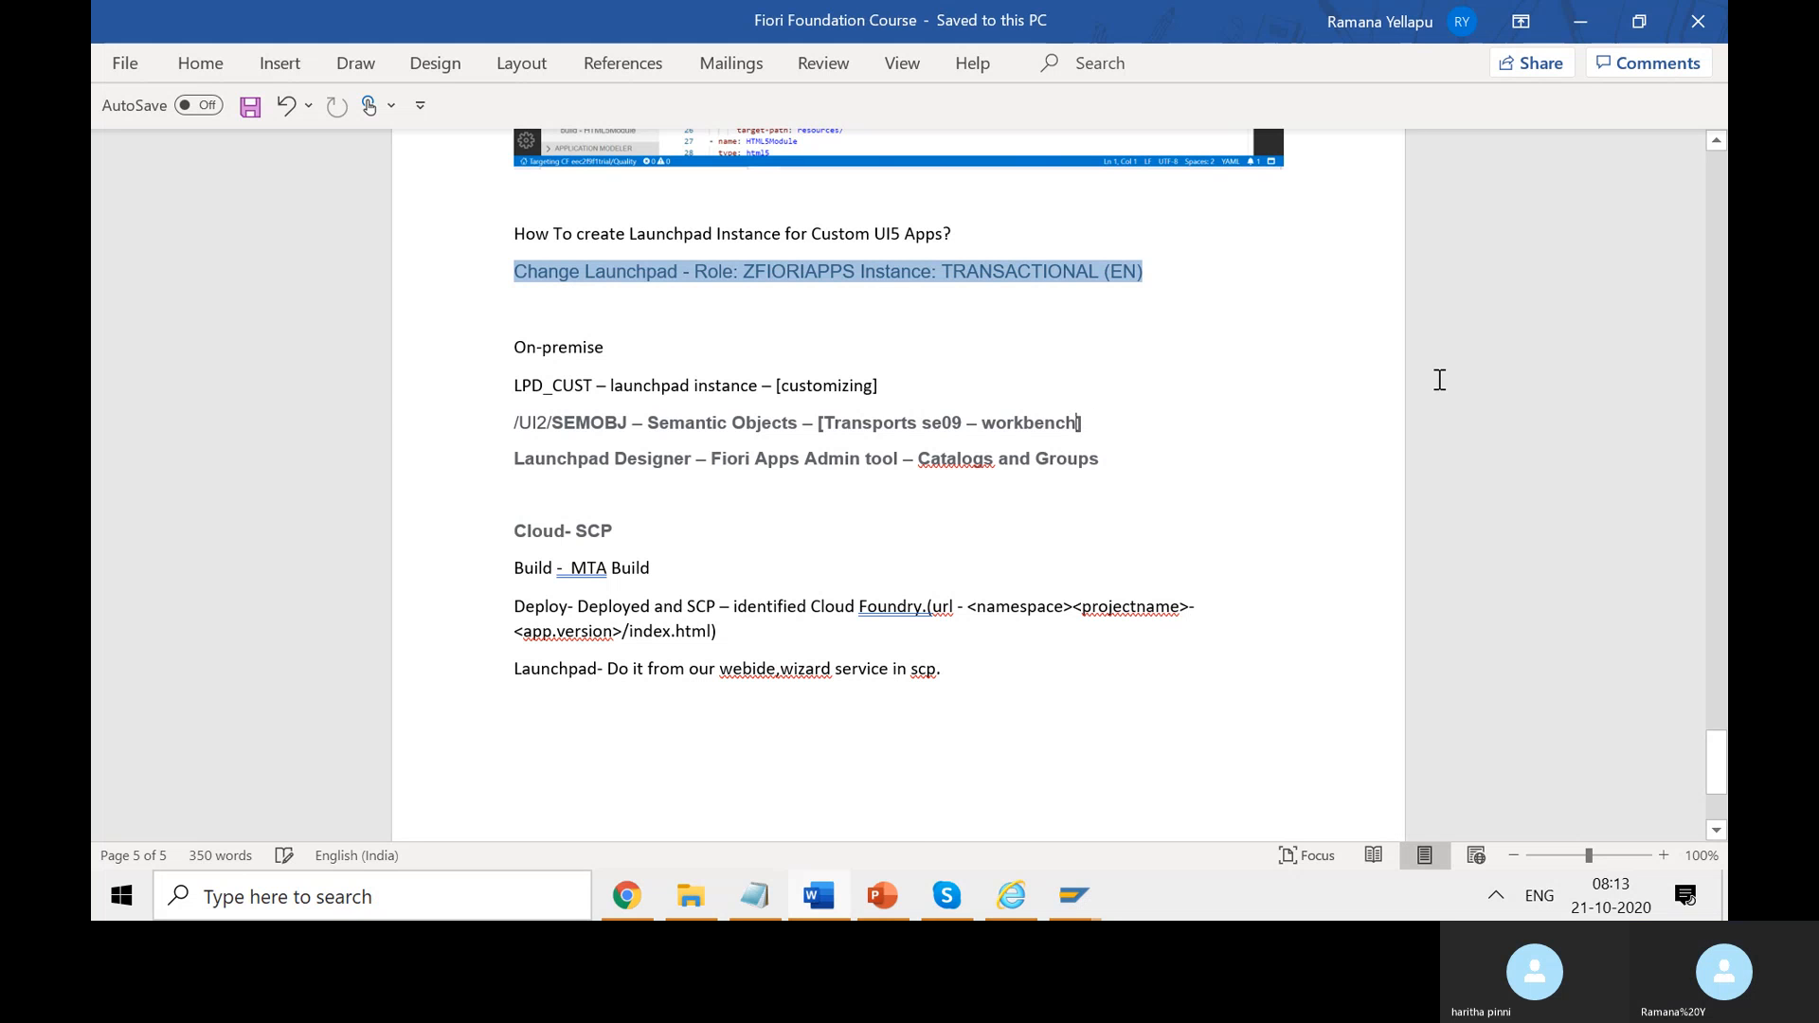
{"action": "left_click", "coordinate": [1607, 35]}
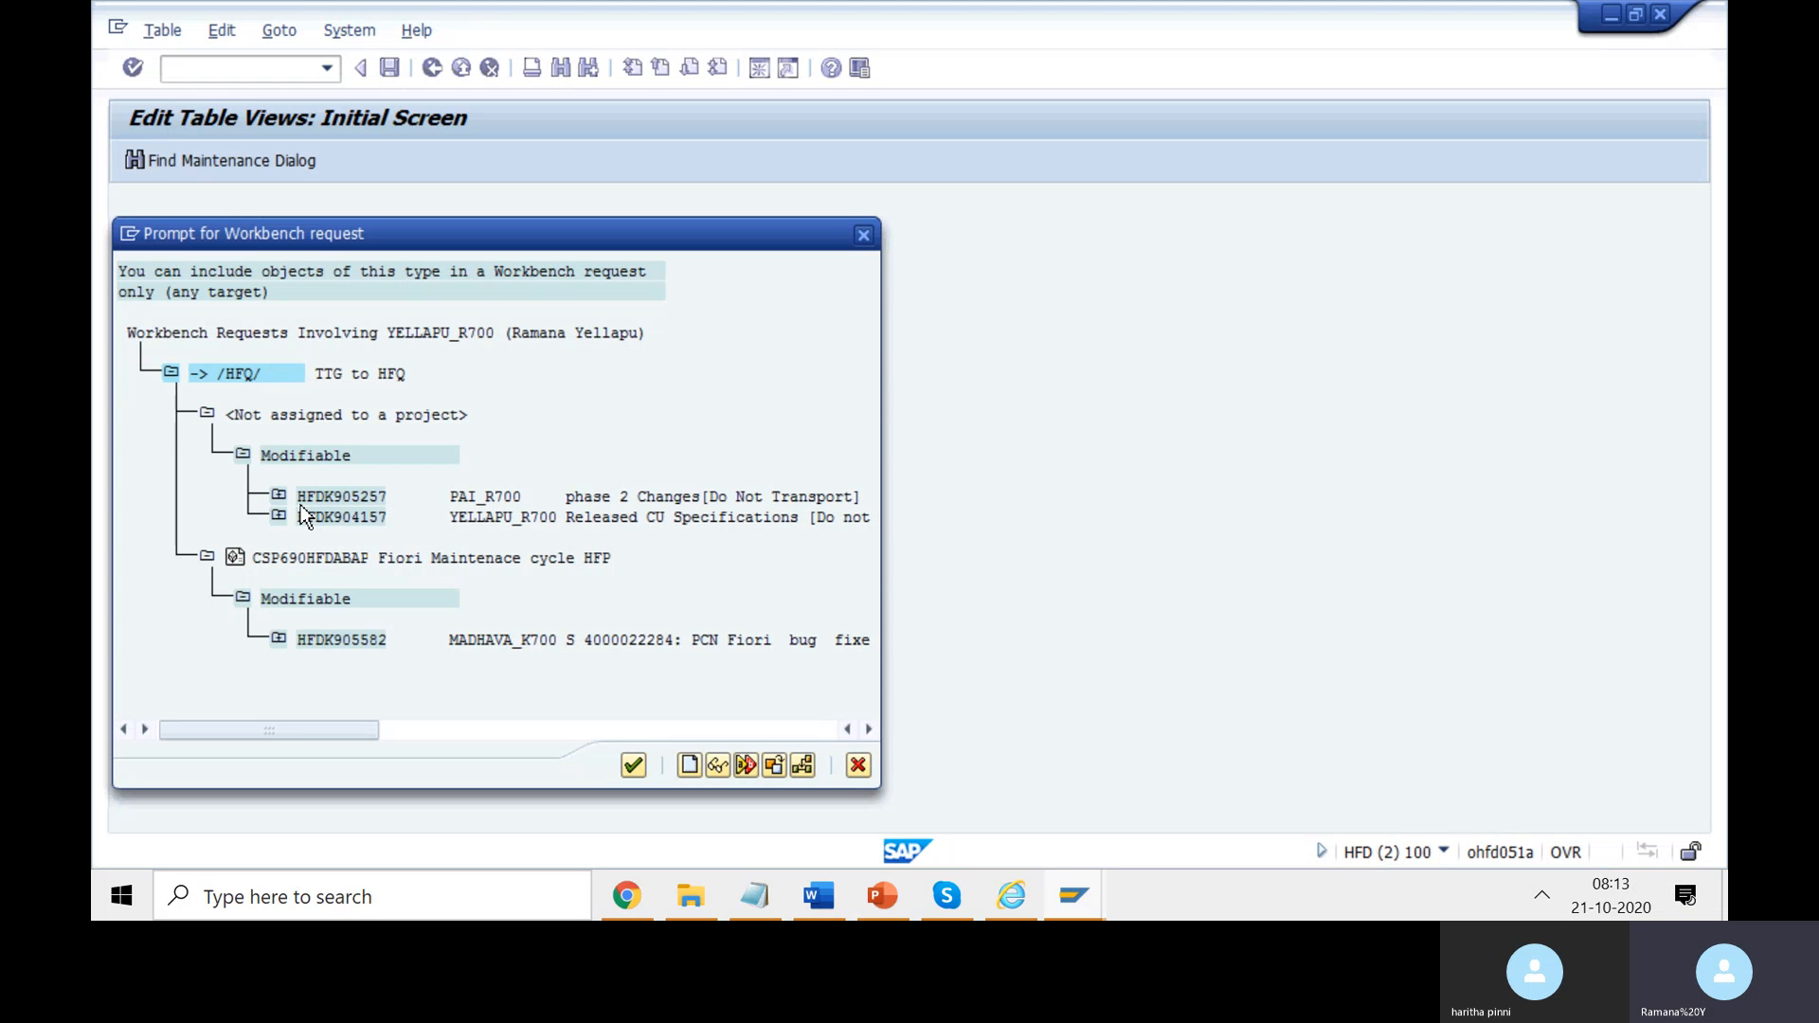
- Close the workbench request list and continue past the request prompt
{"action": "left_click", "coordinate": [326, 494]}
{"action": "left_click", "coordinate": [863, 235]}
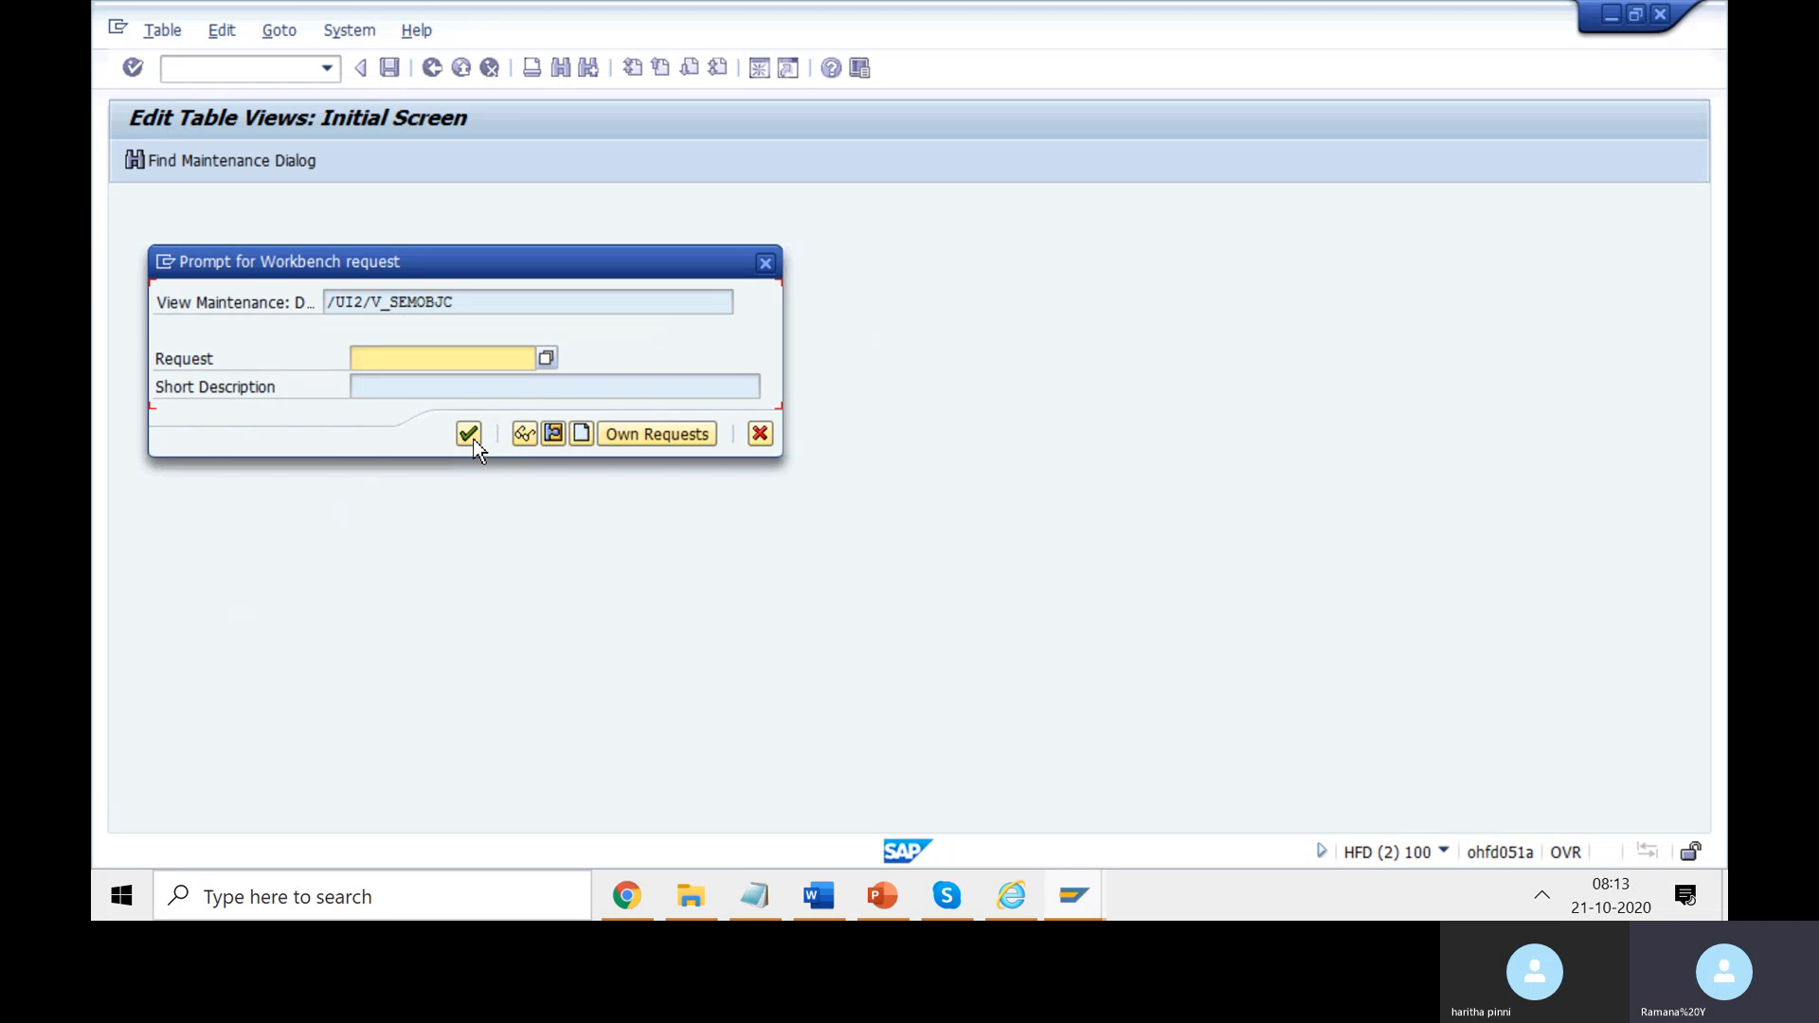
{"action": "left_click", "coordinate": [765, 263]}
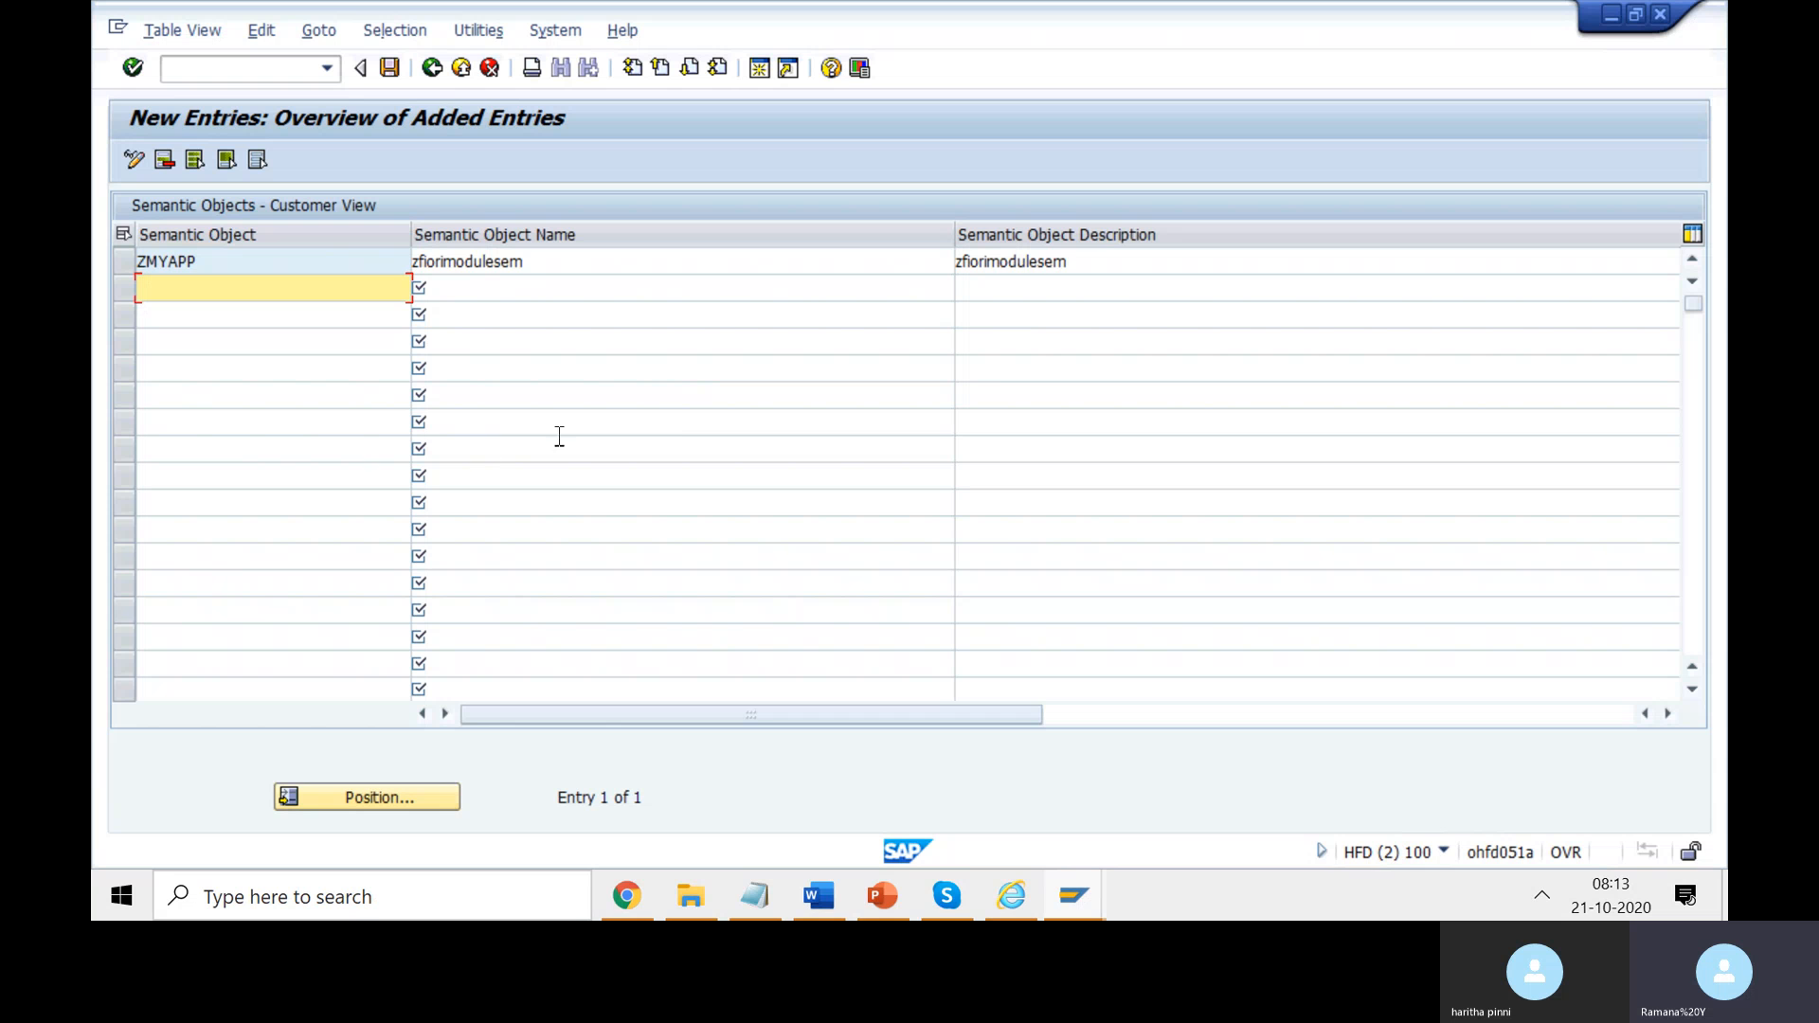
- Delete the unsaved ZMYAPP row and confirm the information message
{"action": "left_click", "coordinate": [123, 263]}
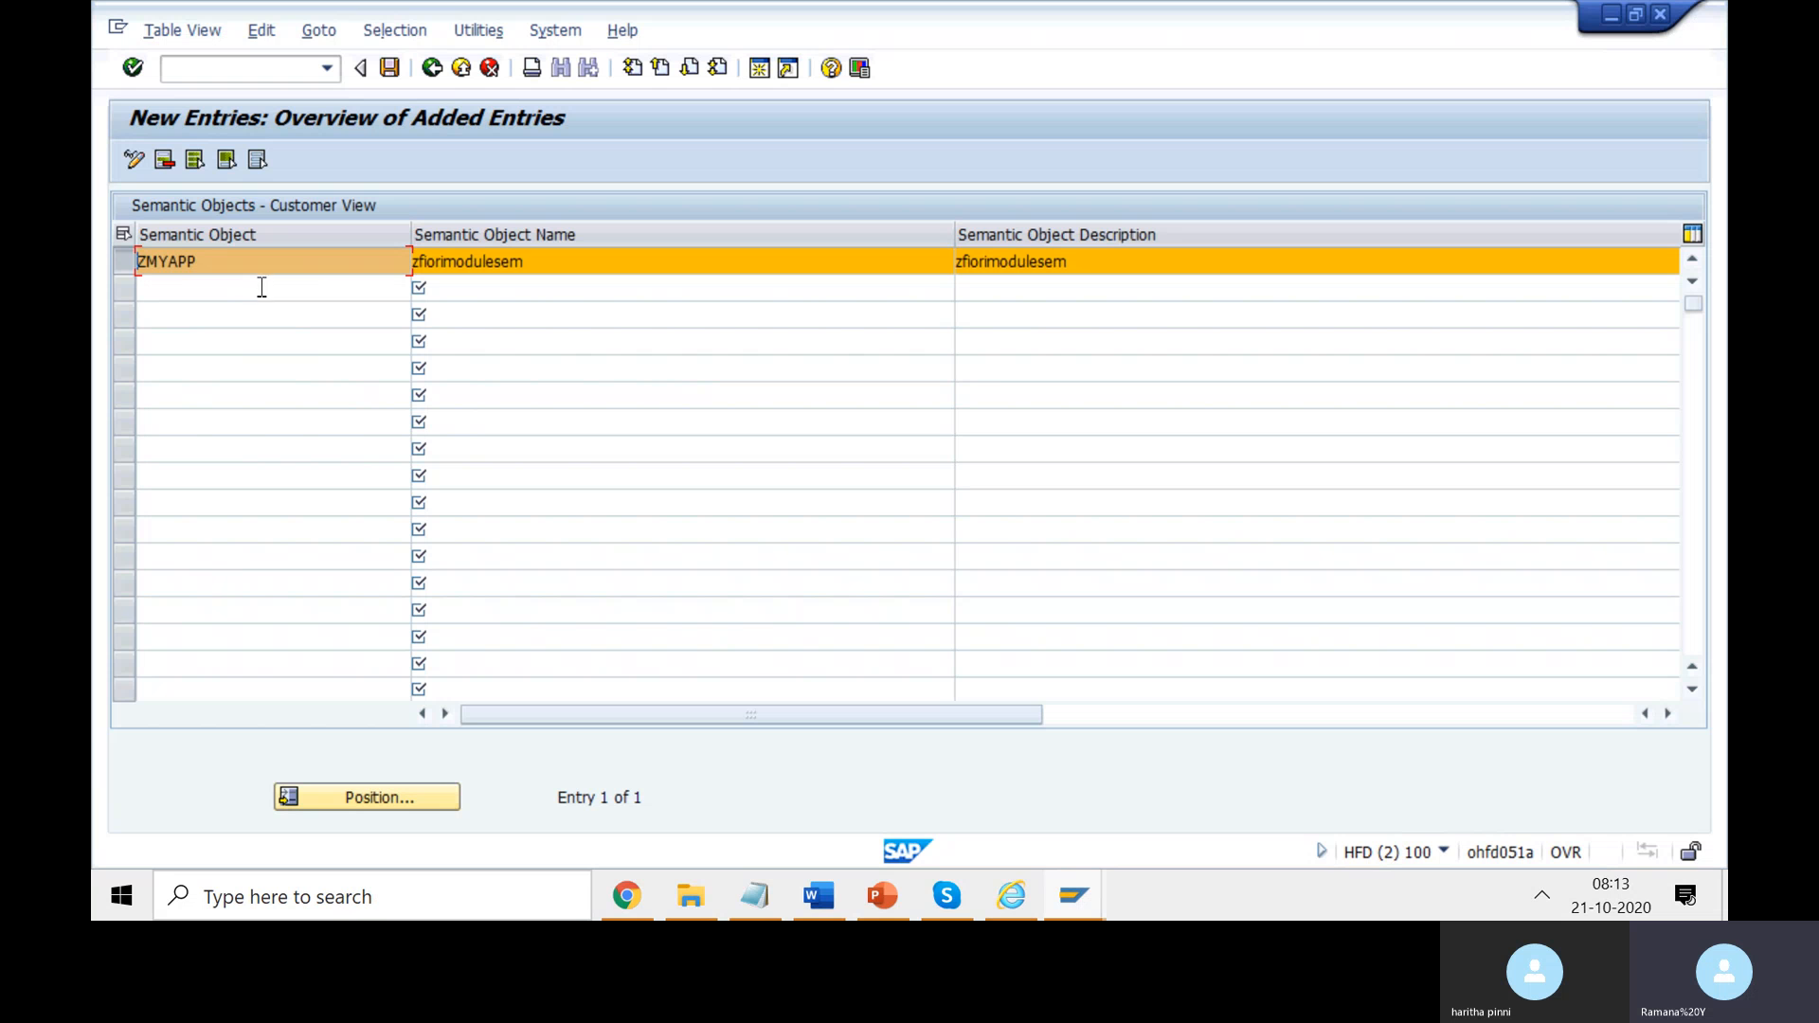
{"action": "left_click", "coordinate": [167, 167]}
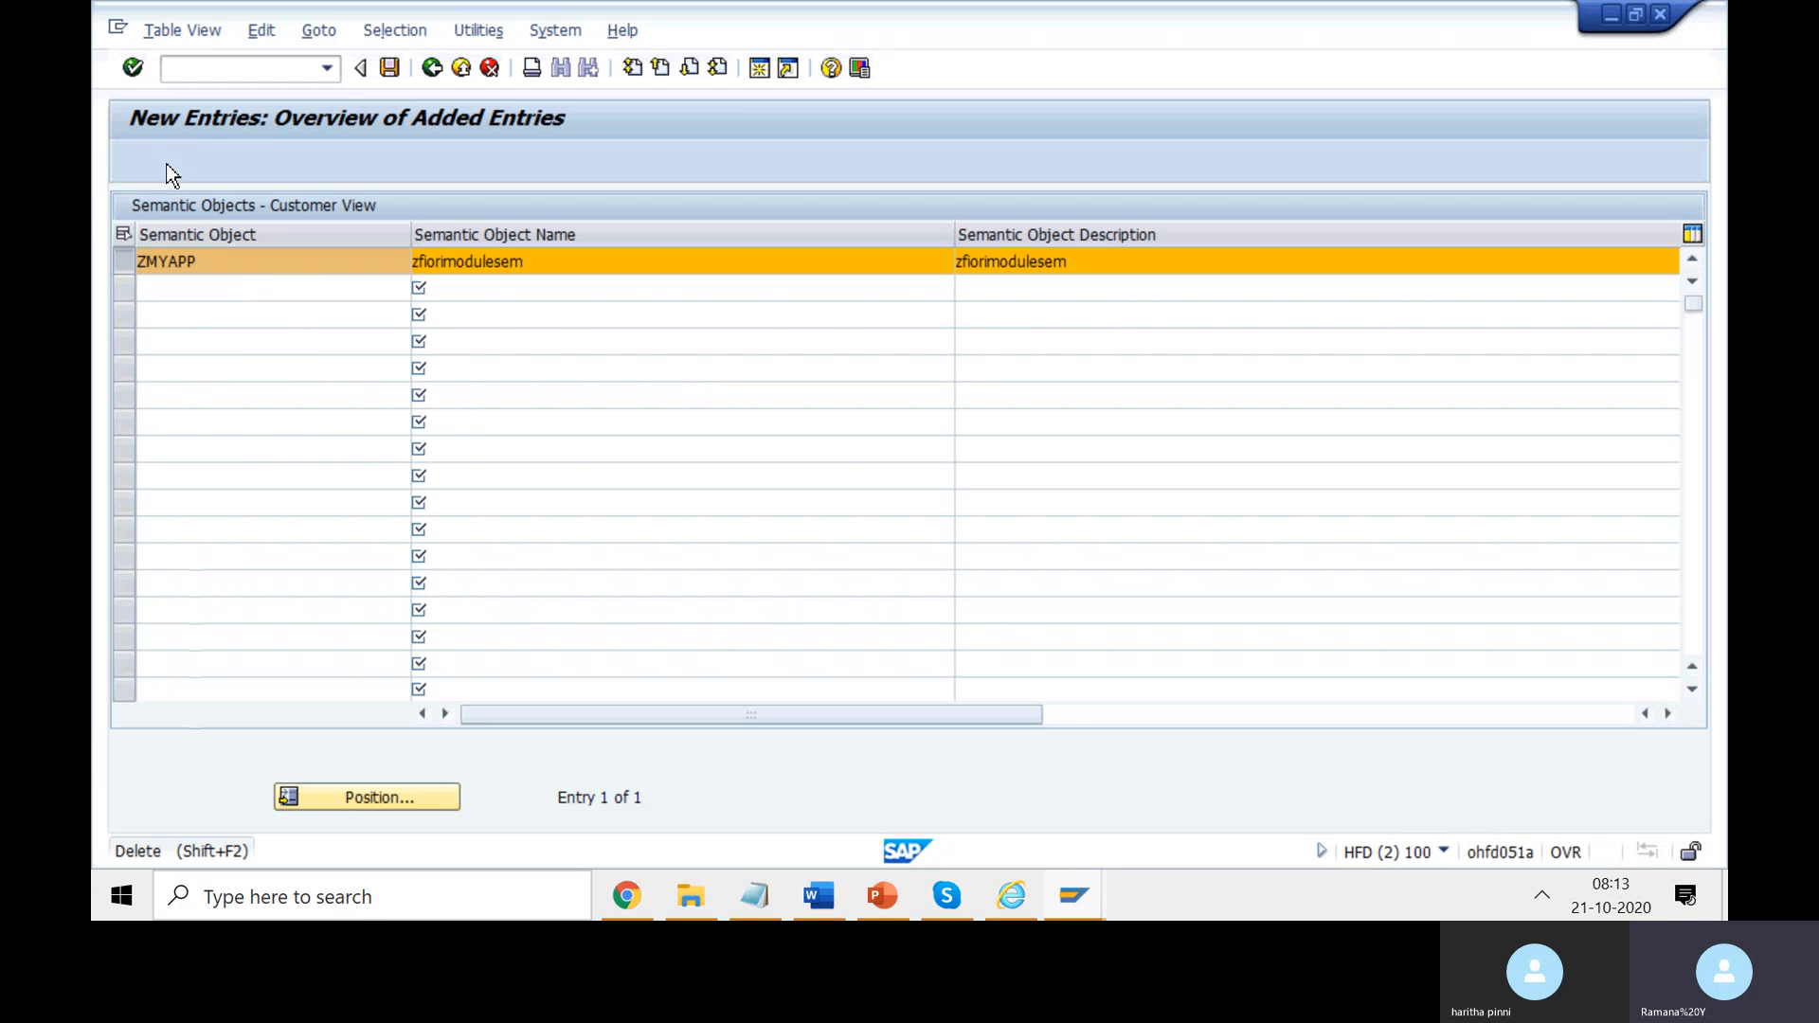
{"action": "left_click", "coordinate": [702, 716]}
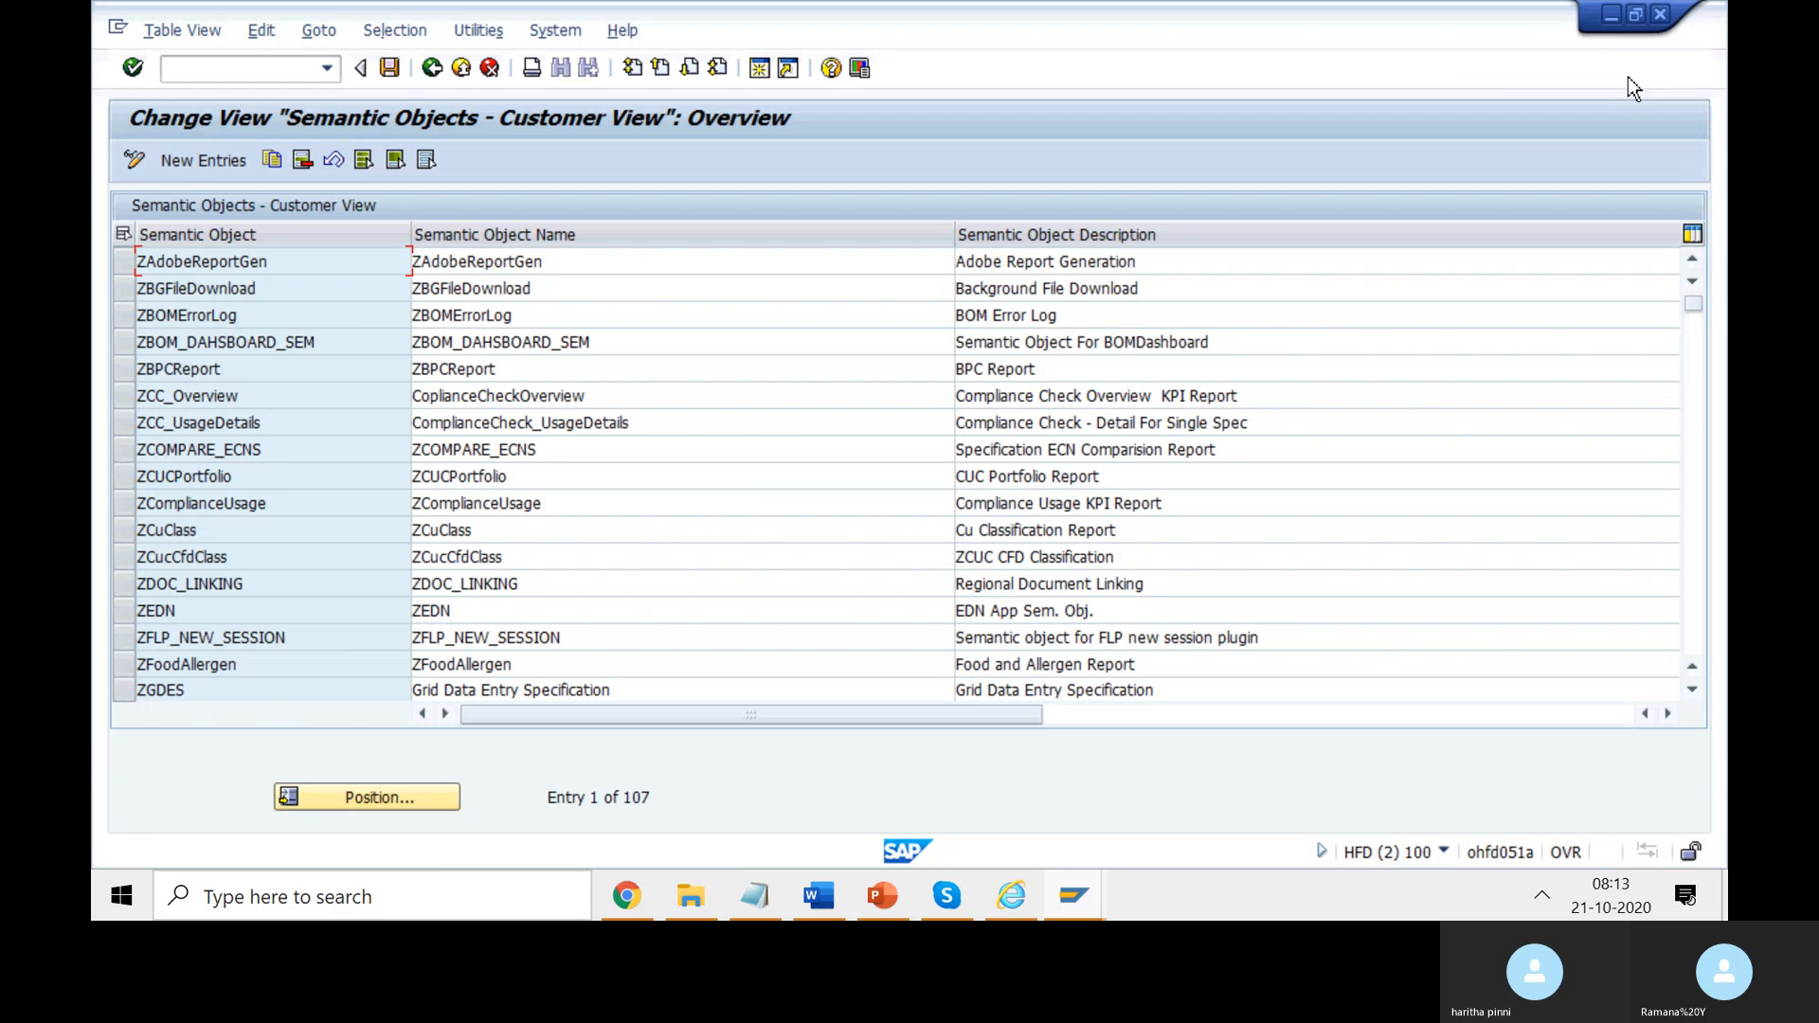
- Highlight the Launchpad Designer line and words 'instance' and 'Semantic' in the notes, then open a new tab
{"action": "left_click", "coordinate": [1611, 16]}
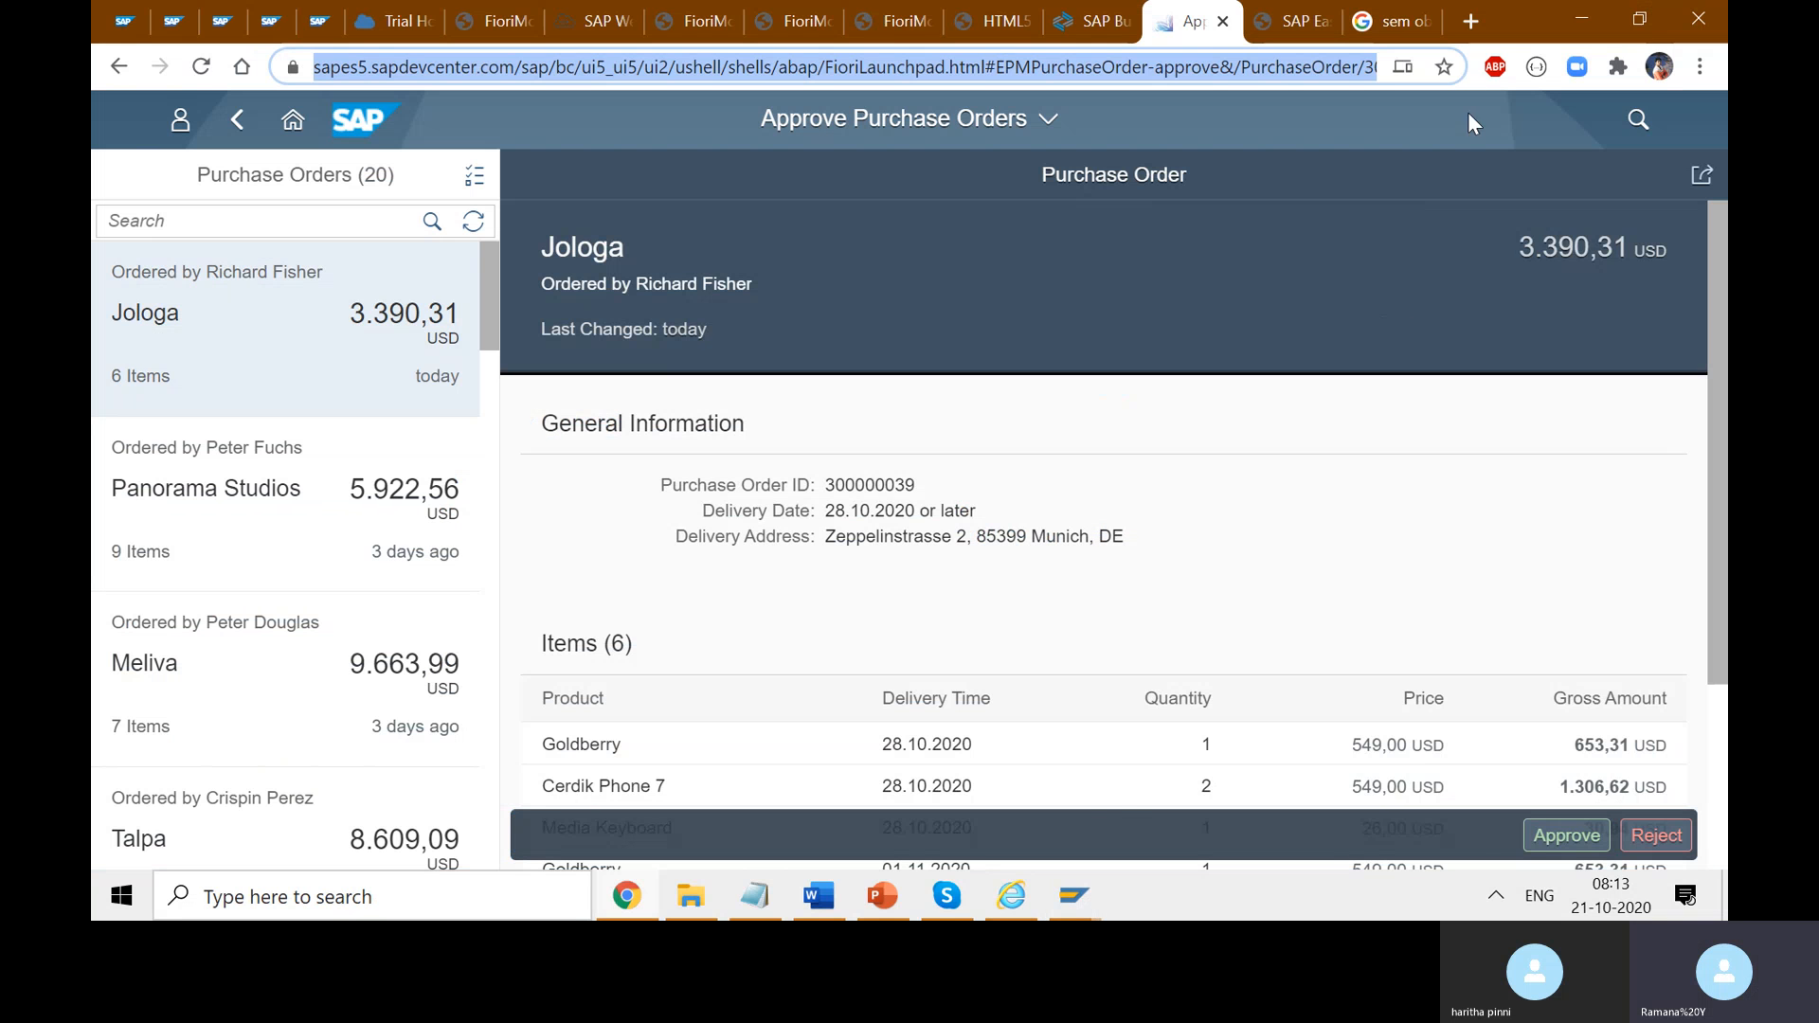
{"action": "left_click", "coordinate": [818, 895]}
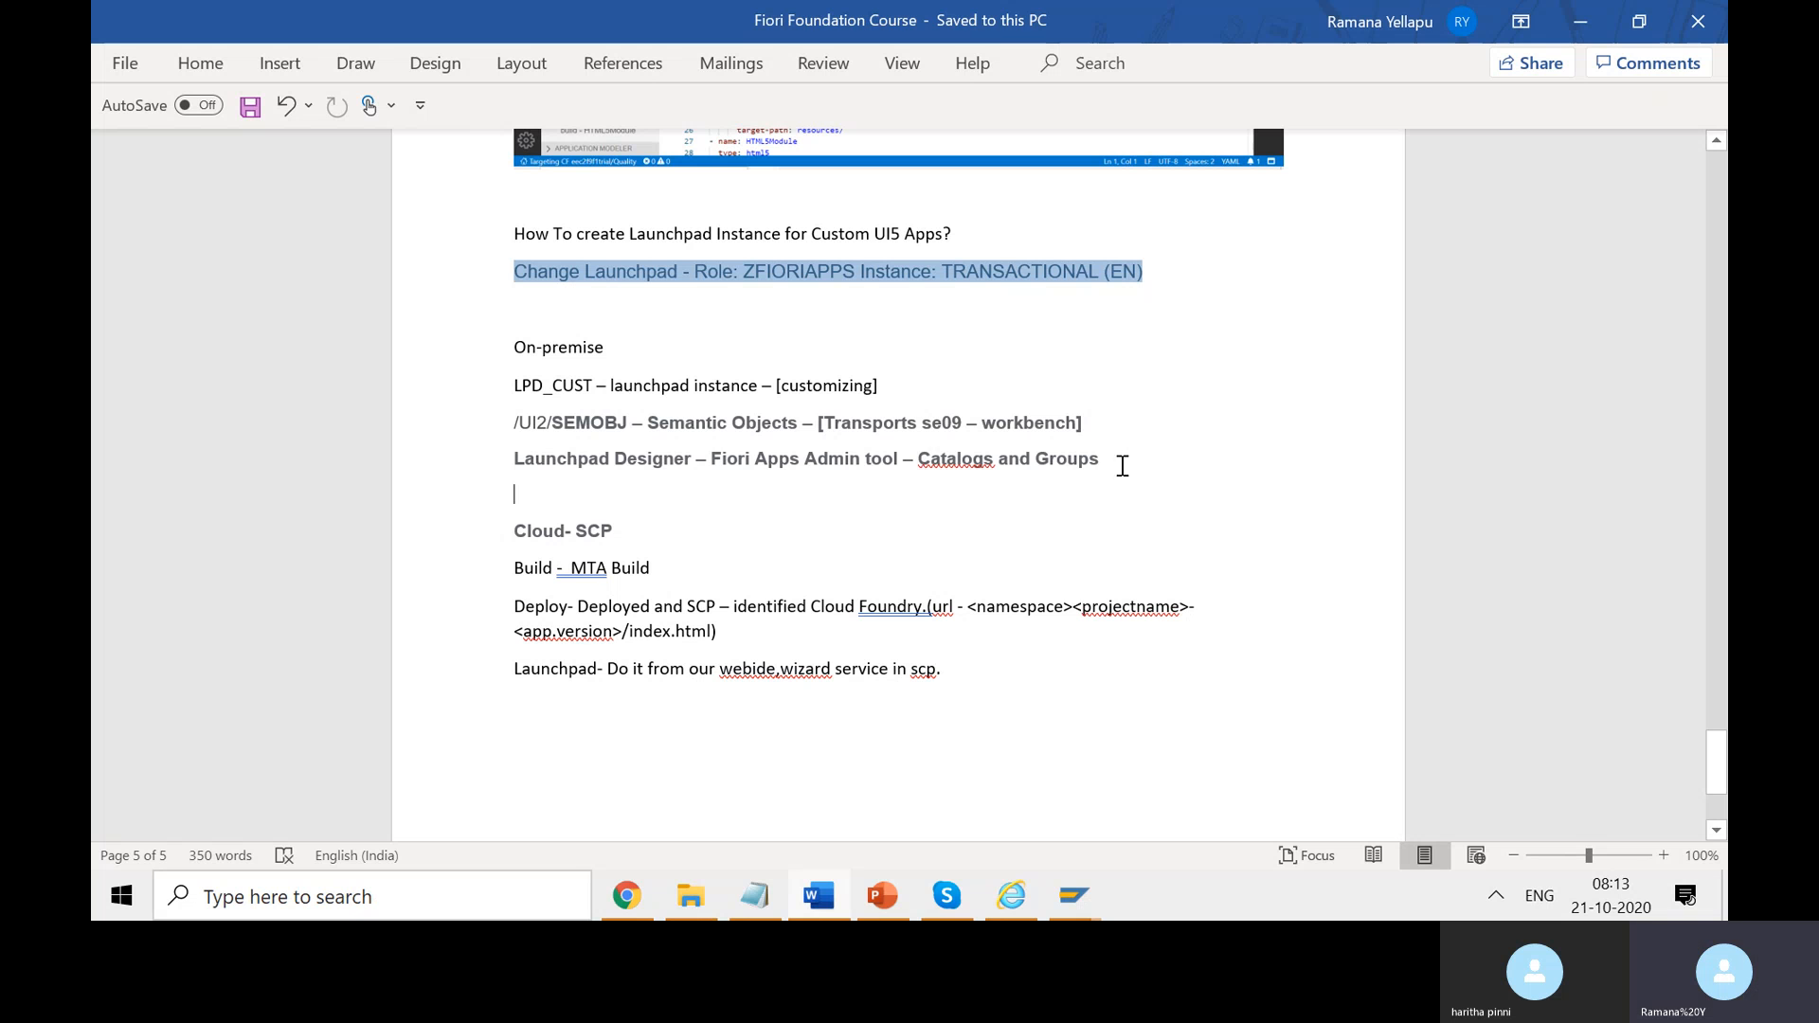
{"action": "left_click_drag", "start_coordinate": [1121, 463], "coordinate": [545, 452]}
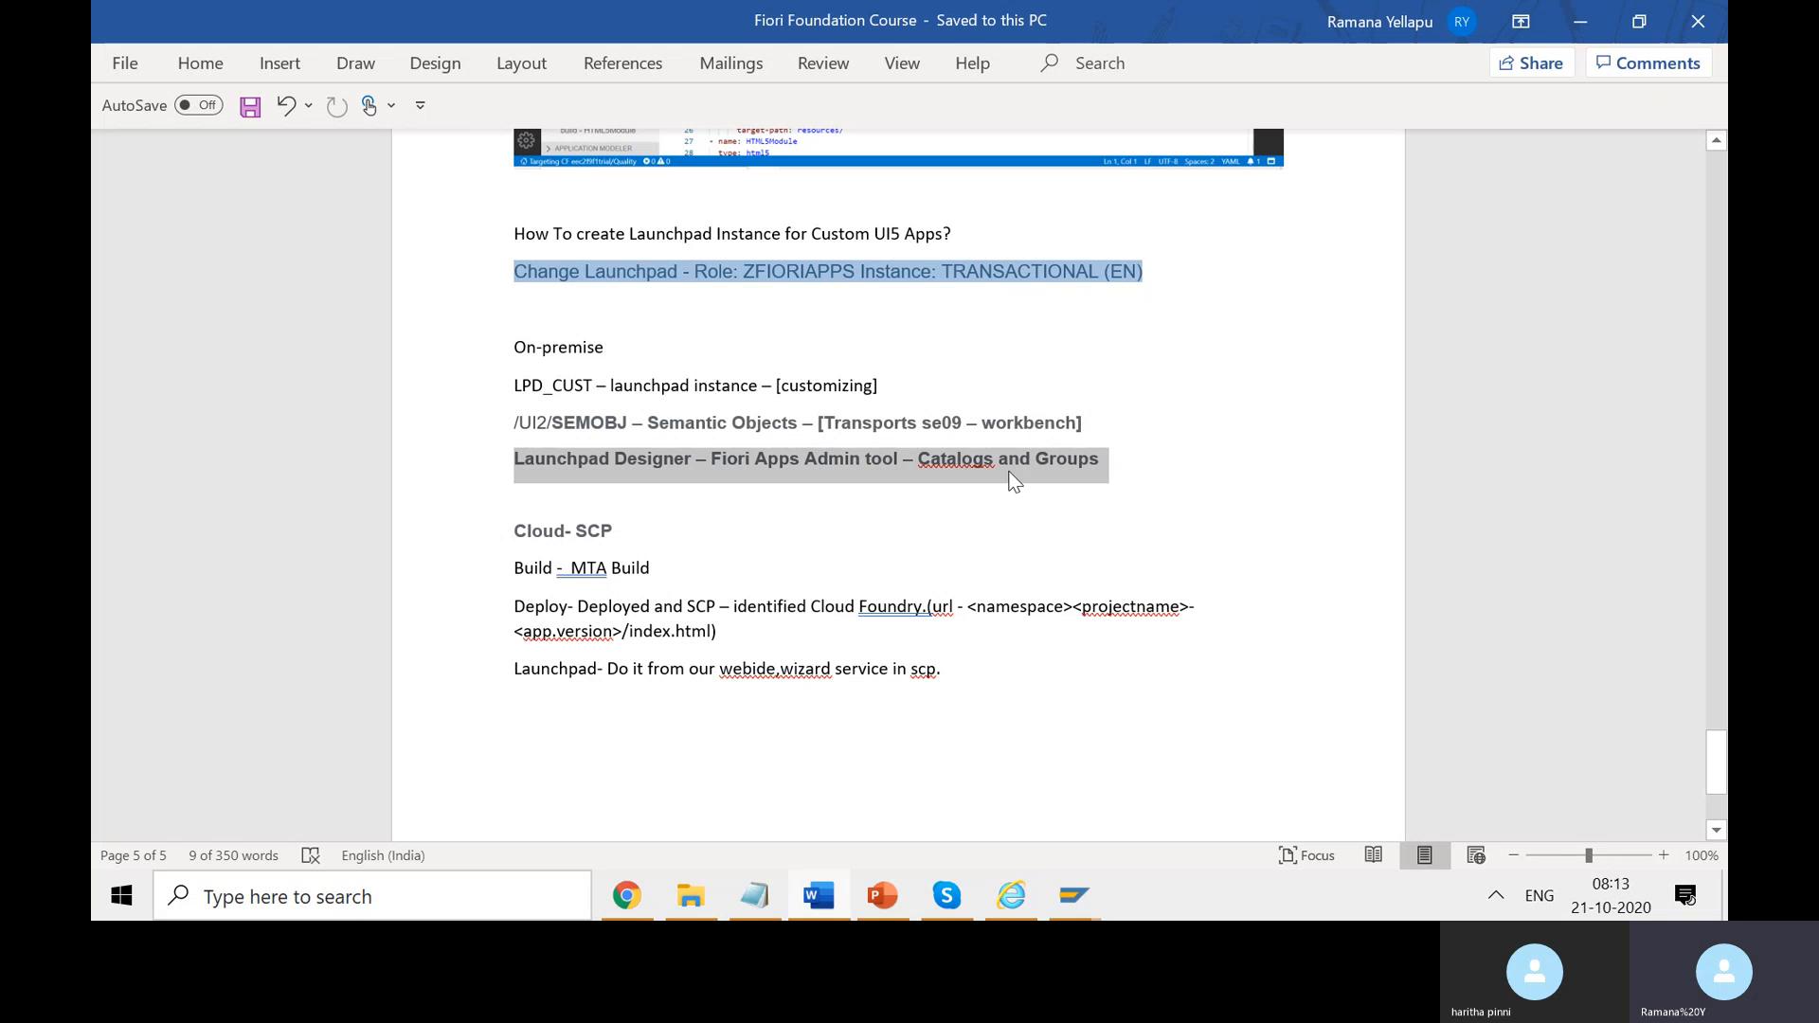
{"action": "double_click", "coordinate": [717, 386]}
{"action": "double_click", "coordinate": [690, 423]}
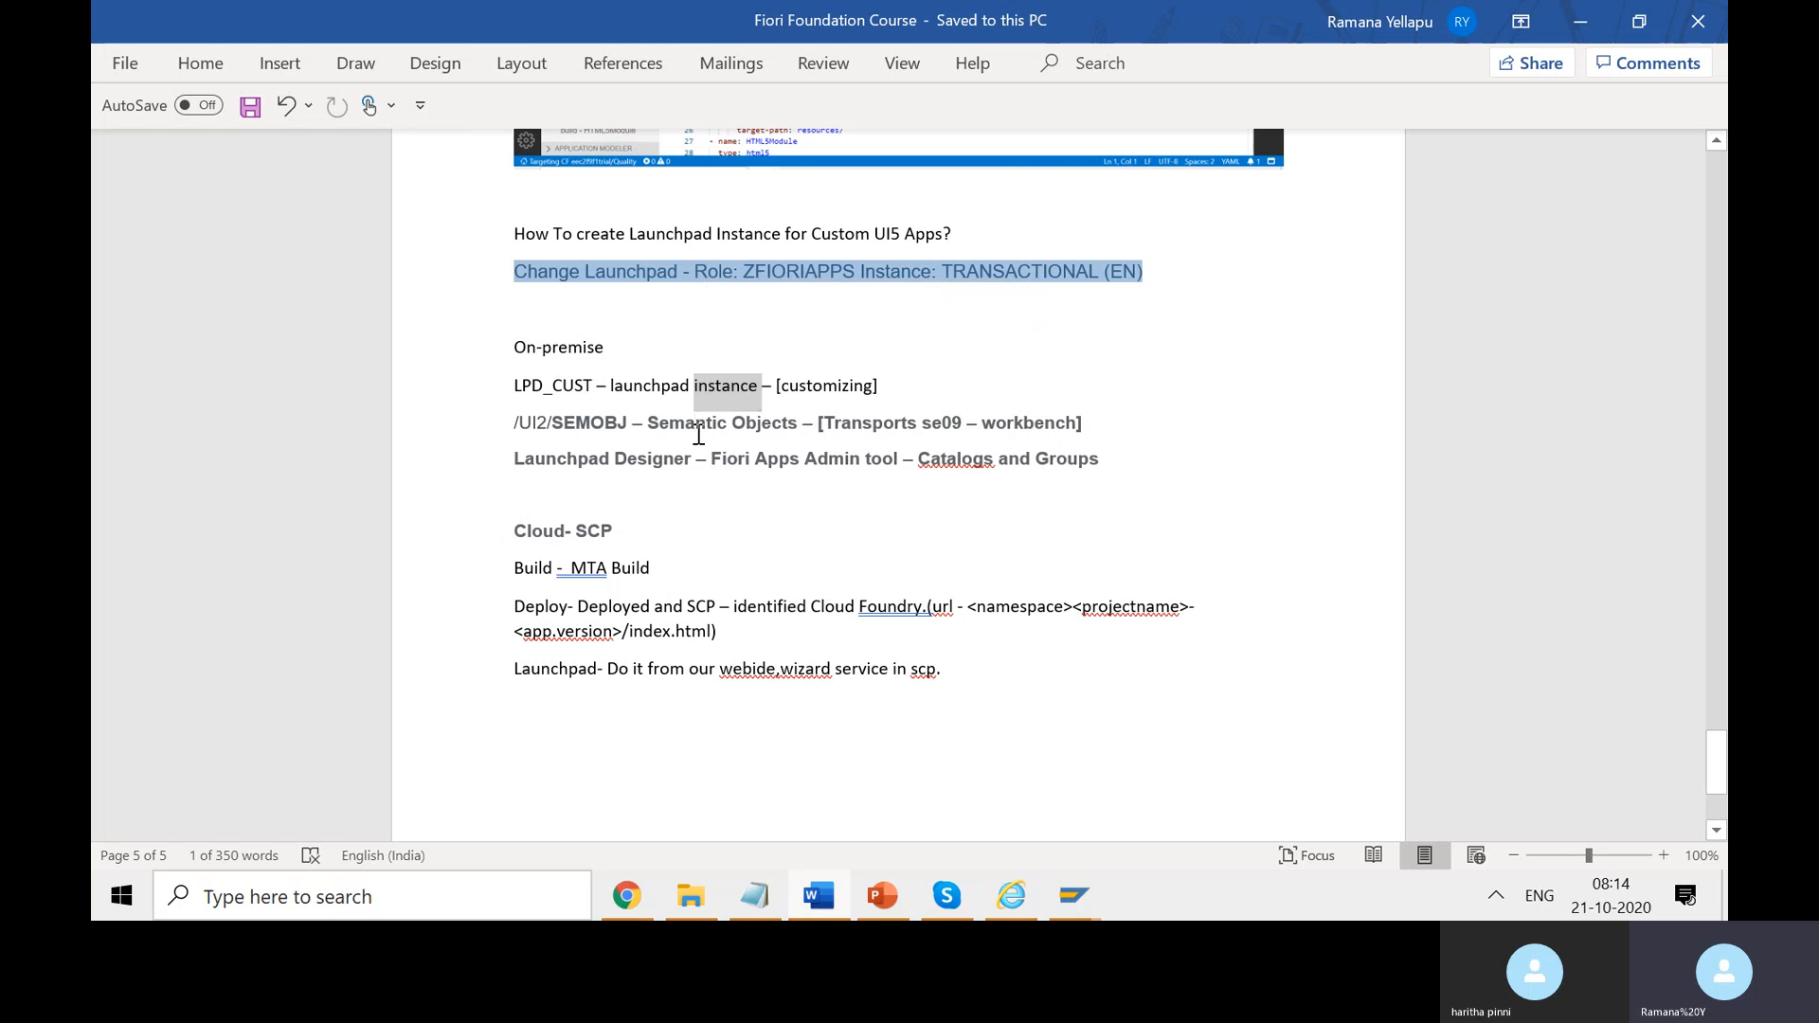
{"action": "left_click", "coordinate": [1580, 21]}
{"action": "left_click", "coordinate": [1471, 21]}
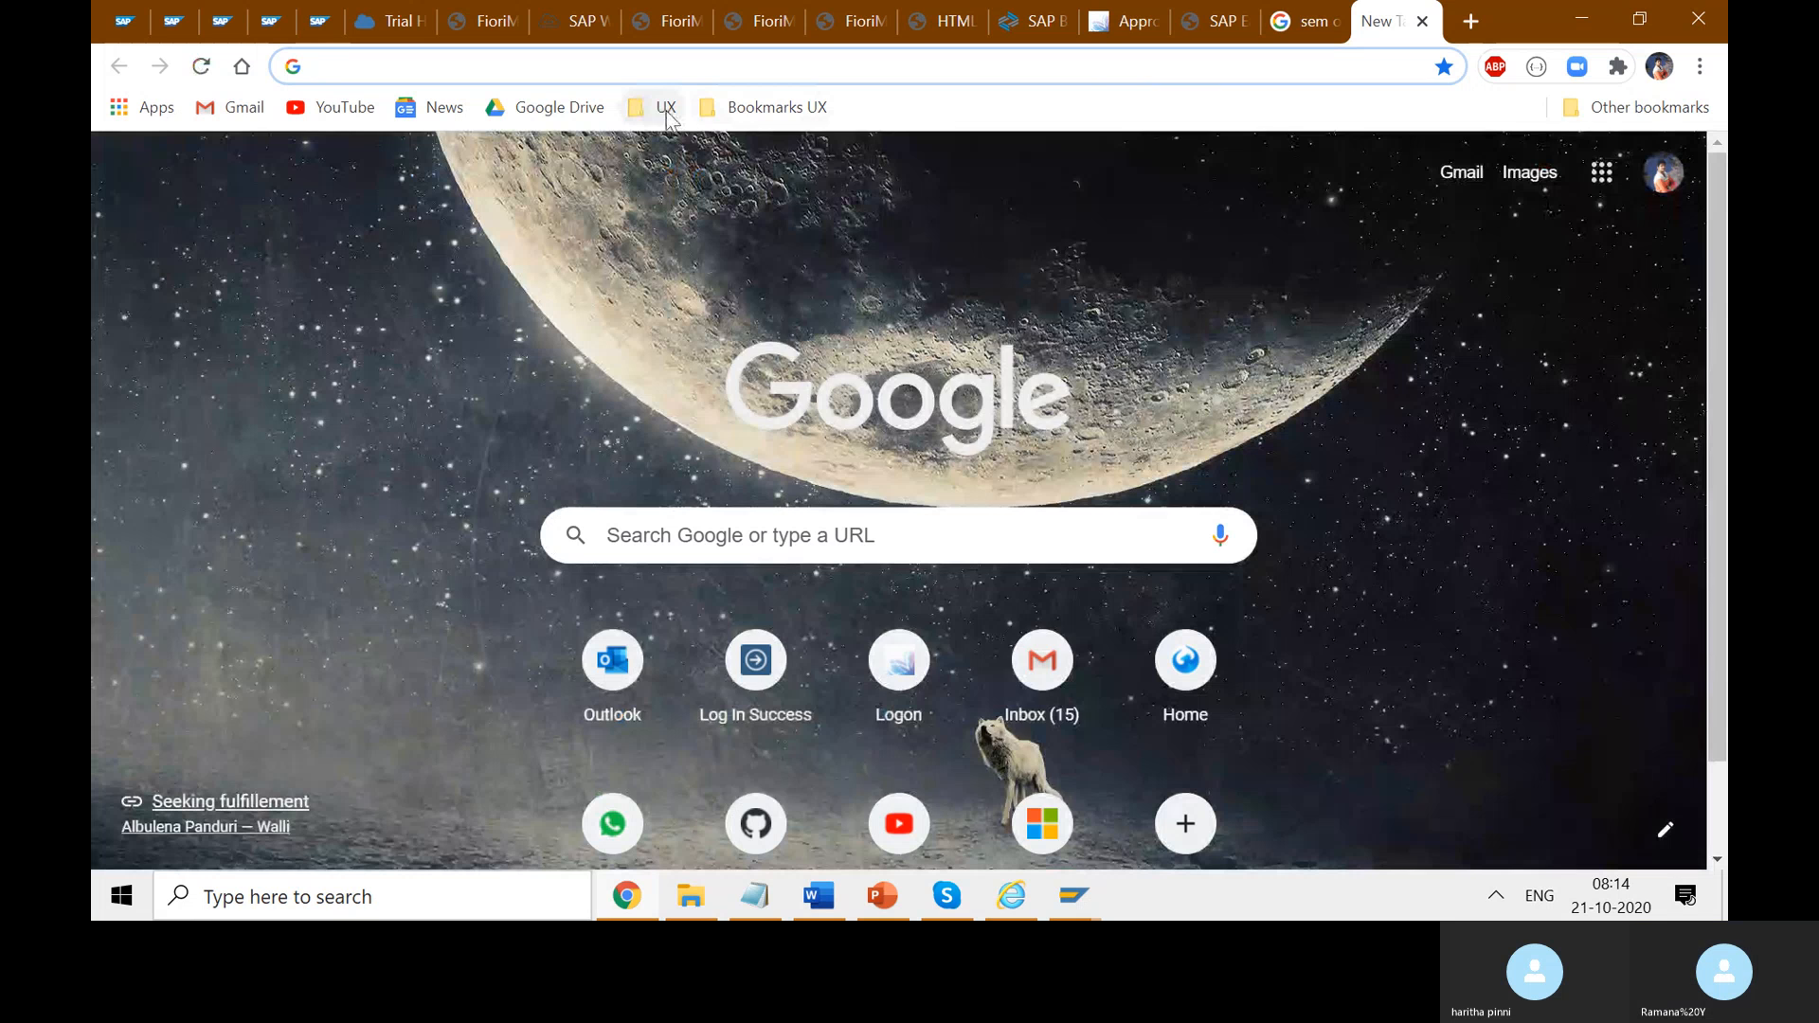
- Load the autocompleted plm-dev address from the address bar
{"action": "left_click", "coordinate": [662, 108]}
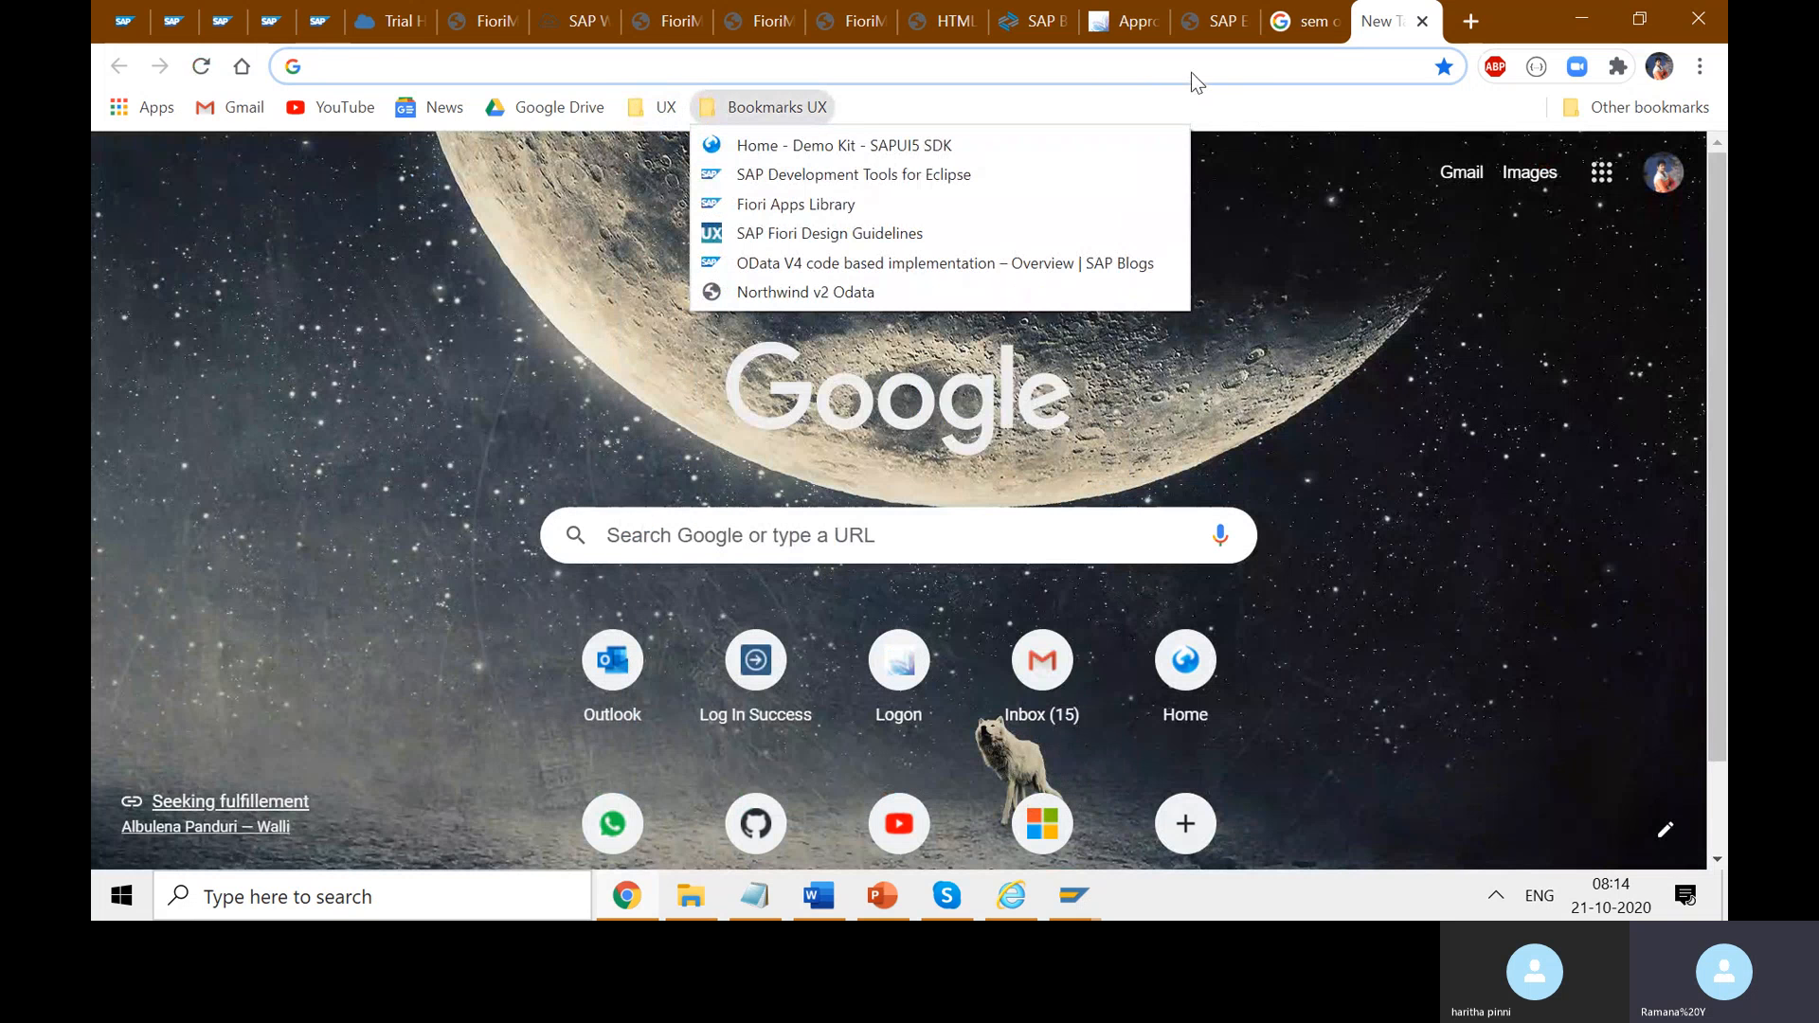
{"action": "left_click", "coordinate": [1188, 71]}
{"action": "type", "text": "pl"}
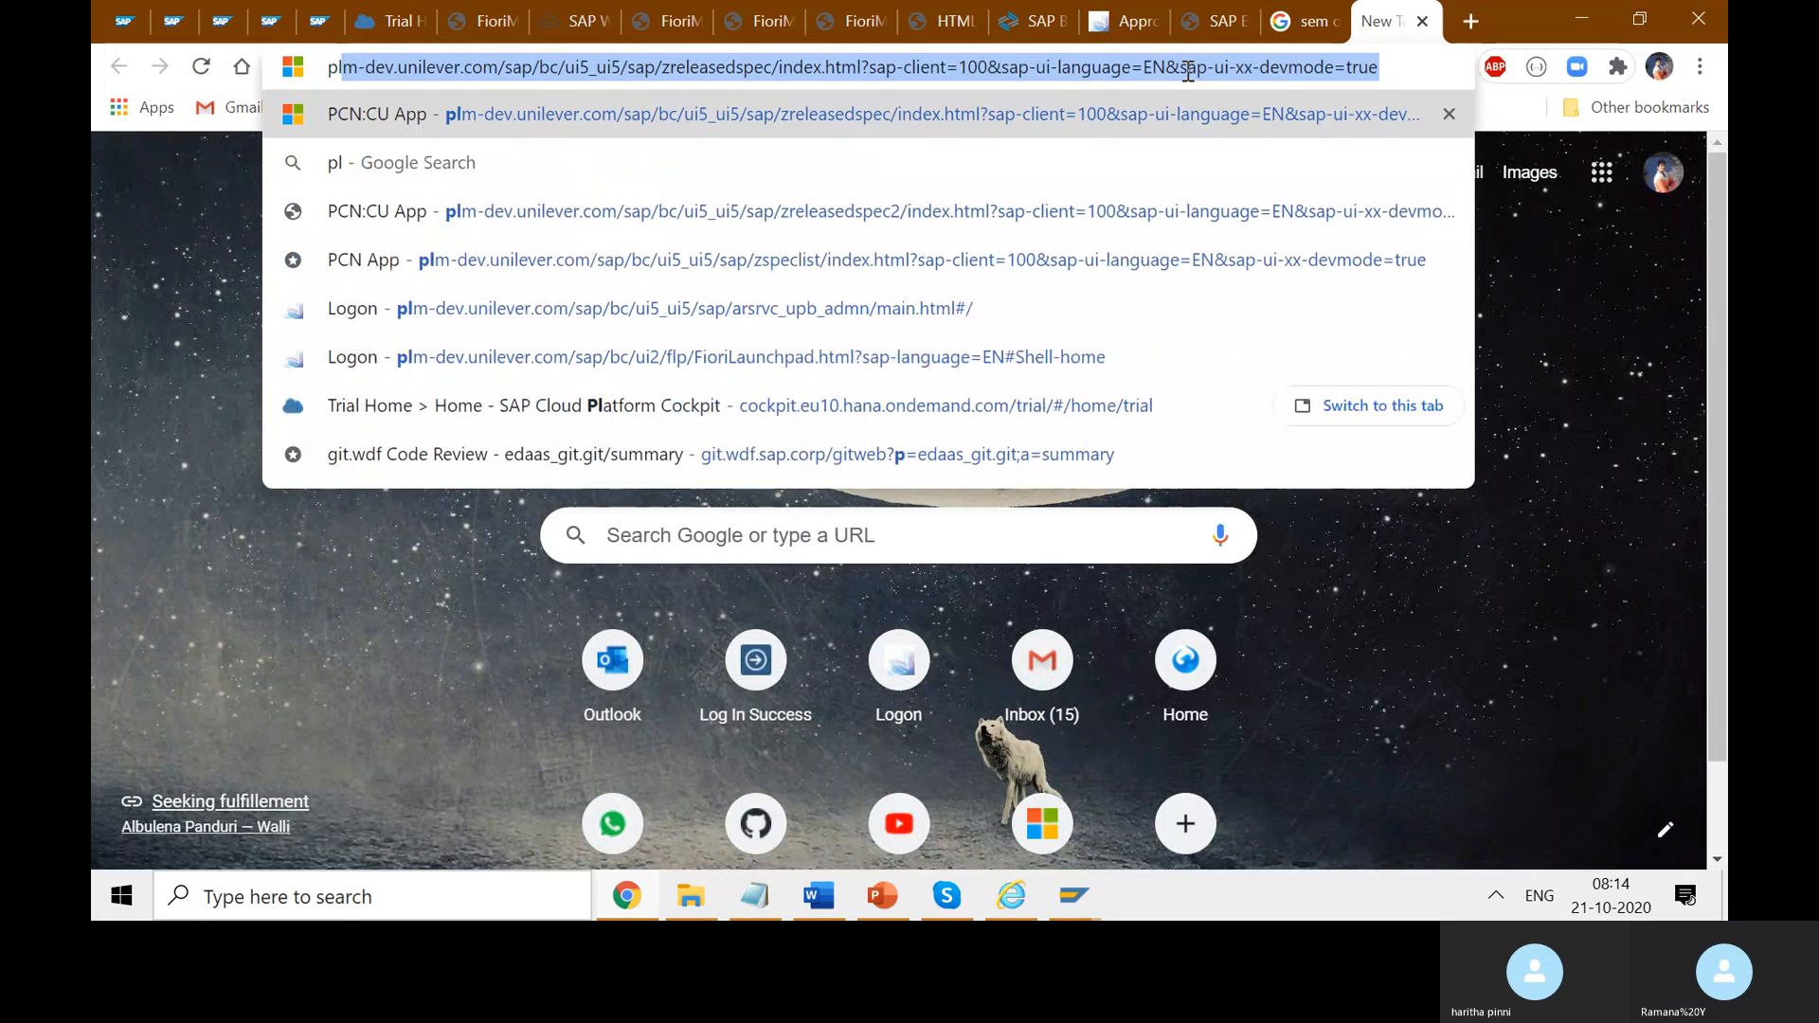
{"action": "key", "text": "Return"}
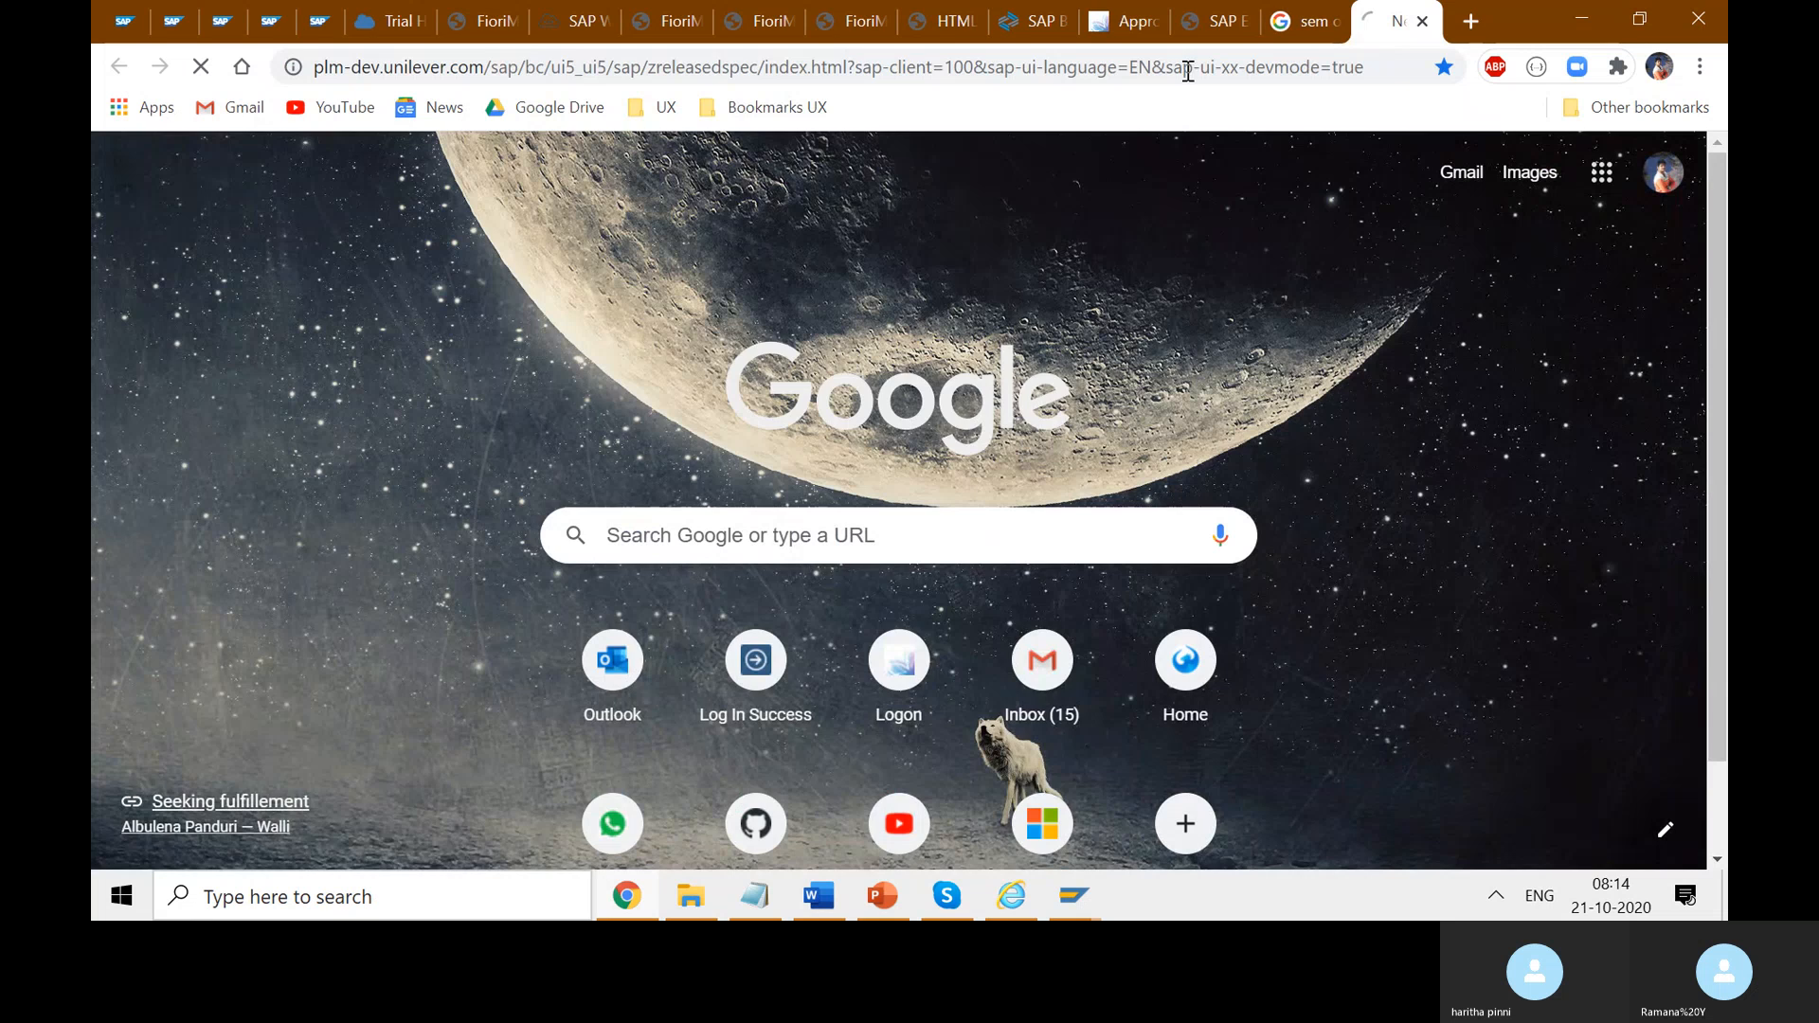
- In a new tab, open the Other bookmarks > Unilever > Dev 'LPD Designer - PCN' bookmark
{"action": "left_click", "coordinate": [1471, 20]}
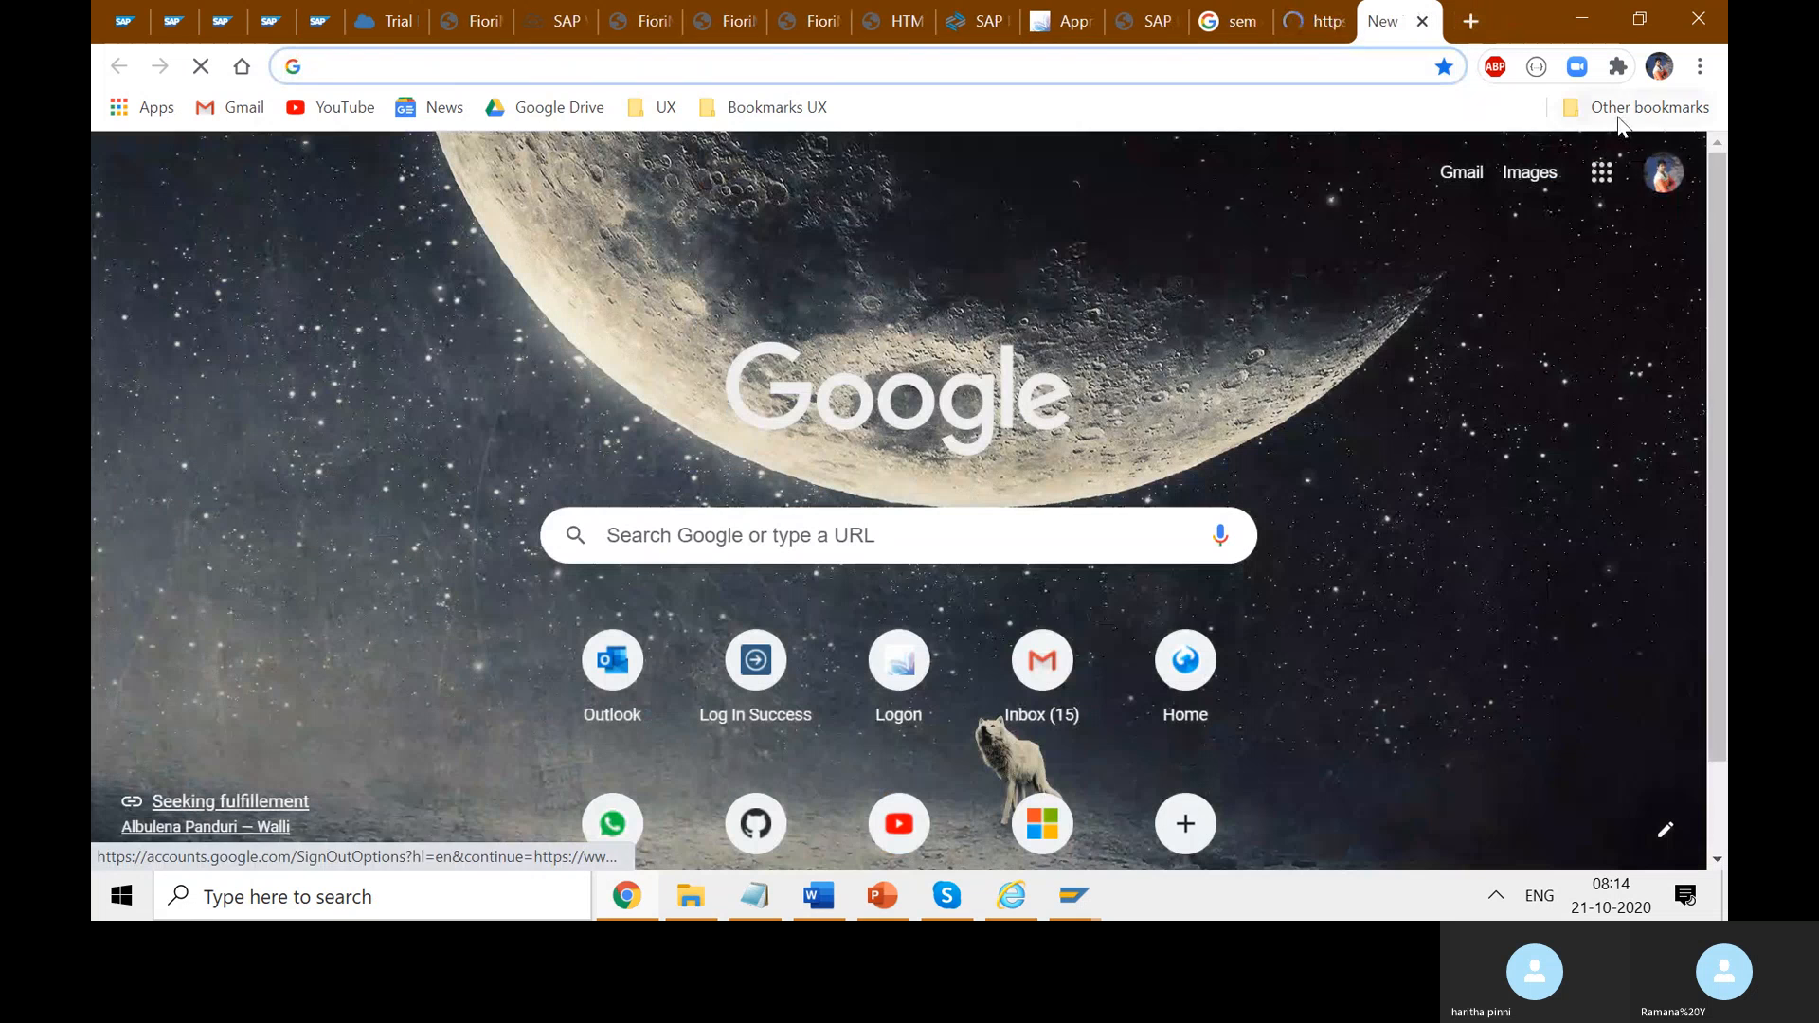
{"action": "left_click", "coordinate": [1637, 107]}
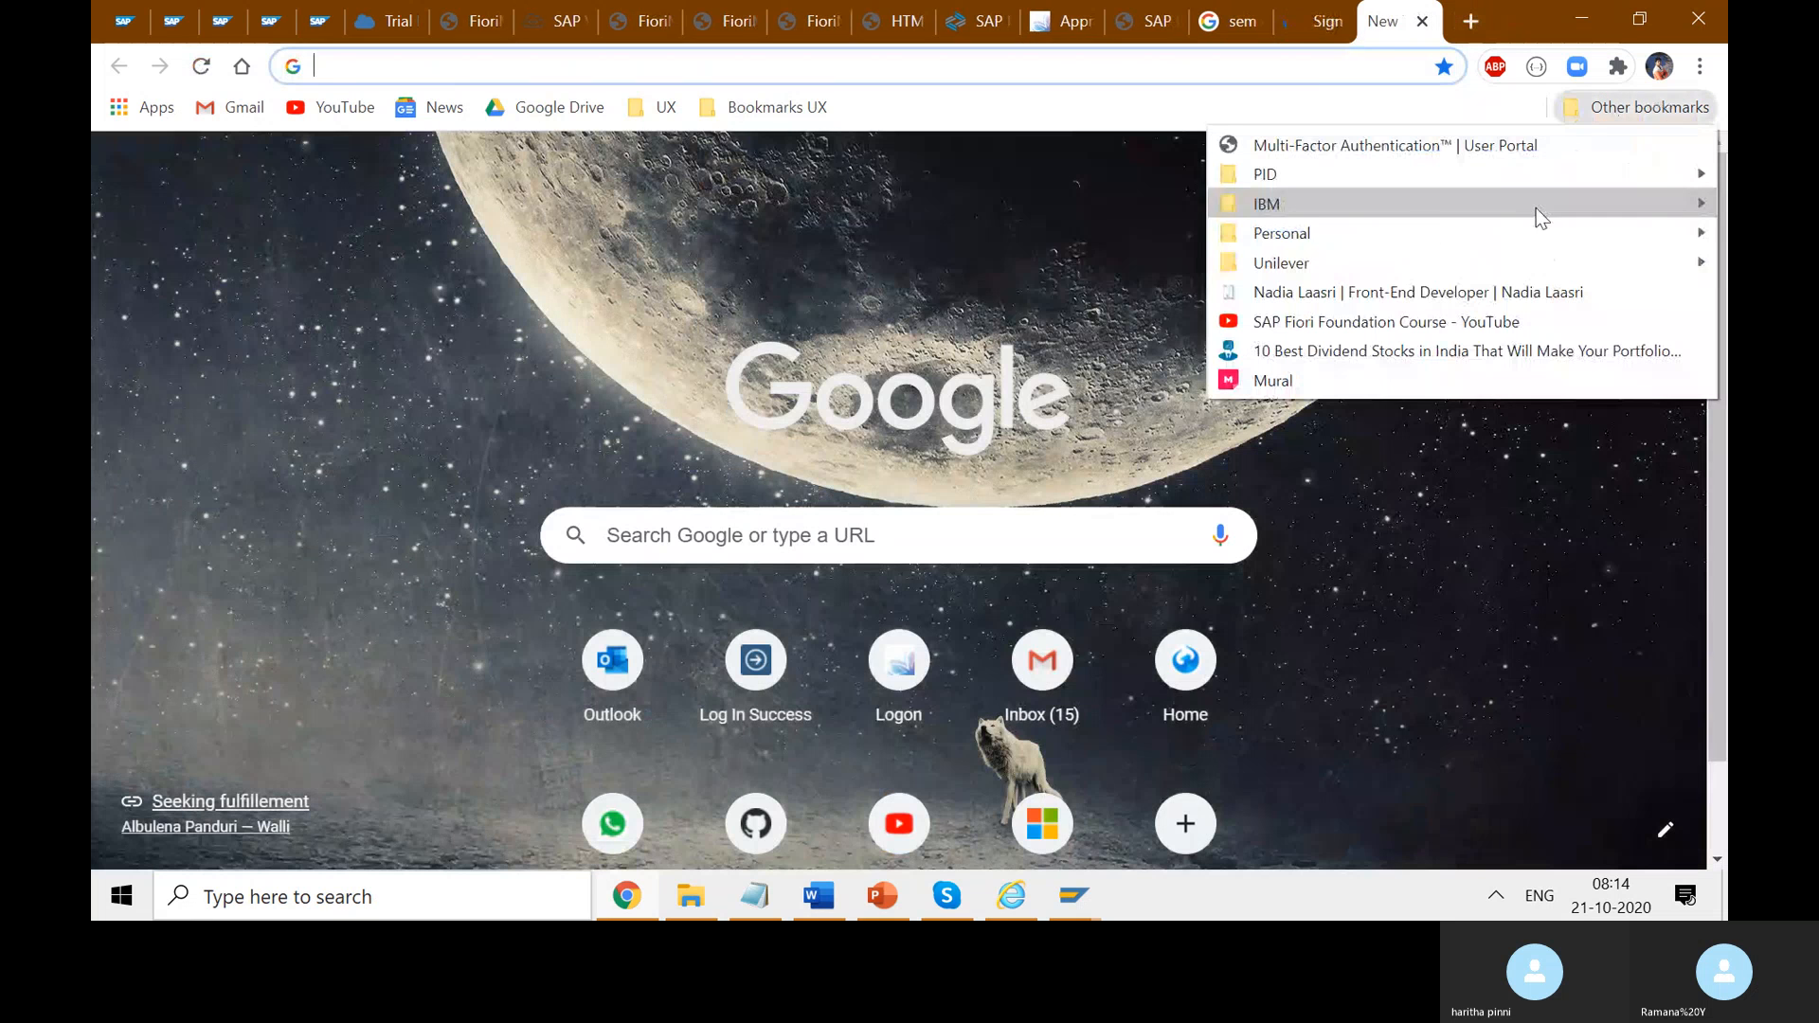
{"action": "mouse_move", "coordinate": [1303, 248]}
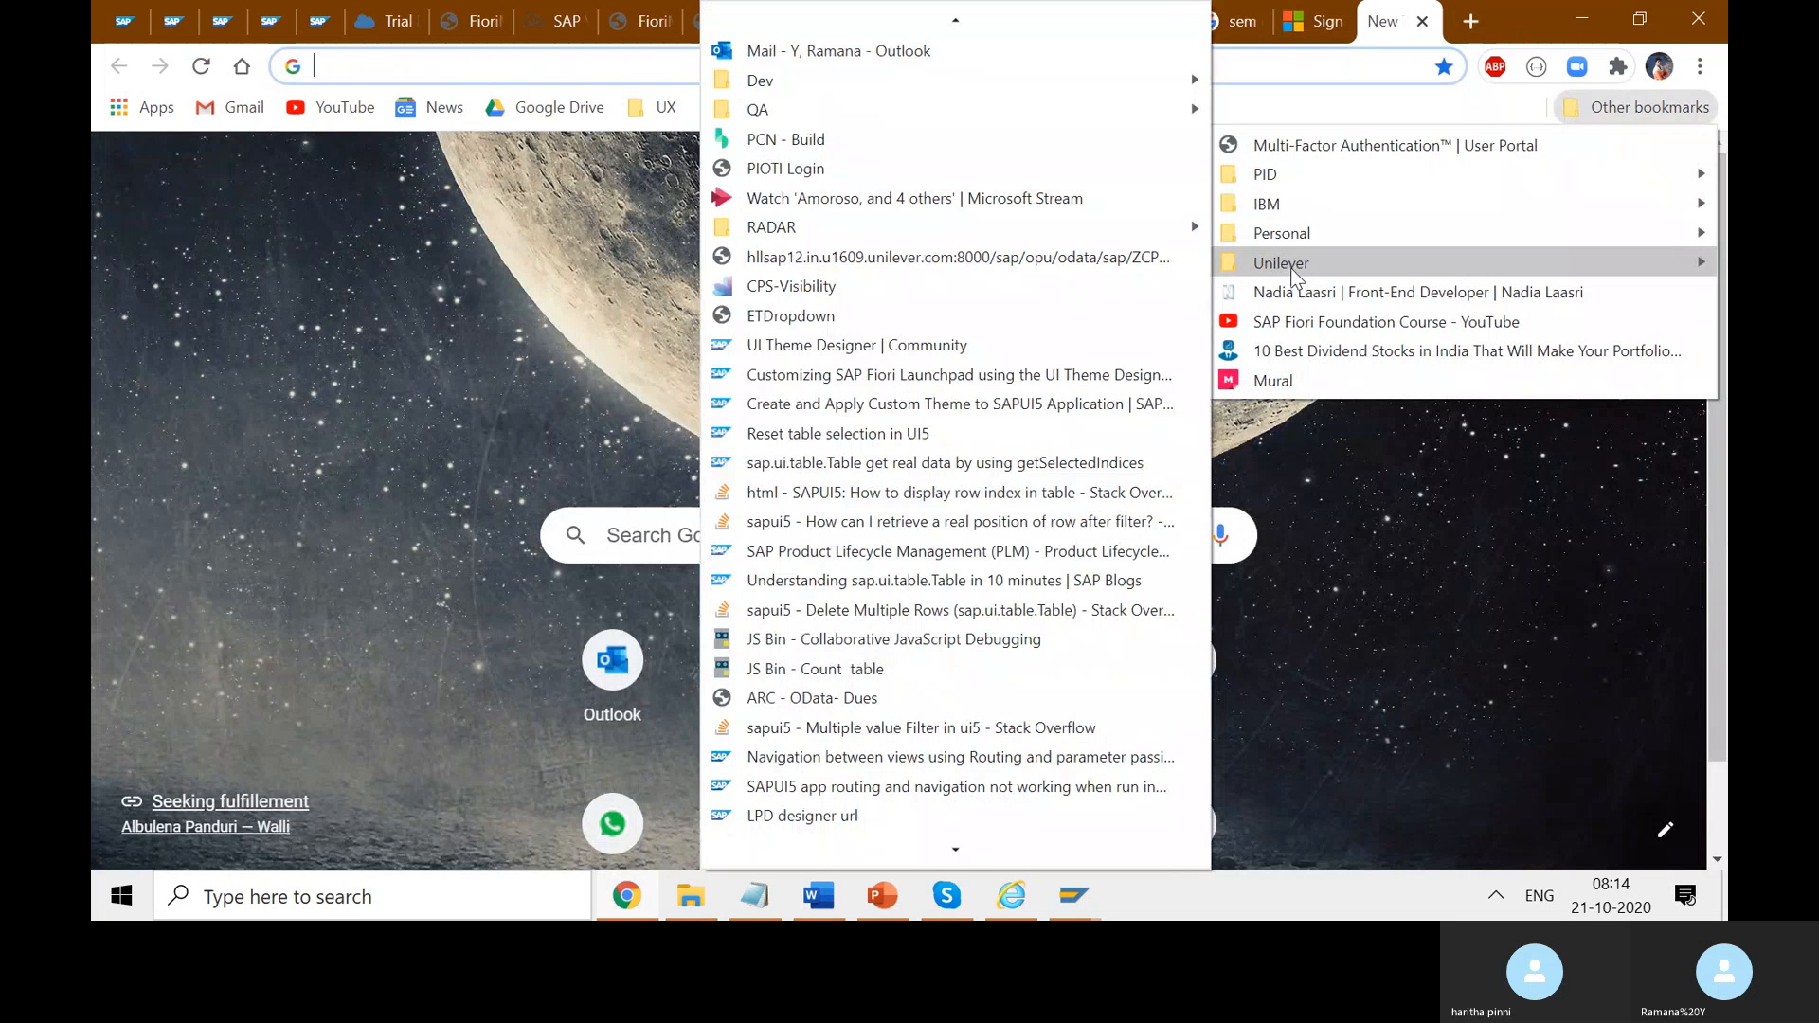
{"action": "mouse_move", "coordinate": [775, 86]}
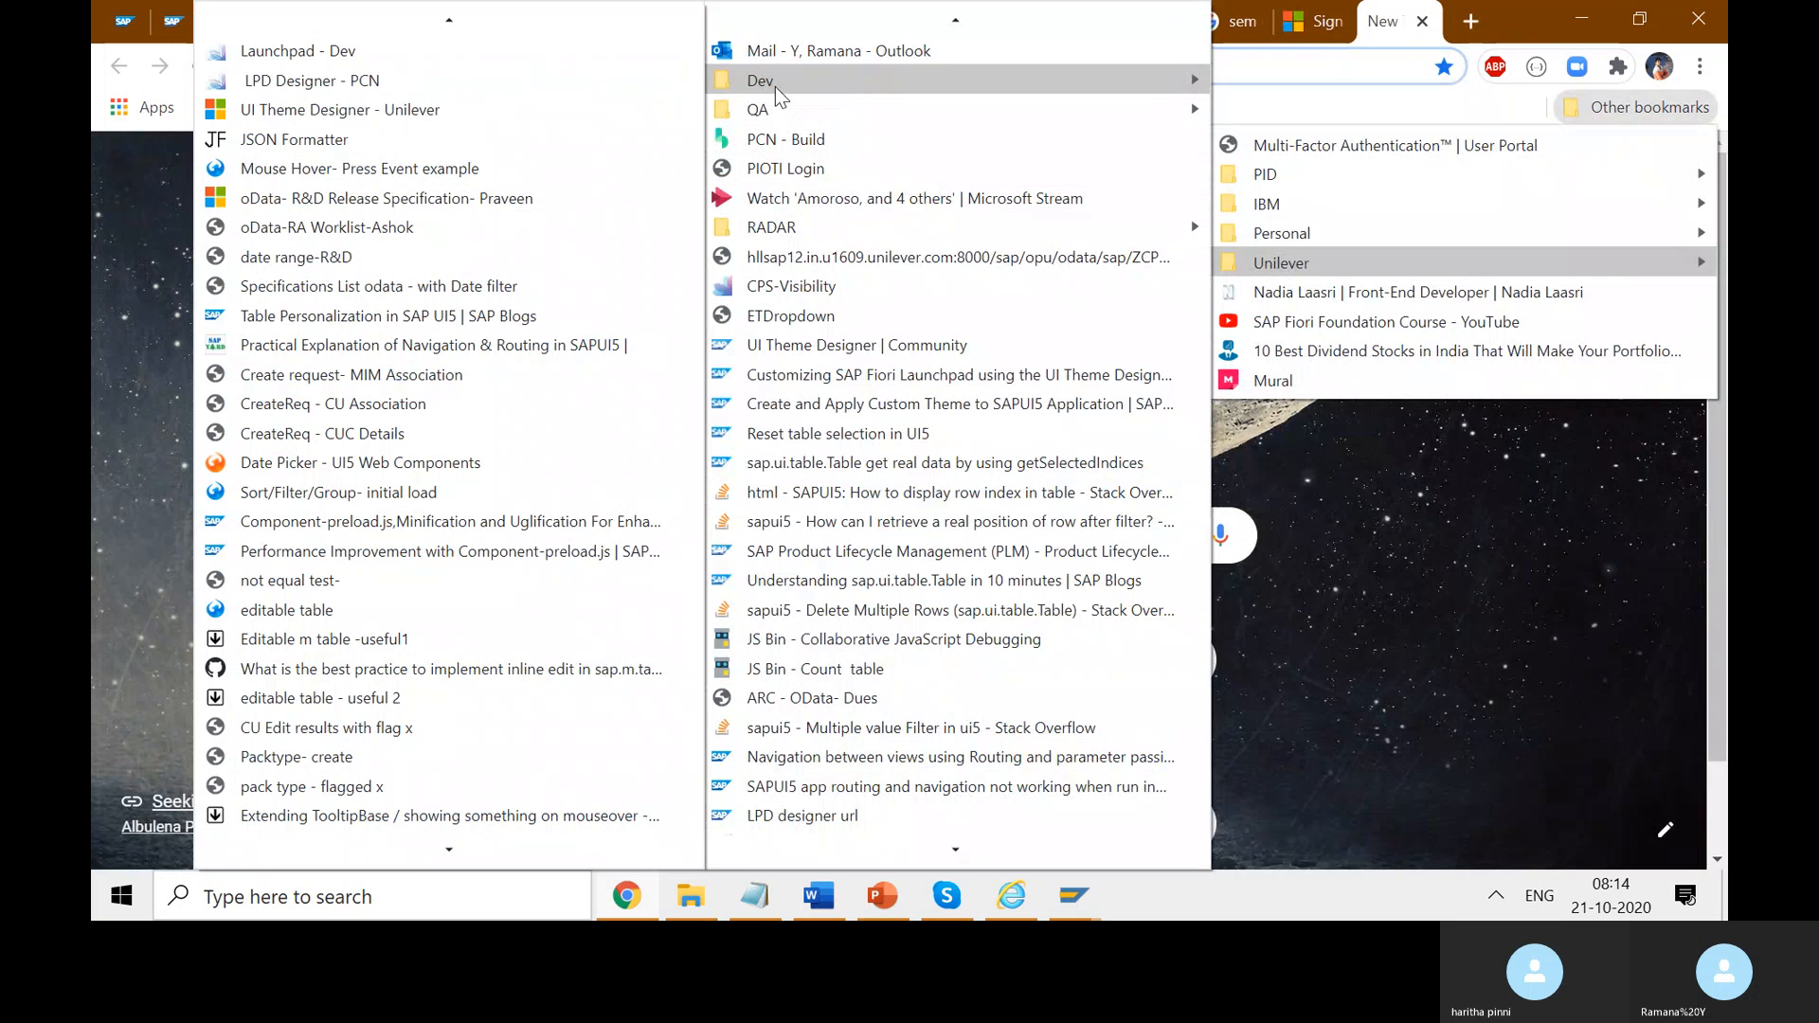
{"action": "left_click", "coordinate": [600, 90]}
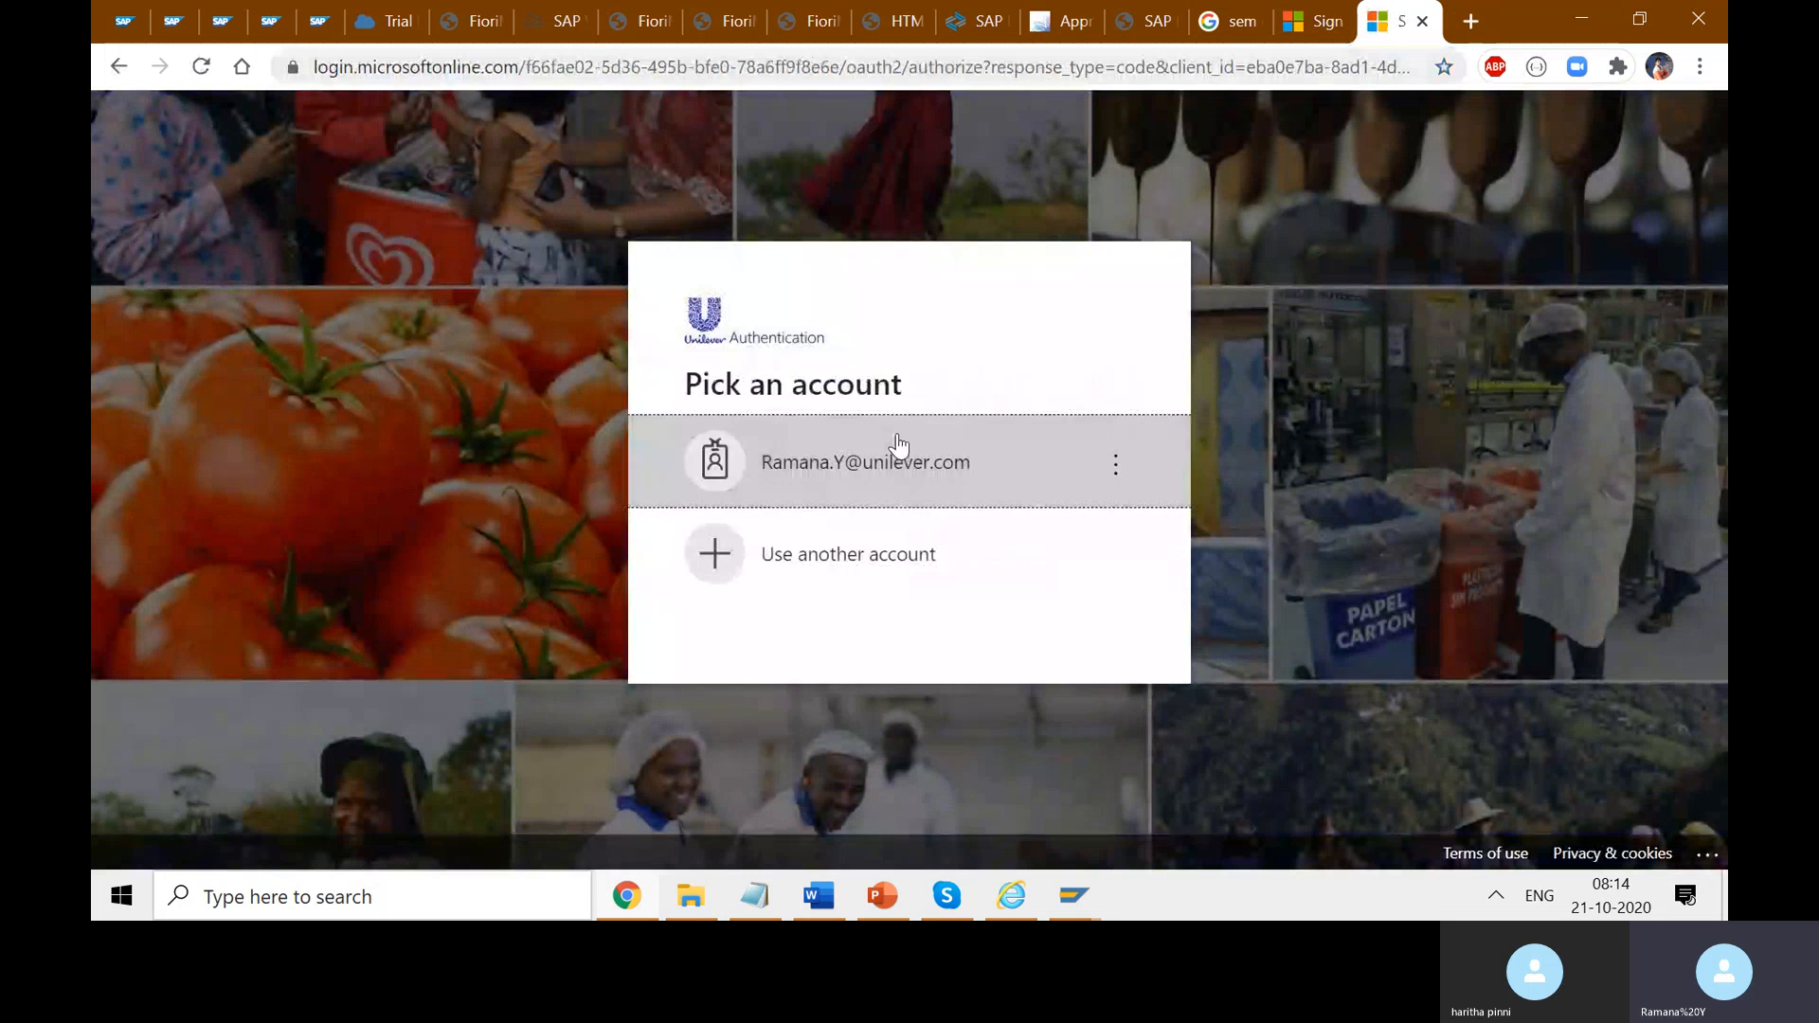
- Choose the work account, sign in on the company IdP page, and log on to SAP
{"action": "left_click", "coordinate": [893, 454]}
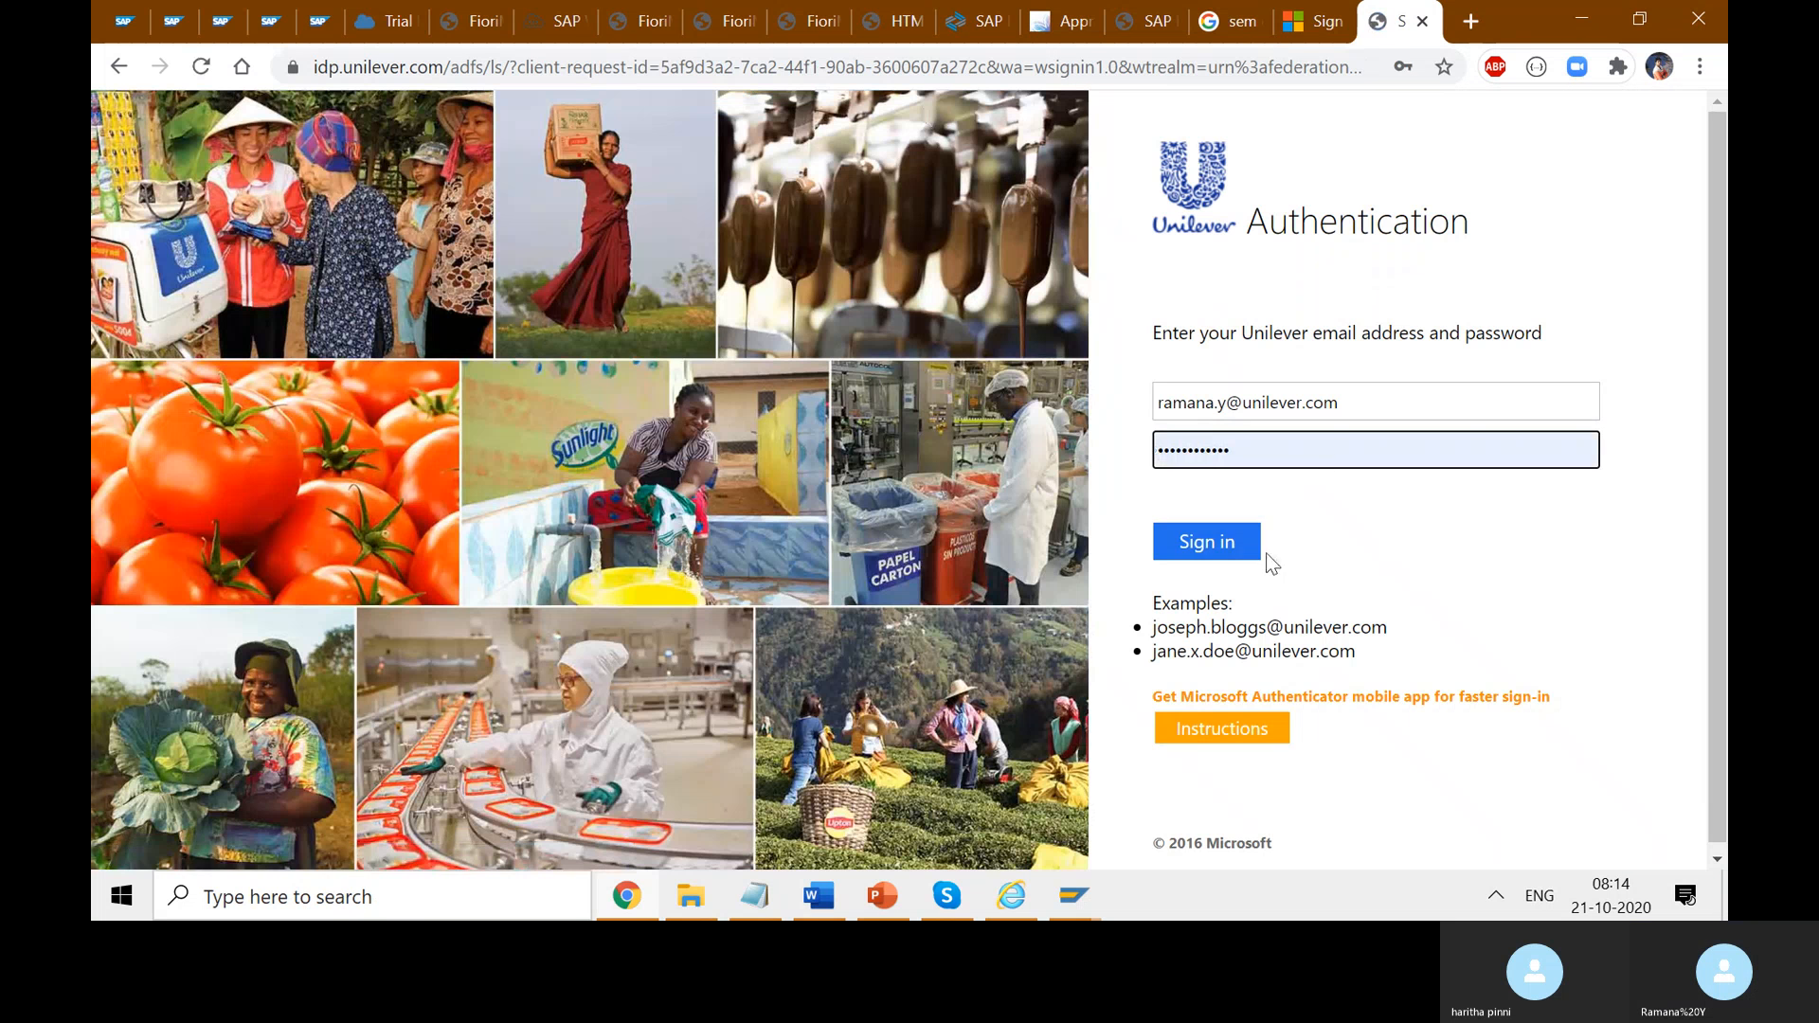
{"action": "left_click", "coordinate": [1222, 546]}
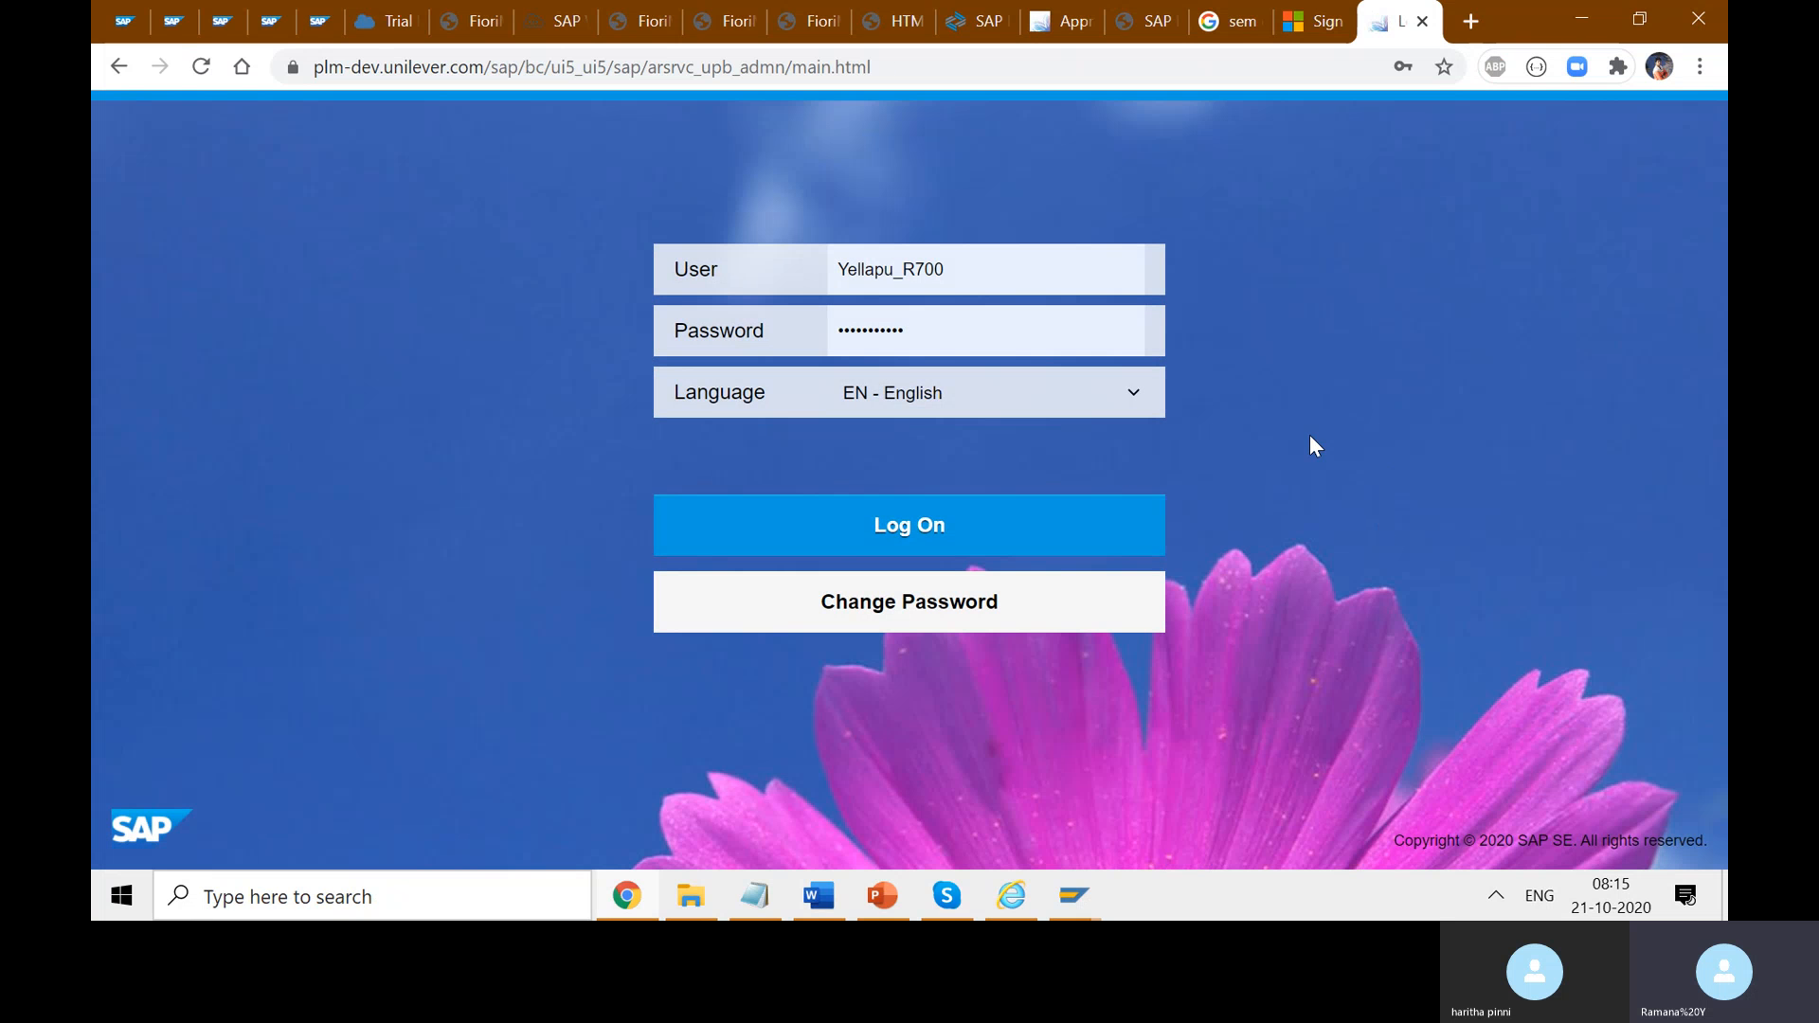
{"action": "left_click", "coordinate": [950, 531]}
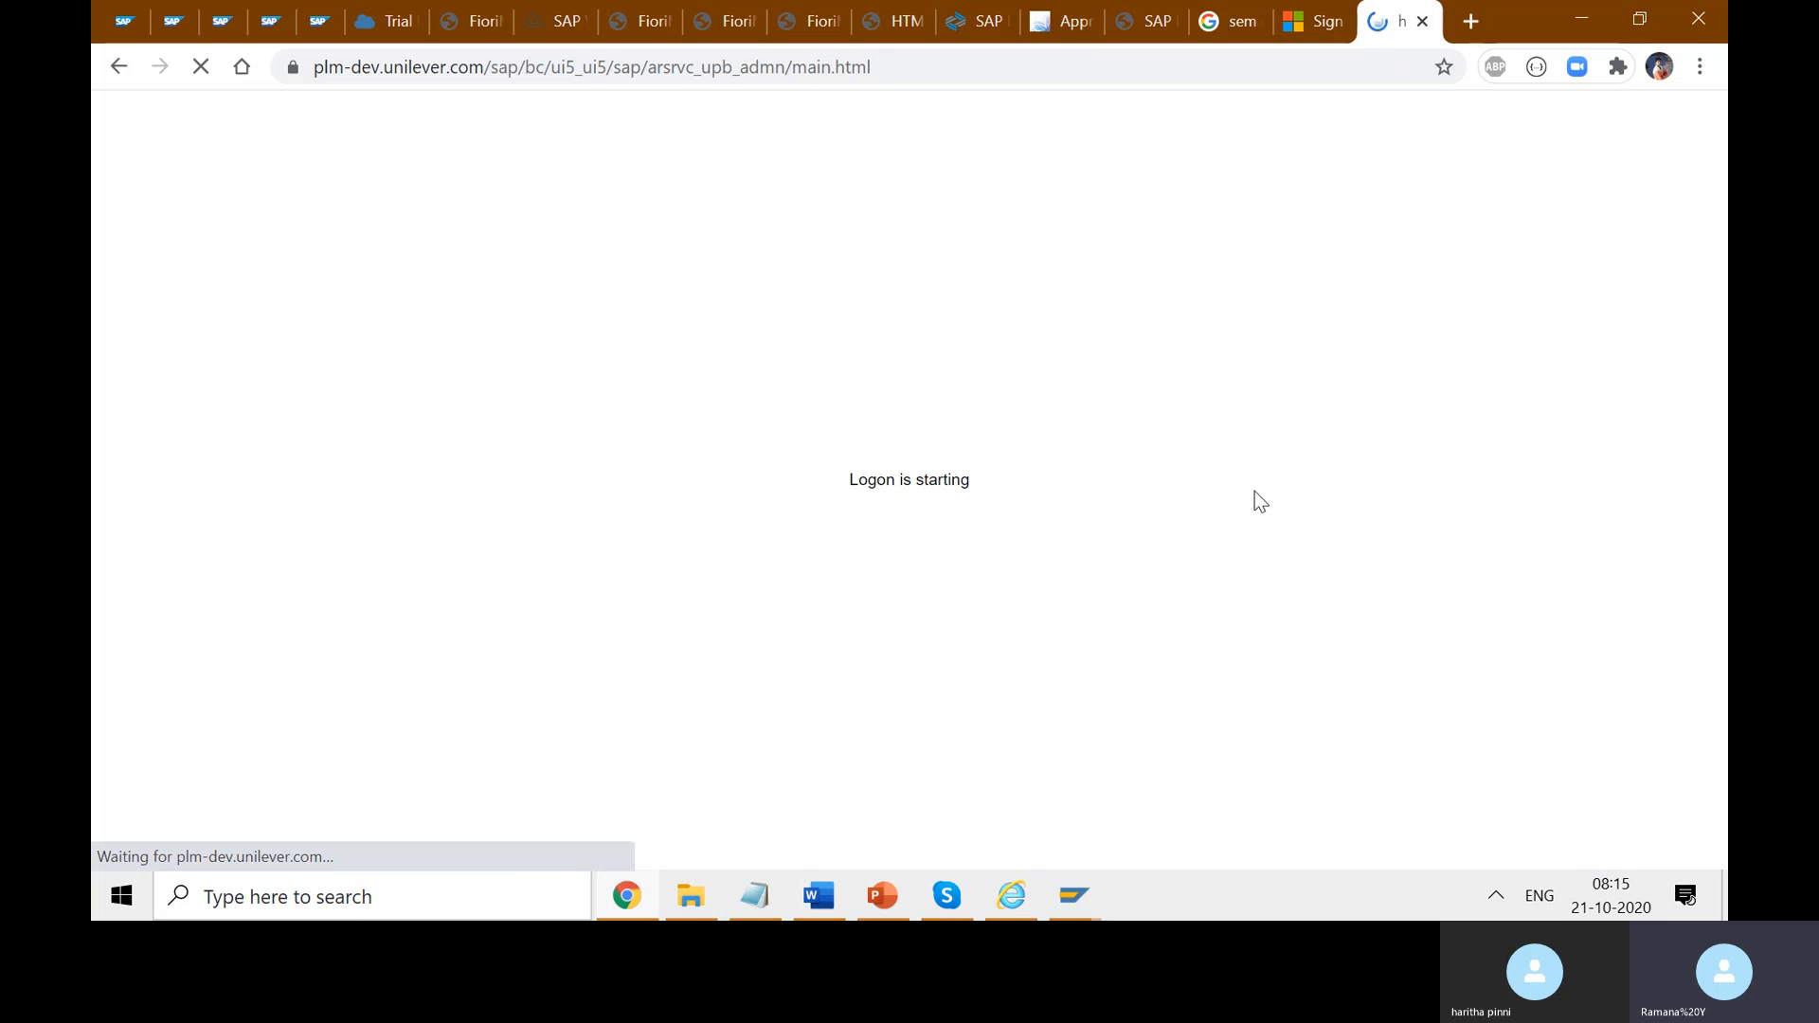
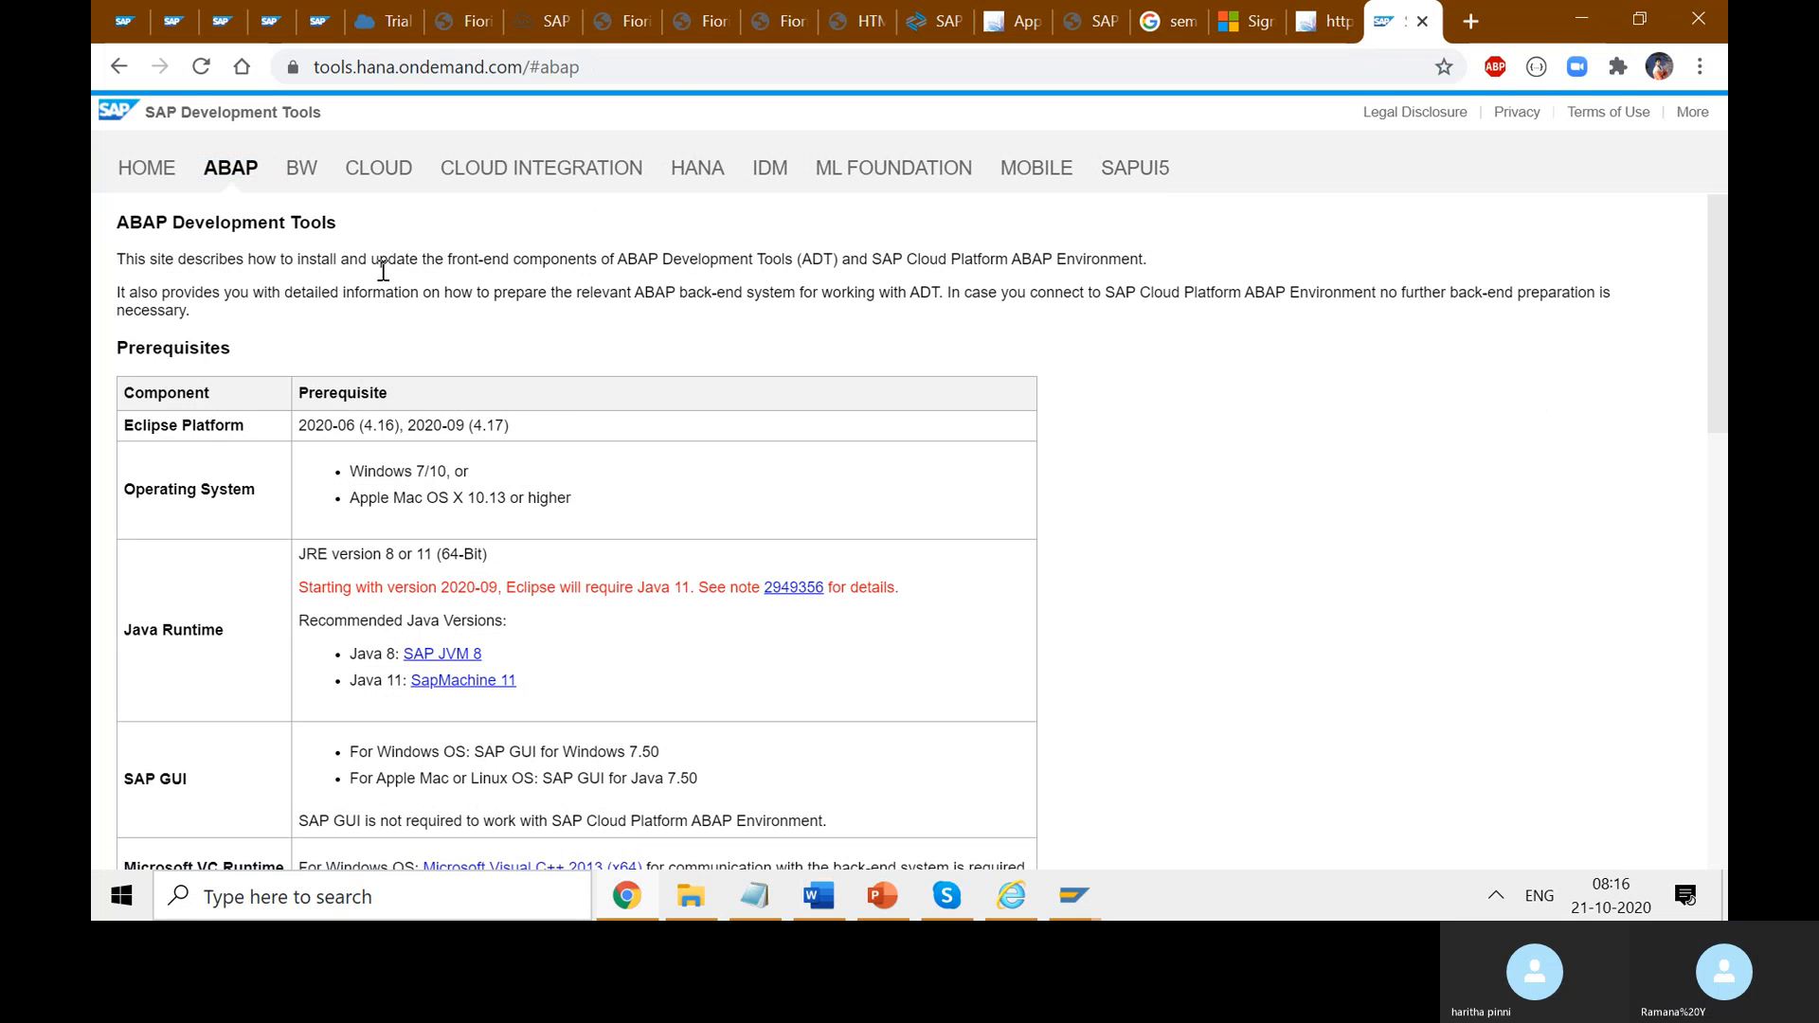
- Scroll to the NetWeaver AS ABAP Developer Edition section and highlight its heading and version 7.52 SP04
{"action": "scroll", "coordinate": [665, 345], "scroll_direction": "down", "scroll_amount": 1}
{"action": "left_click", "coordinate": [632, 67]}
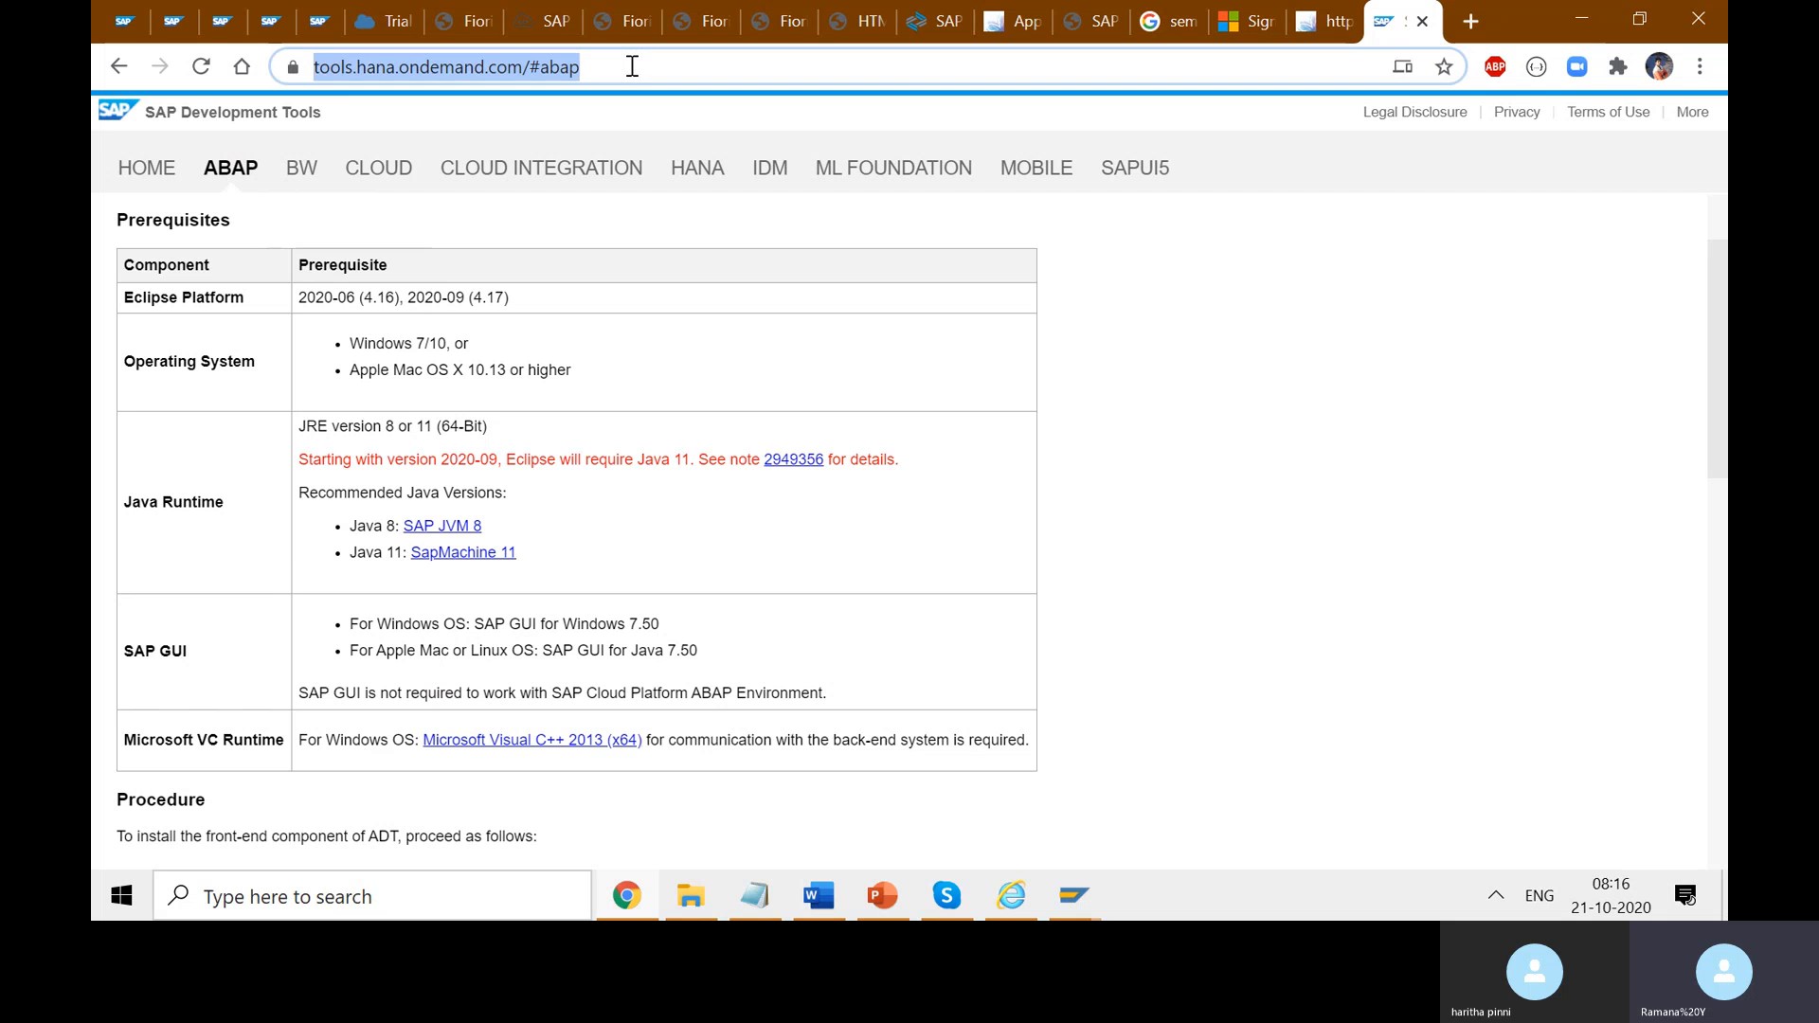
{"action": "scroll", "coordinate": [824, 502], "scroll_direction": "down", "scroll_amount": 3}
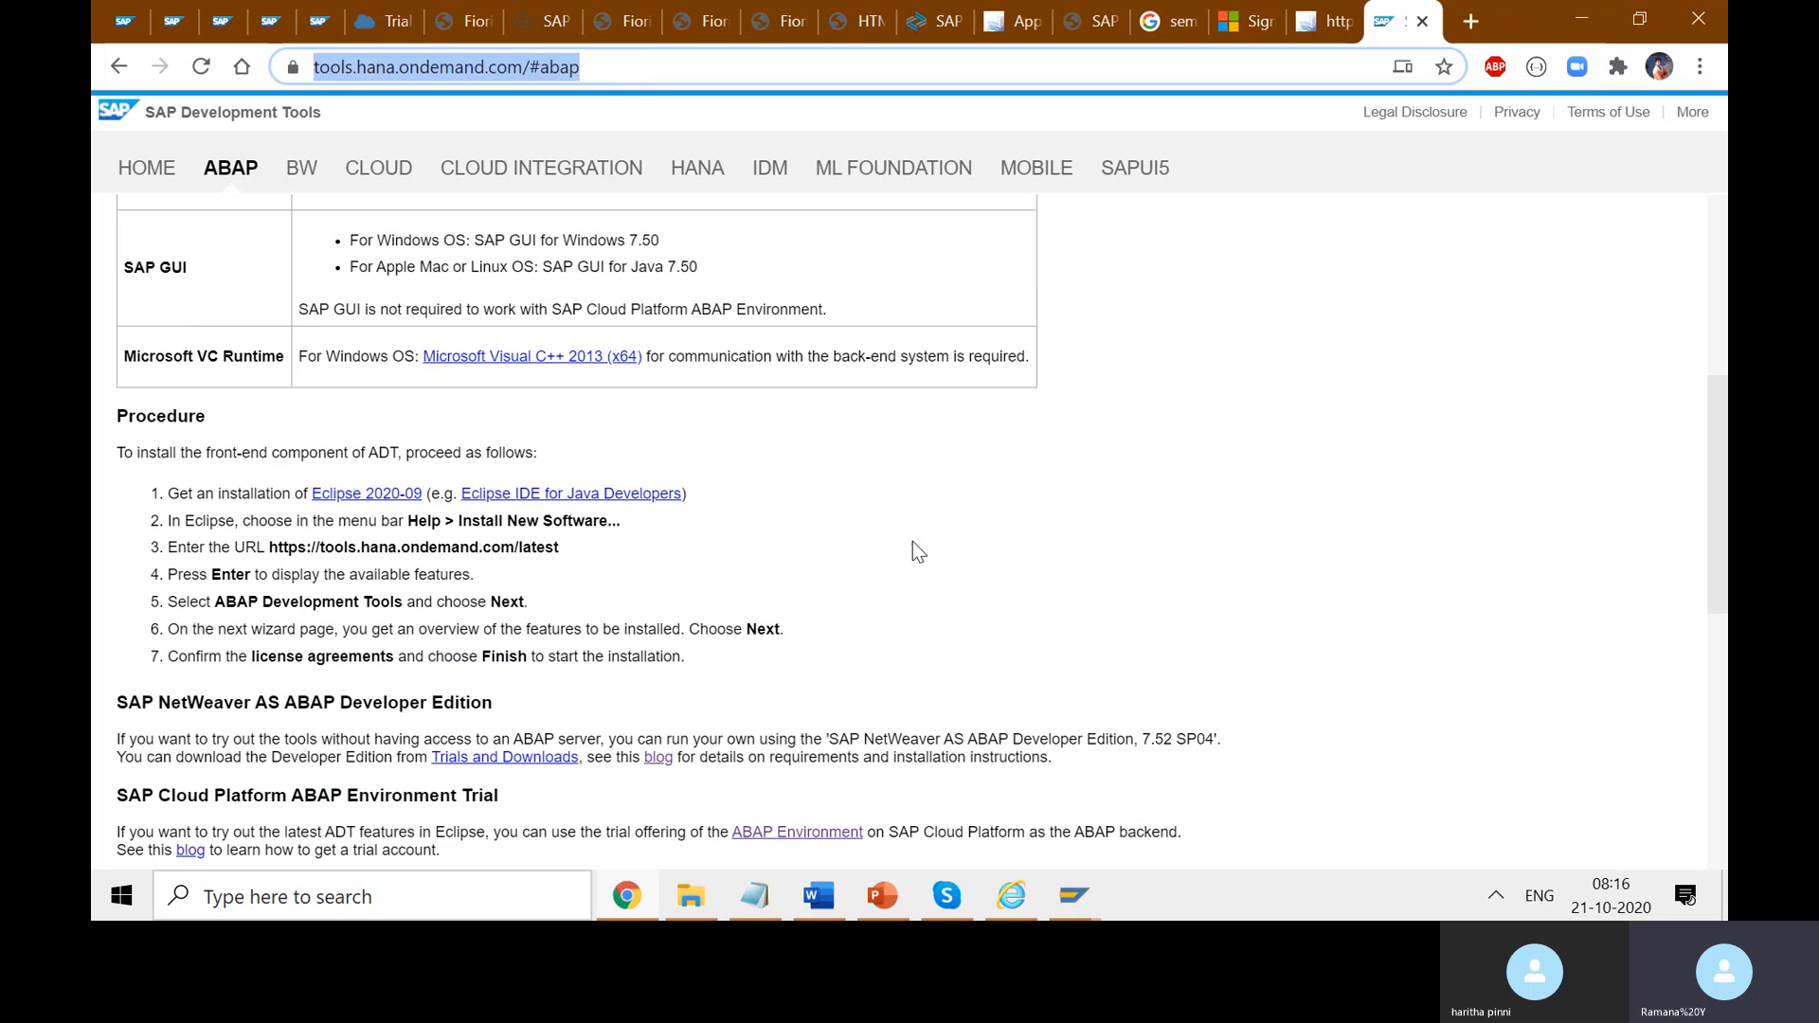
{"action": "left_click_drag", "start_coordinate": [495, 701], "coordinate": [115, 702]}
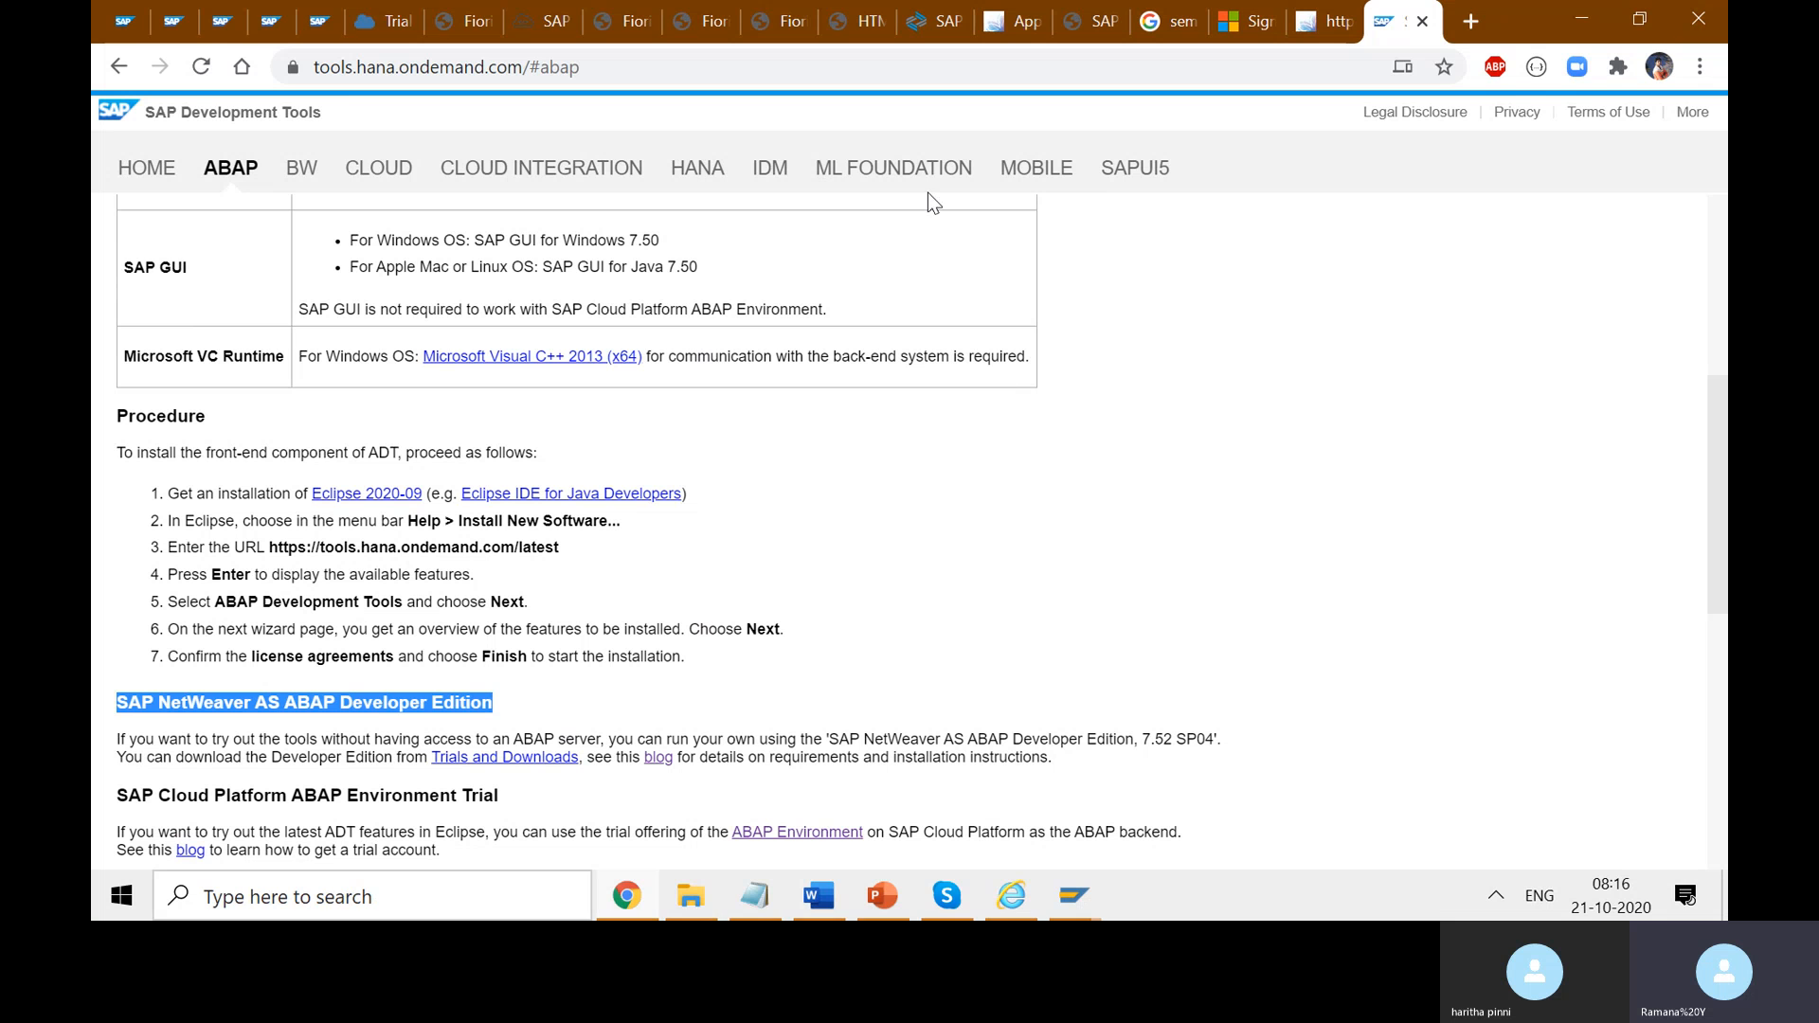
{"action": "left_click", "coordinate": [879, 702]}
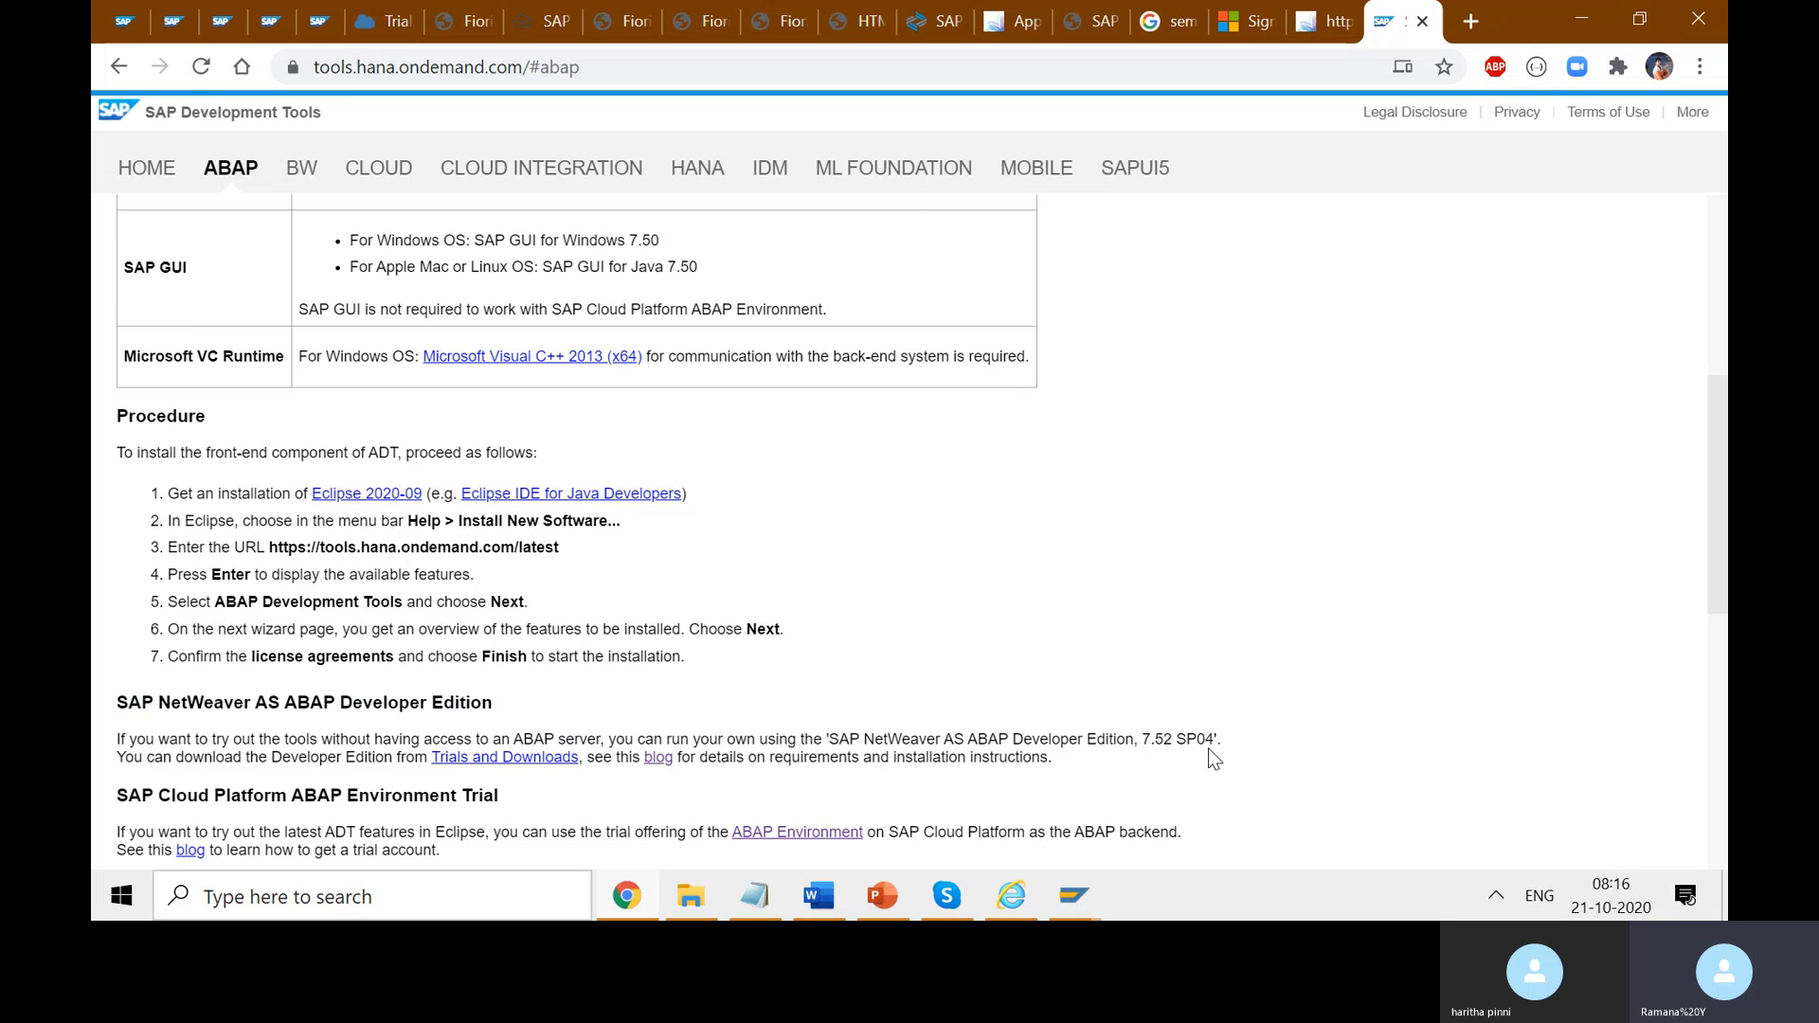
{"action": "left_click_drag", "start_coordinate": [1215, 738], "coordinate": [1143, 740]}
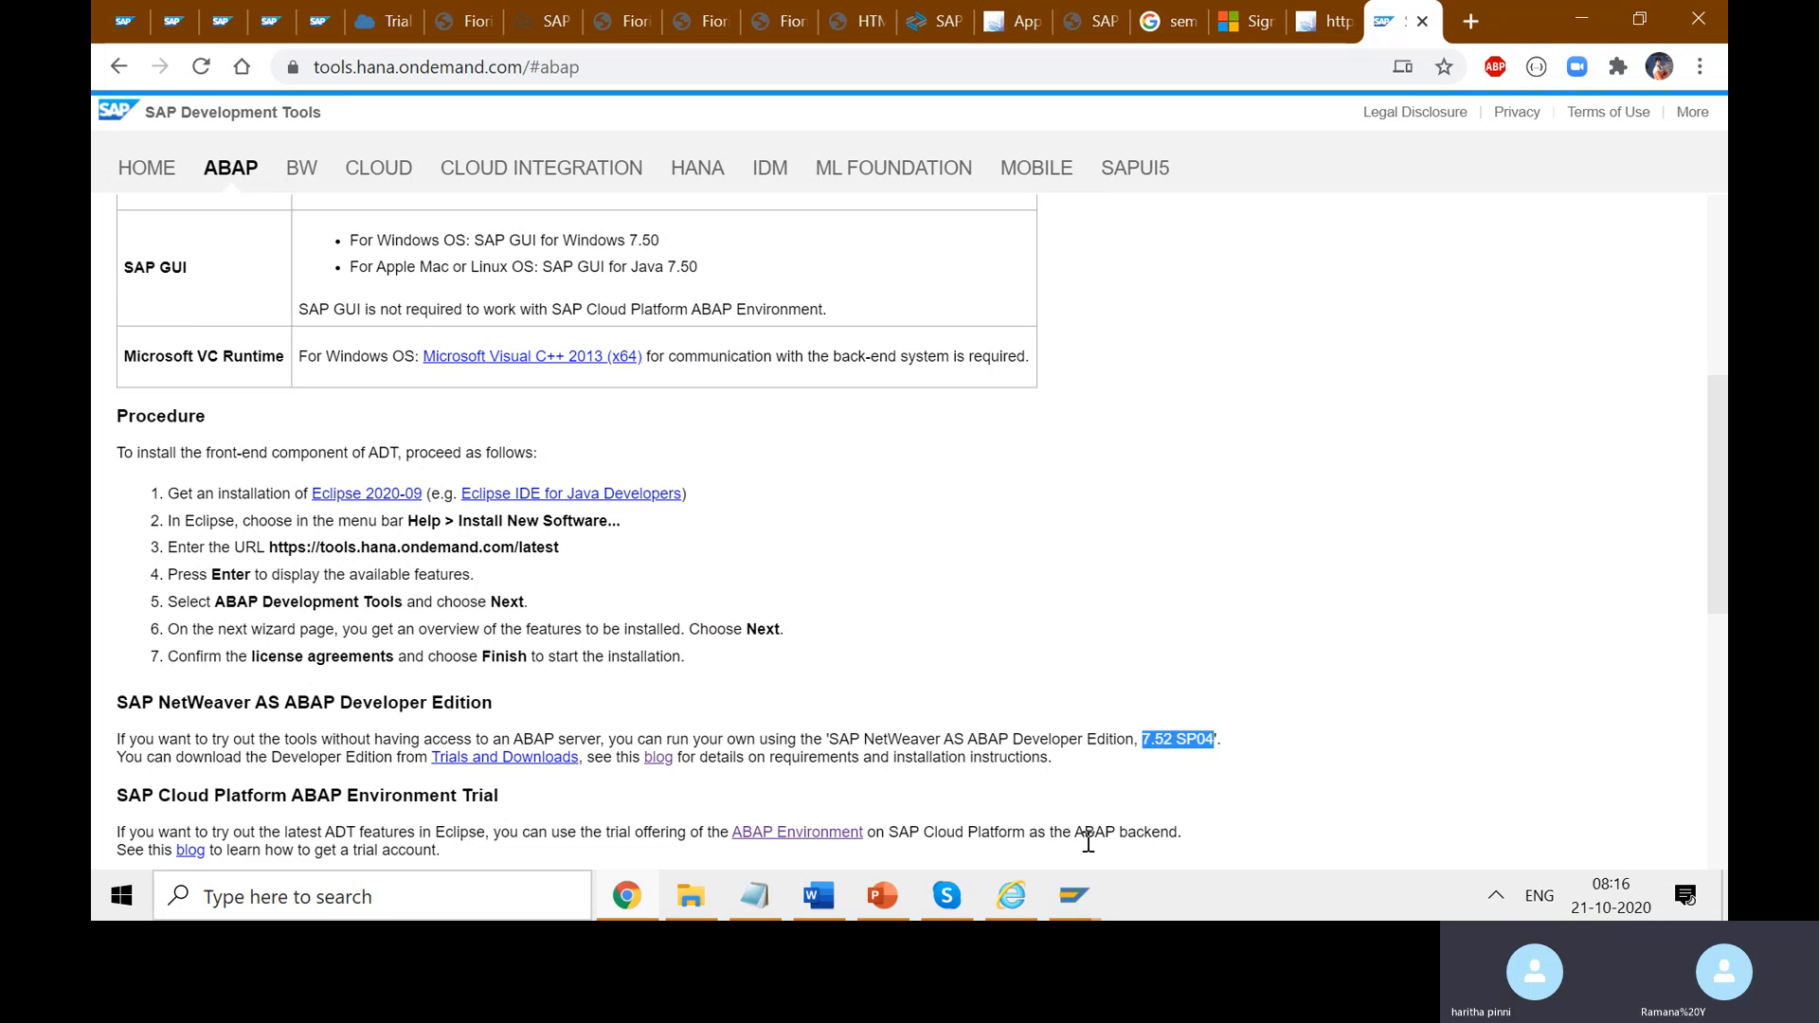
{"action": "mouse_move", "coordinate": [1076, 885]}
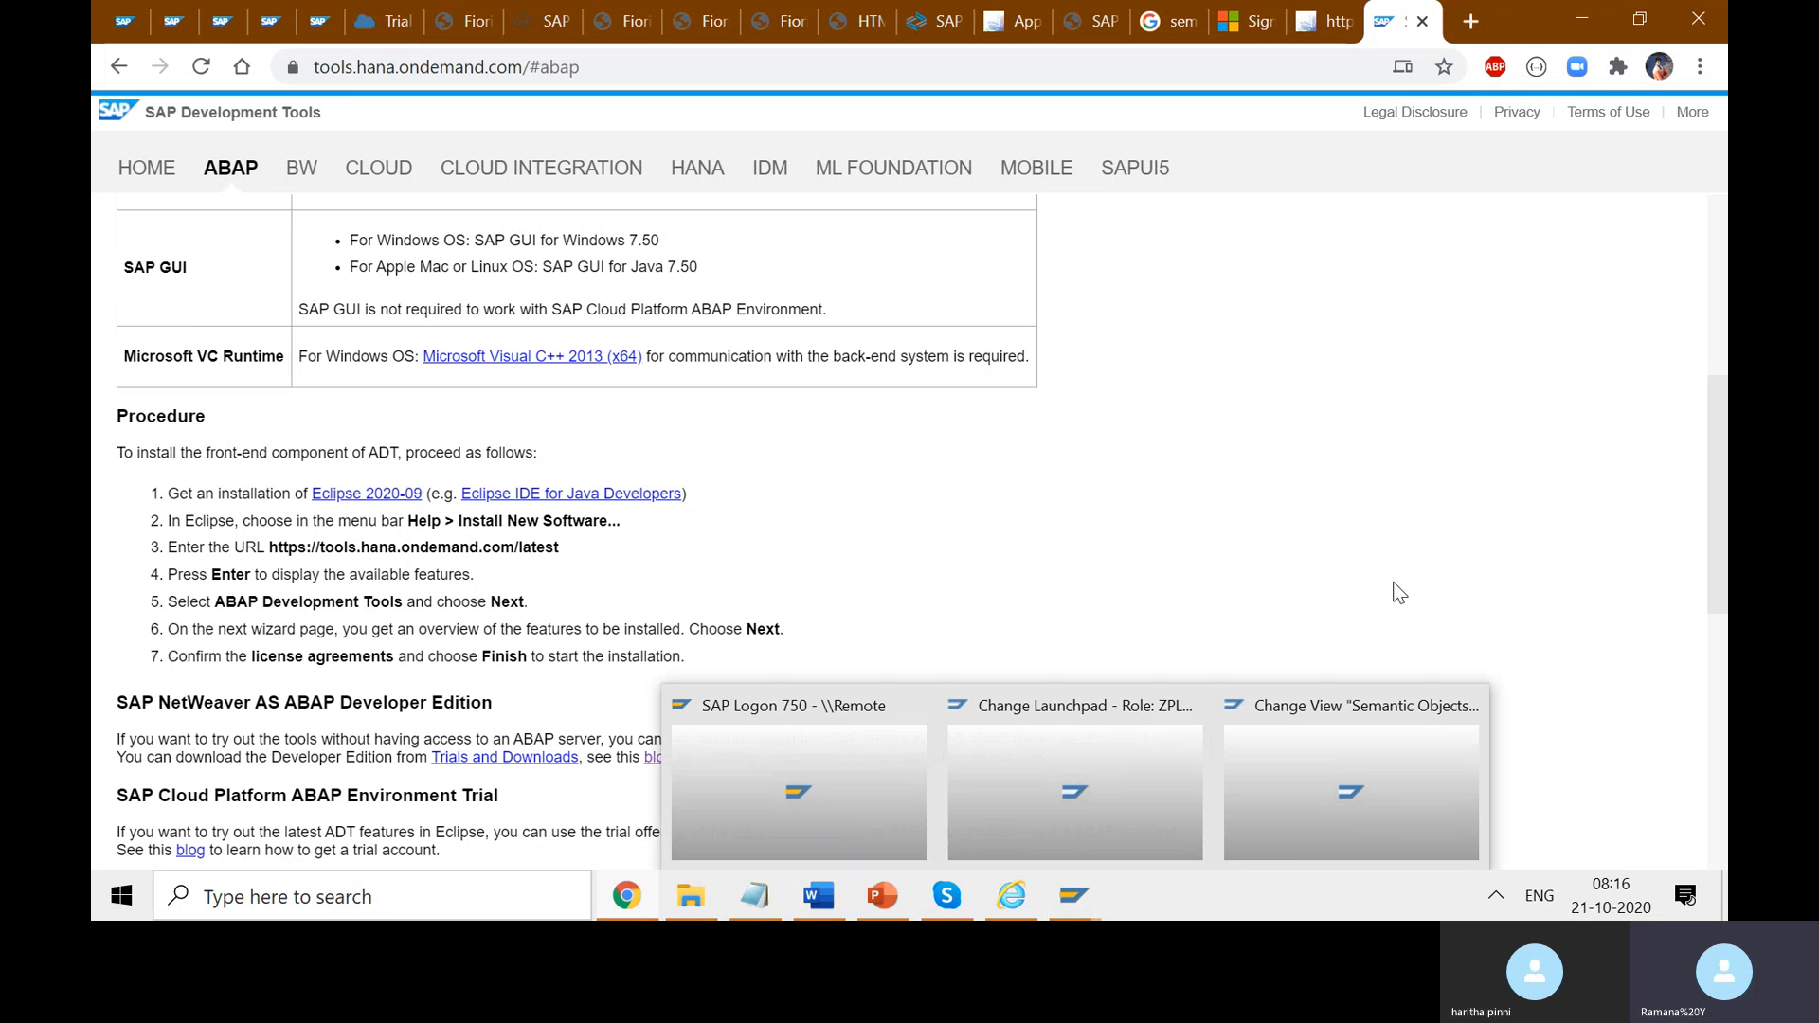
{"action": "scroll", "coordinate": [1240, 663], "scroll_direction": "down", "scroll_amount": 3}
{"action": "left_click_drag", "start_coordinate": [1213, 484], "coordinate": [1140, 484]}
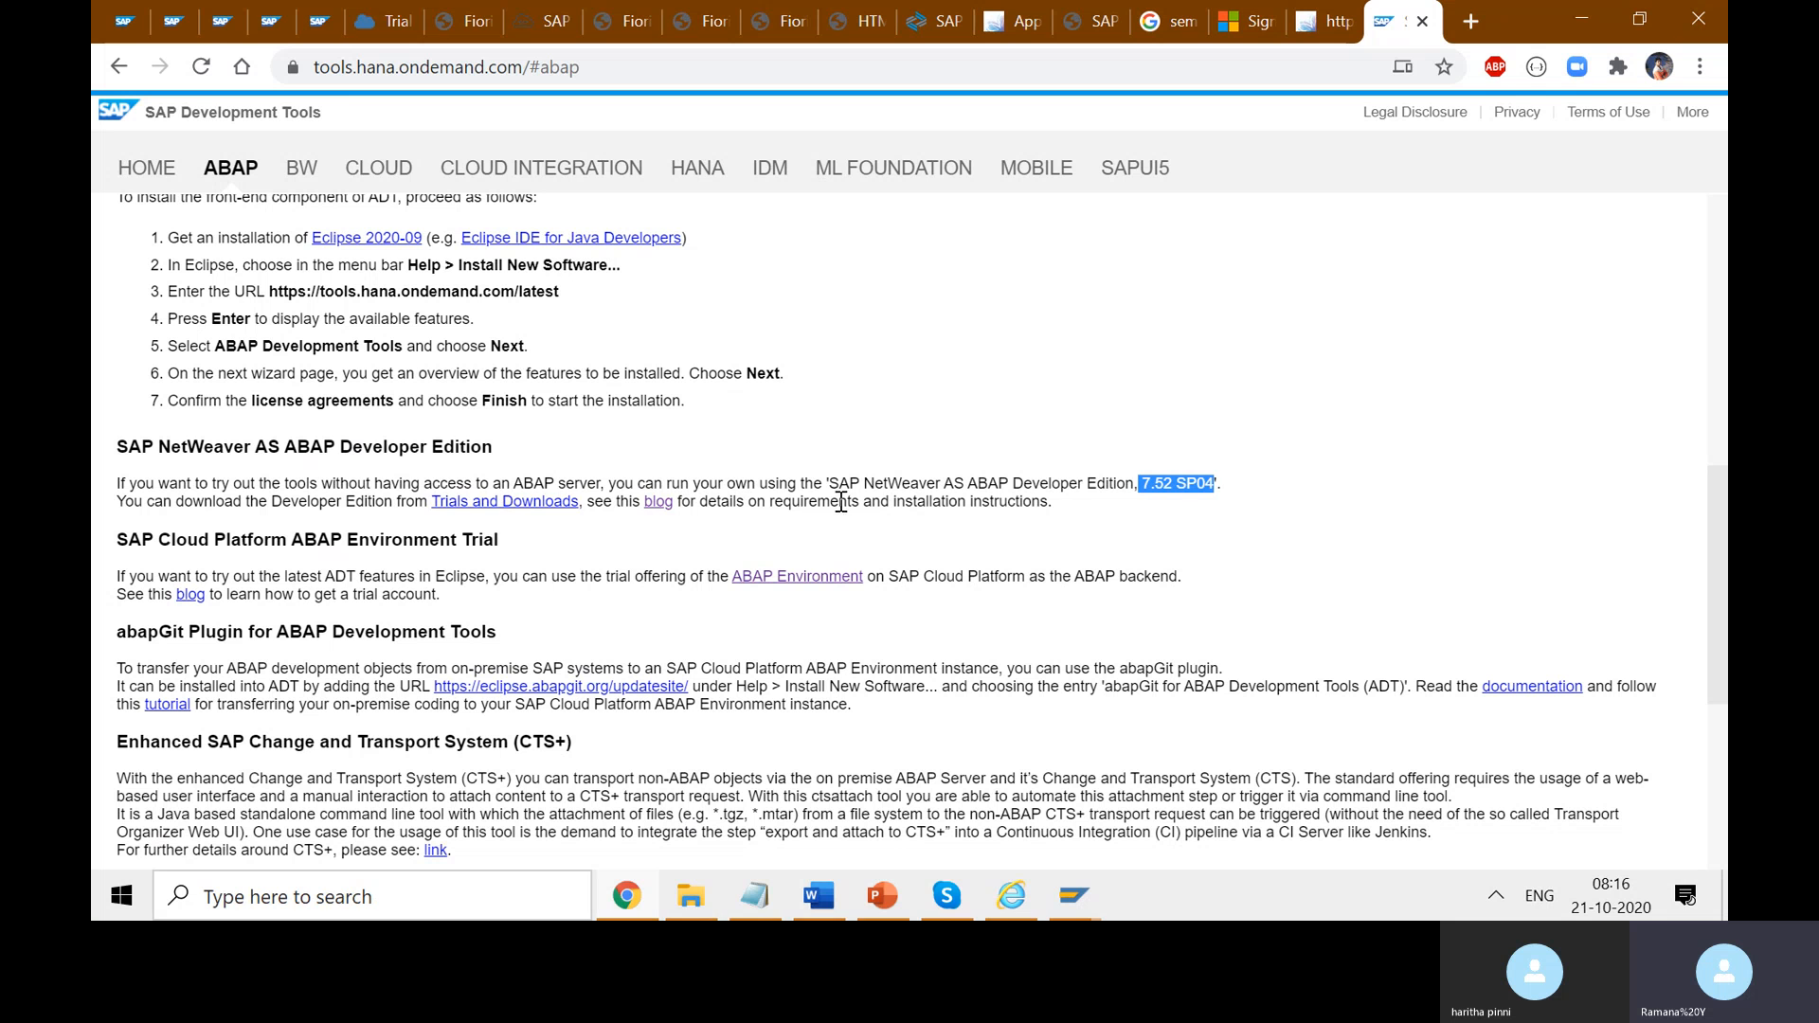
{"action": "left_click", "coordinate": [1071, 506]}
- Highlight the Developer Edition paragraph text, reselecting it several times
{"action": "triple_click", "coordinate": [548, 542]}
{"action": "left_click_drag", "start_coordinate": [1054, 504], "coordinate": [179, 478]}
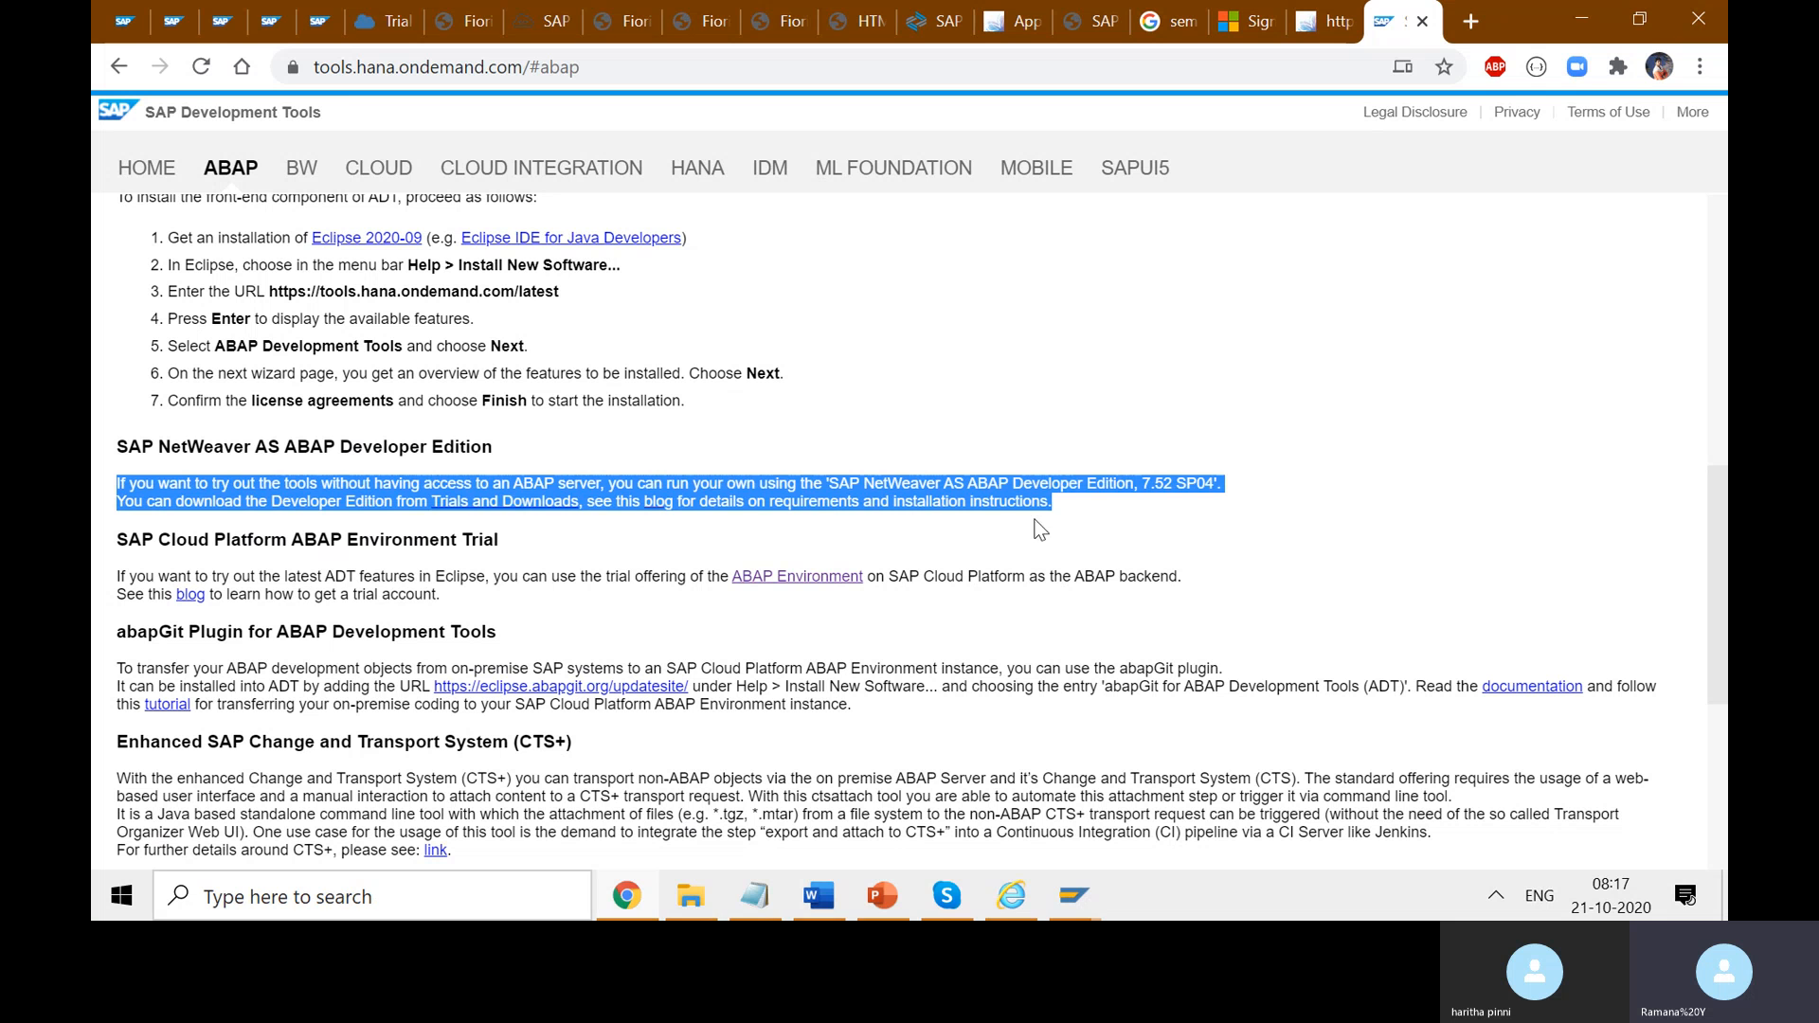
{"action": "left_click", "coordinate": [1069, 503]}
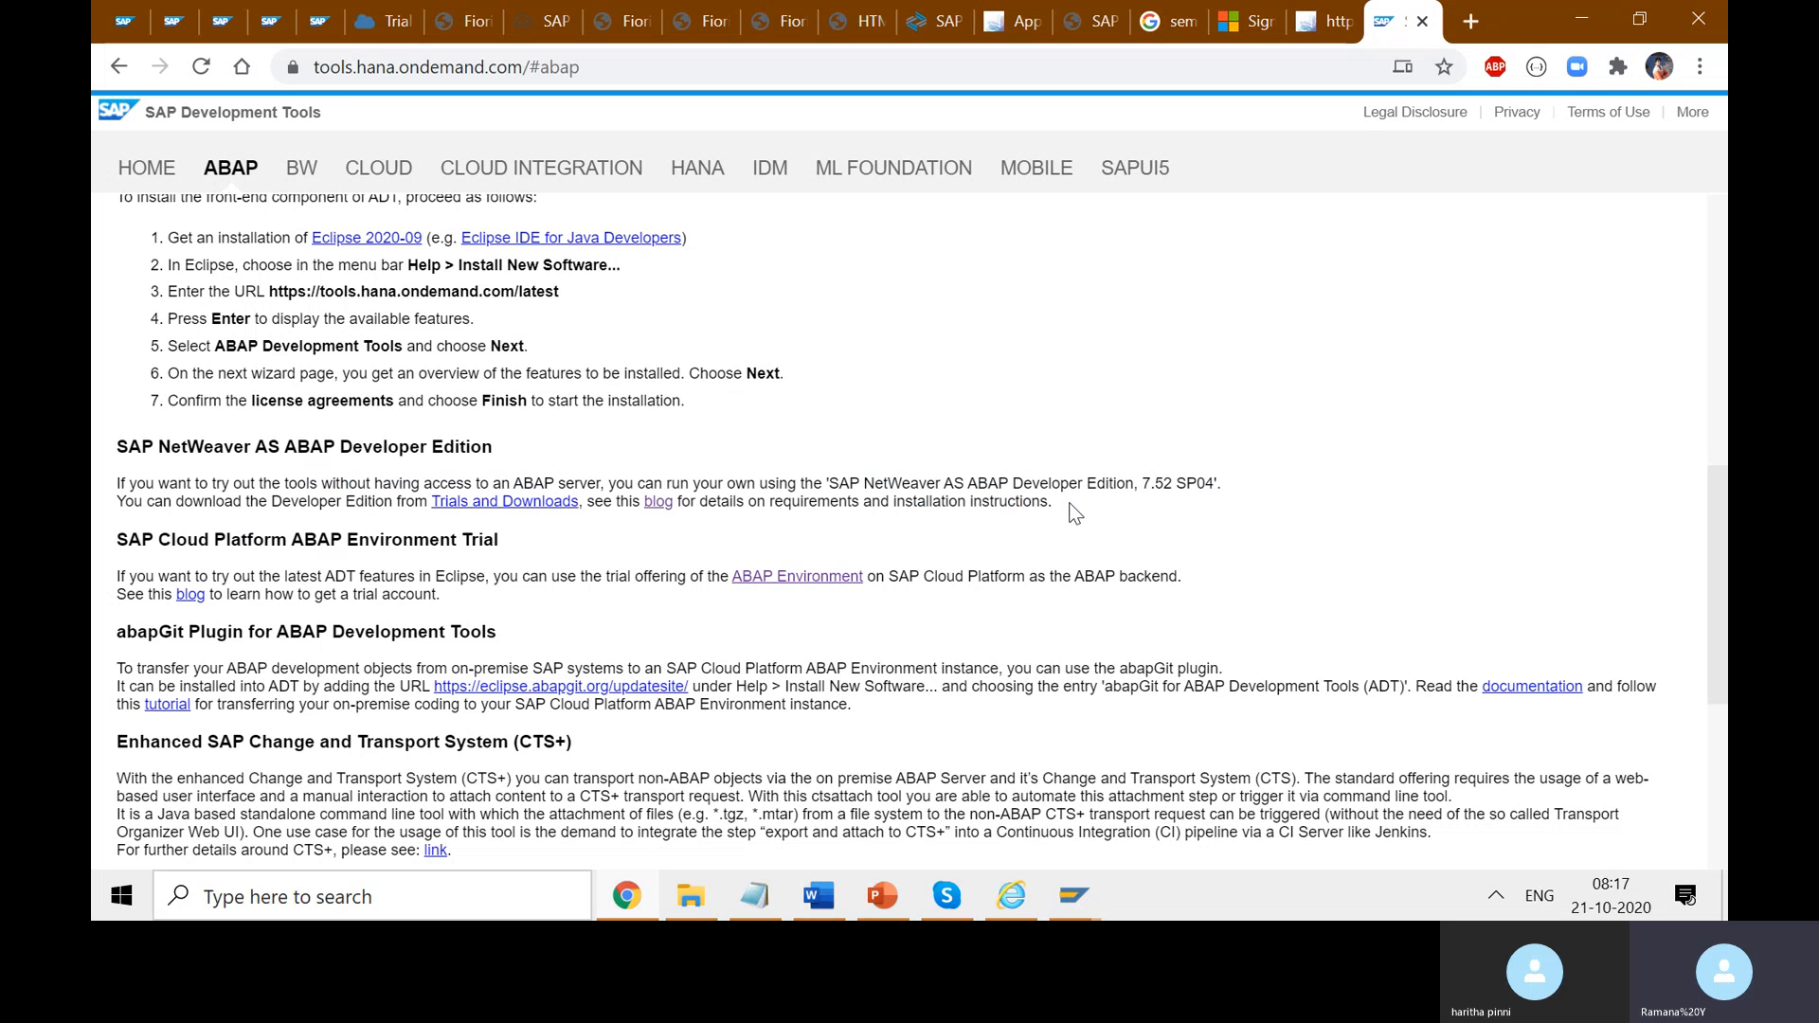
{"action": "left_click_drag", "start_coordinate": [1068, 503], "coordinate": [117, 484]}
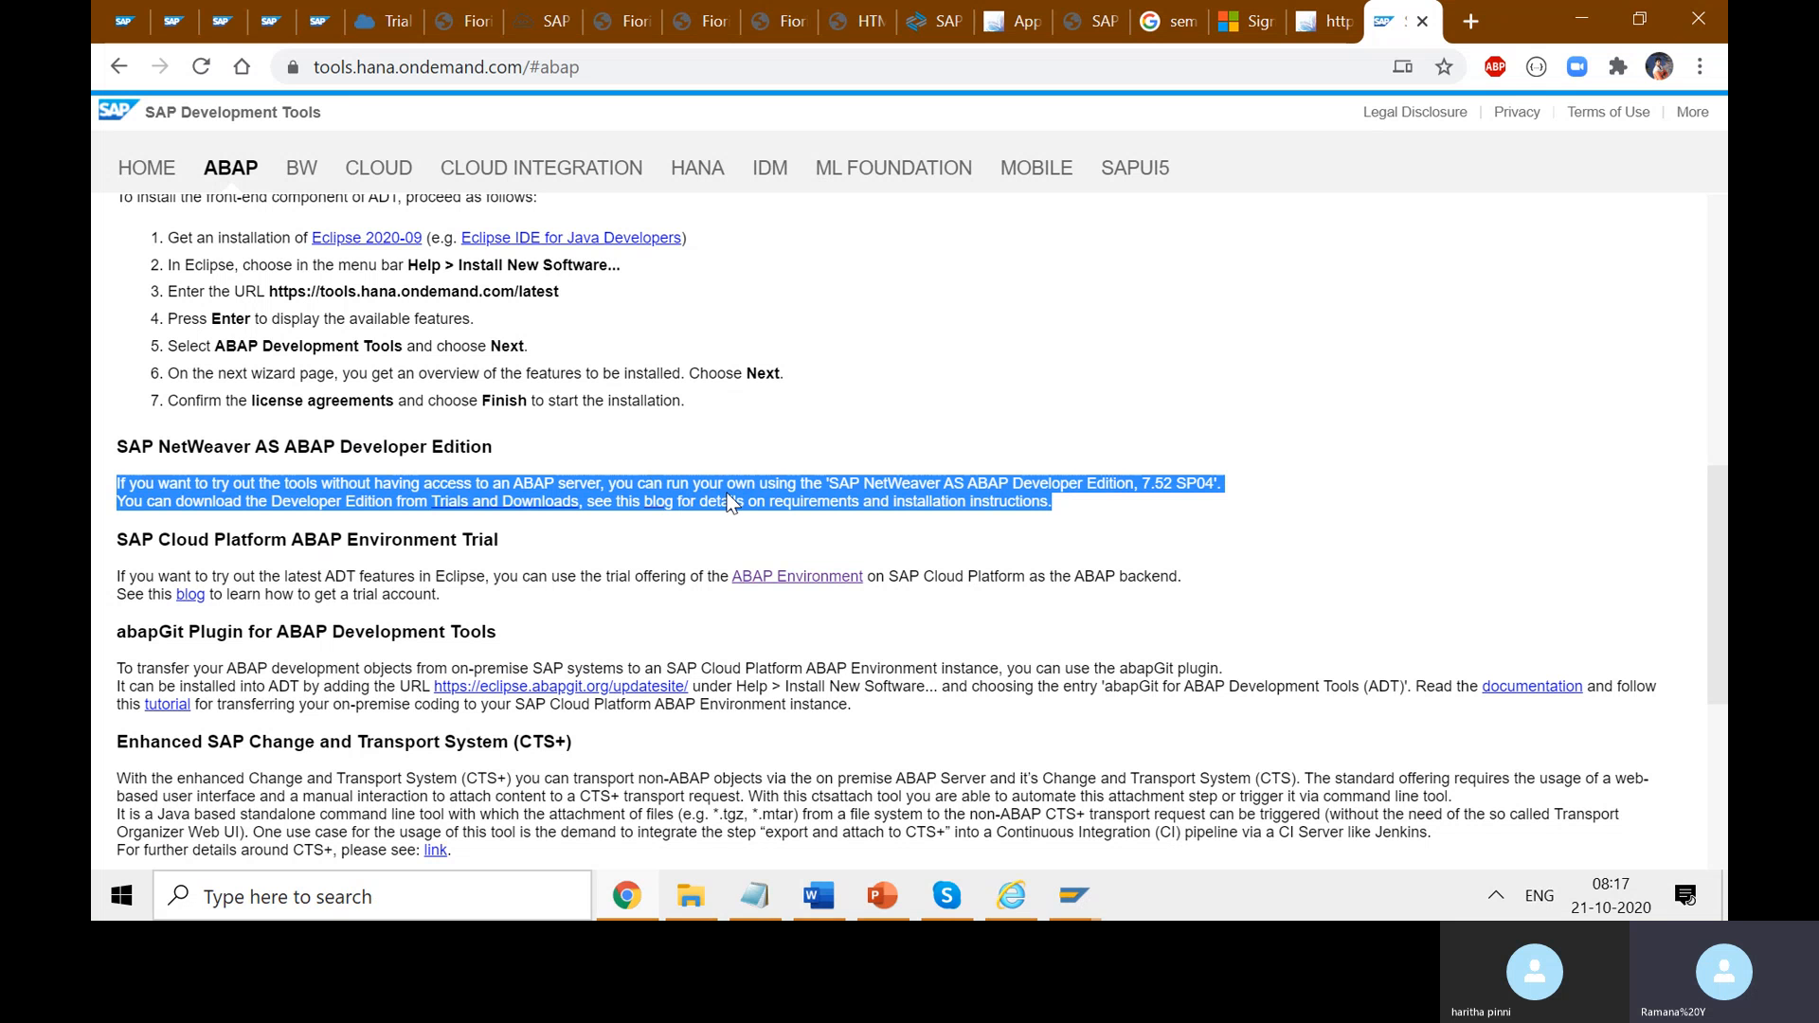
{"action": "left_click", "coordinate": [1063, 502]}
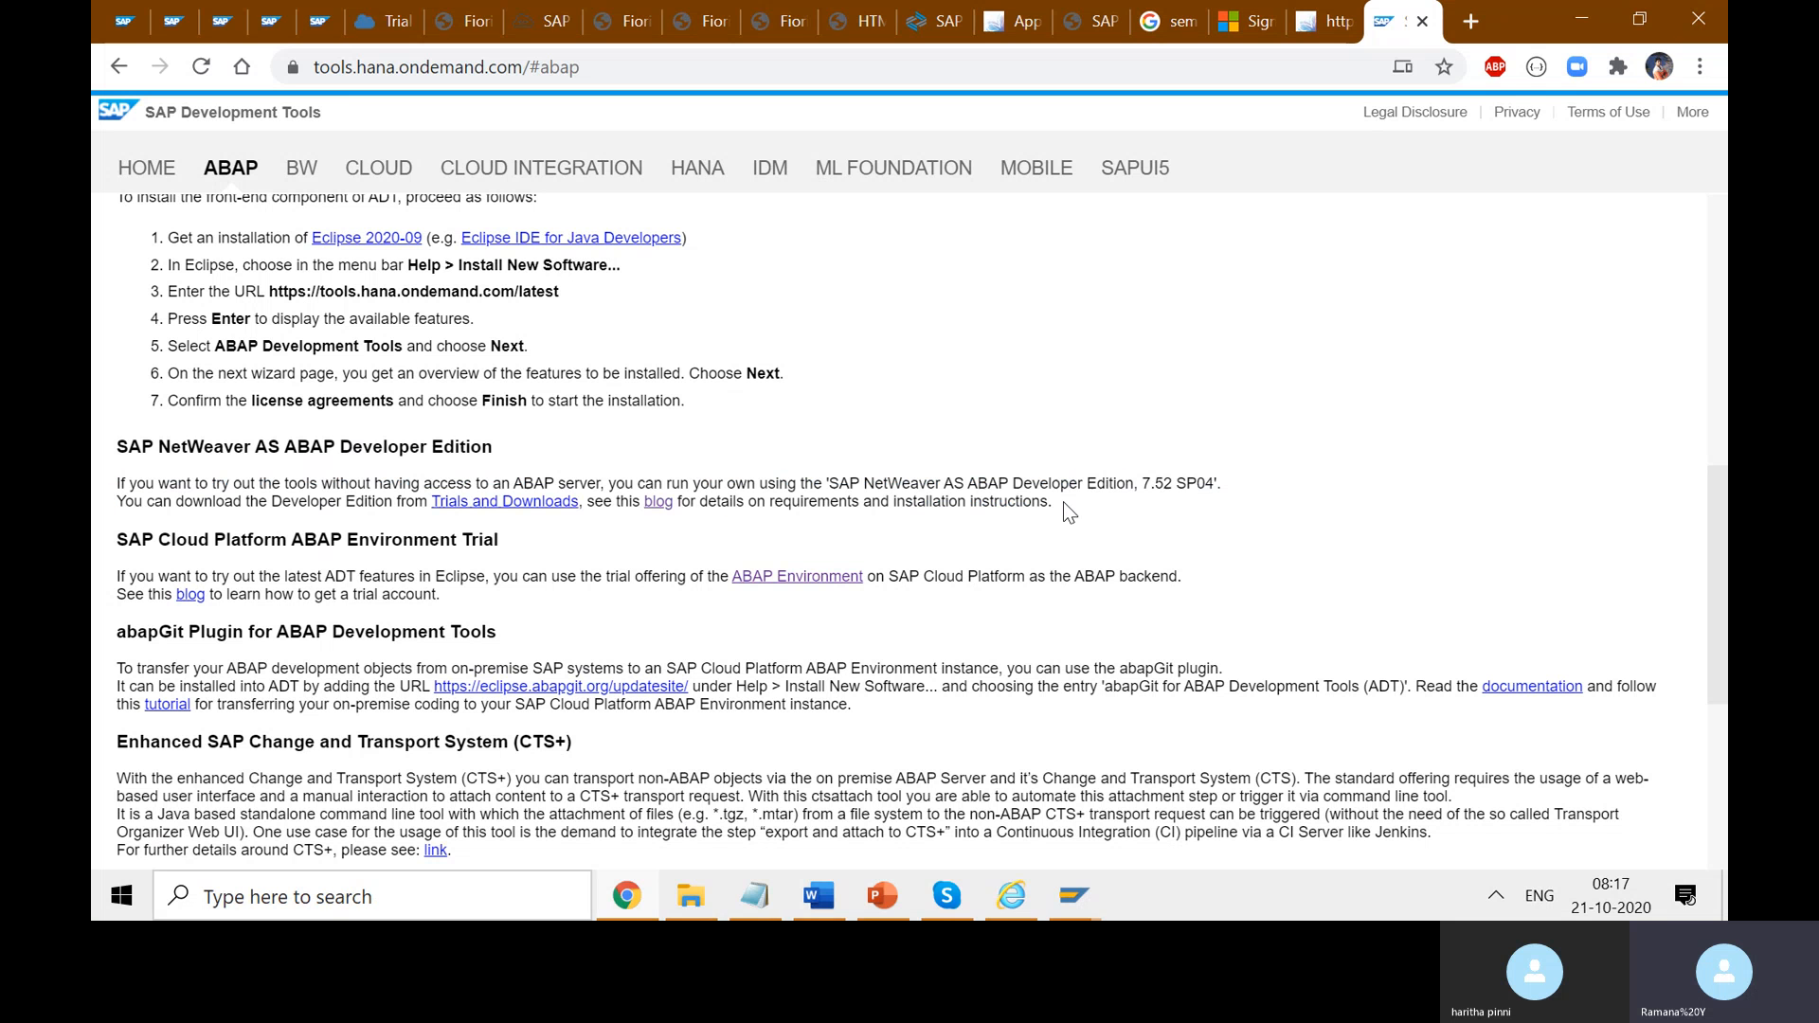
{"action": "left_click_drag", "start_coordinate": [1063, 502], "coordinate": [124, 491]}
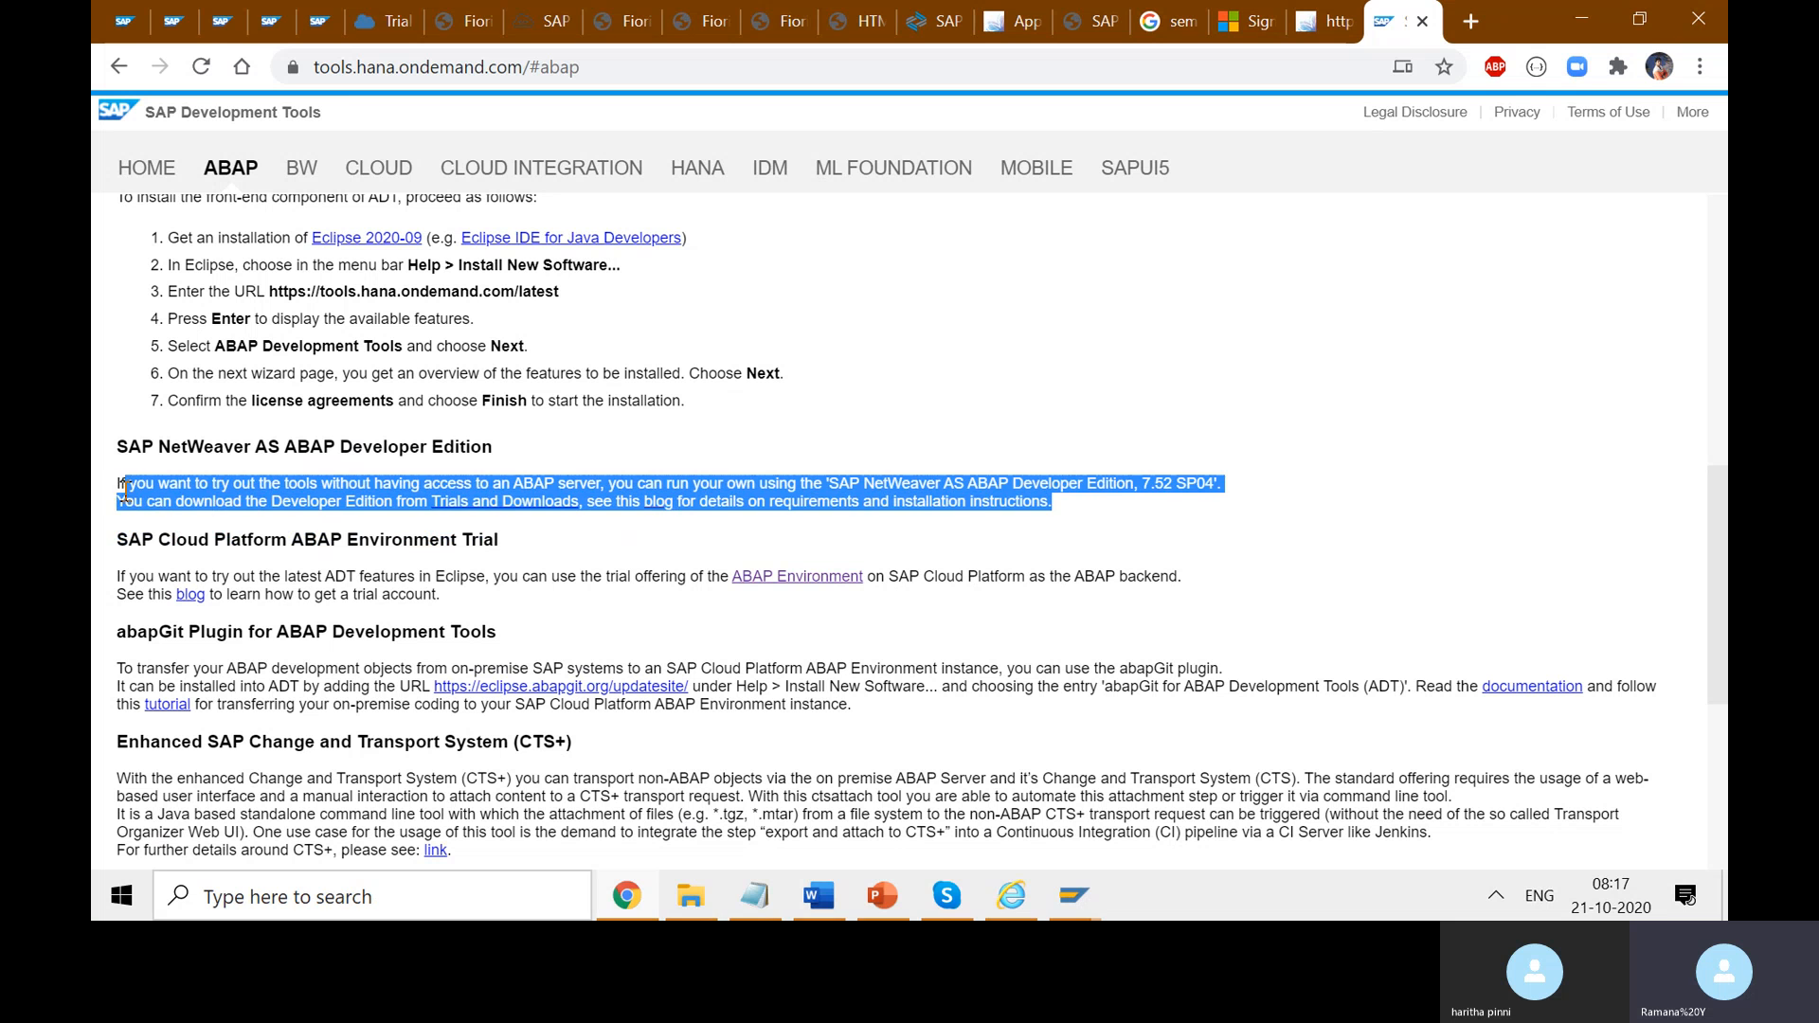
{"action": "left_click", "coordinate": [817, 543]}
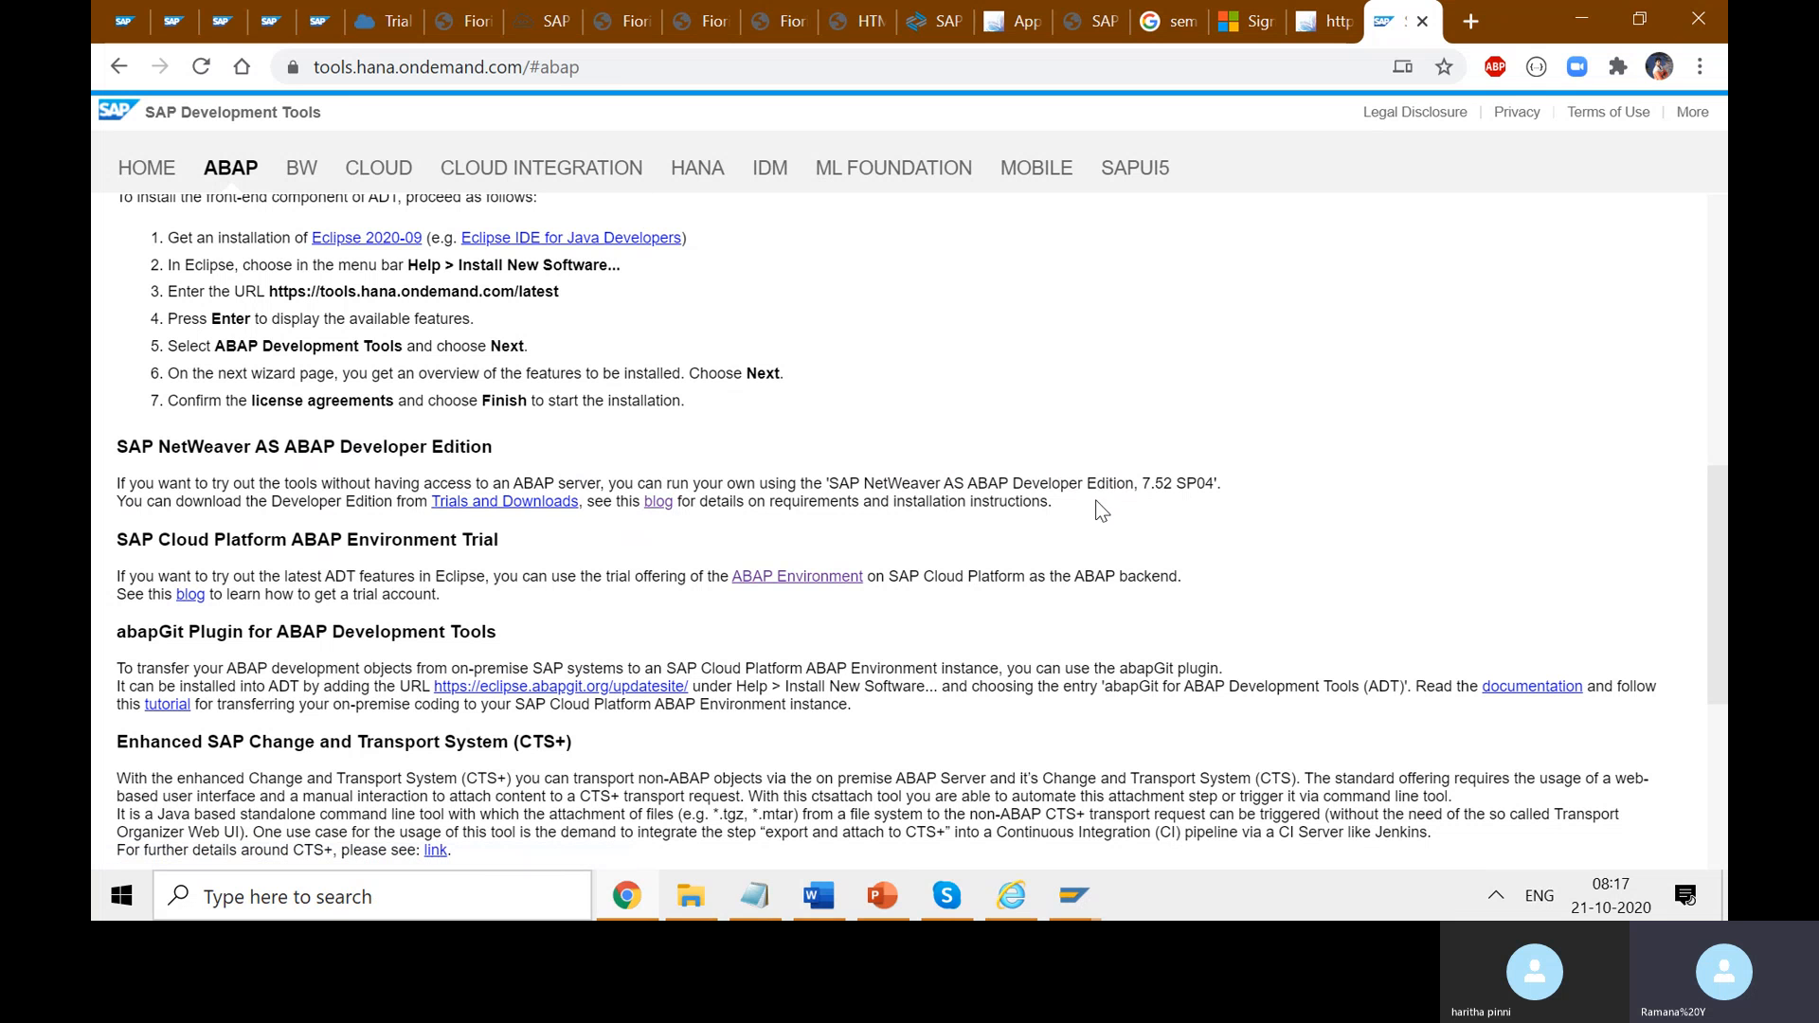
{"action": "left_click_drag", "start_coordinate": [1098, 512], "coordinate": [720, 503]}
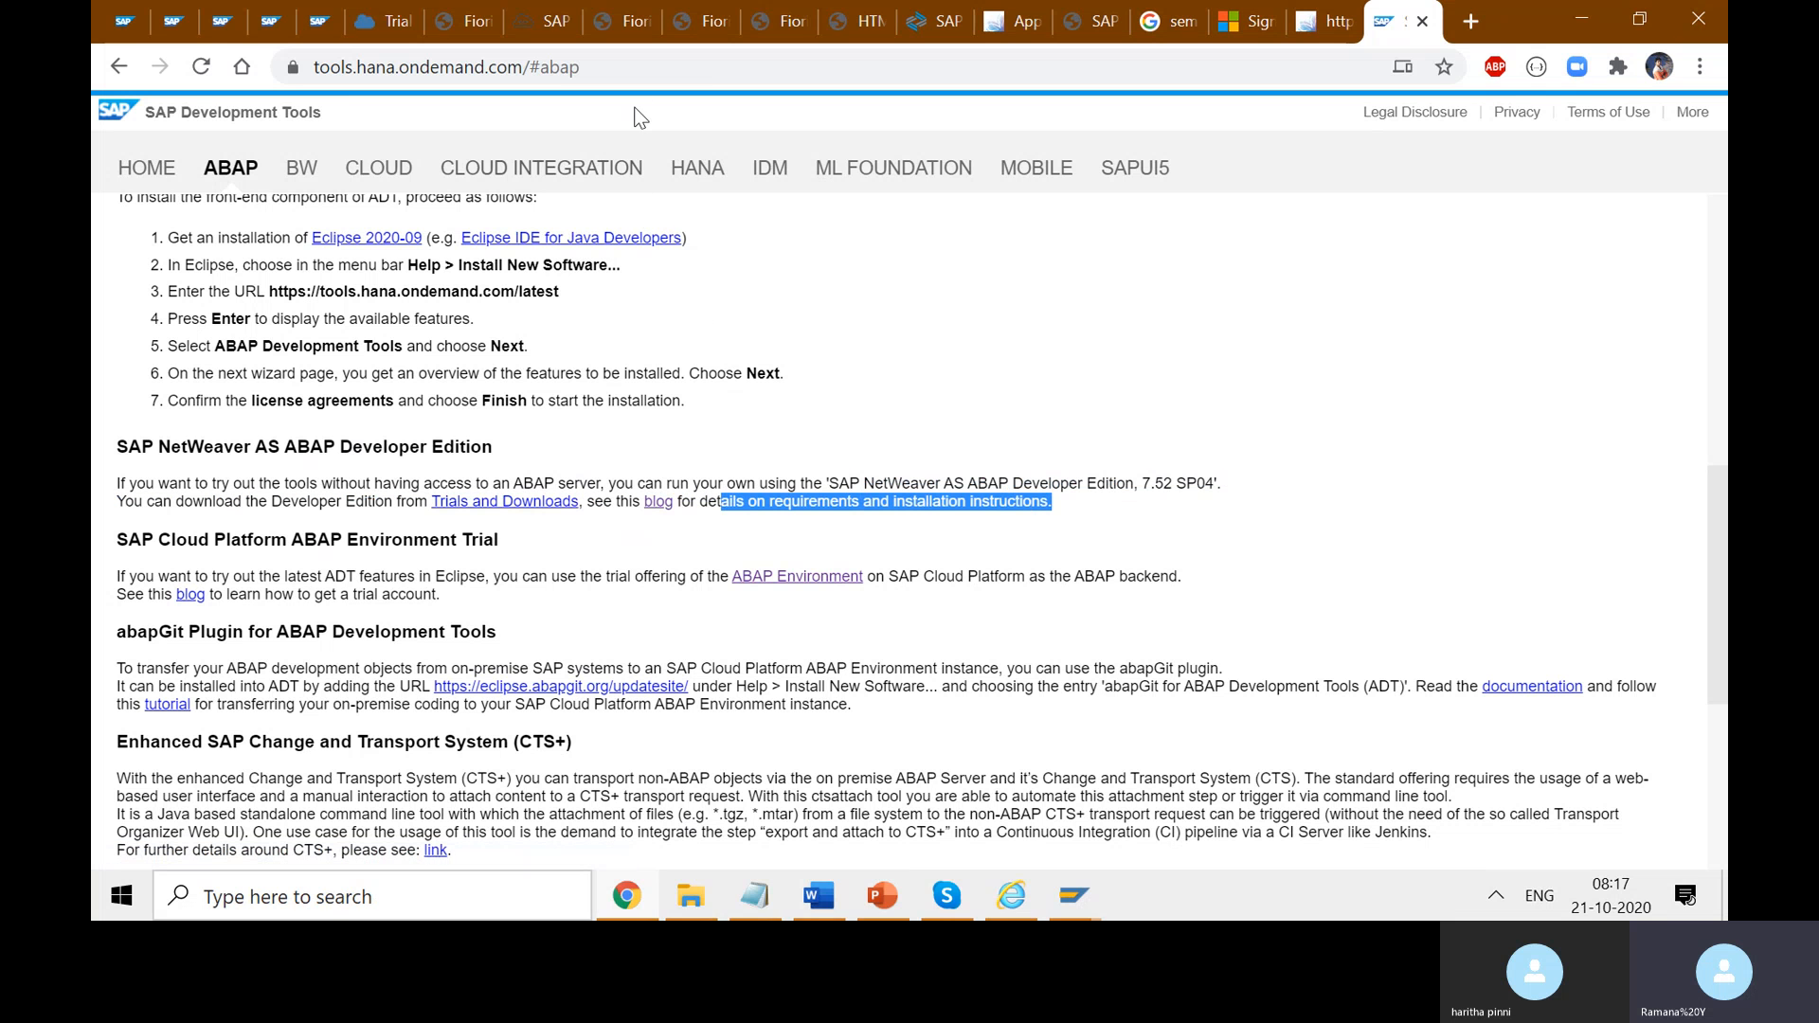
- Copy the page address and bring the Skype call chat forward
{"action": "left_click", "coordinate": [634, 70]}
{"action": "key", "text": "ctrl+c"}
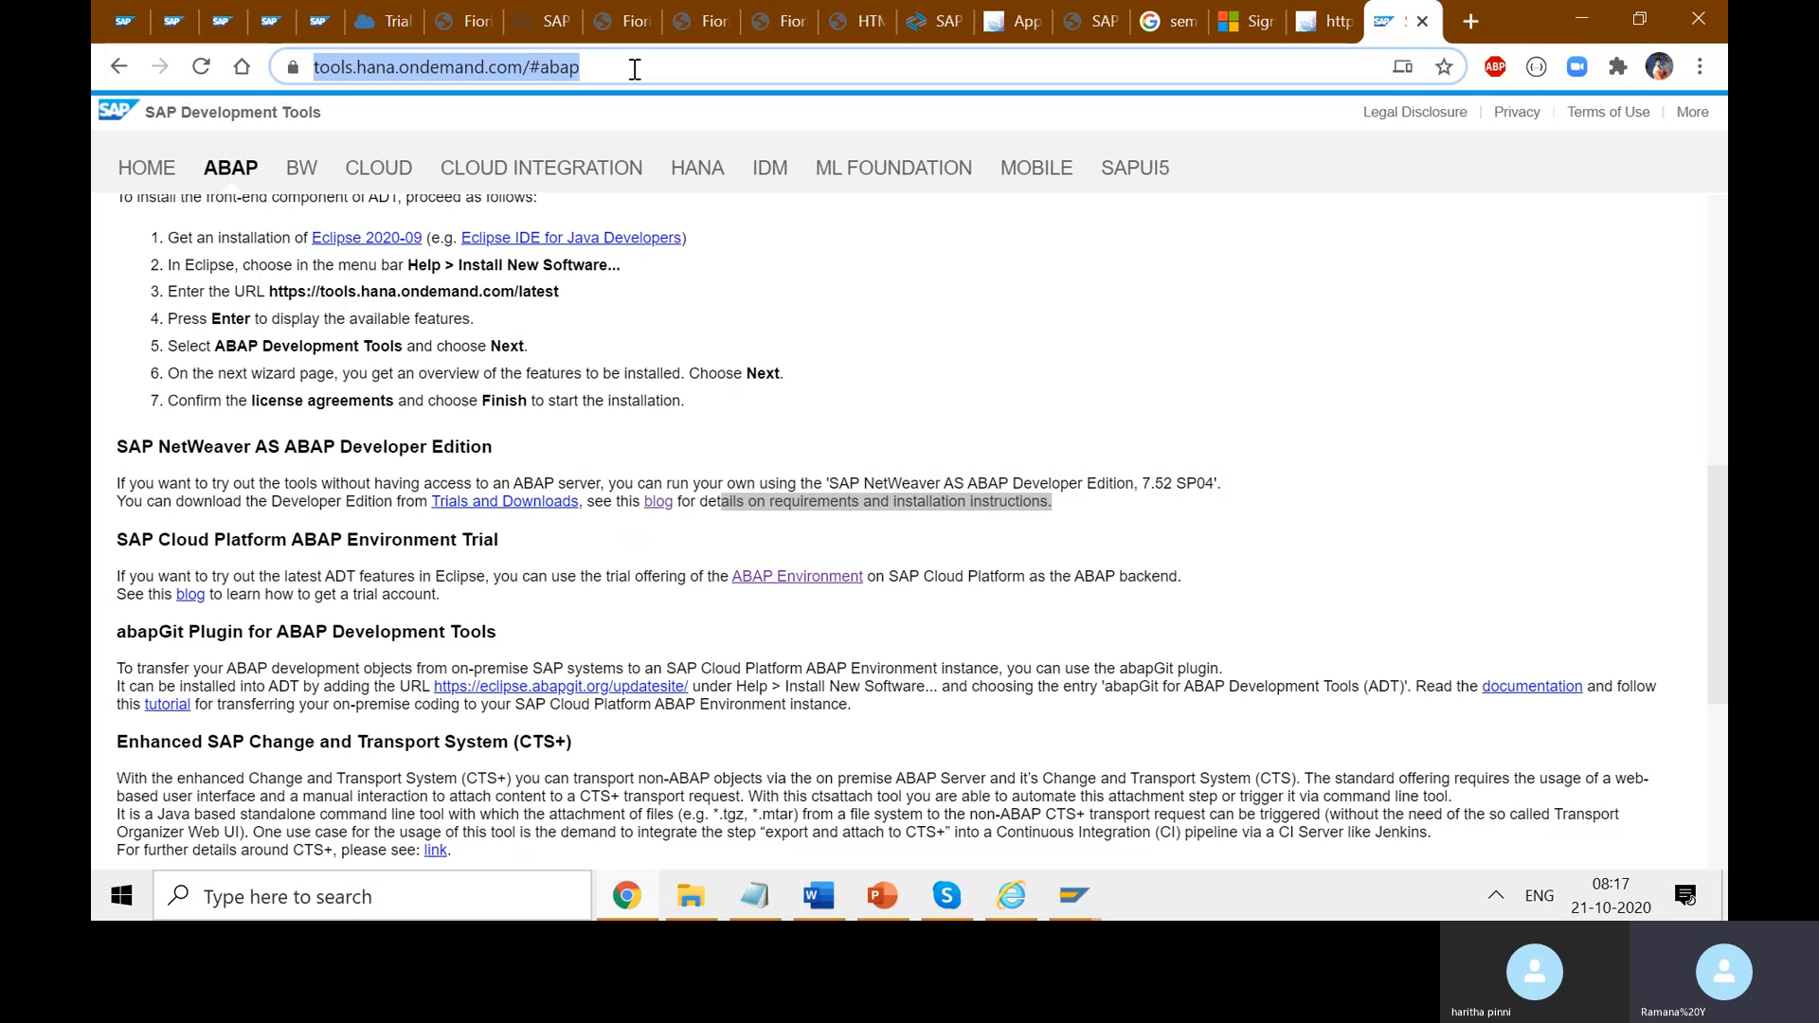
{"action": "left_click", "coordinate": [1084, 703]}
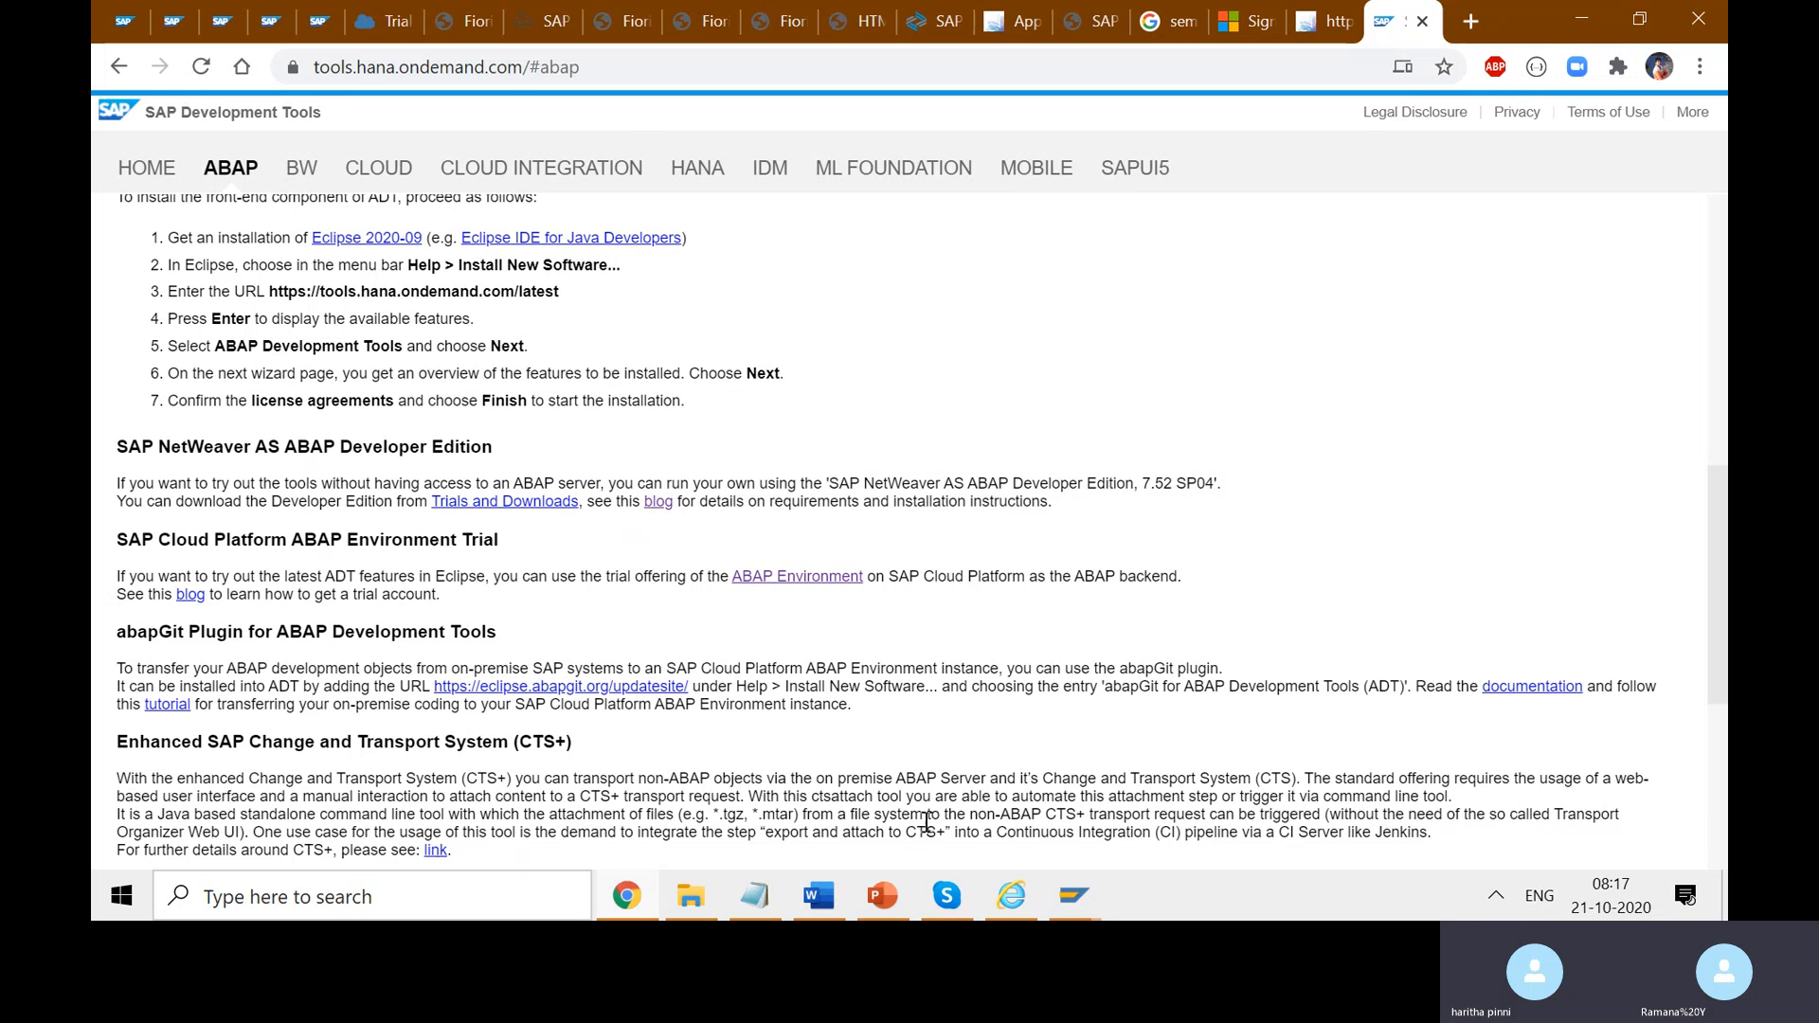
{"action": "left_click", "coordinate": [946, 895]}
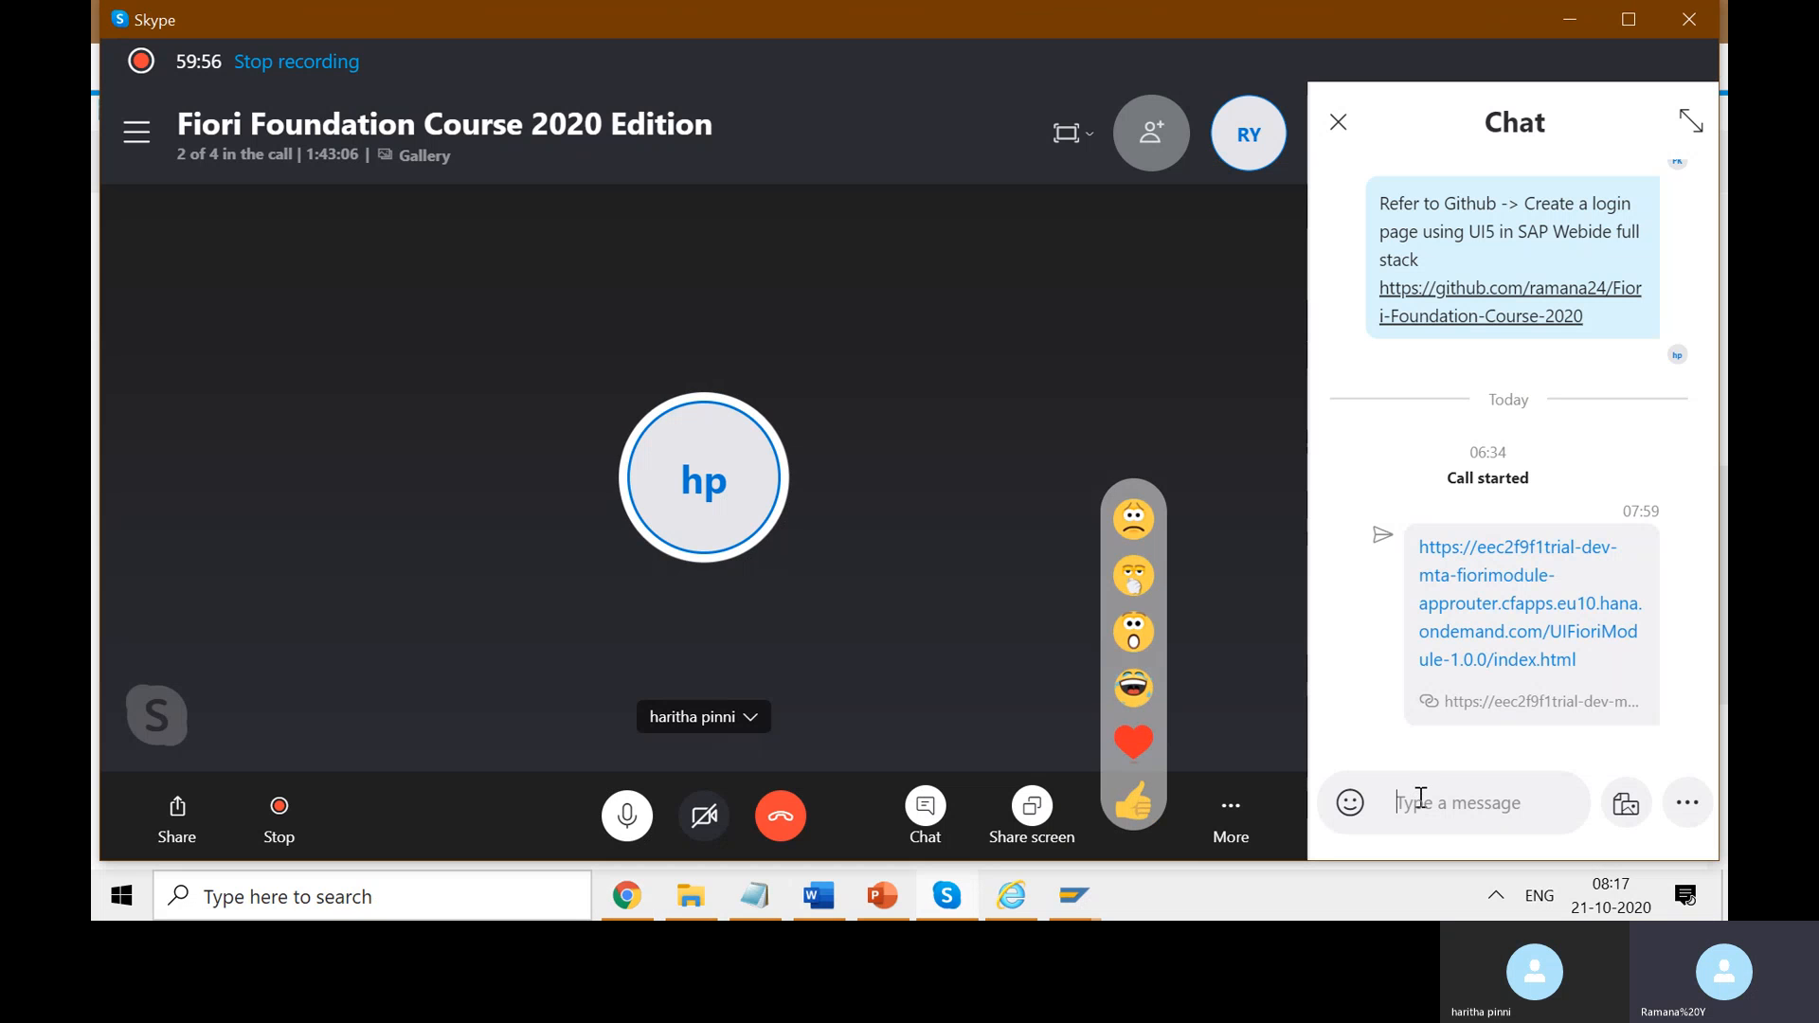
- Post the tools.hana.ondemand.com/#abap link and 'to install your own sap GUI' in the chat, then minimize Skype
{"action": "key", "text": "ctrl+v"}
{"action": "left_click", "coordinate": [1675, 805]}
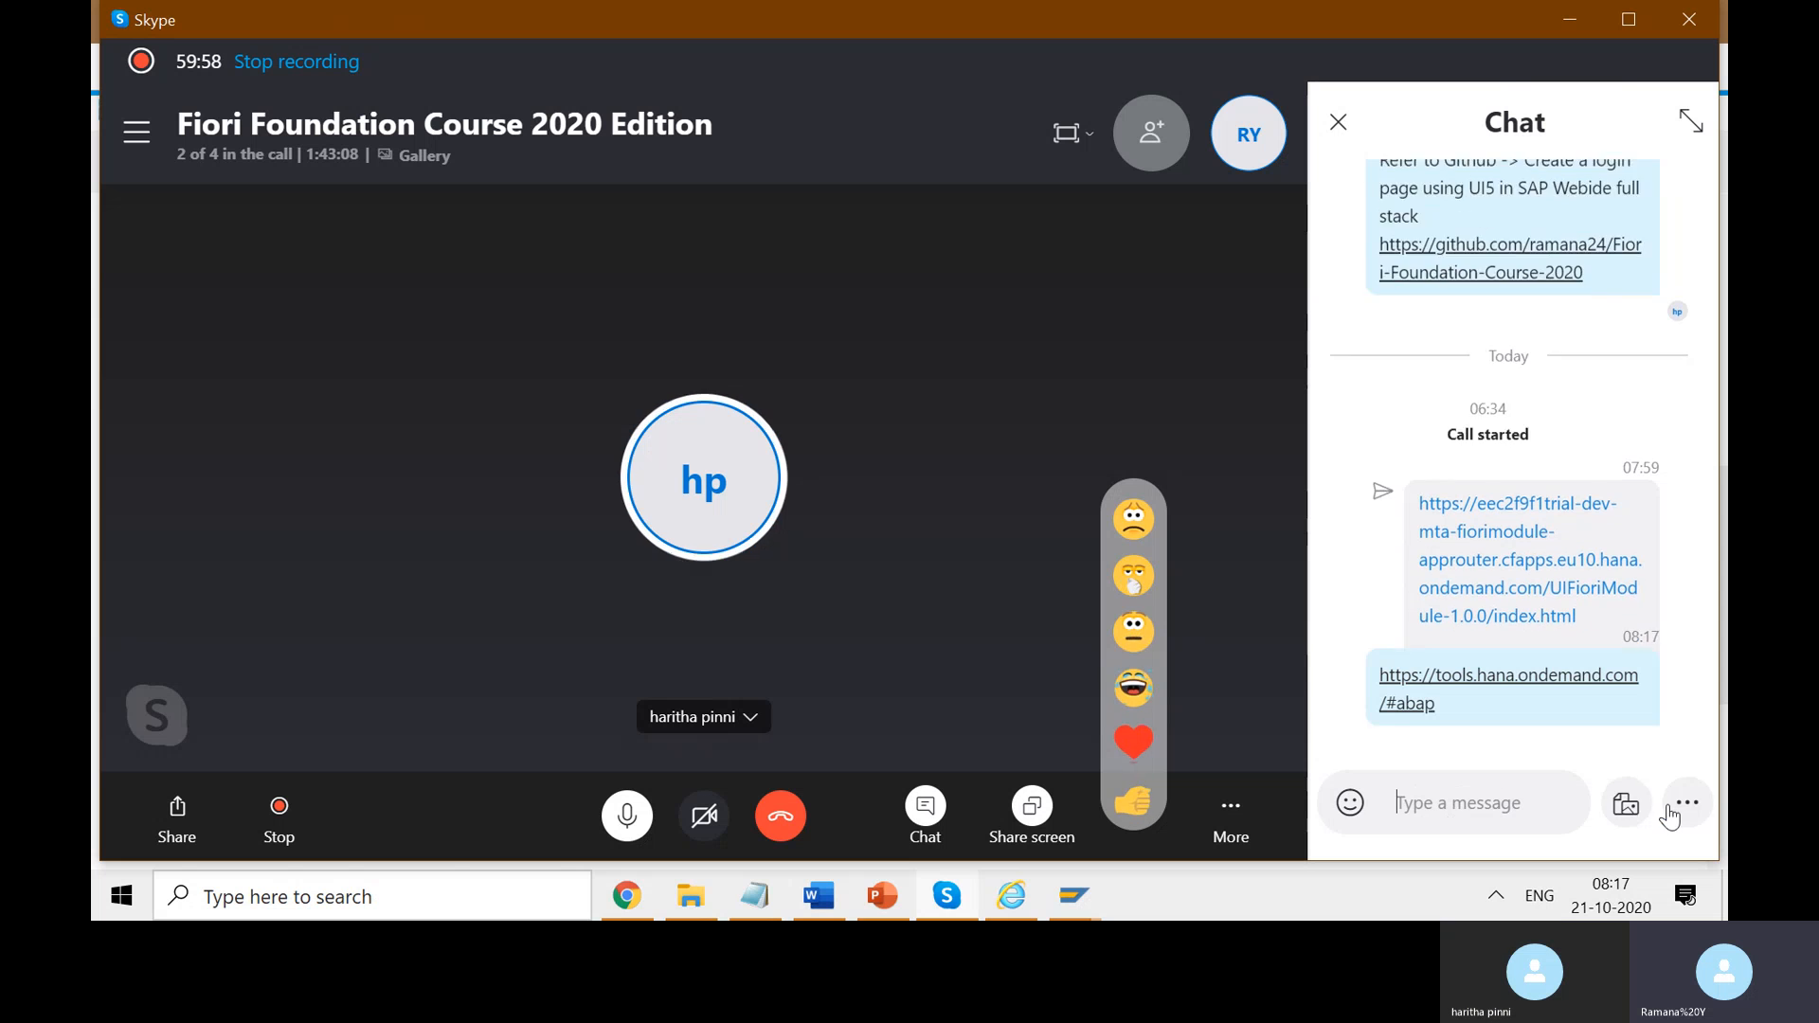
{"action": "type", "text": "to"}
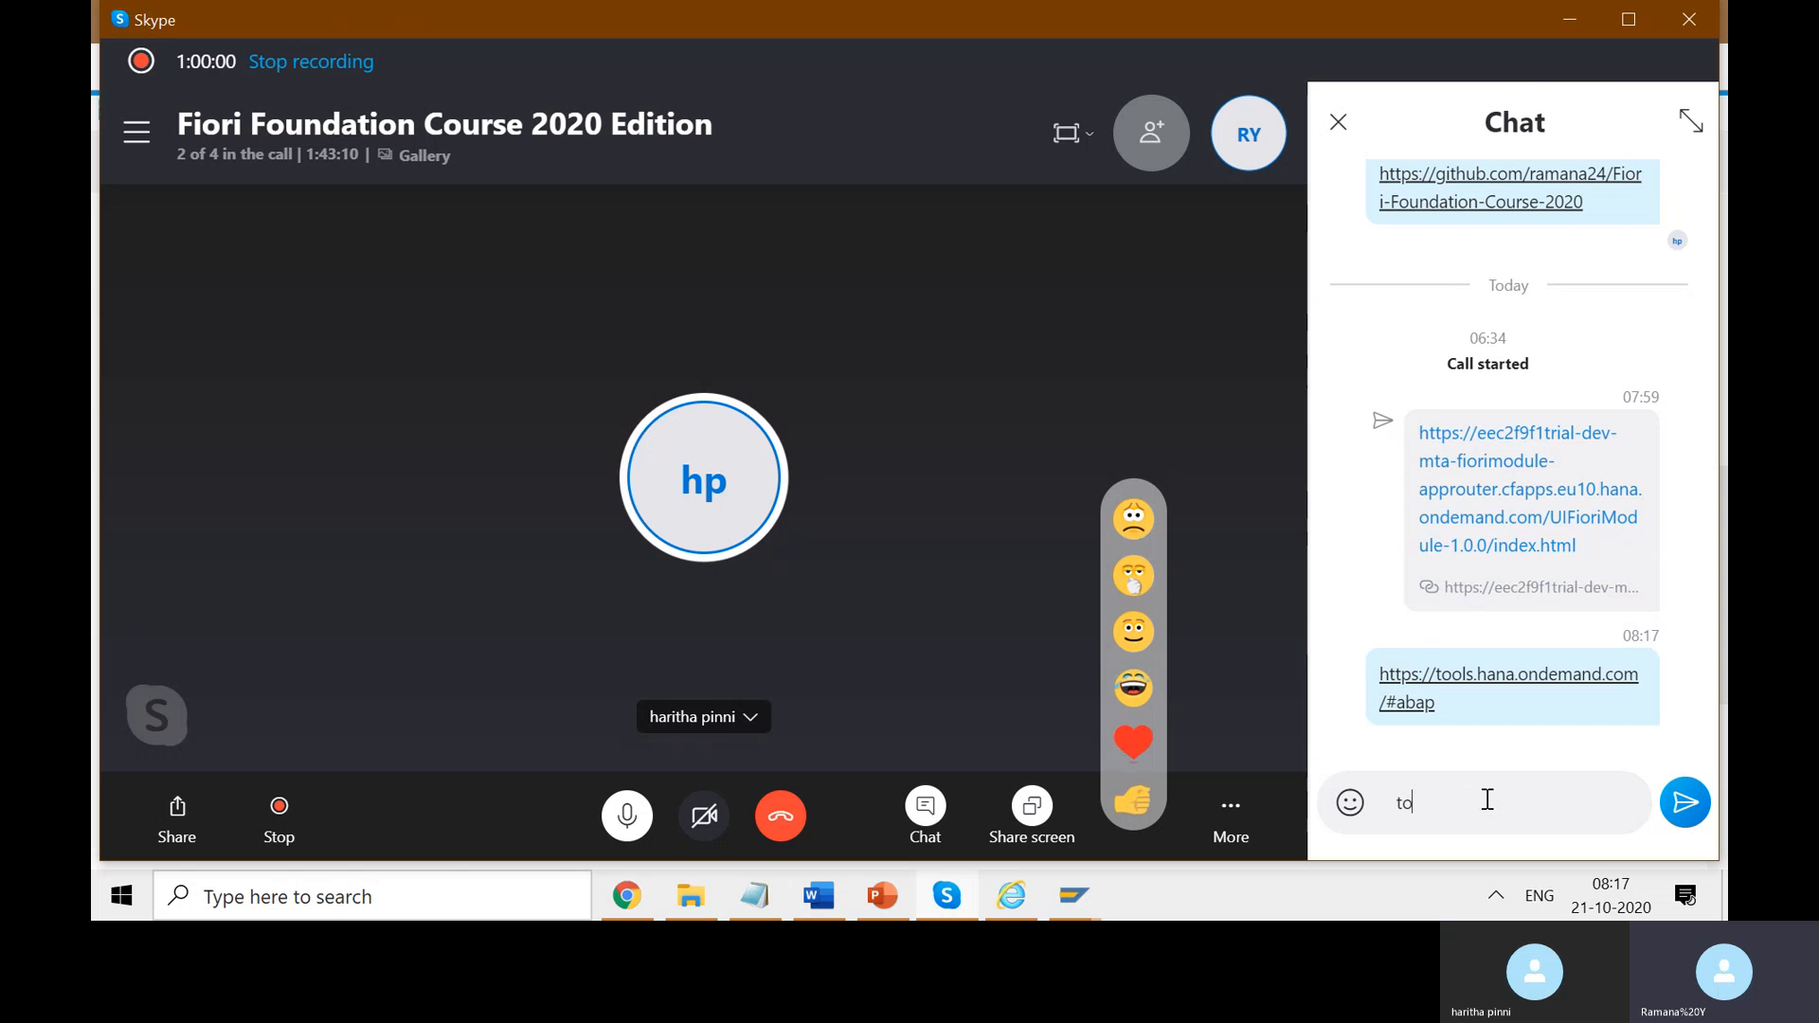
{"action": "type", "text": " insta"}
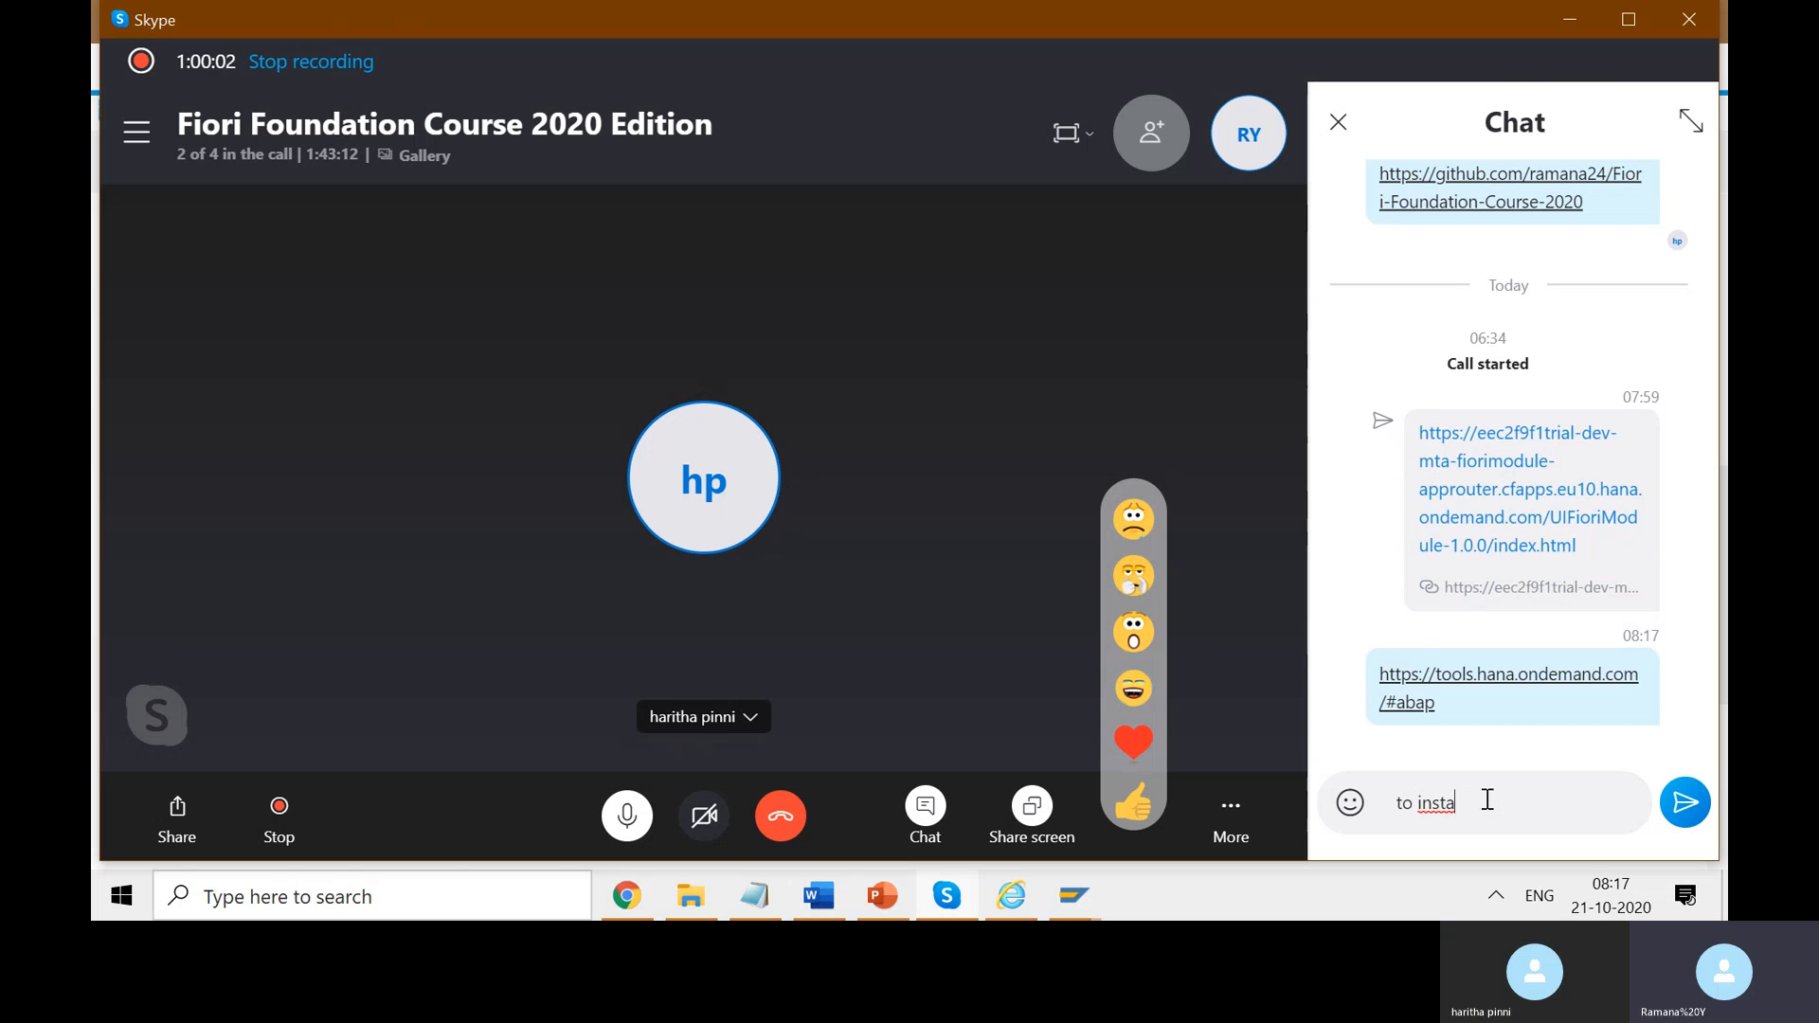
{"action": "type", "text": "ll you"}
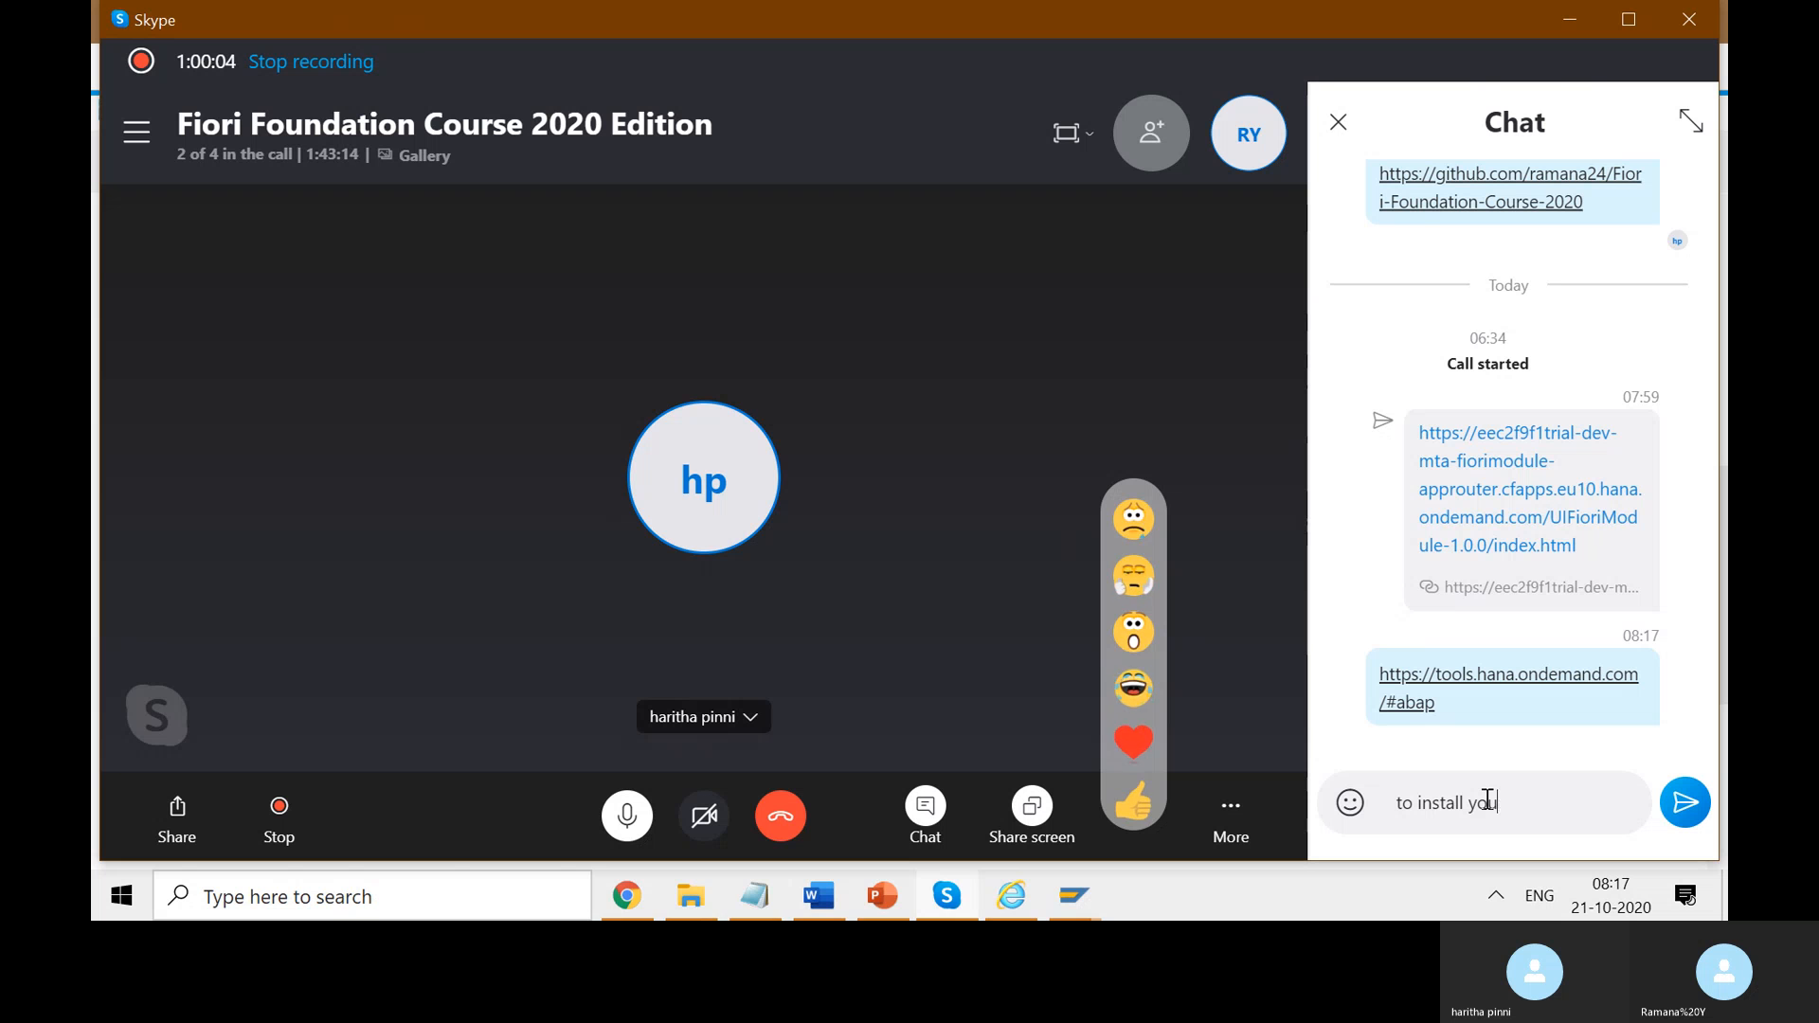
{"action": "type", "text": "r own sap"}
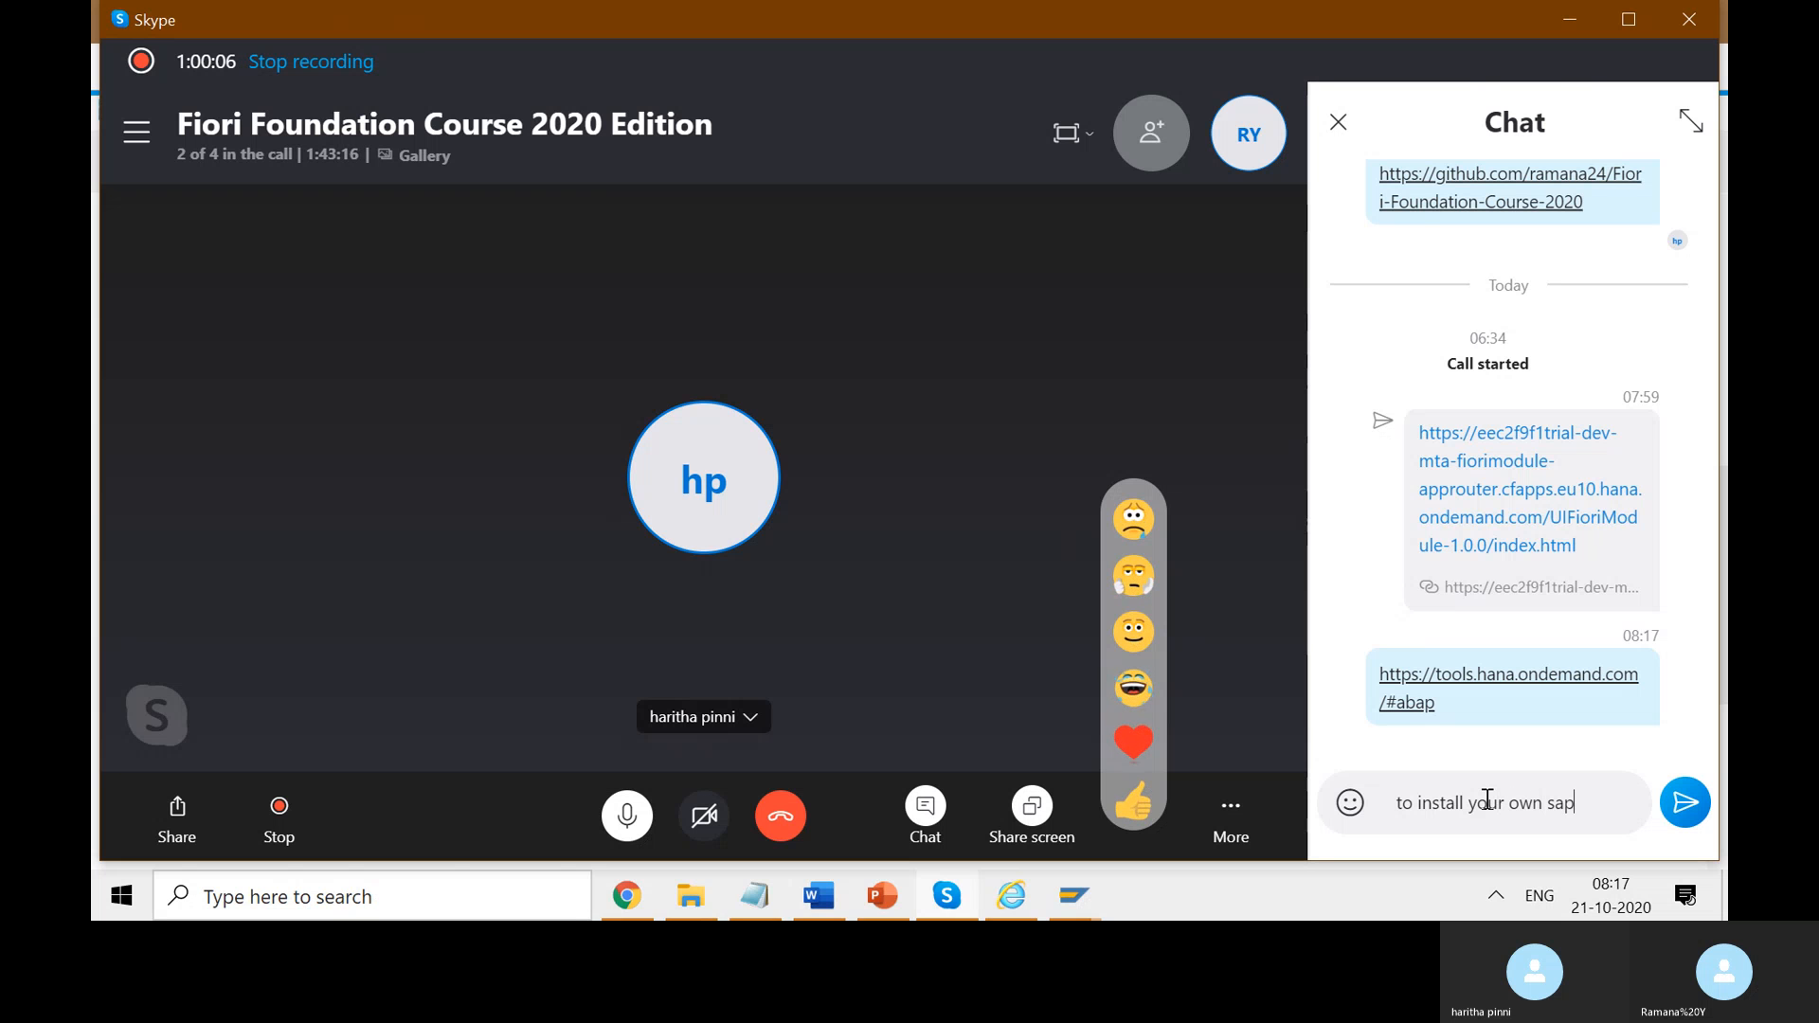
{"action": "type", "text": " GUI"}
{"action": "key", "text": "Return"}
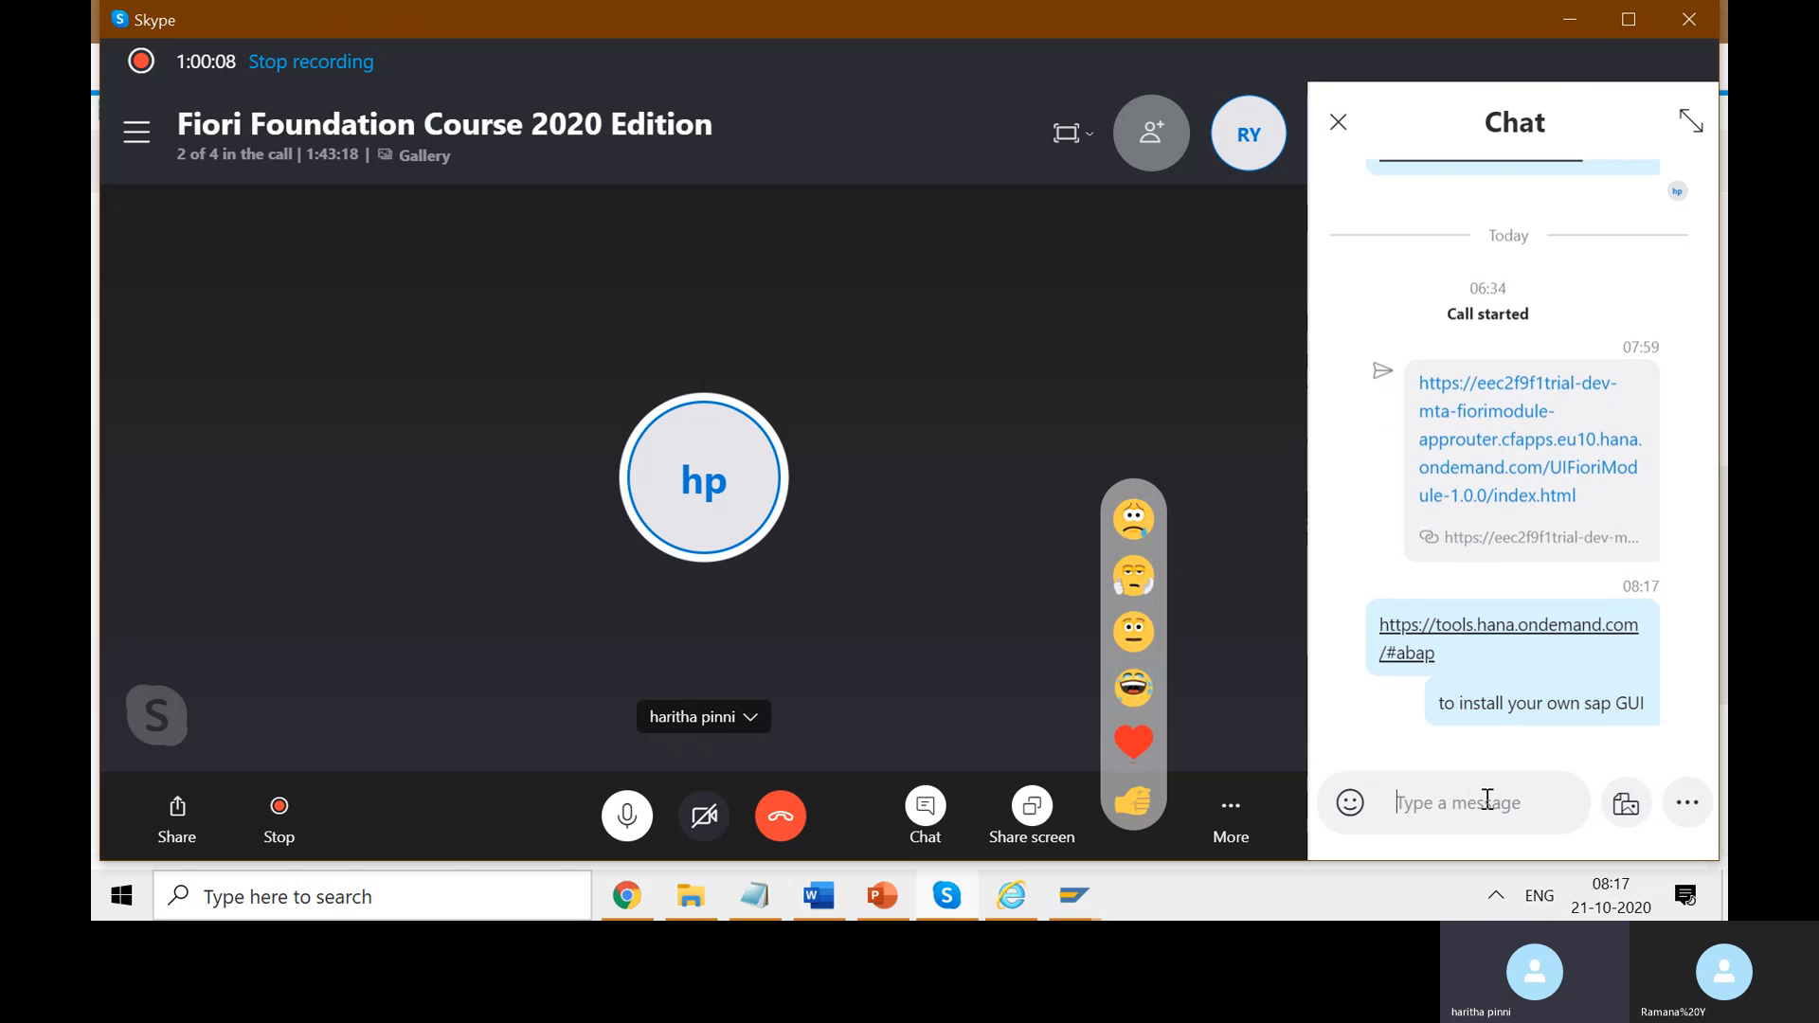
{"action": "left_click", "coordinate": [1581, 26]}
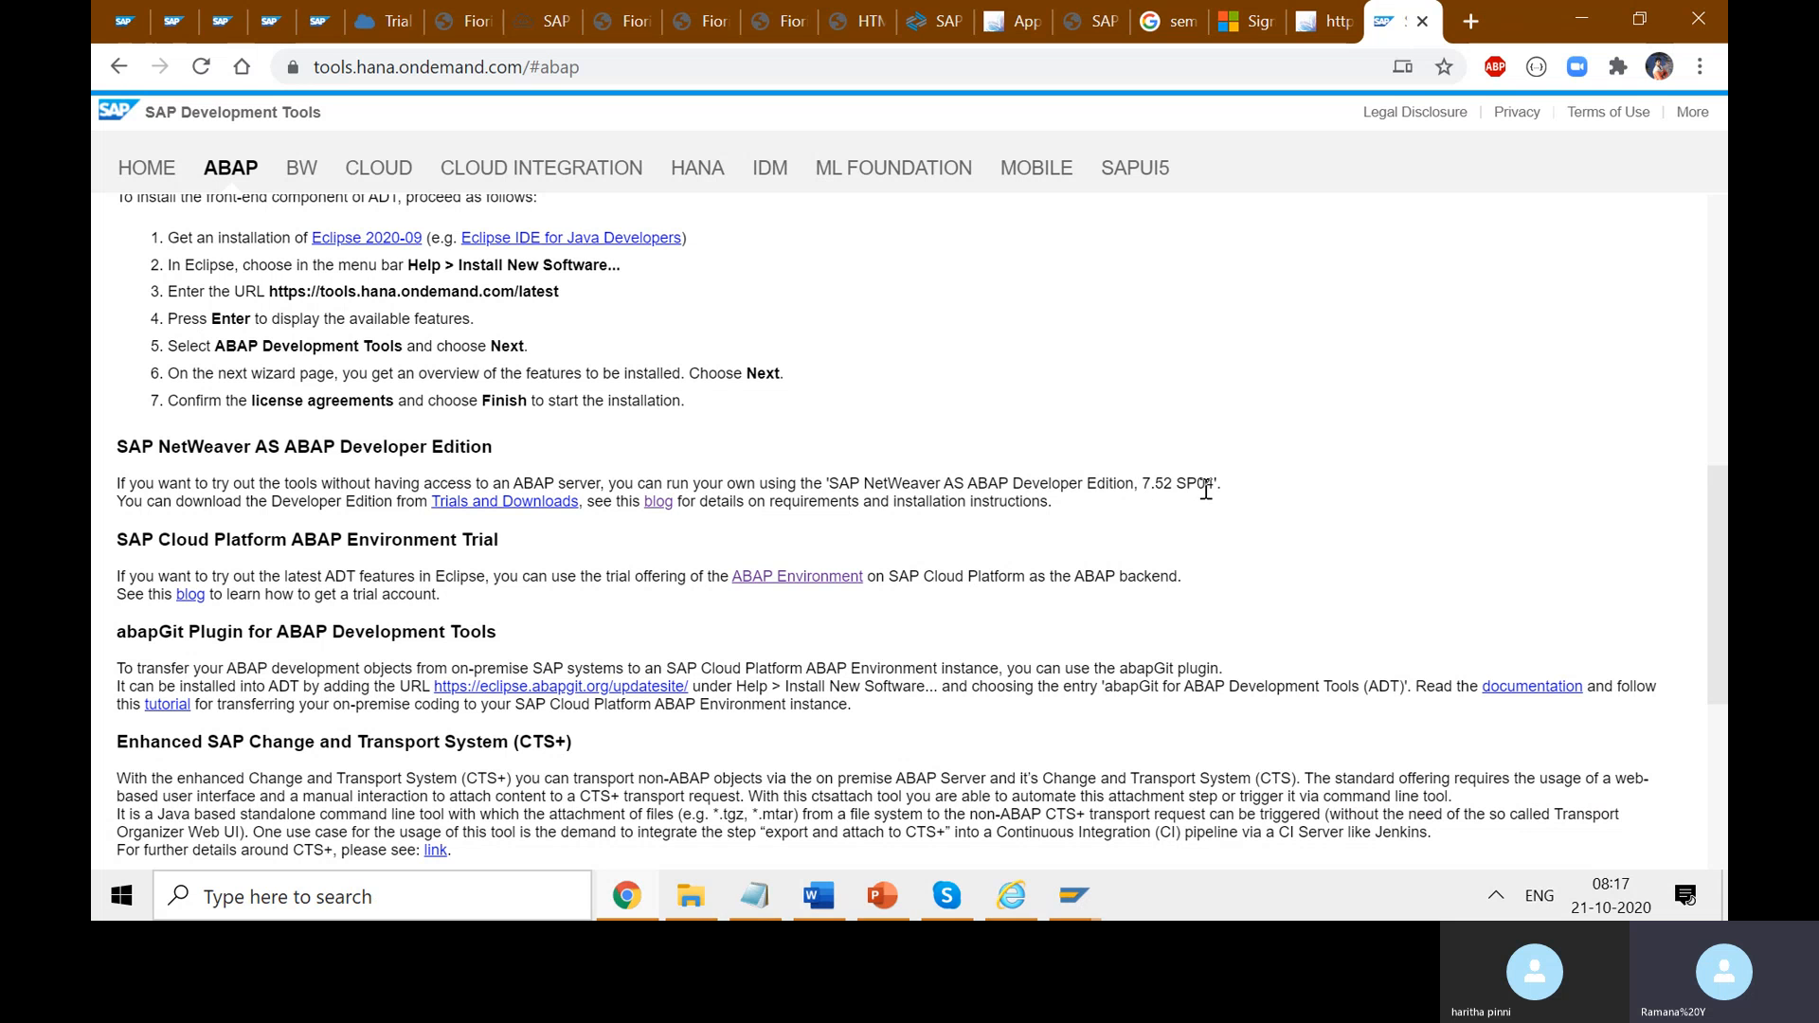
- Highlight version 7.52 SP04, then switch to the Trial tab's Launchpad subscription overview
{"action": "left_click_drag", "start_coordinate": [1221, 483], "coordinate": [1148, 485]}
{"action": "left_click", "coordinate": [1173, 496]}
{"action": "left_click_drag", "start_coordinate": [1222, 483], "coordinate": [1143, 484]}
{"action": "left_click", "coordinate": [388, 25]}
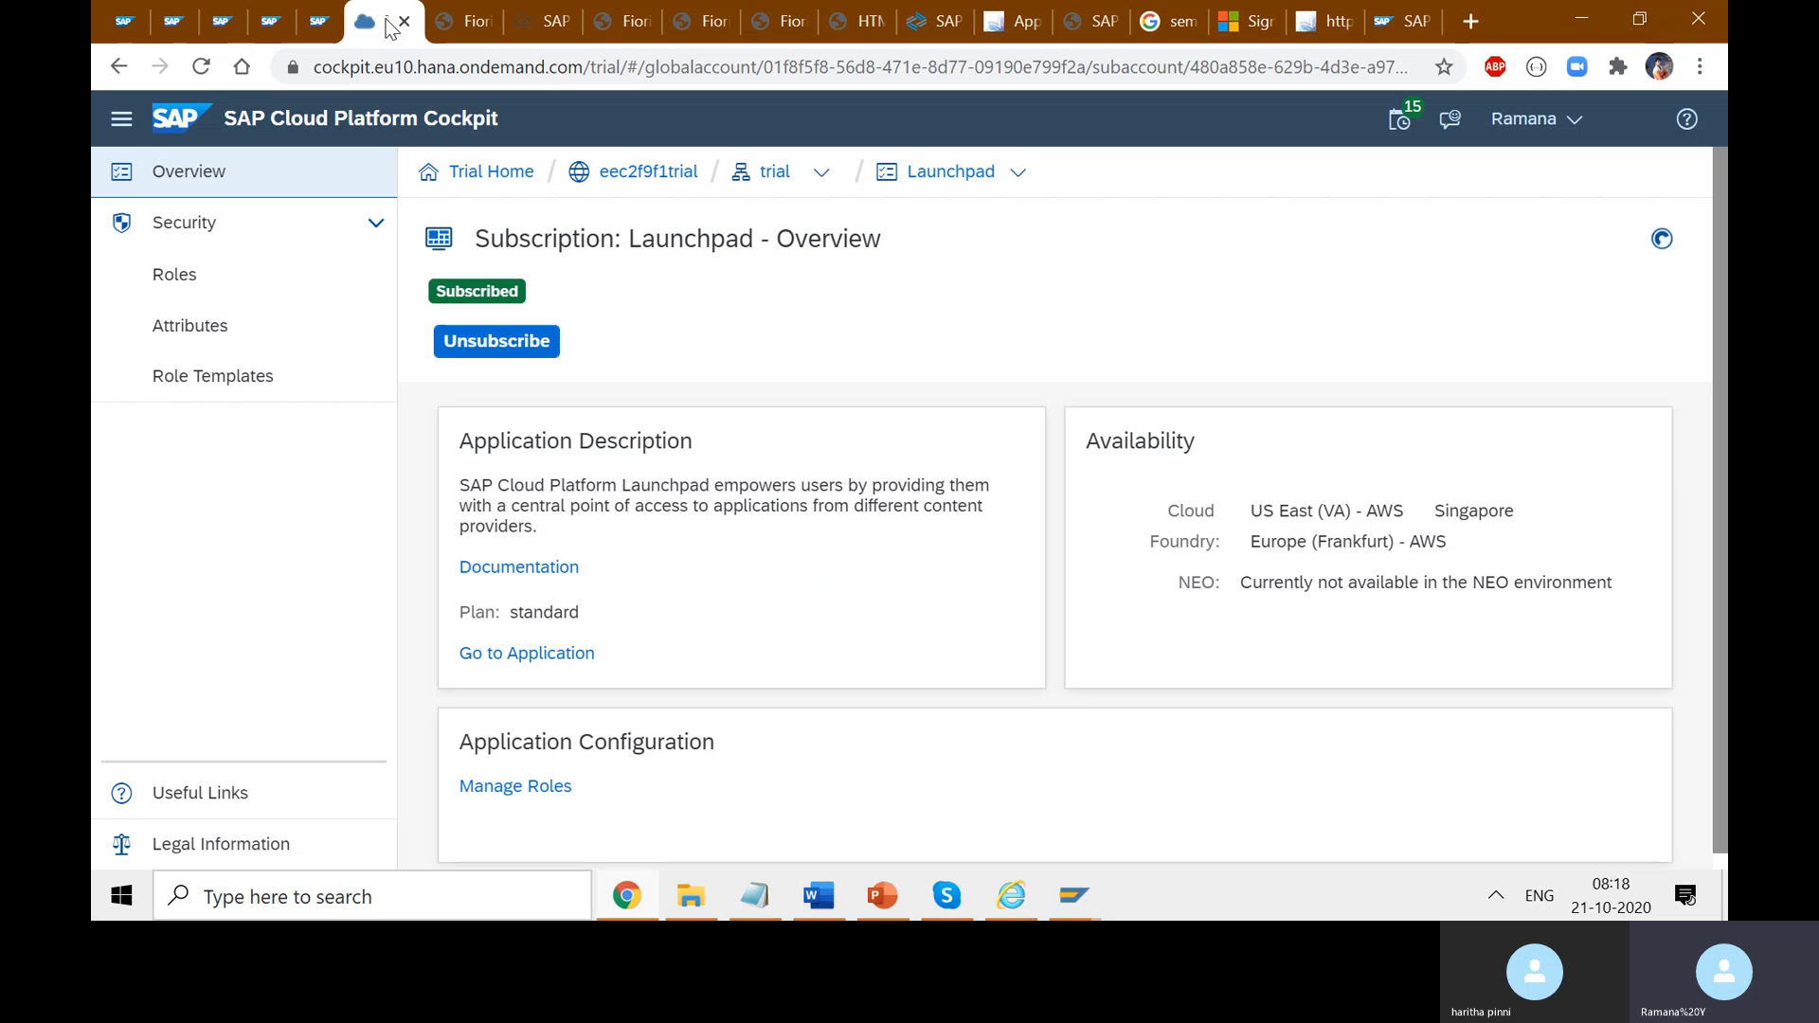
- Switch back to the SAP Development Tools ABAP tab and clear the text selection
{"action": "left_click", "coordinate": [1390, 17]}
{"action": "left_click", "coordinate": [1554, 460]}
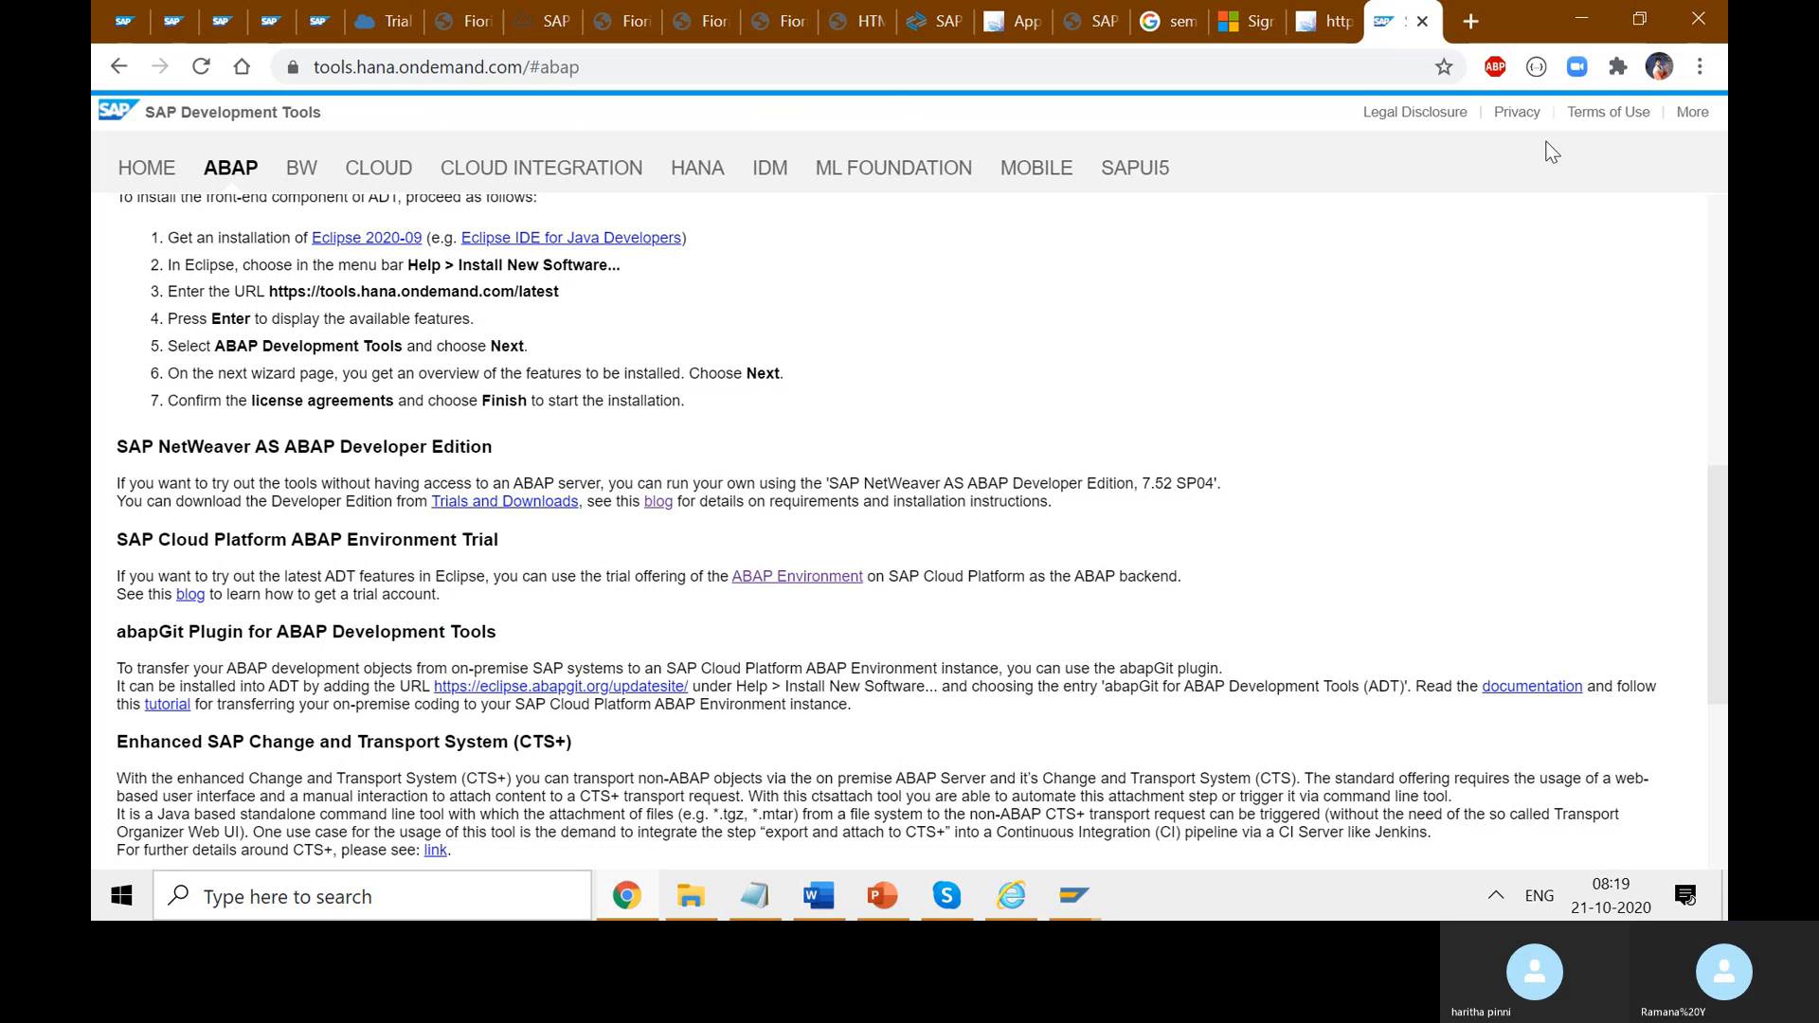
- Preview the open SAP Logon windows, then switch to the 'http' tab showing catalog SAP_TC_LO_GLO_COMMON
{"action": "left_click", "coordinate": [1070, 898]}
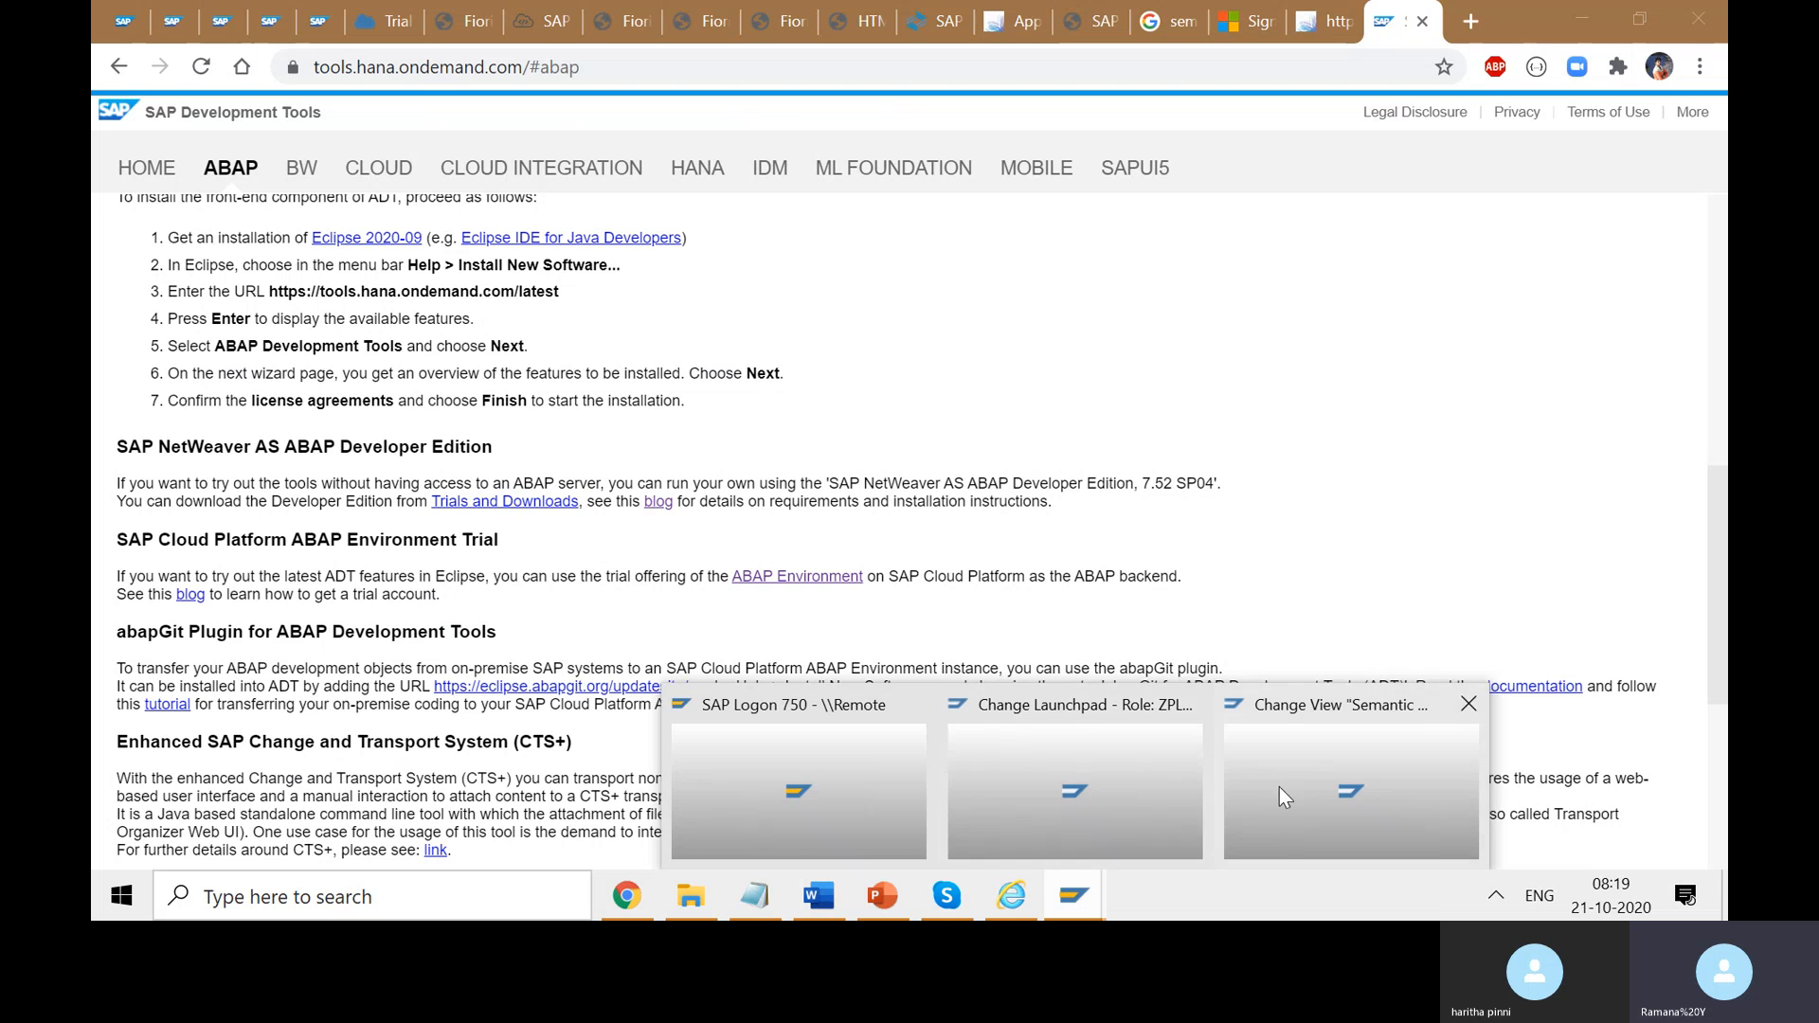
{"action": "mouse_move", "coordinate": [1330, 787]}
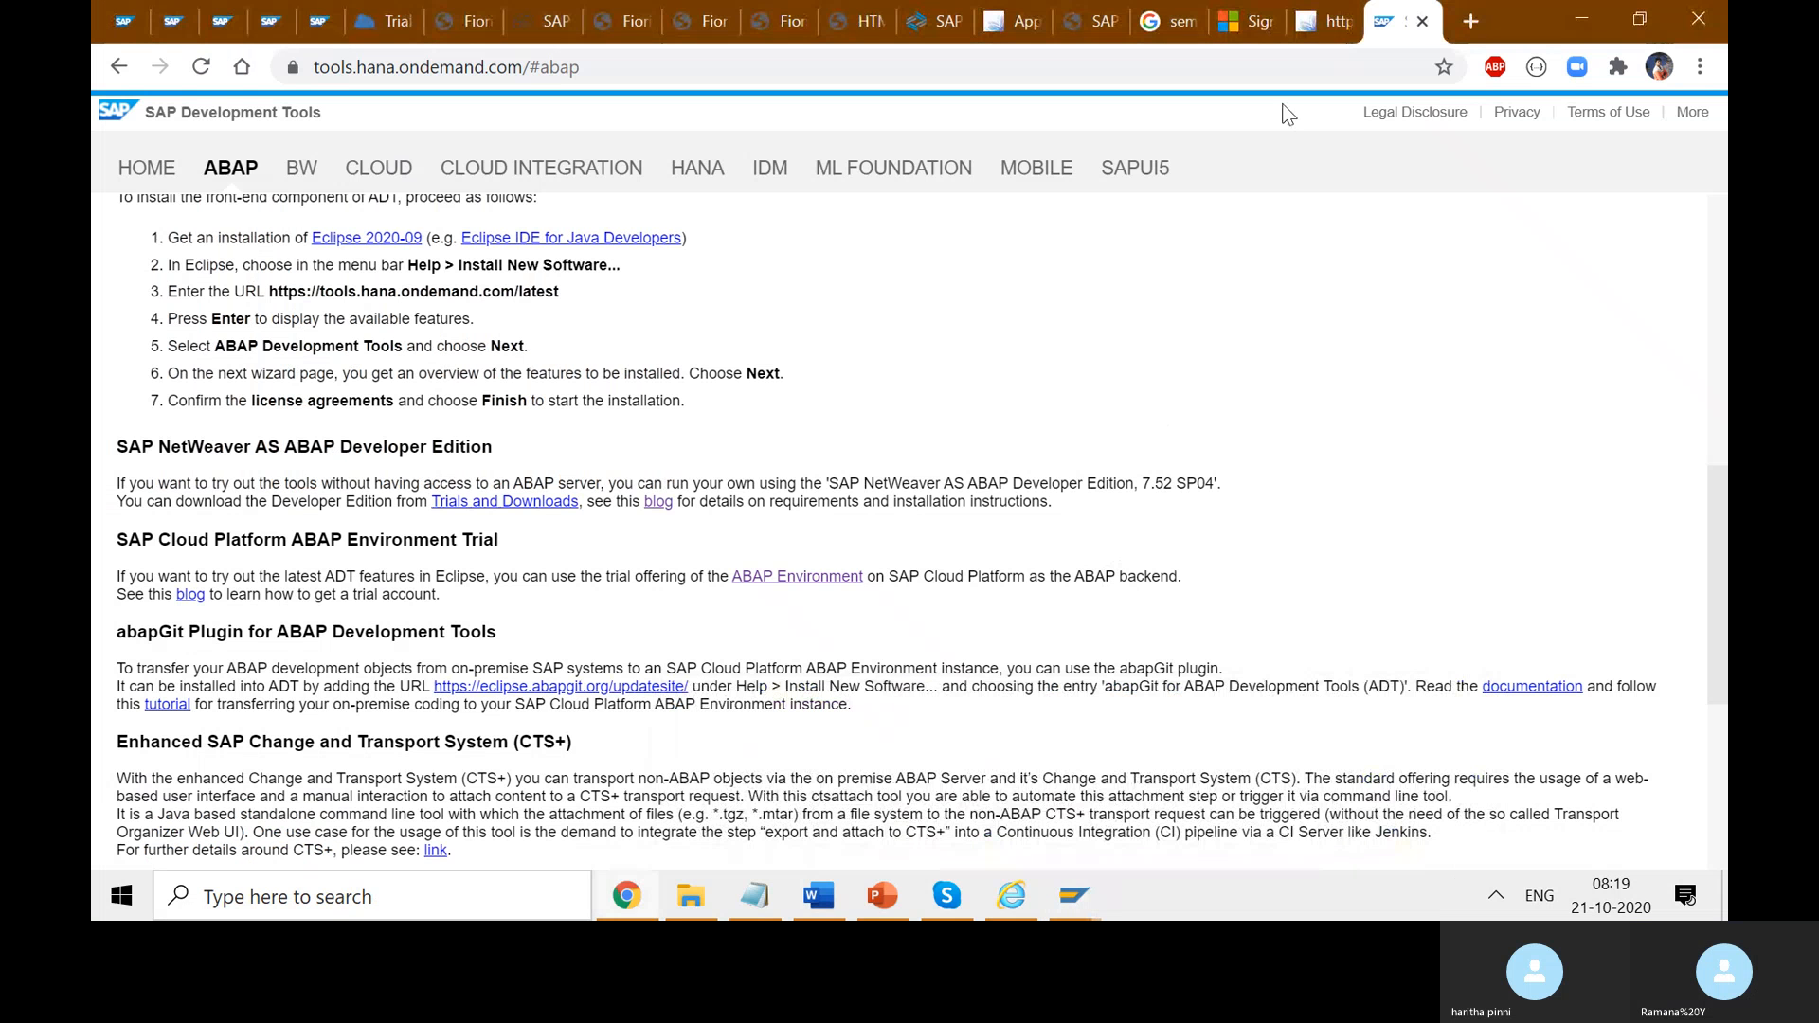
{"action": "left_click", "coordinate": [1310, 25]}
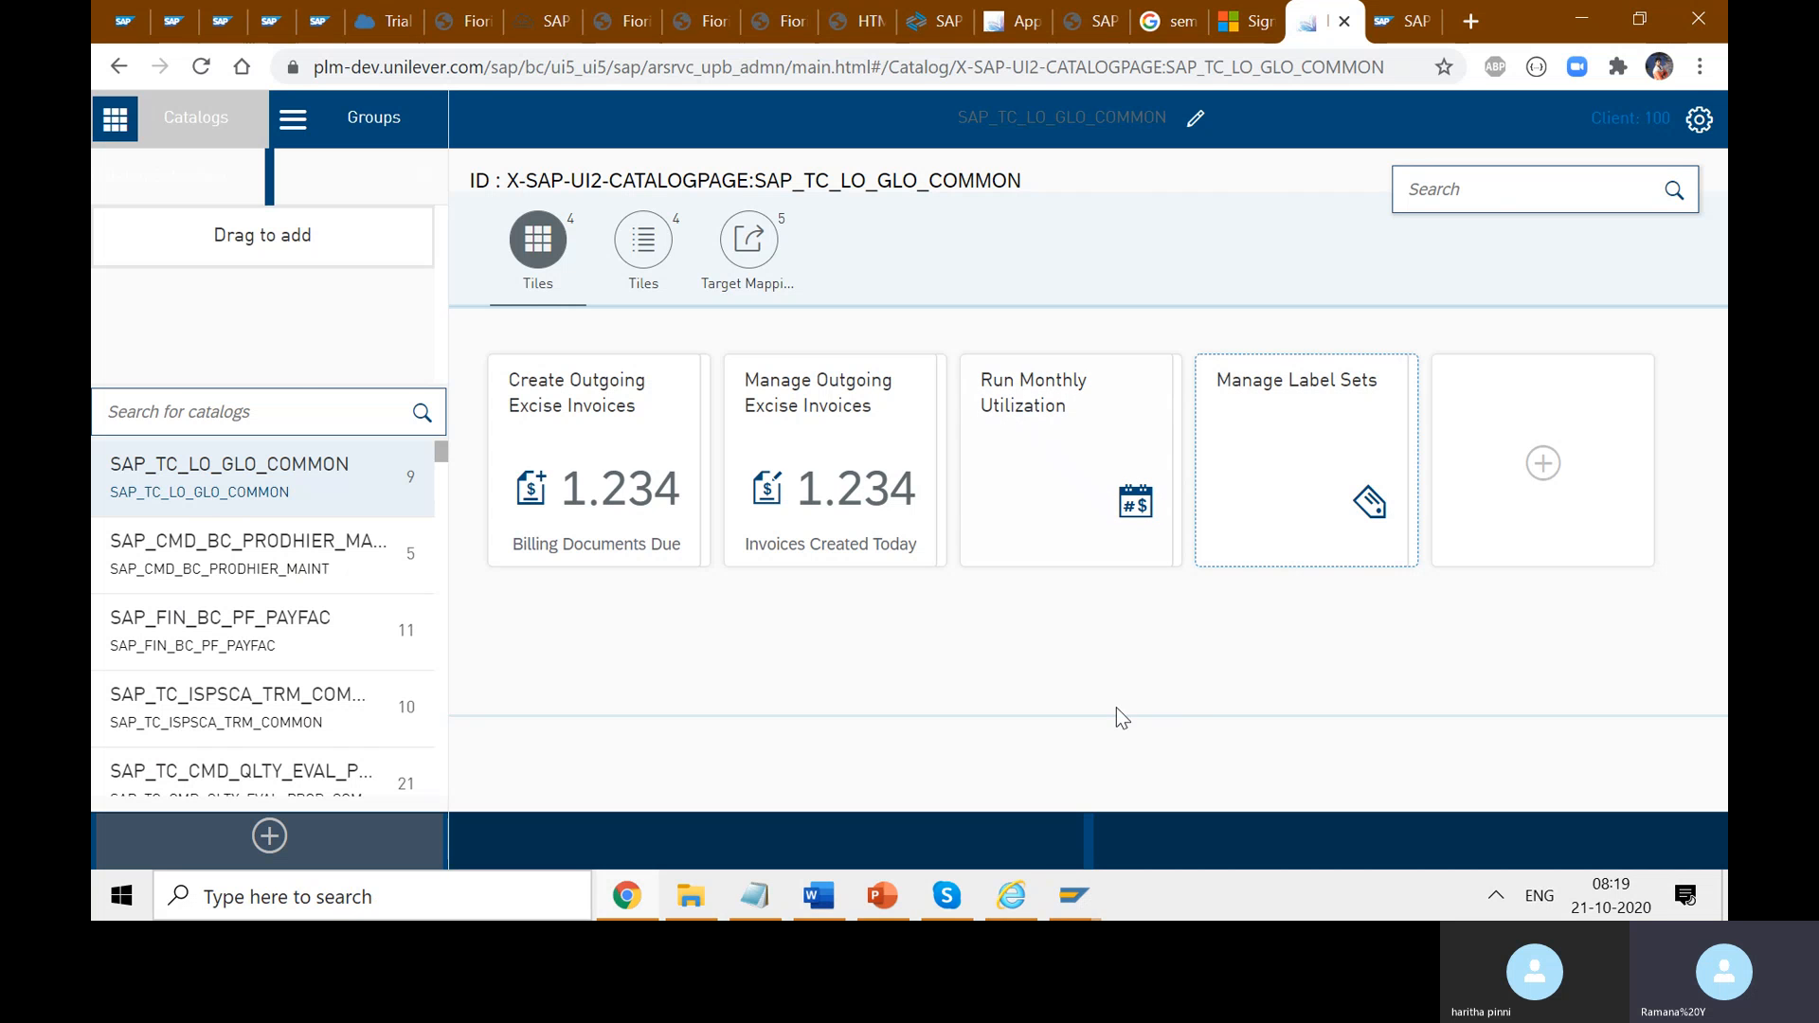
- Search the catalogs for 'zplm' and open RADAR Catalog (ZPLMRADAR_CAT)
{"action": "left_click", "coordinate": [297, 404]}
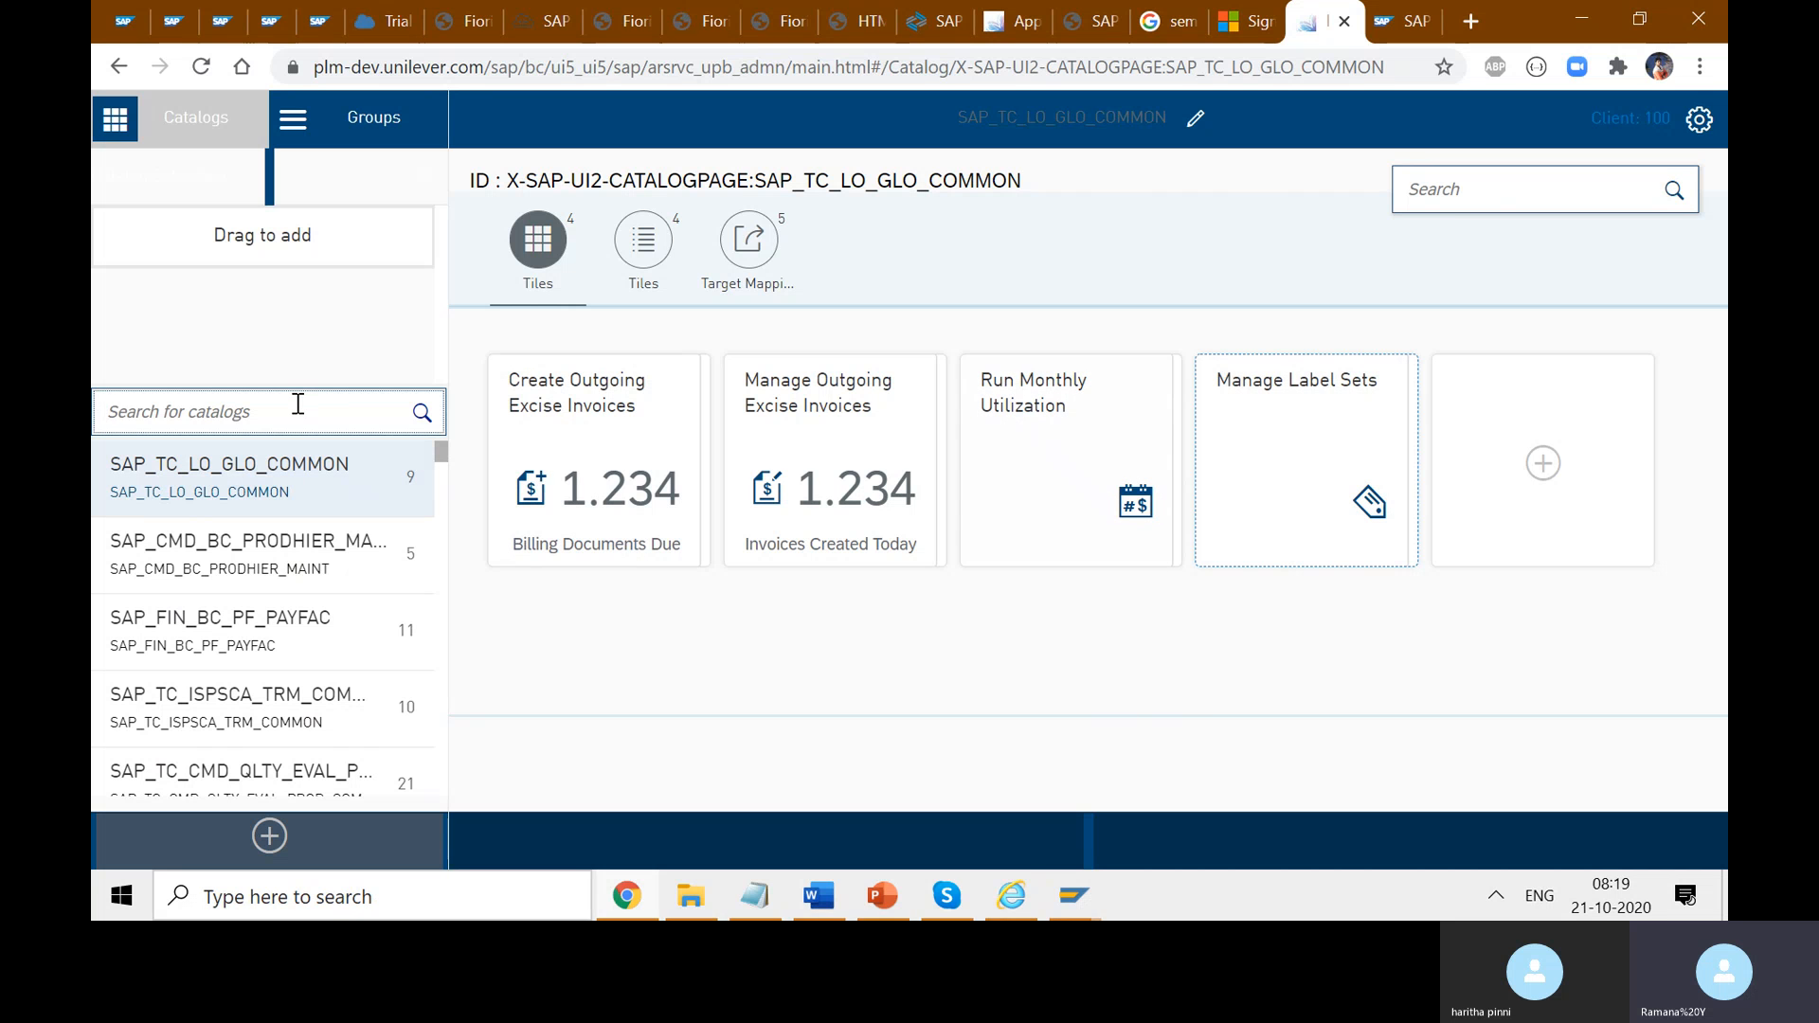
{"action": "type", "text": "z"}
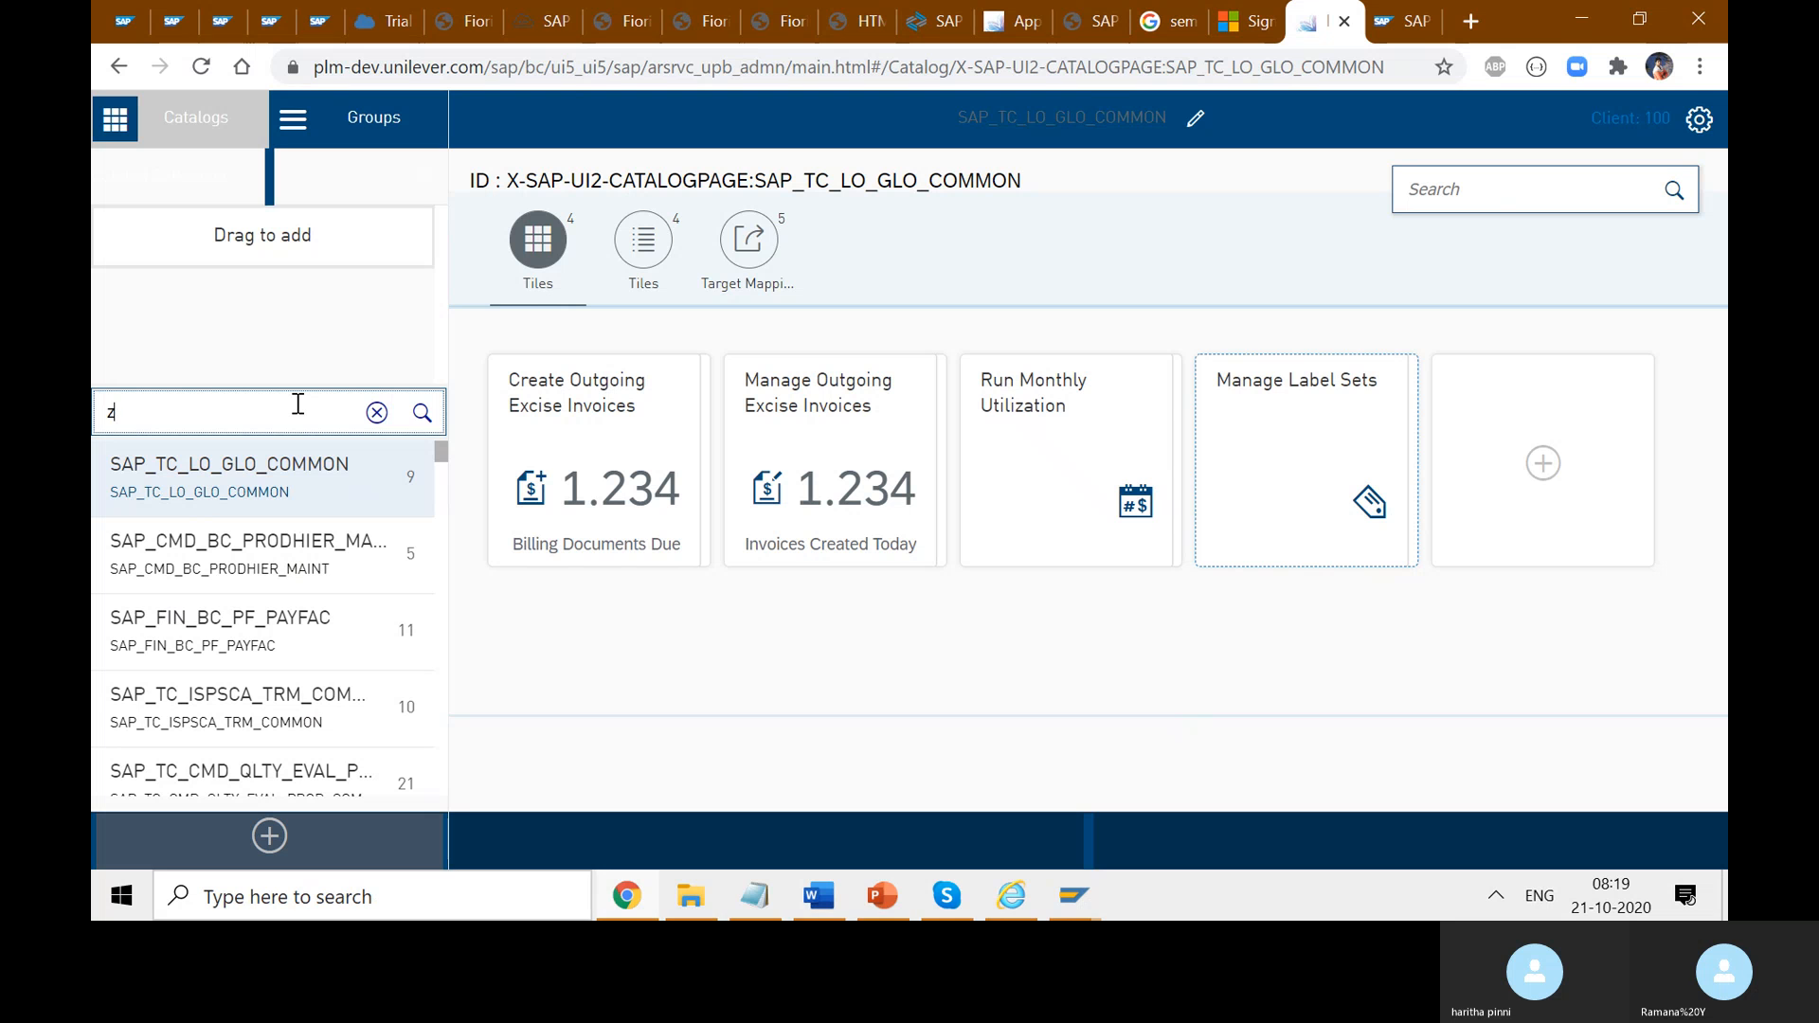
{"action": "type", "text": "rad"}
{"action": "key", "text": "BackSpace"}
{"action": "key", "text": "BackSpace"}
{"action": "type", "text": "pd"}
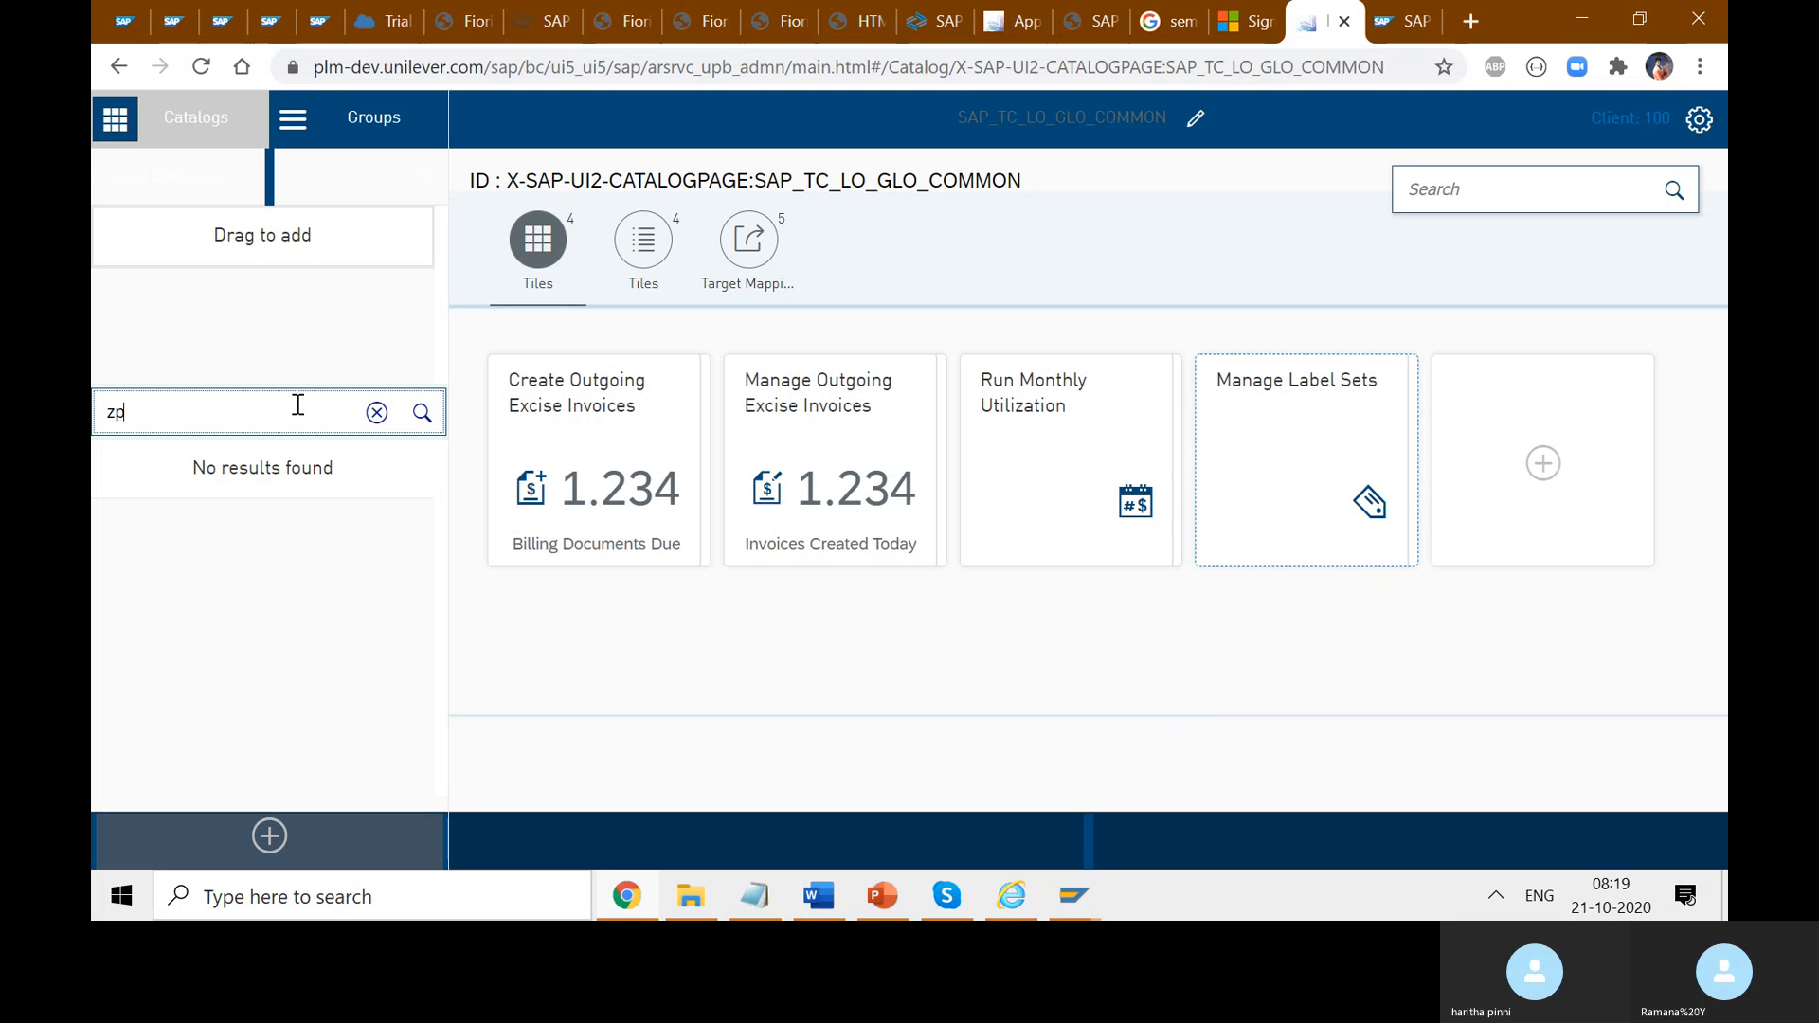
{"action": "key", "text": "BackSpace"}
{"action": "type", "text": "lm"}
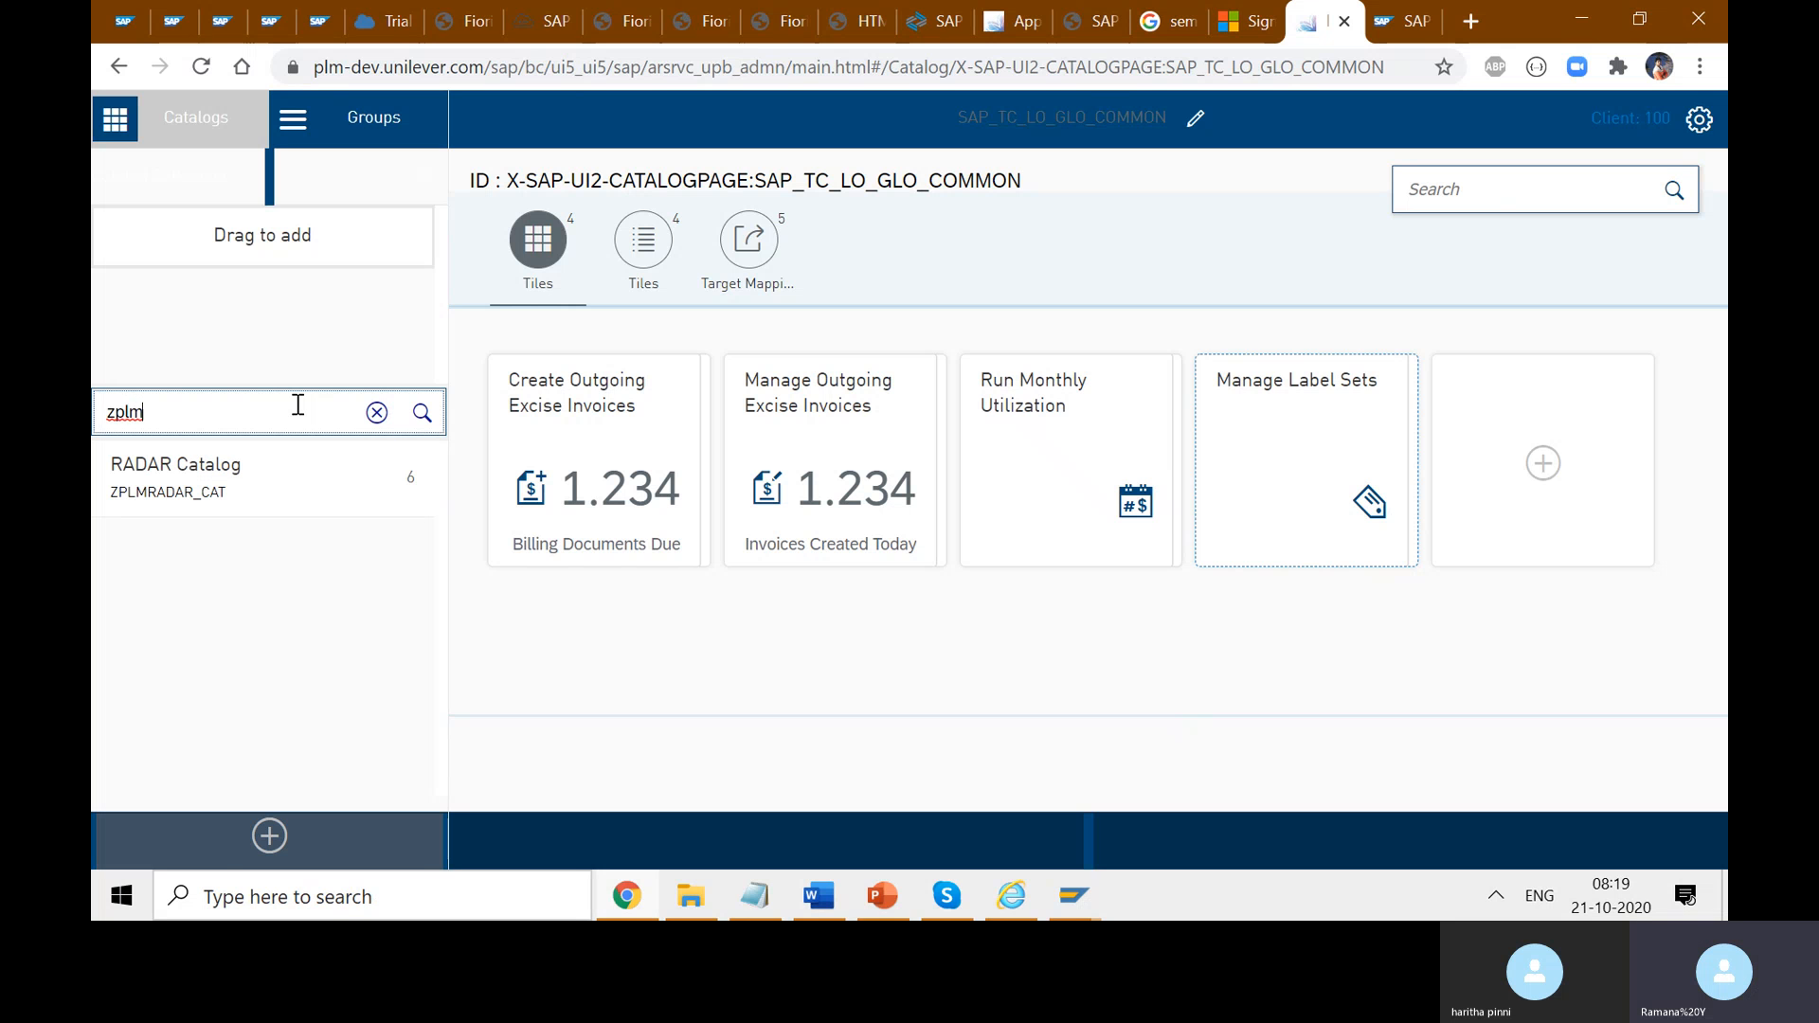
{"action": "left_click", "coordinate": [237, 510]}
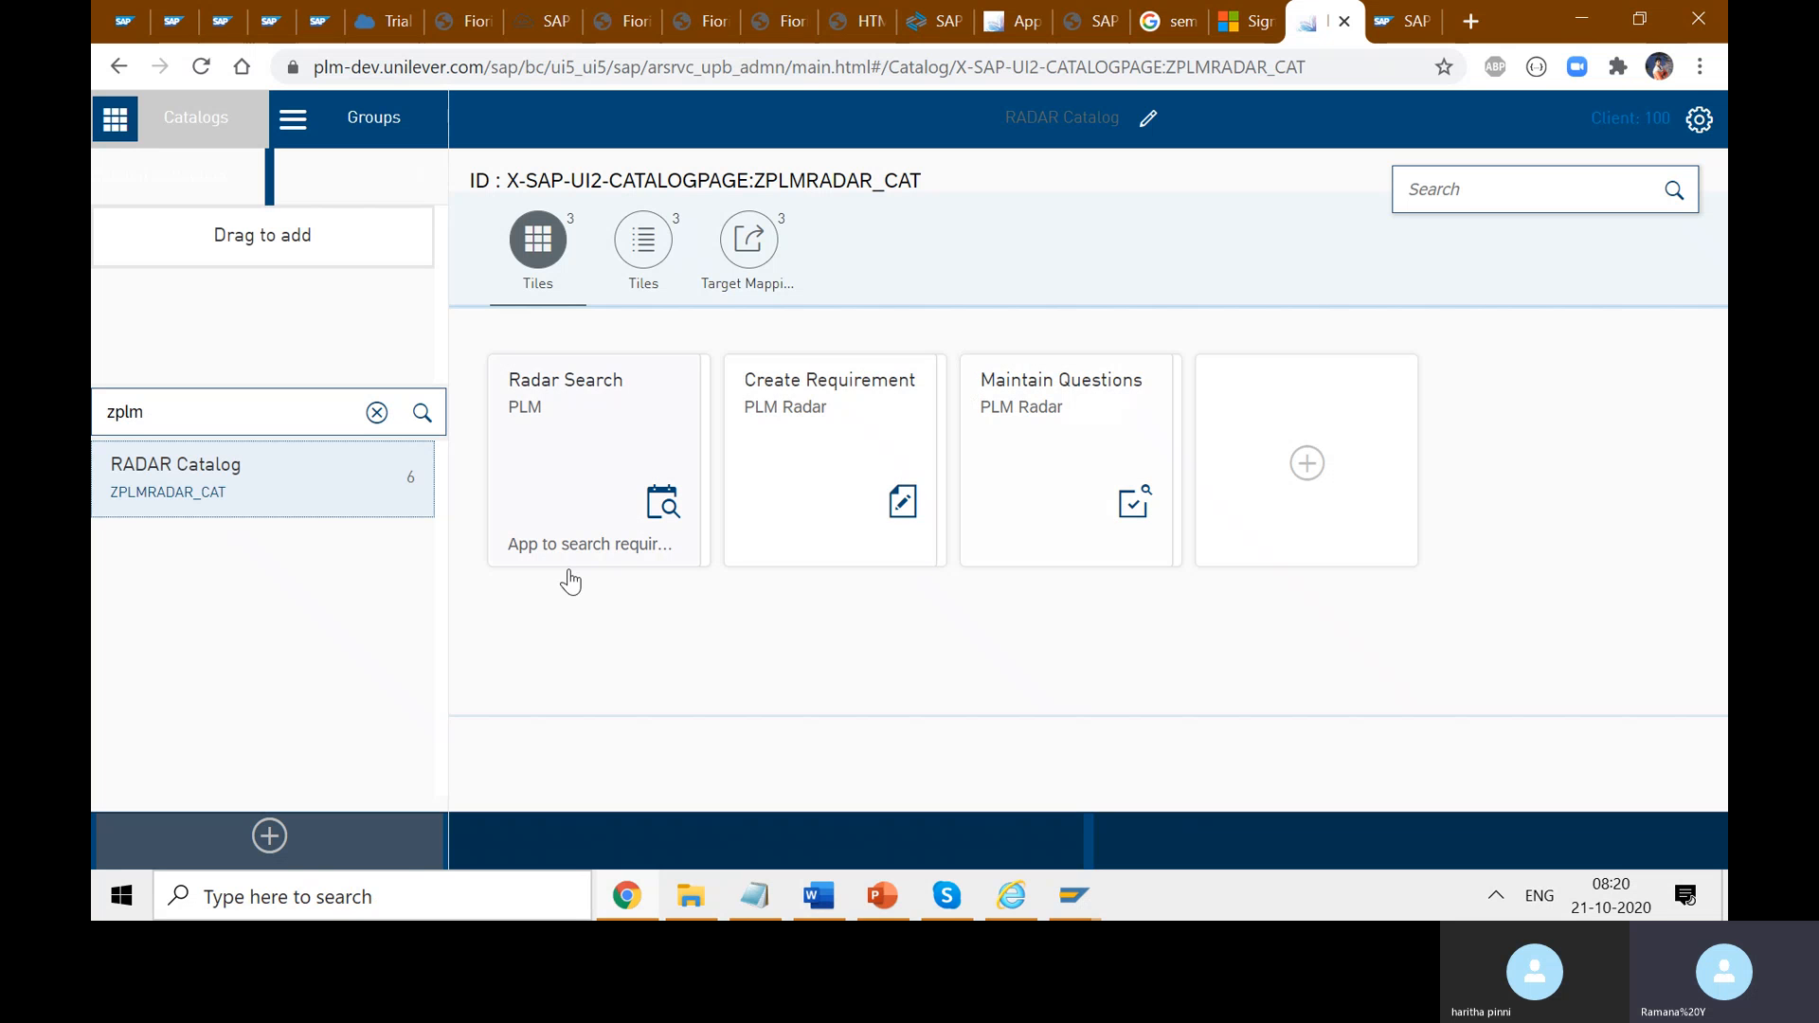
{"action": "left_click", "coordinate": [281, 830]}
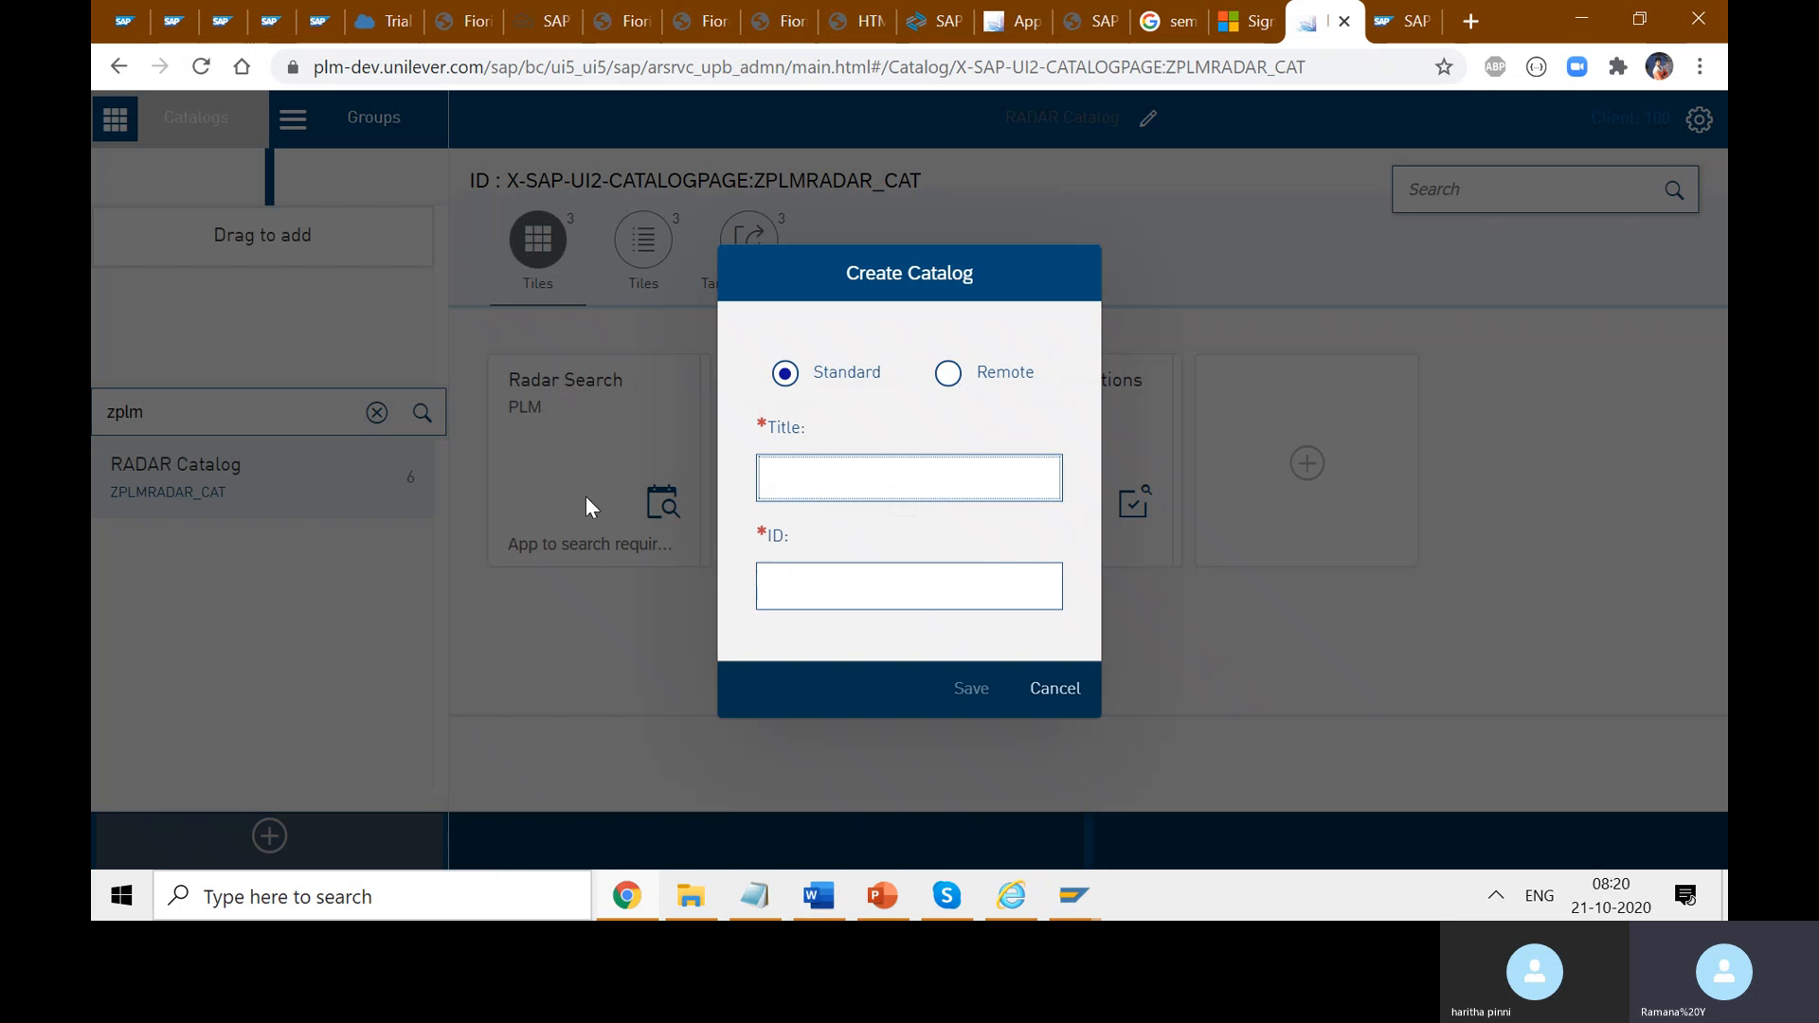
{"action": "left_click", "coordinate": [839, 587]}
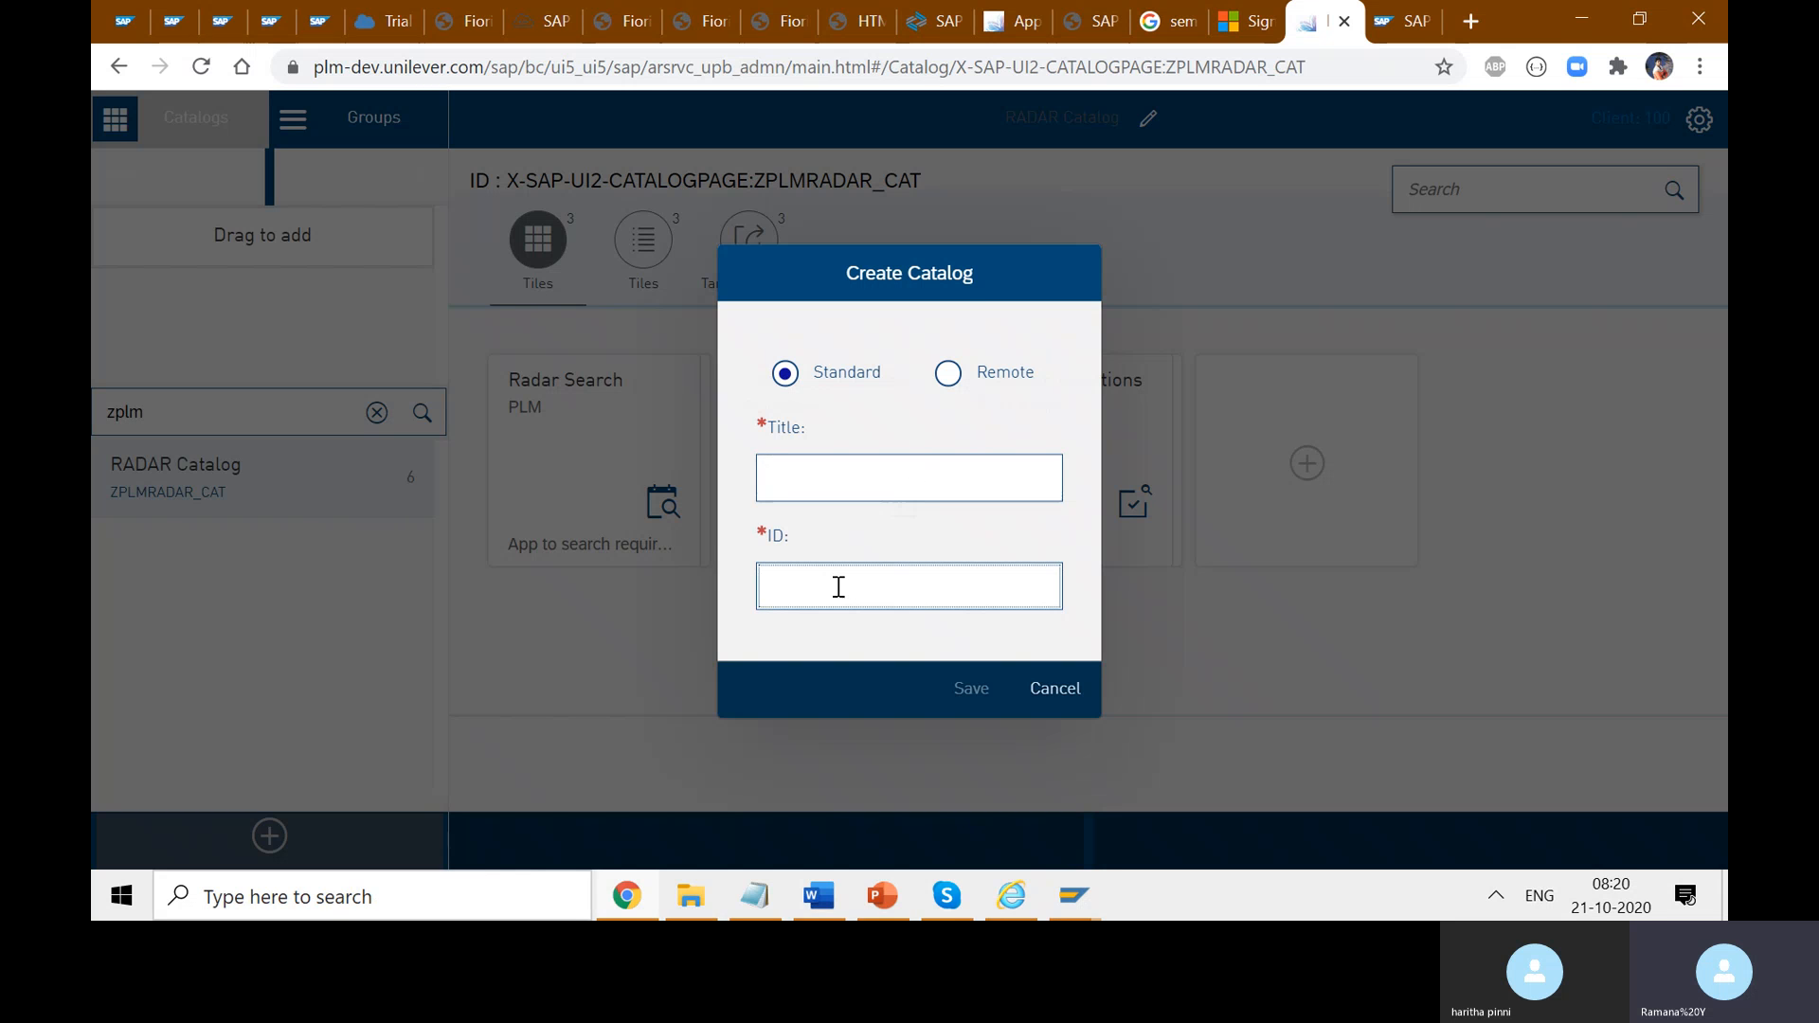
{"action": "type", "text": "ZPLM"}
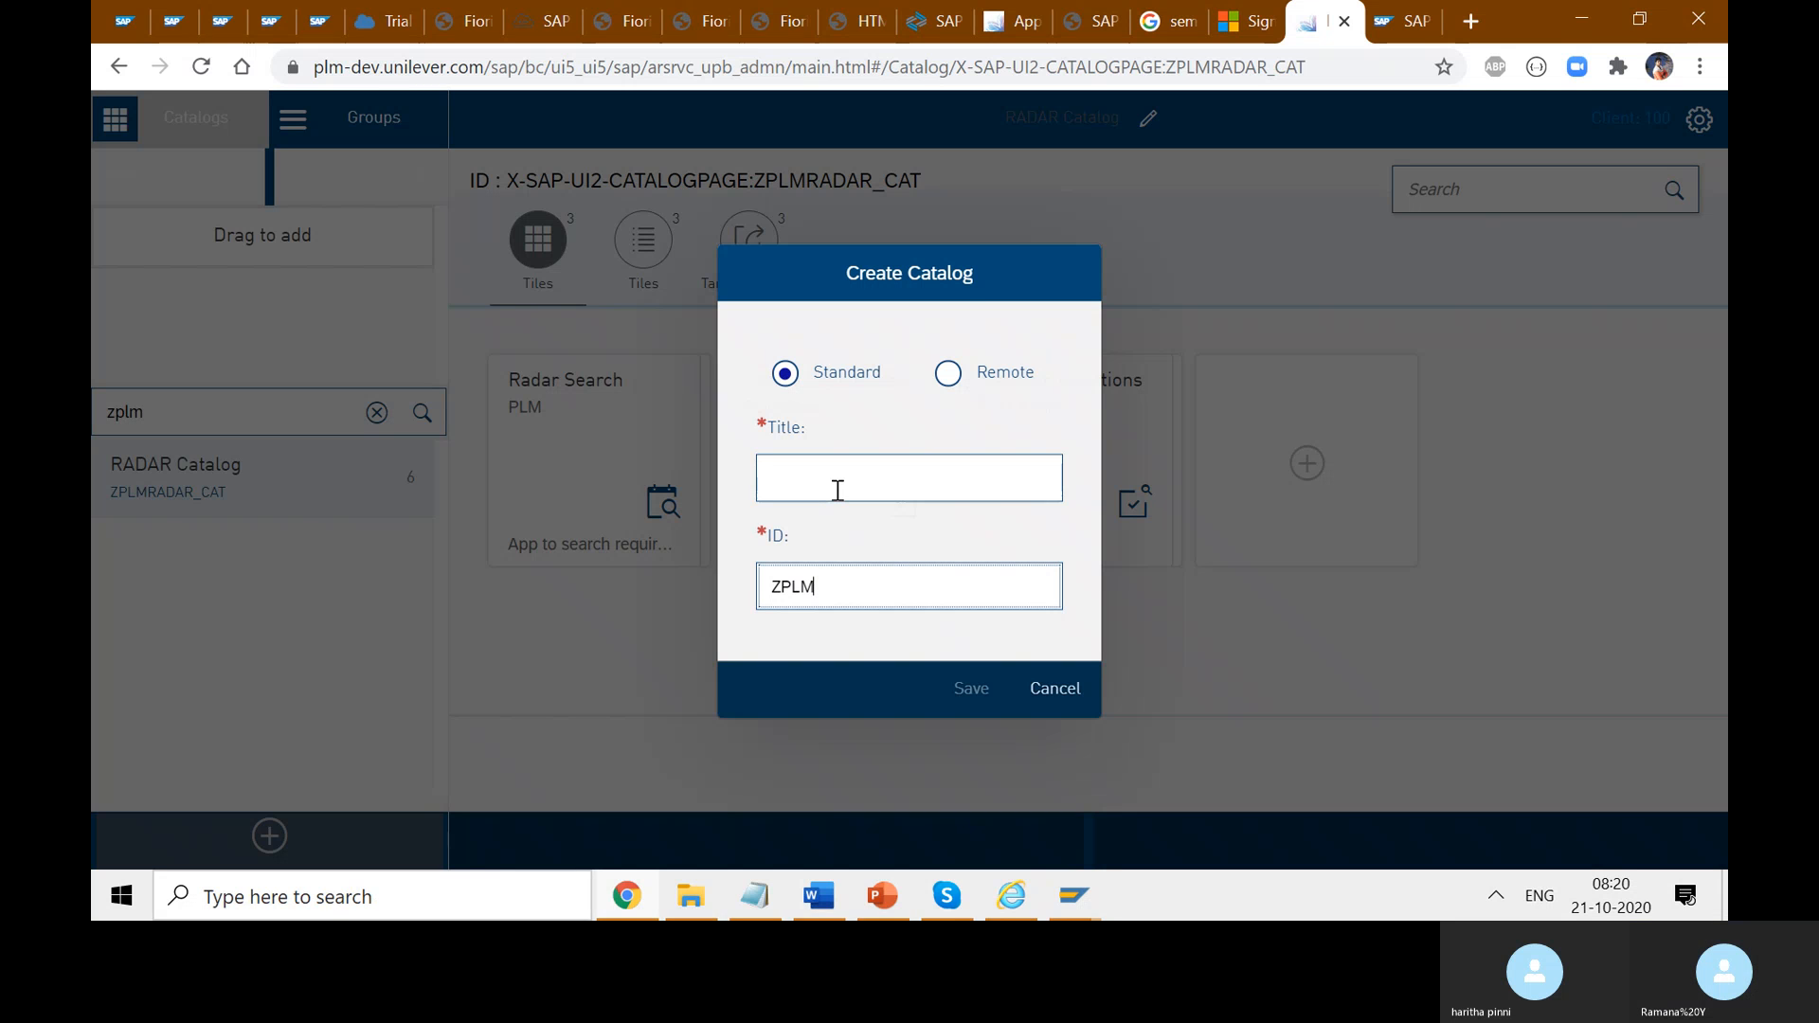
{"action": "type", "text": "RADAR"}
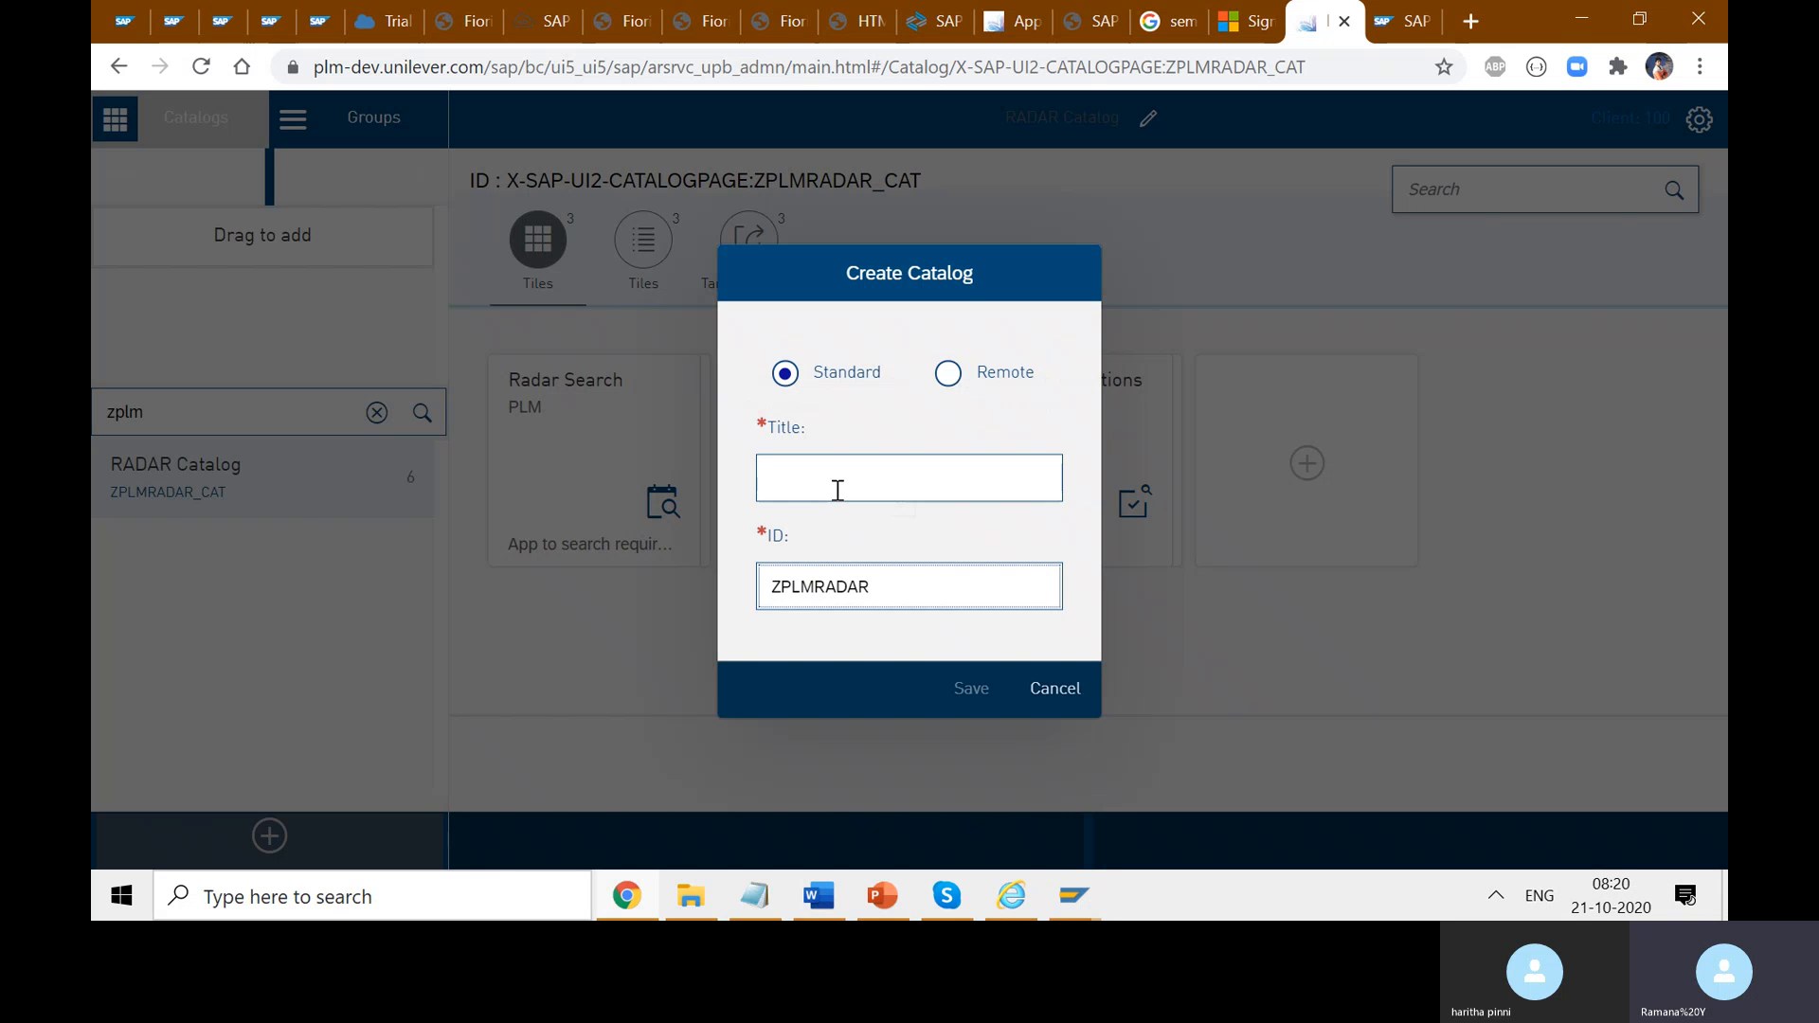
{"action": "type", "text": "_CAT"}
{"action": "left_click", "coordinate": [806, 489]}
{"action": "type", "text": "R"}
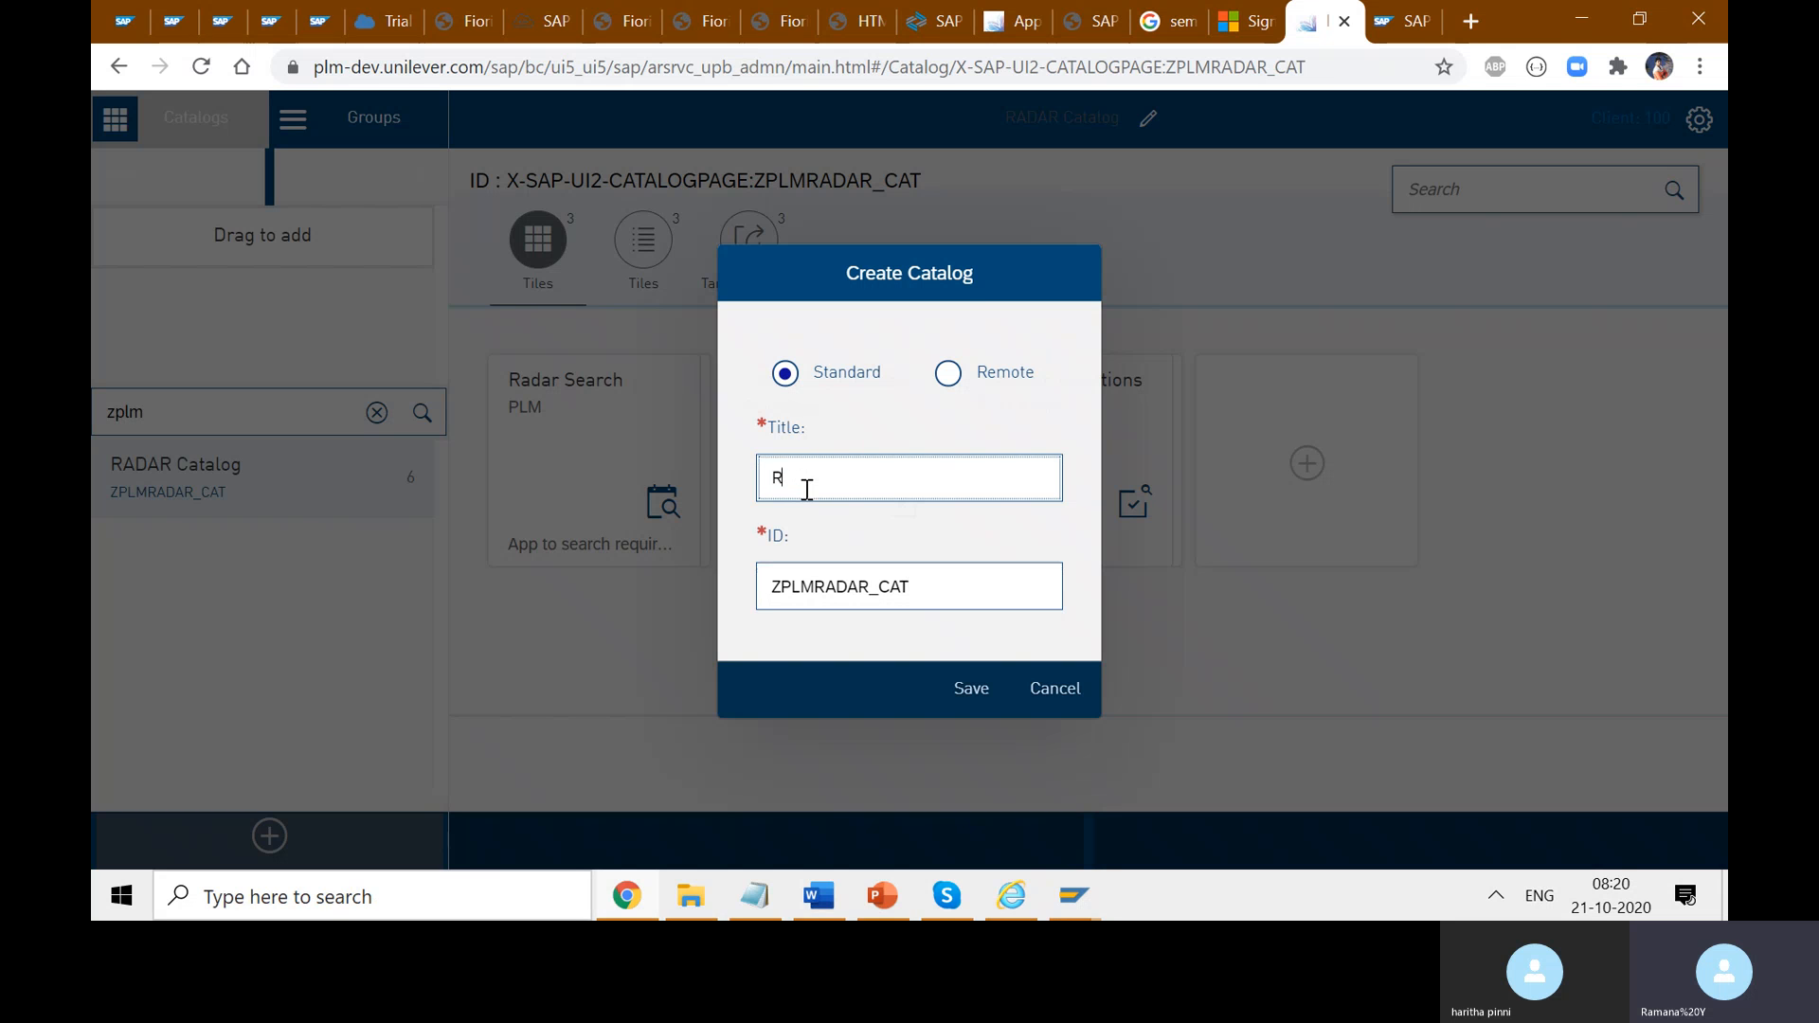
{"action": "type", "text": "Adadar Ca"}
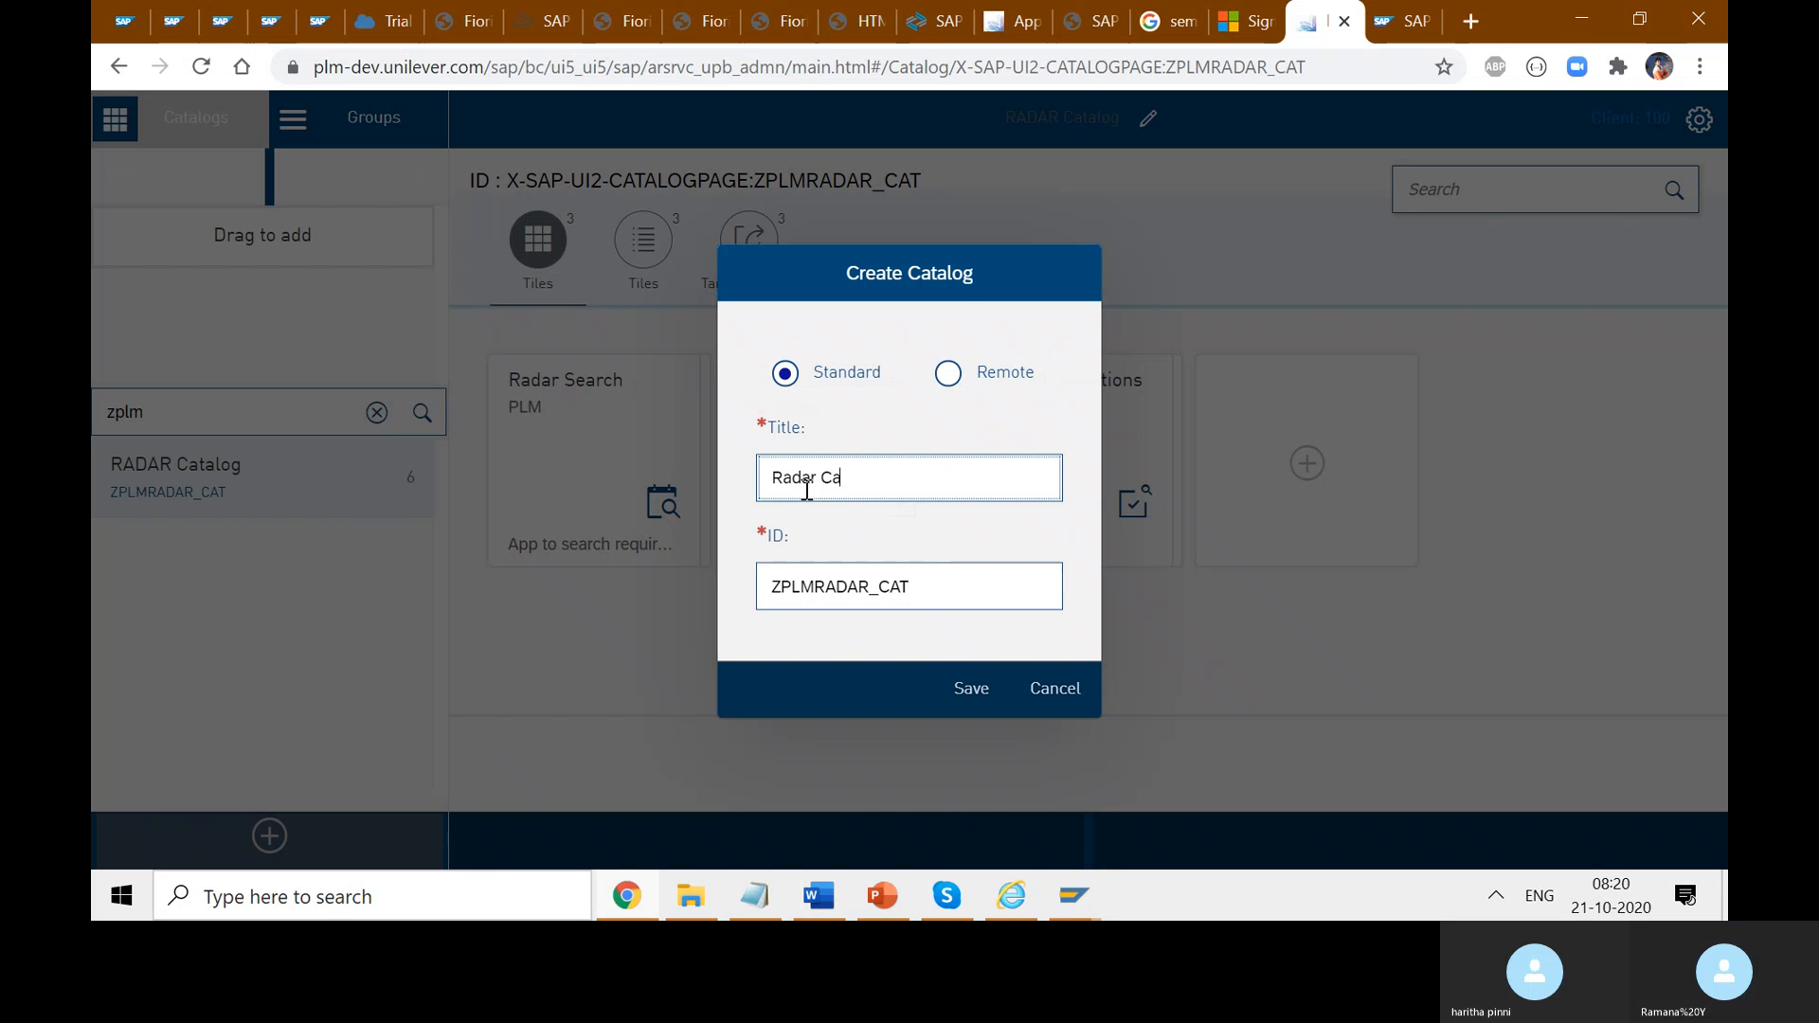
{"action": "type", "text": "talog"}
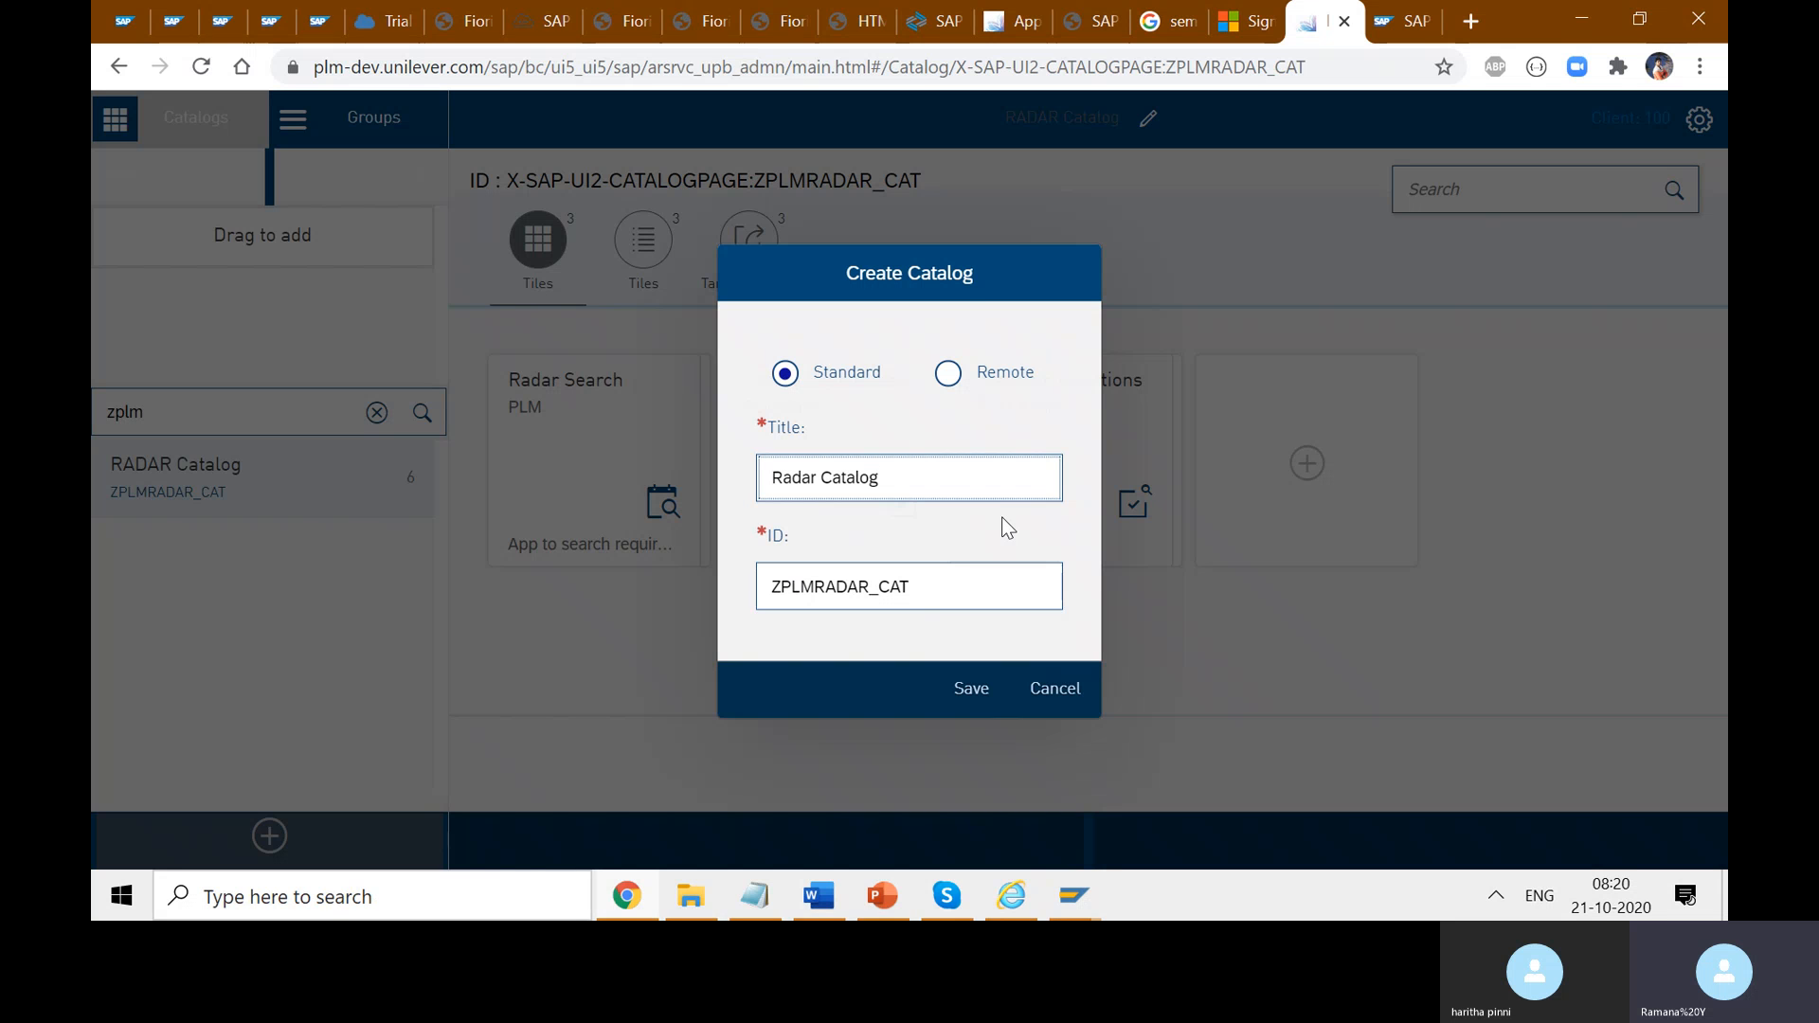
{"action": "left_click", "coordinate": [1044, 691]}
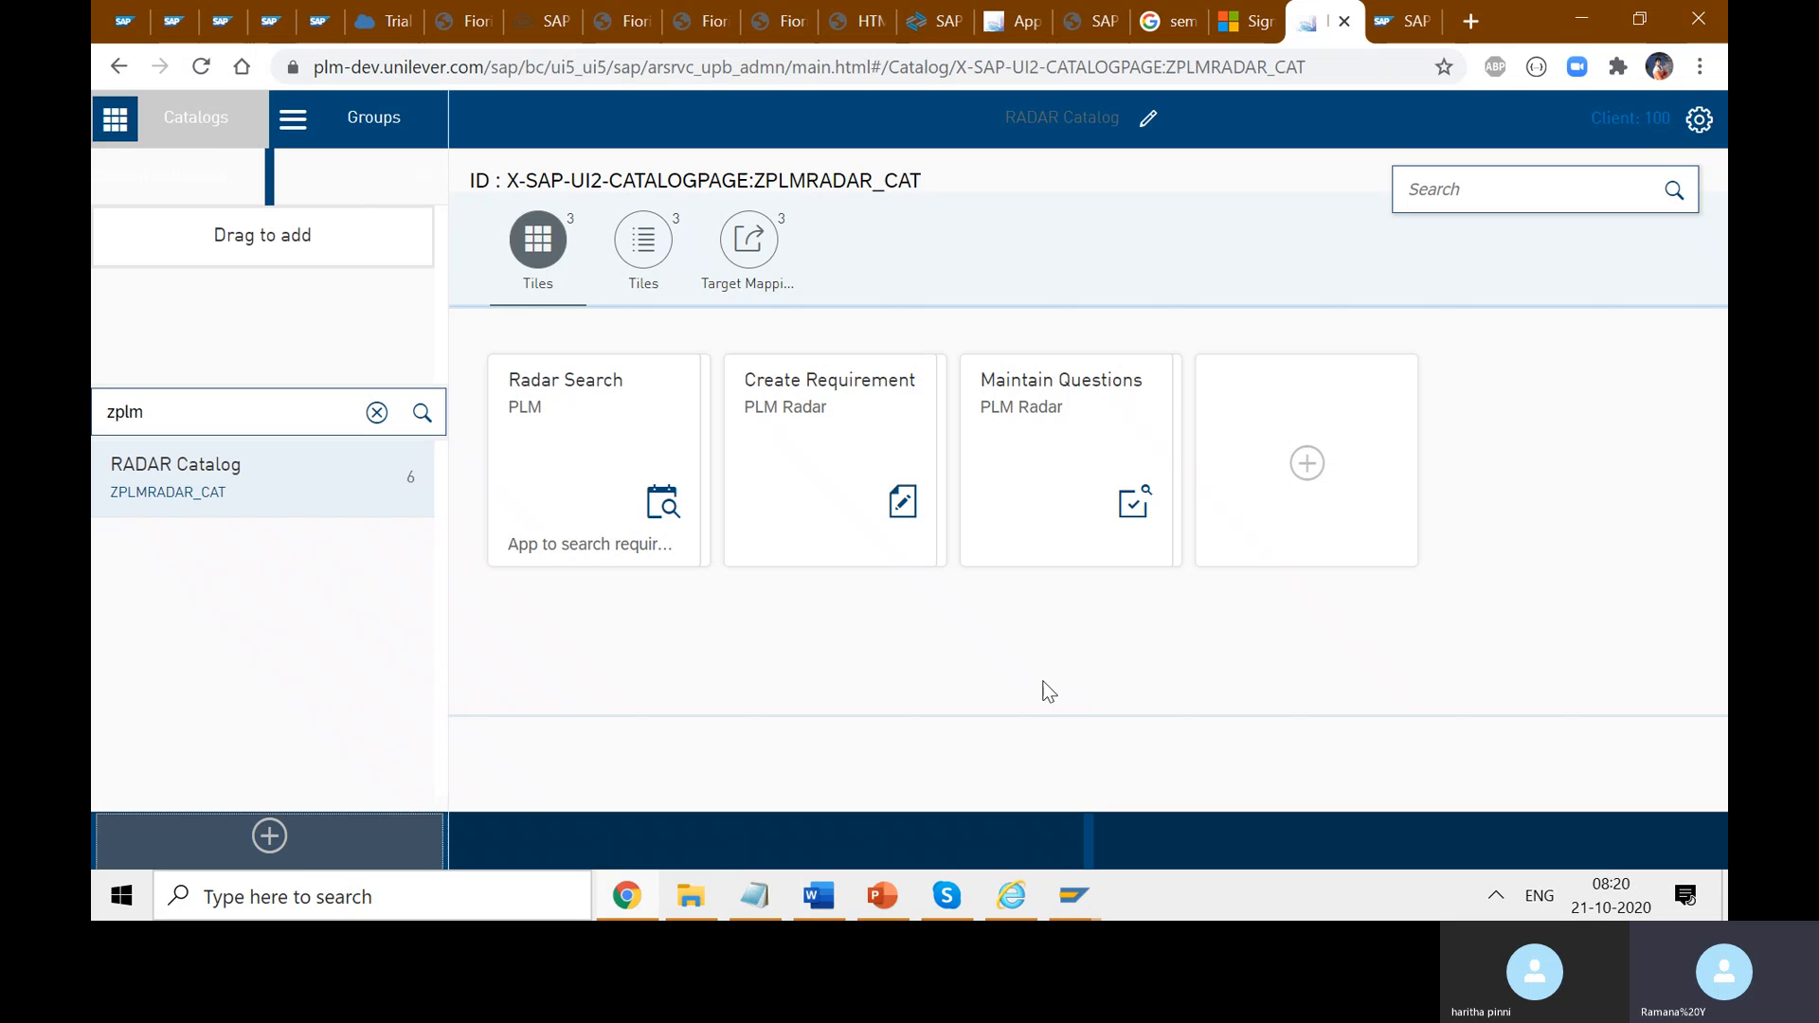
{"action": "left_click", "coordinate": [1700, 133]}
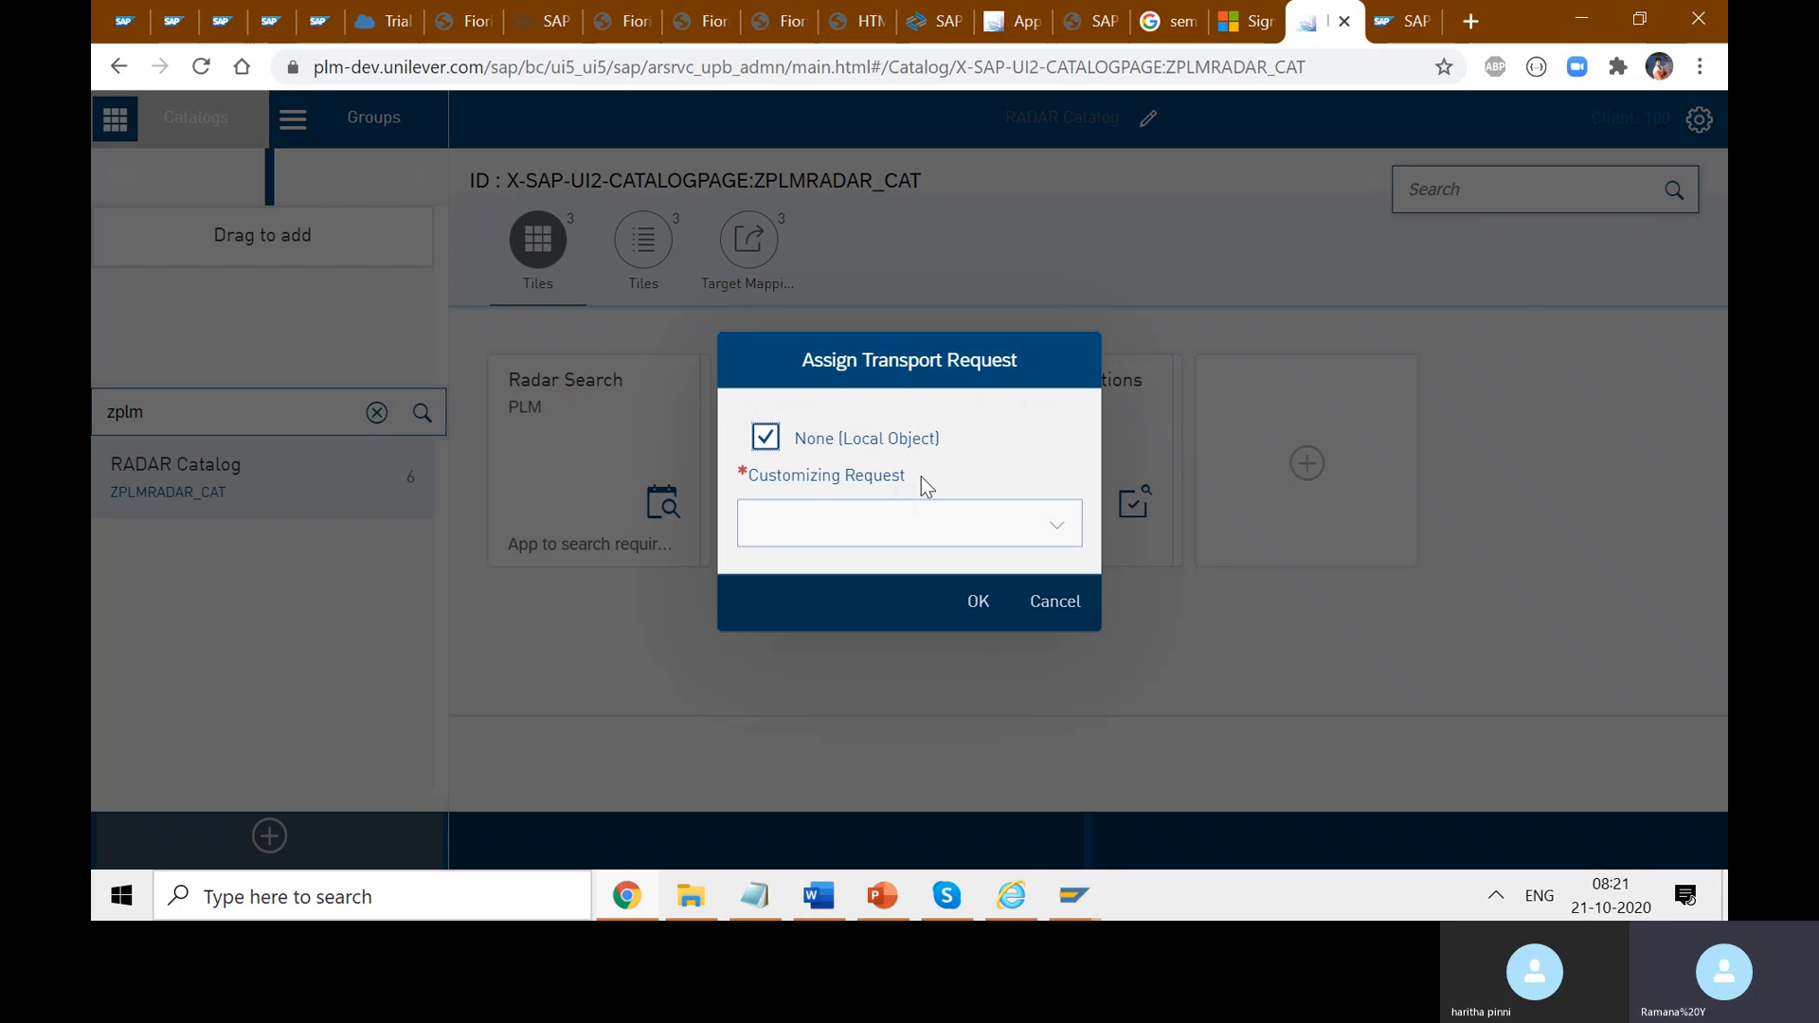
{"action": "left_click", "coordinate": [765, 437]}
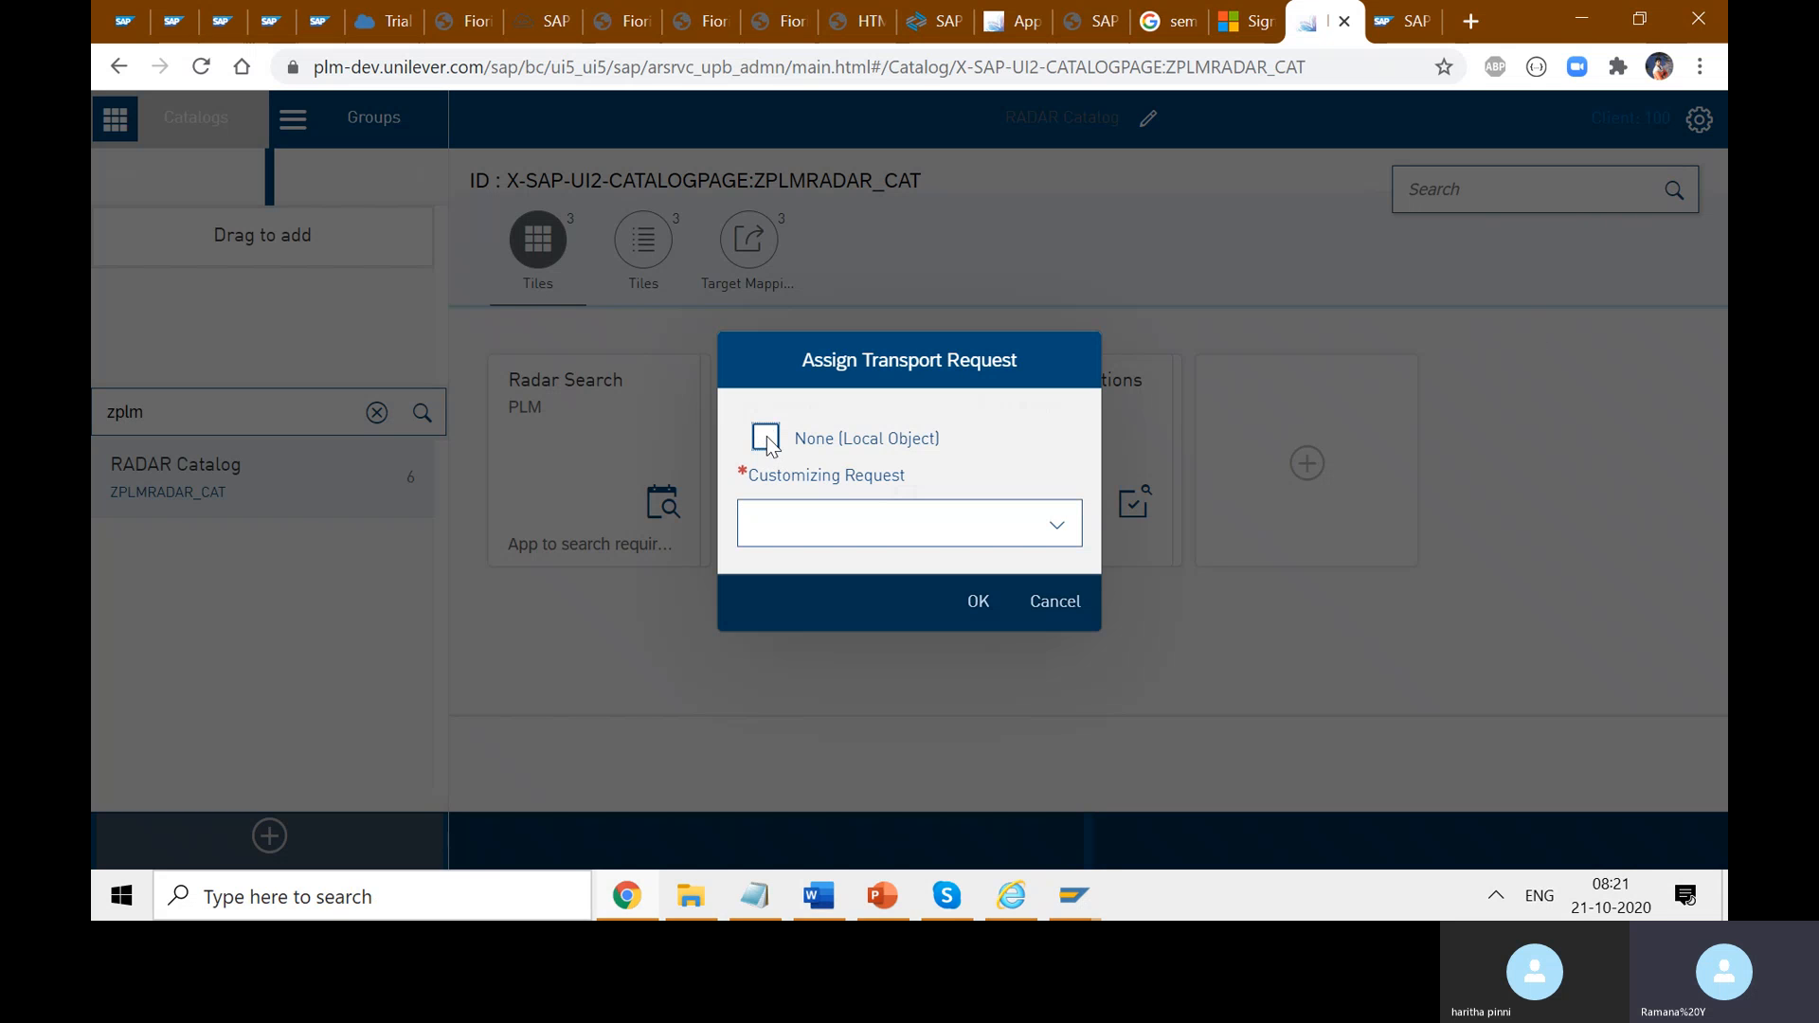
{"action": "left_click", "coordinate": [1062, 533]}
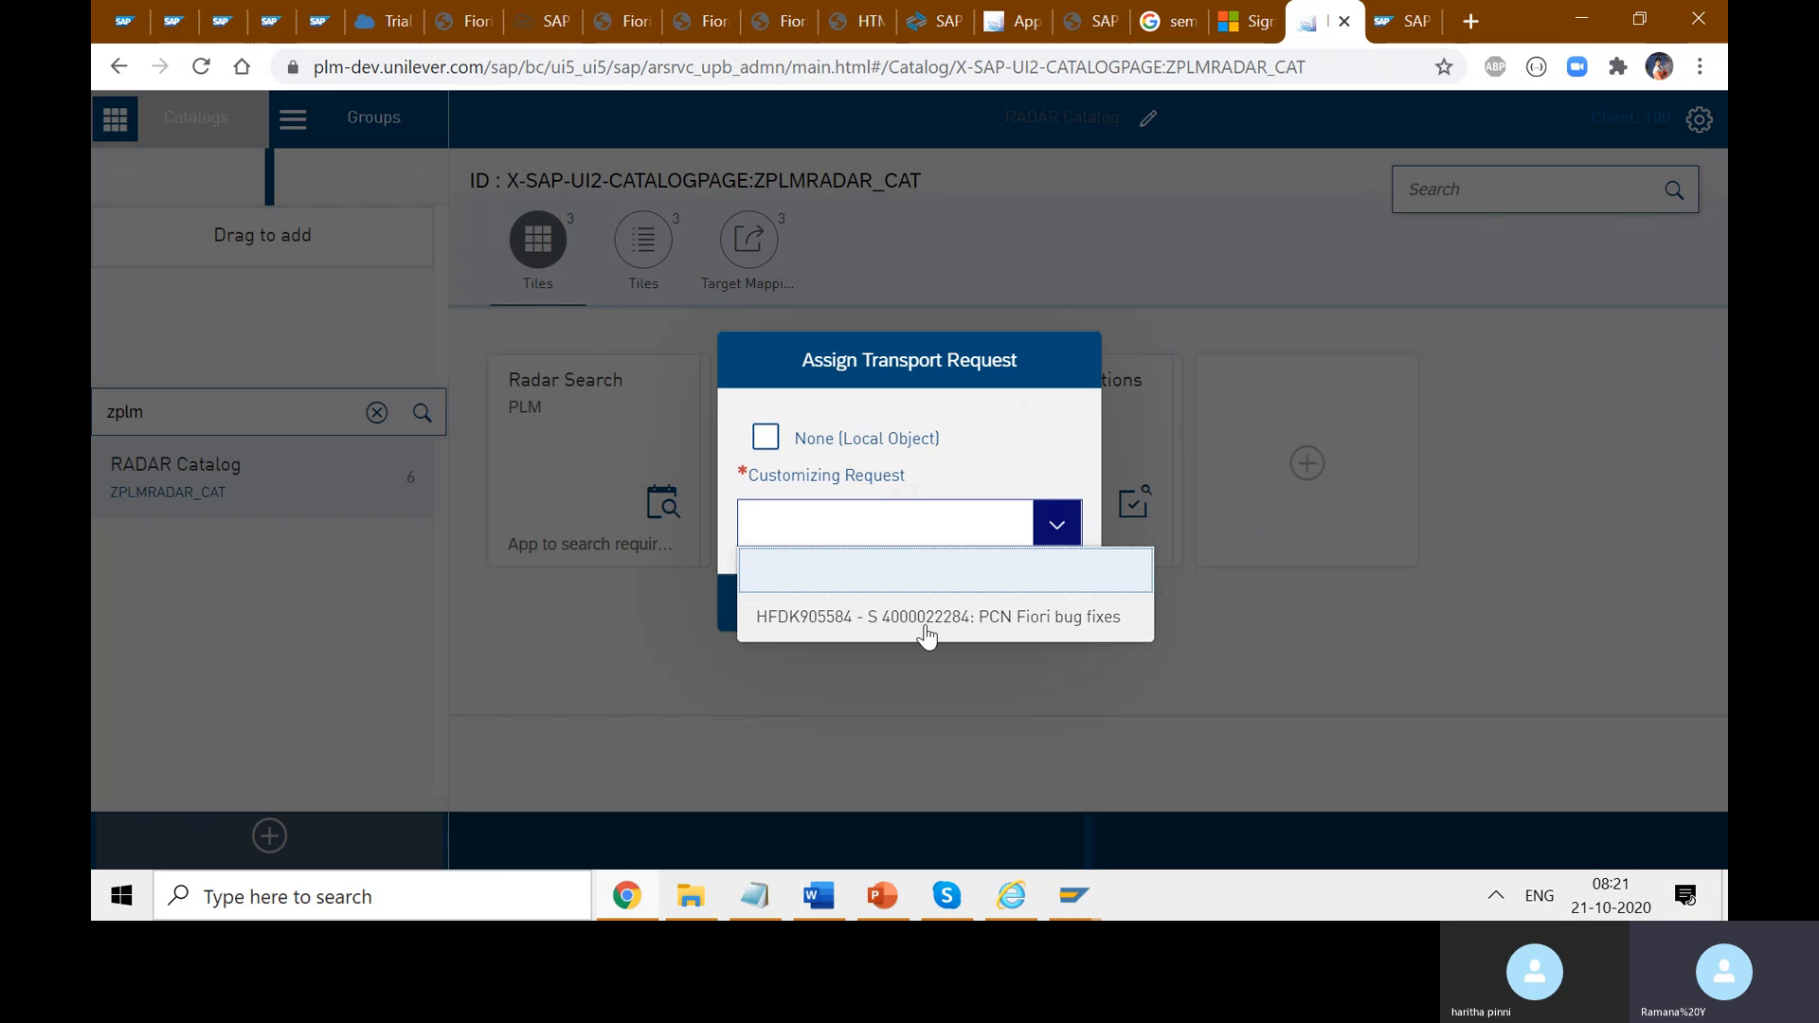
{"action": "left_click", "coordinate": [1026, 409]}
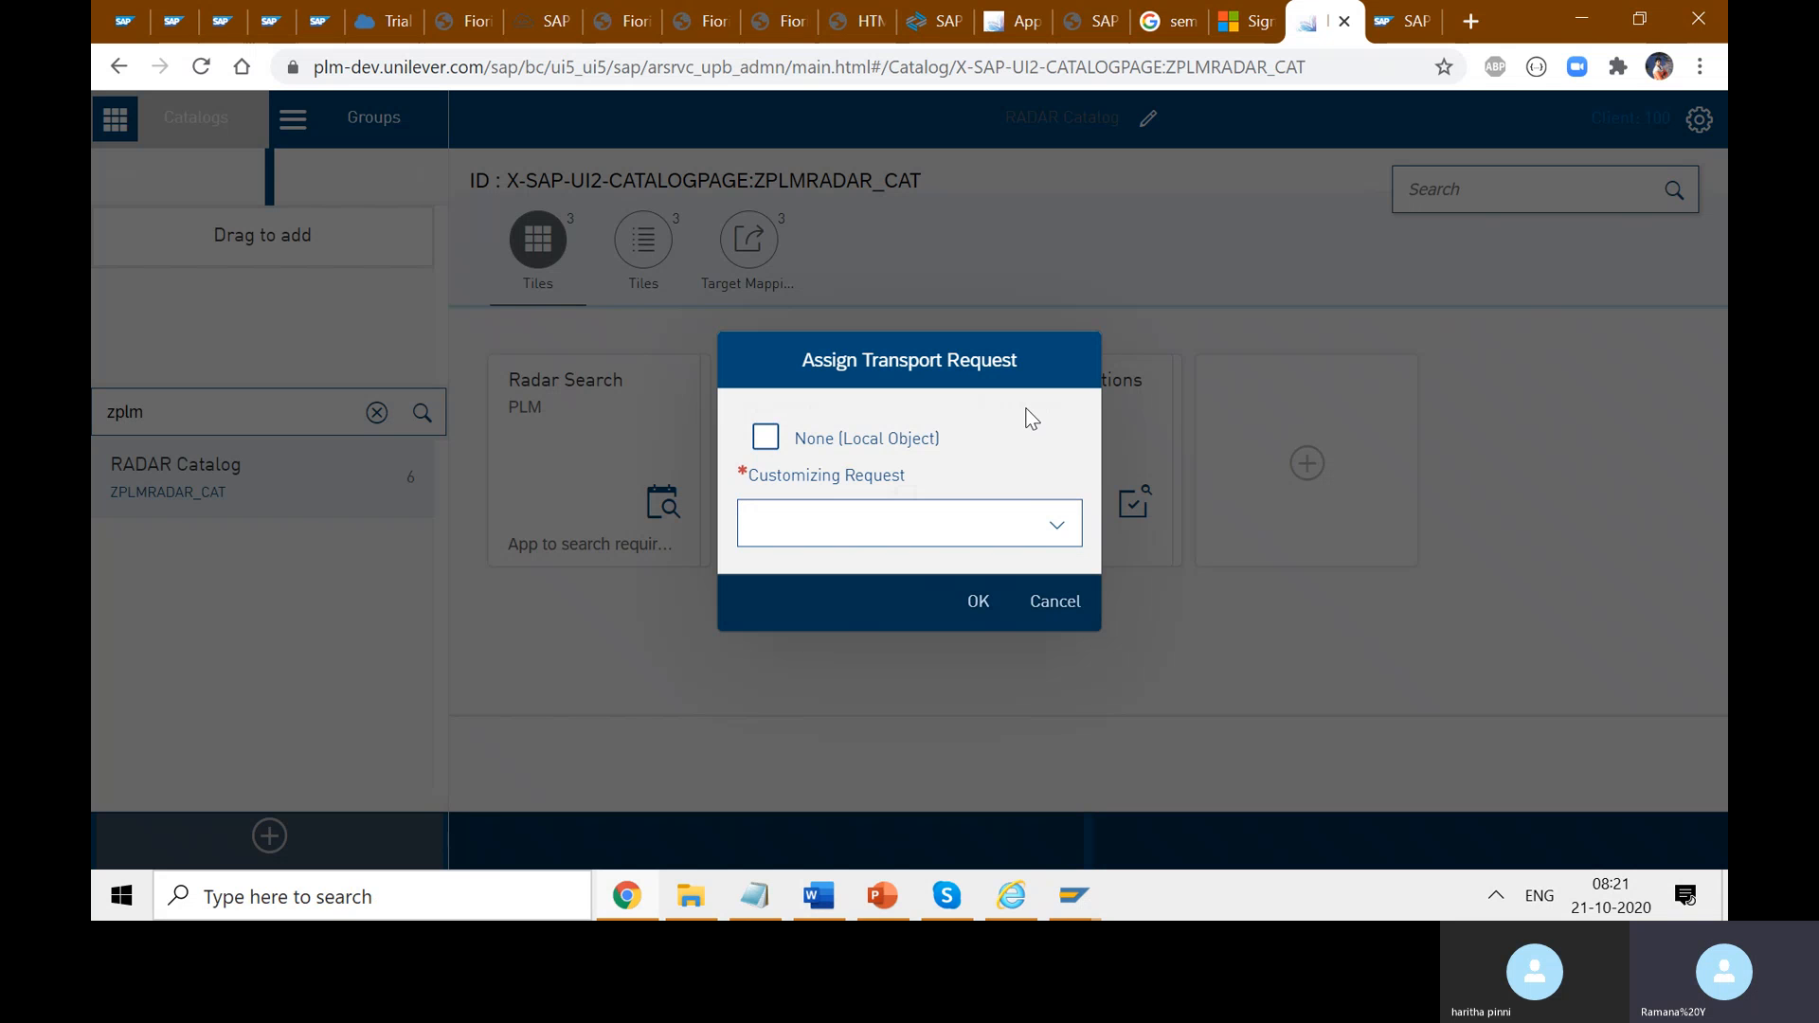
{"action": "left_click", "coordinate": [1054, 603]}
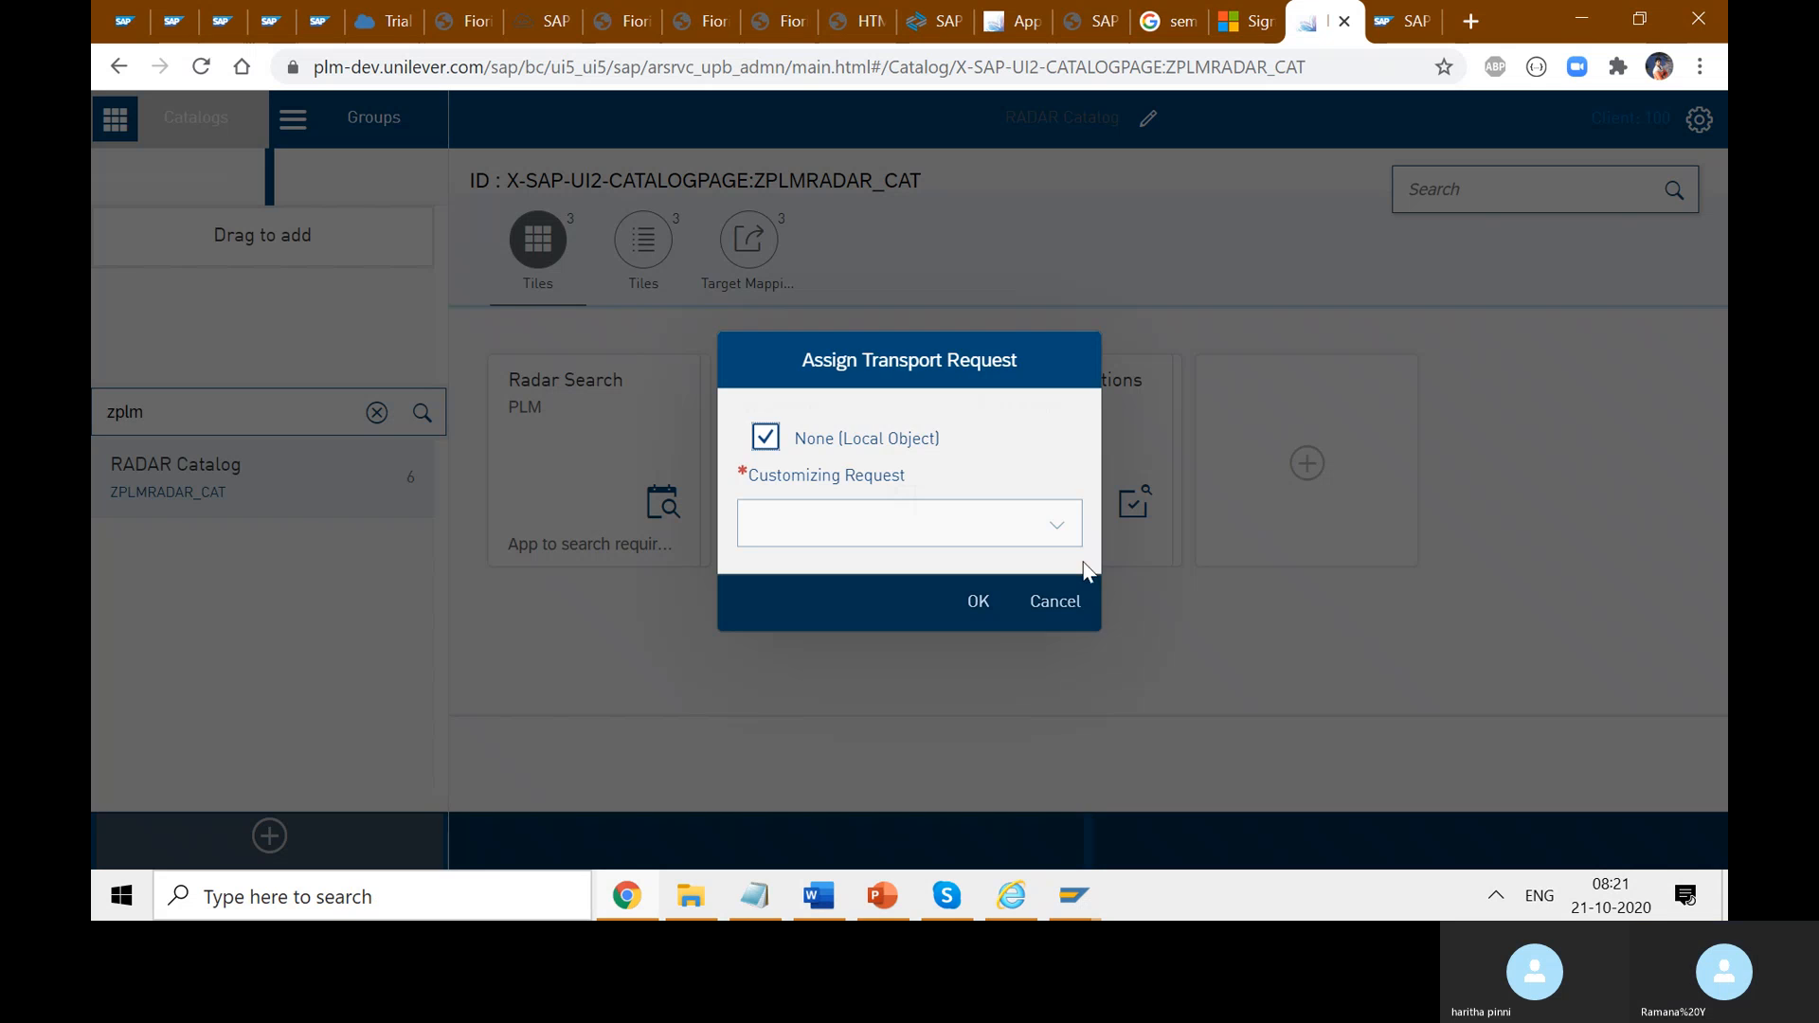
{"action": "left_click", "coordinate": [1065, 600]}
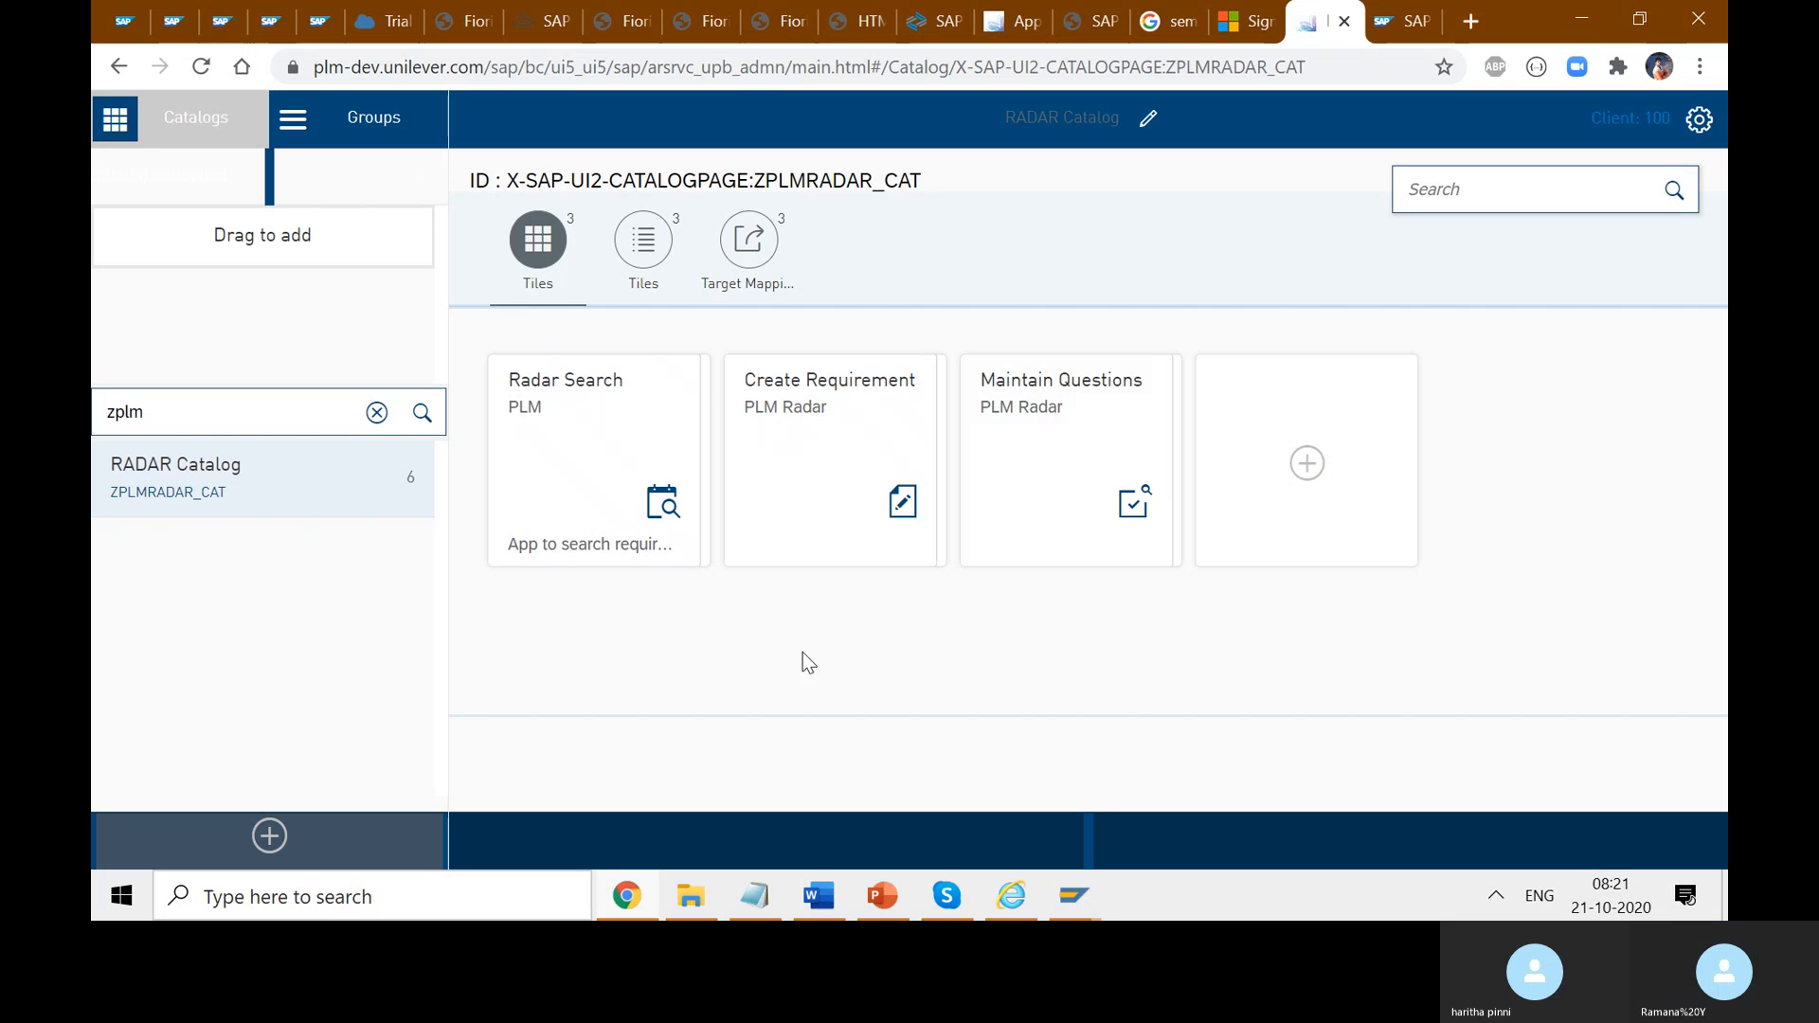
- Use the + placeholder tile in the RADAR Catalog to open the tile template picker
{"action": "left_click", "coordinate": [1307, 464]}
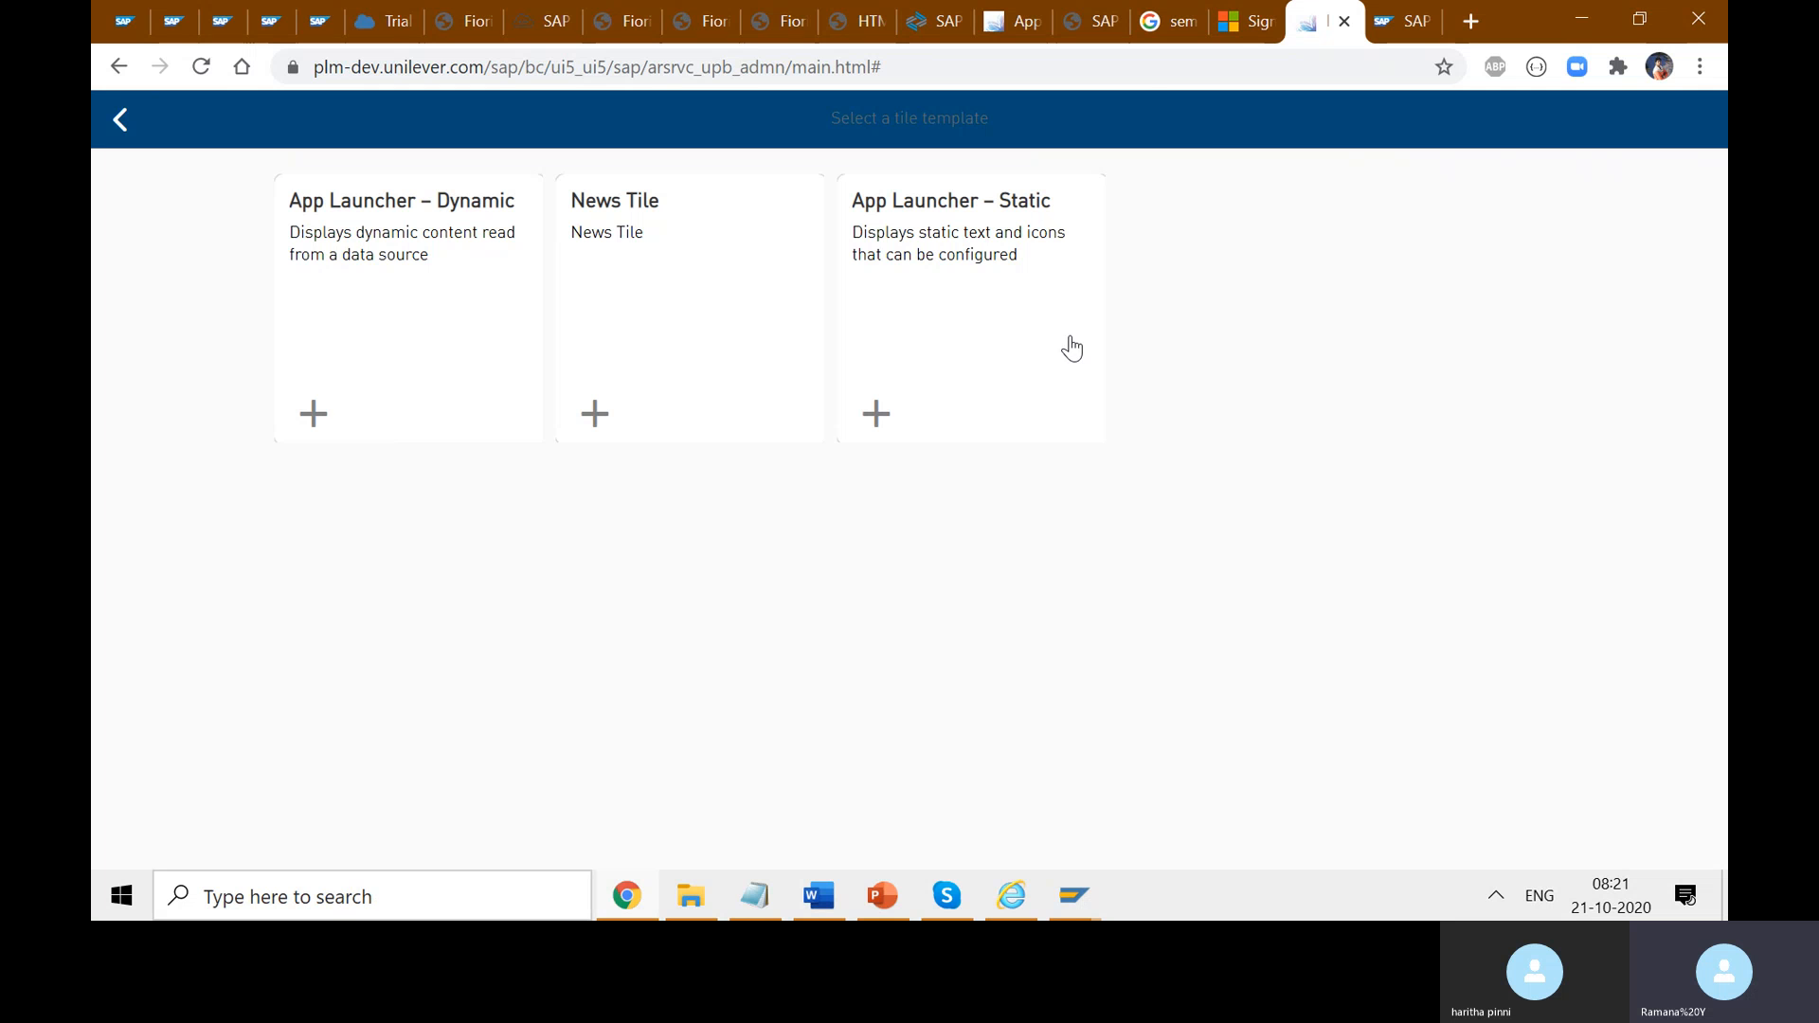
- Switch to the launchpad app tab and go from Approve Purchase Orders back to Home
{"action": "left_click", "coordinate": [1015, 20]}
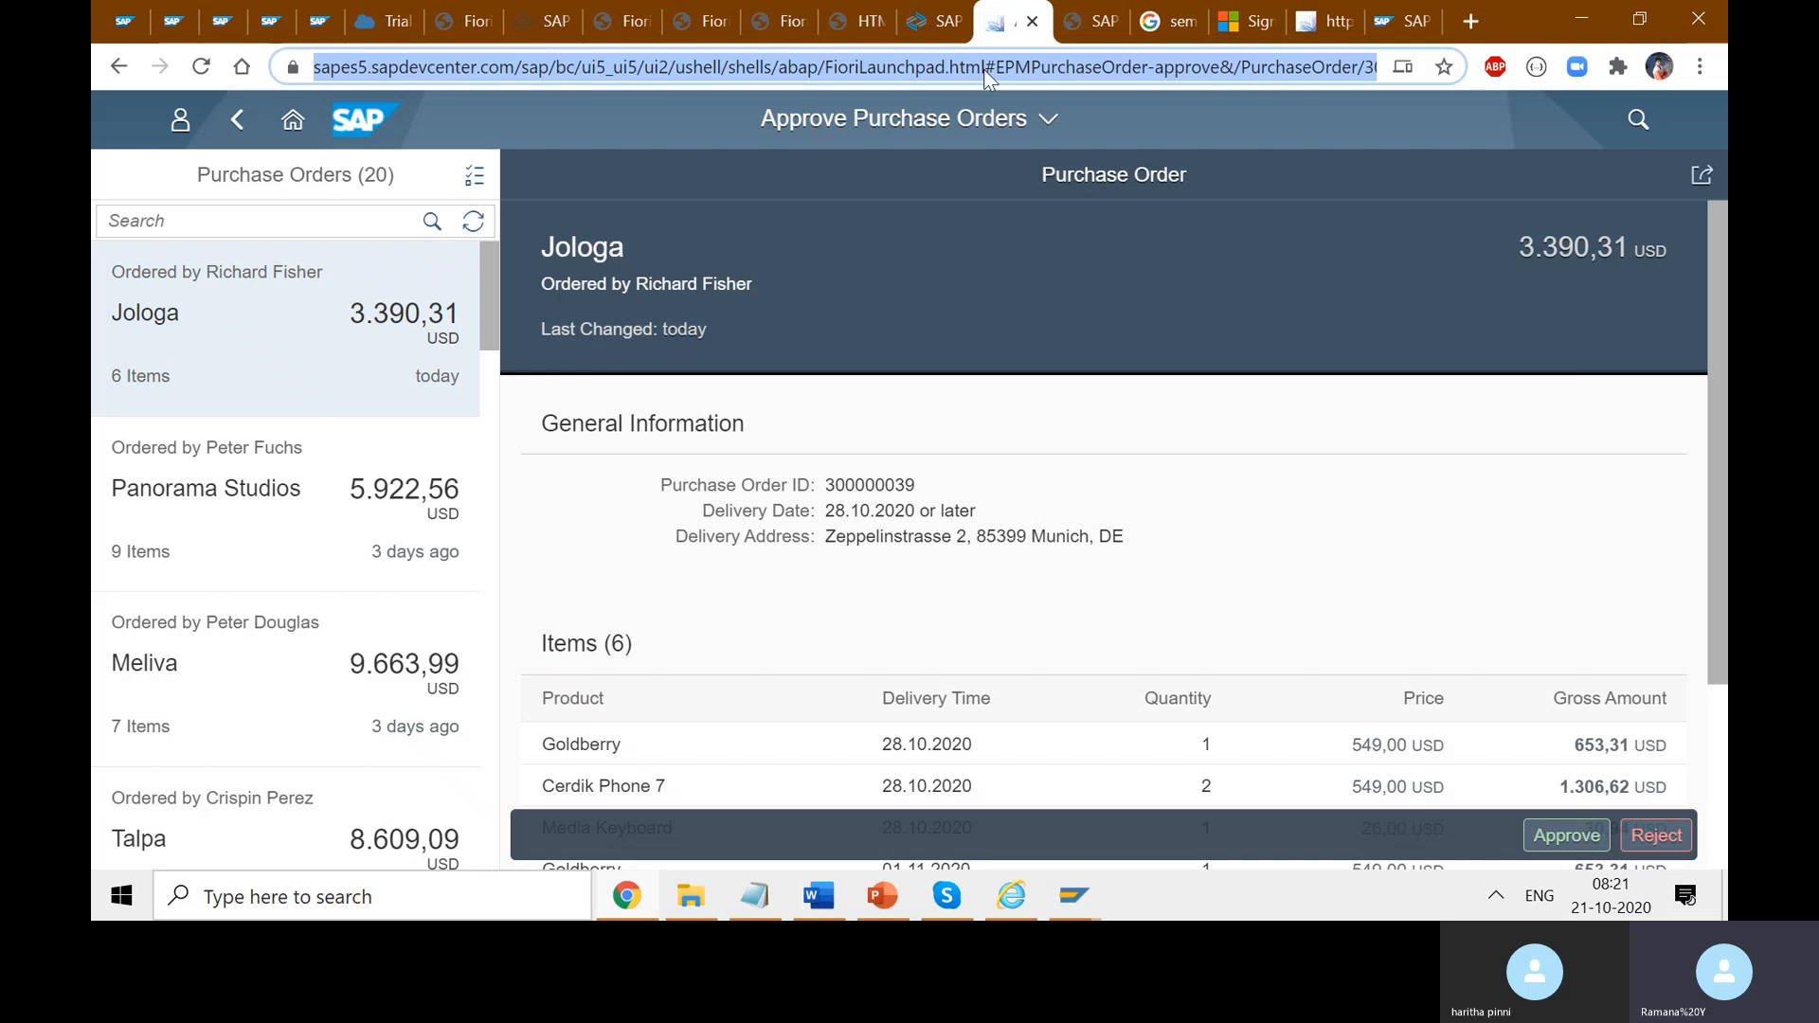
{"action": "left_click", "coordinate": [293, 119]}
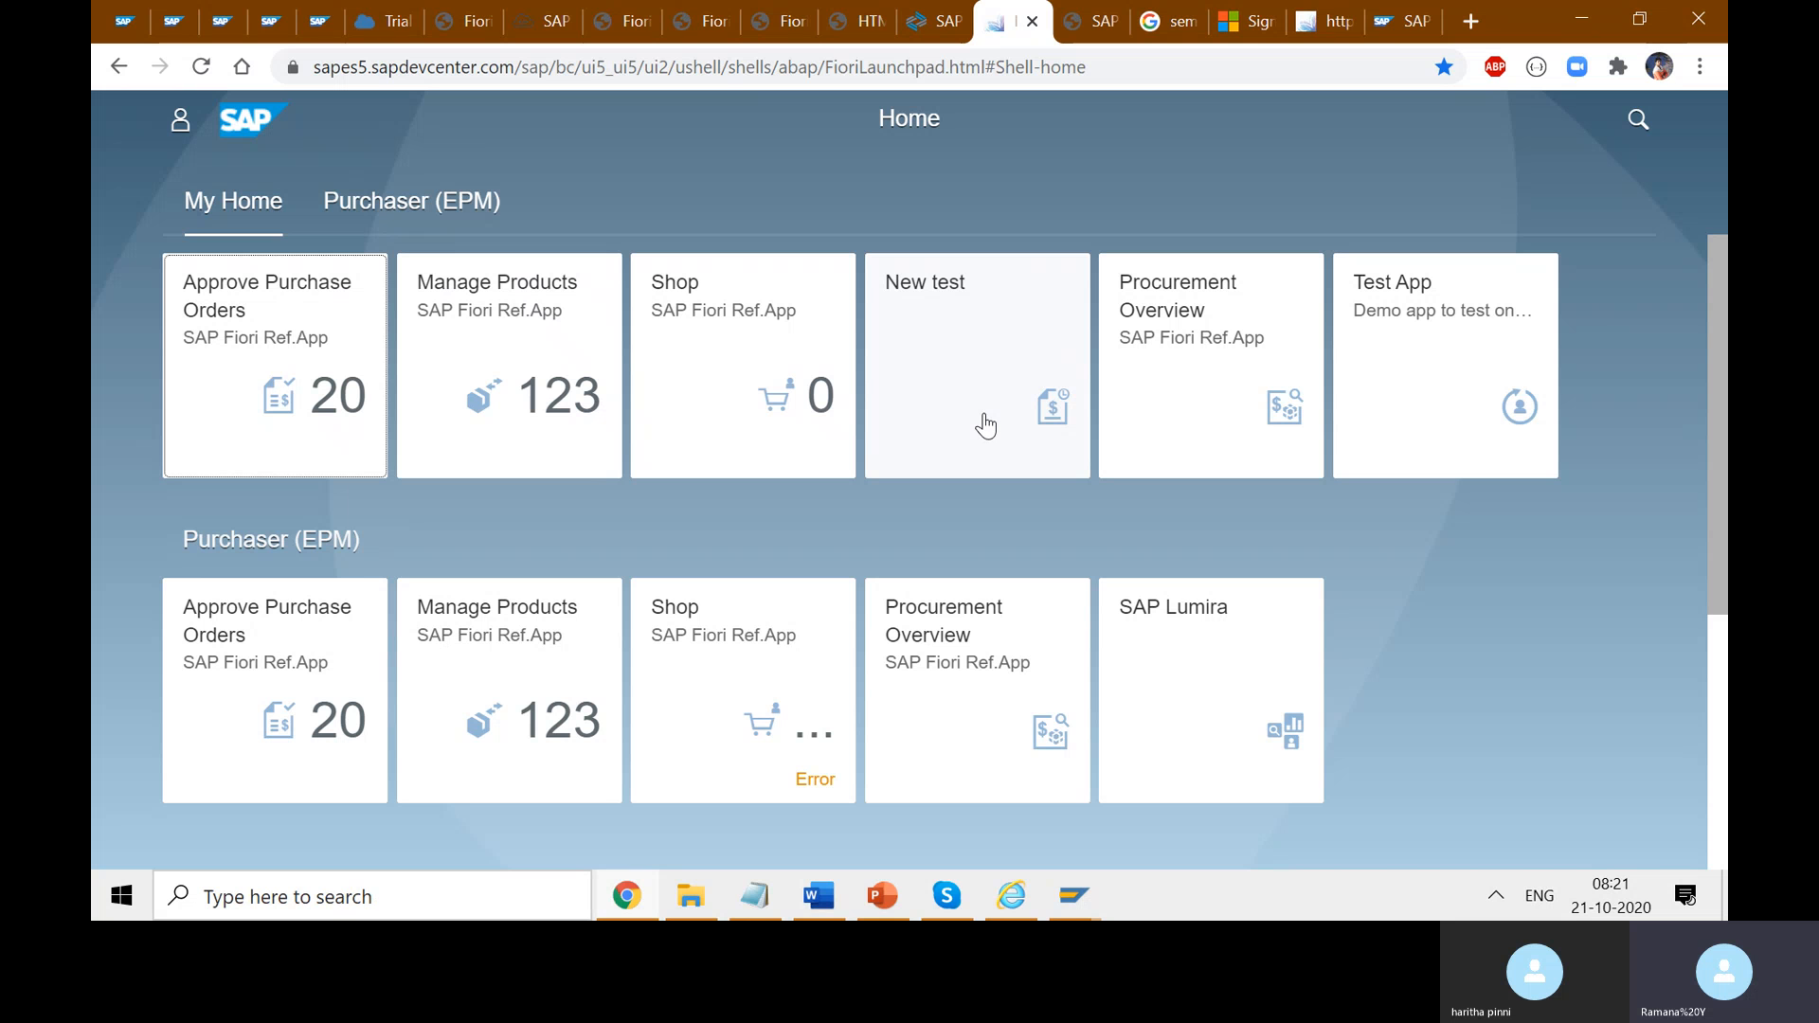
- Glance at the SAP Development Tools tab, then return to the plm-dev Select a tile template page
{"action": "left_click", "coordinate": [1395, 29]}
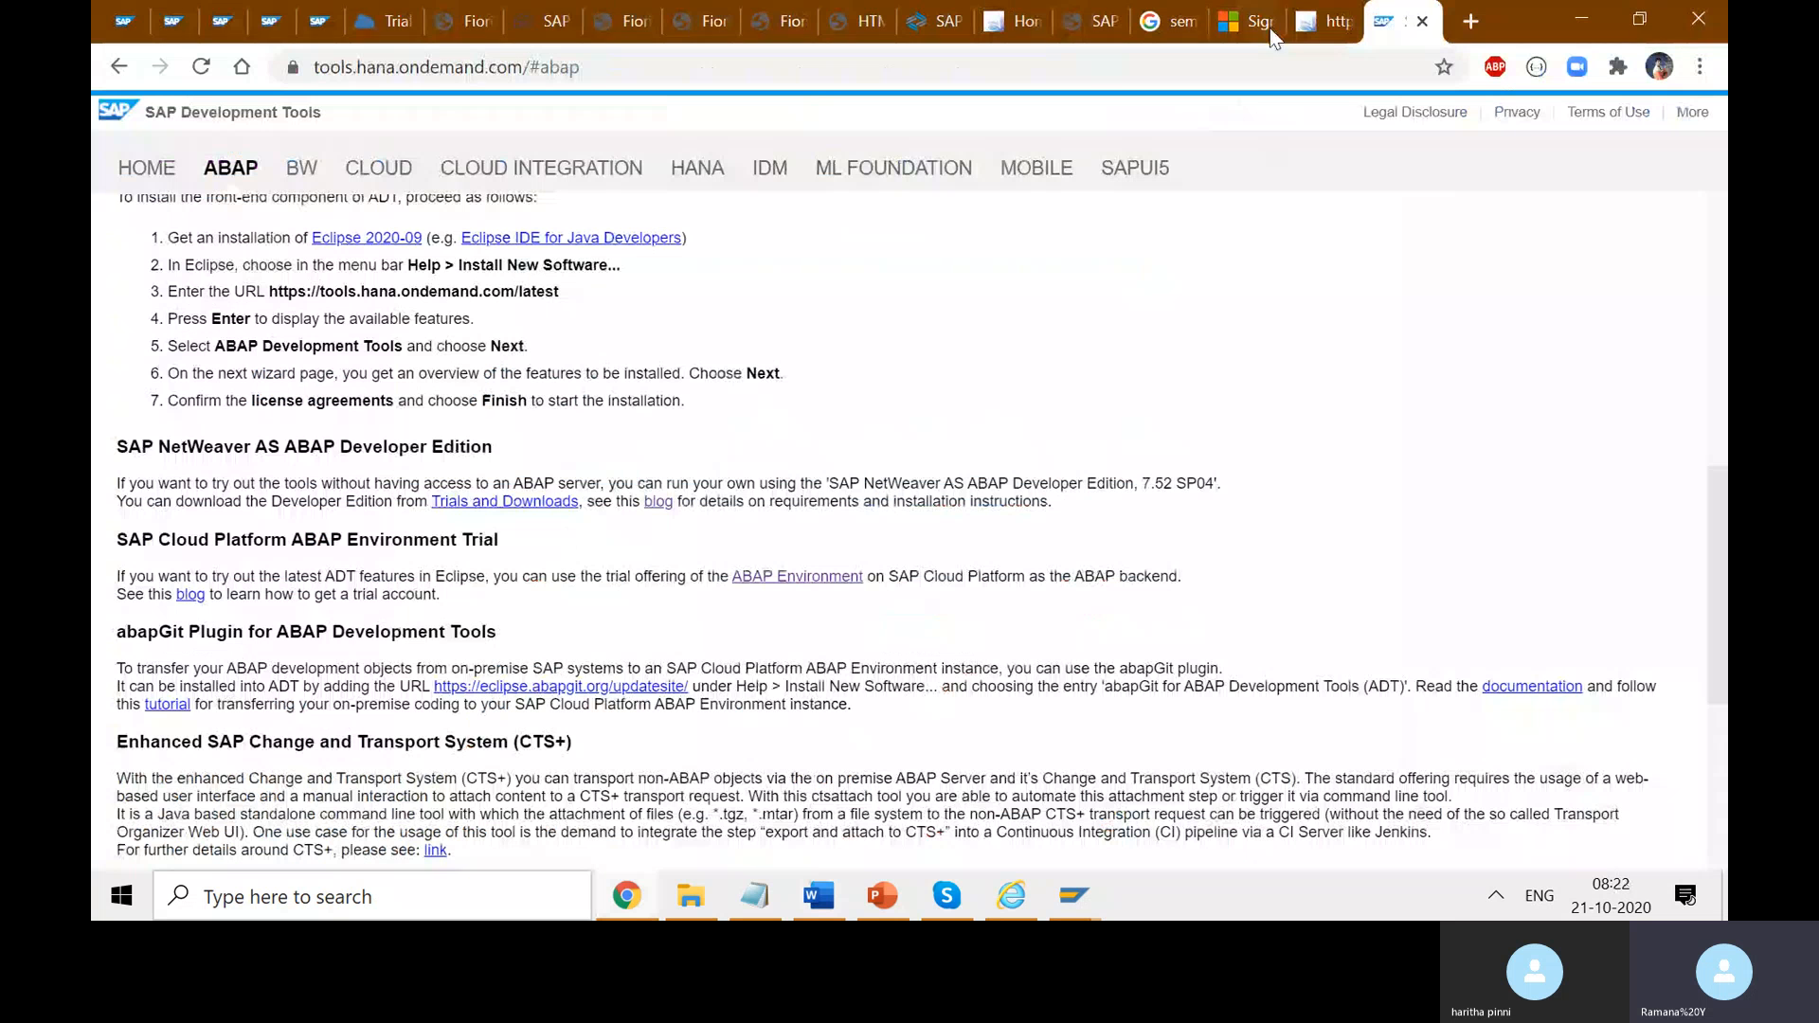
{"action": "left_click", "coordinate": [1315, 29]}
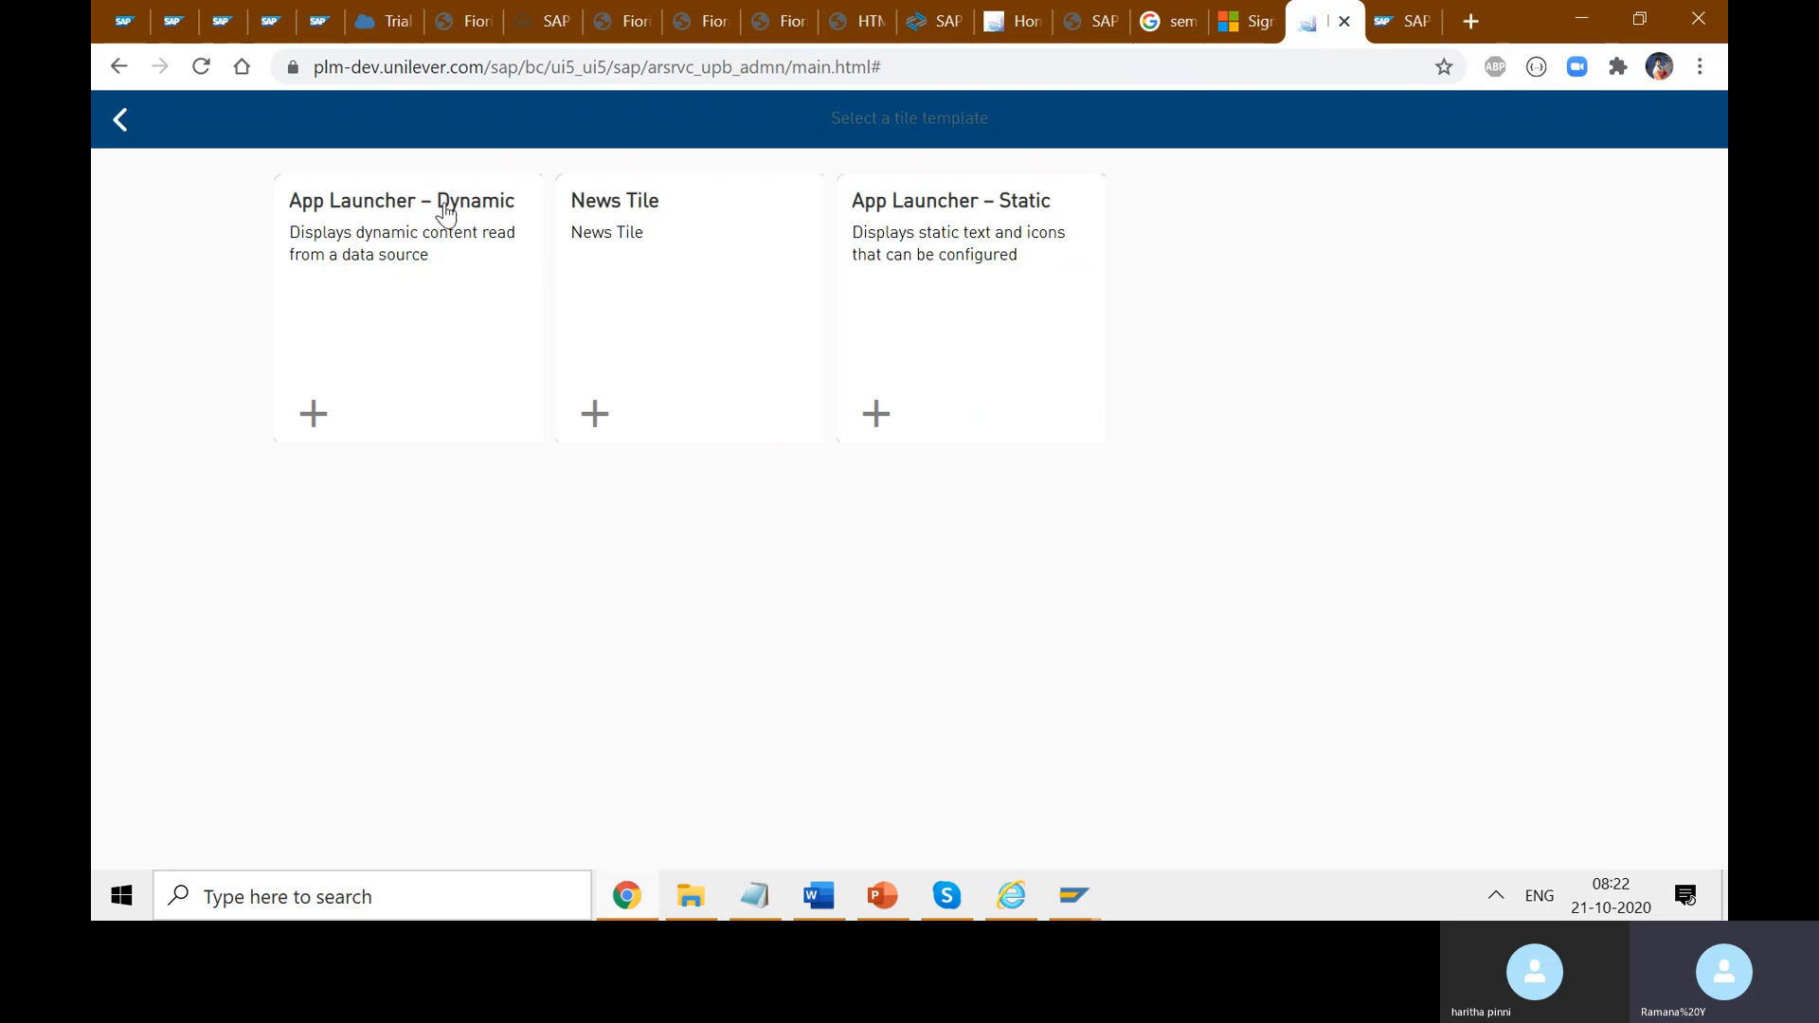
- Pick the App Launcher template, dismiss the already-released request error, and open the Radar Search tile
{"action": "left_click", "coordinate": [972, 343]}
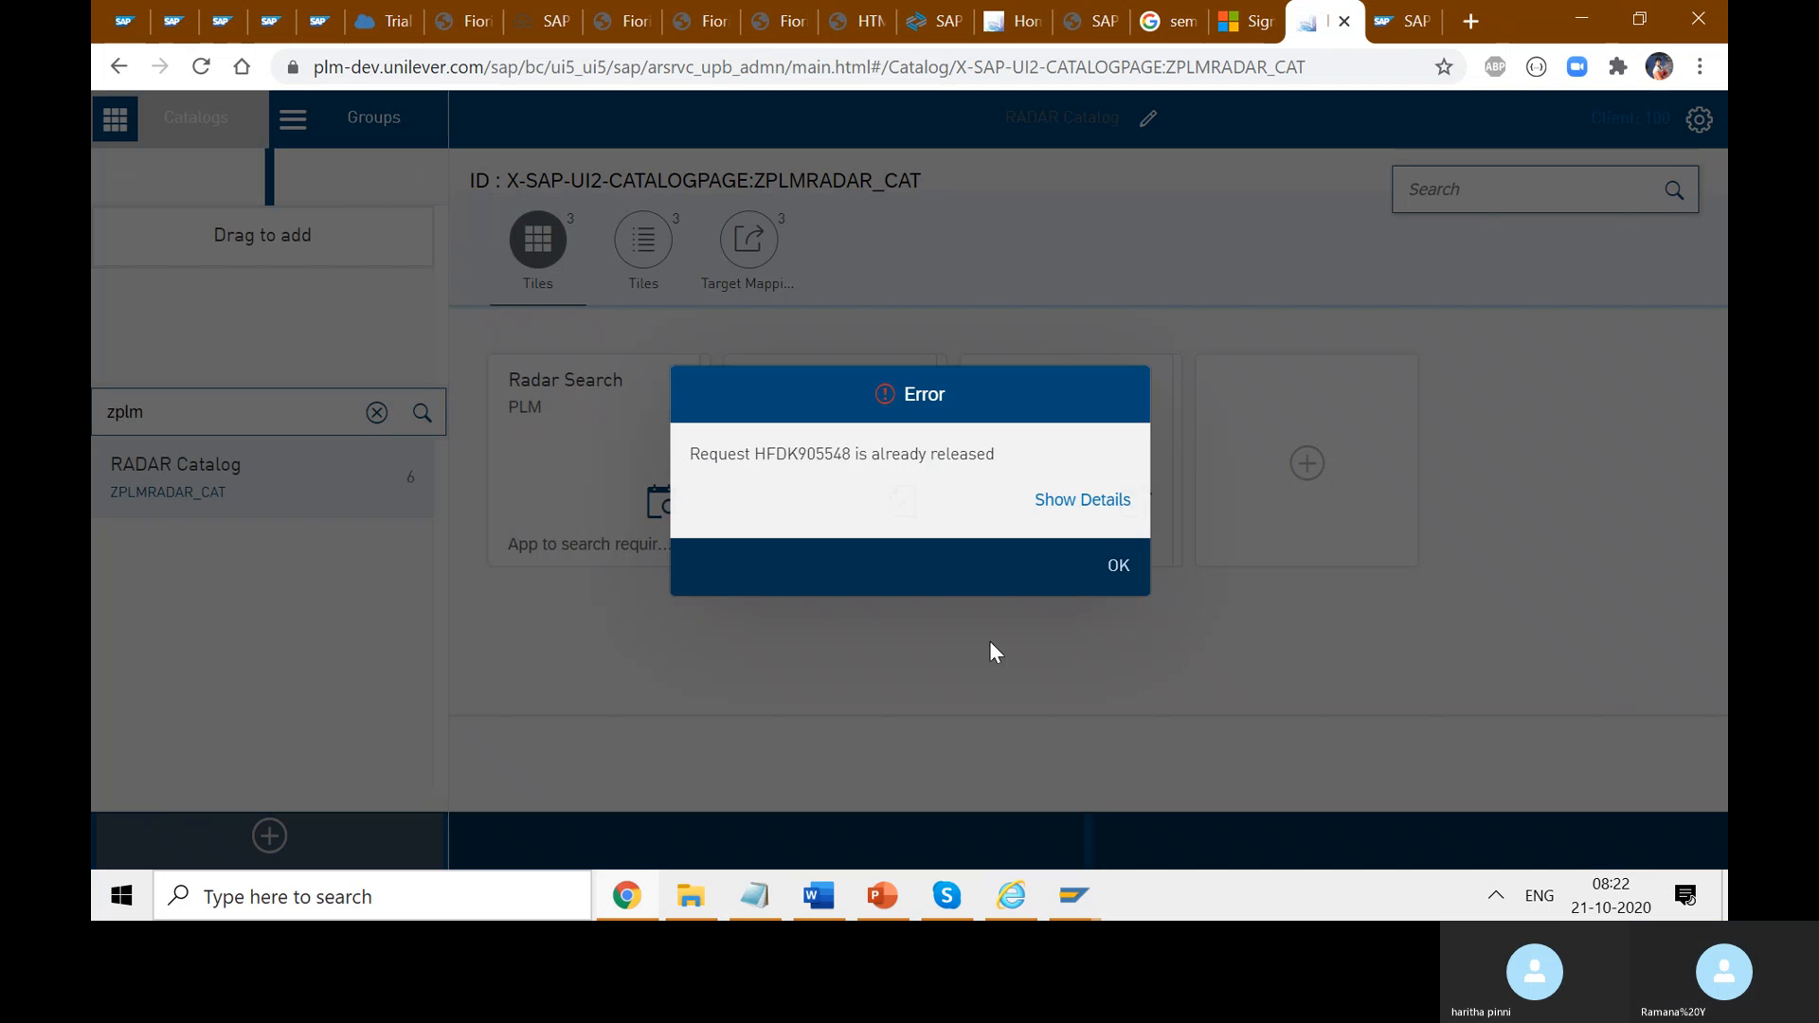
{"action": "left_click", "coordinate": [1120, 586]}
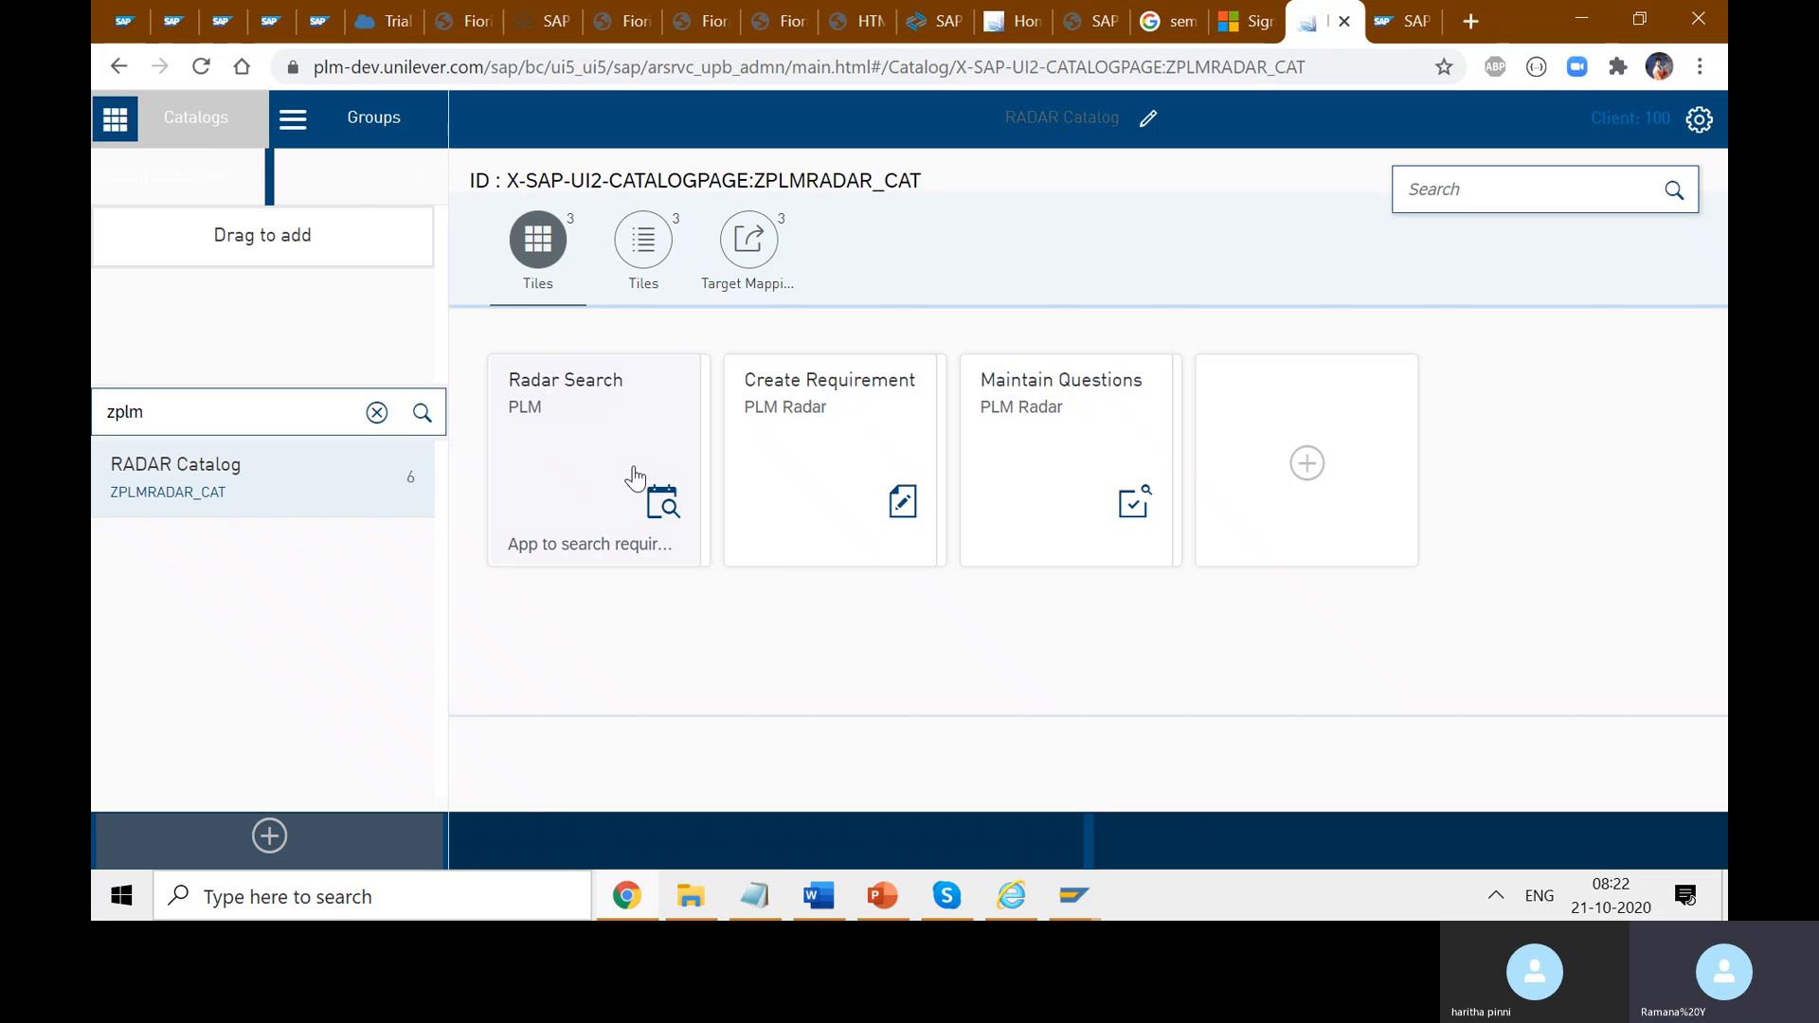
{"action": "left_click", "coordinate": [625, 477]}
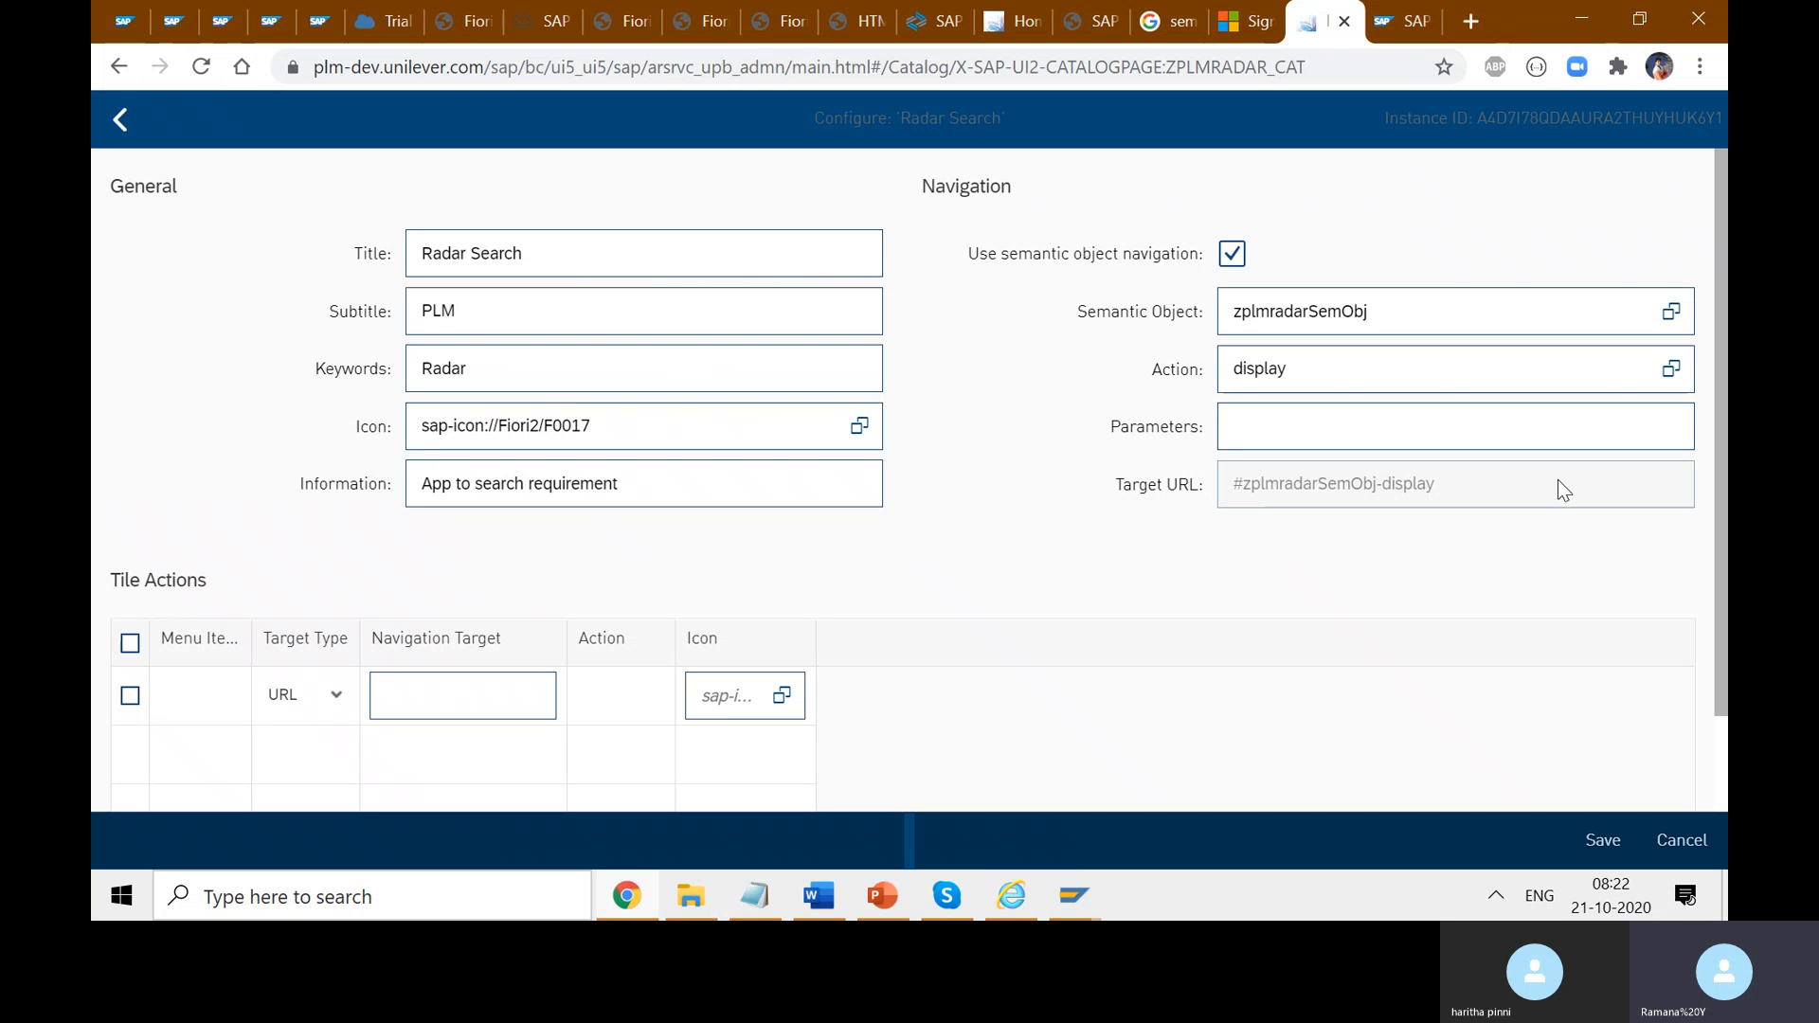
- Rename the Radar Search tile's title to 'My LoginPage'
{"action": "left_click", "coordinate": [637, 256]}
{"action": "left_click_drag", "start_coordinate": [601, 258], "coordinate": [420, 254]}
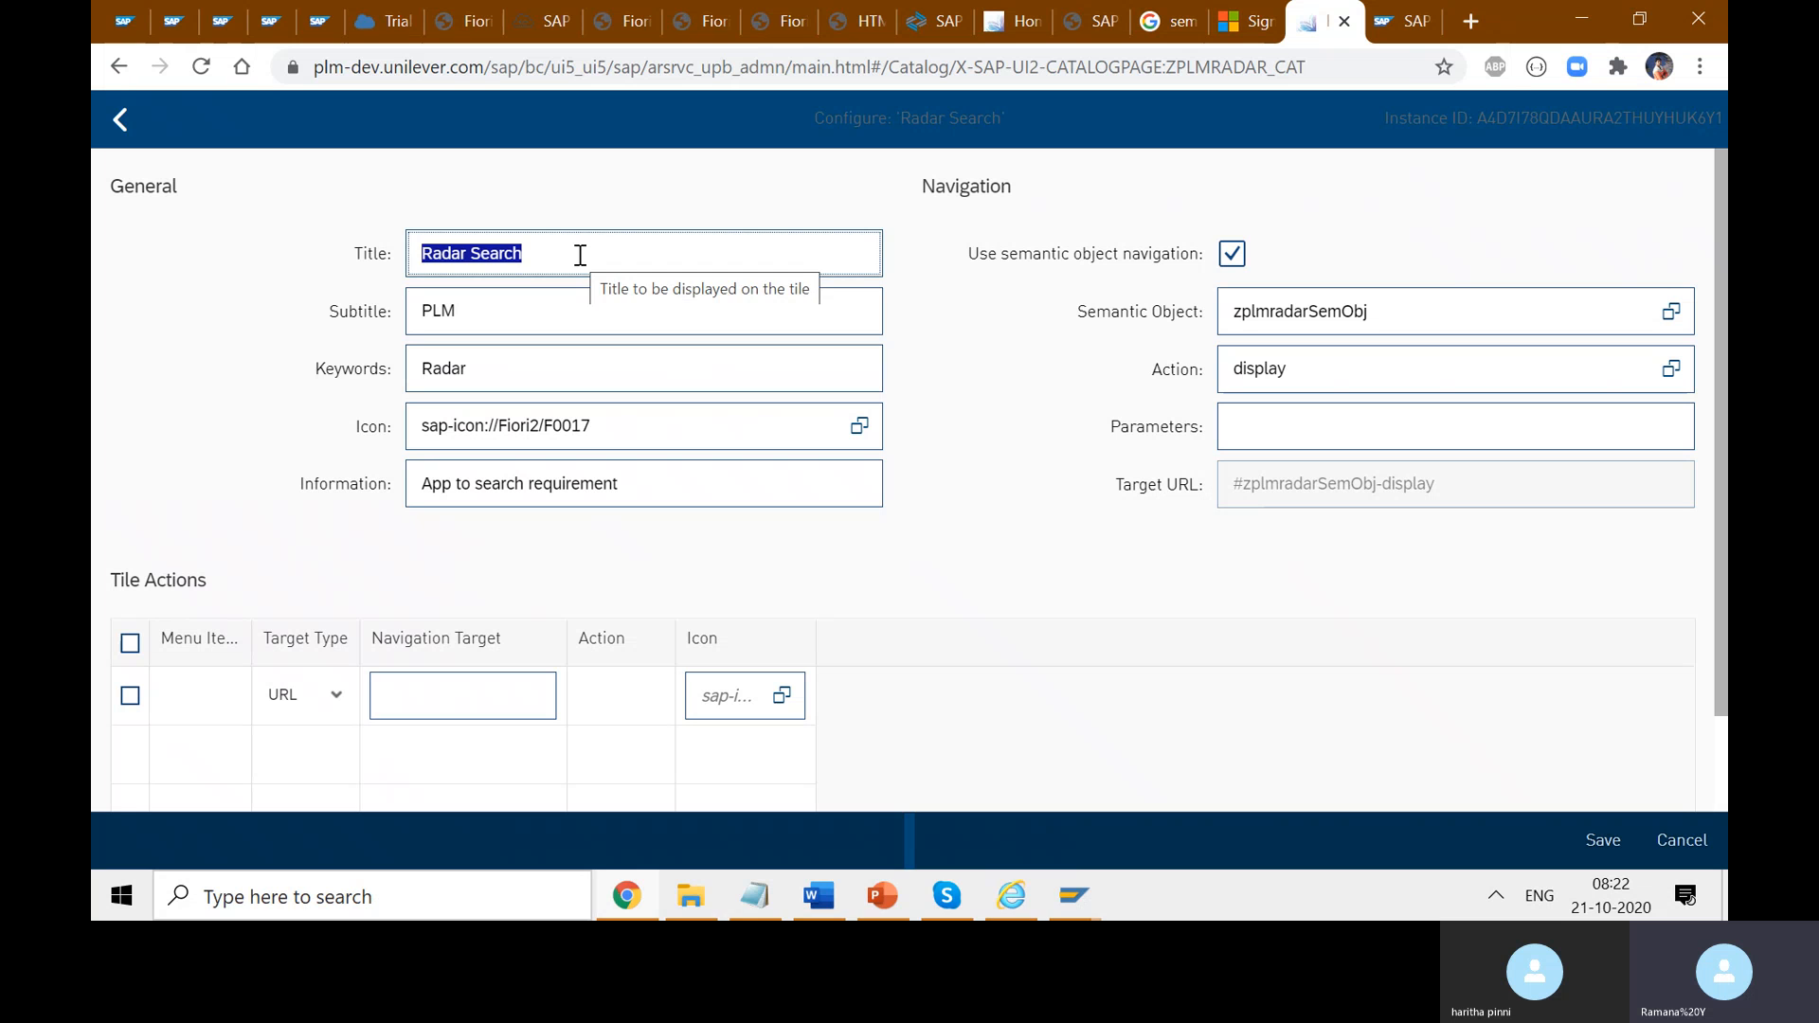
{"action": "key", "text": "BackSpace"}
{"action": "type", "text": "F"}
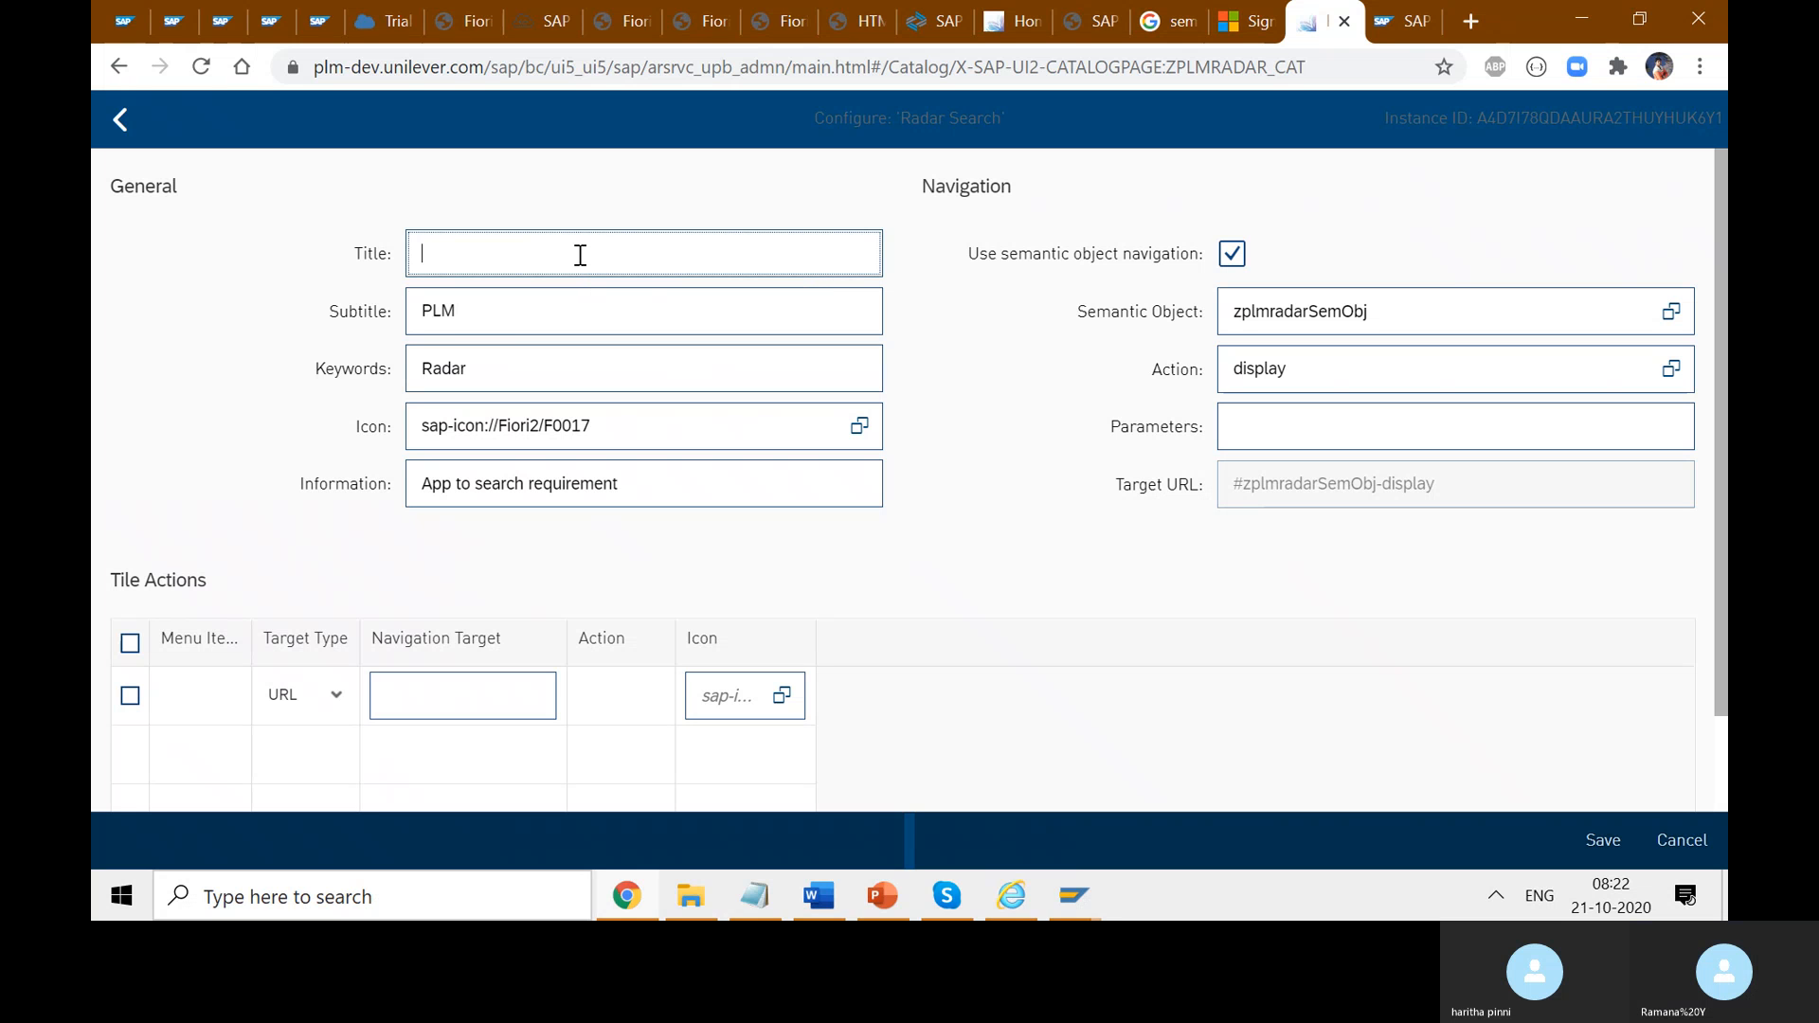
{"action": "type", "text": "Fi"}
{"action": "key", "text": "ctrl+z"}
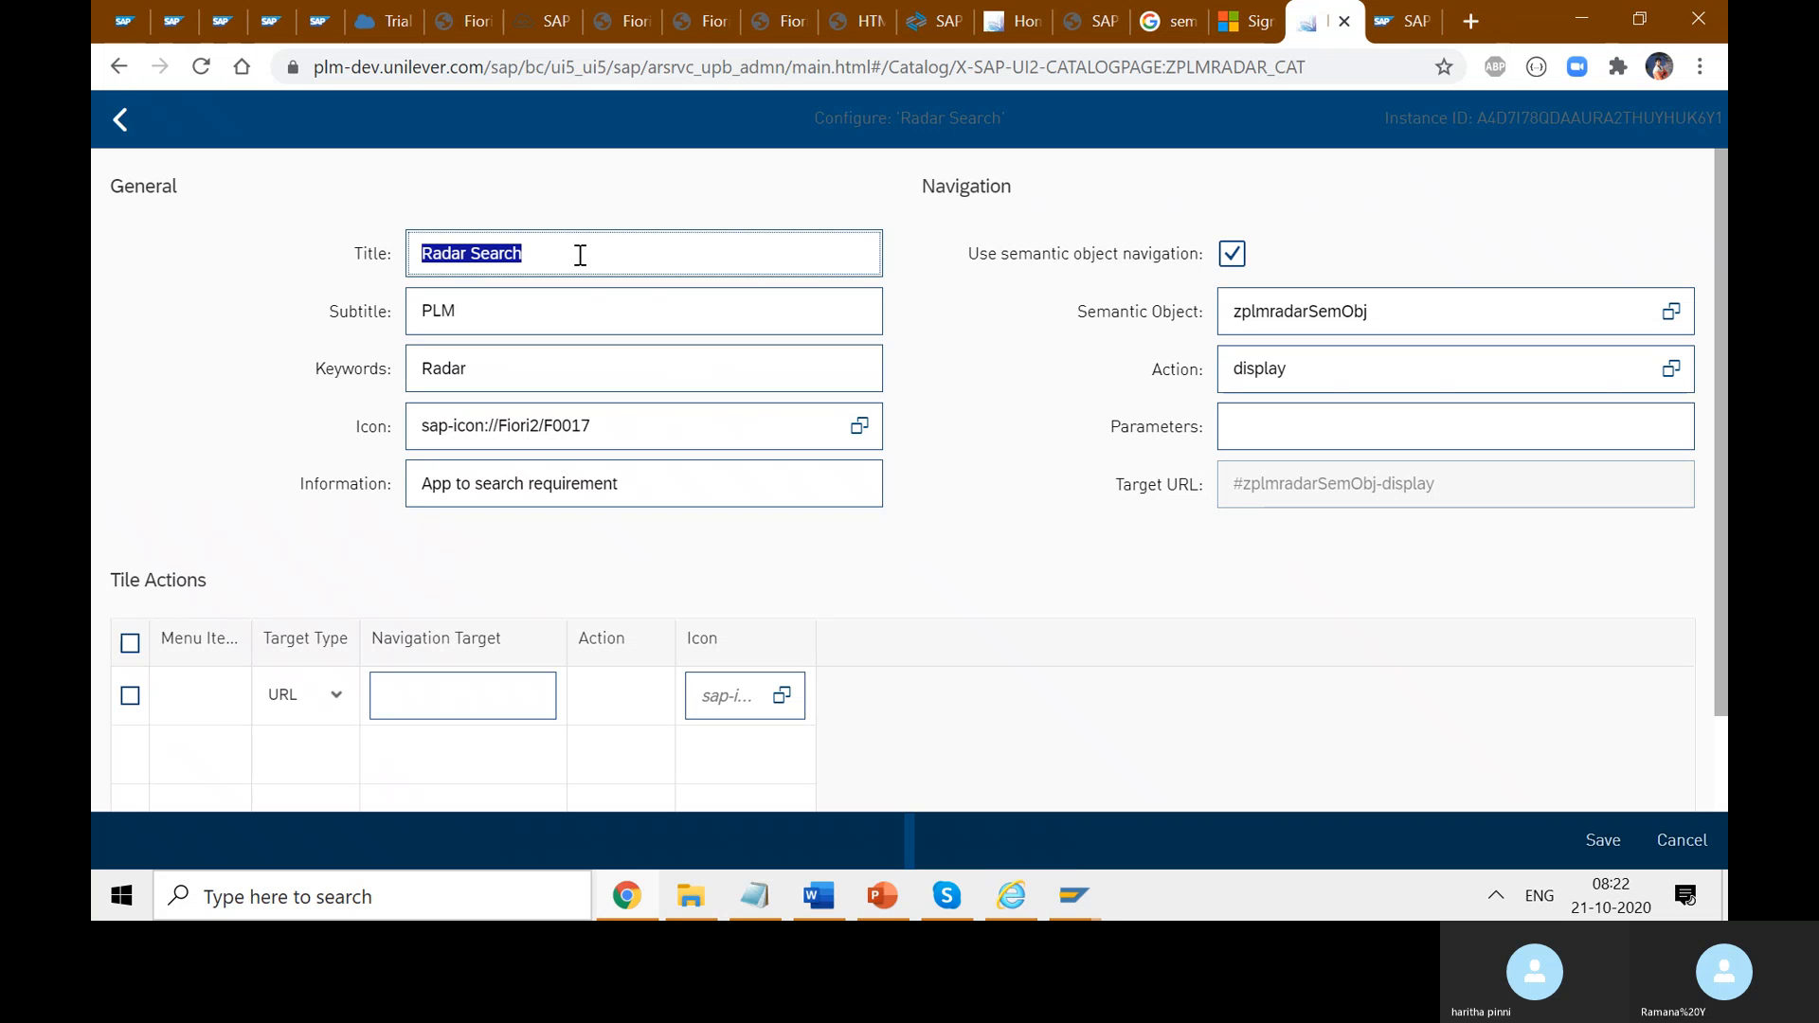
{"action": "key", "text": "BackSpace"}
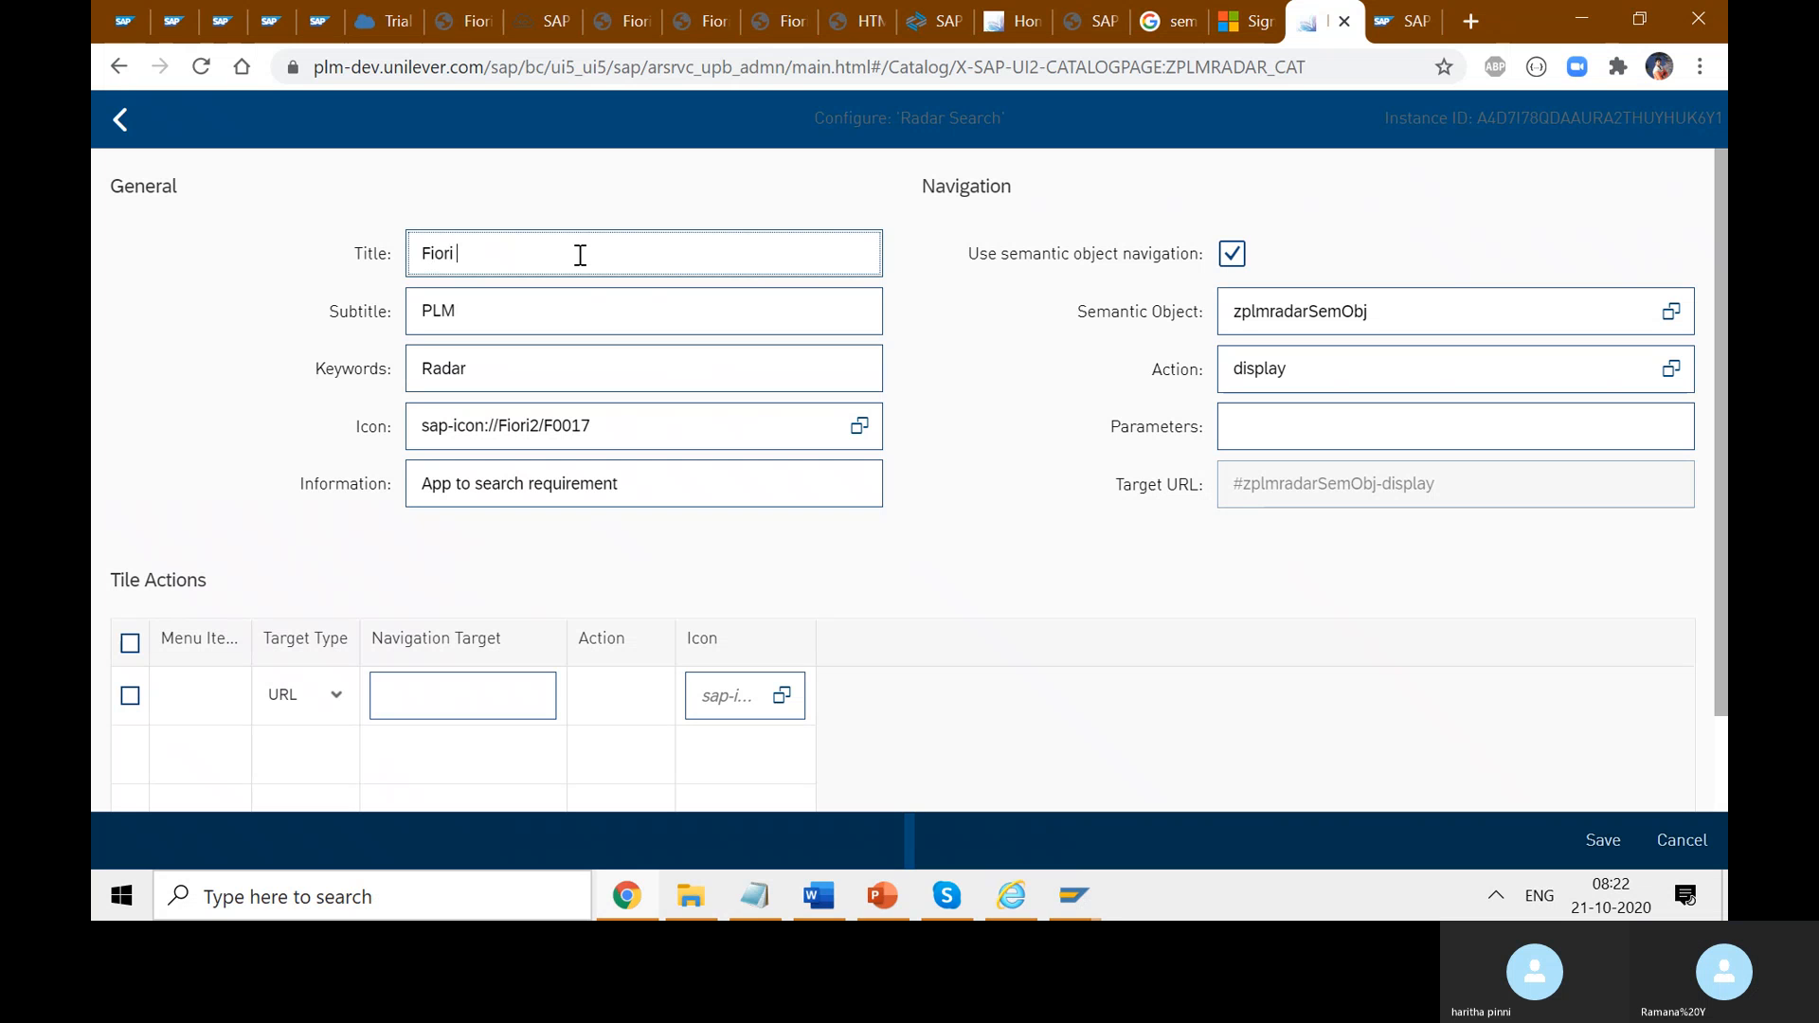
{"action": "type", "text": "Moduk"}
{"action": "key", "text": "BackSpace"}
{"action": "key", "text": "BackSpace"}
{"action": "key", "text": "BackSpace"}
{"action": "type", "text": "MY"}
{"action": "key", "text": "BackSpace"}
{"action": "key", "text": "BackSpace"}
{"action": "key", "text": "BackSpace"}
{"action": "key", "text": "BackSpace"}
{"action": "key", "text": "BackSpace"}
{"action": "key", "text": "BackSpace"}
{"action": "key", "text": "BackSpace"}
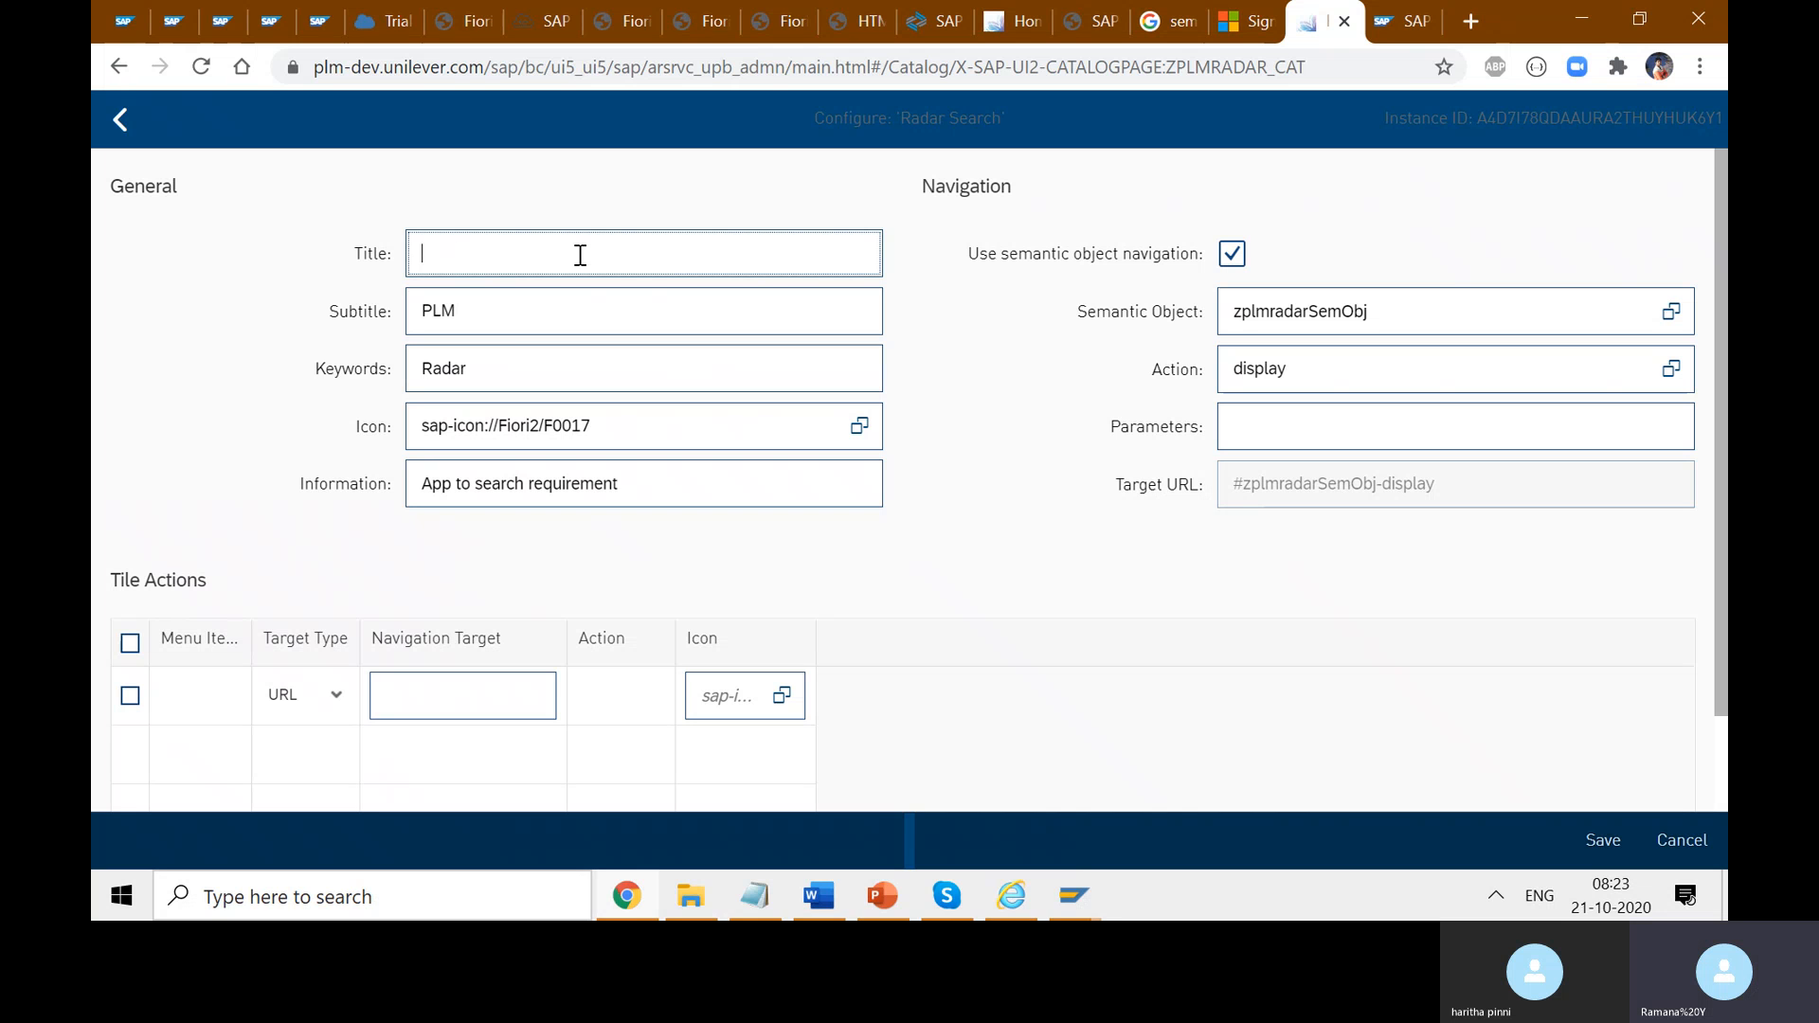
{"action": "type", "text": "My LoginPage"}
{"action": "left_click", "coordinate": [962, 361]}
- Clear the PLM subtitle and the Radar keyword, leaving both fields empty
{"action": "left_click_drag", "start_coordinate": [589, 327], "coordinate": [396, 336]}
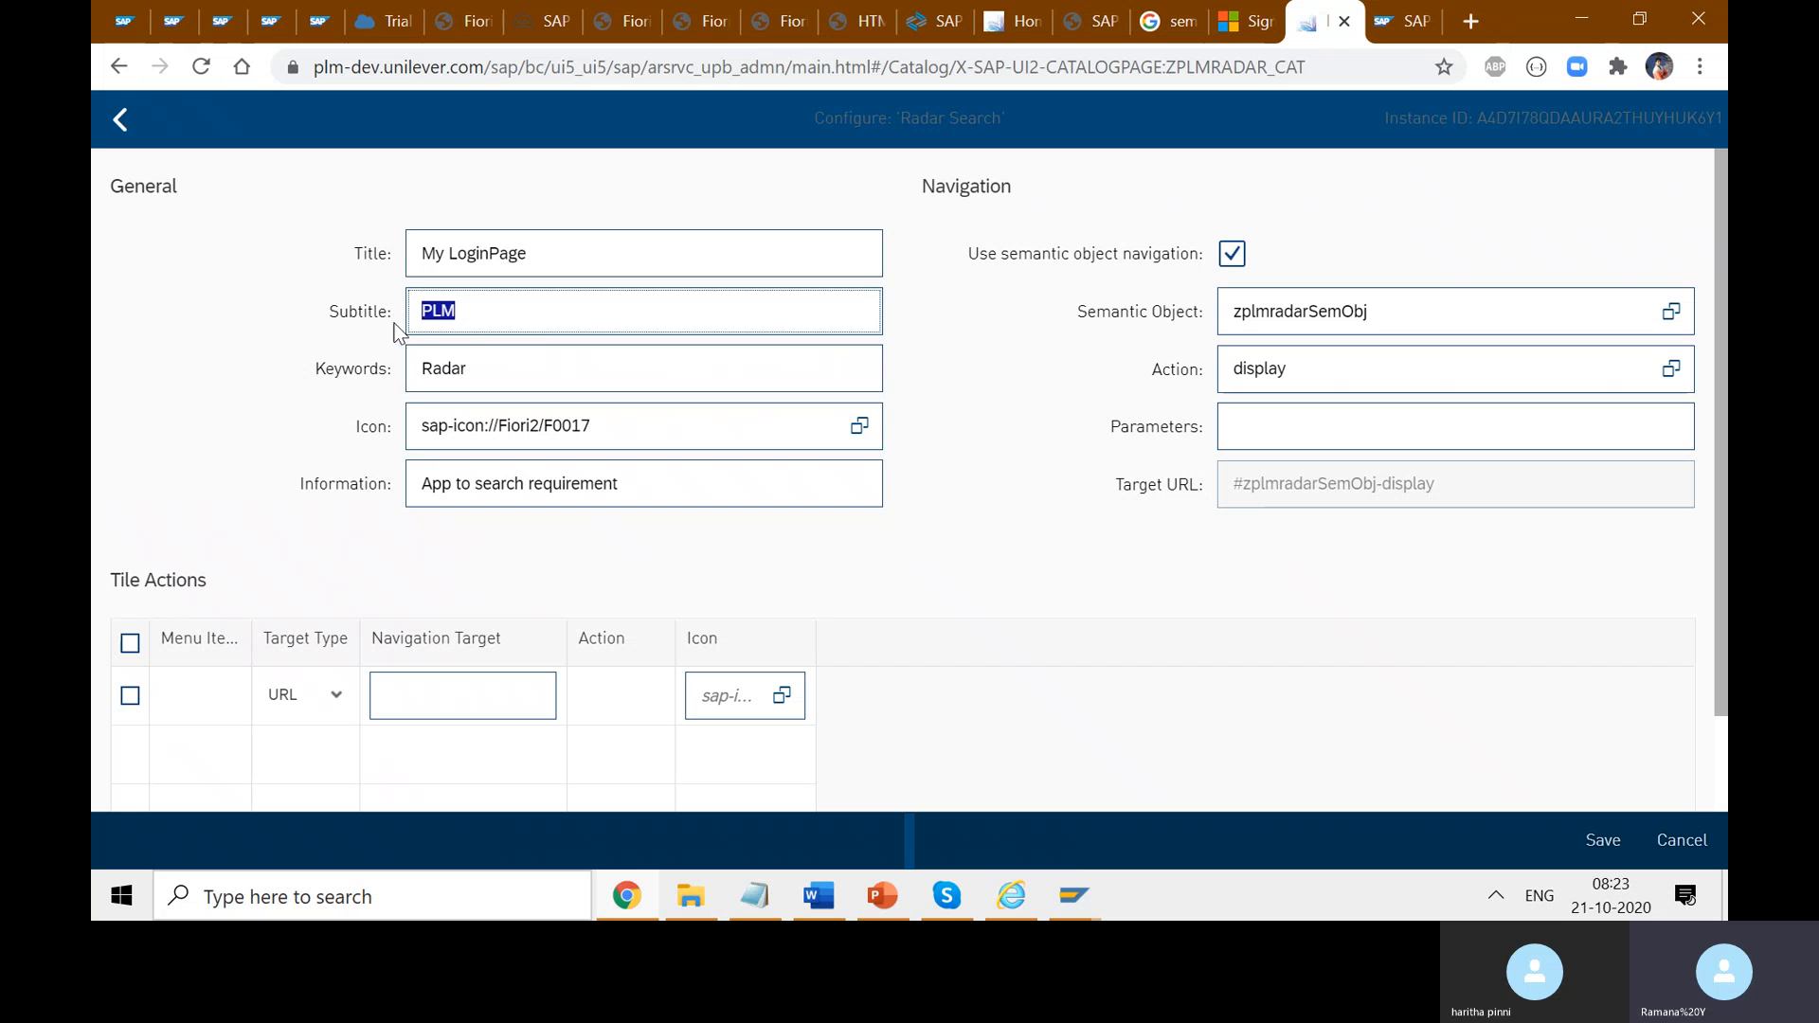
{"action": "left_click_drag", "start_coordinate": [544, 377], "coordinate": [375, 383]}
{"action": "left_click_drag", "start_coordinate": [477, 310], "coordinate": [383, 310]}
{"action": "key", "text": "BackSpace"}
{"action": "left_click_drag", "start_coordinate": [490, 367], "coordinate": [352, 366]}
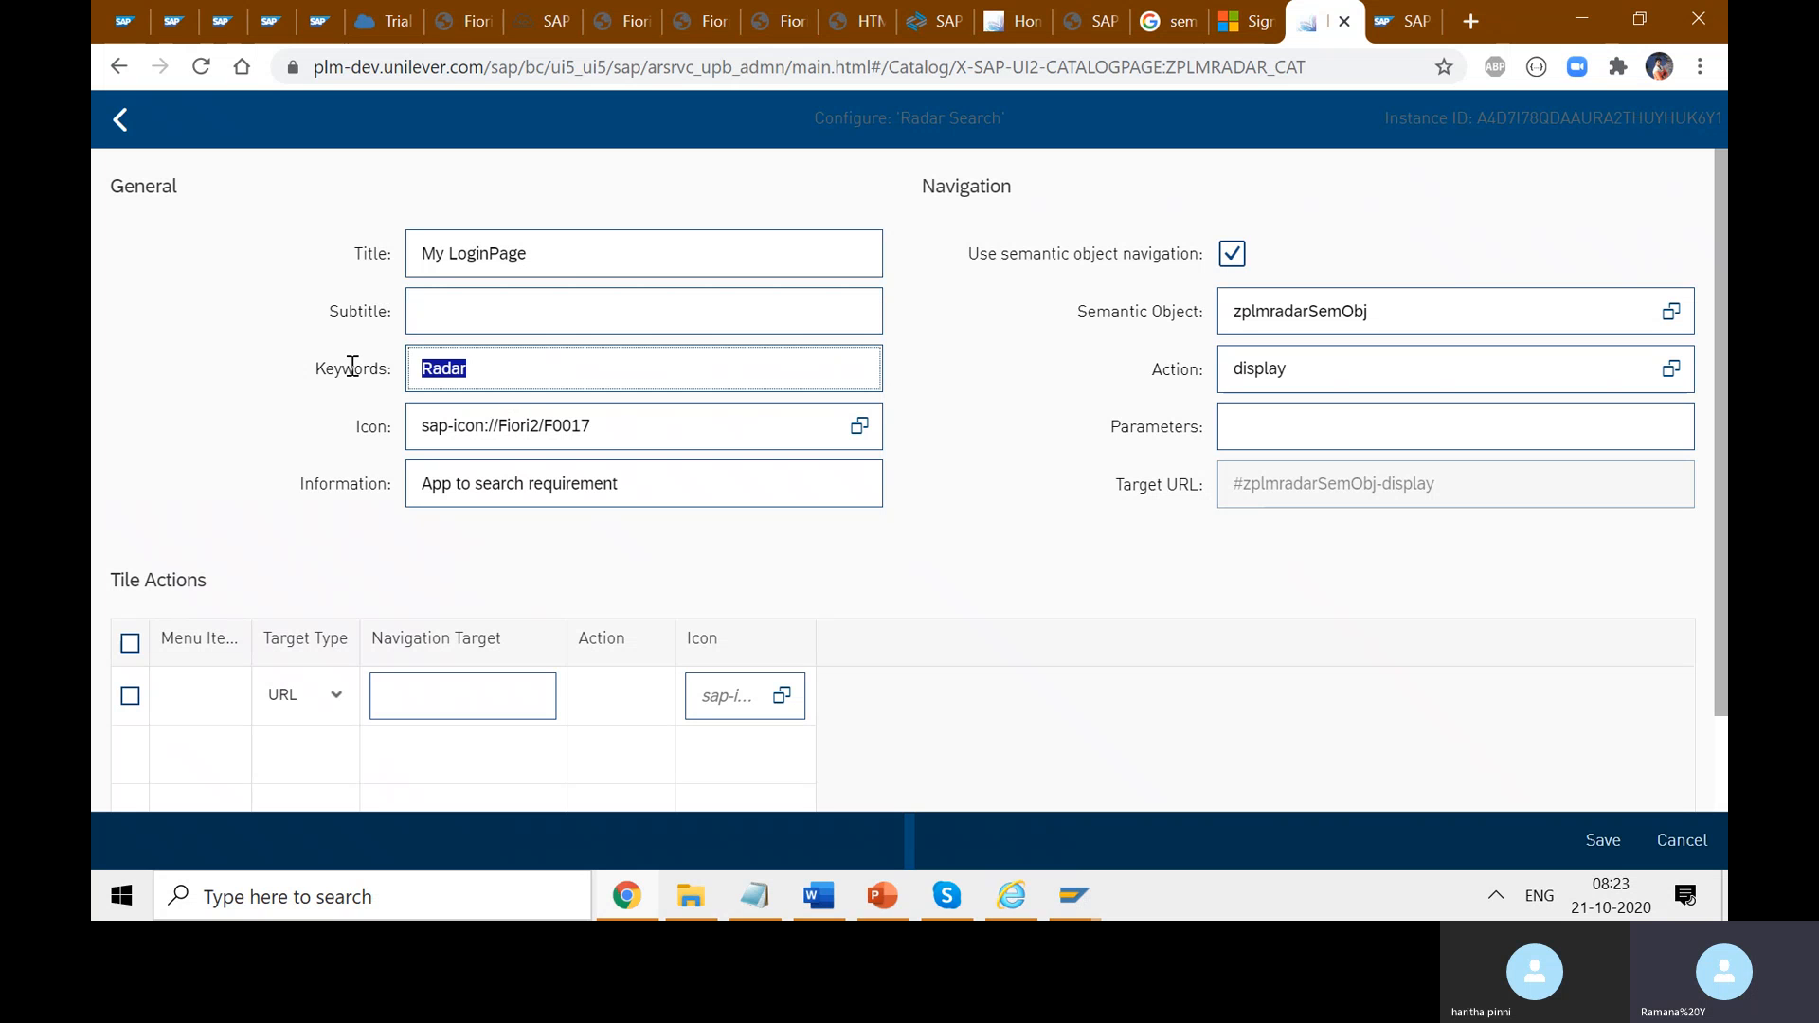
{"action": "key", "text": "BackSpace"}
{"action": "left_click", "coordinate": [451, 327]}
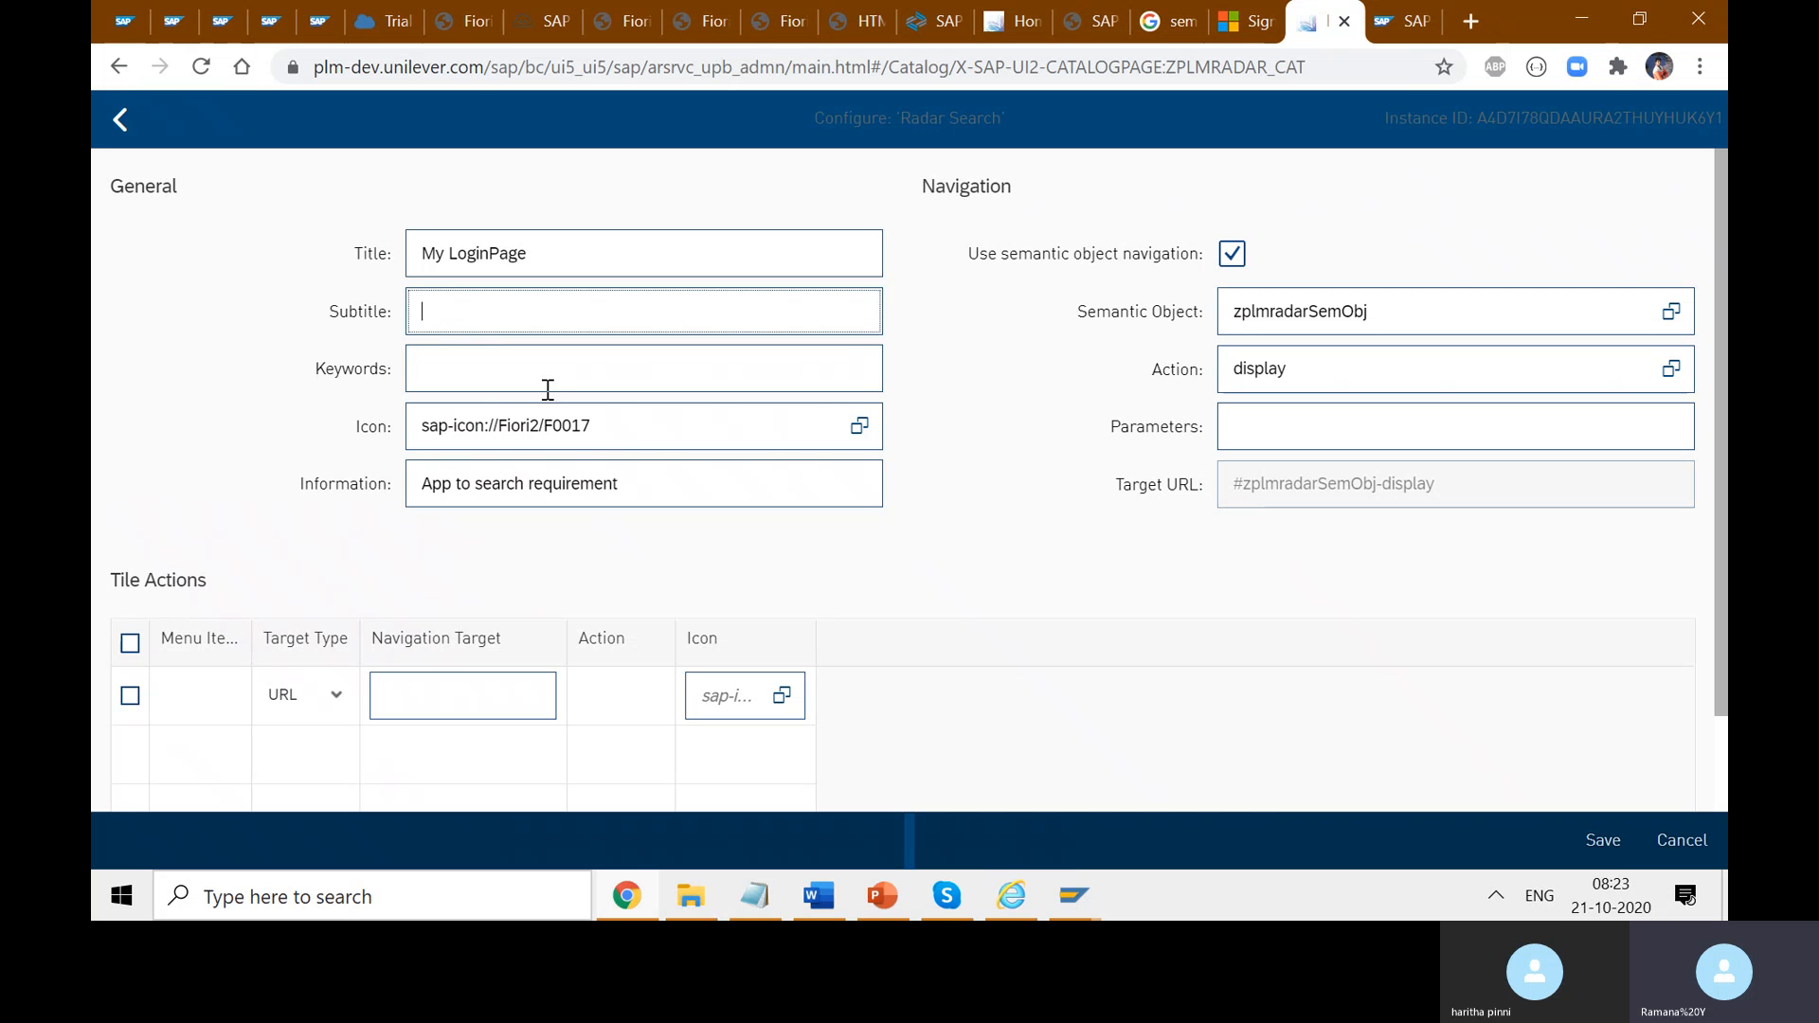
{"action": "left_click", "coordinate": [846, 441]}
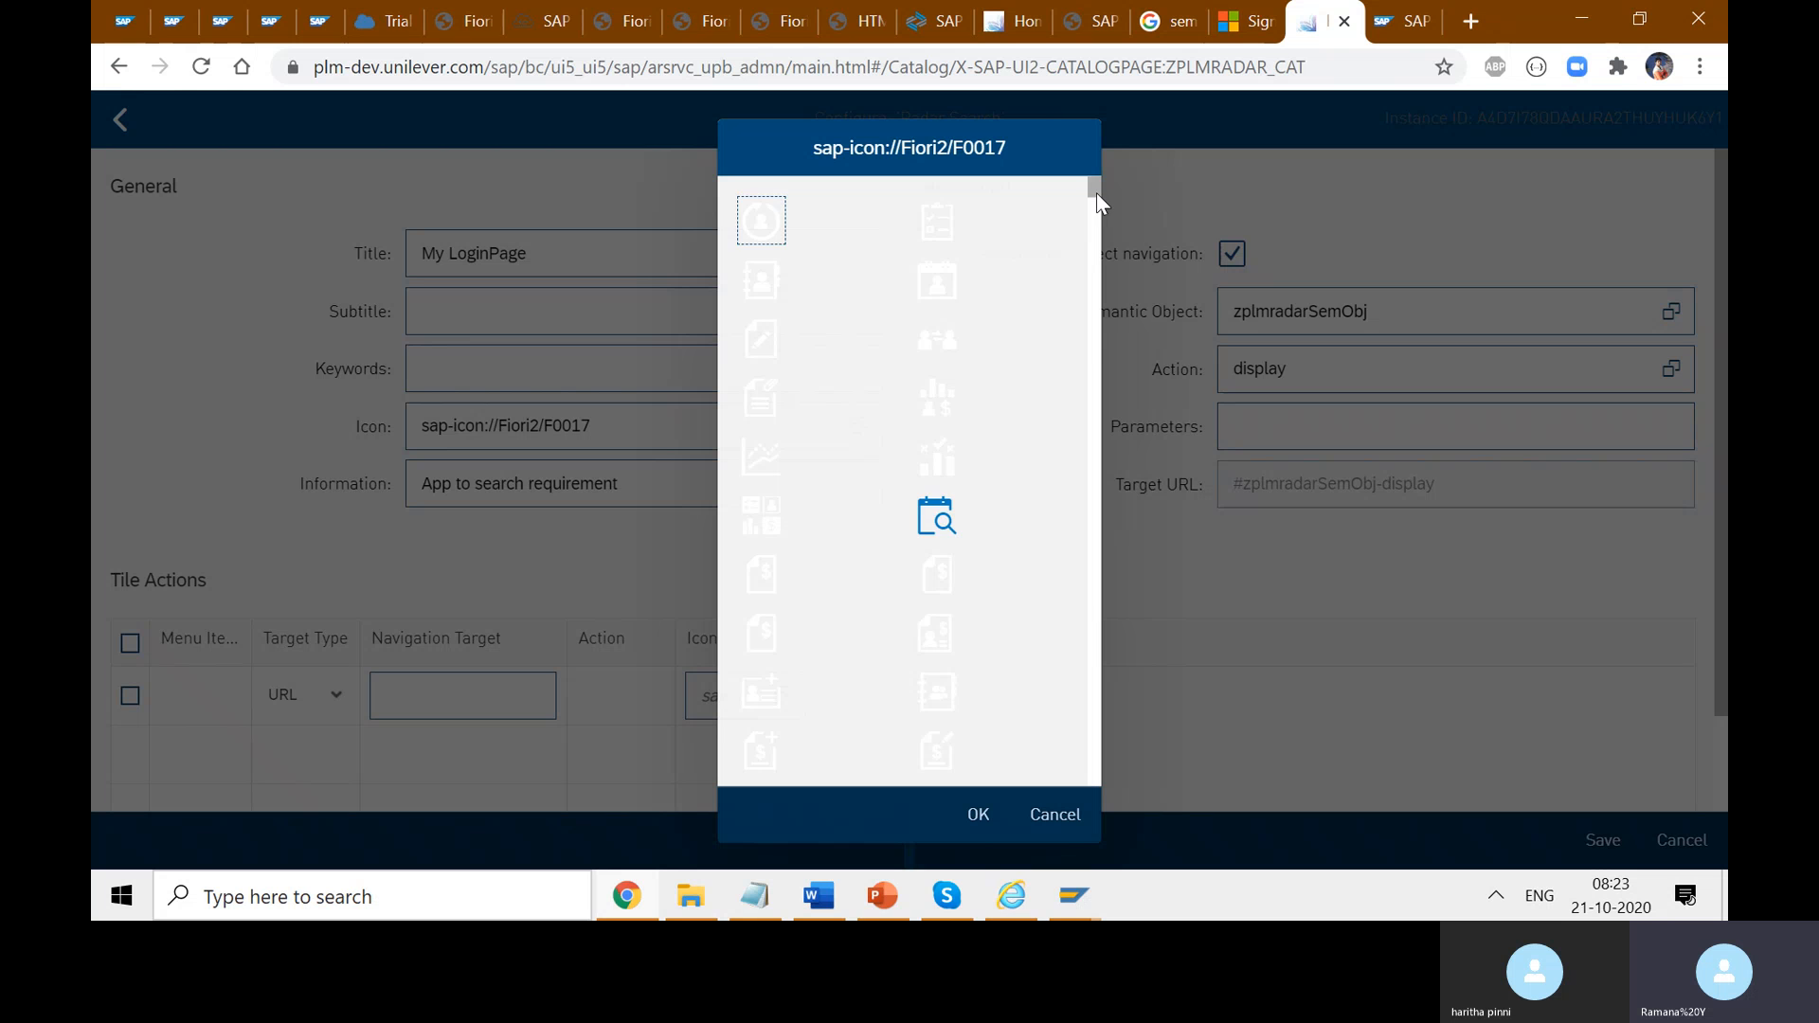
{"action": "left_click_drag", "start_coordinate": [1096, 195], "coordinate": [1105, 638]}
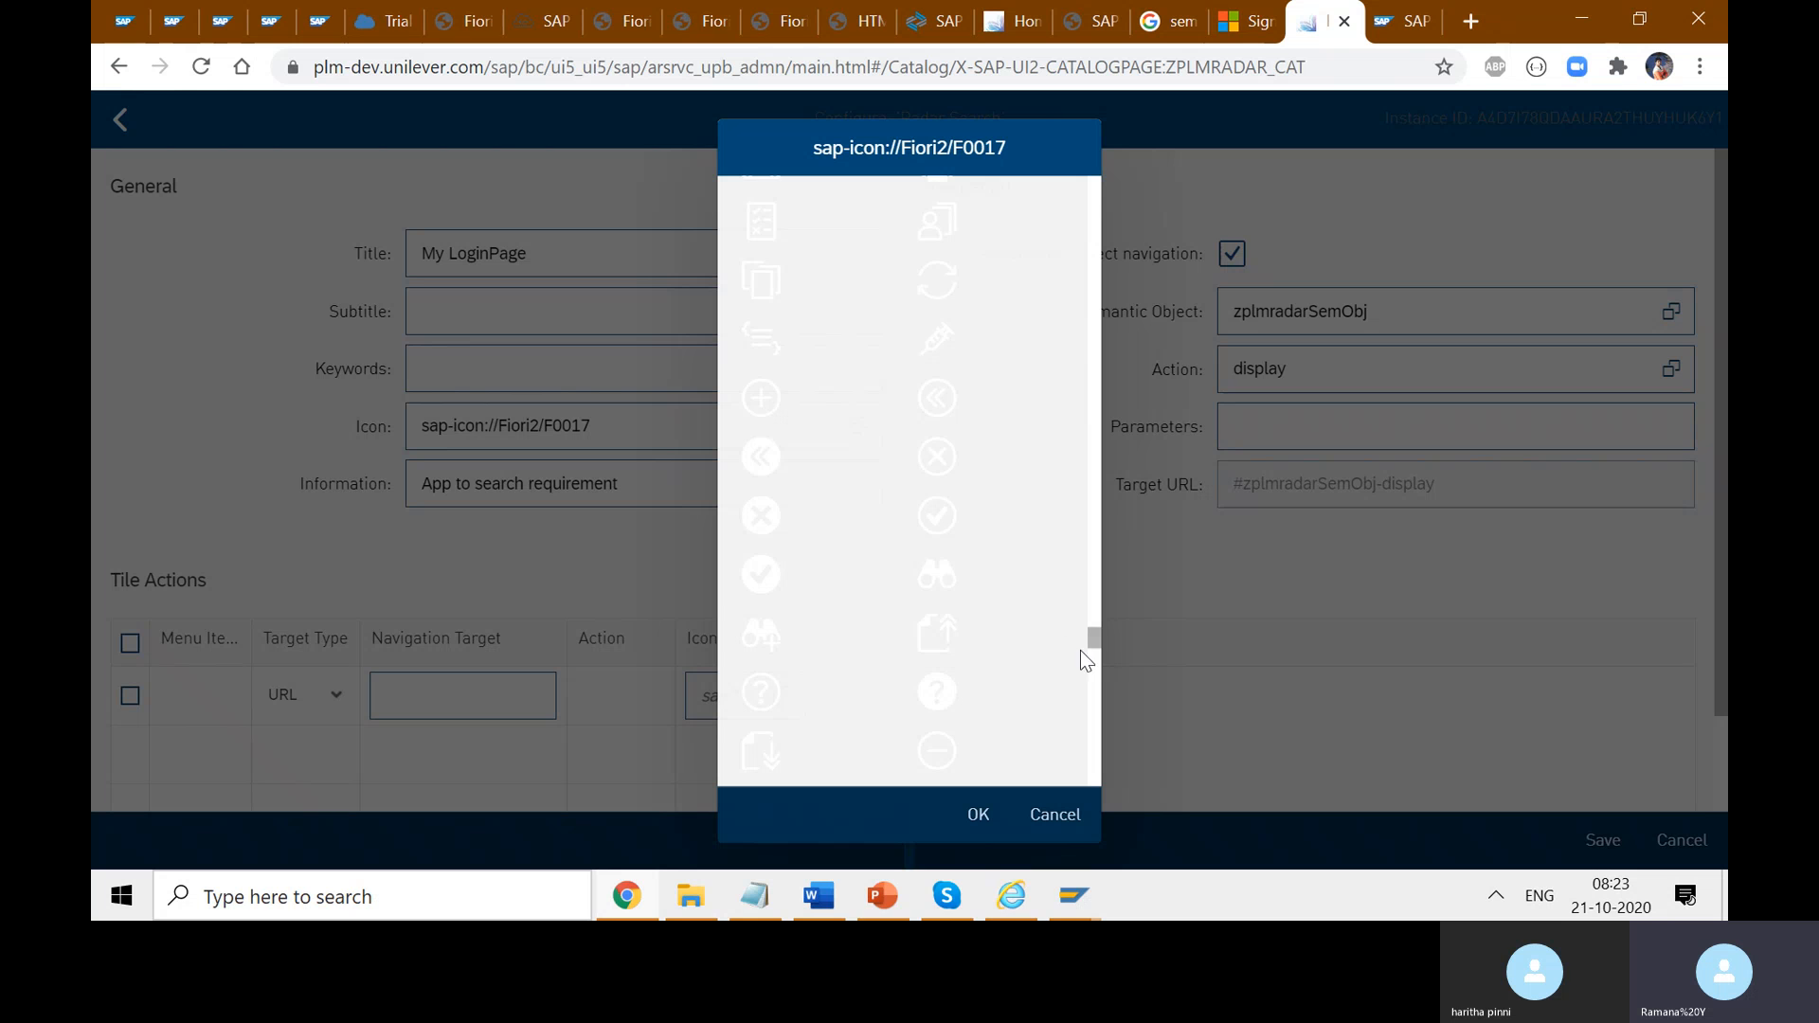
{"action": "left_click_drag", "start_coordinate": [1094, 644], "coordinate": [1096, 692]}
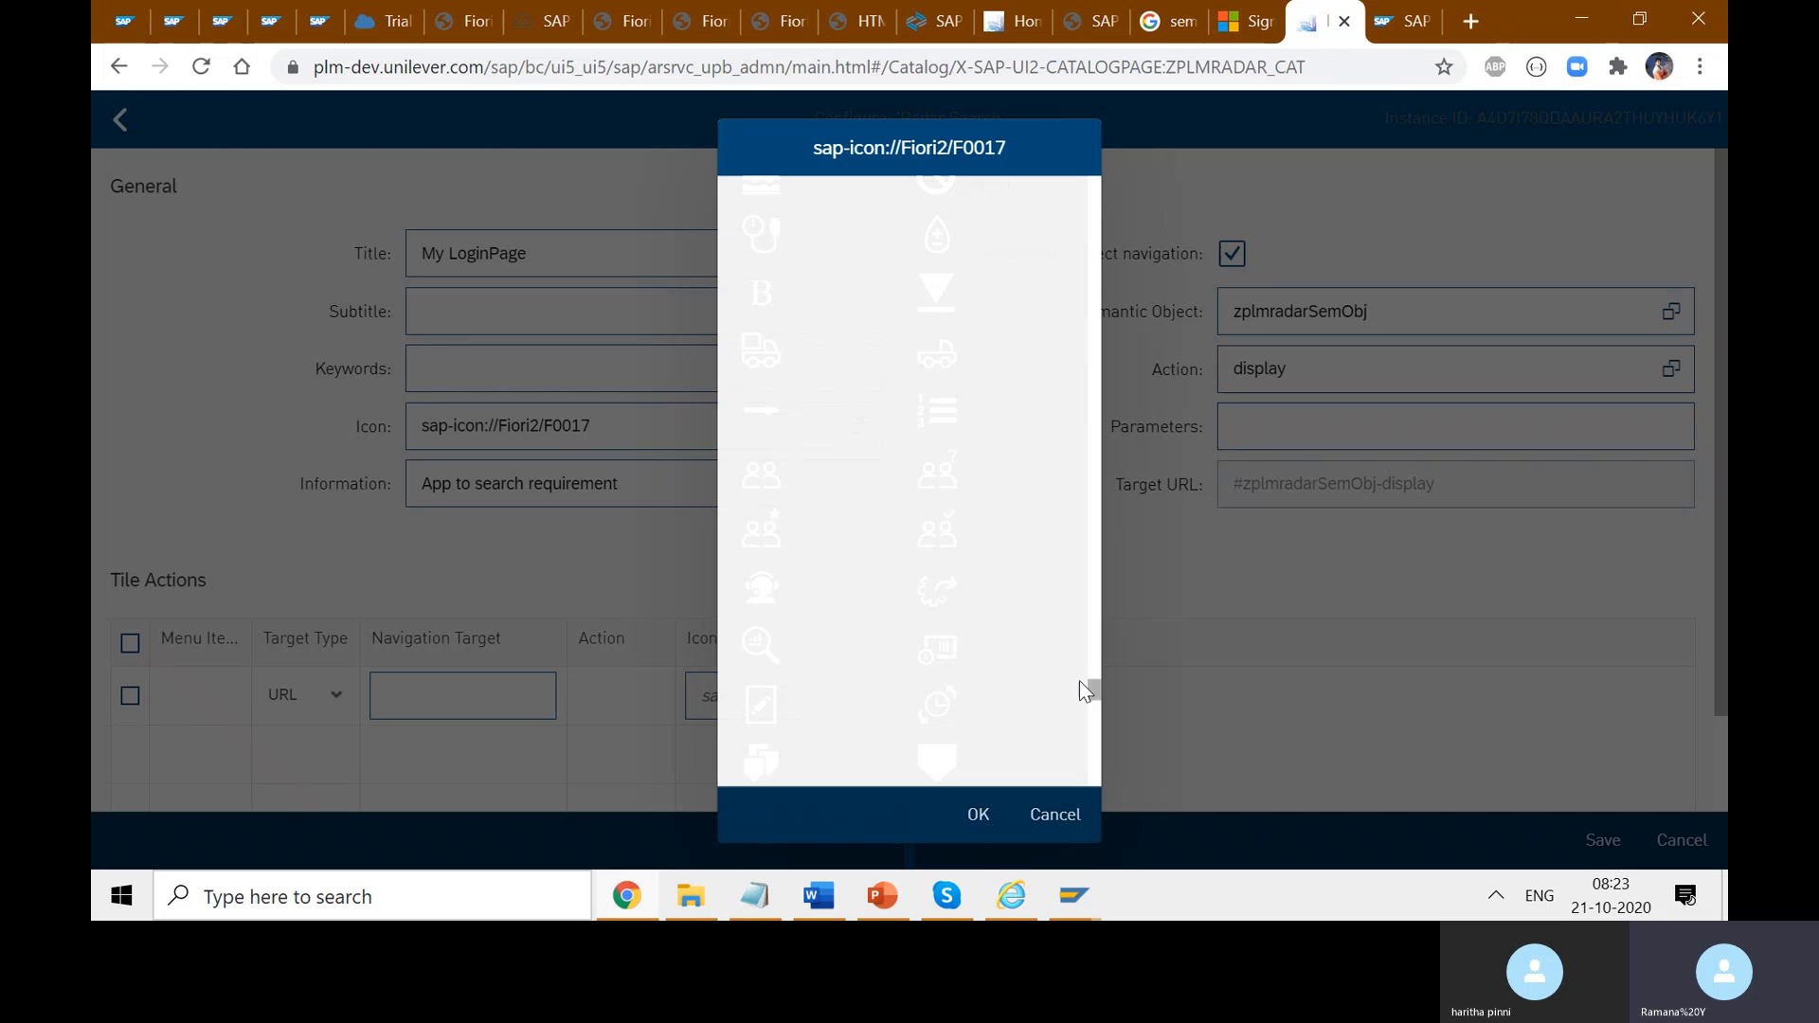
{"action": "scroll", "coordinate": [1088, 695], "scroll_direction": "down", "scroll_amount": 5}
{"action": "left_click_drag", "start_coordinate": [1094, 696], "coordinate": [1080, 241]}
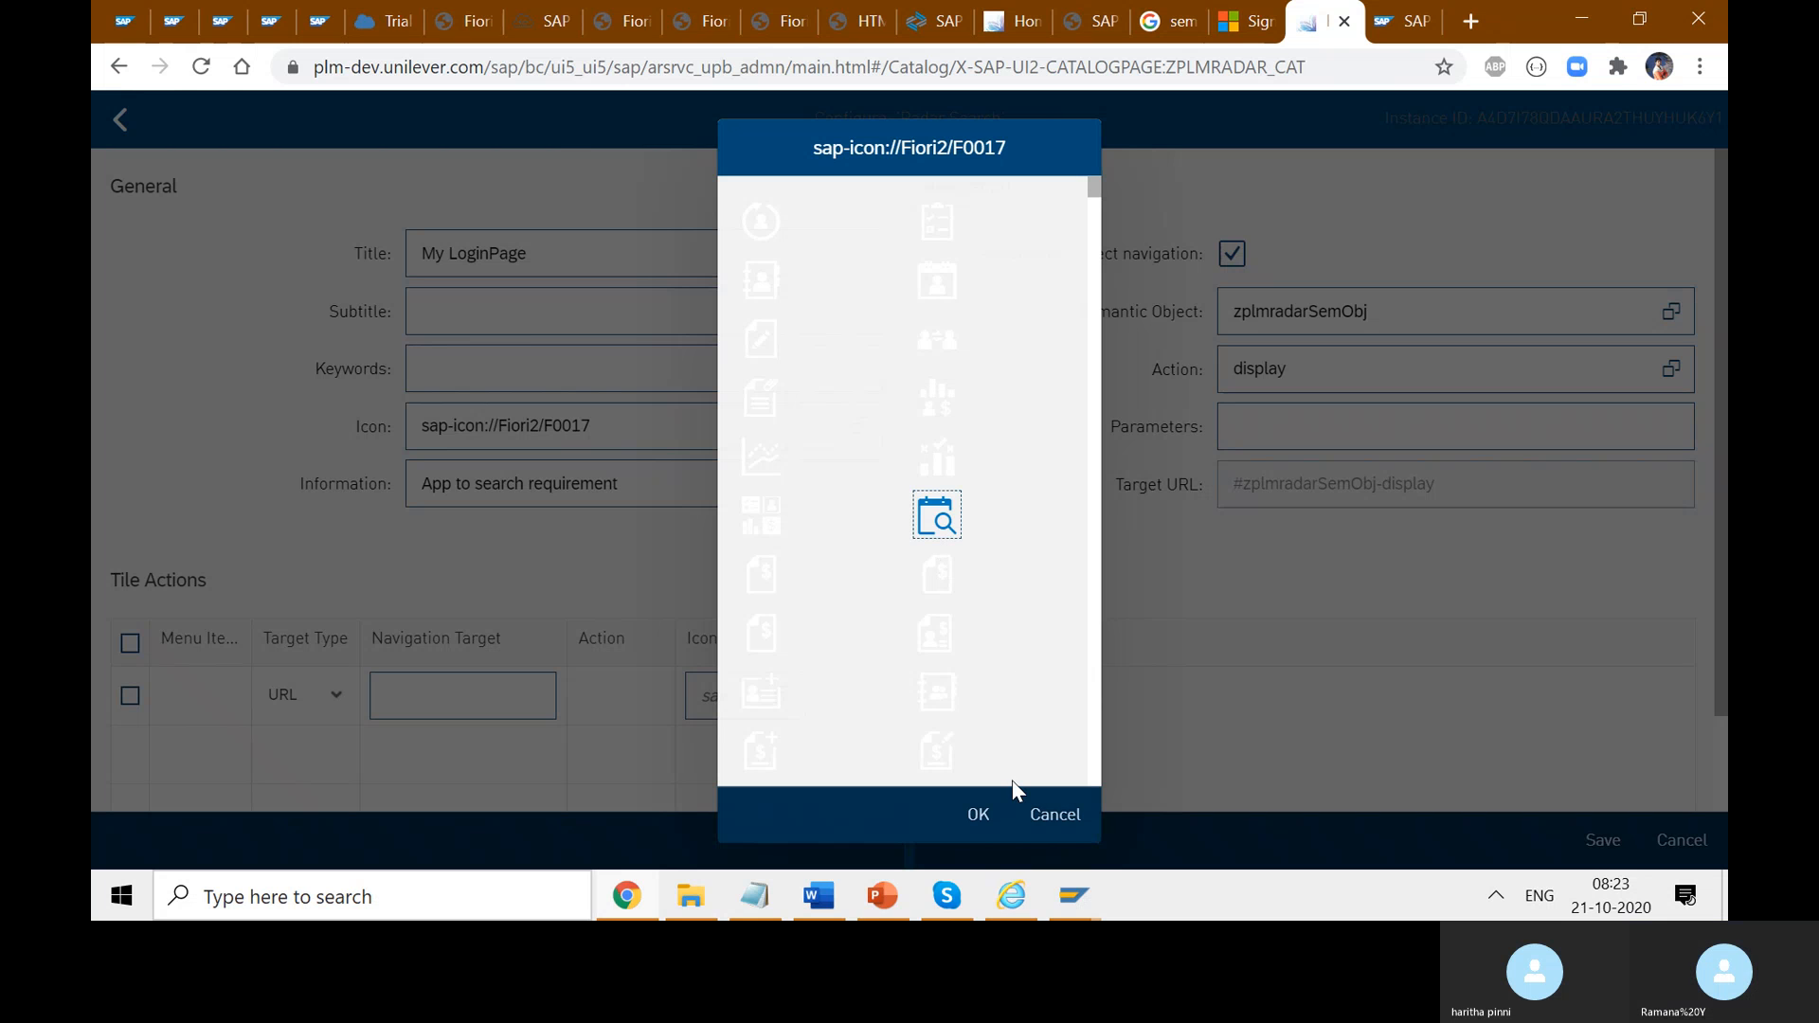
{"action": "left_click", "coordinate": [978, 814]}
{"action": "left_click_drag", "start_coordinate": [591, 427], "coordinate": [414, 435]}
{"action": "left_click", "coordinate": [844, 473]}
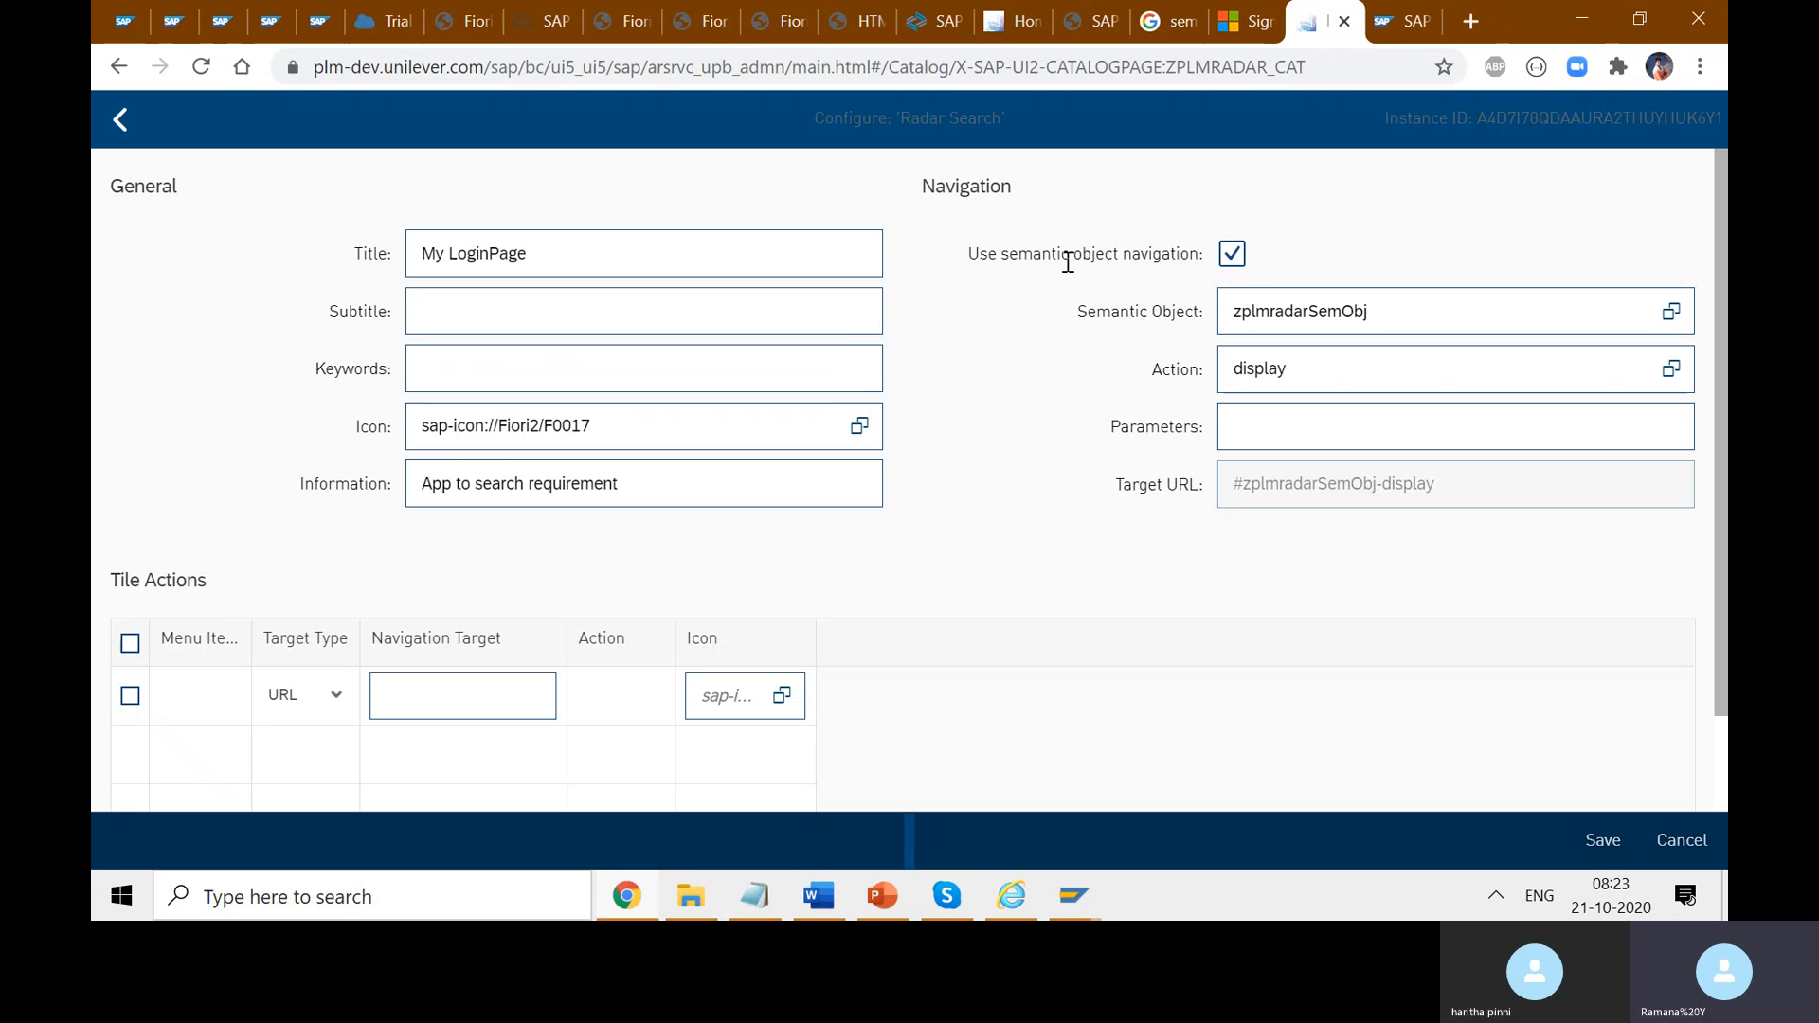
- Turn off semantic object navigation and copy the login page app's web address
{"action": "left_click", "coordinate": [1235, 257]}
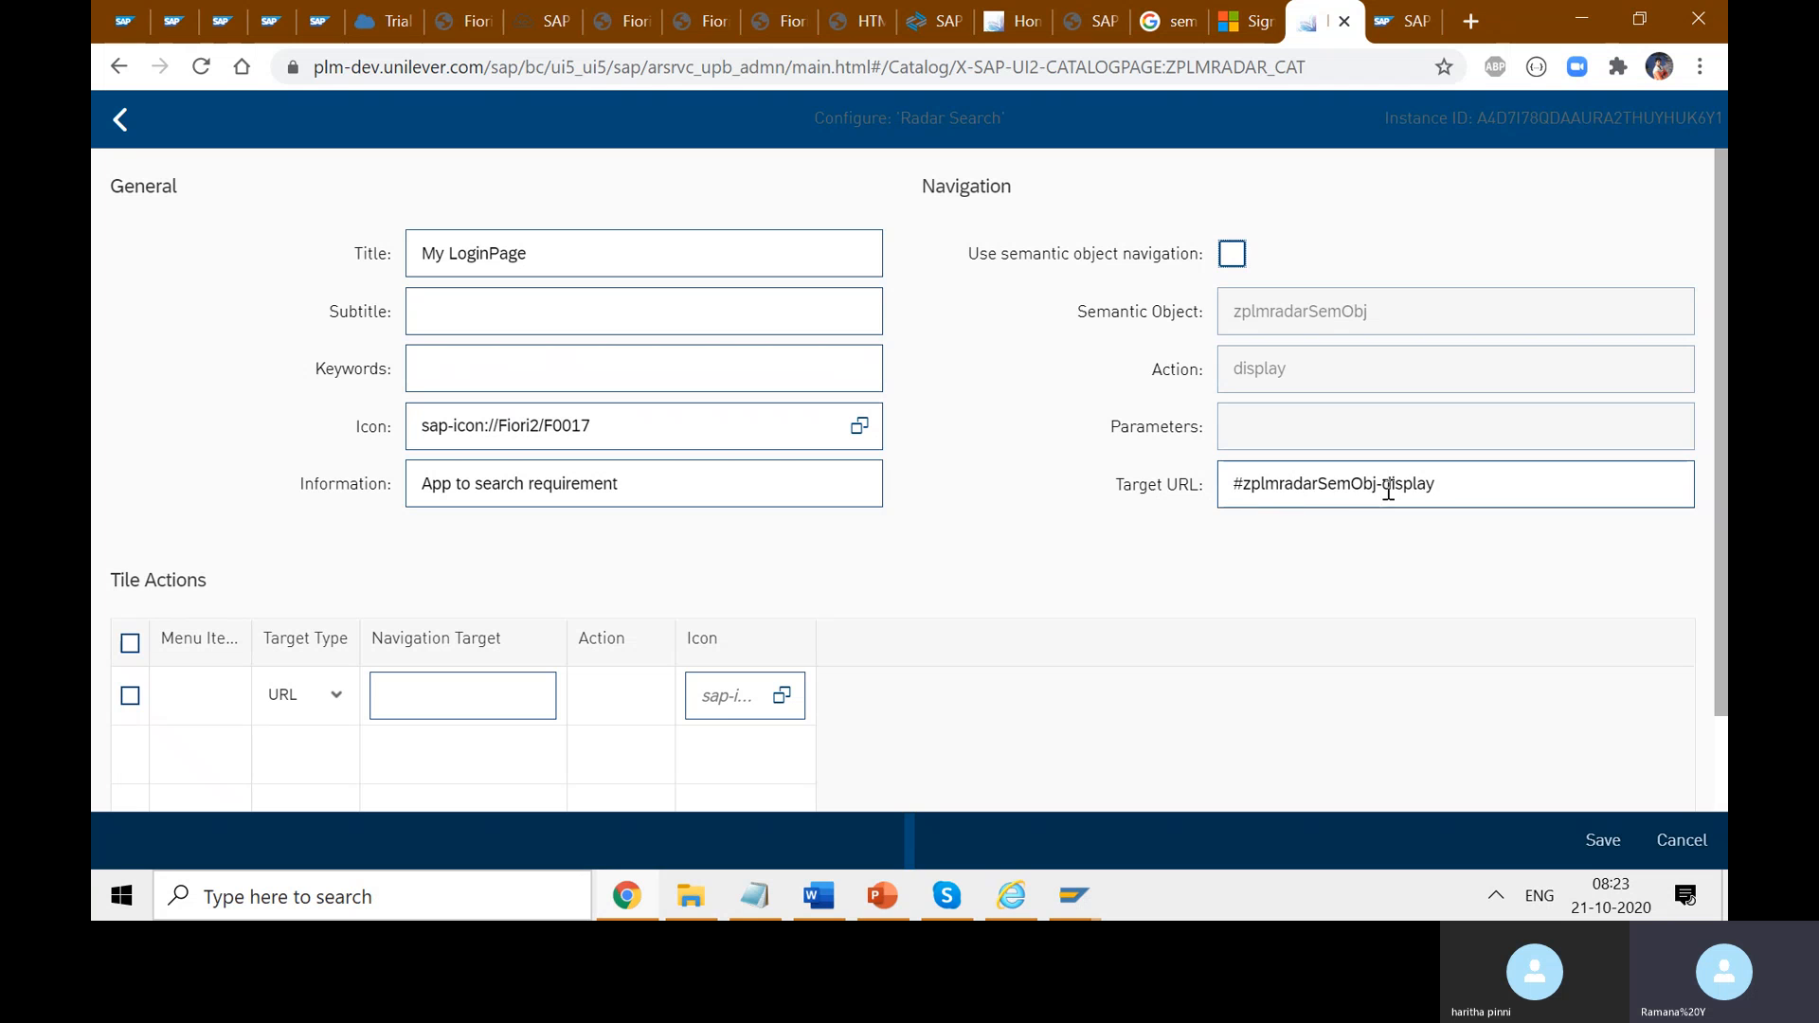
{"action": "left_click_drag", "start_coordinate": [1457, 487], "coordinate": [1243, 485]}
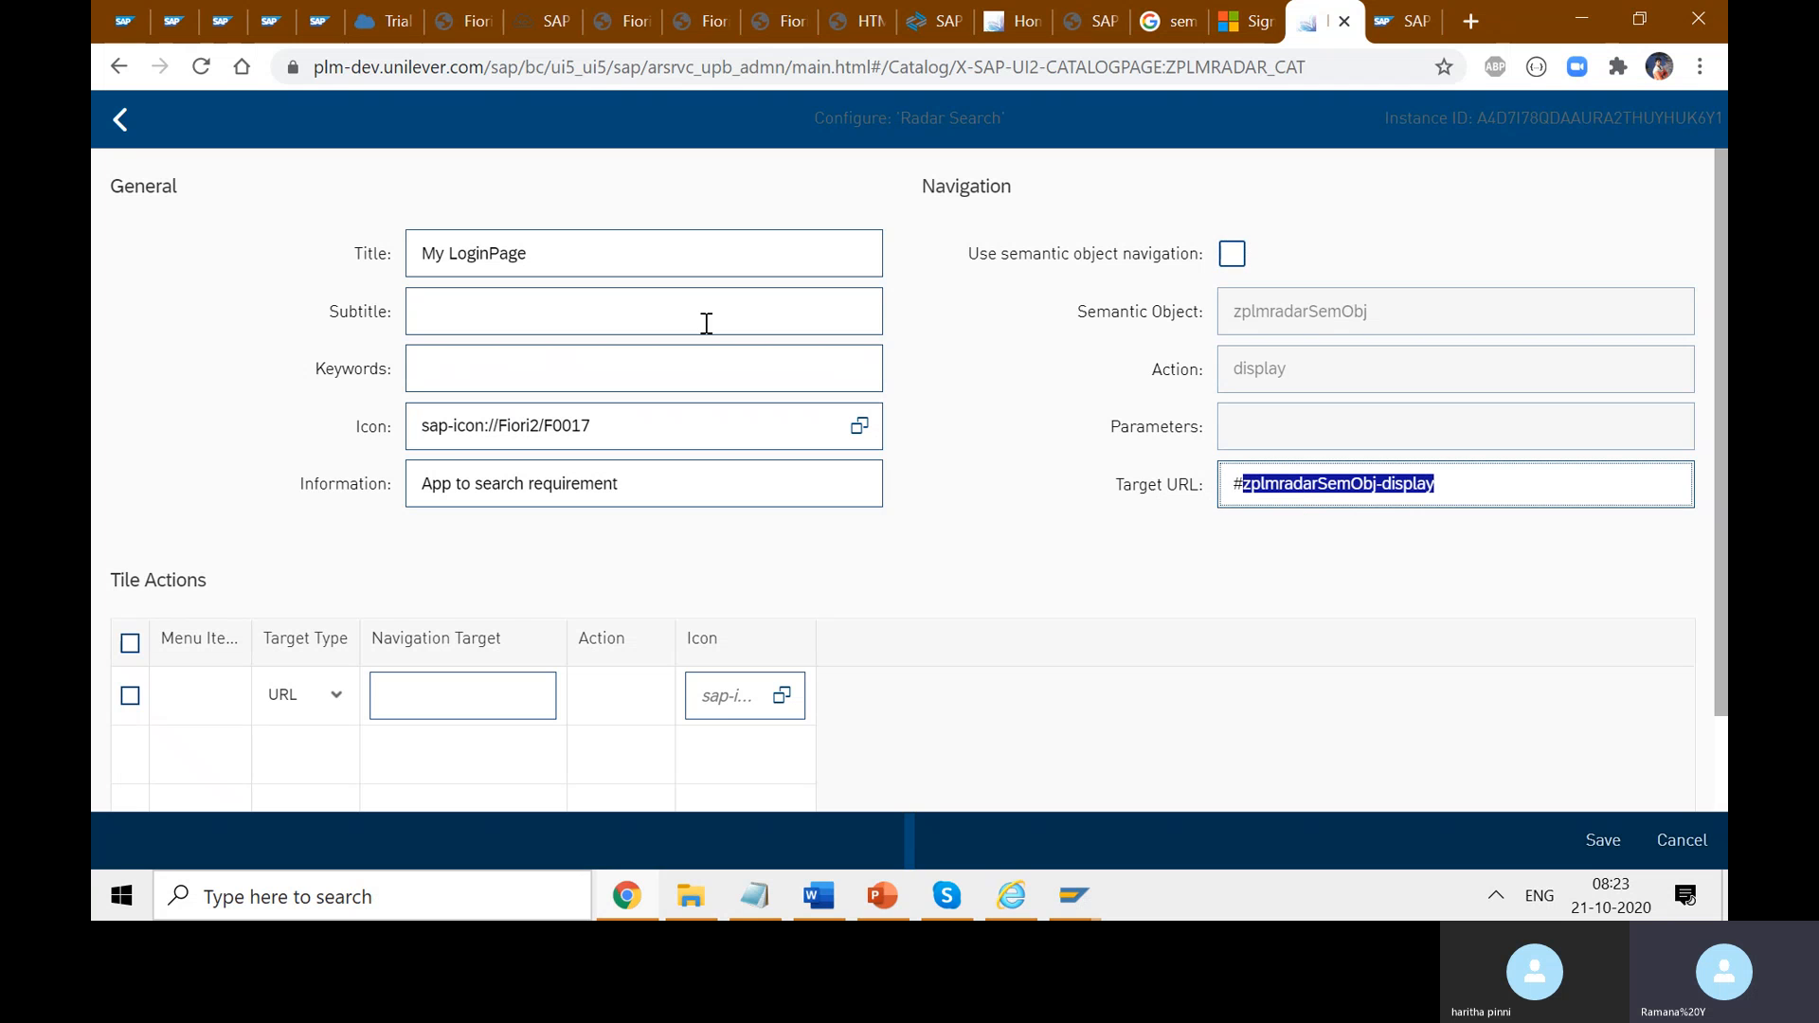
{"action": "left_click", "coordinate": [462, 31]}
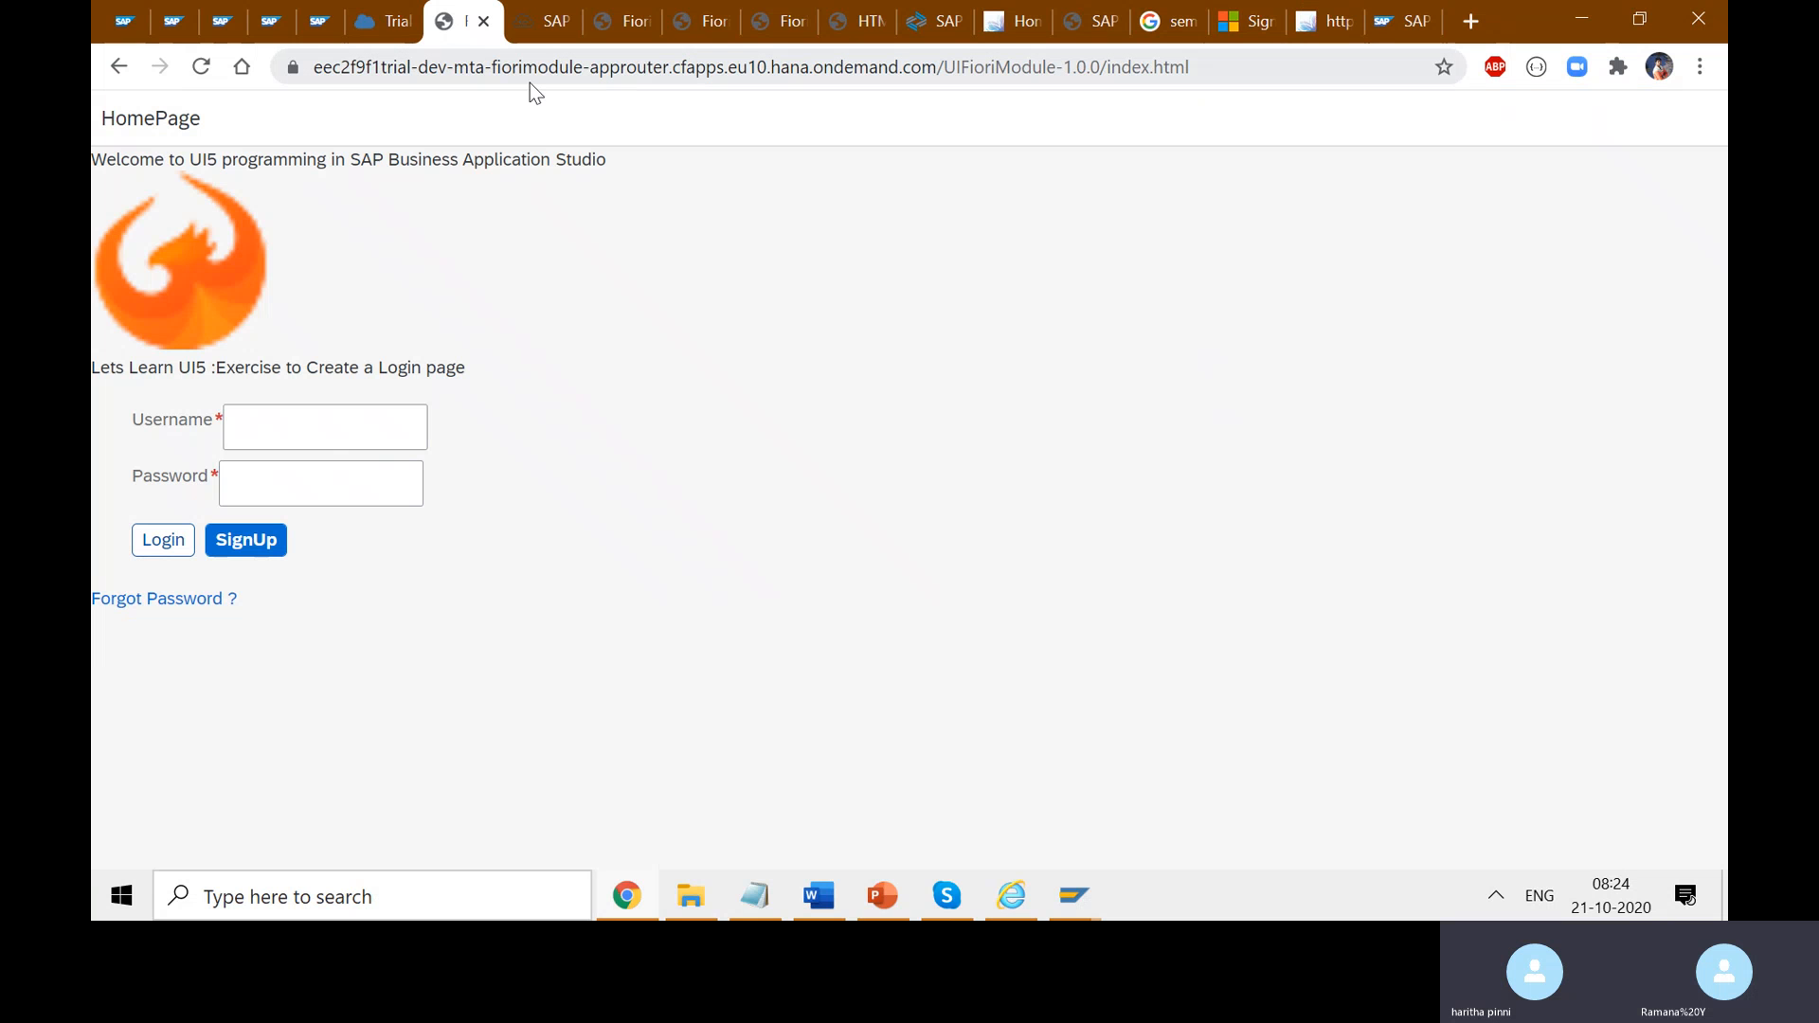
{"action": "left_click", "coordinate": [680, 69]}
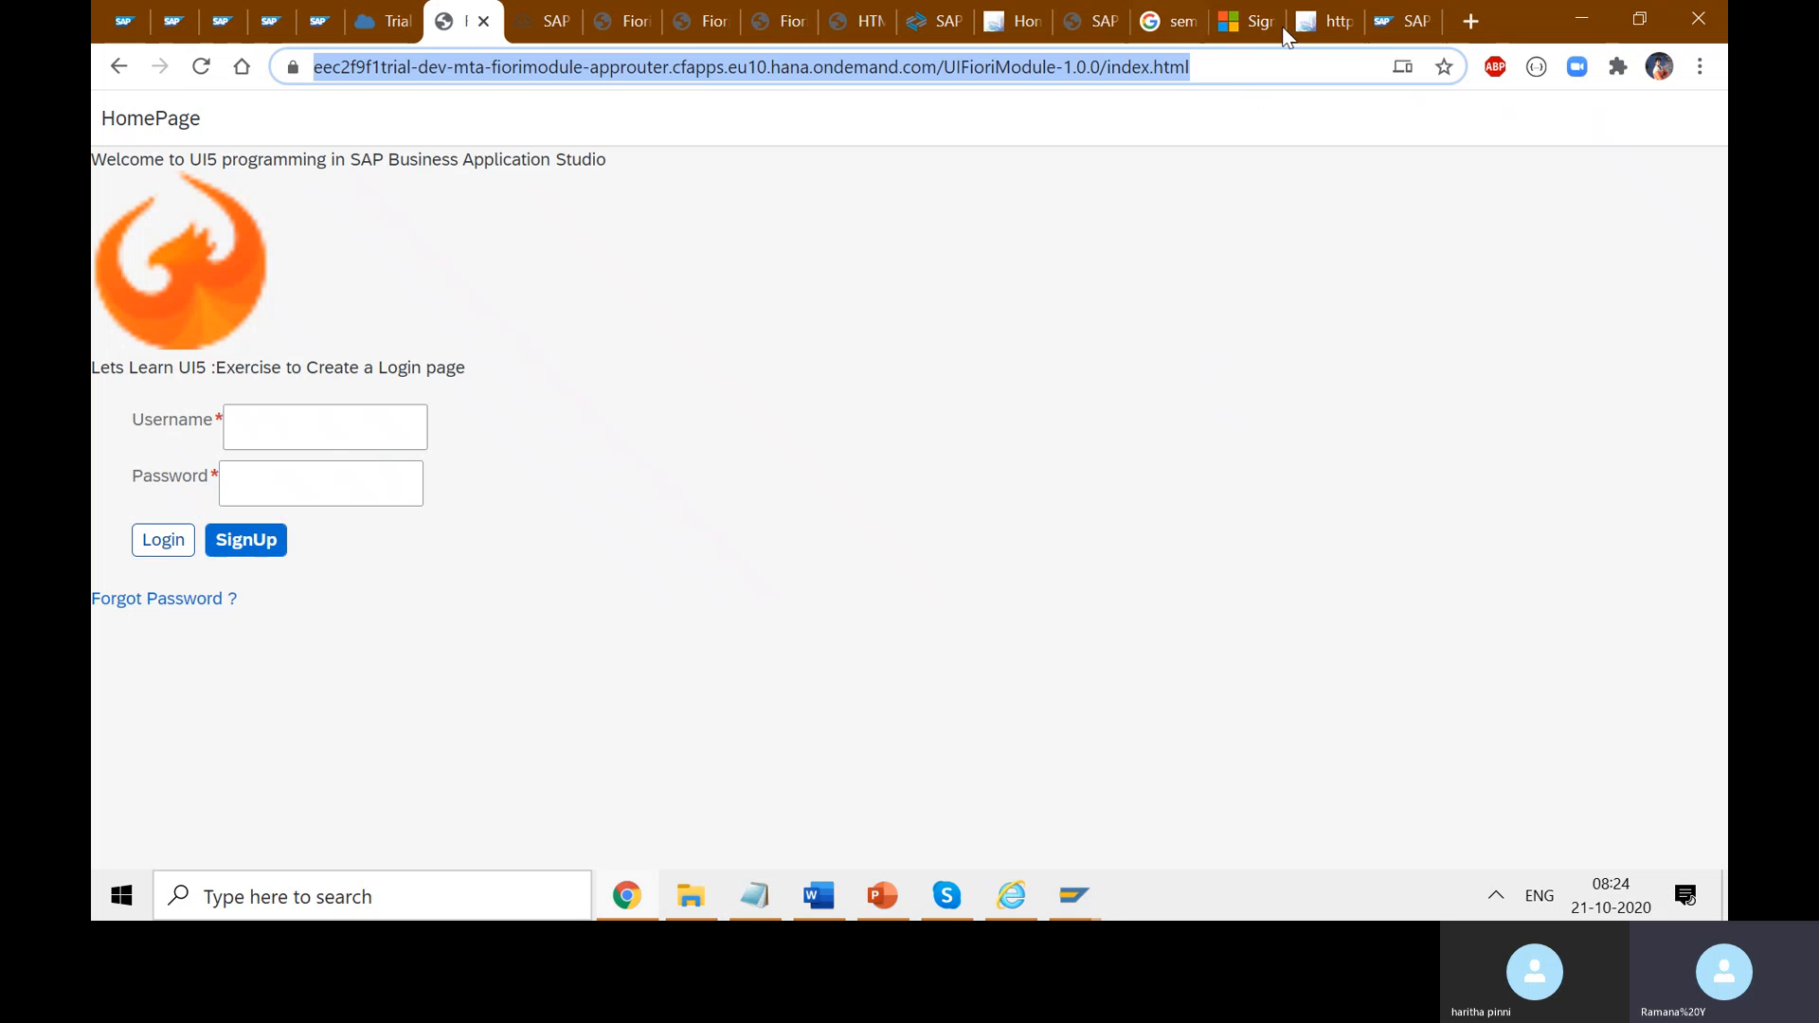
{"action": "left_click", "coordinate": [1408, 19]}
{"action": "left_click", "coordinate": [1324, 21]}
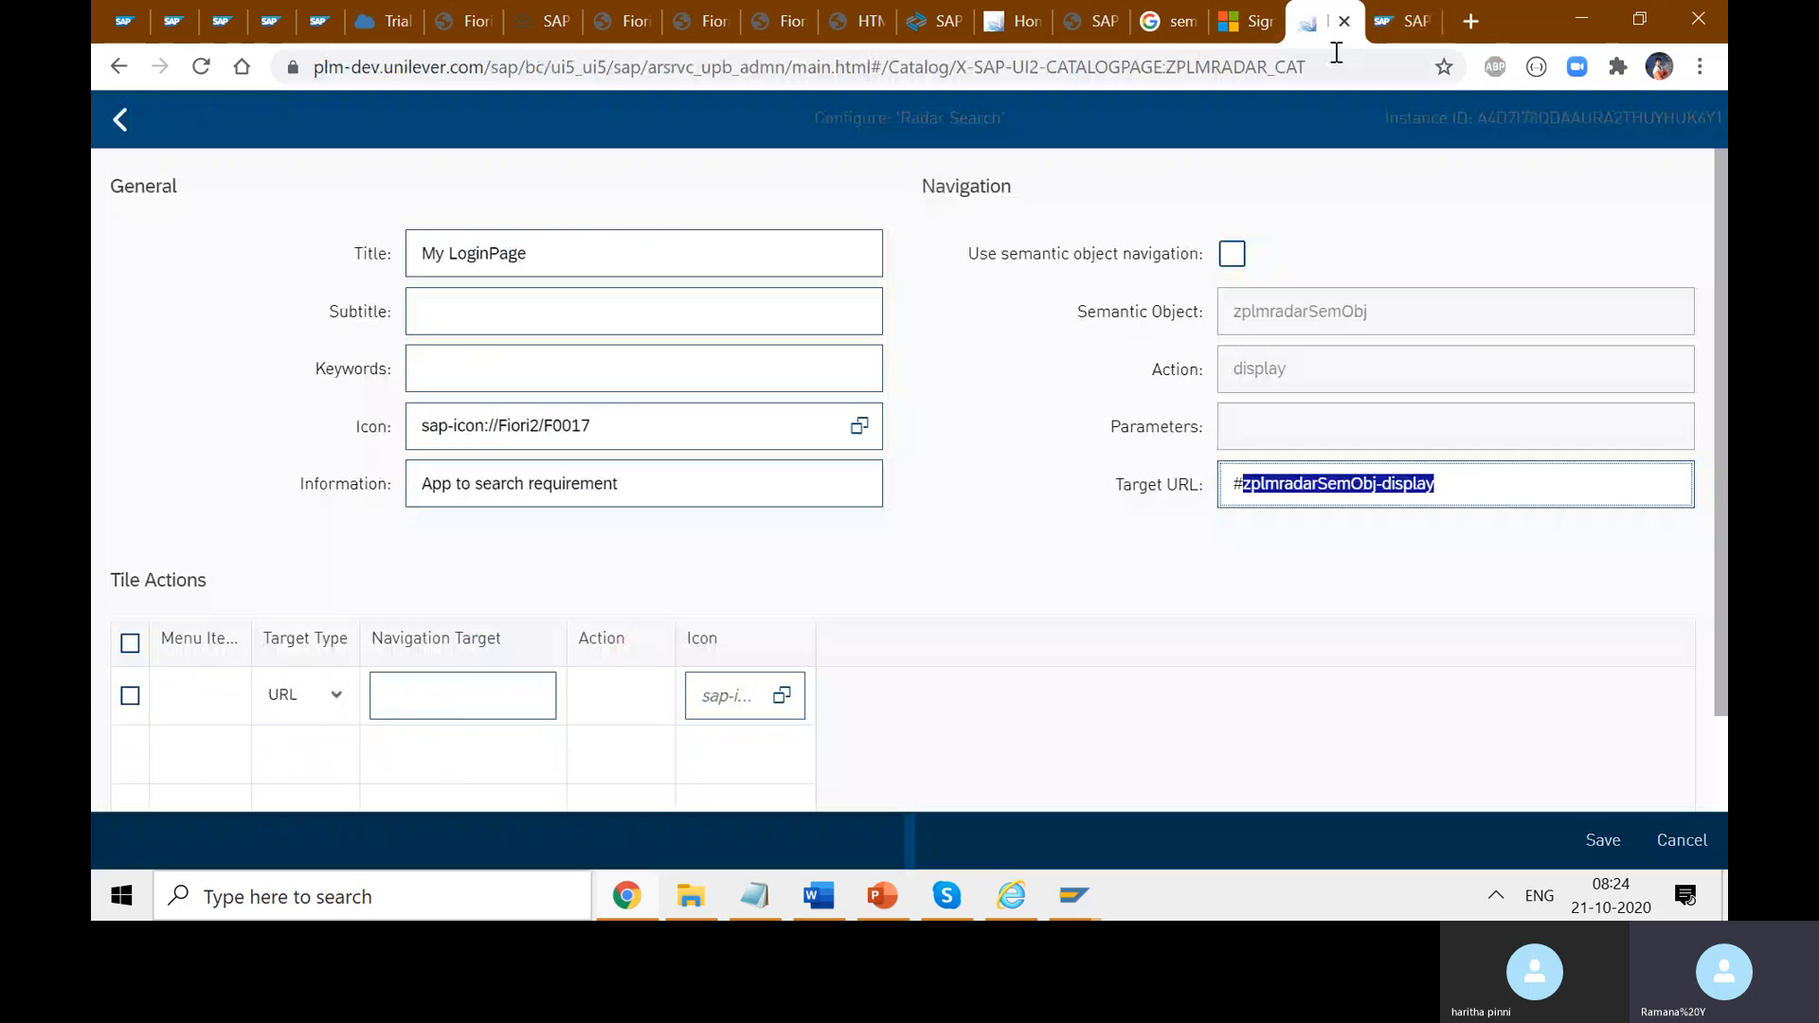
- Paste the login page address into Target URL and save, which raises a released-request error
{"action": "left_click", "coordinate": [1464, 485]}
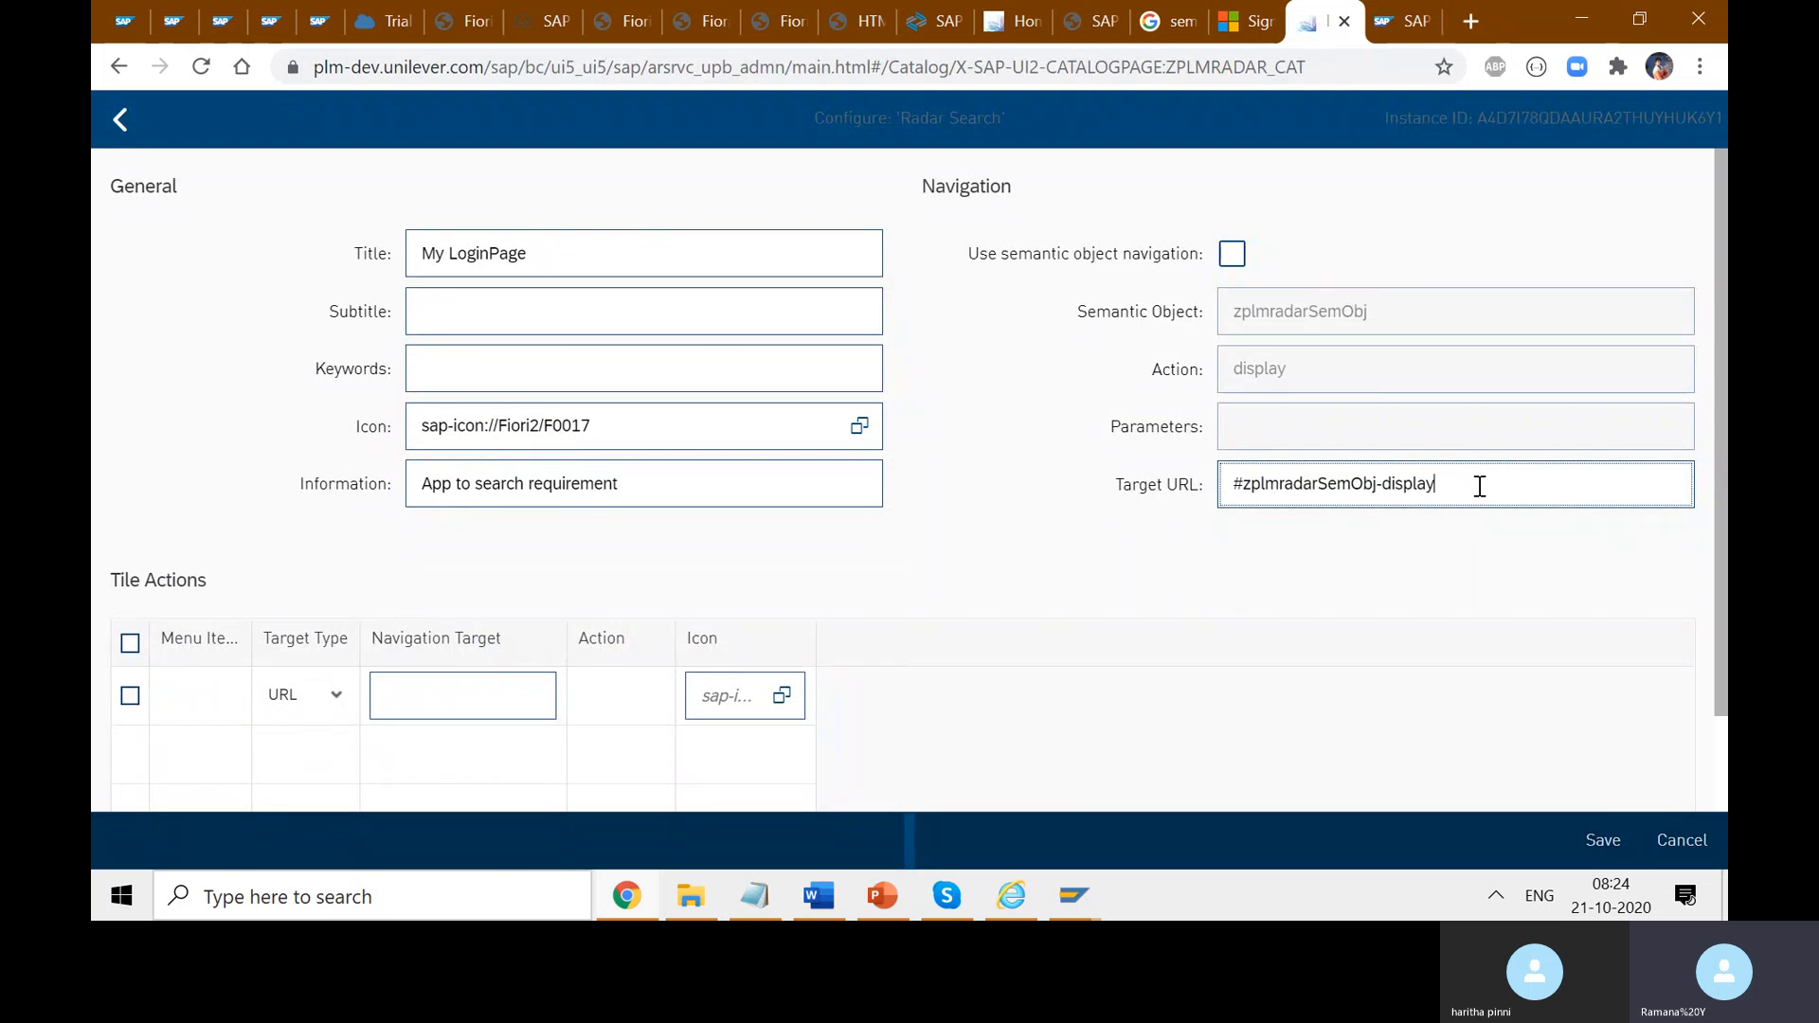
{"action": "left_click_drag", "start_coordinate": [1478, 485], "coordinate": [1246, 521]}
{"action": "key", "text": "ctrl+v"}
{"action": "left_click", "coordinate": [1417, 568]}
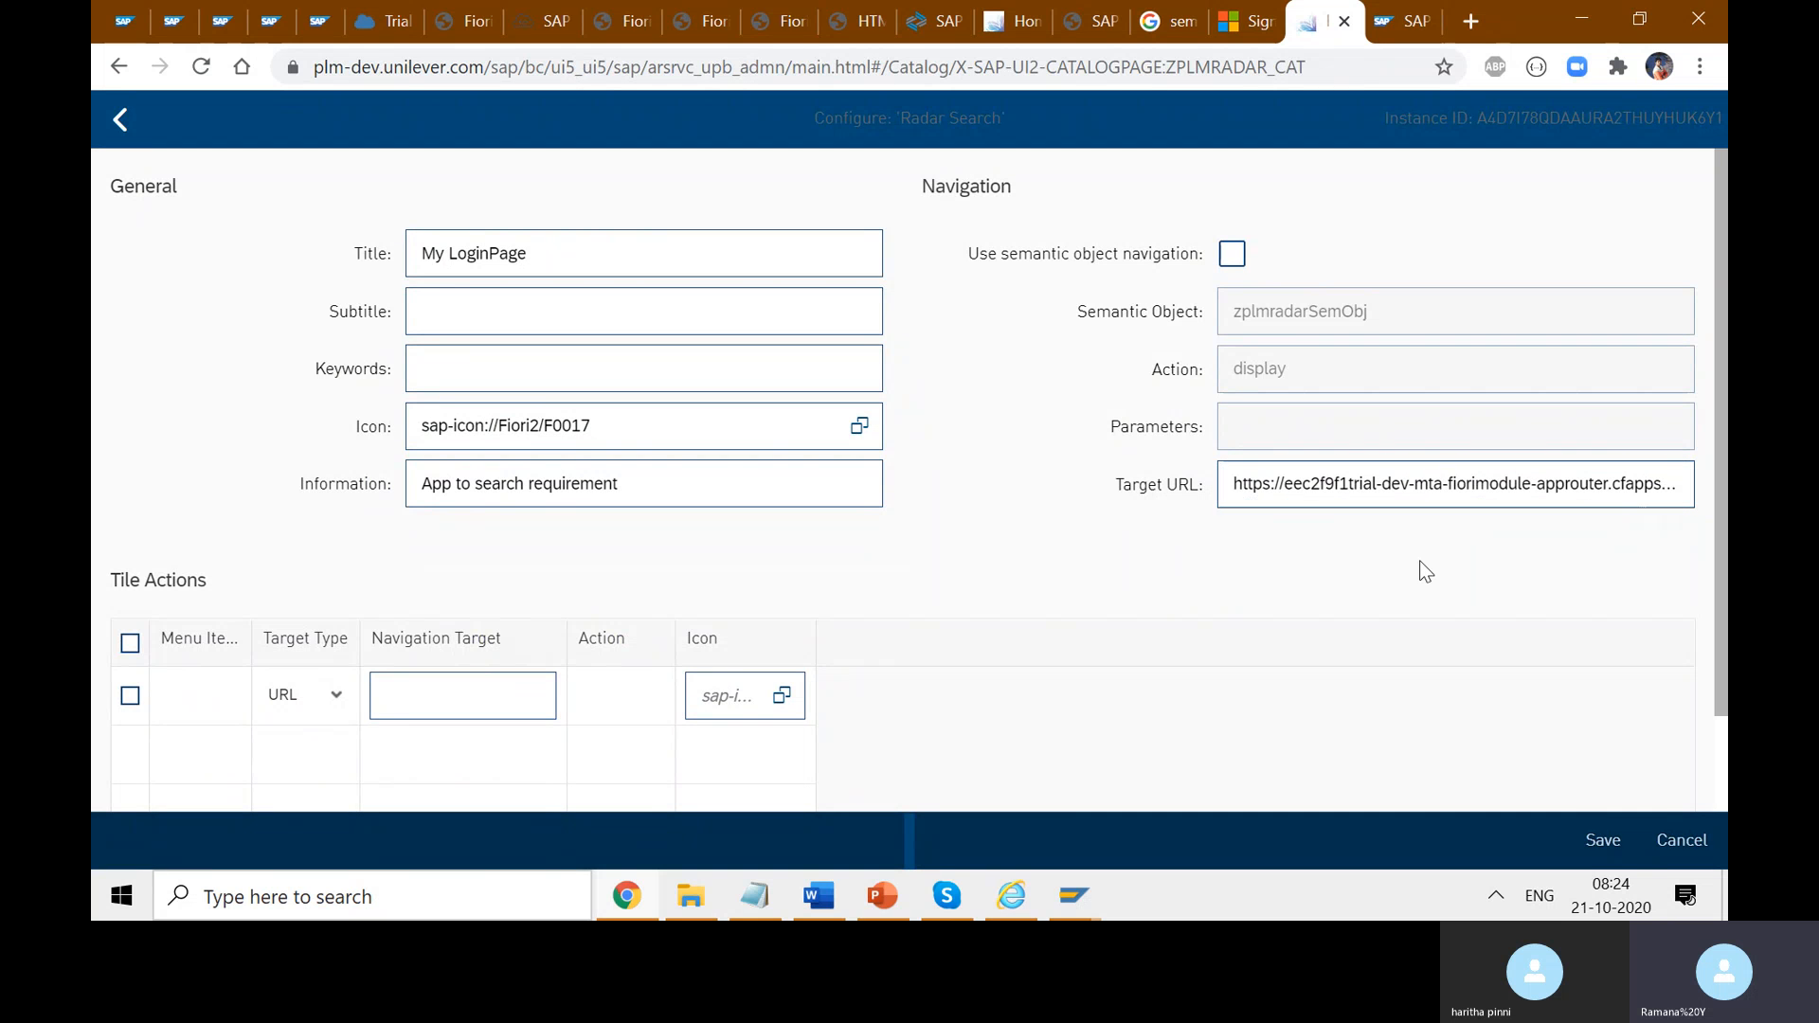
{"action": "left_click", "coordinate": [1603, 840]}
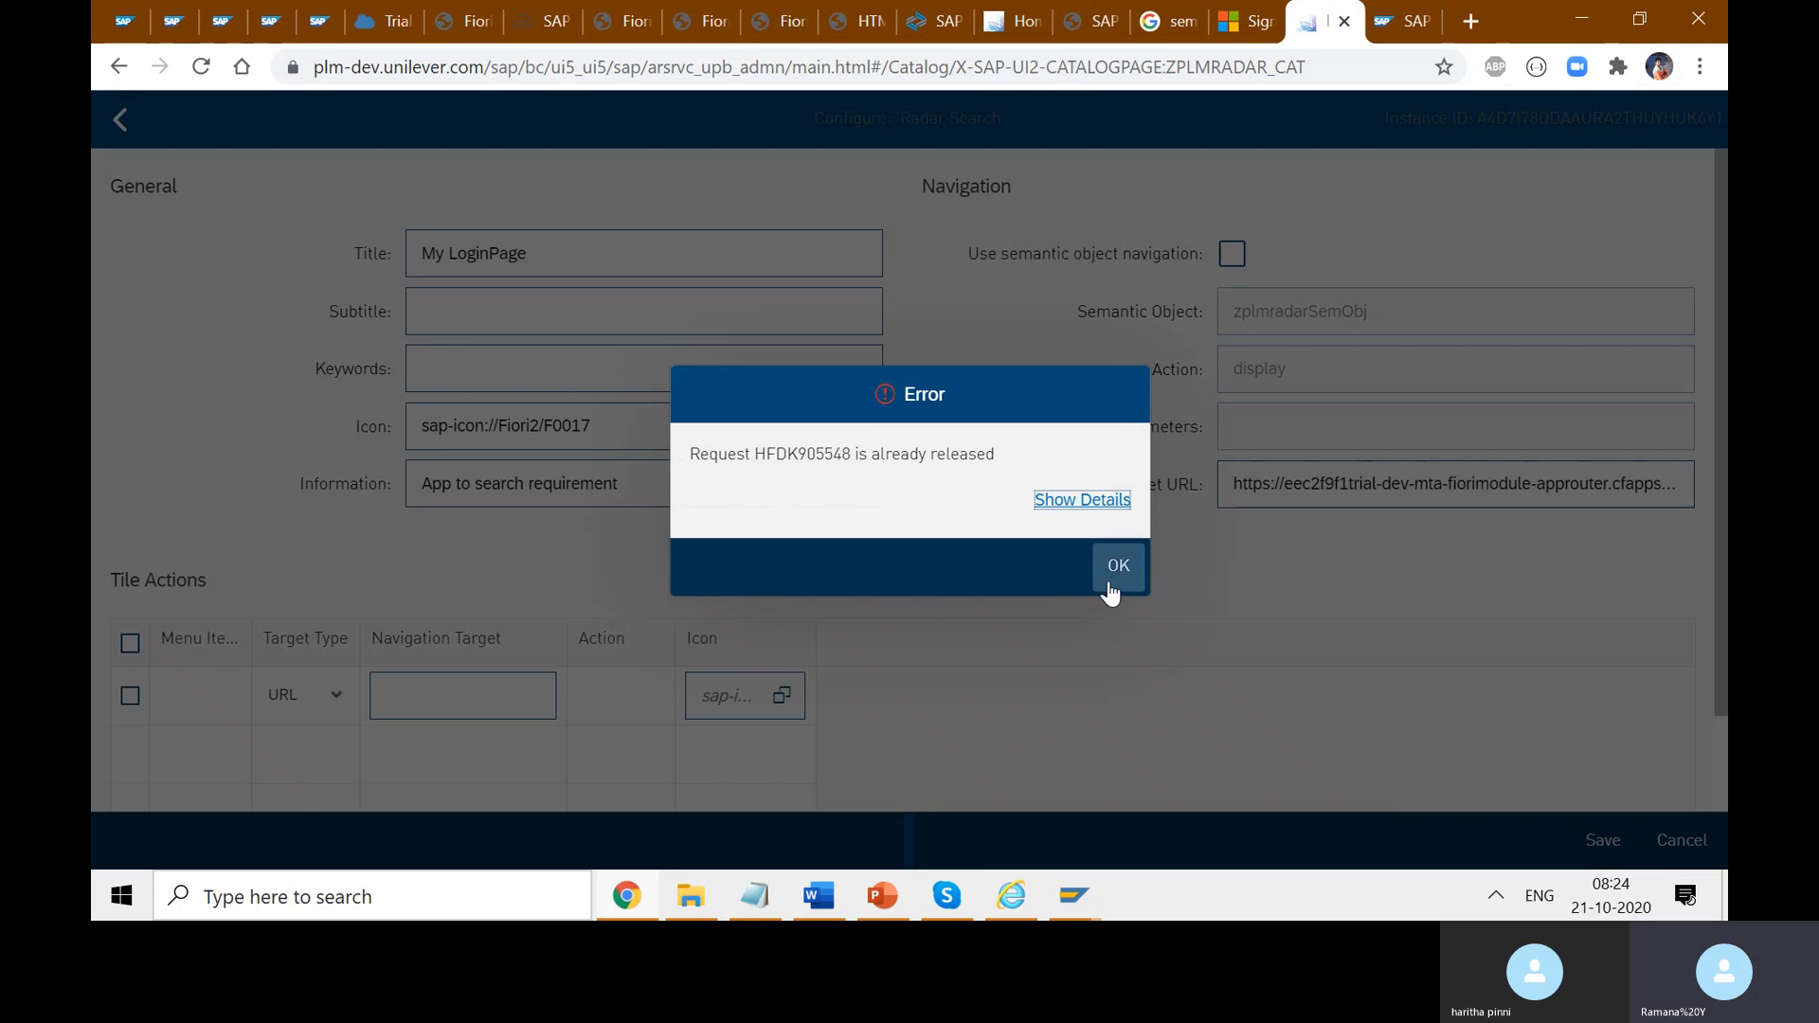
- Dismiss the released-request error, empty the Target URL and re-enable semantic object navigation
{"action": "left_click", "coordinate": [1119, 566]}
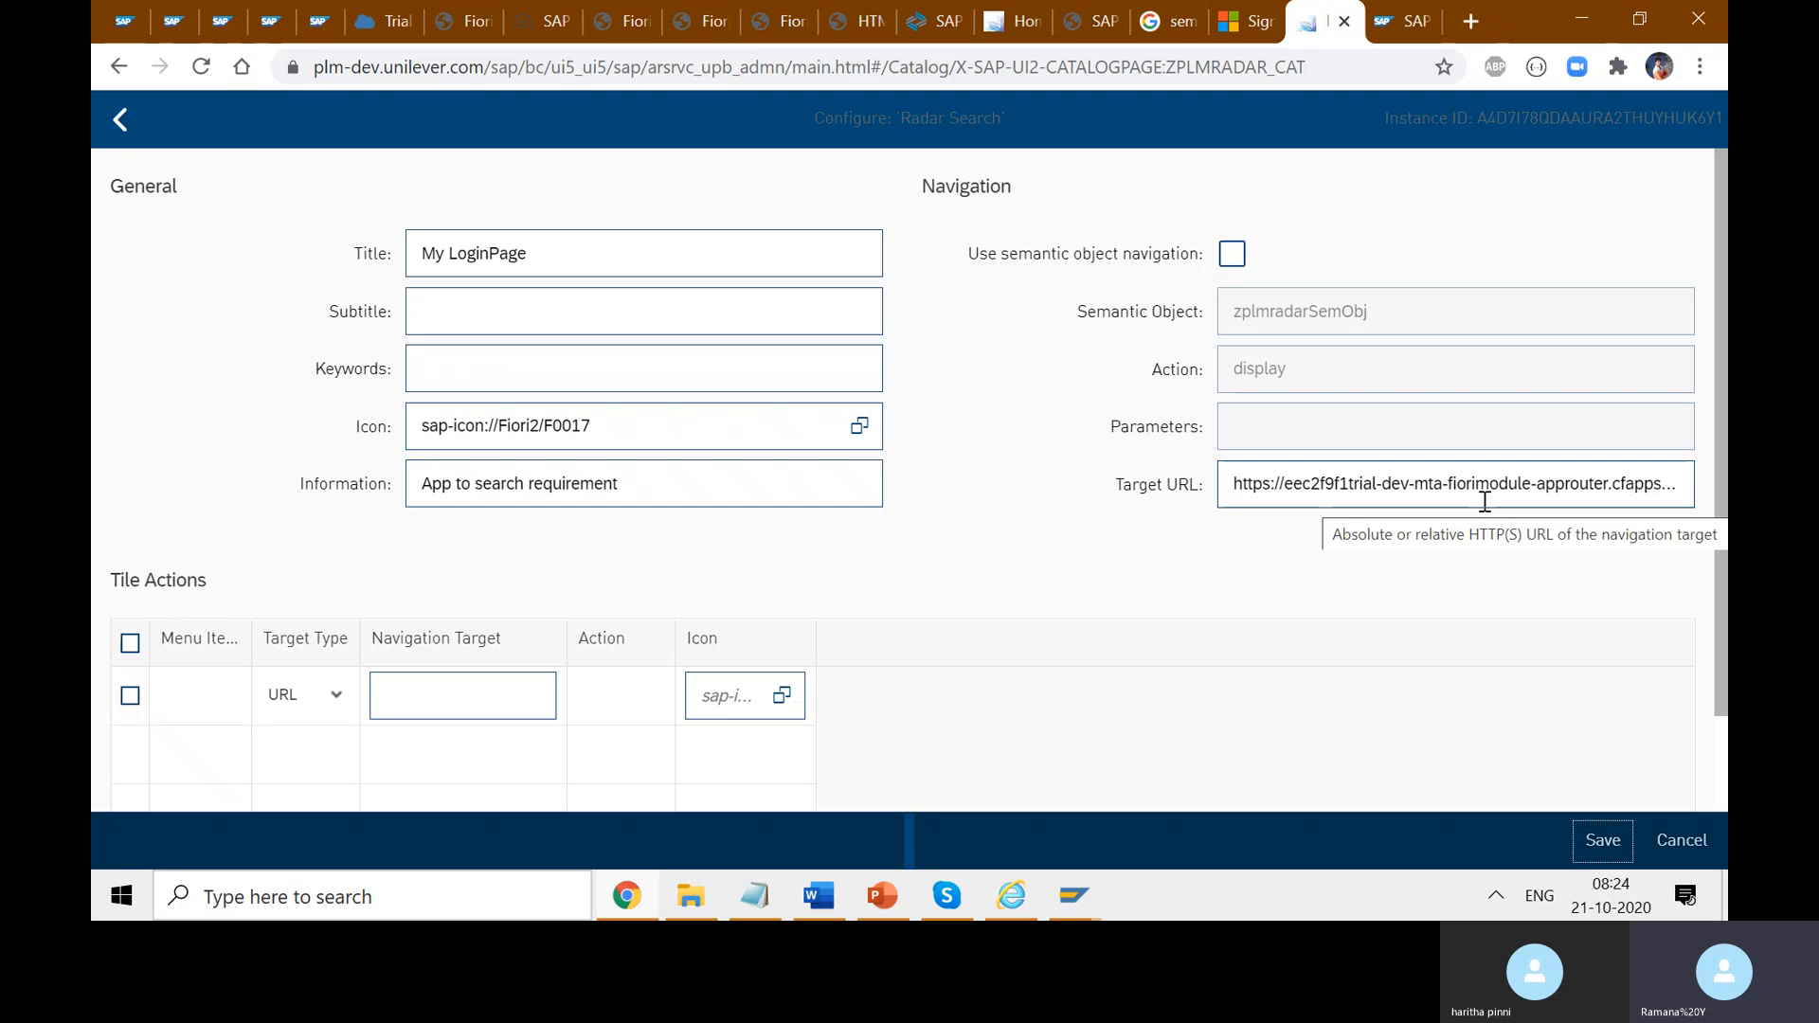
{"action": "left_click", "coordinate": [1310, 492]}
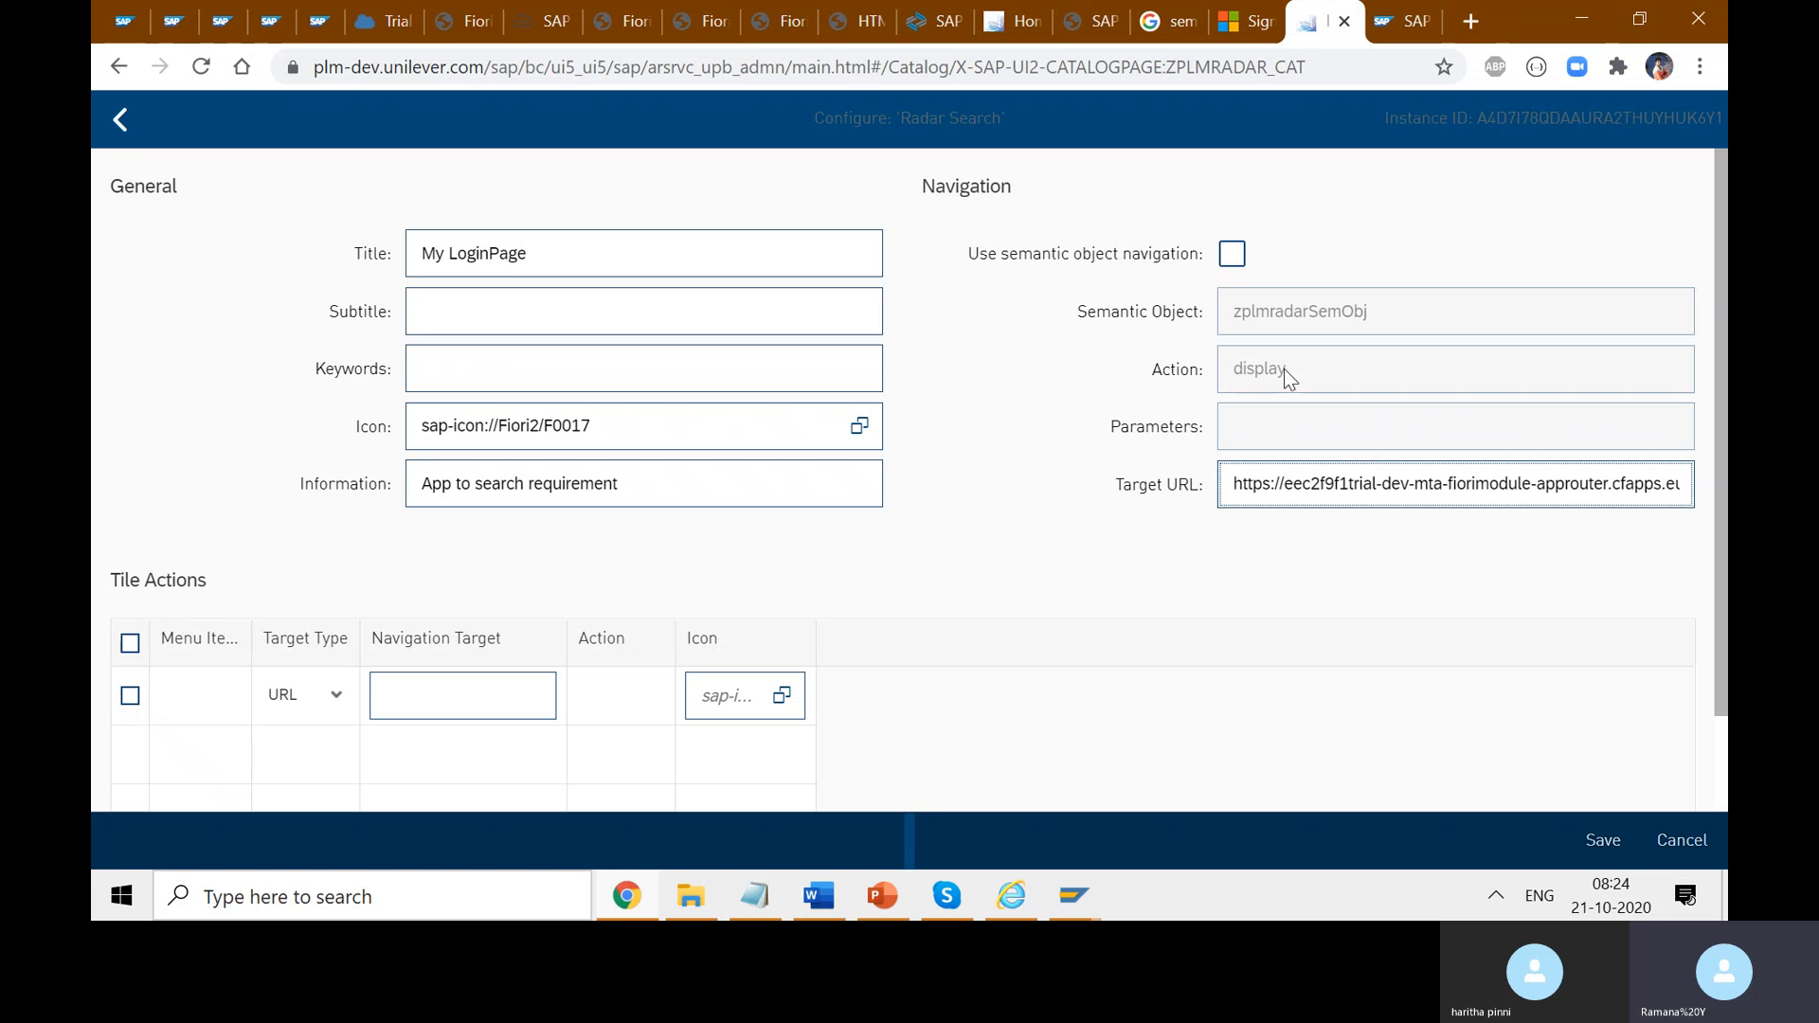
{"action": "triple_click", "coordinate": [1334, 481]}
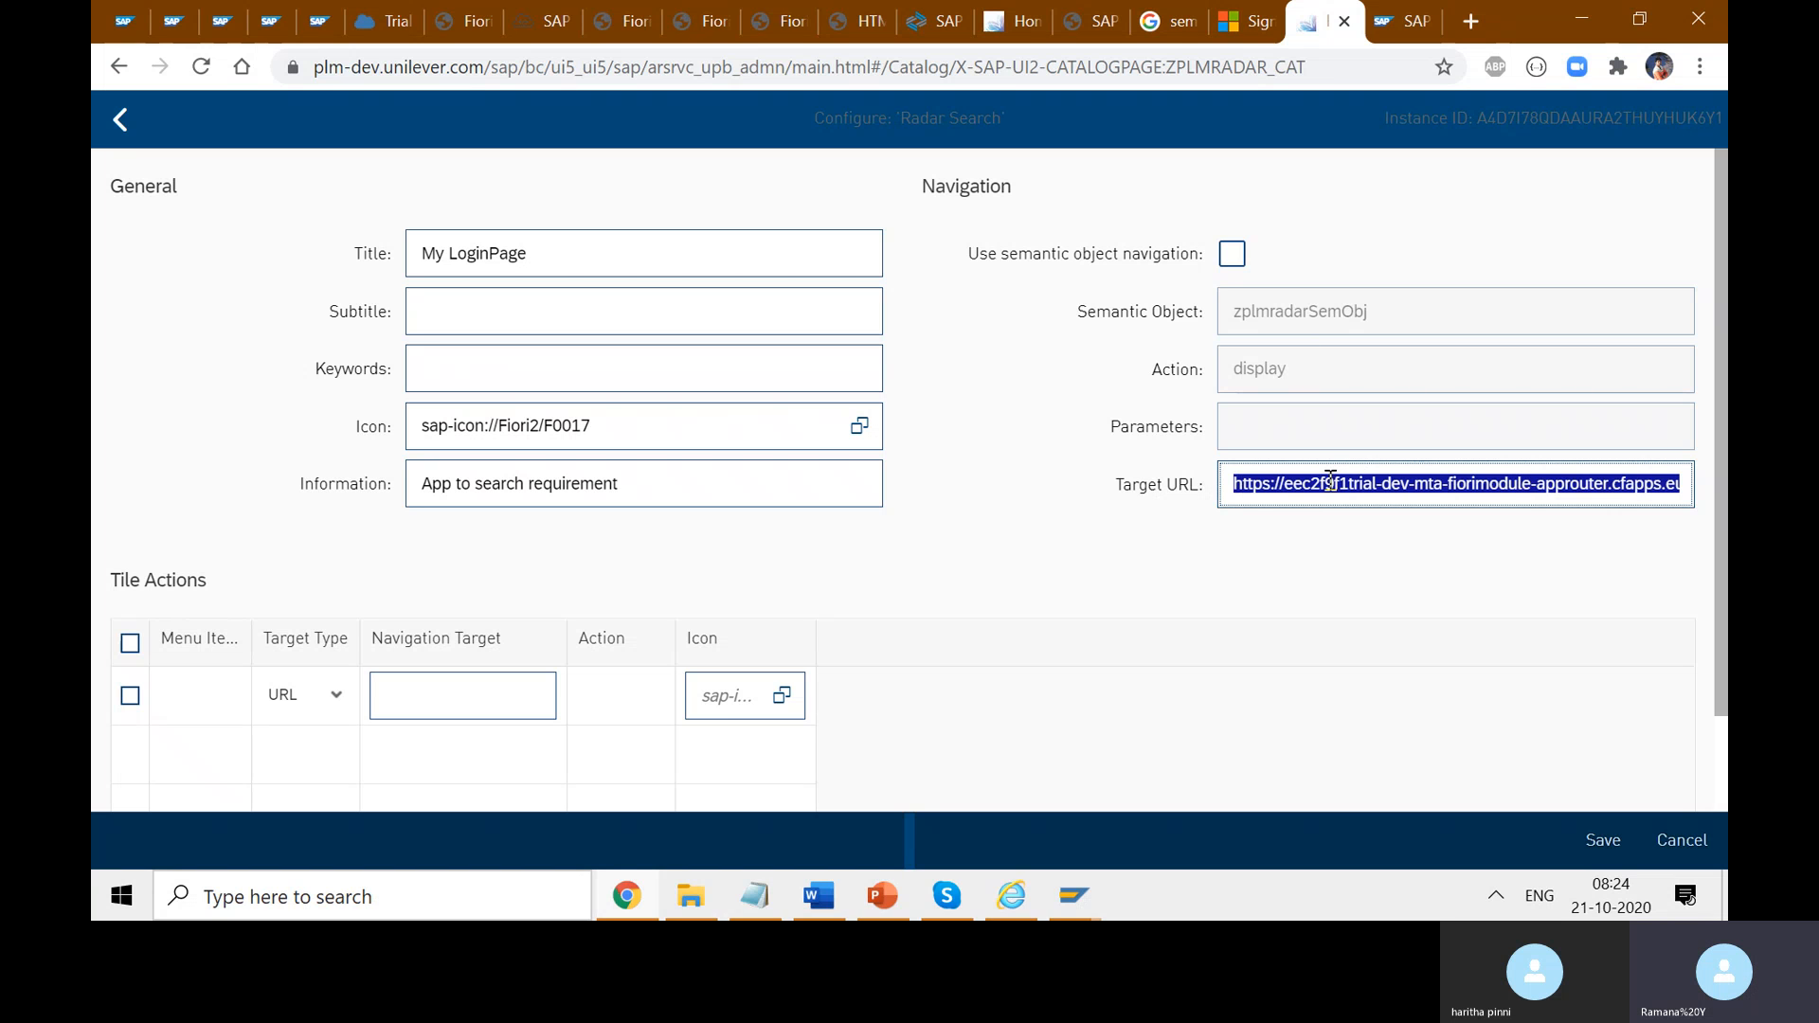
{"action": "key", "text": "BackSpace"}
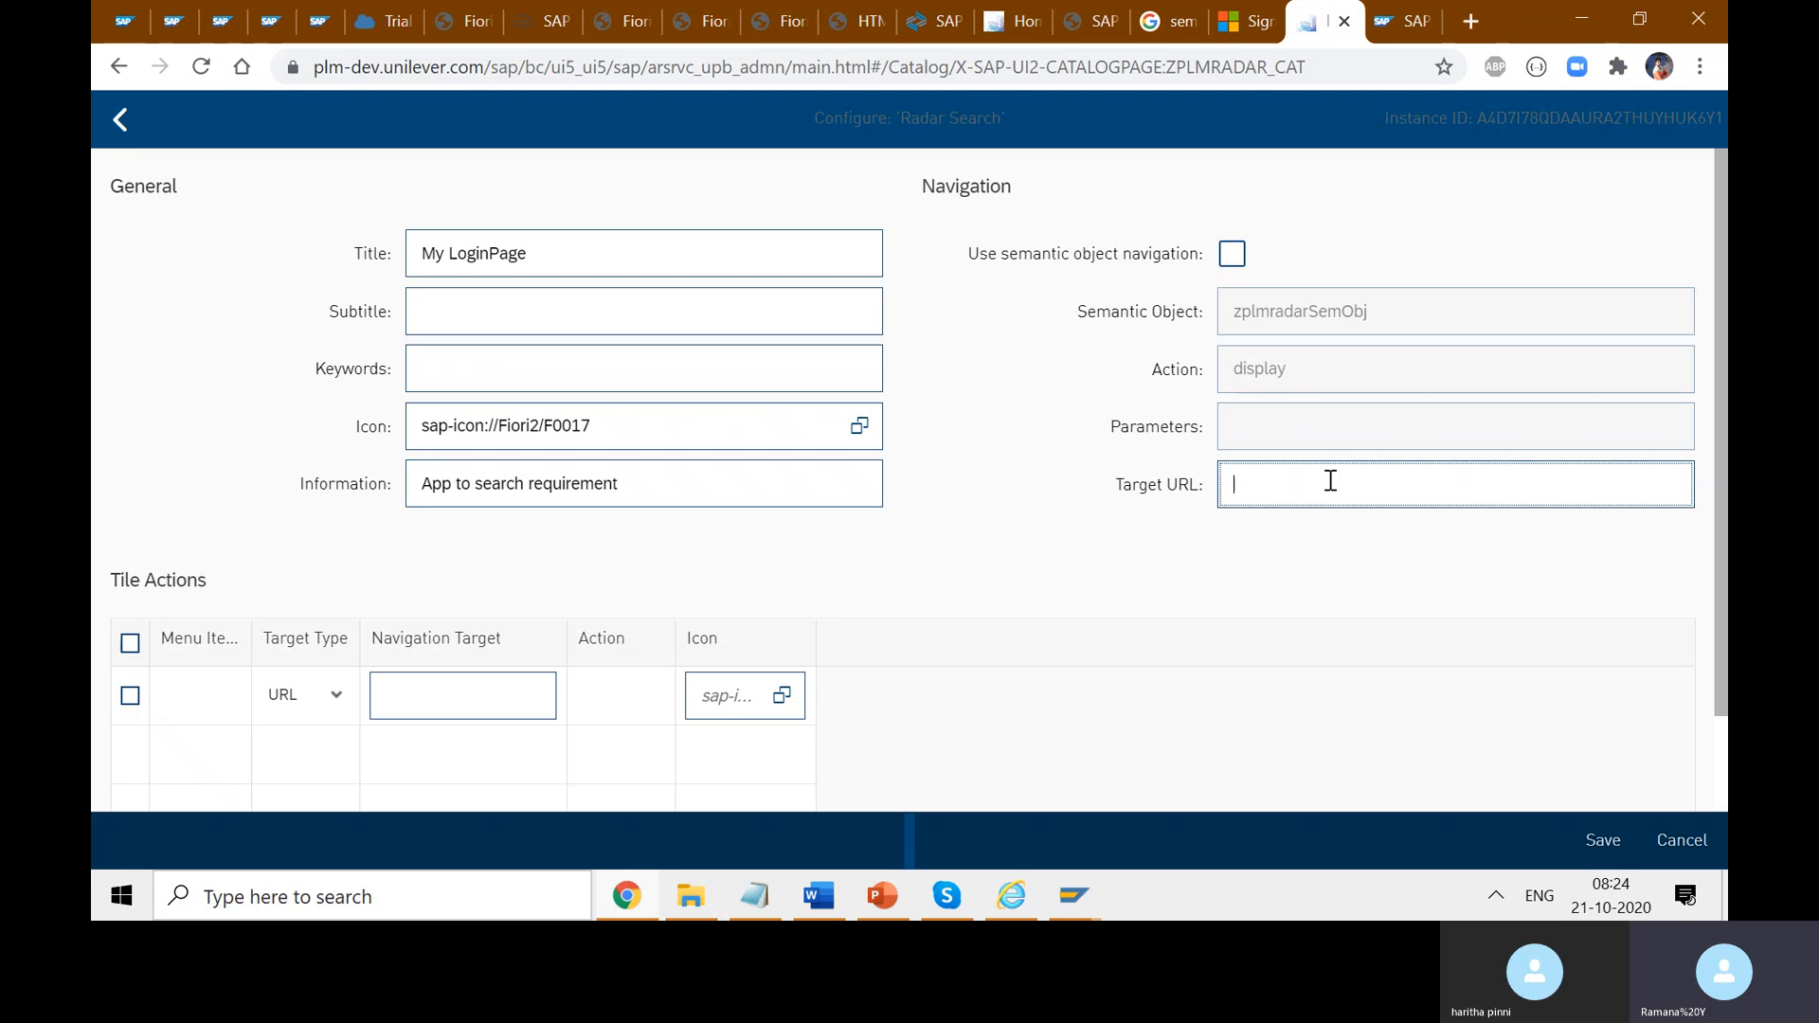
{"action": "left_click", "coordinate": [1234, 264]}
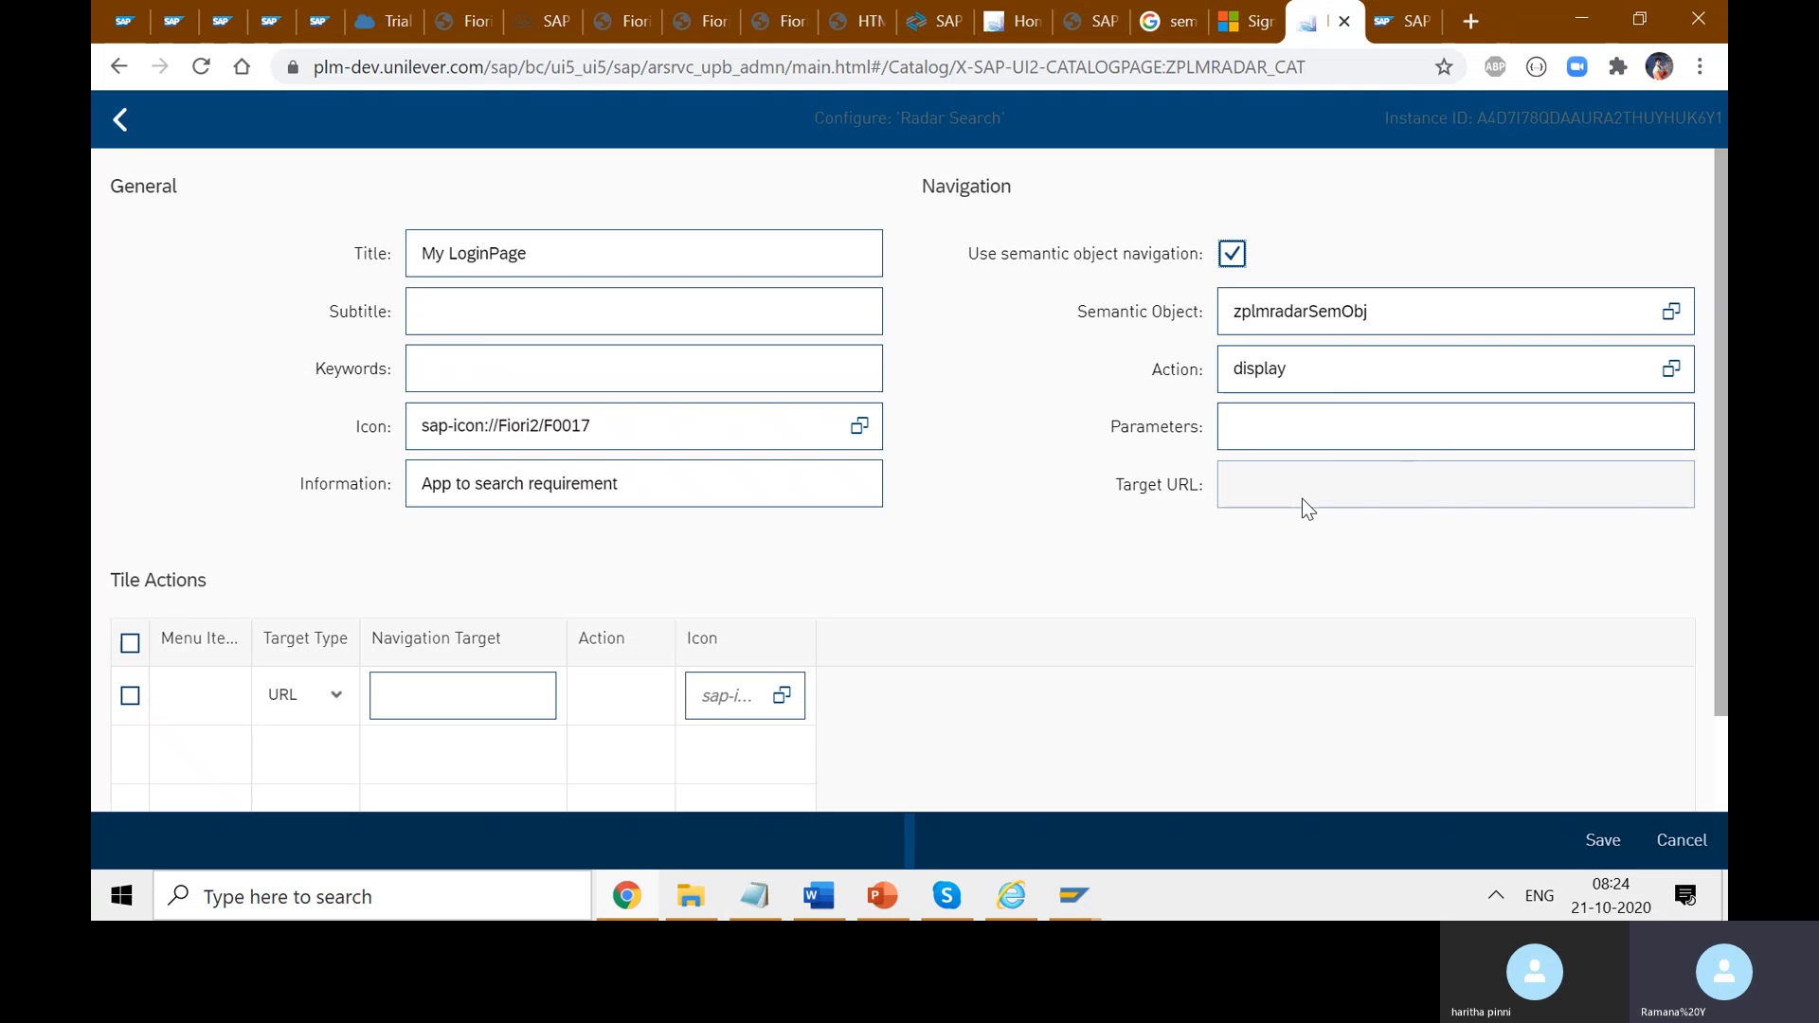
{"action": "left_click", "coordinate": [1011, 28]}
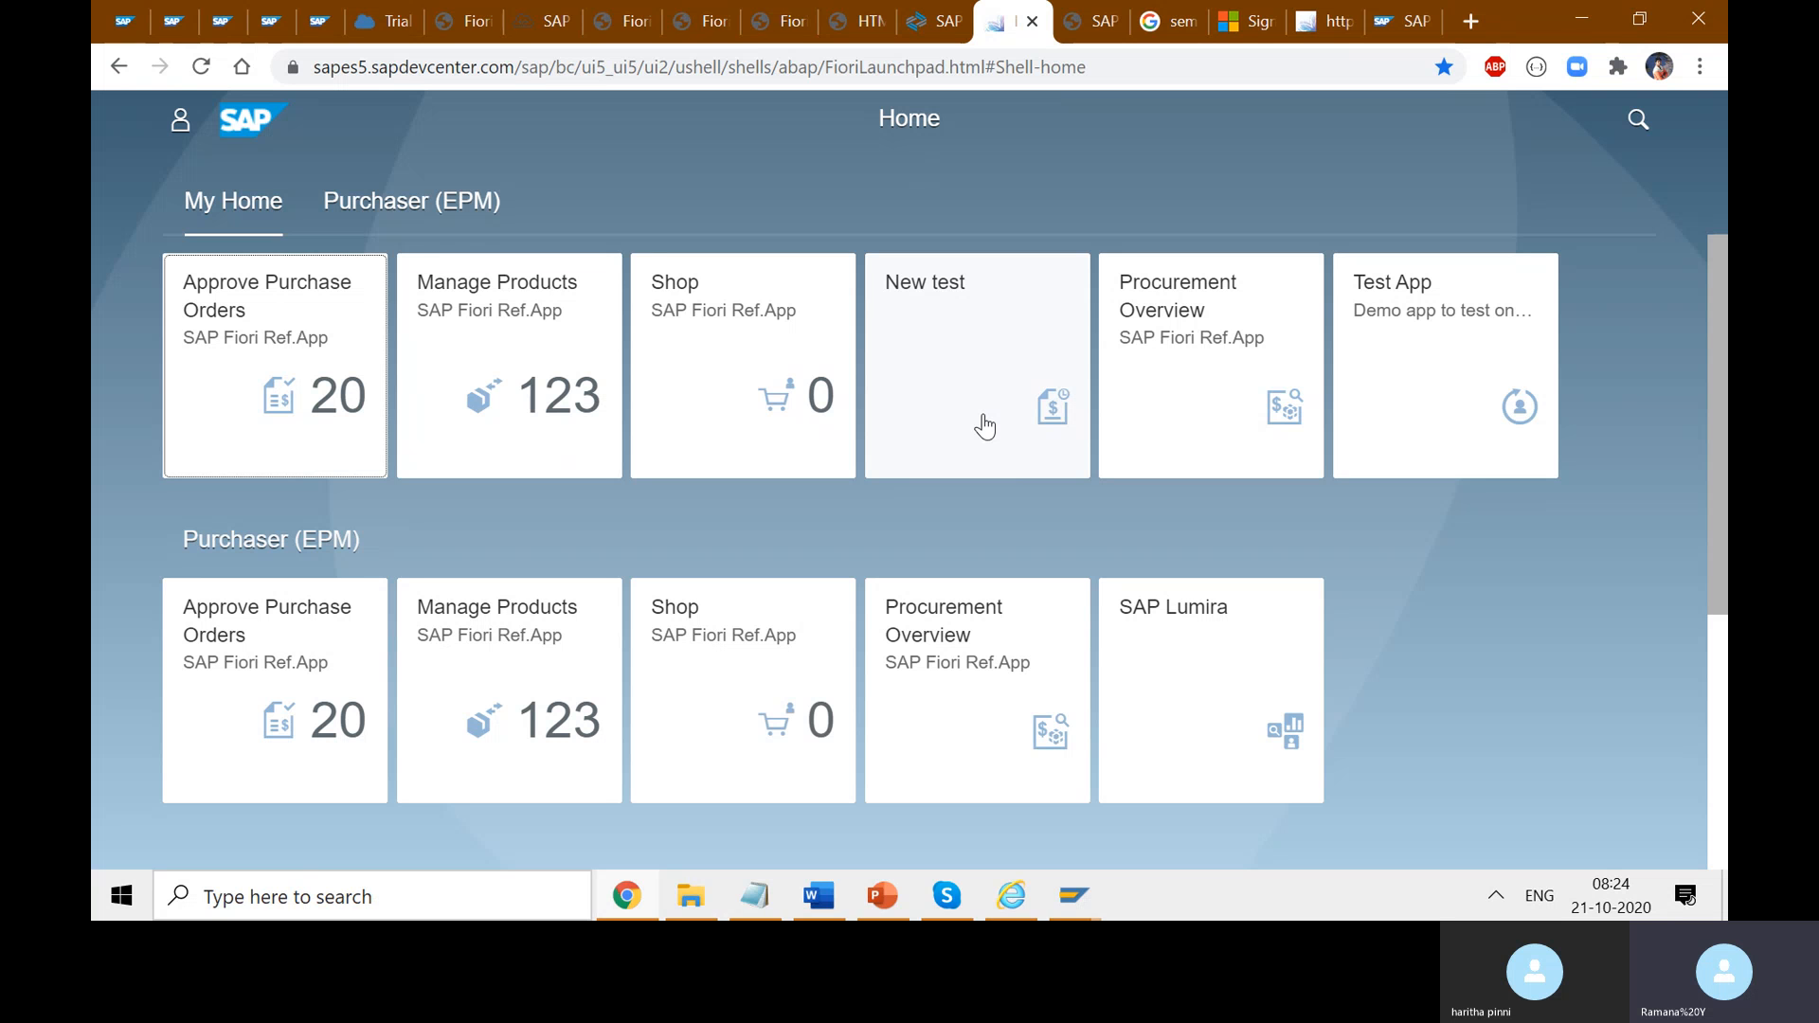
{"action": "left_click", "coordinate": [1149, 71]}
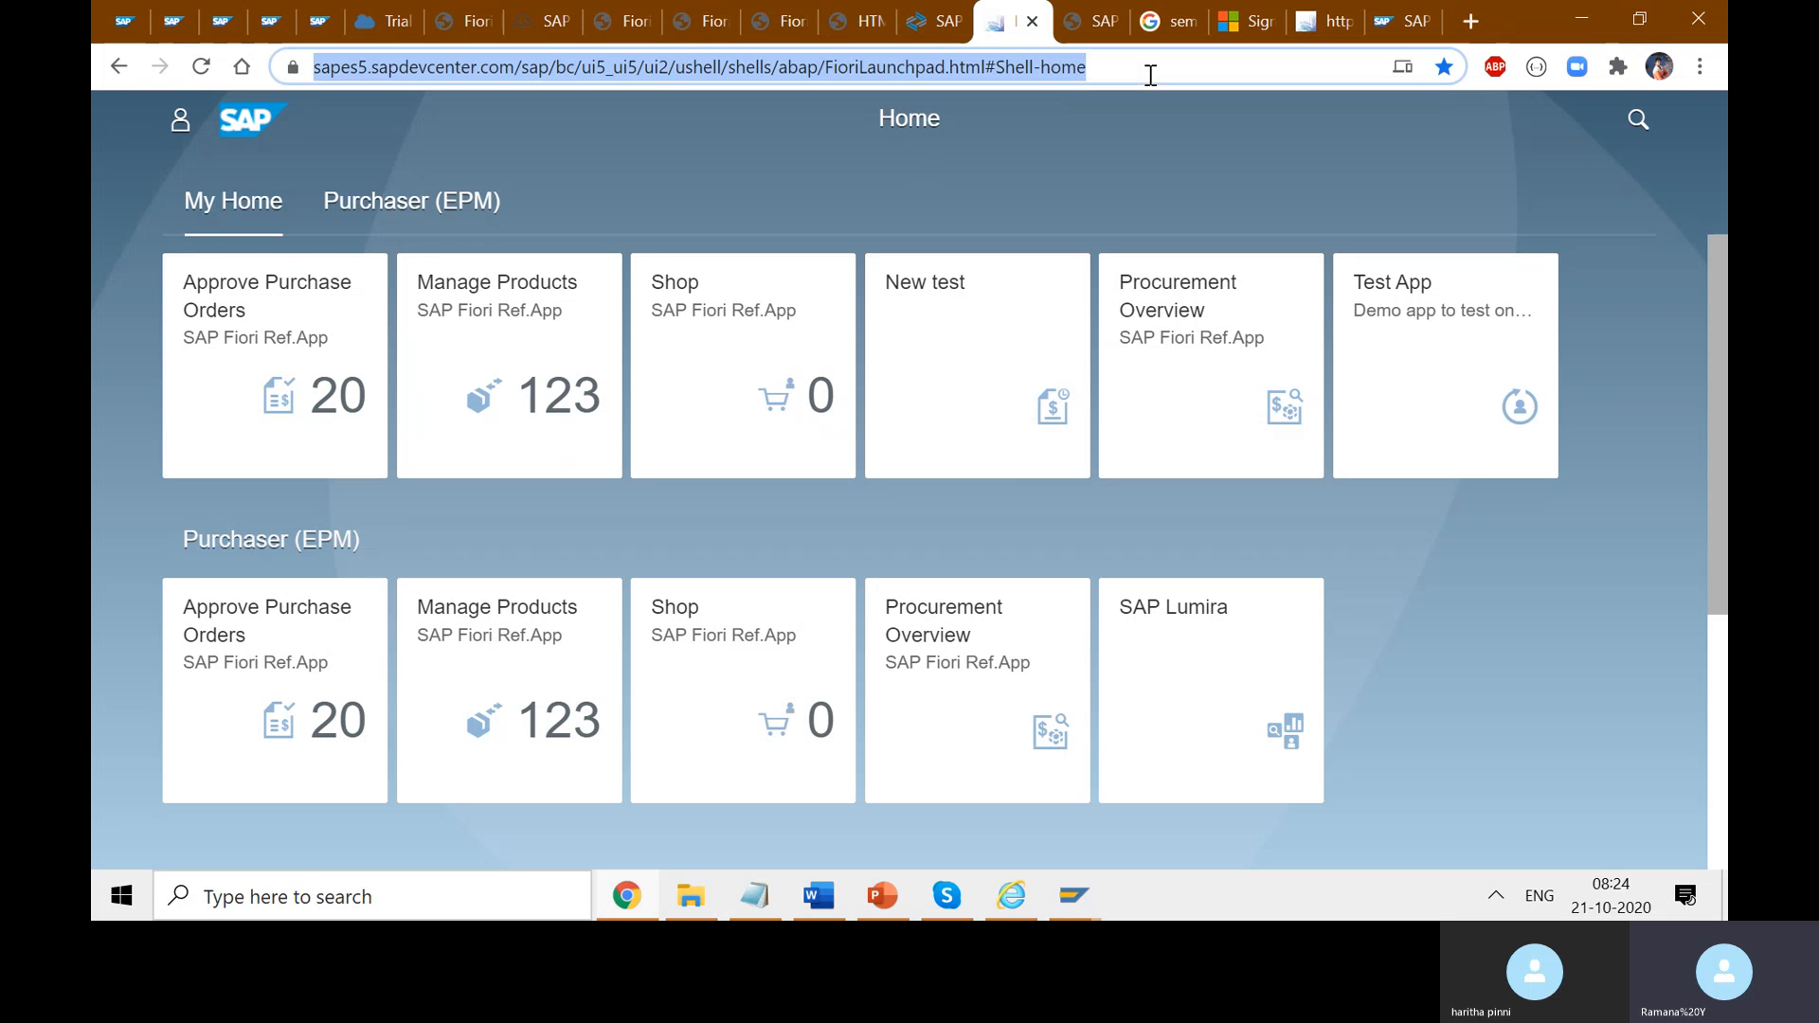
{"action": "left_click", "coordinate": [1326, 21]}
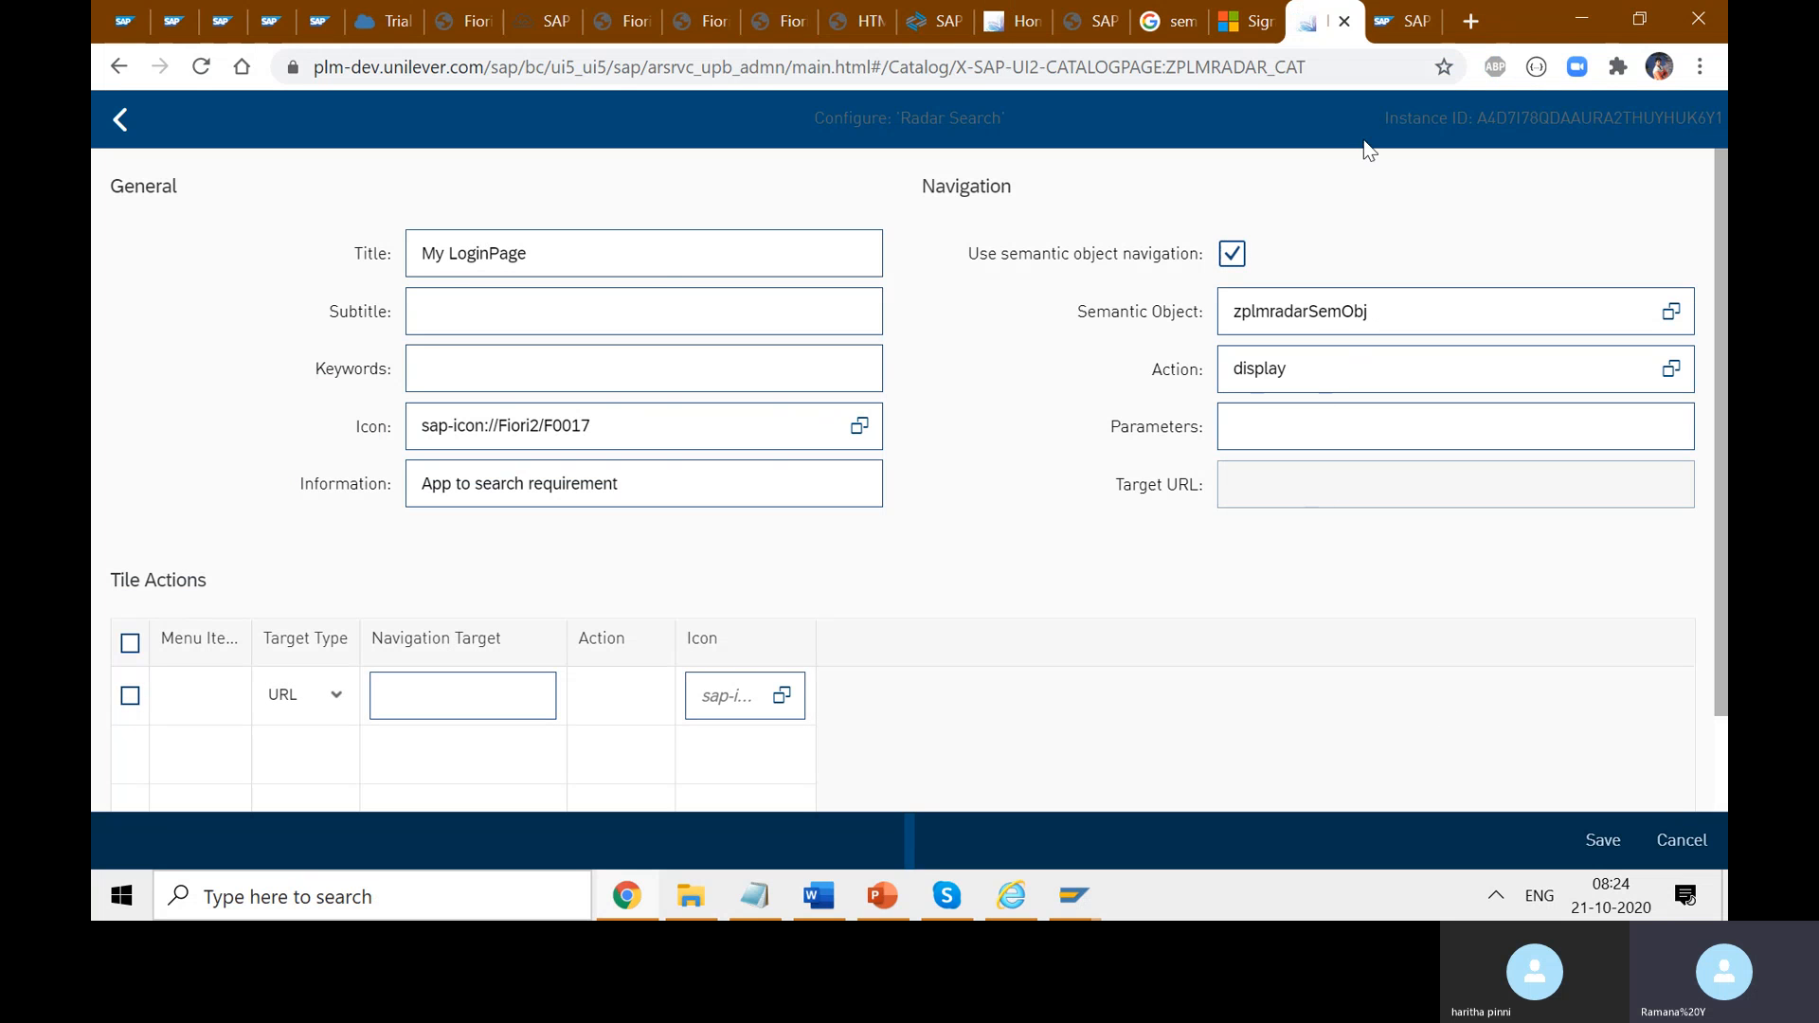
{"action": "left_click", "coordinate": [1012, 21]}
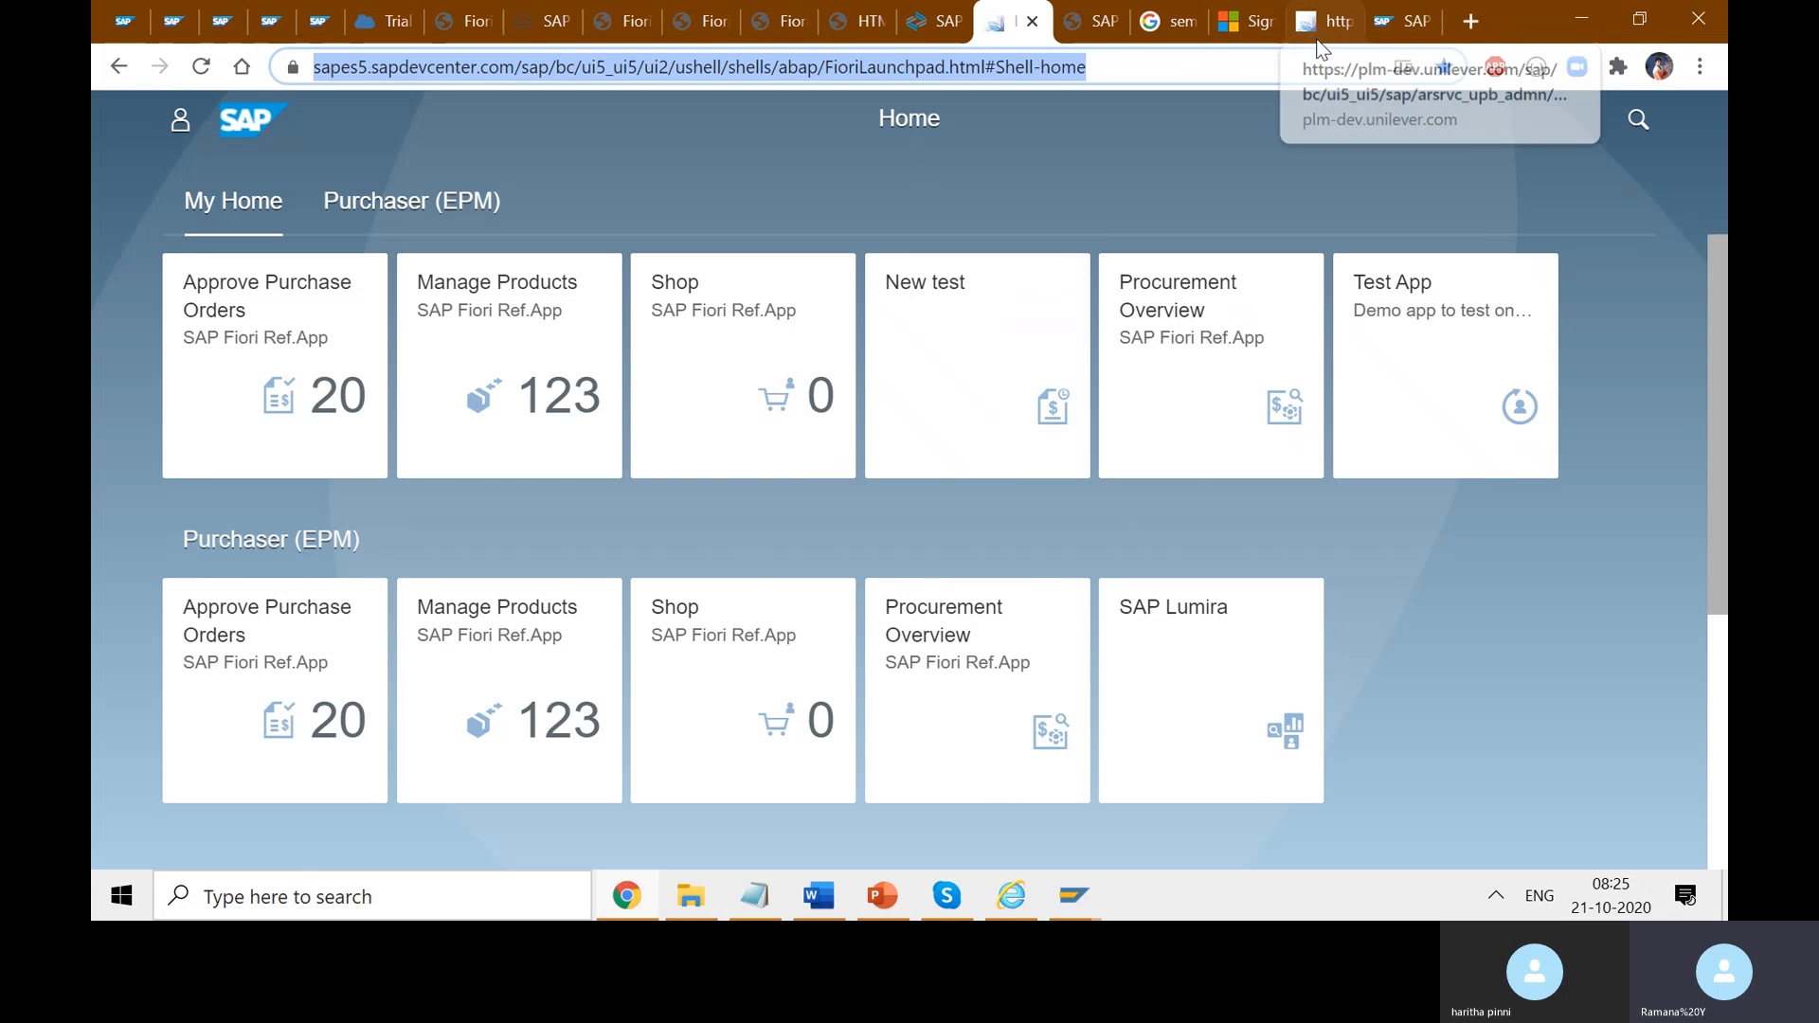
{"action": "left_click", "coordinate": [1396, 21]}
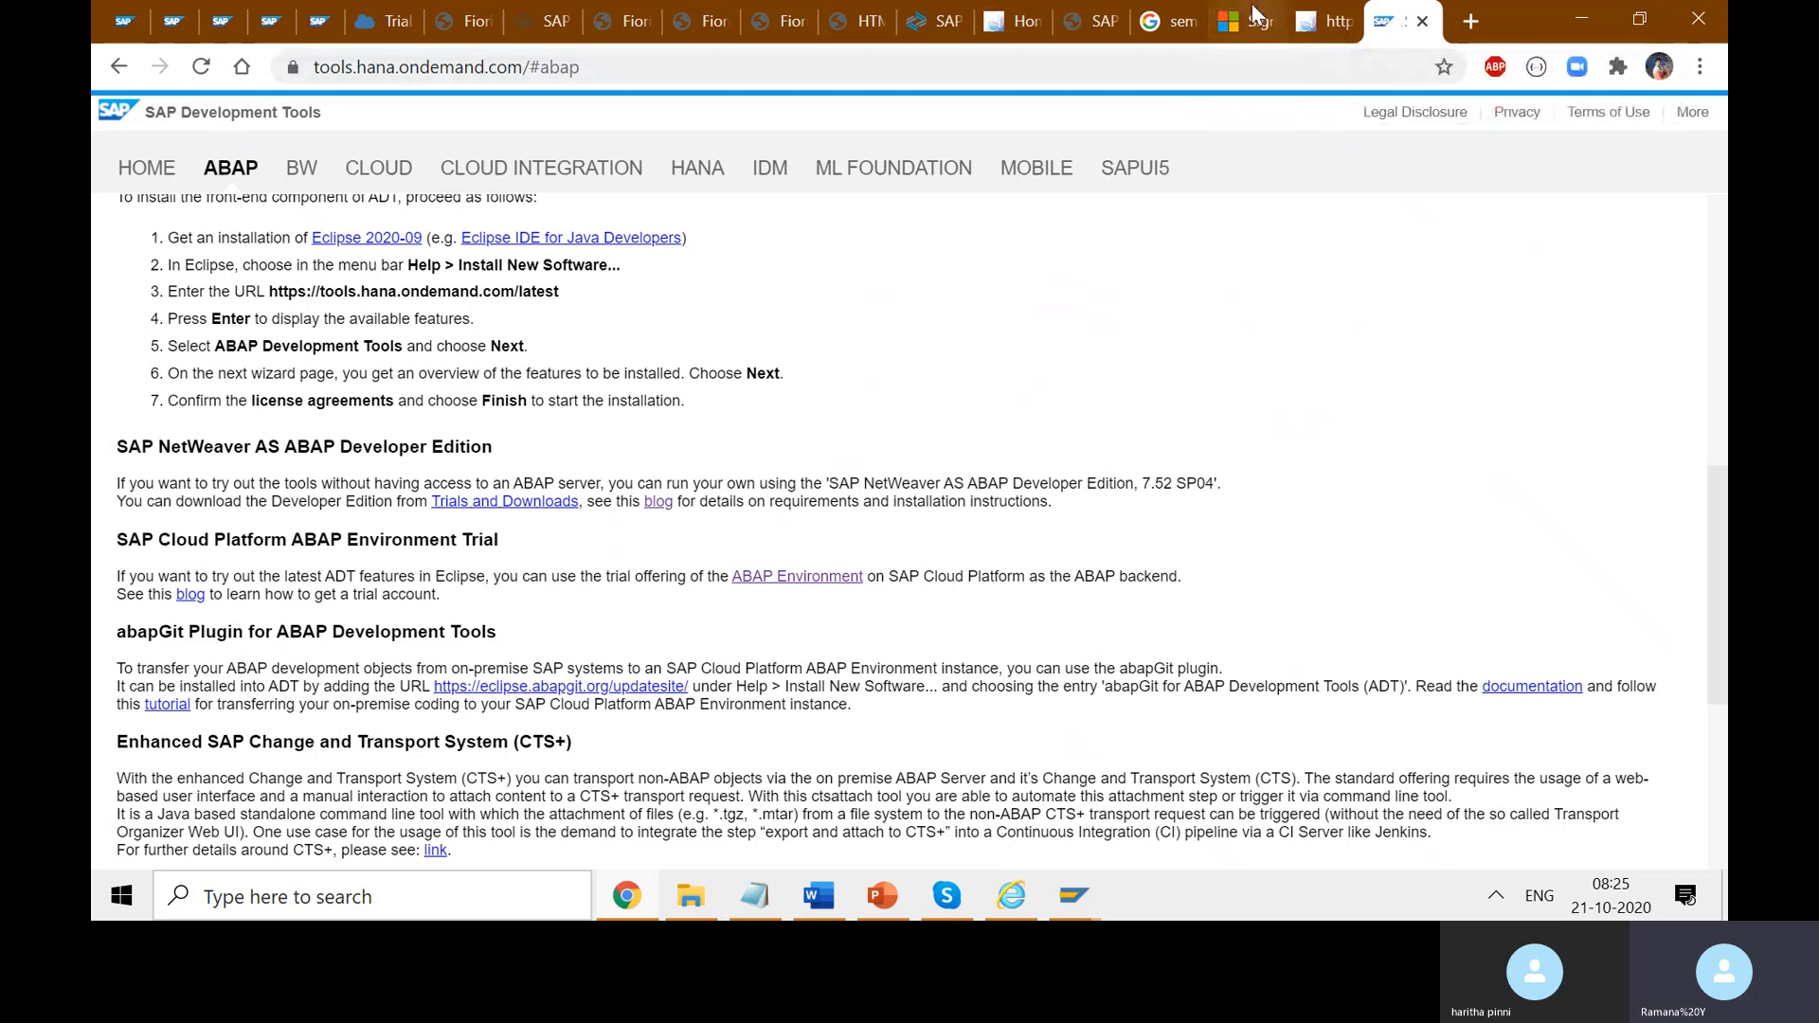
{"action": "left_click", "coordinate": [1326, 21]}
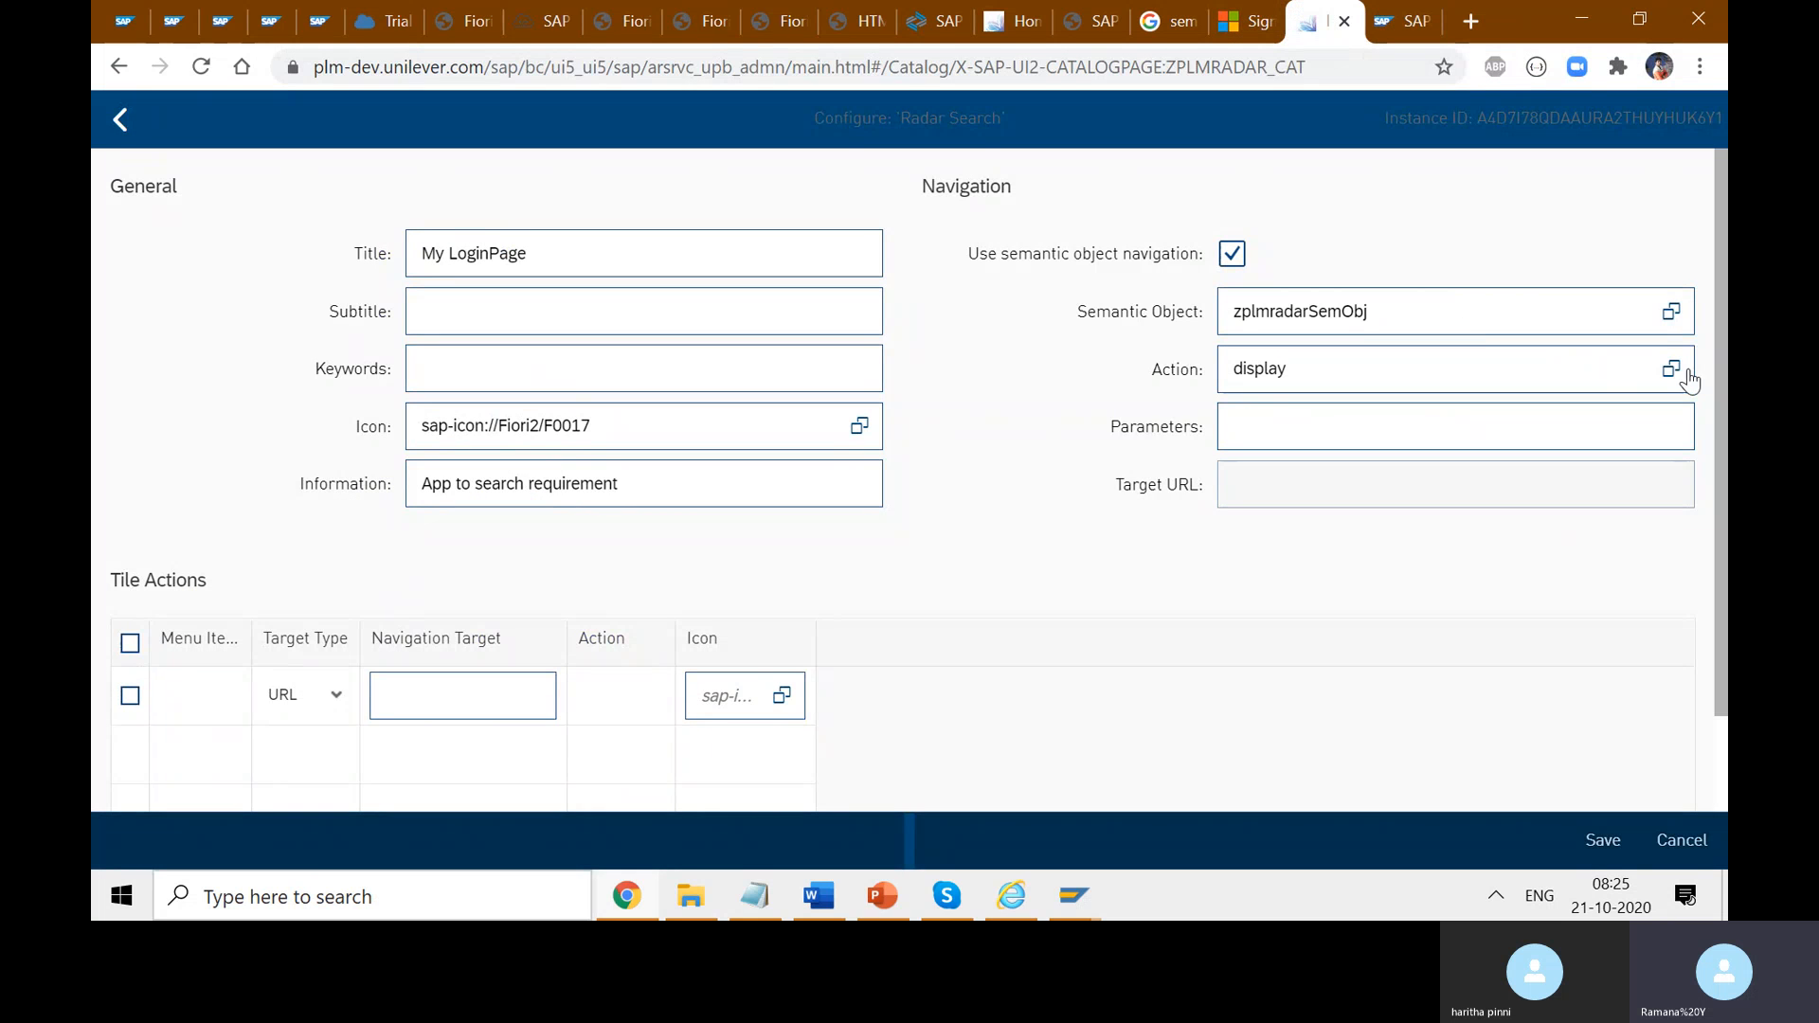
- Search the semantic object value help for 'zre' and locate zreleasedspec in the SAP GUI semantic objects table
{"action": "left_click", "coordinate": [1670, 312]}
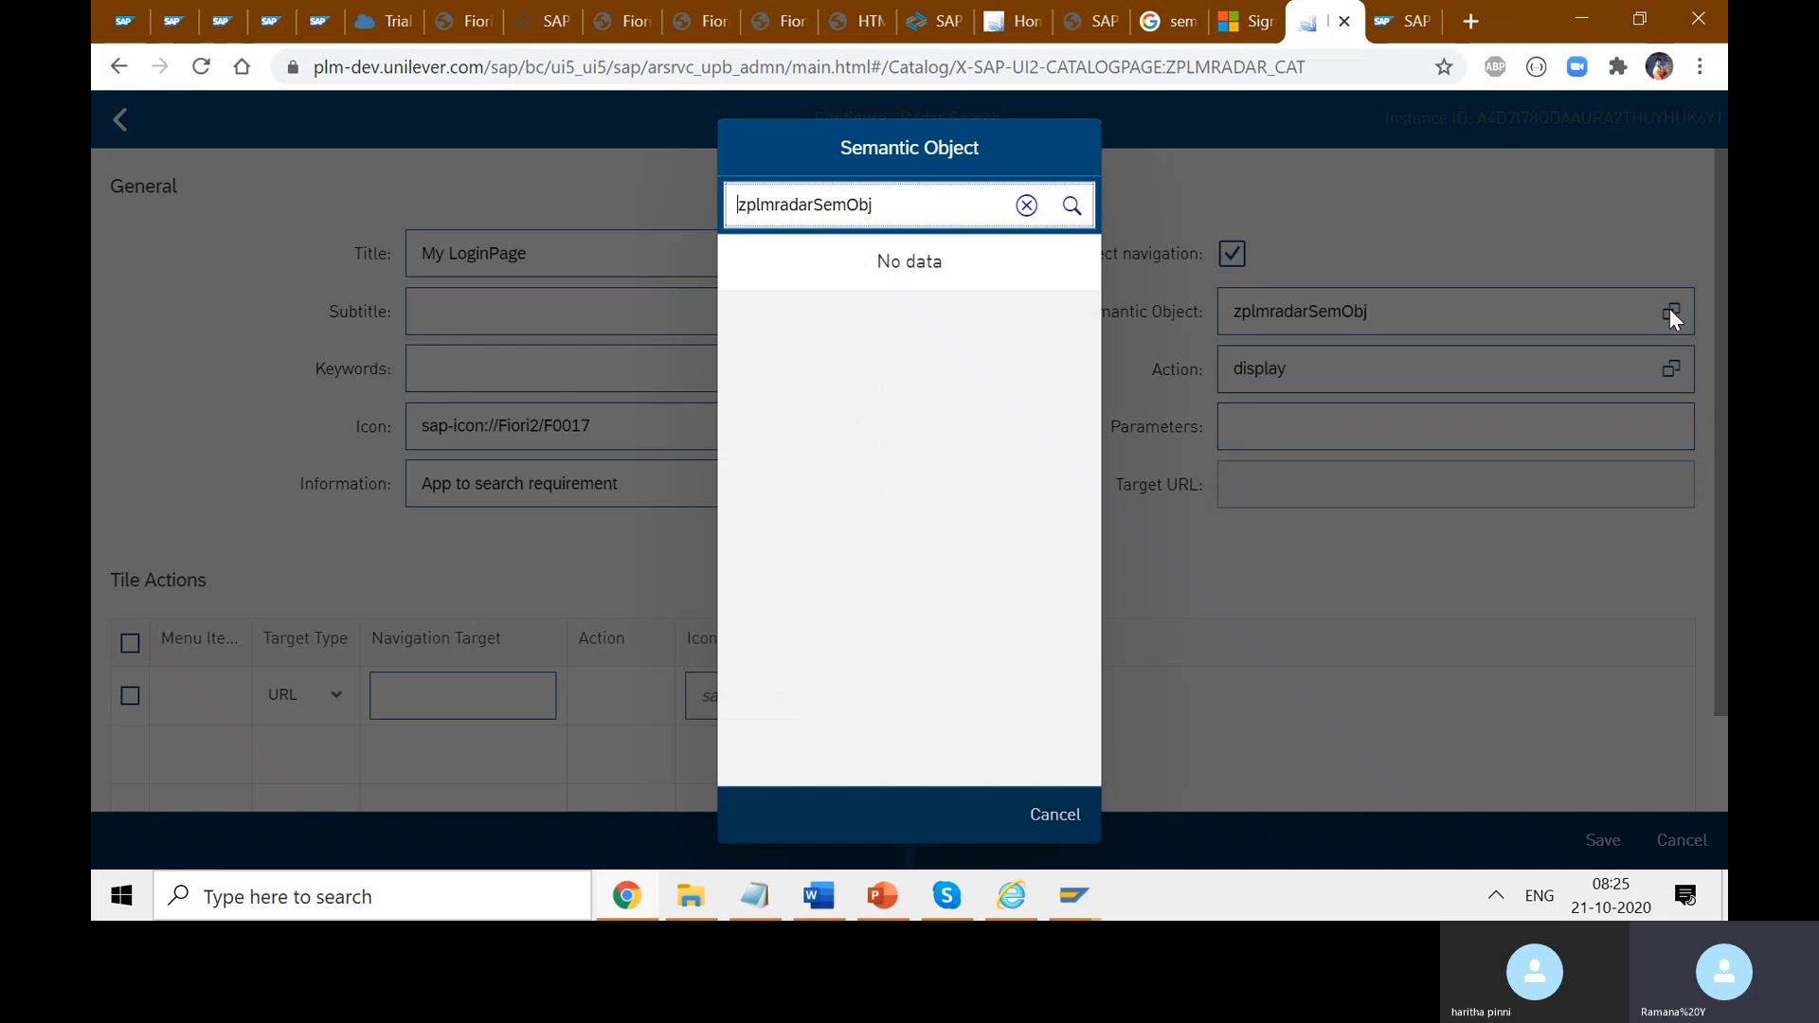
{"action": "left_click", "coordinate": [1026, 205]}
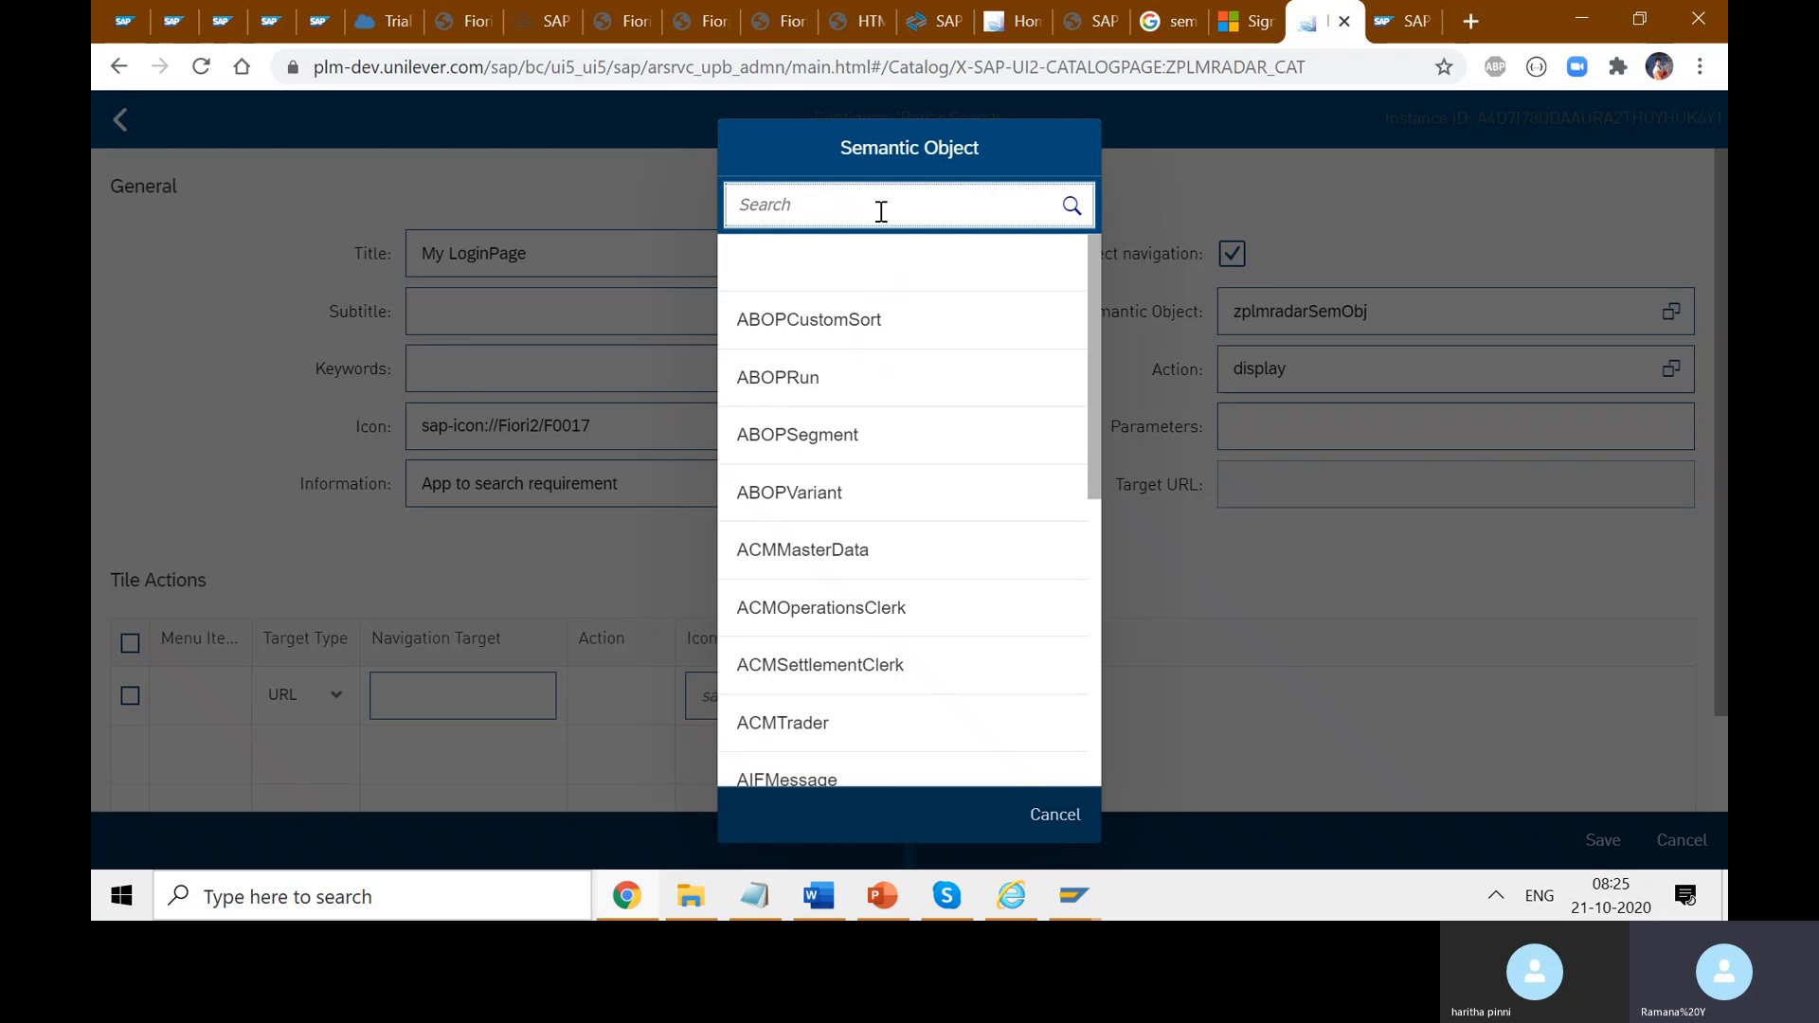
{"action": "type", "text": "zrele"}
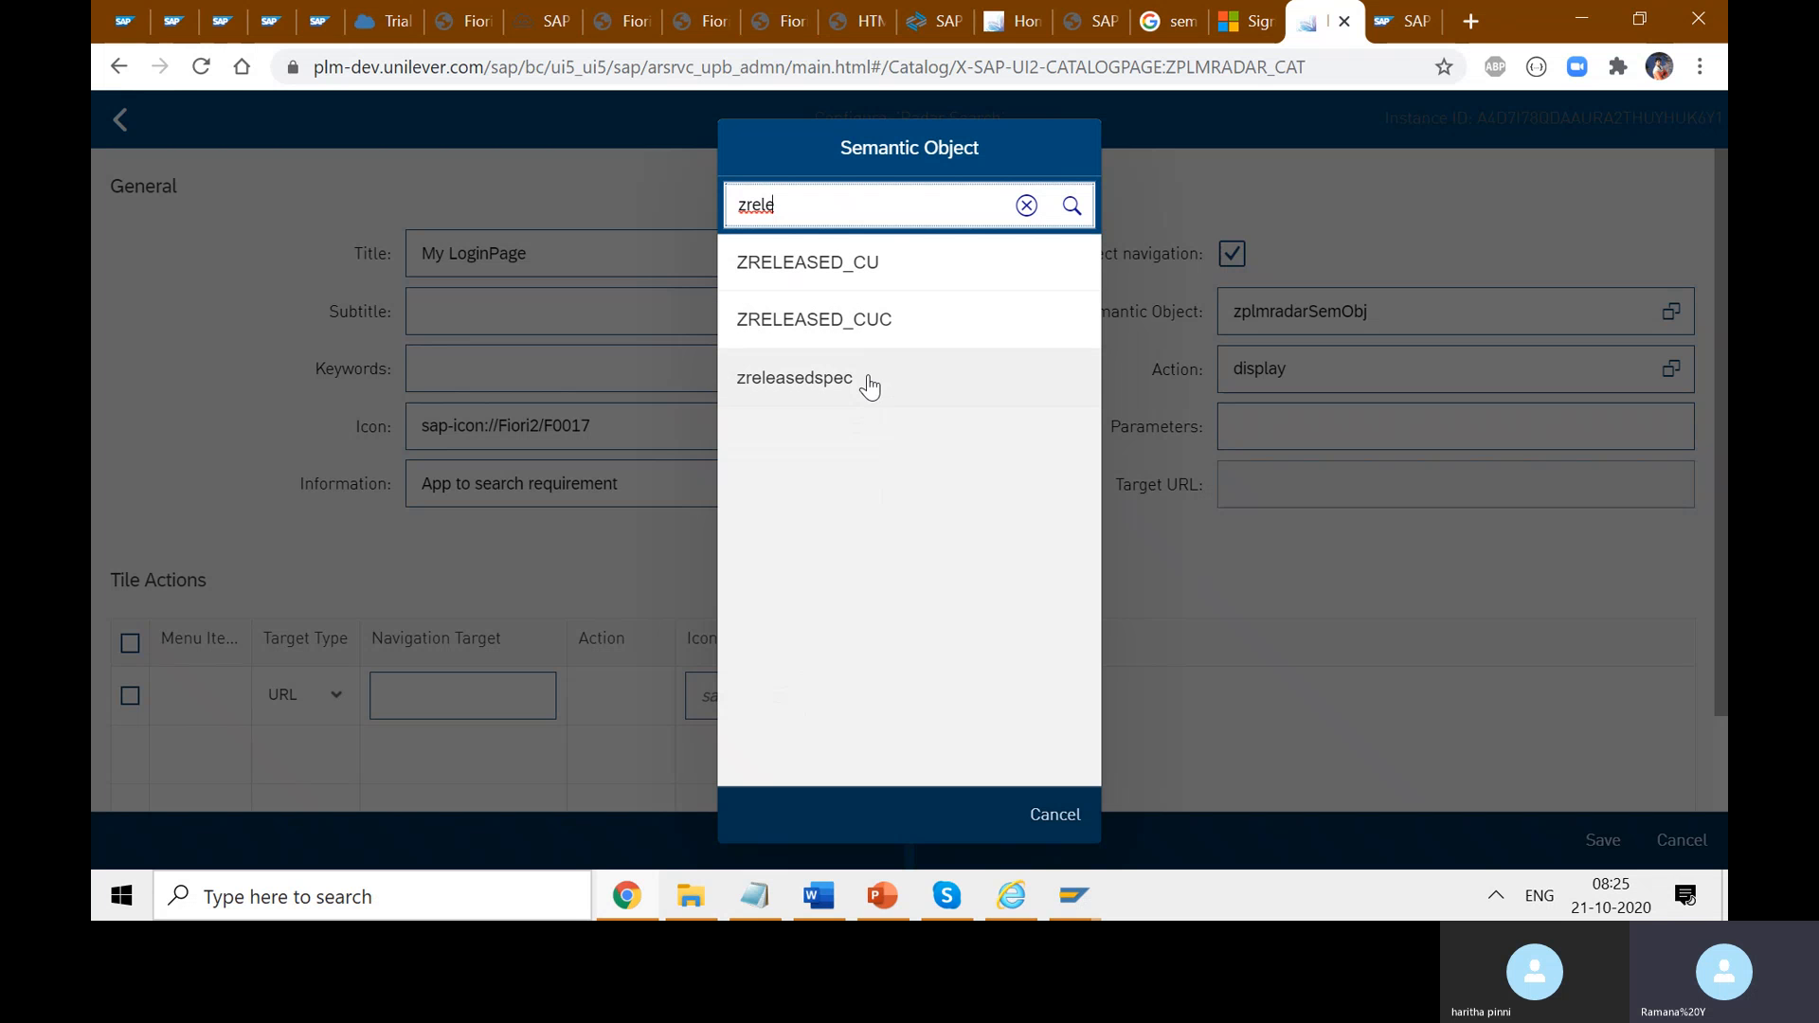
{"action": "mouse_move", "coordinate": [1090, 905]}
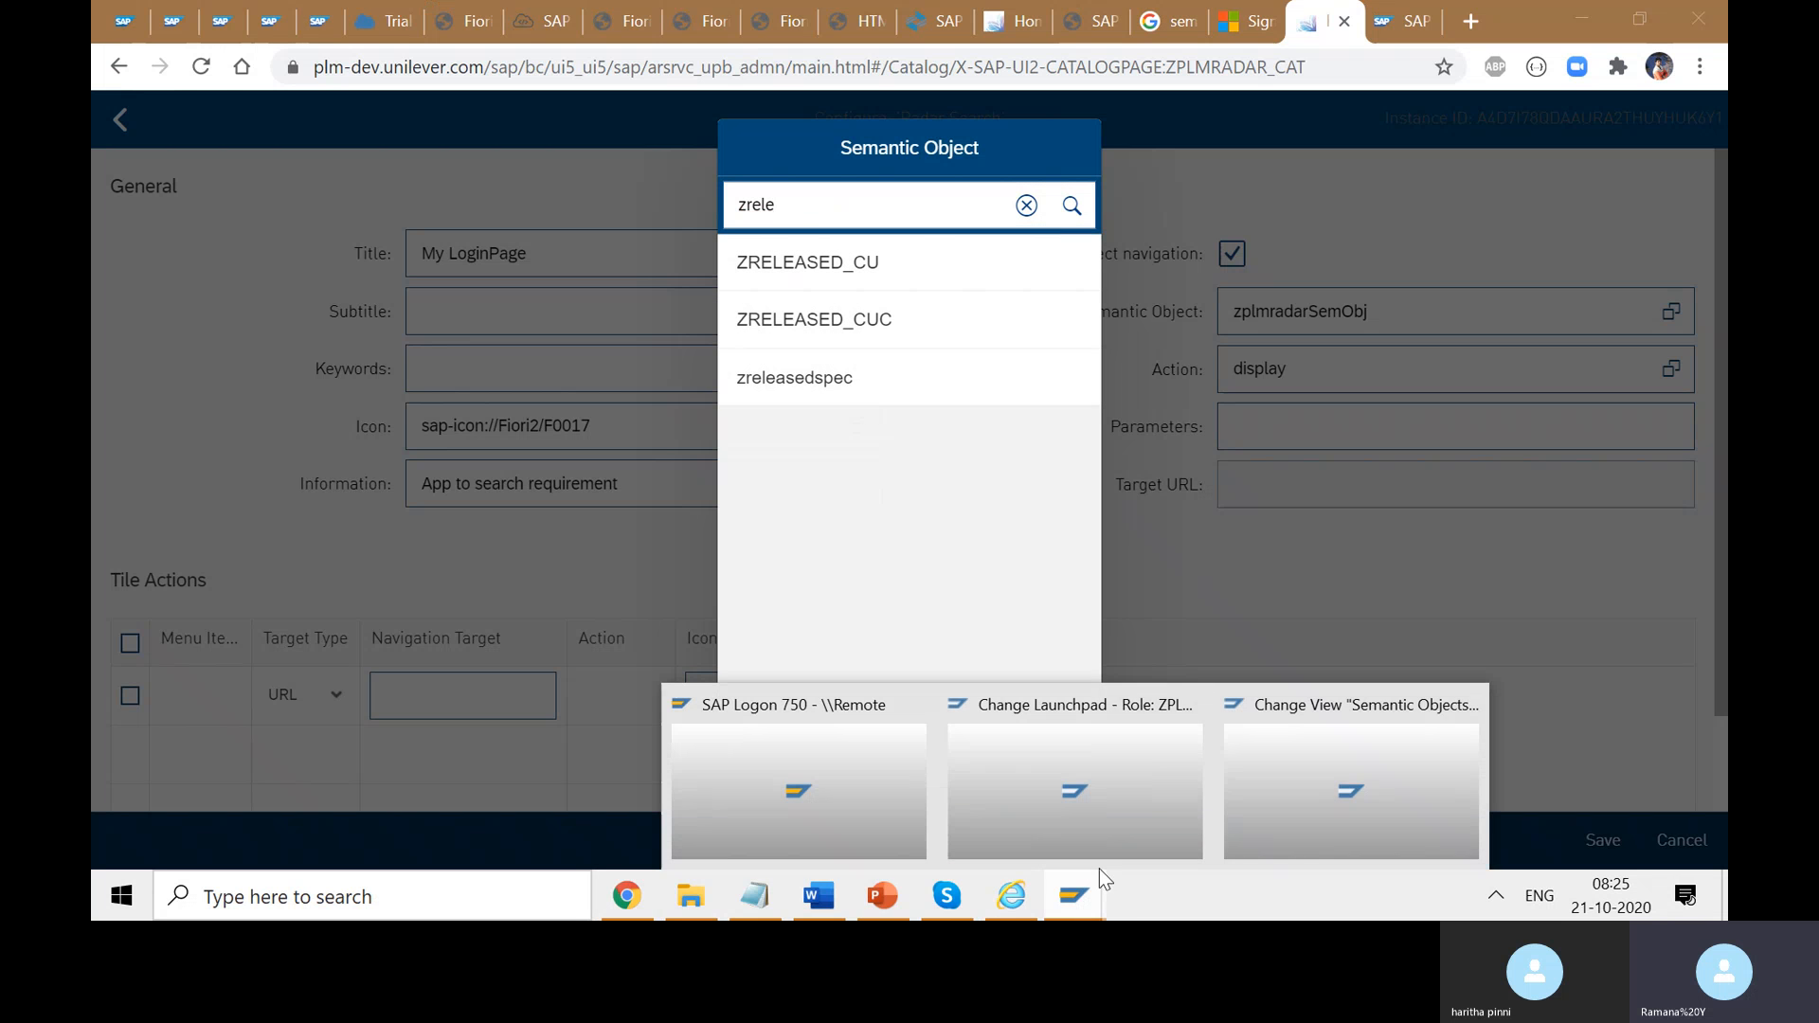
{"action": "left_click", "coordinate": [1321, 793]}
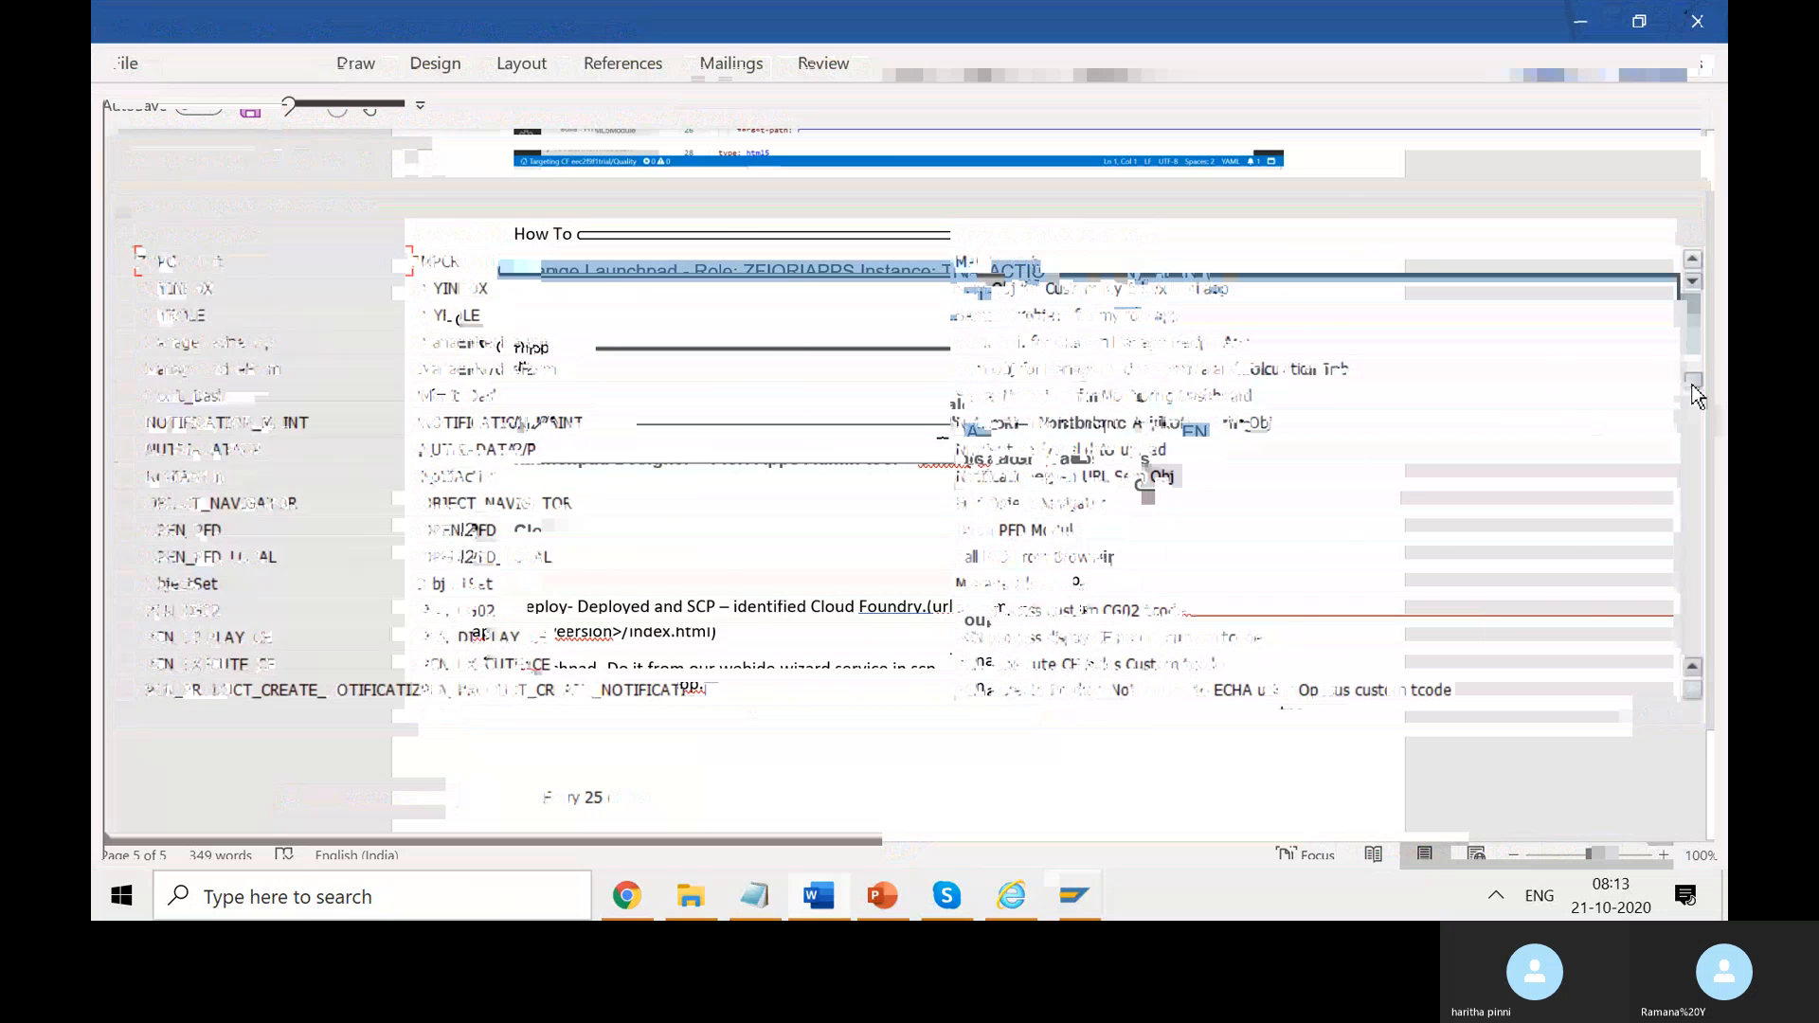
{"action": "left_click_drag", "start_coordinate": [1694, 387], "coordinate": [1727, 699]}
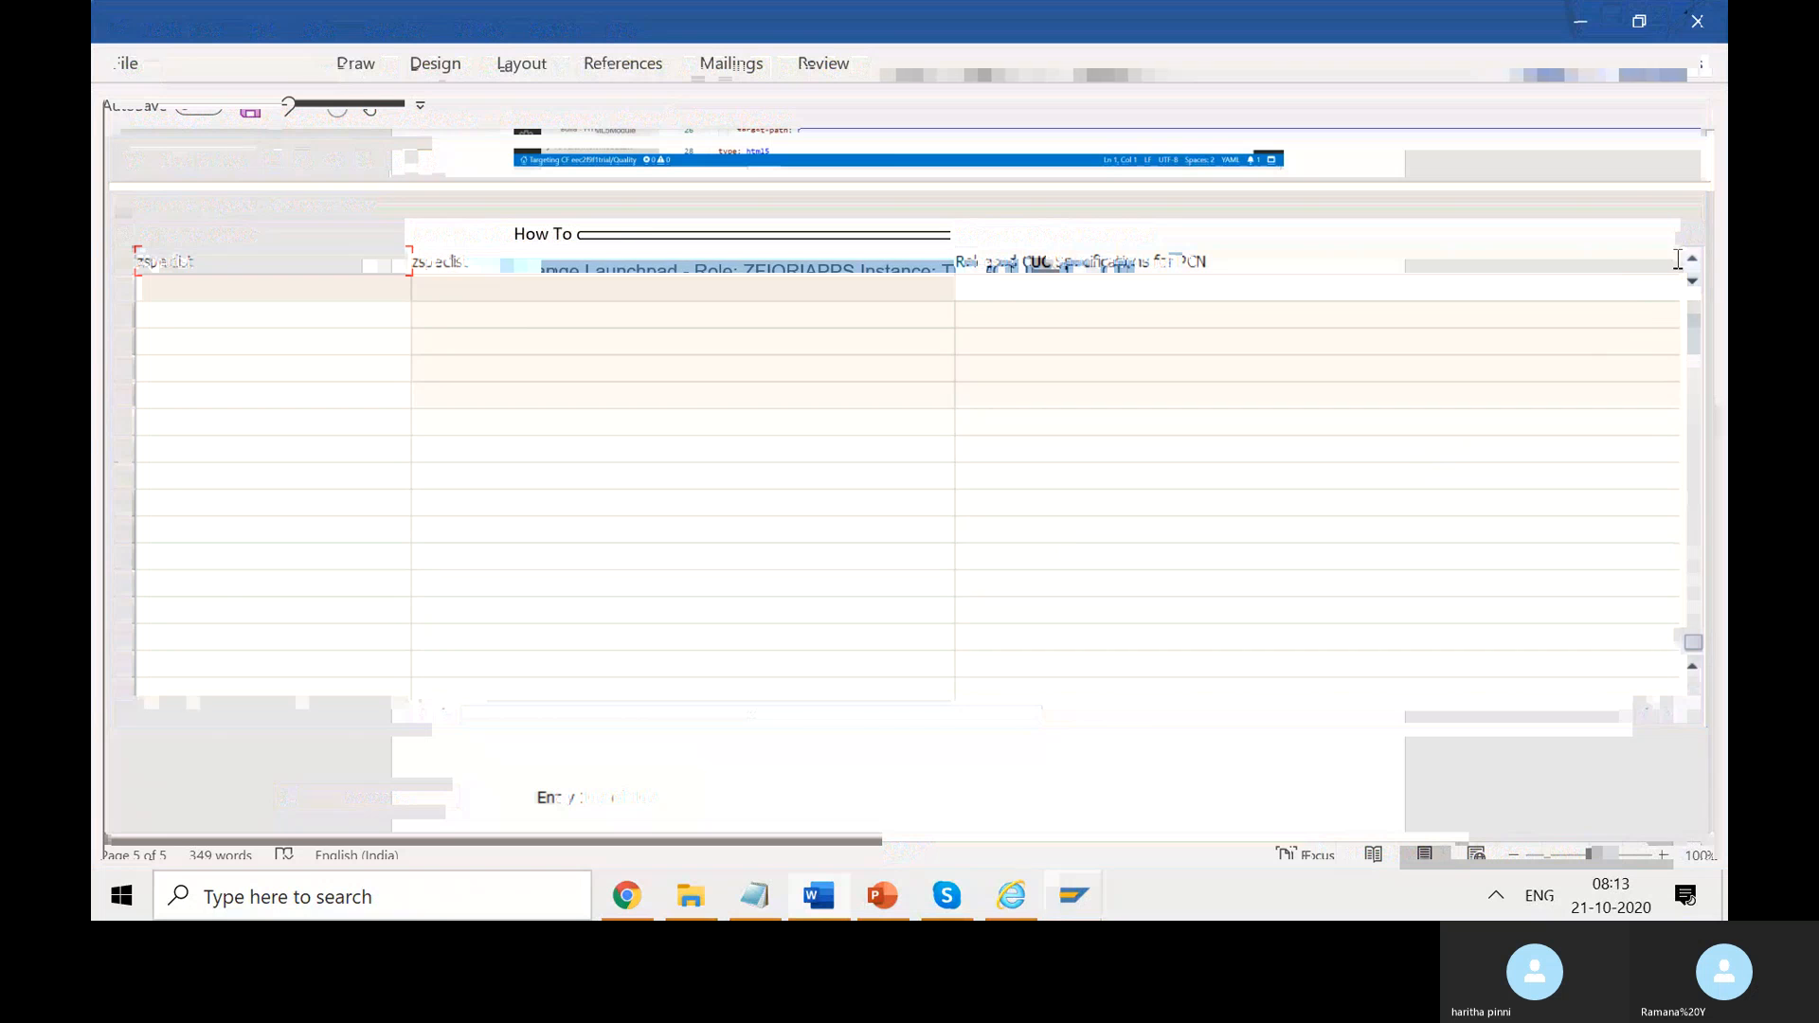
{"action": "left_click", "coordinate": [1688, 264]}
{"action": "left_click", "coordinate": [1688, 264]}
{"action": "left_click", "coordinate": [1688, 265]}
{"action": "left_click", "coordinate": [1688, 264]}
{"action": "left_click", "coordinate": [1688, 264]}
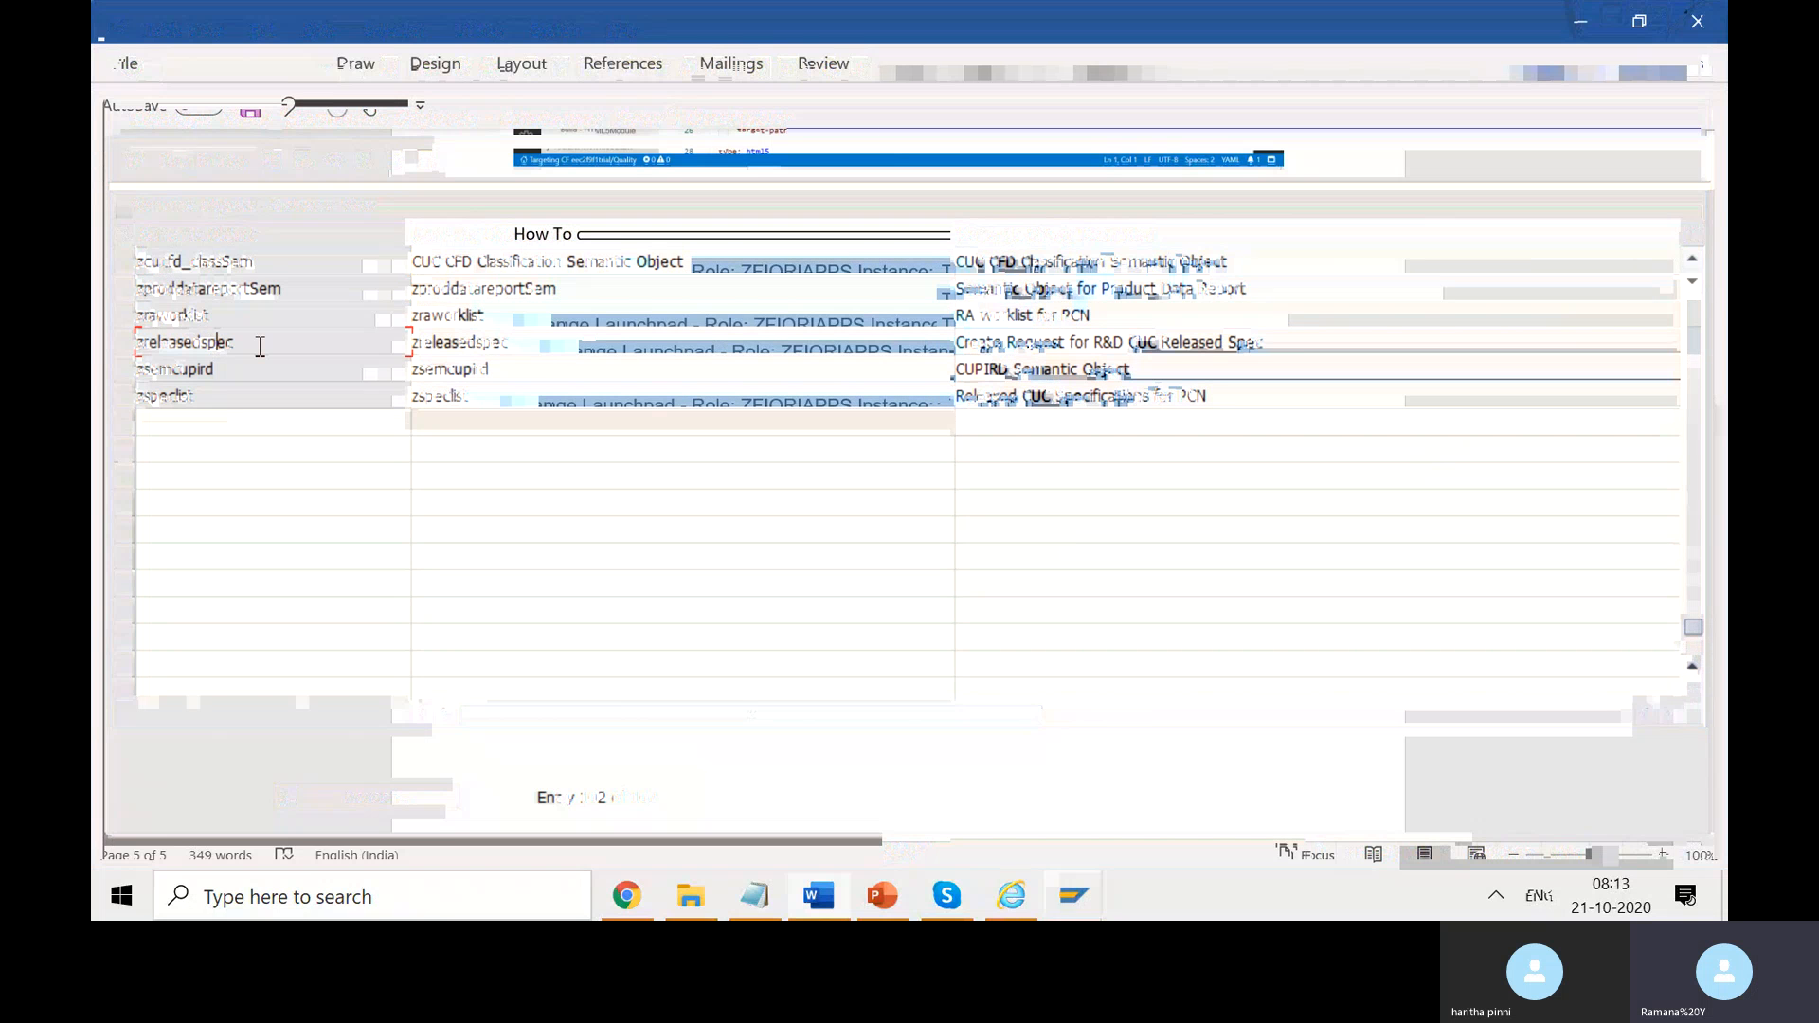
- Copy the zreleasedspec name and choose zreleasedspec as the tile's semantic object
{"action": "left_click_drag", "start_coordinate": [237, 342], "coordinate": [137, 343]}
{"action": "left_click", "coordinate": [325, 352]}
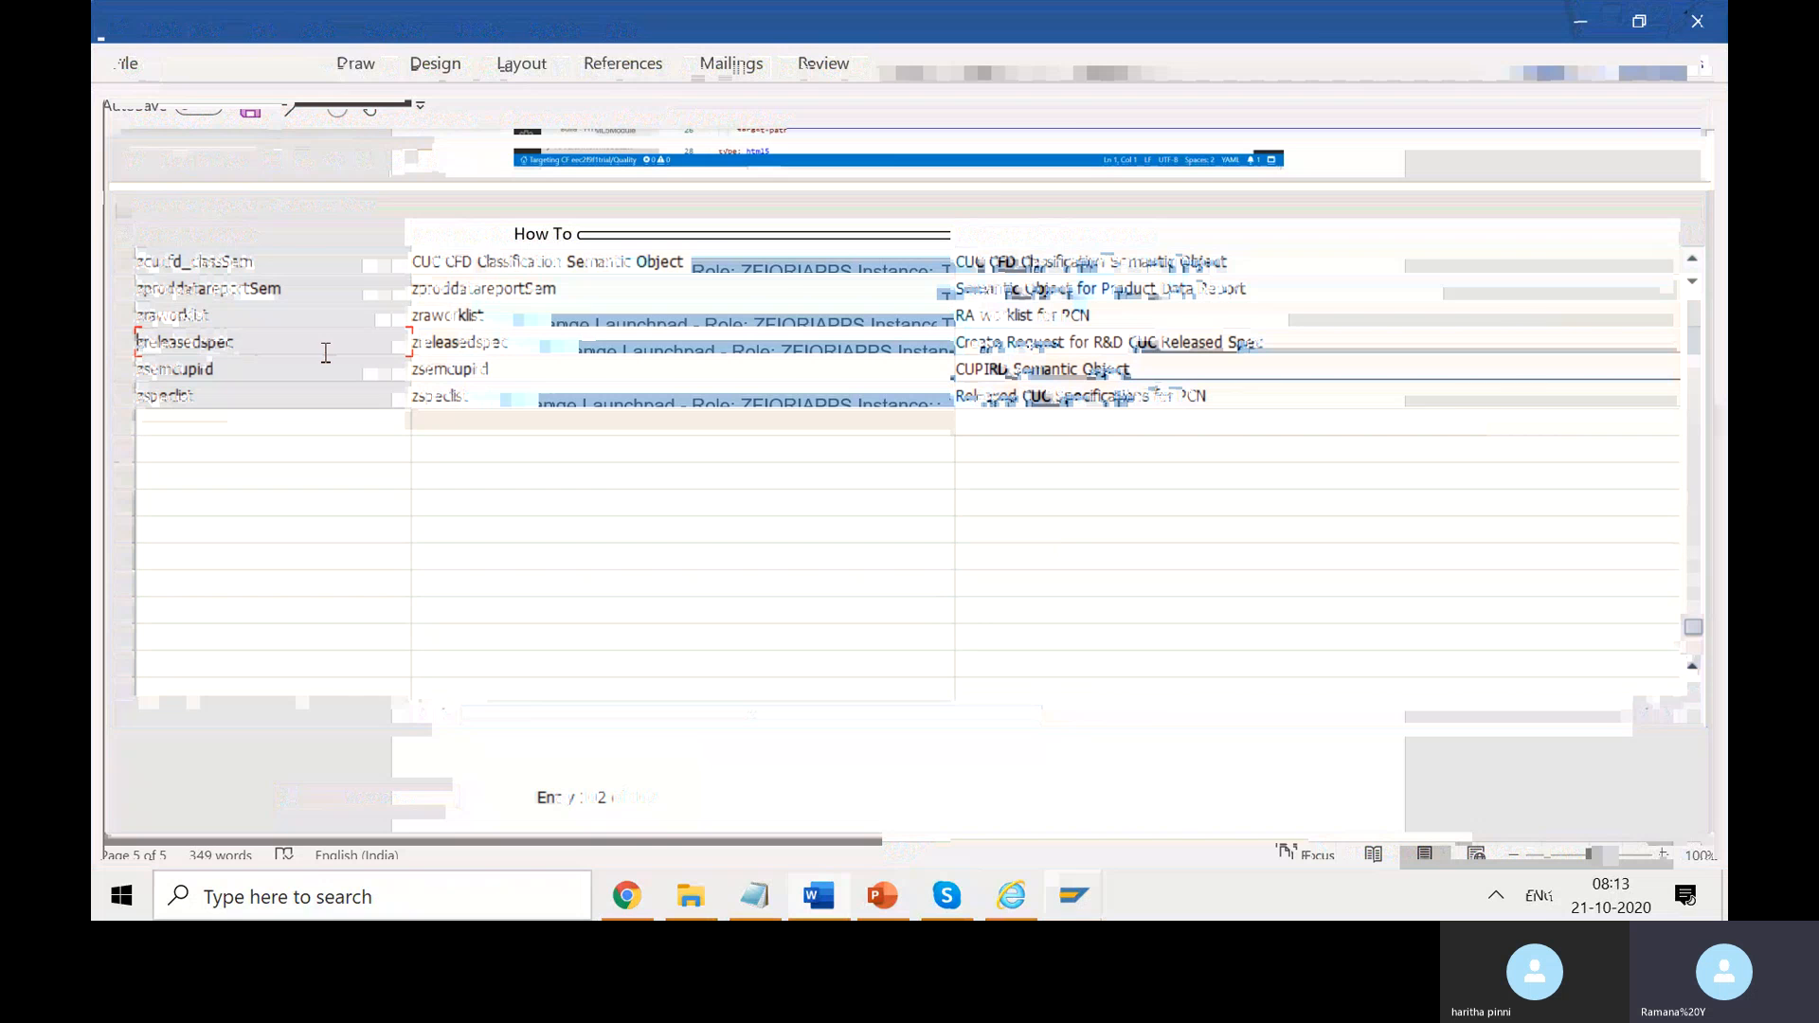
{"action": "key", "text": "alt+Tab"}
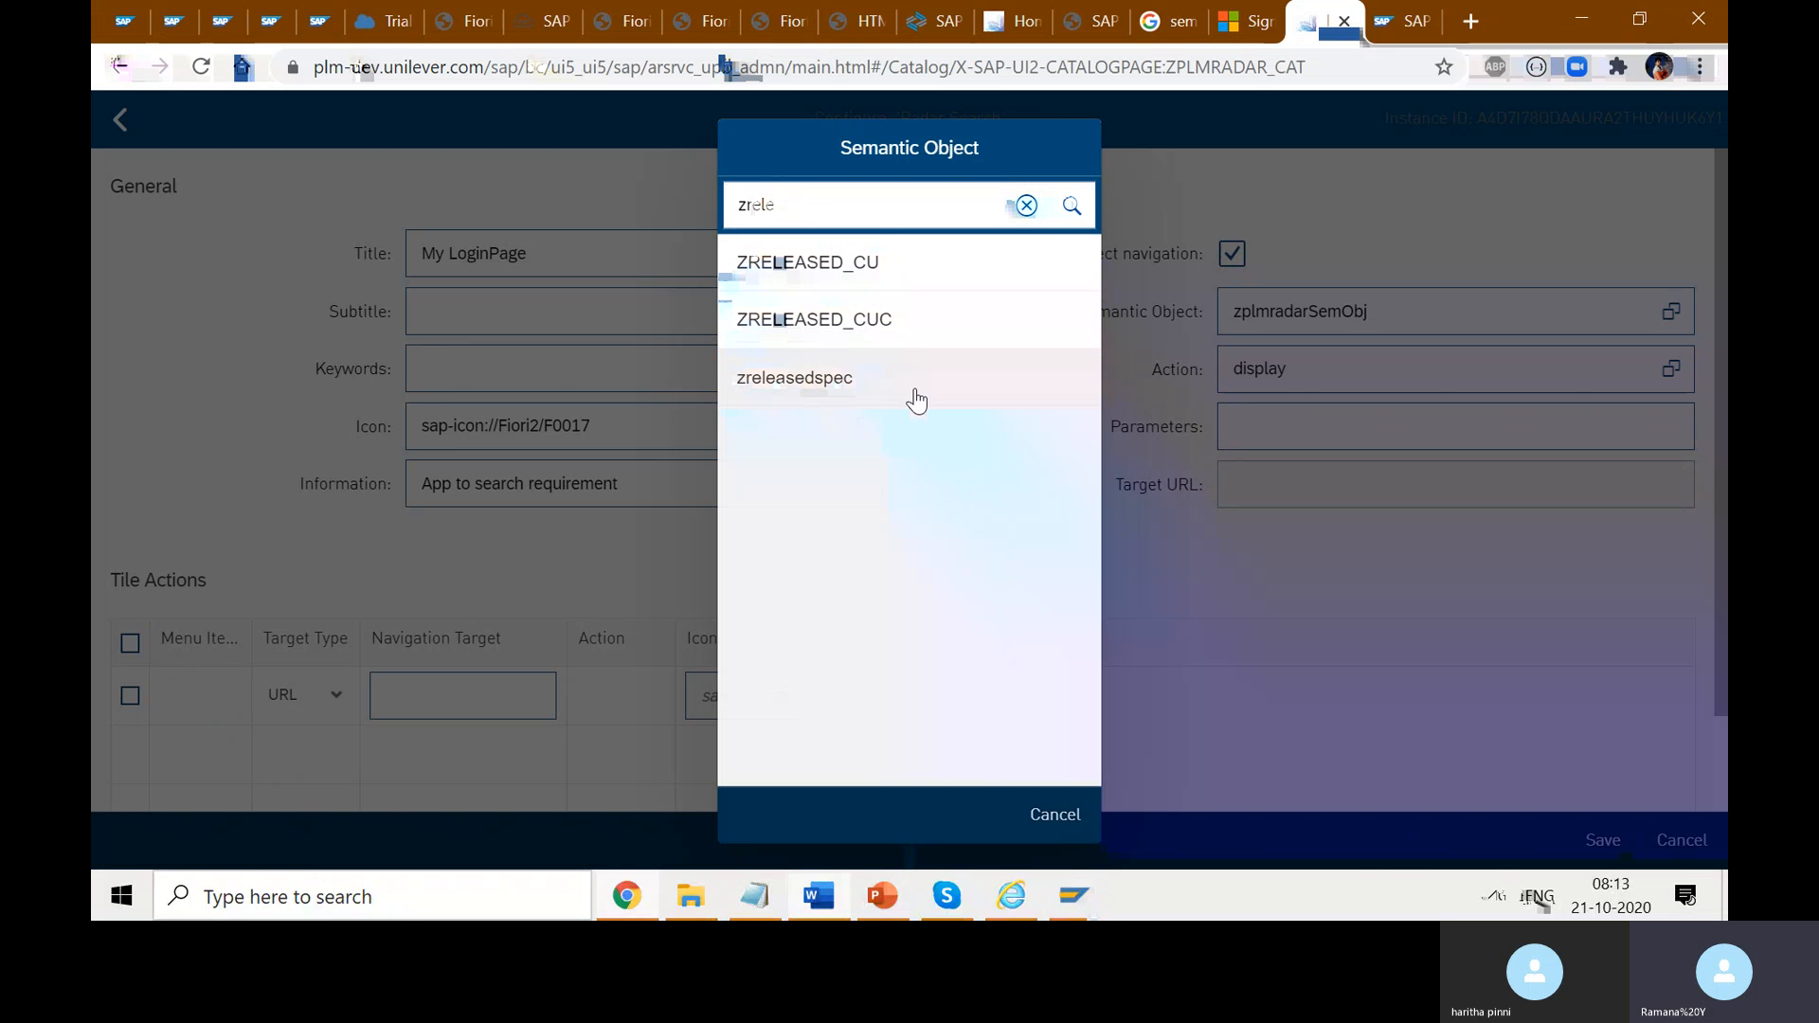
{"action": "key", "text": "alt+Tab"}
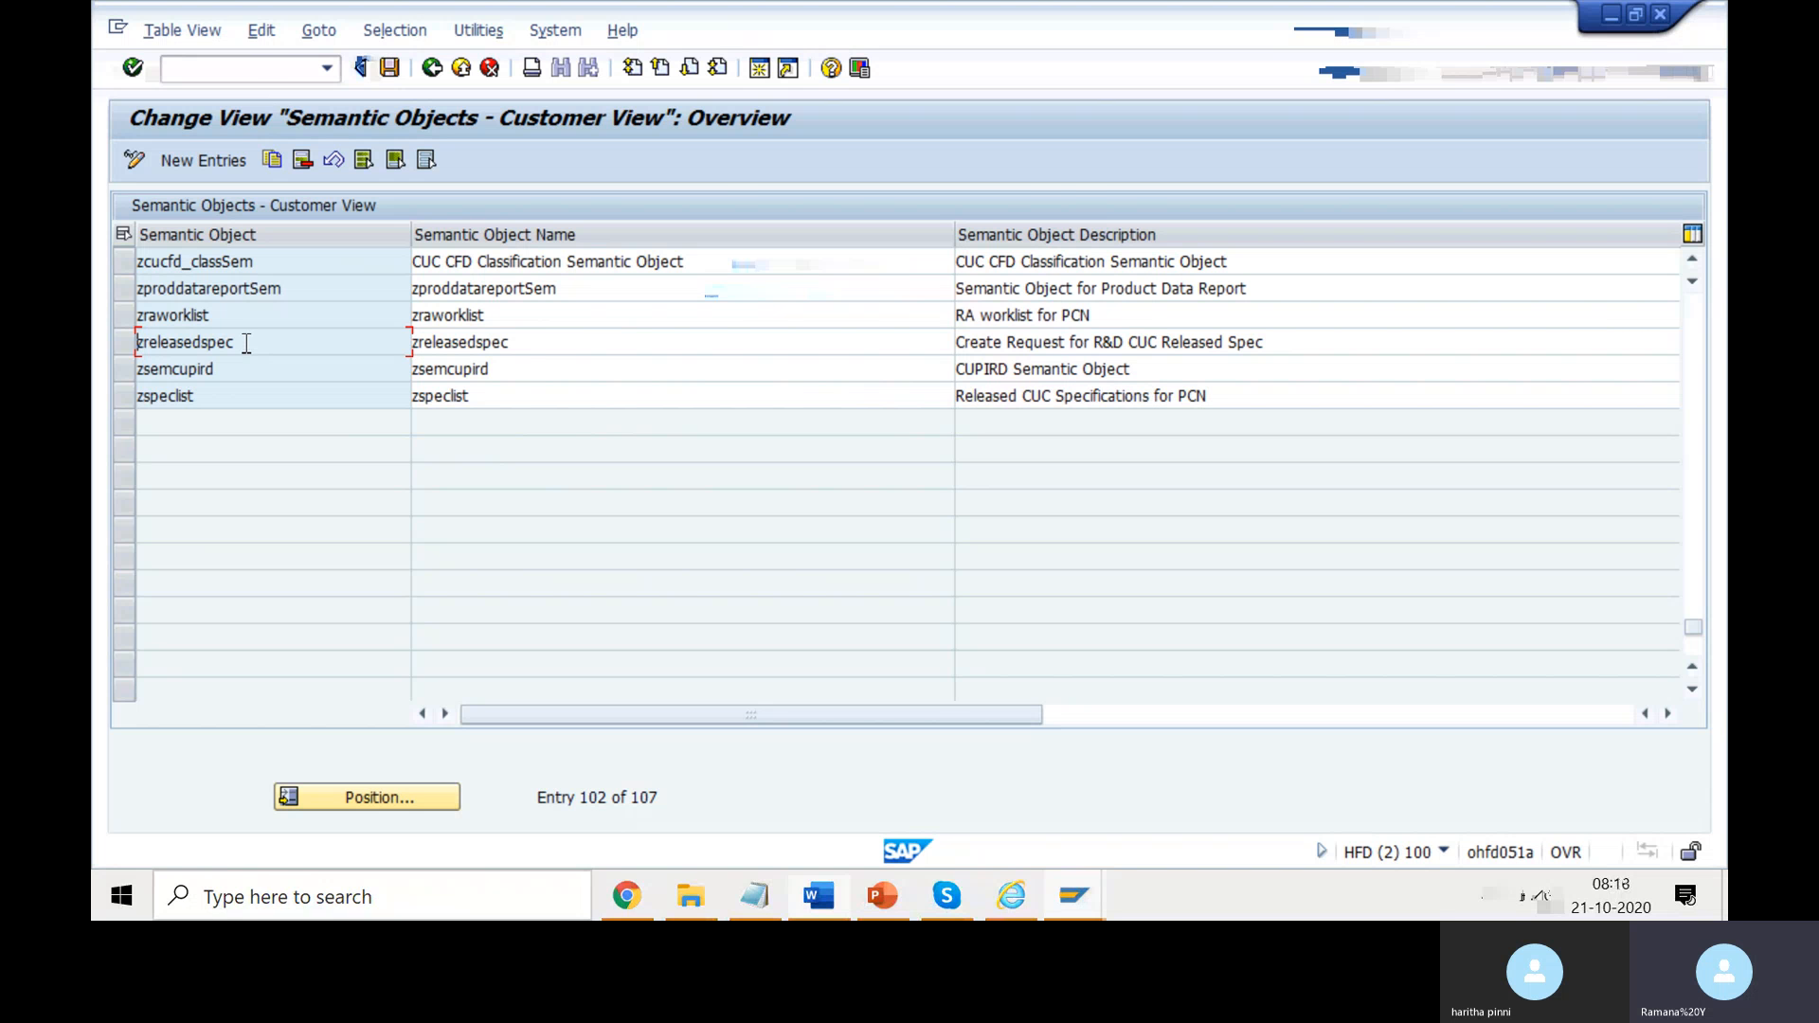
{"action": "key", "text": "alt+Tab"}
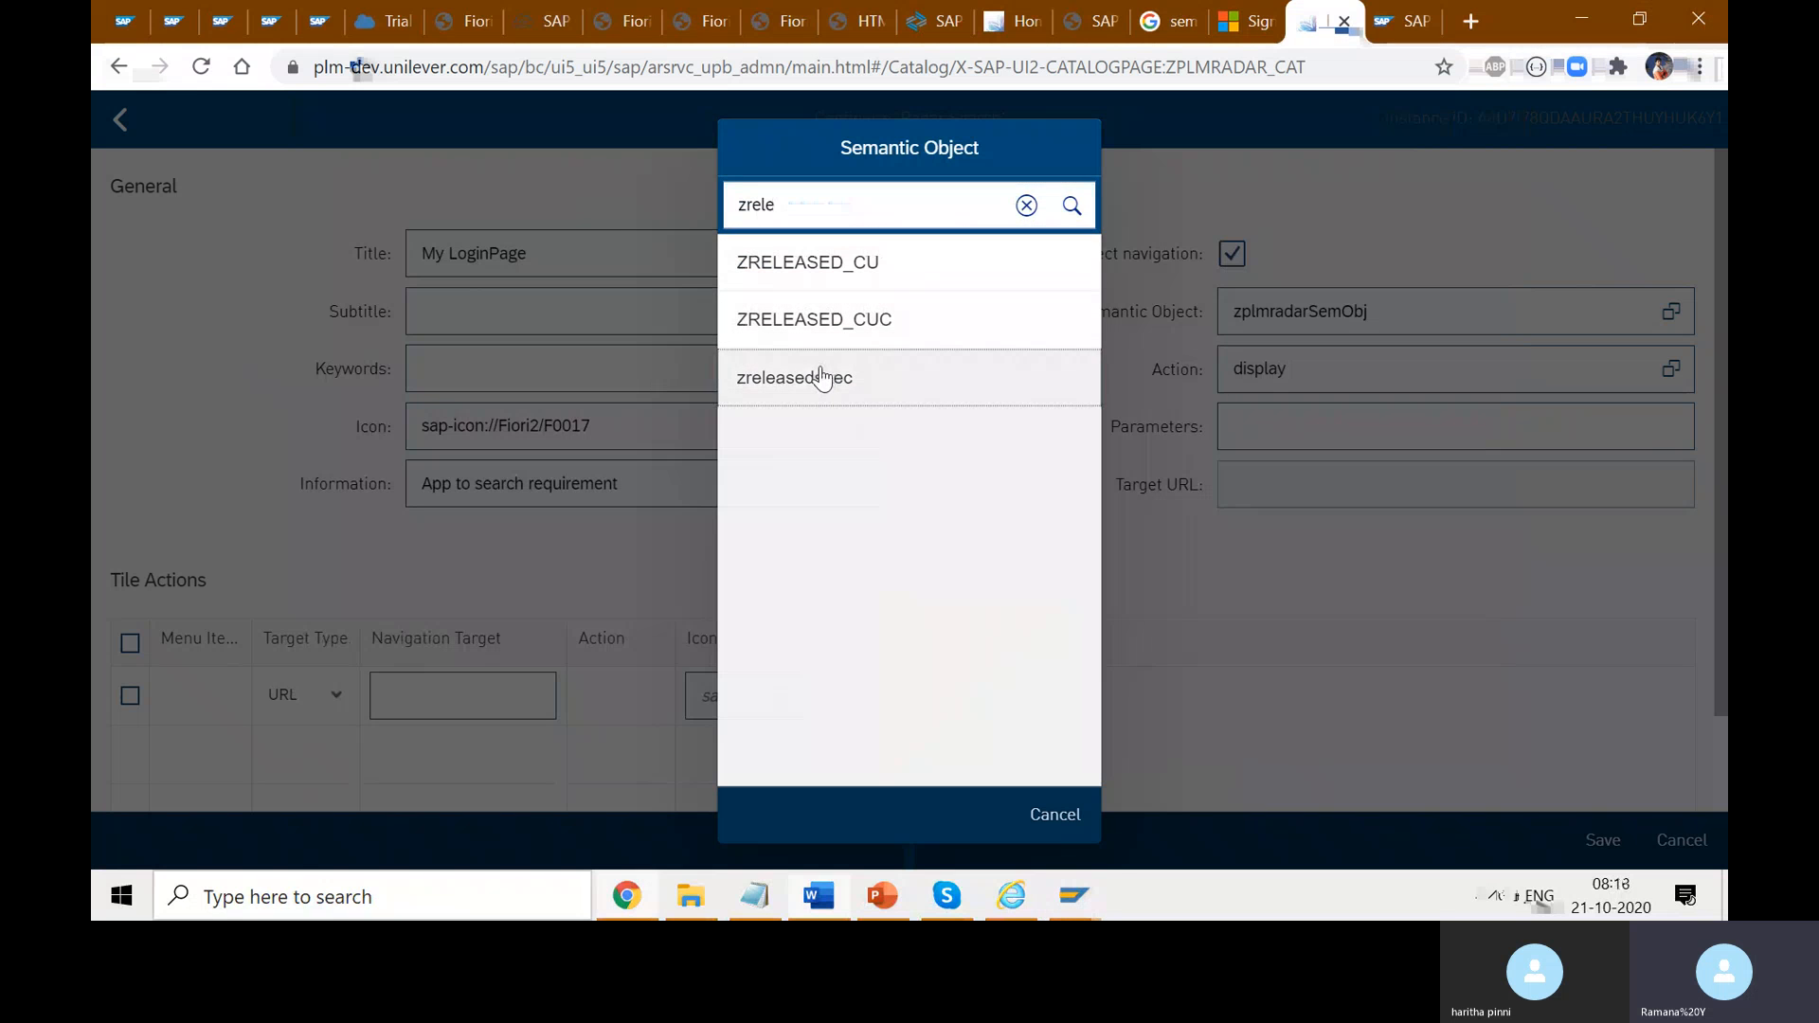
{"action": "left_click", "coordinate": [824, 378]}
- Pick 'create' from the Action value help, then reopen it to confirm 'create'
{"action": "left_click", "coordinate": [1670, 374]}
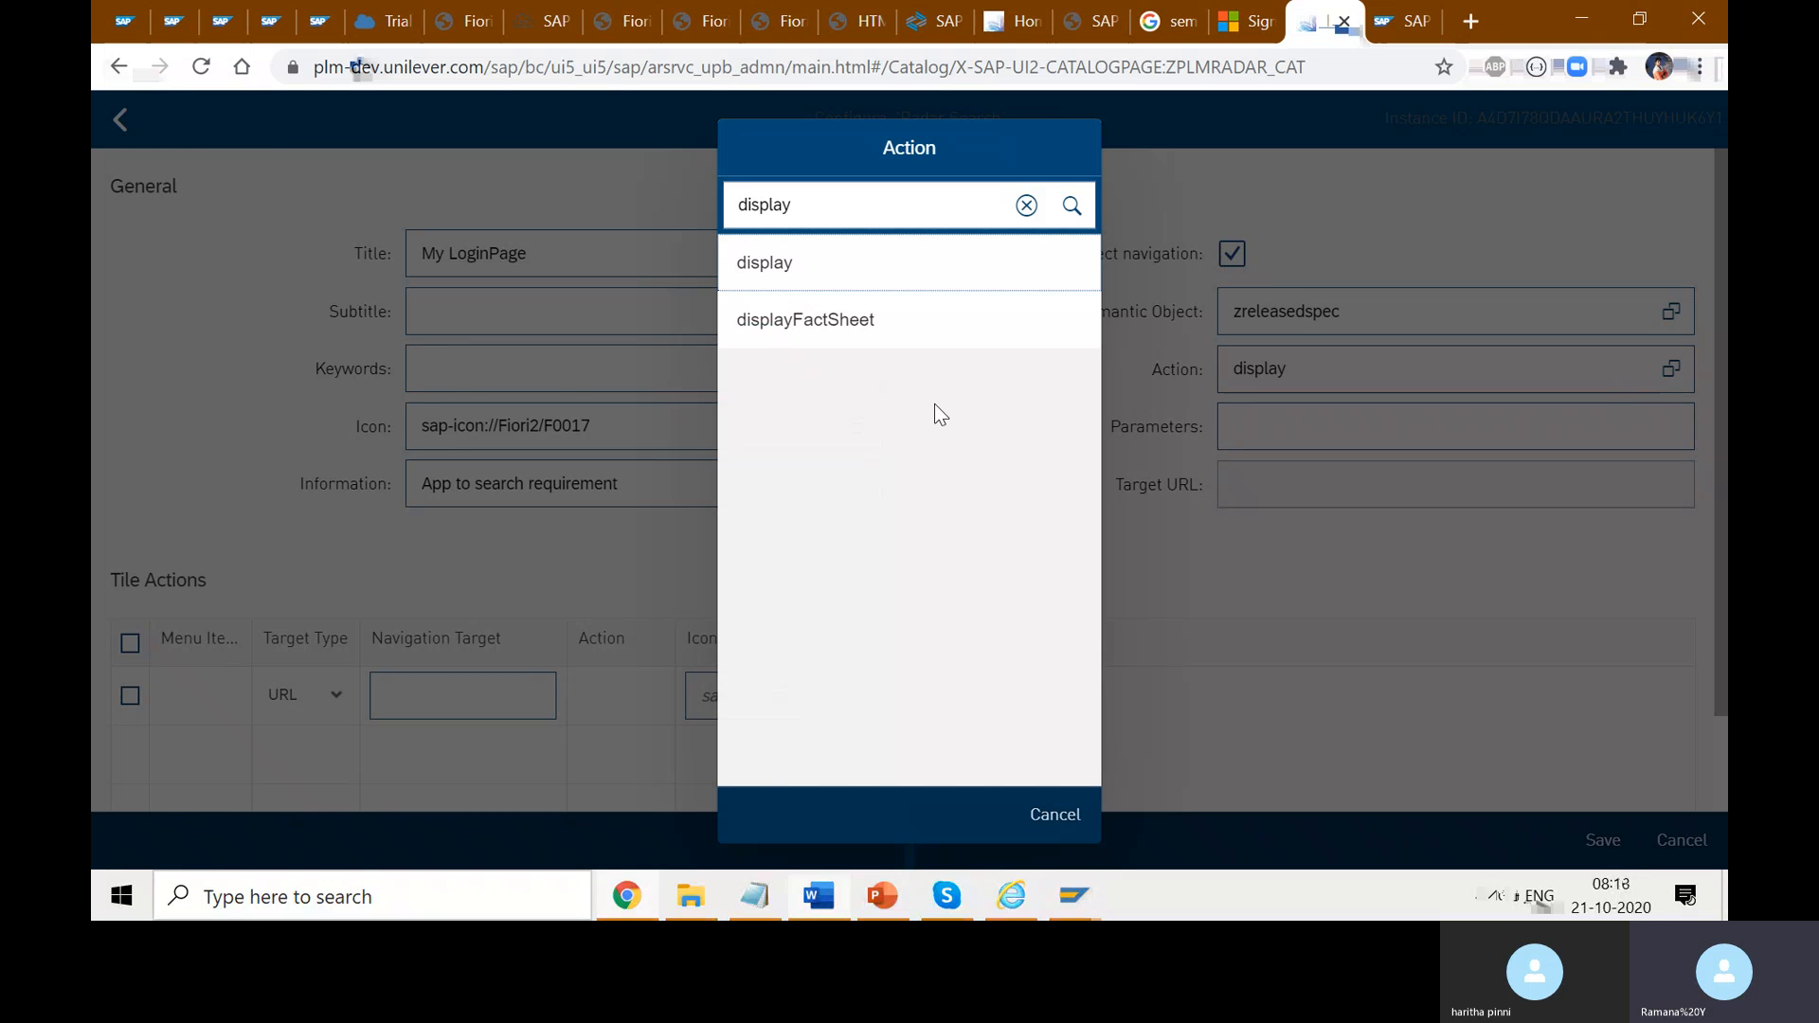
{"action": "left_click", "coordinate": [1025, 205]}
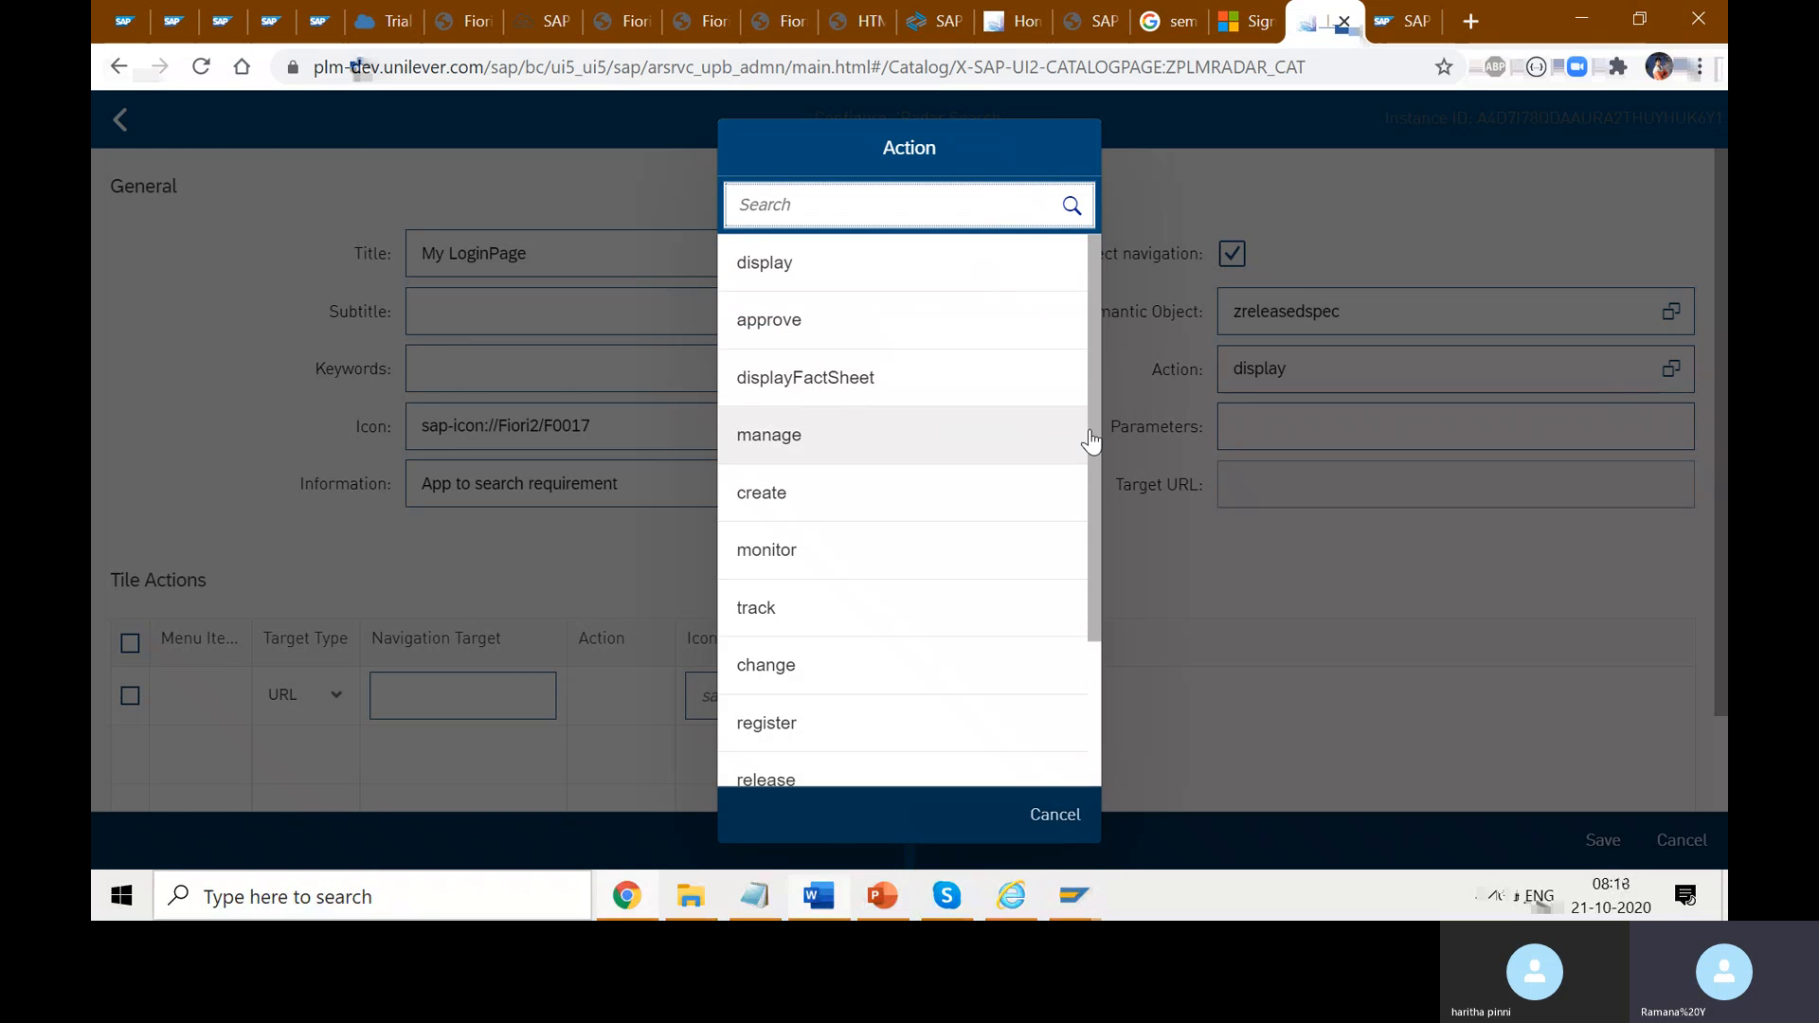
{"action": "mouse_move", "coordinate": [1100, 345]}
{"action": "left_mouse_down"}
{"action": "mouse_move", "coordinate": [1118, 625]}
{"action": "mouse_move", "coordinate": [1095, 327]}
{"action": "left_mouse_up"}
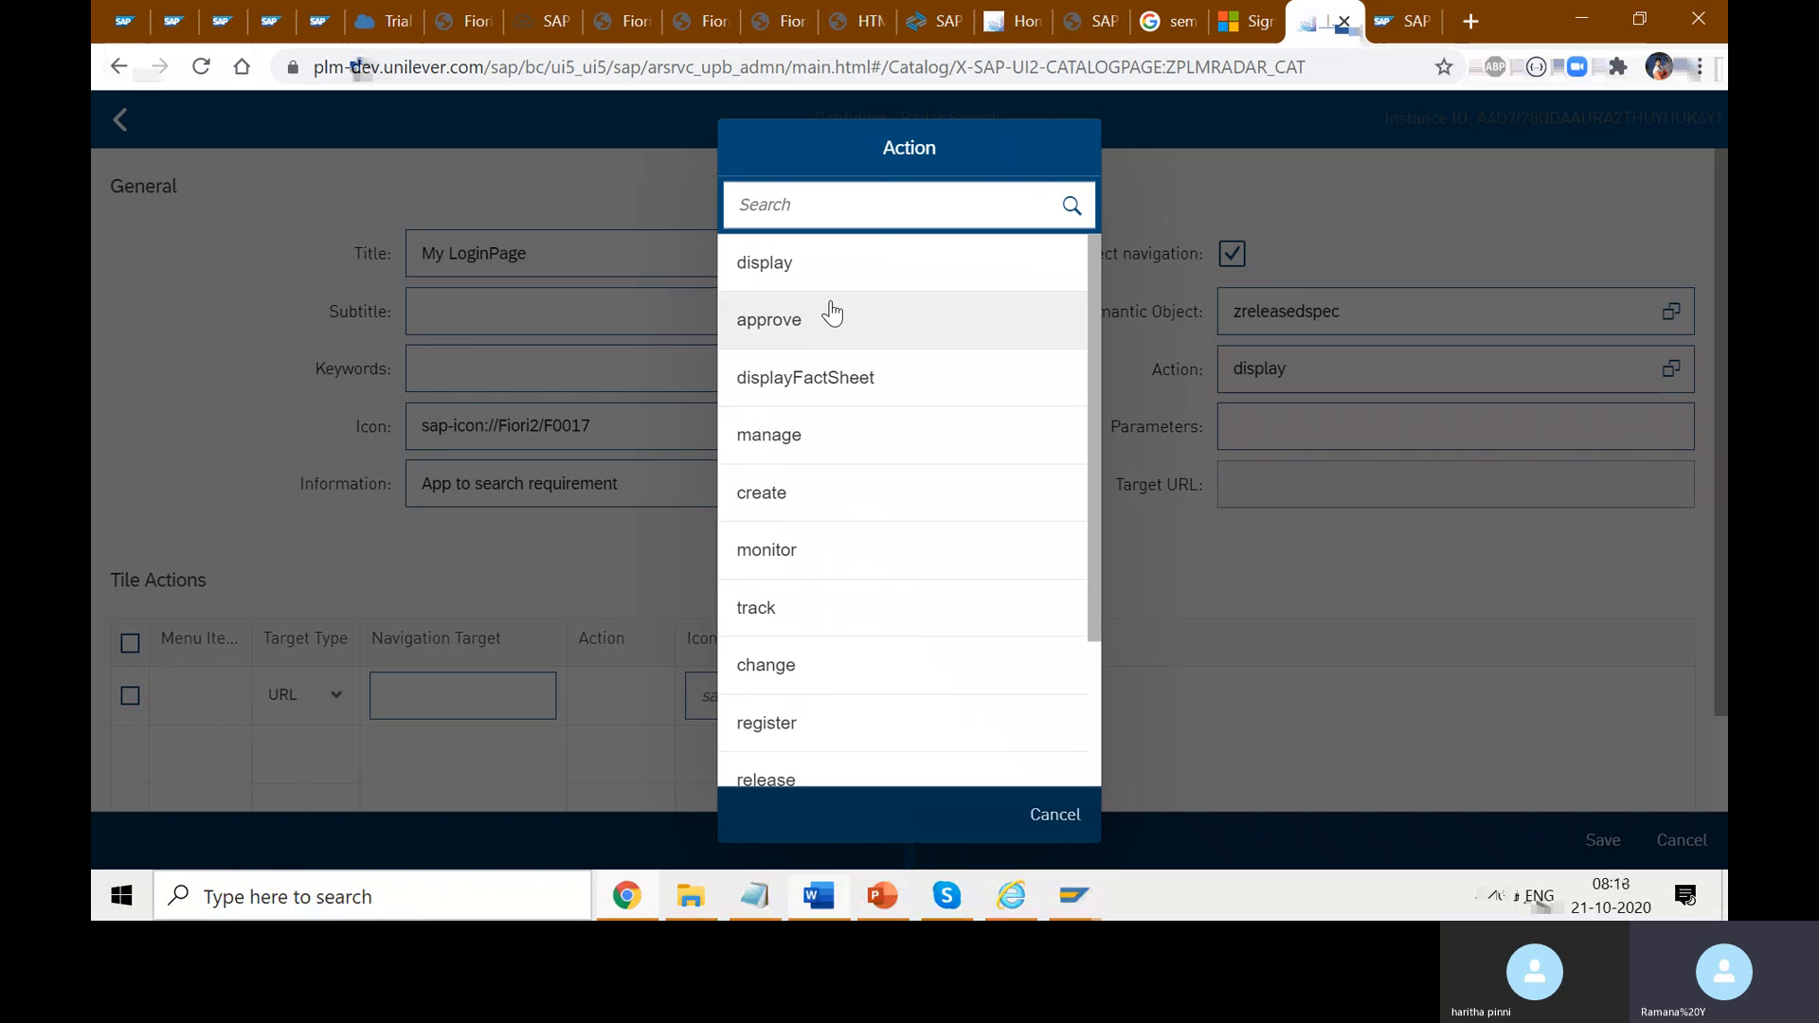
{"action": "left_click", "coordinate": [837, 503]}
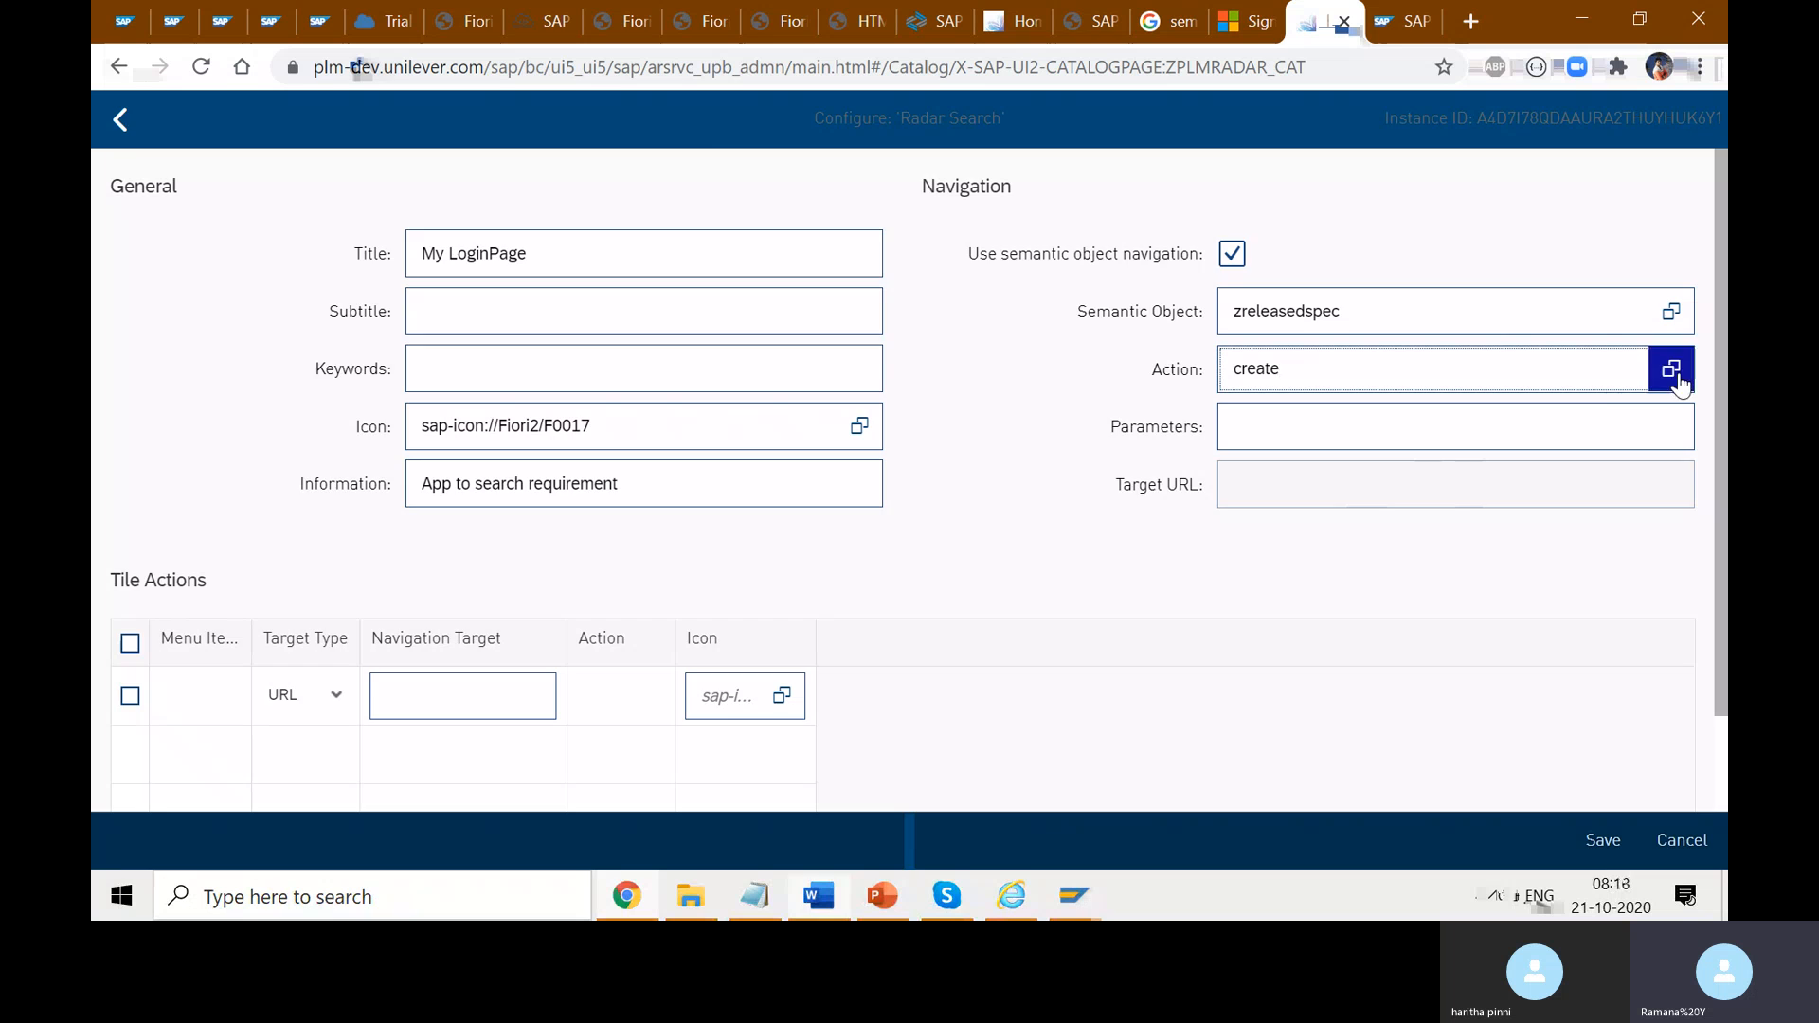
{"action": "left_click", "coordinate": [1671, 372]}
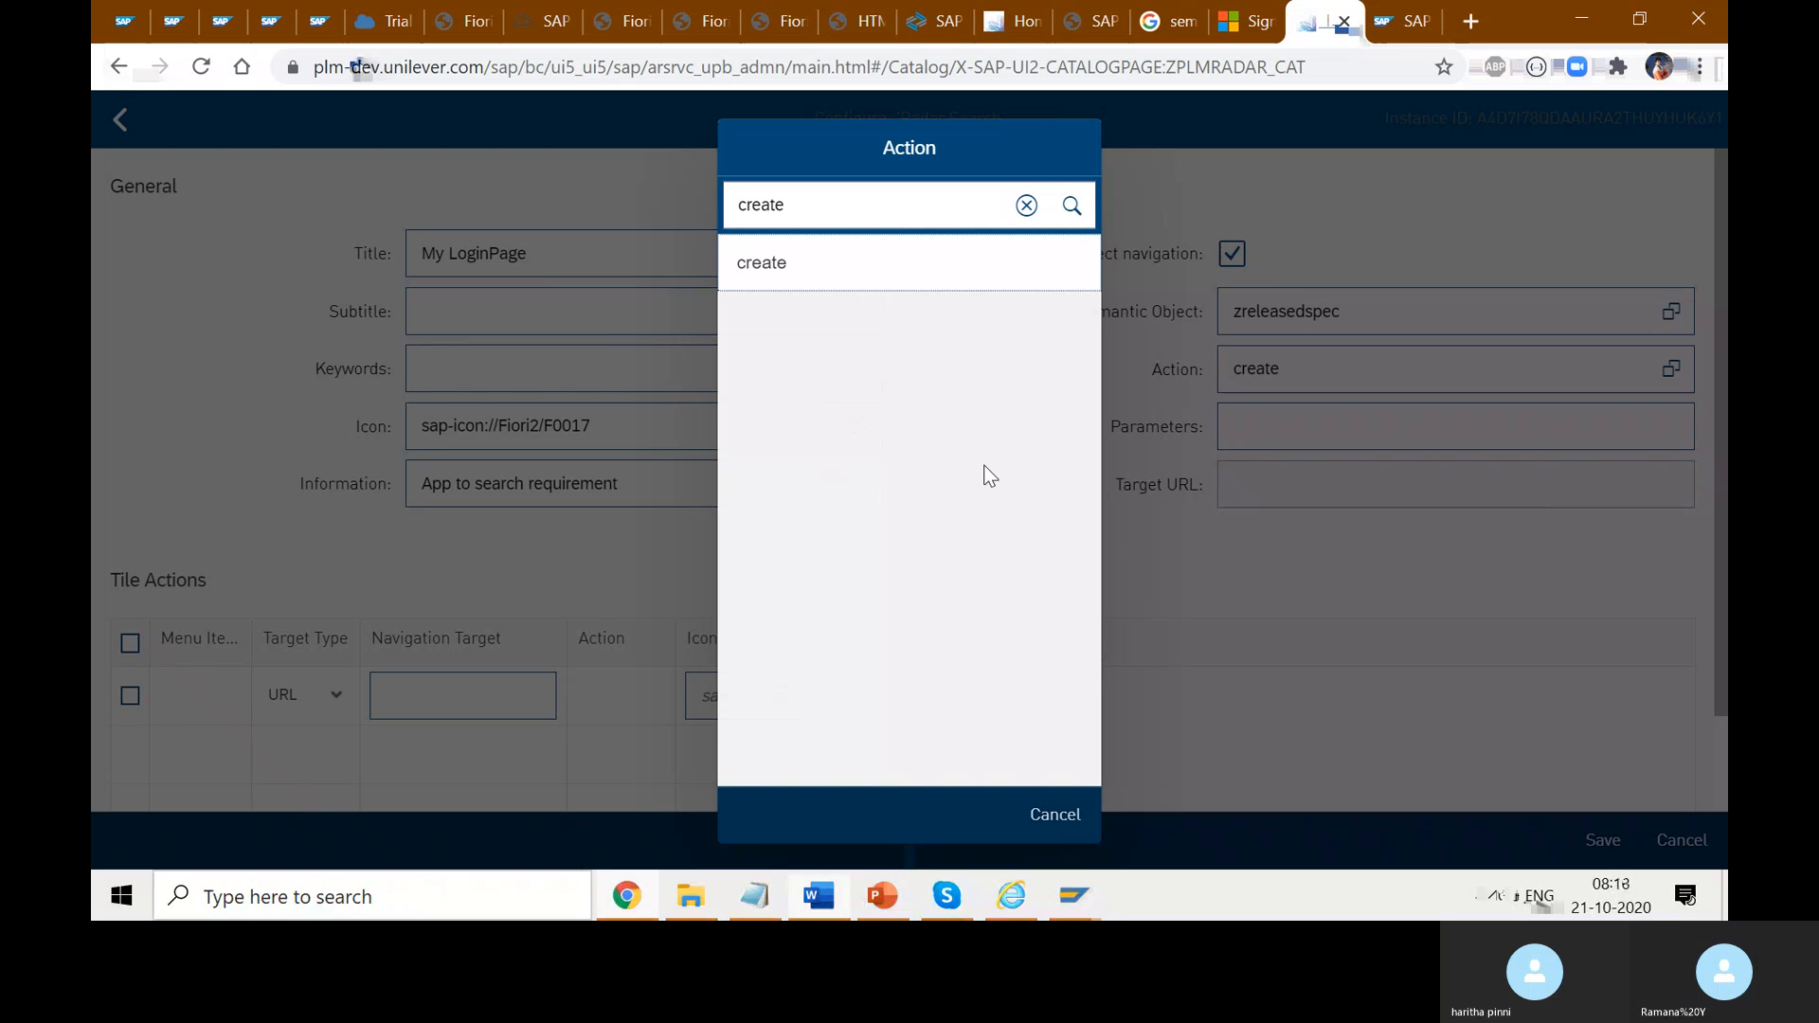
{"action": "left_click", "coordinate": [805, 284]}
{"action": "mouse_move", "coordinate": [1086, 914]}
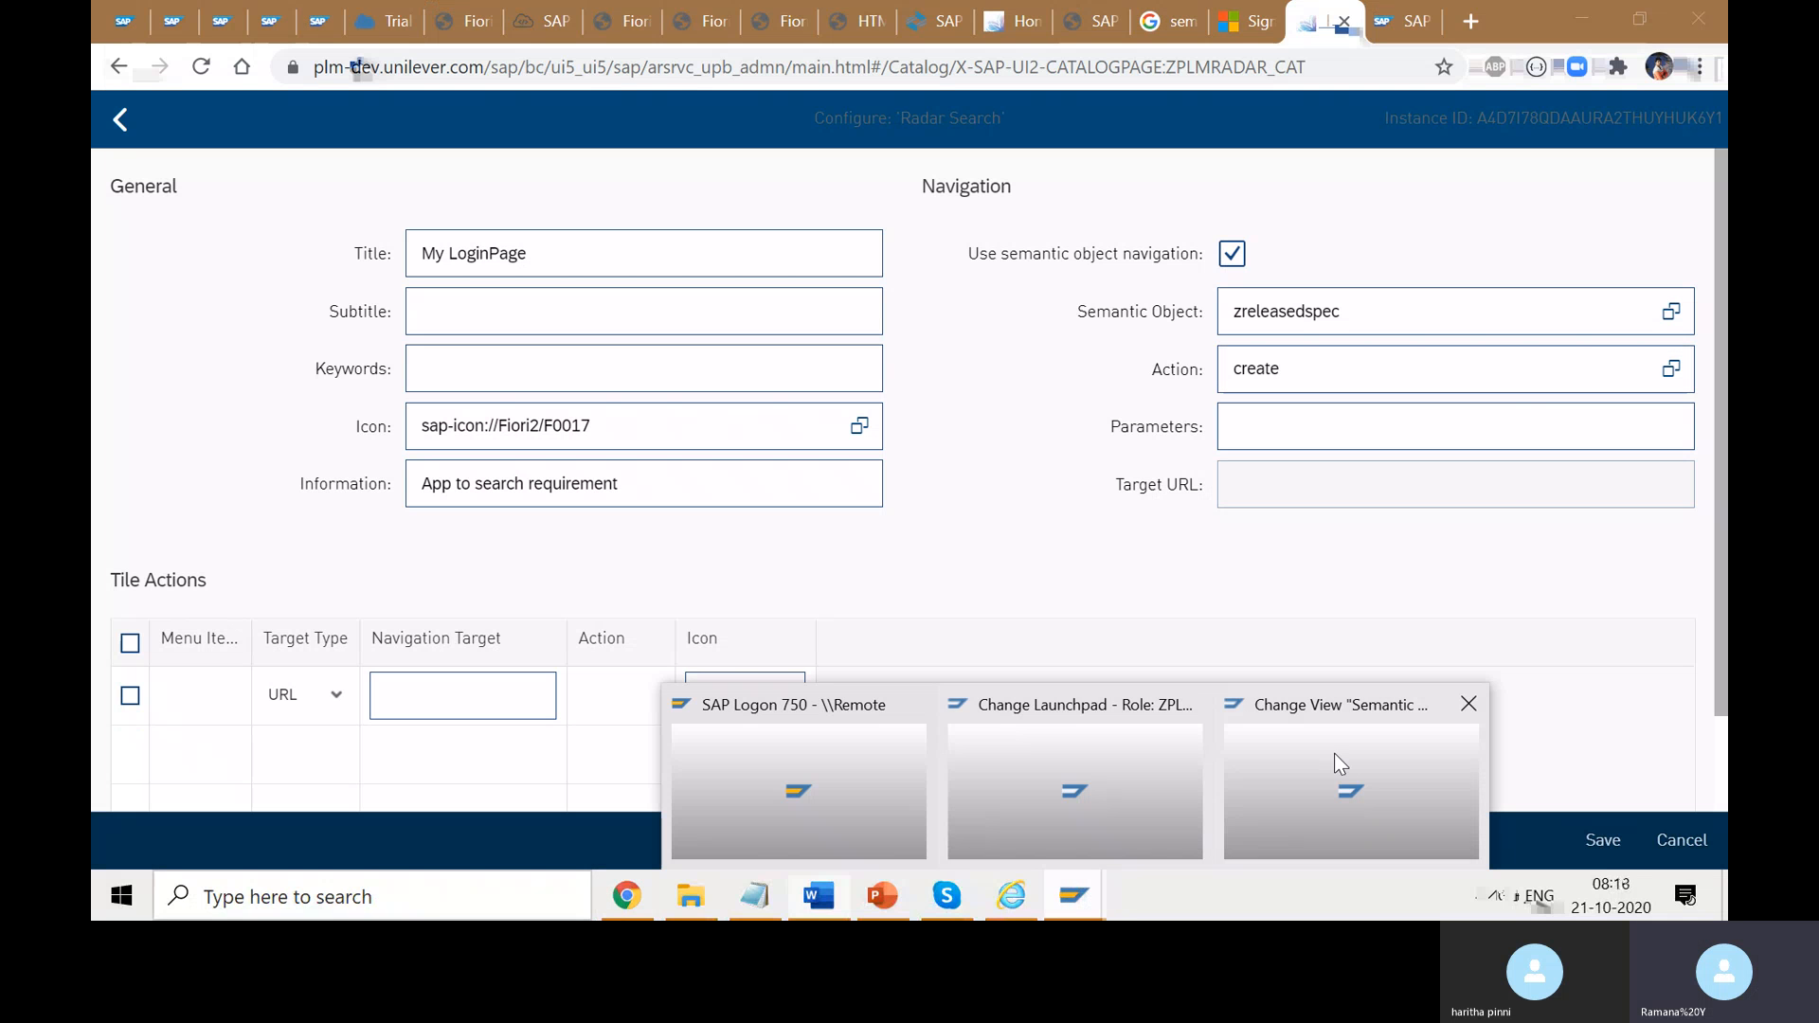
- Open a second SAP GUI session and start transaction SU01
{"action": "left_click", "coordinate": [1360, 755]}
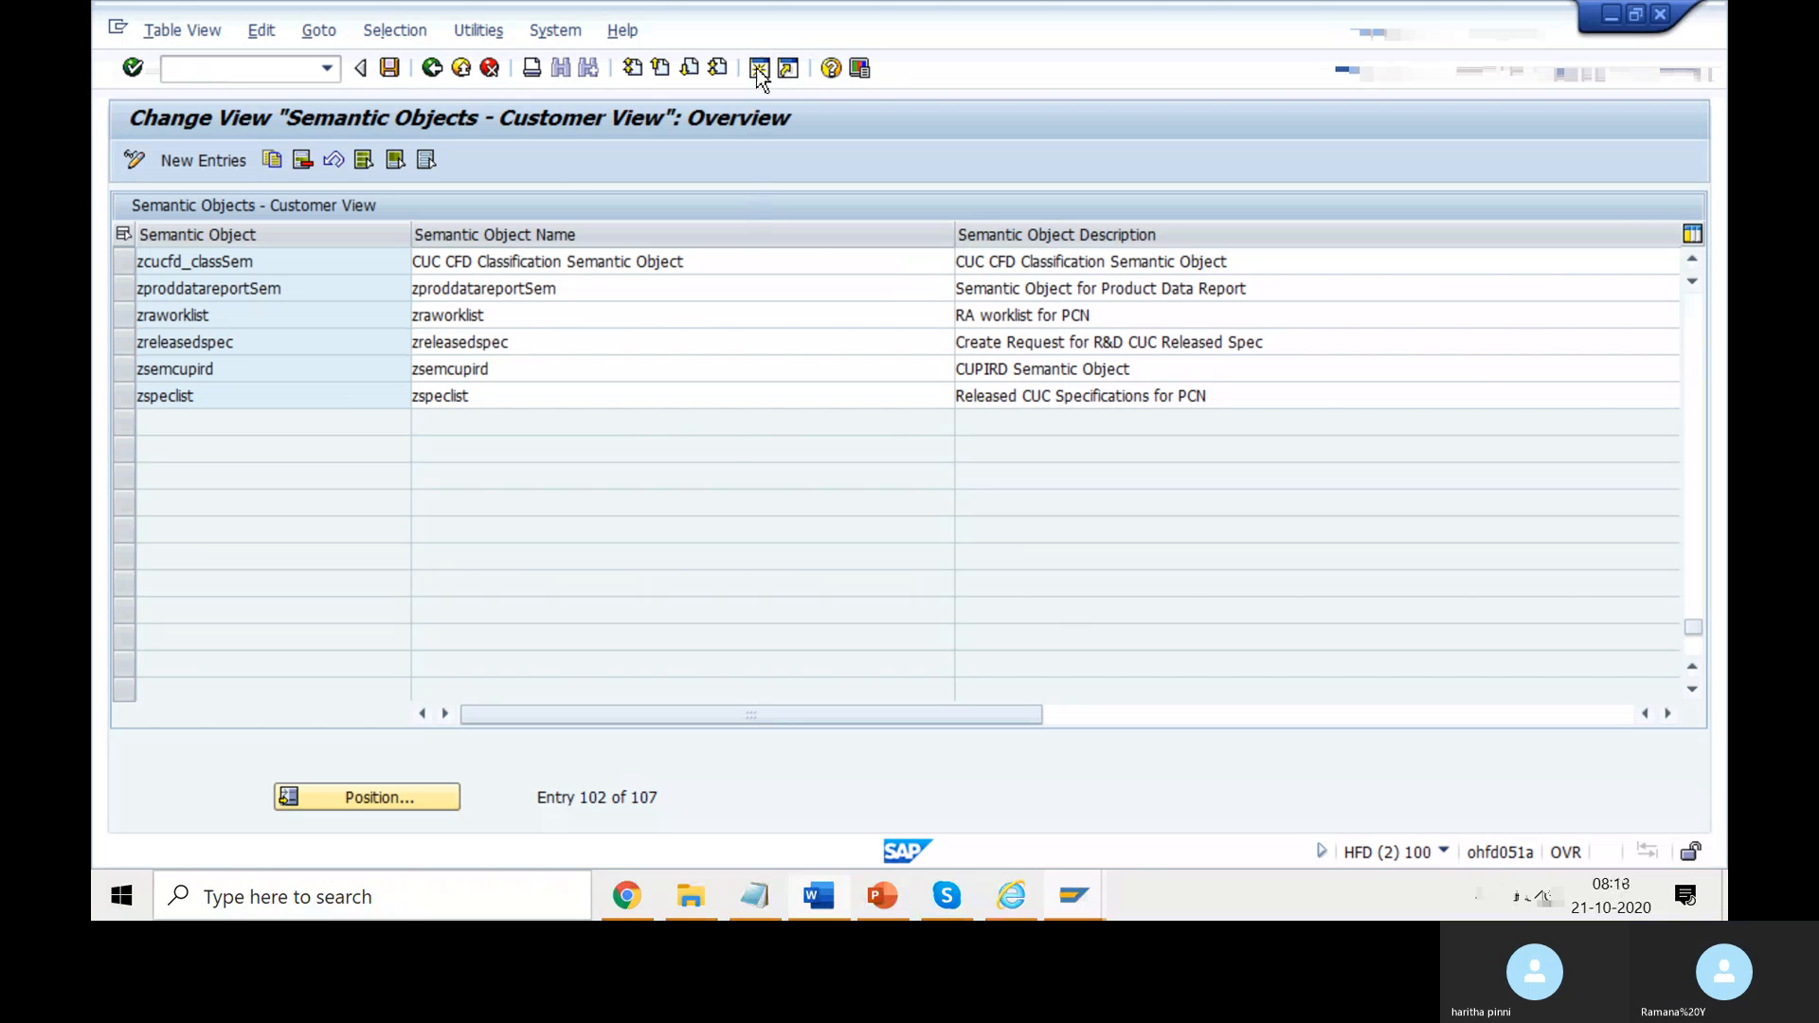
{"action": "key", "text": "ctrl+n"}
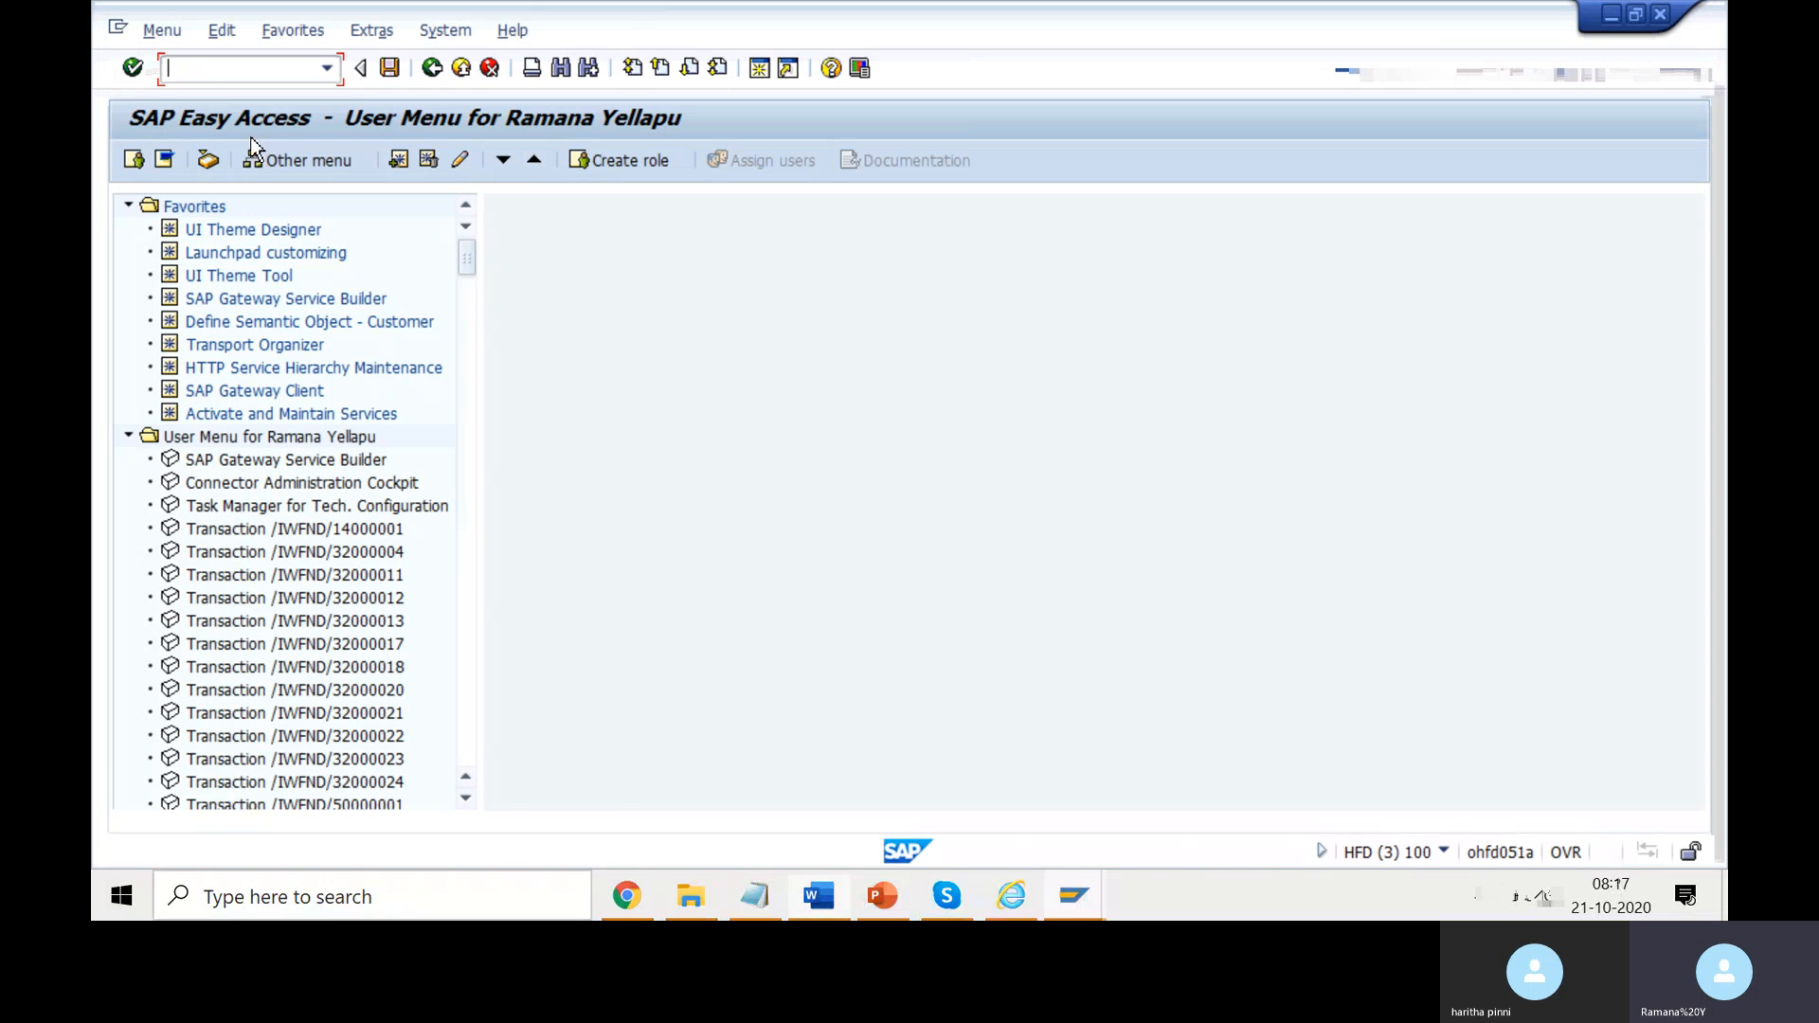
{"action": "type", "text": "su"}
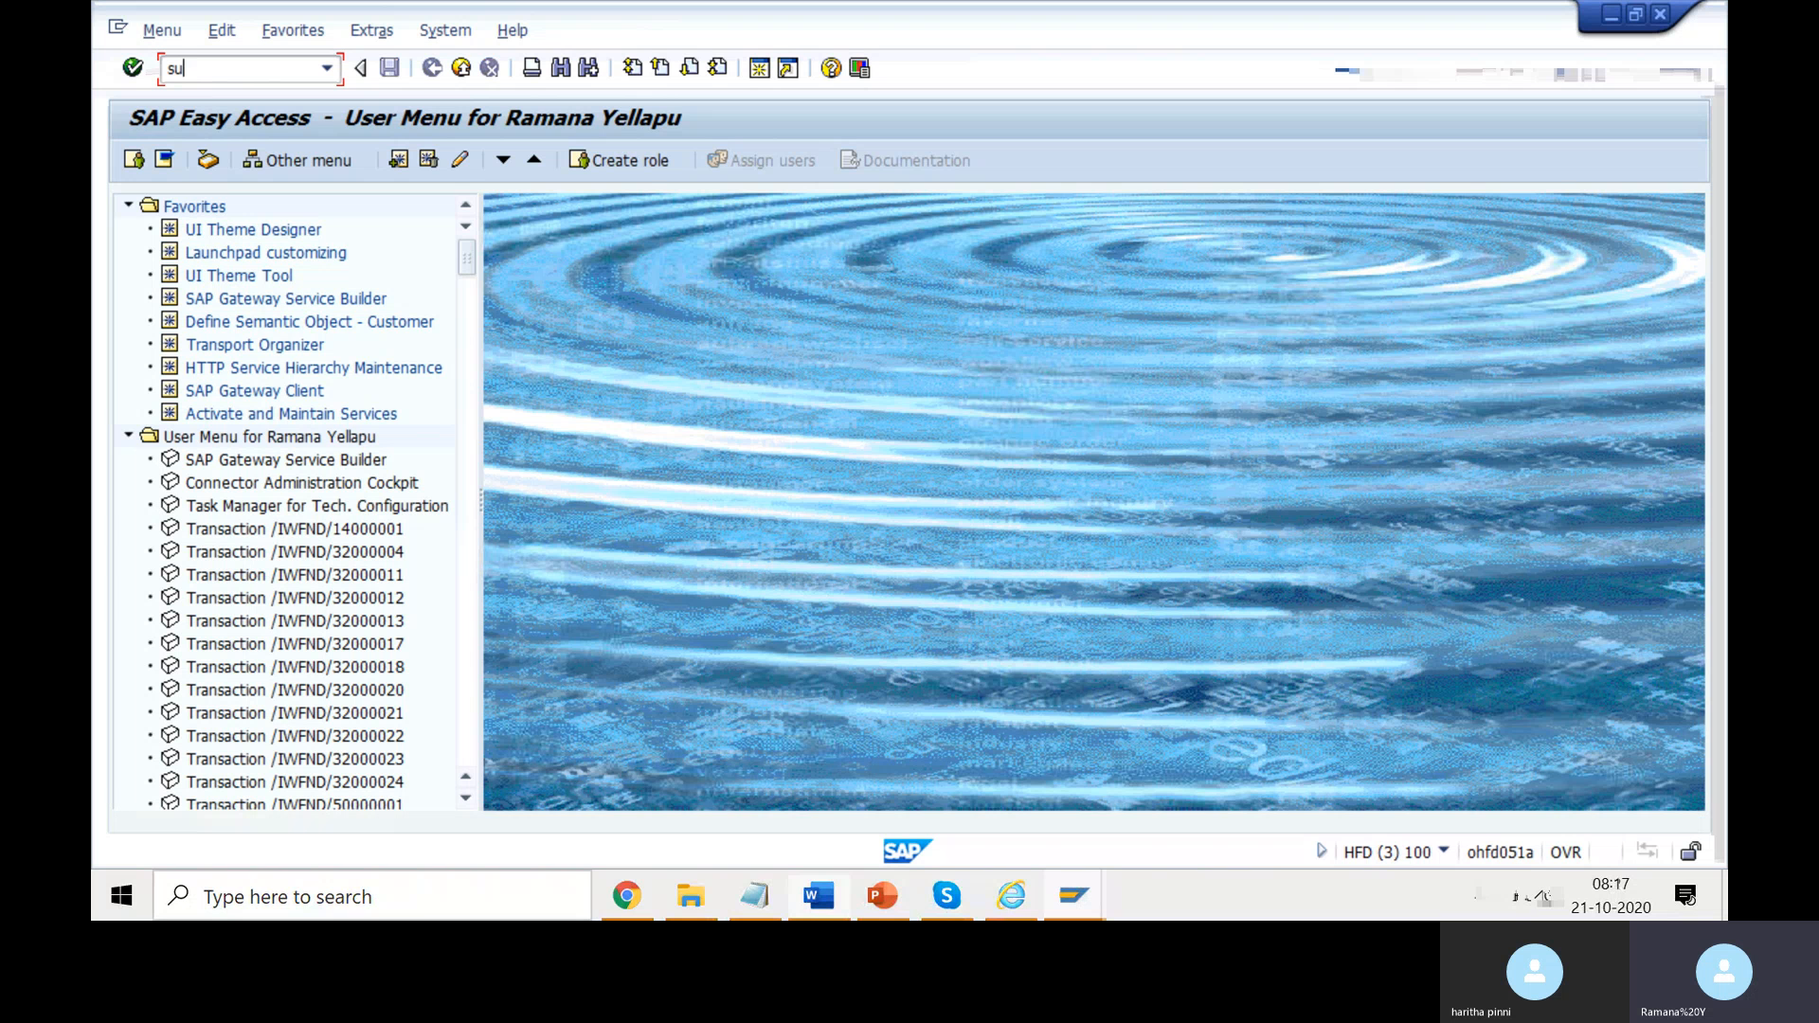
{"action": "type", "text": "01"}
{"action": "key", "text": "Return"}
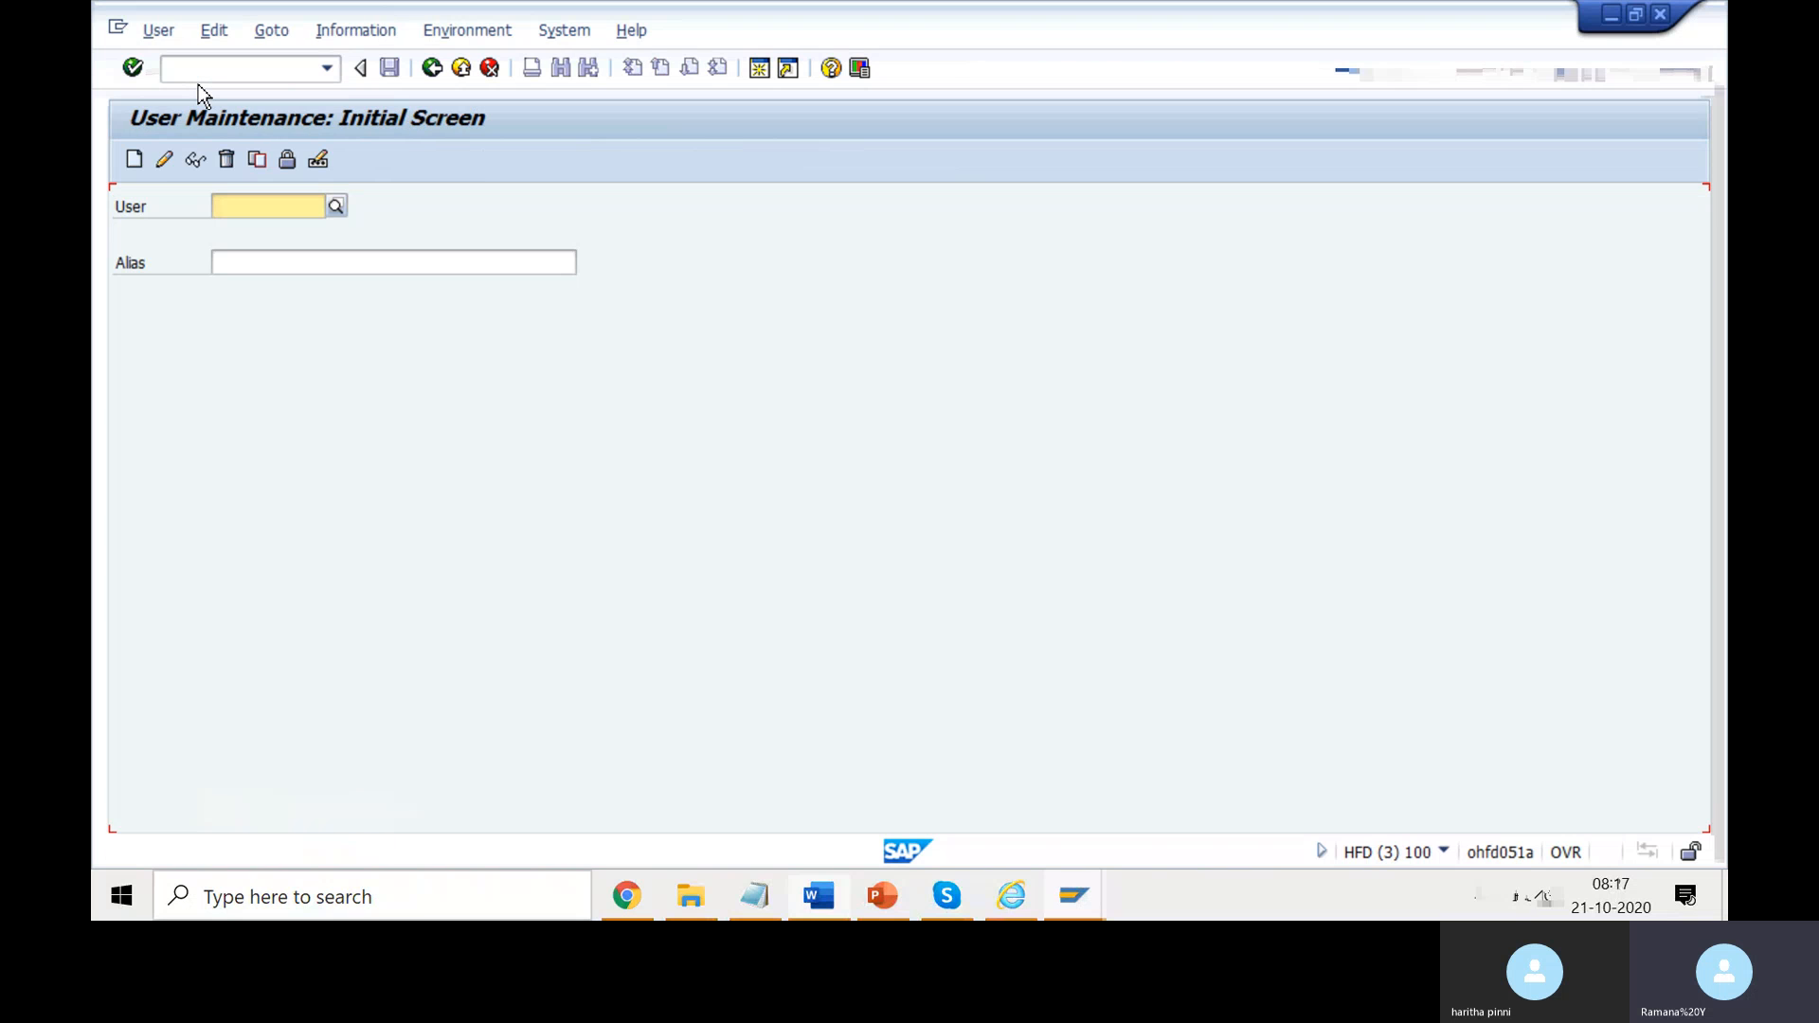
- Display the chosen user's role assignments, inspecting ZS_U_DA_ACC_DISPLAY, then return to the SEMOBJ session
{"action": "left_click", "coordinate": [256, 209]}
{"action": "type", "text": "Yella"}
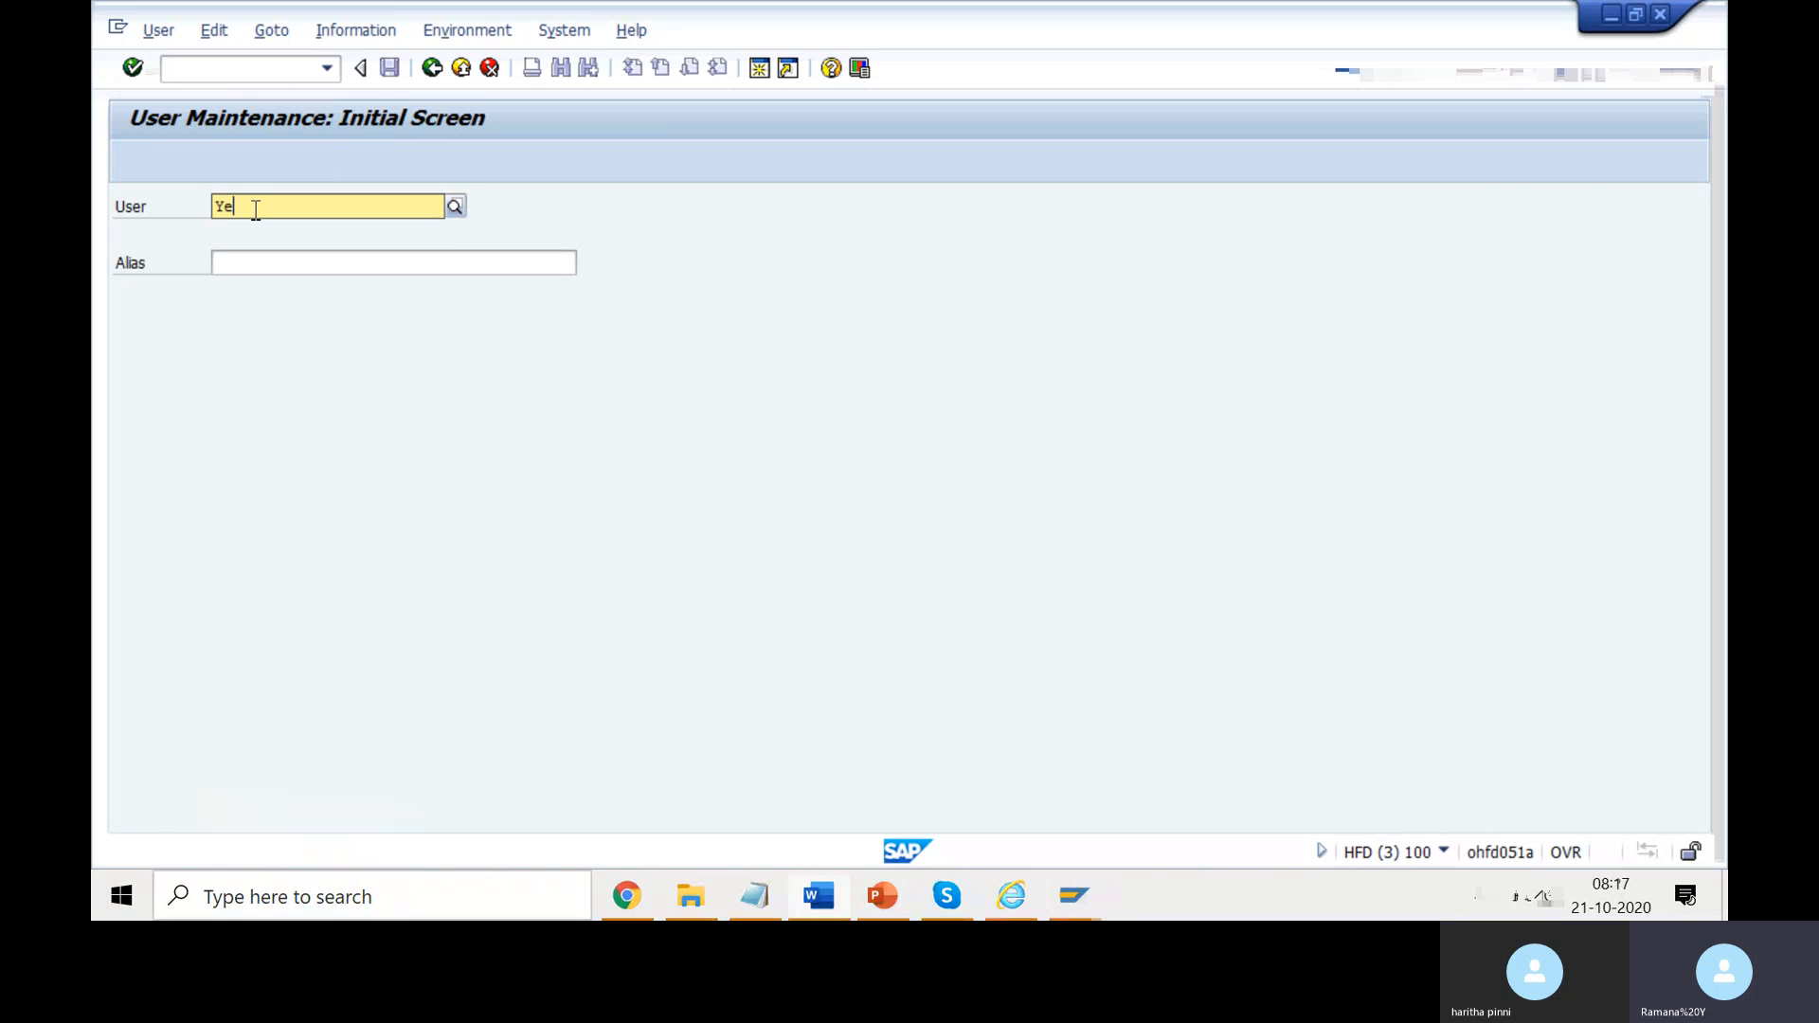
{"action": "key", "text": "Down"}
{"action": "key", "text": "Down"}
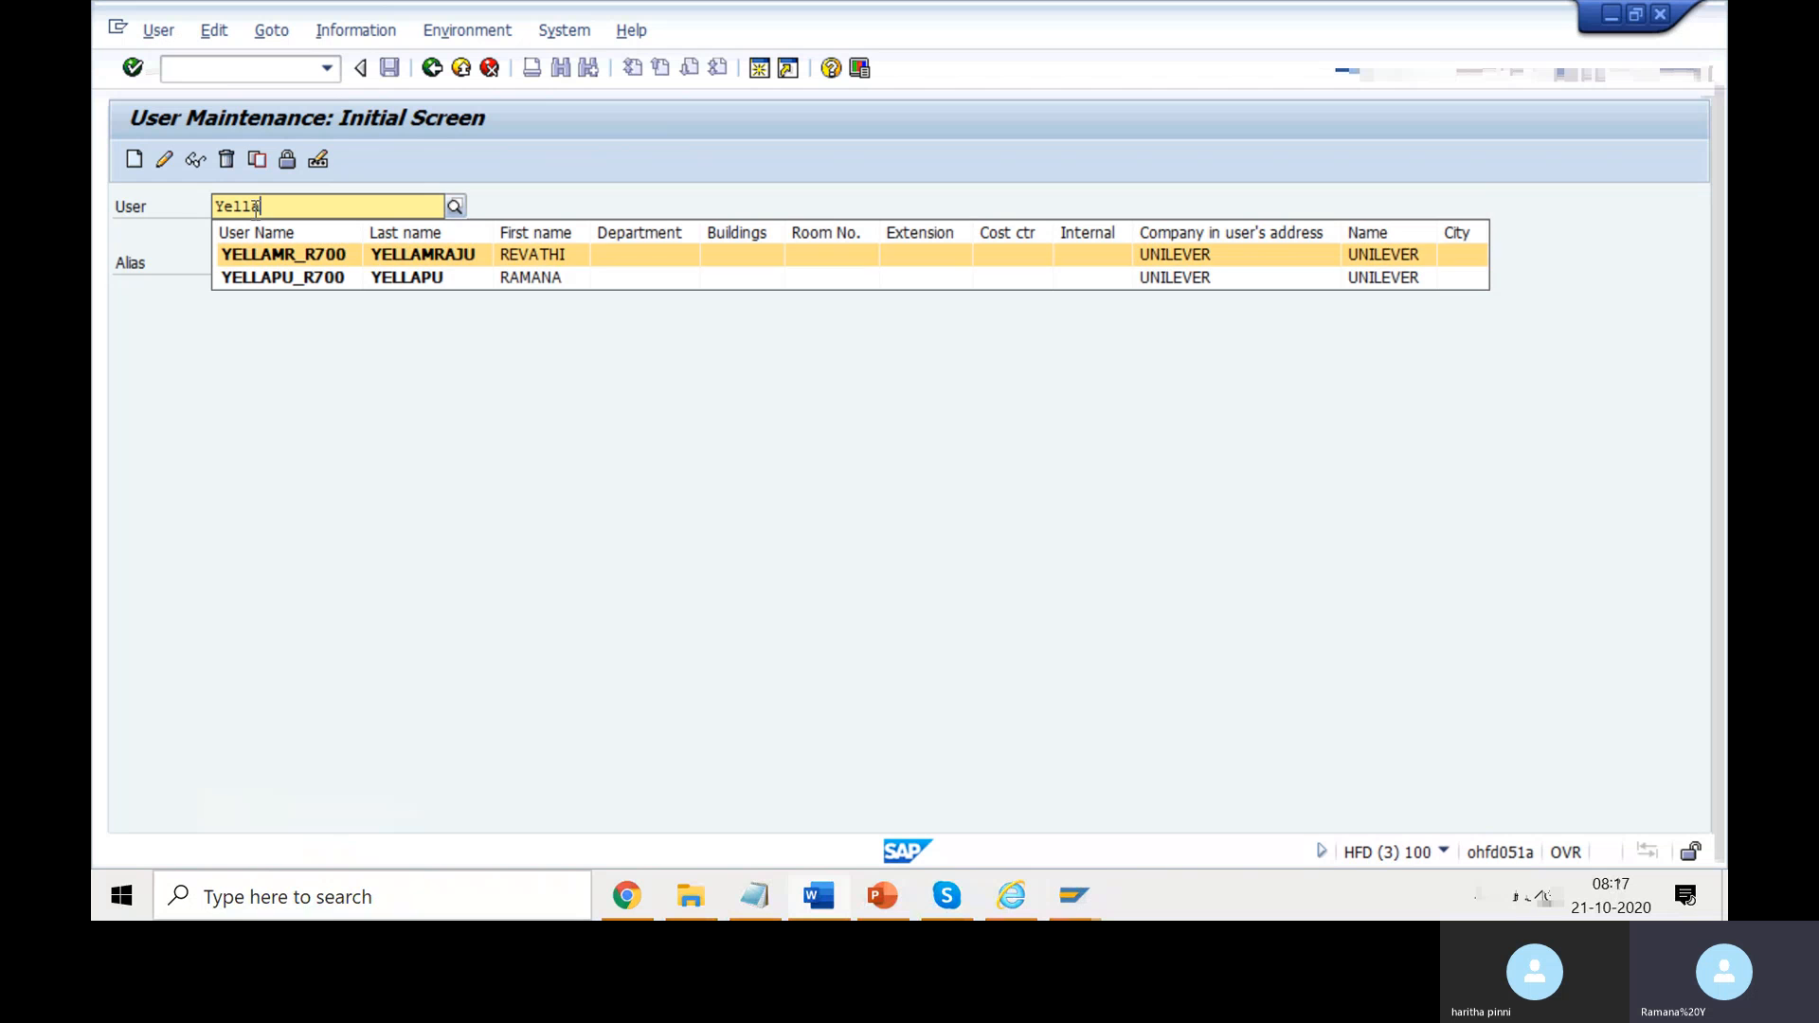
{"action": "key", "text": "Return"}
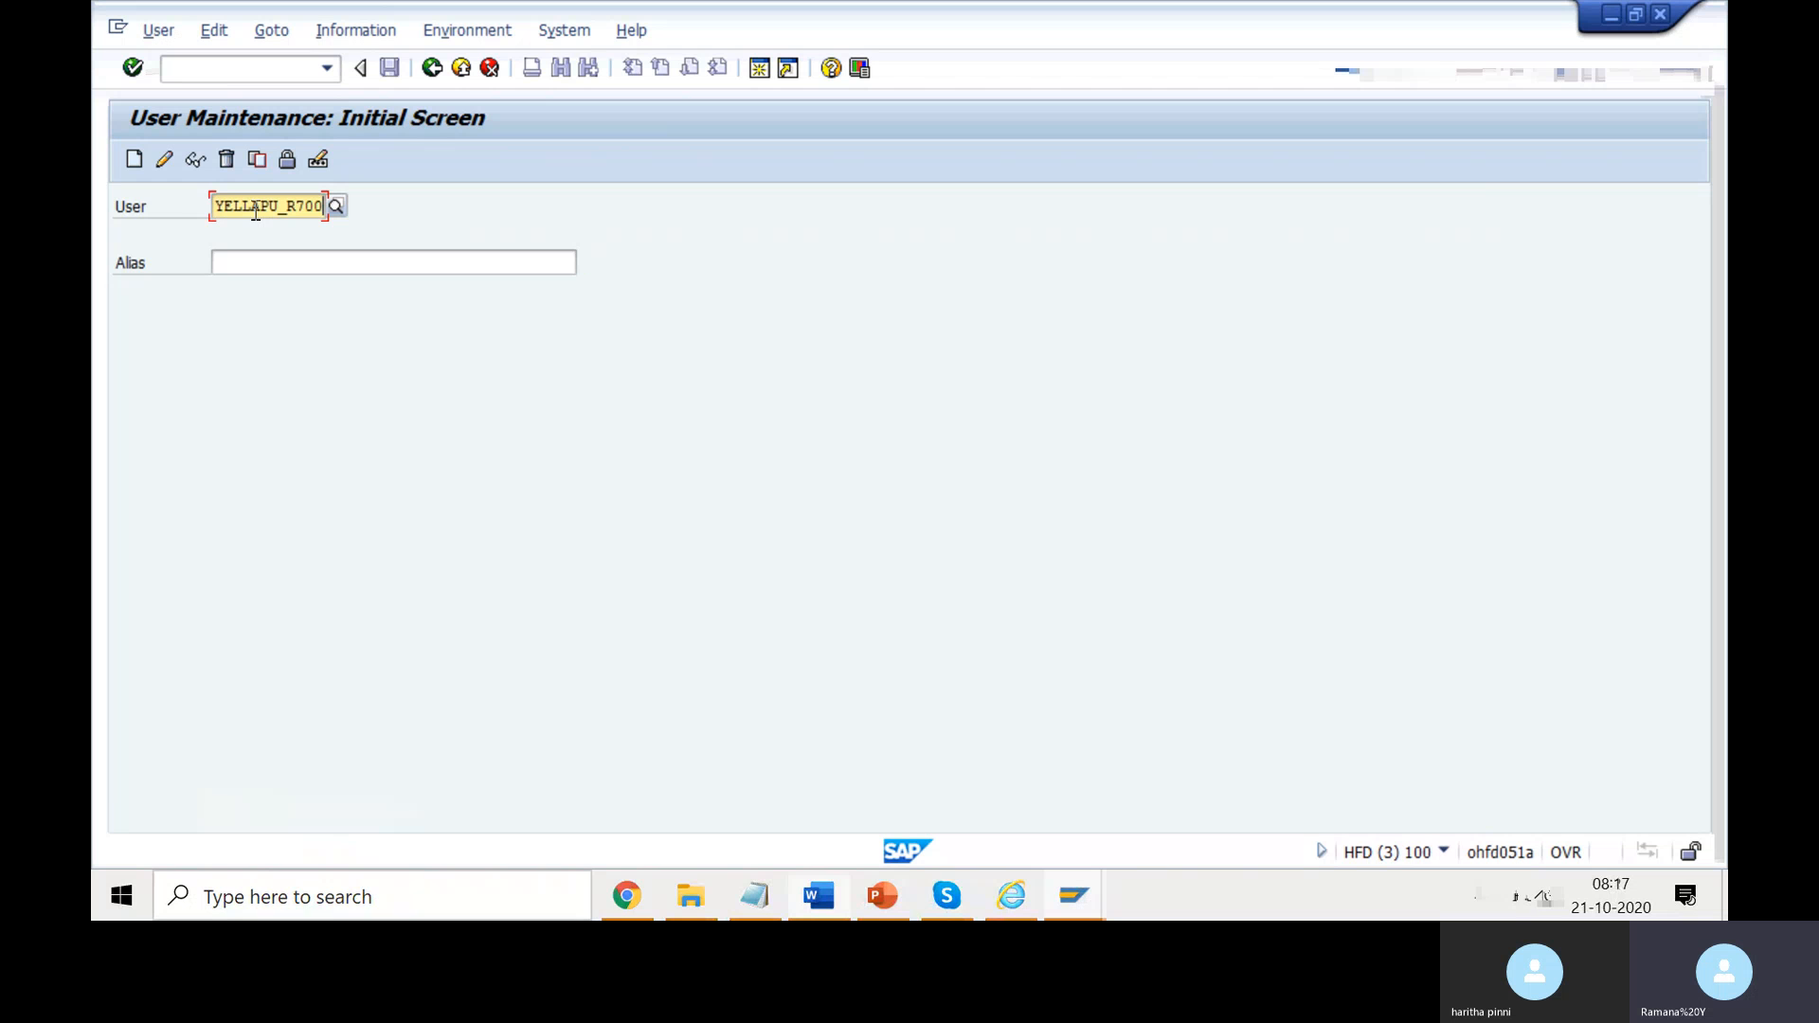
{"action": "left_click", "coordinate": [196, 157]}
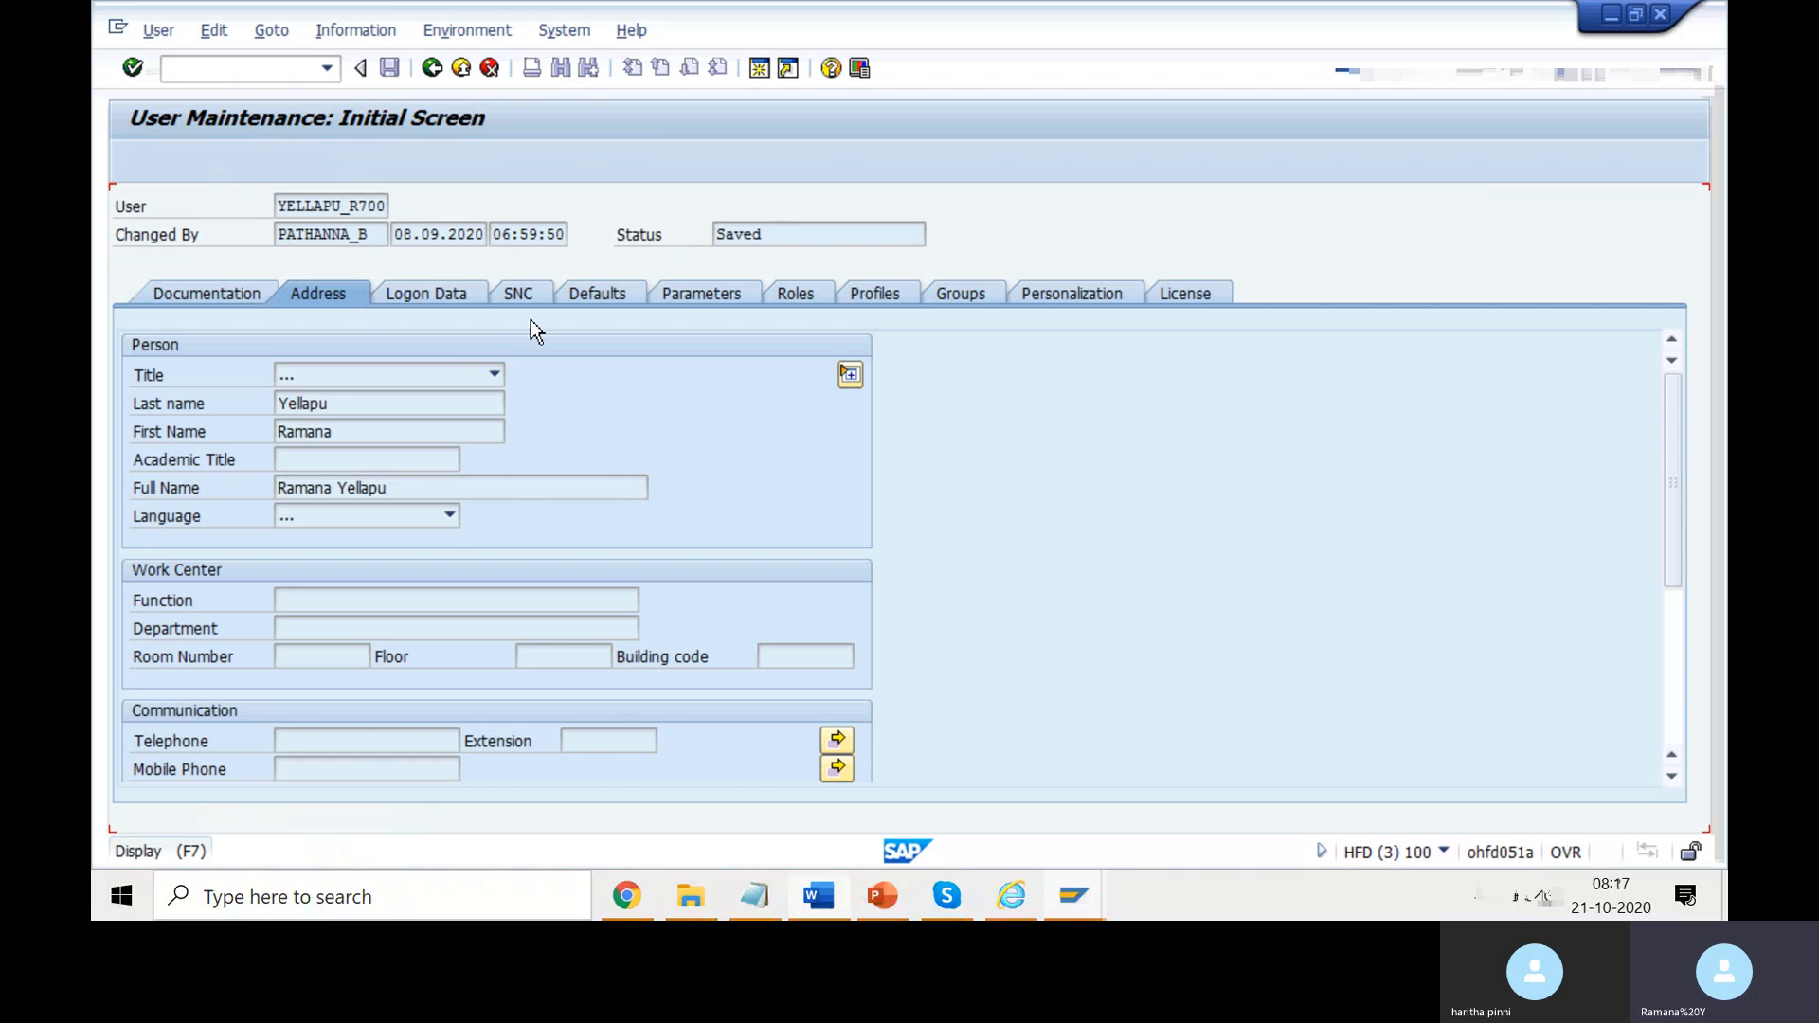
{"action": "left_click", "coordinate": [804, 297]}
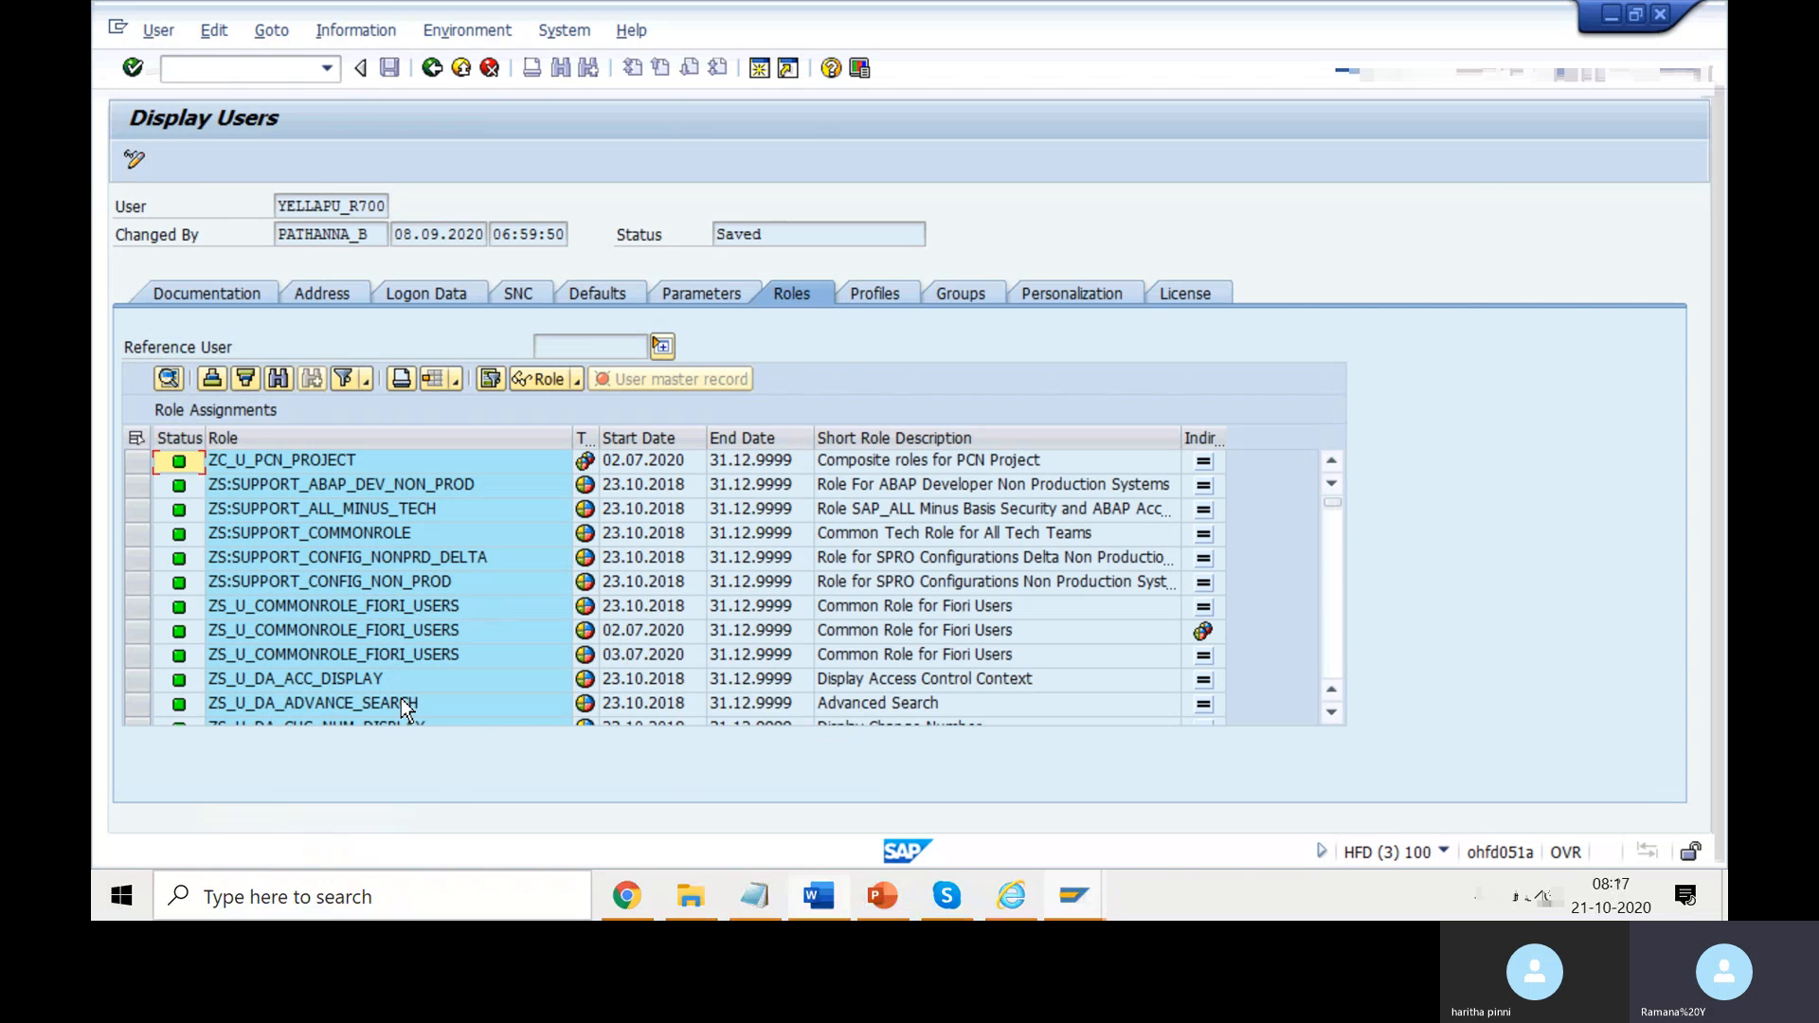
{"action": "left_click", "coordinate": [343, 679]}
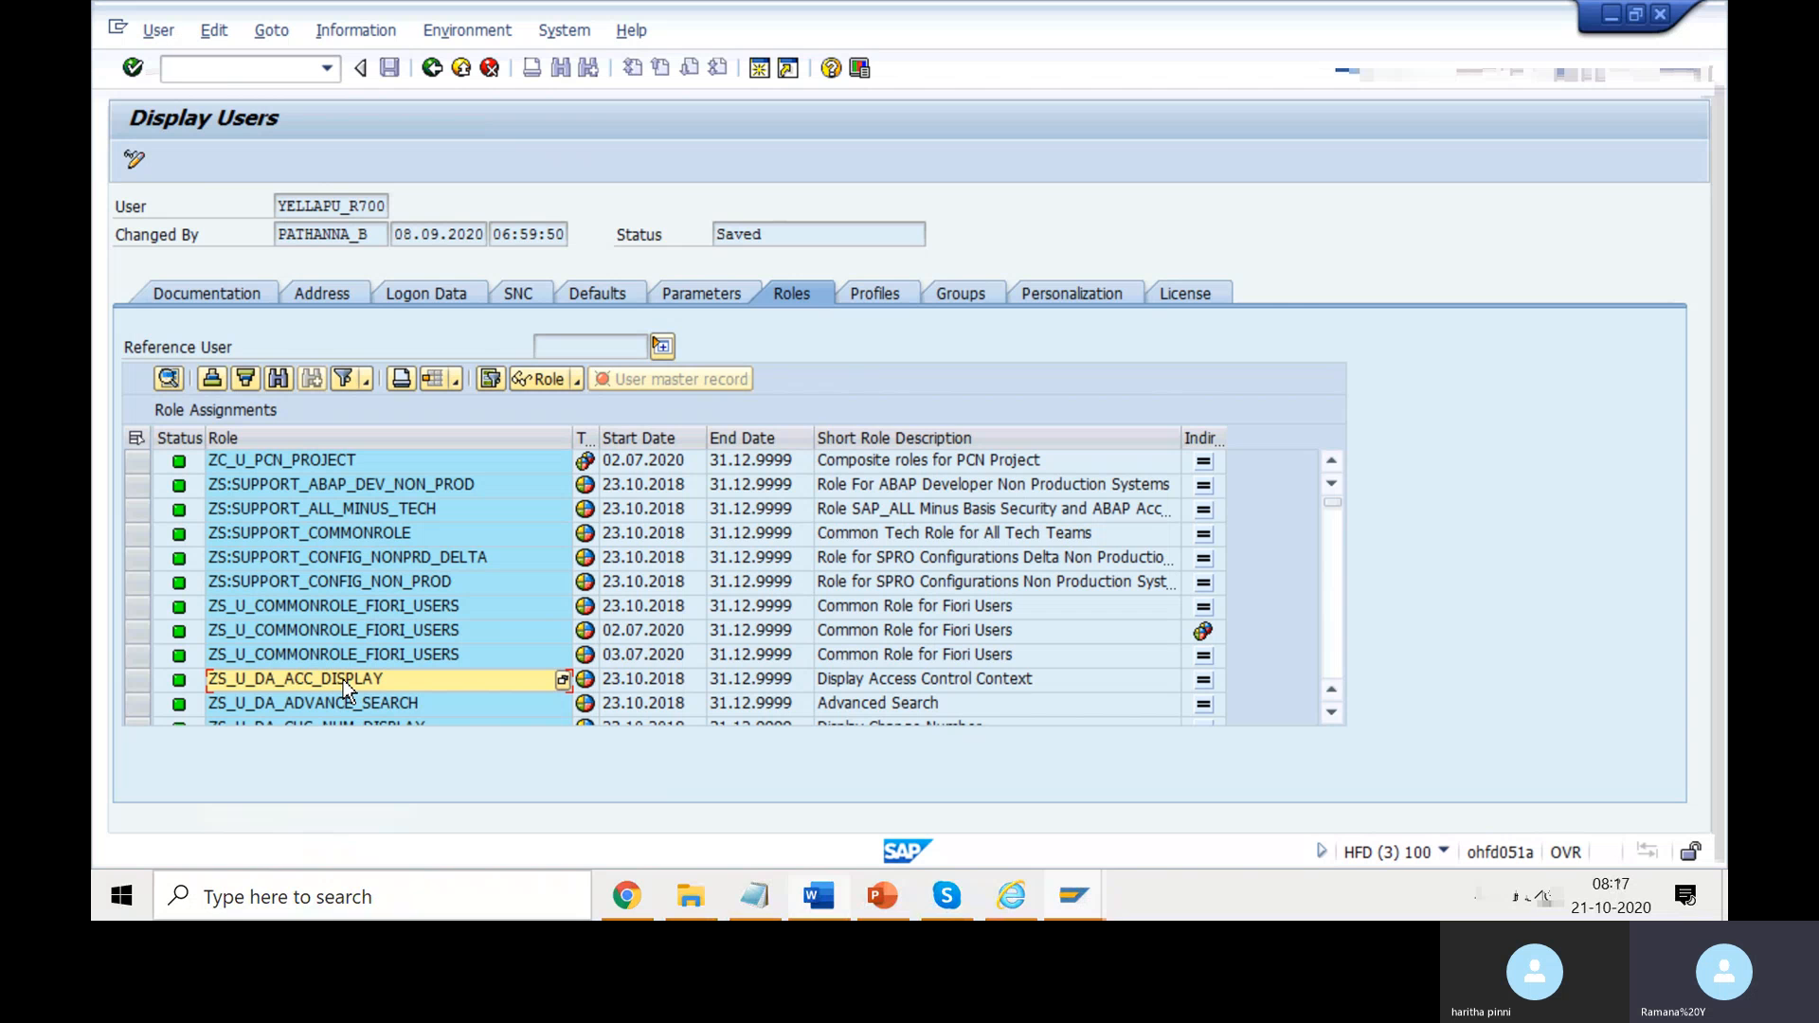
{"action": "key", "text": "alt+Tab"}
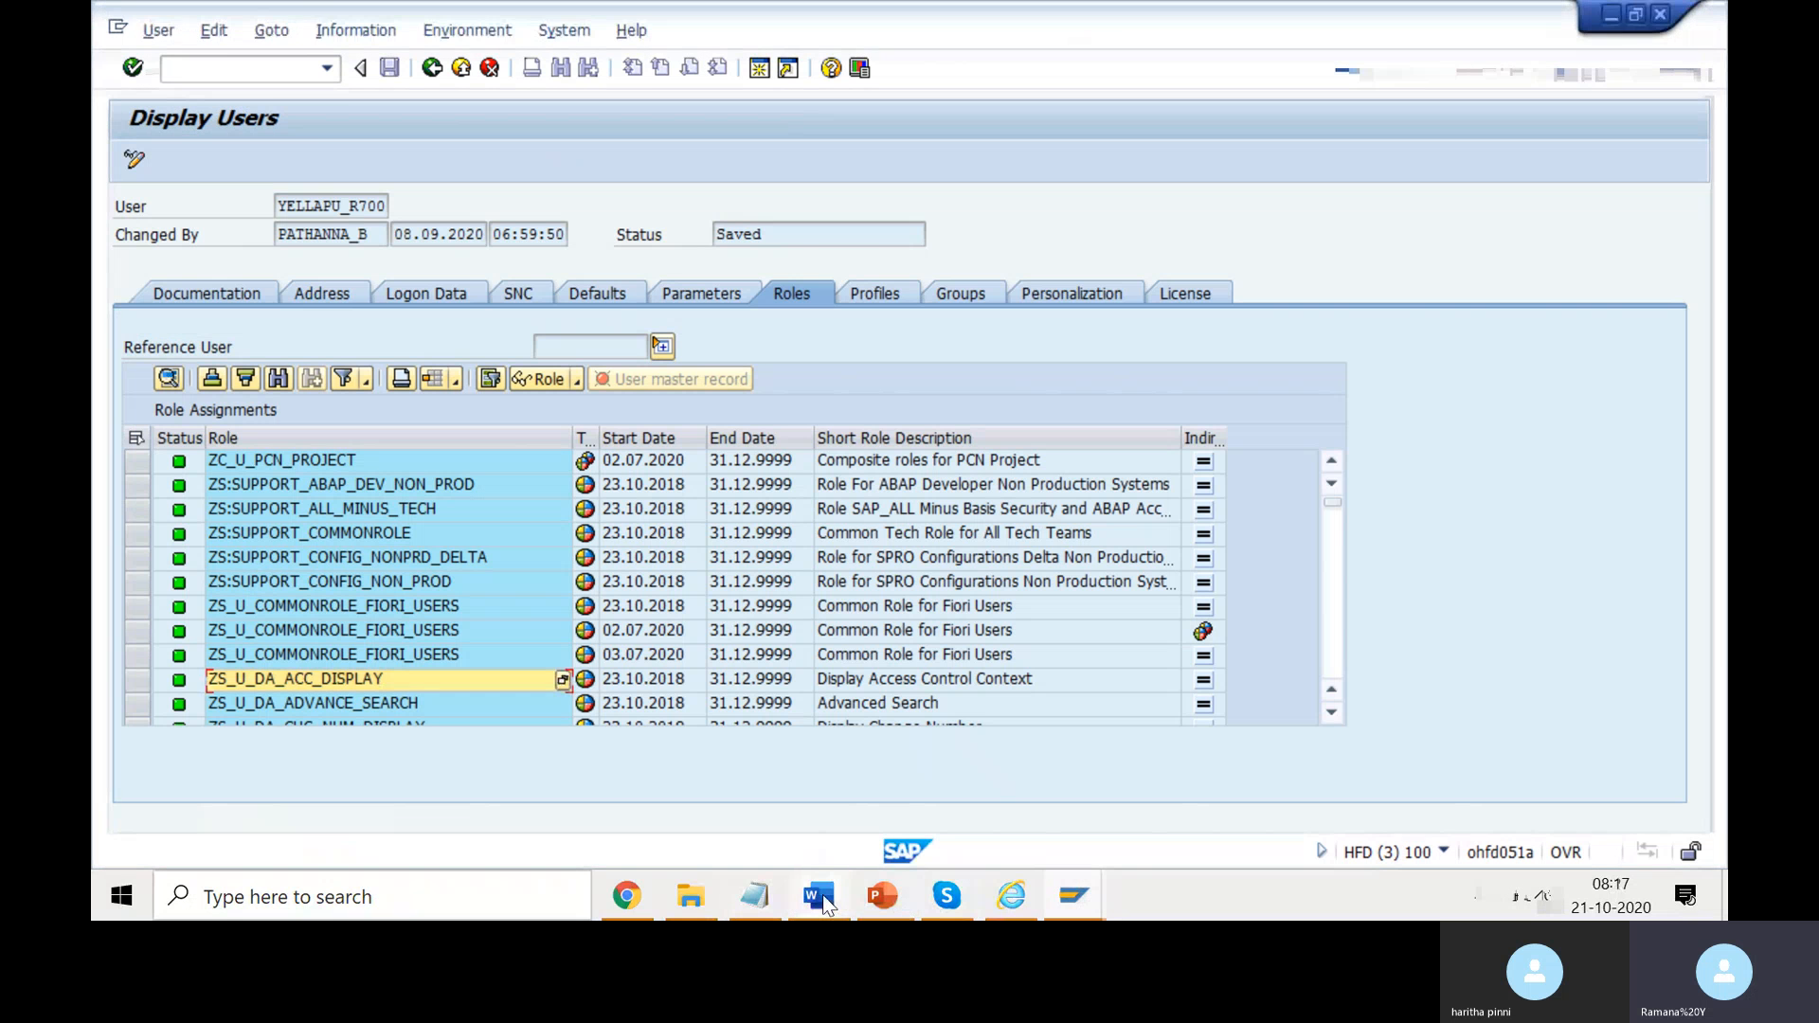
- Add blank lines after 'Catalogs and Groups' and append '[Tile]' to that line
{"action": "left_click", "coordinate": [818, 898]}
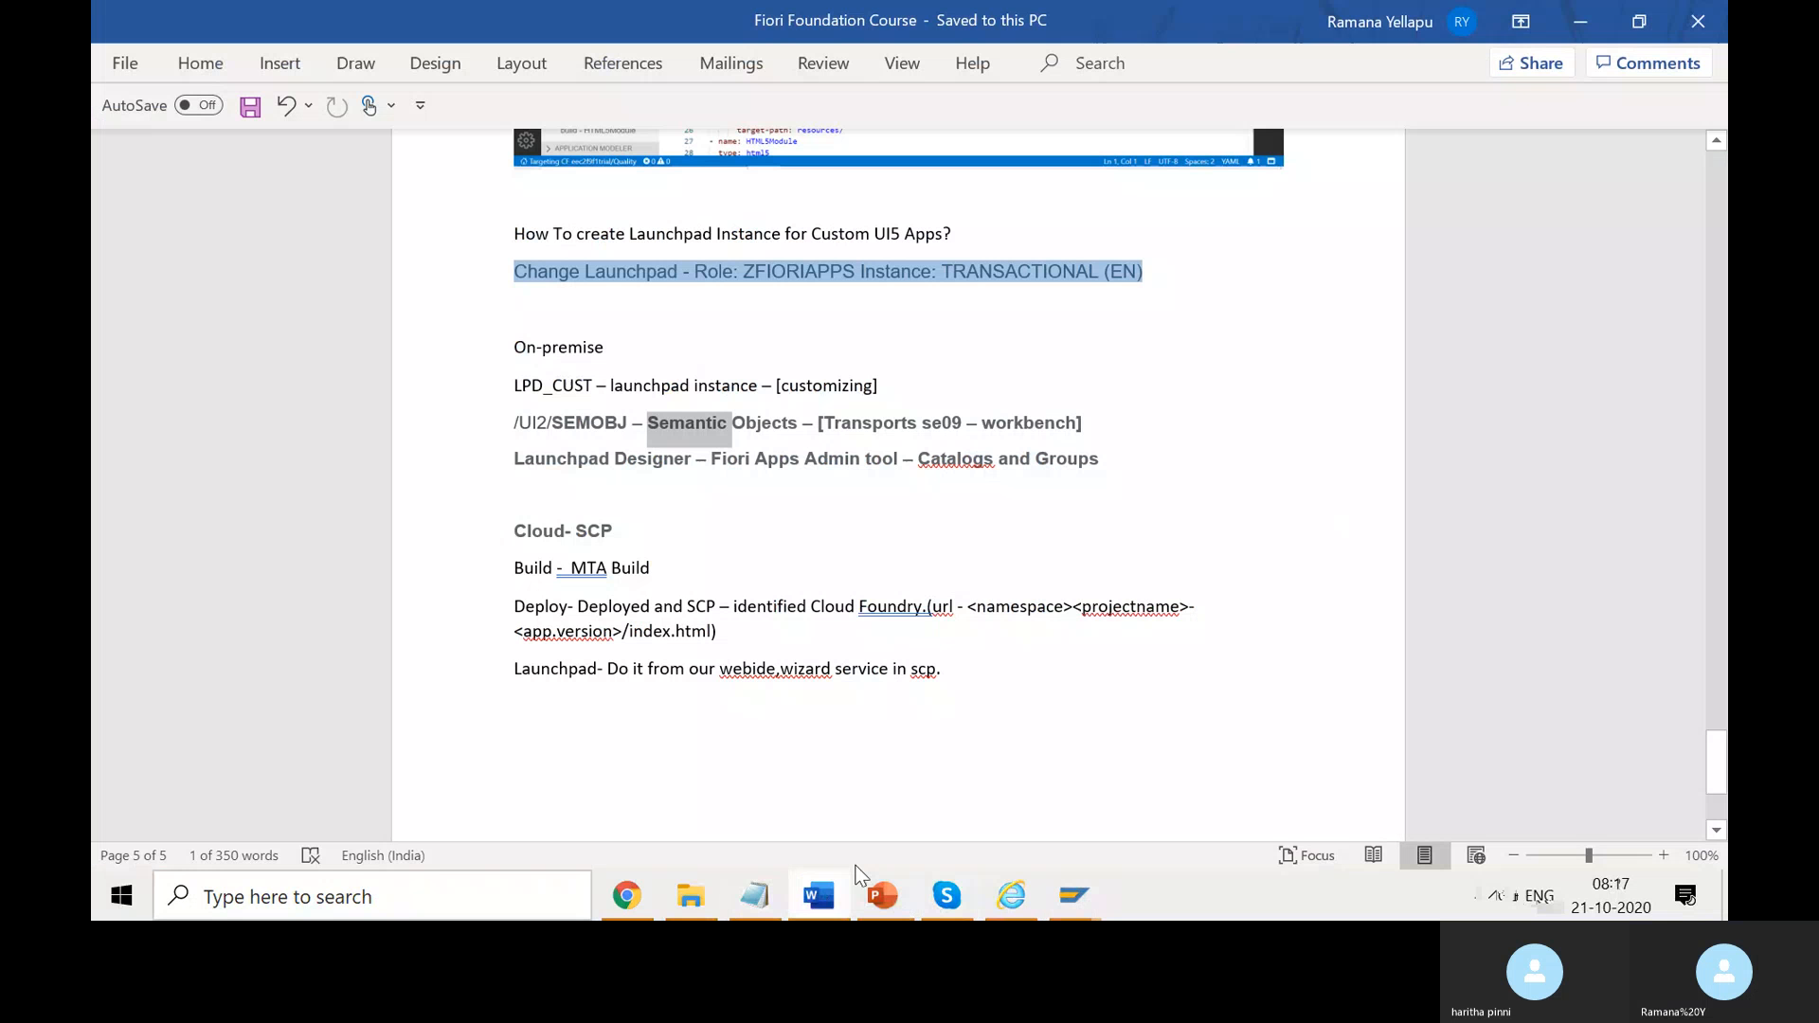
{"action": "left_click", "coordinate": [995, 709]}
{"action": "left_click", "coordinate": [1123, 457]}
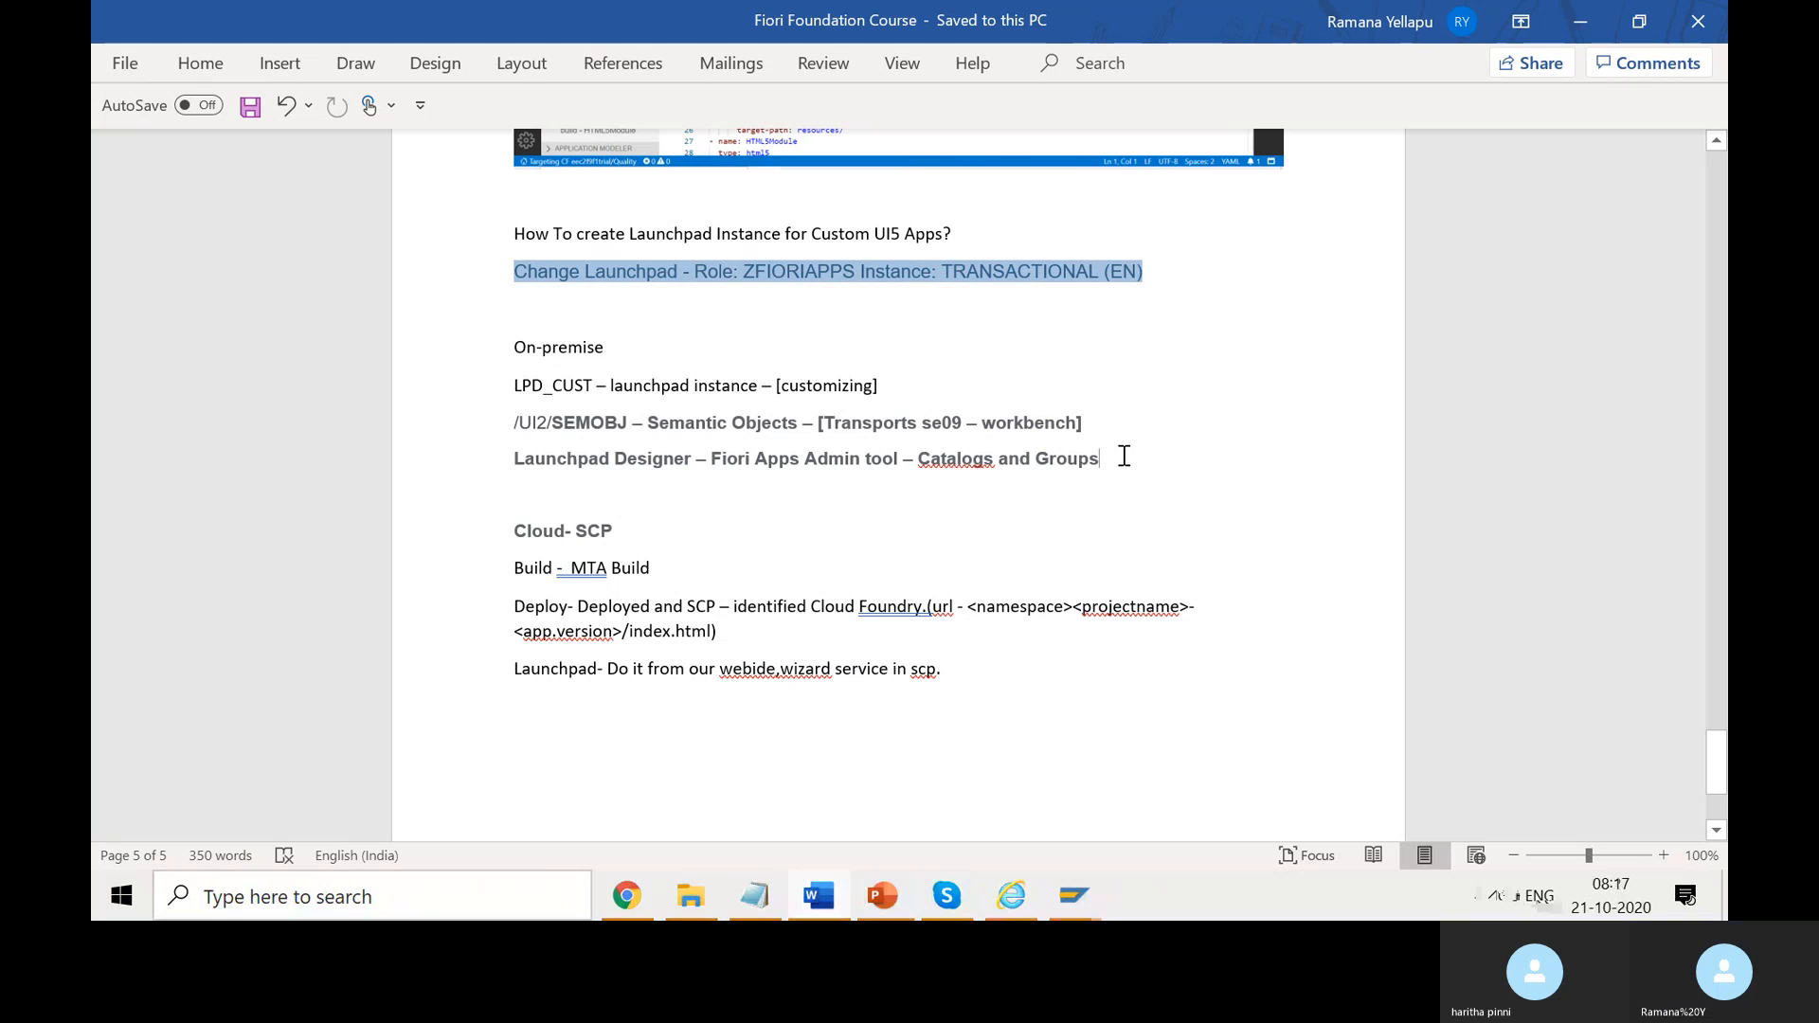
{"action": "key", "text": "Return"}
{"action": "key", "text": "Return"}
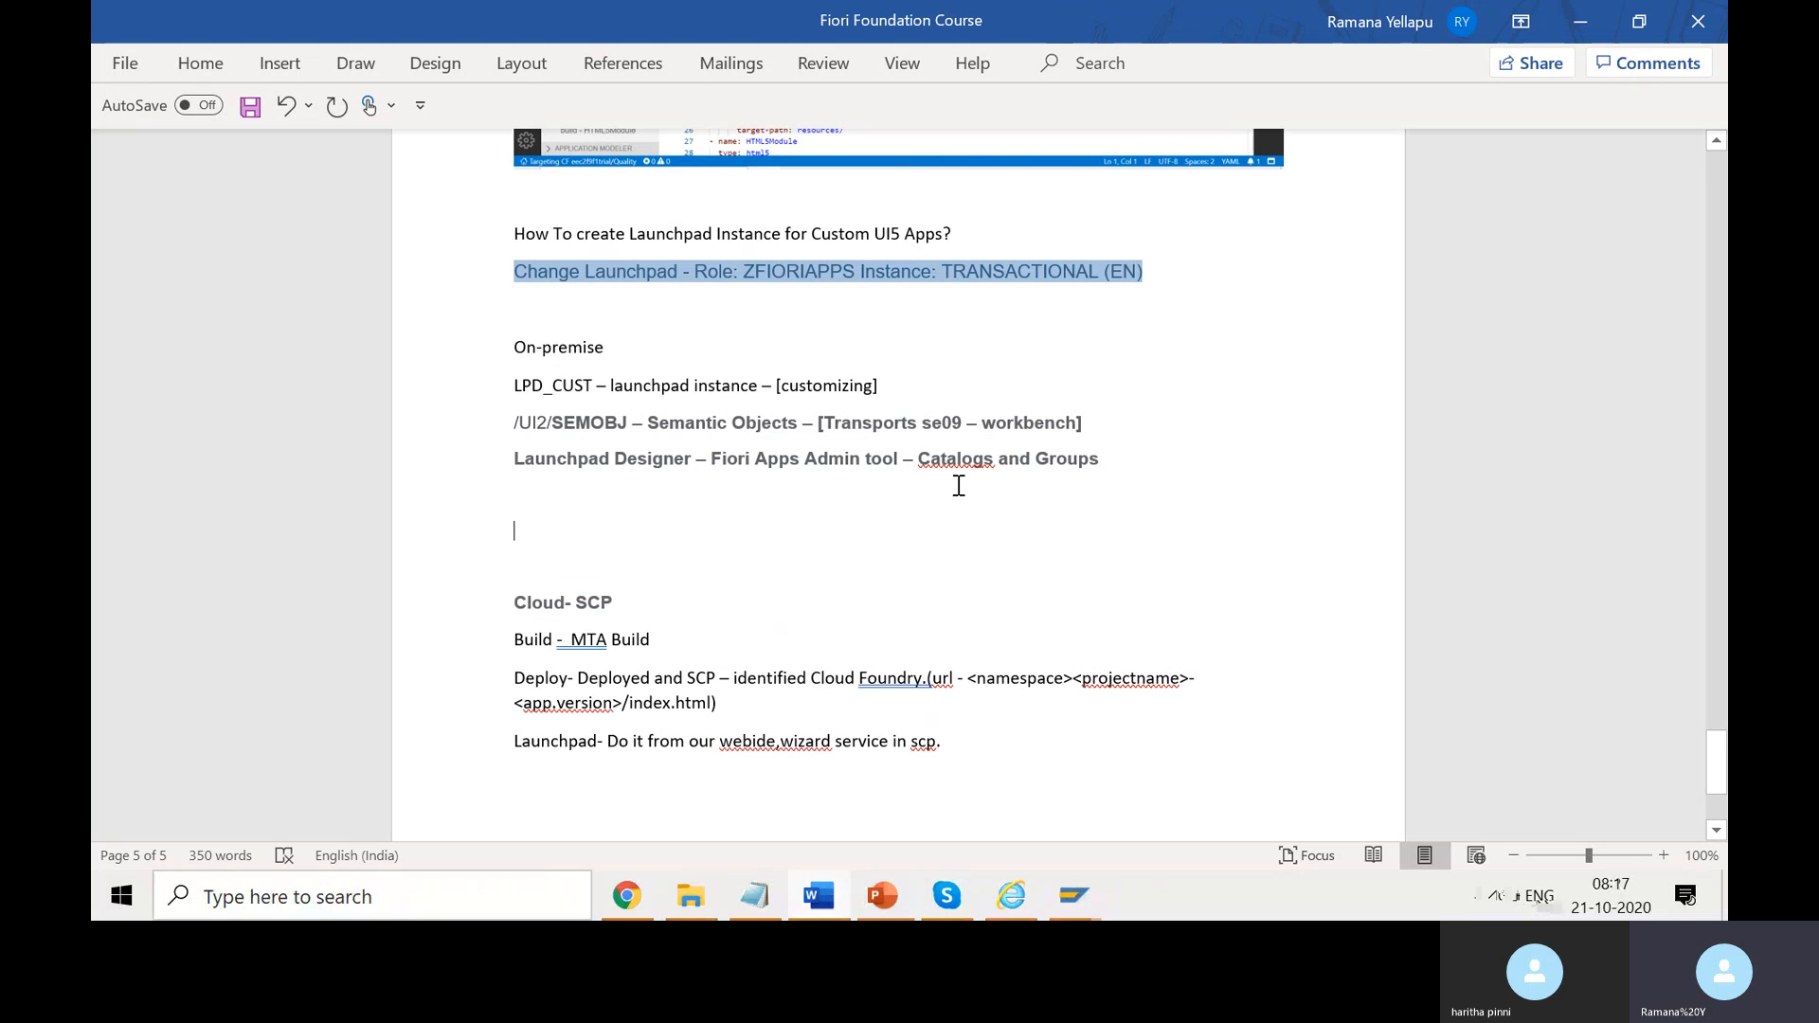
{"action": "left_click", "coordinate": [1126, 458]}
{"action": "type", "text": "[]"}
{"action": "key", "text": "Left"}
{"action": "type", "text": "Tile"}
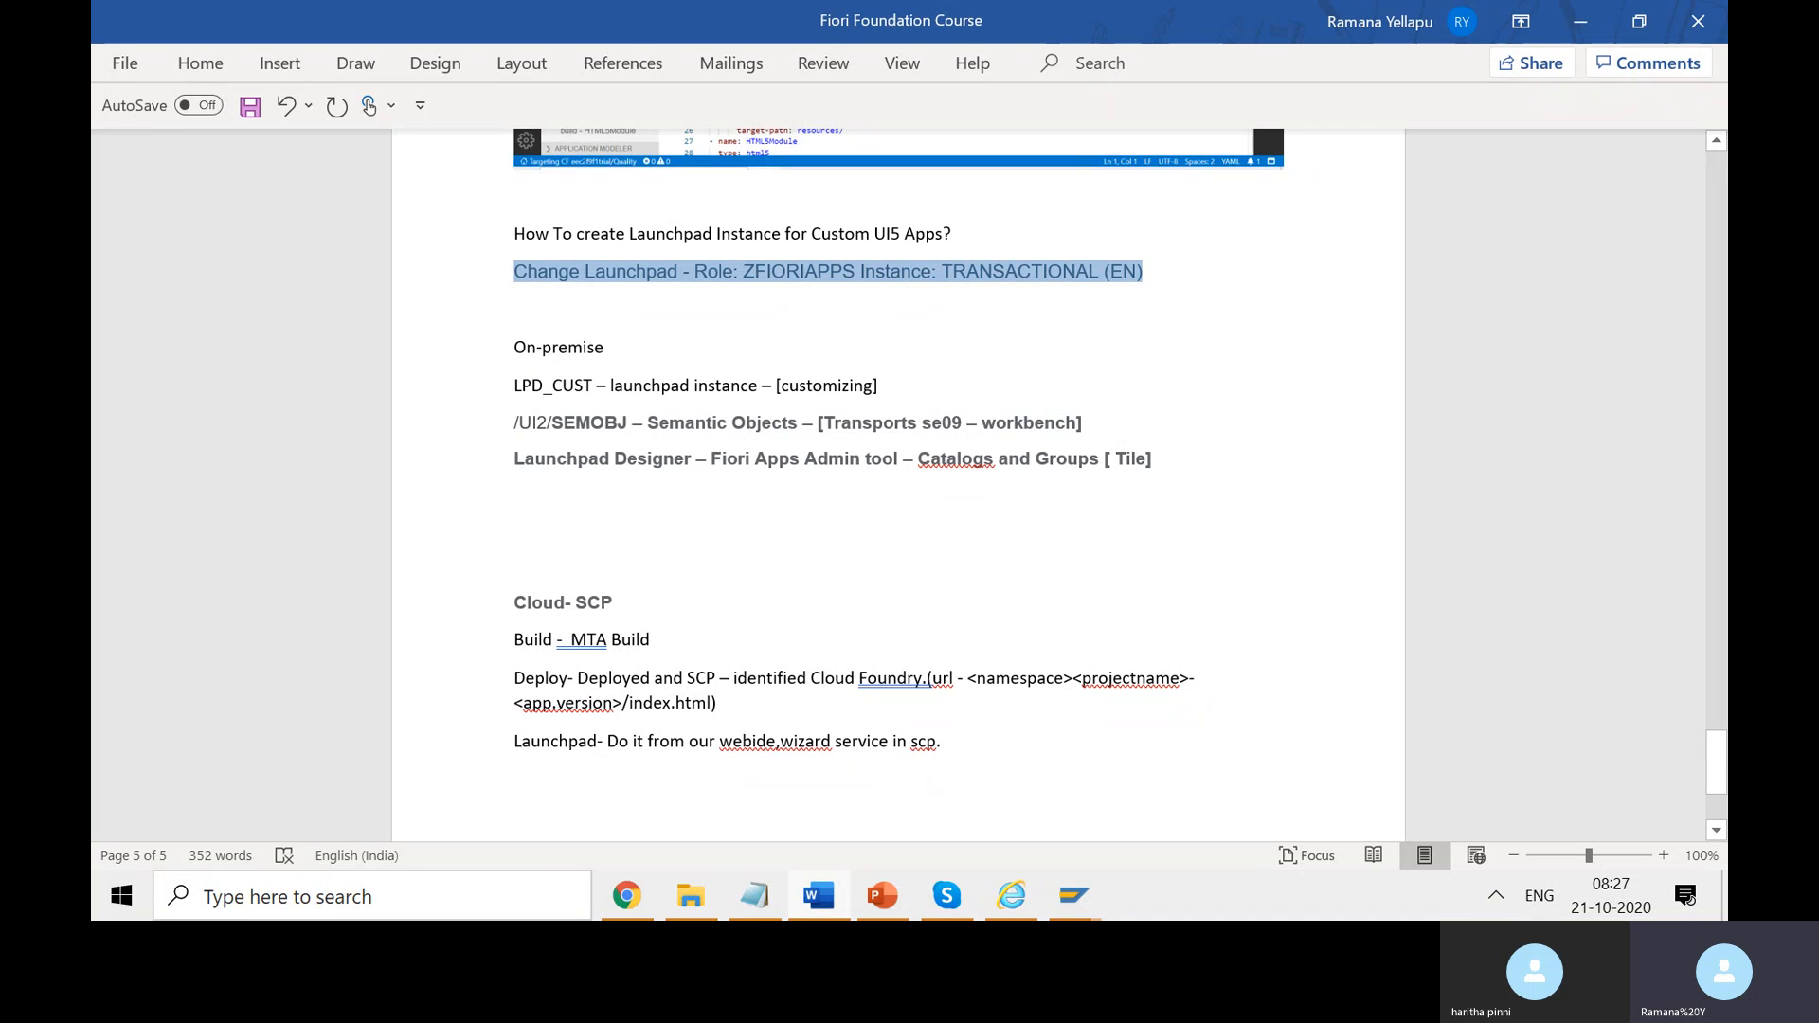
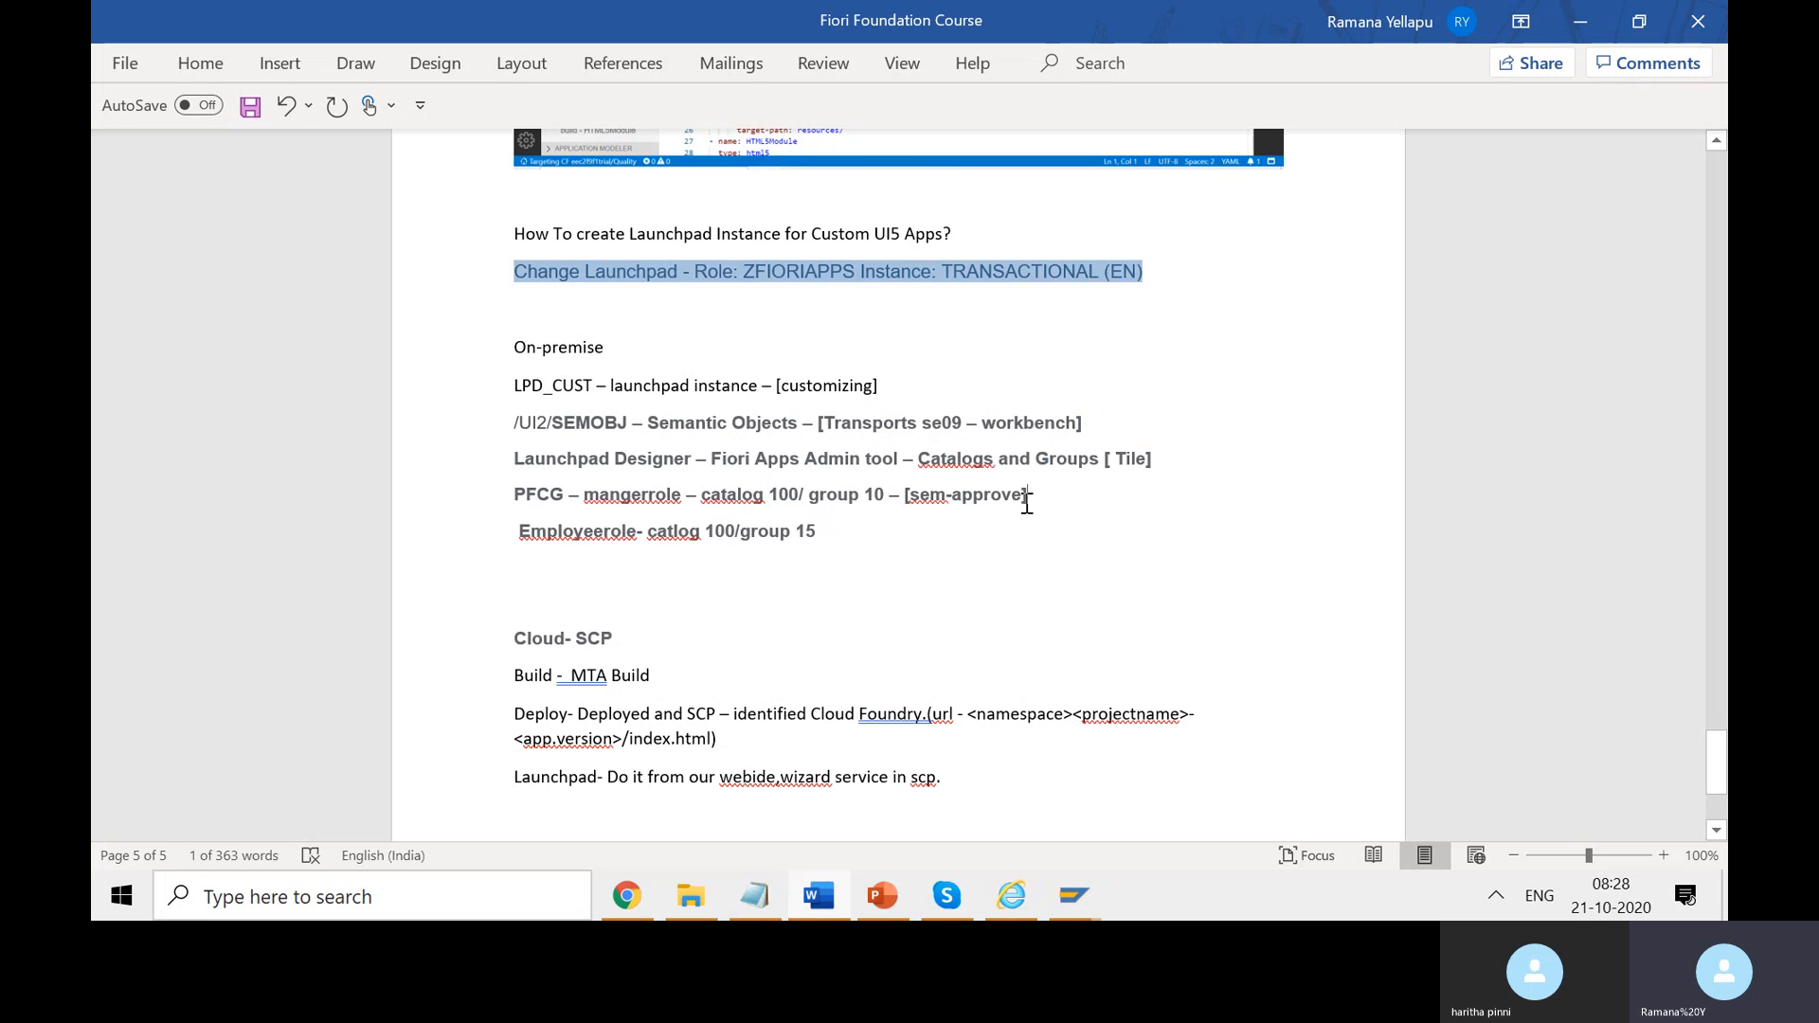
- Append '- [sem-display]' to the Employeerole line in the Word notes, then bring up SAP Display Users
{"action": "left_click_drag", "start_coordinate": [1027, 496], "coordinate": [922, 502]}
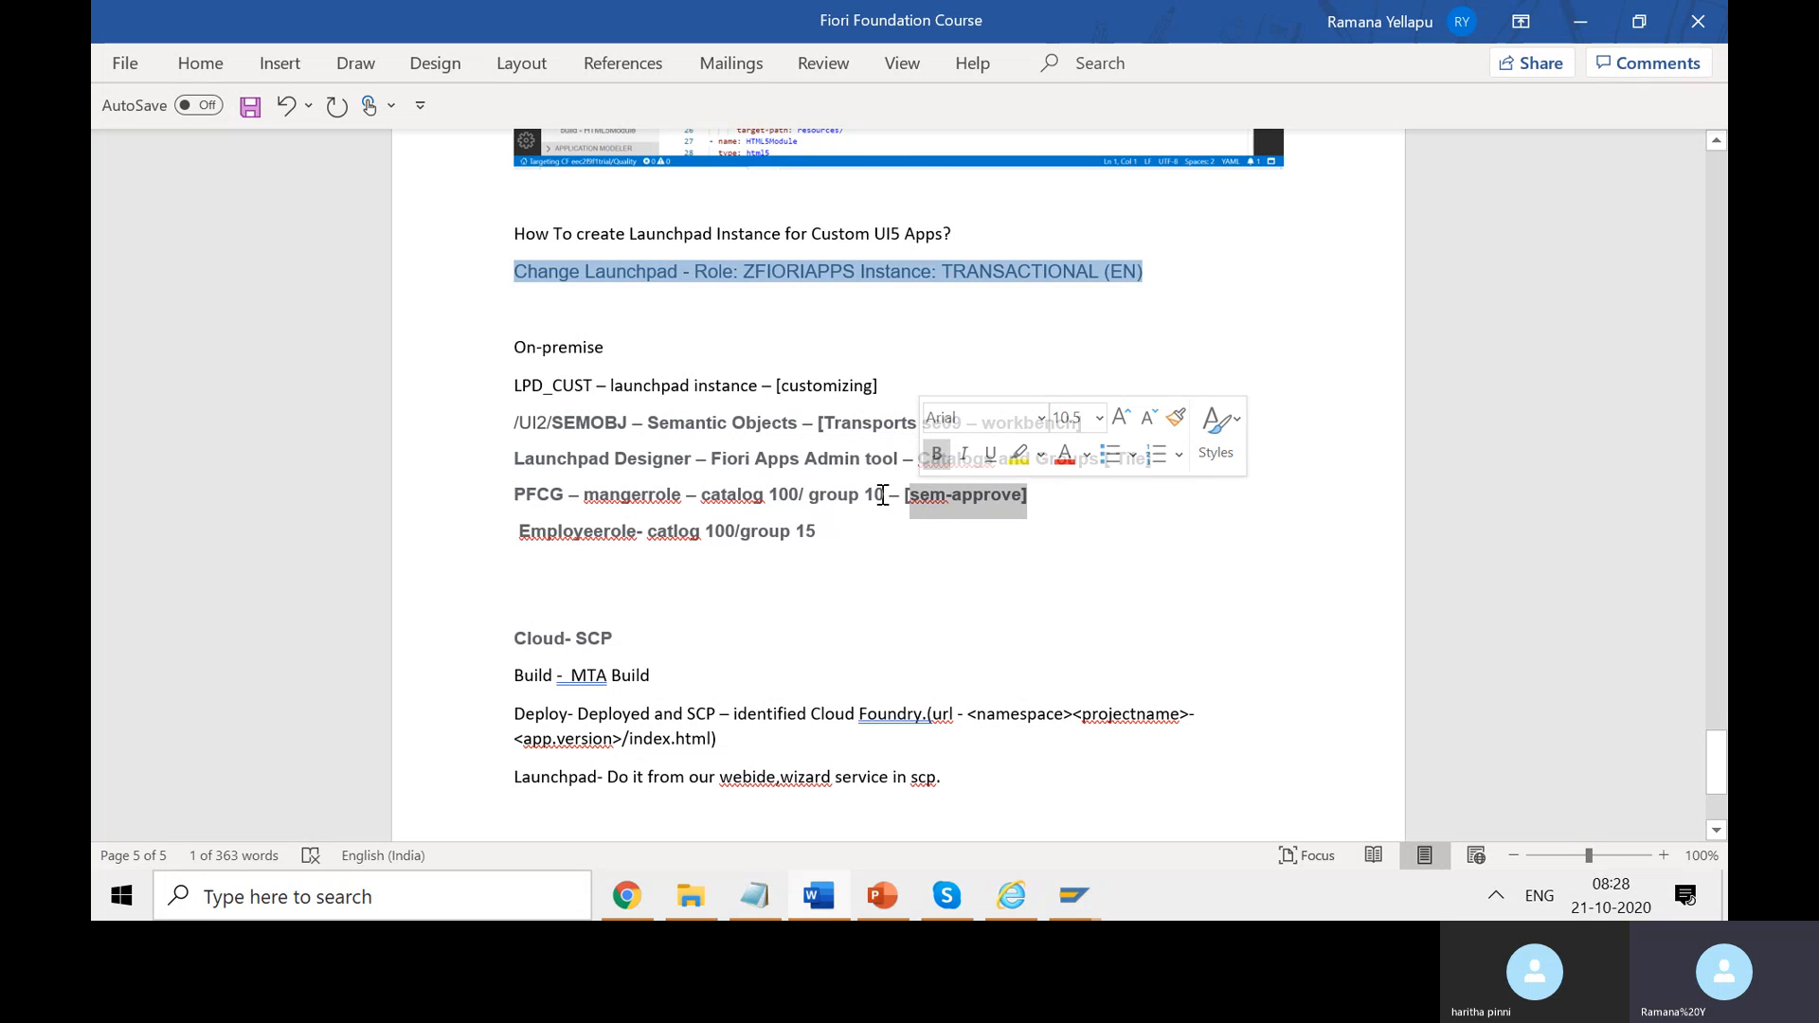
{"action": "left_click", "coordinate": [852, 532]}
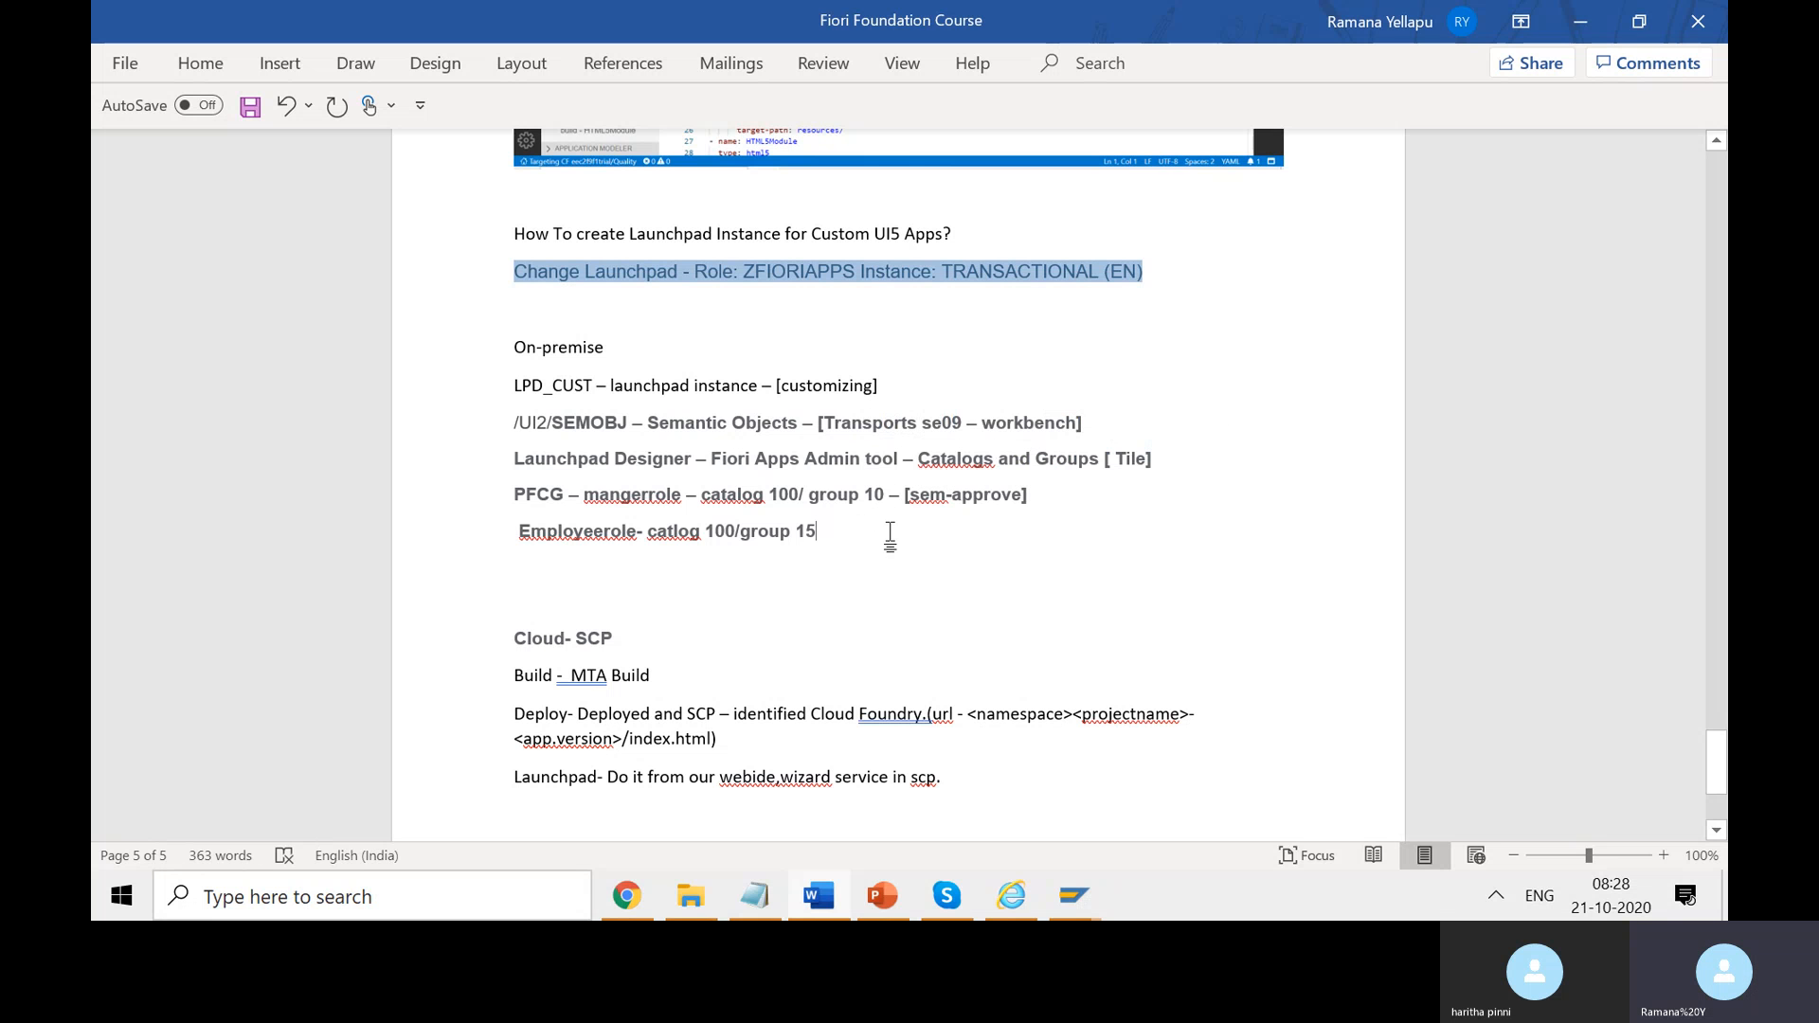
{"action": "type", "text": "- [sem-display]"}
{"action": "double_click", "coordinate": [917, 536]}
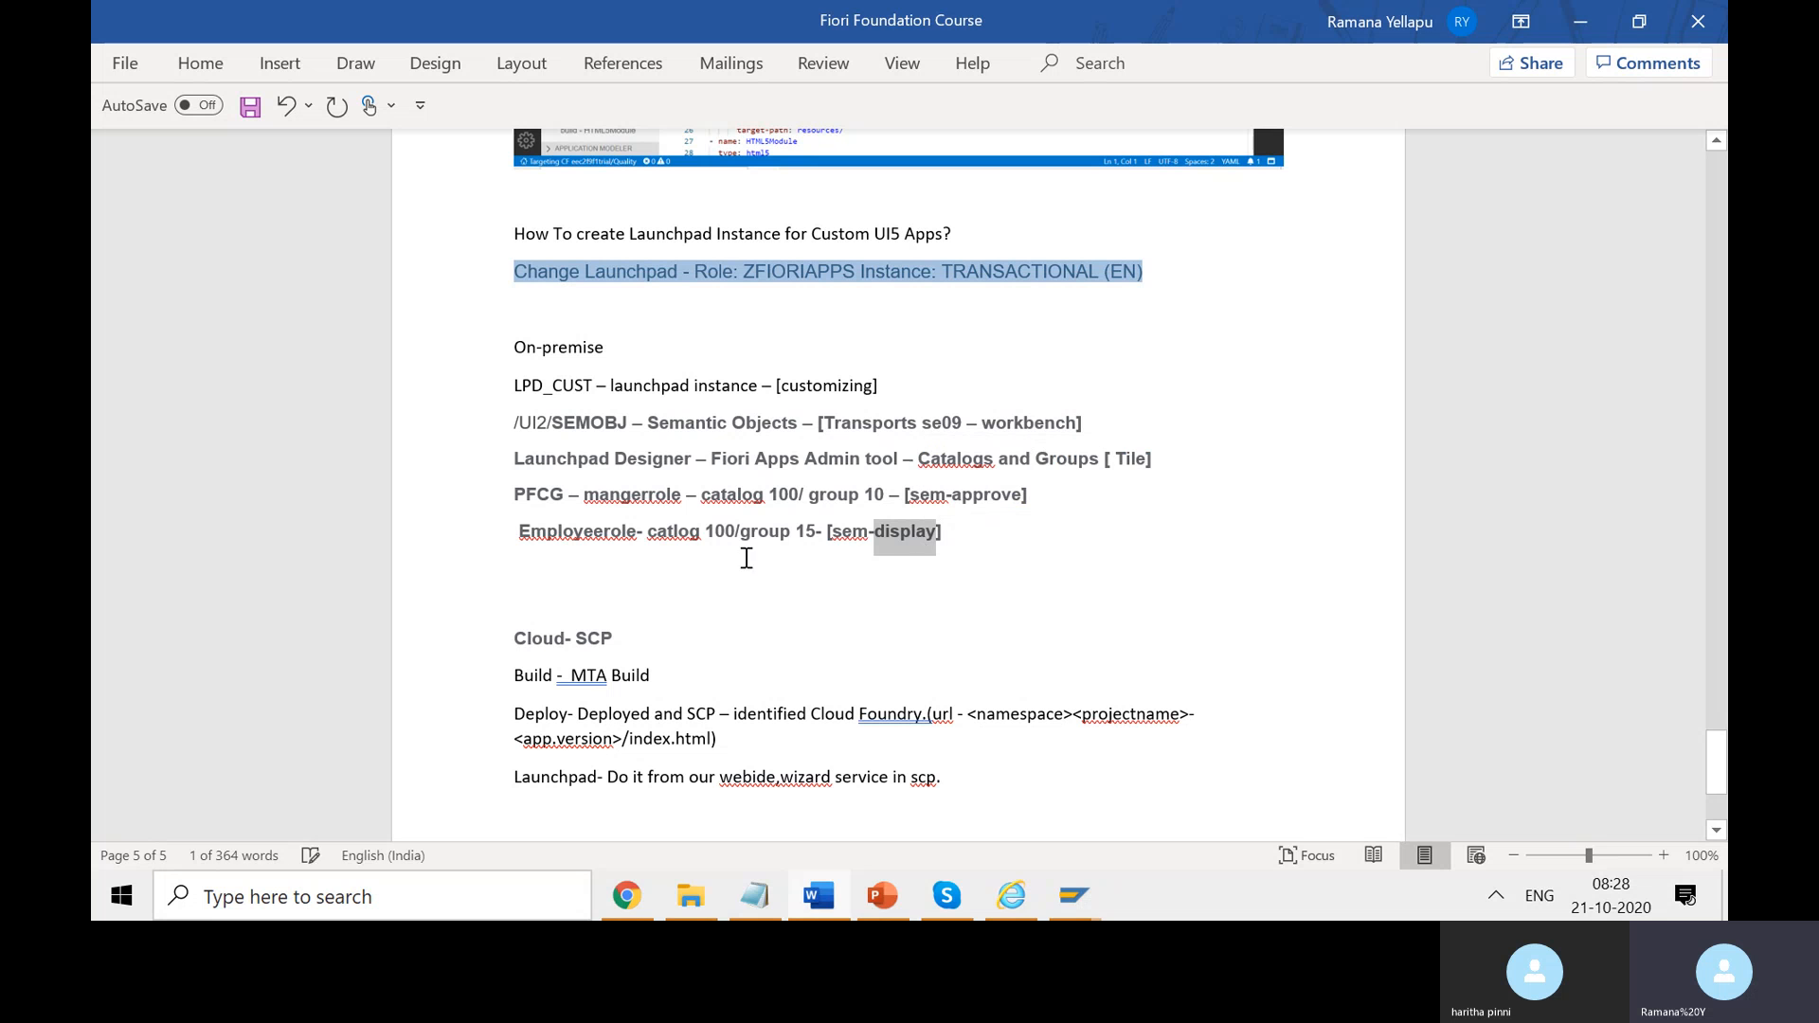
{"action": "left_click", "coordinate": [651, 533]}
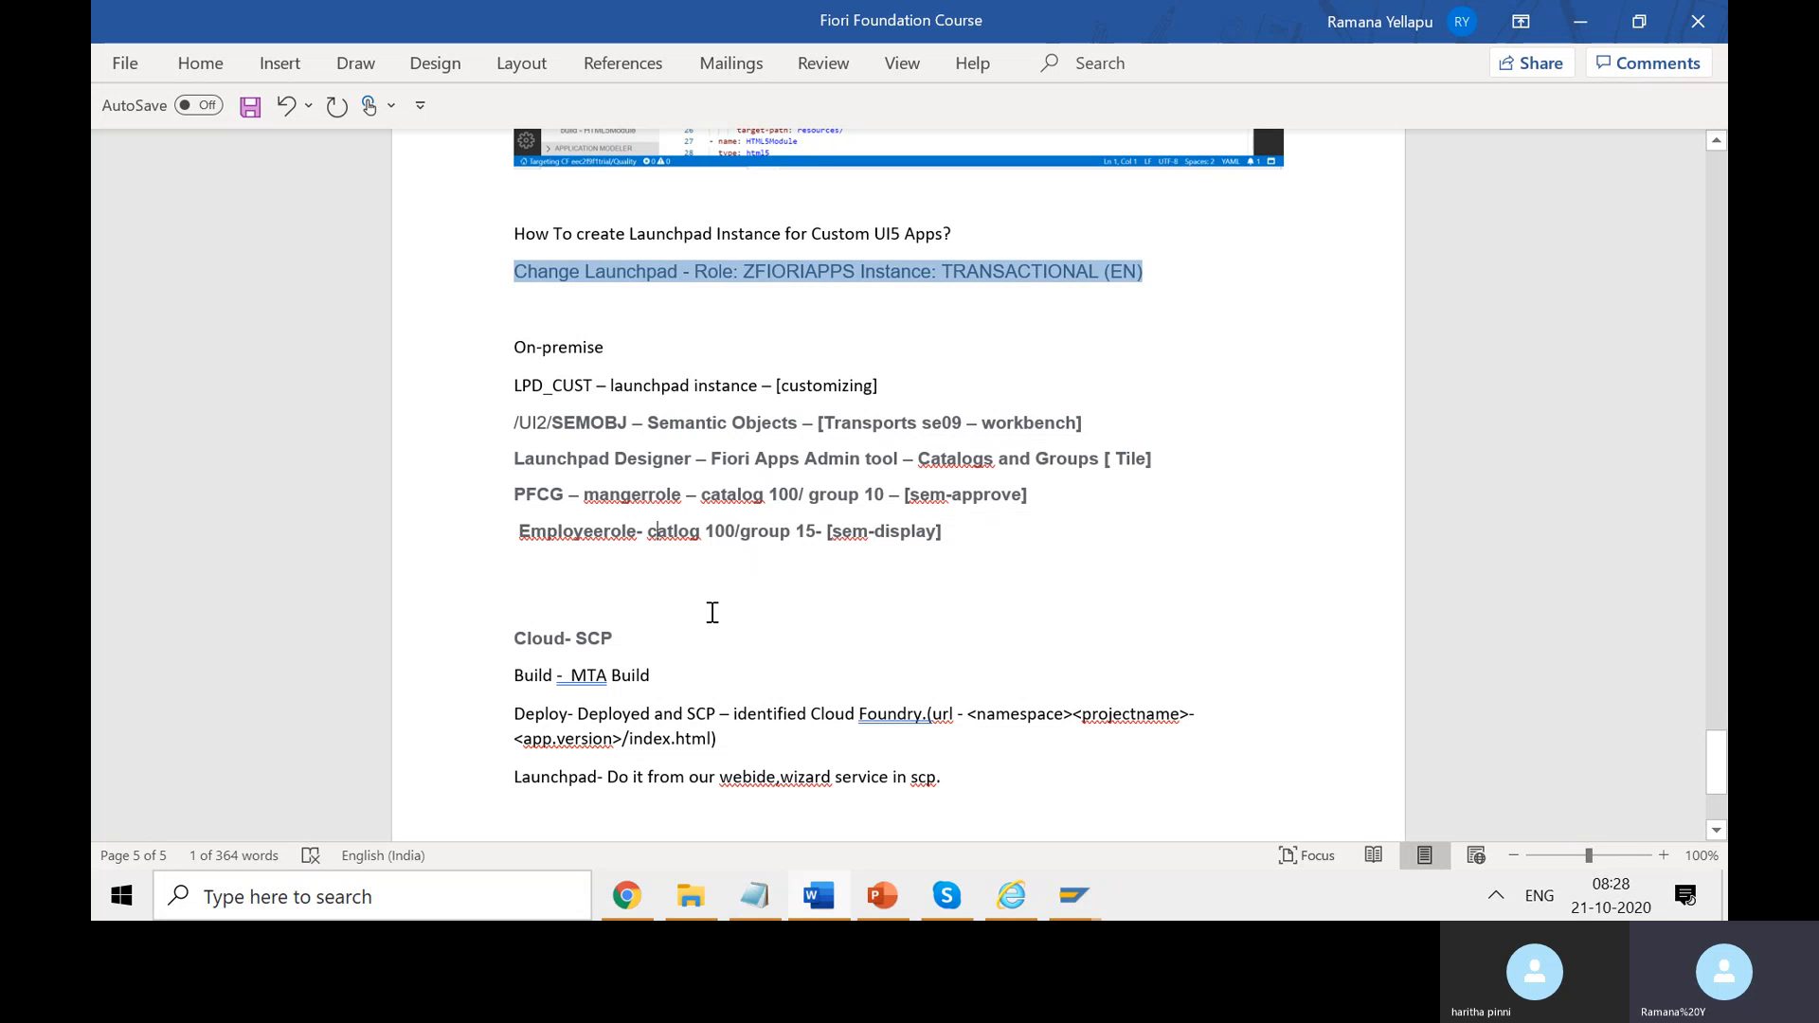
{"action": "left_click", "coordinate": [1073, 895]}
{"action": "left_click", "coordinate": [1500, 782]}
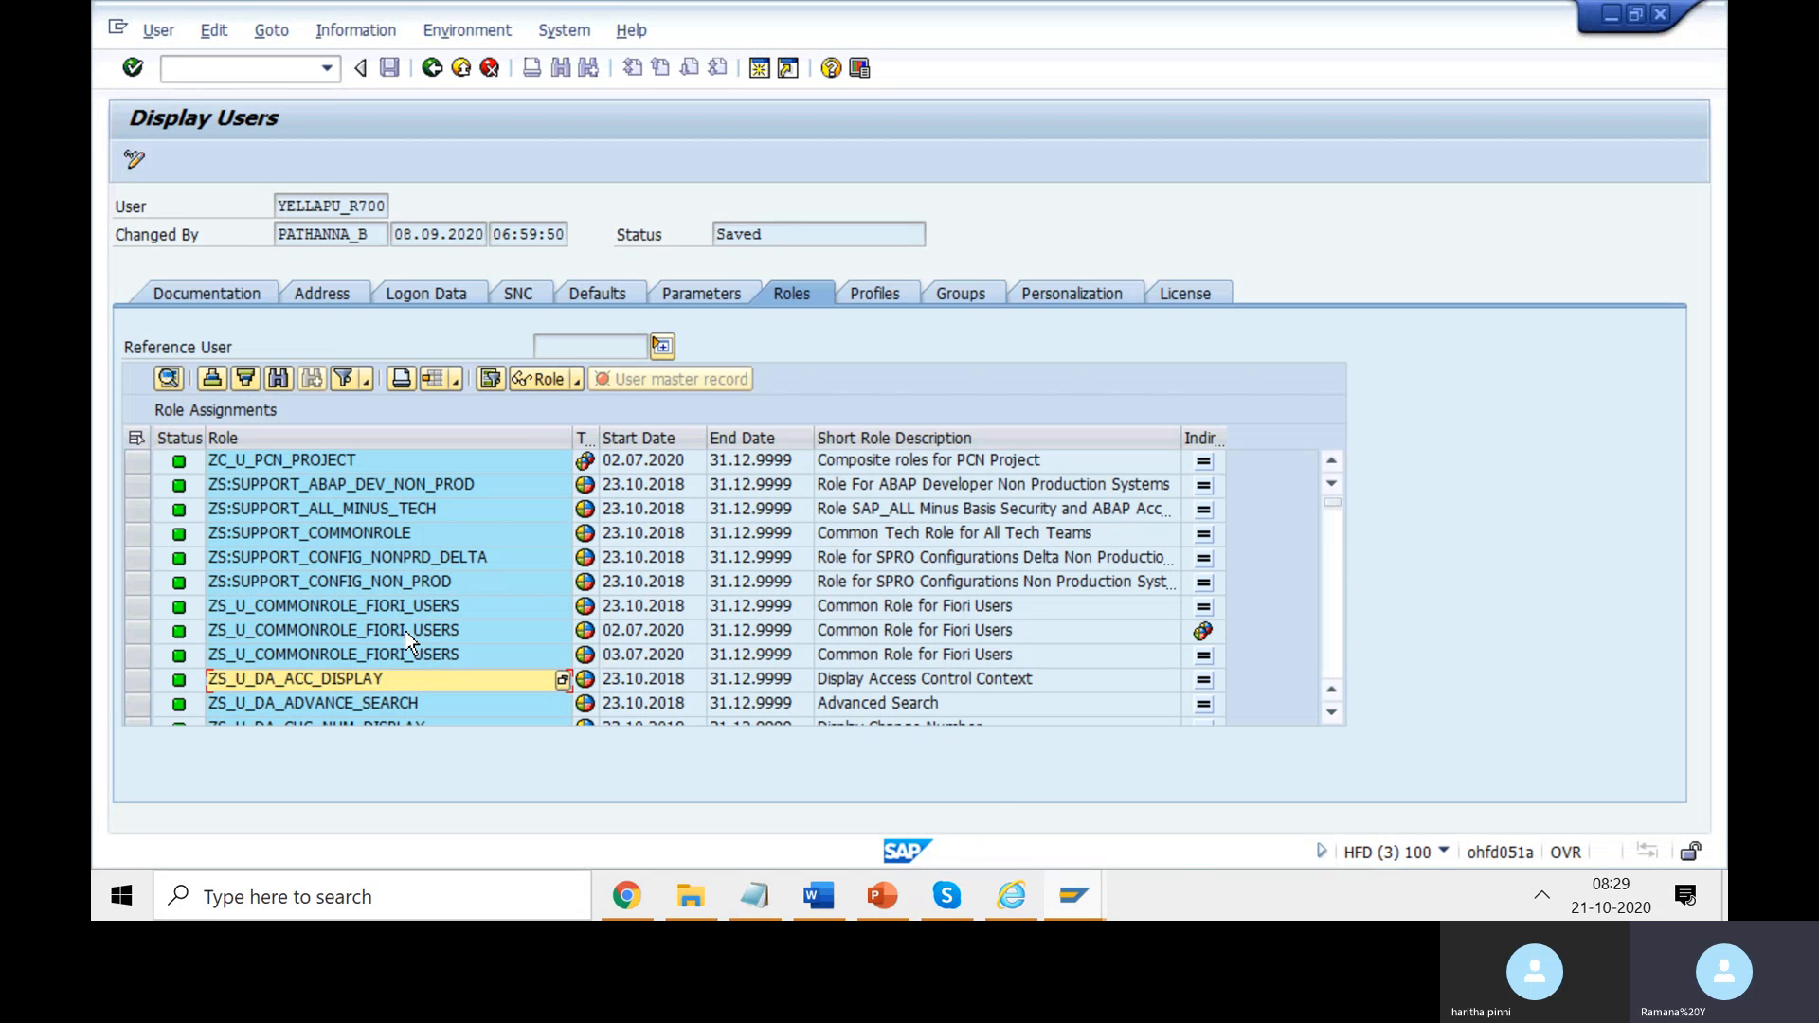
- Scroll the user's role assignments, checking ZS_U_RA_RGN_DOC_LINKING and ZS_U_TX_BCGRD_PML_CLR_REP, then return to Radar Search
{"action": "scroll", "coordinate": [388, 644], "scroll_direction": "down", "scroll_amount": 2}
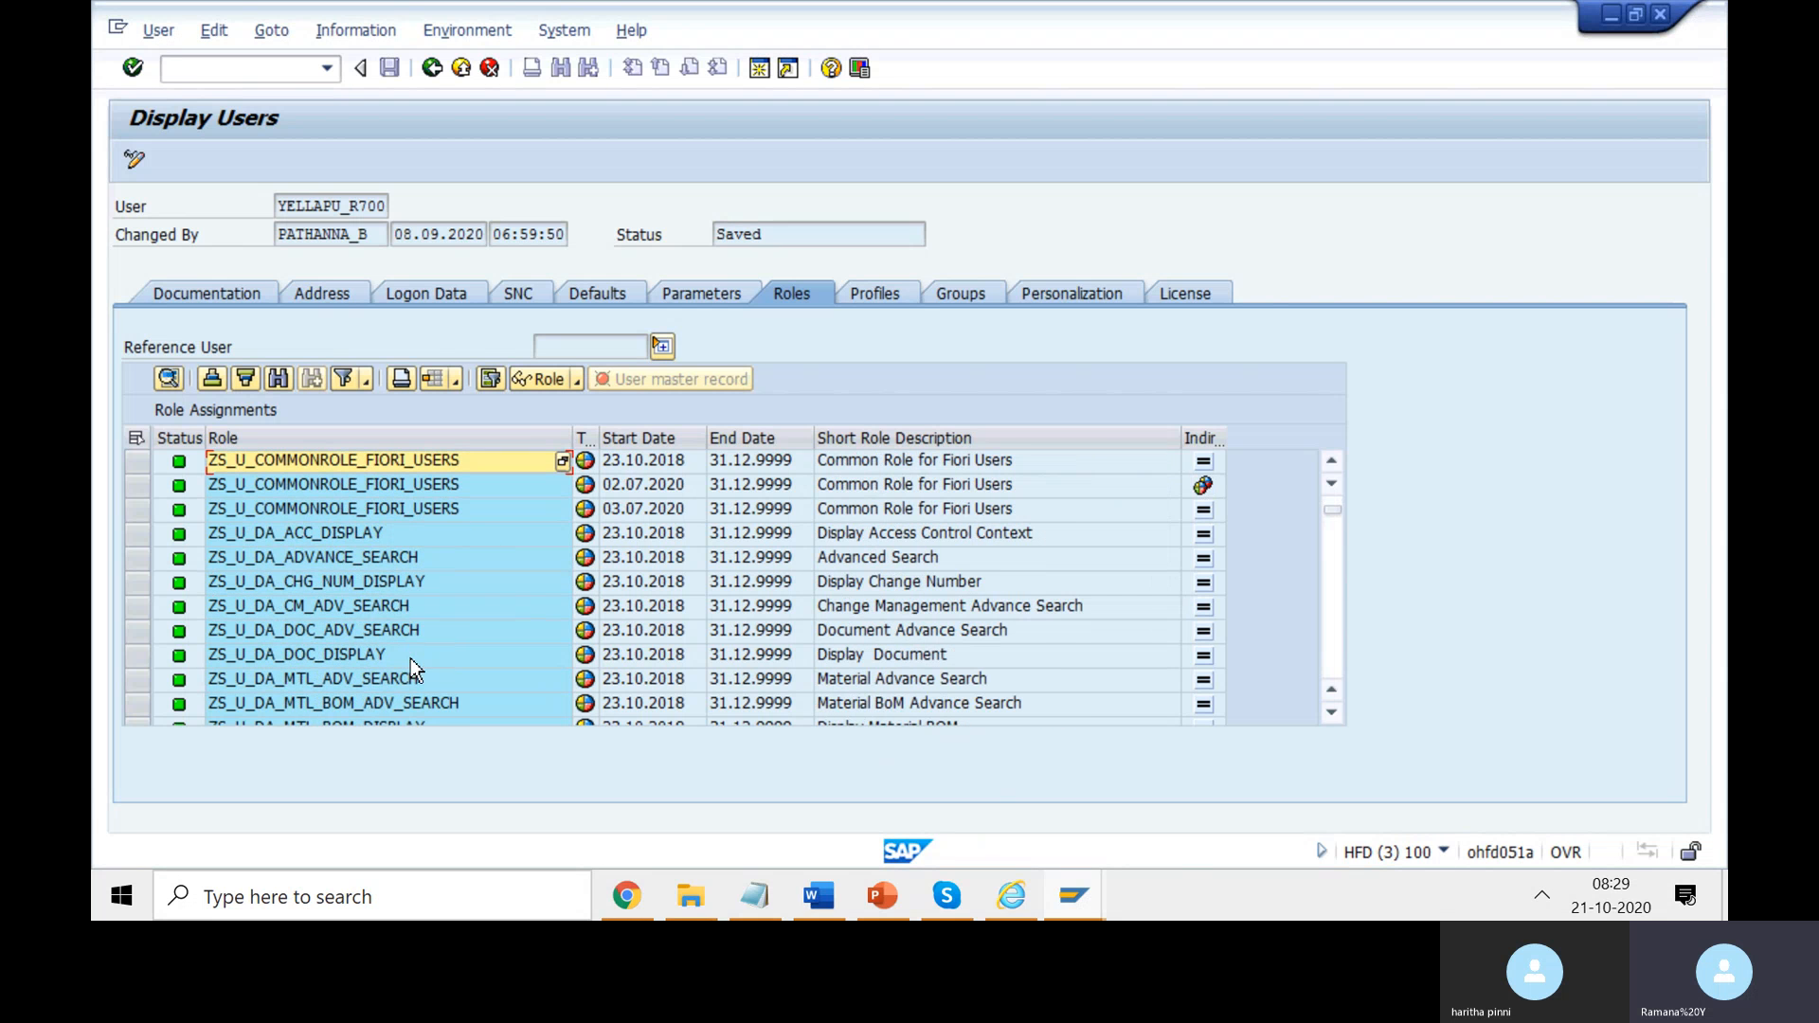
{"action": "scroll", "coordinate": [428, 669], "scroll_direction": "down", "scroll_amount": 1}
{"action": "scroll", "coordinate": [436, 674], "scroll_direction": "down", "scroll_amount": 2}
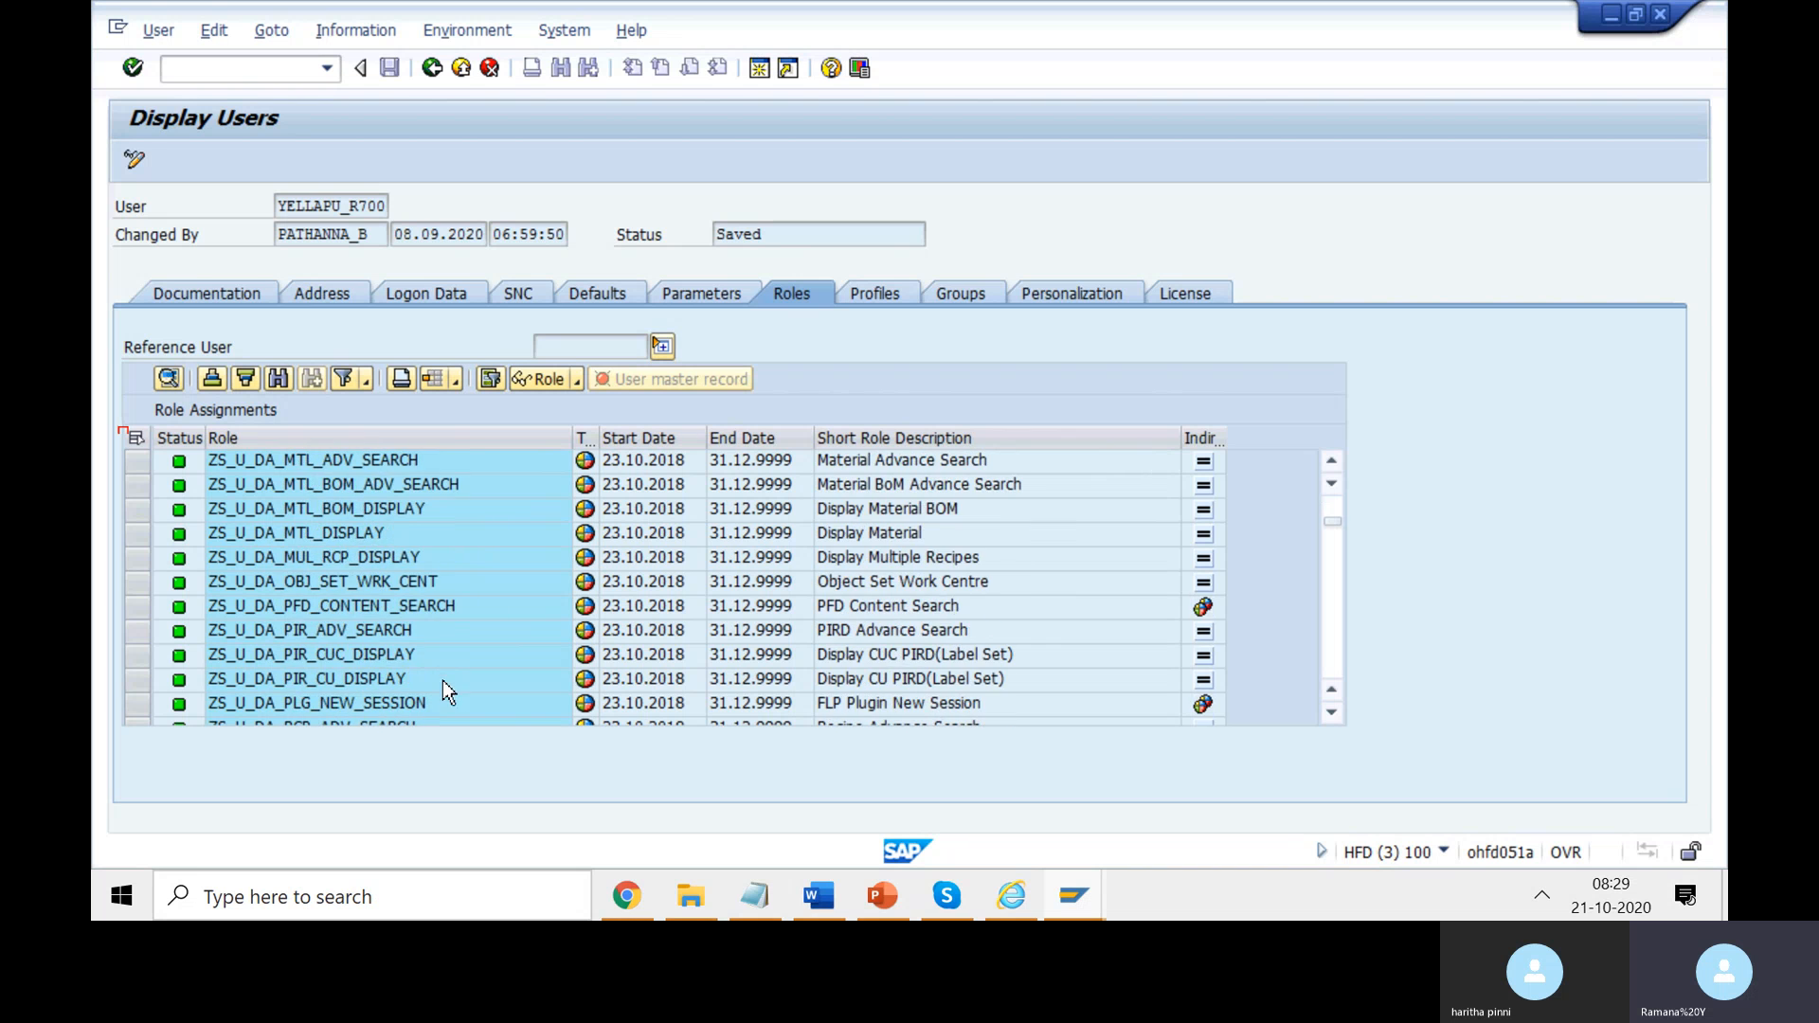
{"action": "scroll", "coordinate": [464, 697], "scroll_direction": "down", "scroll_amount": 2}
{"action": "scroll", "coordinate": [449, 656], "scroll_direction": "down", "scroll_amount": 10}
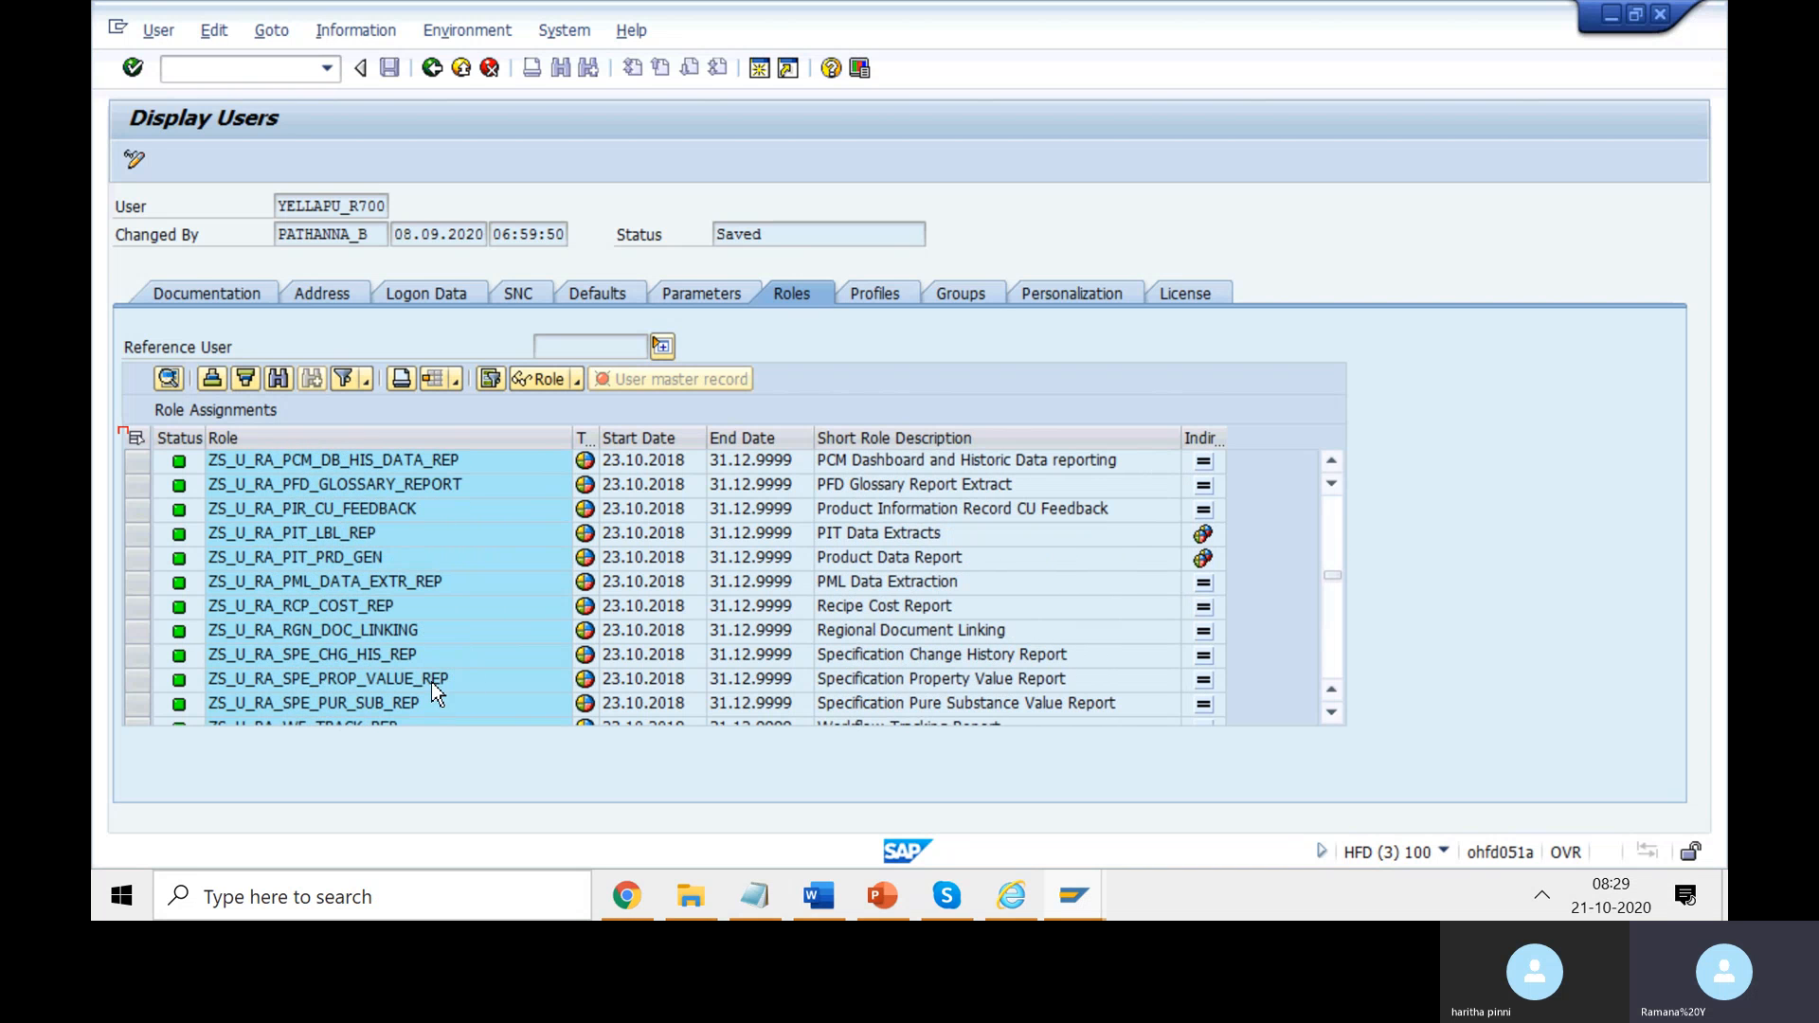
{"action": "left_click", "coordinate": [339, 625]}
{"action": "scroll", "coordinate": [379, 654], "scroll_direction": "down", "scroll_amount": 3}
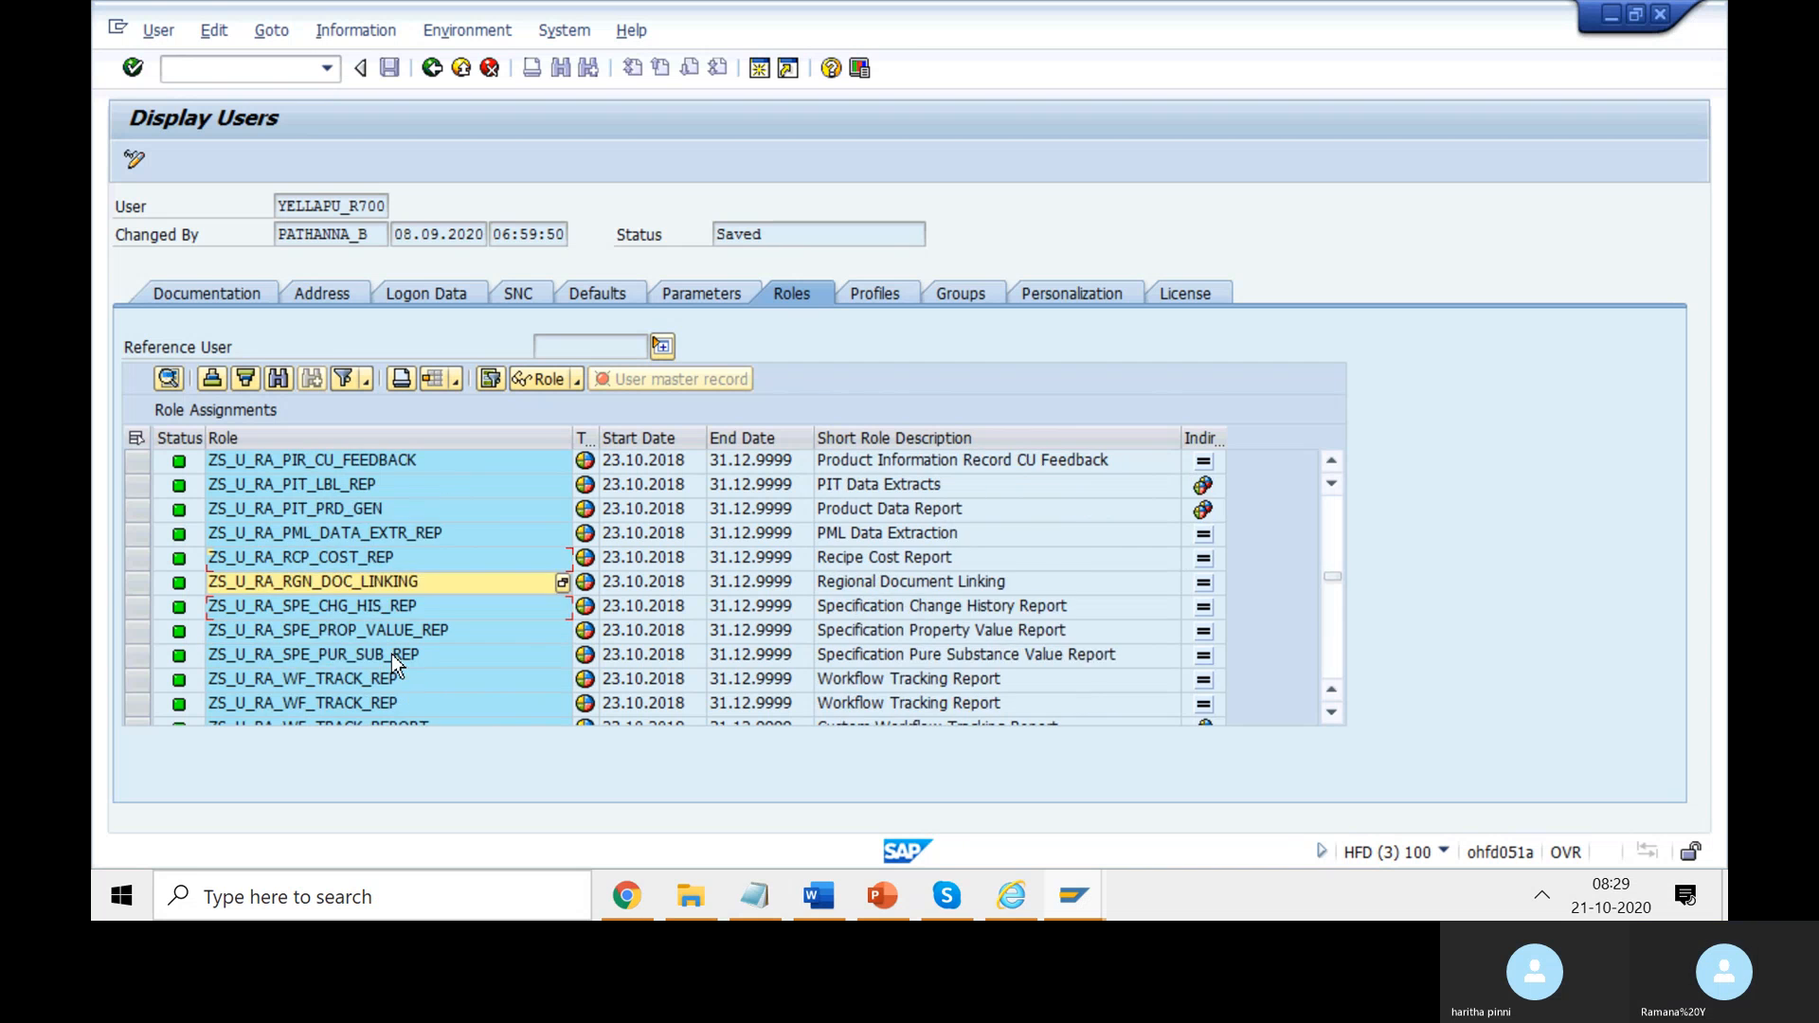
{"action": "left_click", "coordinate": [336, 653]}
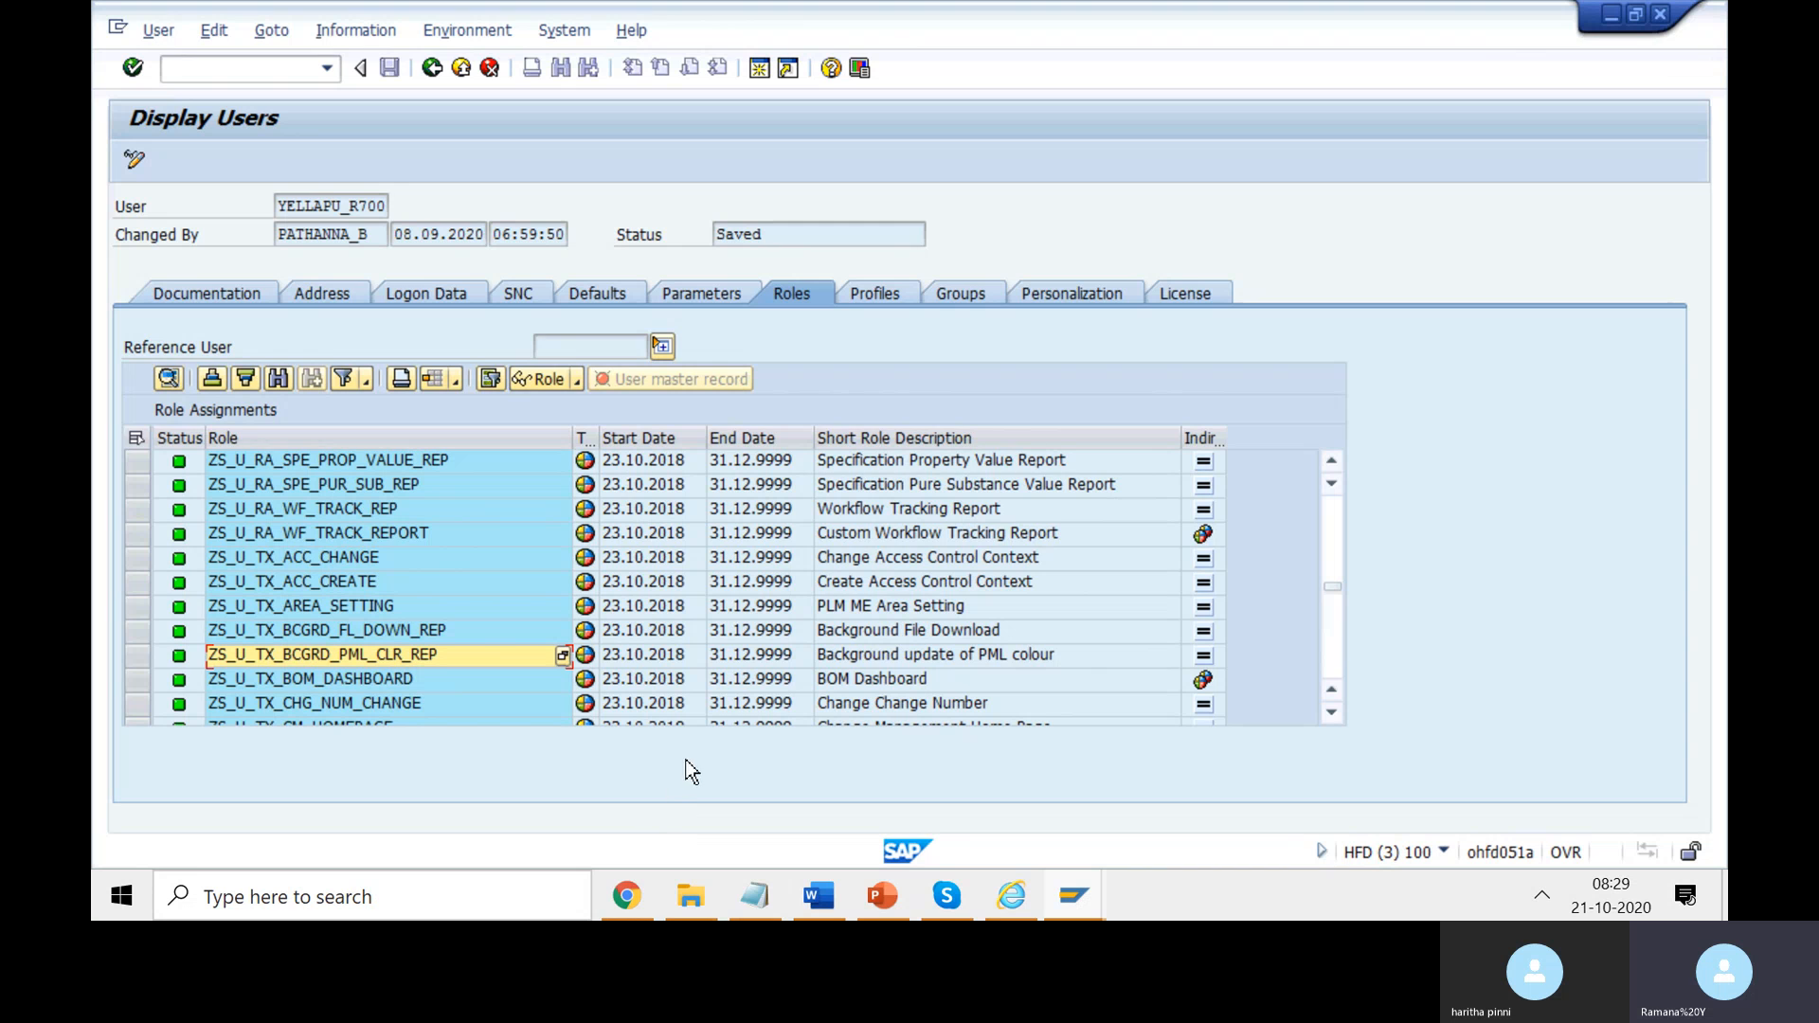
{"action": "left_click", "coordinate": [634, 892]}
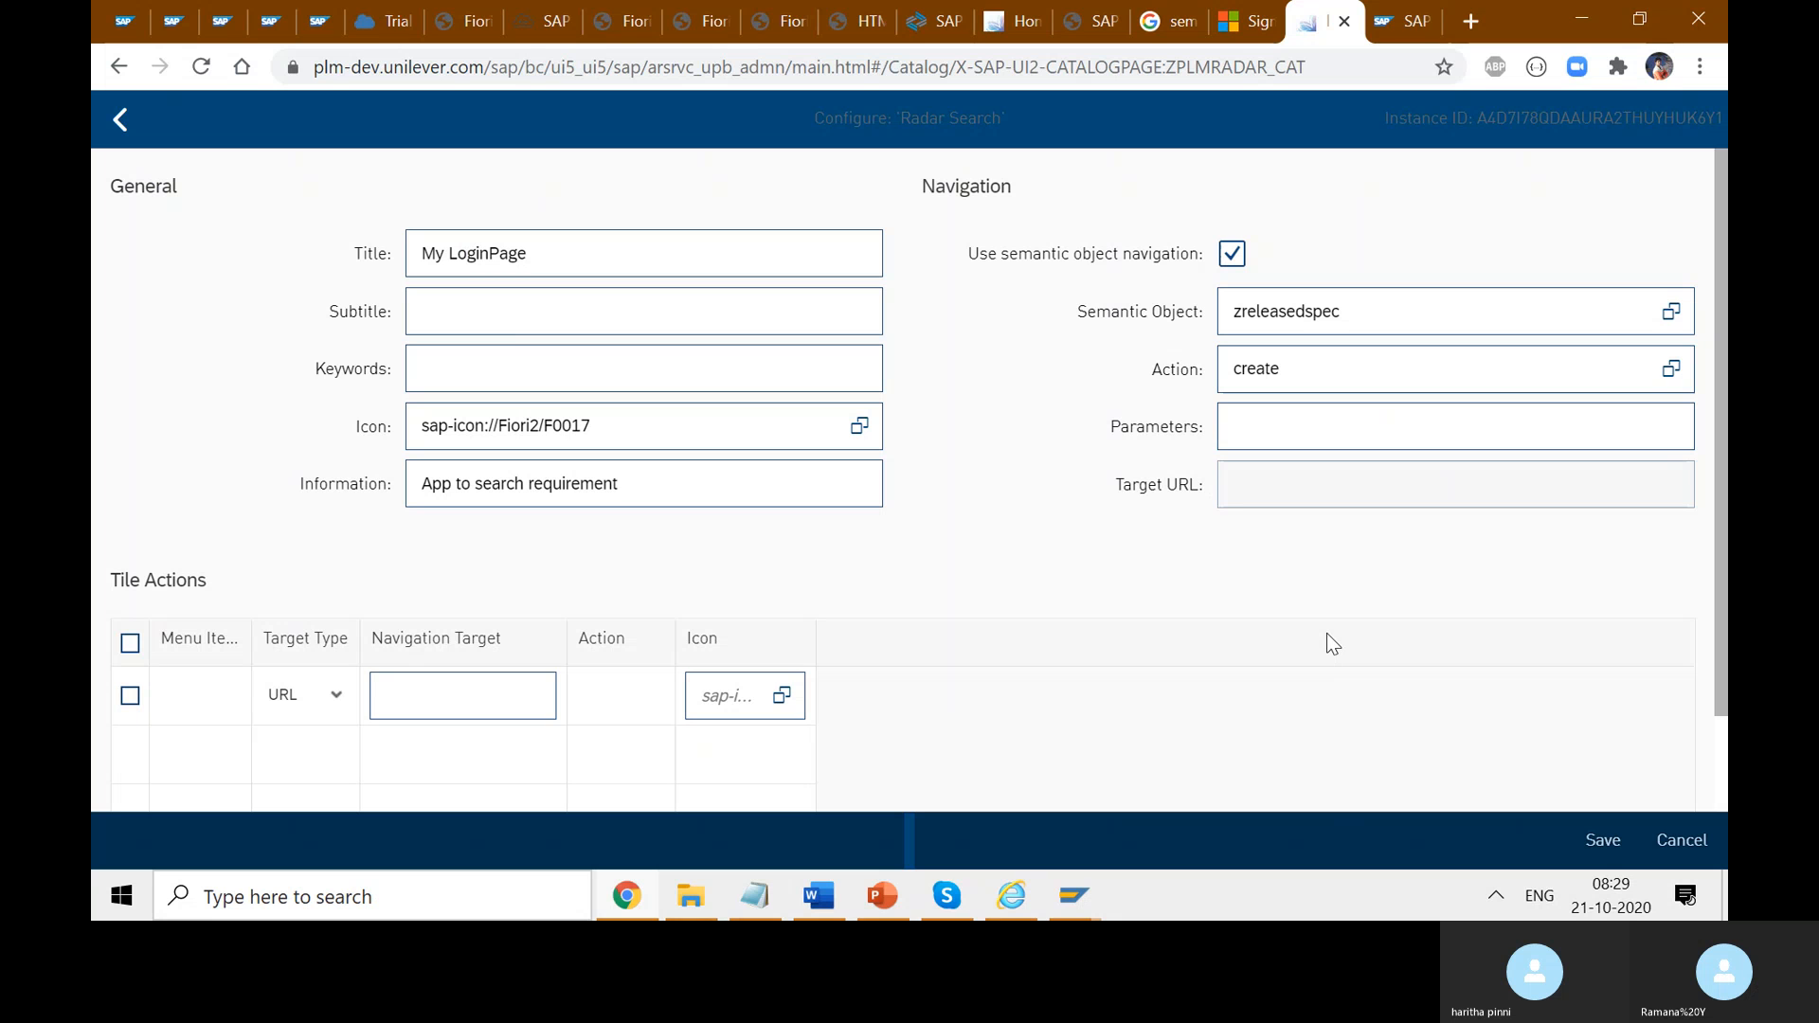
- Add '[su01 tcode to check roles]' after mangerrole on the PFCG line and save the notes
{"action": "left_click", "coordinate": [830, 902]}
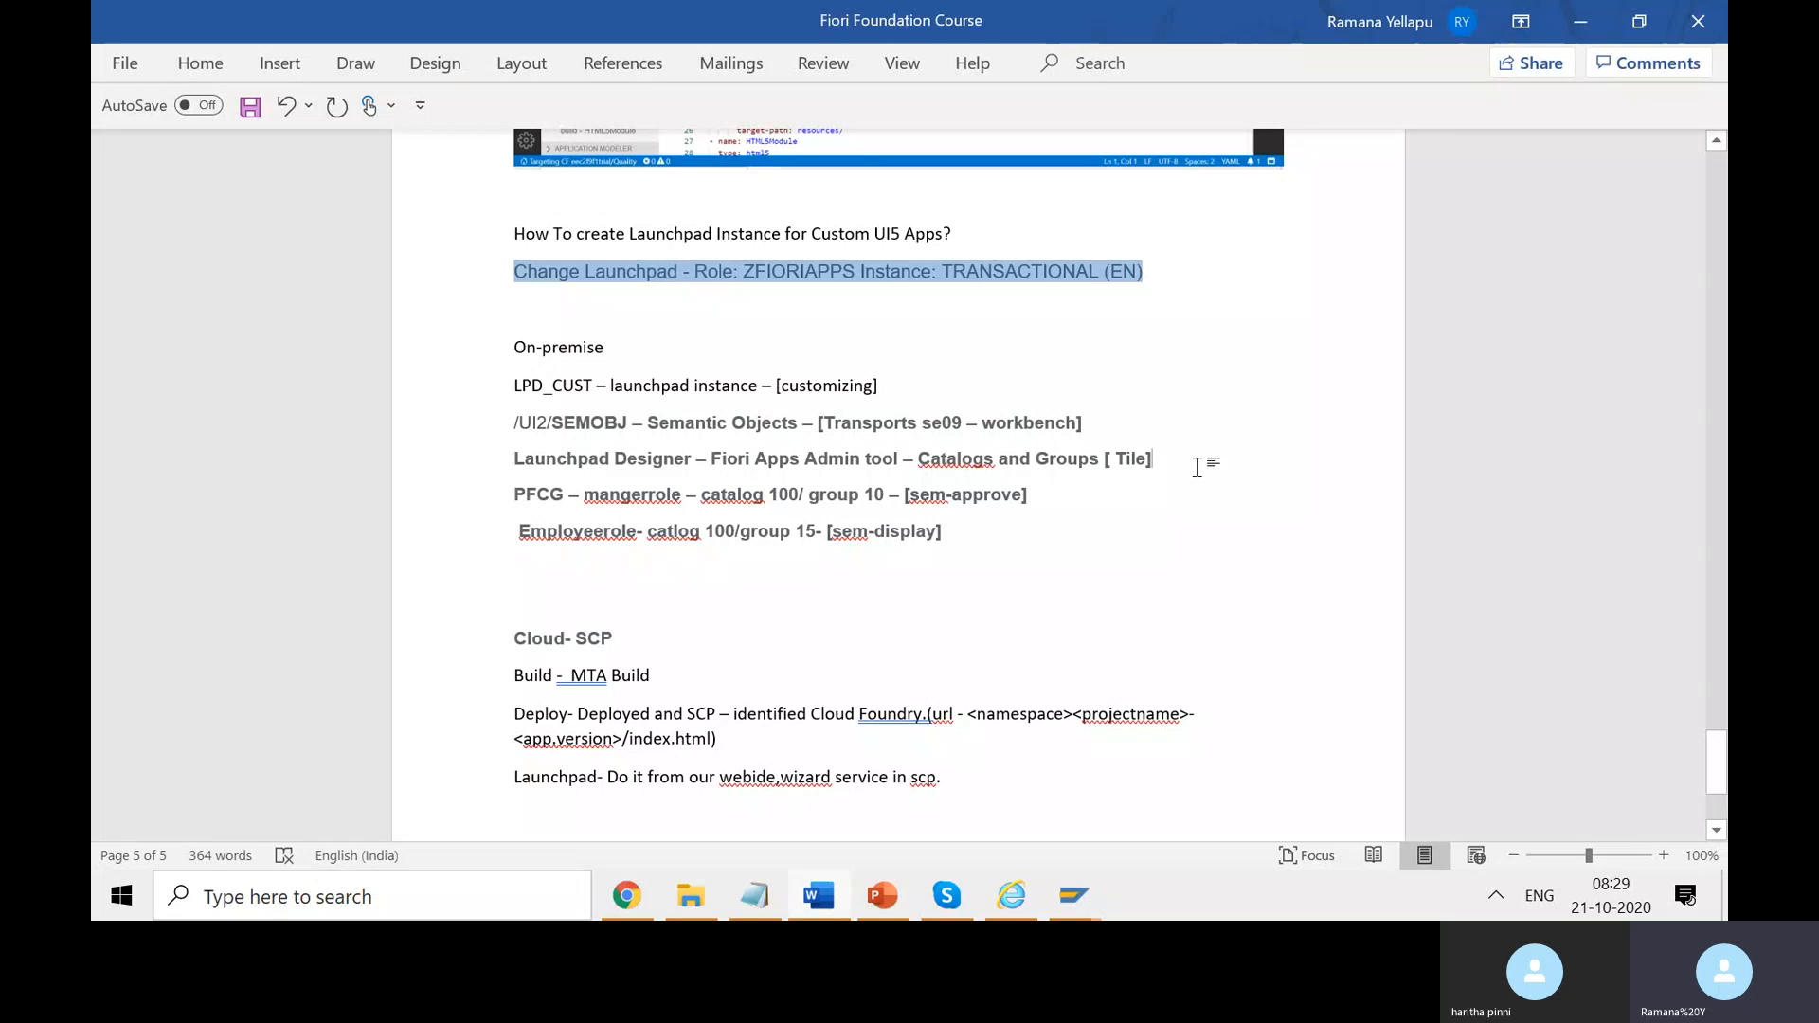
{"action": "left_click", "coordinate": [683, 494]}
{"action": "type", "text": "[]"}
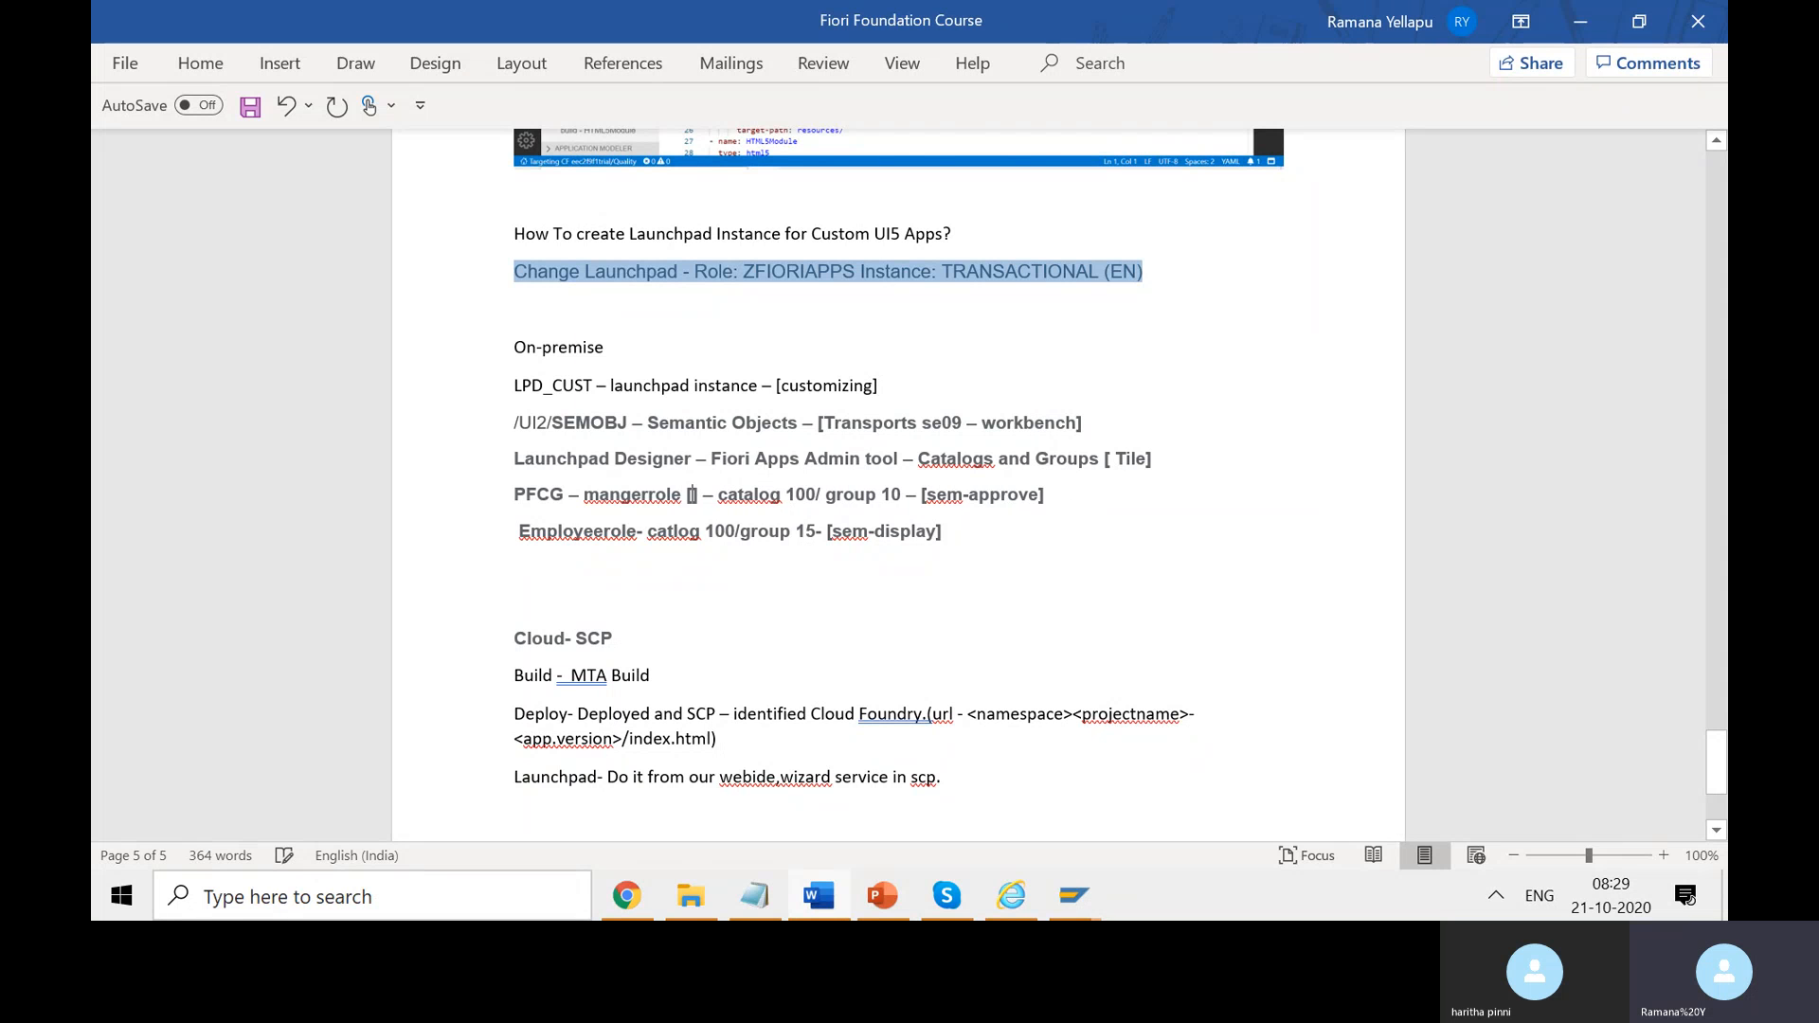
{"action": "type", "text": "su01 "}
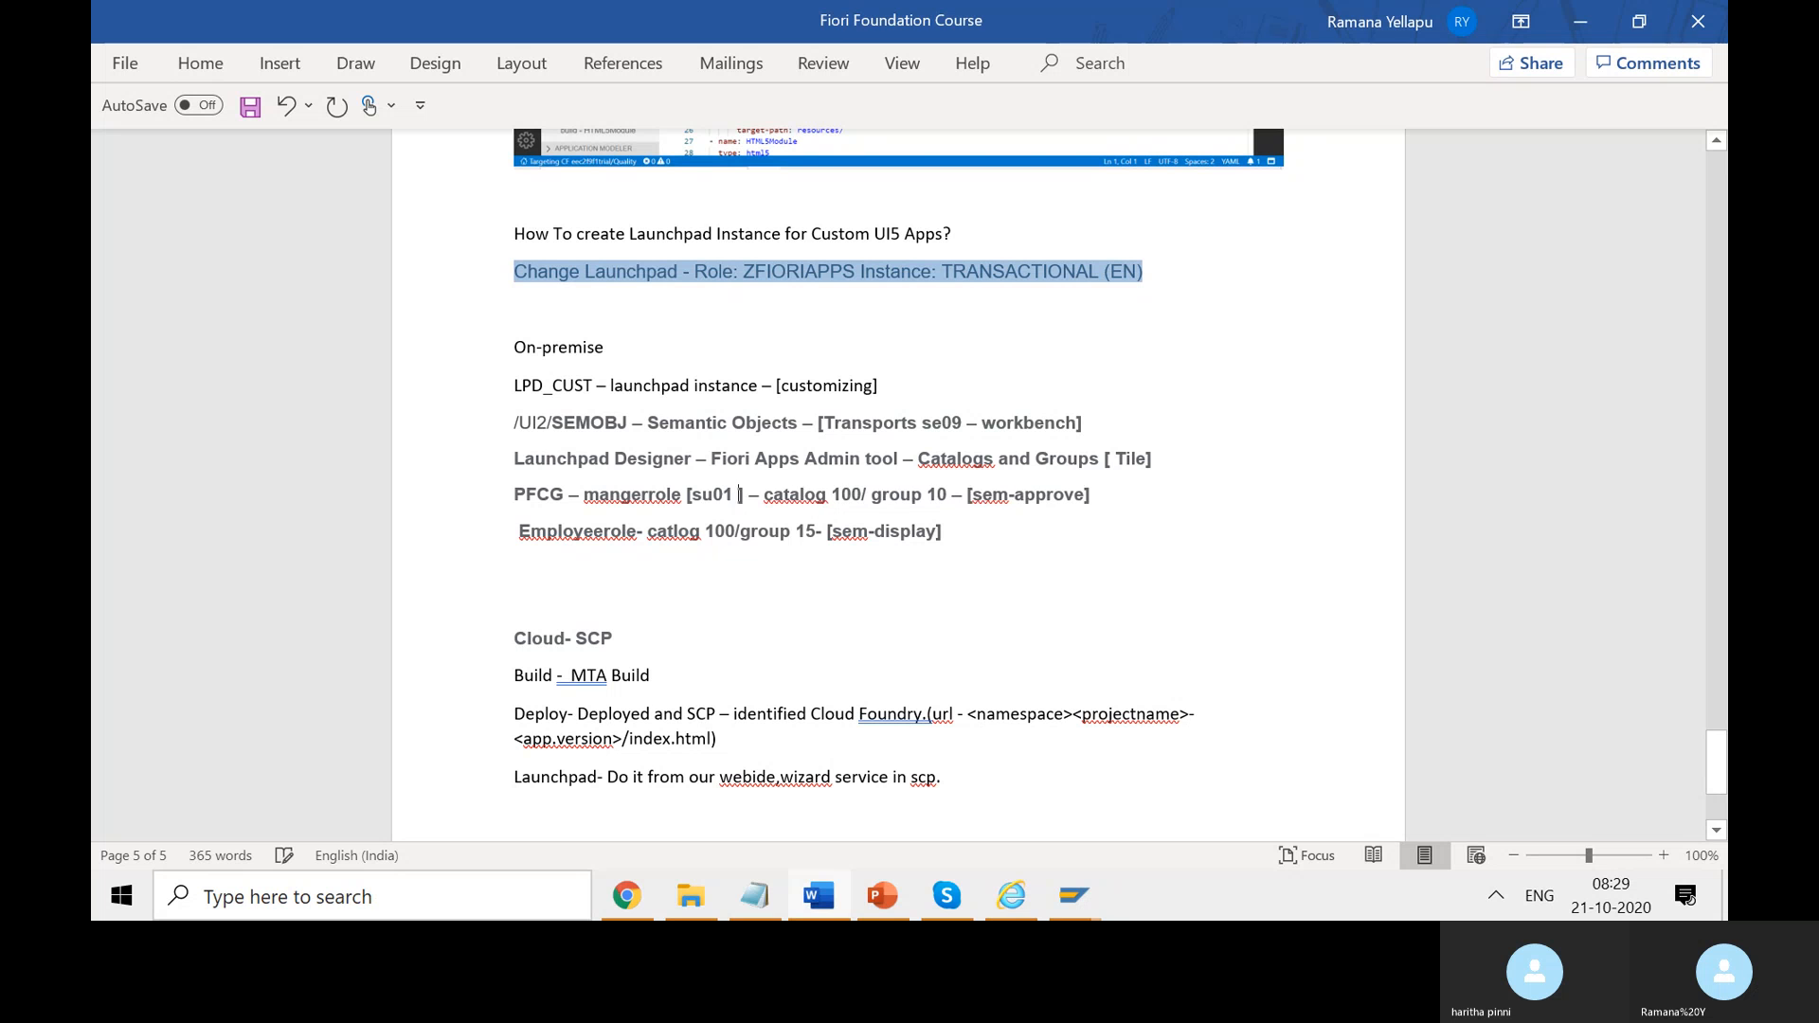
{"action": "type", "text": "tcide"}
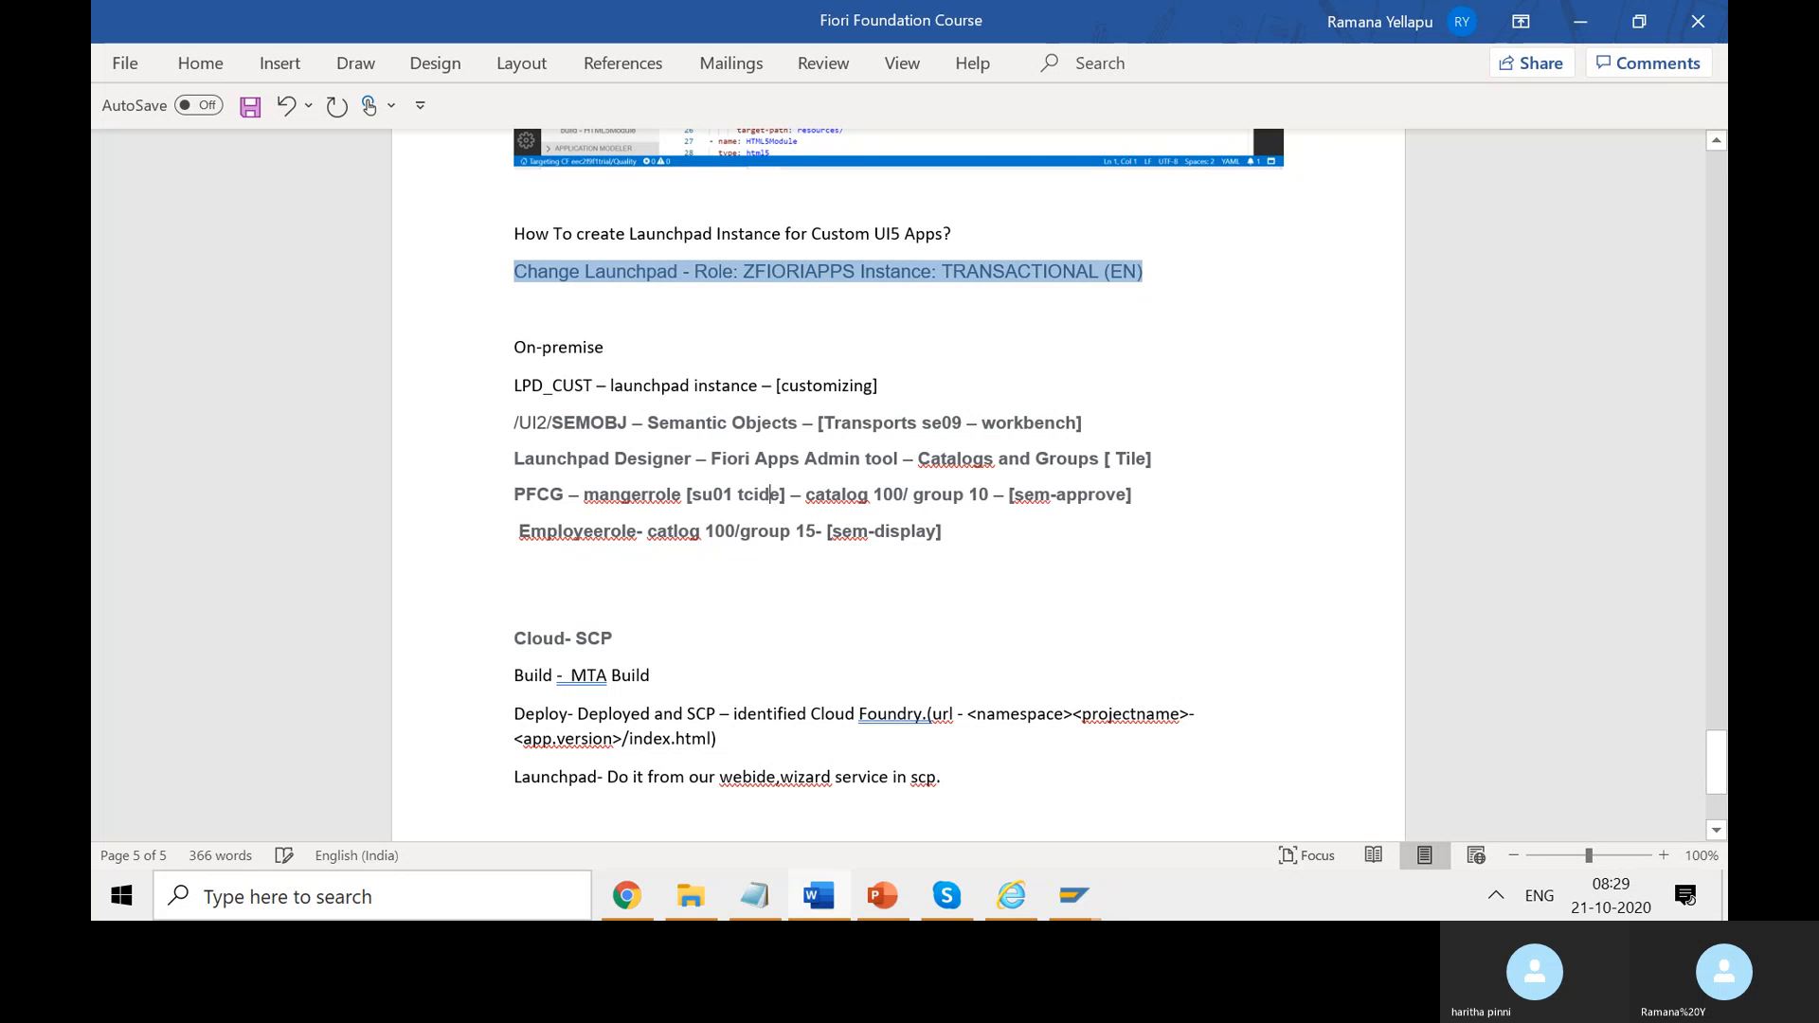
{"action": "key", "text": "BackSpace"}
{"action": "key", "text": "BackSpace"}
{"action": "type", "text": "od"}
{"action": "key", "text": "Right"}
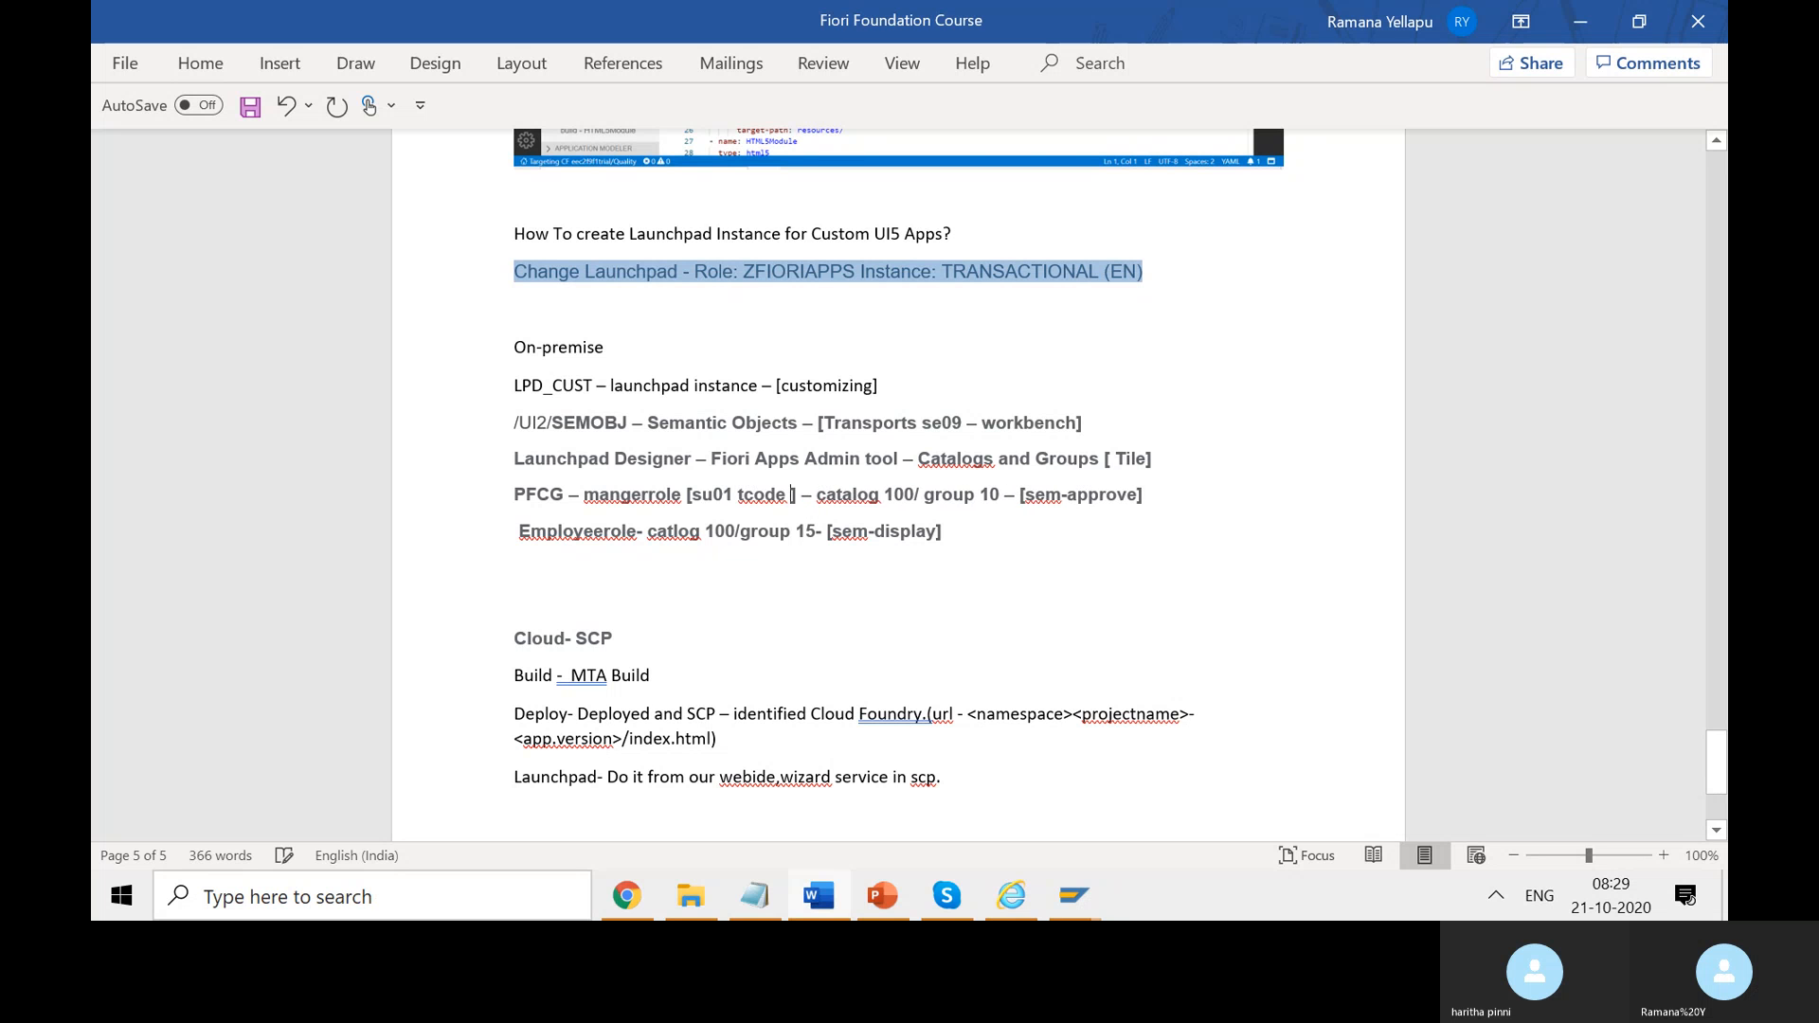
{"action": "type", "text": "to check roles"}
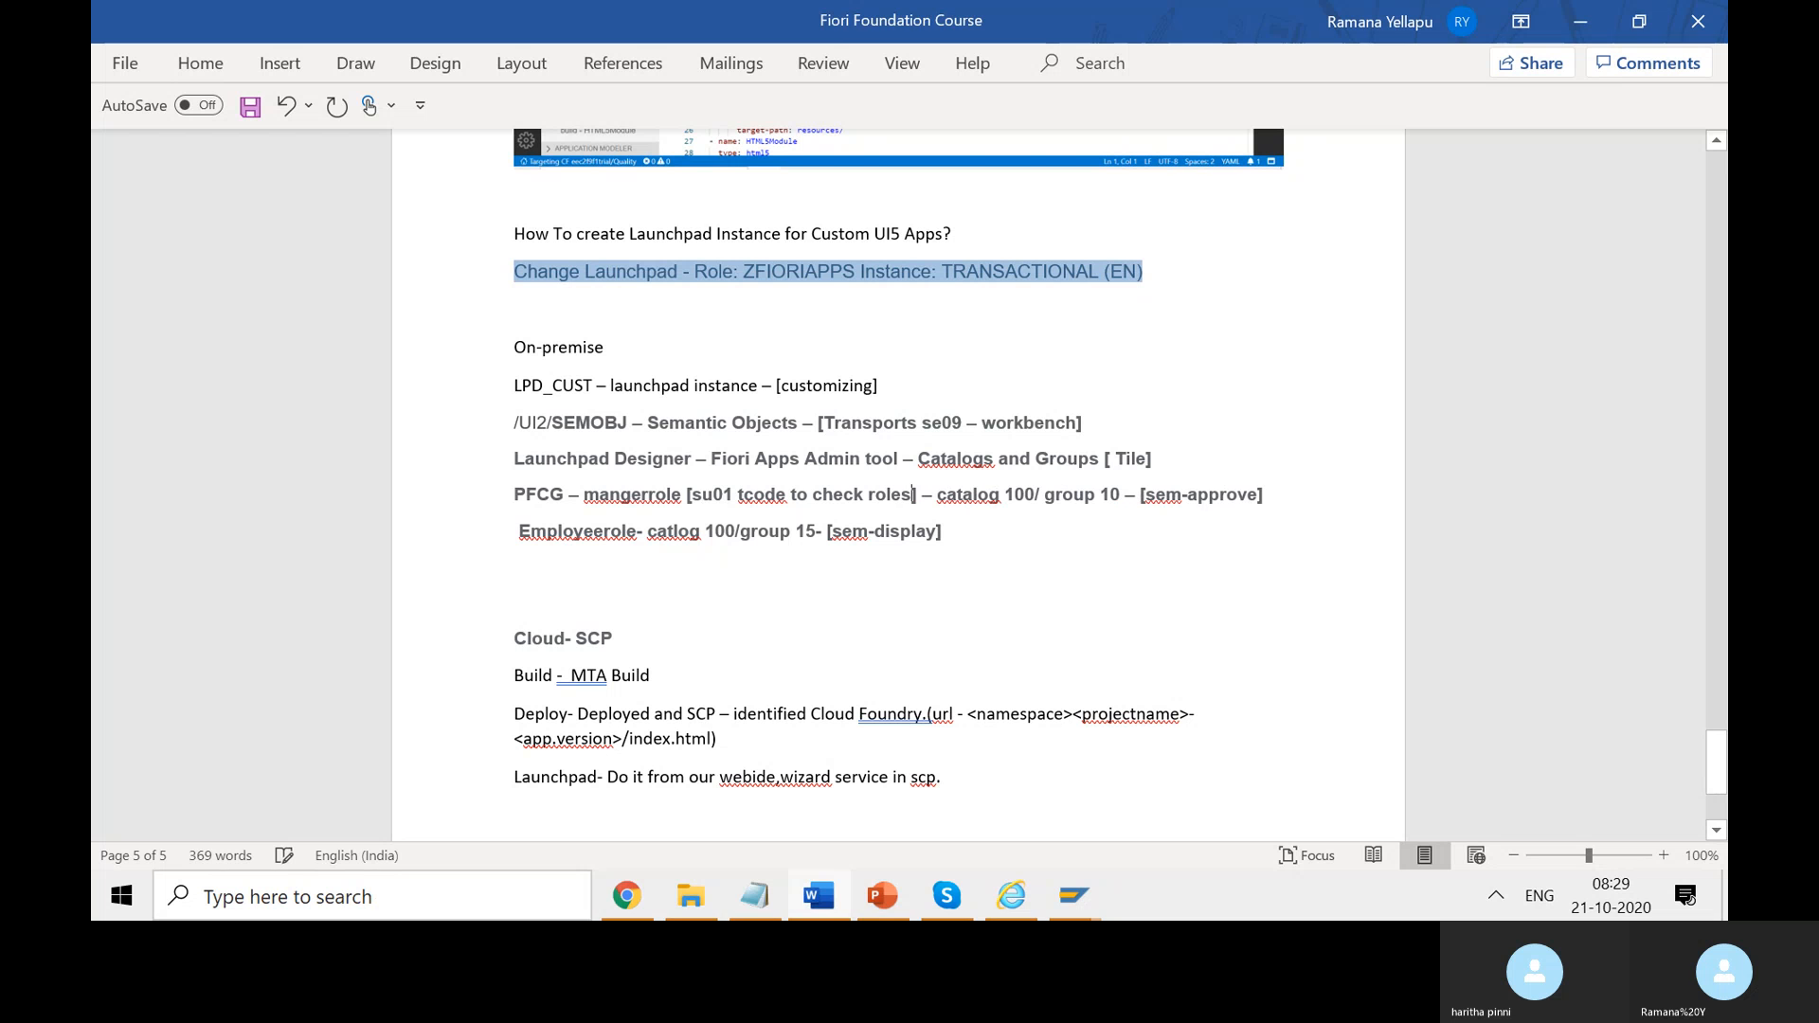
{"action": "key", "text": "ctrl+s"}
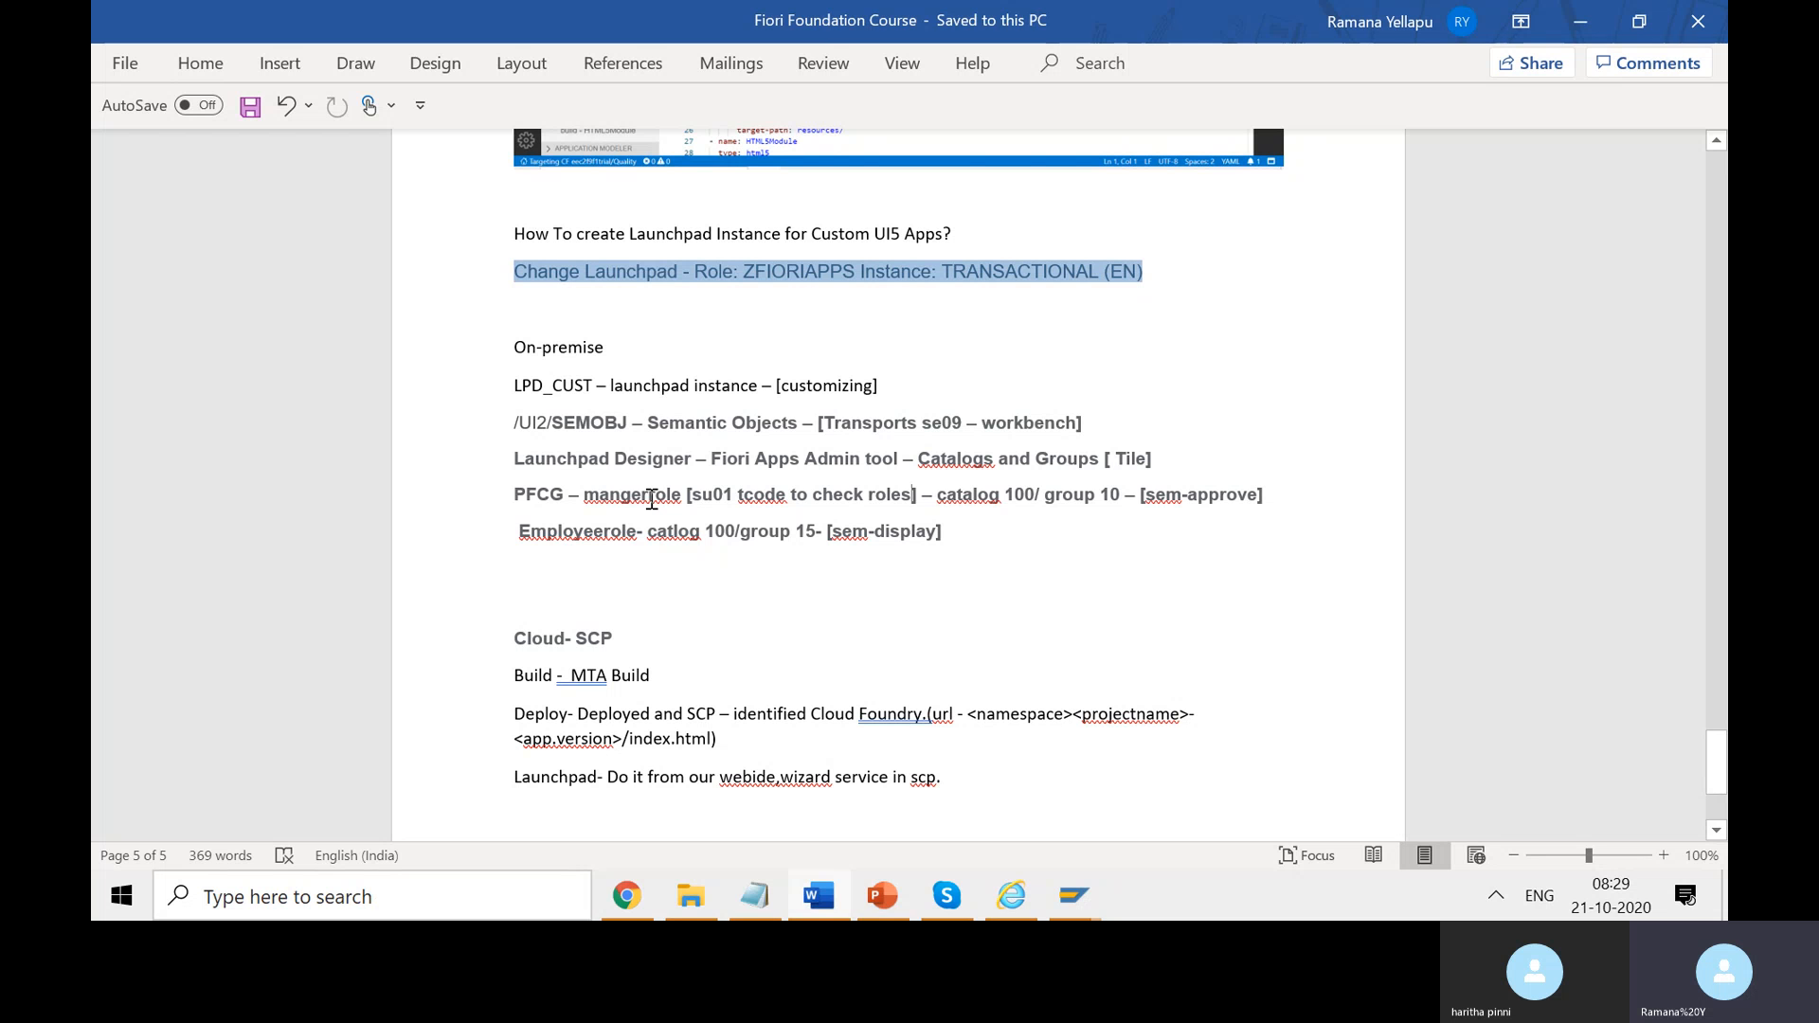
- Add a SAPuserid line below the PFCG line holding the user ID in quotes
{"action": "double_click", "coordinate": [652, 496]}
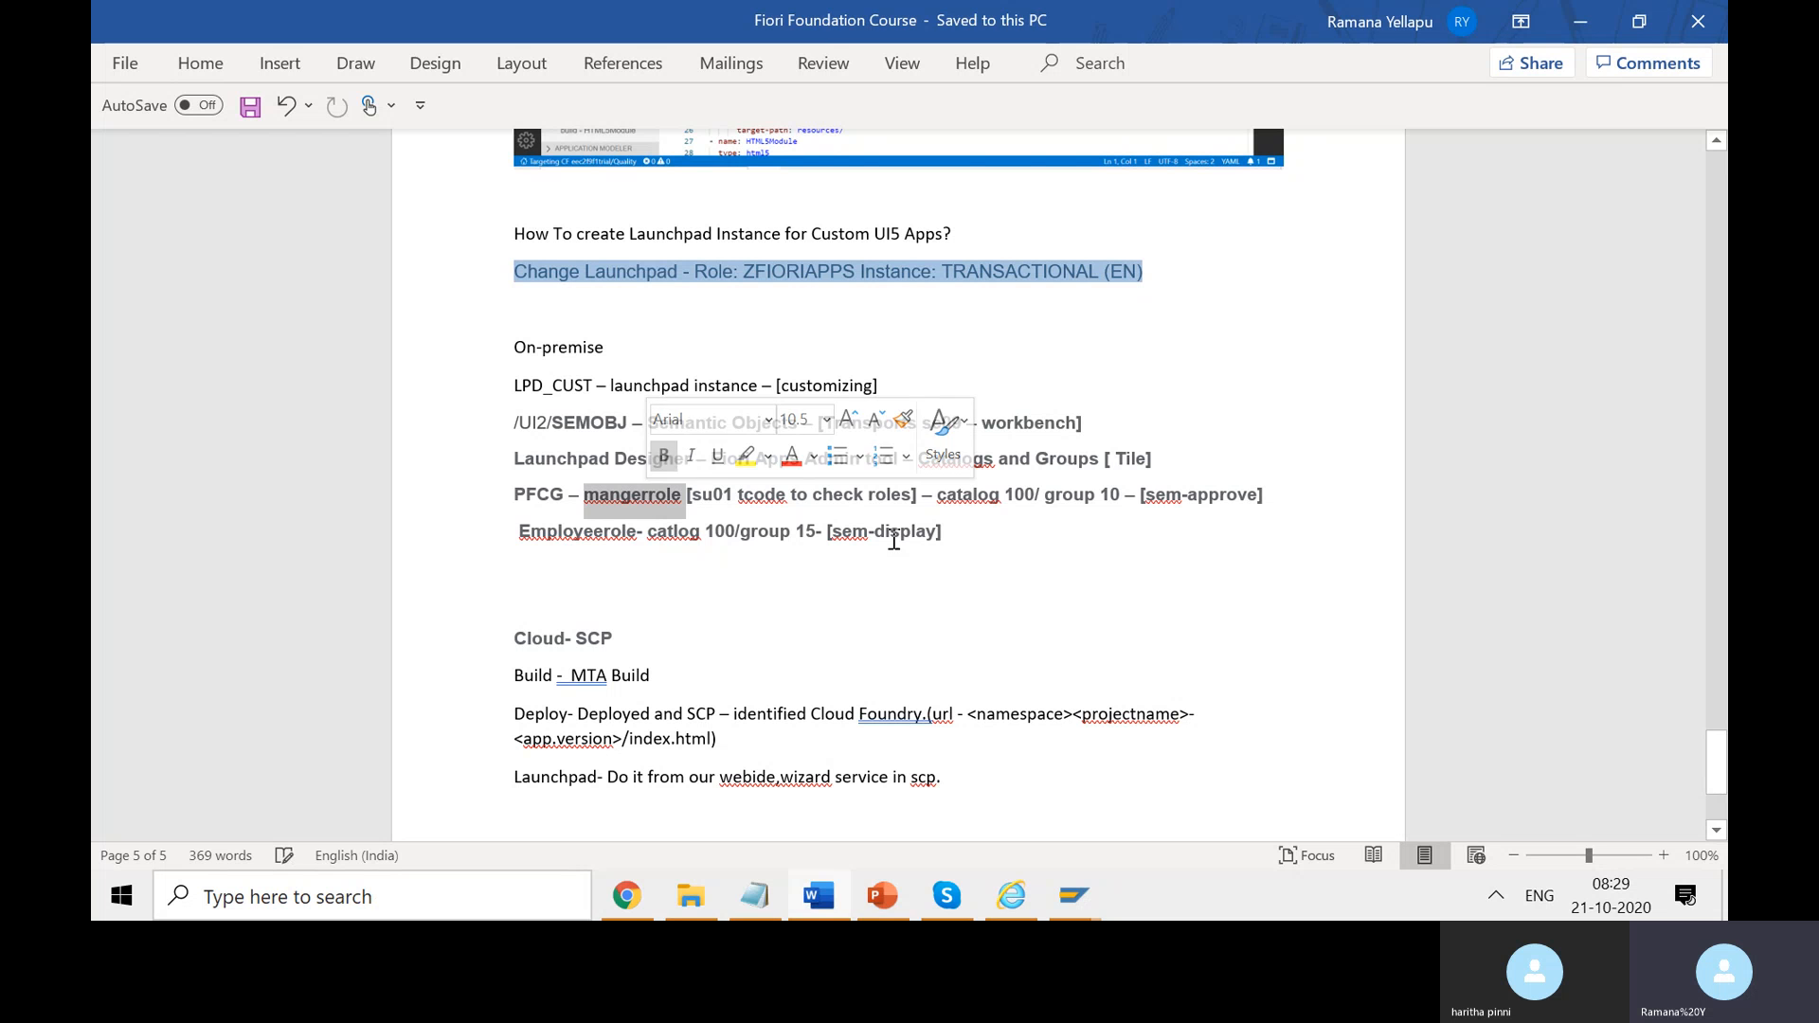
{"action": "left_click", "coordinate": [1305, 508]}
{"action": "key", "text": "Return"}
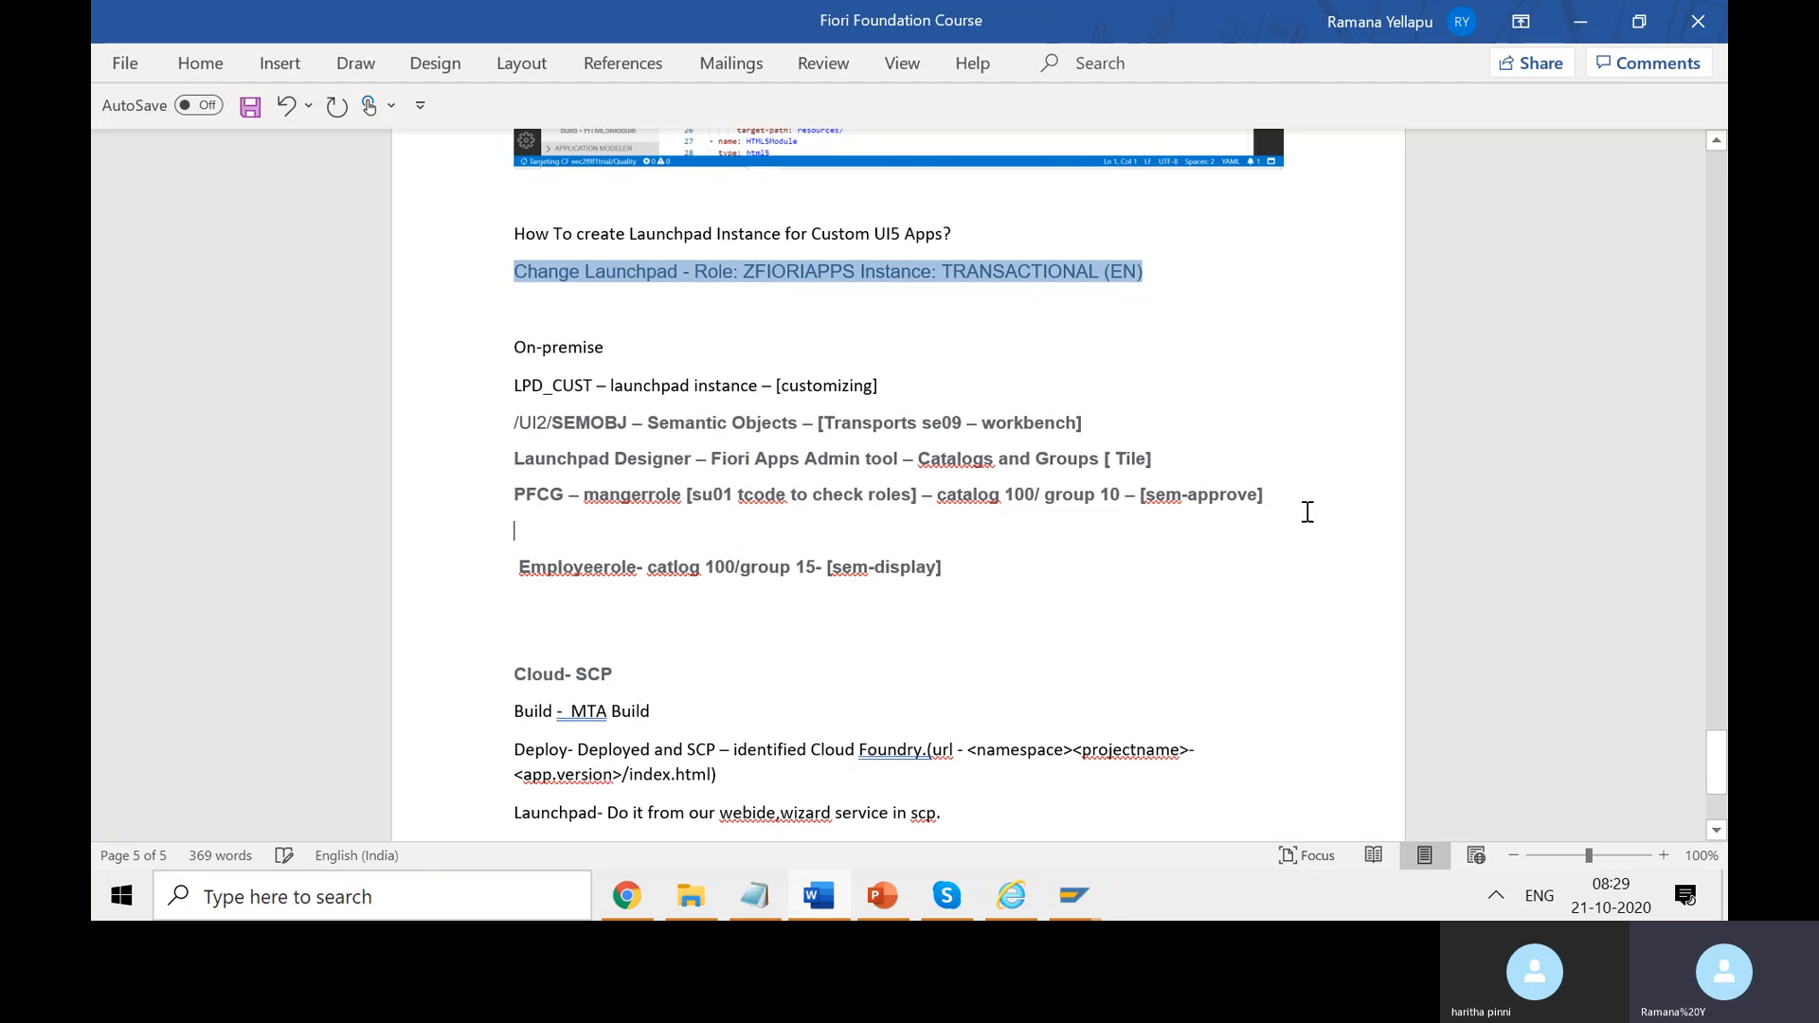
{"action": "type", "text": "SAPu"}
{"action": "type", "text": "ser"}
{"action": "type", "text": "id: \""}
{"action": "type", "text": "\""}
{"action": "key", "text": "Left"}
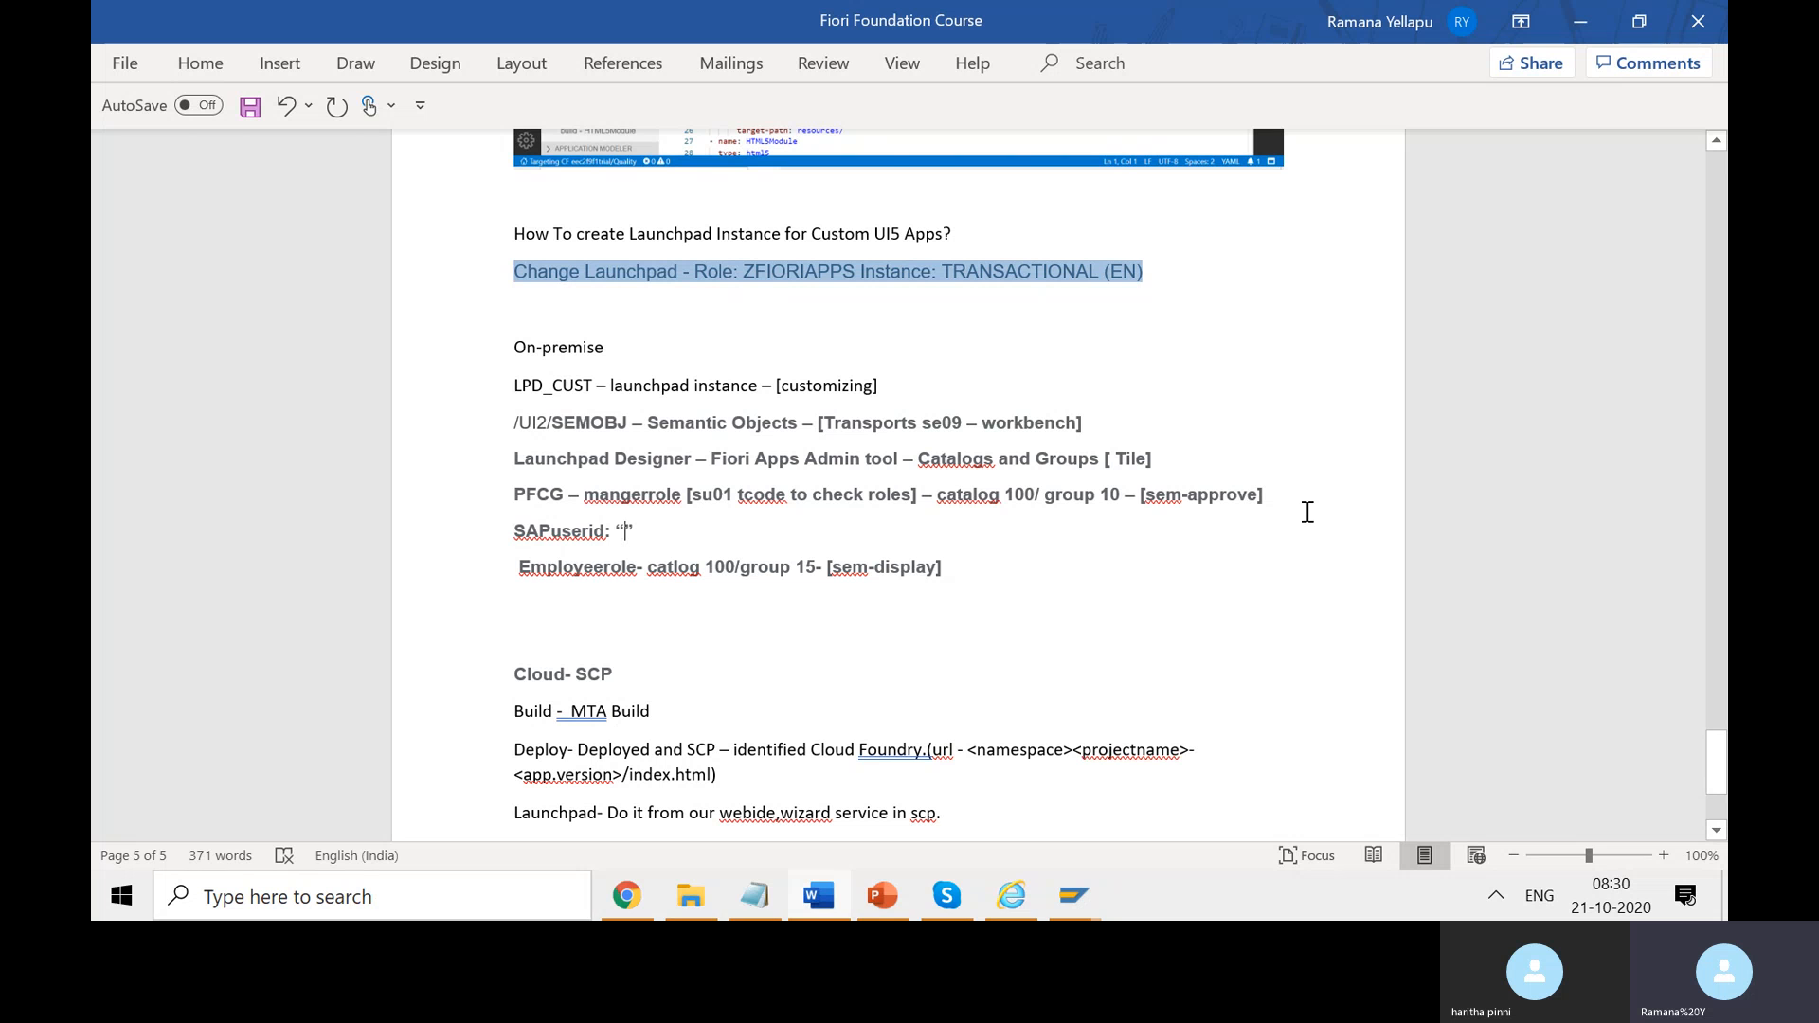
{"action": "type", "text": "Yella"}
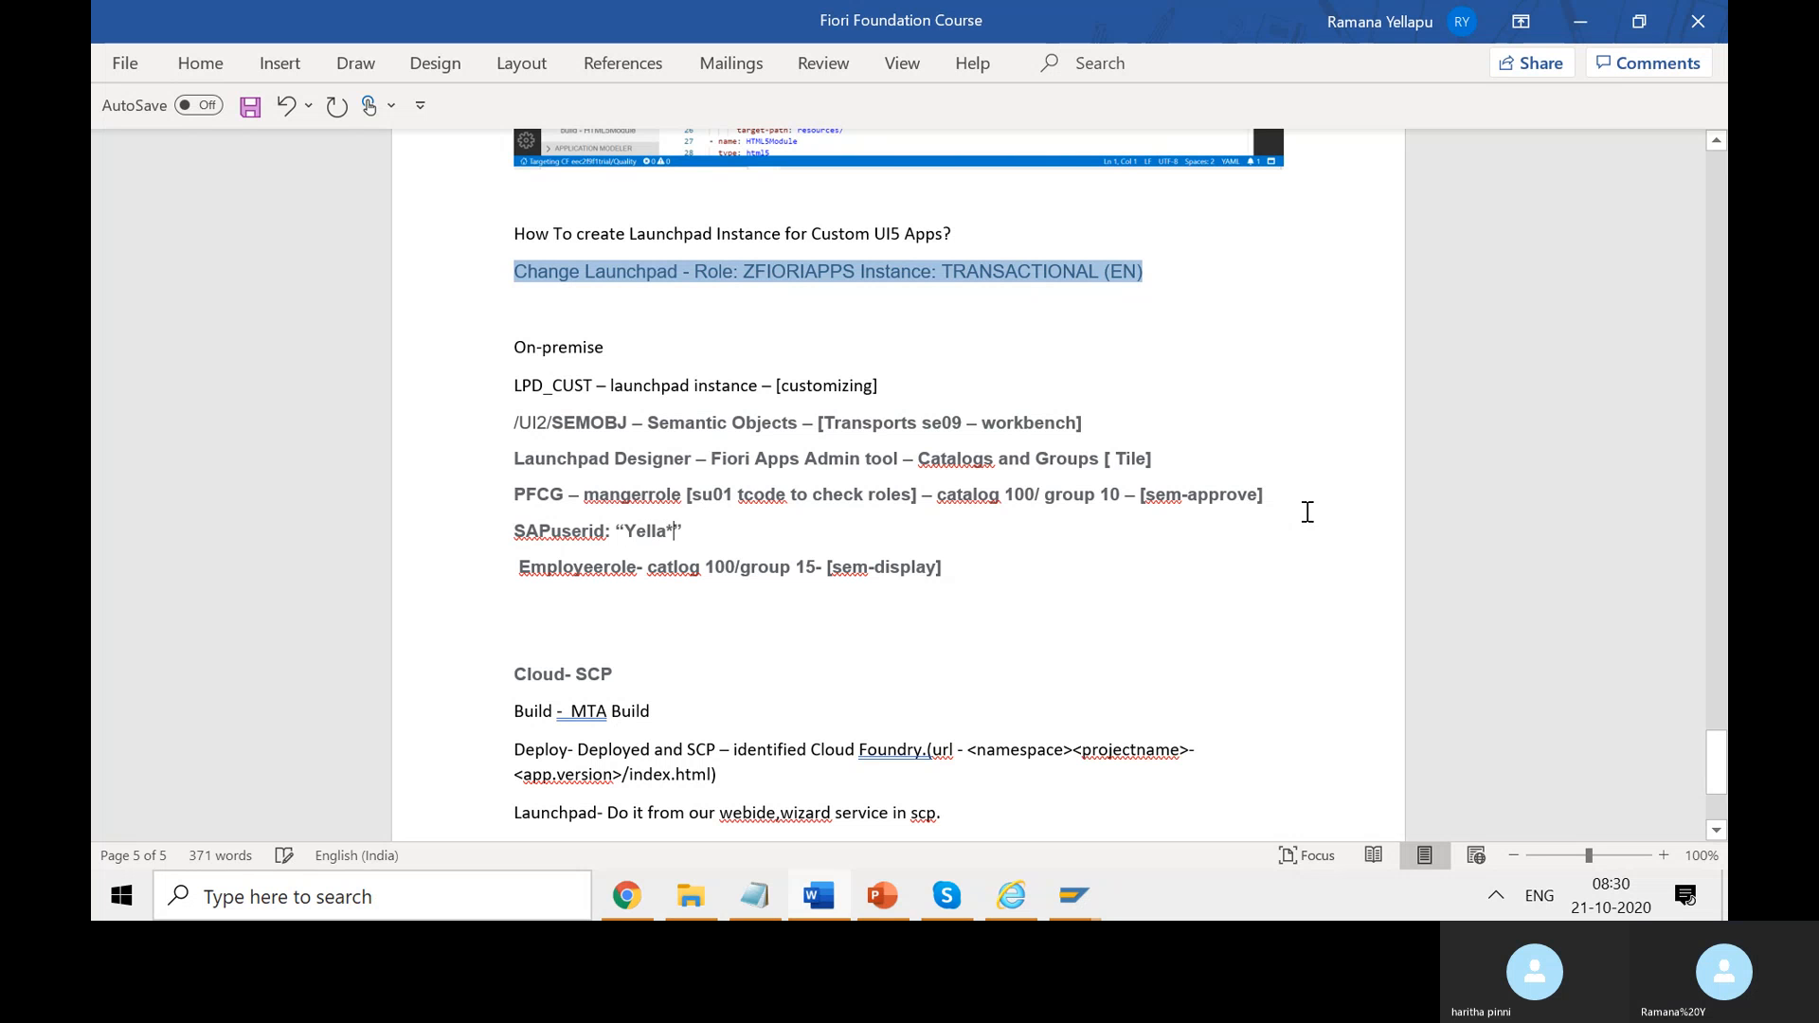
{"action": "type", "text": "*_77"}
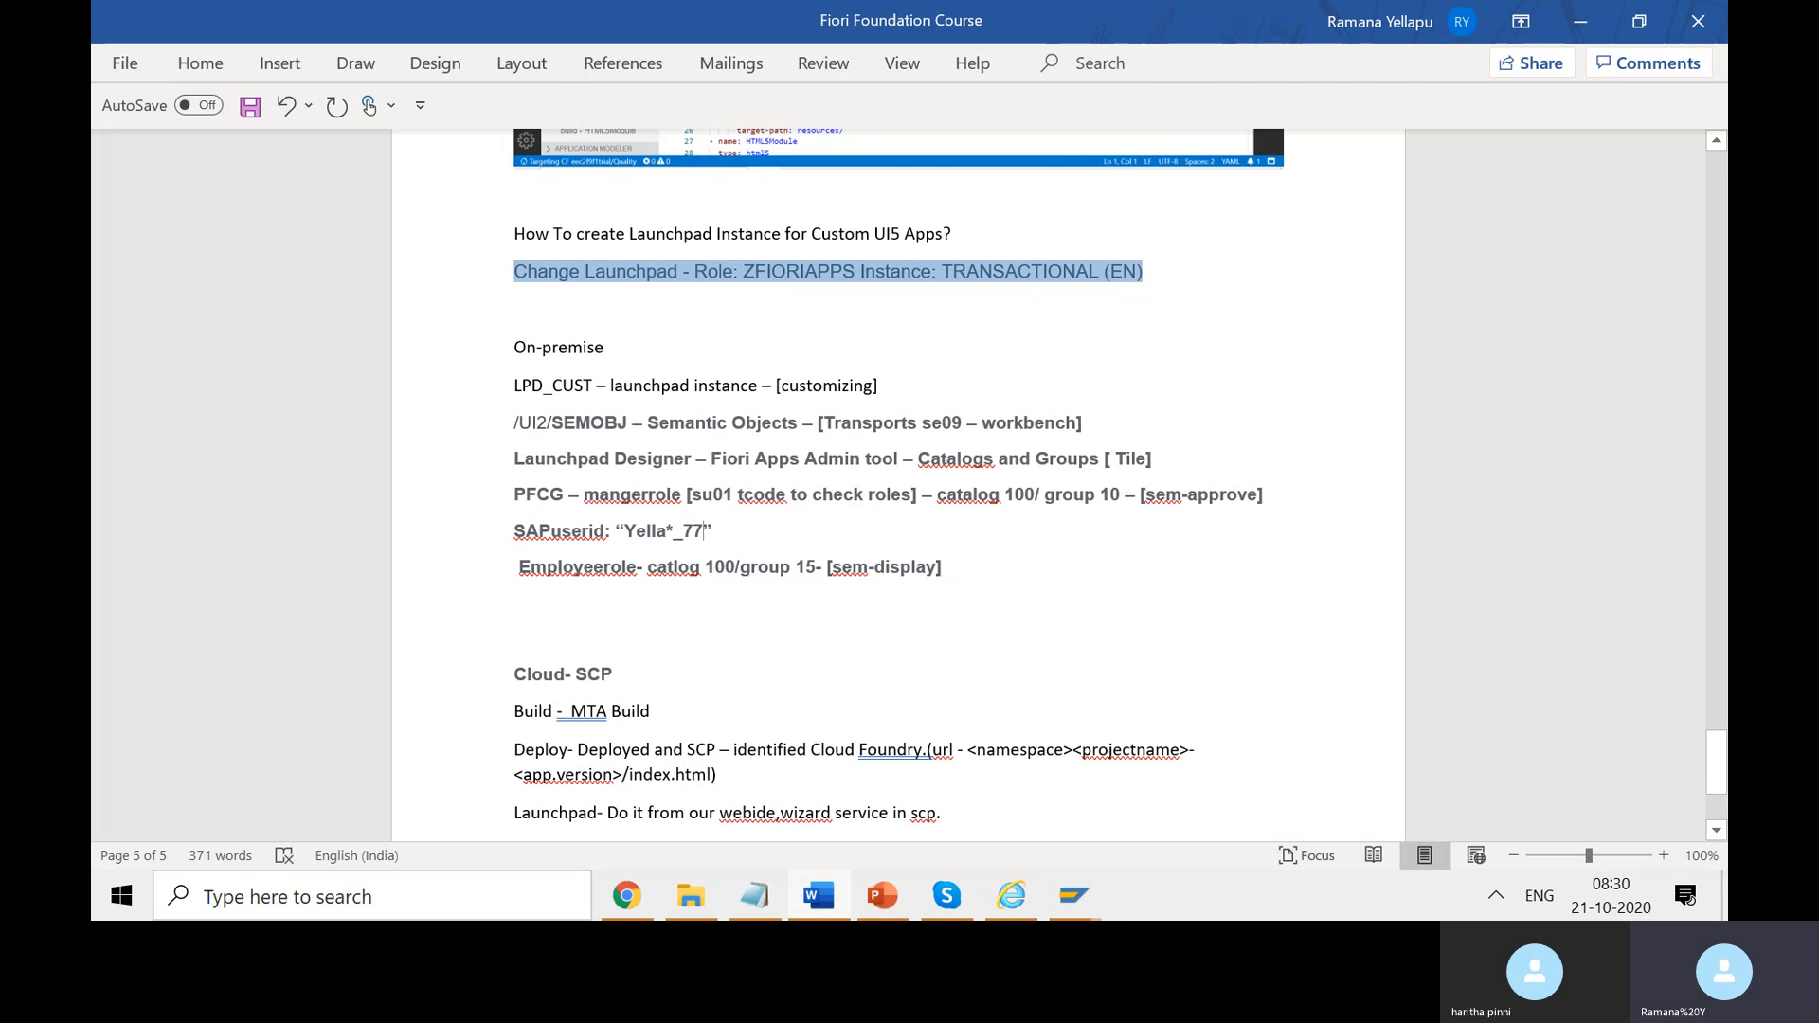
{"action": "key", "text": "alt+Tab"}
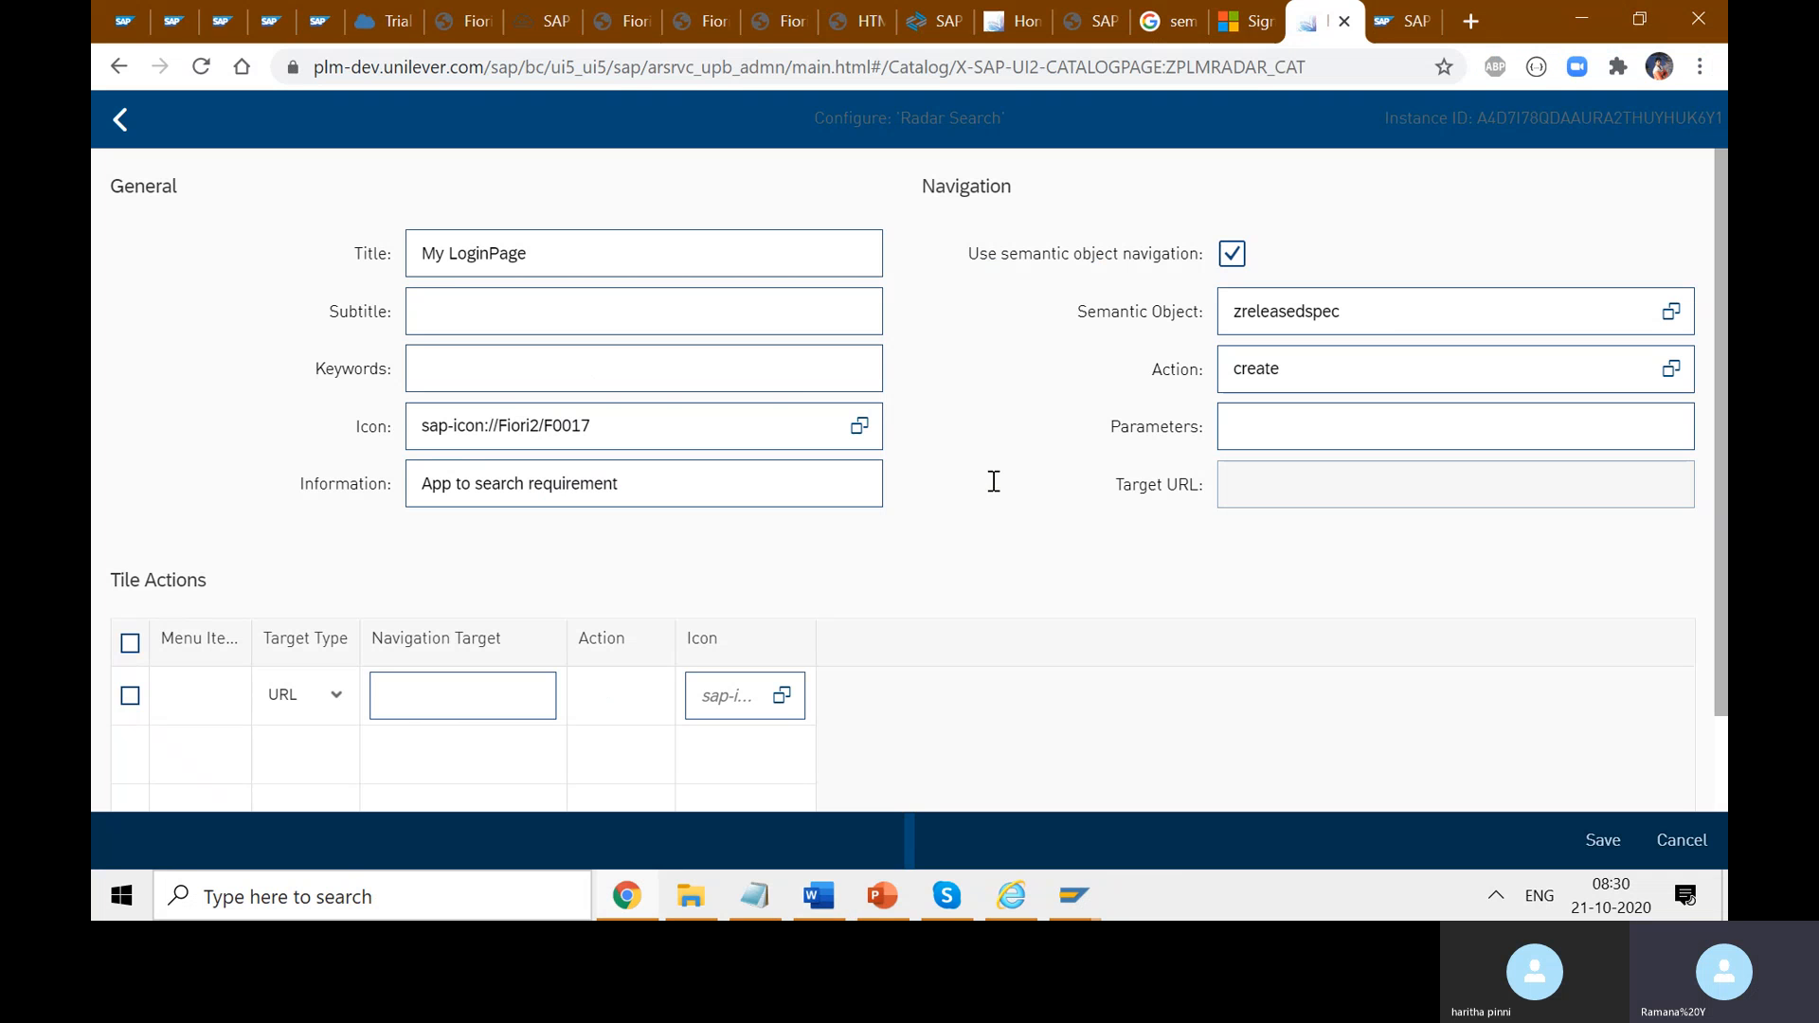
- Search the user's assigned roles in Display Users for *manager, which returns no hits
{"action": "left_click", "coordinate": [1073, 896]}
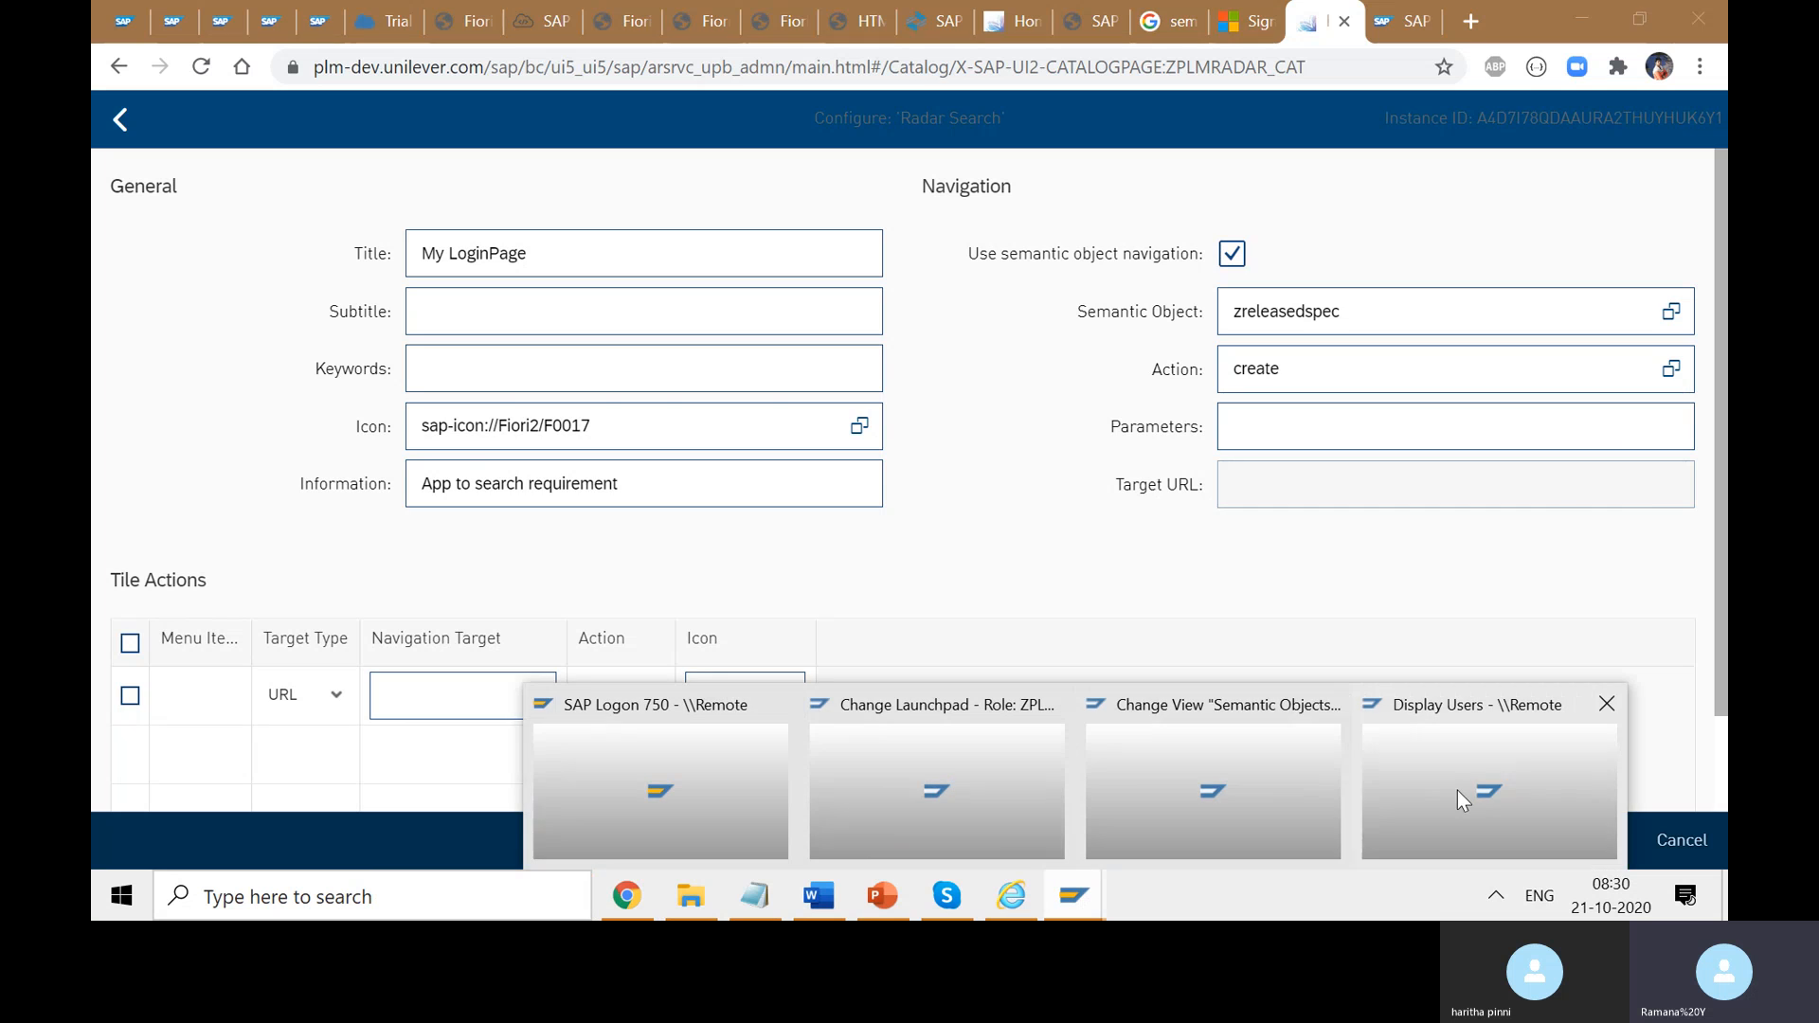
{"action": "left_click", "coordinate": [1457, 790]}
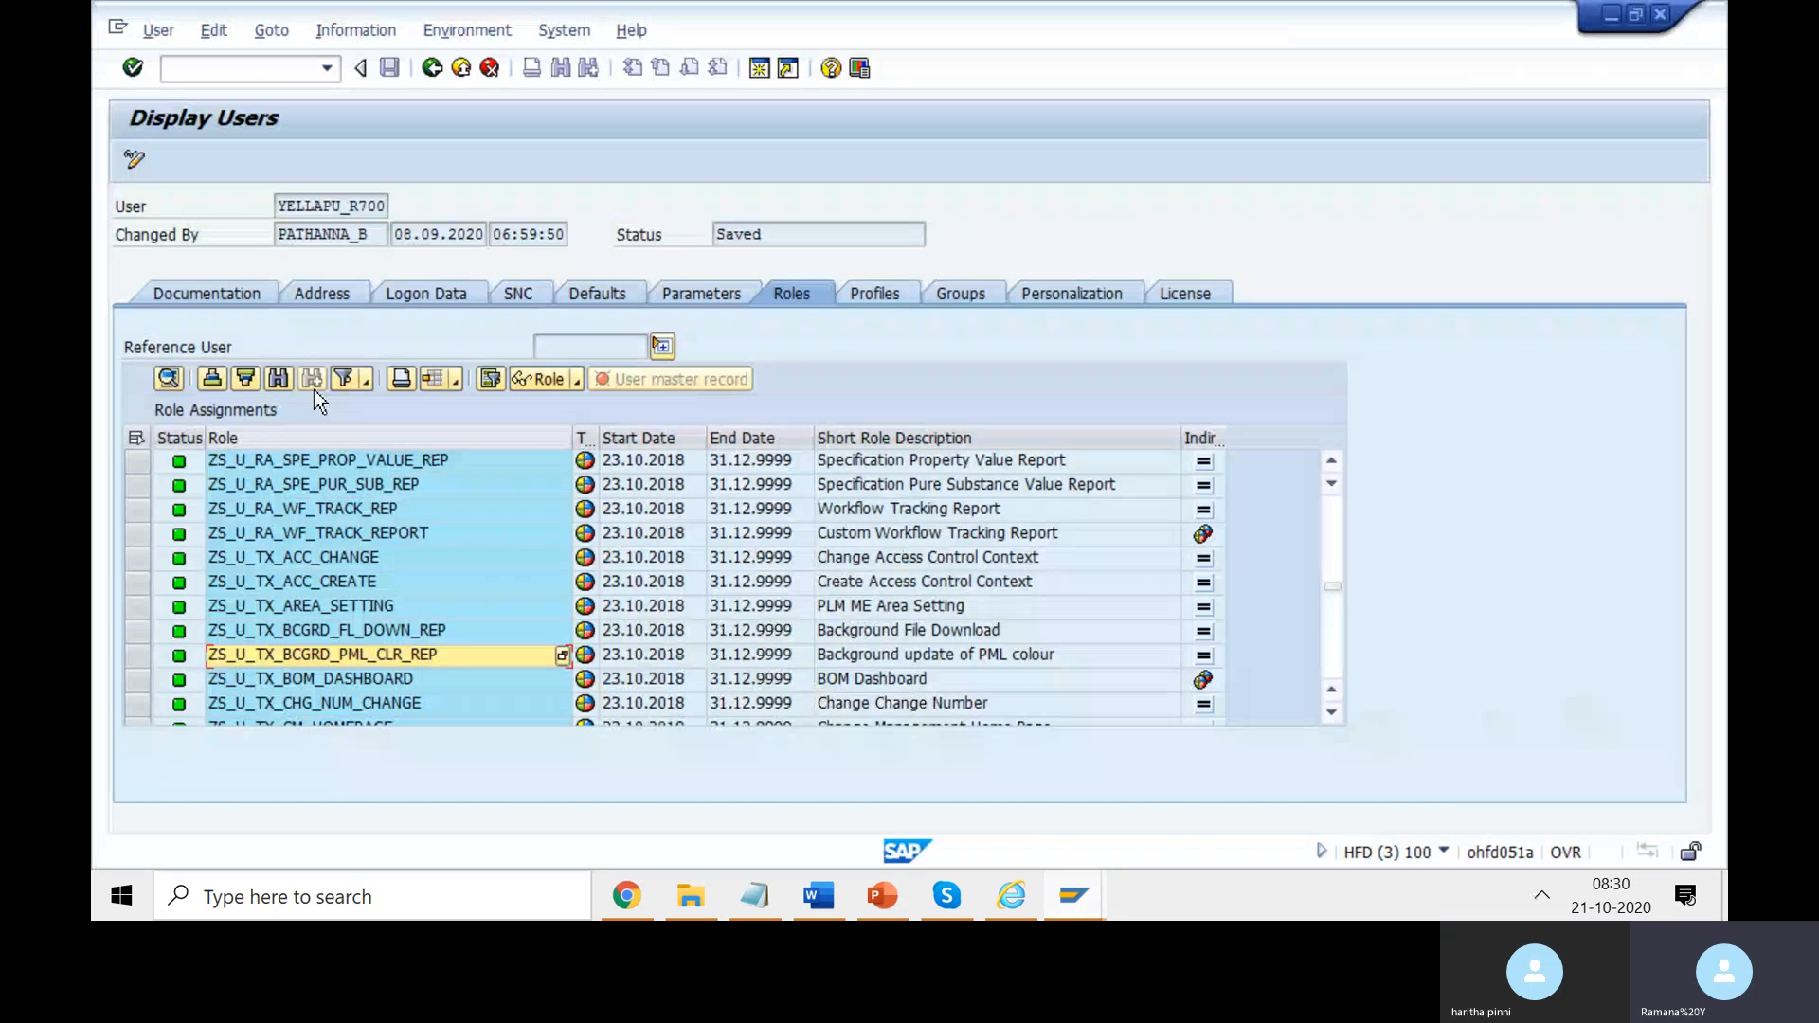
{"action": "left_click", "coordinate": [278, 378]}
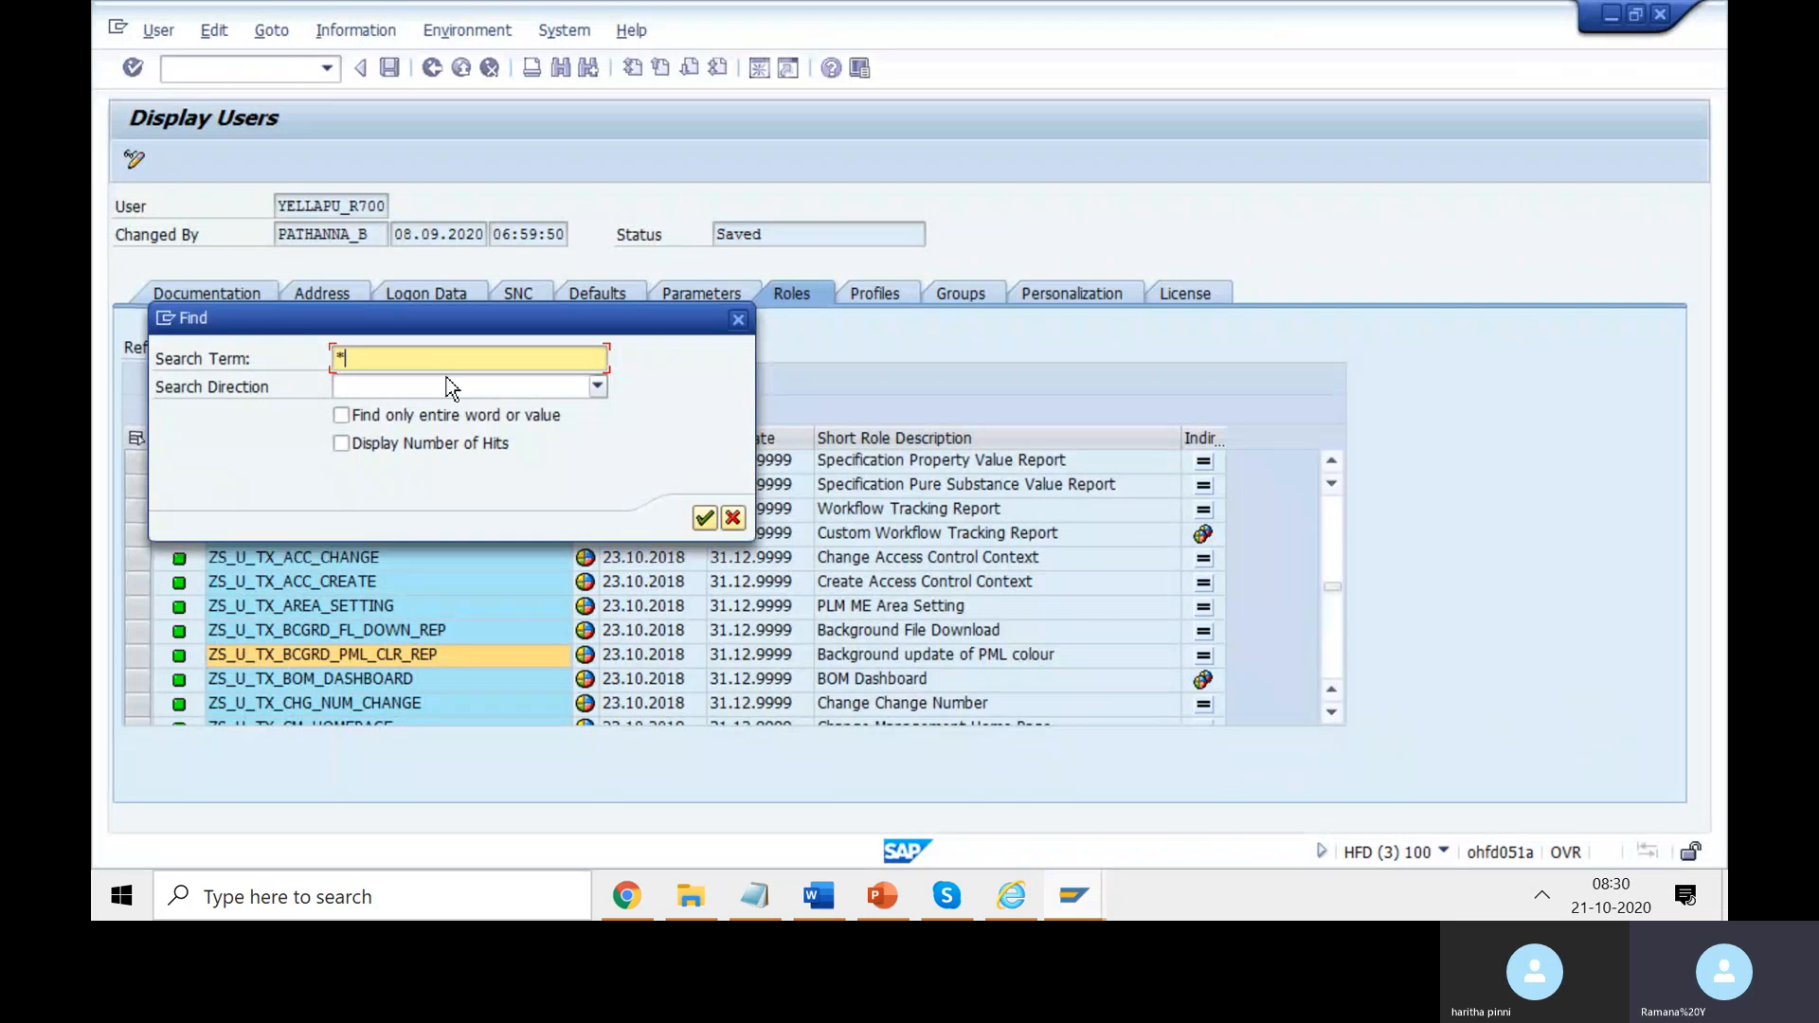
{"action": "type", "text": "*manager"}
{"action": "left_click", "coordinate": [705, 521]}
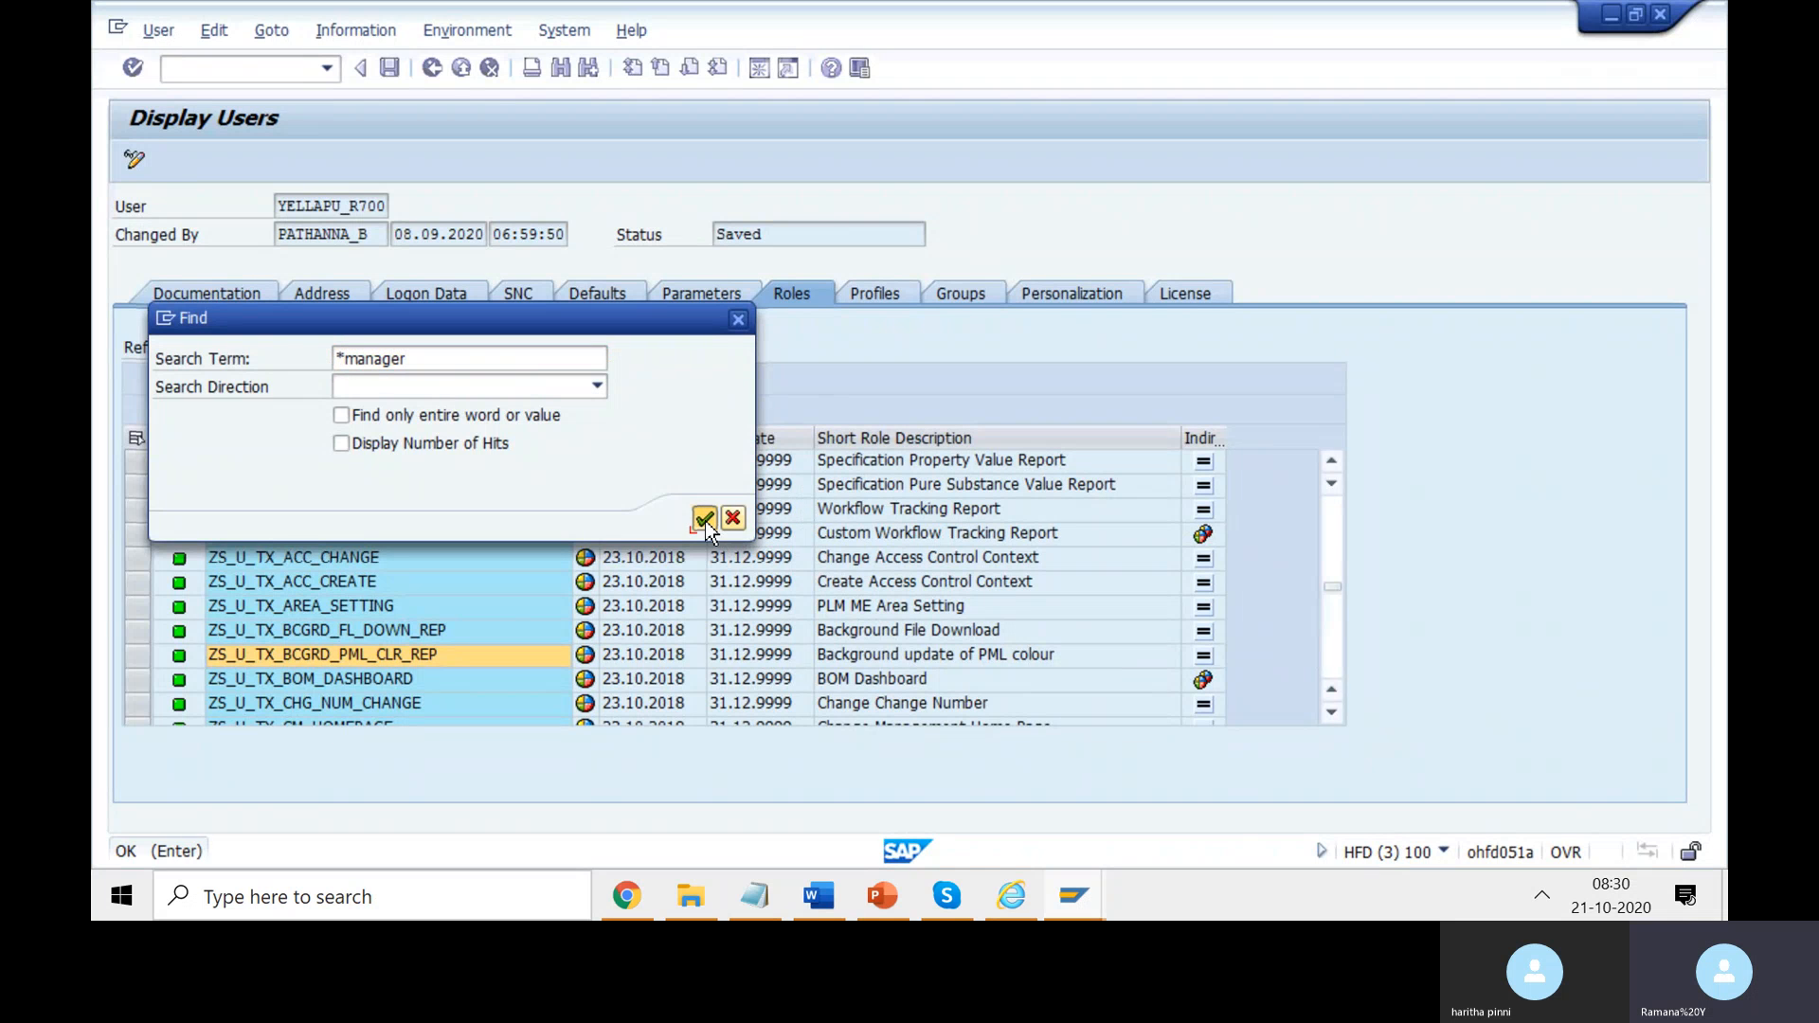
{"action": "left_click", "coordinate": [738, 319]}
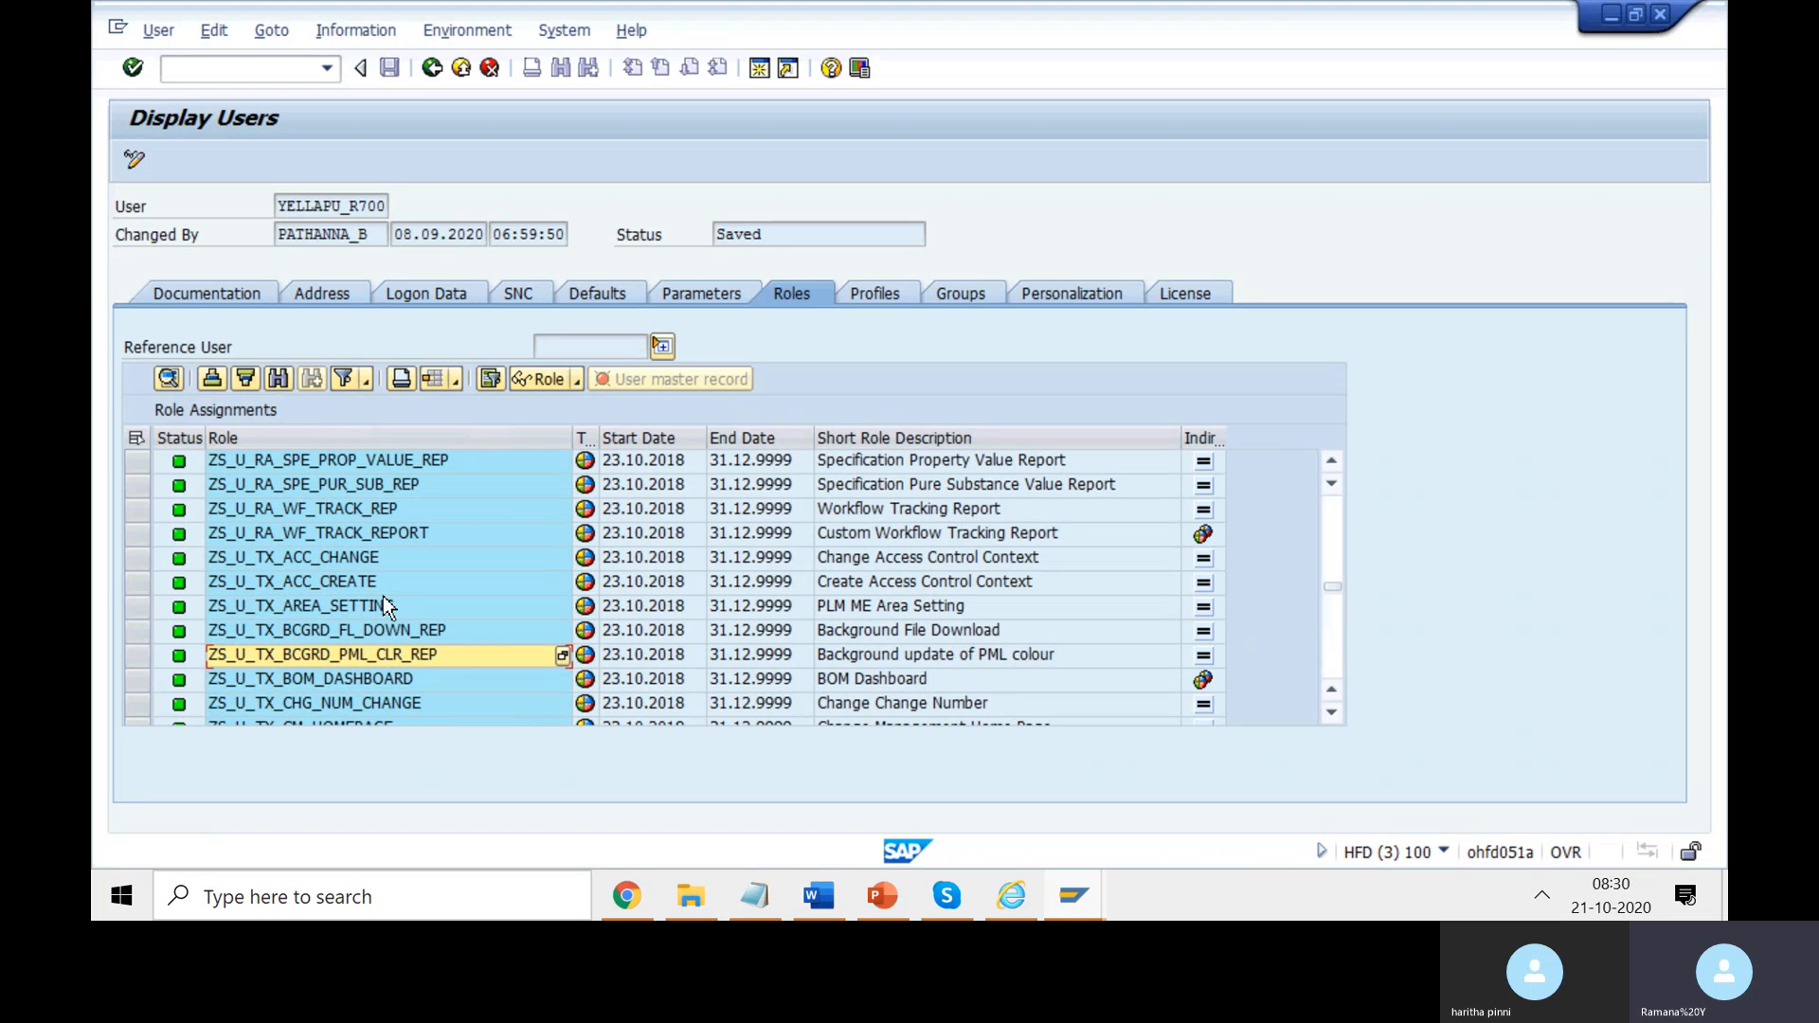
{"action": "key", "text": "alt+Tab"}
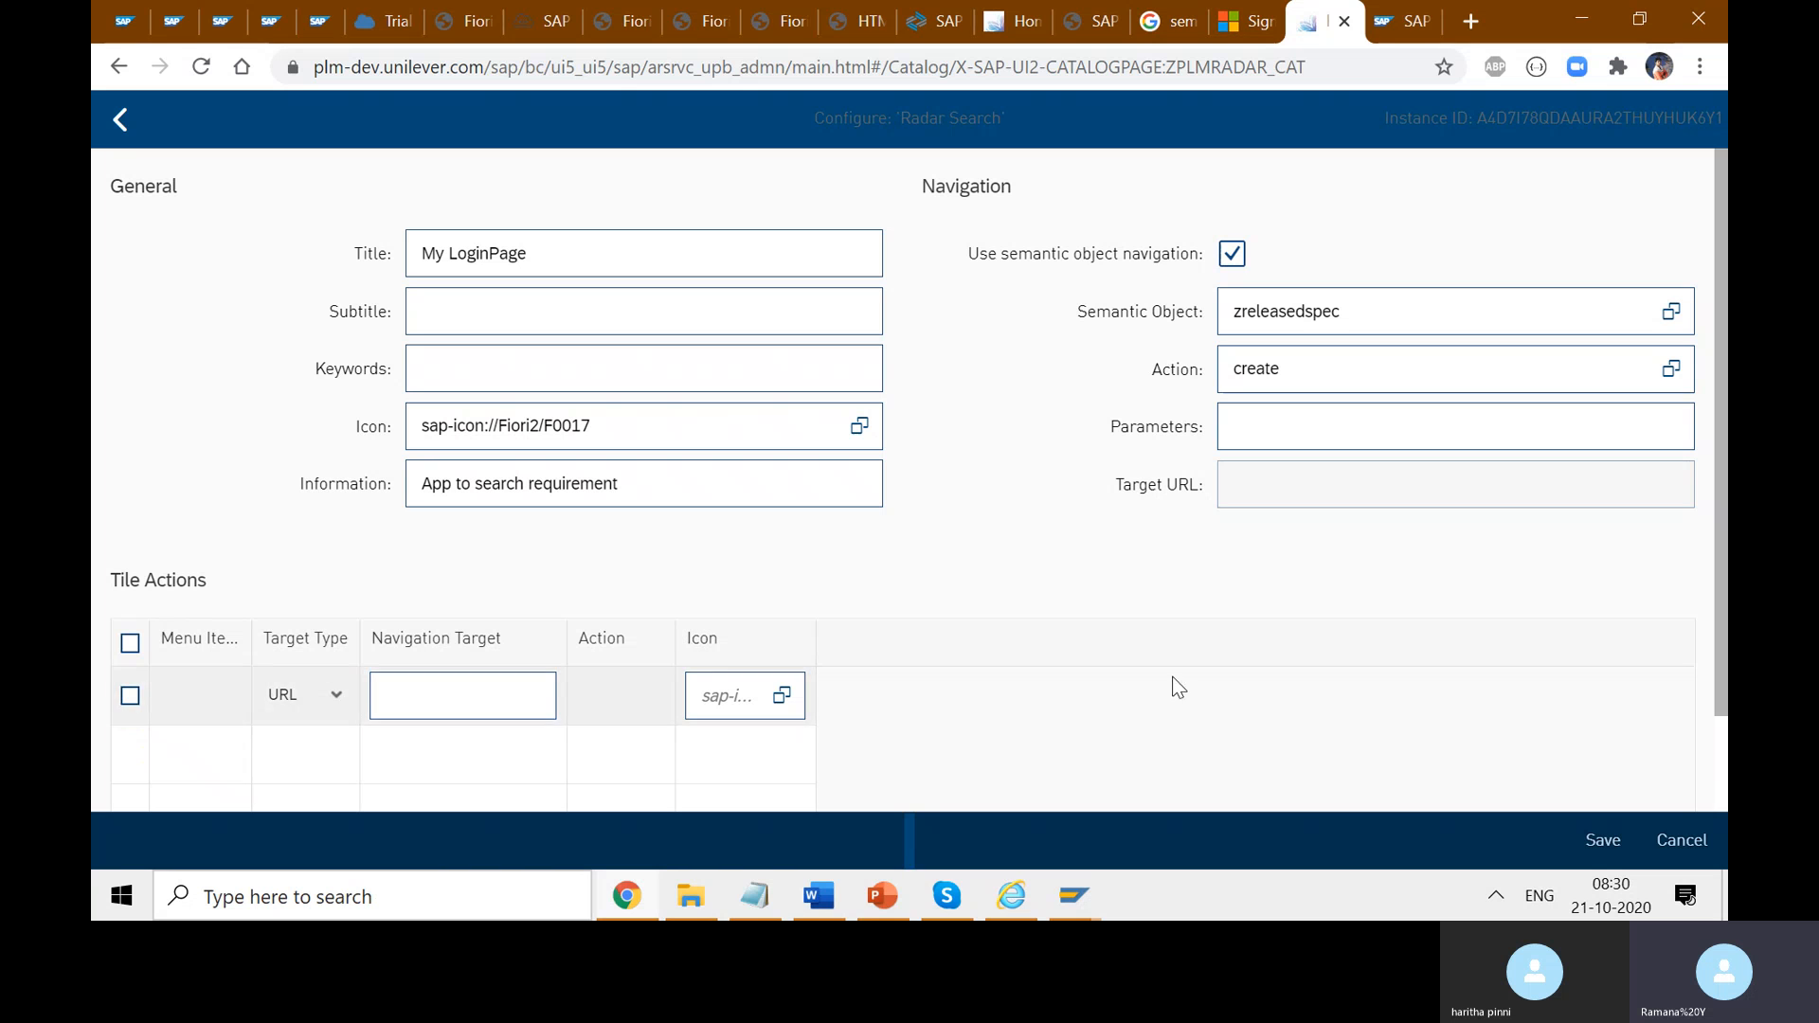
- Leave the tile configuration and, after a failed create attempt, configure the zplmradarSemObj display mapping
{"action": "left_click", "coordinate": [1665, 843]}
{"action": "left_click", "coordinate": [756, 266]}
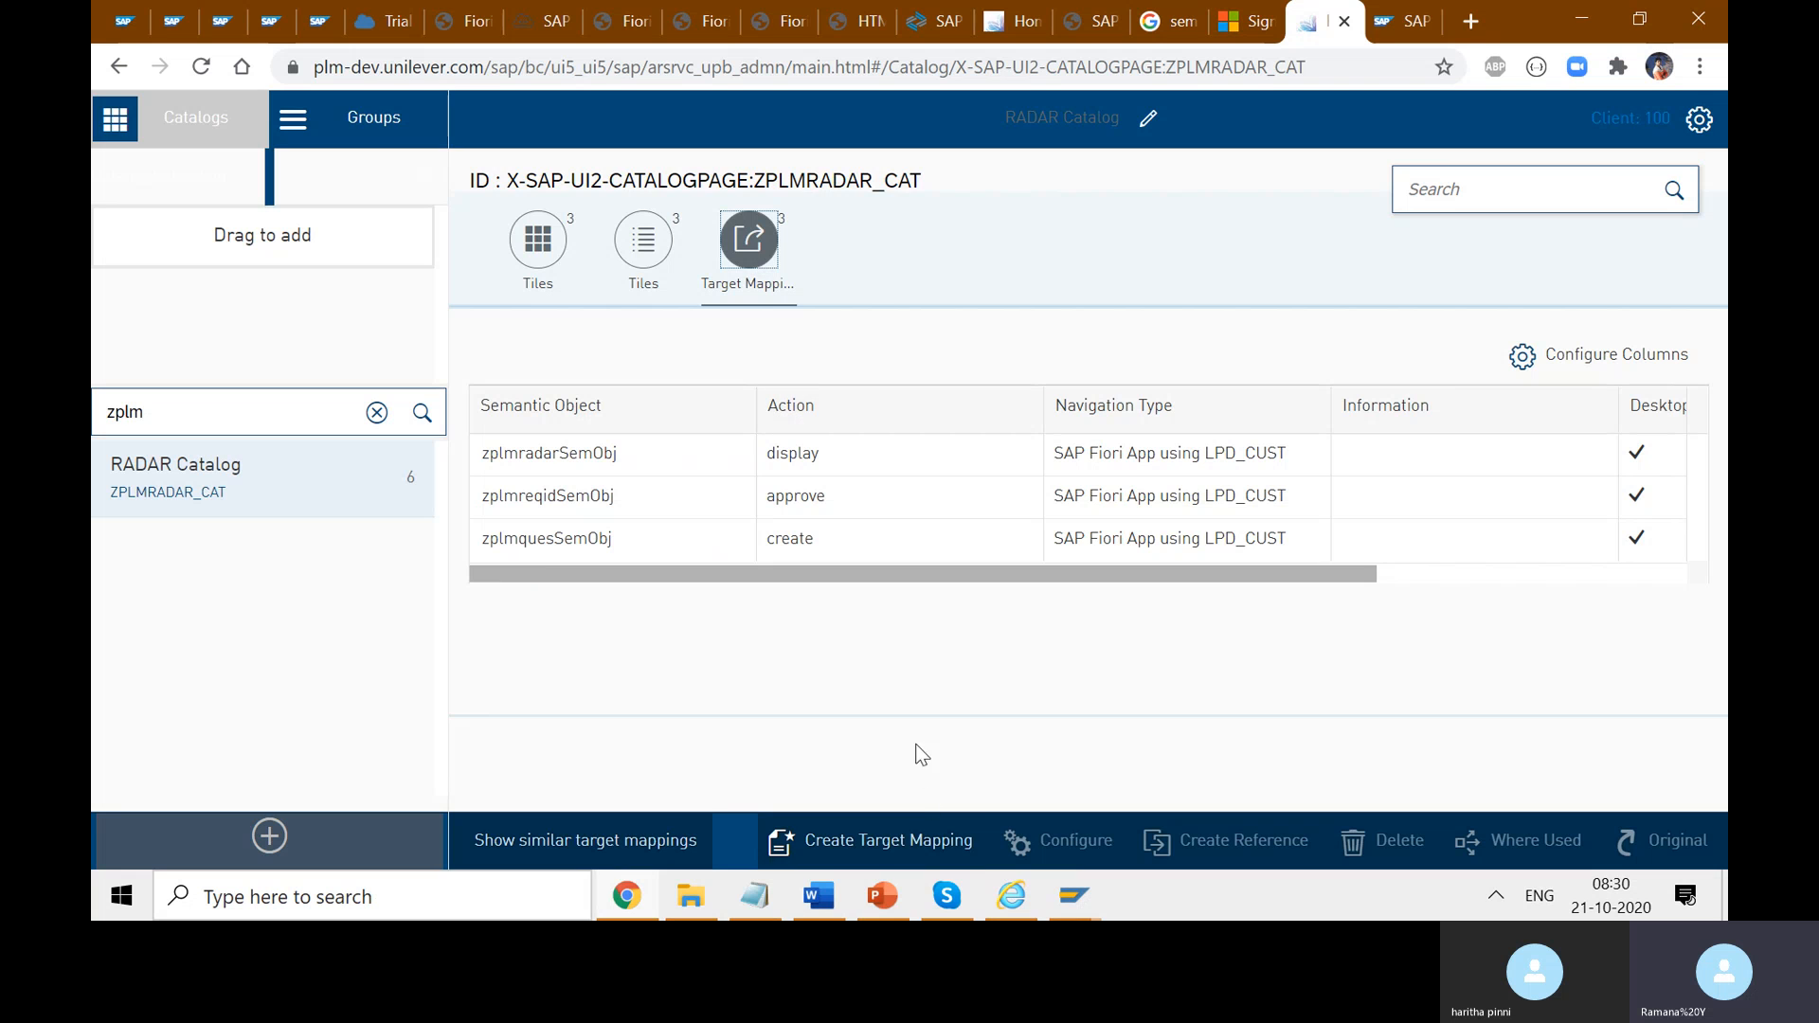
{"action": "left_click", "coordinate": [904, 850]}
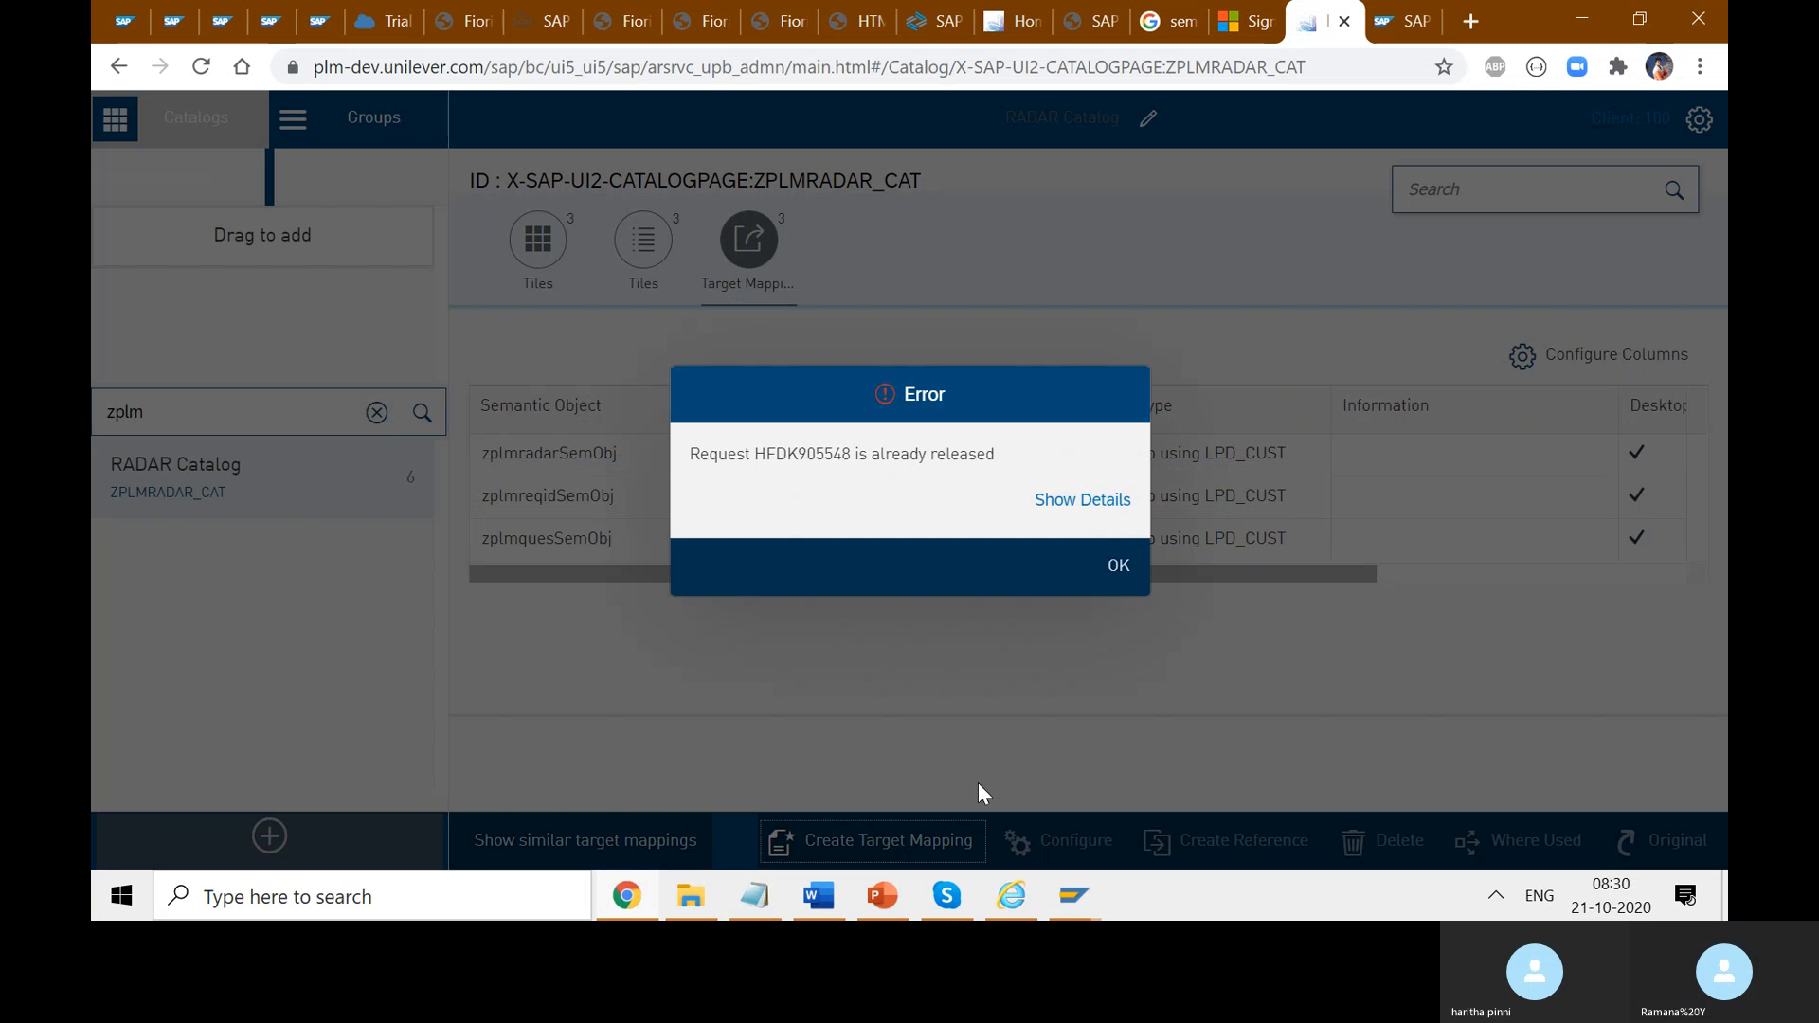
{"action": "left_click", "coordinate": [1119, 569]}
{"action": "left_click", "coordinate": [588, 452]}
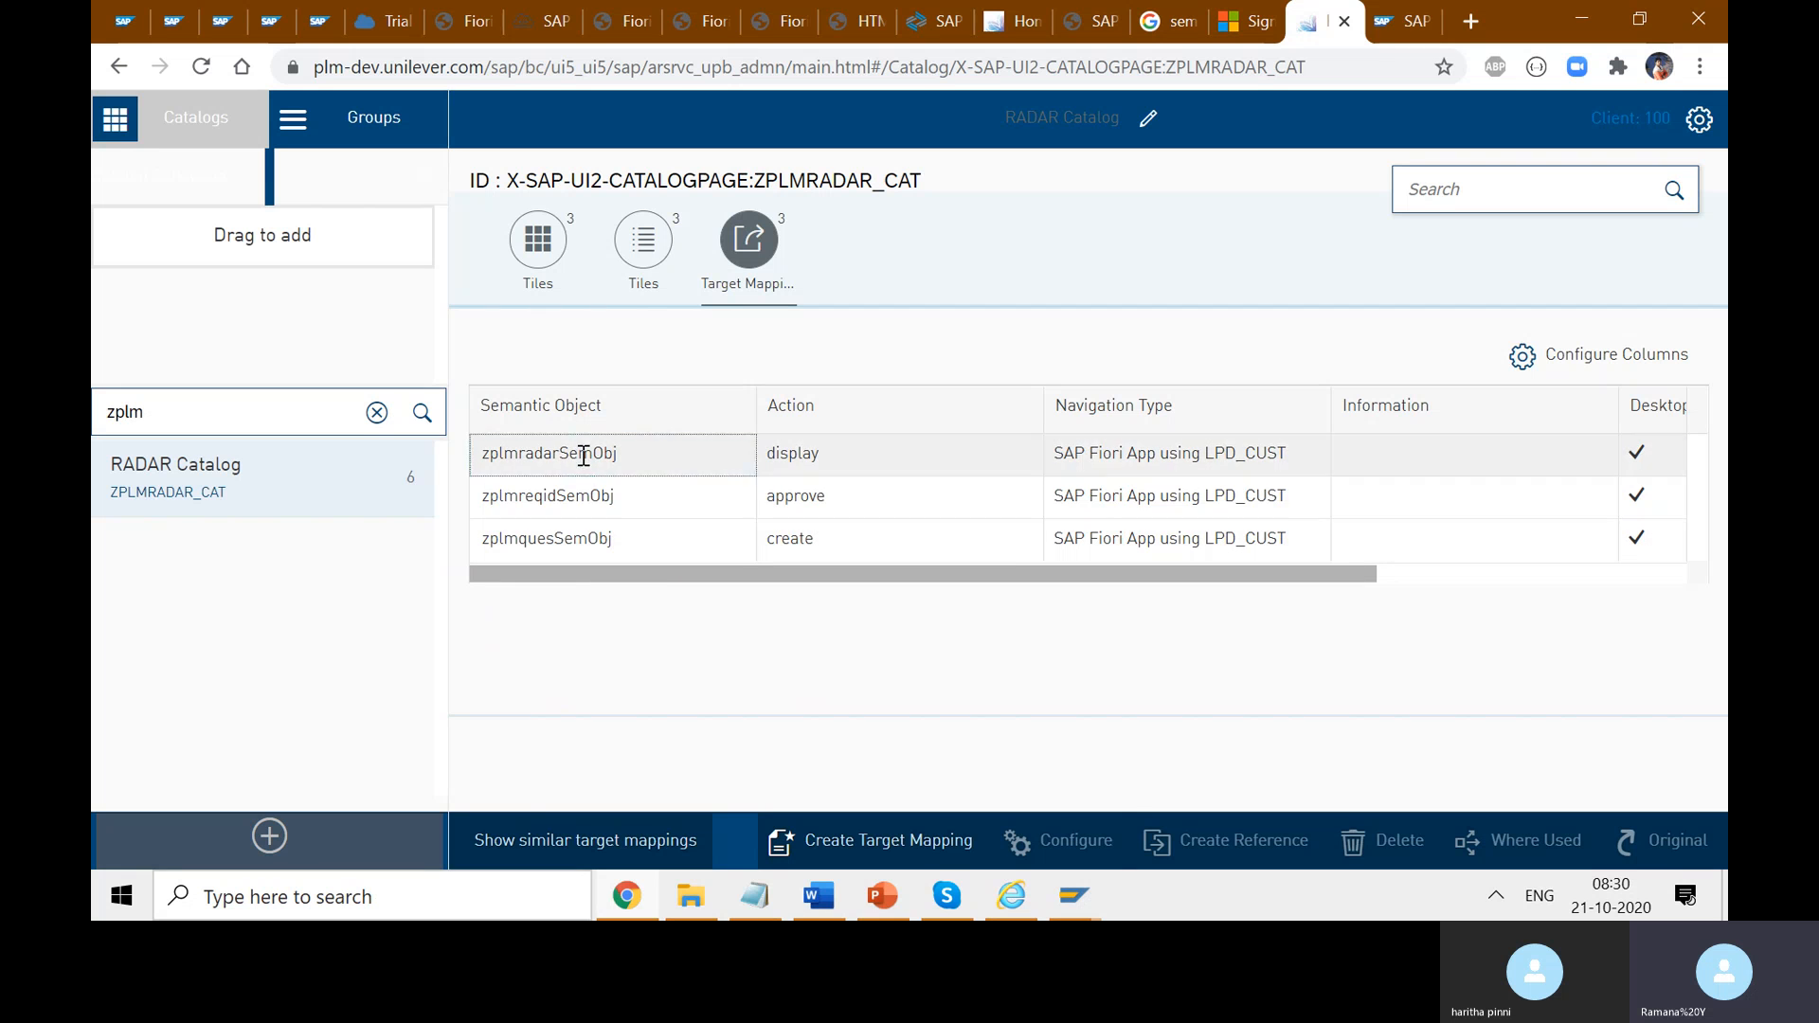
{"action": "left_click", "coordinate": [1081, 843]}
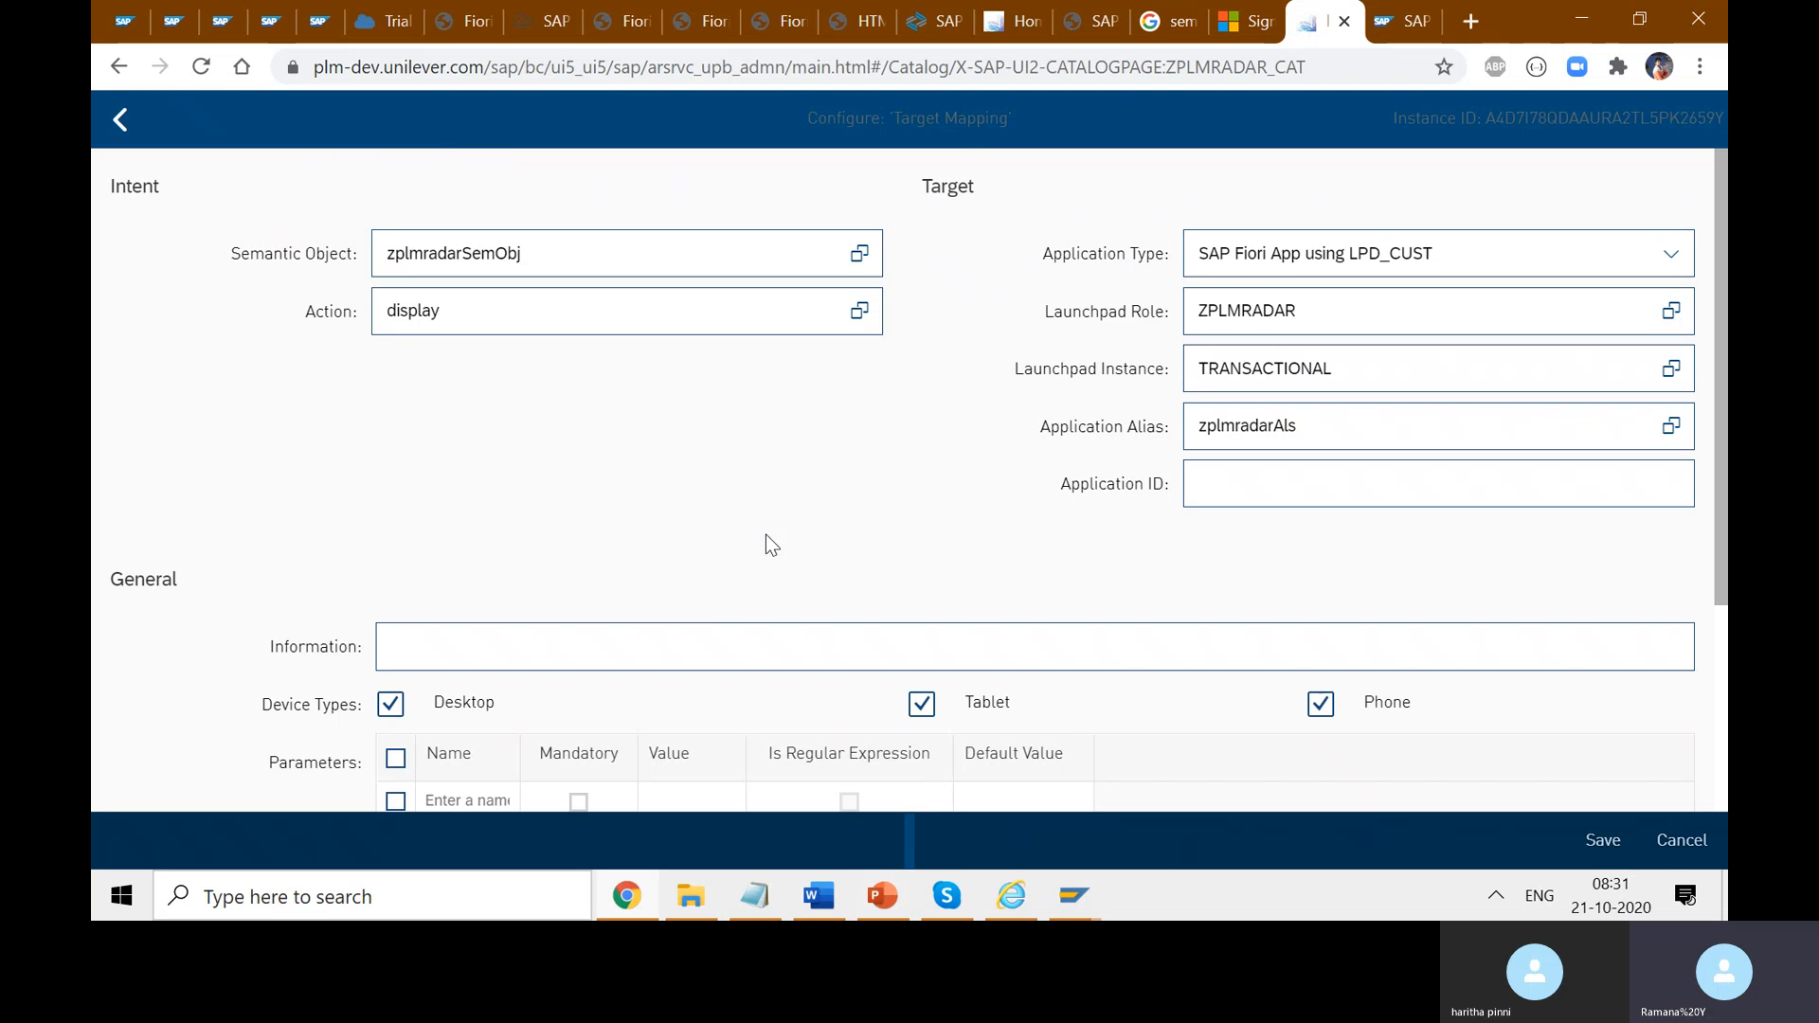
- Set the mapping's semantic object to zreleasedspec and its action to display
{"action": "left_click", "coordinate": [858, 253]}
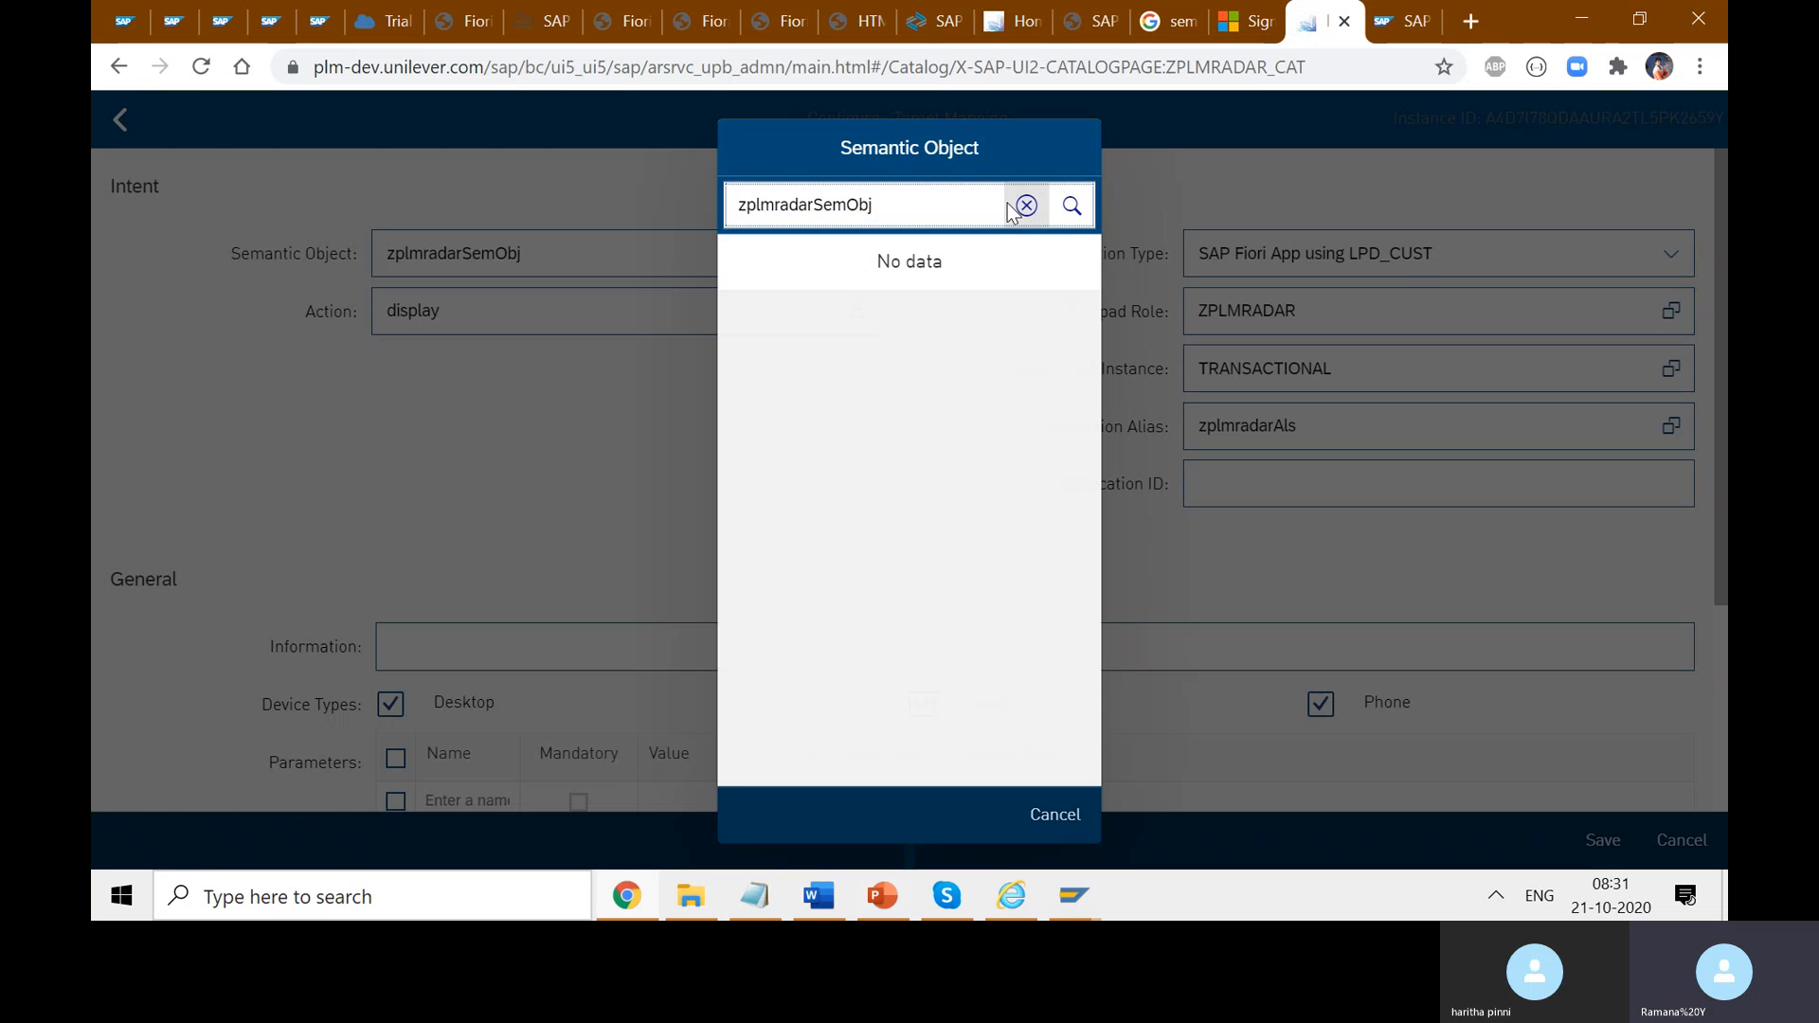
{"action": "left_click", "coordinate": [1013, 204]}
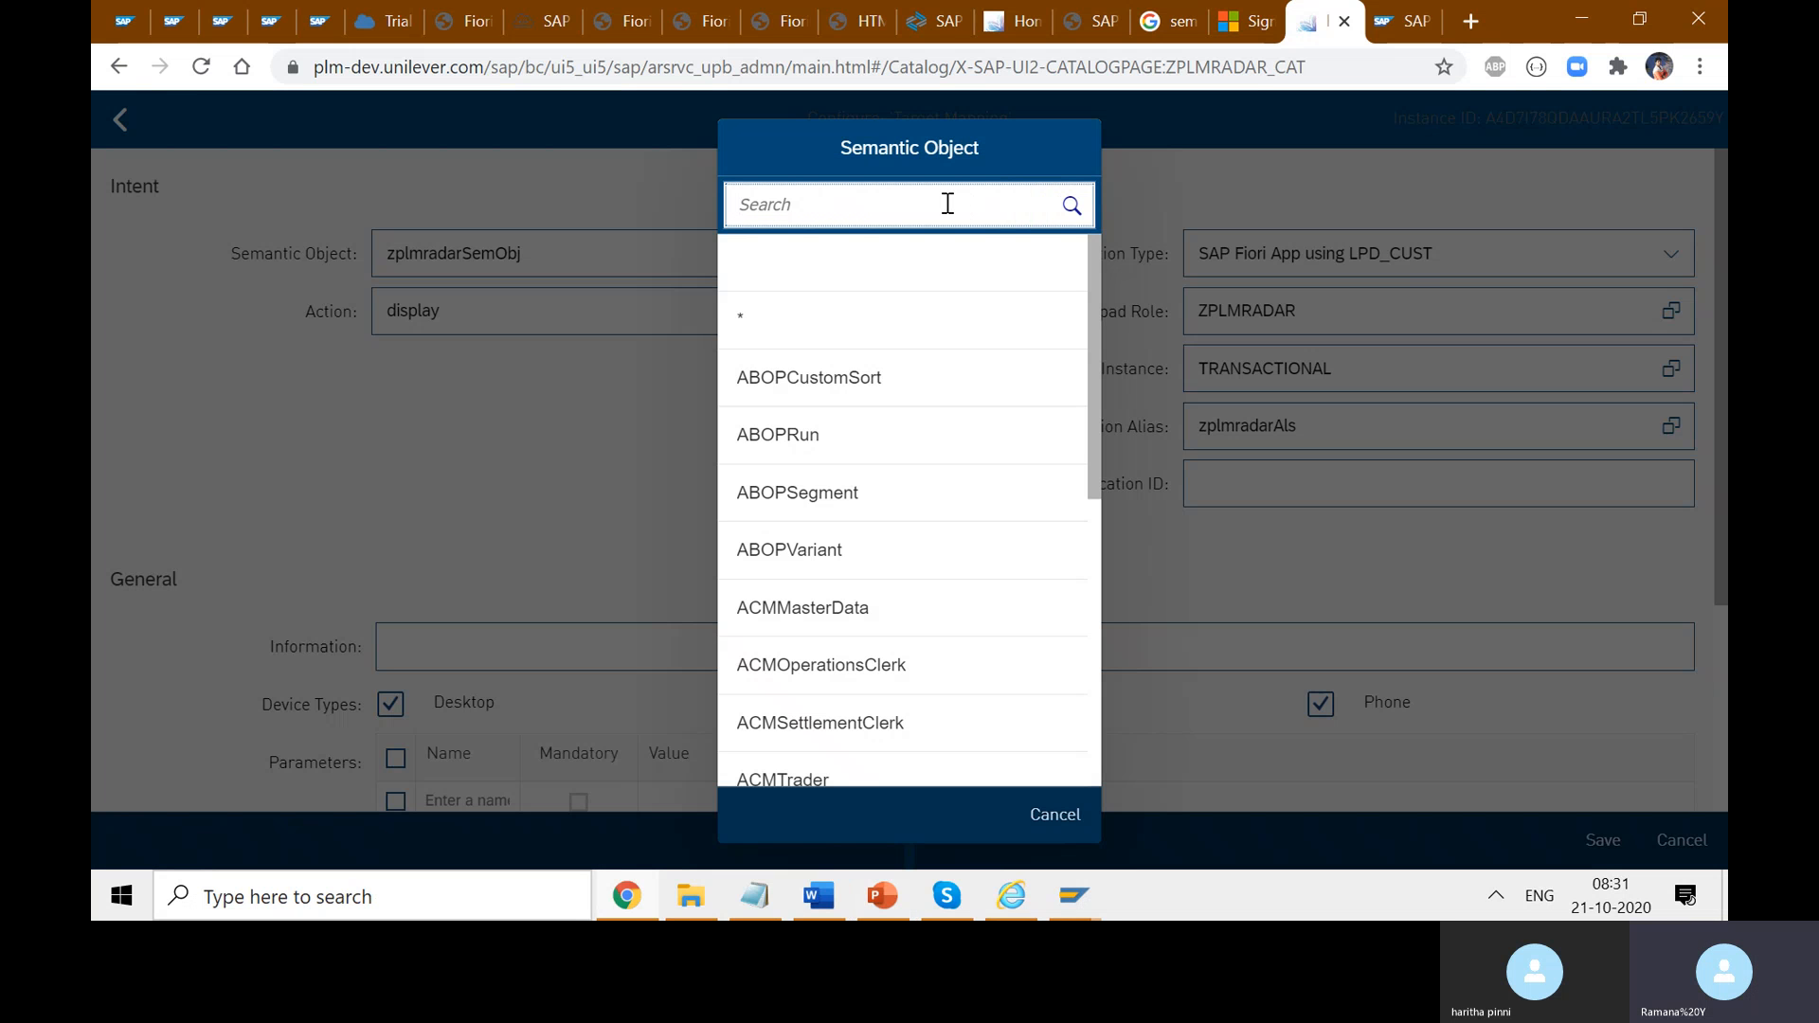
{"action": "type", "text": "sem"}
{"action": "key", "text": "BackSpace"}
{"action": "key", "text": "BackSpace"}
{"action": "key", "text": "BackSpace"}
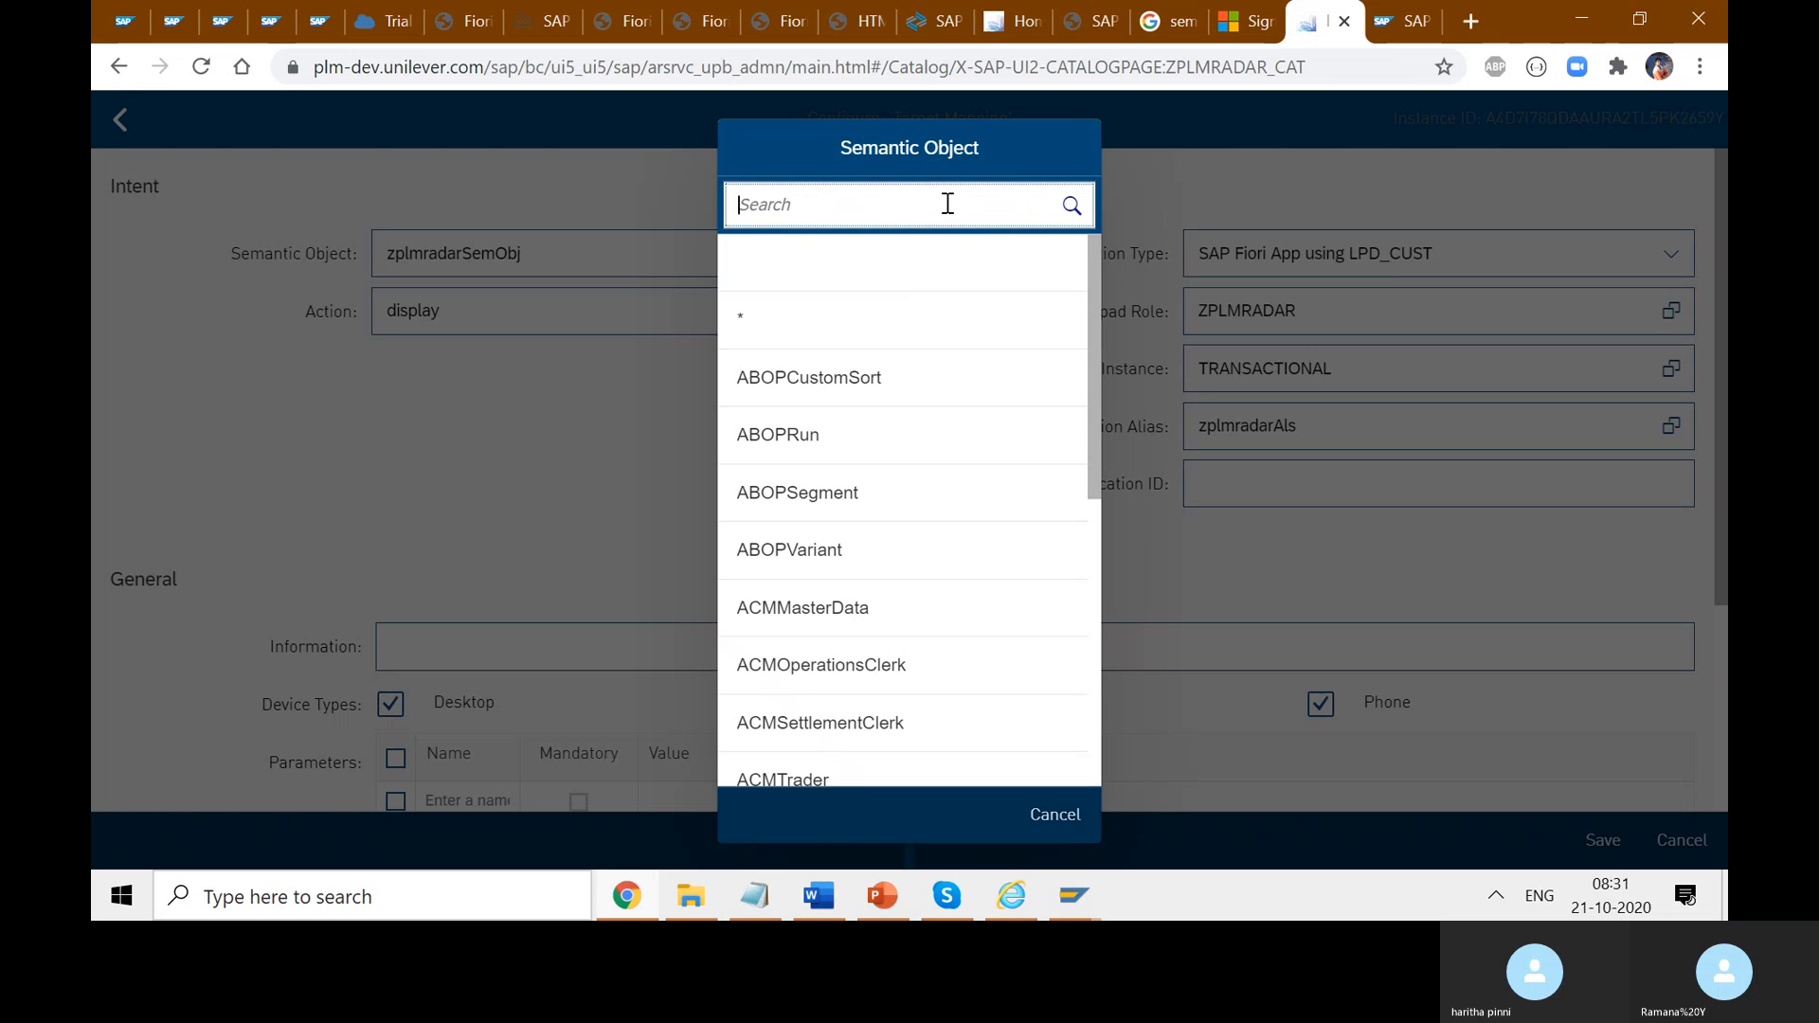
{"action": "type", "text": "zrele"}
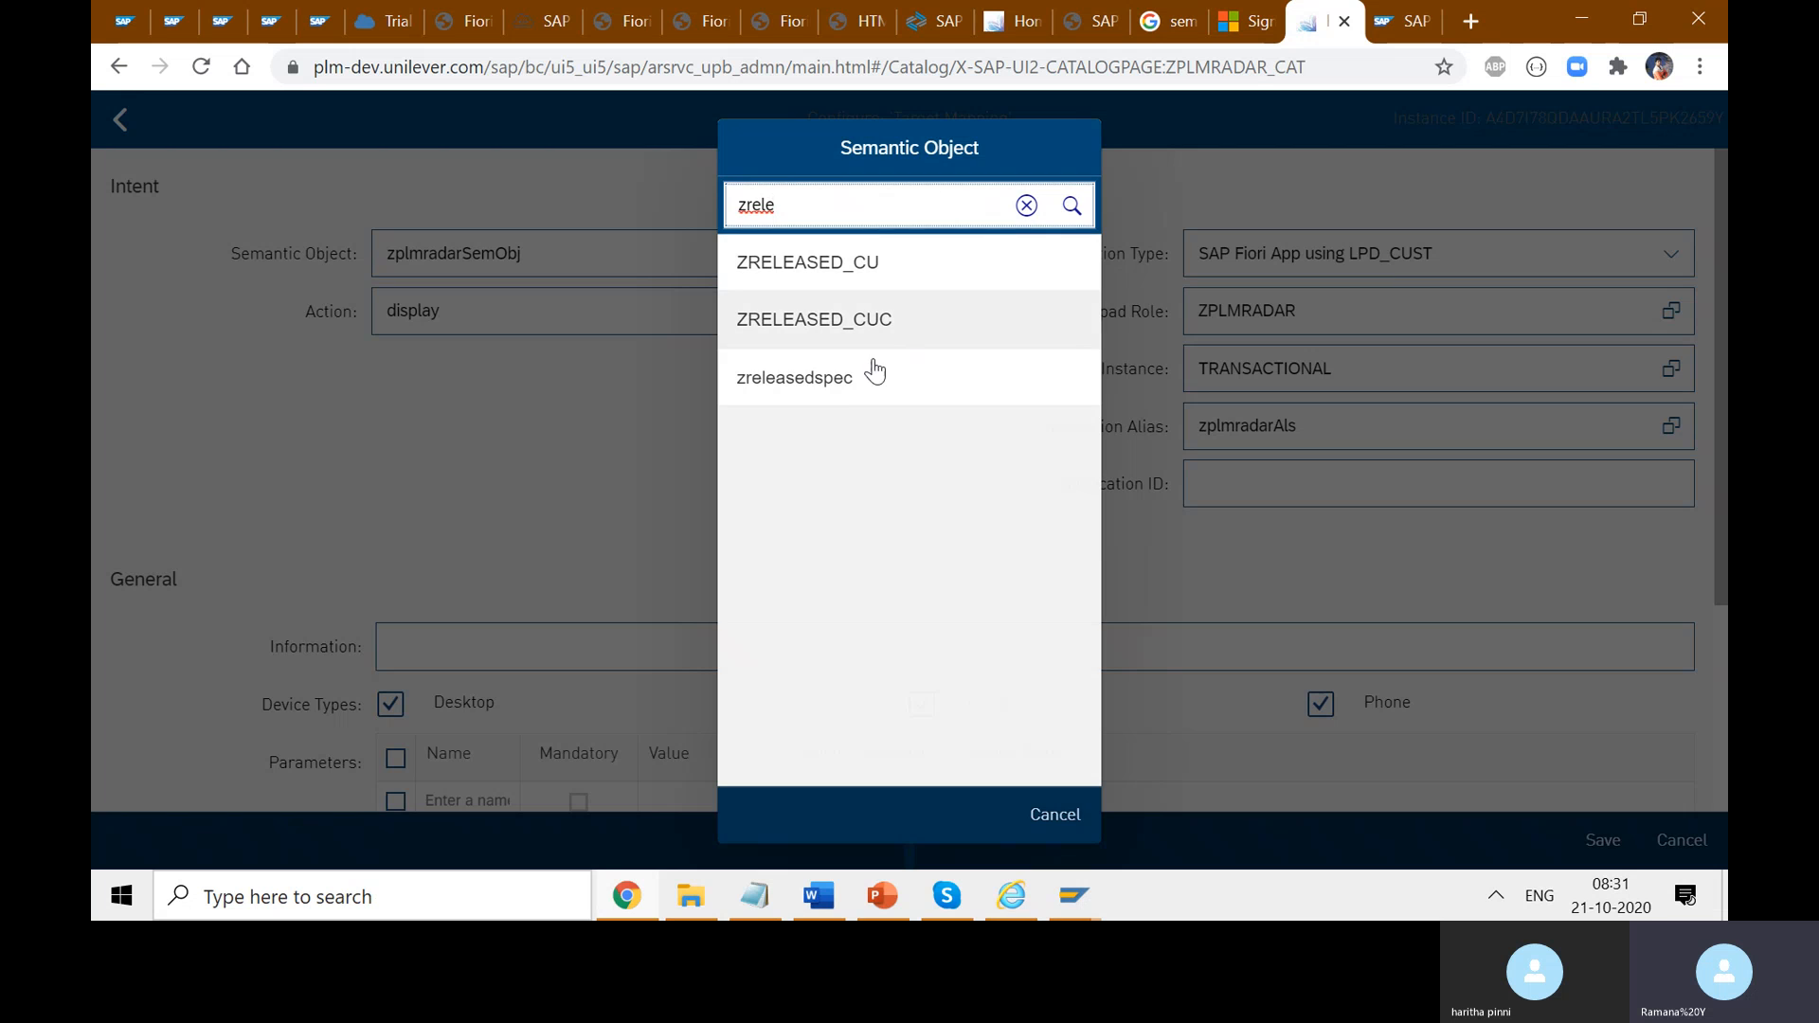
{"action": "left_click", "coordinate": [862, 390]}
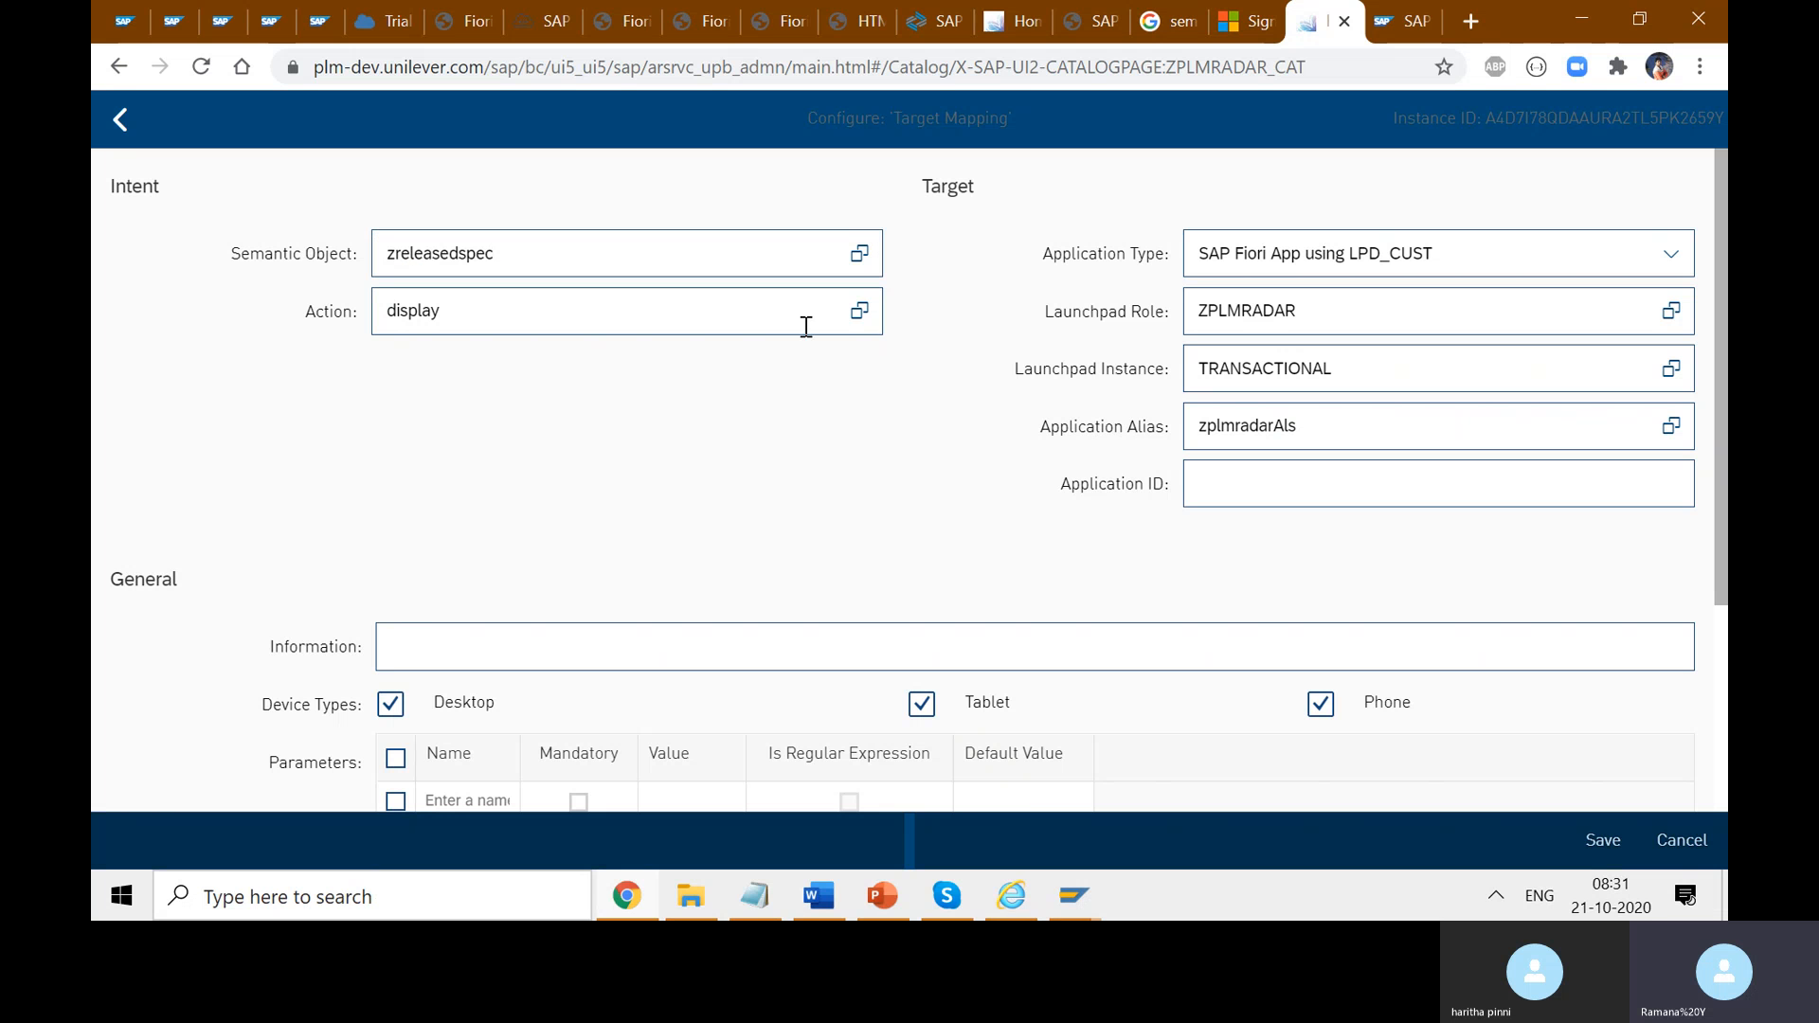
{"action": "left_click", "coordinate": [858, 311]}
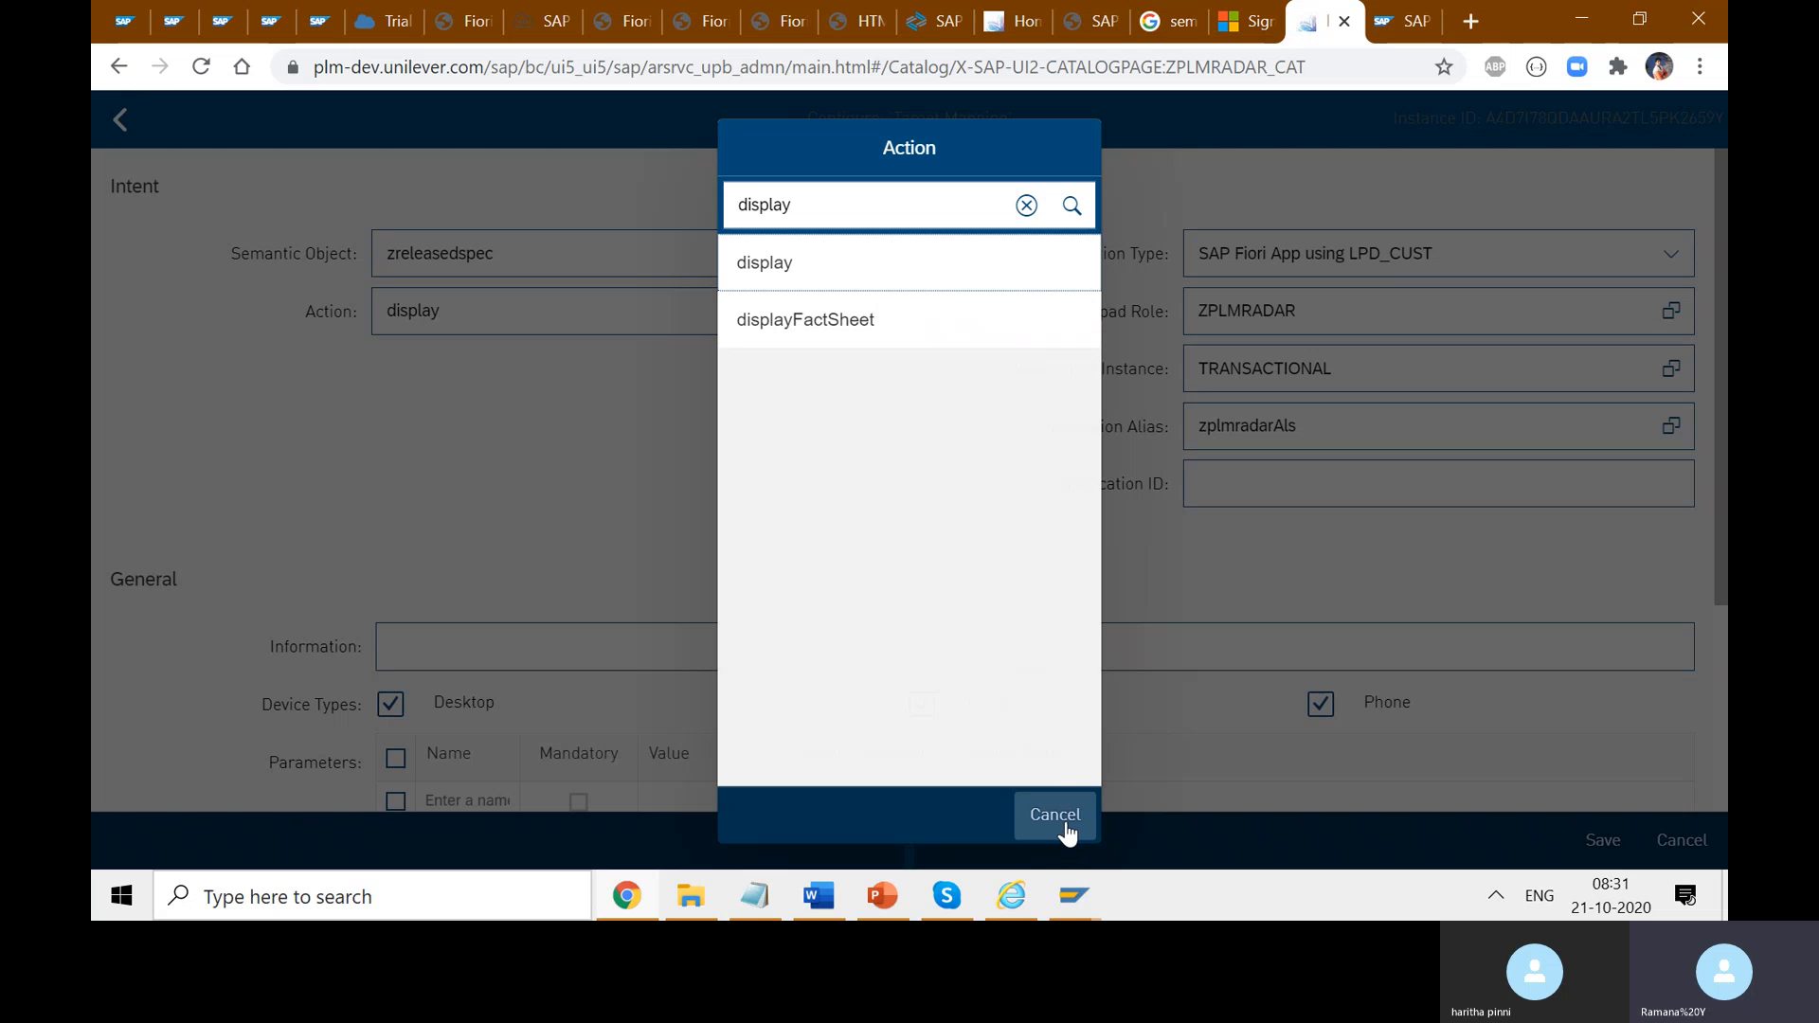
{"action": "left_click", "coordinate": [1027, 205]}
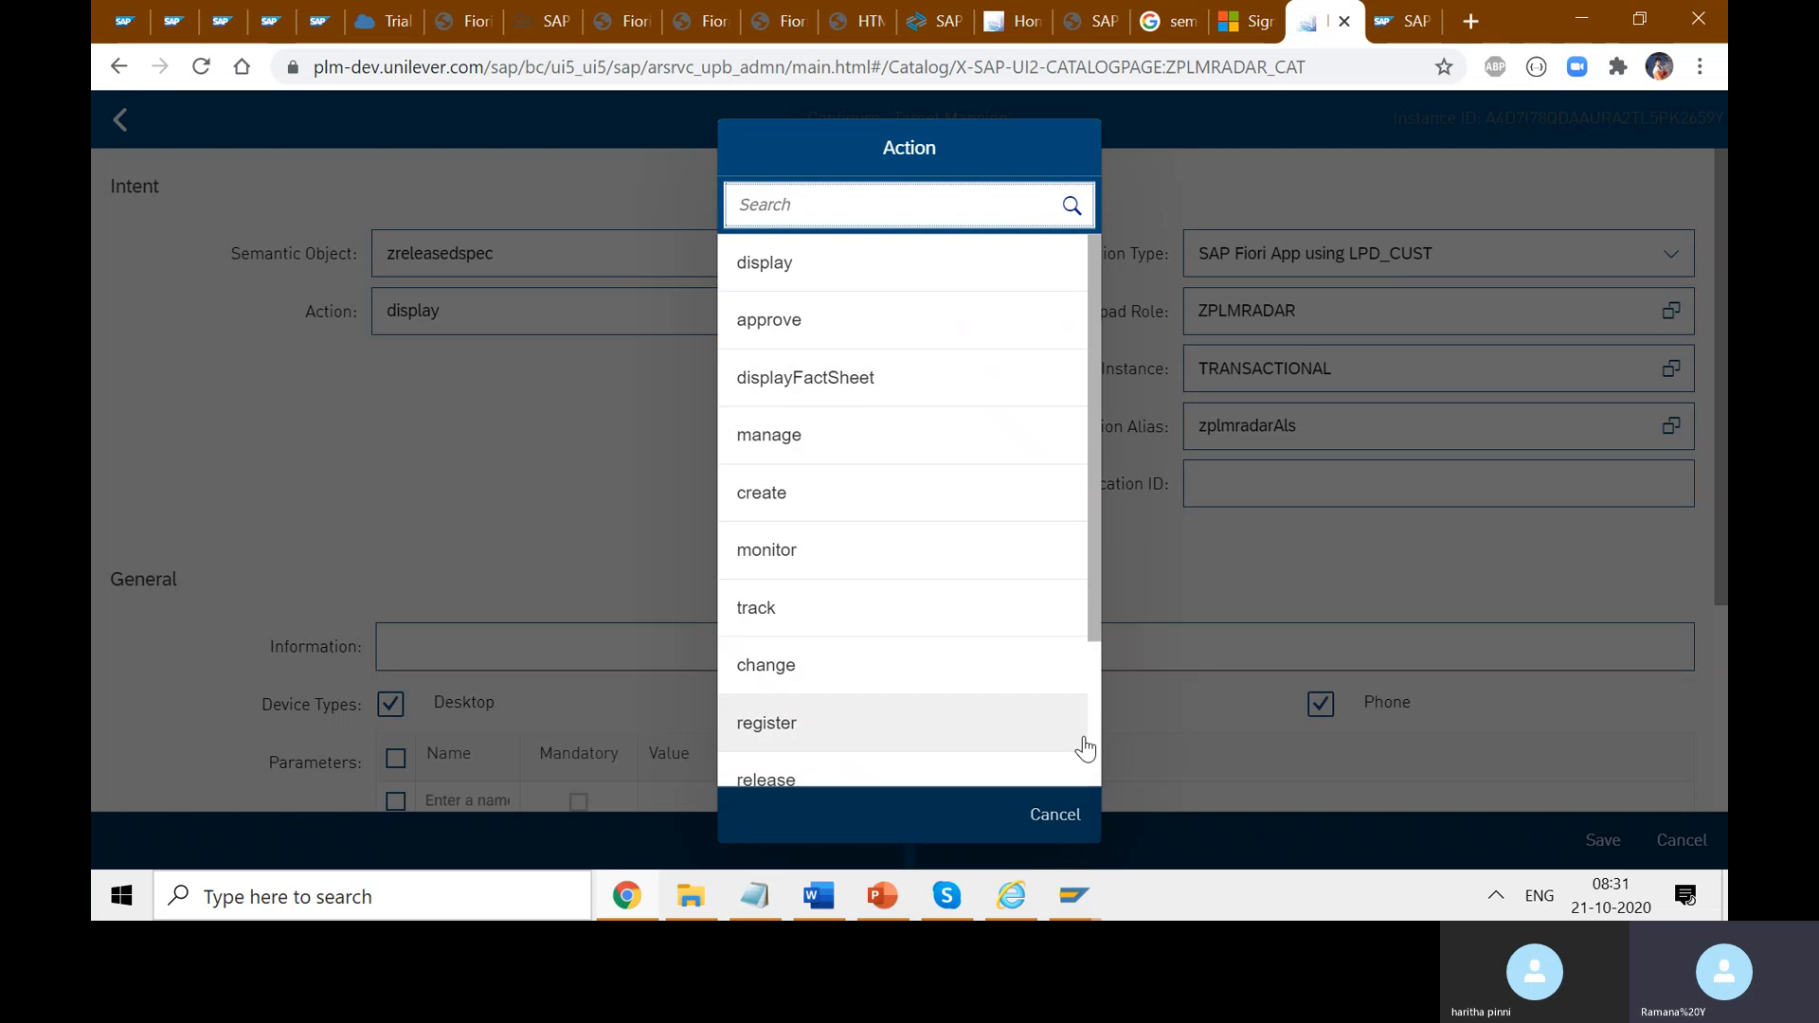
{"action": "left_click", "coordinate": [852, 270]}
{"action": "left_click", "coordinate": [686, 497]}
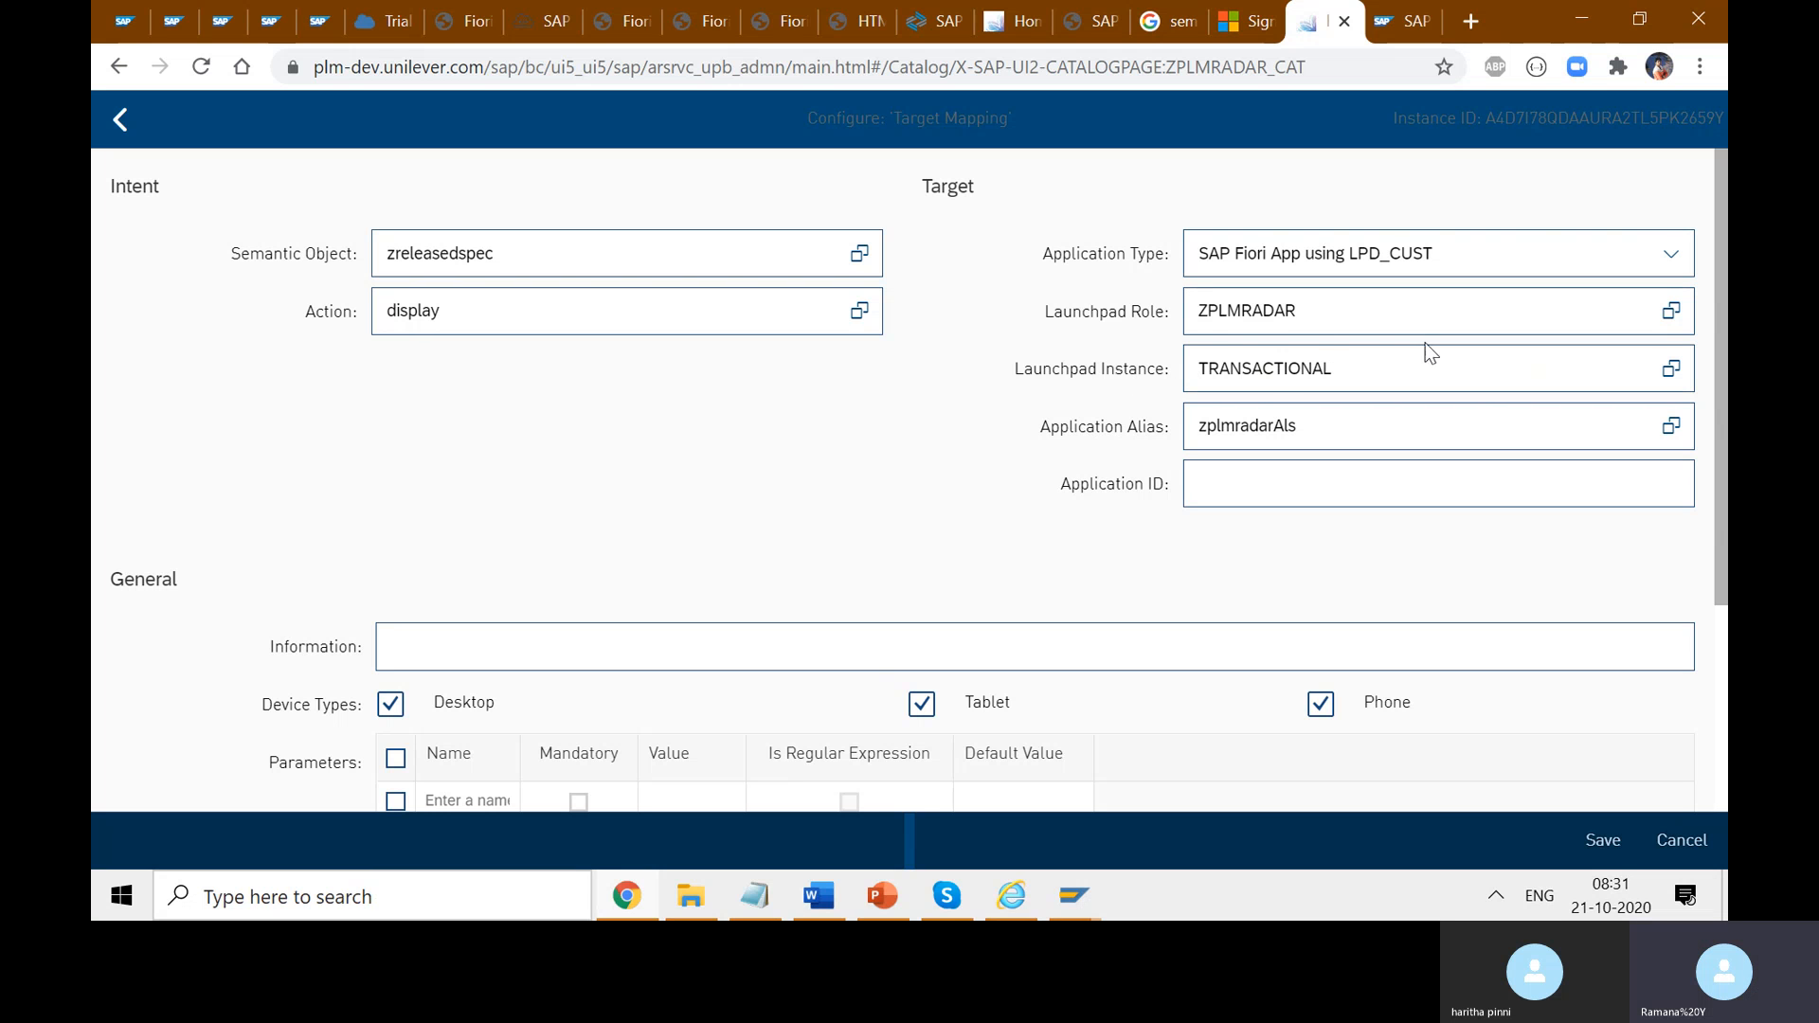
- Keep the application type as SAP Fiori App using LPD_CUST after checking the SAP GUI launchpad role
{"action": "left_click", "coordinate": [1672, 266]}
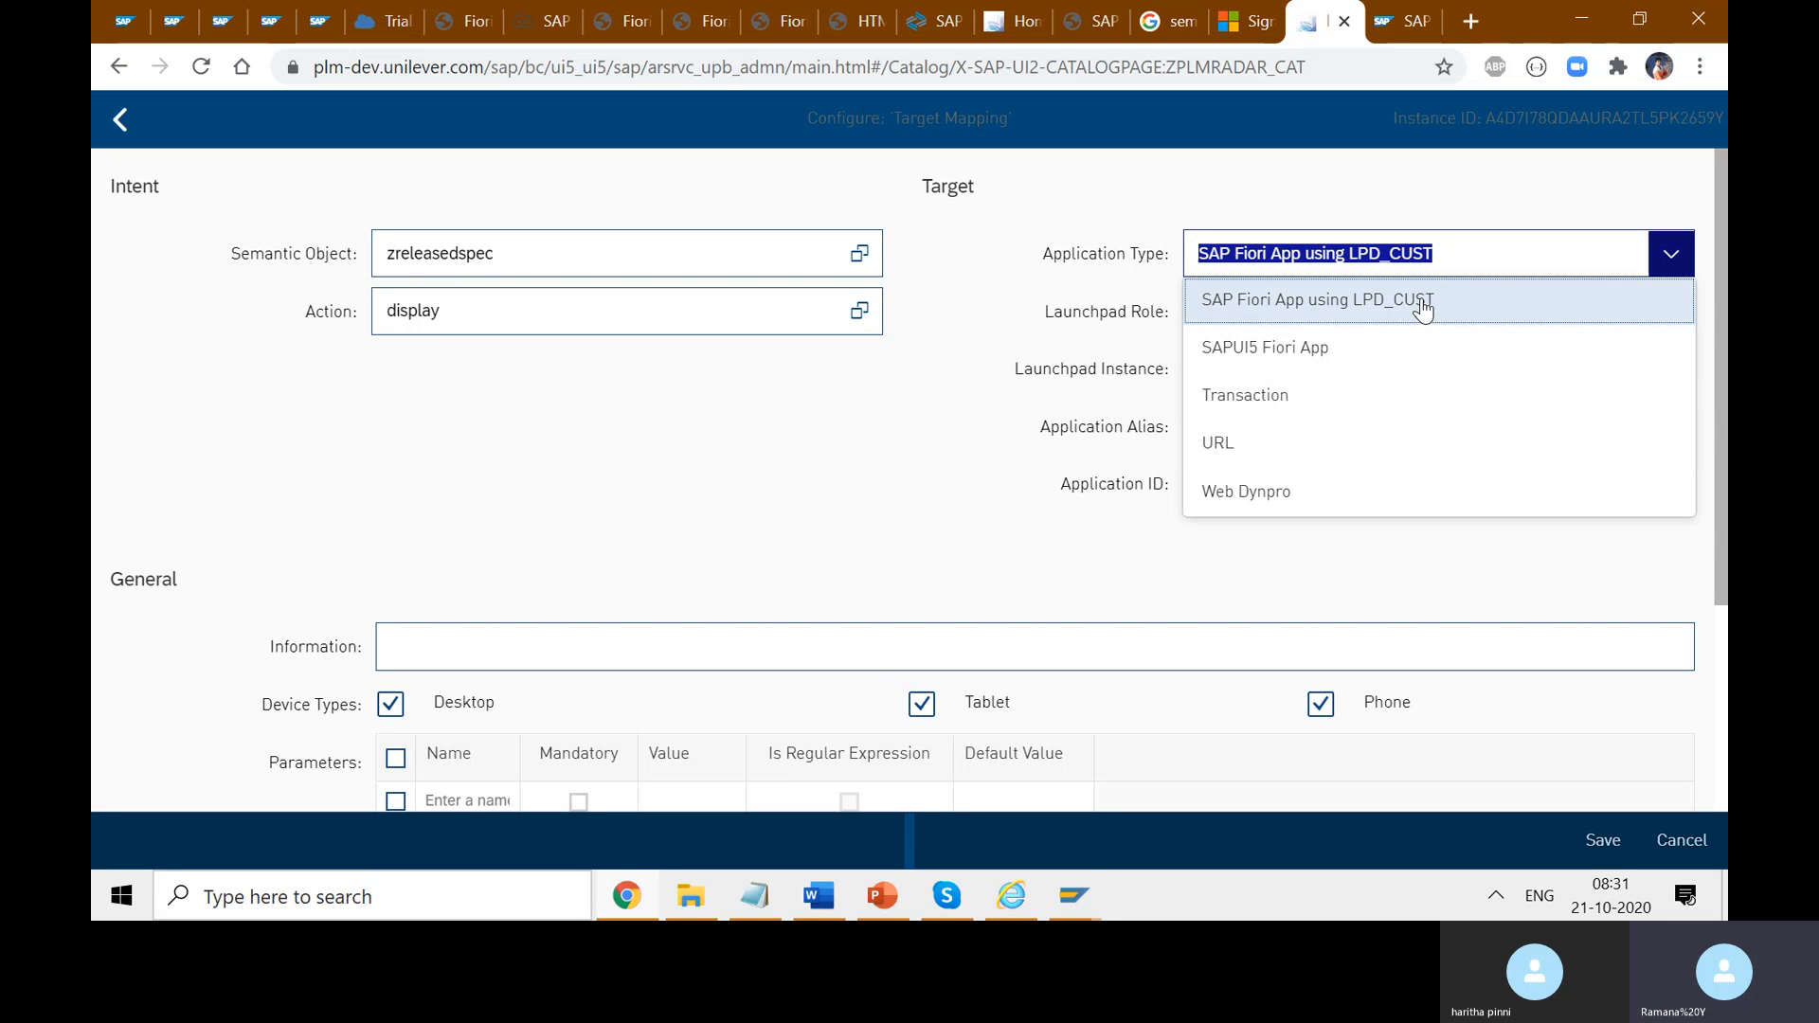
{"action": "mouse_move", "coordinate": [1074, 895]}
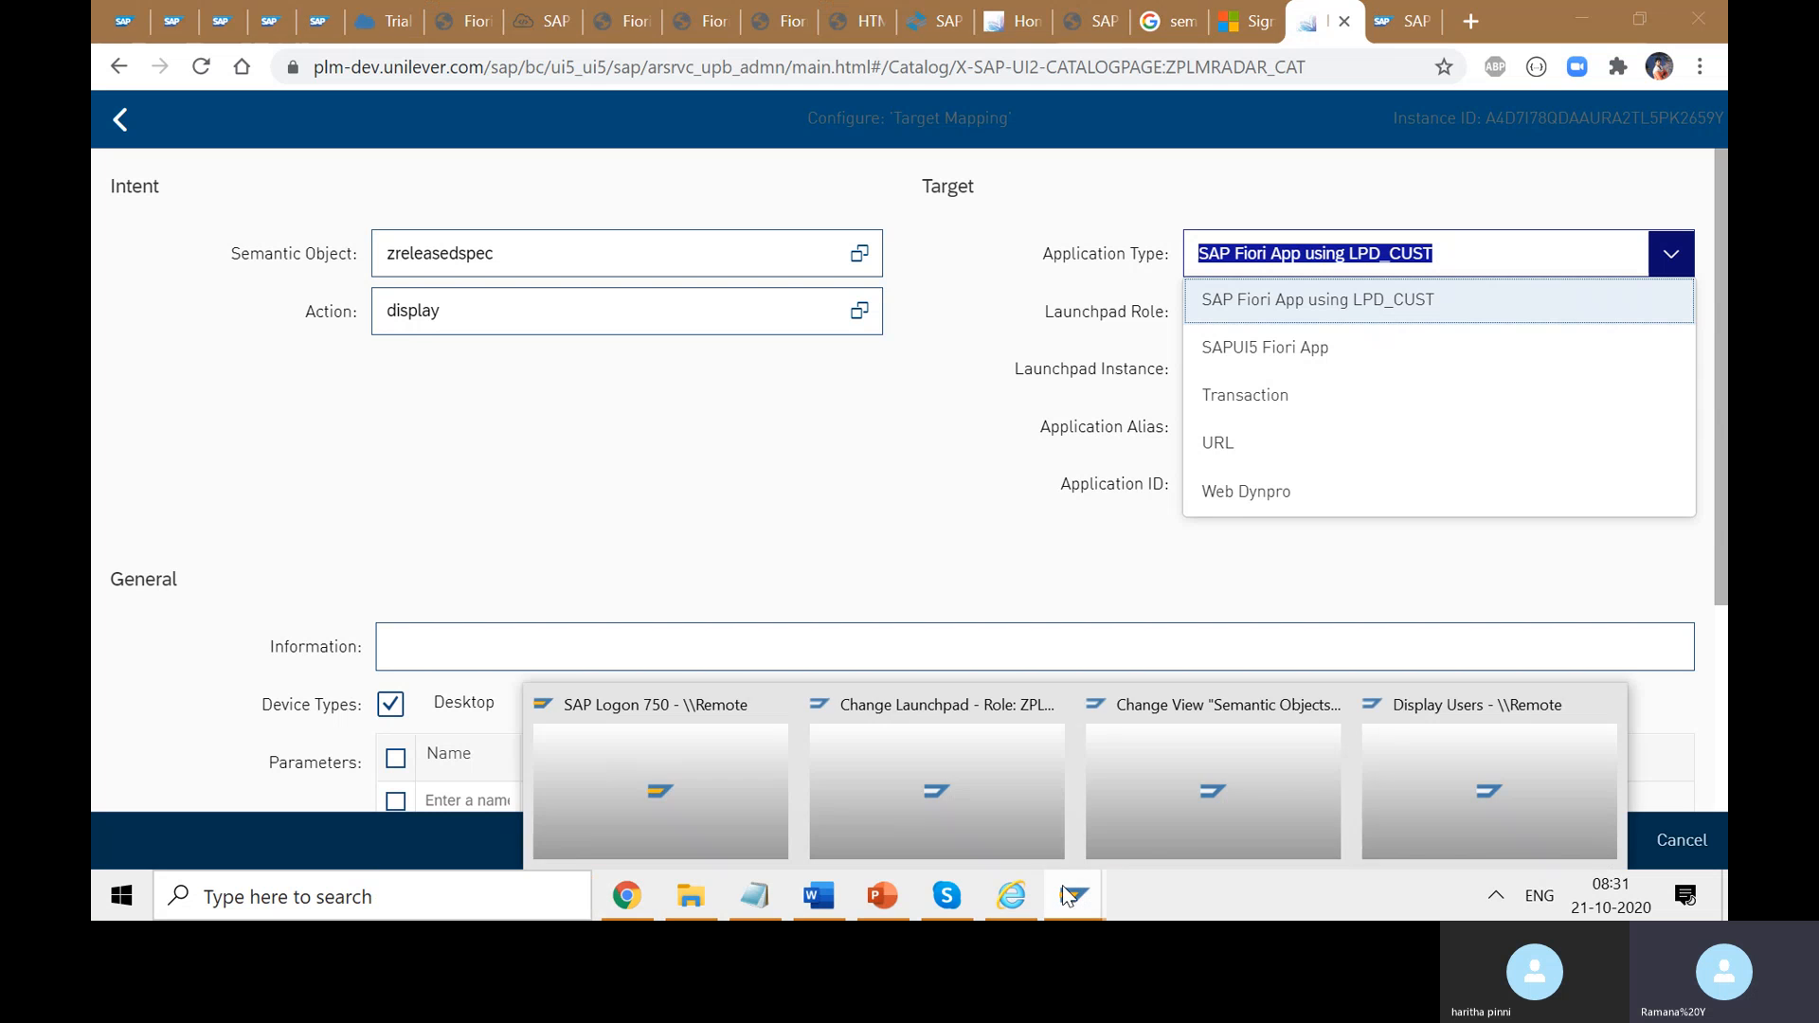
{"action": "left_click", "coordinate": [970, 781]}
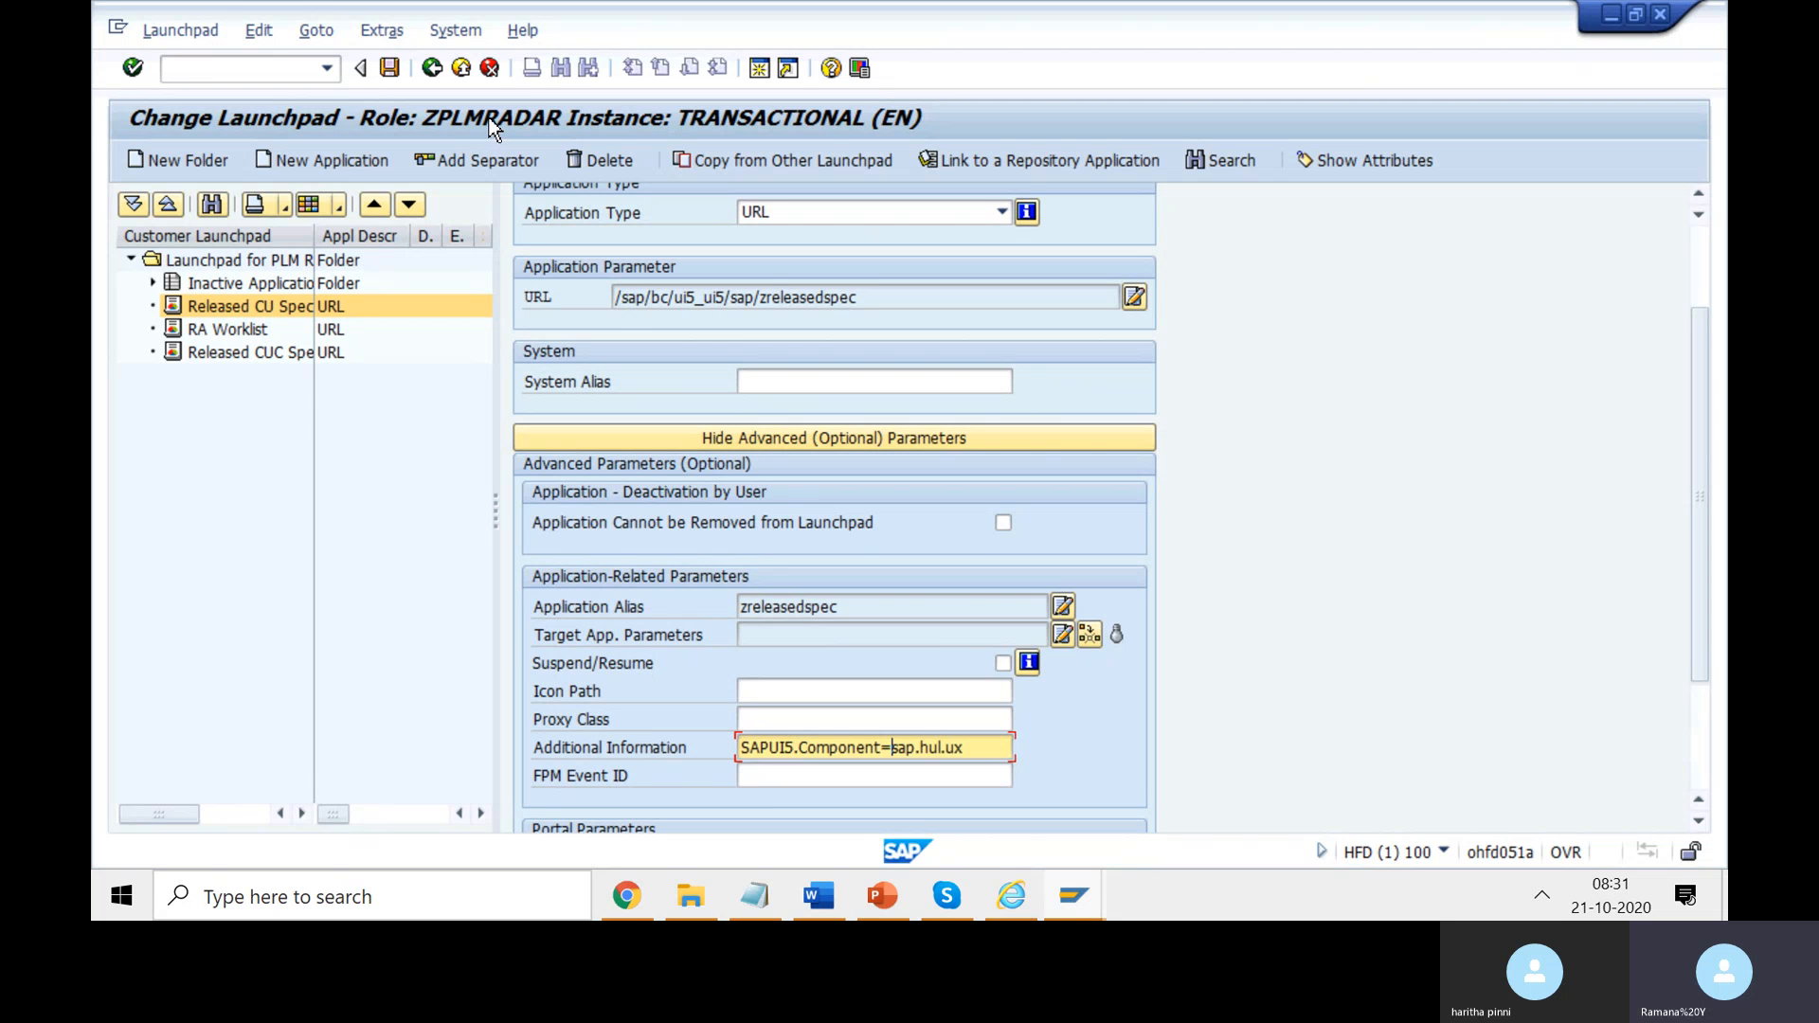
{"action": "key", "text": "alt+Tab"}
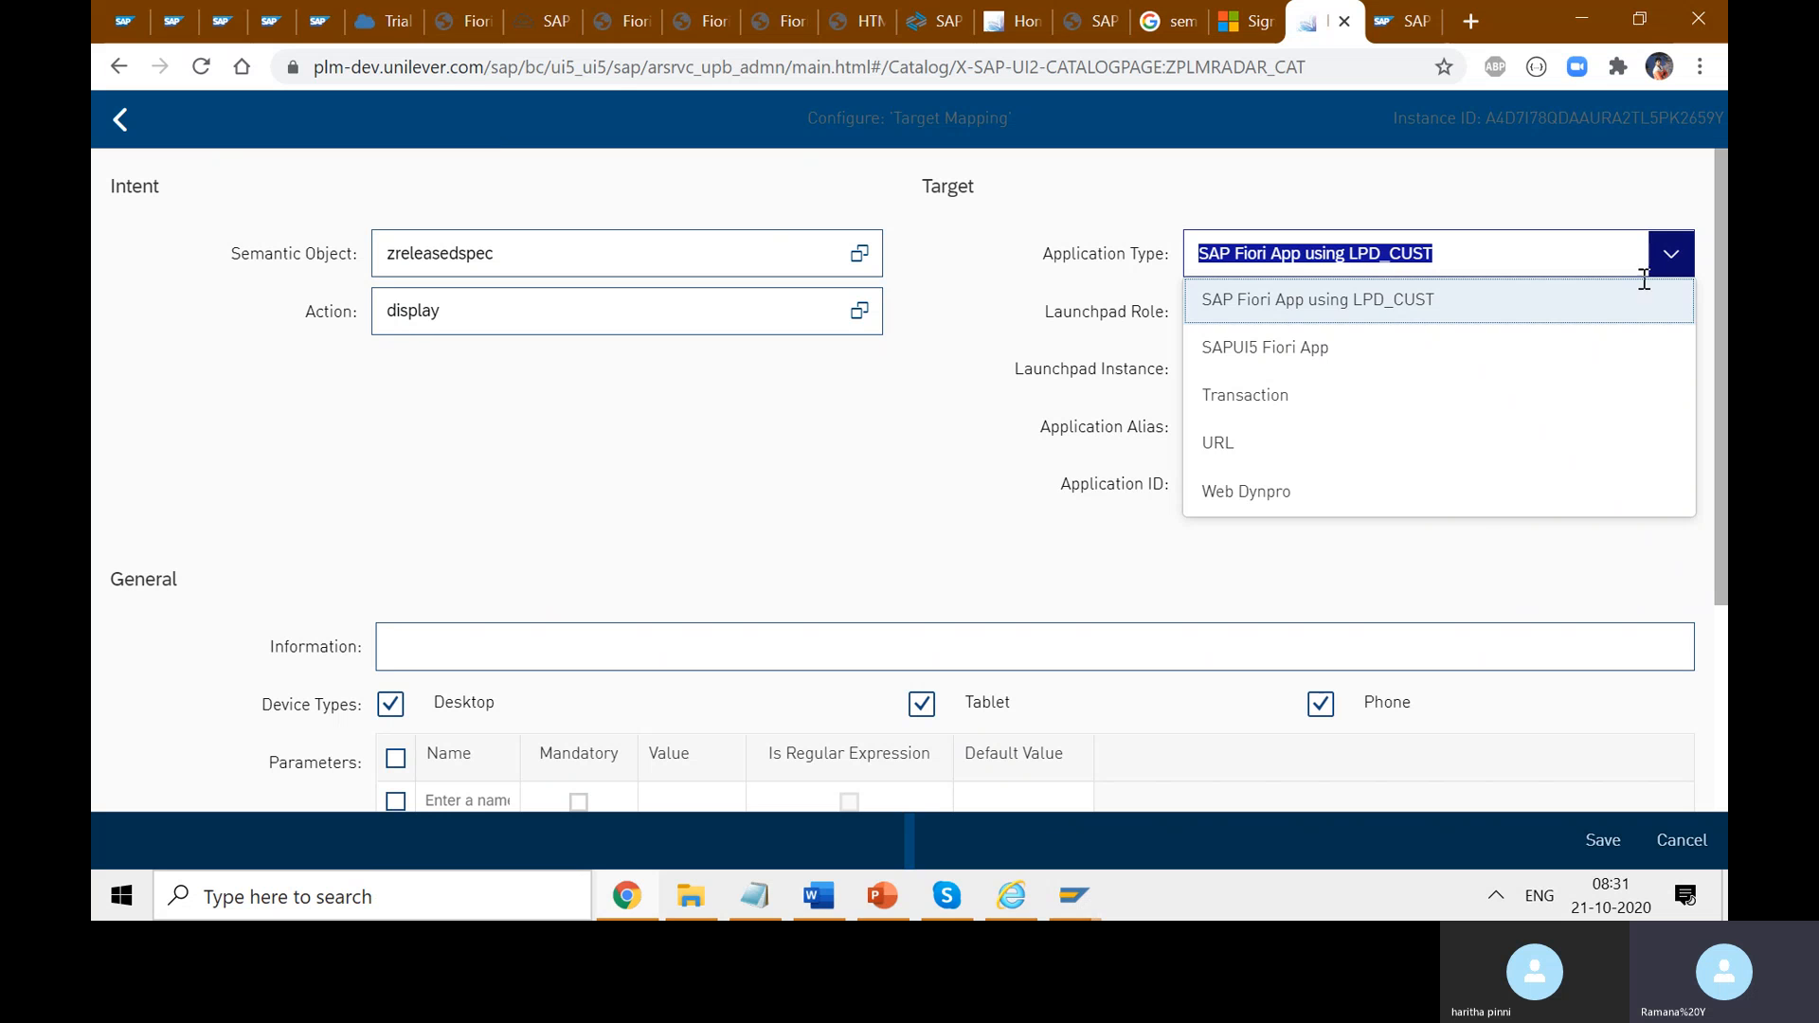
{"action": "left_click", "coordinate": [1390, 313]}
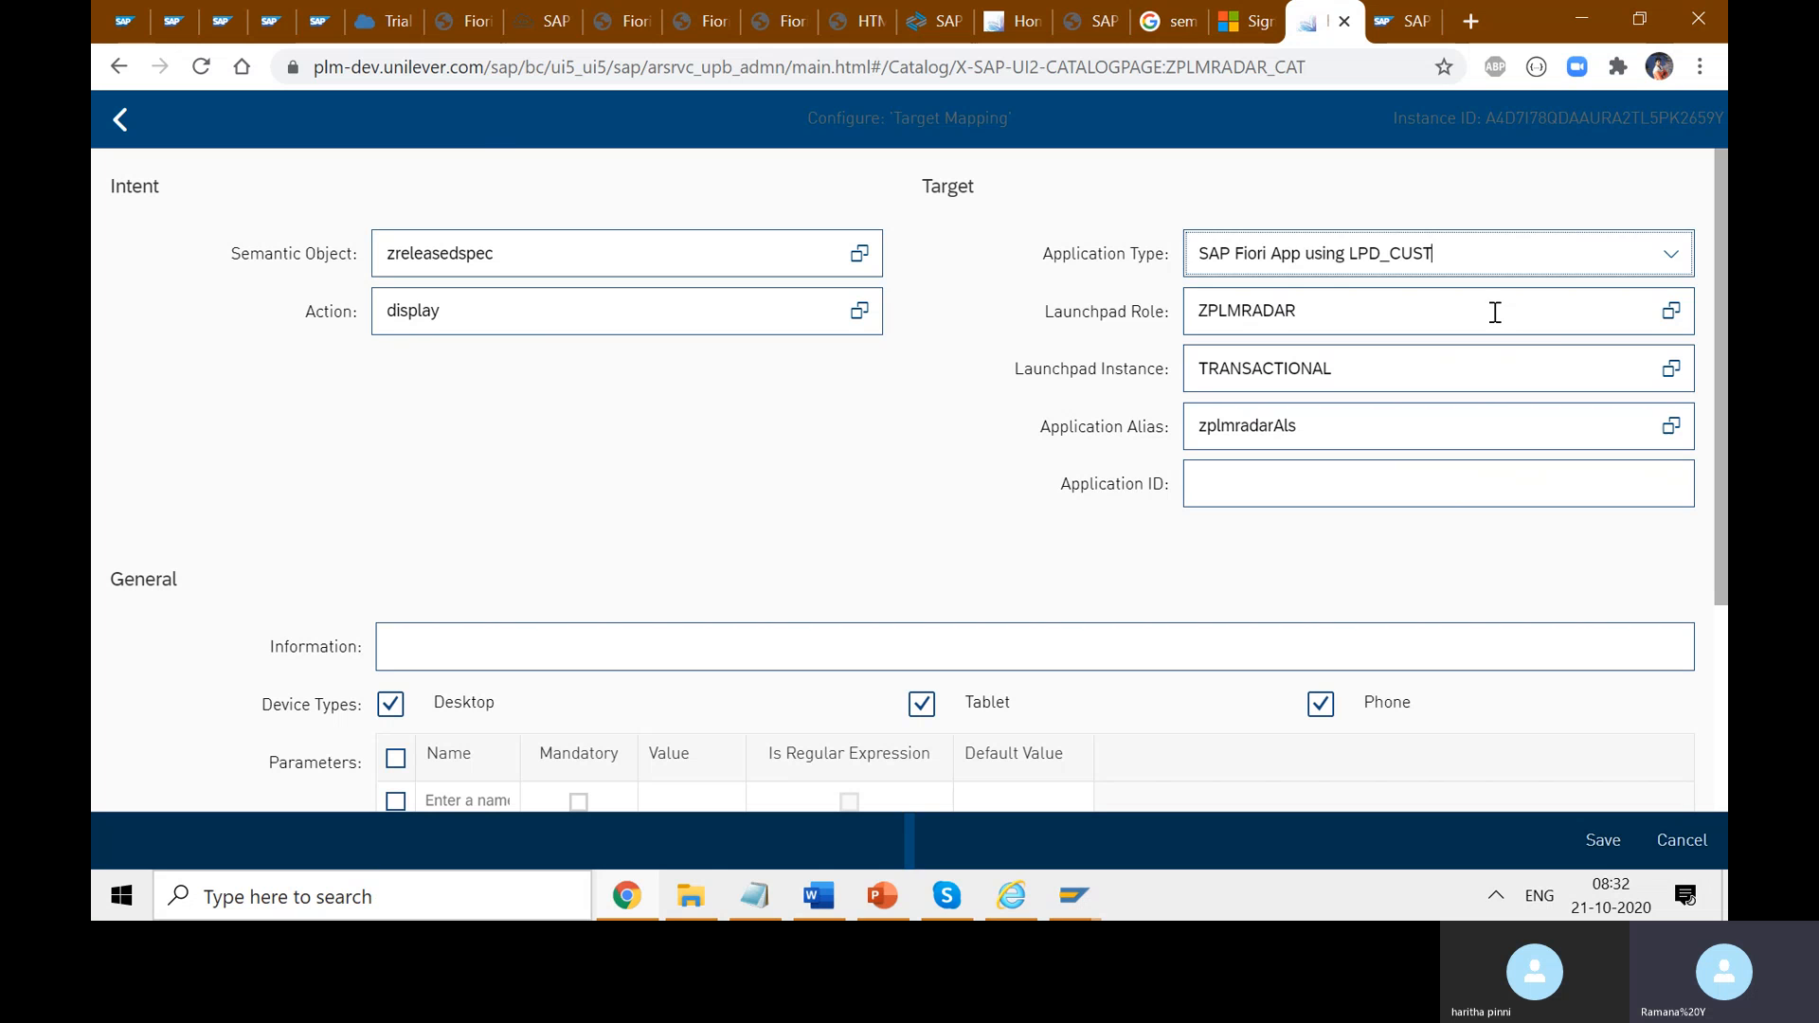
{"action": "left_click", "coordinate": [1658, 327]}
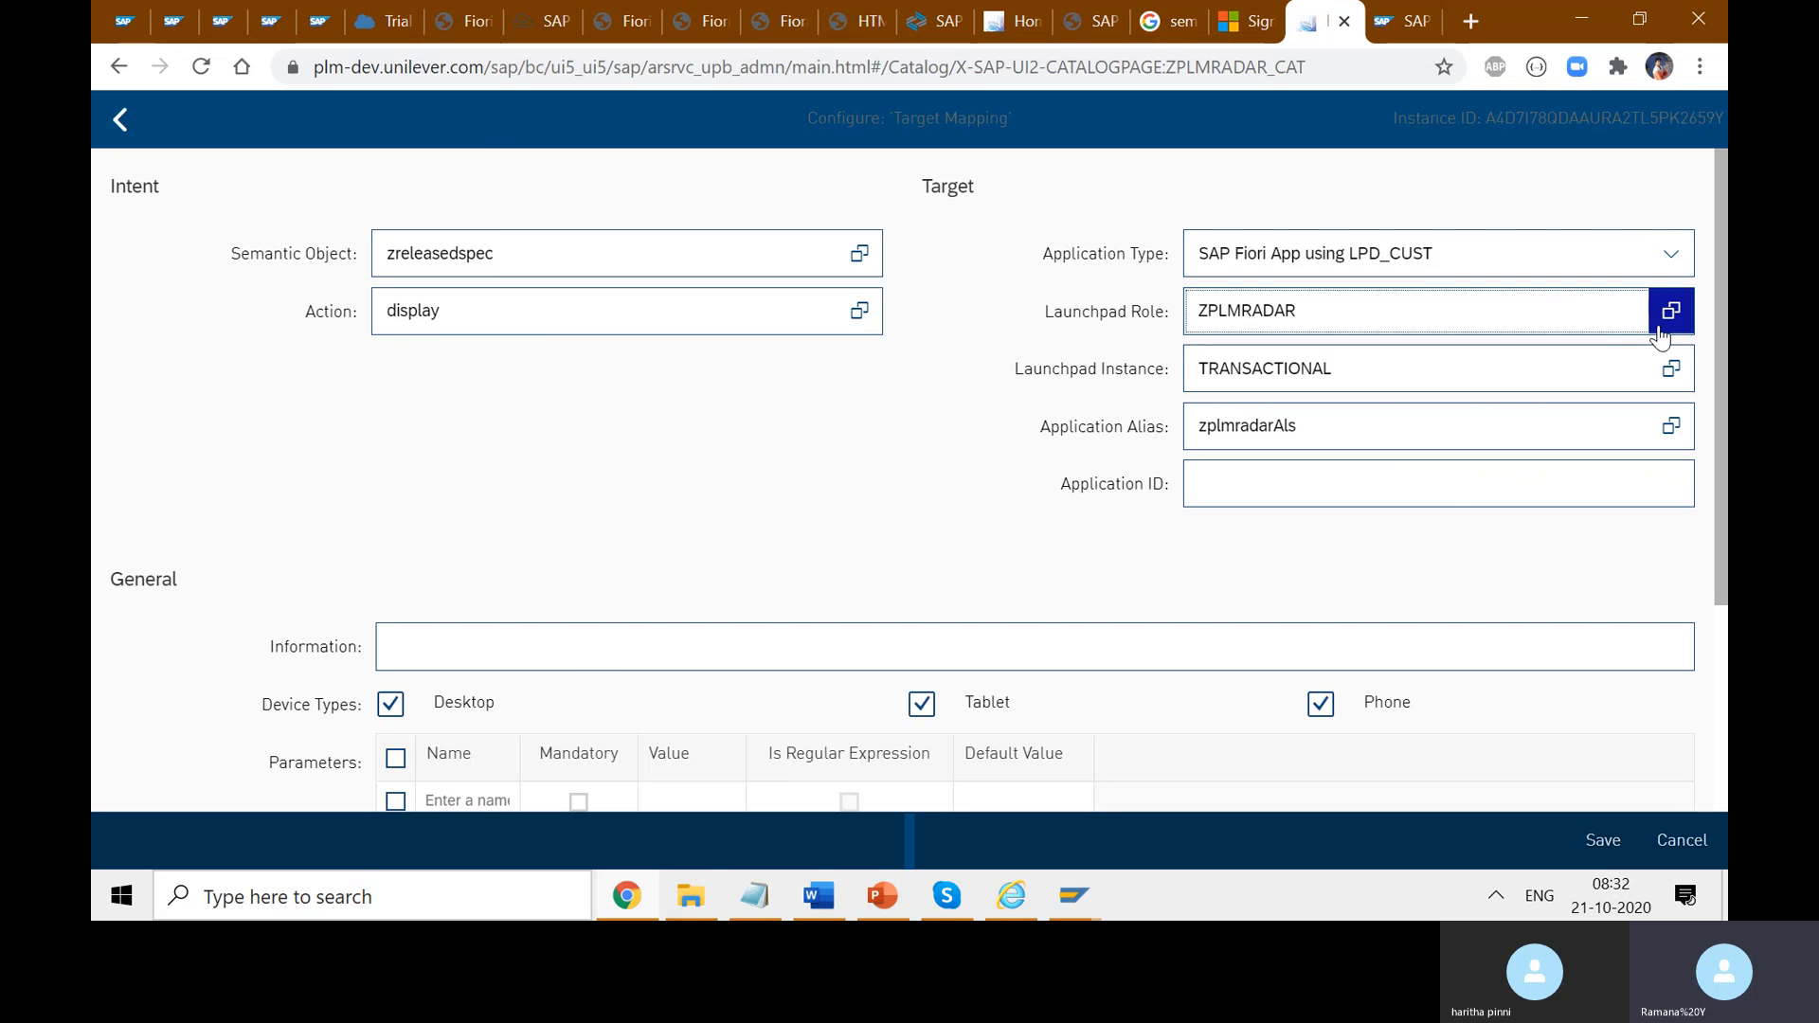
- Open the launchpad role list, comparing it with ZPLMRADAR's Released CU Specifications entry in SAP GUI
{"action": "left_click", "coordinate": [1659, 333]}
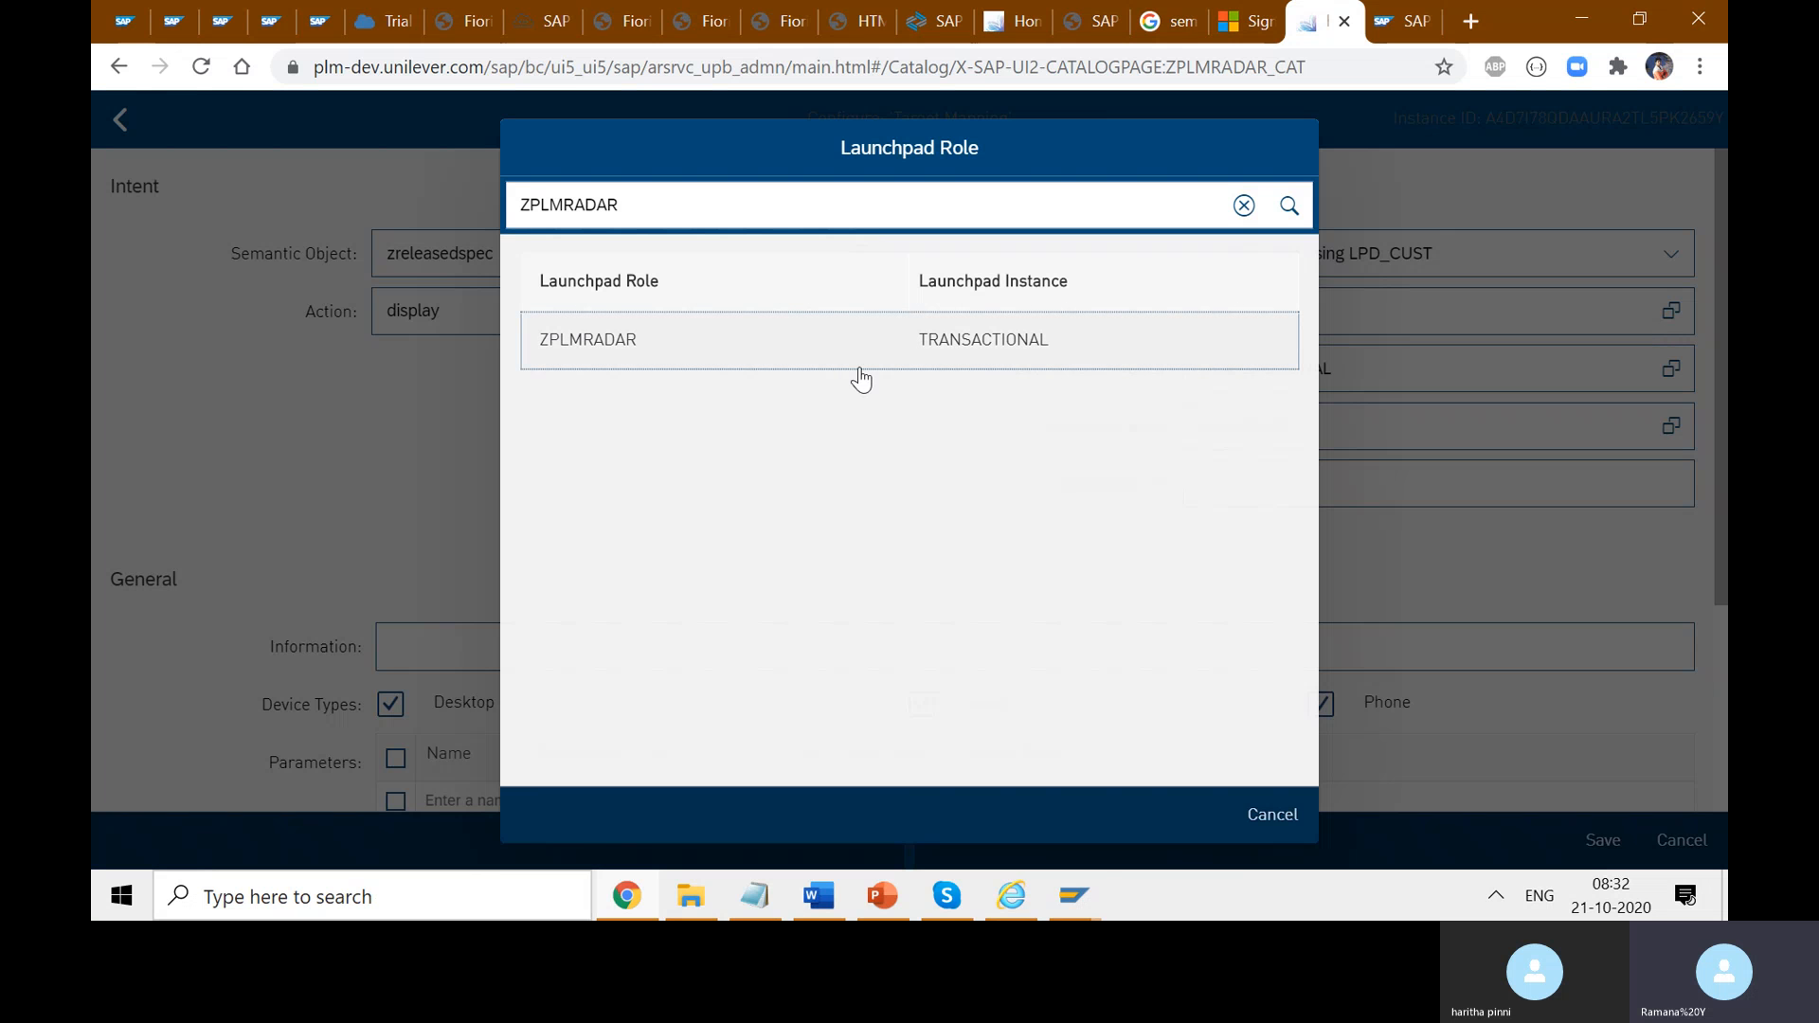
{"action": "left_click", "coordinate": [1073, 895]}
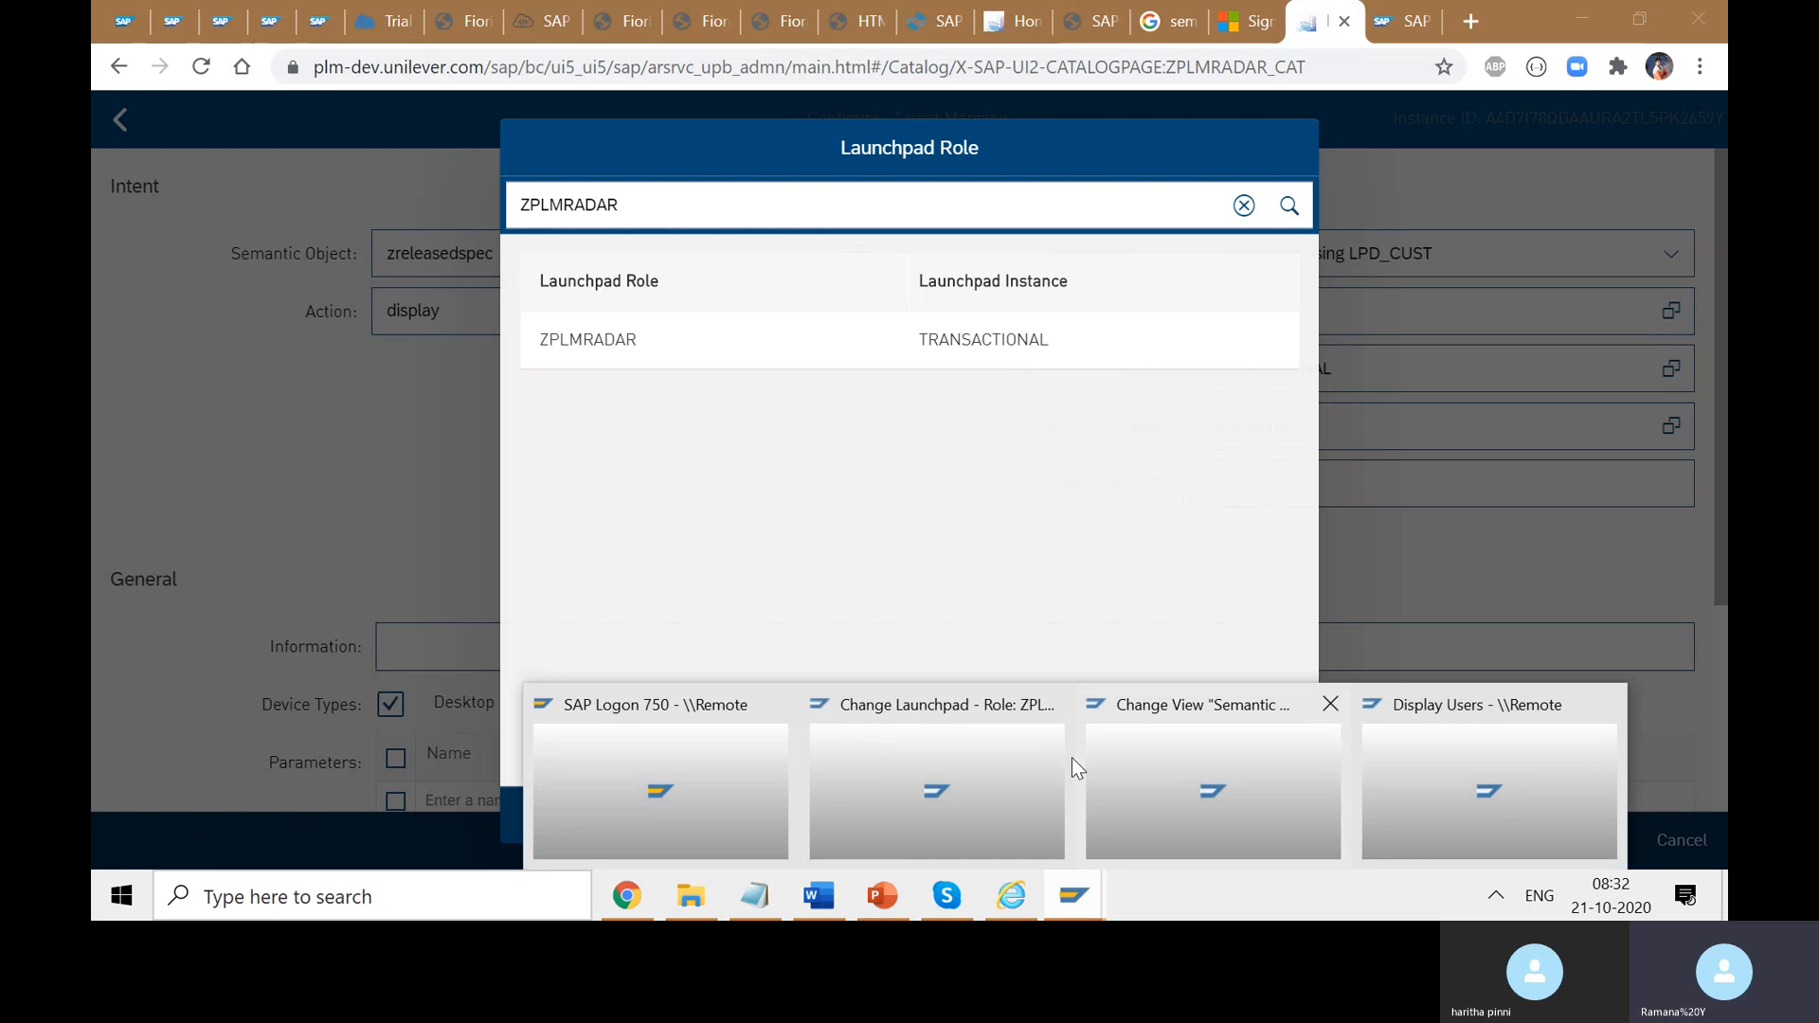
{"action": "left_click", "coordinate": [909, 771]}
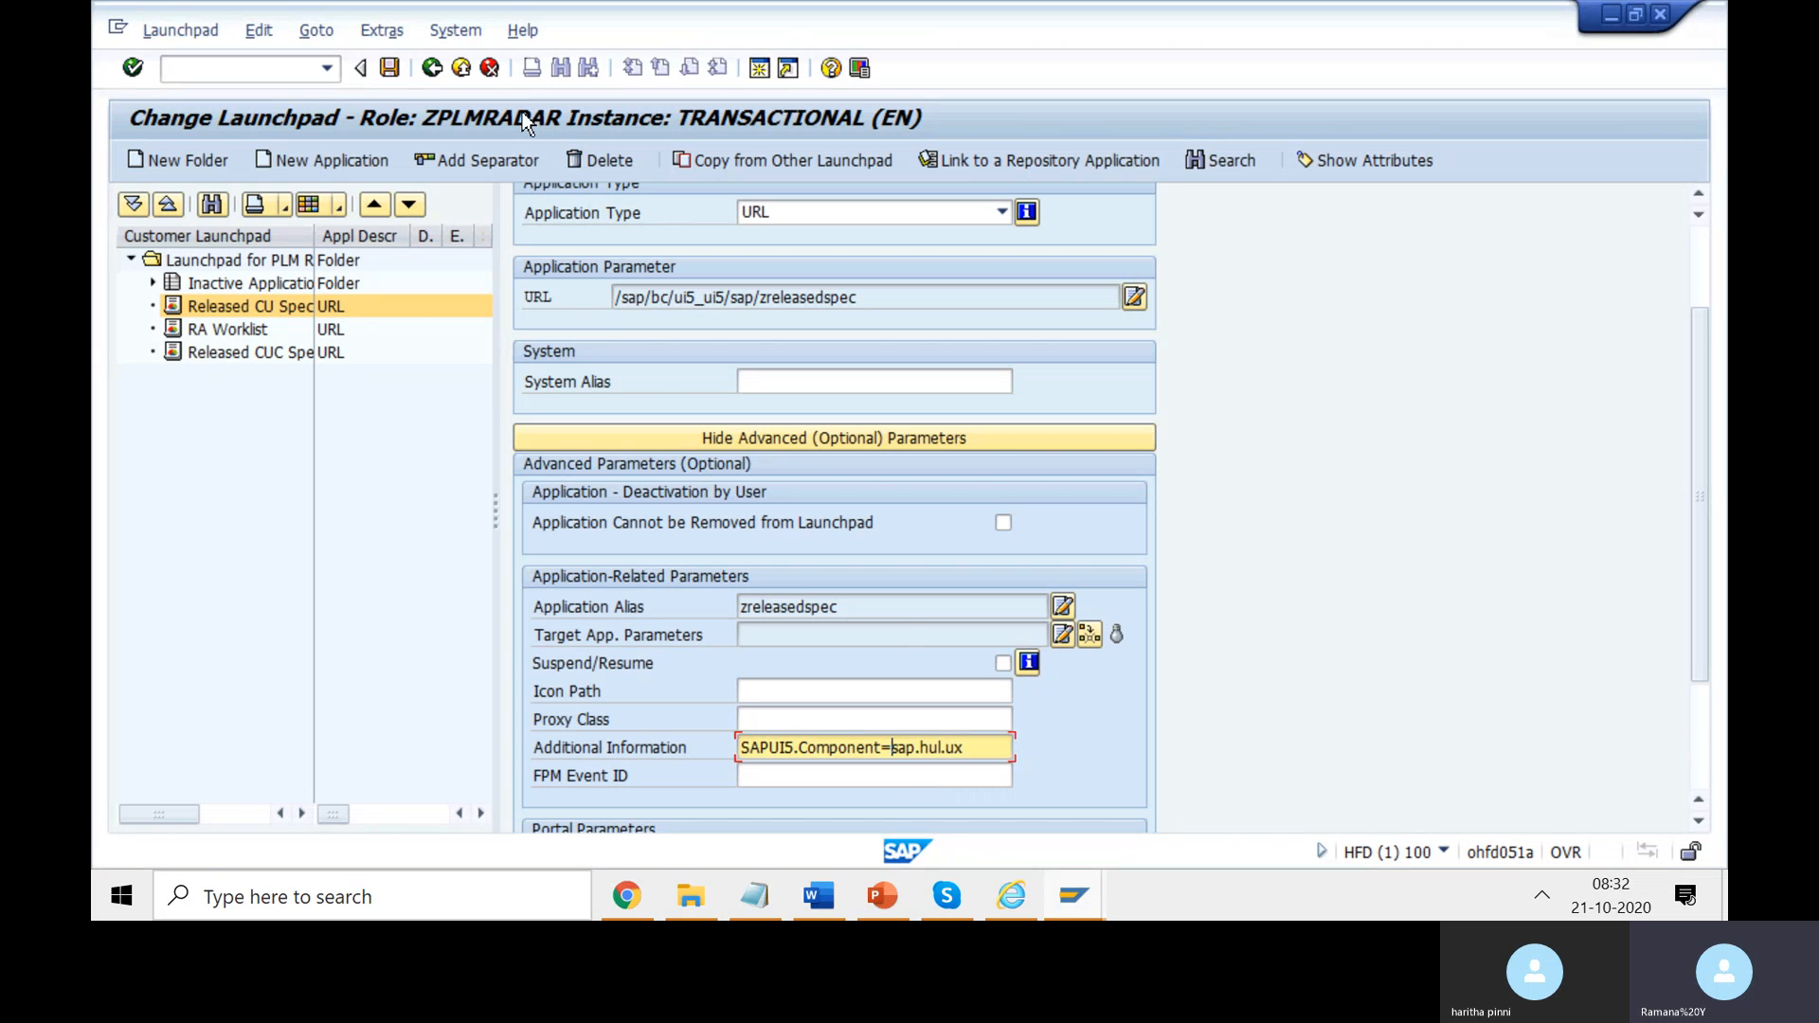
{"action": "left_click", "coordinate": [228, 316]}
{"action": "key", "text": "alt+Tab"}
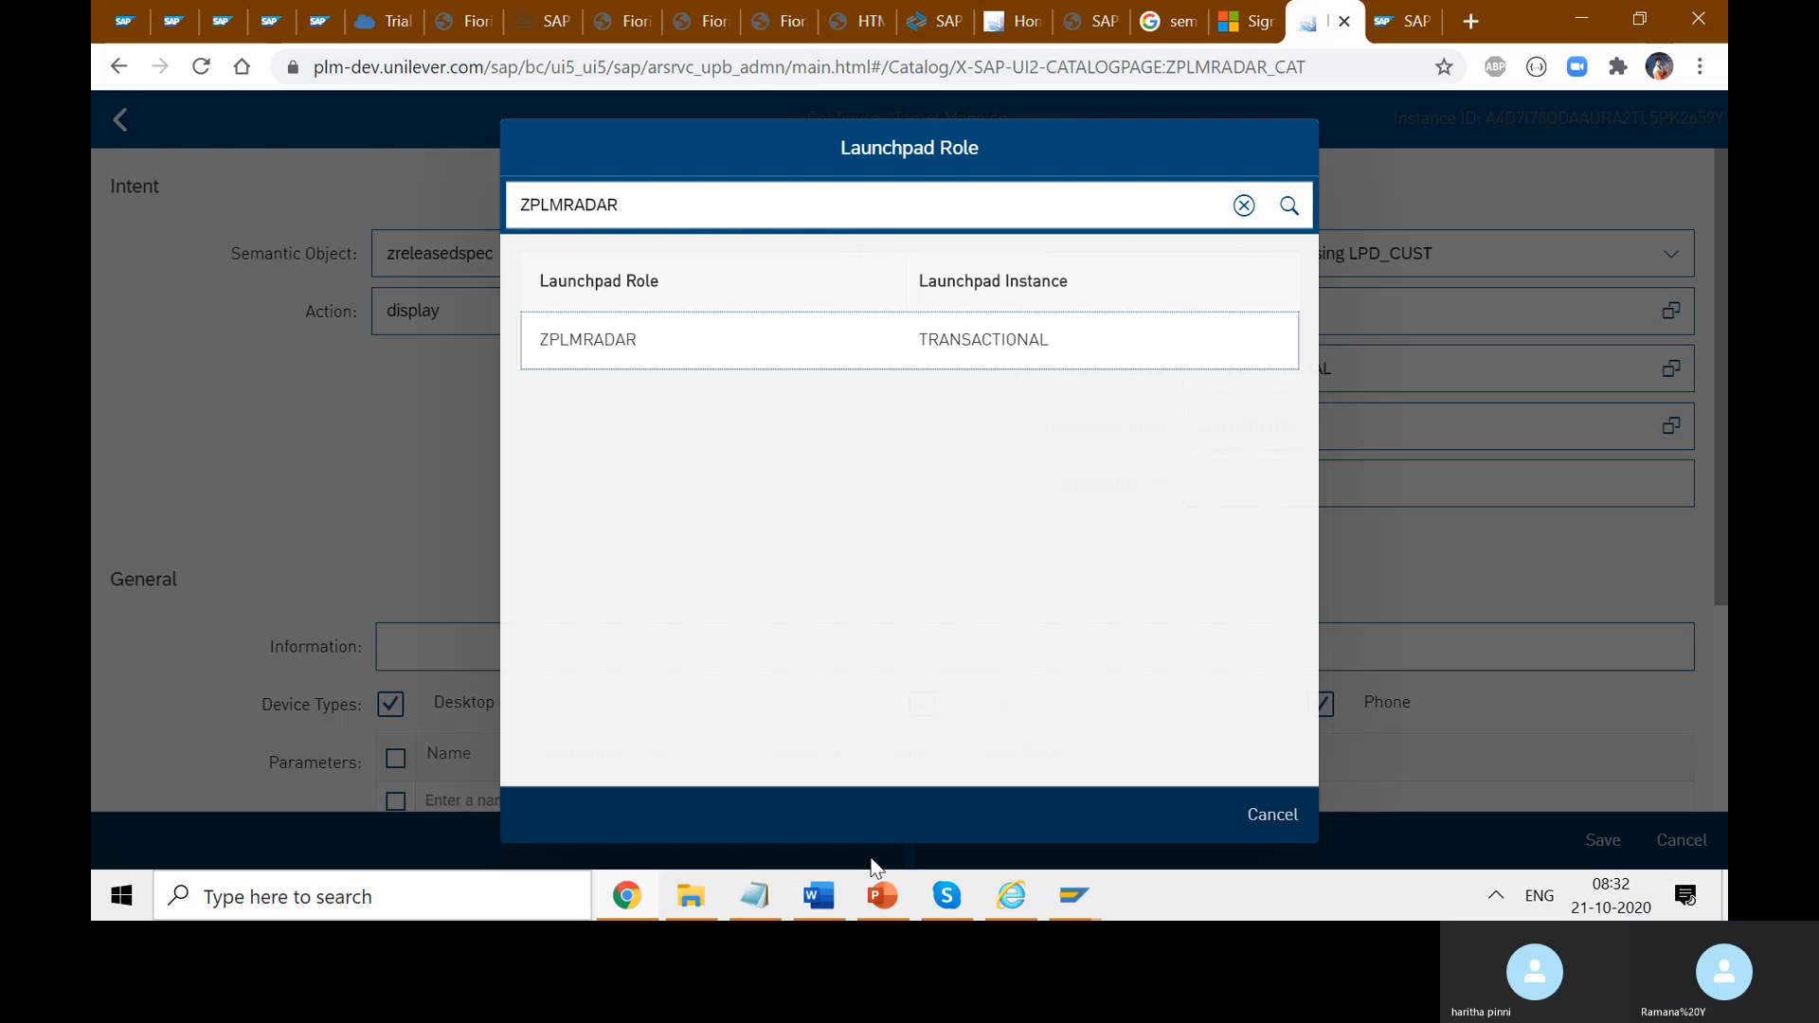
- Type 'LPD_CUST Role' in the notes and move it to the end of the Employeerole line
{"action": "left_click", "coordinate": [831, 892]}
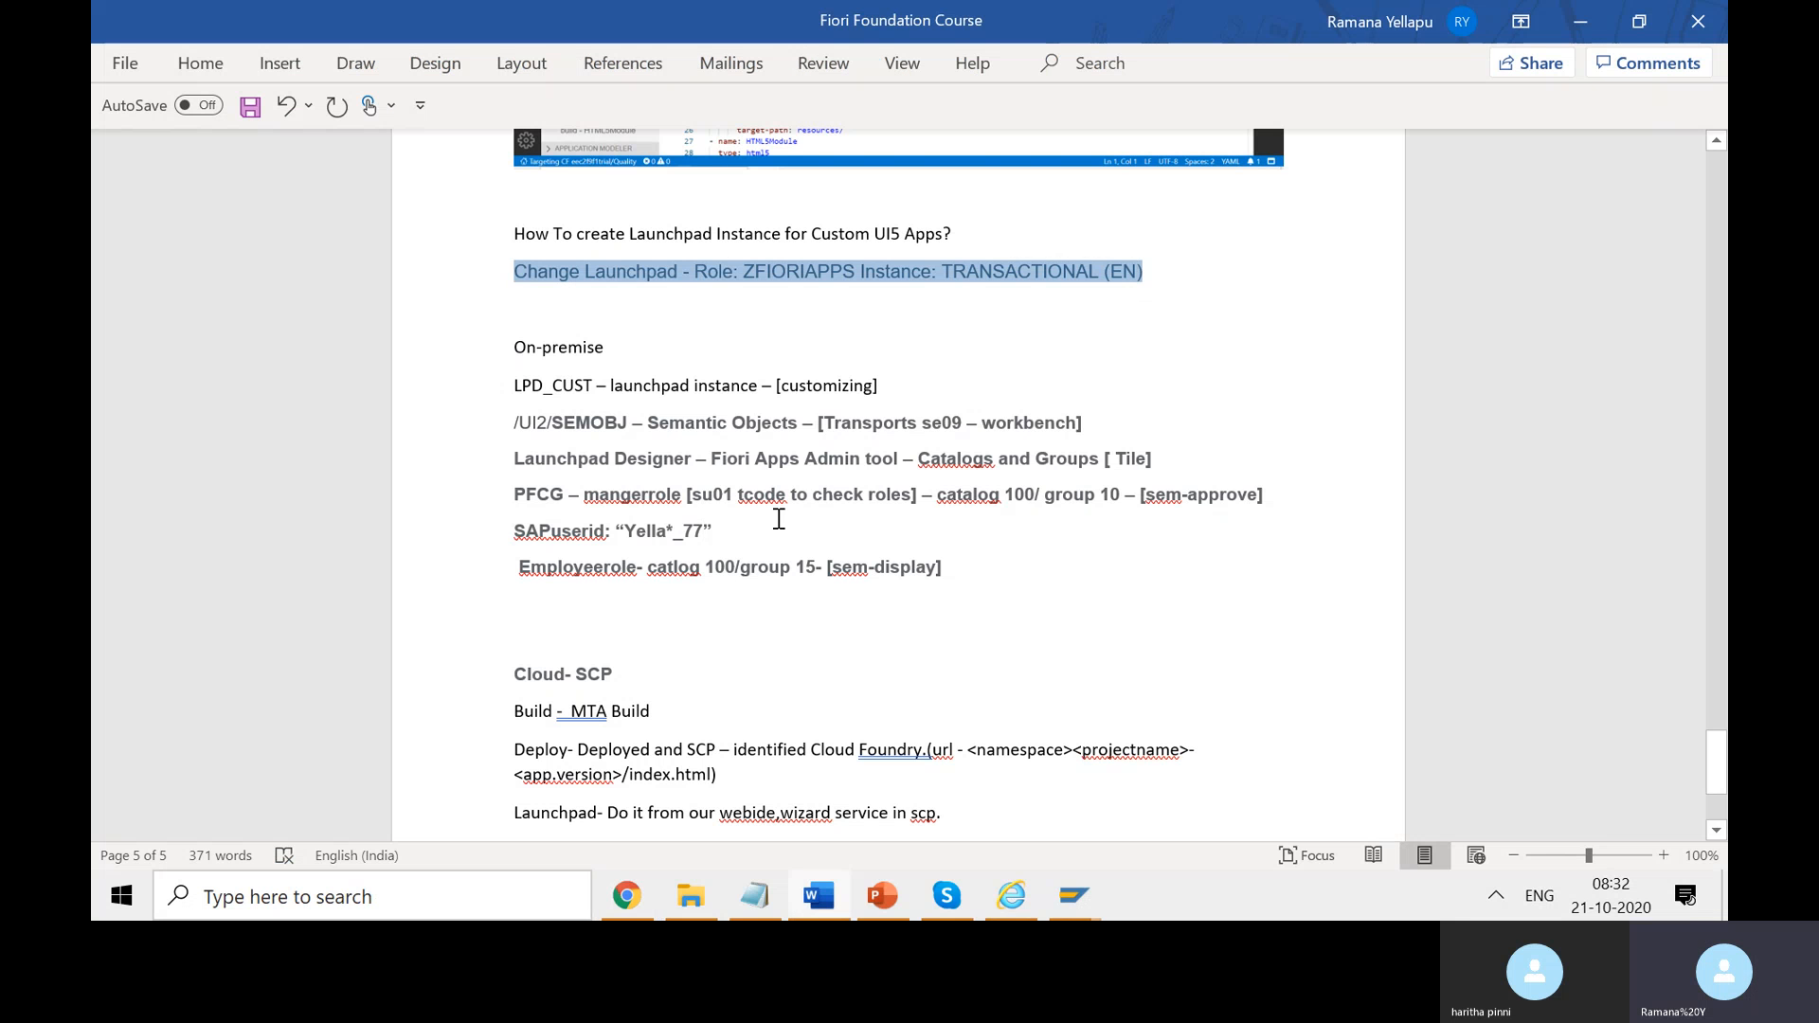
{"action": "left_click", "coordinate": [1025, 570]}
{"action": "key", "text": "Return"}
{"action": "type", "text": "L"}
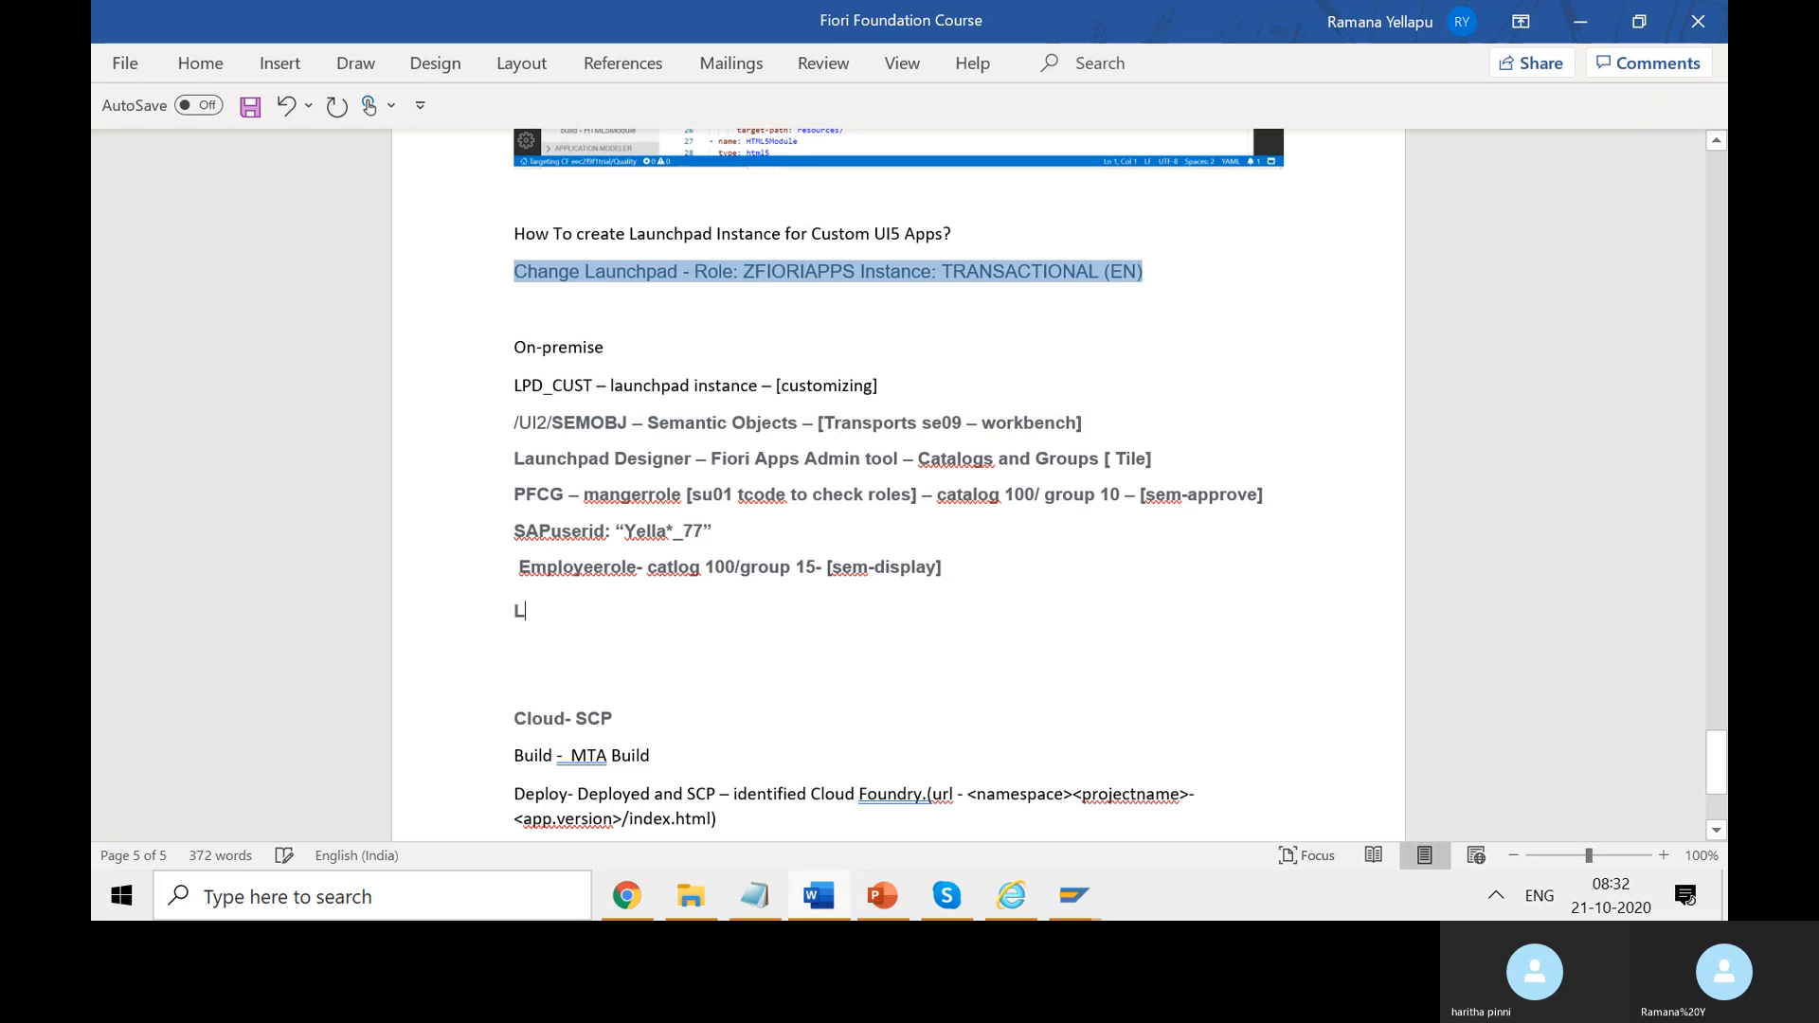
{"action": "type", "text": "PD_CUST Role"}
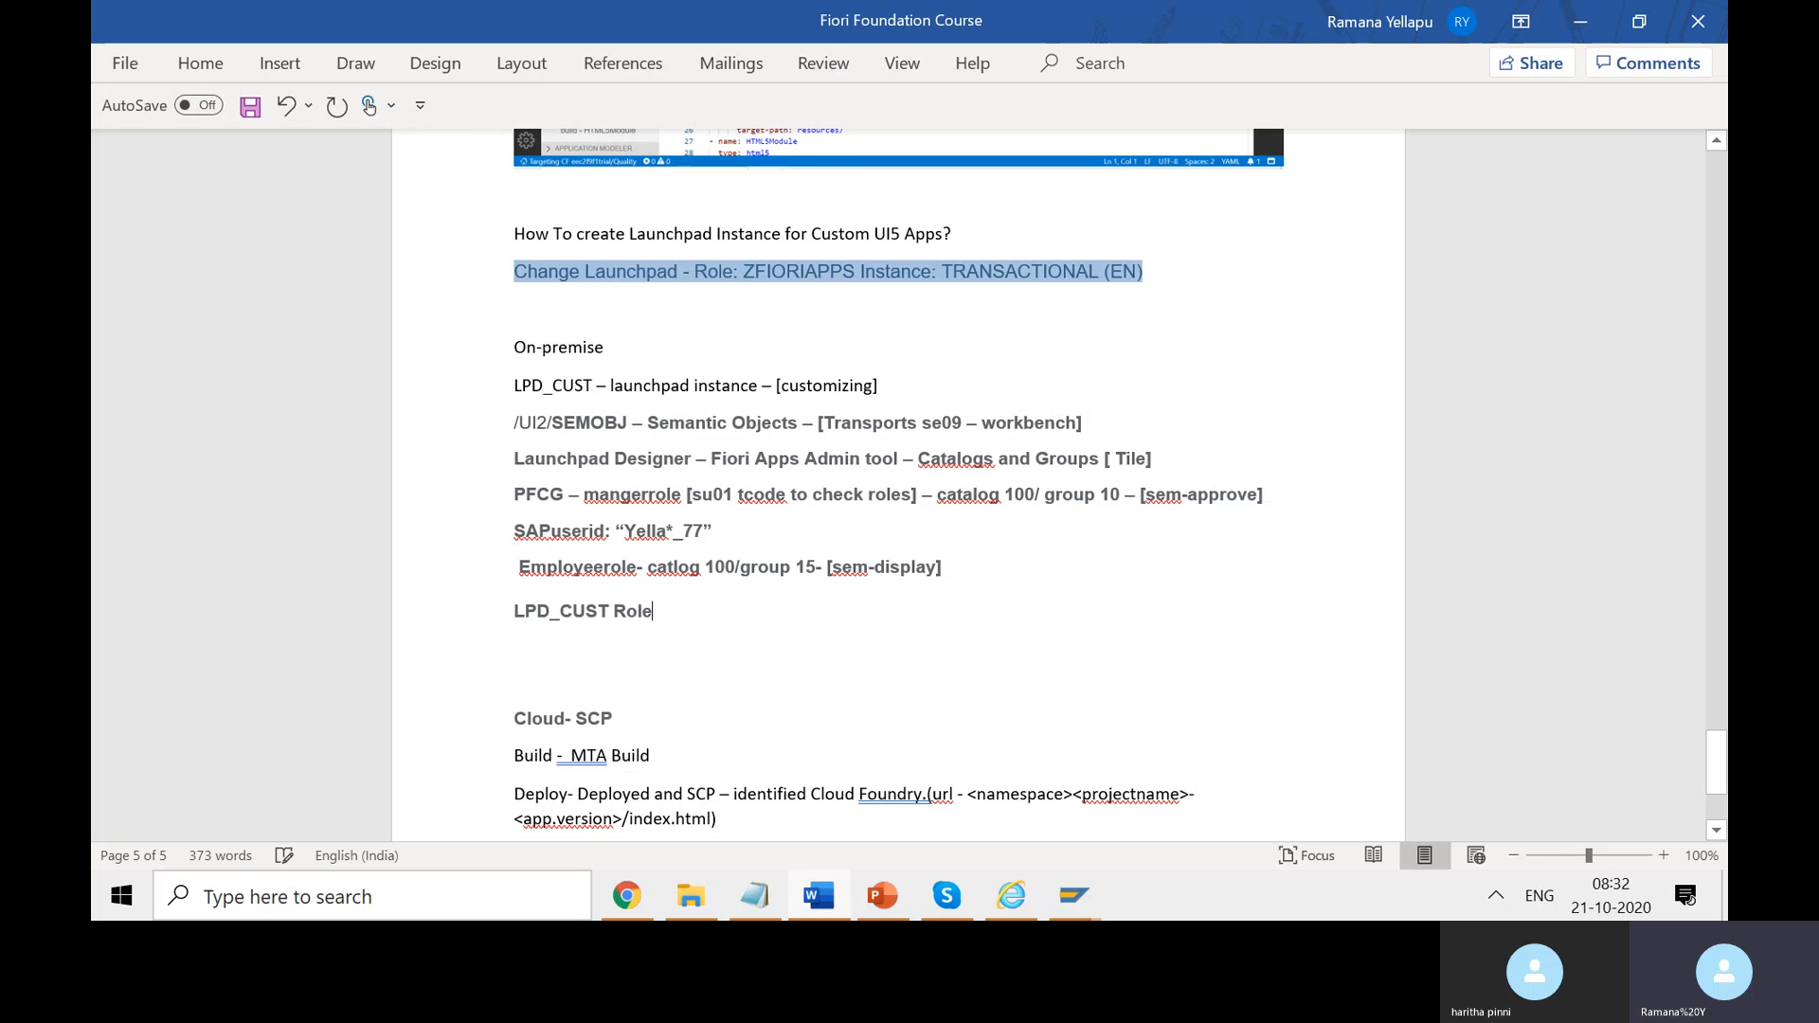
{"action": "left_click_drag", "start_coordinate": [671, 611], "coordinate": [520, 612]}
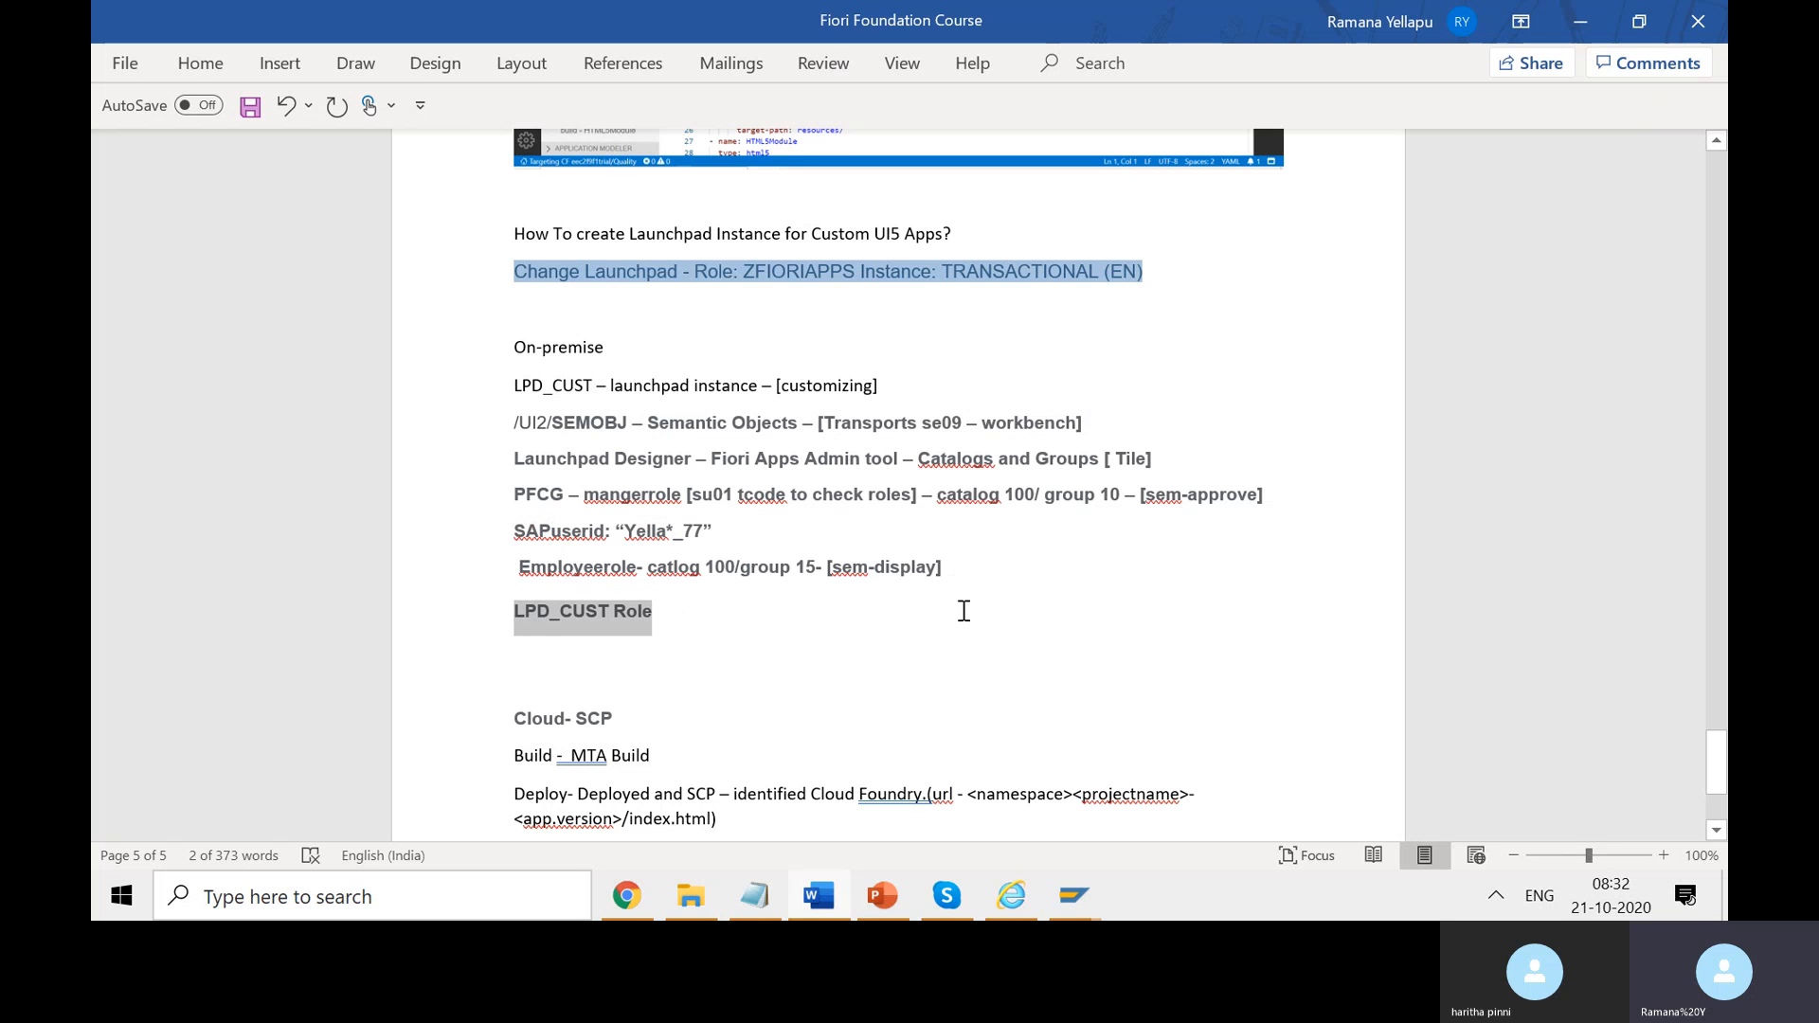
{"action": "key", "text": "BackSpace"}
{"action": "left_click", "coordinate": [1008, 571]}
{"action": "type", "text": "- LPD_CUST Role"}
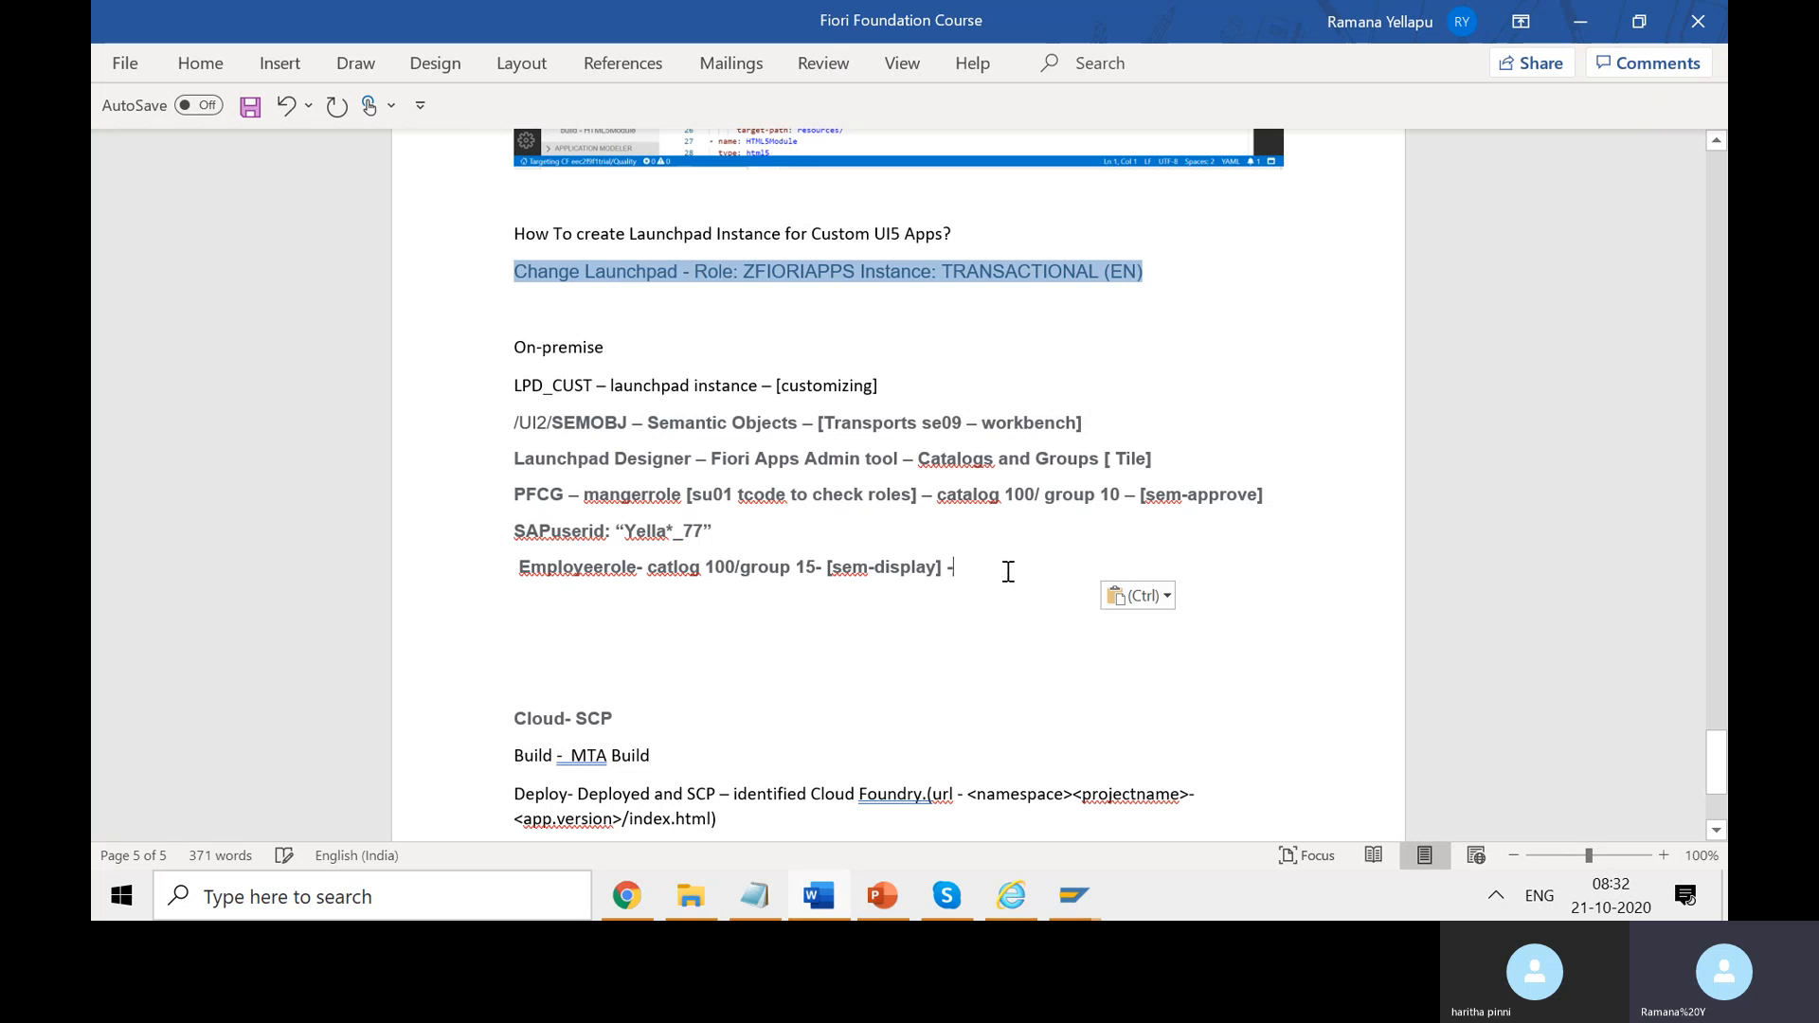
- Add '[ZFIORIAPPS]' after it, copying the role name from the document heading
{"action": "type", "text": "["}
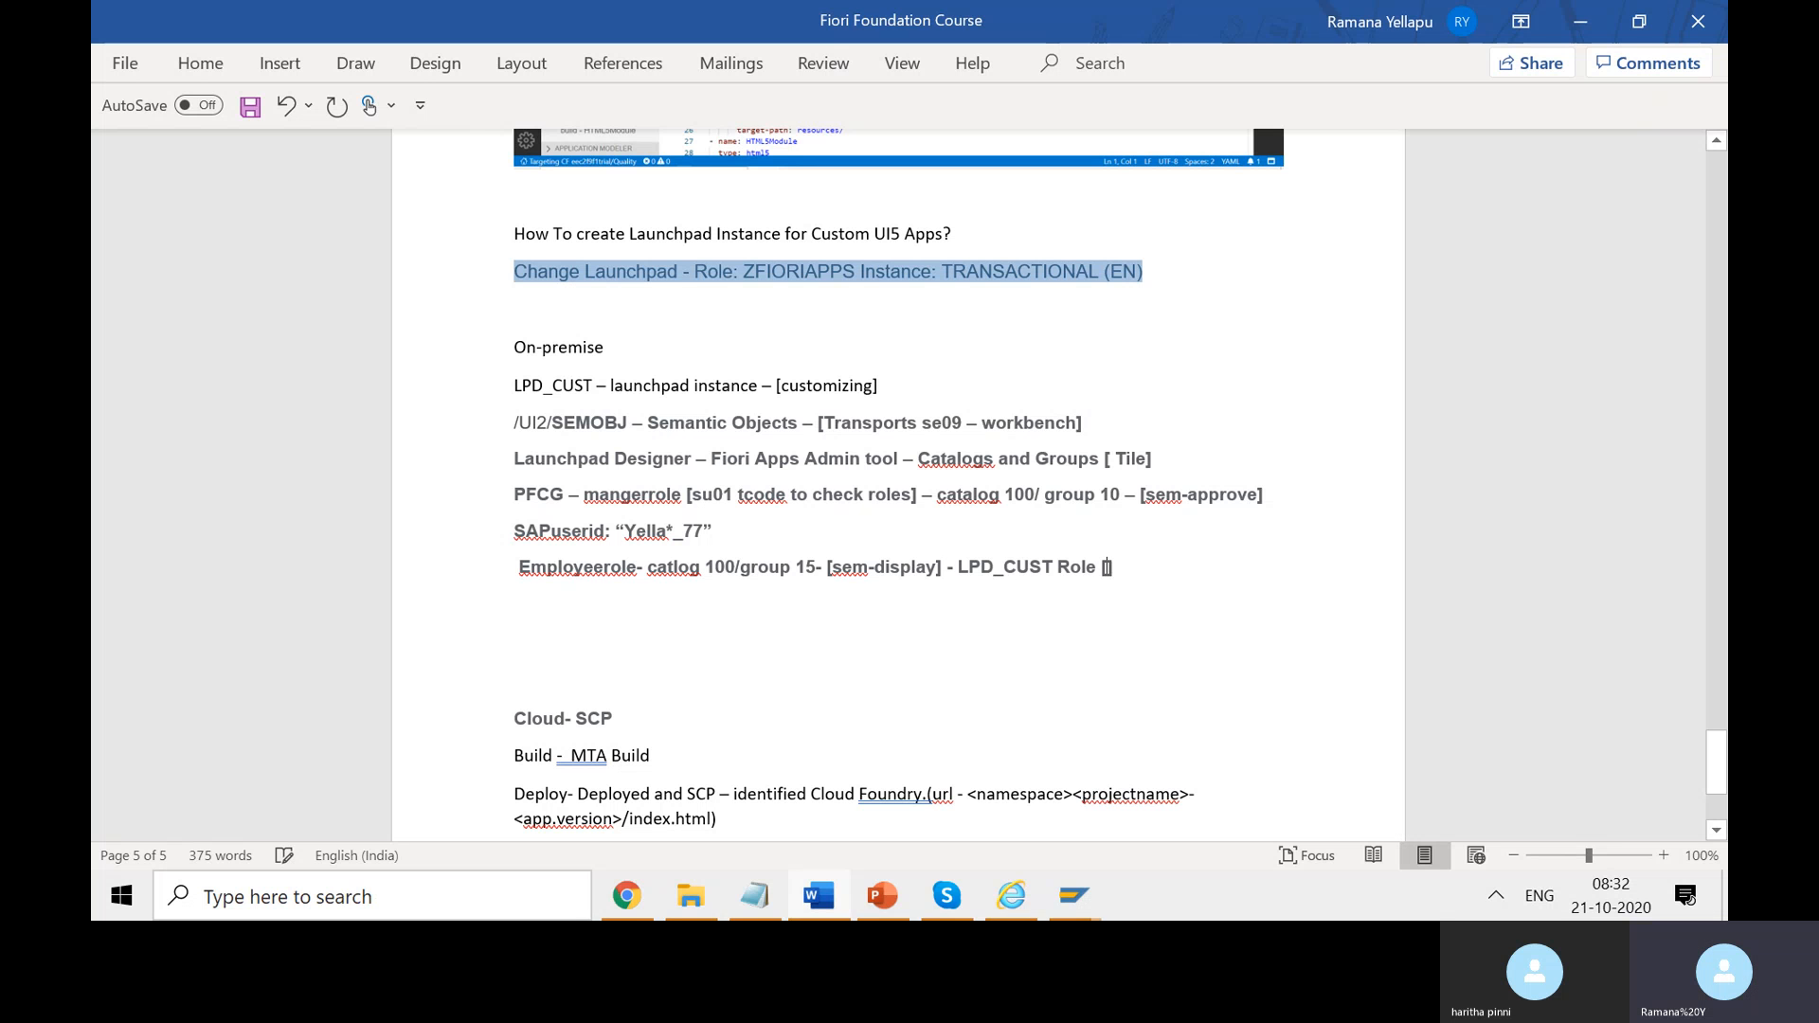
{"action": "type", "text": "zfioir"}
{"action": "double_click", "coordinate": [805, 275]}
{"action": "key", "text": "ctrl+c"}
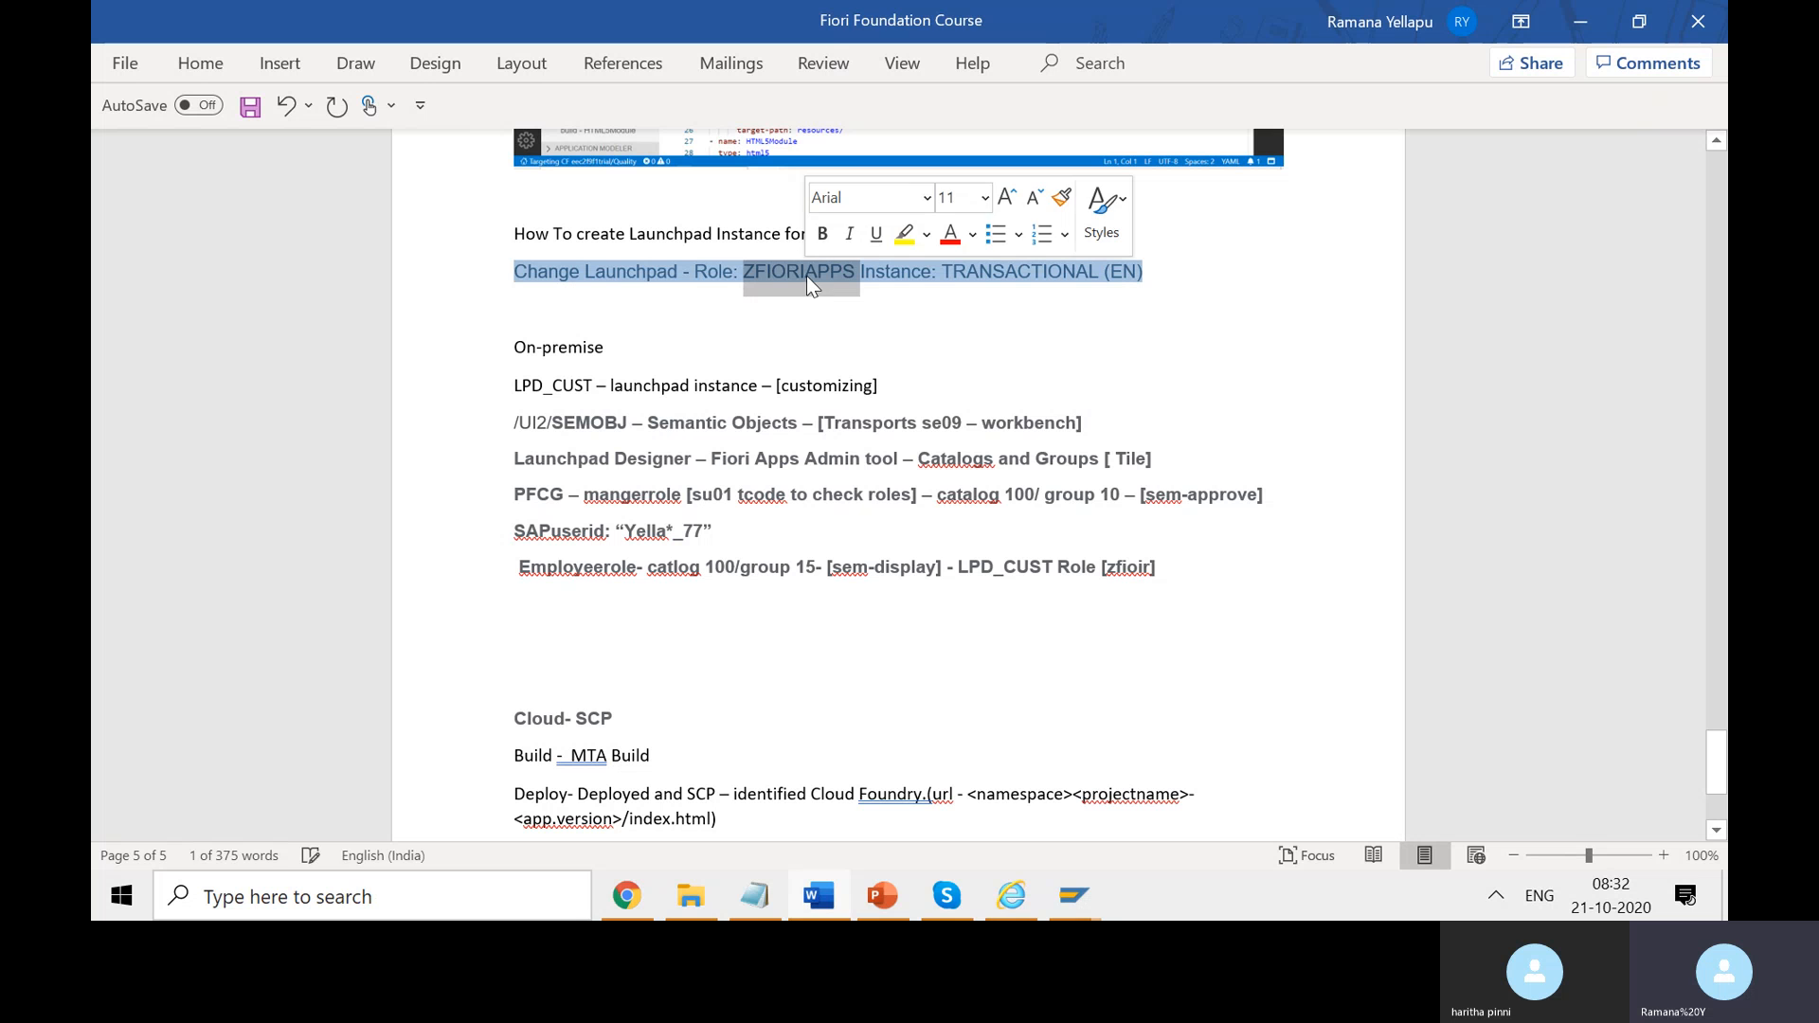
{"action": "double_click", "coordinate": [1129, 567]}
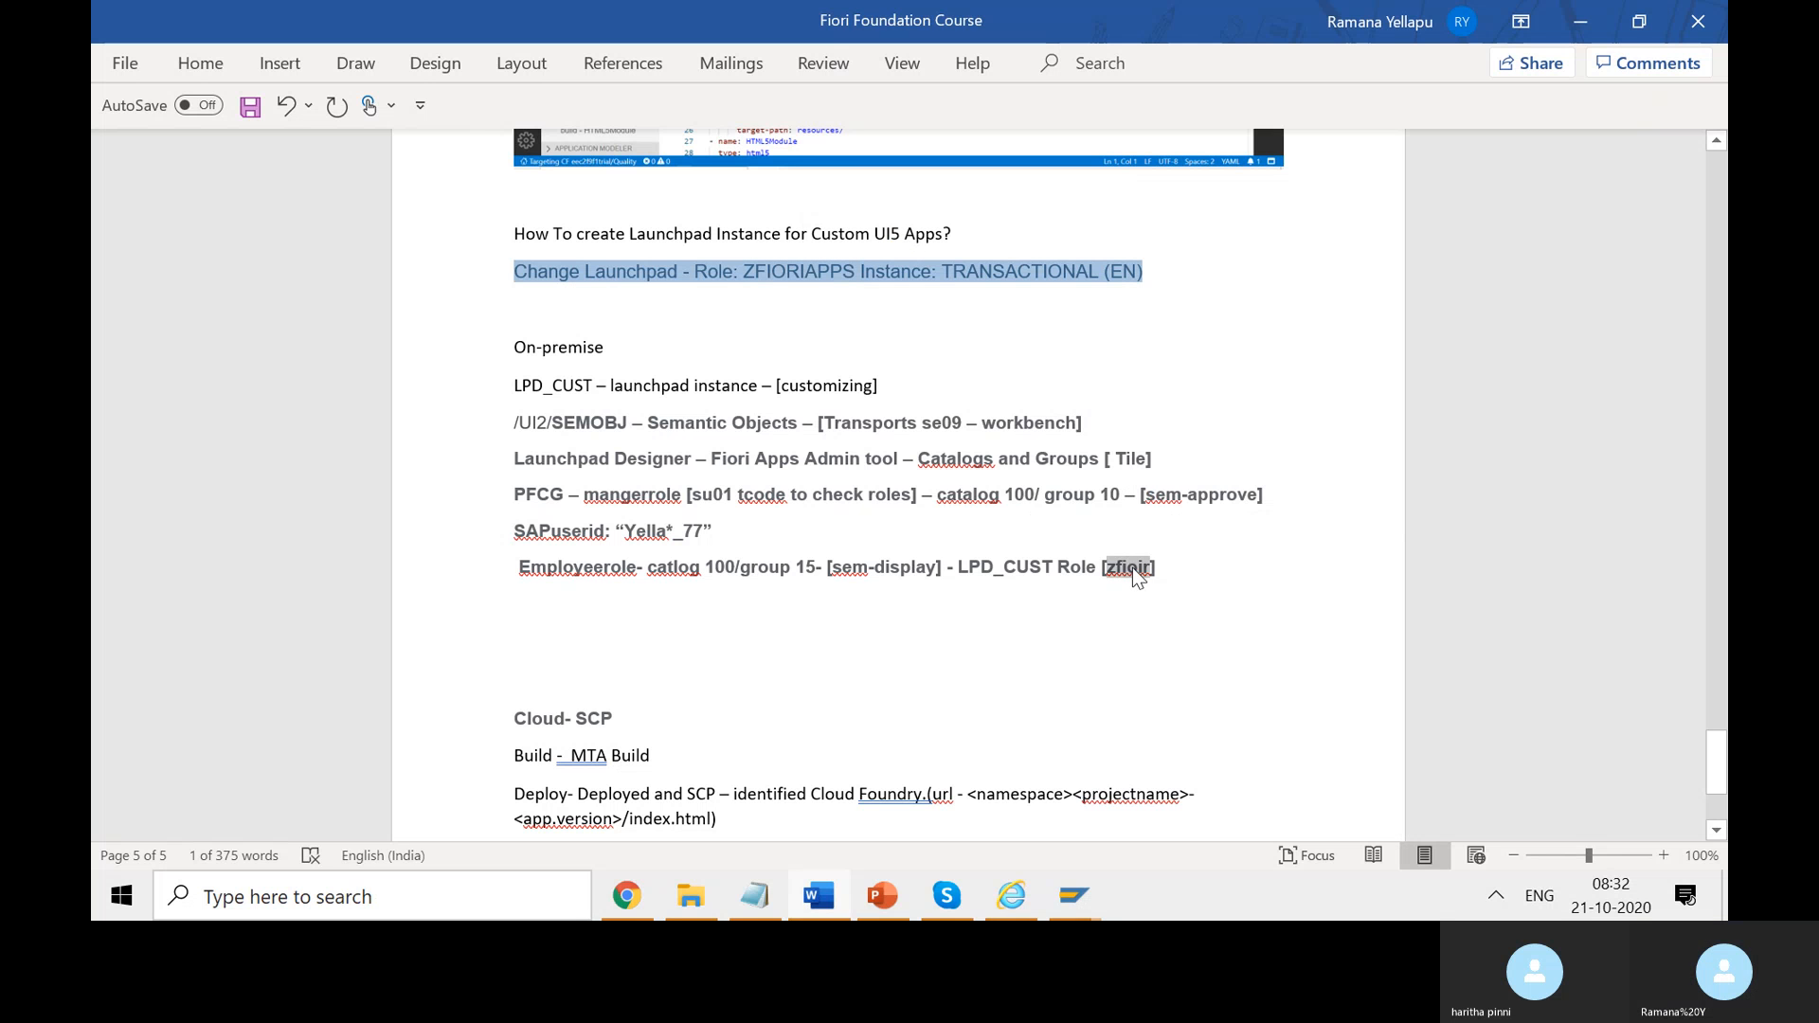
{"action": "key", "text": "ctrl+v"}
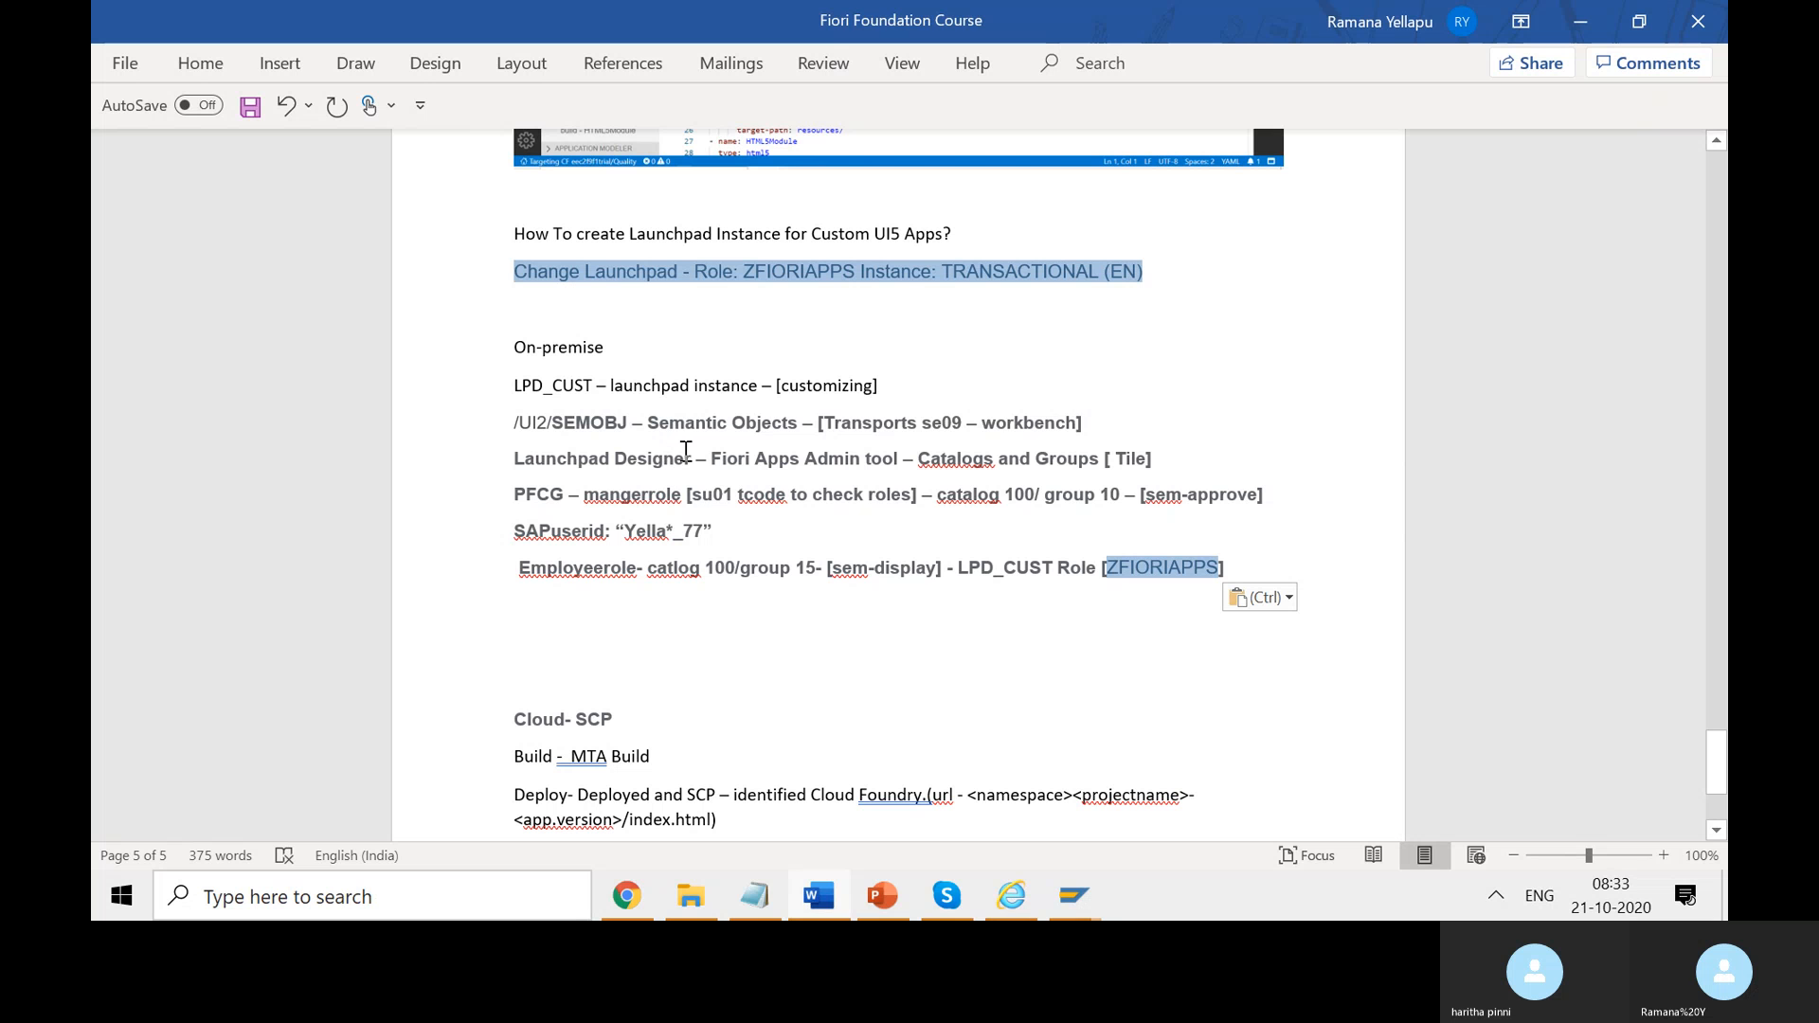
{"action": "left_click_drag", "start_coordinate": [1082, 423], "coordinate": [757, 431]}
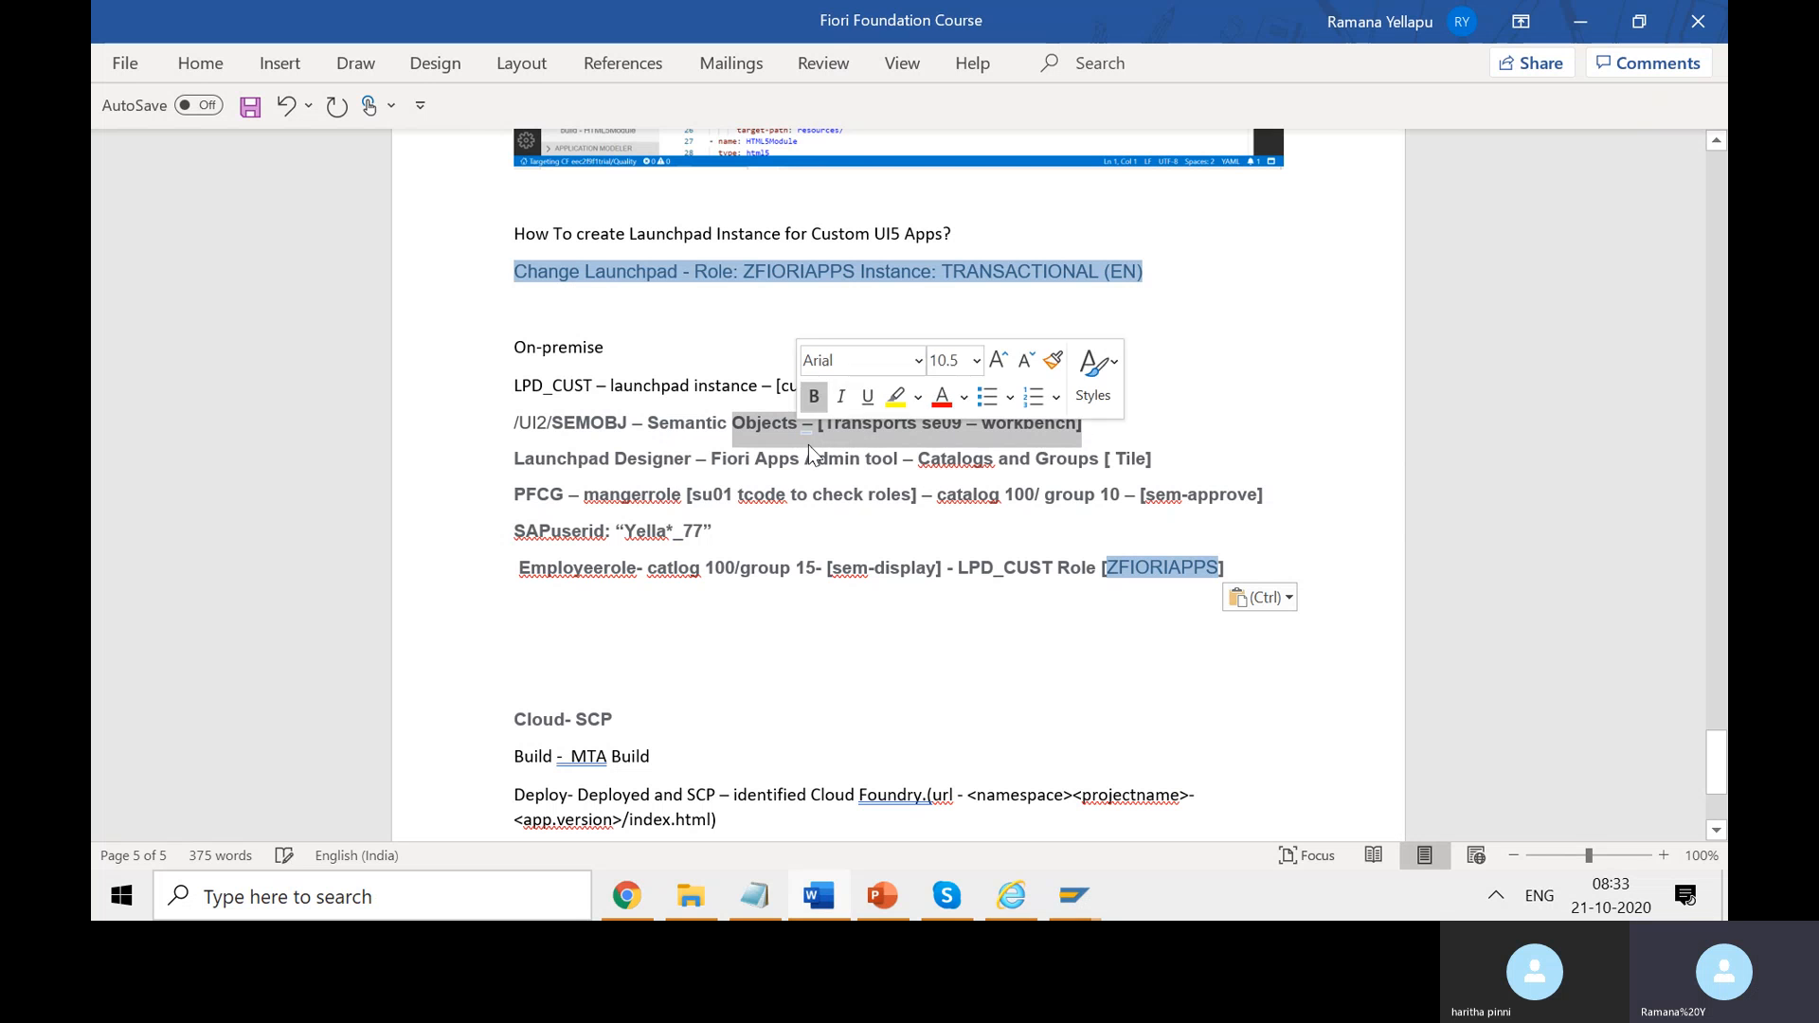
{"action": "left_click_drag", "start_coordinate": [685, 496], "coordinate": [569, 496]}
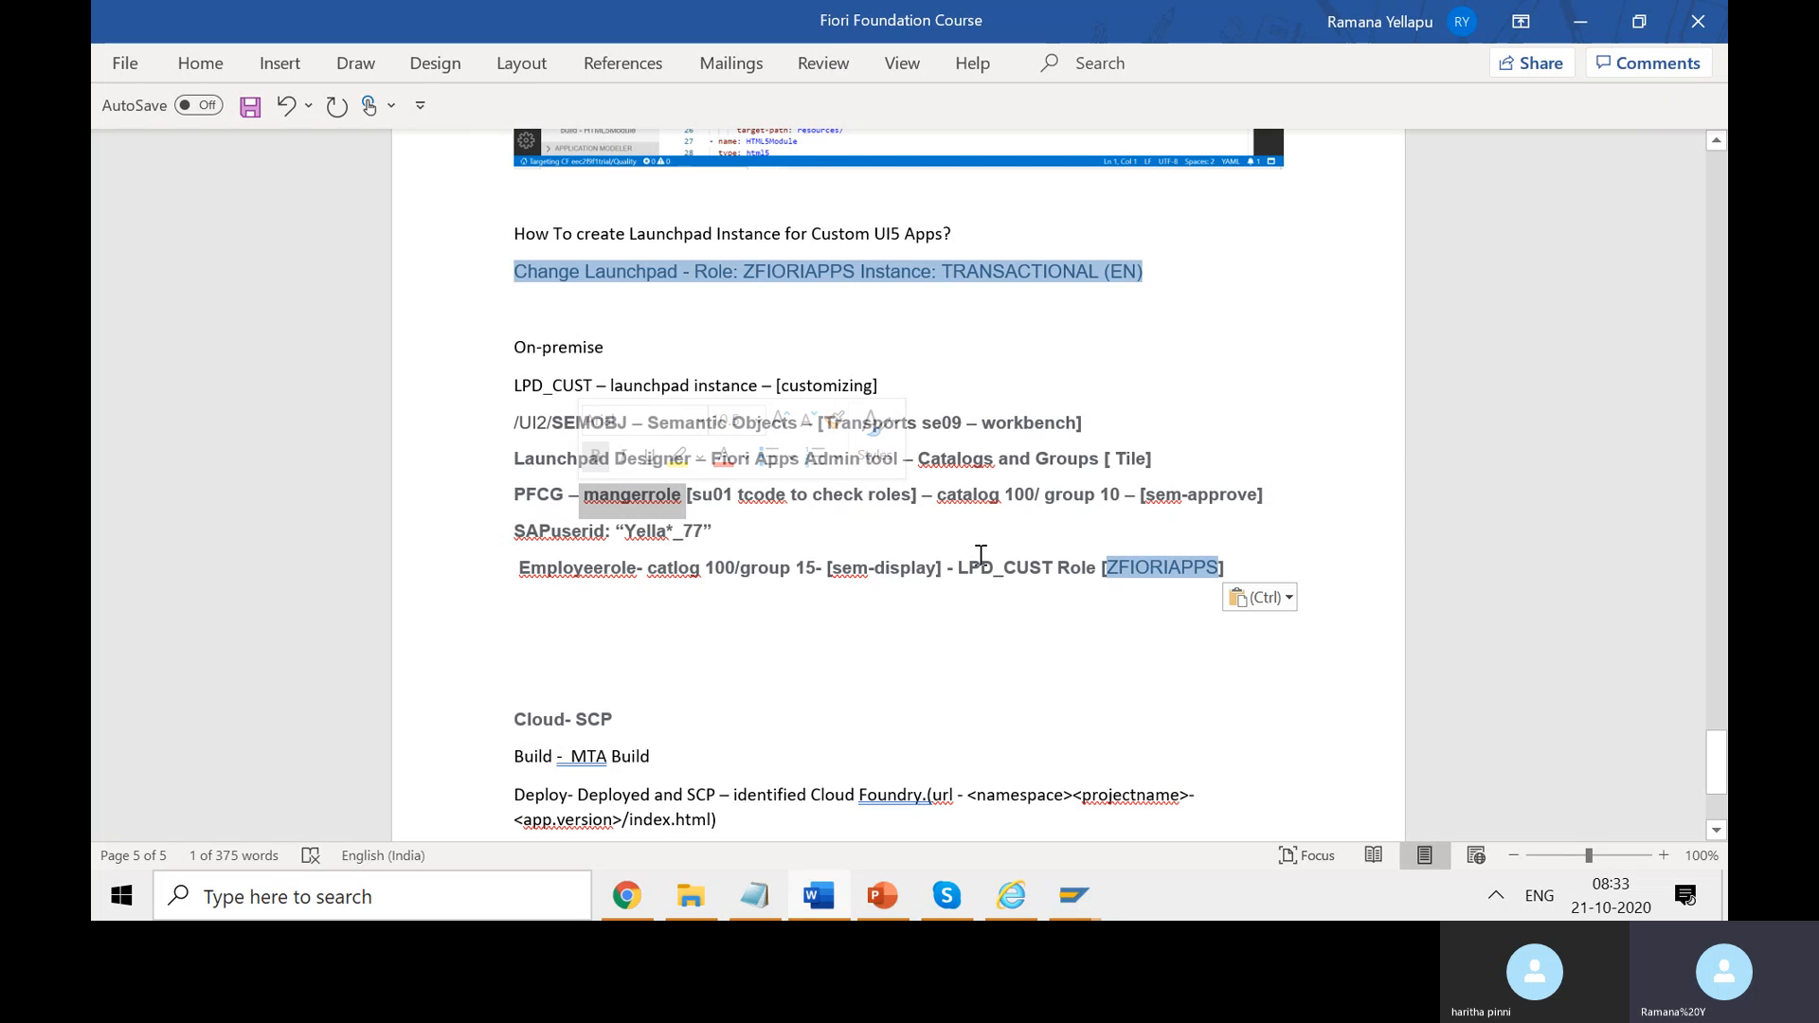
{"action": "left_click", "coordinate": [1092, 597]}
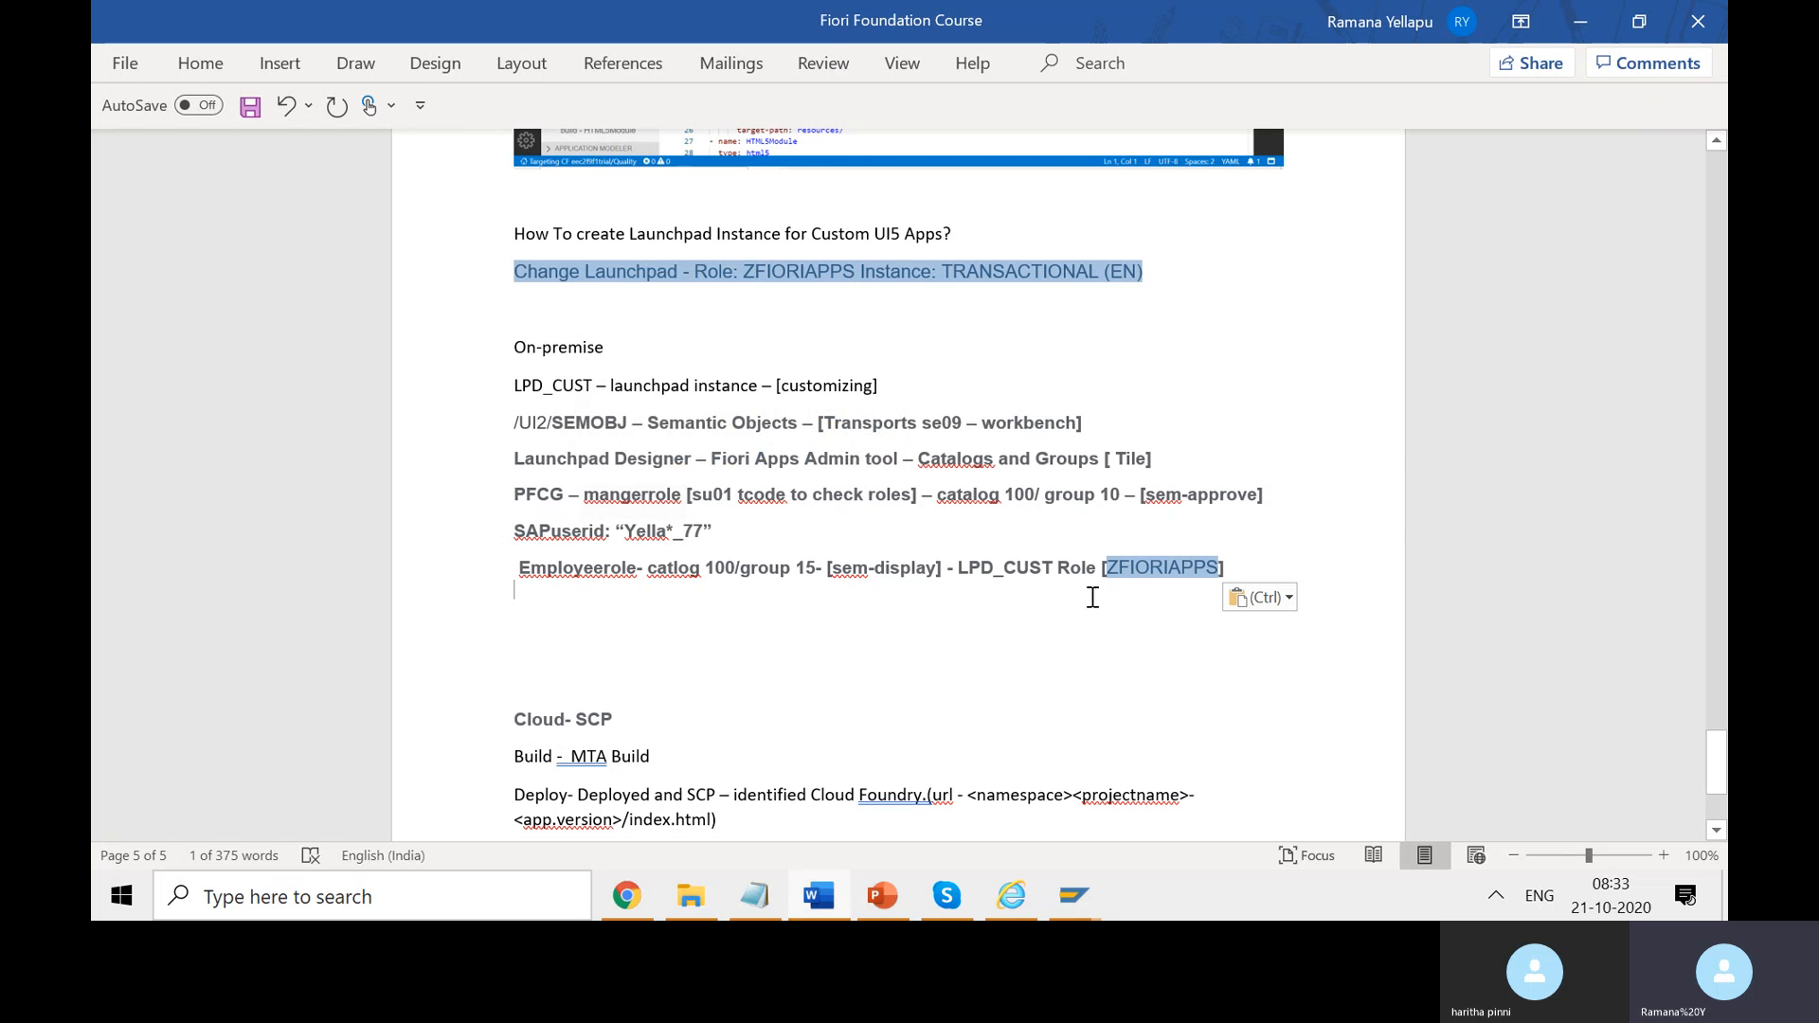
{"action": "double_click", "coordinate": [1164, 561]}
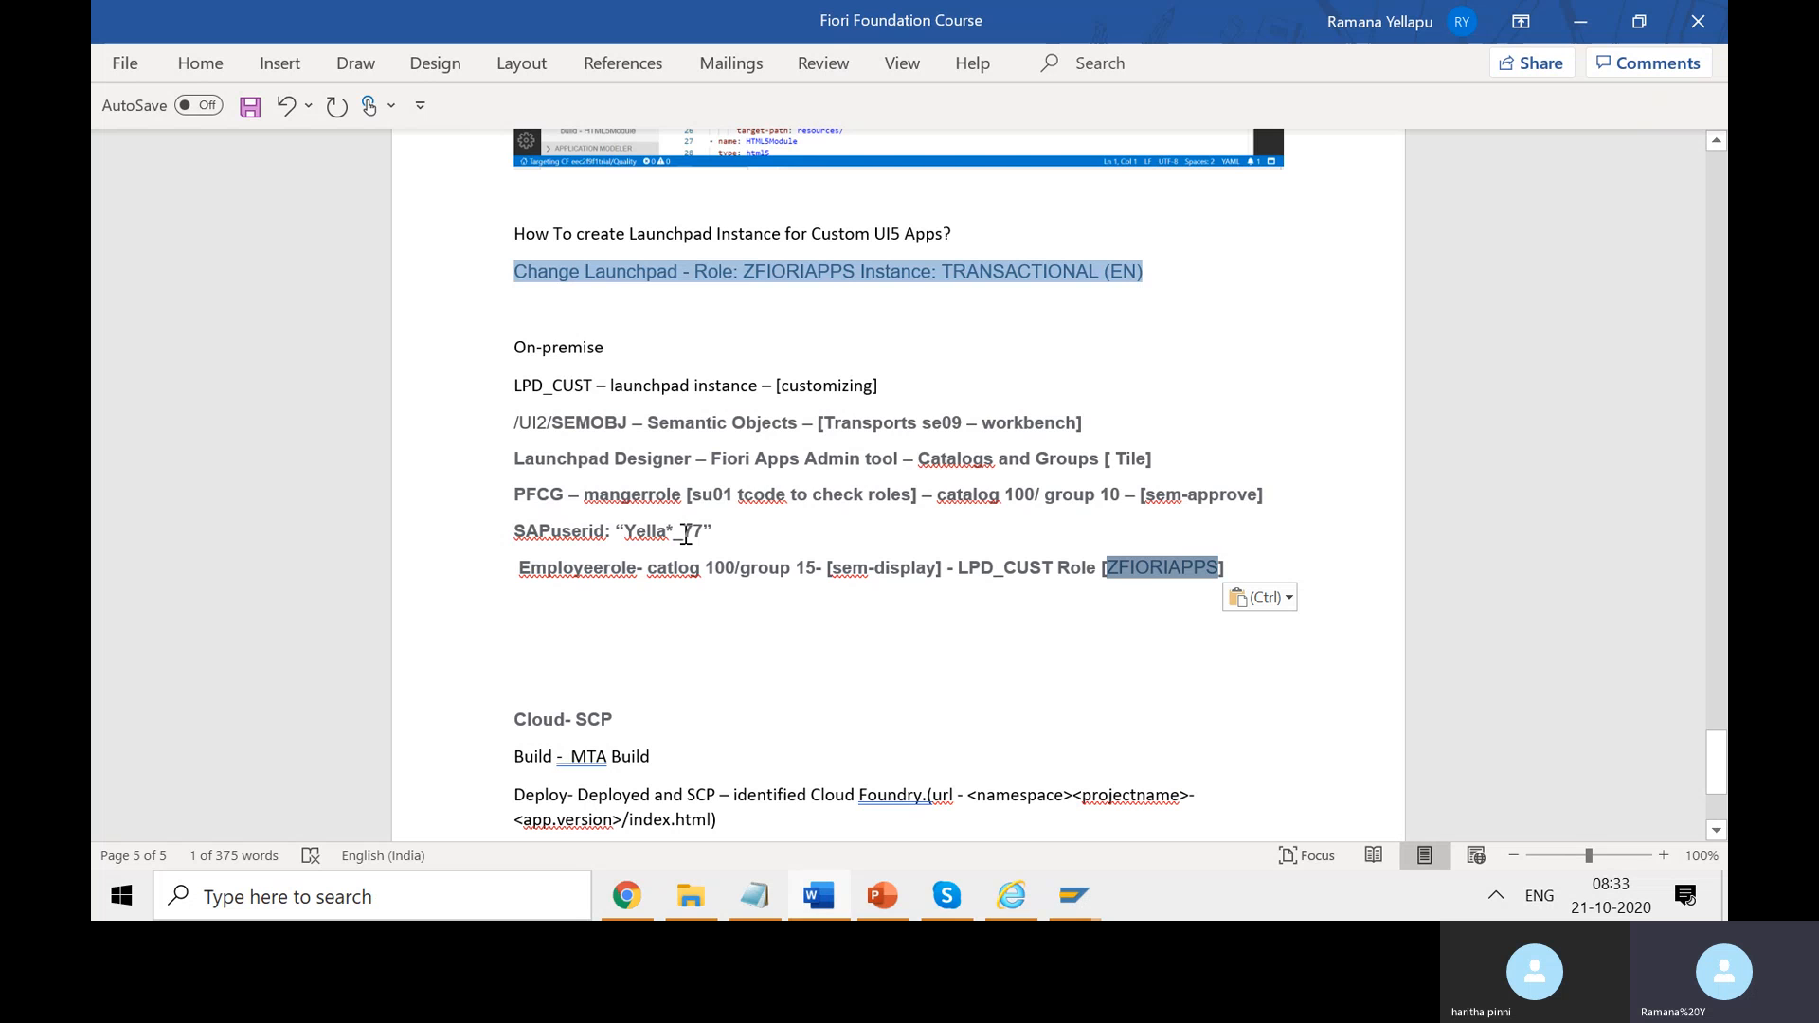
{"action": "key", "text": "alt+Tab"}
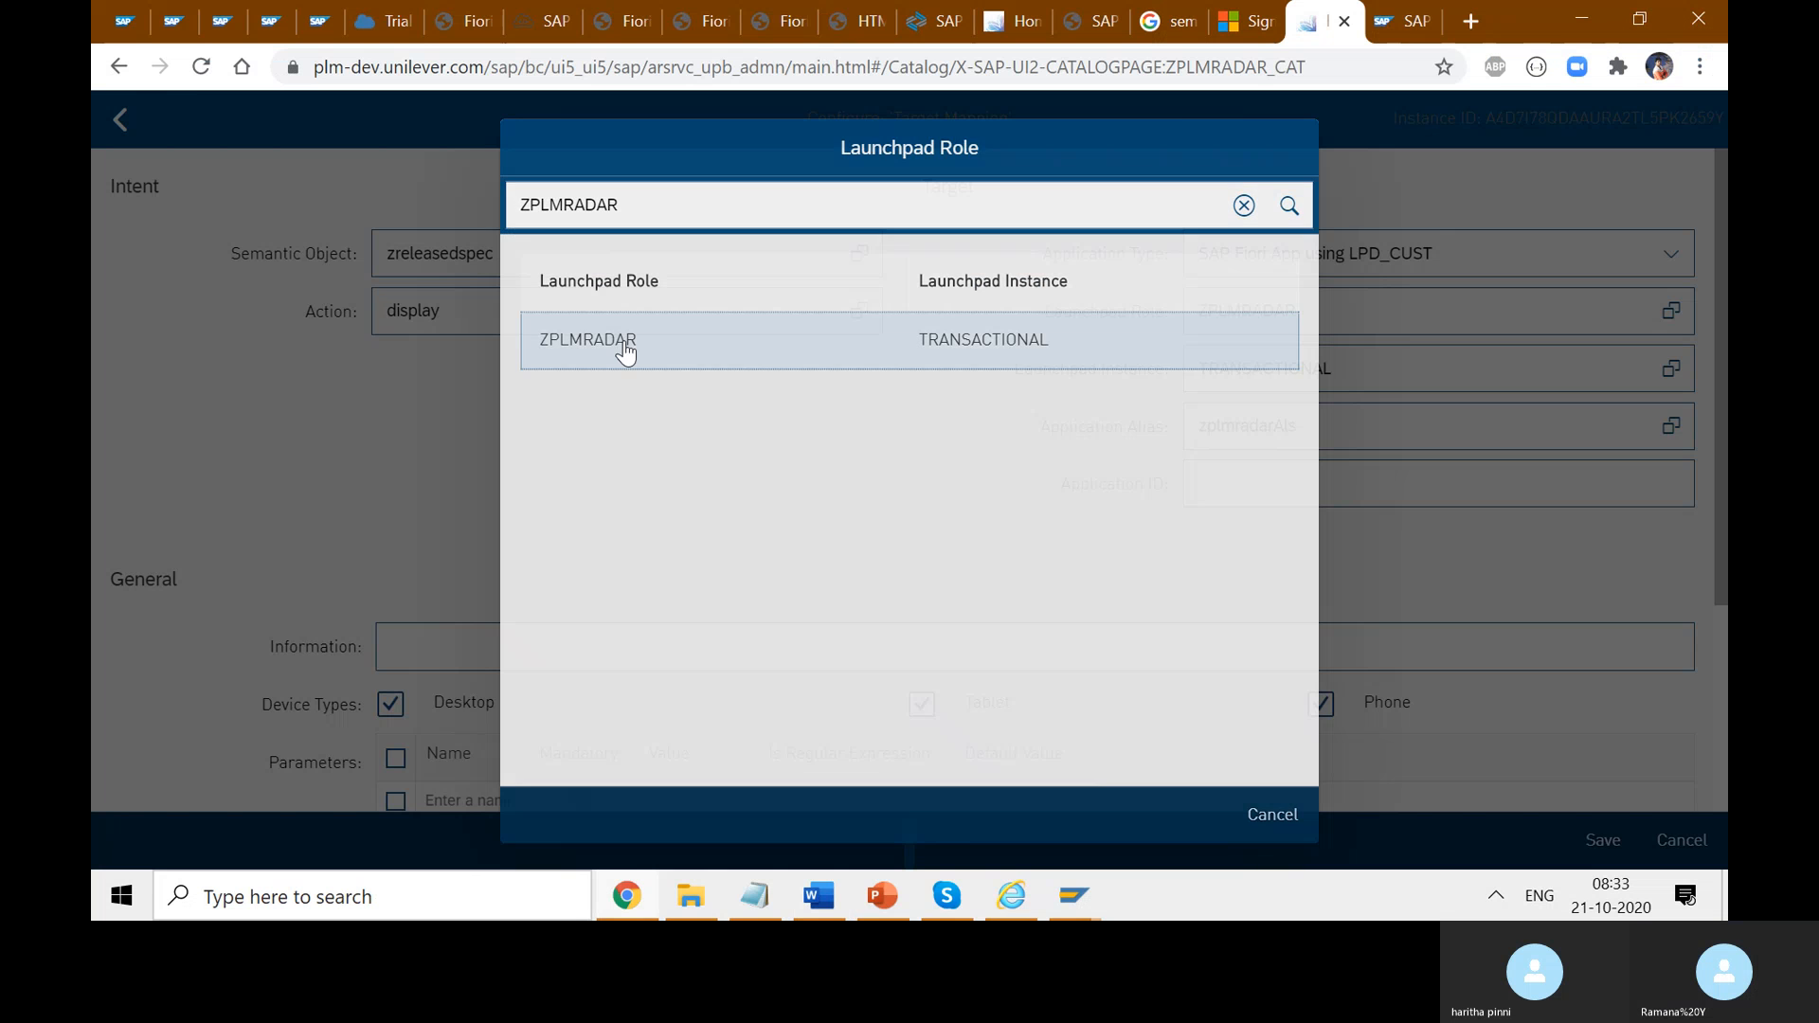
- Set the launchpad role to ZPLMRADAR and the launchpad instance to TRANSACTIONAL
{"action": "left_click", "coordinate": [621, 350]}
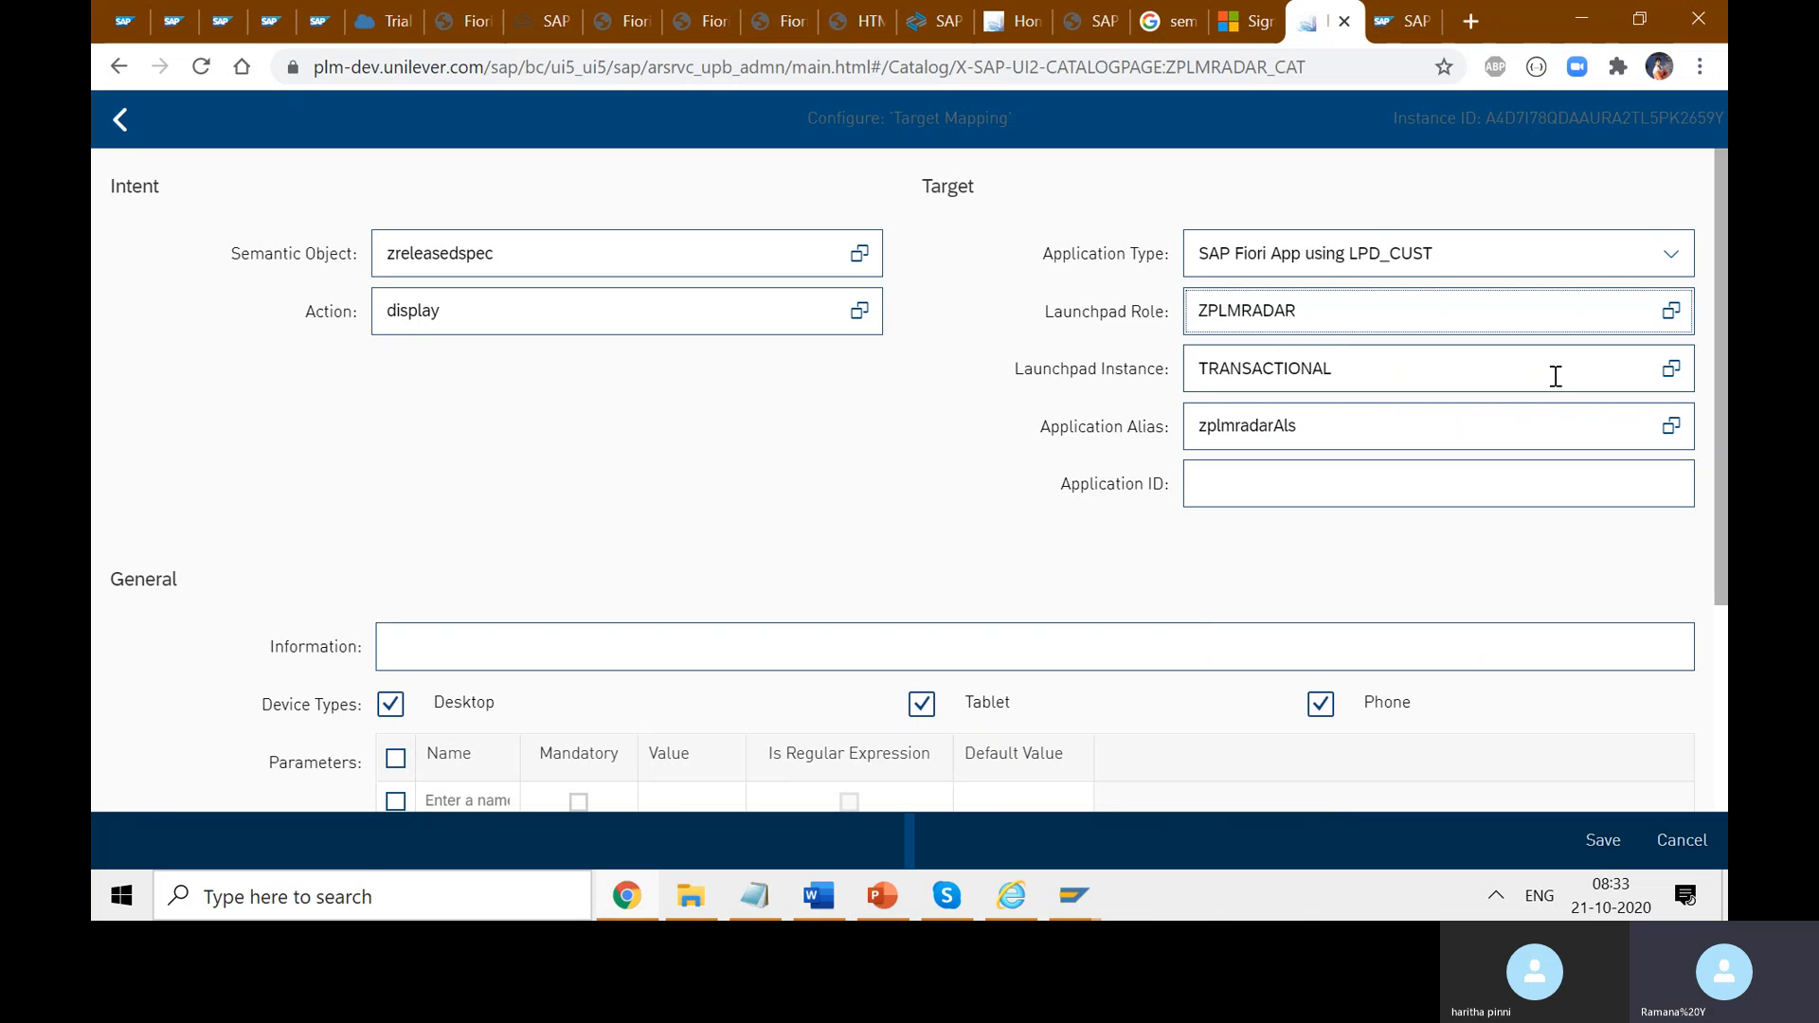
{"action": "left_click", "coordinate": [1682, 377]}
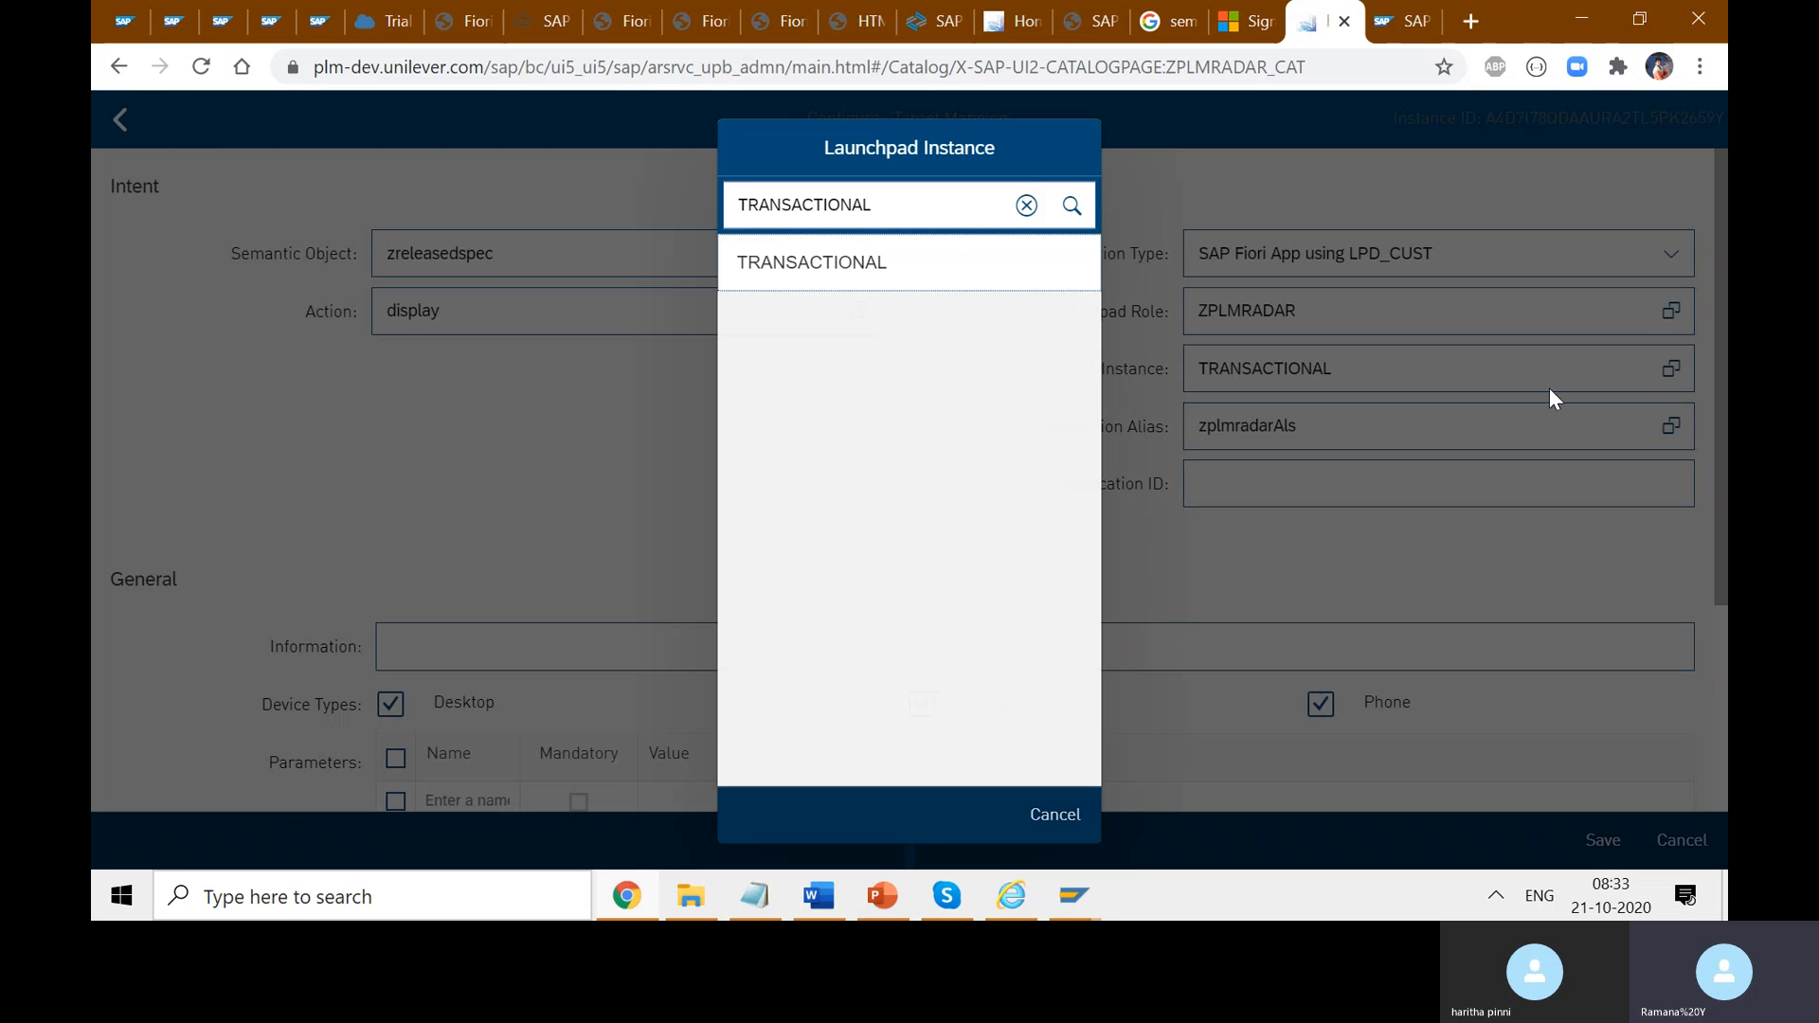
{"action": "left_click", "coordinate": [1024, 205]}
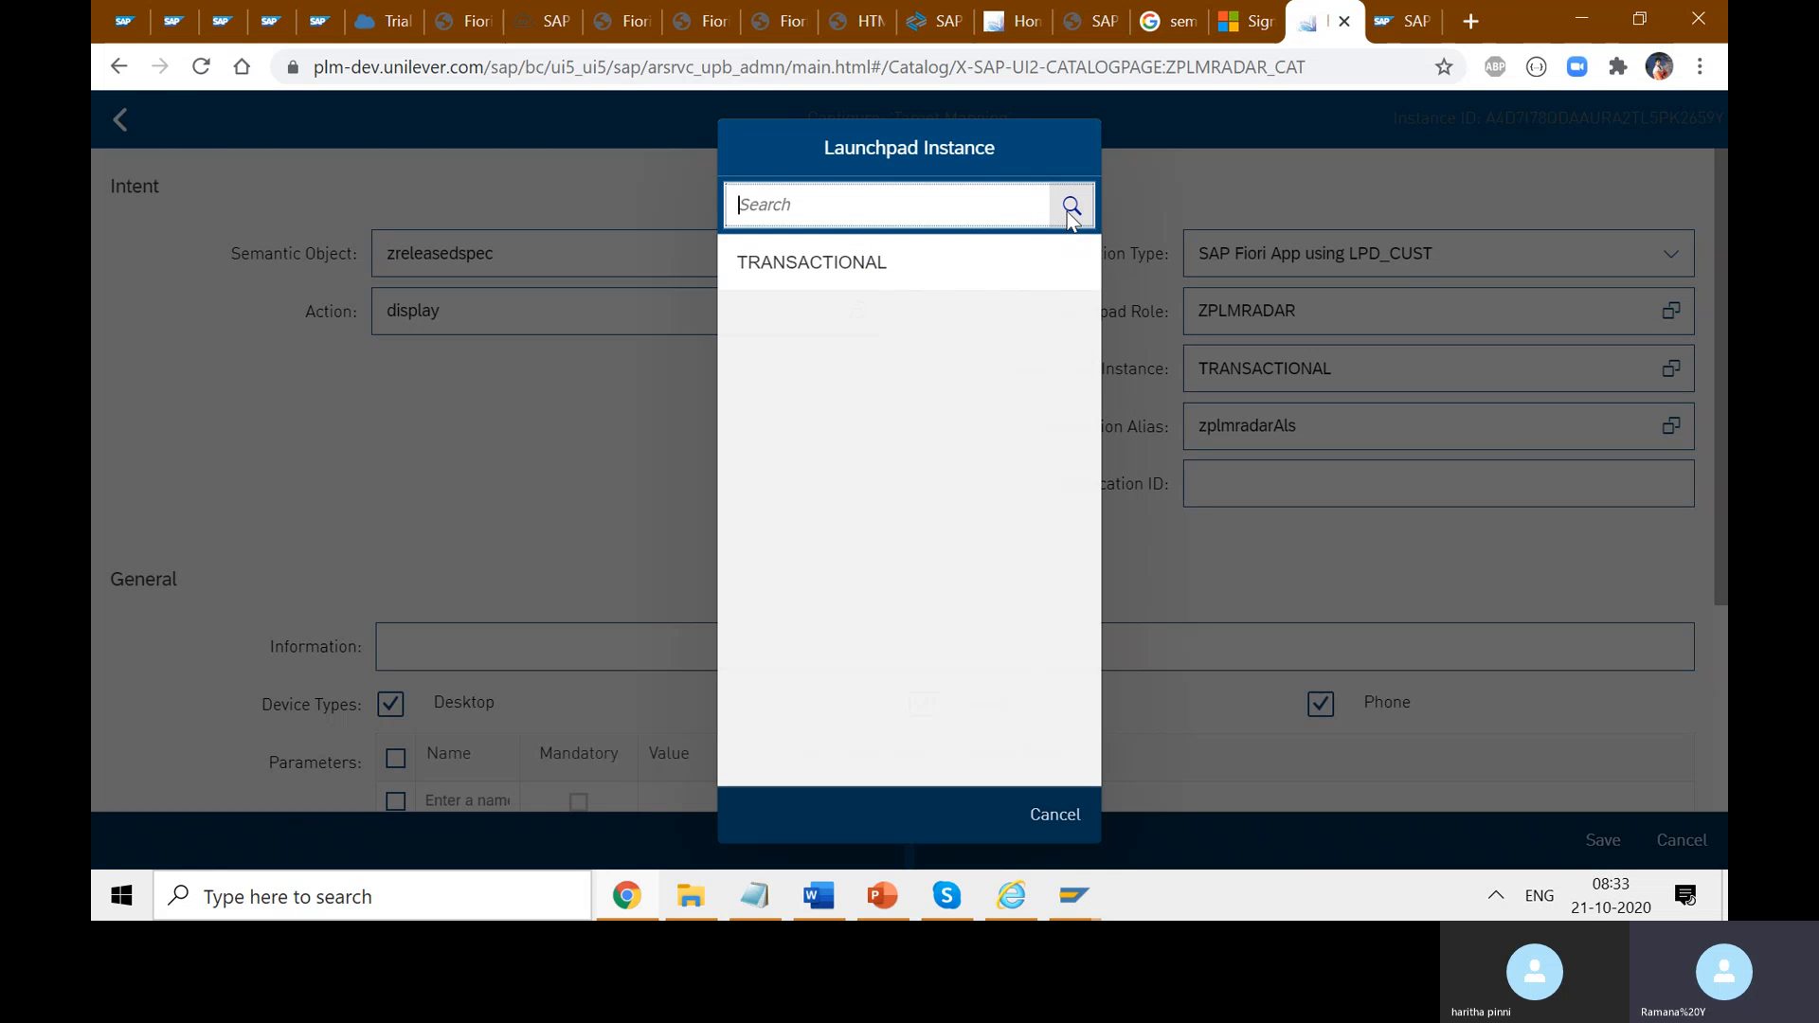
{"action": "left_click", "coordinate": [877, 283]}
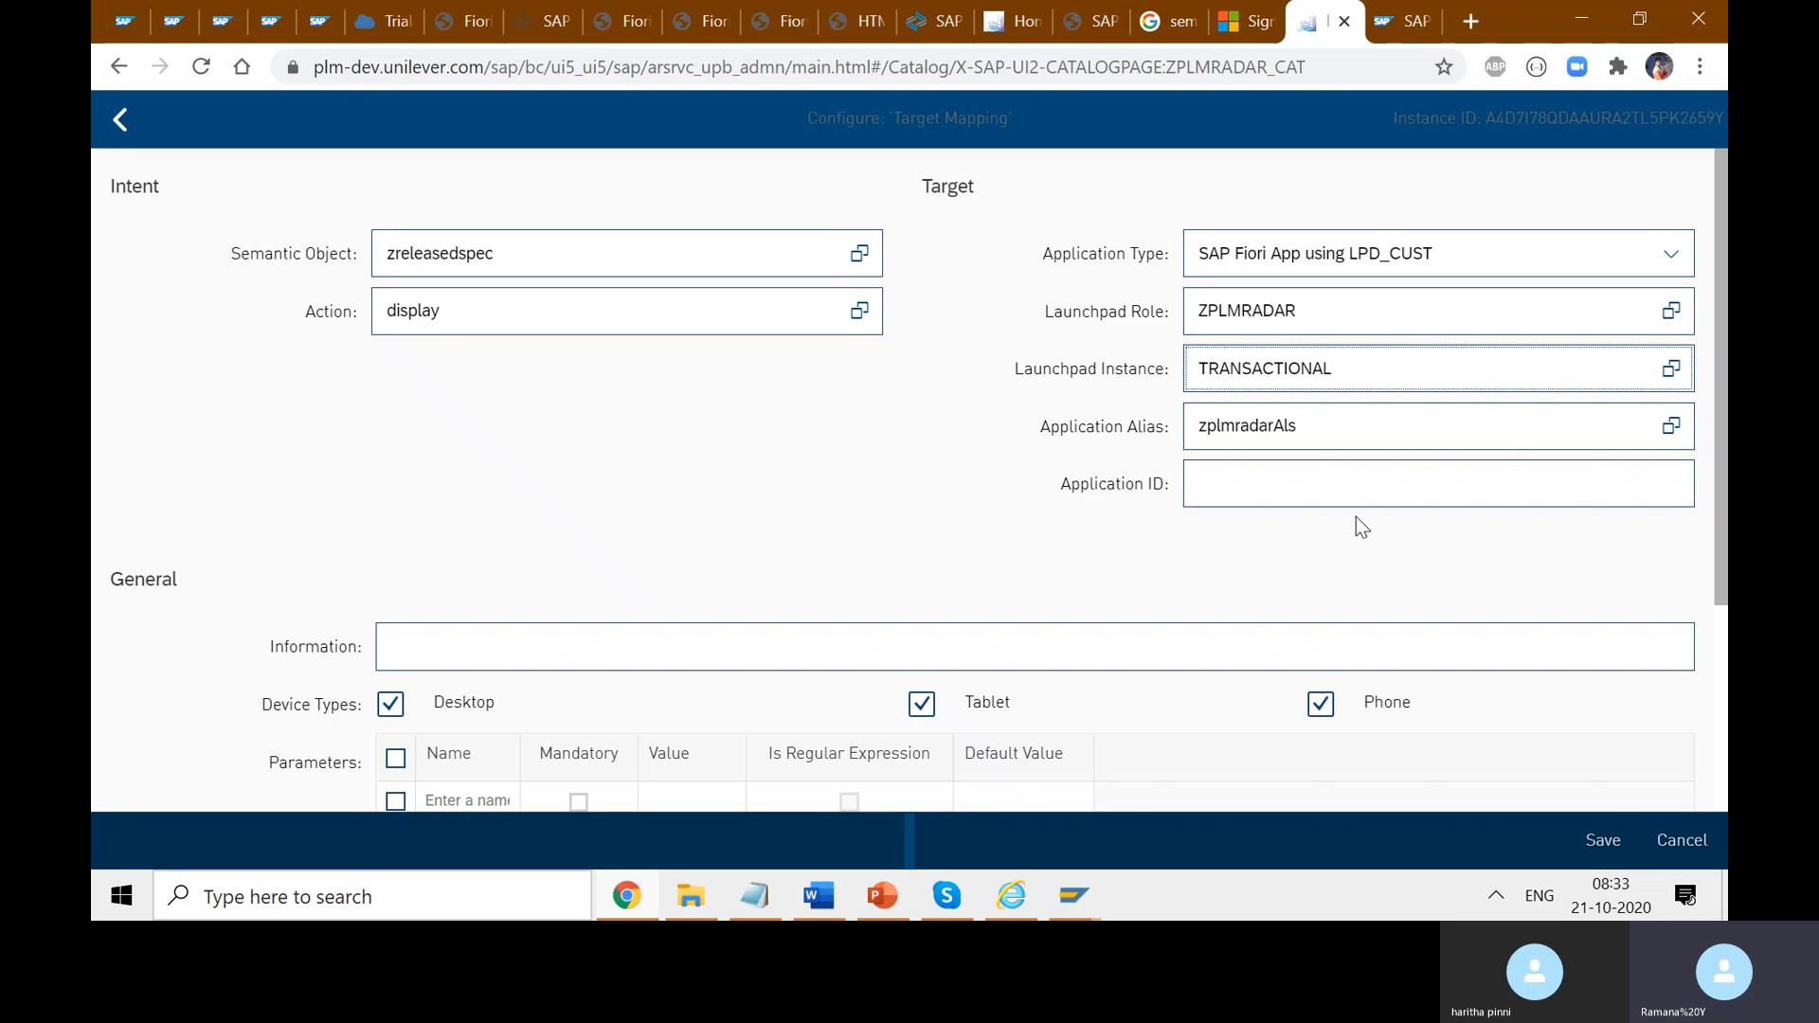
- Copy the application alias zreleasedspec from the SAP GUI Change Launchpad window
{"action": "left_click", "coordinate": [1096, 886]}
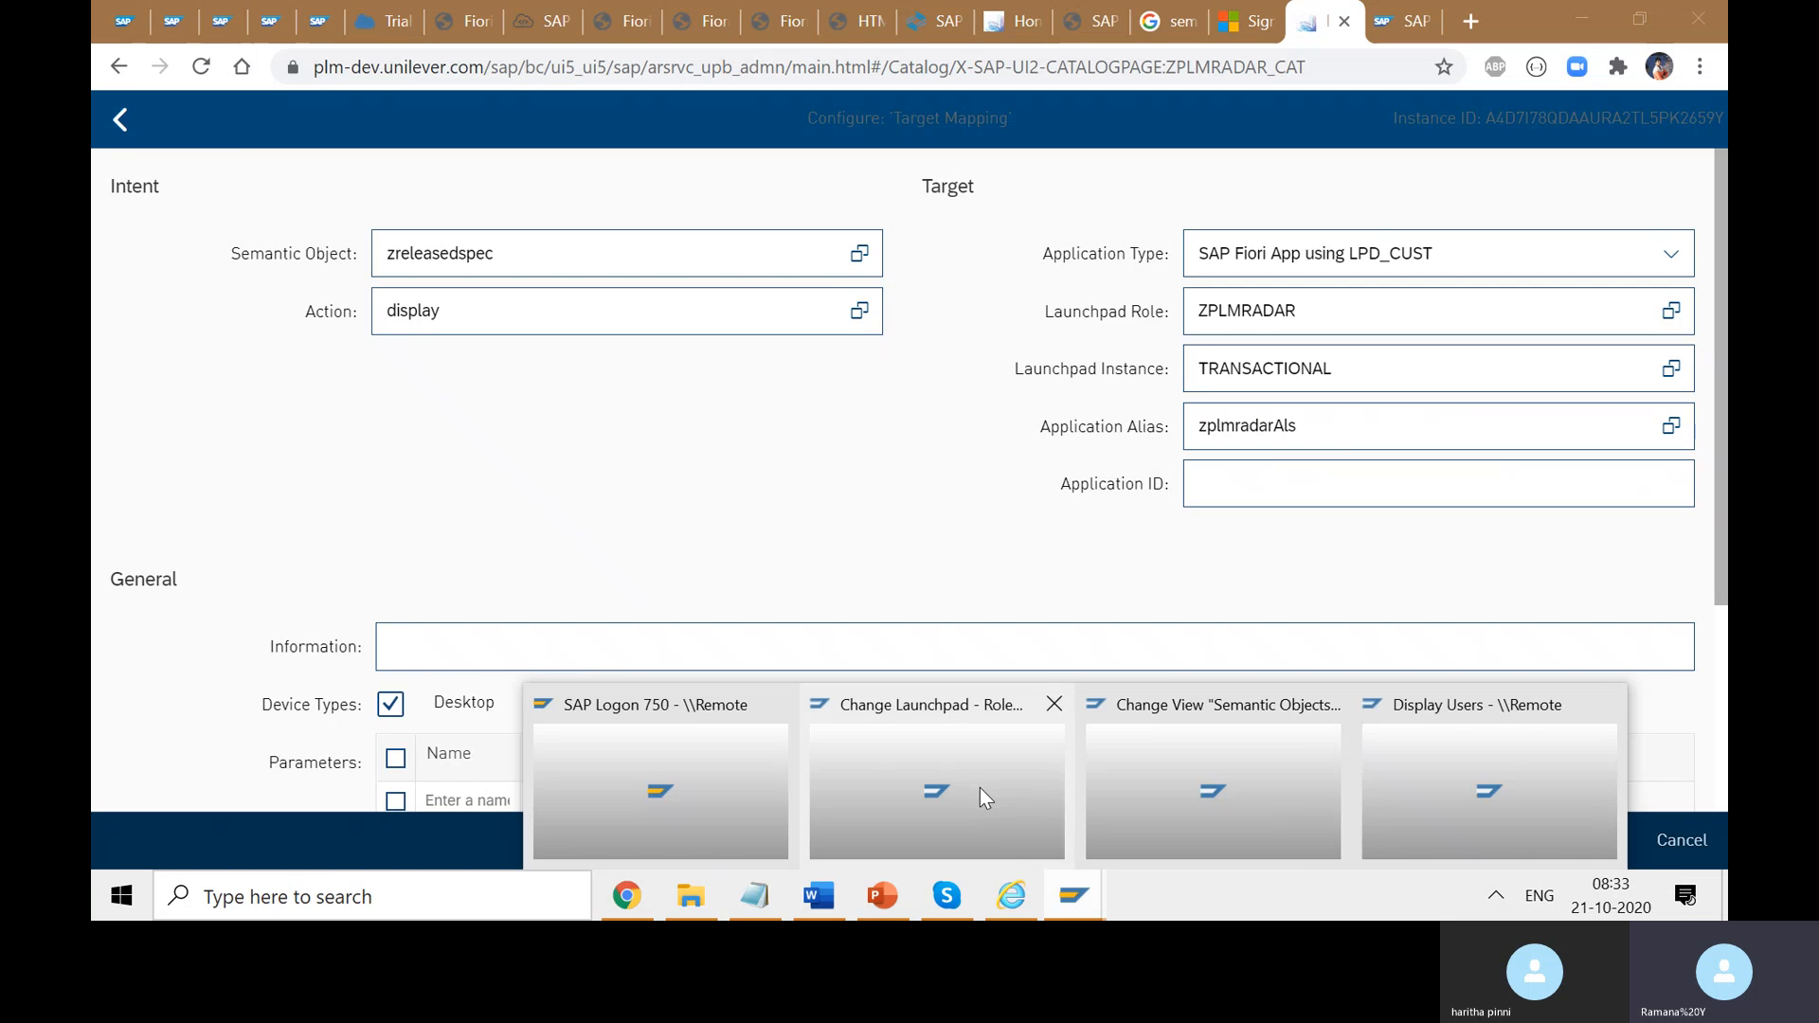
{"action": "left_click", "coordinate": [981, 787]}
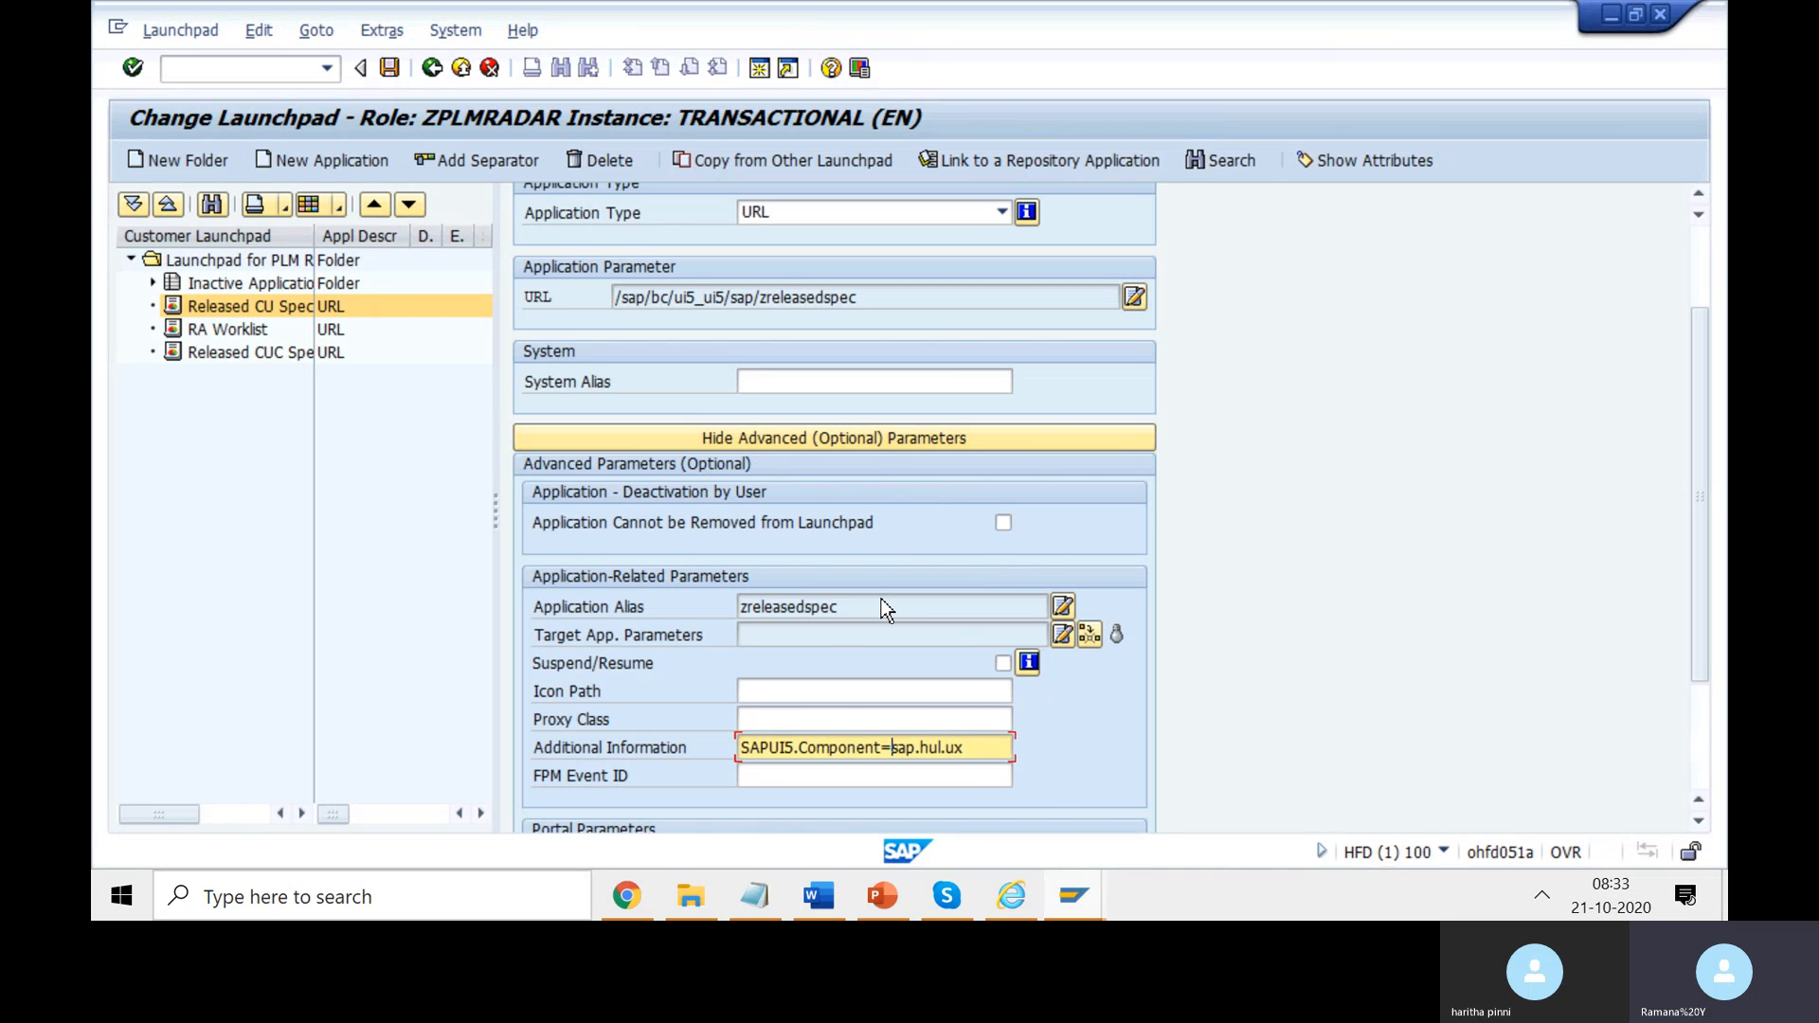
{"action": "left_click_drag", "start_coordinate": [873, 602], "coordinate": [720, 600]}
{"action": "key", "text": "ctrl+c"}
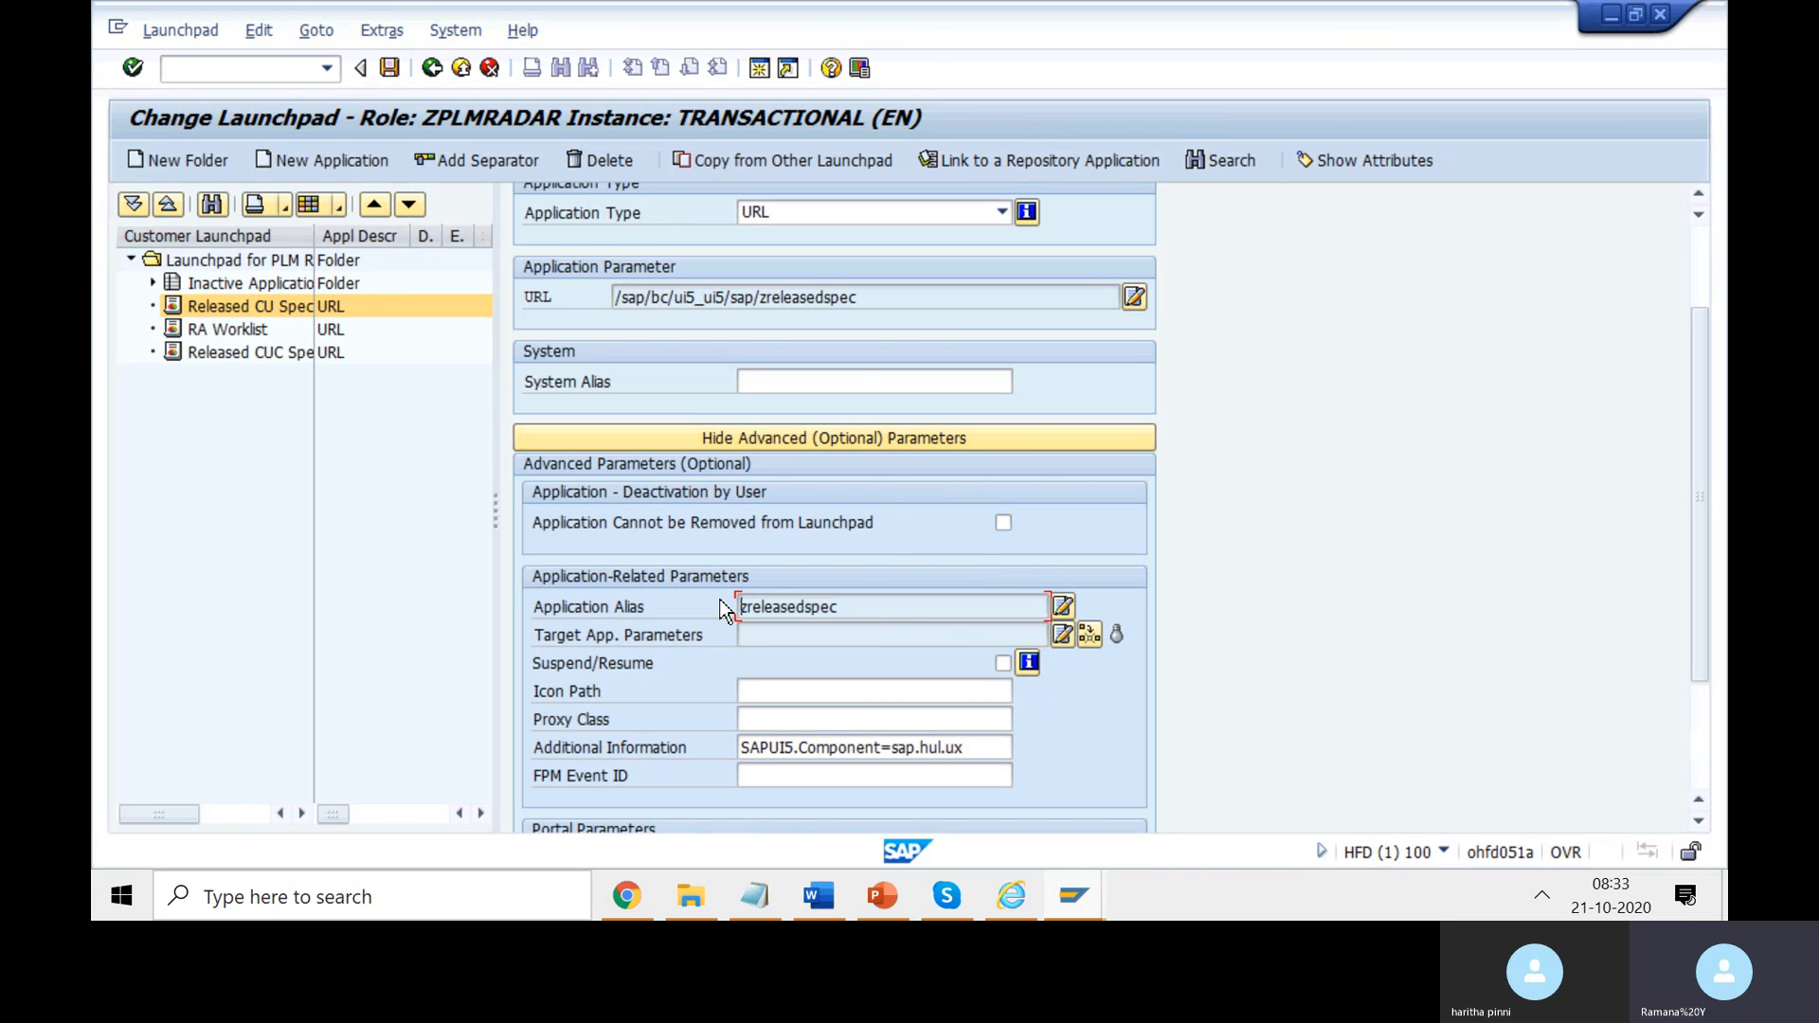
{"action": "key", "text": "alt+Tab"}
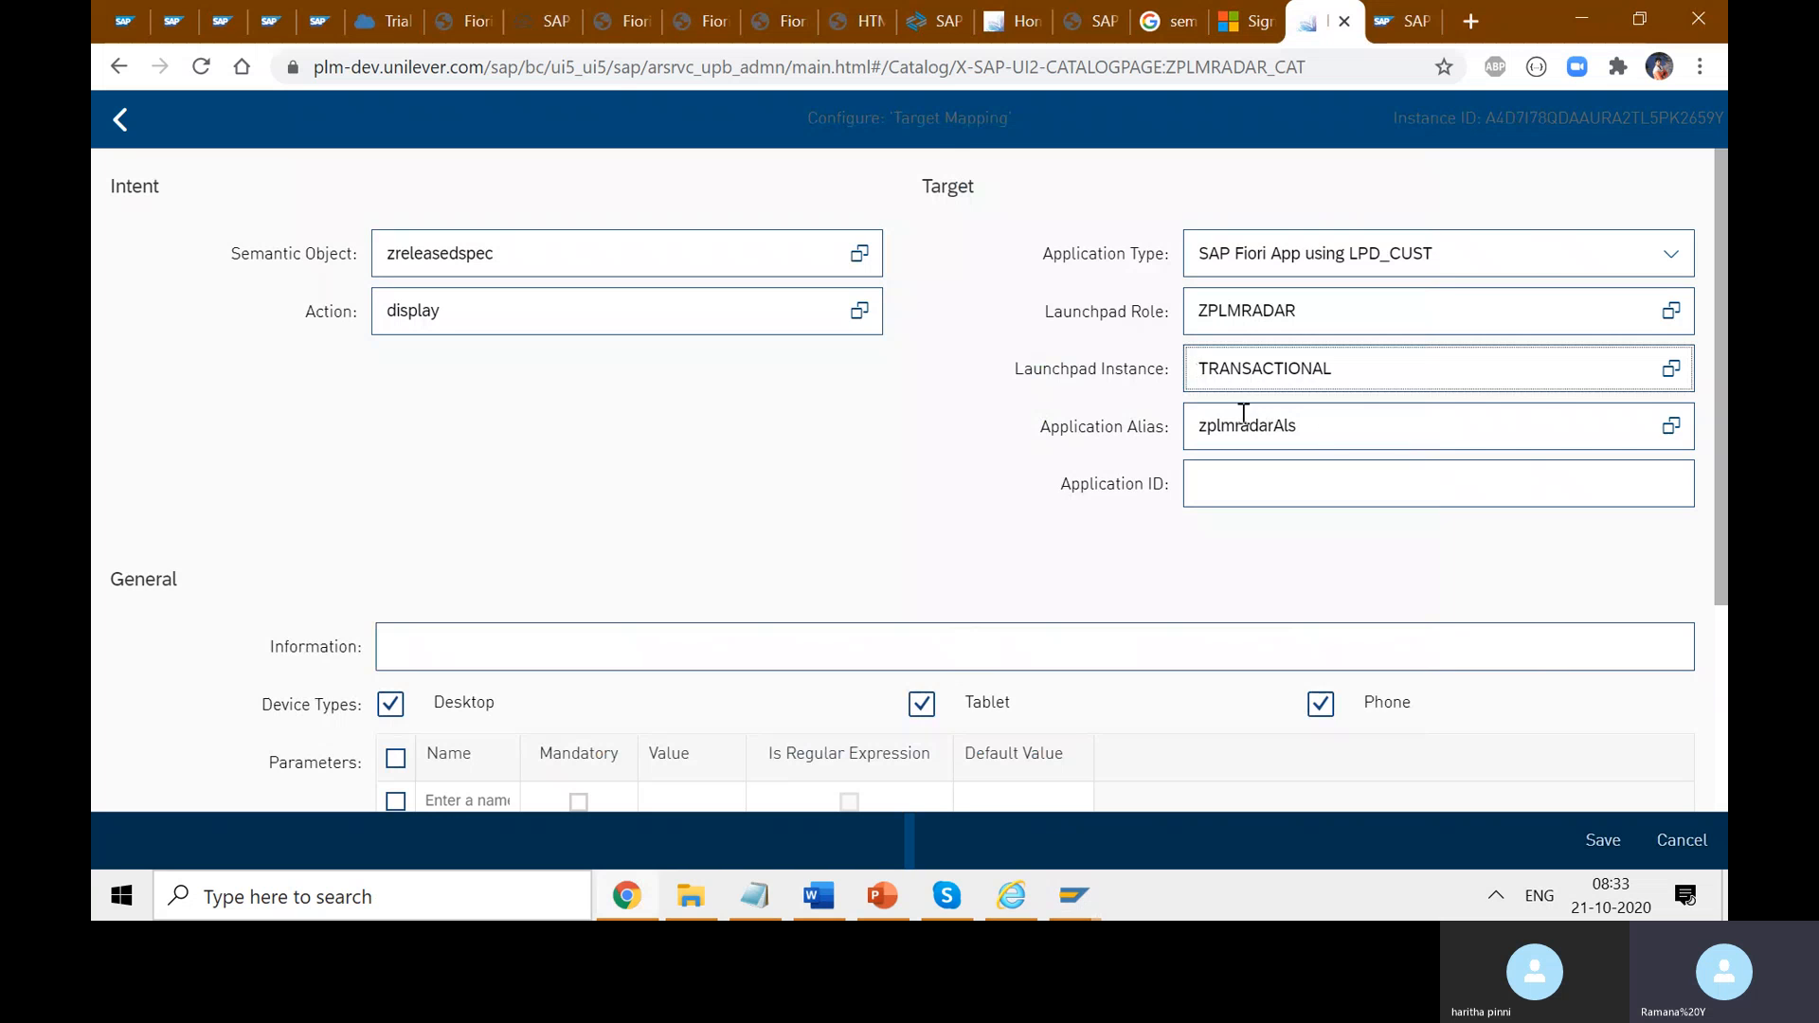
- Filter the application alias lookup with the pasted zreleasedspec and select that alias
{"action": "left_click", "coordinate": [1664, 426]}
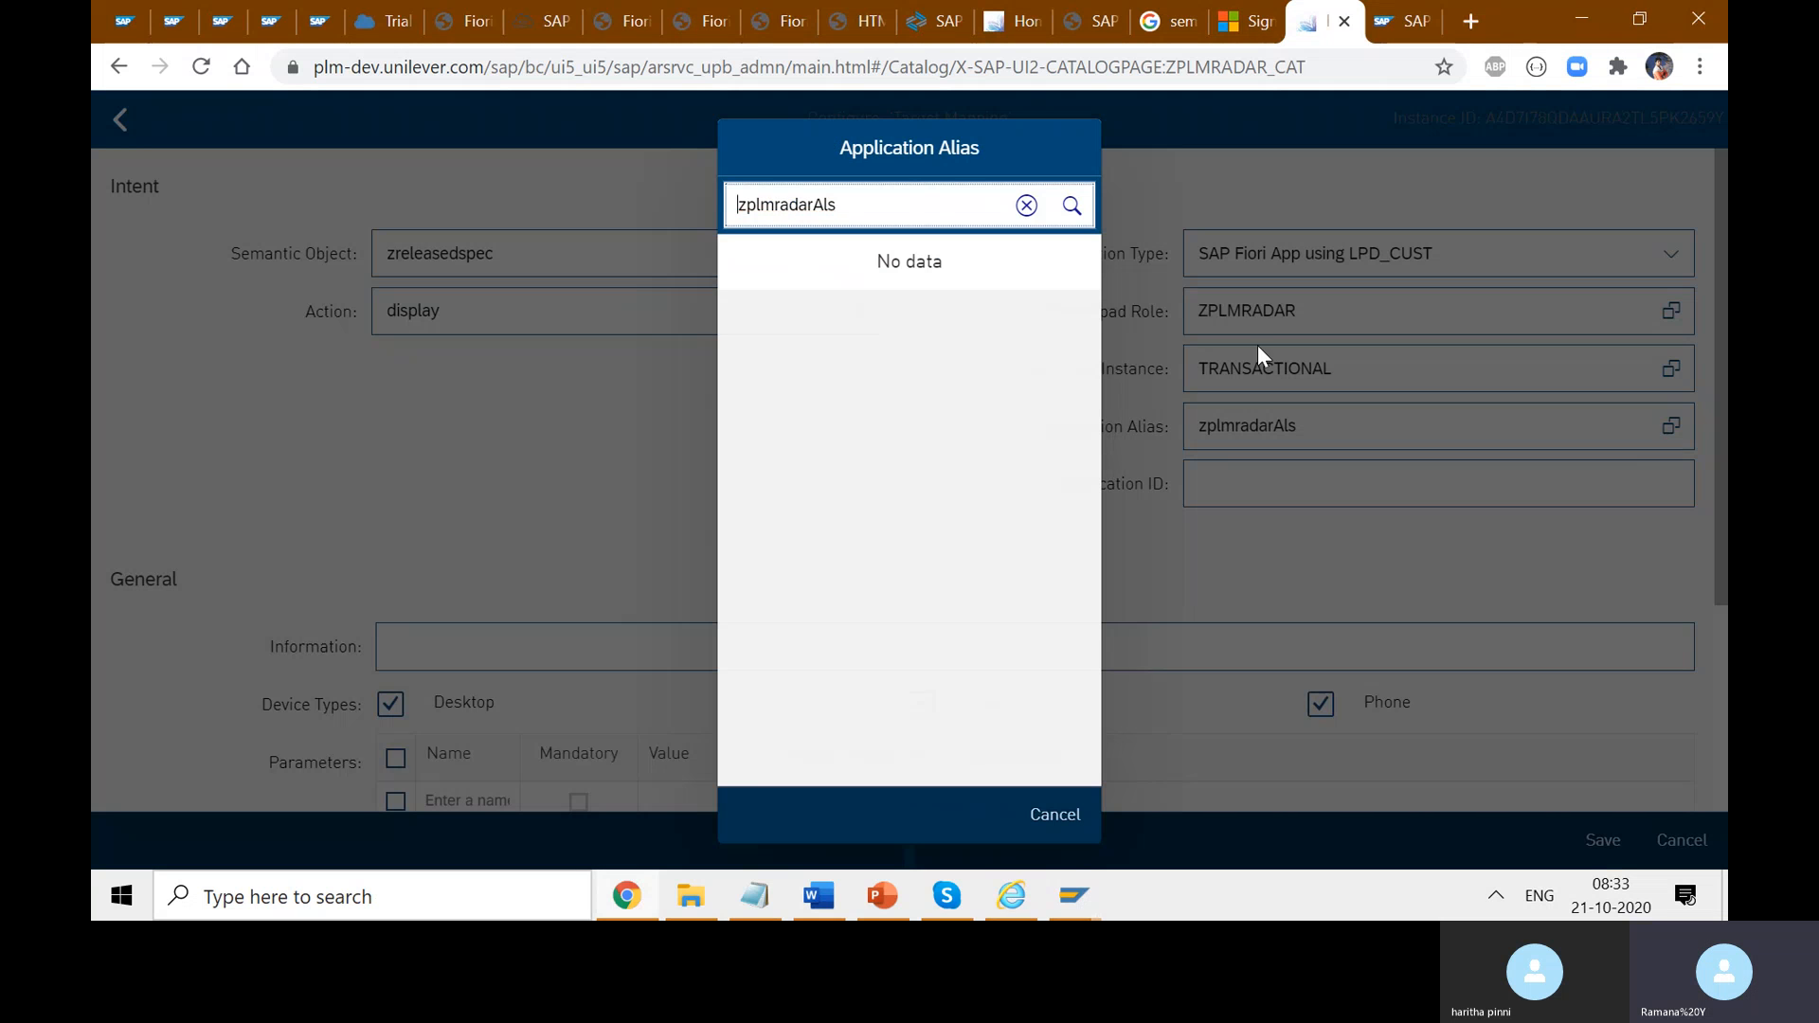
{"action": "left_click", "coordinate": [1026, 204]}
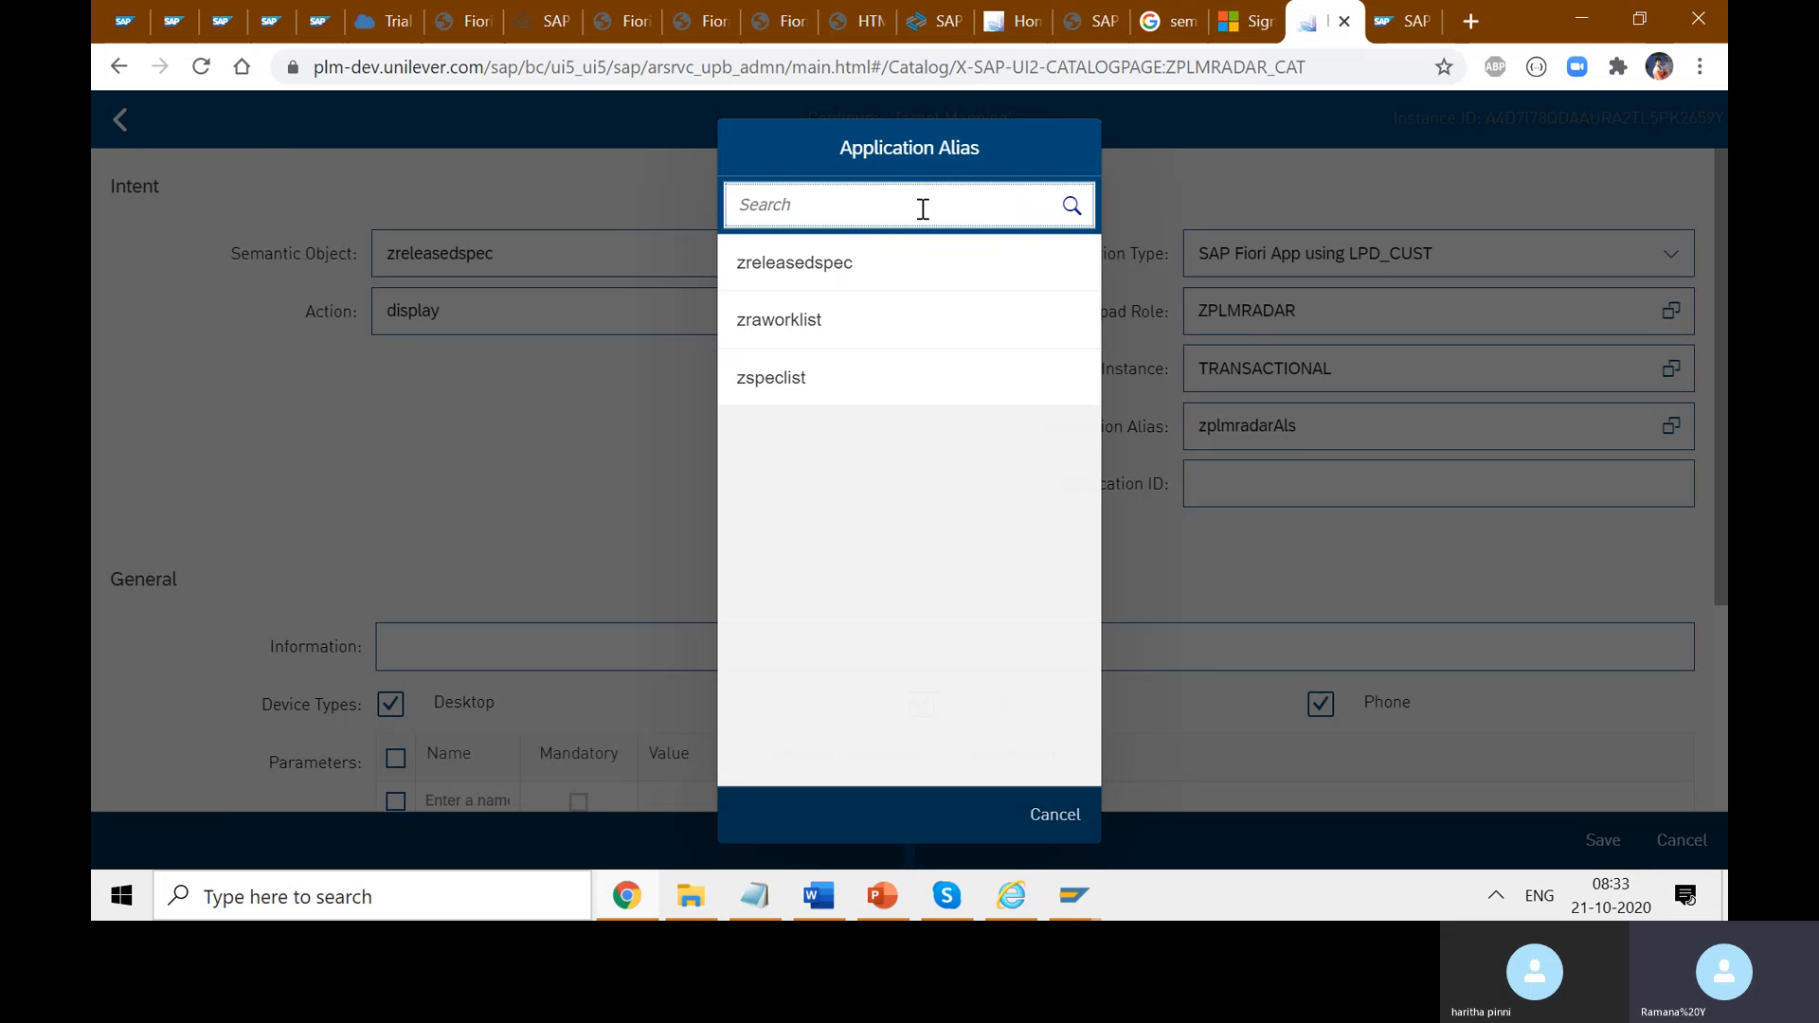
{"action": "type", "text": "z"}
{"action": "key", "text": "BackSpace"}
{"action": "key", "text": "ctrl+v"}
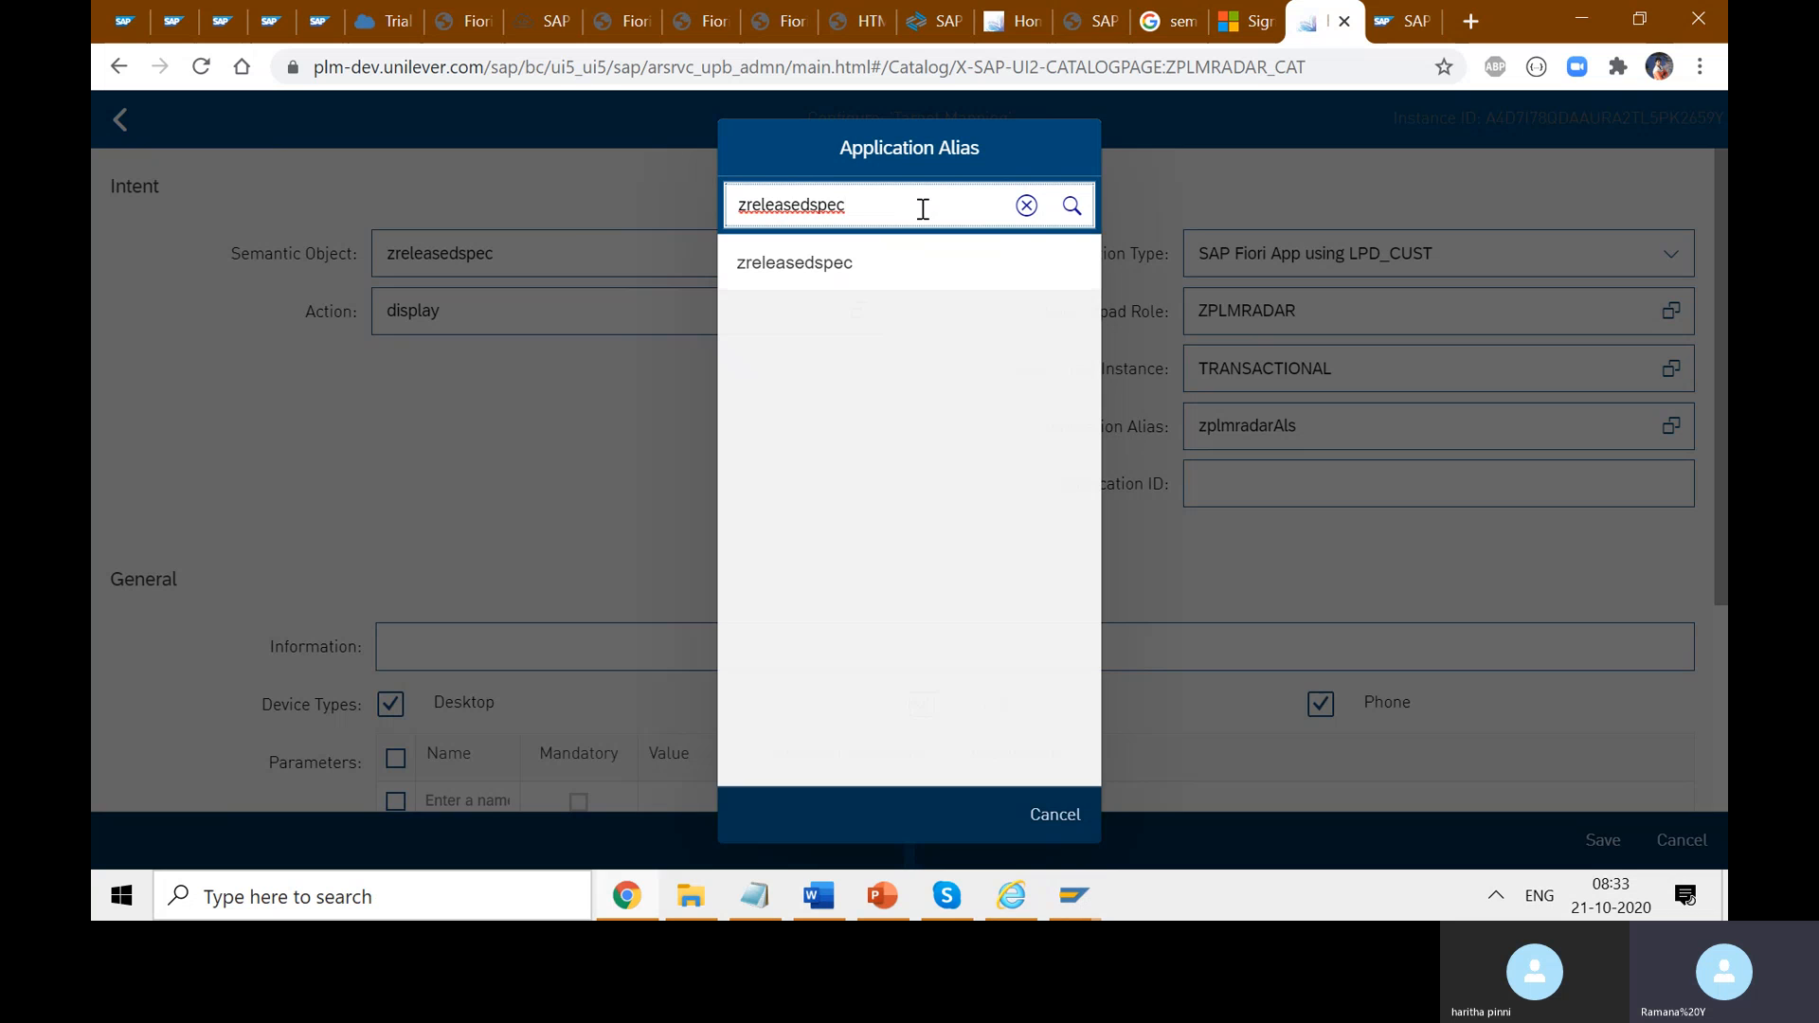
{"action": "left_click", "coordinate": [883, 266]}
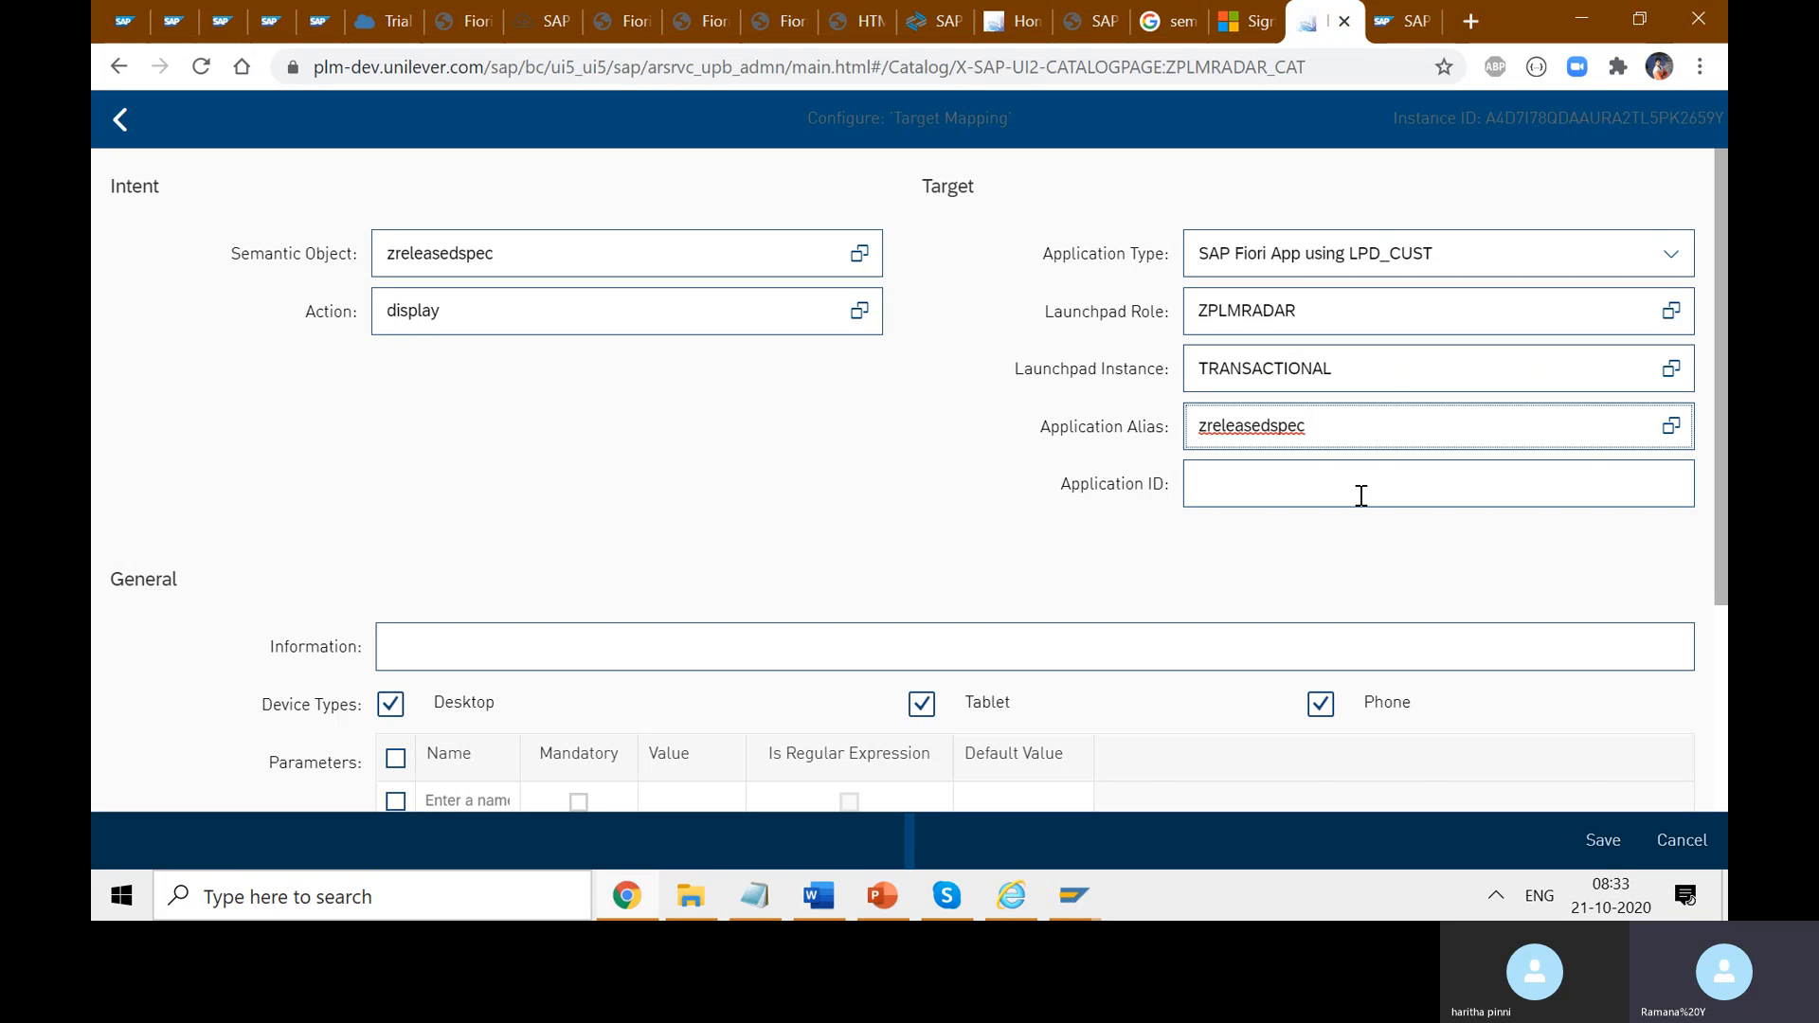
{"action": "key", "text": "BackSpace"}
{"action": "type", "text": "d"}
- Confirm the Semantic Object is zreleasedspec by picking it from the suggestions
{"action": "left_click", "coordinate": [530, 264]}
{"action": "left_click_drag", "start_coordinate": [529, 263], "coordinate": [381, 253]}
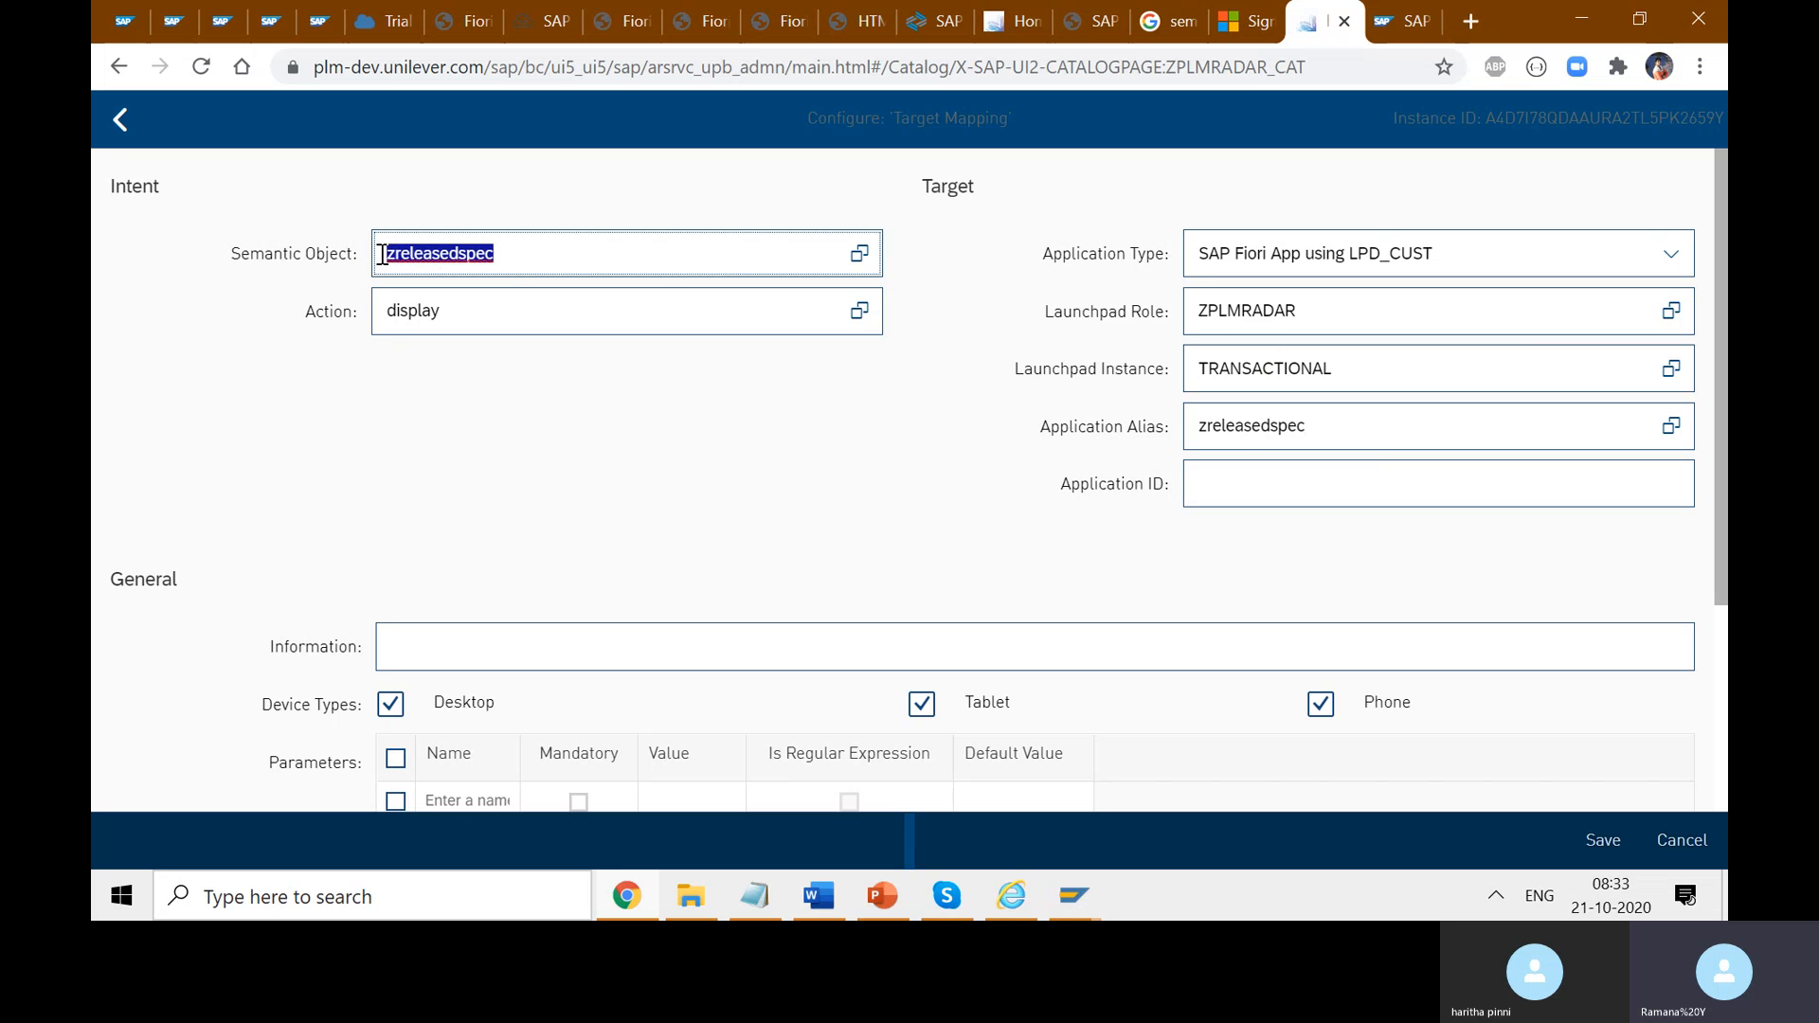
{"action": "left_click_drag", "start_coordinate": [1355, 423], "coordinate": [1187, 426]}
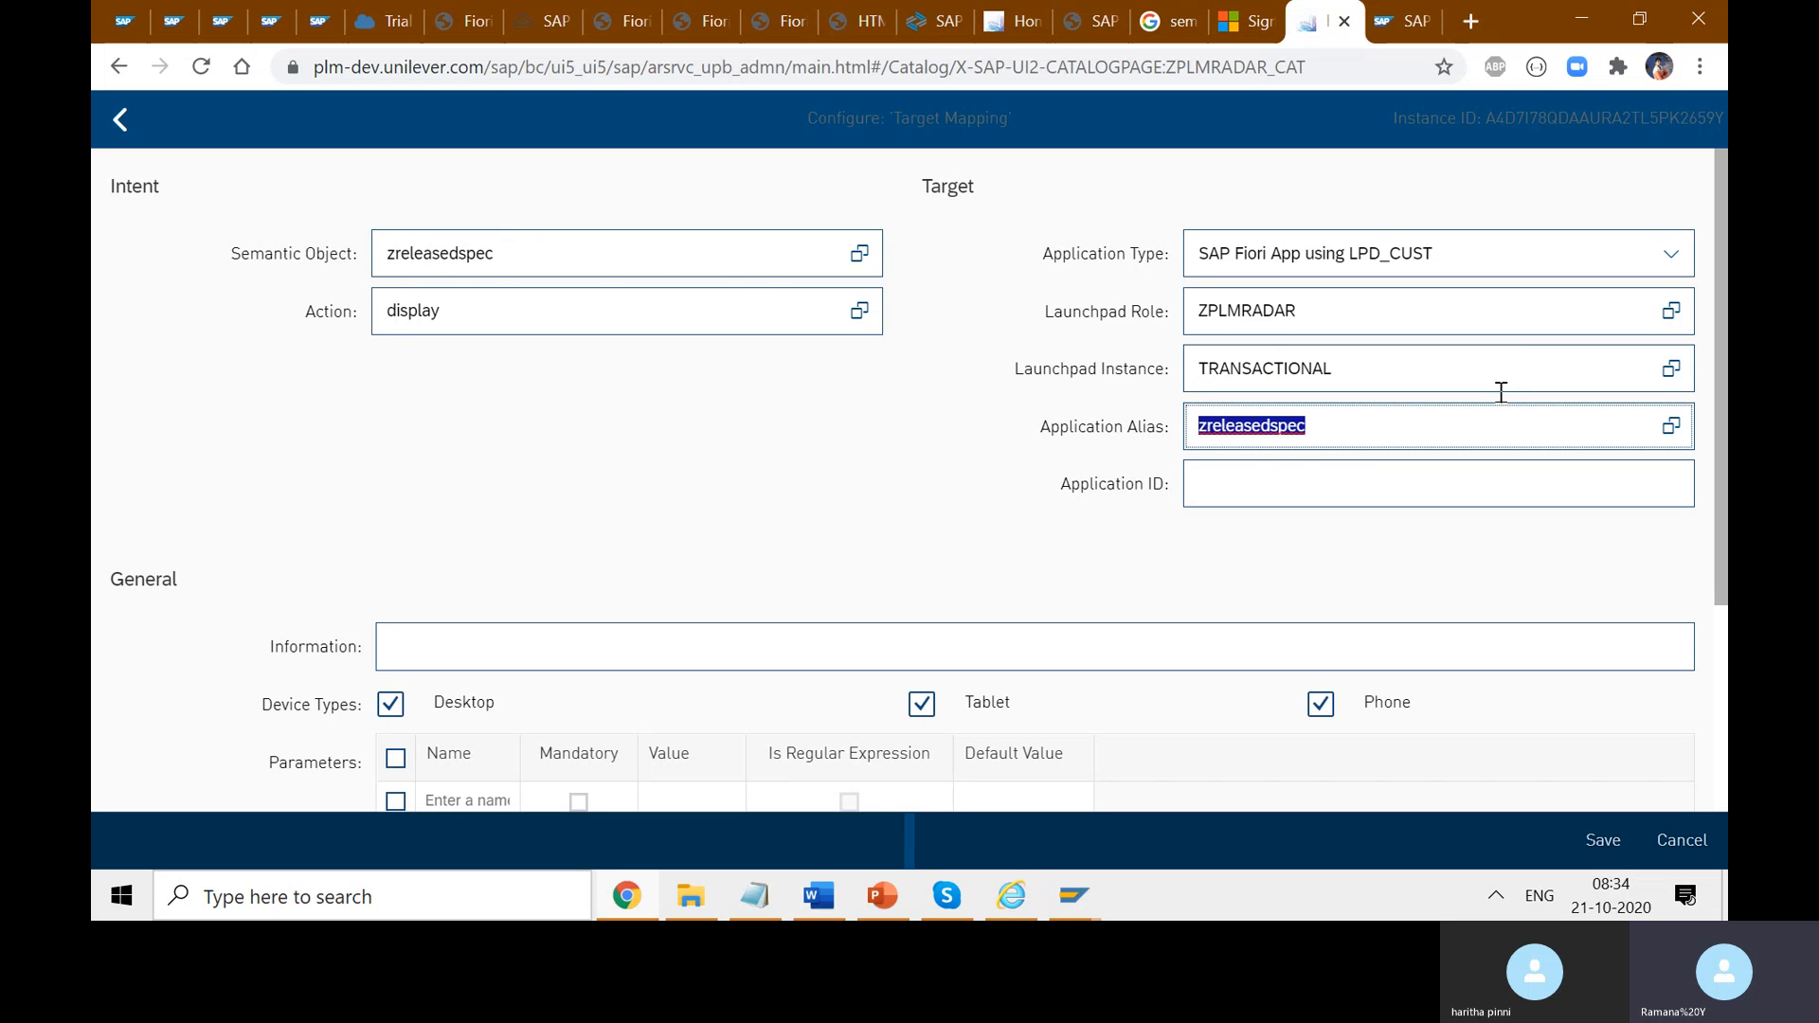
{"action": "left_click", "coordinate": [1364, 423]}
{"action": "type", "text": "AppAlias"}
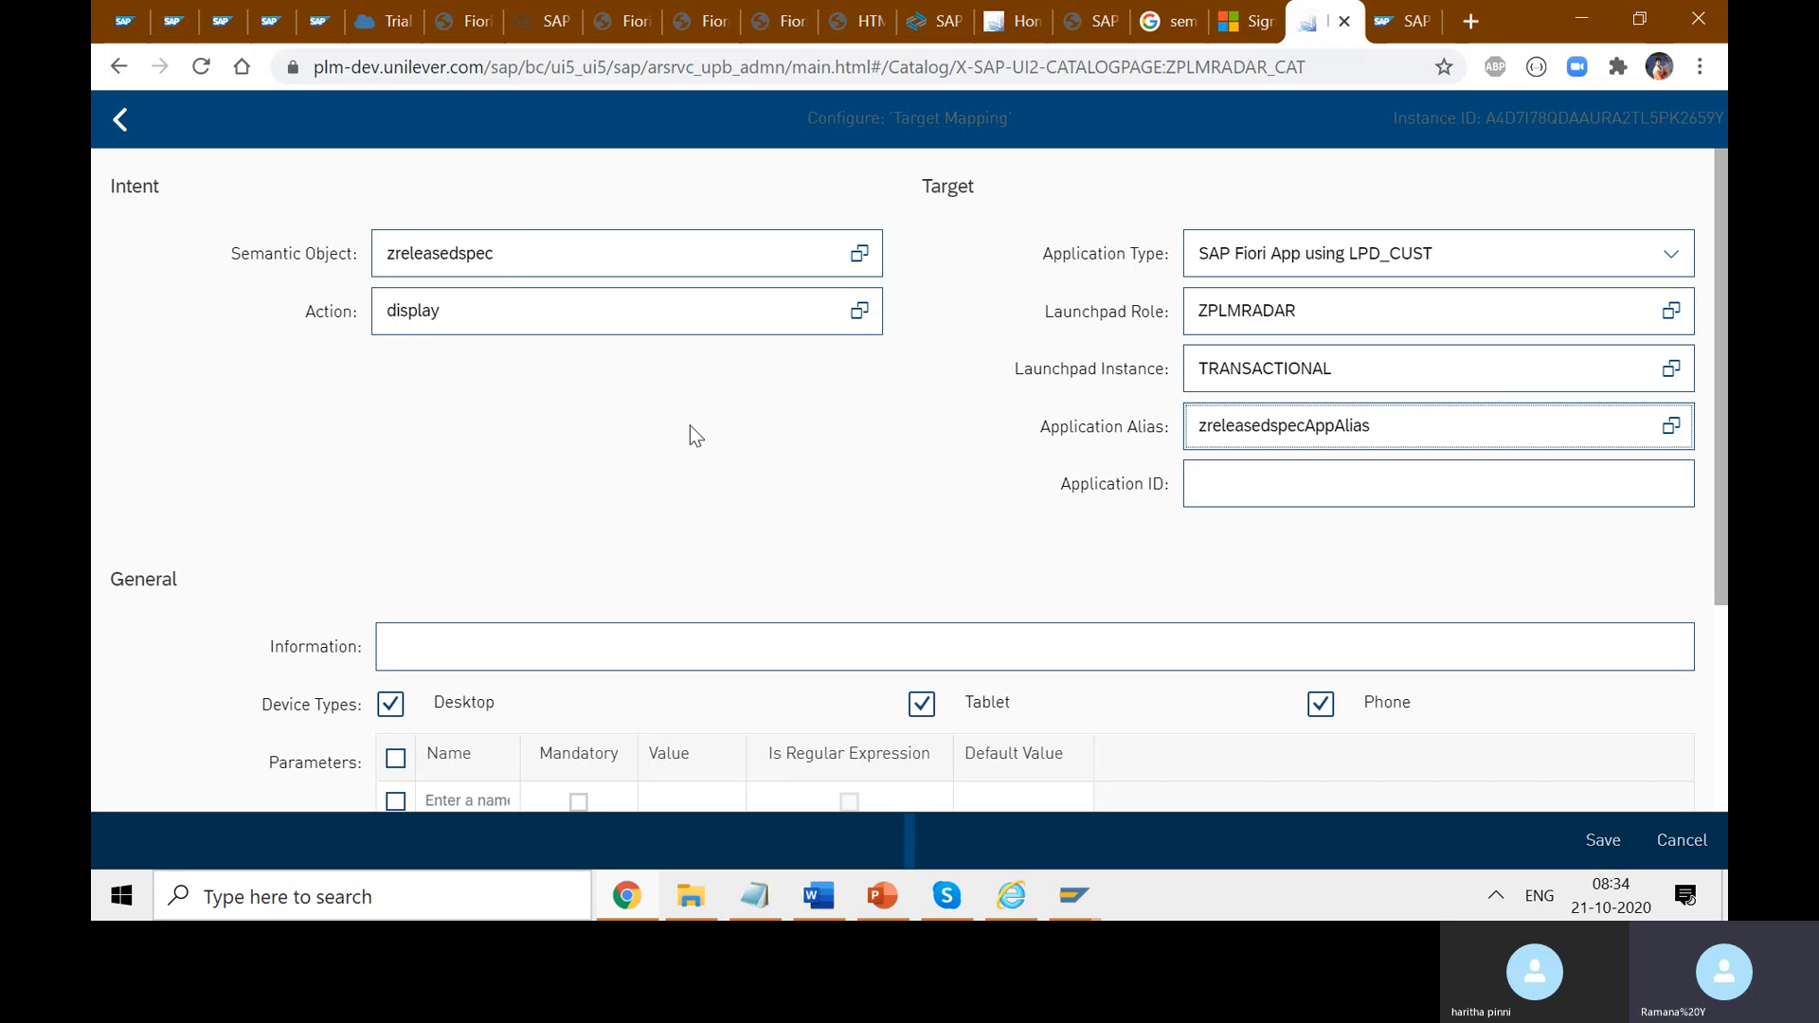
{"action": "left_click", "coordinate": [524, 256]}
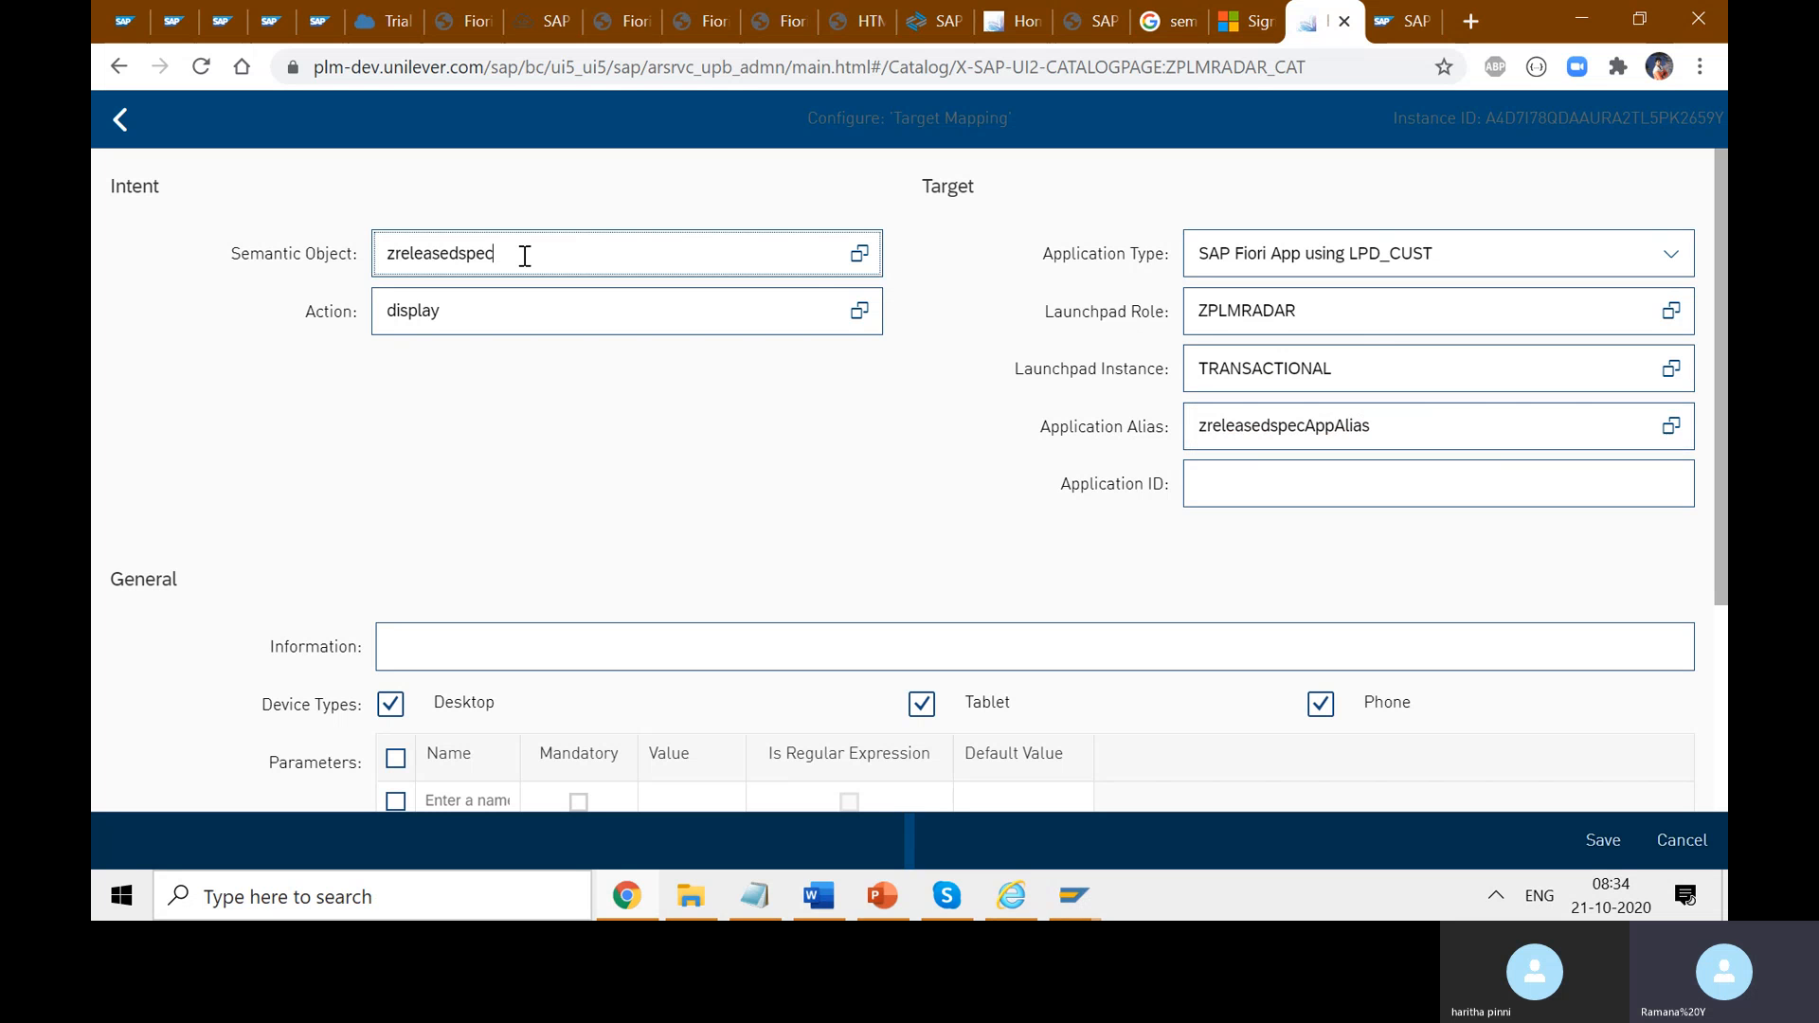
{"action": "type", "text": "sem"}
{"action": "left_click_drag", "start_coordinate": [560, 248], "coordinate": [499, 248]}
{"action": "left_click", "coordinate": [569, 256]}
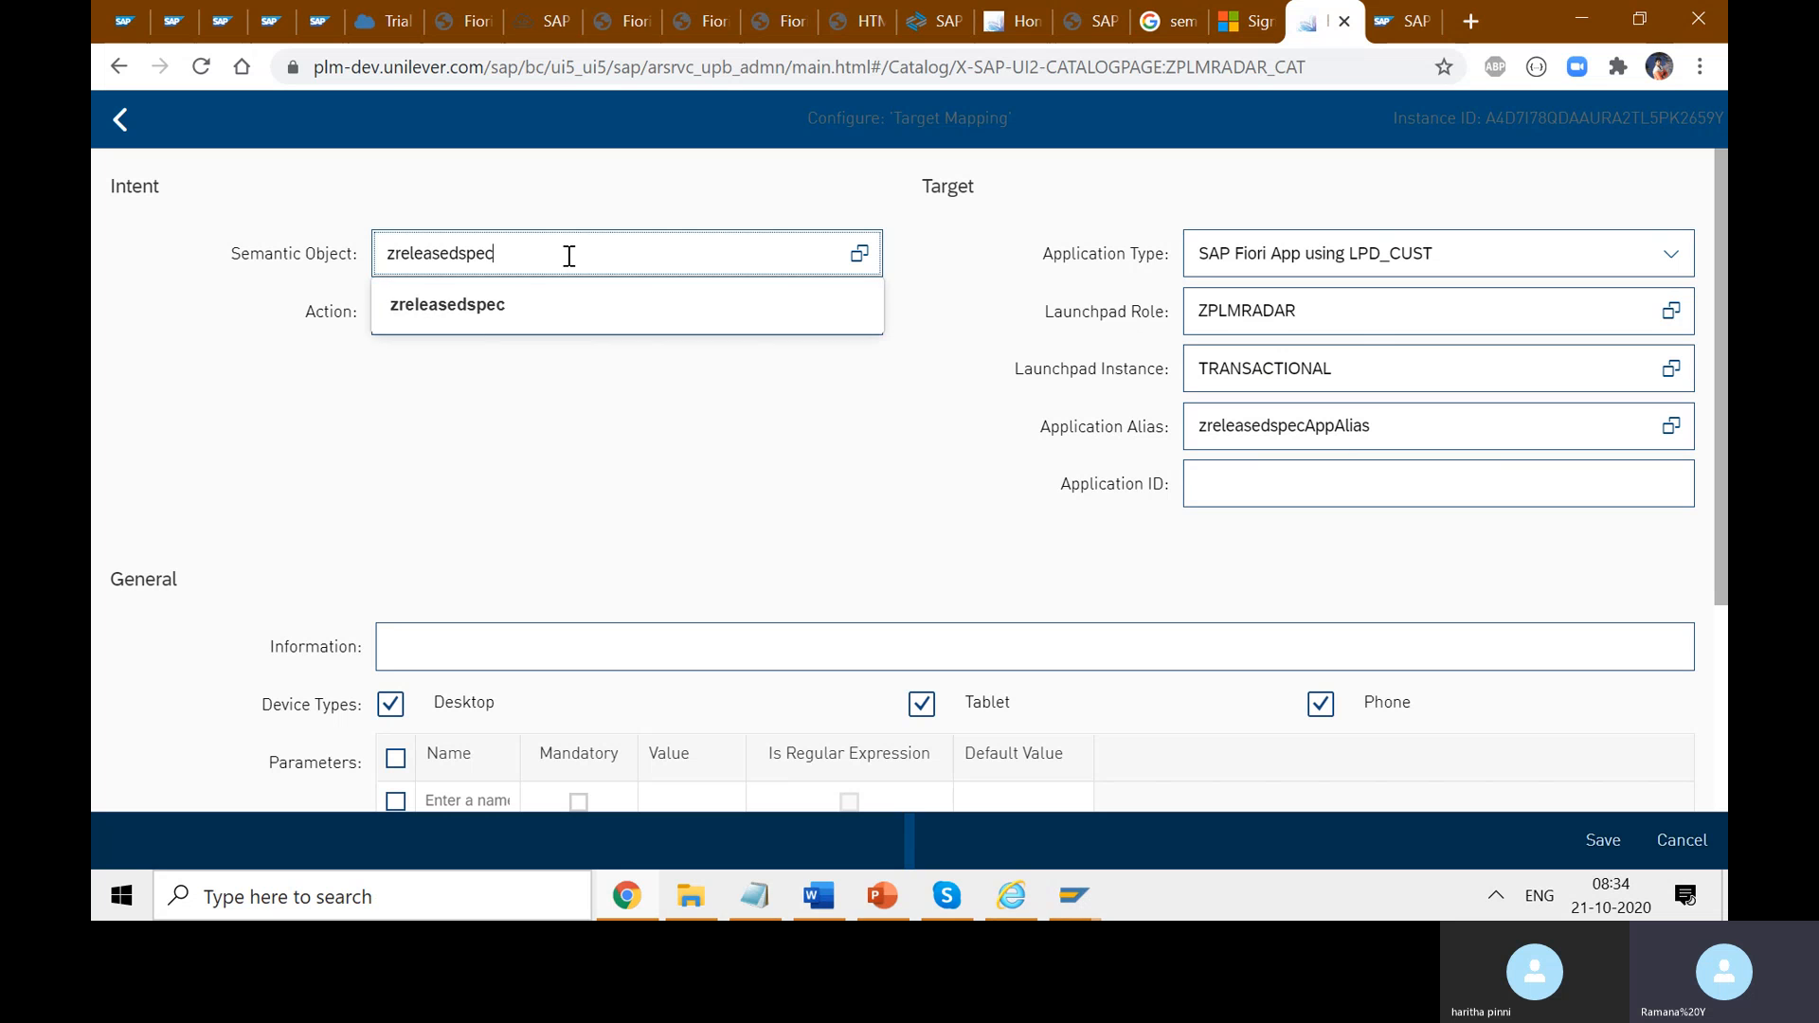
{"action": "left_click", "coordinate": [504, 327]}
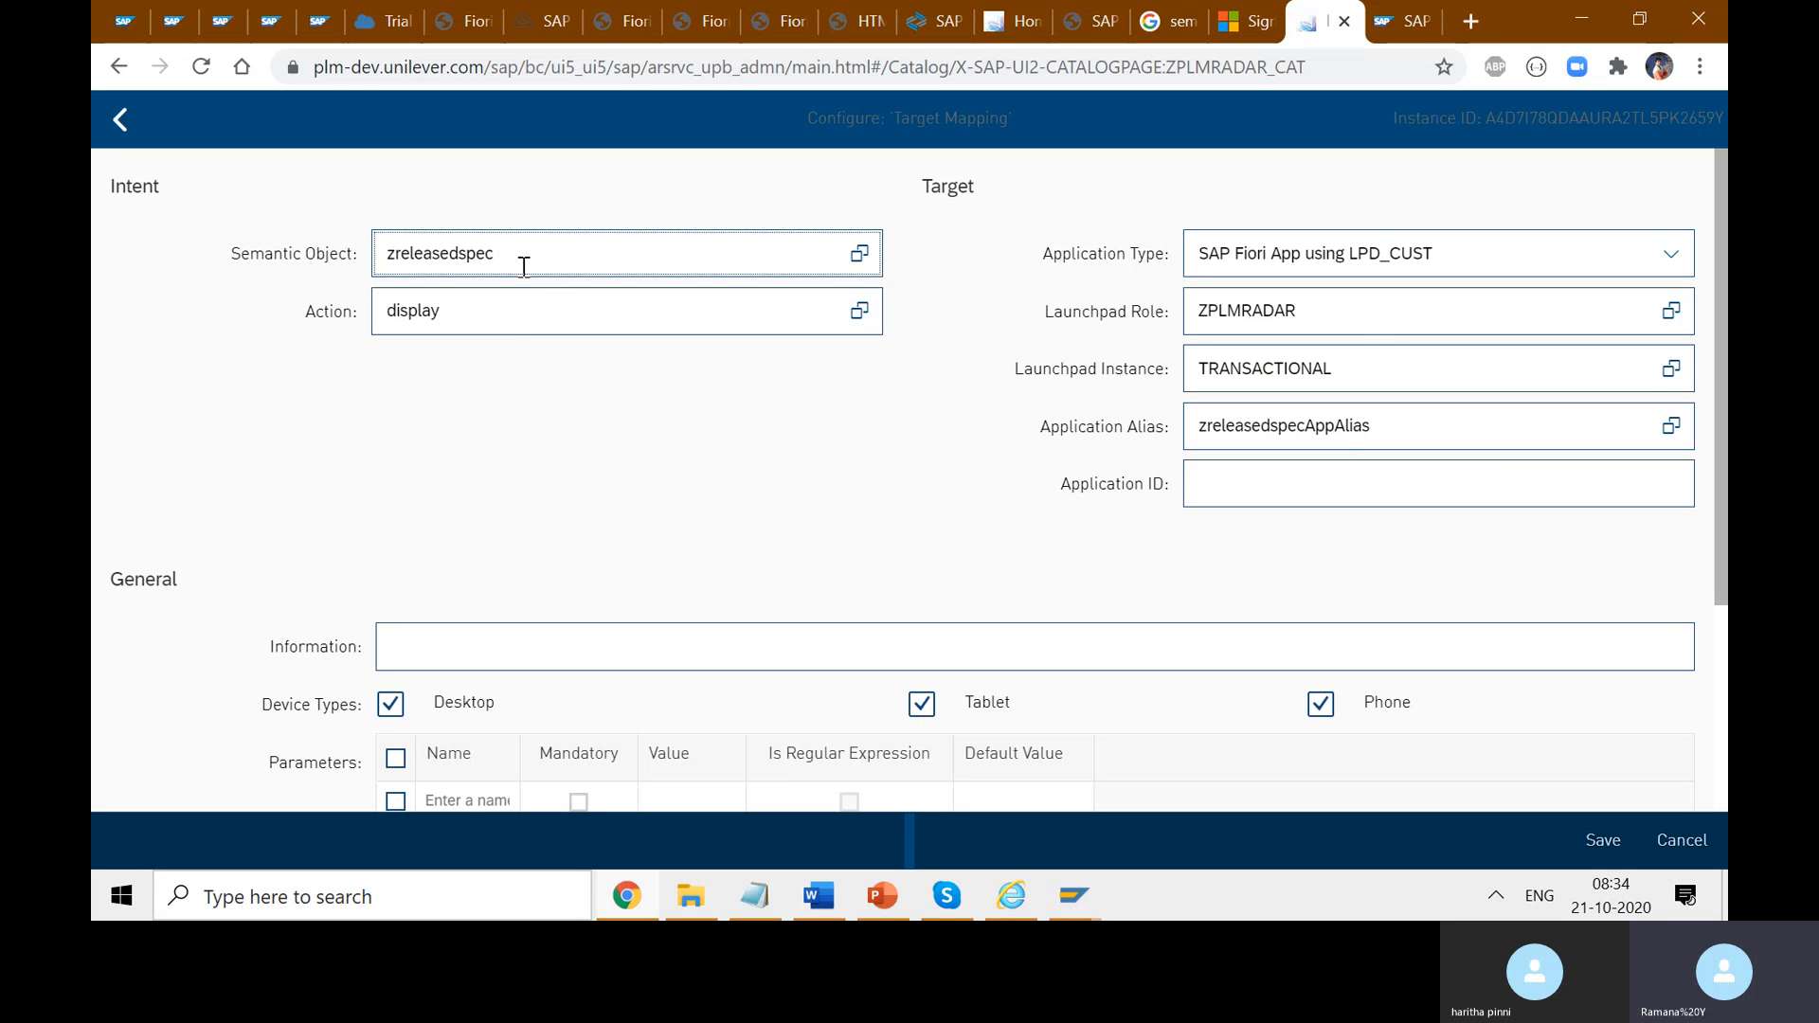
- Delete the 'AppAlias' suffix so the Application Alias reads zreleasedspec
{"action": "left_click_drag", "start_coordinate": [524, 265], "coordinate": [391, 257]}
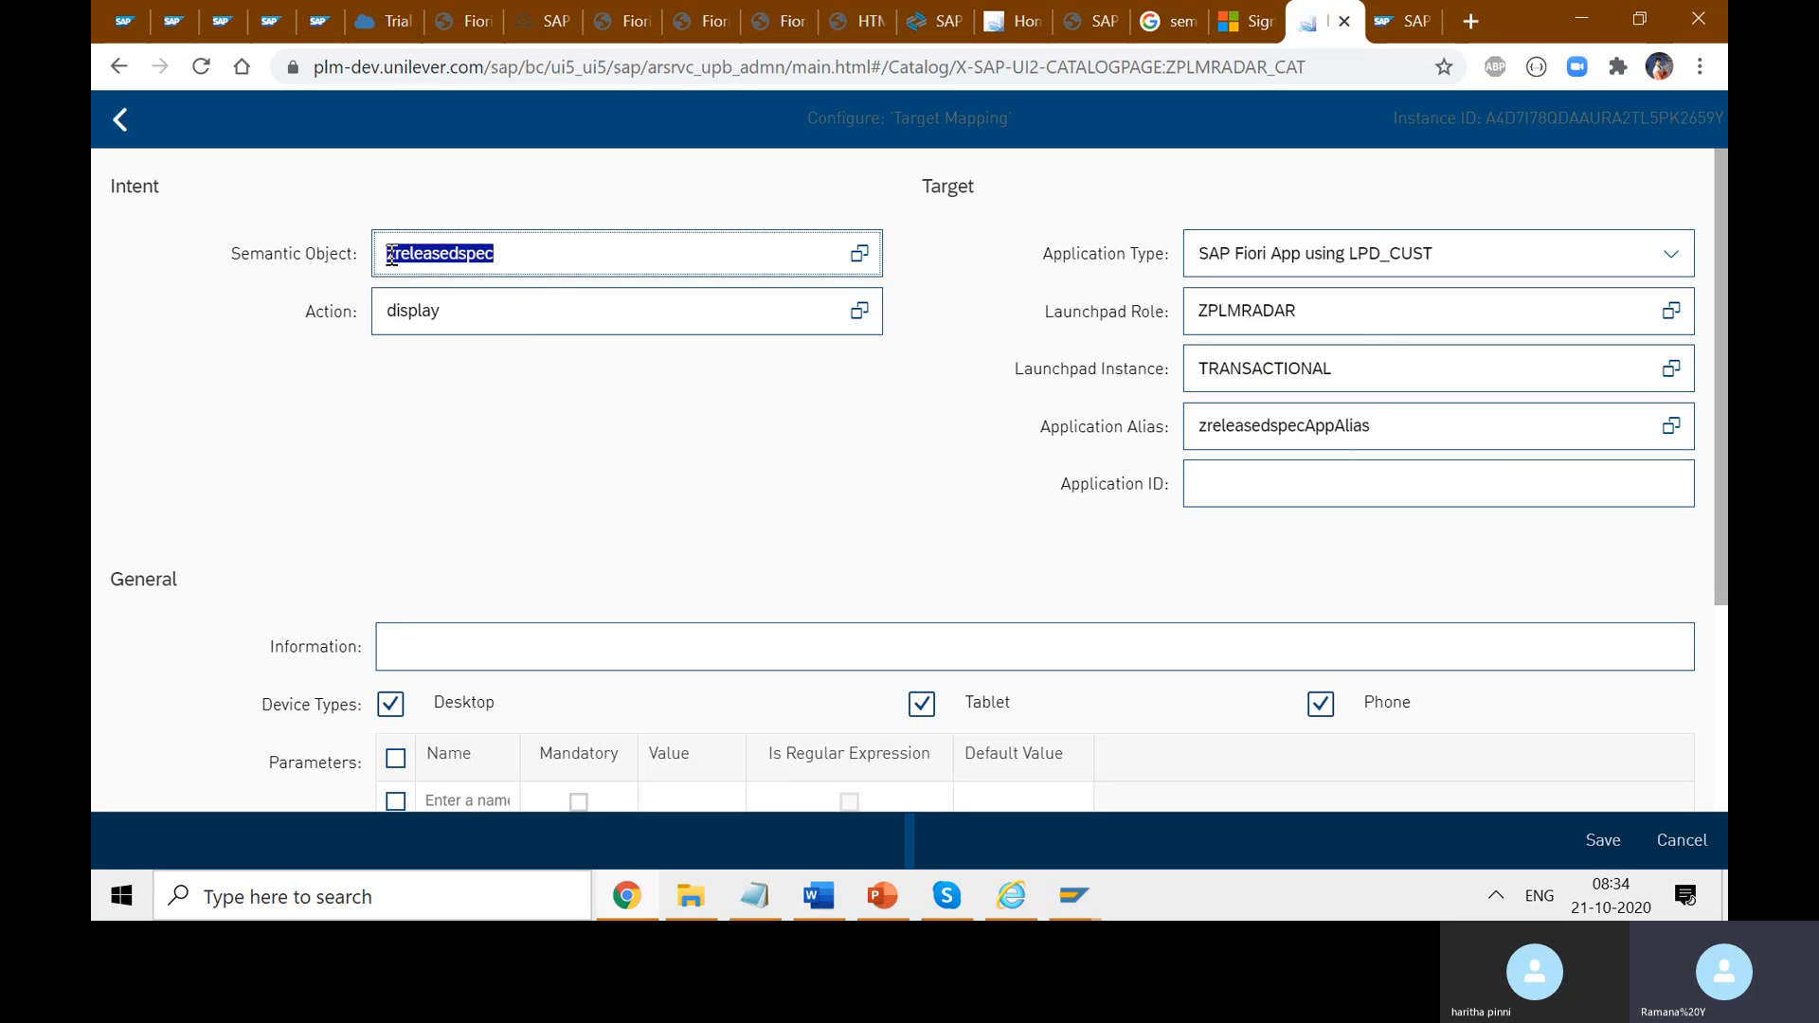
{"action": "left_click", "coordinate": [521, 258]}
{"action": "left_click_drag", "start_coordinate": [356, 253], "coordinate": [228, 254]}
{"action": "left_click", "coordinate": [531, 258]}
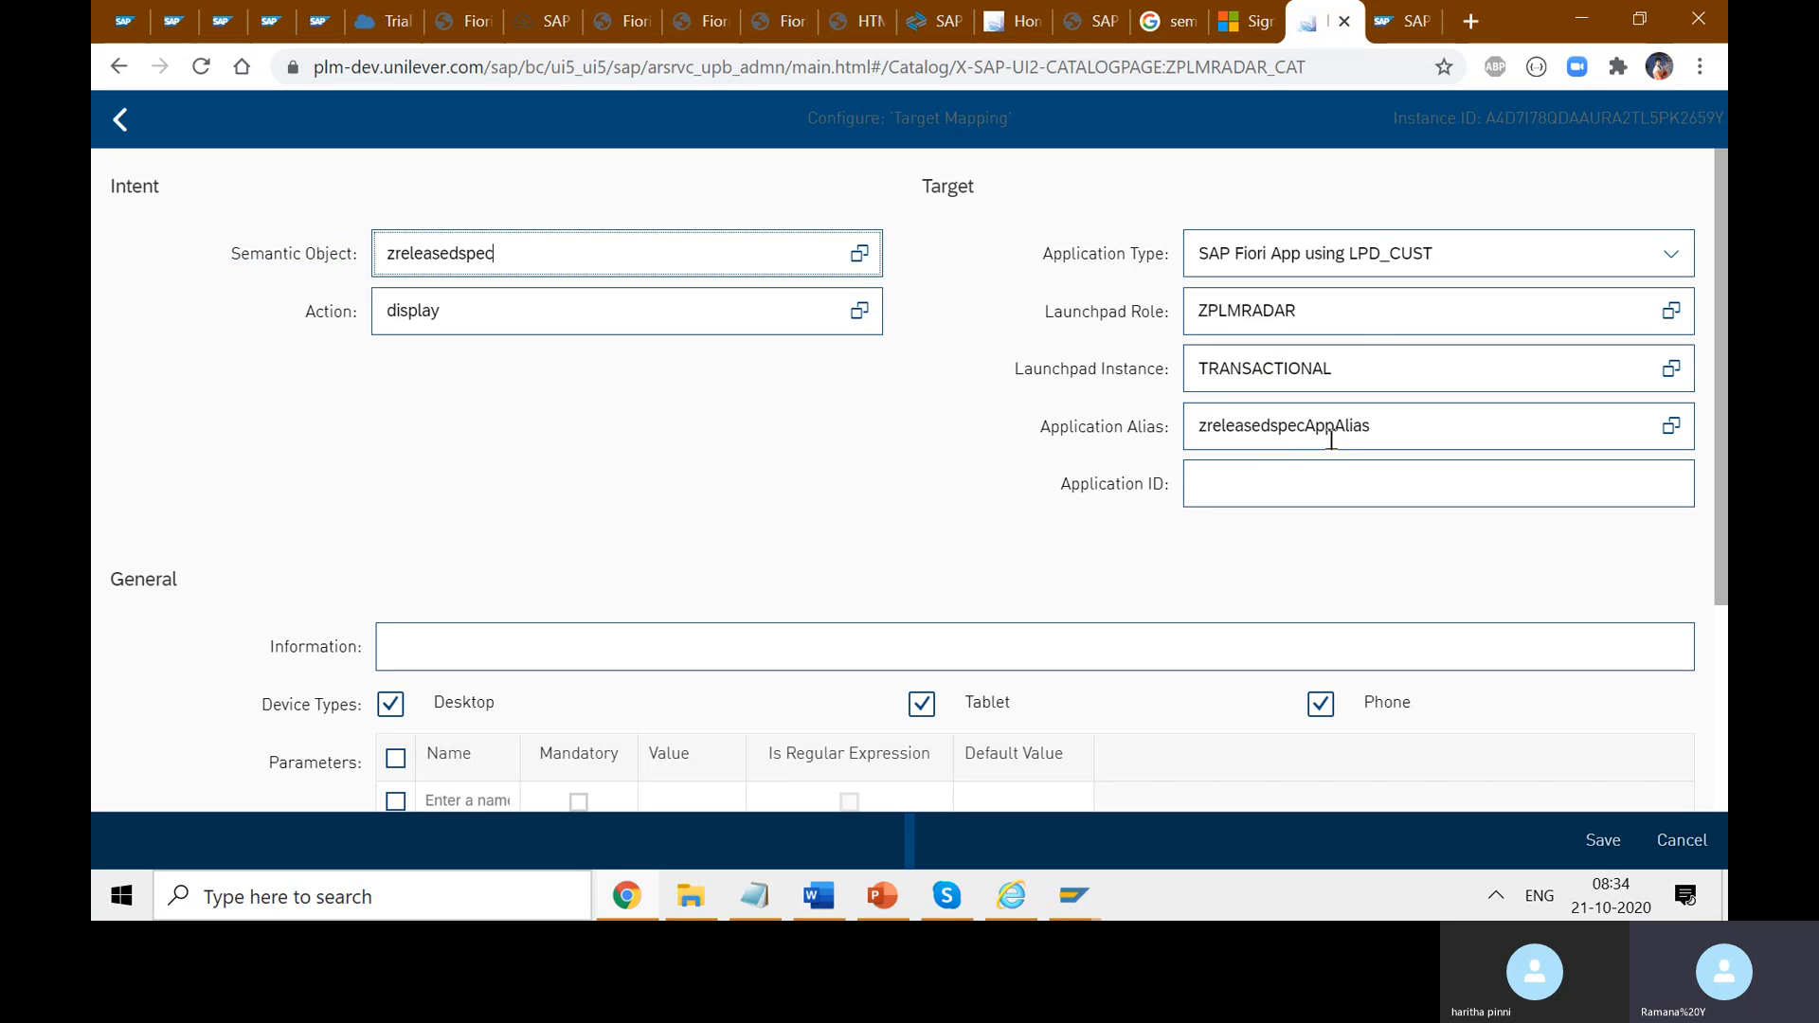
{"action": "left_click_drag", "start_coordinate": [1307, 428], "coordinate": [1192, 423]}
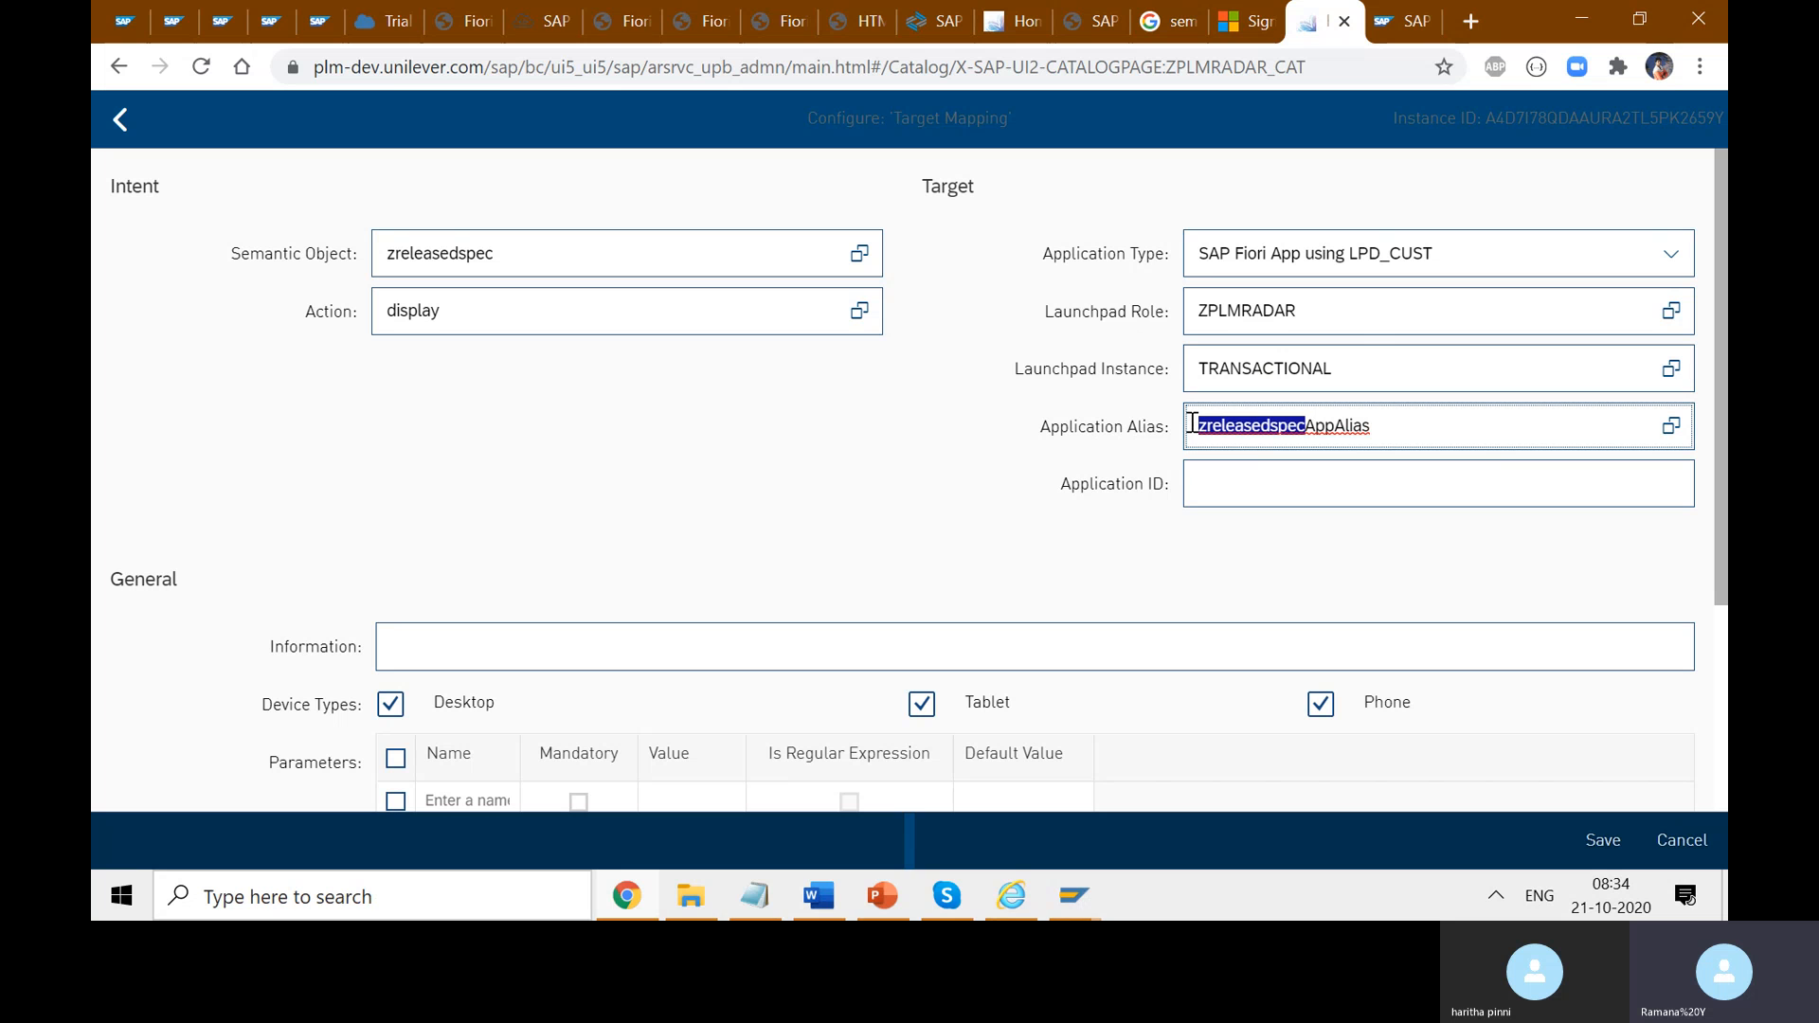
{"action": "left_click", "coordinate": [1399, 429]}
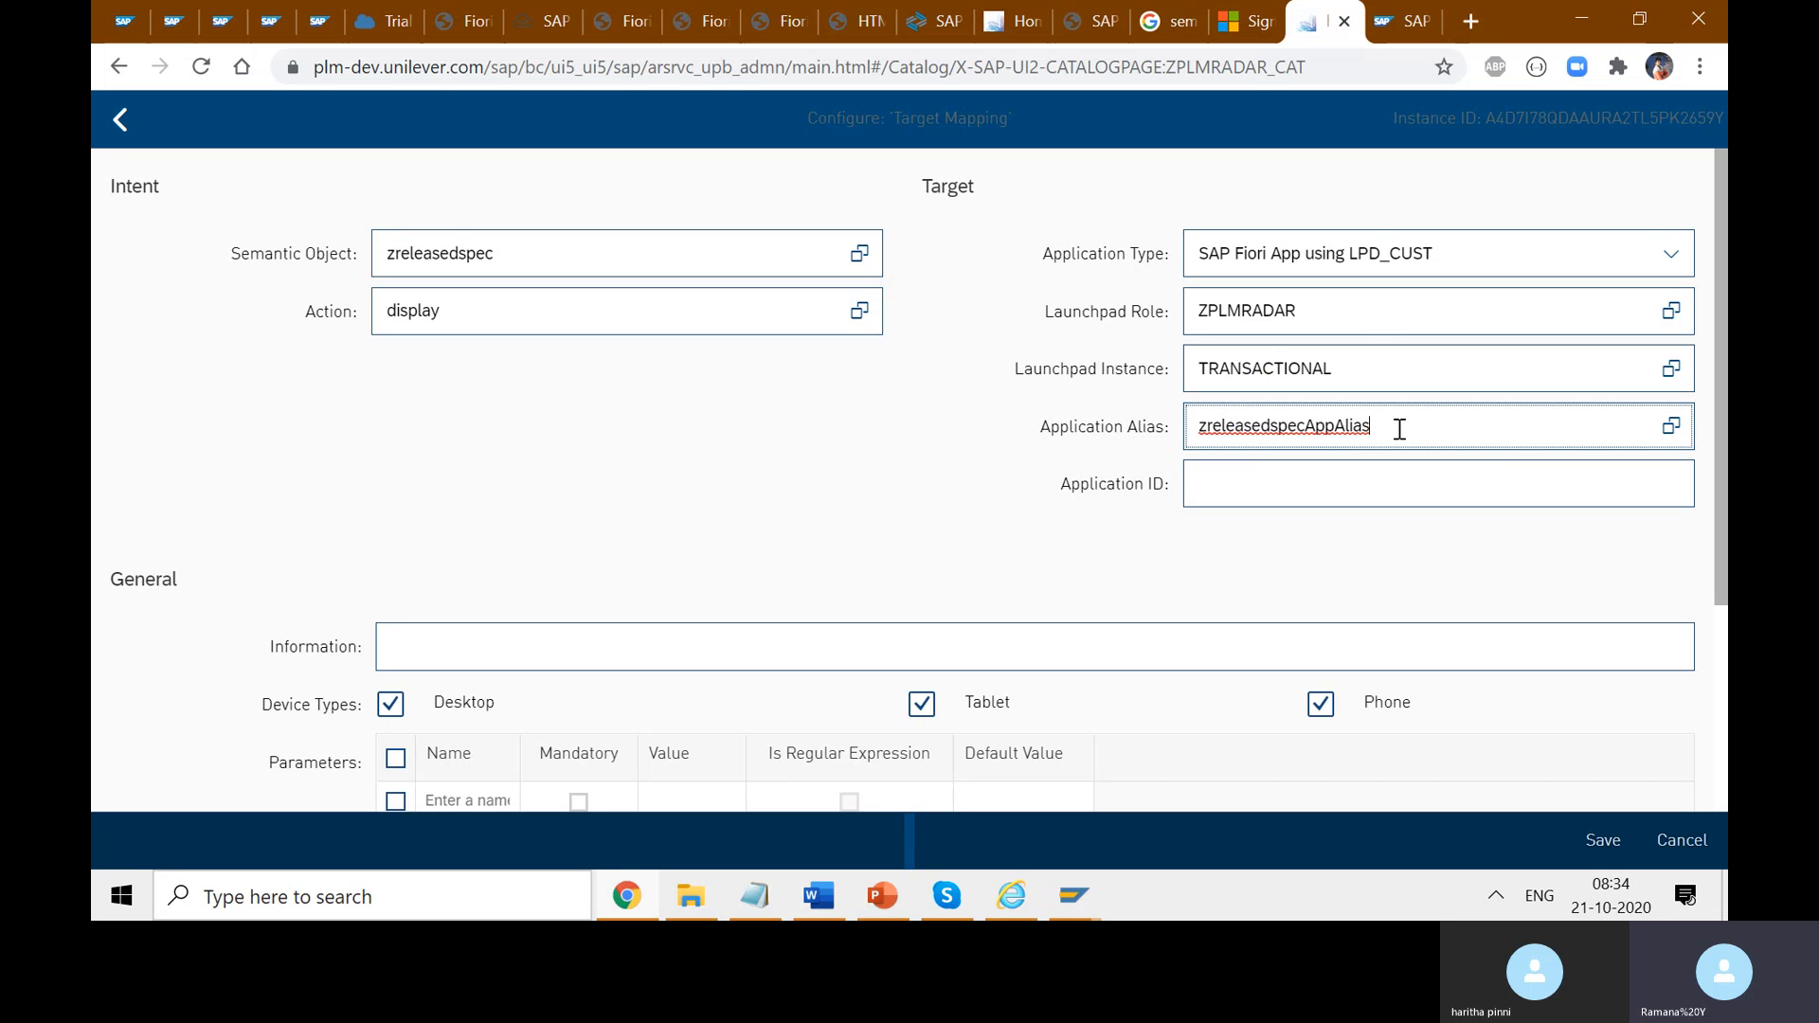
{"action": "key", "text": "BackSpace"}
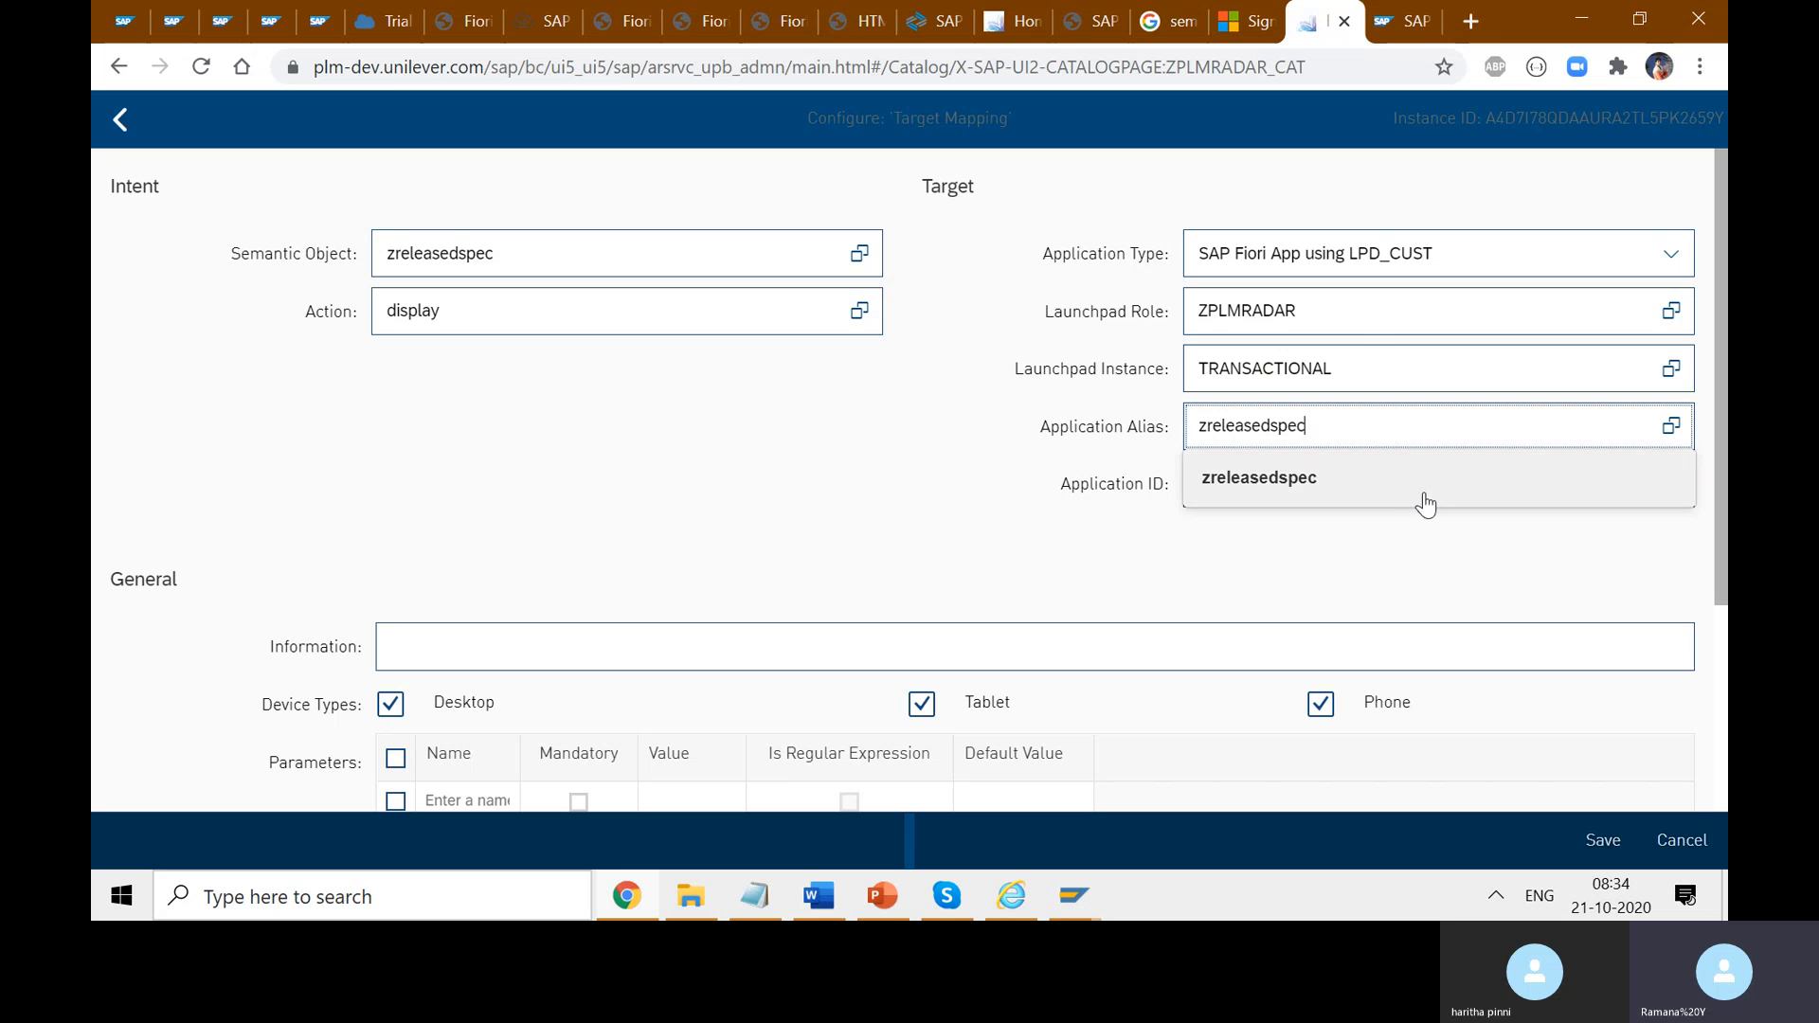
{"action": "left_click", "coordinate": [1354, 489]}
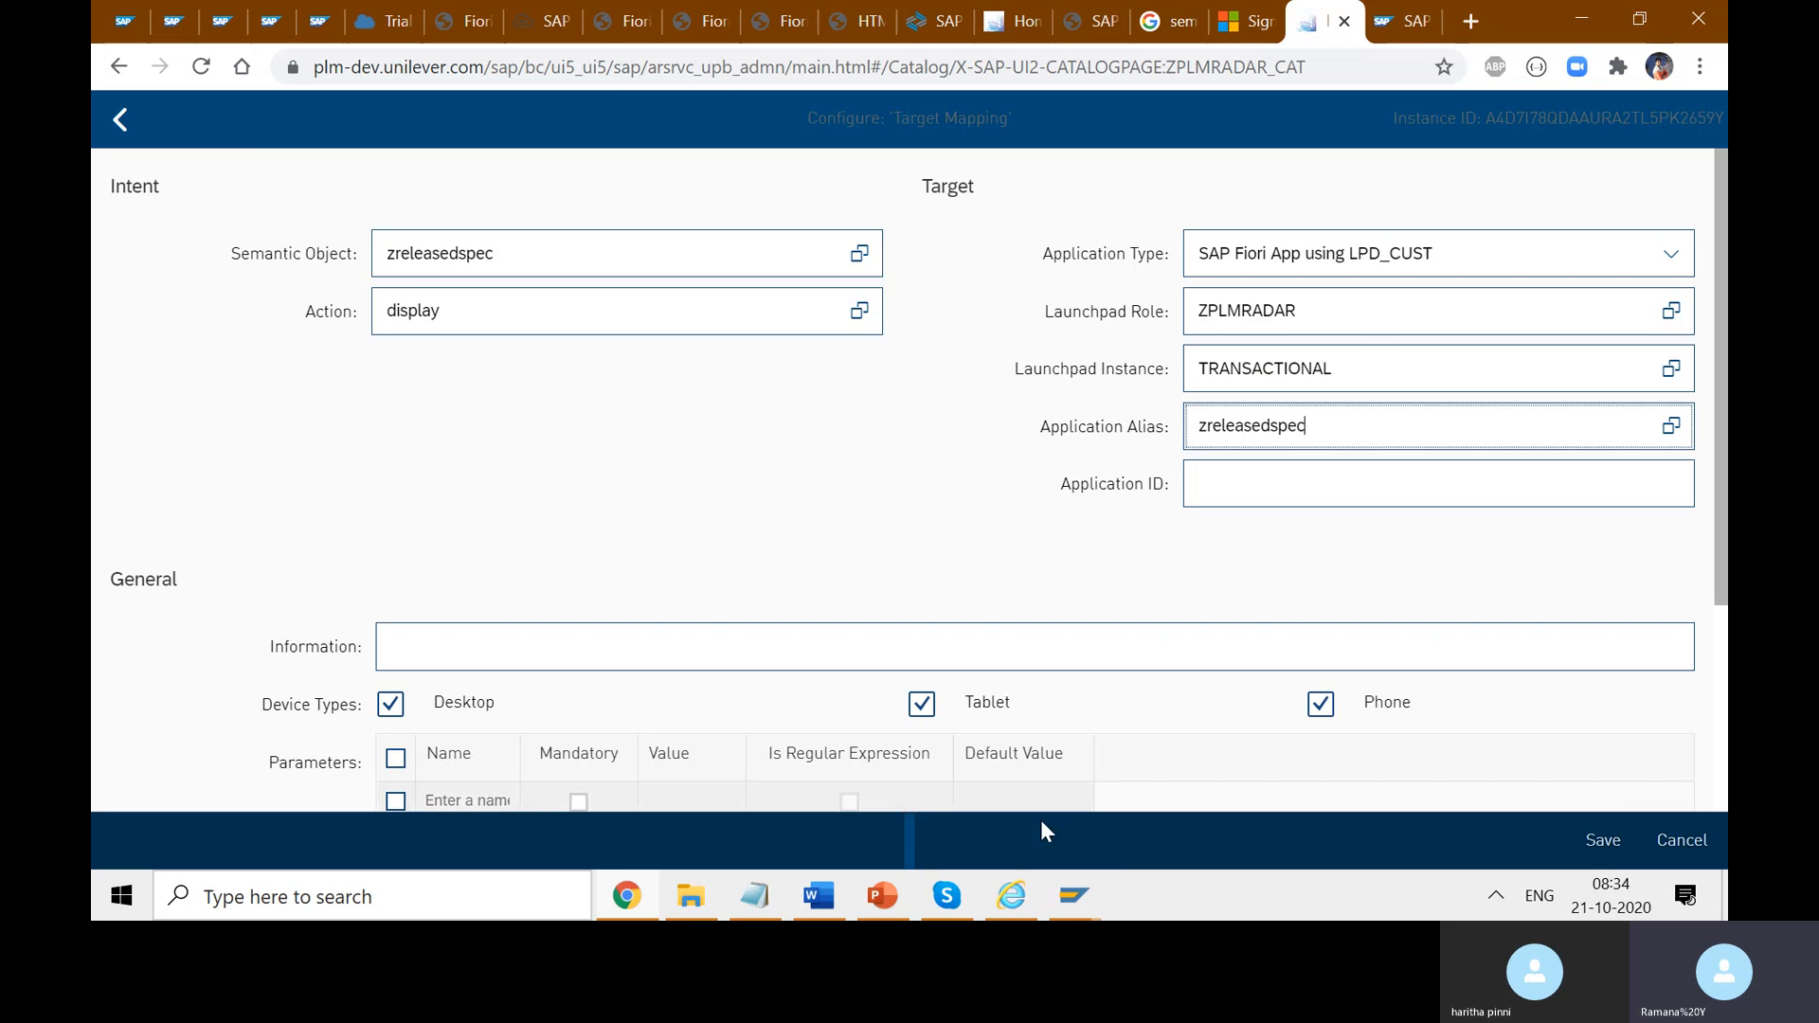
- Compare the alias with SAP GUI's Change Launchpad role, then uncheck the Phone device type
{"action": "left_click", "coordinate": [1073, 897]}
{"action": "left_click", "coordinate": [919, 799]}
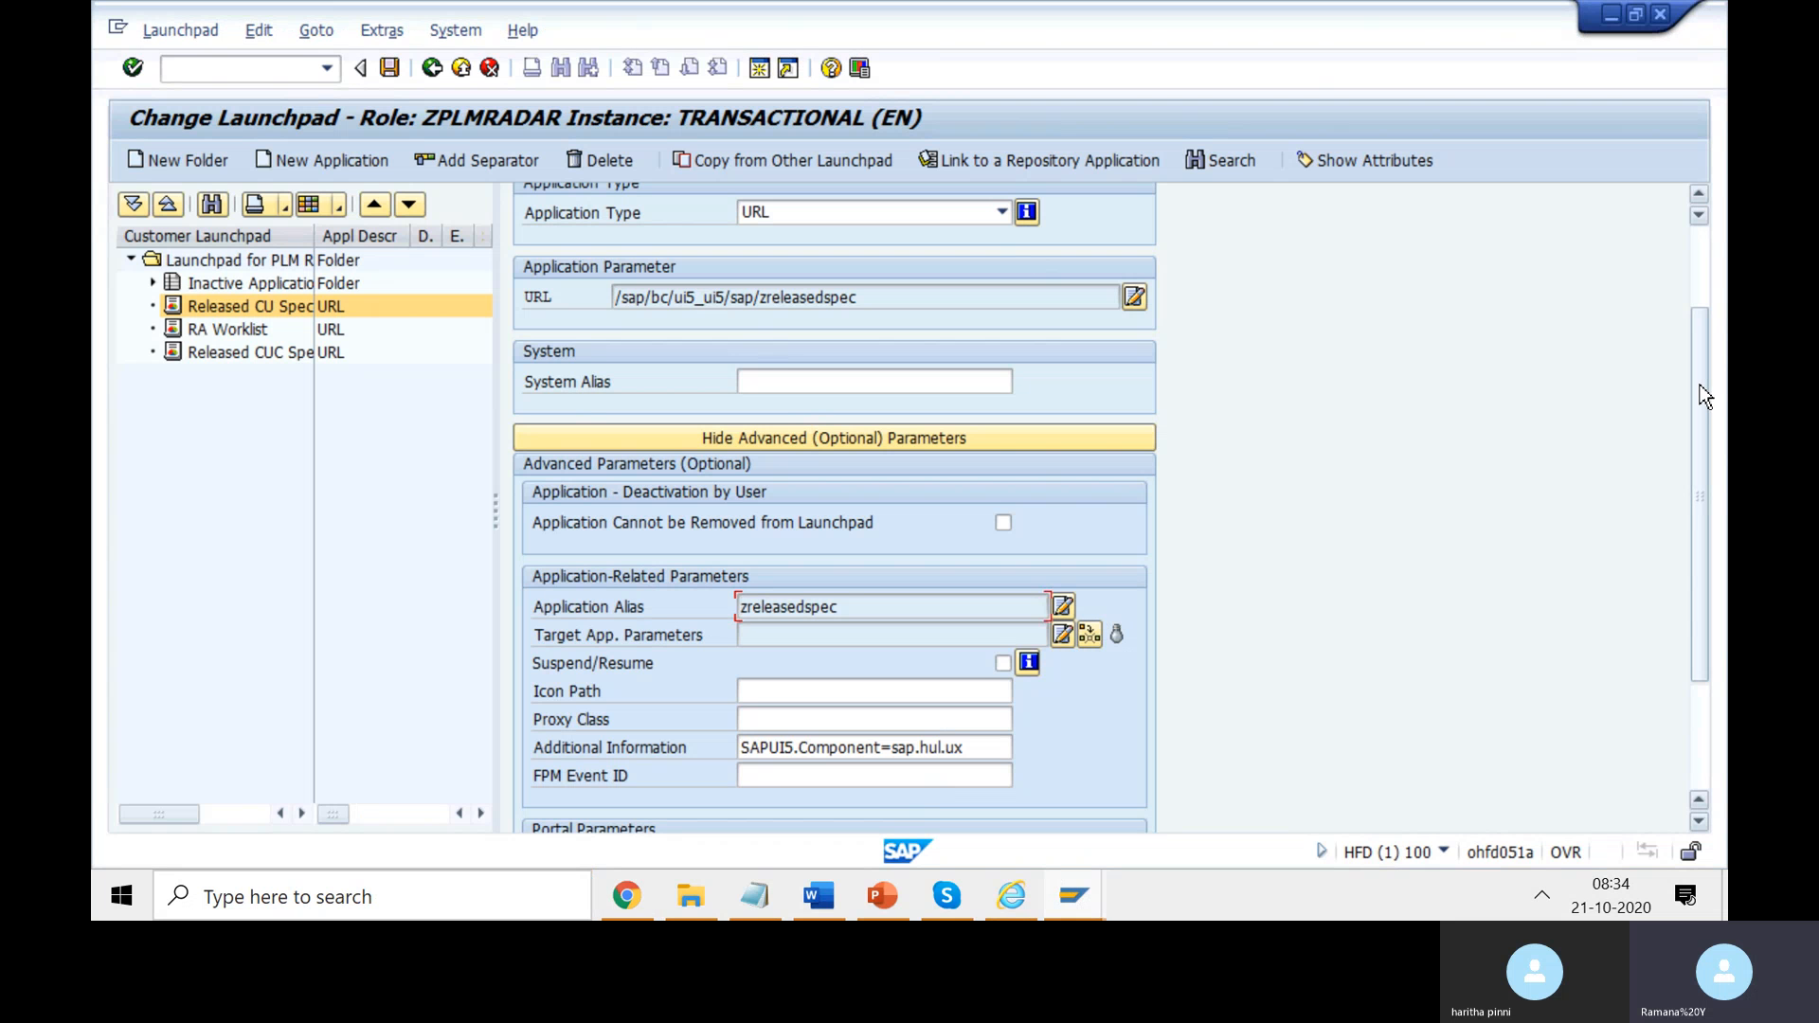
{"action": "scroll", "coordinate": [1699, 385], "scroll_direction": "up", "scroll_amount": 3}
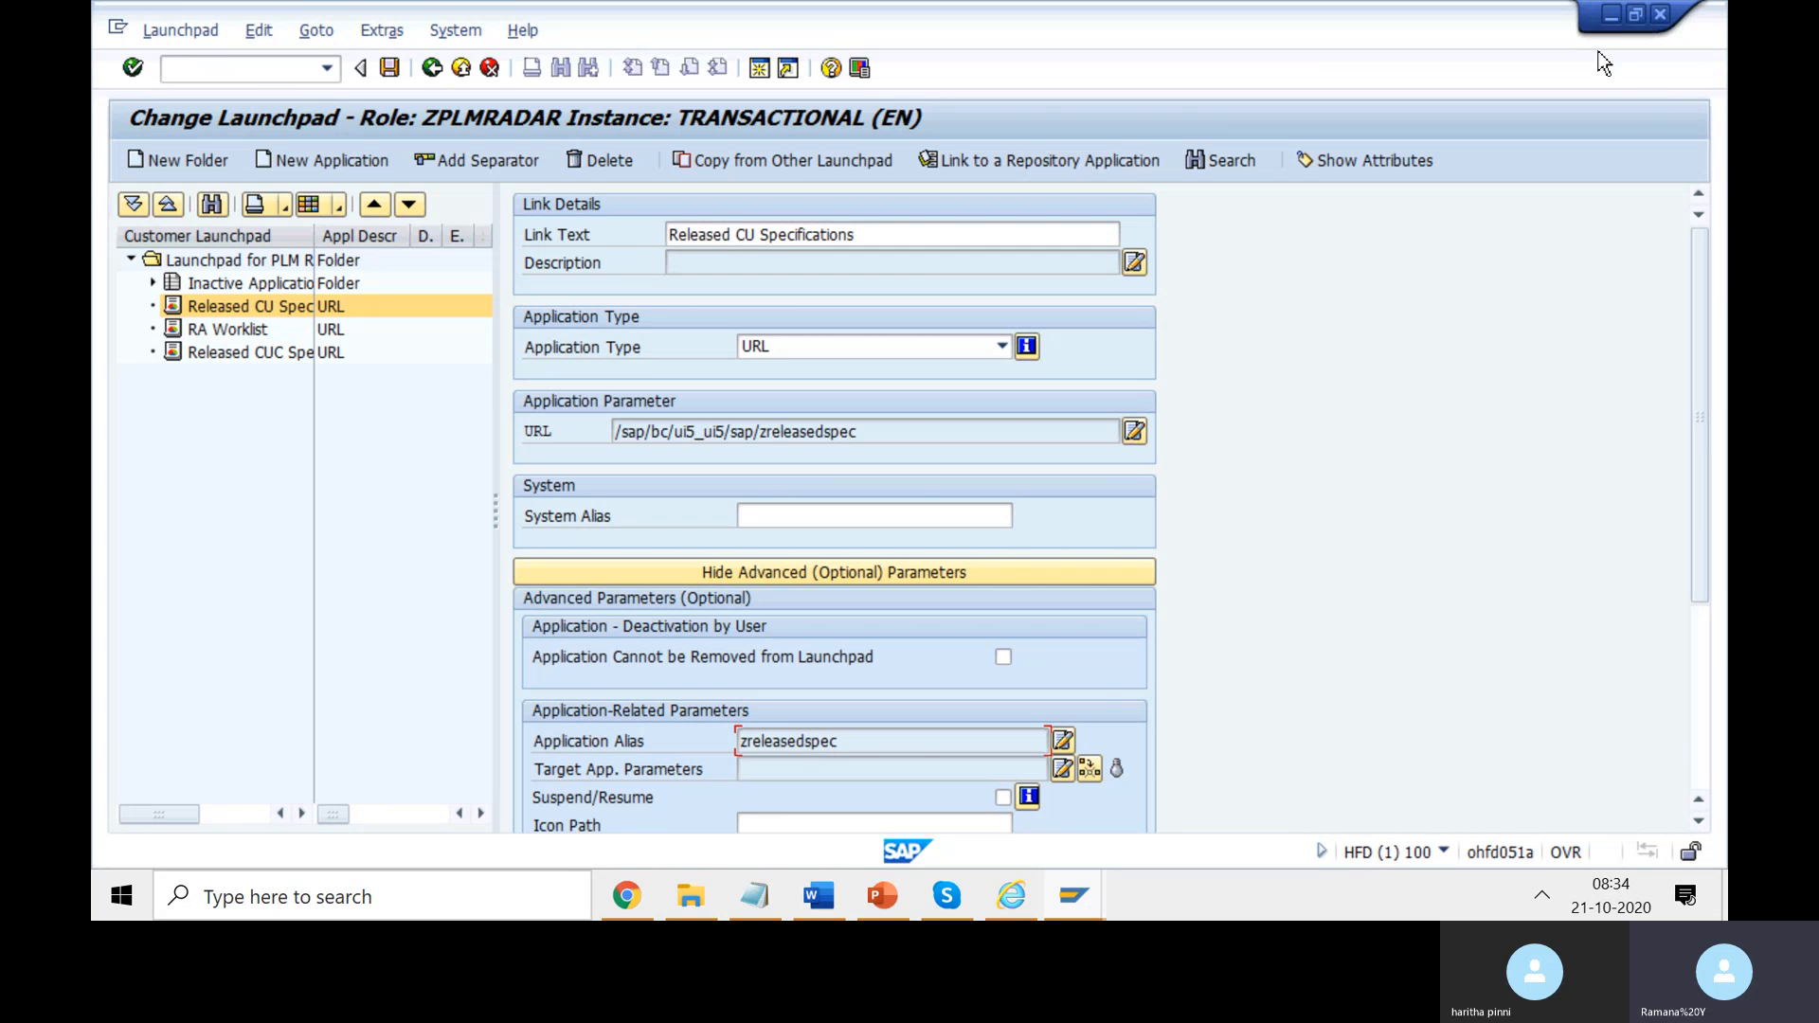
{"action": "left_click", "coordinate": [1612, 15]}
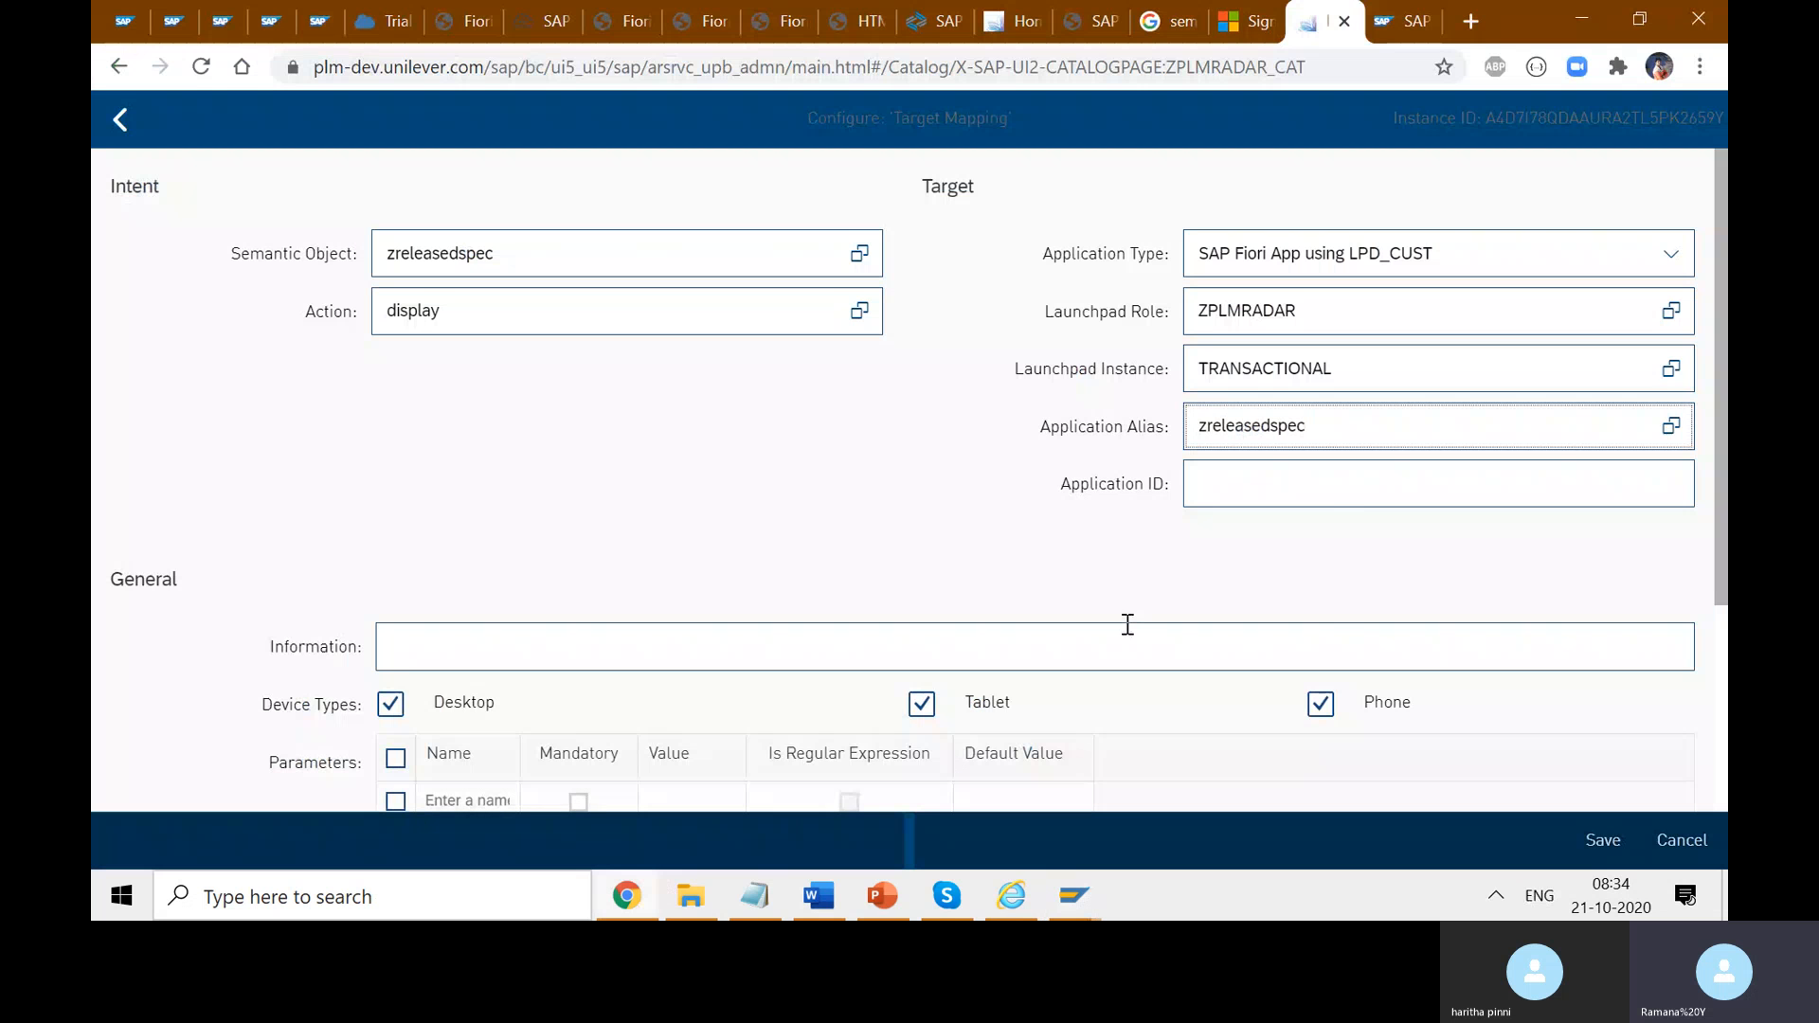
{"action": "left_click_drag", "start_coordinate": [1723, 488], "coordinate": [1725, 652]}
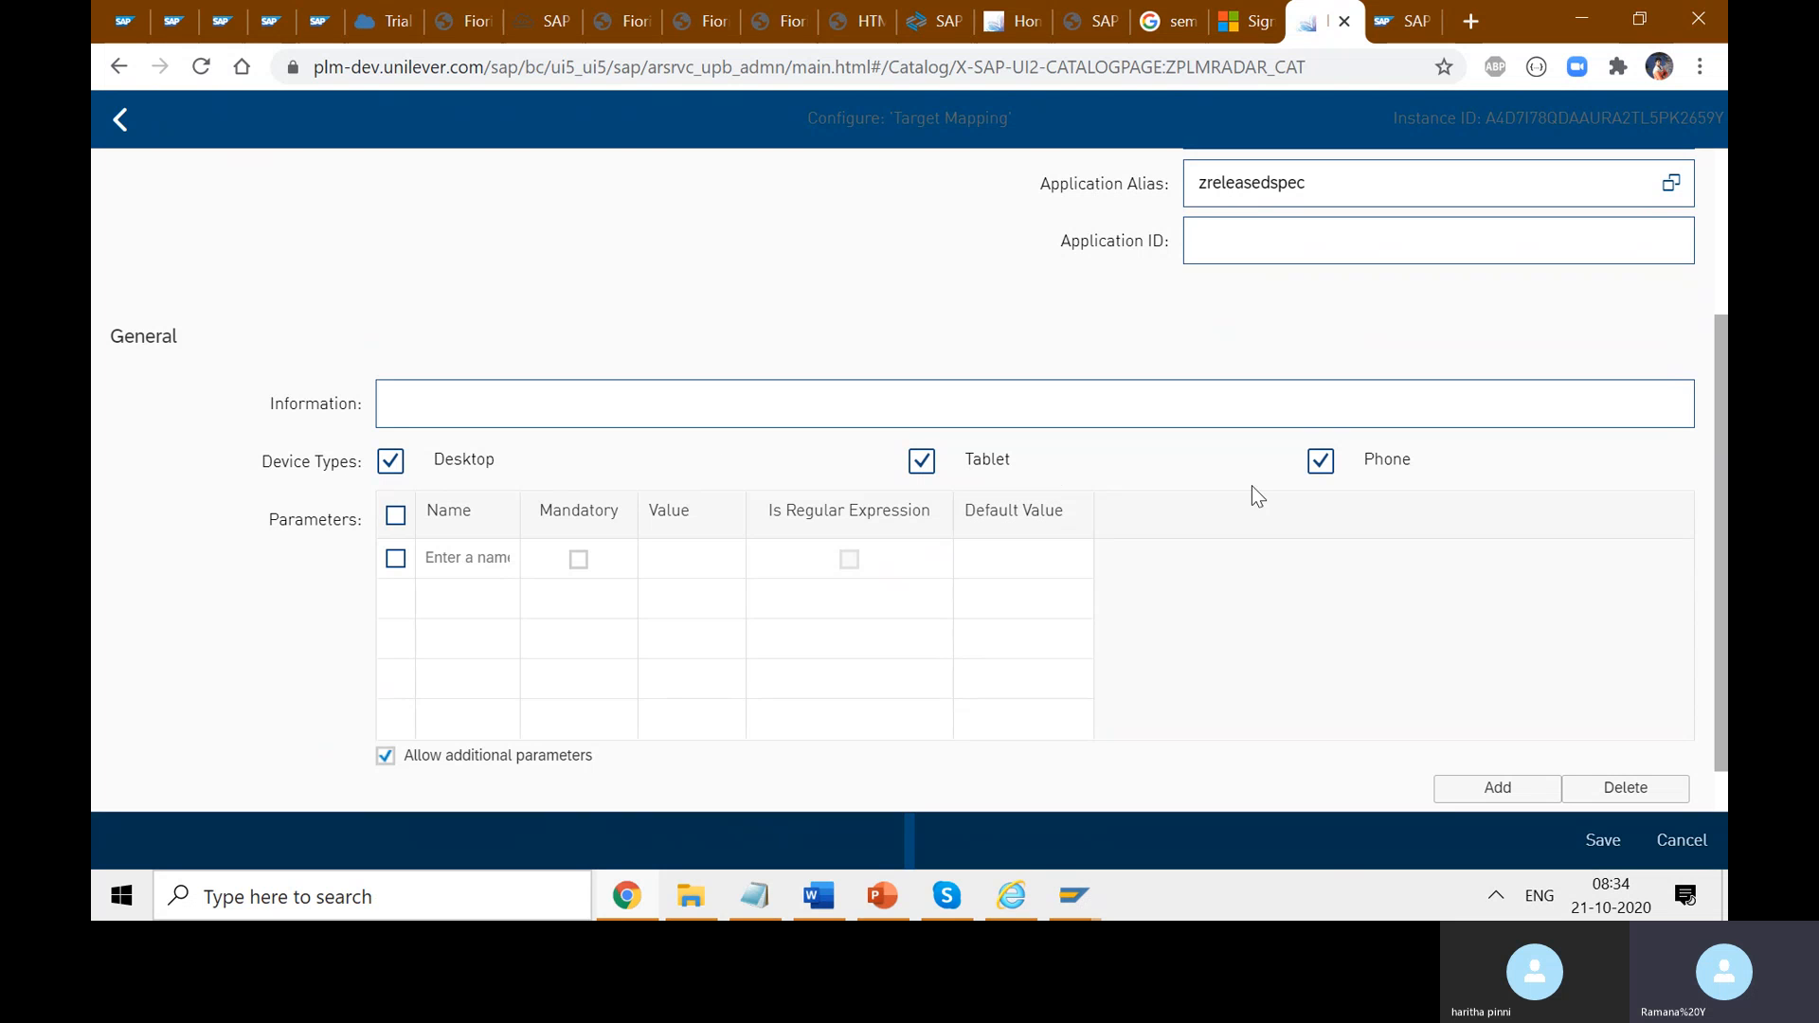
{"action": "left_click", "coordinate": [1328, 463]}
- Re-tick Phone, save, dismiss the error dialog, and cancel back to the RADAR Catalog mappings
{"action": "scroll", "coordinate": [1703, 638], "scroll_direction": "down", "scroll_amount": 1}
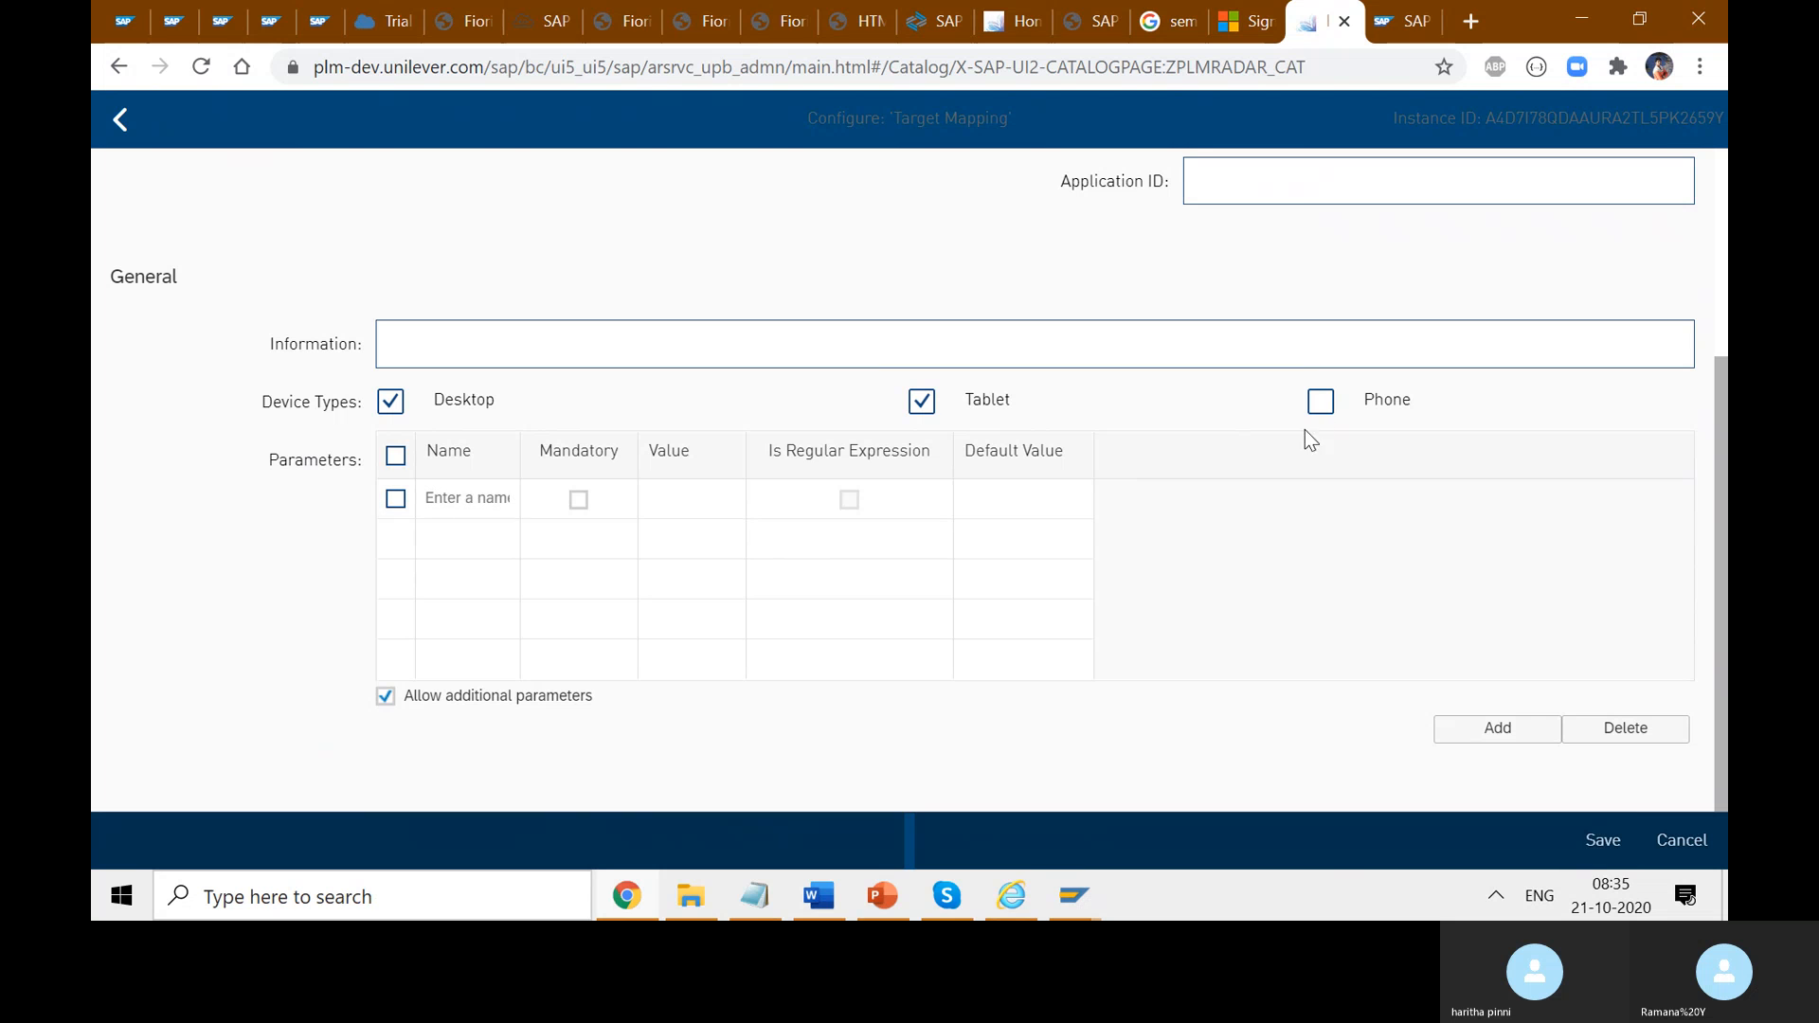
{"action": "left_click", "coordinate": [1321, 405]}
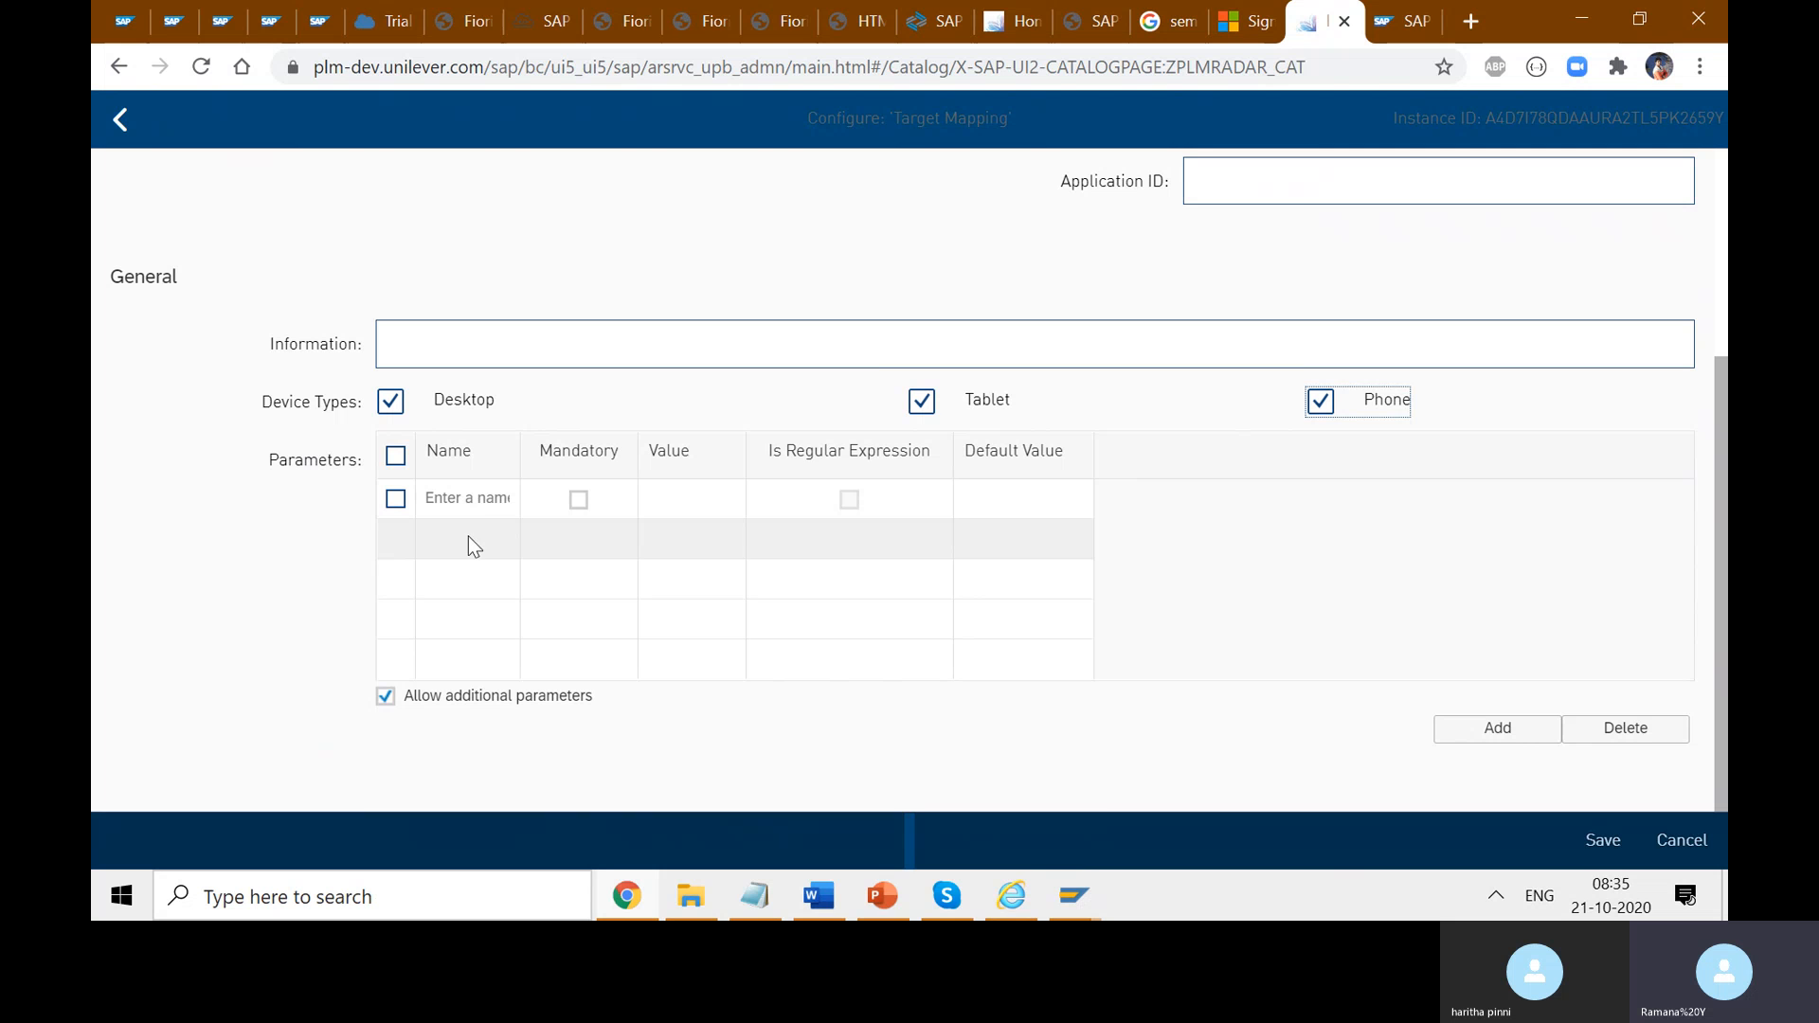
{"action": "left_click", "coordinate": [1601, 840]}
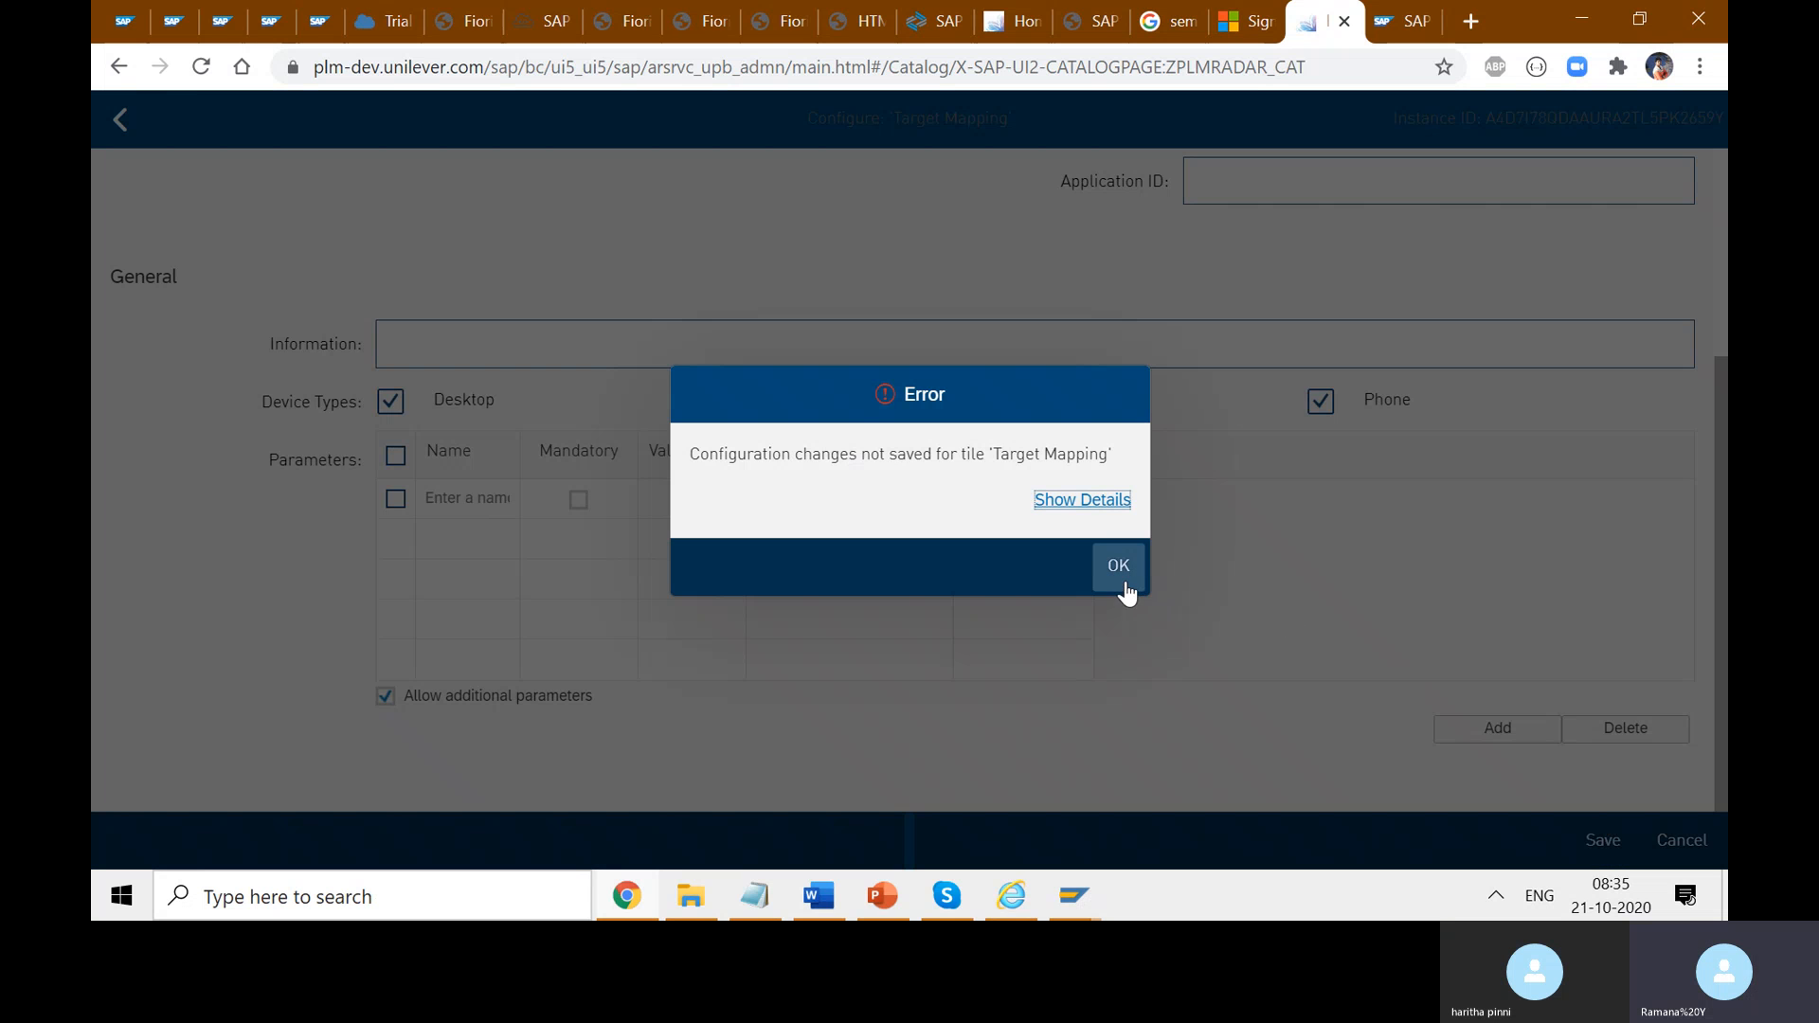
{"action": "left_click", "coordinate": [1120, 568]}
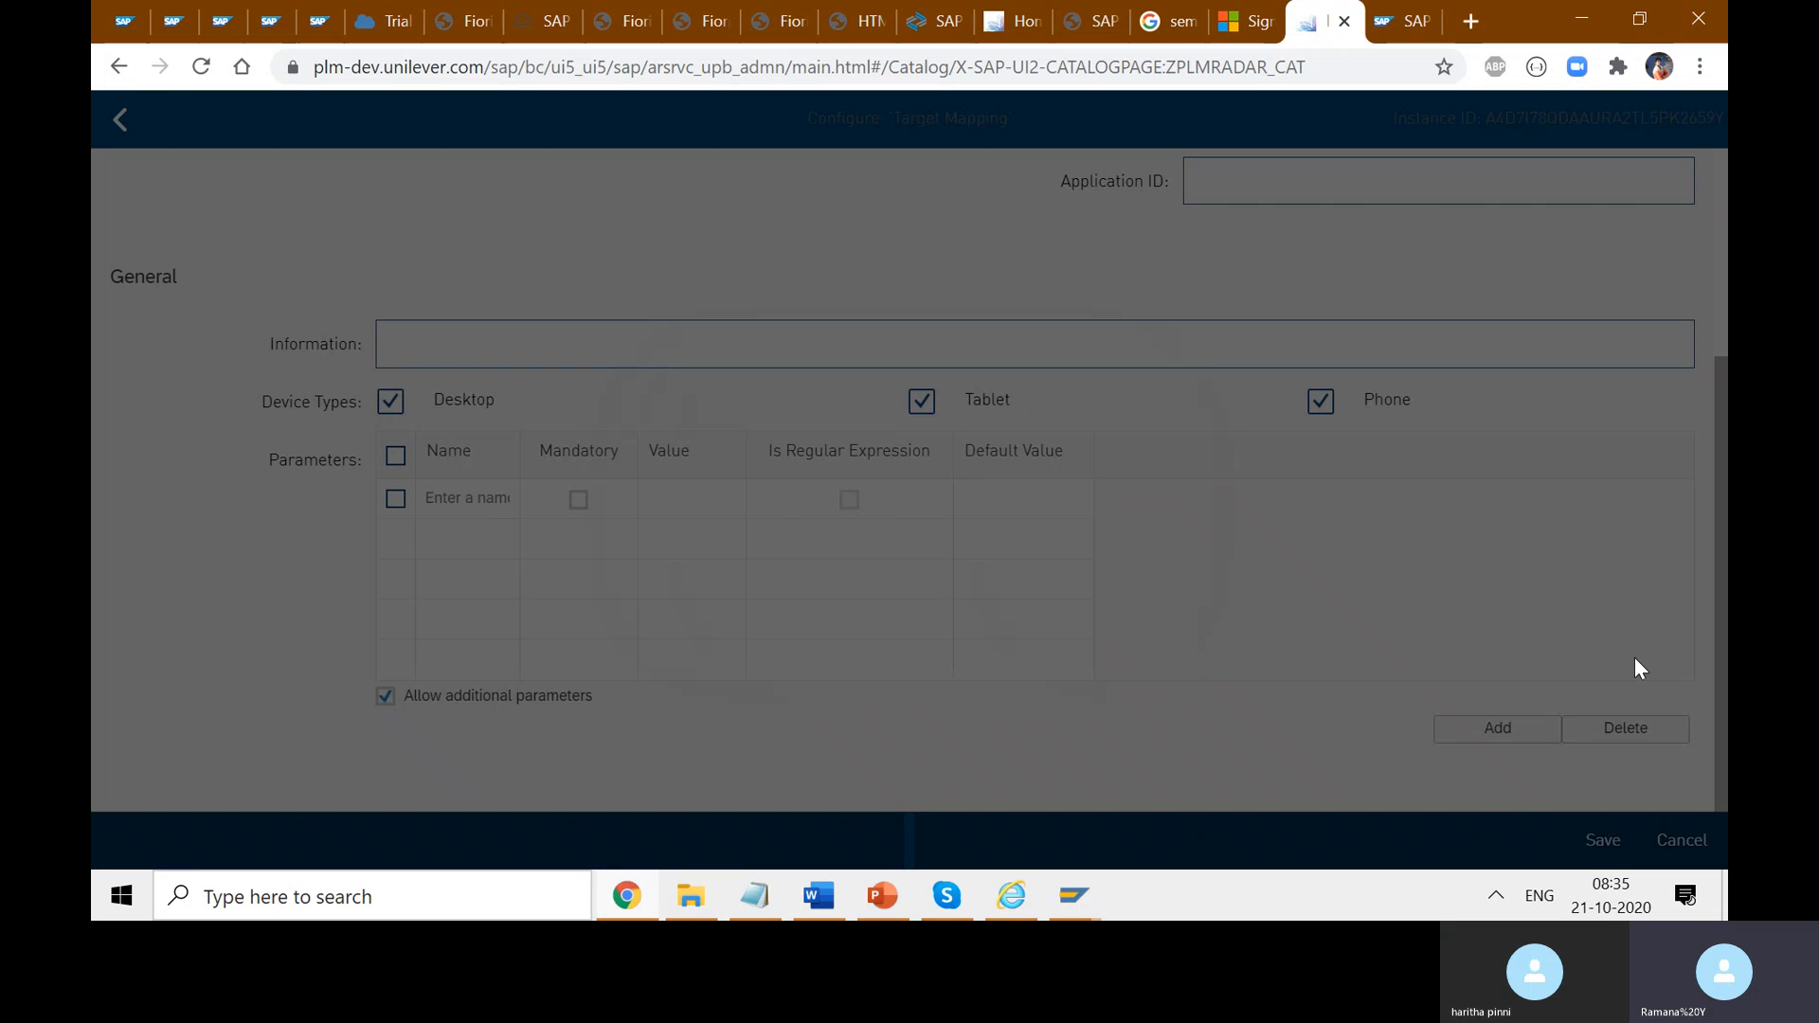
{"action": "scroll", "coordinate": [1707, 758], "scroll_direction": "up", "scroll_amount": 3}
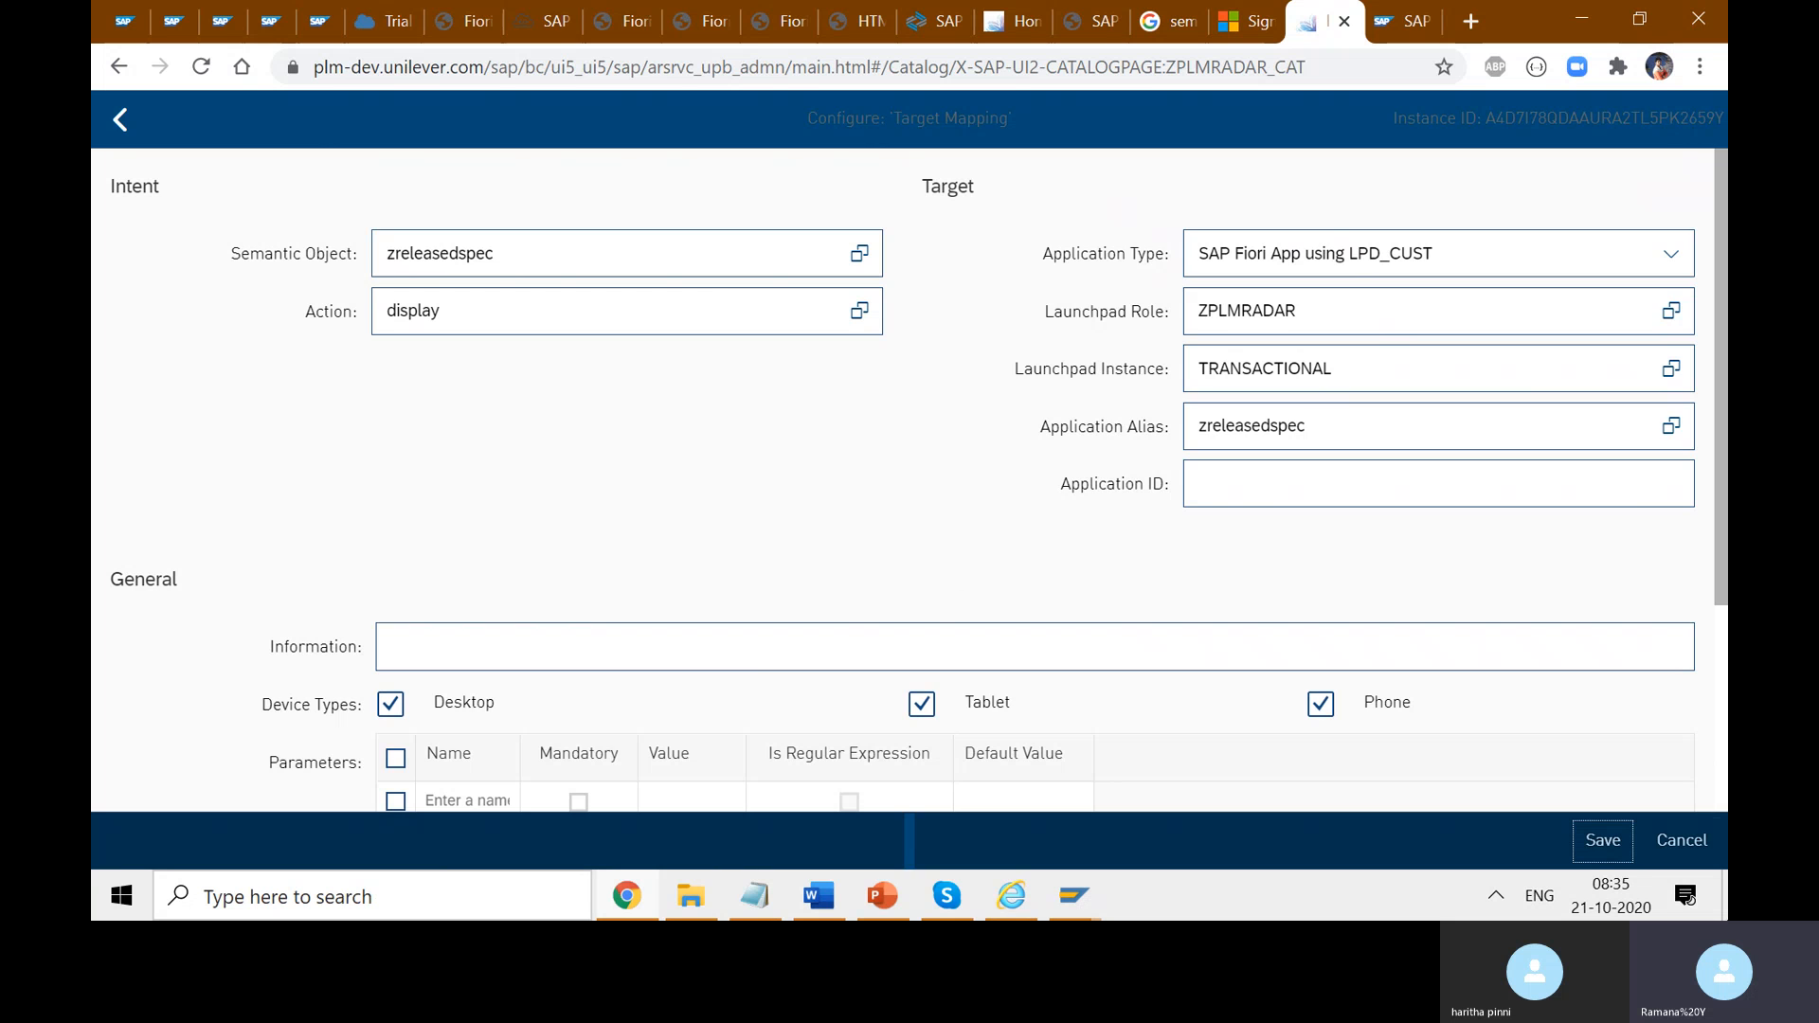
{"action": "left_click", "coordinate": [1682, 840]}
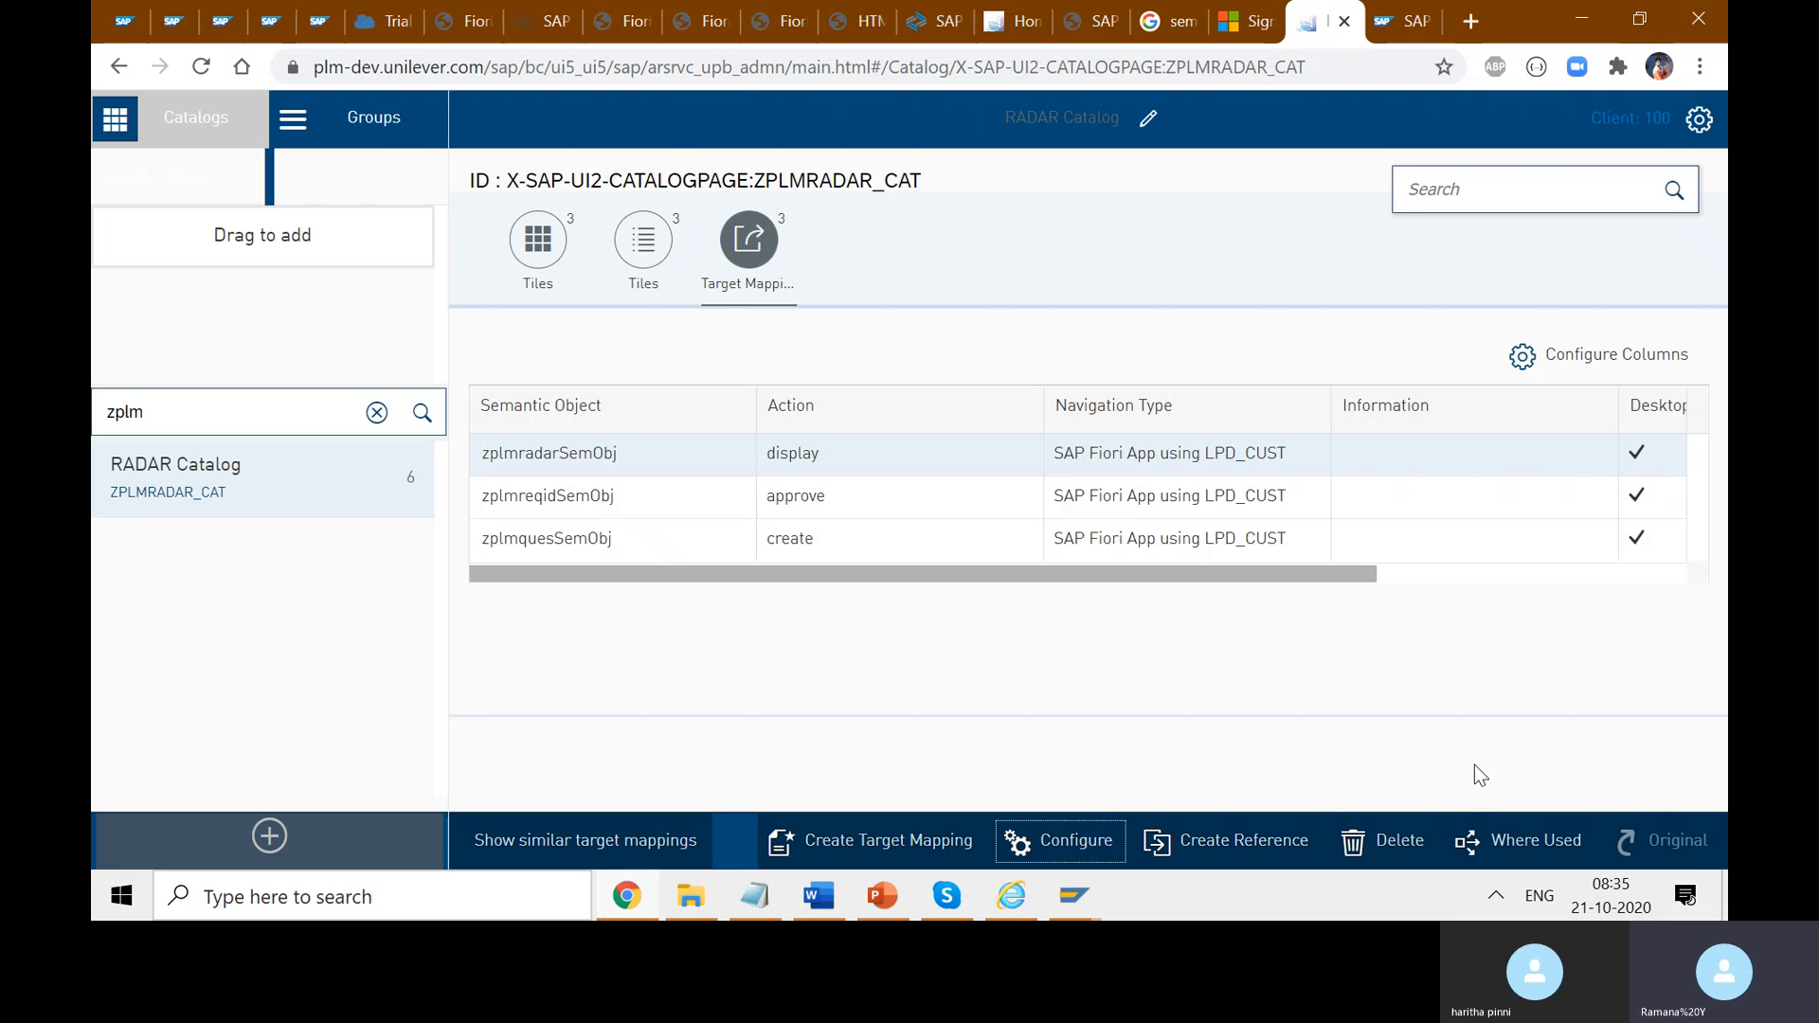
{"action": "left_click", "coordinate": [658, 262]}
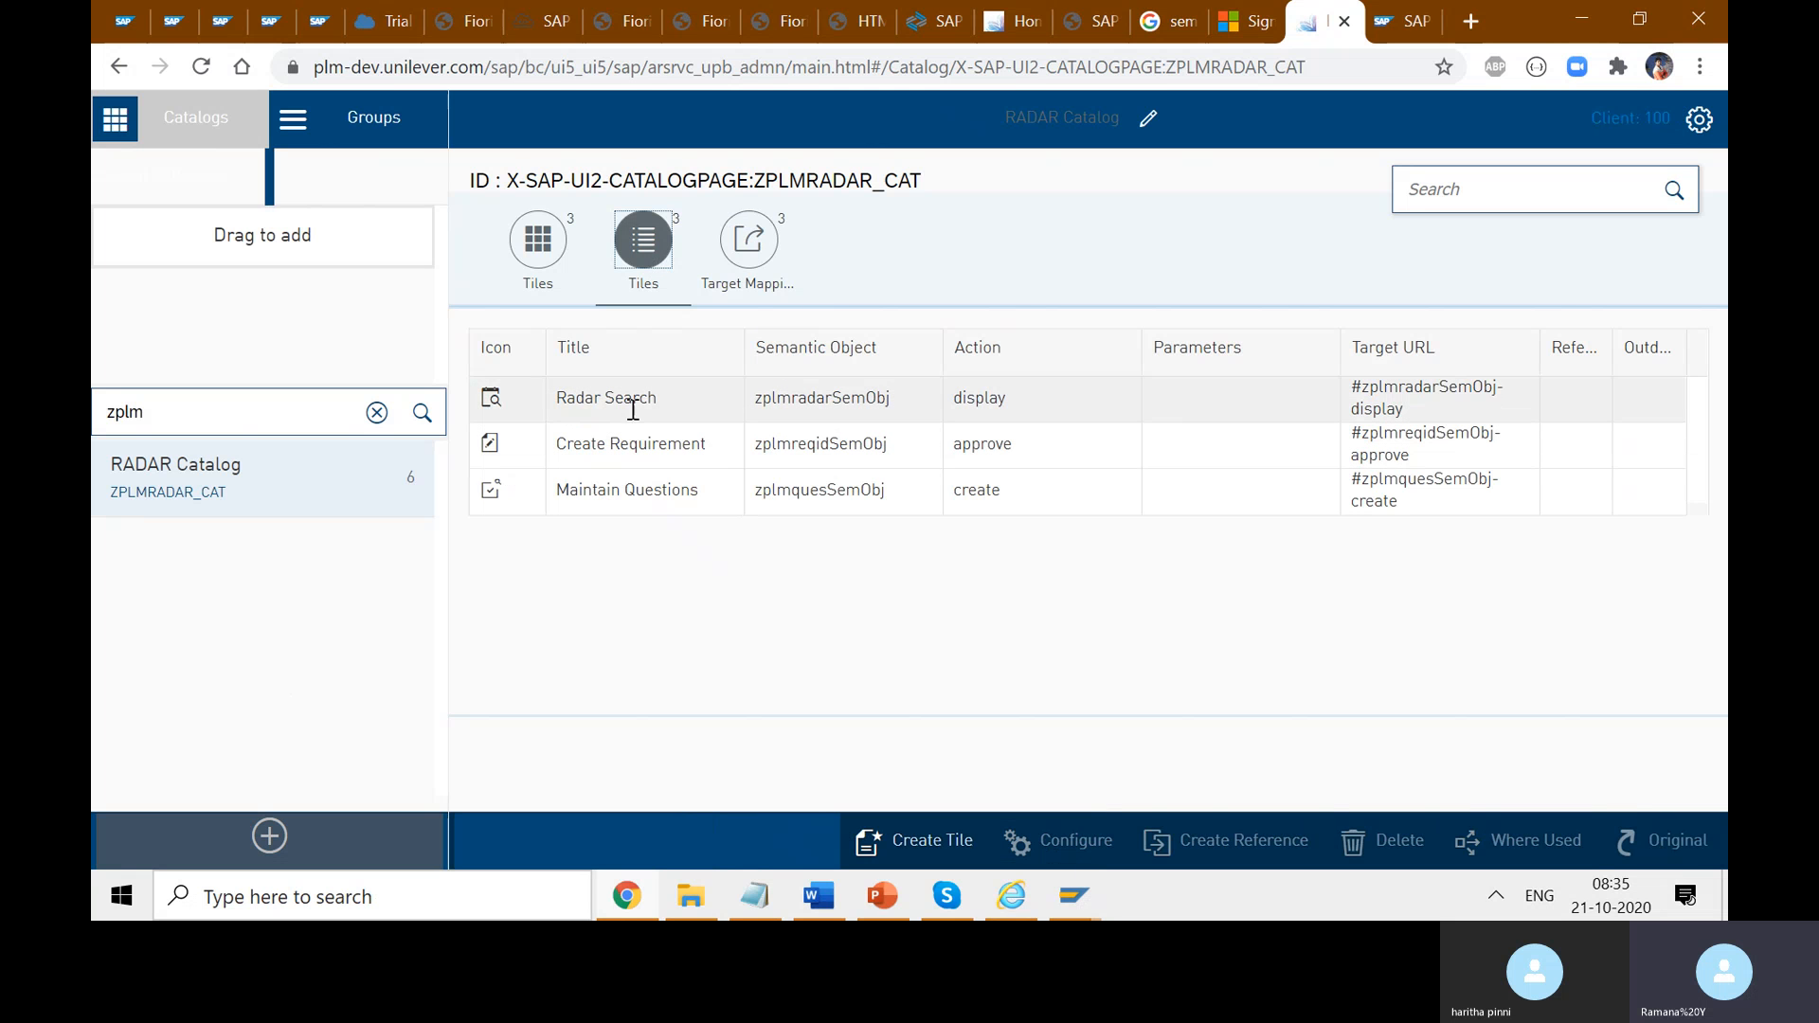
{"action": "left_click", "coordinate": [988, 394]}
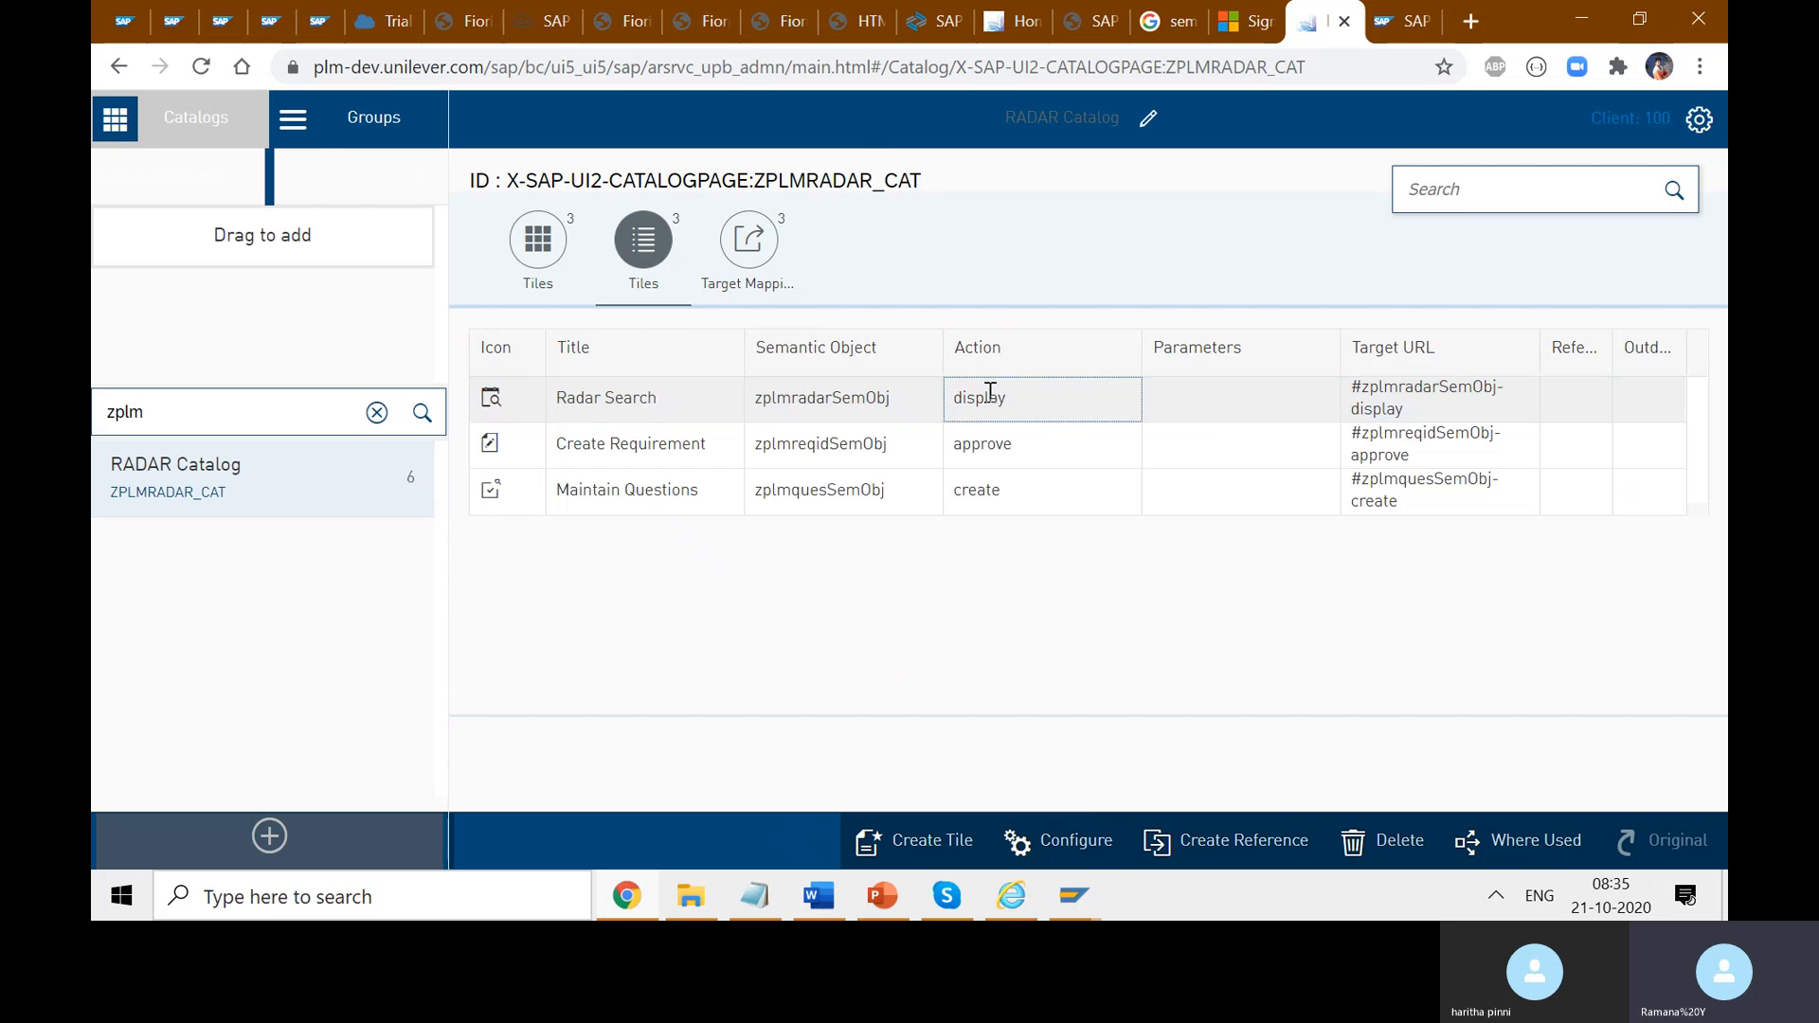
{"action": "left_click", "coordinate": [1385, 413]}
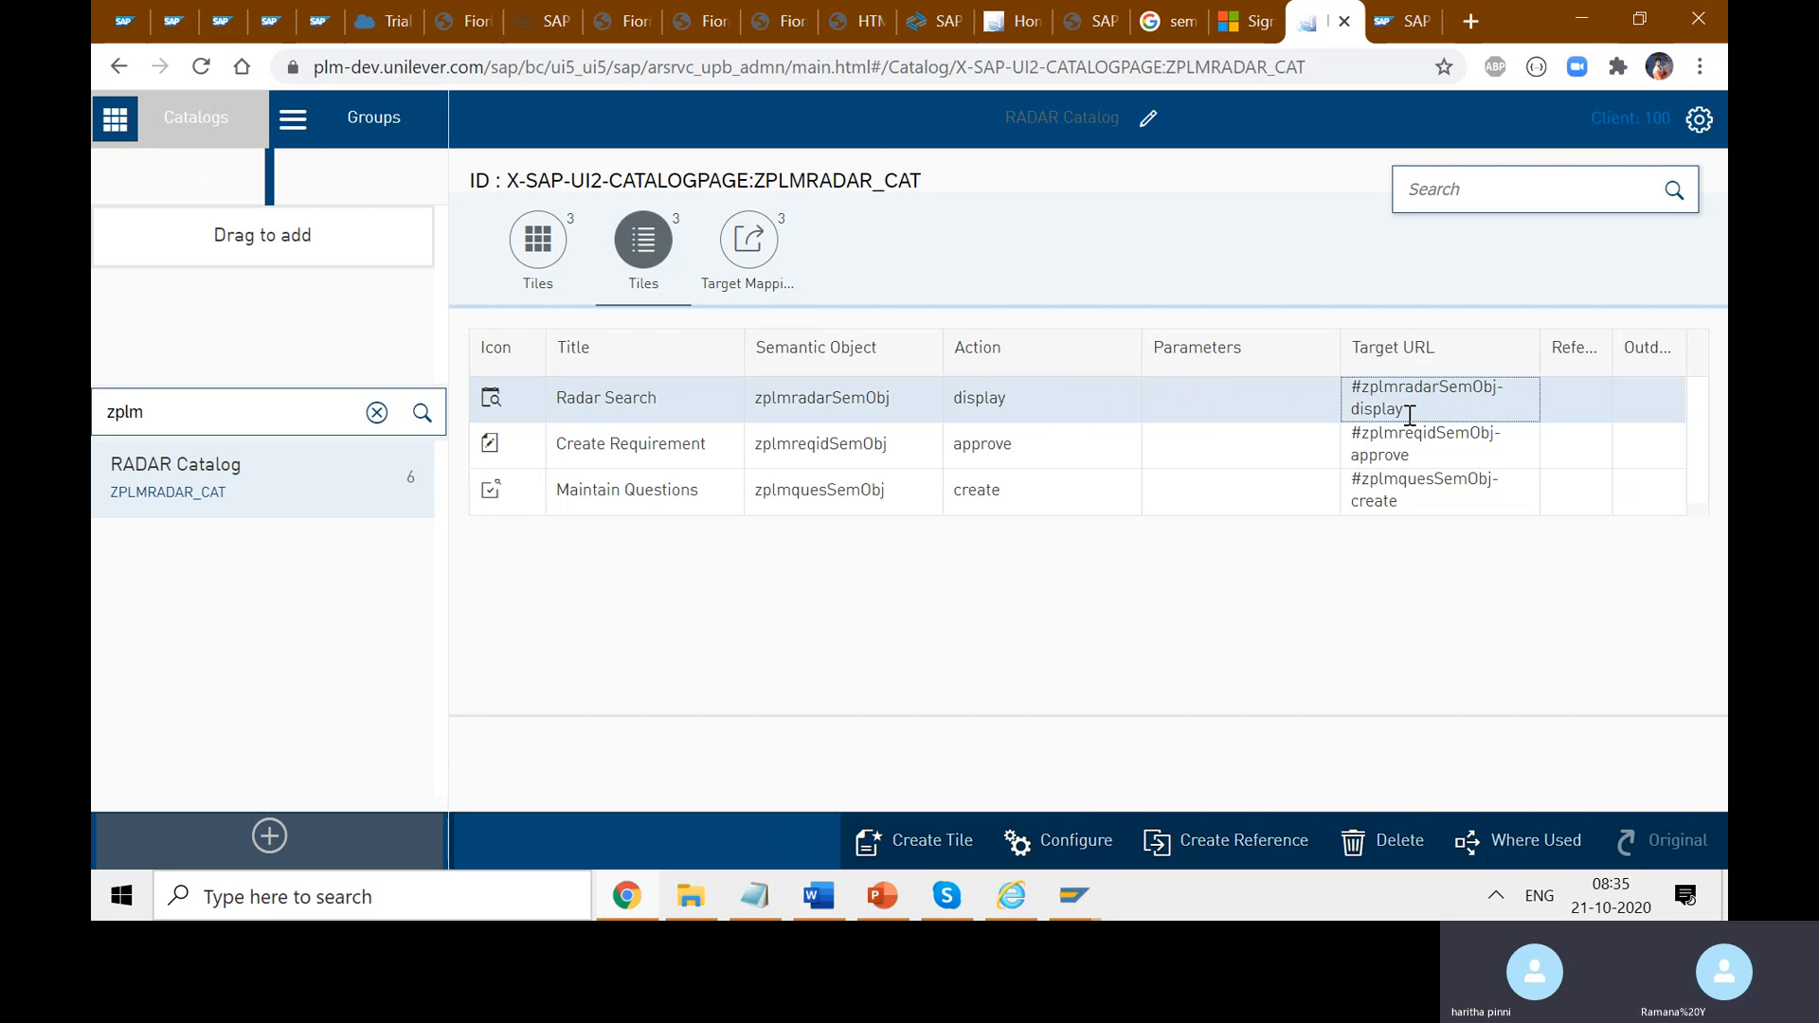
{"action": "left_click_drag", "start_coordinate": [1409, 416], "coordinate": [1362, 387]}
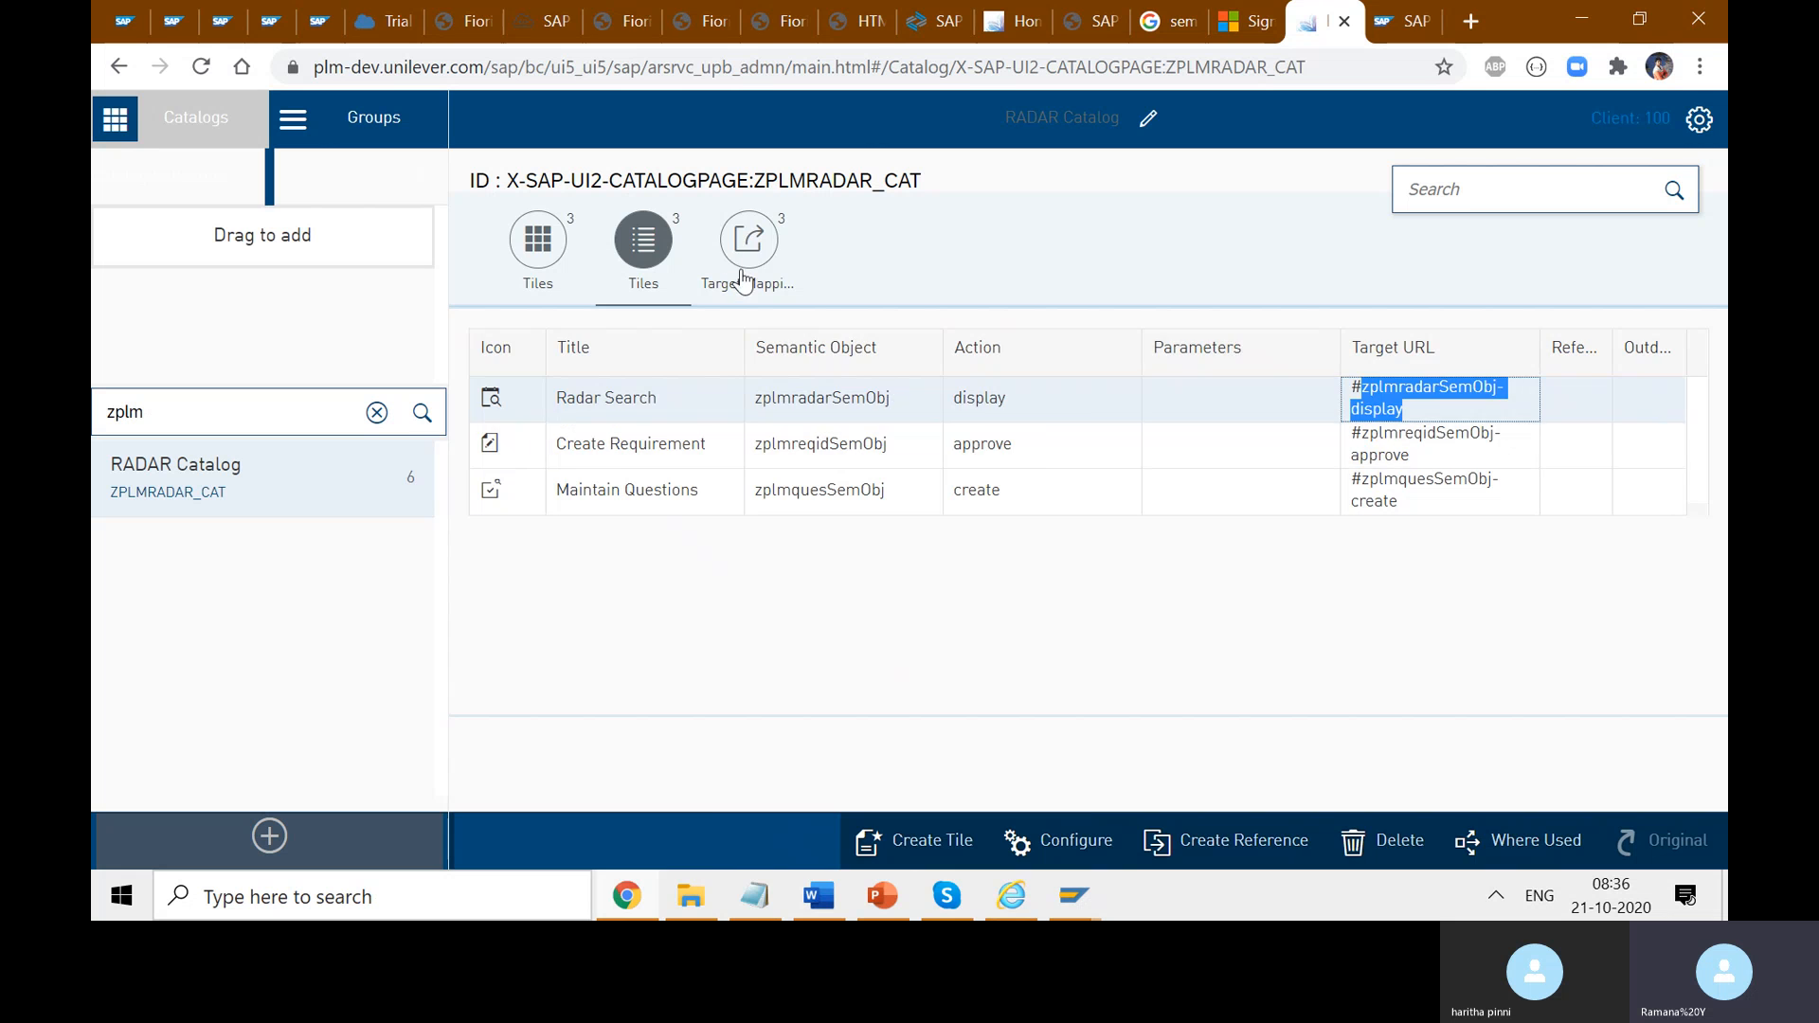
{"action": "left_click", "coordinate": [783, 286]}
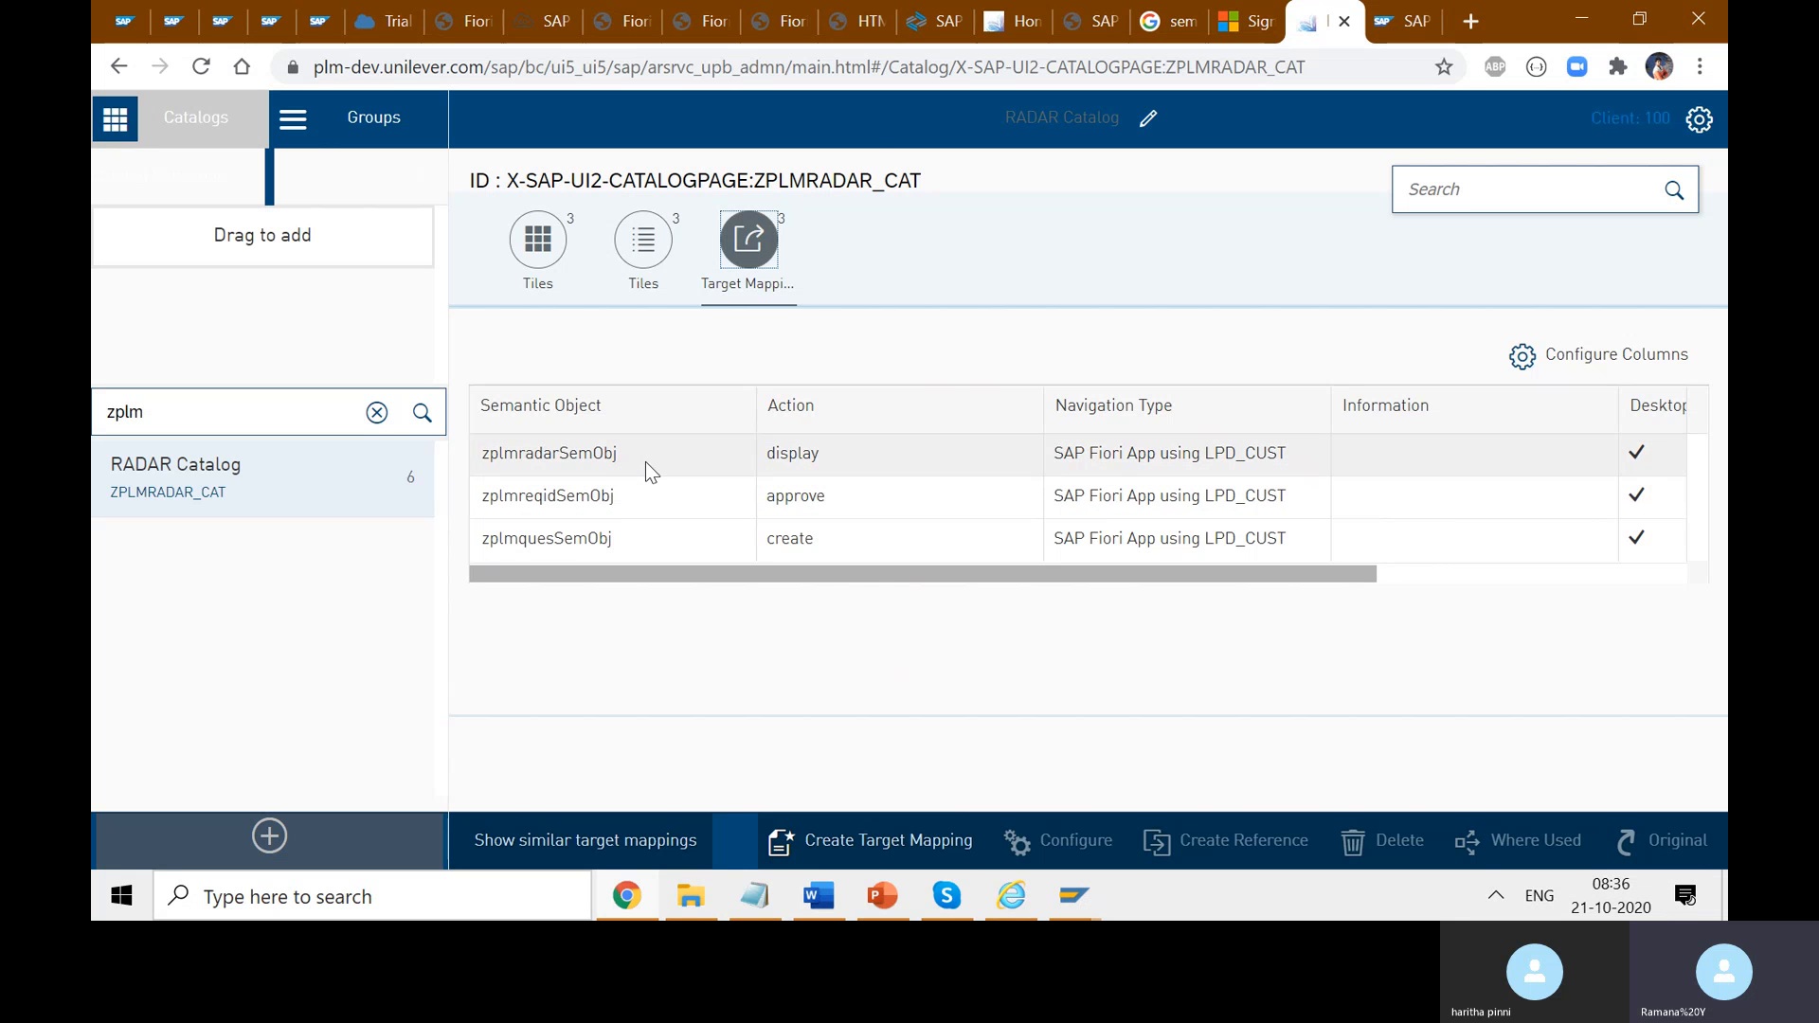
- In the zplmradarSemObj mapping's configuration, add a parameter named username and mark it Mandatory
{"action": "left_click", "coordinate": [587, 468]}
{"action": "left_click", "coordinate": [1084, 845]}
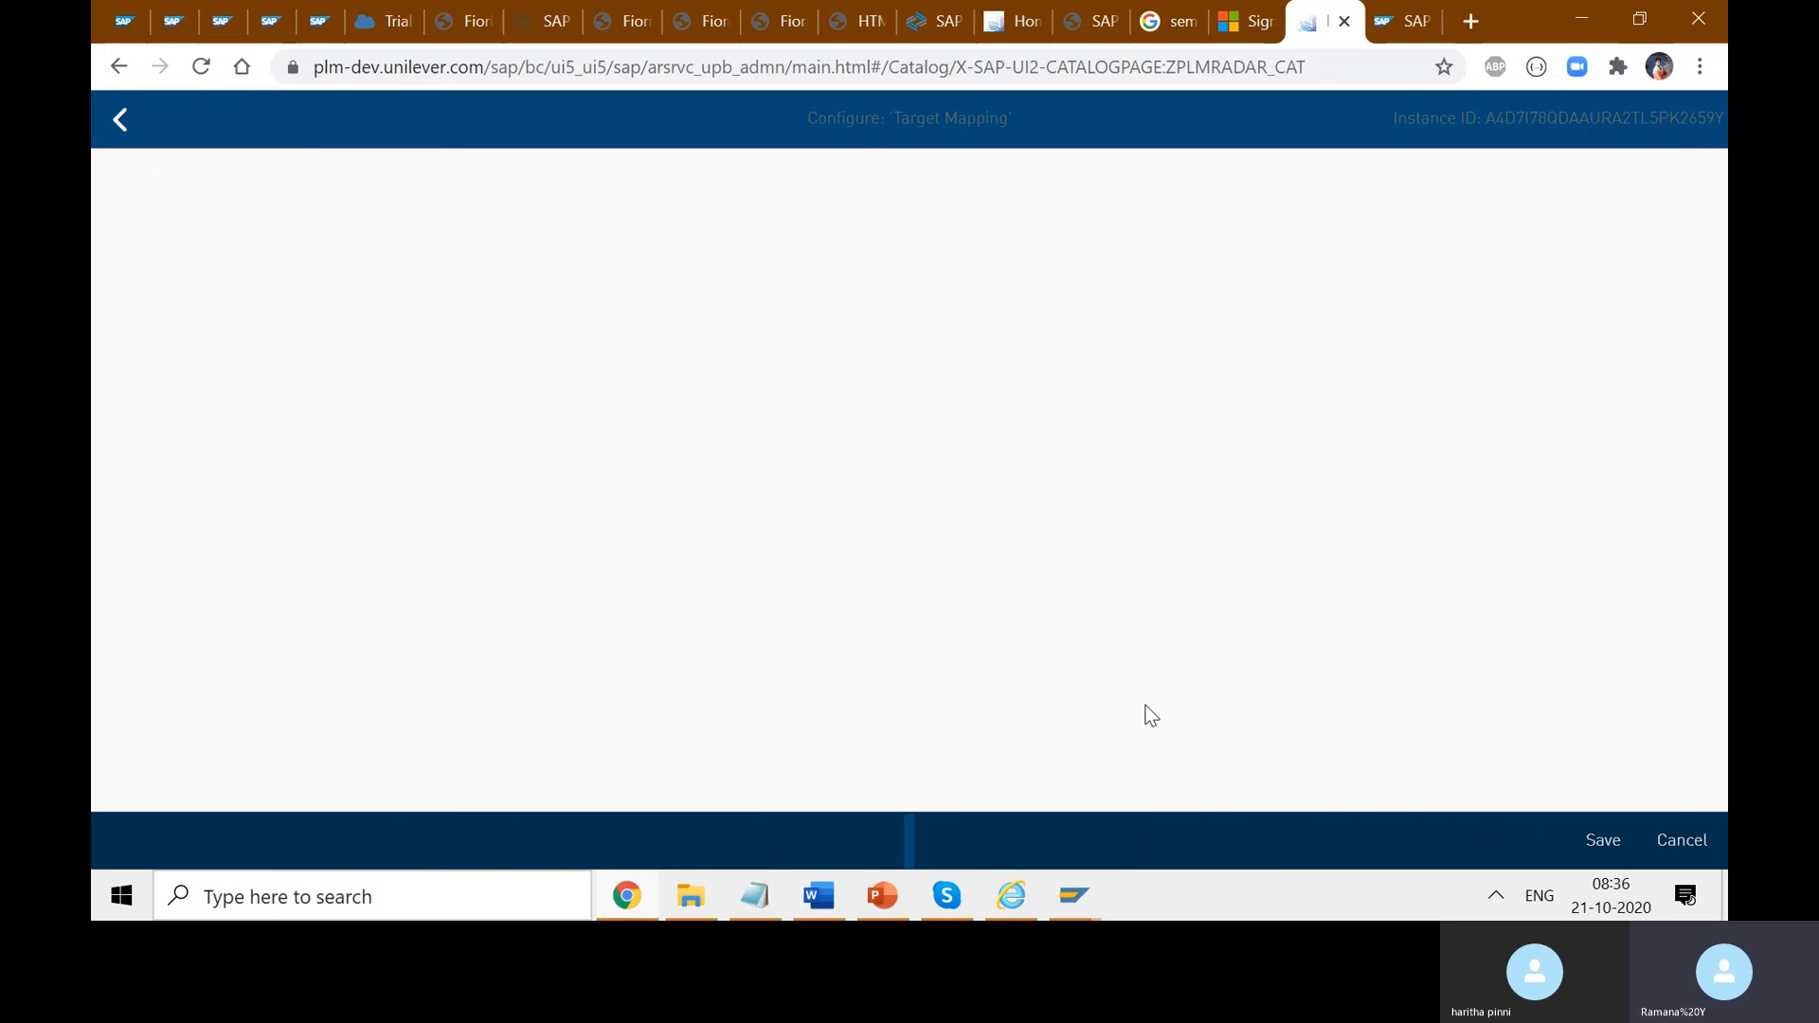
{"action": "scroll", "coordinate": [663, 688], "scroll_direction": "down", "scroll_amount": 3}
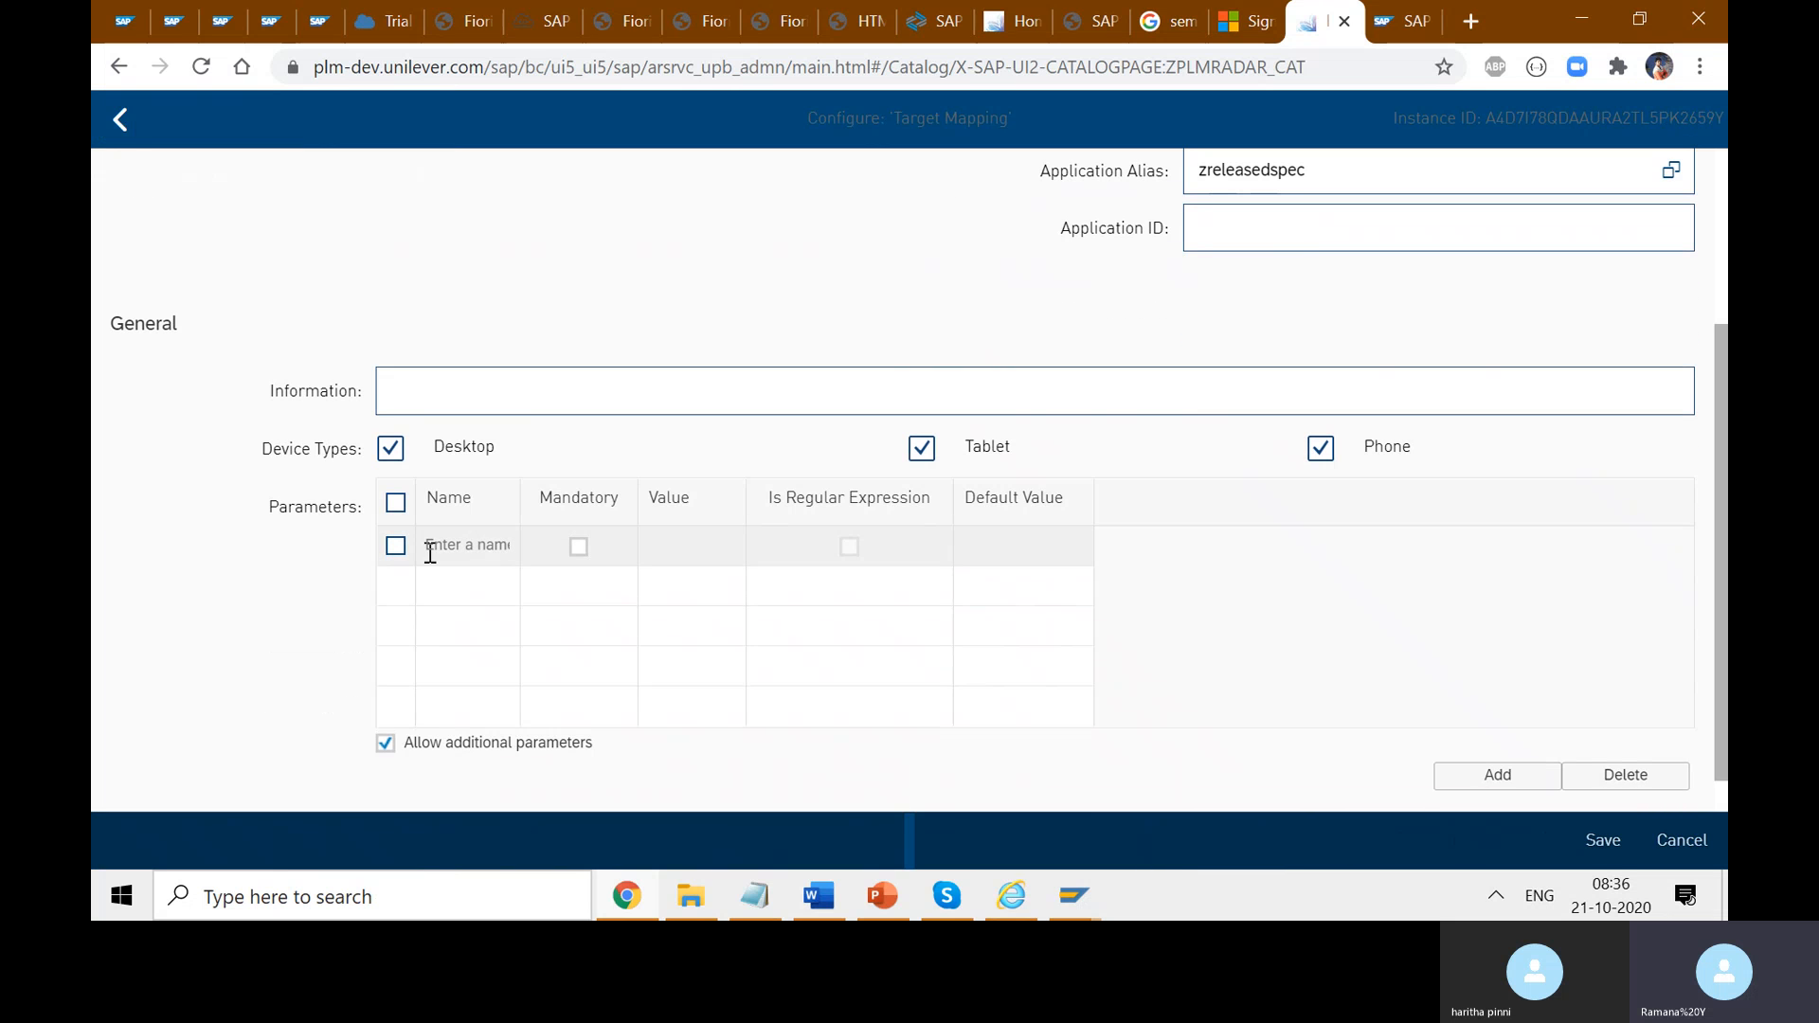
{"action": "left_click", "coordinate": [467, 557]}
{"action": "type", "text": "test"}
{"action": "key", "text": "BackSpace"}
{"action": "key", "text": "BackSpace"}
{"action": "key", "text": "BackSpace"}
{"action": "key", "text": "BackSpace"}
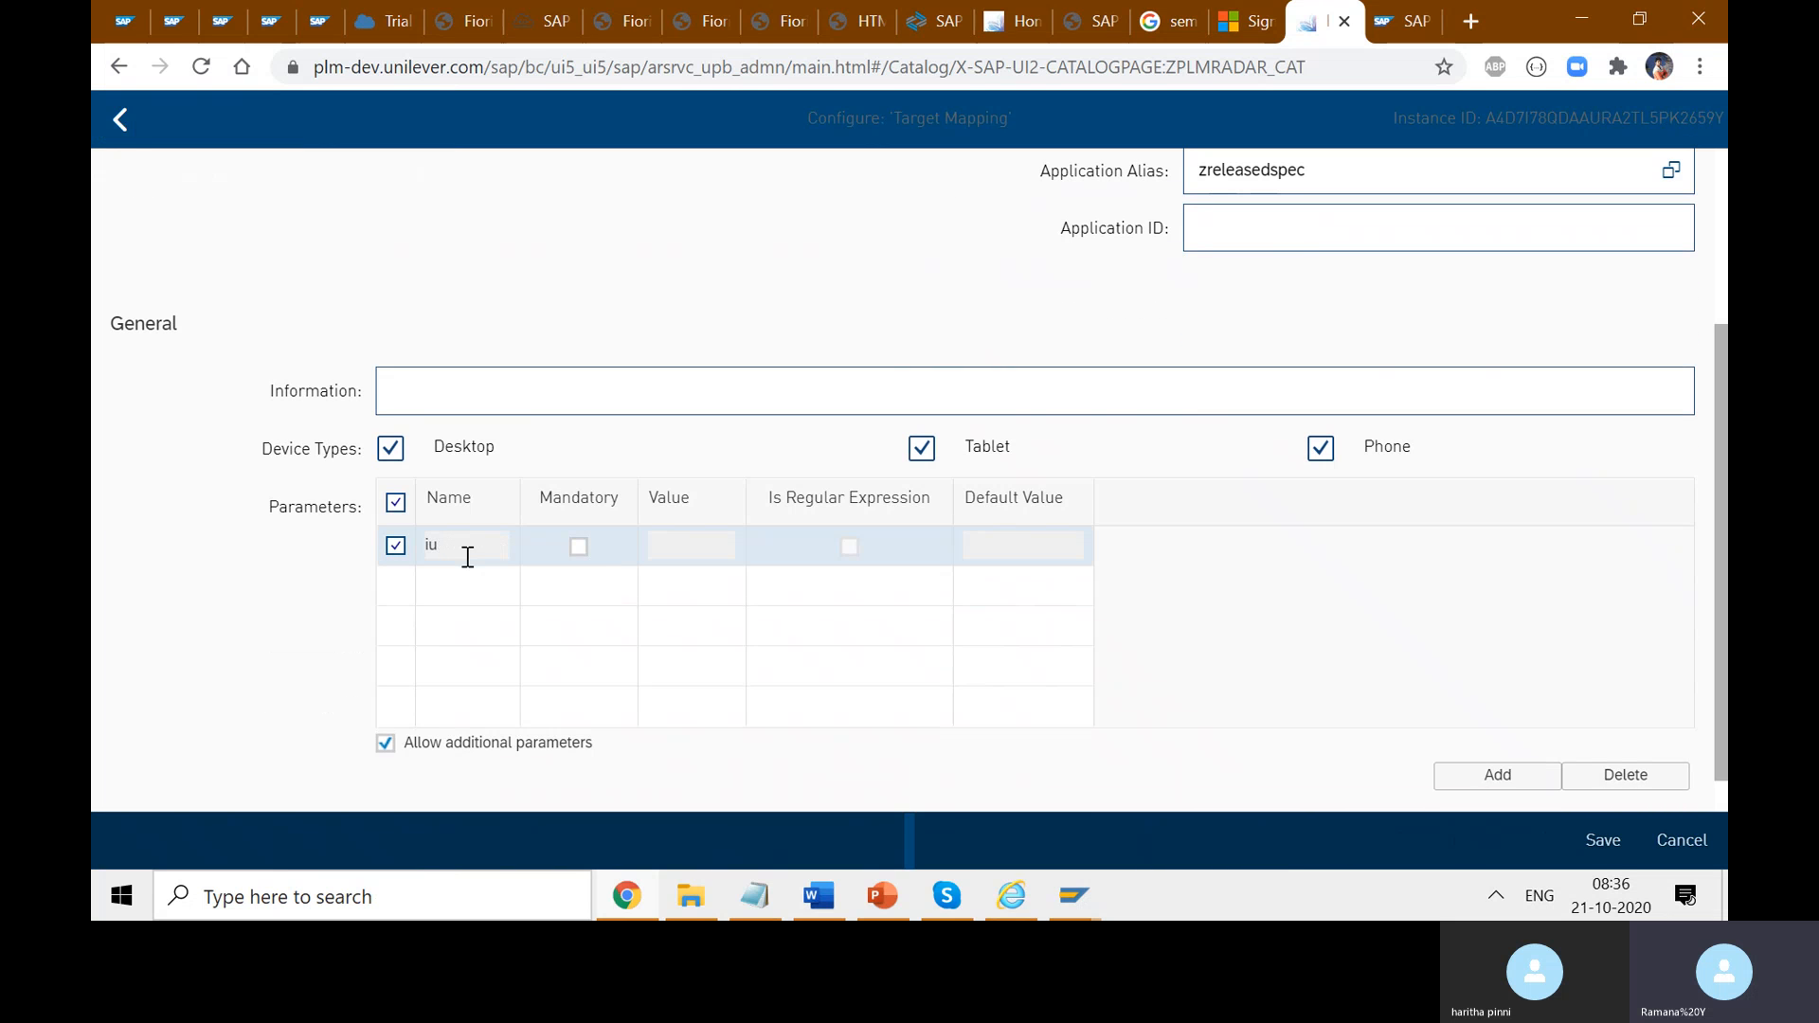
{"action": "type", "text": "username"}
{"action": "left_click", "coordinate": [405, 598]}
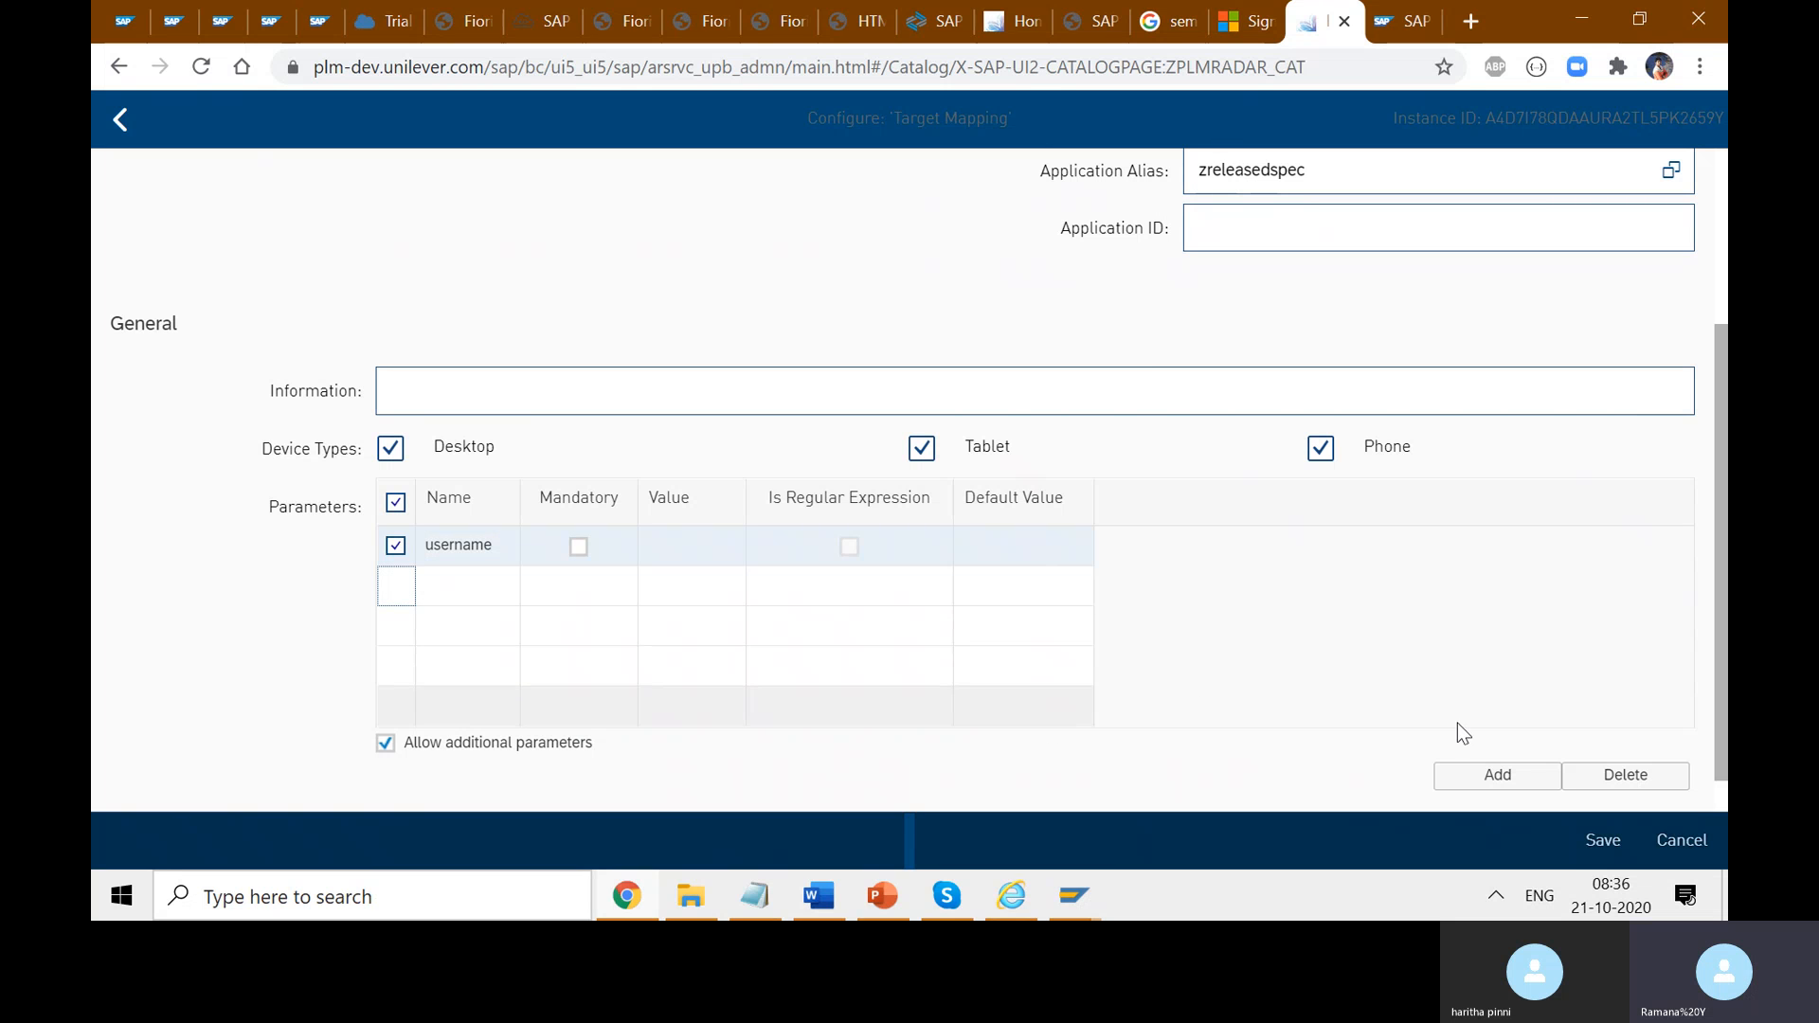
{"action": "left_click", "coordinate": [579, 554]}
{"action": "left_click", "coordinate": [707, 540]}
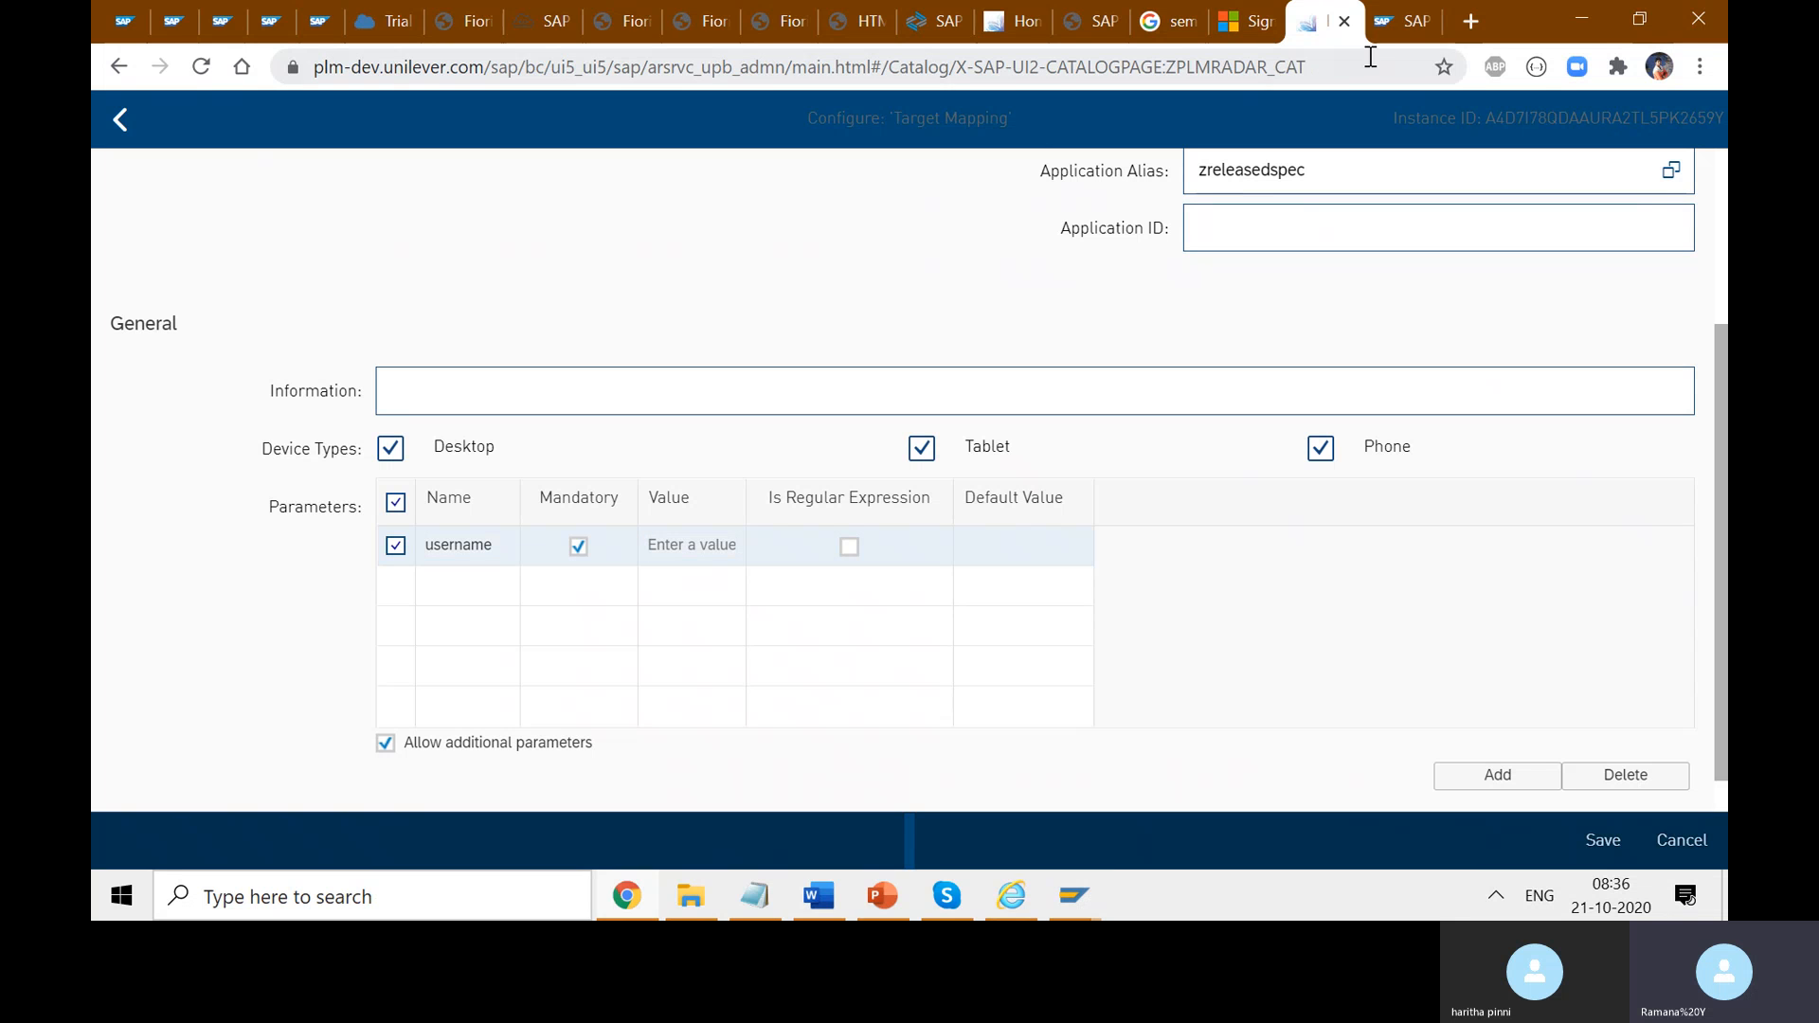
- Sign out of the Fiori launchpad from the user's account panel
{"action": "left_click", "coordinate": [1014, 18]}
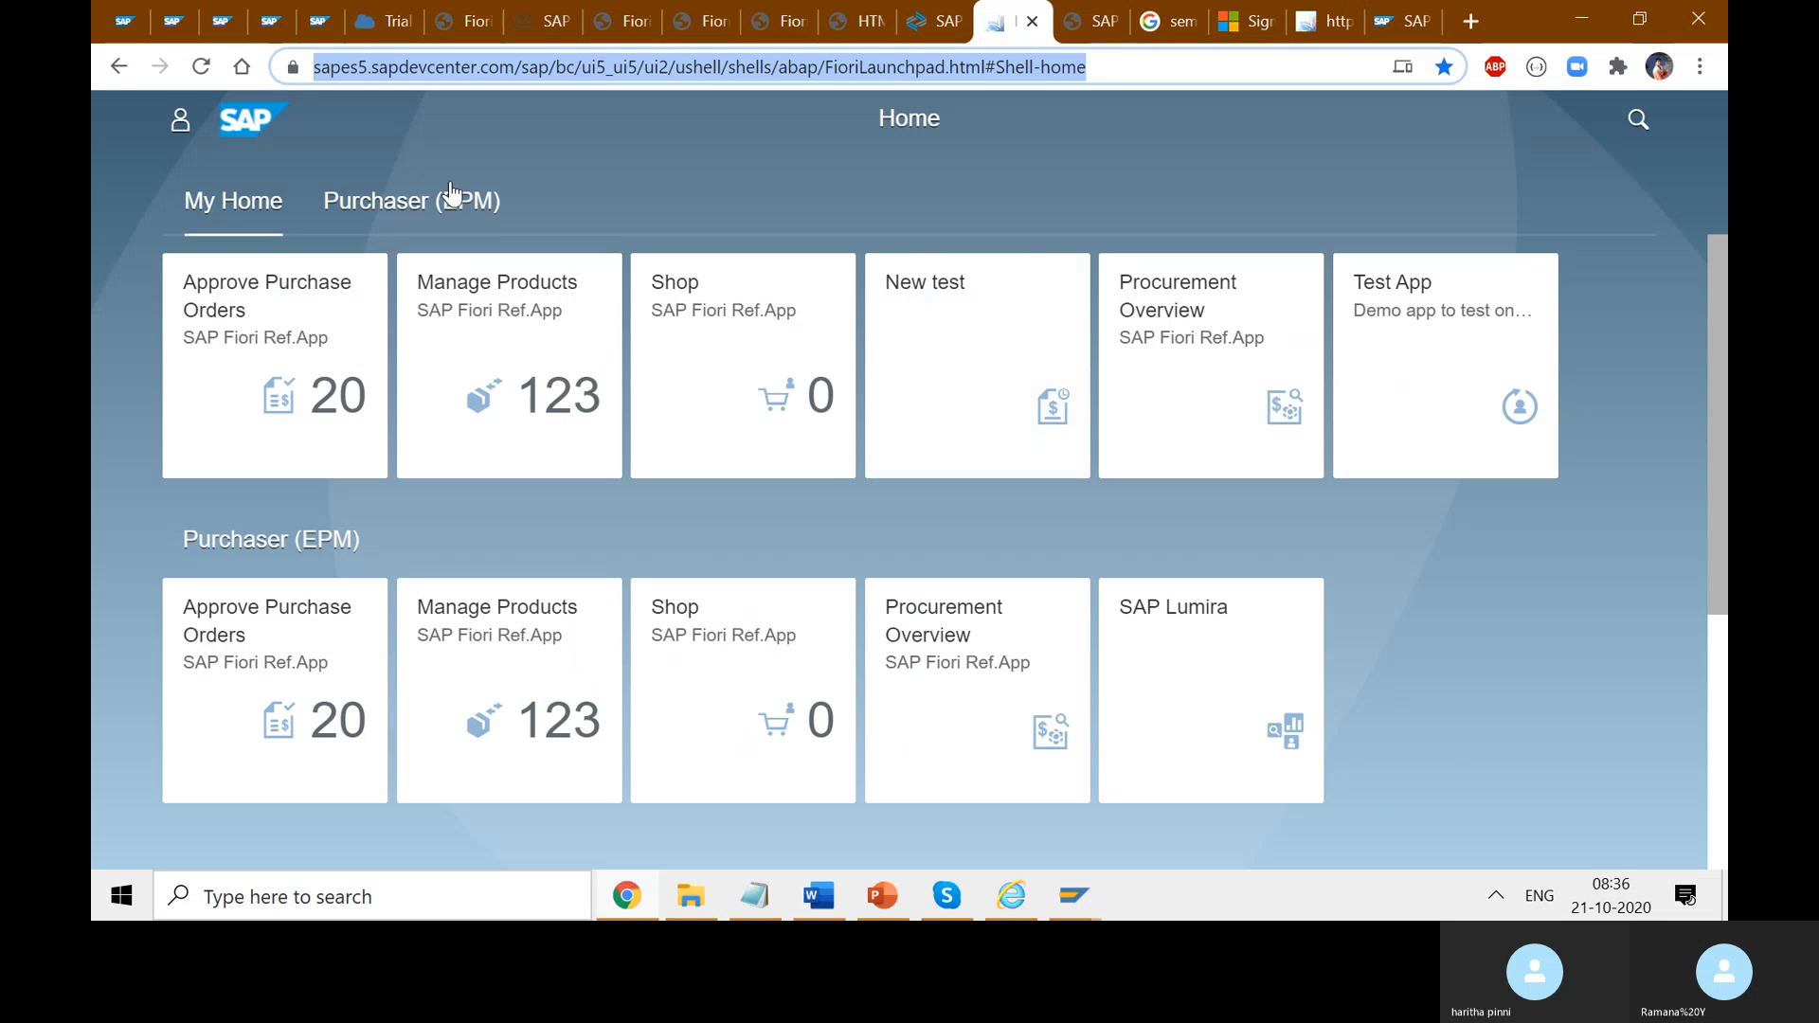
{"action": "left_click", "coordinate": [180, 118]}
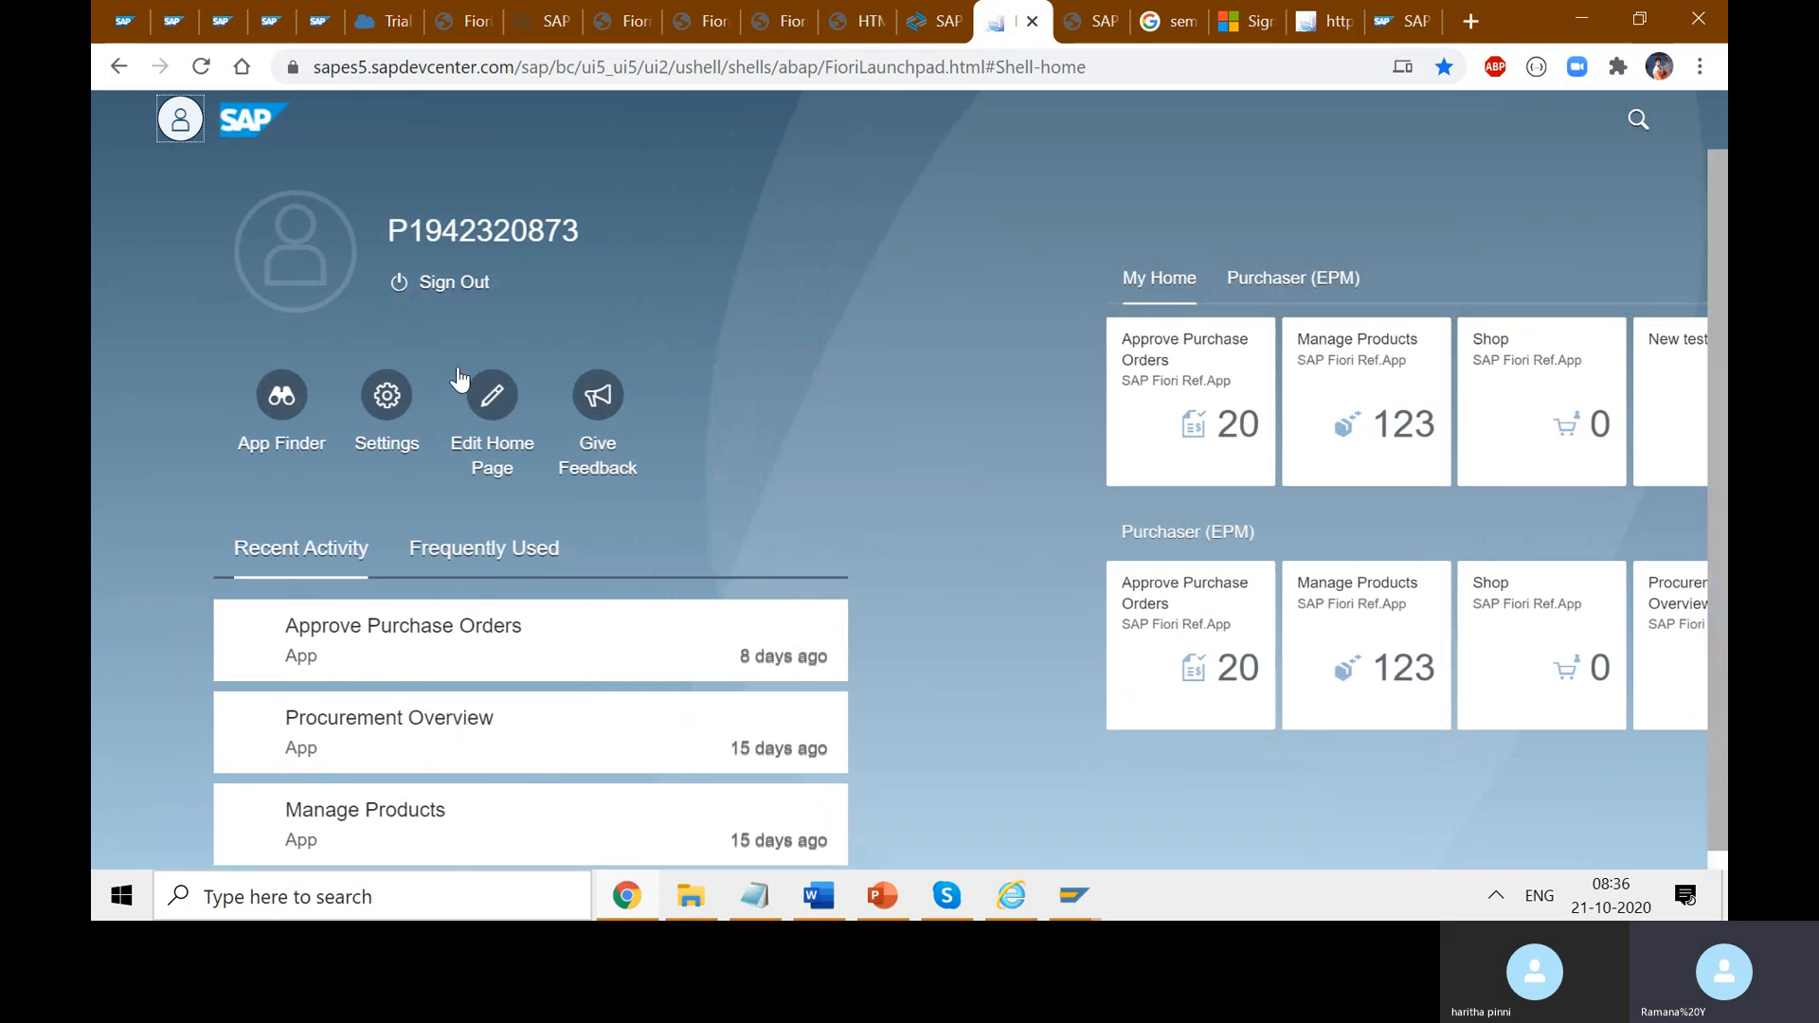
{"action": "left_click", "coordinate": [439, 280]}
{"action": "left_click", "coordinate": [1049, 539]}
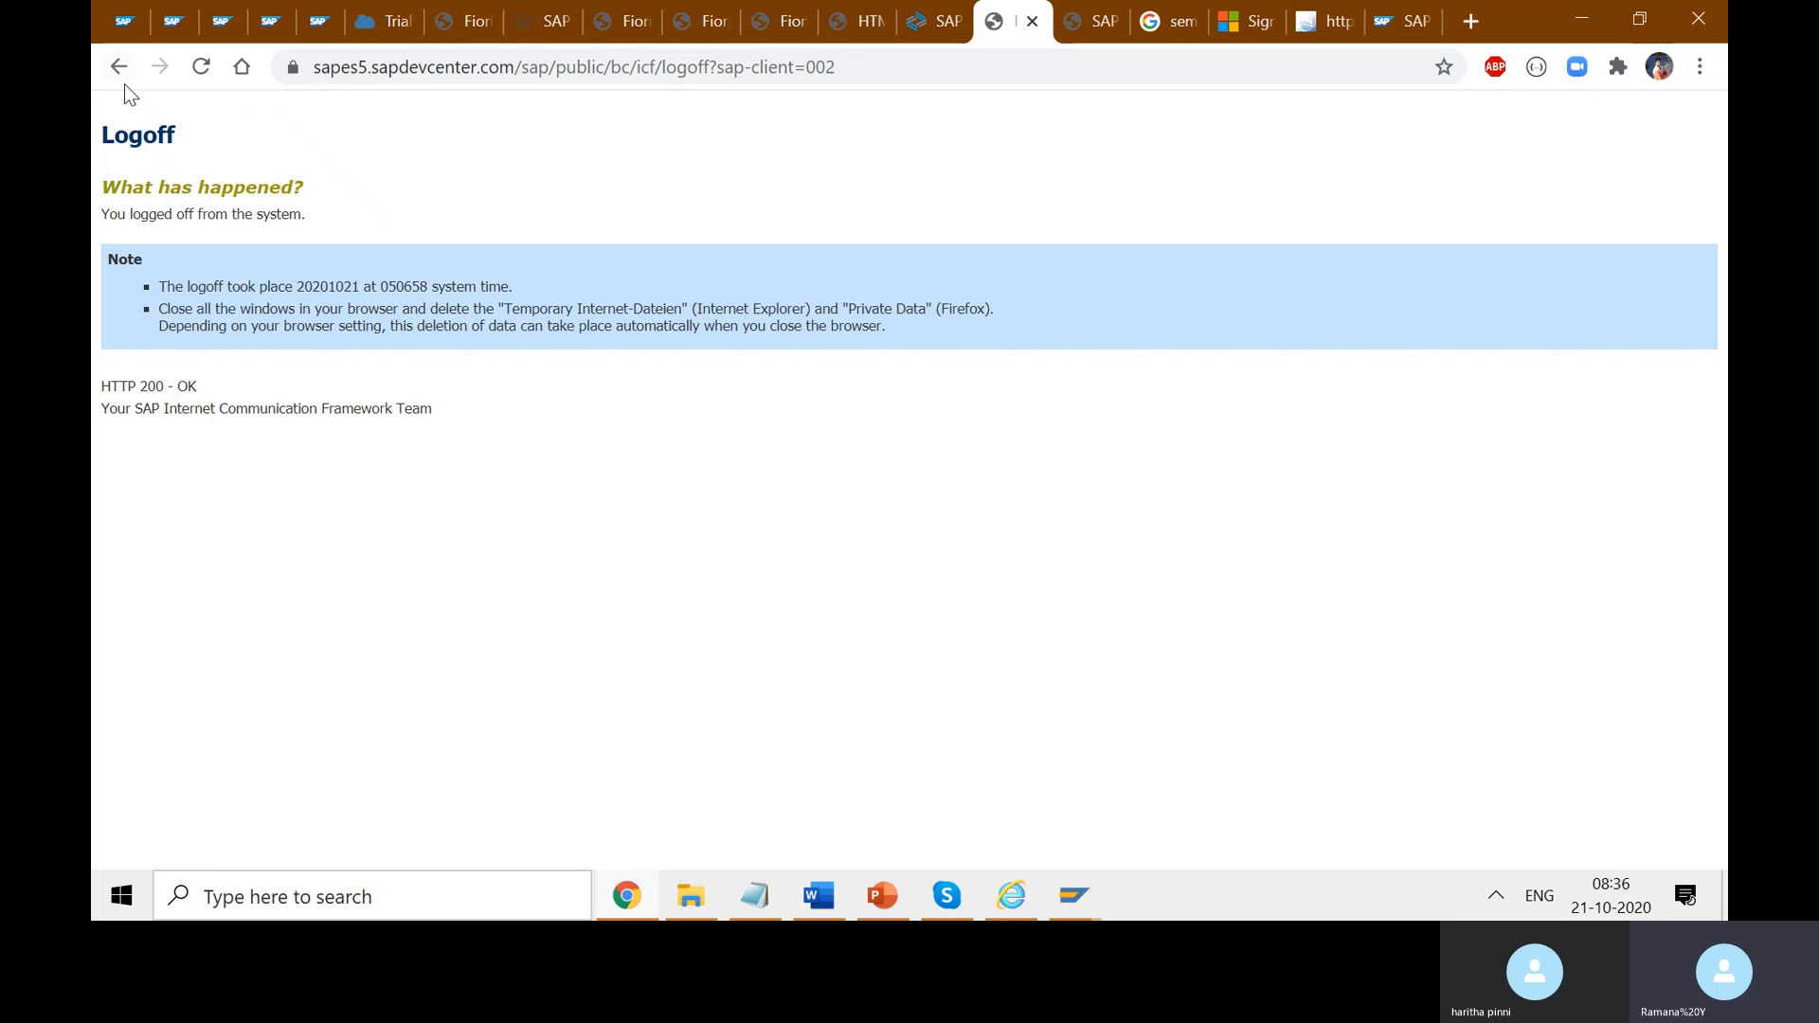
- Fill the logon form with Chrome's saved password, then return to the target mapping configuration tab
{"action": "left_click", "coordinate": [123, 83]}
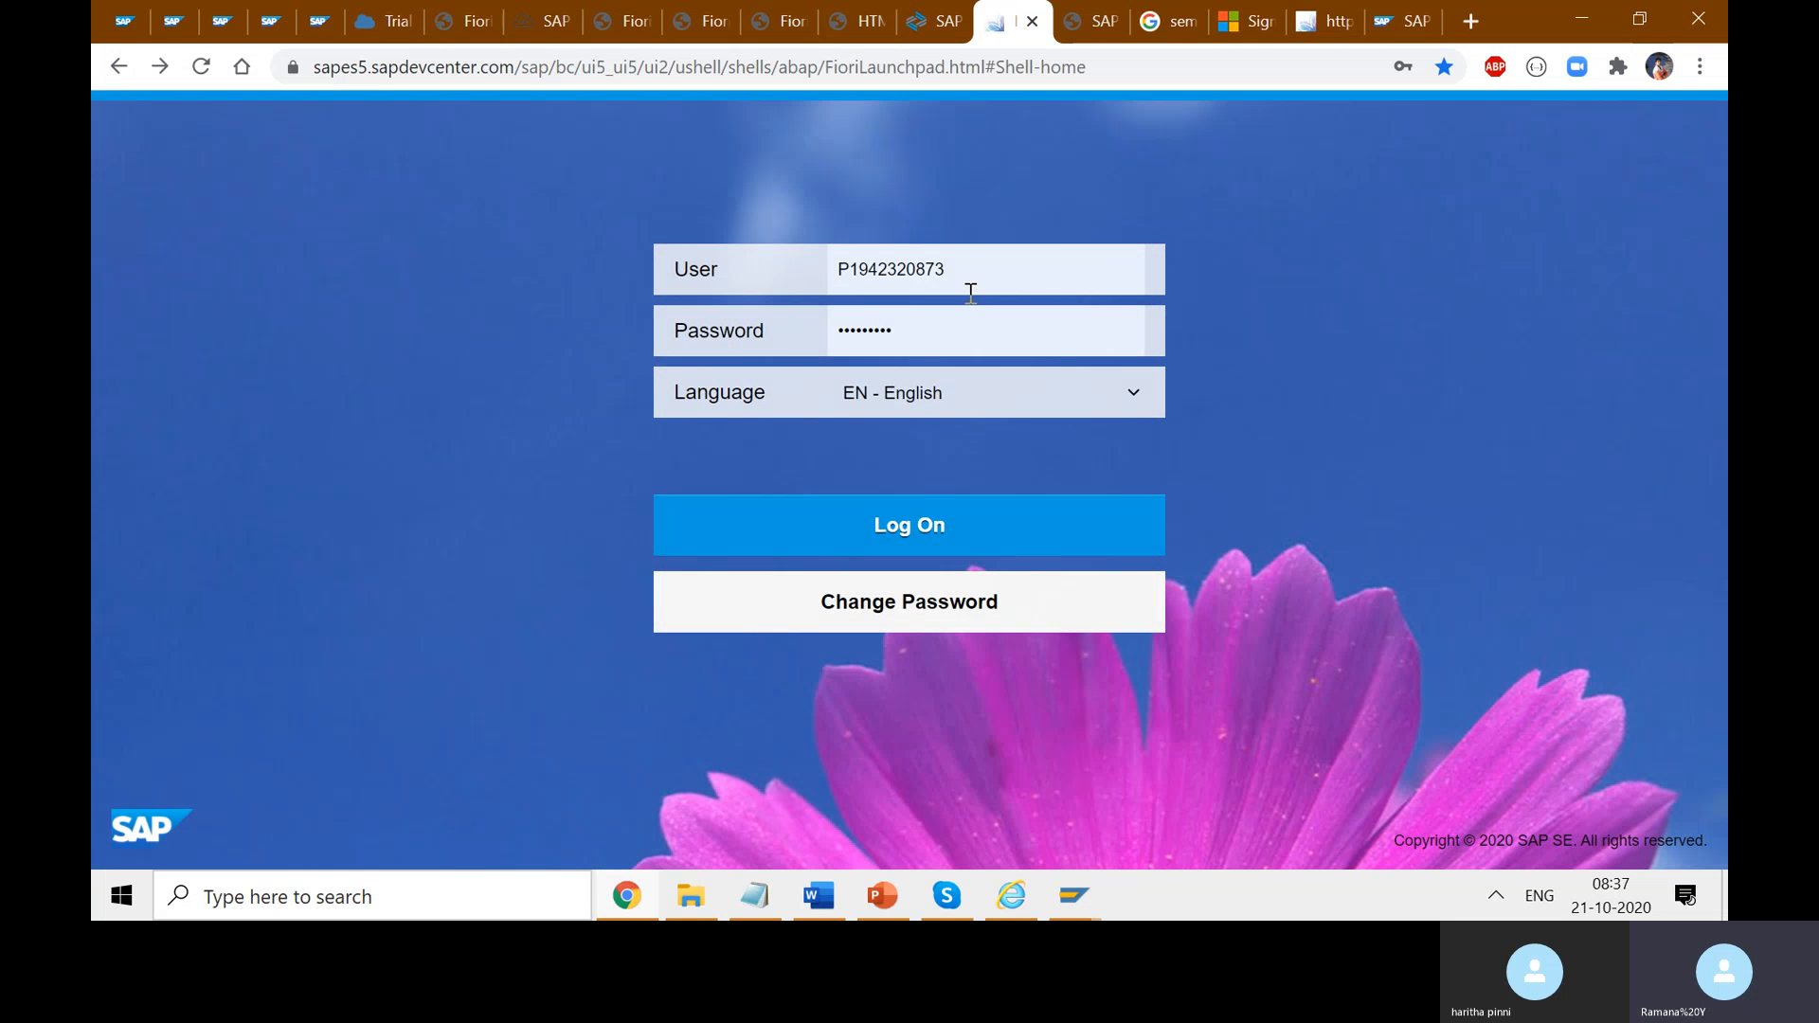
{"action": "left_click", "coordinate": [783, 264]}
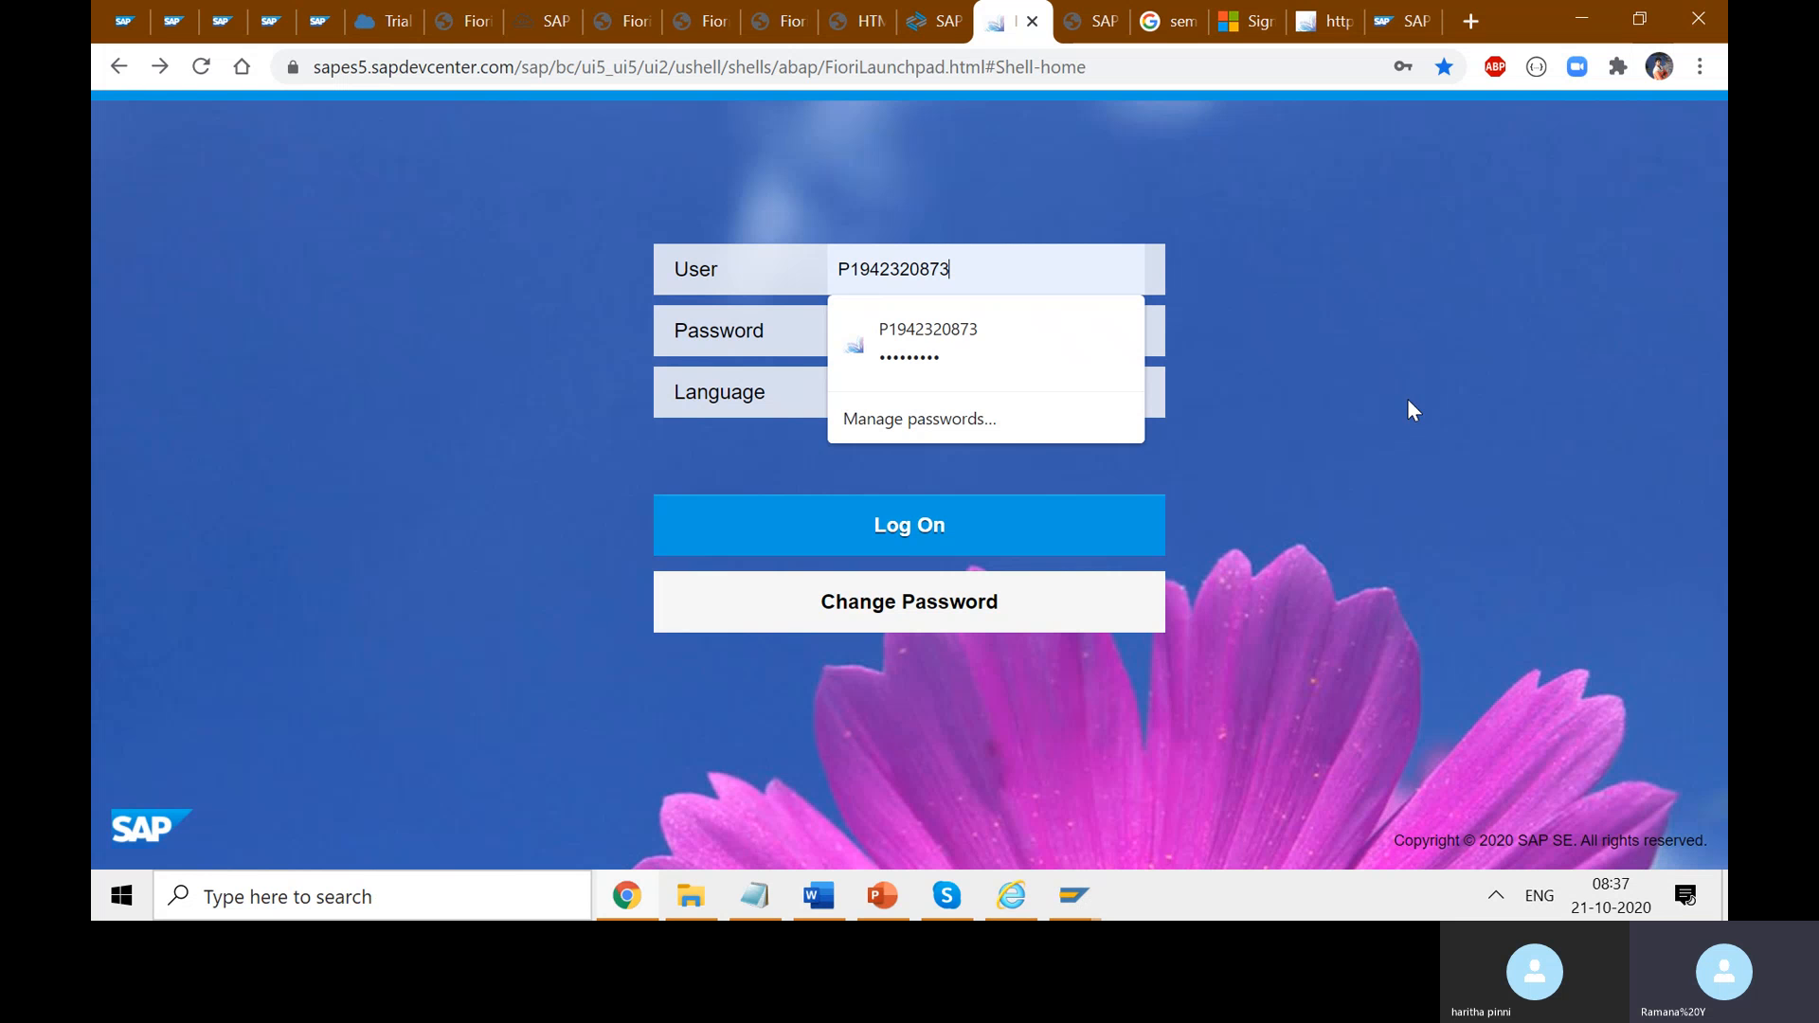
{"action": "key", "text": "Down"}
{"action": "key", "text": "Return"}
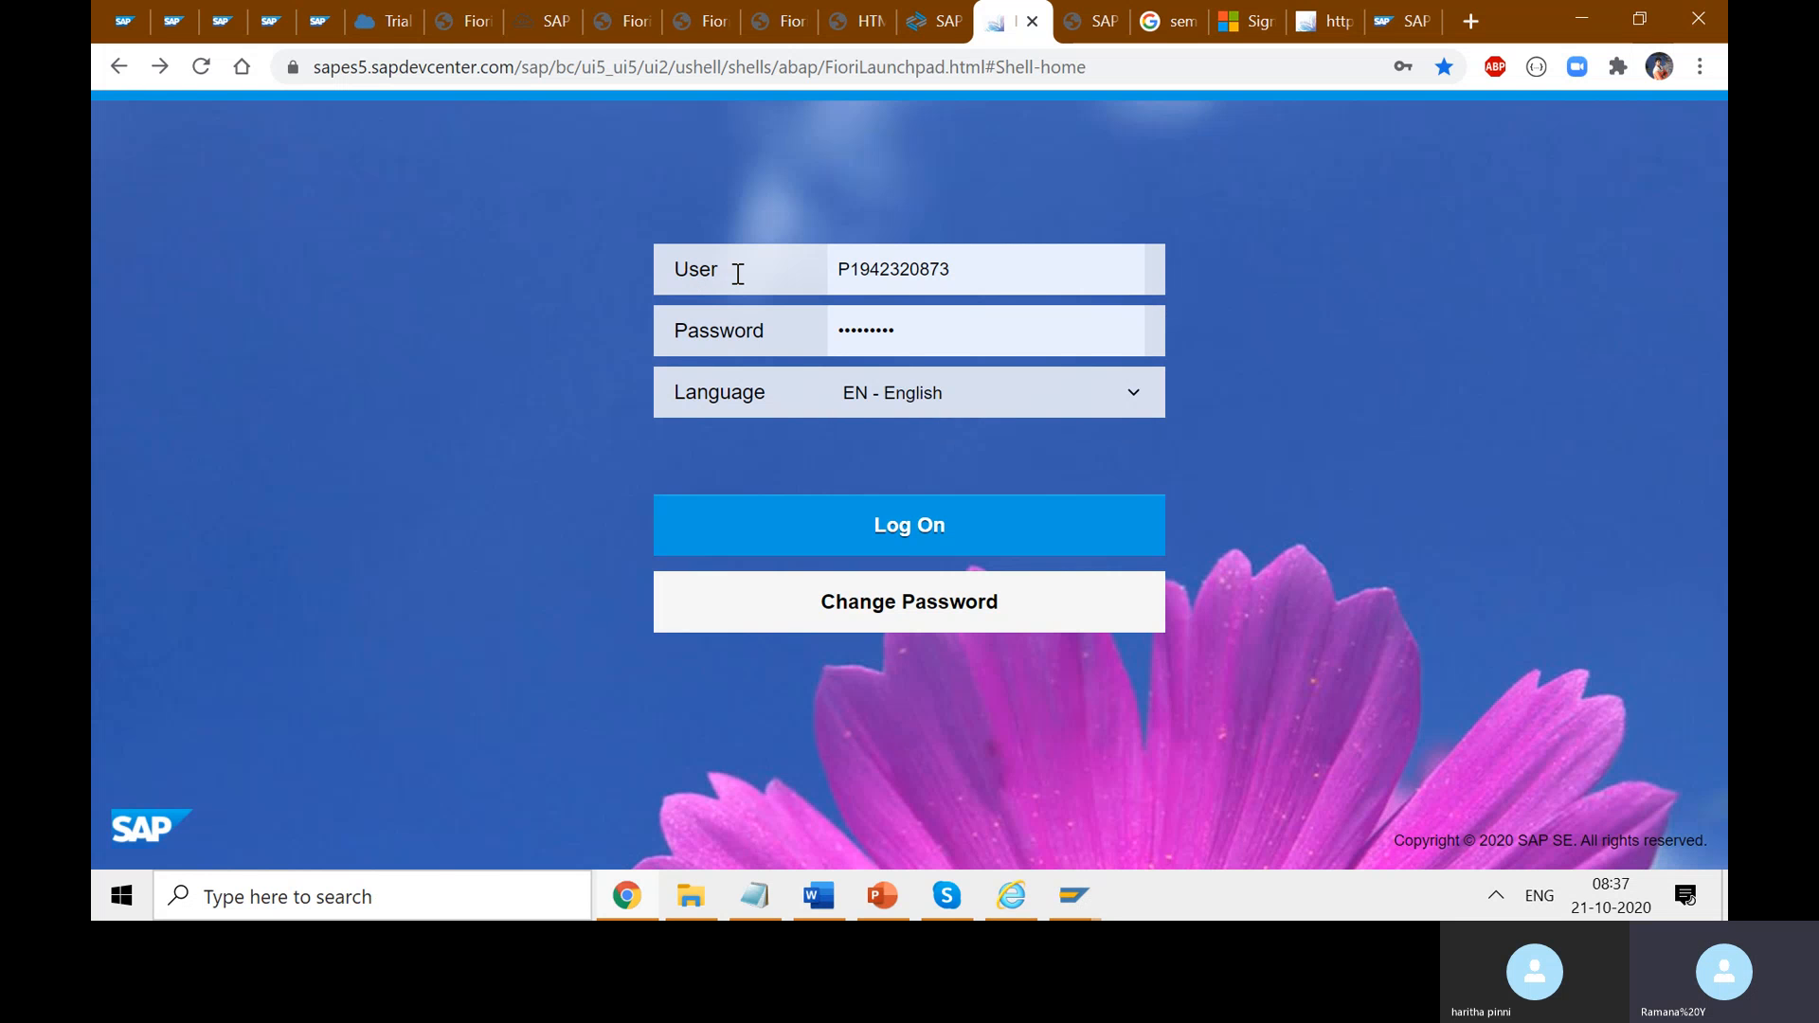
{"action": "left_click", "coordinate": [1401, 20]}
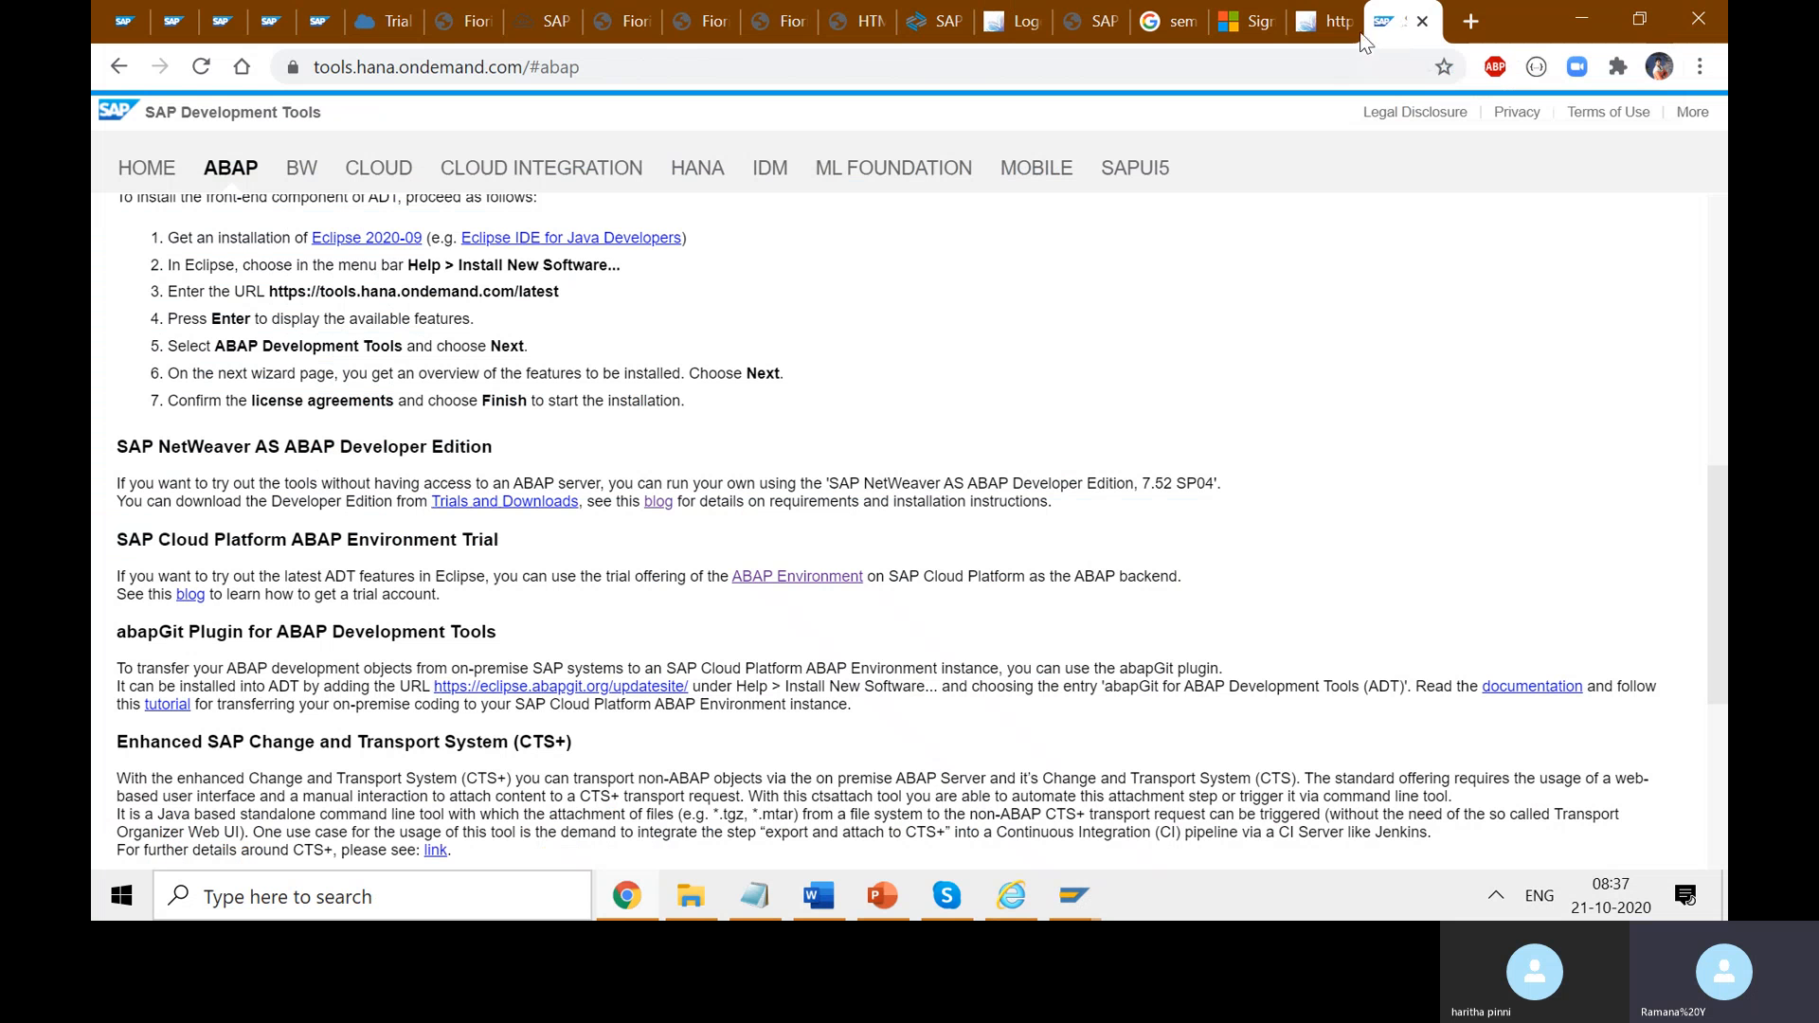
{"action": "left_click", "coordinate": [1324, 21]}
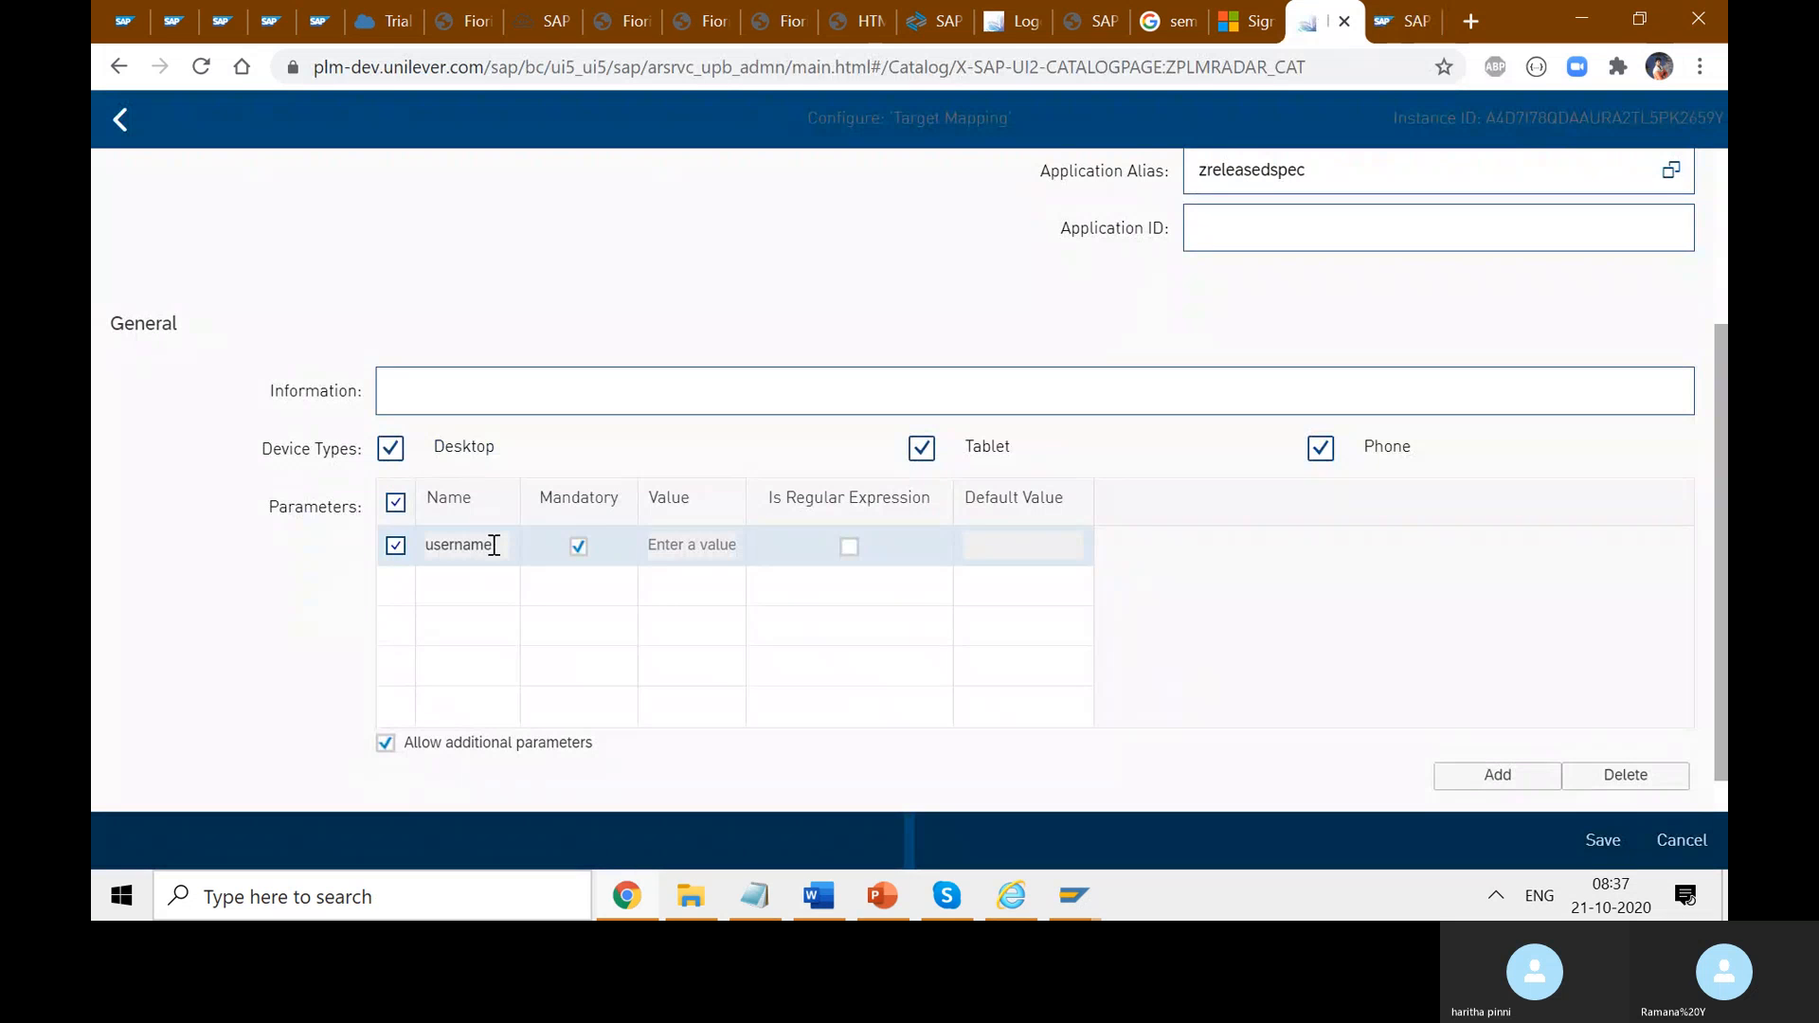
- Inspect the username parameter's name and empty Value, then cancel the configuration without saving
{"action": "left_click", "coordinate": [678, 546]}
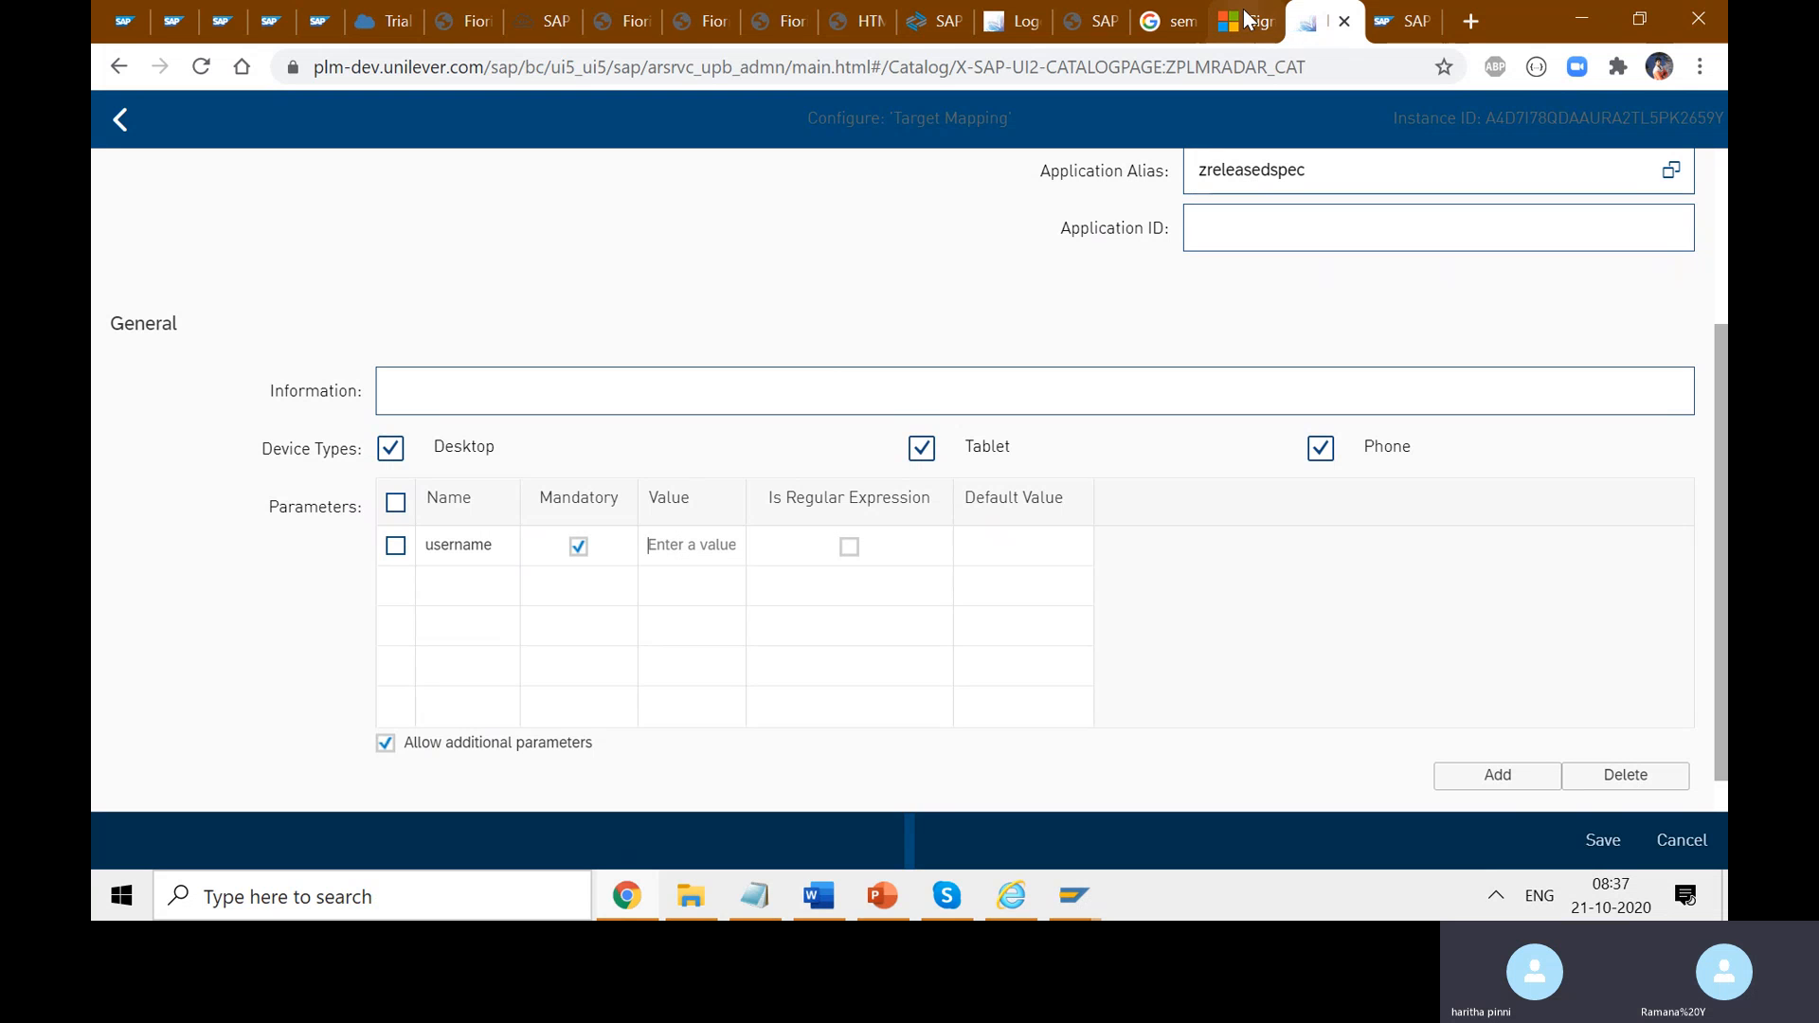
{"action": "left_click", "coordinate": [1018, 21]}
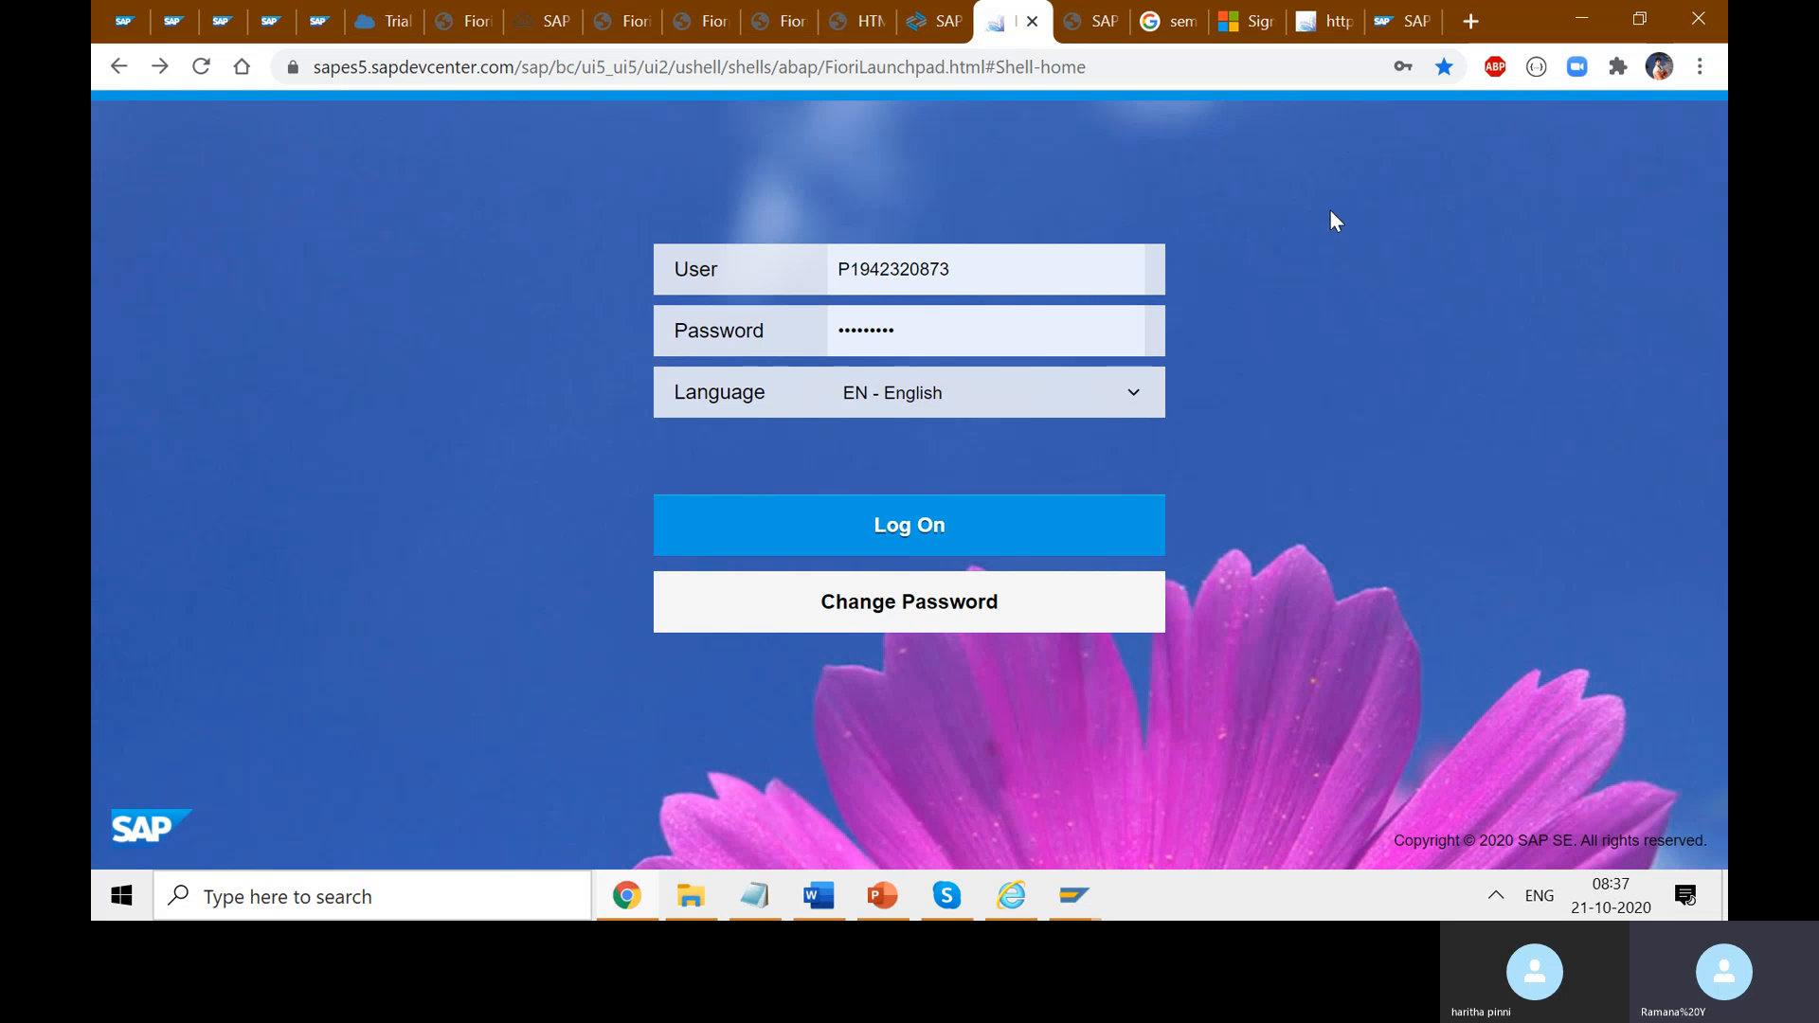
{"action": "left_click", "coordinate": [1326, 21]}
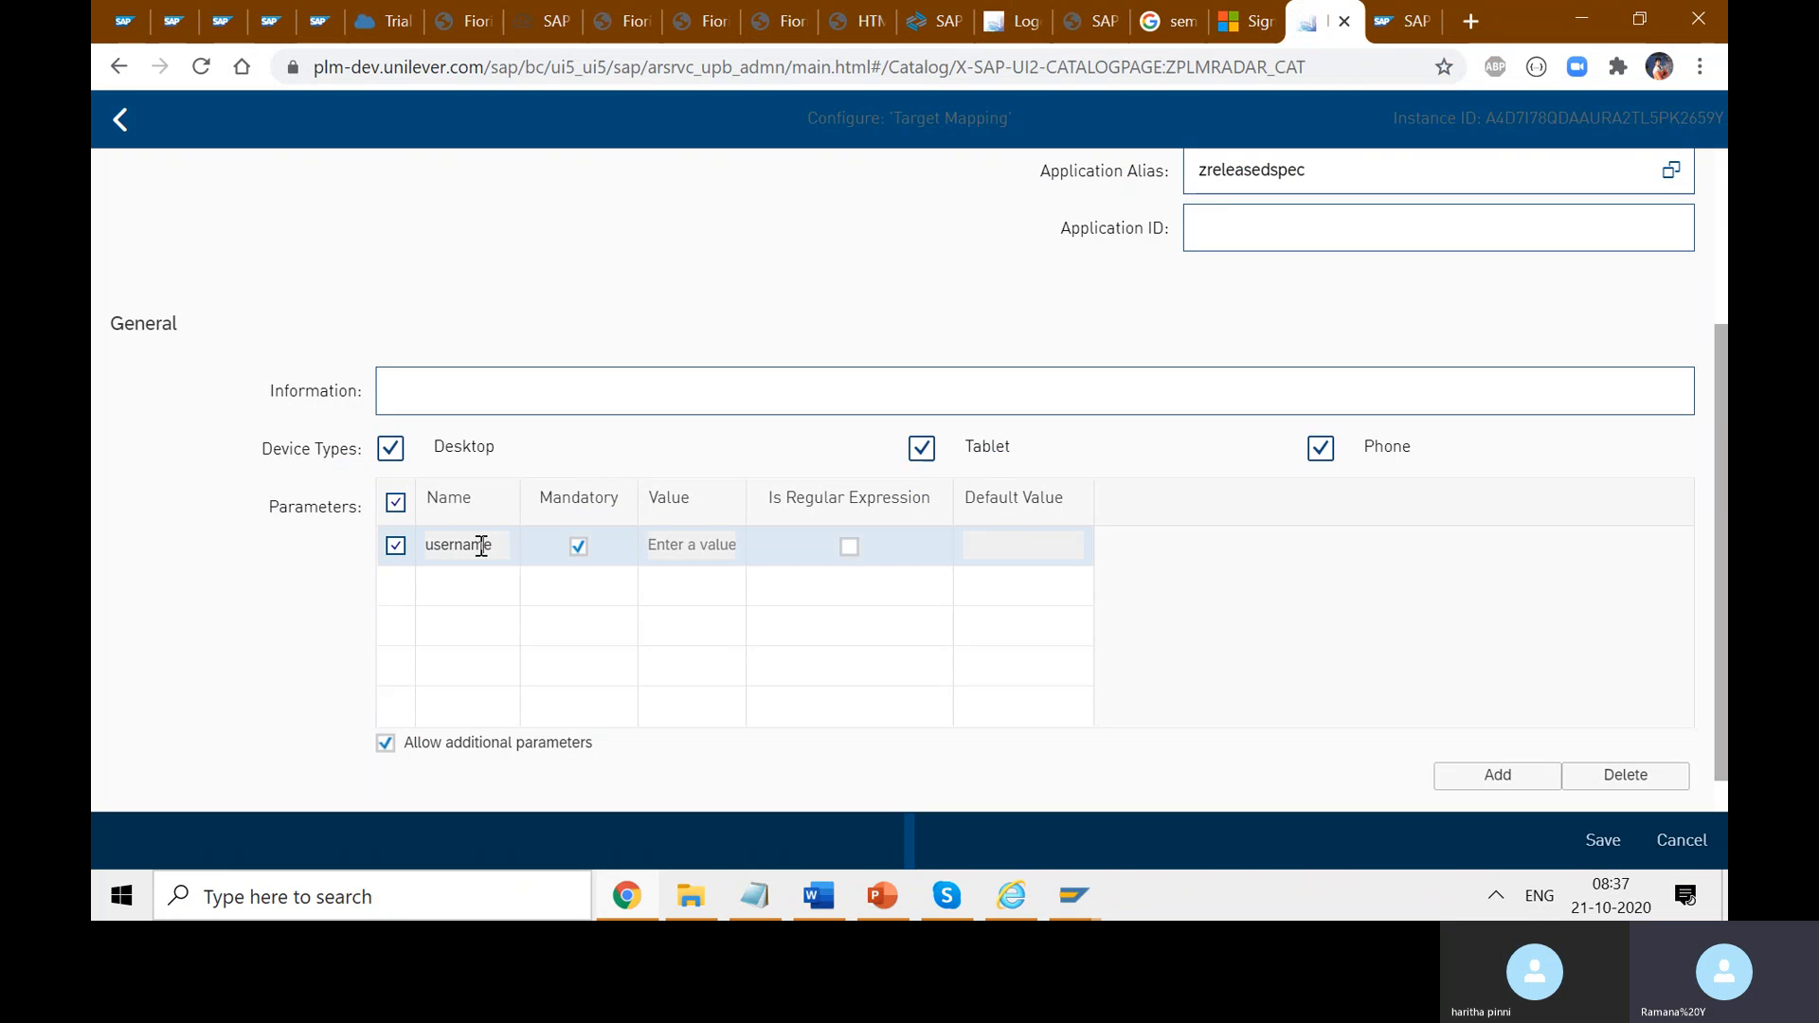
{"action": "double_click", "coordinate": [467, 546]}
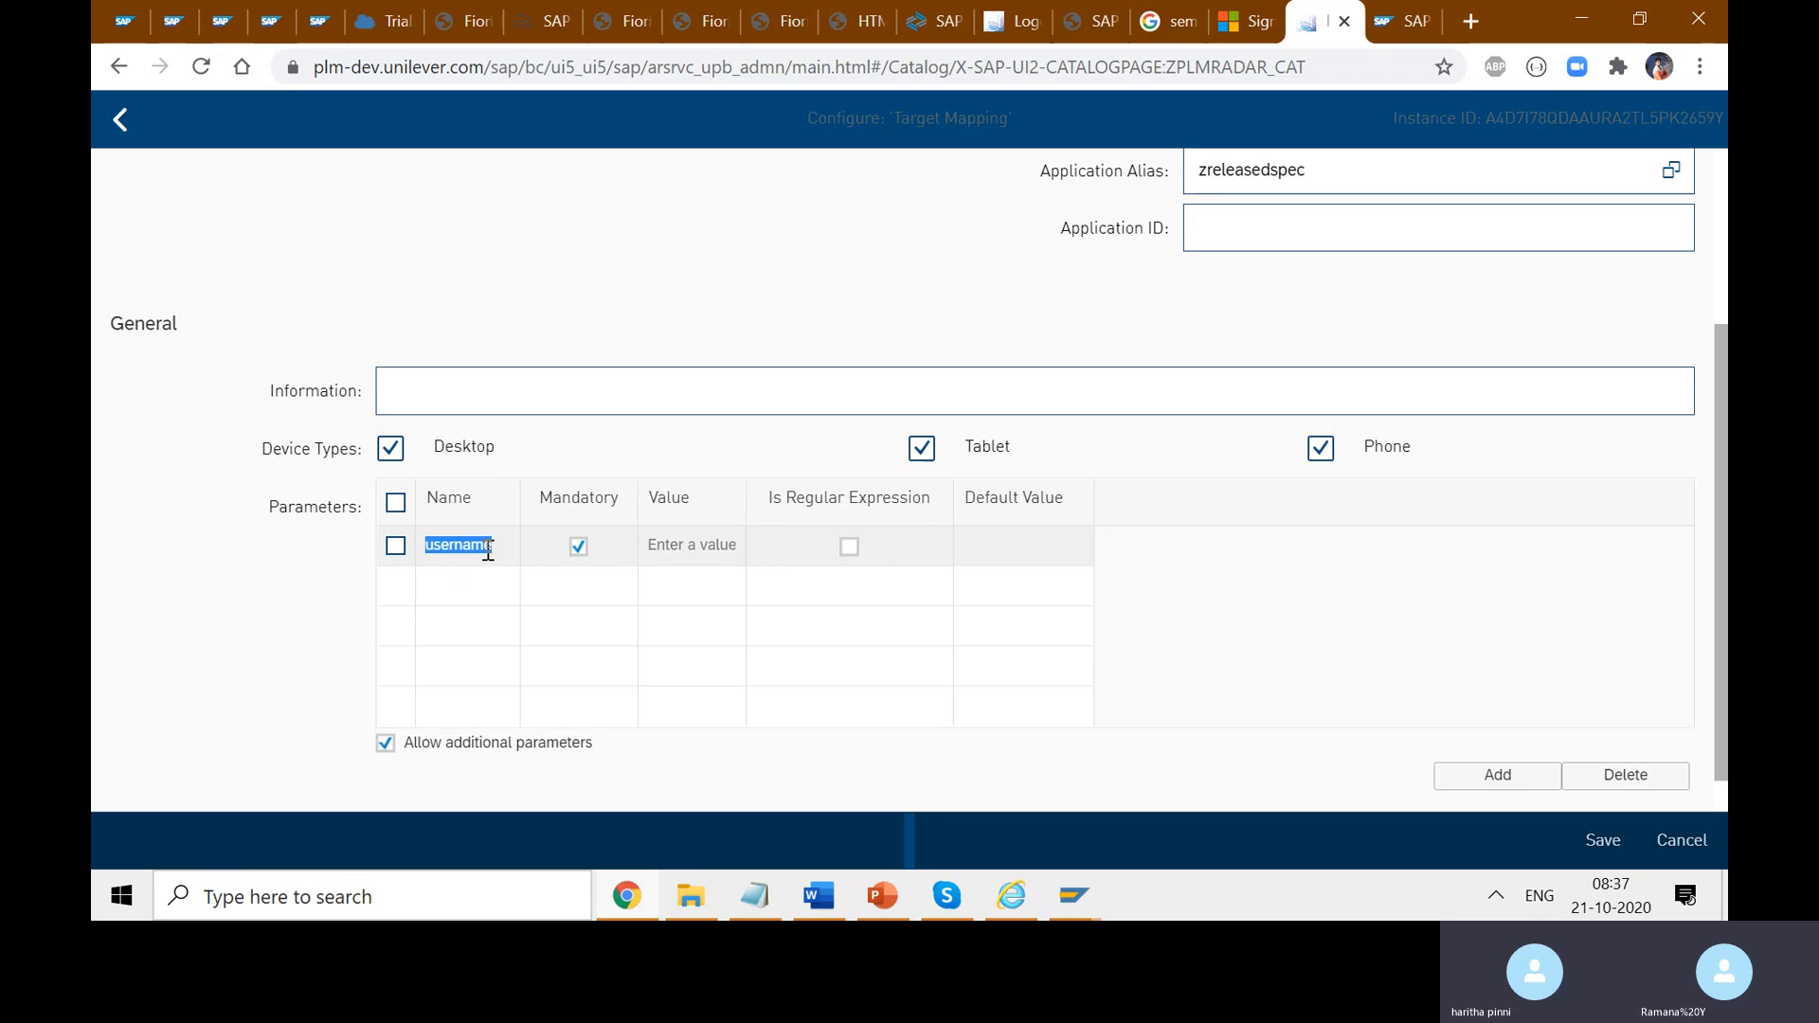
{"action": "left_click", "coordinate": [487, 547]}
{"action": "left_click_drag", "start_coordinate": [493, 549], "coordinate": [410, 547]}
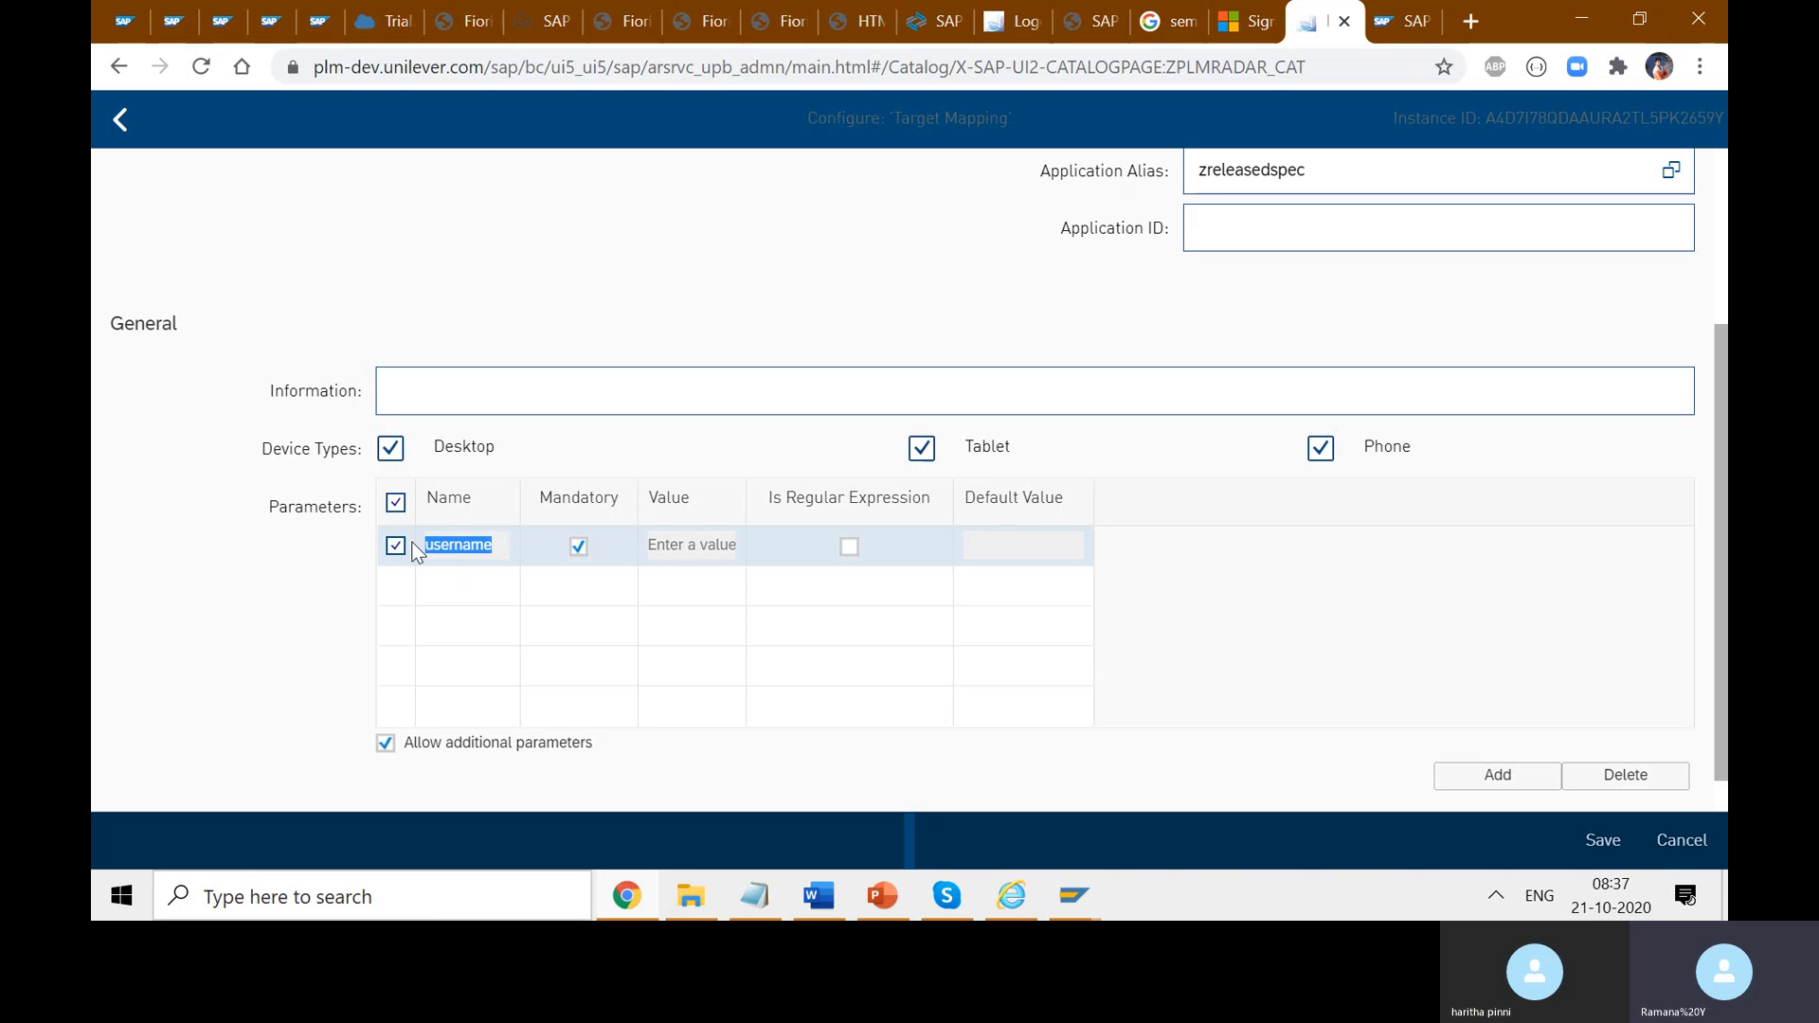
{"action": "left_click", "coordinate": [690, 549]}
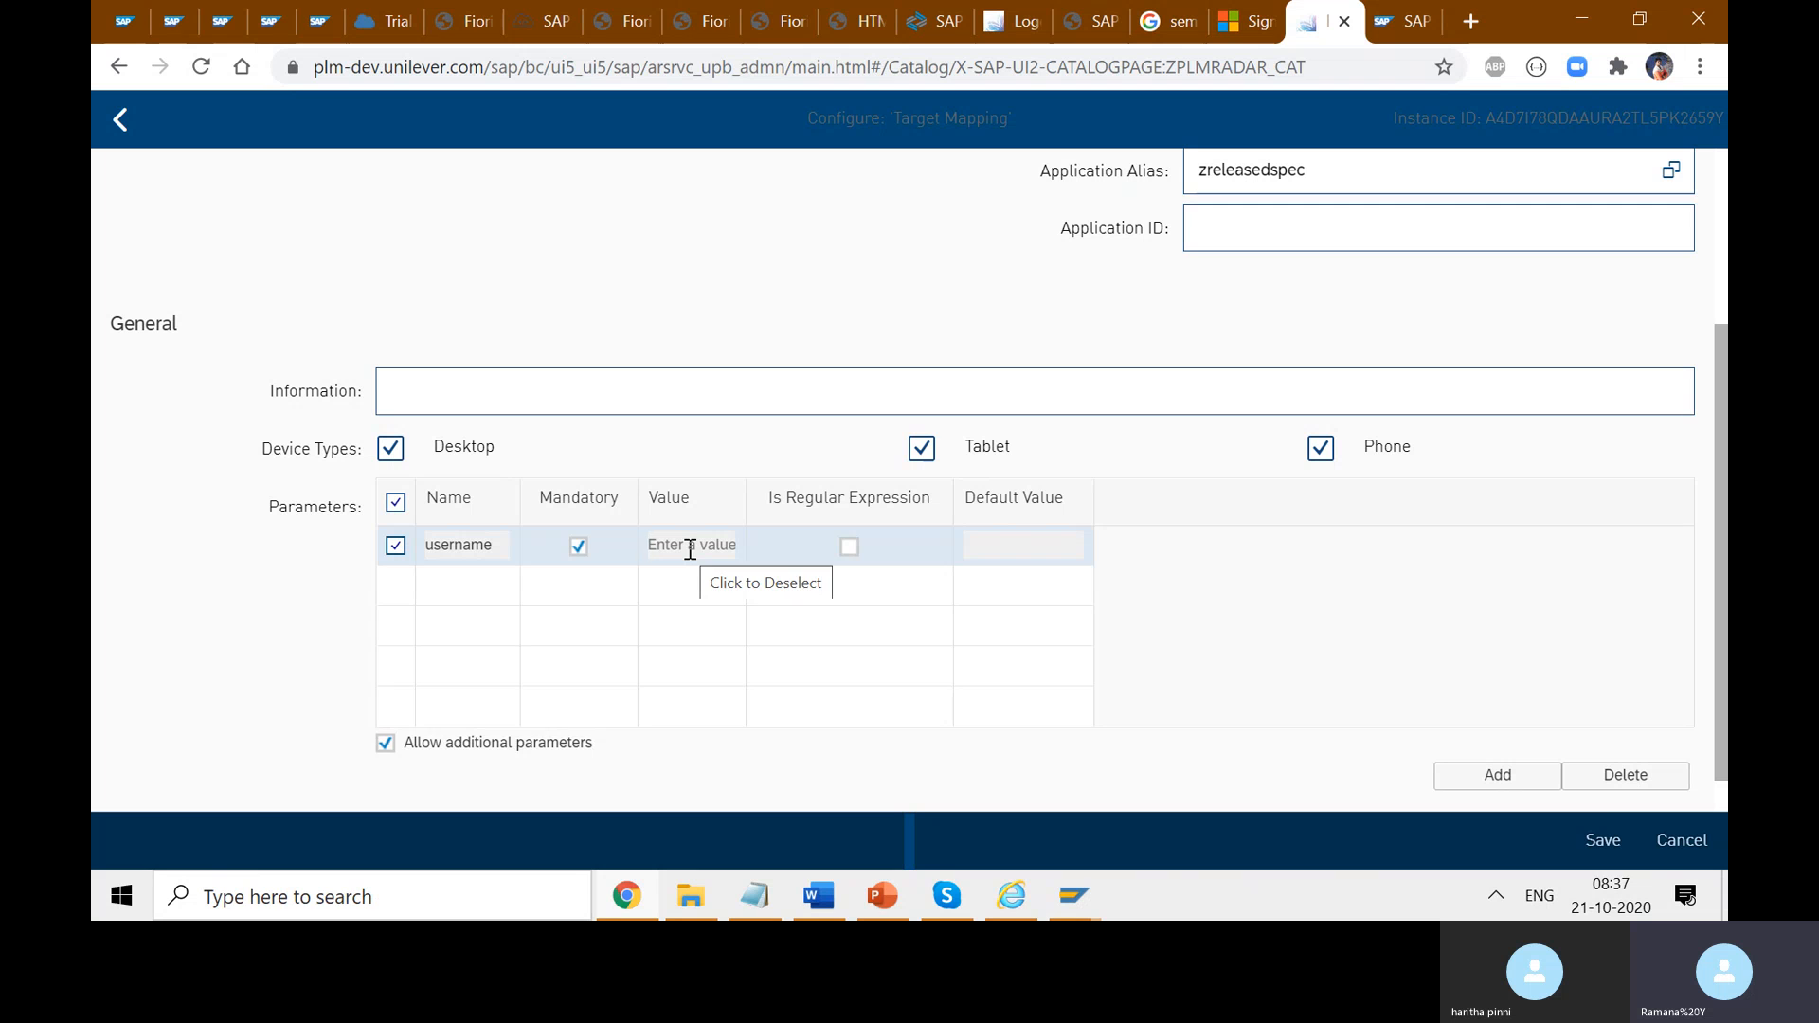
{"action": "left_click", "coordinate": [1252, 665]}
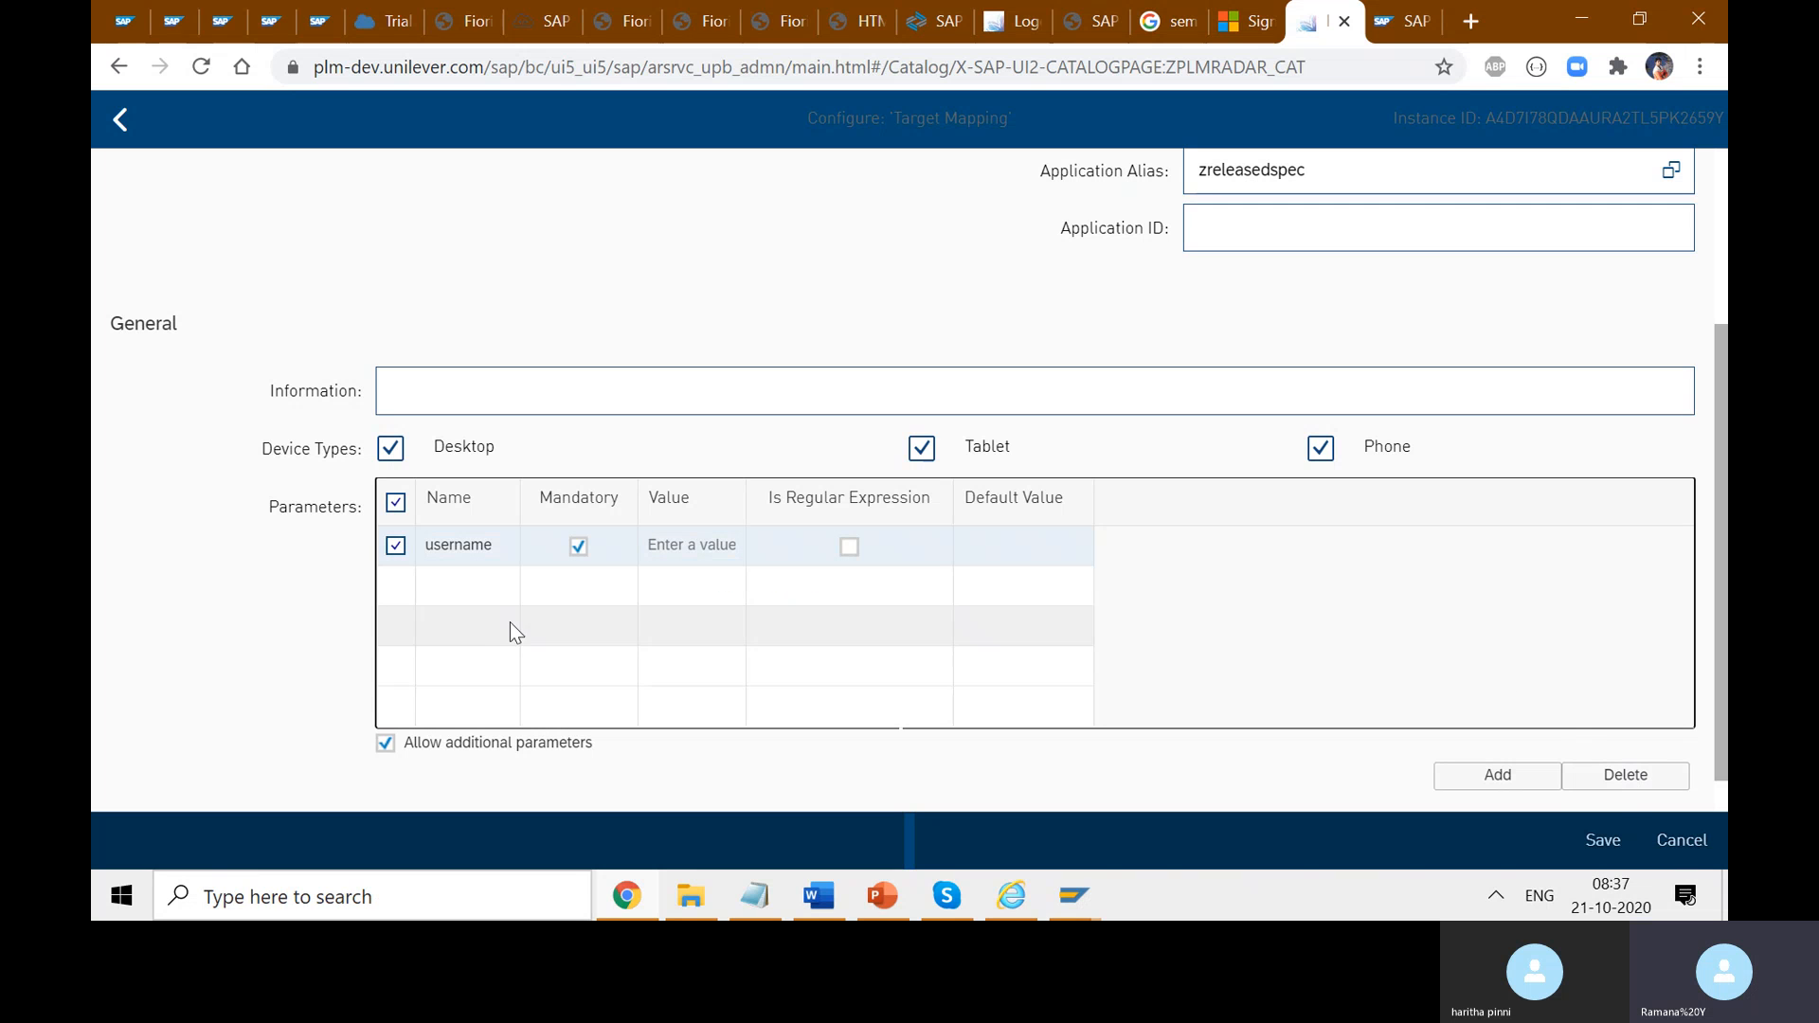
{"action": "left_click", "coordinate": [1672, 831]}
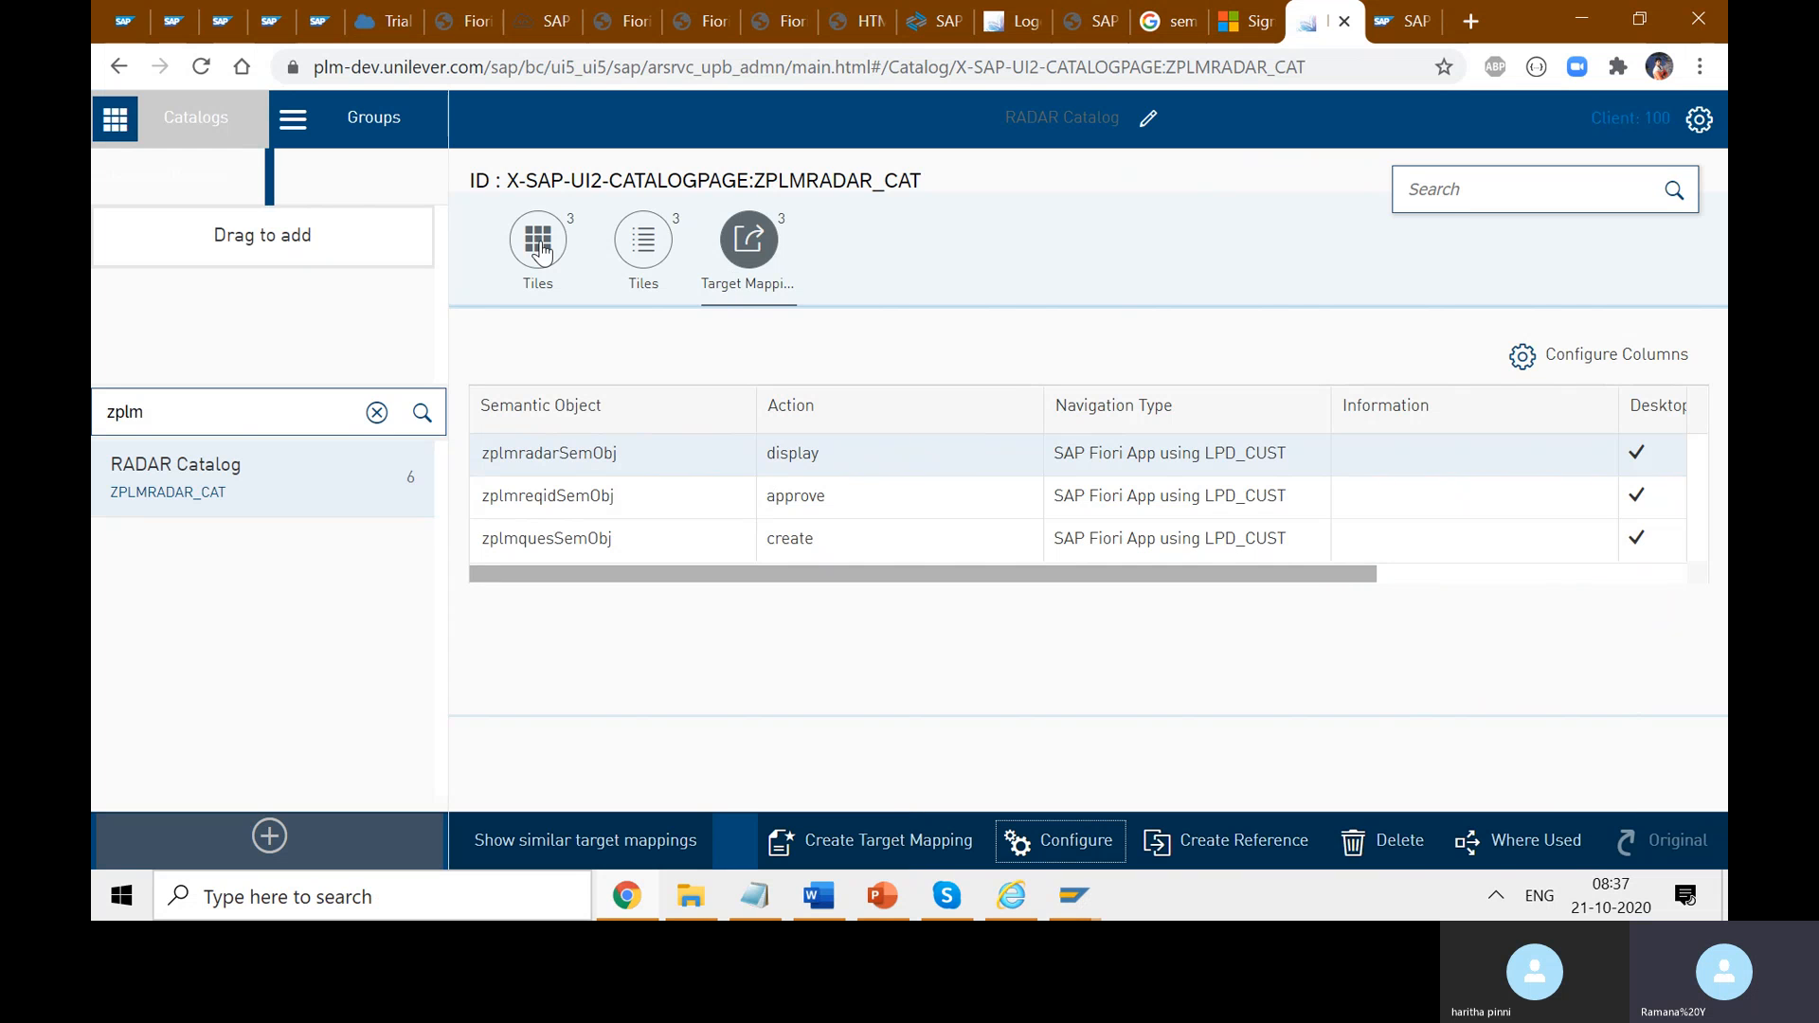
- Reload the mappings and review the zplmradarSemObj display mapping's settings without changes
{"action": "left_click", "coordinate": [765, 261]}
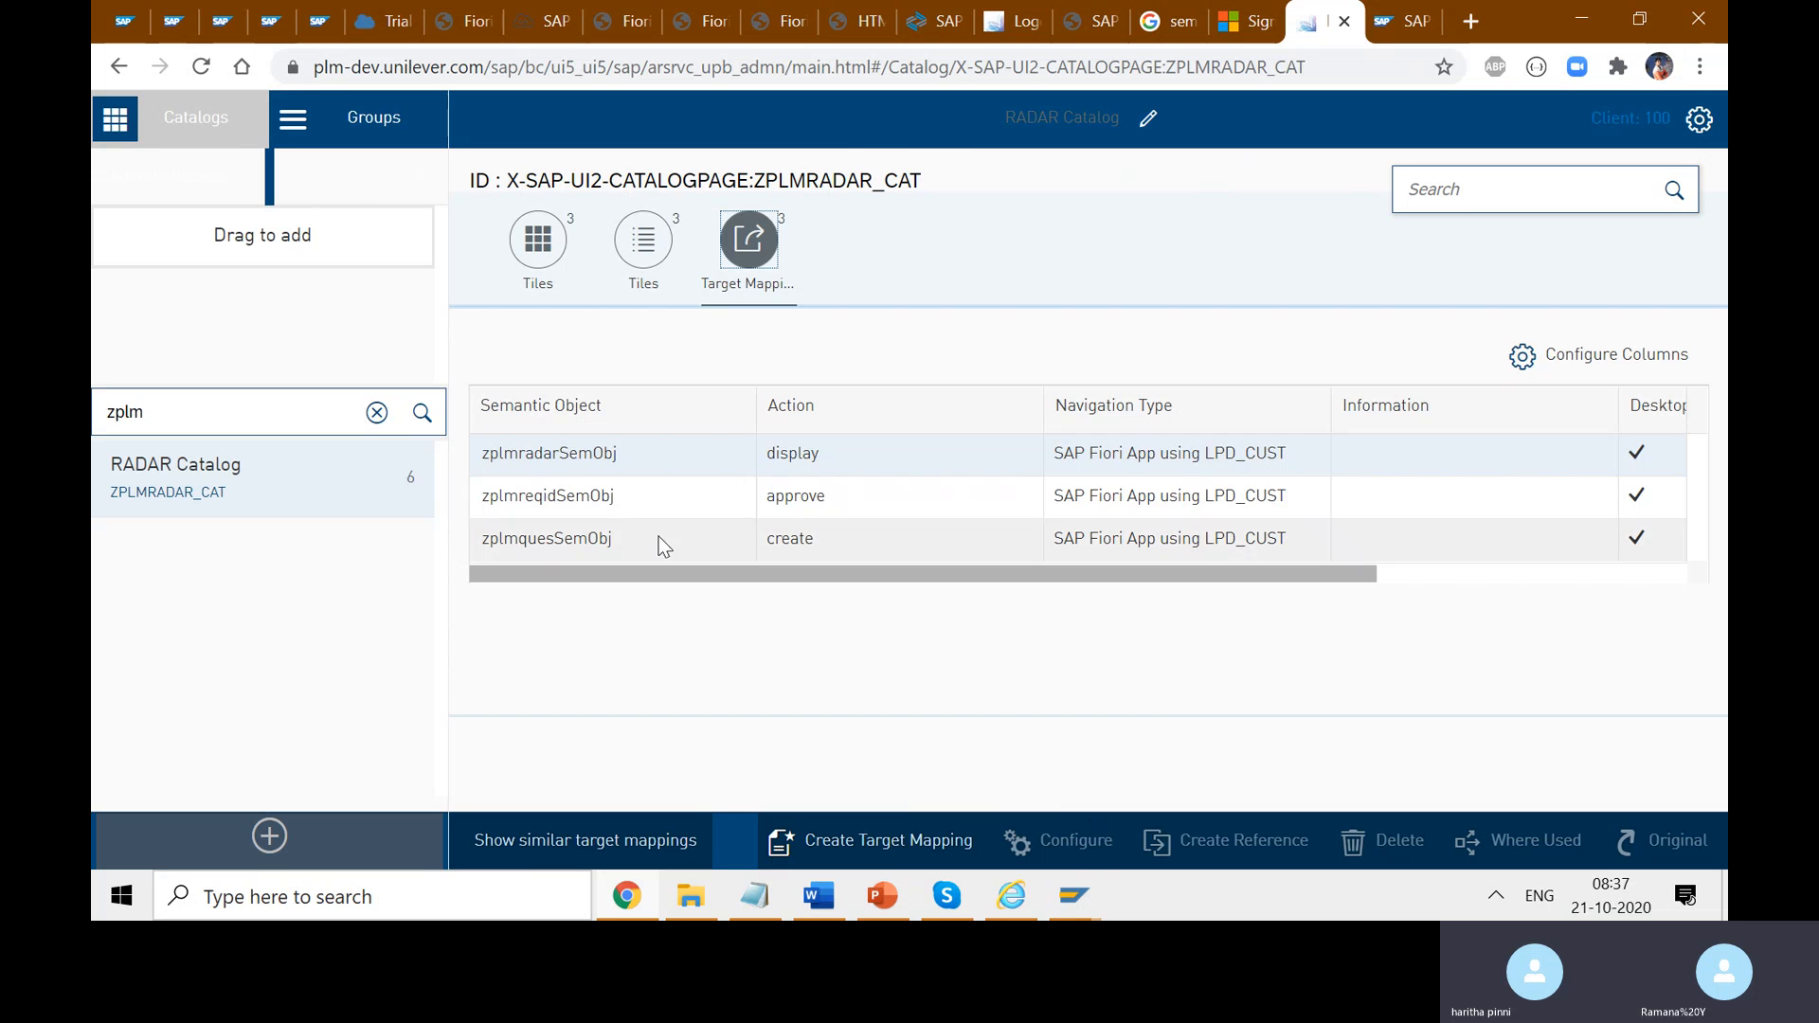
{"action": "left_click", "coordinate": [578, 468]}
{"action": "left_click", "coordinate": [1056, 840]}
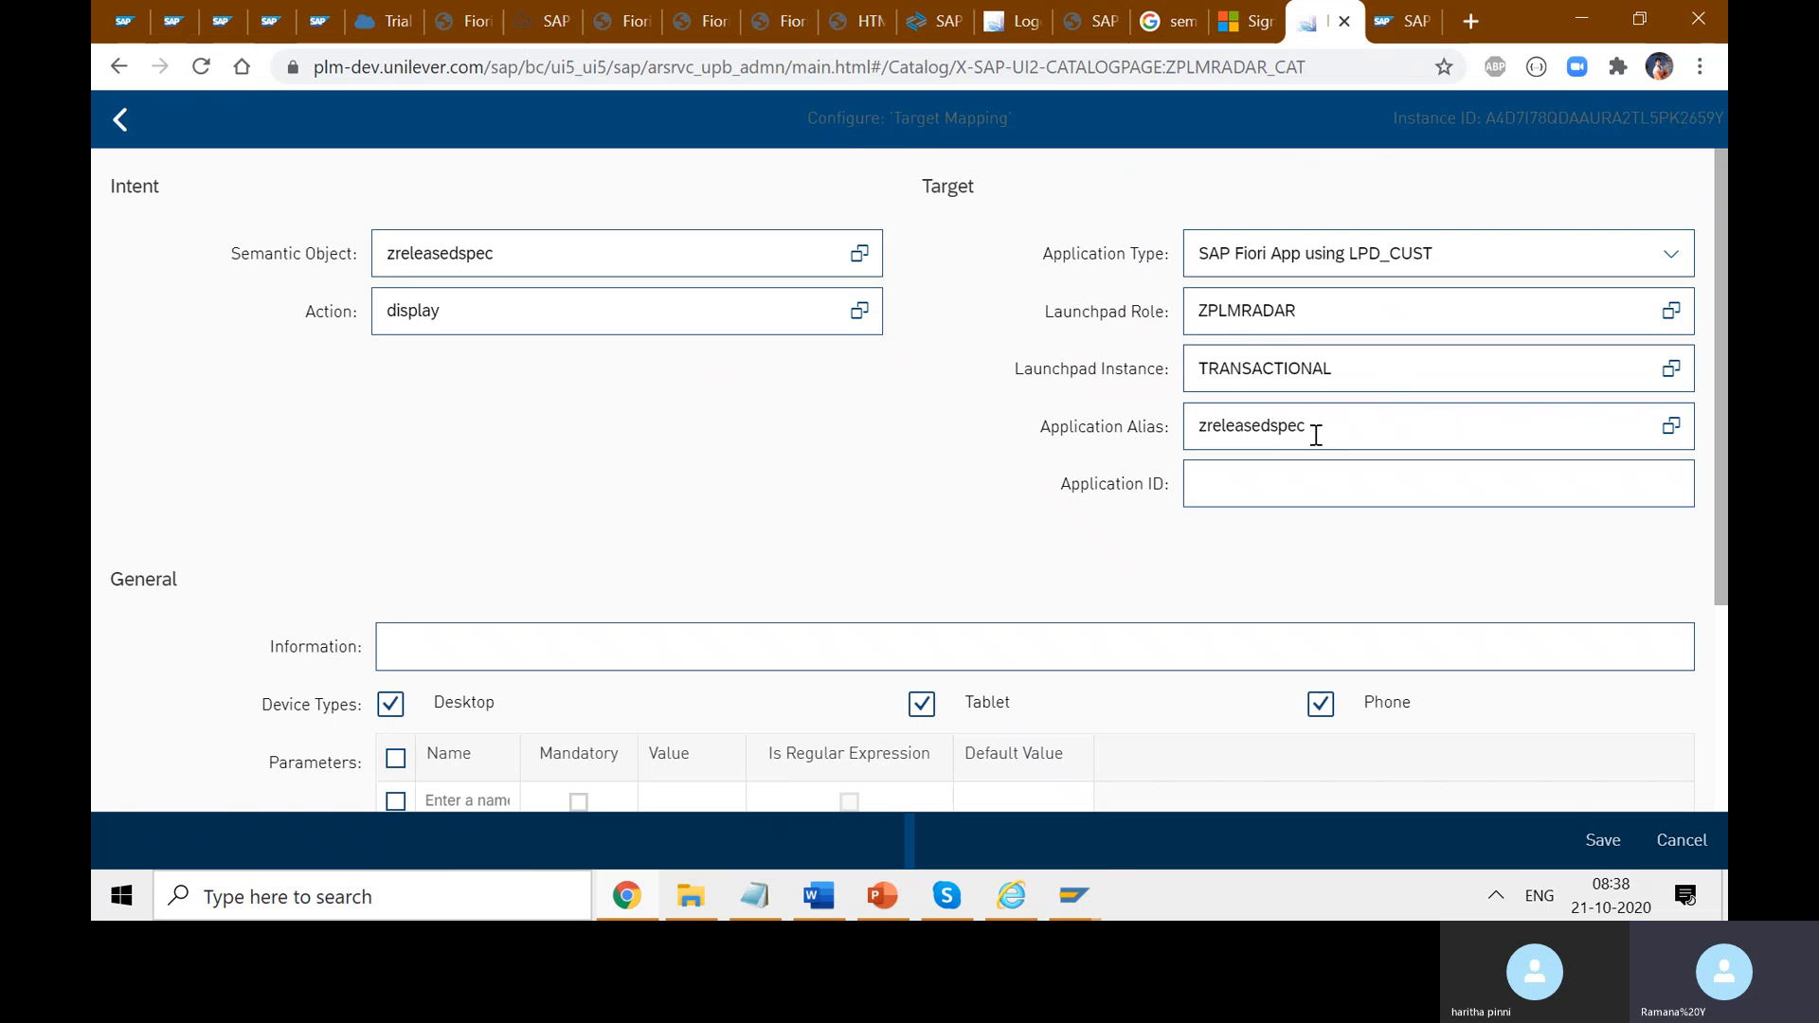
{"action": "left_click", "coordinate": [1679, 840]}
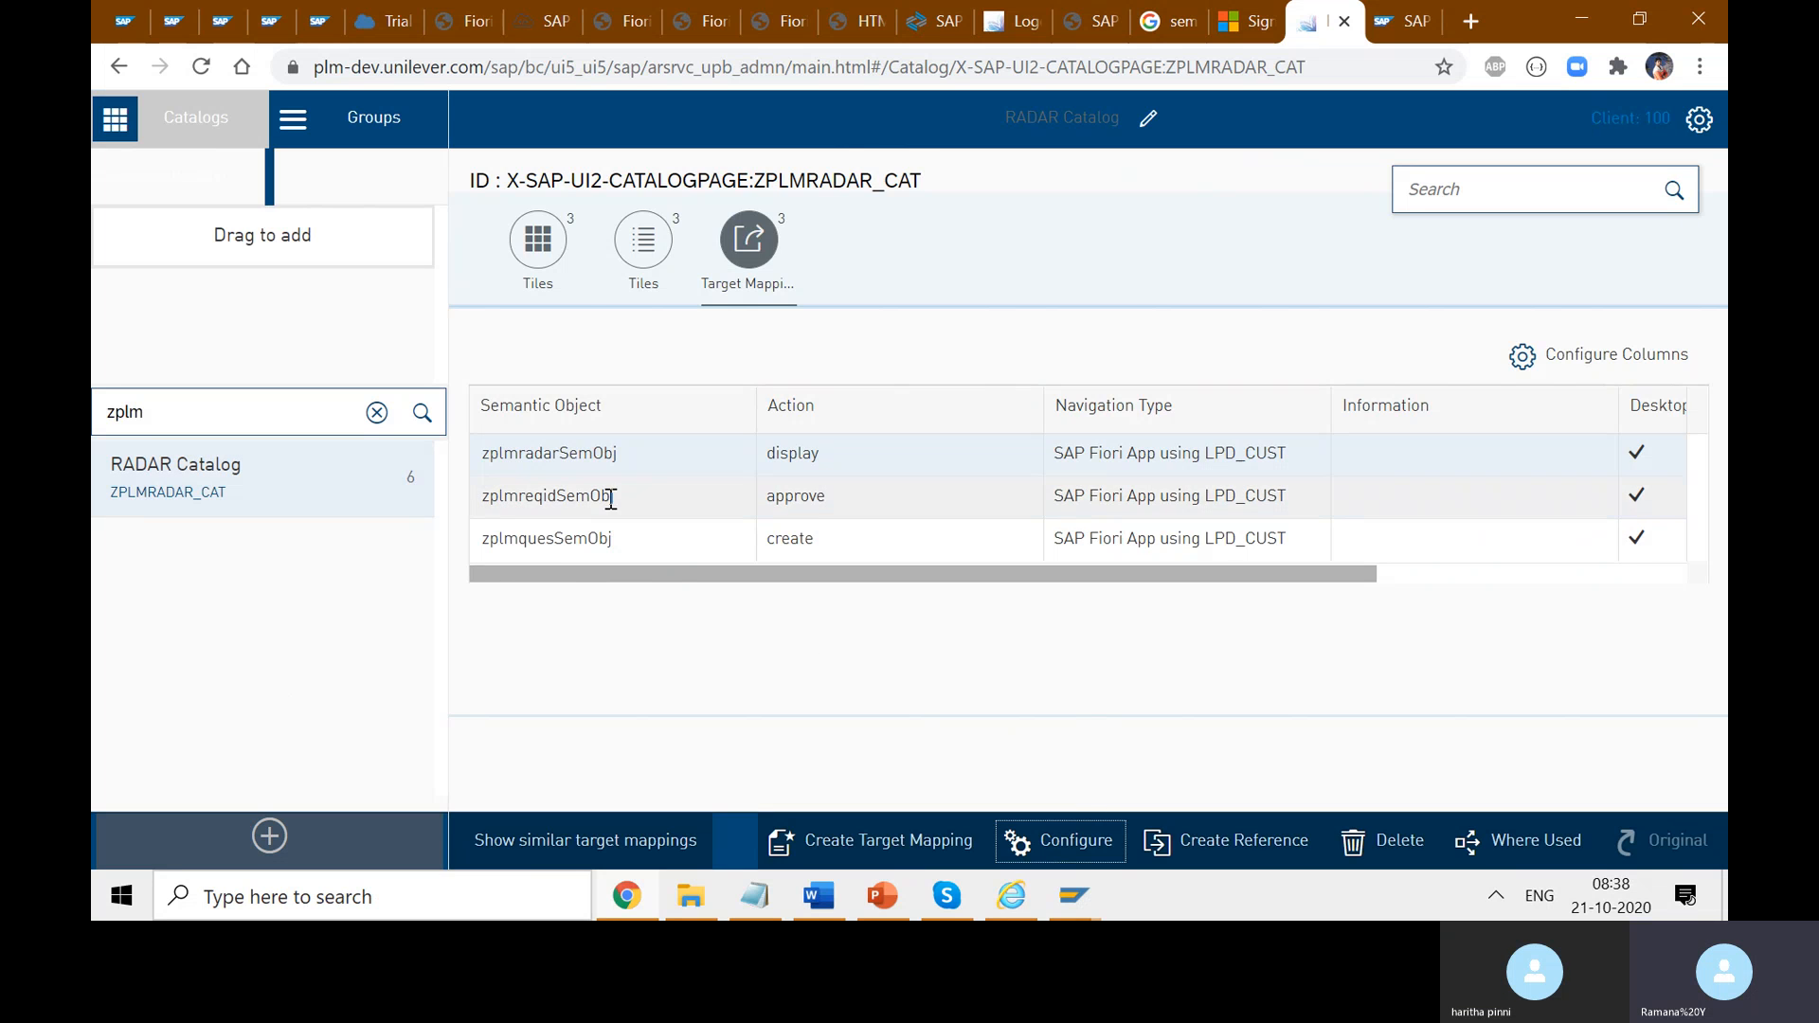
- Show the catalog's tiles Radar Search, Create Requirement and Maintain Questions, glancing at the Word notes
{"action": "left_click", "coordinate": [538, 242]}
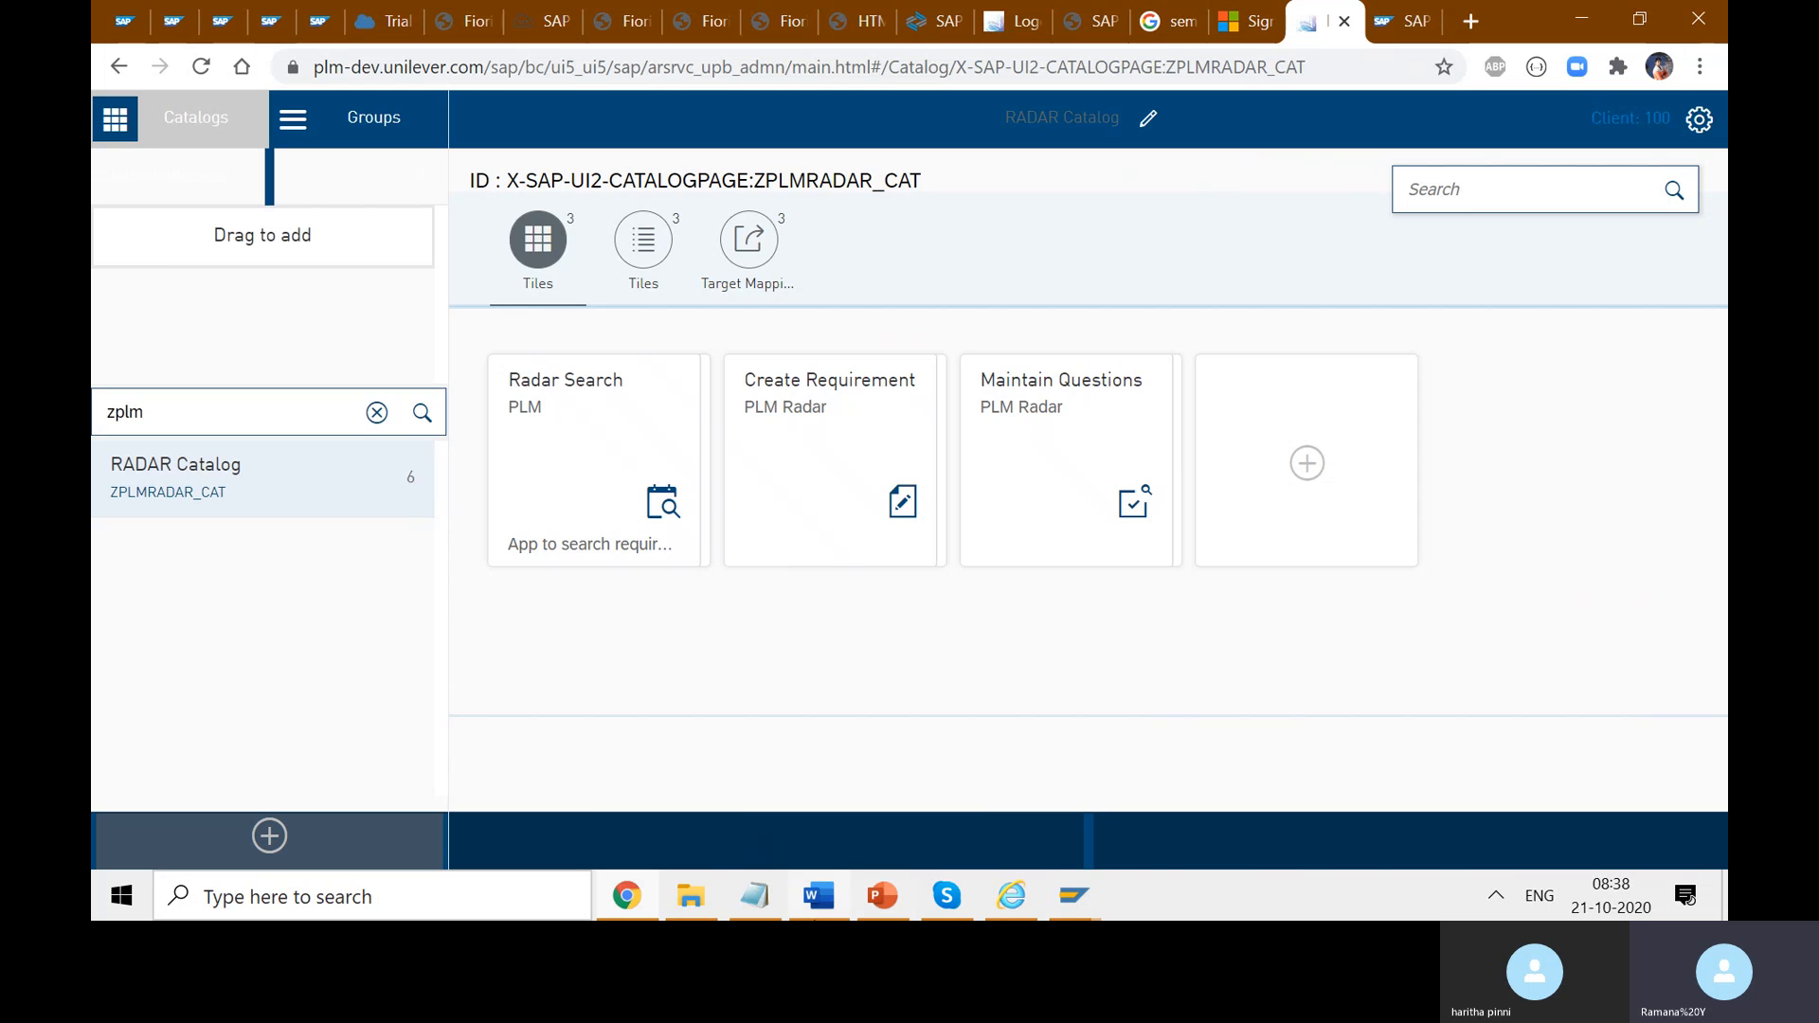
{"action": "key", "text": "alt+Tab"}
{"action": "scroll", "coordinate": [1294, 673], "scroll_direction": "down", "scroll_amount": 3}
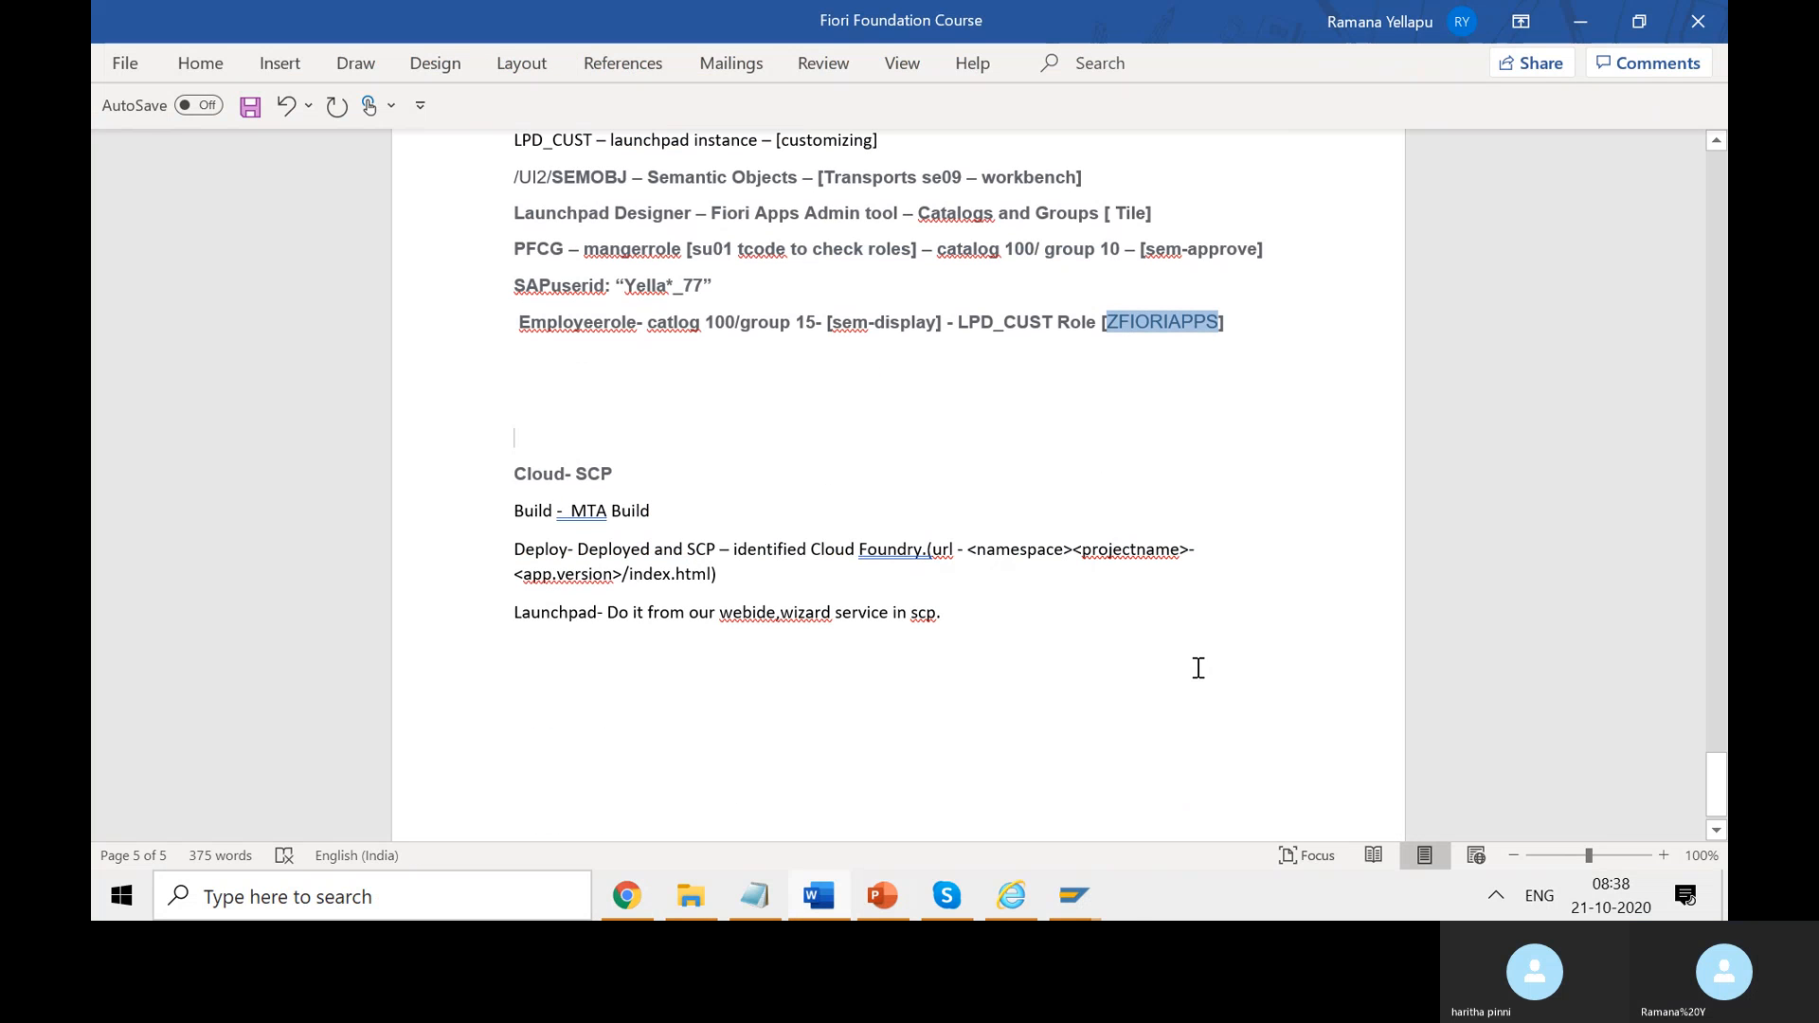
{"action": "key", "text": "alt+Tab"}
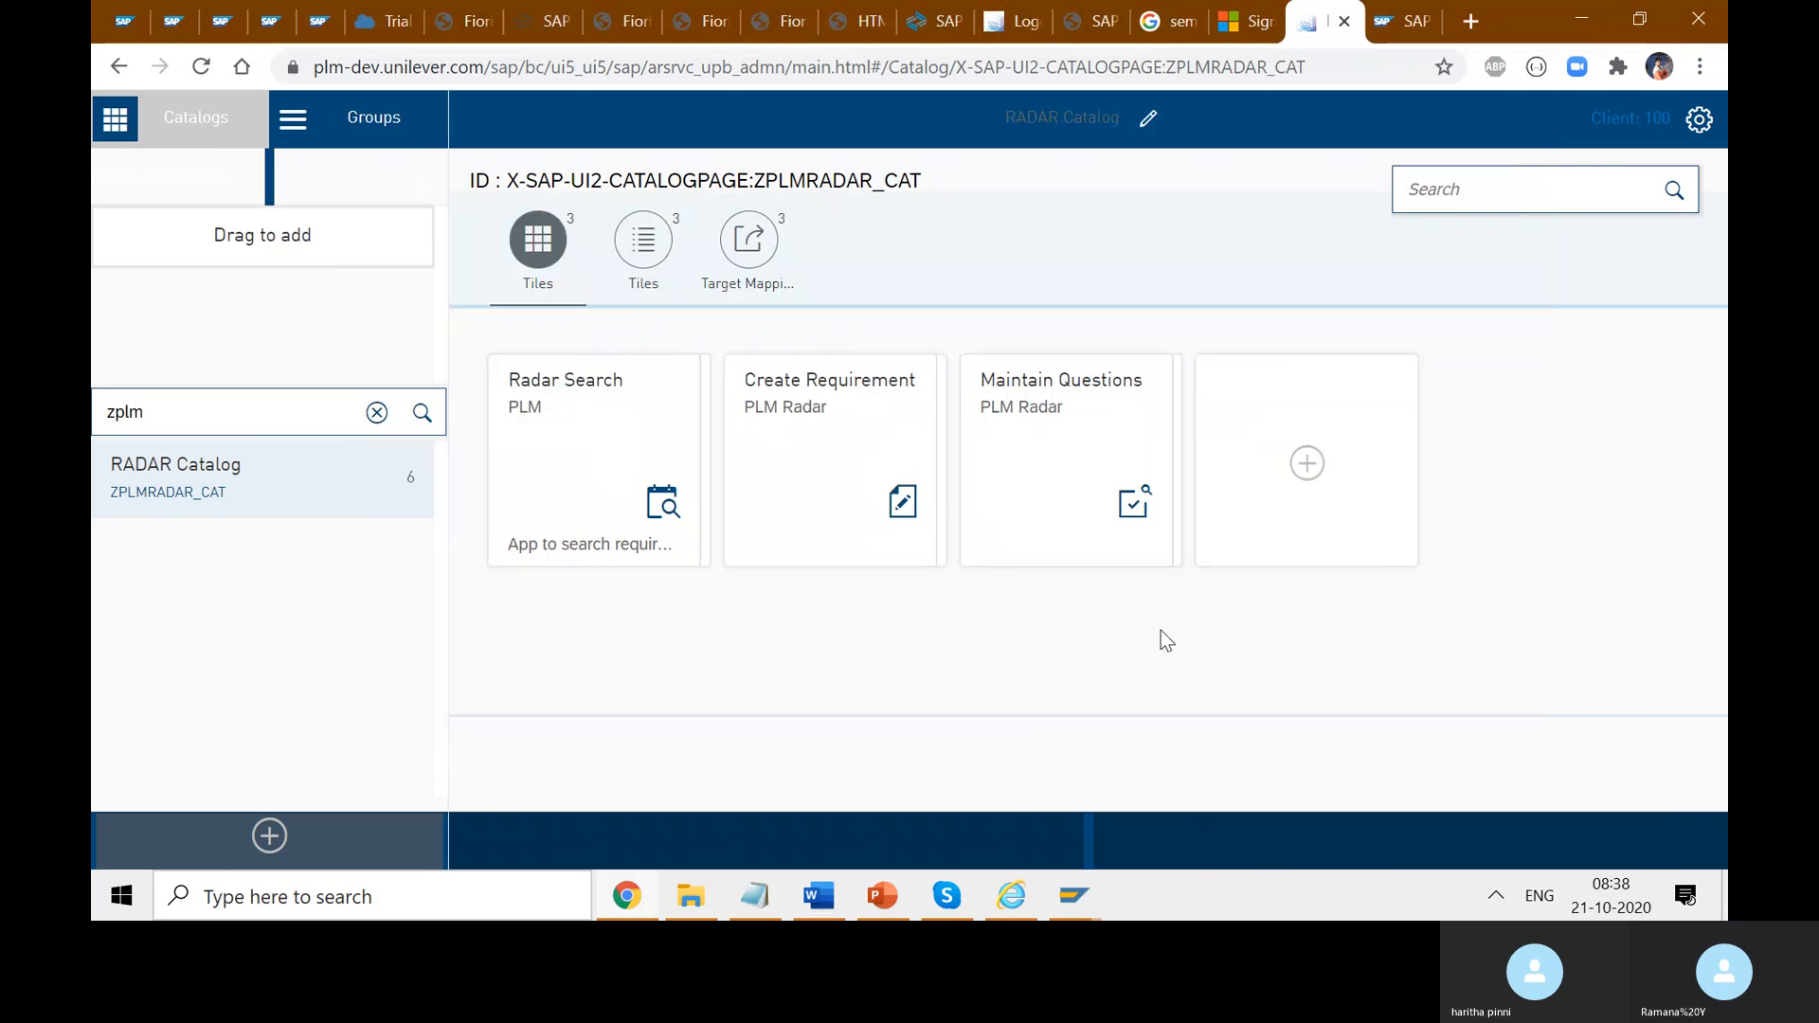
- Open the Groups page and its search box, then bring the Fiori Foundation Course notes forward
{"action": "left_click", "coordinate": [400, 121]}
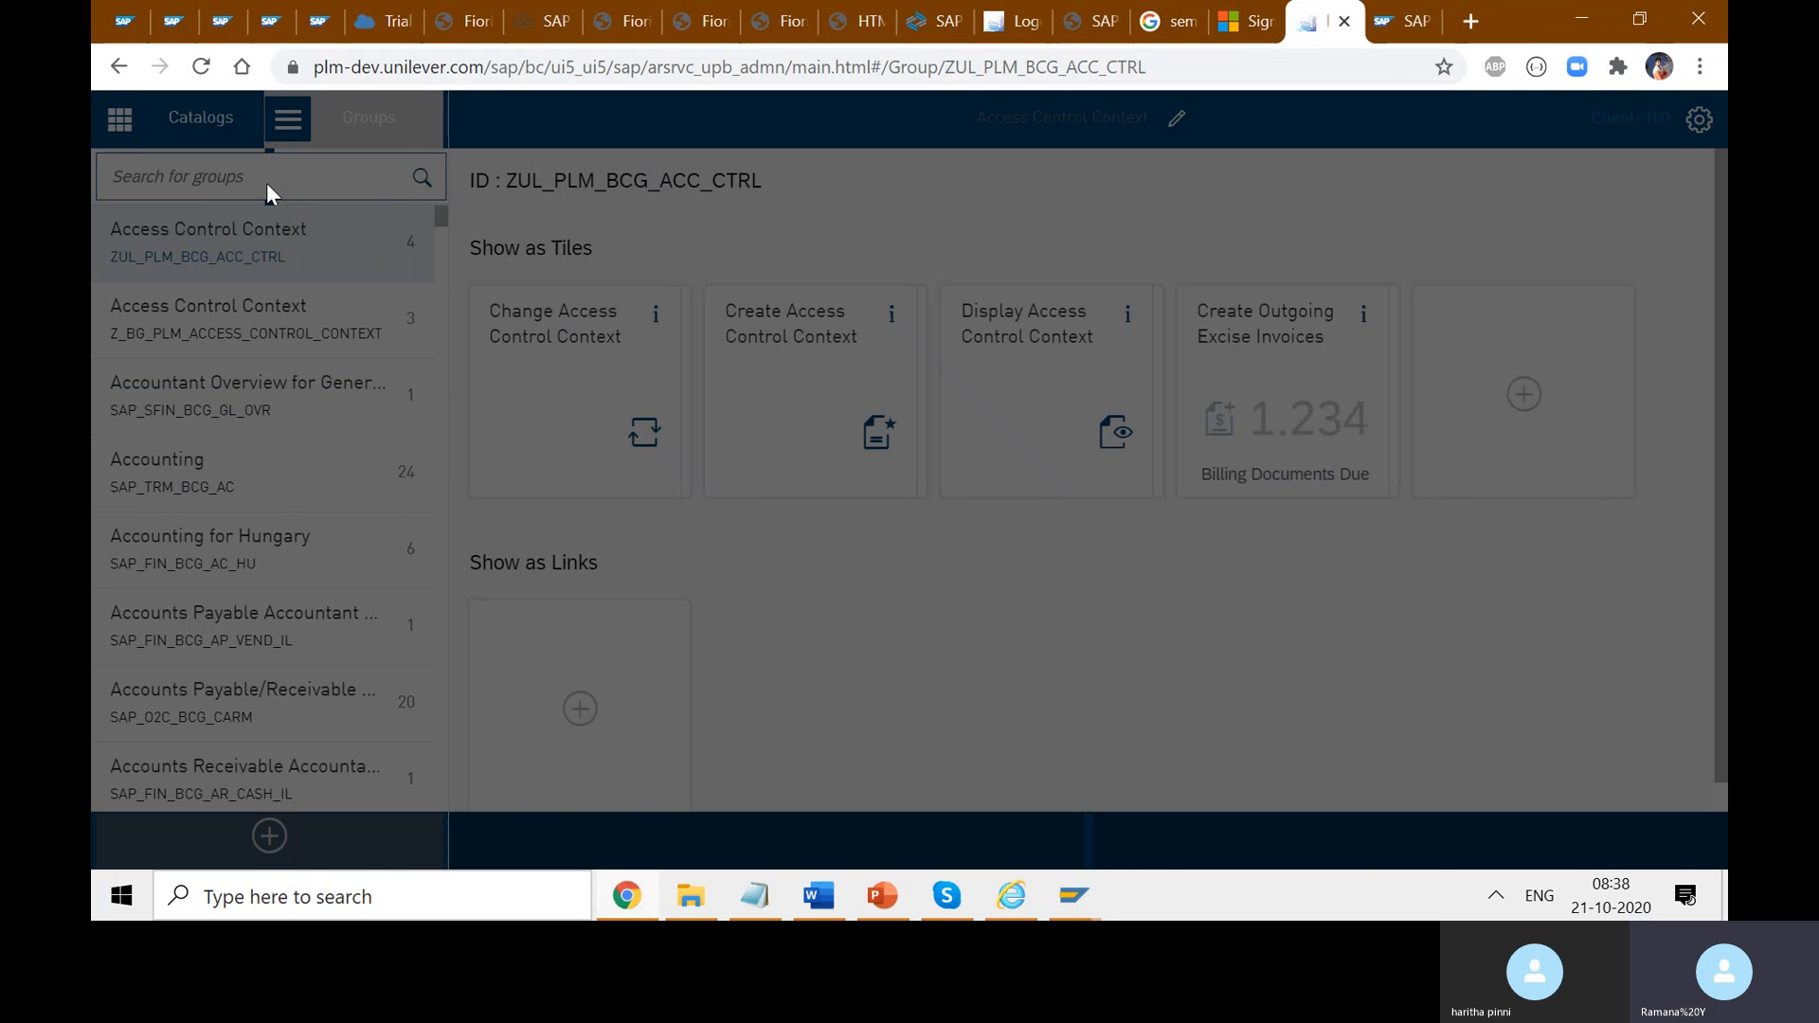
{"action": "left_click", "coordinate": [267, 186]}
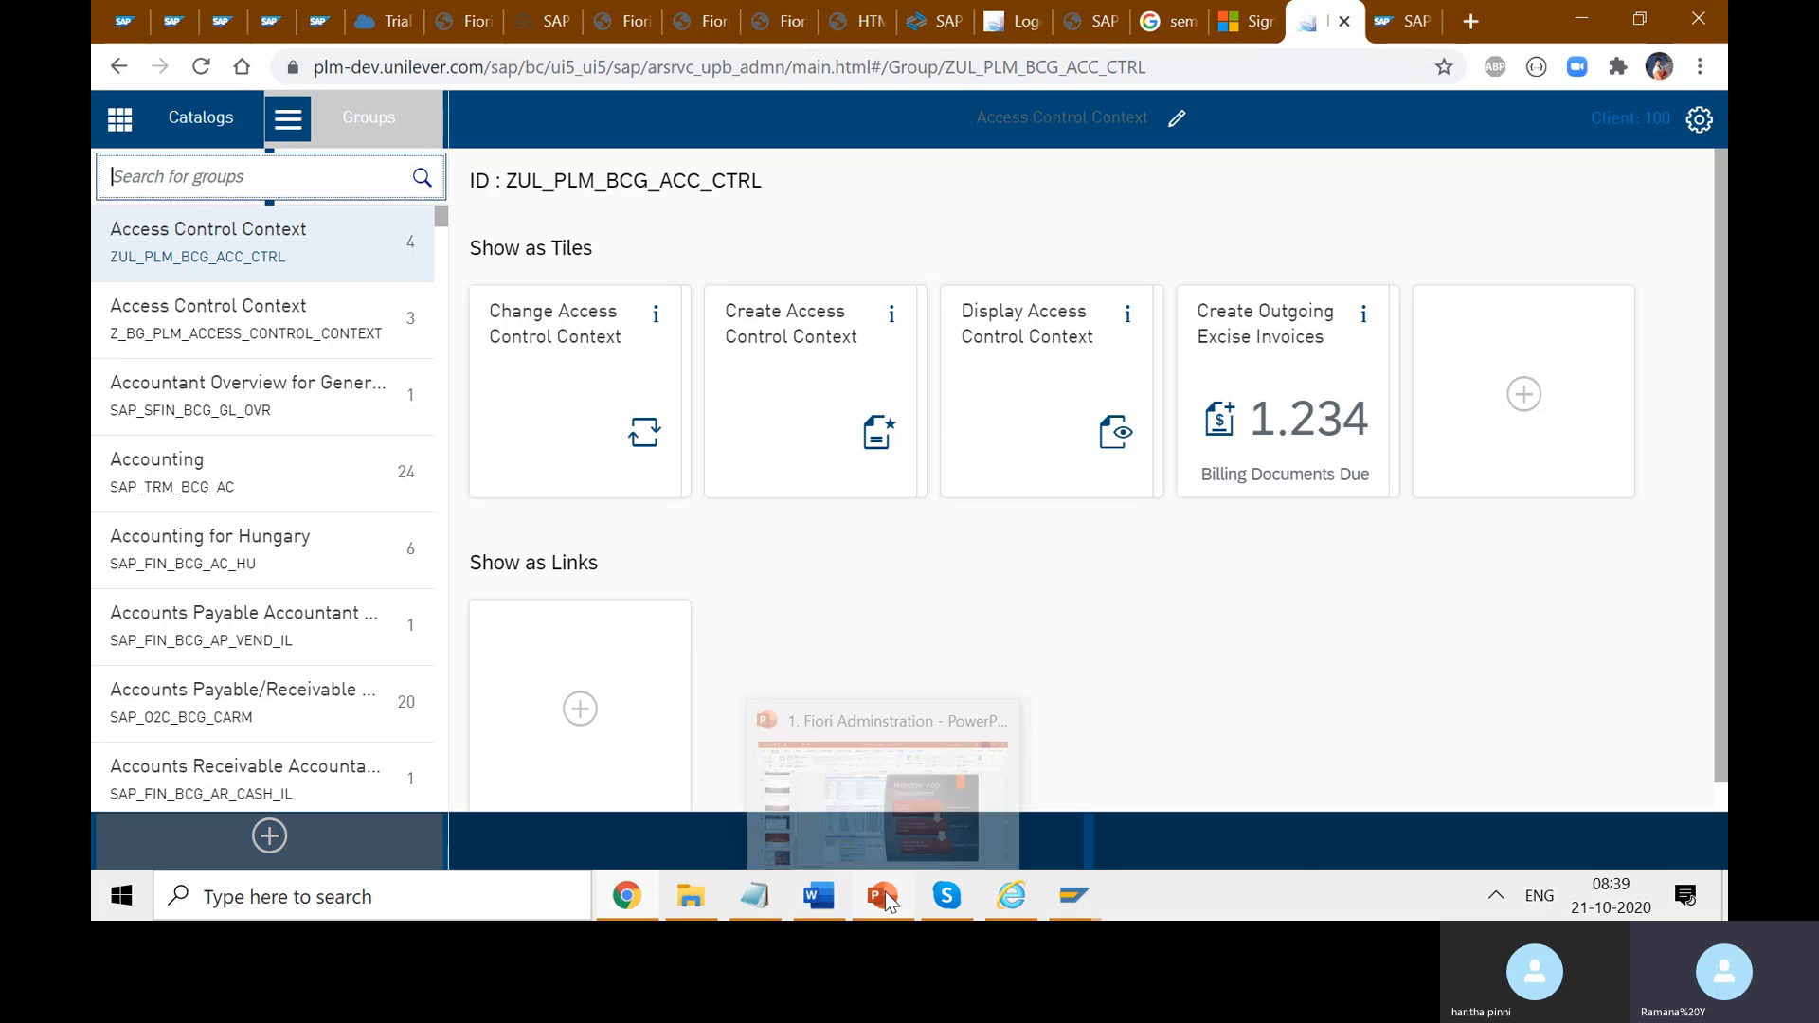
{"action": "left_click", "coordinate": [840, 907]}
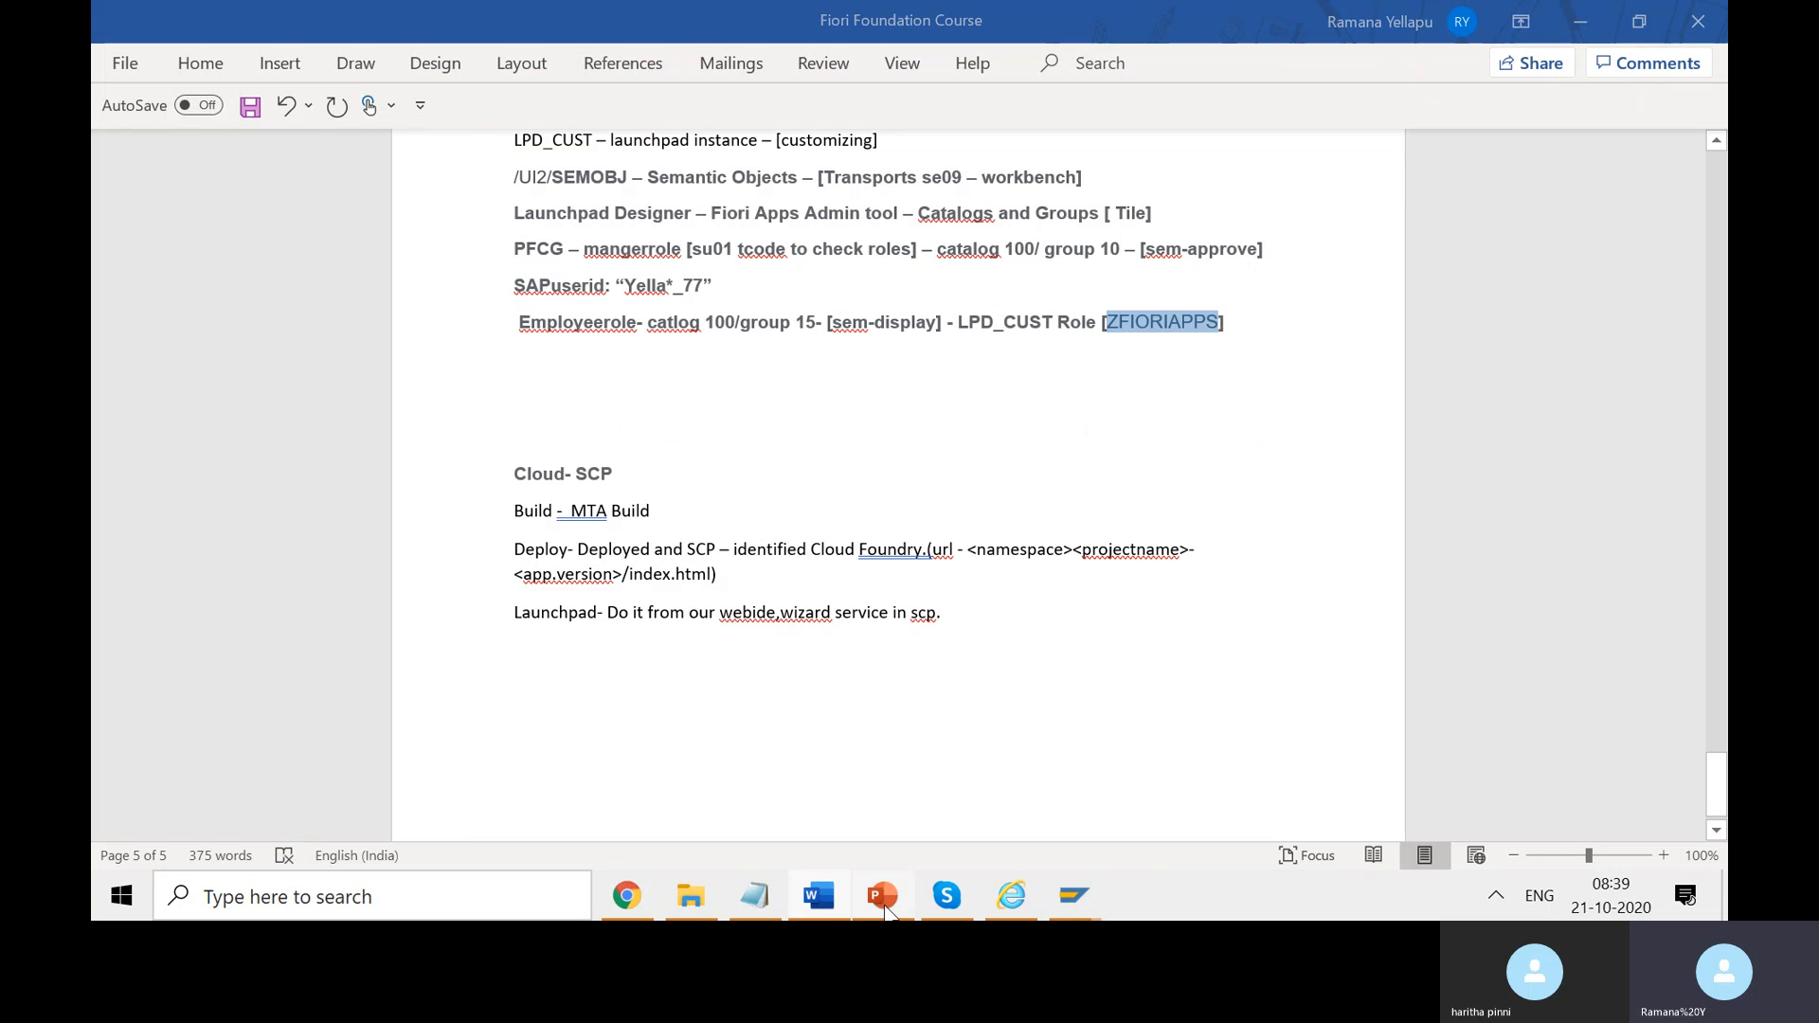
- Review slides 7, 6 and 11, then present slide 12 'Manage App Deployment' full screen
{"action": "left_click", "coordinate": [882, 898]}
{"action": "scroll", "coordinate": [322, 527], "scroll_direction": "up", "scroll_amount": 3}
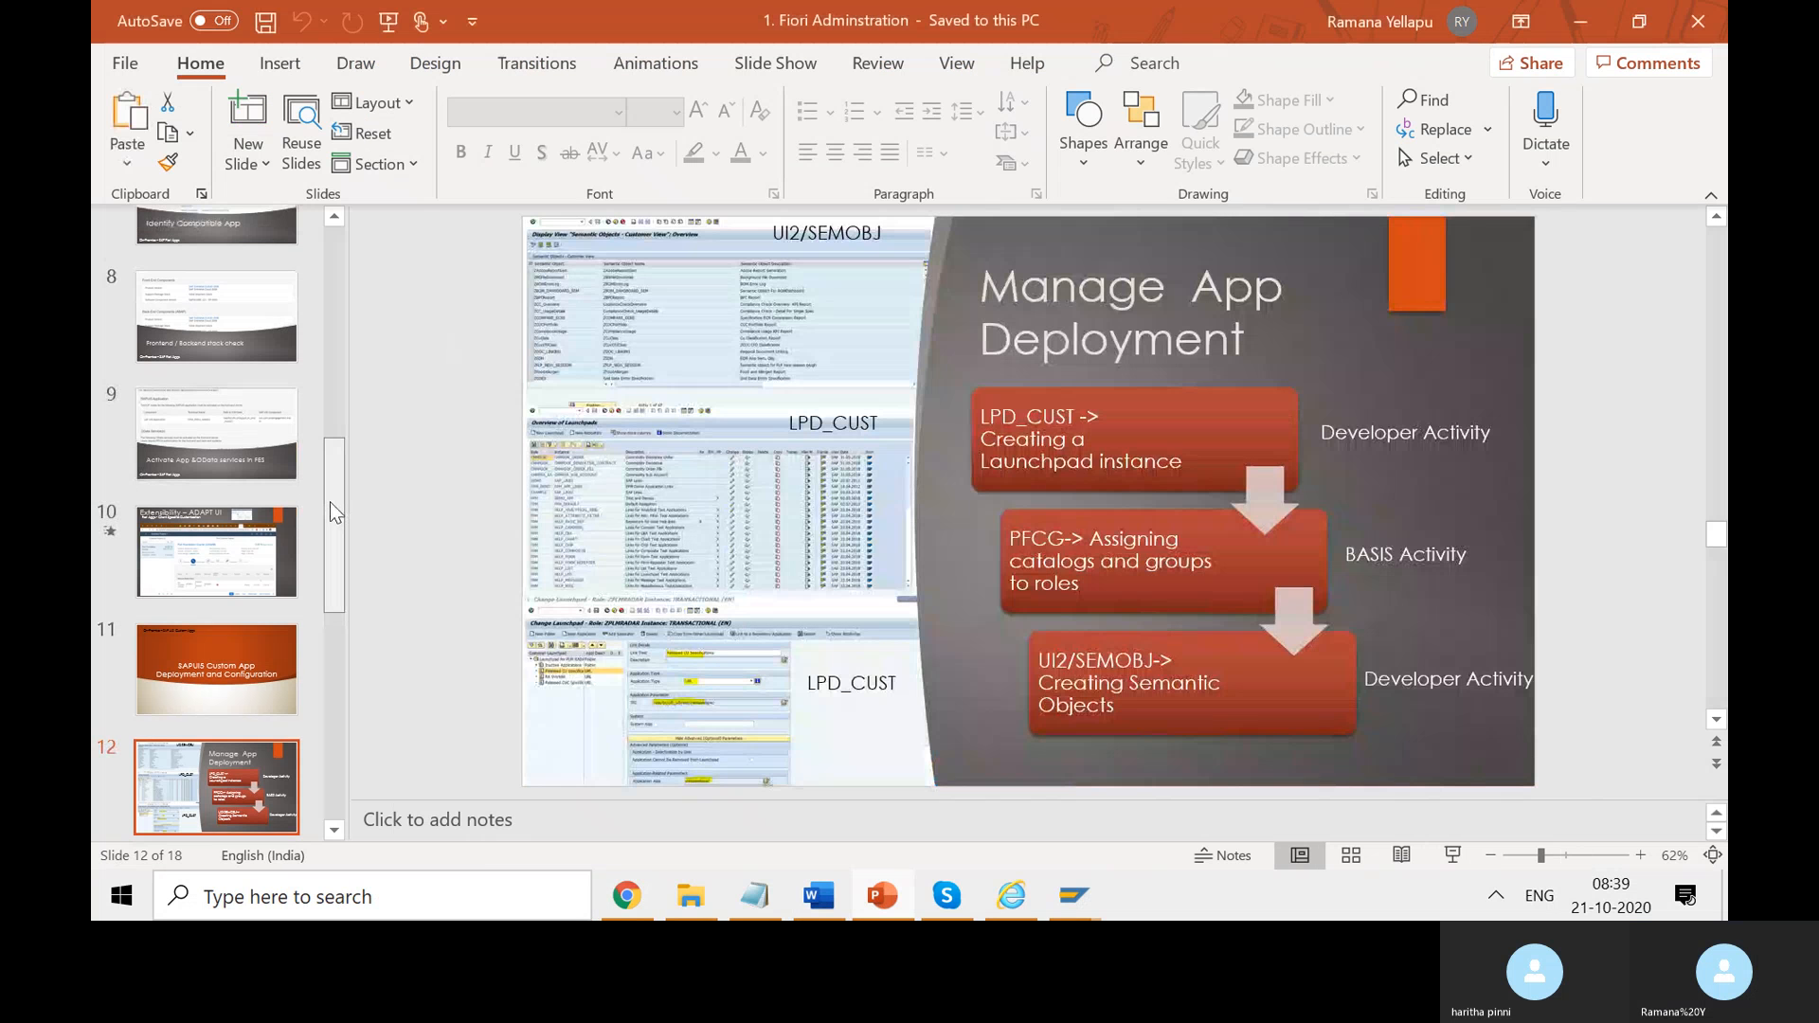
{"action": "scroll", "coordinate": [273, 378], "scroll_direction": "up", "scroll_amount": 1}
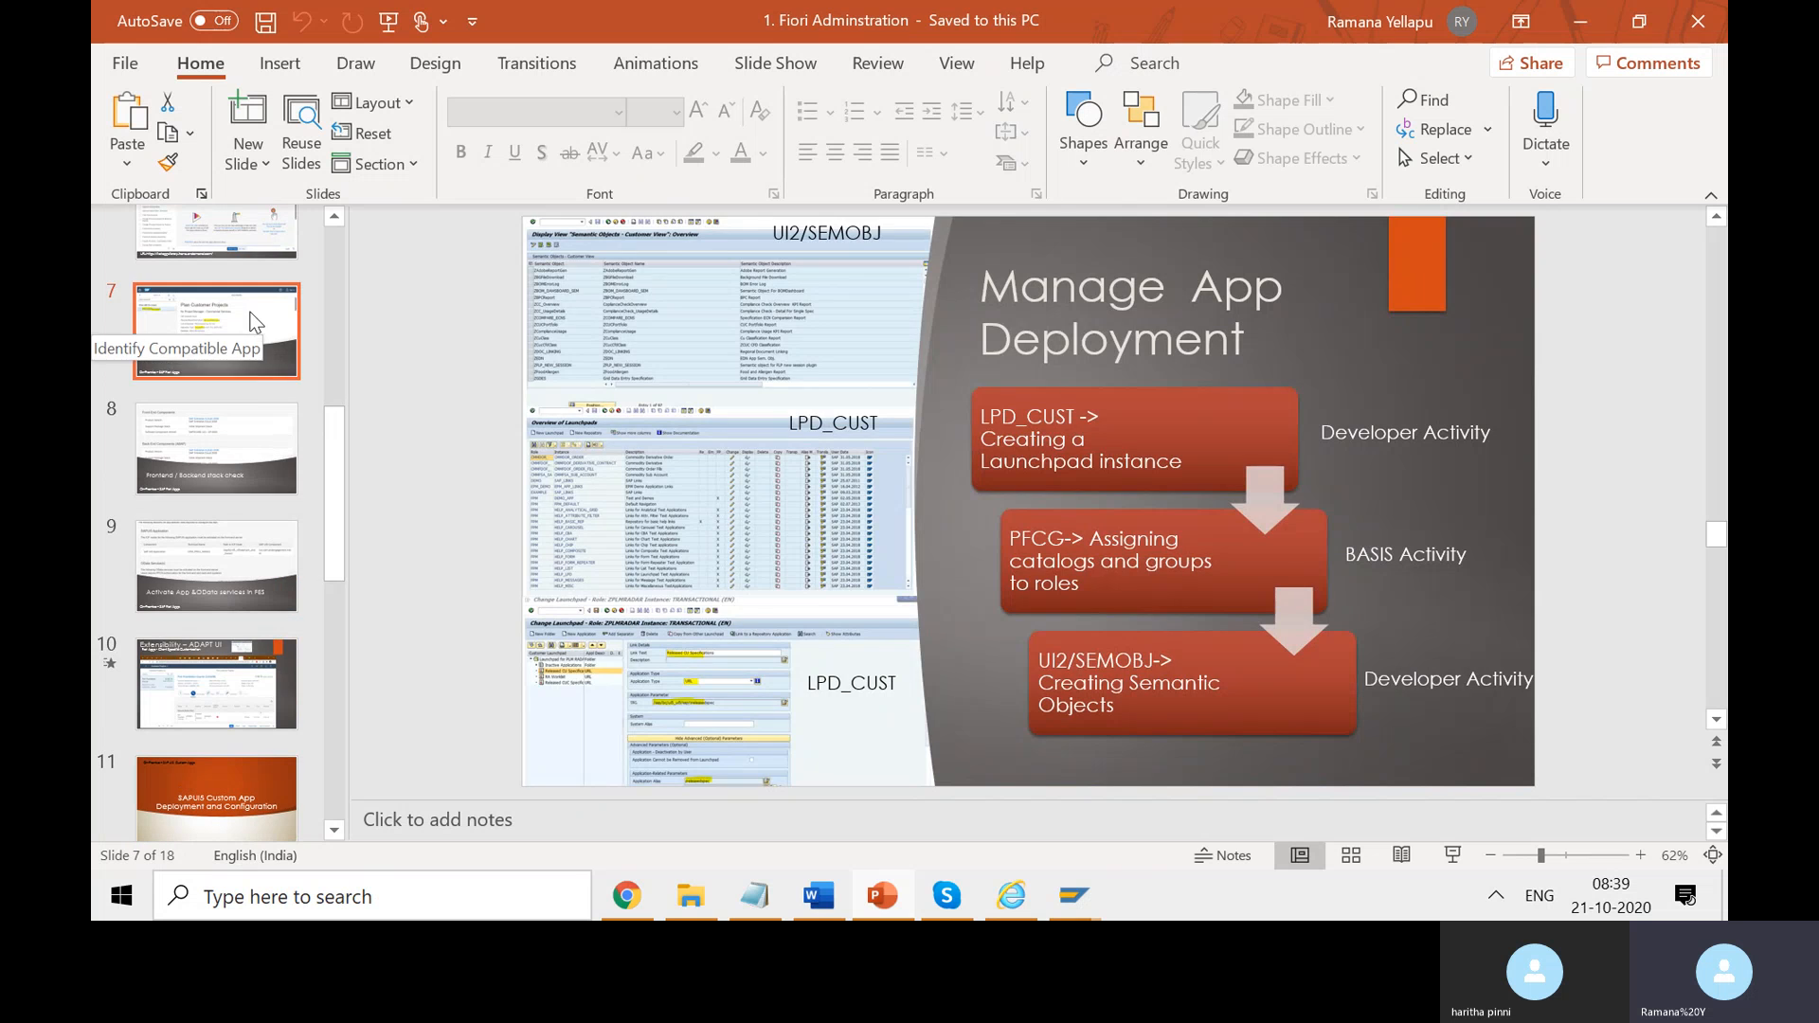
{"action": "left_click", "coordinate": [252, 318]}
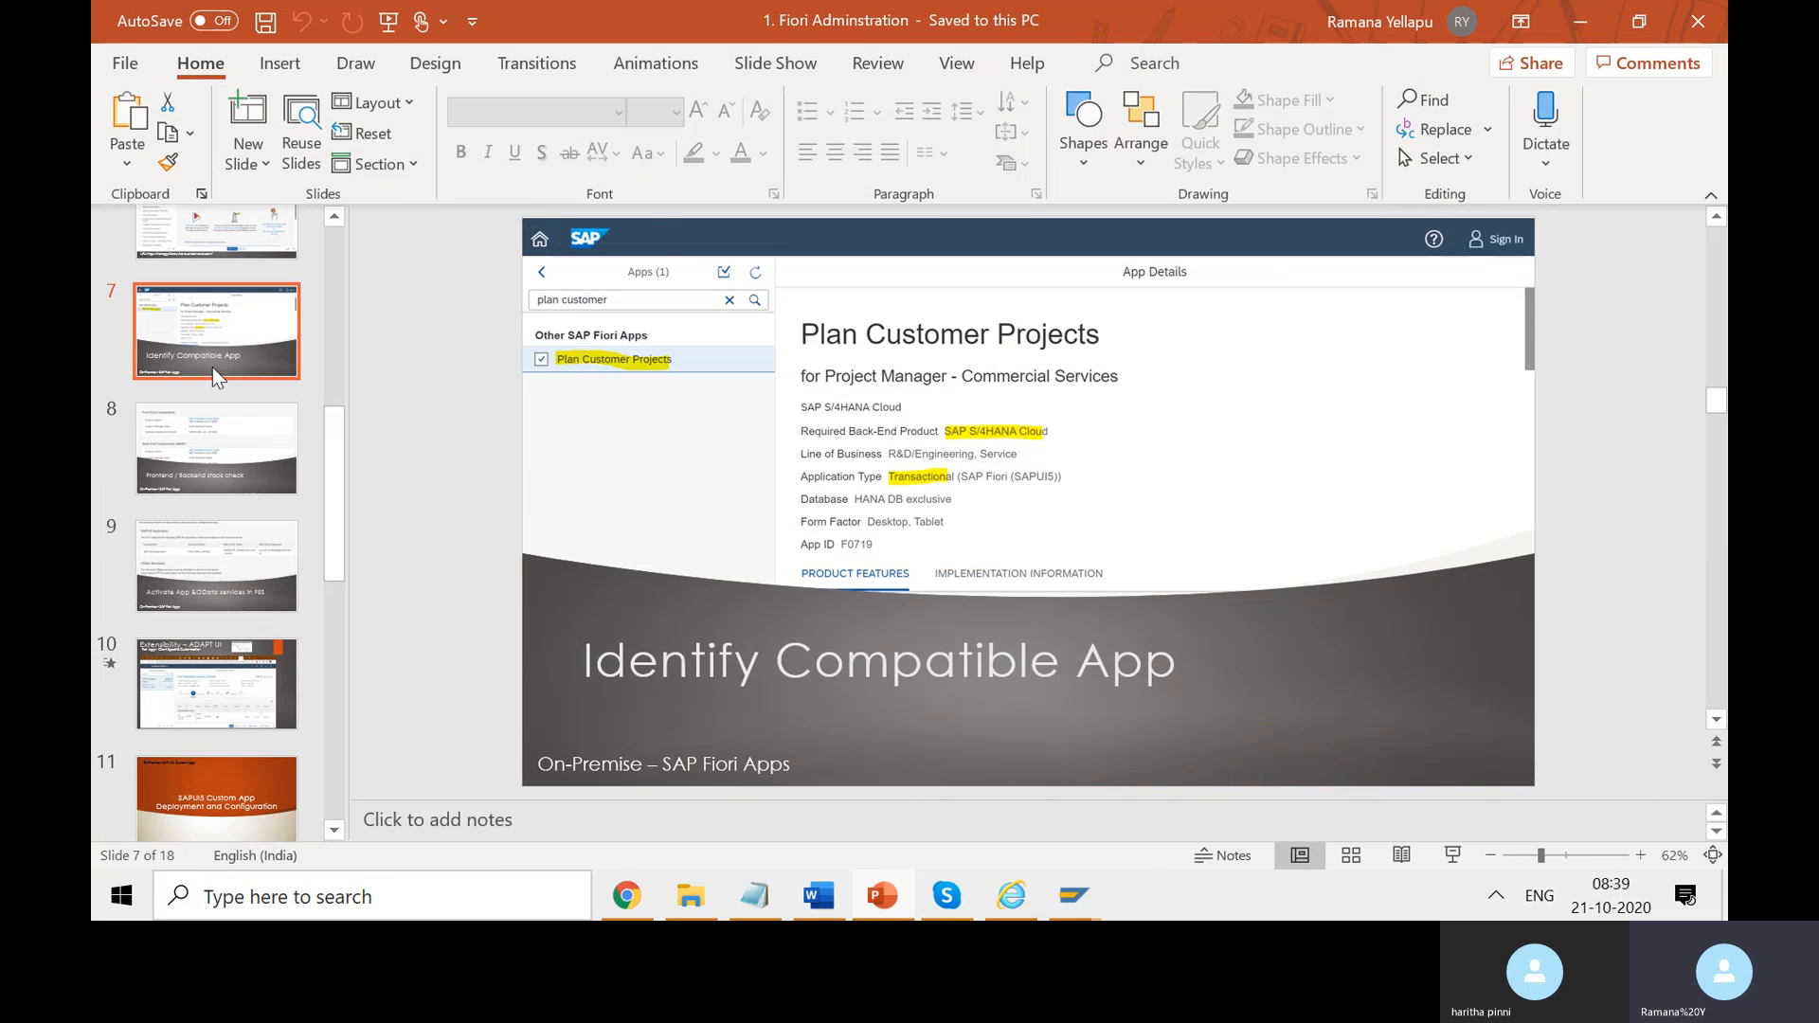
{"action": "scroll", "coordinate": [213, 367], "scroll_direction": "up", "scroll_amount": 1}
{"action": "left_click", "coordinate": [254, 299]}
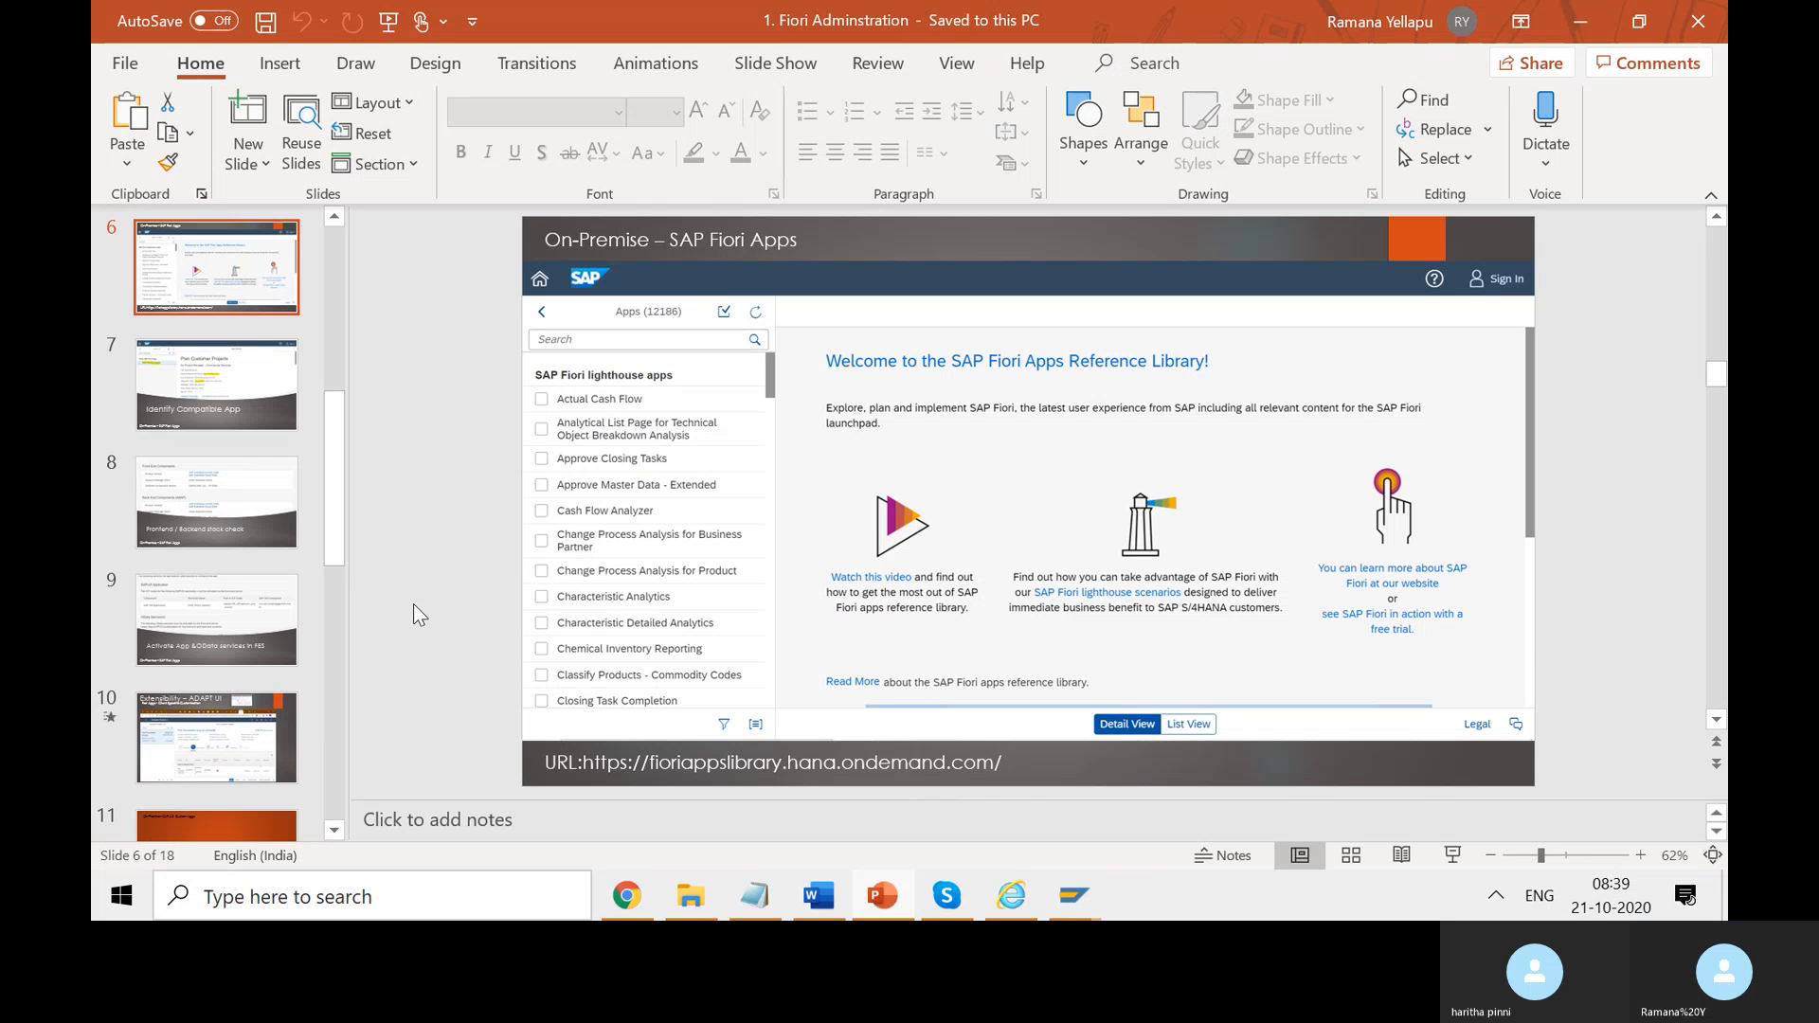
{"action": "scroll", "coordinate": [281, 761], "scroll_direction": "down", "scroll_amount": 1}
{"action": "left_click", "coordinate": [284, 782]}
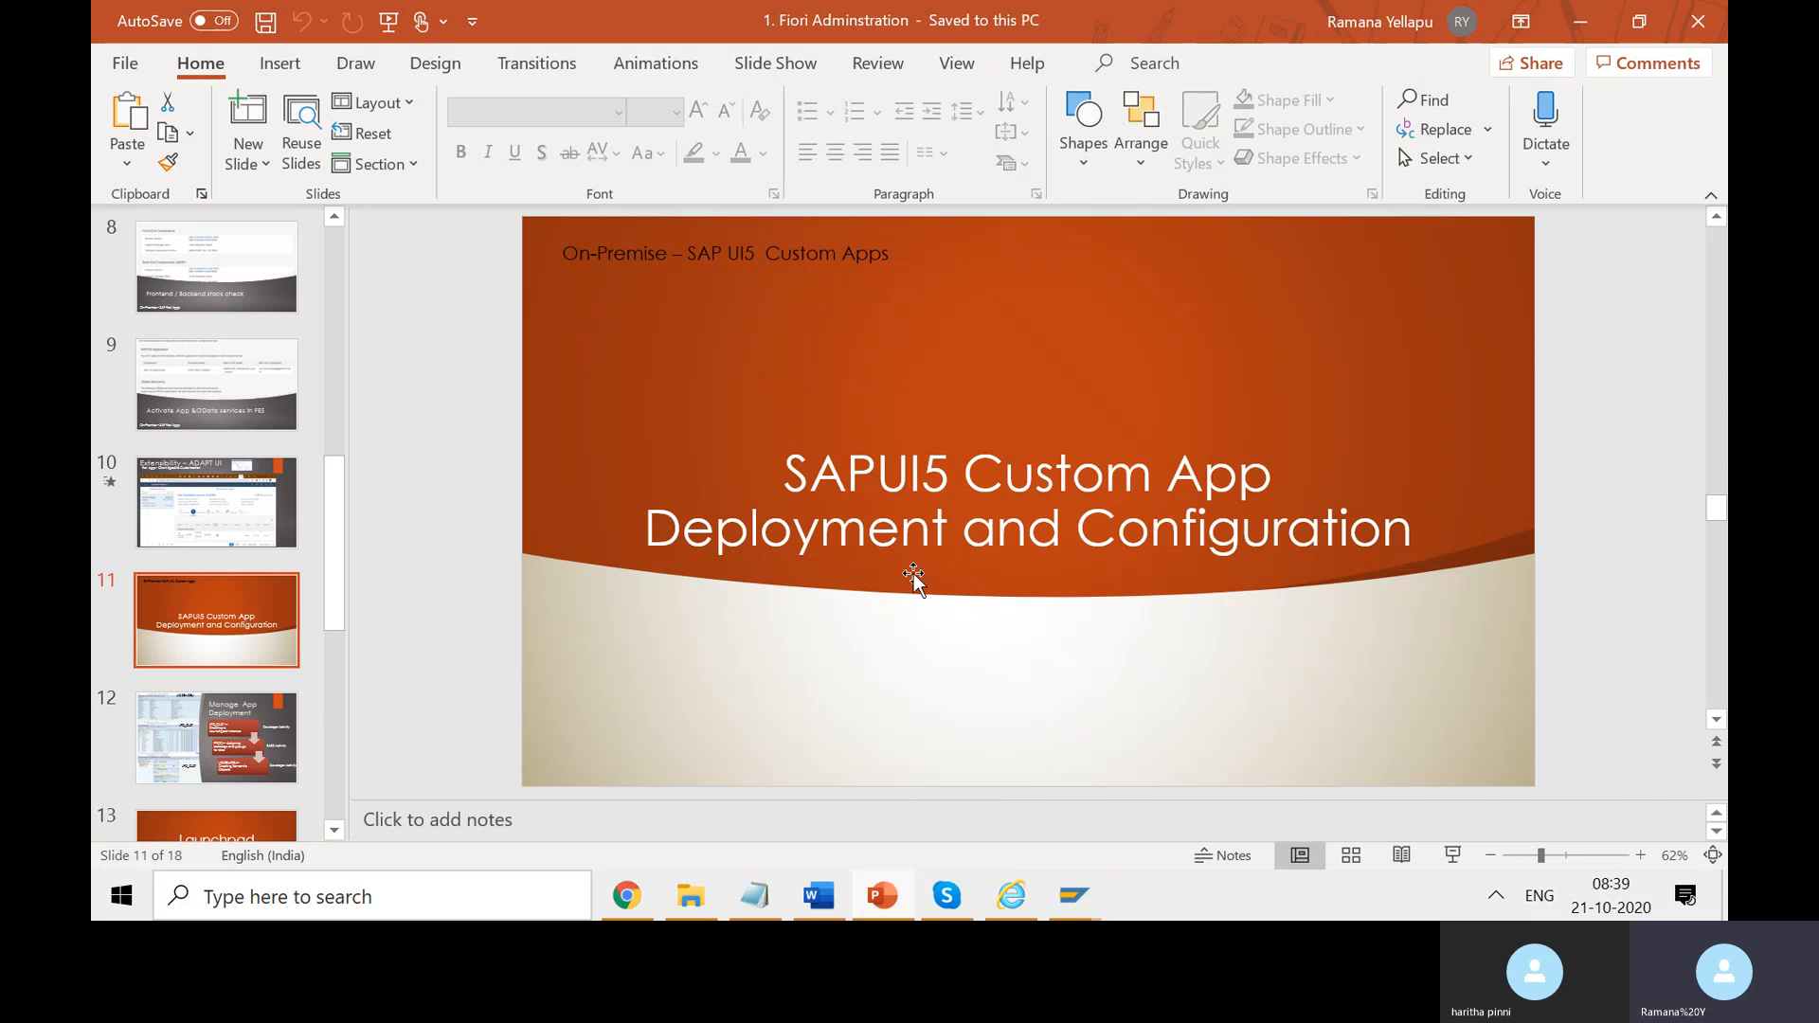
{"action": "left_click", "coordinate": [248, 718]}
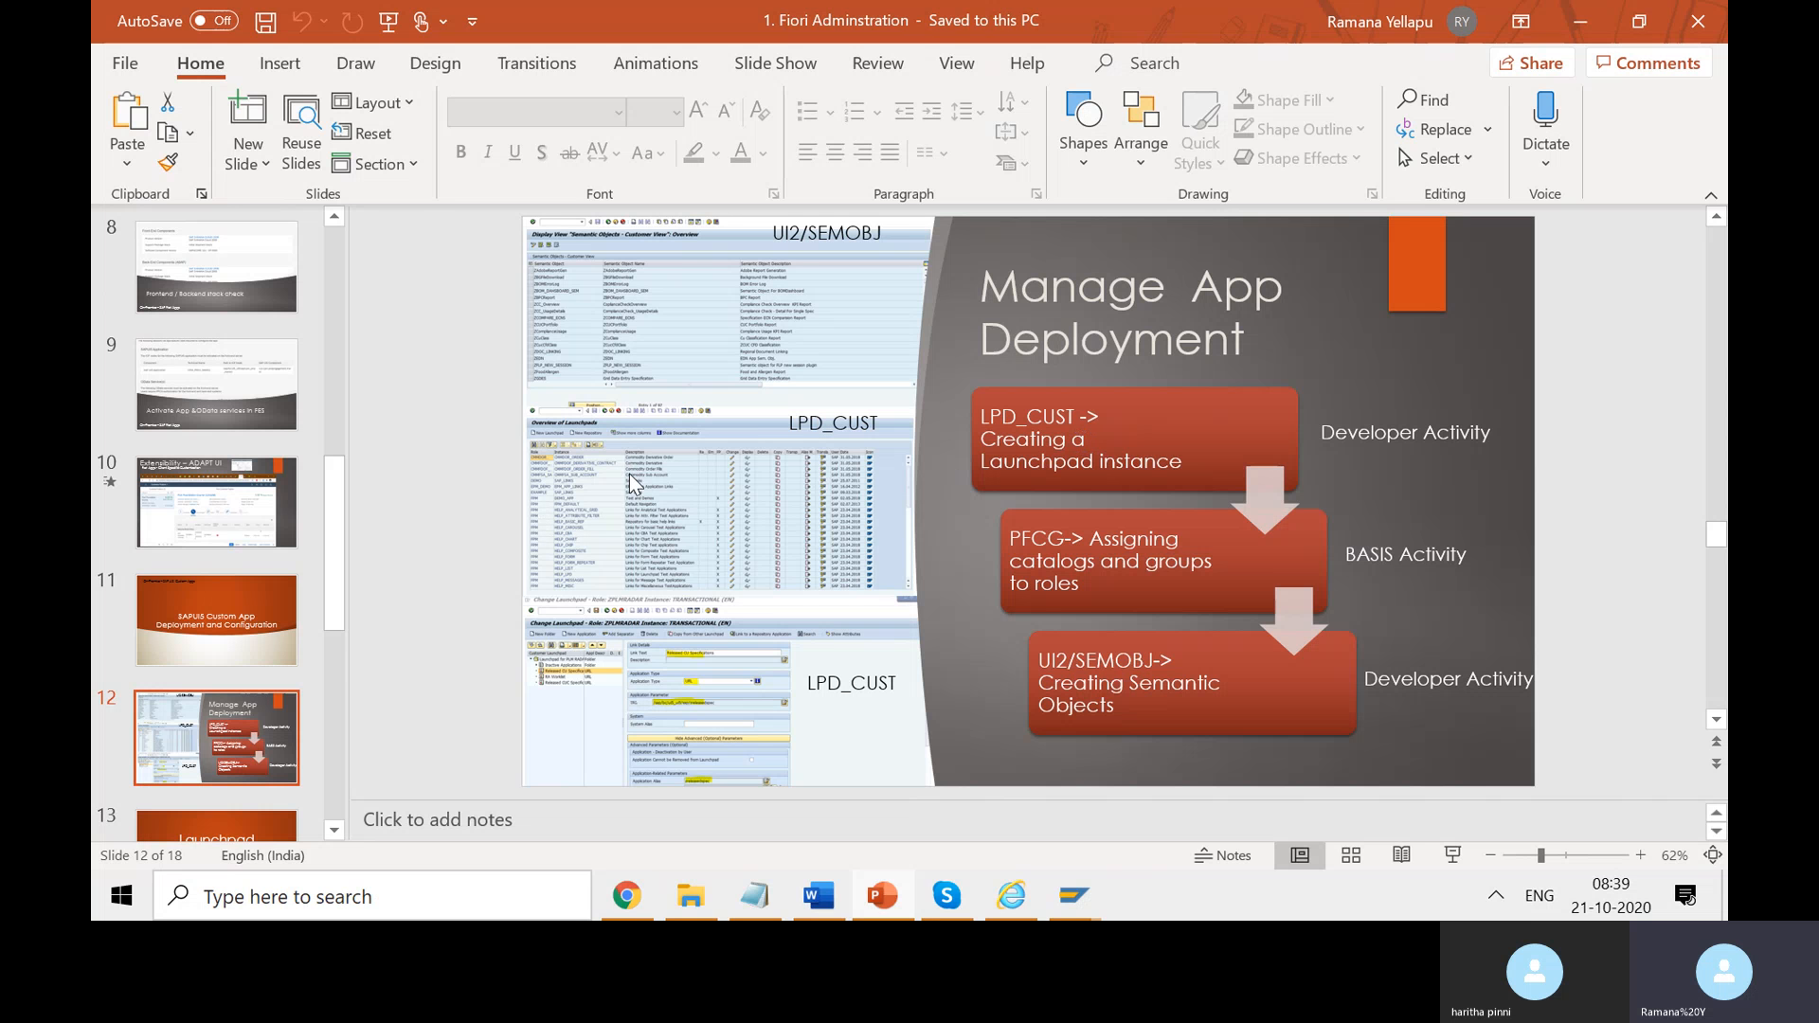
{"action": "key", "text": "shift+F5"}
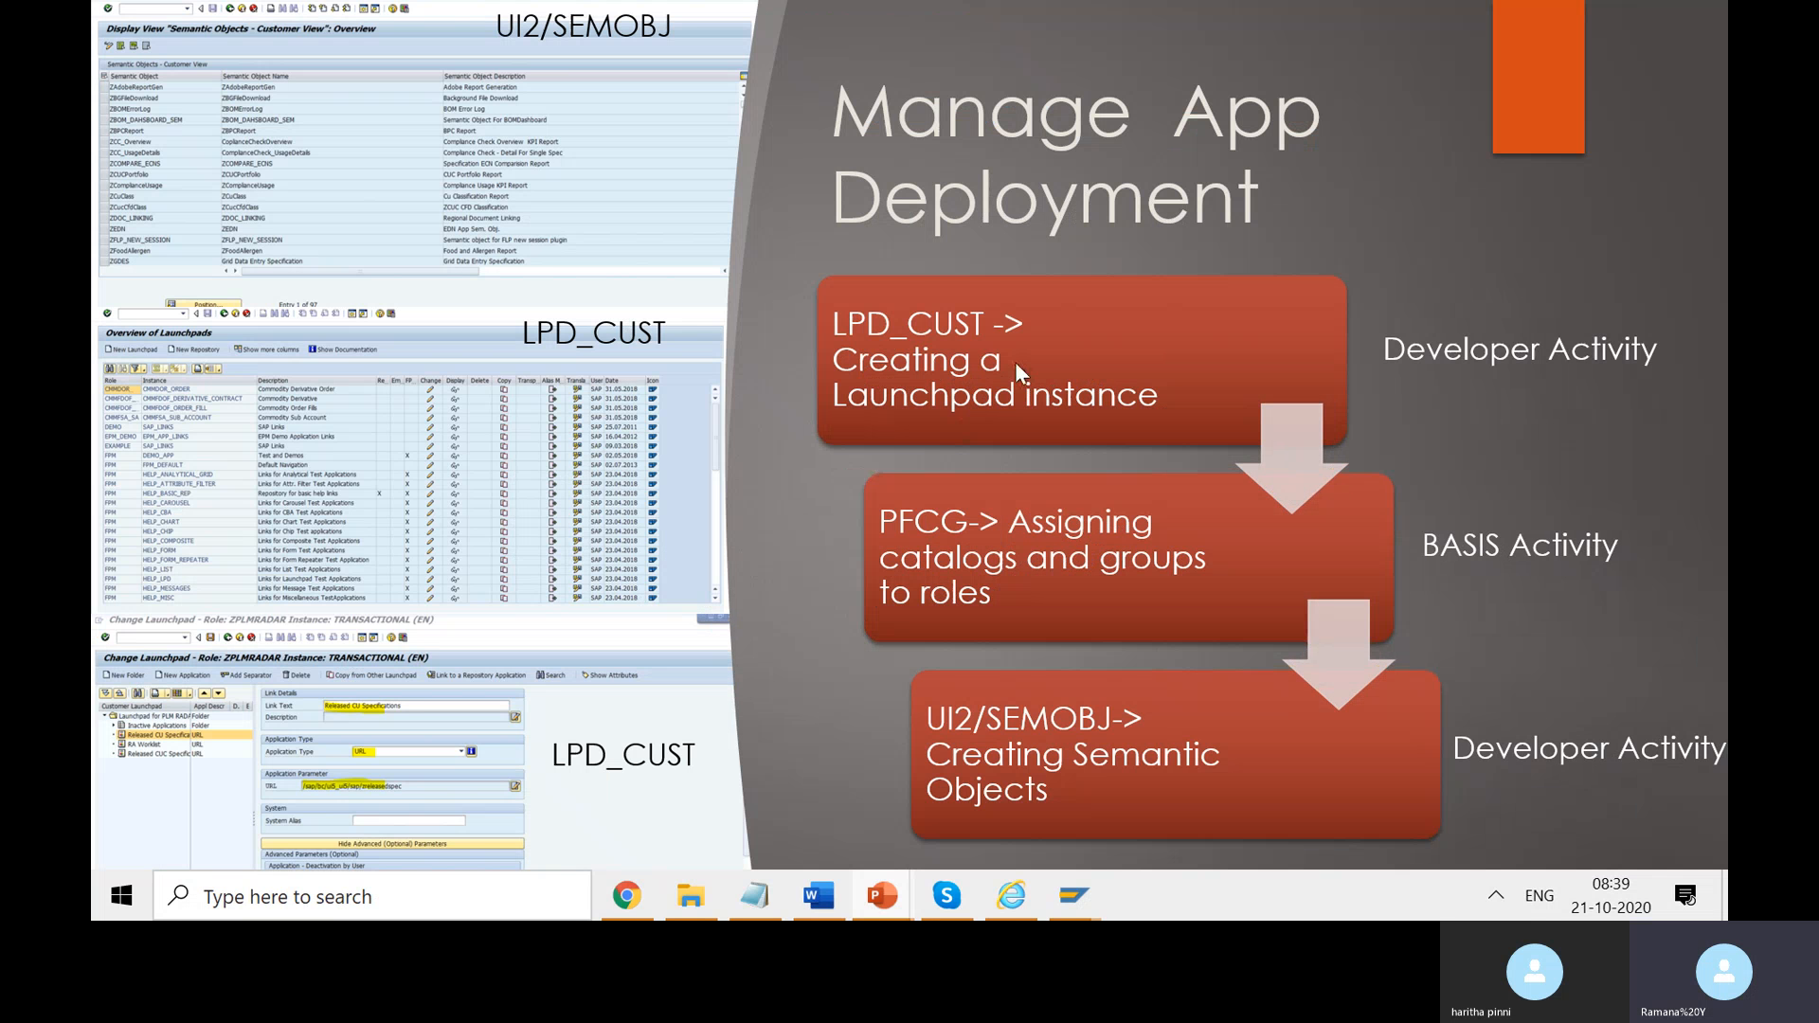
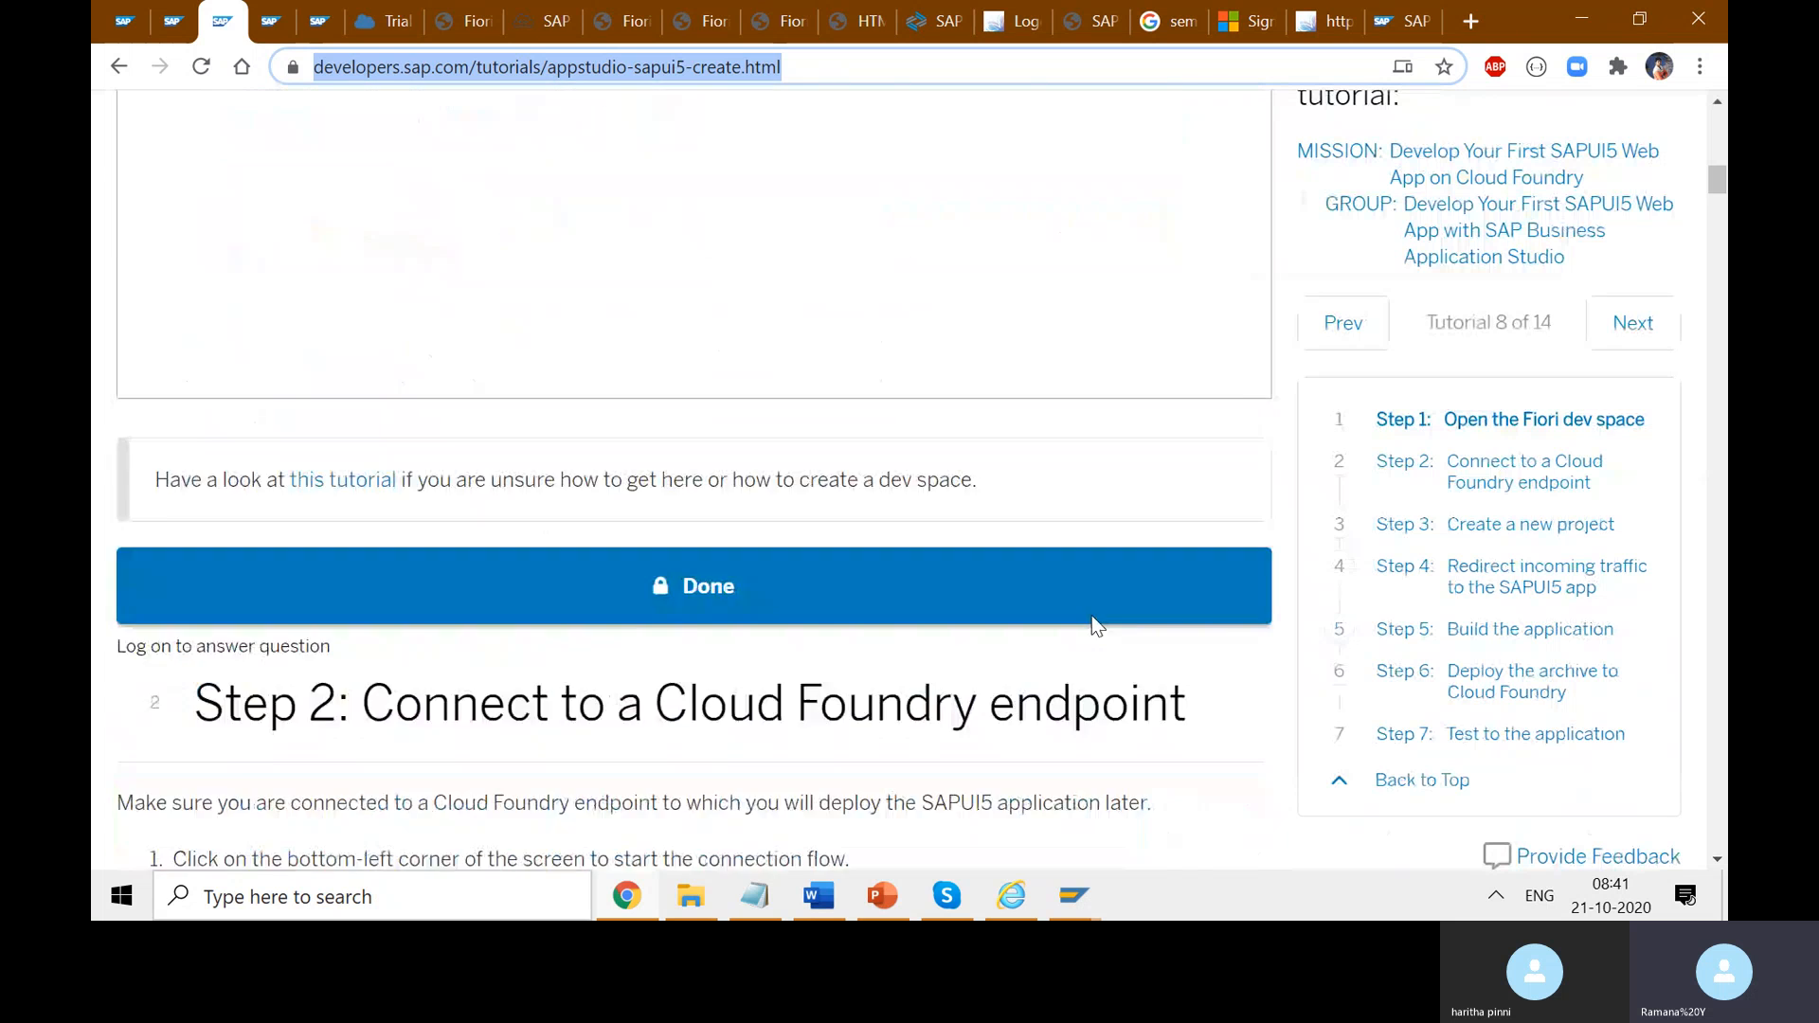
{"action": "scroll", "coordinate": [1093, 617], "scroll_direction": "down", "scroll_amount": 5}
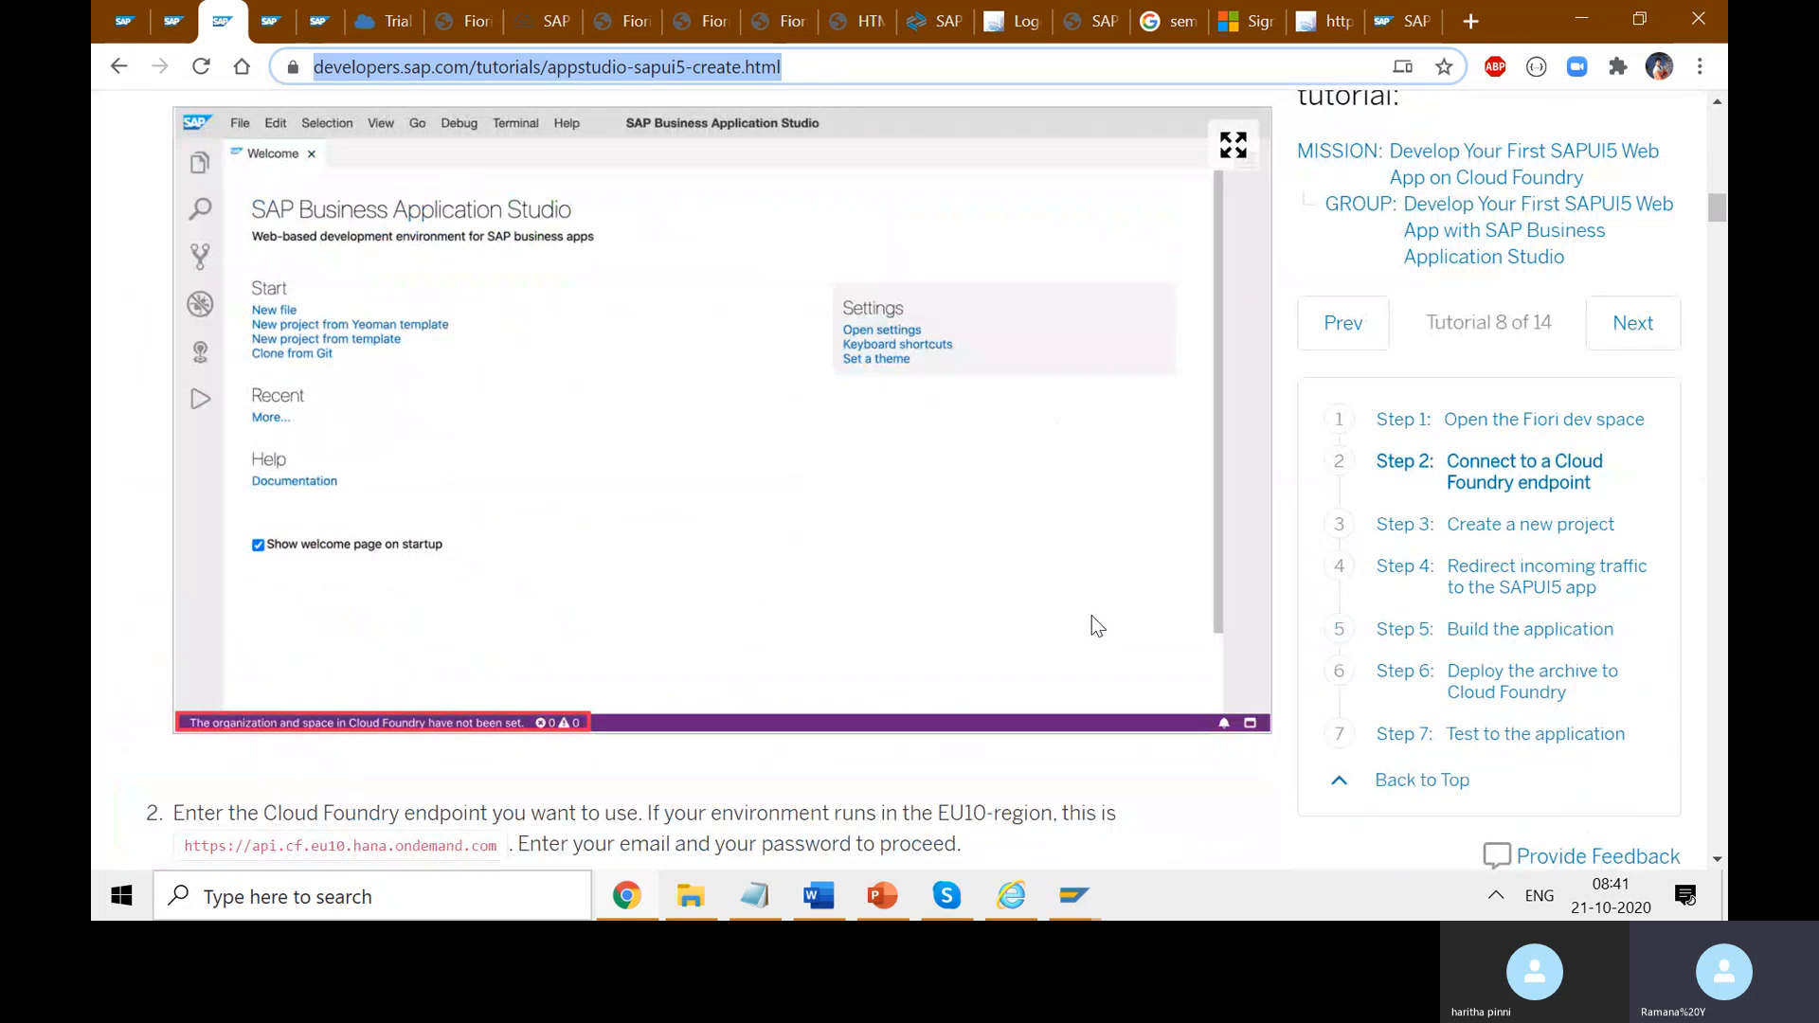
- Copy the web address of the SAPUI5 Cloud Foundry tutorial, cp-cf-fioriapps-create.html
{"action": "scroll", "coordinate": [1092, 620], "scroll_direction": "up", "scroll_amount": 6}
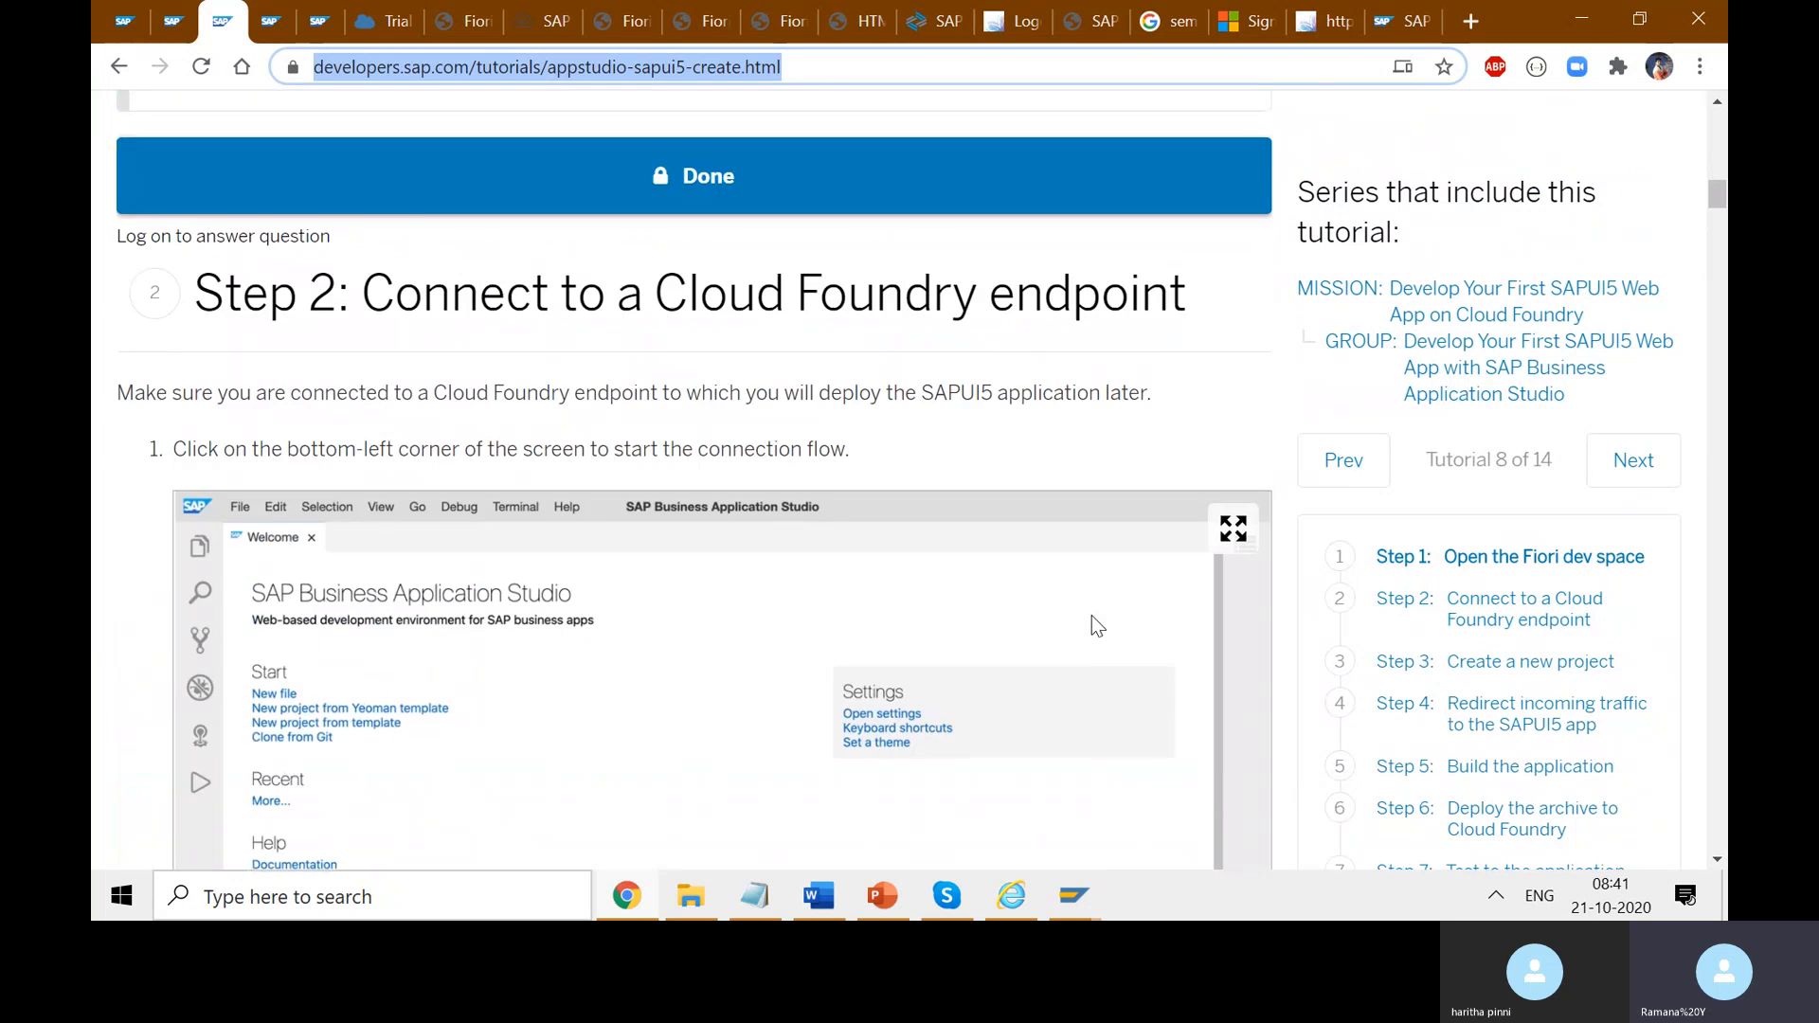
{"action": "scroll", "coordinate": [1091, 616], "scroll_direction": "up", "scroll_amount": 12}
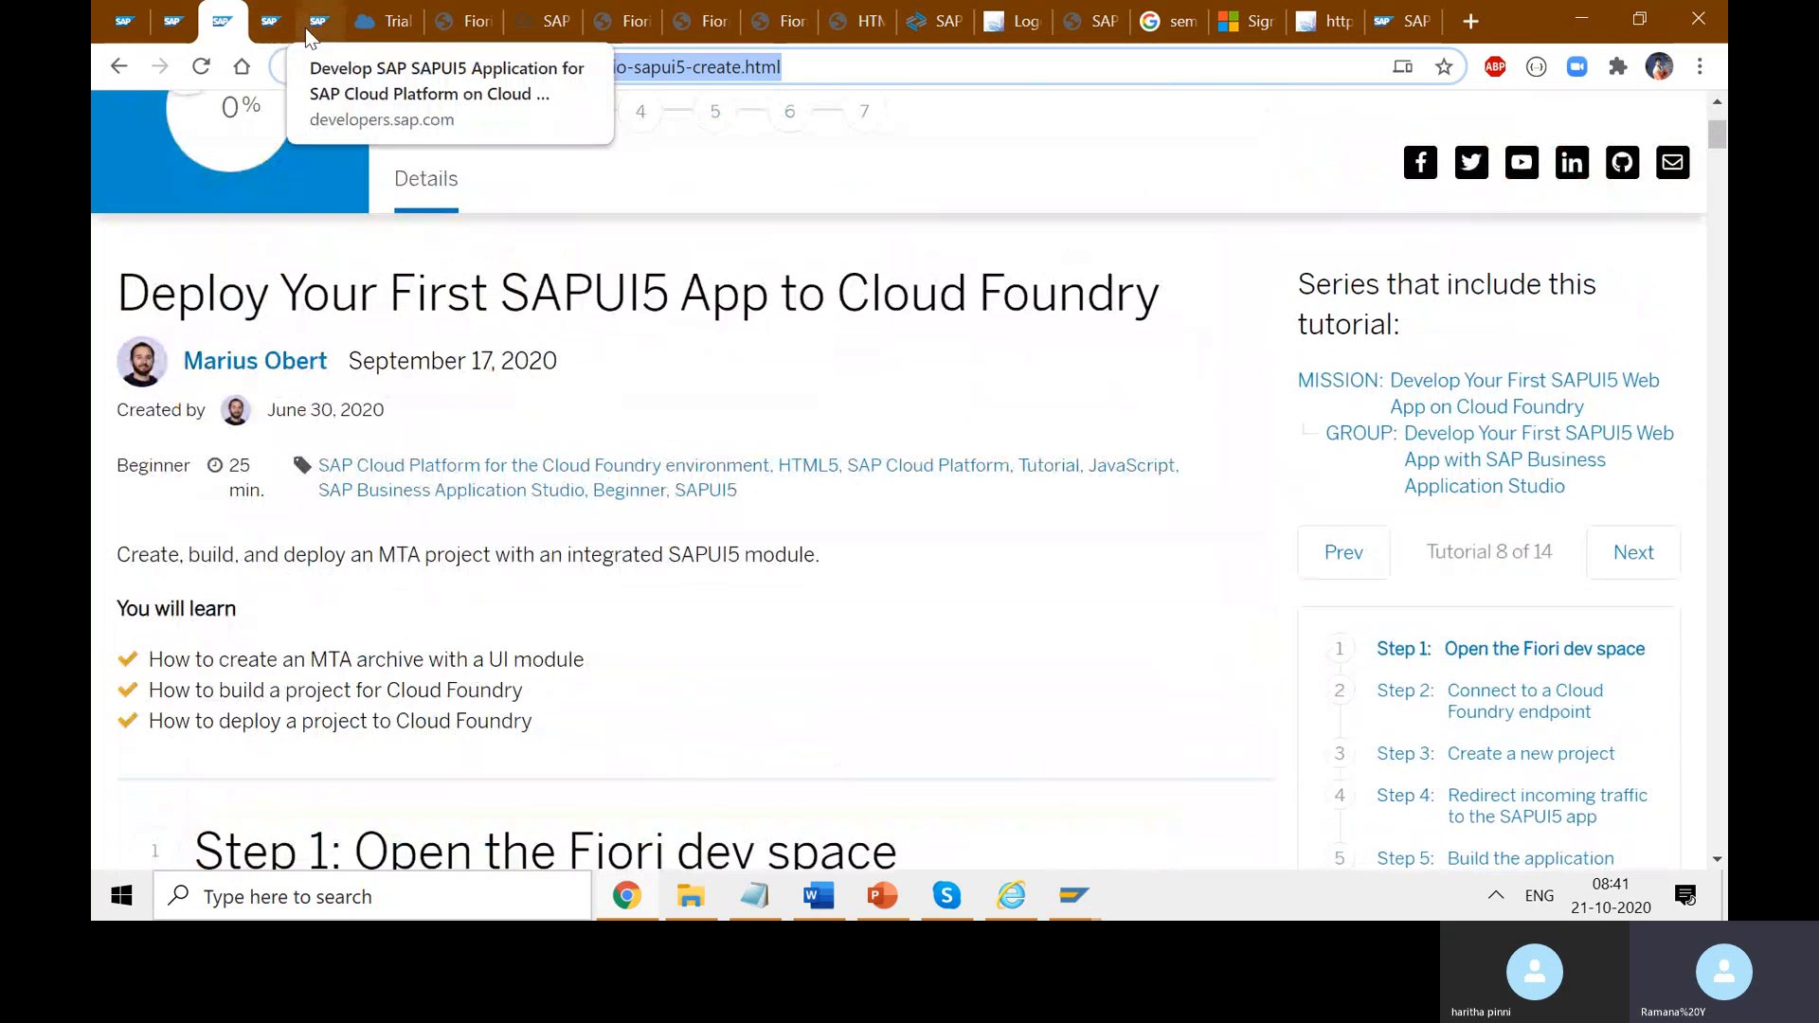
{"action": "left_click", "coordinate": [275, 23]}
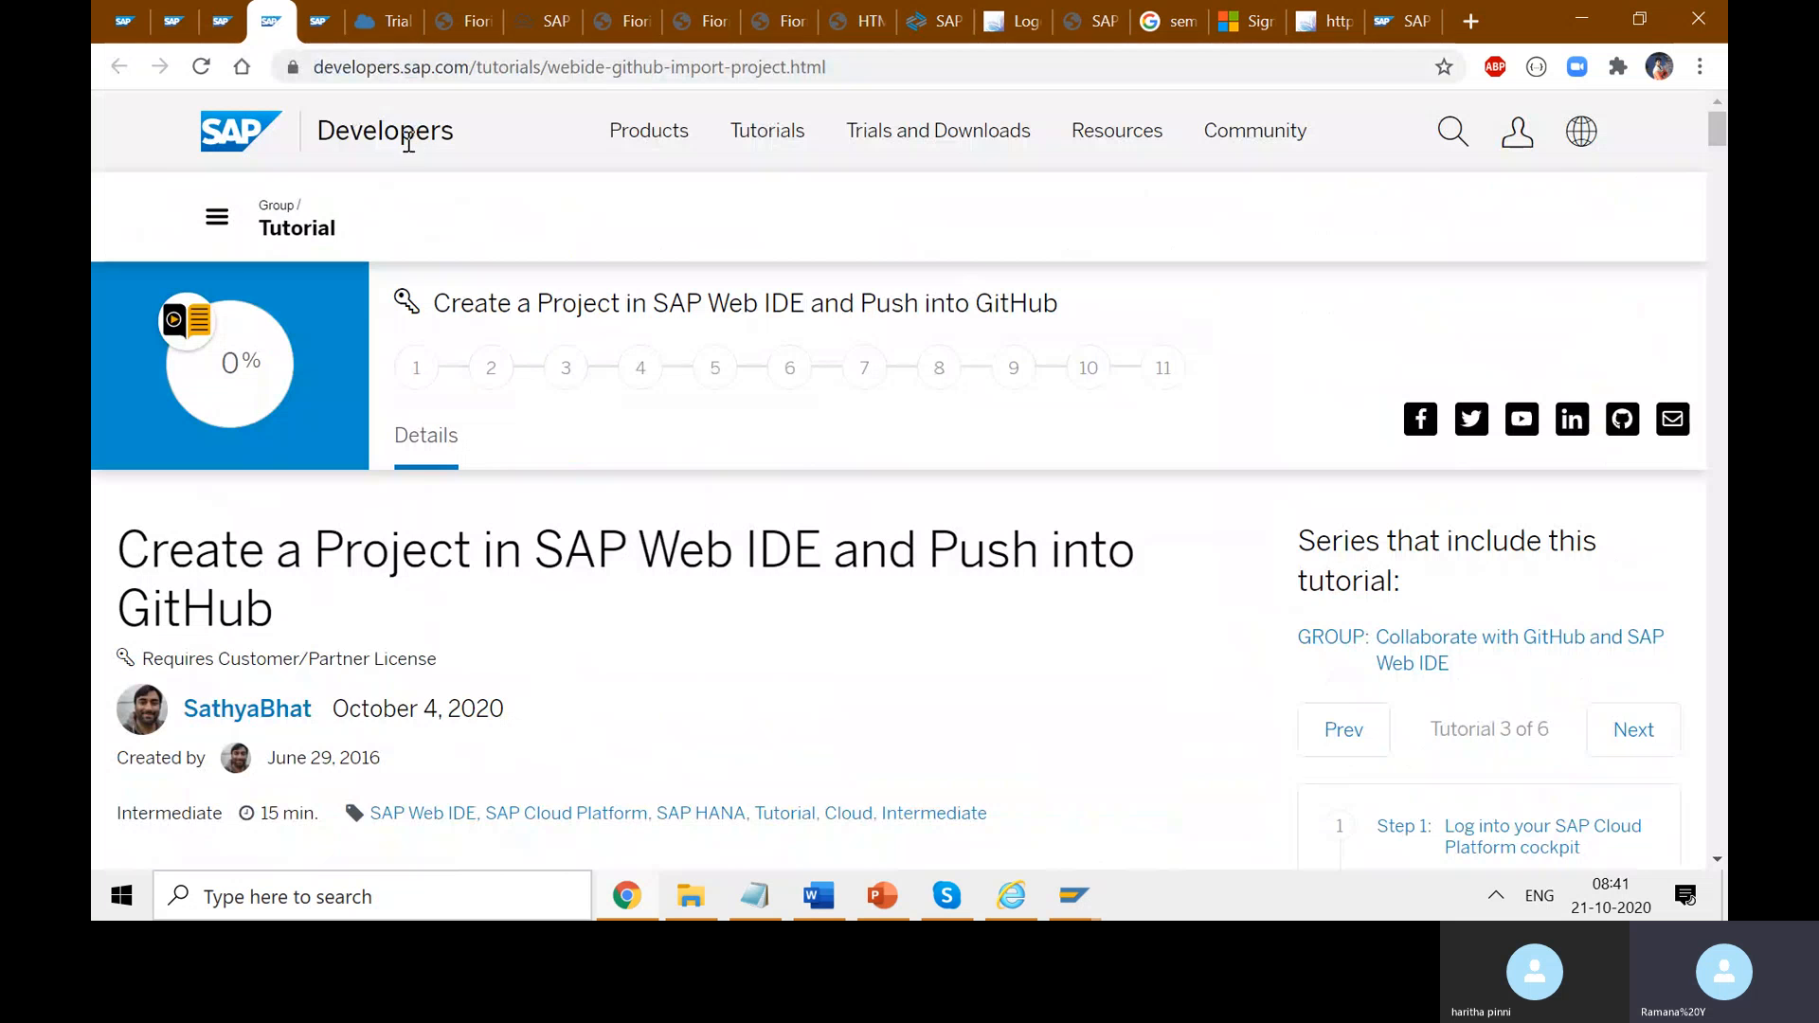
{"action": "left_click", "coordinate": [332, 25]}
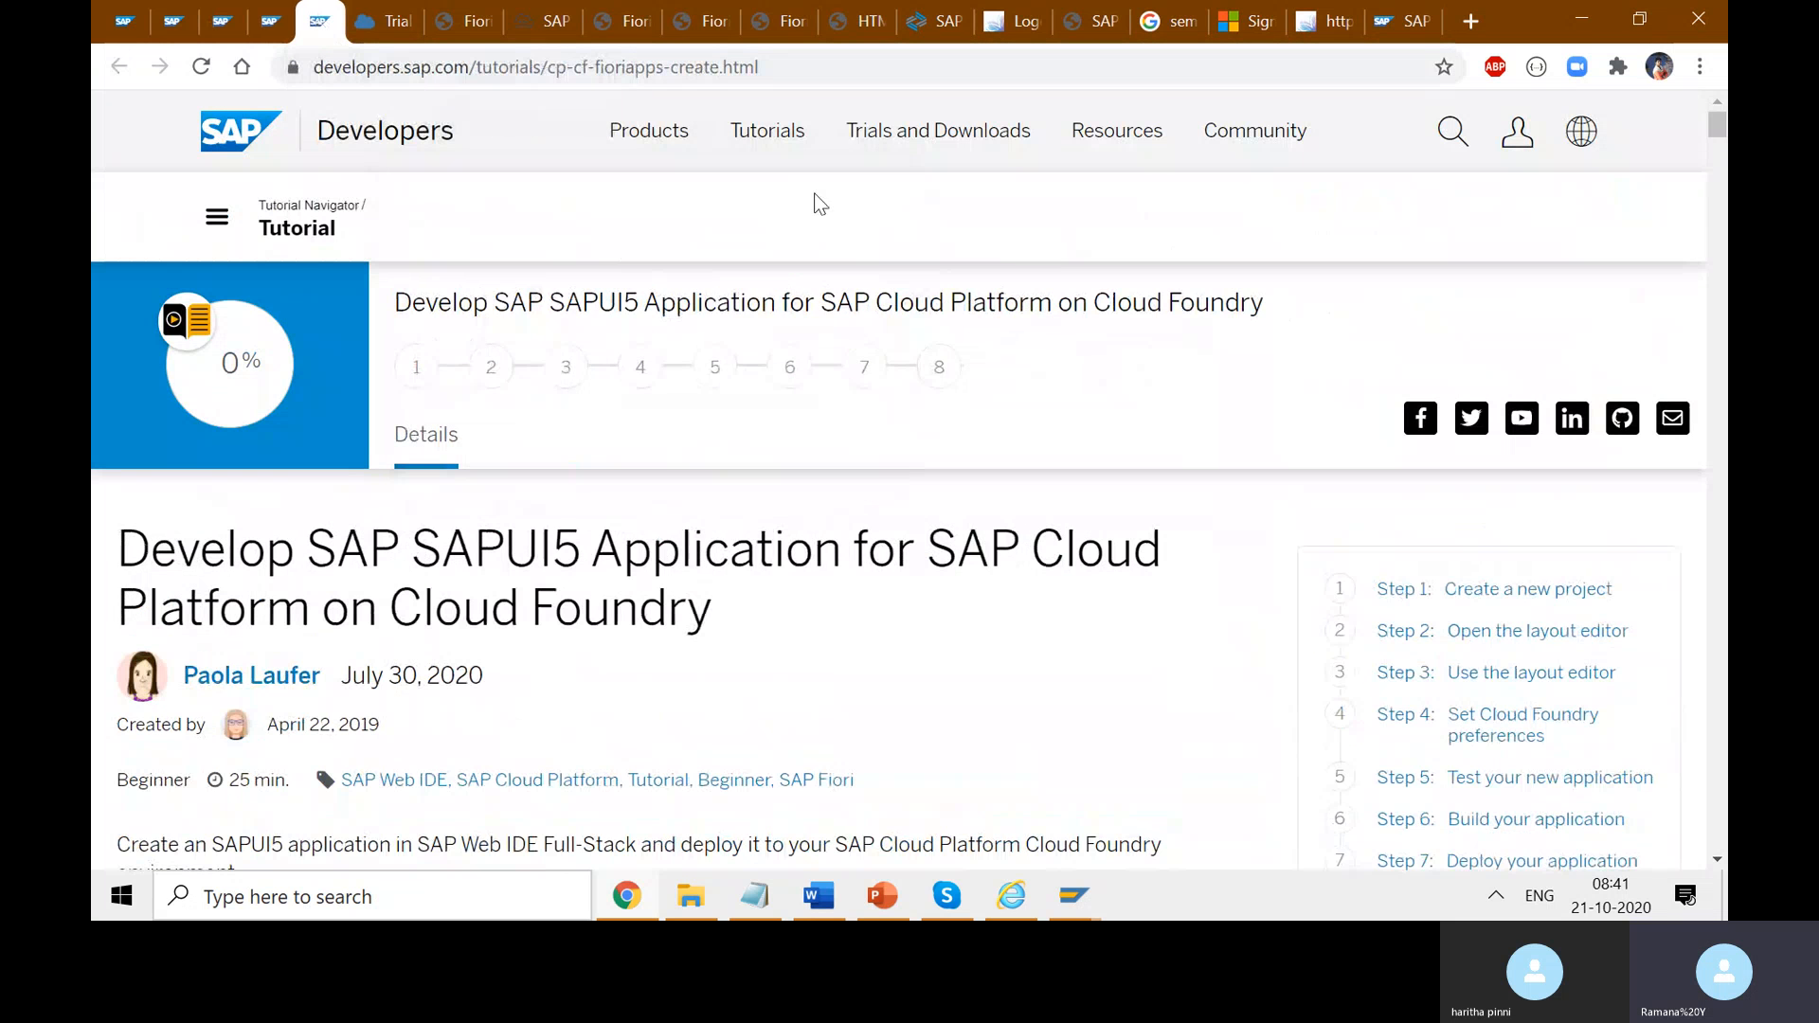
{"action": "left_click", "coordinate": [824, 64]}
{"action": "key", "text": "ctrl+c"}
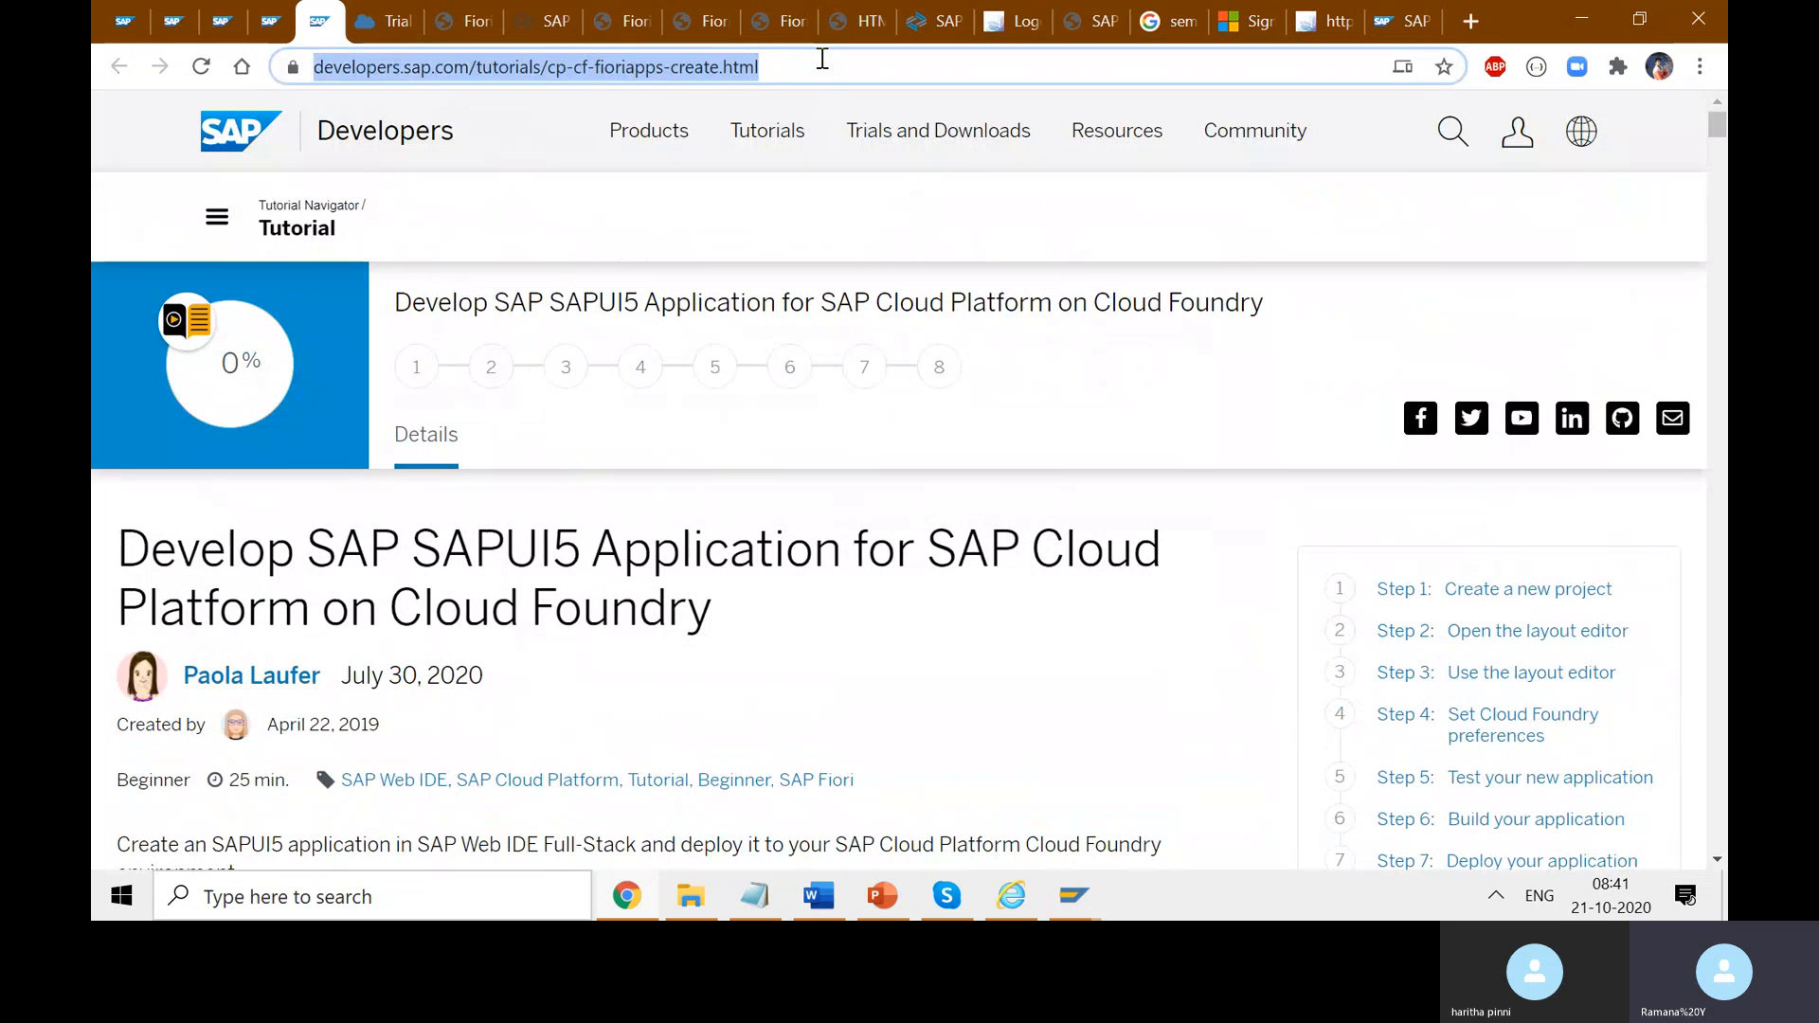
{"action": "left_click", "coordinate": [947, 895]}
- Paste and send the cp-cf-fioriapps-create.html tutorial link in the meeting chat
{"action": "left_click", "coordinate": [1462, 804]}
{"action": "key", "text": "ctrl+v"}
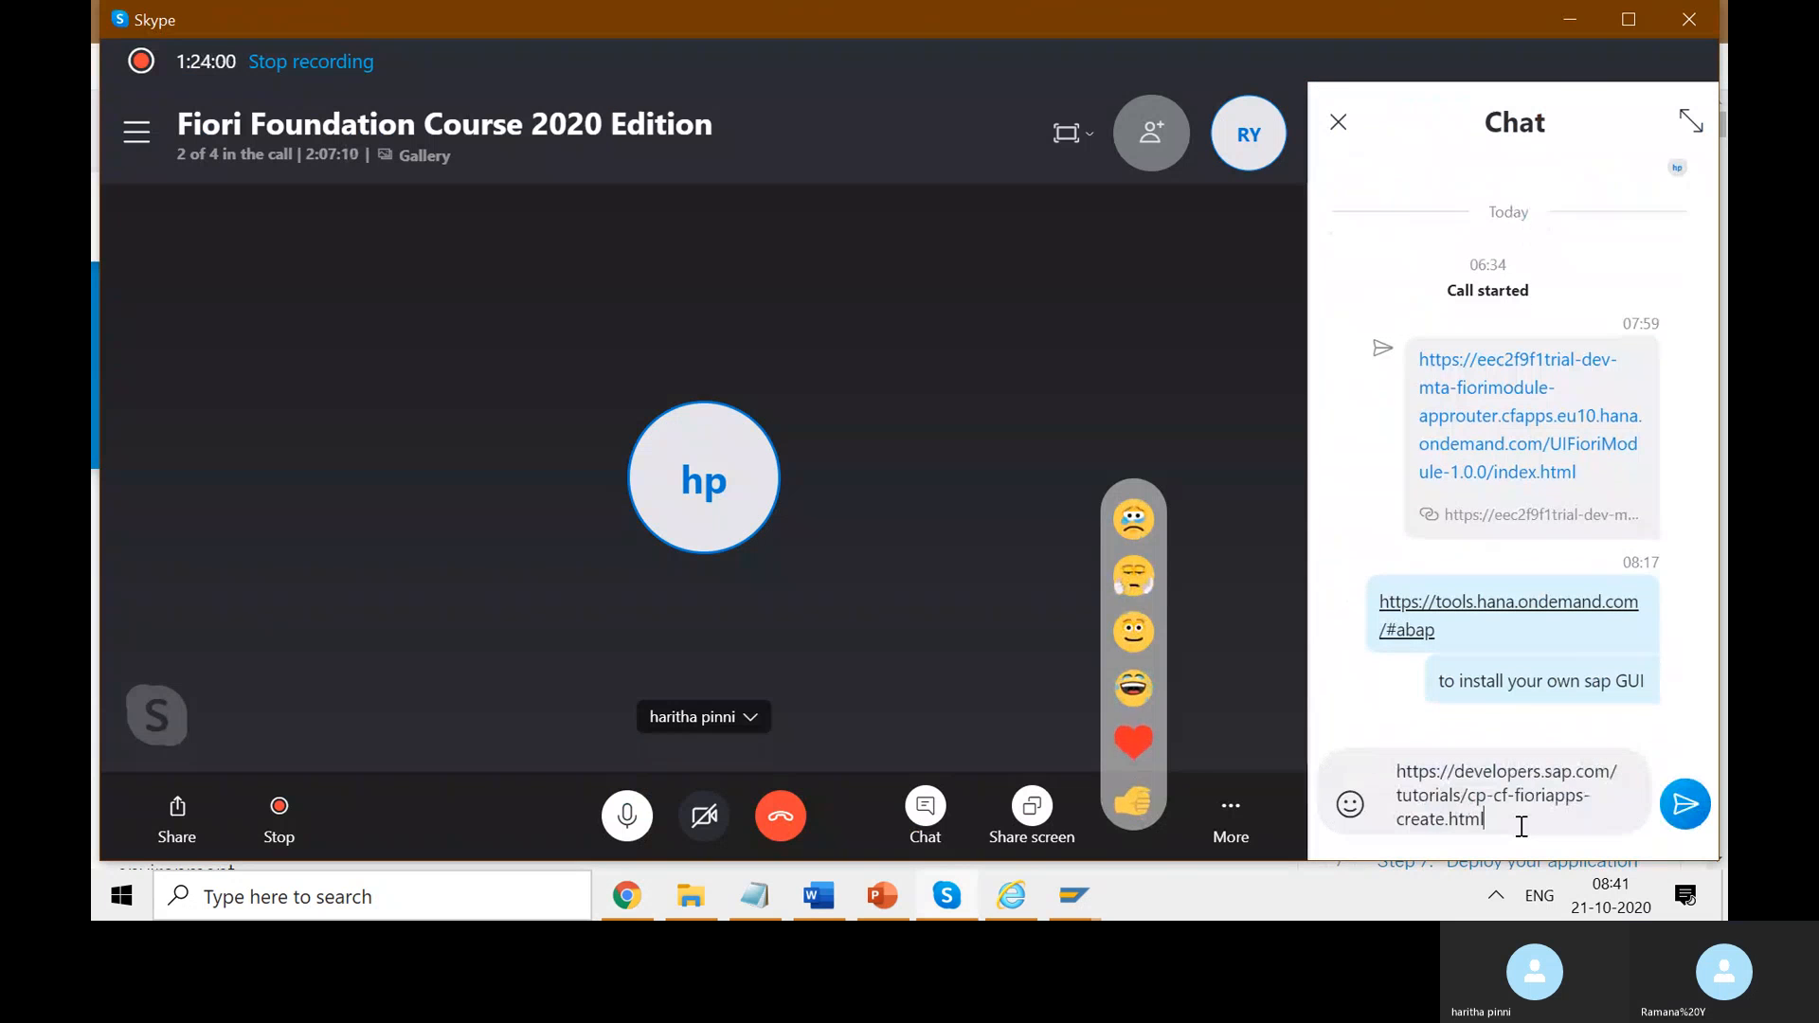
{"action": "left_click", "coordinate": [1685, 804]}
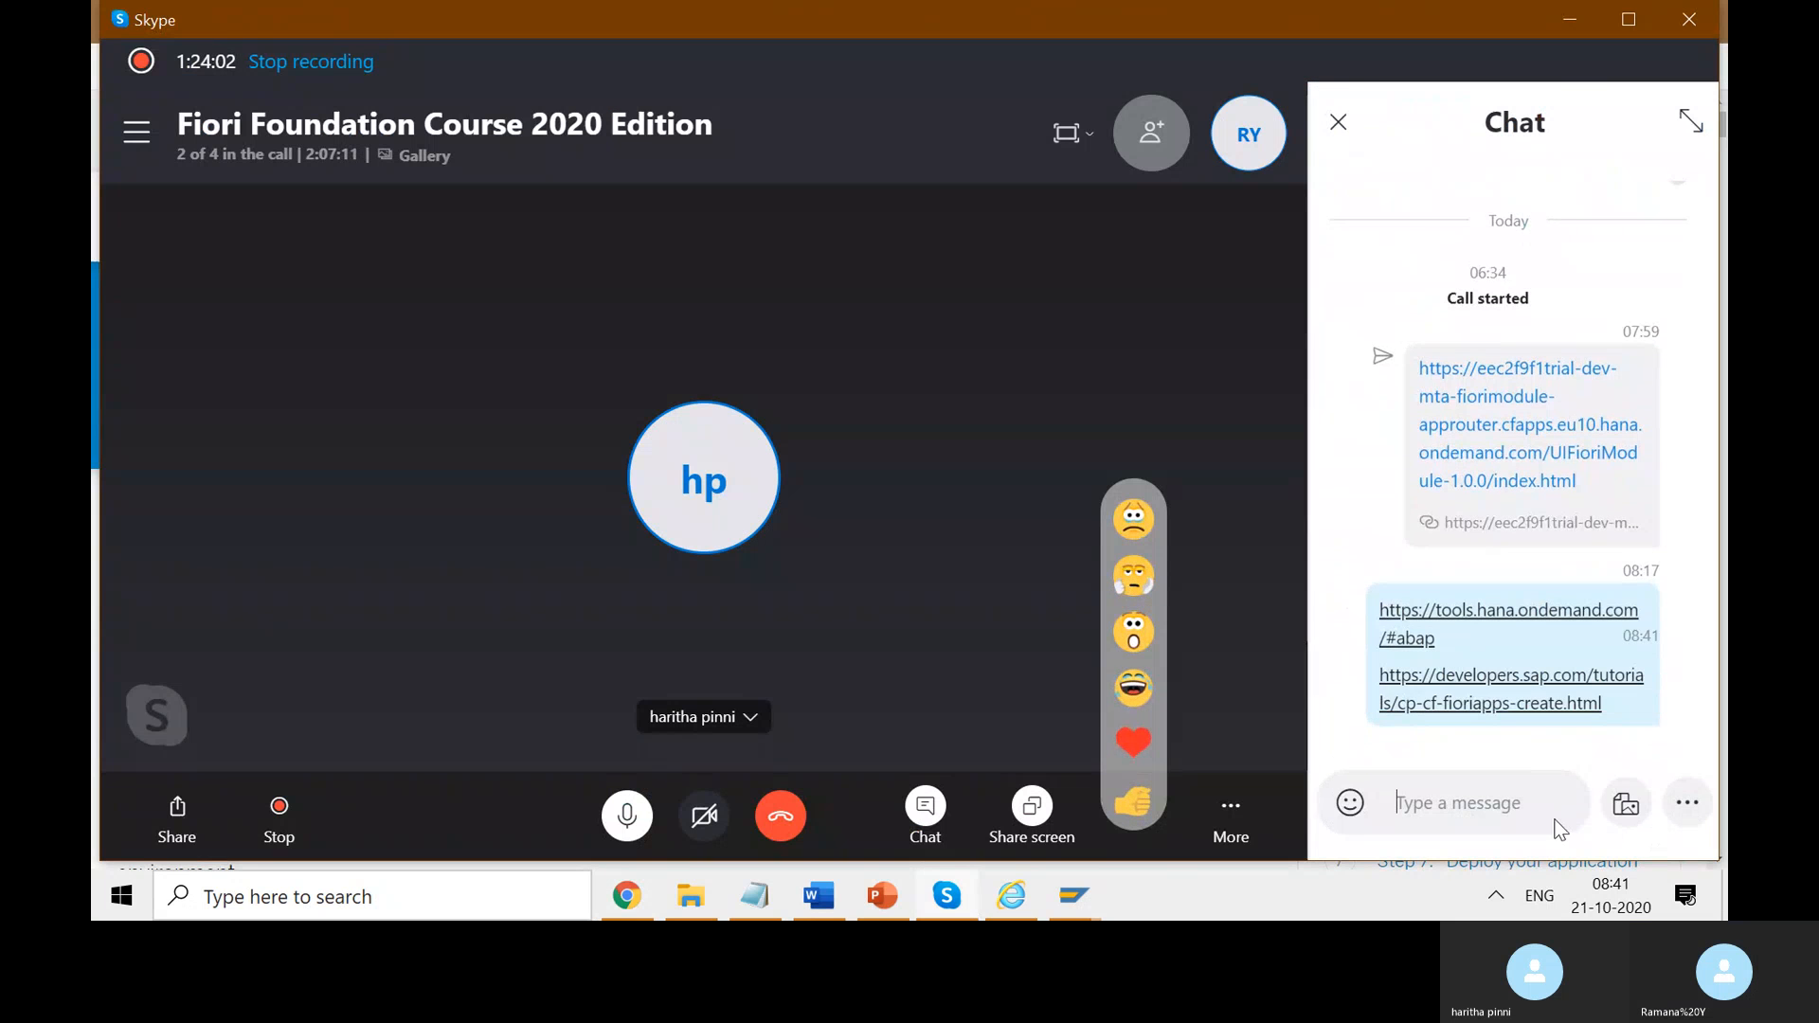
- Post the message 'Exercise: Deploy app in cloud. using webide.' in the chat
{"action": "left_click", "coordinate": [1470, 798]}
{"action": "type", "text": "Exerc"}
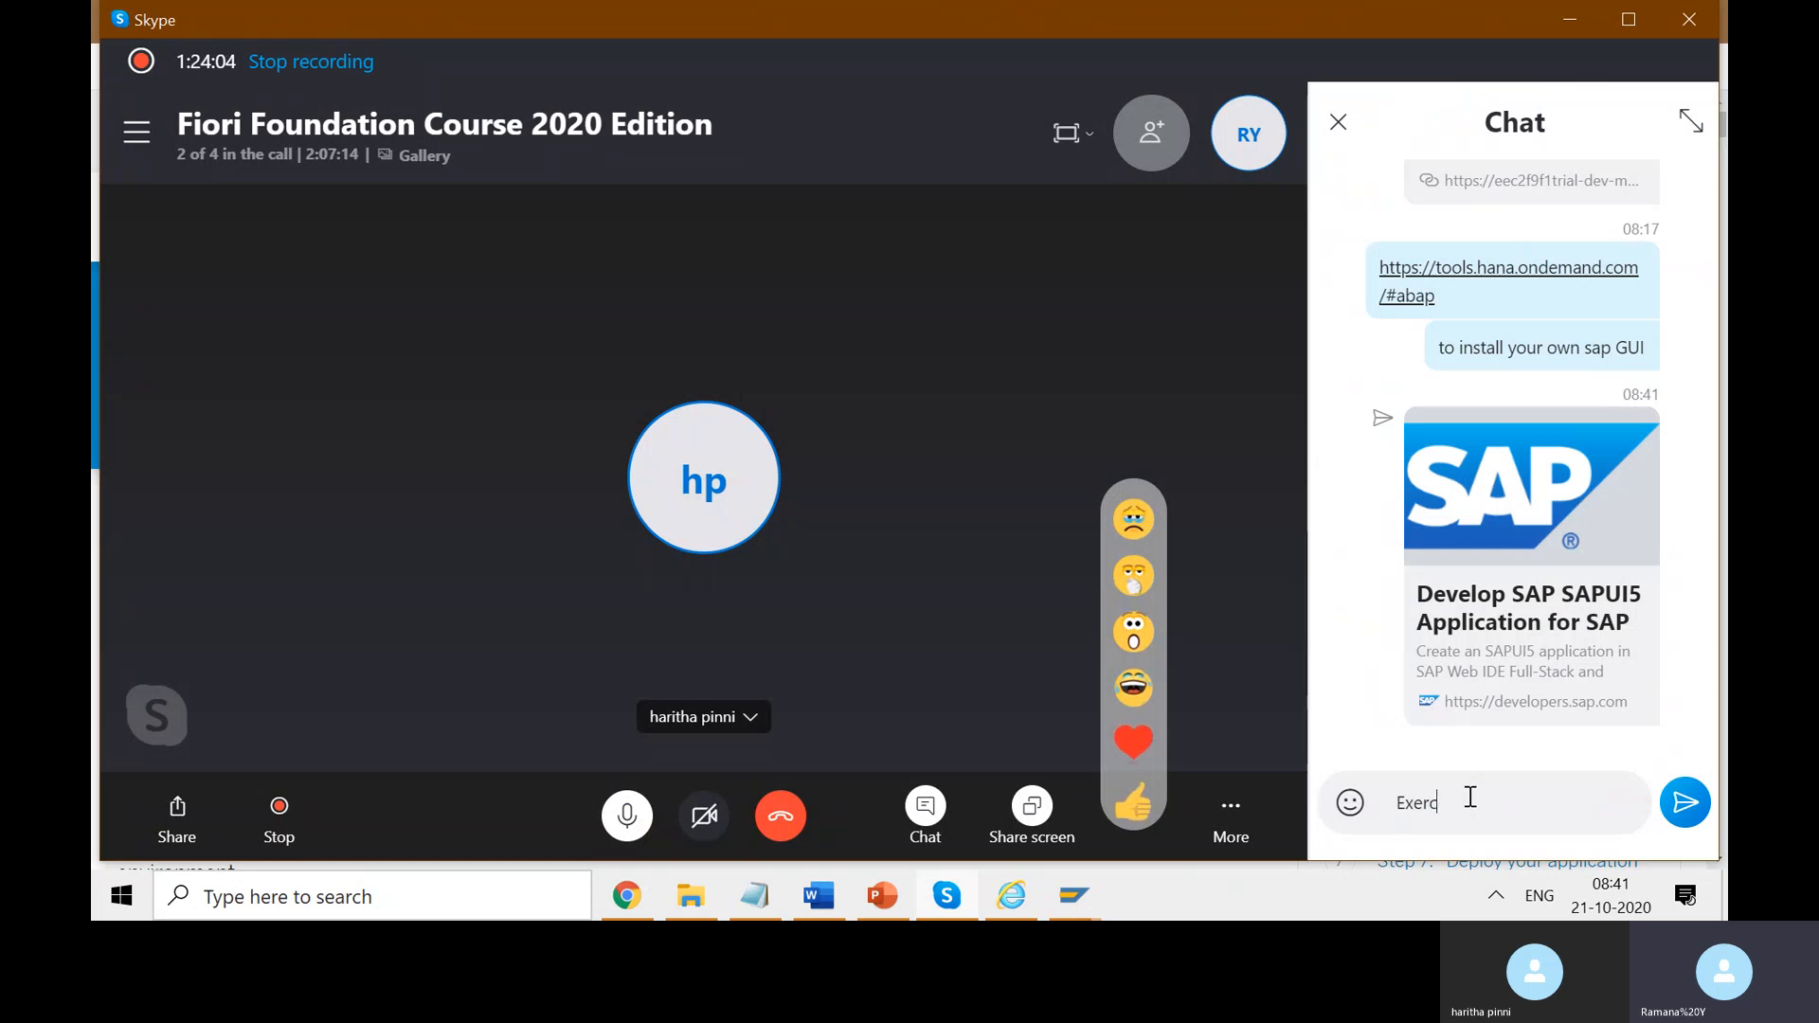
{"action": "type", "text": "ise: "}
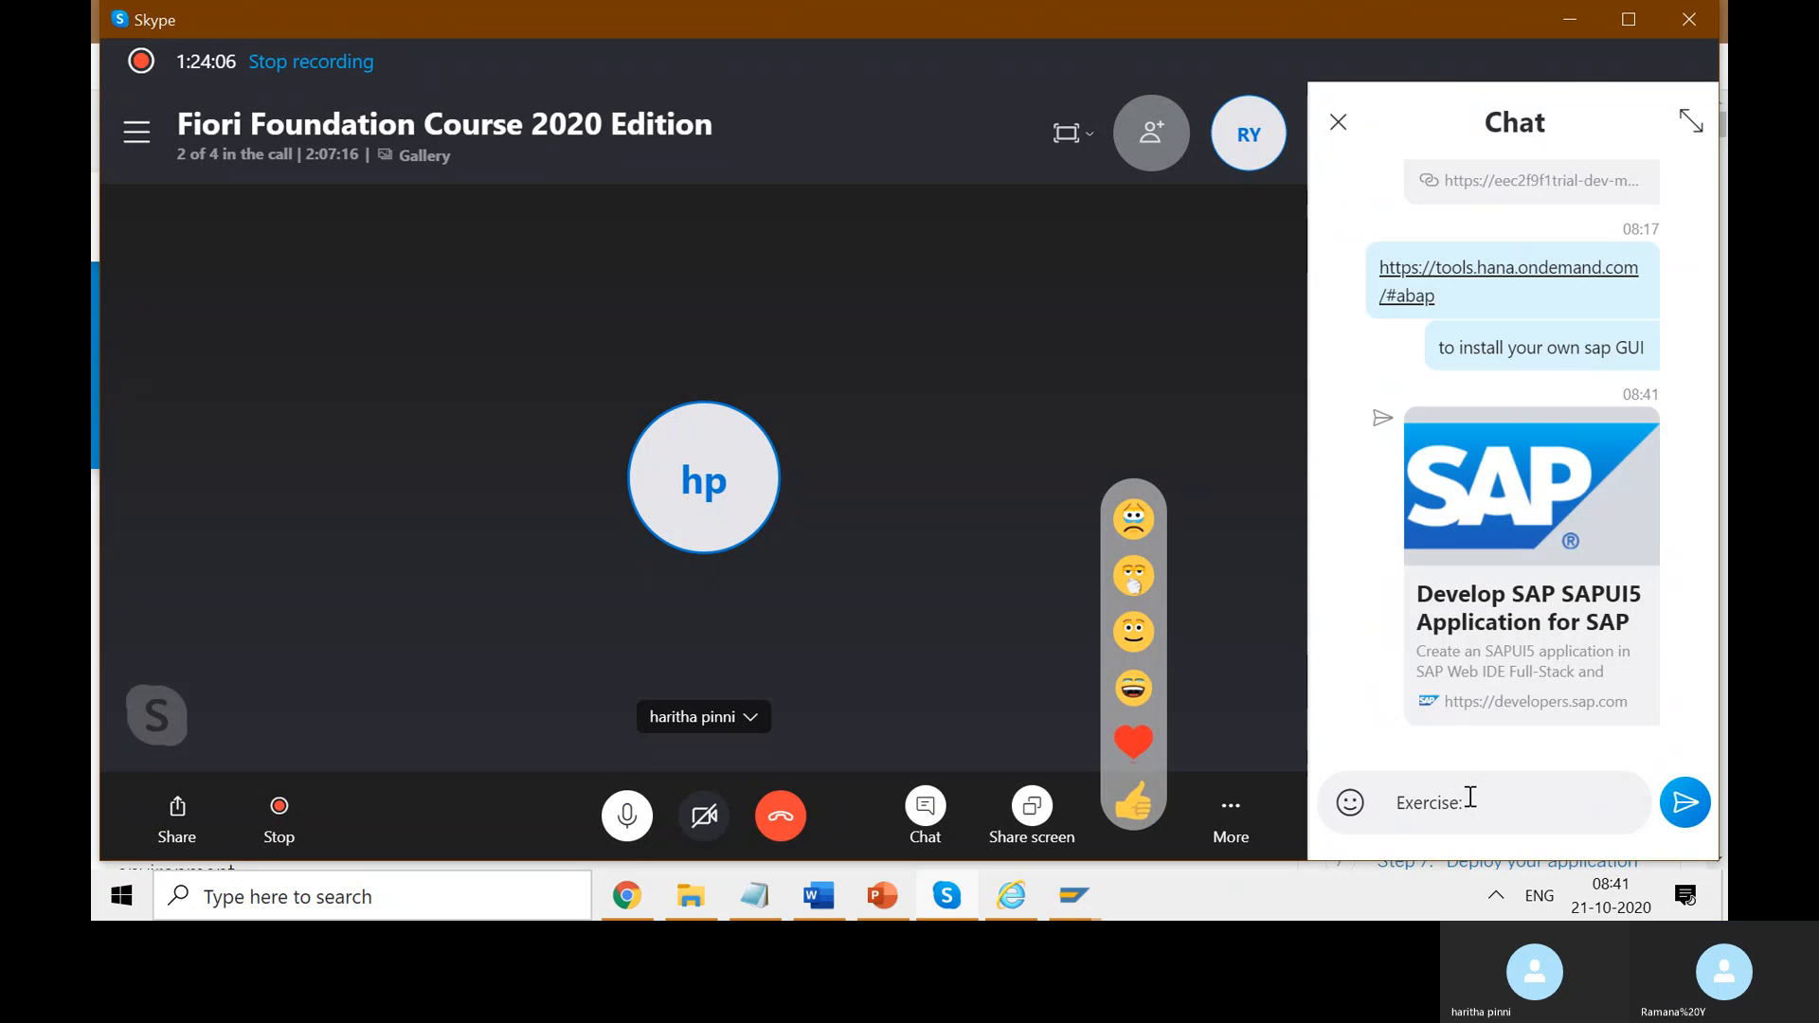
{"action": "type", "text": "Dep"}
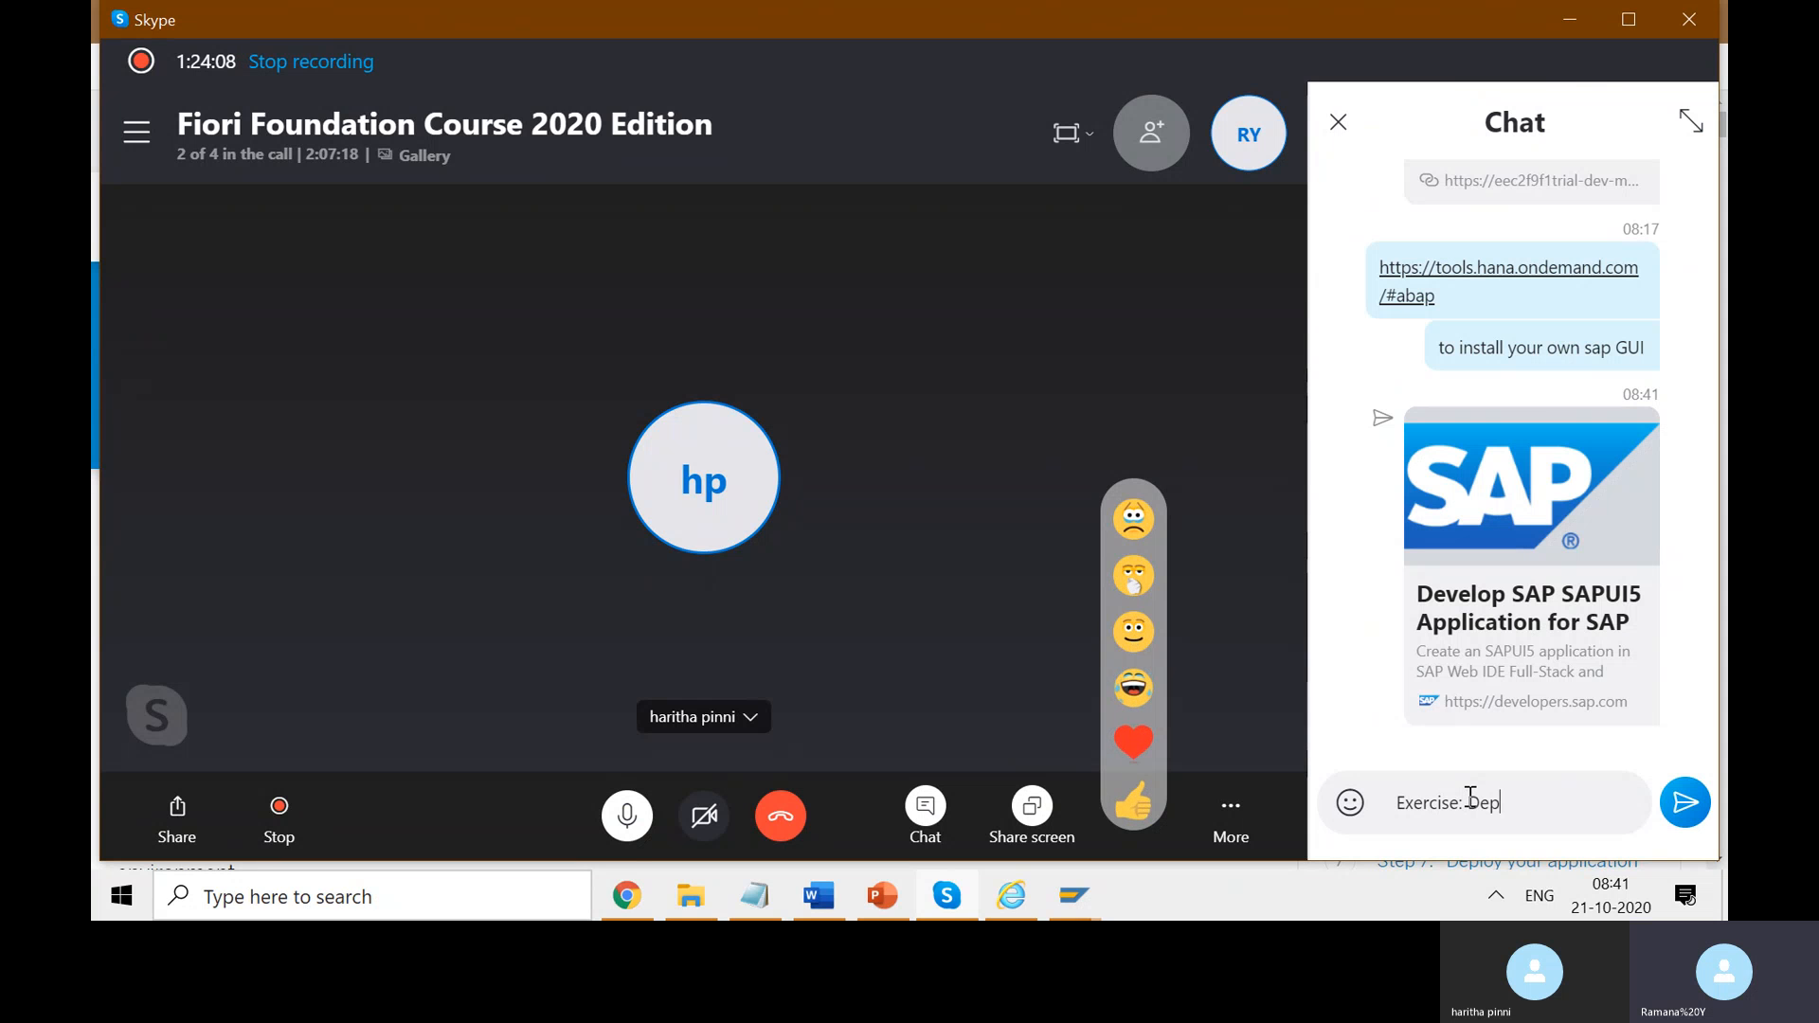
{"action": "type", "text": "loy app in "}
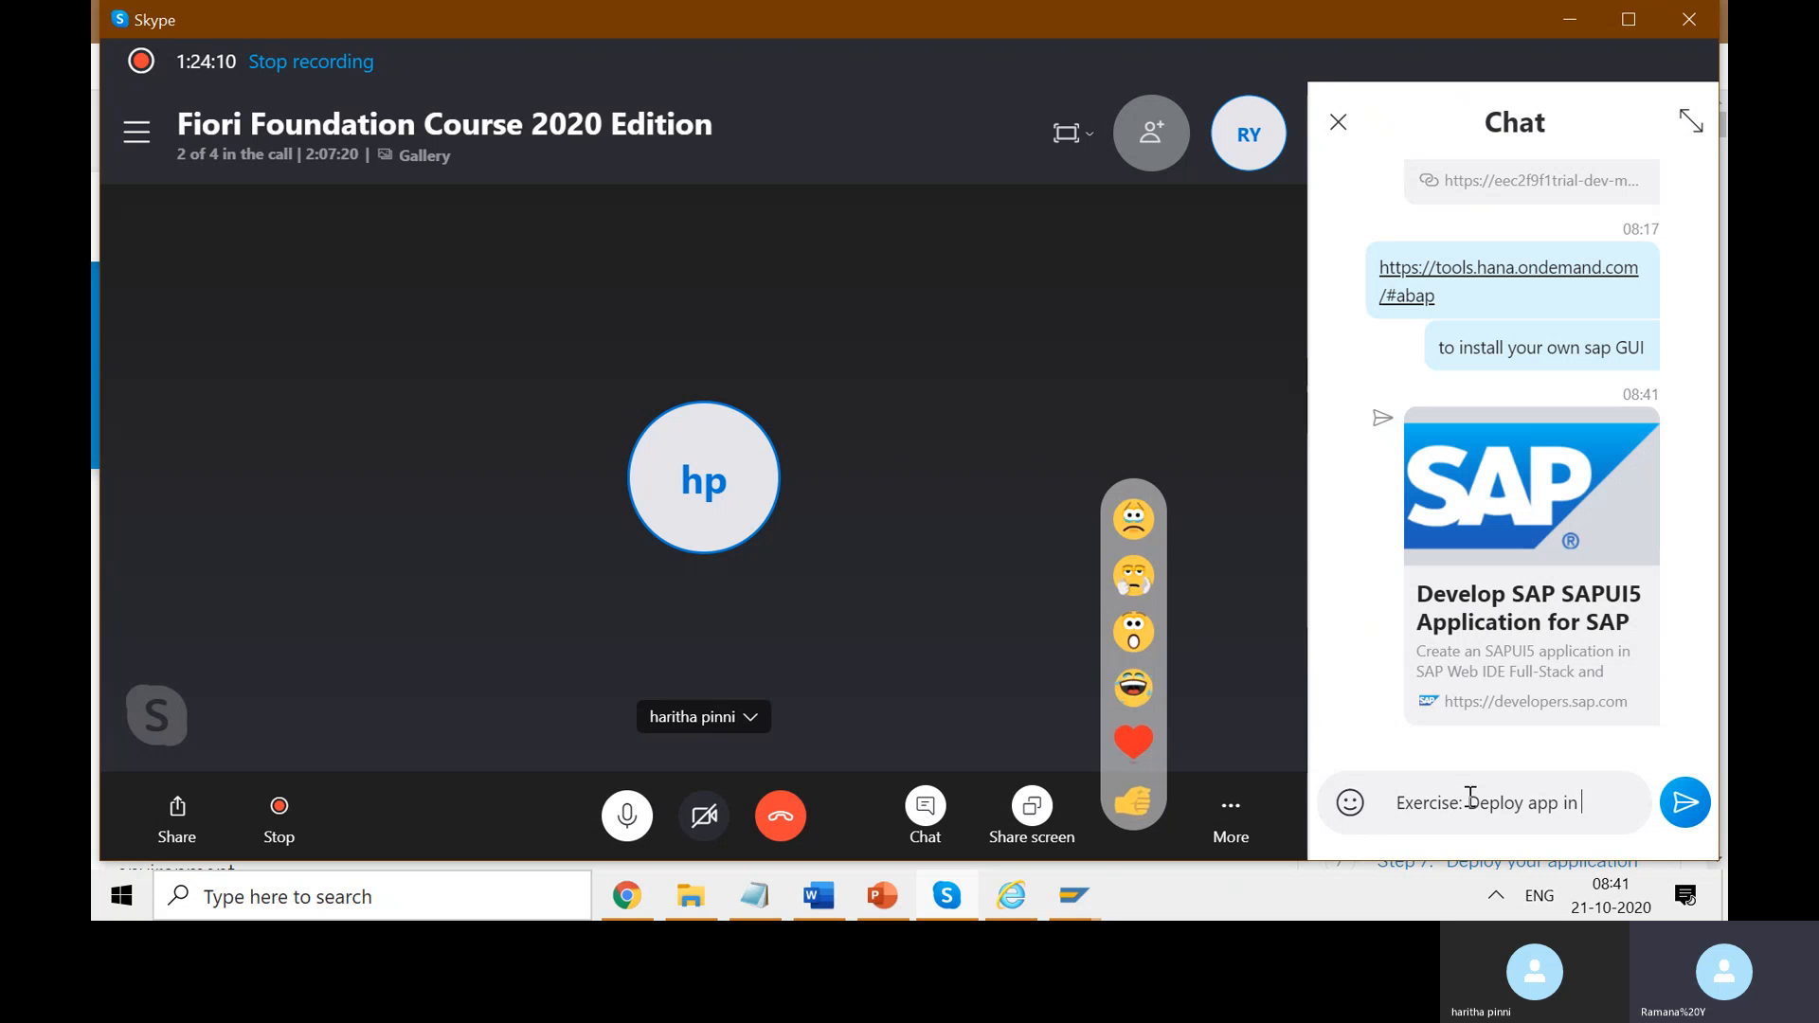
{"action": "type", "text": "cloud."}
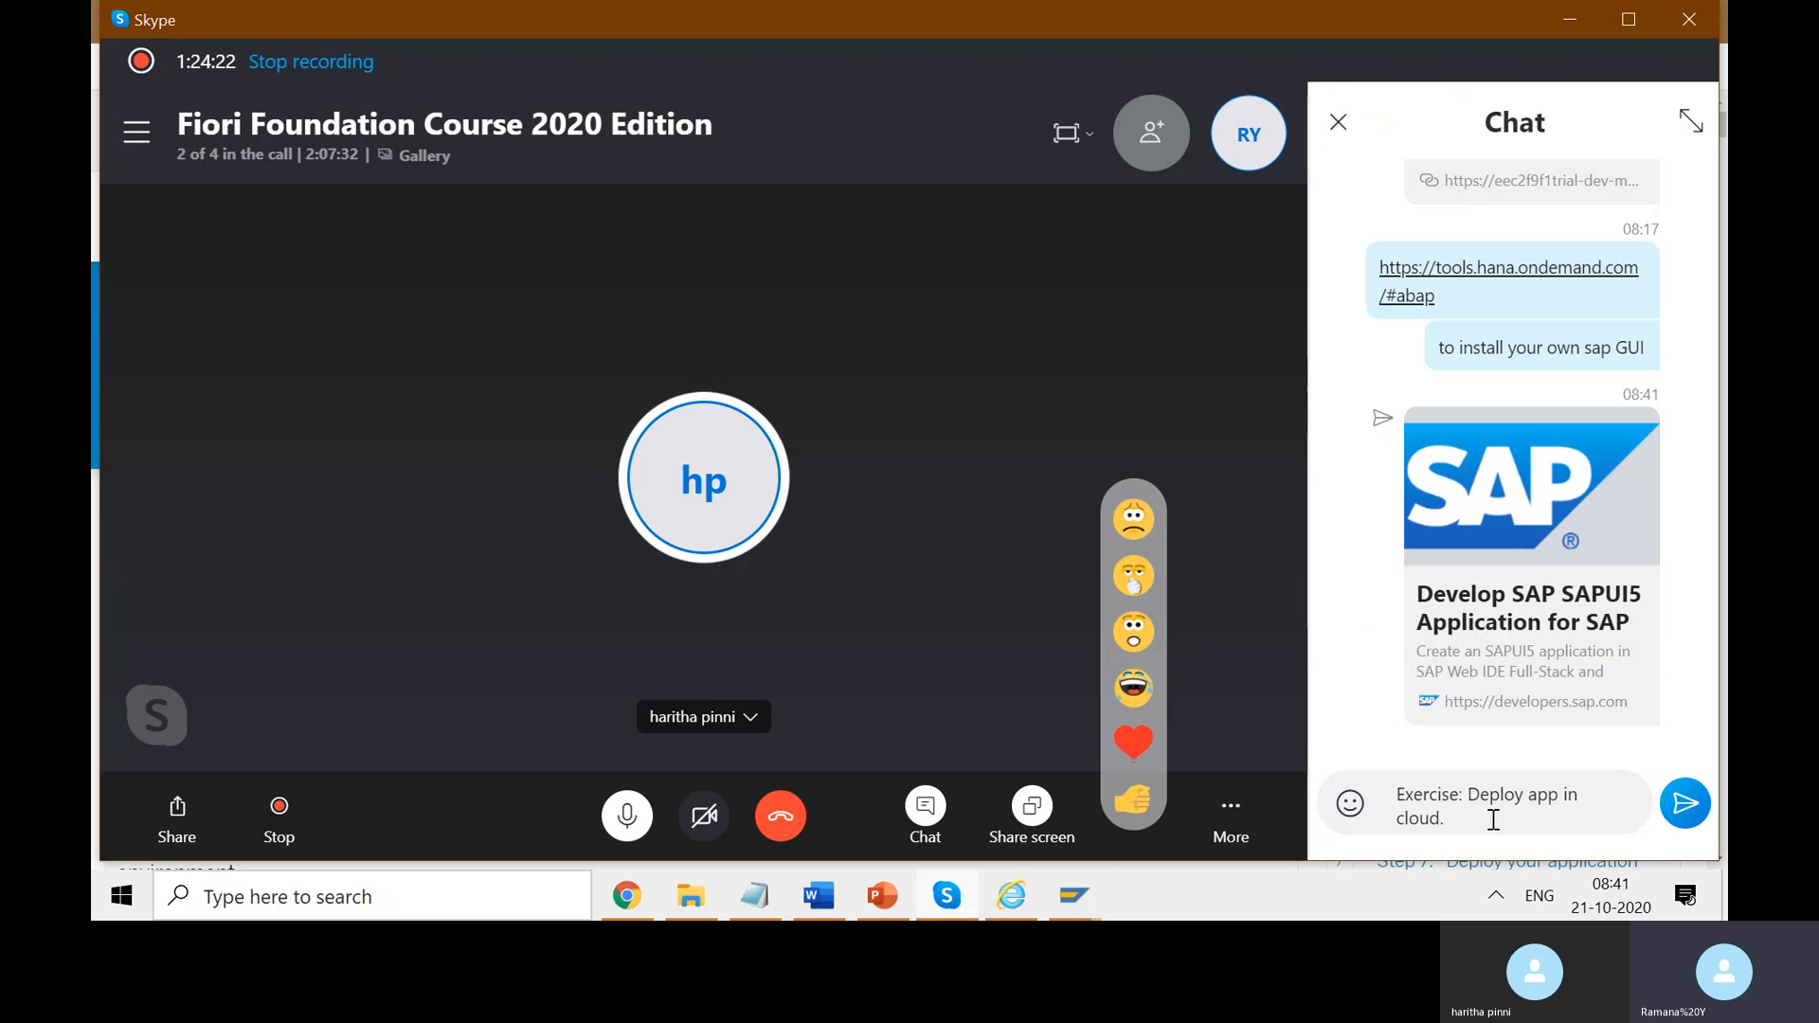
{"action": "key", "text": "BackSpace"}
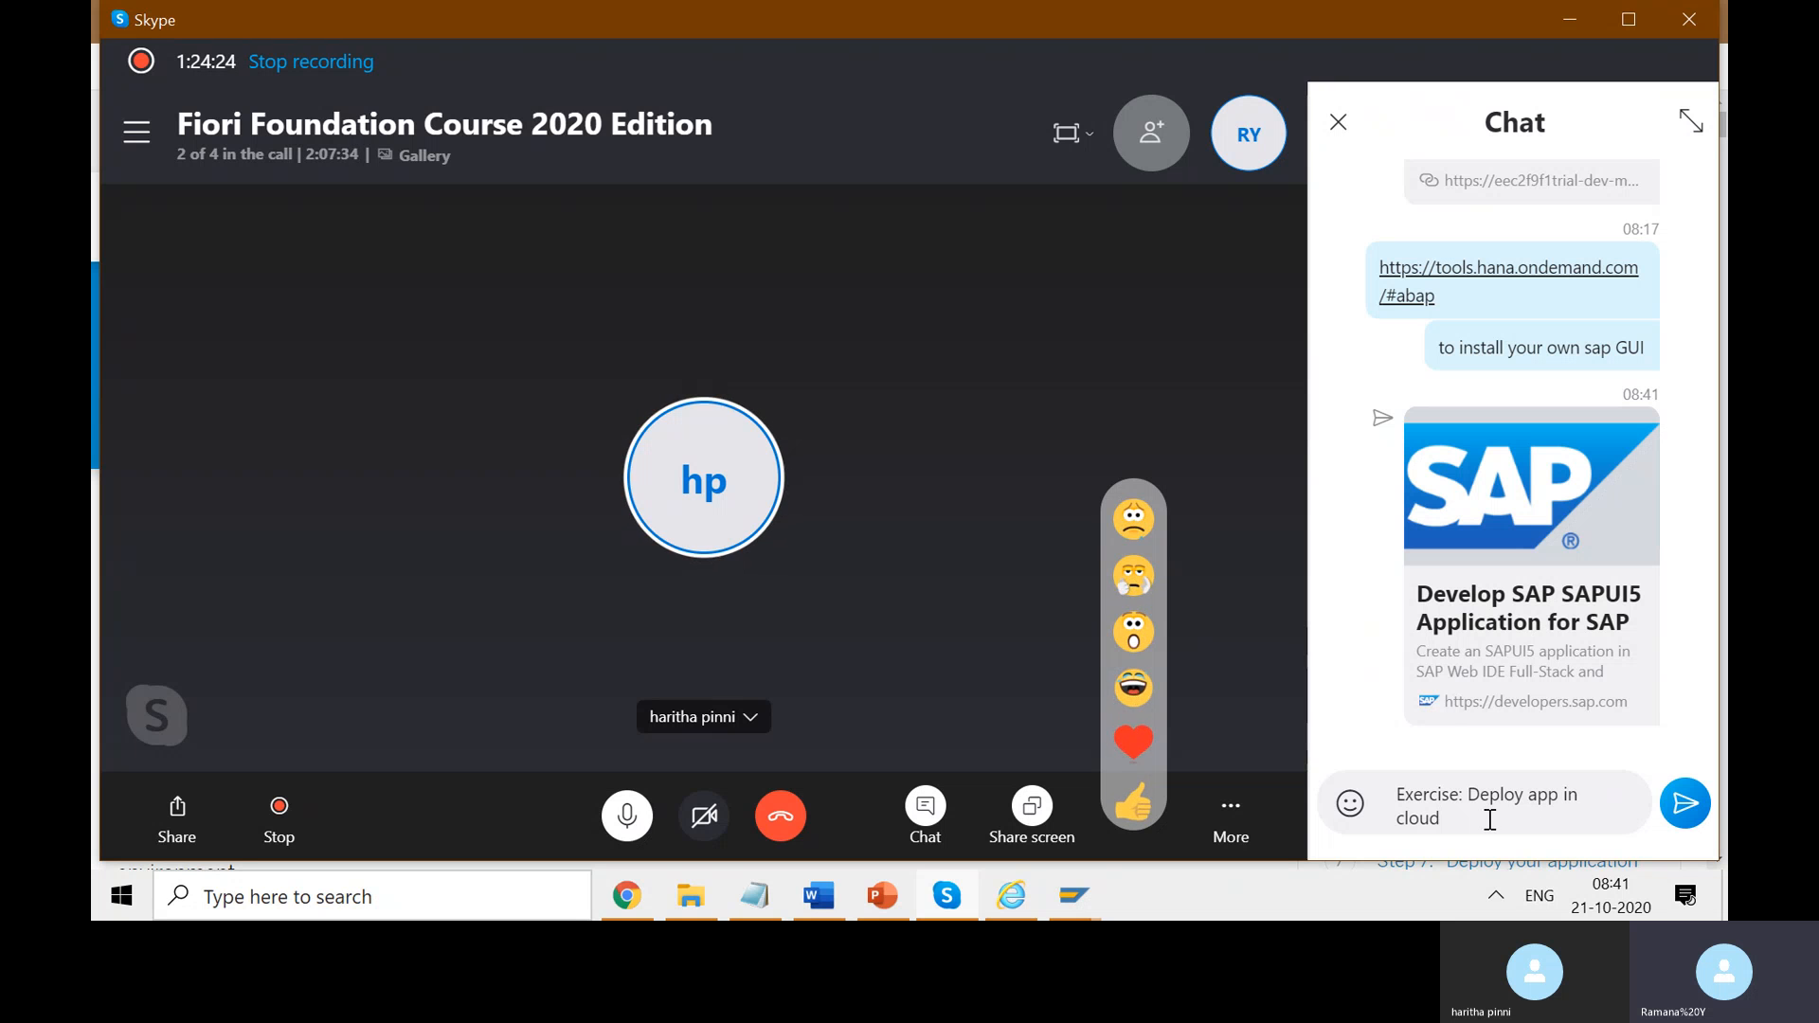
{"action": "type", "text": "."}
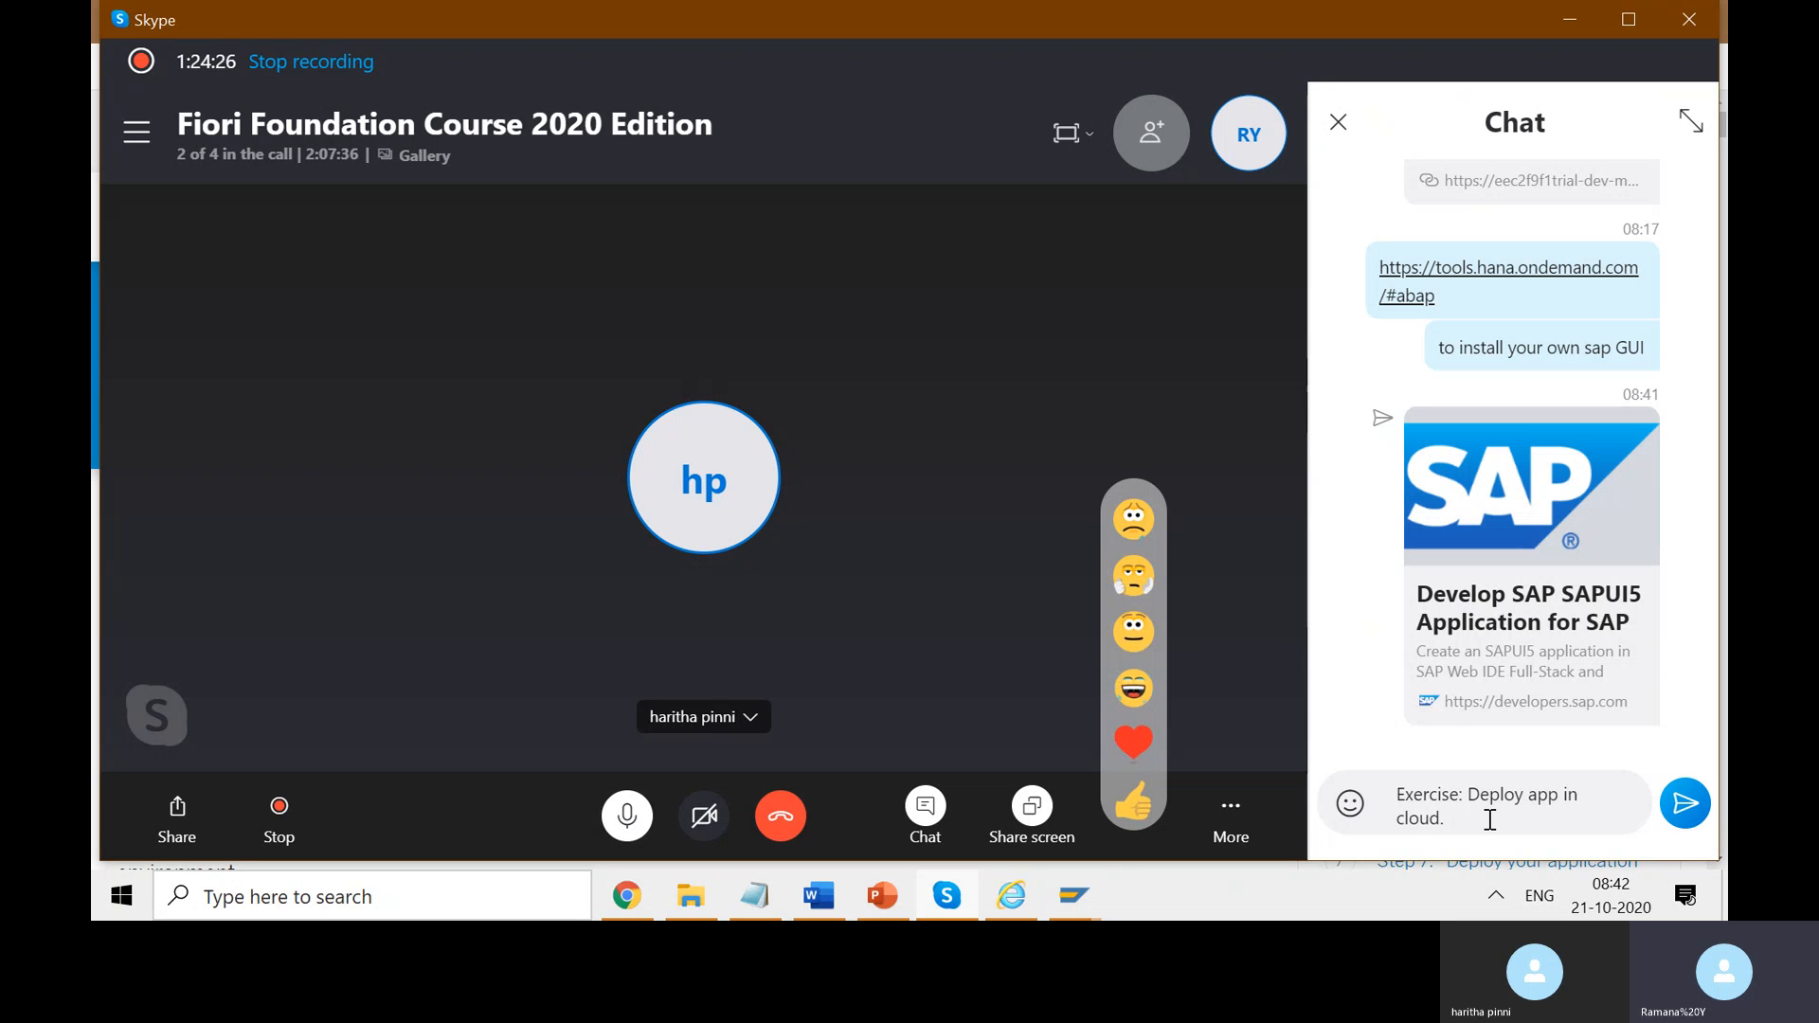
{"action": "type", "text": " using"}
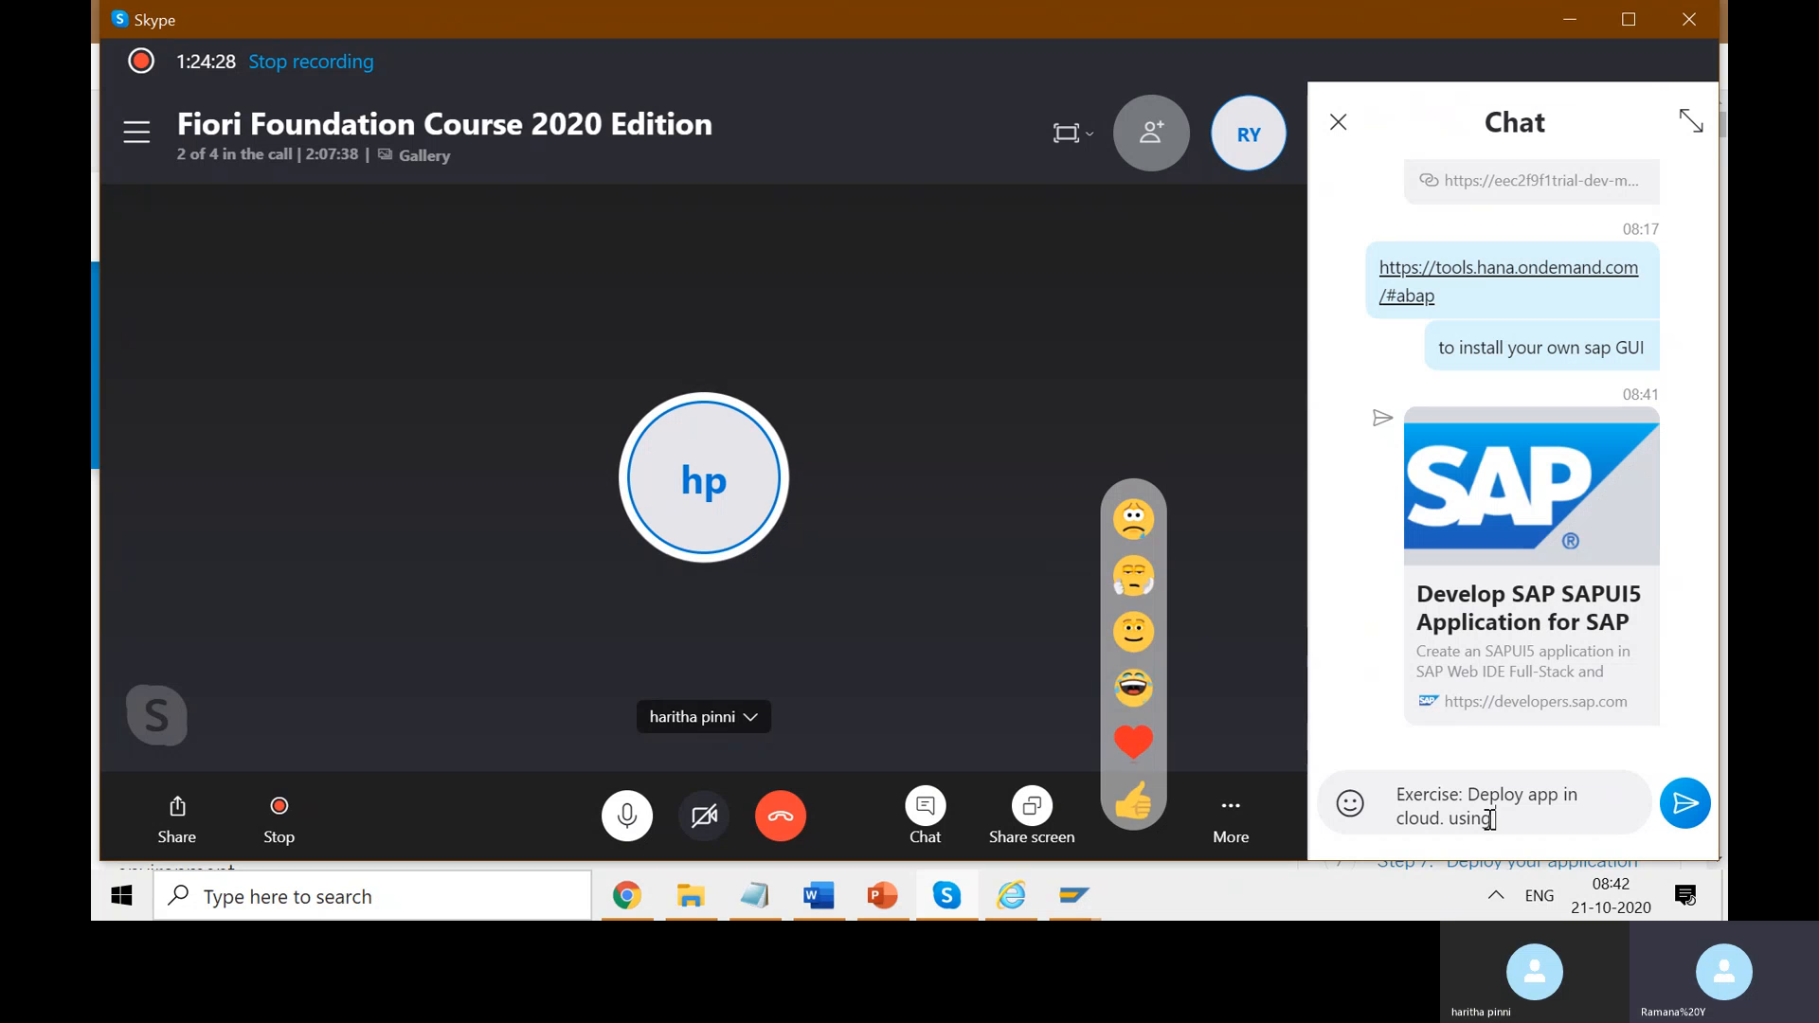
{"action": "type", "text": " webide."}
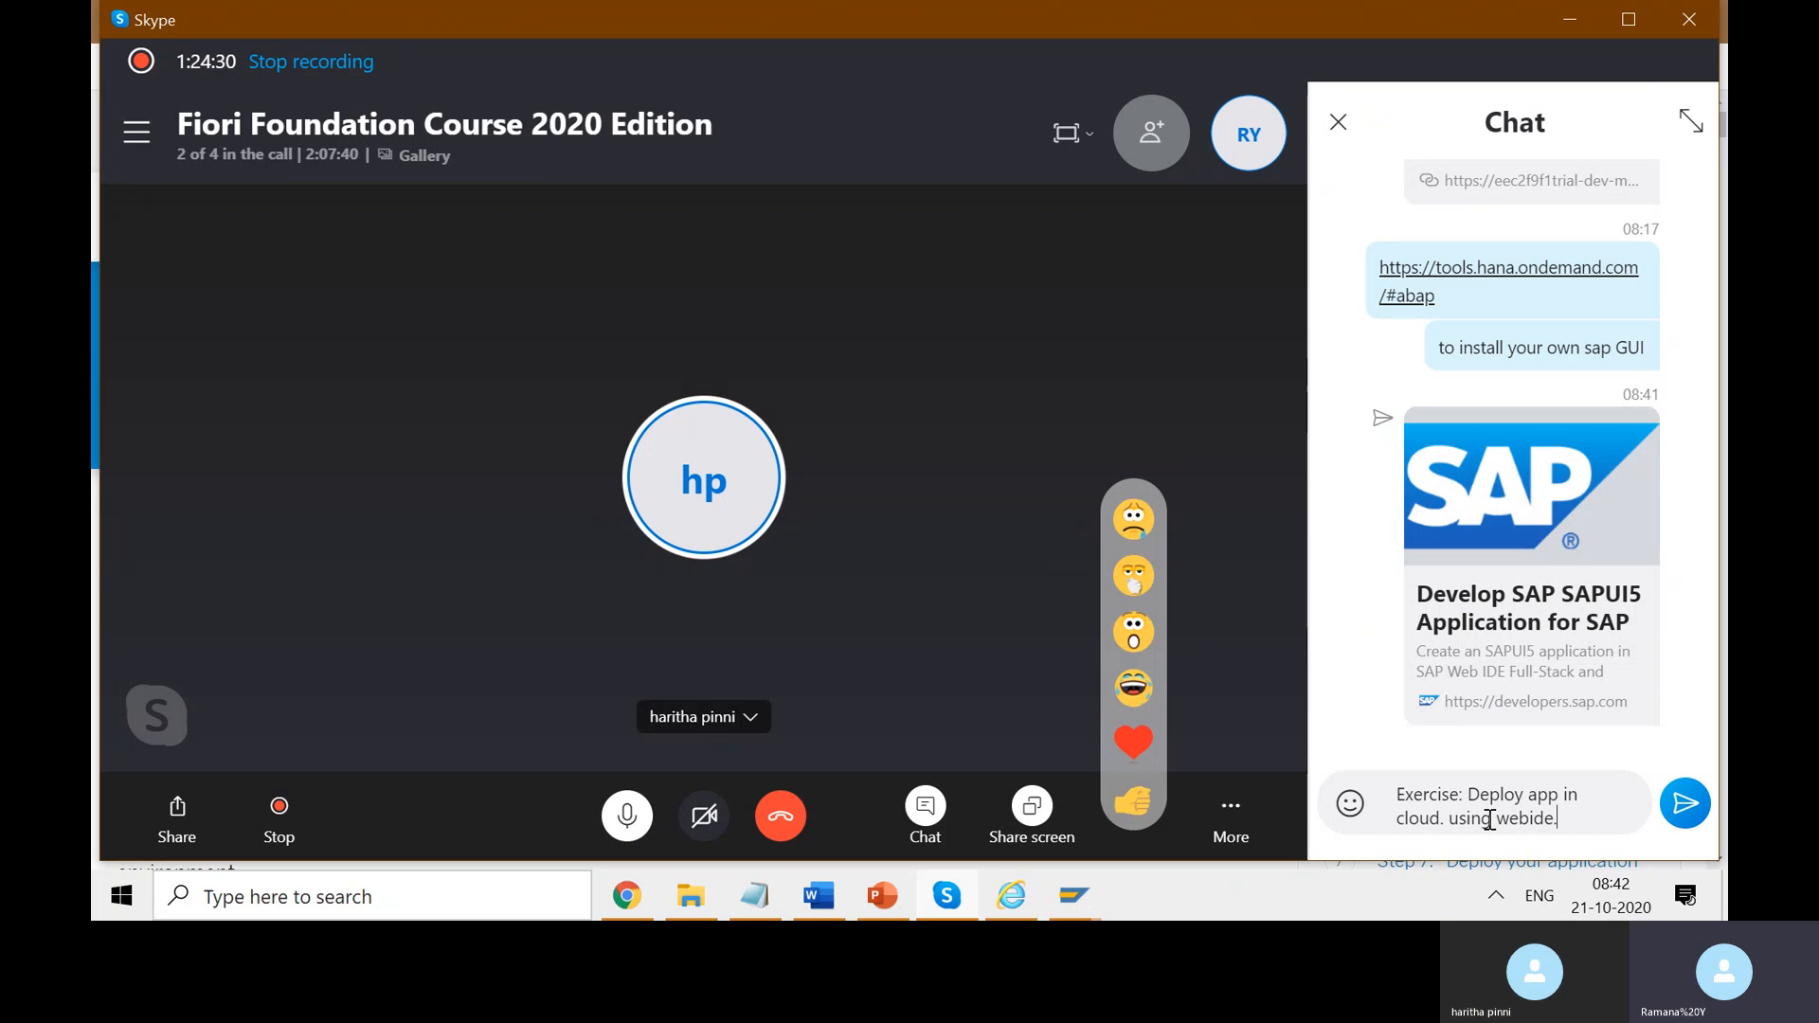
{"action": "key", "text": "Return"}
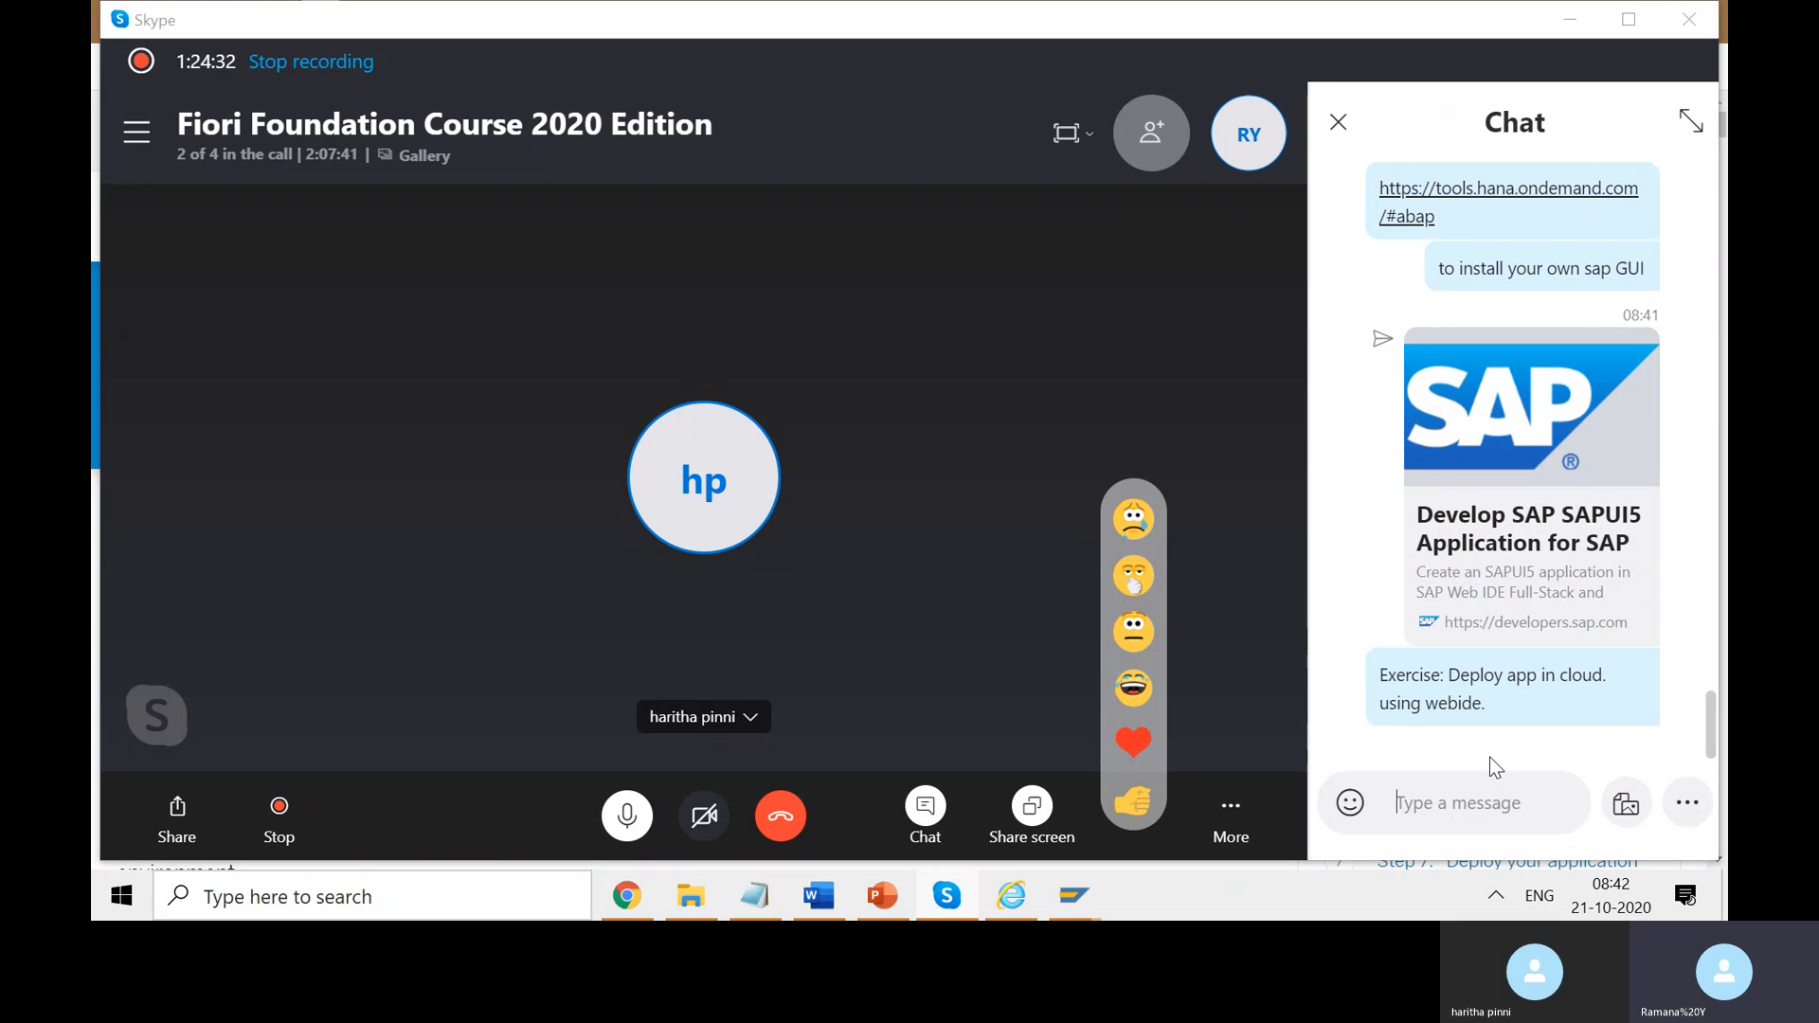
{"action": "key", "text": "alt+Tab"}
{"action": "left_click", "coordinate": [271, 21]}
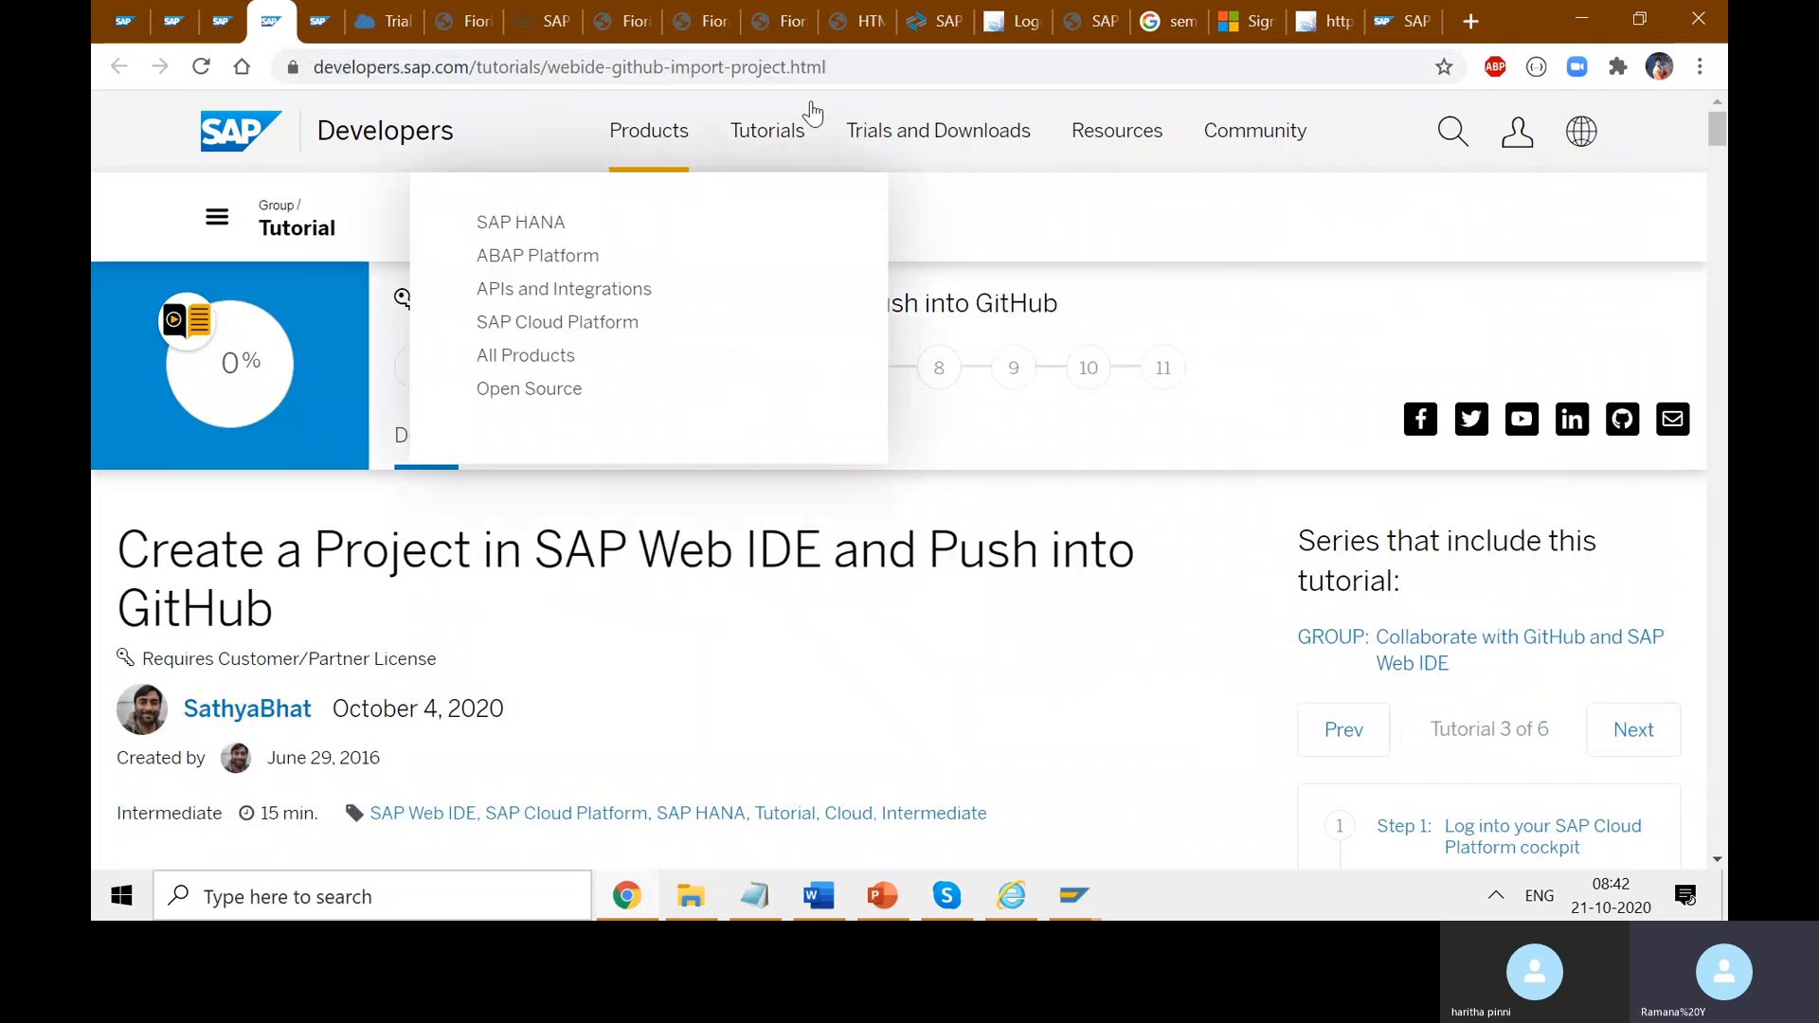
{"action": "left_click", "coordinate": [222, 21]}
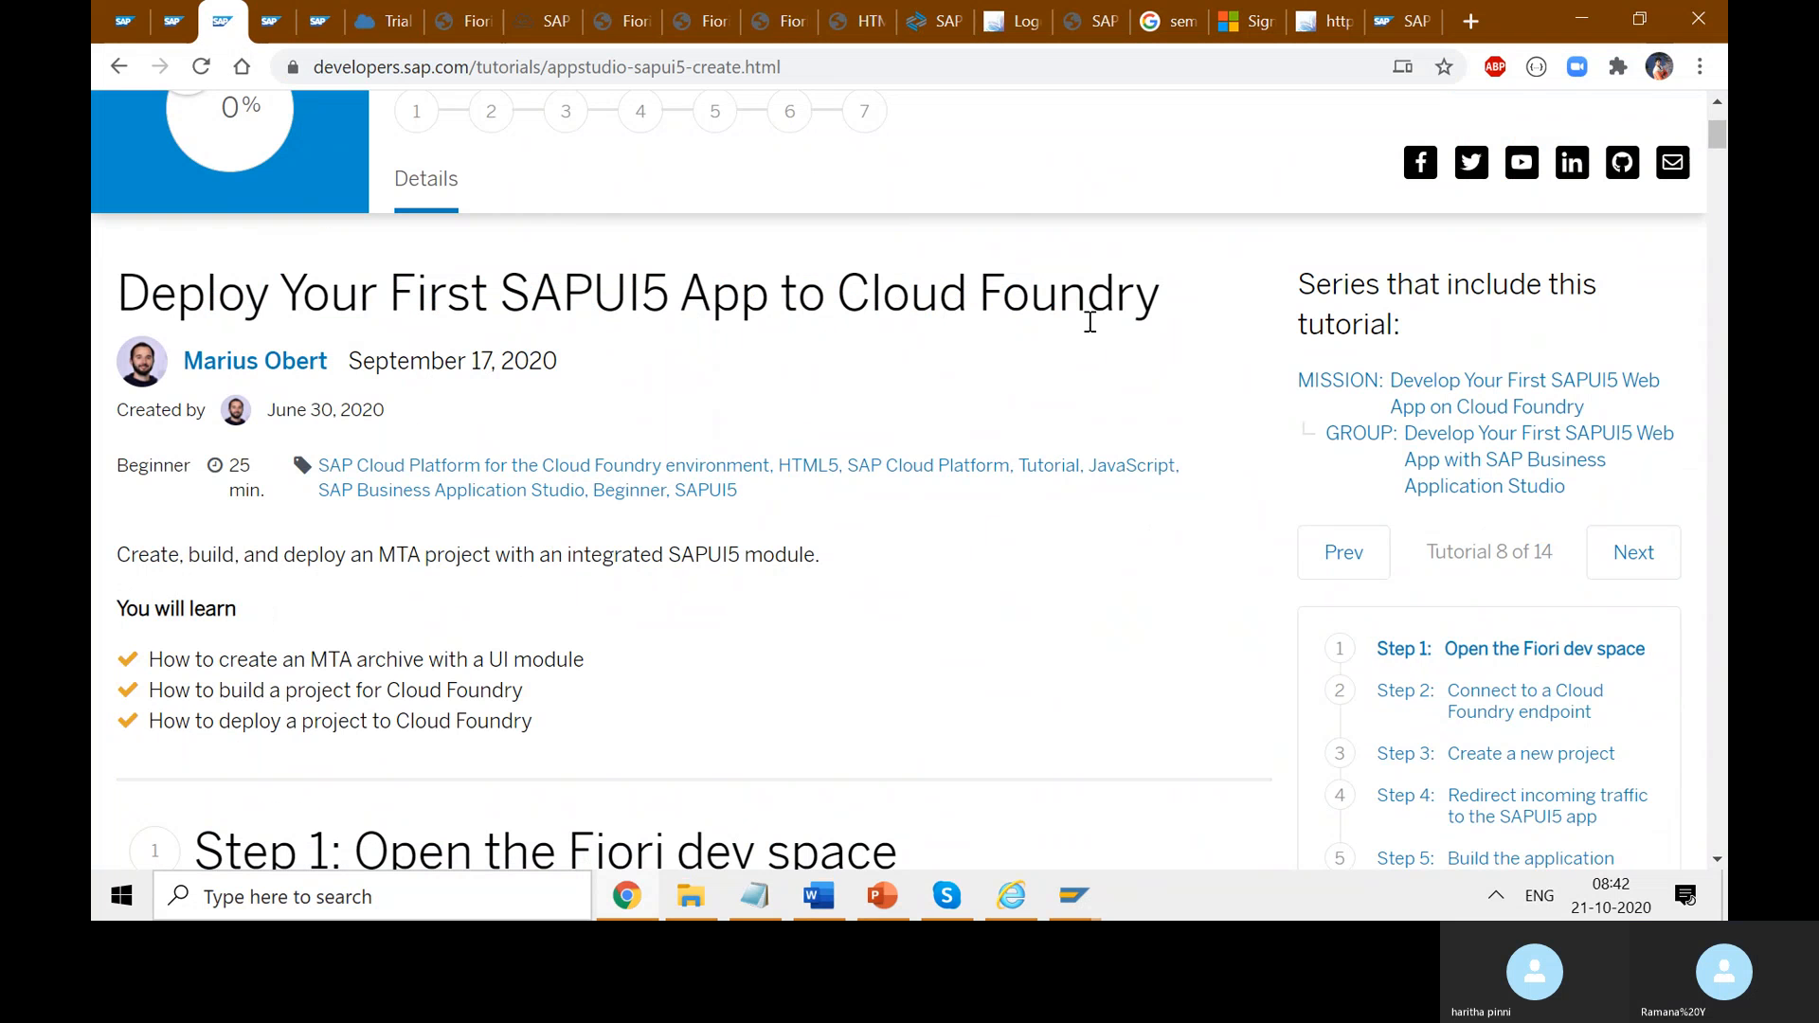
{"action": "left_click_drag", "start_coordinate": [1179, 309], "coordinate": [528, 311]}
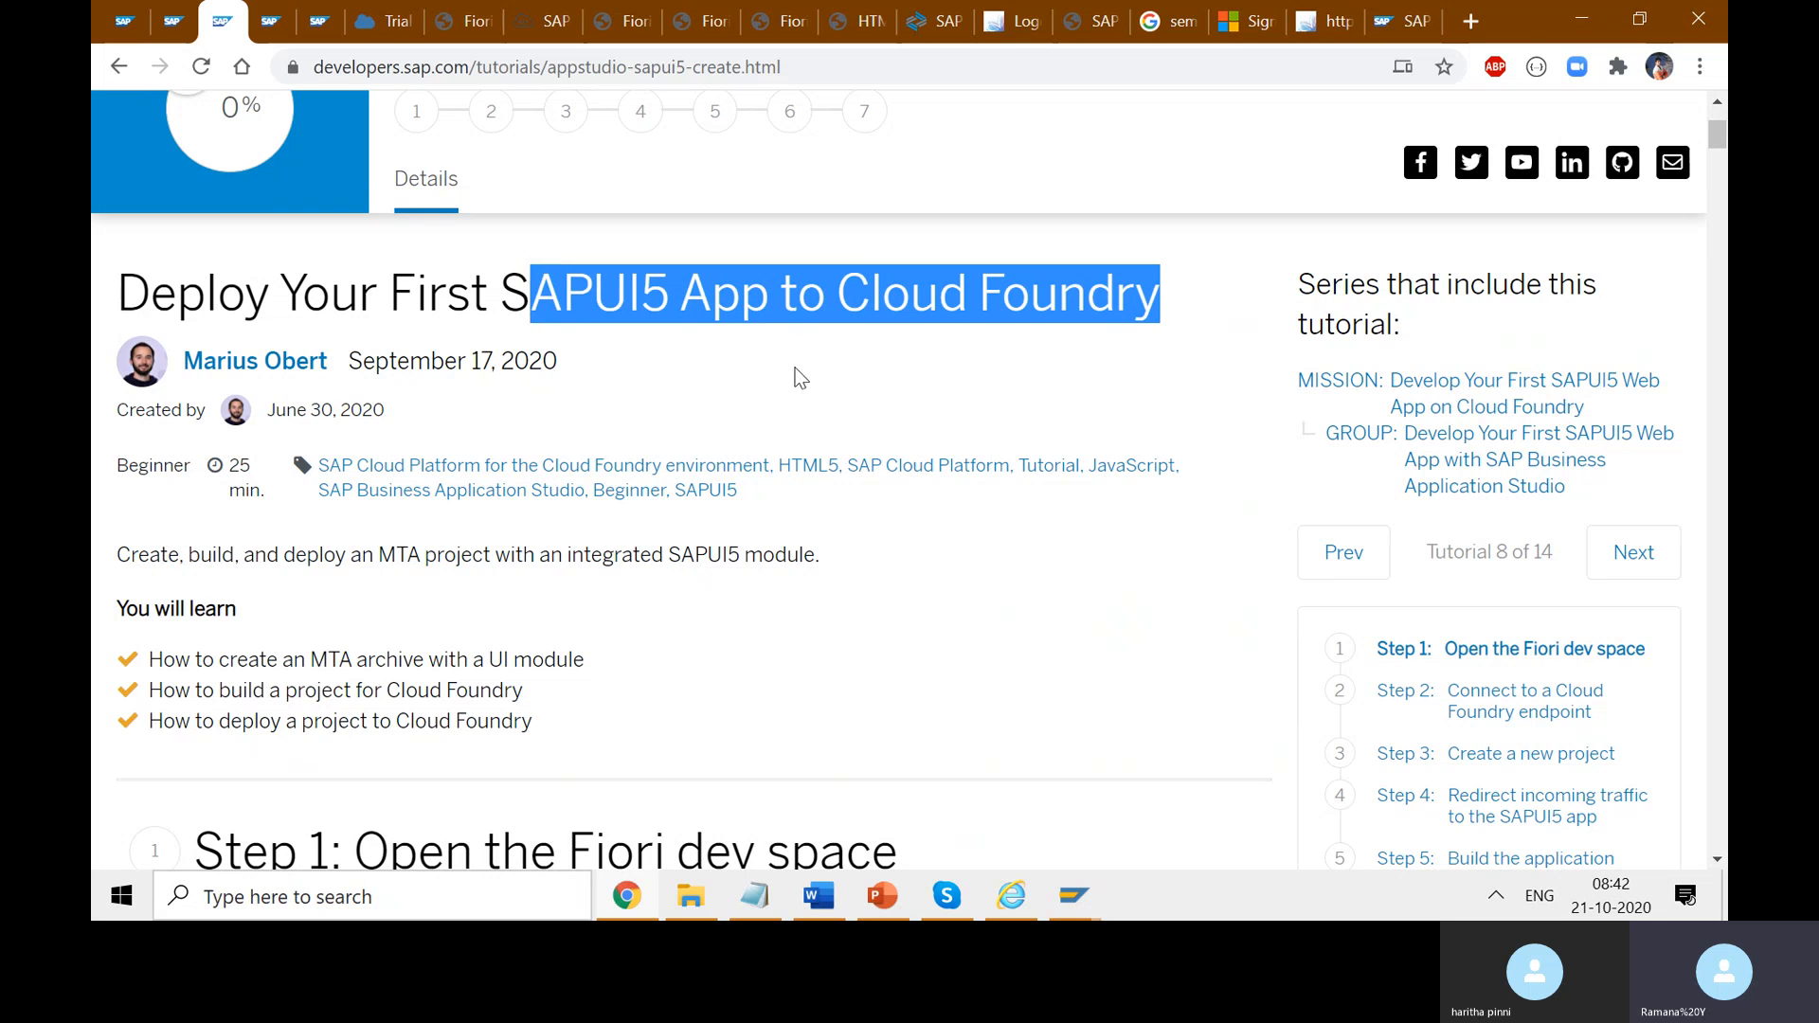
{"action": "key", "text": "alt+Tab"}
{"action": "key", "text": "alt+Tab"}
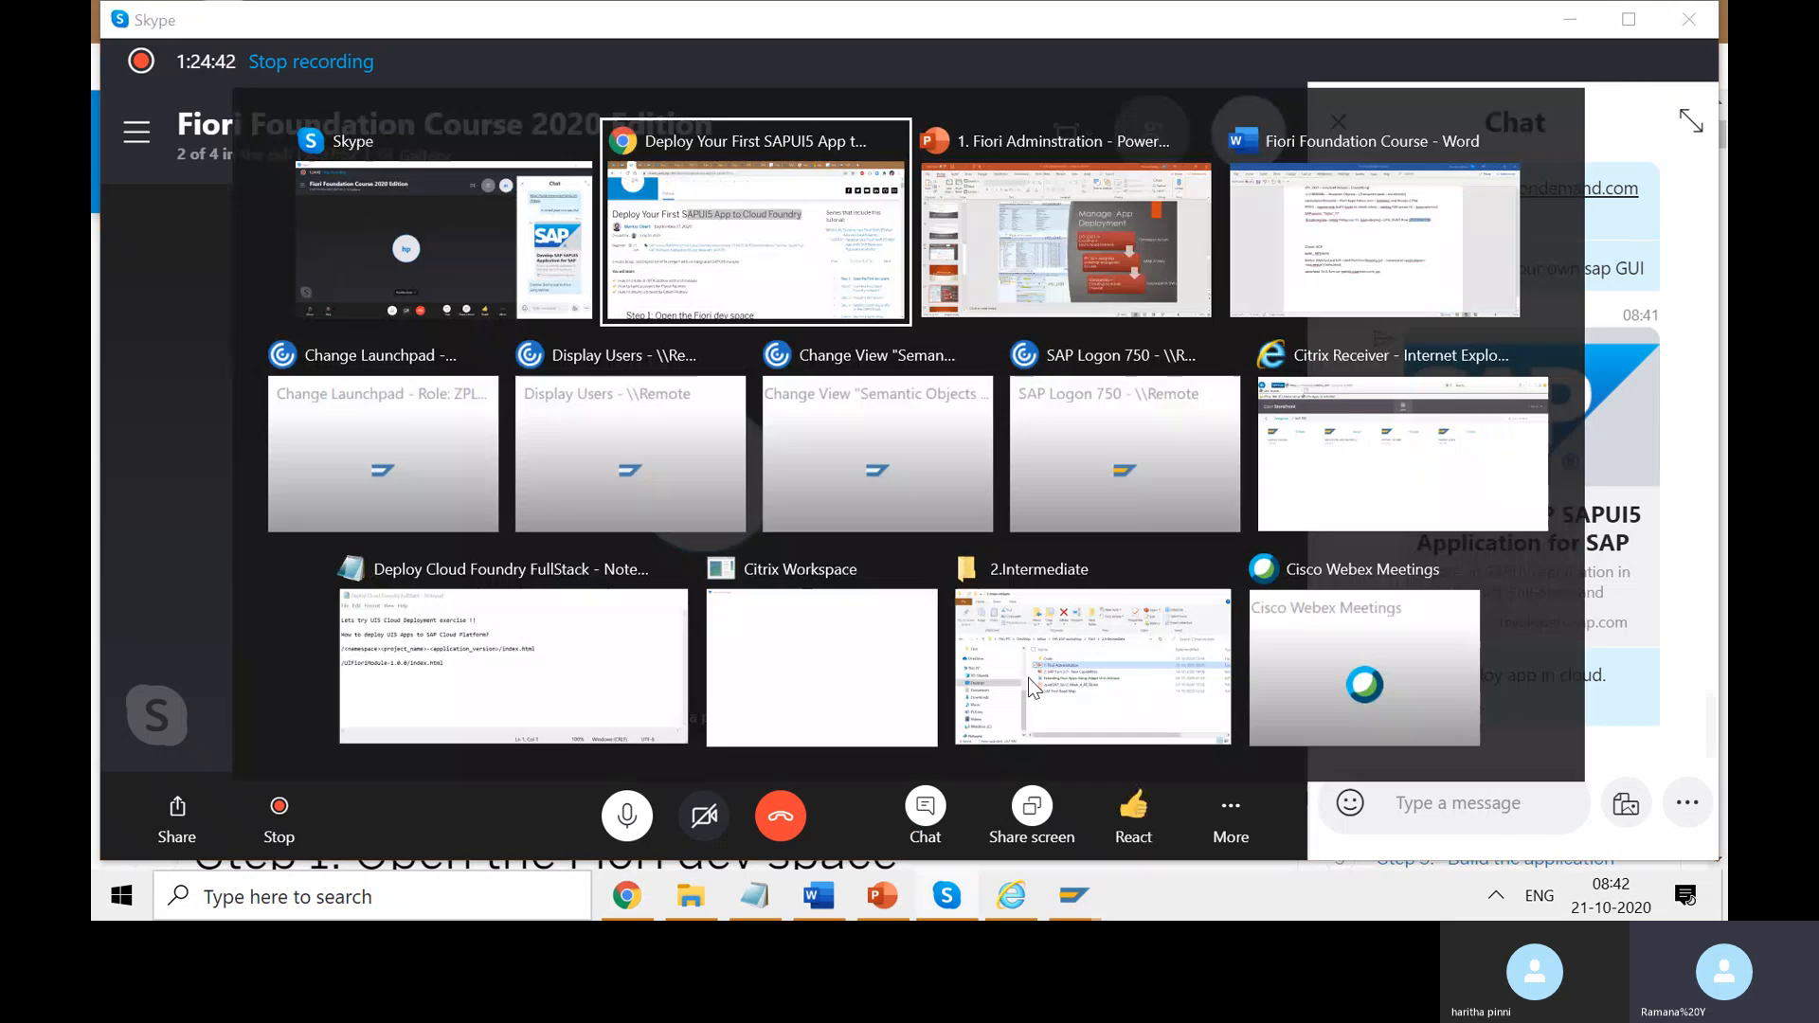
{"action": "scroll", "coordinate": [814, 669], "scroll_direction": "down", "scroll_amount": 4}
{"action": "scroll", "coordinate": [796, 673], "scroll_direction": "down", "scroll_amount": 3}
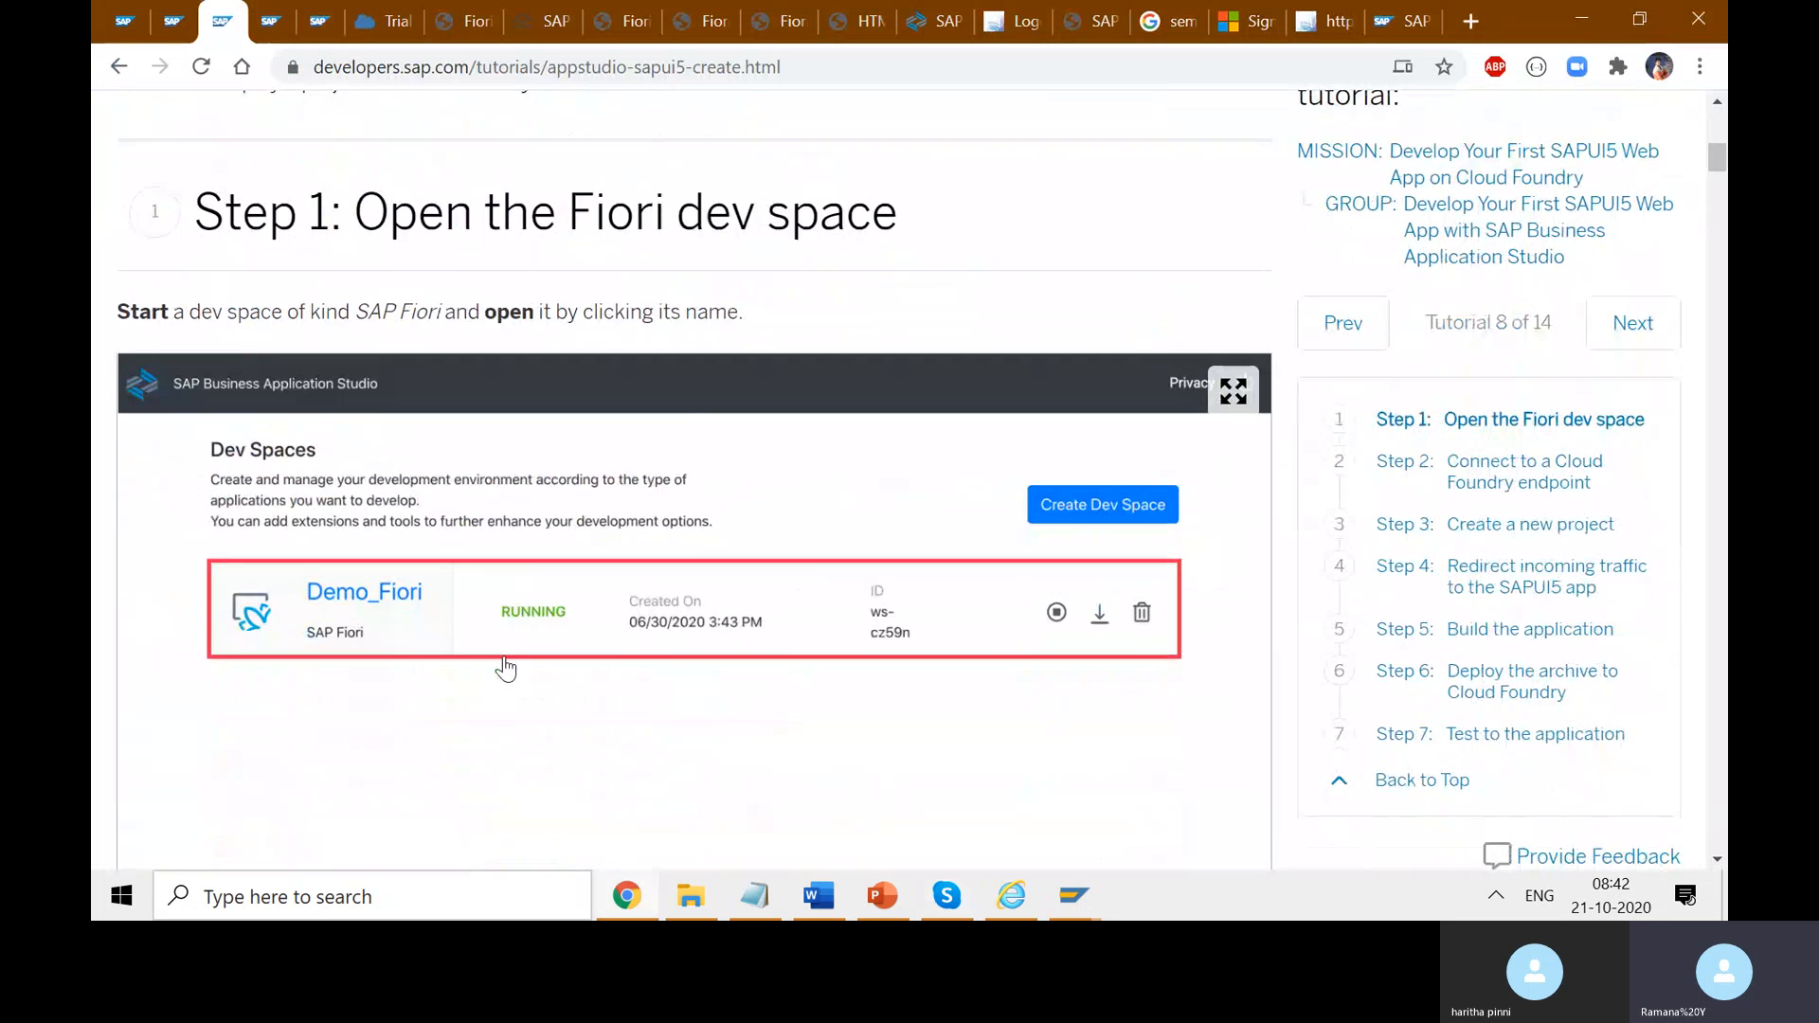
- Send 'Exercise: Deploy app in cloud using SAP BAS' with the appstudio-sapui5-create.html link
{"action": "key", "text": "alt+Tab"}
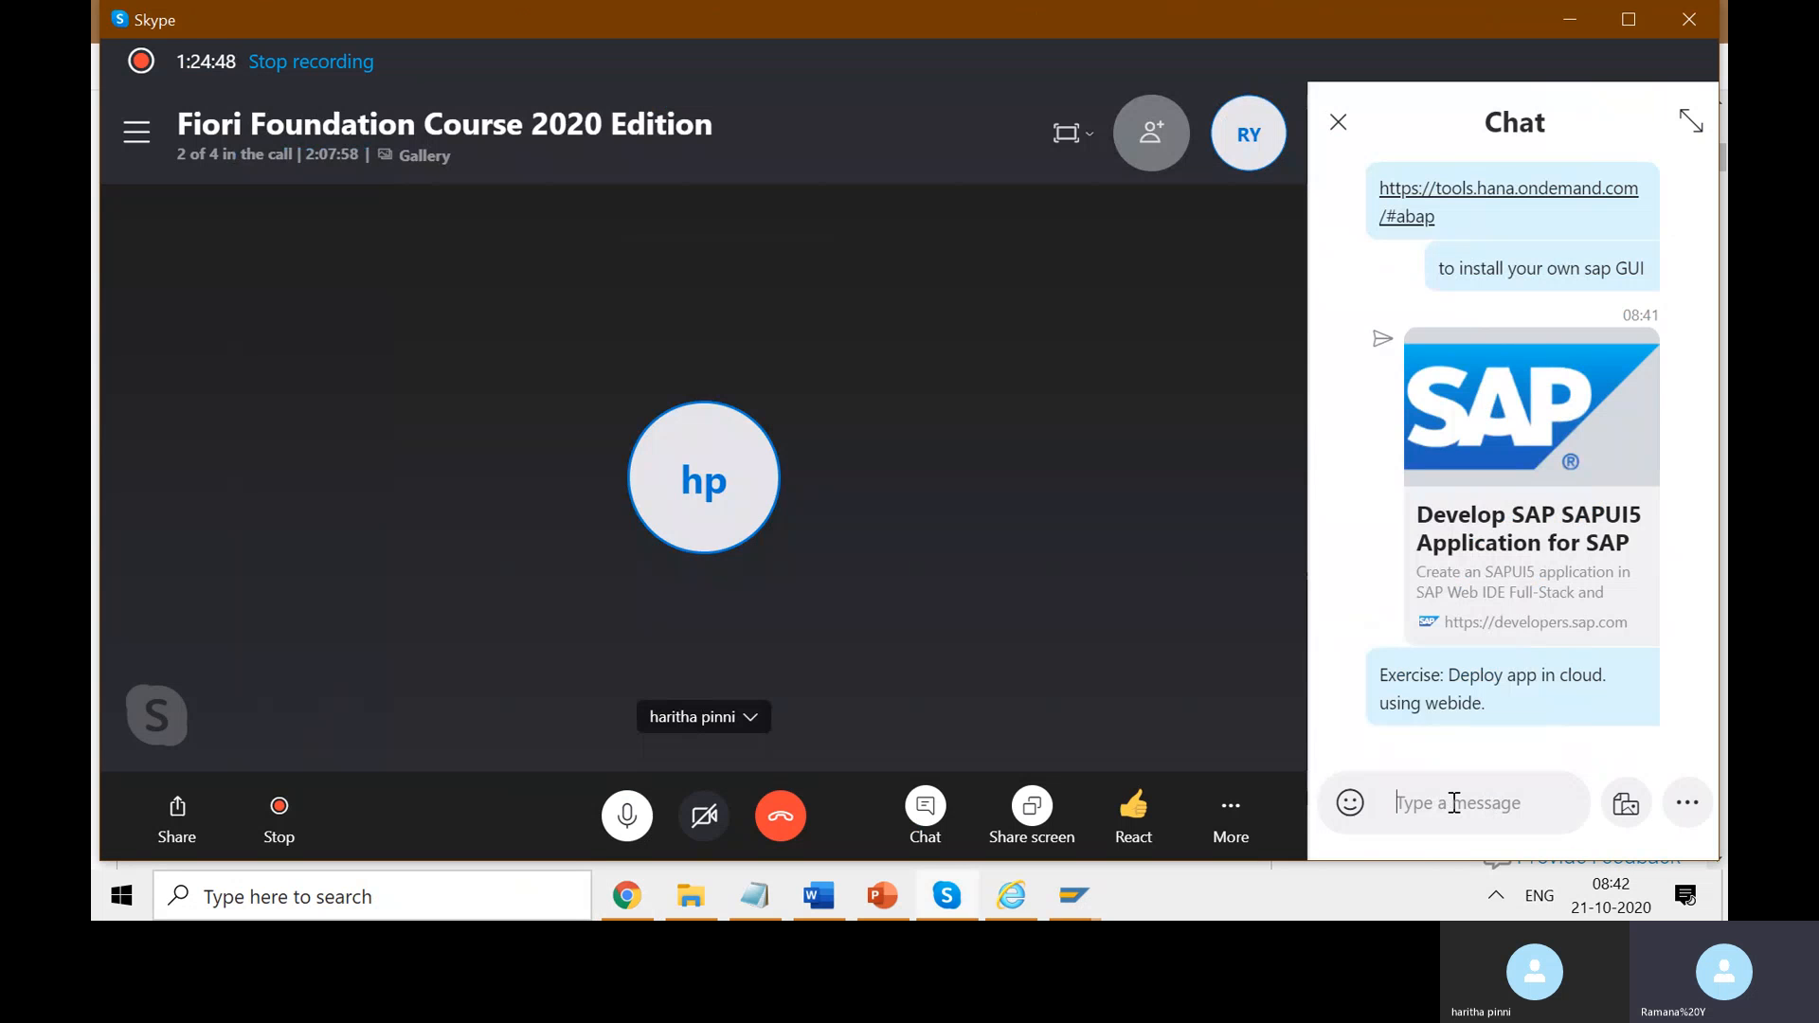
{"action": "type", "text": "https://developers.sap.com/tutorials/appstudio-sapui5-create.html"}
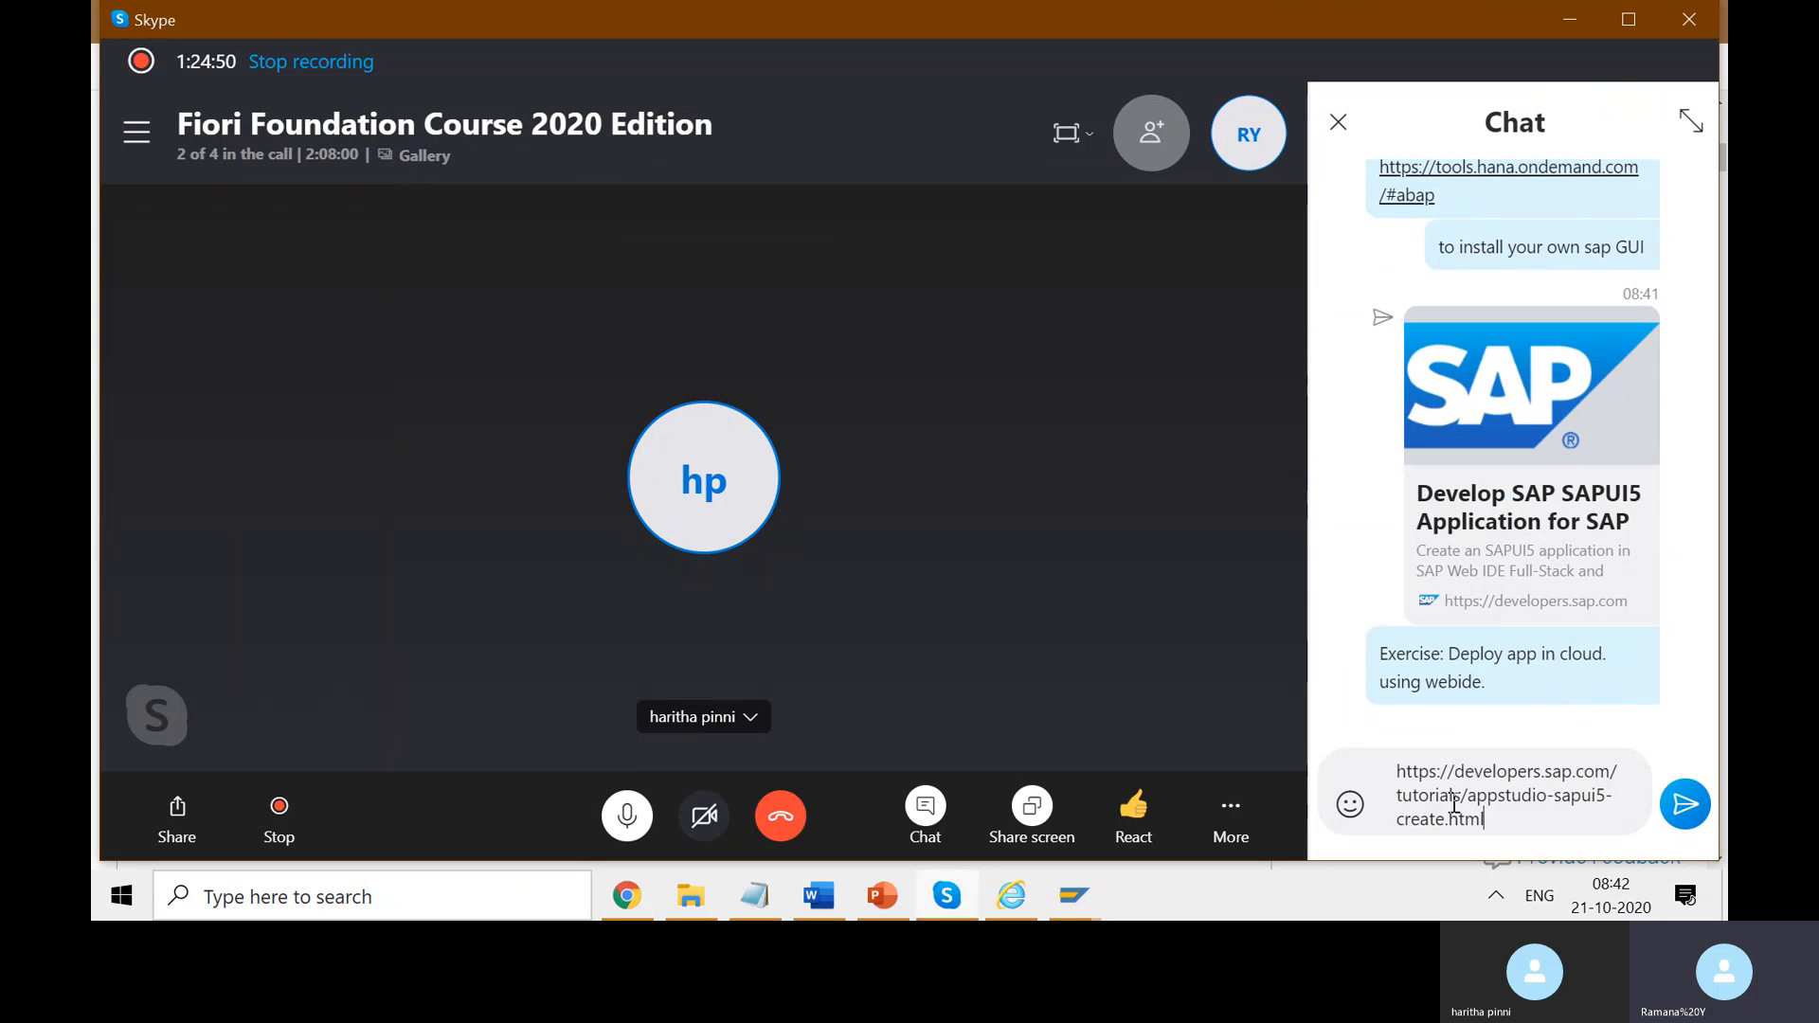
{"action": "left_click", "coordinate": [1396, 772]}
{"action": "type", "text": "Exercise: d"}
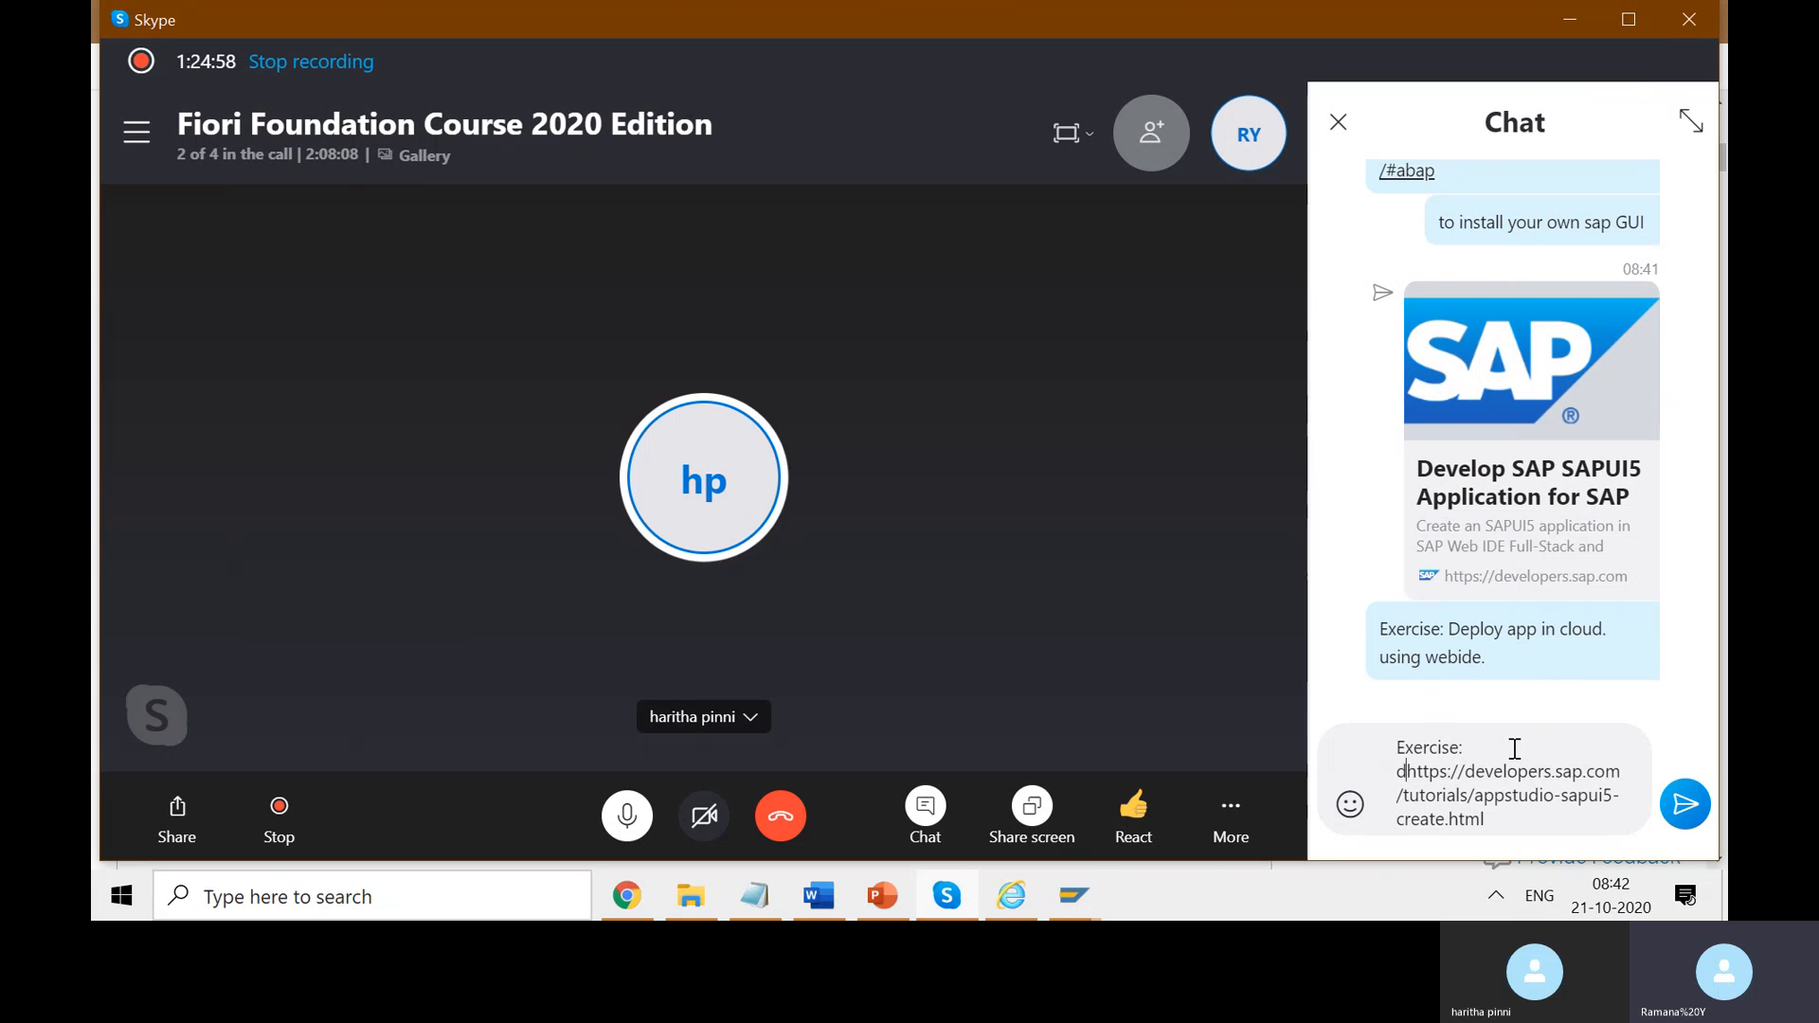
{"action": "left_click", "coordinate": [1514, 748]}
{"action": "type", "text": "Deploy "}
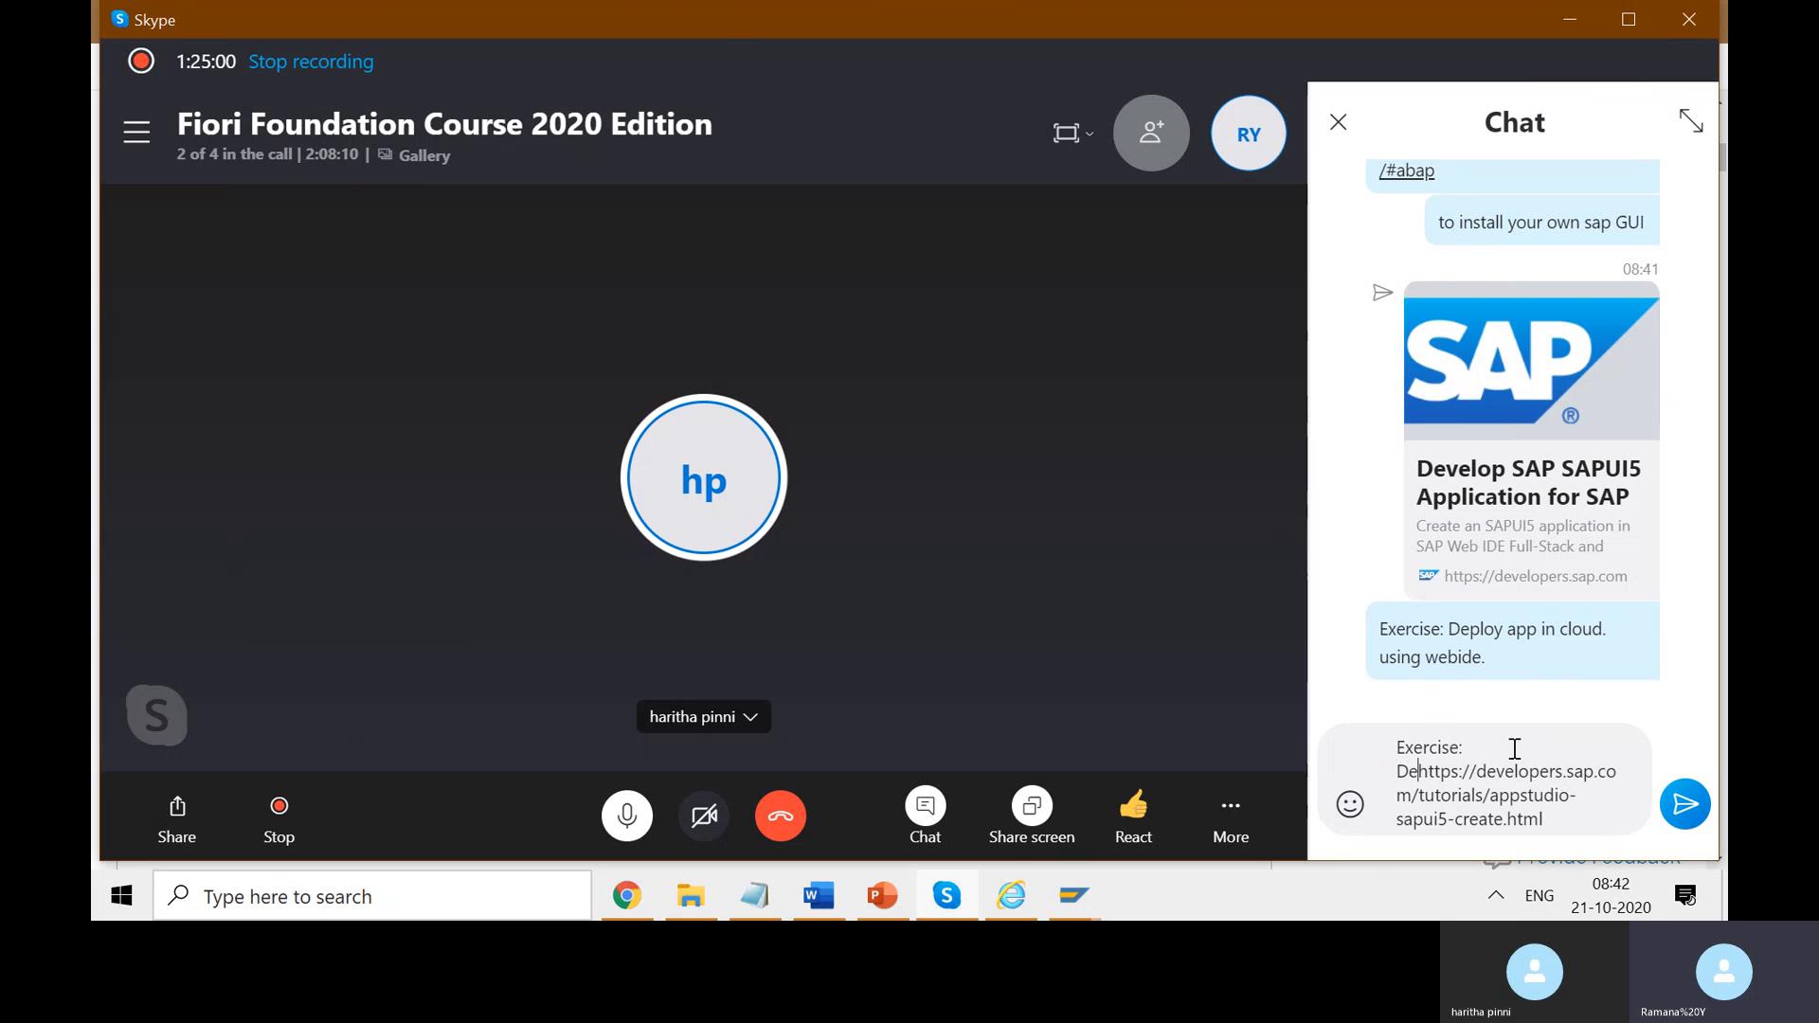
{"action": "type", "text": "app in"}
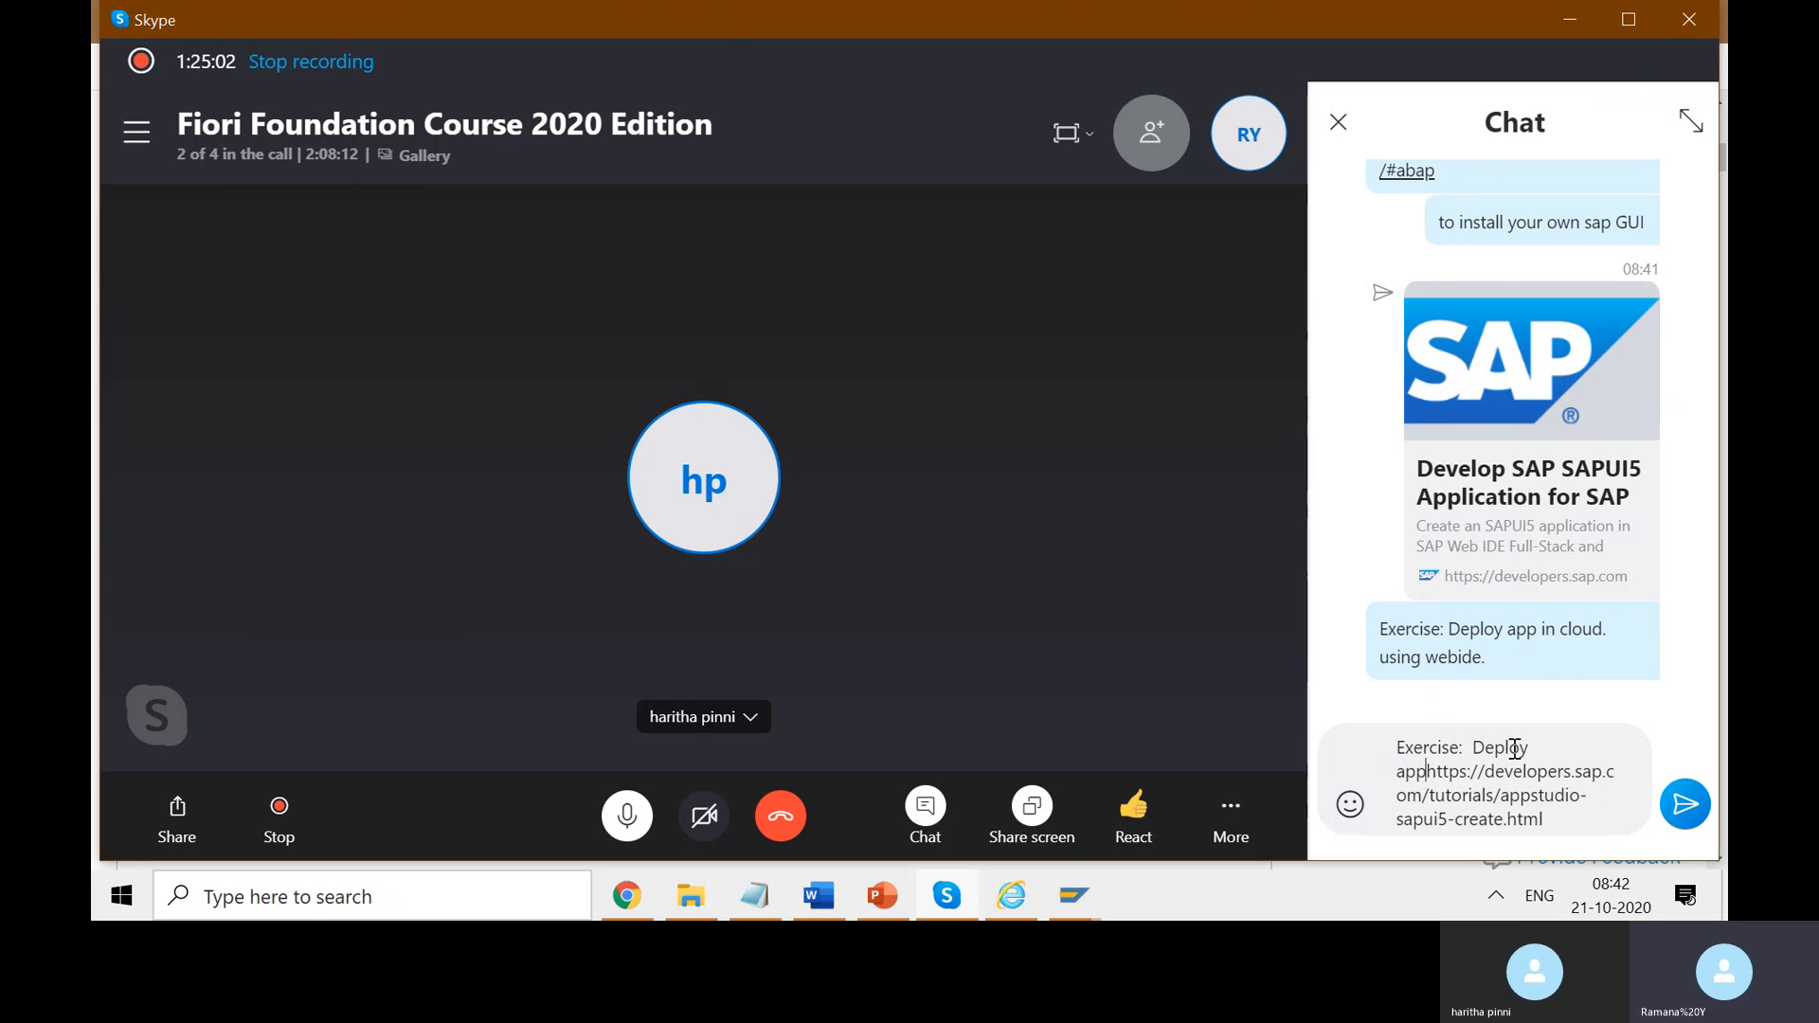
{"action": "type", "text": " cloud "}
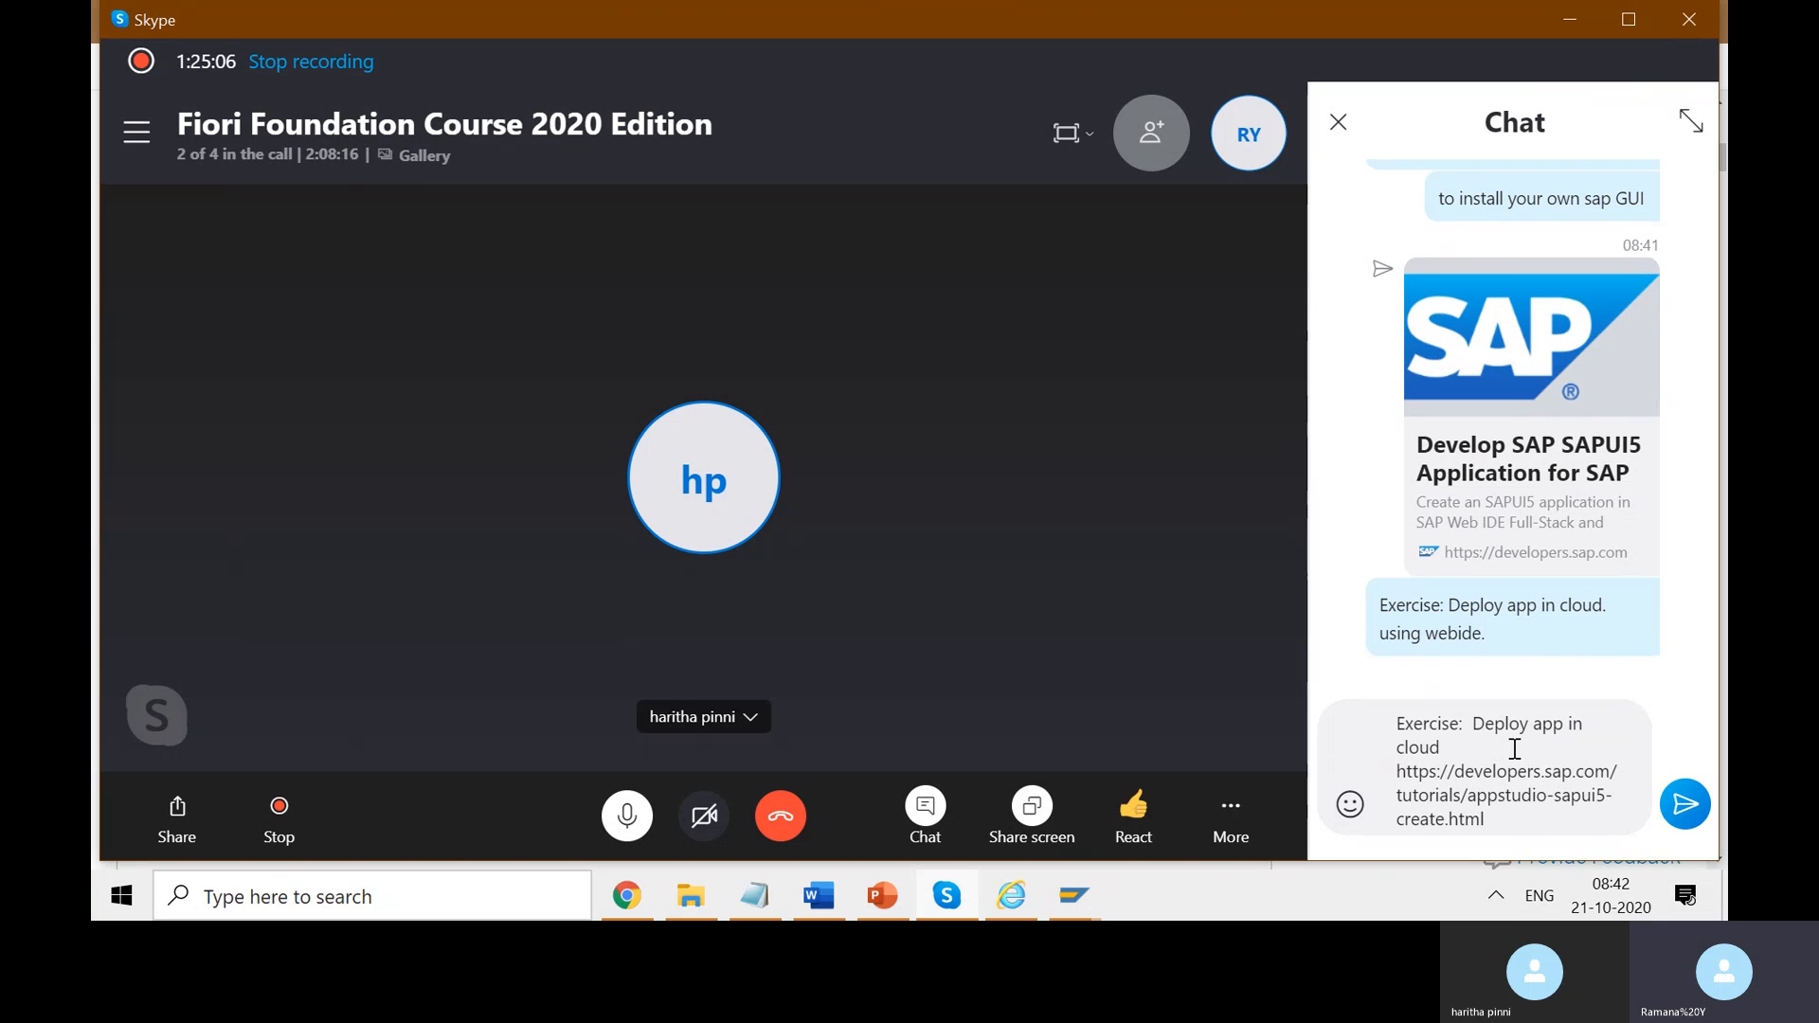
{"action": "type", "text": "using B"}
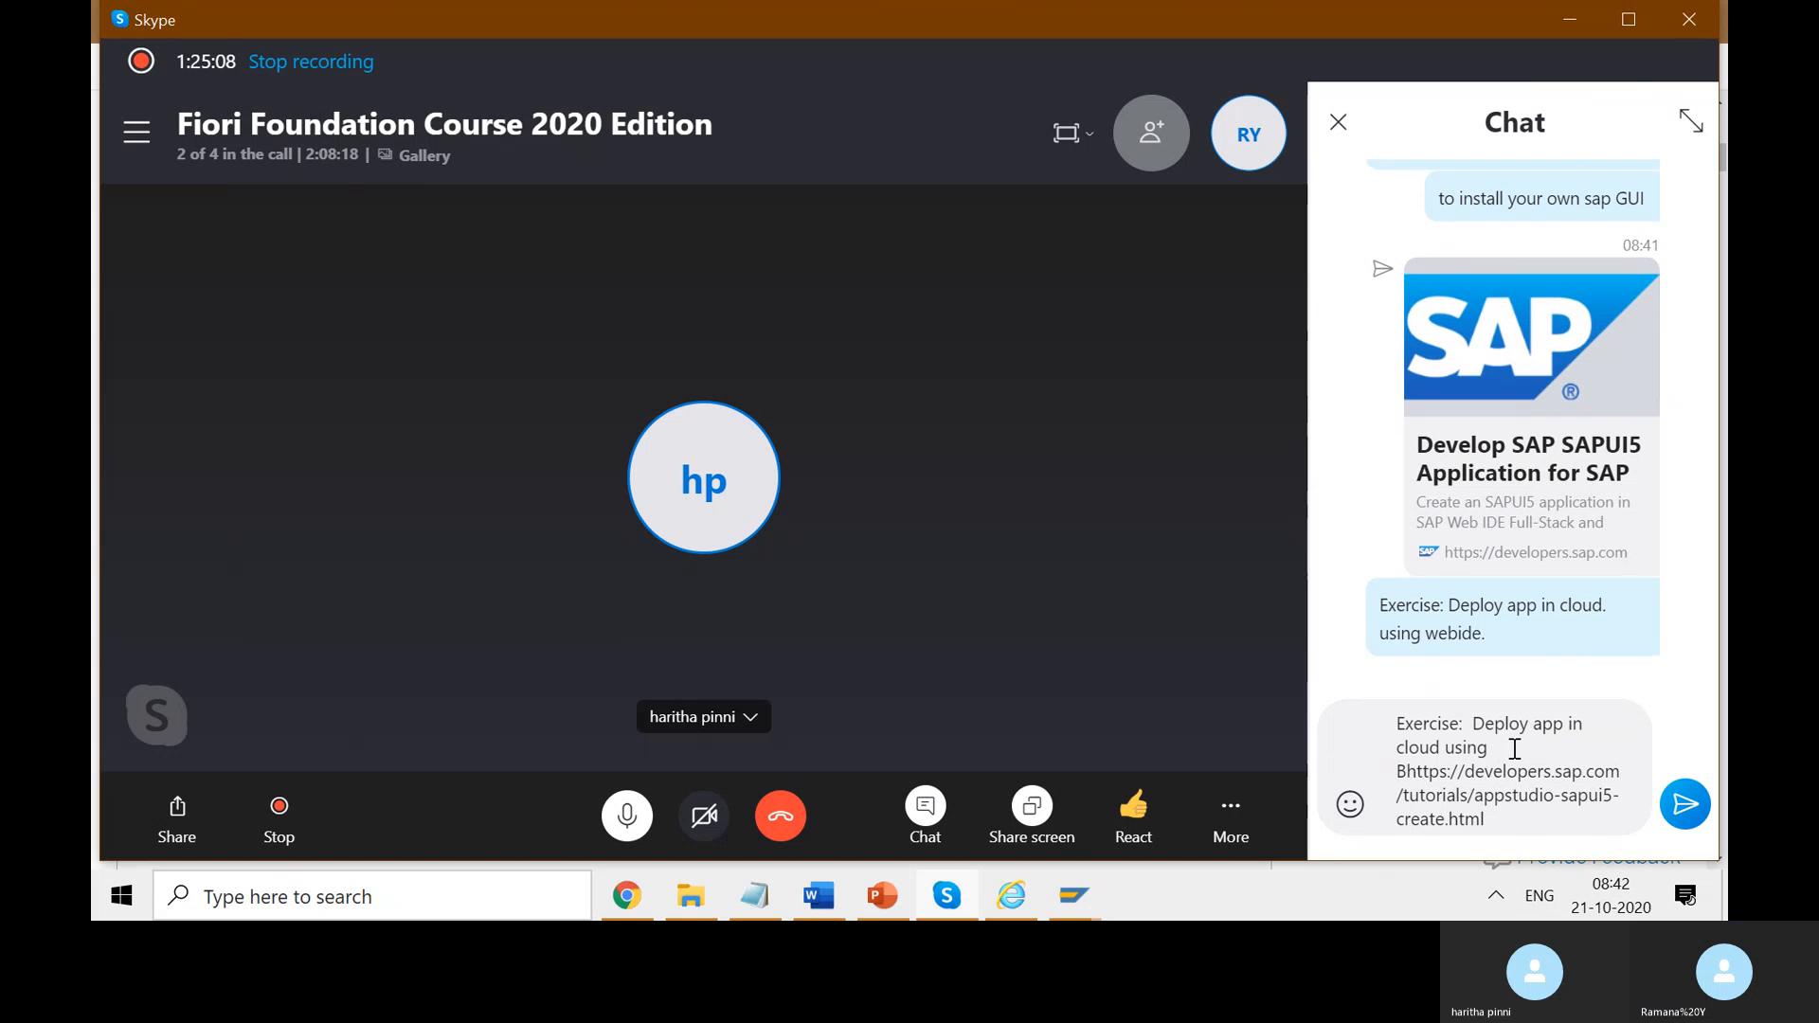
{"action": "type", "text": "AS"}
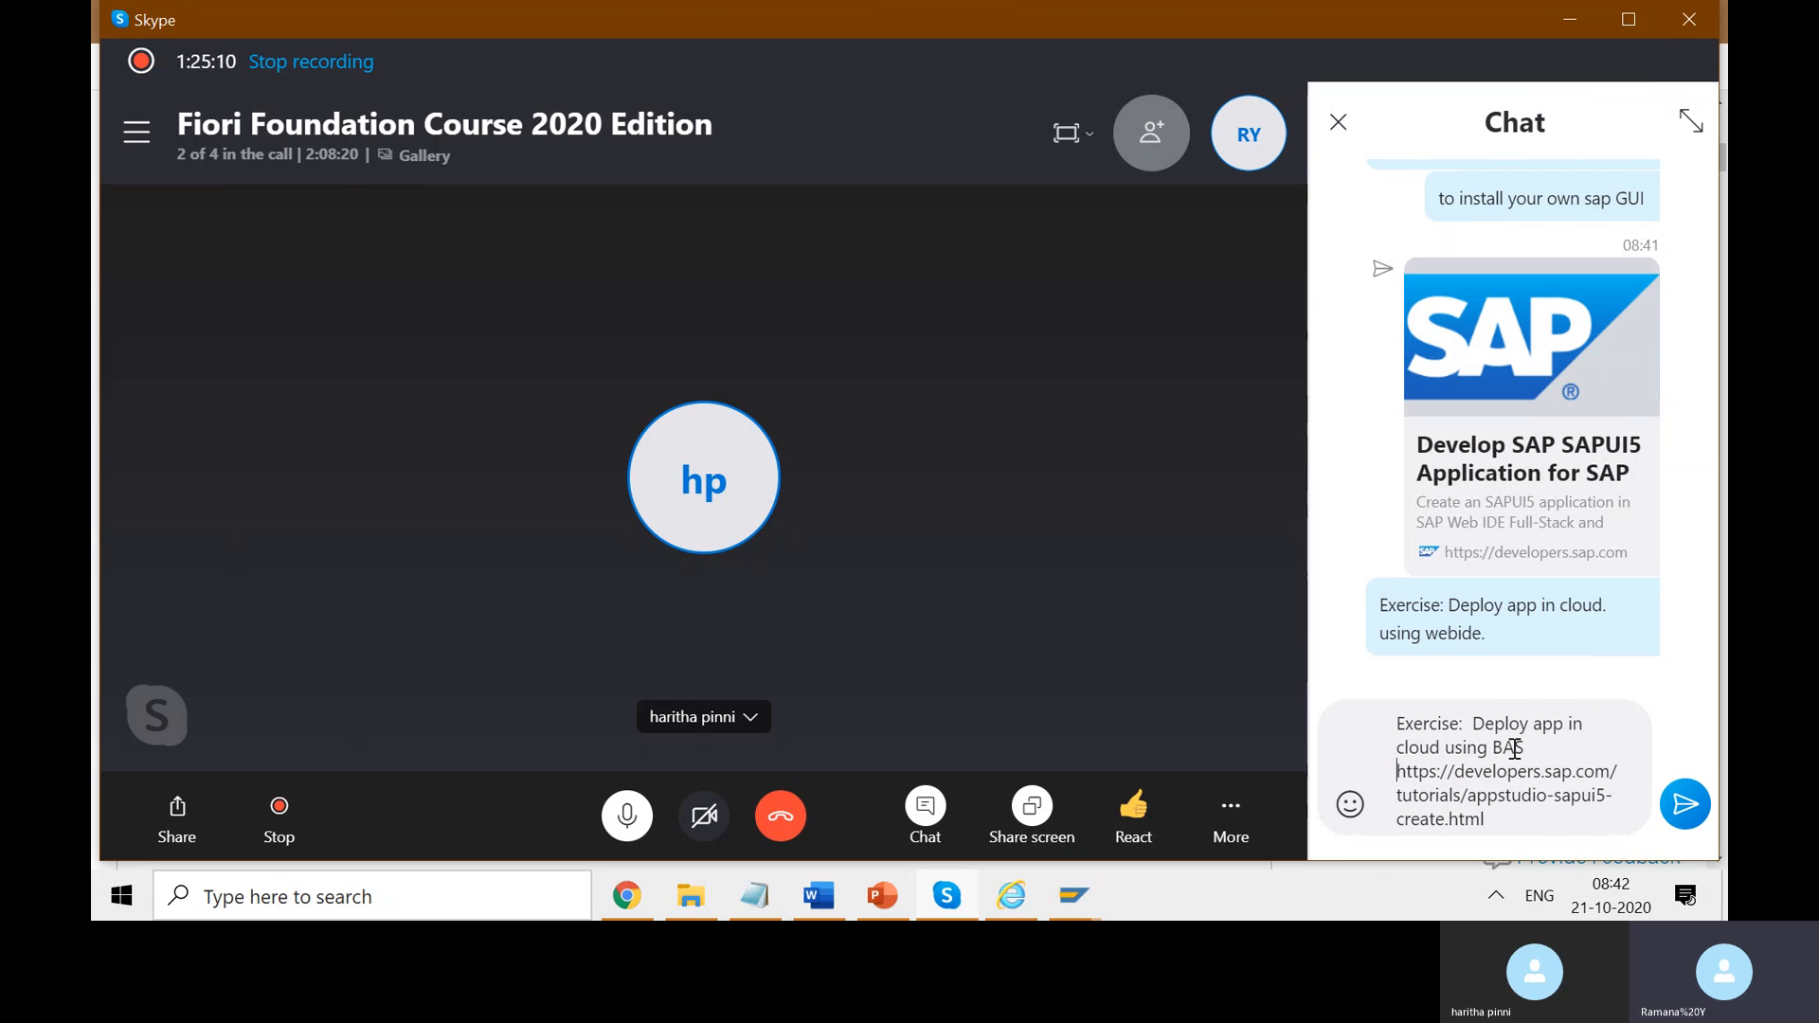
{"action": "left_click", "coordinate": [1489, 748]}
{"action": "type", "text": "SAP"}
{"action": "left_click", "coordinate": [1686, 804]}
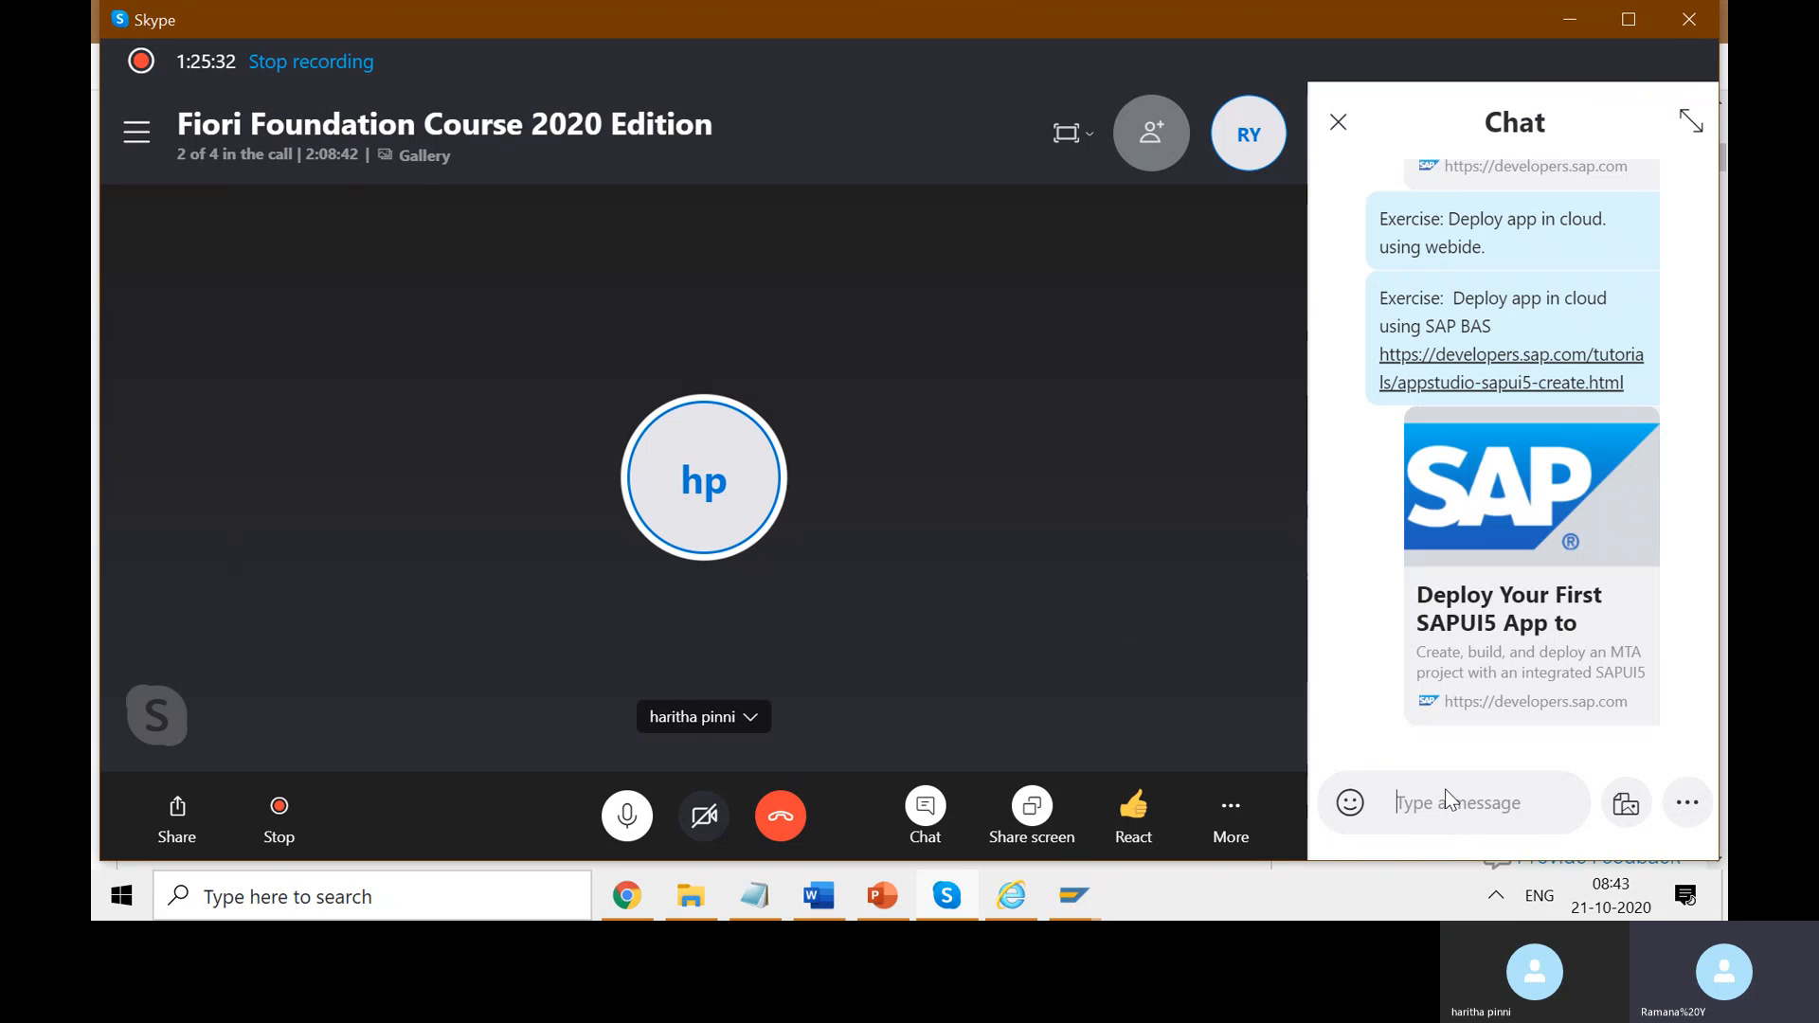
- Send the note 'Environment- Onpremise. To deploy' beneath the SAP BAS exercise
{"action": "type", "text": "Envi"}
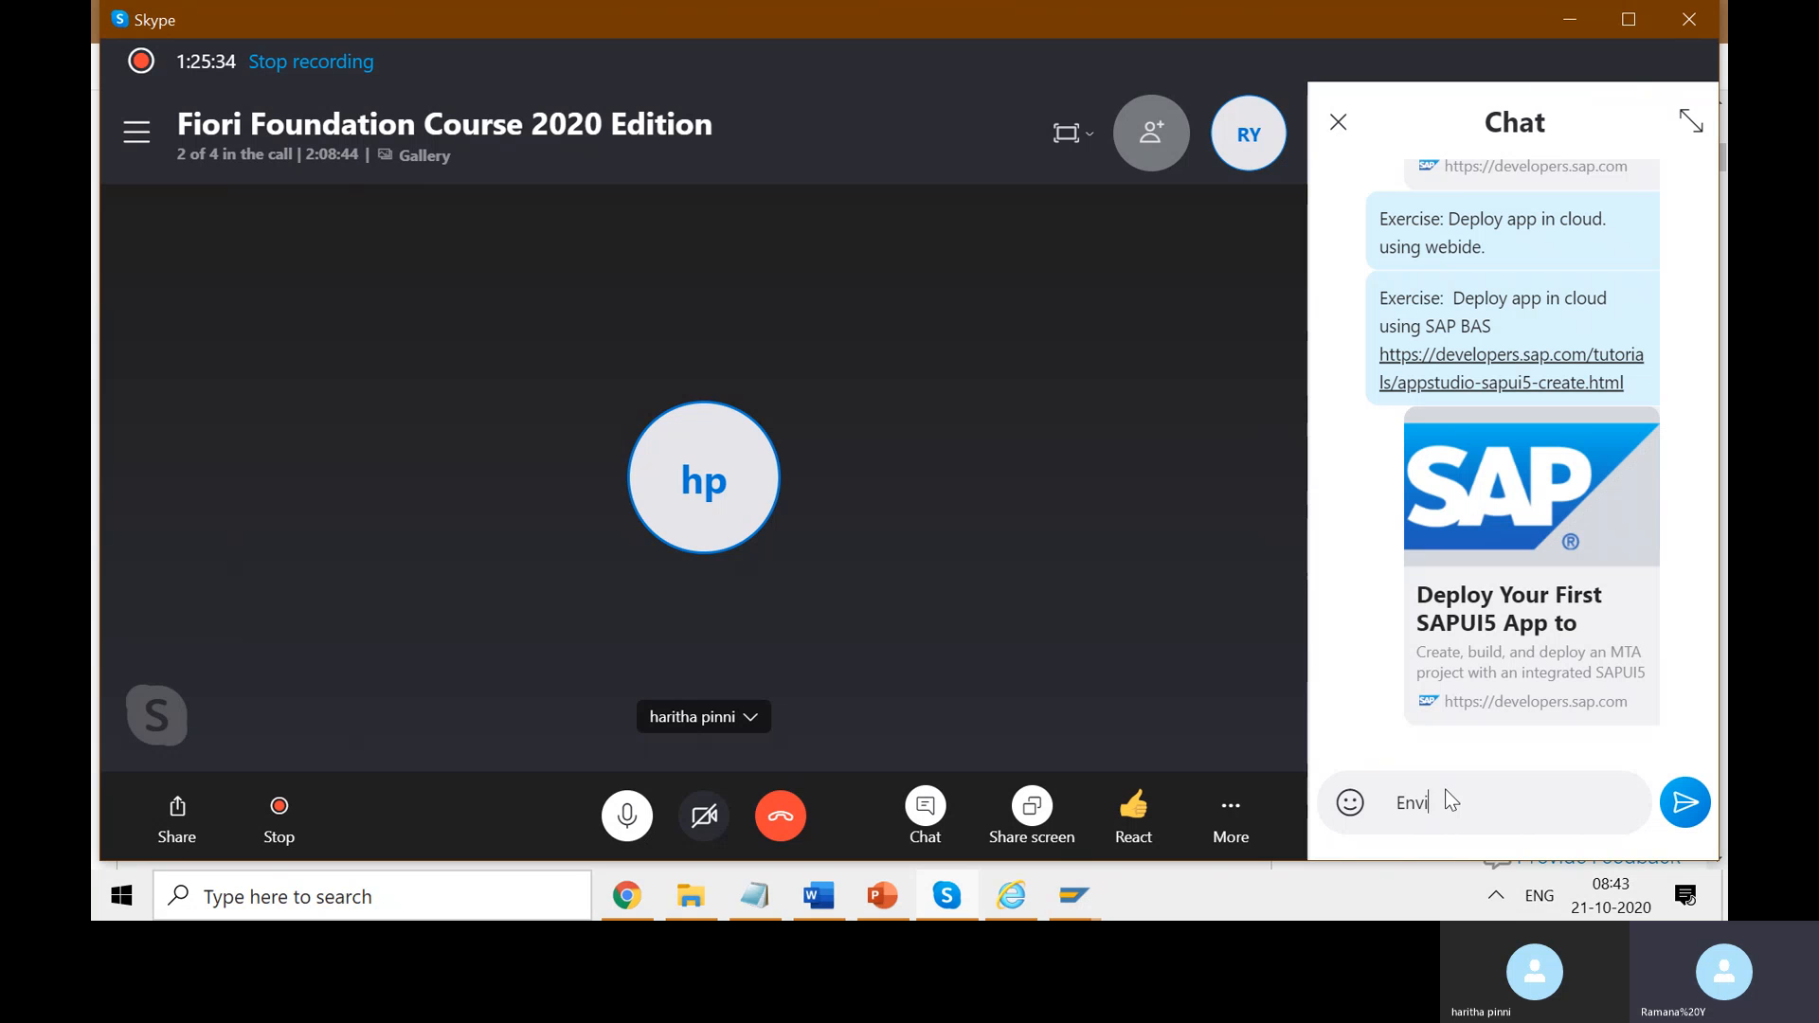
{"action": "type", "text": "ronment- Onpri"}
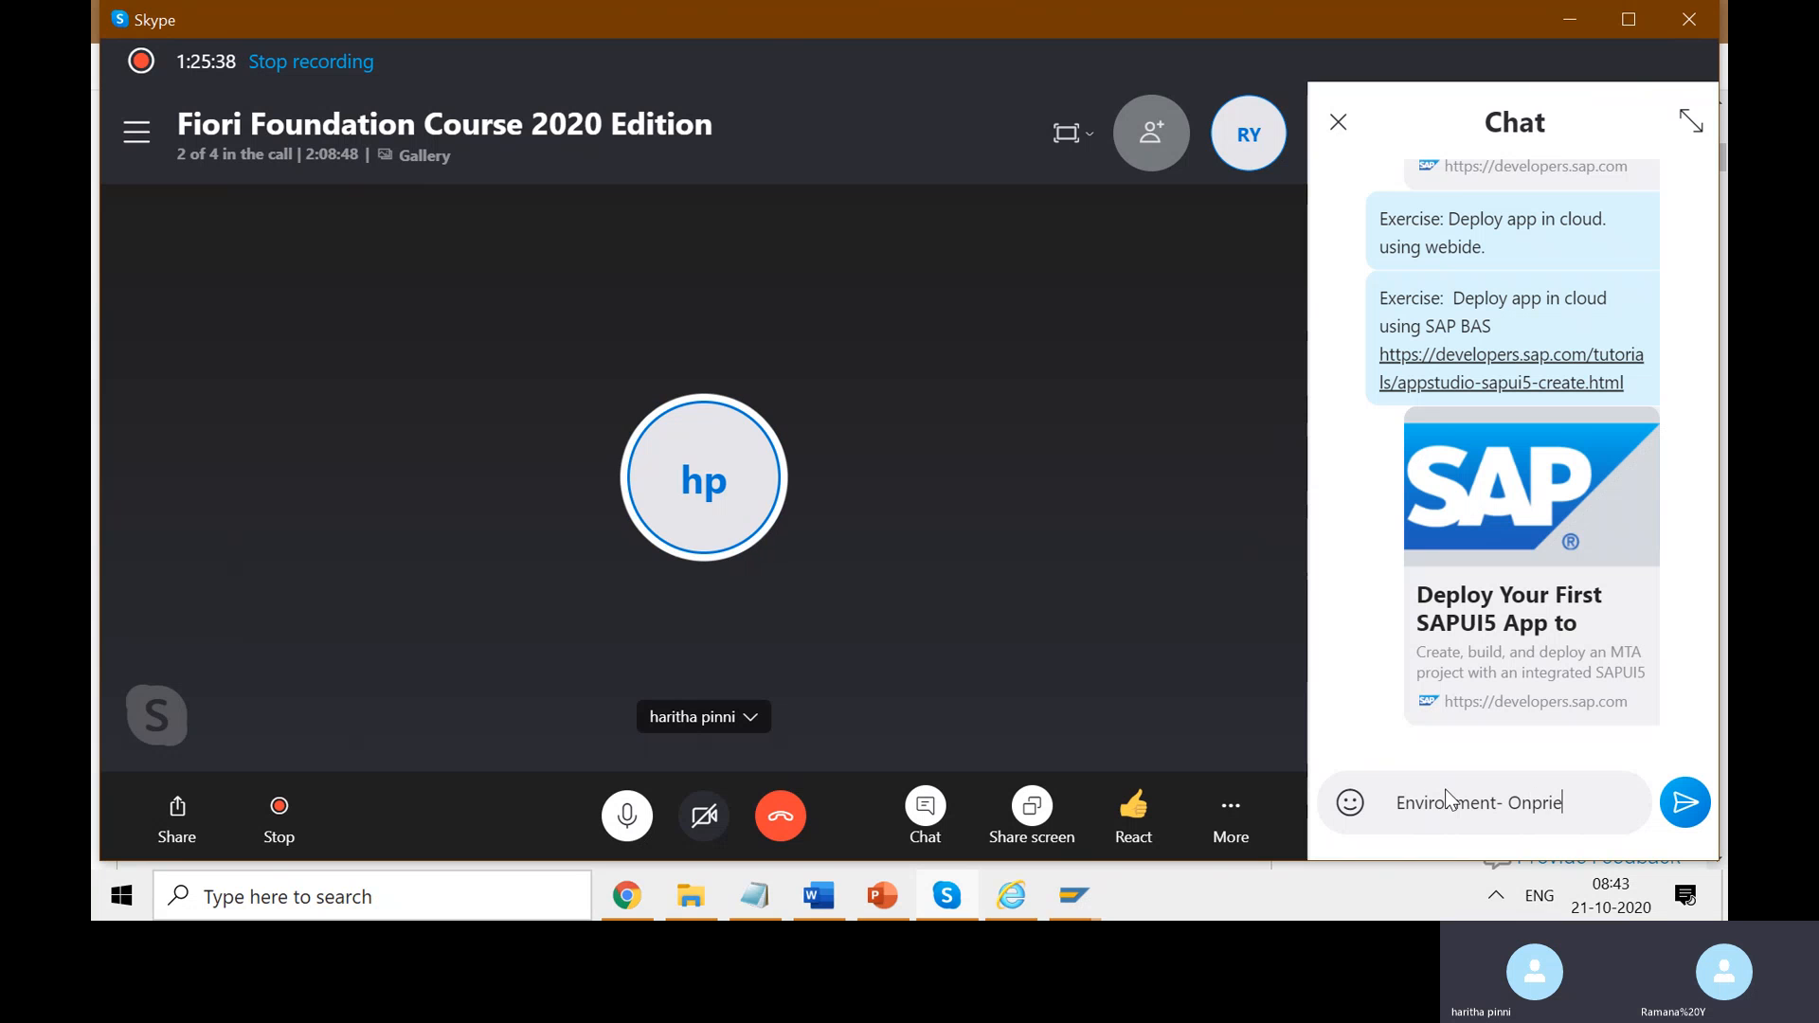
{"action": "key", "text": "BackSpace"}
{"action": "type", "text": "eminse"}
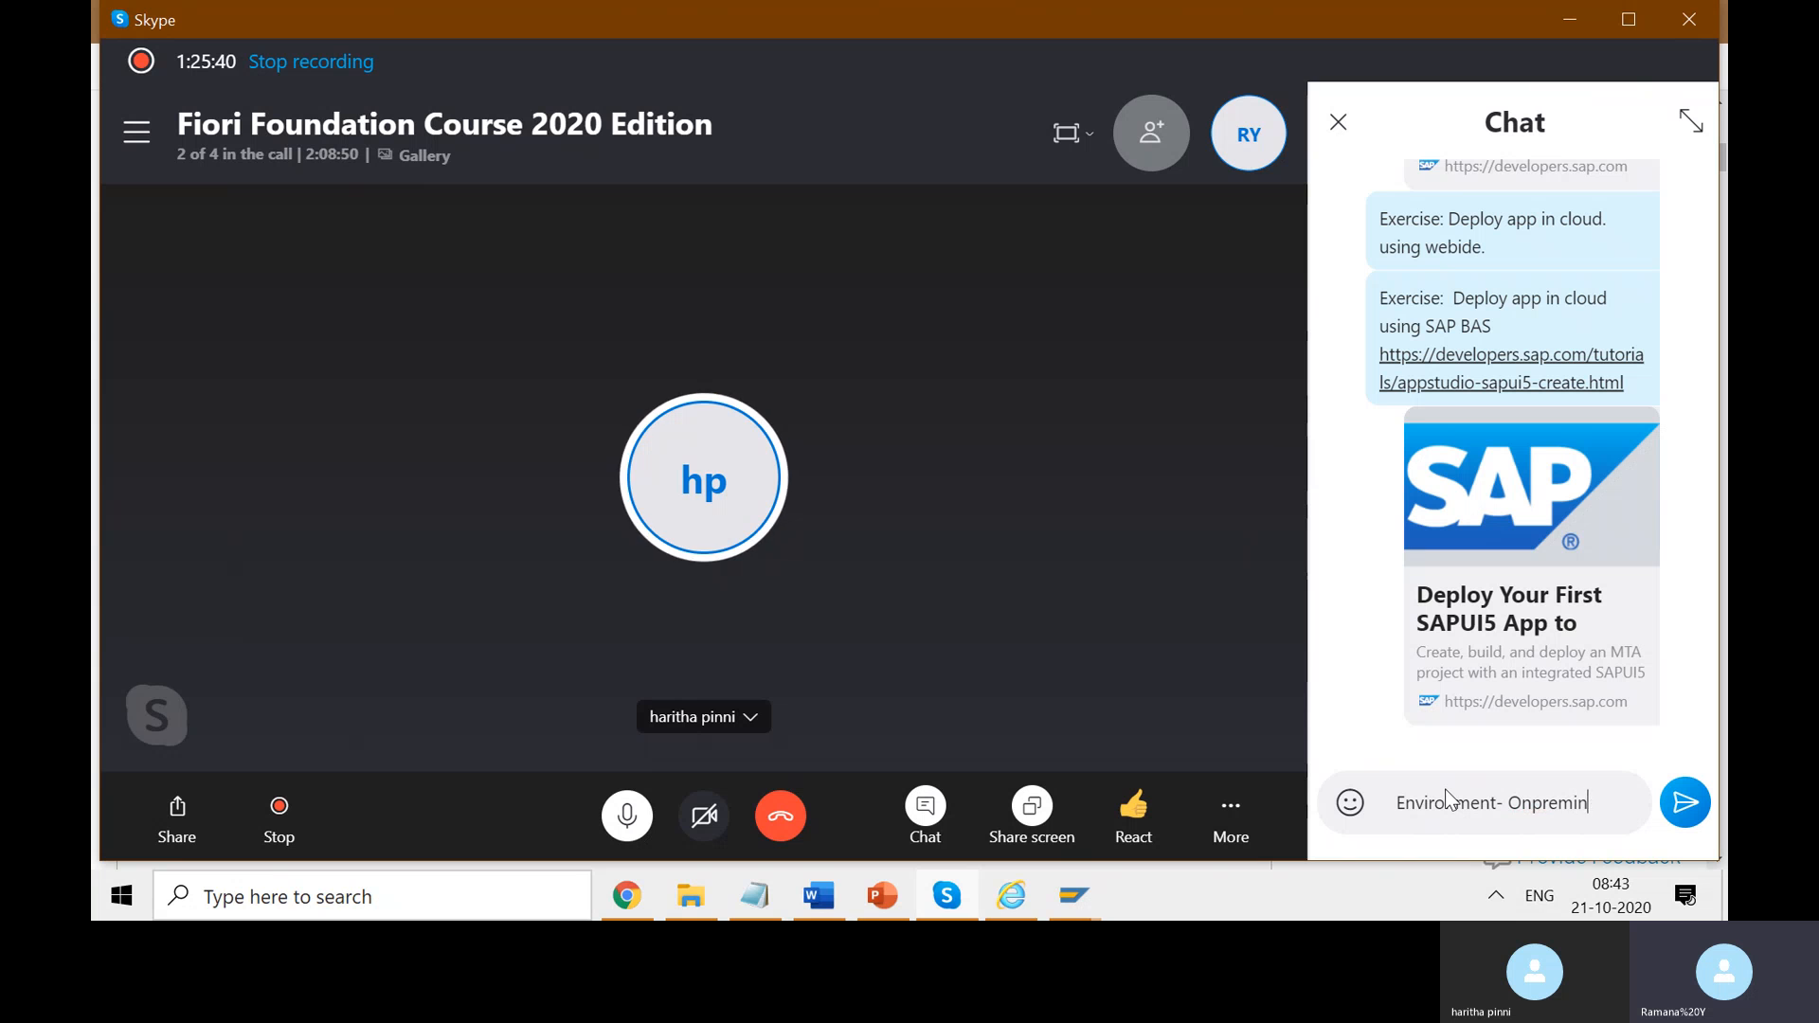
{"action": "key", "text": "BackSpace"}
{"action": "key", "text": "BackSpace"}
{"action": "key", "text": "BackSpace"}
{"action": "type", "text": "se"}
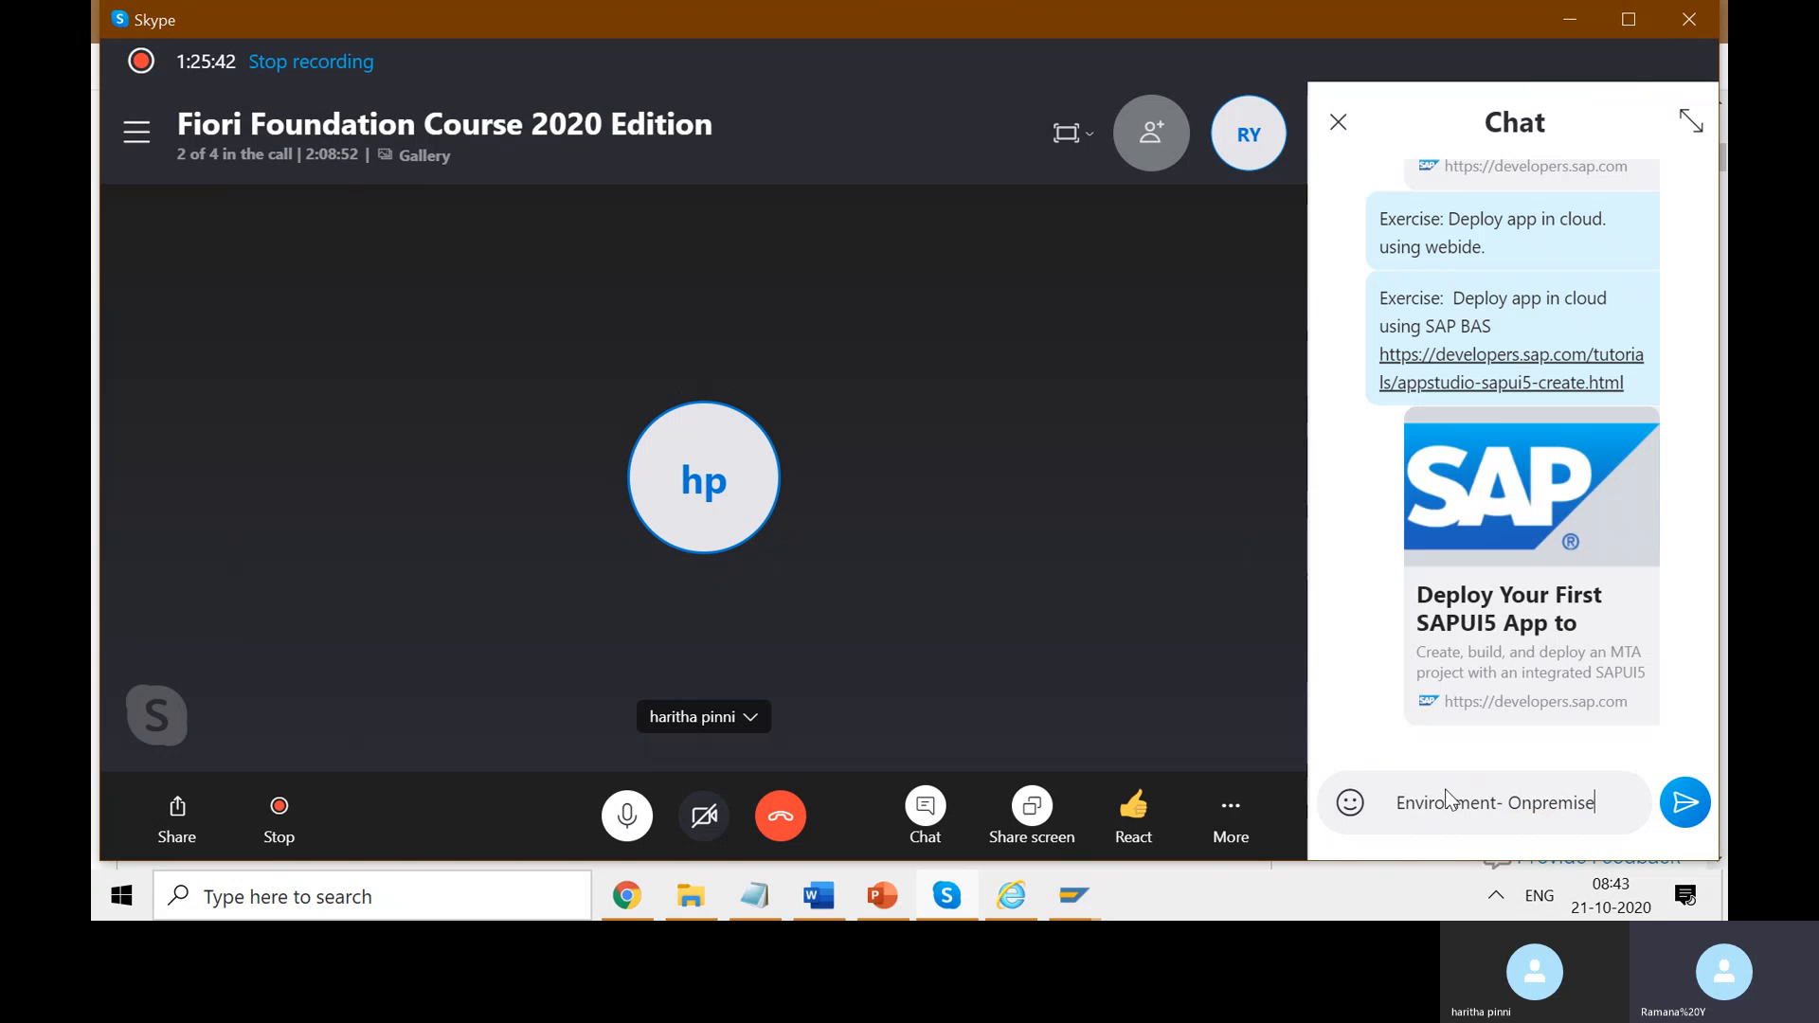
{"action": "type", "text": ". To de"}
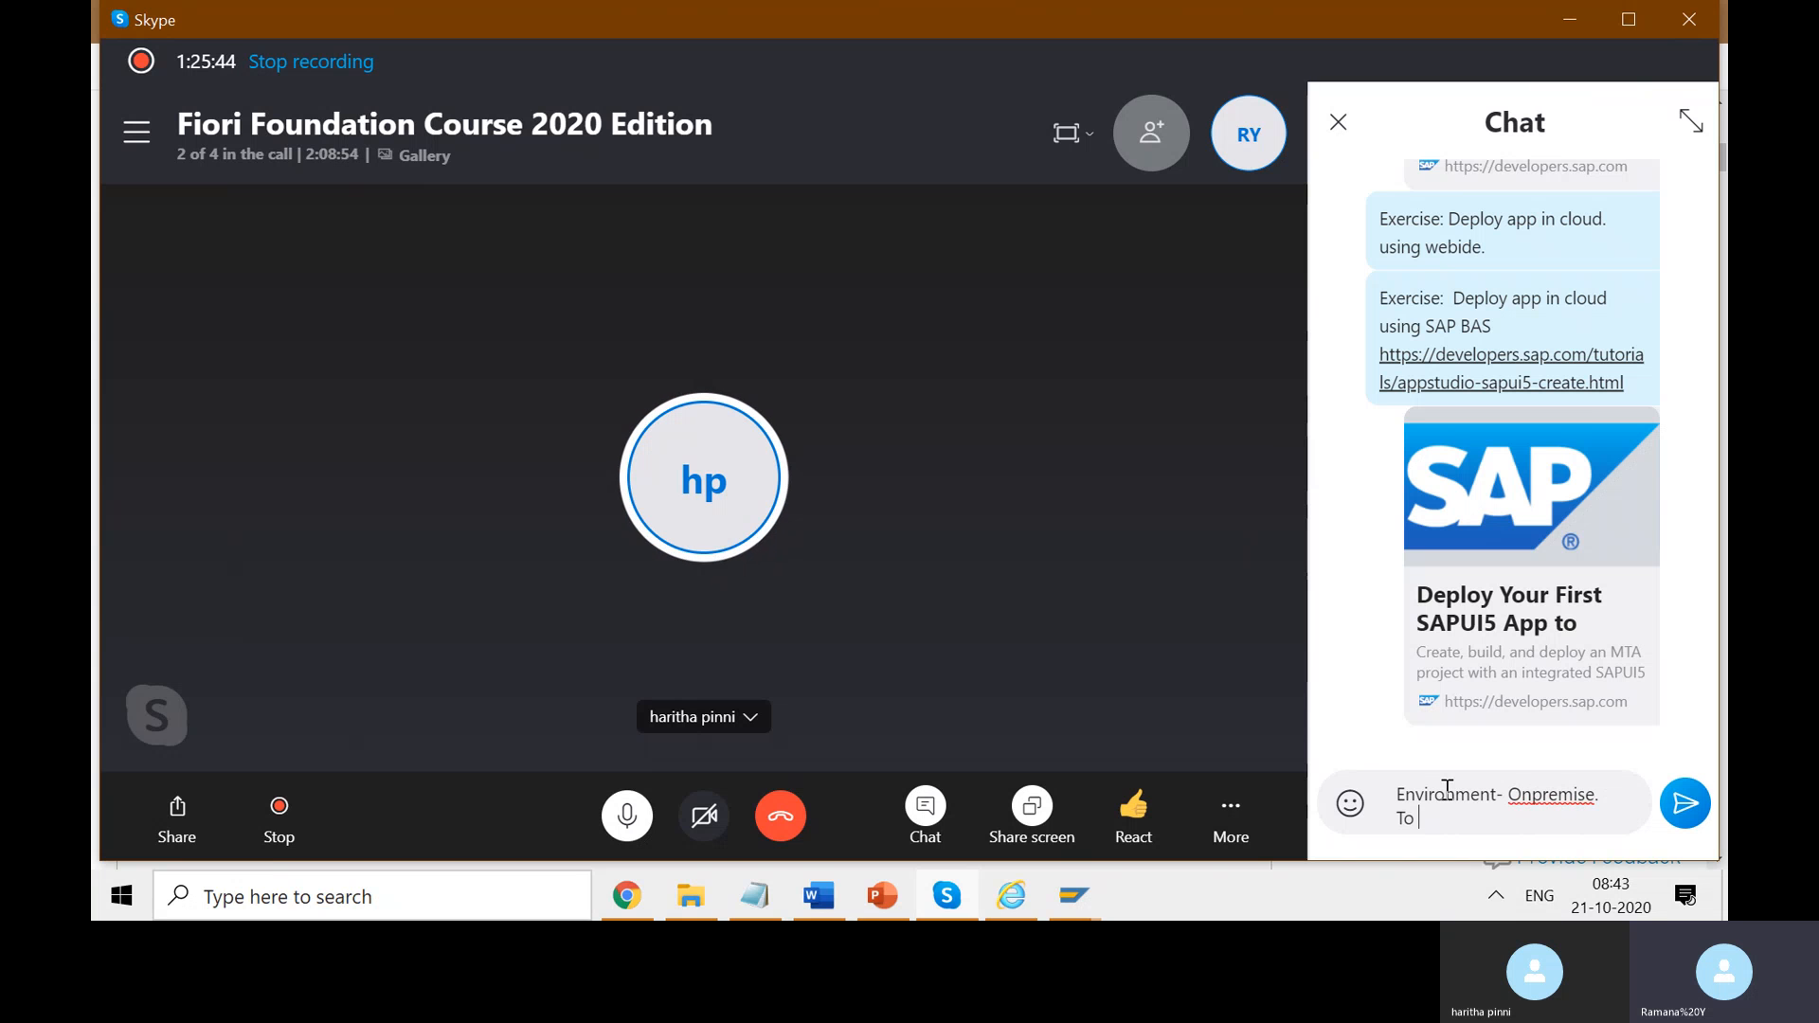
{"action": "type", "text": "ploy"}
{"action": "key", "text": "Return"}
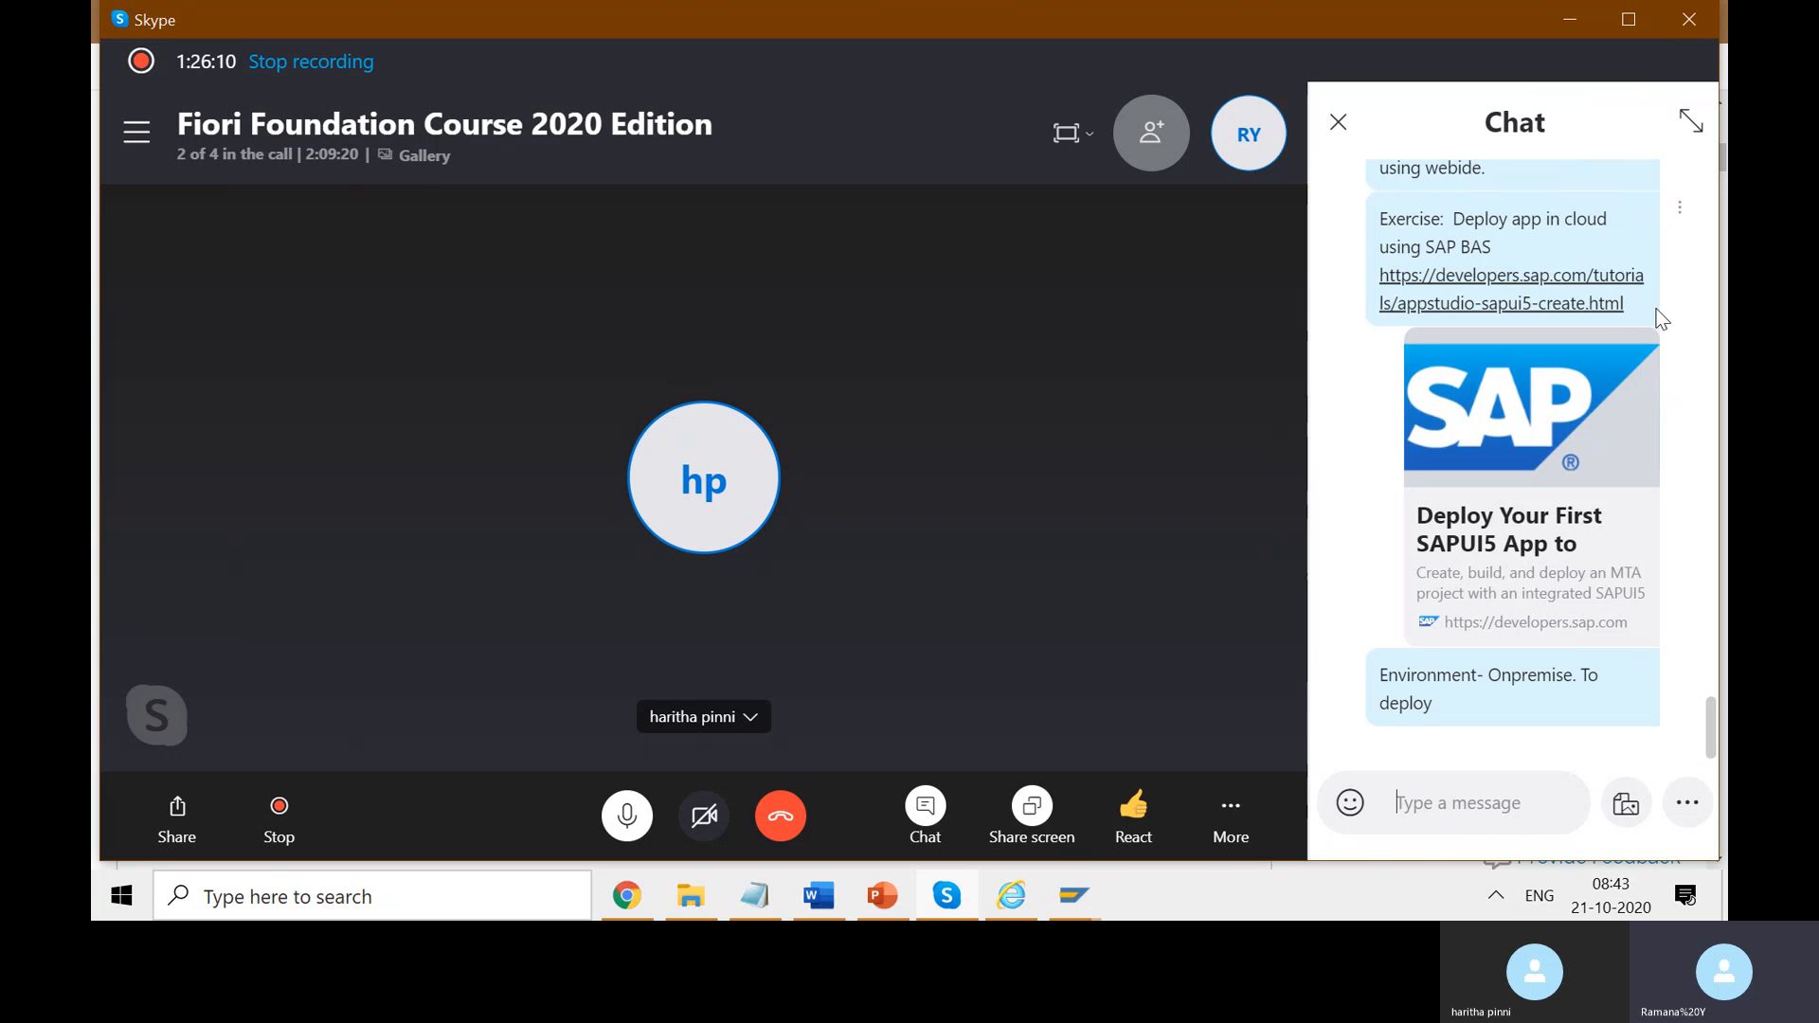
{"action": "scroll", "coordinate": [1659, 317], "scroll_direction": "up", "scroll_amount": 3}
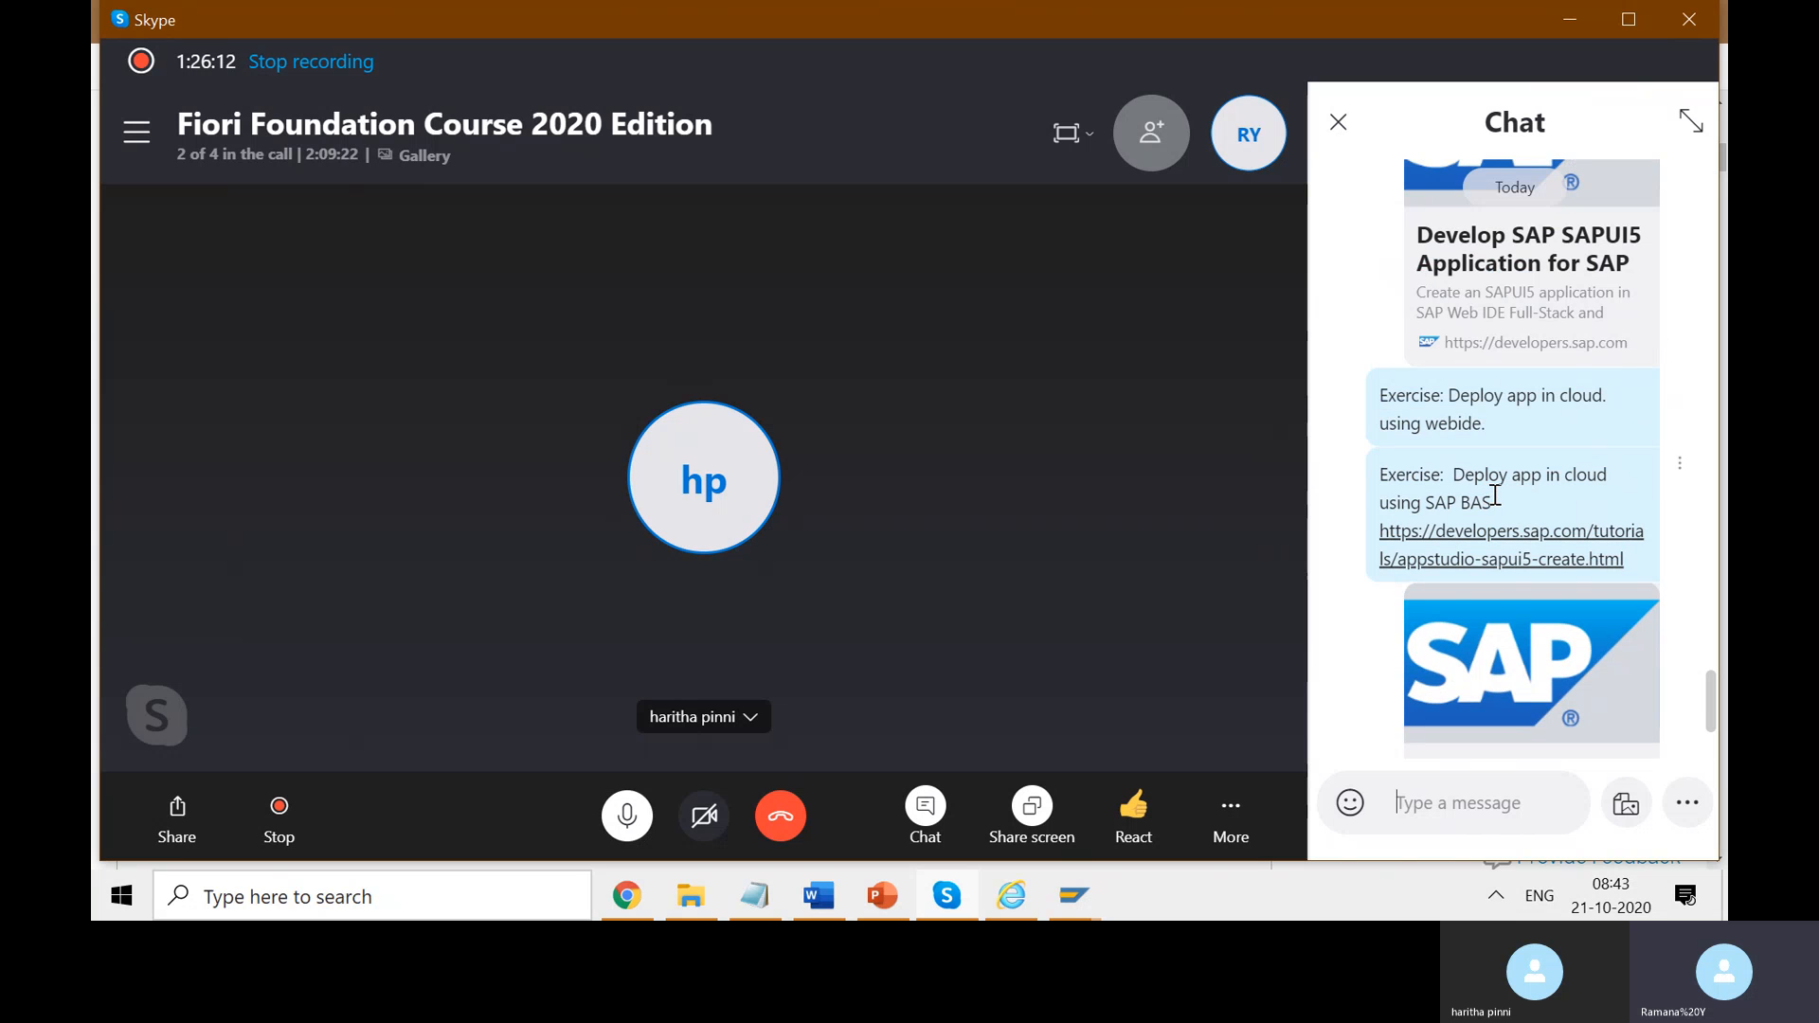